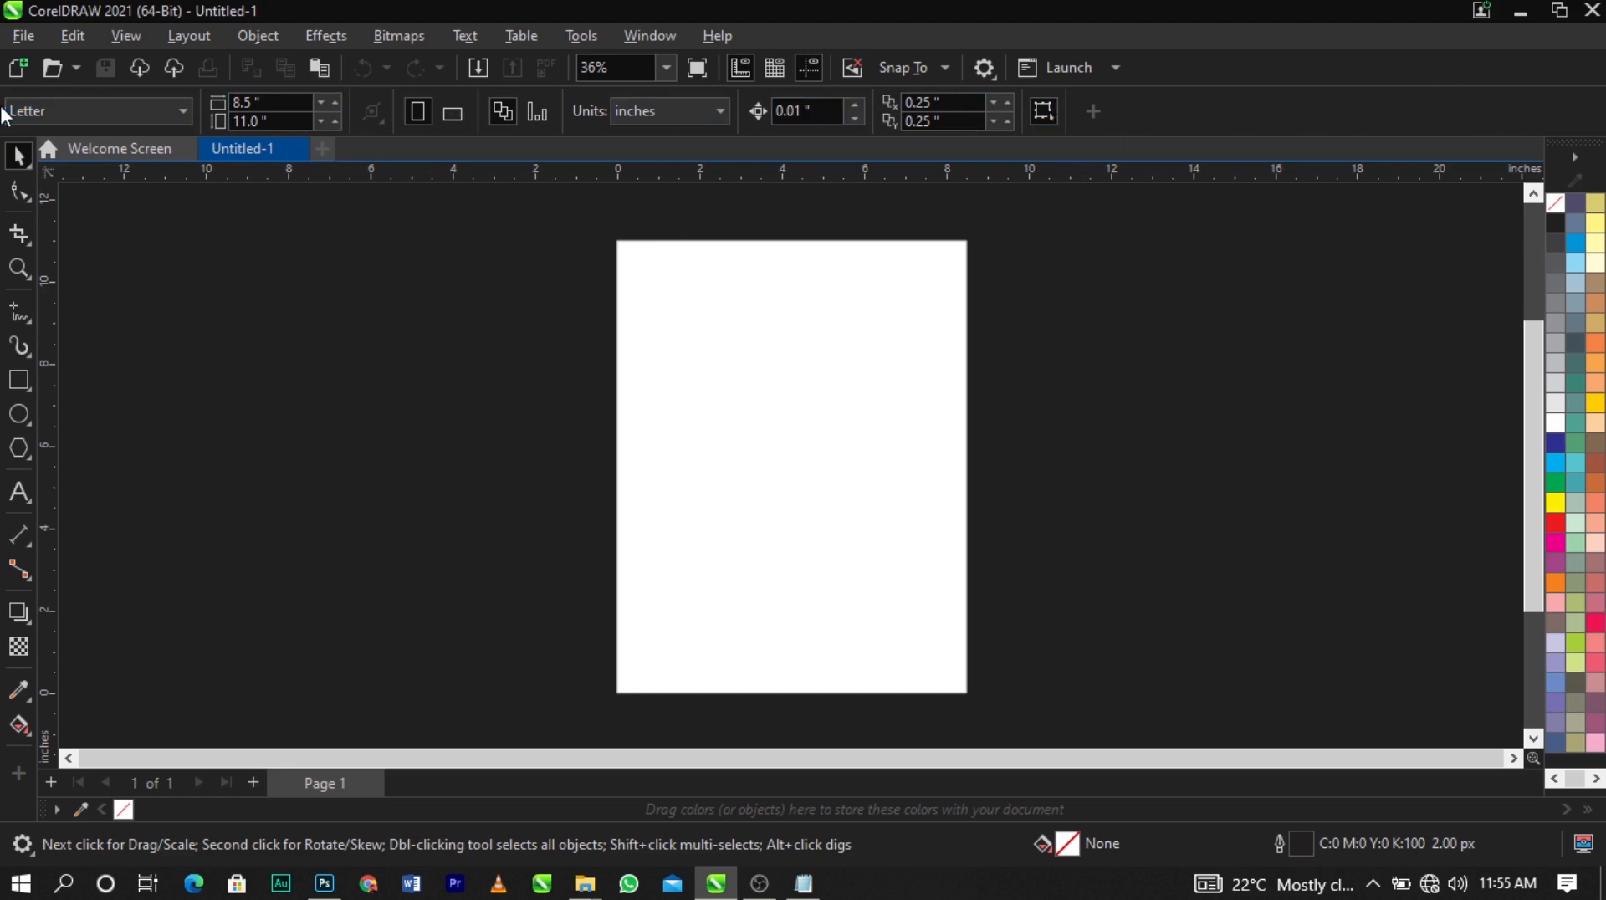
# Set the page units to inches and the page size to 5 by 5 inches
pyautogui.click(644, 111)
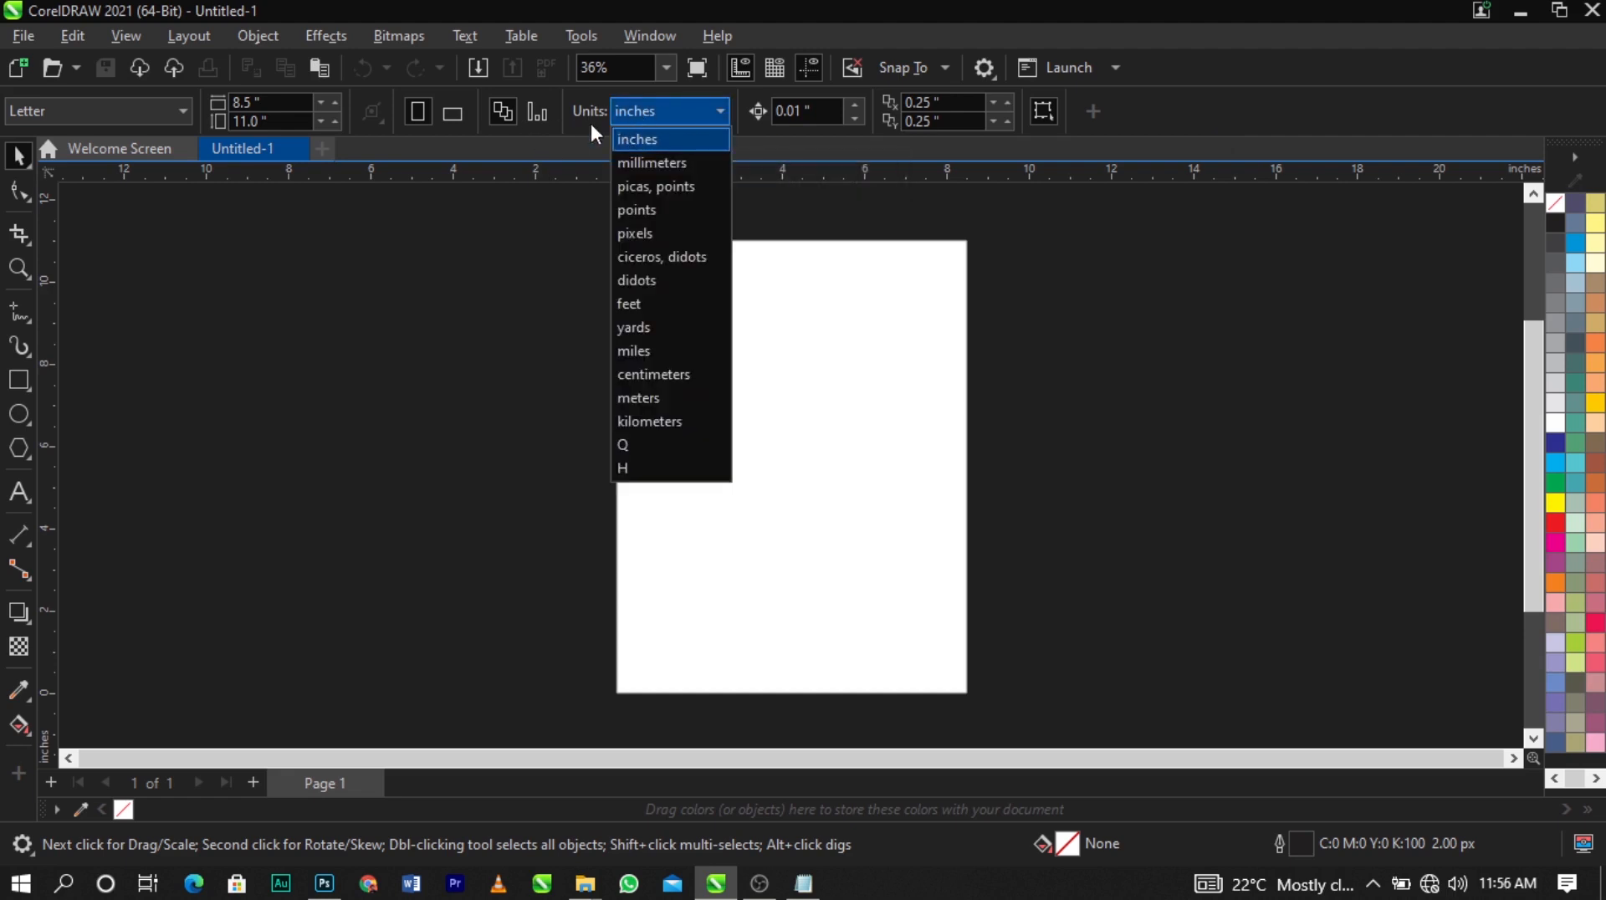
pyautogui.click(640, 139)
pyautogui.click(279, 102)
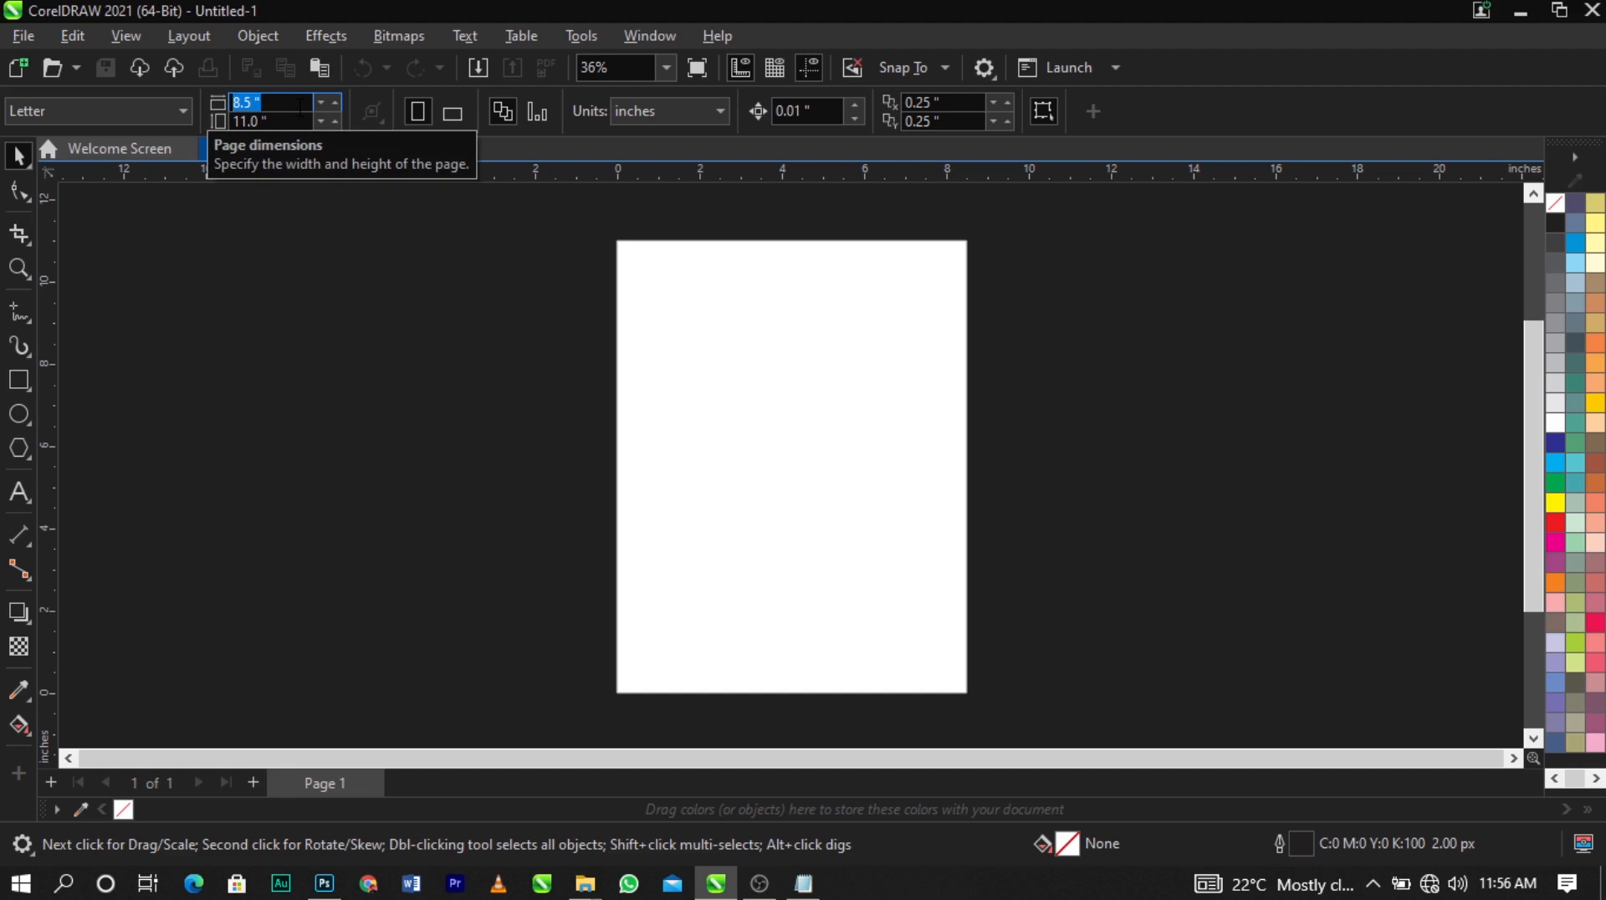
pyautogui.write('5')
pyautogui.press('Tab')
pyautogui.write('5')
pyautogui.press('Return')
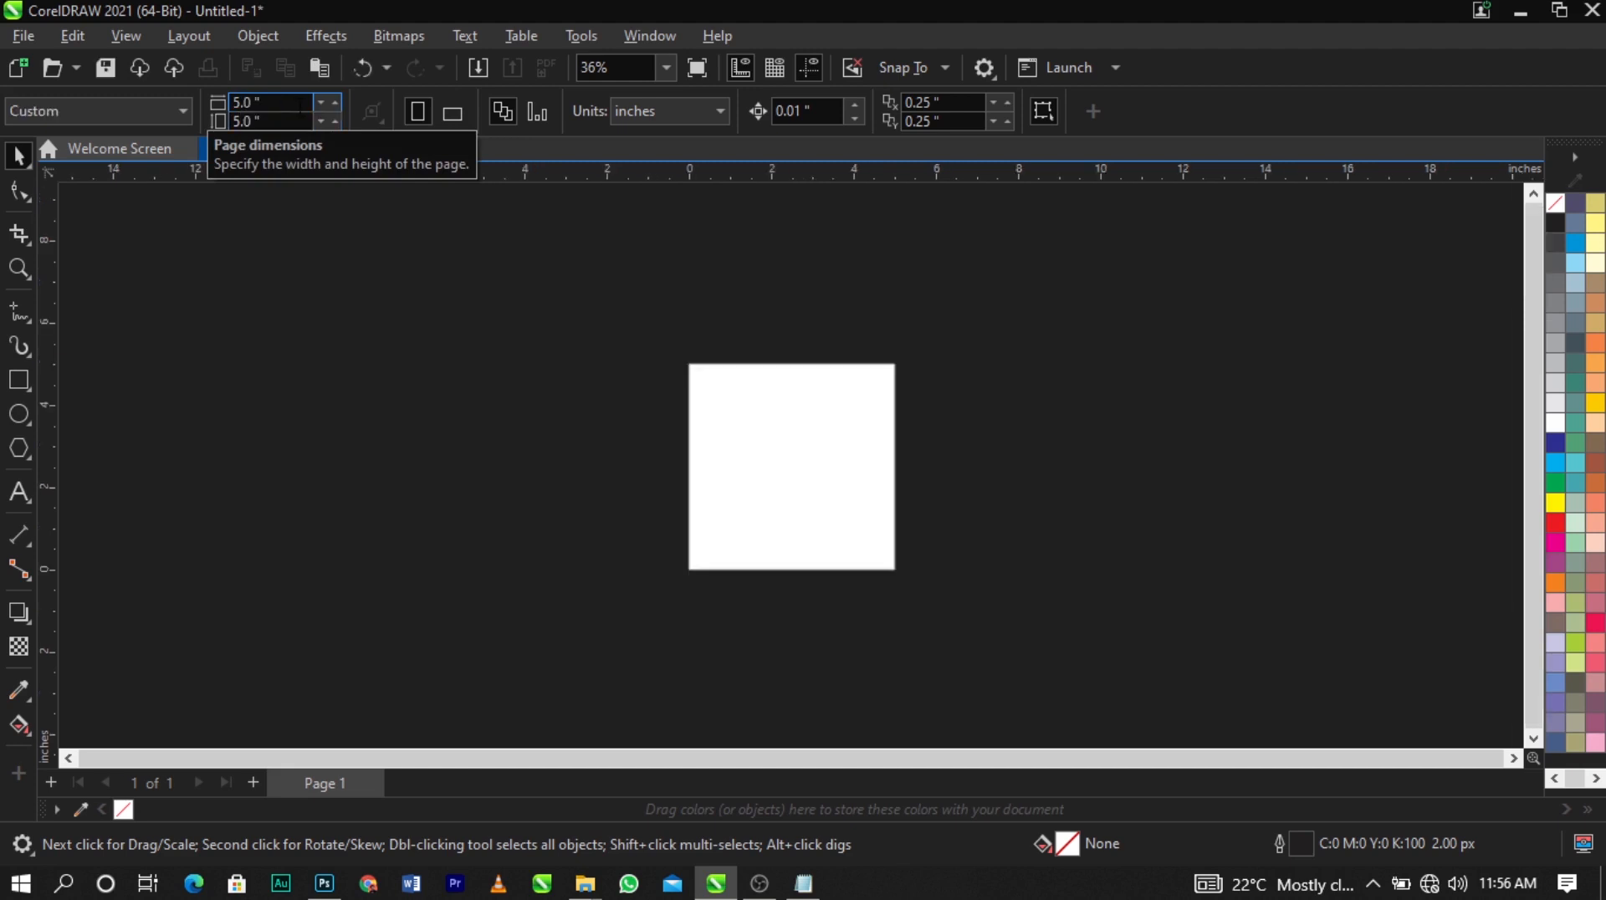
pyautogui.hotkey('shift', 'F4')
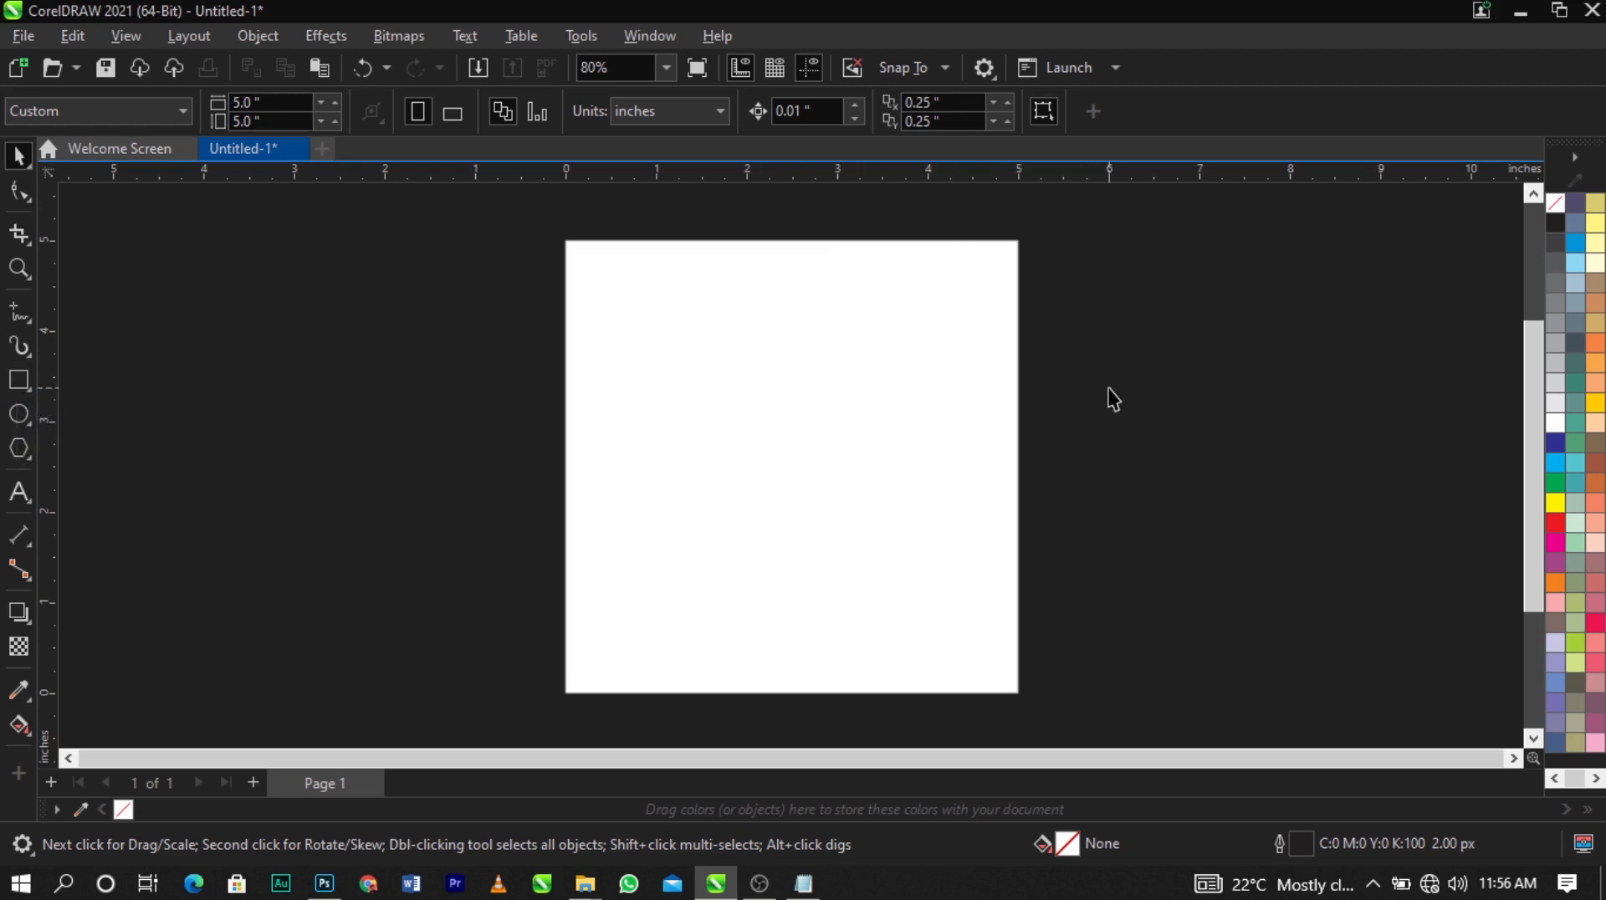
# Cover the page with a 5 by 5 inch rectangle centred on it
pyautogui.click(19, 381)
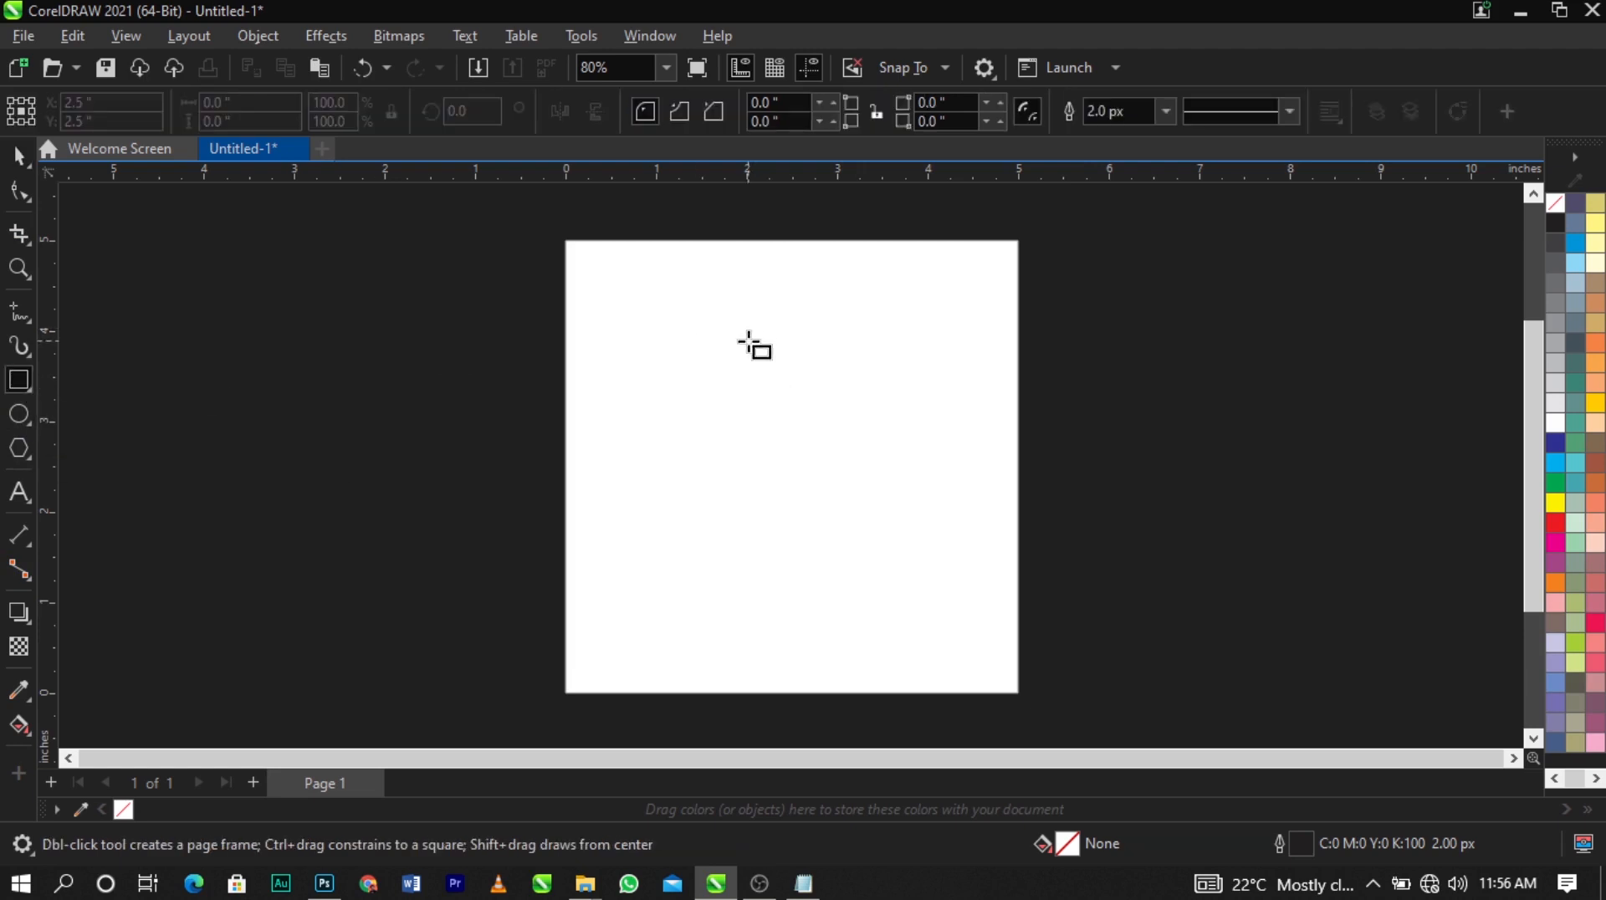
pyautogui.moveTo(570, 243); pyautogui.dragTo(1003, 684)
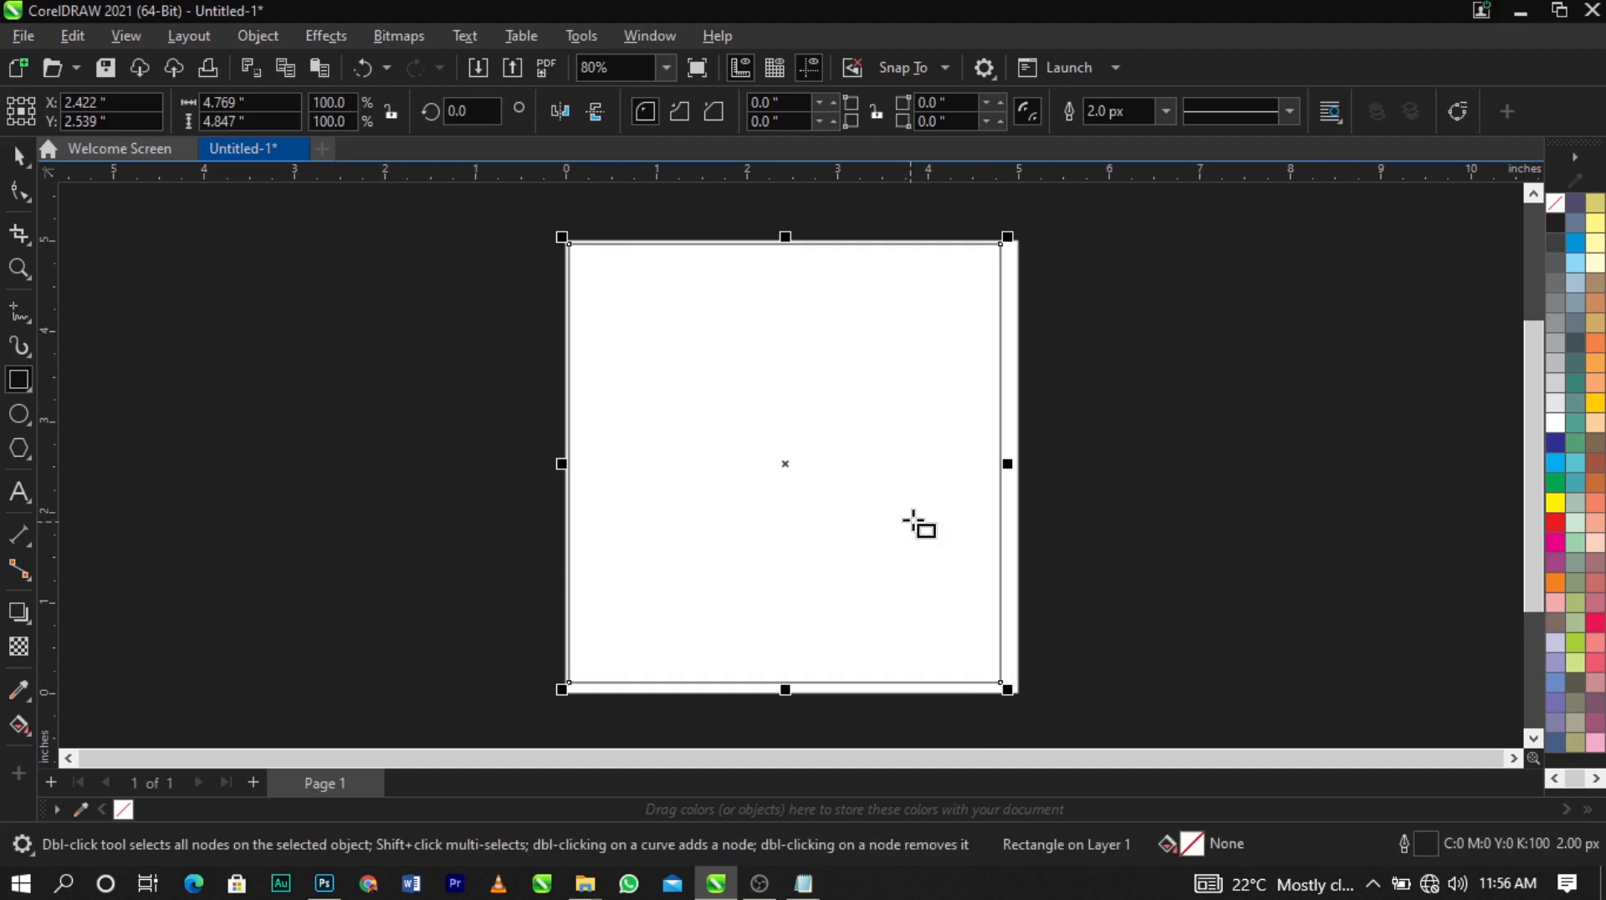
pyautogui.click(251, 102)
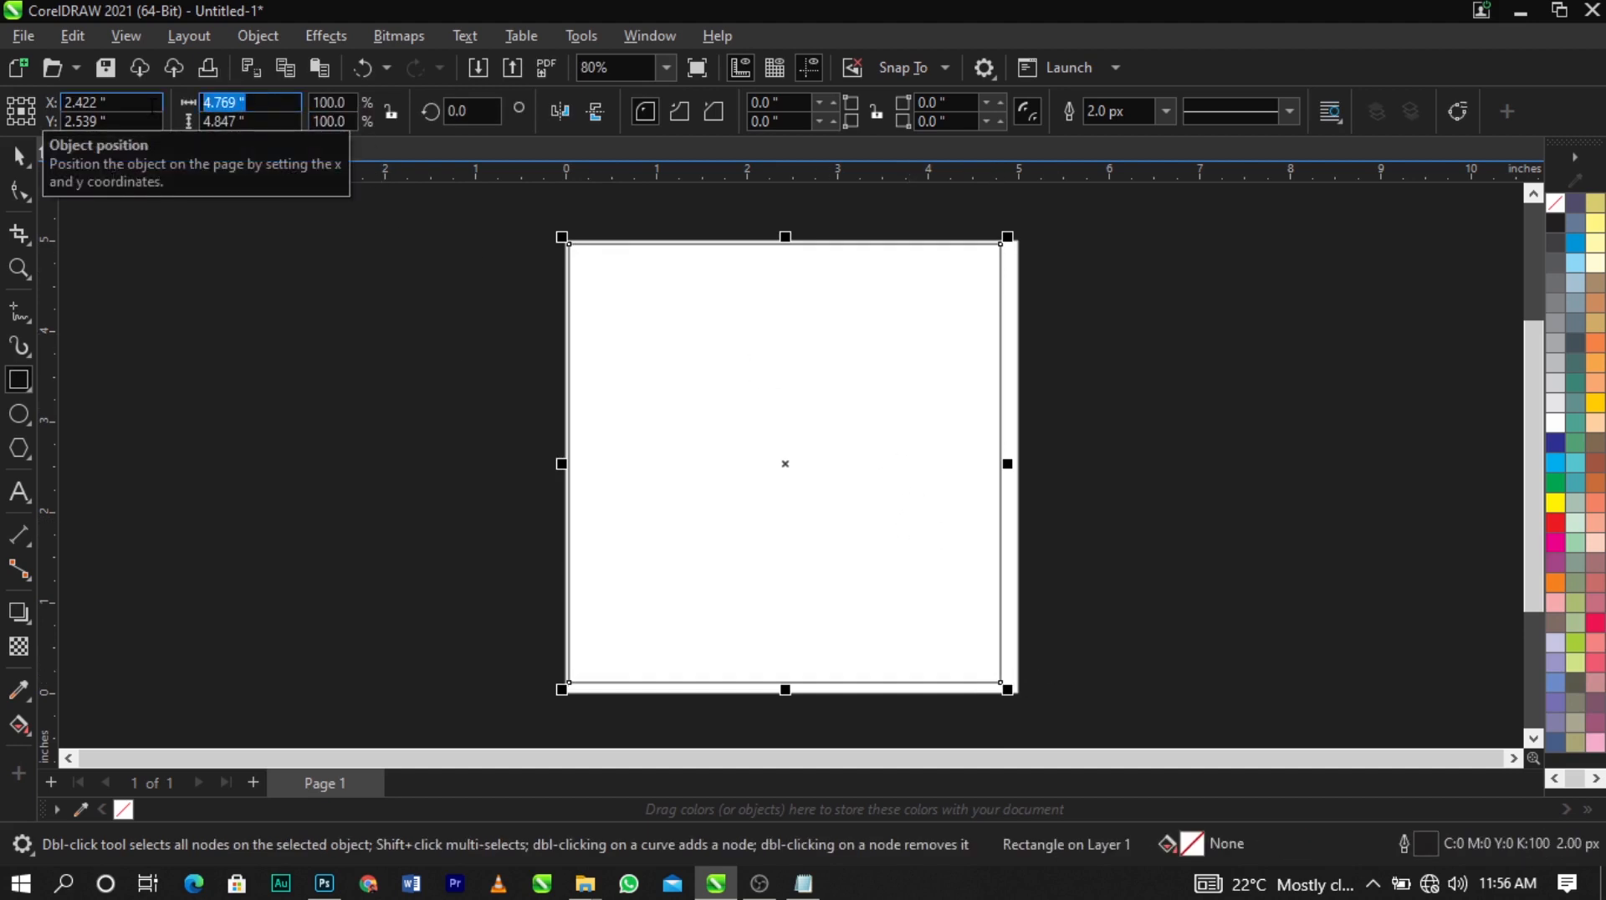
pyautogui.write('5')
pyautogui.press('Tab')
pyautogui.write('5')
pyautogui.press('Return')
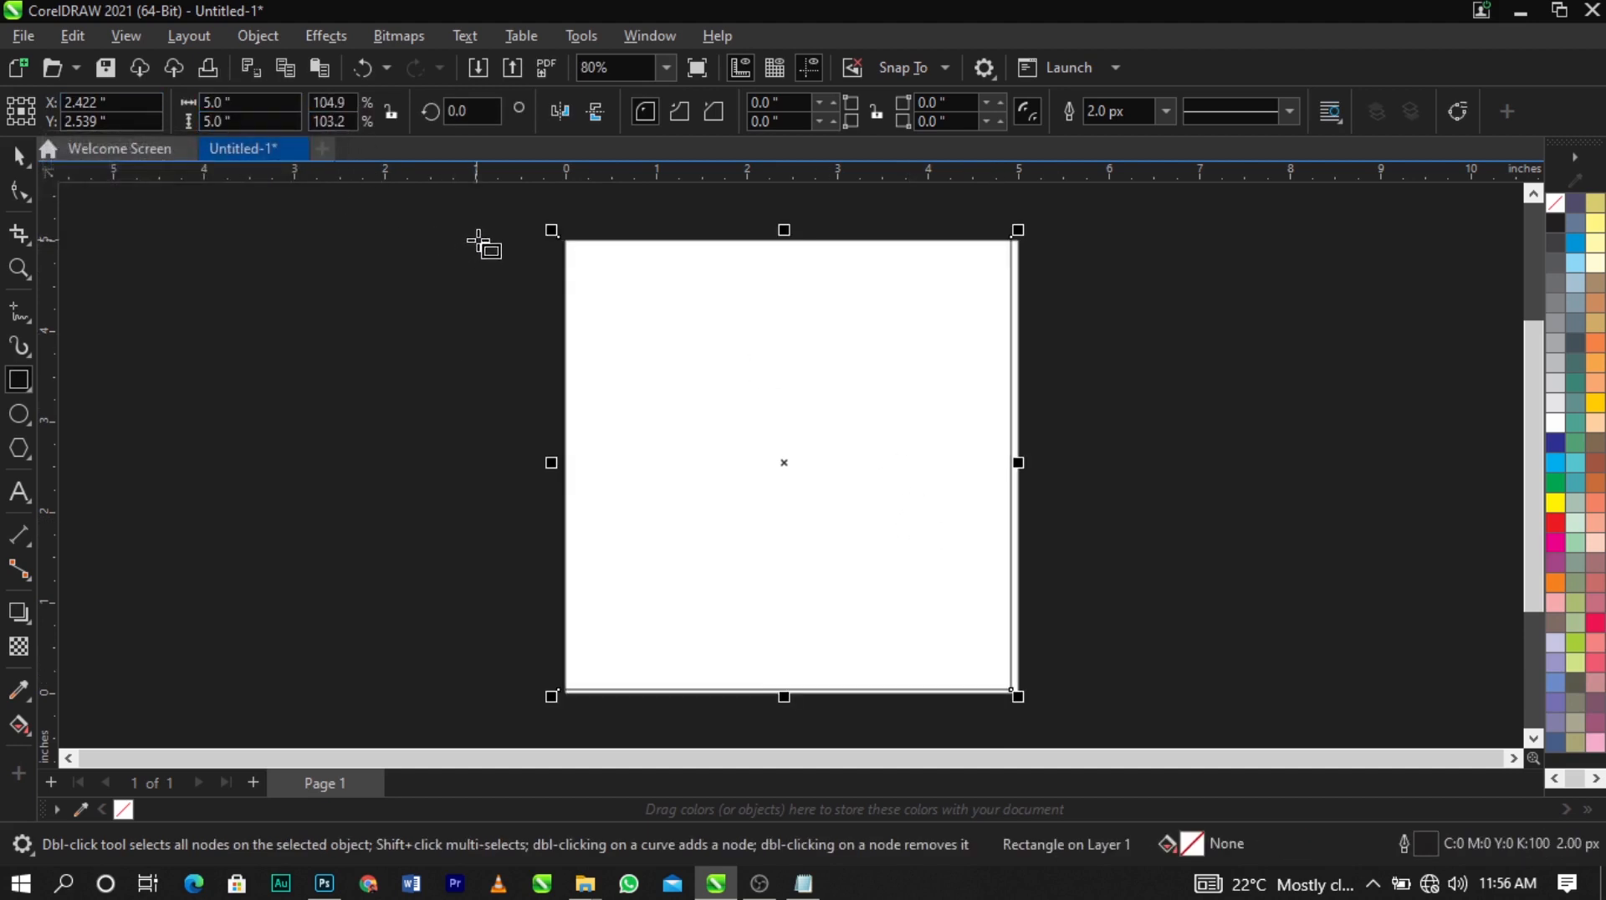
pyautogui.press('p')
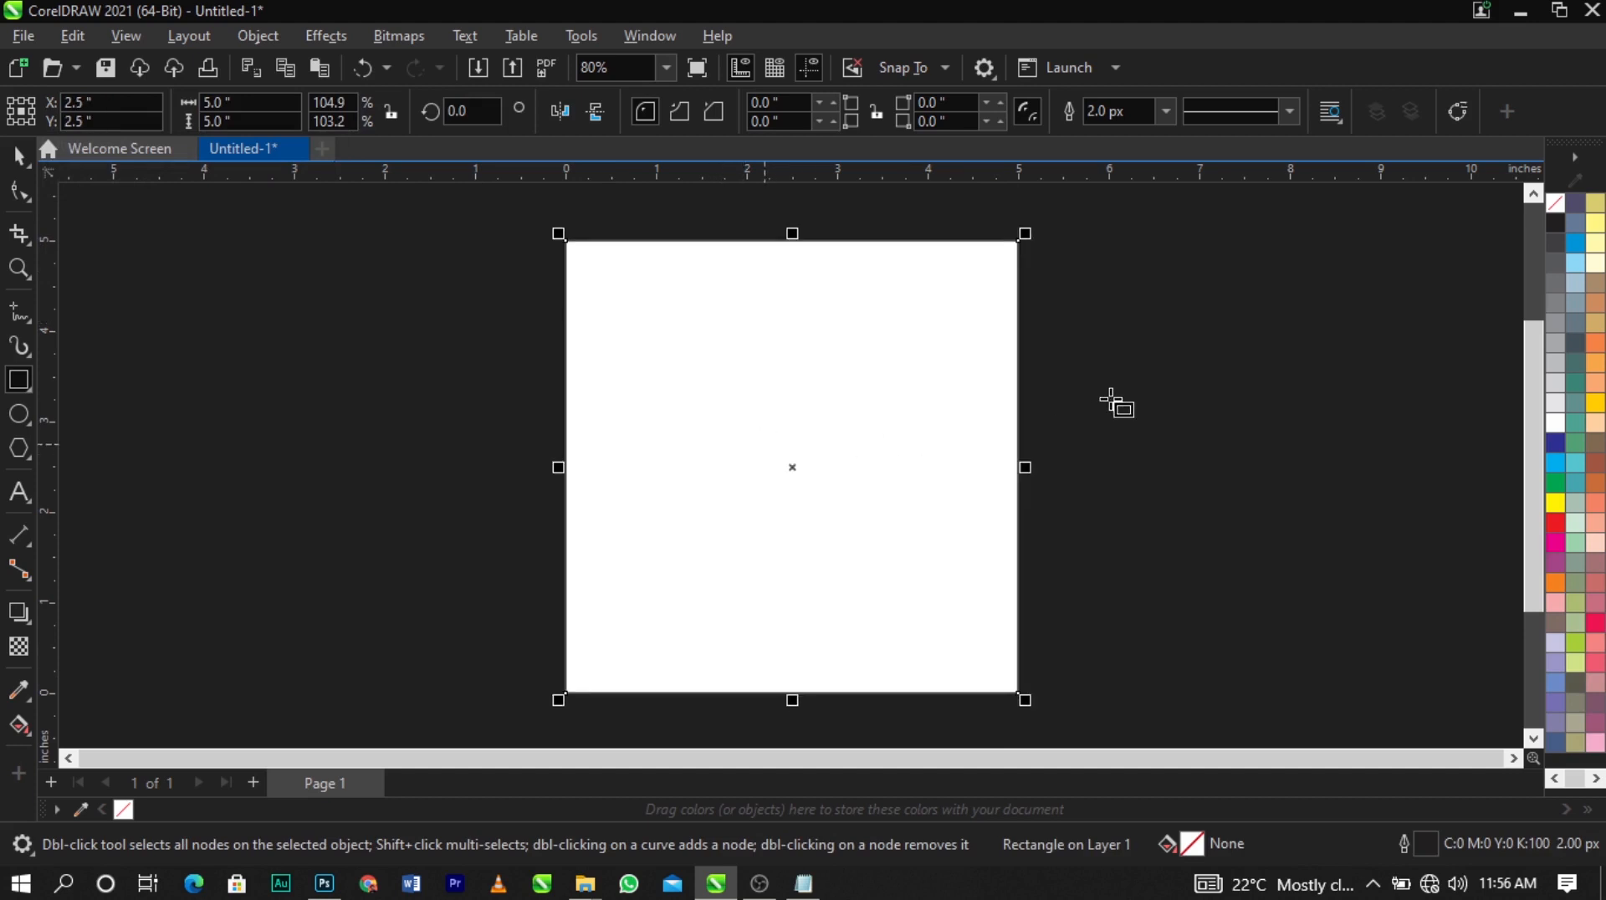
# Remove the rectangle's outline and return the rectangle to the centre of the page
pyautogui.press('space')
pyautogui.moveTo(808, 349); pyautogui.dragTo(800, 351)
pyautogui.click(799, 351)
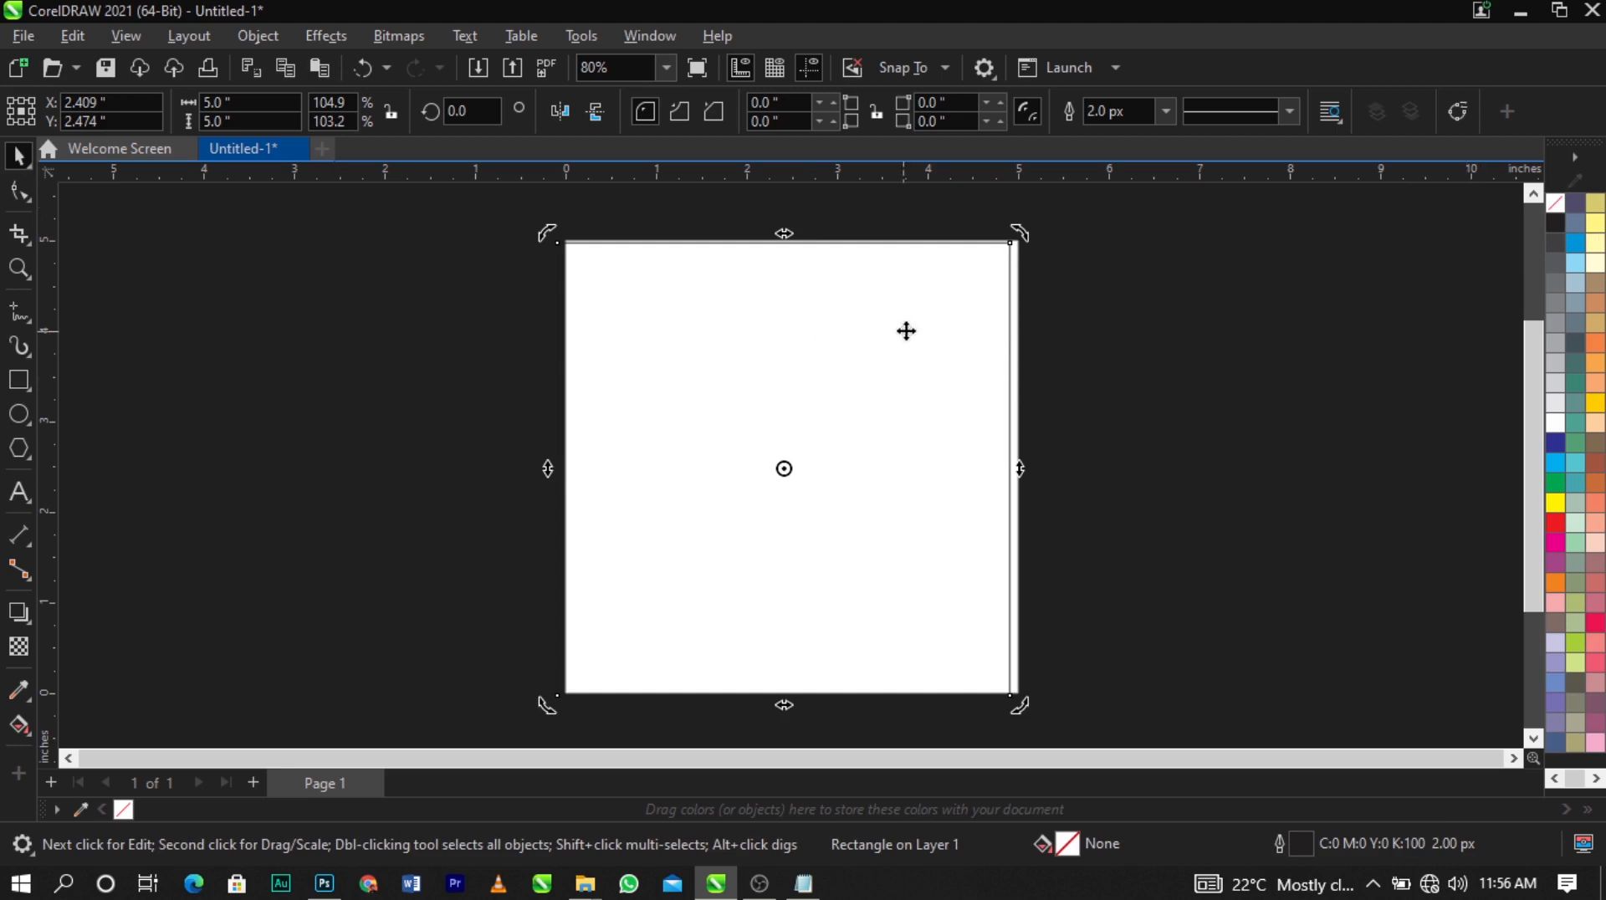
pyautogui.rightClick(1558, 200)
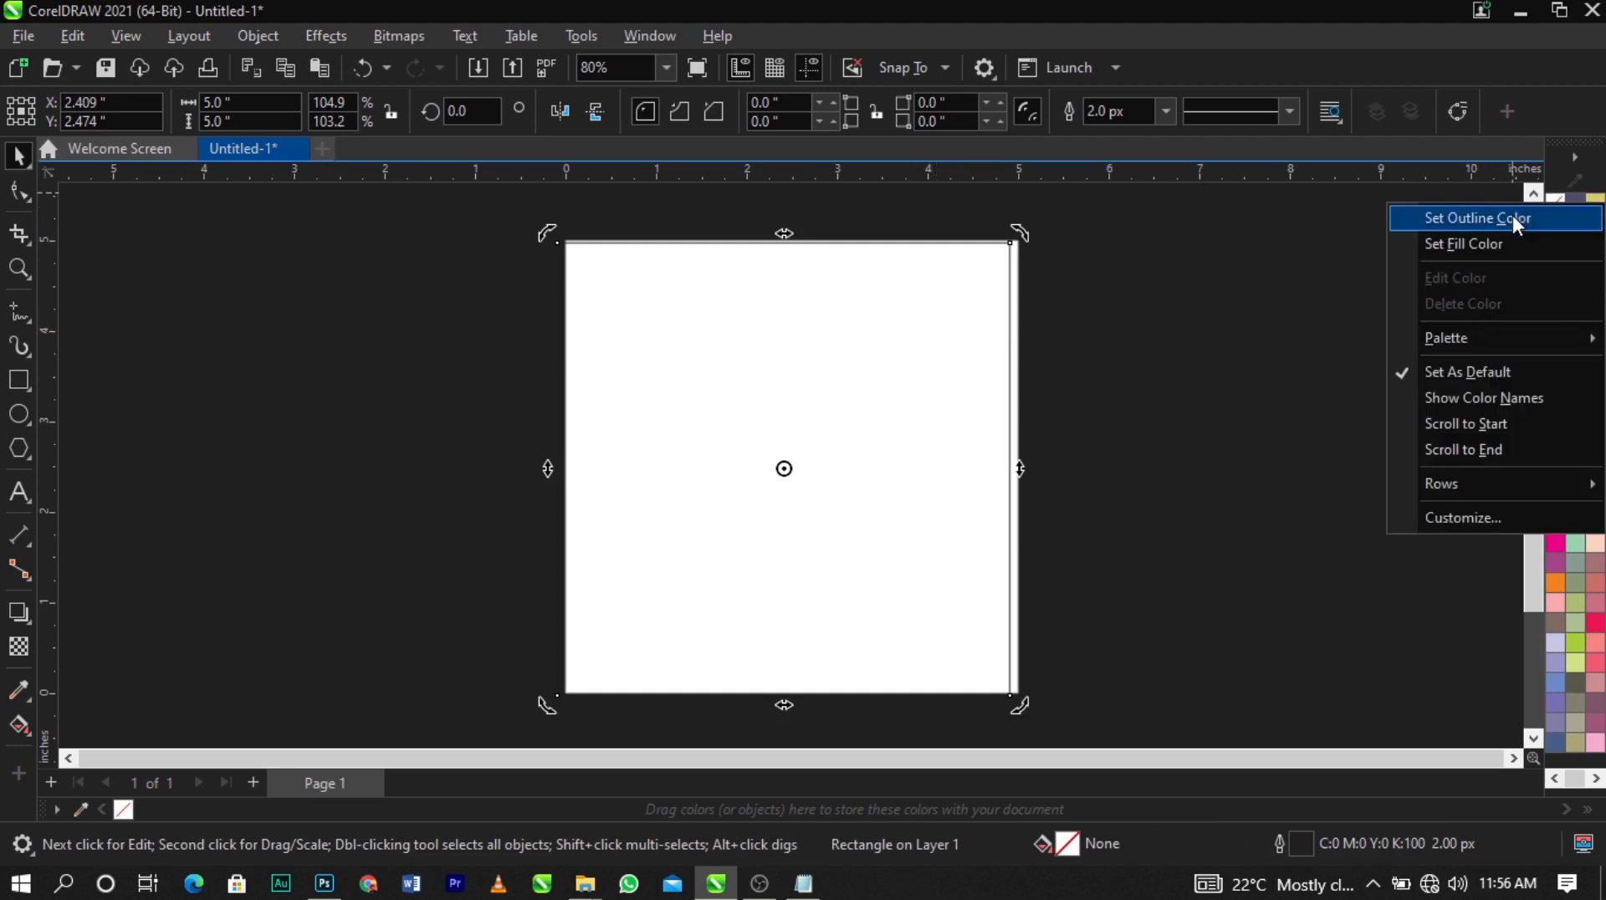
pyautogui.click(1512, 218)
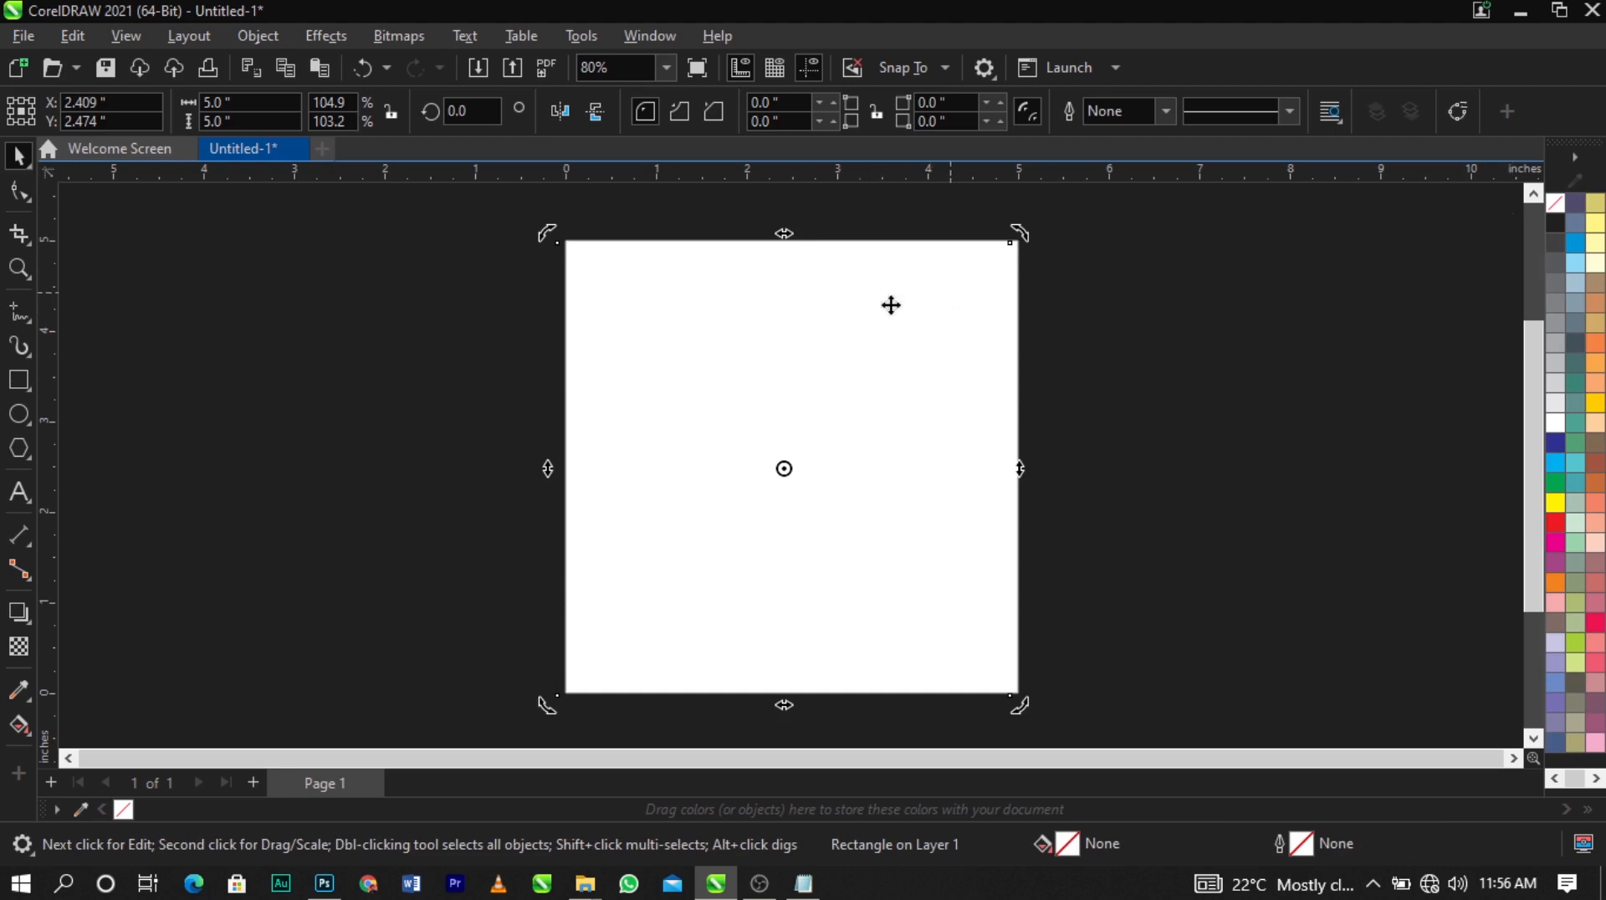
pyautogui.hotkey('ctrl', 'z')
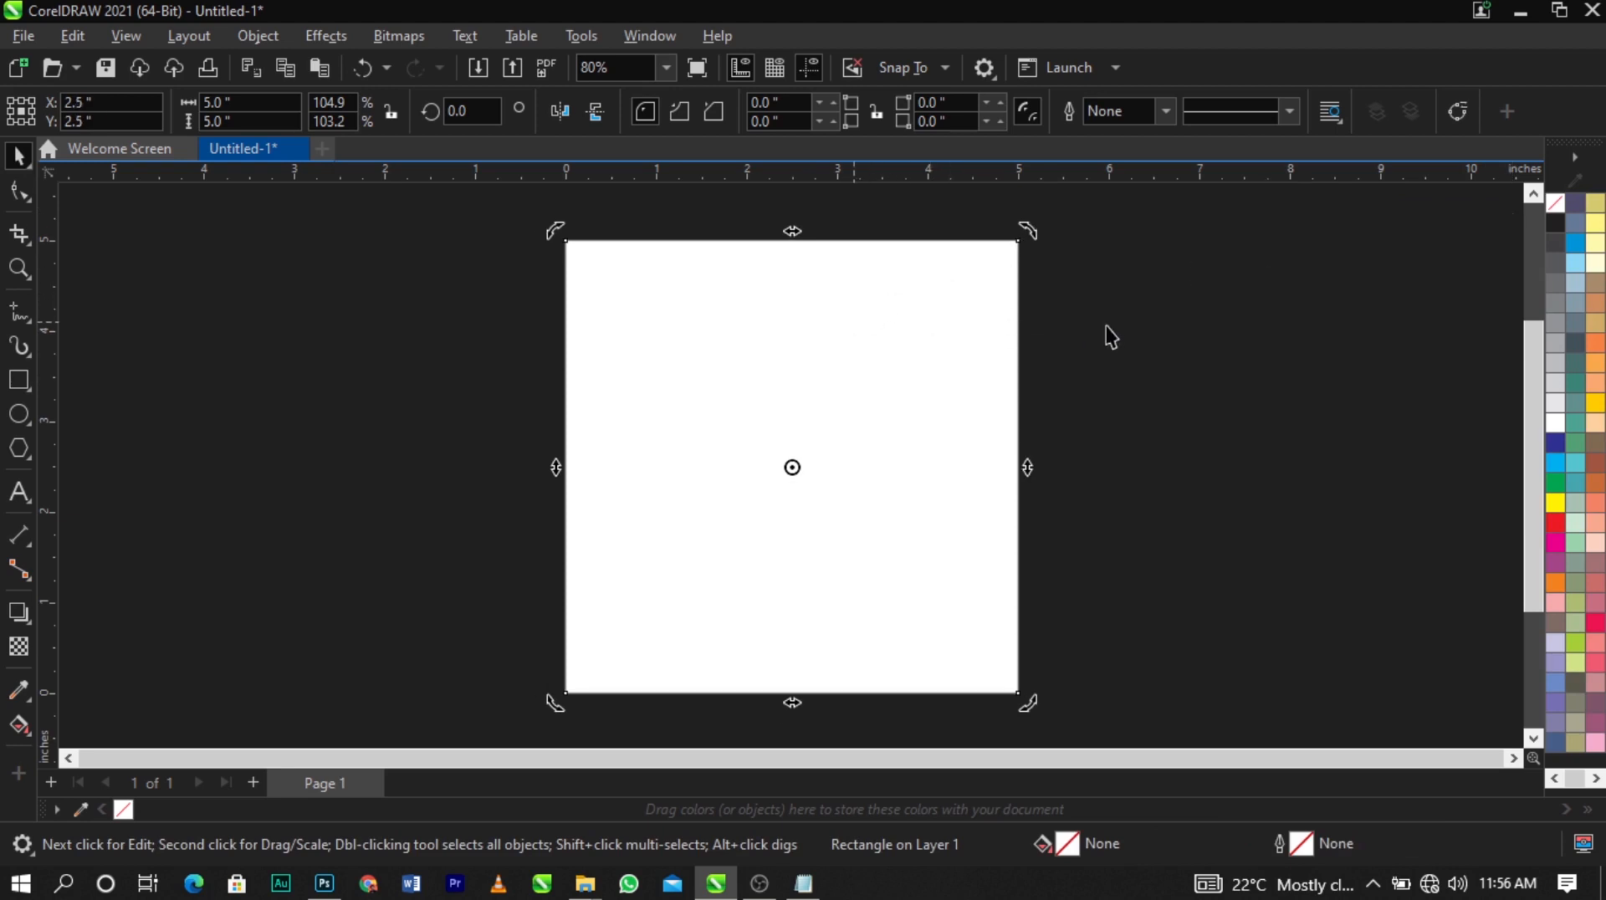
pyautogui.click(1109, 337)
pyautogui.moveTo(930, 405); pyautogui.dragTo(858, 414)
pyautogui.click(858, 414)
pyautogui.hotkey('ctrl', 'z')
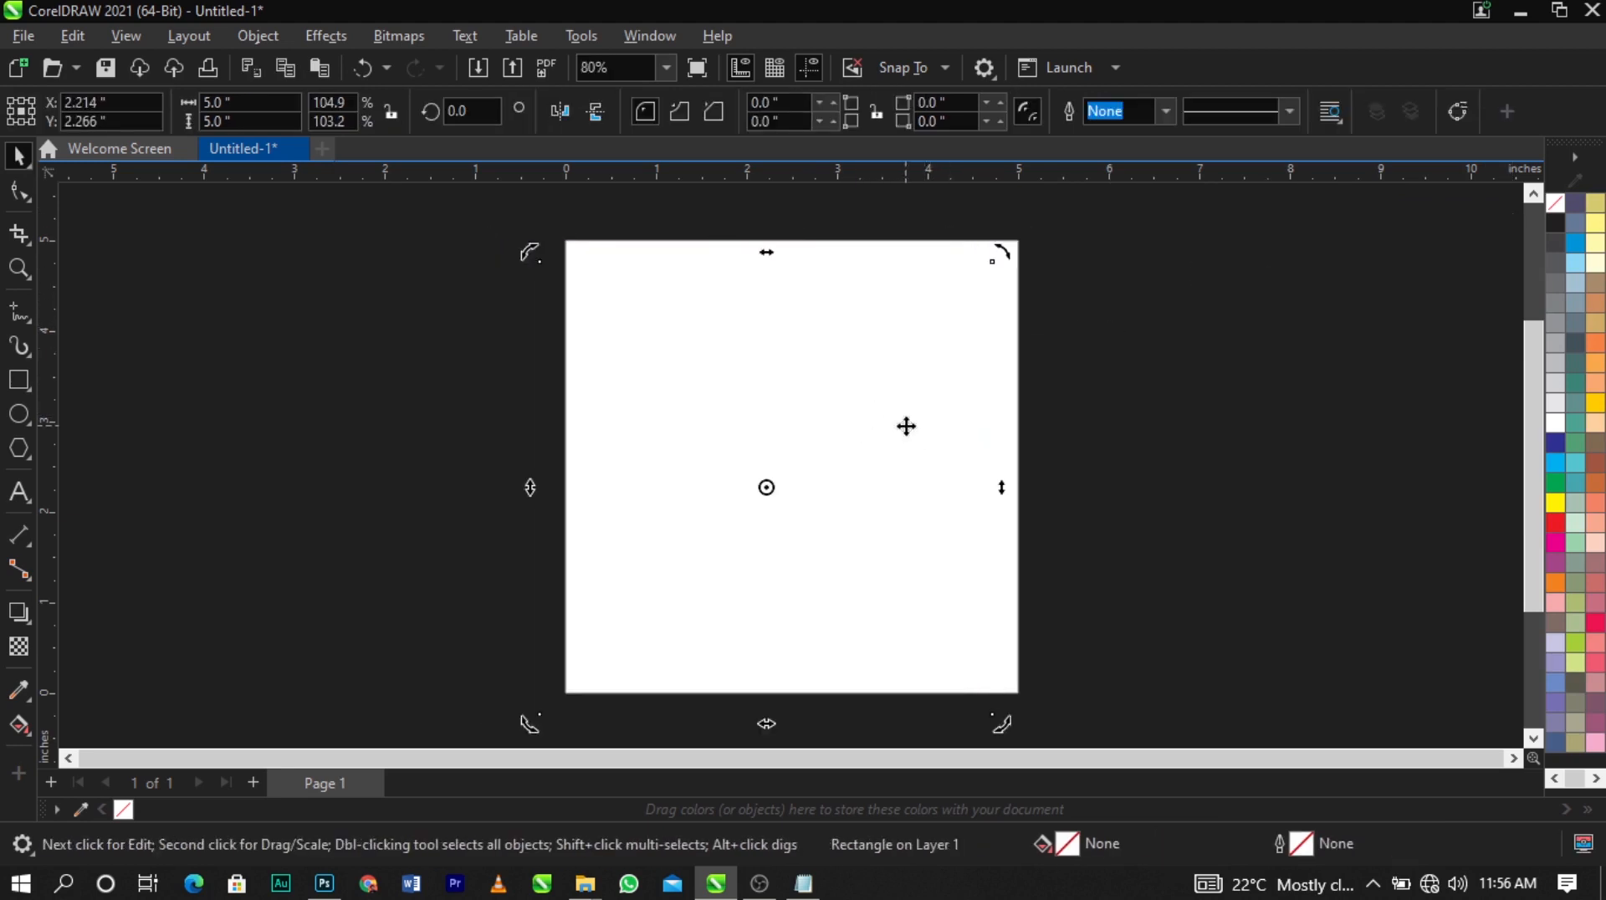
pyautogui.click(1049, 382)
pyautogui.click(700, 347)
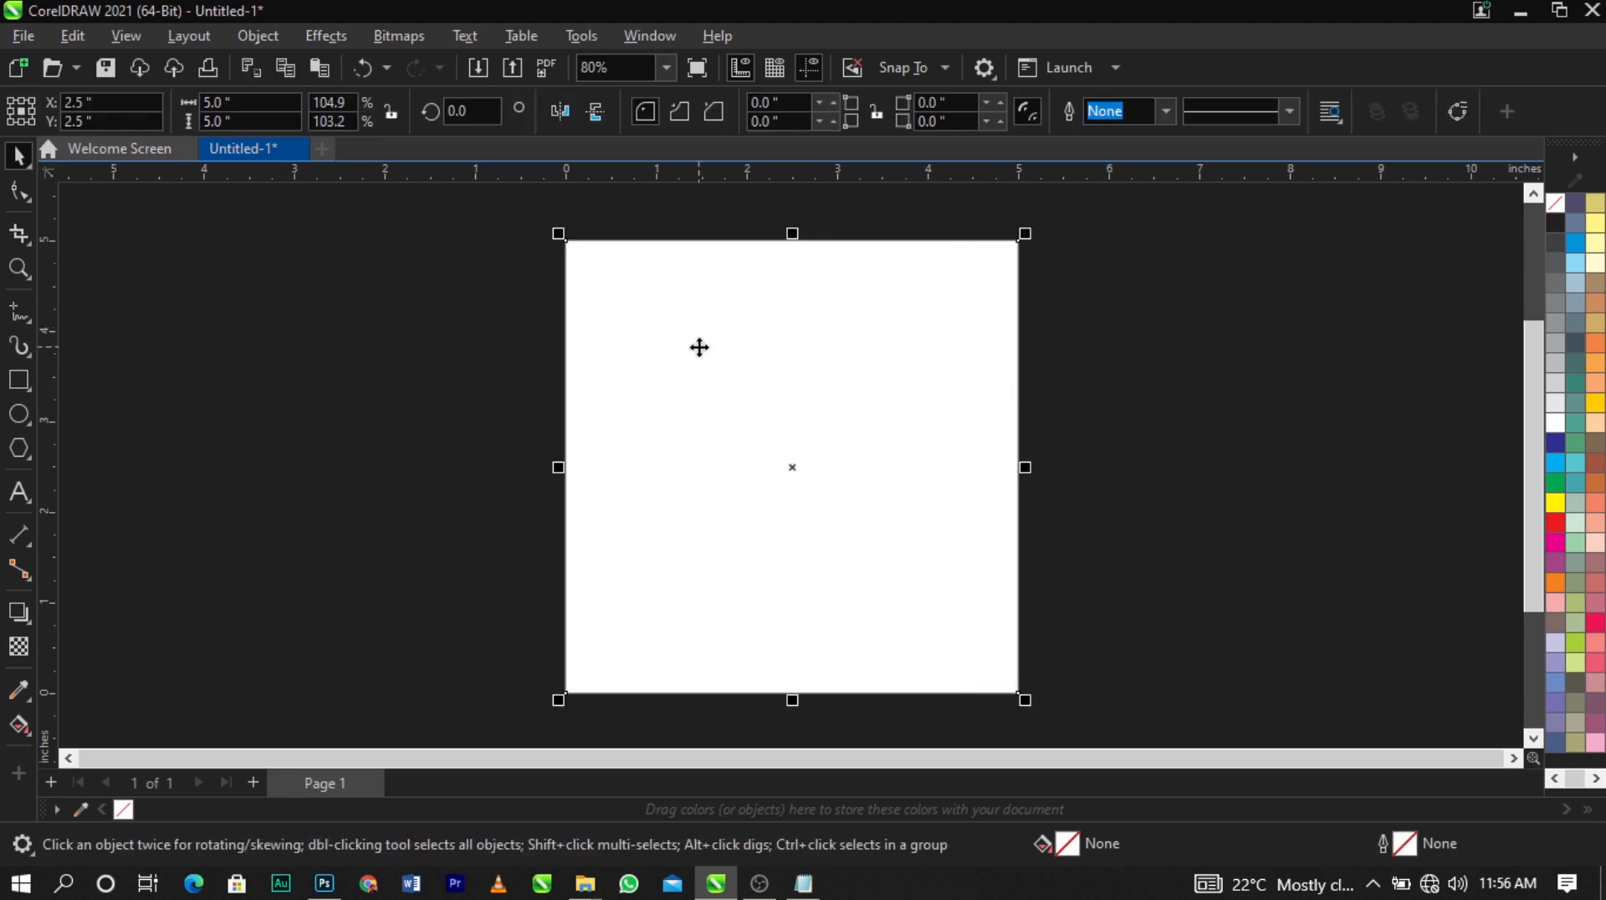
pyautogui.click(1267, 391)
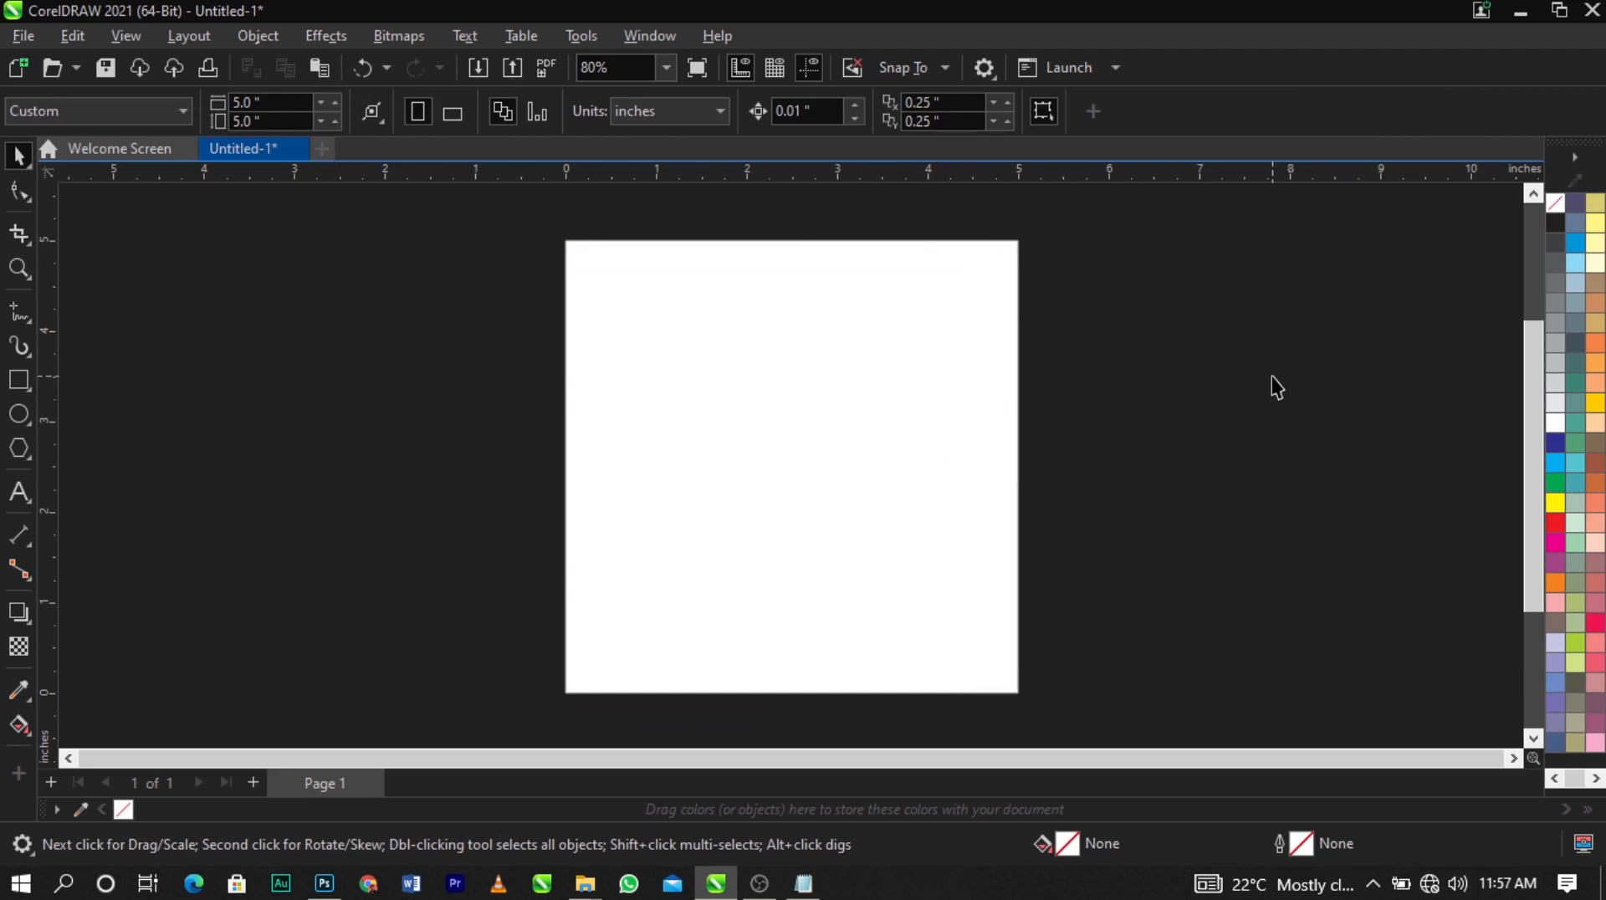
pyautogui.rightClick(1221, 401)
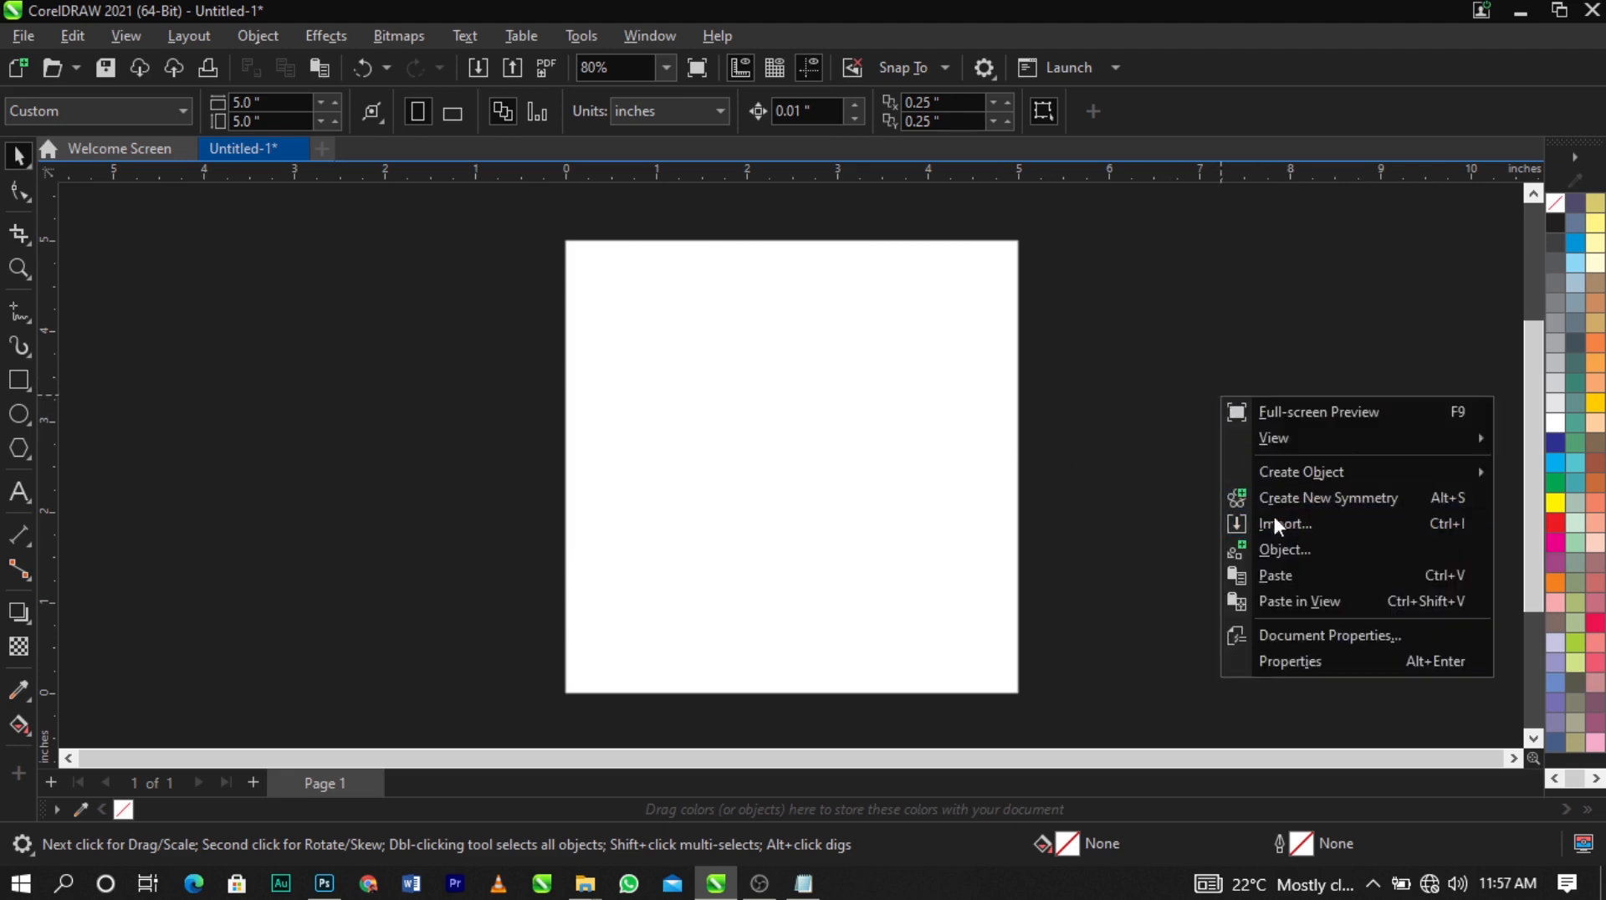
pyautogui.click(1180, 428)
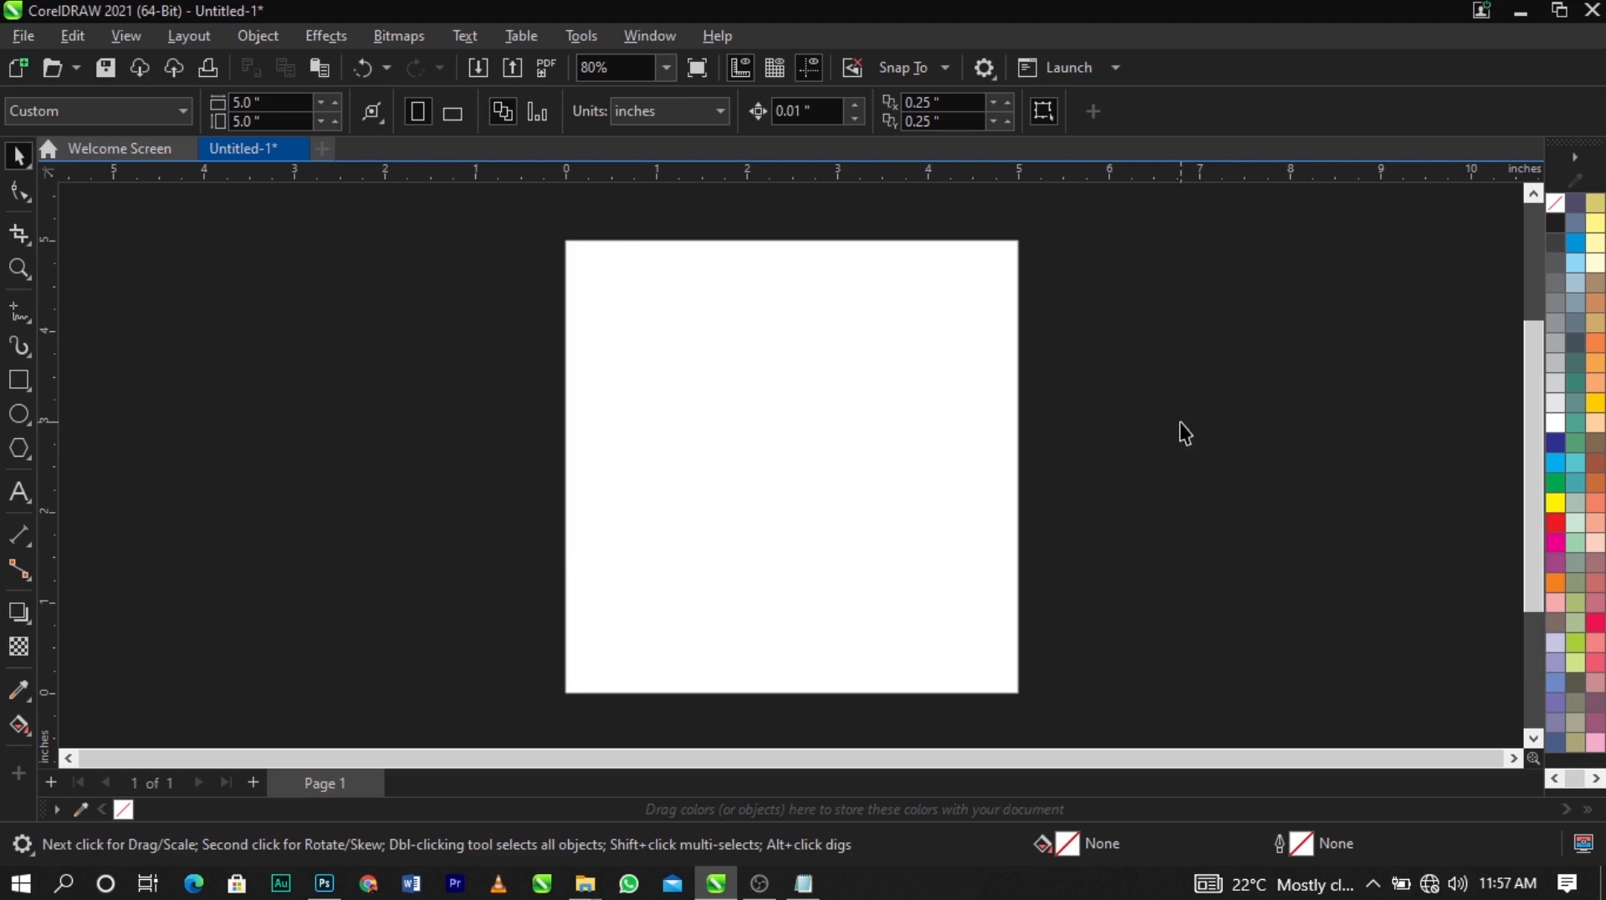
# Import every file from the 1 ANNIVERSARY folder except the text file
pyautogui.click(23, 36)
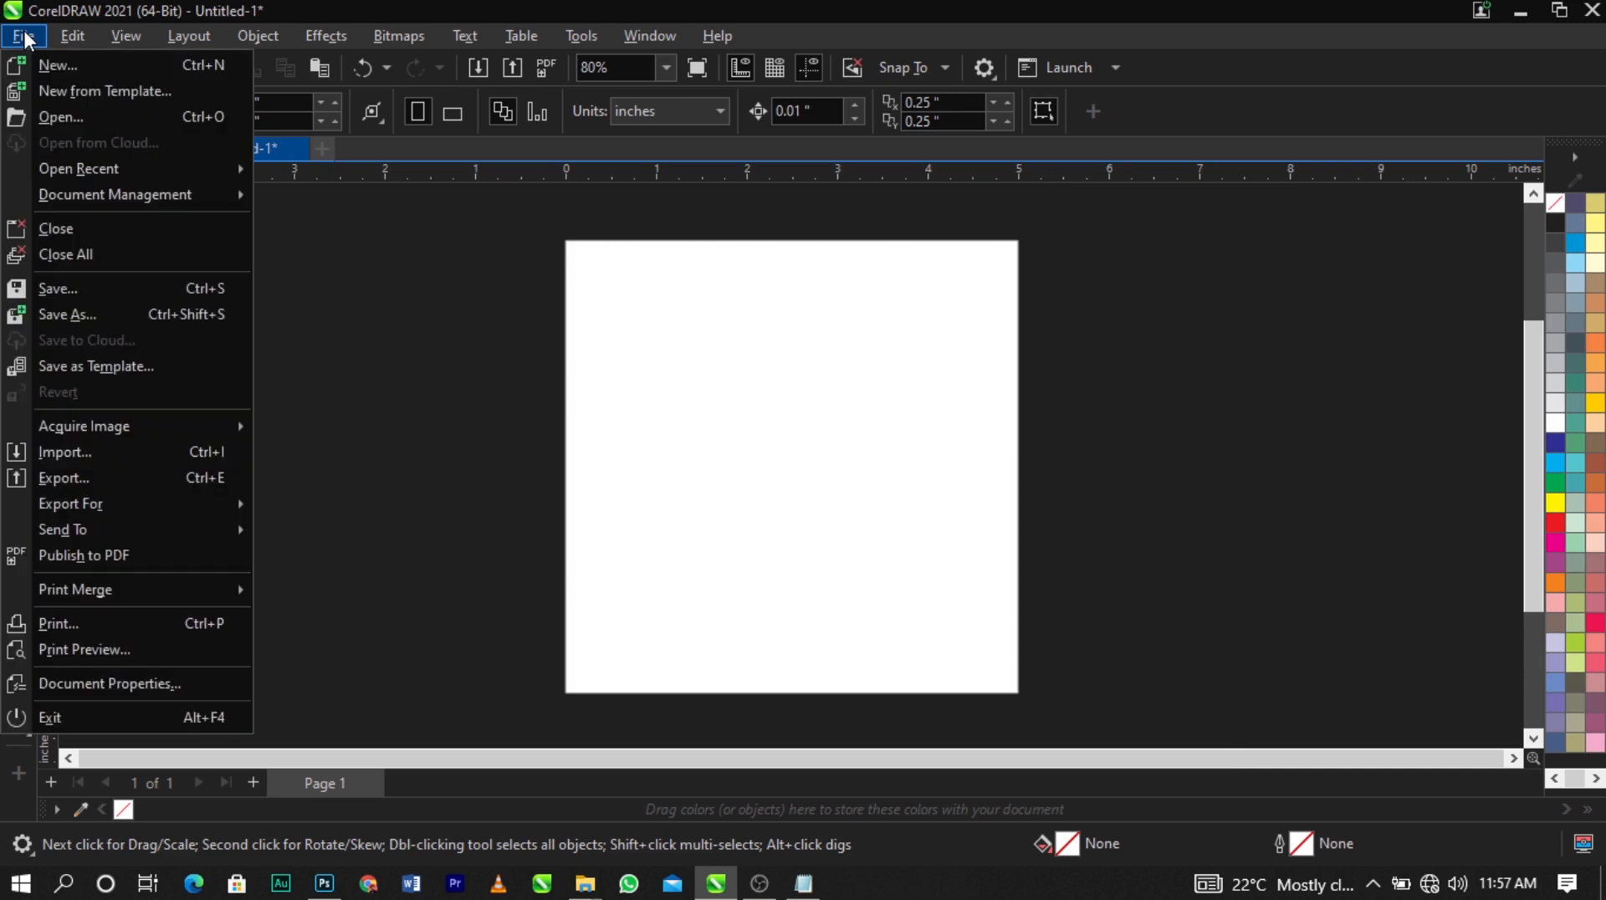
pyautogui.click(107, 450)
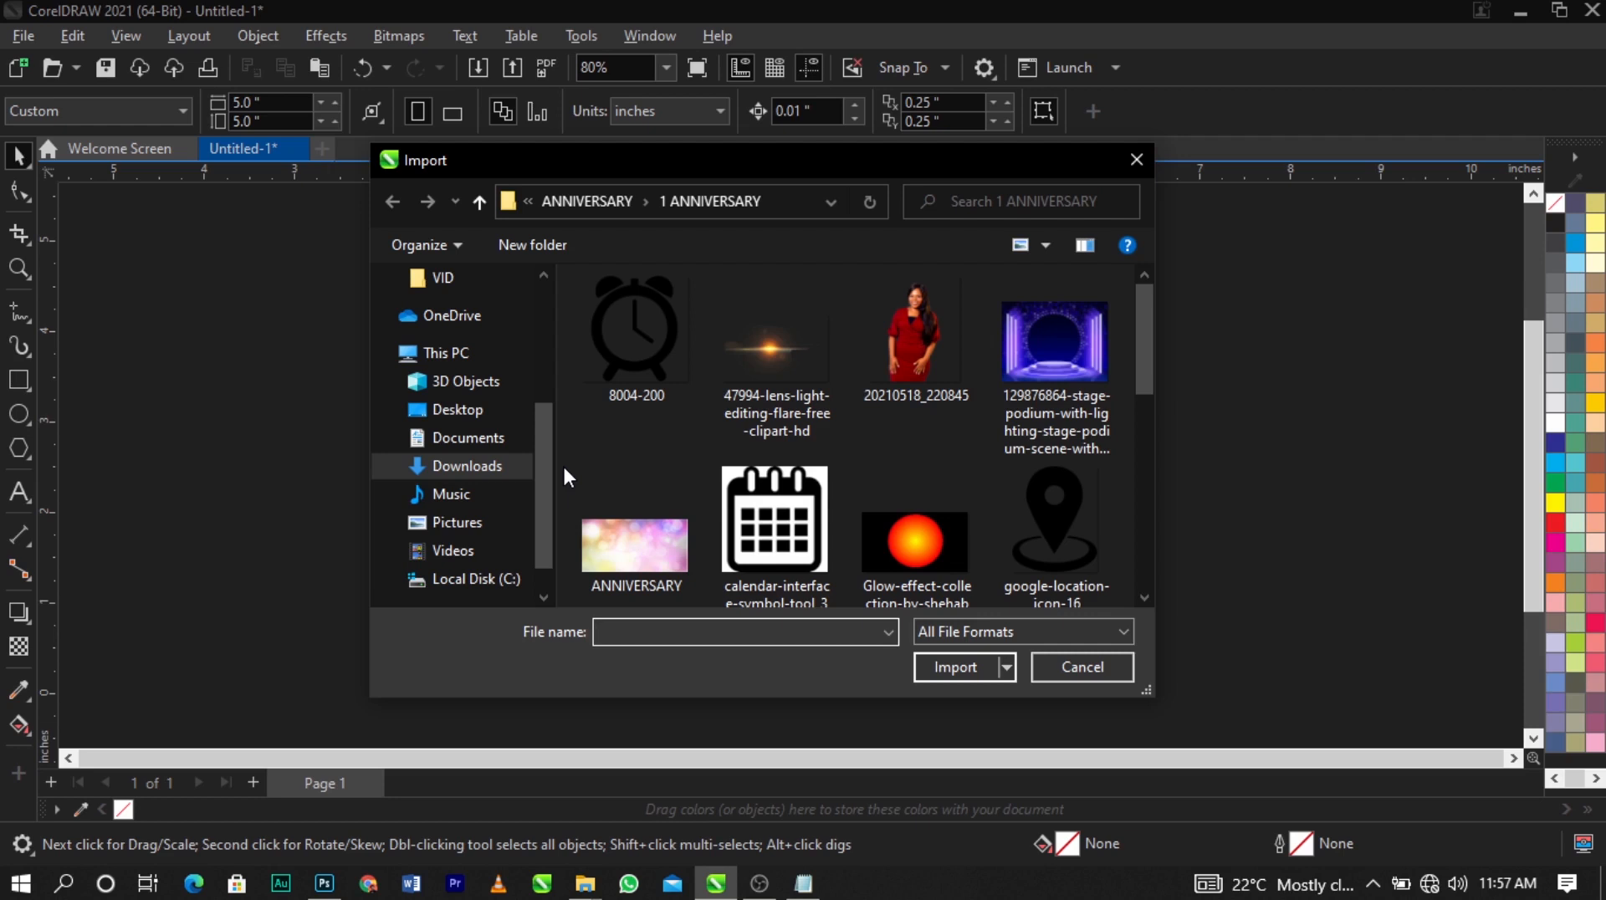
pyautogui.scroll(-5, 711, 449)
pyautogui.scroll(5, 789, 444)
pyautogui.scroll(-5, 1069, 502)
pyautogui.hotkey('ctrl', 'a')
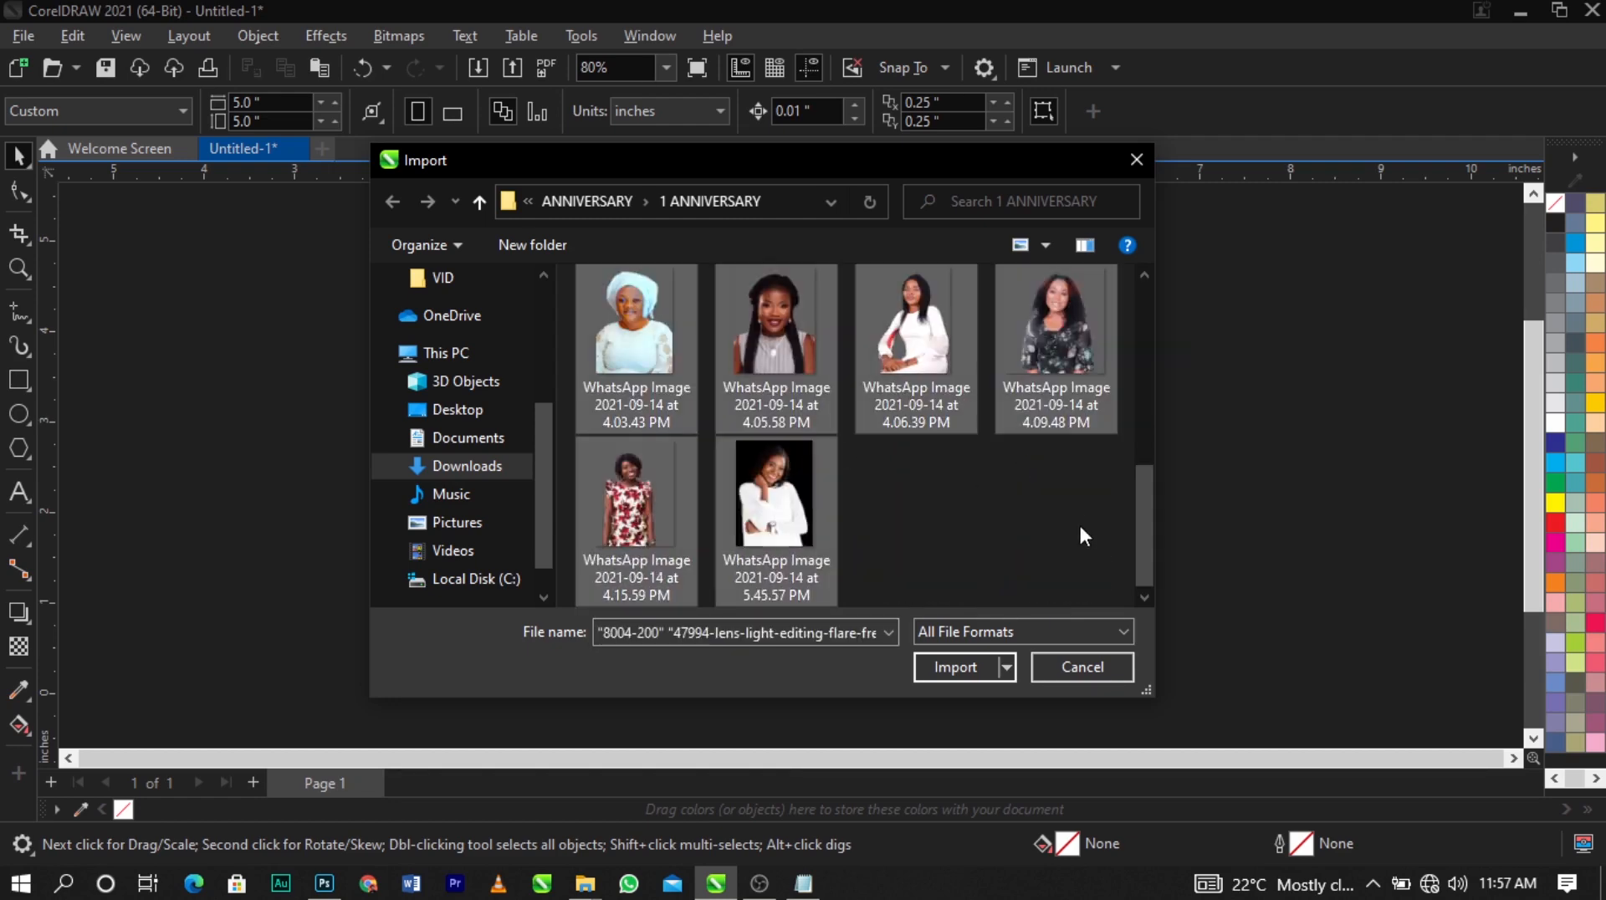
pyautogui.scroll(2, 958, 500)
pyautogui.keyDown('ctrl'); pyautogui.click(1050, 365); pyautogui.keyUp('ctrl')
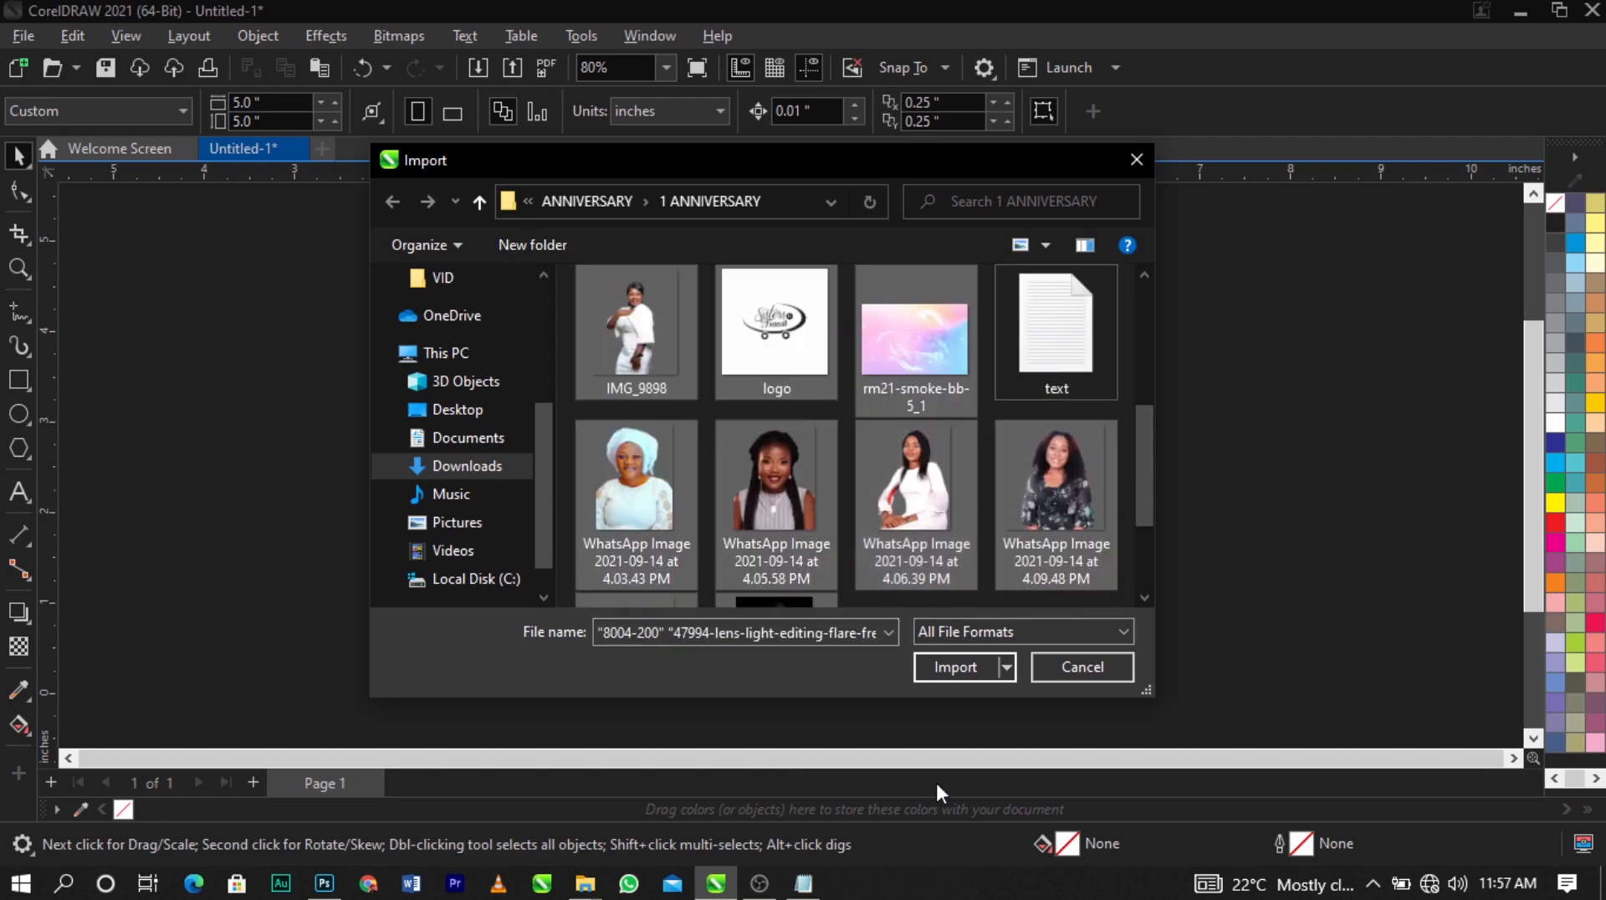
pyautogui.click(935, 668)
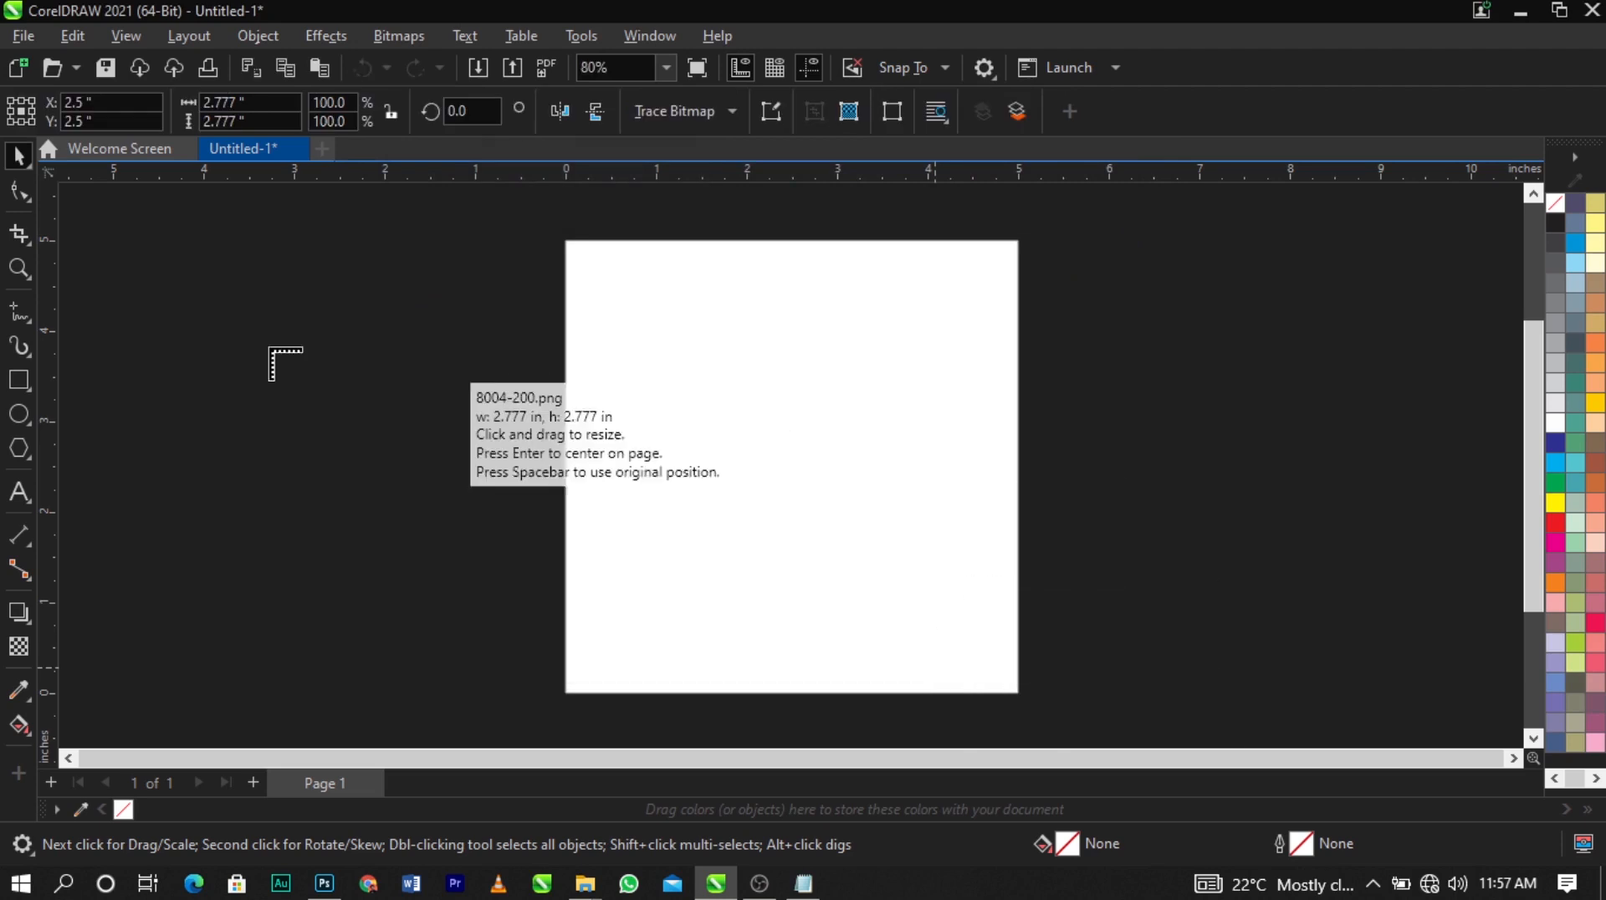
# Place the imported alarm clock, lens flare and red-dress portrait images beside the page's left edge
pyautogui.press('space')
pyautogui.press('space')
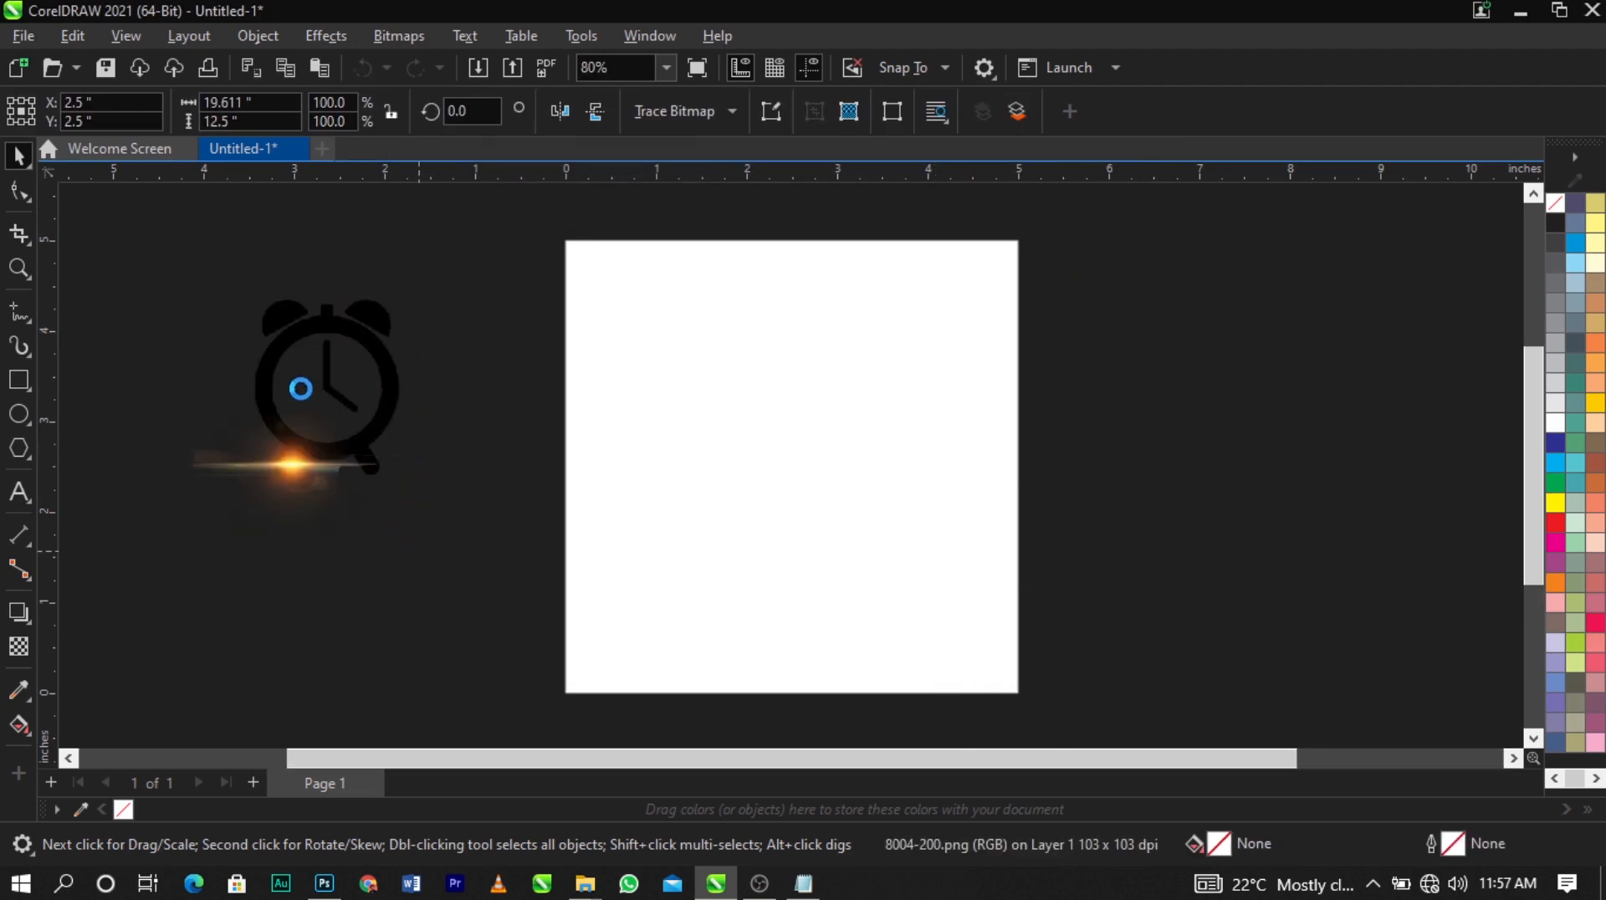
pyautogui.press('space')
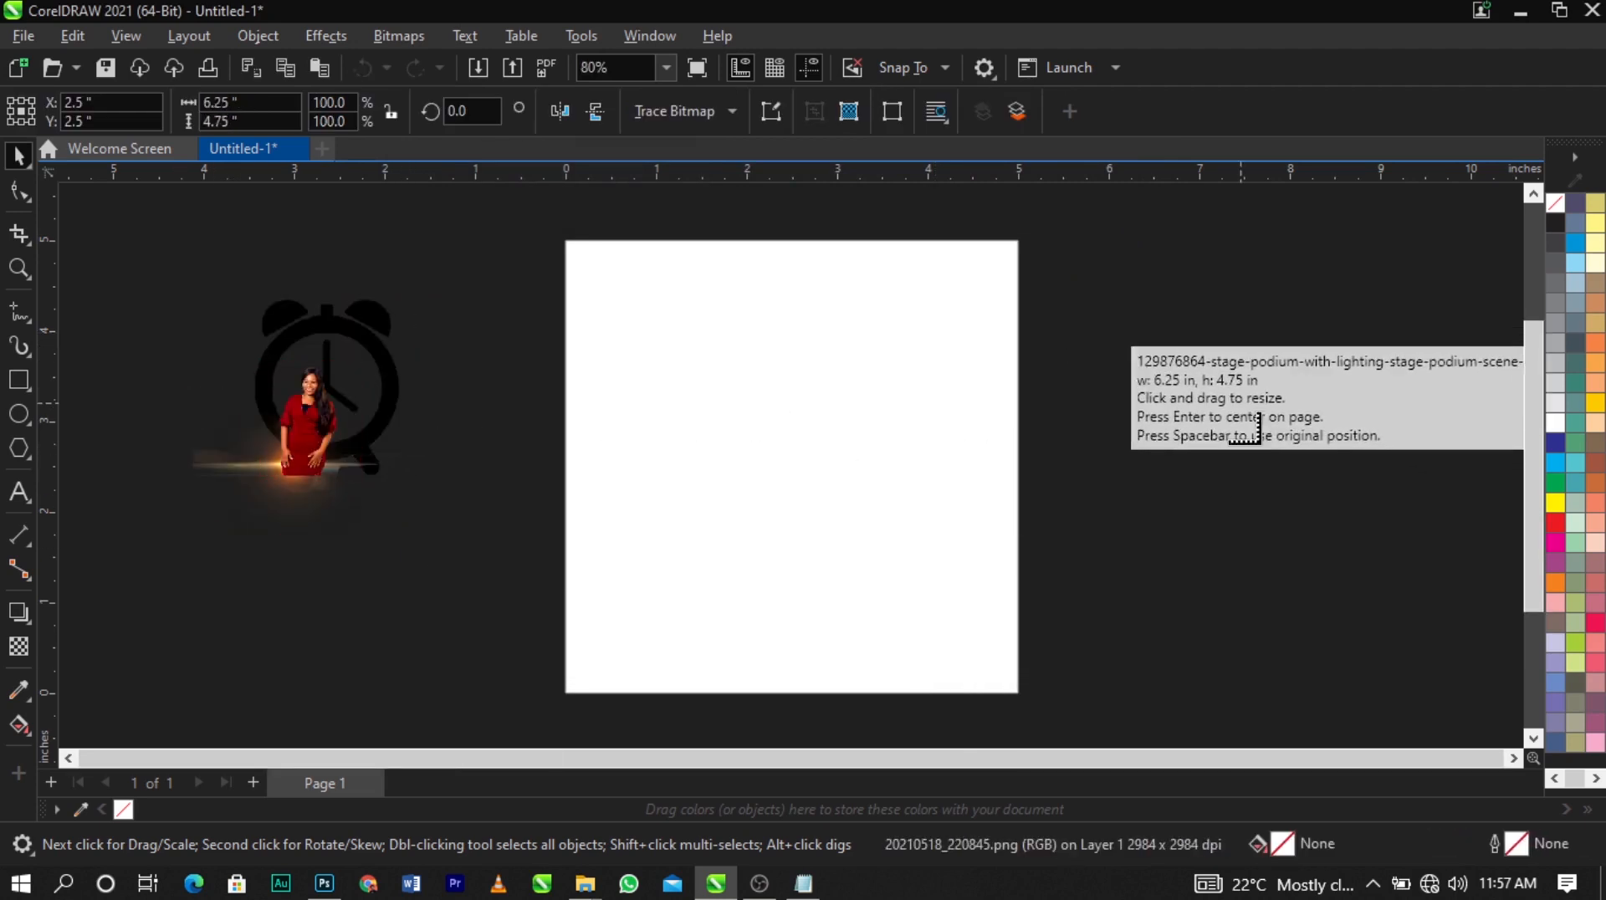
# Place the stage podium, anniversary background, calendar, glow, location icon and IMG_9898 images beside the page's right edge
pyautogui.click(1103, 332)
pyautogui.moveTo(1091, 449); pyautogui.dragTo(1272, 595)
pyautogui.click(1271, 596)
pyautogui.moveTo(1193, 297); pyautogui.dragTo(1518, 480)
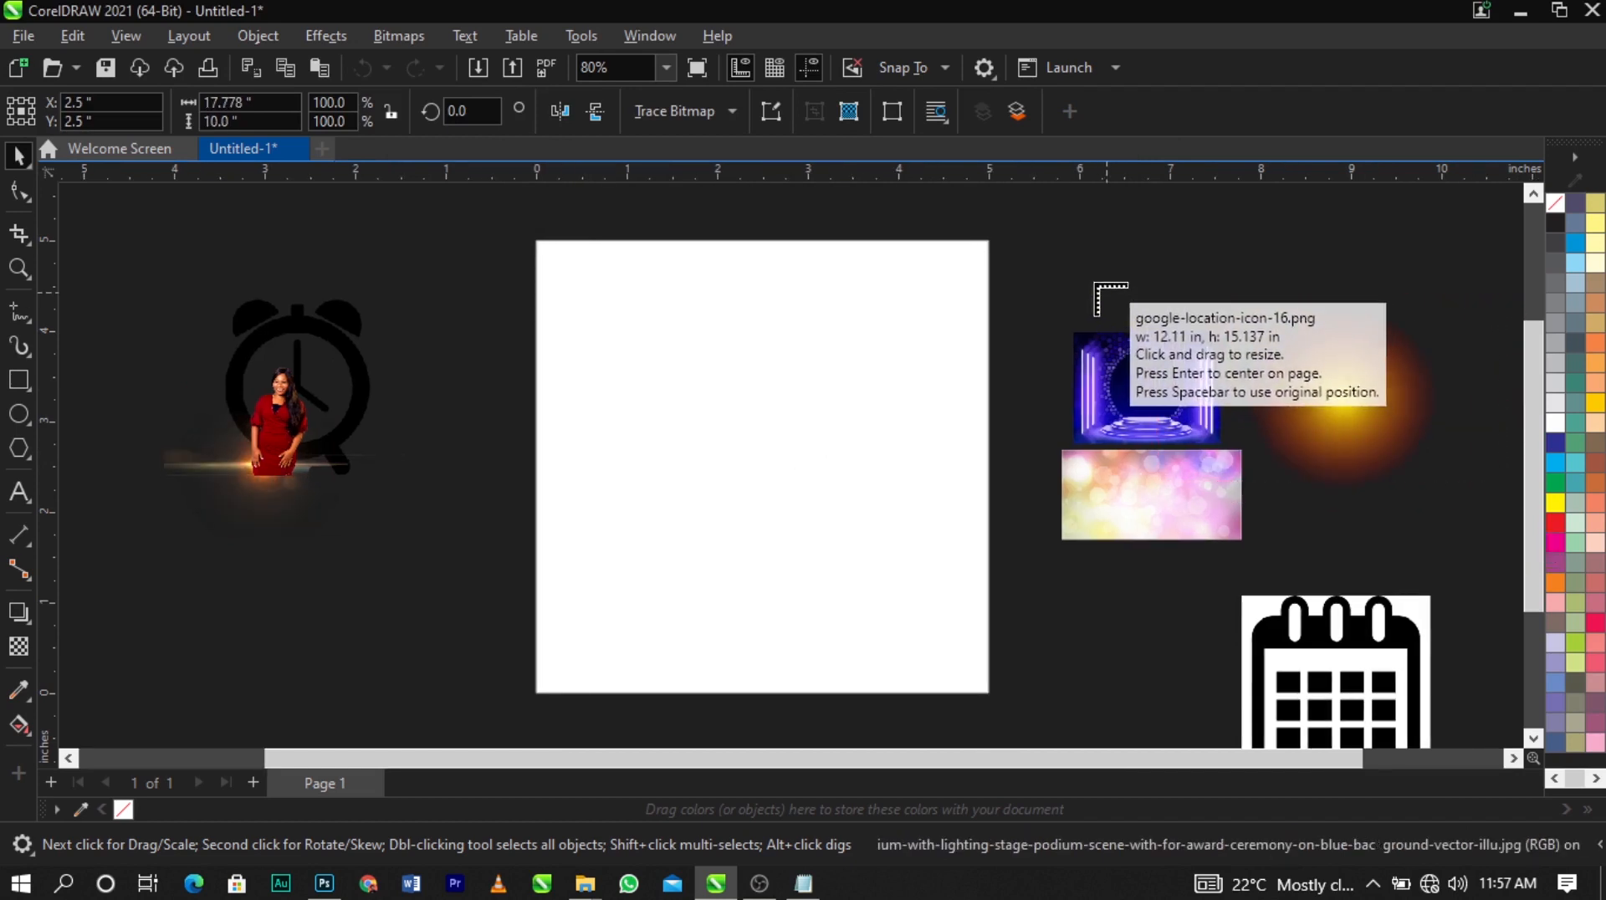
pyautogui.moveTo(1088, 272); pyautogui.dragTo(1282, 435)
pyautogui.moveTo(1038, 366); pyautogui.dragTo(1108, 485)
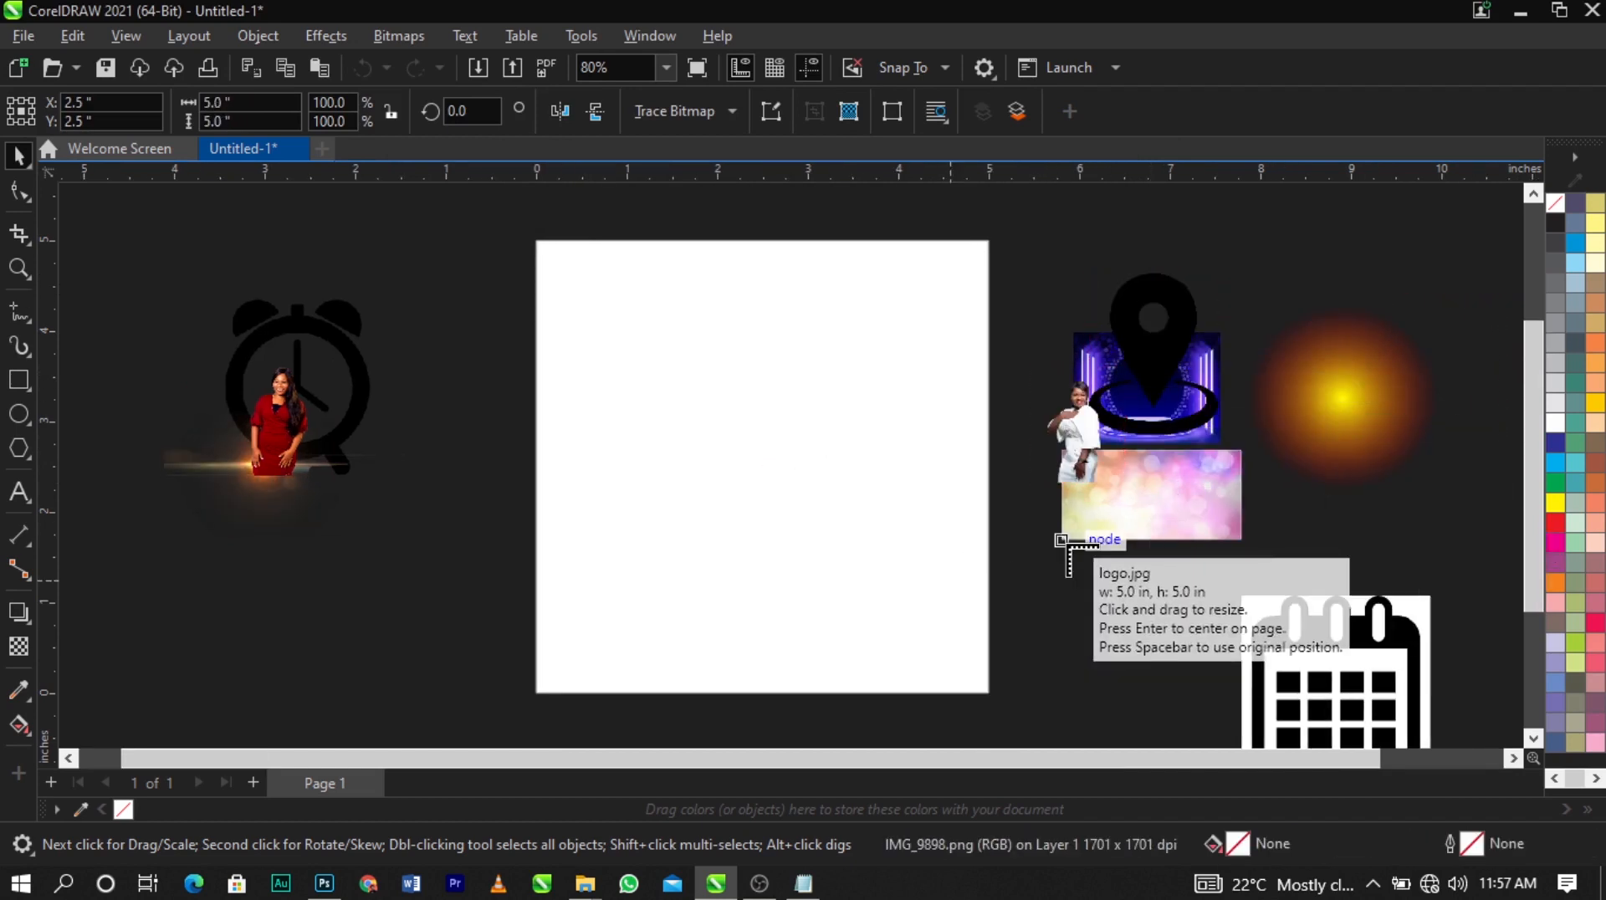
# Place the logo, the pink smoke background and the next WhatsApp portraits around the images beside the page's right edge
pyautogui.moveTo(1002, 291); pyautogui.dragTo(1098, 354)
pyautogui.moveTo(1232, 246); pyautogui.dragTo(1304, 345)
pyautogui.moveTo(1114, 207); pyautogui.dragTo(1232, 310)
pyautogui.moveTo(1297, 245); pyautogui.dragTo(1358, 323)
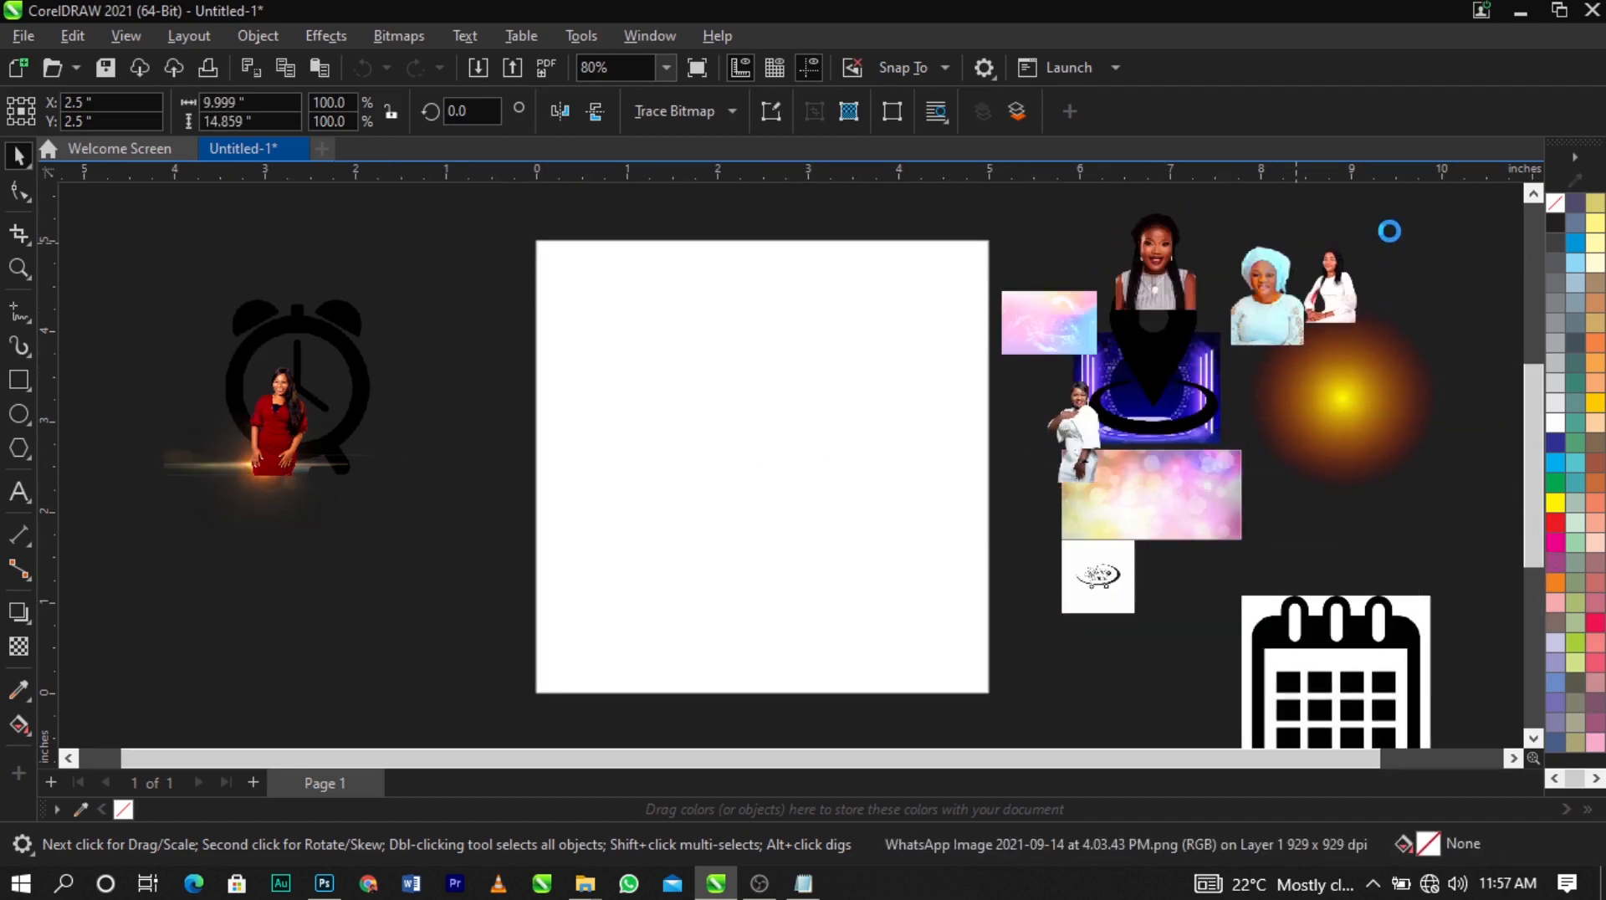
pyautogui.moveTo(1392, 245); pyautogui.dragTo(1459, 337)
# Scale down the two oversized portraits, the floral-dress one to 10%, and move both next to the other imported images
pyautogui.scroll(-2, 1035, 379)
pyautogui.click(966, 349)
pyautogui.scroll(-4, 967, 349)
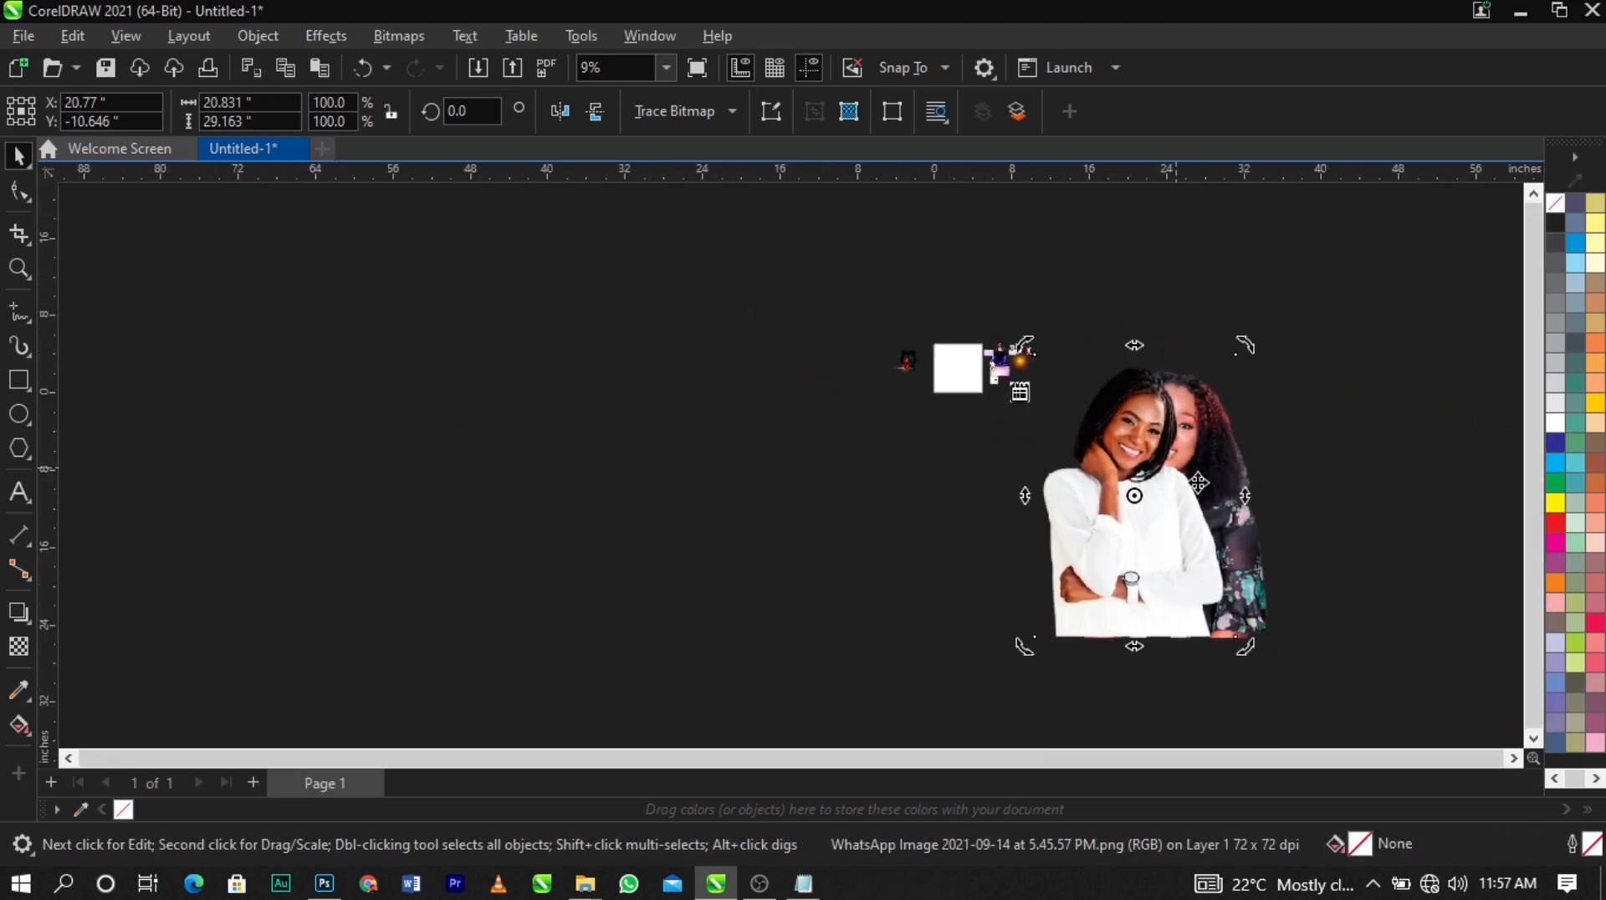
pyautogui.moveTo(1242, 347); pyautogui.dragTo(1188, 571)
pyautogui.moveTo(1053, 598); pyautogui.dragTo(1024, 365)
pyautogui.click(1175, 452)
pyautogui.moveTo(1301, 347); pyautogui.dragTo(1238, 603)
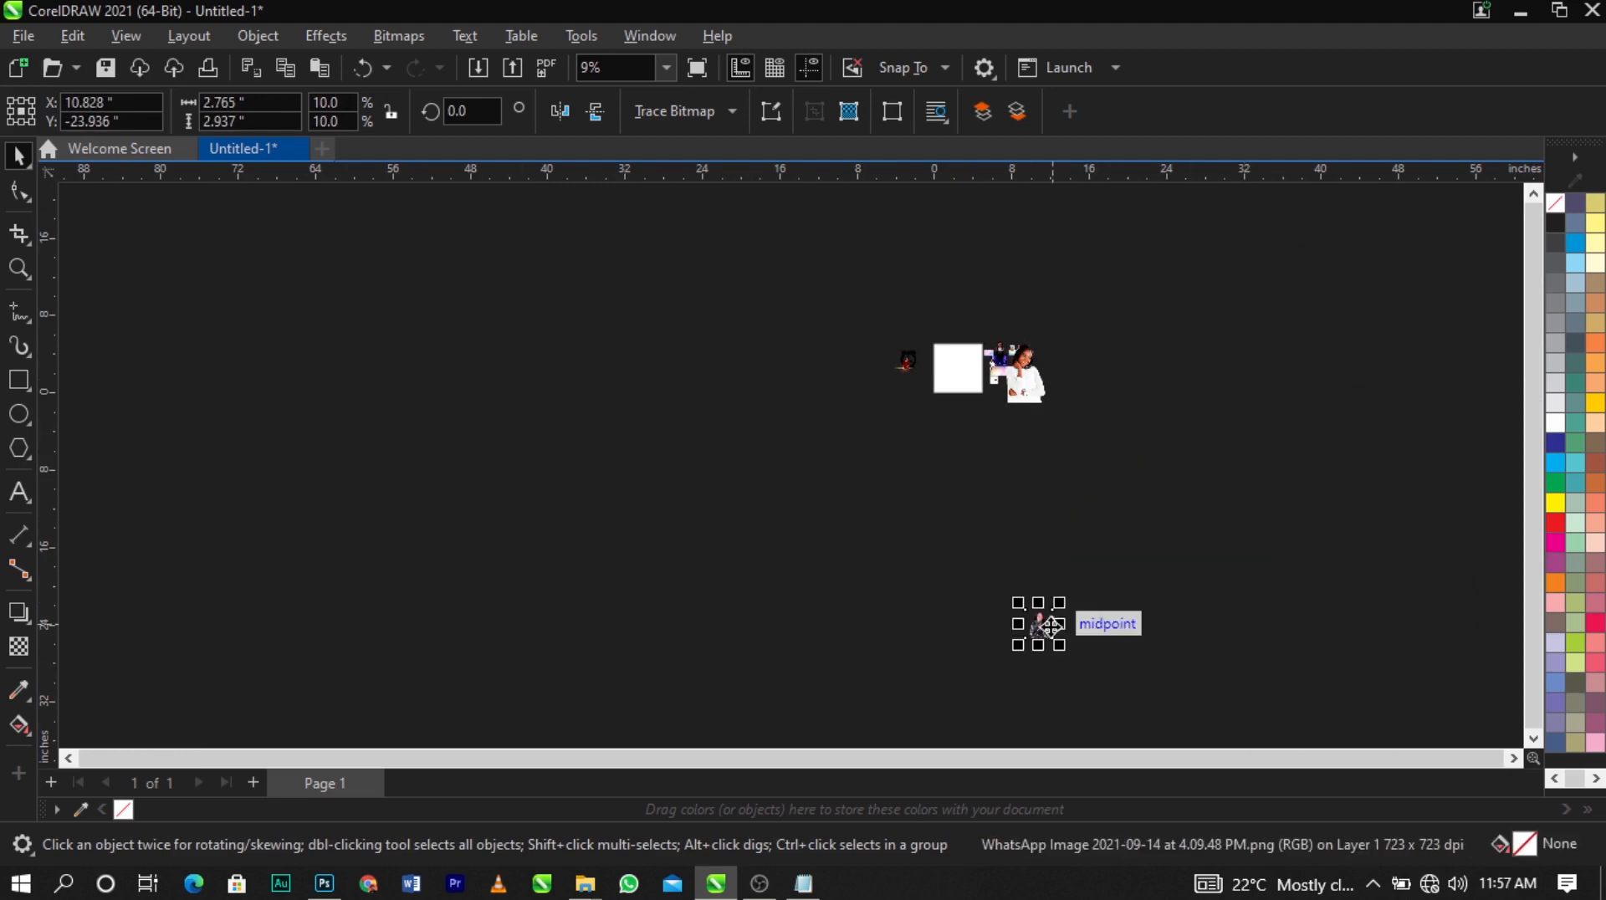
pyautogui.moveTo(1041, 624); pyautogui.dragTo(1033, 366)
# Scale the white-sweater portrait to about 11.1%, place it over the floral-dress portrait and move the calendar icon closer to the other images
pyautogui.scroll(8, 1012, 359)
pyautogui.click(1187, 592)
pyautogui.scroll(-1, 1196, 510)
pyautogui.moveTo(1312, 721); pyautogui.dragTo(1150, 562)
pyautogui.moveTo(1071, 418); pyautogui.dragTo(1186, 463)
pyautogui.moveTo(1095, 679); pyautogui.dragTo(1053, 634)
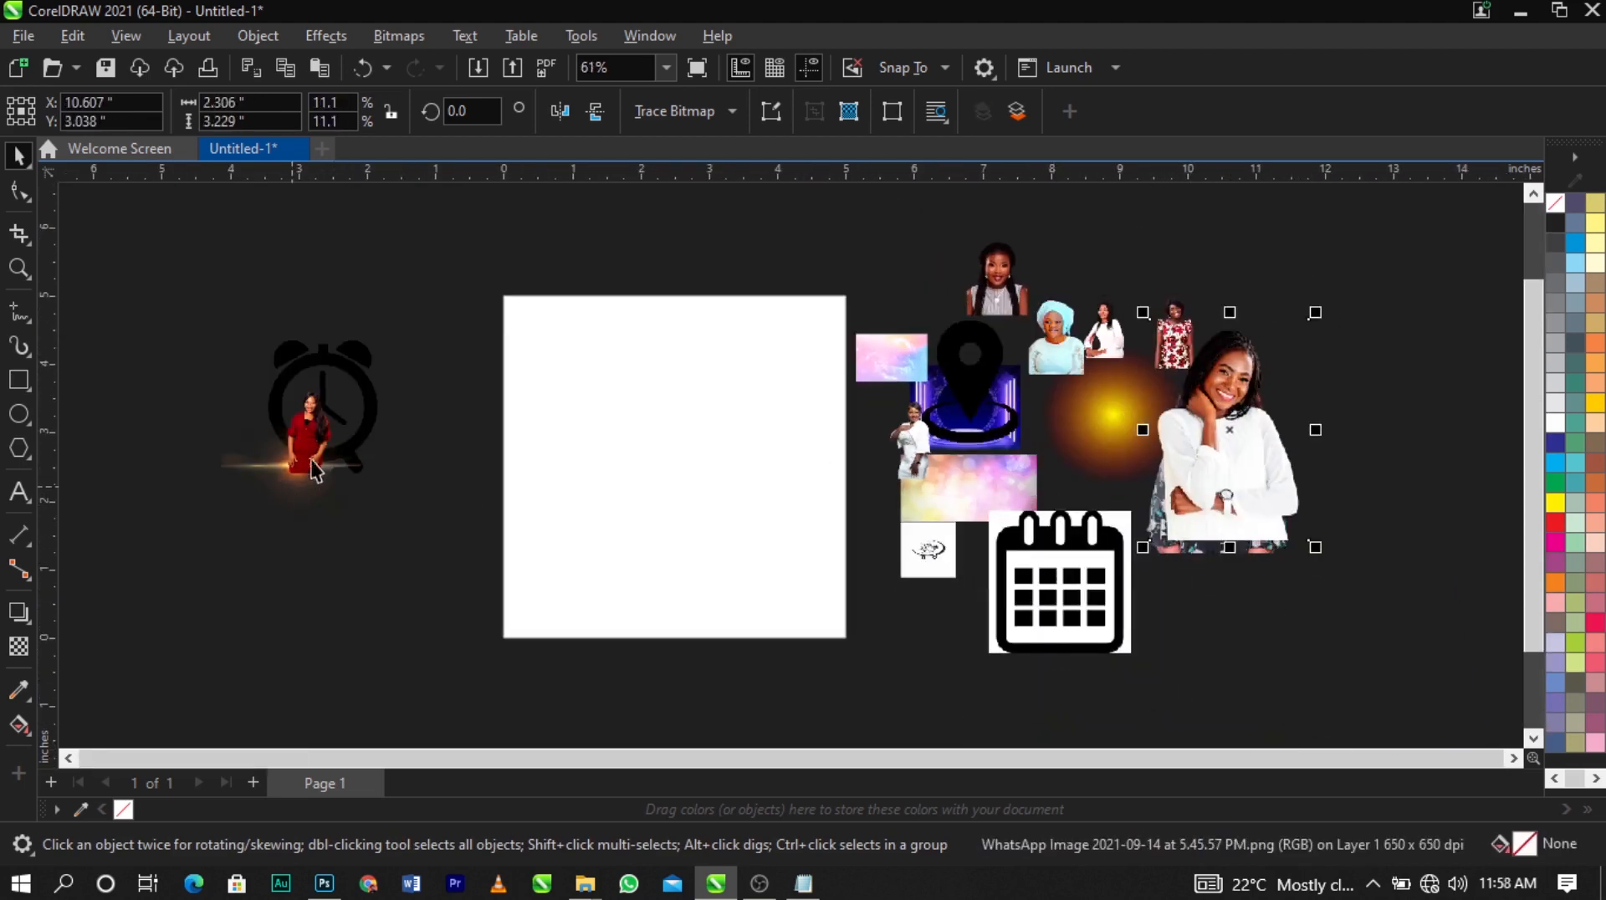
# Move the red-dress portrait off the alarm clock to the empty area below the lens flare
pyautogui.moveTo(309, 450); pyautogui.dragTo(265, 550)
pyautogui.click(368, 565)
pyautogui.scroll(-2, 1042, 388)
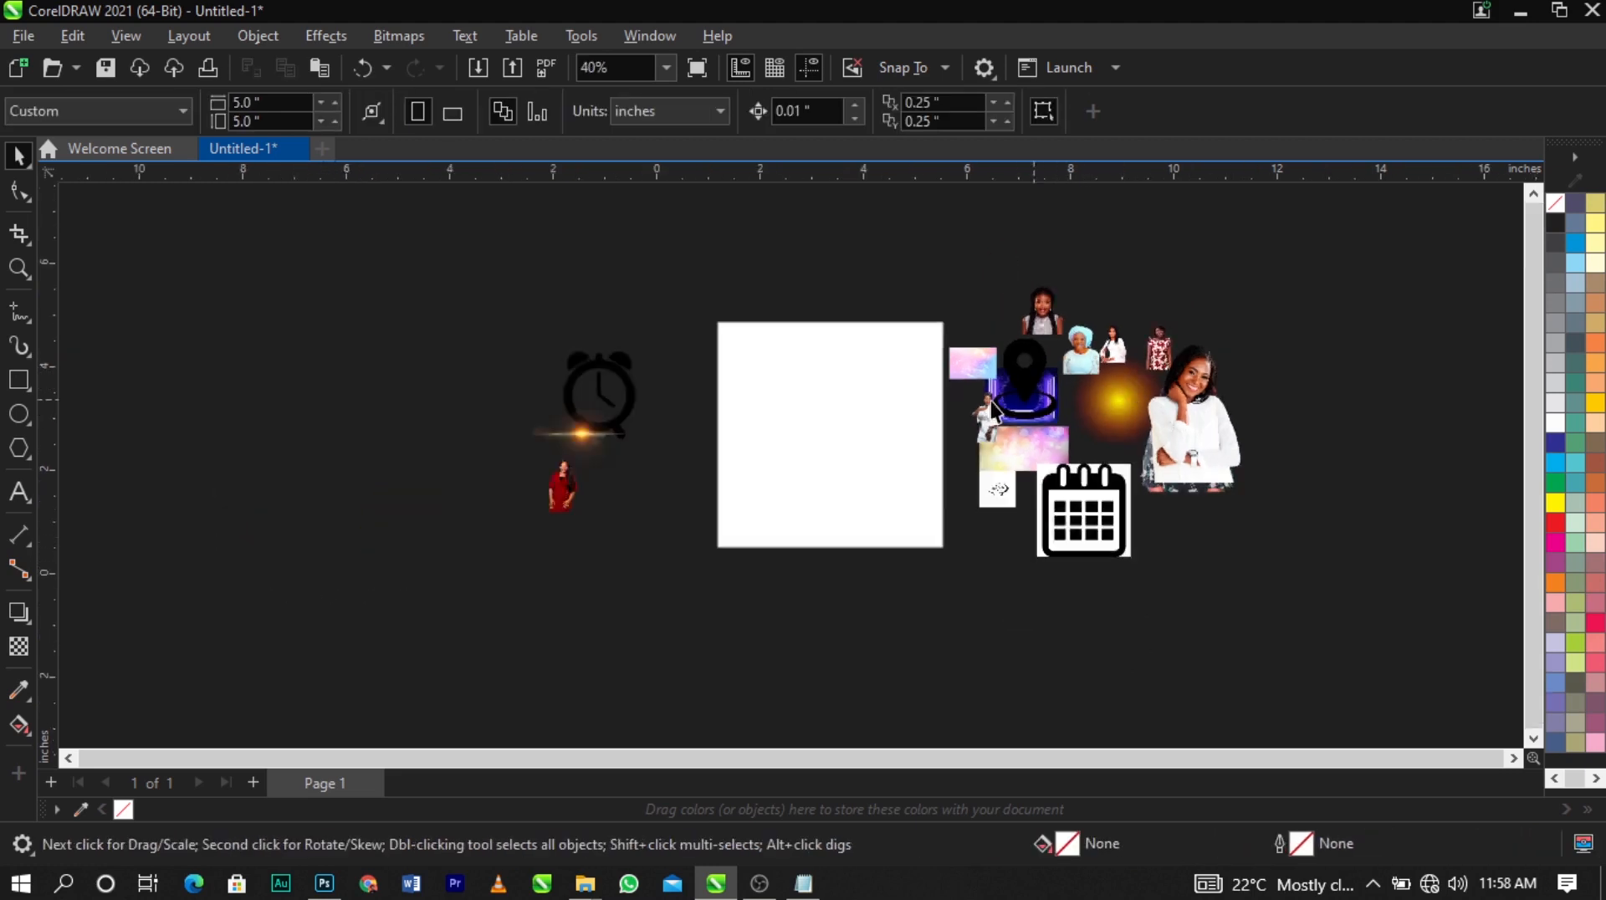
# Move the white-sweater portrait clear of the floral-dress one and the orange glow to above the alarm clock
pyautogui.scroll(1, 1184, 454)
pyautogui.moveTo(1338, 456); pyautogui.dragTo(1390, 471)
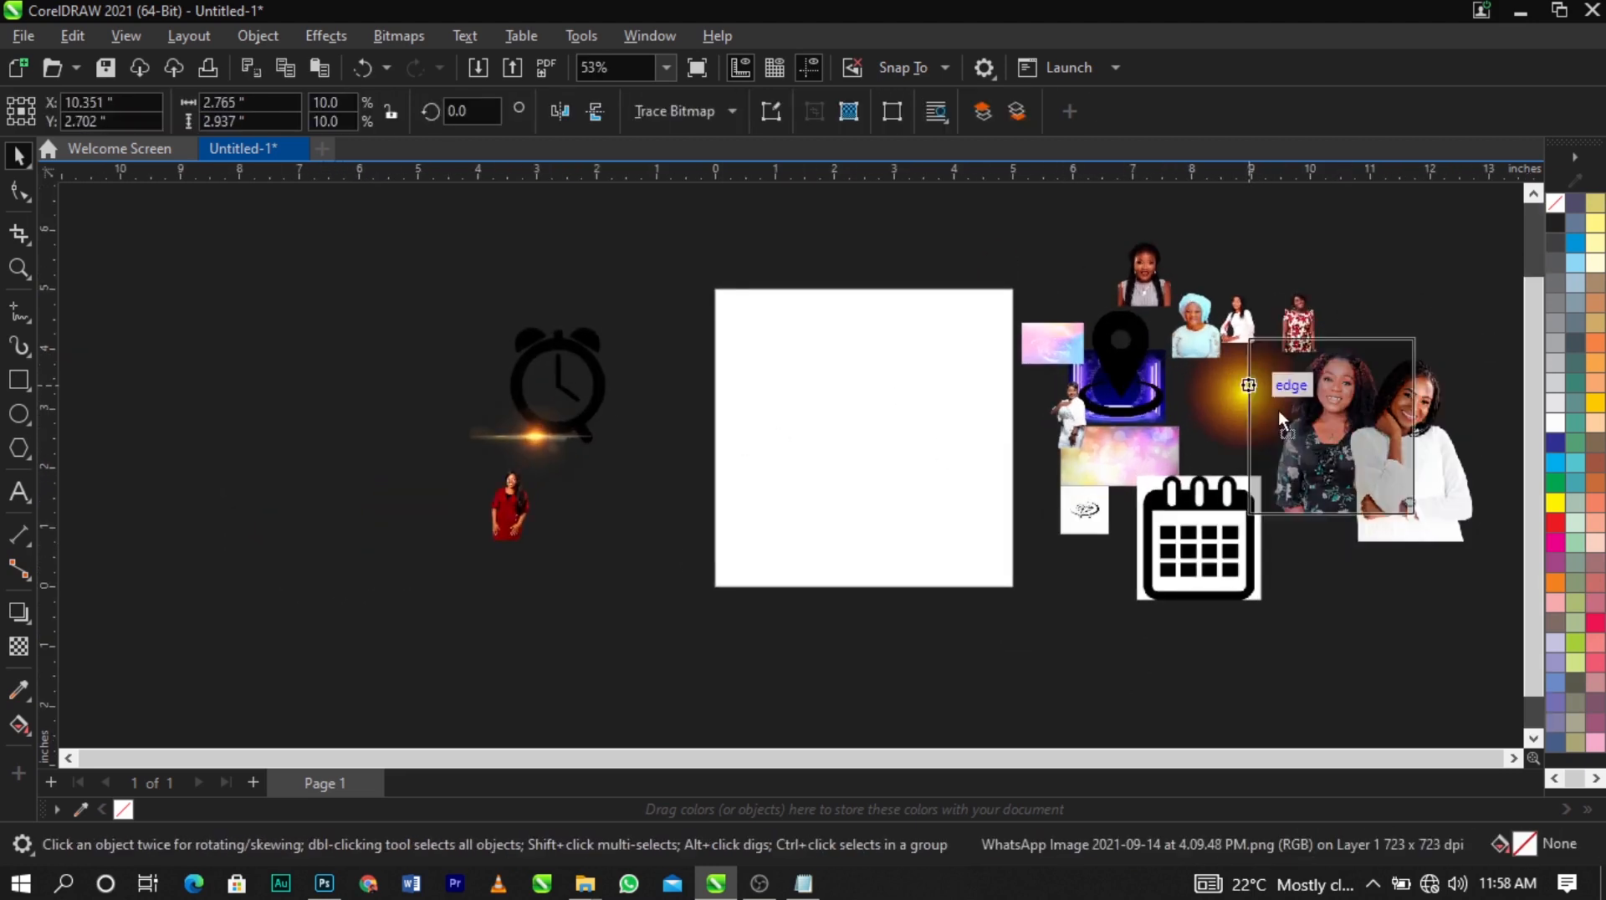
pyautogui.moveTo(1278, 410); pyautogui.dragTo(500, 341)
# Gather the floral-dress, red-dress and white-sweater portraits in a group to the right of the other imported images
pyautogui.click(1240, 427)
pyautogui.click(1354, 535)
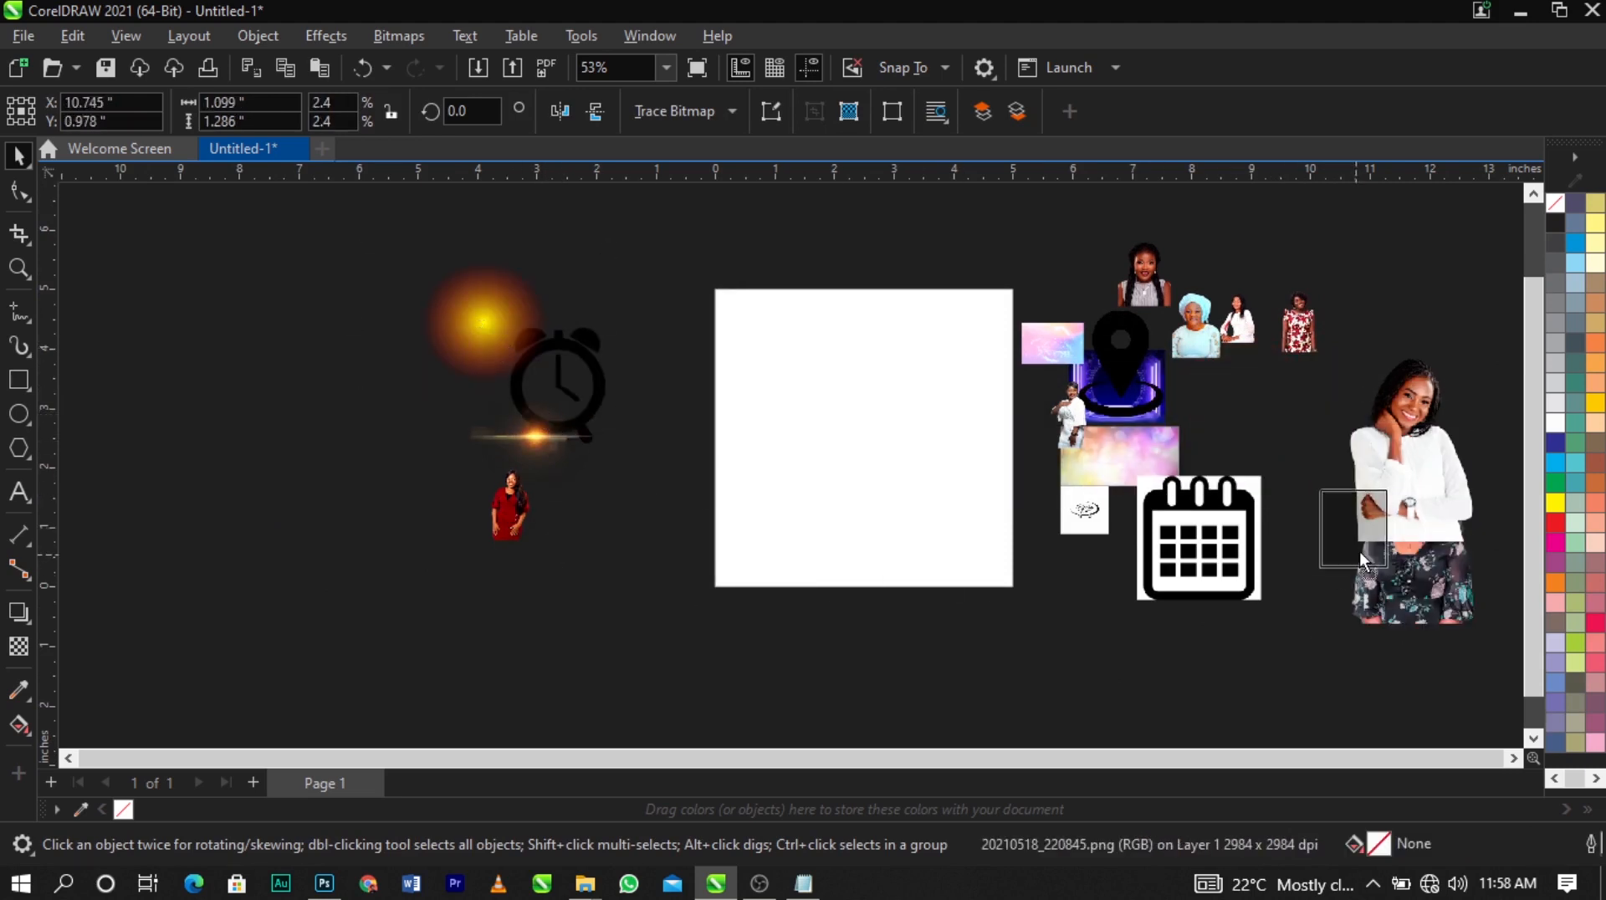
pyautogui.click(1395, 422)
pyautogui.moveTo(1392, 434); pyautogui.dragTo(1424, 410)
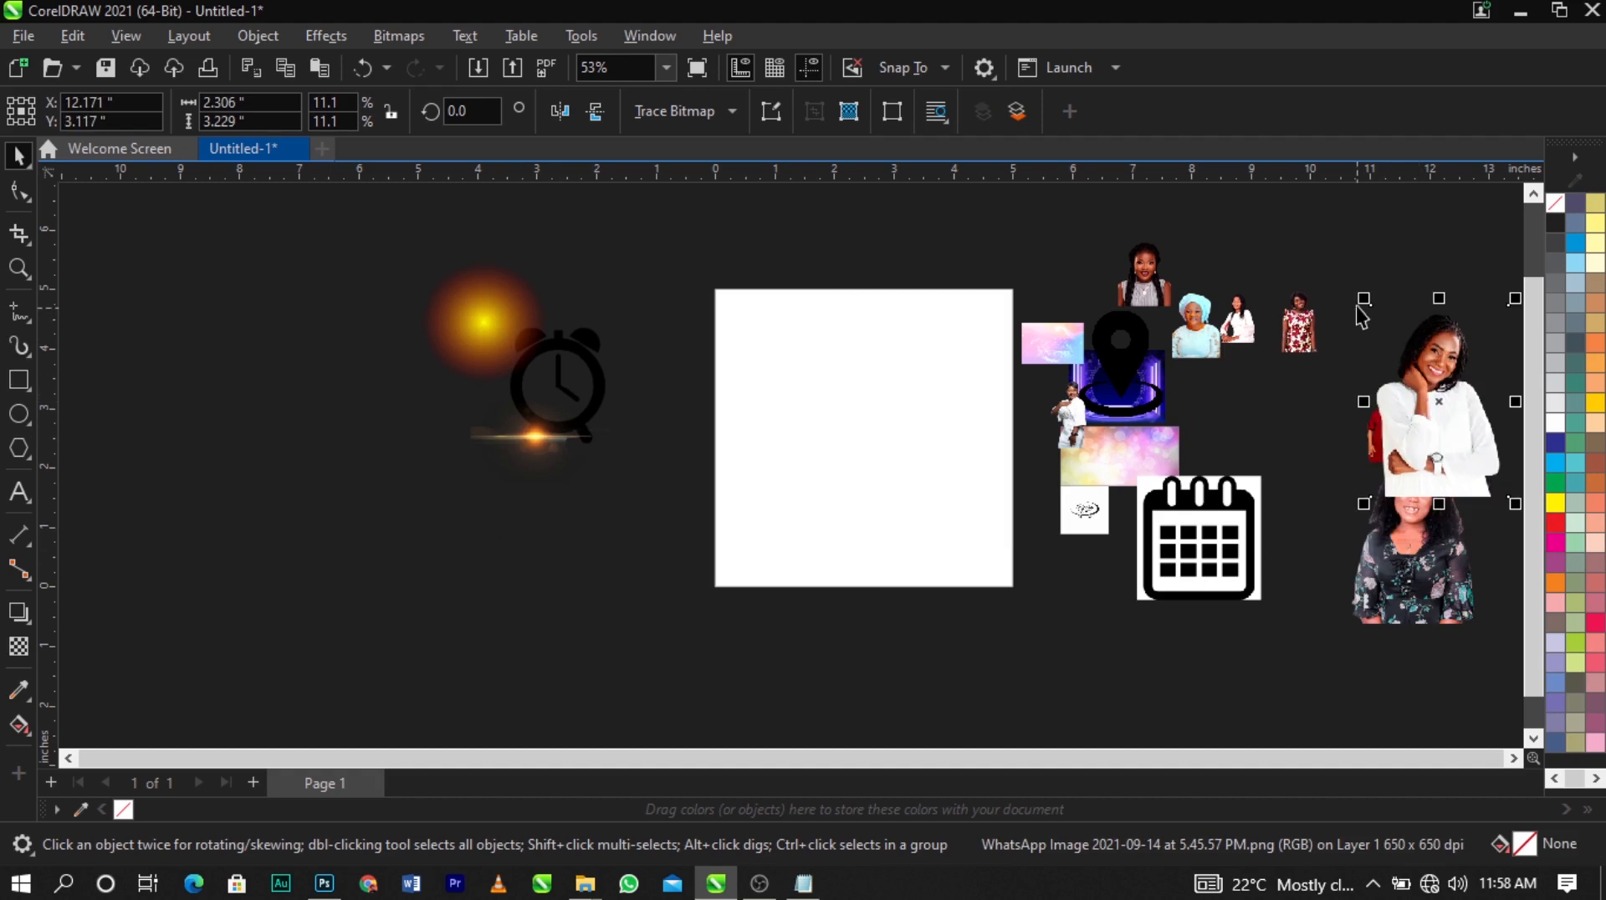
# Scale the white-sweater portrait to about 6.4% and move the red-and-white patterned-dress portrait beside the red-dress portrait
pyautogui.moveTo(1362, 305); pyautogui.dragTo(1420, 380)
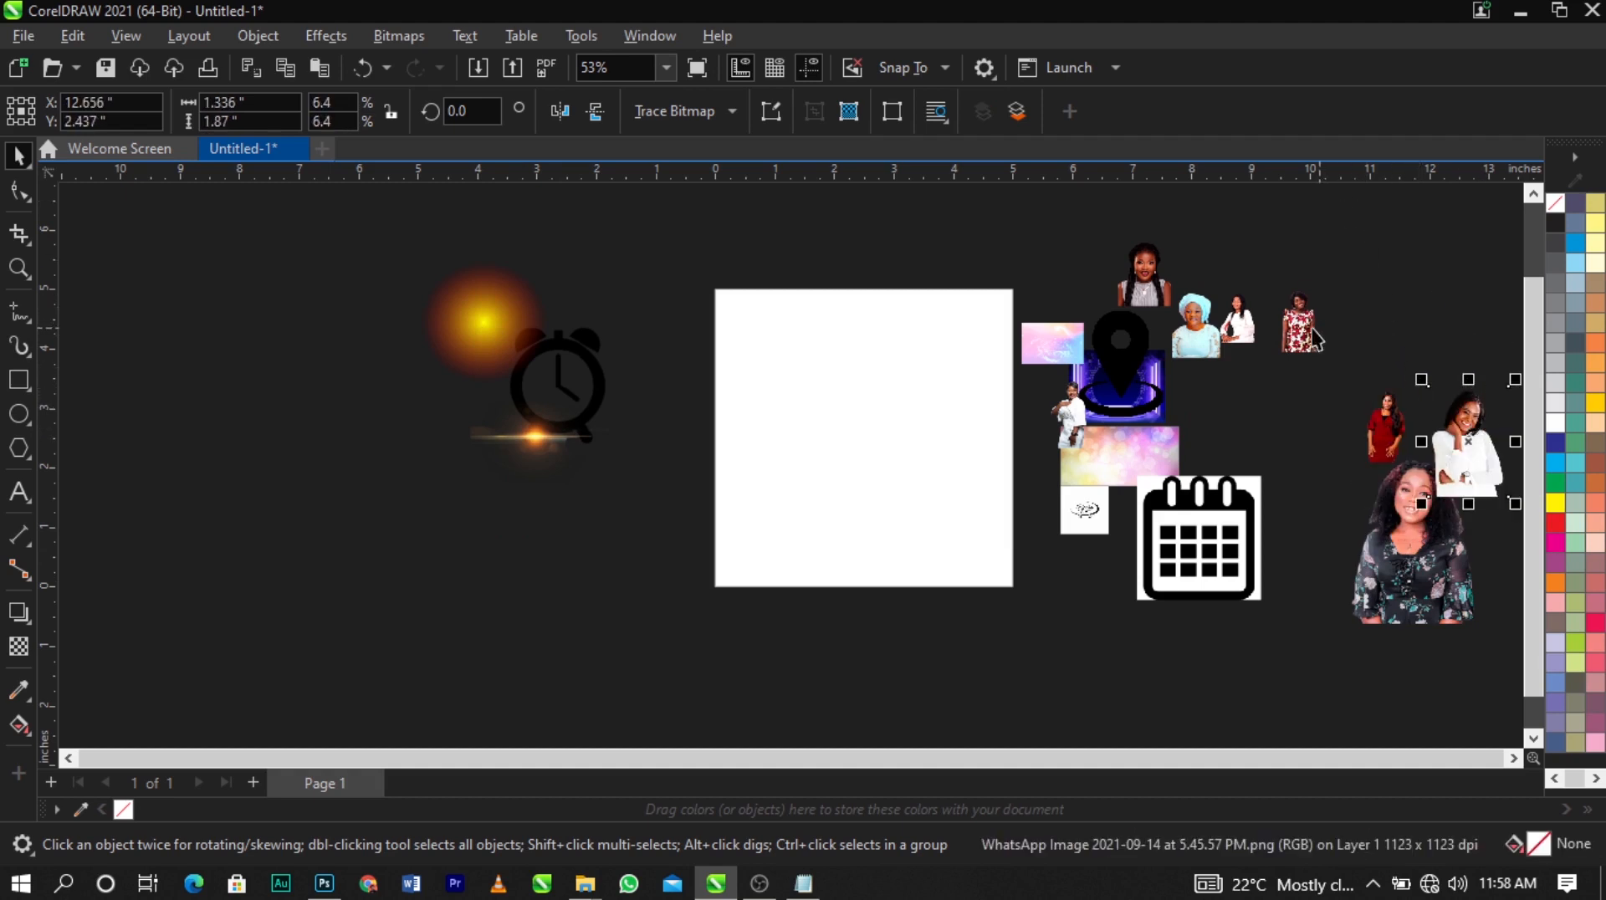
pyautogui.moveTo(1304, 328); pyautogui.dragTo(1370, 460)
# Move the location pin, purple stage, bokeh background, calendar and small logo images to the area left of the page
pyautogui.moveTo(1128, 358); pyautogui.dragTo(434, 459)
pyautogui.moveTo(1104, 399); pyautogui.dragTo(470, 609)
pyautogui.moveTo(1122, 452); pyautogui.dragTo(652, 585)
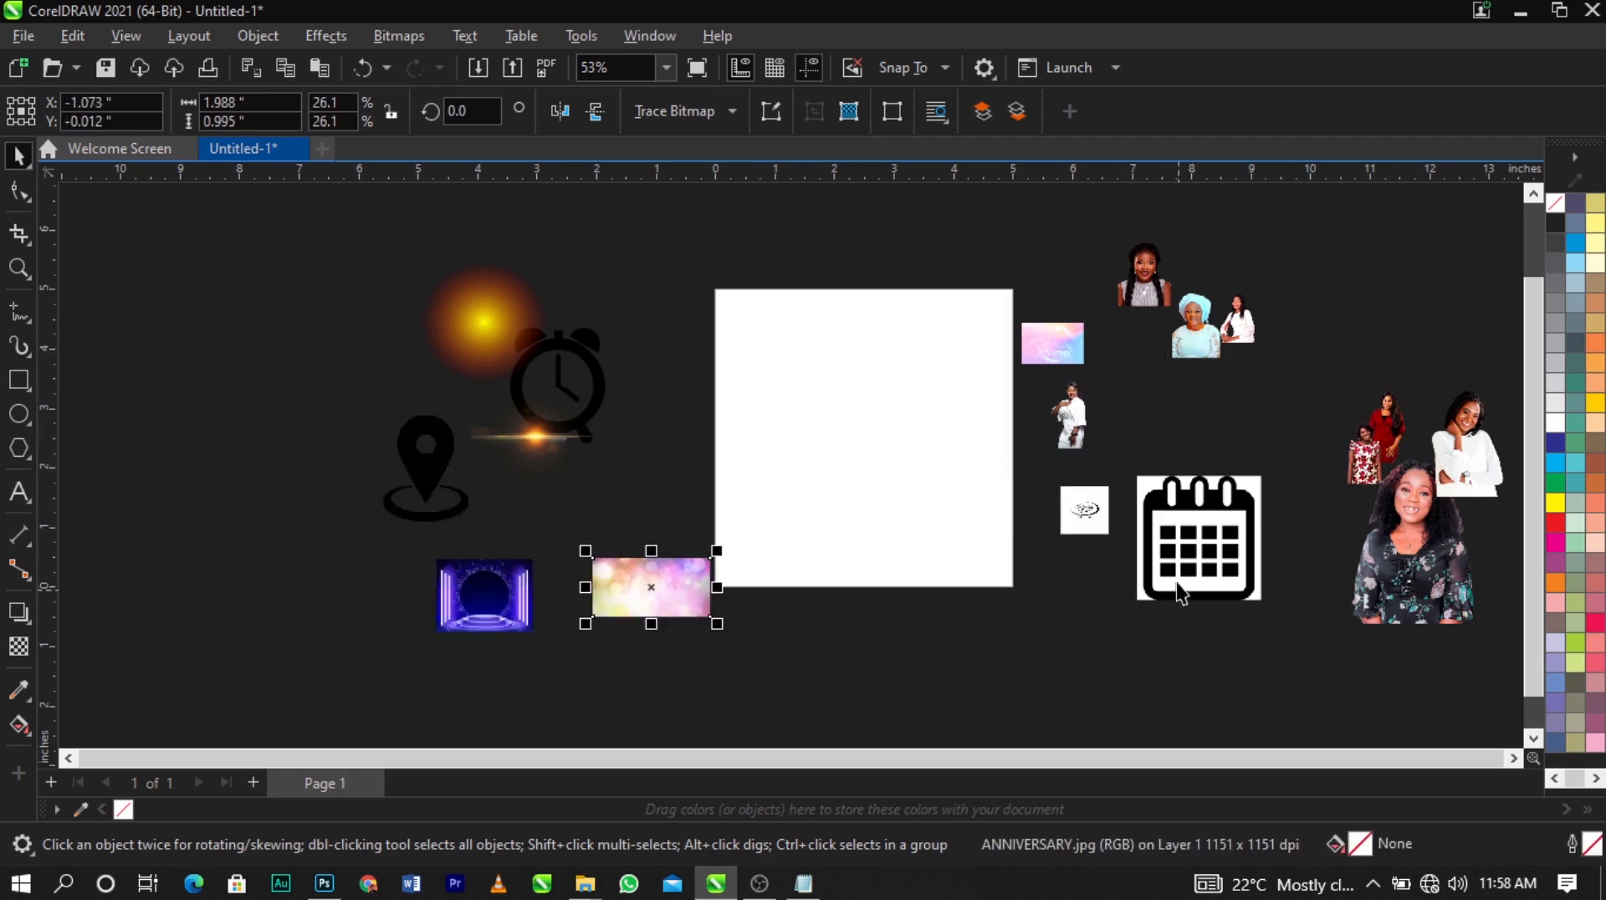
pyautogui.moveTo(1167, 561); pyautogui.dragTo(319, 473)
pyautogui.moveTo(1087, 512); pyautogui.dragTo(560, 258)
# Move the braided-hair and white-blouse portraits toward the other portraits and the pastel smoke image to the left of the page
pyautogui.moveTo(1144, 290); pyautogui.dragTo(1269, 509)
pyautogui.moveTo(1226, 351); pyautogui.dragTo(1334, 393)
pyautogui.moveTo(1034, 340); pyautogui.dragTo(645, 495)
# Move the floral-dress portrait closer to the page among the other portraits and scale it to about 5%
pyautogui.moveTo(1432, 578); pyautogui.dragTo(1174, 527)
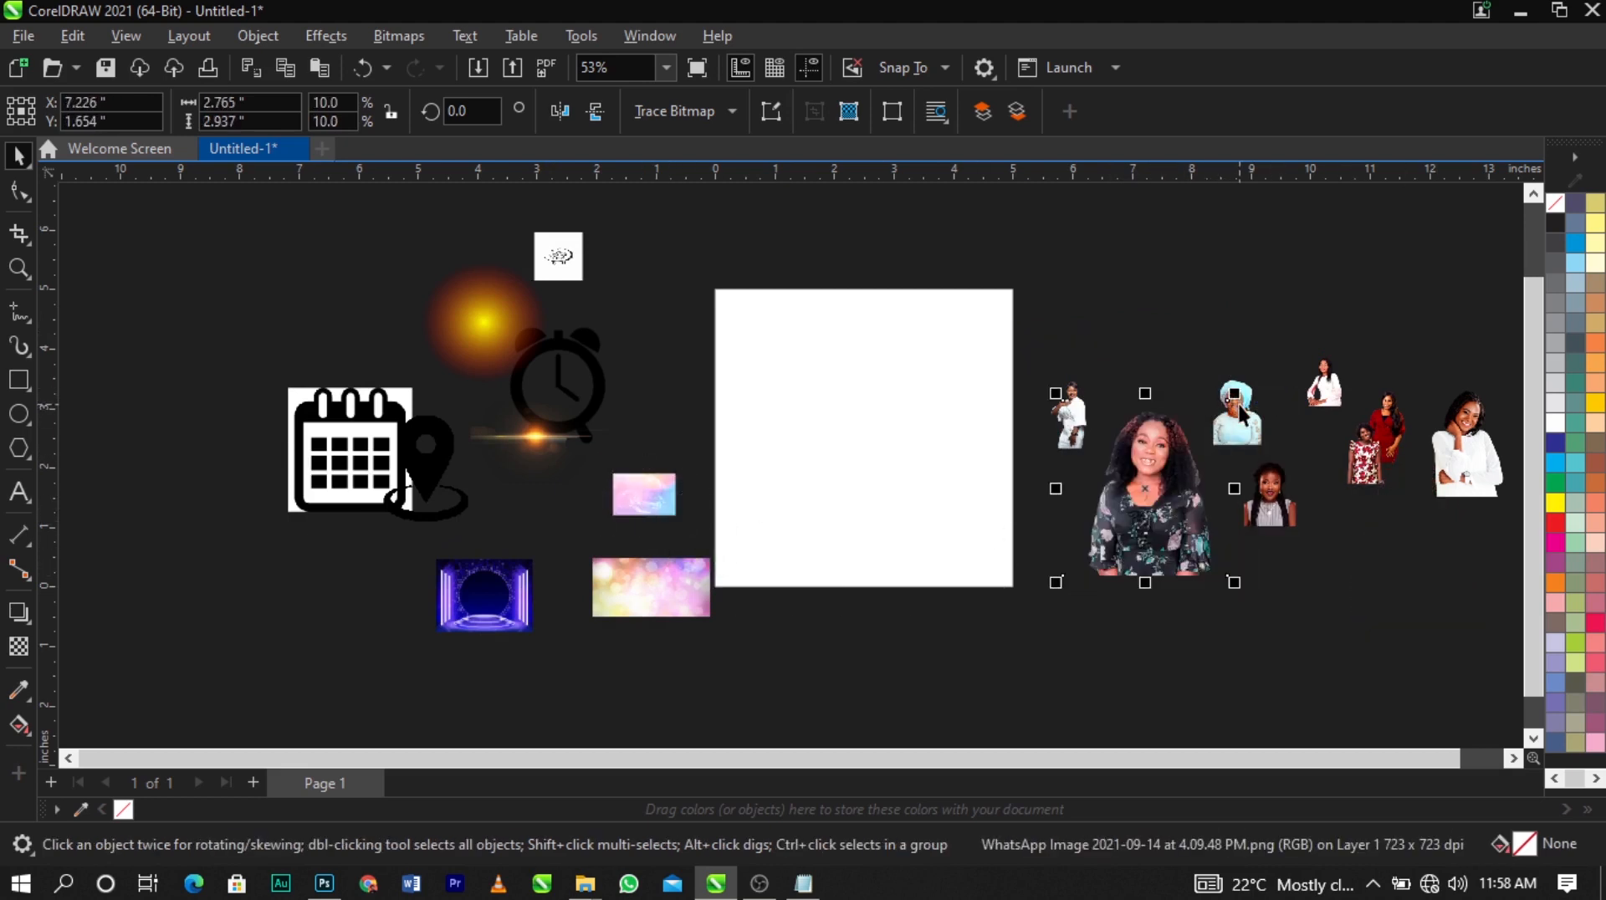
pyautogui.moveTo(1217, 585); pyautogui.dragTo(1161, 531)
pyautogui.scroll(2, 864, 431)
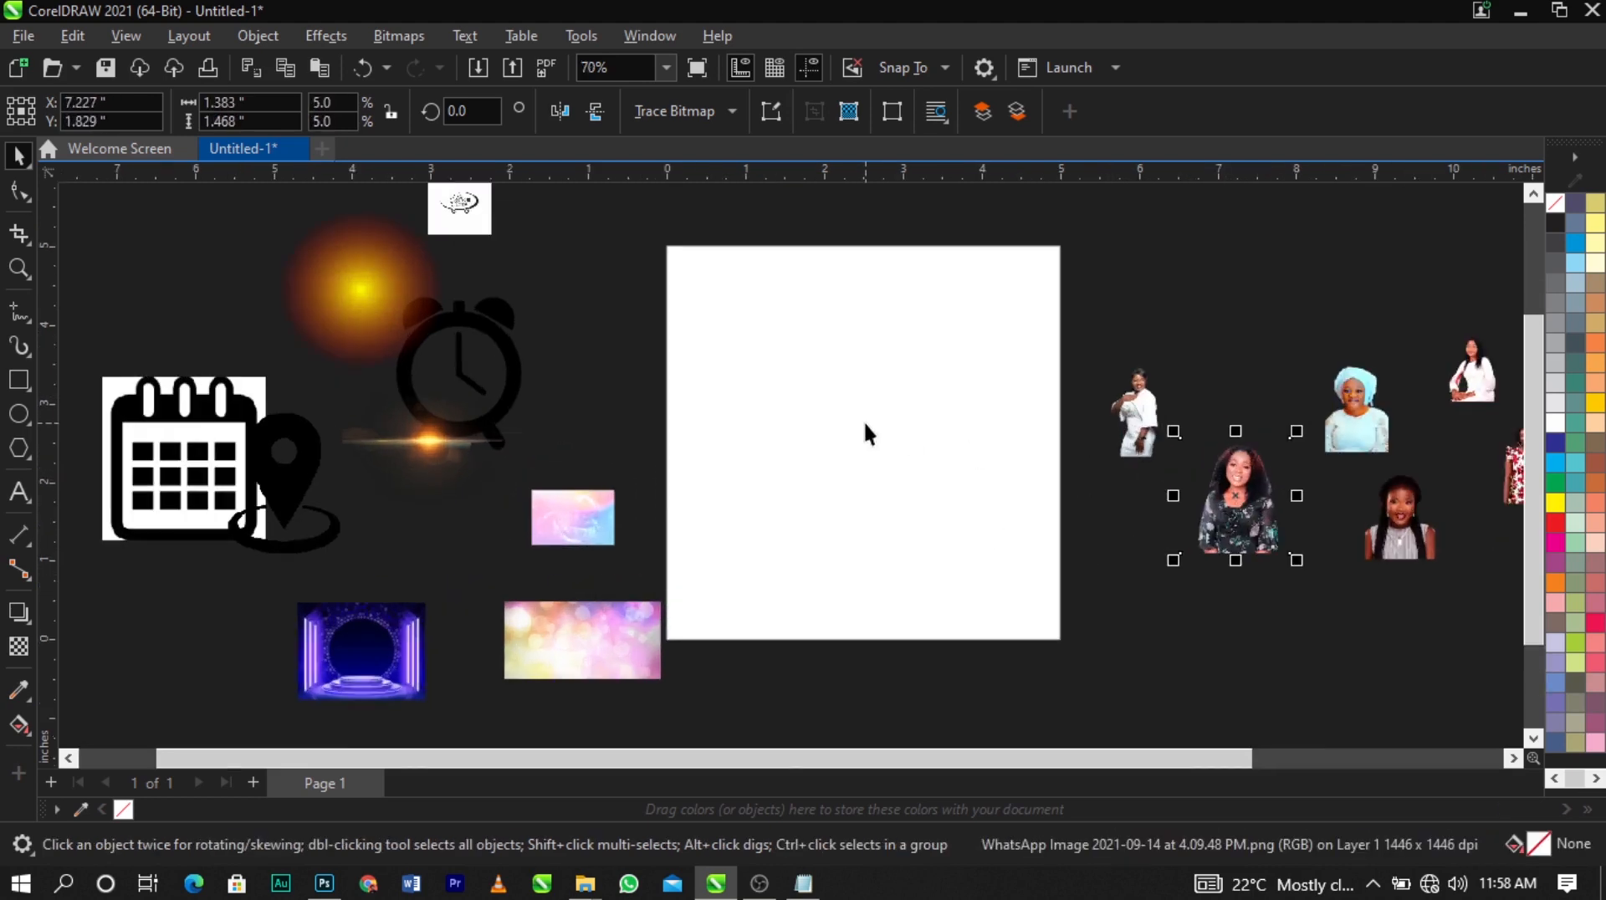
pyautogui.click(1188, 641)
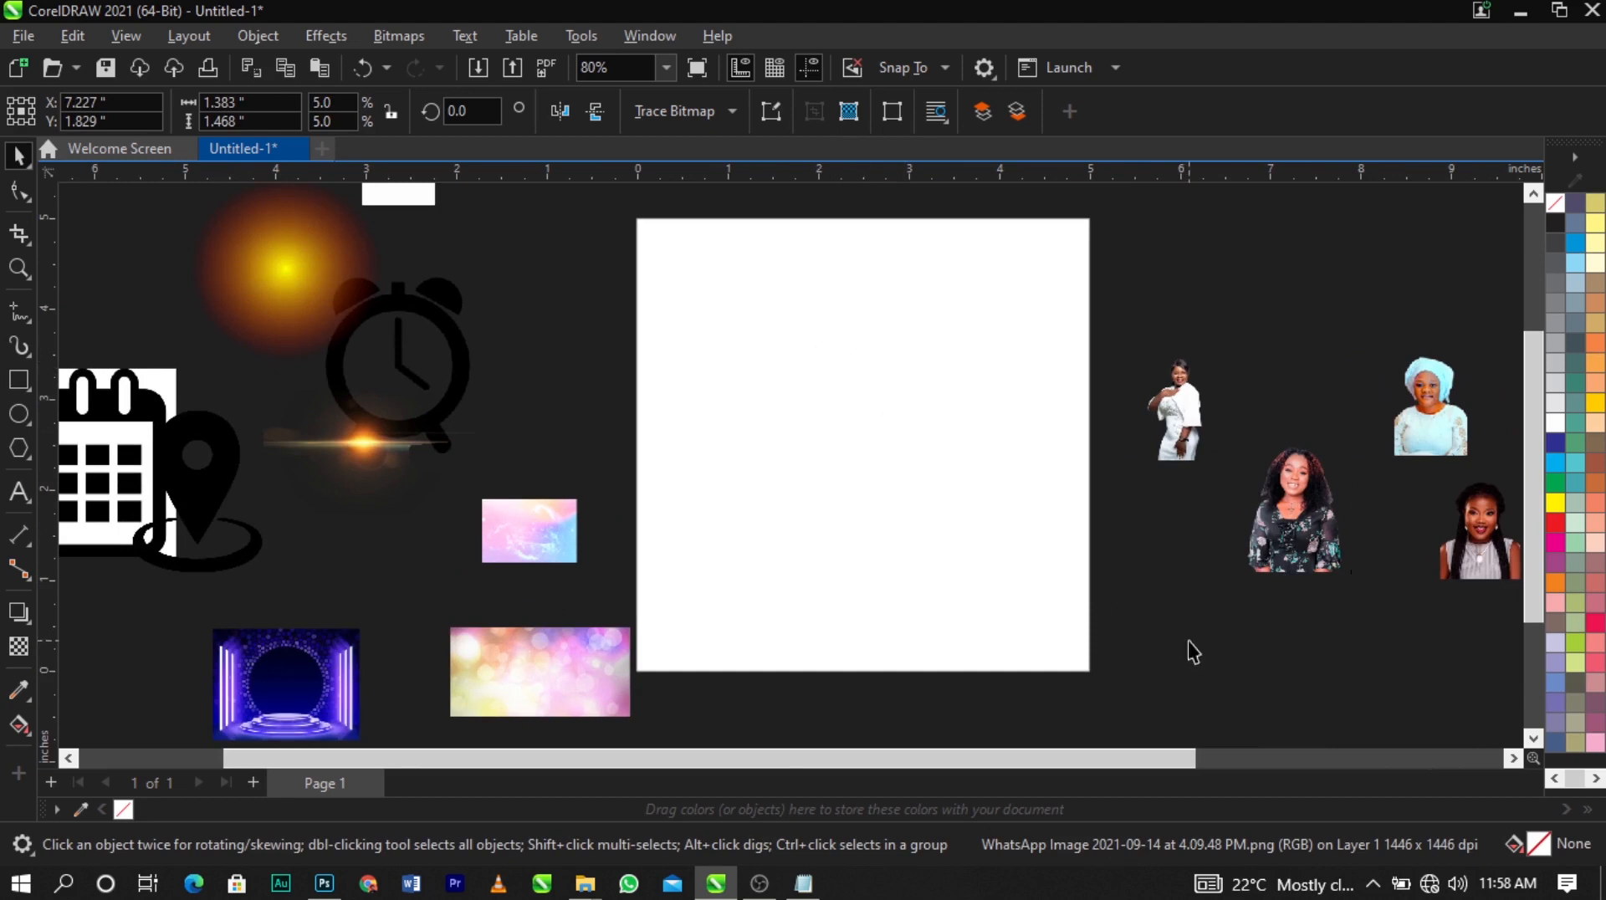
# Enlarge the pastel smoke image to about 28.9%, place it over the page's left edge and move the bokeh image right of the page
pyautogui.click(568, 506)
pyautogui.moveTo(572, 503); pyautogui.dragTo(813, 361)
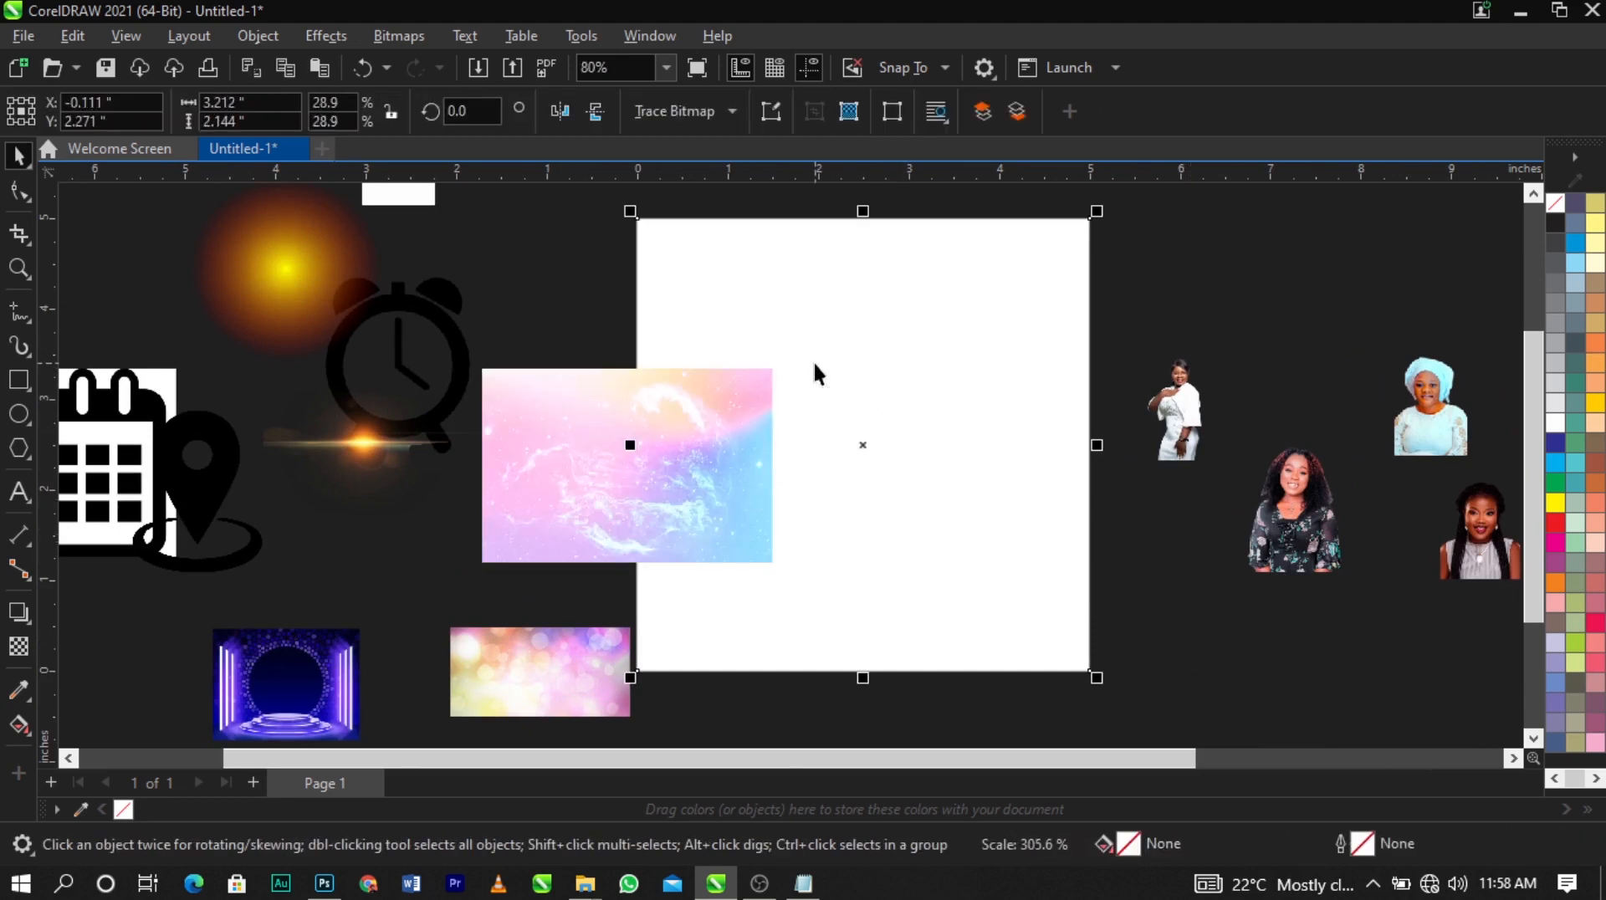
pyautogui.moveTo(566, 480); pyautogui.dragTo(613, 513)
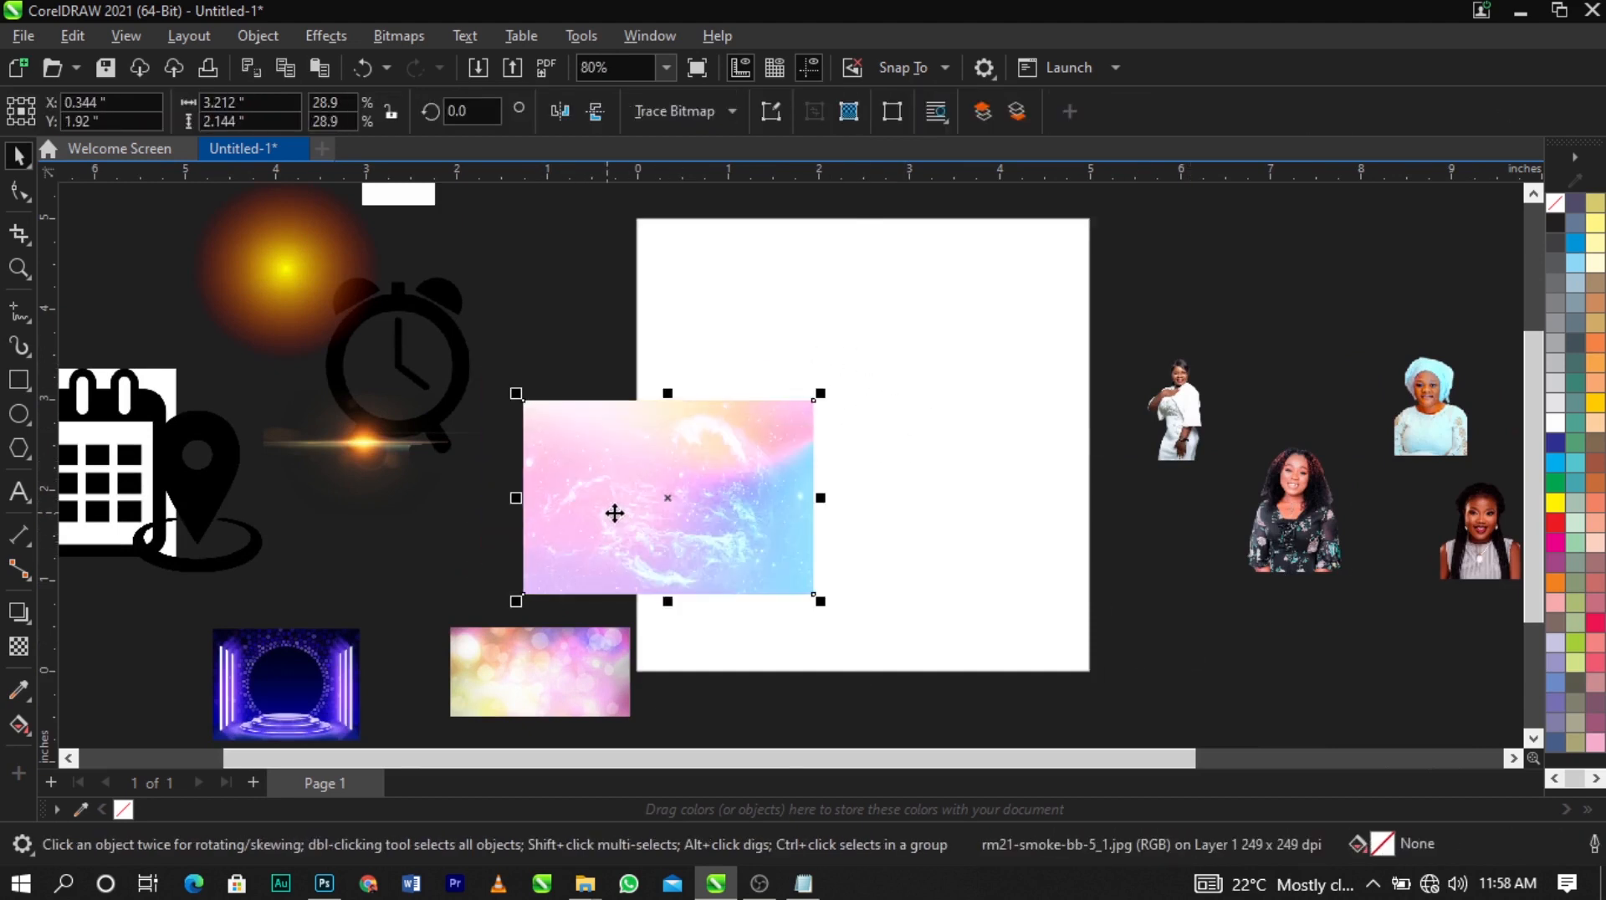
pyautogui.moveTo(505, 688); pyautogui.dragTo(1161, 274)
pyautogui.moveTo(690, 515); pyautogui.dragTo(709, 528)
# Enlarge the pastel smoke image to about 33.7% and shift it further onto the page
pyautogui.scroll(3, 631, 555)
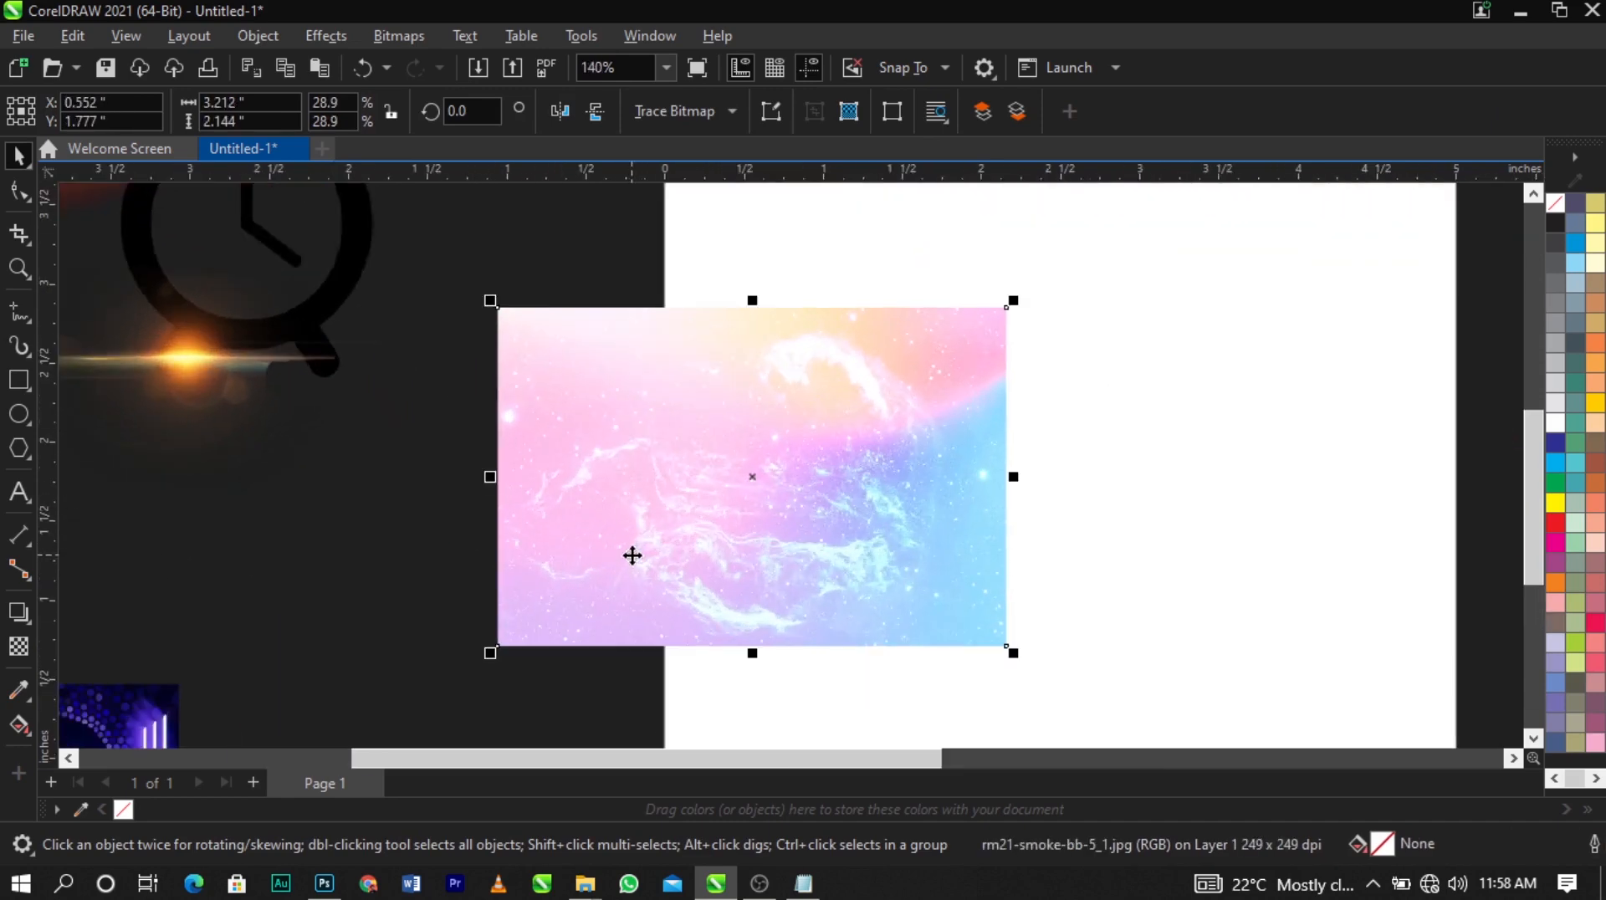
pyautogui.scroll(-1, 910, 491)
pyautogui.scroll(1, 911, 491)
pyautogui.scroll(-3, 760, 456)
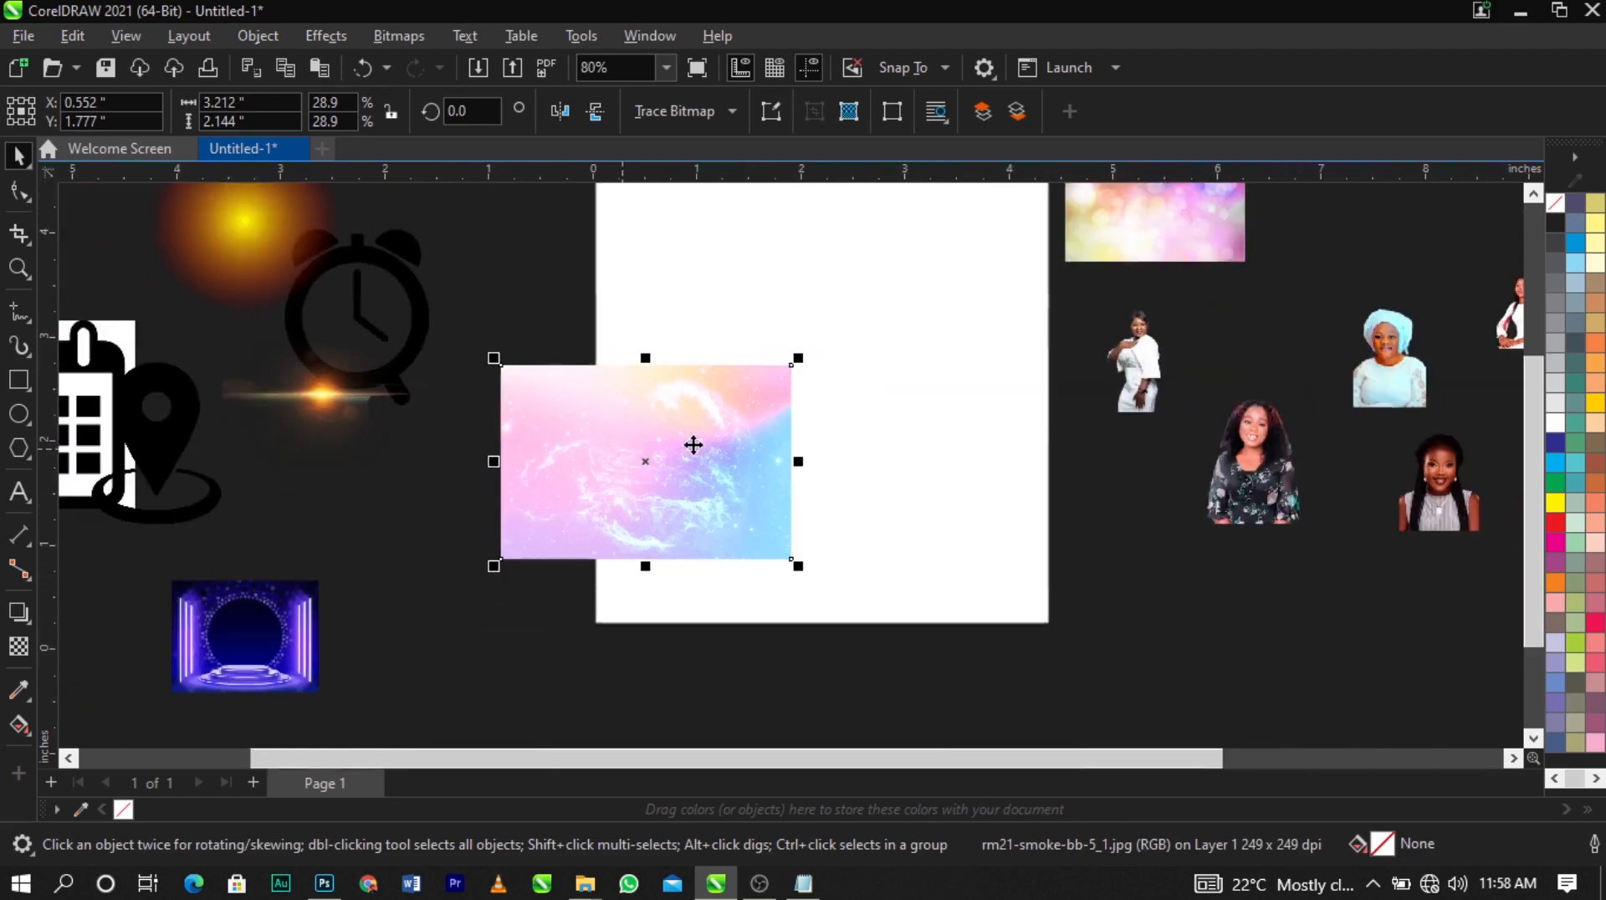
pyautogui.scroll(3, 740, 473)
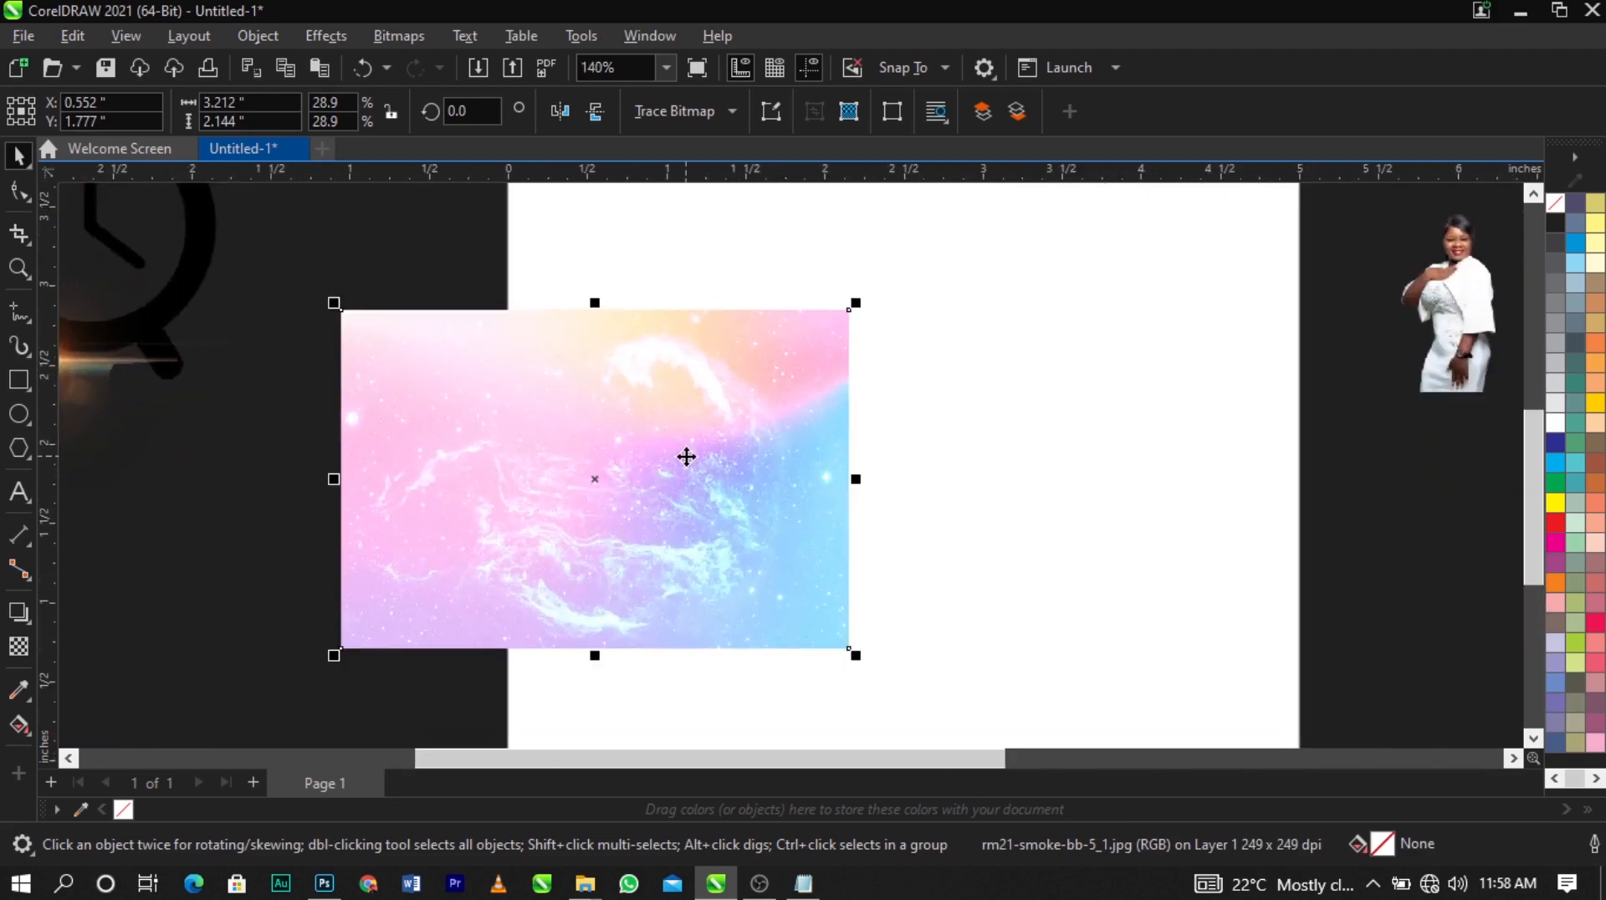
pyautogui.moveTo(853, 306); pyautogui.dragTo(937, 249)
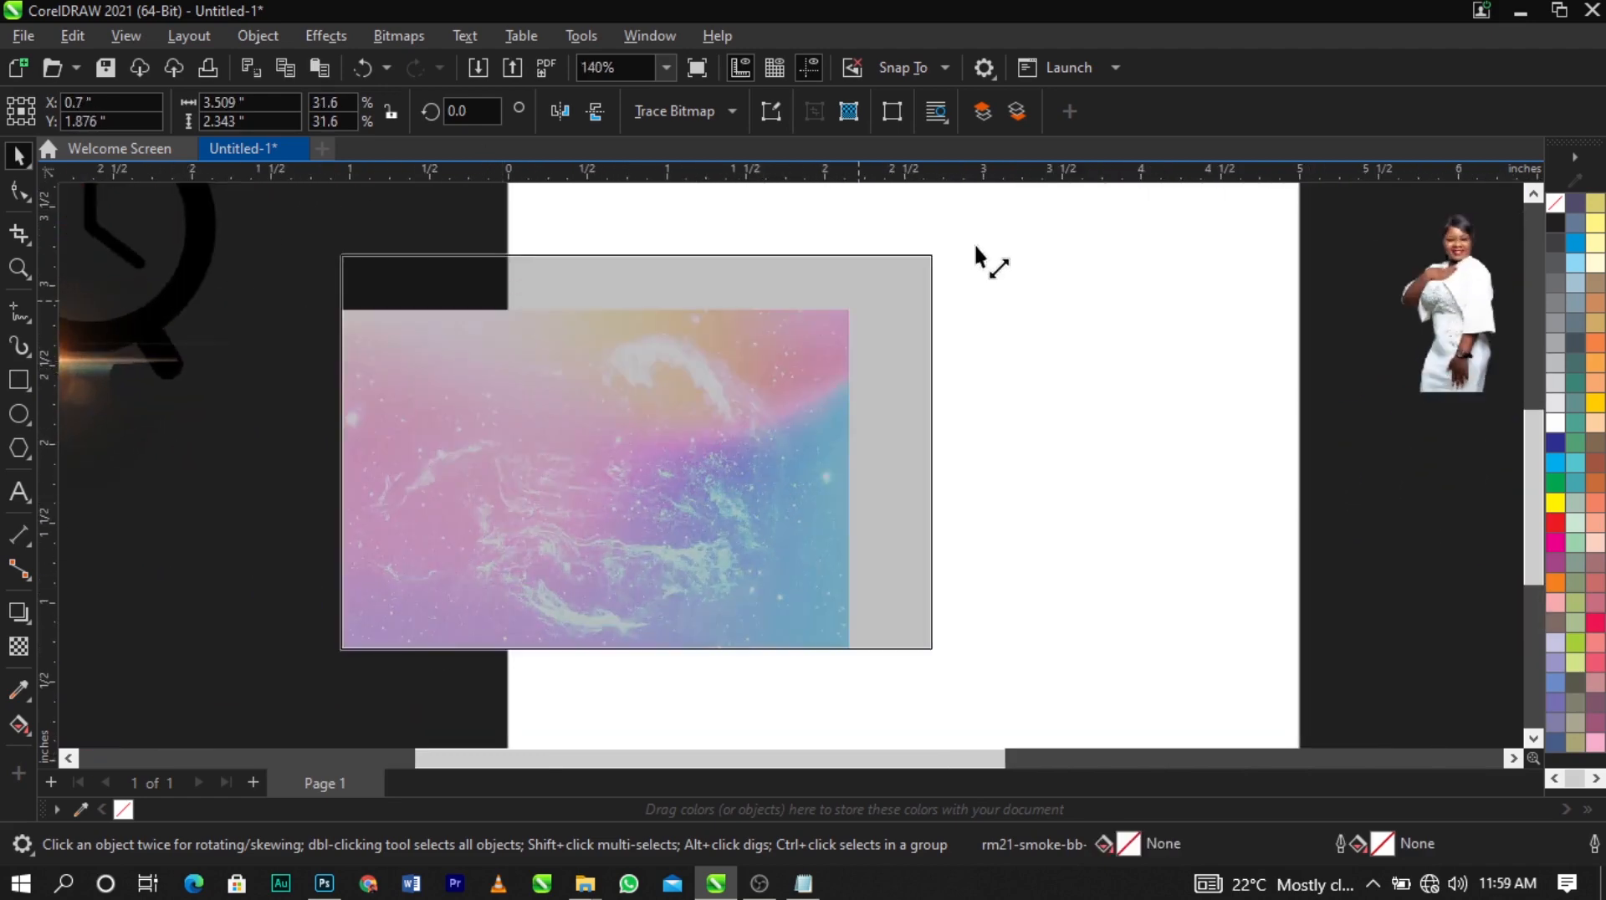
pyautogui.moveTo(860, 350); pyautogui.dragTo(899, 394)
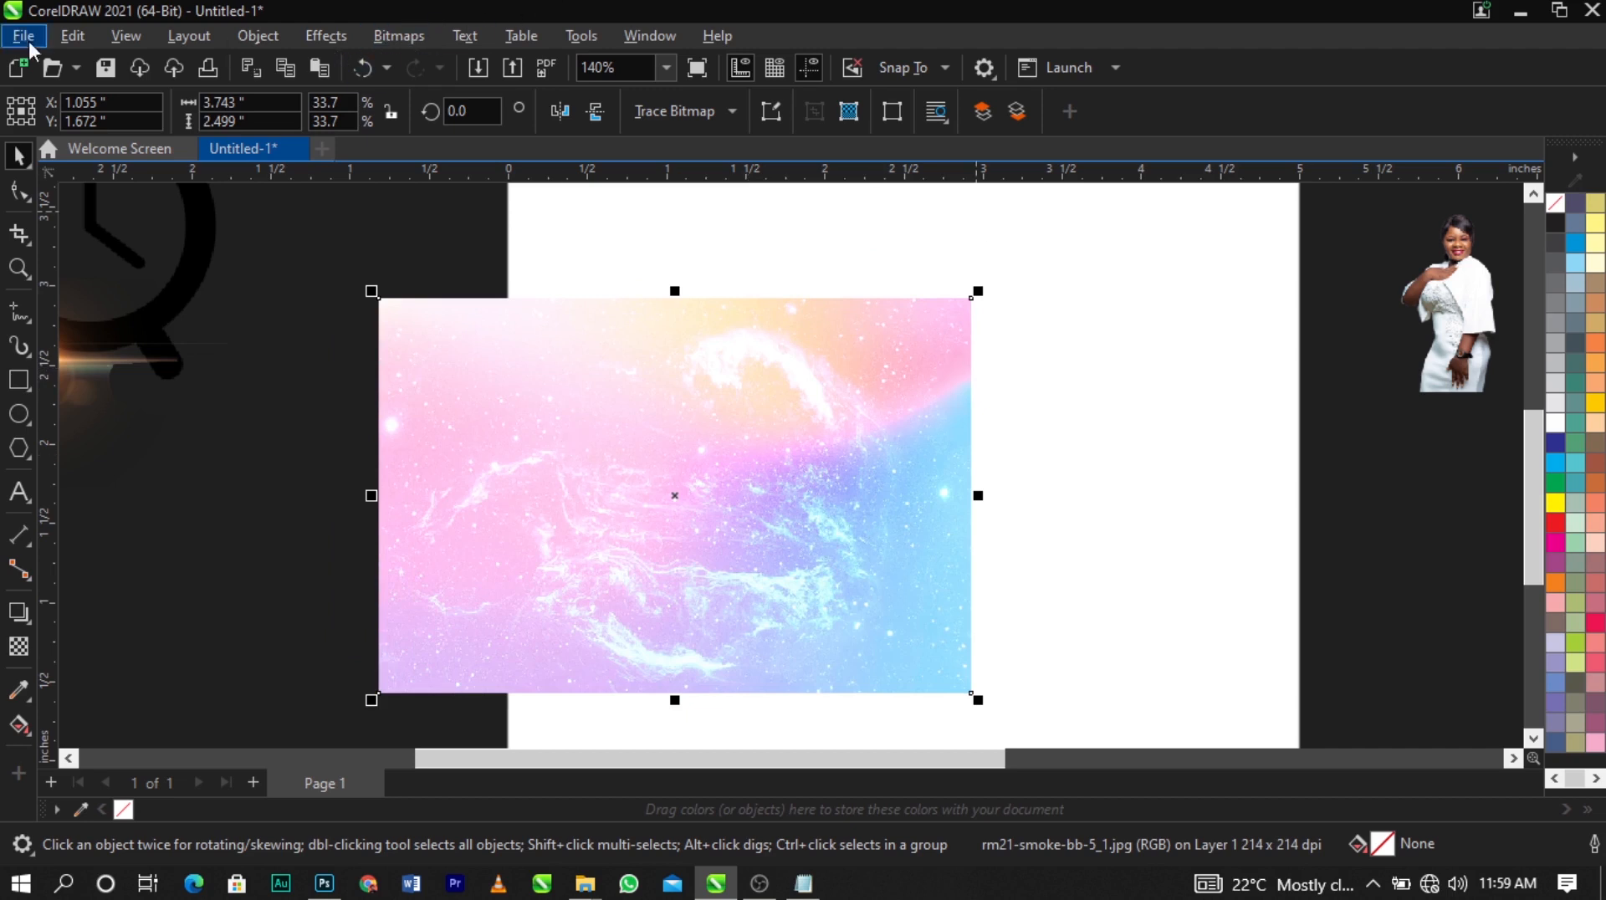
# Apply a Gaussian Blur with a radius of 6.2 pixels to the pastel smoke image
pyautogui.click(316, 39)
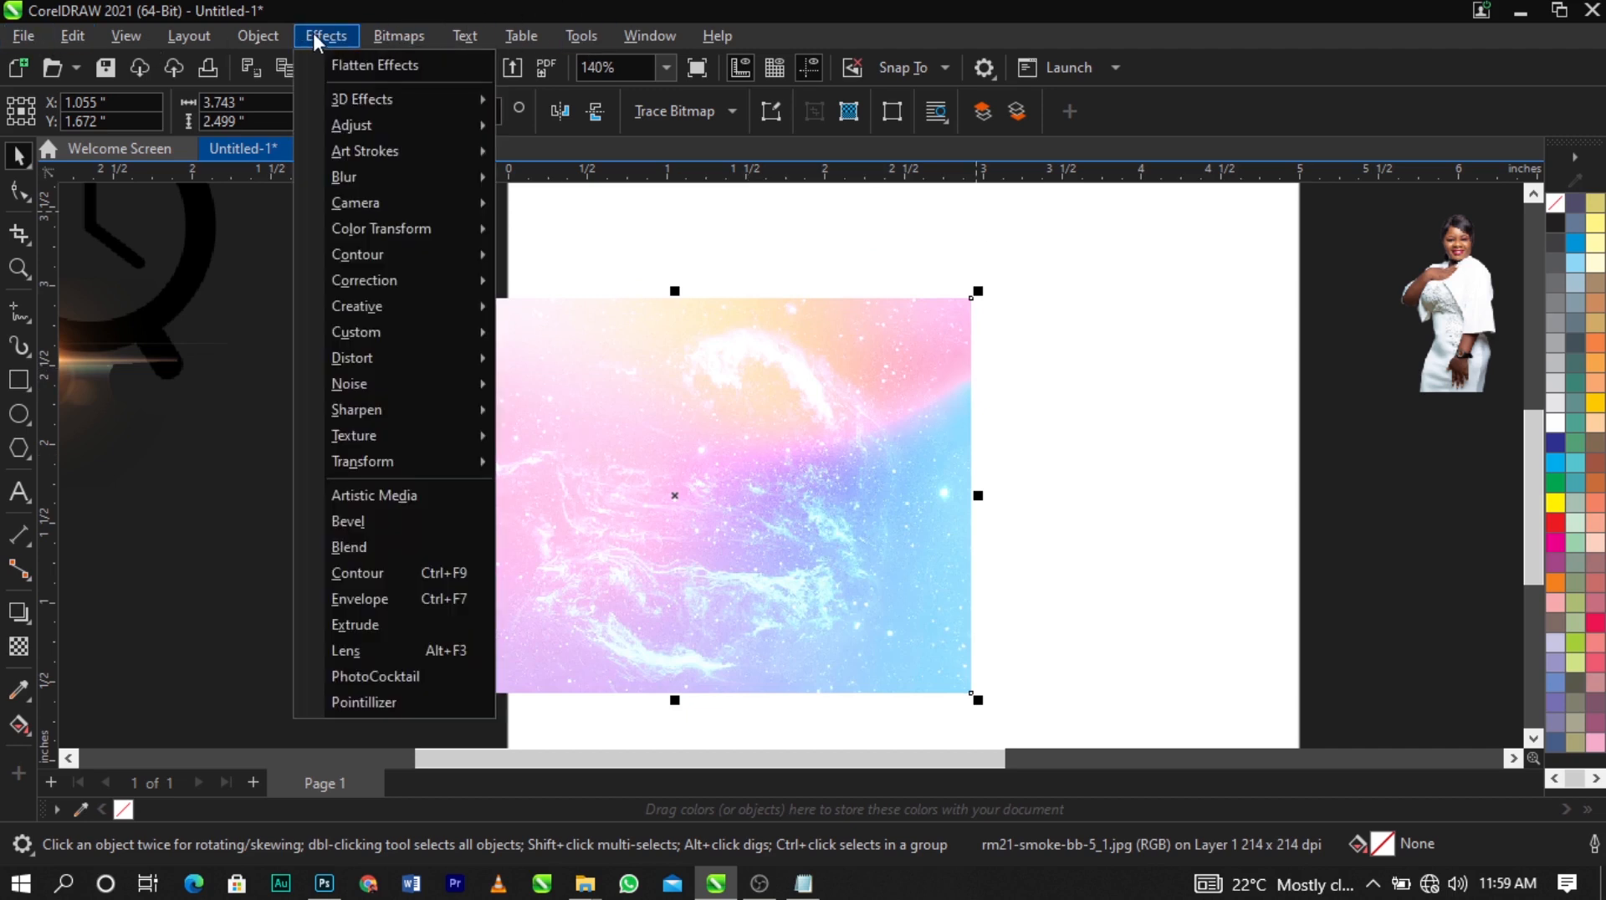
pyautogui.moveTo(364, 183)
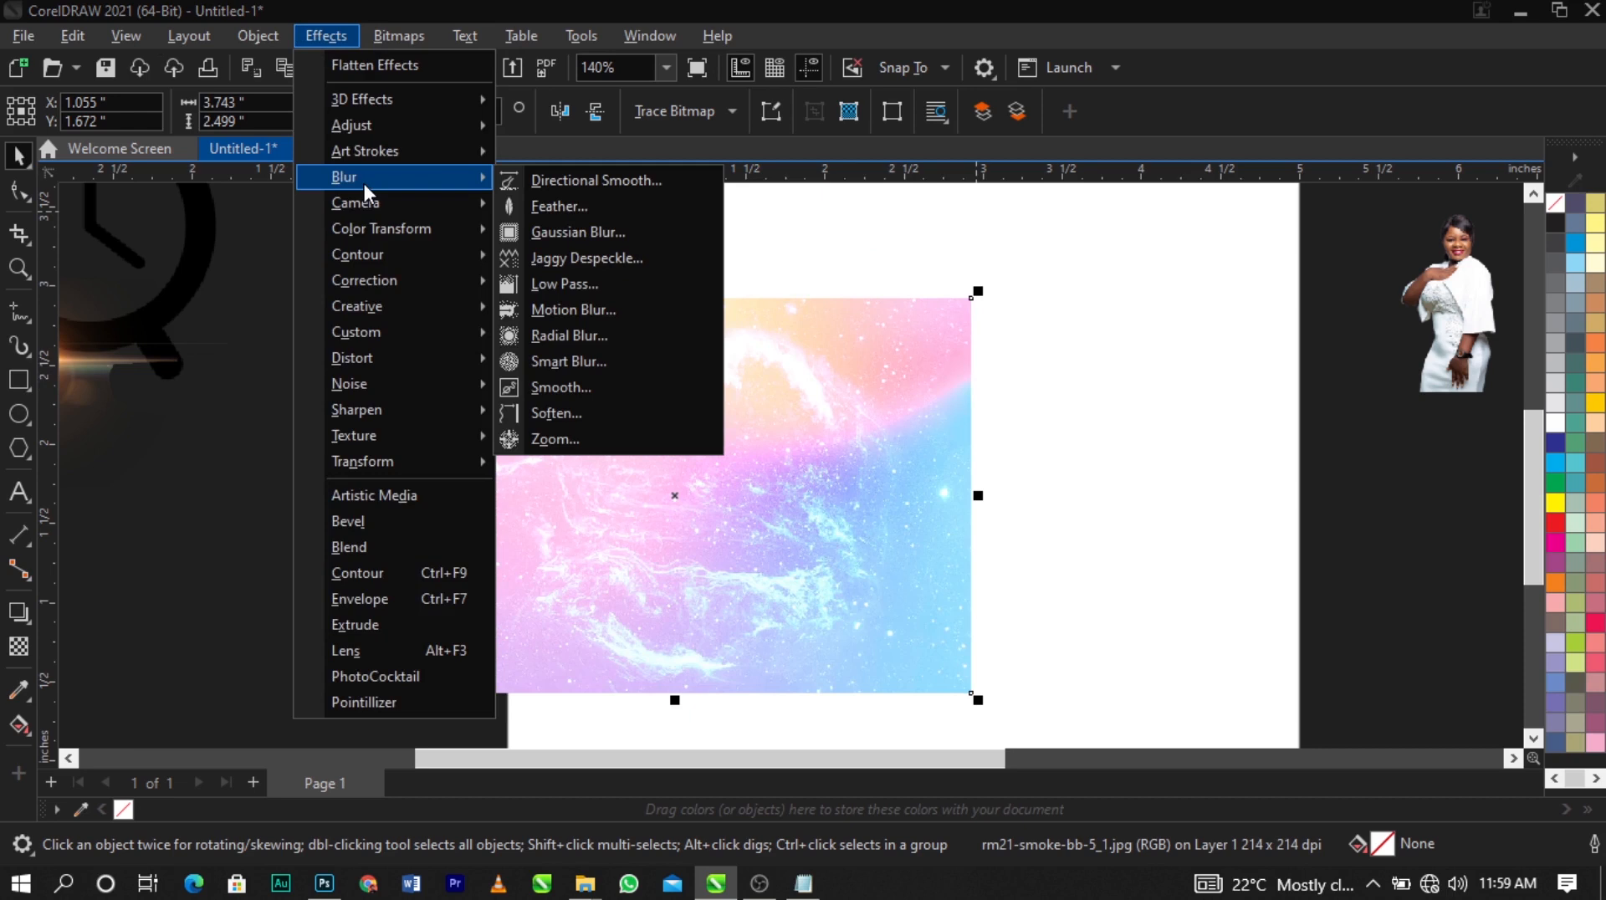
pyautogui.click(587, 232)
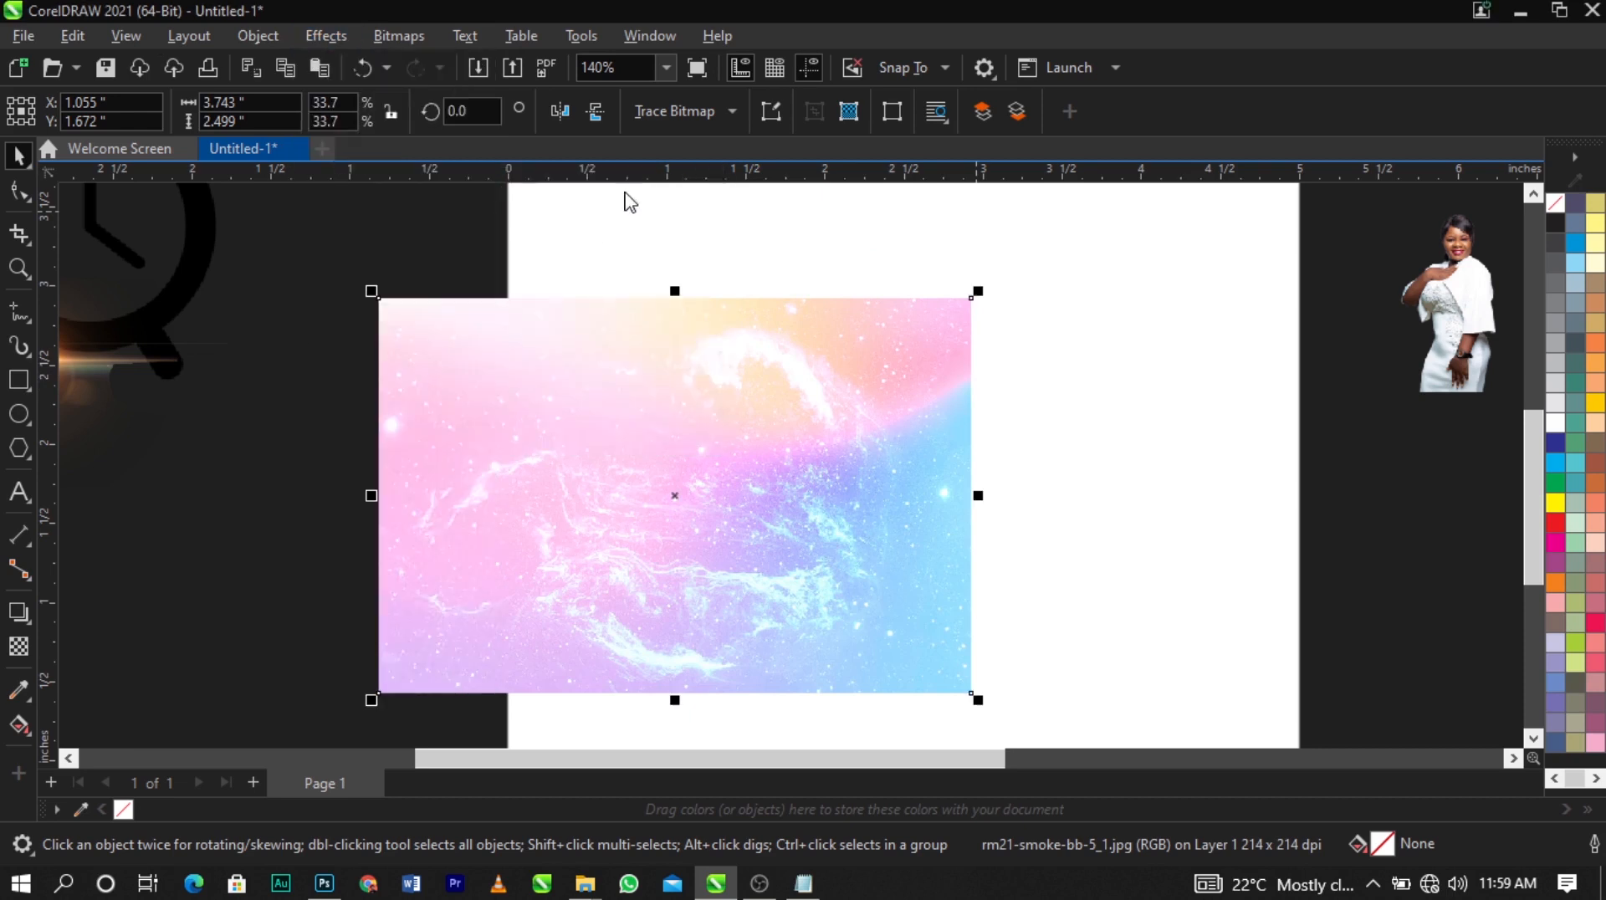
pyautogui.moveTo(761, 335); pyautogui.dragTo(761, 99)
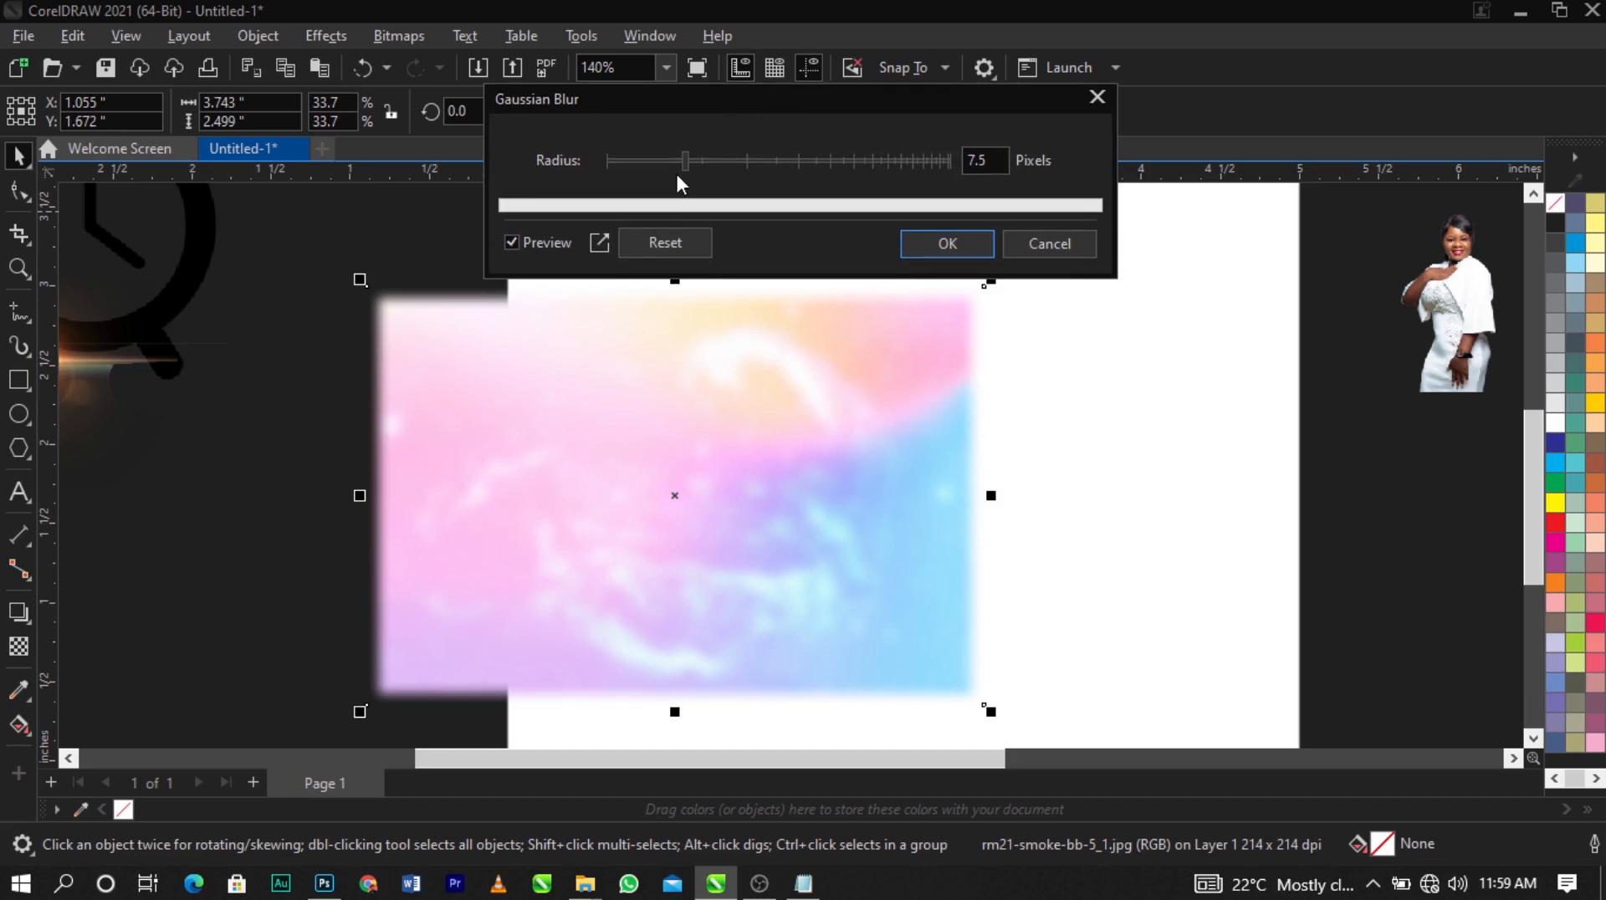
pyautogui.moveTo(669, 163)
pyautogui.mouseDown()
pyautogui.moveTo(695, 160)
pyautogui.moveTo(675, 160)
pyautogui.mouseUp()
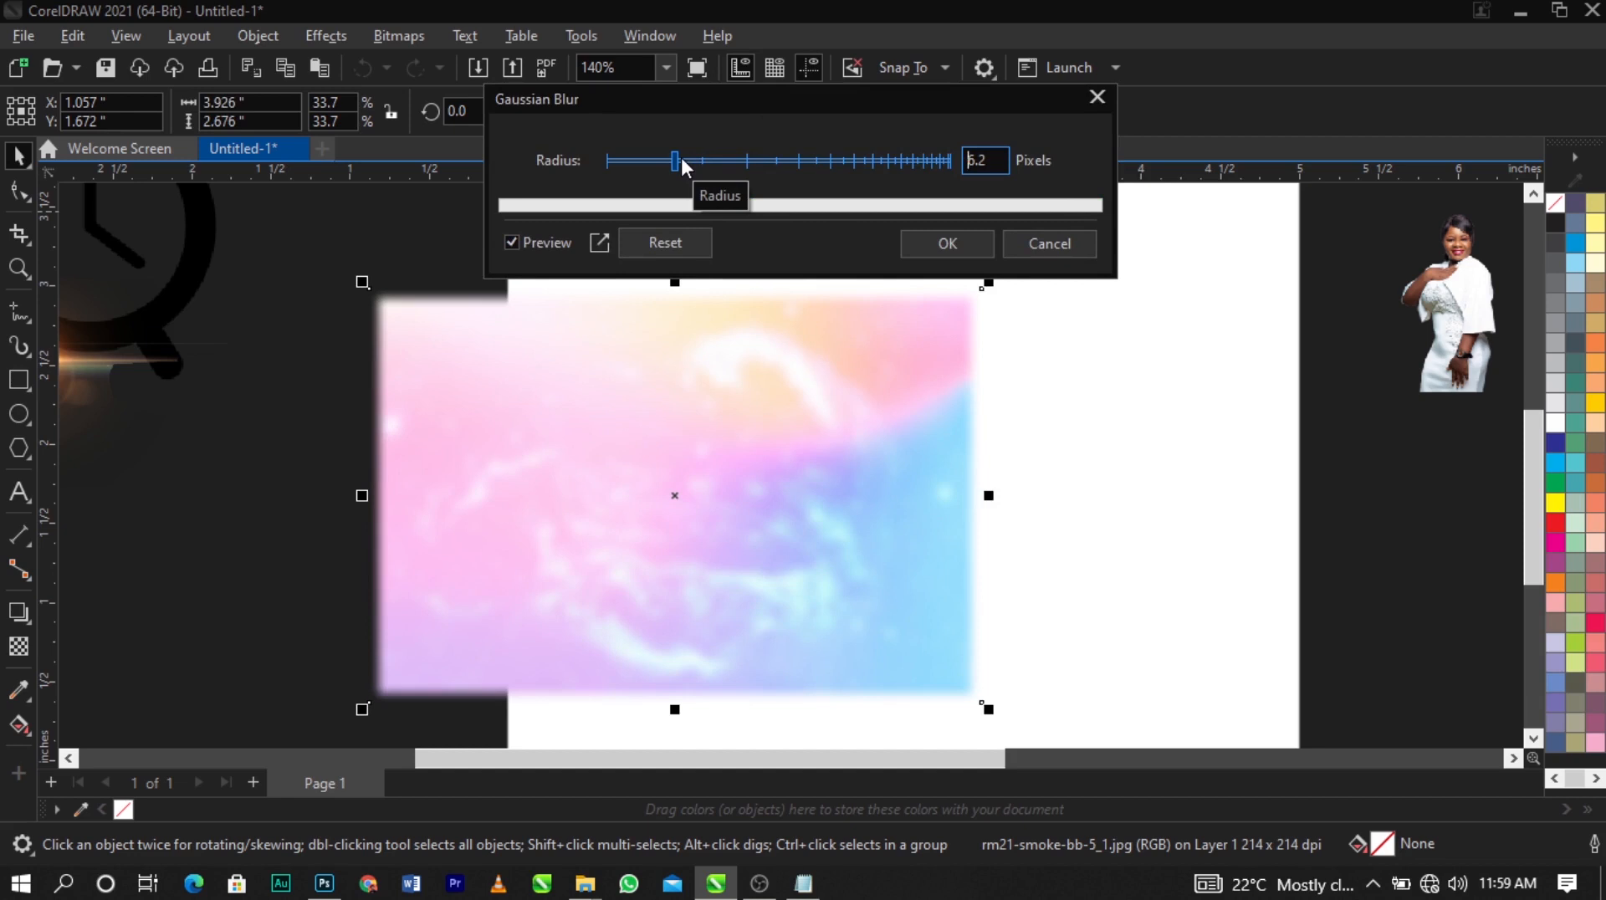
pyautogui.click(952, 242)
# Move the blurred smoke image onto the page, mirror it horizontally and enlarge it to about 45.1% to span the page width
pyautogui.scroll(-2, 853, 369)
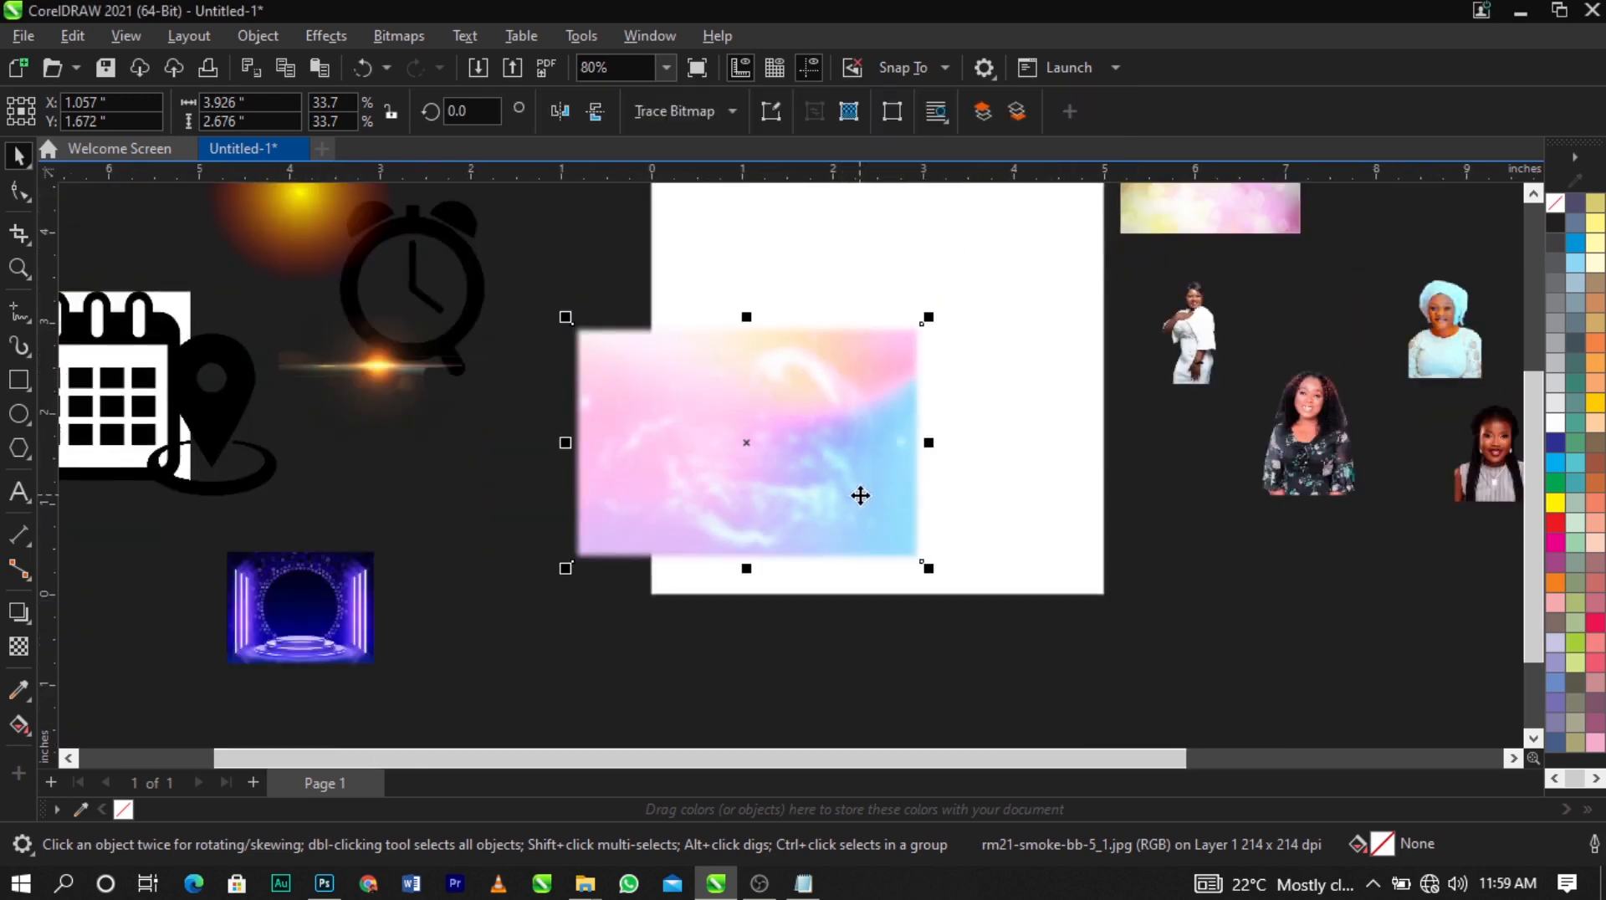
pyautogui.scroll(1, 860, 495)
pyautogui.moveTo(858, 442); pyautogui.dragTo(934, 467)
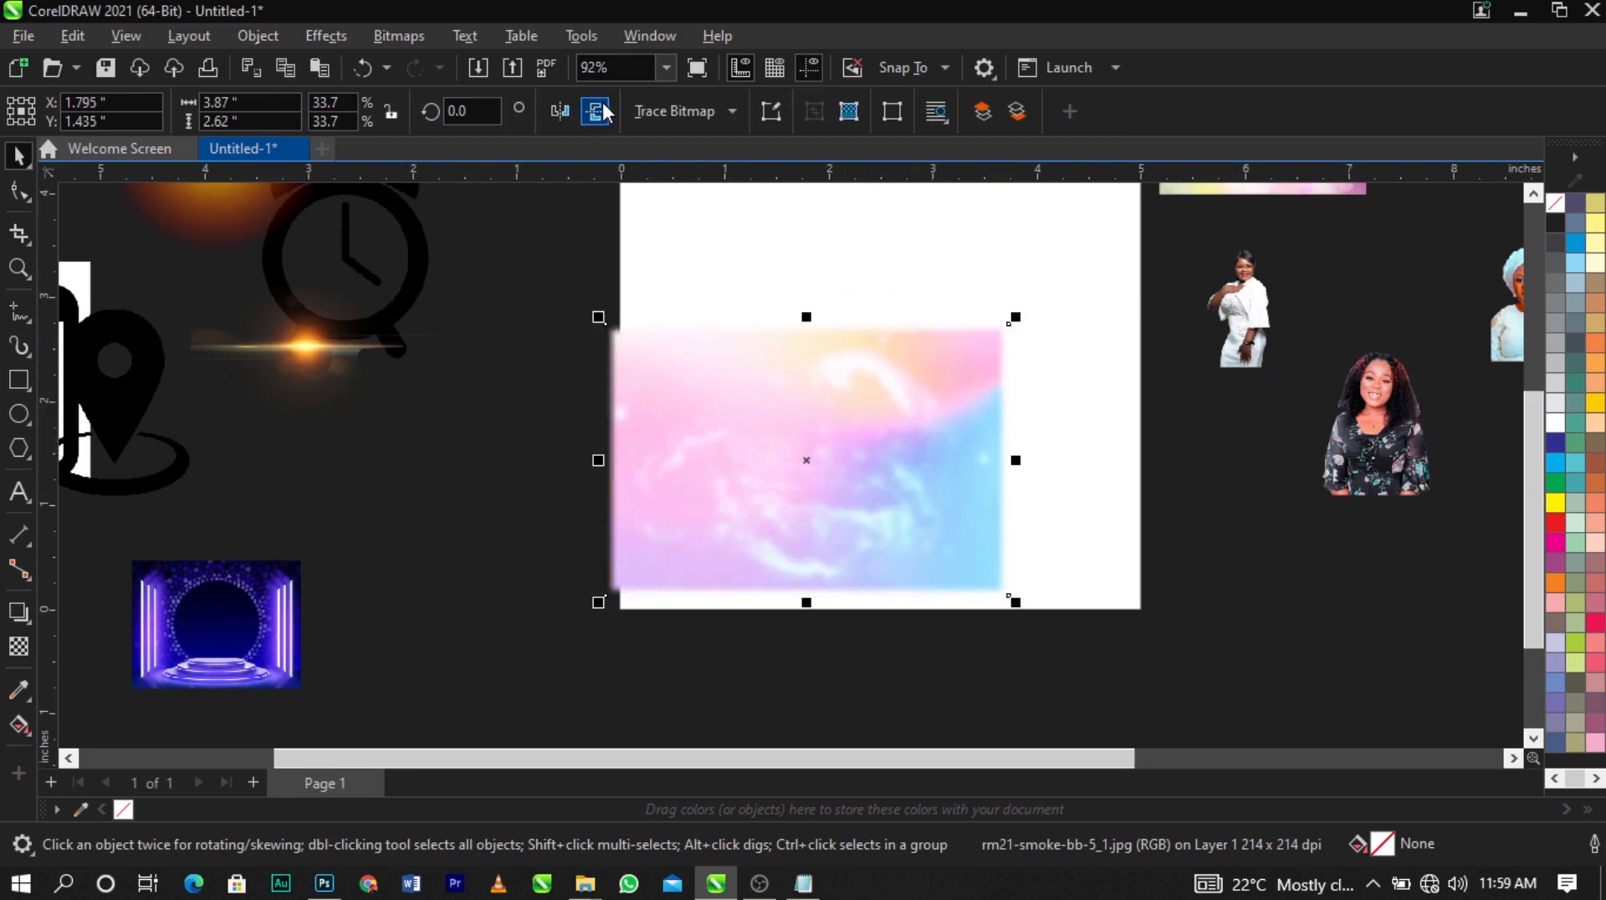
pyautogui.click(567, 110)
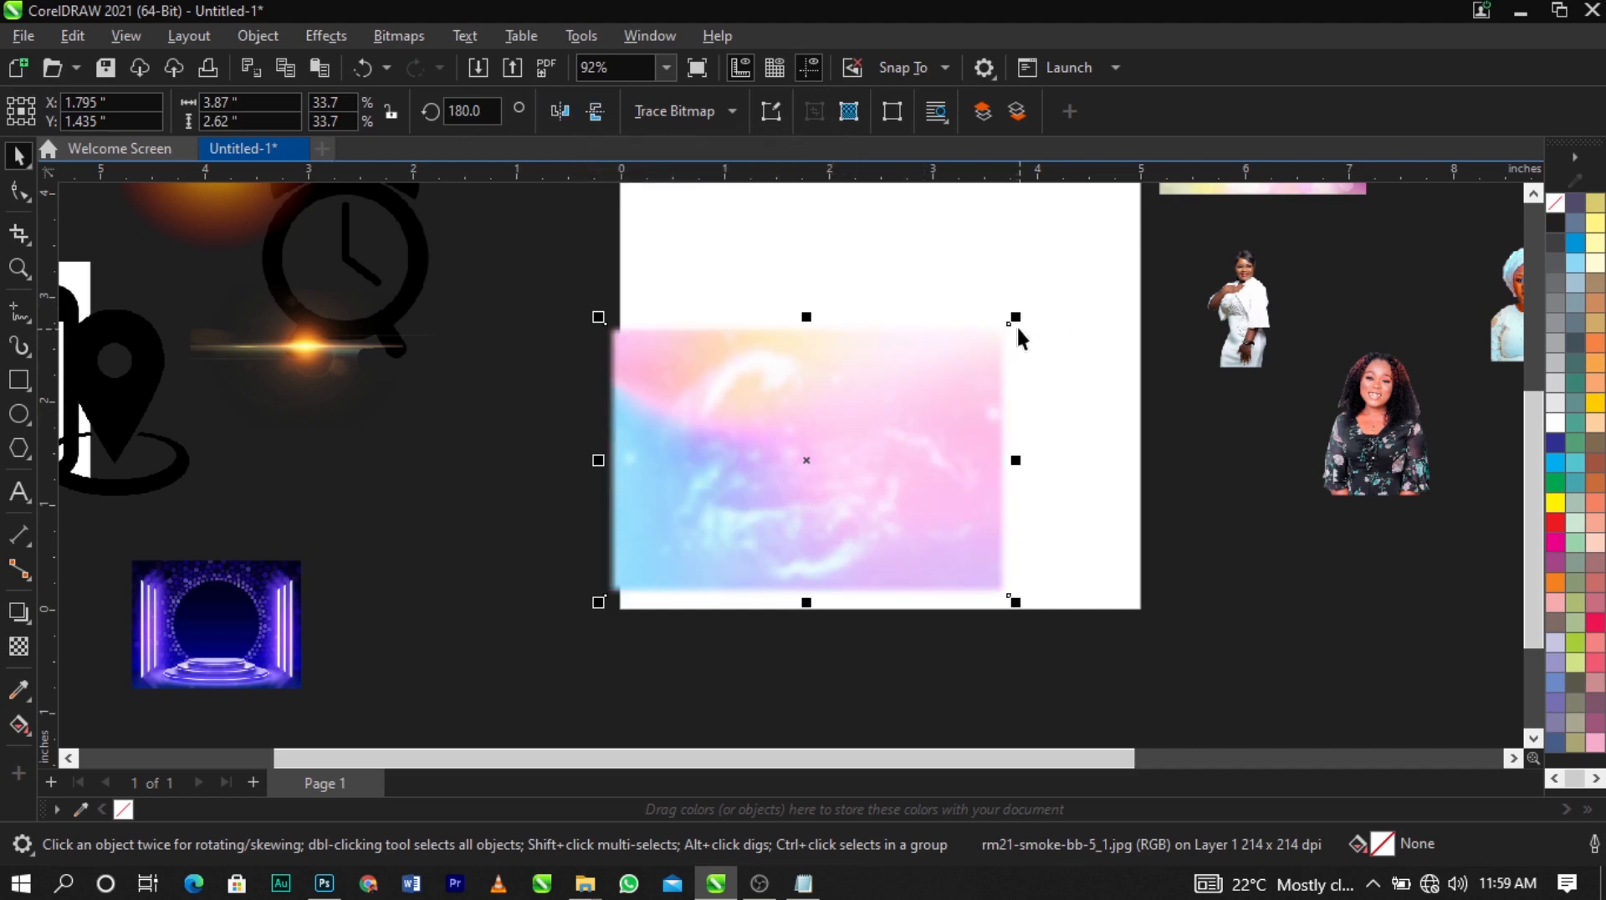
pyautogui.moveTo(1015, 322); pyautogui.dragTo(1159, 228)
pyautogui.scroll(-4, 897, 316)
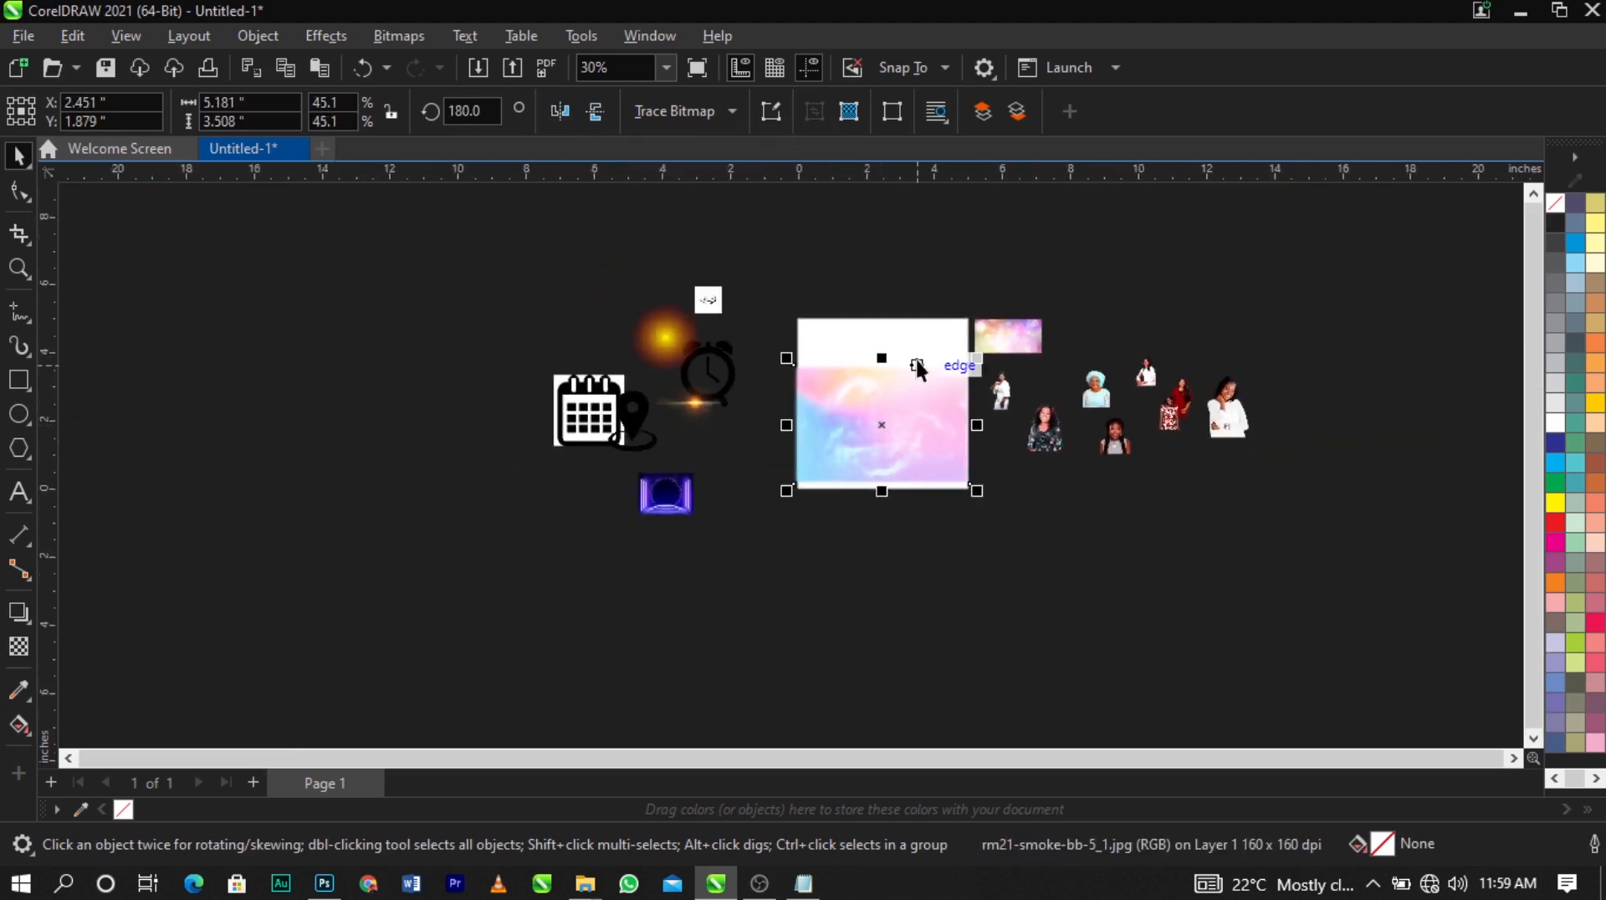
# Lower the smoke image slightly past the page's bottom edge and PowerClip it inside the page rectangle
pyautogui.scroll(2, 915, 356)
pyautogui.moveTo(908, 476); pyautogui.dragTo(908, 510)
pyautogui.rightClick(908, 510)
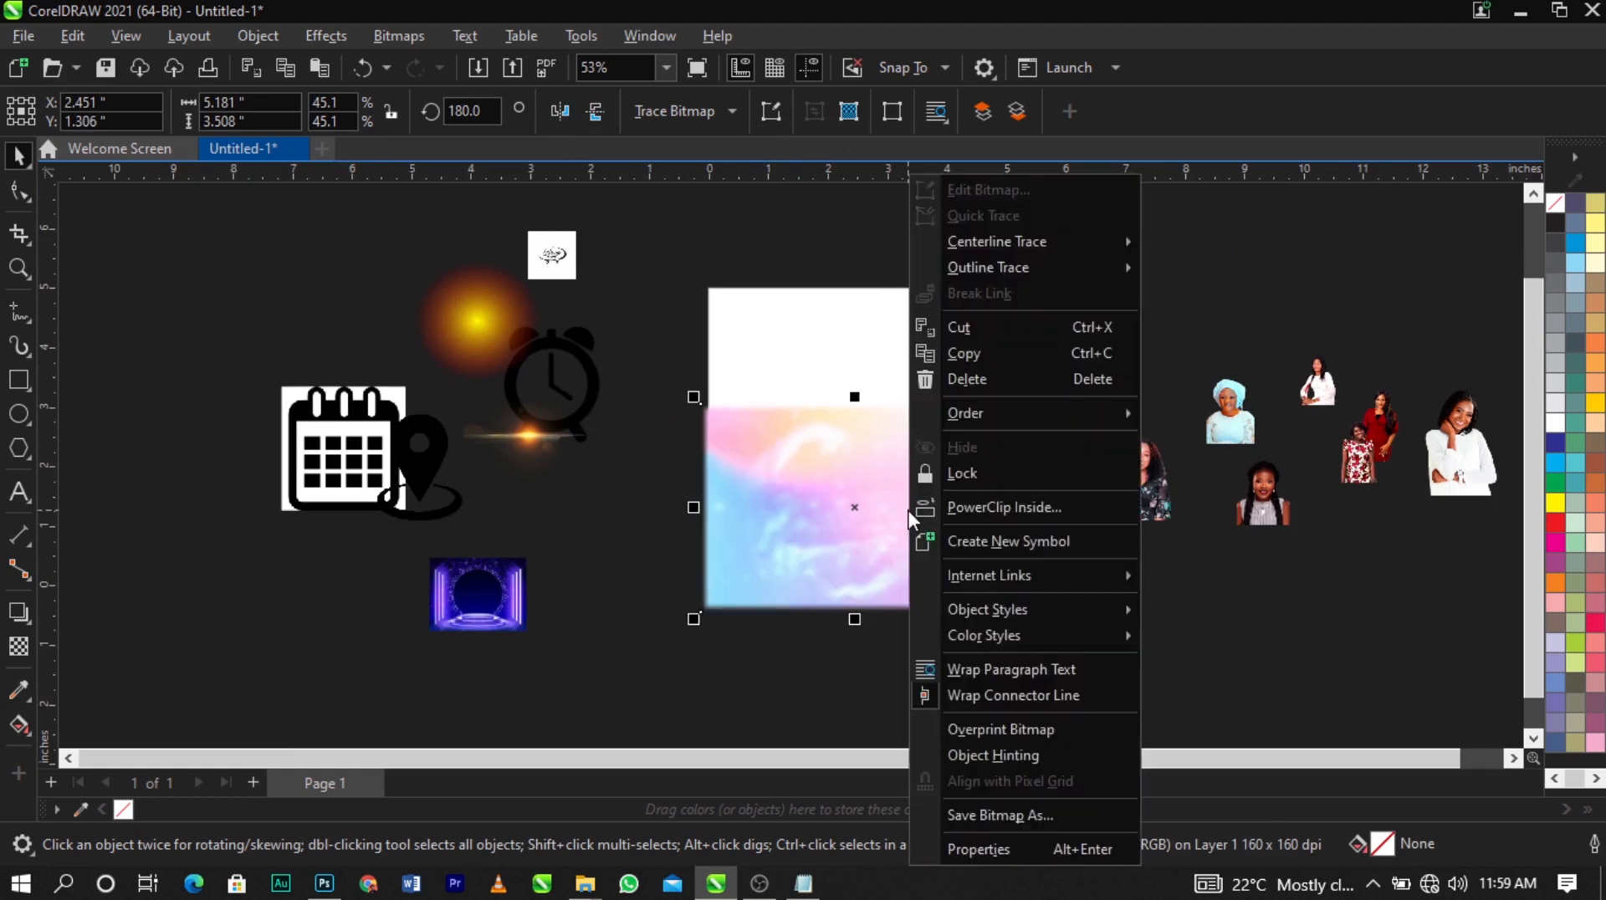
pyautogui.click(938, 507)
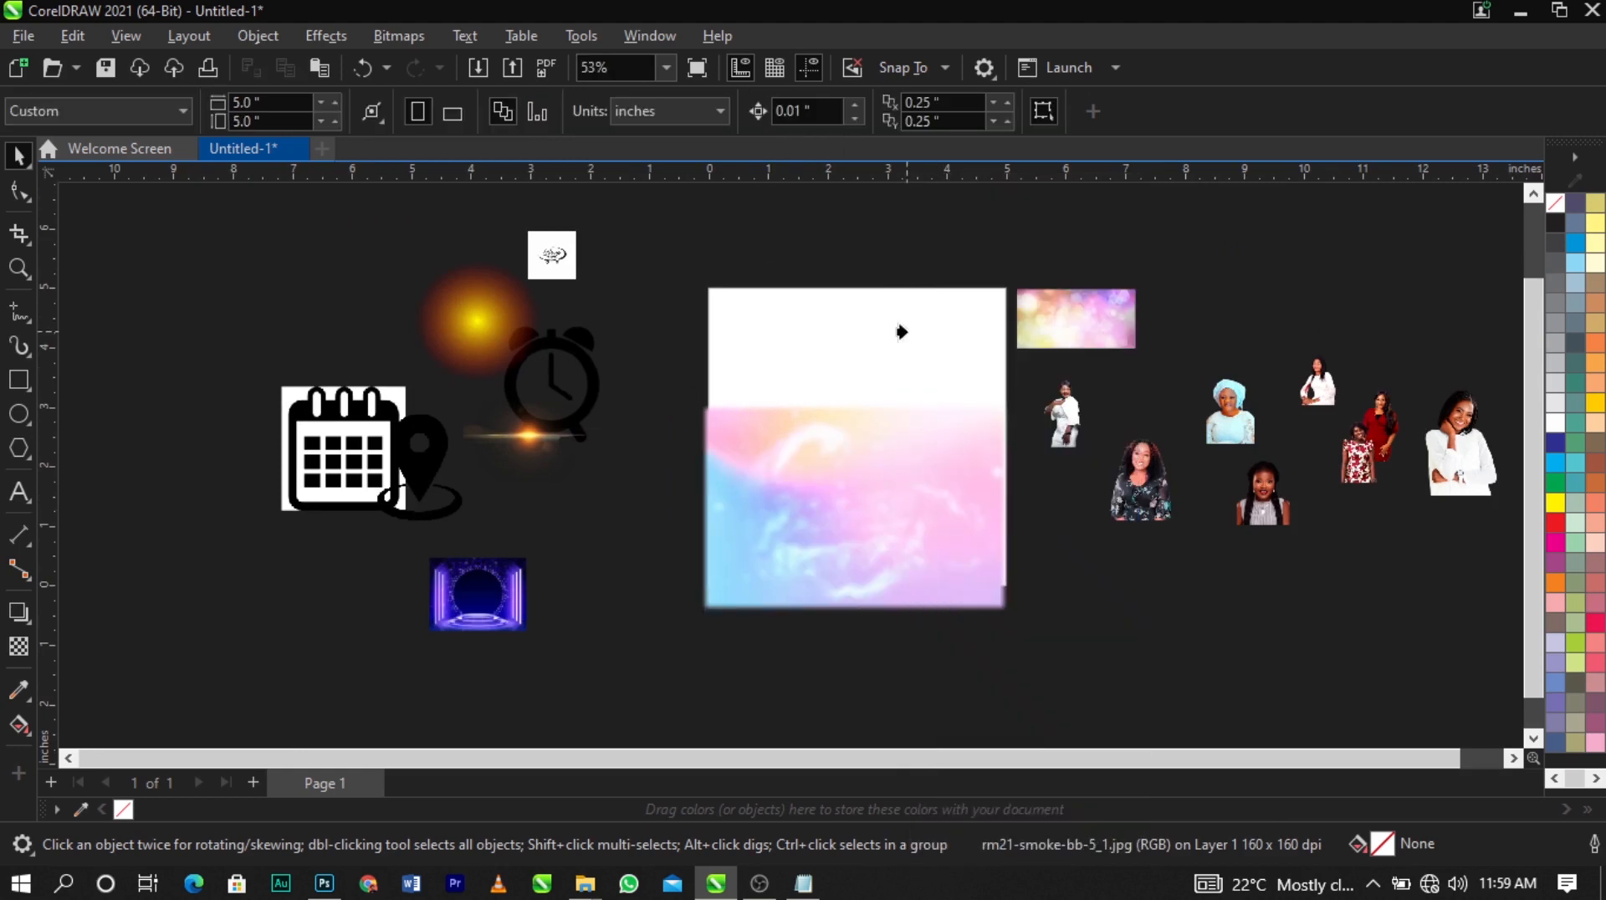
pyautogui.click(899, 329)
pyautogui.scroll(1, 920, 556)
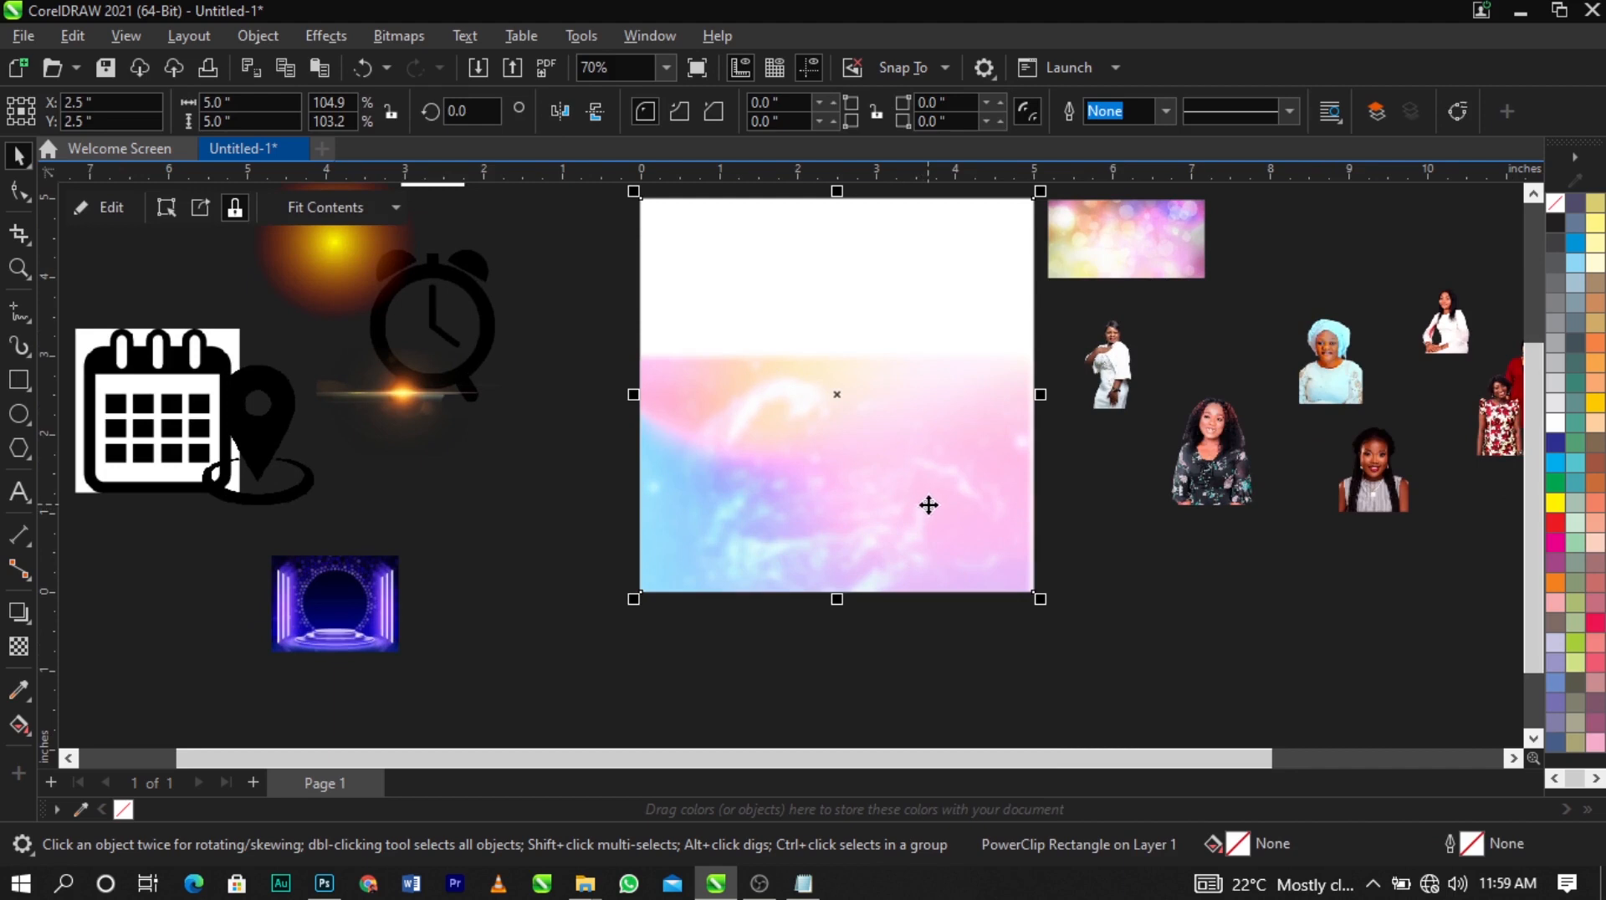
# Open the PowerClip contents for editing, enlarge the smoke image to about 56.3% and position it across the lower page
pyautogui.scroll(-1, 885, 483)
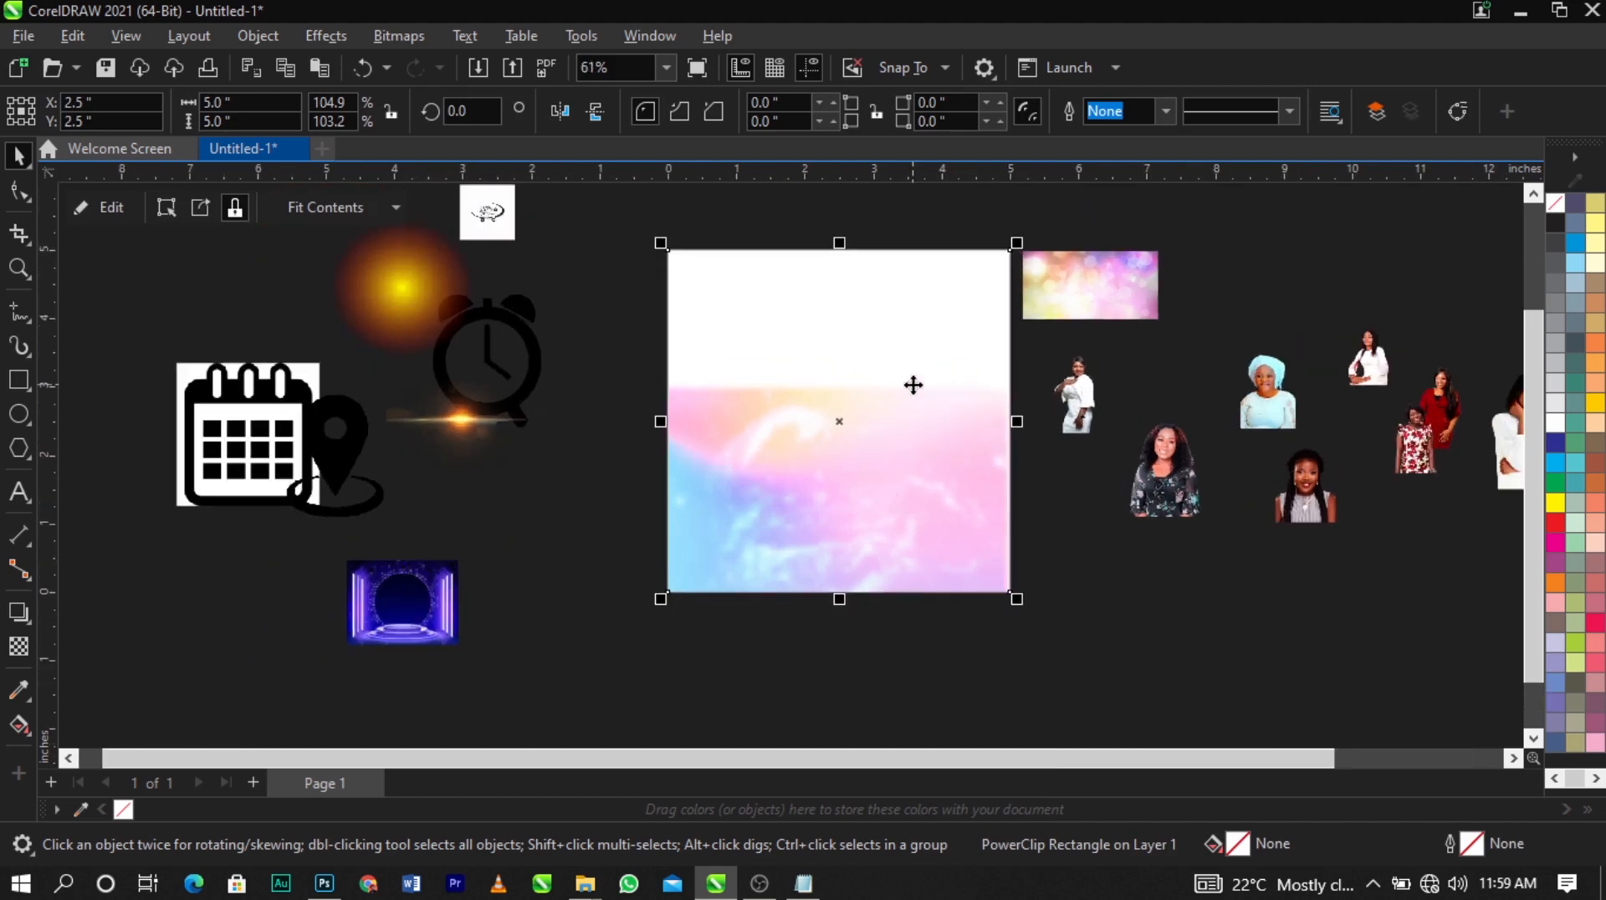
pyautogui.rightClick(913, 384)
pyautogui.click(957, 169)
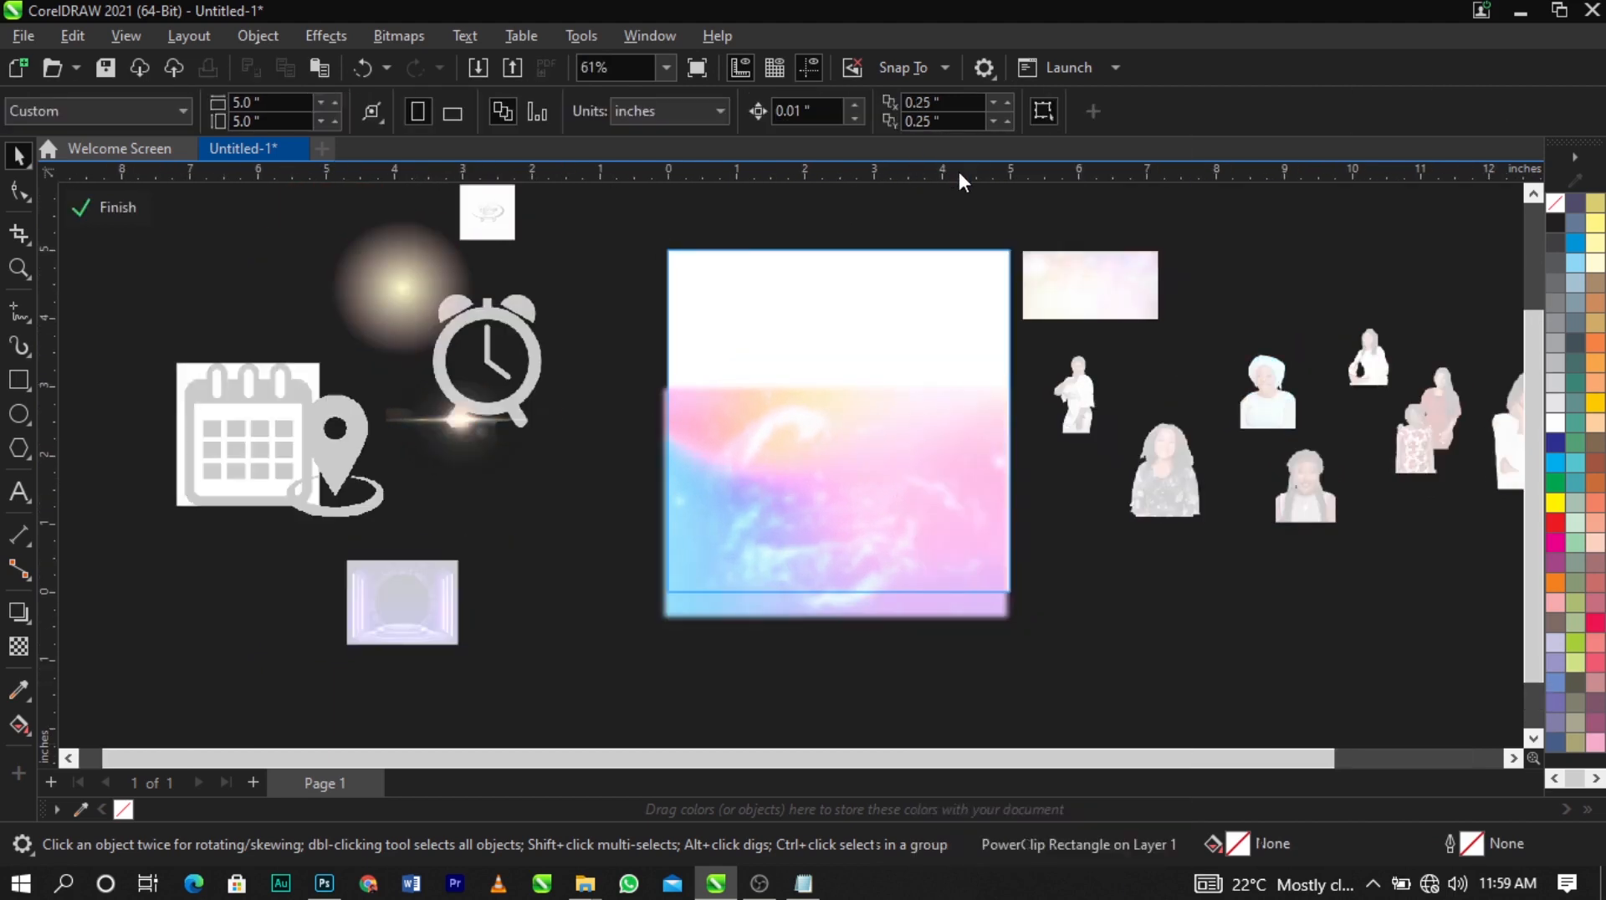
pyautogui.click(953, 502)
pyautogui.moveTo(1018, 378); pyautogui.dragTo(1060, 373)
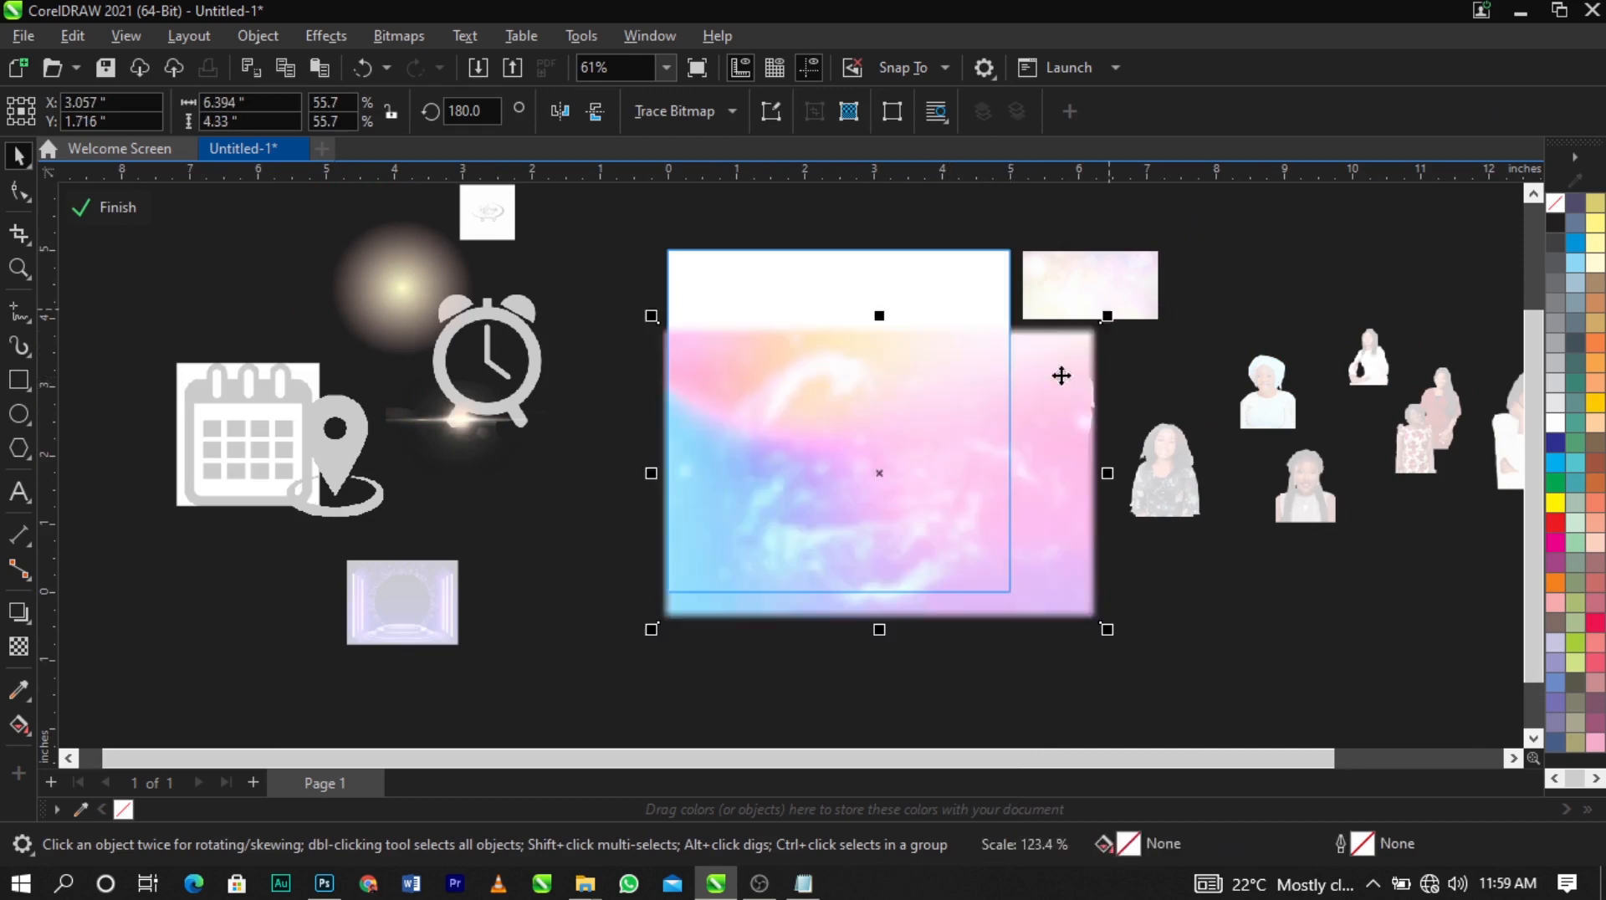
pyautogui.moveTo(871, 513); pyautogui.dragTo(901, 517)
# Apply another Gaussian Blur with a radius of 9.1 pixels to the clipped smoke image
pyautogui.scroll(3, 903, 542)
pyautogui.scroll(-1, 899, 520)
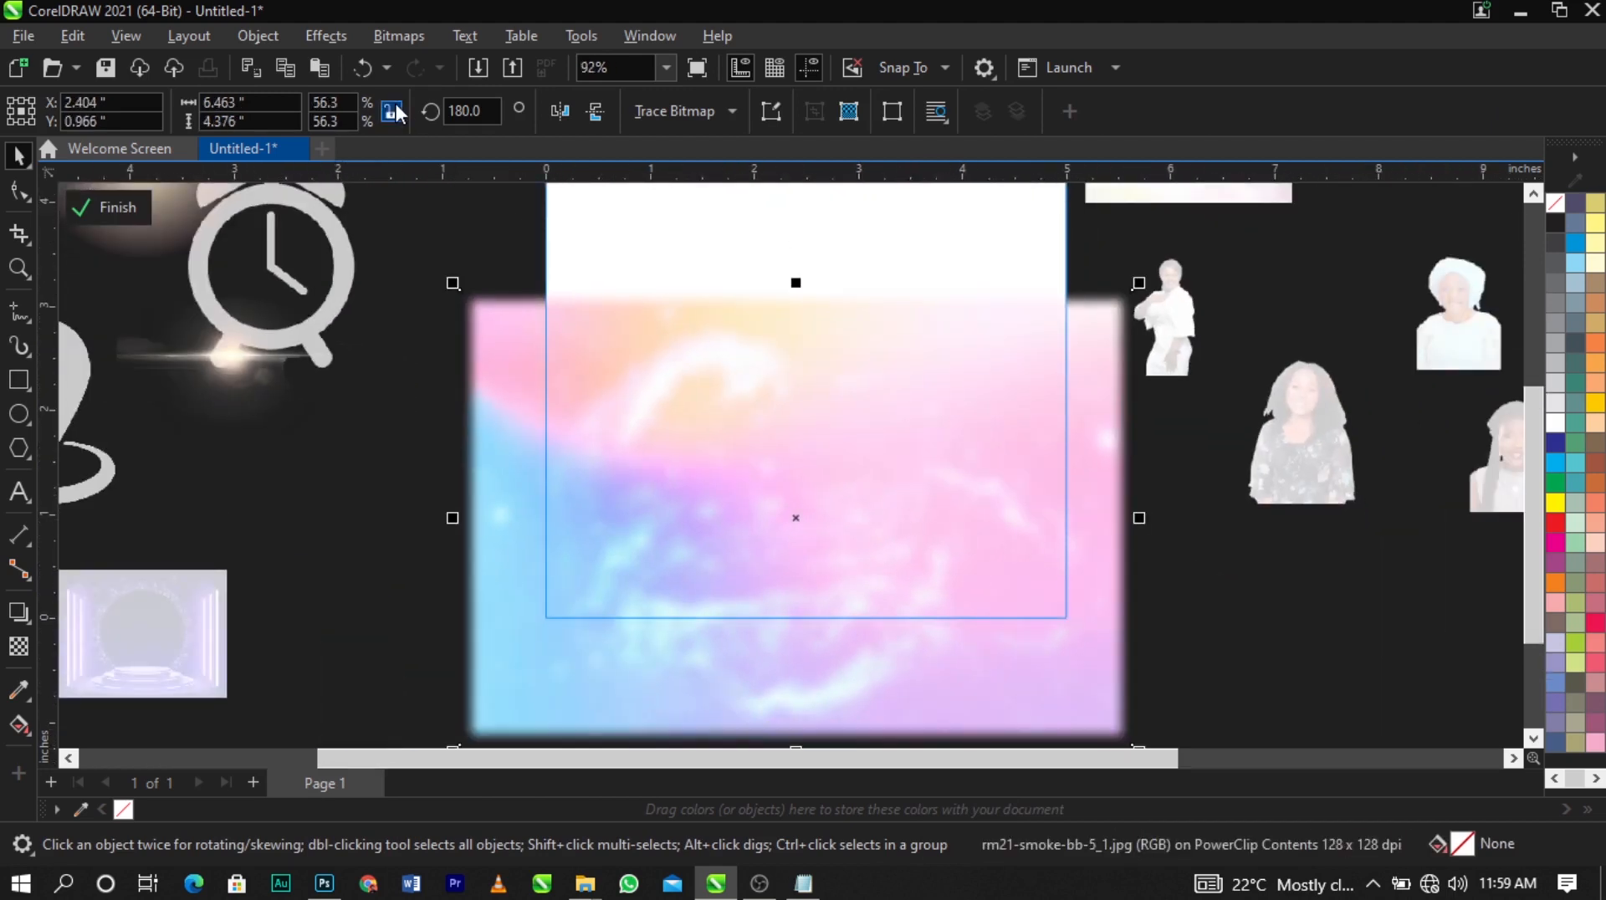
pyautogui.click(346, 43)
pyautogui.moveTo(382, 173)
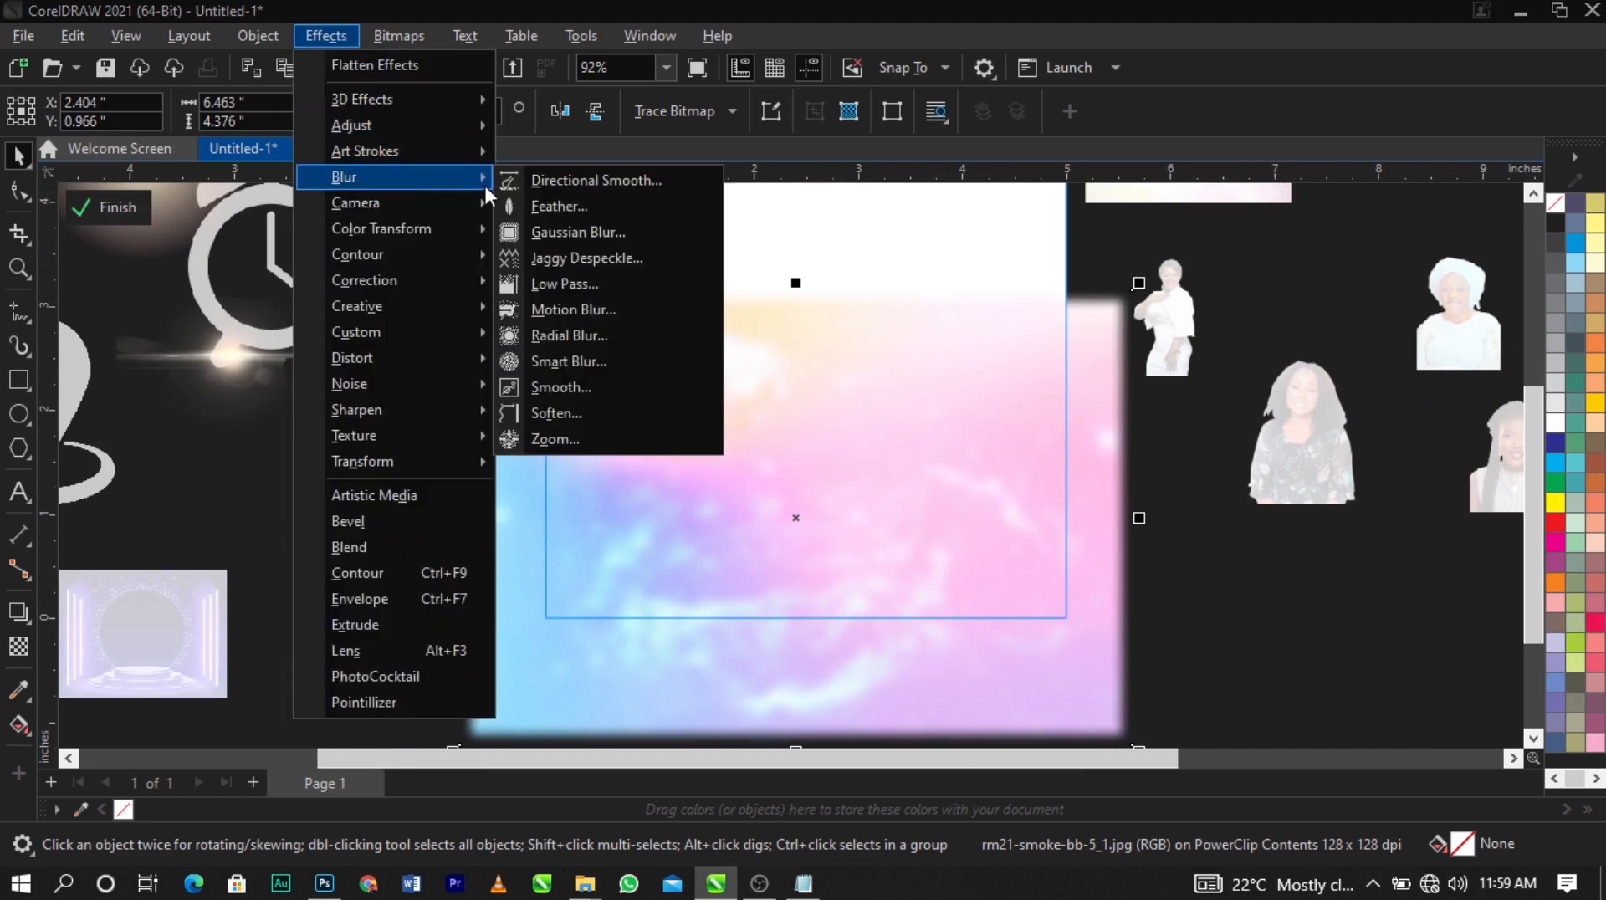
pyautogui.click(532, 231)
pyautogui.moveTo(695, 342); pyautogui.dragTo(469, 141)
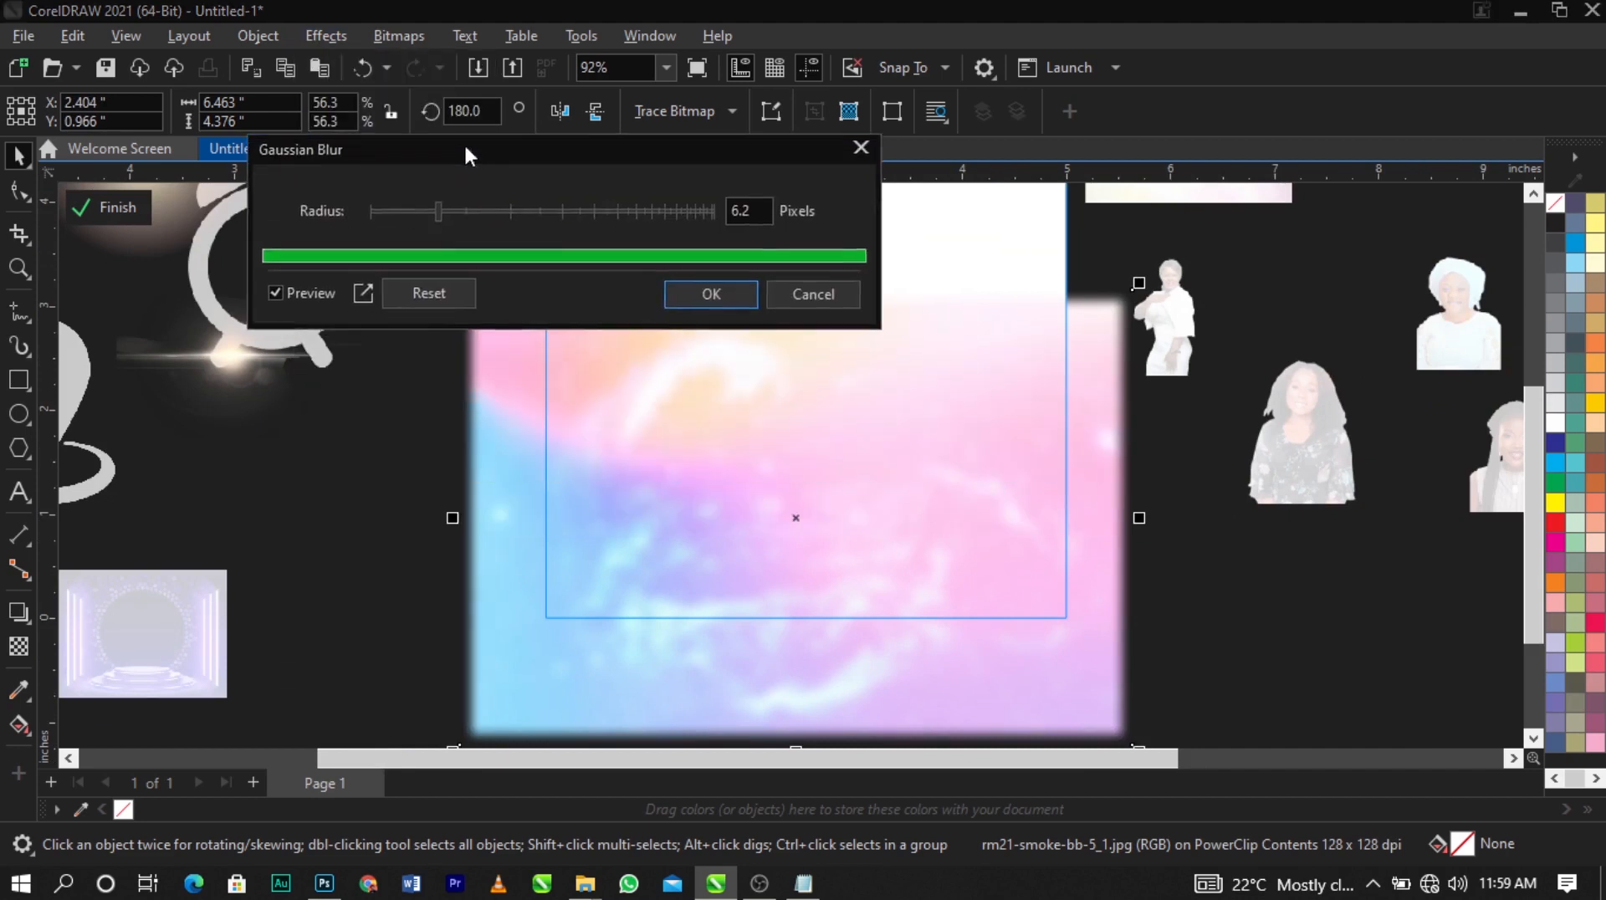
pyautogui.click(457, 208)
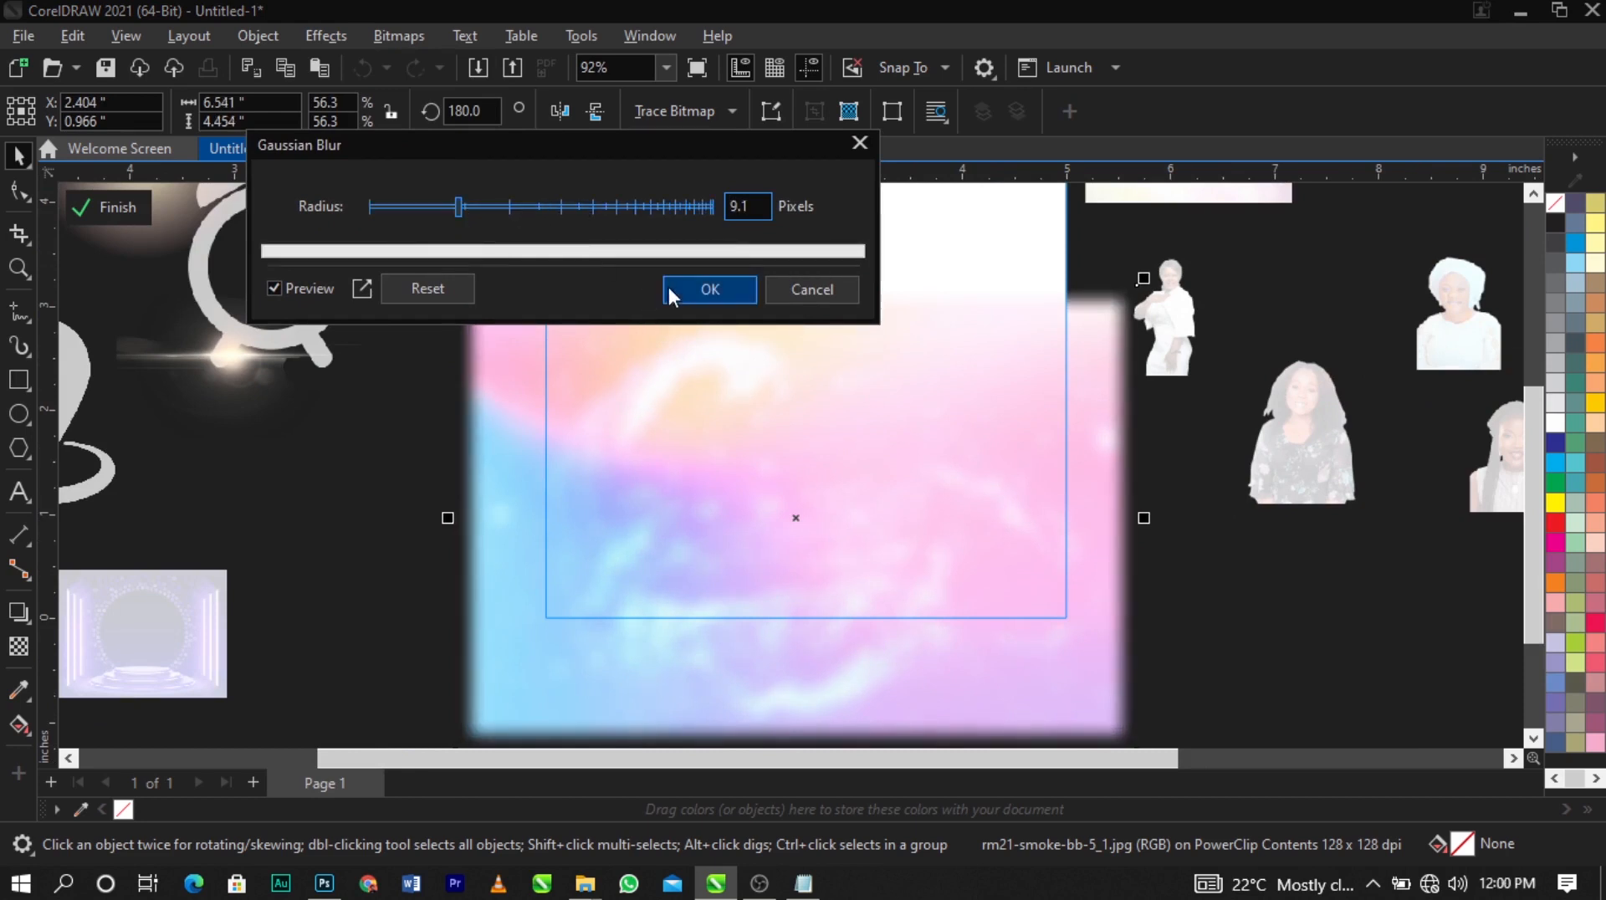
pyautogui.click(704, 287)
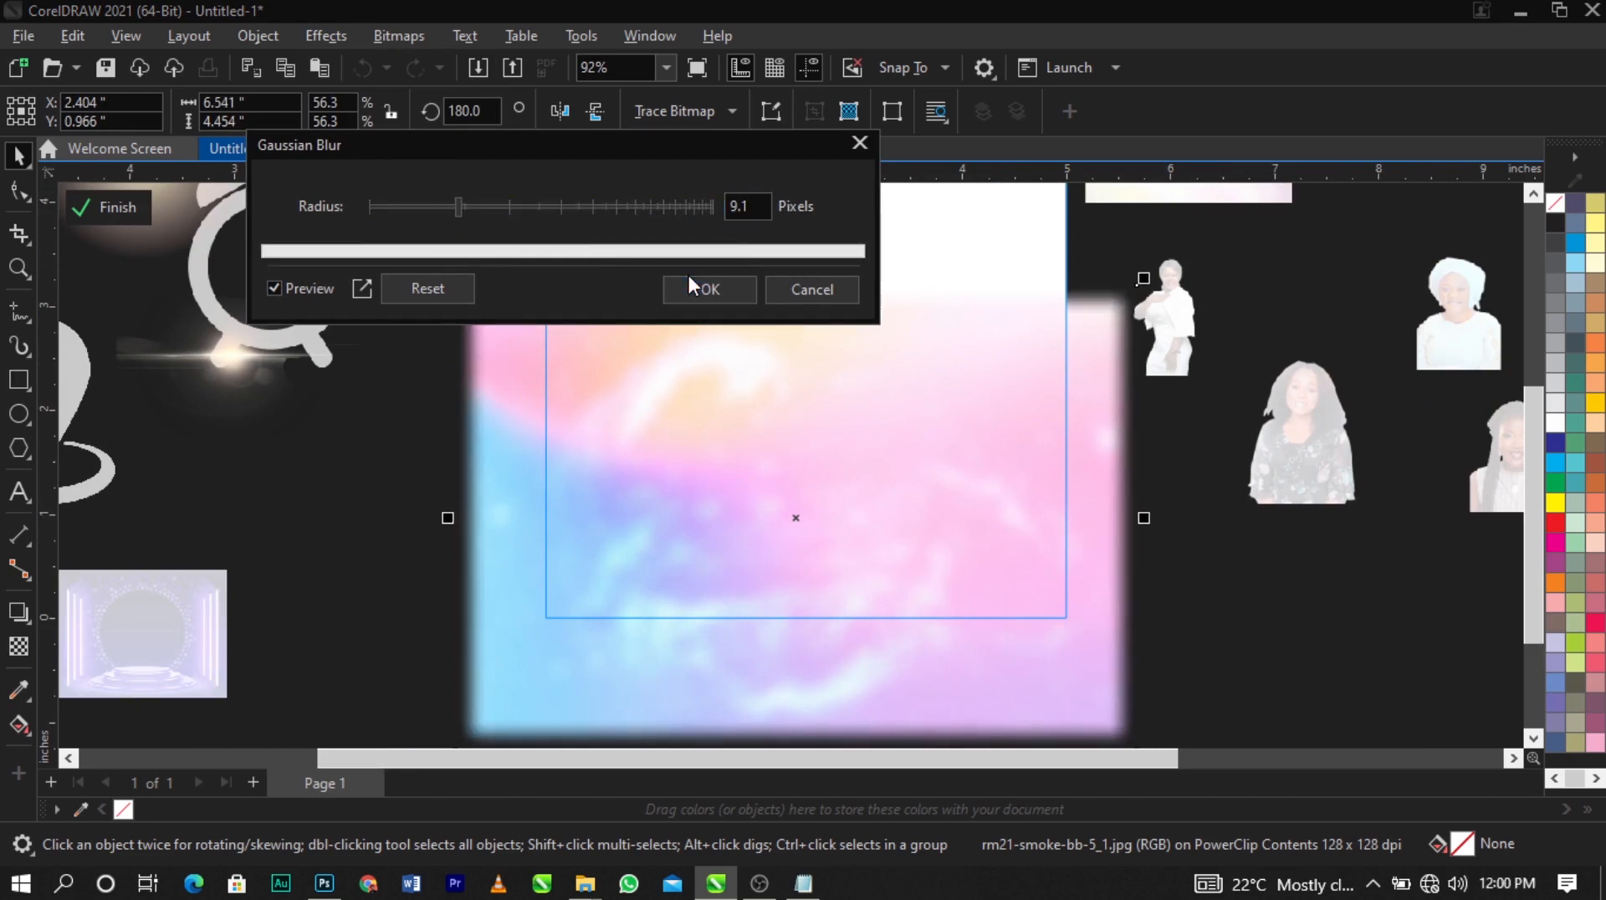
pyautogui.click(735, 297)
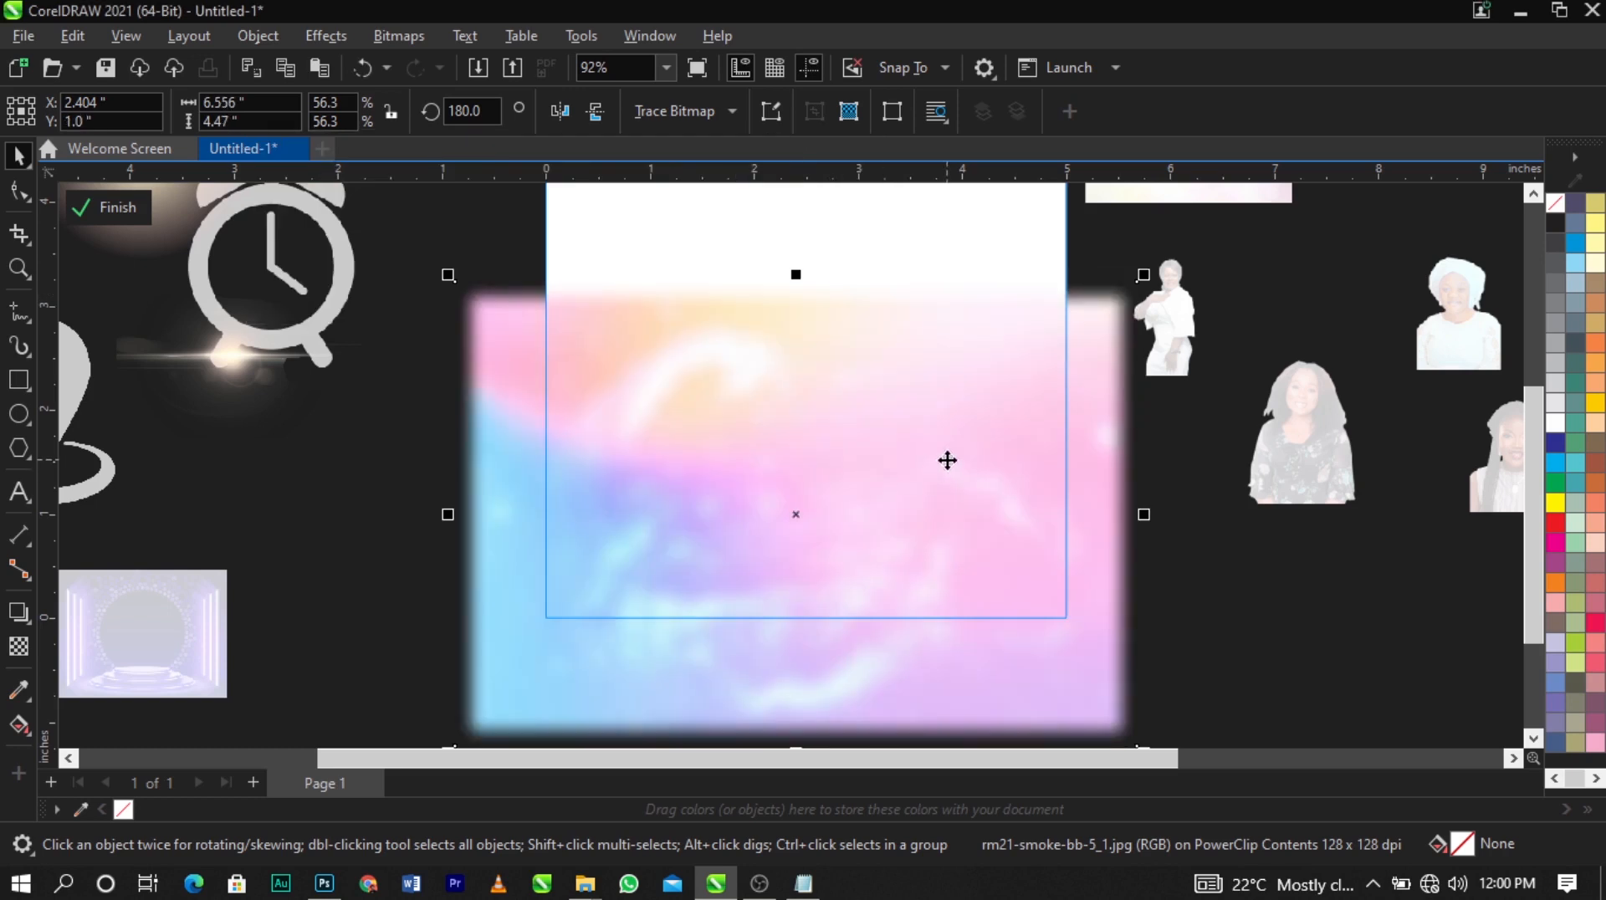
# Add a vertical linear transparency to the smoke image that fades its upper part into the white page
pyautogui.click(19, 646)
pyautogui.moveTo(822, 472); pyautogui.dragTo(822, 345)
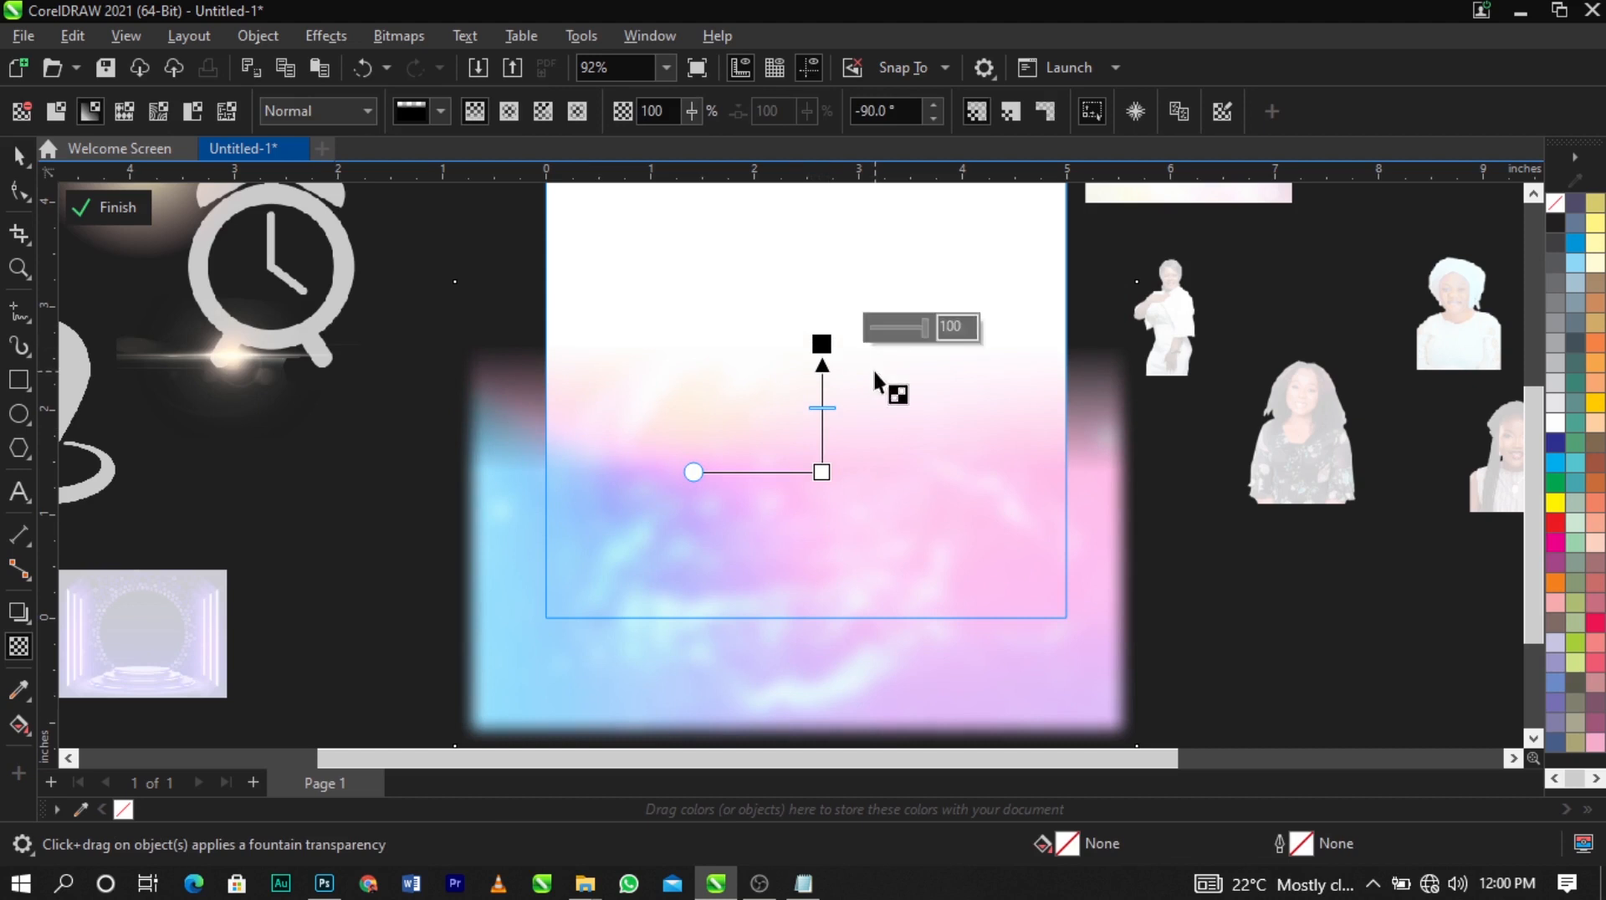
pyautogui.press('space')
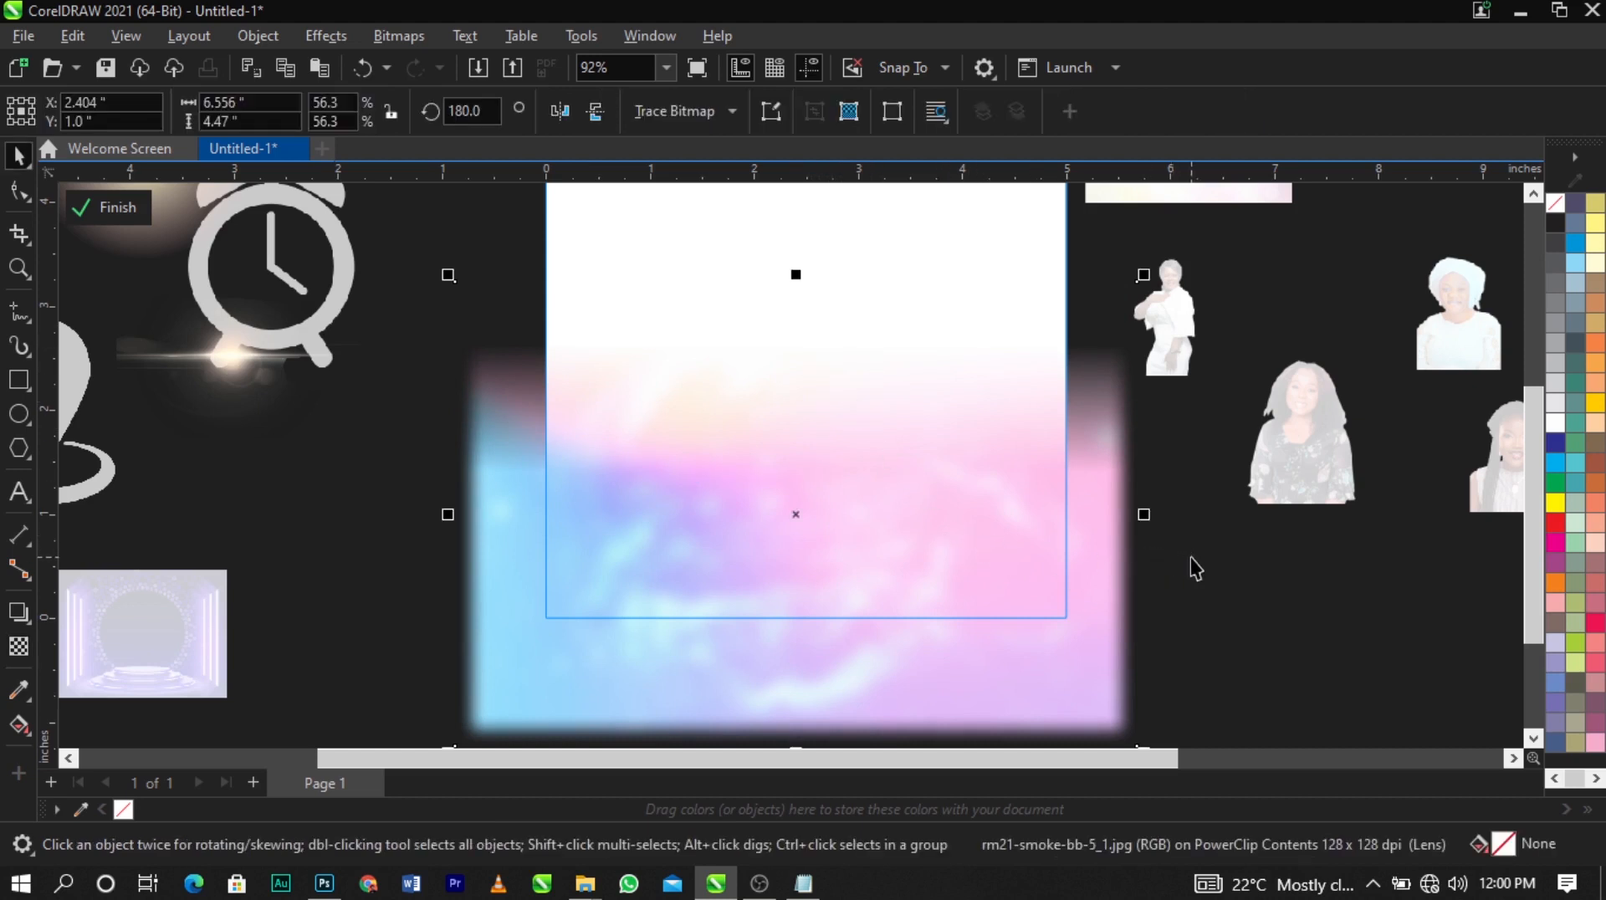
# Finish editing the PowerClip and enlarge the bokeh image to about 53.5% so it overlaps the page's upper-right corner
pyautogui.click(109, 208)
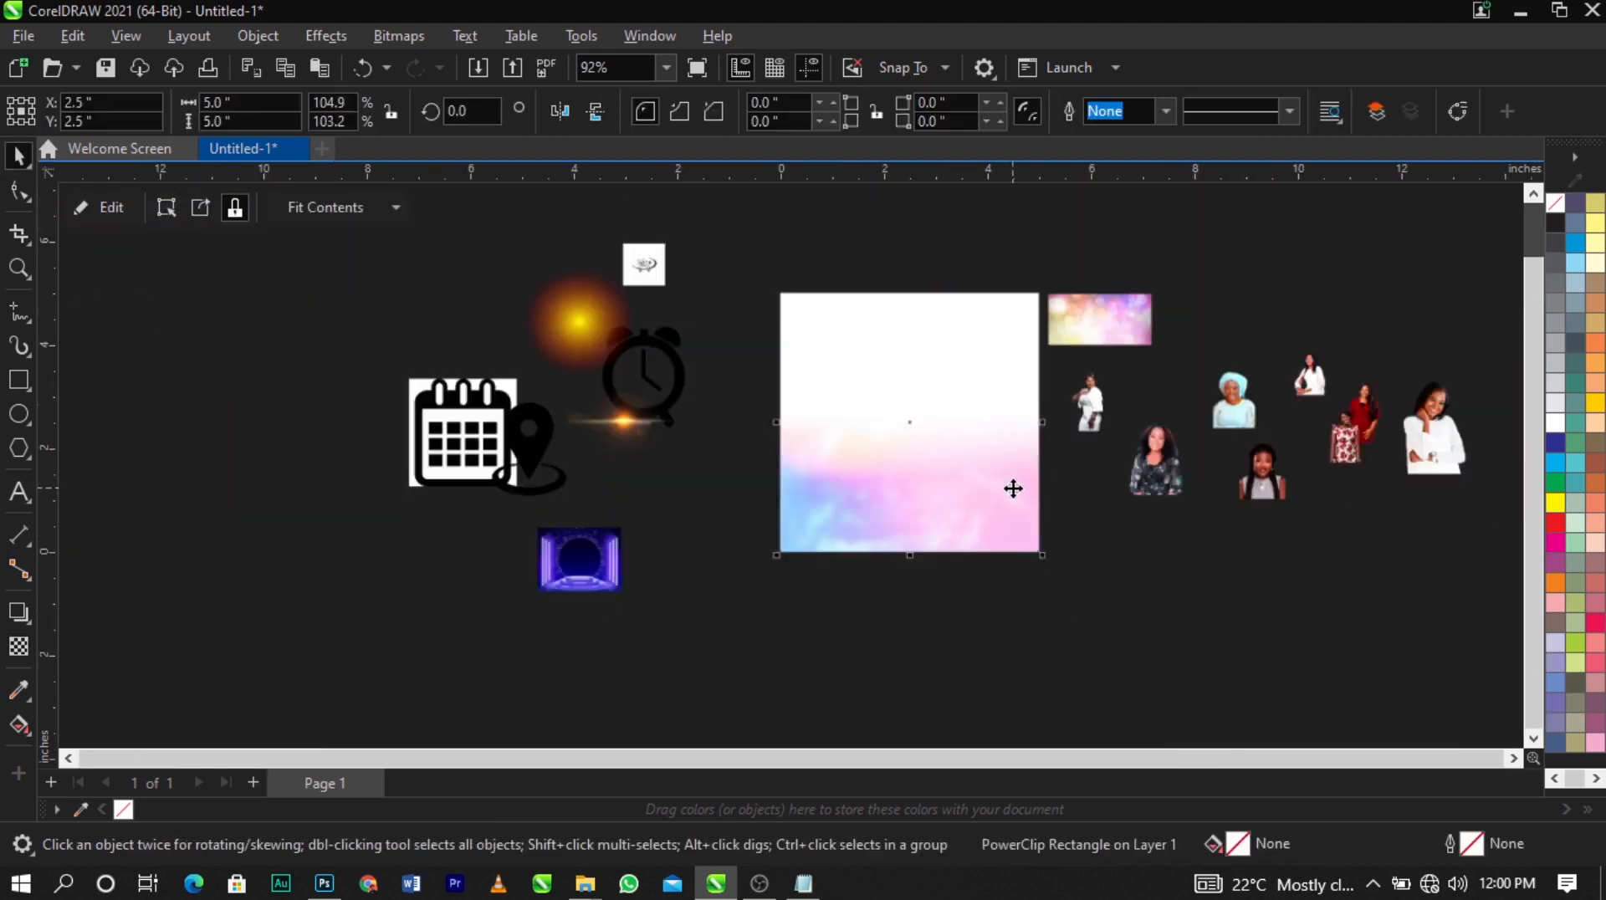
pyautogui.scroll(1, 1031, 373)
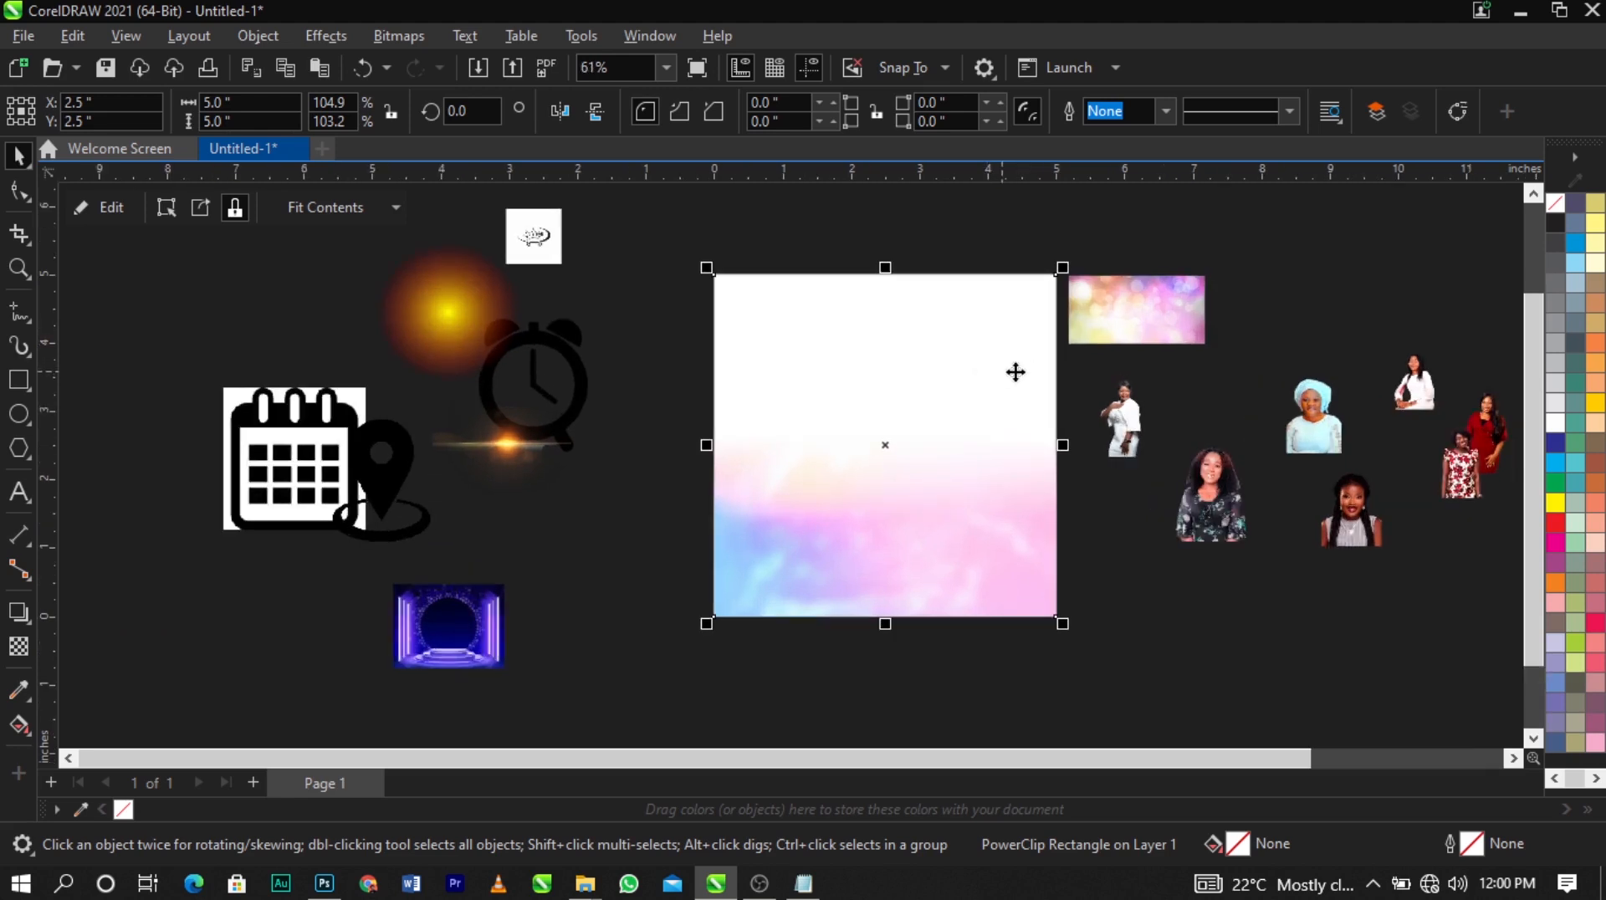
pyautogui.click(1093, 319)
pyautogui.moveTo(1063, 350); pyautogui.dragTo(1020, 331)
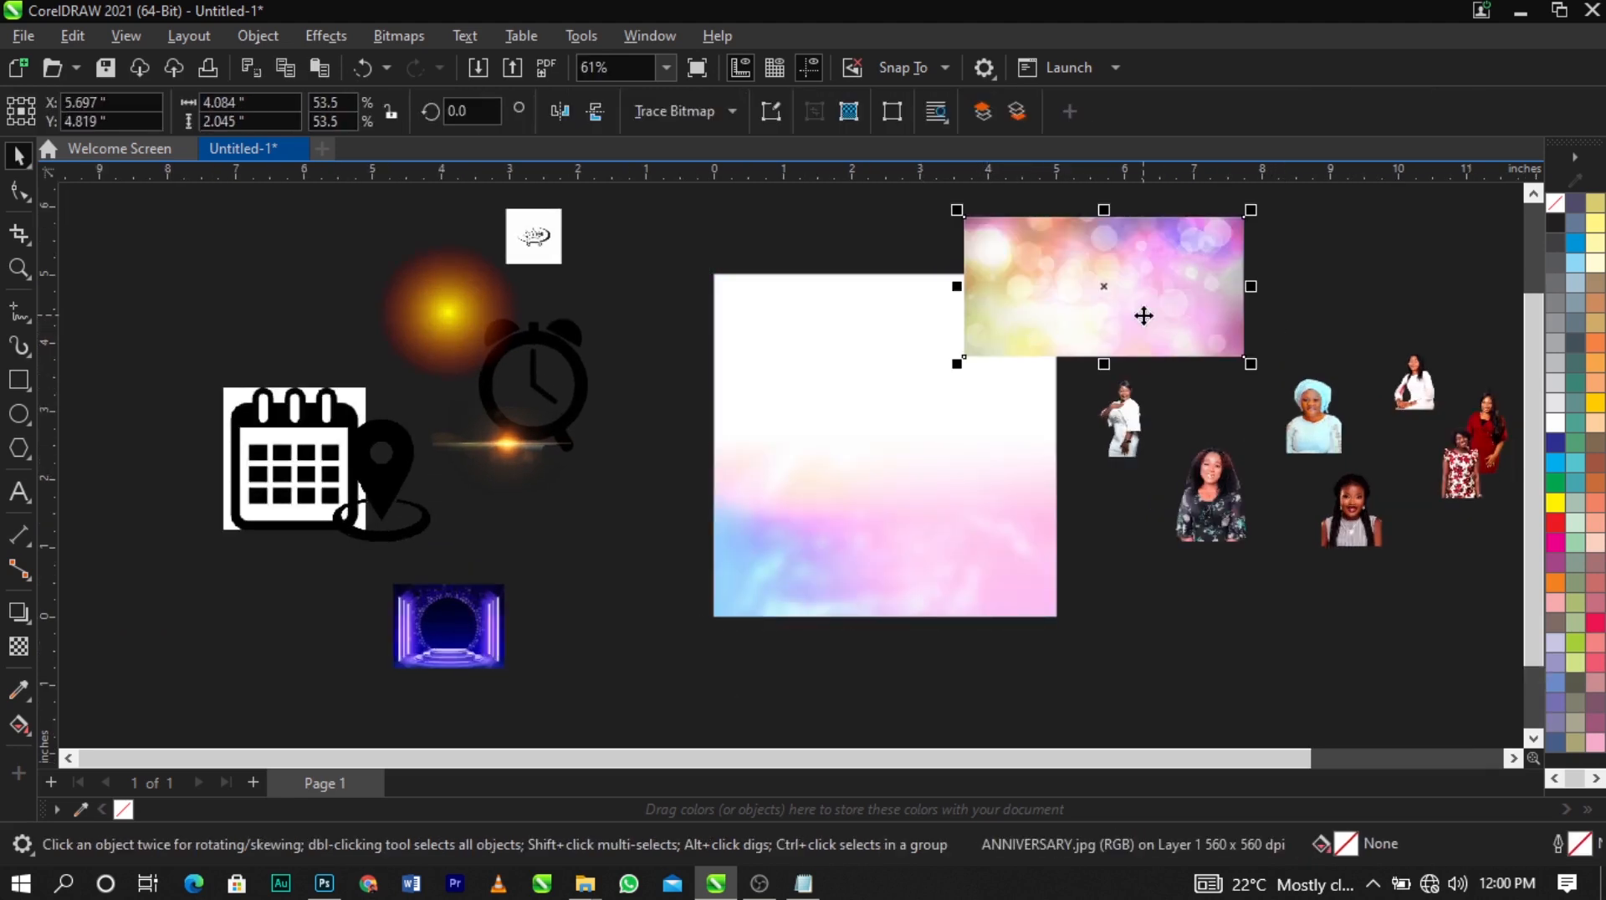
# PowerClip the bokeh image inside the page rectangle
pyautogui.rightClick(1143, 315)
pyautogui.press('Escape')
pyautogui.press('Escape')
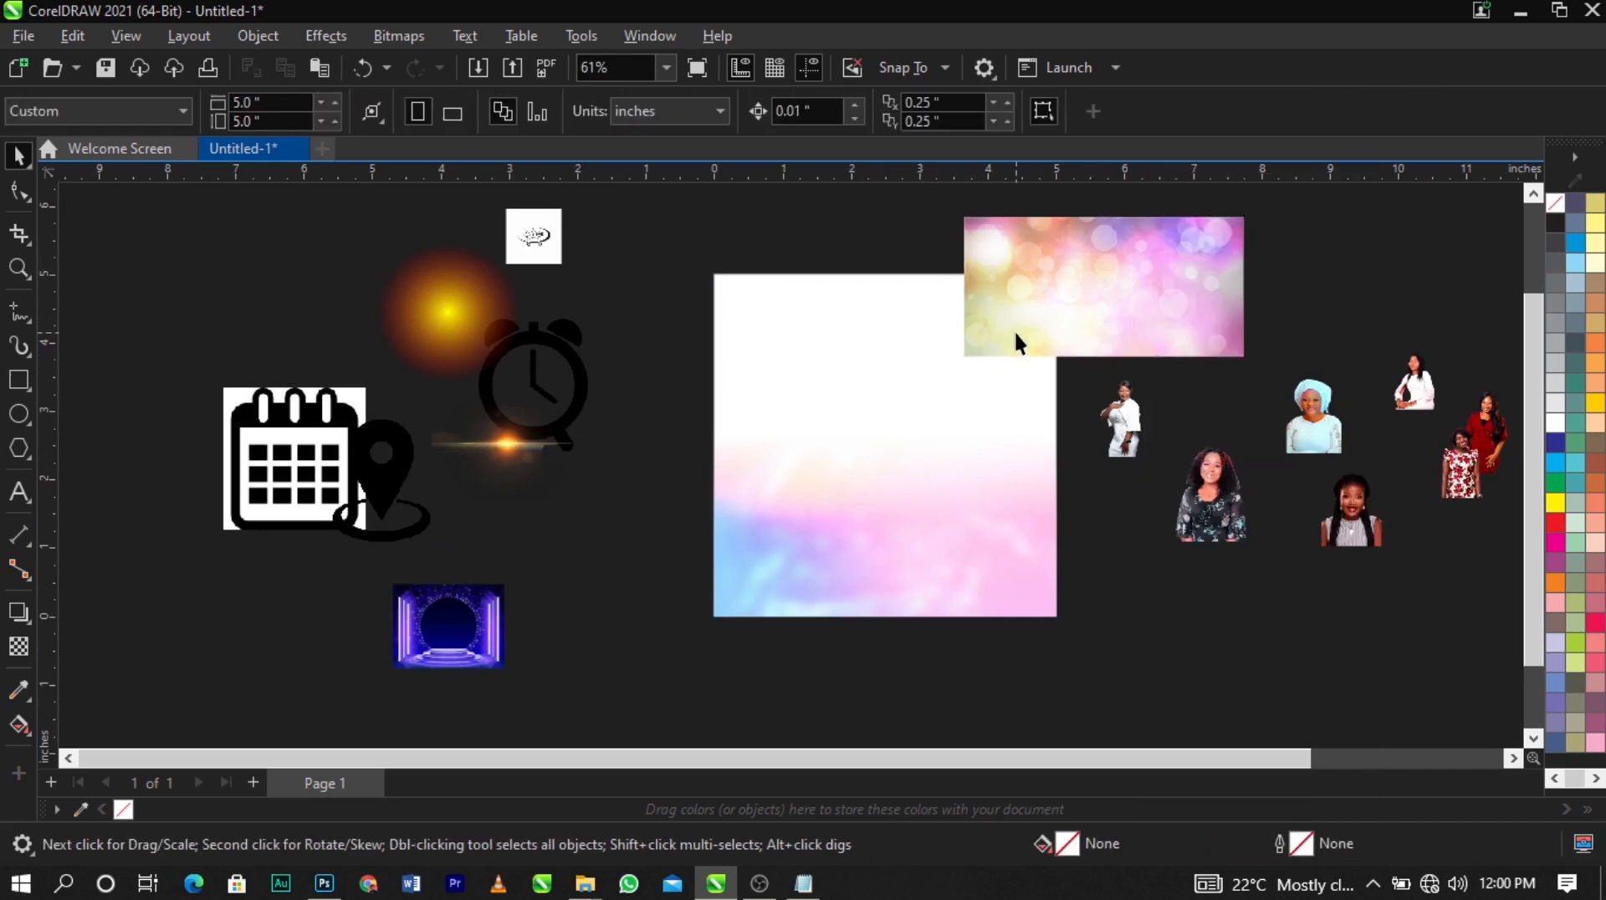
pyautogui.click(1006, 331)
pyautogui.click(1129, 304)
pyautogui.click(1129, 304)
pyautogui.rightClick(1131, 306)
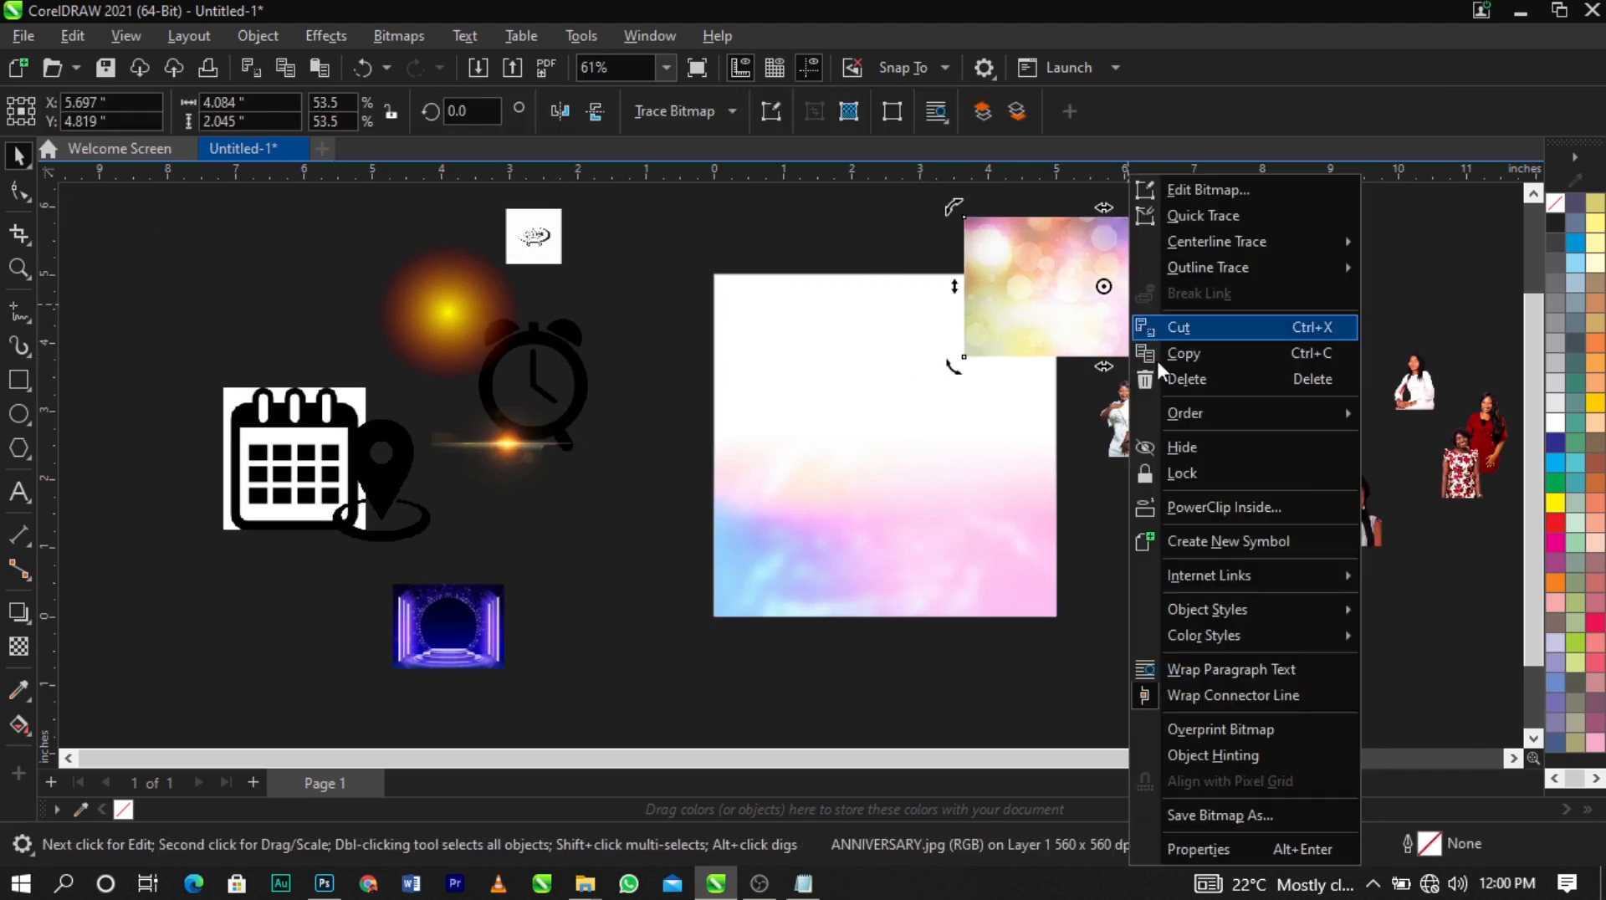
pyautogui.click(1201, 505)
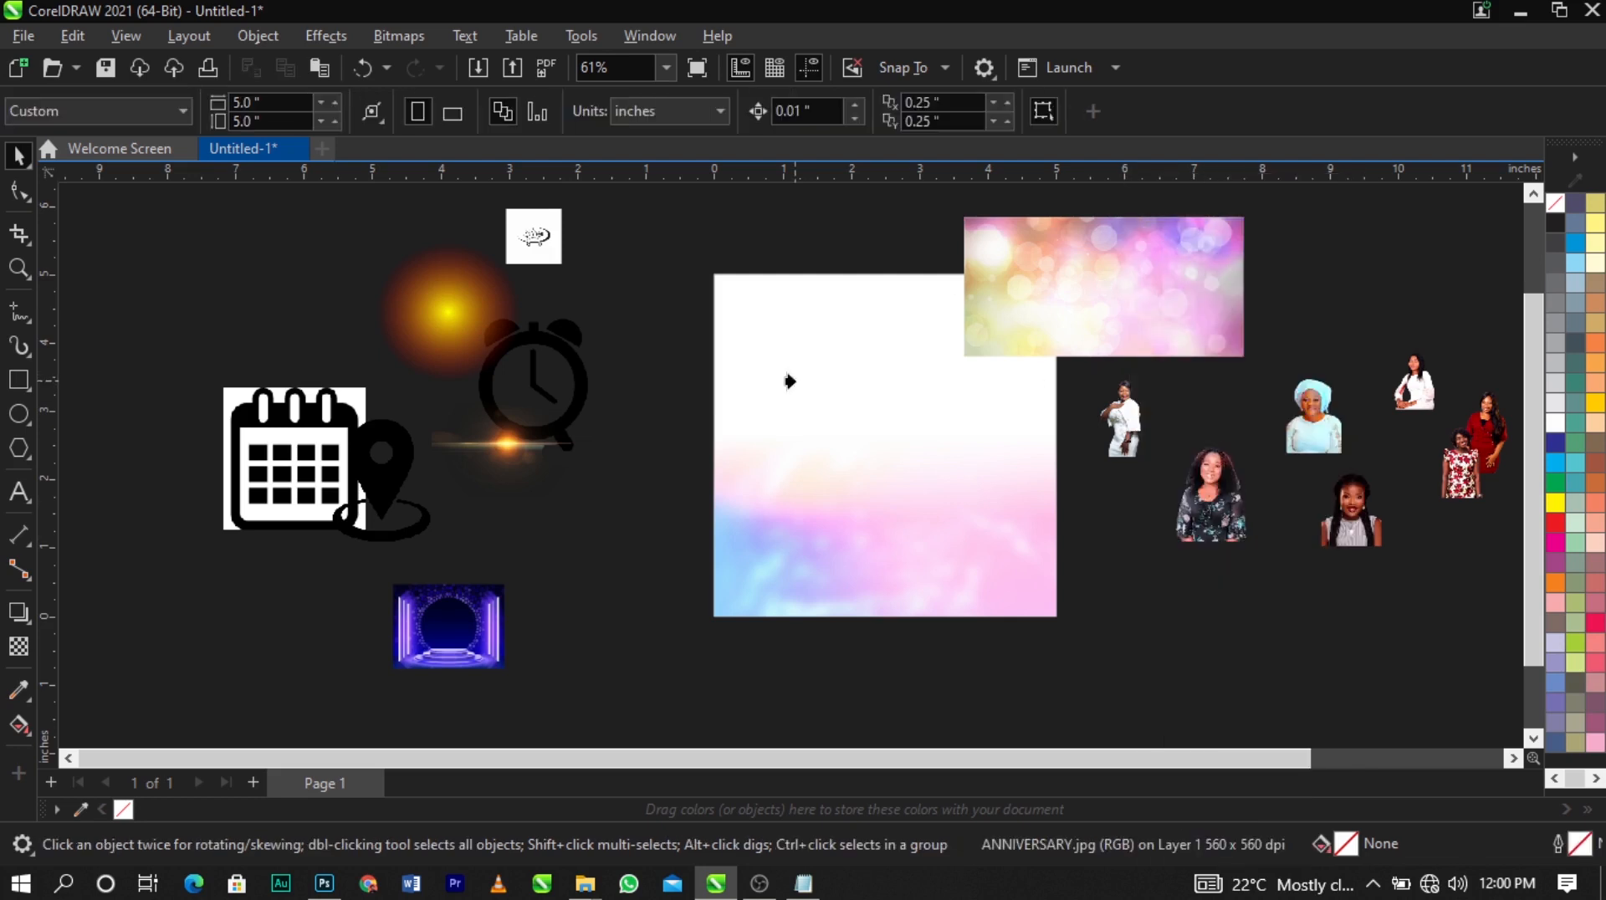
pyautogui.click(844, 366)
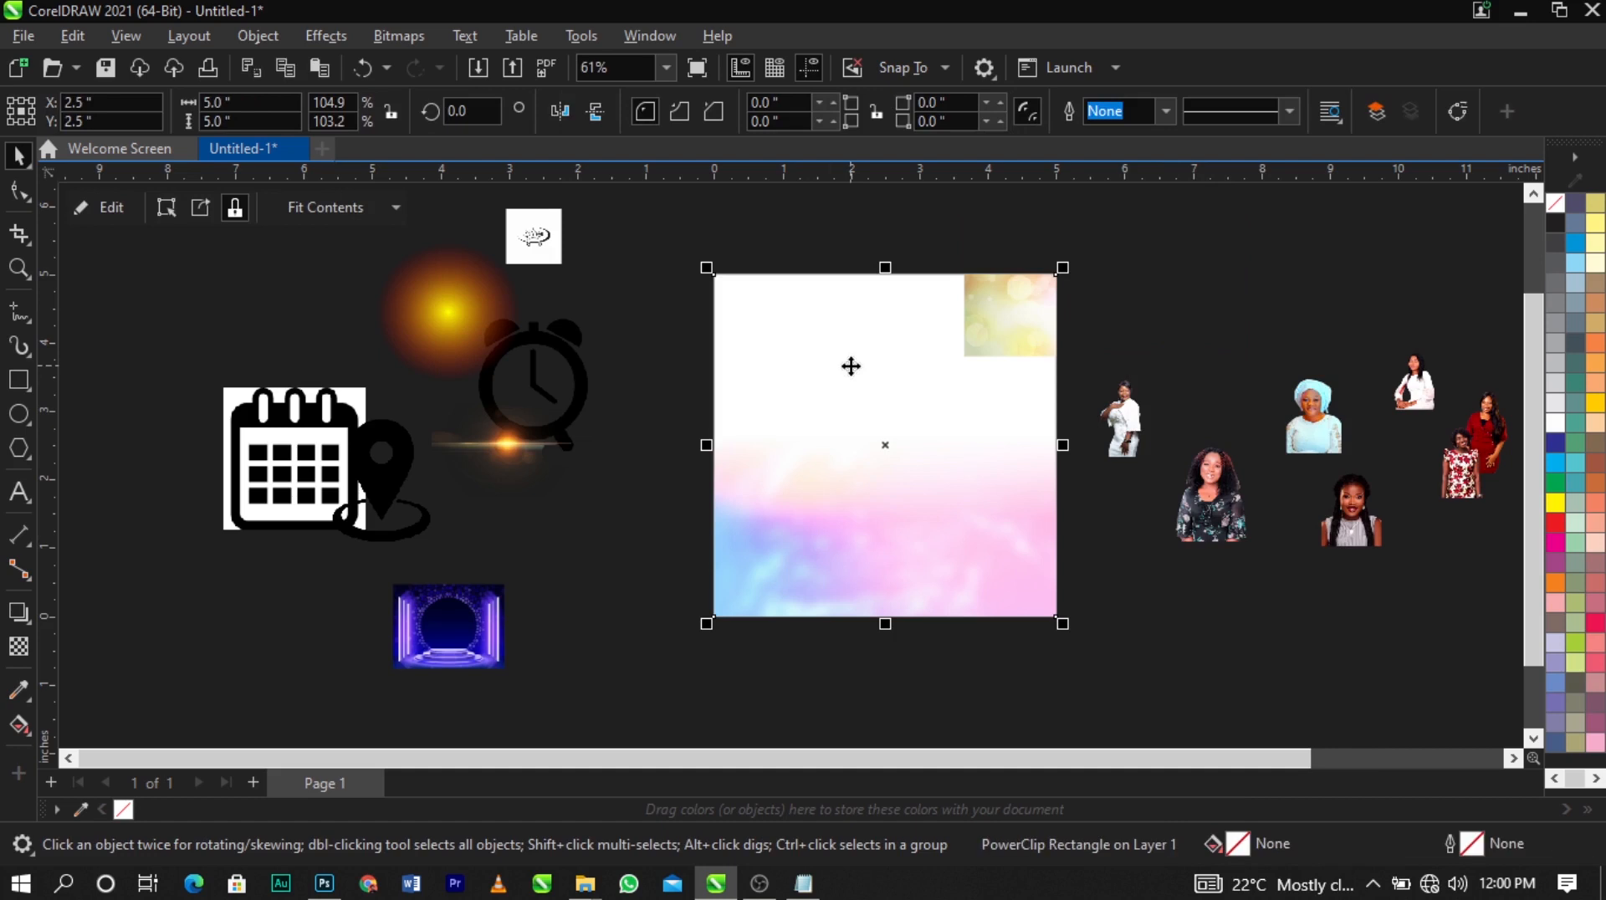
# Open the PowerClip contents for editing and enlarge the bokeh image to about 72.9%, positioned across the upper page
pyautogui.click(1090, 327)
pyautogui.click(1025, 325)
pyautogui.click(1086, 326)
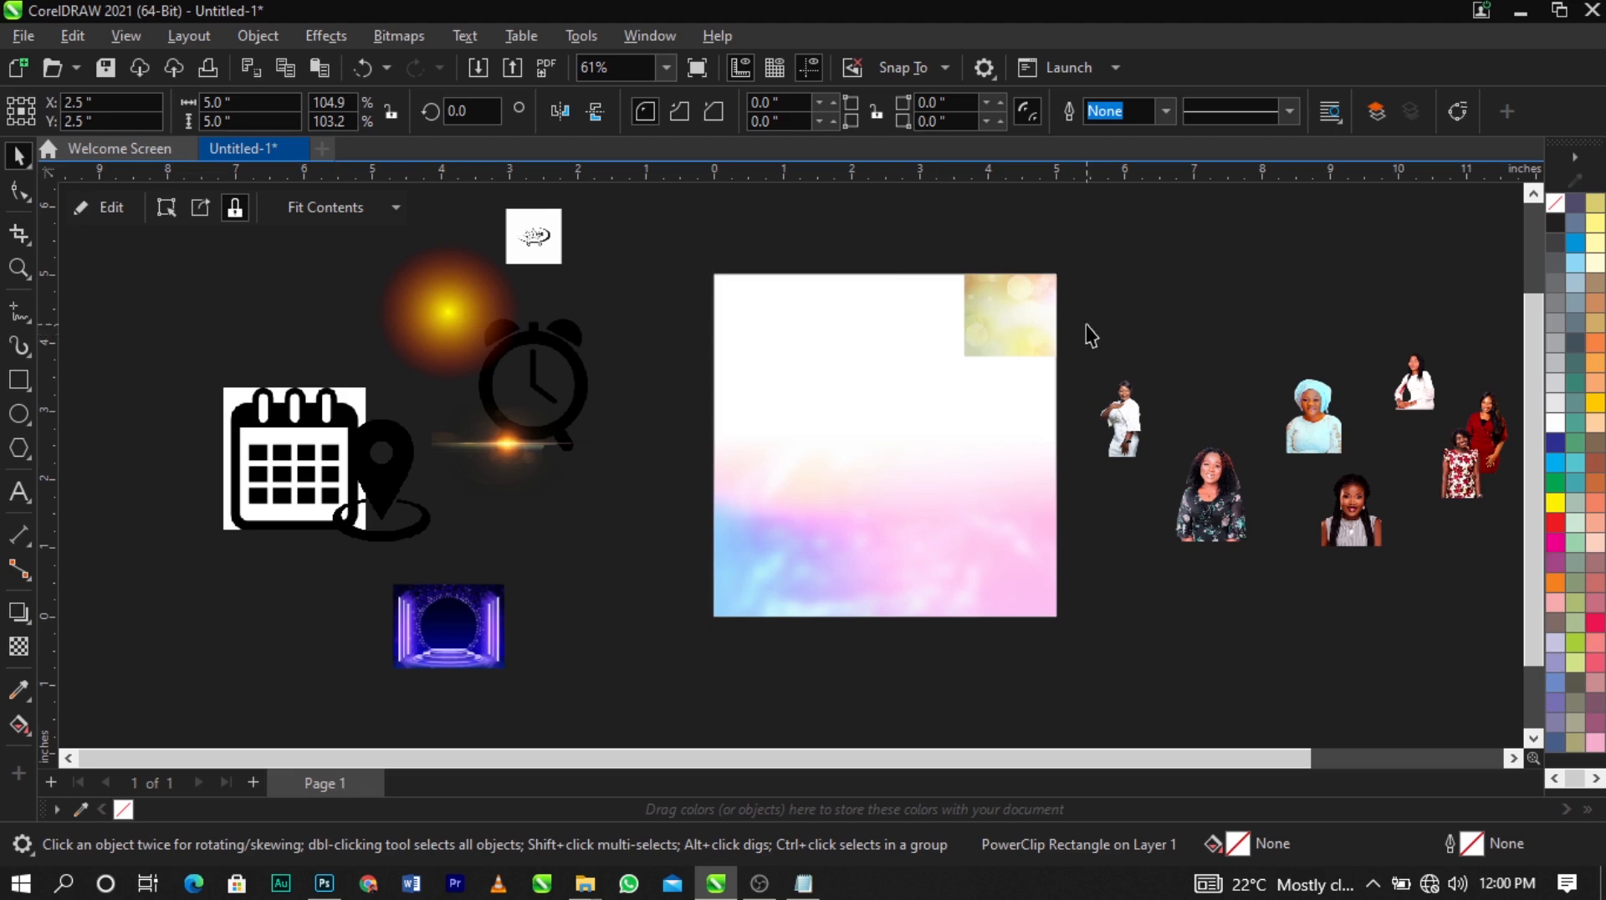
pyautogui.scroll(1, 1069, 324)
pyautogui.click(1000, 320)
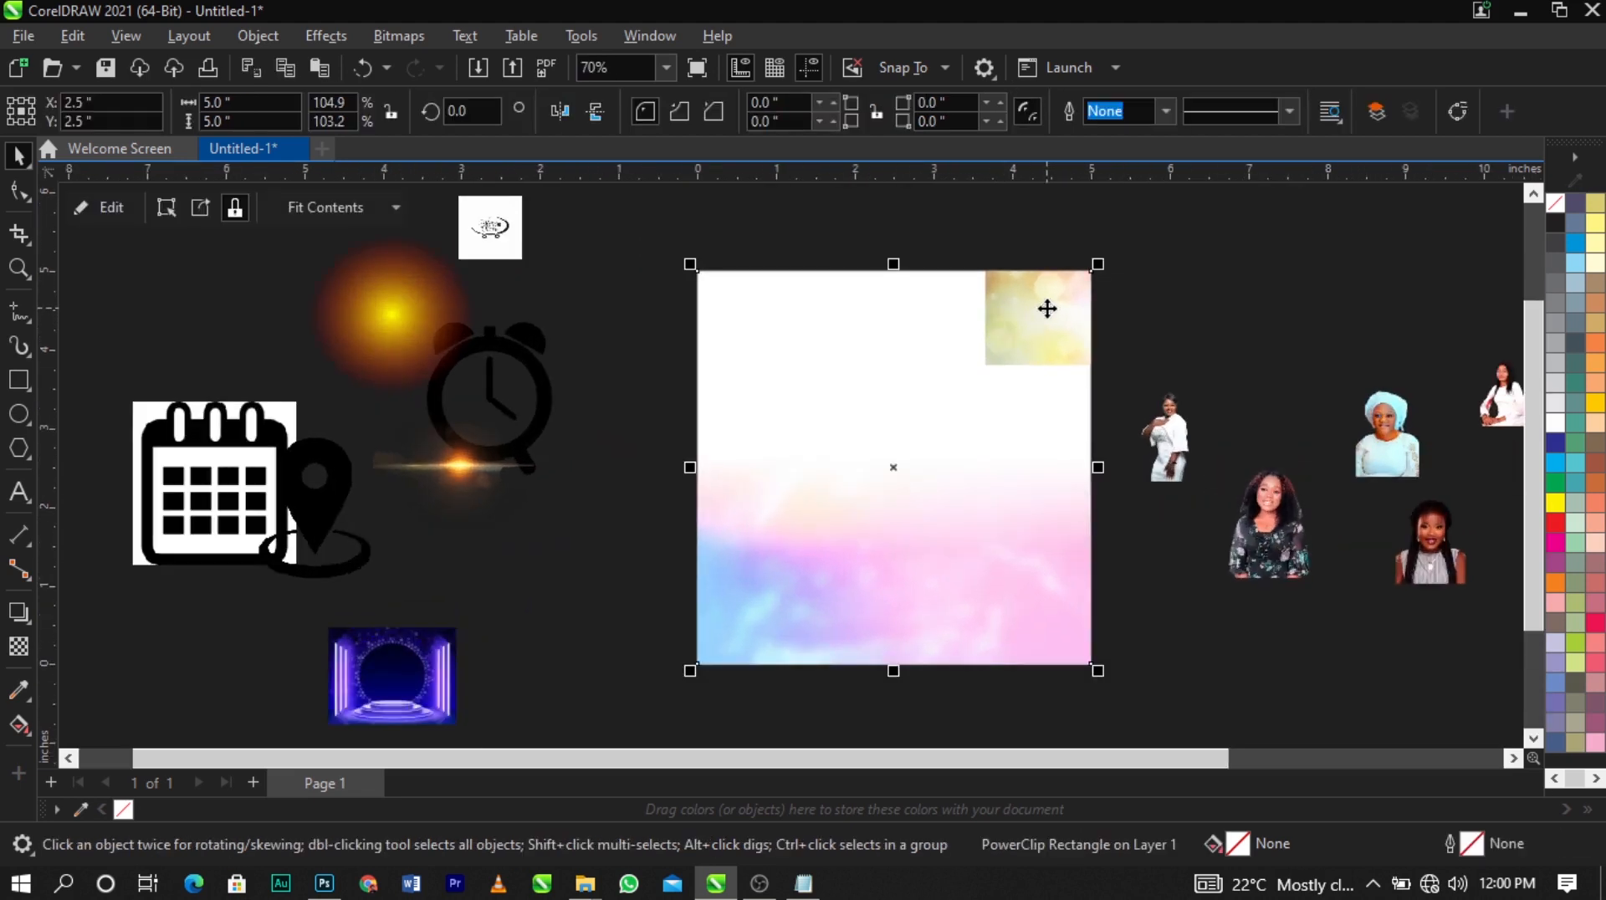
pyautogui.rightClick(1048, 307)
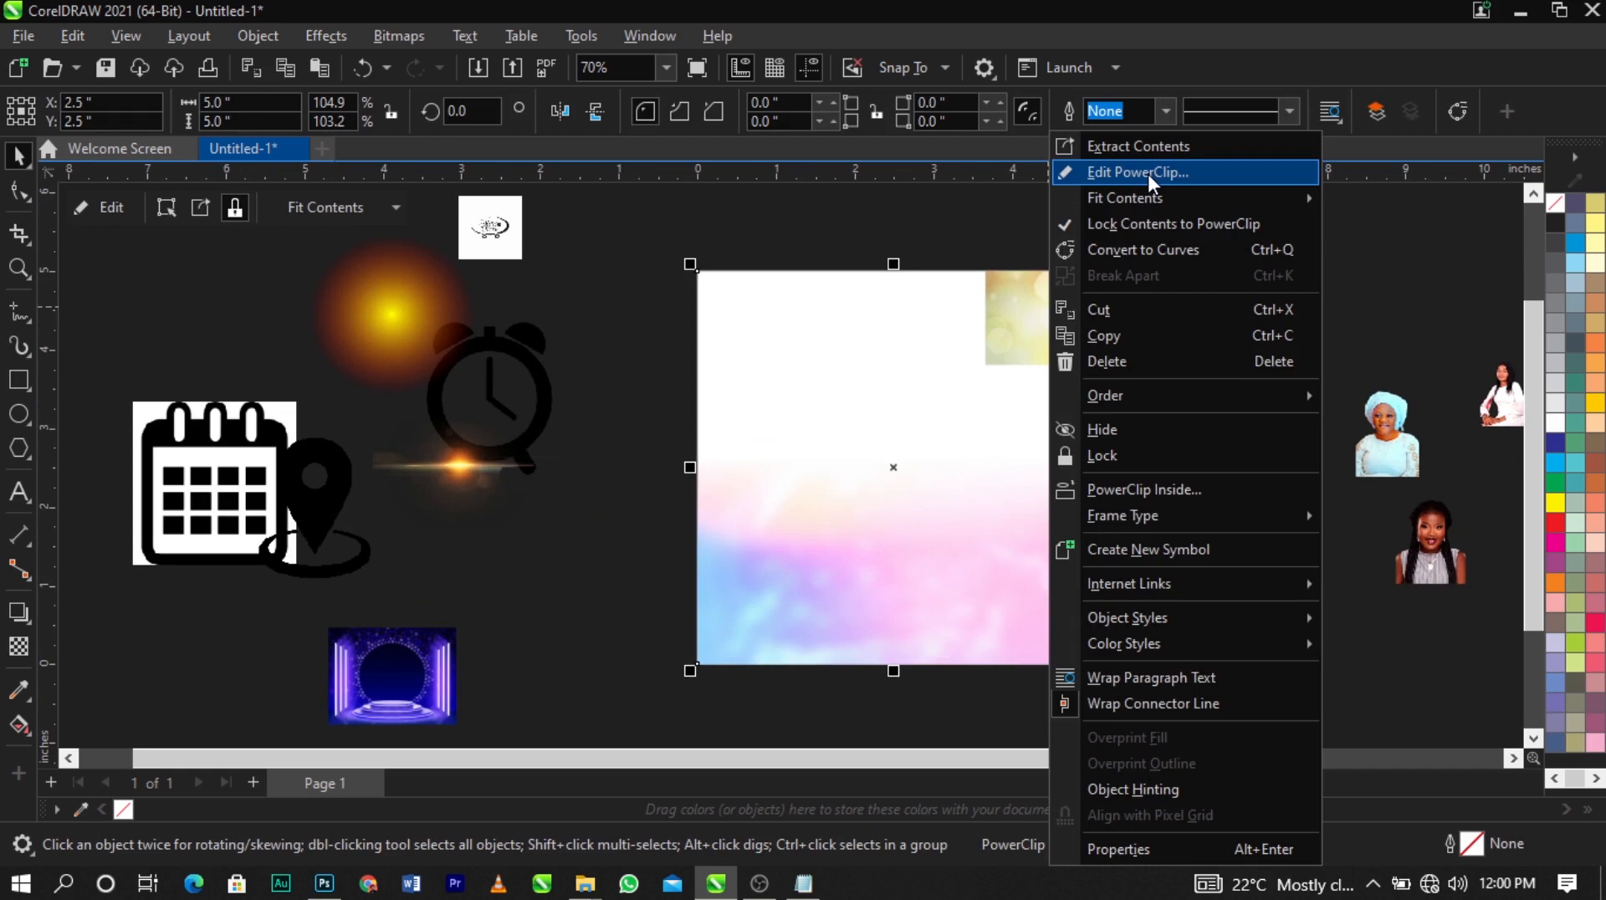
pyautogui.click(1148, 174)
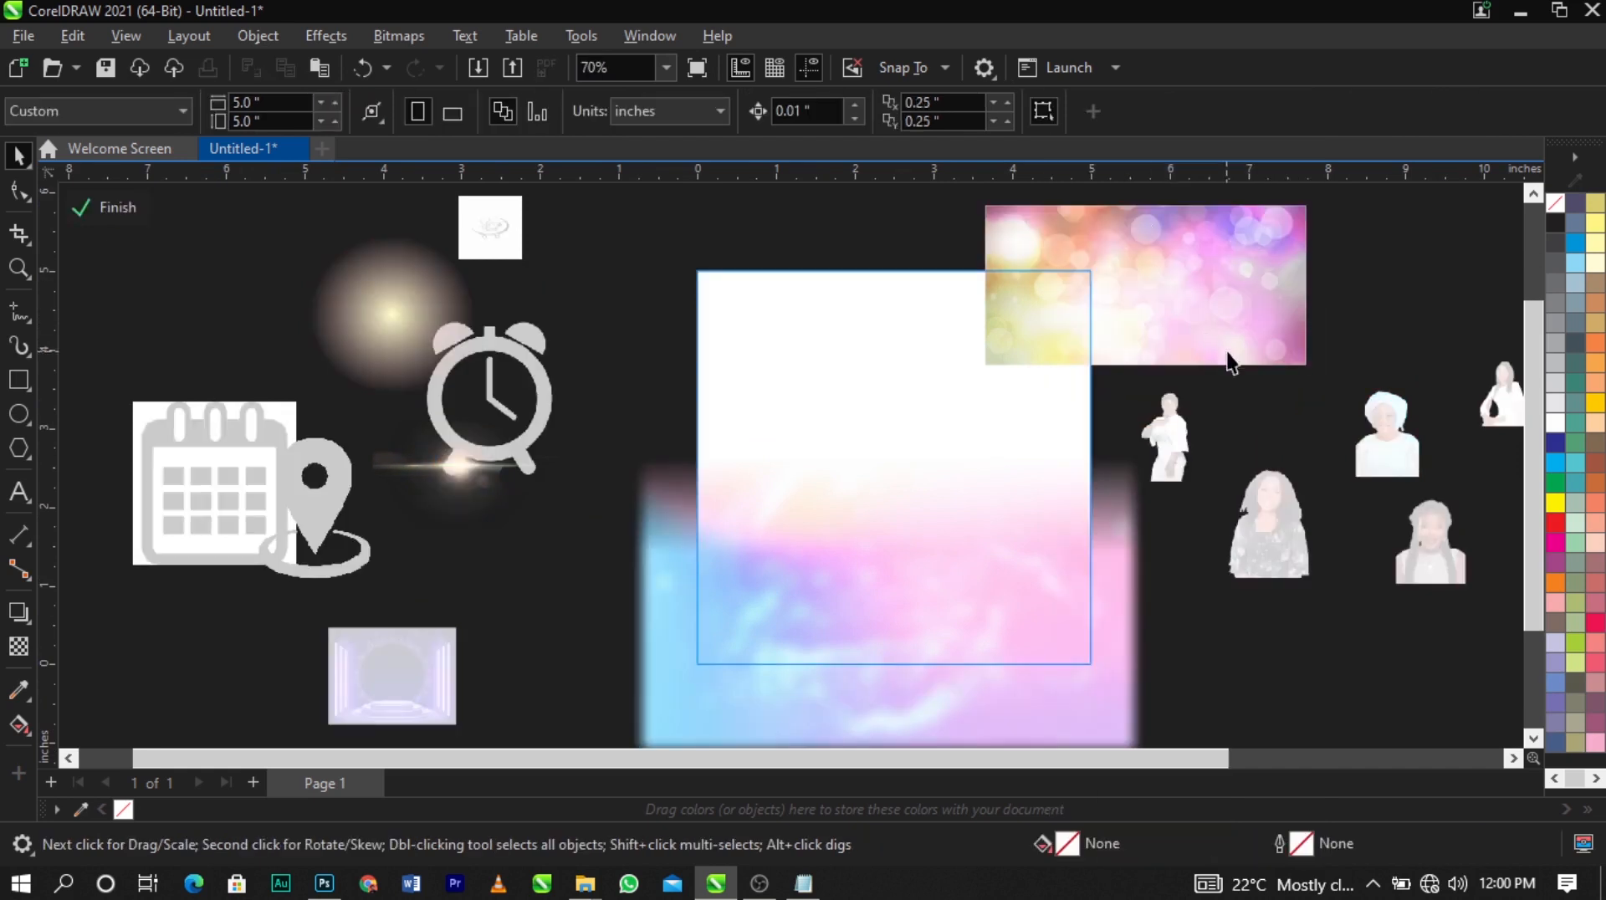
pyautogui.moveTo(1230, 352); pyautogui.dragTo(1126, 452)
pyautogui.moveTo(951, 369); pyautogui.dragTo(947, 376)
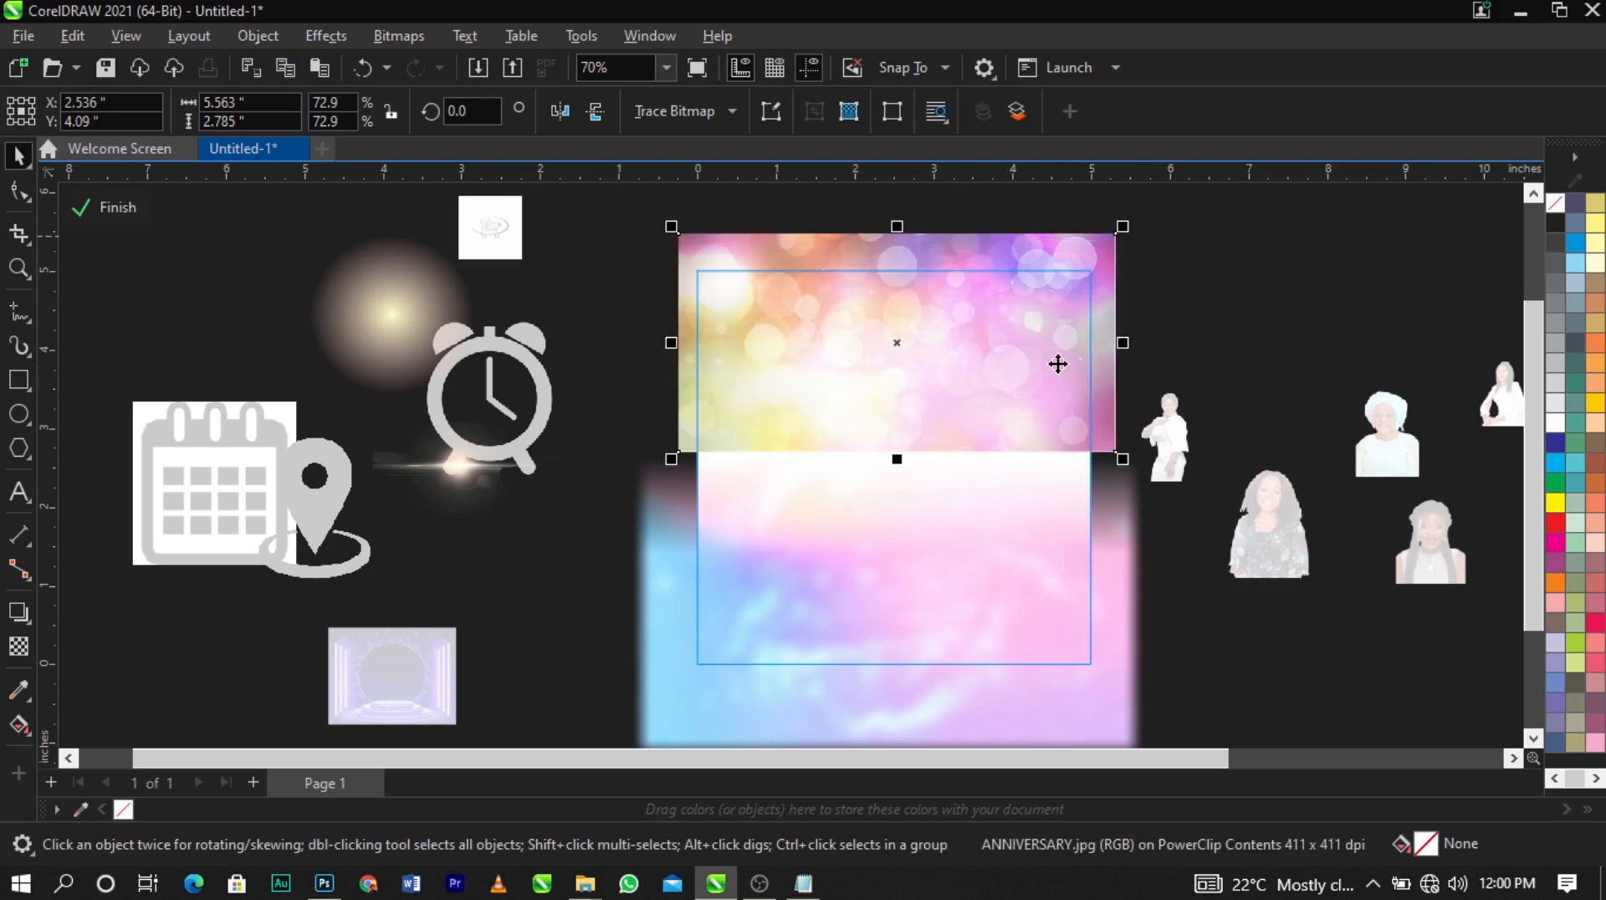
# Open the Gaussian Blur effect for the bokeh image and preview it with a radius of 11.5 pixels
pyautogui.scroll(1, 932, 323)
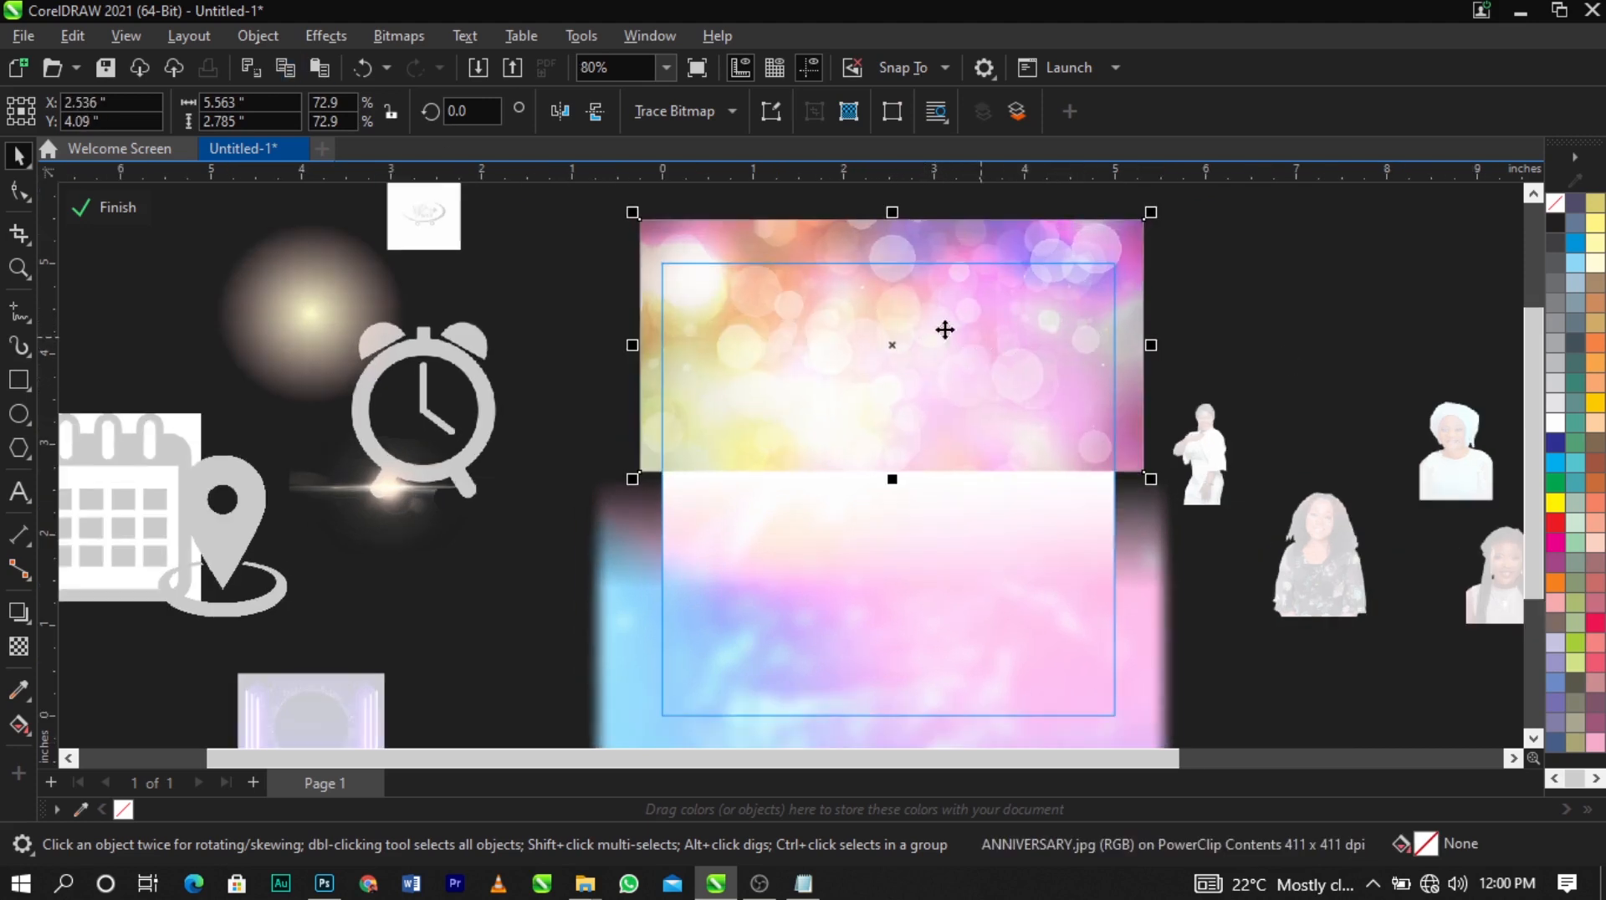
pyautogui.click(346, 44)
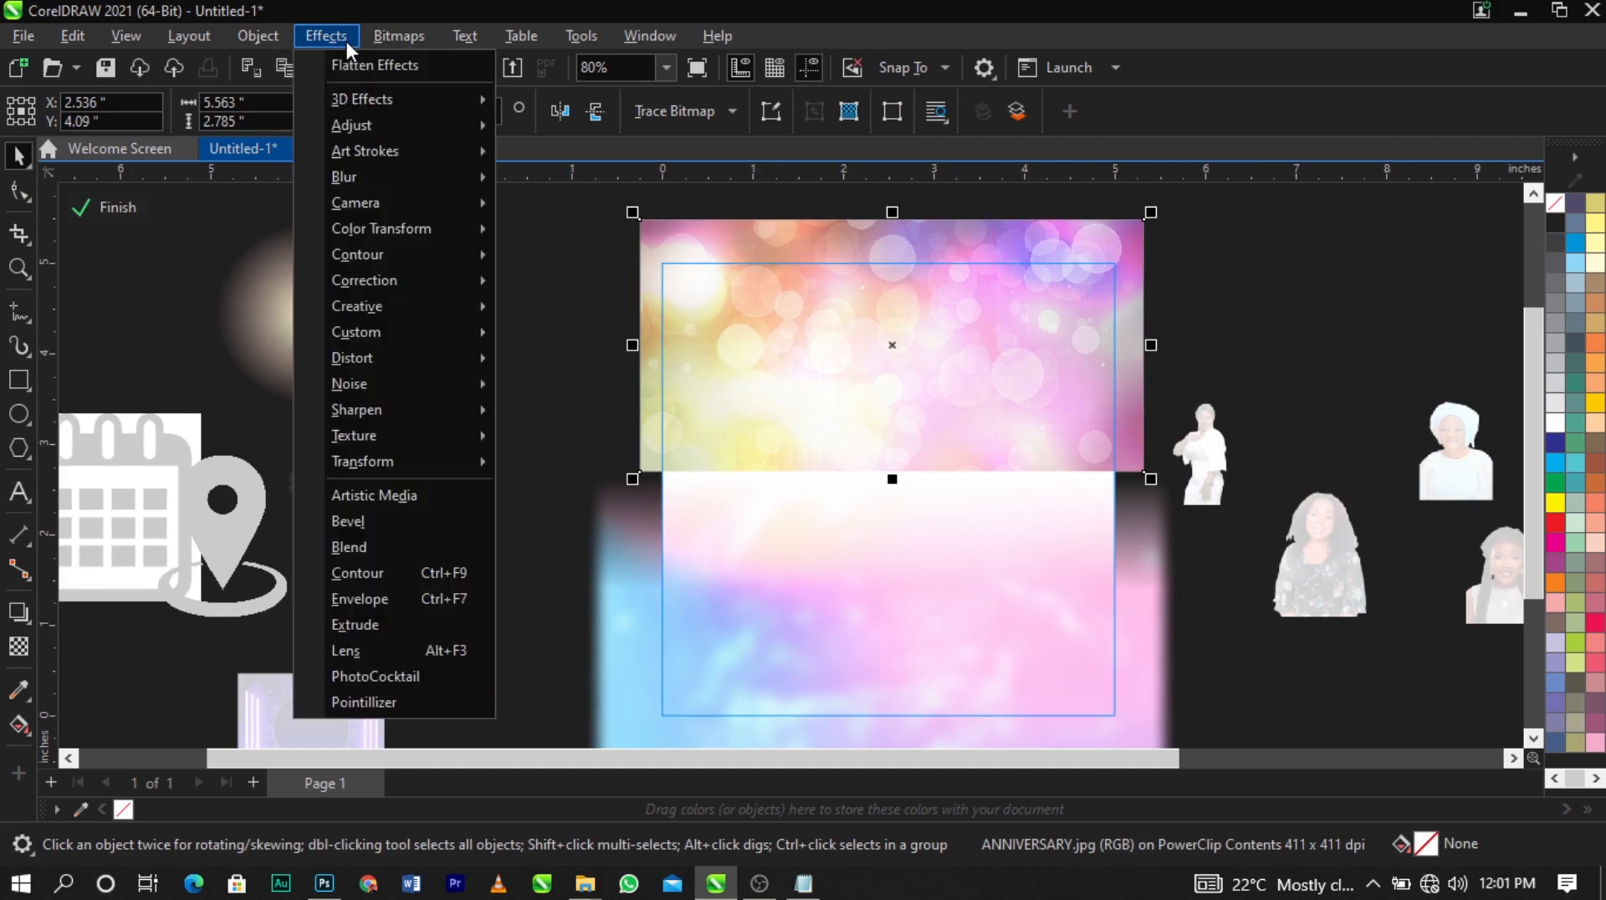
pyautogui.moveTo(399, 177)
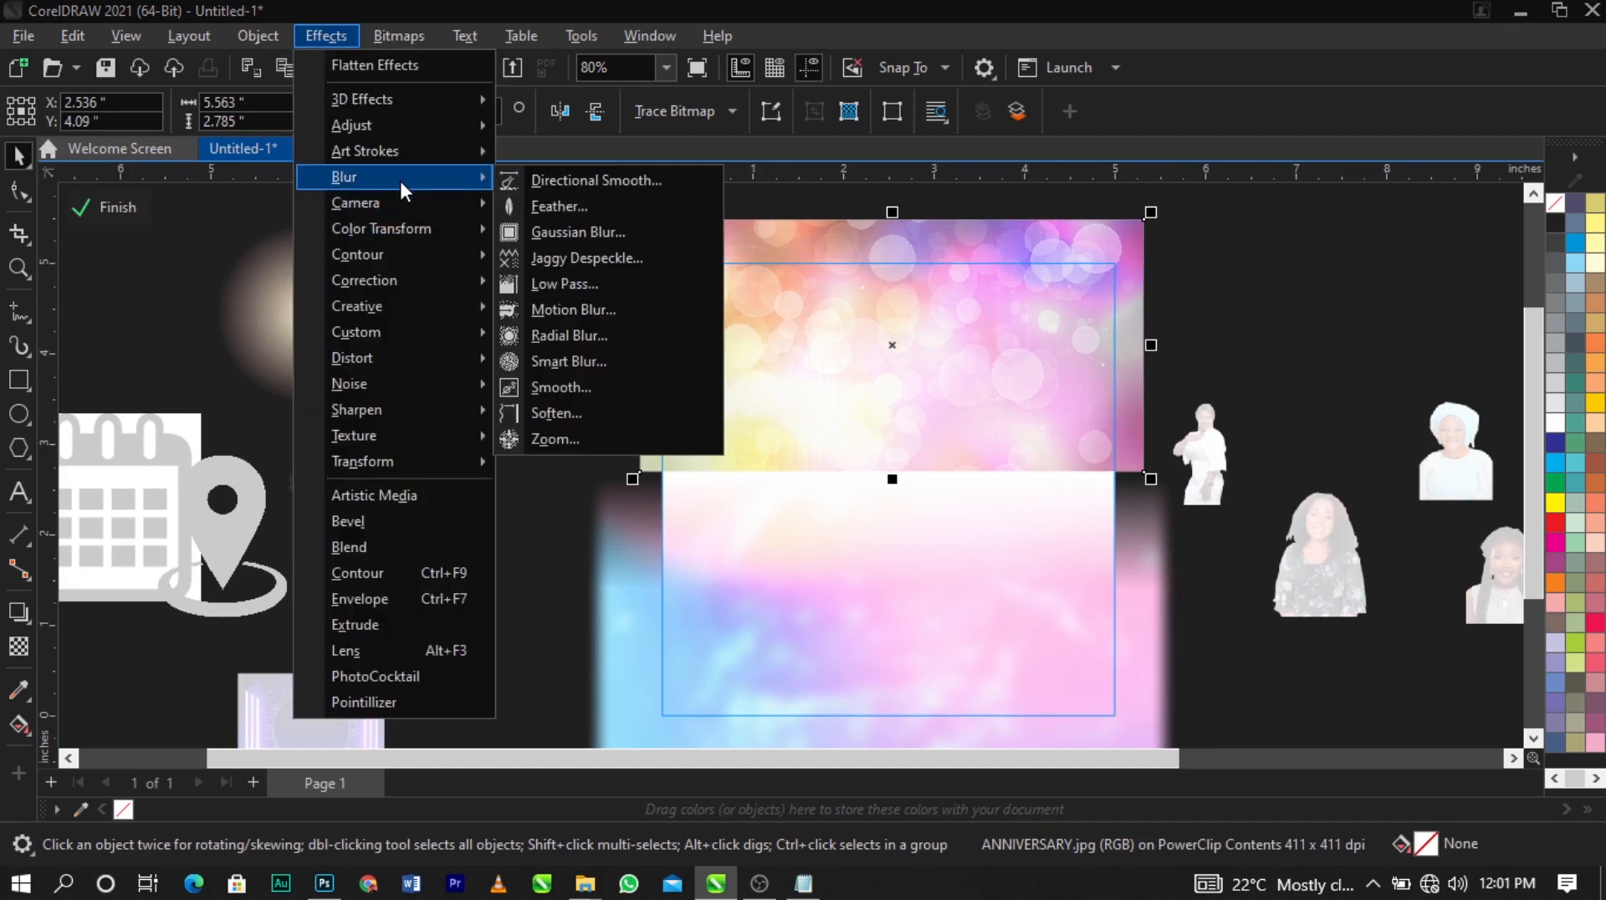
pyautogui.click(625, 232)
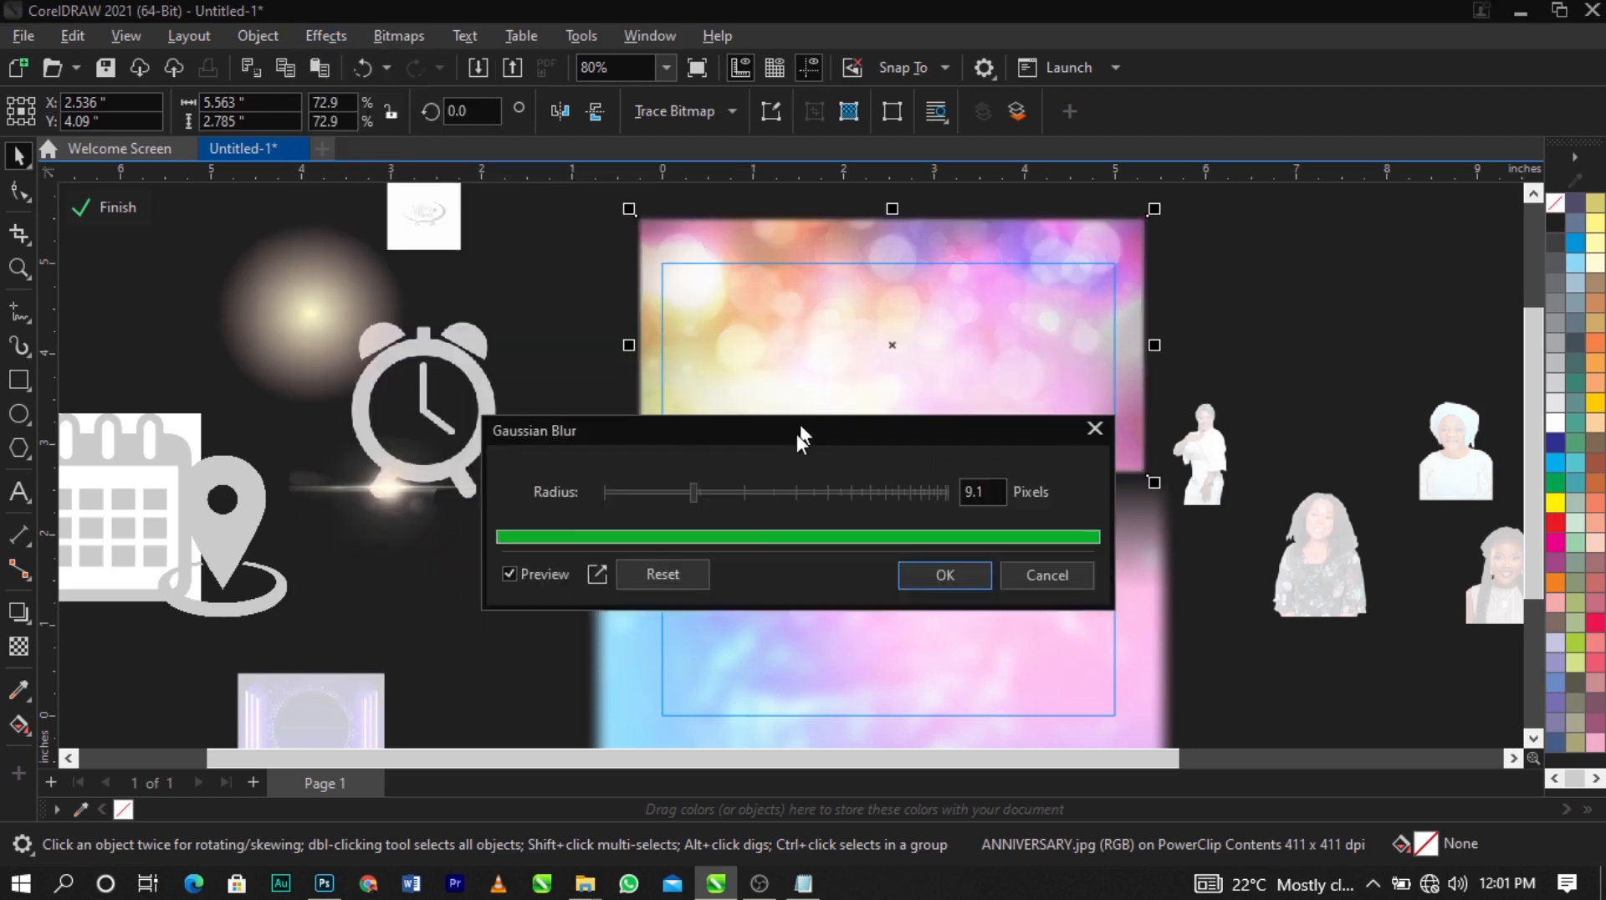
pyautogui.moveTo(796, 434); pyautogui.dragTo(597, 478)
pyautogui.click(511, 552)
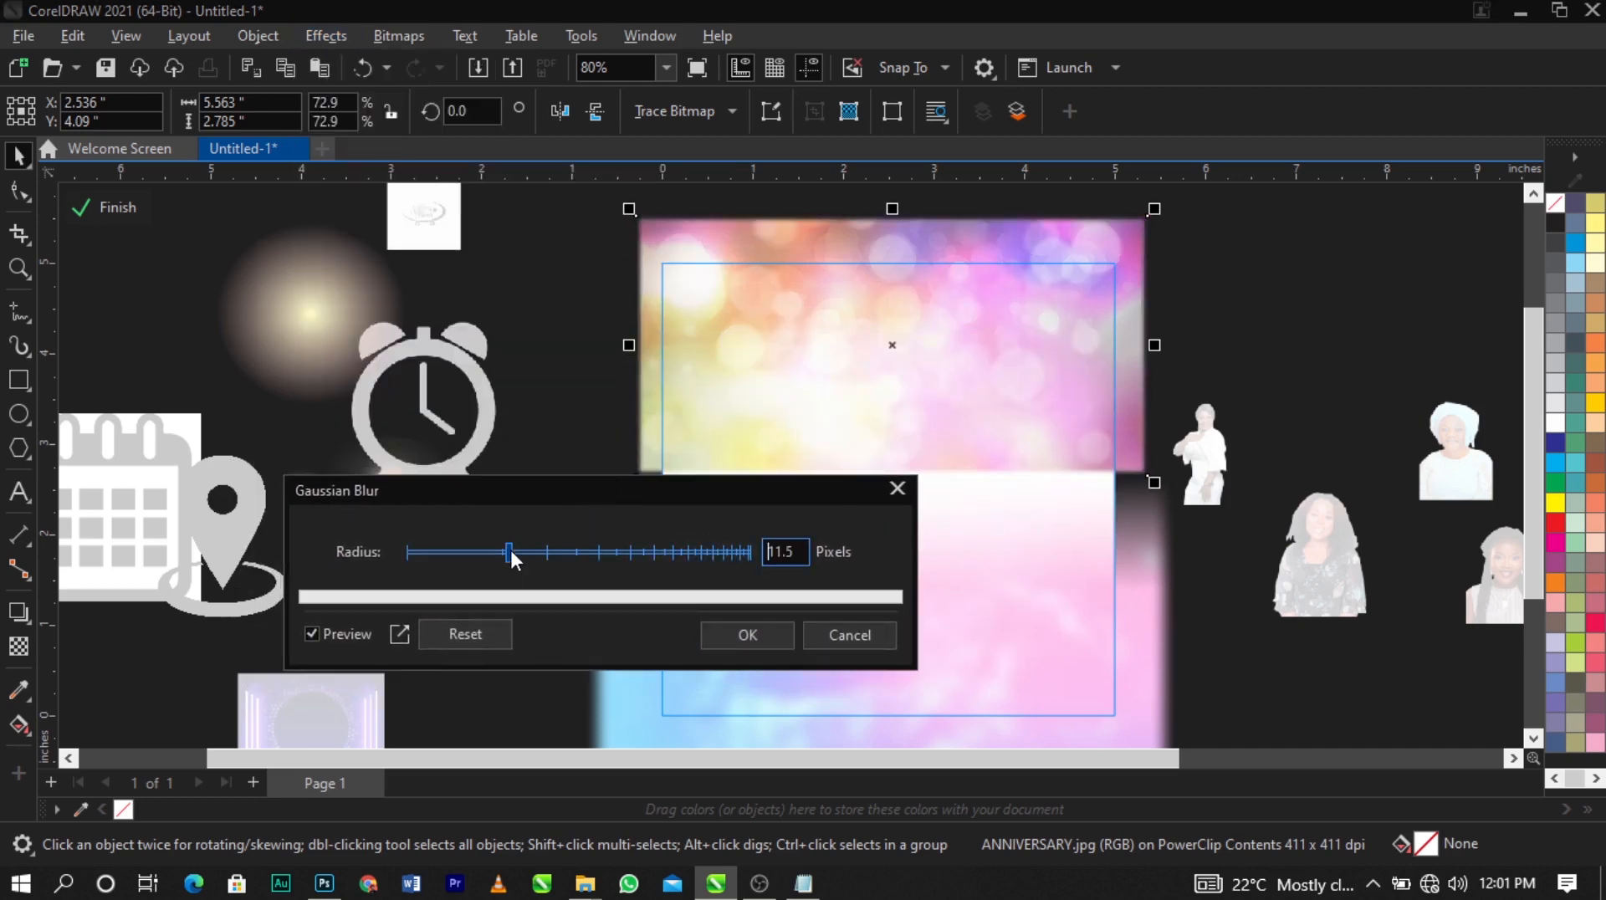
# Examine the Gaussian Blur preview on the bokeh image at different magnifications
pyautogui.scroll(10, 889, 327)
pyautogui.scroll(-15, 889, 327)
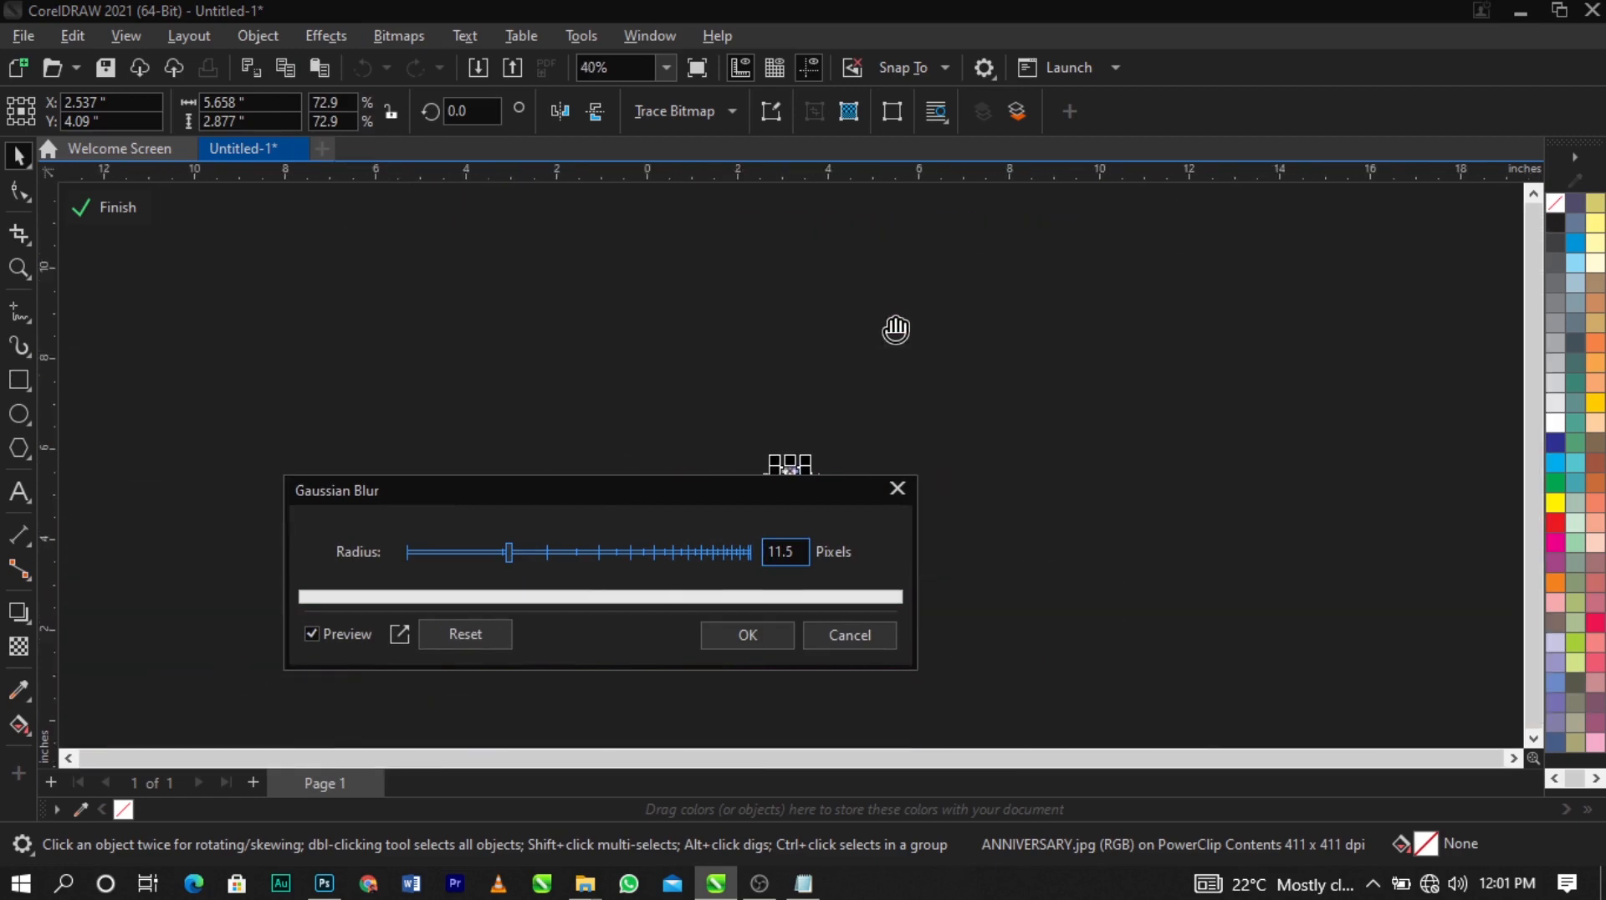
pyautogui.scroll(10, 795, 475)
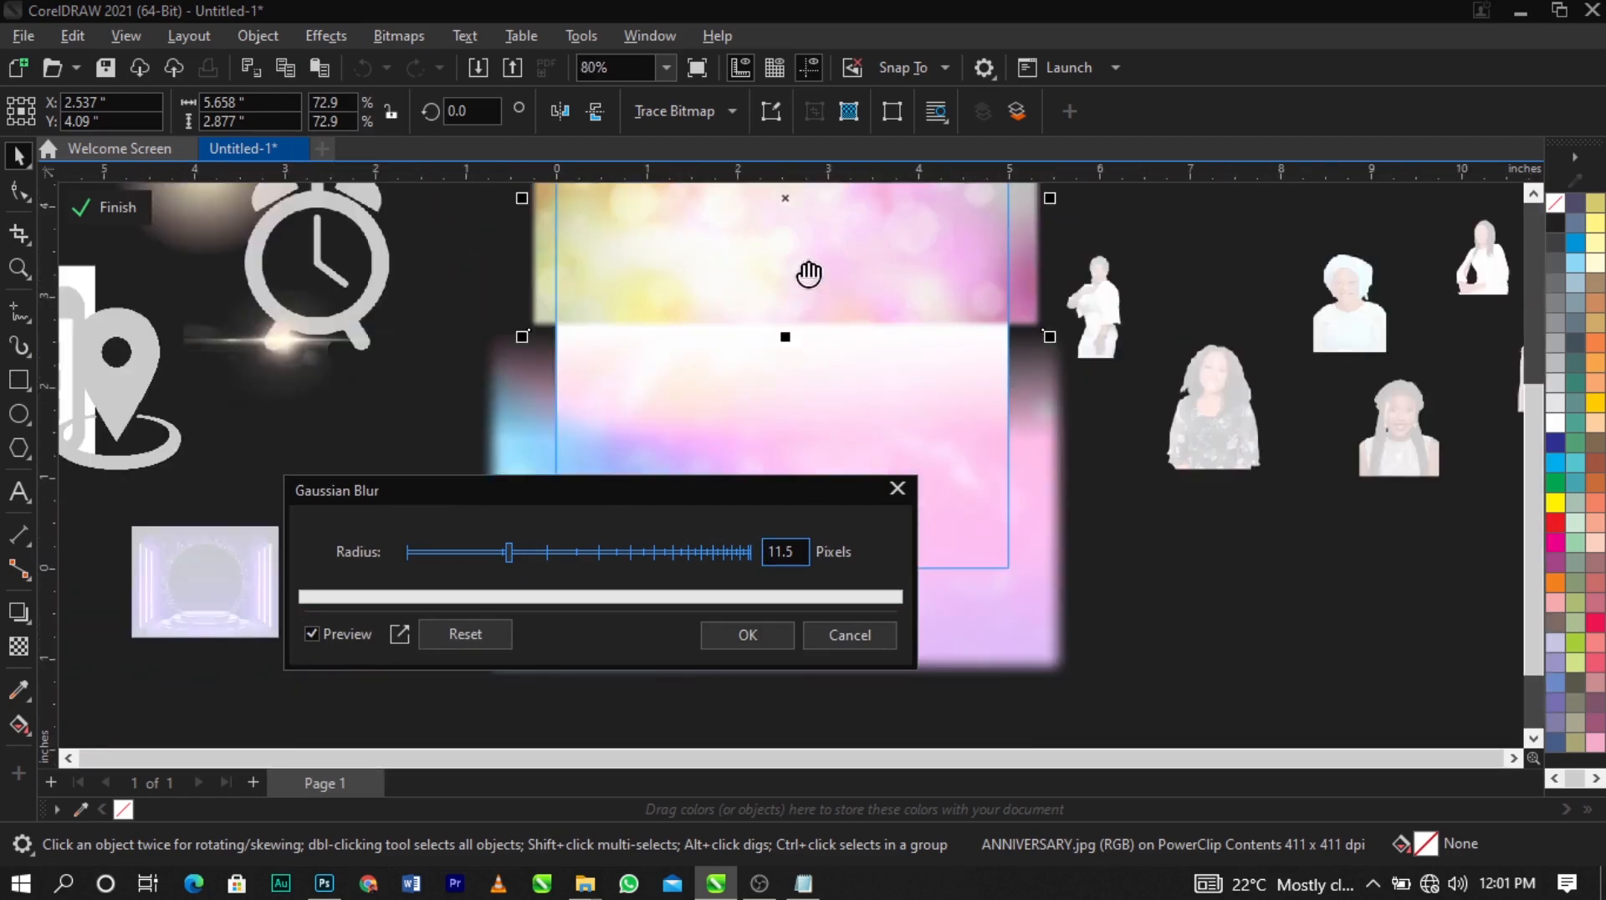
pyautogui.scroll(-2, 809, 280)
pyautogui.scroll(3, 808, 314)
pyautogui.scroll(-12, 808, 313)
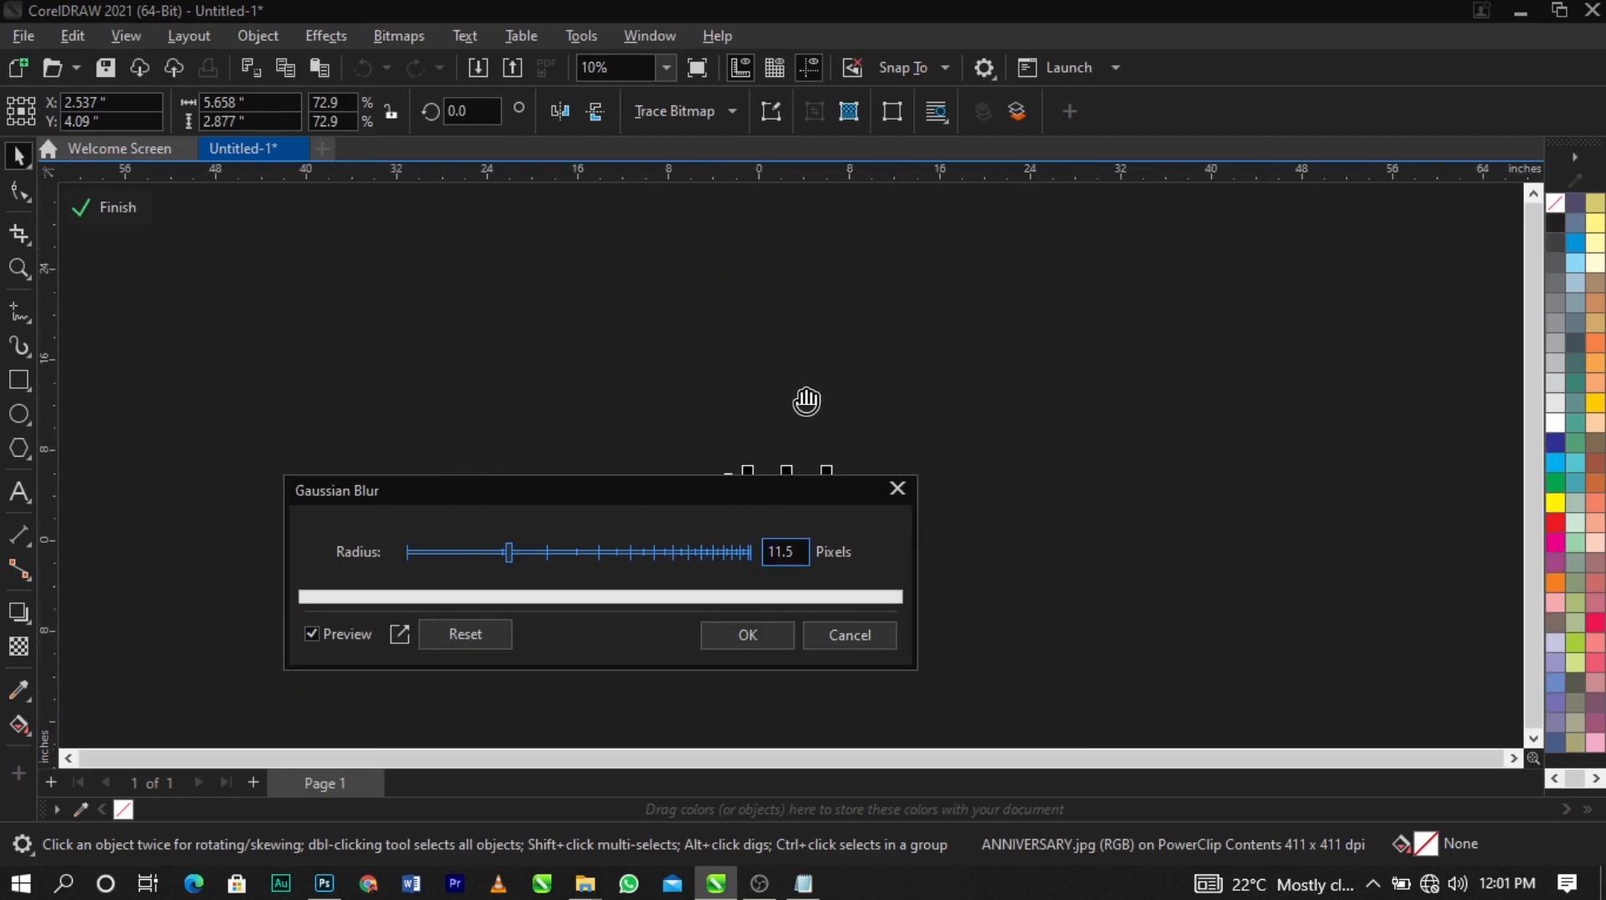
pyautogui.scroll(4, 798, 473)
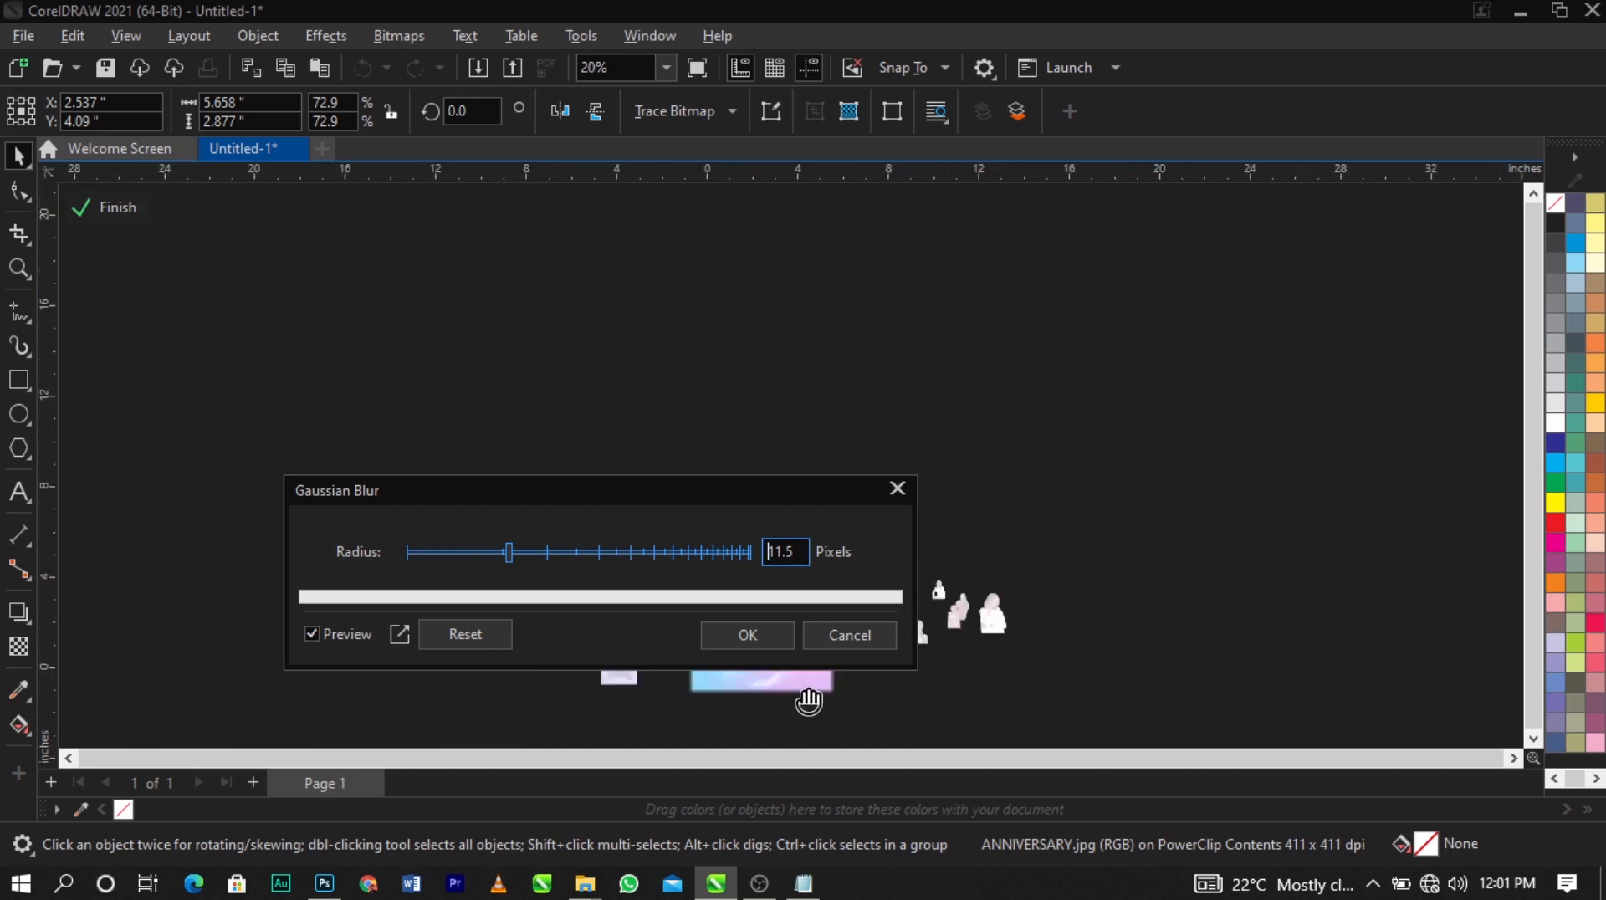
pyautogui.scroll(-5, 808, 701)
pyautogui.scroll(5, 778, 376)
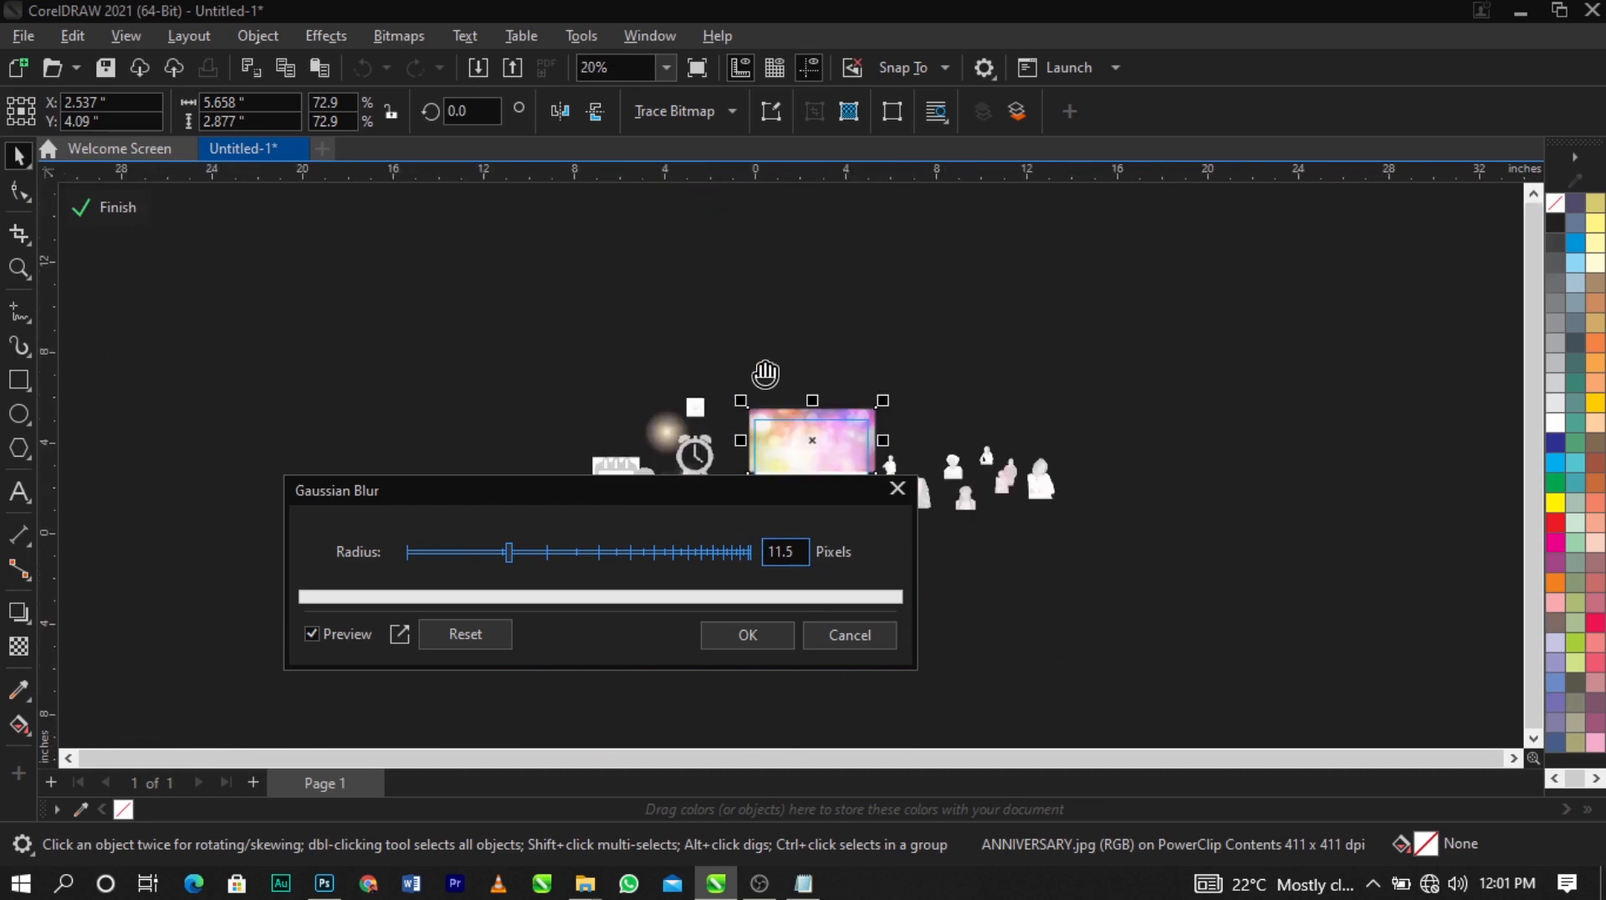
pyautogui.moveTo(807, 444); pyautogui.dragTo(1059, 381)
pyautogui.scroll(2, 1059, 382)
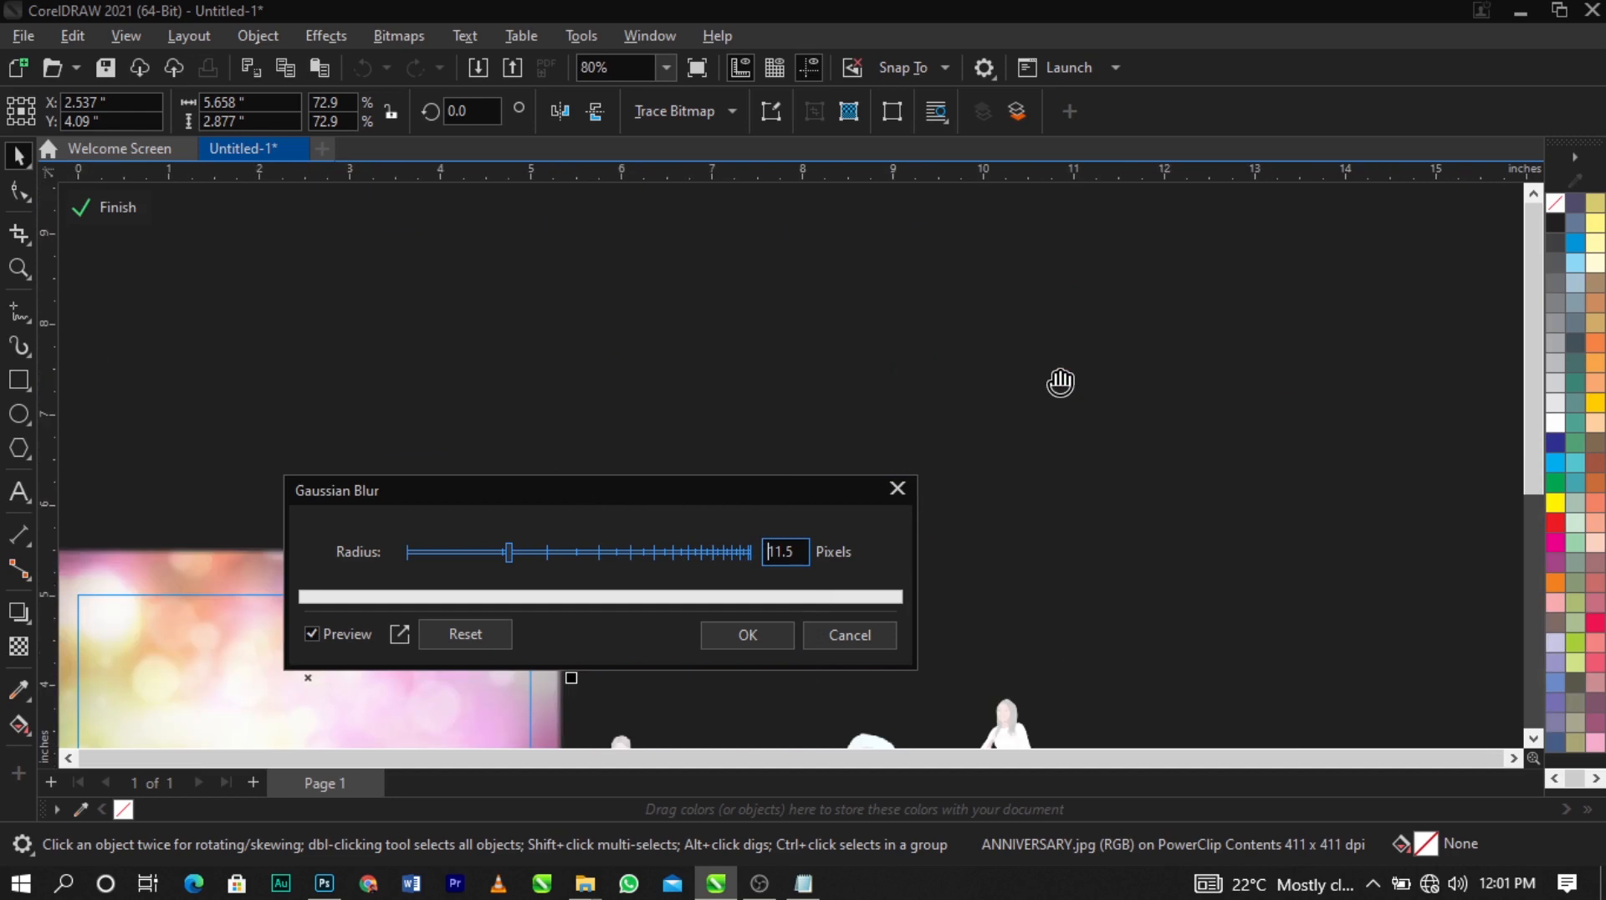
pyautogui.moveTo(221, 664); pyautogui.dragTo(1051, 369)
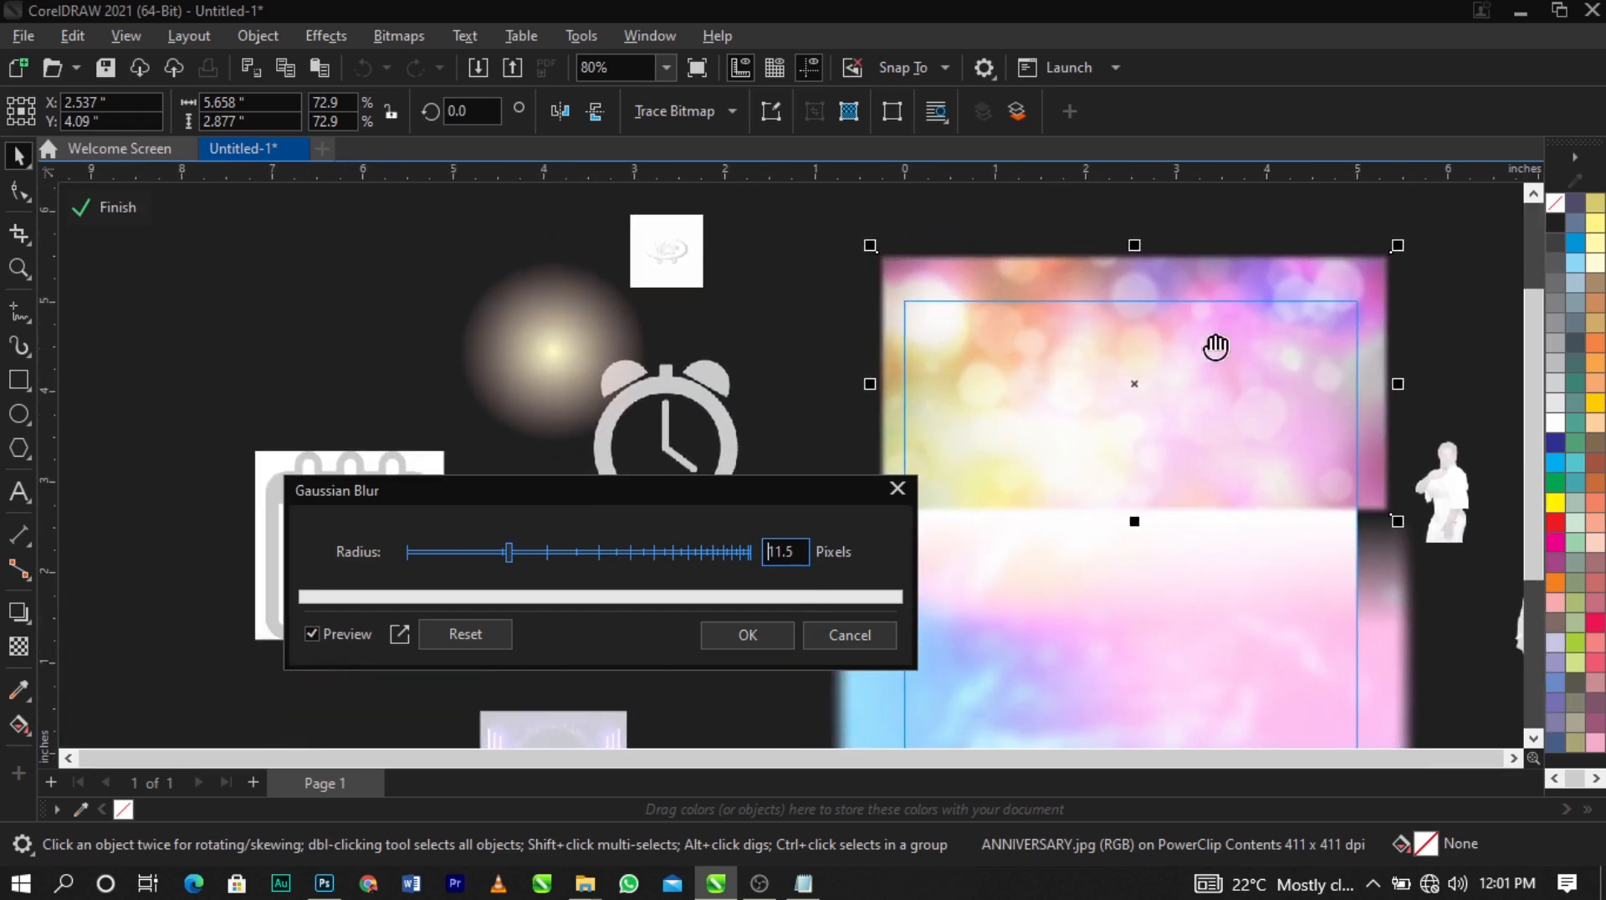
# Set the Gaussian Blur radius to 11.3 pixels and apply it to the bokeh image
pyautogui.moveTo(515, 554); pyautogui.dragTo(527, 551)
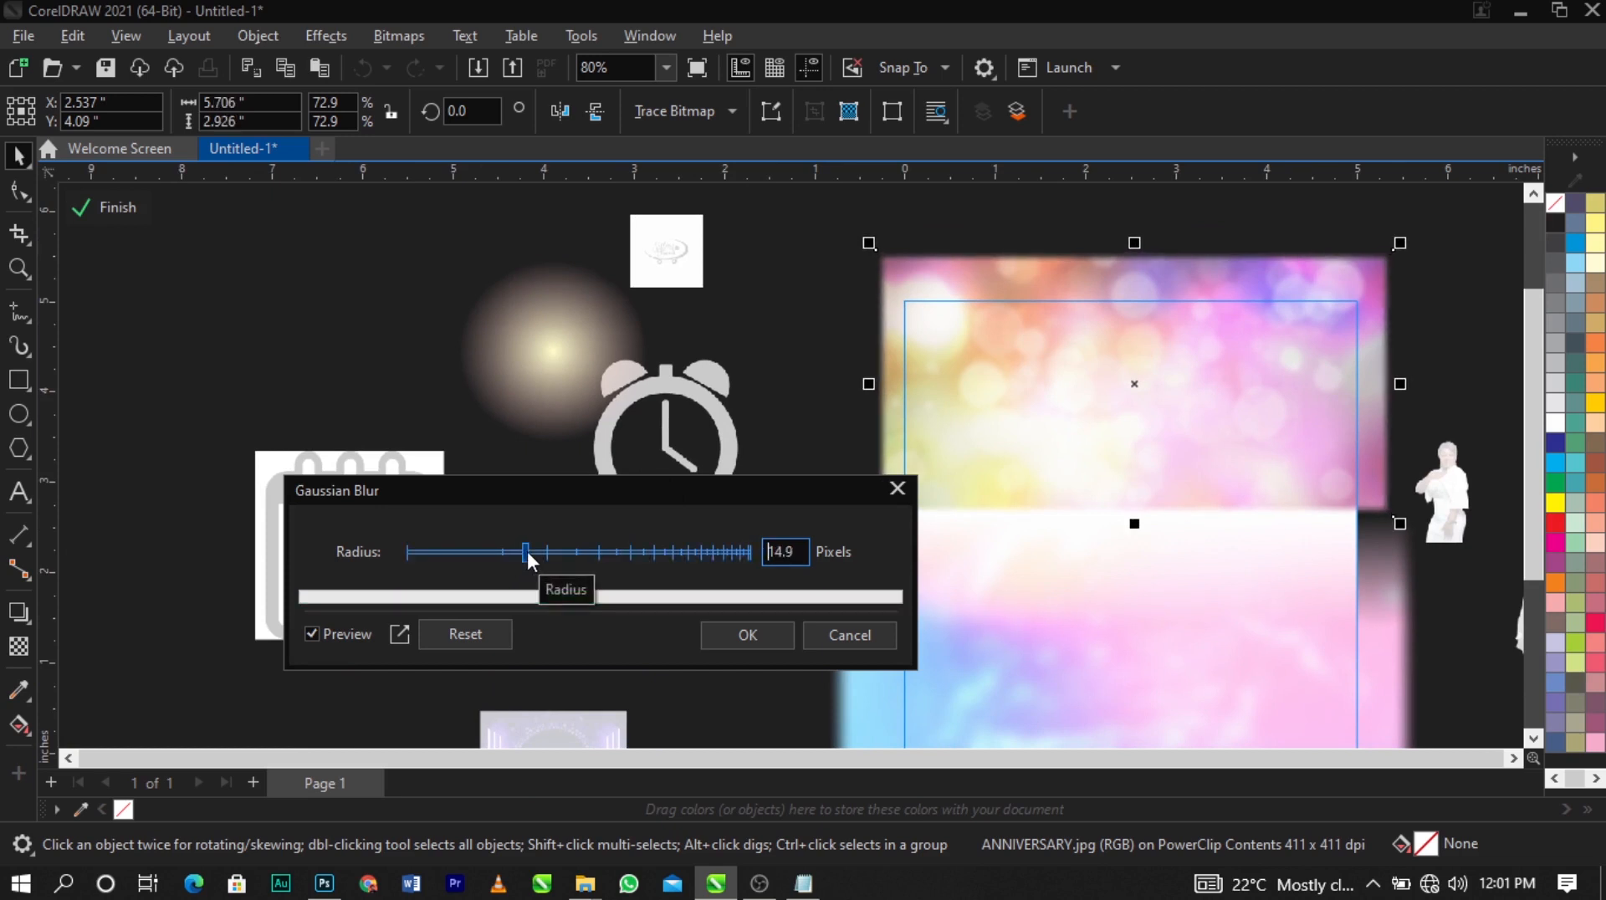
pyautogui.moveTo(527, 551); pyautogui.dragTo(508, 546)
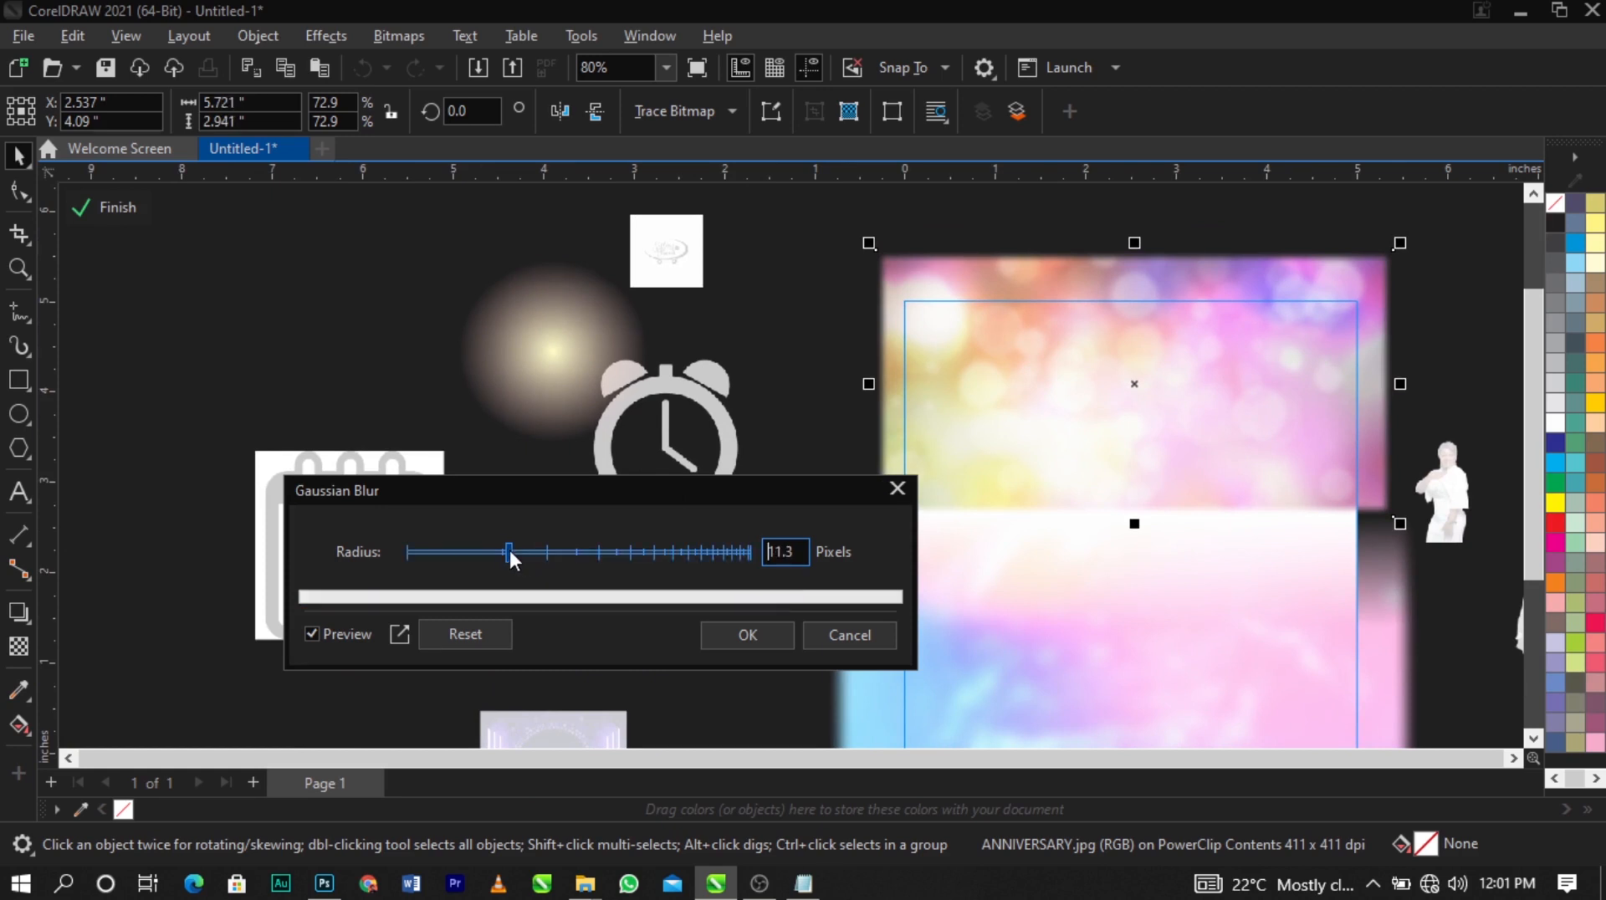
pyautogui.click(747, 635)
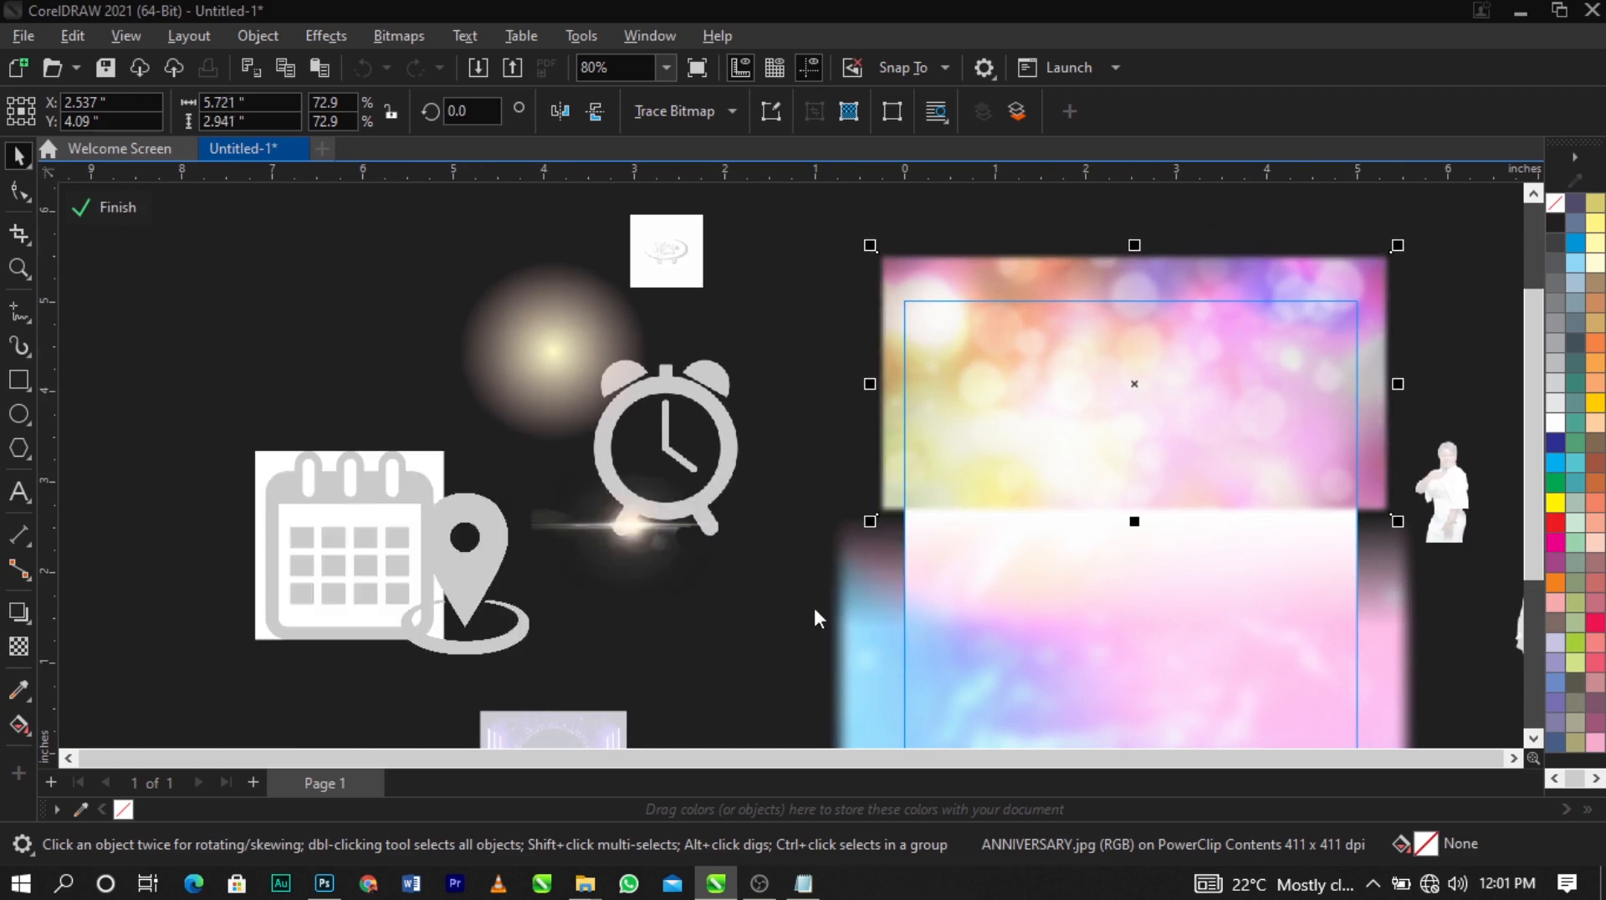
# Add a vertical linear transparency that fades the bokeh image's lower part into the page, and finish editing the PowerClip
pyautogui.hscroll(1, 1257, 448)
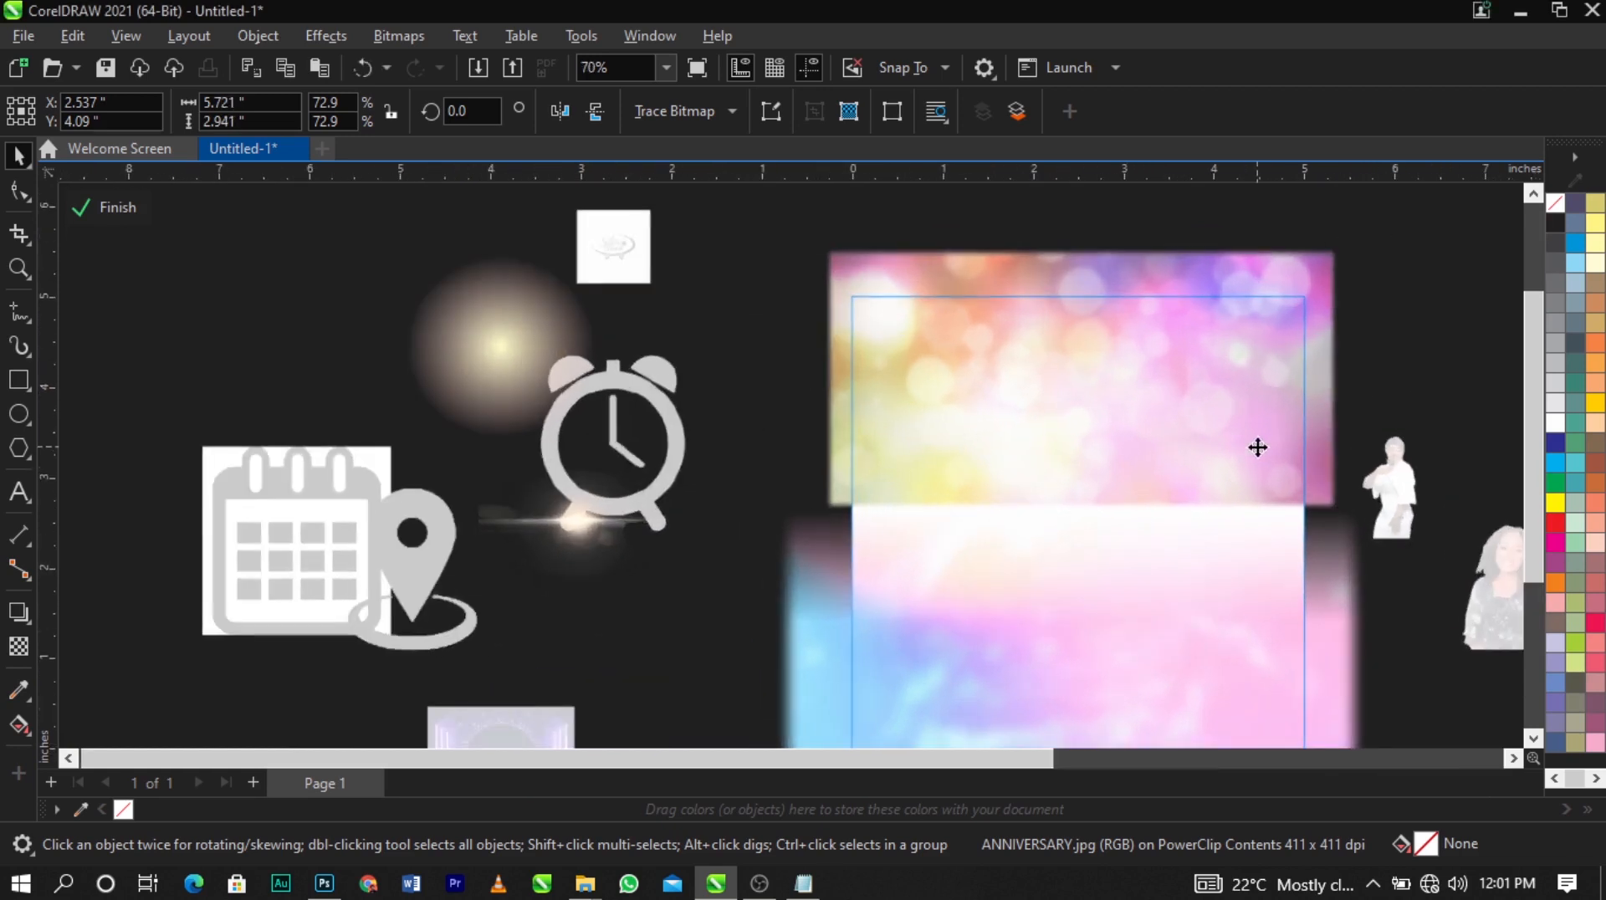
pyautogui.click(19, 645)
pyautogui.moveTo(1086, 397); pyautogui.dragTo(1085, 488)
pyautogui.moveTo(1086, 396); pyautogui.dragTo(1088, 392)
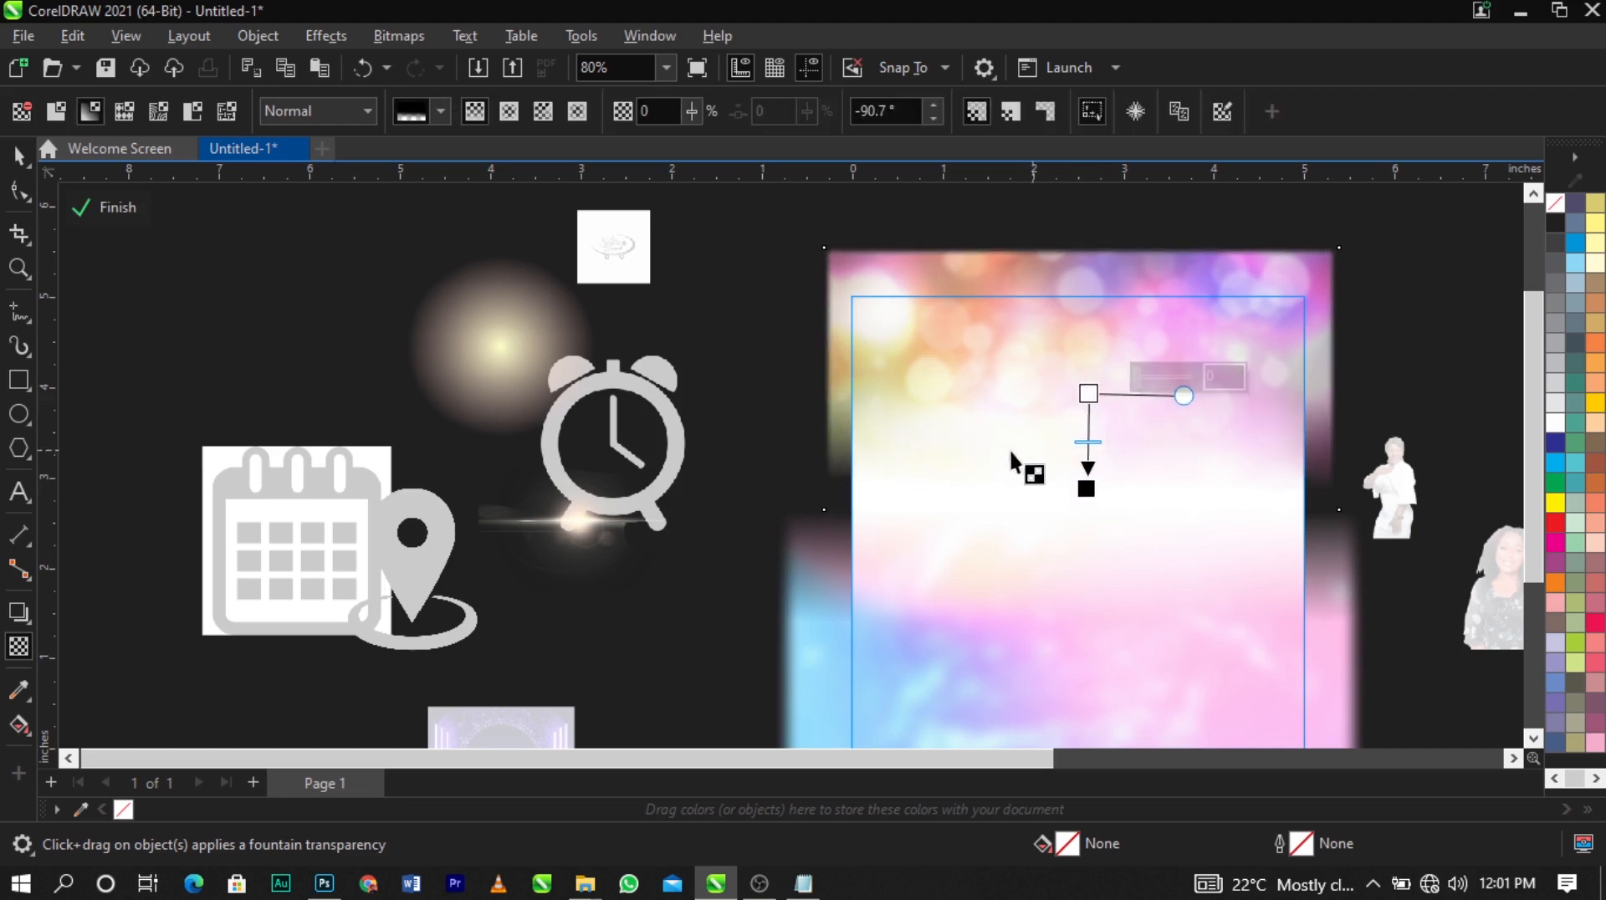
pyautogui.scroll(-2, 864, 434)
pyautogui.scroll(1, 1086, 505)
pyautogui.press('space')
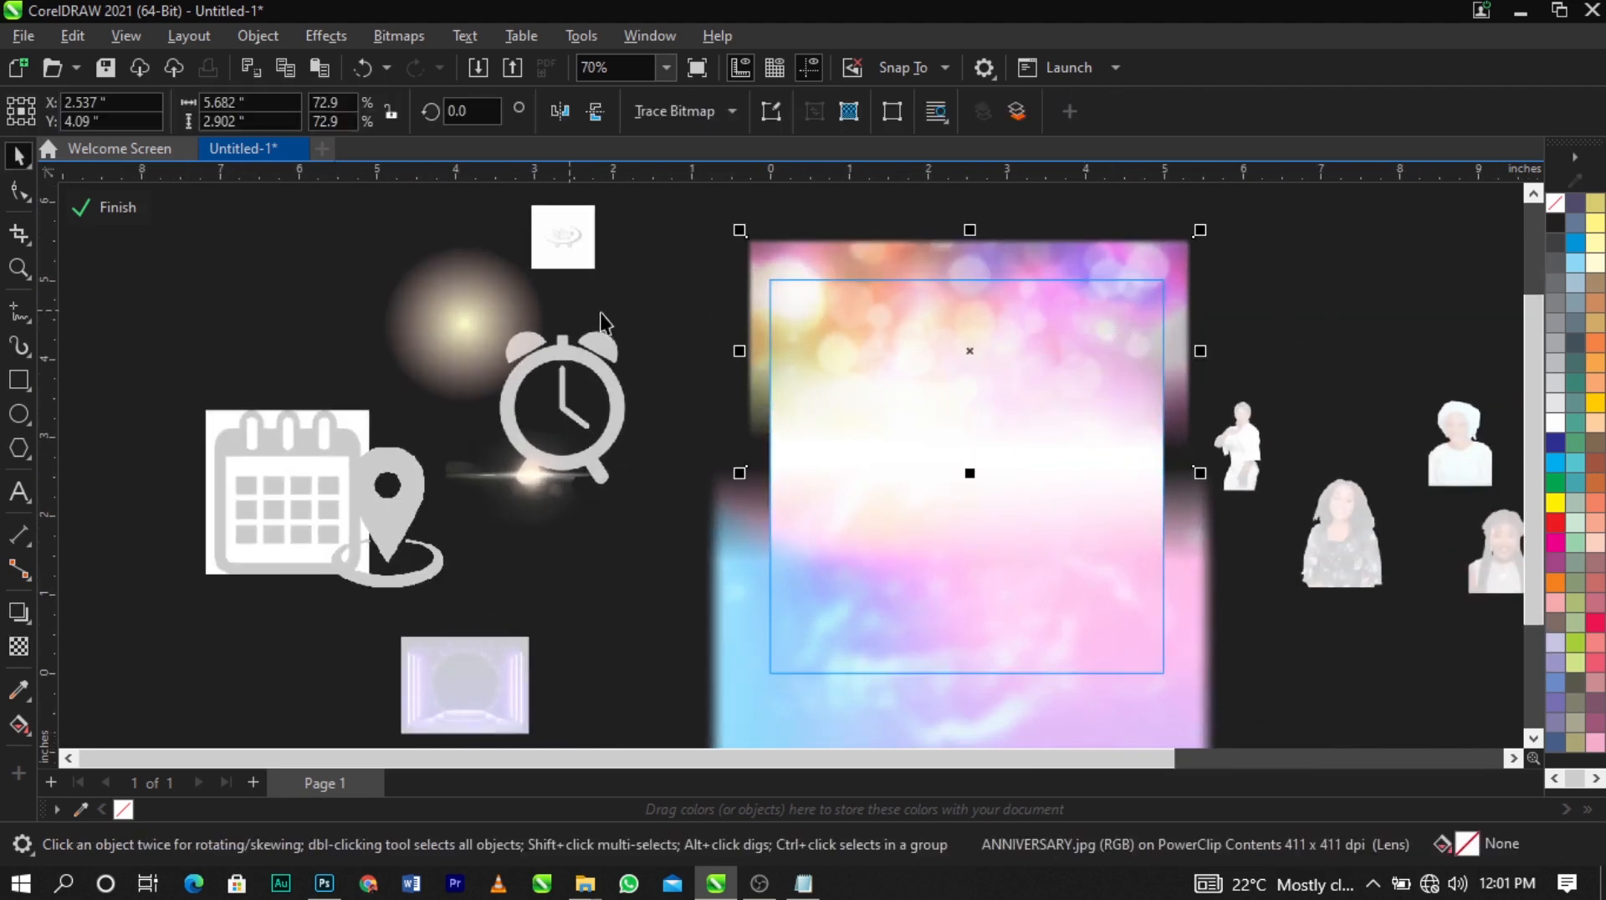
pyautogui.click(92, 207)
pyautogui.click(1216, 313)
pyautogui.scroll(-1, 757, 303)
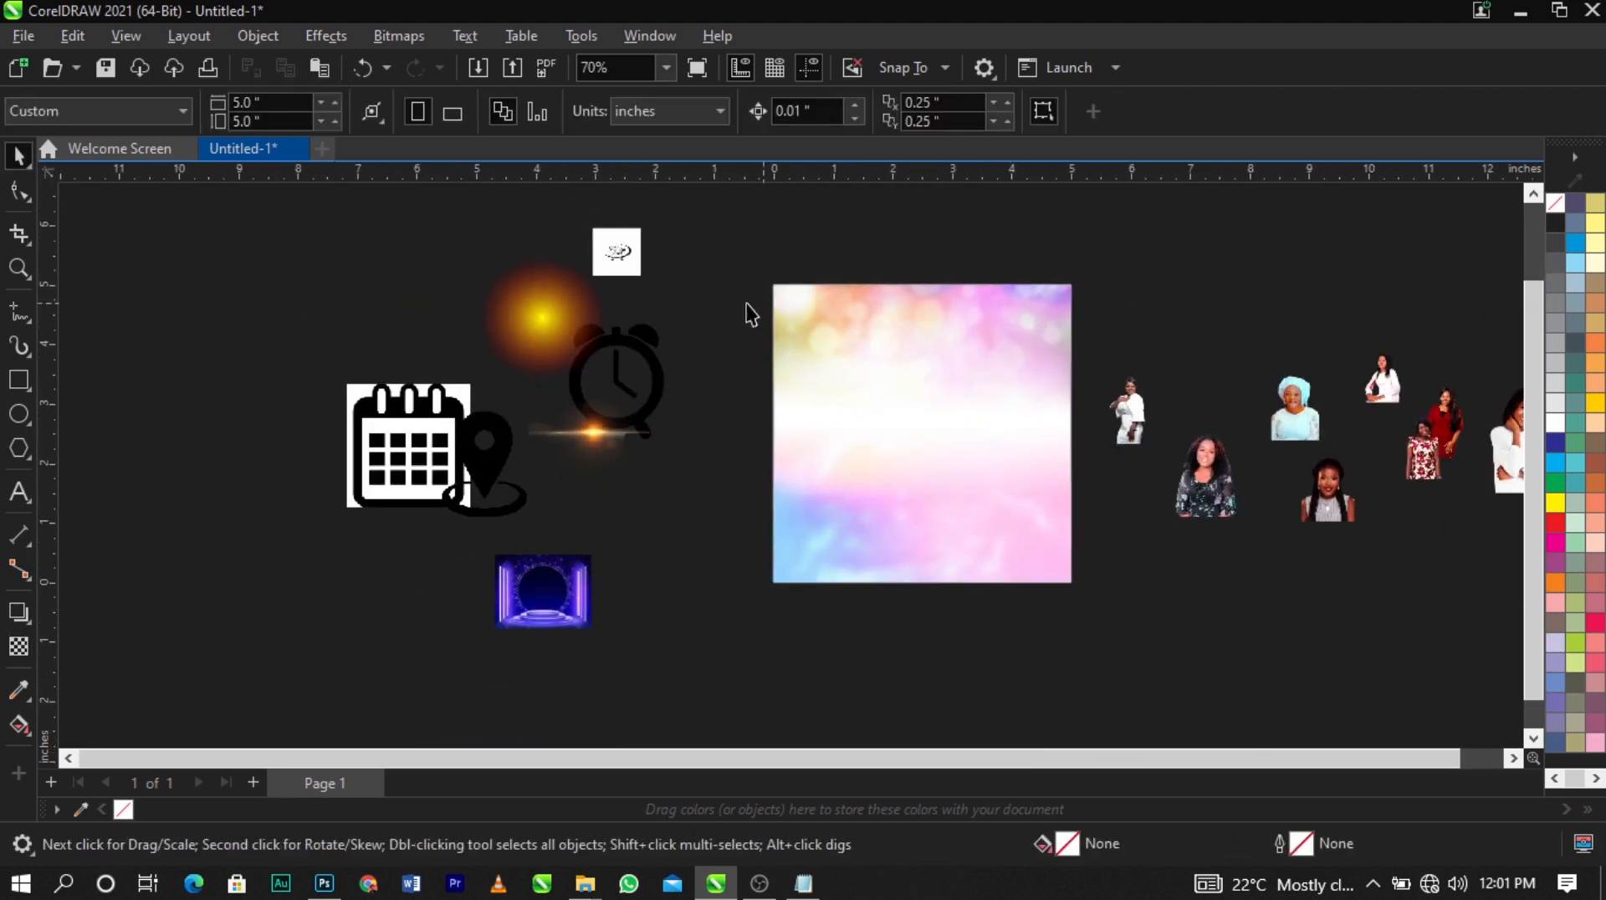
# Examine how the clipped bokeh and smoke images blend across the page background
pyautogui.press('F2')
pyautogui.moveTo(733, 262); pyautogui.dragTo(1146, 629)
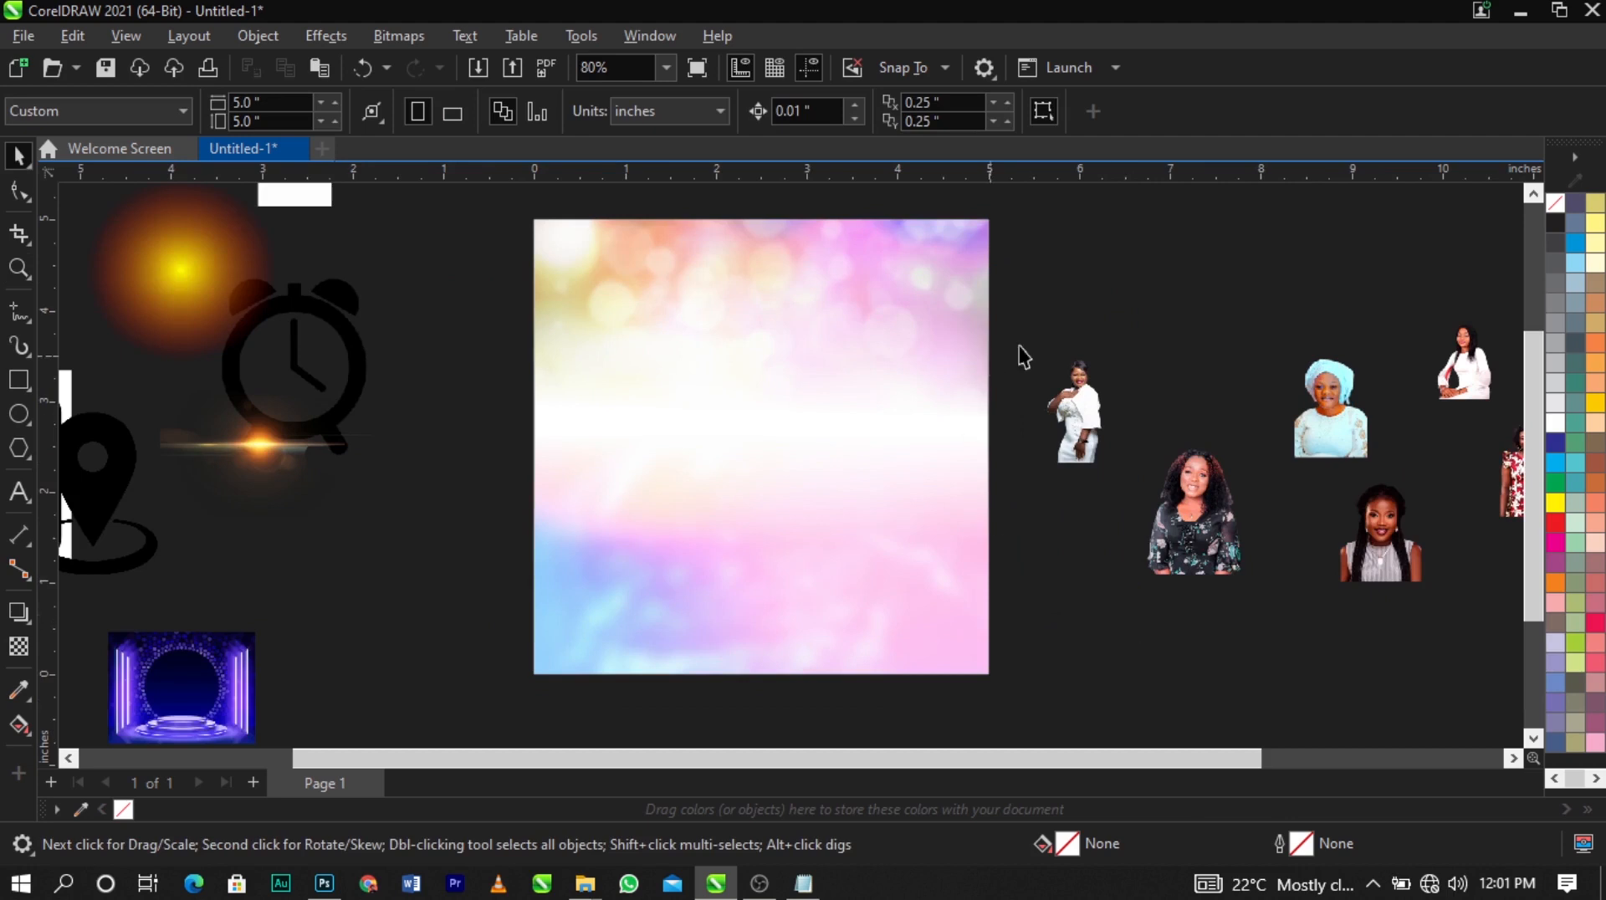
pyautogui.click(830, 348)
pyautogui.click(1196, 287)
pyautogui.press('Tab')
pyautogui.click(1051, 294)
pyautogui.click(831, 348)
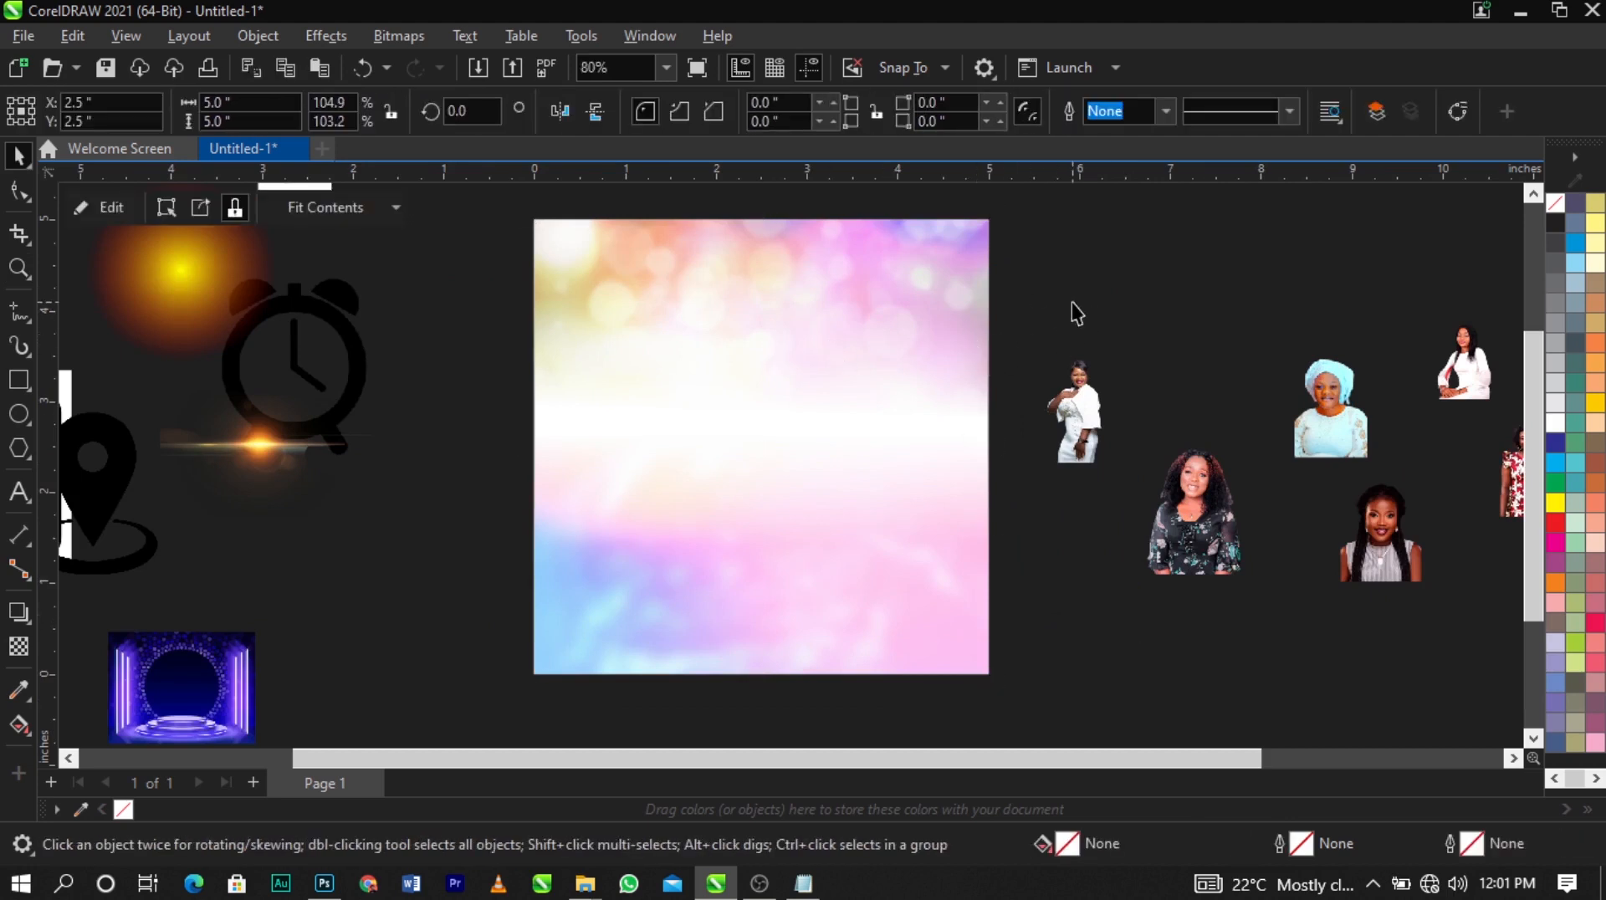
pyautogui.click(1071, 306)
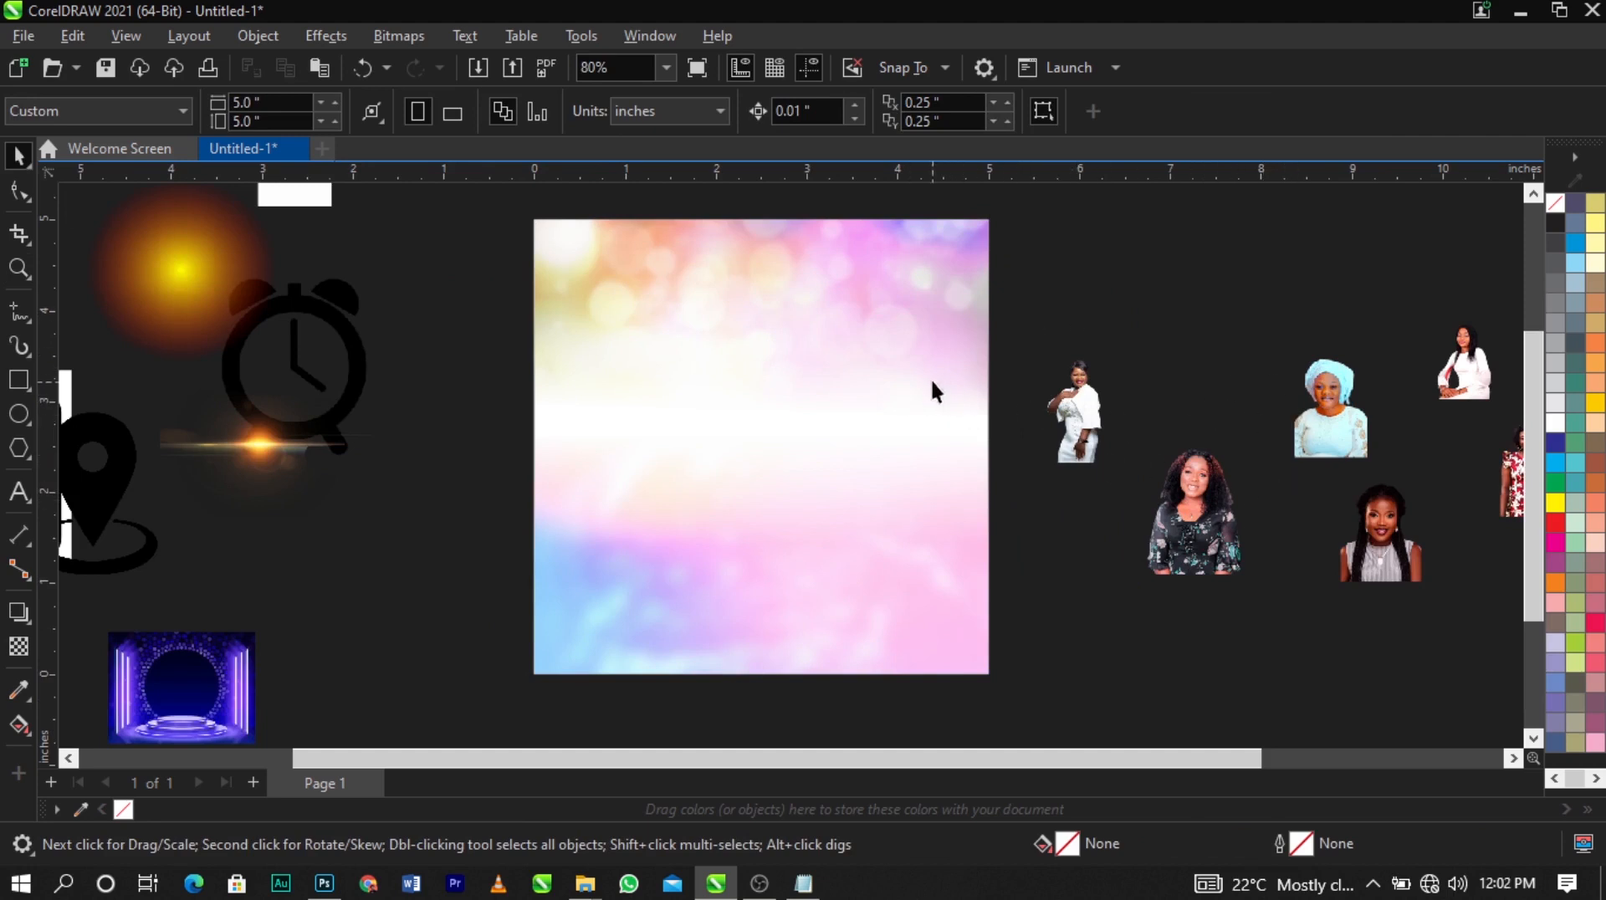
# Move several cut-out photos of the women closer together beside the page
pyautogui.scroll(-1, 586, 458)
pyautogui.moveTo(1413, 460); pyautogui.dragTo(1113, 464)
pyautogui.click(1088, 384)
pyautogui.click(1207, 547)
pyautogui.moveTo(1207, 548); pyautogui.dragTo(1212, 543)
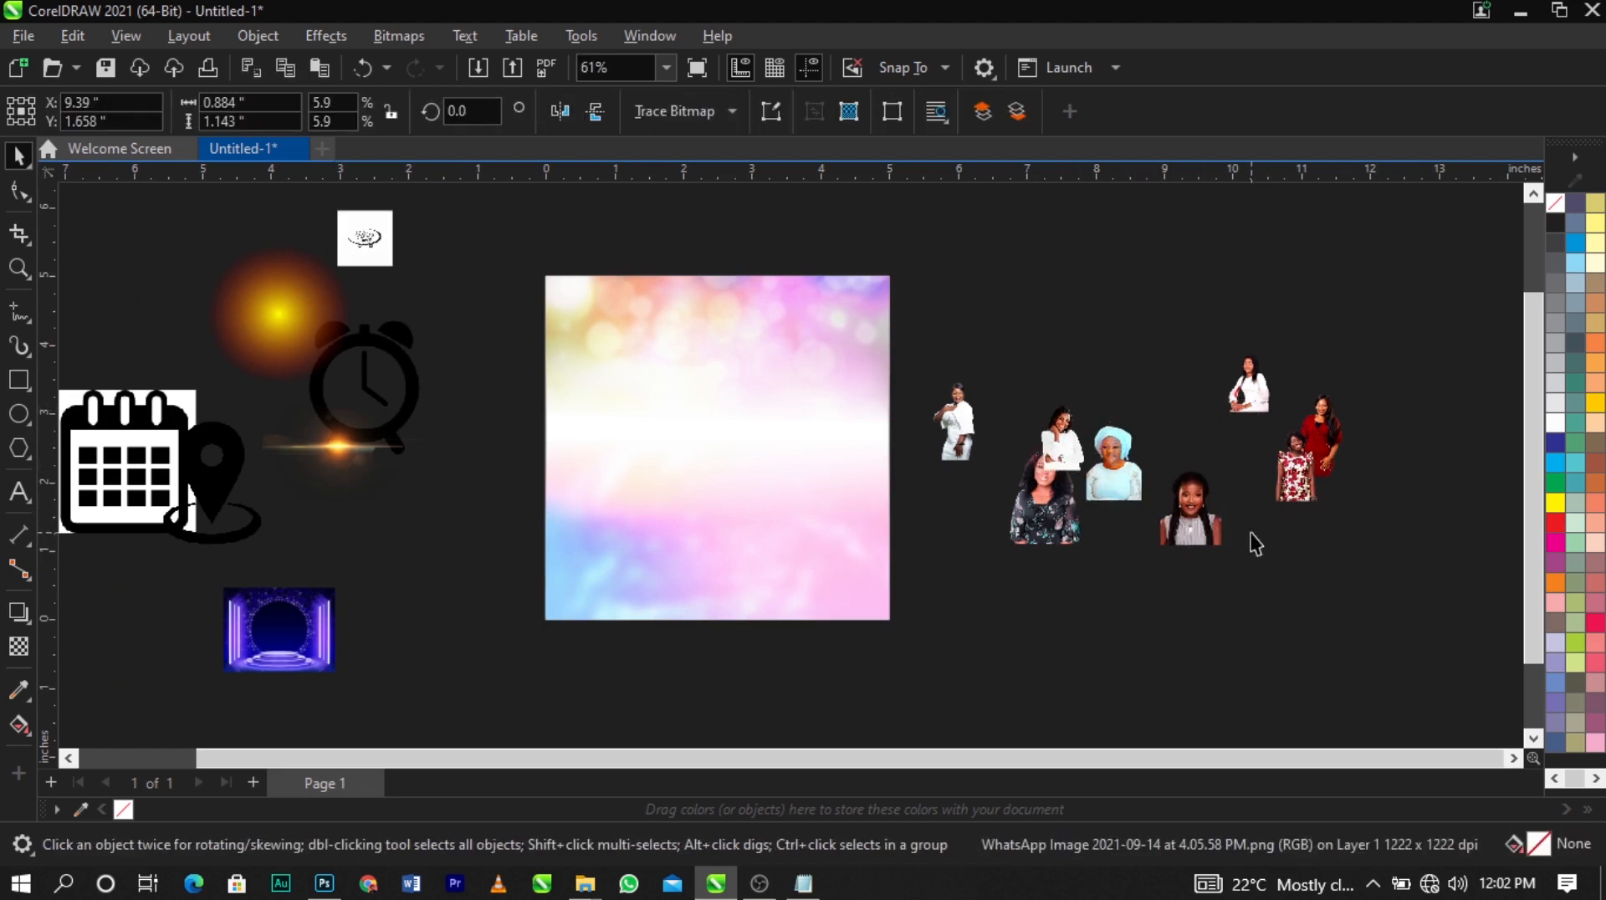
# Move the cut-outs of the women in the red dress, grey top and black floral dress onto the page's lower half
pyautogui.moveTo(1288, 478); pyautogui.dragTo(1249, 492)
pyautogui.moveTo(1317, 438); pyautogui.dragTo(720, 527)
pyautogui.click(1052, 581)
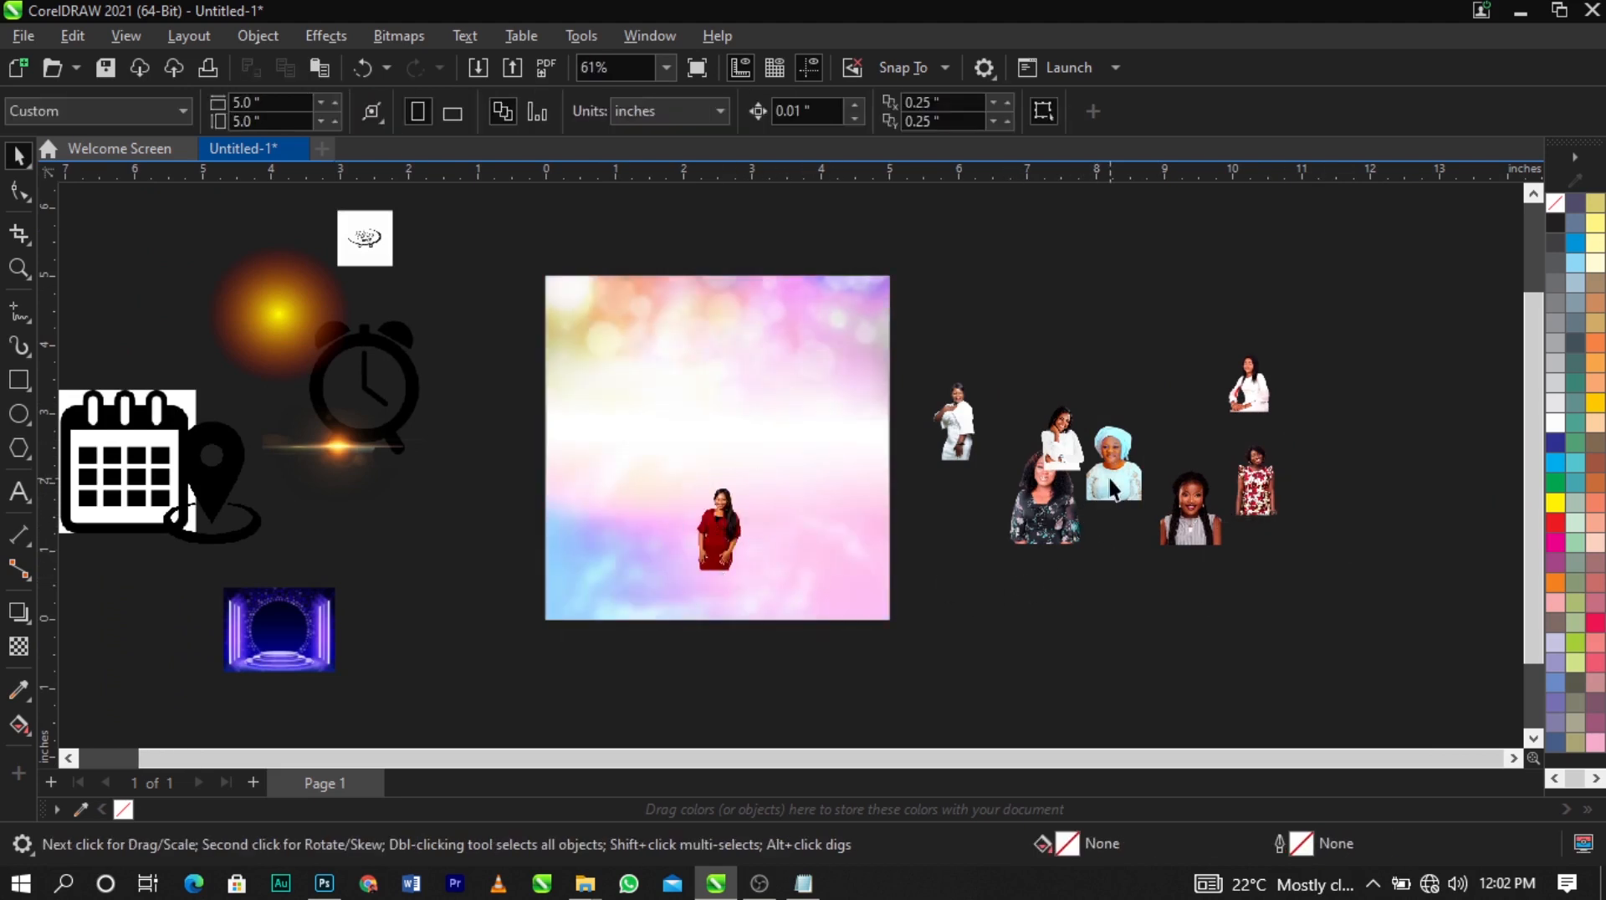
pyautogui.moveTo(1176, 513); pyautogui.dragTo(681, 540)
pyautogui.click(1147, 603)
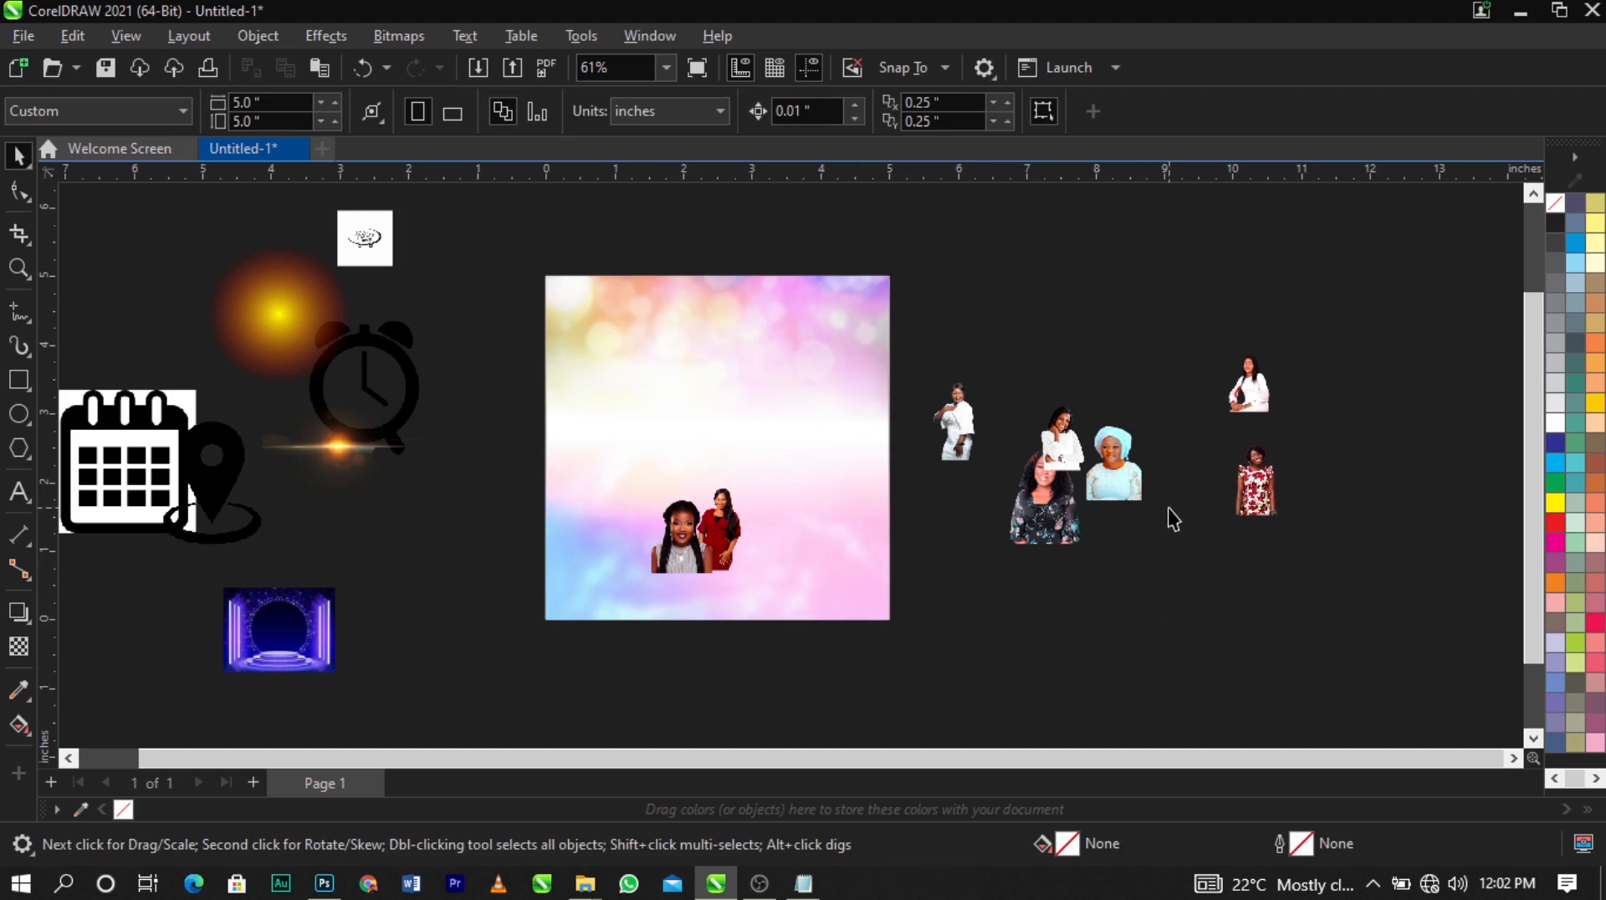
pyautogui.moveTo(1051, 517); pyautogui.dragTo(764, 557)
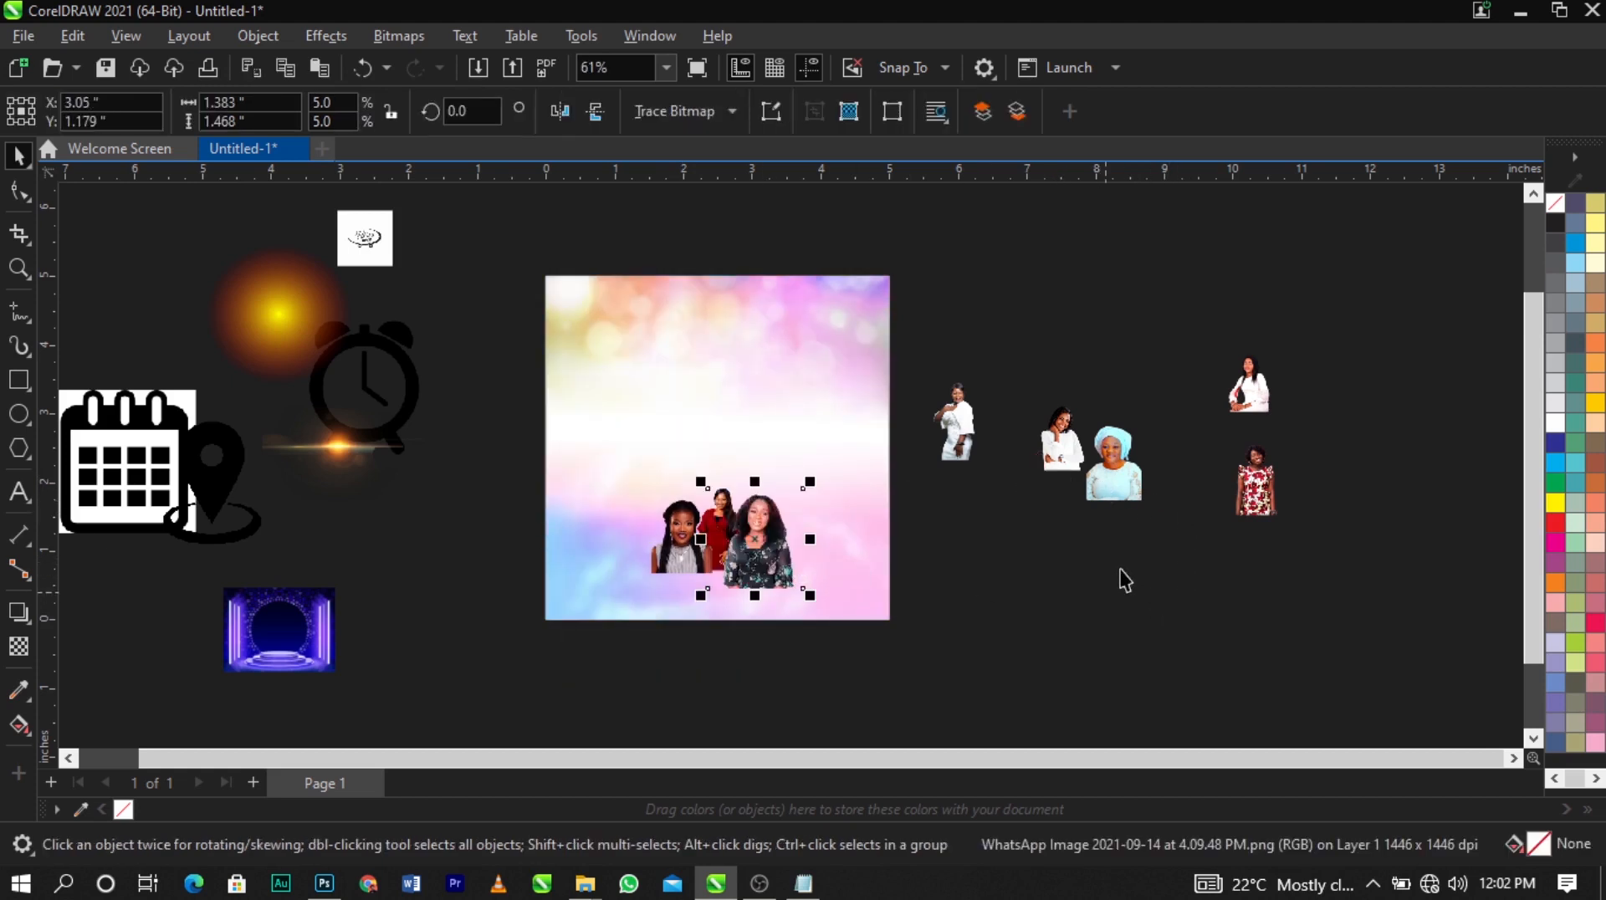
# Place the remaining five cut-out photos beside the others, forming a row across the page's lower half
pyautogui.moveTo(1069, 458); pyautogui.dragTo(808, 554)
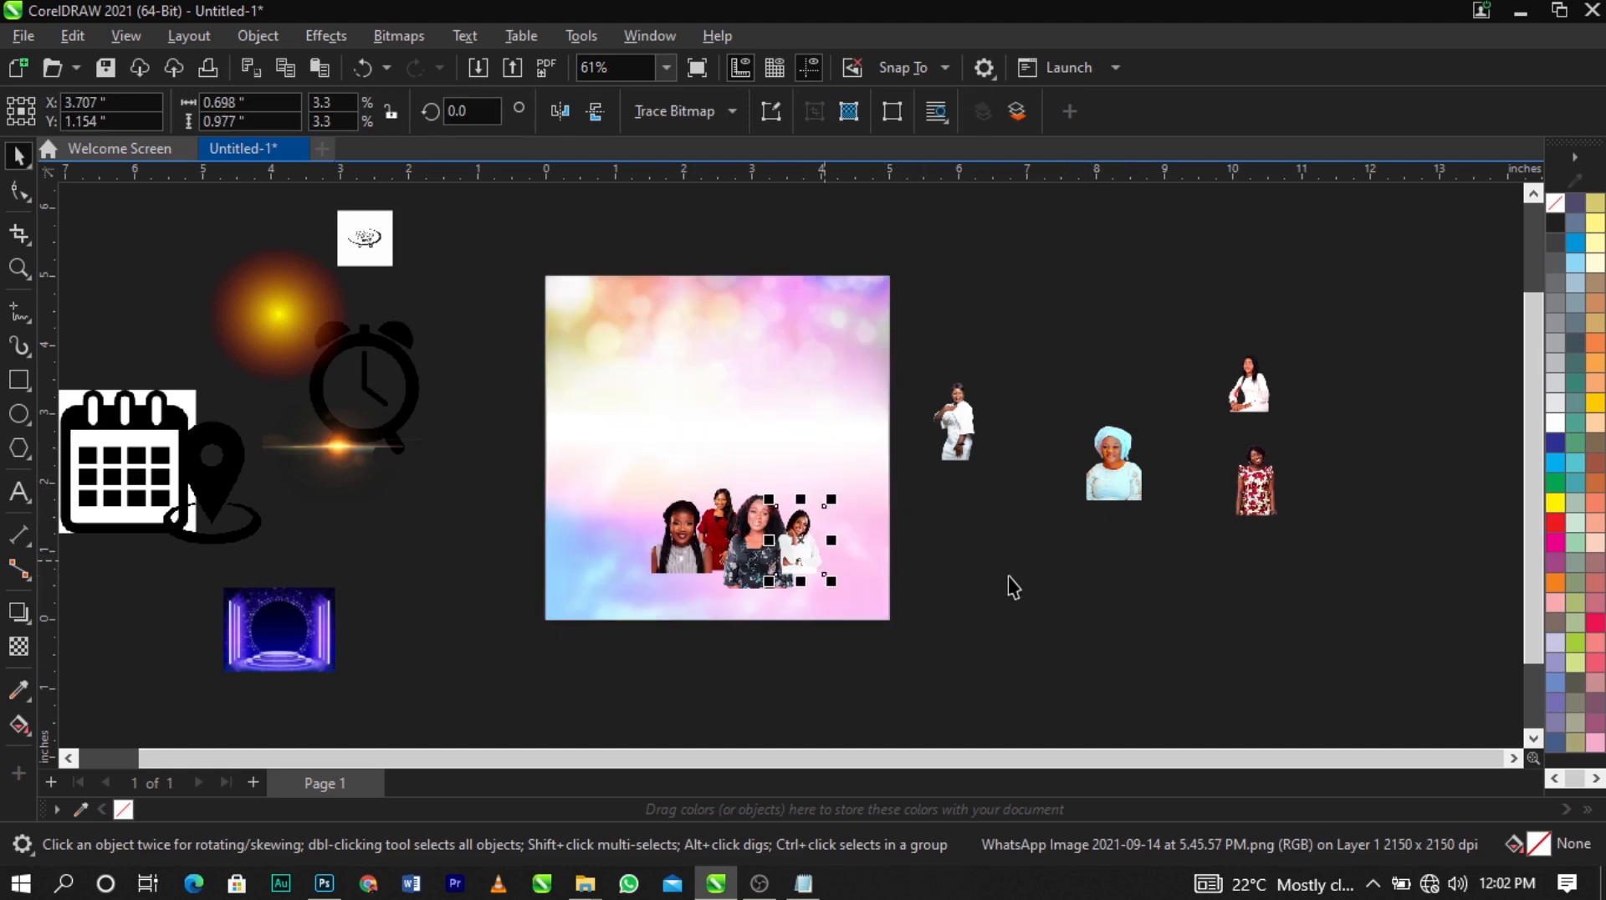
pyautogui.click(1011, 577)
pyautogui.moveTo(1246, 510); pyautogui.dragTo(823, 558)
pyautogui.click(1111, 562)
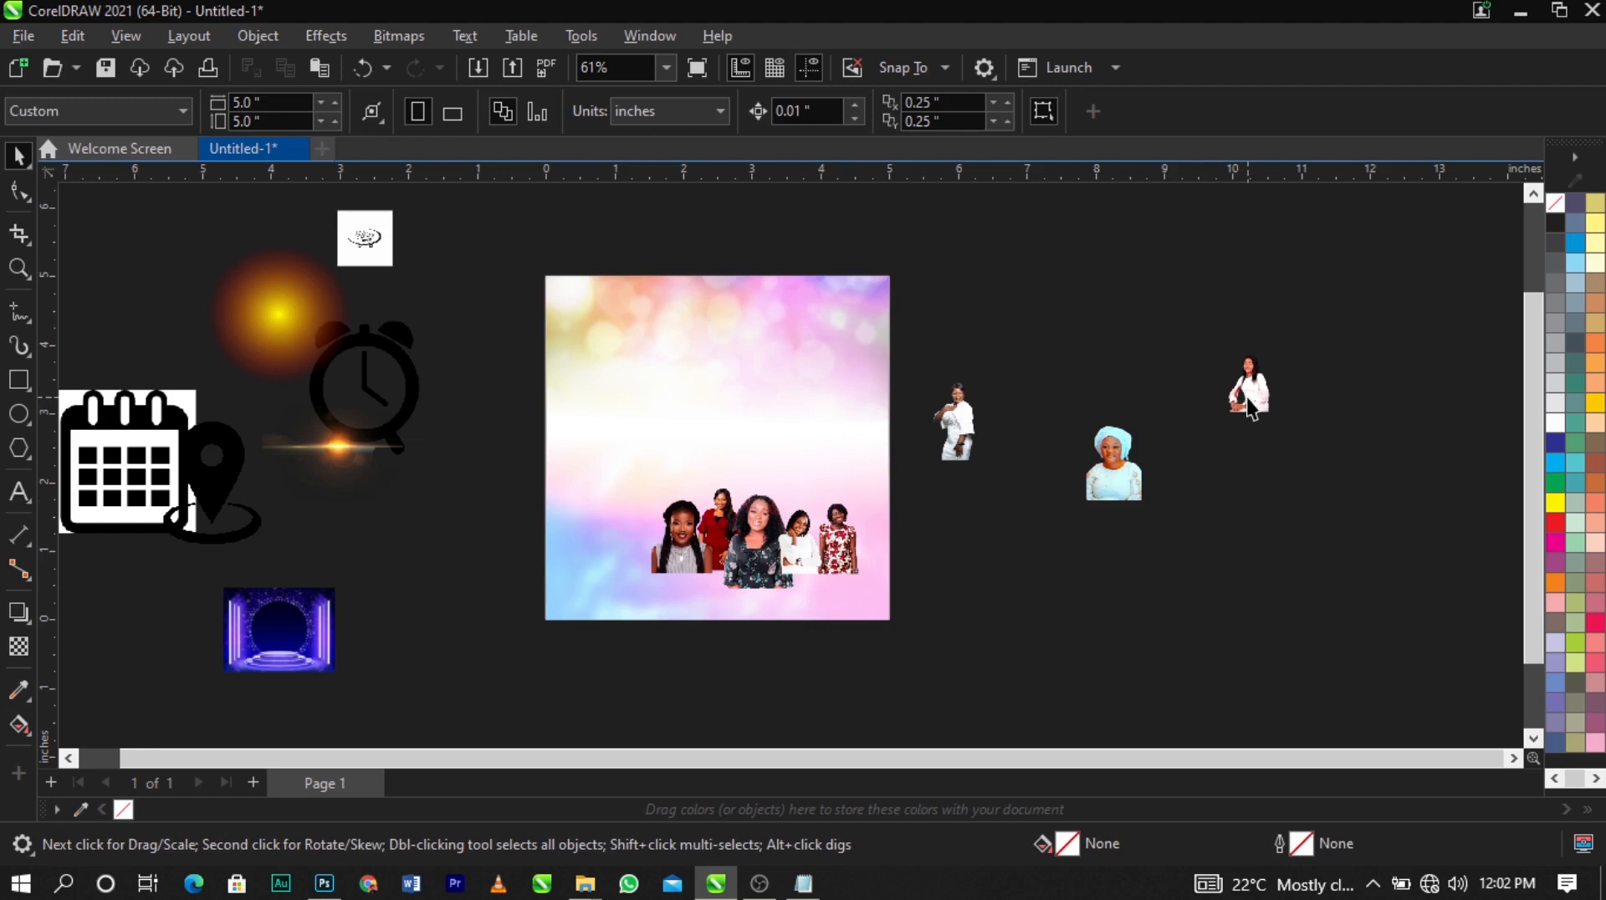
pyautogui.moveTo(1247, 398); pyautogui.dragTo(640, 550)
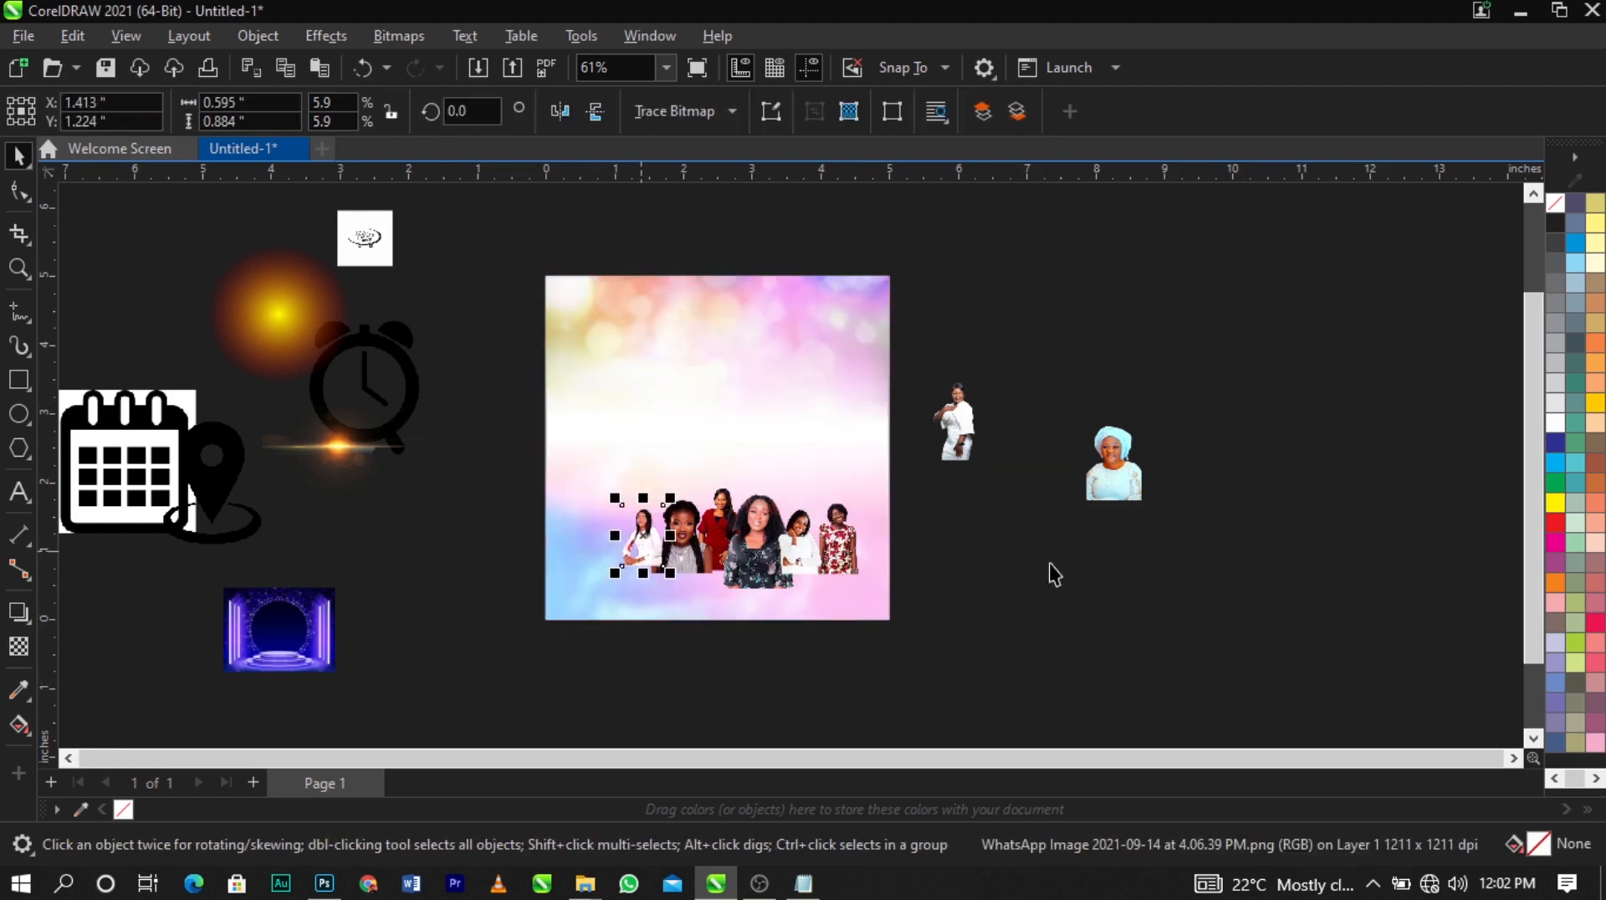
pyautogui.moveTo(949, 422); pyautogui.dragTo(611, 540)
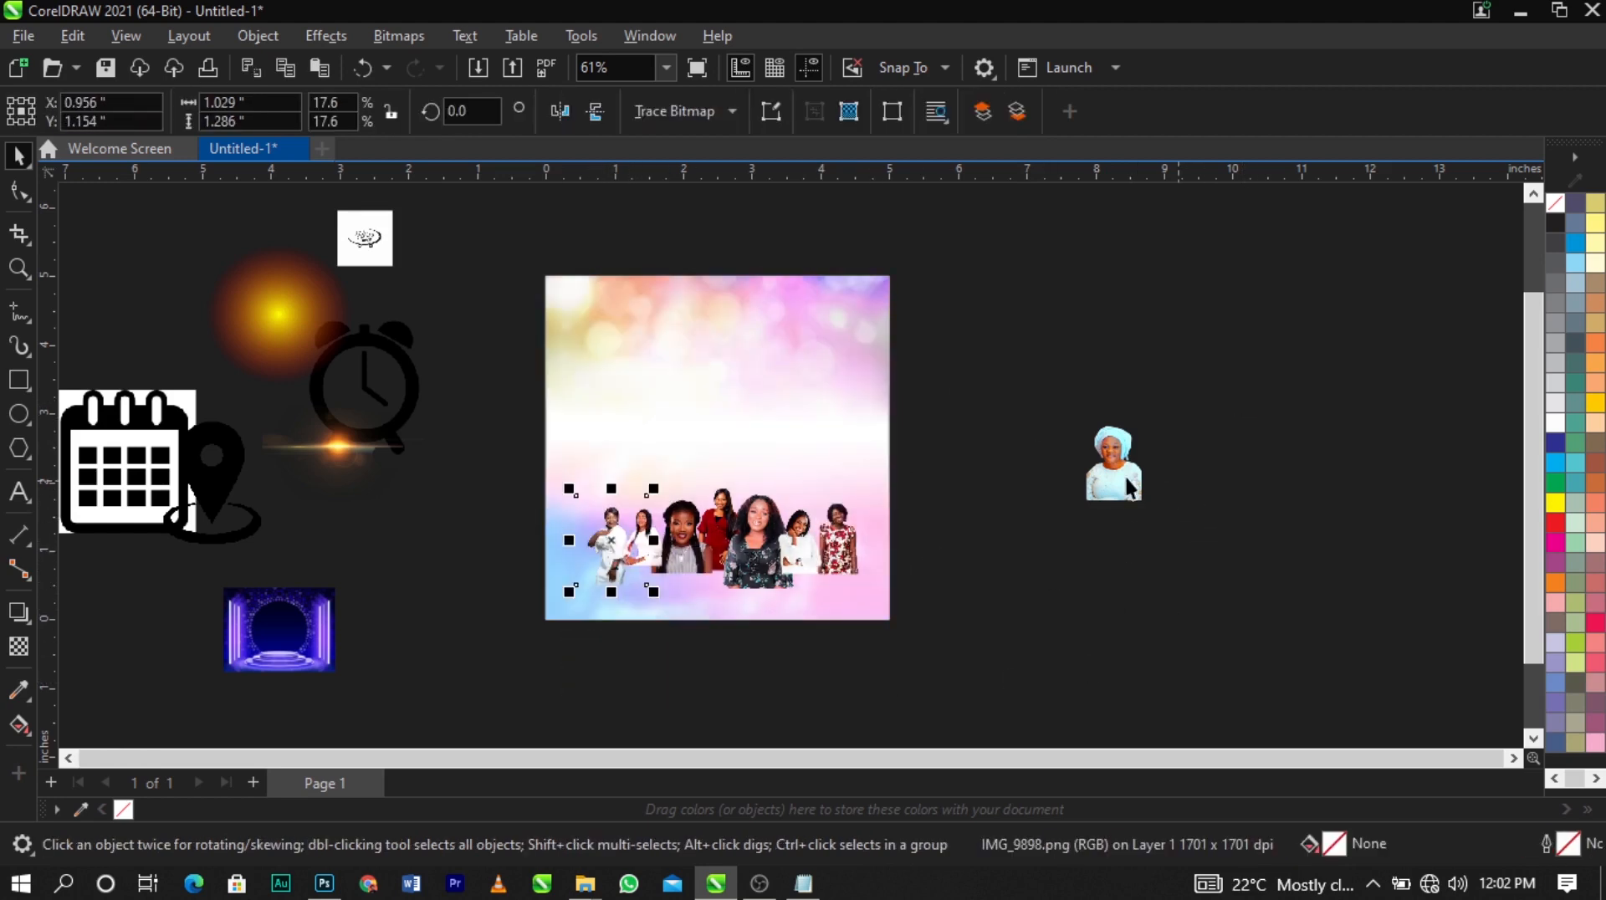
pyautogui.moveTo(1117, 485); pyautogui.dragTo(642, 548)
pyautogui.click(1055, 548)
# Spread out the overlapping cut-outs of the seated woman in white, the blue headwrap woman and the standing woman in white
pyautogui.press('z')
pyautogui.moveTo(544, 452); pyautogui.dragTo(896, 634)
pyautogui.press('space')
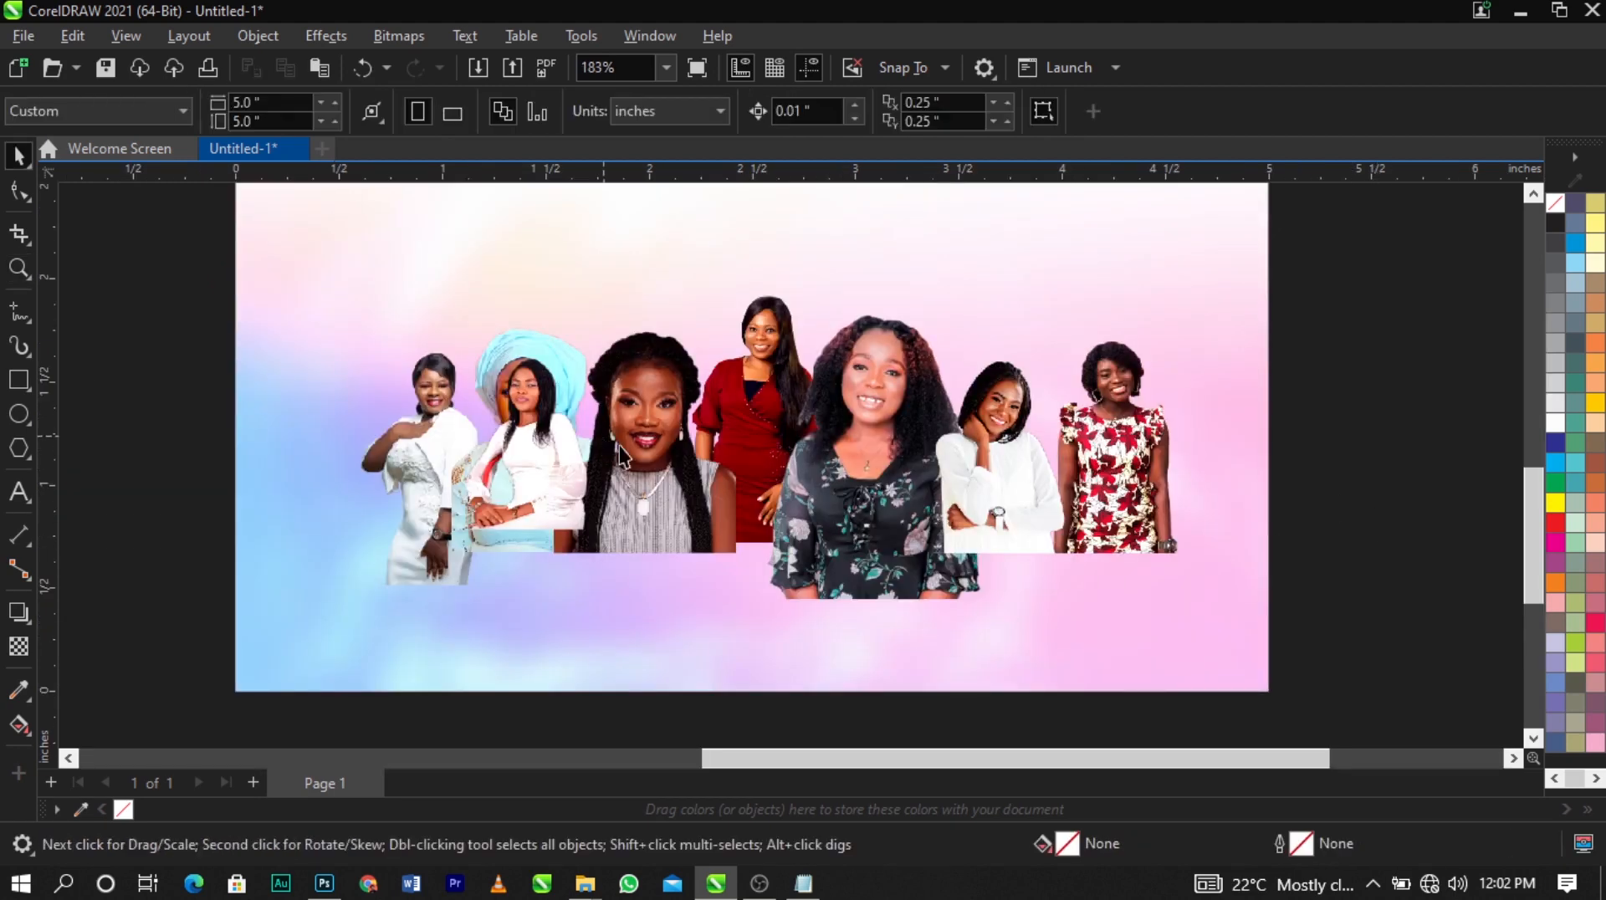
pyautogui.click(434, 460)
pyautogui.moveTo(563, 487); pyautogui.dragTo(303, 452)
pyautogui.click(517, 473)
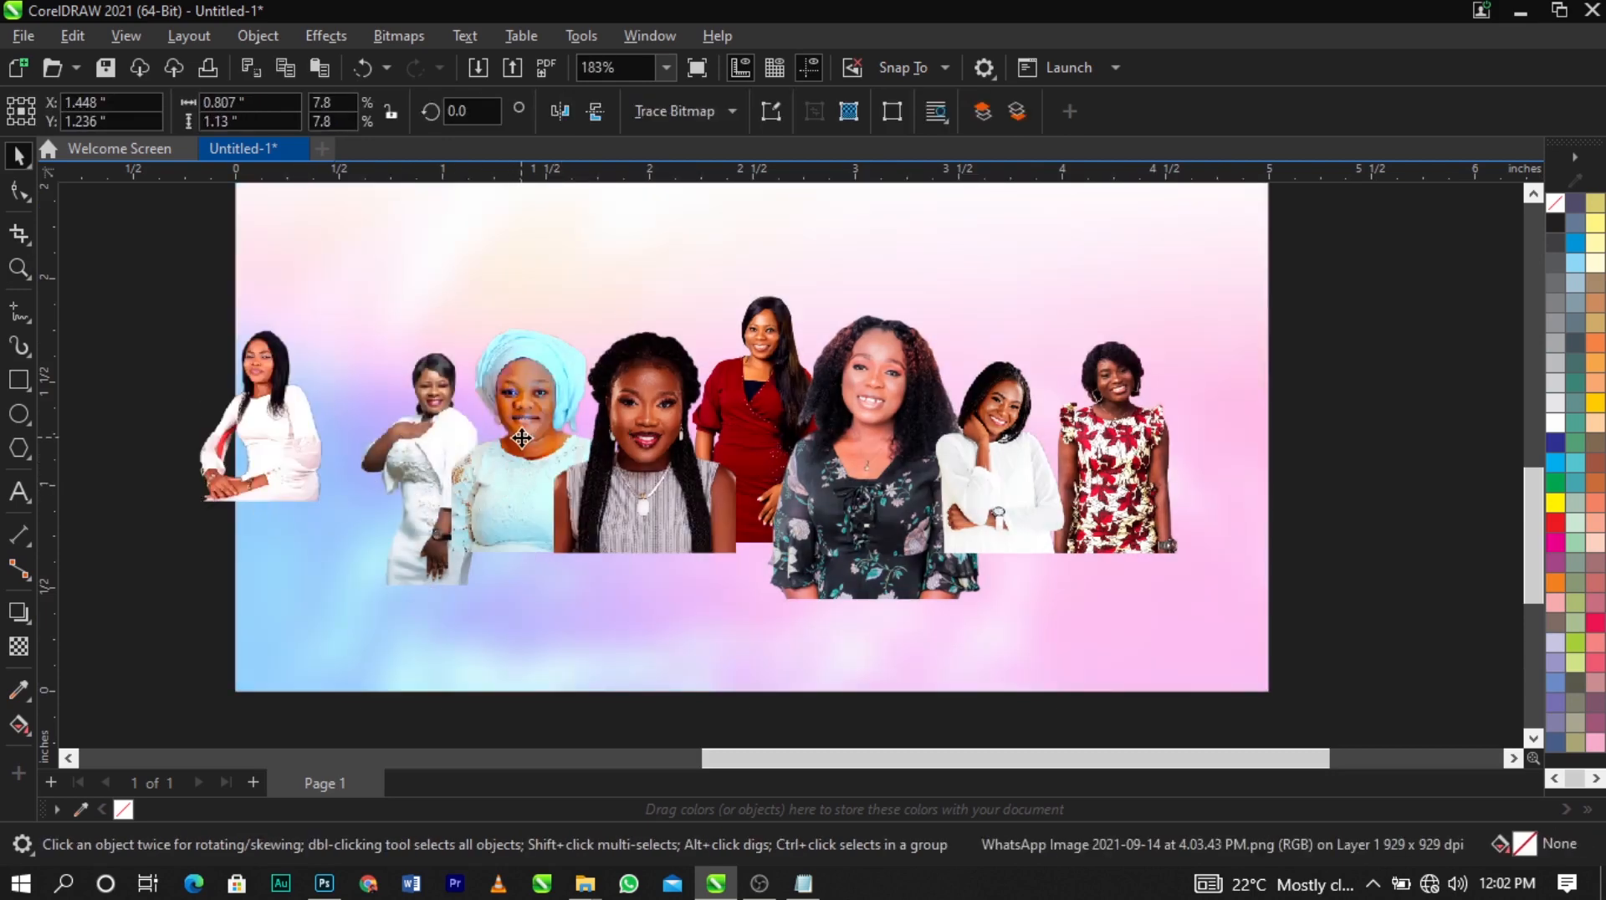
pyautogui.moveTo(521, 437); pyautogui.dragTo(342, 337)
pyautogui.moveTo(461, 519); pyautogui.dragTo(540, 501)
# Shrink the black floral dress cut-out to about 0.99 by 1.05 inches and place it behind the smiling woman in white
pyautogui.click(865, 502)
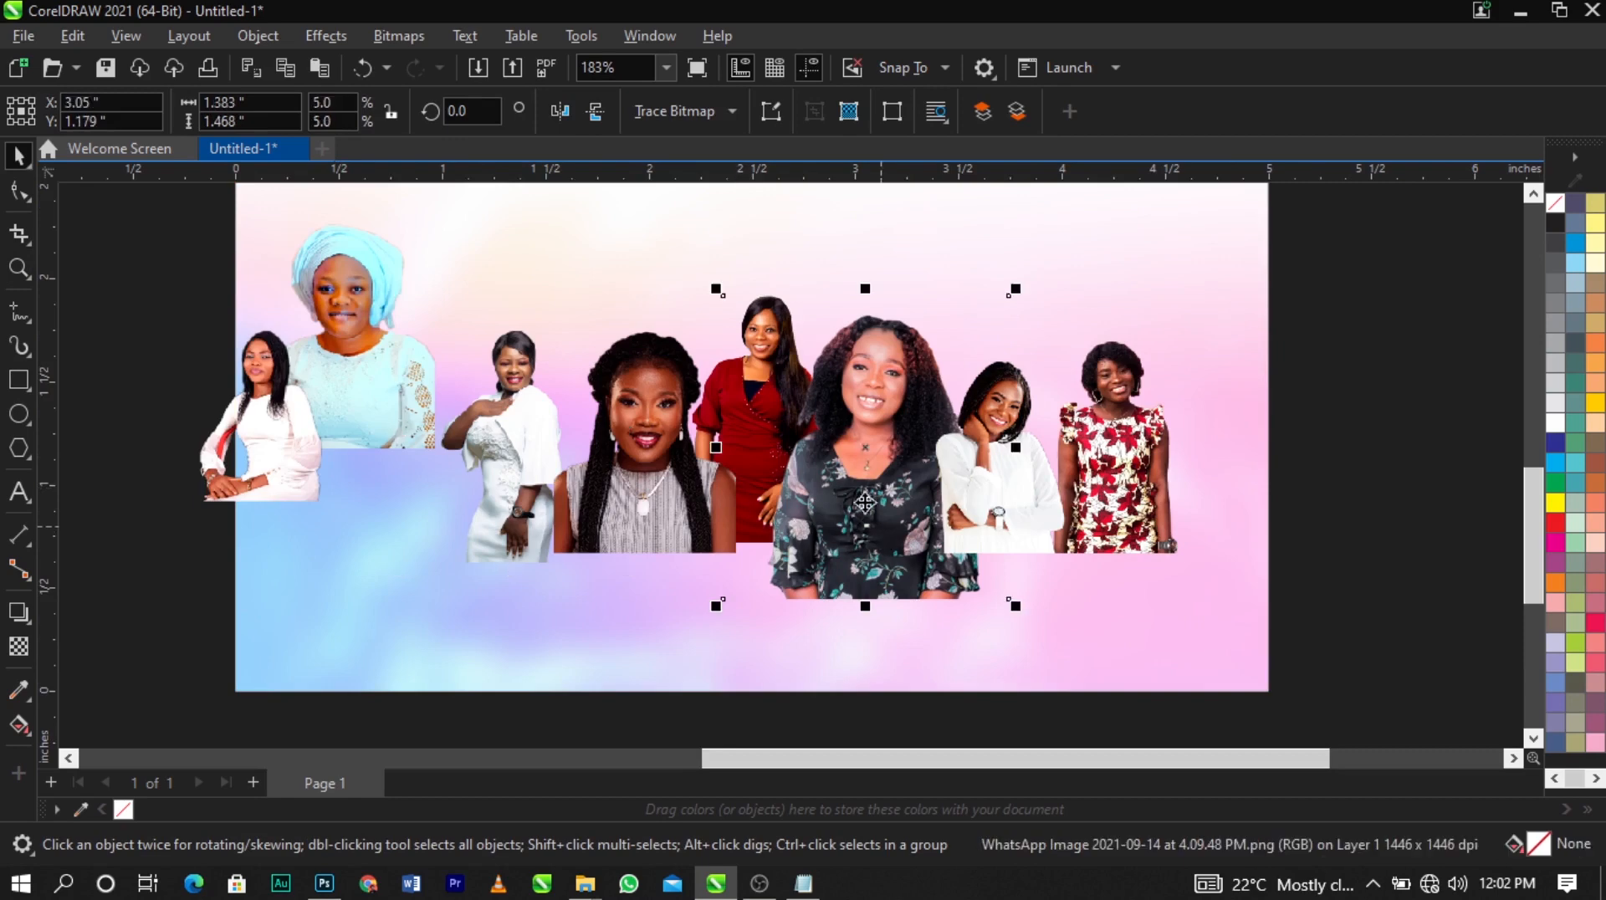
pyautogui.moveTo(1016, 299); pyautogui.dragTo(932, 377)
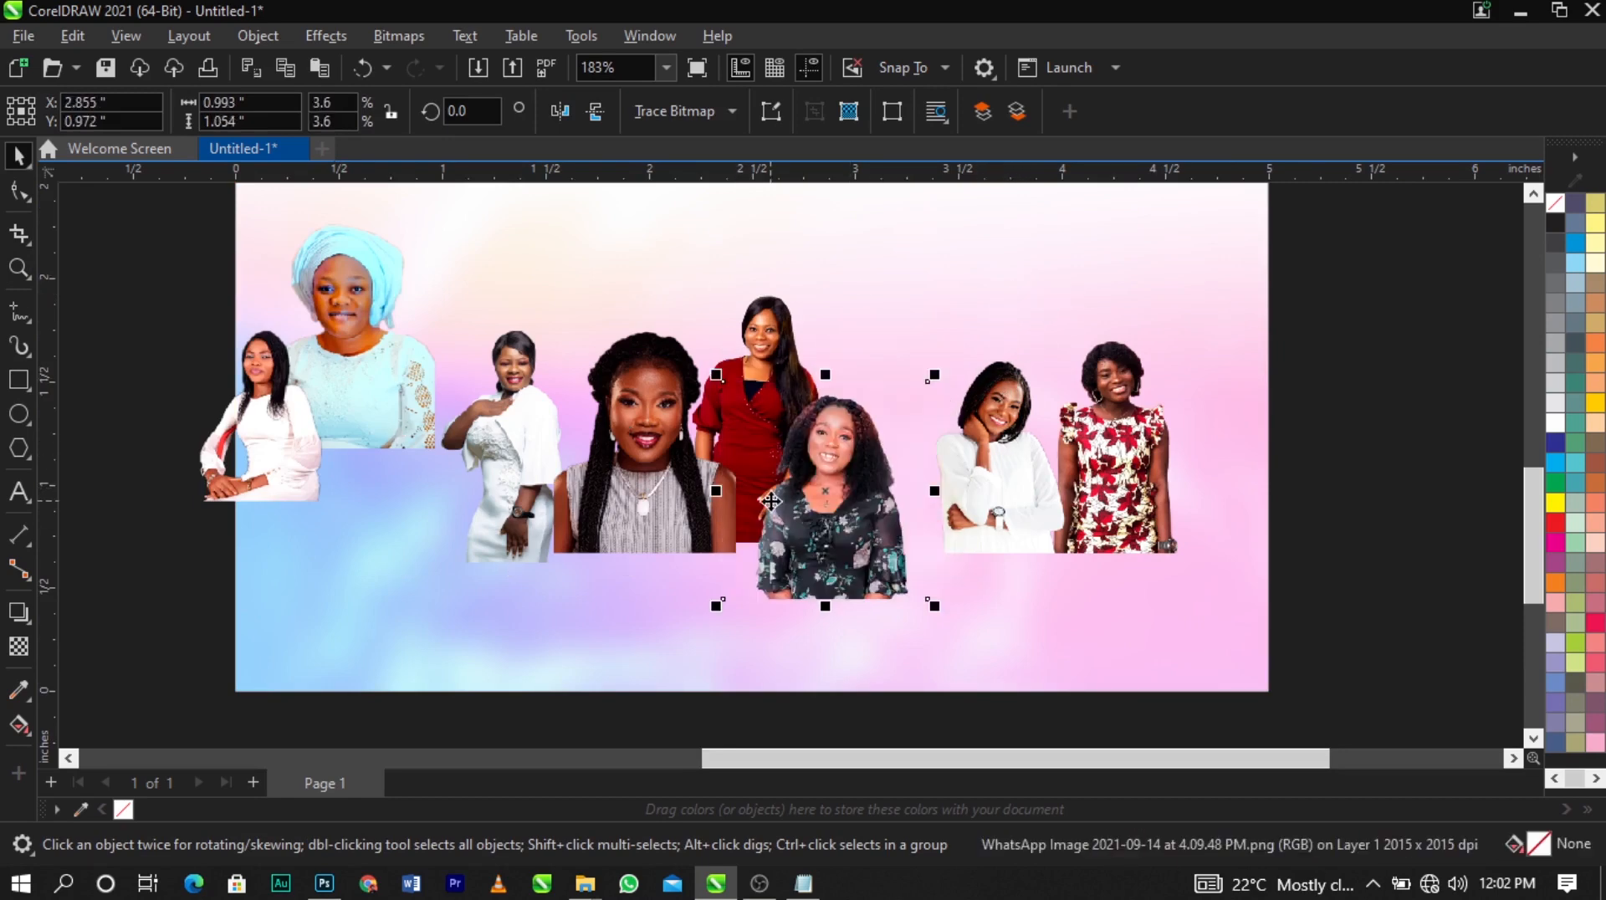
pyautogui.moveTo(853, 528); pyautogui.dragTo(974, 456)
# Lower the red-dress cut-out, bring it to the front, and enlarge it to about 1.79 by 2.09 inches
pyautogui.click(786, 436)
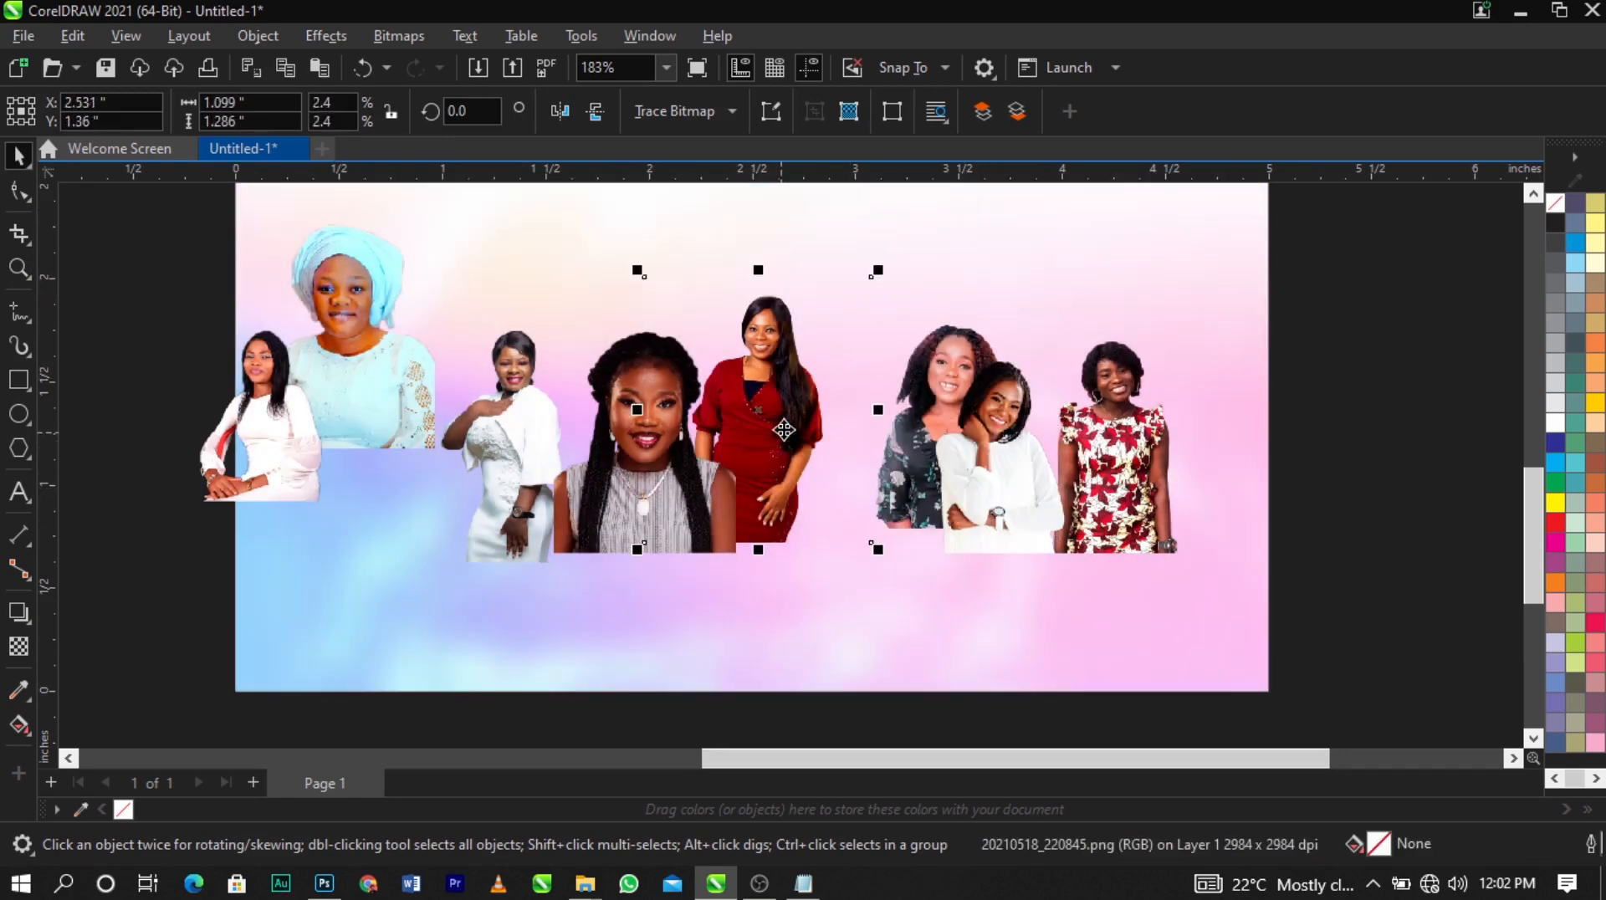
pyautogui.moveTo(786, 436); pyautogui.dragTo(800, 474)
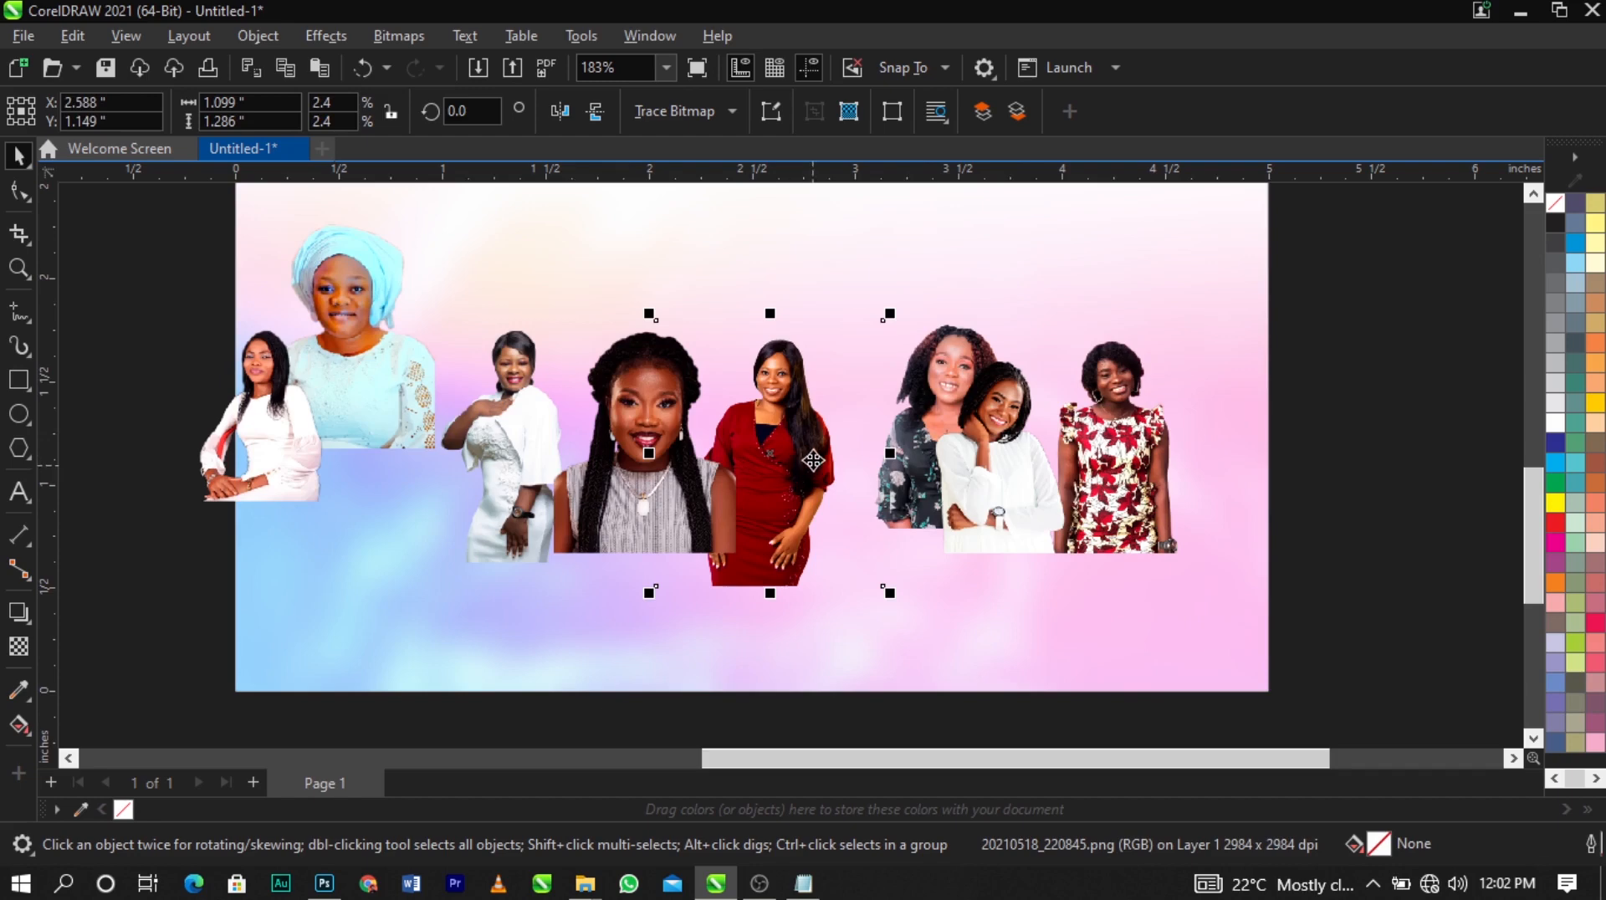
pyautogui.hotkey('shift', 'pageup')
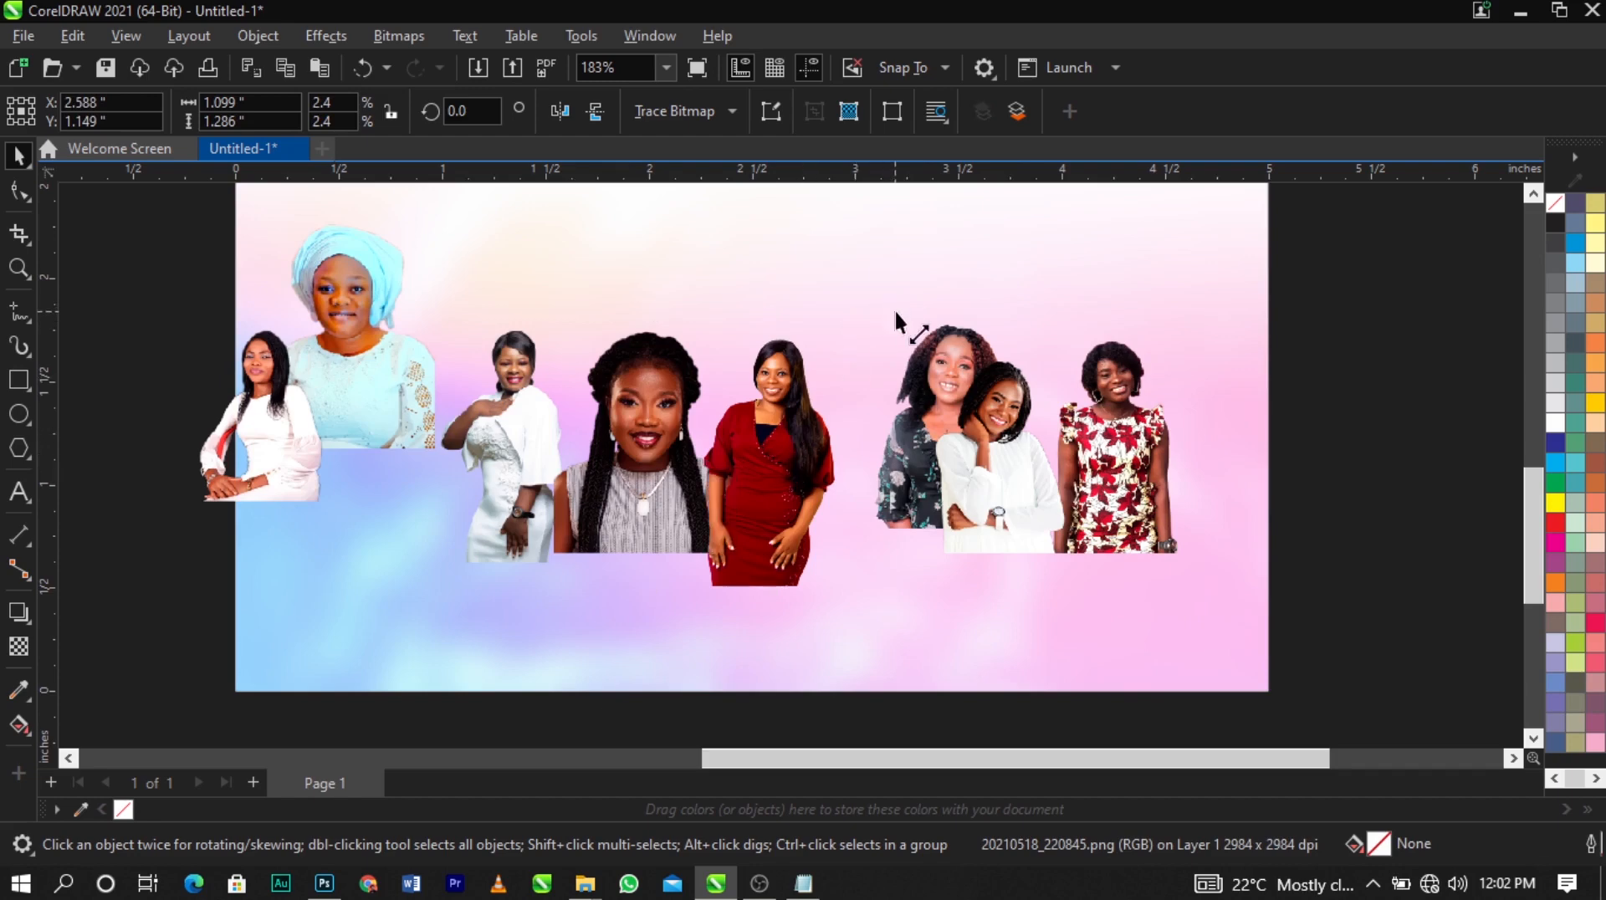
pyautogui.moveTo(893, 311); pyautogui.dragTo(952, 222)
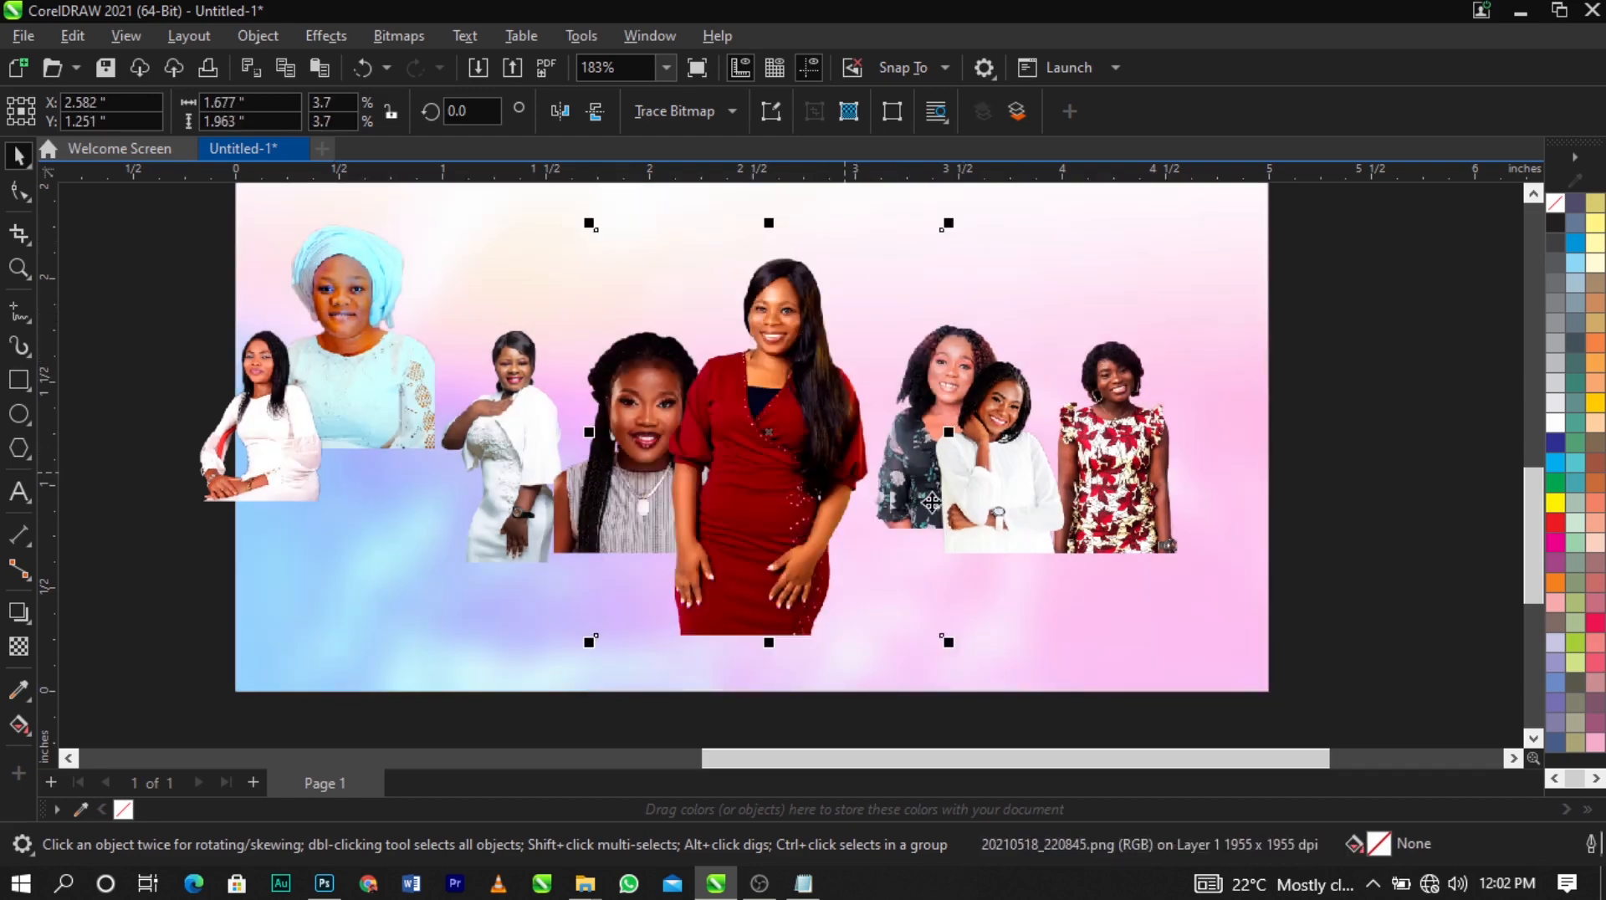
pyautogui.moveTo(951, 644); pyautogui.dragTo(962, 656)
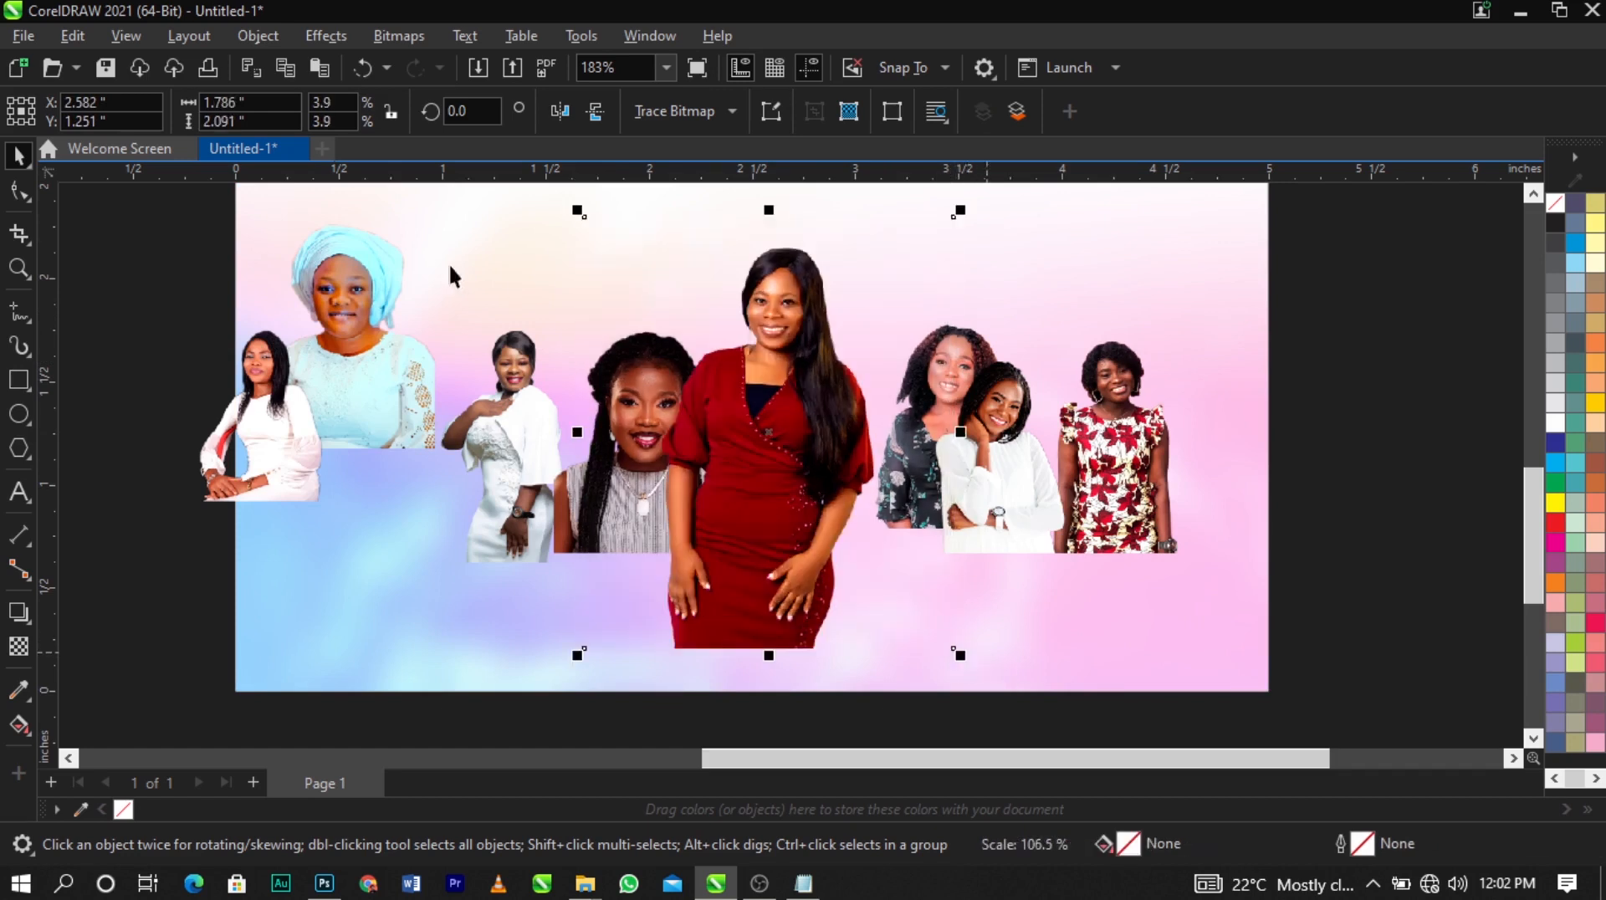
# Crop the red-dress photo's lower part with the Shape tool, enlarge it to about 1.94 by 1.59 inches, and reposition it
pyautogui.click(24, 194)
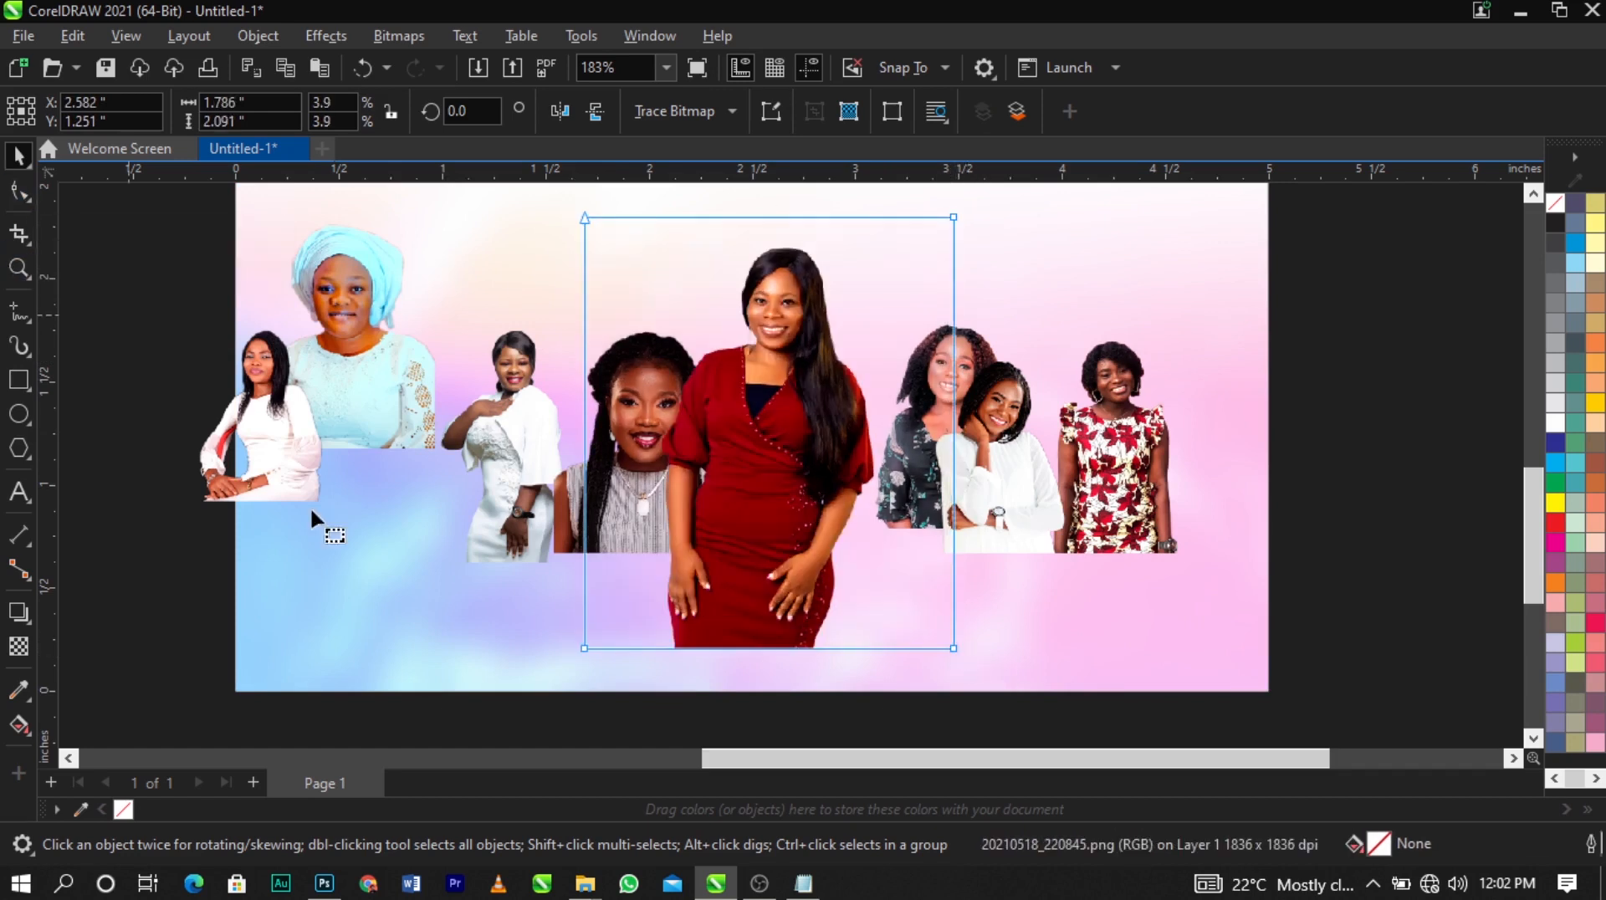
pyautogui.moveTo(441, 587); pyautogui.dragTo(1001, 674)
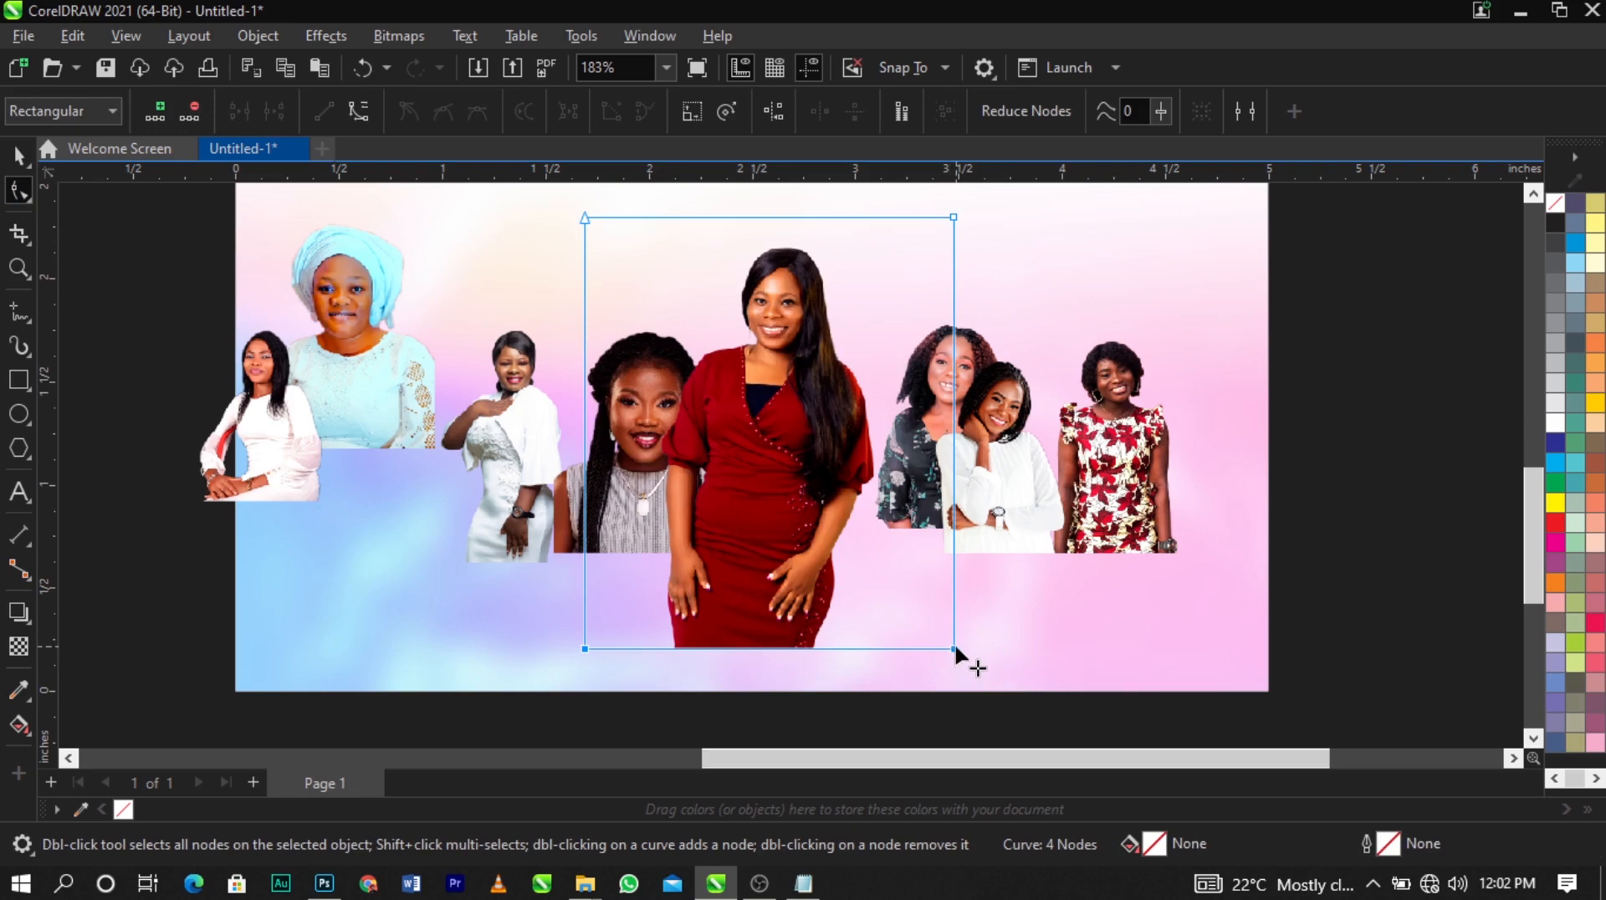
pyautogui.moveTo(955, 643); pyautogui.dragTo(954, 519)
pyautogui.press('space')
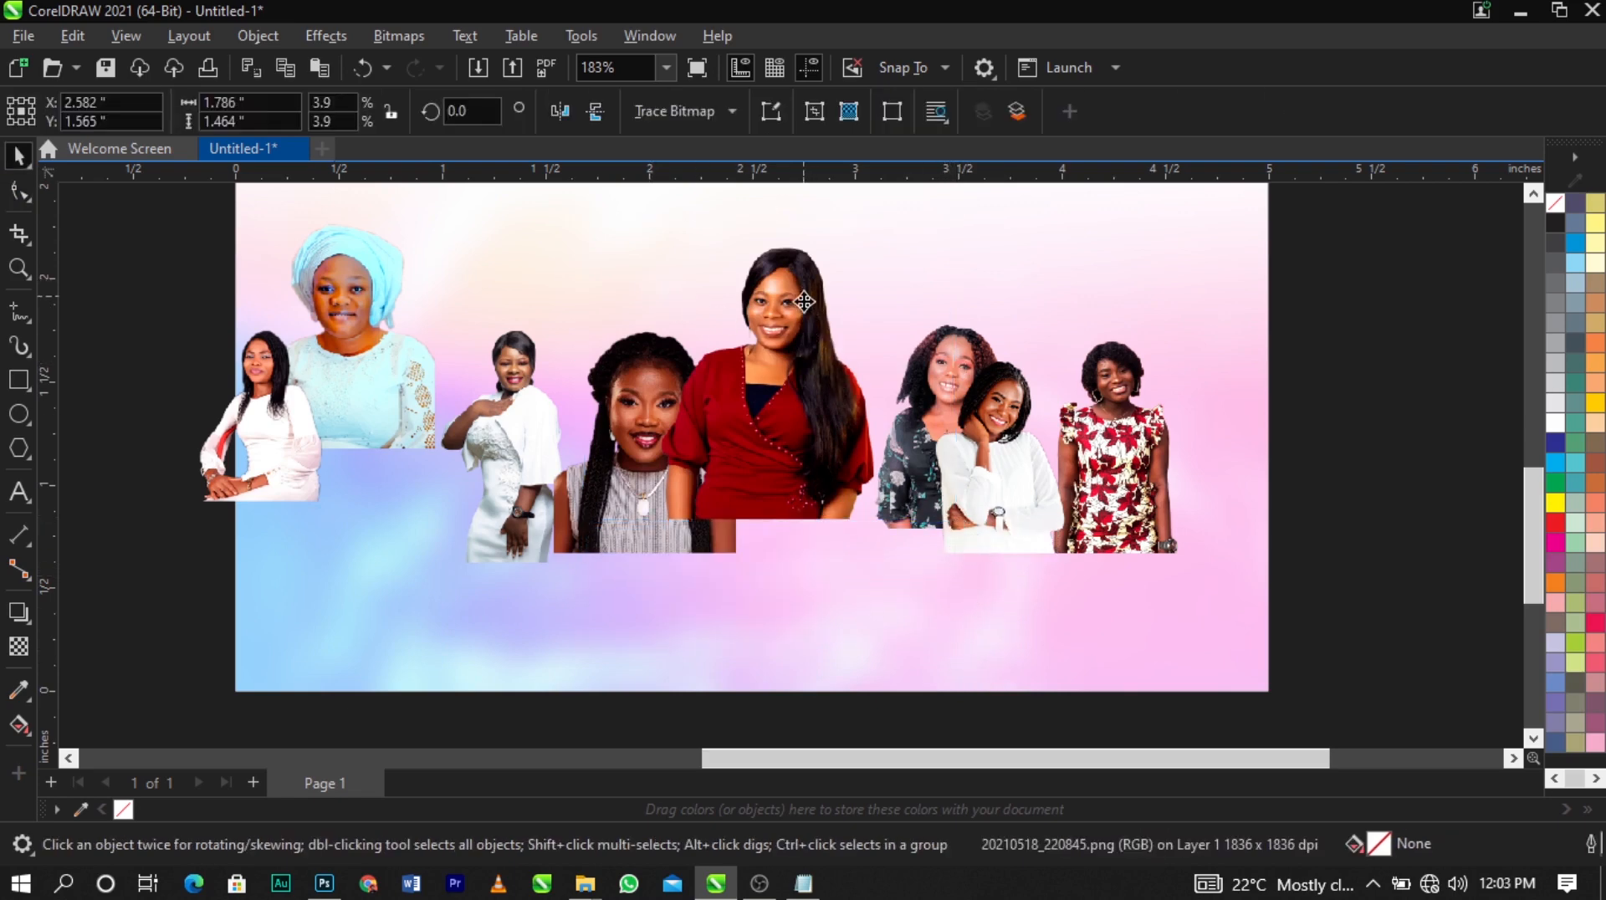
pyautogui.moveTo(803, 301); pyautogui.dragTo(810, 350)
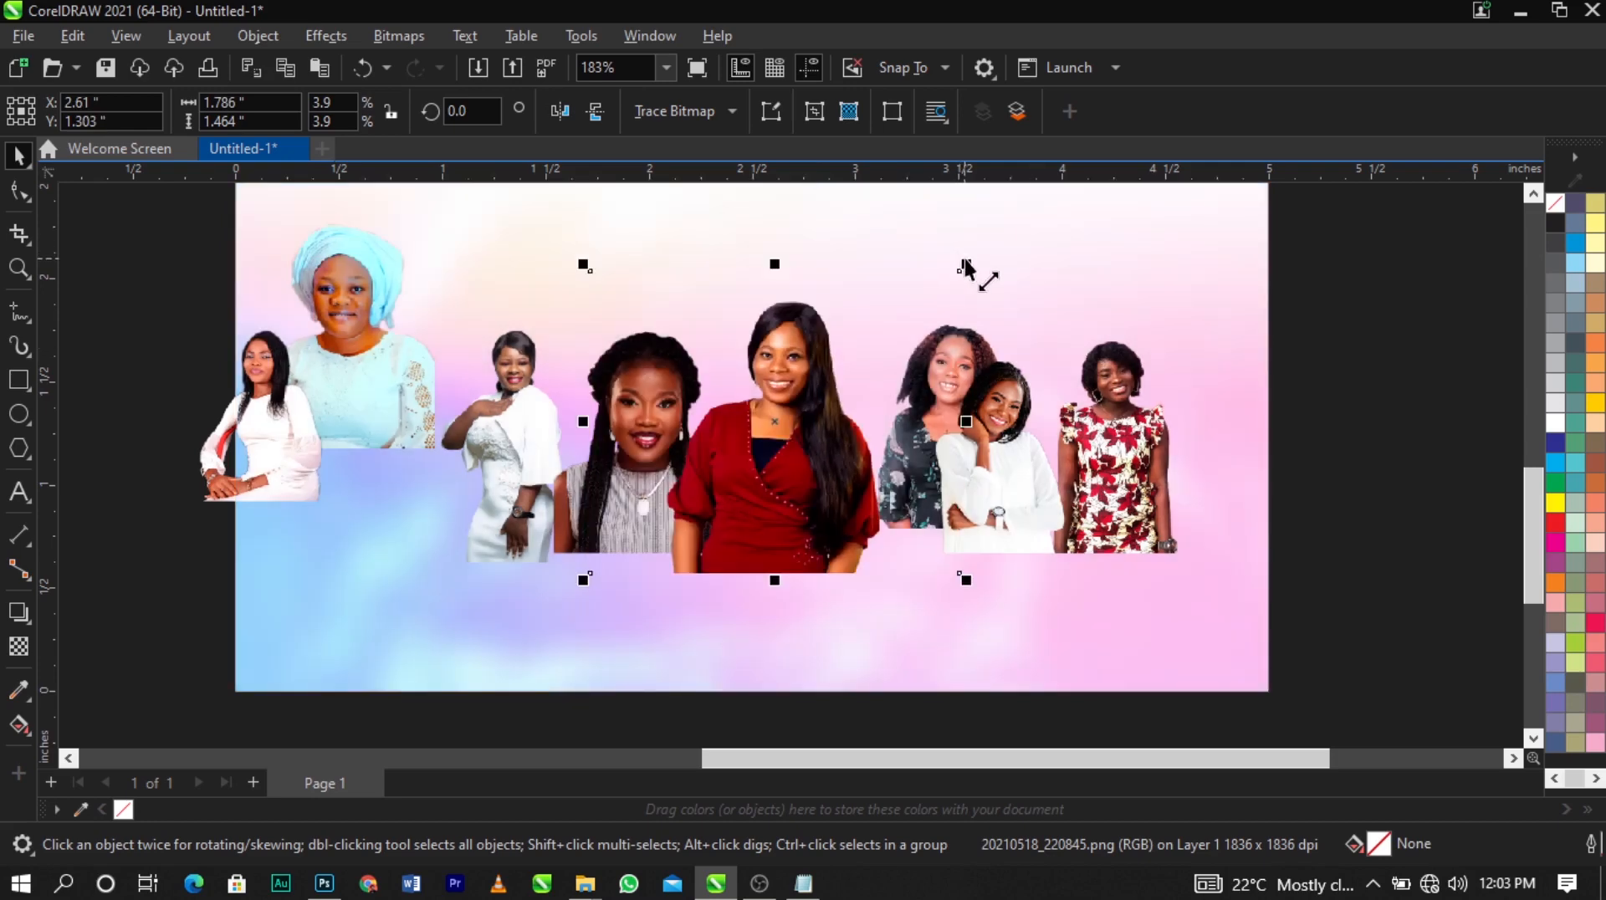
pyautogui.moveTo(966, 268); pyautogui.dragTo(996, 268)
pyautogui.moveTo(810, 385); pyautogui.dragTo(805, 374)
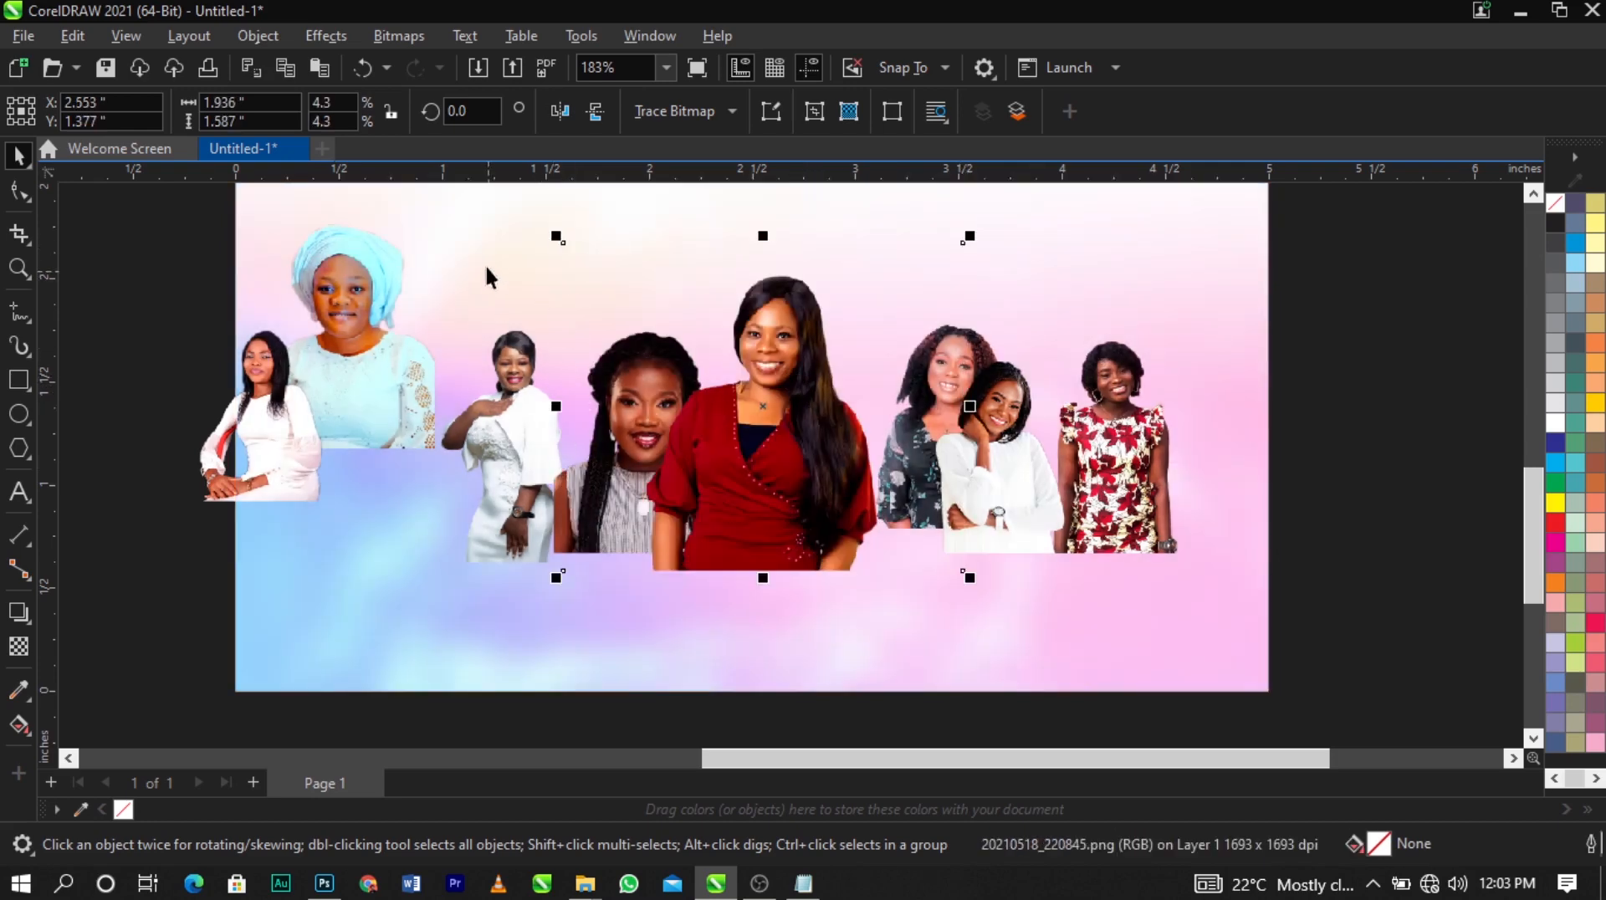
# Enlarge the cut-out of the braided woman in the grey top to about 1.13 by 1.46 inches
pyautogui.moveTo(483, 244); pyautogui.dragTo(740, 579)
pyautogui.moveTo(736, 317); pyautogui.dragTo(799, 249)
pyautogui.moveTo(648, 399); pyautogui.dragTo(617, 401)
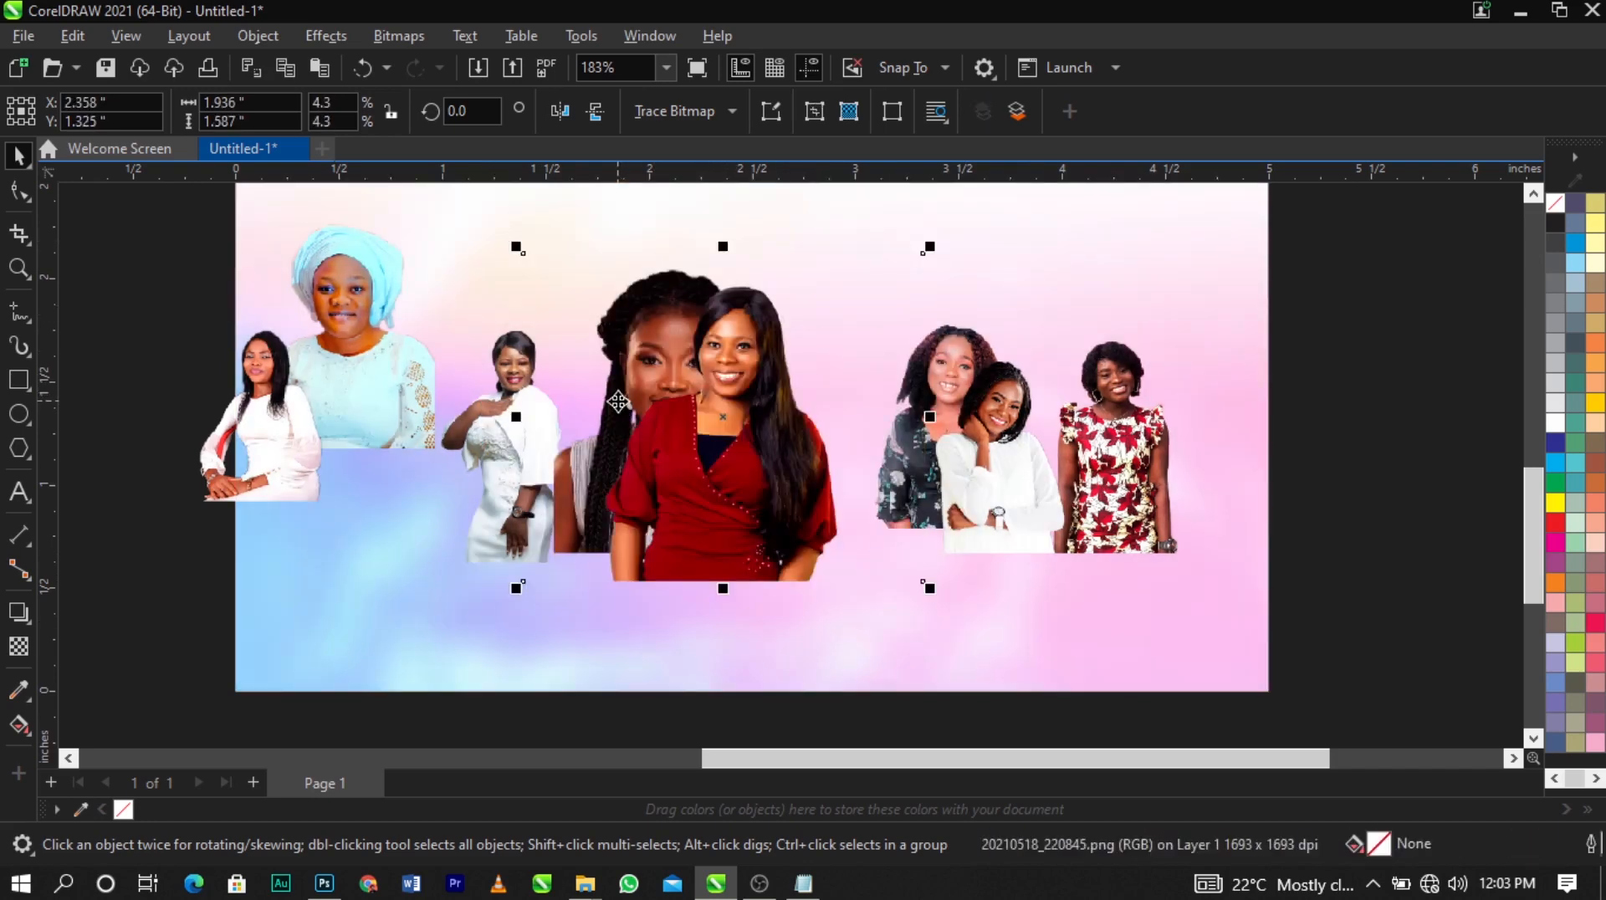
pyautogui.moveTo(673, 417); pyautogui.dragTo(713, 406)
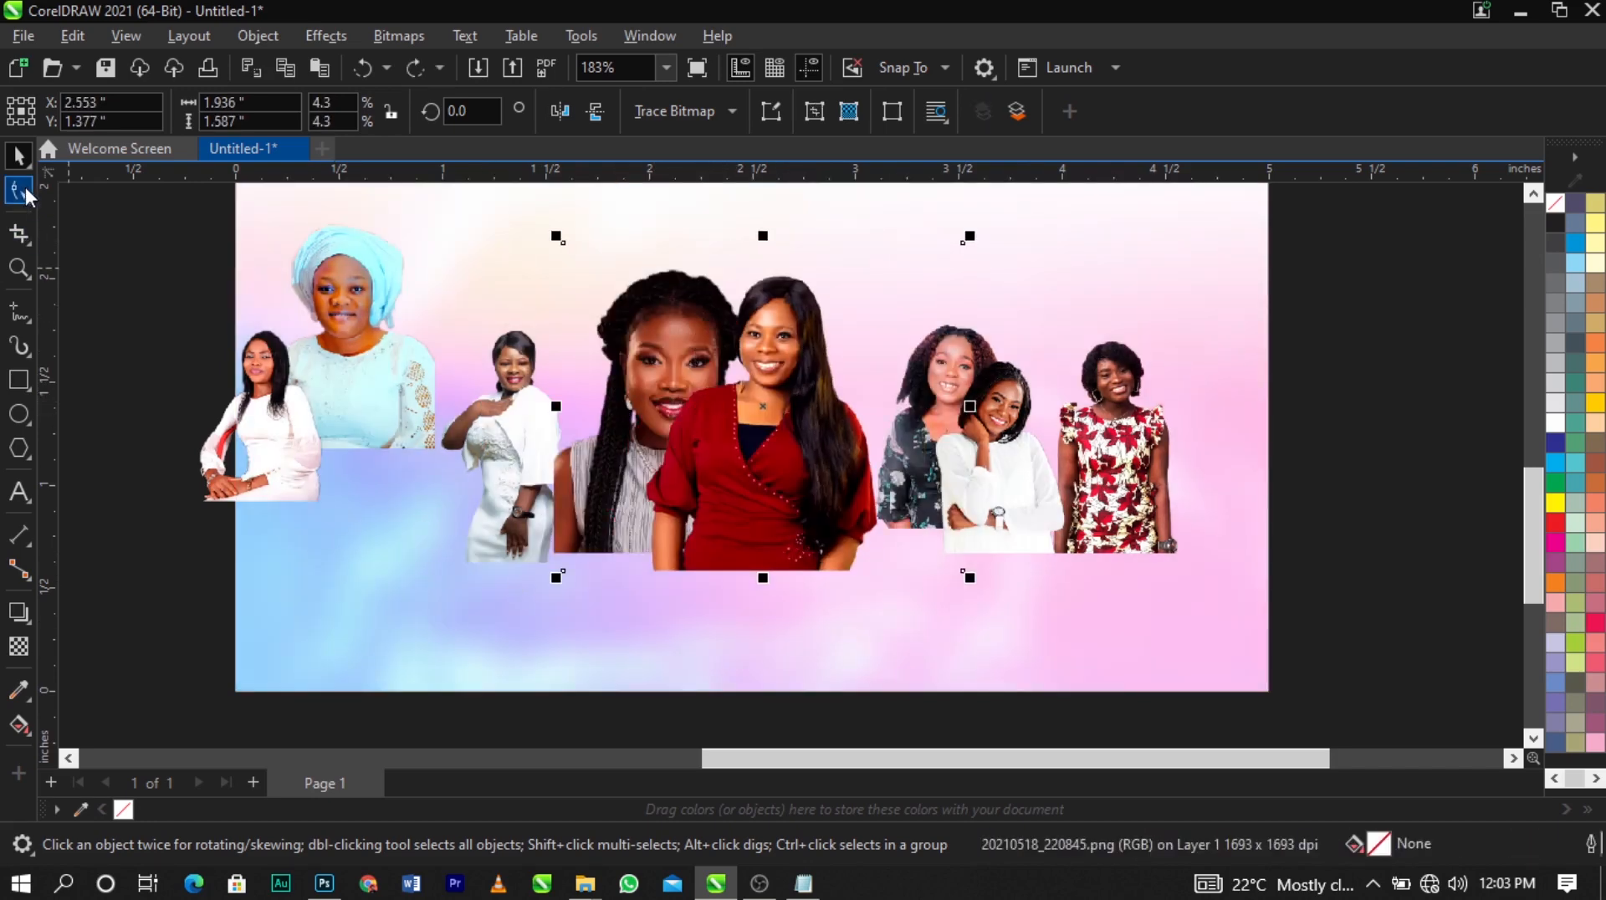
# Trim the empty side and upper margins of the red-dress photo to about 1.23 by 1.51 inches with the Shape tool
pyautogui.click(24, 194)
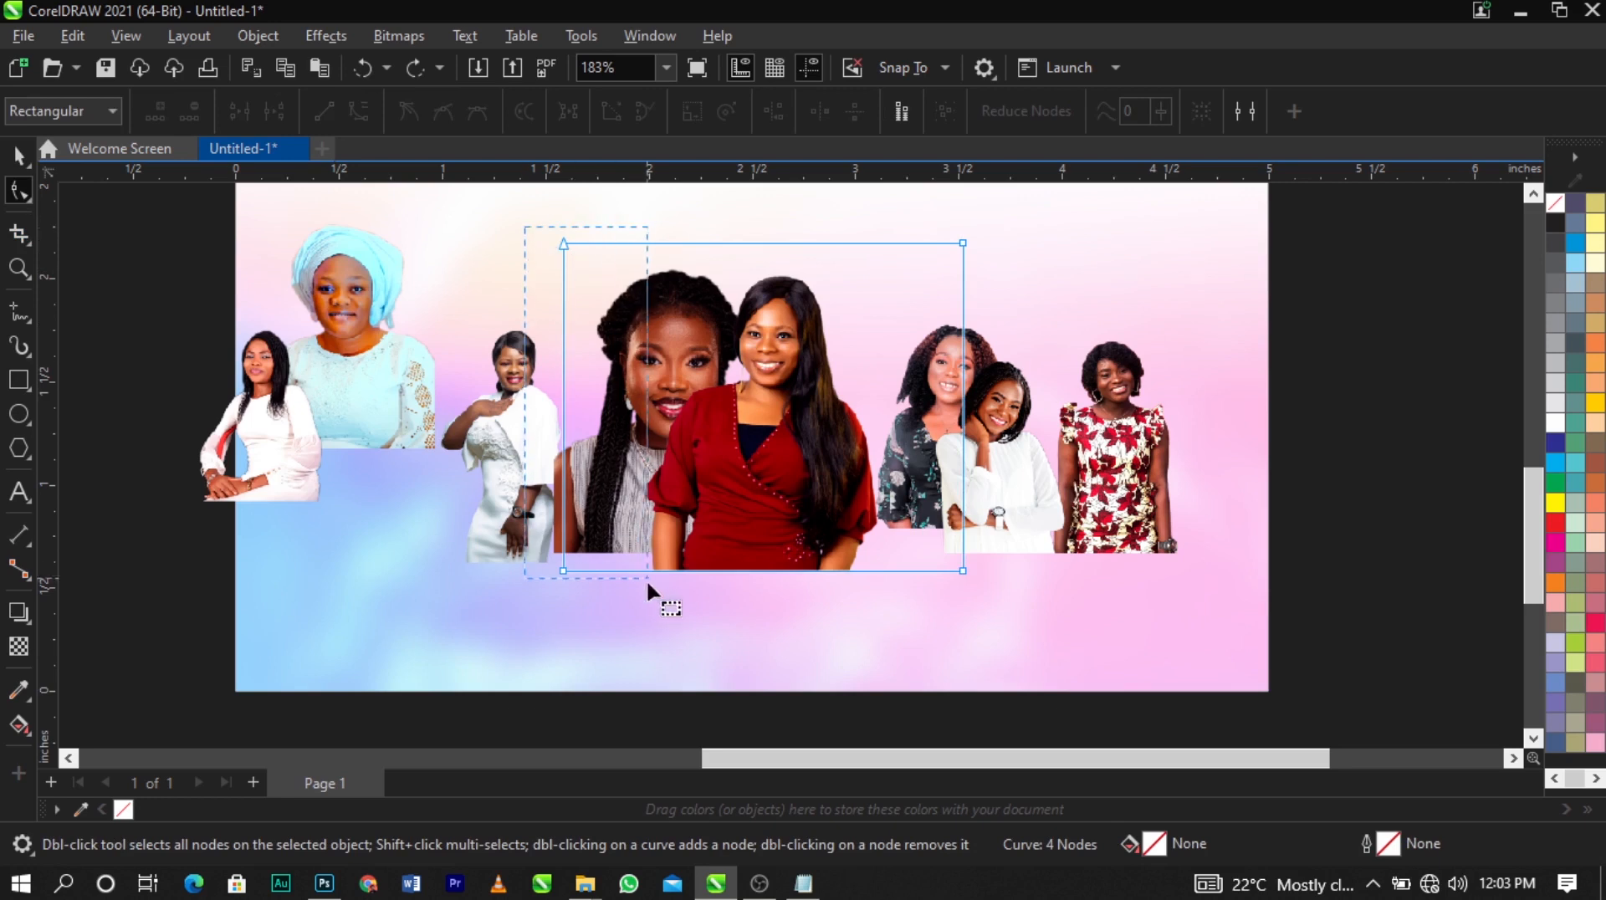
pyautogui.moveTo(647, 584); pyautogui.dragTo(639, 569)
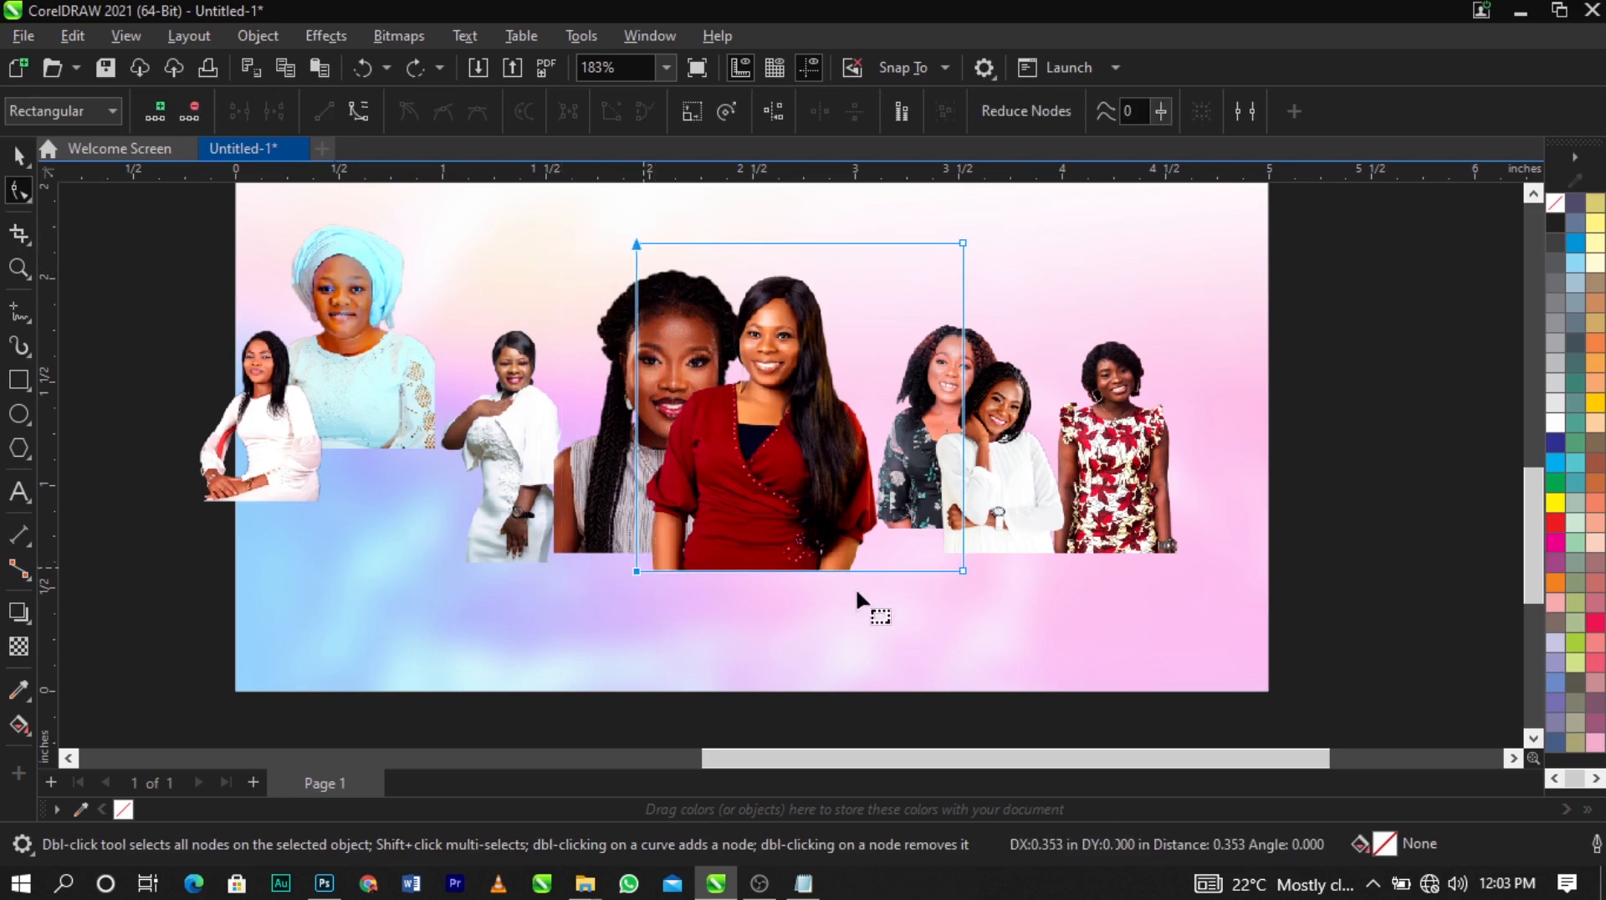
pyautogui.moveTo(857, 589); pyautogui.dragTo(996, 233)
pyautogui.moveTo(960, 573); pyautogui.dragTo(890, 566)
pyautogui.moveTo(943, 203); pyautogui.dragTo(501, 328)
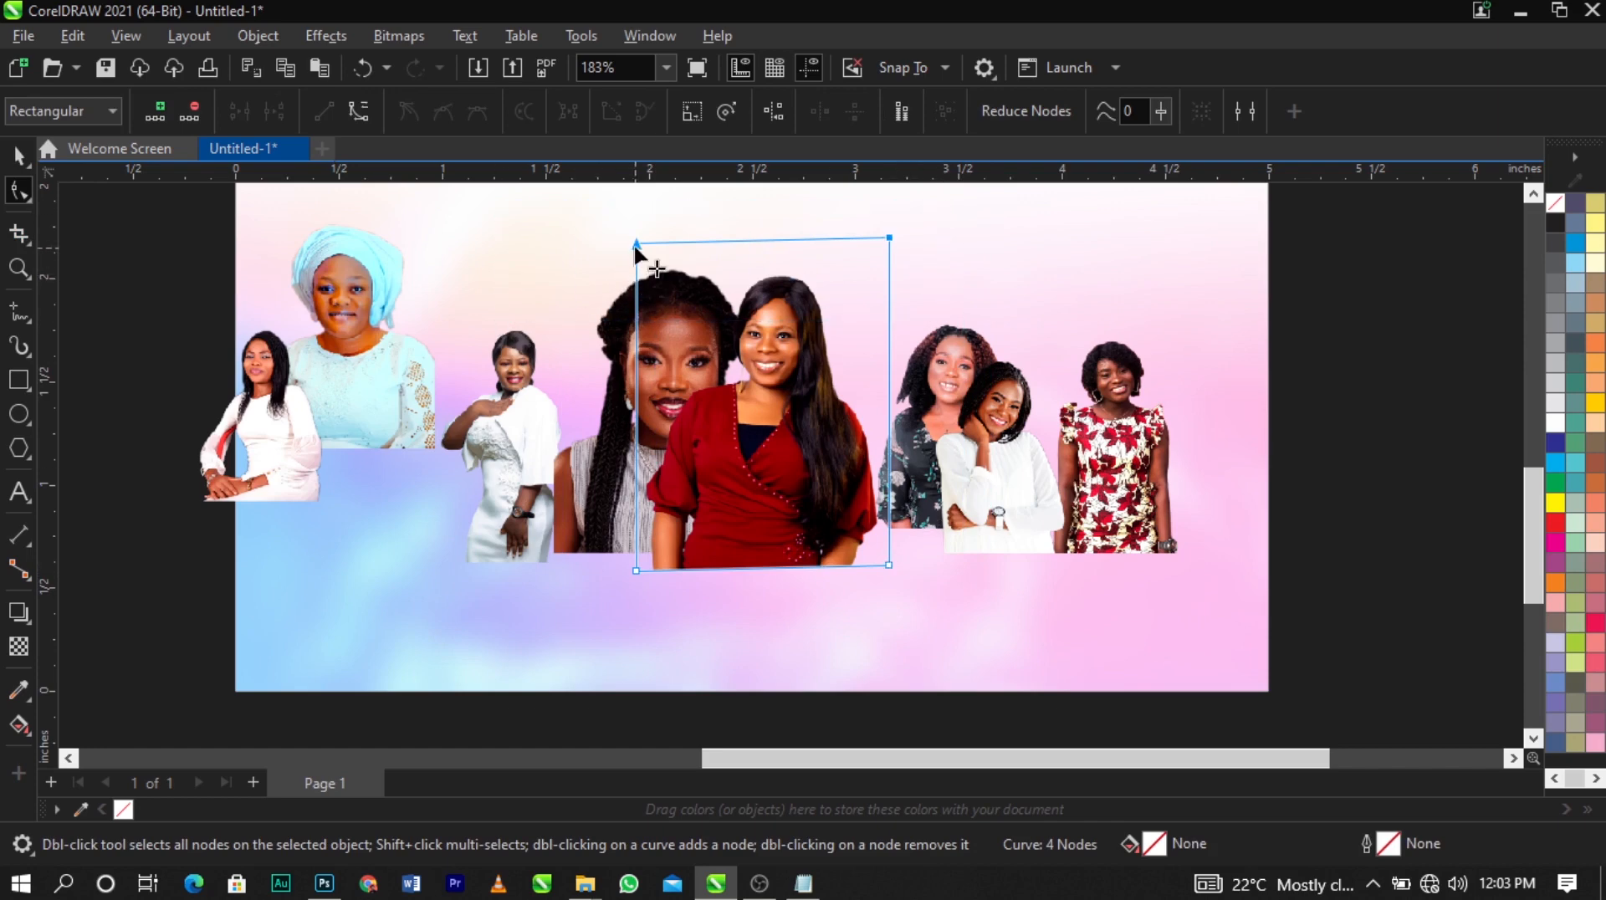
pyautogui.moveTo(638, 245); pyautogui.dragTo(645, 270)
pyautogui.press('space')
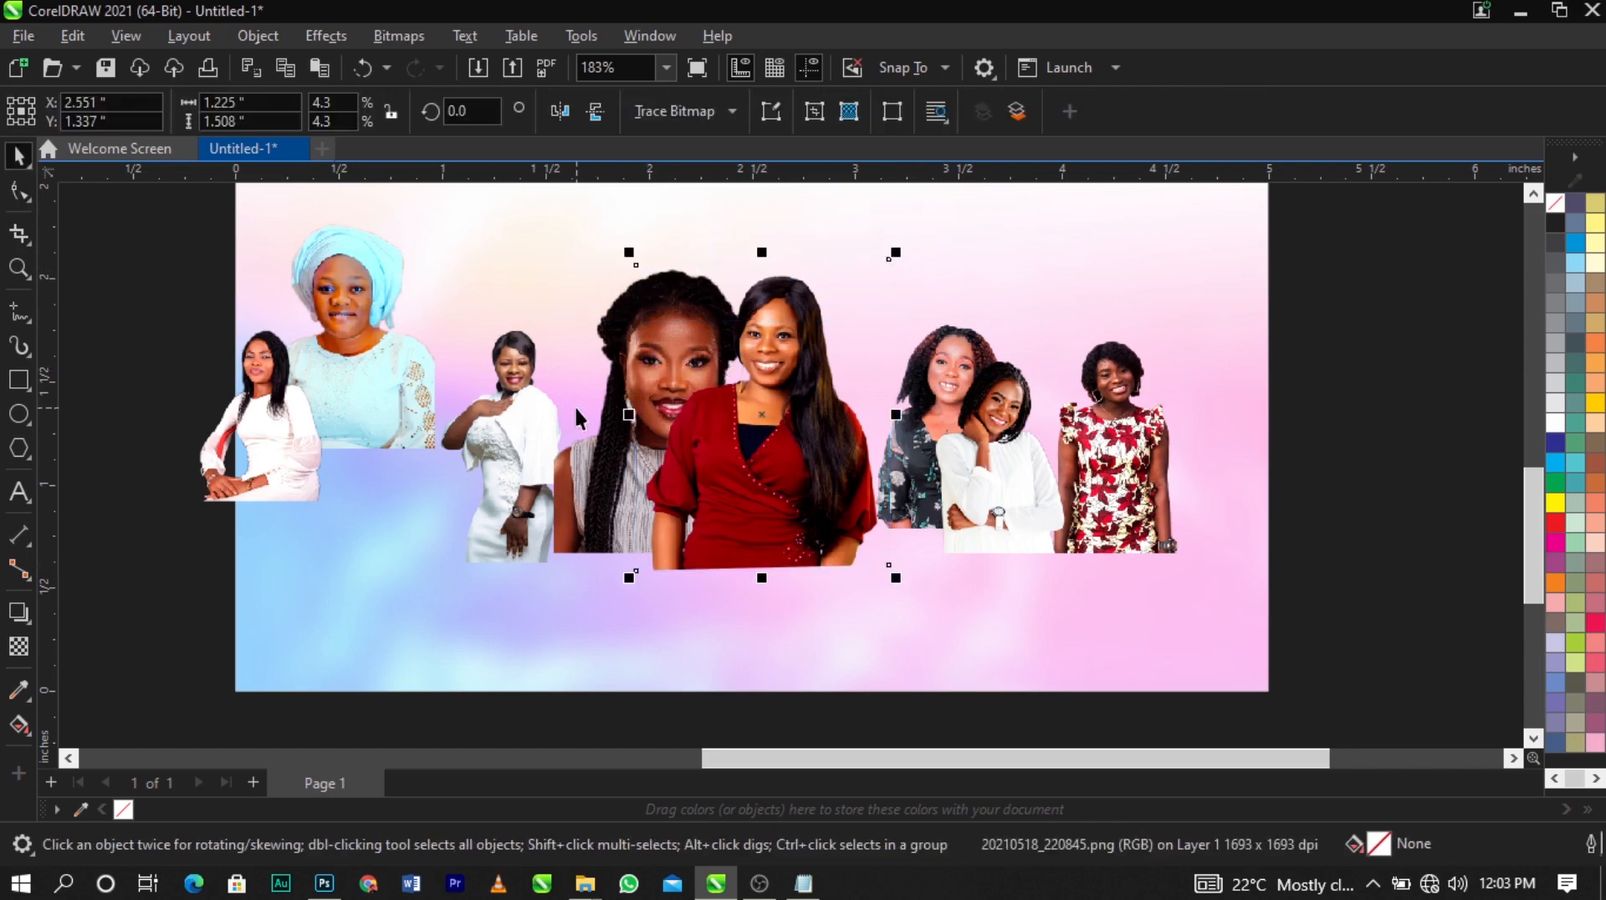
# Move the red-dress and grey-top cut-outs apart so that they overlap less in the group's centre
pyautogui.click(830, 442)
pyautogui.moveTo(826, 445)
pyautogui.mouseDown()
pyautogui.moveTo(834, 434)
pyautogui.moveTo(841, 455)
pyautogui.mouseUp()
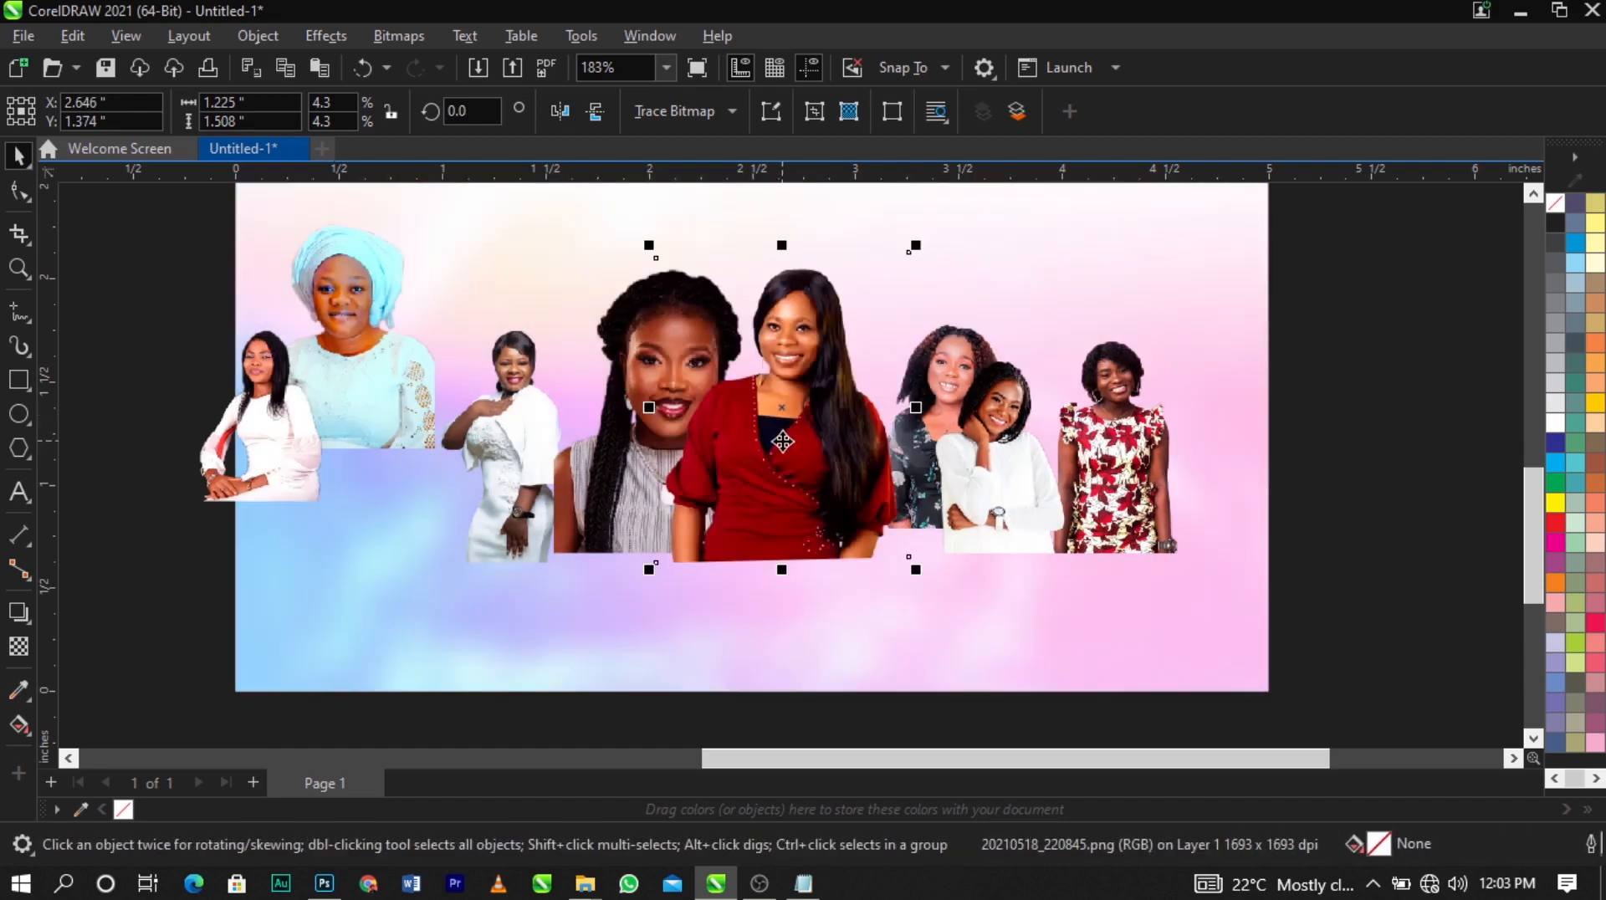
pyautogui.click(784, 442)
pyautogui.click(618, 471)
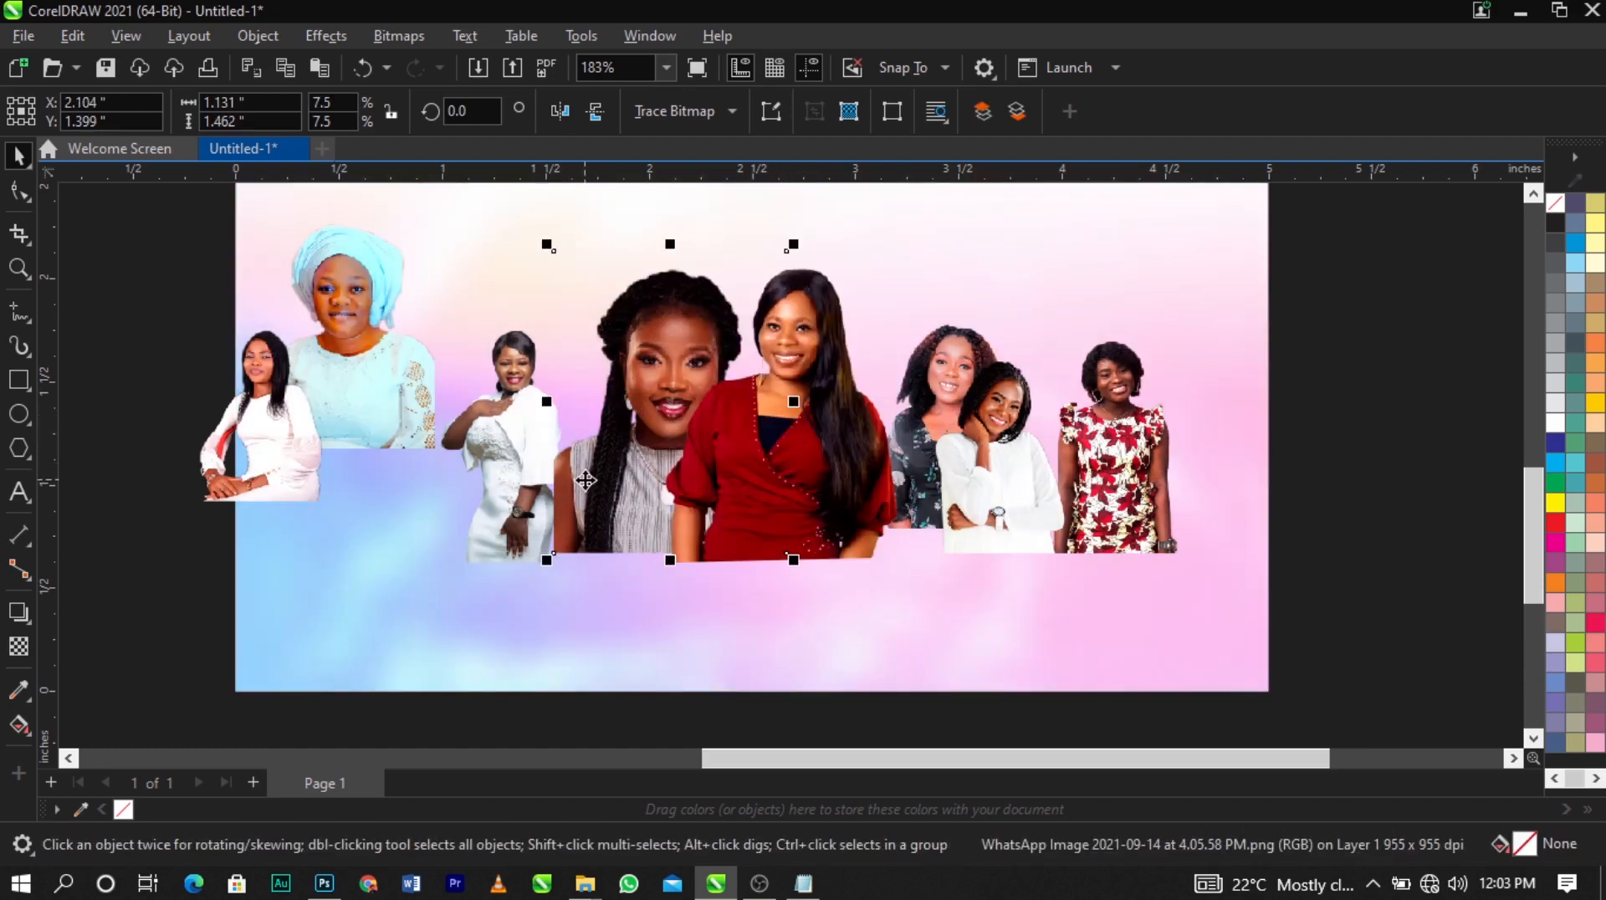
pyautogui.moveTo(586, 480); pyautogui.dragTo(565, 485)
# Enlarge the red-dress cut-out to about 1.63 by 2 inches and lower it in front of the group
pyautogui.click(800, 505)
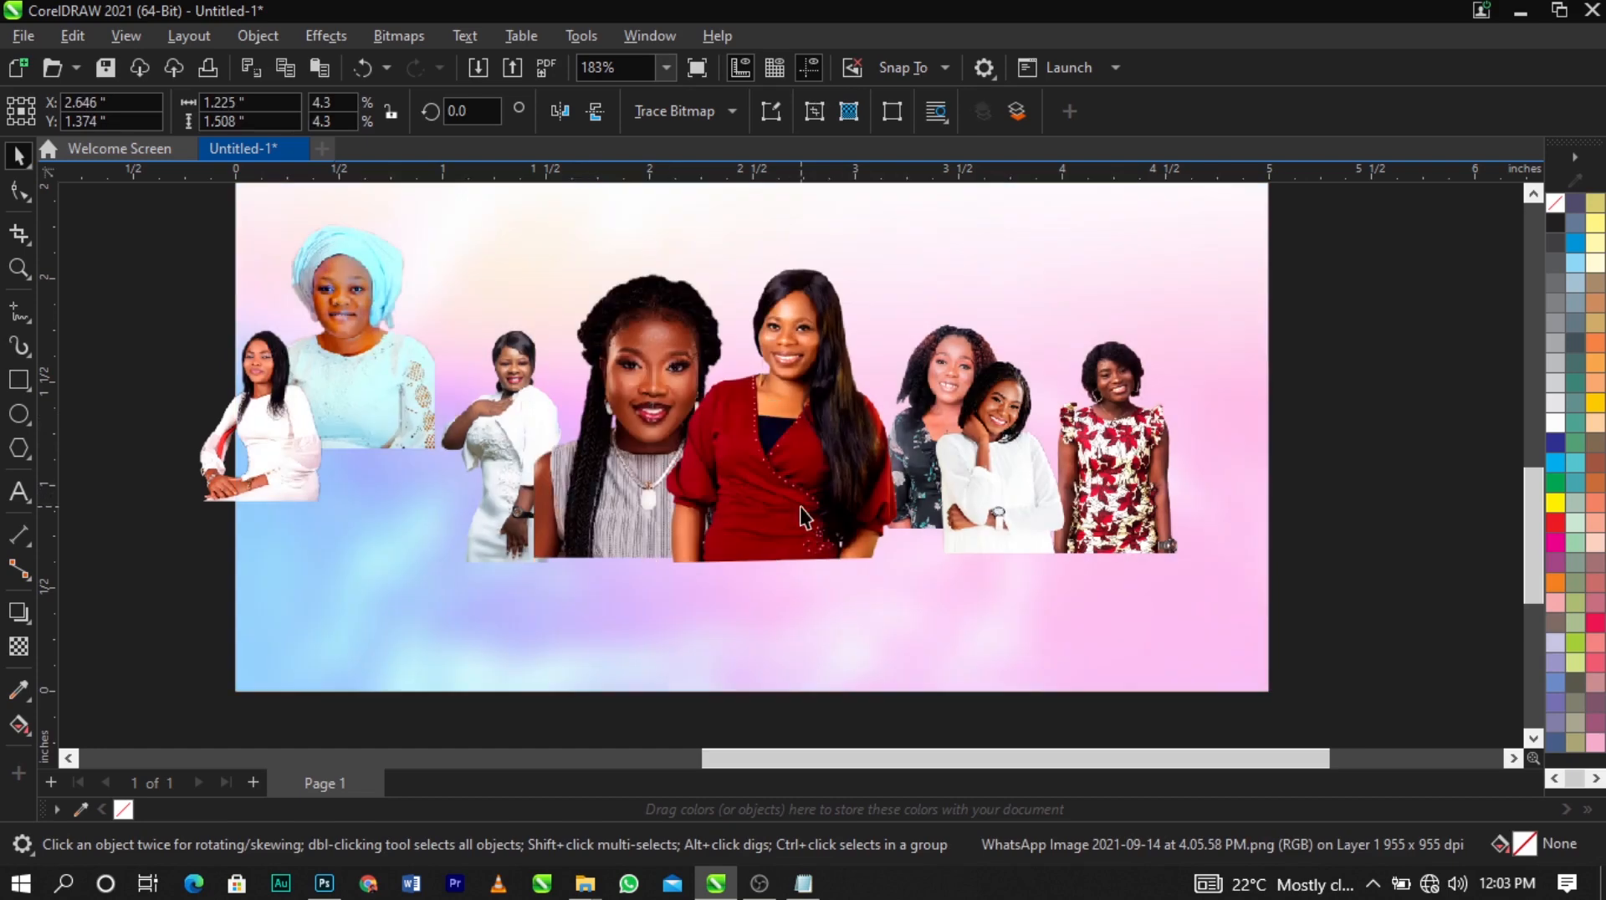
pyautogui.moveTo(920, 570); pyautogui.dragTo(962, 605)
pyautogui.moveTo(853, 477); pyautogui.dragTo(861, 506)
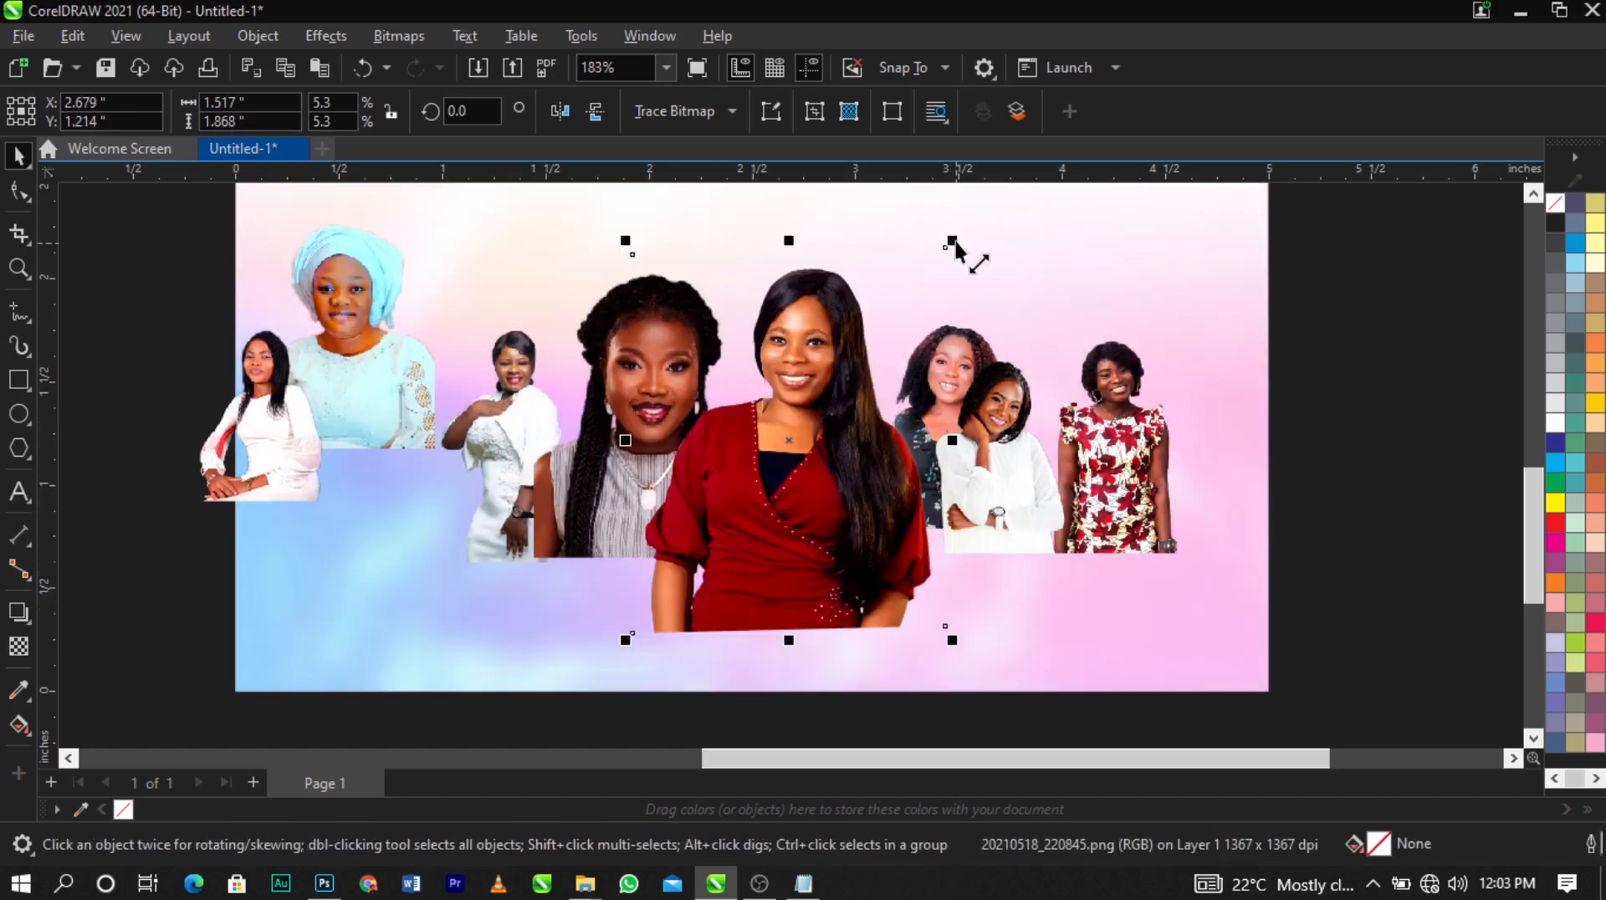
pyautogui.moveTo(955, 242); pyautogui.dragTo(974, 226)
pyautogui.moveTo(798, 347)
pyautogui.mouseDown()
pyautogui.moveTo(809, 368)
pyautogui.moveTo(798, 360)
pyautogui.mouseUp()
pyautogui.click(616, 373)
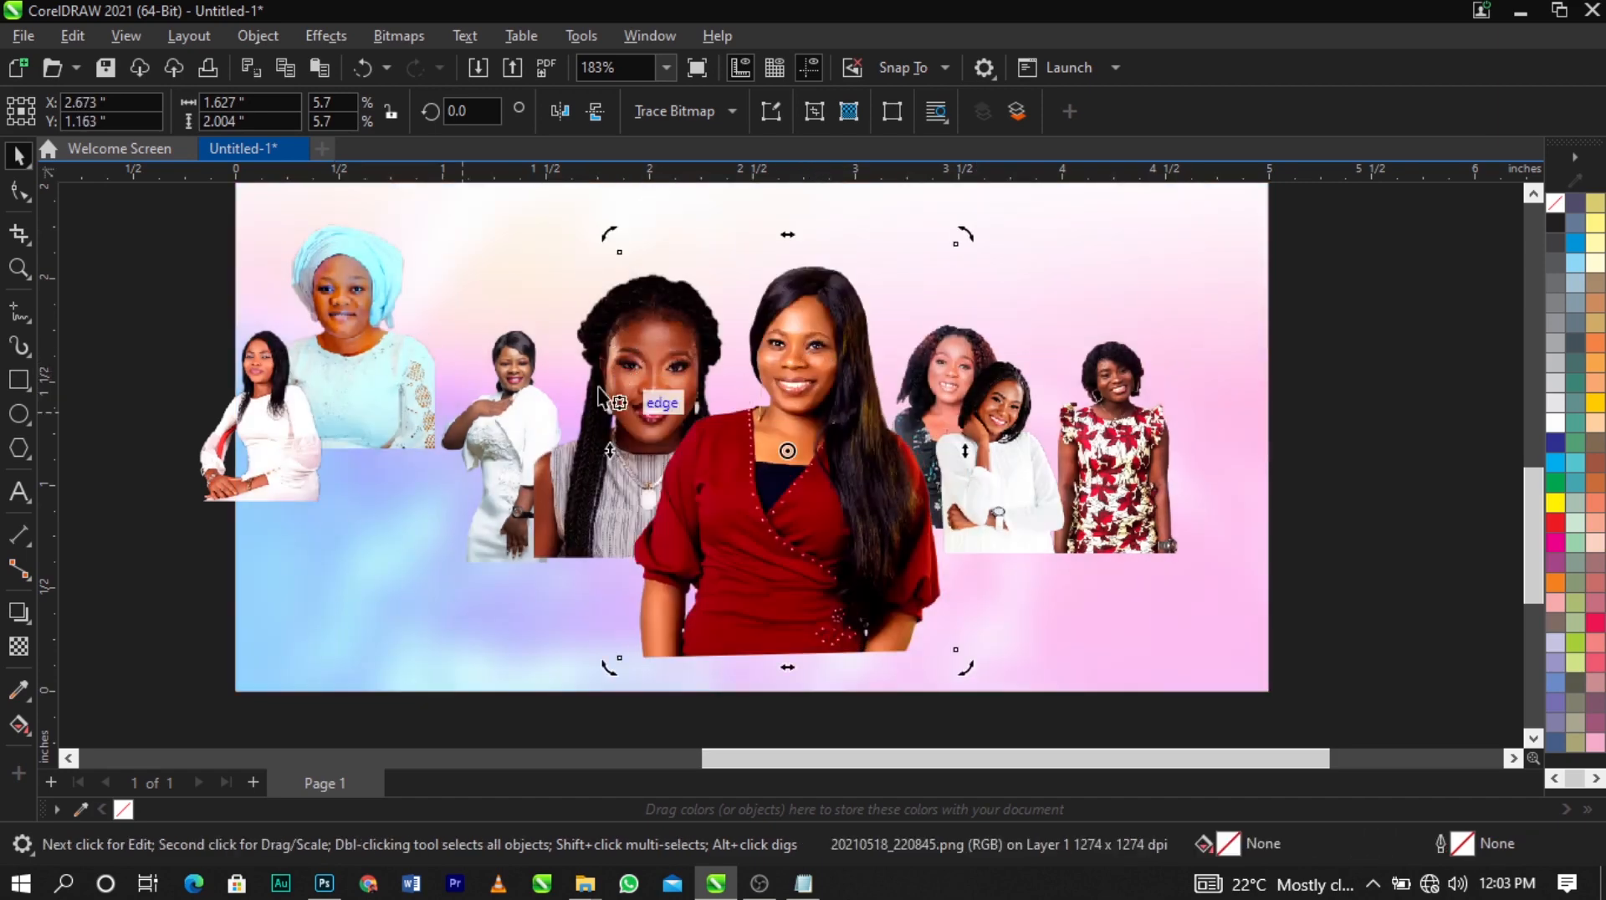
# Scale the red-dress cut-out up to about 1.8 by 2.22 inches and extend it to the page's lower edge
pyautogui.click(870, 395)
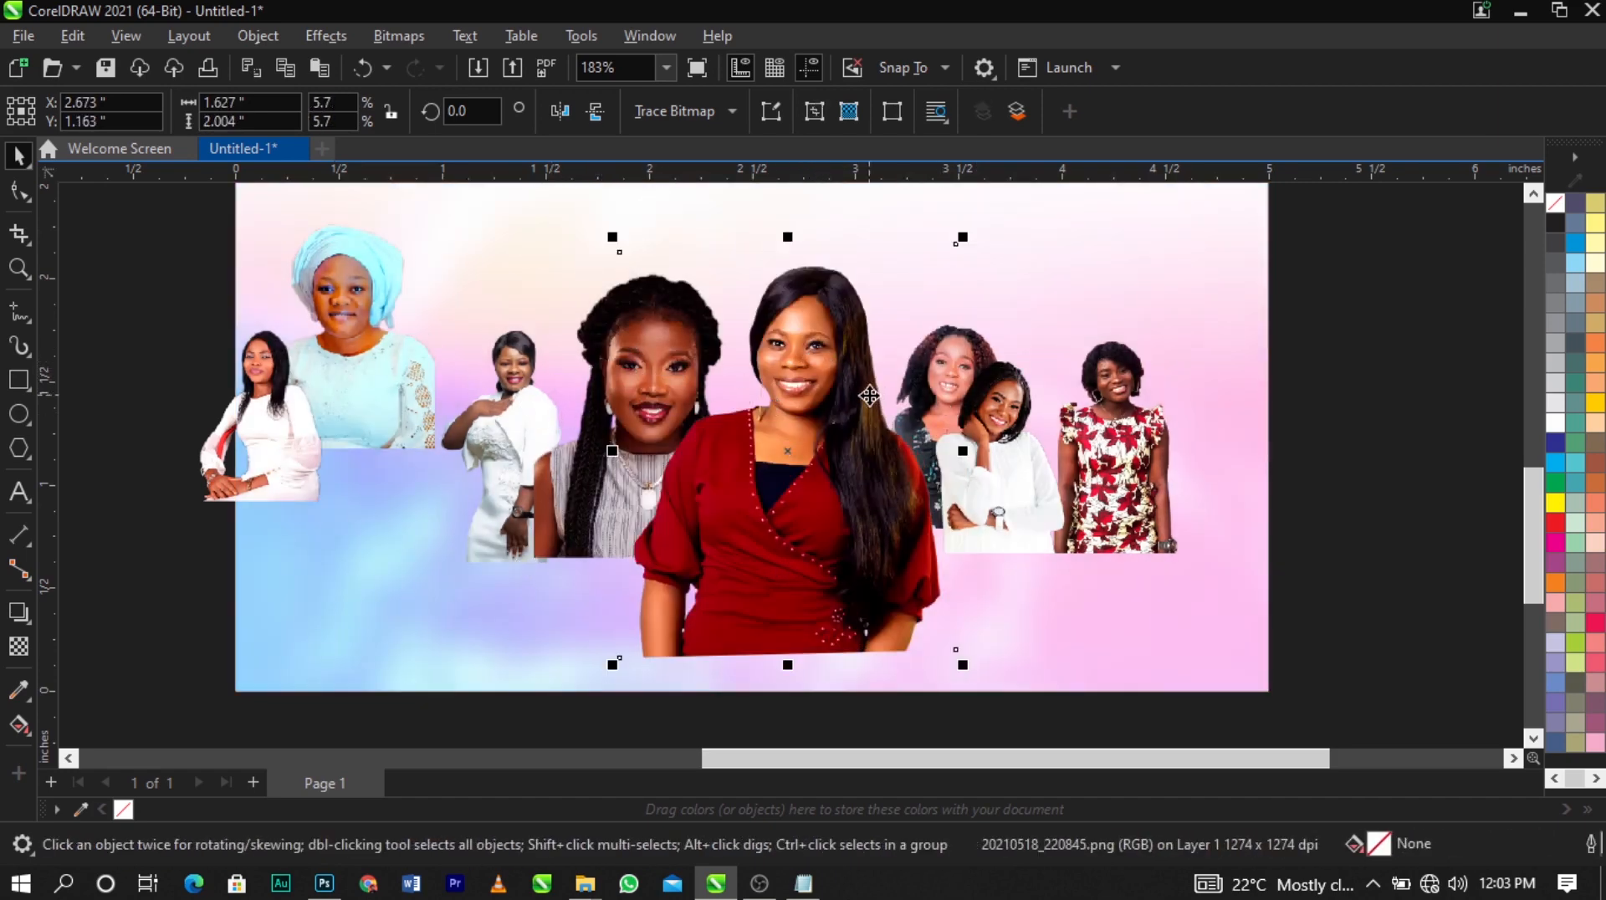
pyautogui.moveTo(970, 246)
pyautogui.mouseDown()
pyautogui.moveTo(1007, 240)
pyautogui.moveTo(992, 244)
pyautogui.mouseUp()
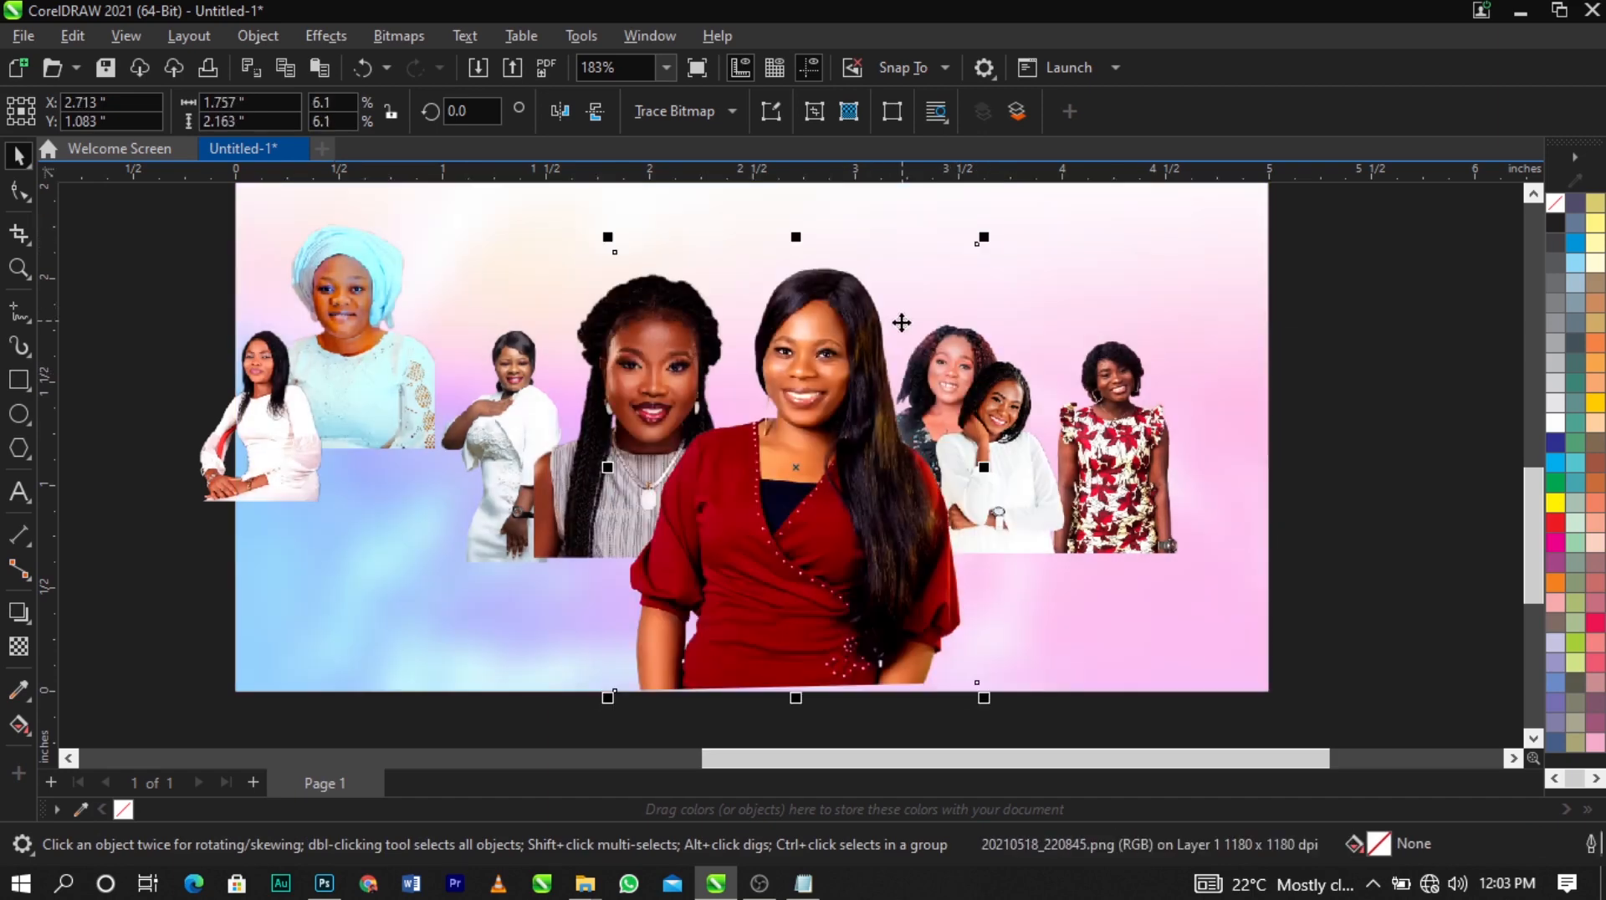
pyautogui.click(898, 334)
pyautogui.moveTo(995, 246); pyautogui.dragTo(1001, 227)
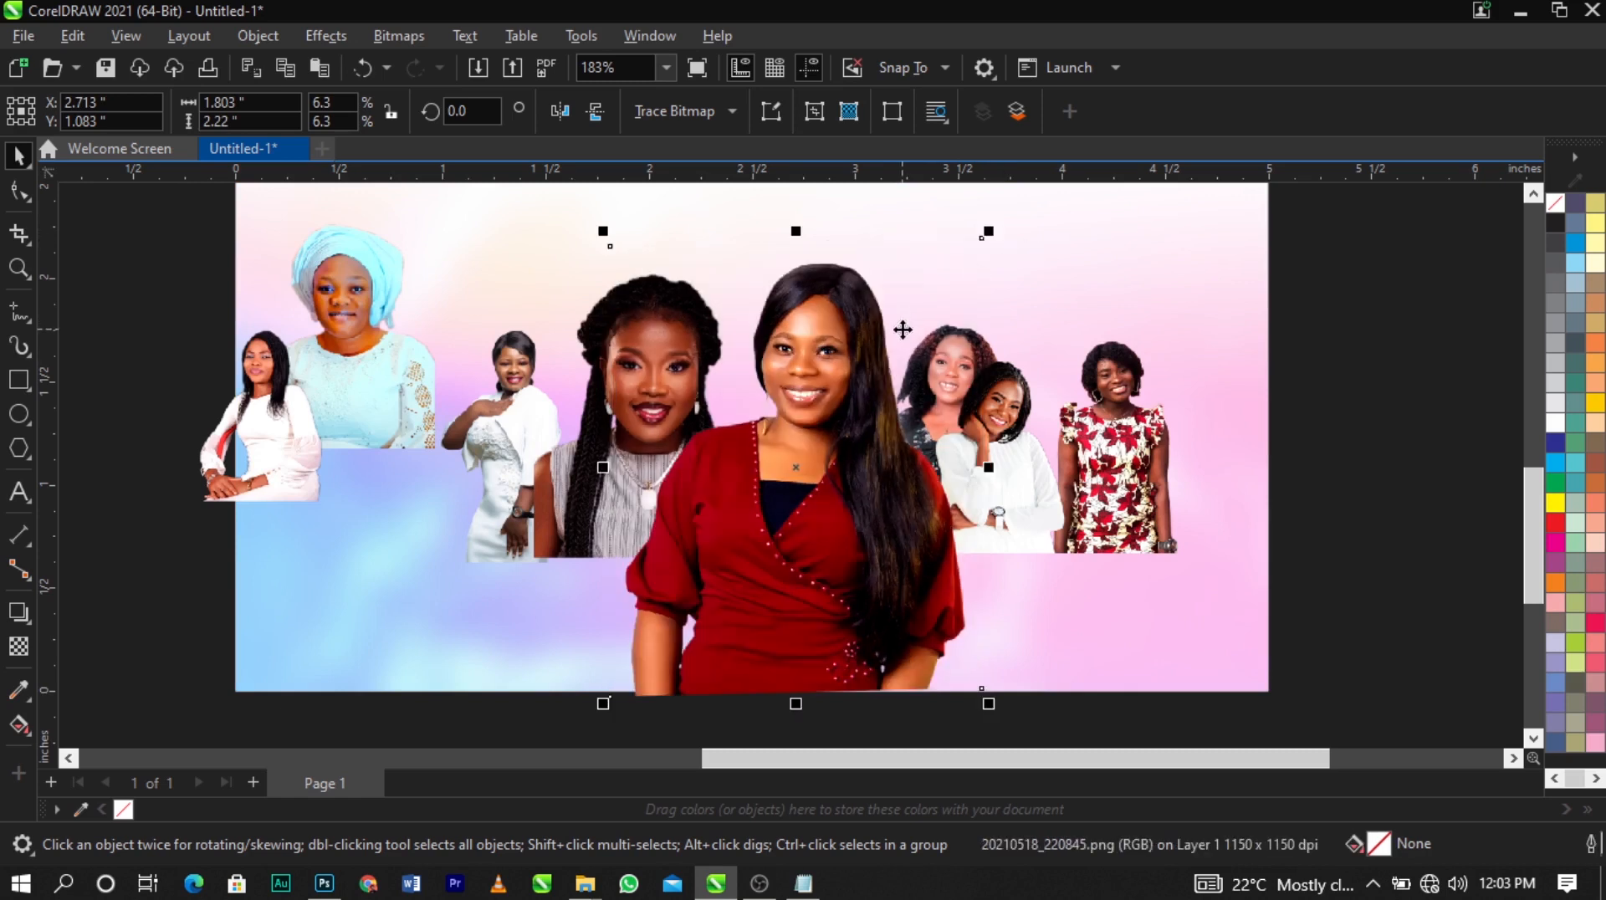
# Trim the lower part of the red-dress cut-out with the Shape tool to a size of about 1.8 by 1.8 inches
pyautogui.press('F10')
pyautogui.moveTo(502, 576); pyautogui.dragTo(982, 602)
pyautogui.click(867, 544)
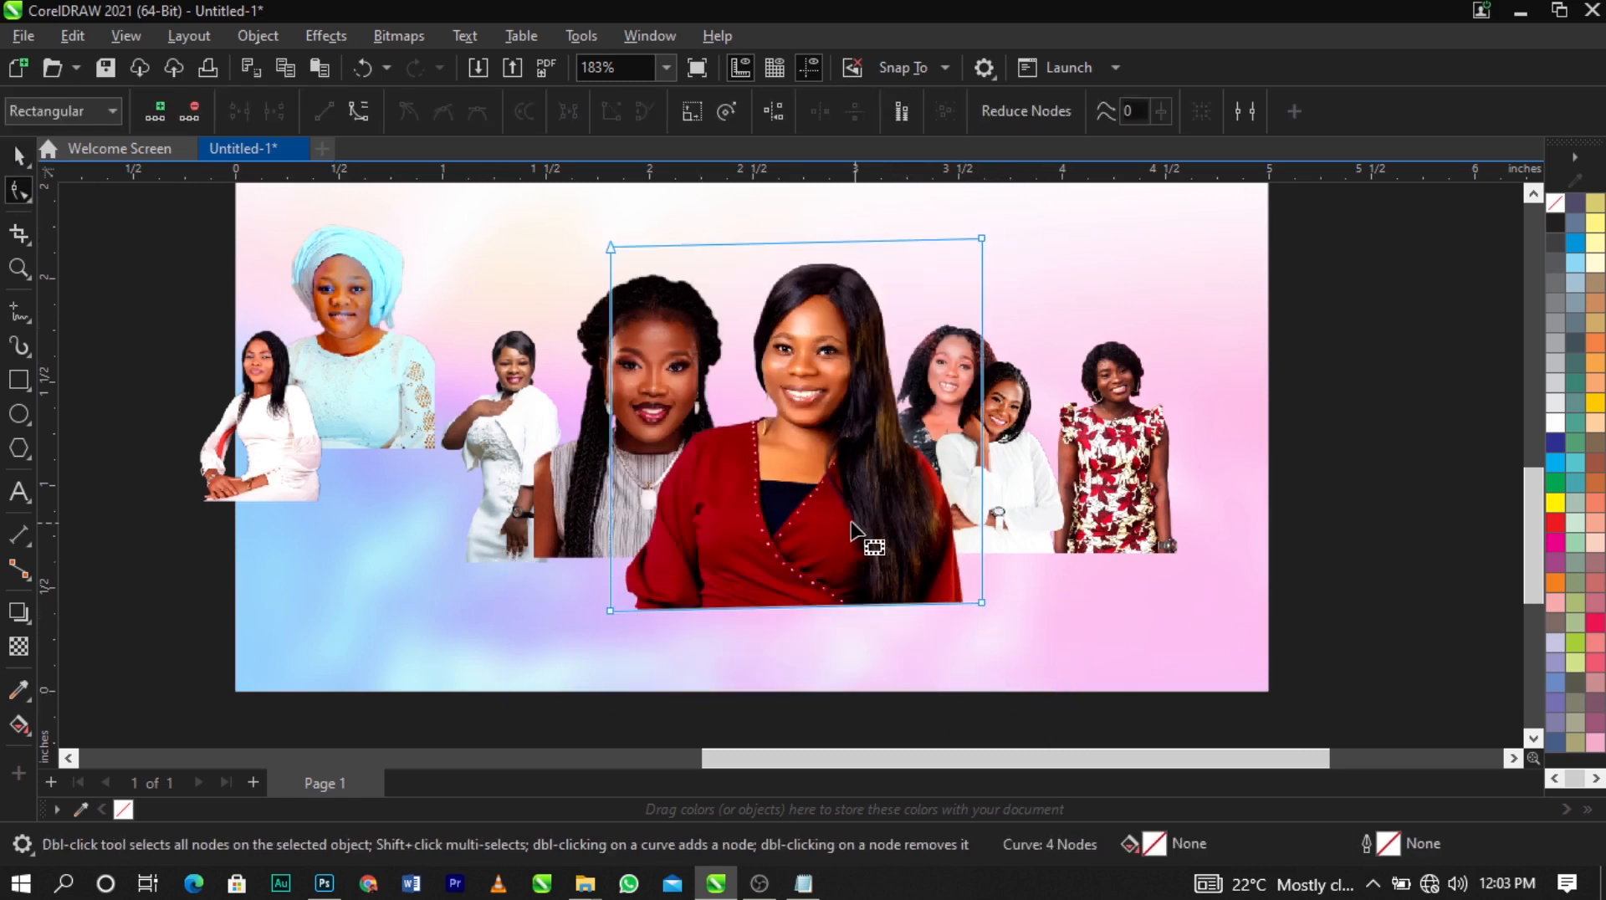
pyautogui.press('space')
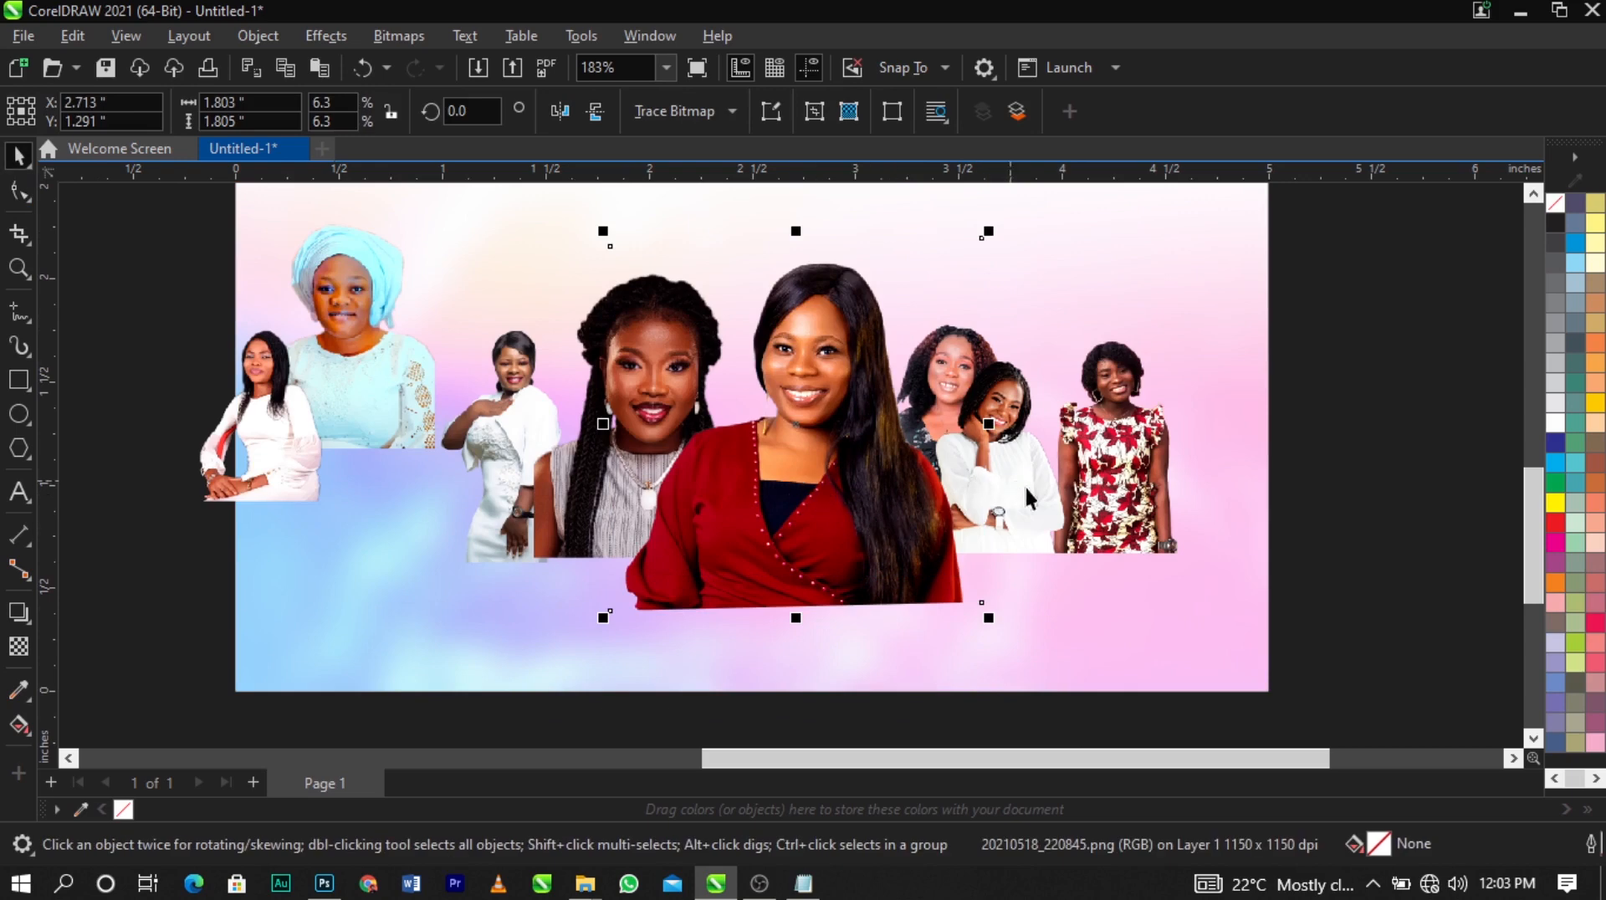
# Move the white-top cut-out aside and enlarge the curly-haired woman's cut-out to about 1.35 by 1.43 inches beside the red-dress woman
pyautogui.moveTo(1125, 527); pyautogui.dragTo(1300, 525)
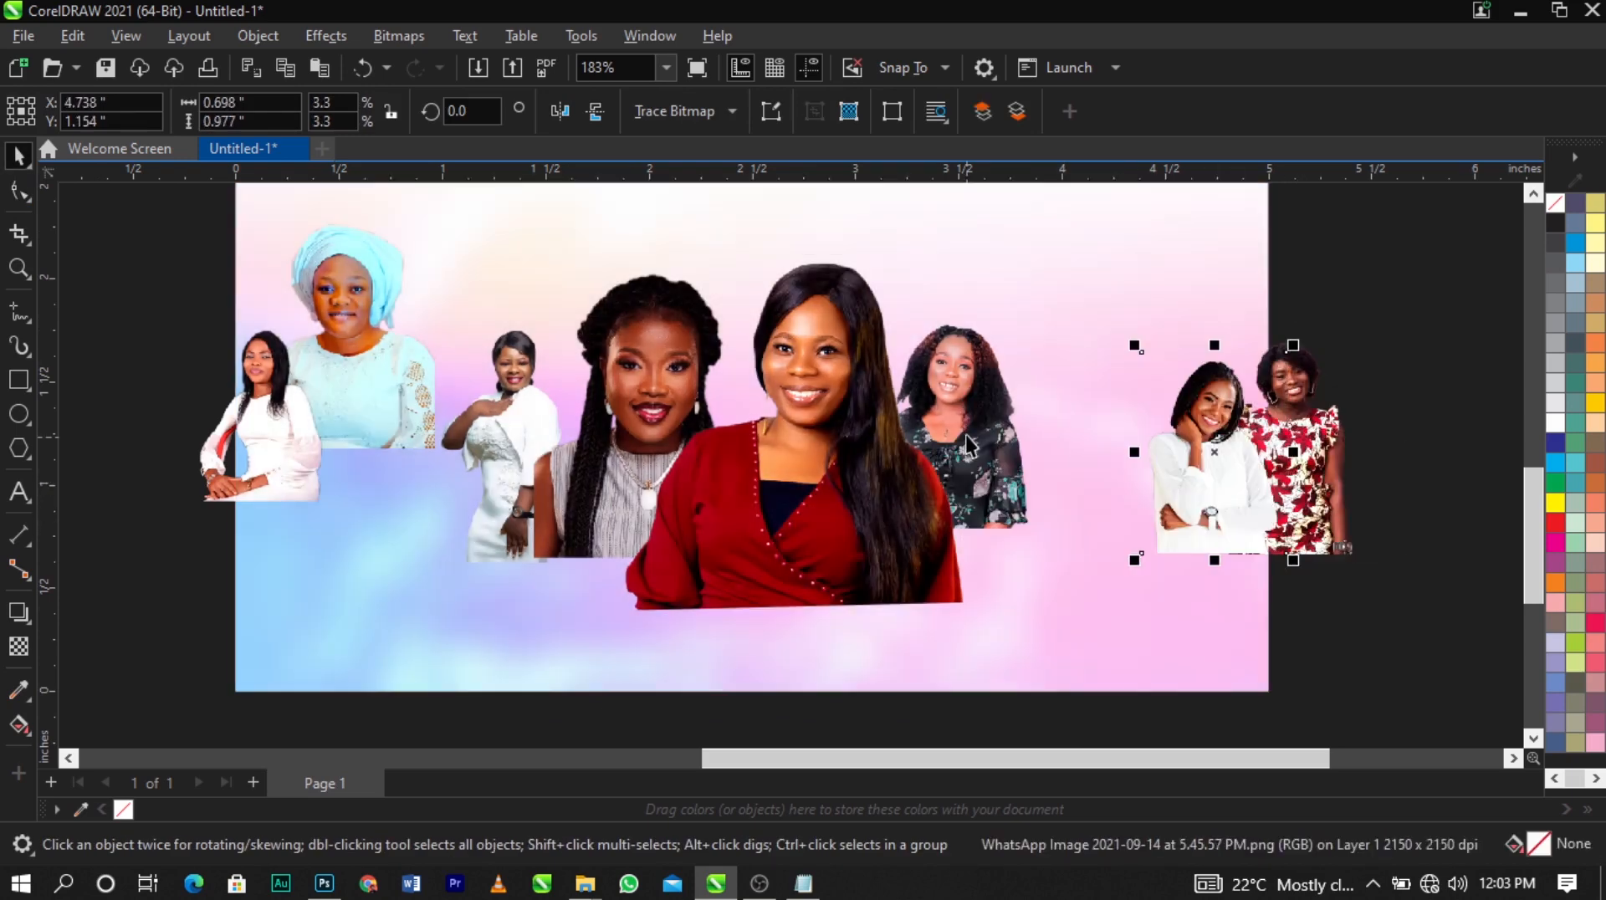
pyautogui.click(979, 406)
pyautogui.moveTo(1059, 301); pyautogui.dragTo(1163, 245)
pyautogui.moveTo(1075, 327)
pyautogui.mouseDown()
pyautogui.moveTo(1047, 343)
pyautogui.moveTo(1061, 340)
pyautogui.mouseUp()
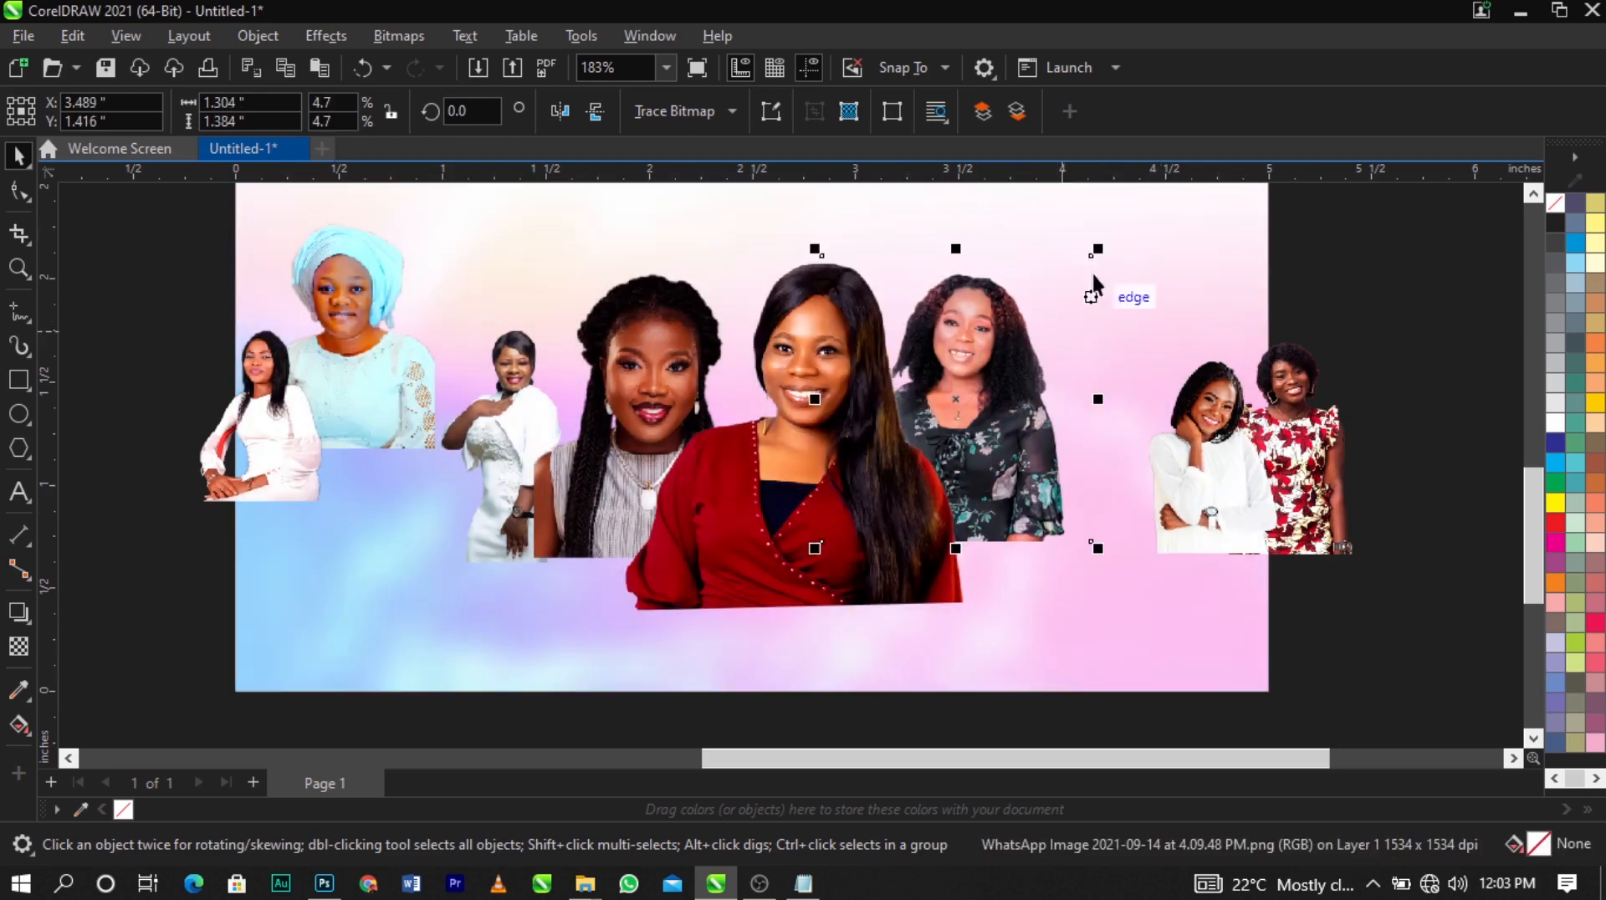
pyautogui.moveTo(1094, 253)
pyautogui.mouseDown()
pyautogui.moveTo(1123, 258)
pyautogui.moveTo(1105, 242)
pyautogui.mouseUp()
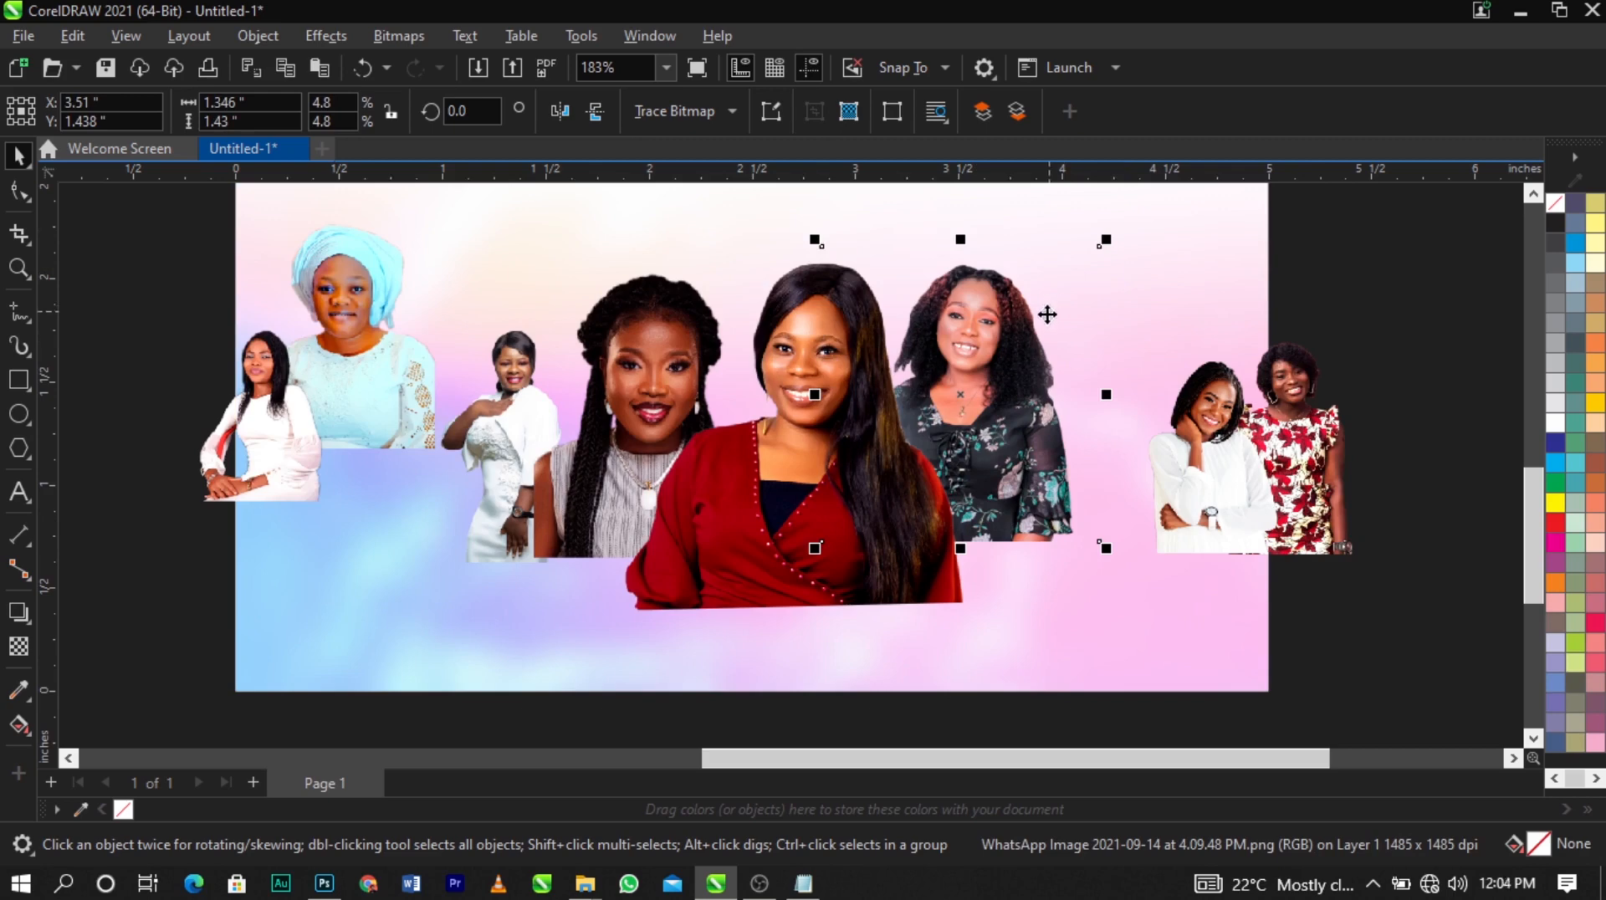
pyautogui.moveTo(1047, 338); pyautogui.dragTo(1046, 324)
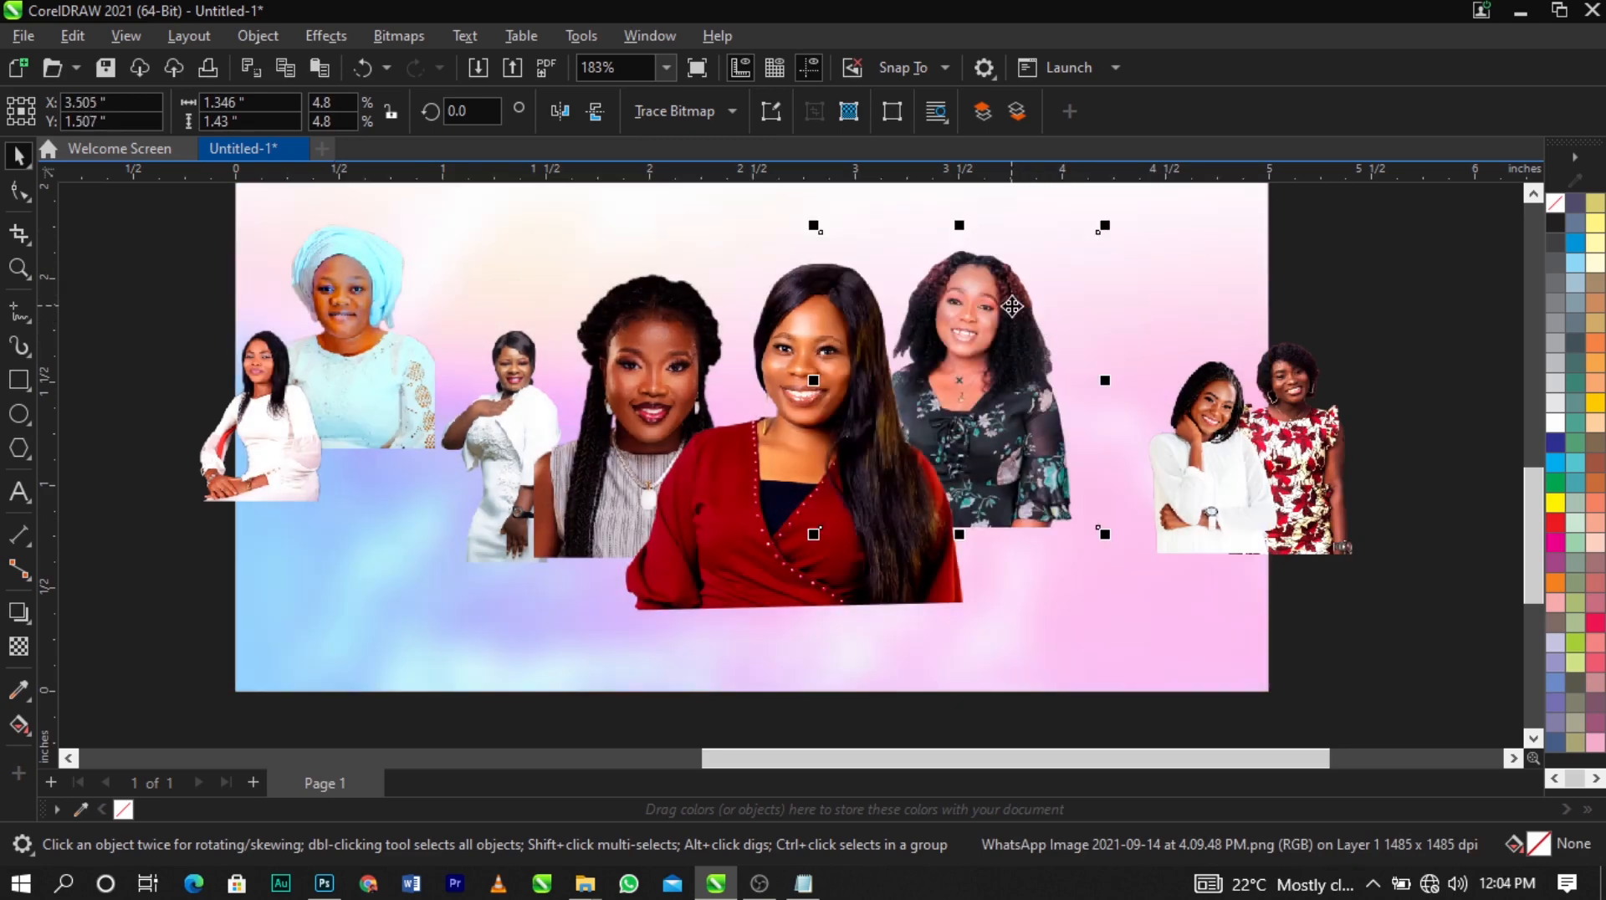
# Place the white-top cut-out behind the curly-haired woman and enlarge it to about 0.9 by 1.26 inches
pyautogui.moveTo(1186, 475); pyautogui.dragTo(1086, 391)
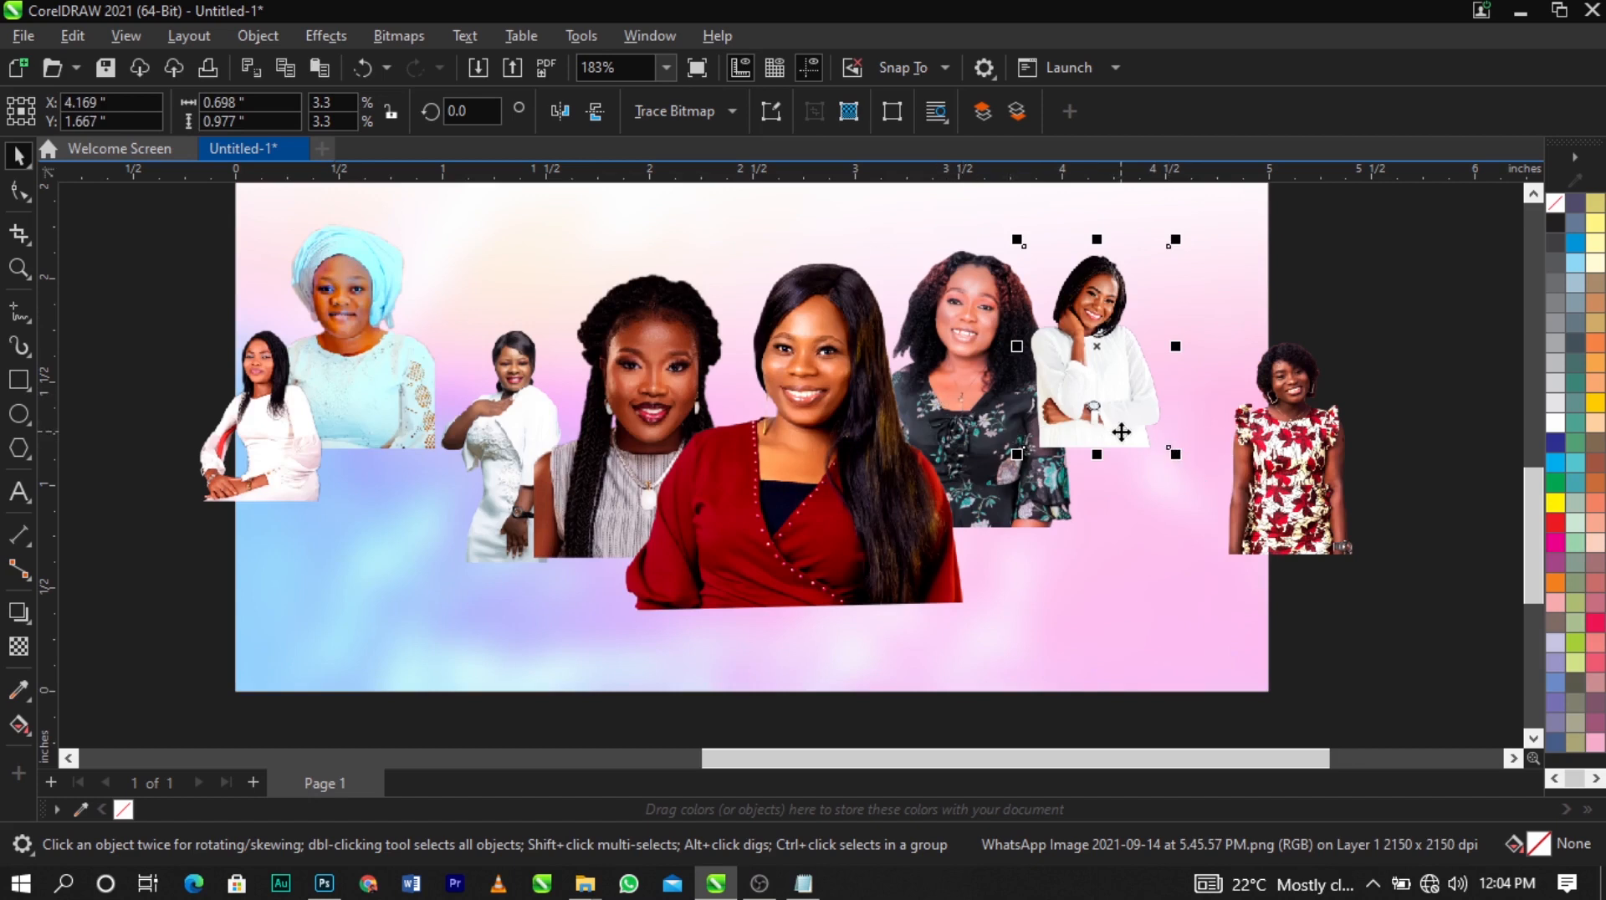
pyautogui.hotkey('ctrl', 'pagedown')
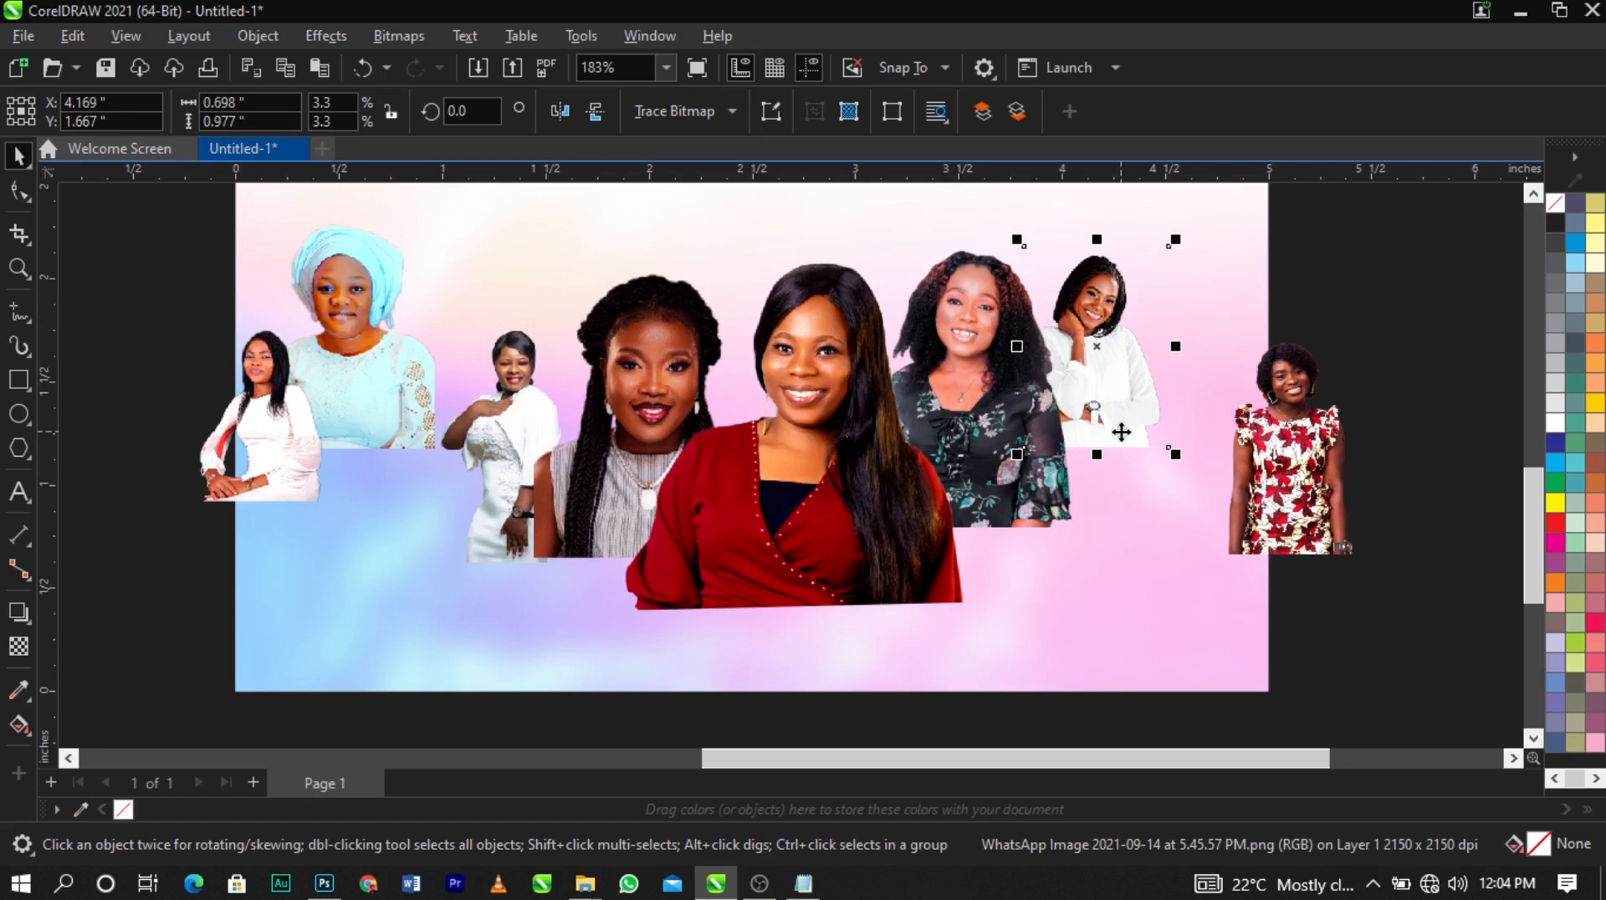
pyautogui.moveTo(1177, 460); pyautogui.dragTo(1213, 504)
pyautogui.moveTo(1146, 397); pyautogui.dragTo(1134, 372)
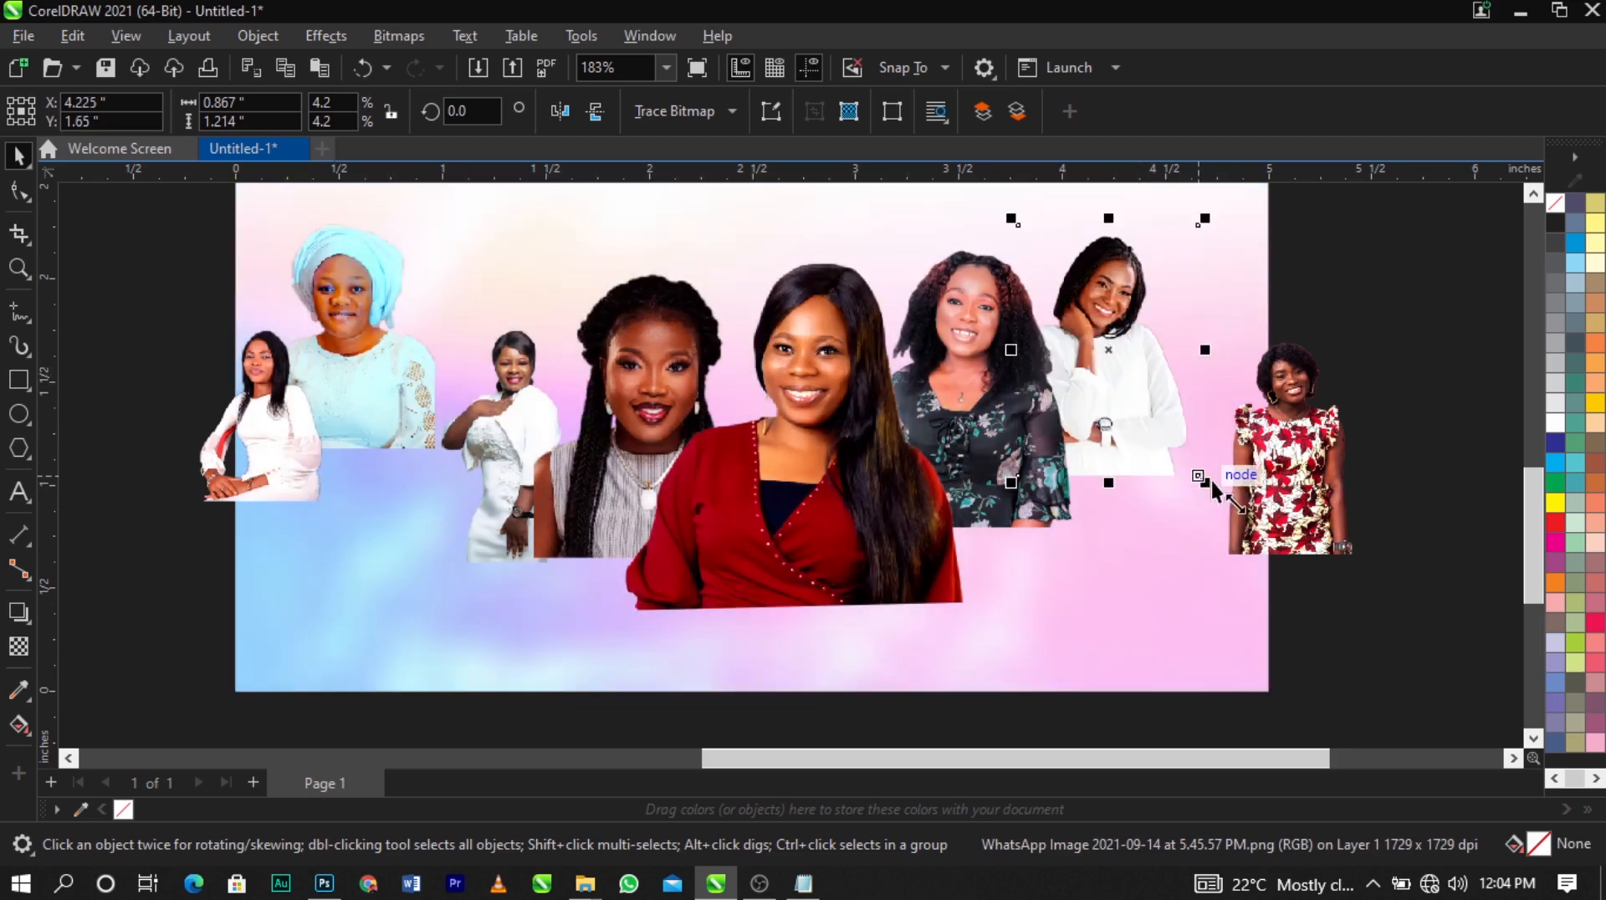
pyautogui.moveTo(1201, 477); pyautogui.dragTo(1226, 492)
pyautogui.moveTo(1170, 420); pyautogui.dragTo(1150, 418)
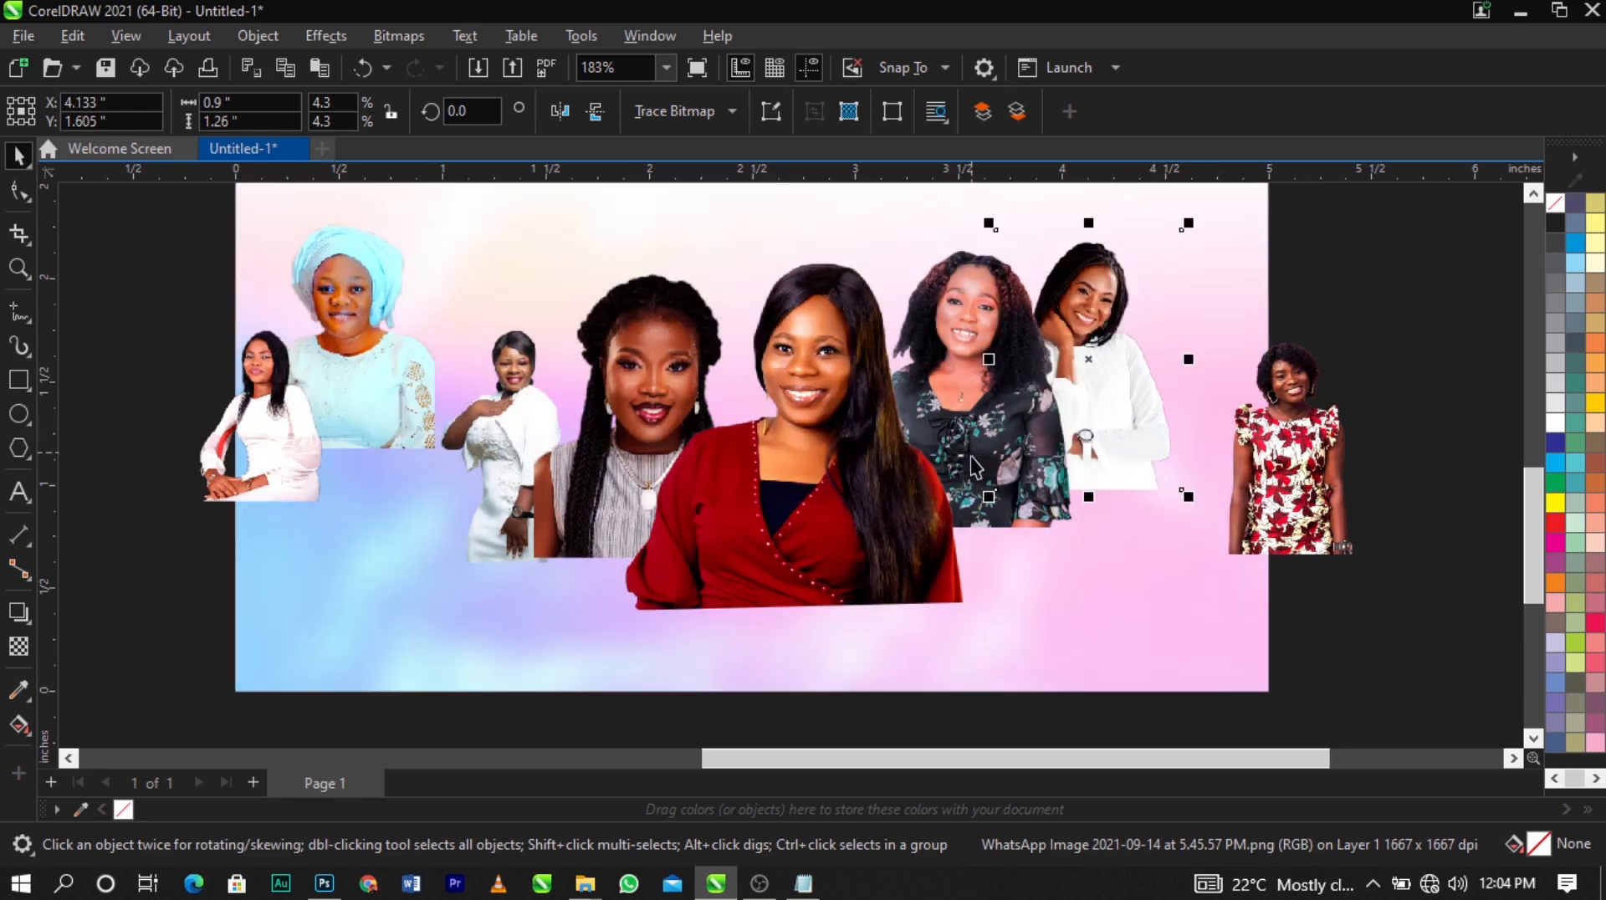
# Shift the curly-haired and white-top cut-outs closer to the red-dress woman and scale the white-top one up further
pyautogui.keyDown('shift'); pyautogui.click(973, 465); pyautogui.keyUp('shift')
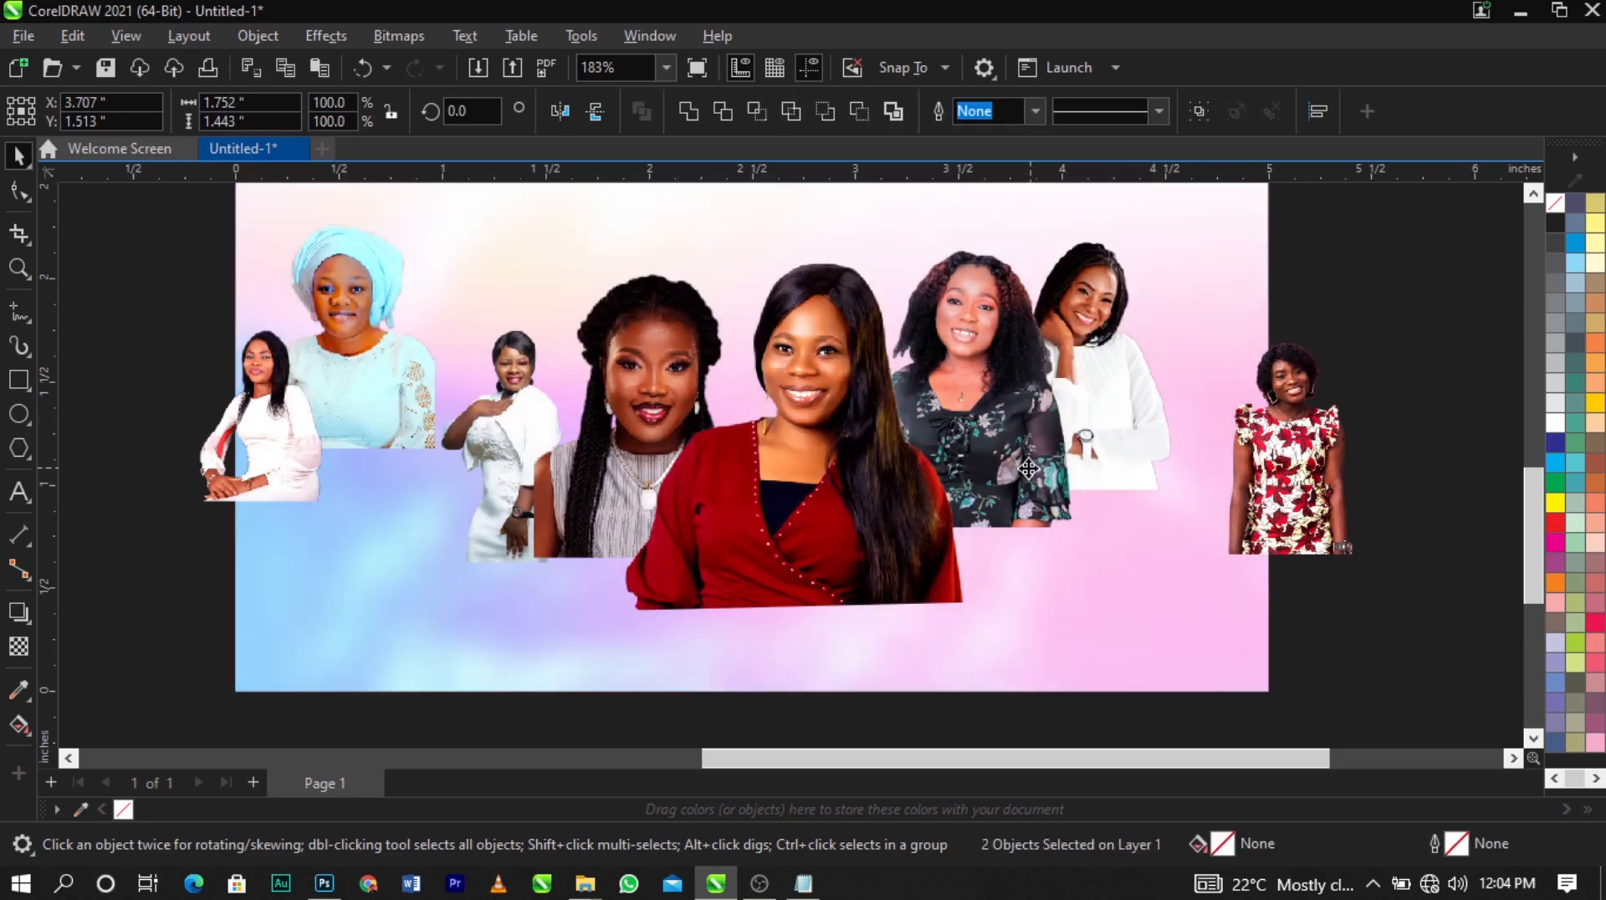
pyautogui.moveTo(1032, 468); pyautogui.dragTo(1024, 465)
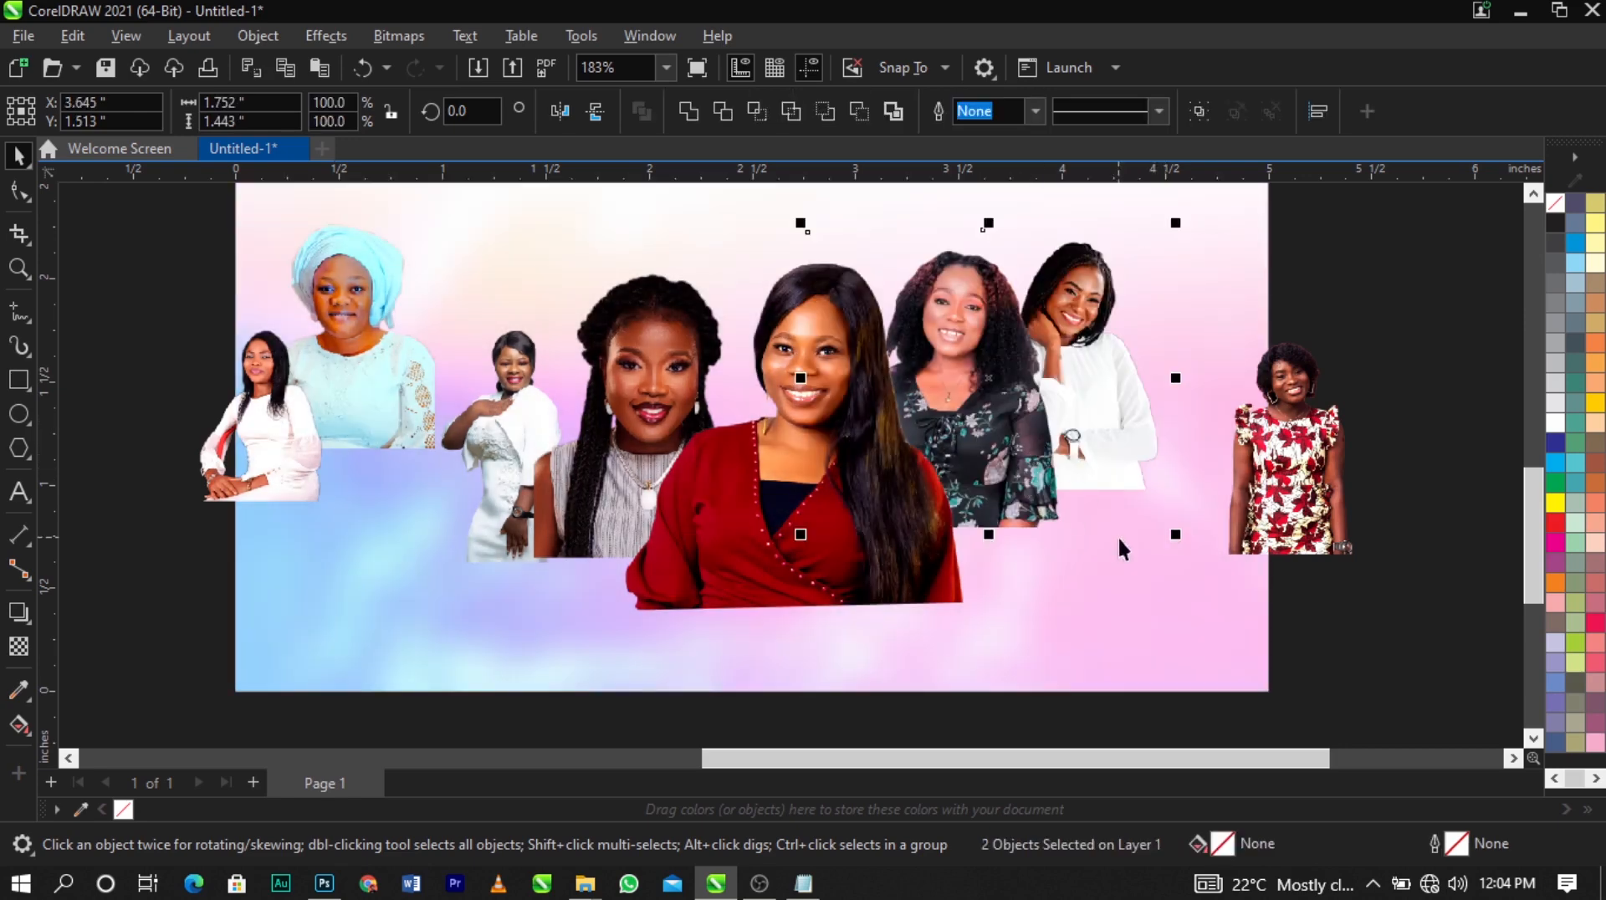
pyautogui.click(1118, 536)
pyautogui.click(1141, 452)
pyautogui.moveTo(1177, 505); pyautogui.dragTo(1207, 539)
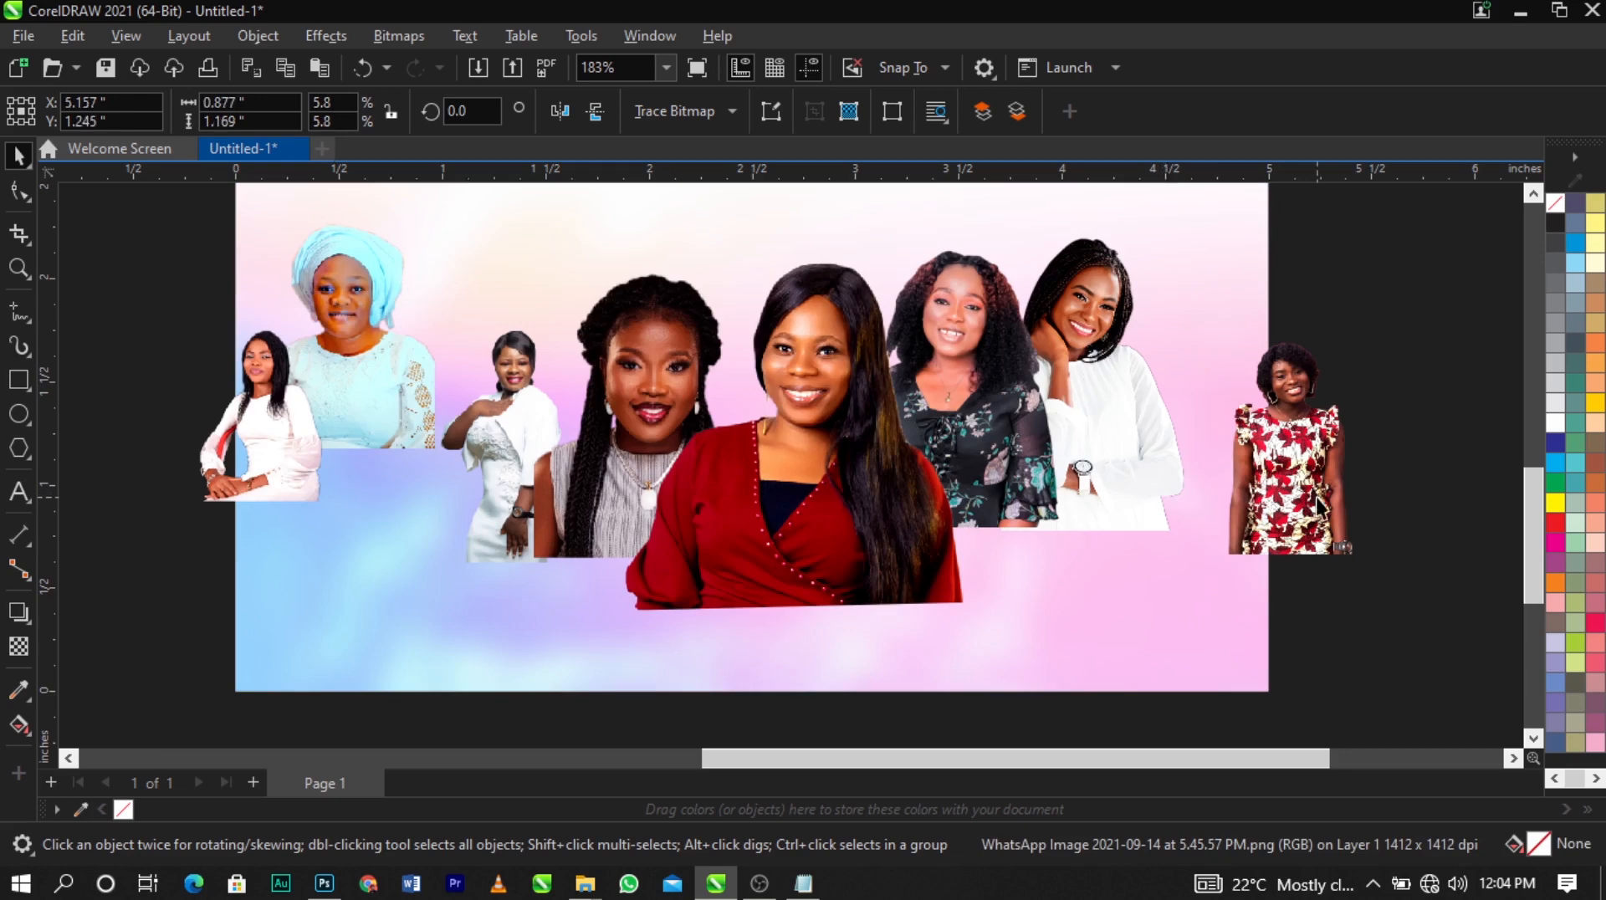
# Place the red-floral-dress cut-out behind the white-top woman and enlarge it to about 1.24 by 1.66 inches at the page's right edge
pyautogui.moveTo(1330, 523); pyautogui.dragTo(1221, 468)
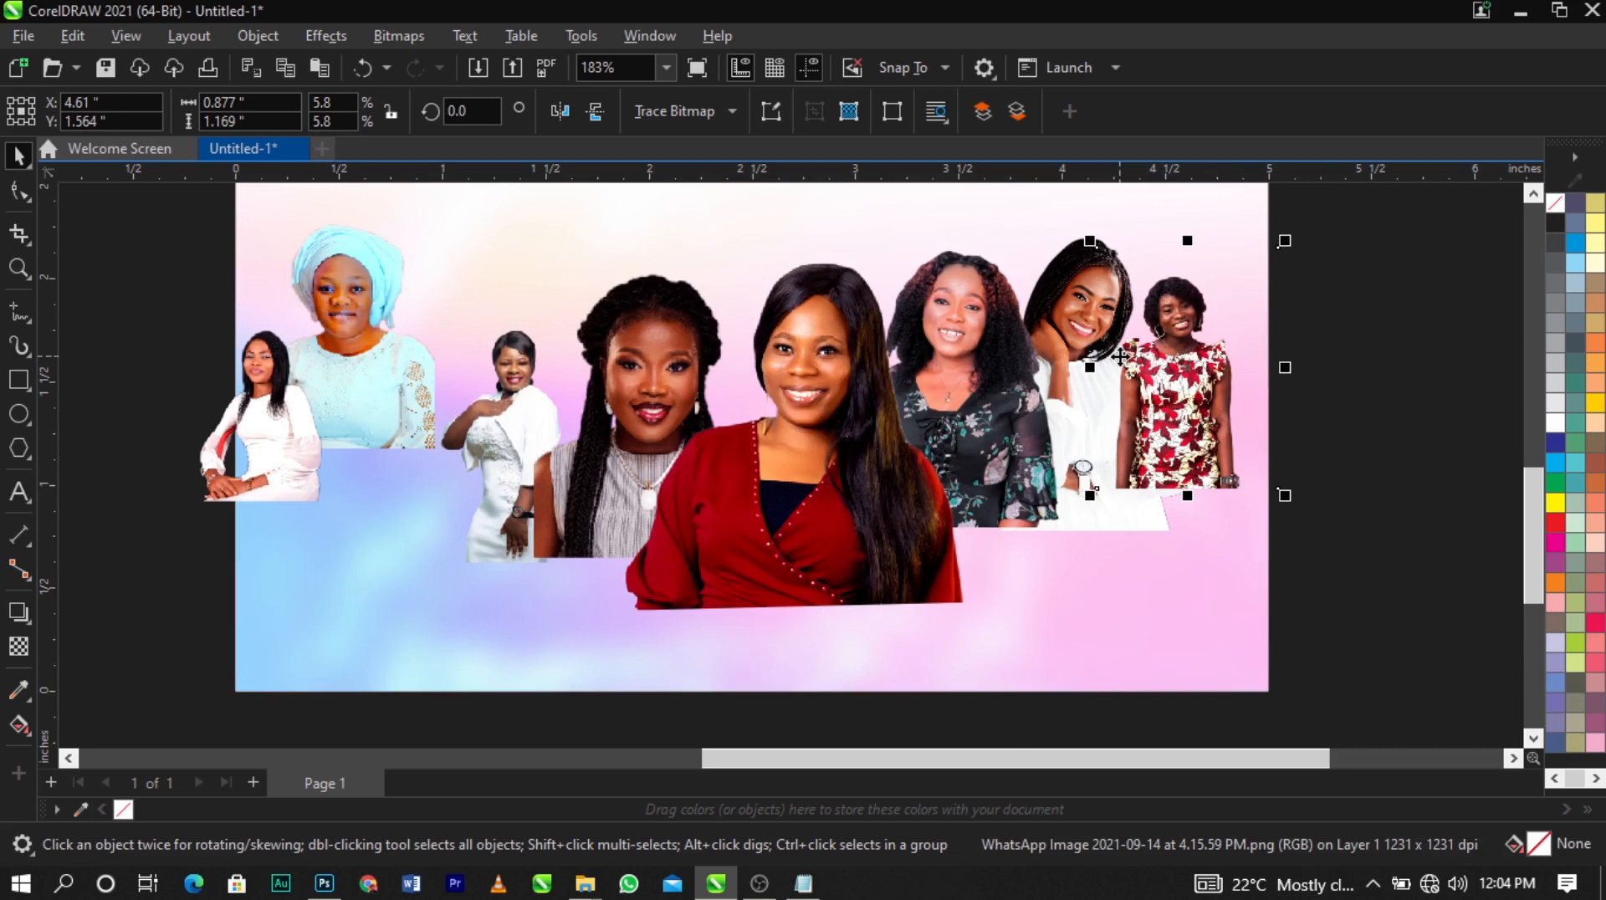
pyautogui.hotkey('ctrl', 'pagedown')
pyautogui.scroll(-1, 1108, 354)
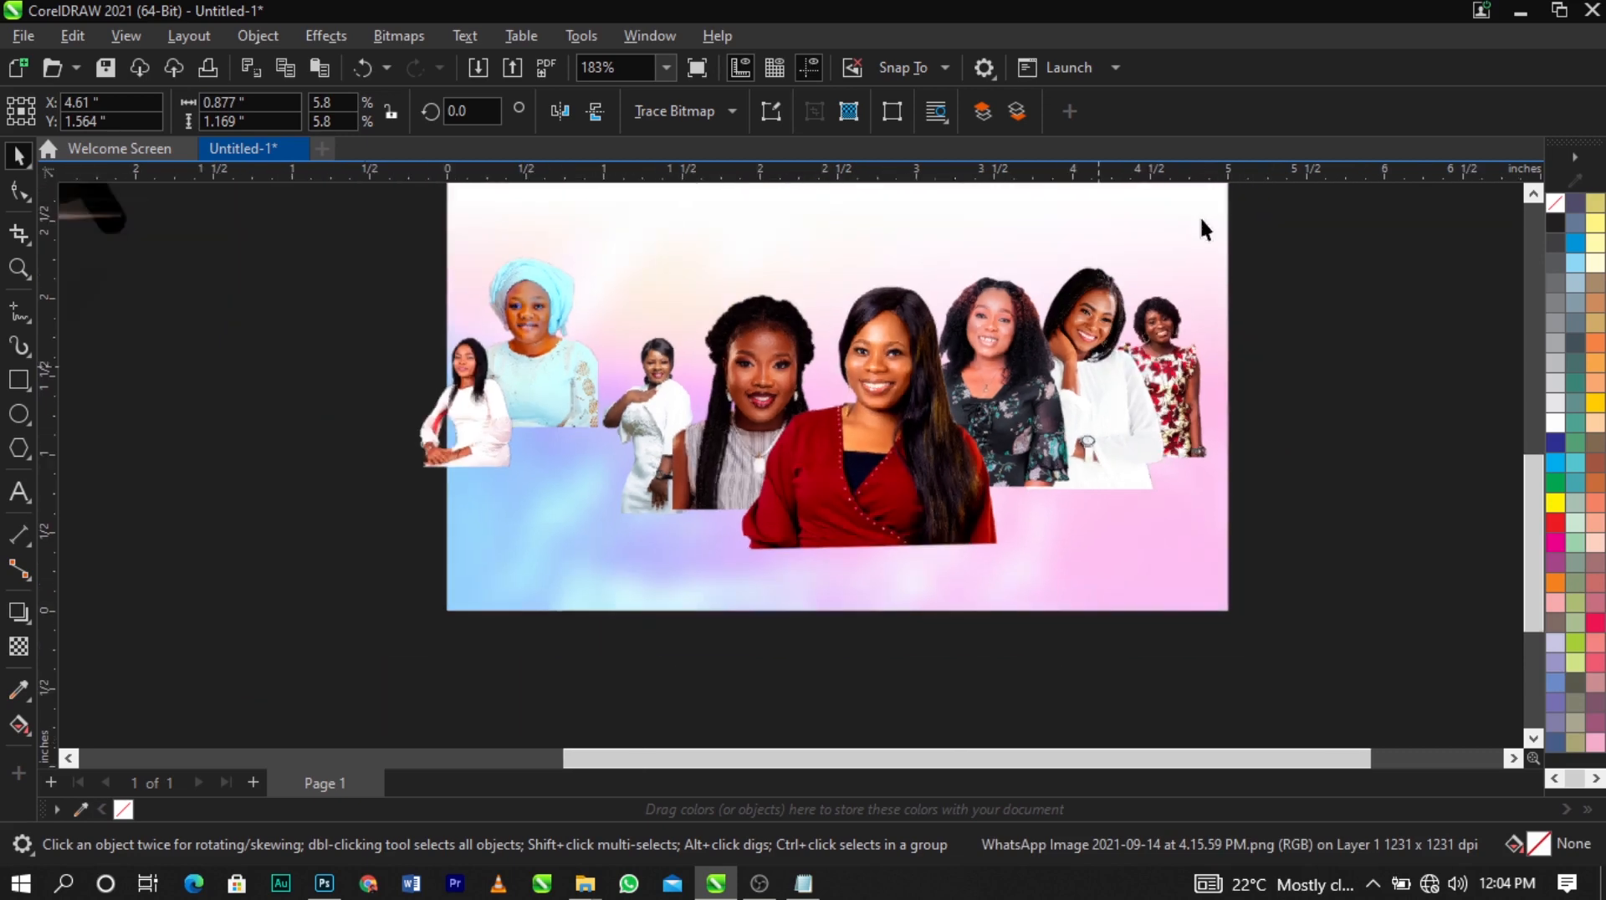
pyautogui.scroll(1, 1199, 214)
pyautogui.moveTo(1254, 288); pyautogui.dragTo(1335, 208)
pyautogui.moveTo(1236, 374); pyautogui.dragTo(1209, 403)
pyautogui.moveTo(1285, 577)
pyautogui.mouseDown()
pyautogui.moveTo(1318, 594)
pyautogui.moveTo(1305, 596)
pyautogui.mouseUp()
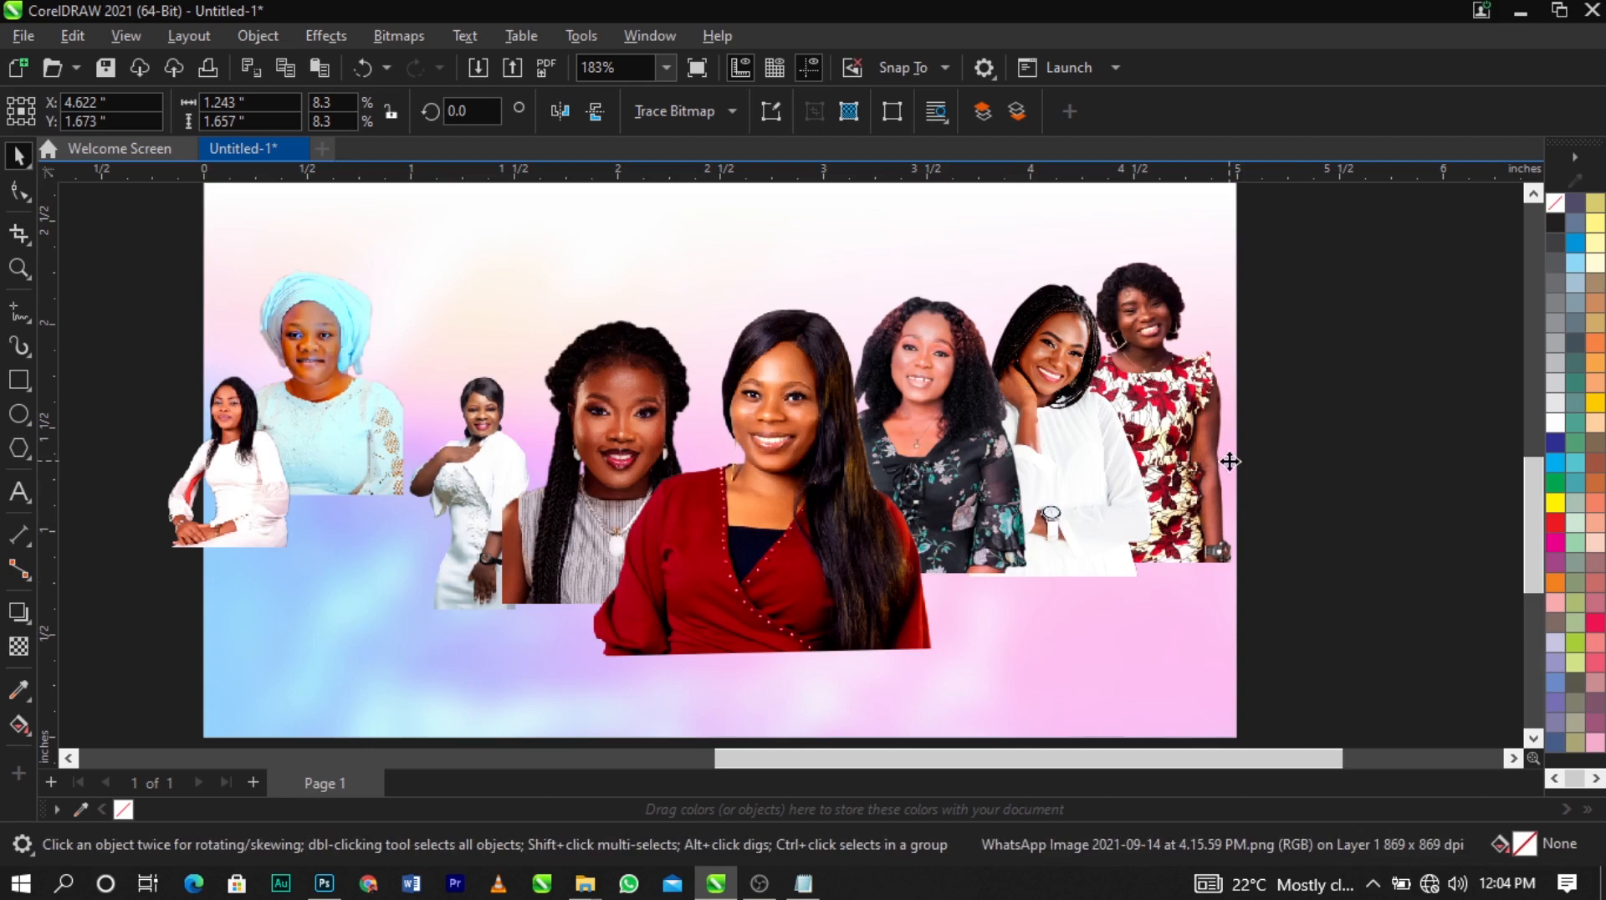
pyautogui.click(1388, 483)
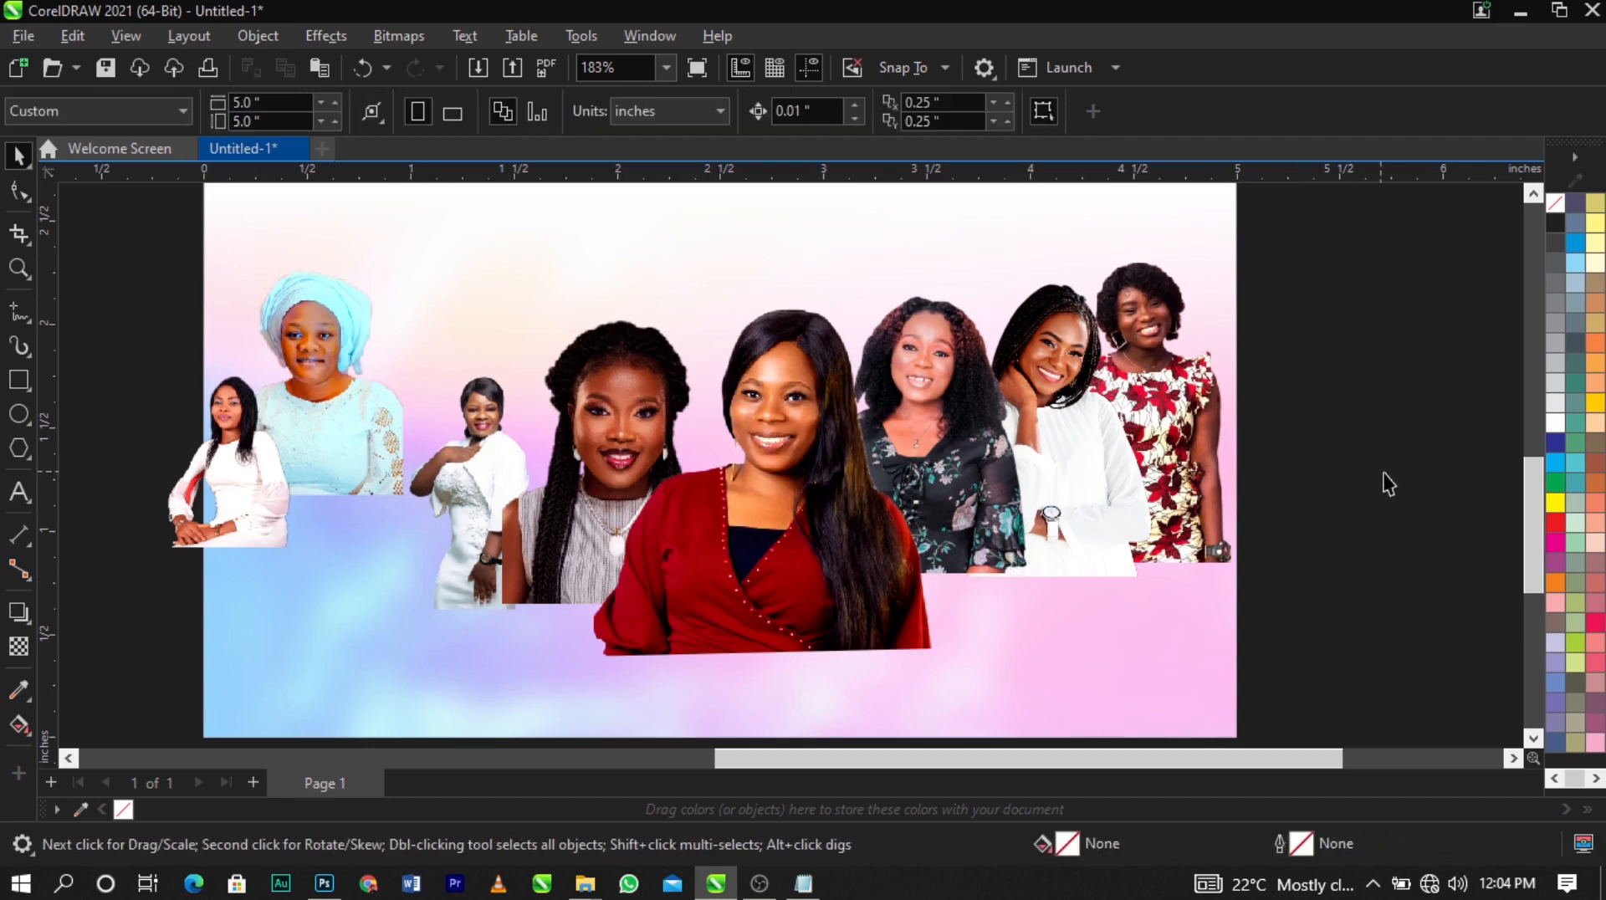
# Enlarge the white-lace-dress cut-out to about 2.07 by 2.59 inches and position it behind the grey-top woman
pyautogui.click(429, 418)
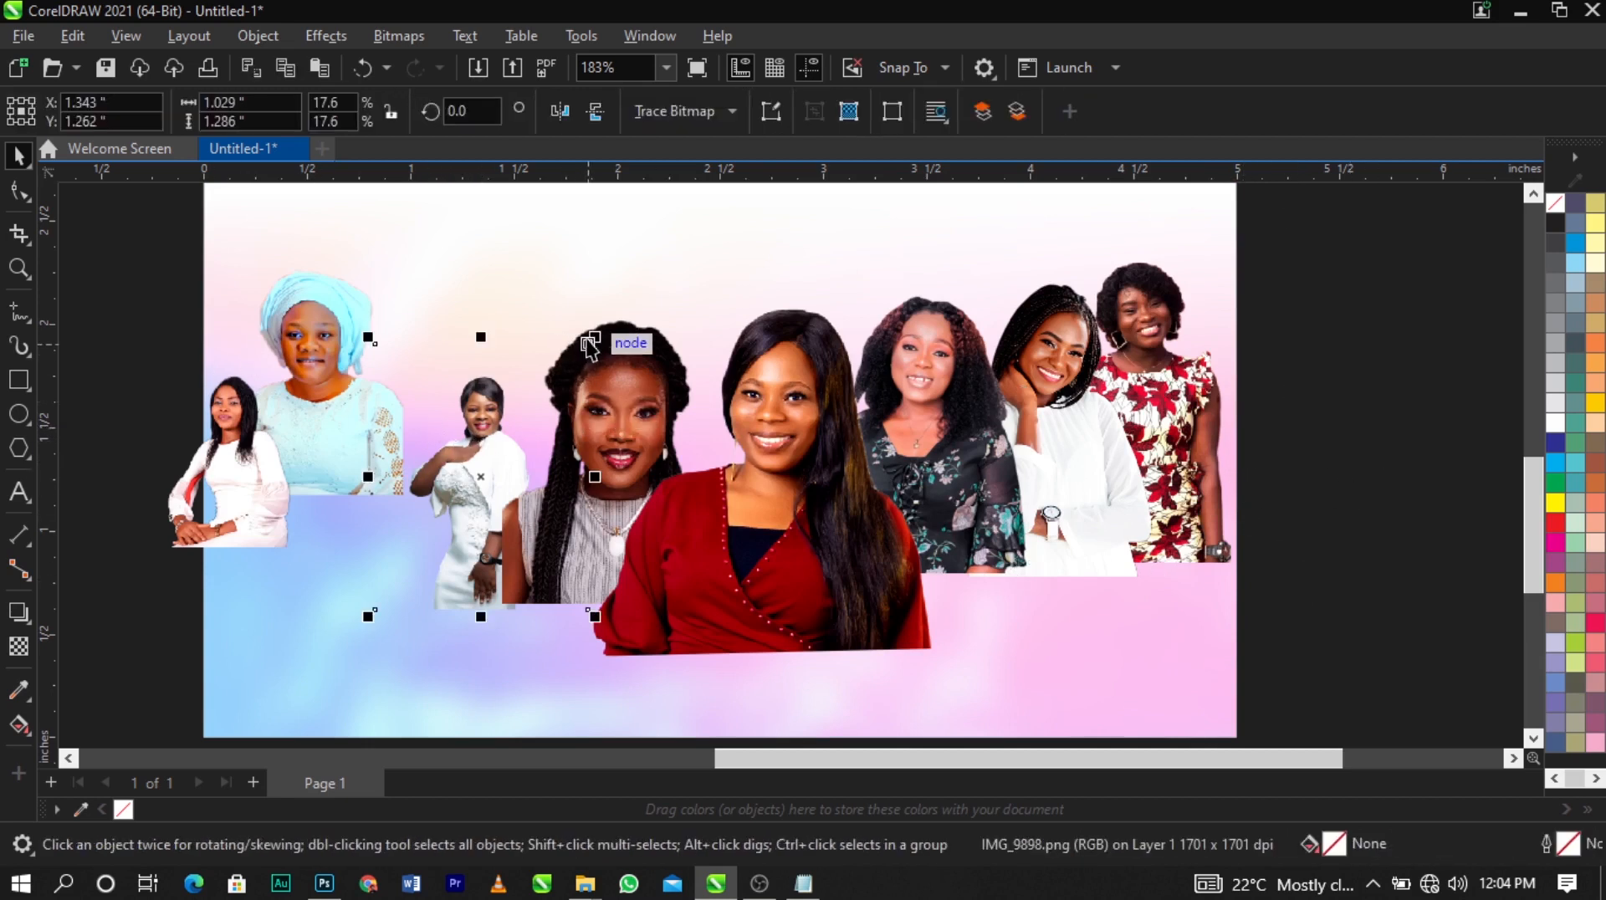
pyautogui.moveTo(594, 337); pyautogui.dragTo(684, 226)
pyautogui.moveTo(534, 387); pyautogui.dragTo(391, 492)
pyautogui.hotkey('ctrl', 'z')
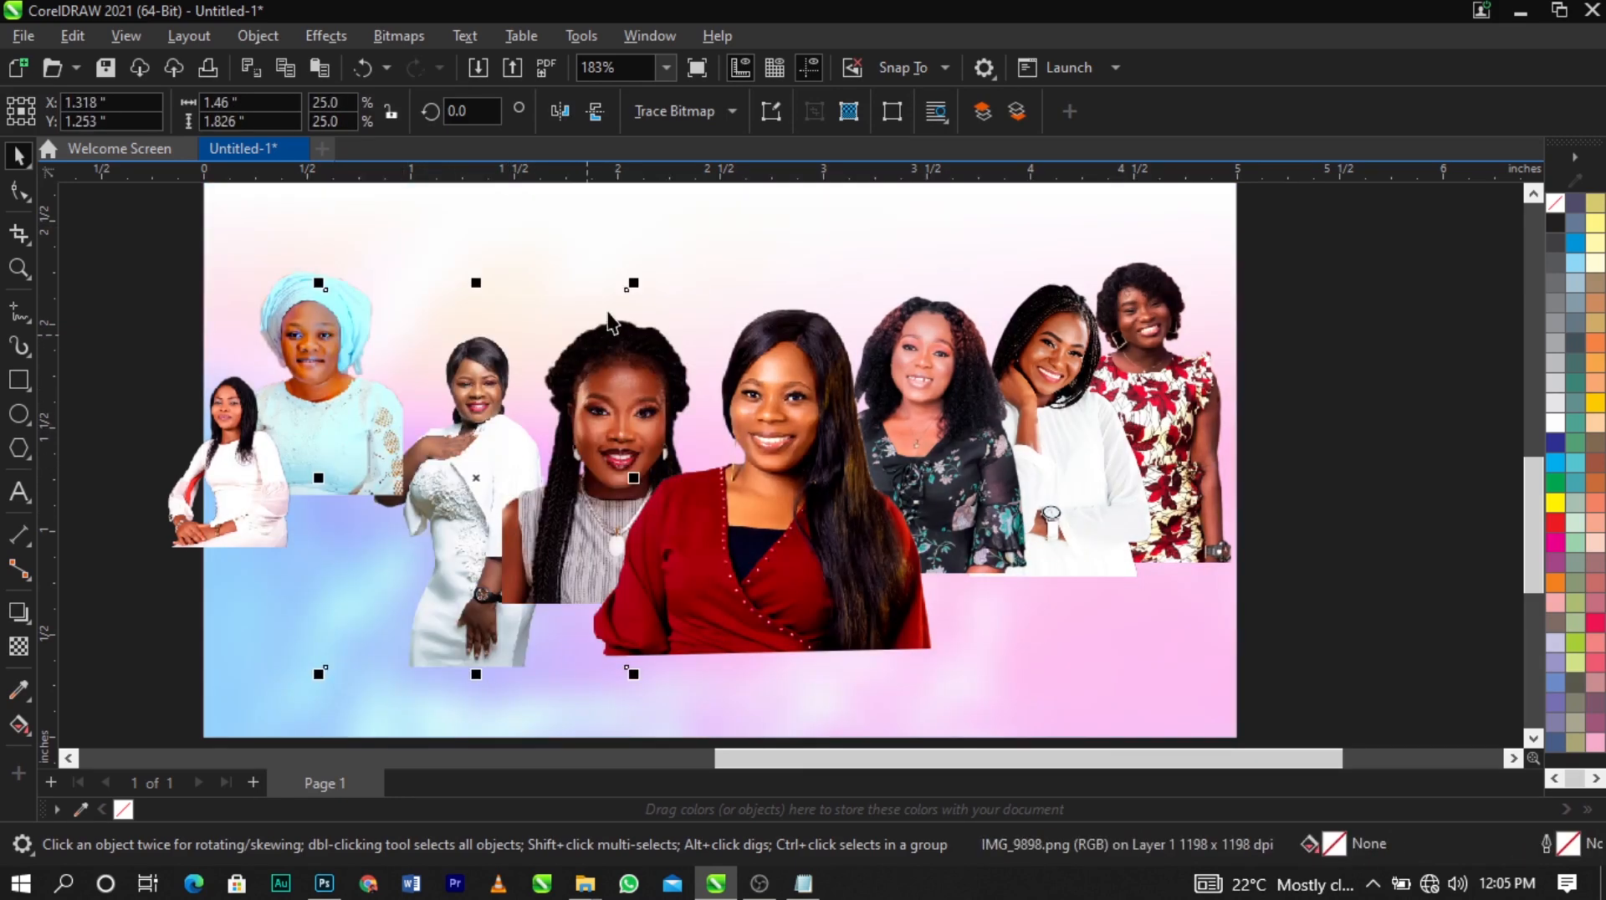
pyautogui.moveTo(633, 284); pyautogui.dragTo(703, 202)
pyautogui.moveTo(510, 437); pyautogui.dragTo(473, 518)
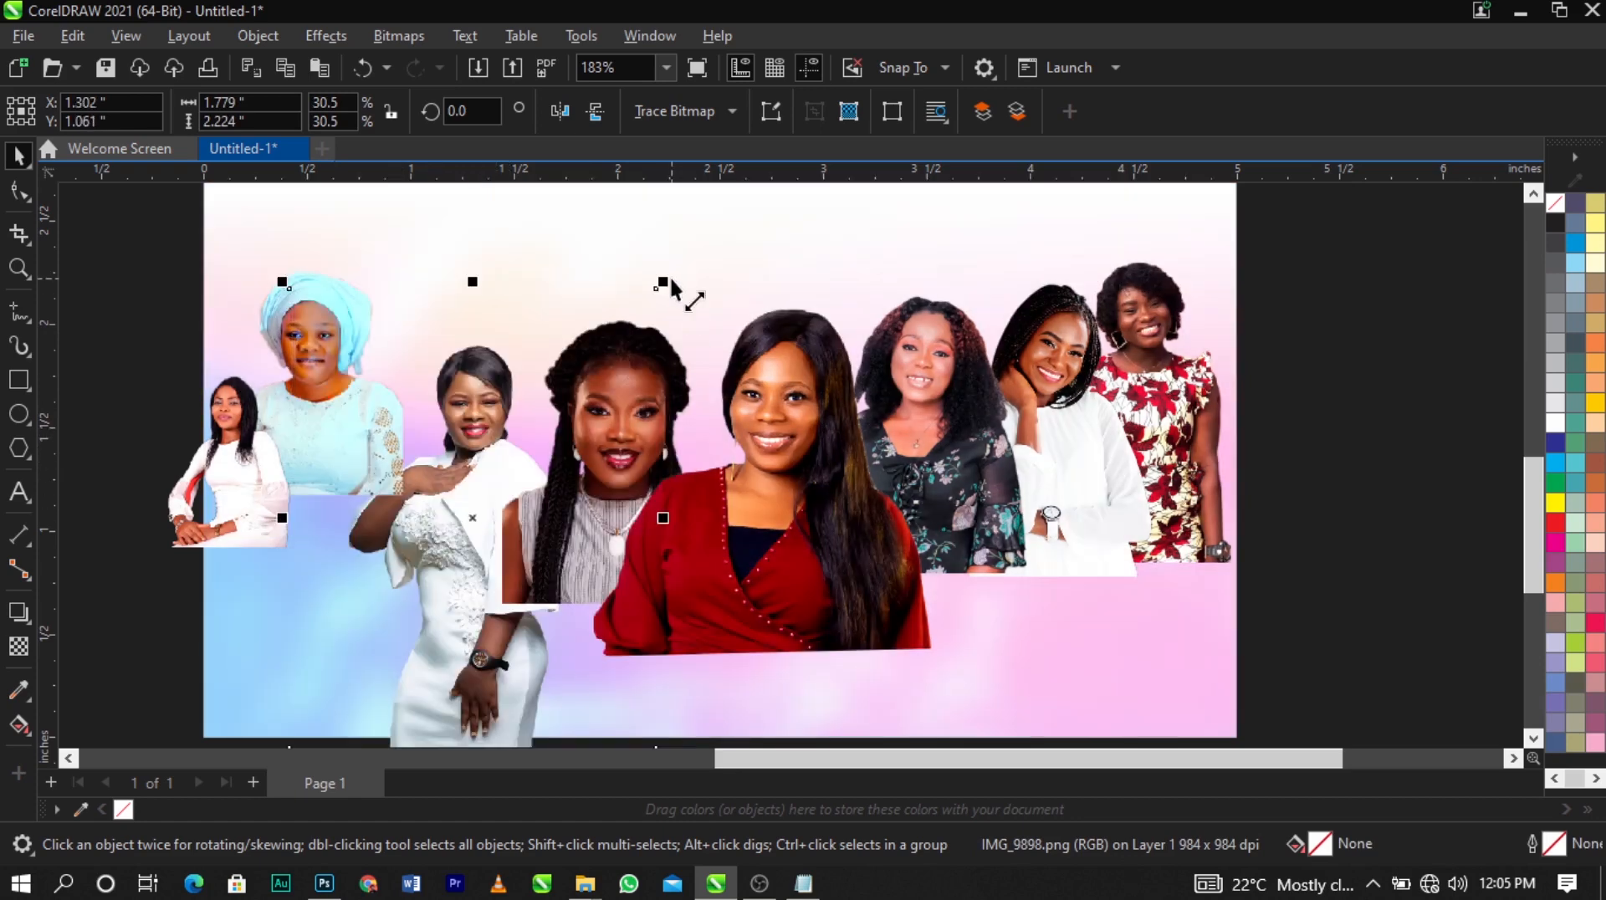
pyautogui.moveTo(671, 289); pyautogui.dragTo(716, 235)
pyautogui.moveTo(505, 477)
pyautogui.mouseDown()
pyautogui.moveTo(477, 480)
pyautogui.moveTo(494, 495)
pyautogui.moveTo(488, 475)
pyautogui.mouseUp()
# Place three horizontal guidelines across the page around the women's head heights, the uppermost at about 2.3 inches
pyautogui.click(979, 390)
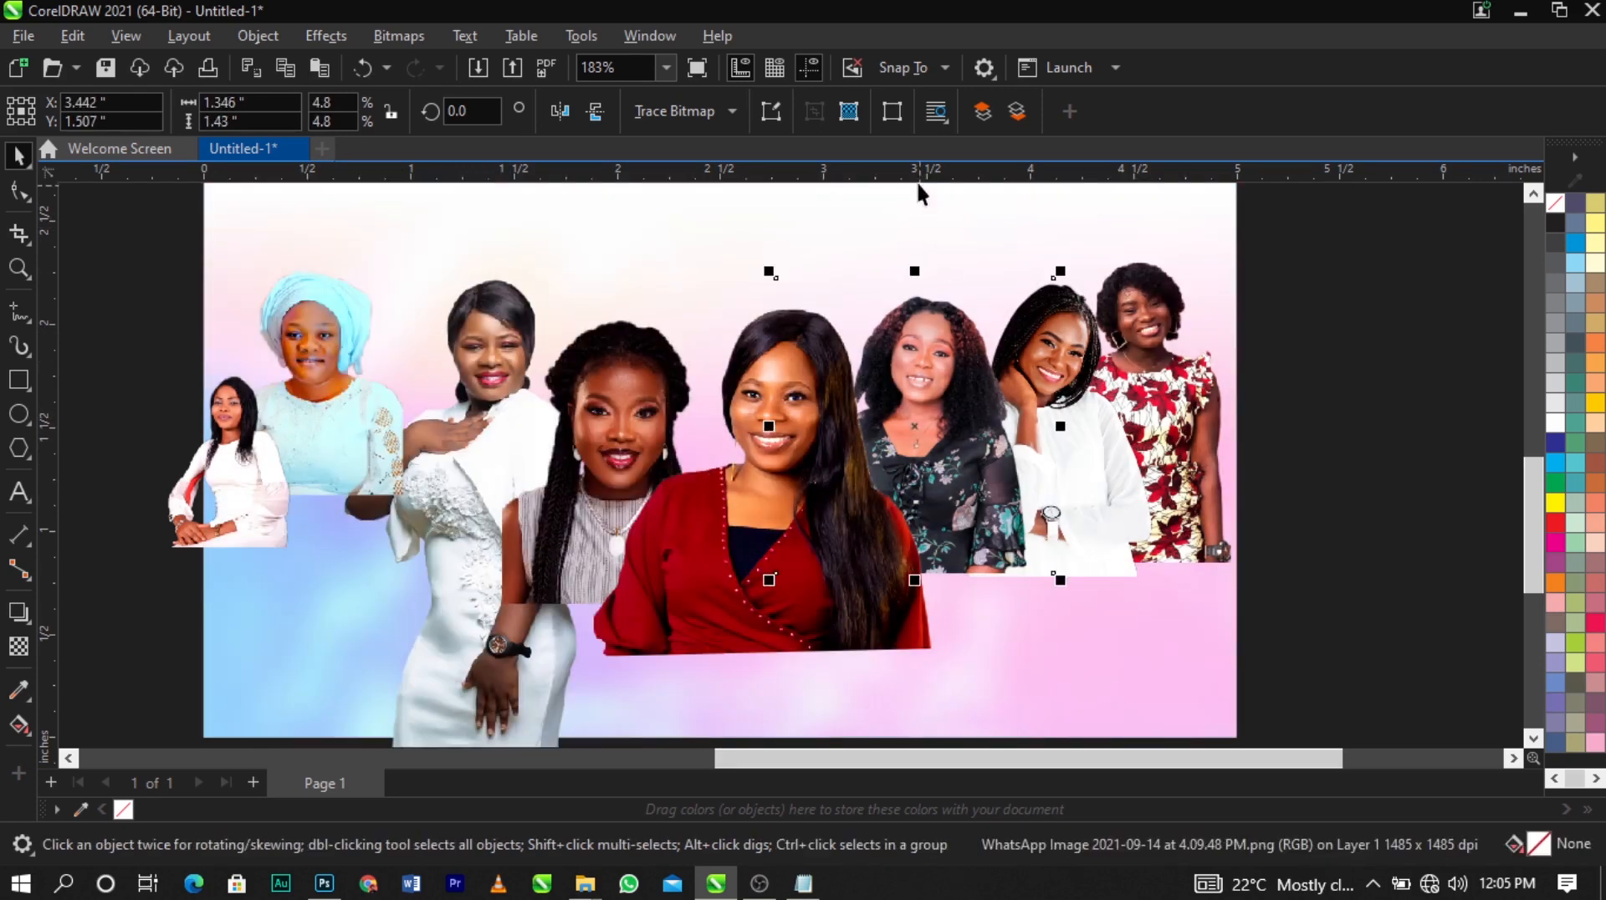
pyautogui.moveTo(931, 218); pyautogui.dragTo(902, 263)
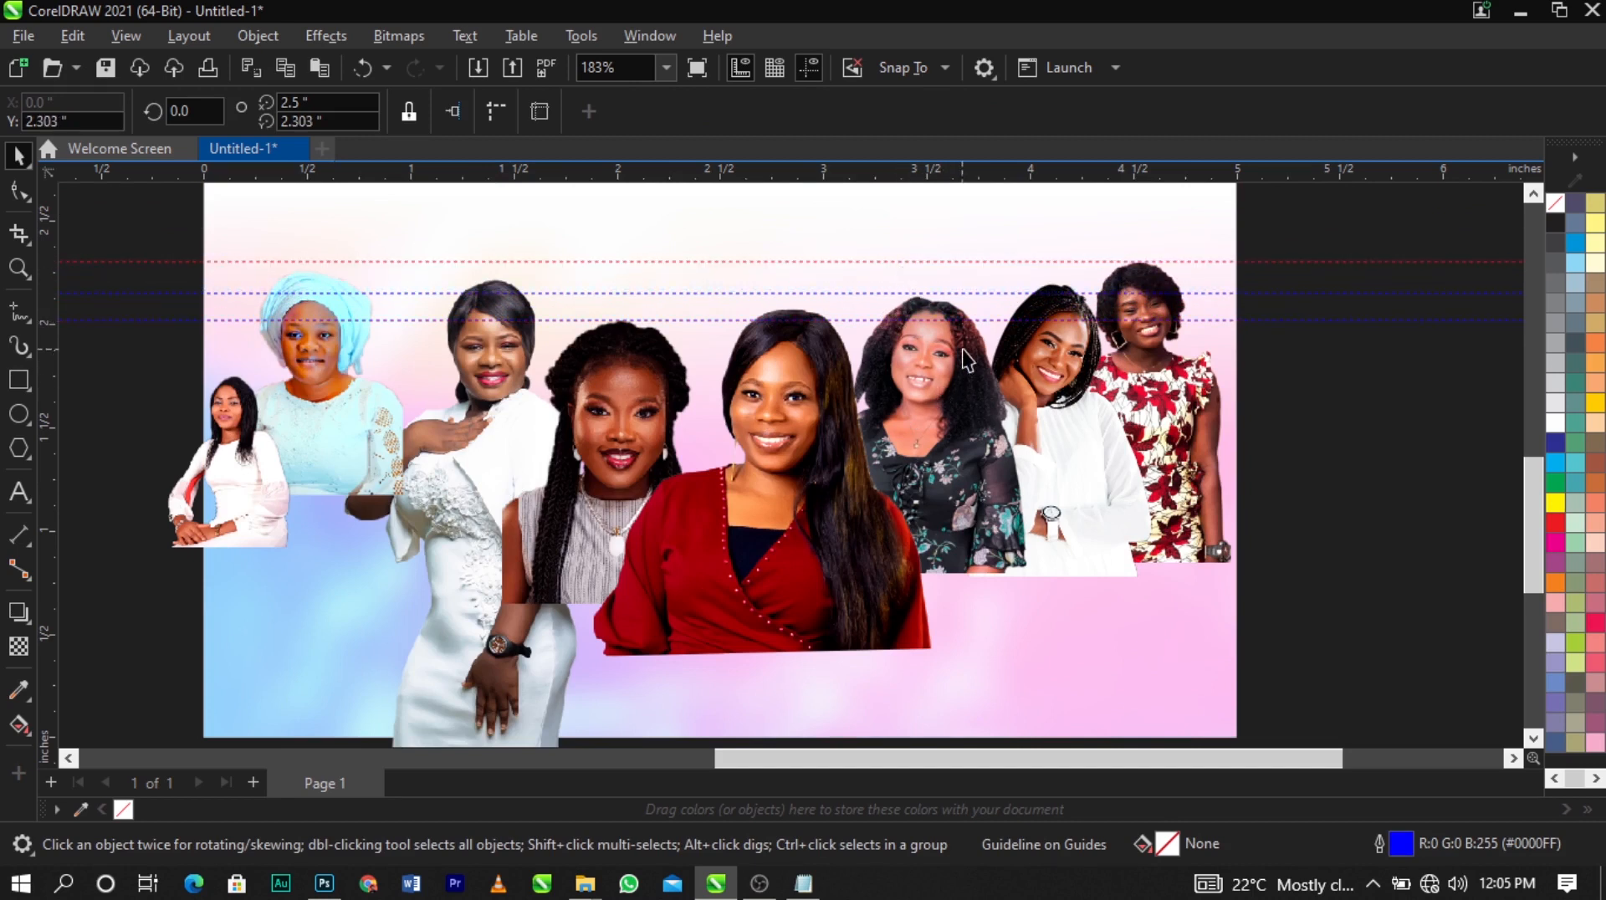
pyautogui.click(961, 424)
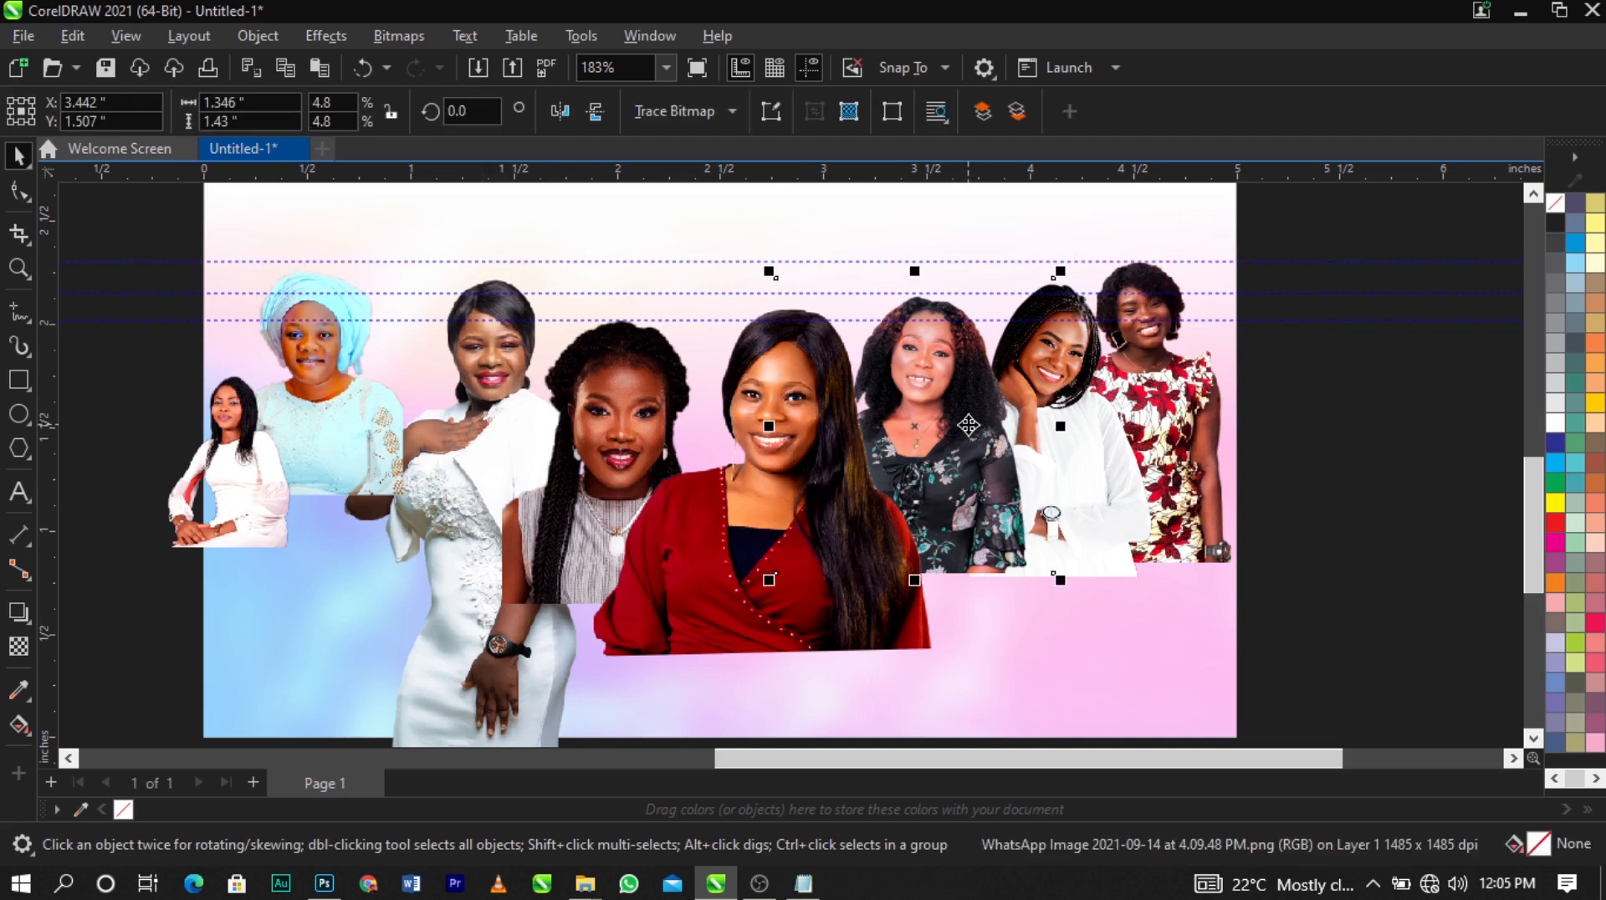
# Trim the left margin and the lower part of the white-lace-dress photo with the Shape tool
pyautogui.click(450, 394)
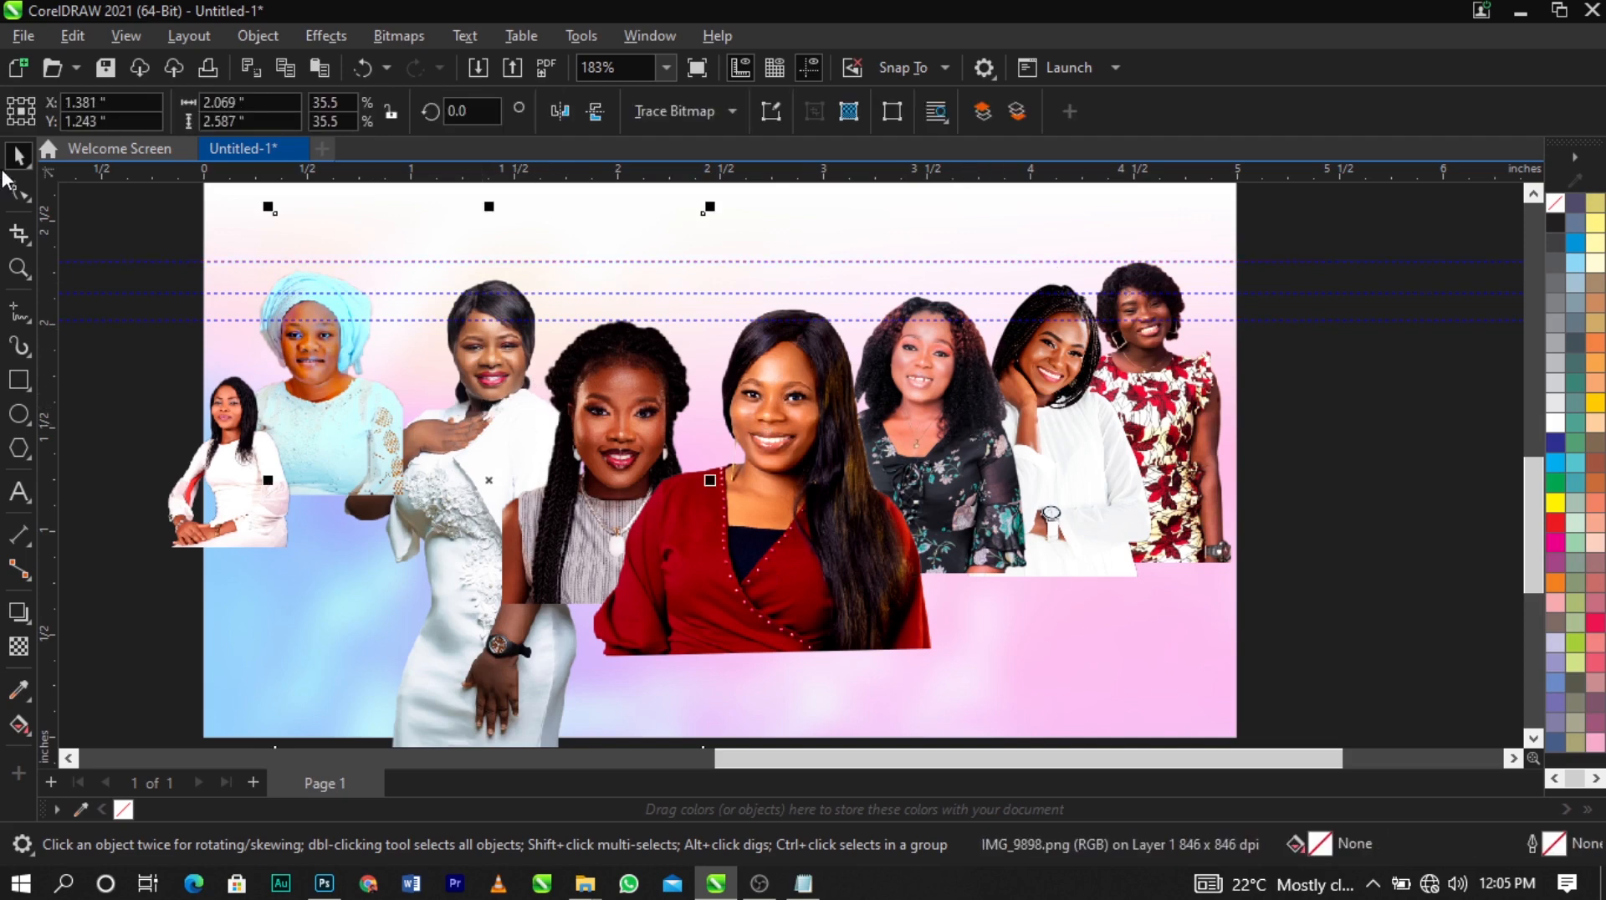
pyautogui.click(18, 191)
pyautogui.scroll(-2, 718, 373)
pyautogui.moveTo(393, 243); pyautogui.dragTo(472, 608)
pyautogui.scroll(1, 410, 634)
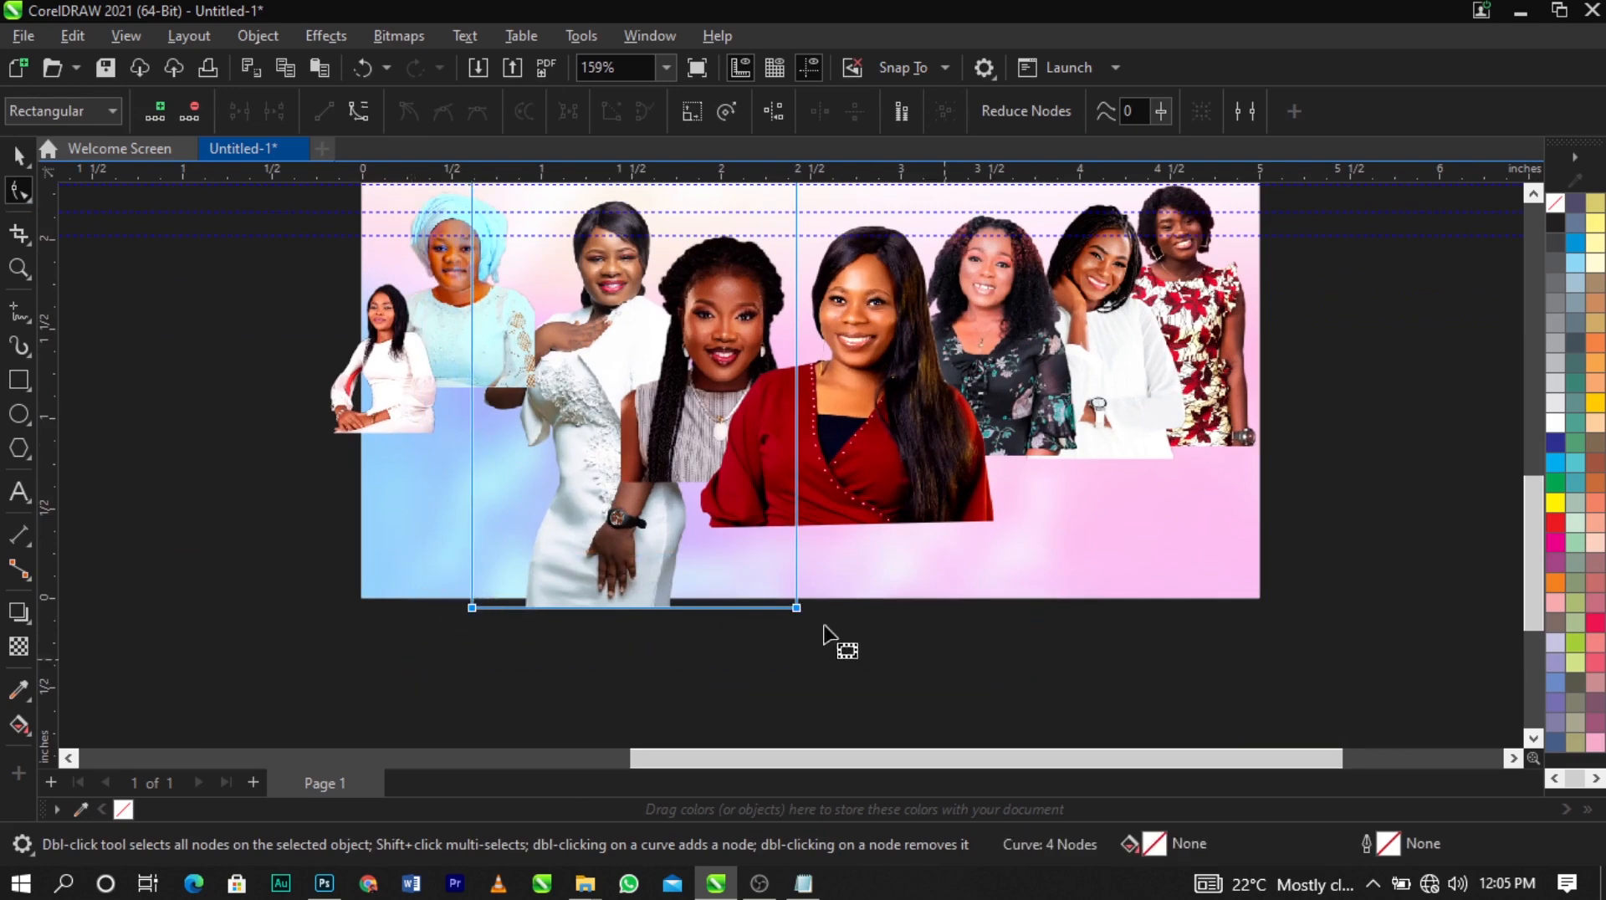
pyautogui.moveTo(791, 613); pyautogui.dragTo(789, 500)
# Trim the white-lace-dress photo's upper and right margins to leave a frame of about 1.44 by 1.74 inches
pyautogui.scroll(-2, 790, 499)
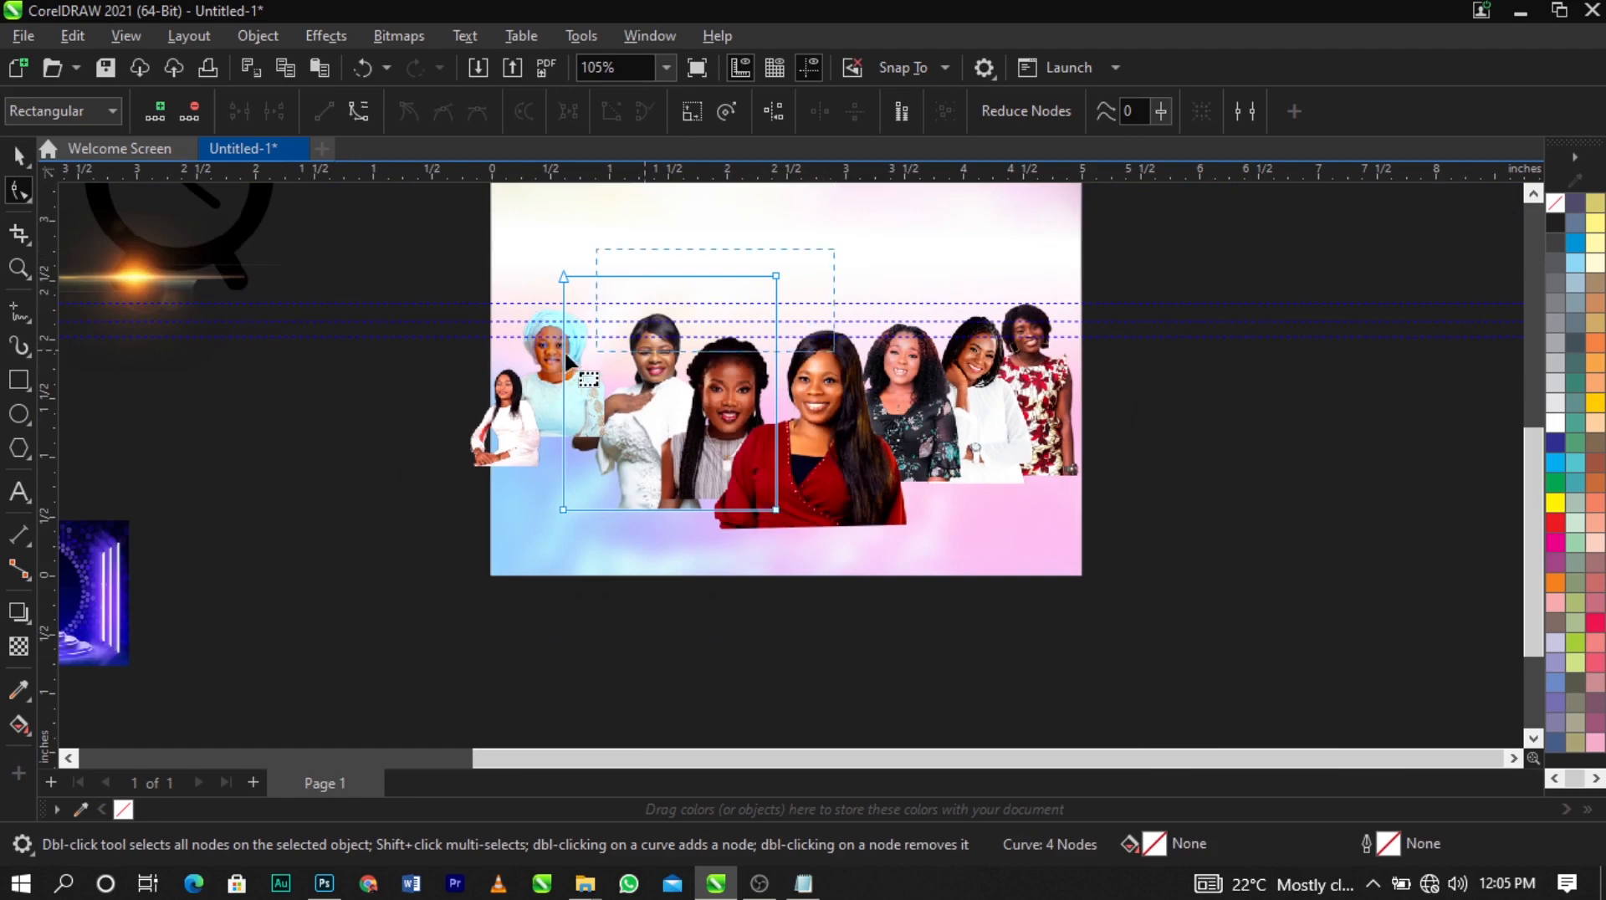
pyautogui.scroll(2, 608, 283)
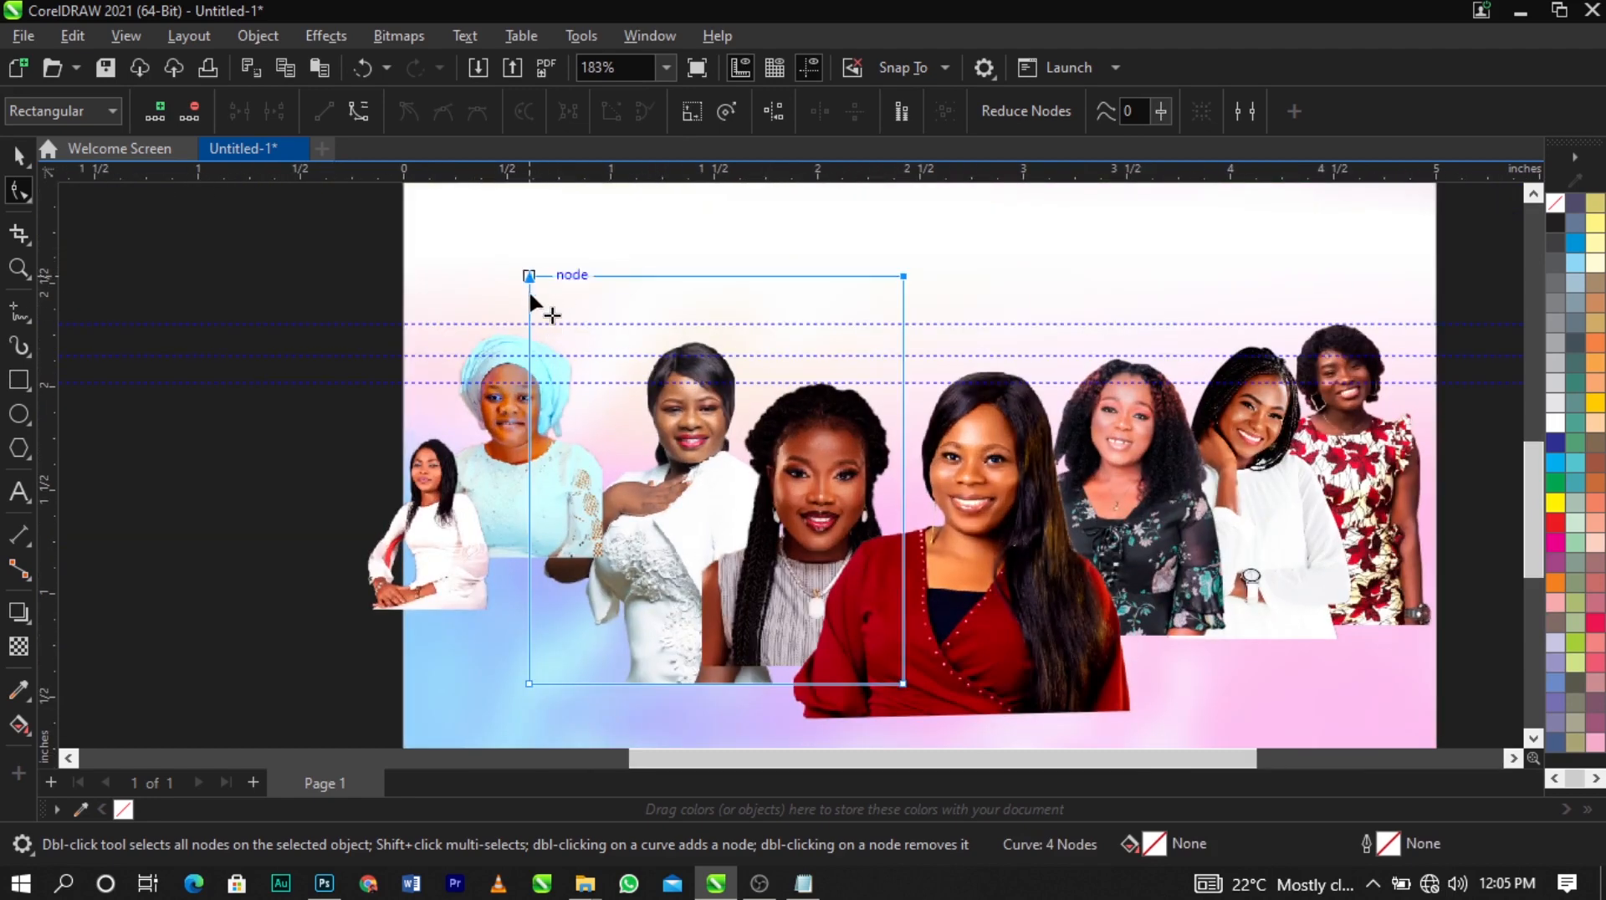
pyautogui.moveTo(530, 293); pyautogui.dragTo(531, 327)
pyautogui.moveTo(752, 262); pyautogui.dragTo(961, 773)
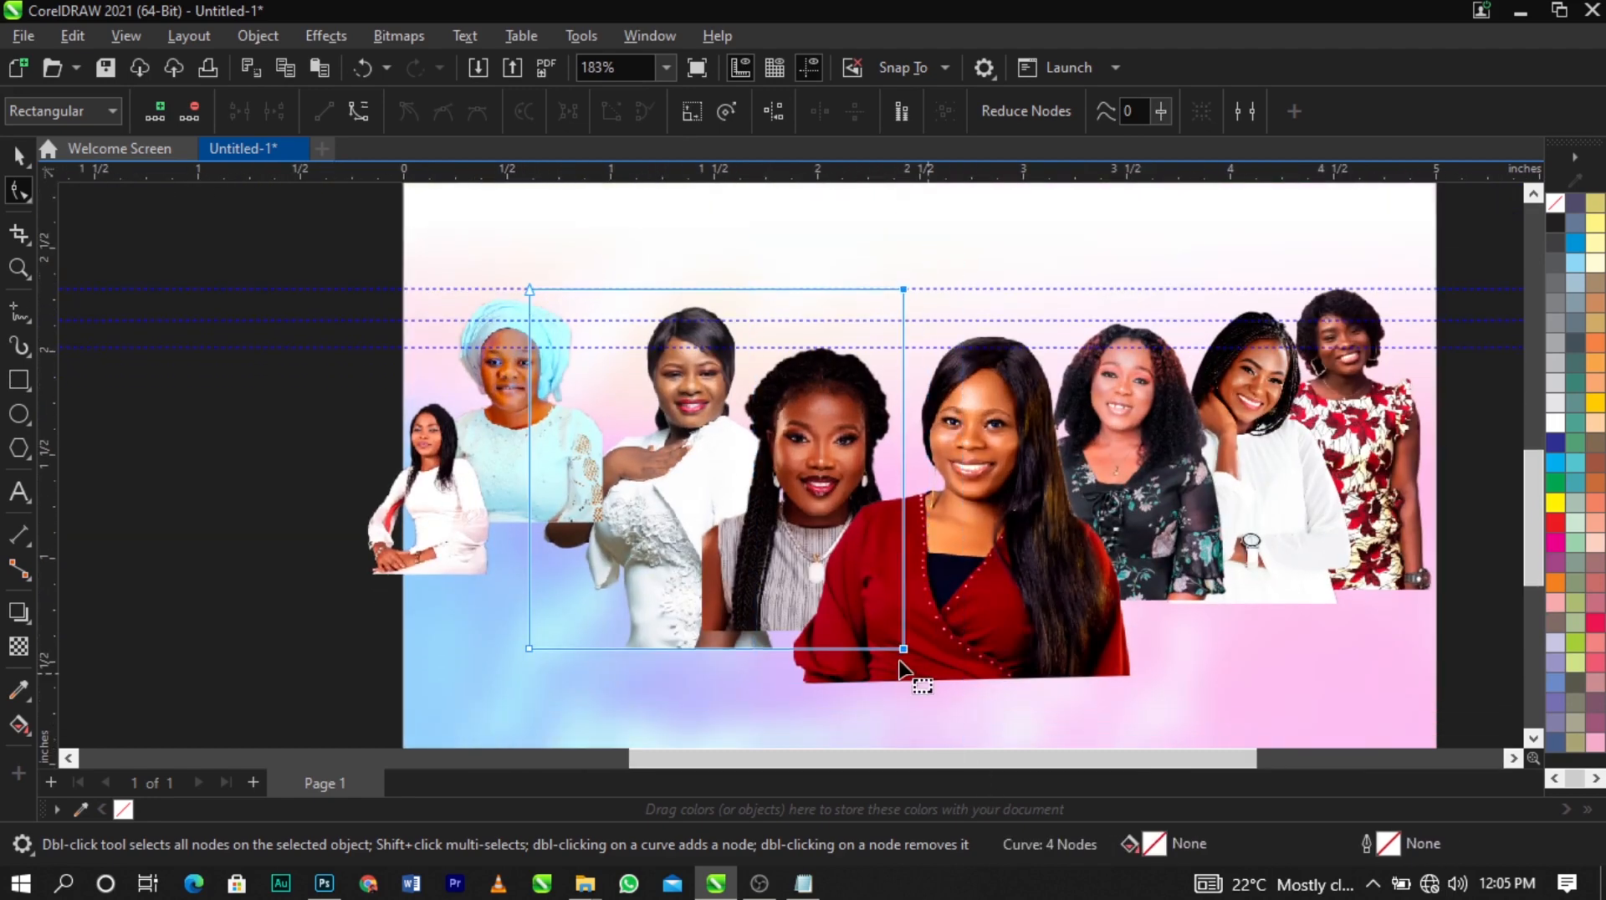
pyautogui.moveTo(904, 652); pyautogui.dragTo(826, 652)
pyautogui.press('space')
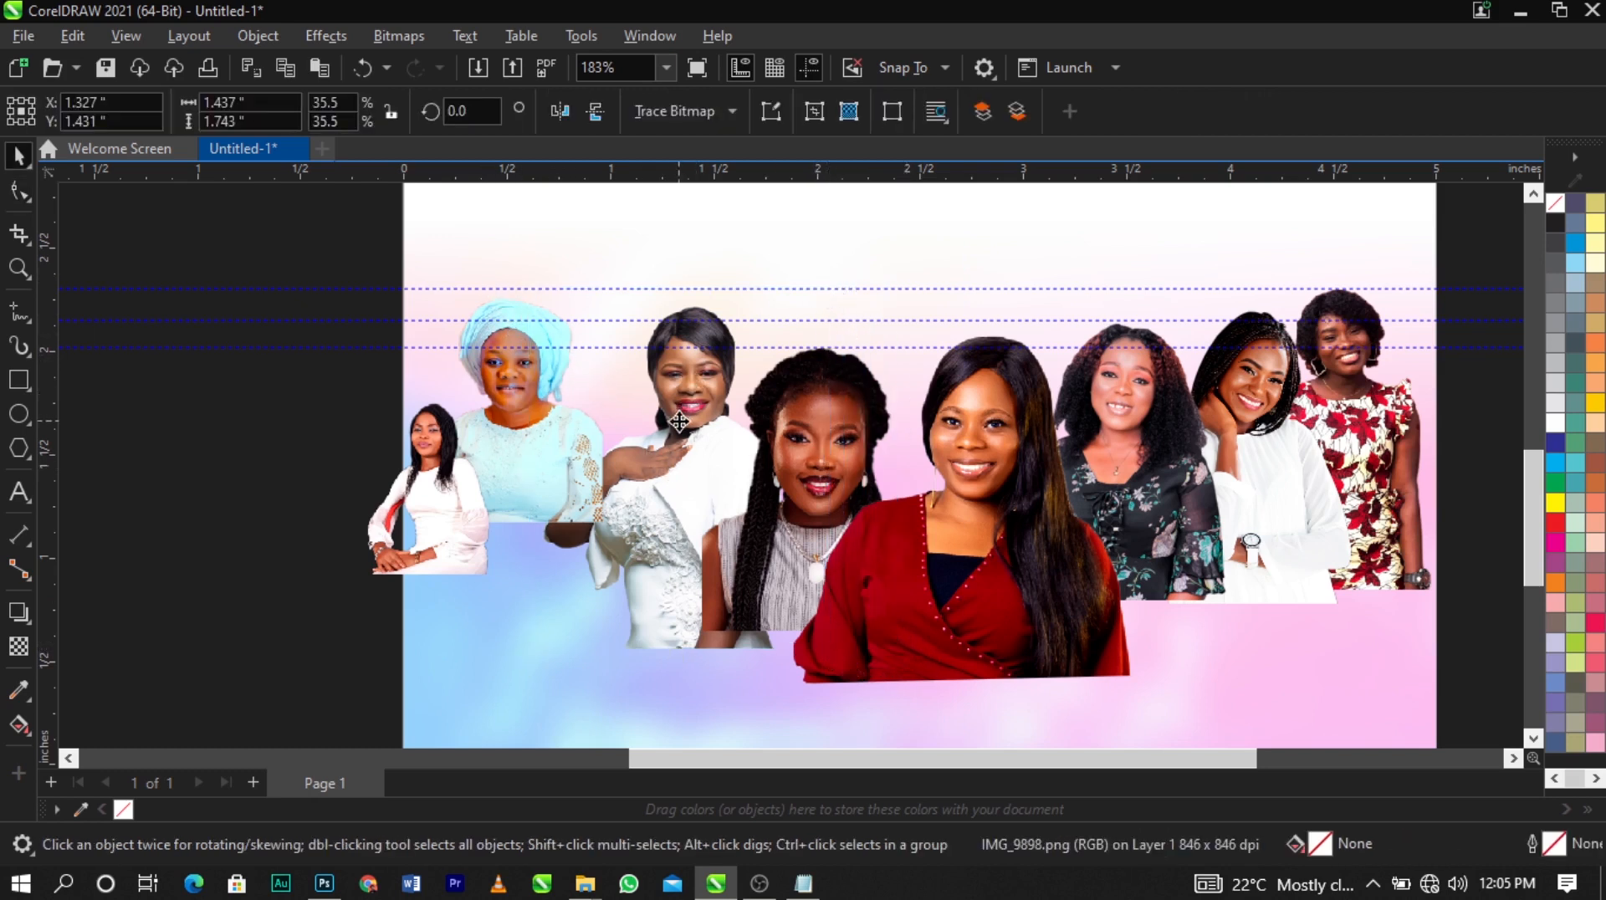
# Lower the white-lace-dress cut-out slightly towards the grey-top woman and shift the red-dress cut-out slightly left and down
pyautogui.moveTo(679, 418); pyautogui.dragTo(688, 429)
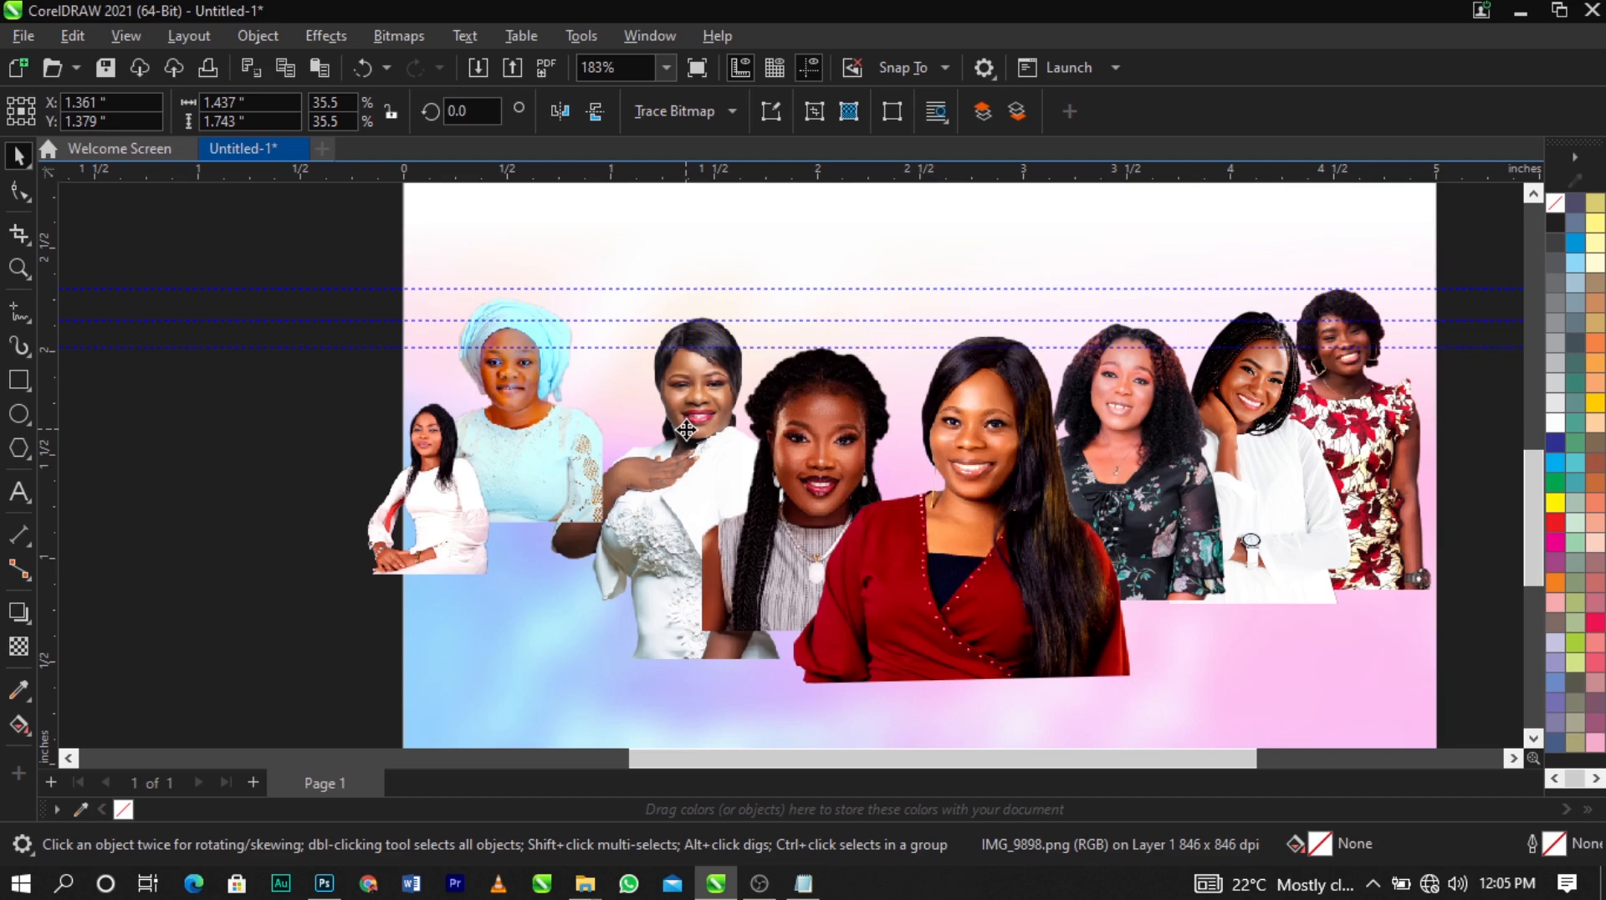
pyautogui.moveTo(1028, 572); pyautogui.dragTo(1012, 573)
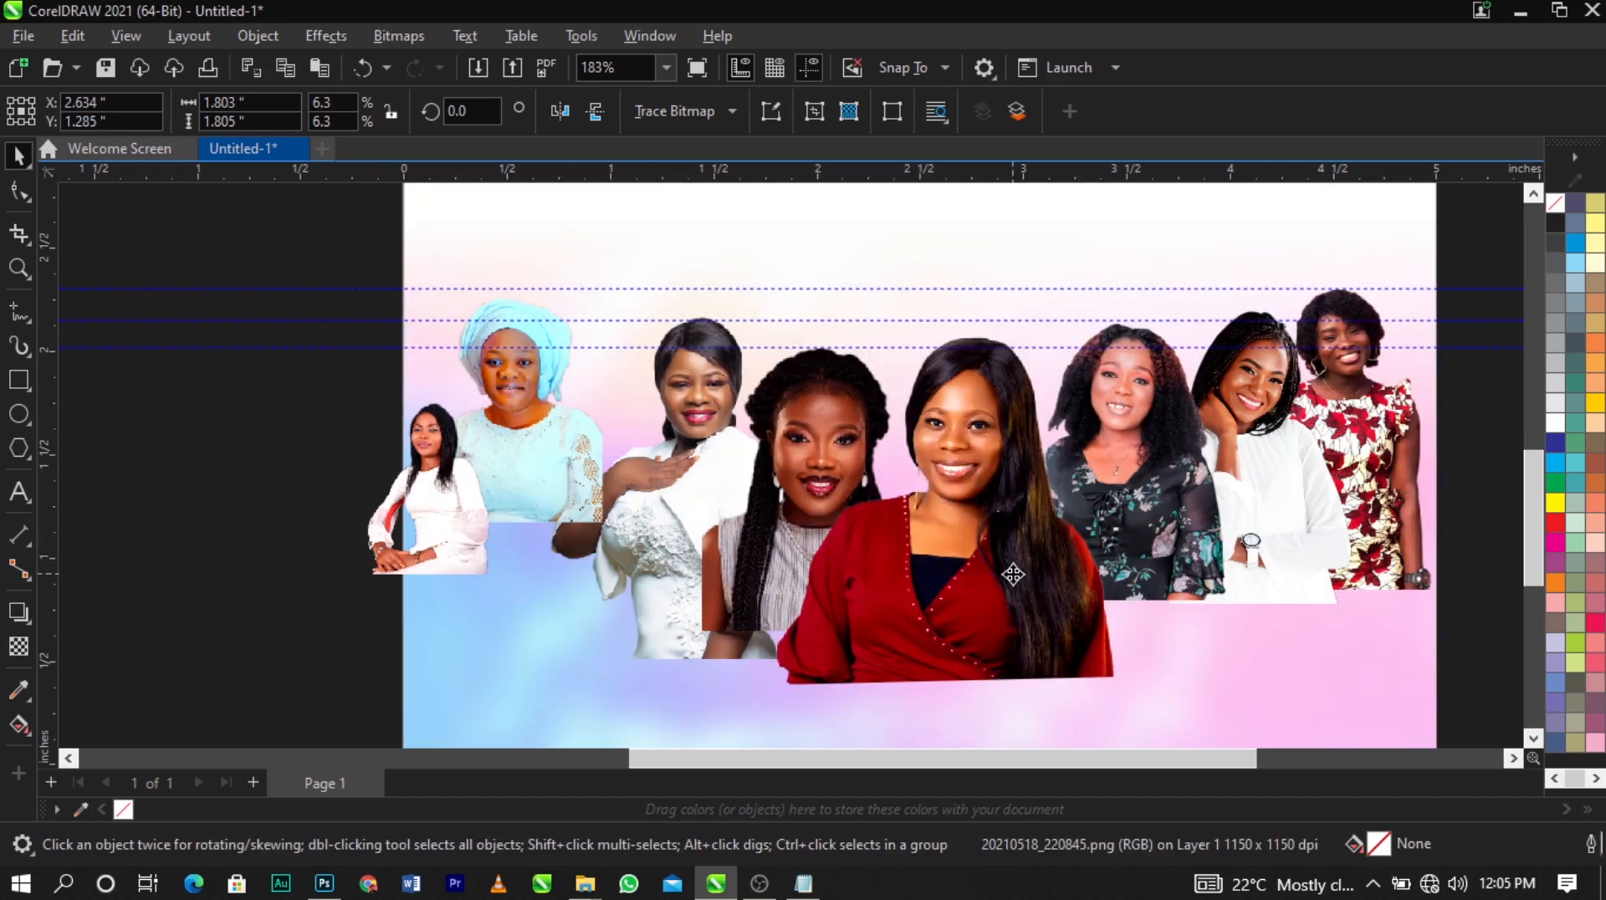
pyautogui.moveTo(1014, 577); pyautogui.dragTo(1016, 581)
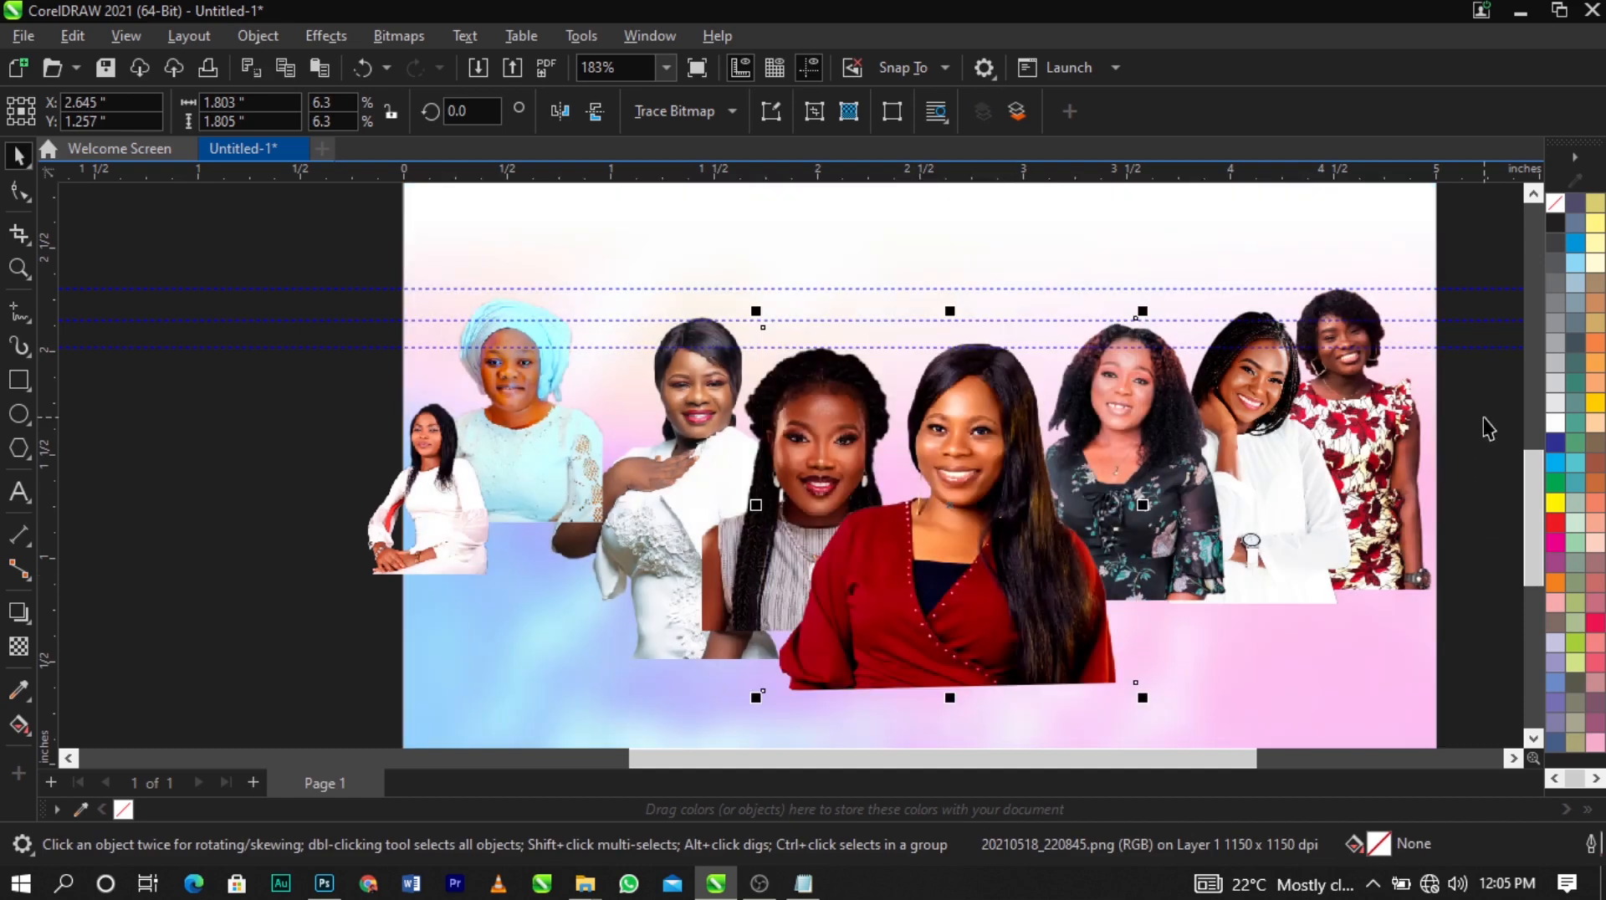
# Select the black-floral-dress, white-shirt and red-floral-dress cut-outs together and shift them slightly left towards the central woman
pyautogui.click(1486, 275)
pyautogui.moveTo(1512, 230); pyautogui.dragTo(1008, 669)
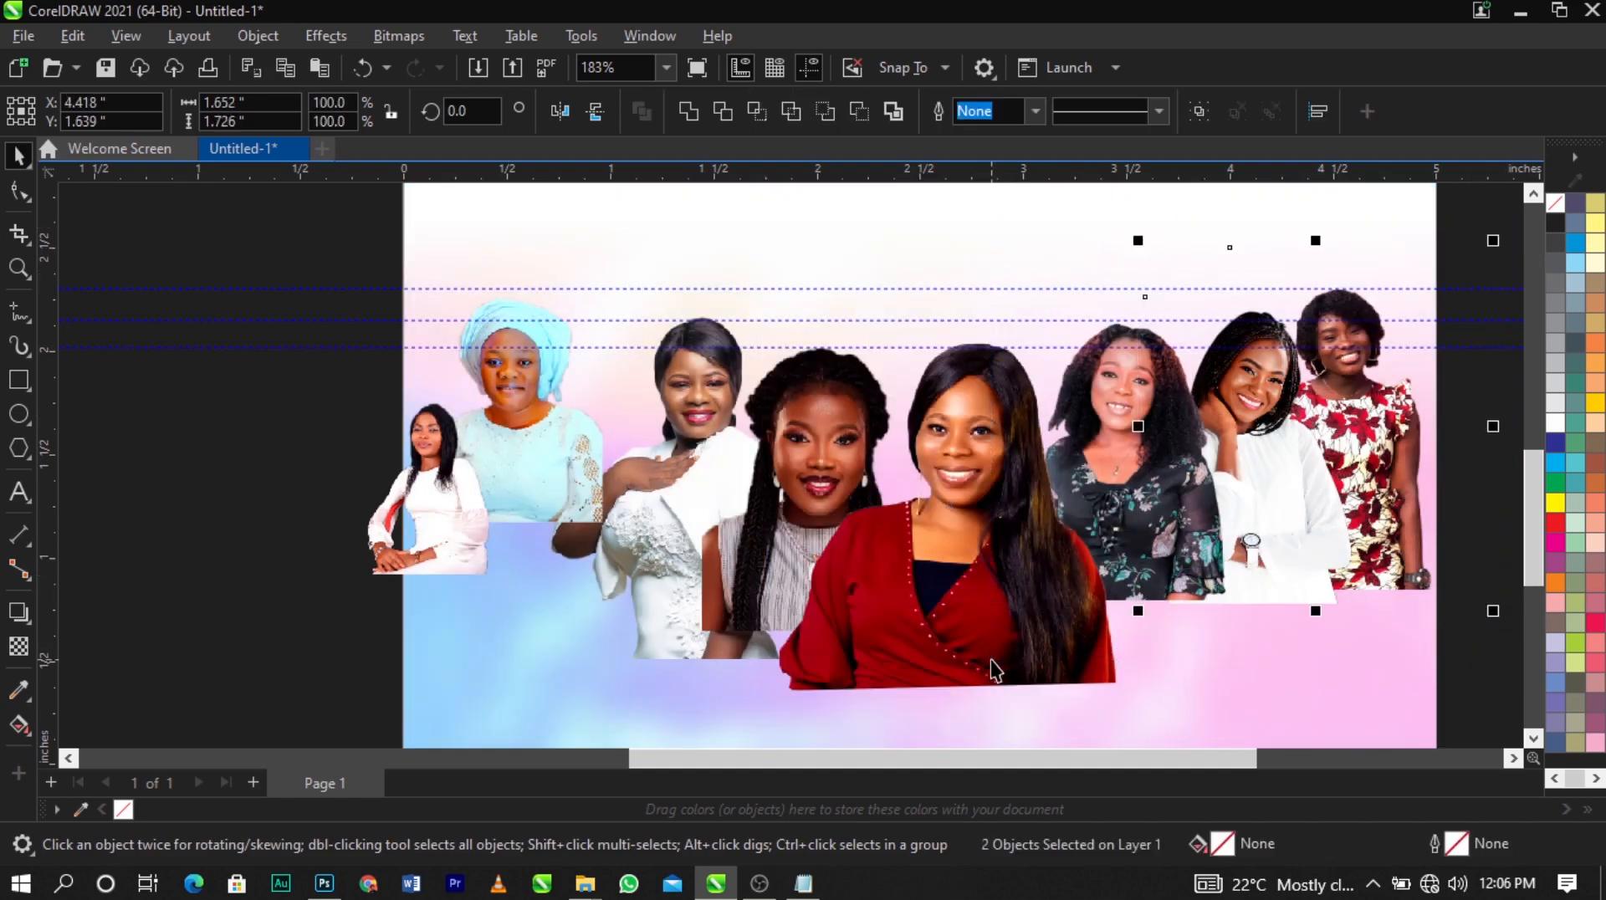
pyautogui.hotkey('ctrl', 'z')
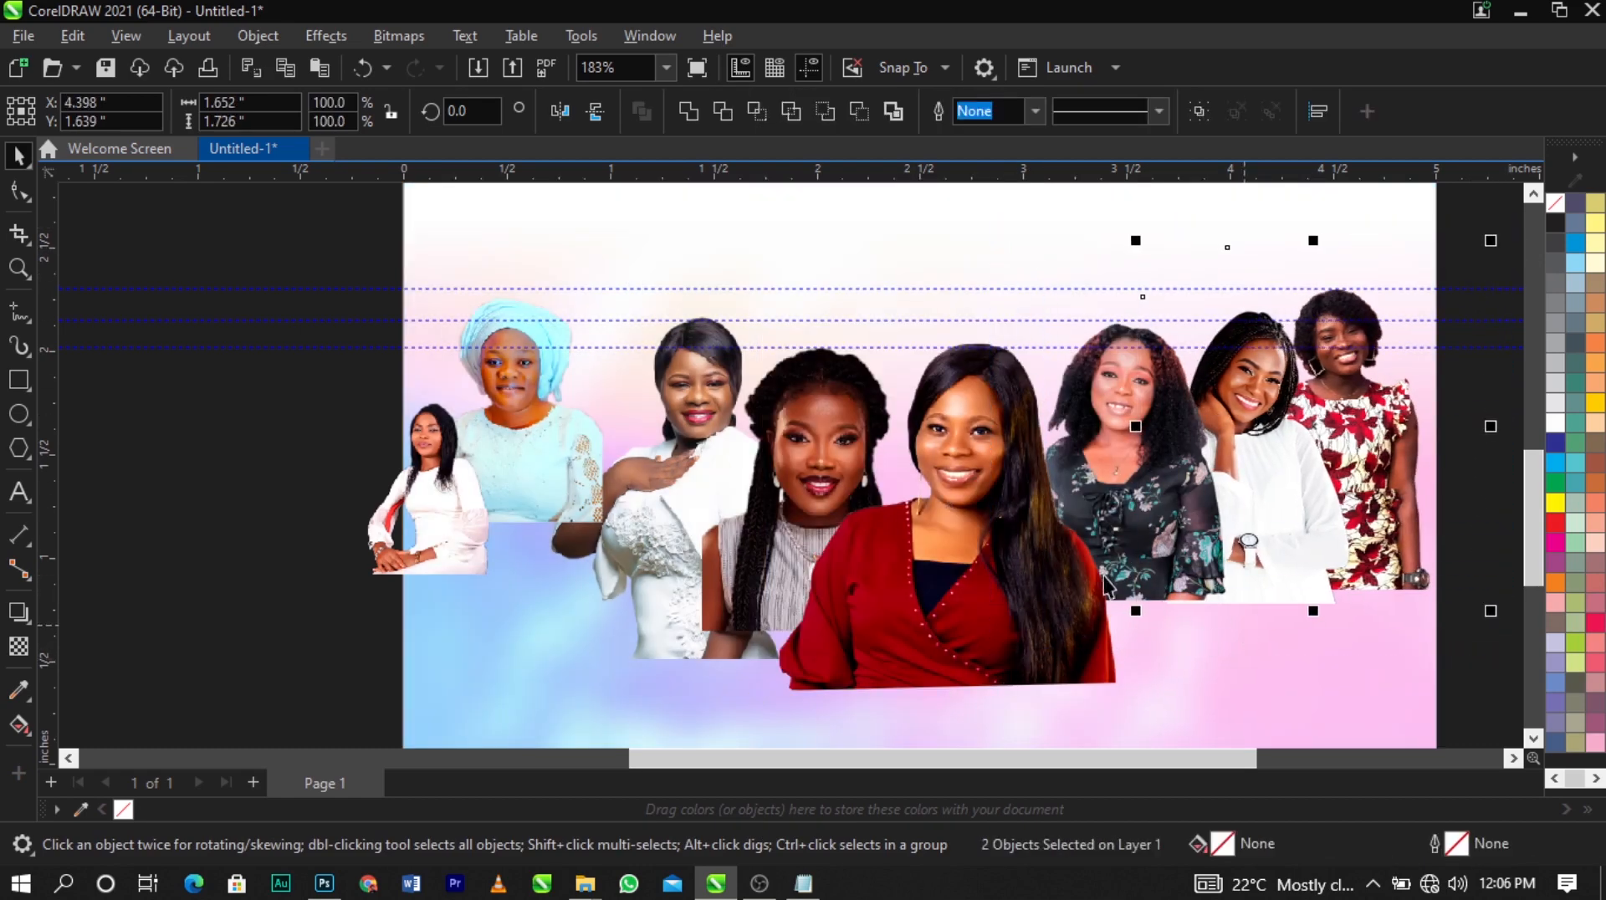
pyautogui.keyDown('shift'); pyautogui.click(1102, 489); pyautogui.keyUp('shift')
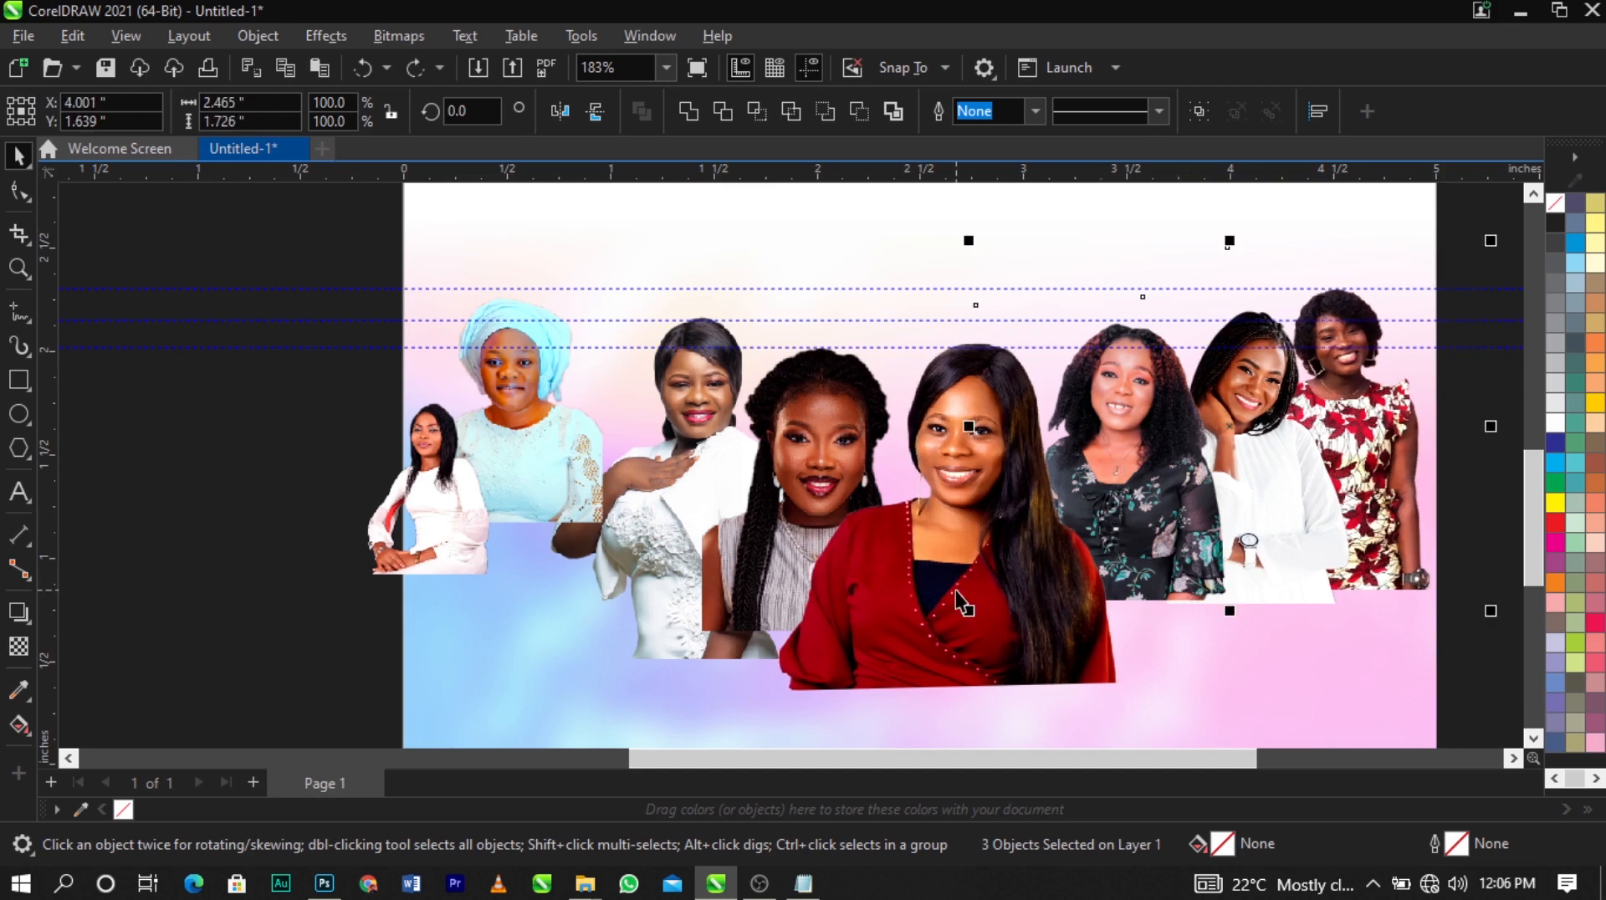
pyautogui.hotkey('ctrl', 'shift', 'z')
pyautogui.press('Left')
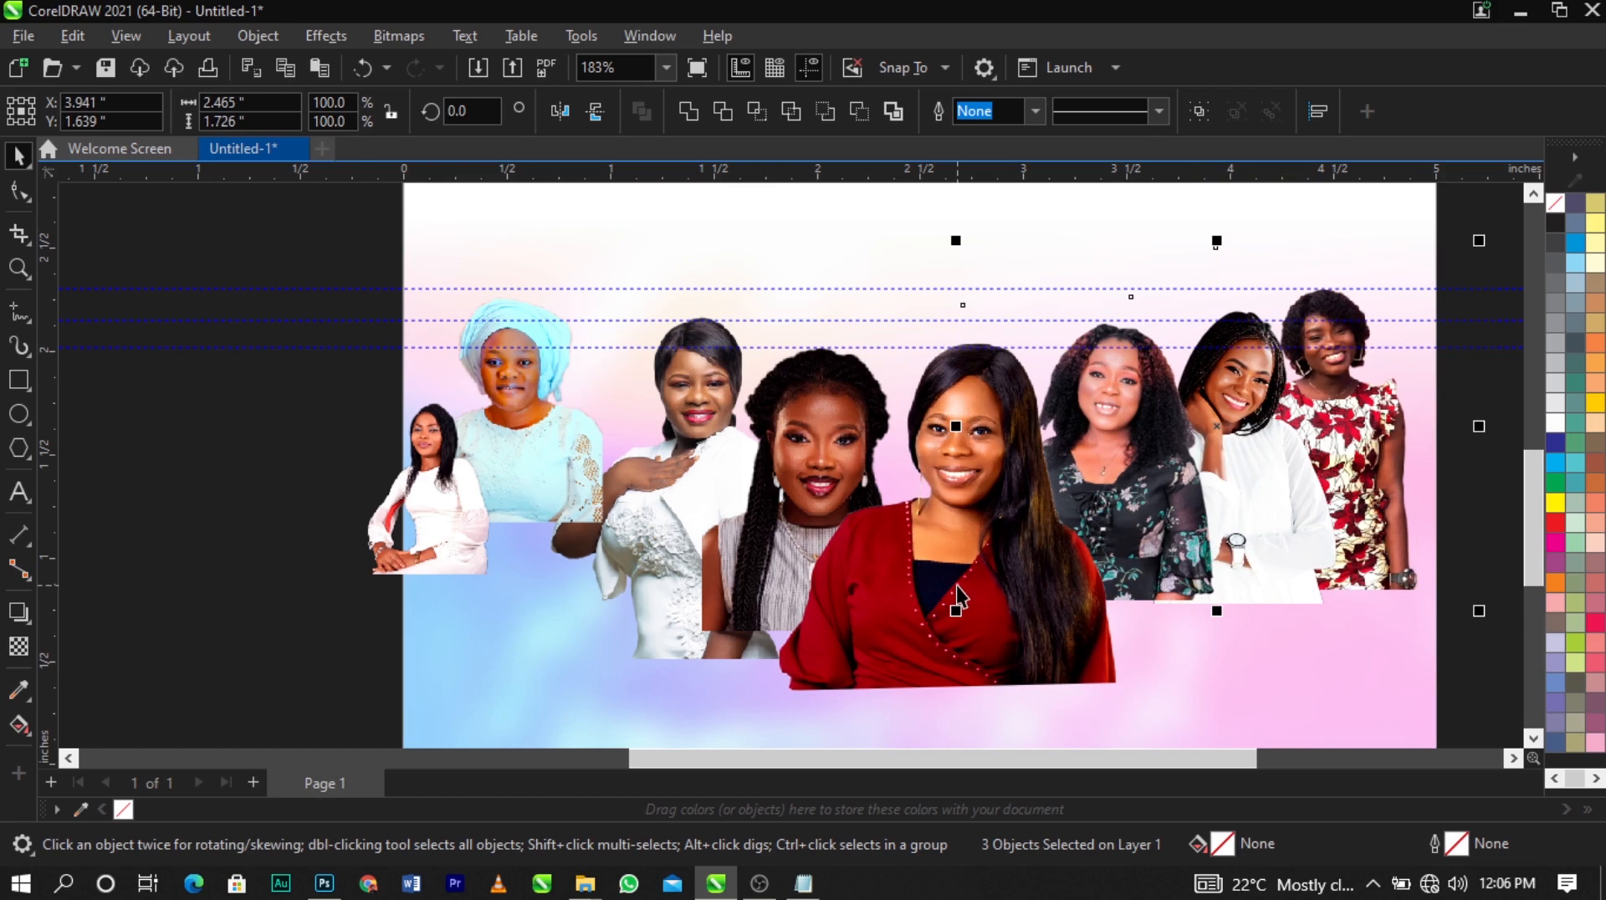
# Nudge the grey-top cut-out slightly right and up, and enlarge the white-lace-dress cut-out to about 1.48 by 1.79 inches
pyautogui.click(776, 435)
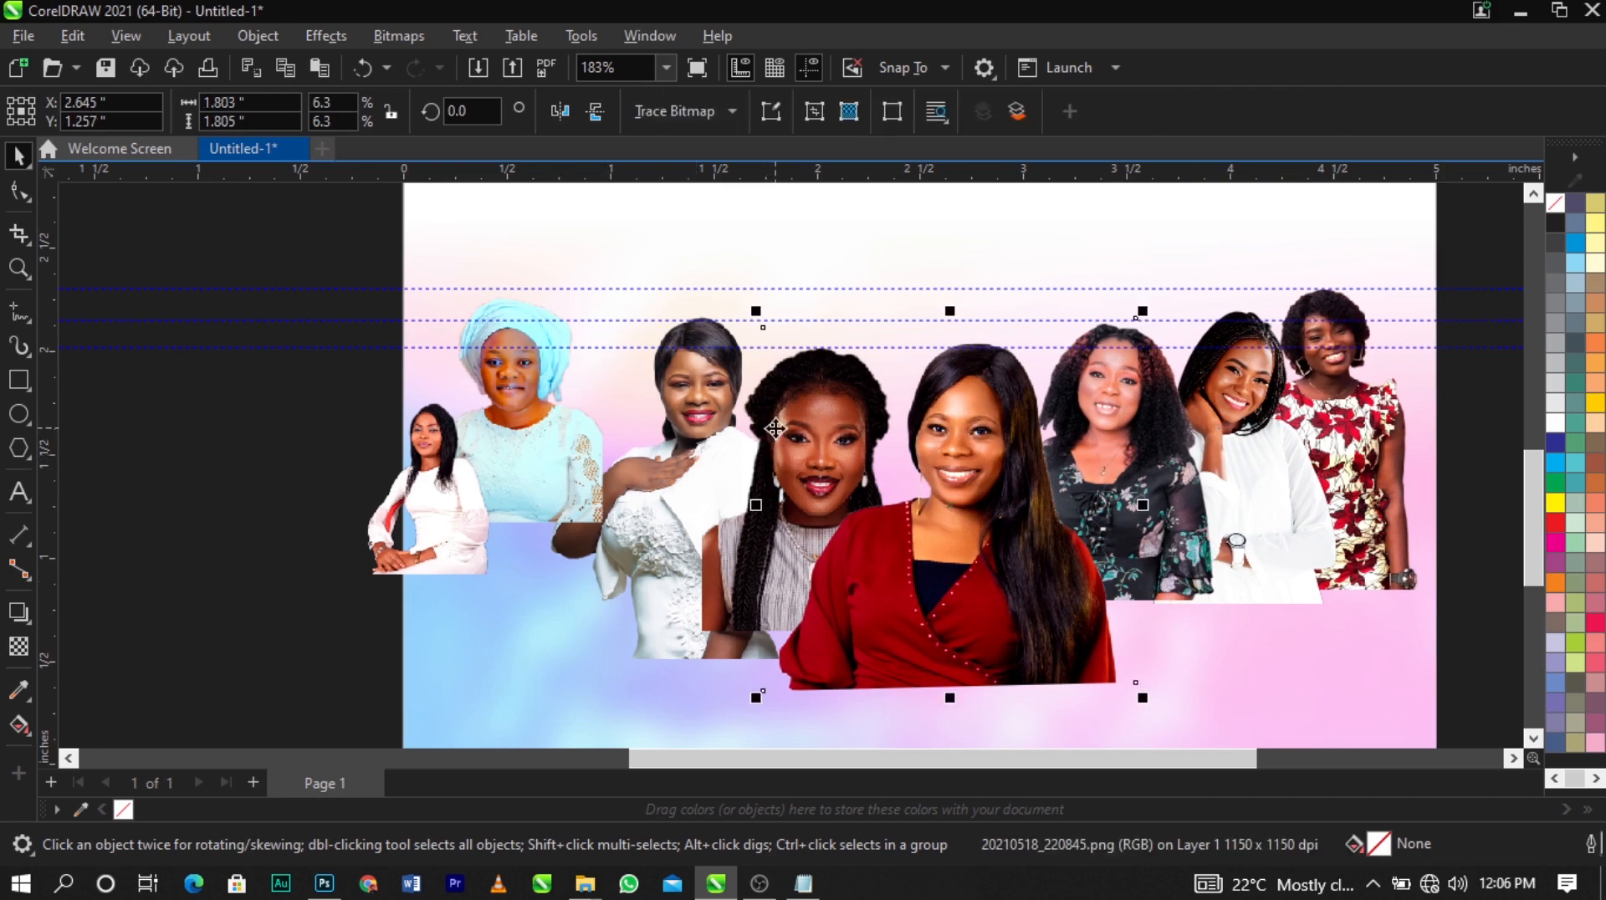
pyautogui.click(765, 448)
pyautogui.moveTo(719, 613); pyautogui.dragTo(722, 609)
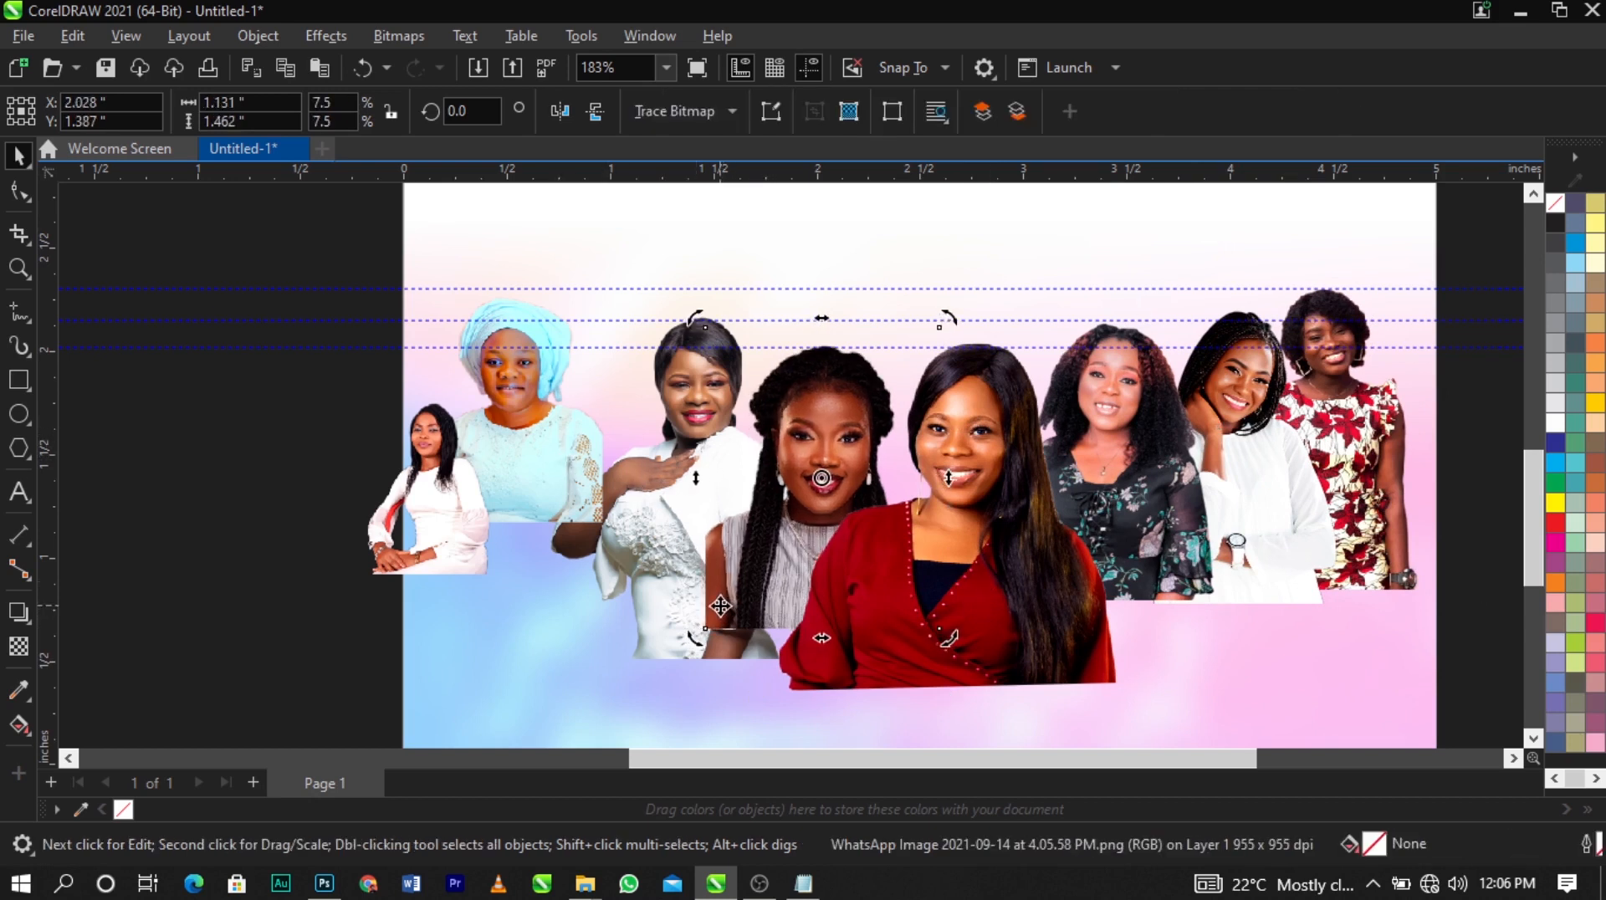
pyautogui.click(695, 580)
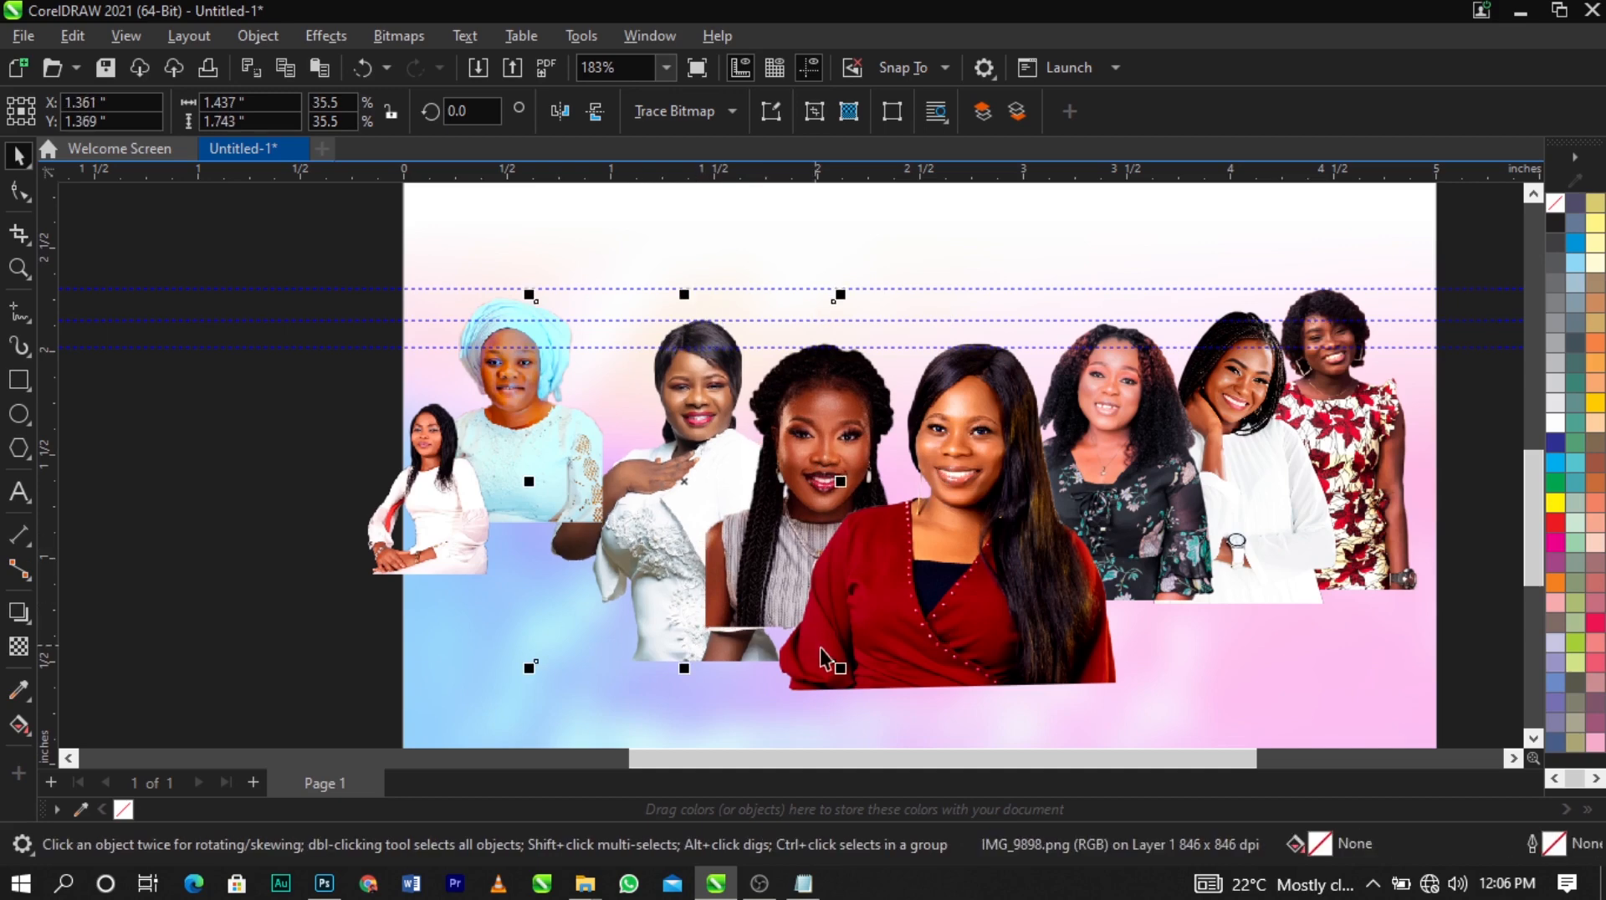
pyautogui.moveTo(840, 667); pyautogui.dragTo(840, 668)
pyautogui.moveTo(851, 679); pyautogui.dragTo(852, 681)
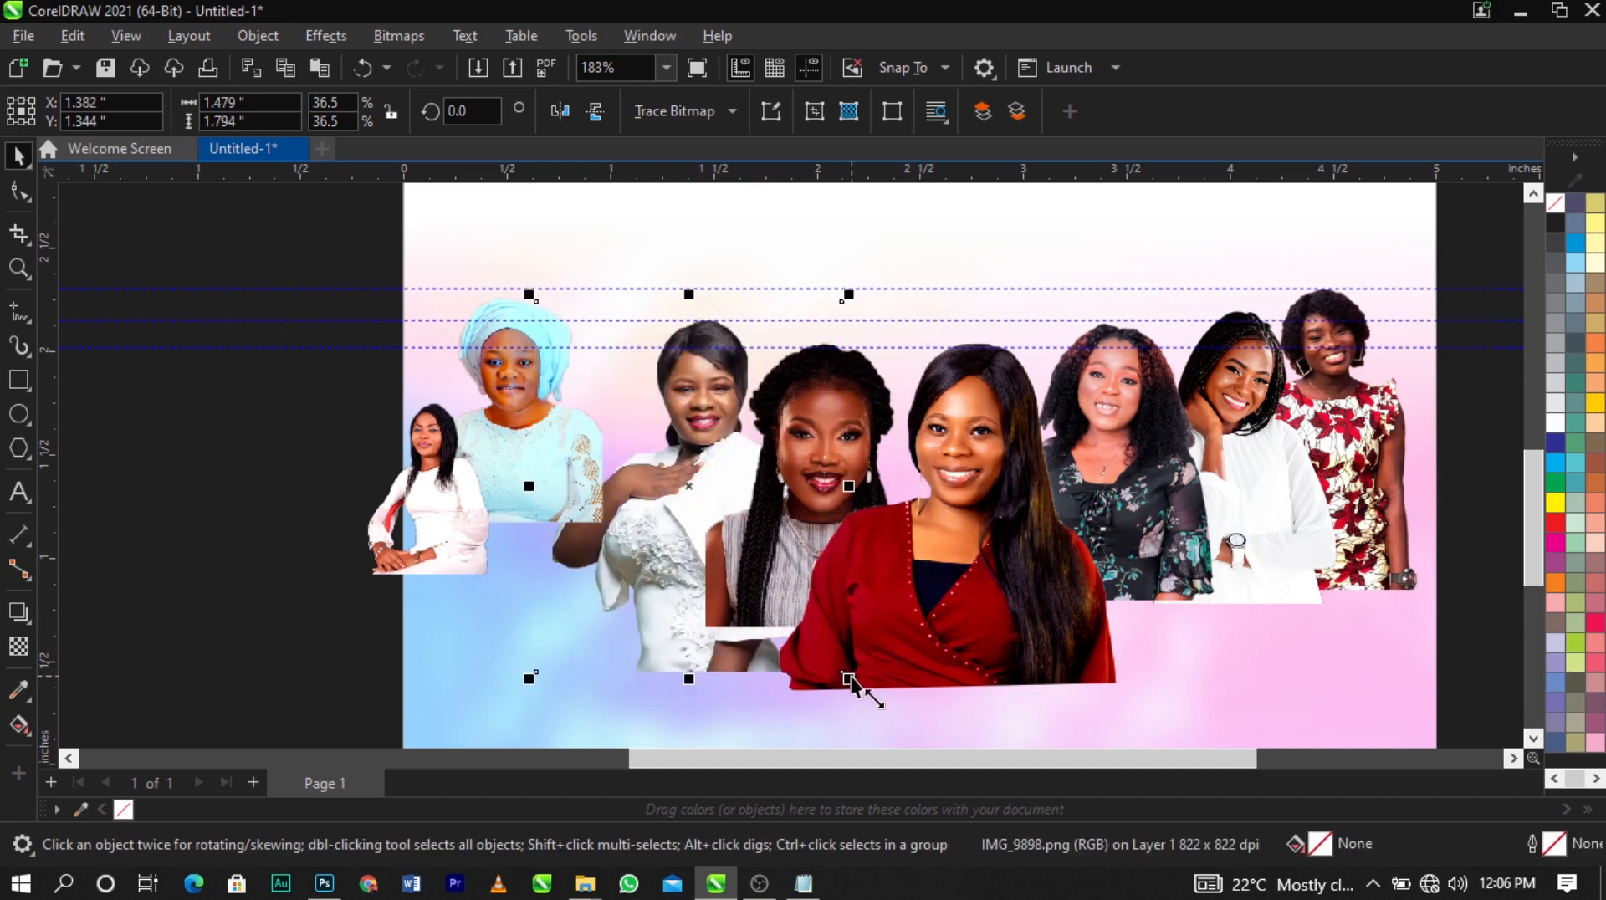
# Move the small seated woman off the page's left edge and place the blue-headwrap woman one level behind the white-lace-dress woman
pyautogui.moveTo(426, 475); pyautogui.dragTo(352, 446)
pyautogui.moveTo(521, 445); pyautogui.dragTo(575, 457)
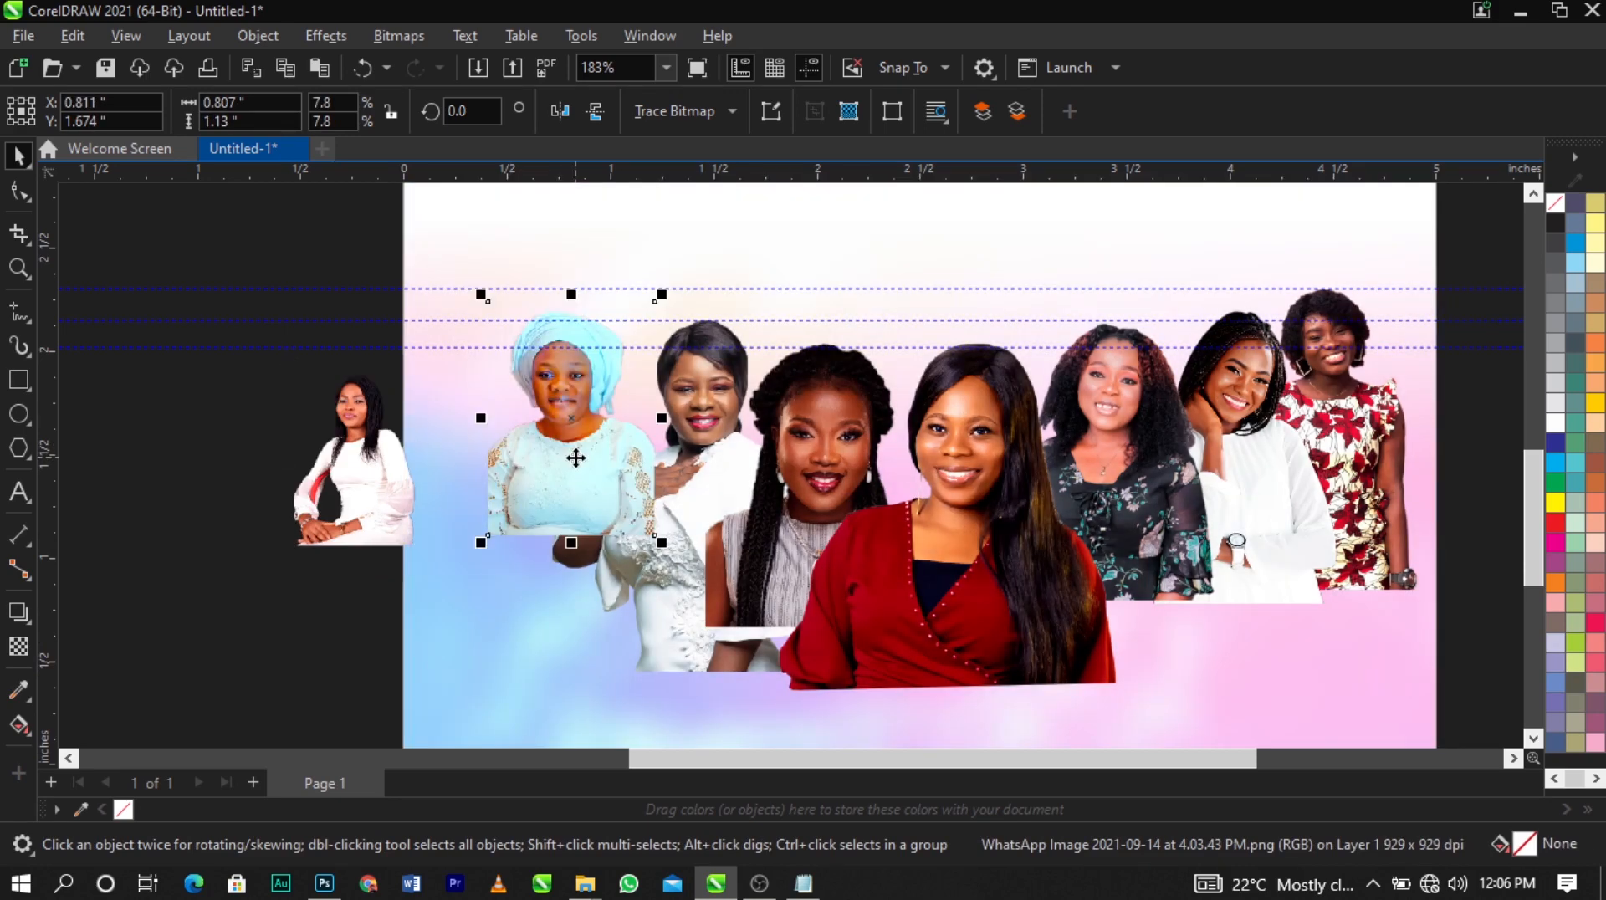
pyautogui.hotkey('ctrl', 'pagedown')
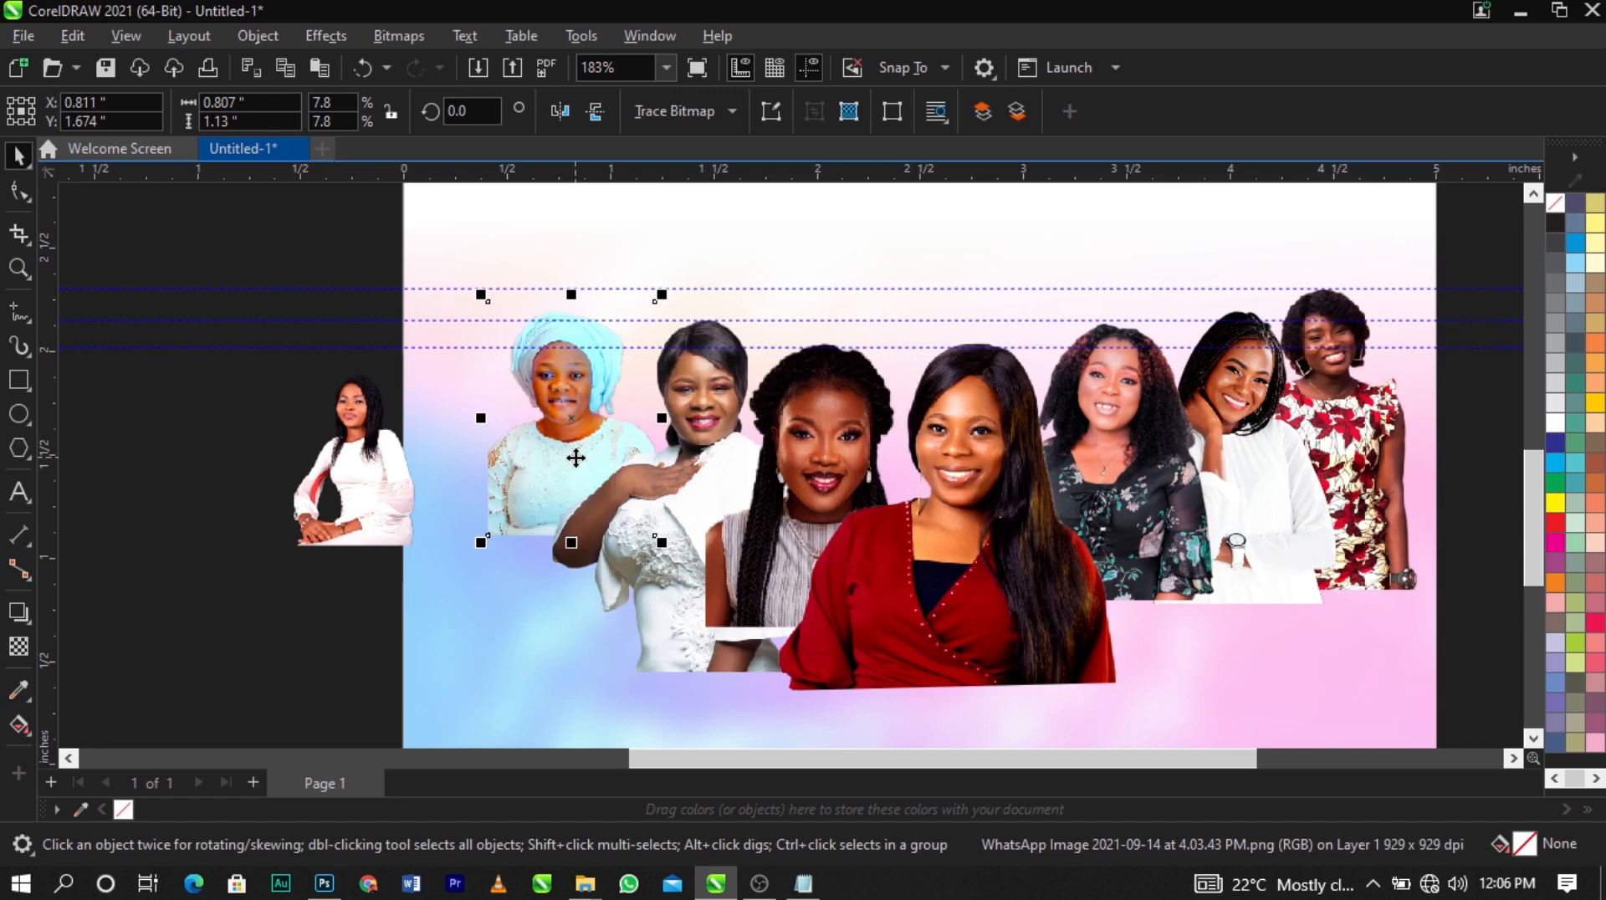
# Enlarge the blue-headwrap cut-out to about 0.89 by 1.25 inches and shift it right and slightly down, closer to the white-lace-dress woman
pyautogui.moveTo(660, 543); pyautogui.dragTo(678, 565)
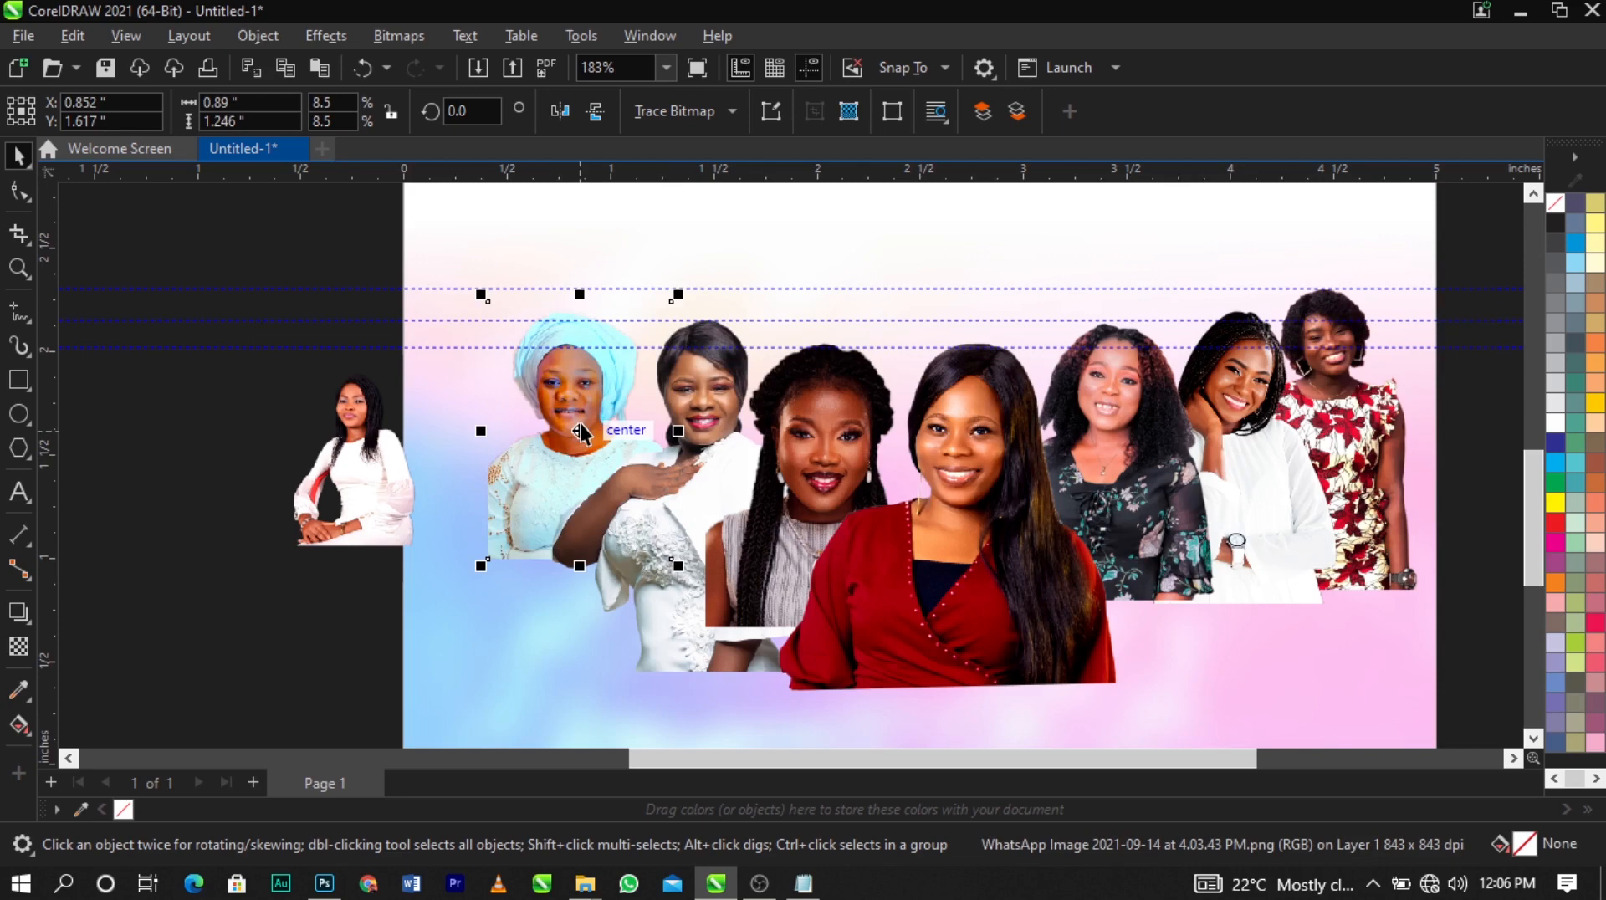
pyautogui.moveTo(579, 425); pyautogui.dragTo(588, 430)
pyautogui.press('Right')
pyautogui.press('Right')
pyautogui.press('Right')
pyautogui.press('Right')
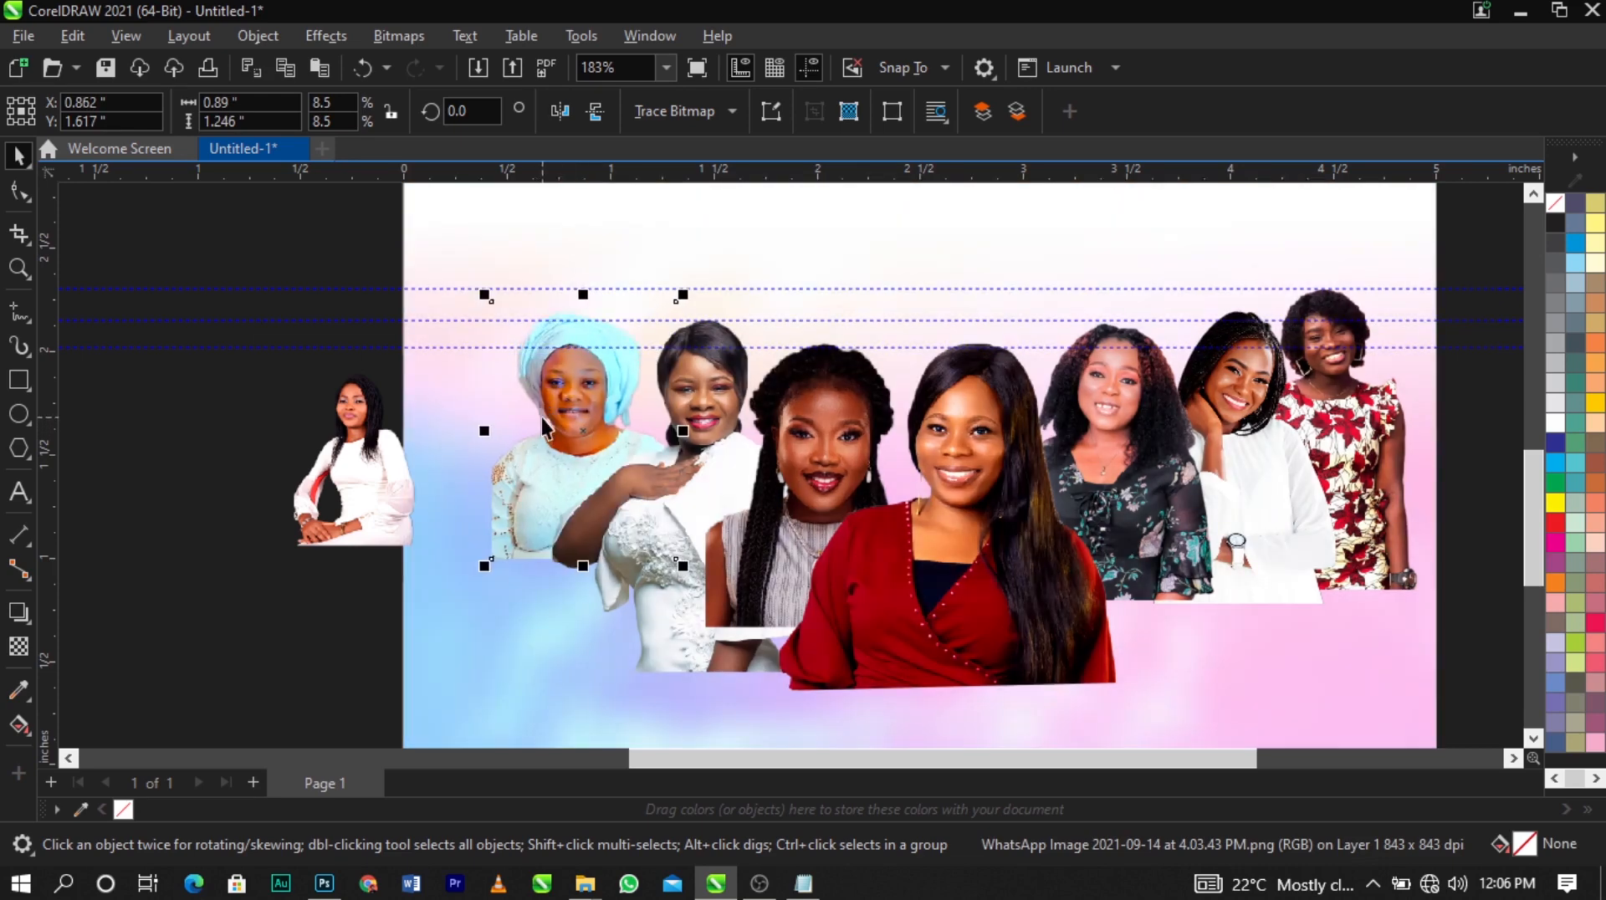
pyautogui.press('Down')
pyautogui.press('Down')
pyautogui.press('Down')
pyautogui.press('Right')
pyautogui.press('Right')
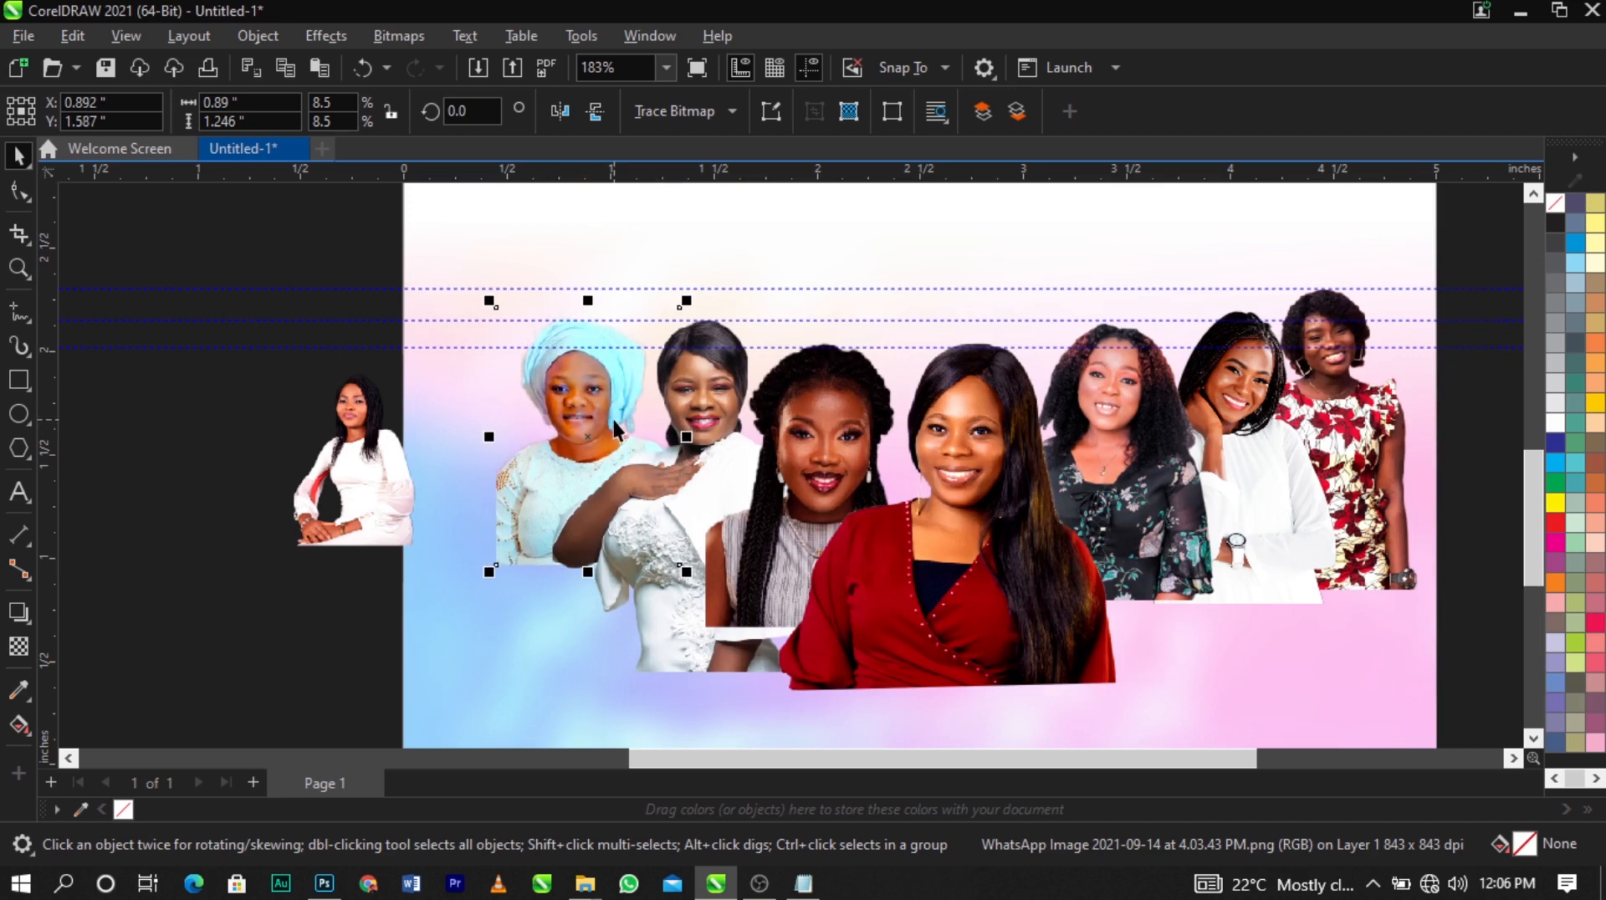
pyautogui.press('Right')
pyautogui.press('Right')
pyautogui.press('Right')
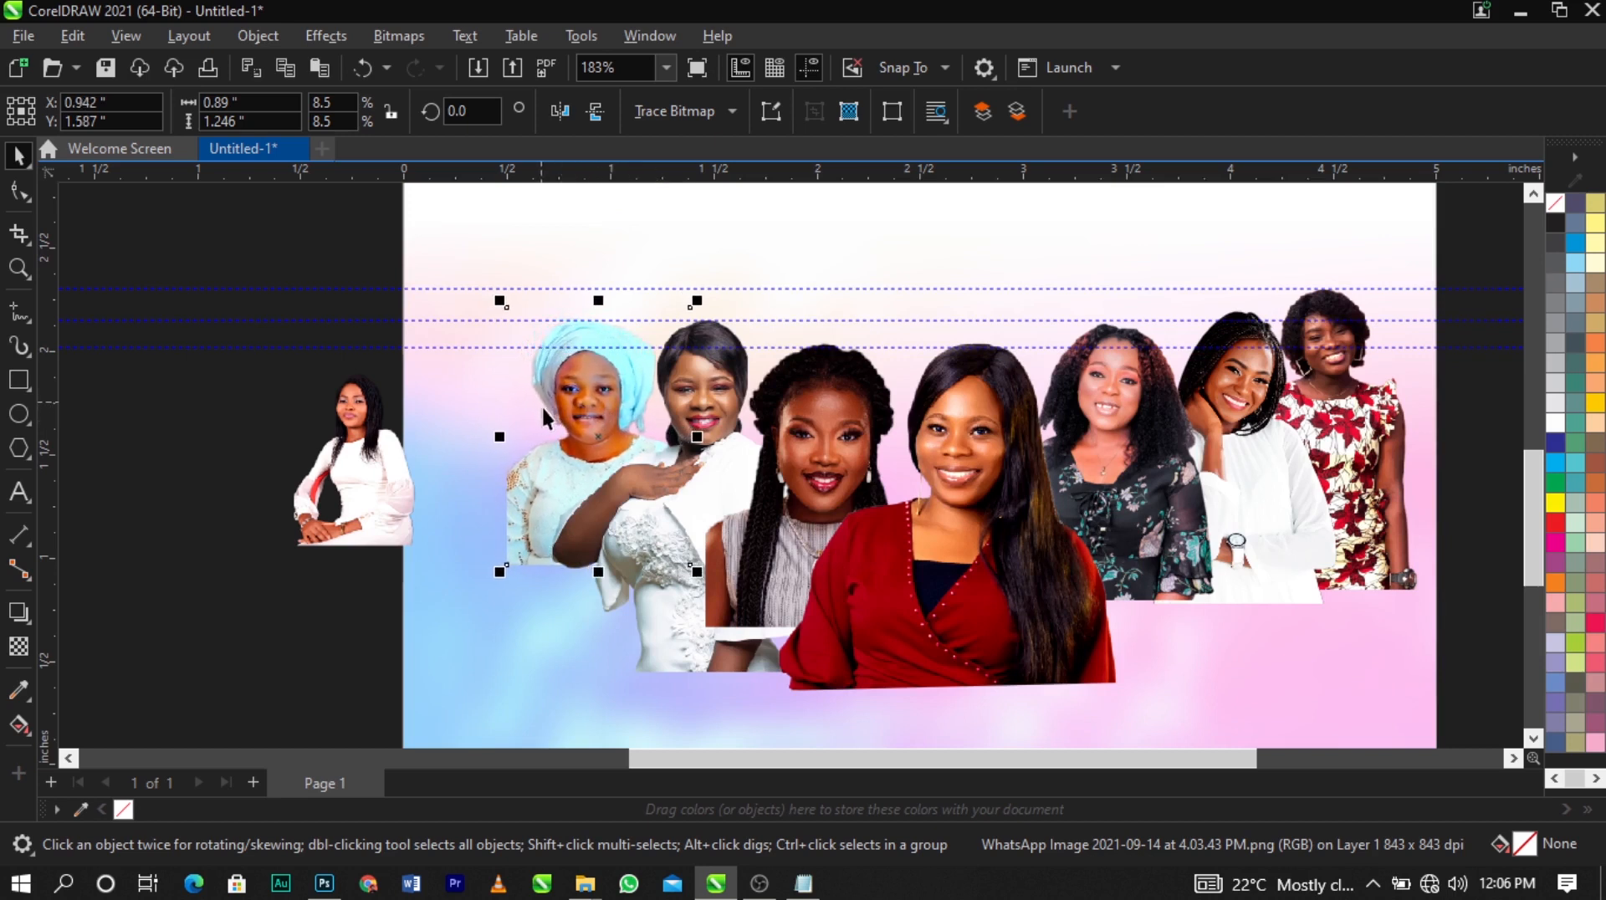
# Place the seated white-dress woman at the far left of the group and enlarge her to about 1.17 by 1.73 inches
pyautogui.click(335, 484)
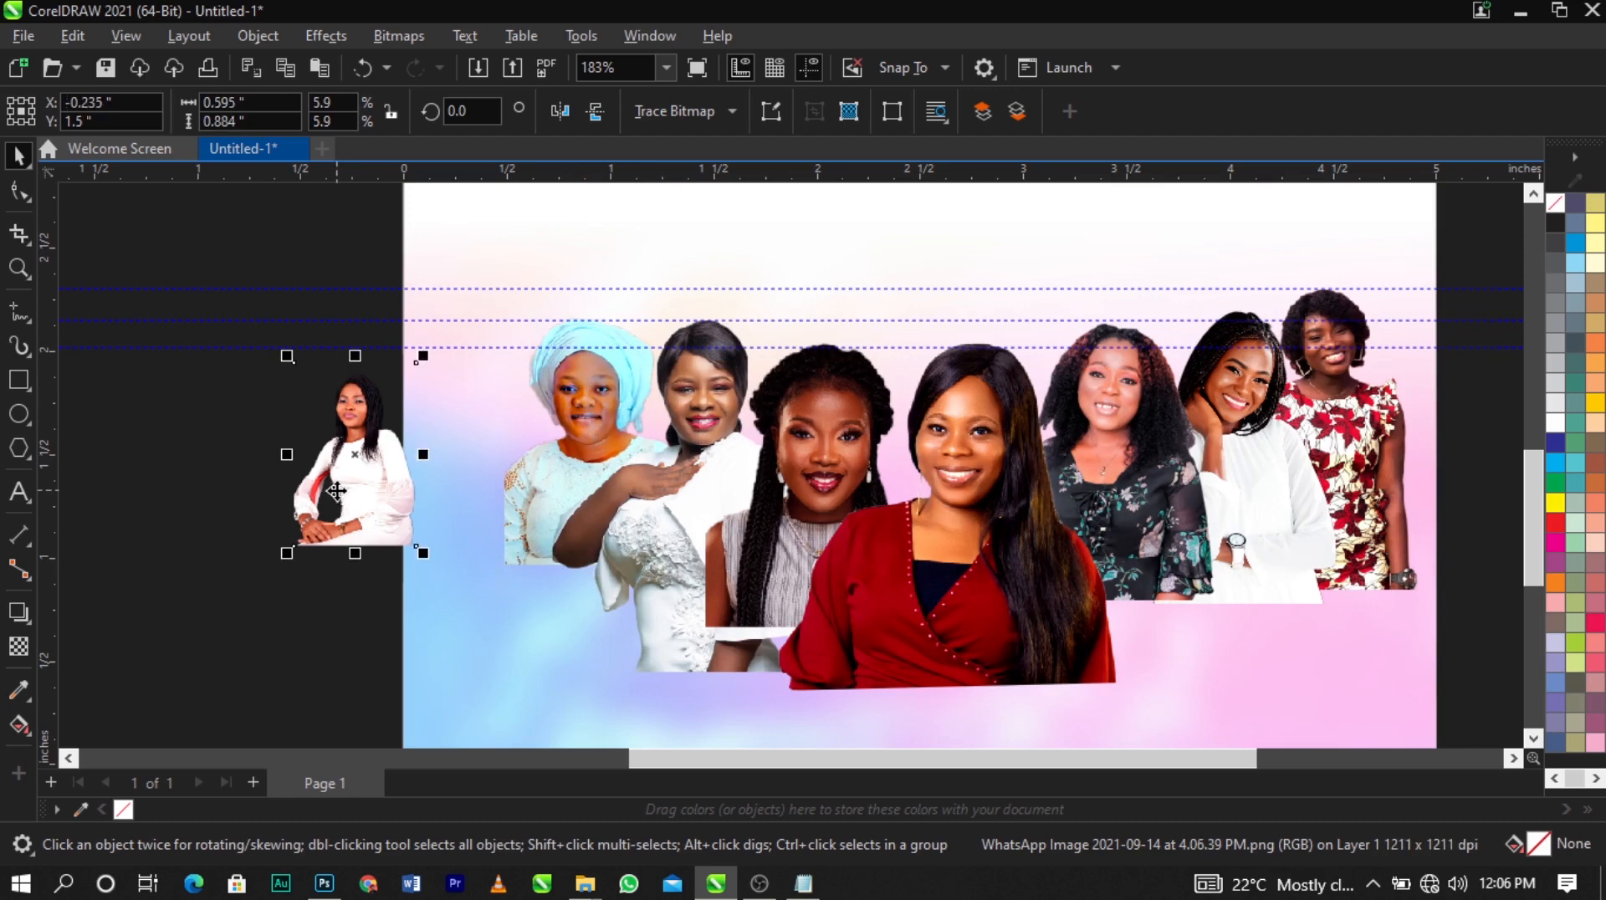
pyautogui.moveTo(335, 484); pyautogui.dragTo(471, 413)
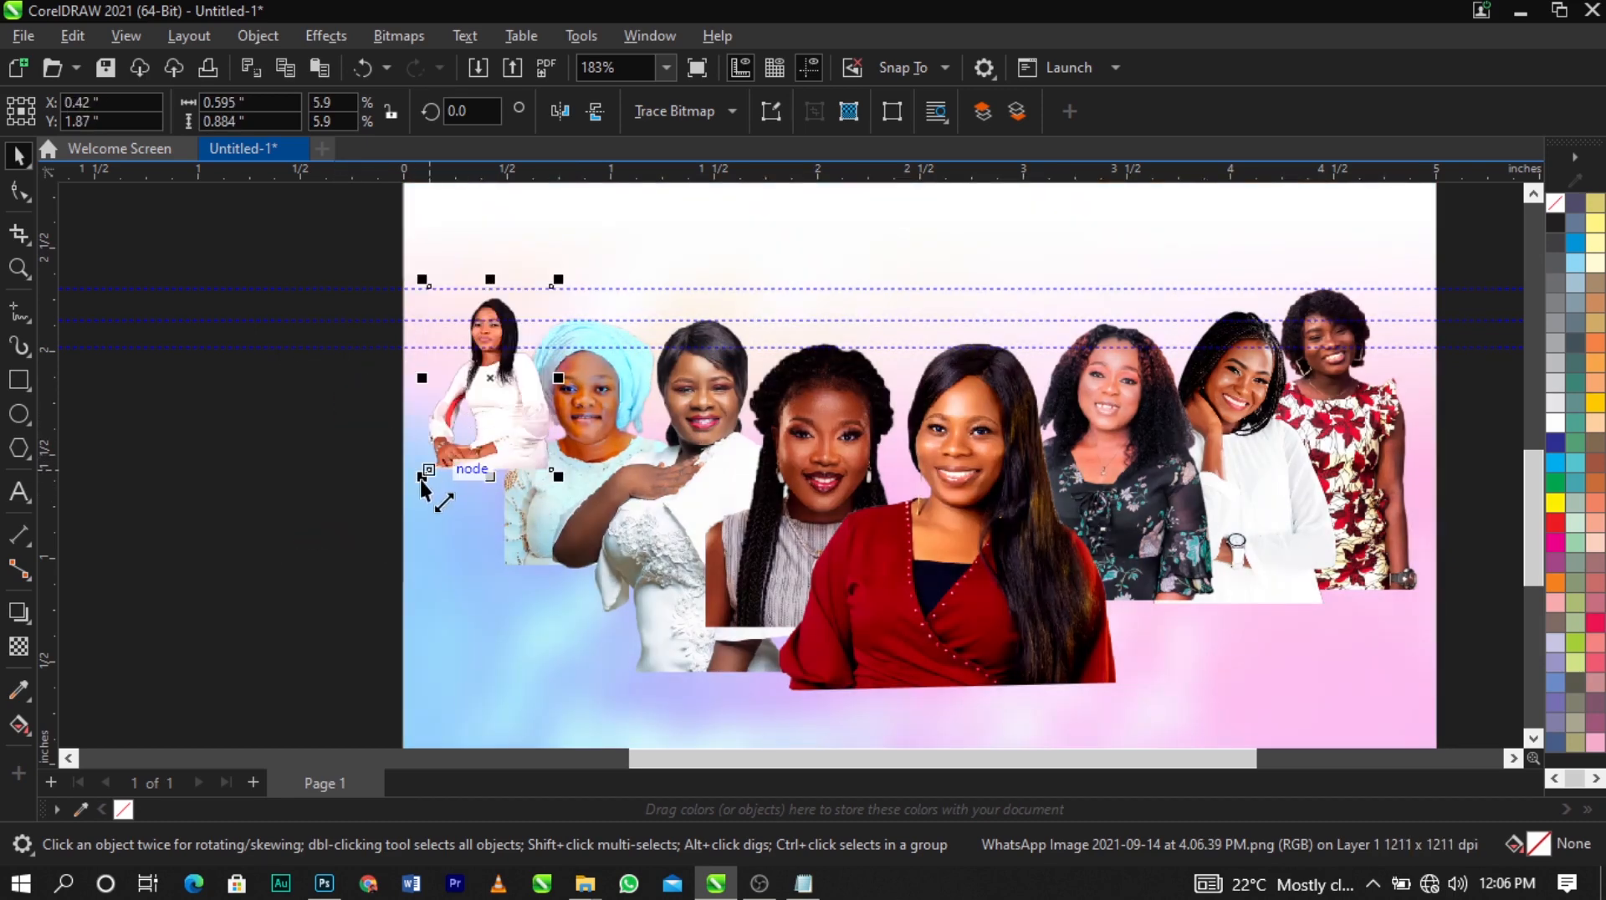
pyautogui.moveTo(423, 485); pyautogui.dragTo(380, 525)
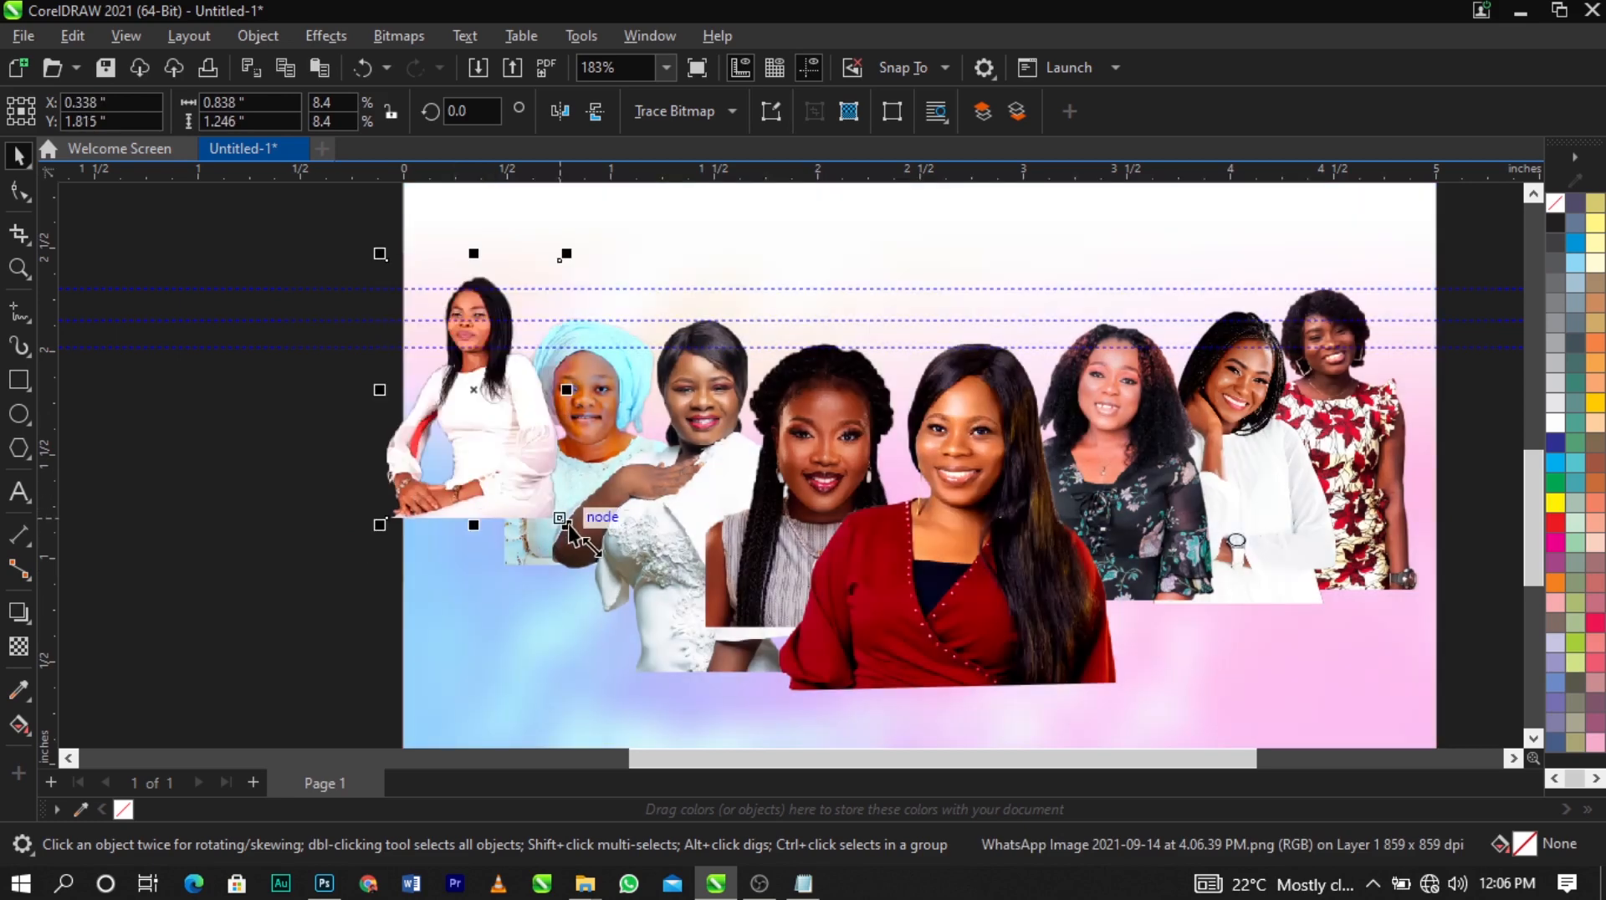
pyautogui.moveTo(568, 525); pyautogui.dragTo(632, 622)
pyautogui.moveTo(542, 534); pyautogui.dragTo(512, 528)
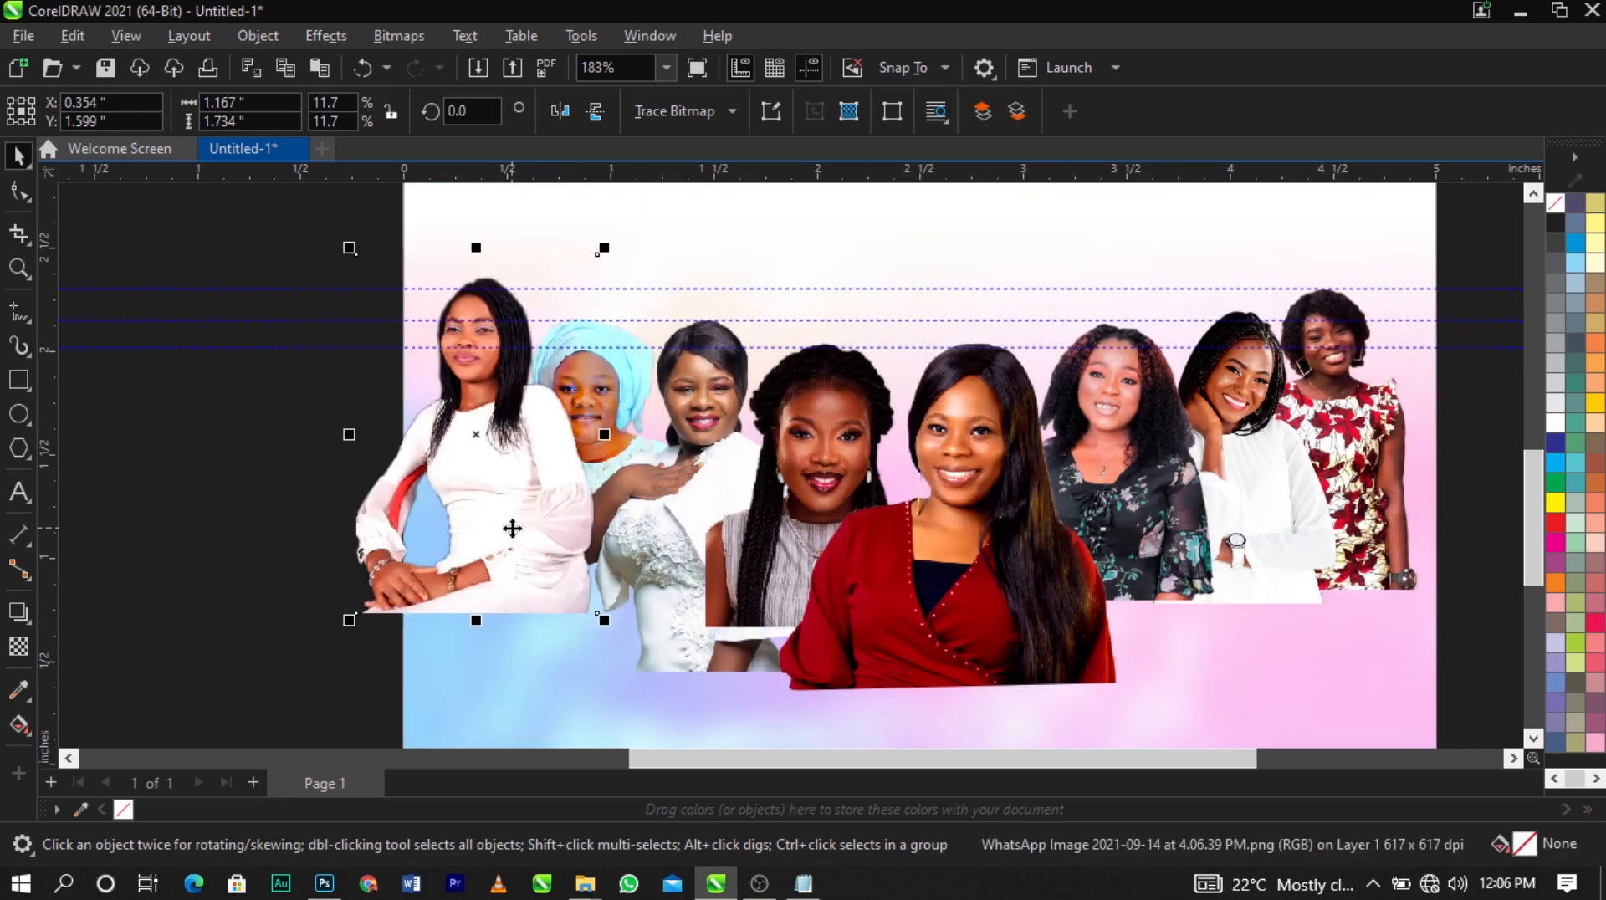
# Send the seated white-dress woman behind the white-lace-dress and blue-headwrap women, and nudge her slightly left and down
pyautogui.hotkey('ctrl', 'pagedown')
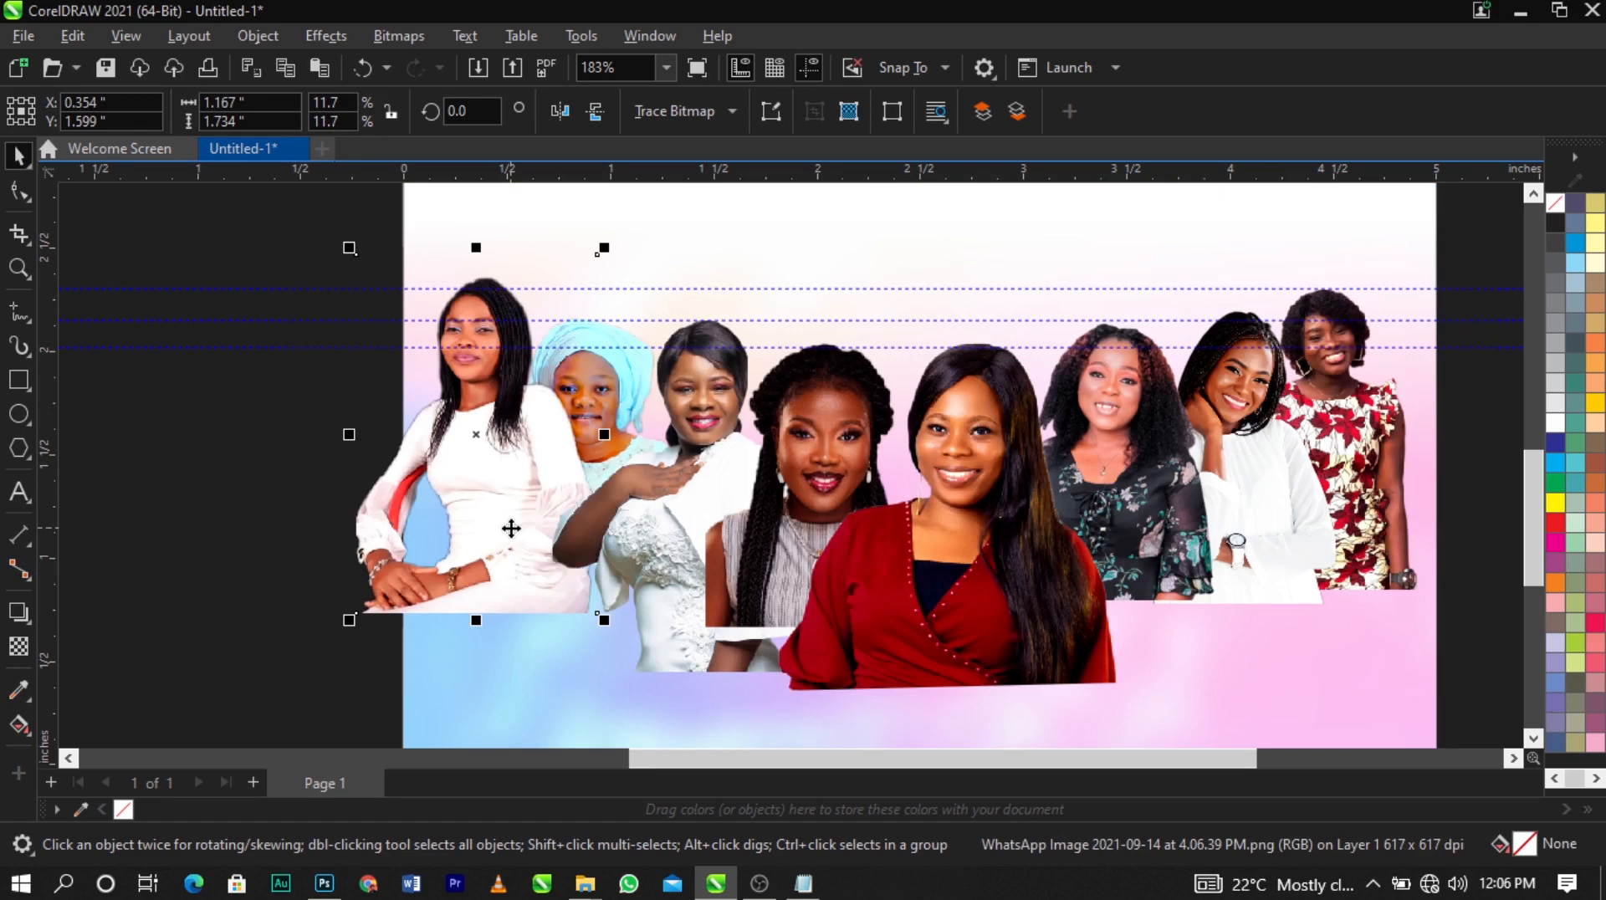
pyautogui.hotkey('ctrl', 'pagedown')
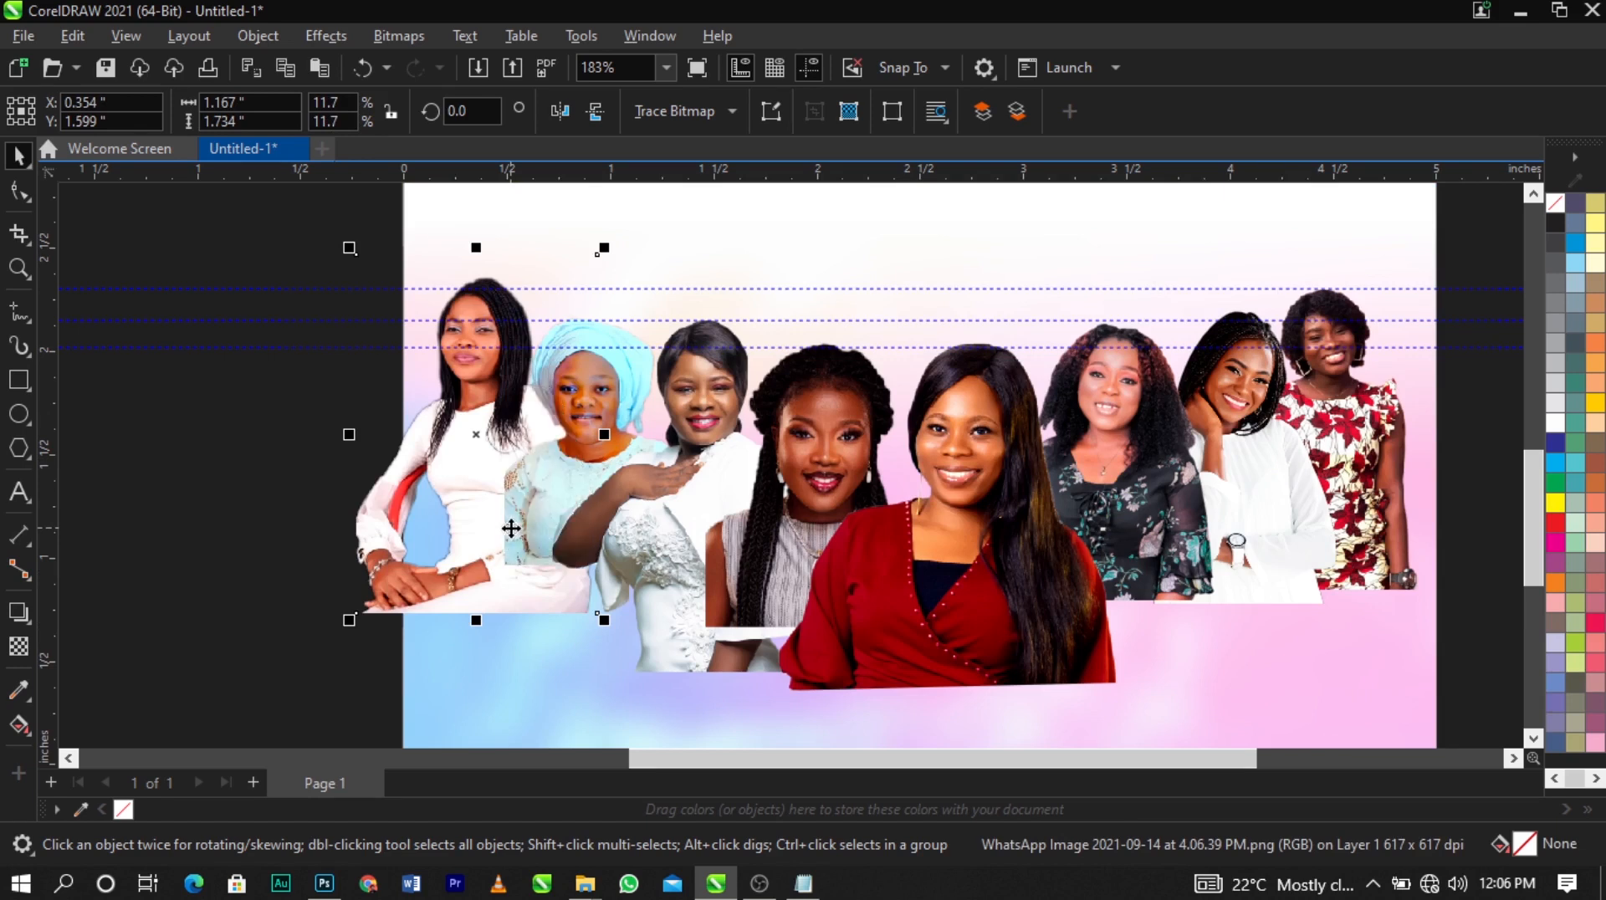
pyautogui.press('Left')
pyautogui.press('Down')
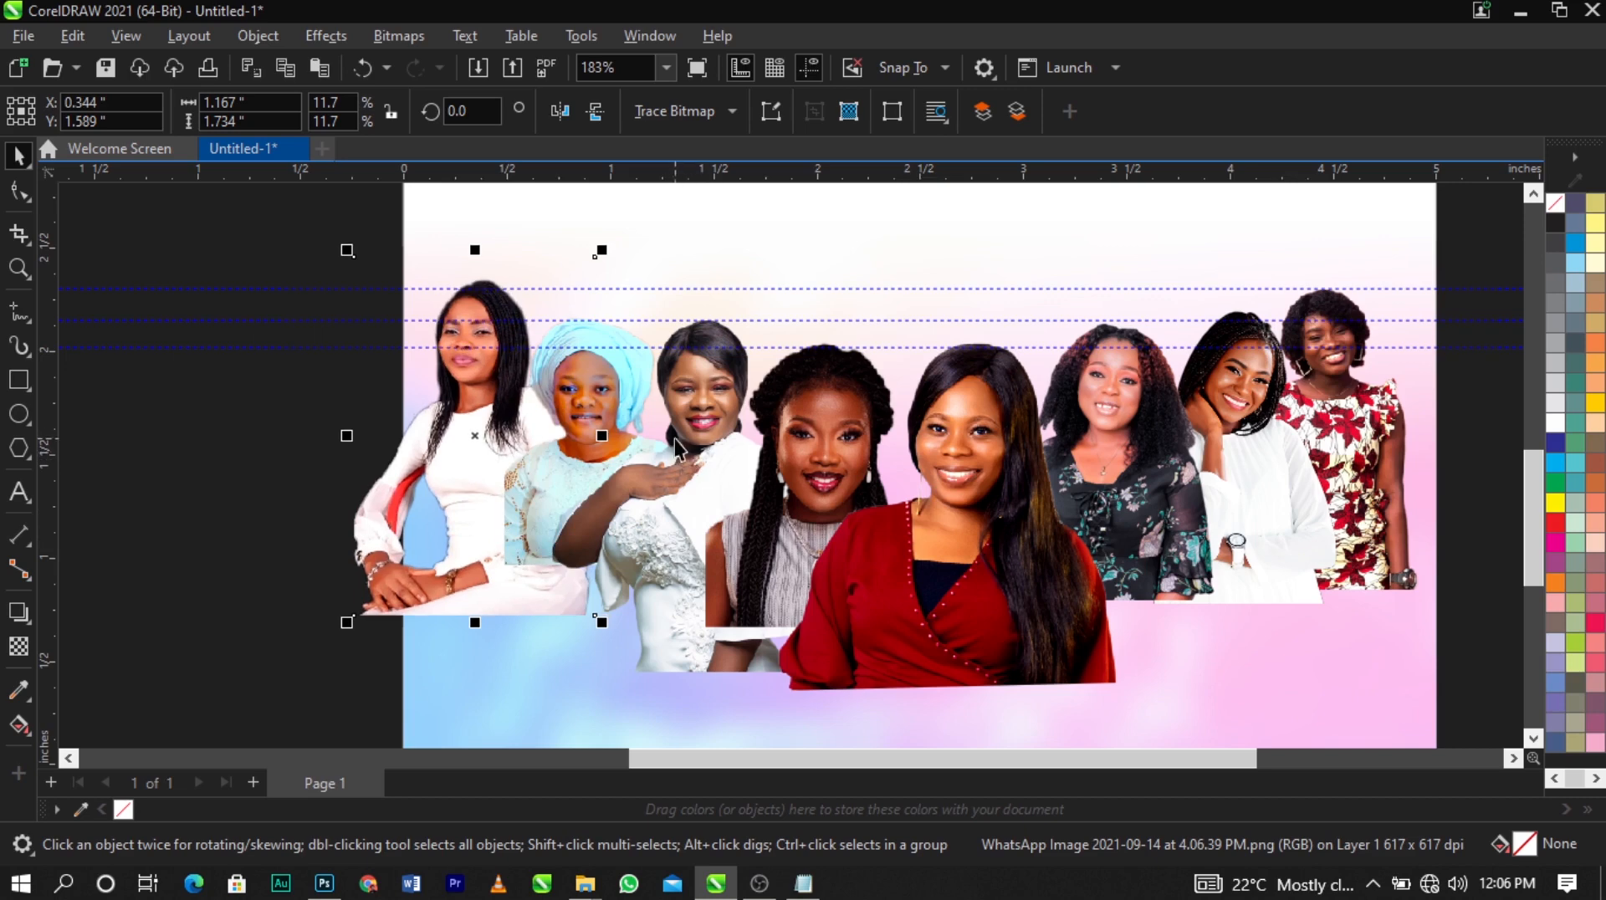
# Enlarge the seated white-dress woman to about 1.43 by 2.12 inches and lower her until her head meets the uppermost guideline
pyautogui.moveTo(602, 621); pyautogui.dragTo(649, 656)
pyautogui.press('Down')
pyautogui.press('Down')
pyautogui.press('Down')
pyautogui.press('Down')
pyautogui.press('Down')
pyautogui.press('Down')
pyautogui.press('Down')
pyautogui.press('Down')
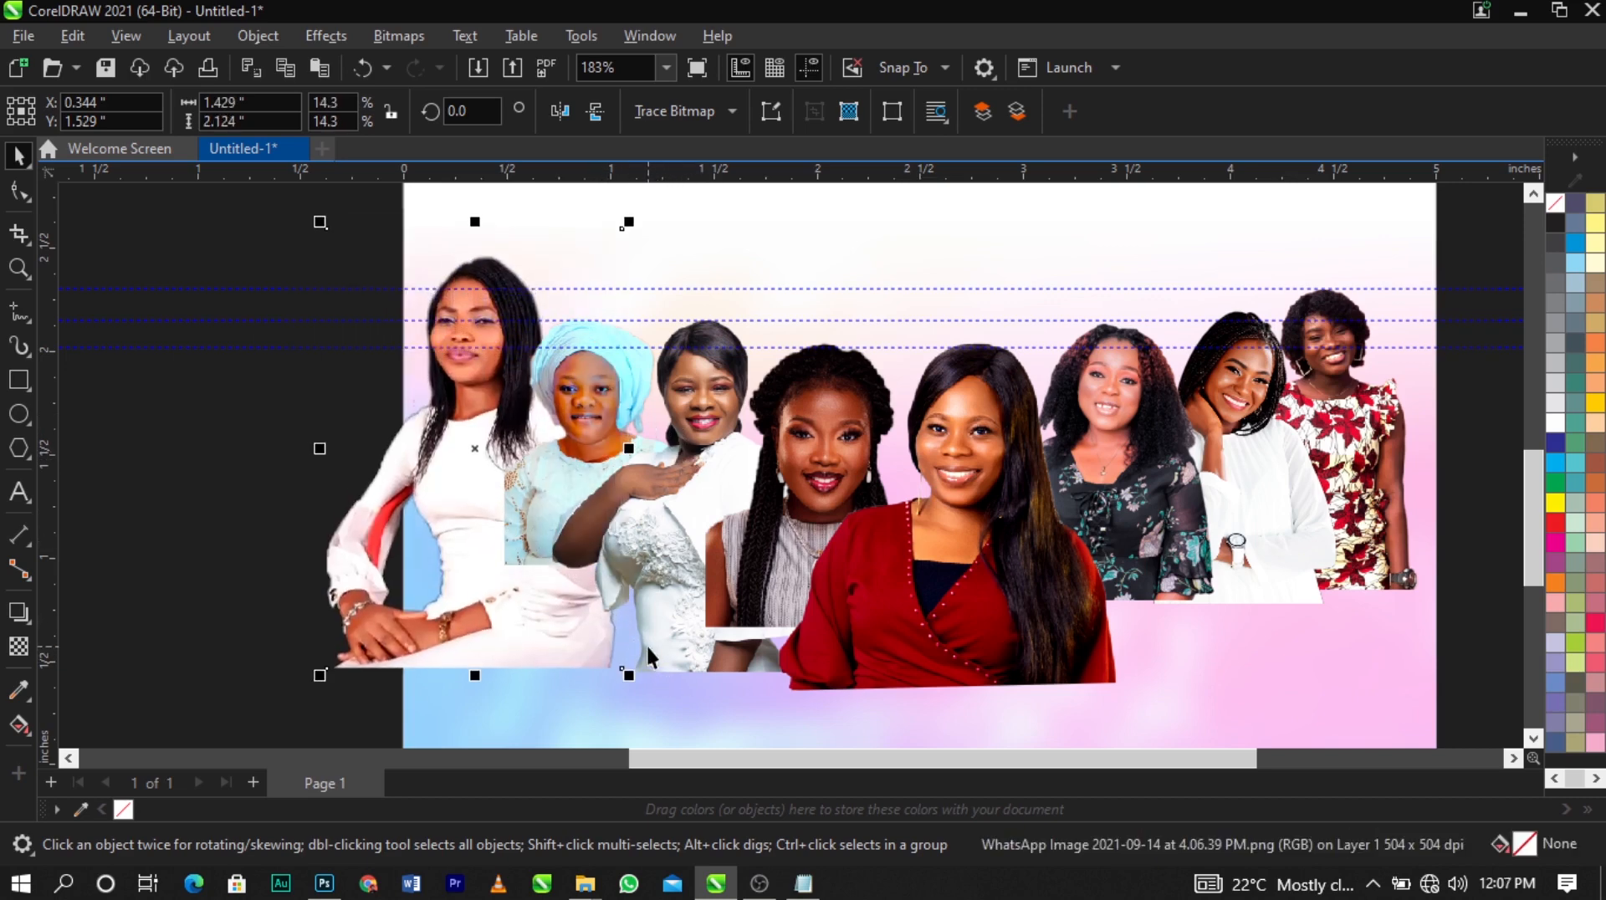
pyautogui.press('Left')
pyautogui.press('Left')
pyautogui.press('Down')
pyautogui.press('Down')
pyautogui.press('Down')
pyautogui.press('Down')
pyautogui.press('Right')
pyautogui.press('Down')
pyautogui.press('Down')
pyautogui.press('Down')
pyautogui.press('Down')
pyautogui.press('Down')
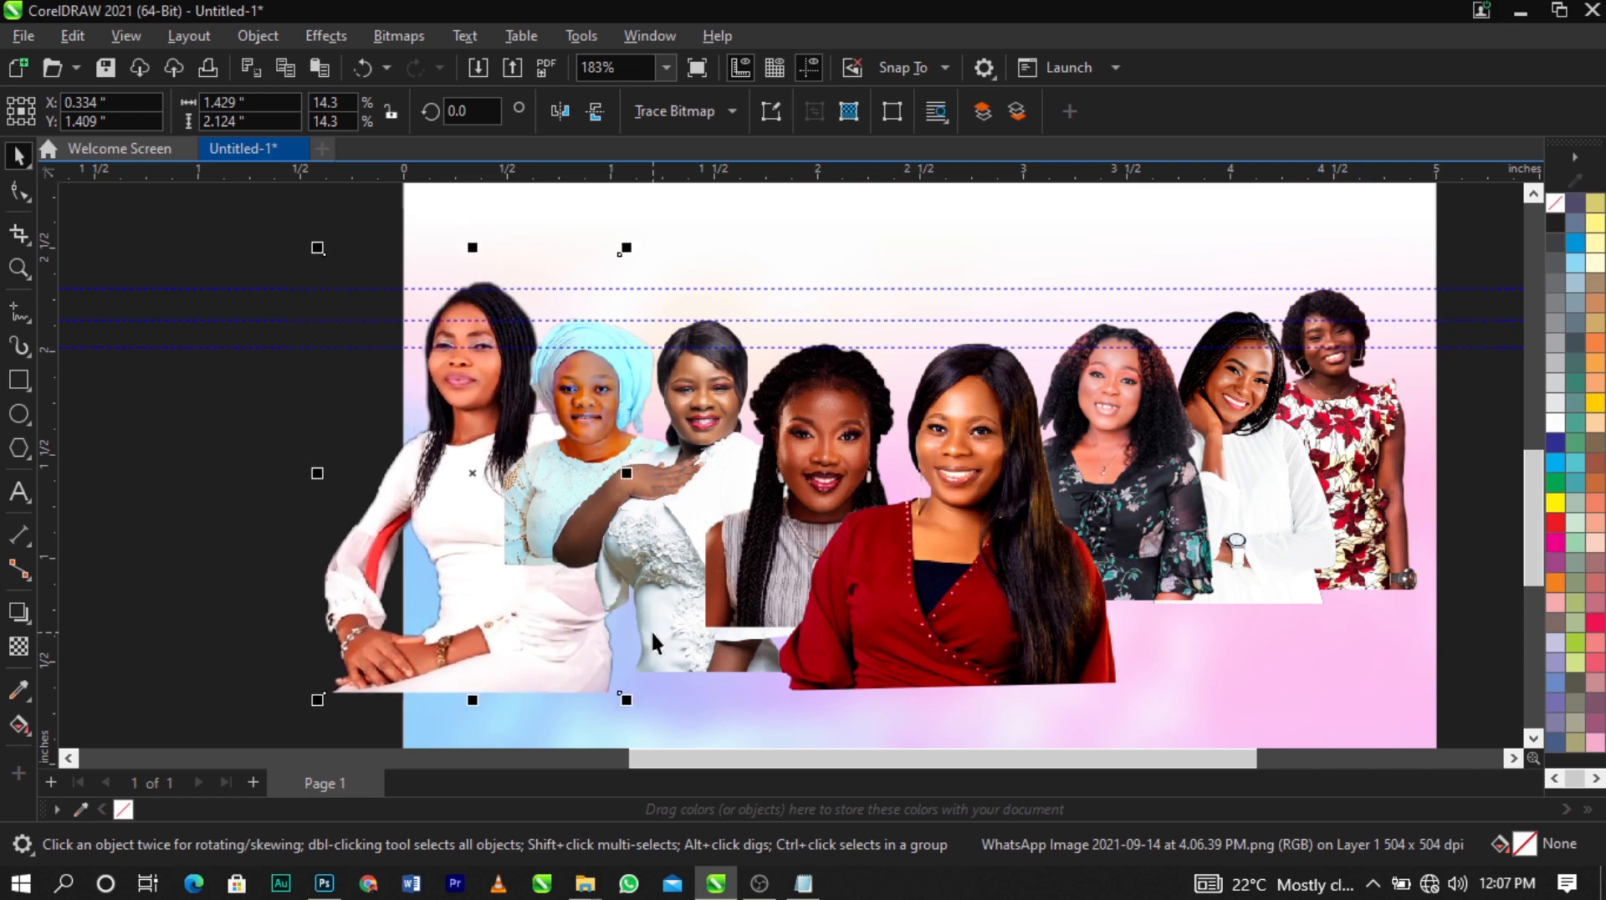
pyautogui.press('Down')
pyautogui.press('Down')
pyautogui.press('Down')
pyautogui.press('Right')
pyautogui.press('Left')
pyautogui.press('Left')
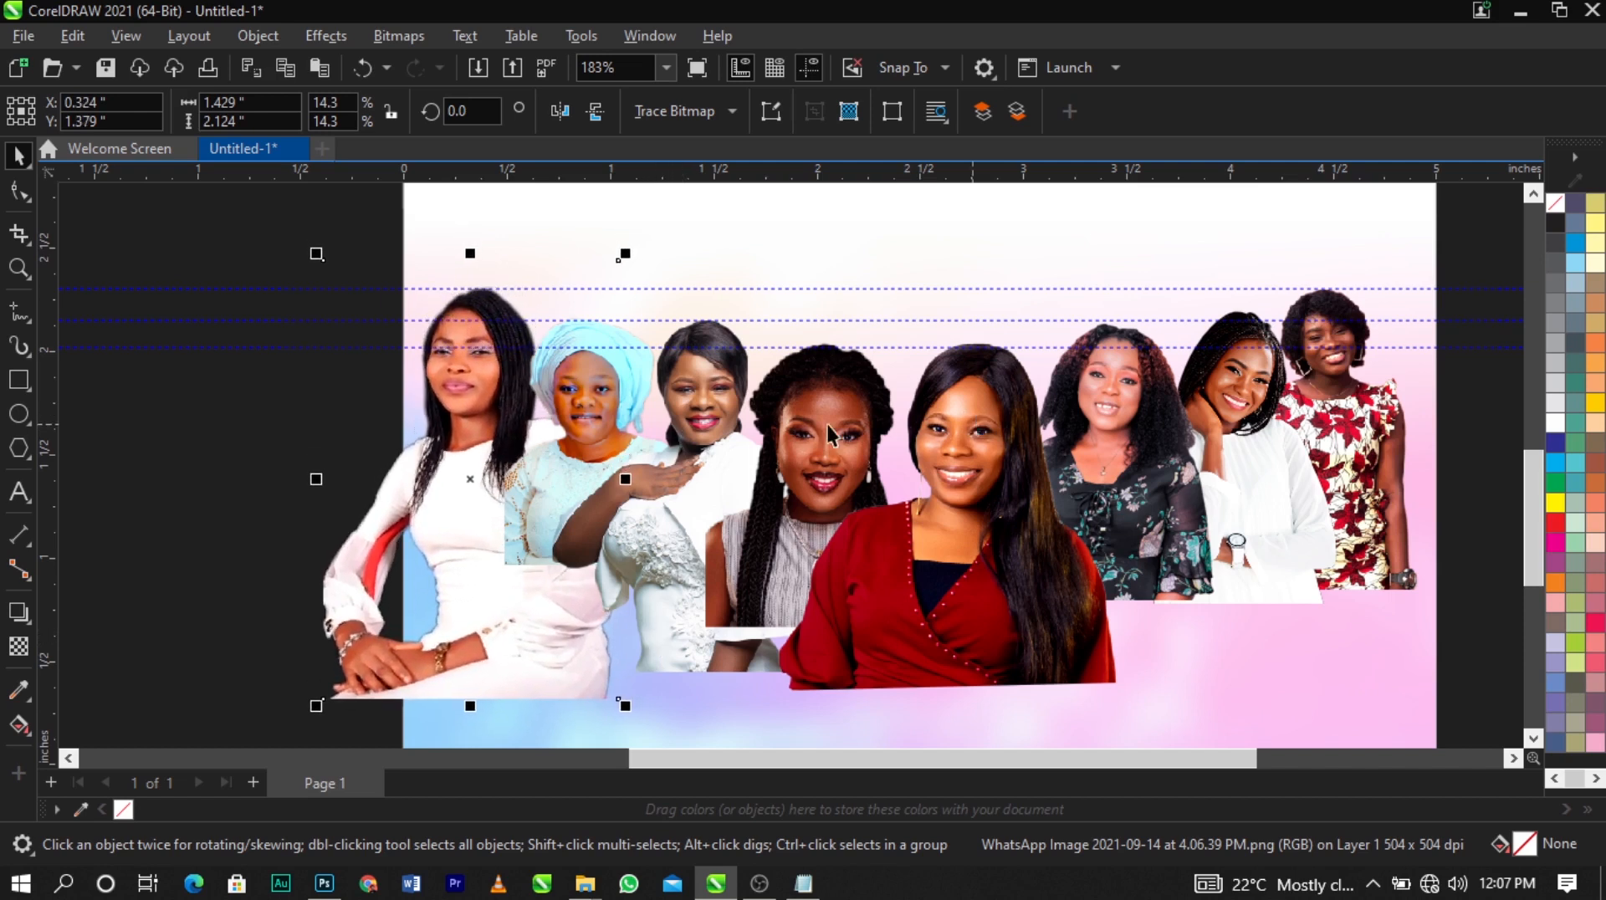
# Trim the lower part of the seated white-dress woman's photo to about her waist with the Shape tool
pyautogui.scroll(-2, 816, 371)
pyautogui.moveTo(401, 243); pyautogui.dragTo(1244, 671)
pyautogui.click(1345, 635)
pyautogui.click(535, 564)
pyautogui.press('F10')
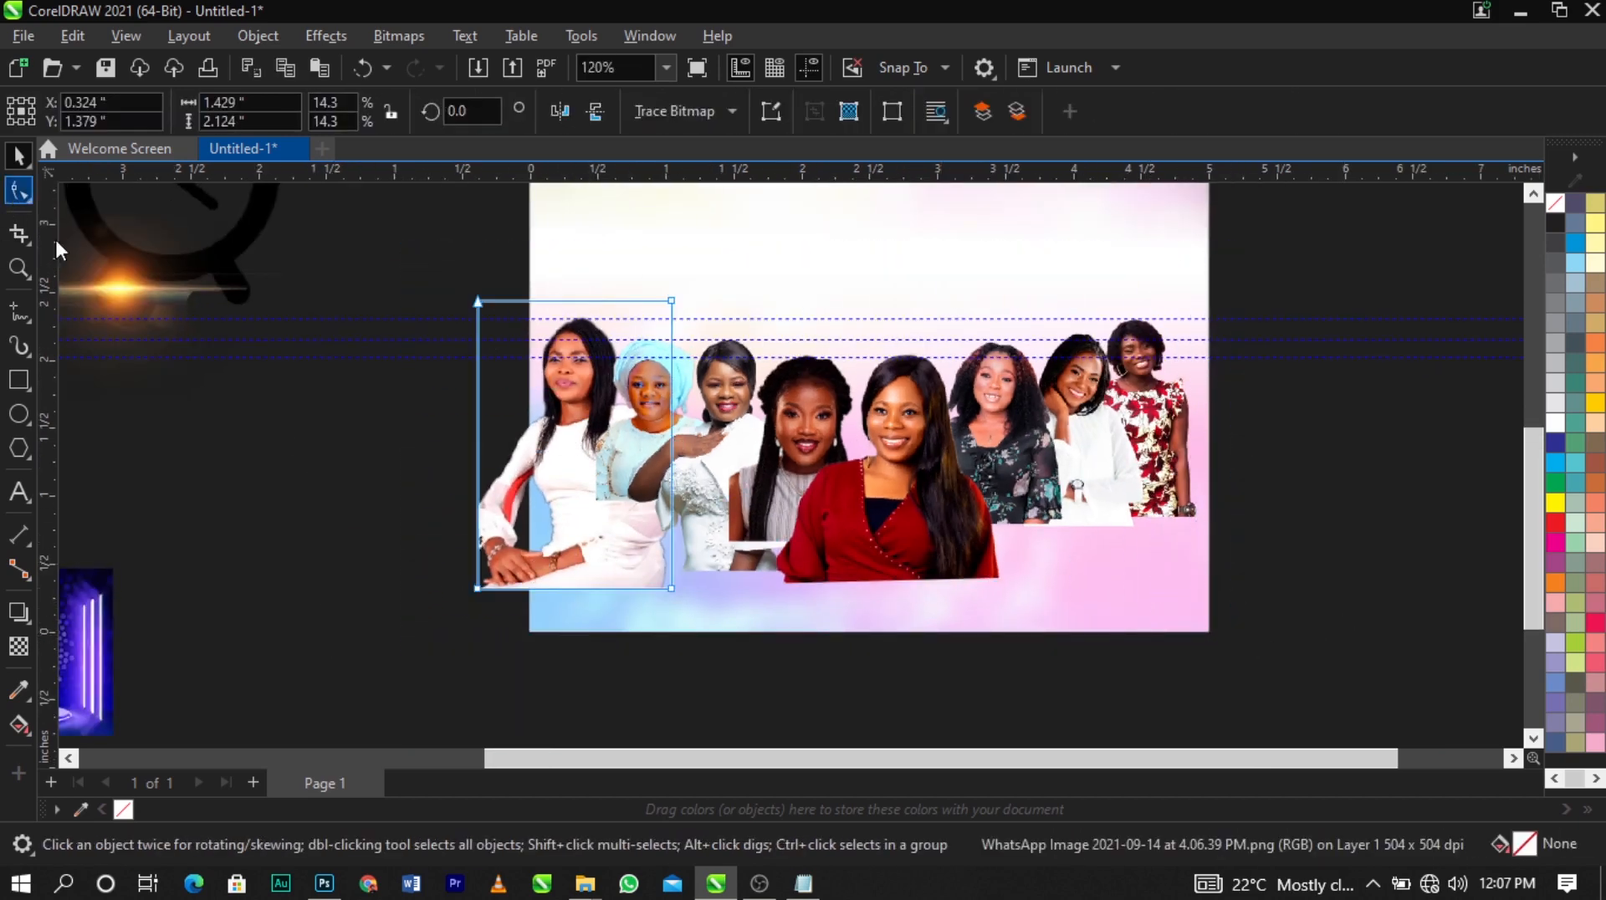
pyautogui.moveTo(298, 522); pyautogui.dragTo(817, 654)
pyautogui.moveTo(669, 586); pyautogui.dragTo(671, 507)
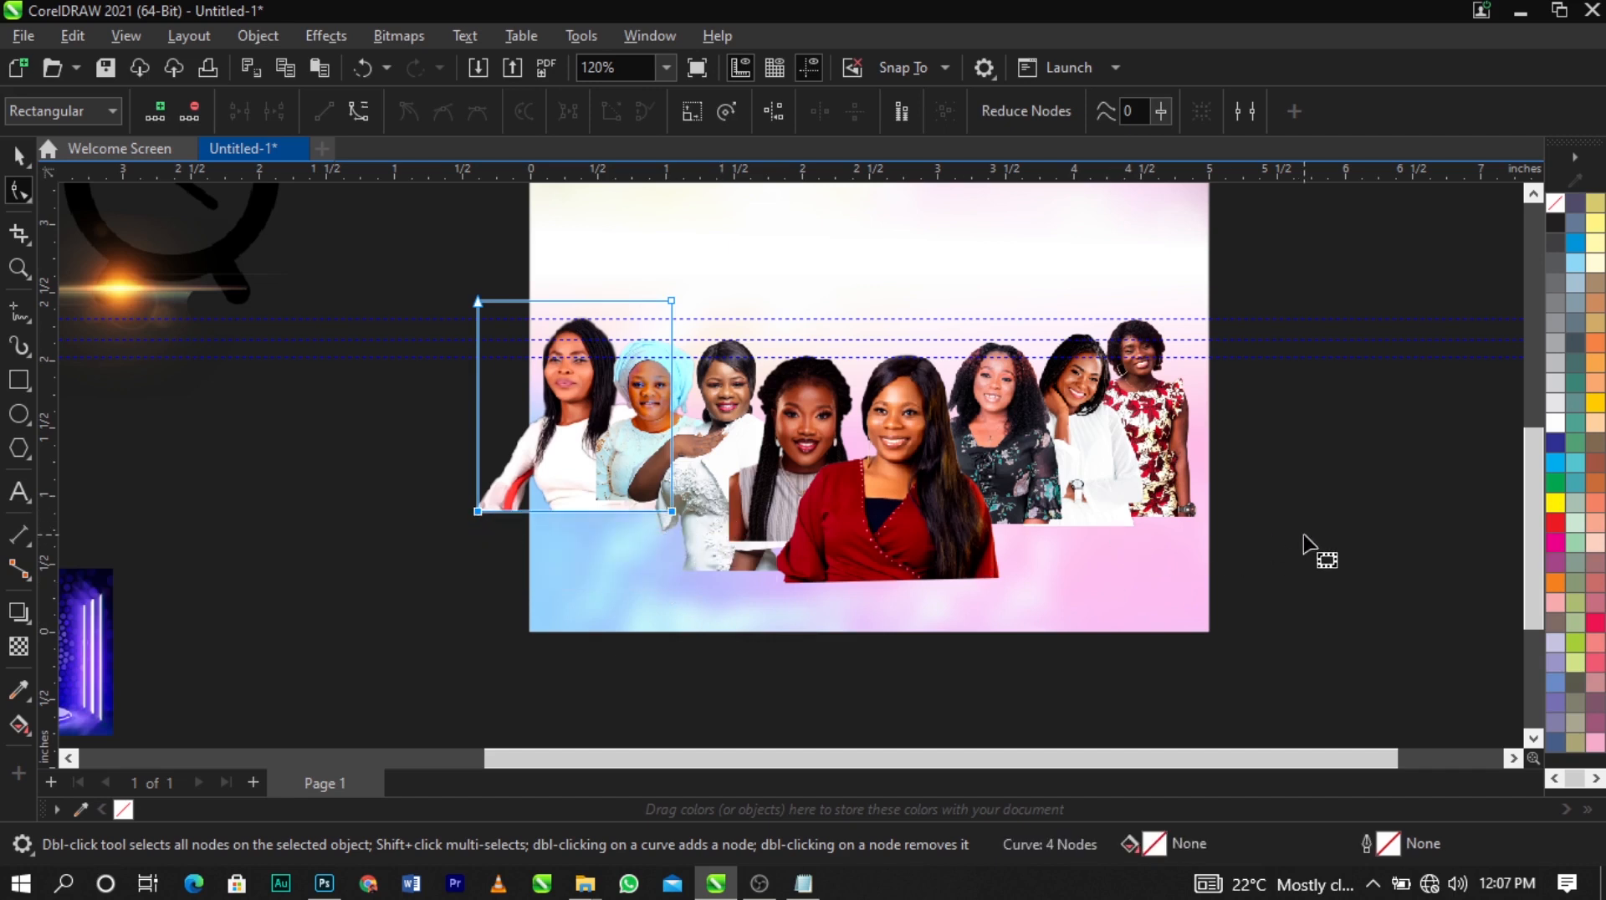
# Delete the three horizontal guidelines from the page
pyautogui.press('space')
pyautogui.moveTo(1334, 214); pyautogui.dragTo(379, 662)
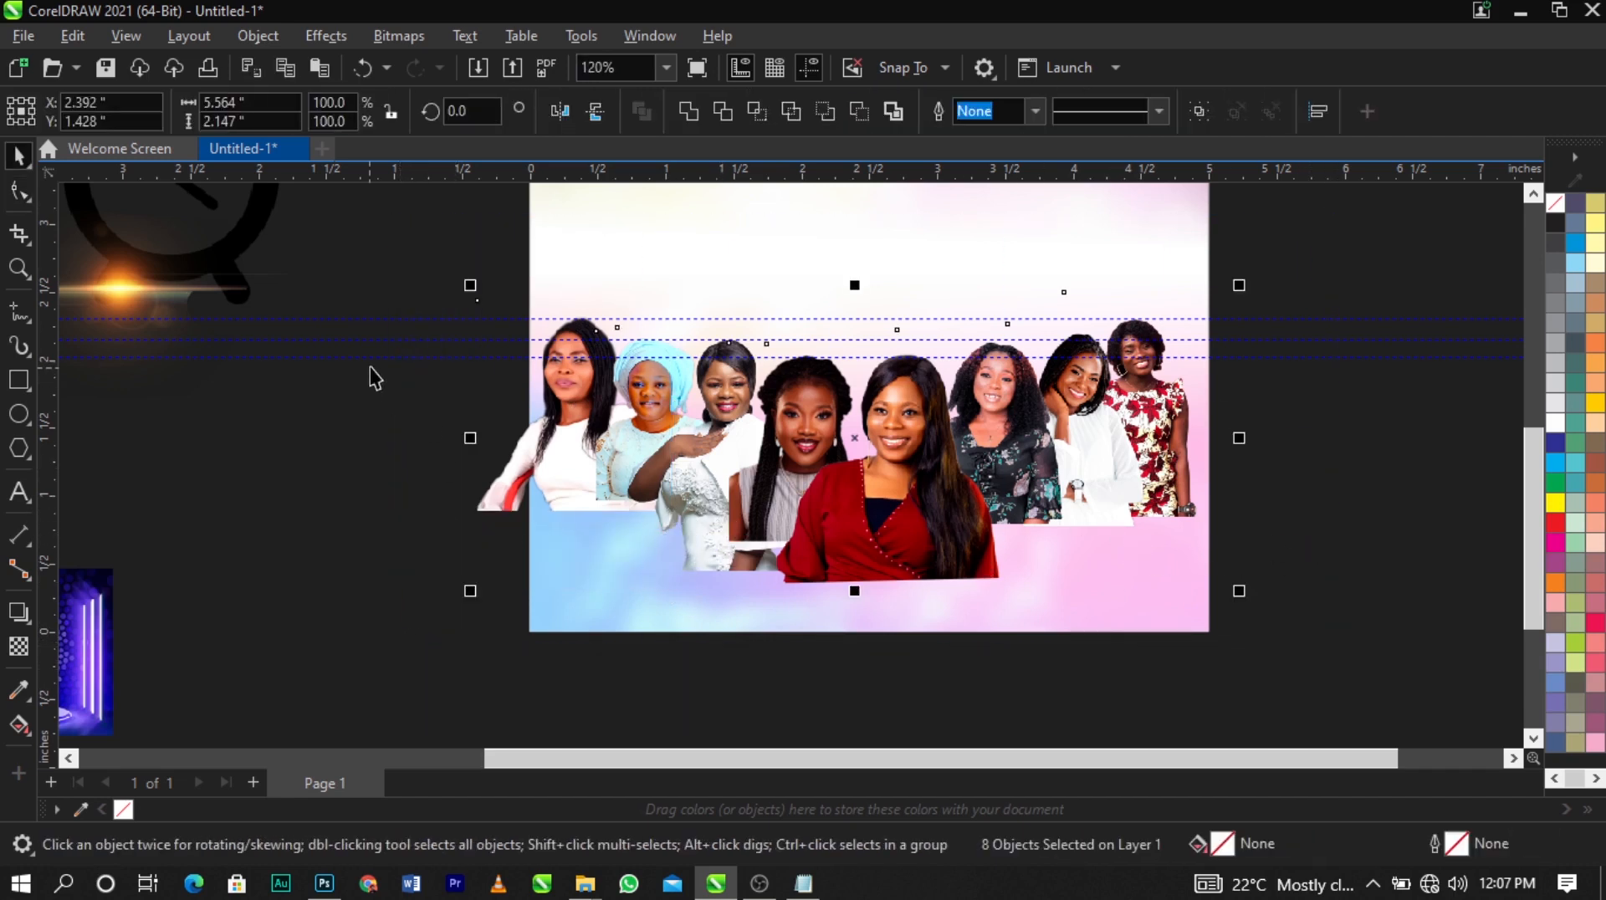
pyautogui.moveTo(373, 358); pyautogui.dragTo(387, 322)
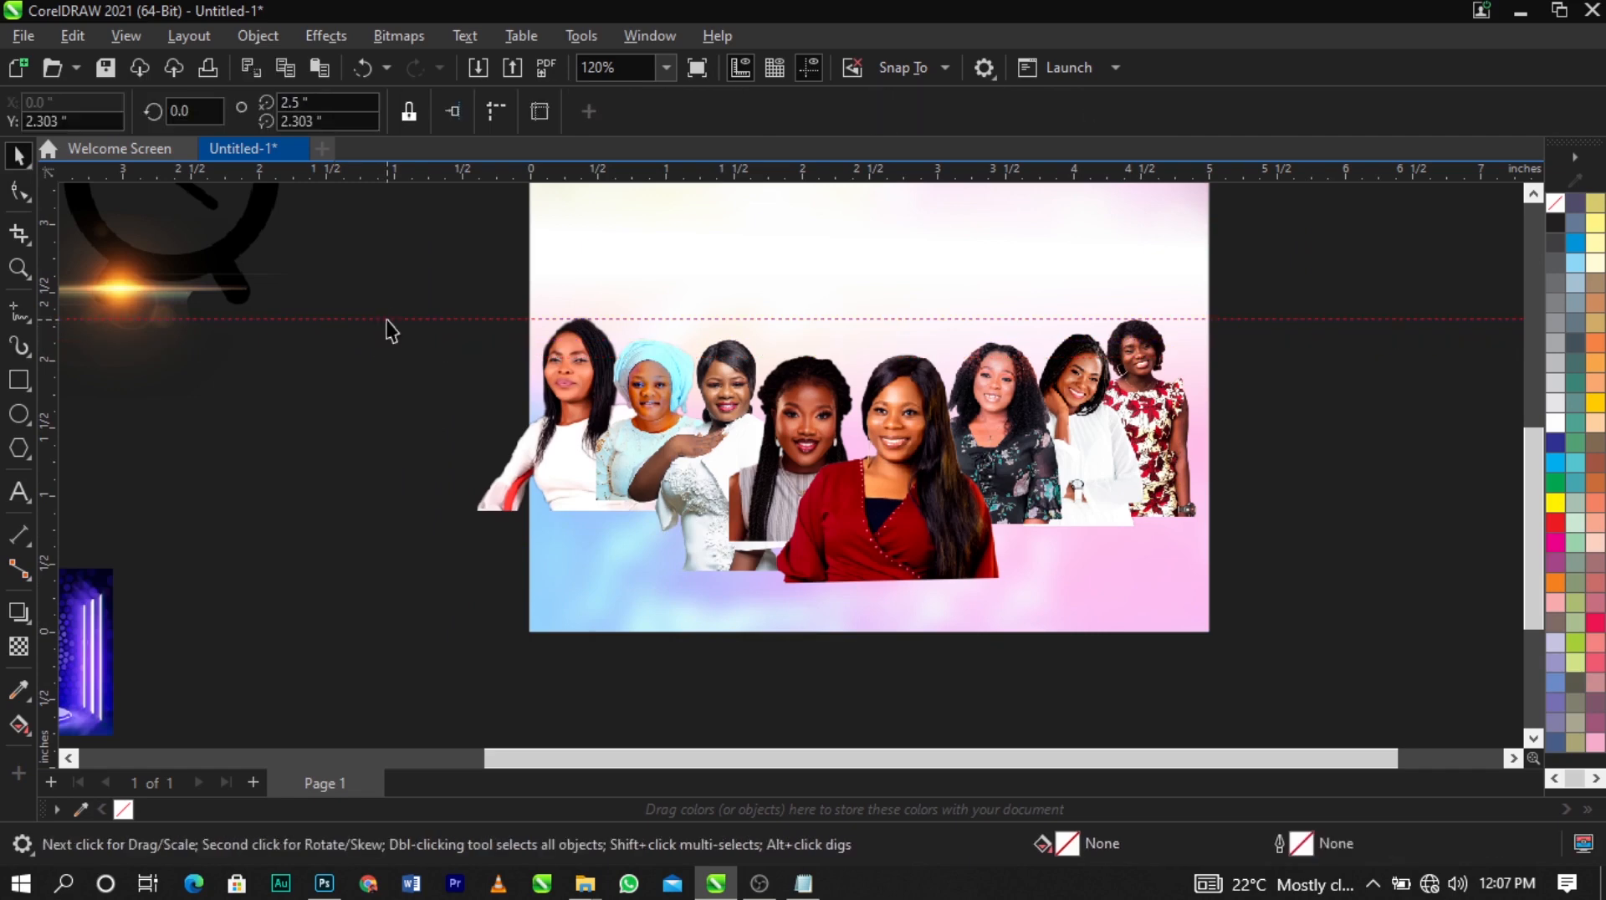
pyautogui.press('Delete')
# Group the eight cut-outs, scale the group to about 4.97 by 1.92 inches, and shift it right to fit inside the page
pyautogui.moveTo(1077, 617); pyautogui.dragTo(1330, 690)
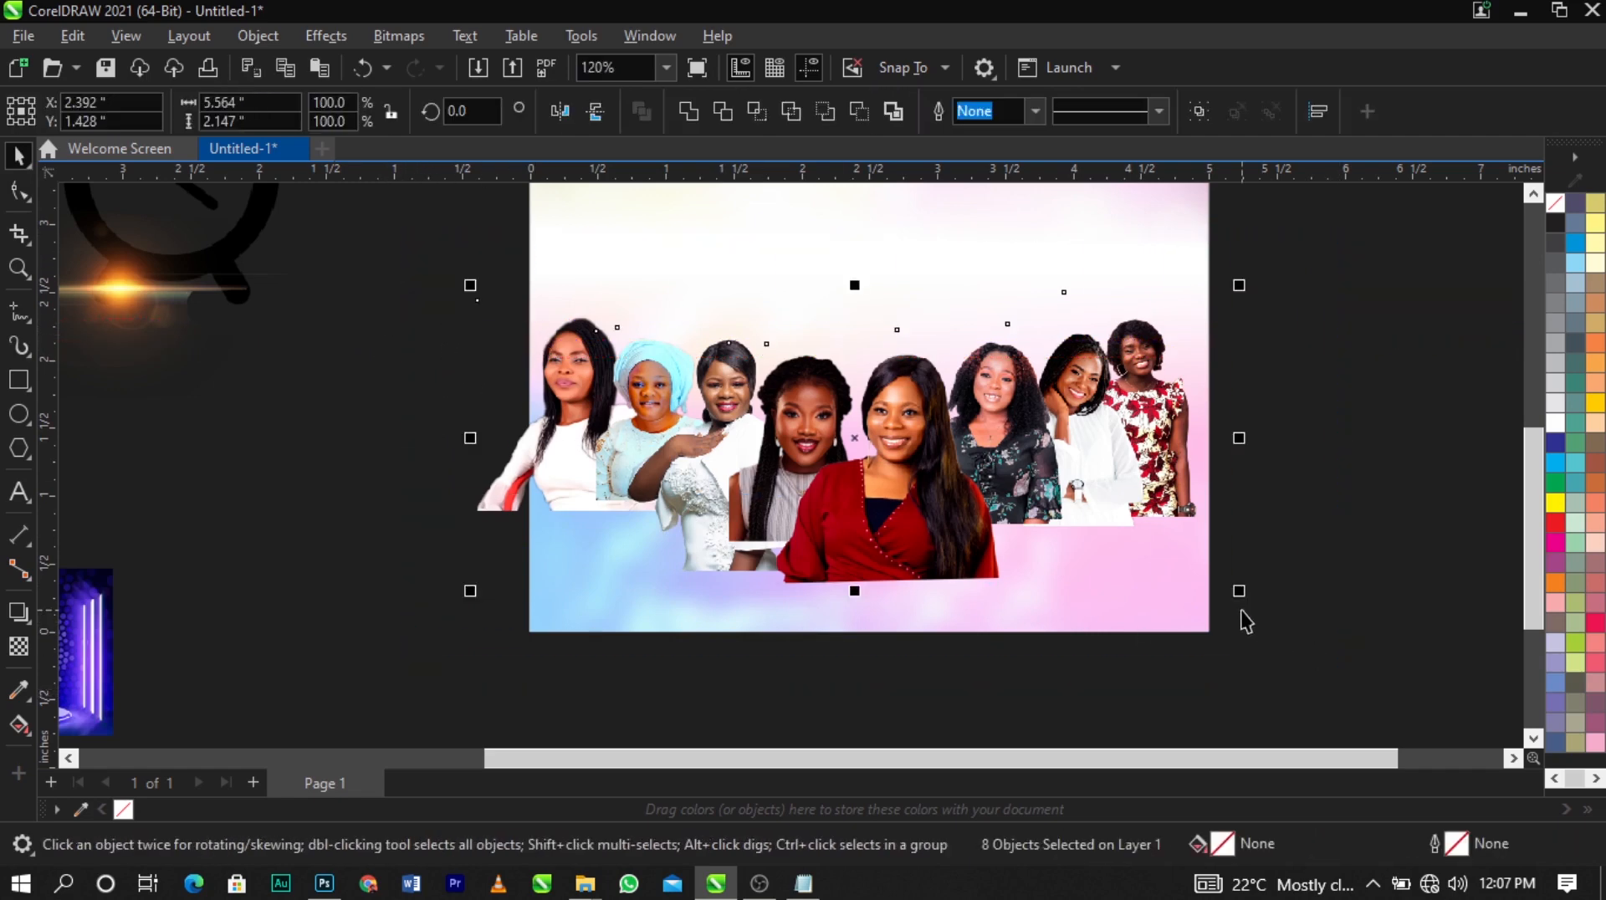
pyautogui.hotkey('ctrl', 'g')
pyautogui.moveTo(1241, 589); pyautogui.dragTo(1205, 605)
pyautogui.scroll(1, 1030, 463)
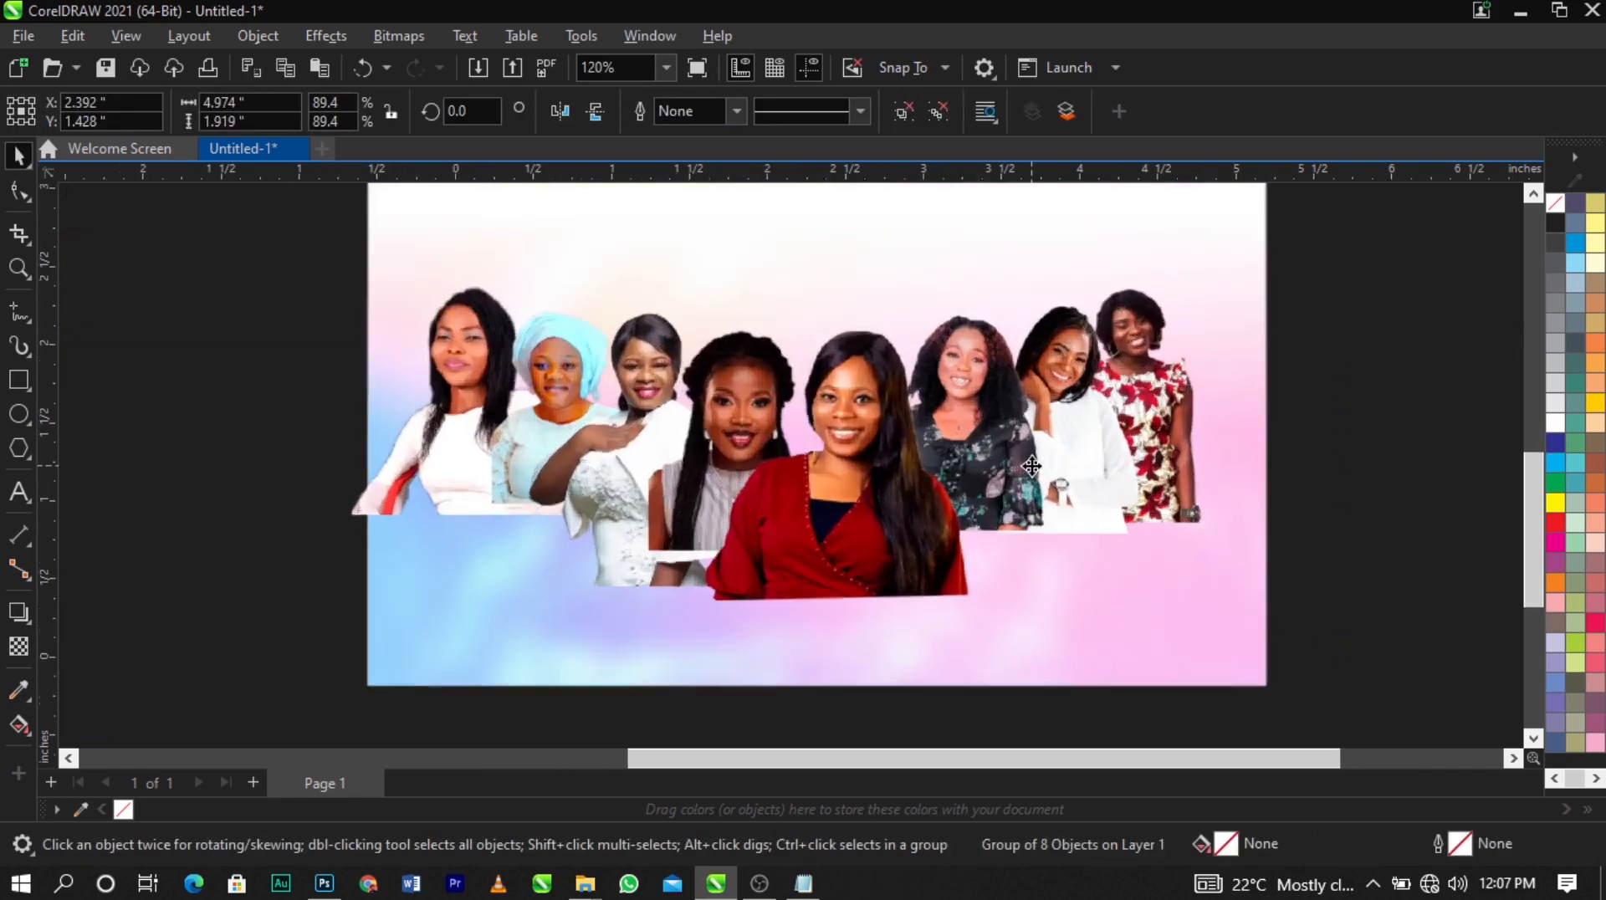
pyautogui.moveTo(1031, 465); pyautogui.dragTo(1049, 468)
pyautogui.click(1241, 385)
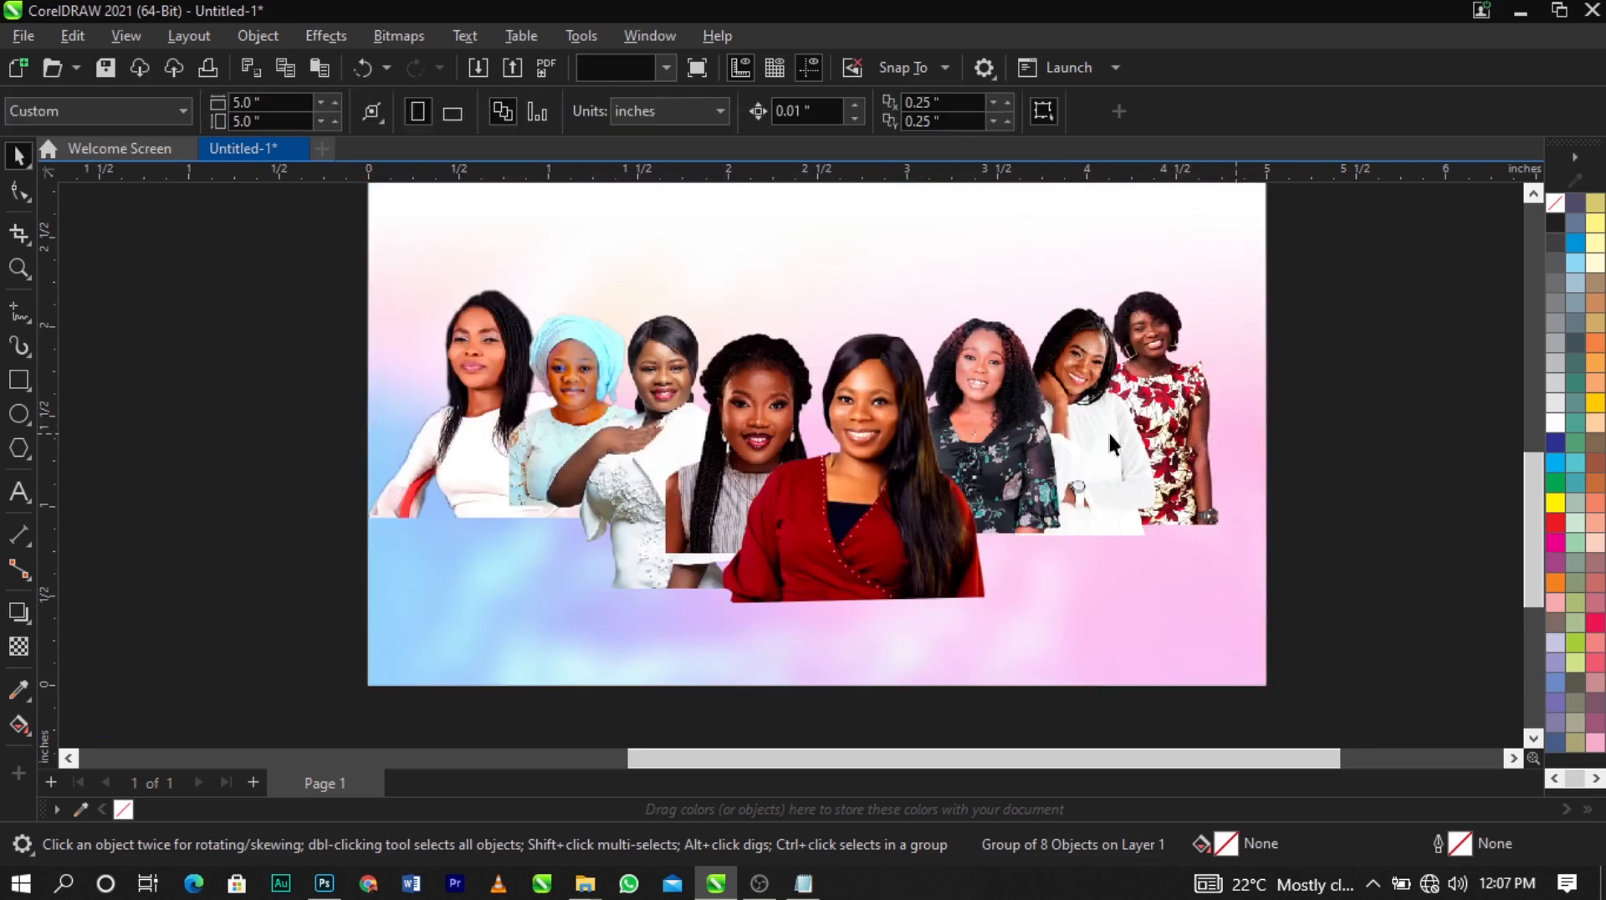
# Ungroup the eight cut-outs and enlarge the red-floral-dress woman at the far right to about 1.4 by 1.86 inches
pyautogui.click(1108, 431)
pyautogui.click(895, 115)
pyautogui.click(1227, 335)
pyautogui.click(1227, 336)
pyautogui.scroll(1, 1212, 339)
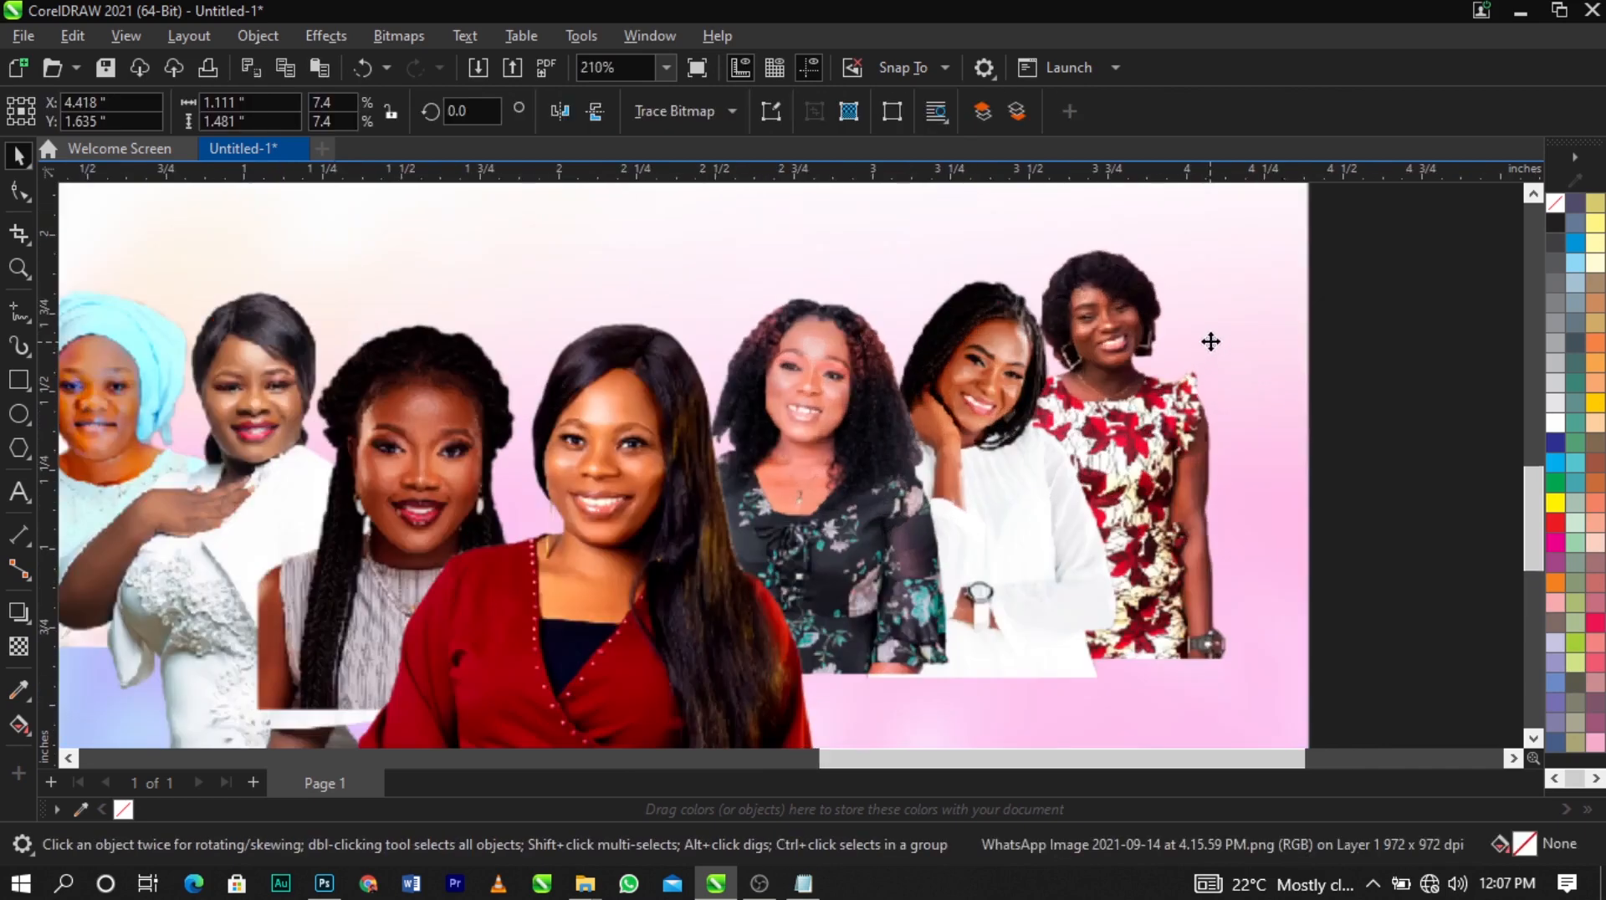
pyautogui.scroll(-1, 1221, 330)
pyautogui.moveTo(1258, 303); pyautogui.dragTo(1287, 268)
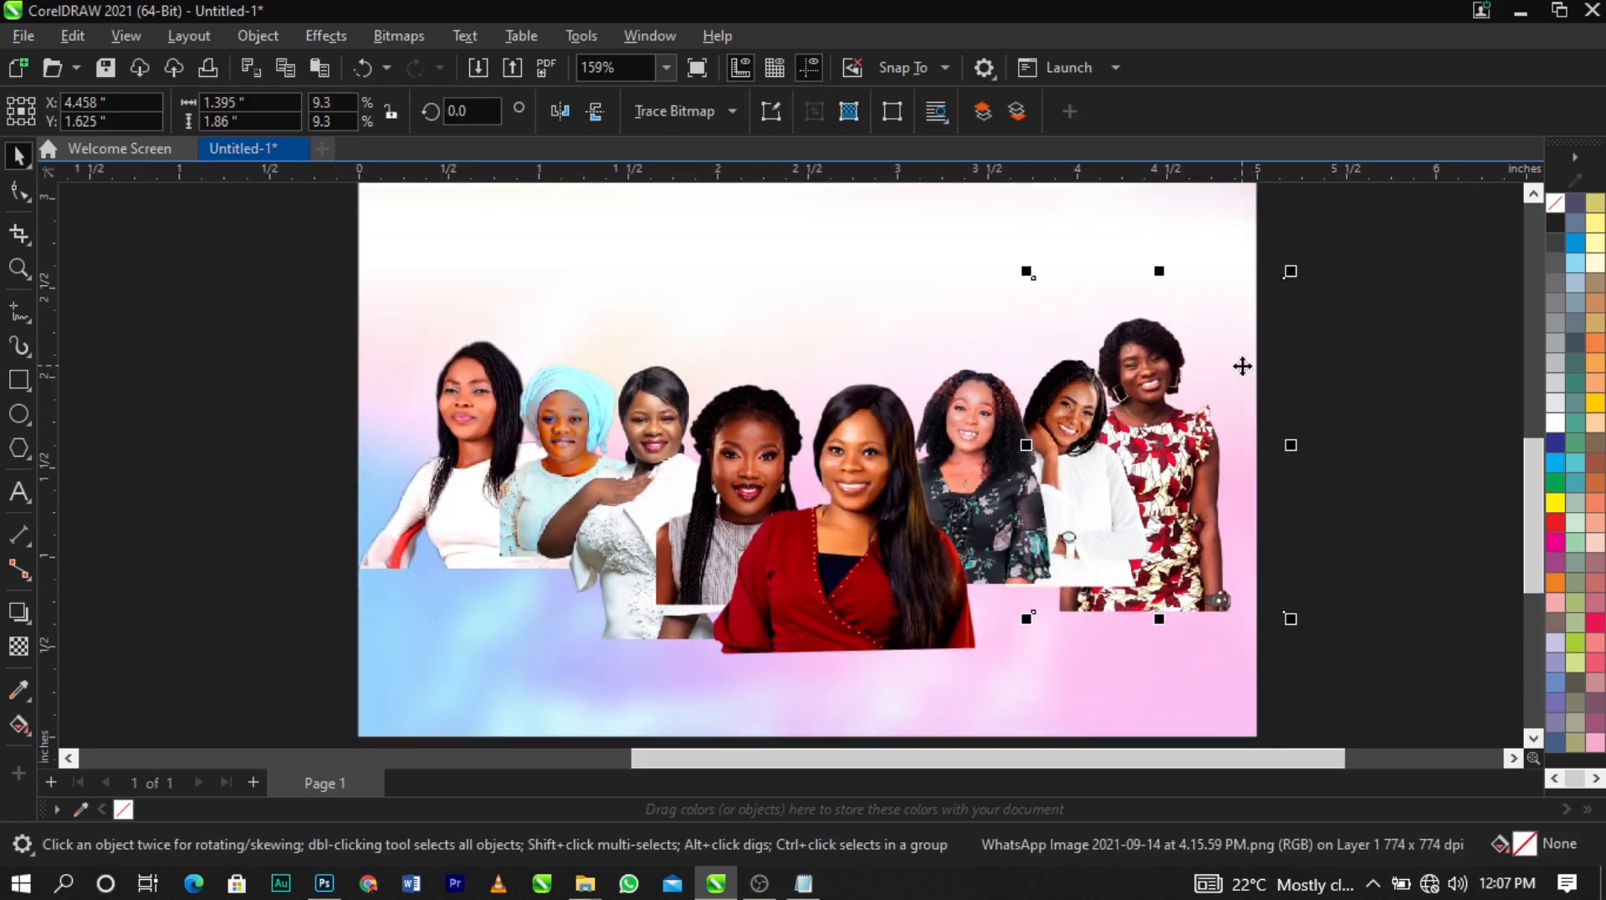
# Enlarge the white-shirt woman beside the red floral dress to about 1.12 by 1.57 inches and lower her slightly
pyautogui.scroll(2, 1221, 372)
pyautogui.click(1129, 347)
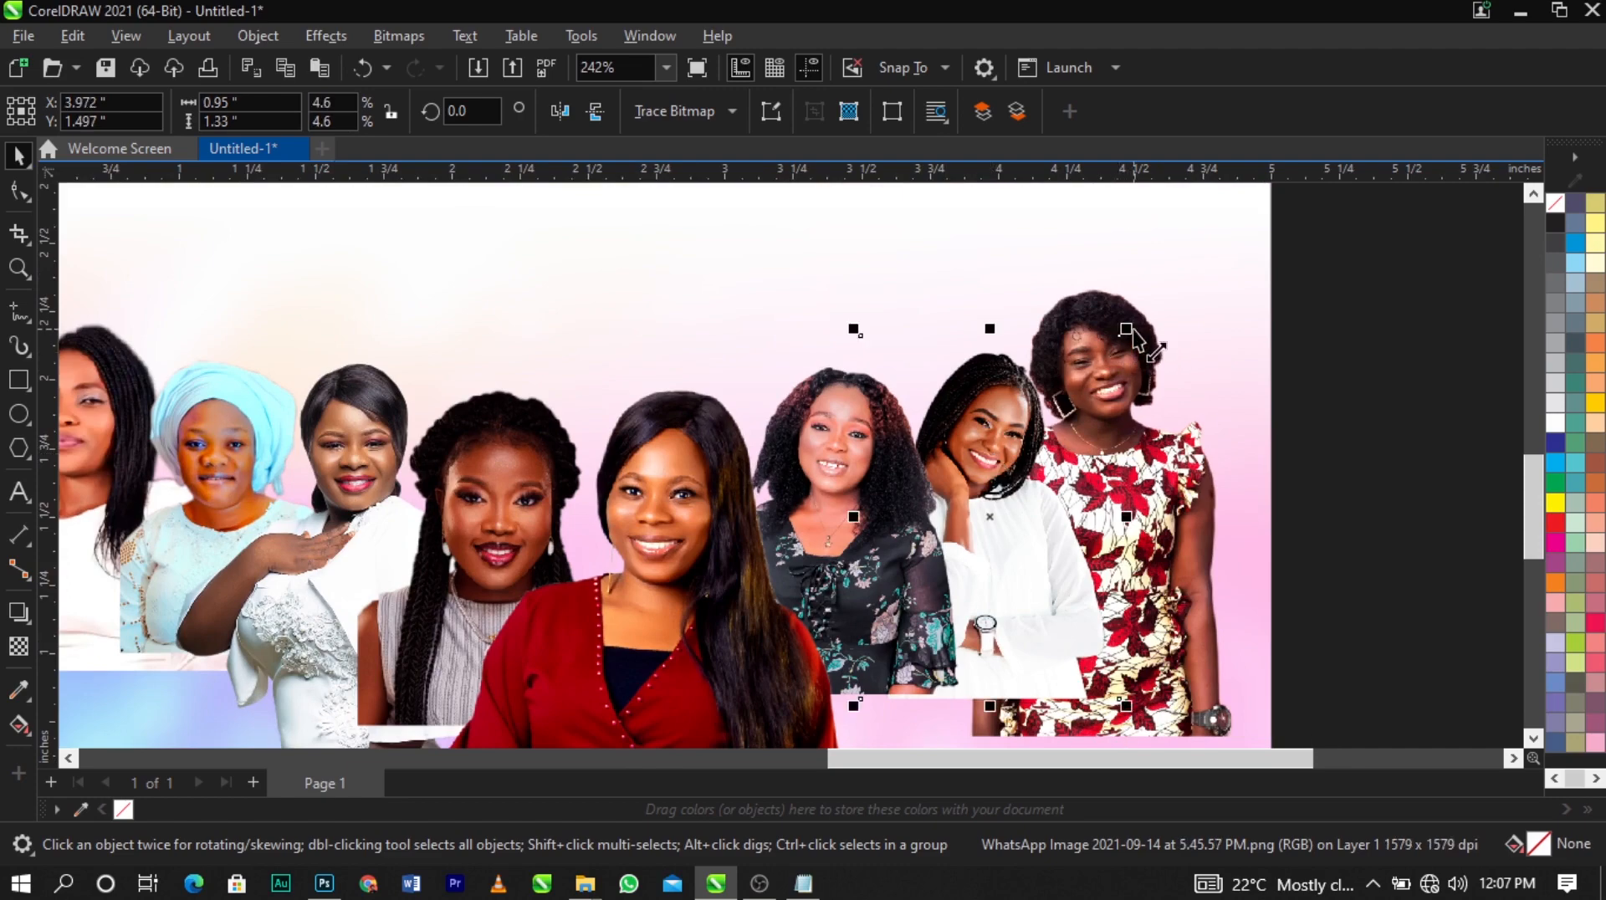
pyautogui.moveTo(1132, 329); pyautogui.dragTo(1156, 295)
pyautogui.moveTo(1023, 443); pyautogui.dragTo(1026, 454)
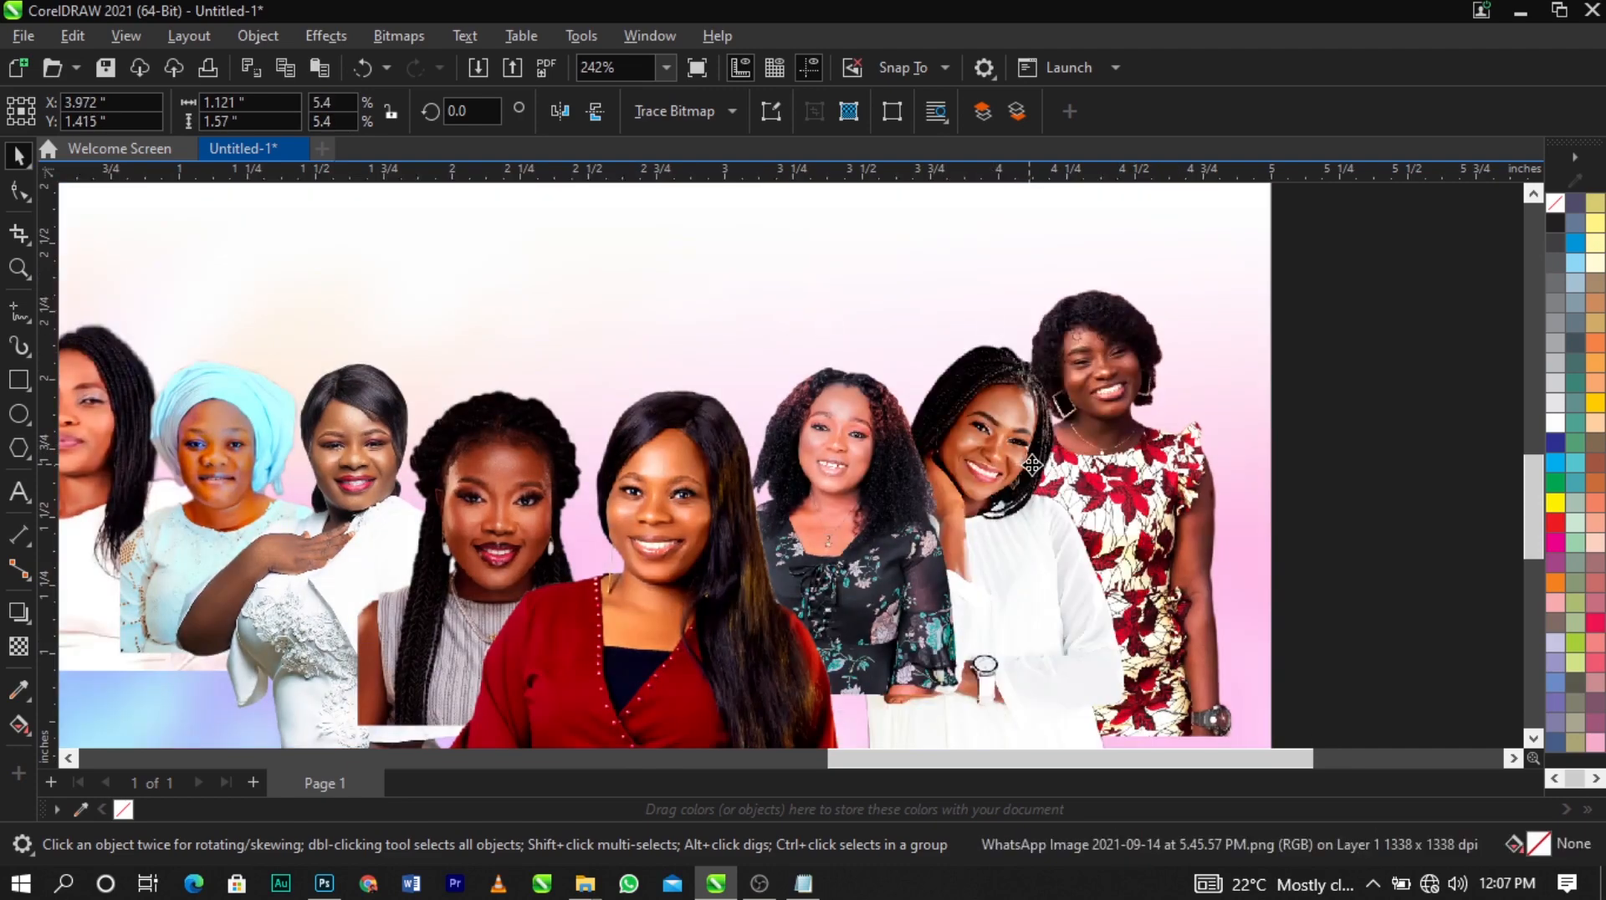
# Add a horizontal guideline at the head height of the far-left woman and lower the red-floral-dress woman so her head meets it
pyautogui.click(1229, 466)
pyautogui.moveTo(1236, 465); pyautogui.dragTo(1231, 469)
pyautogui.scroll(-2, 1231, 469)
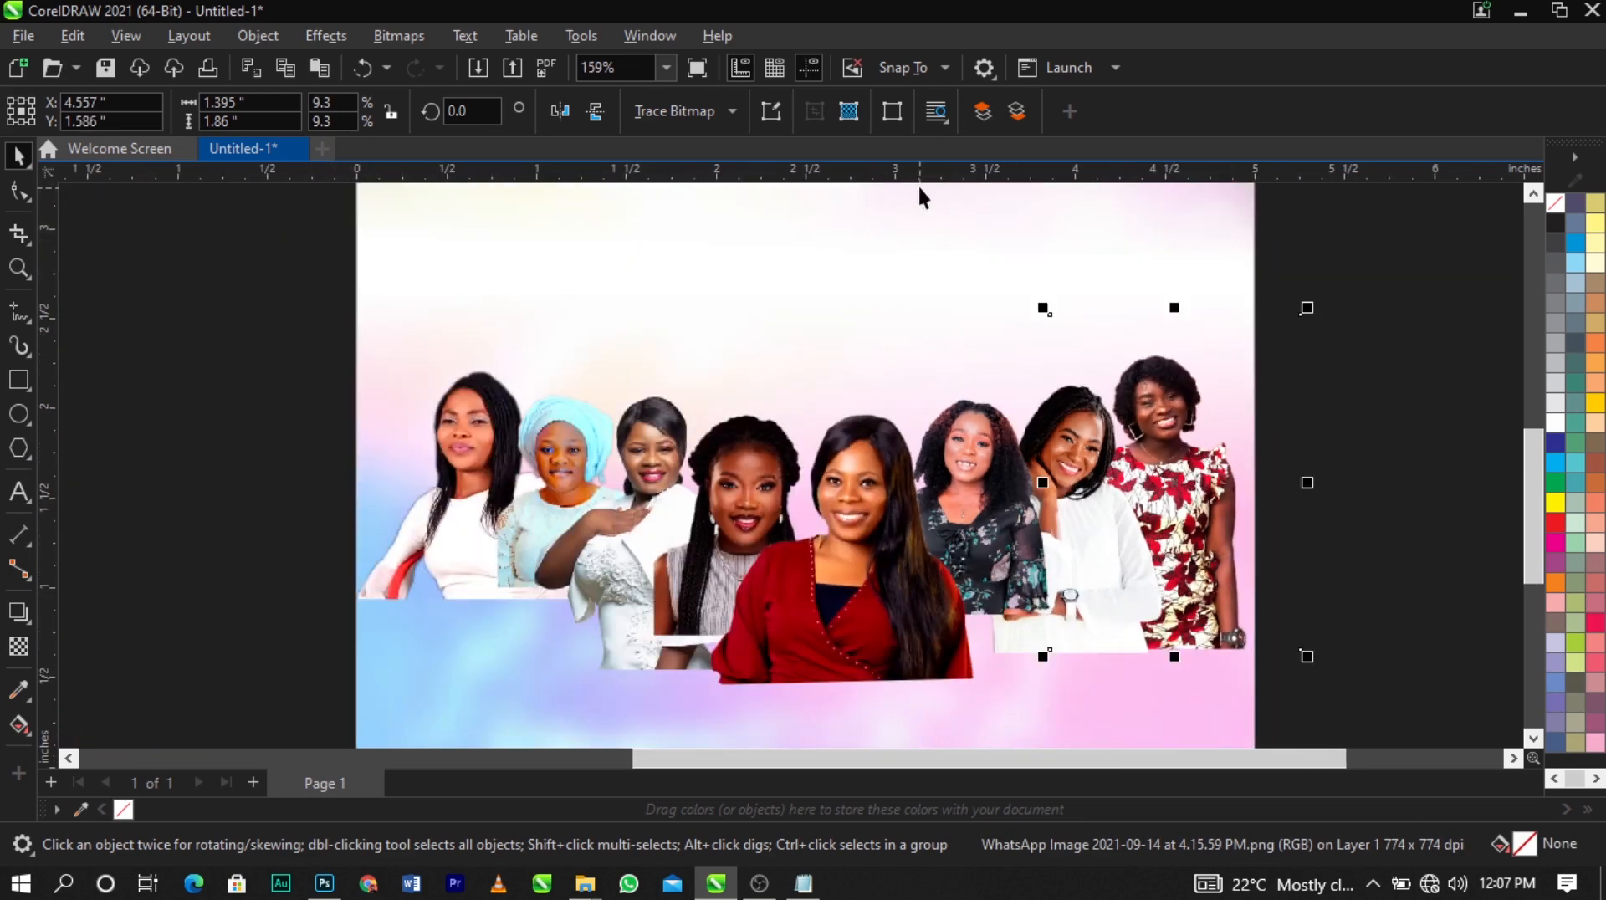
pyautogui.moveTo(923, 233); pyautogui.dragTo(957, 375)
pyautogui.scroll(1, 1336, 414)
pyautogui.moveTo(1139, 430); pyautogui.dragTo(1154, 455)
pyautogui.scroll(-2, 1405, 483)
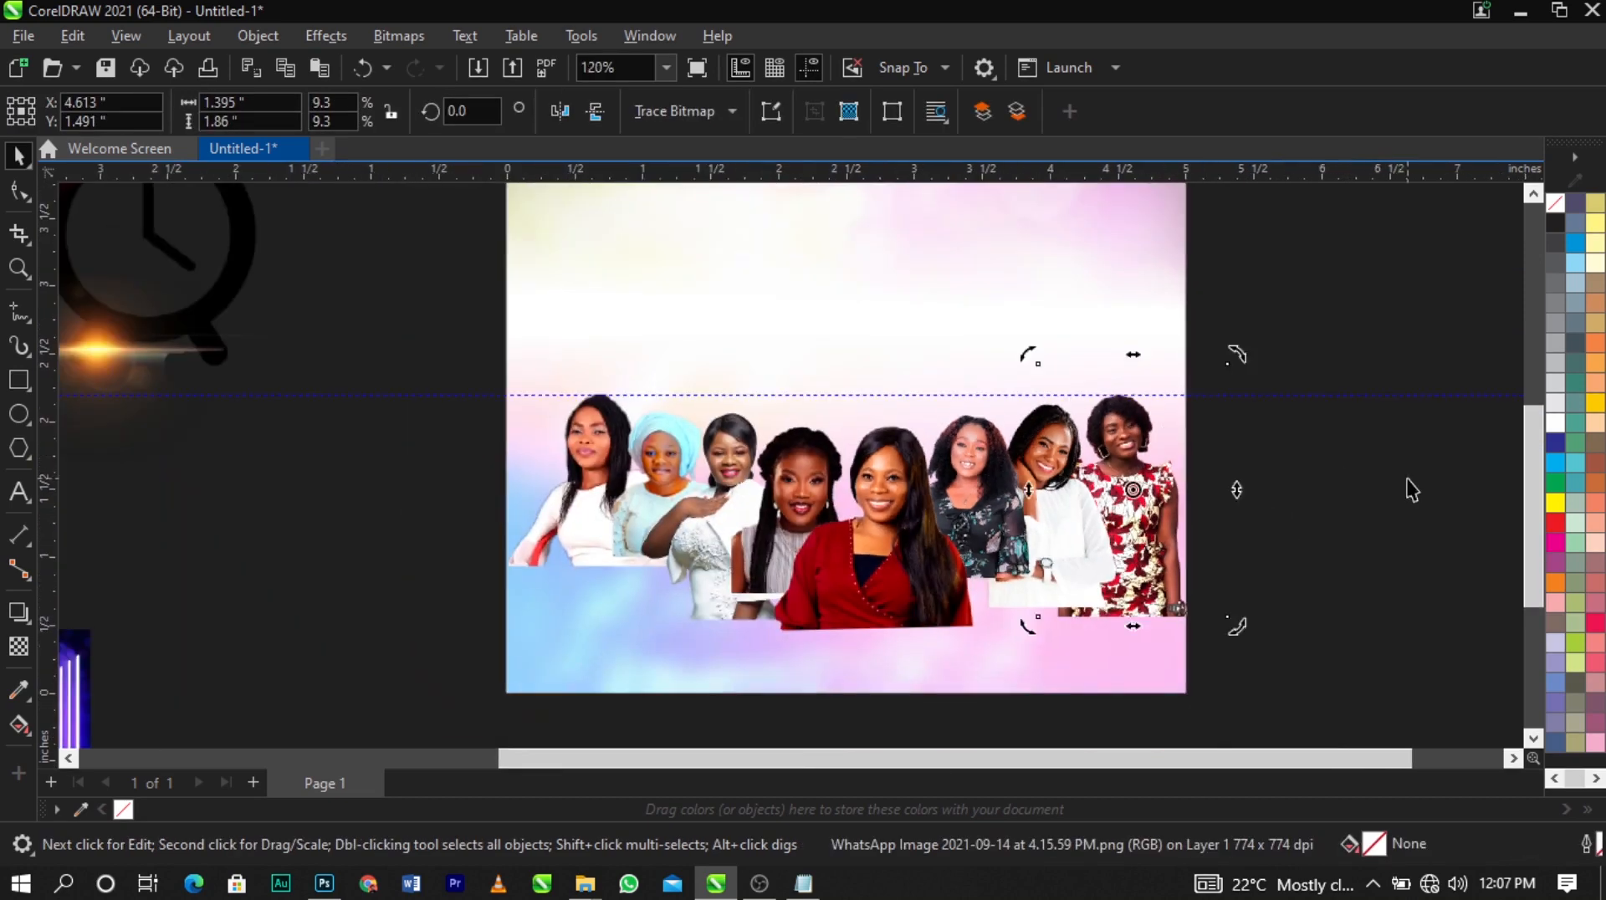
pyautogui.click(1317, 390)
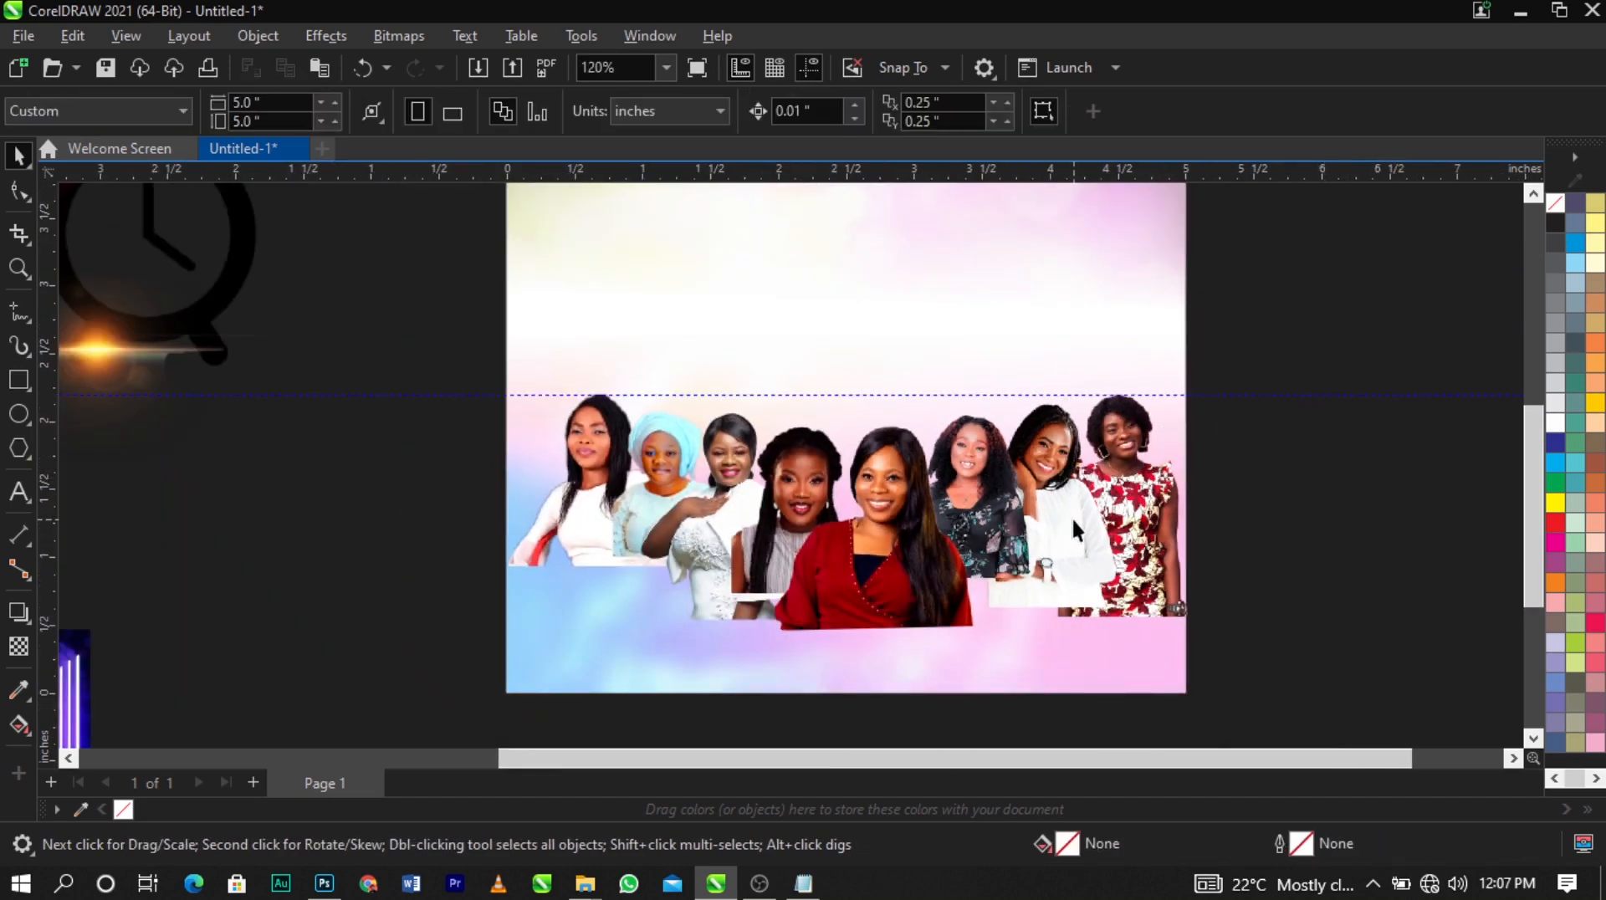
# Nudge the far-left woman down 0.02 inch to meet the guideline and delete the guideline
pyautogui.click(547, 470)
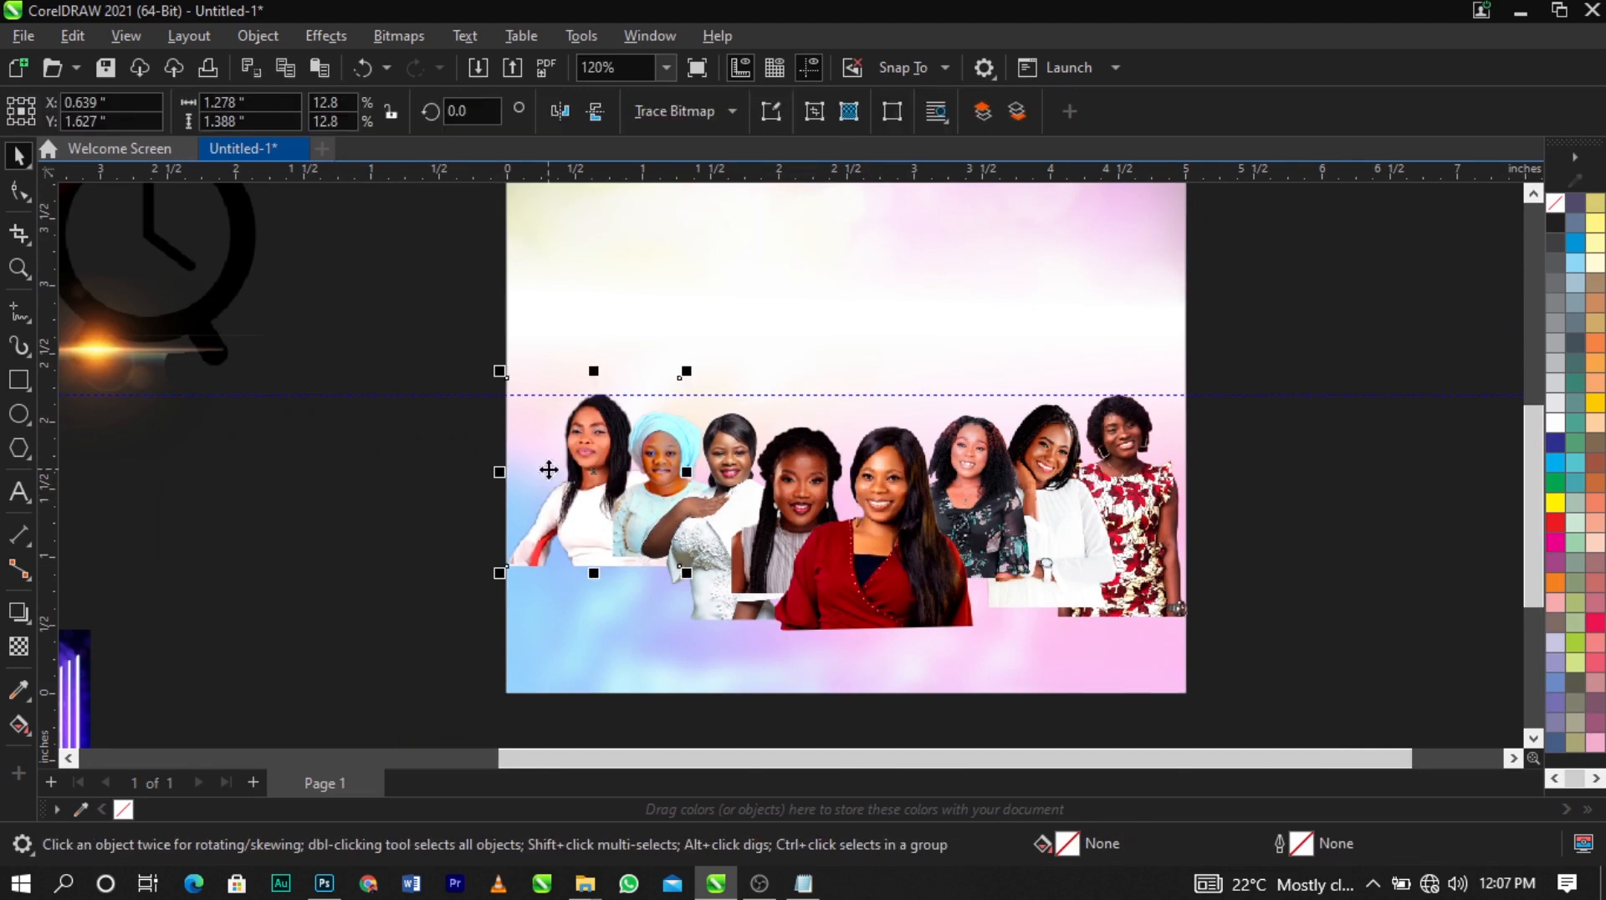
pyautogui.press('Down')
pyautogui.press('Down')
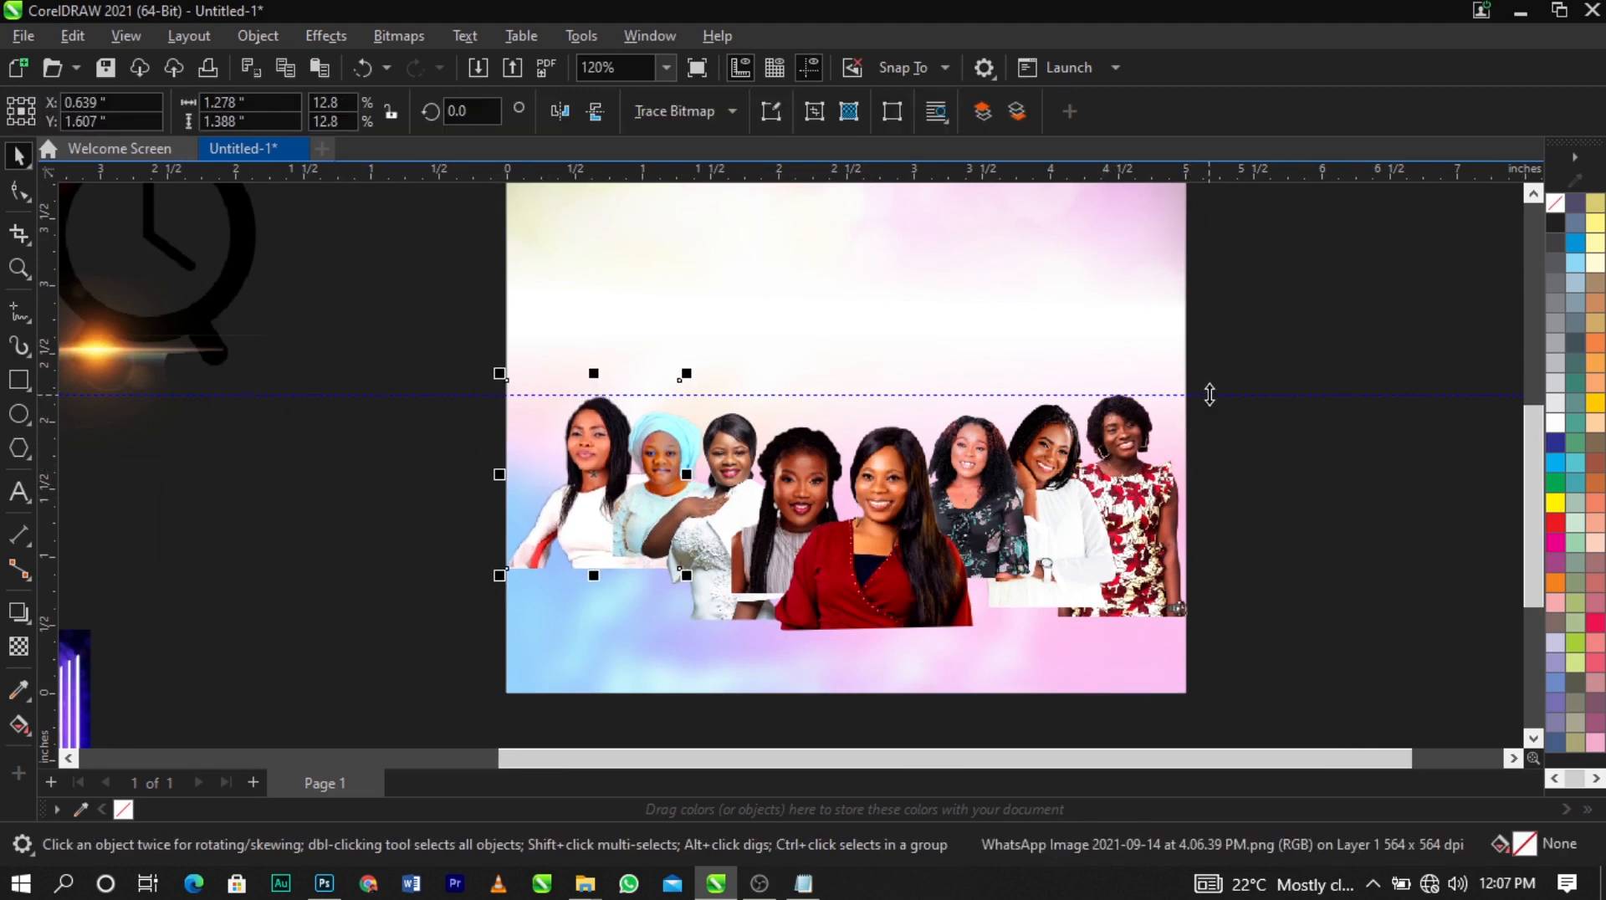
pyautogui.click(1210, 394)
pyautogui.press('Delete')
# Scale all eight cut-outs down together slightly, bringing the red-floral-dress woman to about 1.33 by 1.78 inches
pyautogui.click(1223, 418)
pyautogui.moveTo(1359, 297); pyautogui.dragTo(375, 715)
pyautogui.moveTo(1238, 642); pyautogui.dragTo(1205, 629)
pyautogui.scroll(2, 1039, 535)
pyautogui.moveTo(1038, 532); pyautogui.dragTo(1038, 528)
pyautogui.click(1393, 545)
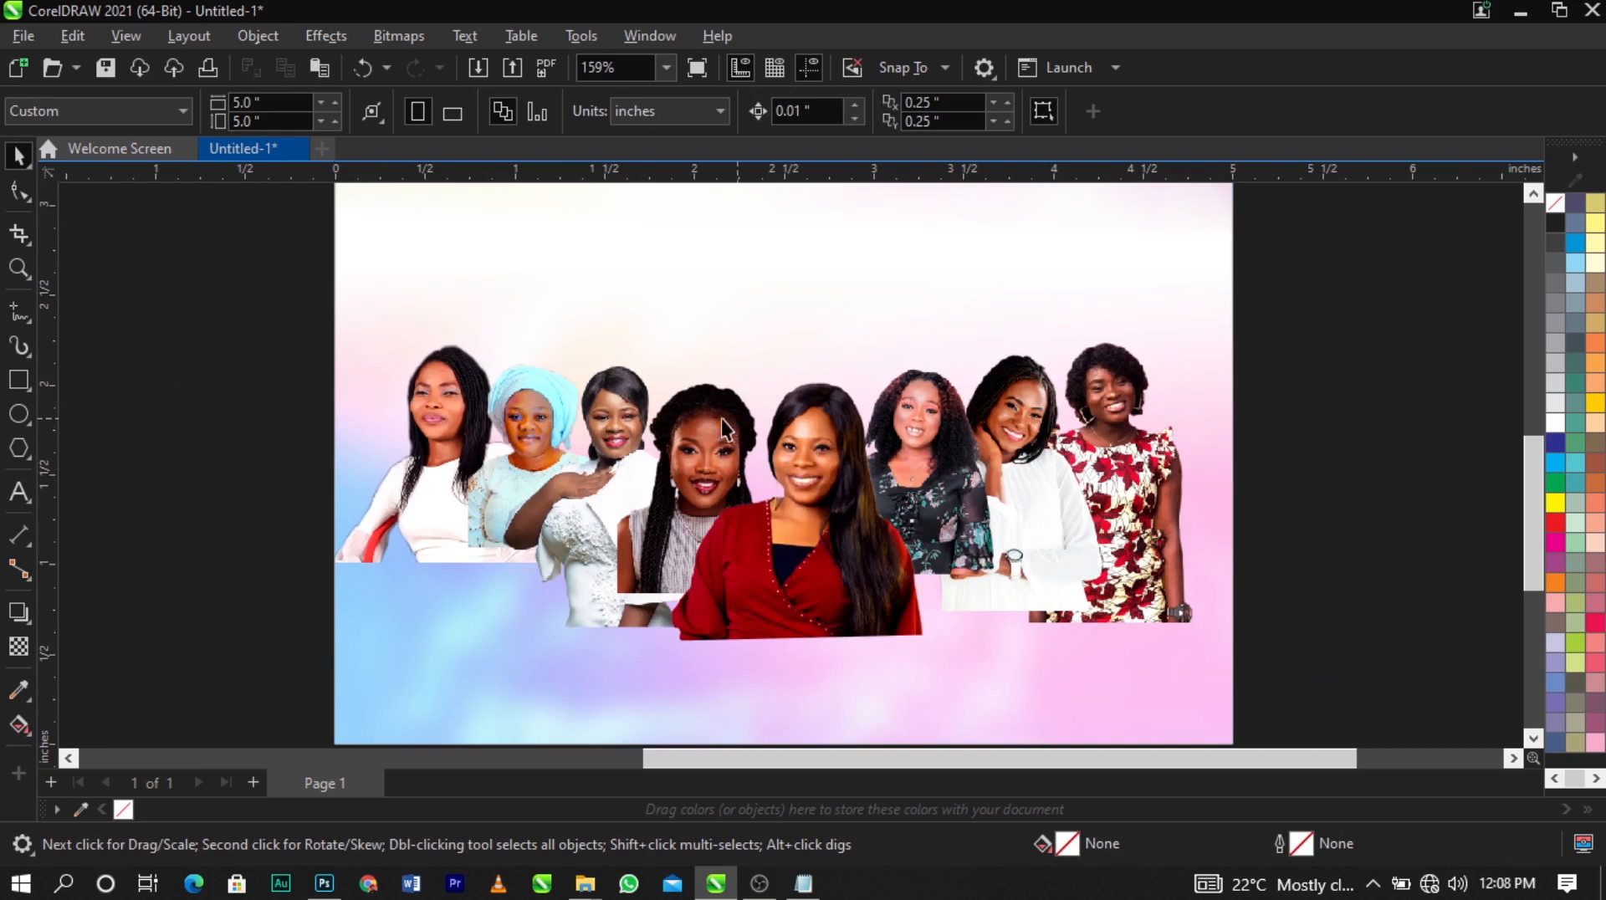
# Try a downward fountain transparency on the central woman in red and remove it
pyautogui.click(19, 649)
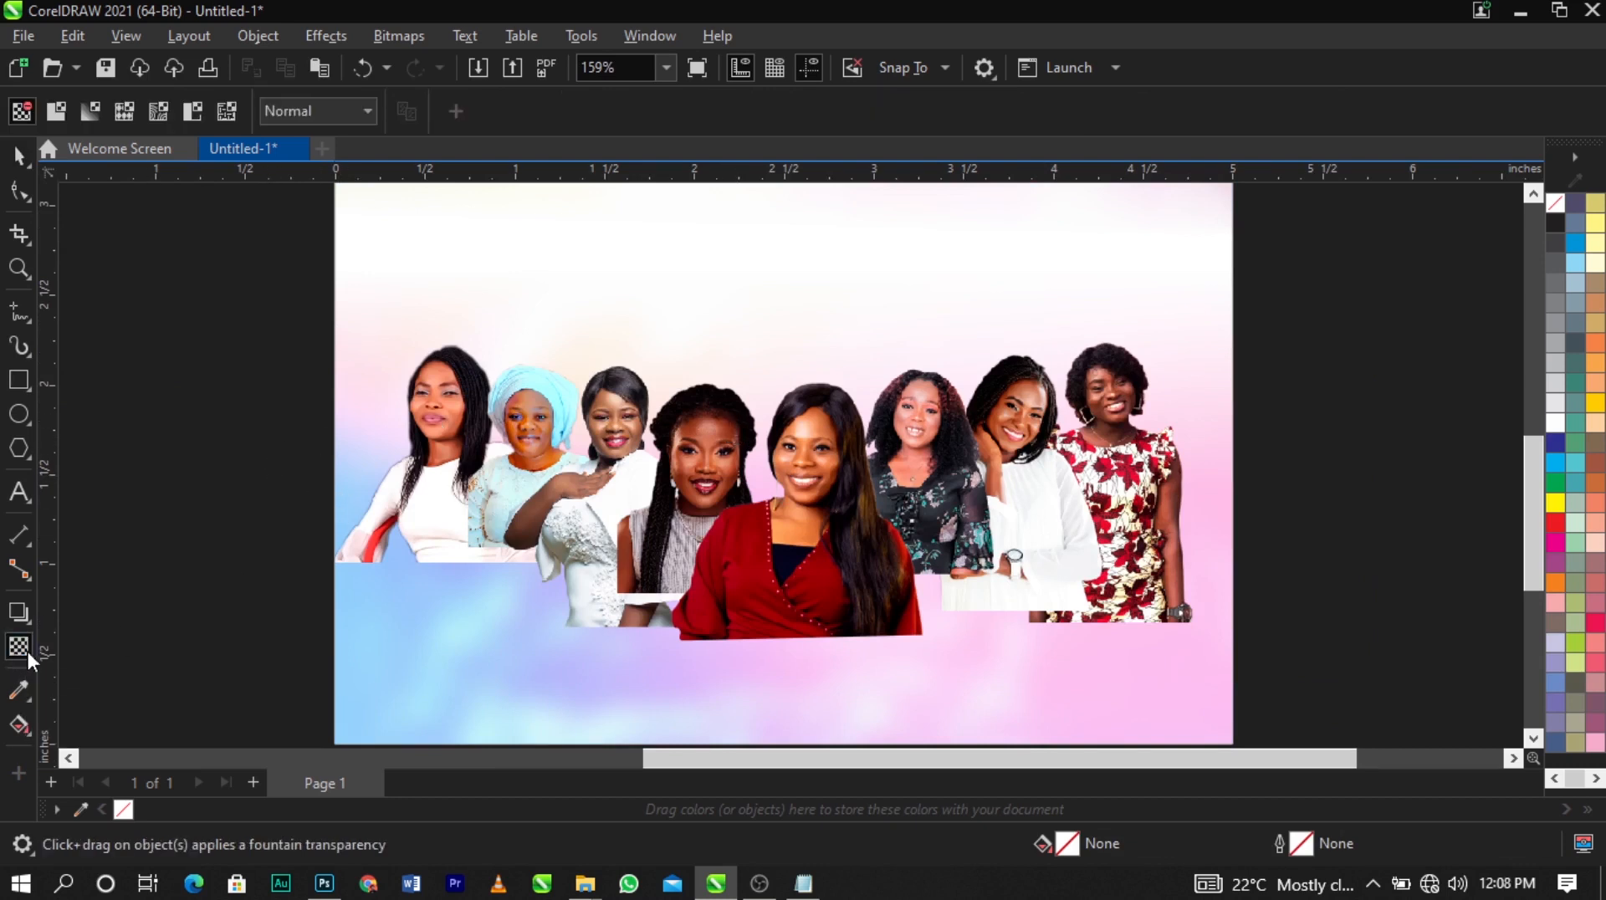
pyautogui.click(814, 588)
pyautogui.moveTo(797, 559); pyautogui.dragTo(797, 619)
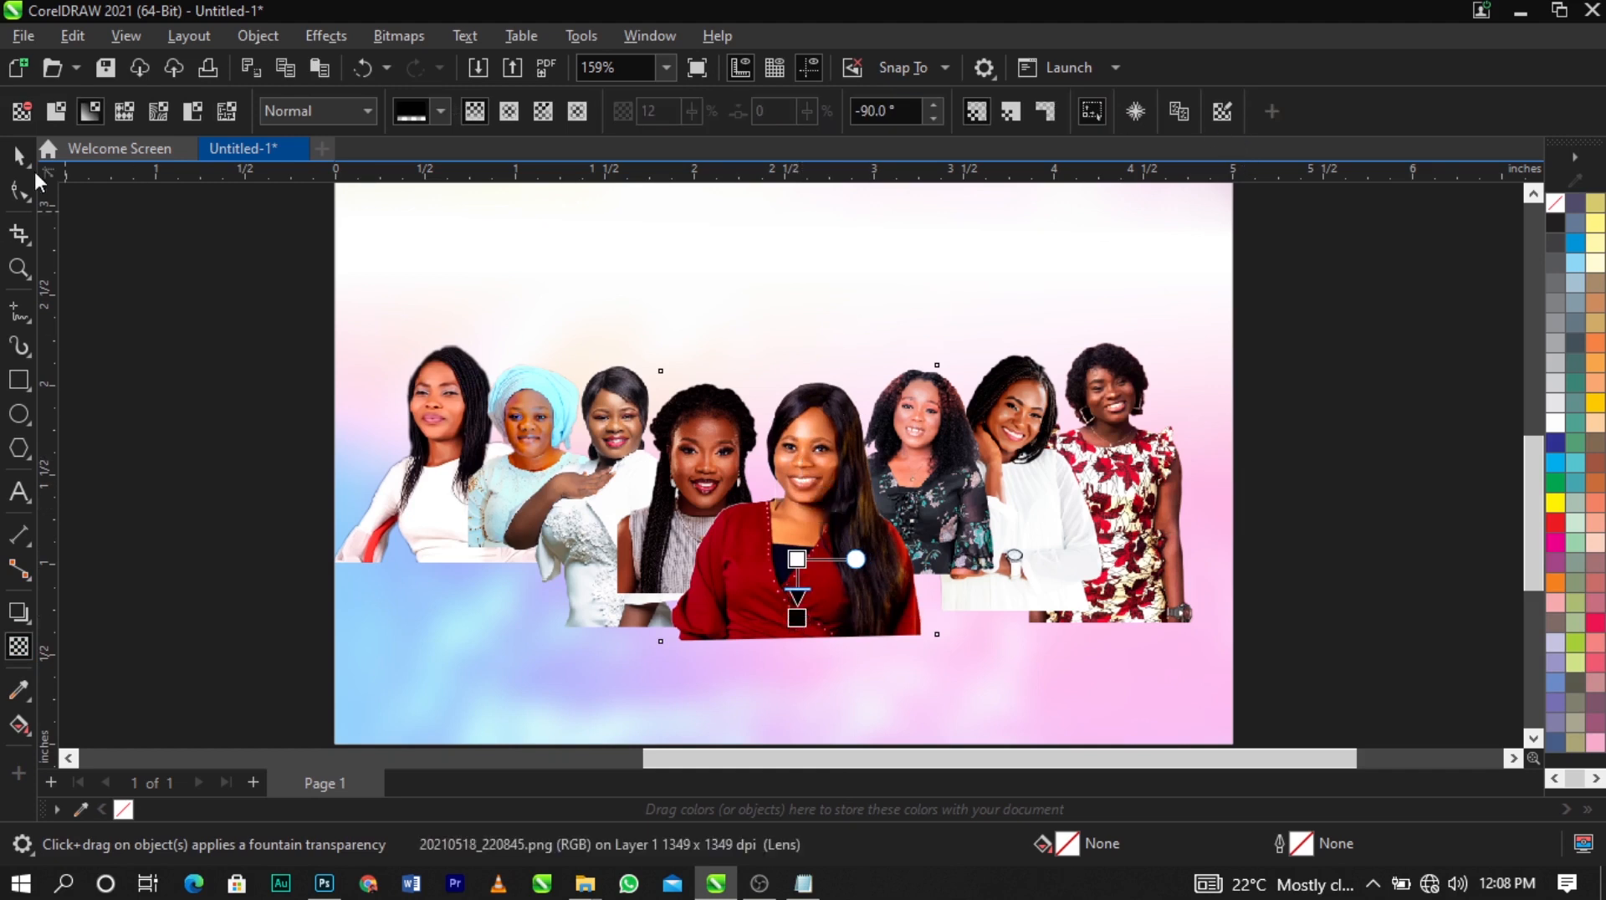
pyautogui.click(28, 111)
# Convert the central woman in red to a 300 dpi RGB Color (24-bit) bitmap with anti-aliasing and a transparent background
pyautogui.click(396, 35)
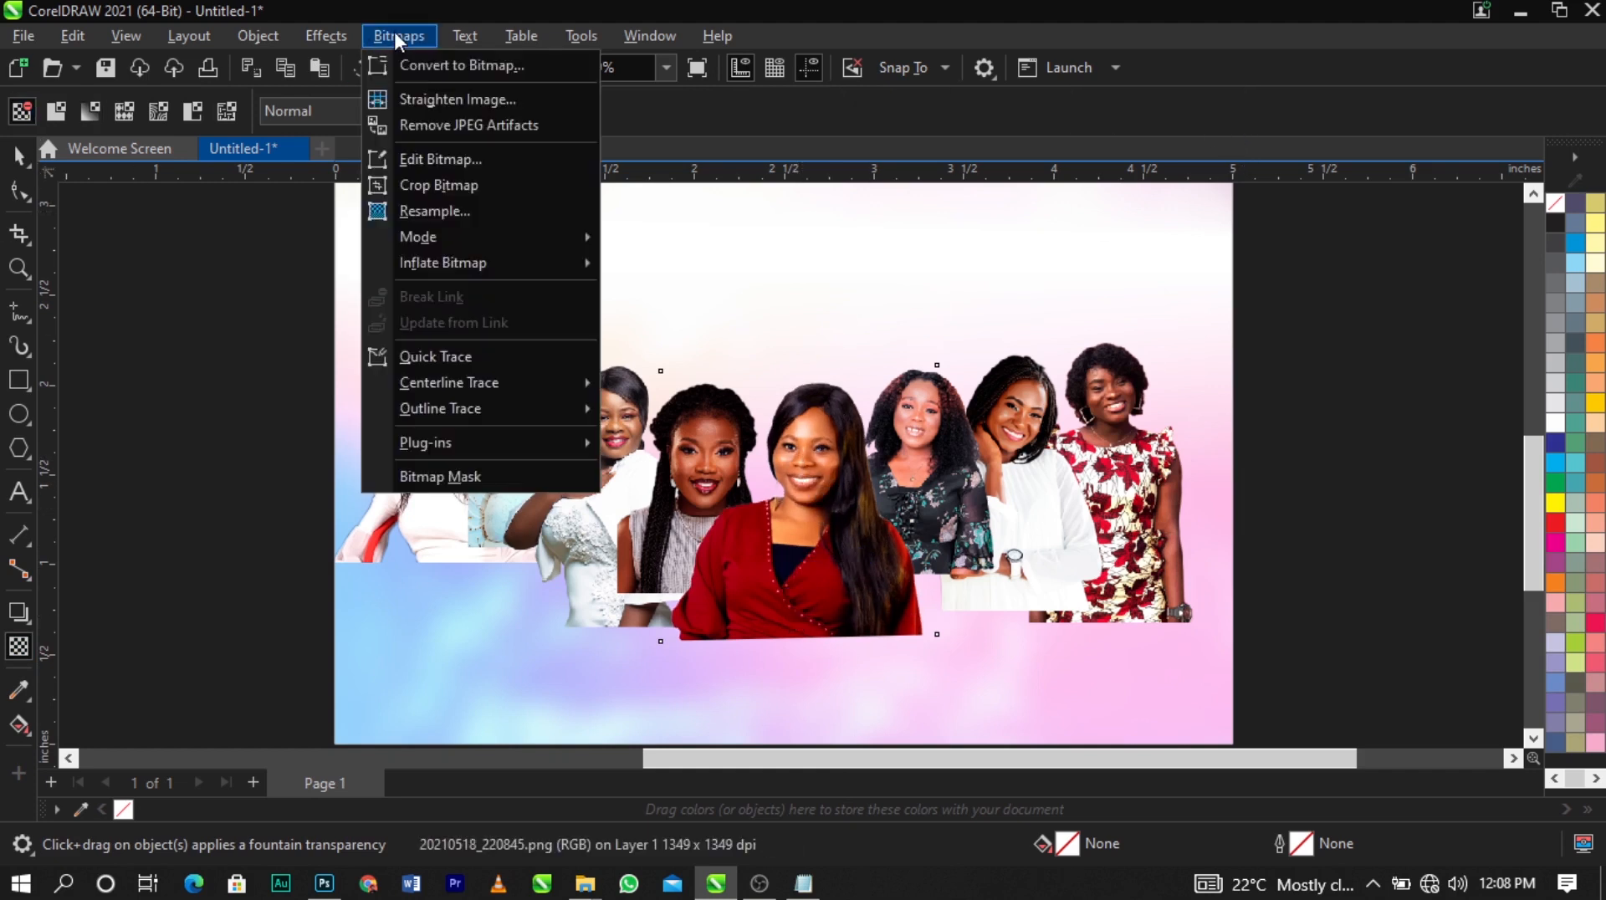
pyautogui.click(436, 67)
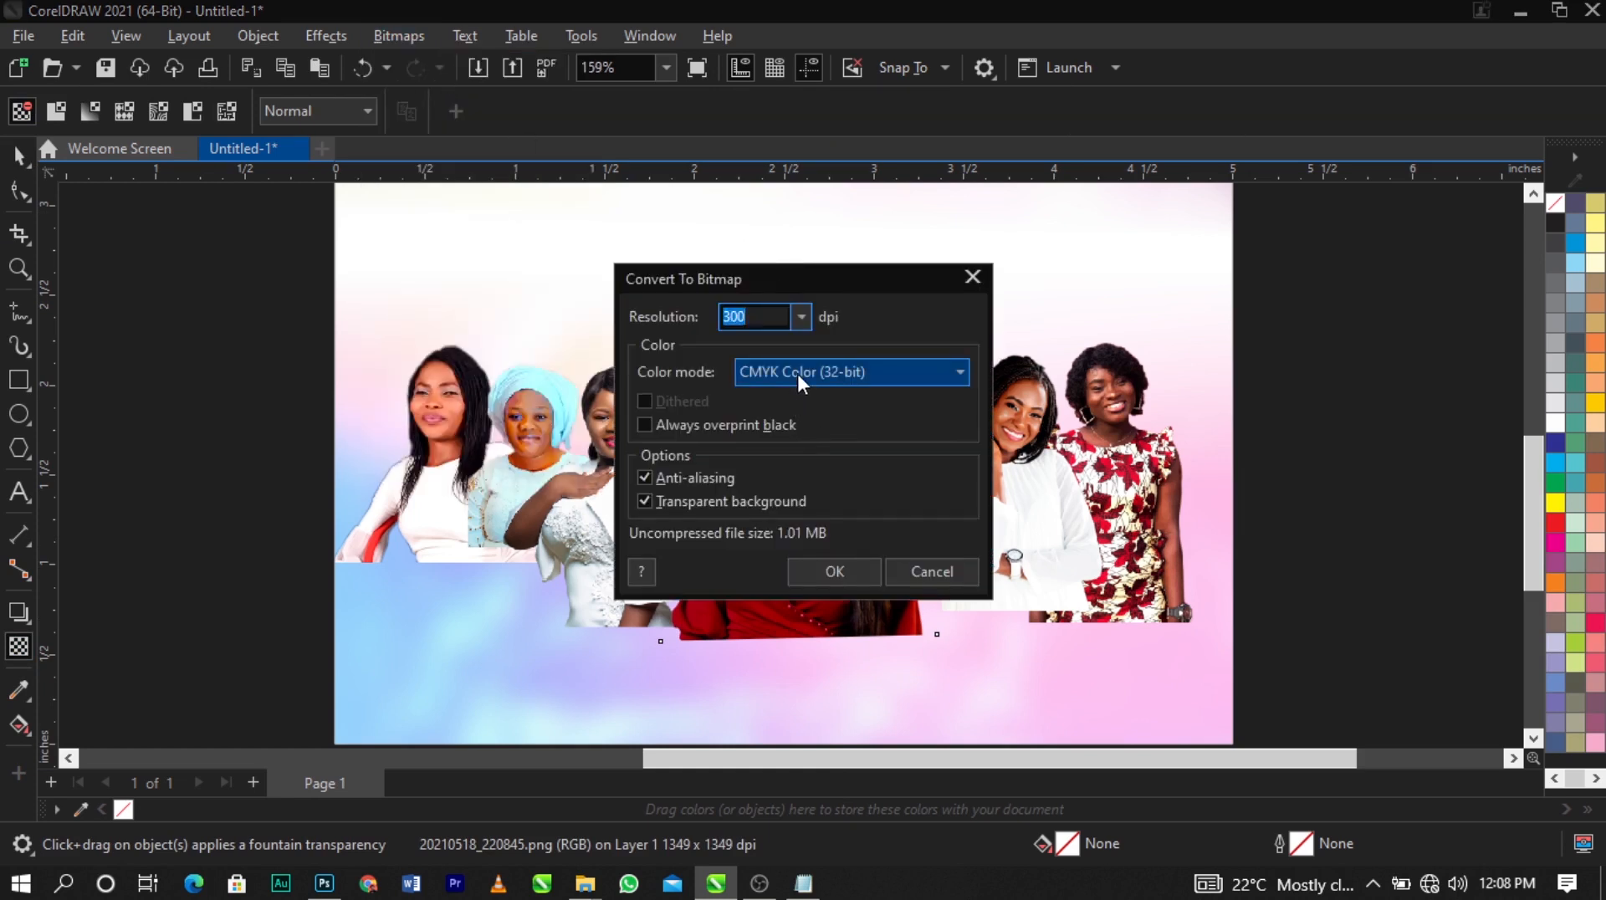
pyautogui.click(798, 373)
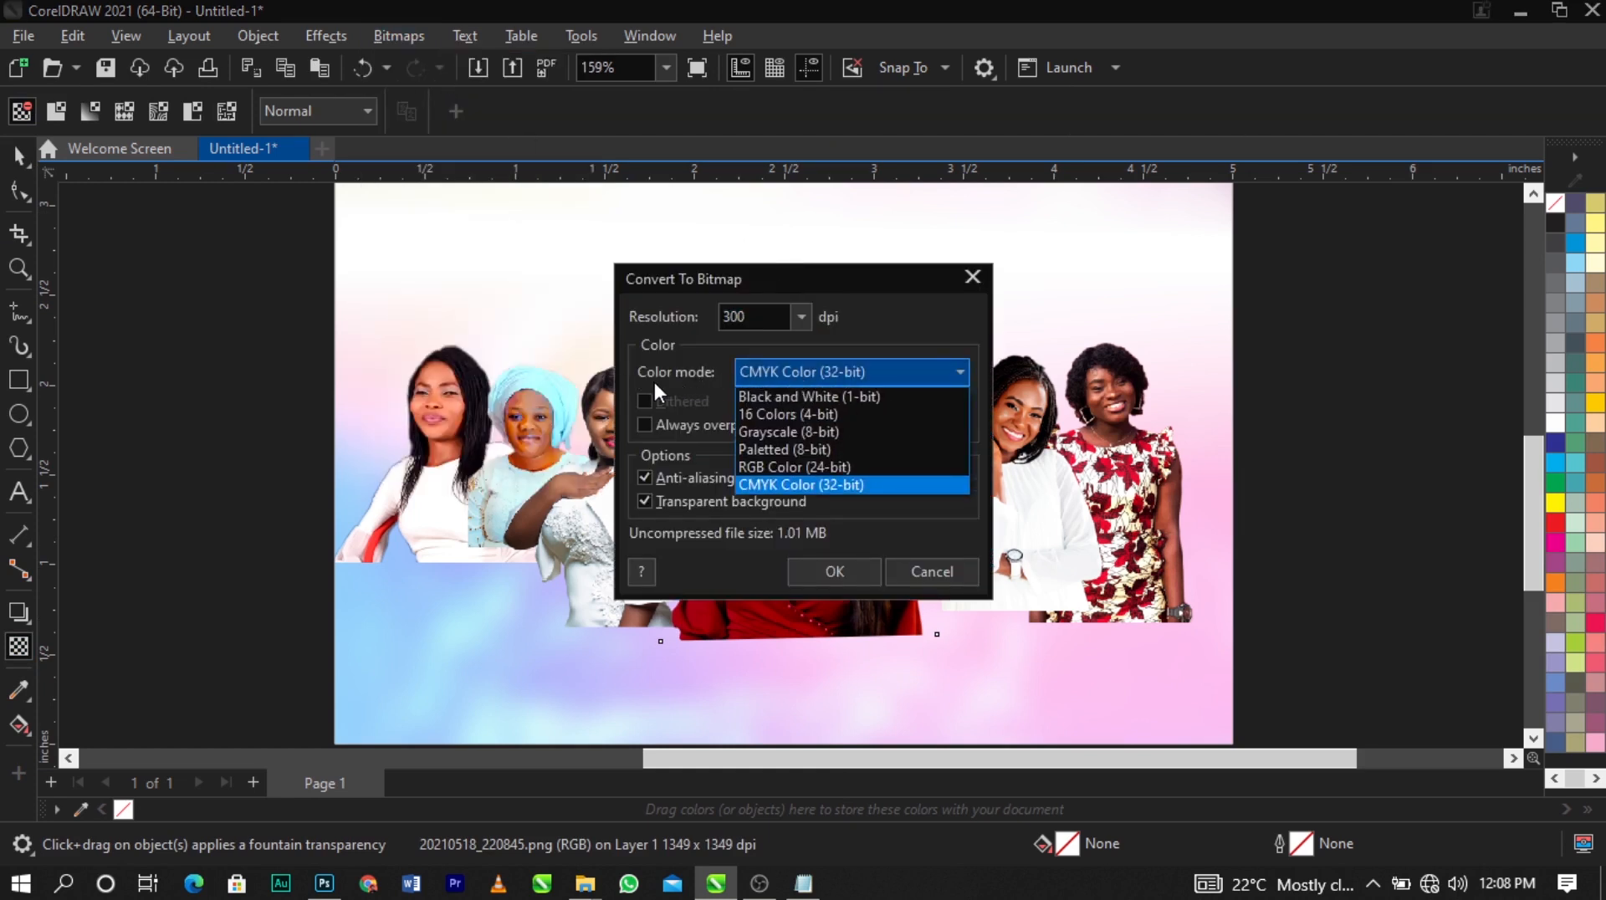
pyautogui.click(808, 466)
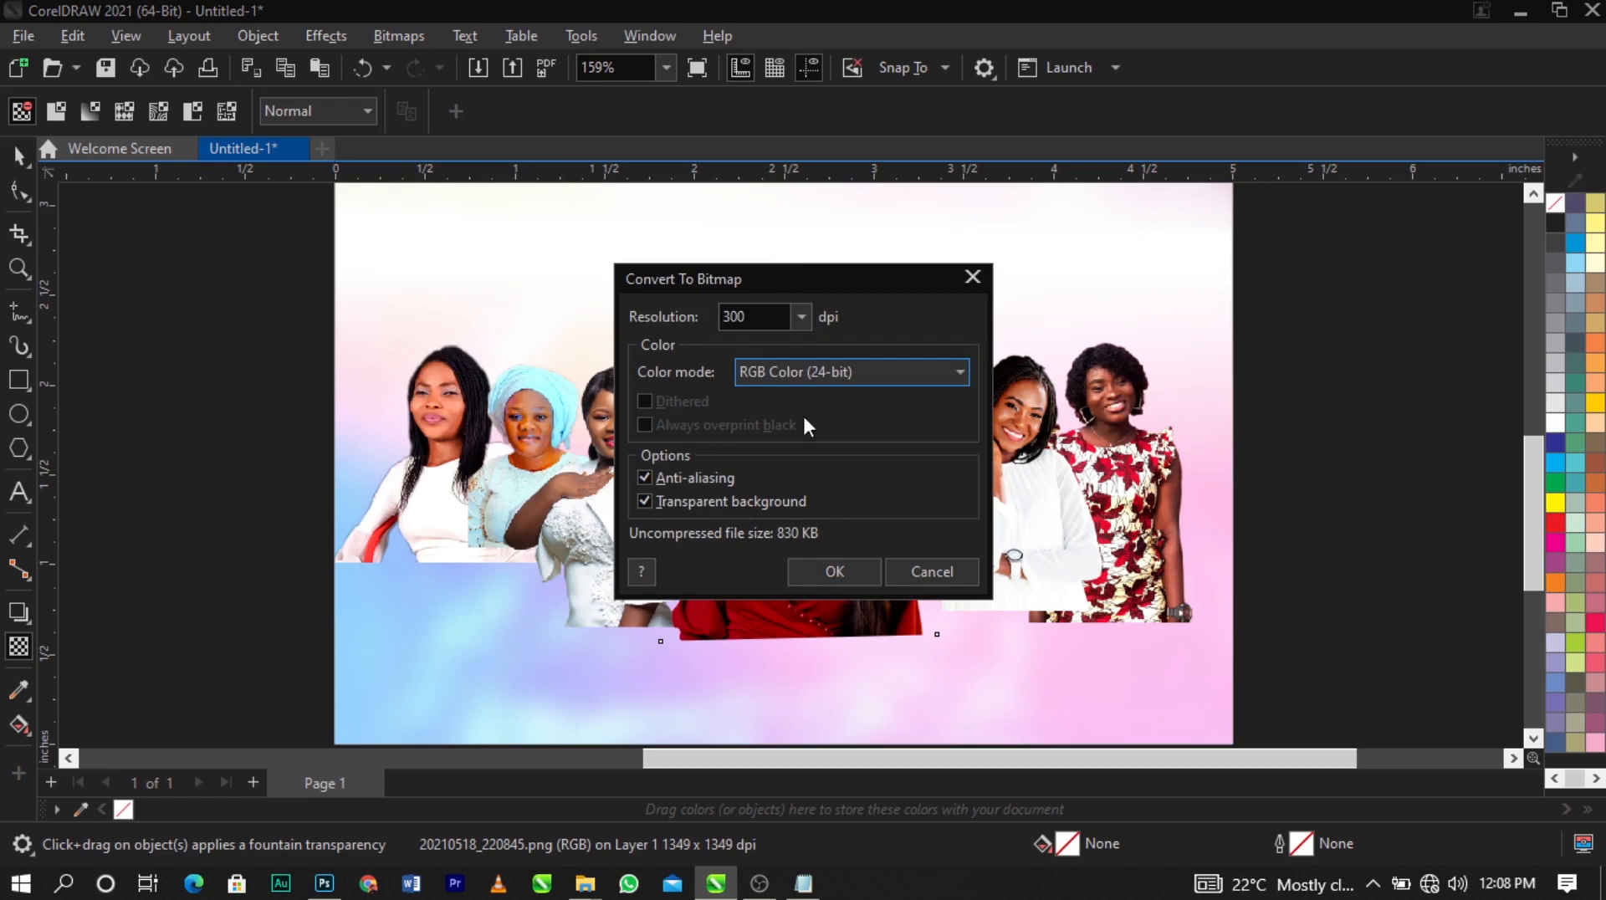
pyautogui.click(762, 317)
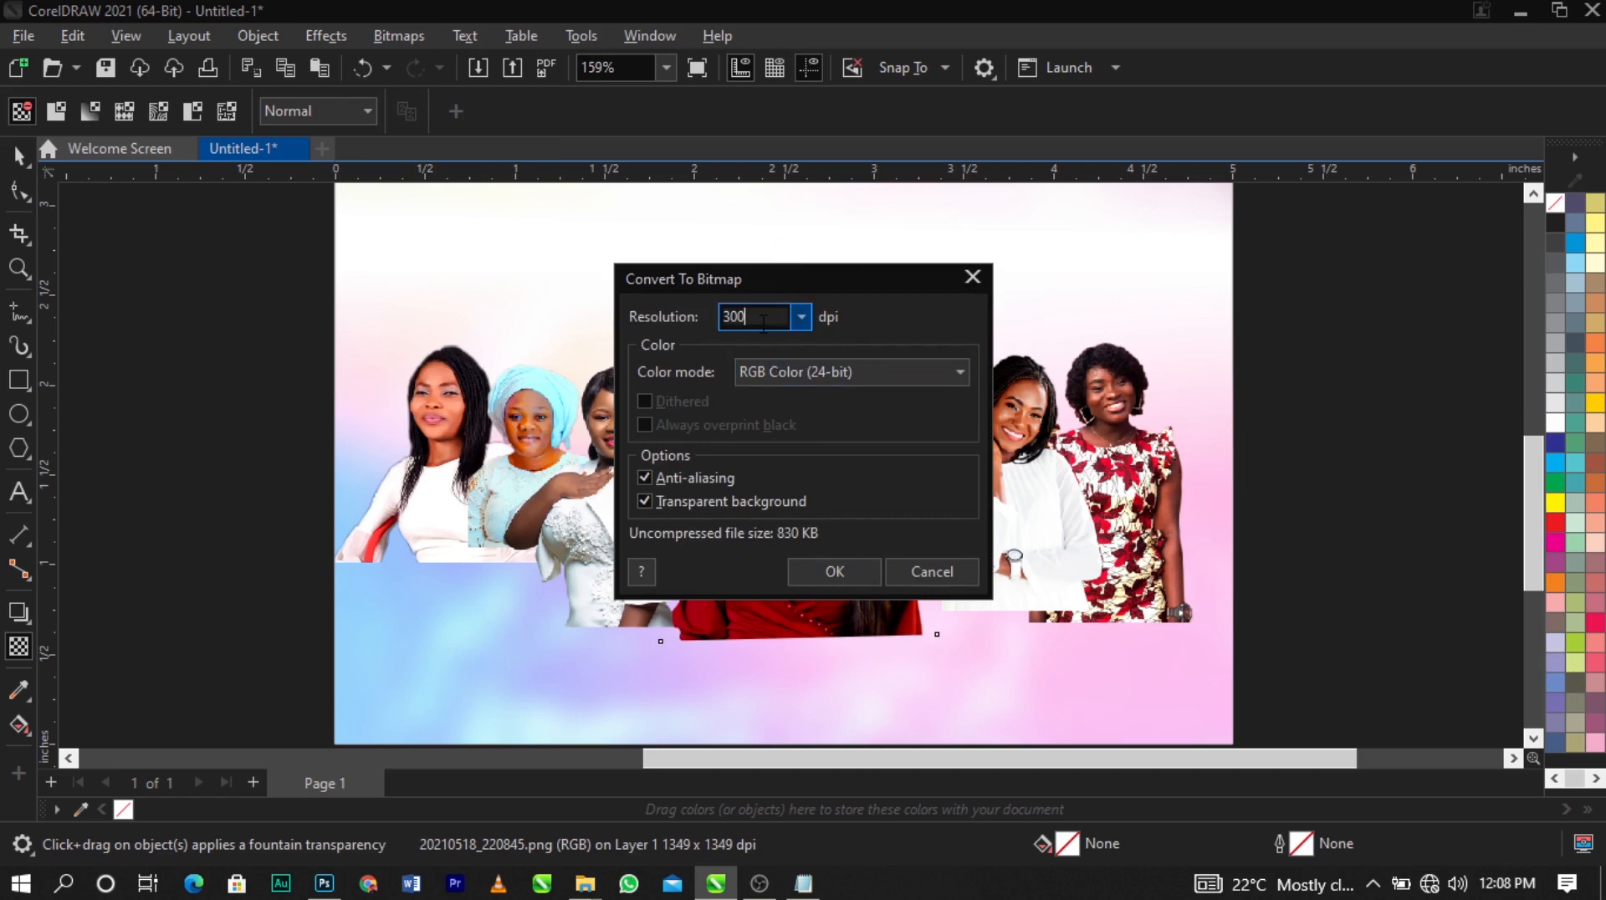
pyautogui.click(849, 573)
# Fade out the lower edge of the central woman in red with a short vertical fountain transparency ending just above her cut-off
pyautogui.scroll(1, 813, 623)
pyautogui.moveTo(798, 525); pyautogui.dragTo(798, 623)
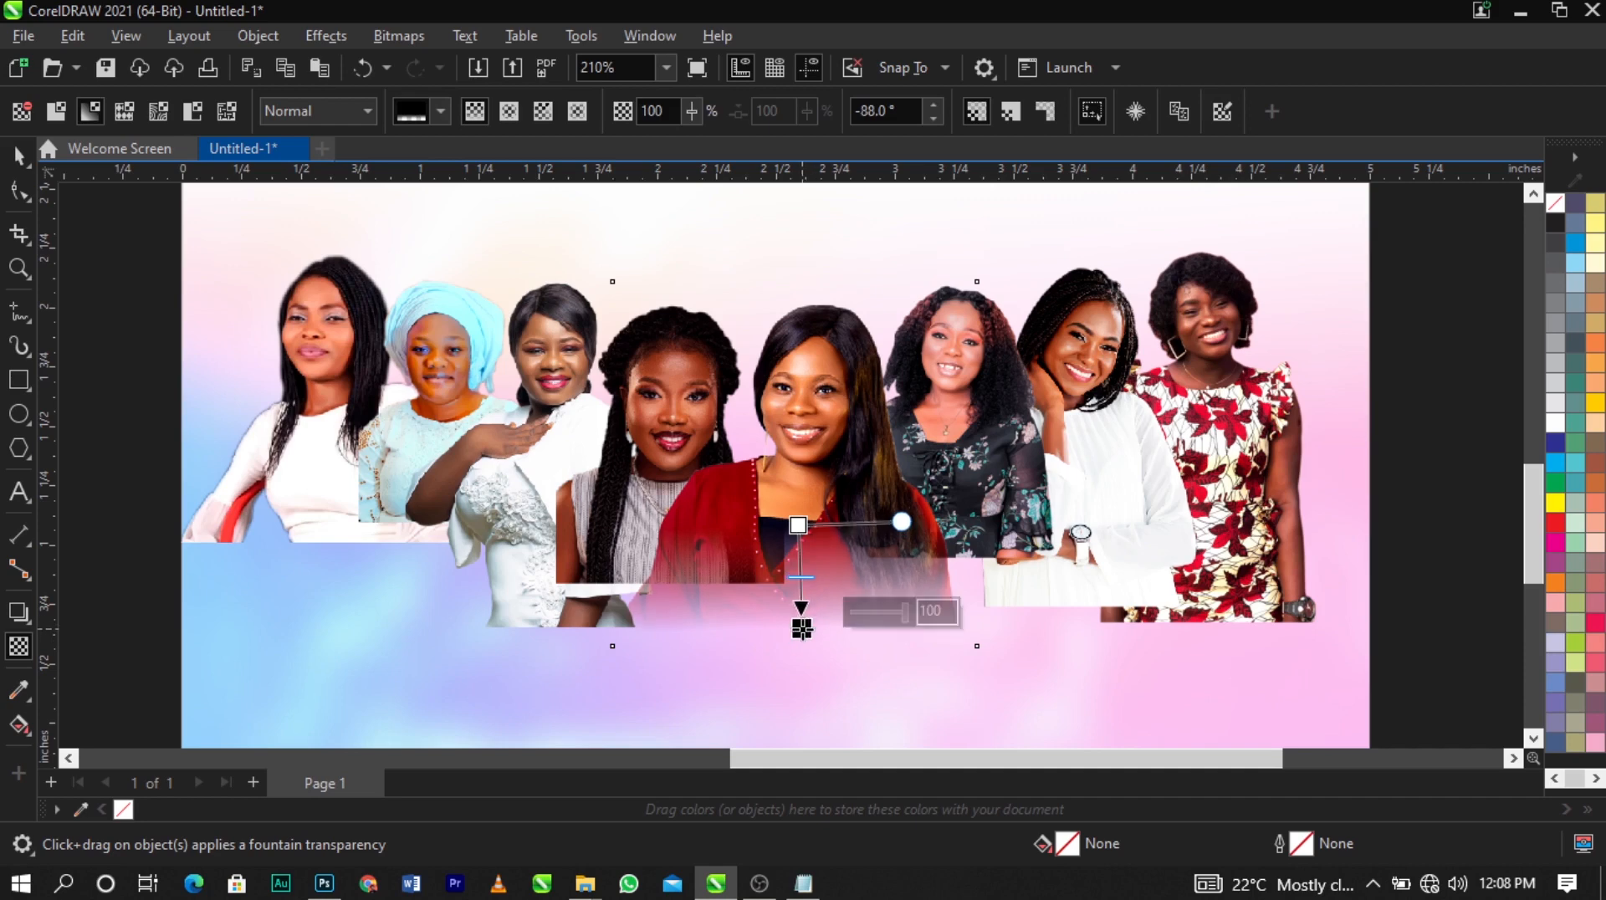
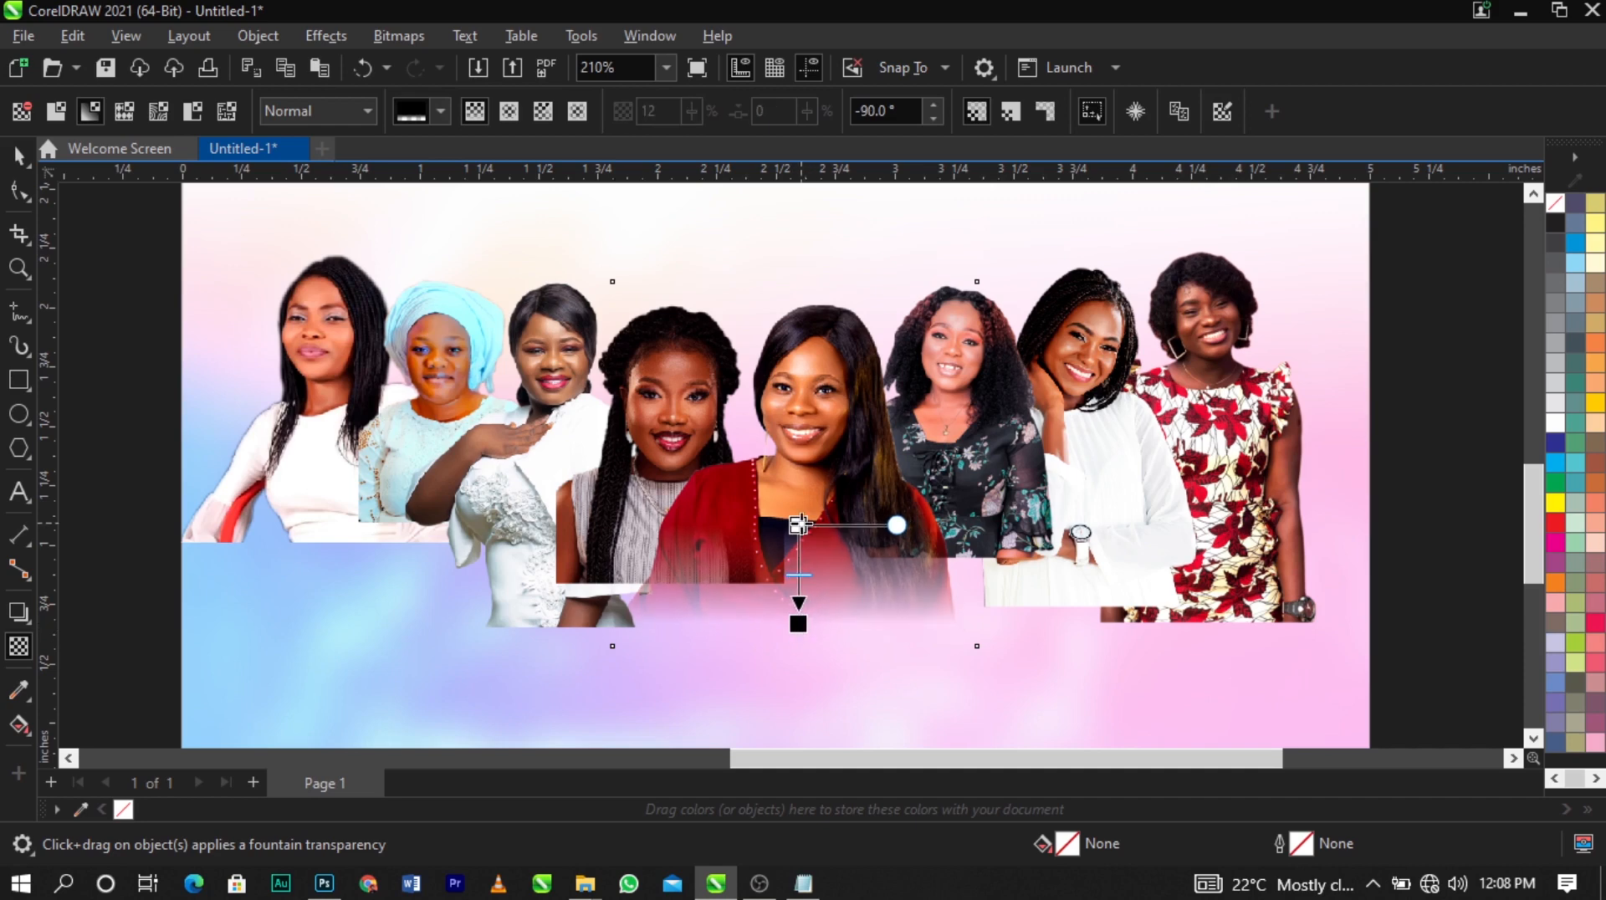
pyautogui.moveTo(799, 526); pyautogui.dragTo(799, 556)
pyautogui.moveTo(797, 623); pyautogui.dragTo(791, 609)
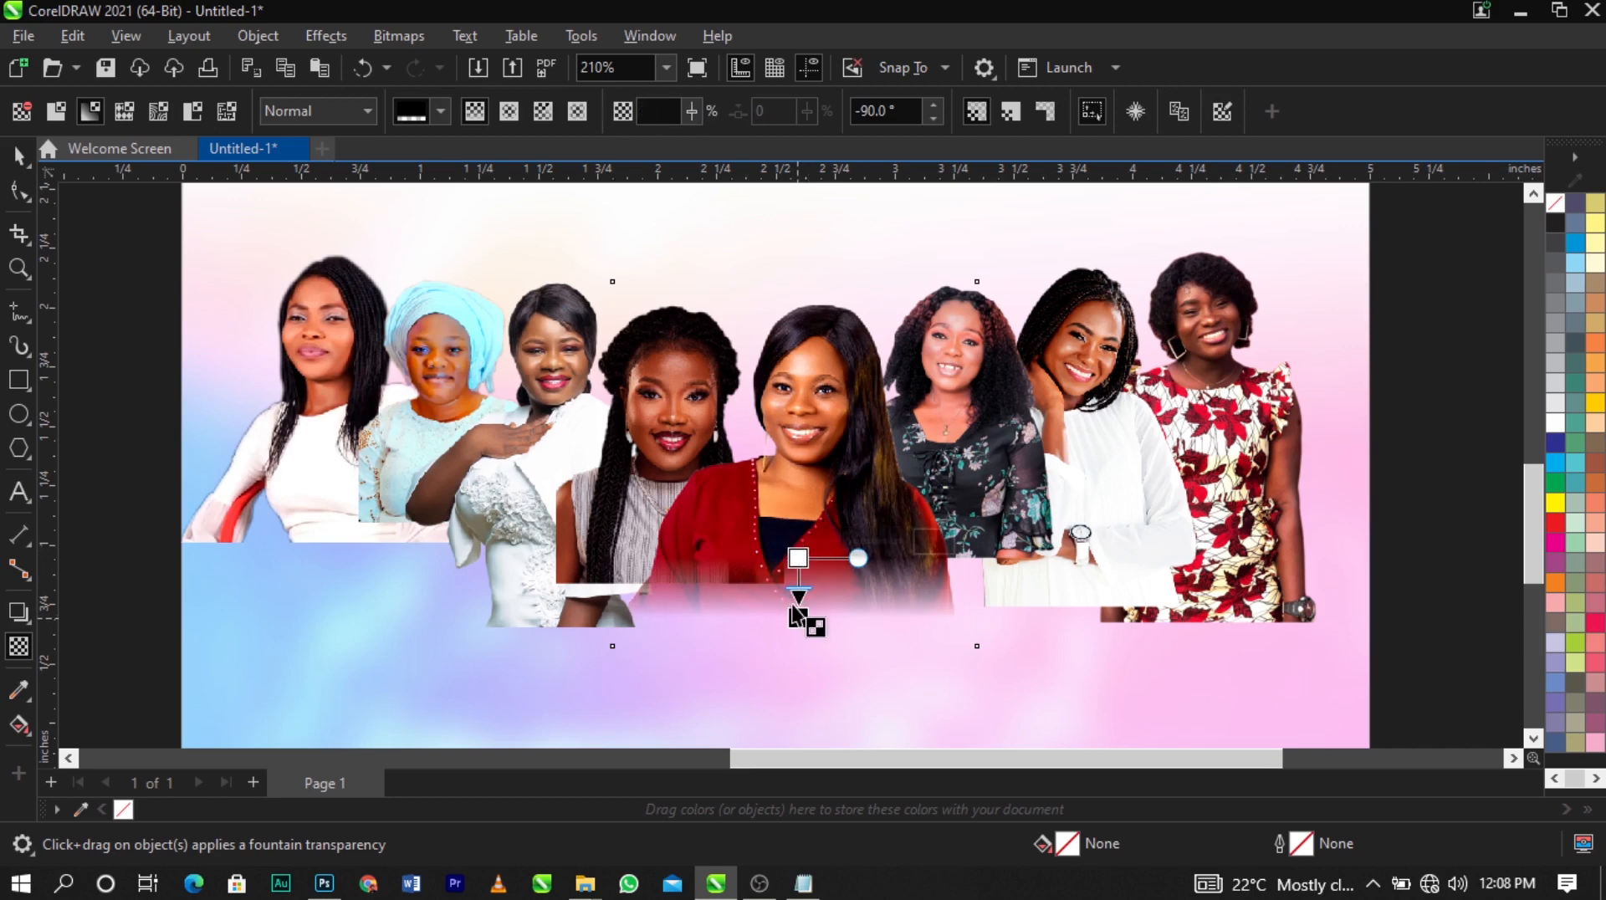
# Fade the lower edges of the striped-top woman and the white-lace-dress woman beside her with downward fountain transparencies
pyautogui.click(559, 529)
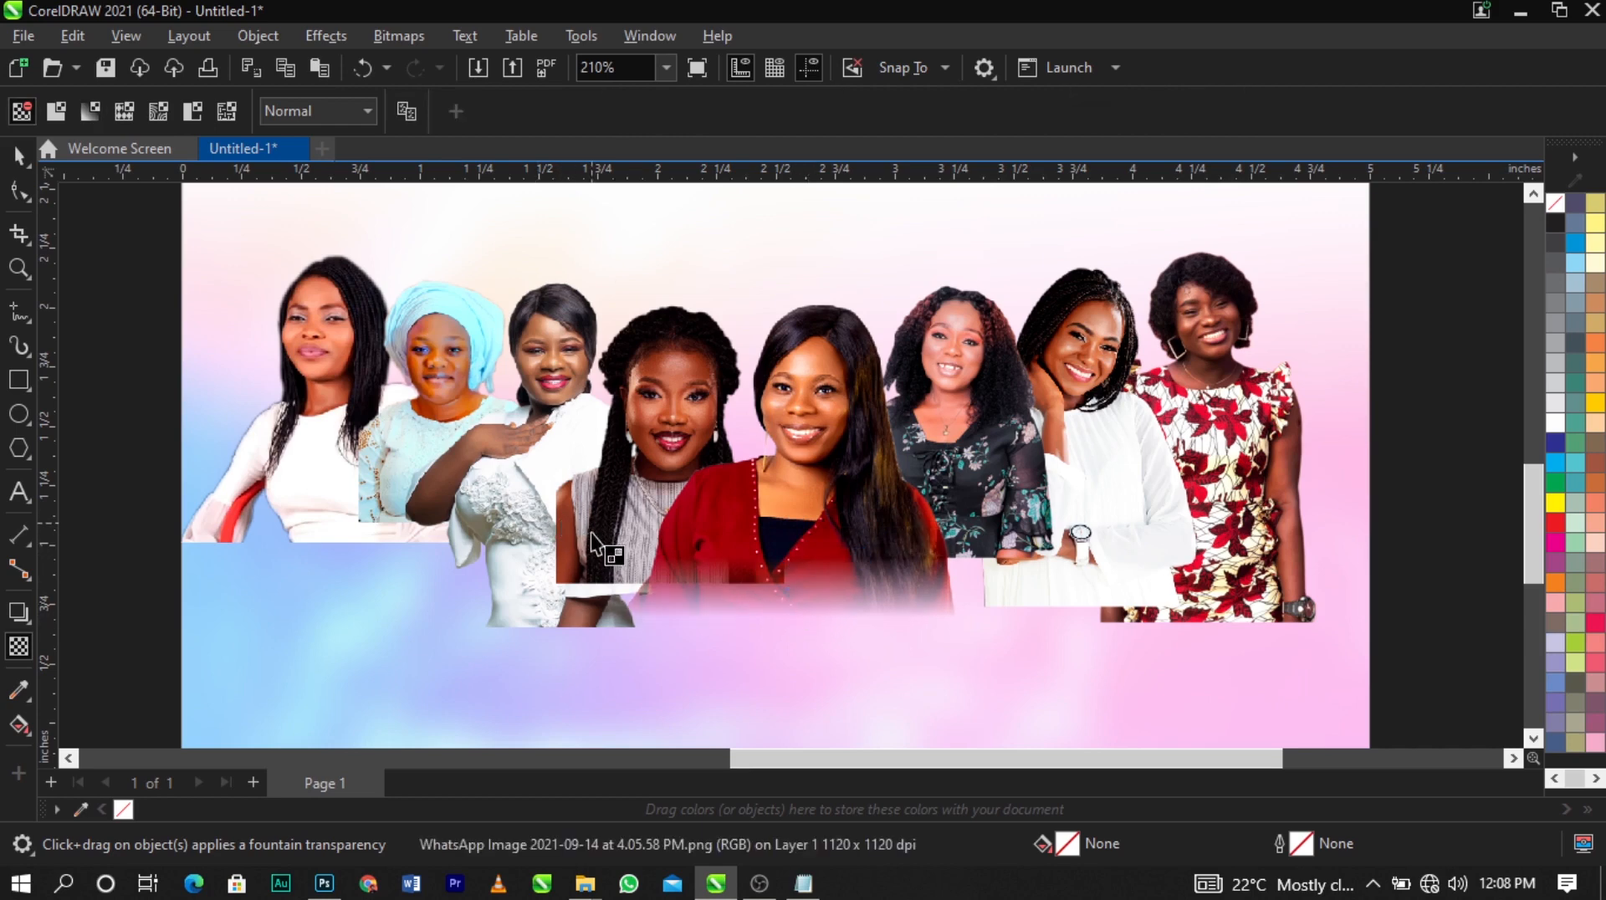
pyautogui.moveTo(591, 522); pyautogui.dragTo(591, 588)
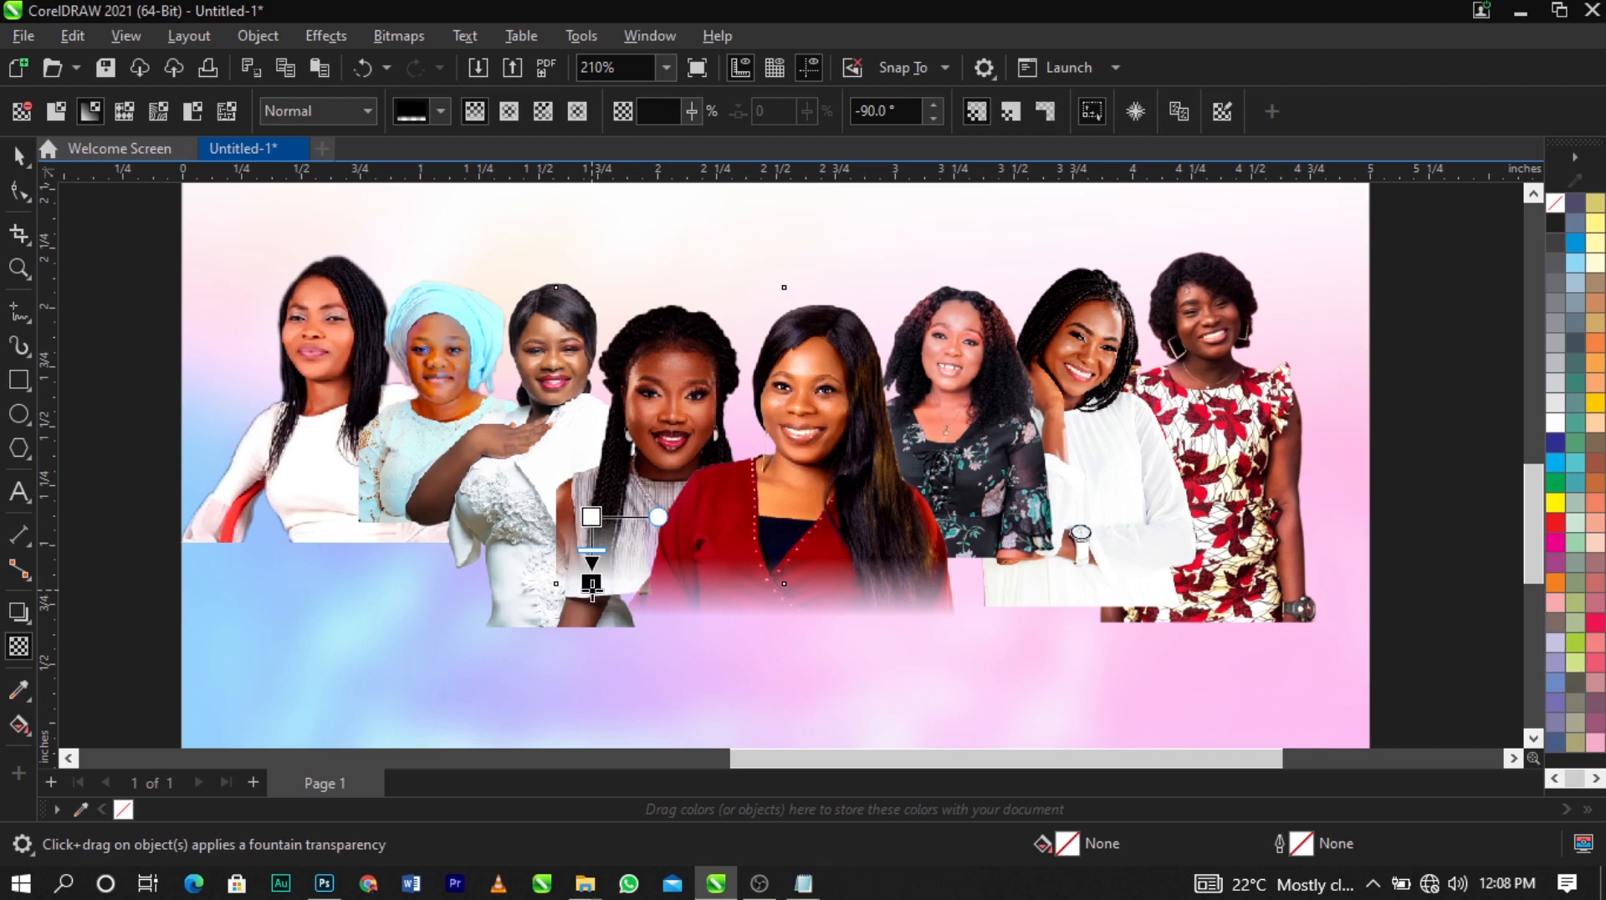
pyautogui.click(574, 577)
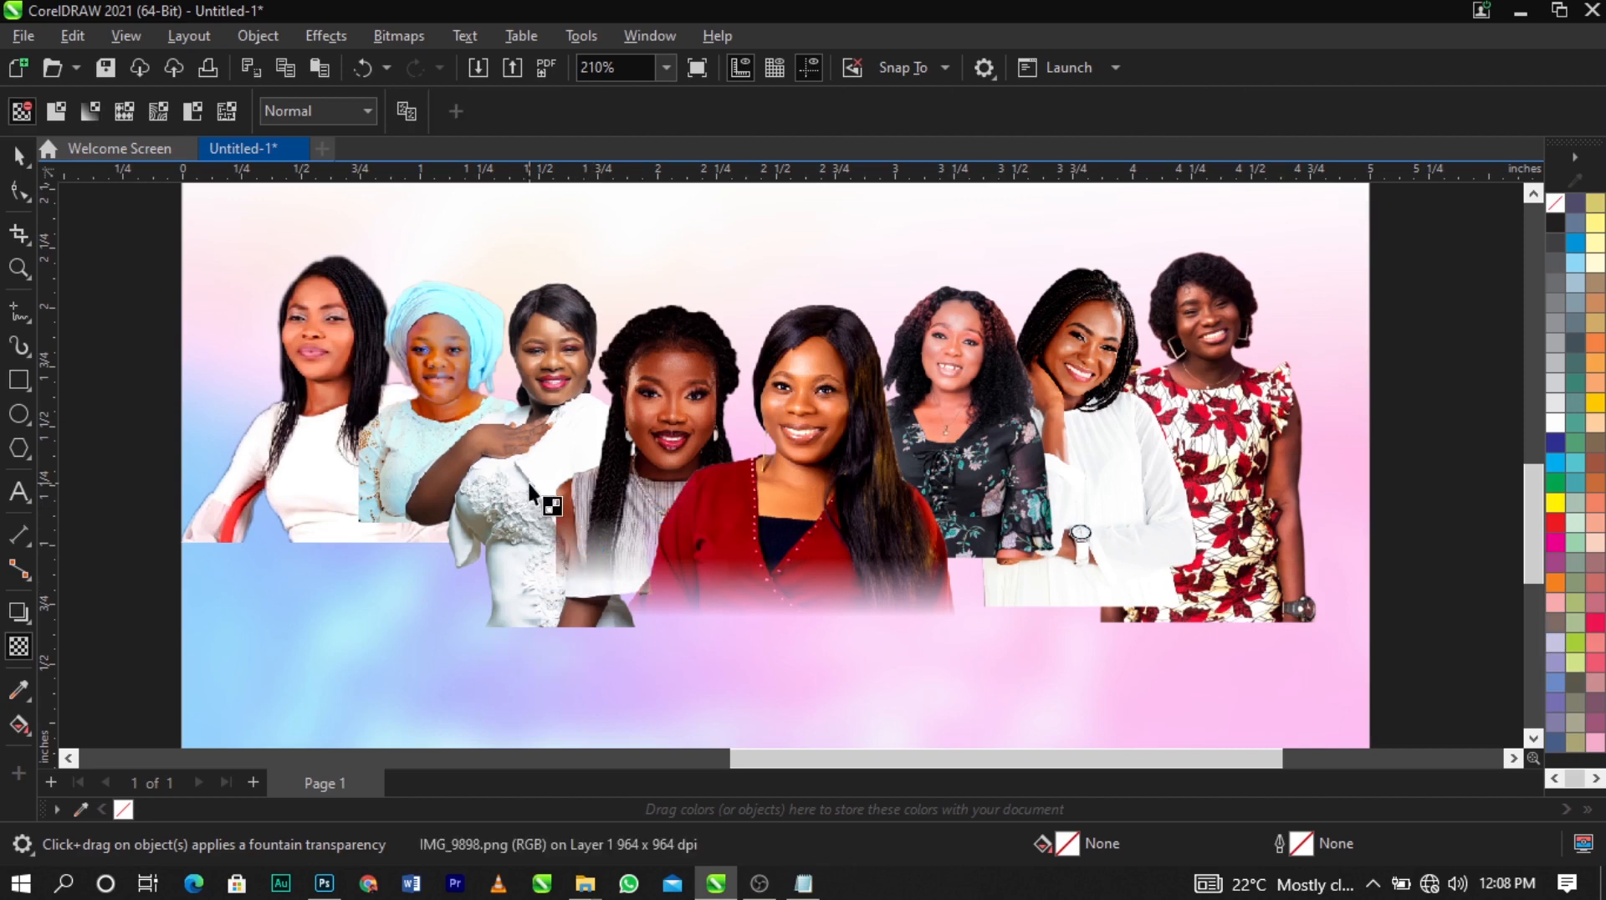
pyautogui.moveTo(528, 482); pyautogui.dragTo(528, 571)
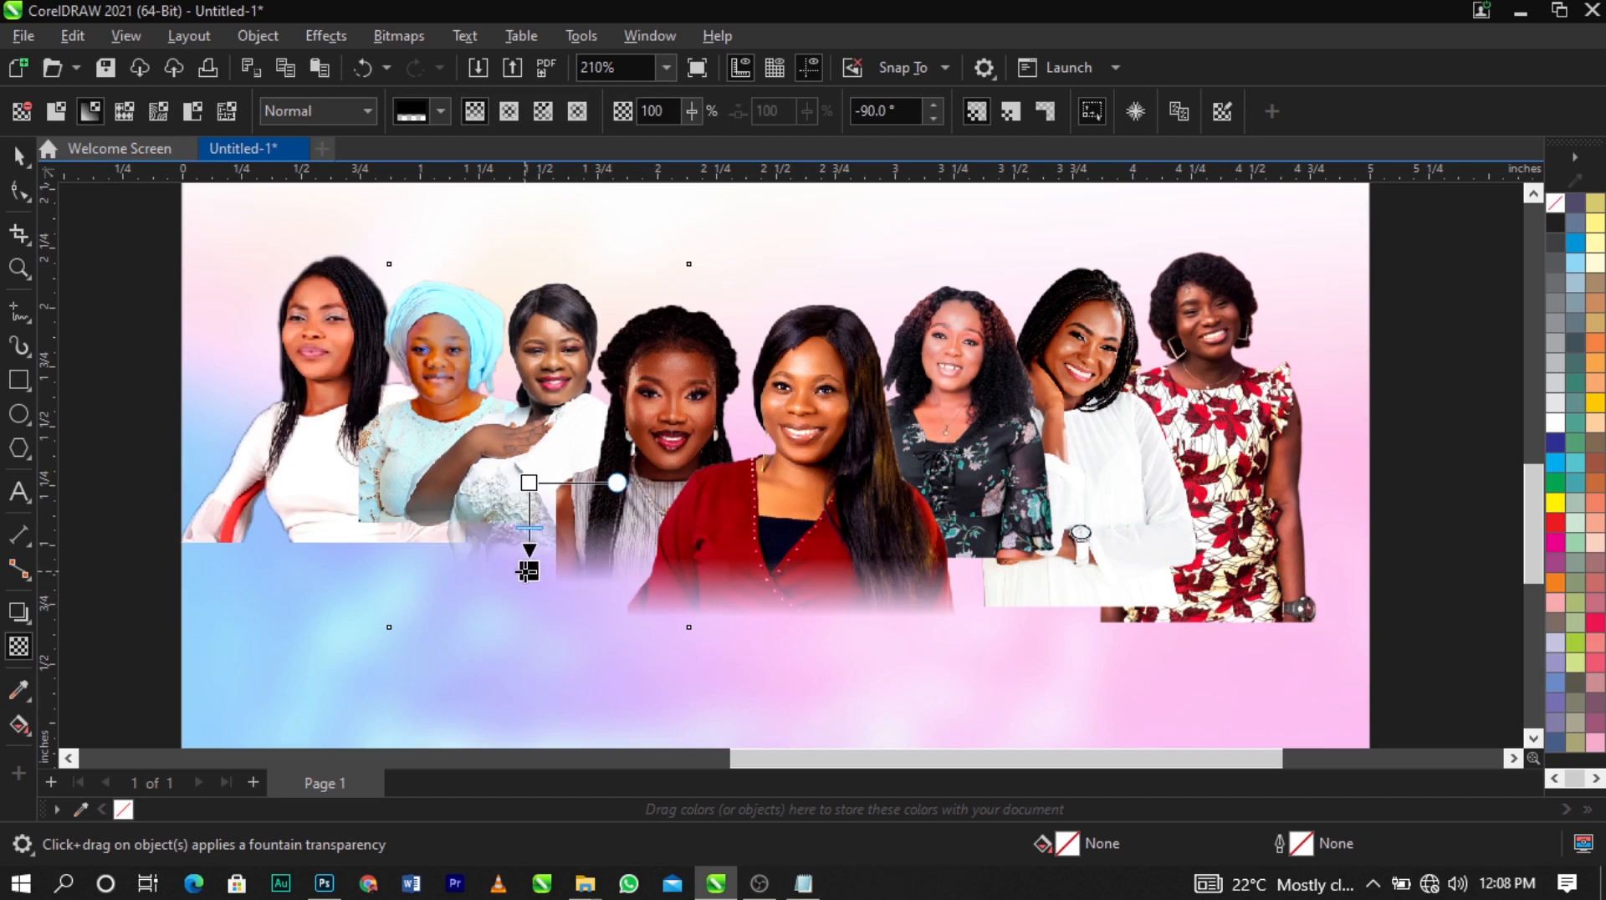
# Fade the lower edge of the woman in the turquoise headwrap with a downward fountain transparency
pyautogui.press('space')
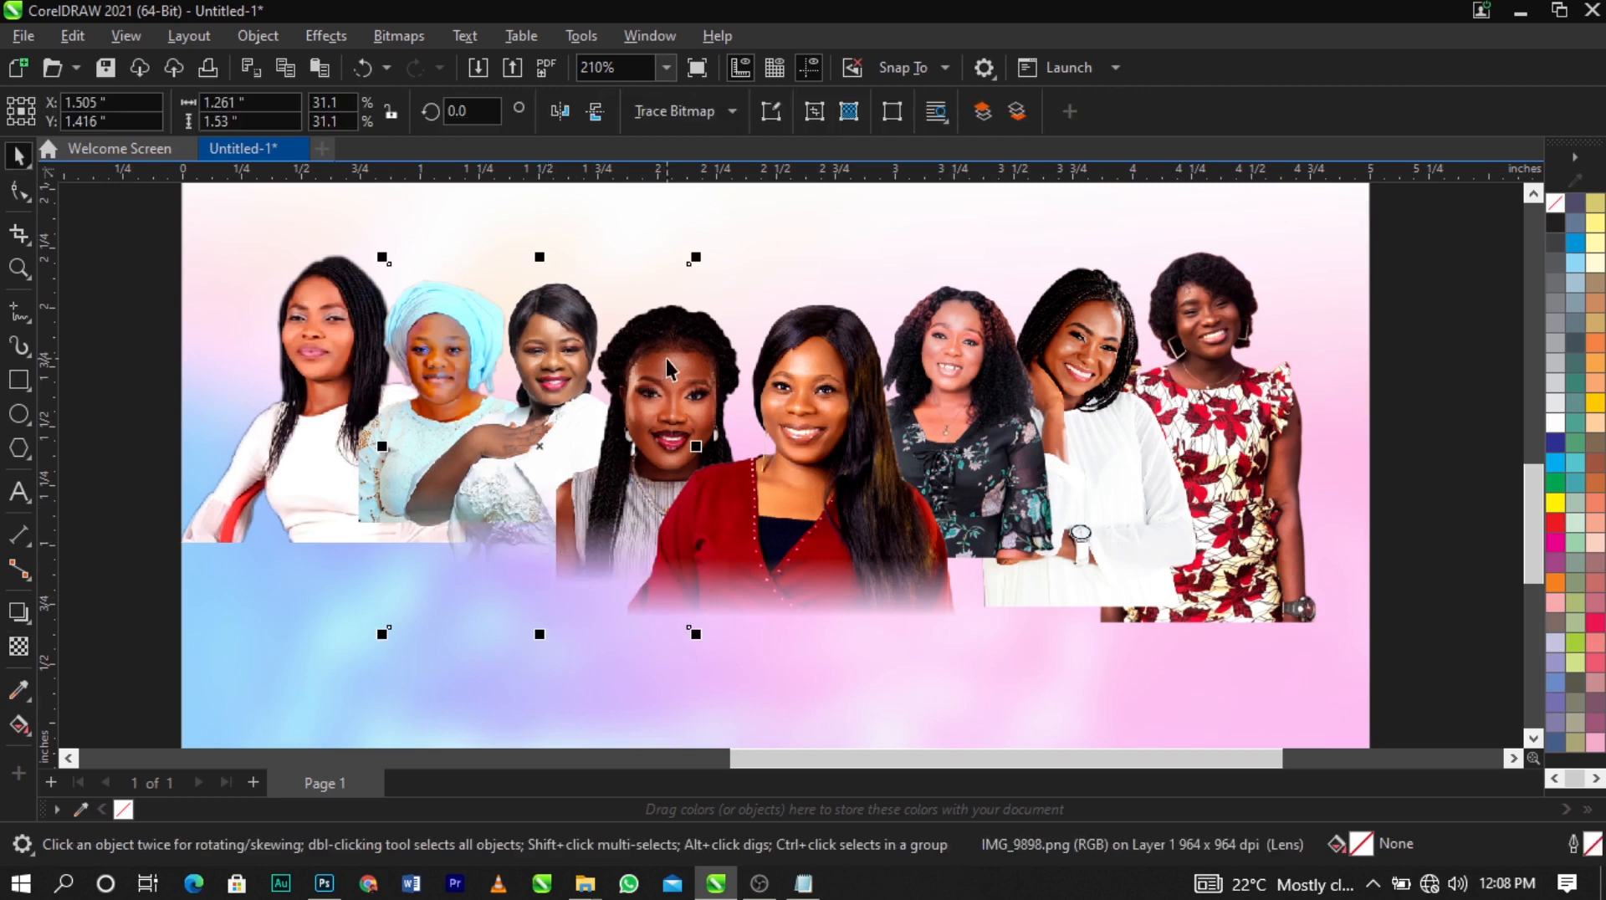
pyautogui.click(23, 646)
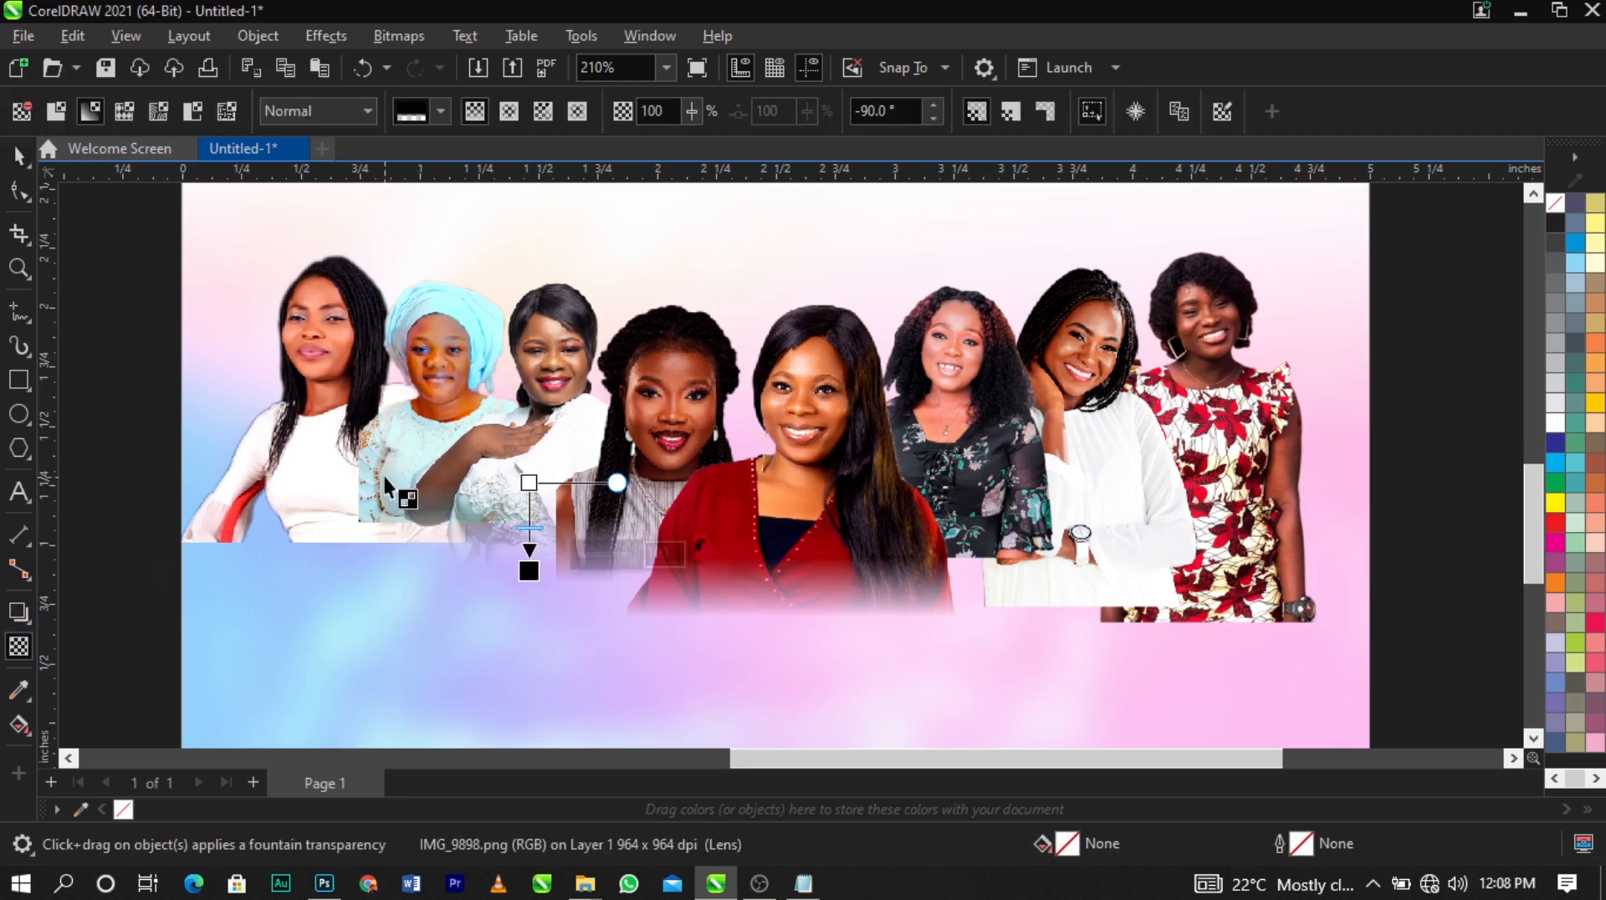
pyautogui.press('space')
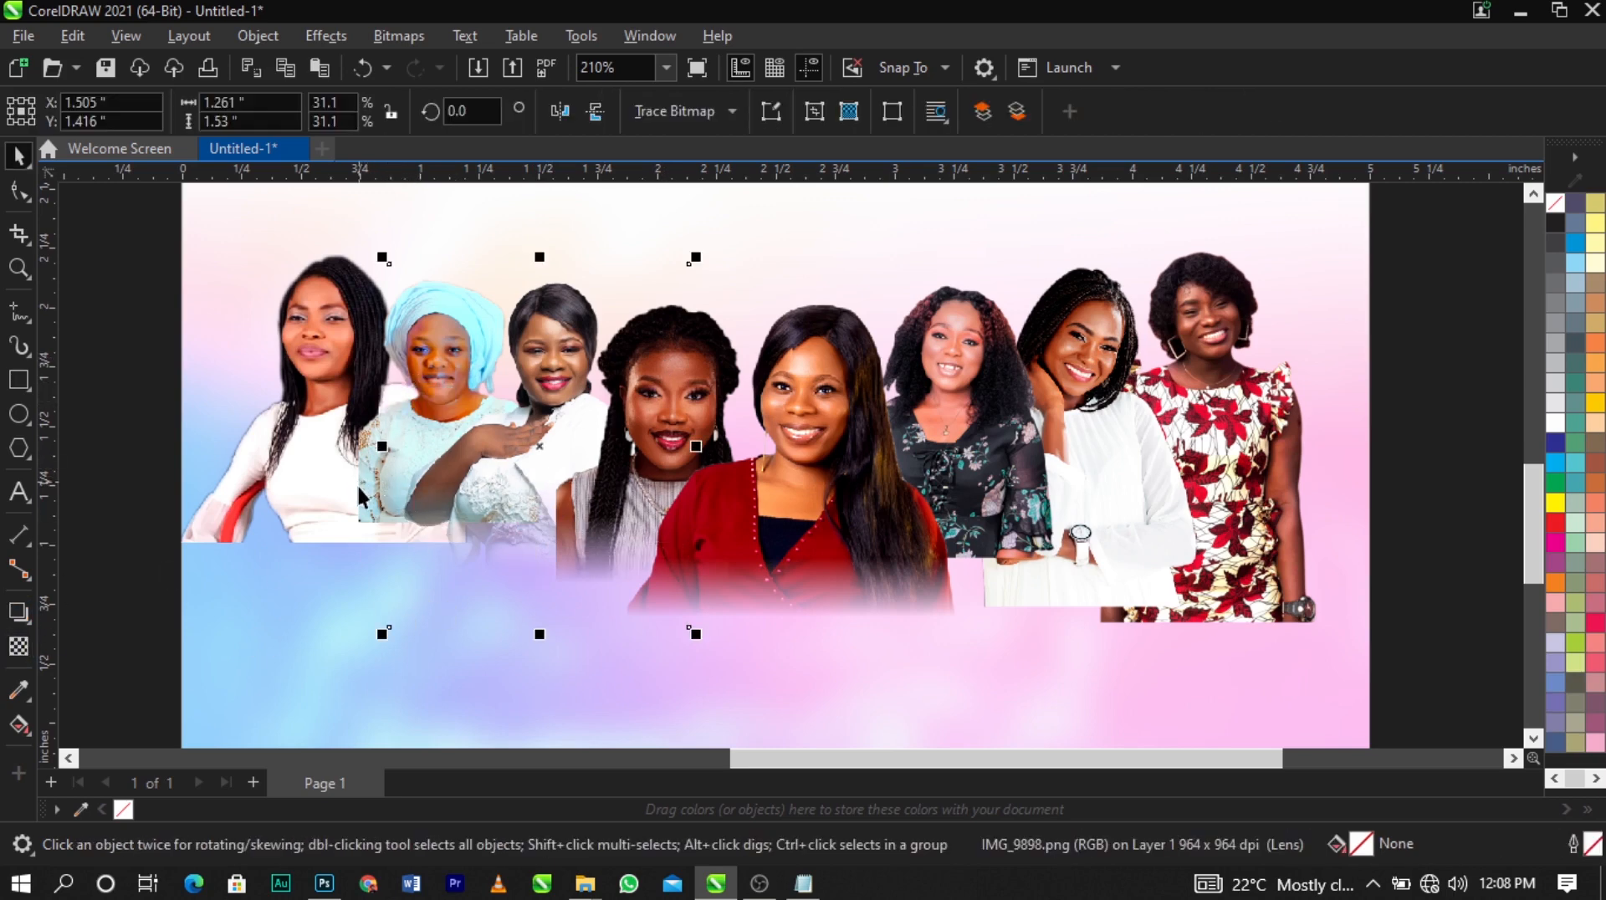
pyautogui.click(361, 497)
pyautogui.click(17, 648)
pyautogui.scroll(2, 224, 540)
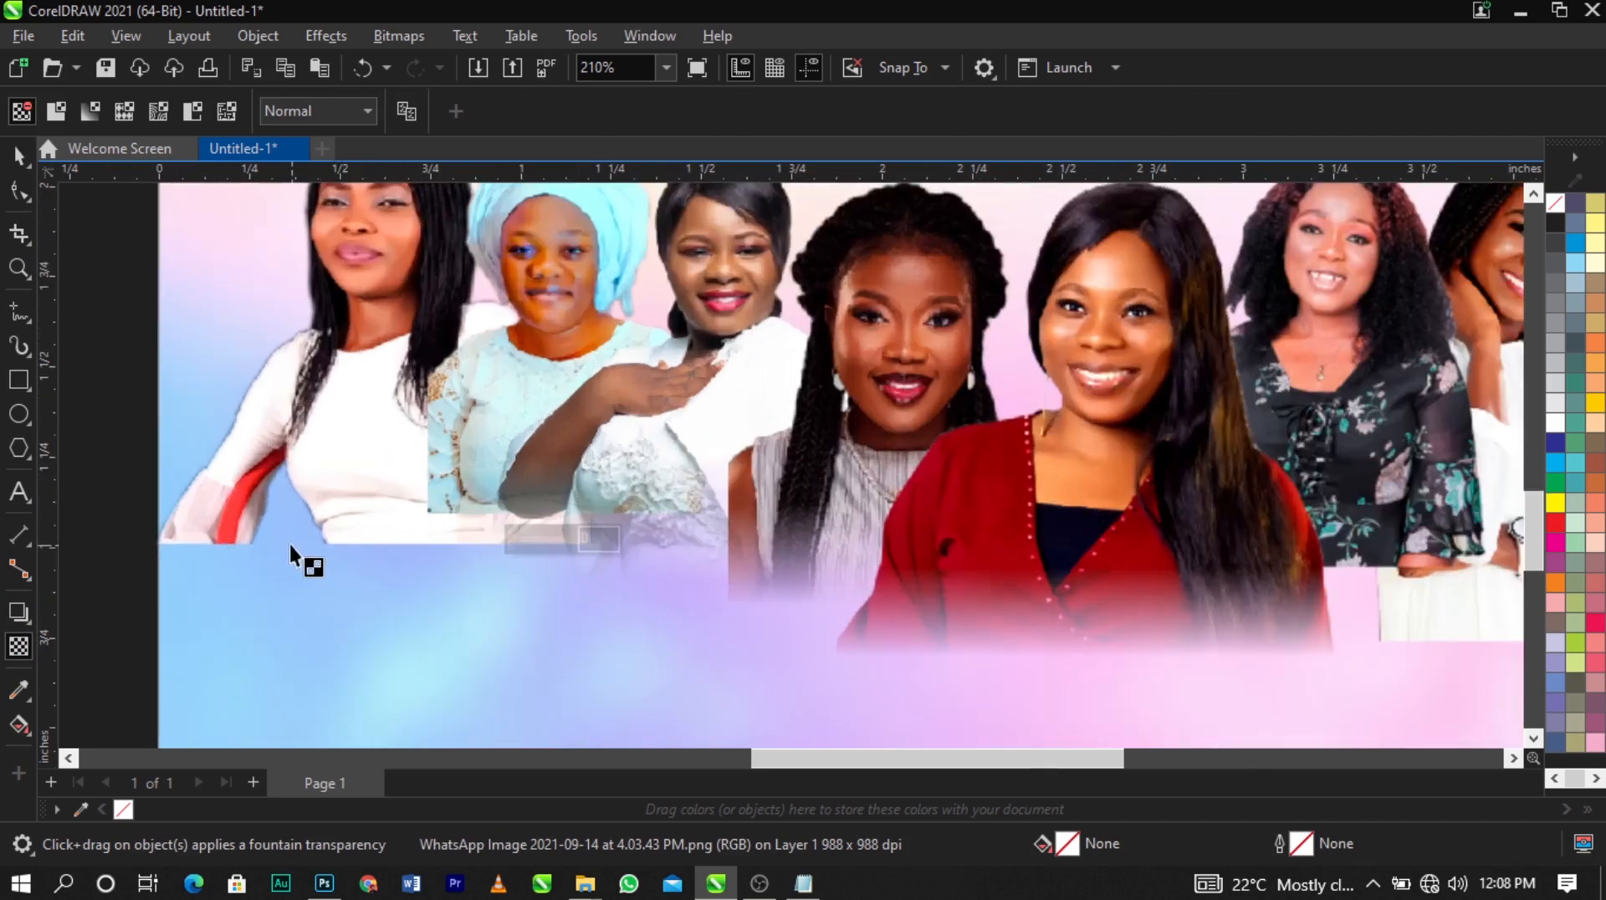
pyautogui.moveTo(480, 405); pyautogui.dragTo(483, 495)
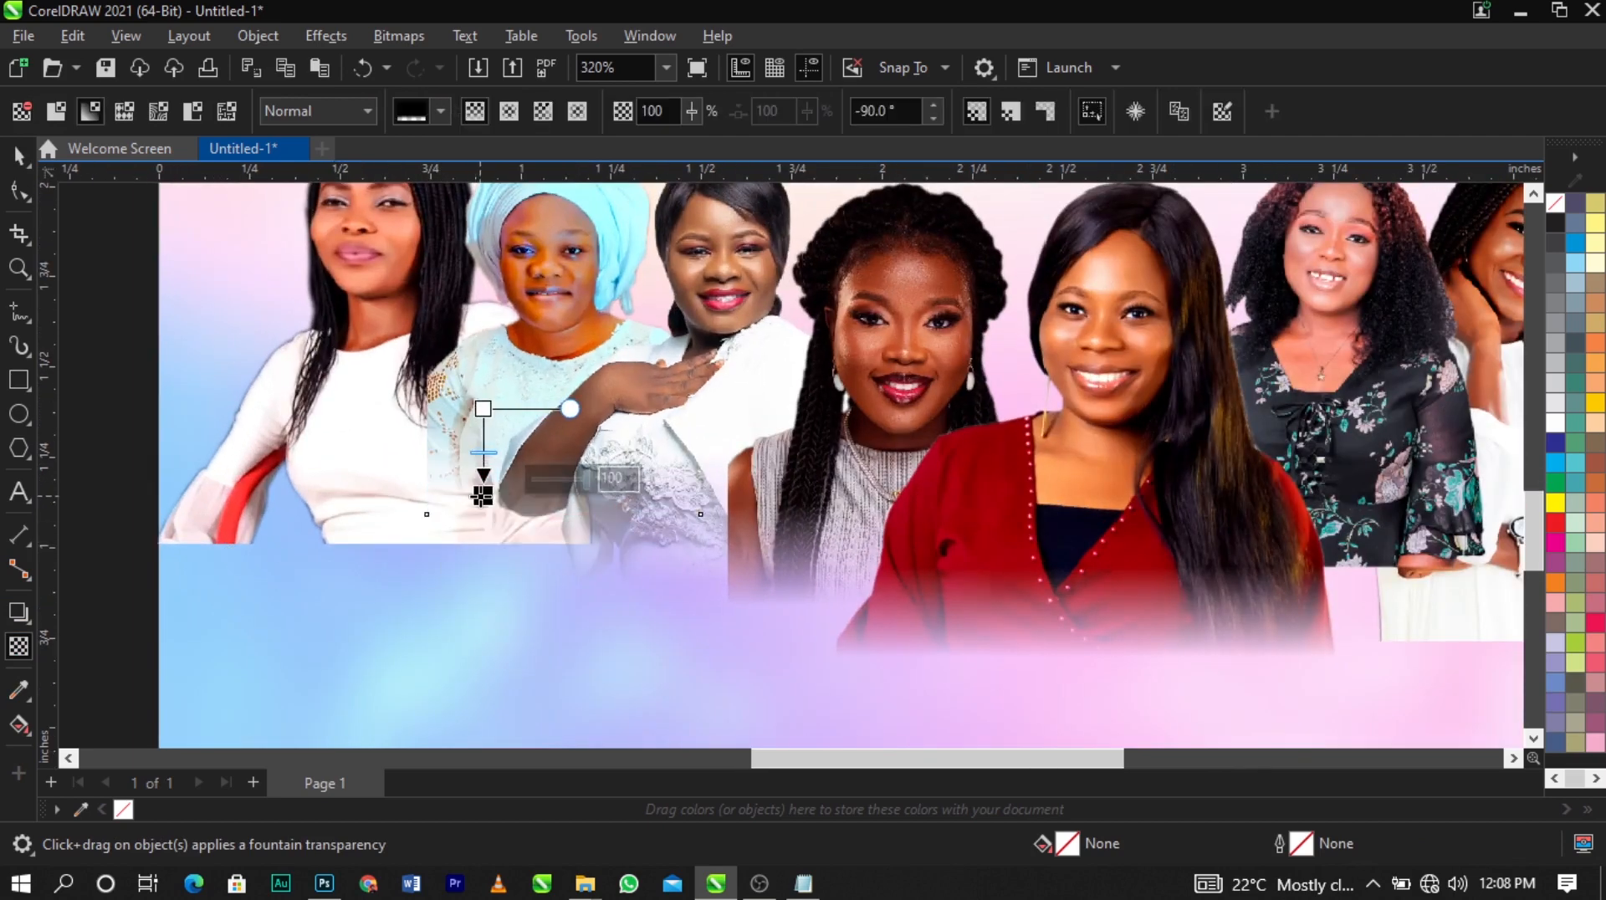
# Apply a downward fountain transparency to the far-left woman in white and raise its end point so she fades out at waist height
pyautogui.moveTo(381, 410); pyautogui.dragTo(380, 376)
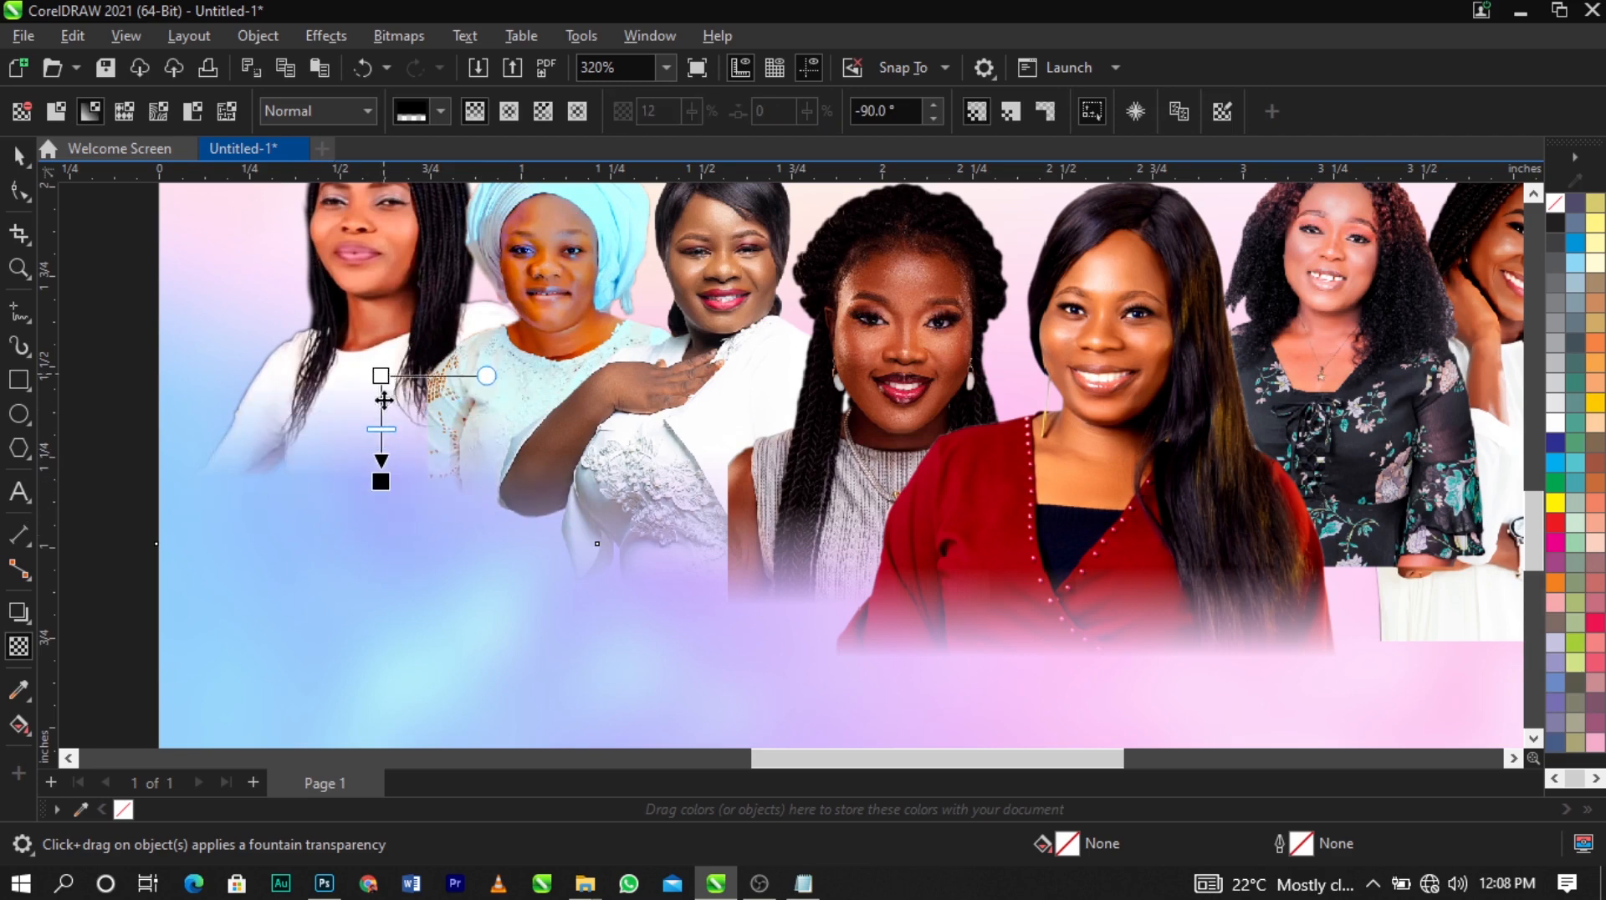
pyautogui.moveTo(380, 483); pyautogui.dragTo(381, 460)
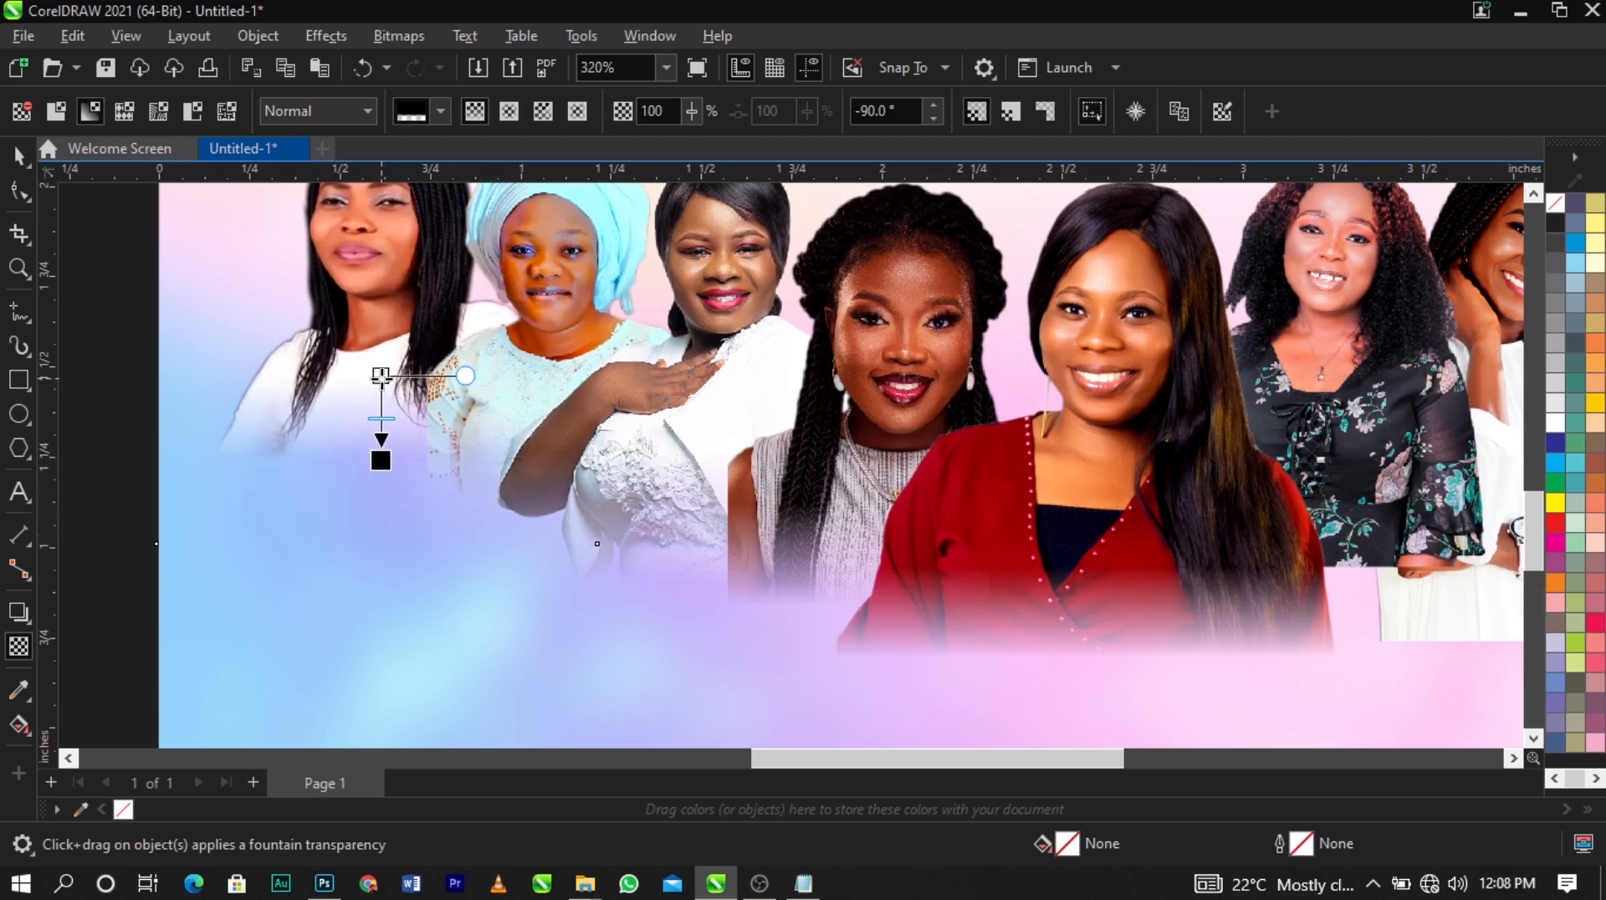
pyautogui.moveTo(380, 376); pyautogui.dragTo(380, 372)
pyautogui.scroll(-3, 348, 513)
pyautogui.scroll(2, 655, 566)
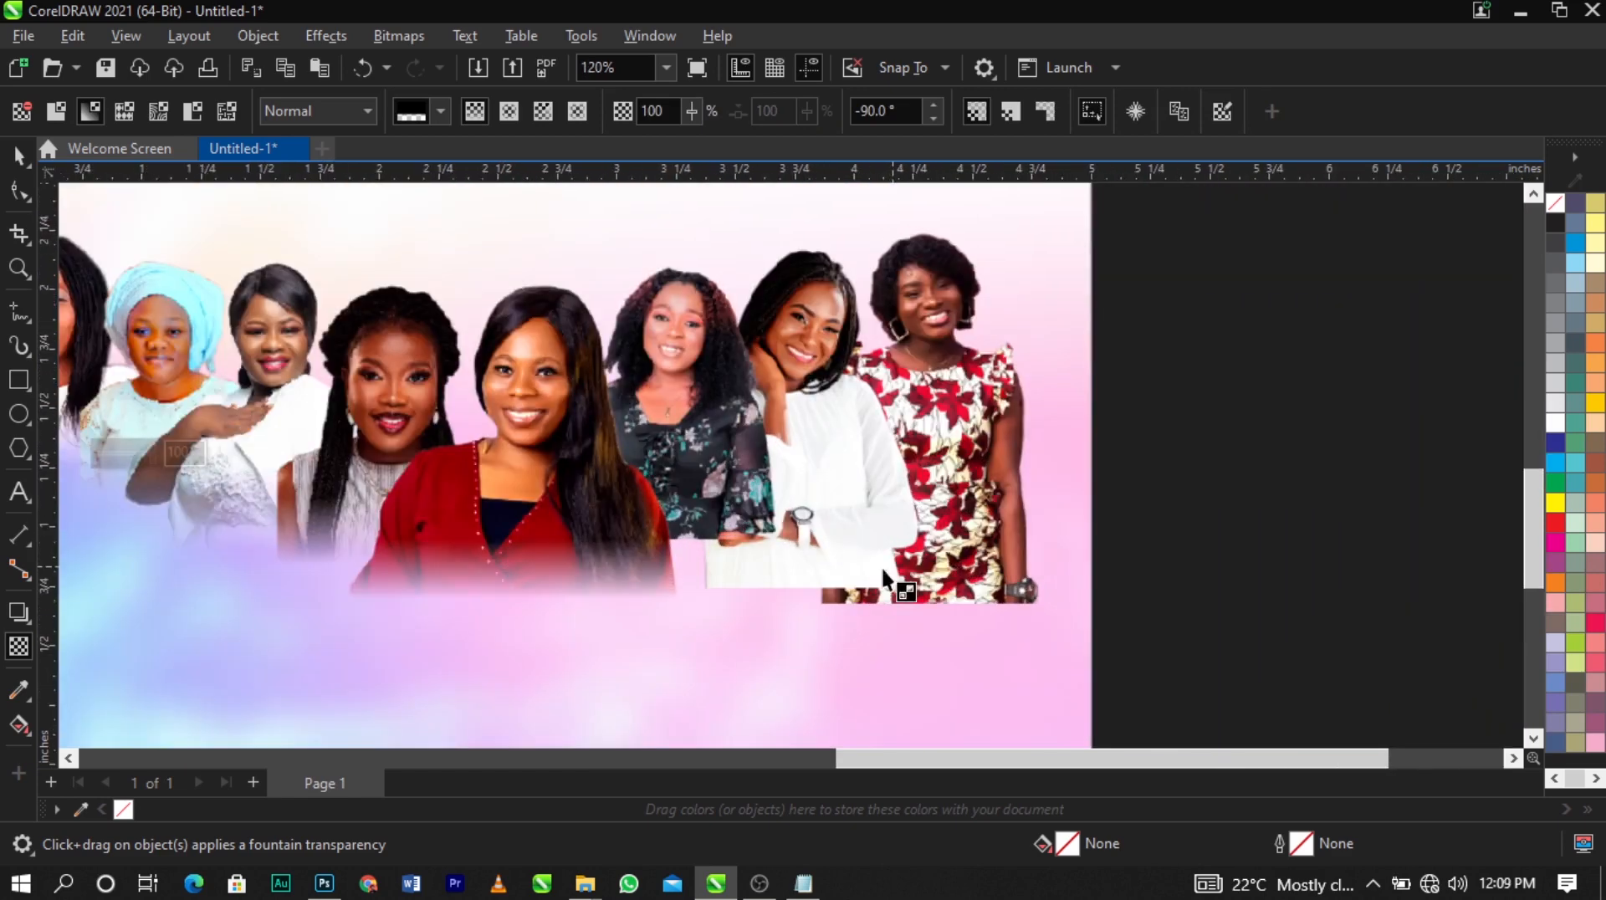
# Fade the lower bodies of the black-floral-dress woman and the white-shirt woman with downward fountain transparencies
pyautogui.click(496, 577)
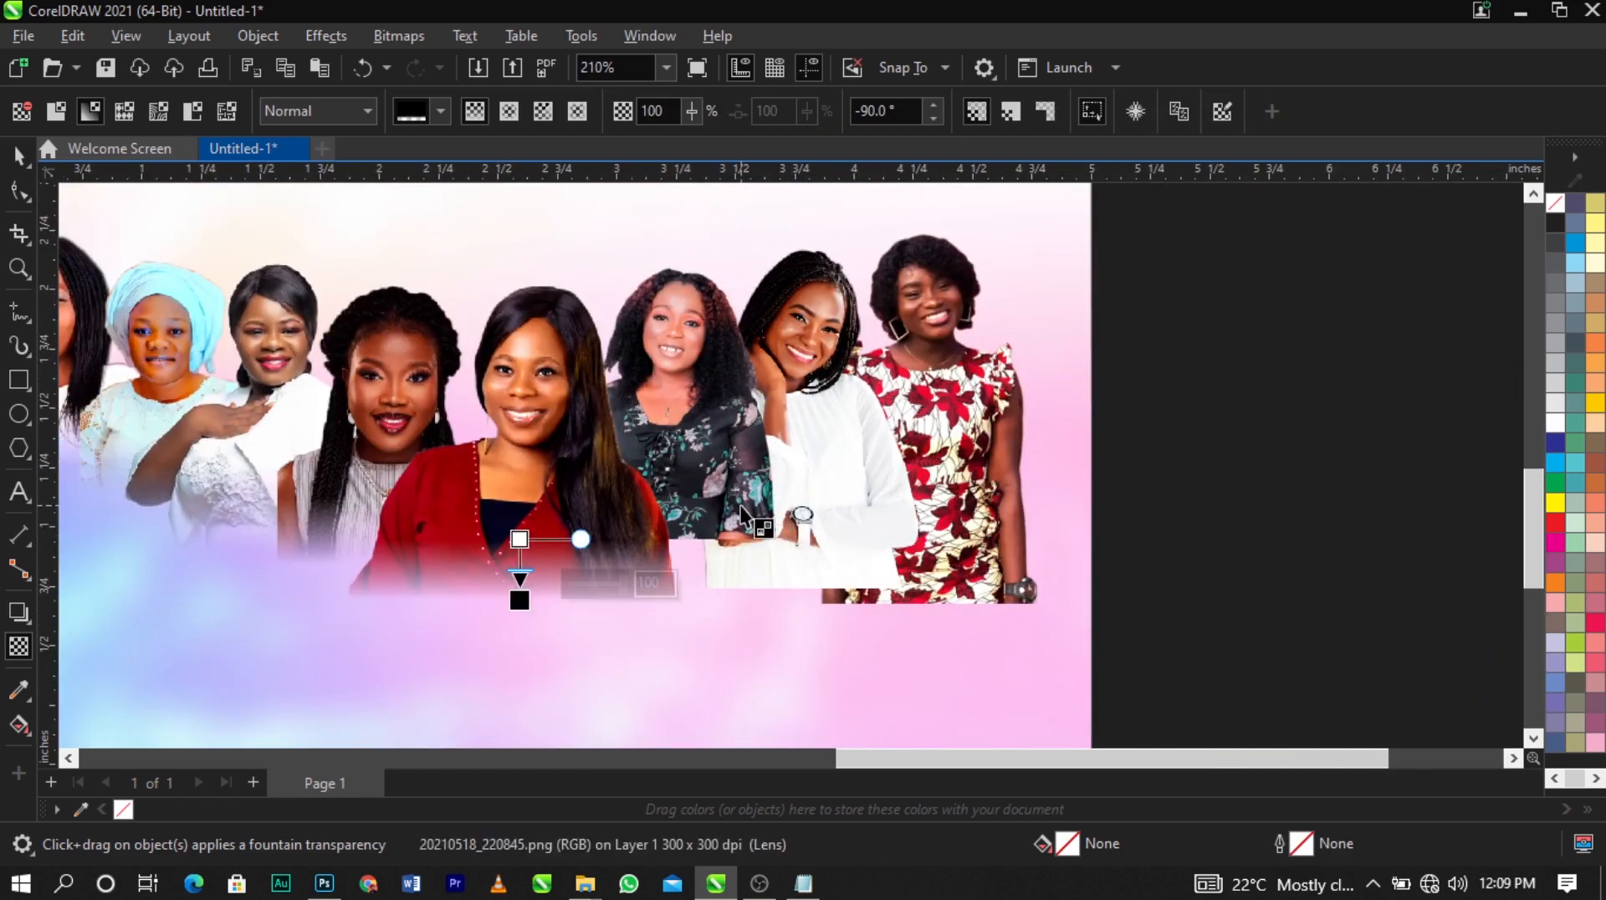
pyautogui.moveTo(686, 463); pyautogui.dragTo(686, 518)
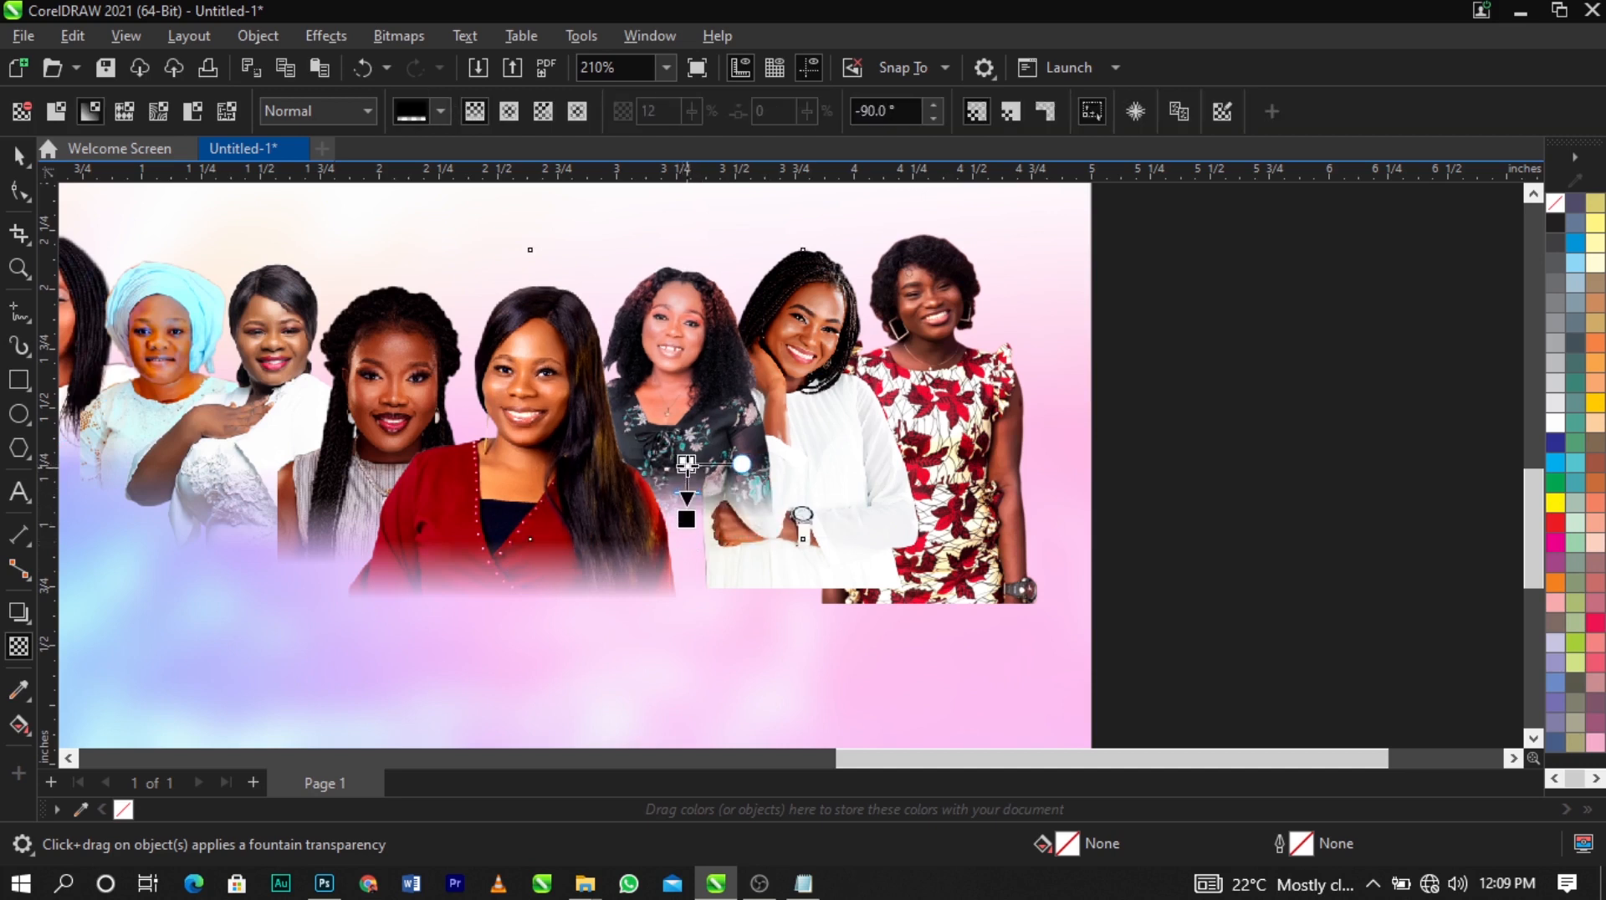
pyautogui.click(818, 459)
pyautogui.moveTo(803, 437); pyautogui.dragTo(801, 510)
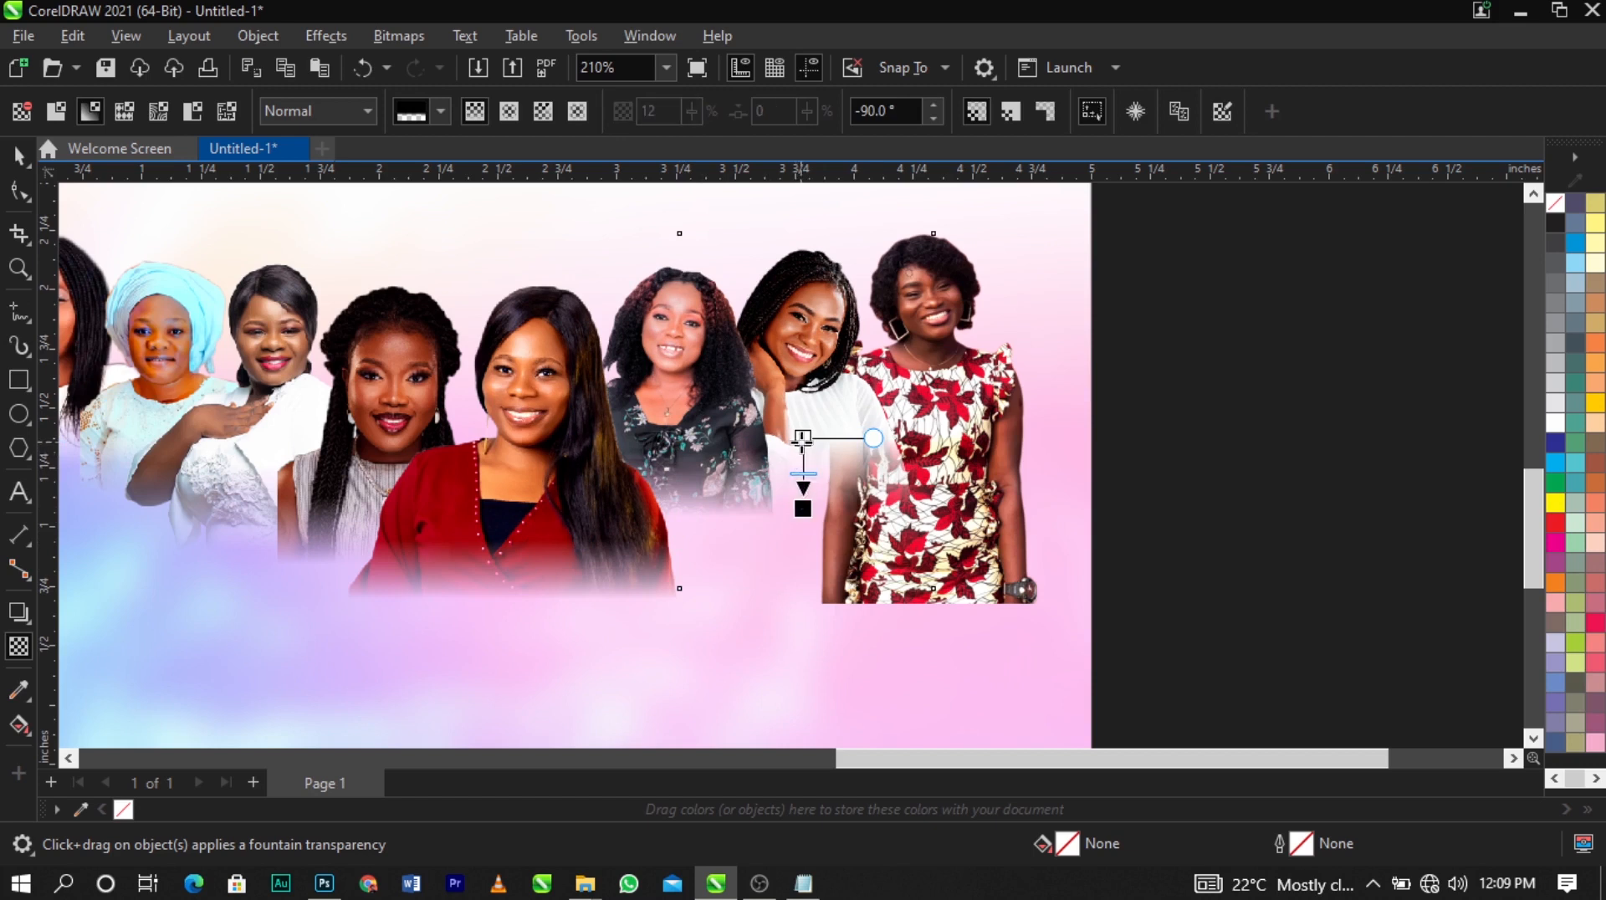
# Fade the lower body of the red-floral-dress woman at the far right with a downward fountain transparency
pyautogui.click(948, 435)
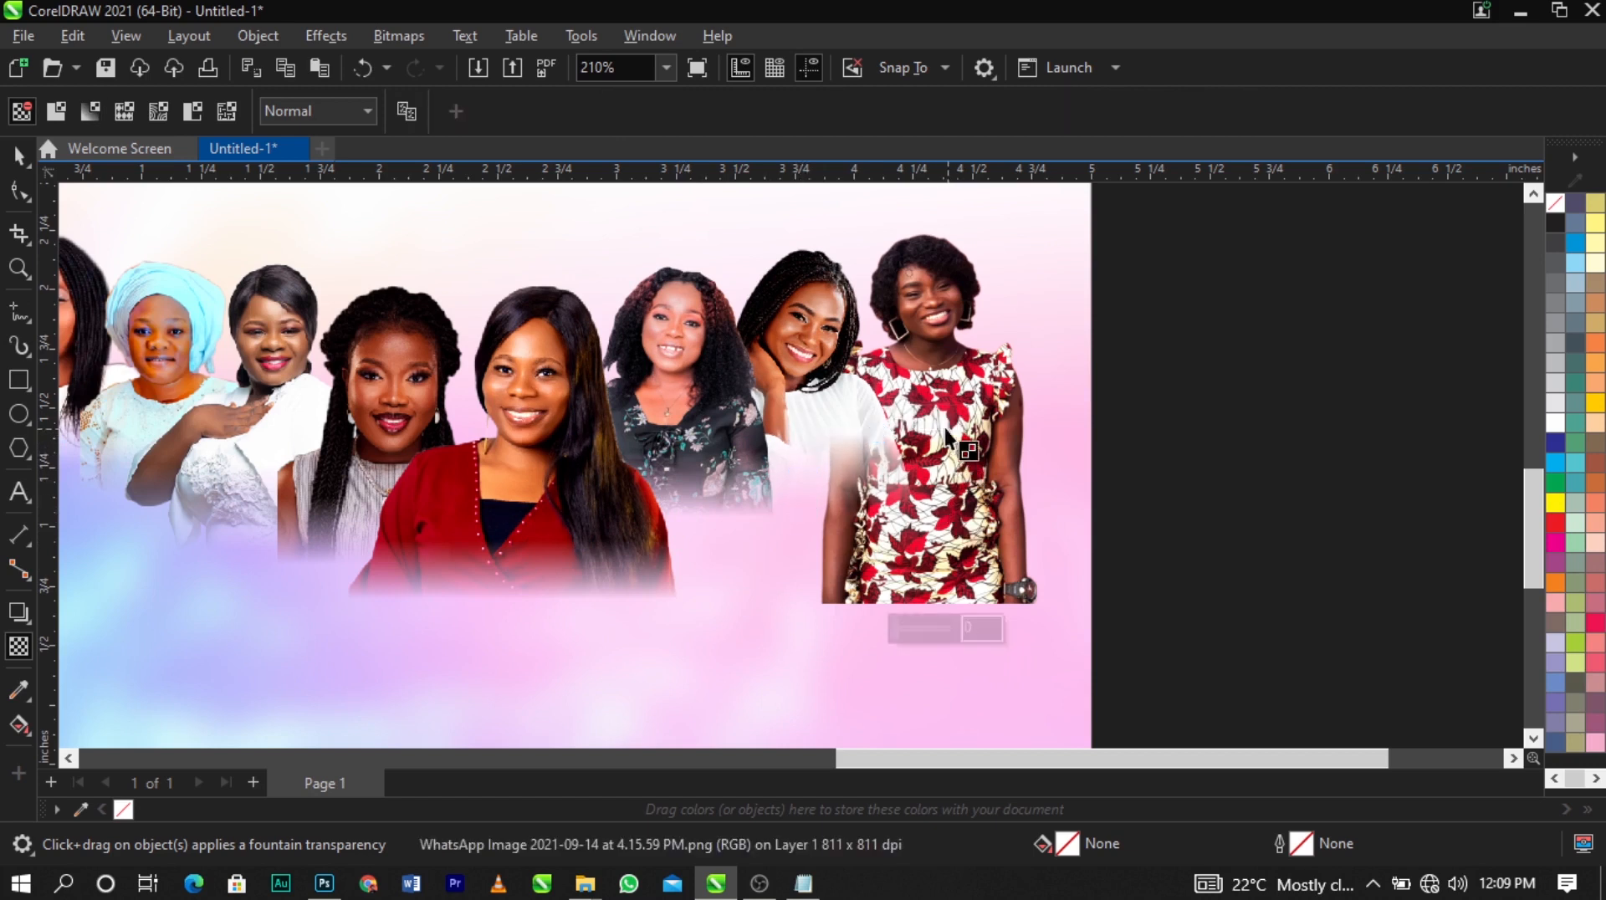
pyautogui.moveTo(933, 410)
pyautogui.mouseDown()
pyautogui.moveTo(933, 489)
pyautogui.moveTo(934, 402)
pyautogui.mouseUp()
pyautogui.click(933, 489)
pyautogui.press('space')
pyautogui.scroll(-1, 1088, 537)
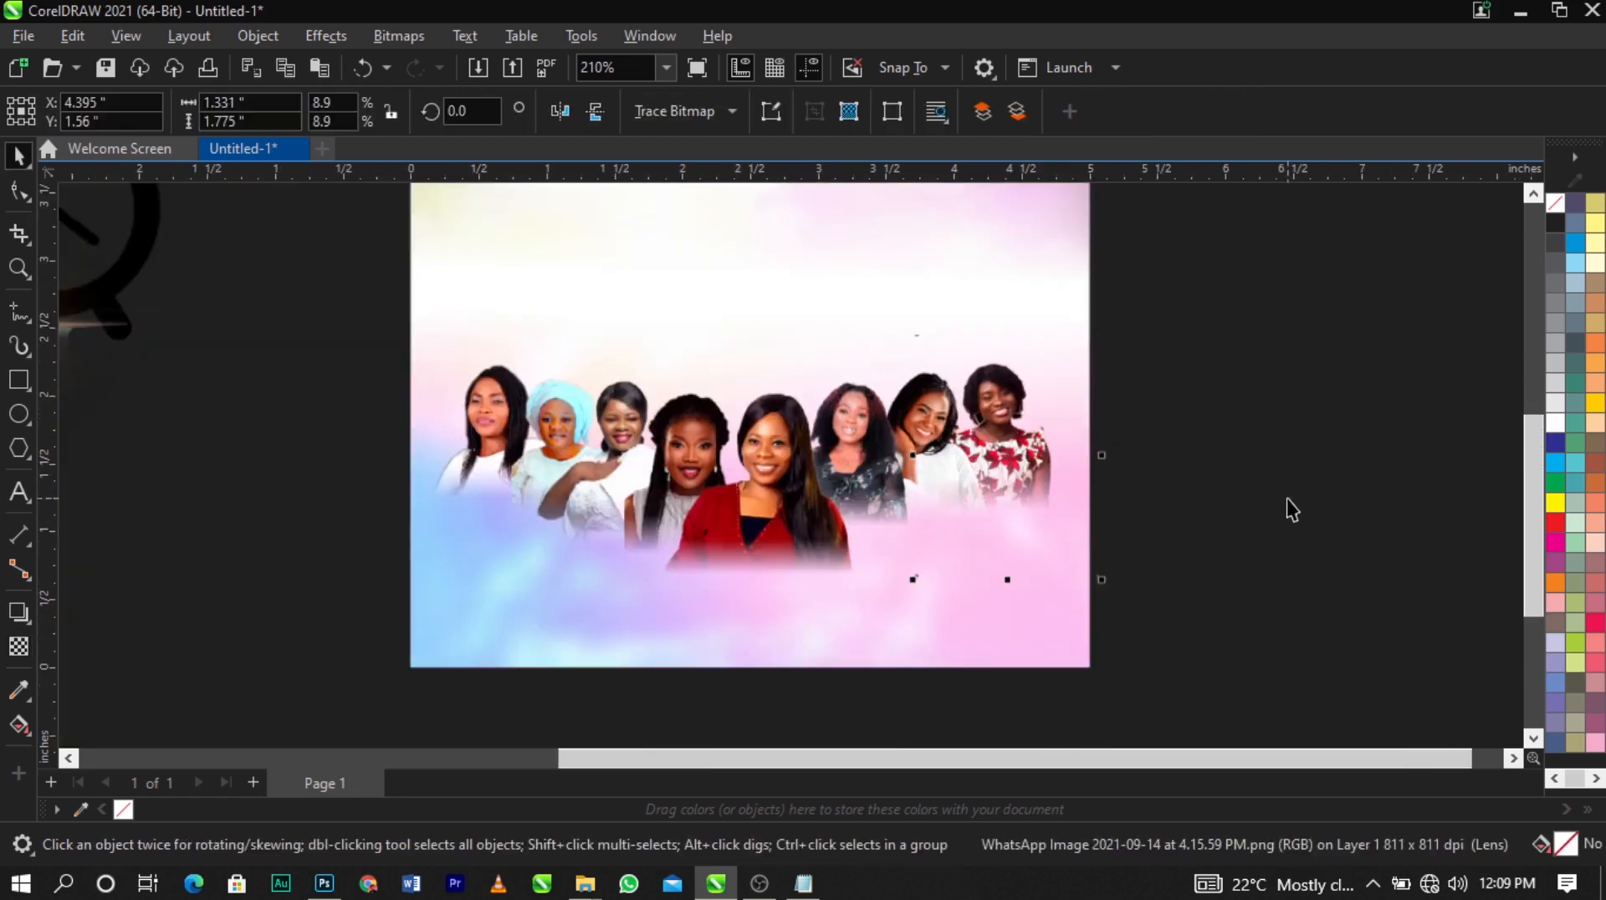
# Nudge the three women at the right end of the row down slightly
pyautogui.moveTo(1262, 333); pyautogui.dragTo(771, 575)
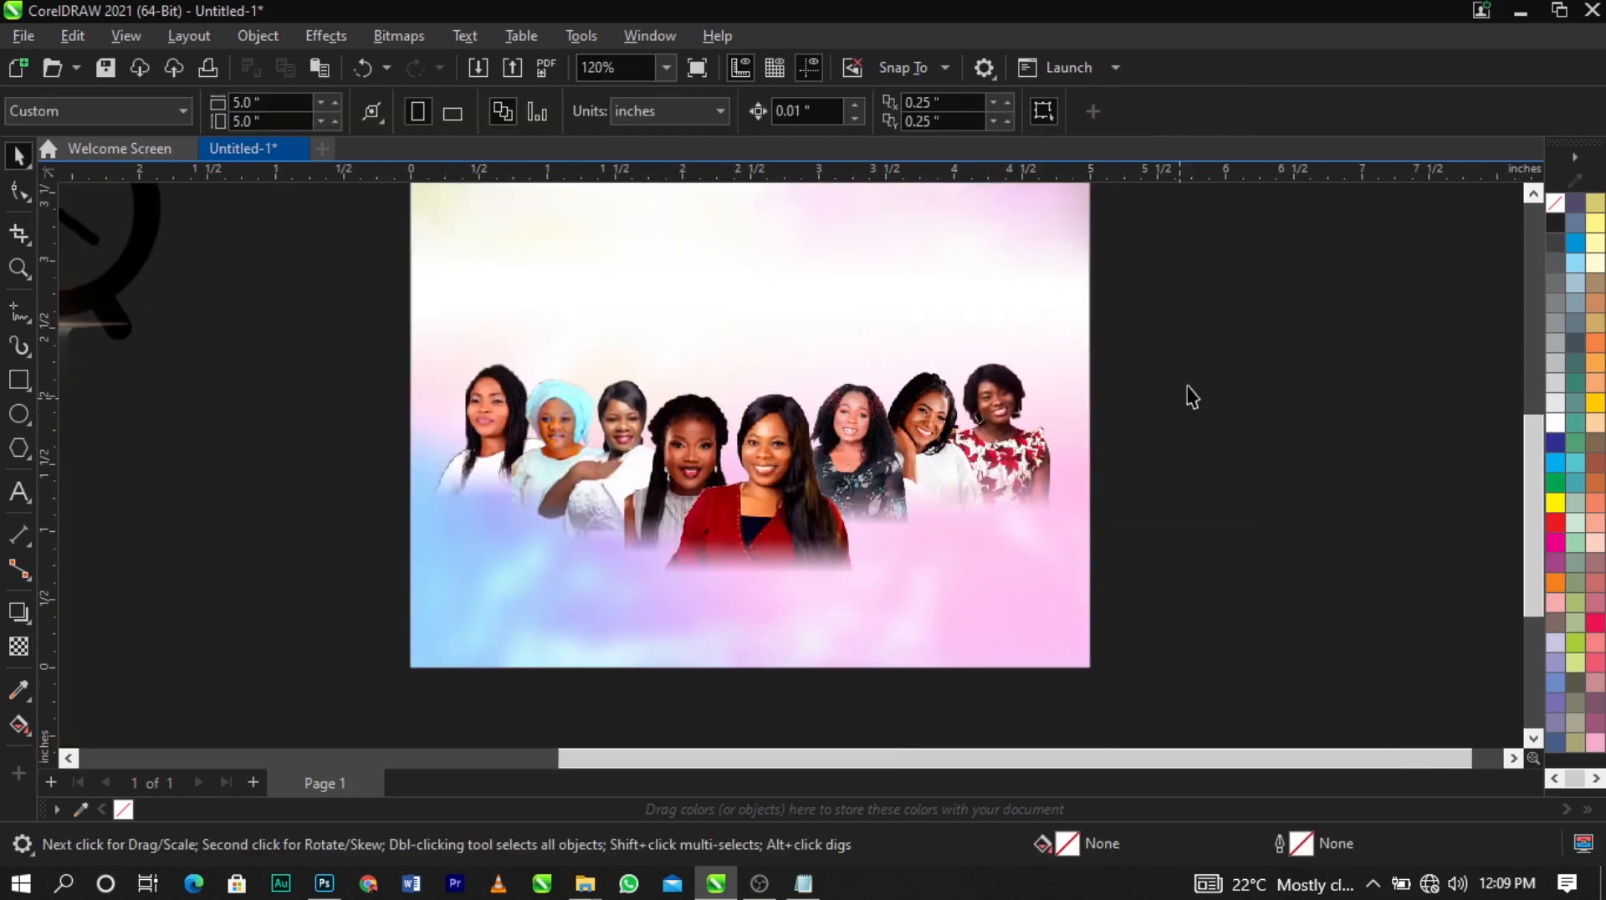
pyautogui.moveTo(1271, 276); pyautogui.dragTo(730, 647)
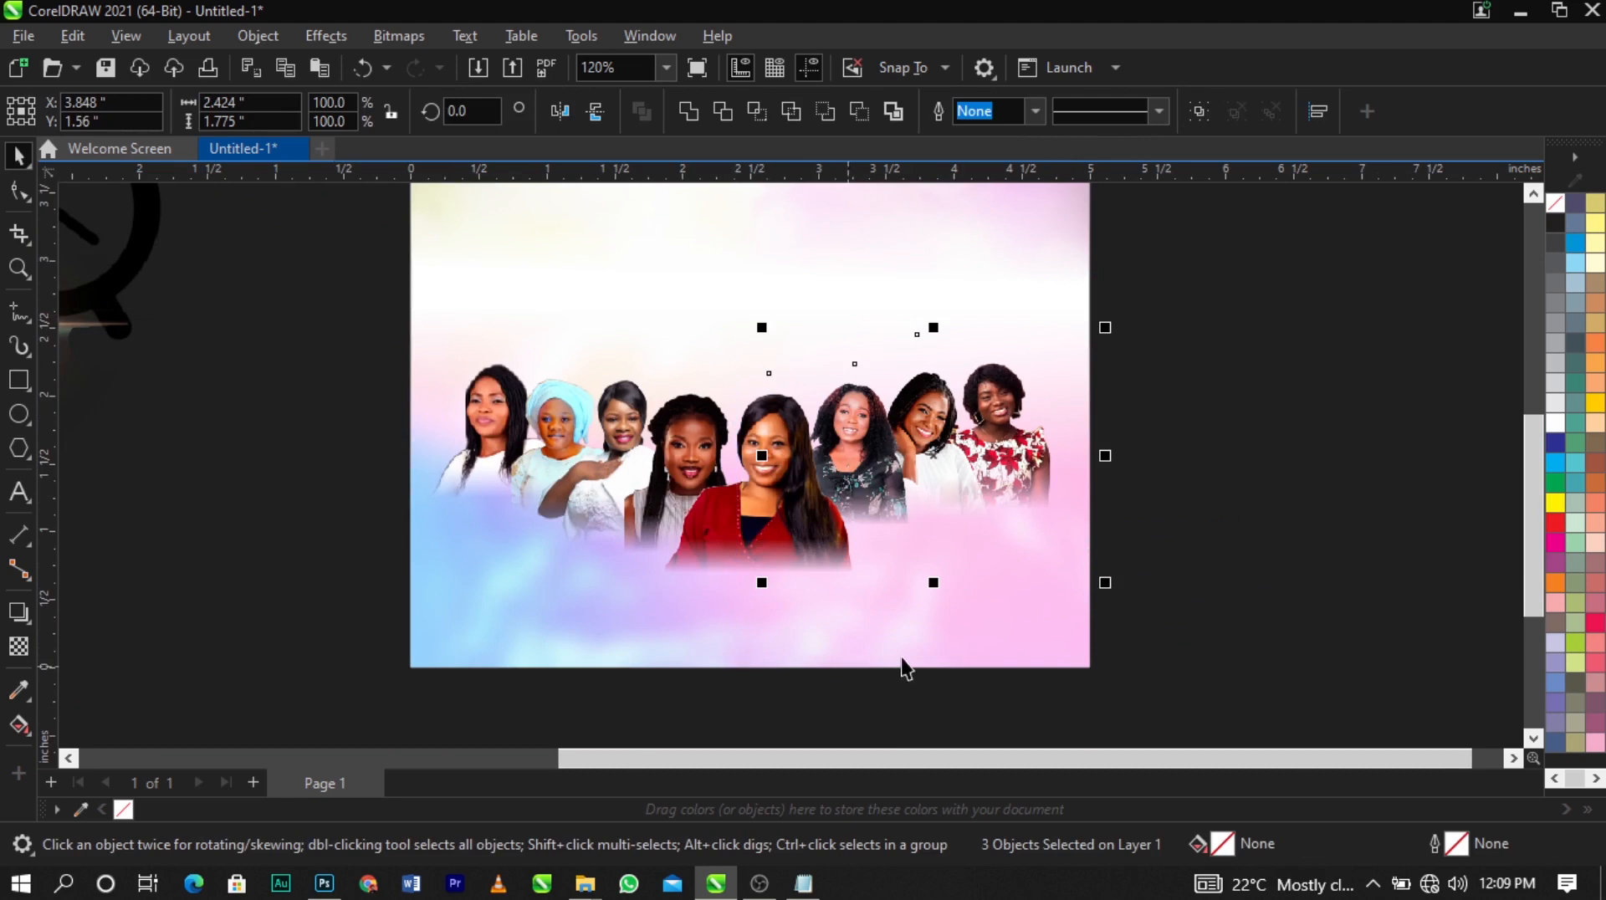
pyautogui.press('Down')
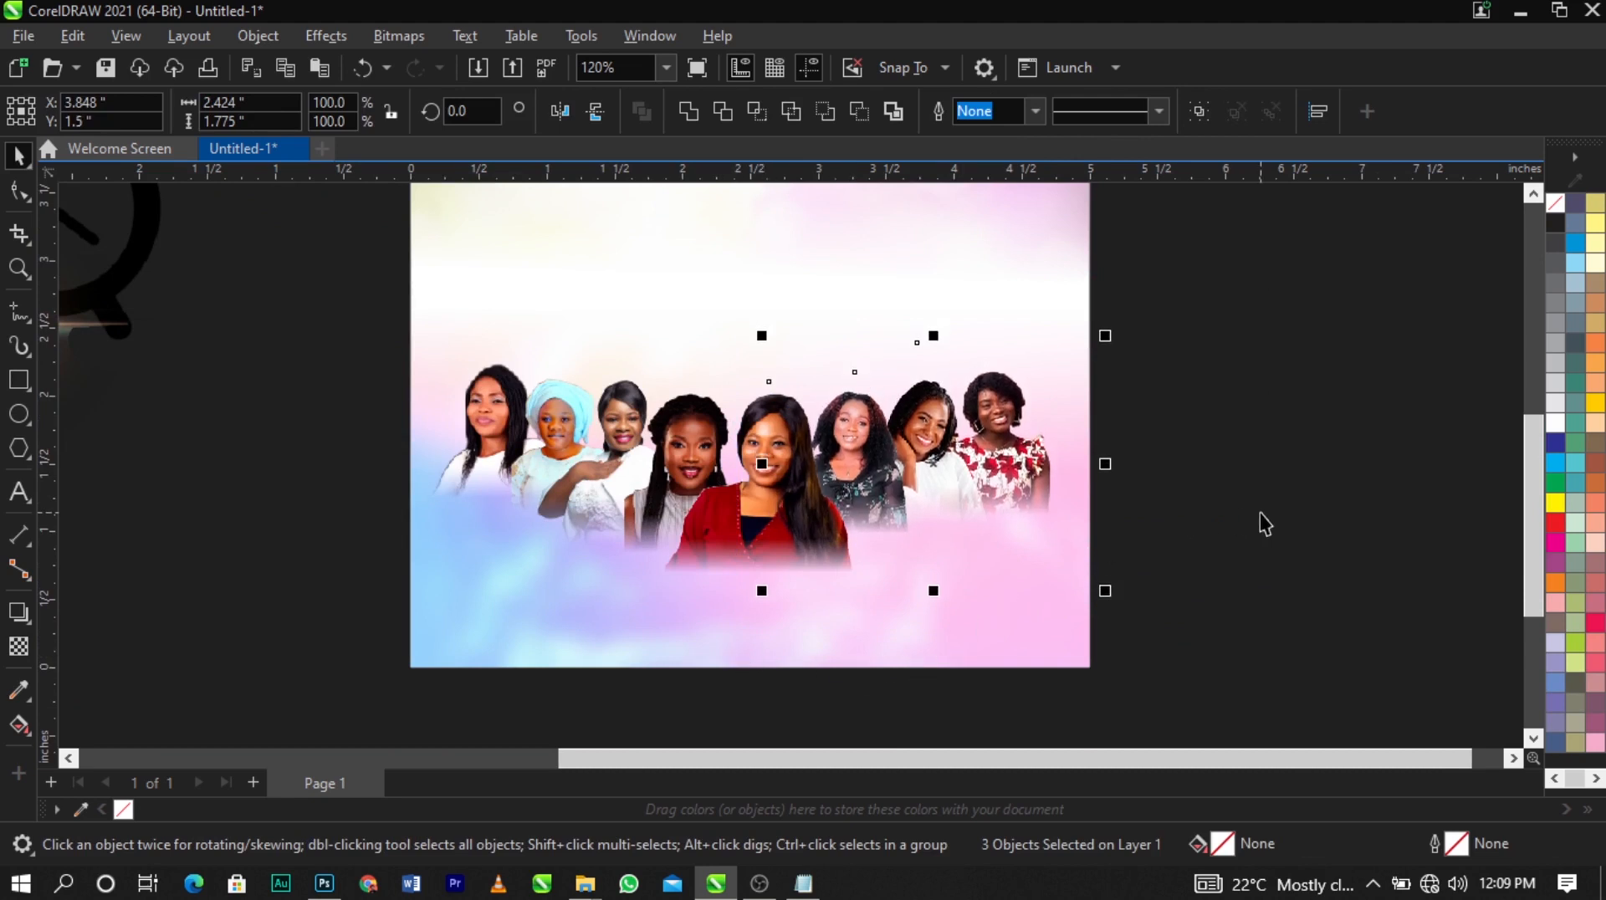
# Group all eight women, then enlarge the group to 5.08 inches wide and shift it slightly upward
pyautogui.click(1259, 514)
pyautogui.moveTo(304, 269); pyautogui.dragTo(1232, 694)
pyautogui.hotkey('ctrl', 'g')
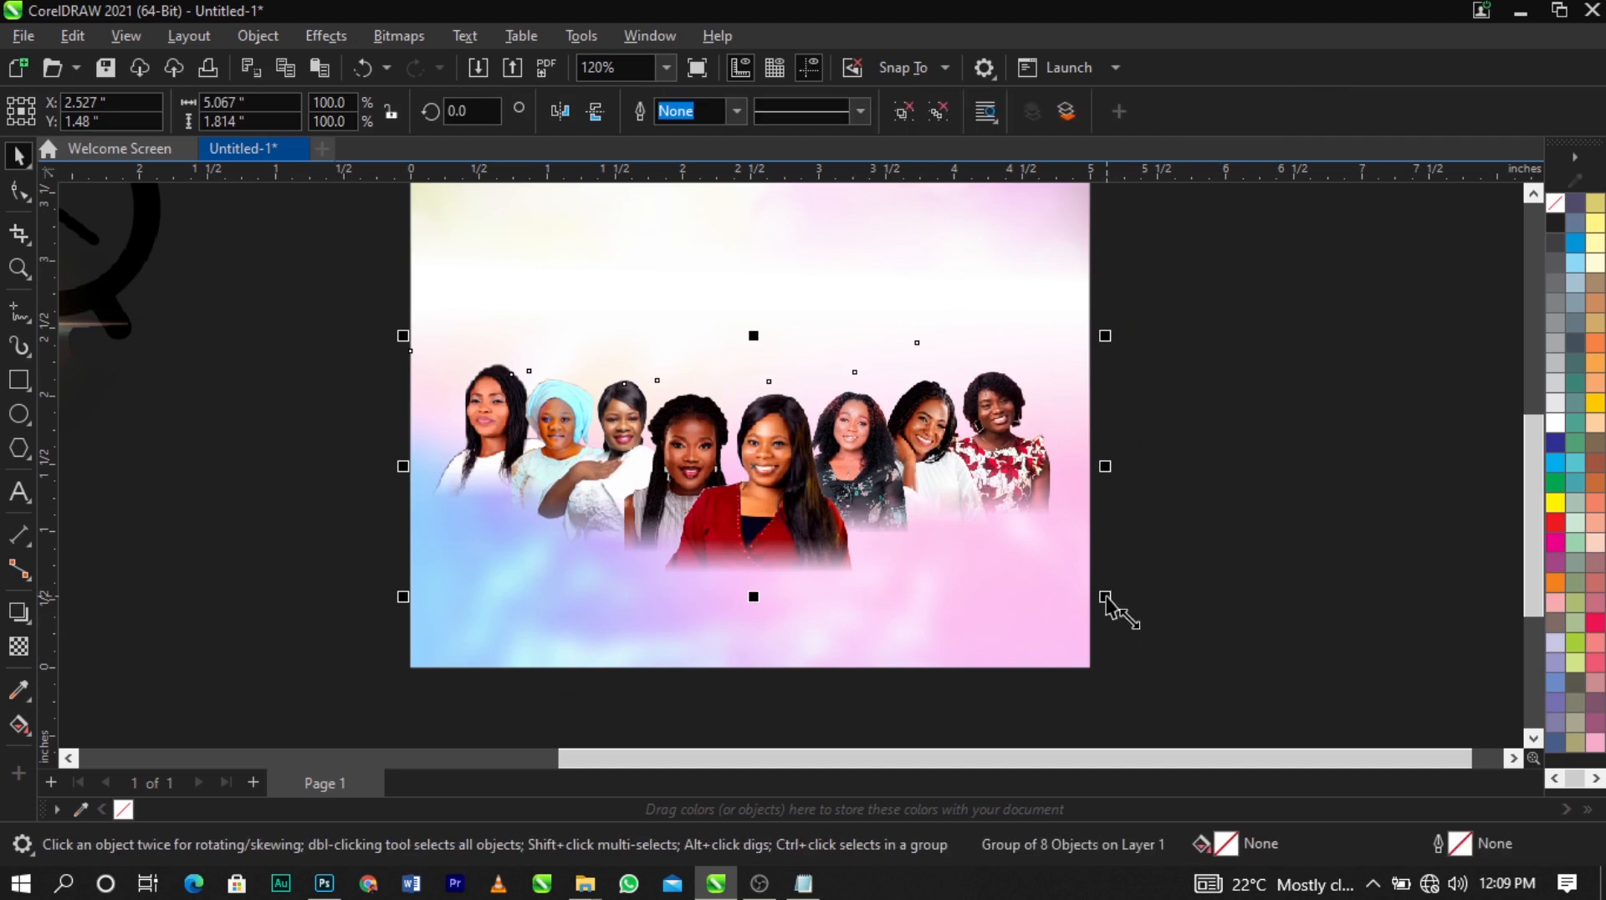
pyautogui.moveTo(1104, 597); pyautogui.dragTo(1116, 596)
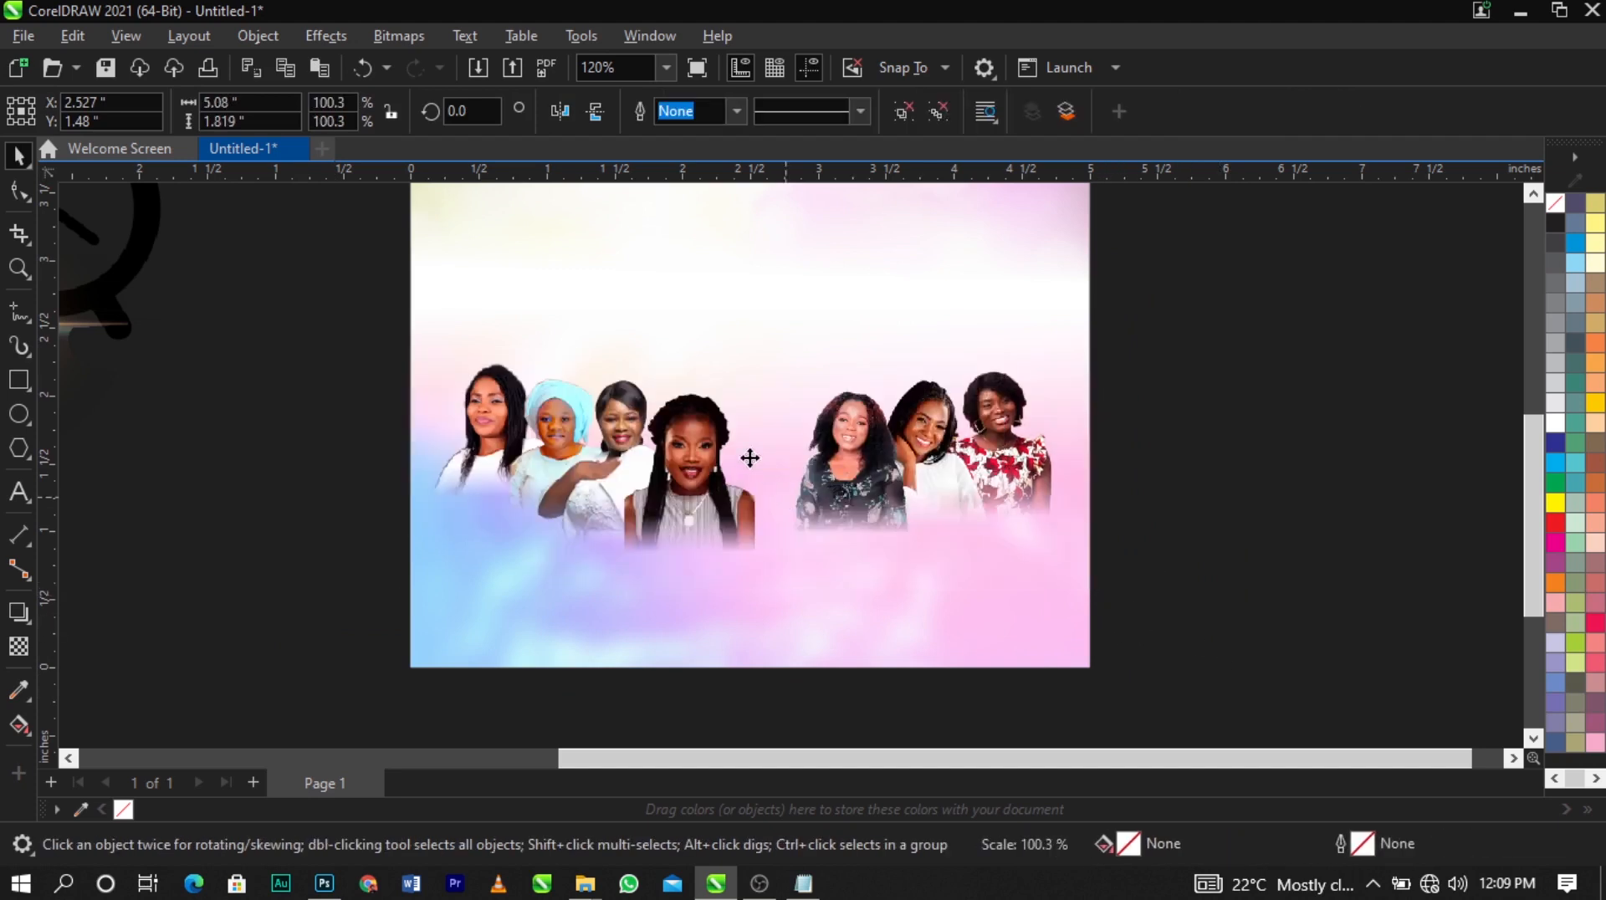
pyautogui.moveTo(793, 456); pyautogui.dragTo(800, 437)
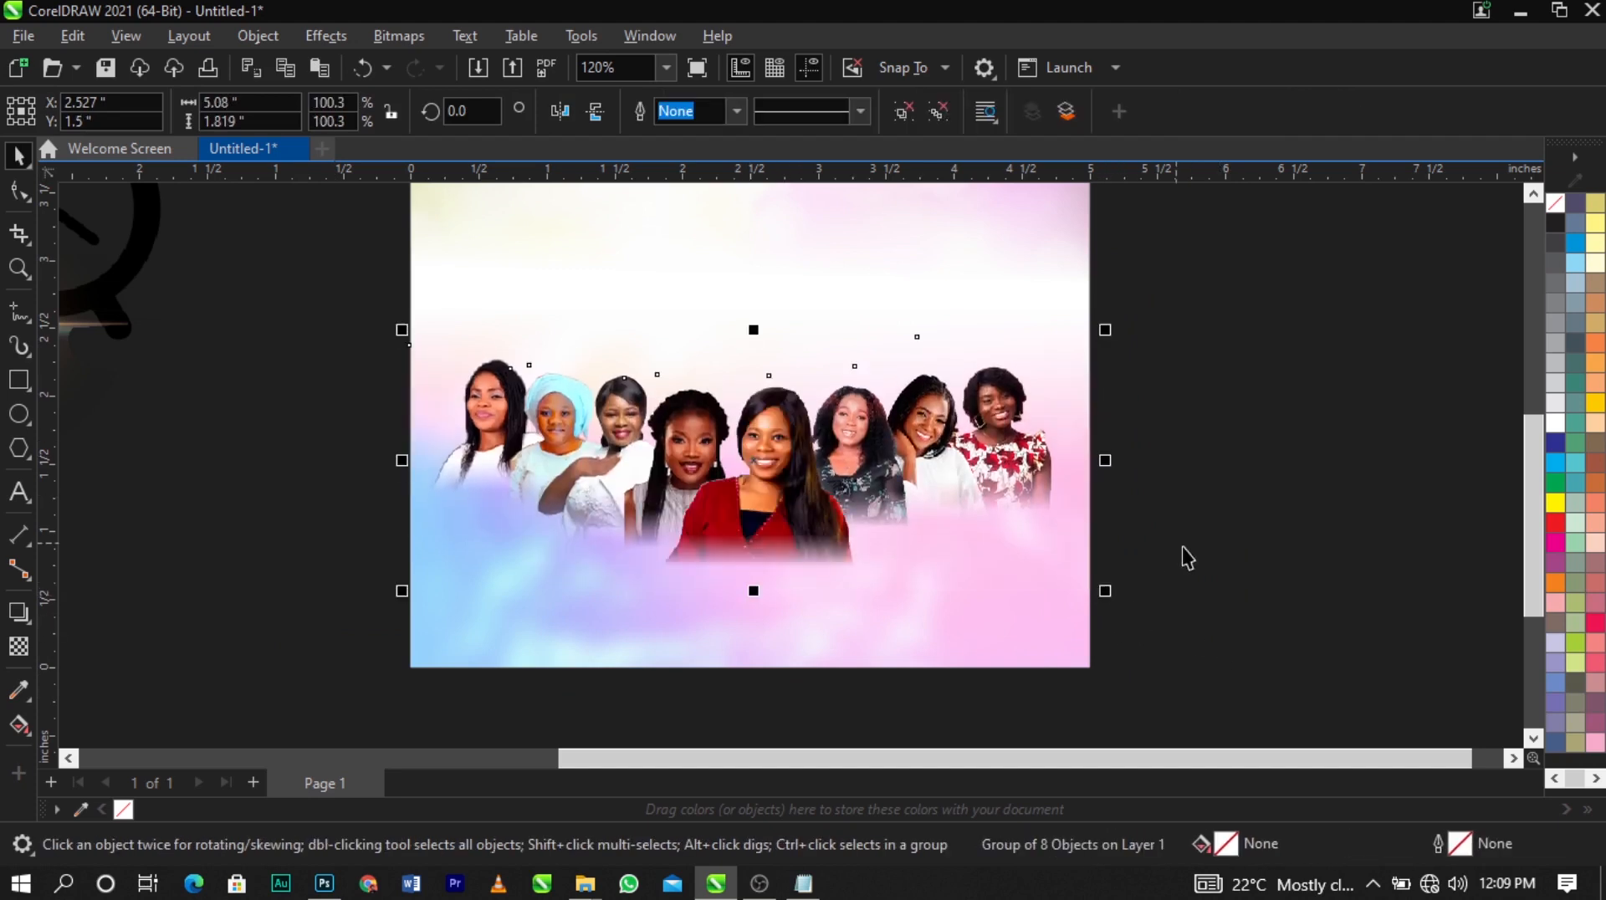
pyautogui.scroll(2, 661, 451)
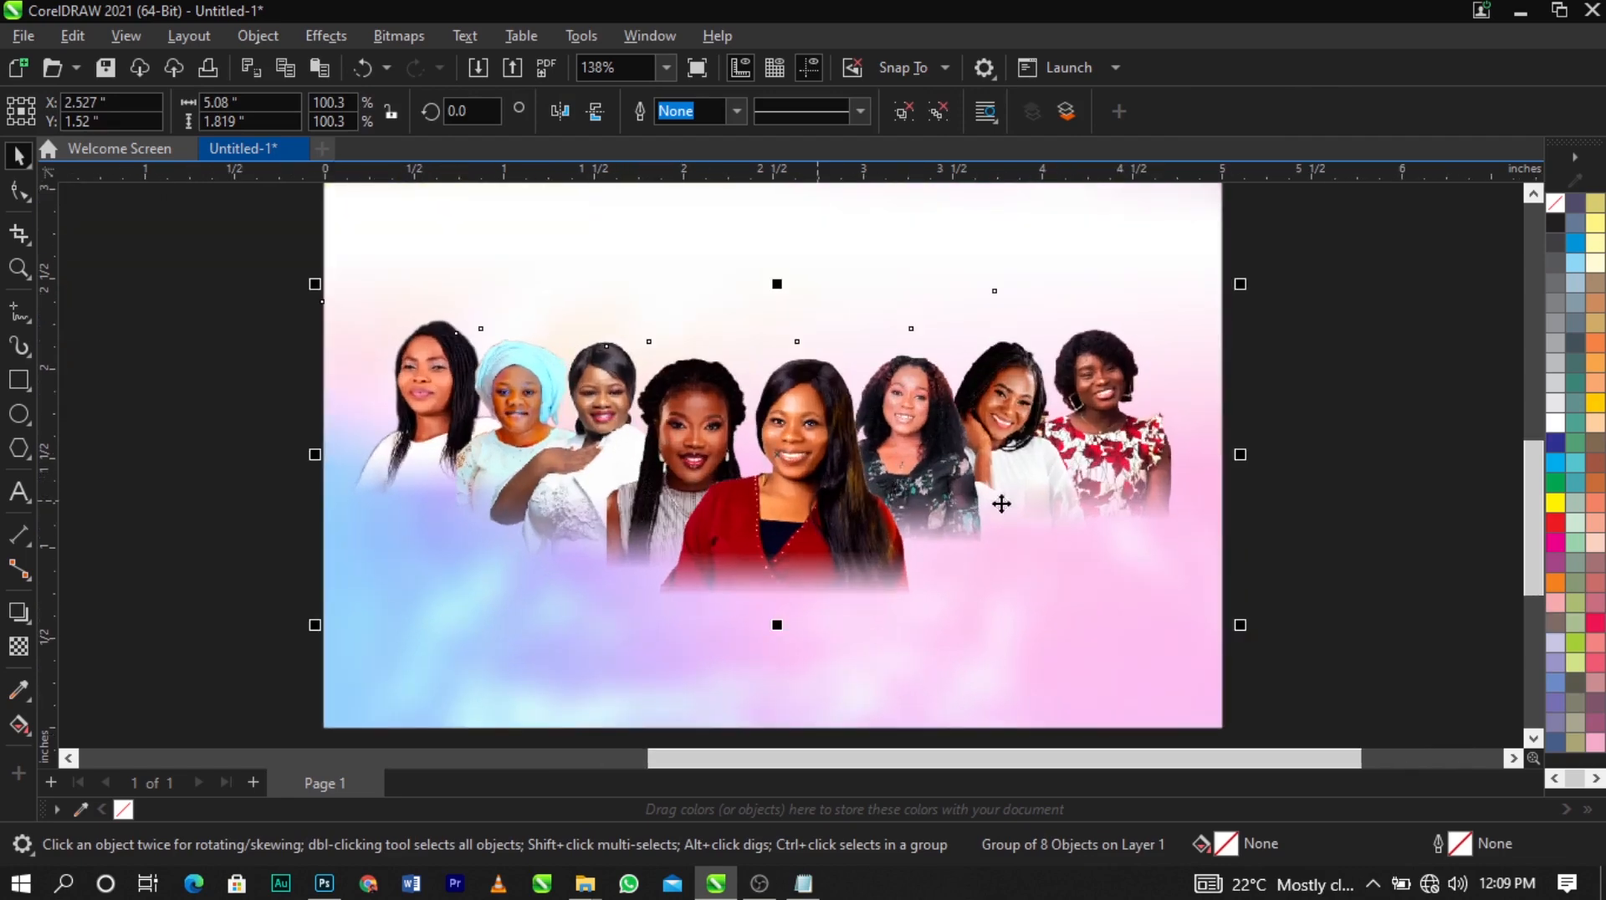
# Increase the contrast of the woman in the red floral dress to 22 with the Brightness/Contrast/Intensity adjustment
pyautogui.click(1236, 329)
pyautogui.click(1142, 427)
pyautogui.scroll(1, 1142, 427)
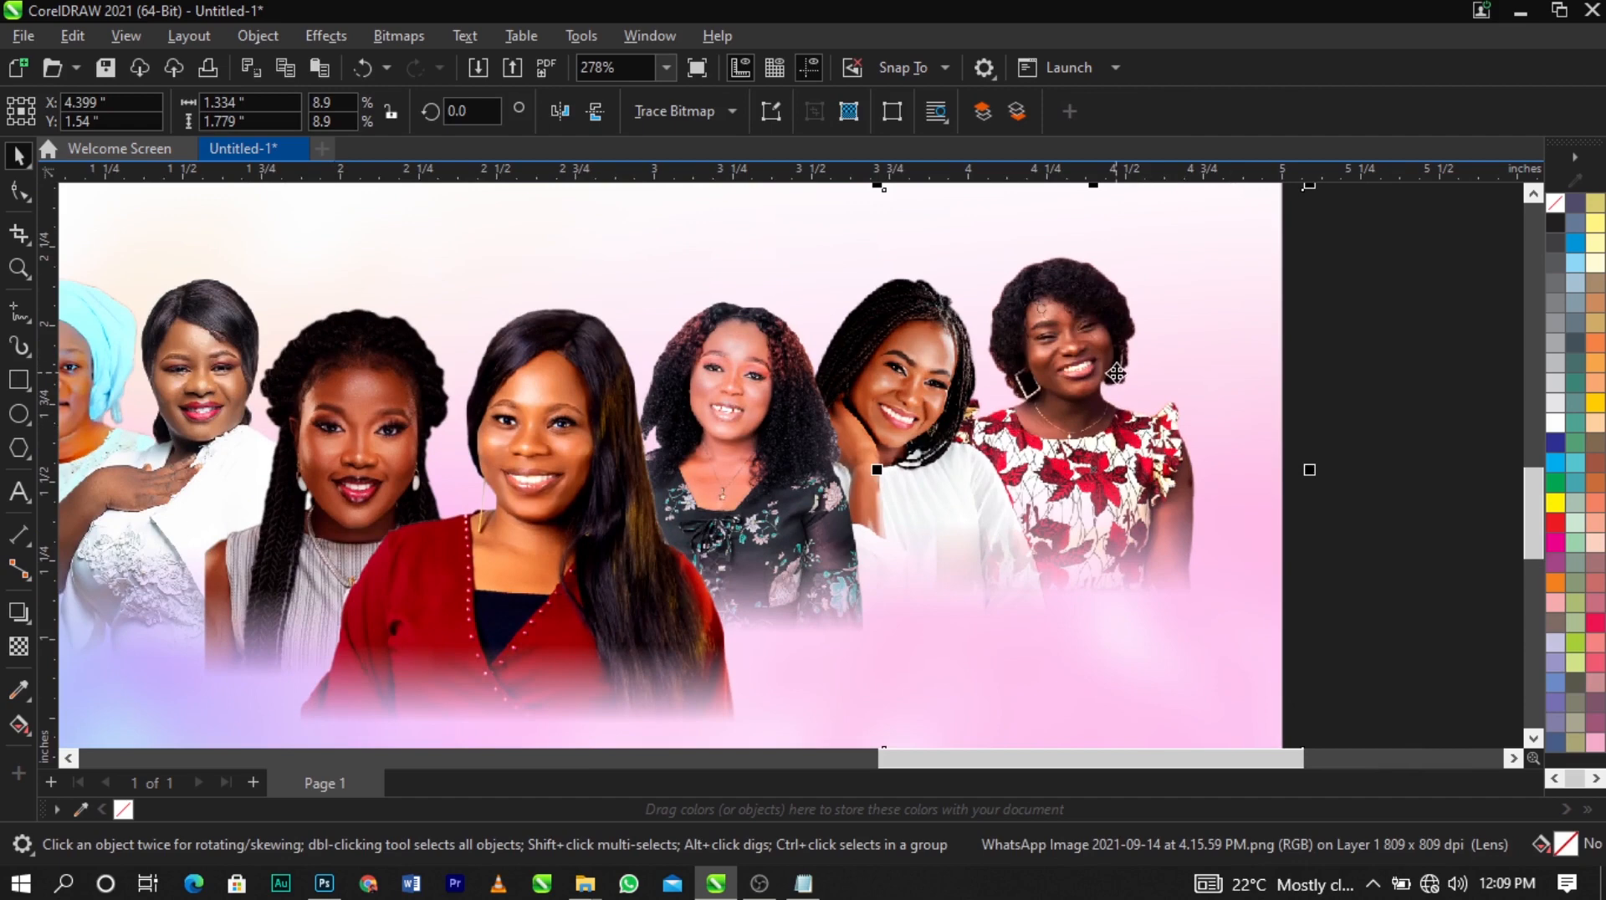
pyautogui.scroll(-1, 925, 372)
pyautogui.scroll(1, 922, 374)
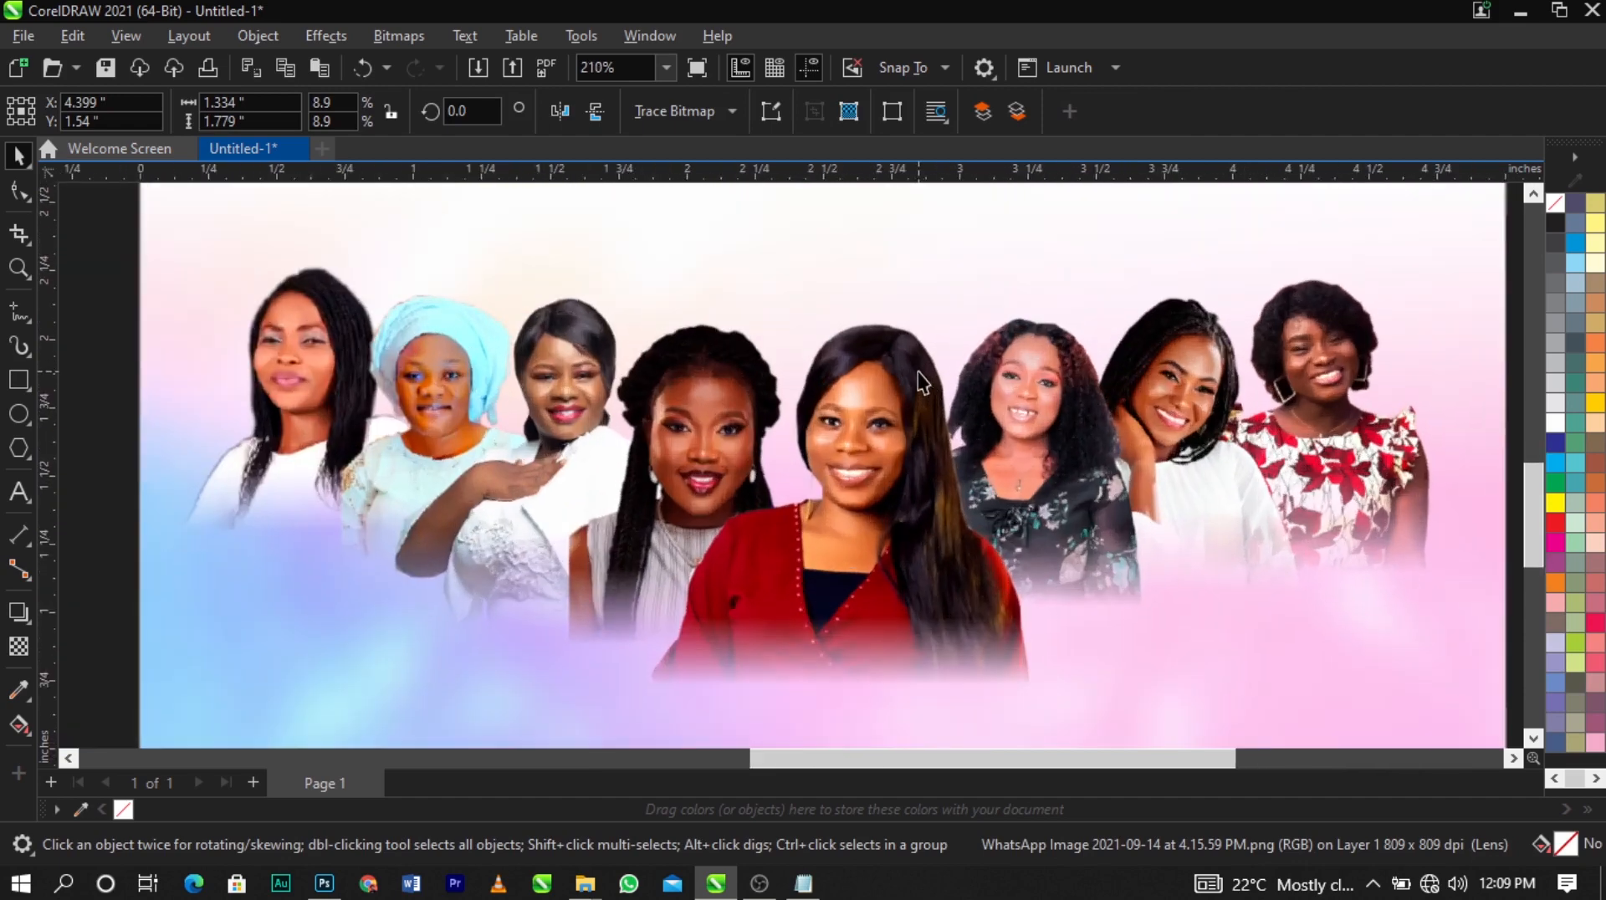
pyautogui.scroll(-1, 921, 376)
pyautogui.scroll(1, 879, 379)
pyautogui.scroll(-1, 877, 378)
pyautogui.scroll(1, 1346, 376)
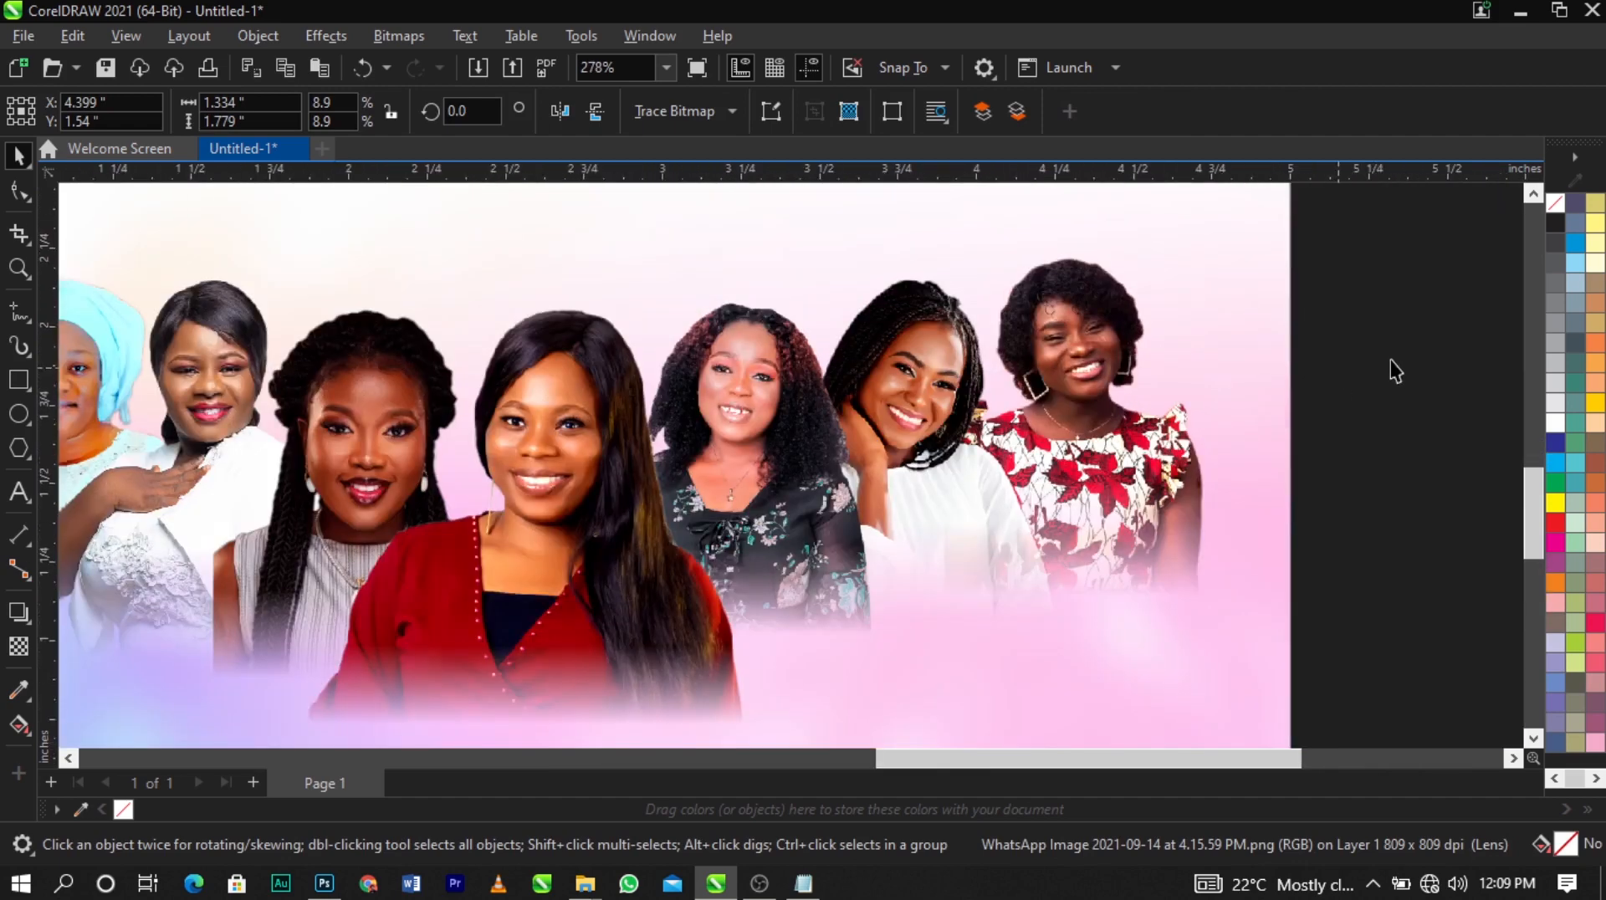
pyautogui.click(336, 33)
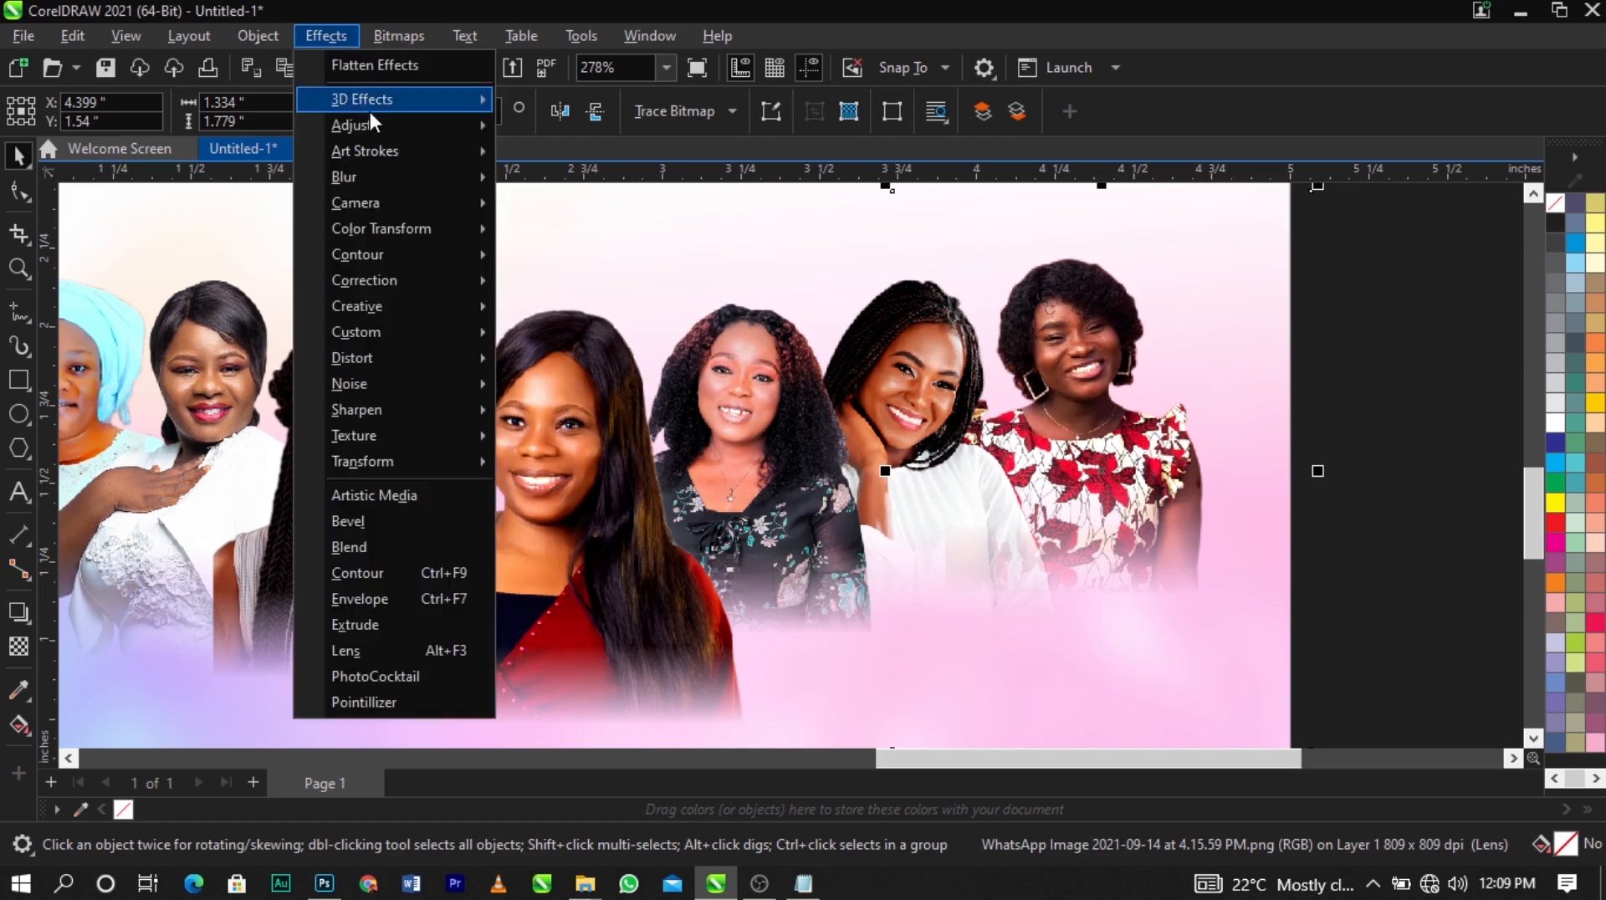
pyautogui.moveTo(373, 121)
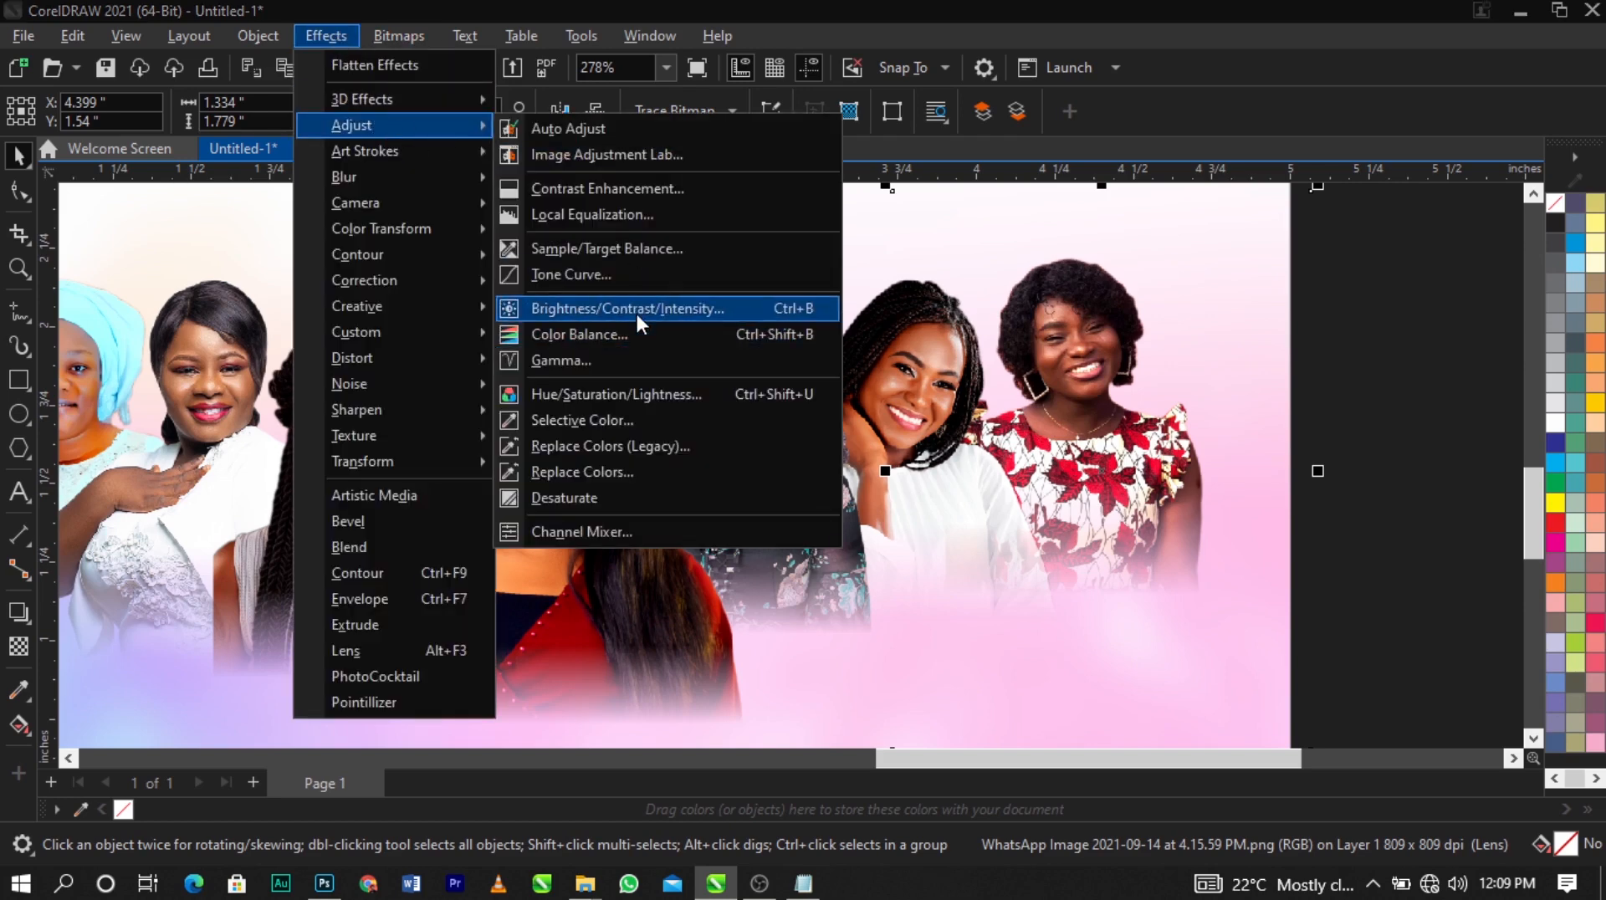
pyautogui.click(636, 311)
pyautogui.moveTo(778, 308); pyautogui.dragTo(639, 229)
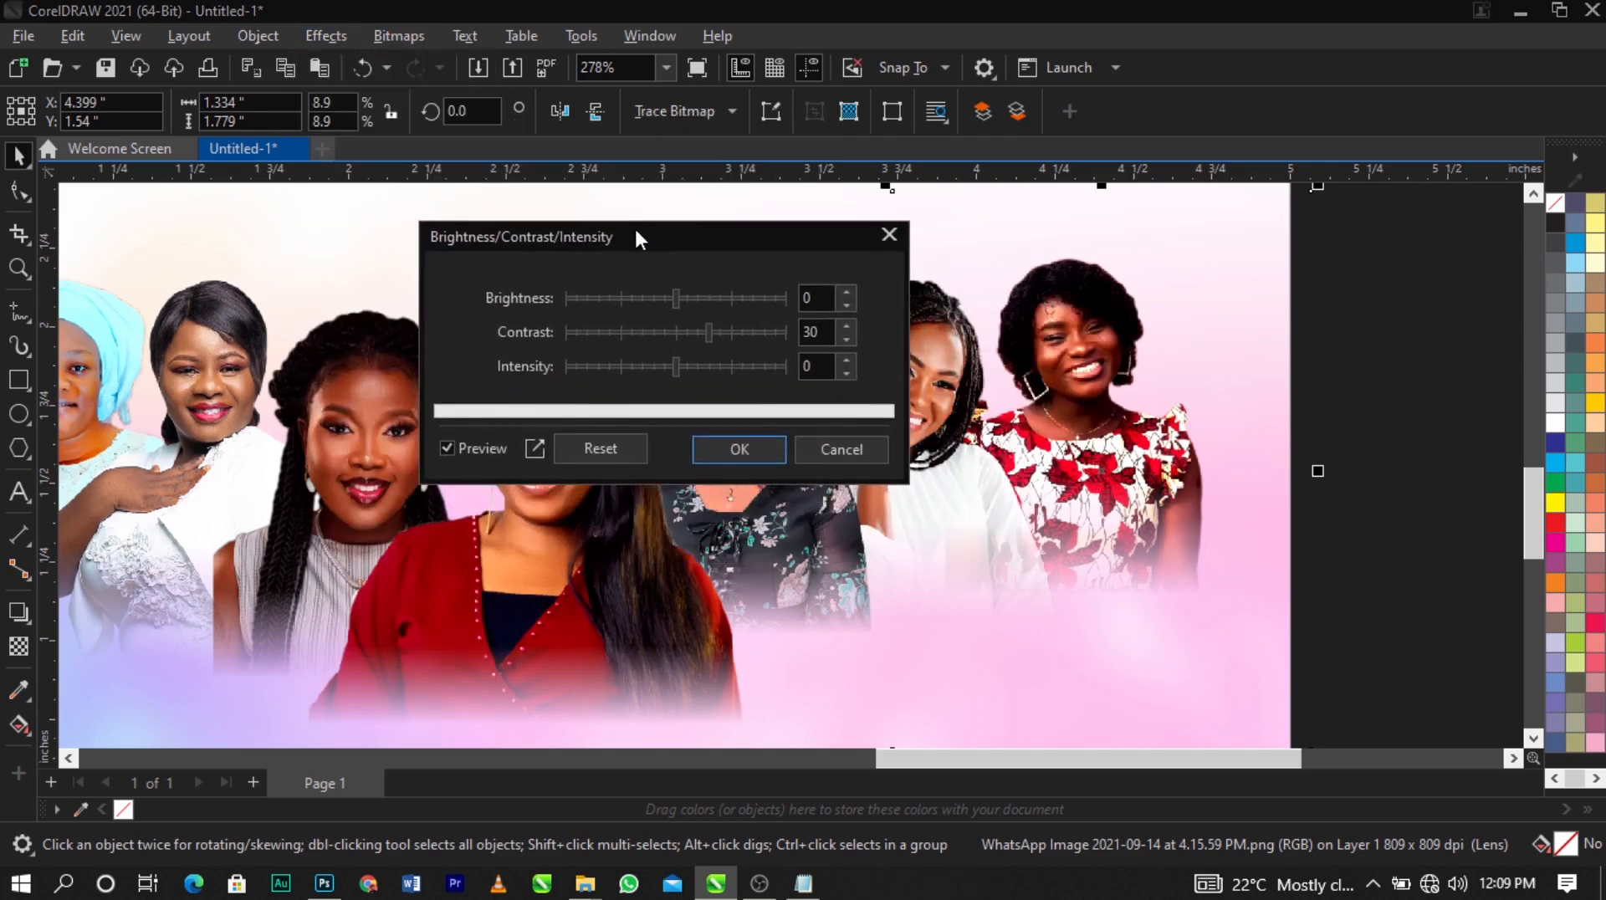
pyautogui.click(695, 333)
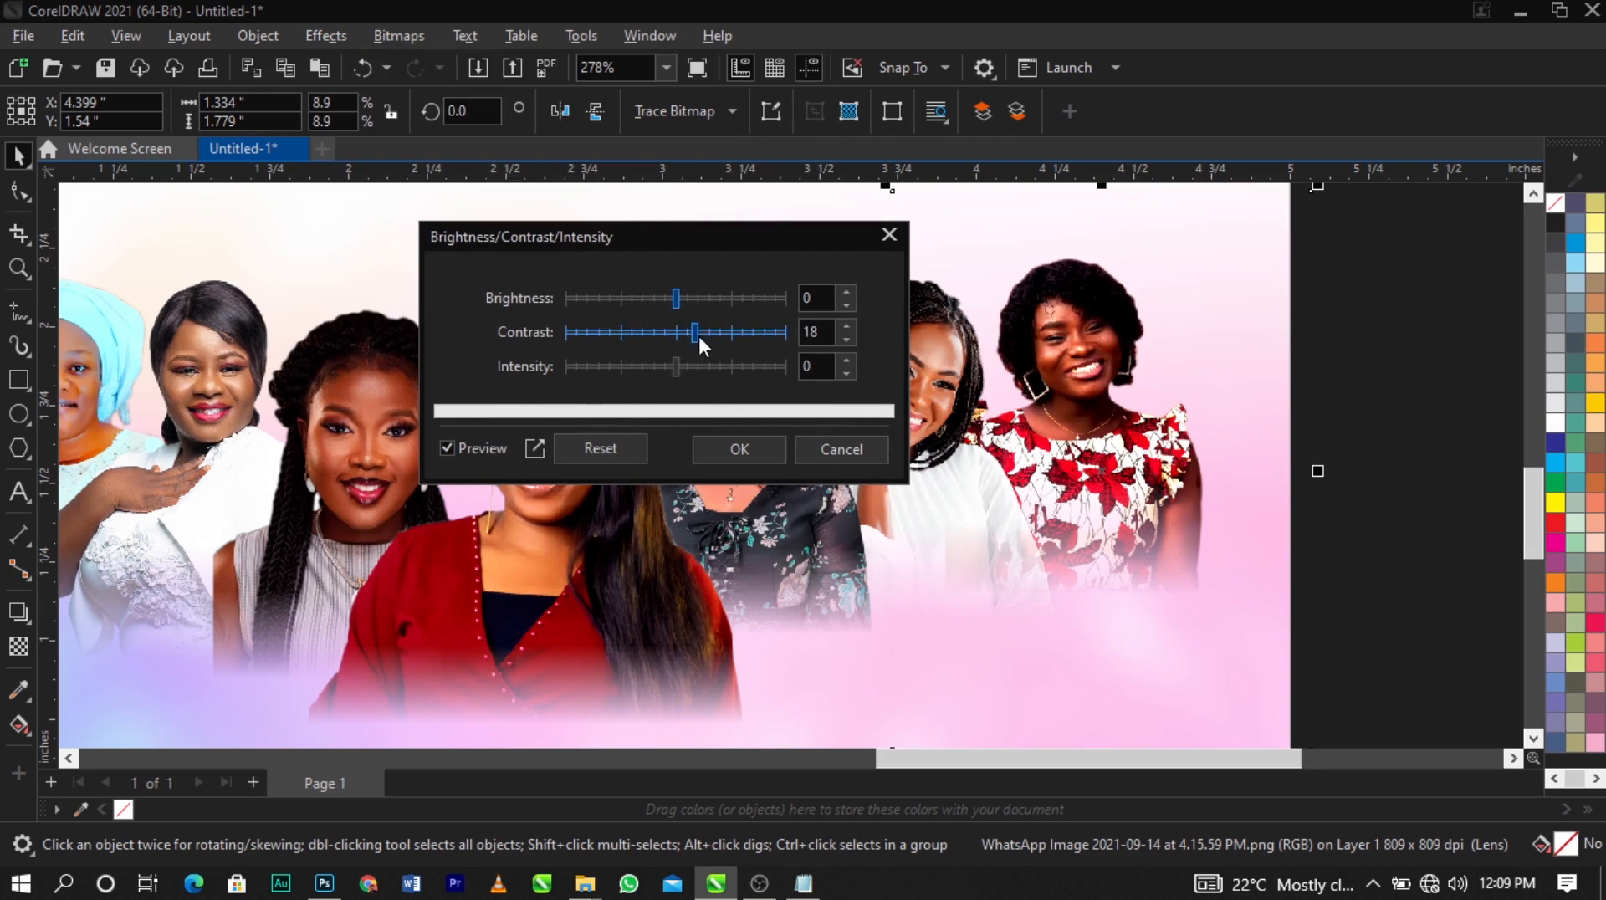
pyautogui.click(705, 334)
pyautogui.click(695, 328)
pyautogui.click(701, 328)
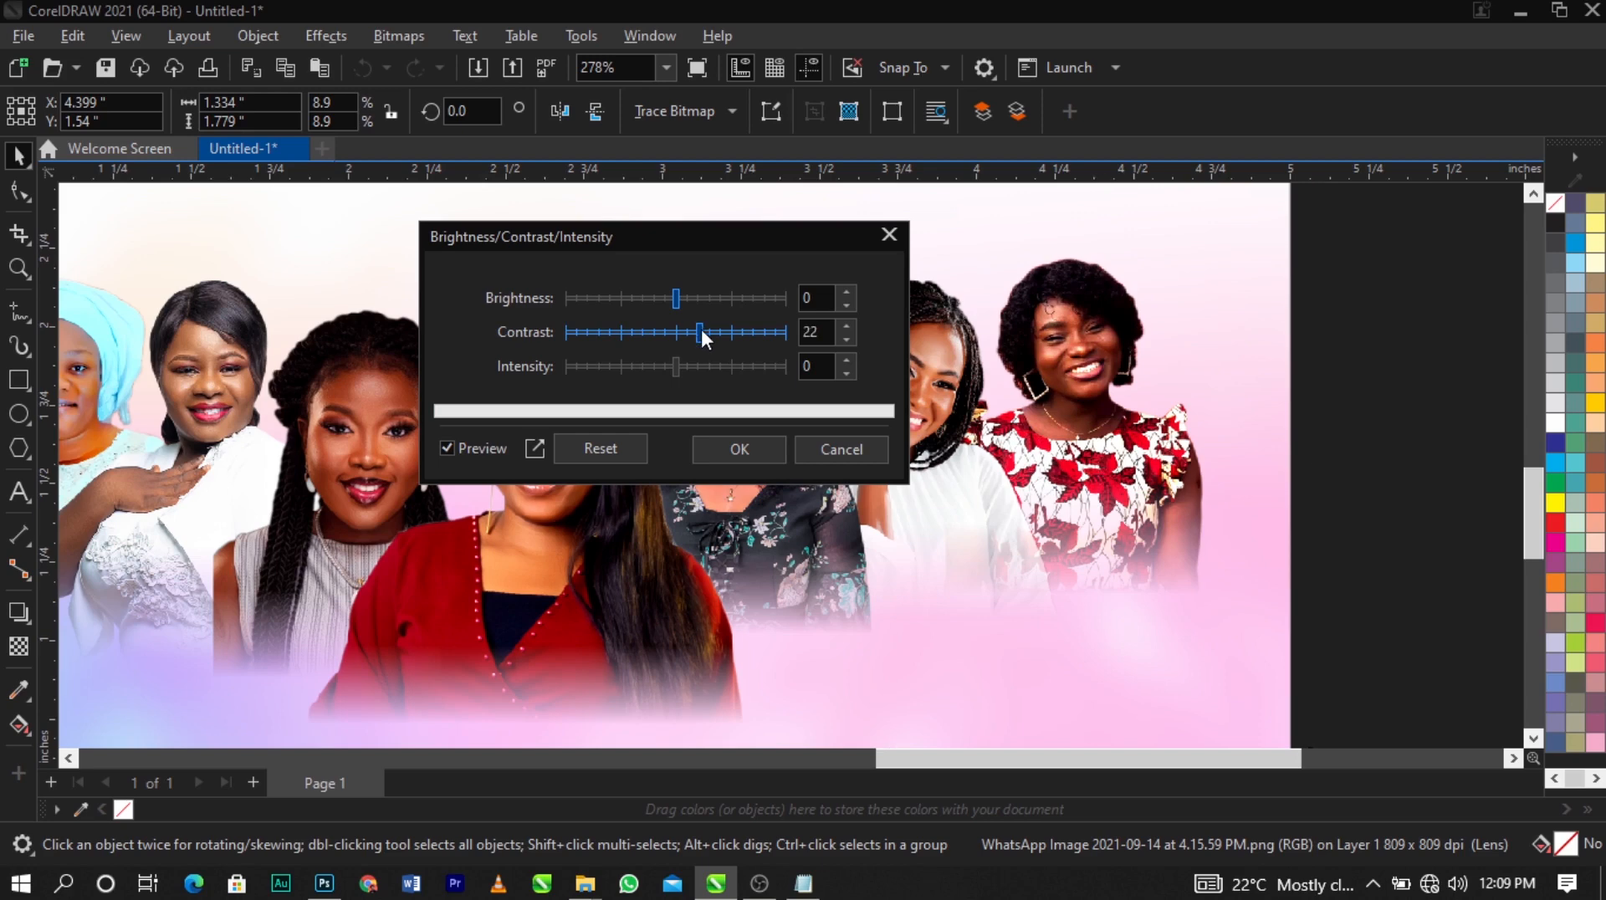
pyautogui.click(756, 454)
# Apply the Brightness/Contrast/Intensity adjustment with contrast 22 to the woman in the white shirt
pyautogui.click(903, 390)
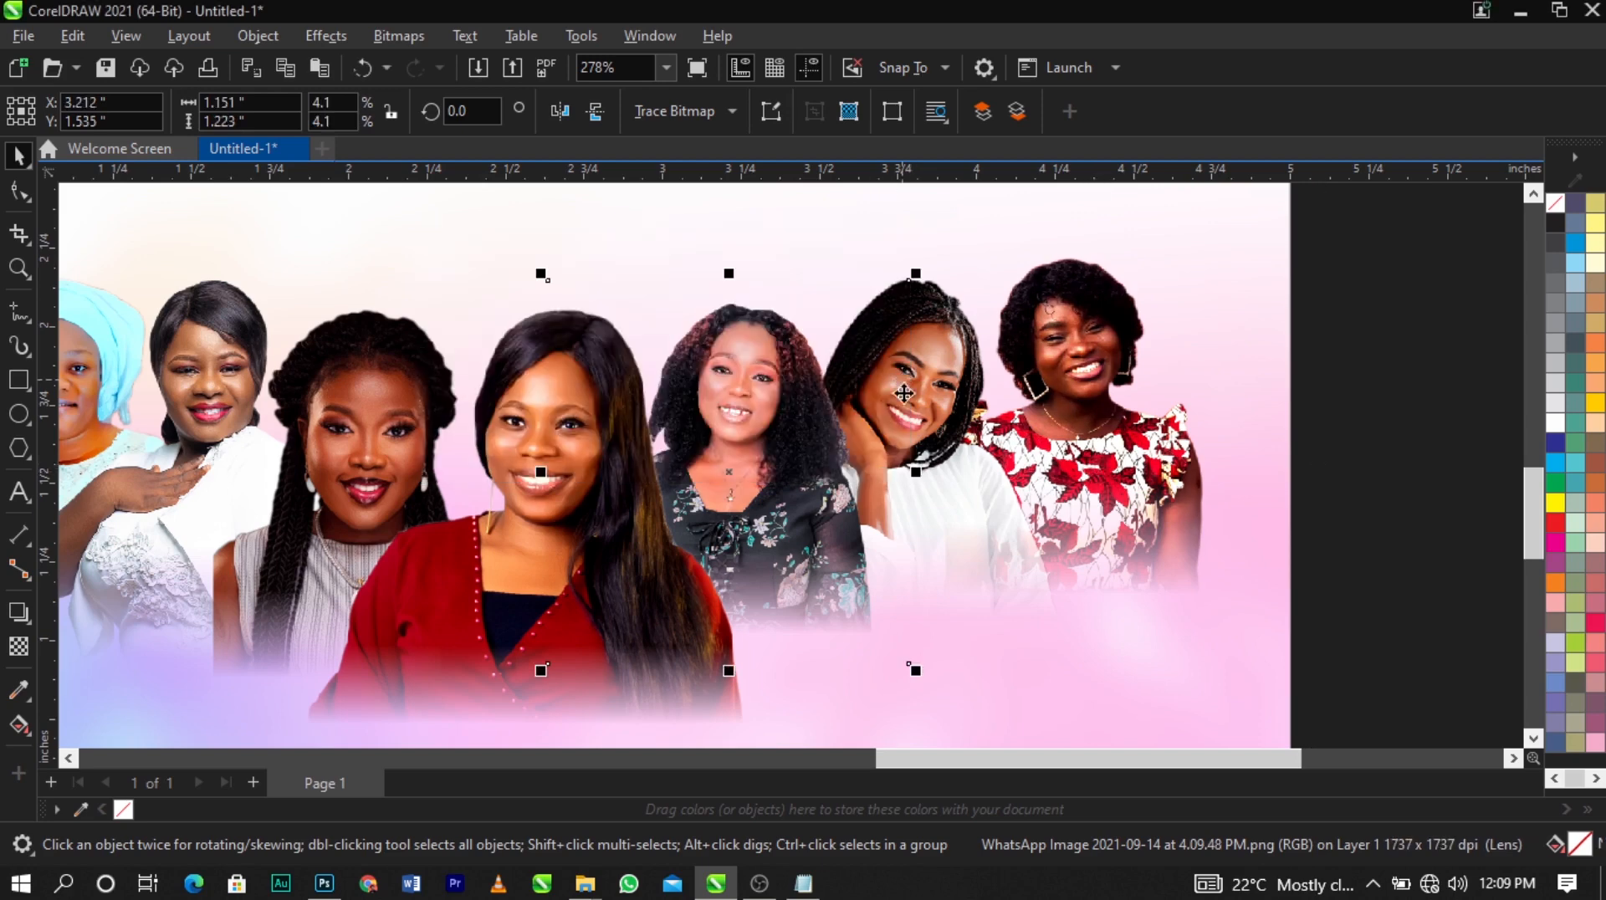
pyautogui.click(974, 500)
pyautogui.click(325, 36)
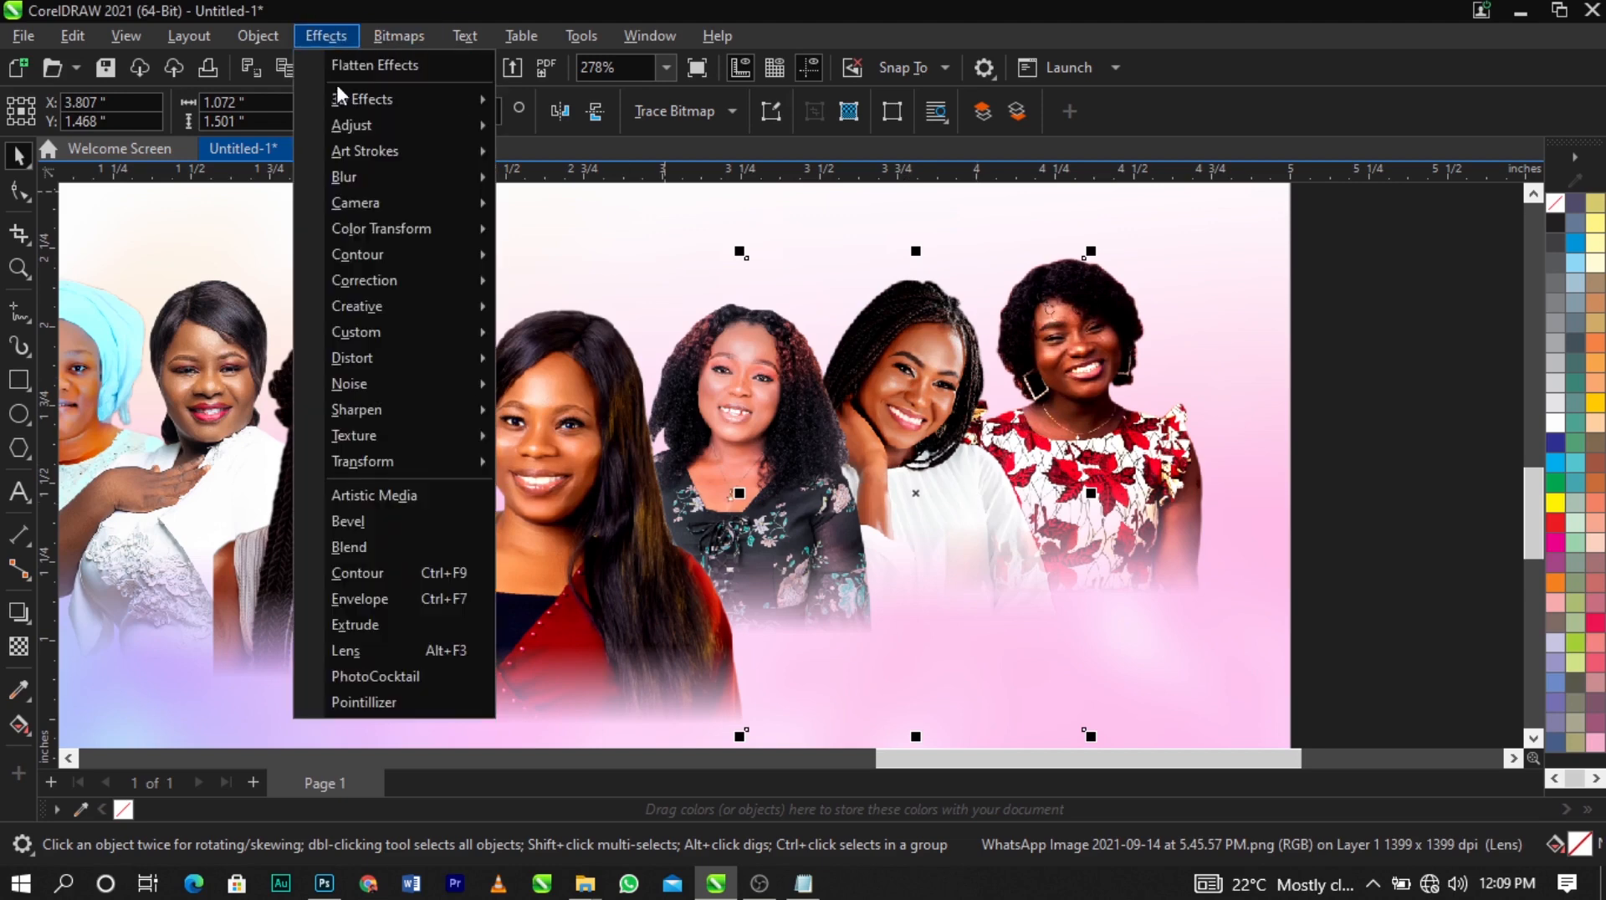
pyautogui.moveTo(403, 127)
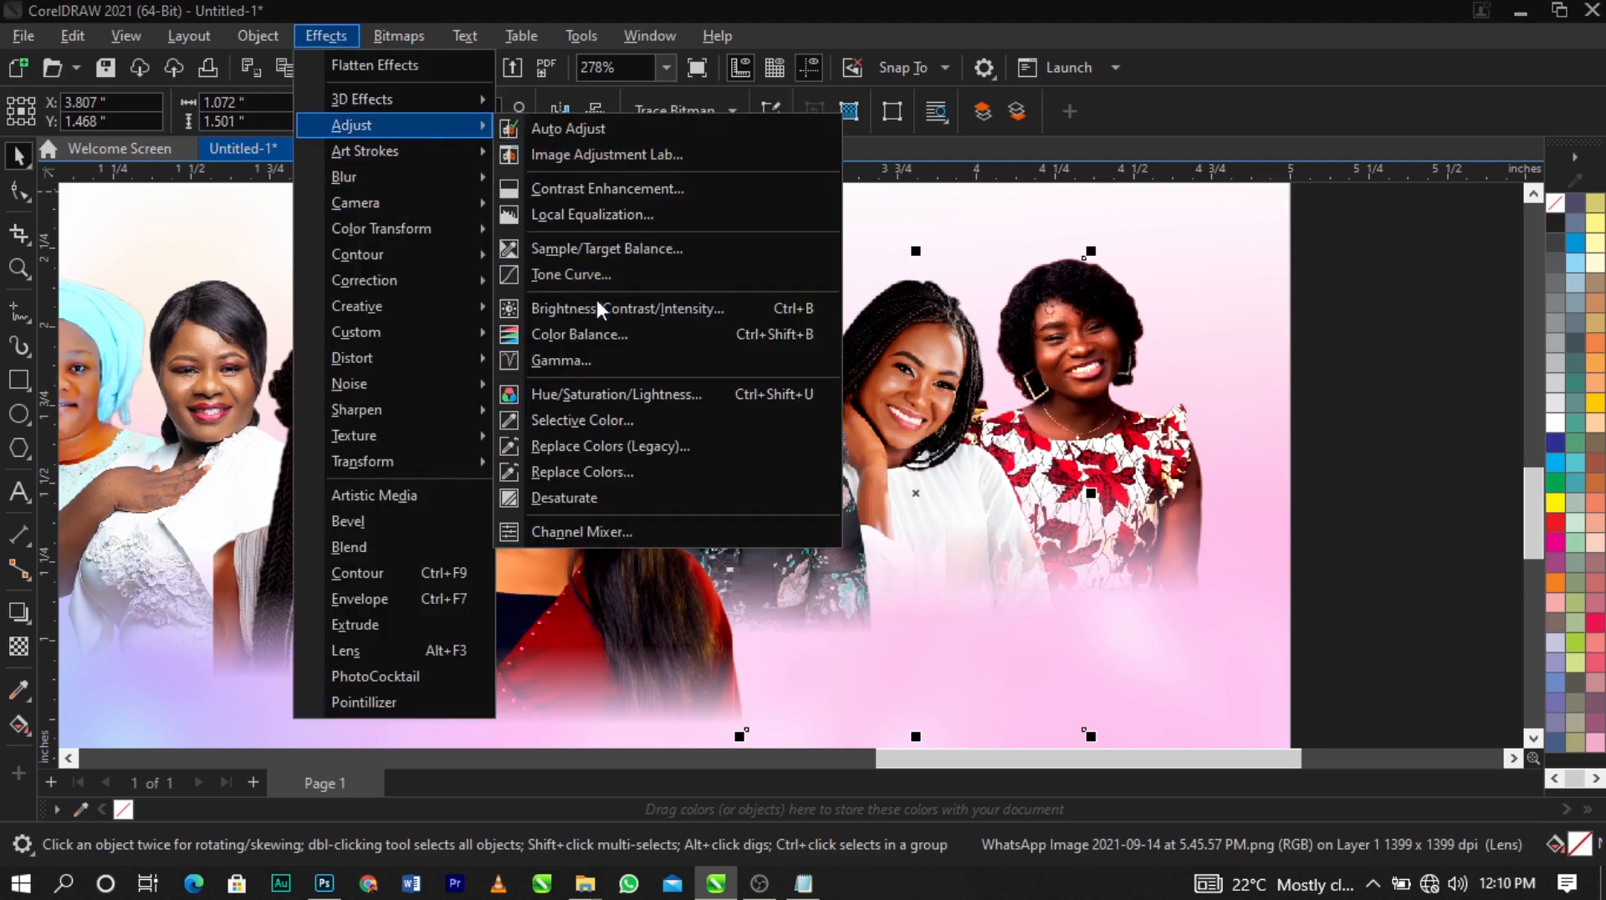
pyautogui.click(596, 301)
pyautogui.moveTo(832, 318); pyautogui.dragTo(419, 158)
pyautogui.press('Return')
# Set the contrast of the woman in the black floral dress to 22 with the Brightness/Contrast/Intensity adjustment
pyautogui.click(704, 368)
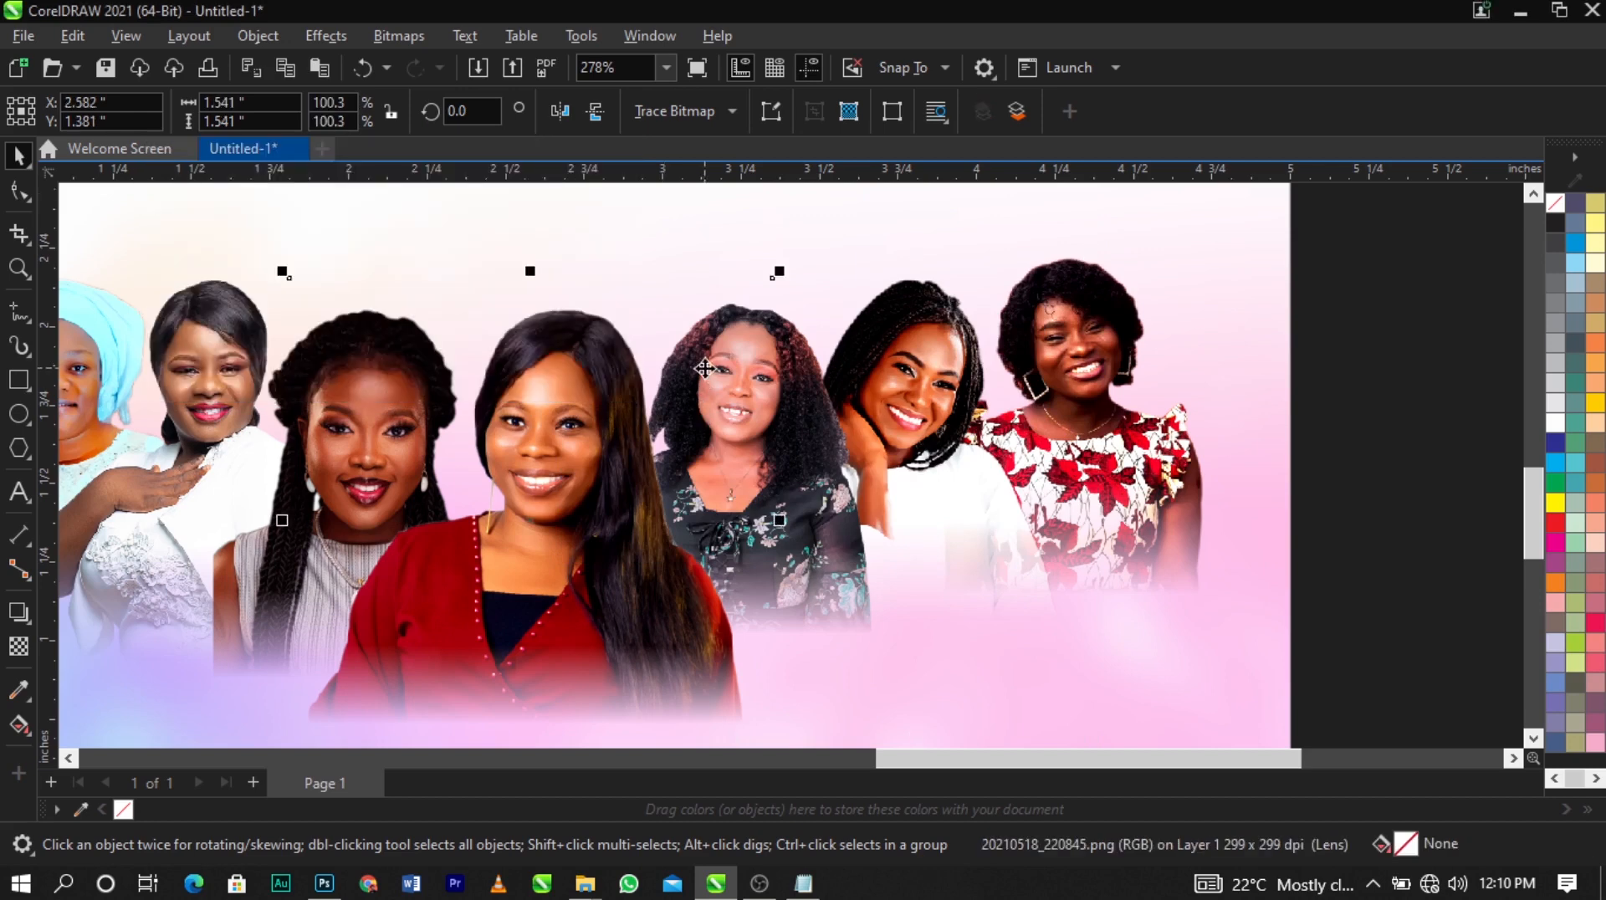
pyautogui.click(774, 369)
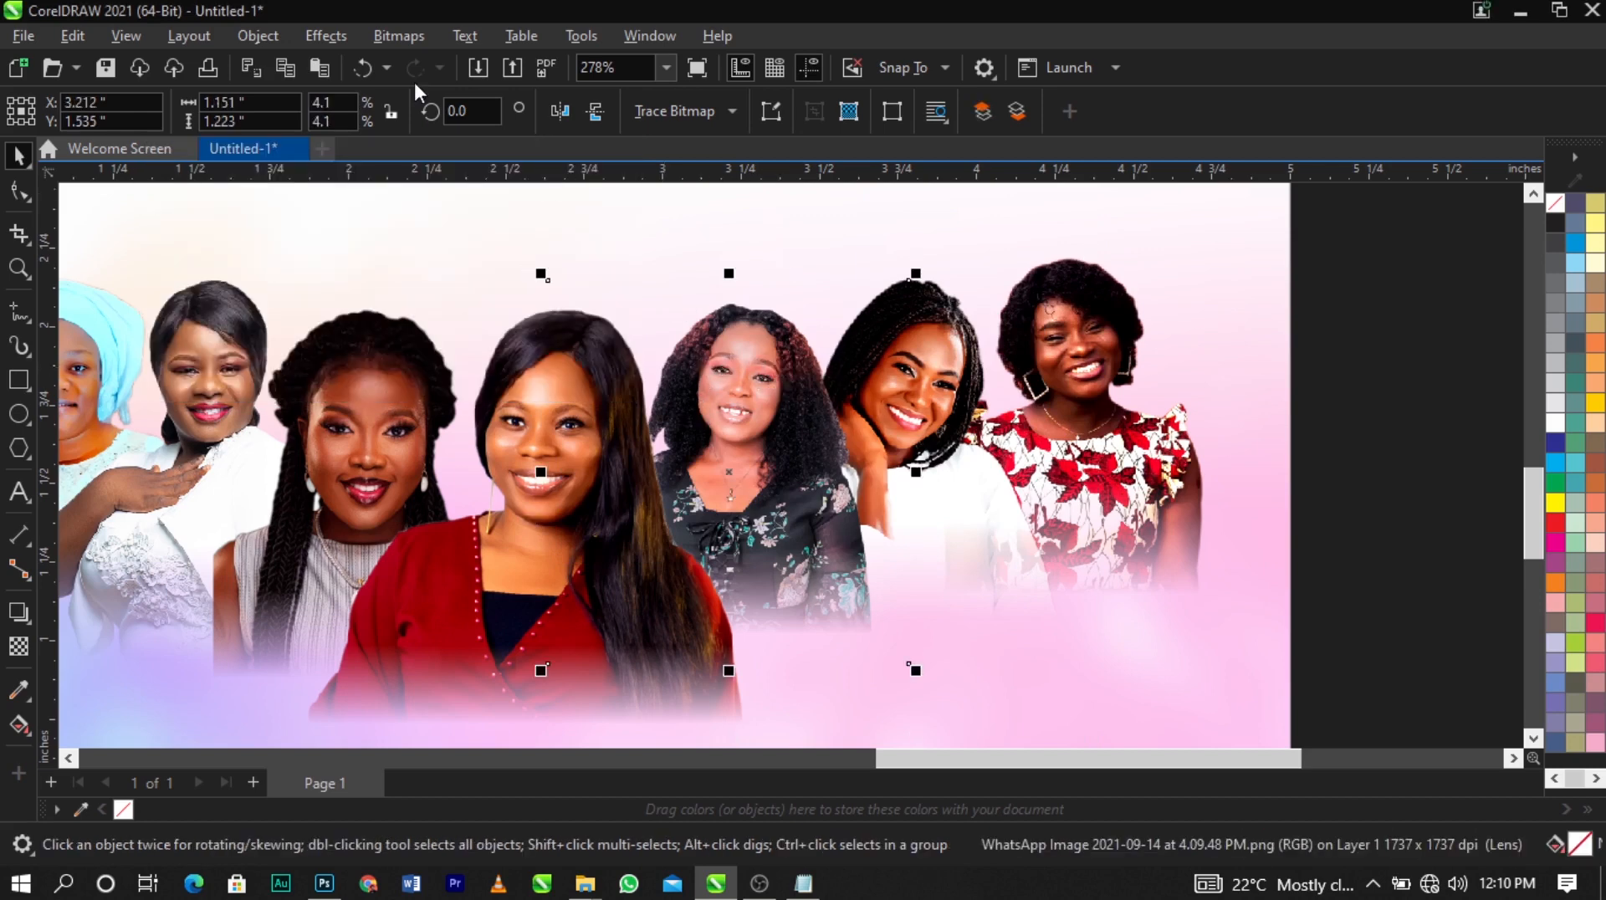
pyautogui.click(344, 42)
pyautogui.moveTo(400, 127)
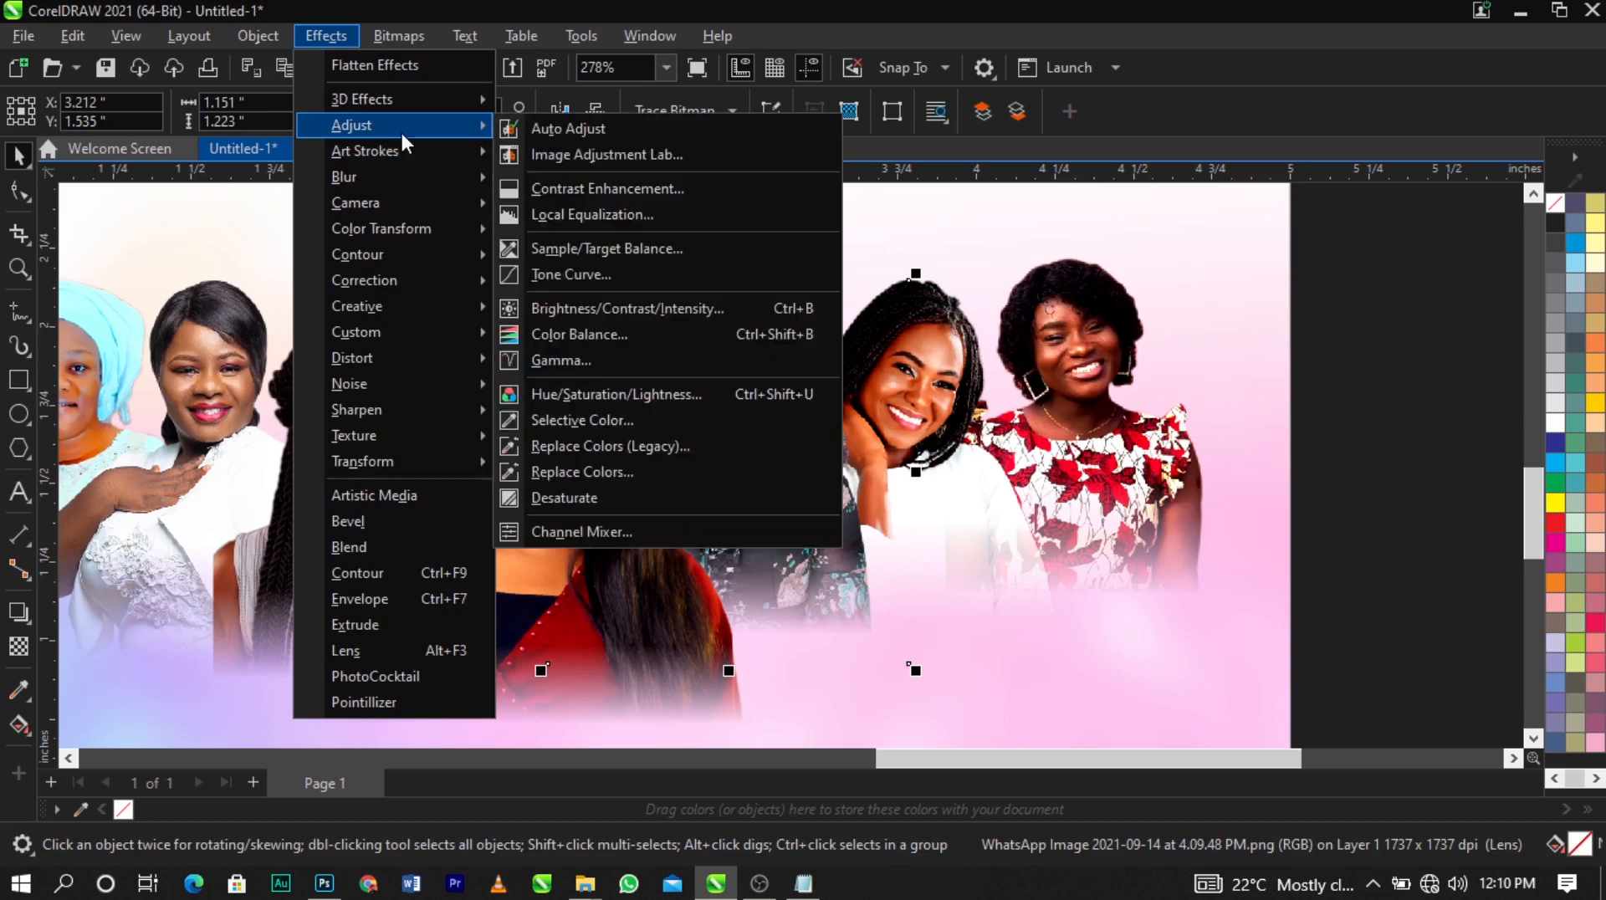
pyautogui.click(624, 308)
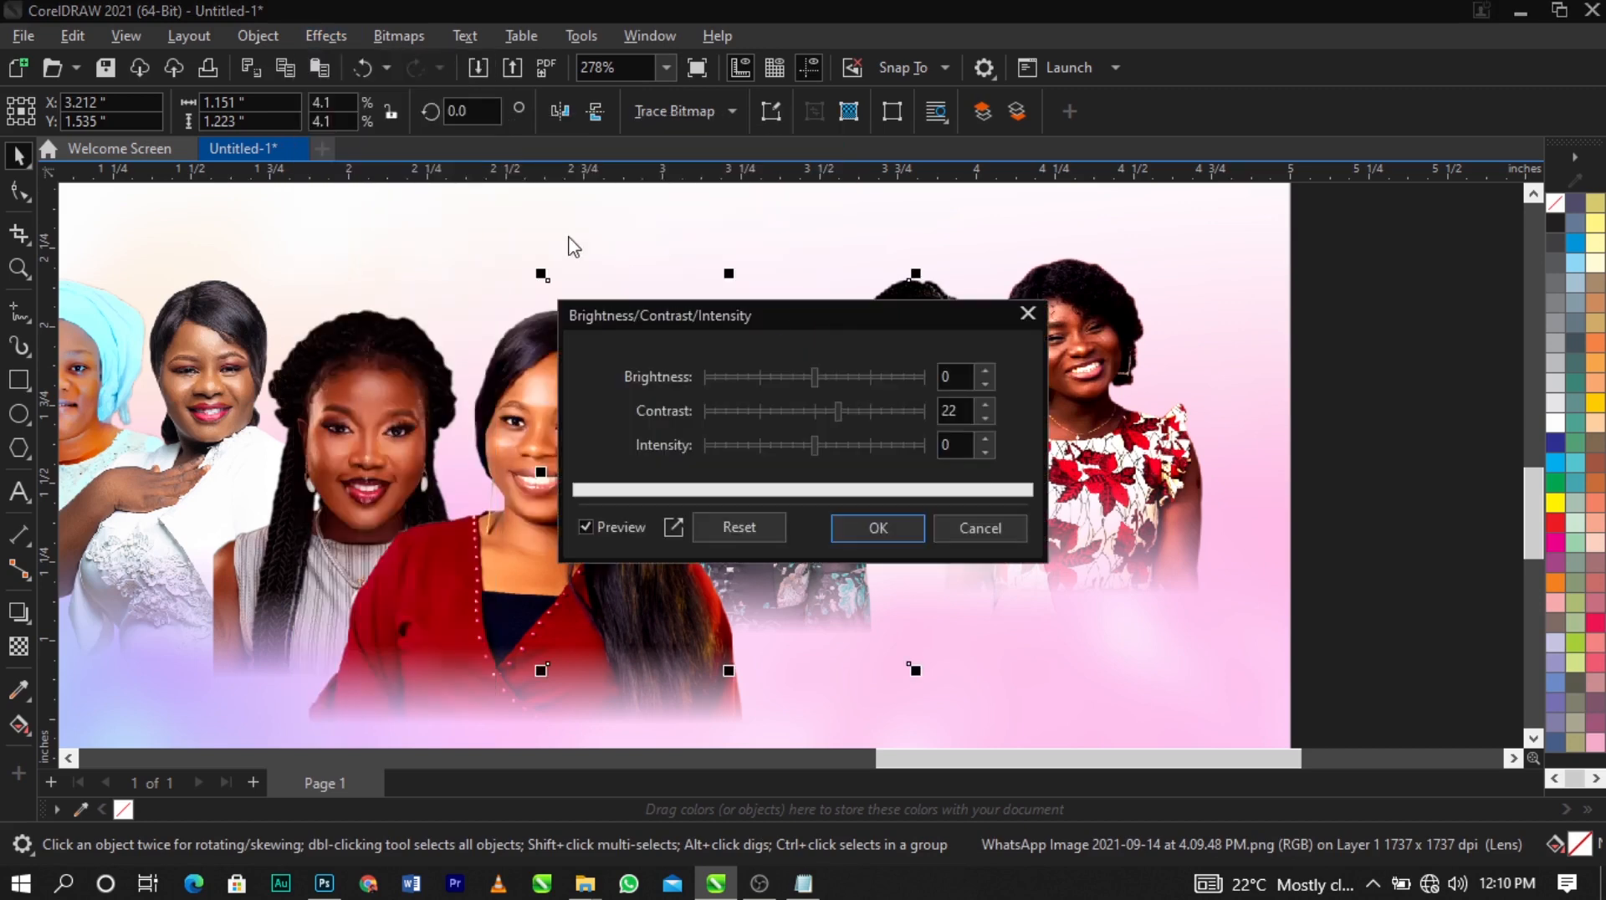
pyautogui.moveTo(822, 312); pyautogui.dragTo(427, 107)
pyautogui.moveTo(455, 197); pyautogui.dragTo(455, 201)
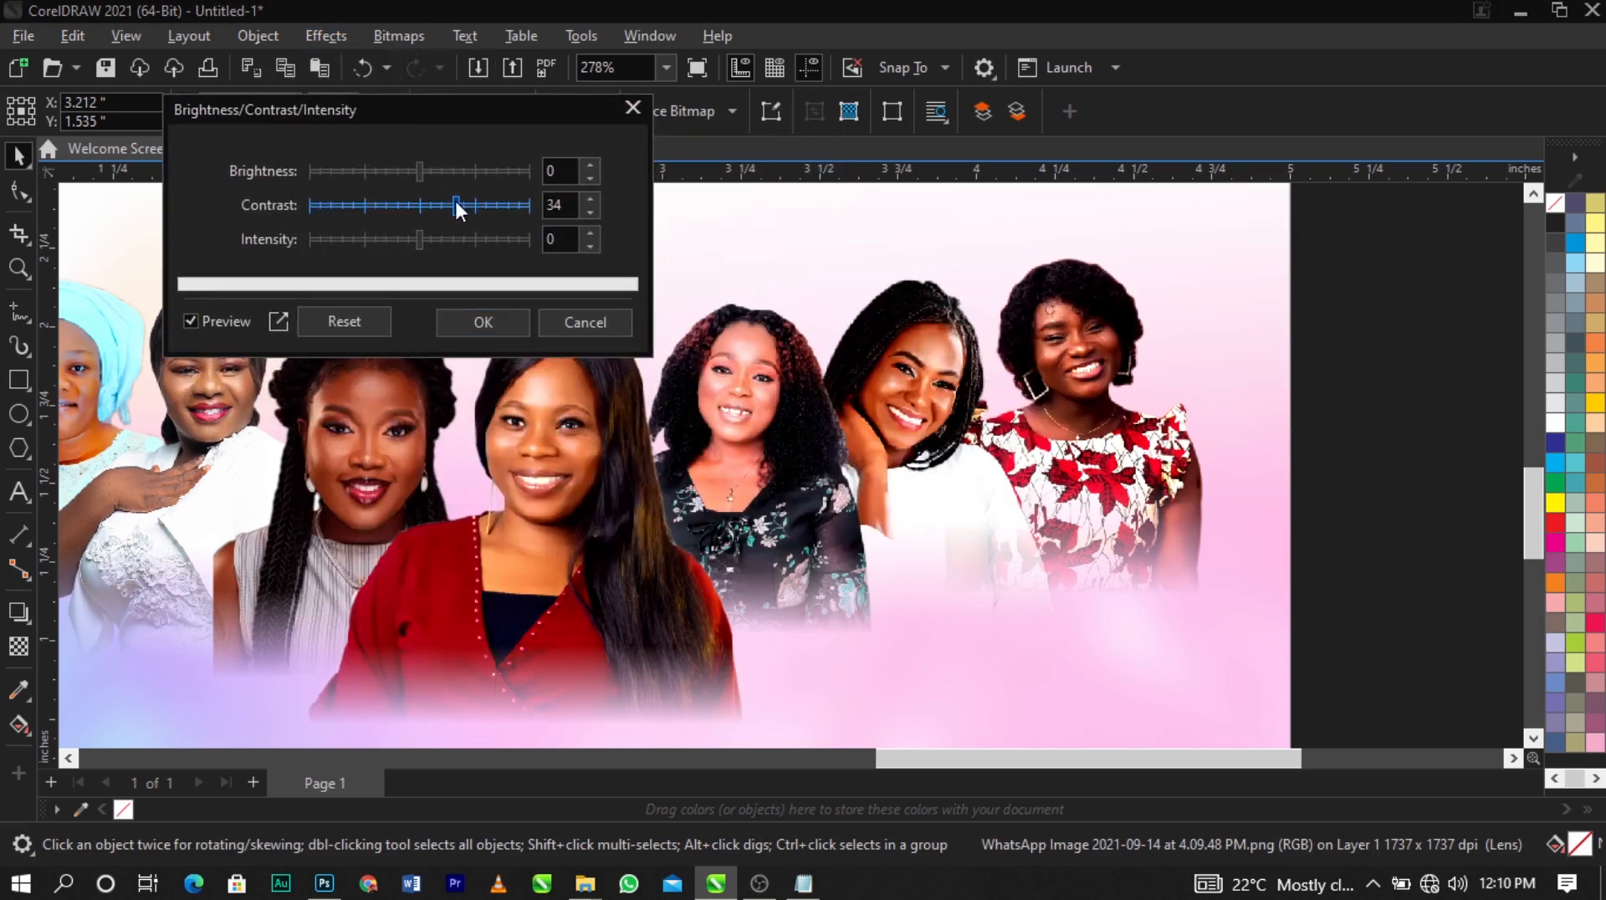
pyautogui.doubleClick(550, 211)
pyautogui.write('22')
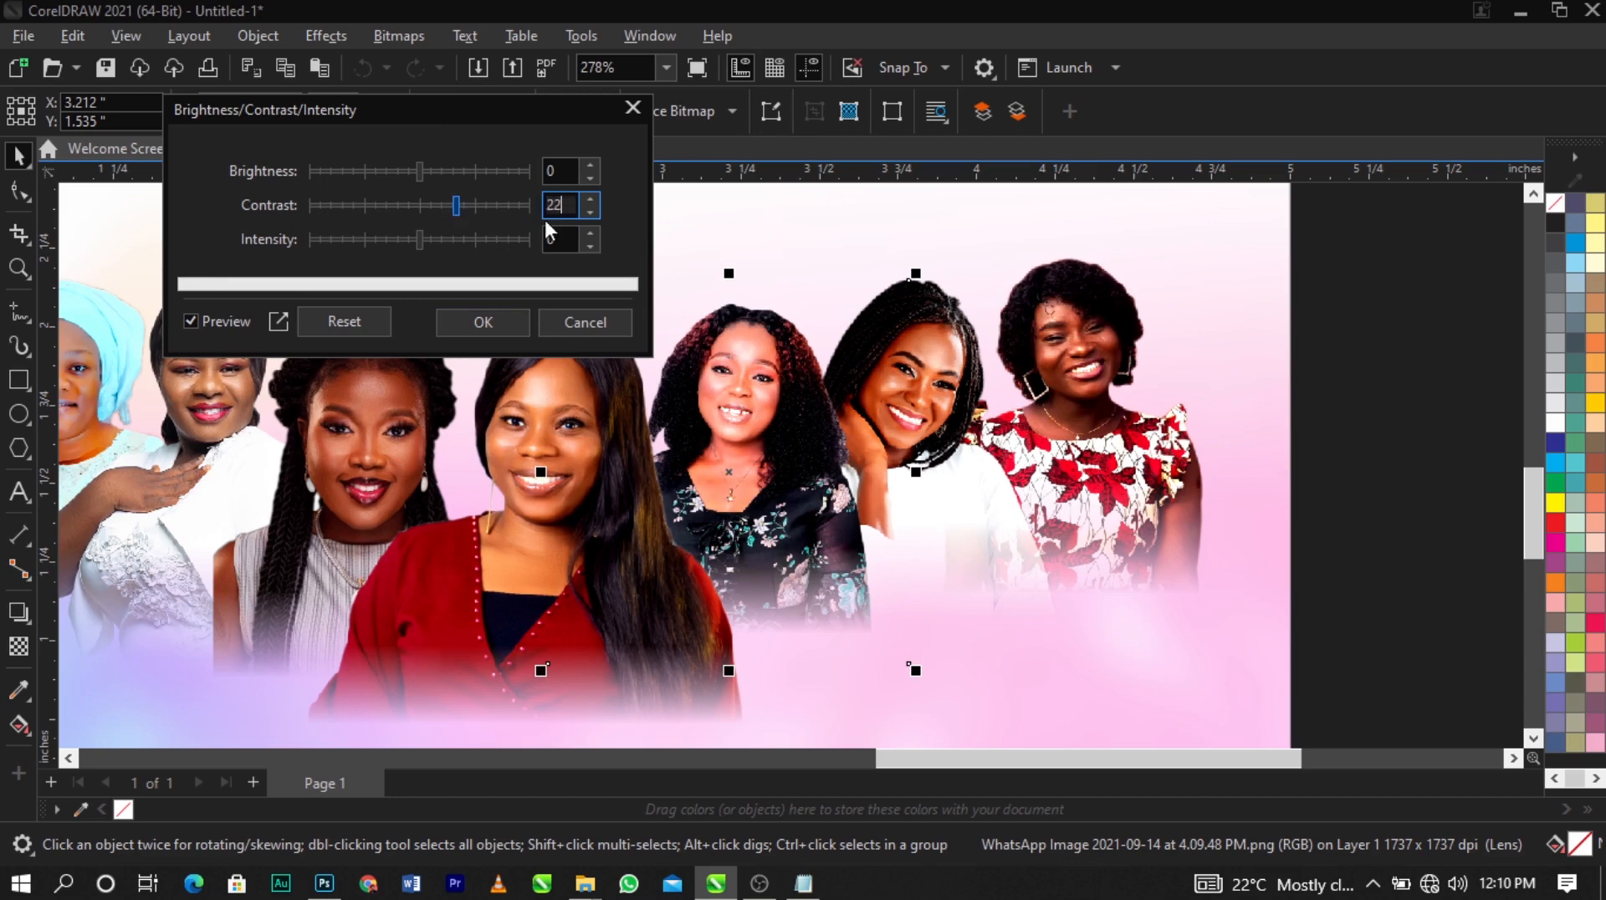
pyautogui.click(506, 324)
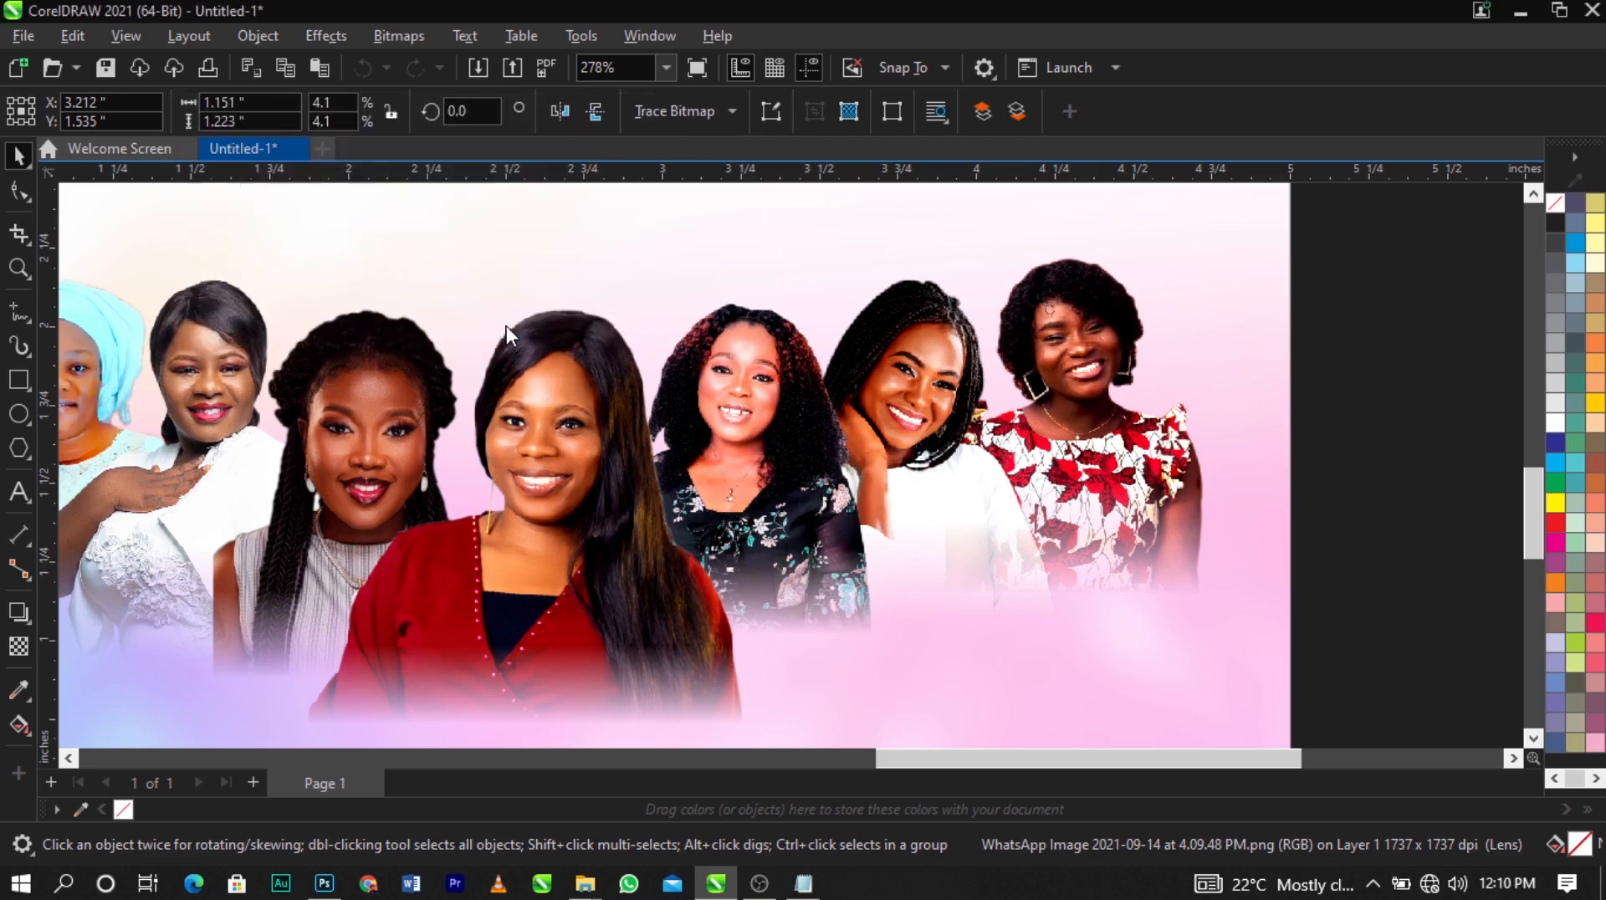
# Raise the contrast of the front woman in the red jacket to 22 using Brightness/Contrast/Intensity
pyautogui.click(542, 377)
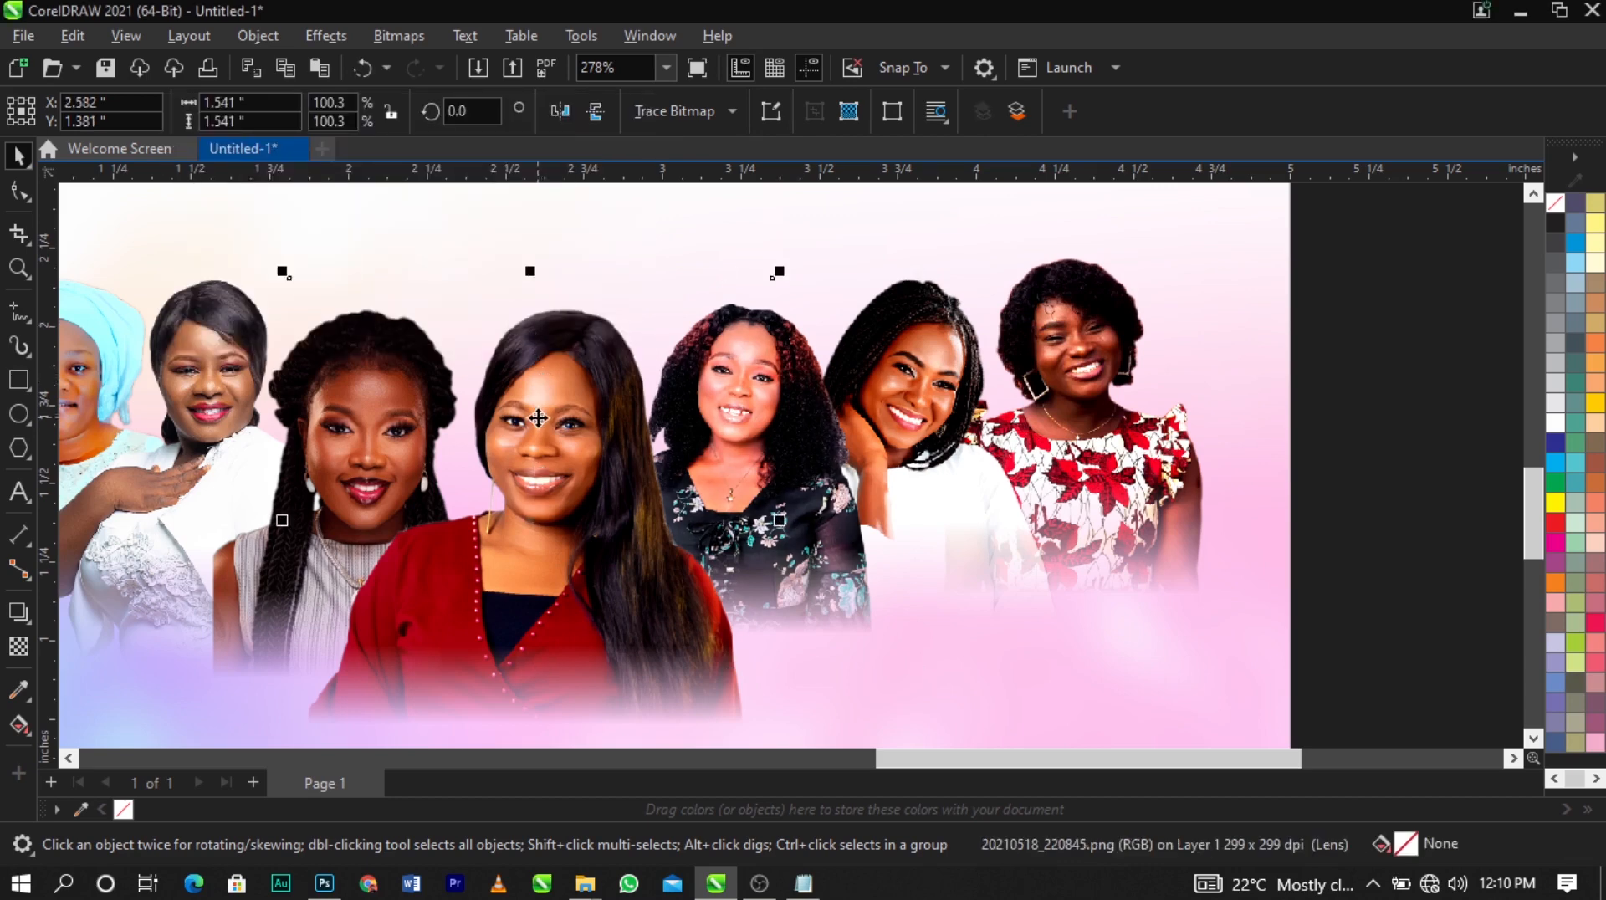
pyautogui.click(348, 39)
pyautogui.moveTo(390, 132)
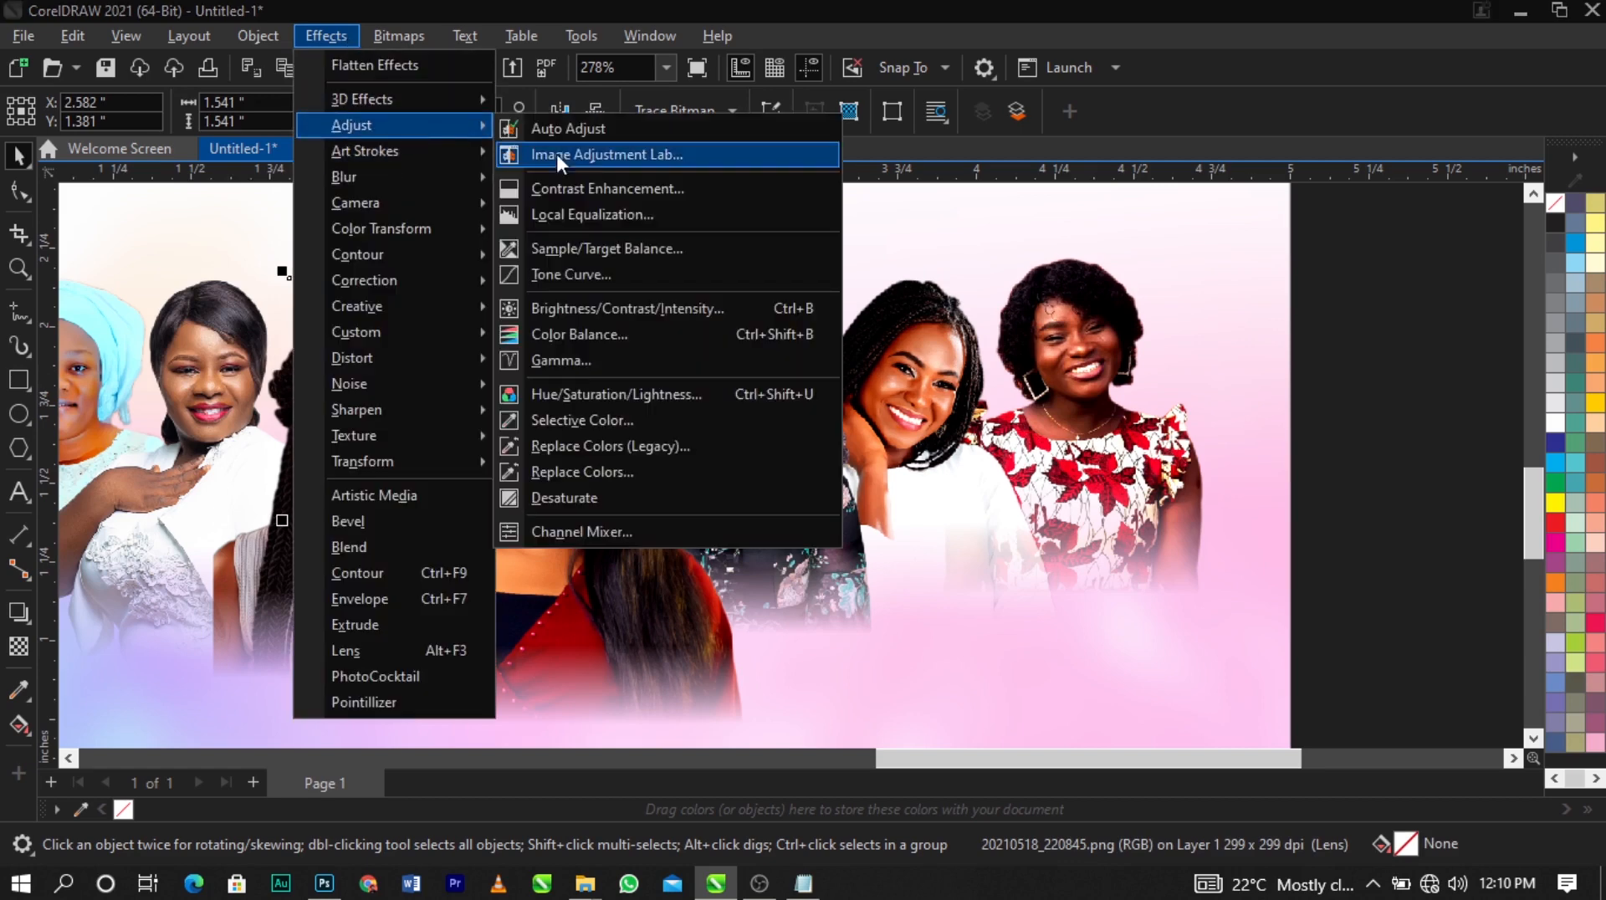
pyautogui.click(629, 308)
pyautogui.moveTo(715, 307); pyautogui.dragTo(915, 204)
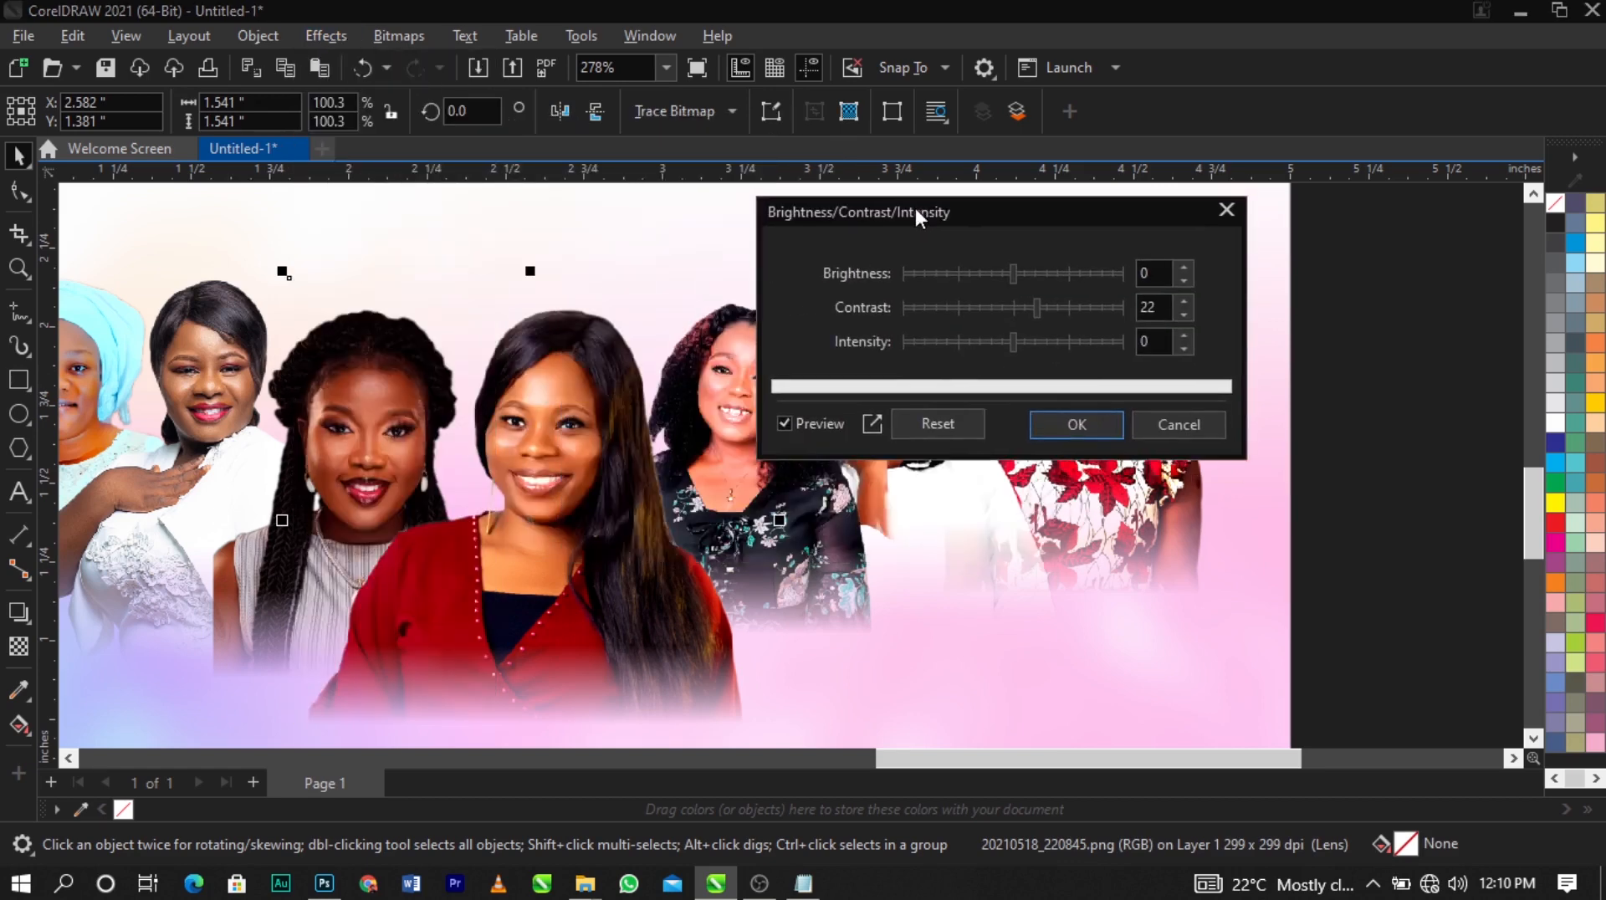
pyautogui.click(1061, 418)
# Raise the contrast of the braided-hair woman in the grey striped top to 22 using Brightness/Contrast/Intensity
pyautogui.scroll(-1, 1041, 393)
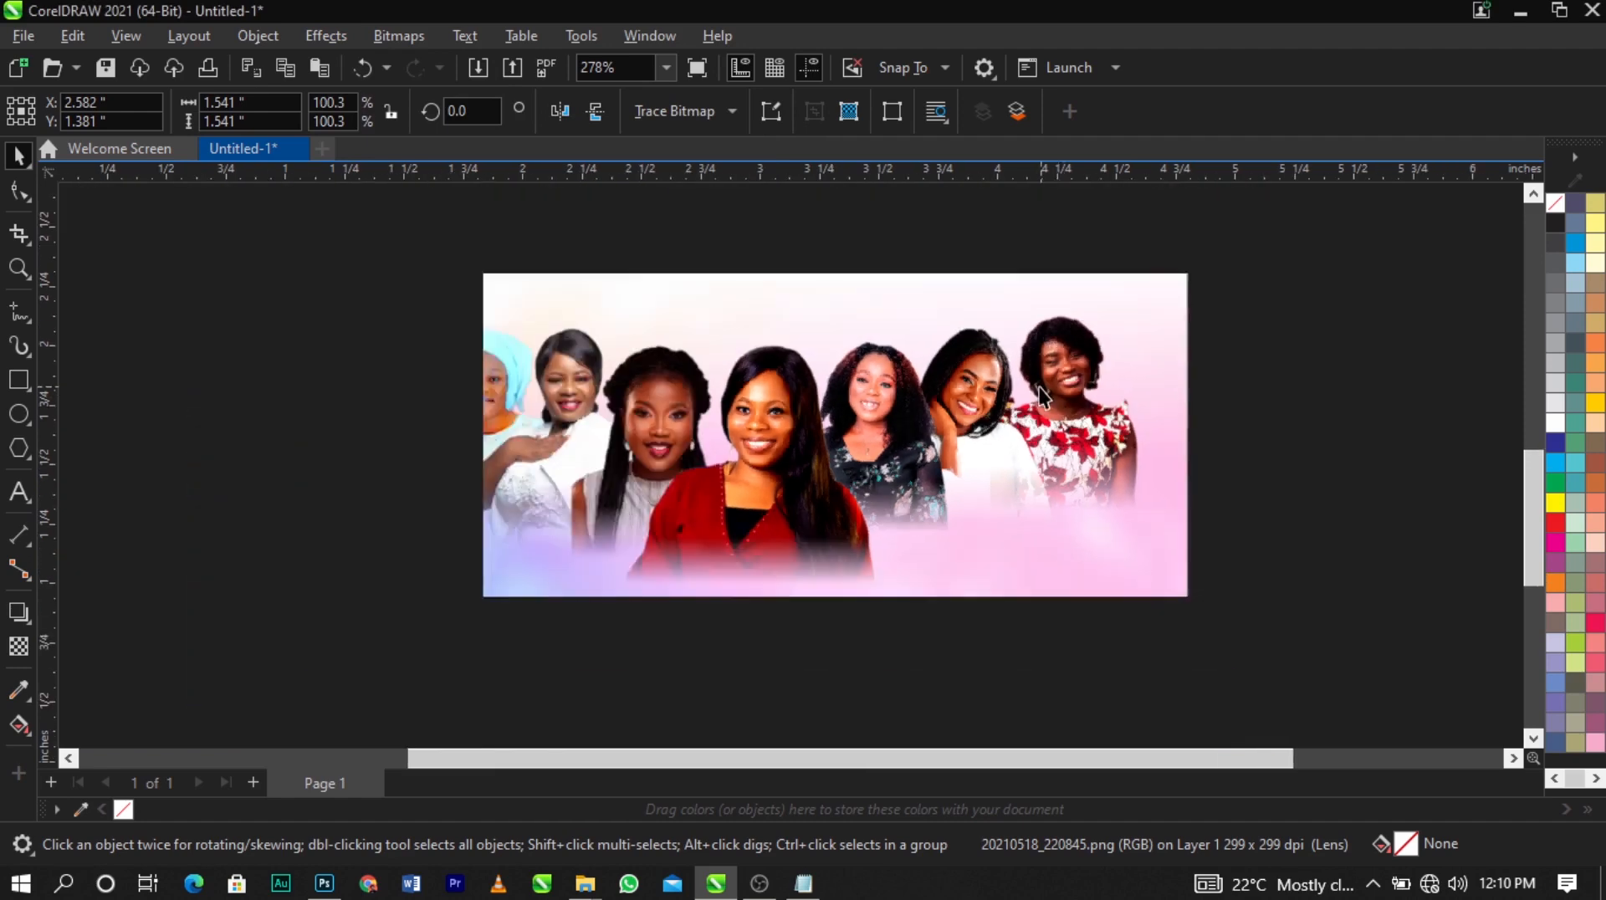
pyautogui.scroll(3, 705, 399)
pyautogui.click(738, 428)
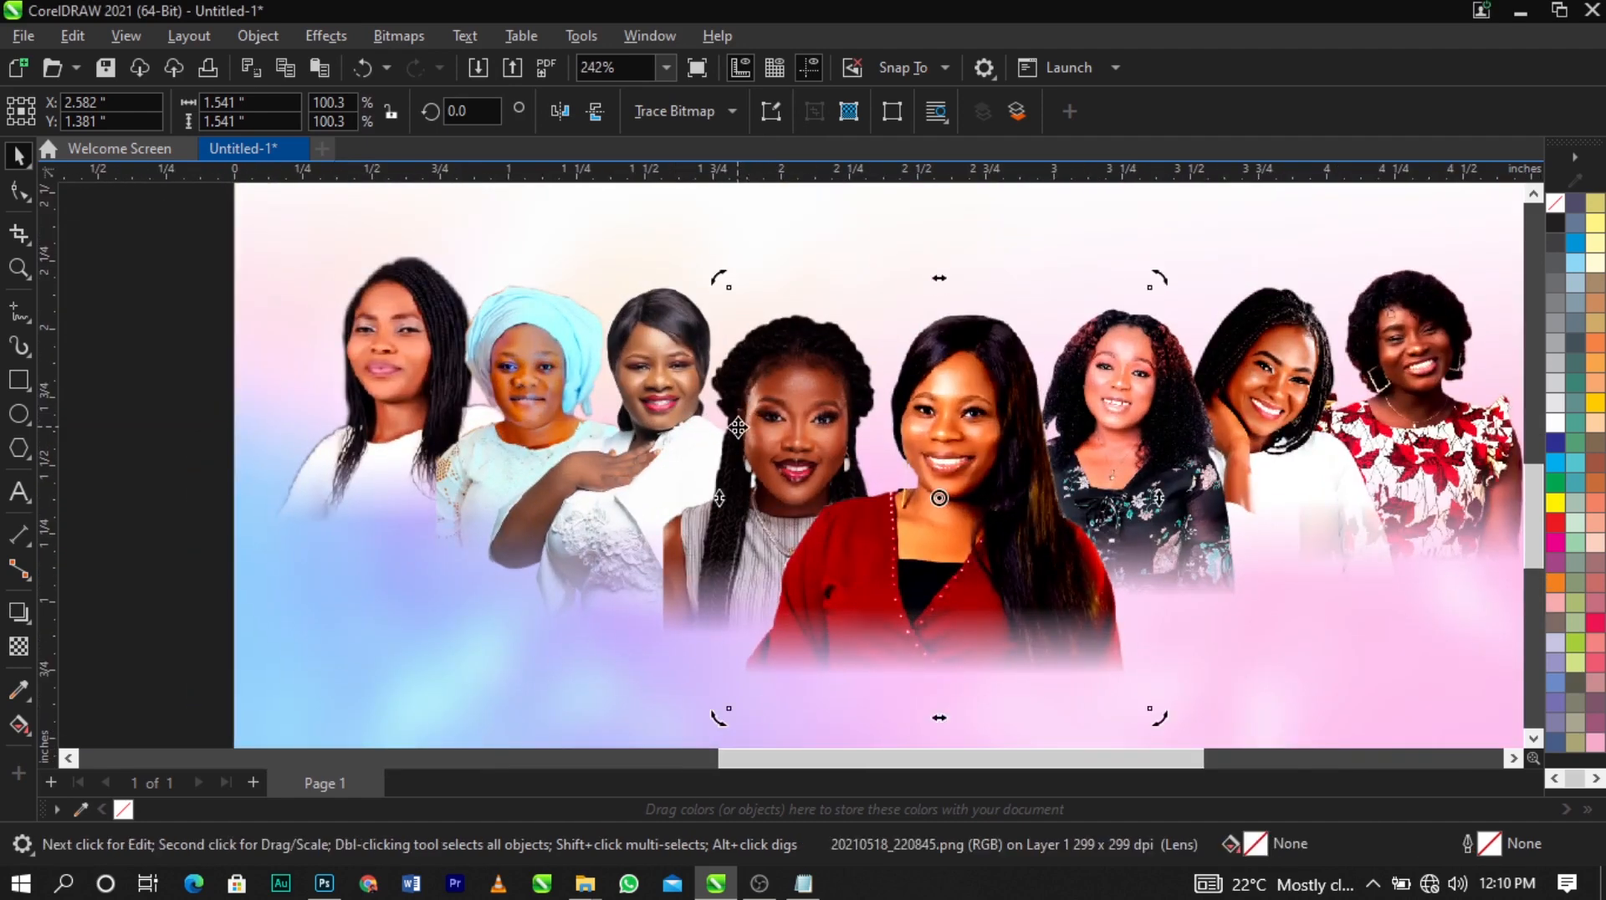
pyautogui.click(698, 557)
pyautogui.click(343, 36)
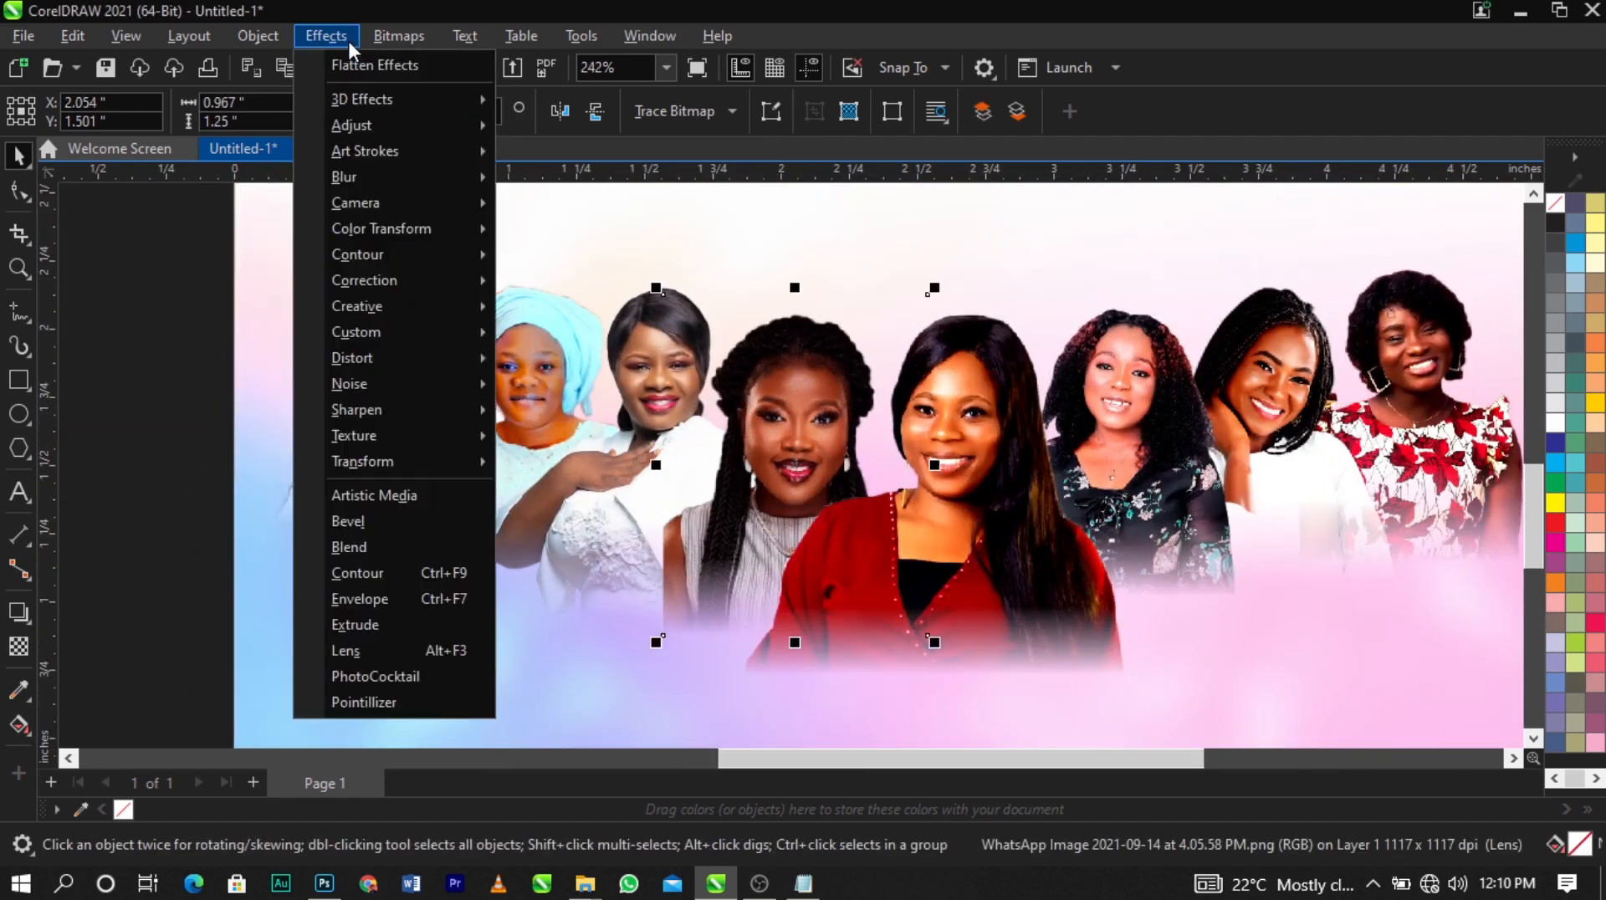
pyautogui.moveTo(414, 121)
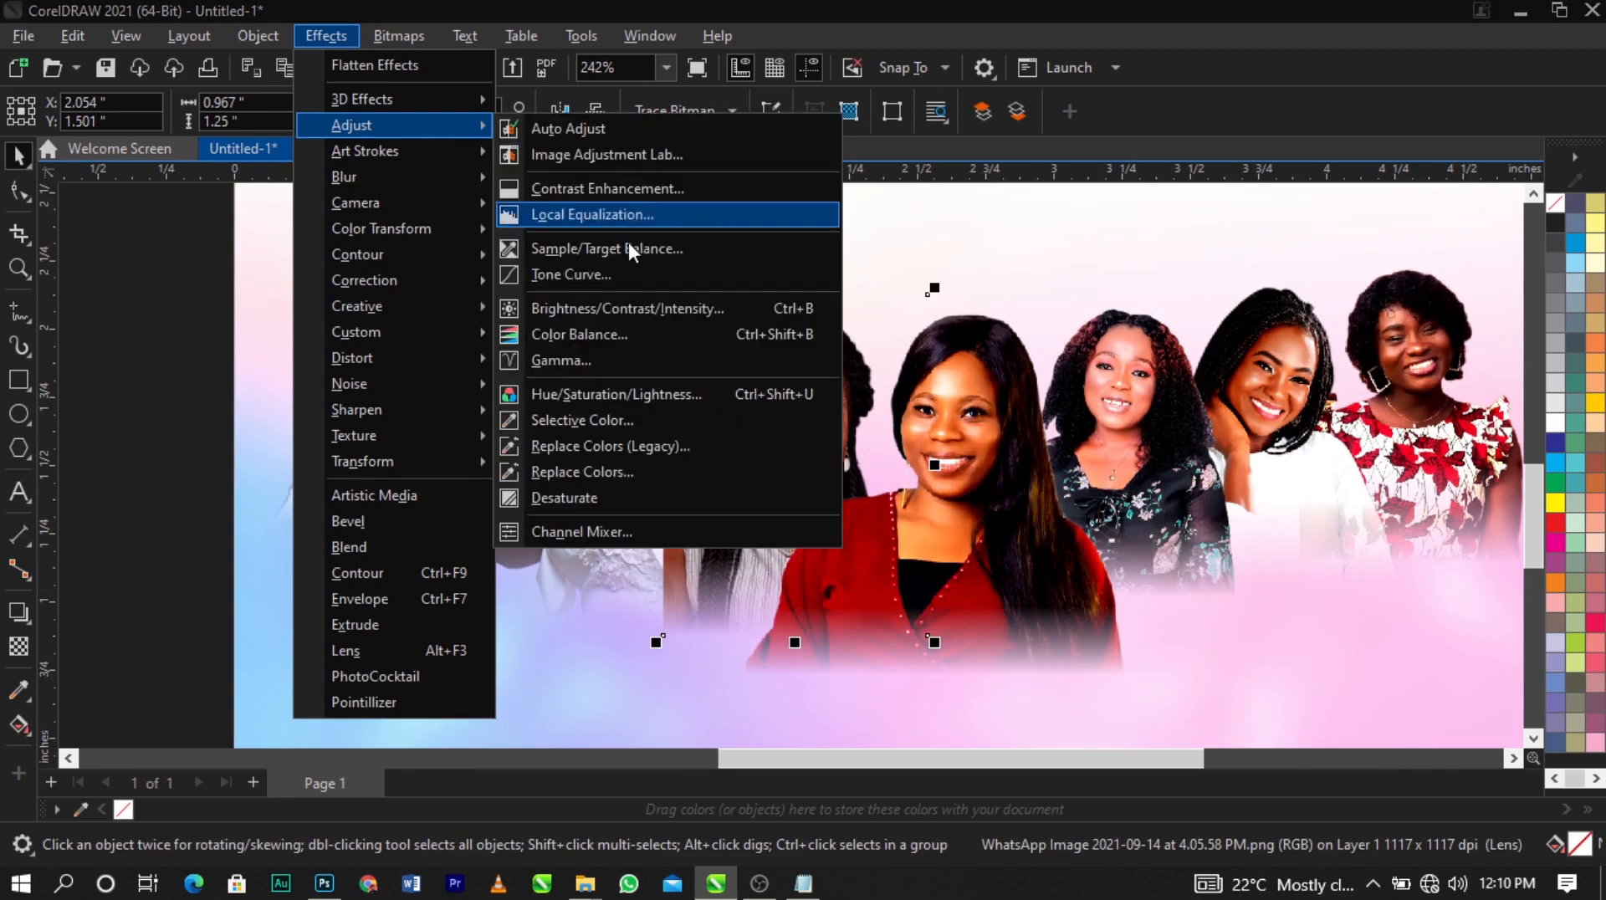
pyautogui.click(652, 306)
pyautogui.moveTo(845, 311); pyautogui.dragTo(1226, 226)
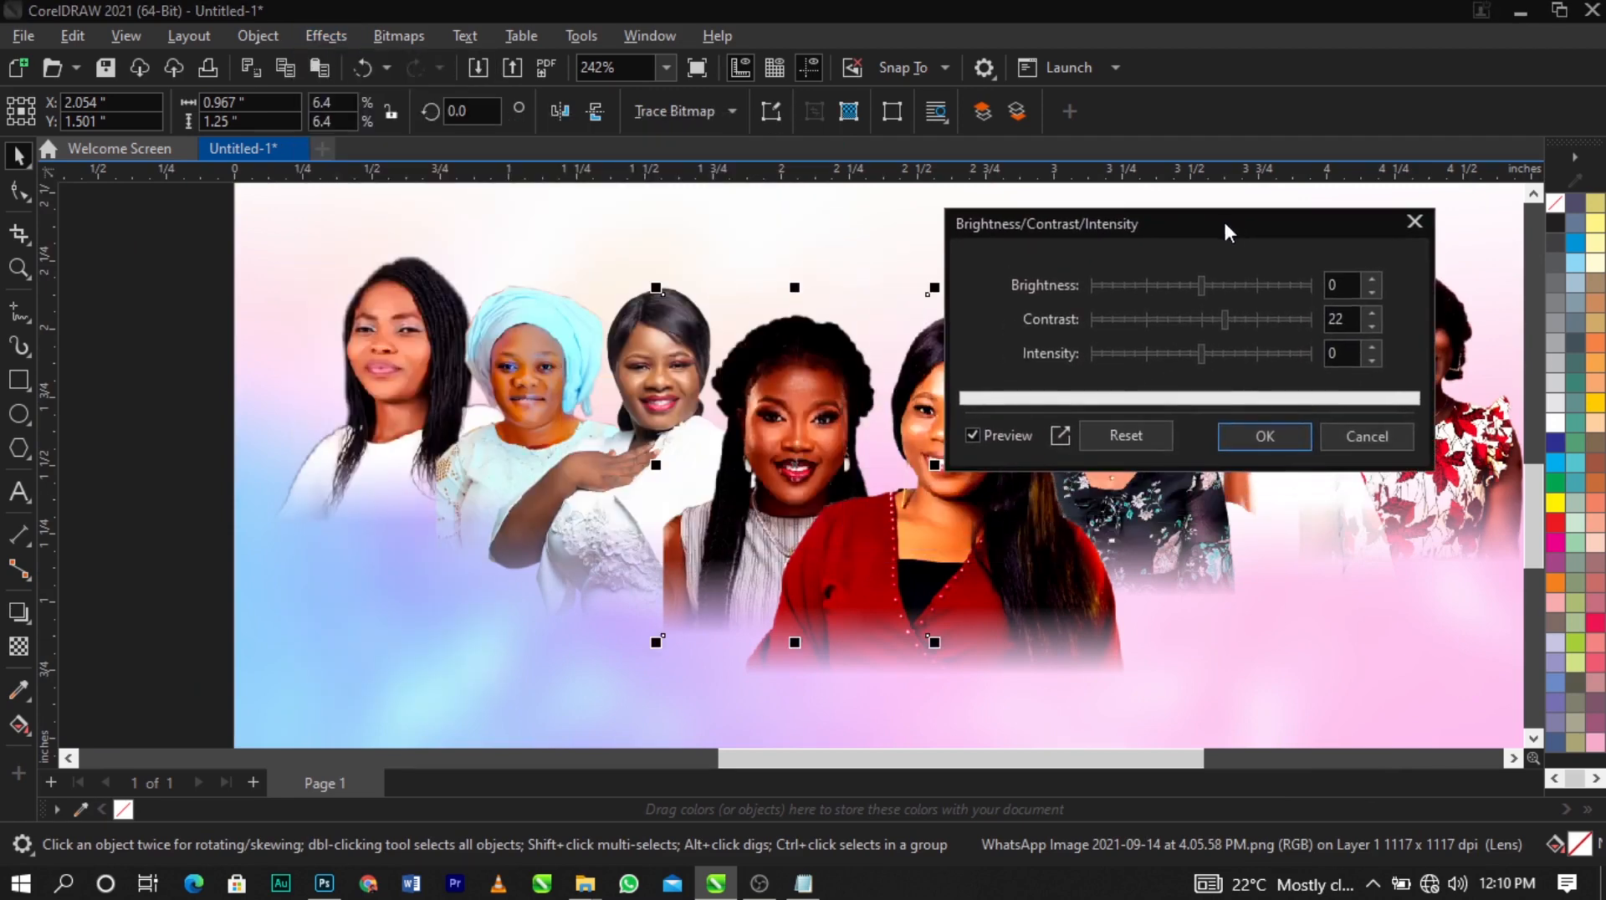
pyautogui.click(1254, 436)
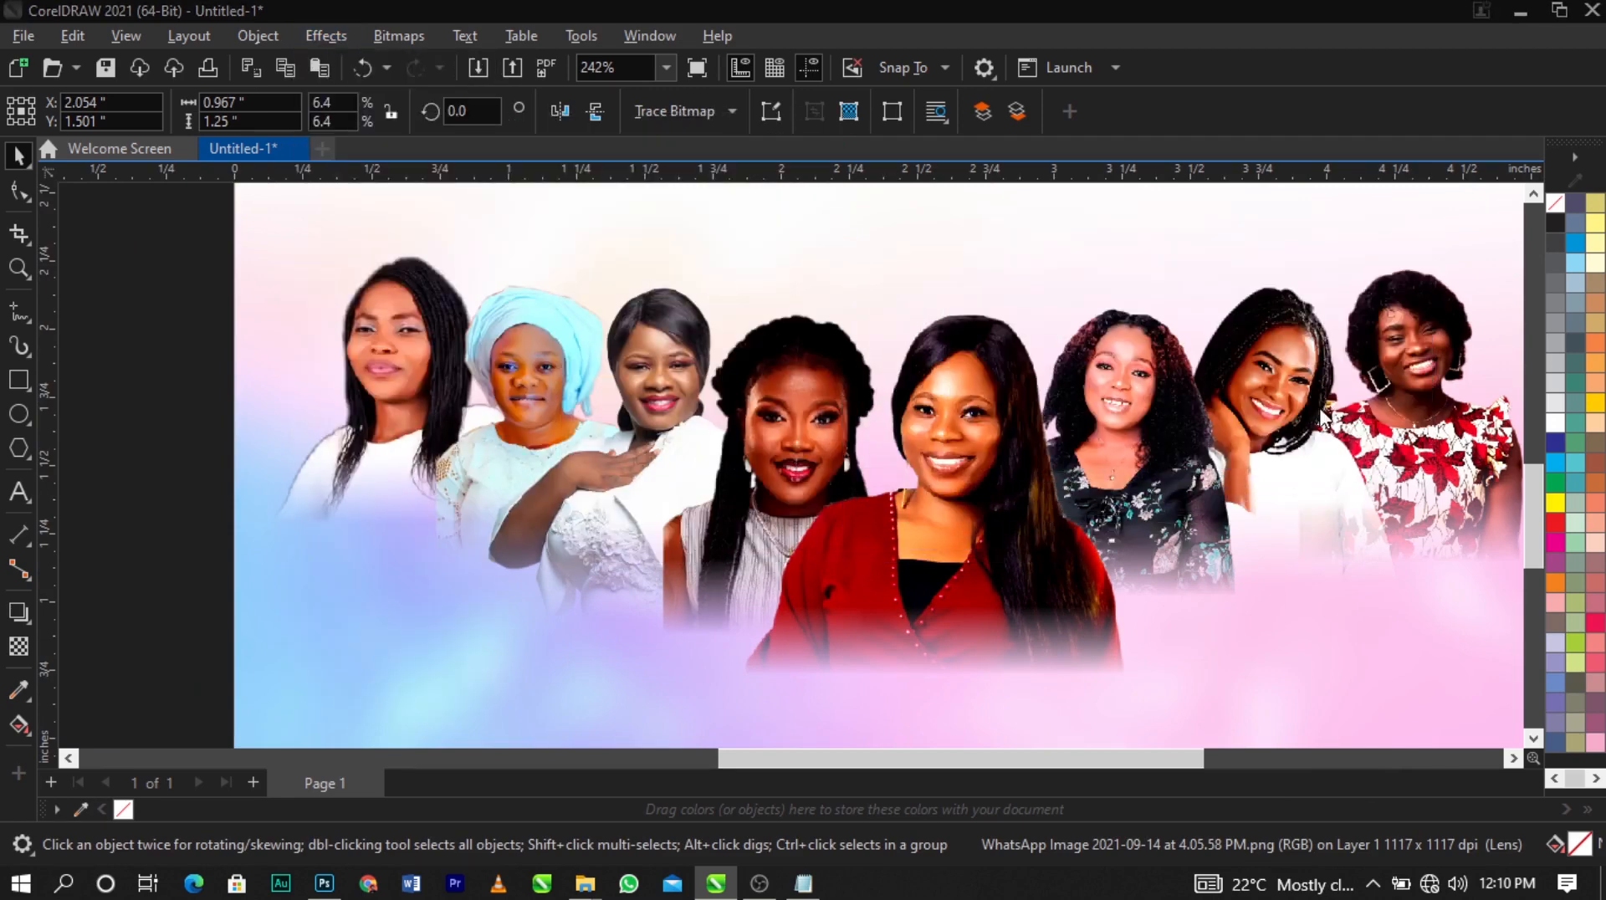
pyautogui.scroll(1, 799, 407)
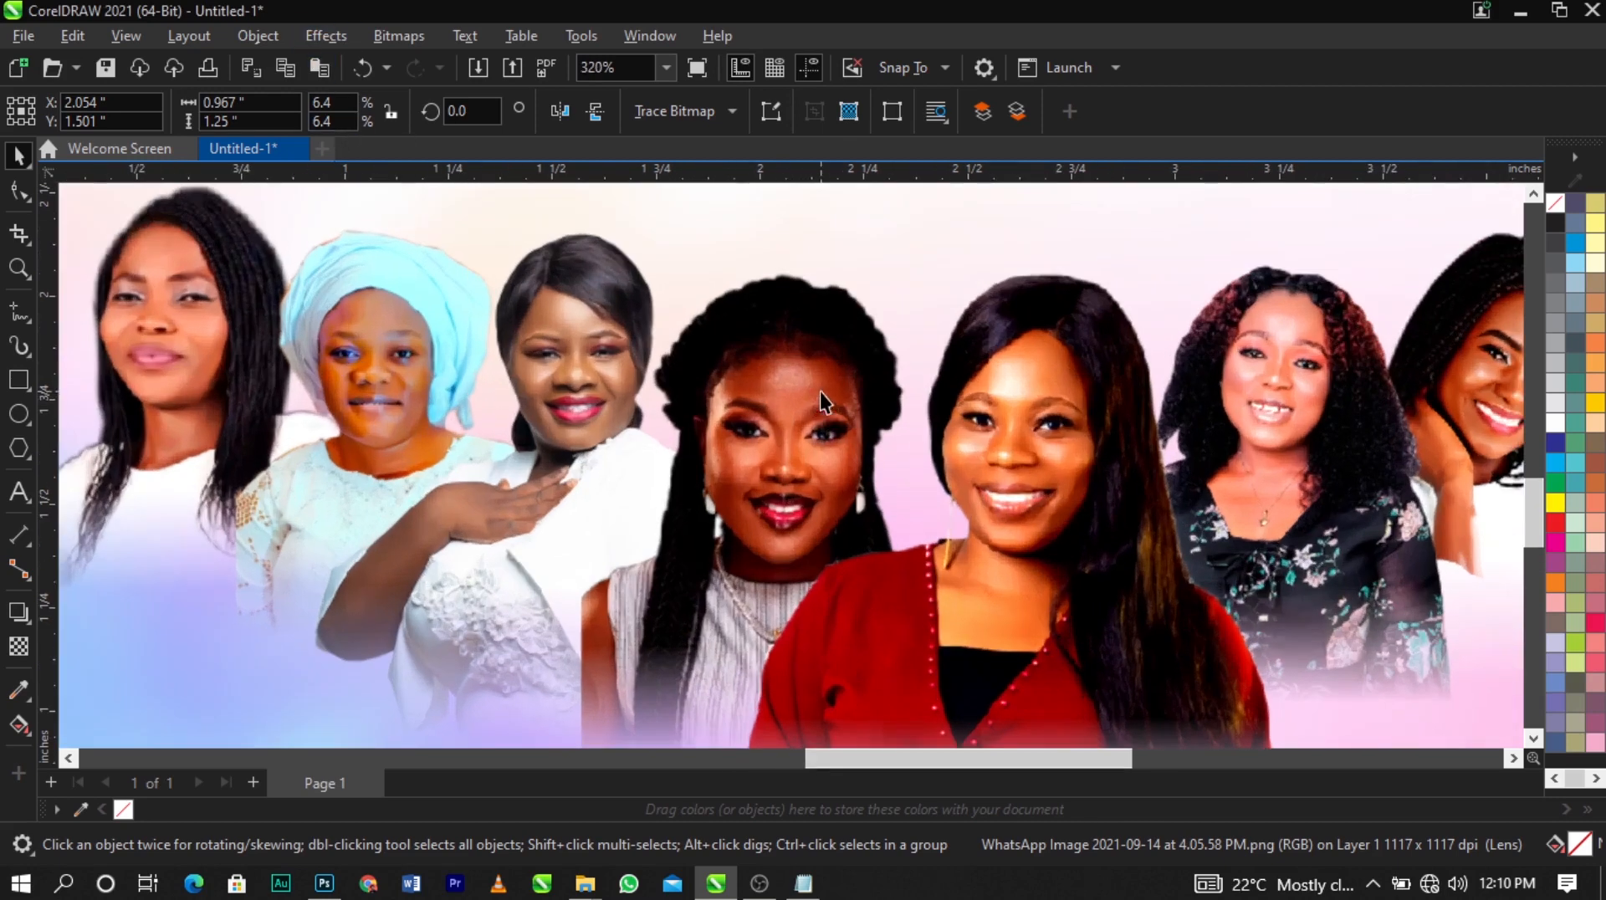
# Brighten the braided-hair woman in the grey striped top slightly with a Tone Curve point at X 115, Y 137
pyautogui.click(329, 44)
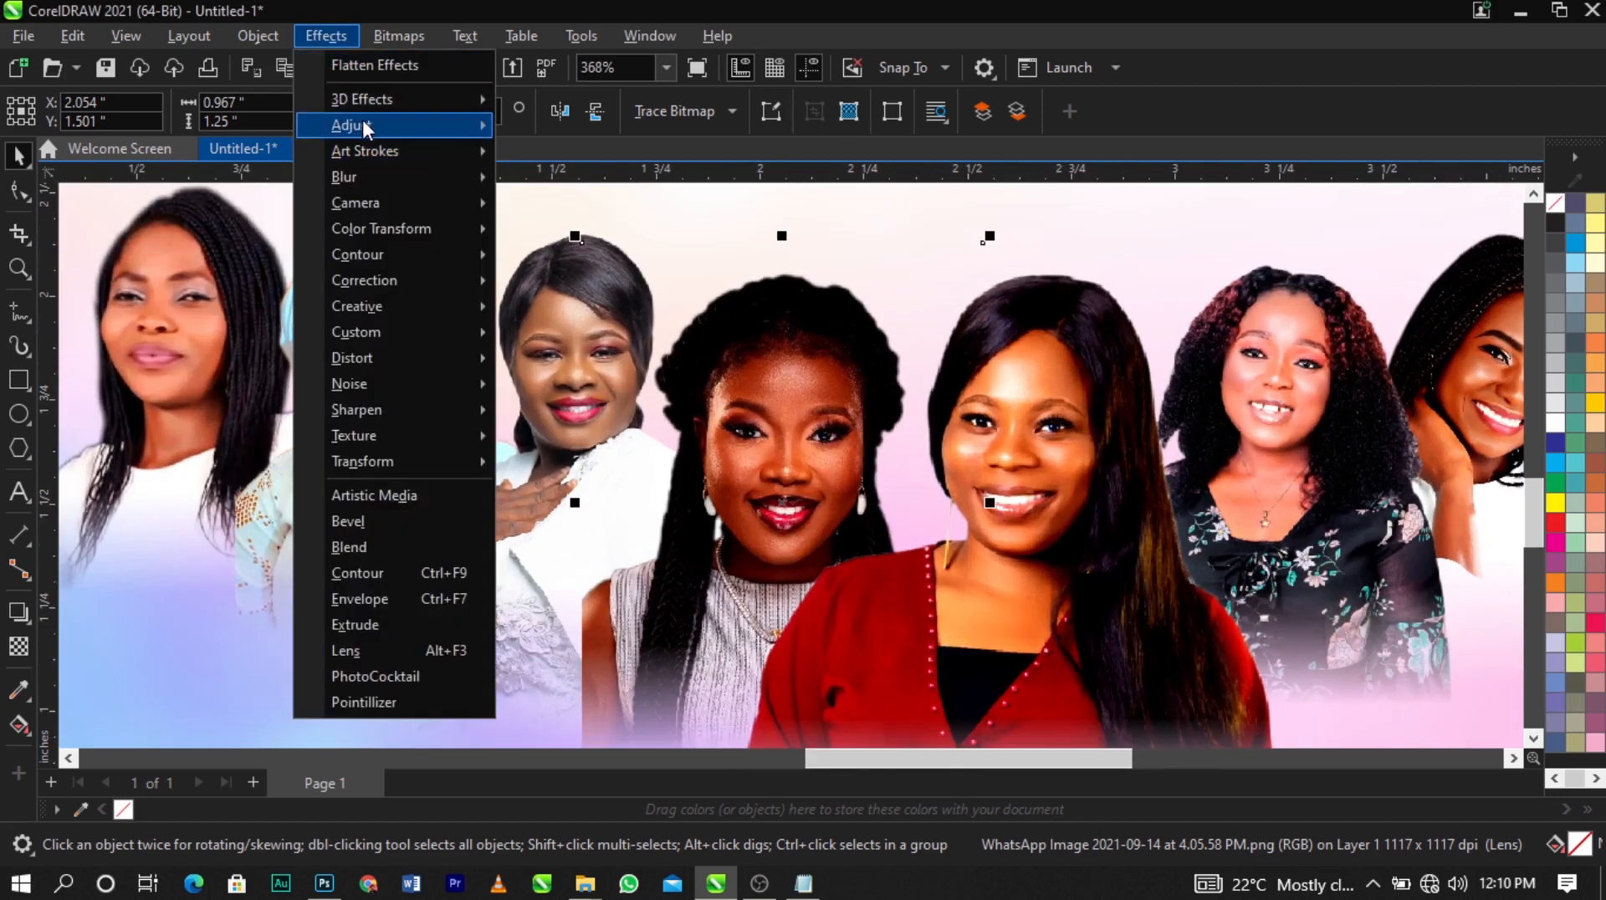
pyautogui.moveTo(372, 121)
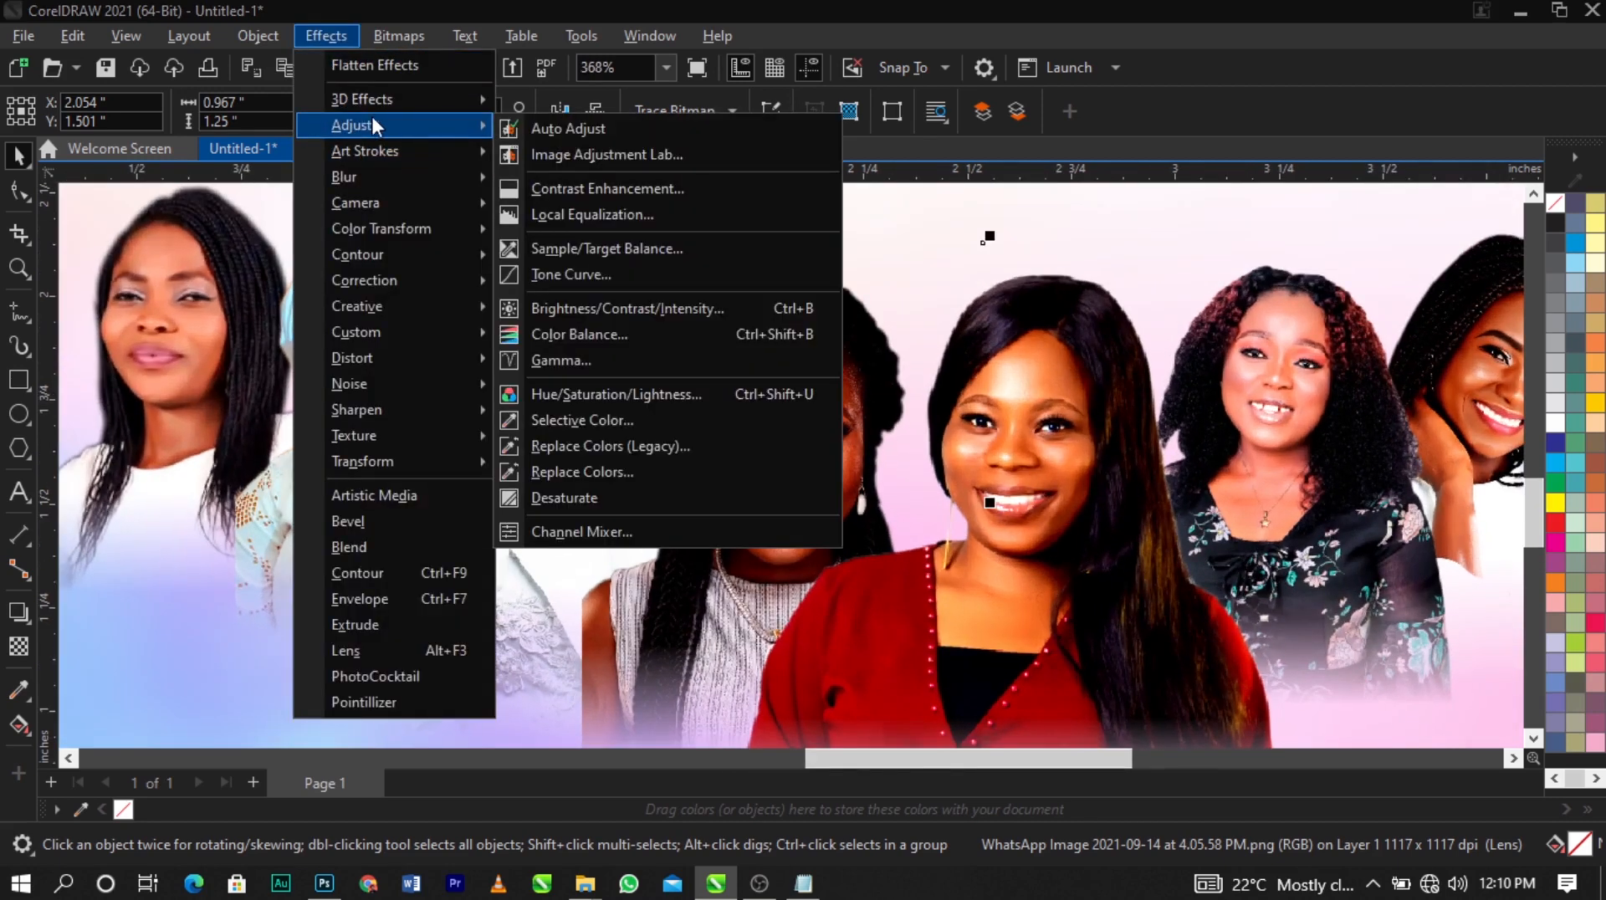
pyautogui.click(662, 274)
pyautogui.moveTo(795, 131); pyautogui.dragTo(1317, 94)
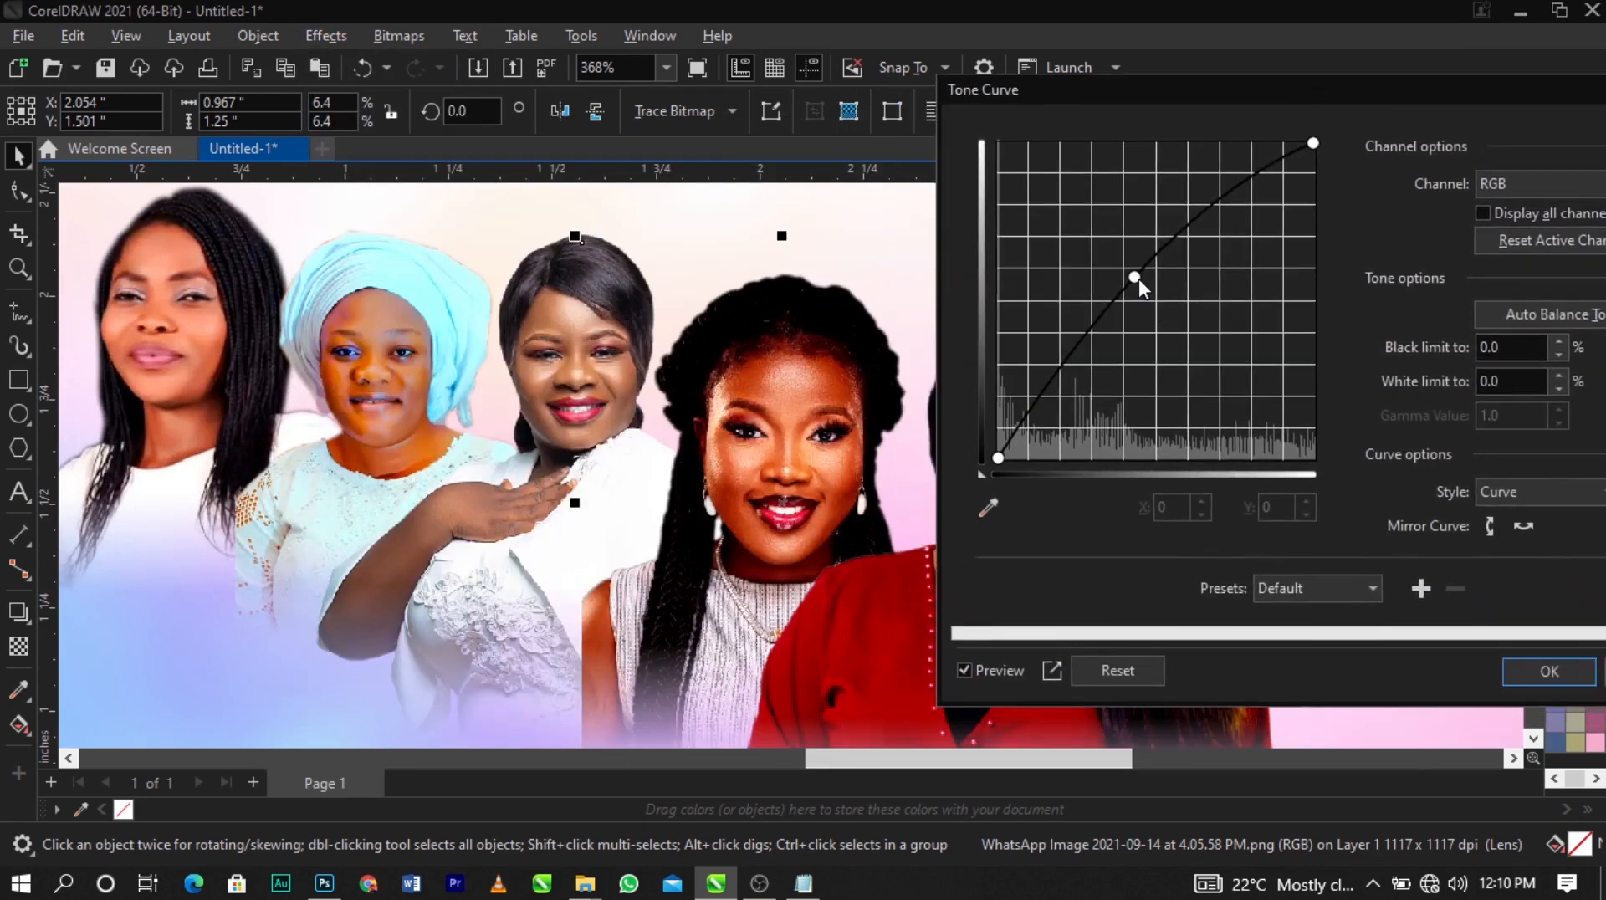
pyautogui.moveTo(1139, 281); pyautogui.dragTo(1142, 290)
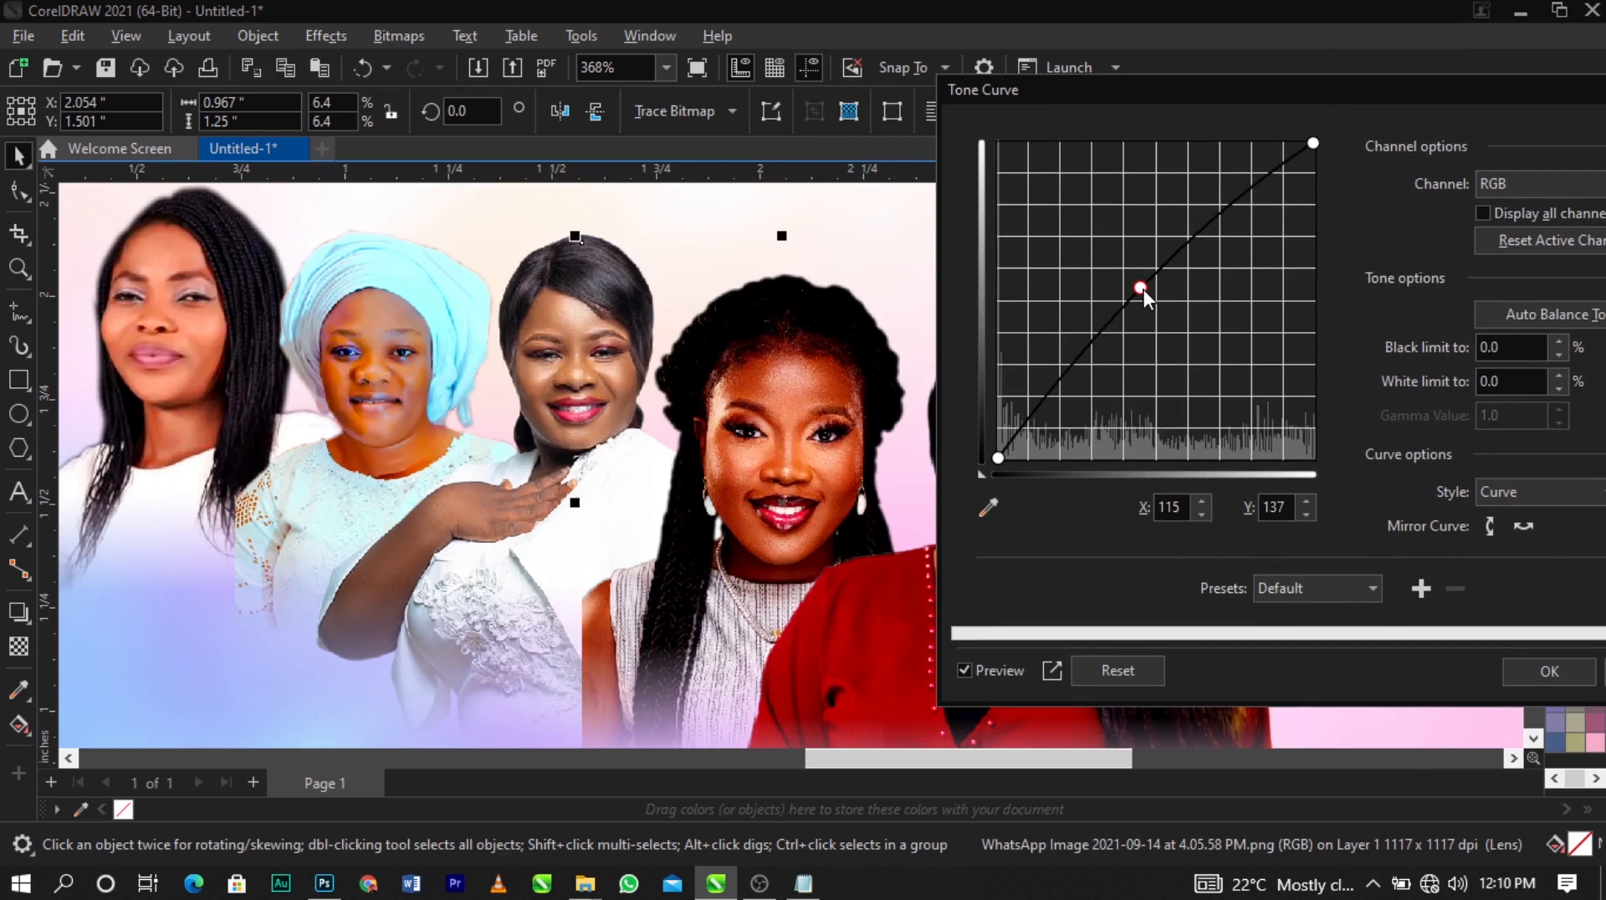
pyautogui.click(1533, 670)
# Apply Brightness/Contrast/Intensity with contrast 22 to the short-haired woman in white lace with her arm across her chest
pyautogui.click(532, 380)
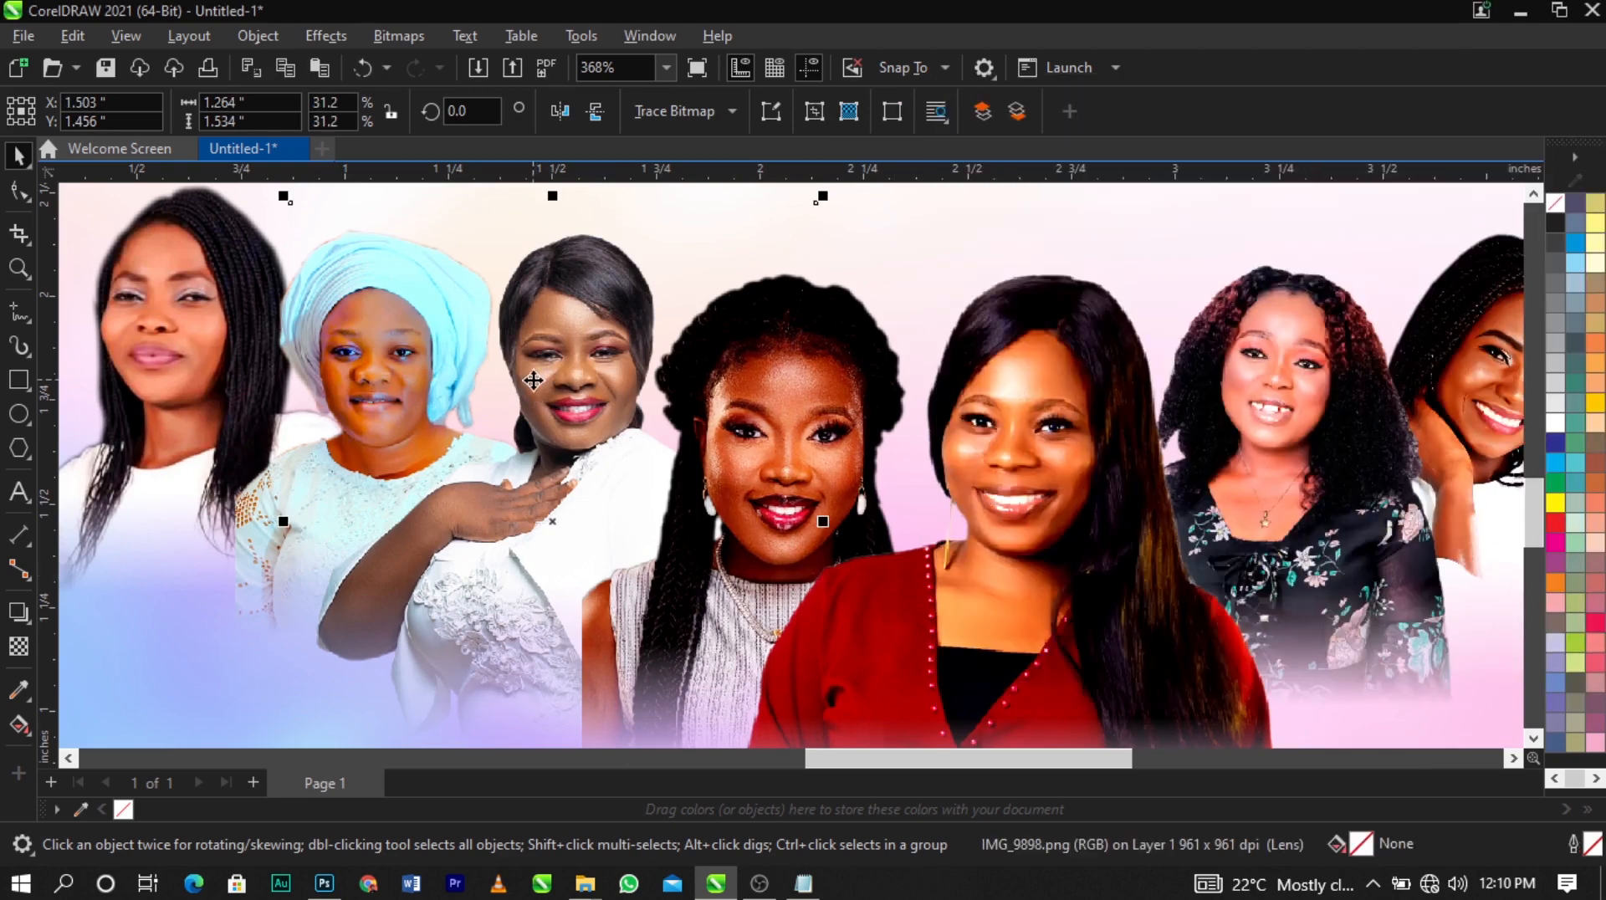
pyautogui.click(319, 40)
pyautogui.moveTo(398, 122)
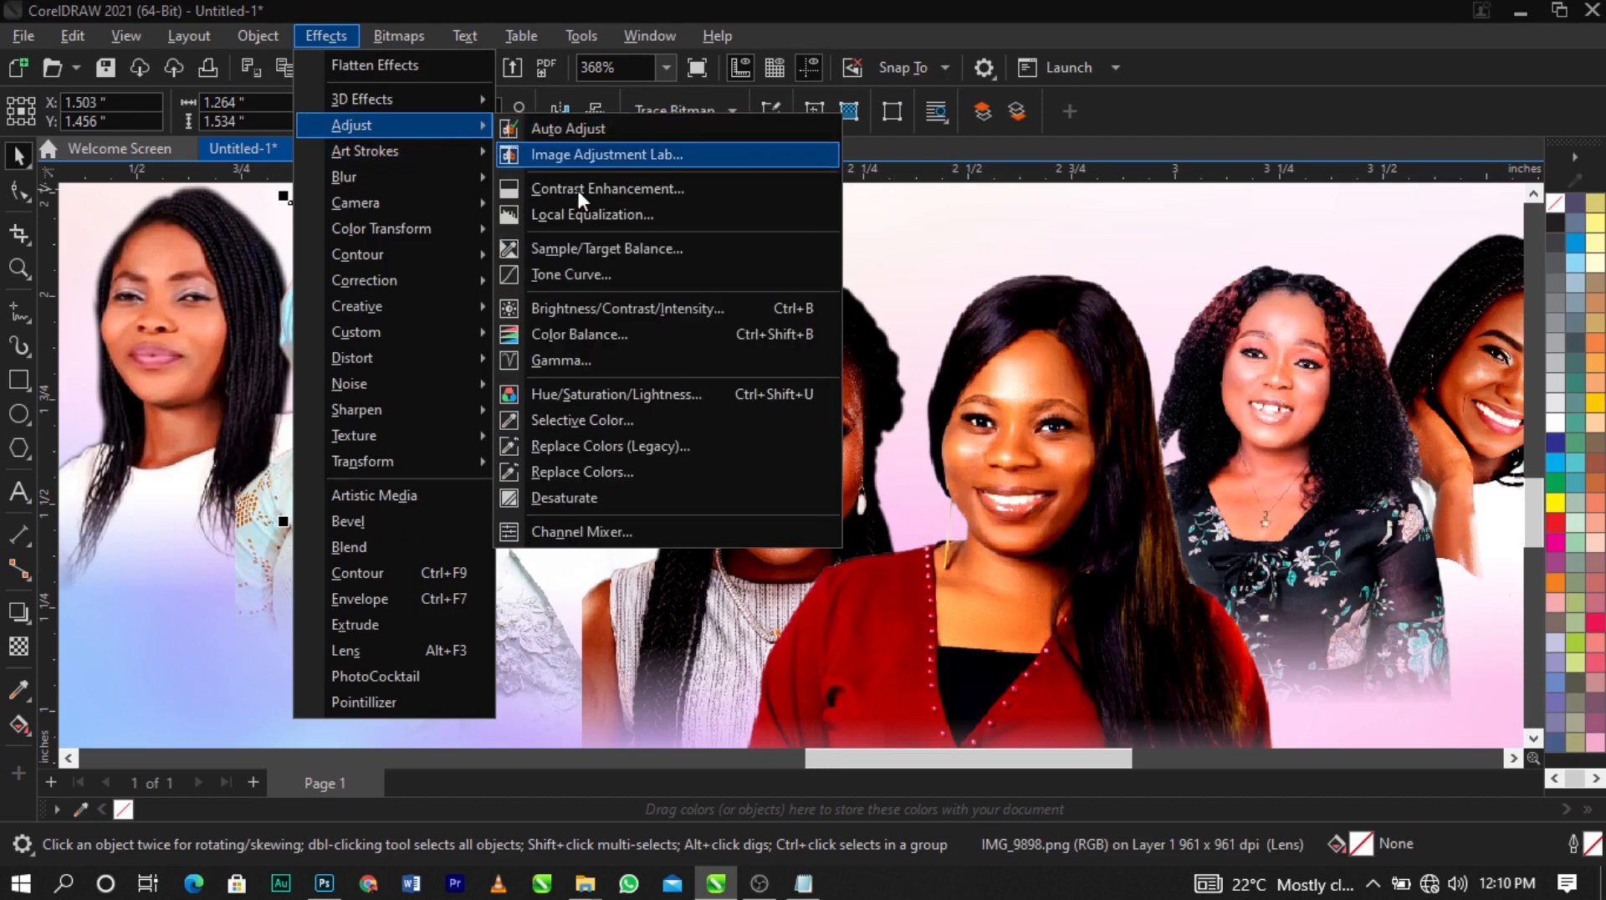
pyautogui.click(630, 309)
pyautogui.moveTo(926, 313); pyautogui.dragTo(1206, 206)
pyautogui.click(1165, 424)
# Raise the contrast of the woman with the light blue headwrap to 22 using Brightness/Contrast/Intensity
pyautogui.scroll(-3, 1106, 383)
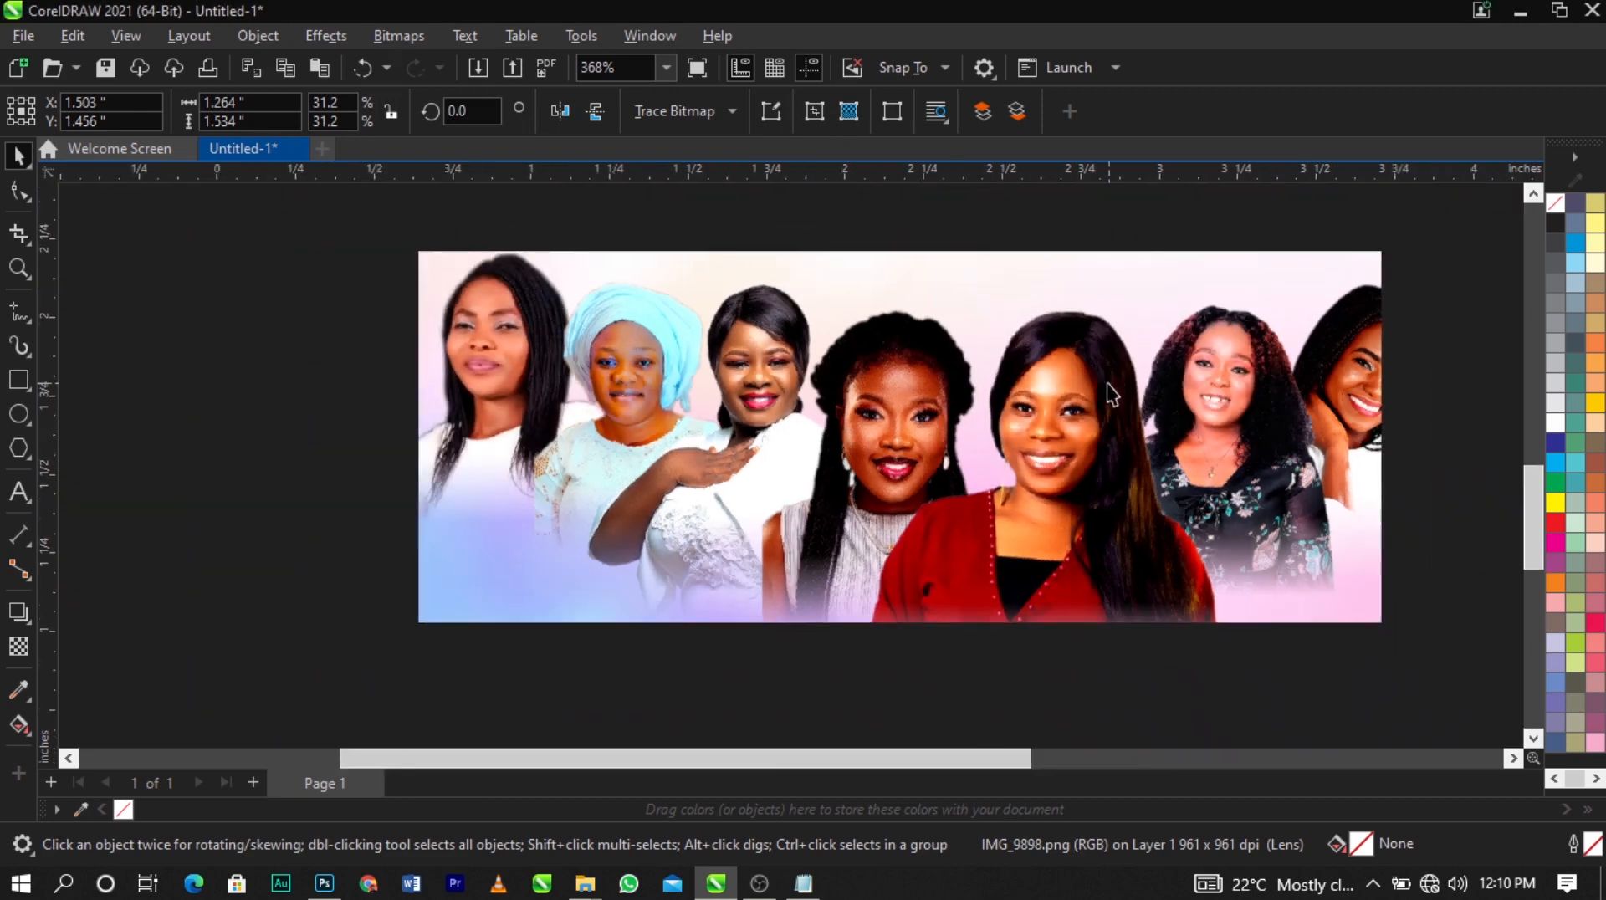
pyautogui.scroll(2, 741, 349)
pyautogui.click(764, 355)
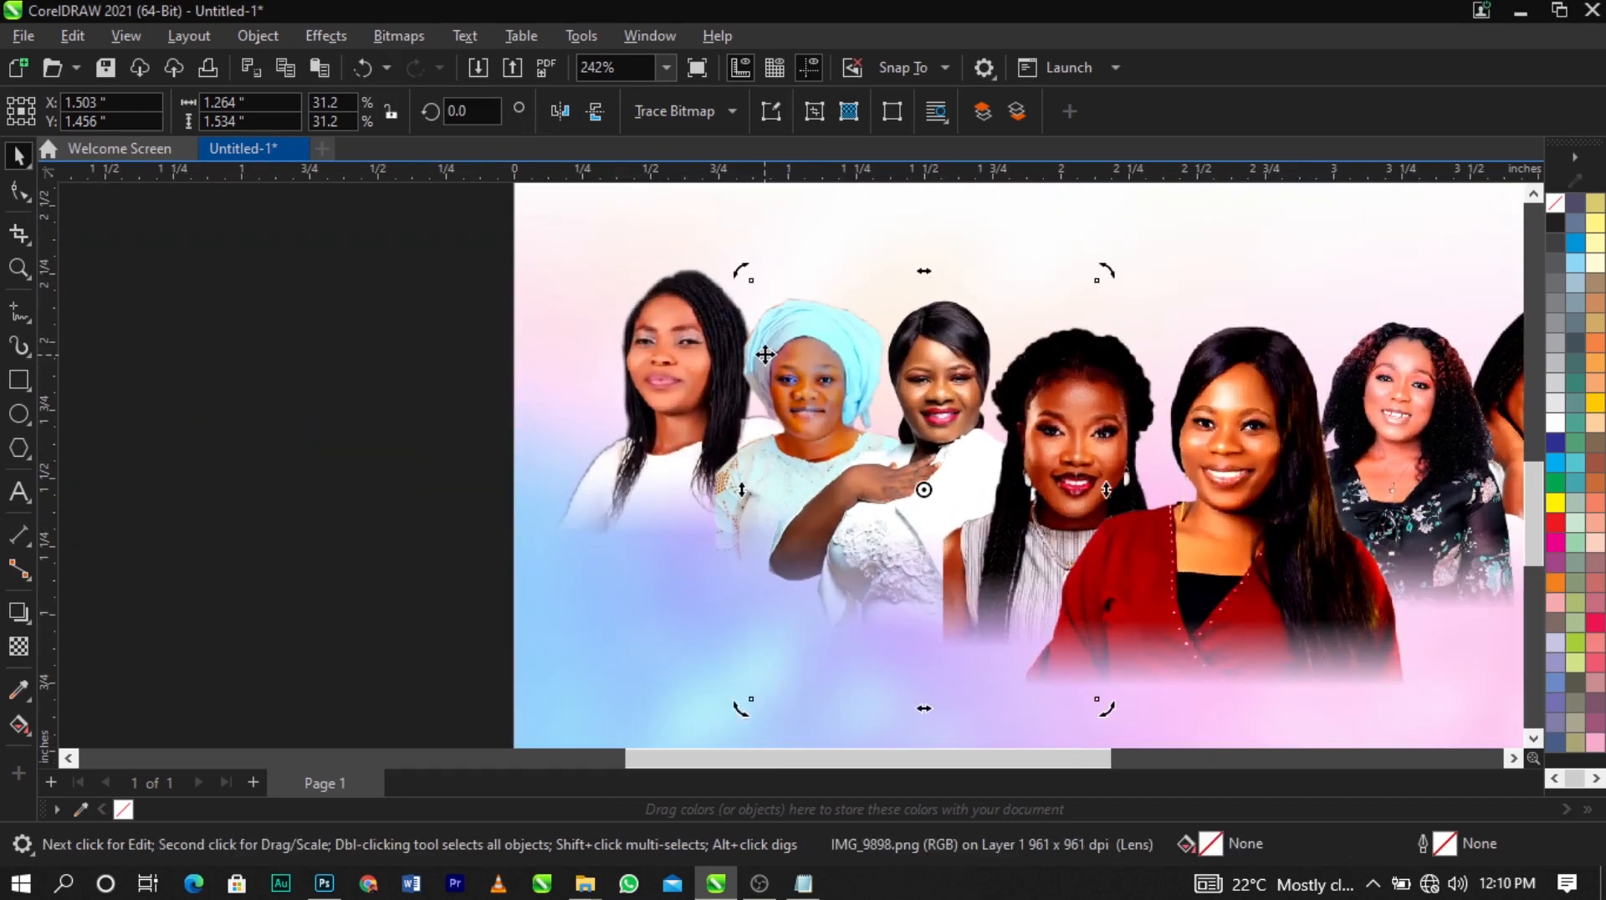
pyautogui.click(737, 447)
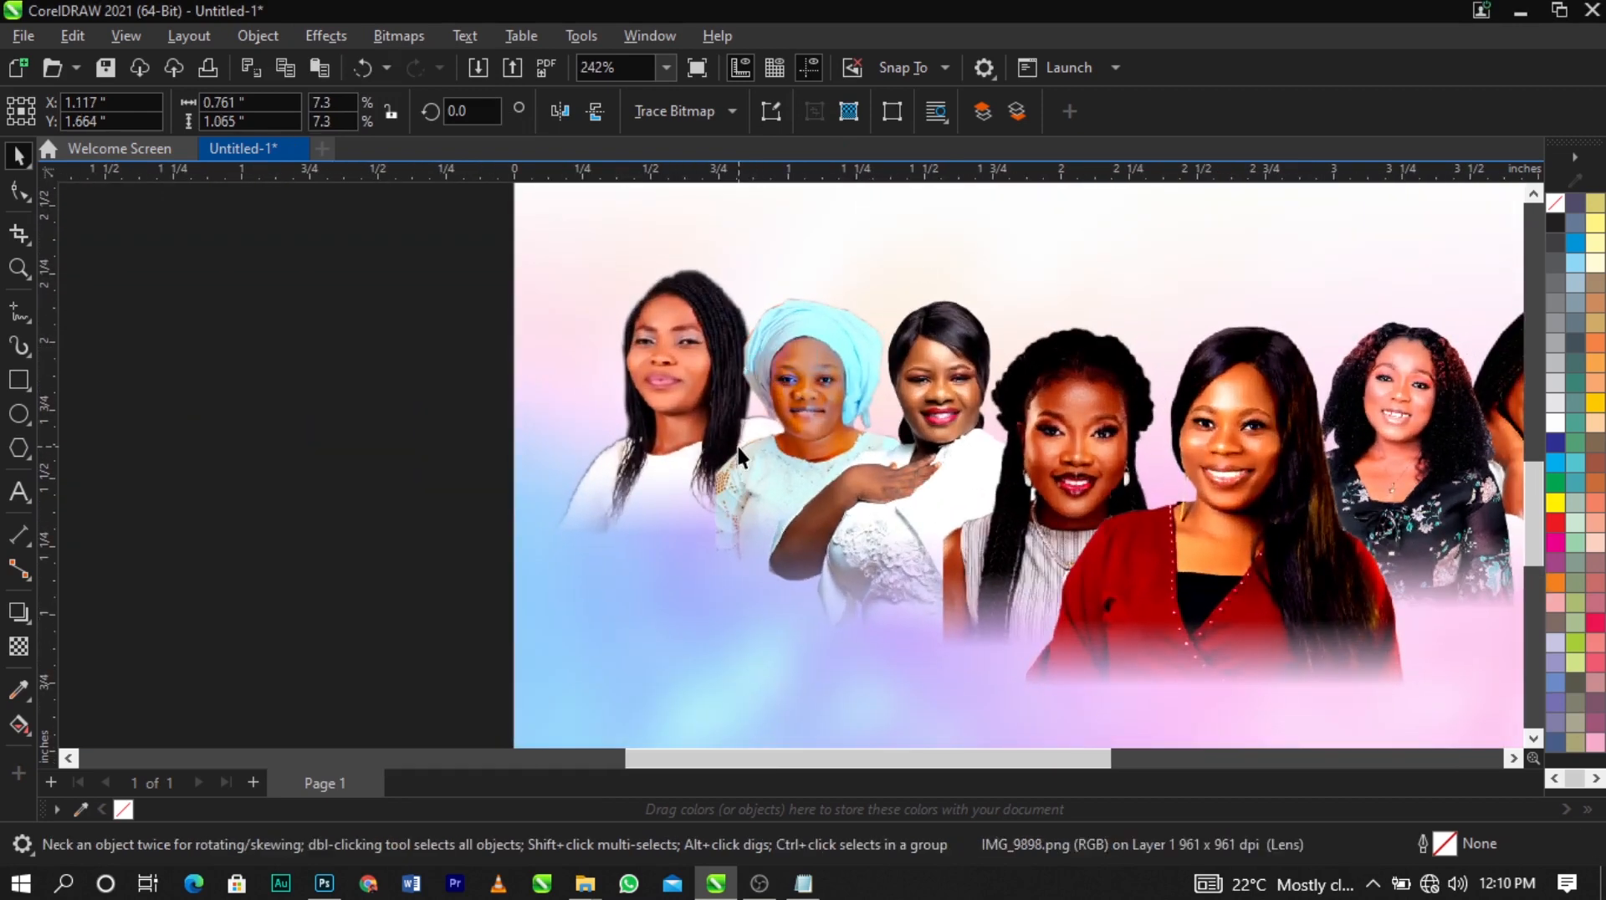
pyautogui.click(335, 37)
pyautogui.moveTo(436, 132)
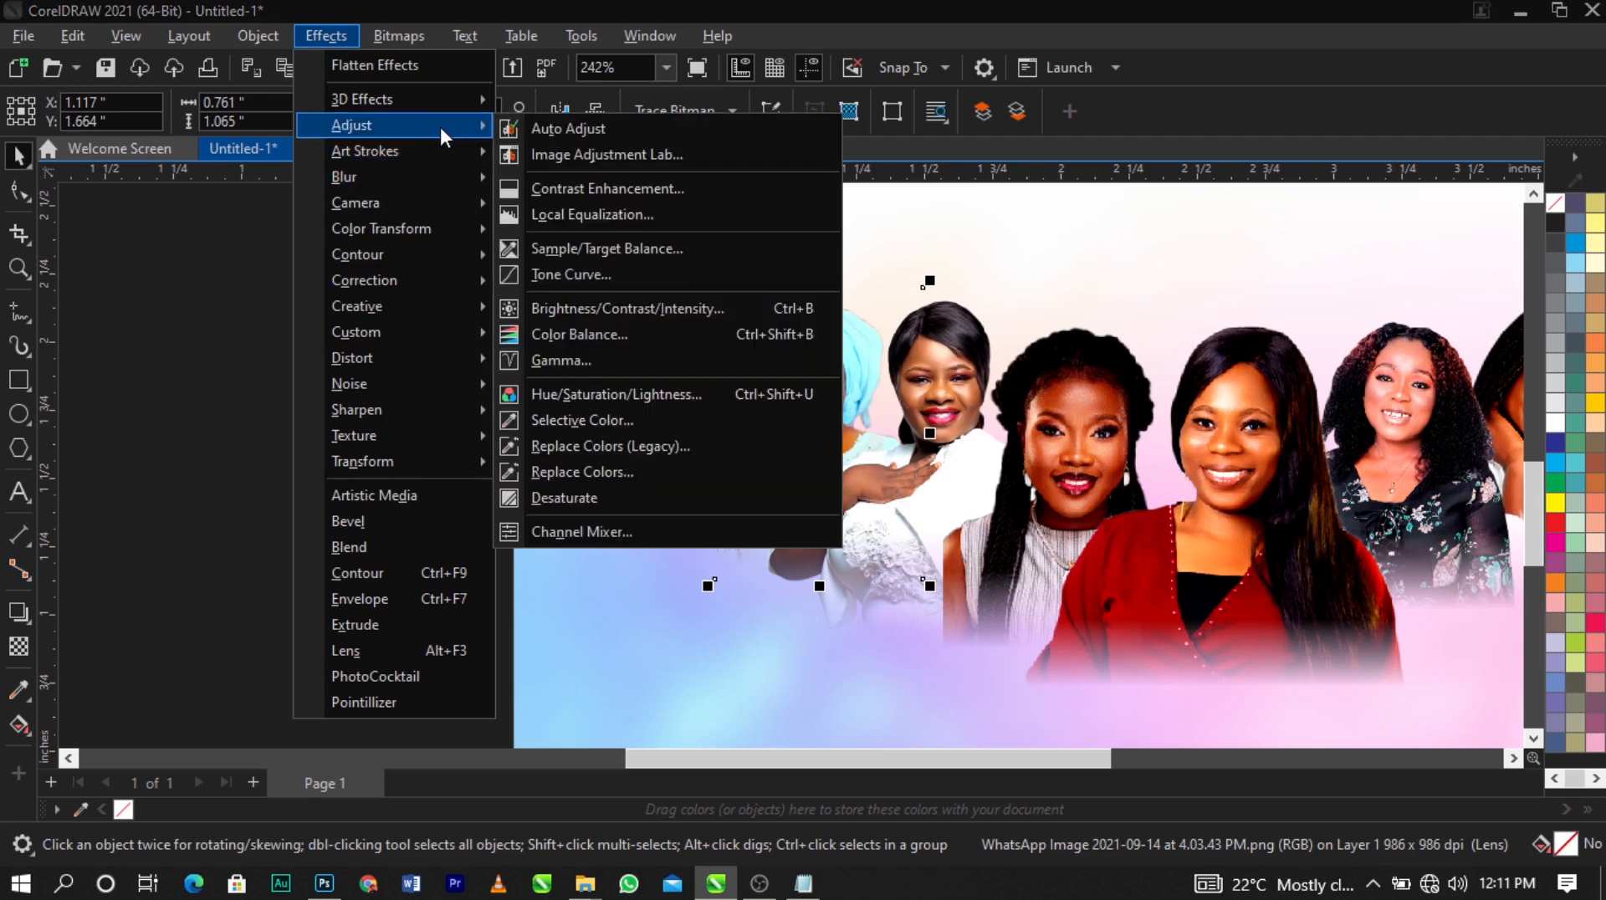
pyautogui.click(741, 308)
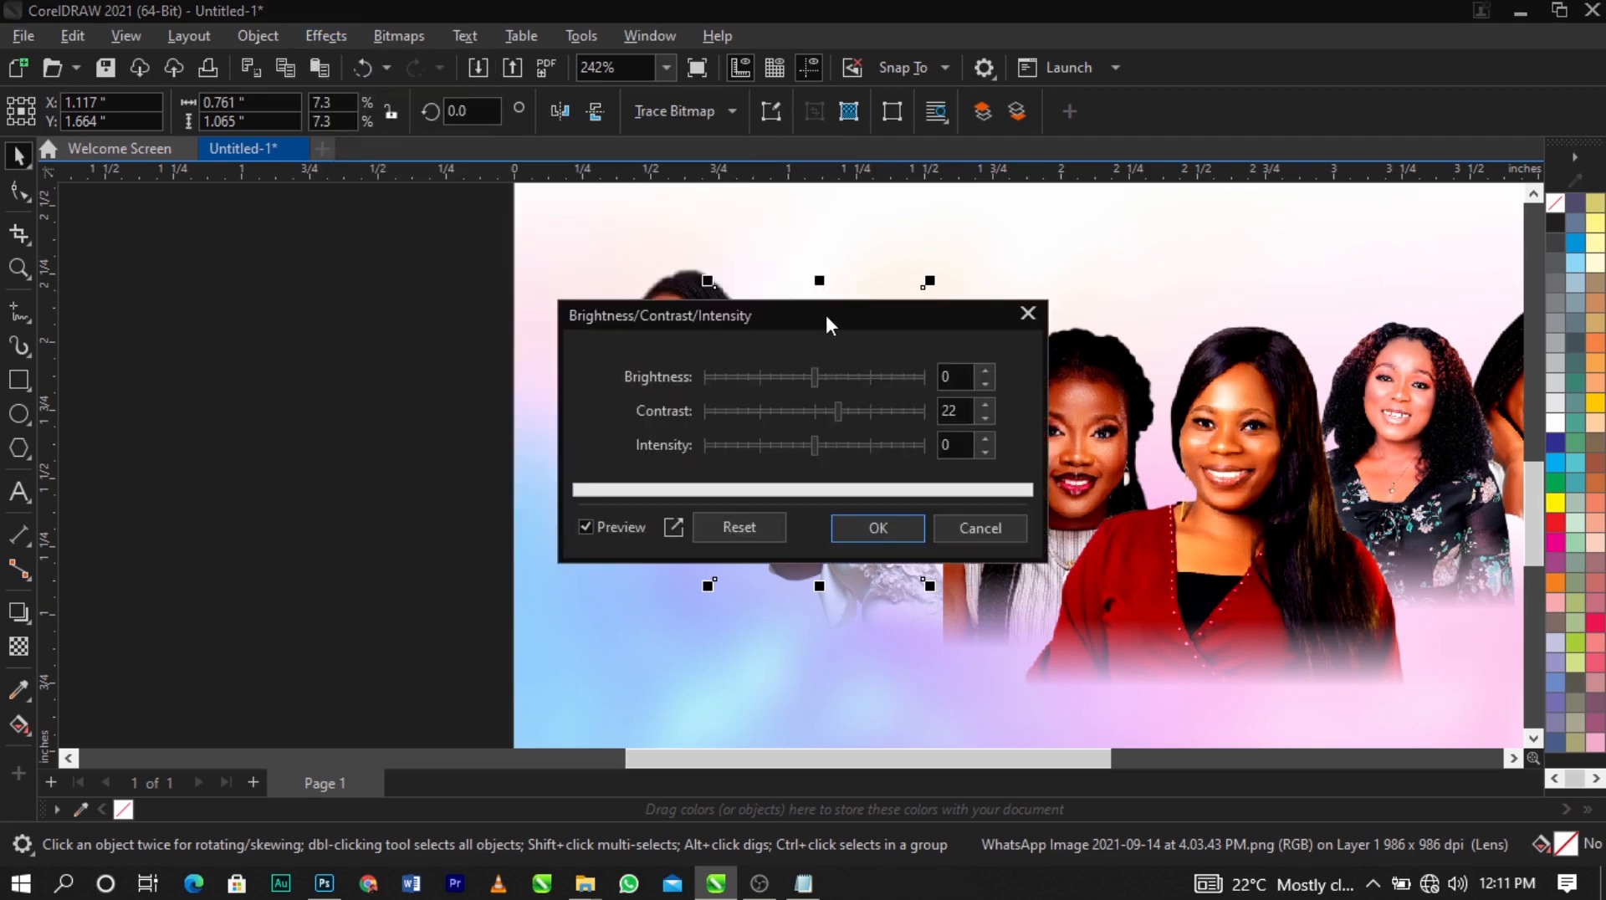
pyautogui.moveTo(824, 313); pyautogui.dragTo(1250, 159)
pyautogui.click(1268, 378)
# Set the contrast of the long-haired woman at the far left of the row to 22 with Brightness/Contrast/Intensity
pyautogui.click(634, 334)
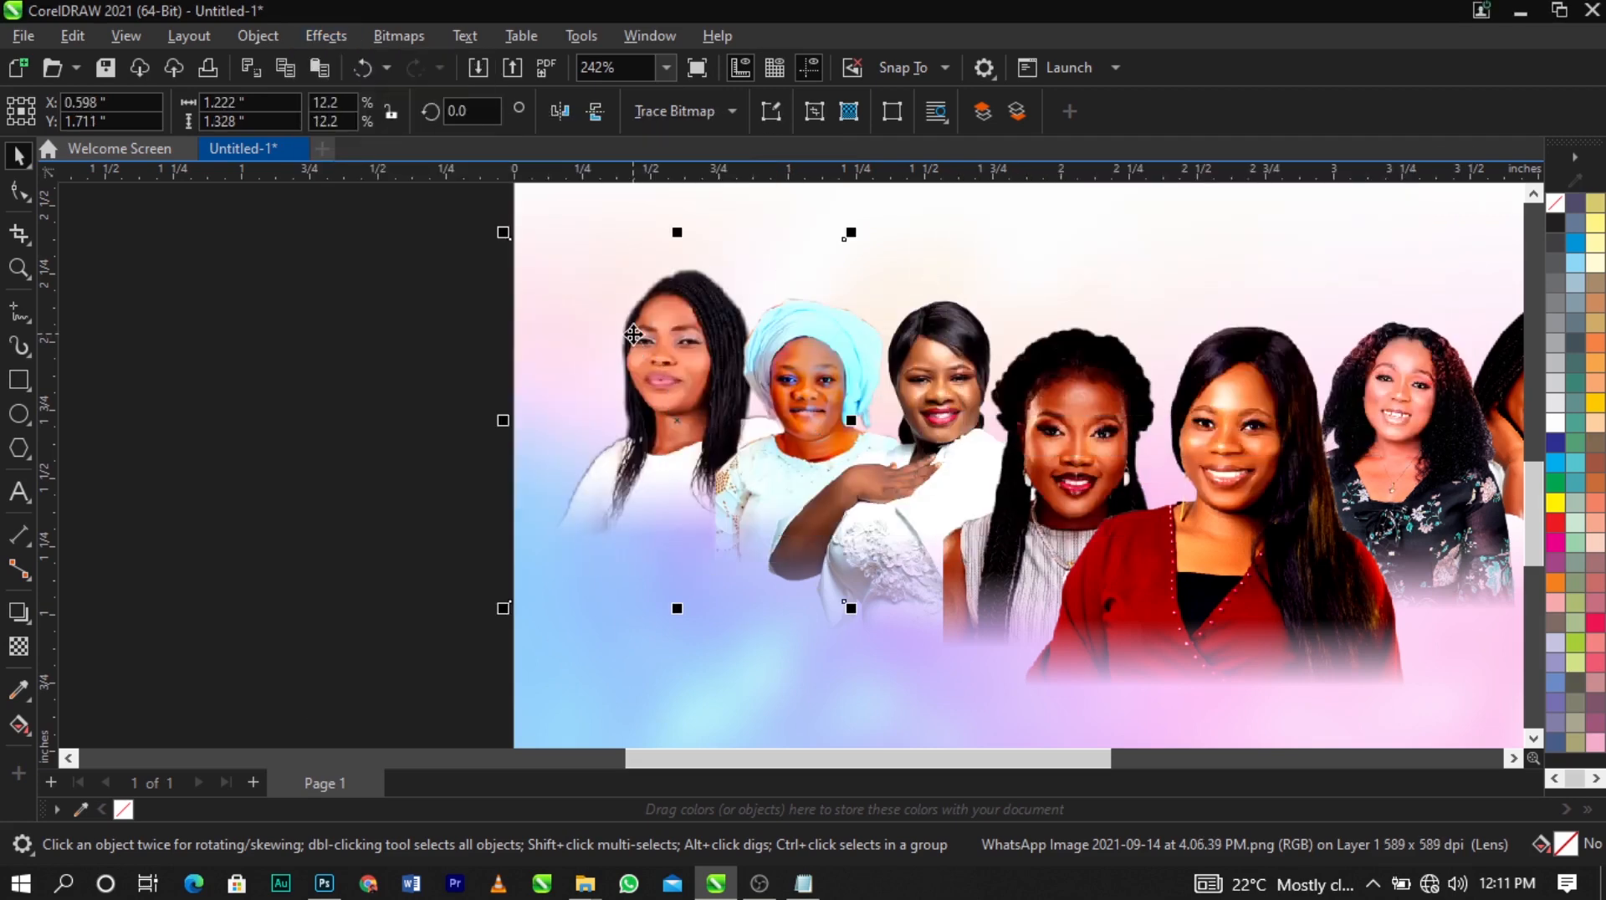
pyautogui.click(326, 35)
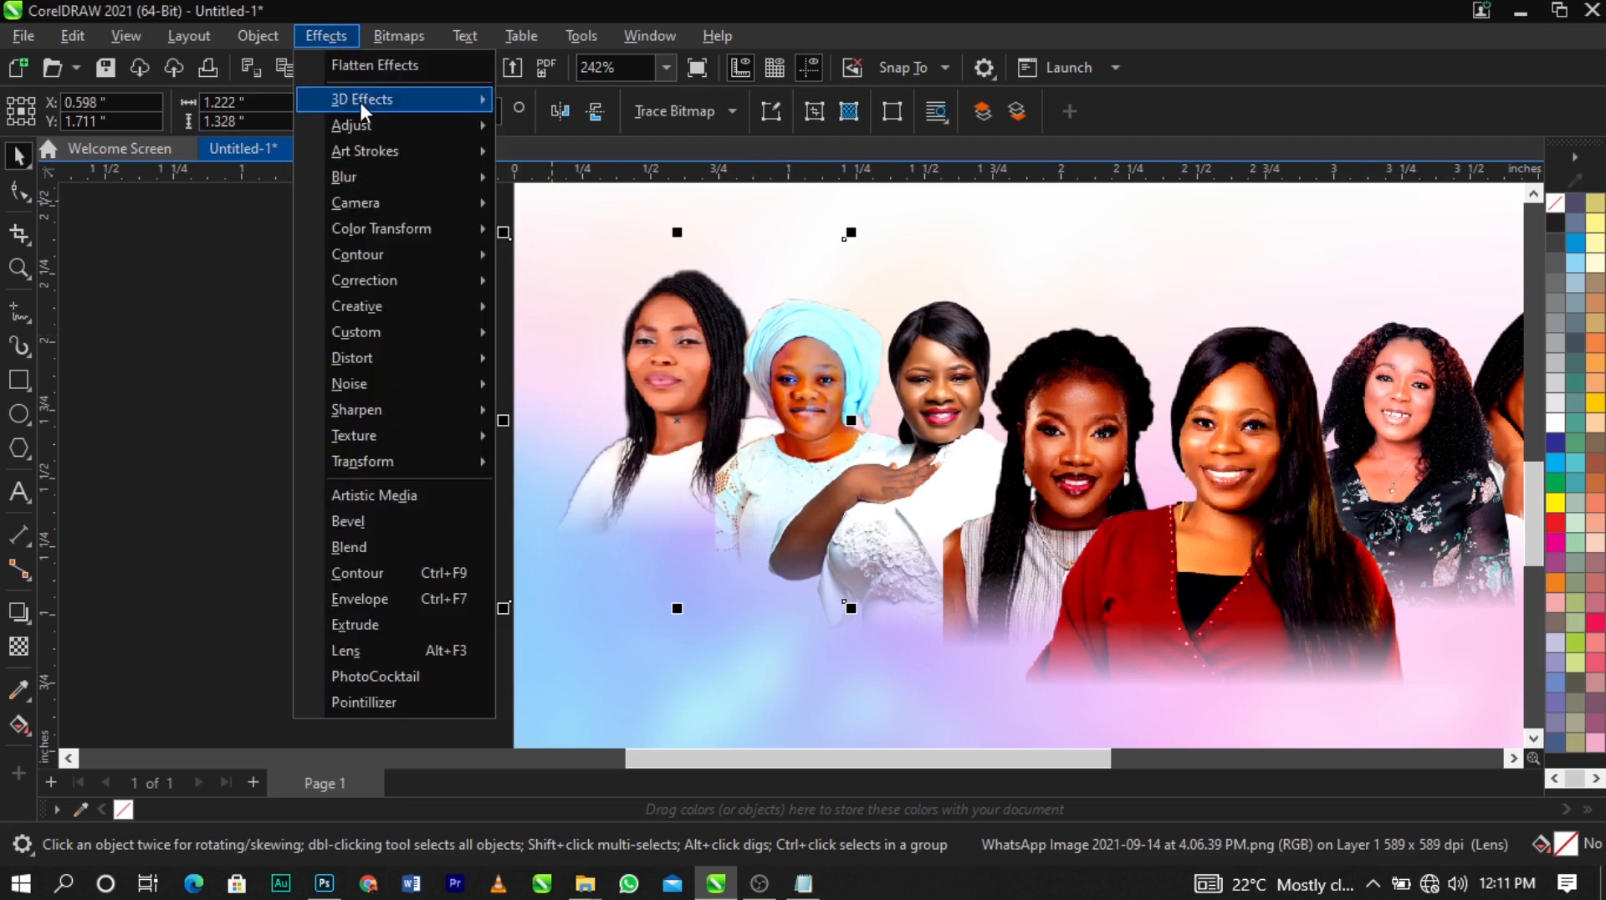
pyautogui.moveTo(374, 133)
pyautogui.click(657, 305)
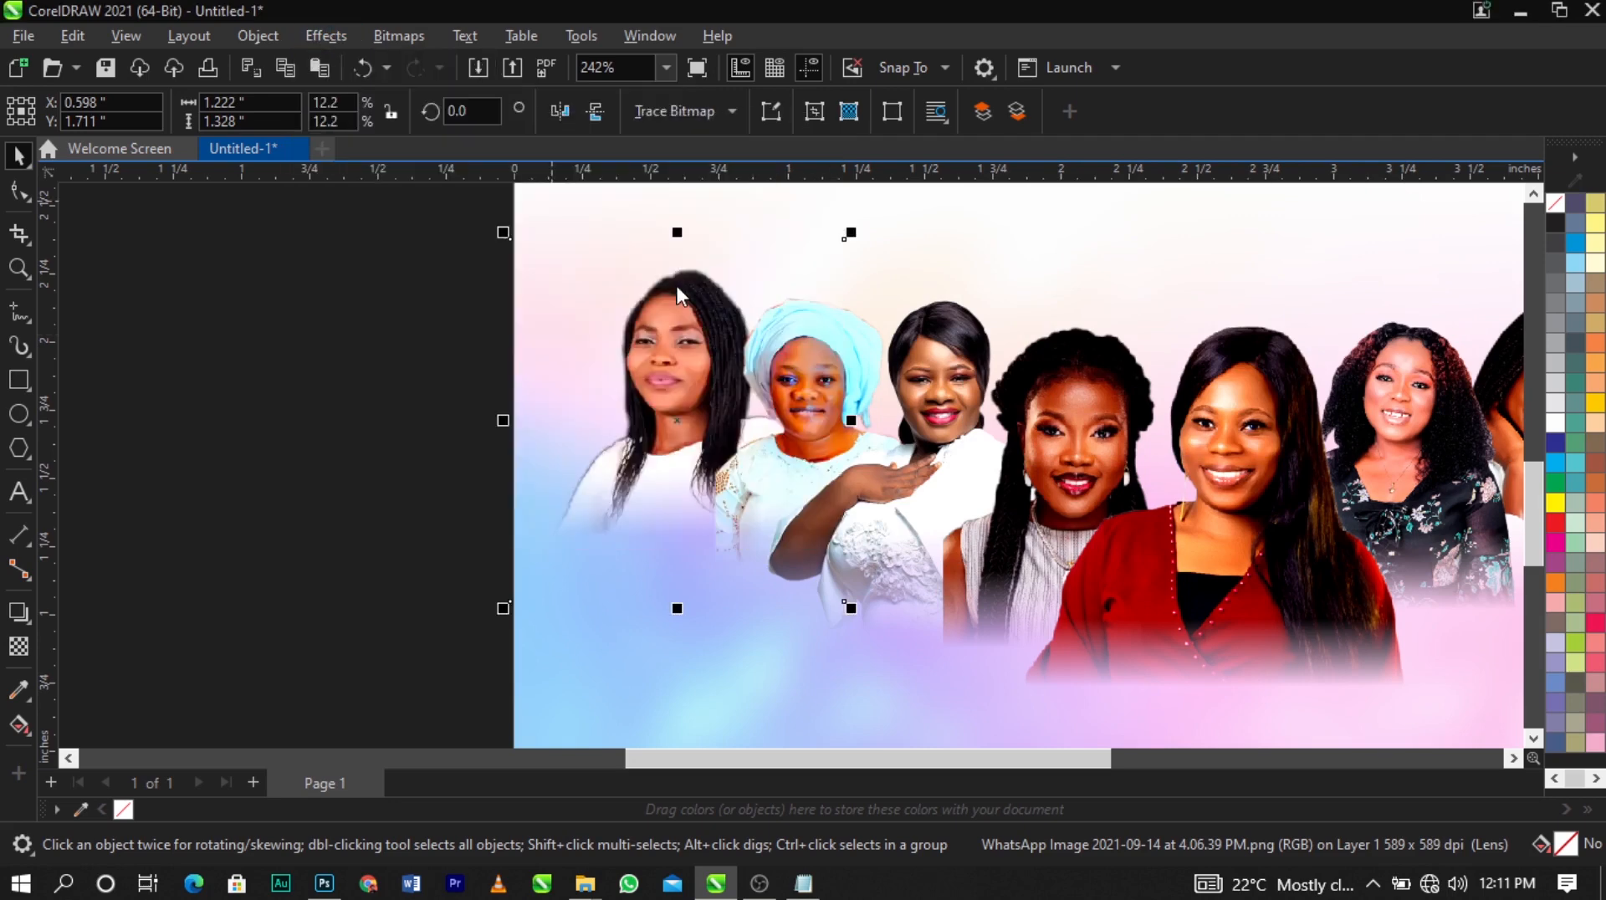
pyautogui.moveTo(842, 307); pyautogui.dragTo(1082, 249)
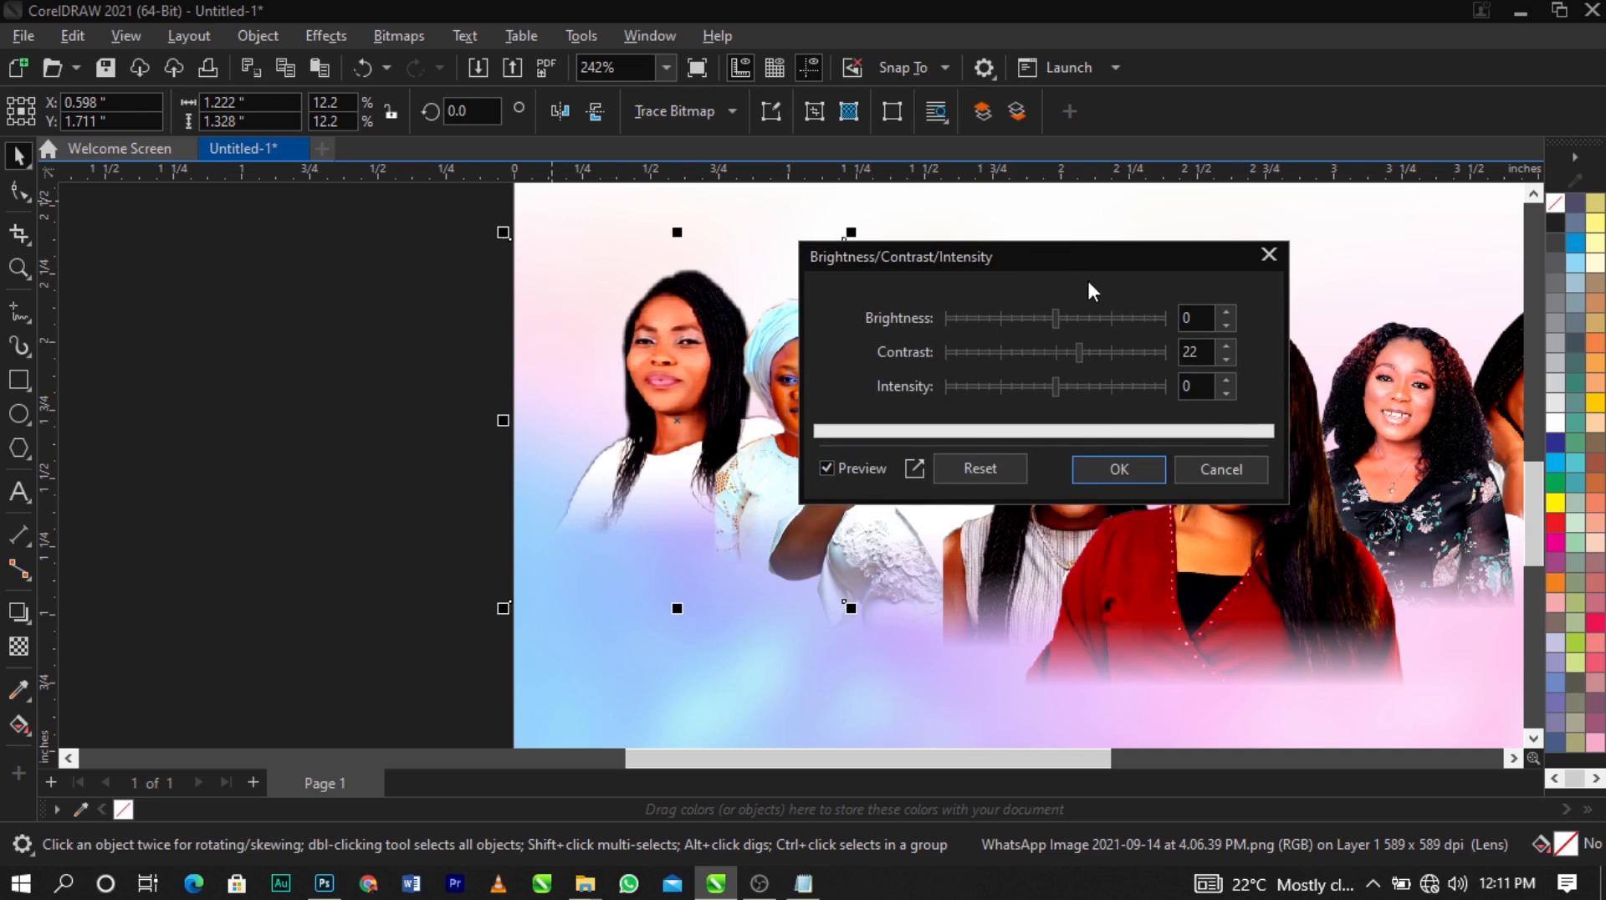
pyautogui.click(1117, 470)
# Select all eight women and nudge them up together to a vertical position of 1.66 inches
pyautogui.scroll(-5, 1113, 468)
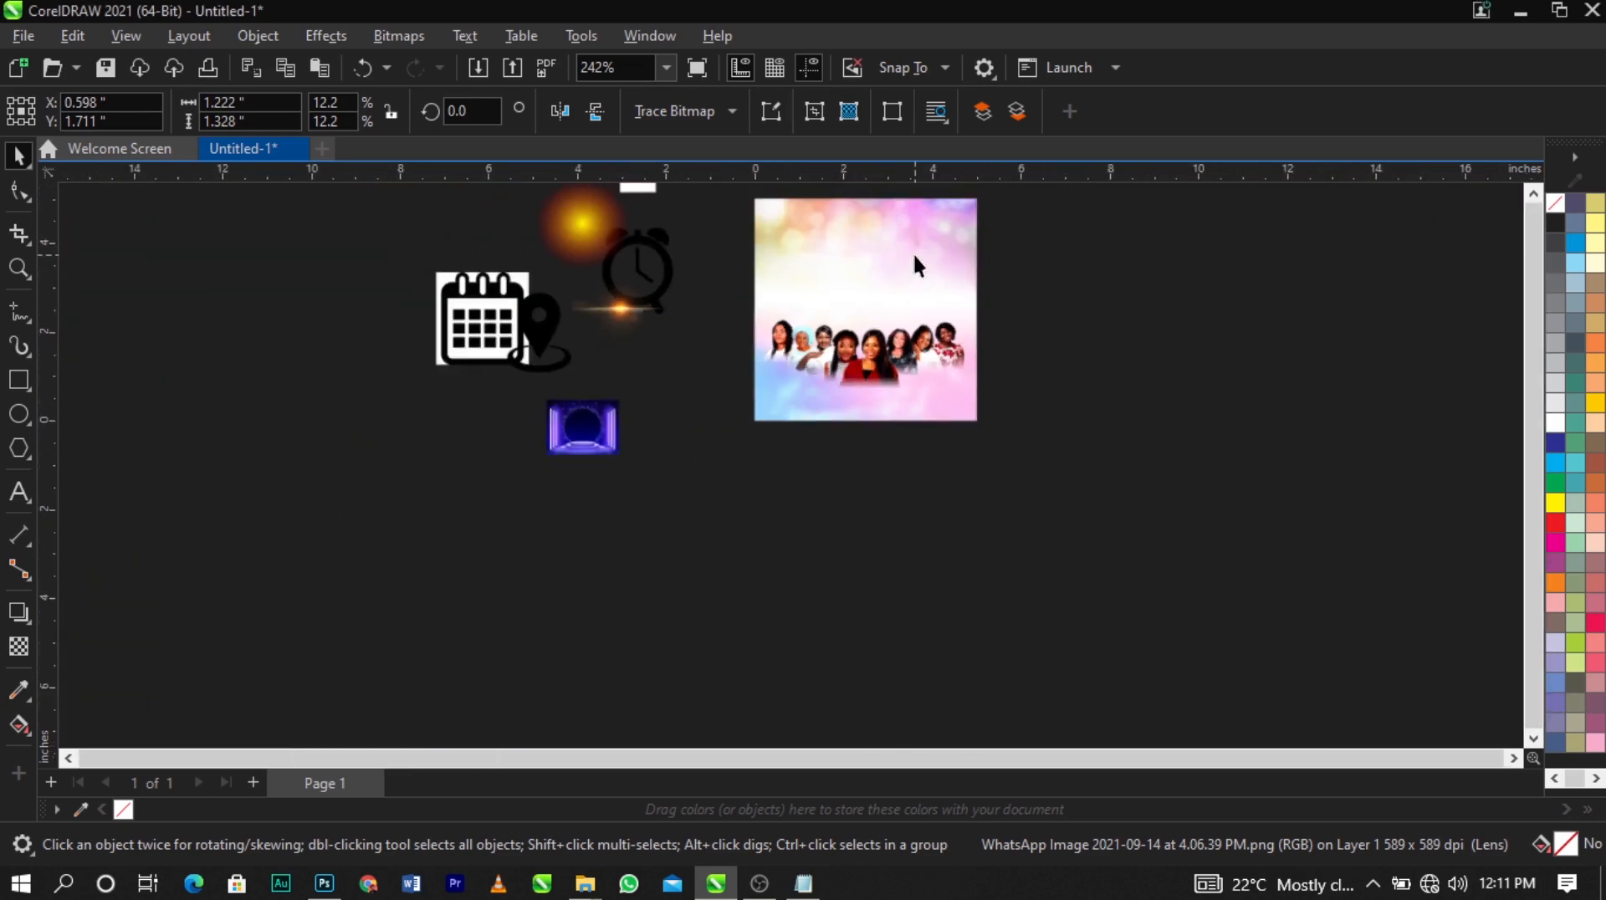
pyautogui.scroll(4, 914, 254)
pyautogui.click(1144, 383)
pyautogui.scroll(-1, 906, 319)
pyautogui.scroll(2, 888, 231)
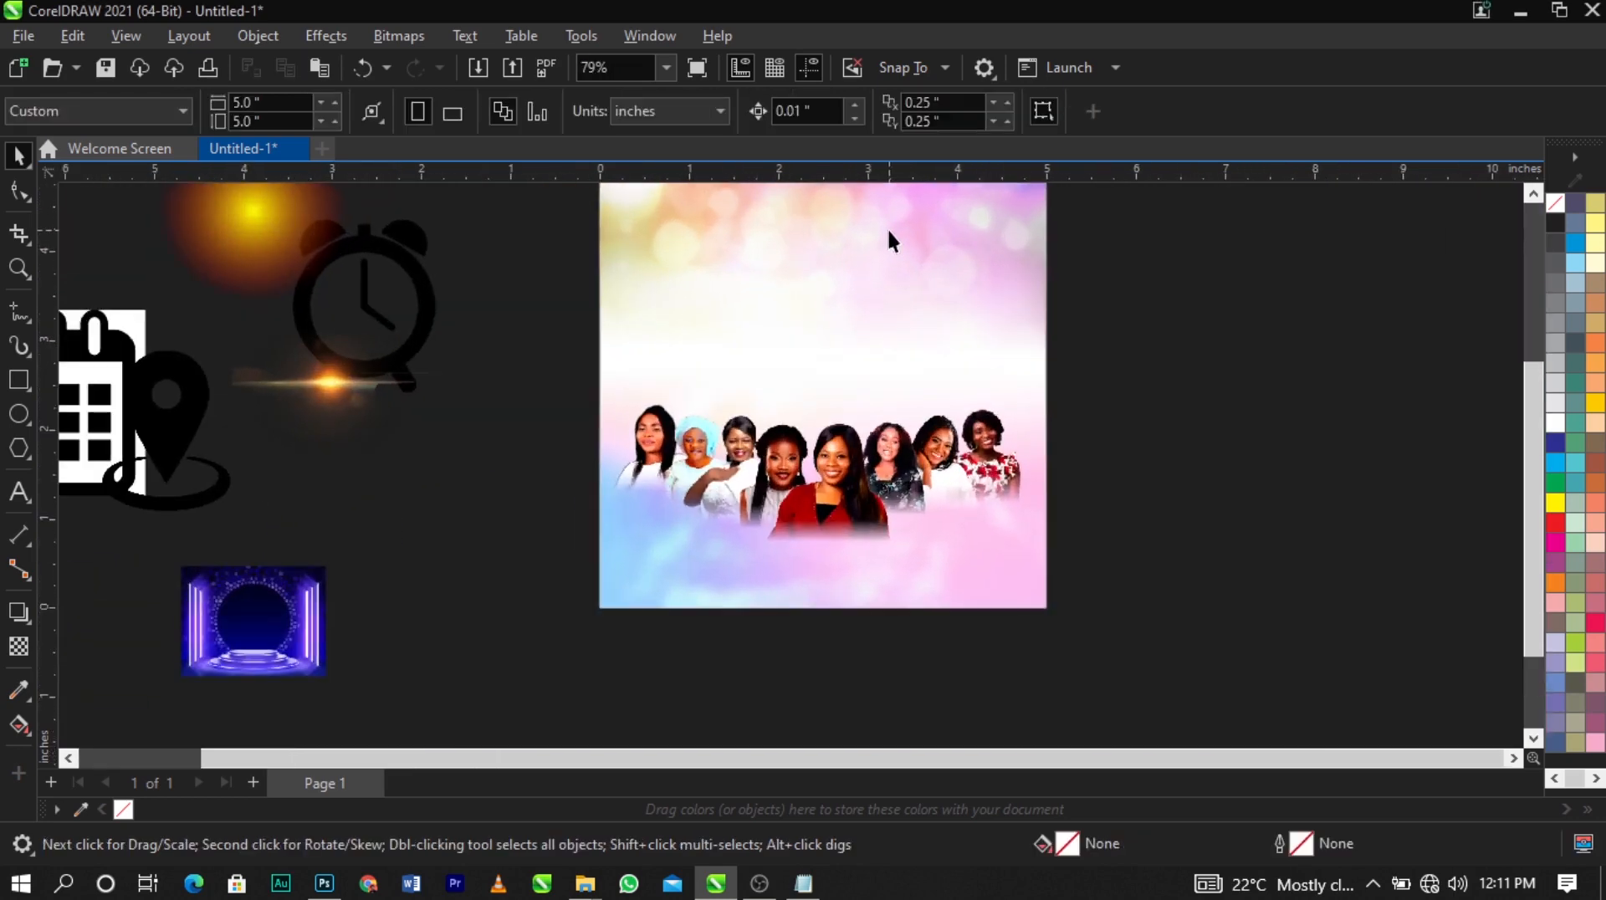
pyautogui.moveTo(1139, 274); pyautogui.dragTo(563, 608)
pyautogui.press('Up')
pyautogui.press('Up')
pyautogui.press('Up')
pyautogui.press('Up')
pyautogui.press('Up')
pyautogui.press('Up')
pyautogui.press('Up')
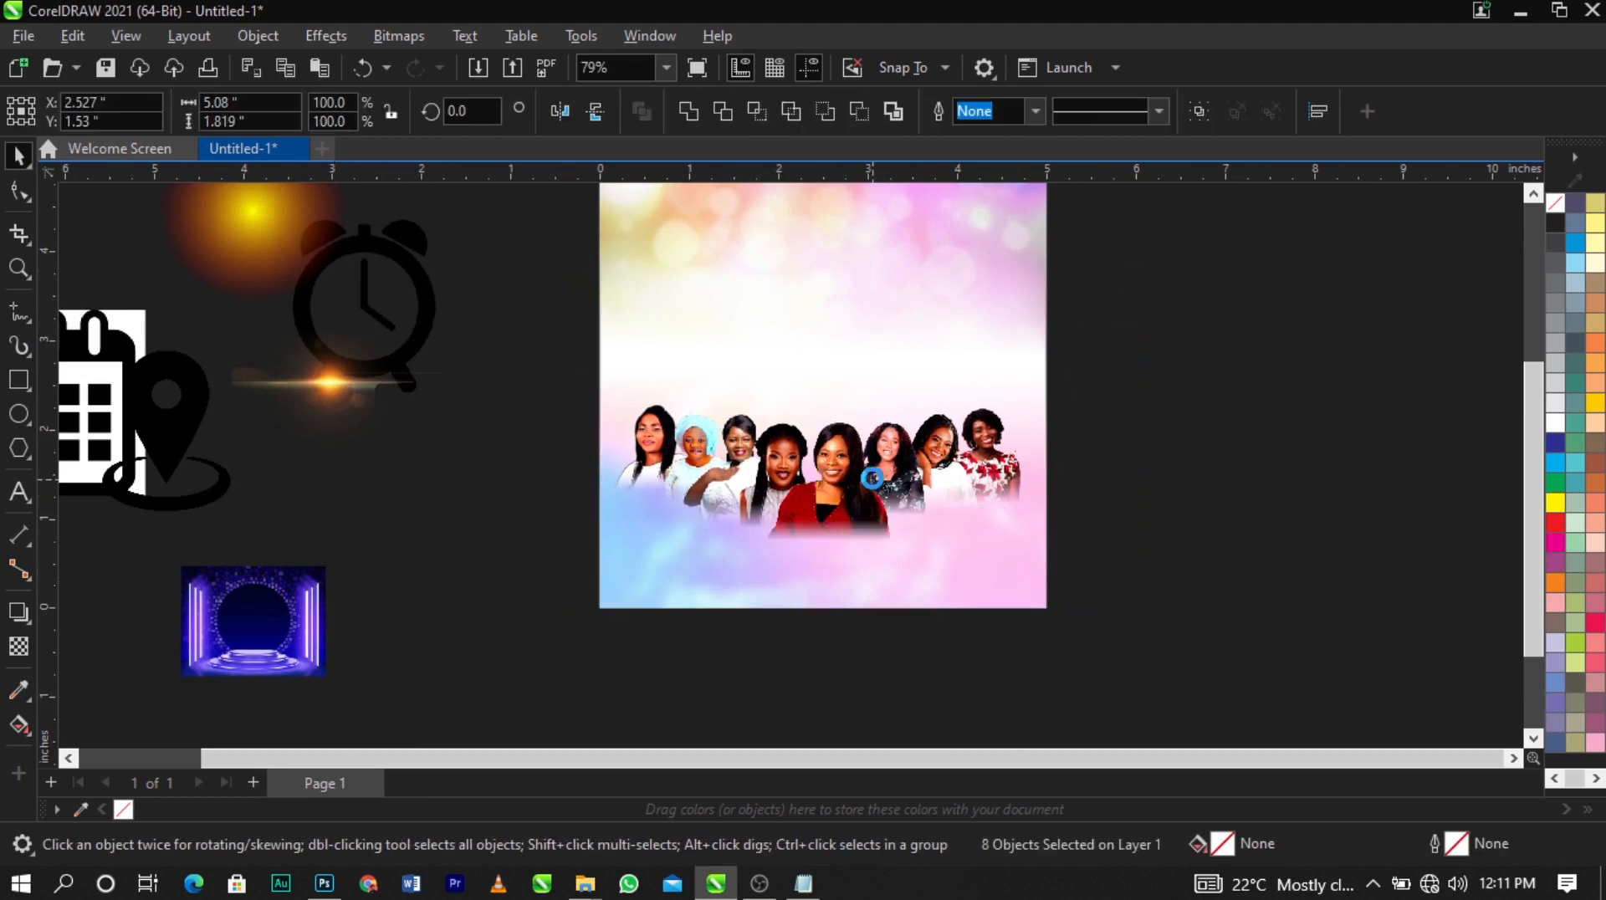
pyautogui.press('Up')
pyautogui.press('Up')
pyautogui.press('Up')
pyautogui.press('Up')
pyautogui.press('Up')
pyautogui.press('Up')
pyautogui.press('Up')
pyautogui.press('Up')
pyautogui.press('Up')
pyautogui.press('Up')
pyautogui.press('Up')
pyautogui.press('Up')
pyautogui.press('Up')
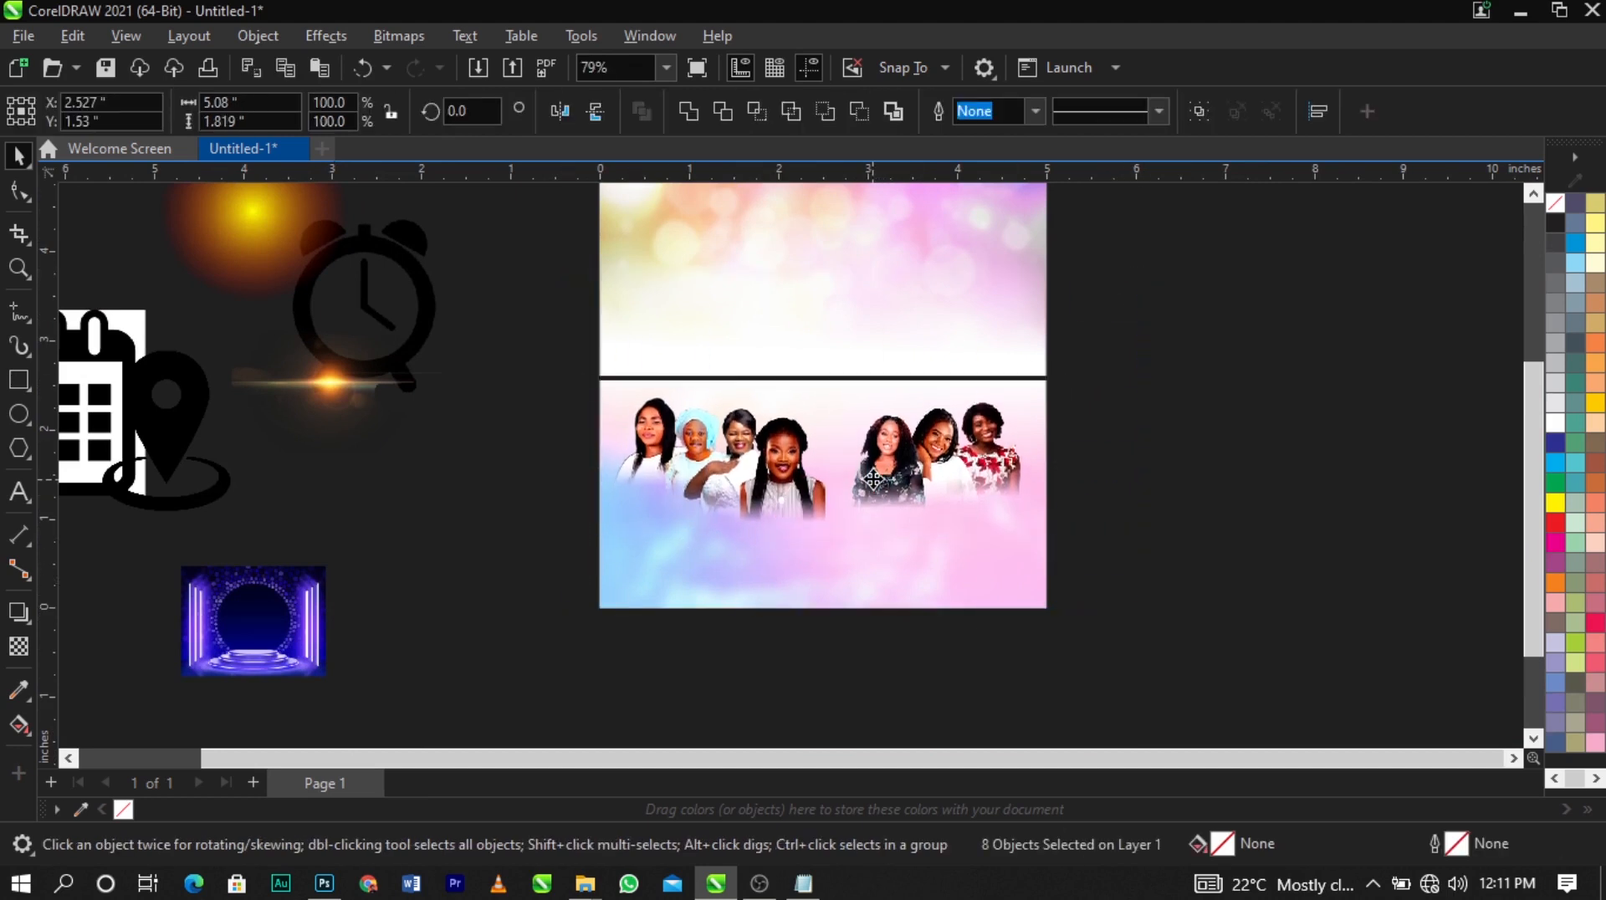
# Group the eight women and shift the group slightly upward on the flyer
pyautogui.scroll(2, 870, 449)
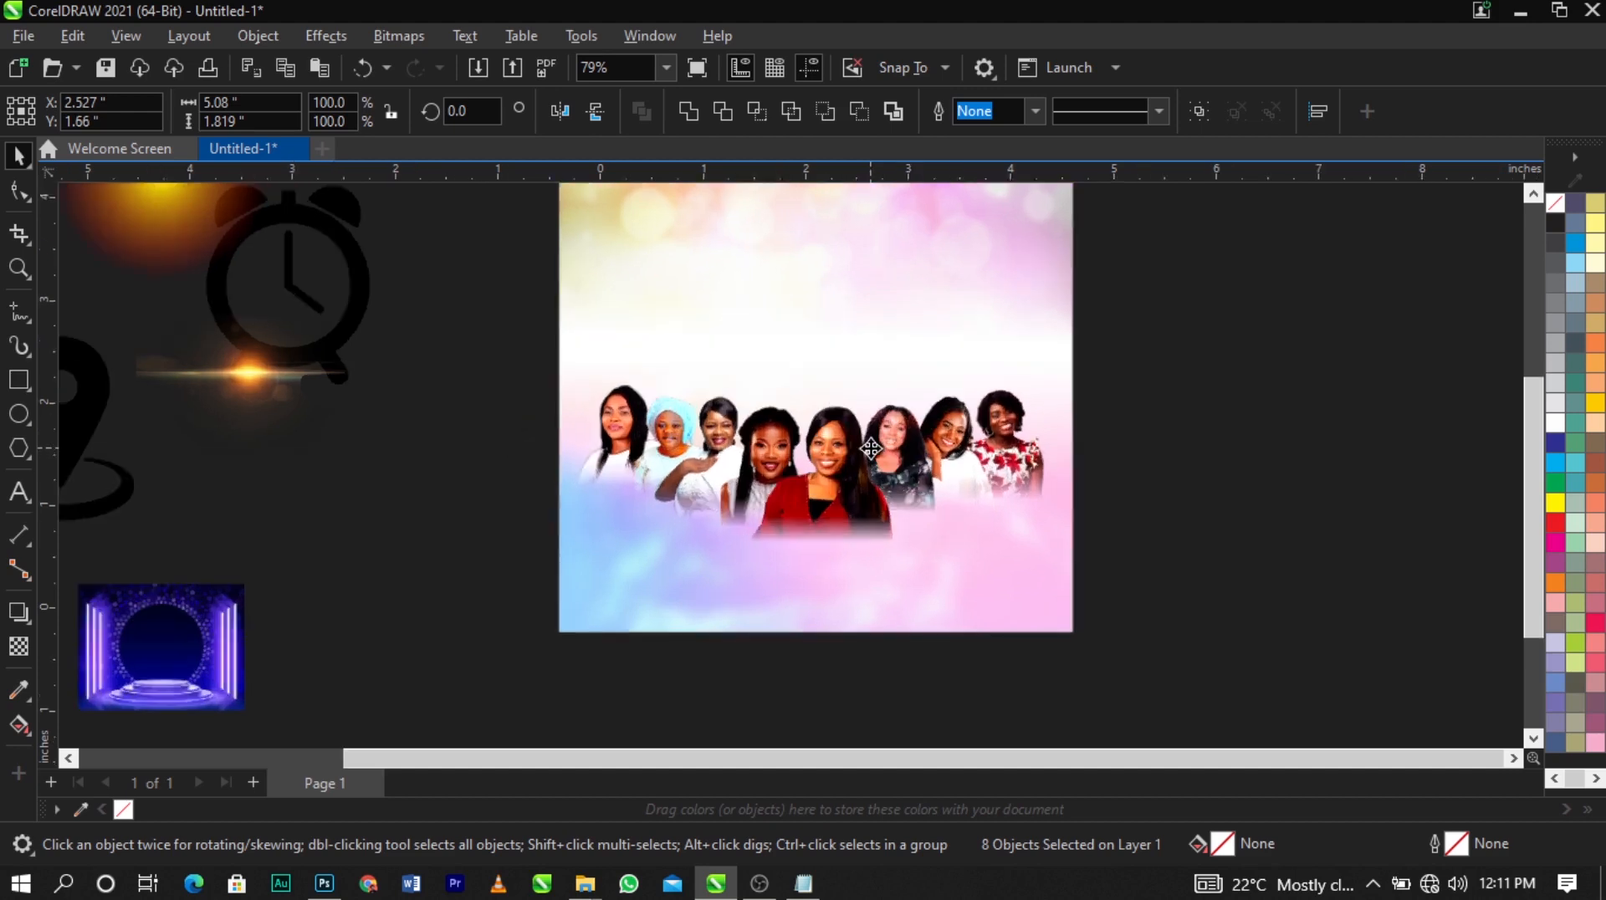
pyautogui.click(1200, 112)
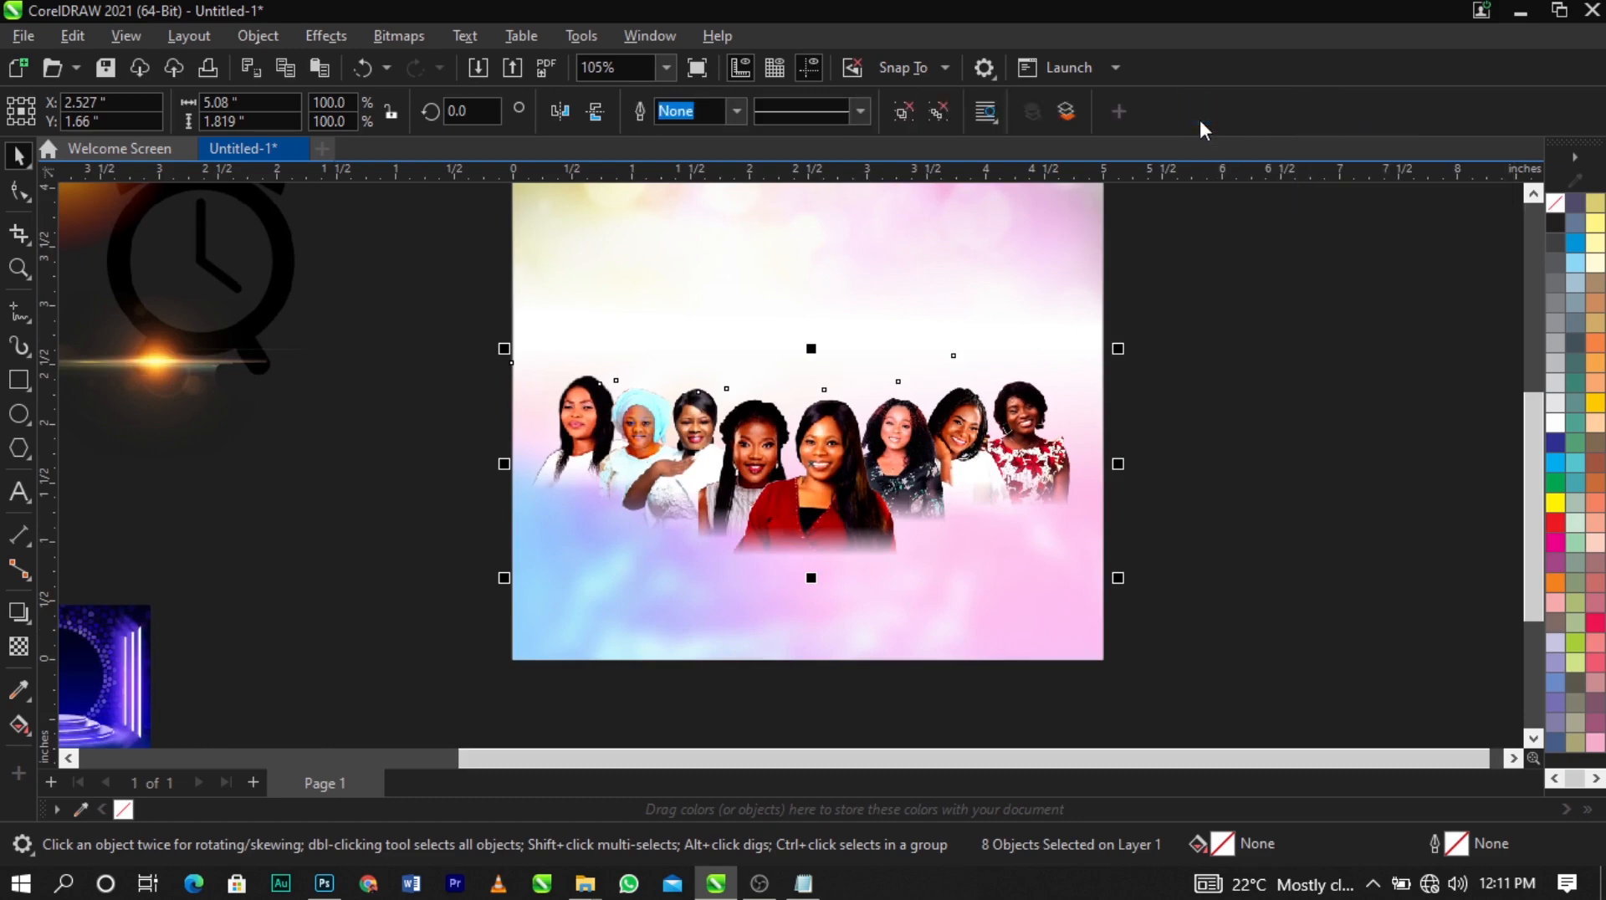
pyautogui.moveTo(757, 488); pyautogui.dragTo(1165, 530)
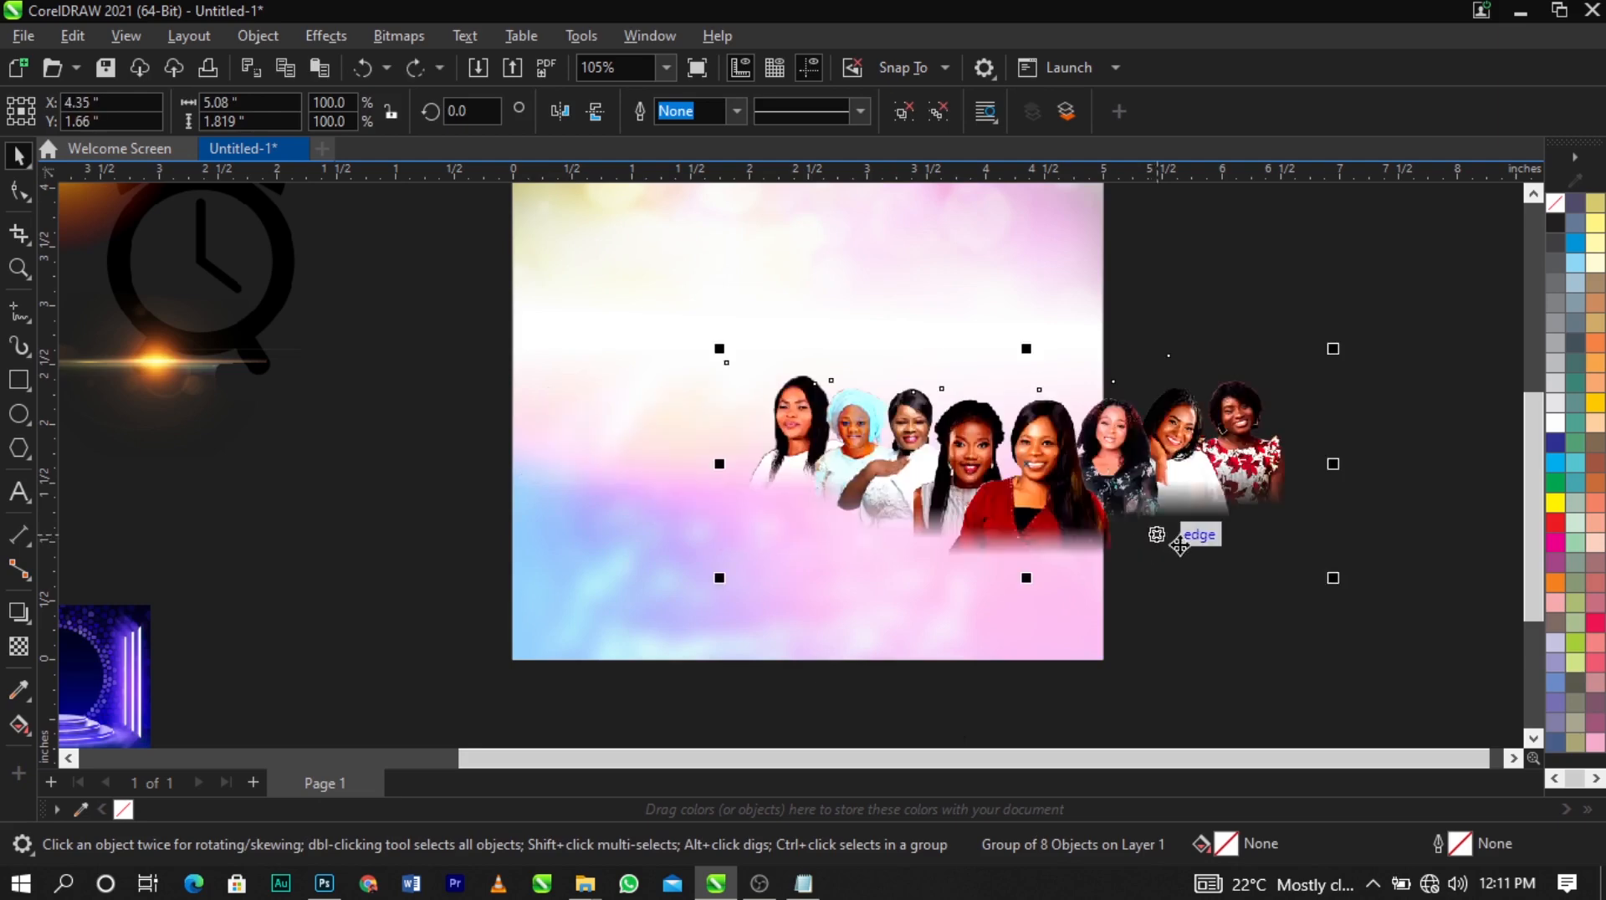
pyautogui.hotkey('ctrl', 'z')
pyautogui.scroll(1, 844, 463)
pyautogui.scroll(1, 844, 462)
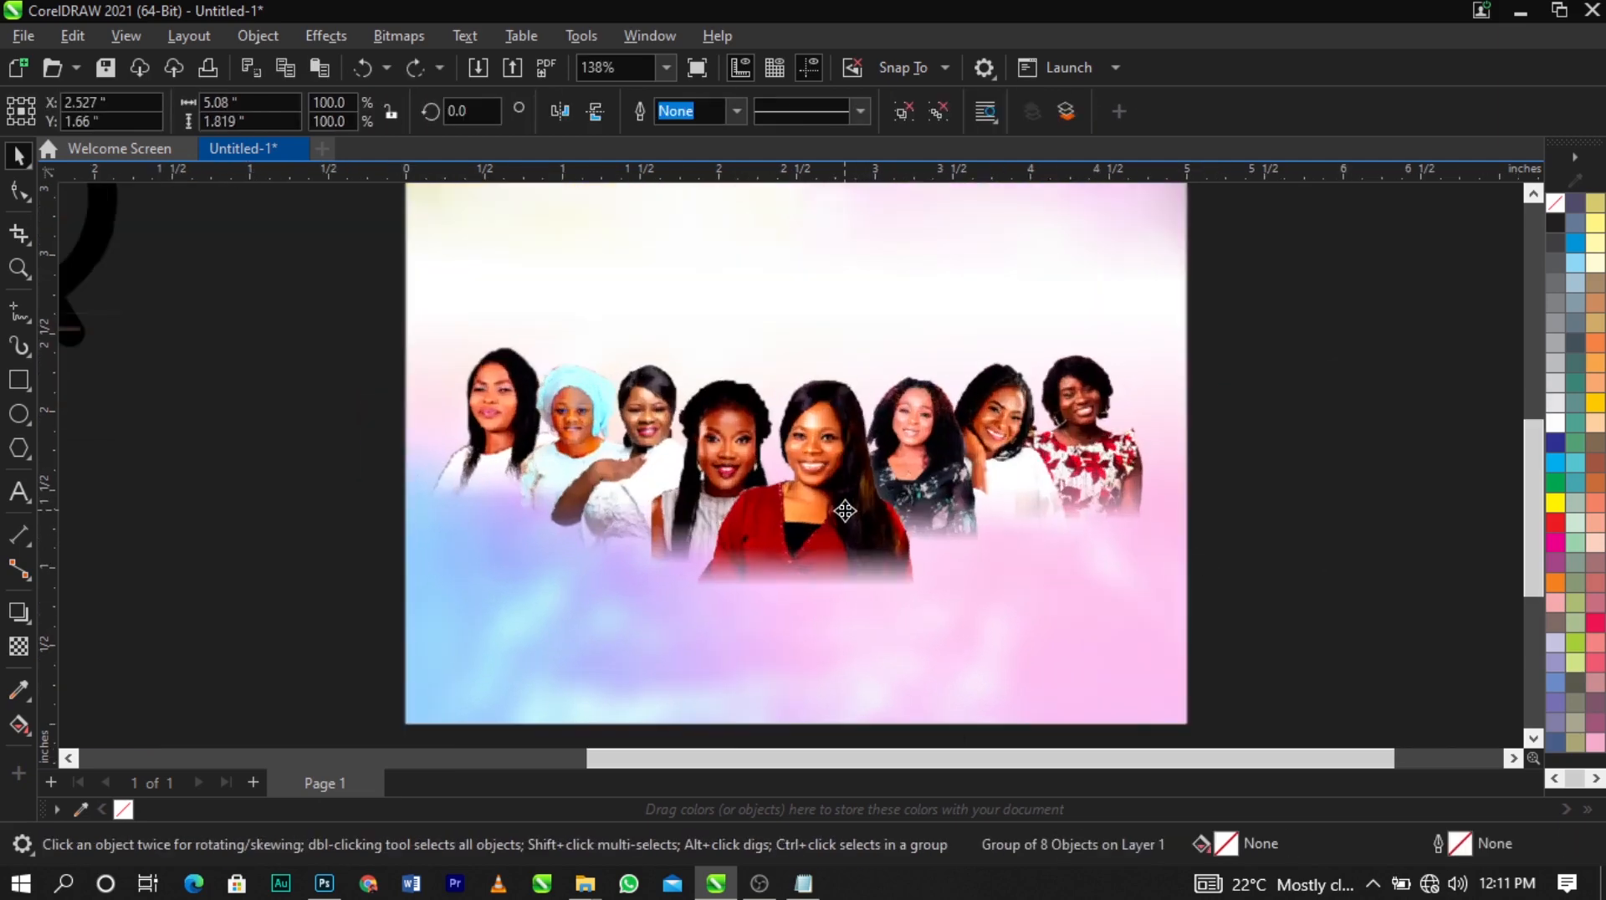
pyautogui.moveTo(845, 510); pyautogui.dragTo(845, 499)
pyautogui.click(1338, 538)
# Place the blue stage podium image behind the women on the flyer's upper part, enlarged to about 4.65 by 3.53 inches
pyautogui.scroll(-2, 1332, 538)
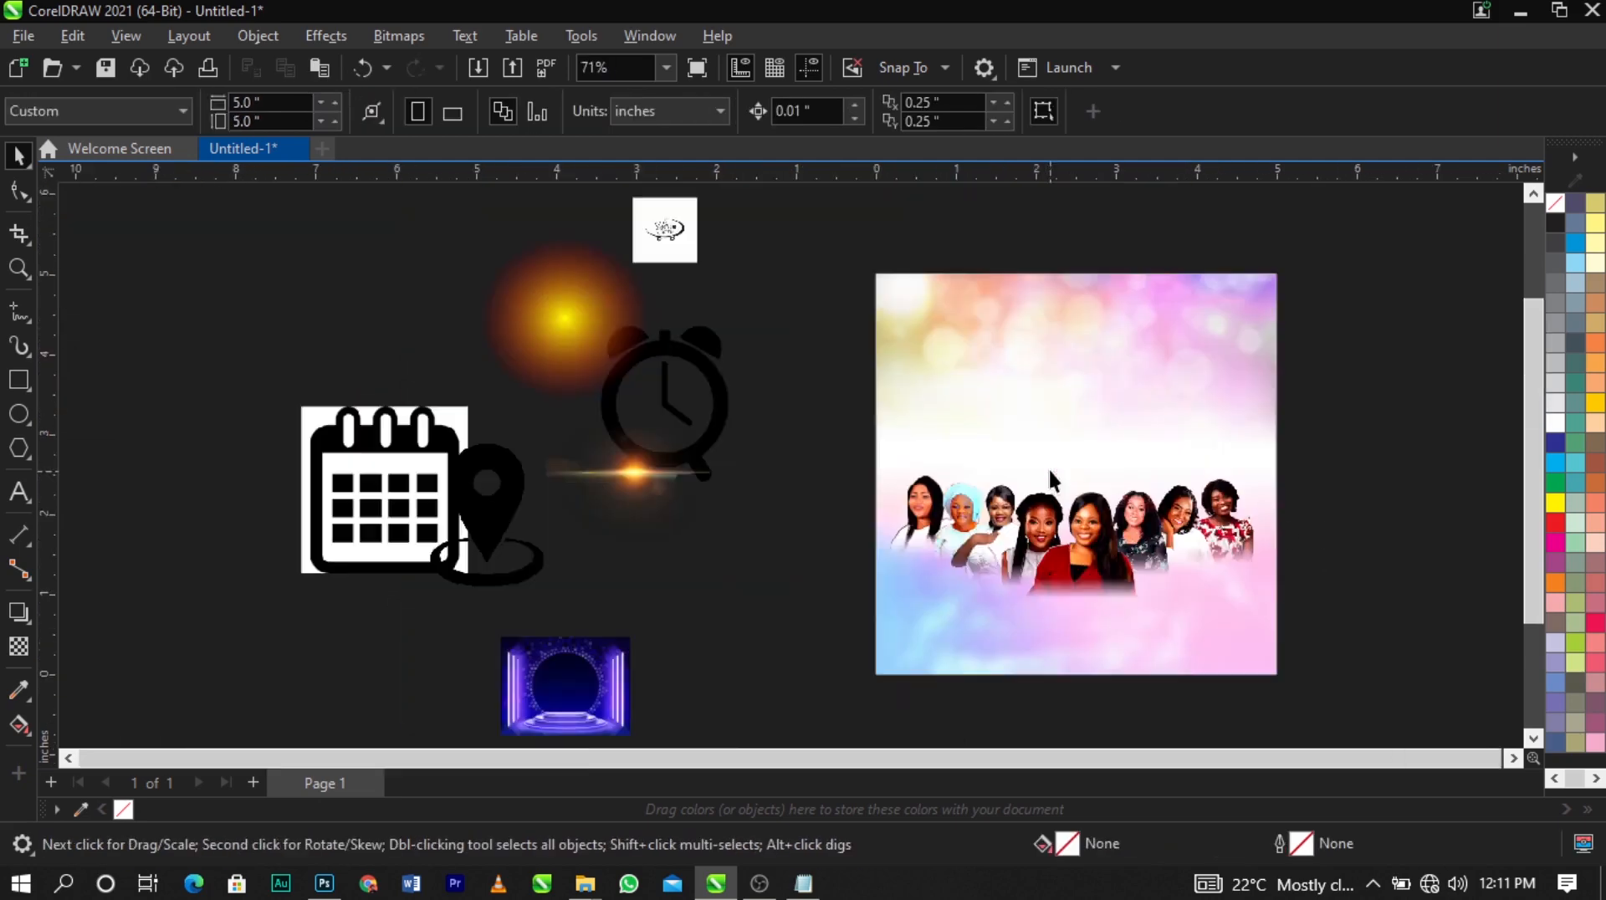
pyautogui.scroll(1, 1391, 362)
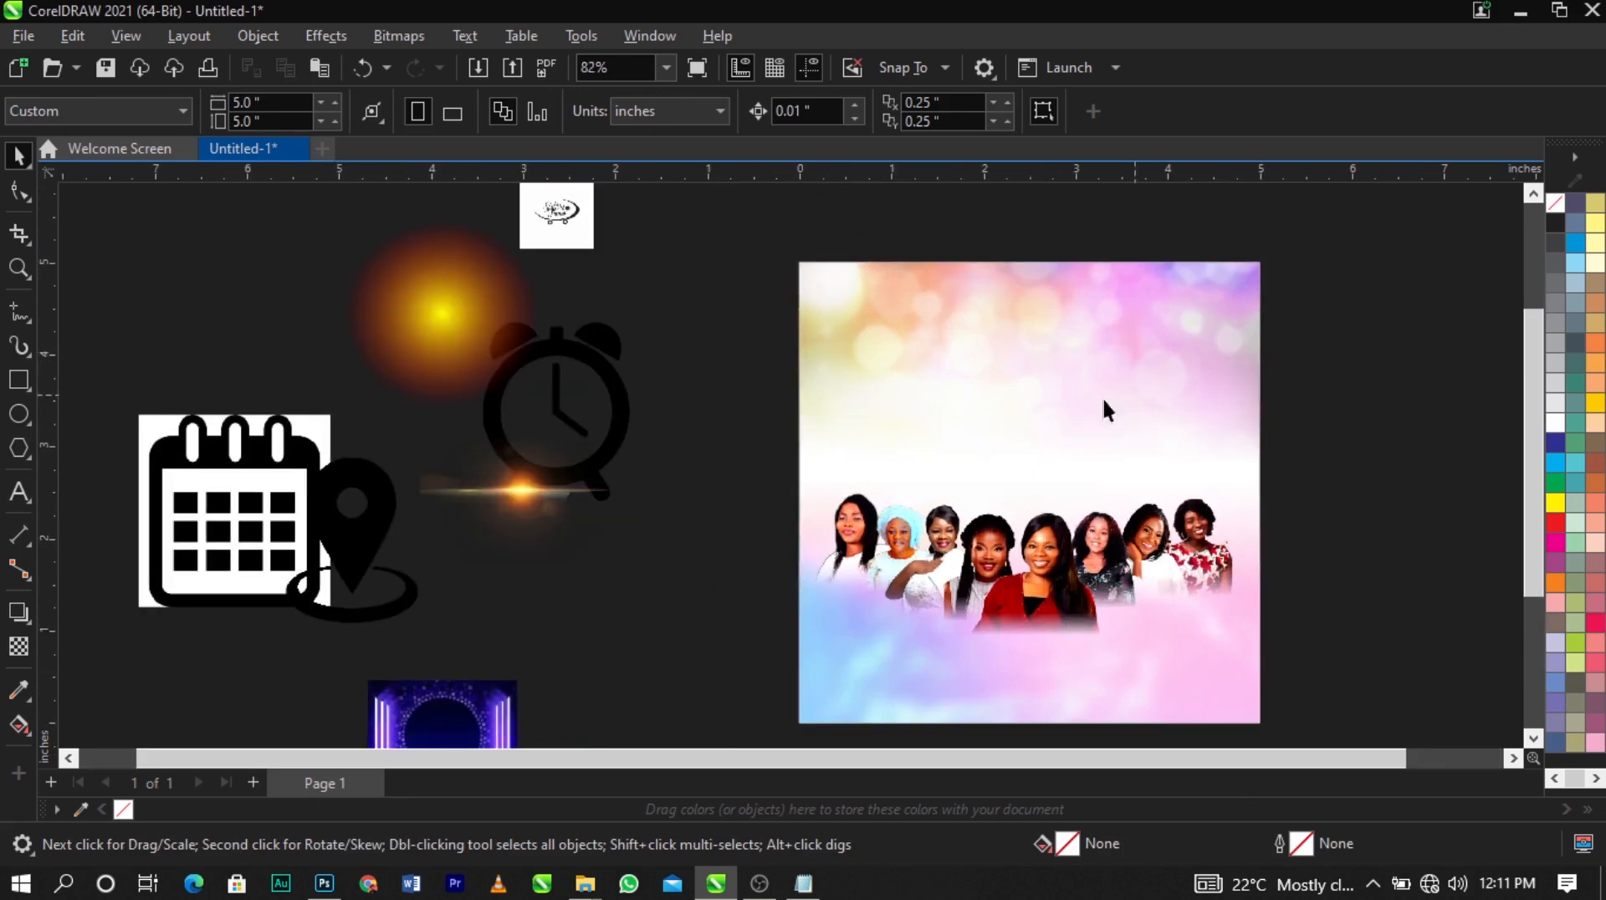
pyautogui.scroll(-1, 1104, 410)
pyautogui.moveTo(463, 693); pyautogui.dragTo(1180, 370)
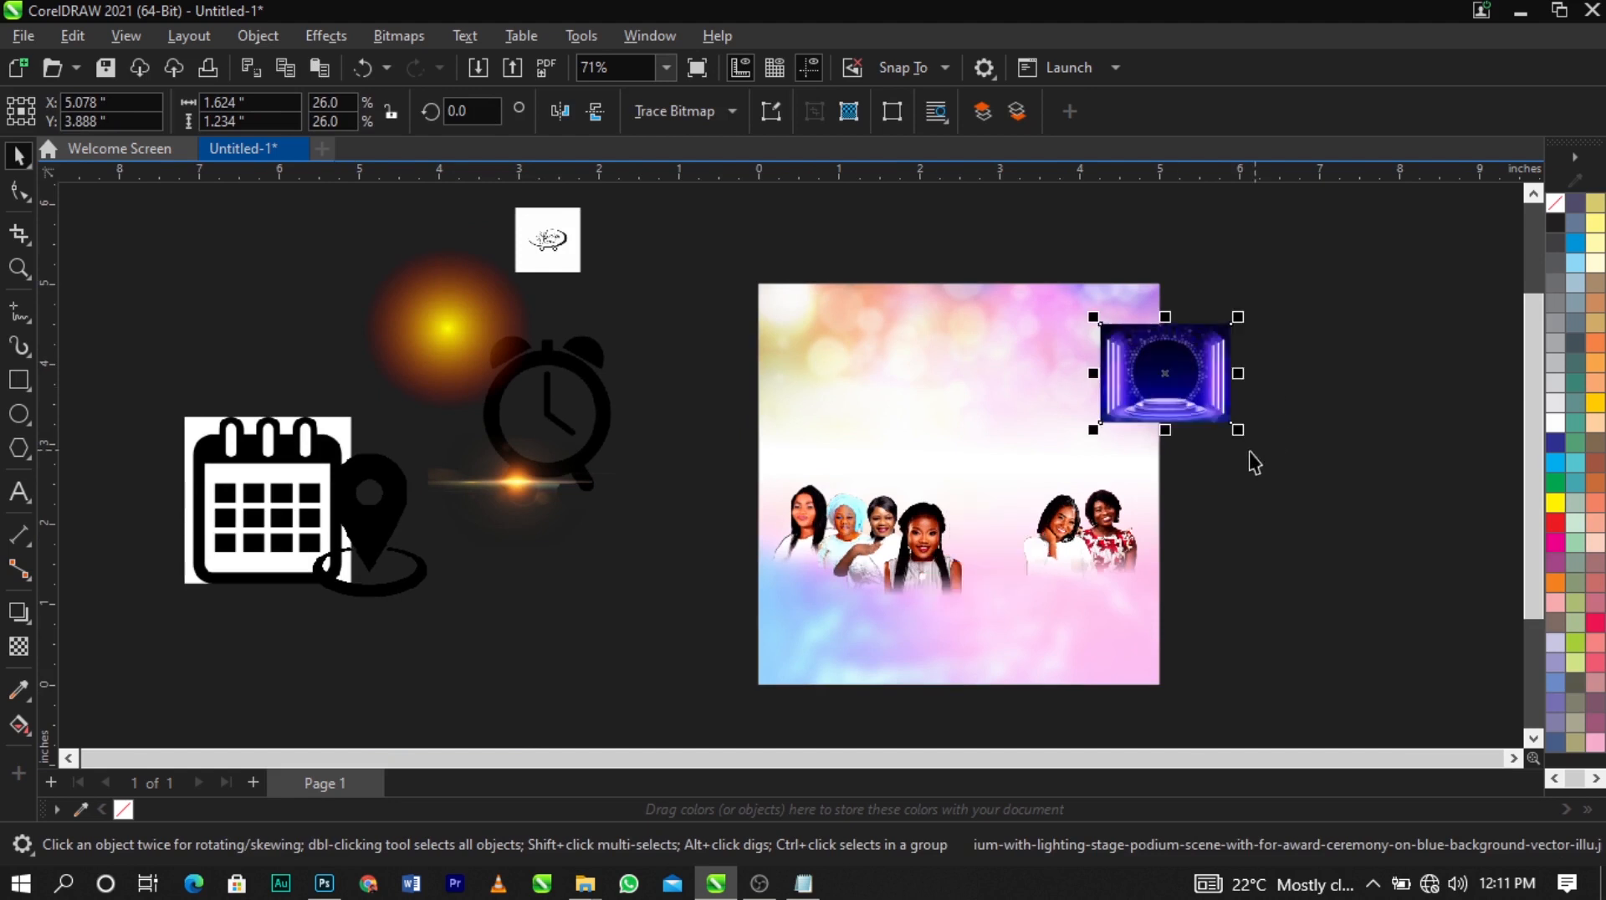
pyautogui.moveTo(1238, 429); pyautogui.dragTo(1442, 595)
pyautogui.moveTo(1367, 494); pyautogui.dragTo(1070, 432)
pyautogui.scroll(1, 1144, 475)
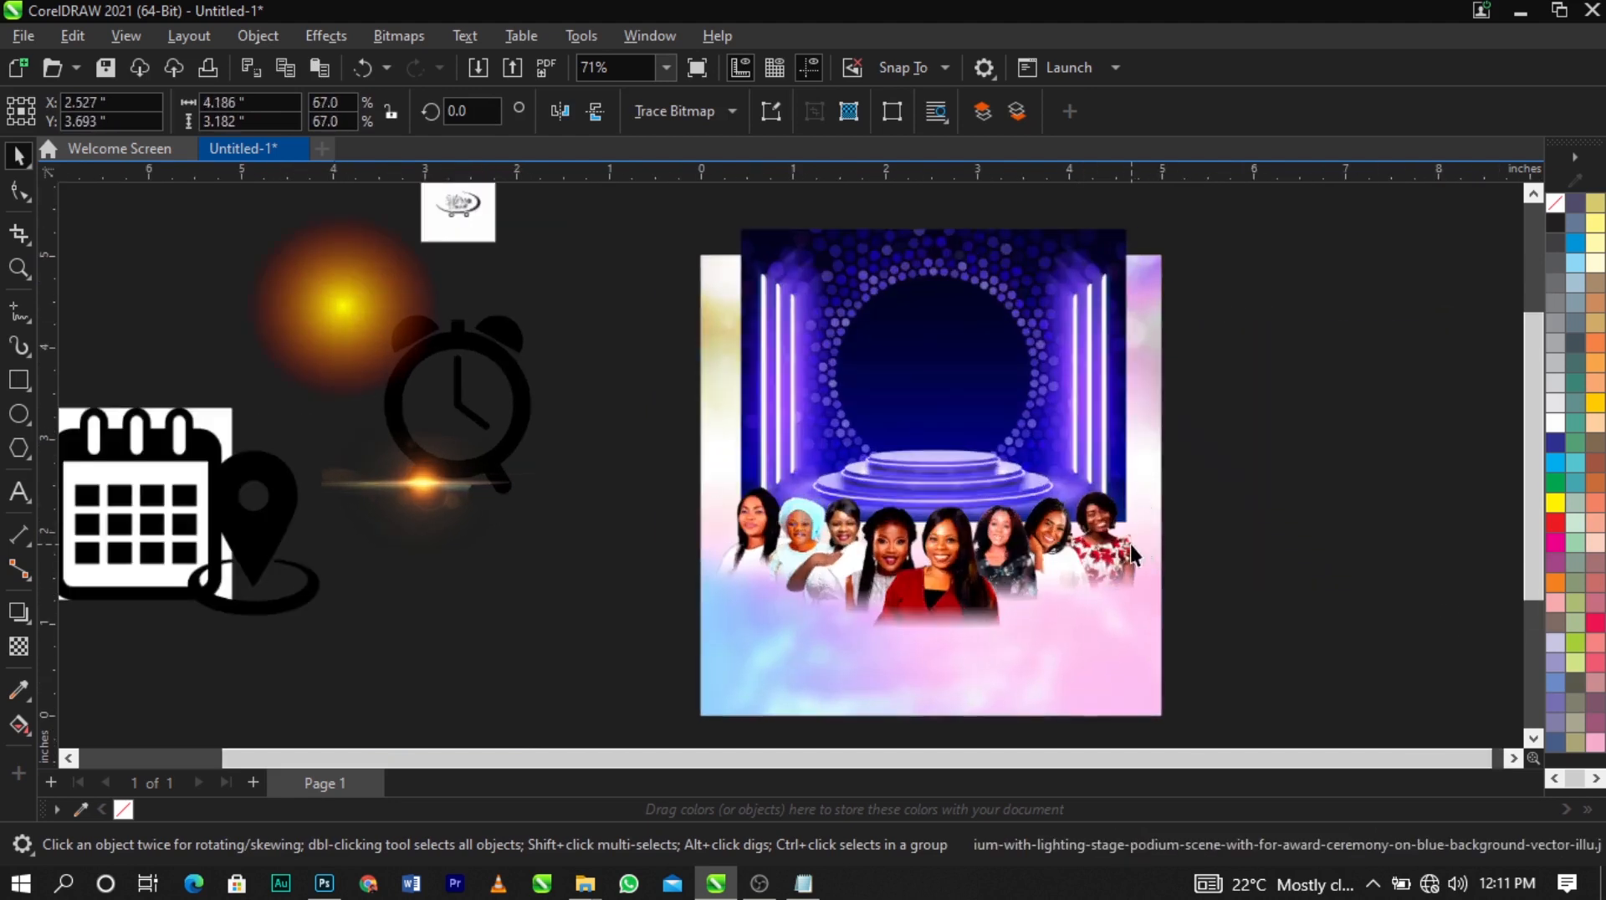
pyautogui.moveTo(1133, 531); pyautogui.dragTo(1152, 554)
pyautogui.moveTo(957, 334); pyautogui.dragTo(955, 377)
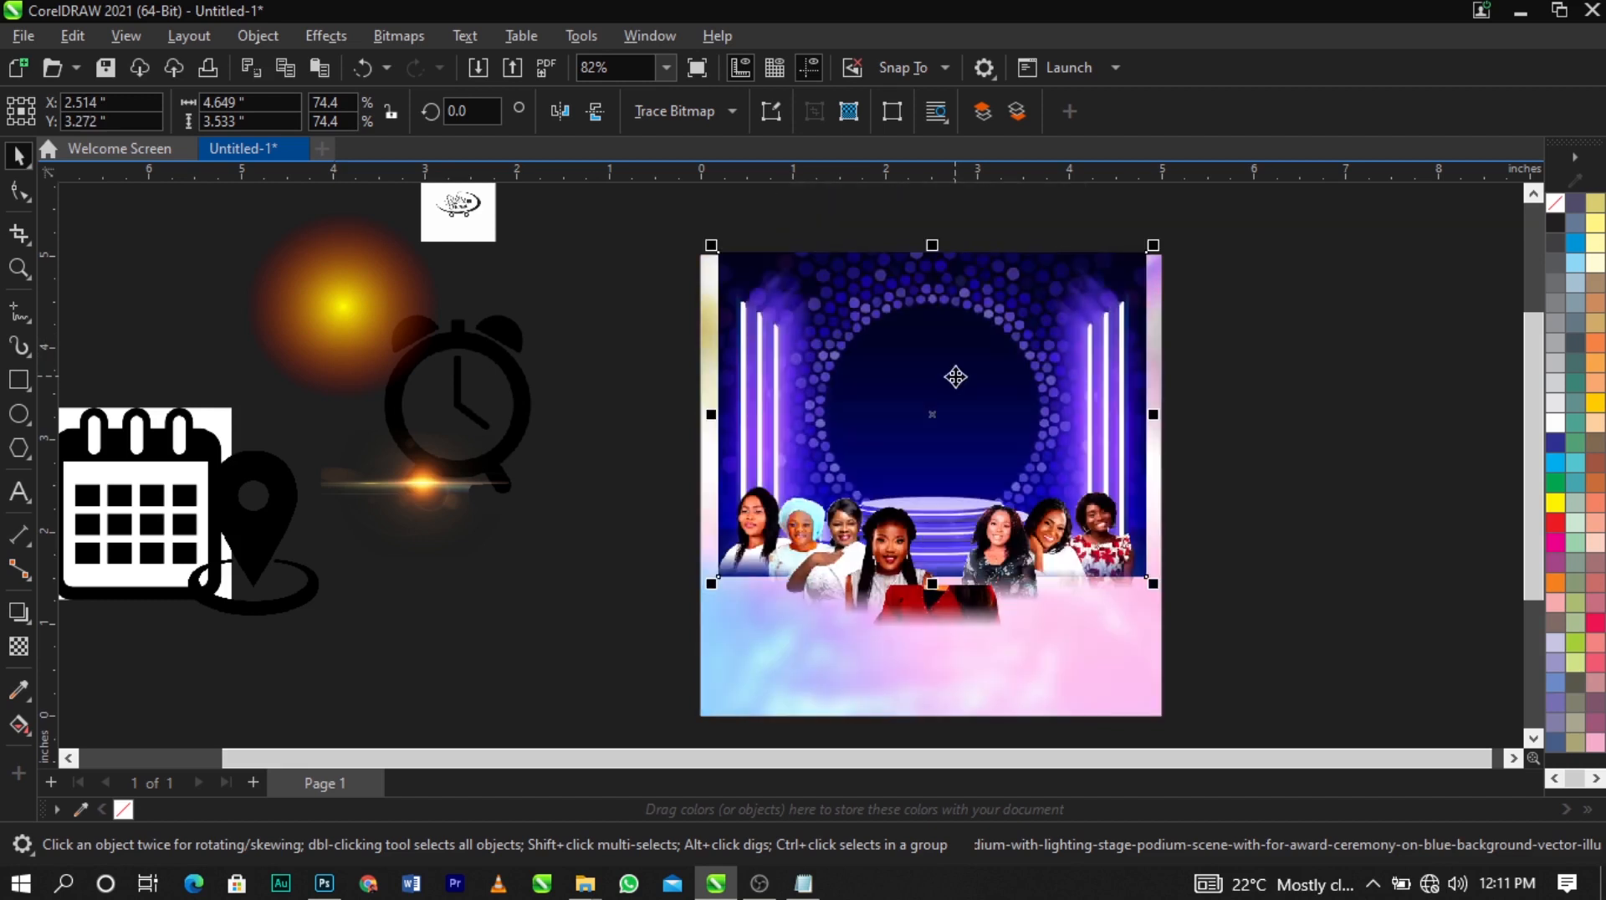
# Fade the podium image's lower edge with a vertical fountain transparency and convert it to a 300 dpi RGB bitmap with transparent background
pyautogui.click(28, 642)
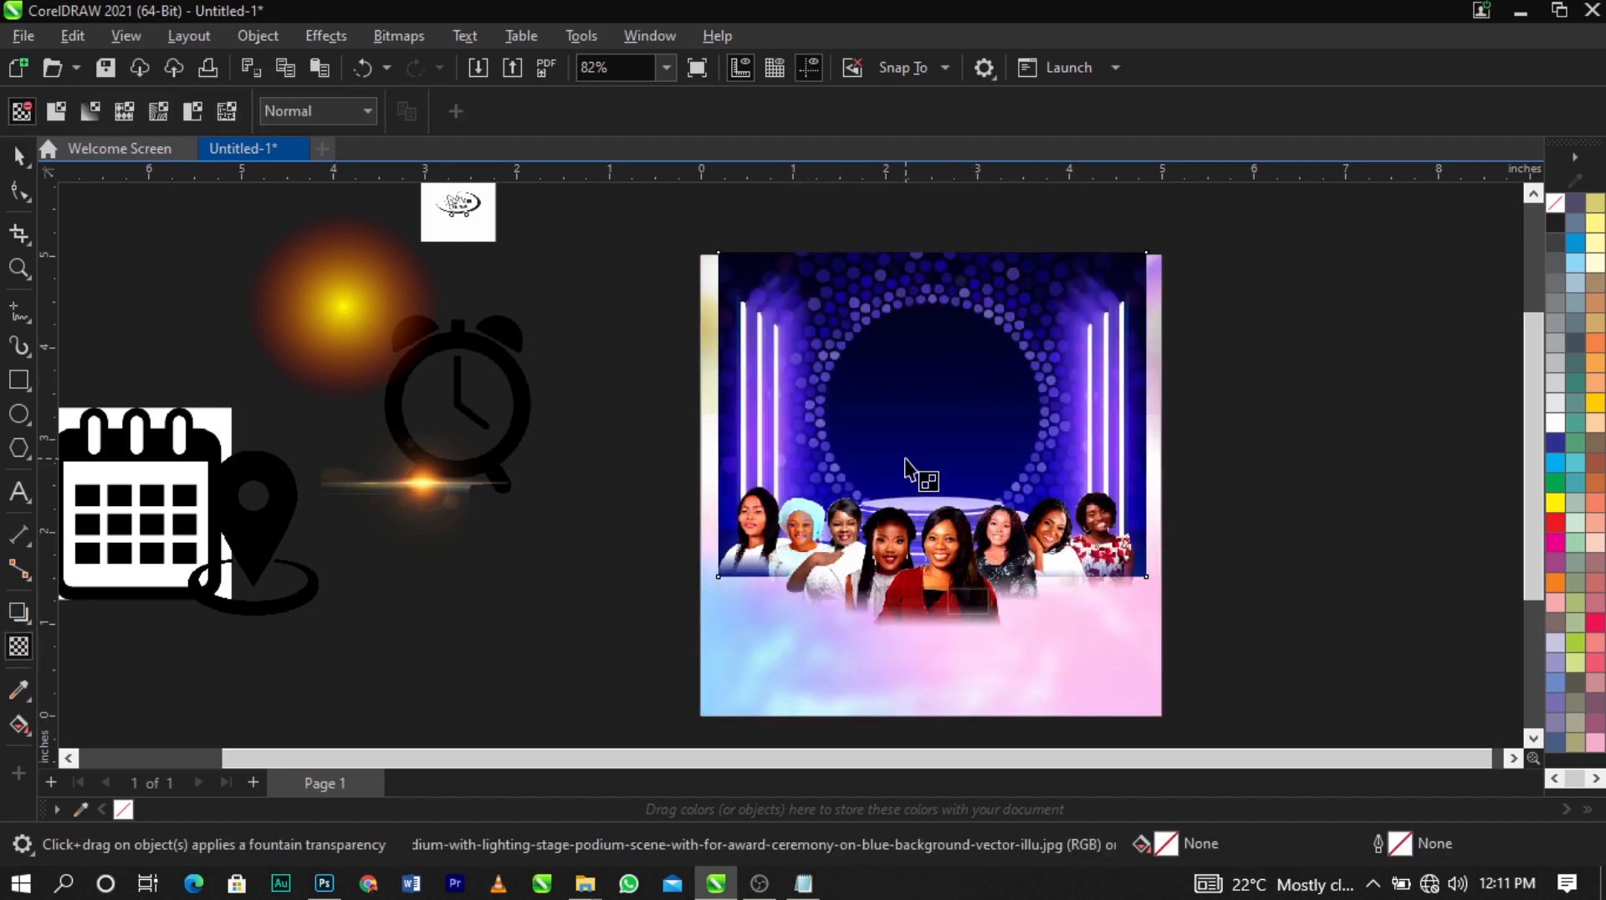
pyautogui.moveTo(918, 449); pyautogui.dragTo(918, 540)
pyautogui.click(404, 47)
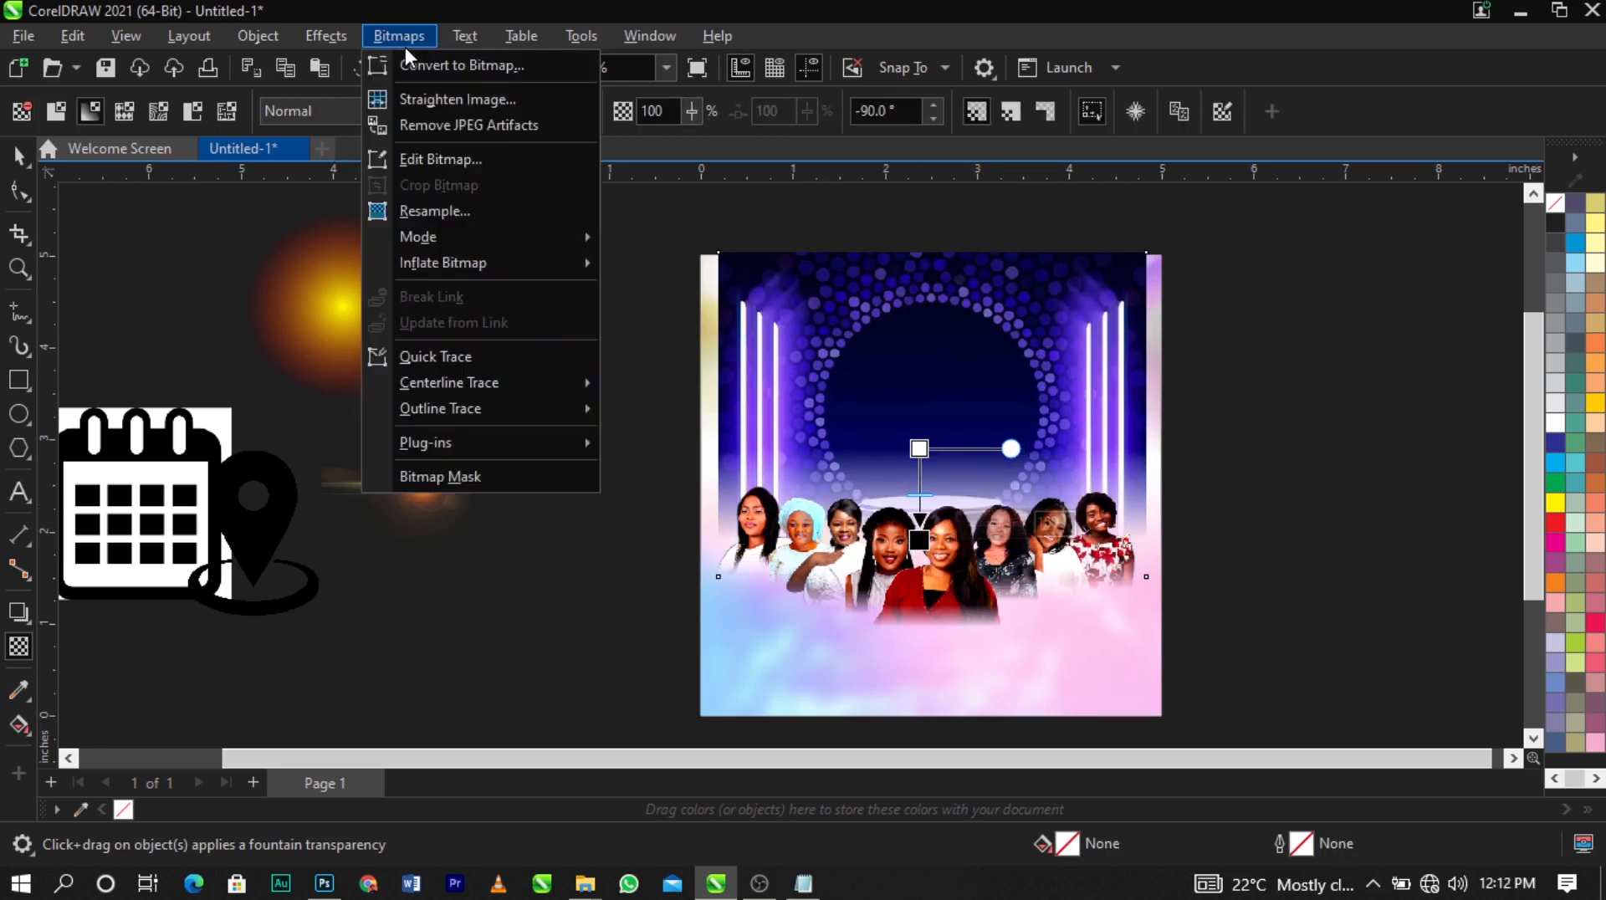
pyautogui.click(416, 57)
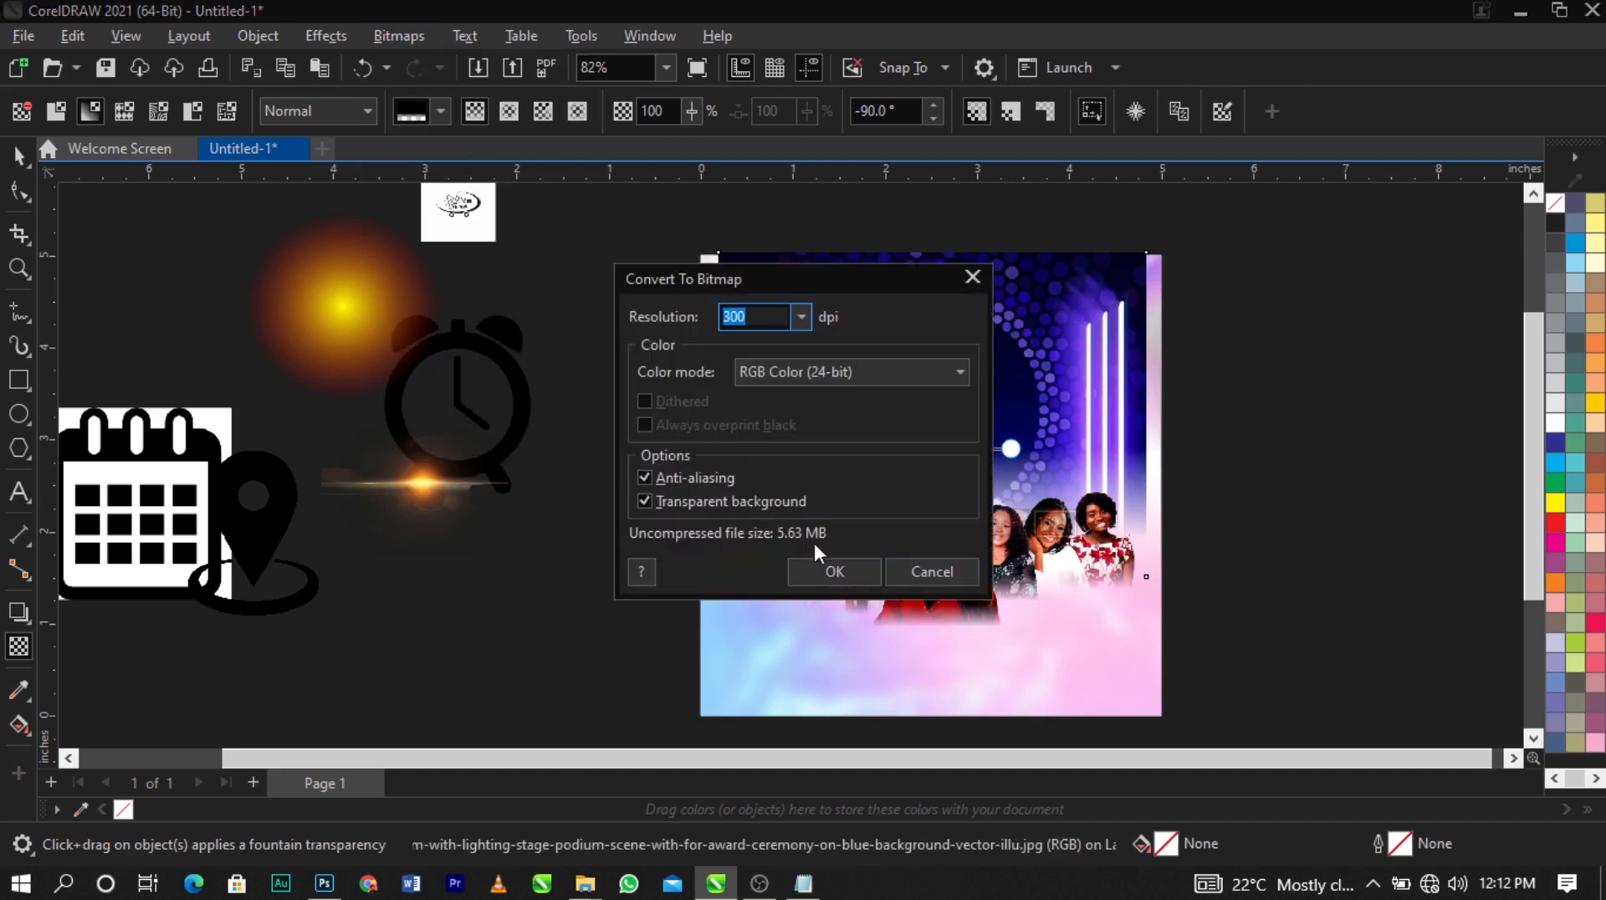
pyautogui.click(826, 566)
# Fade the podium image's upper edge with a vertical fountain transparency and set its merge mode to Screen
pyautogui.moveTo(935, 342); pyautogui.dragTo(933, 271)
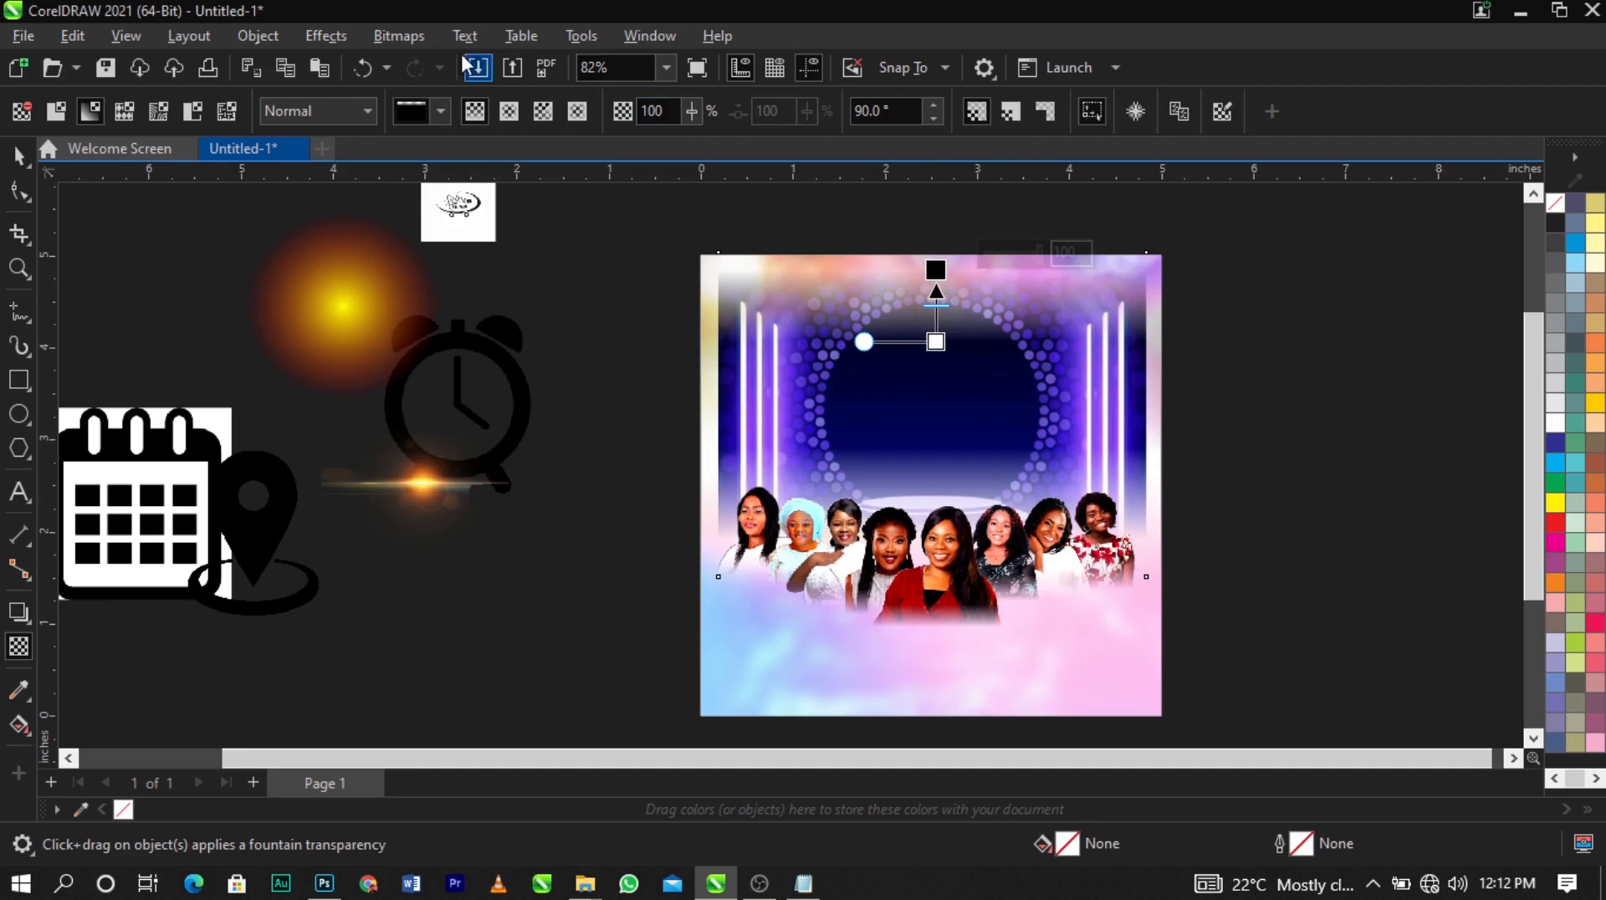
pyautogui.click(324, 119)
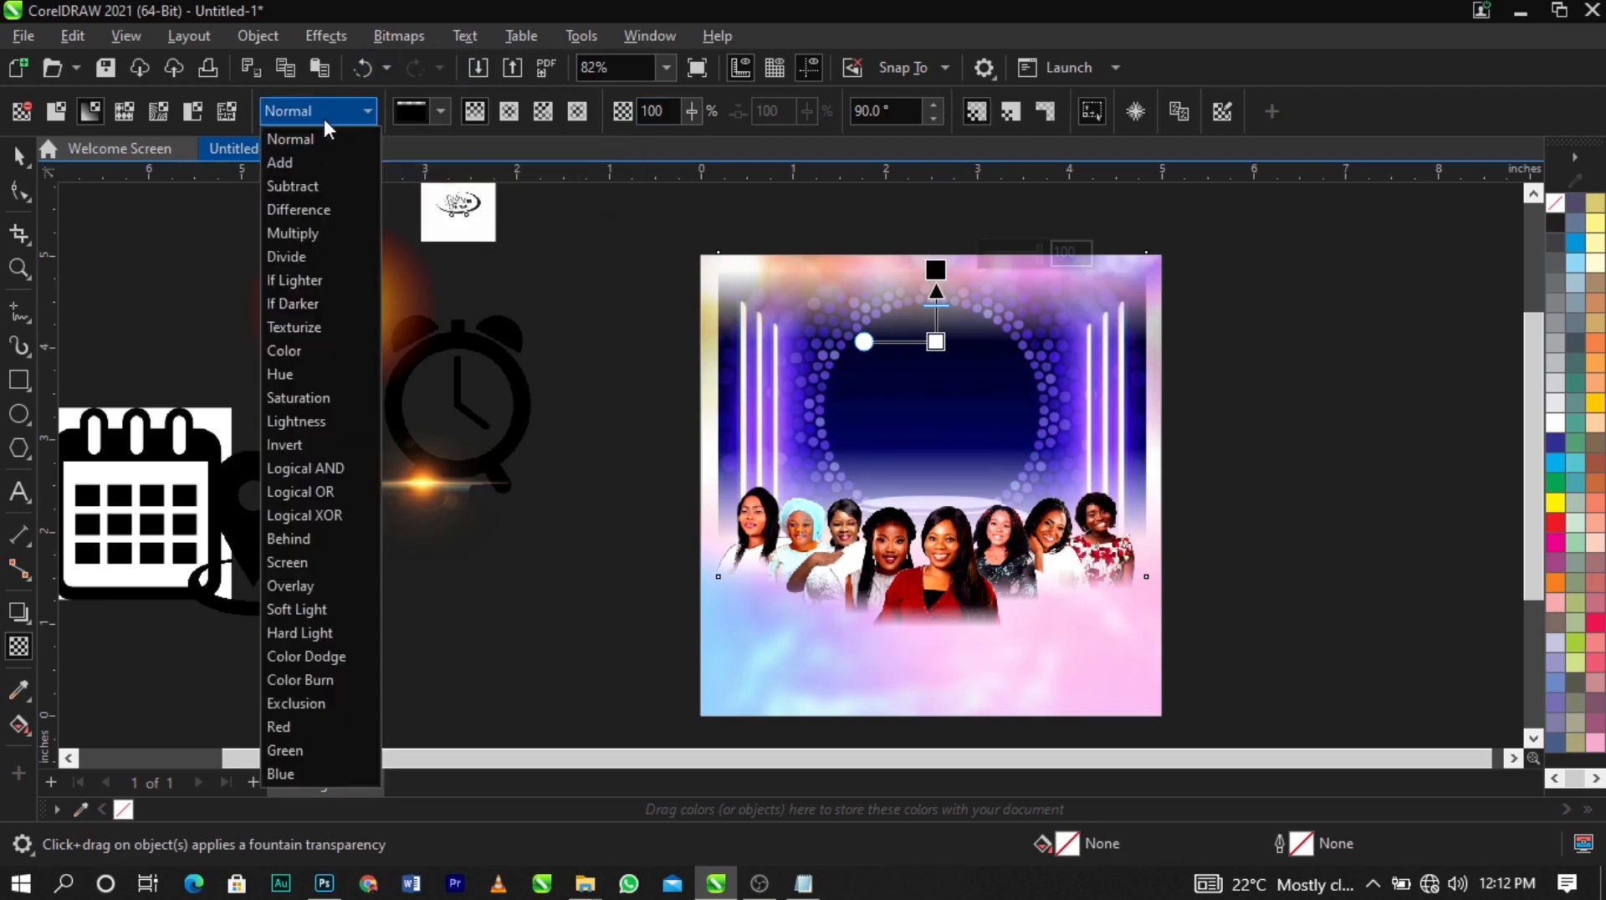
pyautogui.click(323, 569)
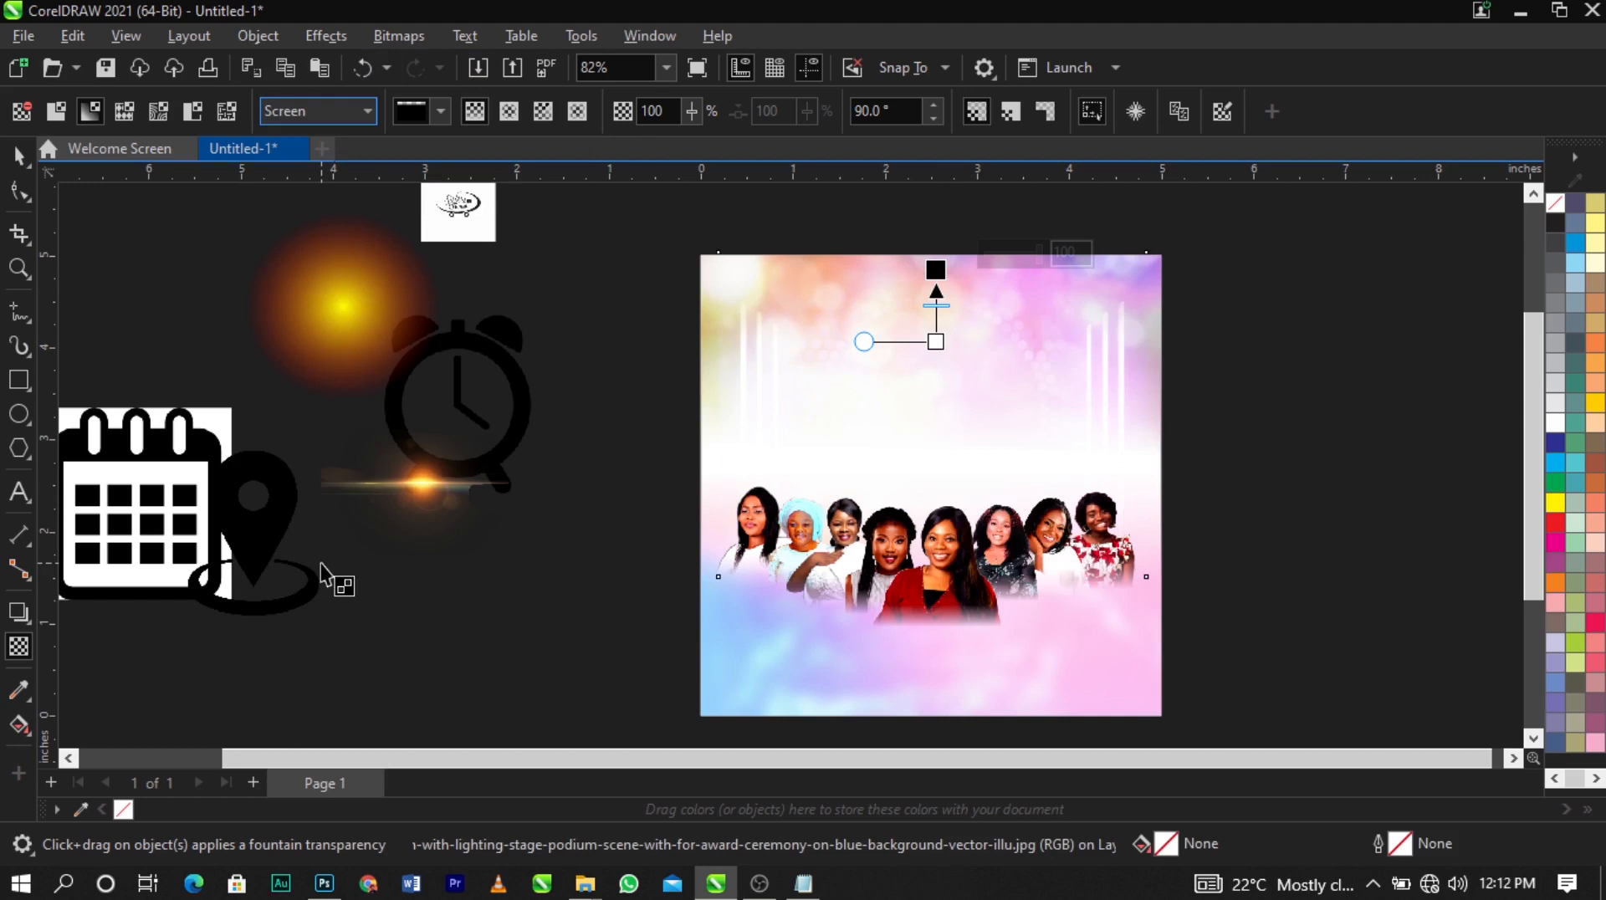
pyautogui.click(1297, 448)
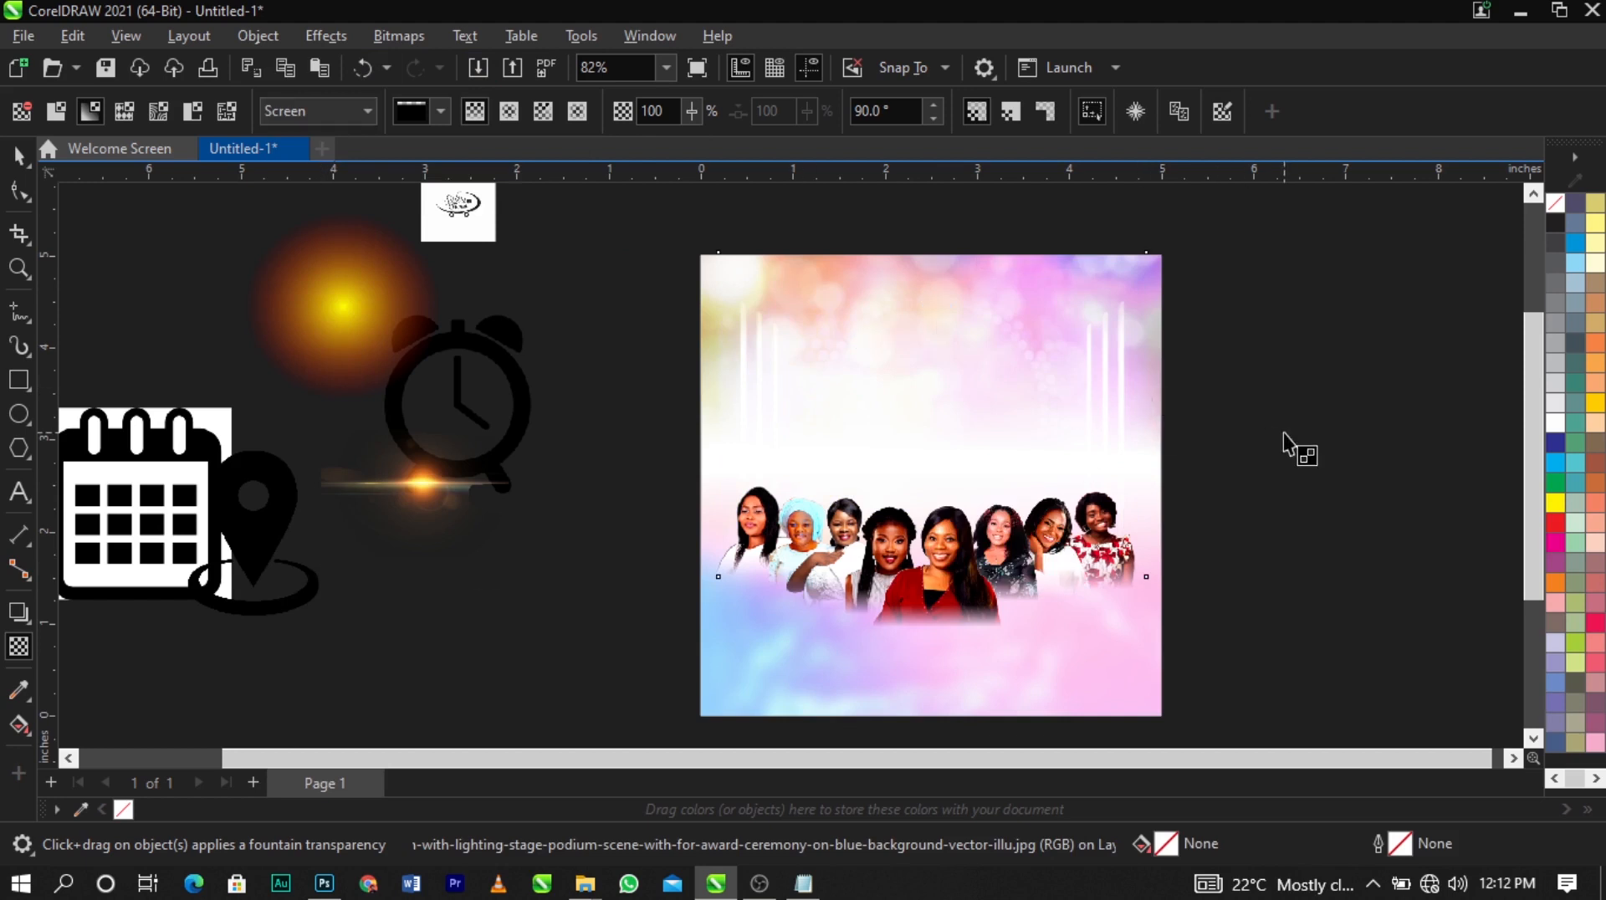
pyautogui.click(1066, 373)
pyautogui.click(1180, 361)
pyautogui.press('space')
pyautogui.press('z')
pyautogui.moveTo(599, 222); pyautogui.dragTo(1338, 663)
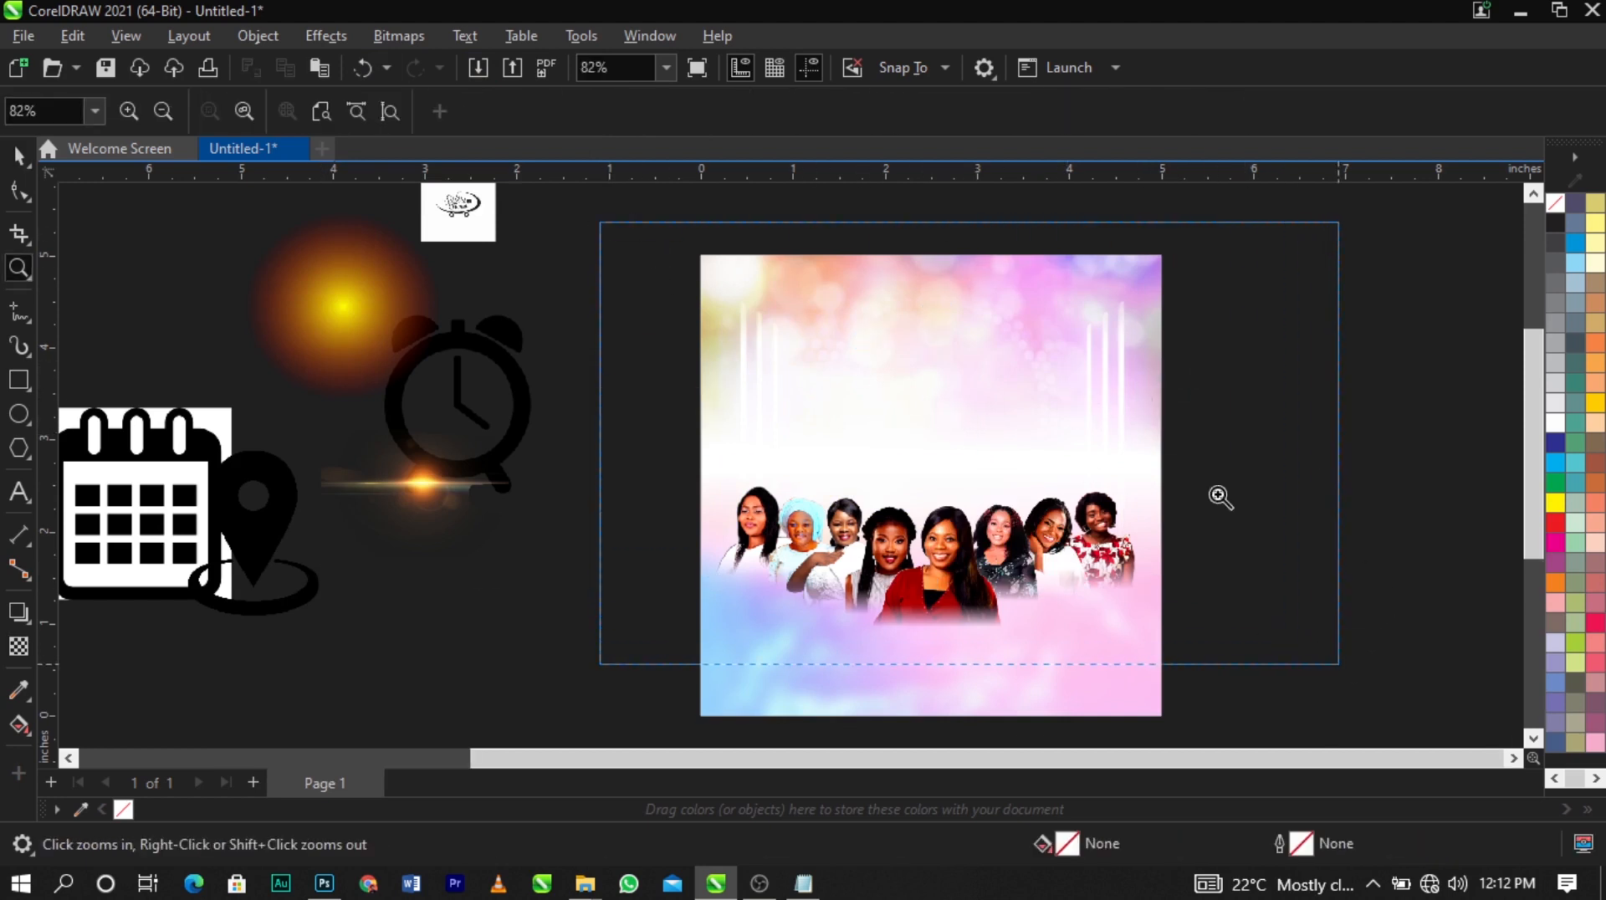
pyautogui.press('space')
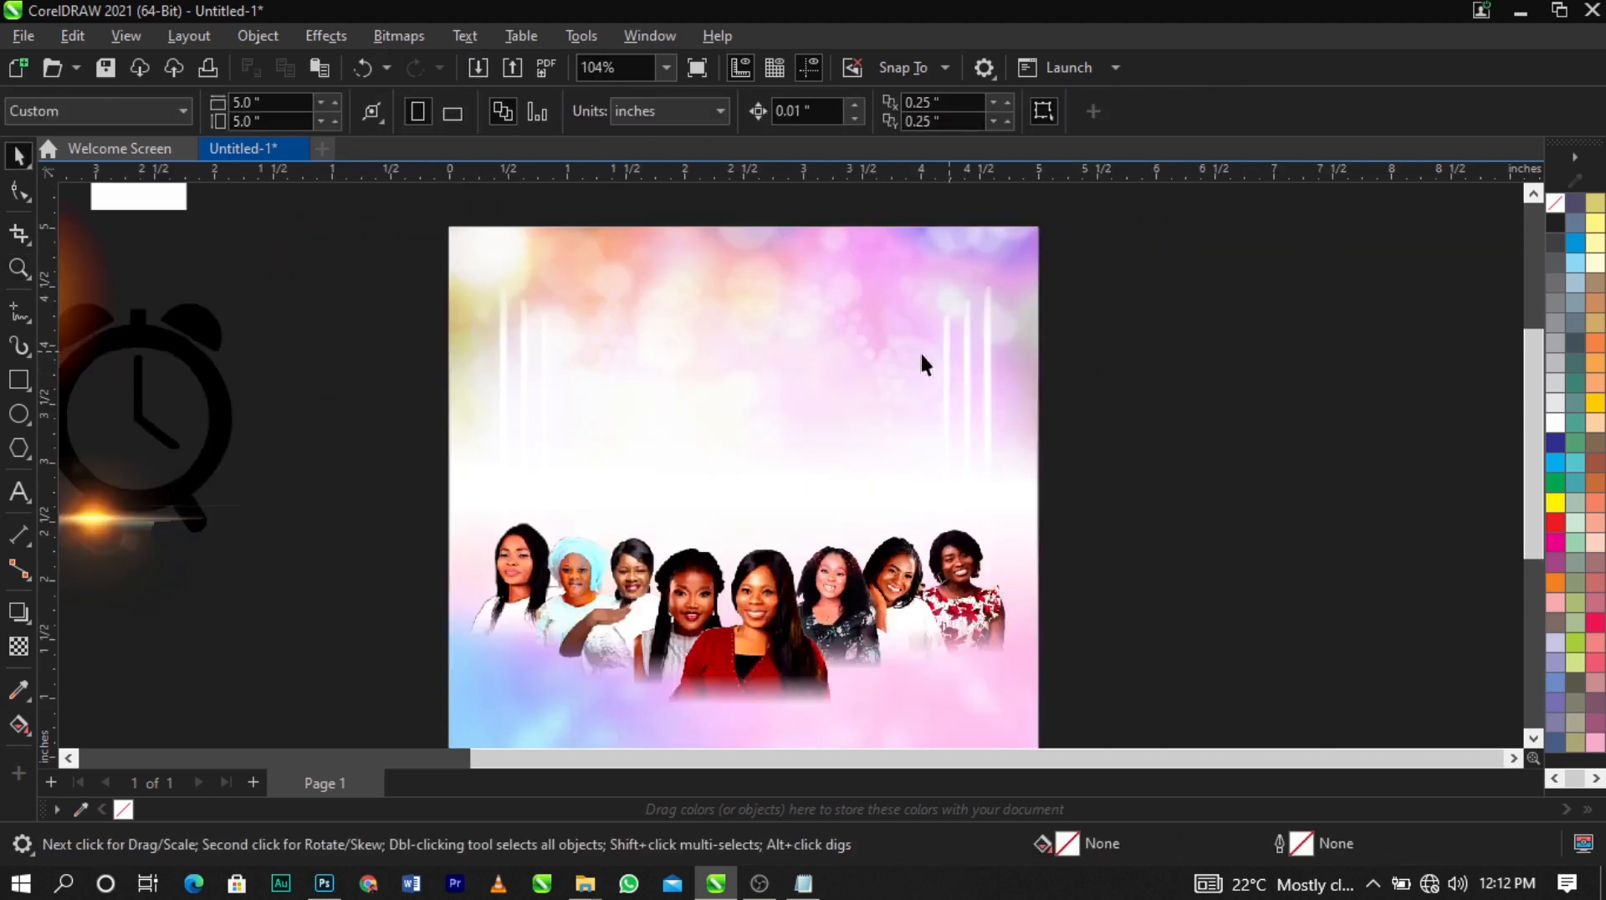
# Set the transparency merge mode of the stage podium image behind the women to Screen
pyautogui.click(984, 392)
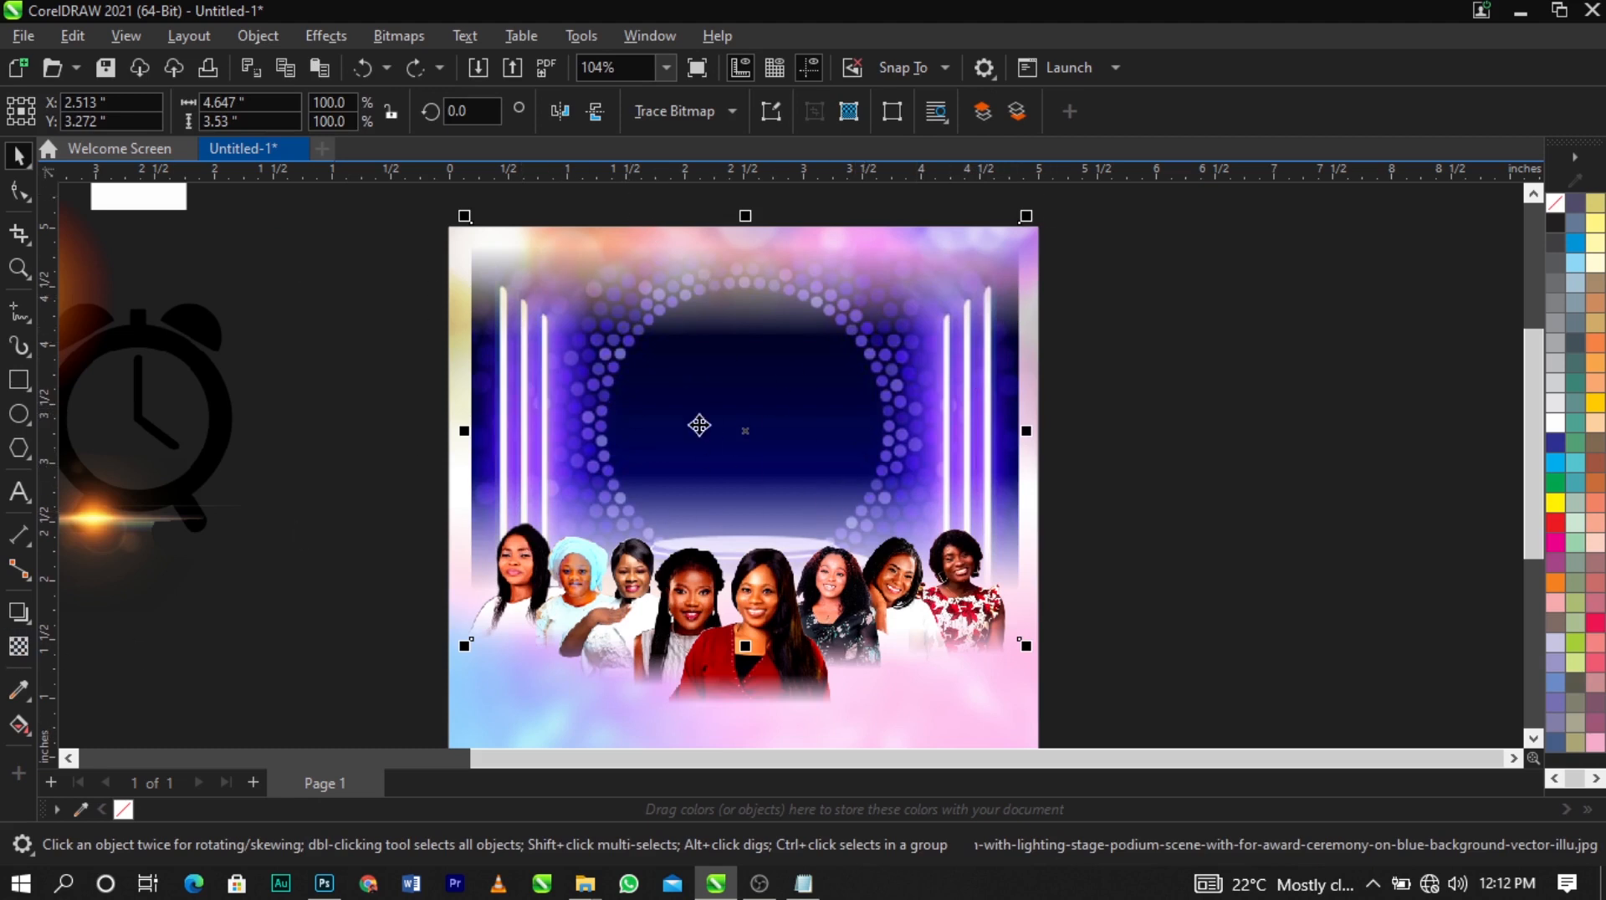
pyautogui.click(18, 652)
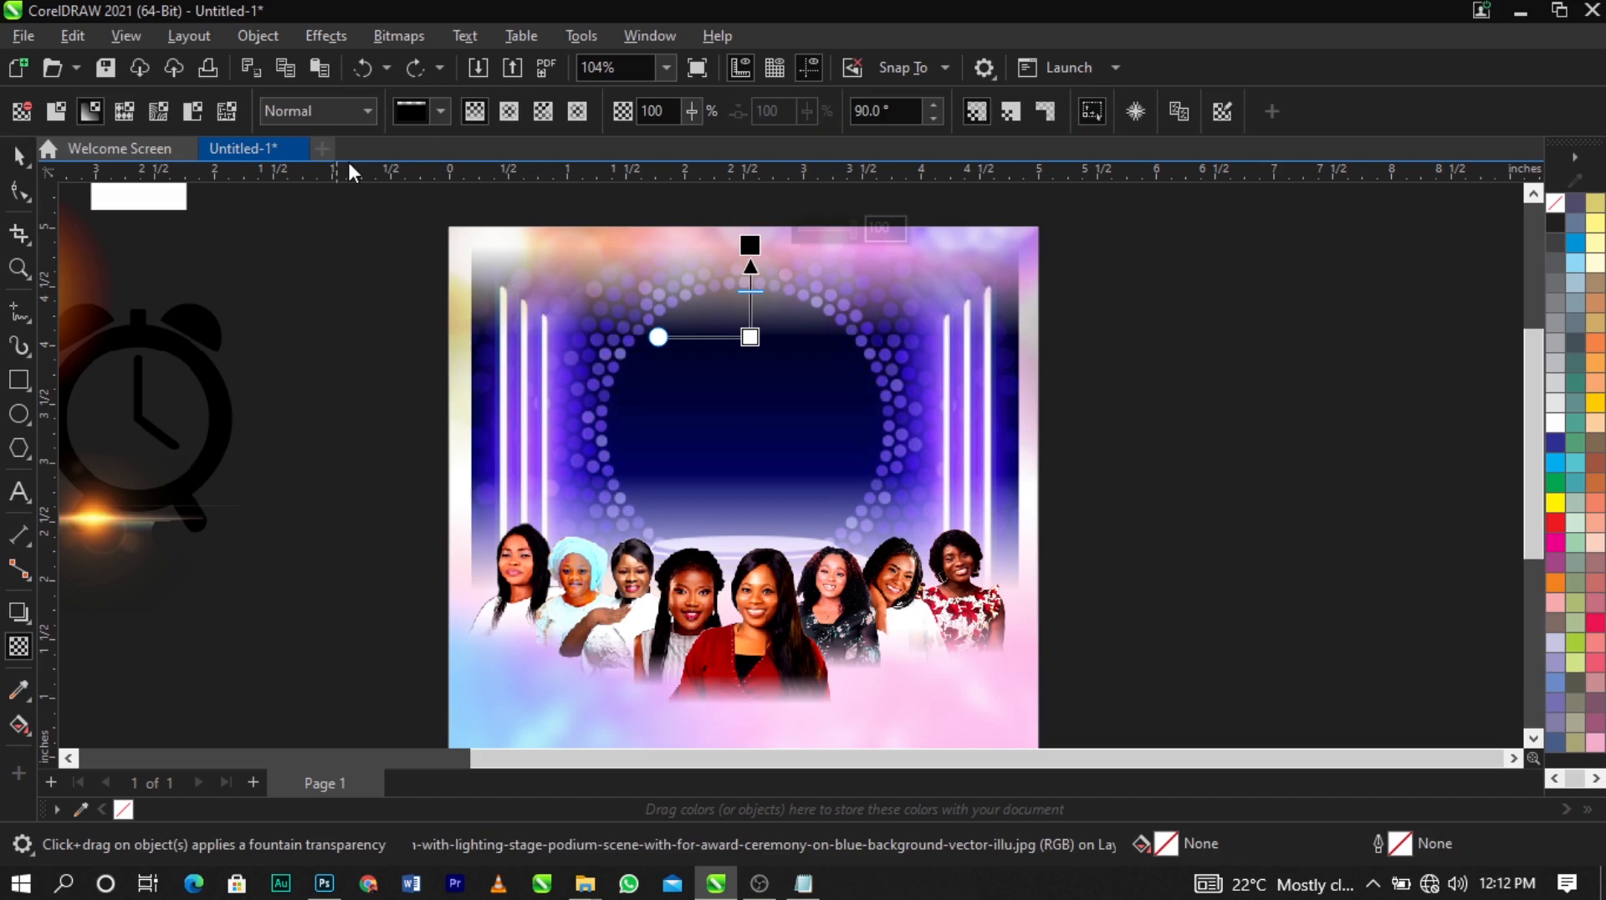
pyautogui.click(347, 117)
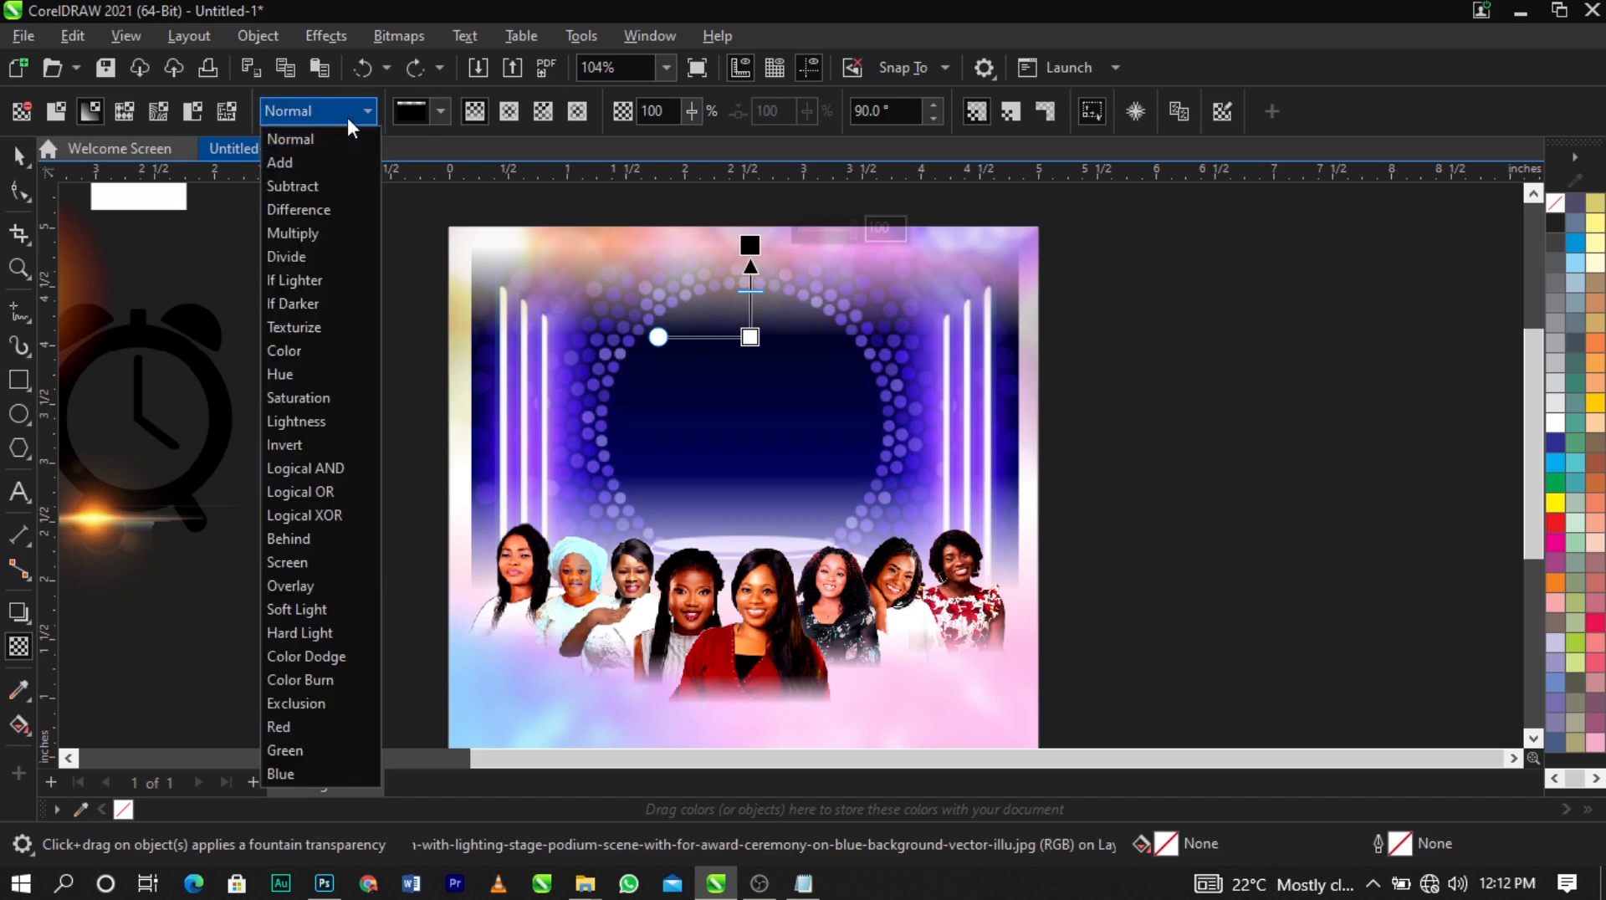
pyautogui.click(334, 562)
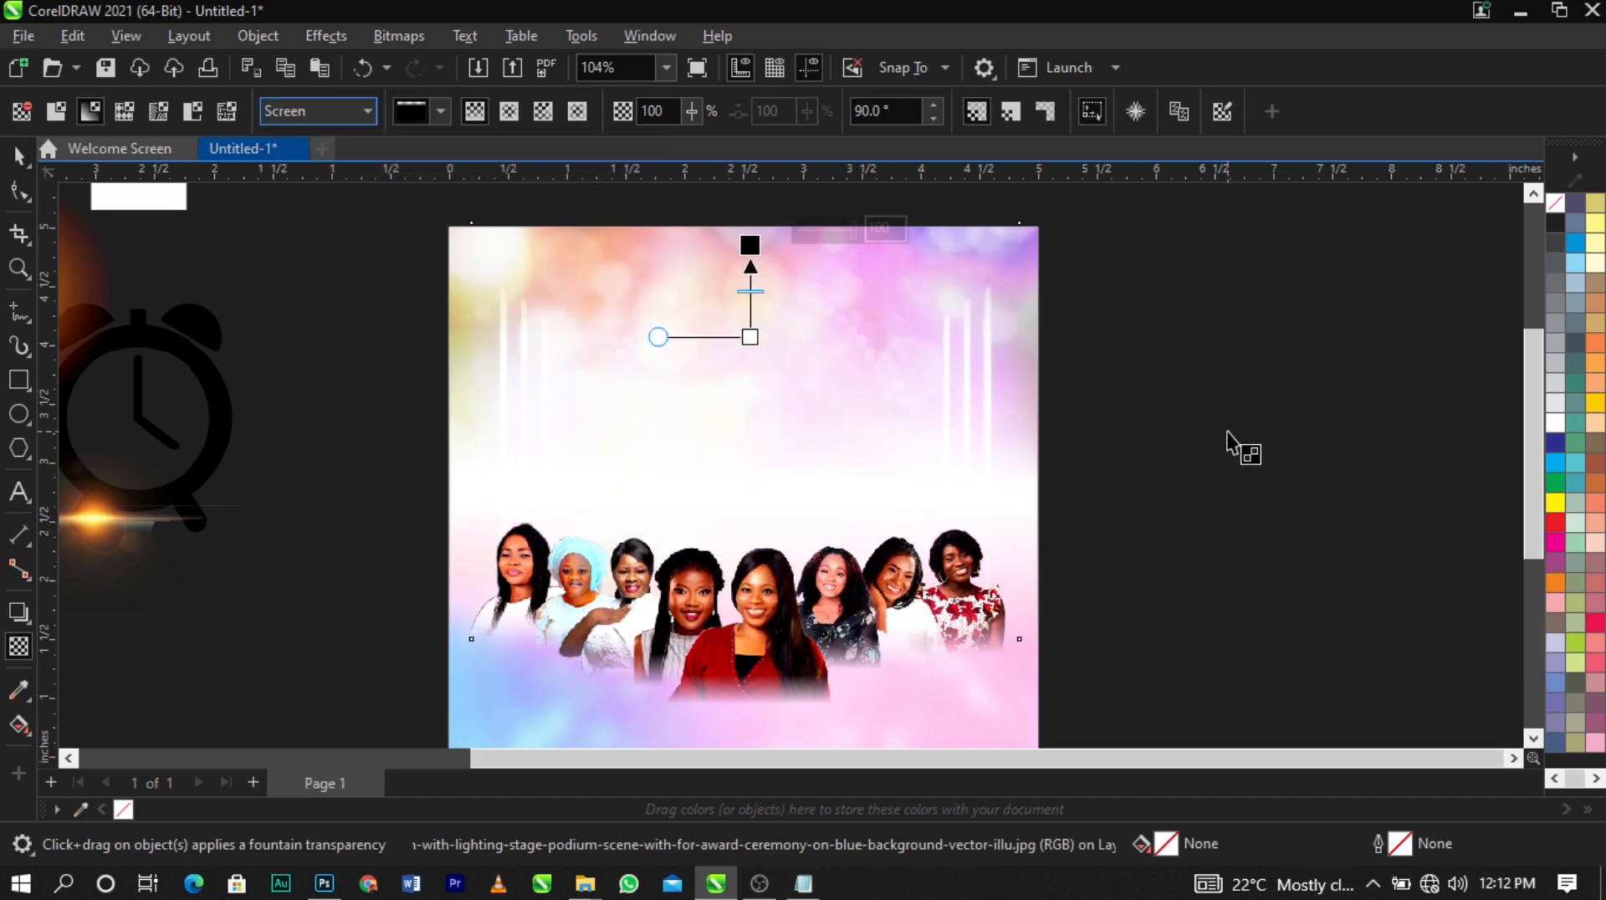
pyautogui.click(1243, 448)
pyautogui.scroll(2, 819, 318)
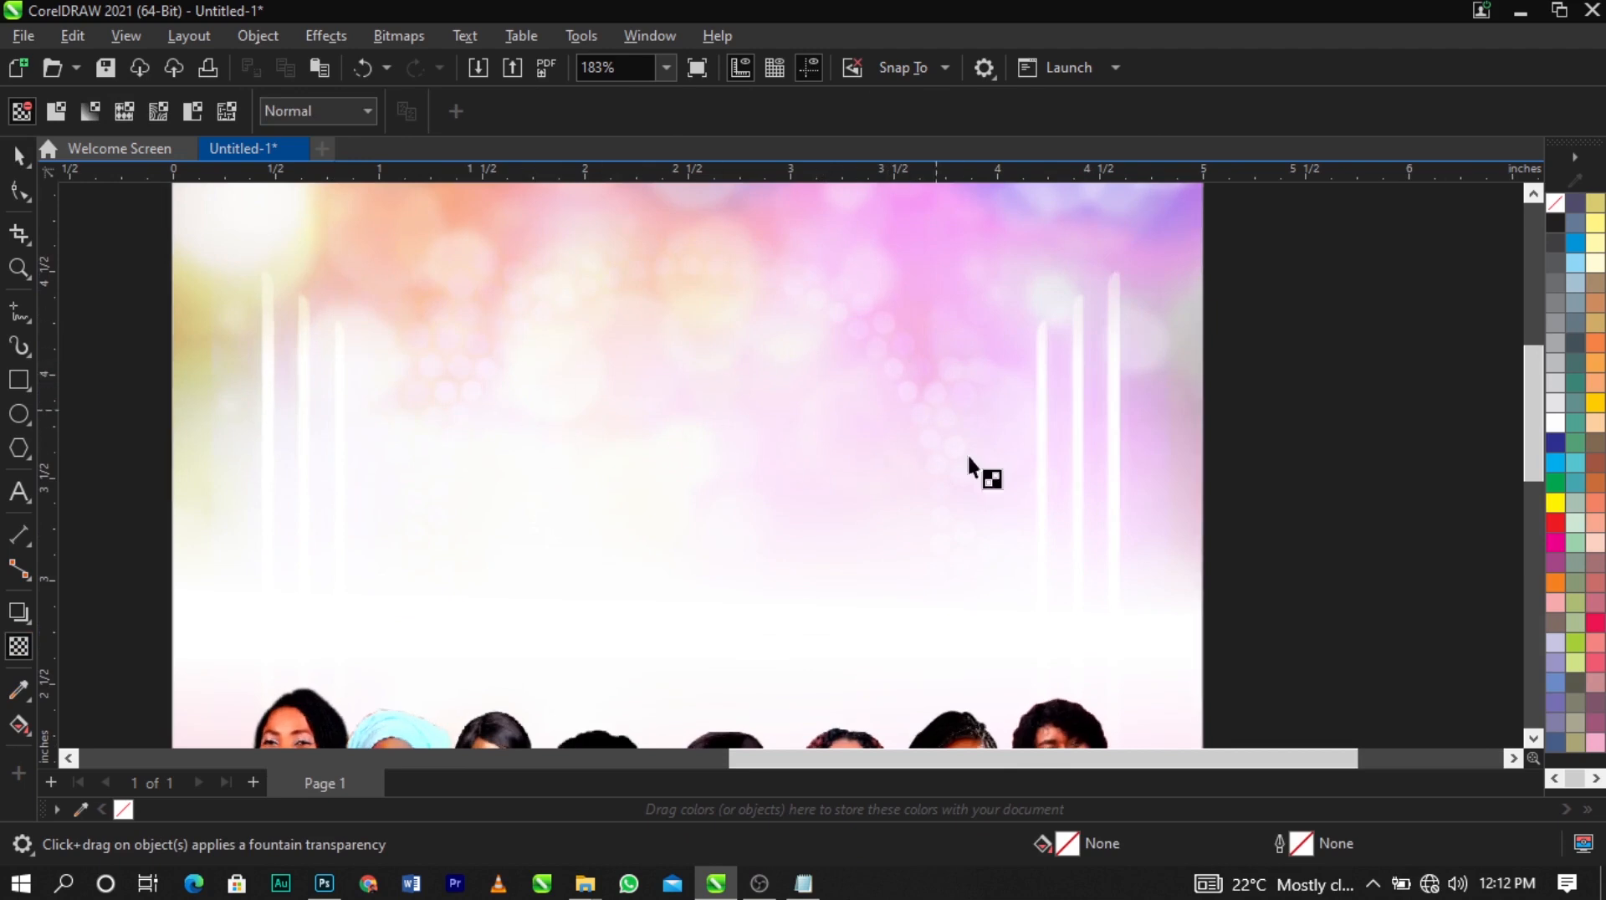
pyautogui.scroll(-2, 988, 369)
# Nudge the stage podium image slightly down and to the left, and PowerClip it inside the background rectangle
pyautogui.press('space')
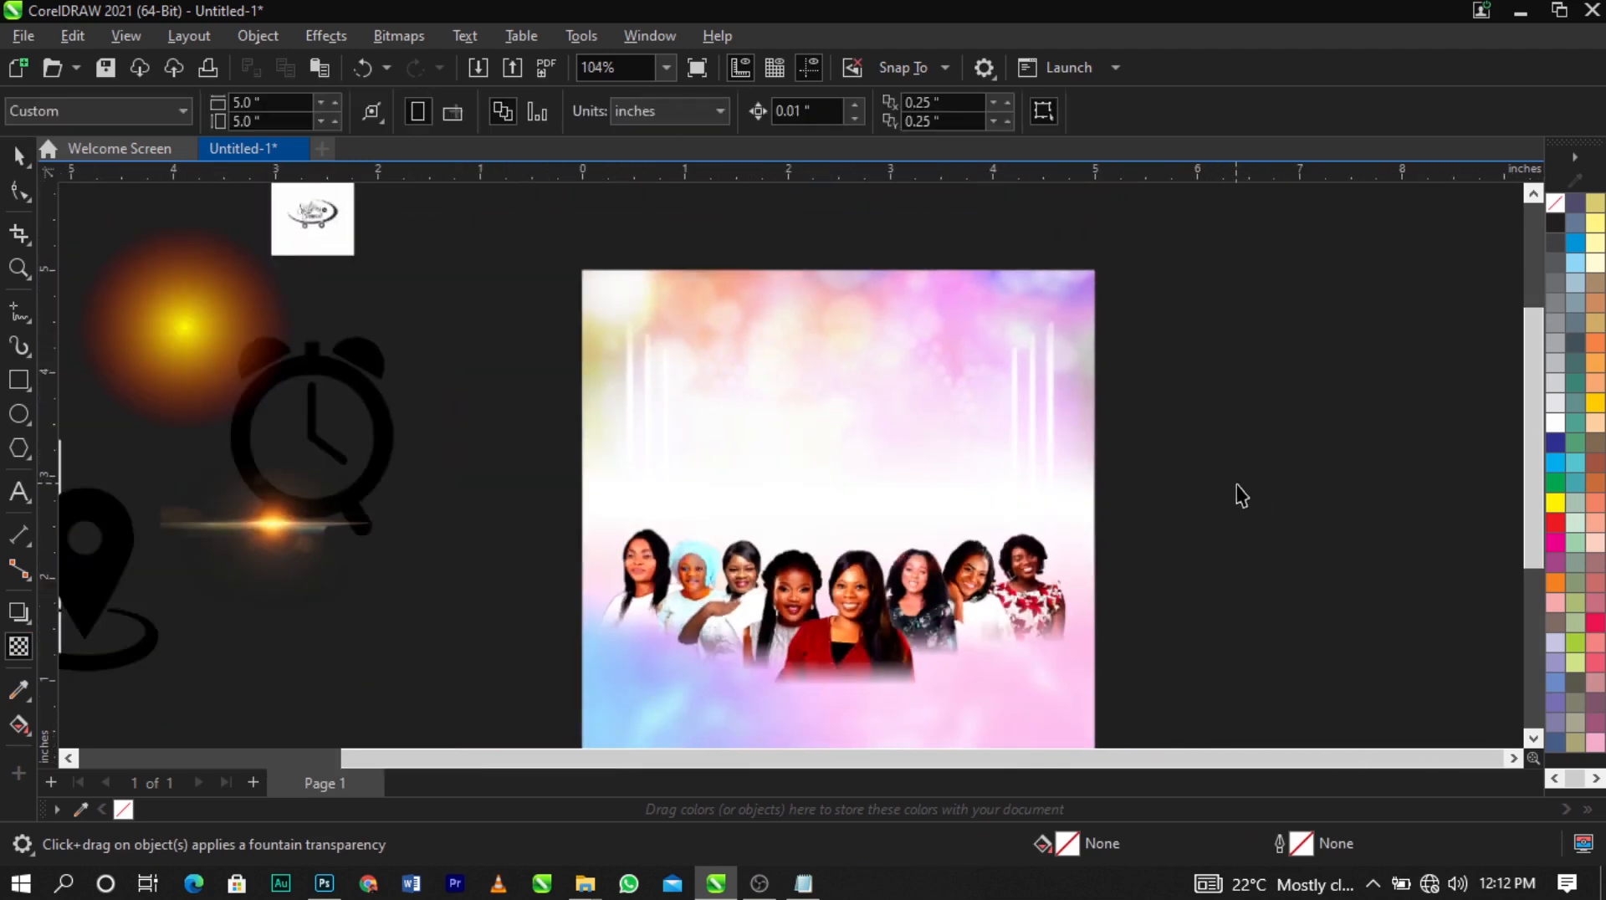
pyautogui.click(820, 359)
pyautogui.click(821, 368)
pyautogui.scroll(-1, 857, 369)
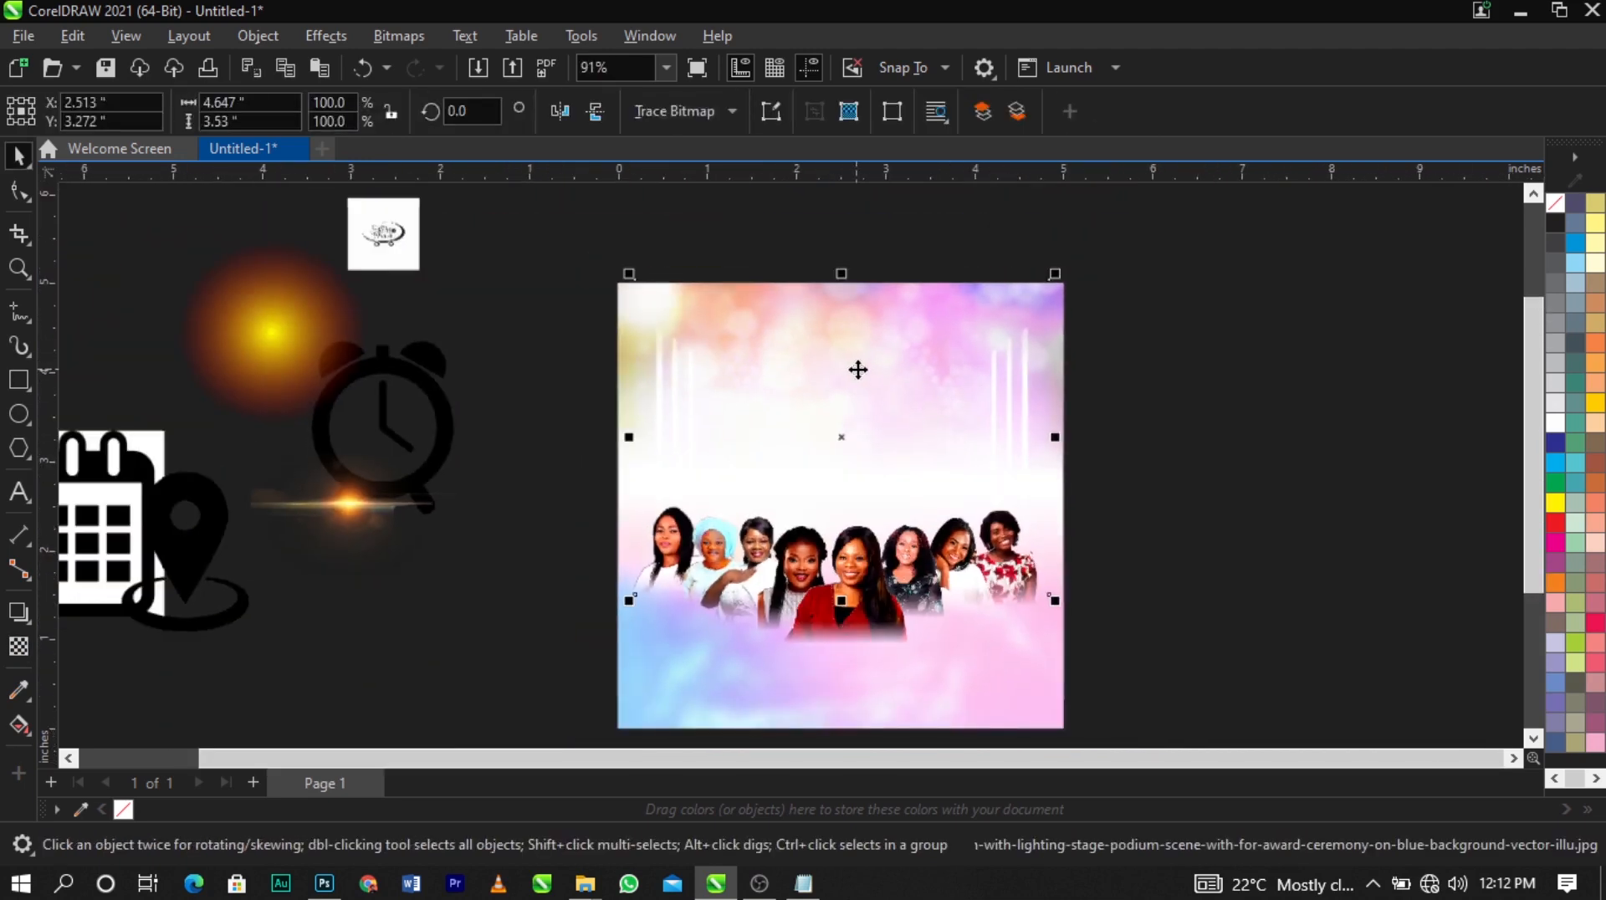
pyautogui.moveTo(835, 389); pyautogui.dragTo(833, 390)
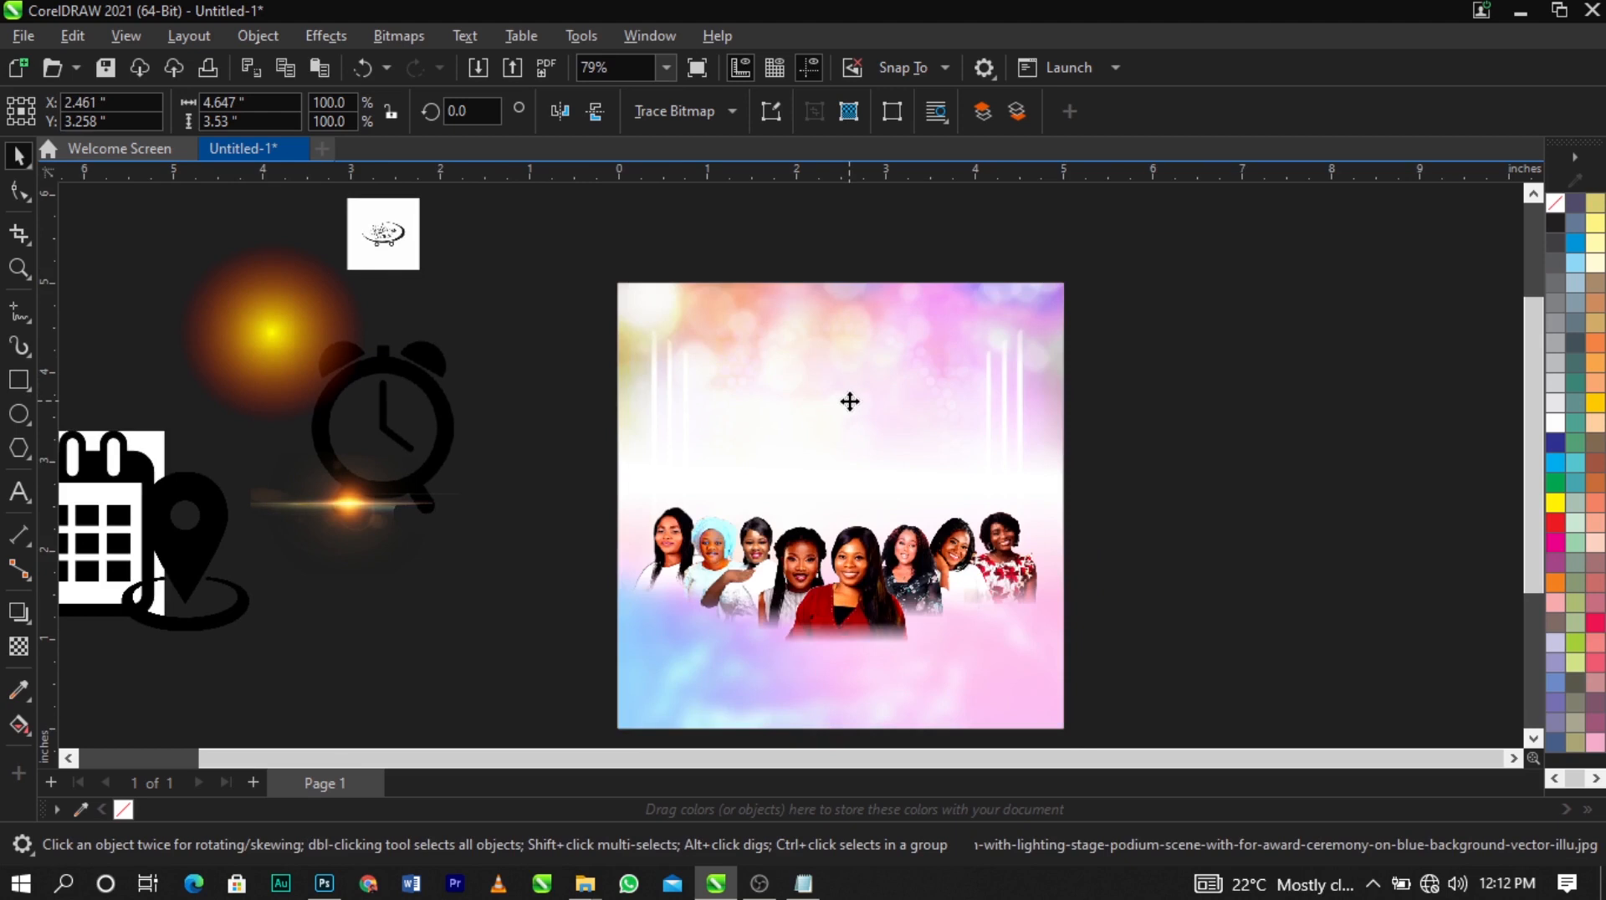
pyautogui.moveTo(850, 401); pyautogui.dragTo(846, 405)
pyautogui.rightClick(847, 405)
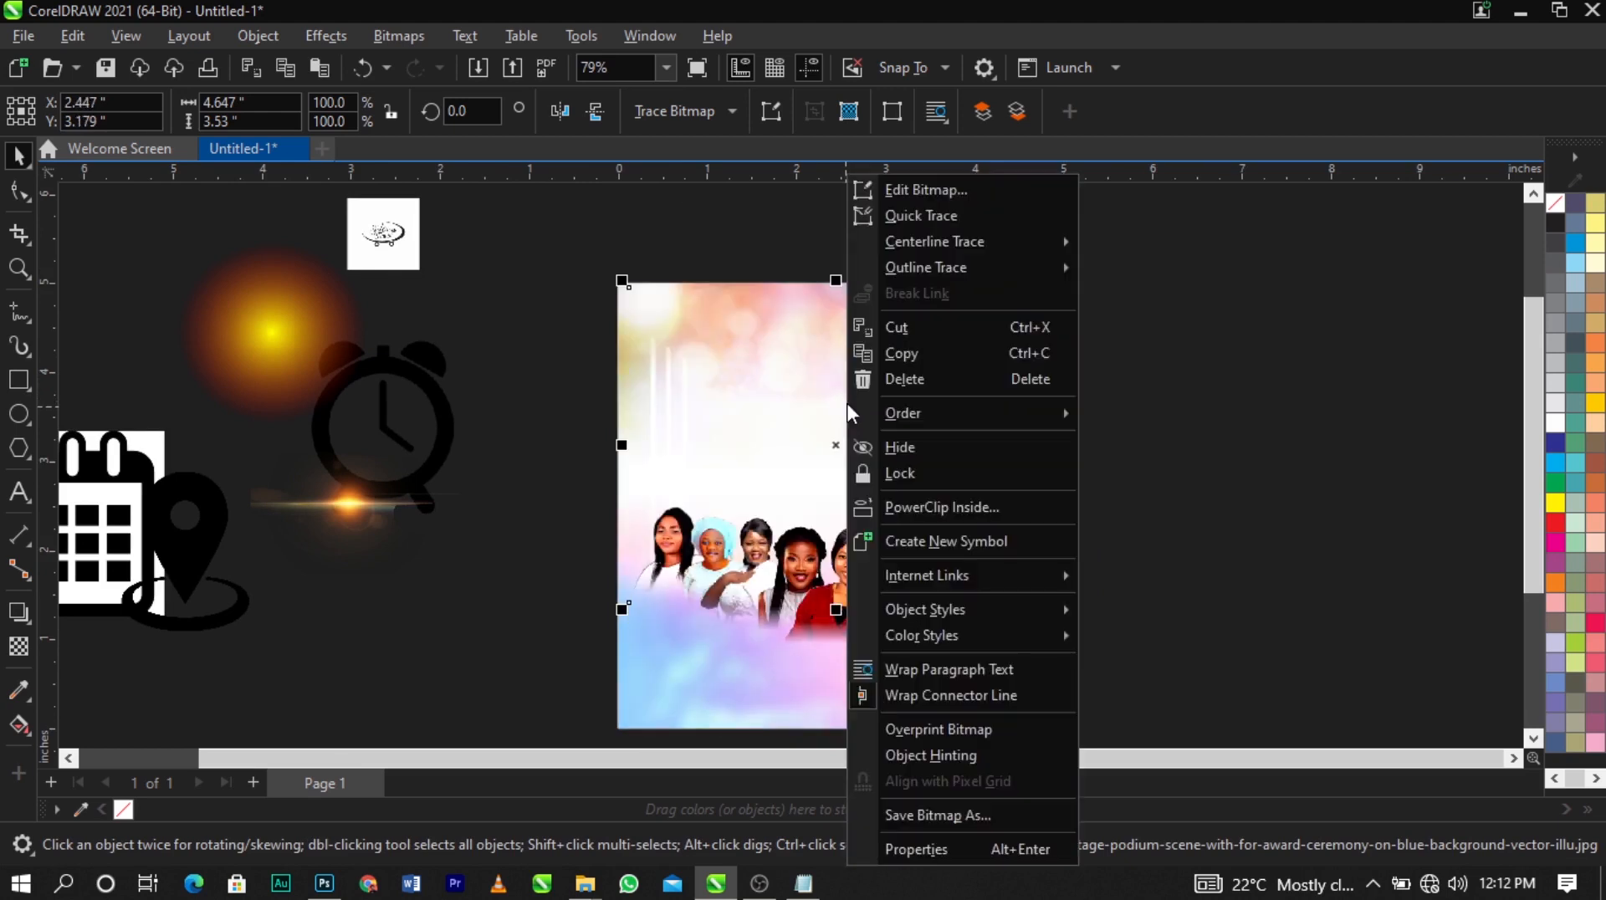
pyautogui.click(906, 510)
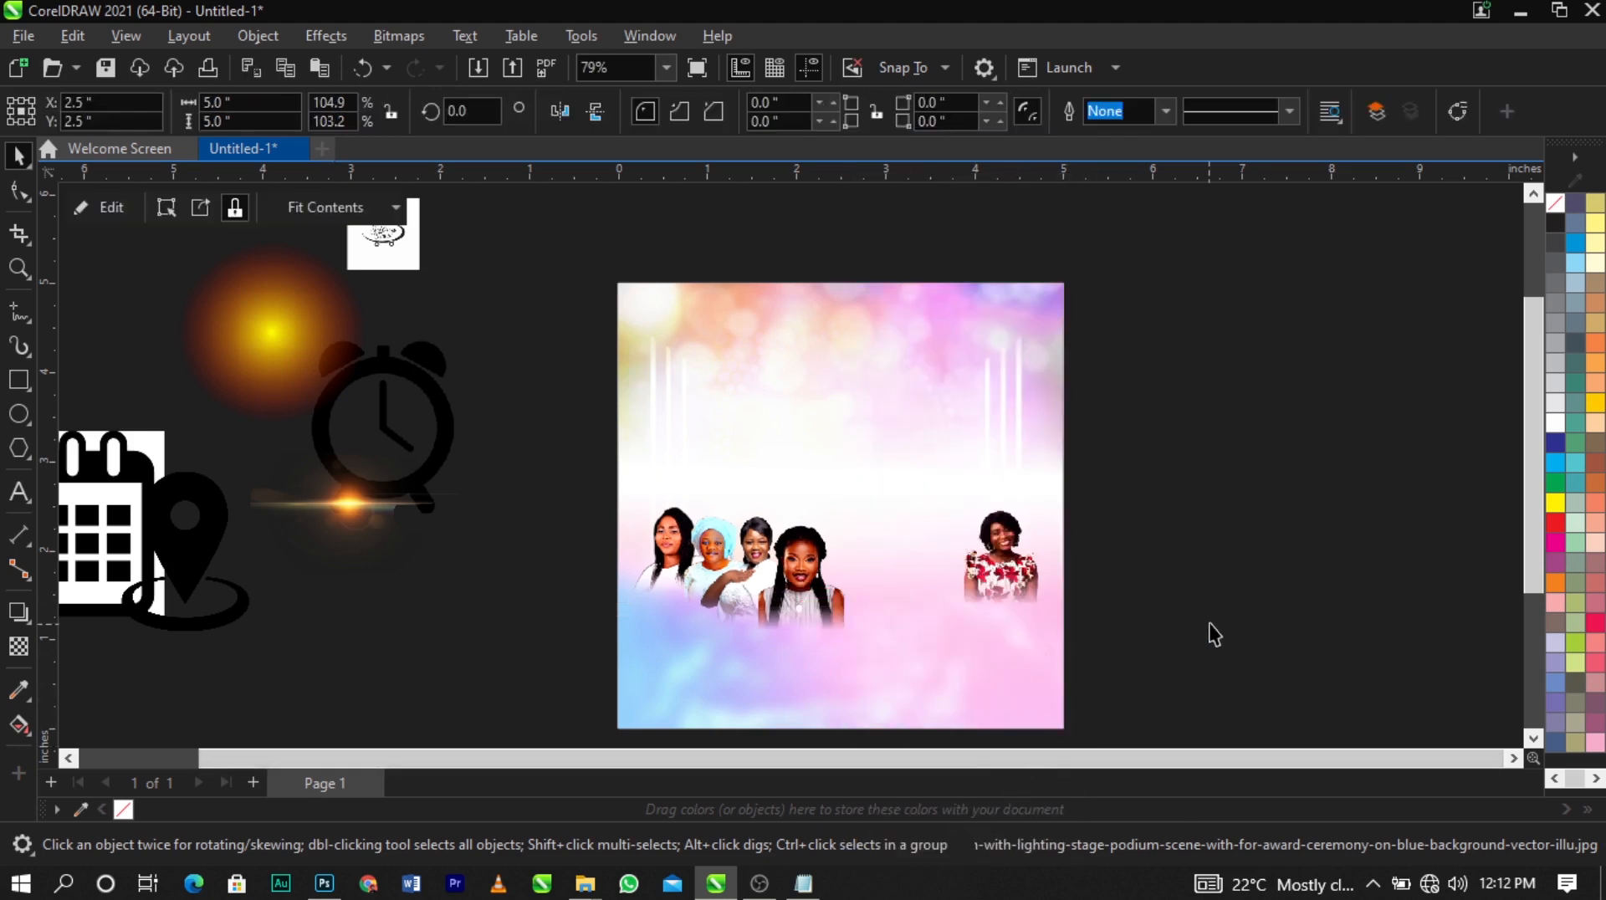
# Fill the PowerClip background rectangle with white and centre it on the page
pyautogui.moveTo(799, 401); pyautogui.dragTo(1197, 430)
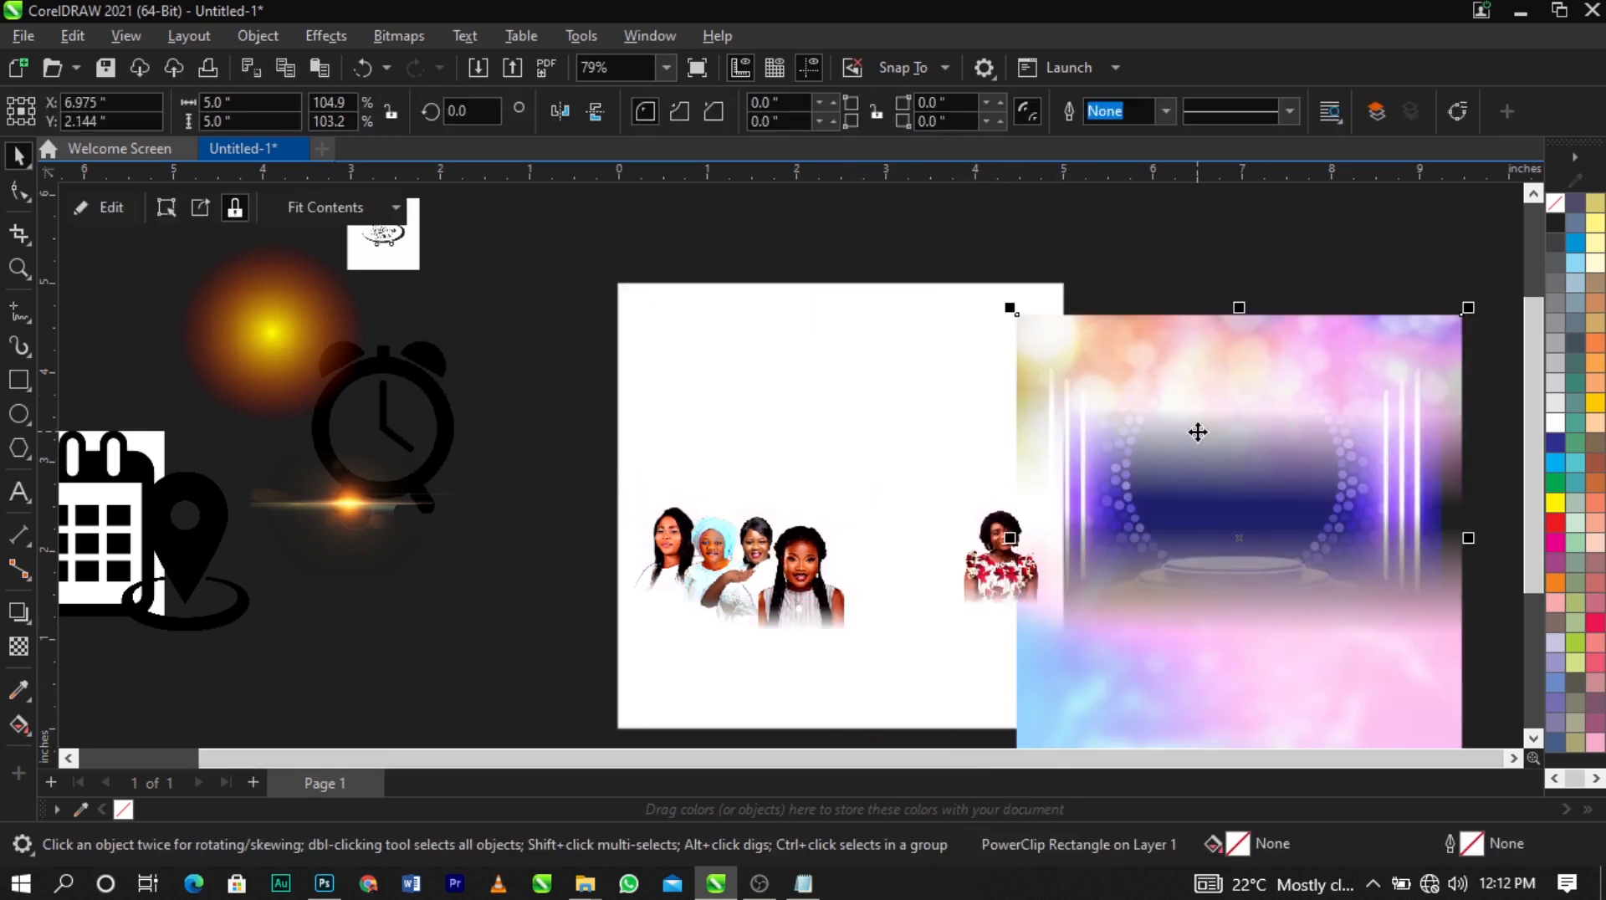
pyautogui.click(1554, 423)
pyautogui.press('p')
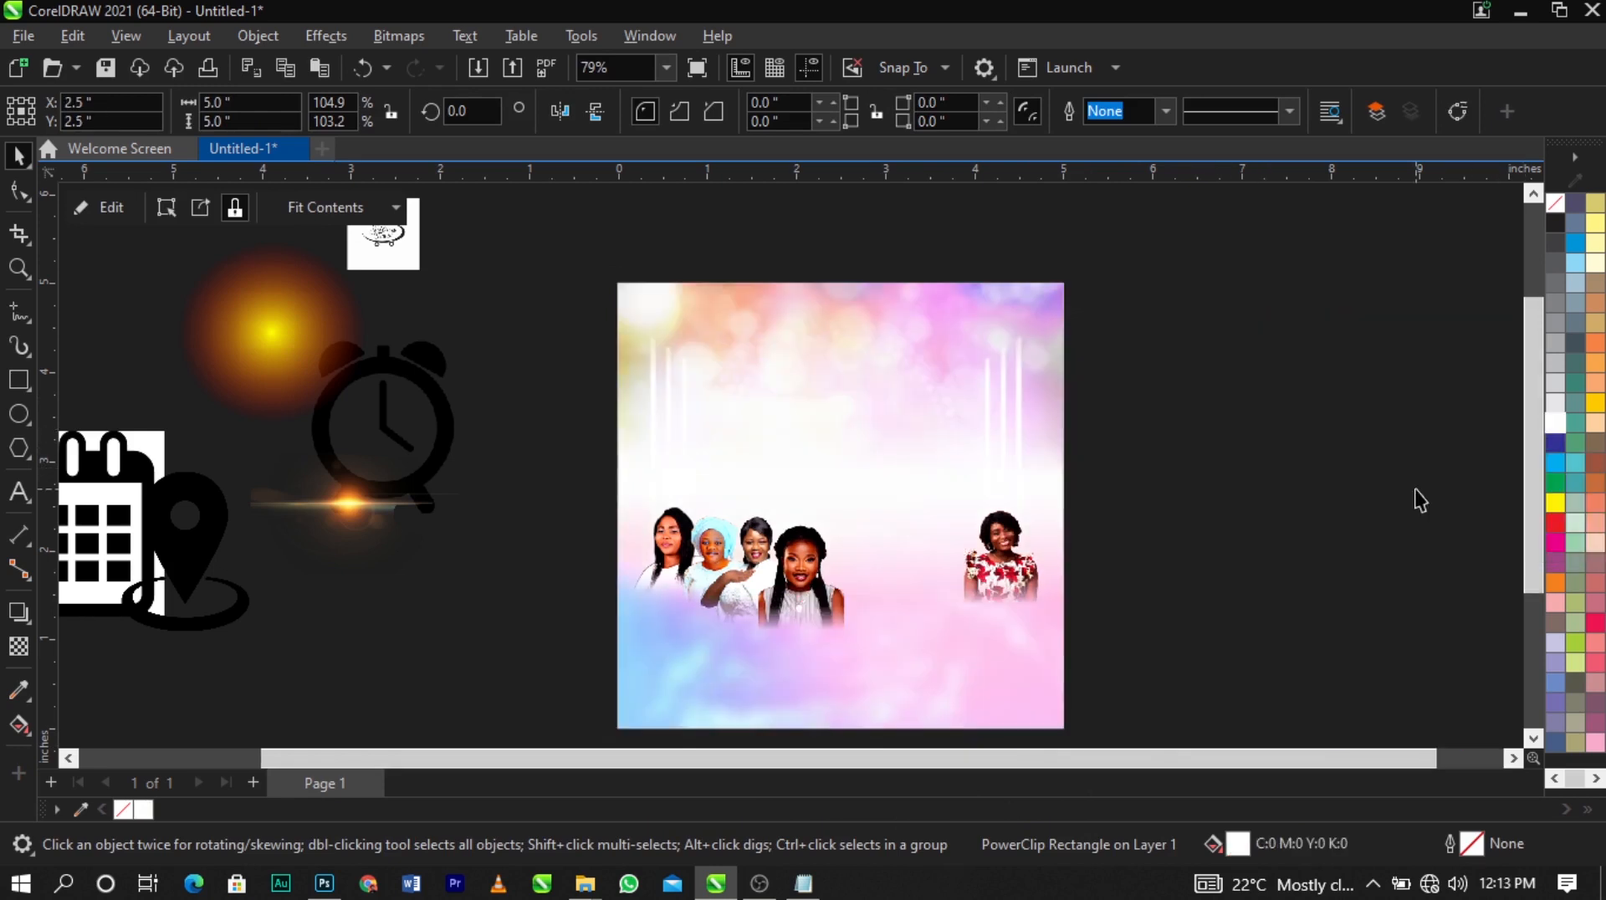
# PowerClip the group of women's photos inside the background rectangle
pyautogui.click(911, 500)
pyautogui.click(1278, 430)
pyautogui.moveTo(1278, 428); pyautogui.dragTo(573, 700)
pyautogui.rightClick(887, 592)
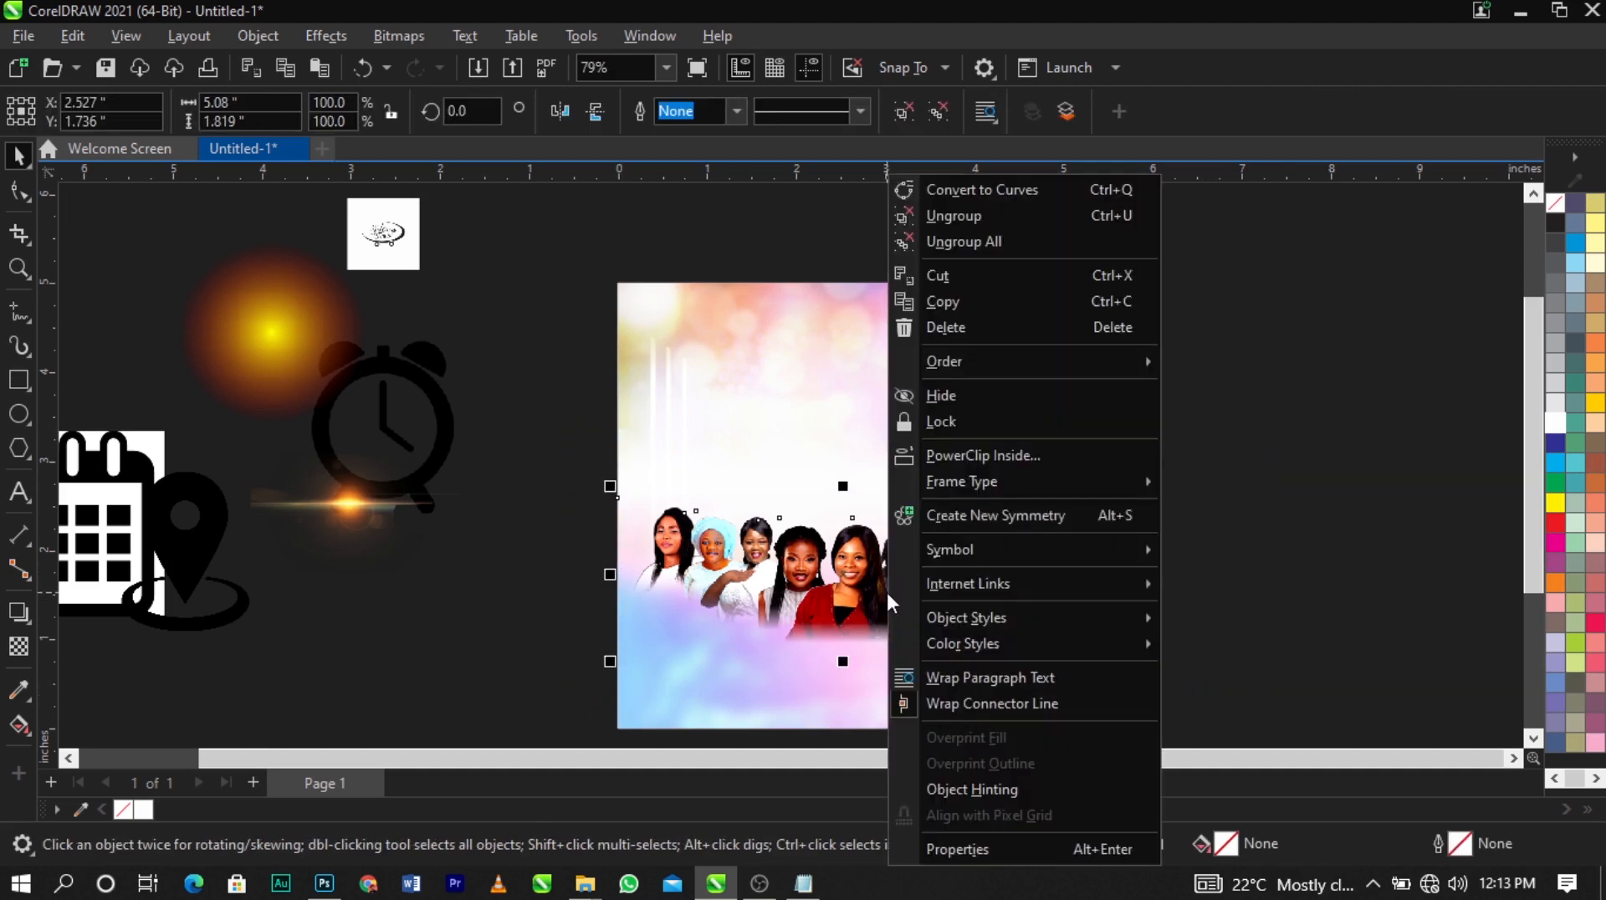
pyautogui.click(999, 458)
pyautogui.click(880, 388)
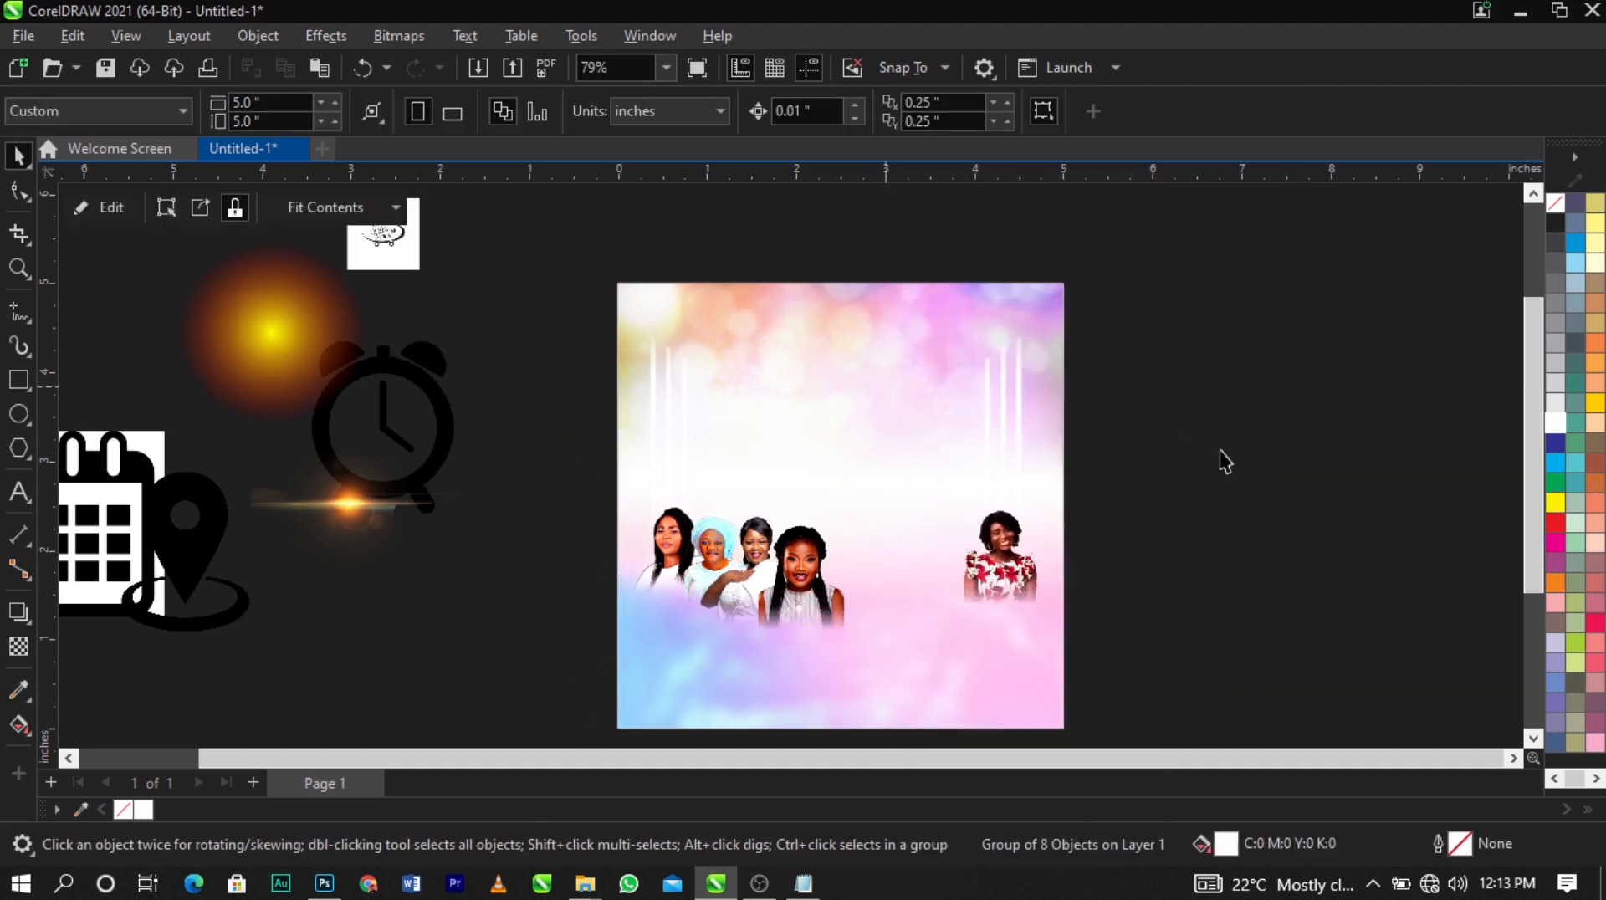
pyautogui.moveTo(774, 515); pyautogui.dragTo(1182, 512)
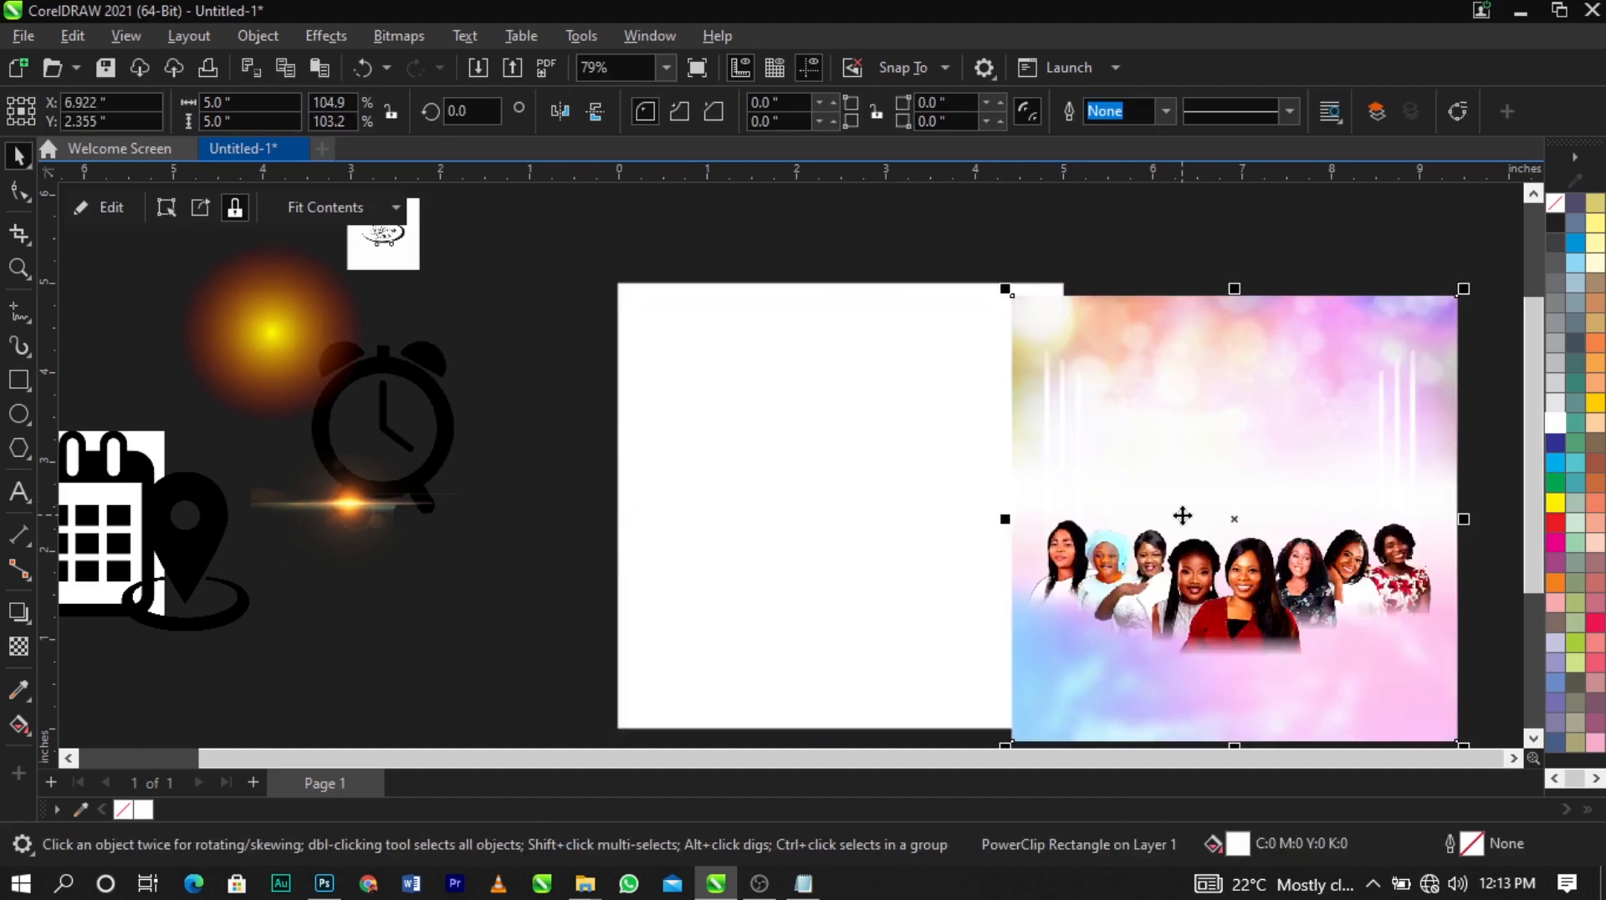
pyautogui.hotkey('ctrl', 'z')
pyautogui.click(1188, 527)
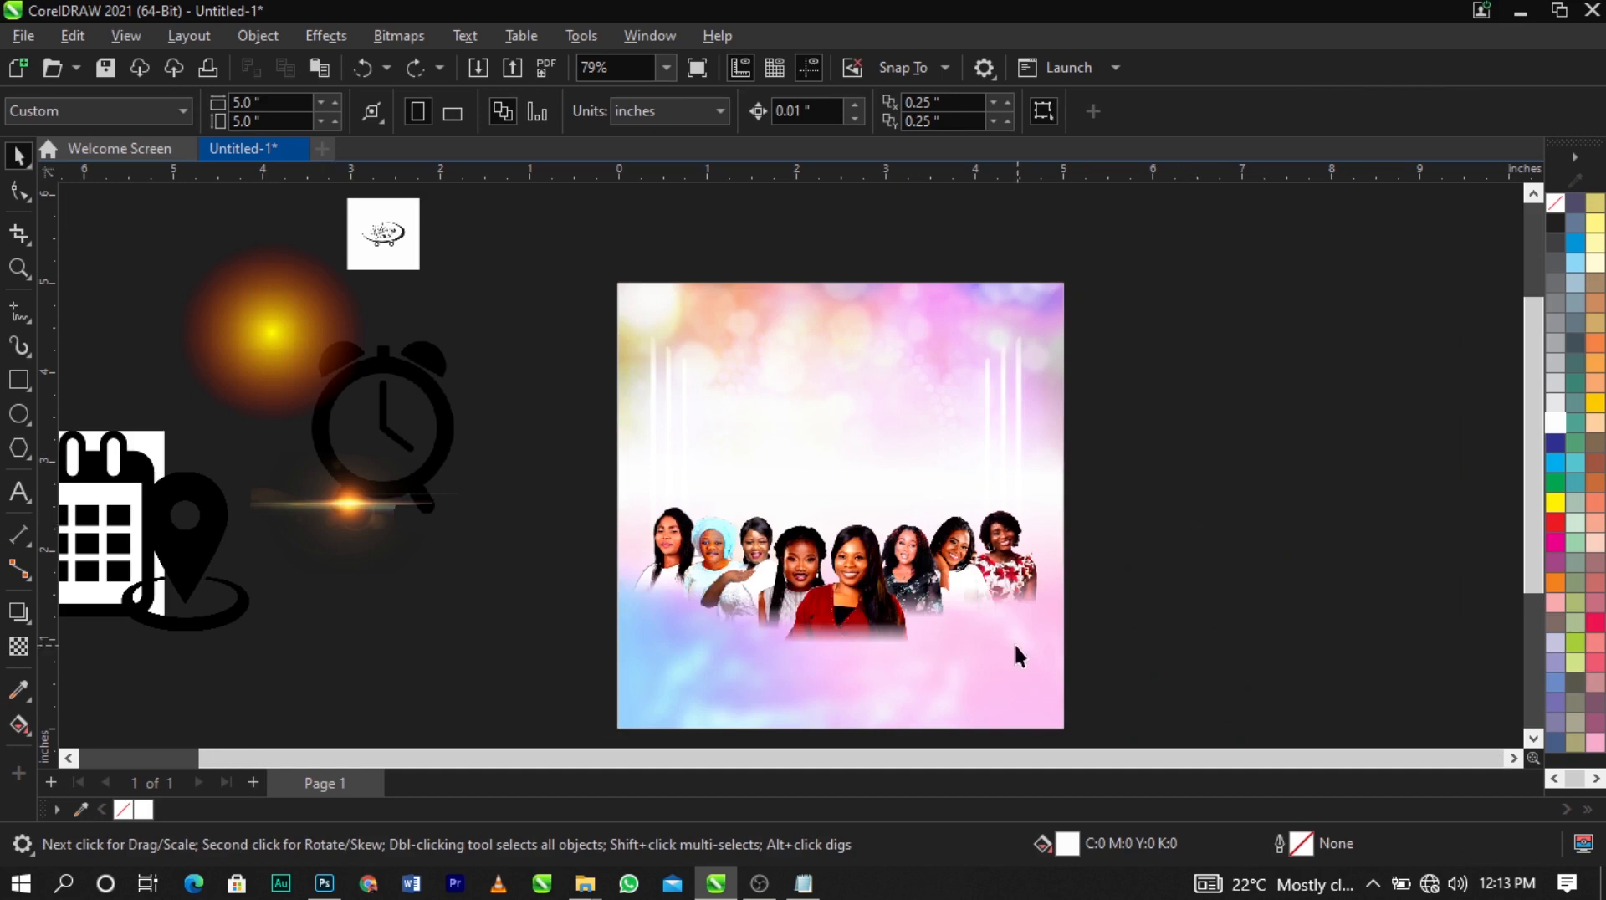
# Switch to the Notepad file with the event details, copy all of its text and return to CorelDRAW
pyautogui.click(803, 883)
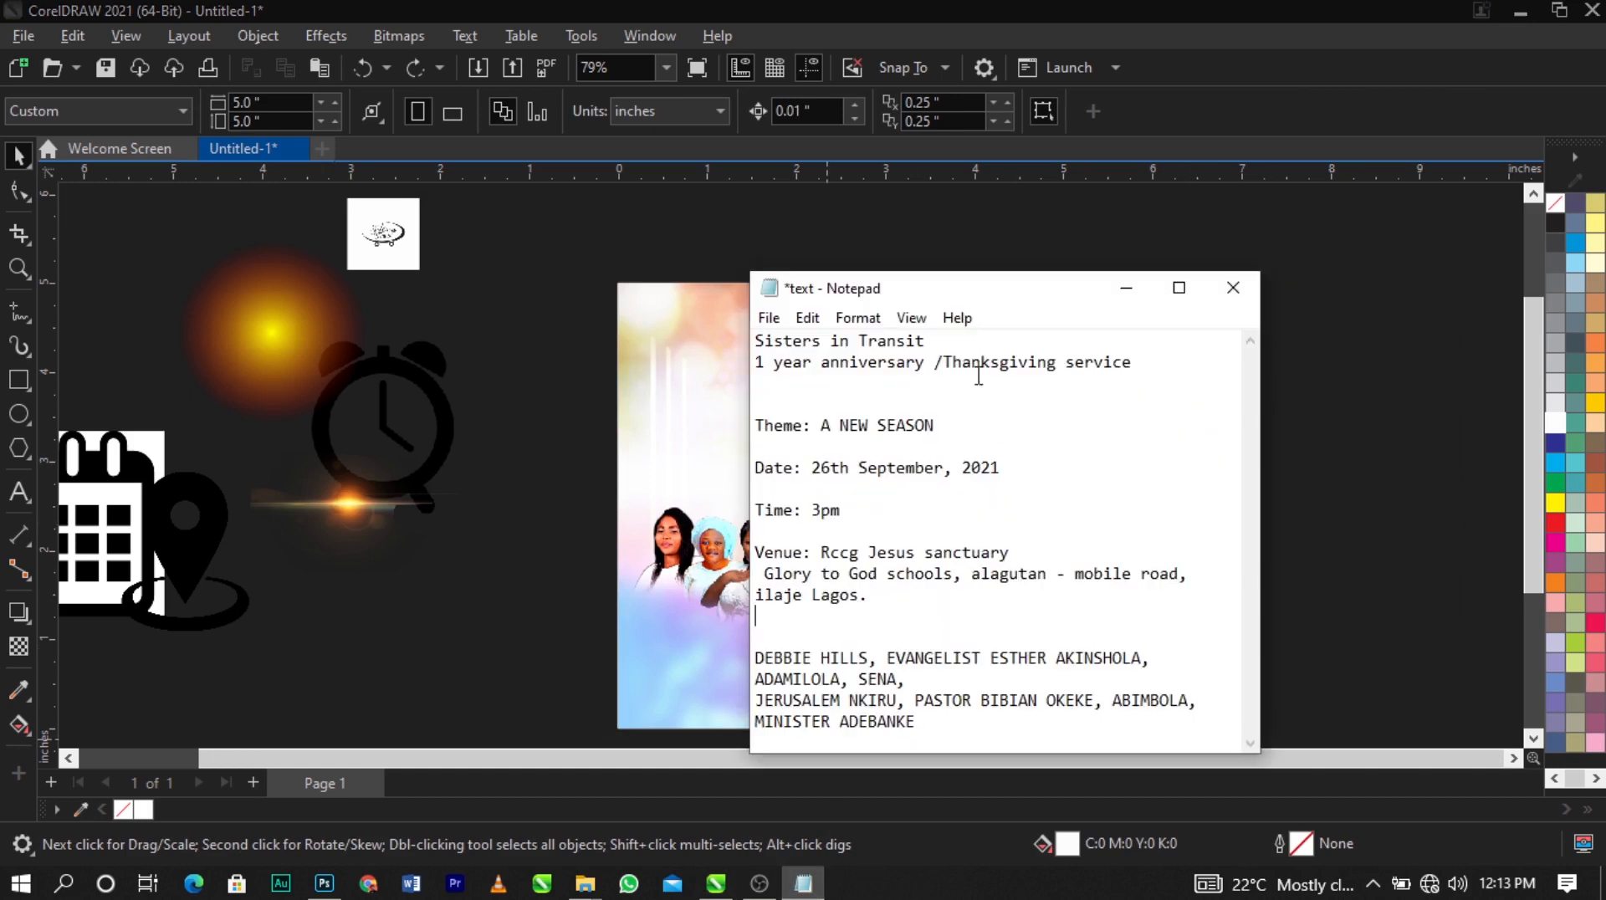
pyautogui.moveTo(1012, 299); pyautogui.dragTo(1102, 215)
pyautogui.hotkey('ctrl', 'a')
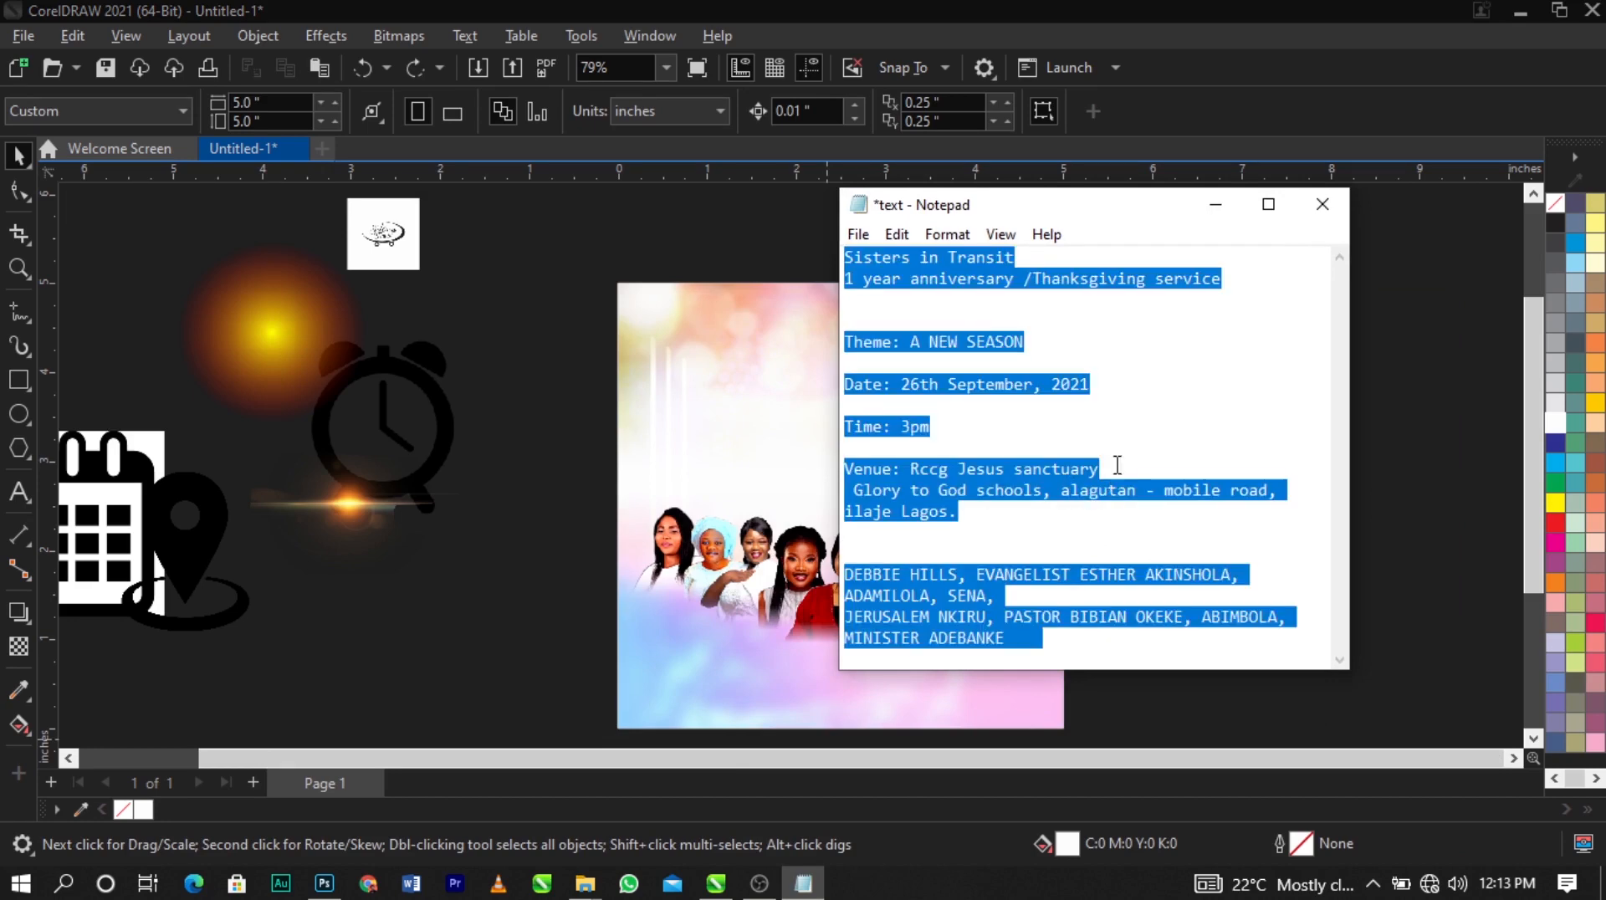
pyautogui.click(543, 502)
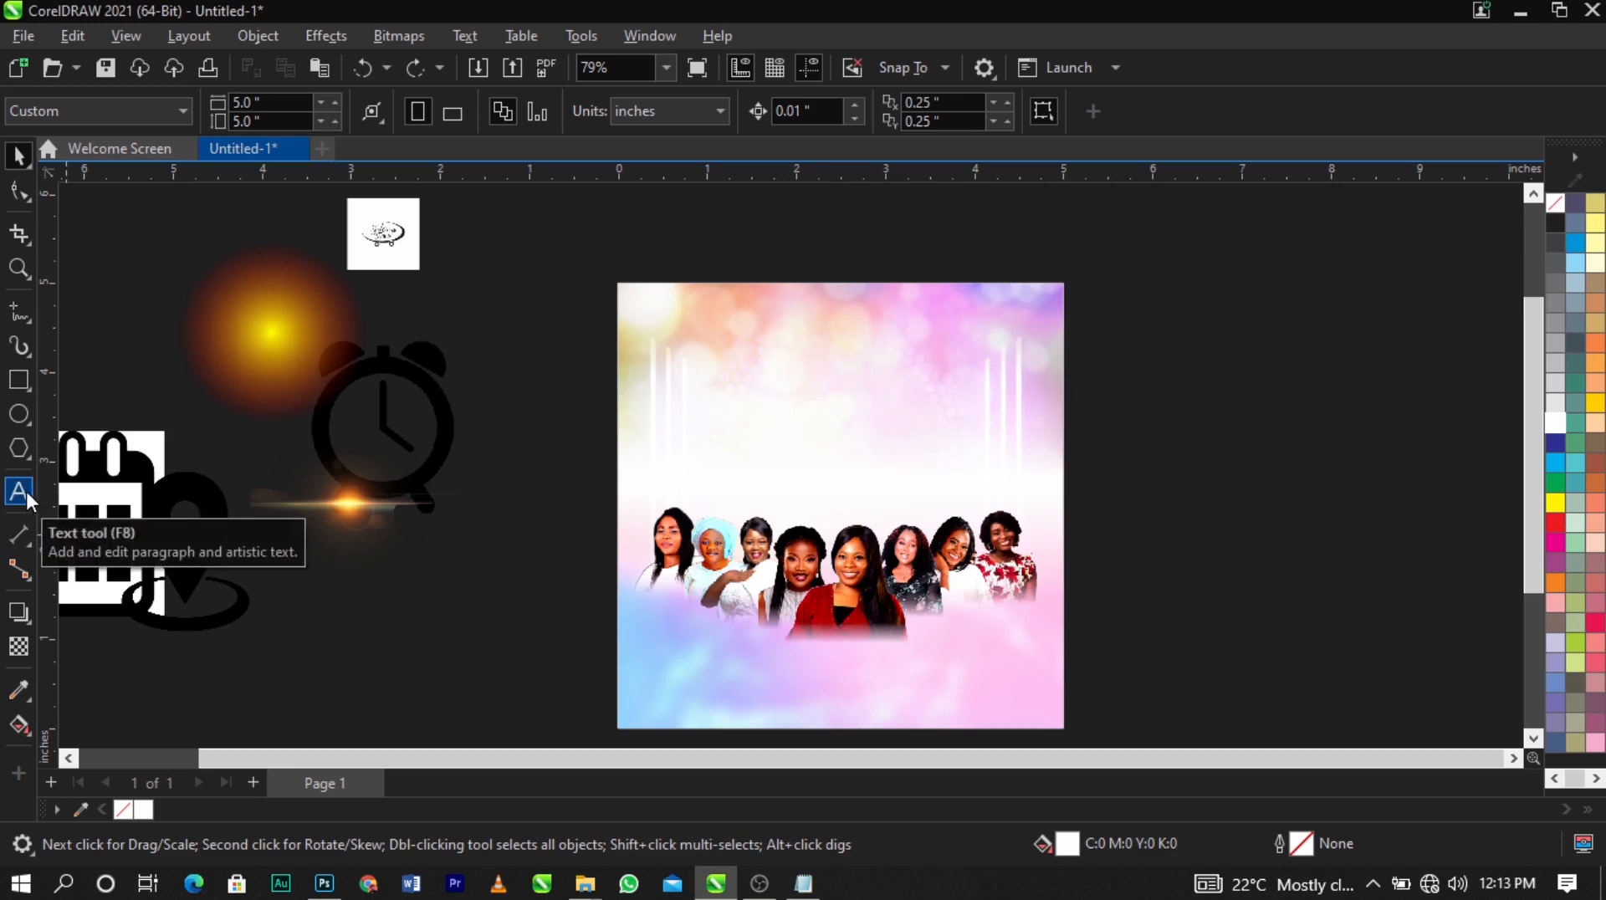
# Paste the copied event details as artistic text in the empty area beside the flyer page
pyautogui.click(19, 491)
pyautogui.click(1153, 425)
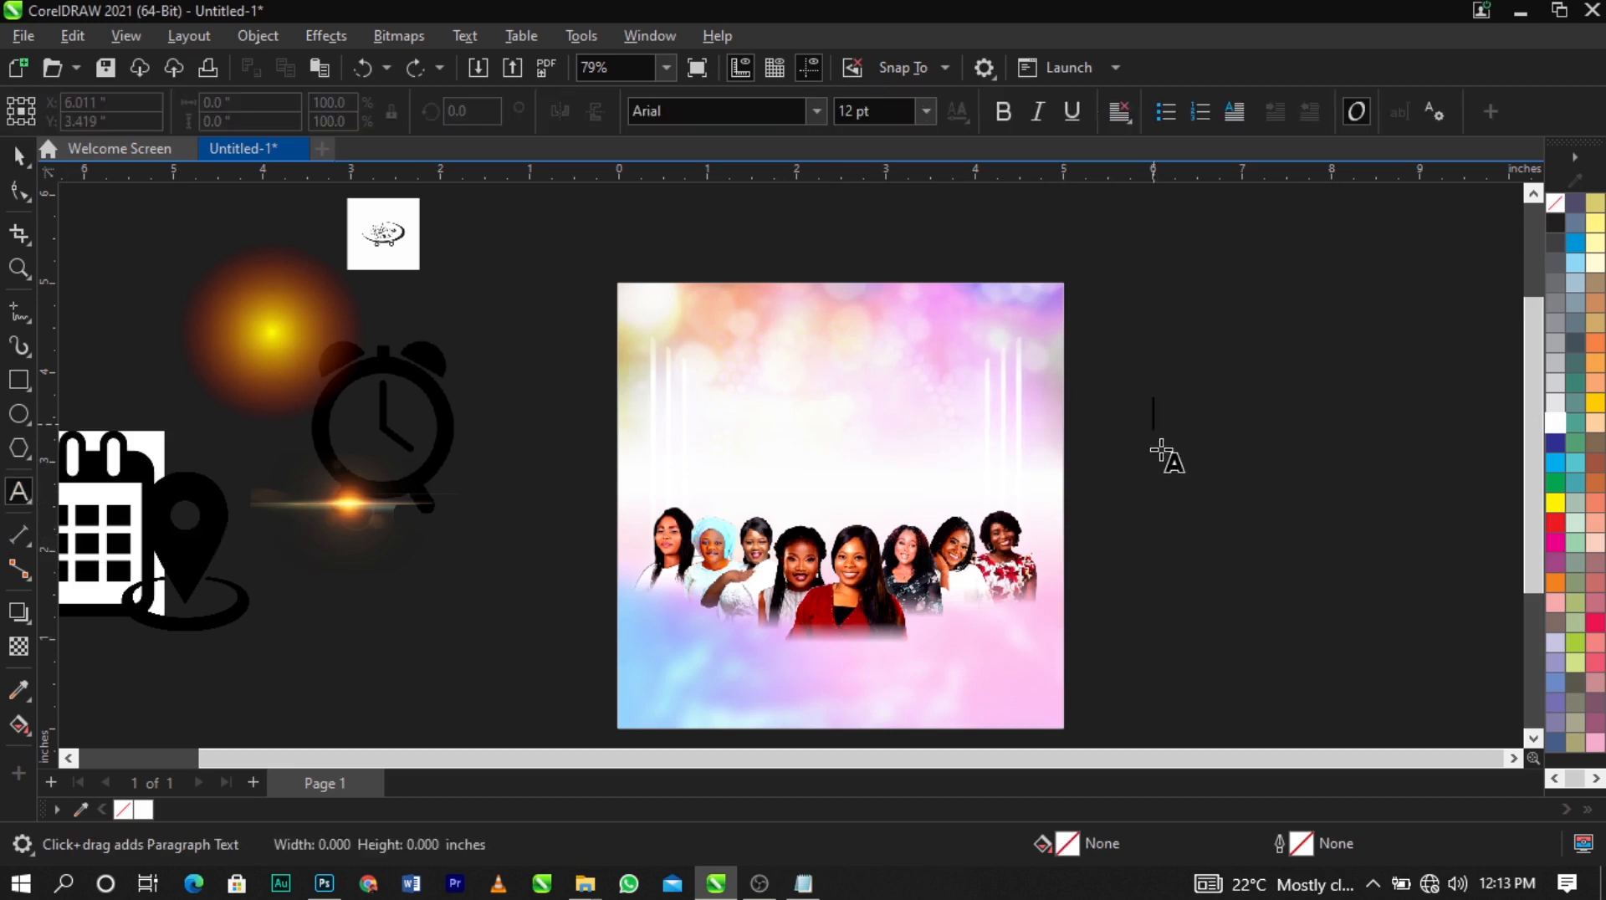
pyautogui.scroll(1, 1251, 420)
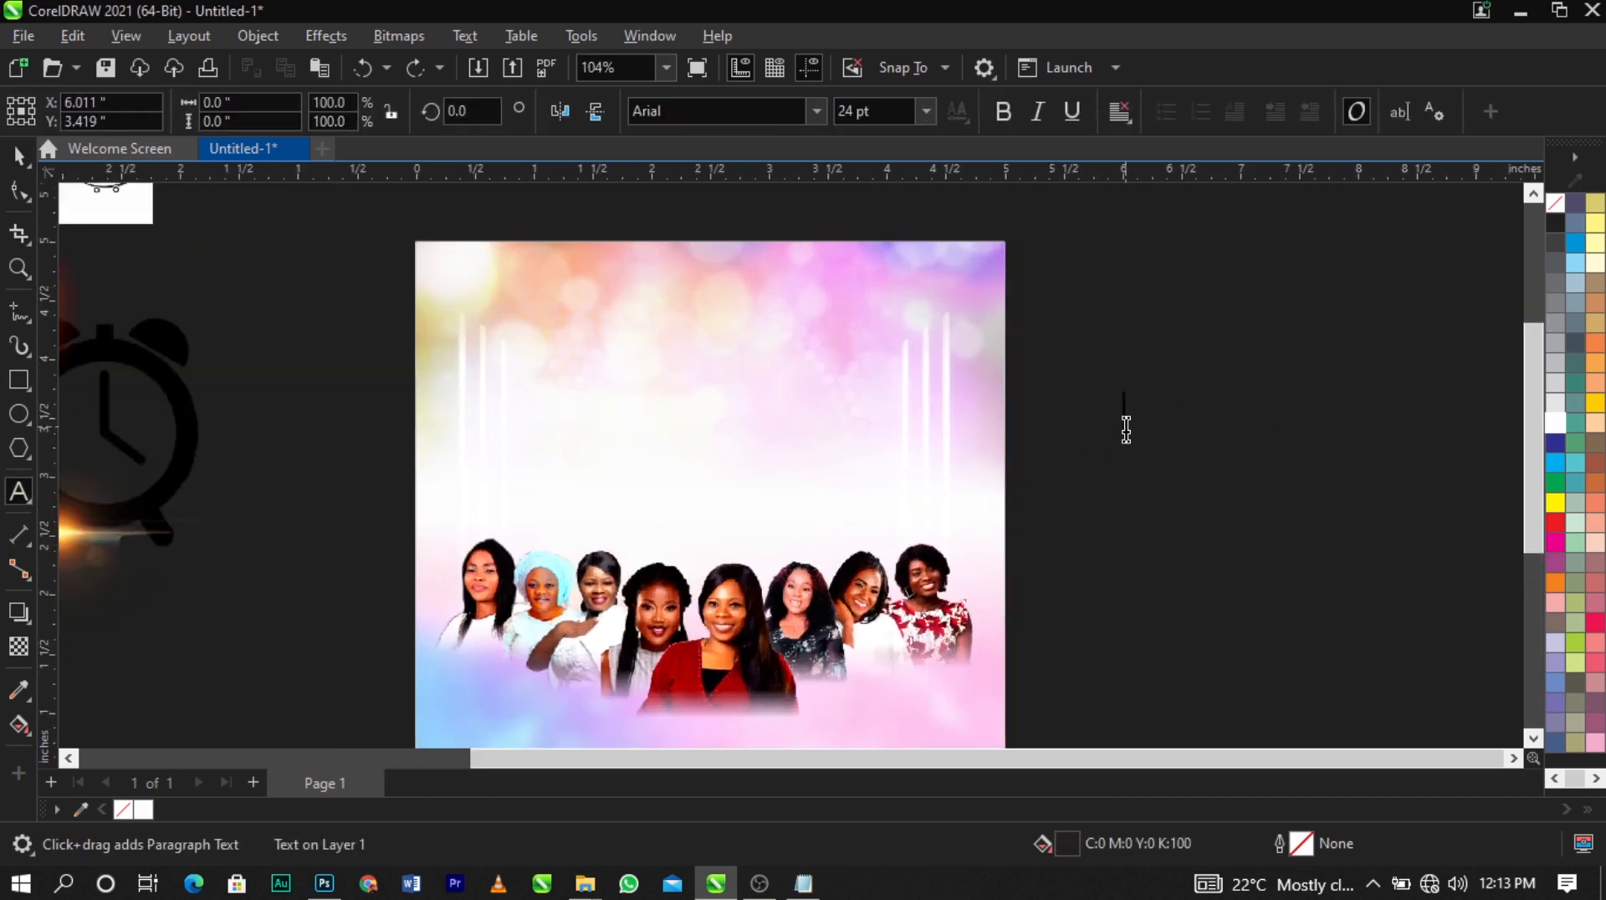
pyautogui.scroll(-1, 1087, 430)
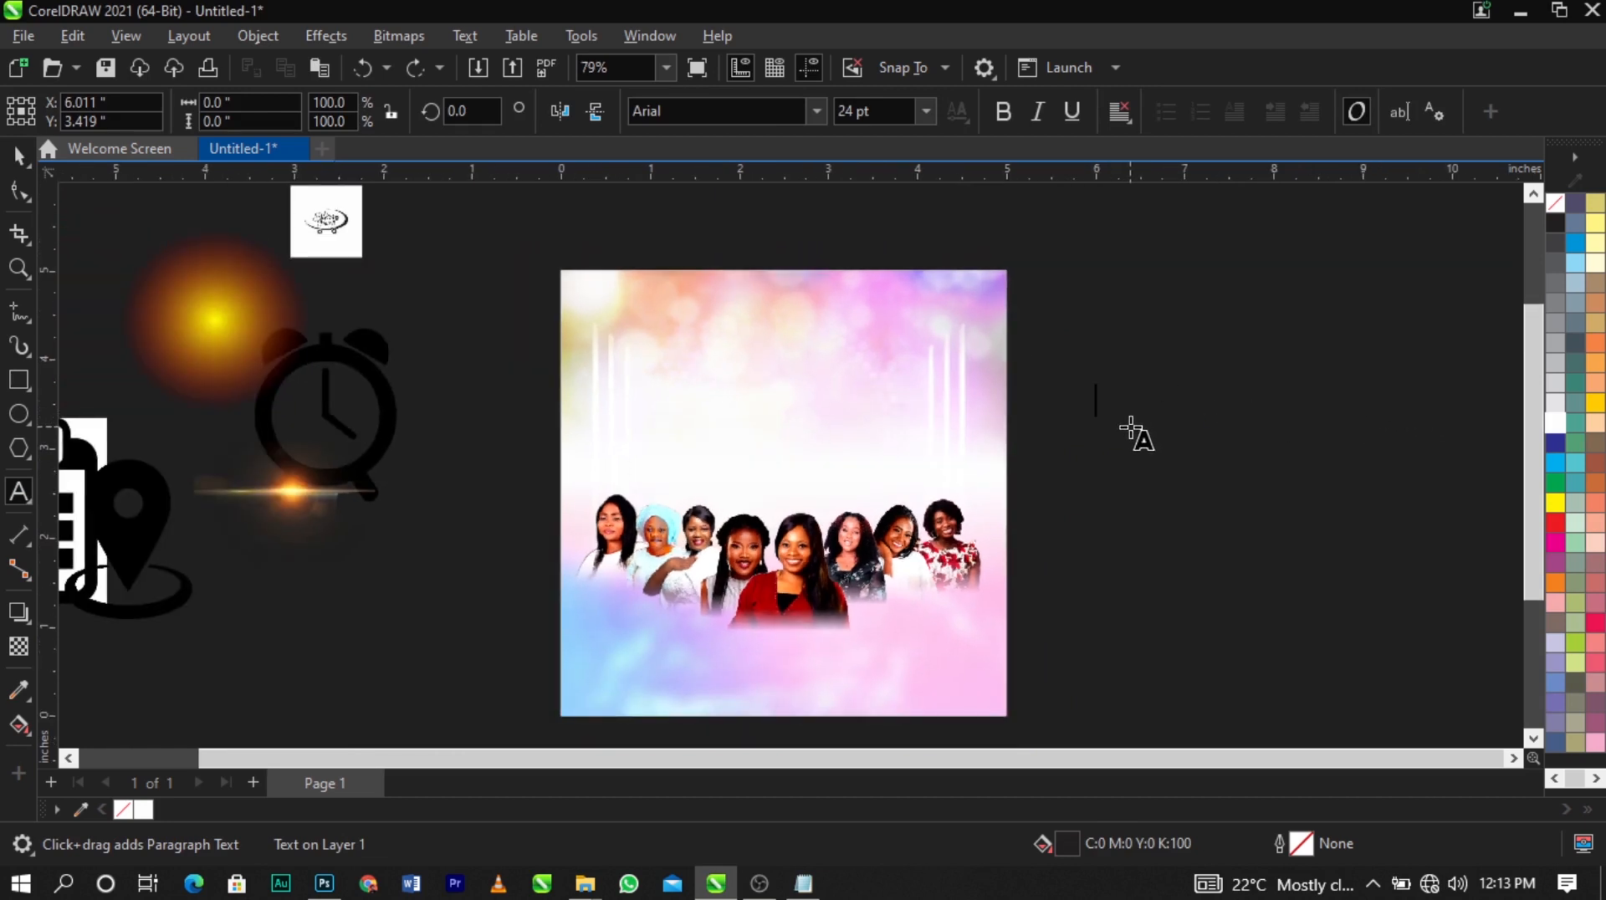
pyautogui.hotkey('ctrl', 'v')
# Fill the pasted event text with white and move it up close to the flyer's edge
pyautogui.scroll(-1, 905, 320)
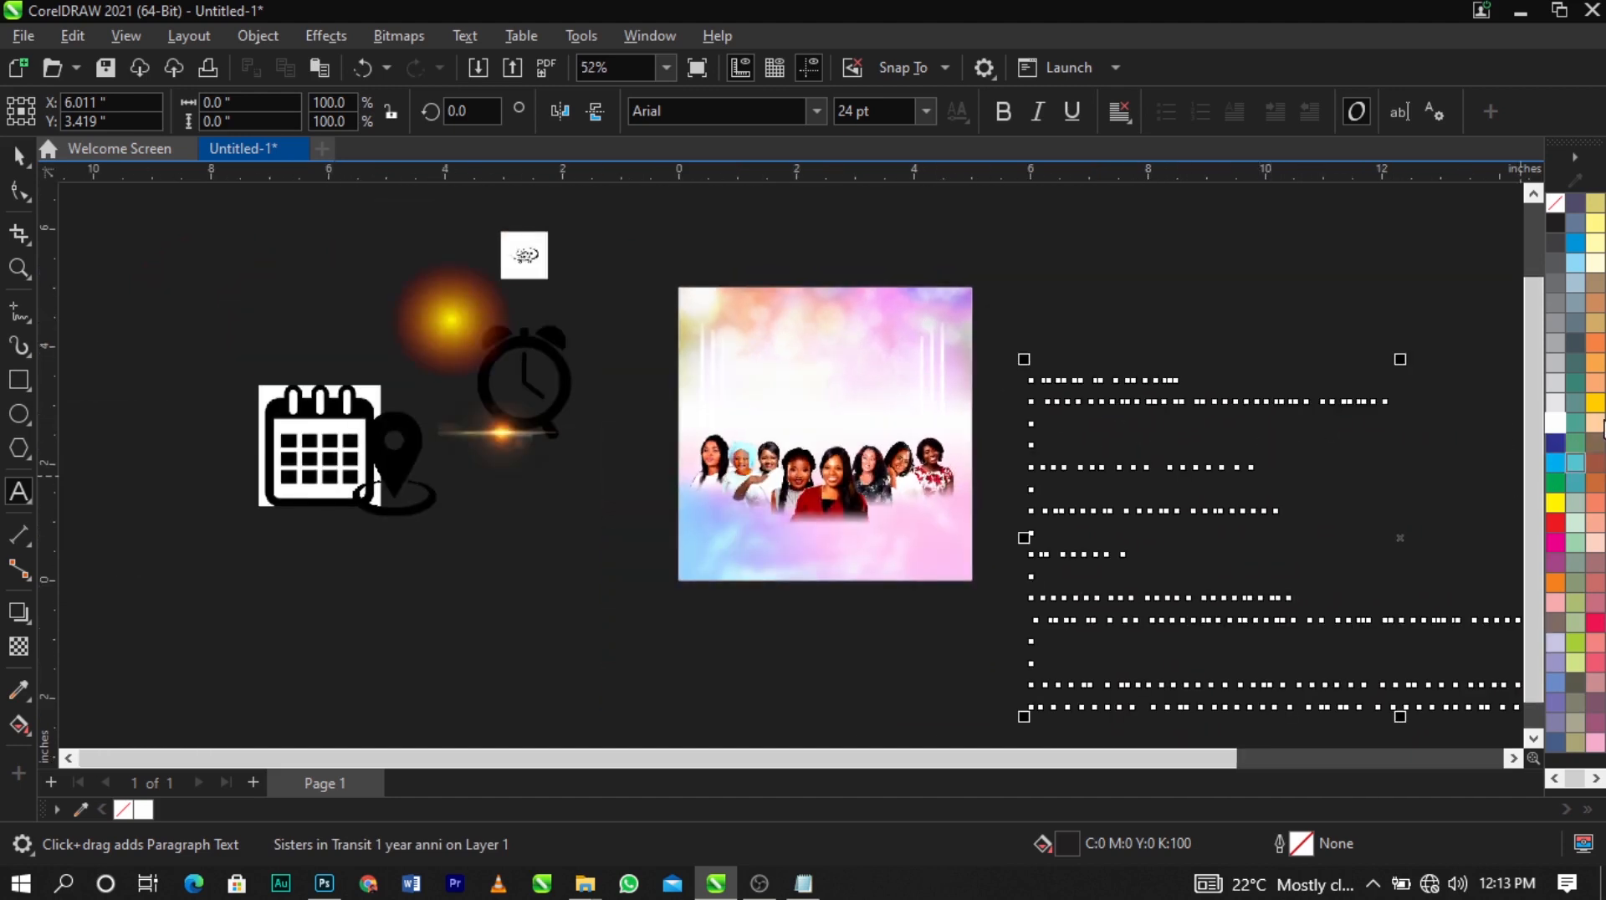
pyautogui.hotkey('ctrl', 'space')
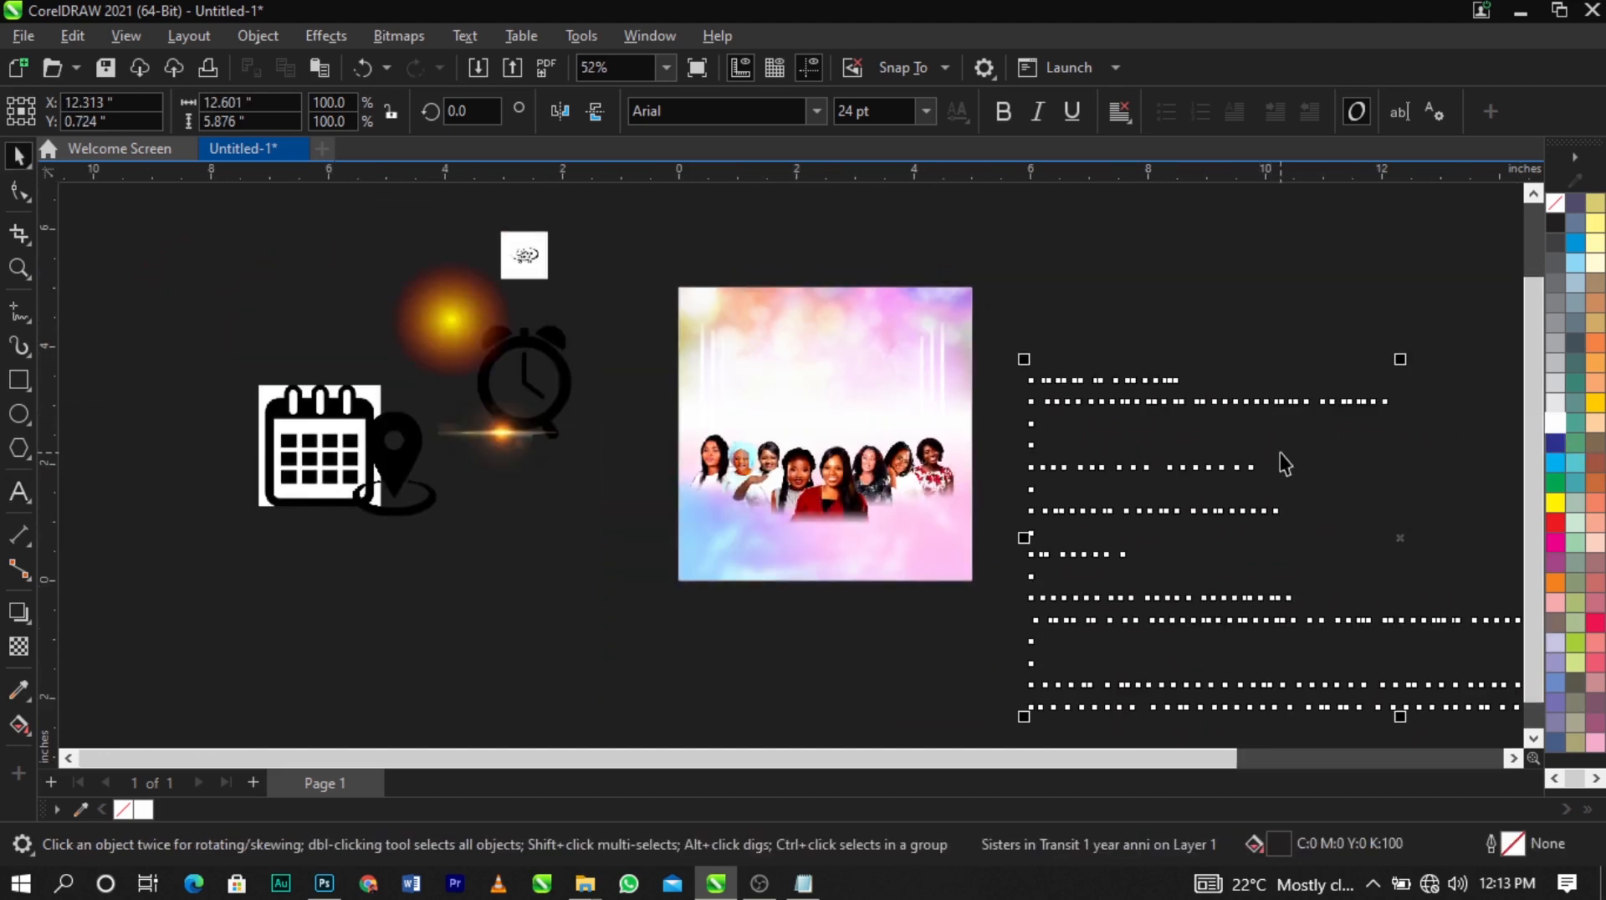
pyautogui.click(1554, 431)
pyautogui.moveTo(1067, 512); pyautogui.dragTo(1019, 445)
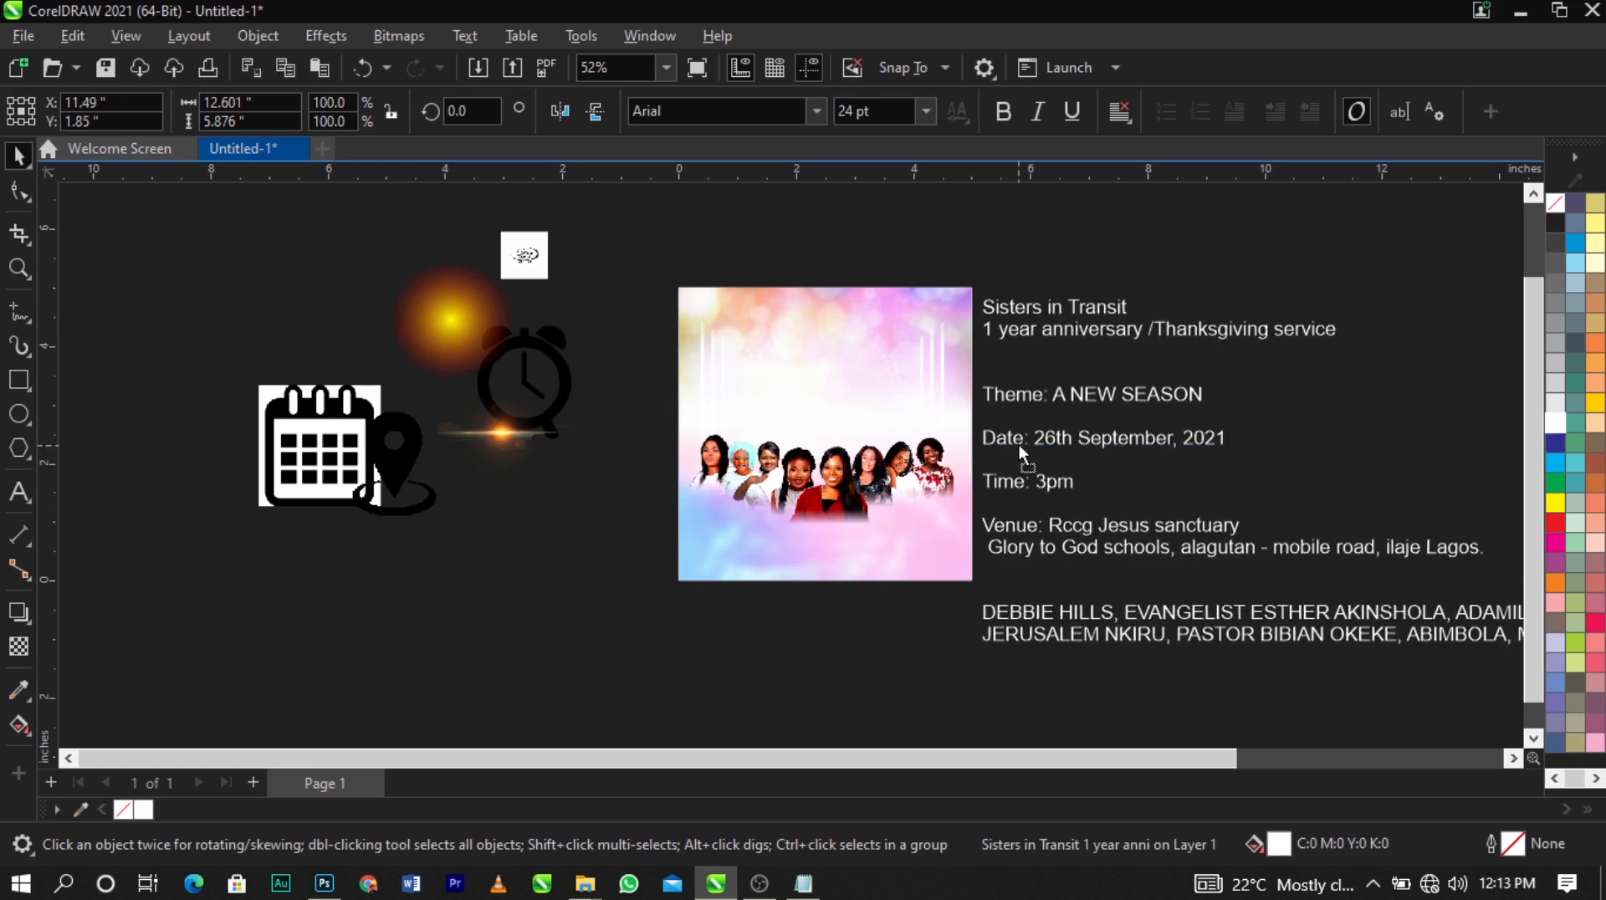
# Set the event text's font size to 10 pt and move it down beside the middle of the flyer
pyautogui.click(925, 111)
pyautogui.click(884, 234)
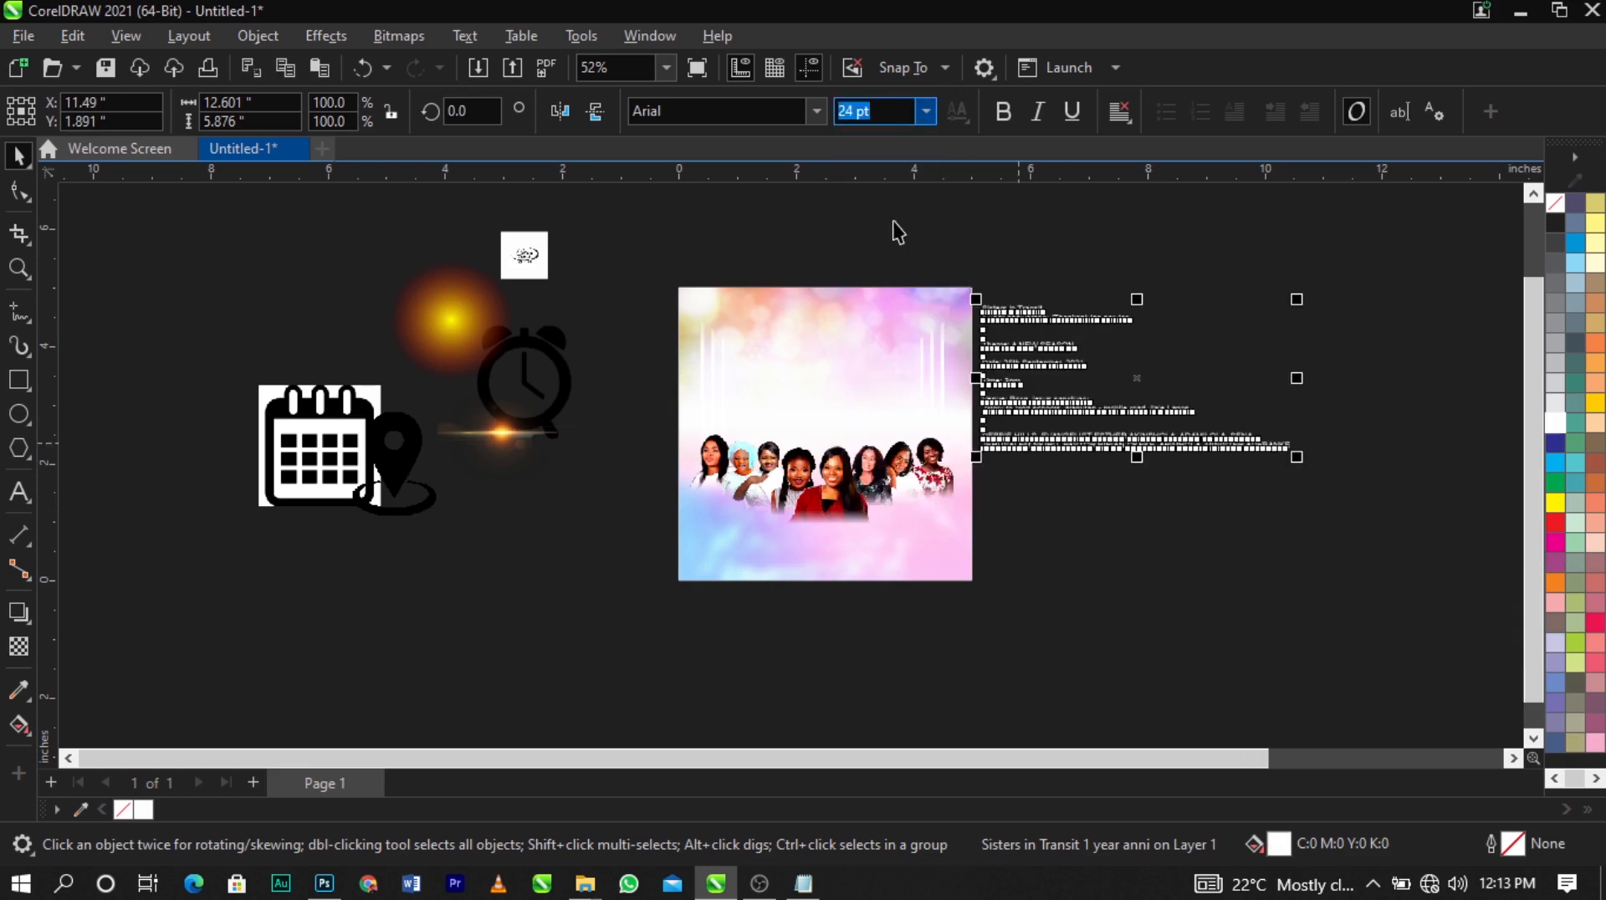
pyautogui.moveTo(1017, 365); pyautogui.dragTo(1026, 434)
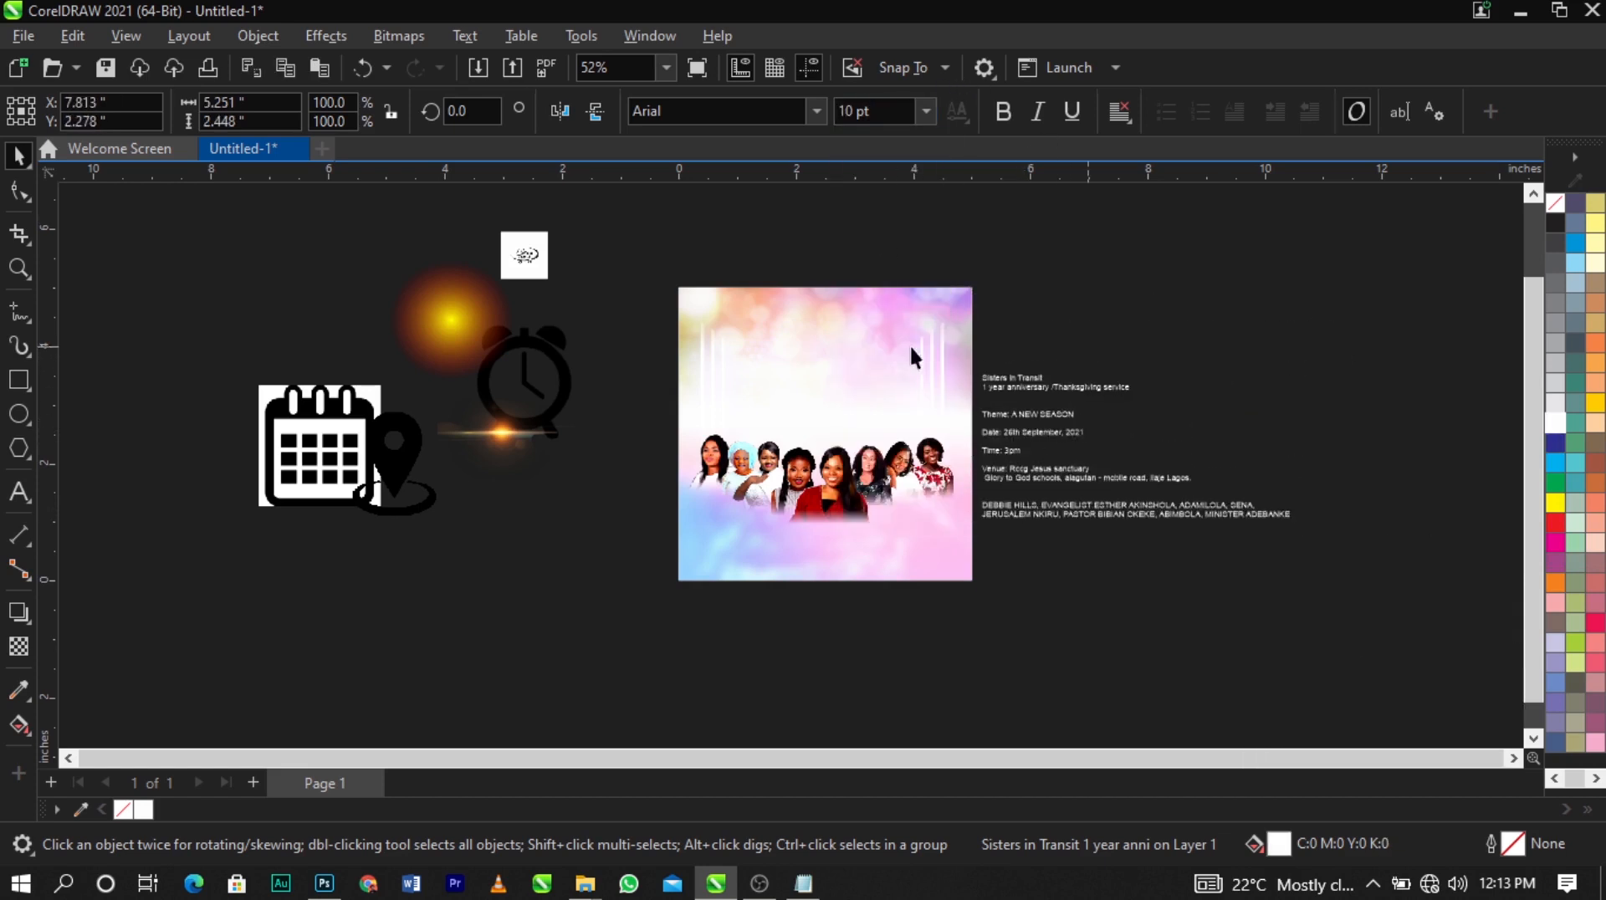
pyautogui.press('Escape')
# Move the logo image from the far side of the page to just above the event text
pyautogui.click(18, 270)
pyautogui.moveTo(634, 271); pyautogui.dragTo(1118, 618)
pyautogui.click(1237, 304)
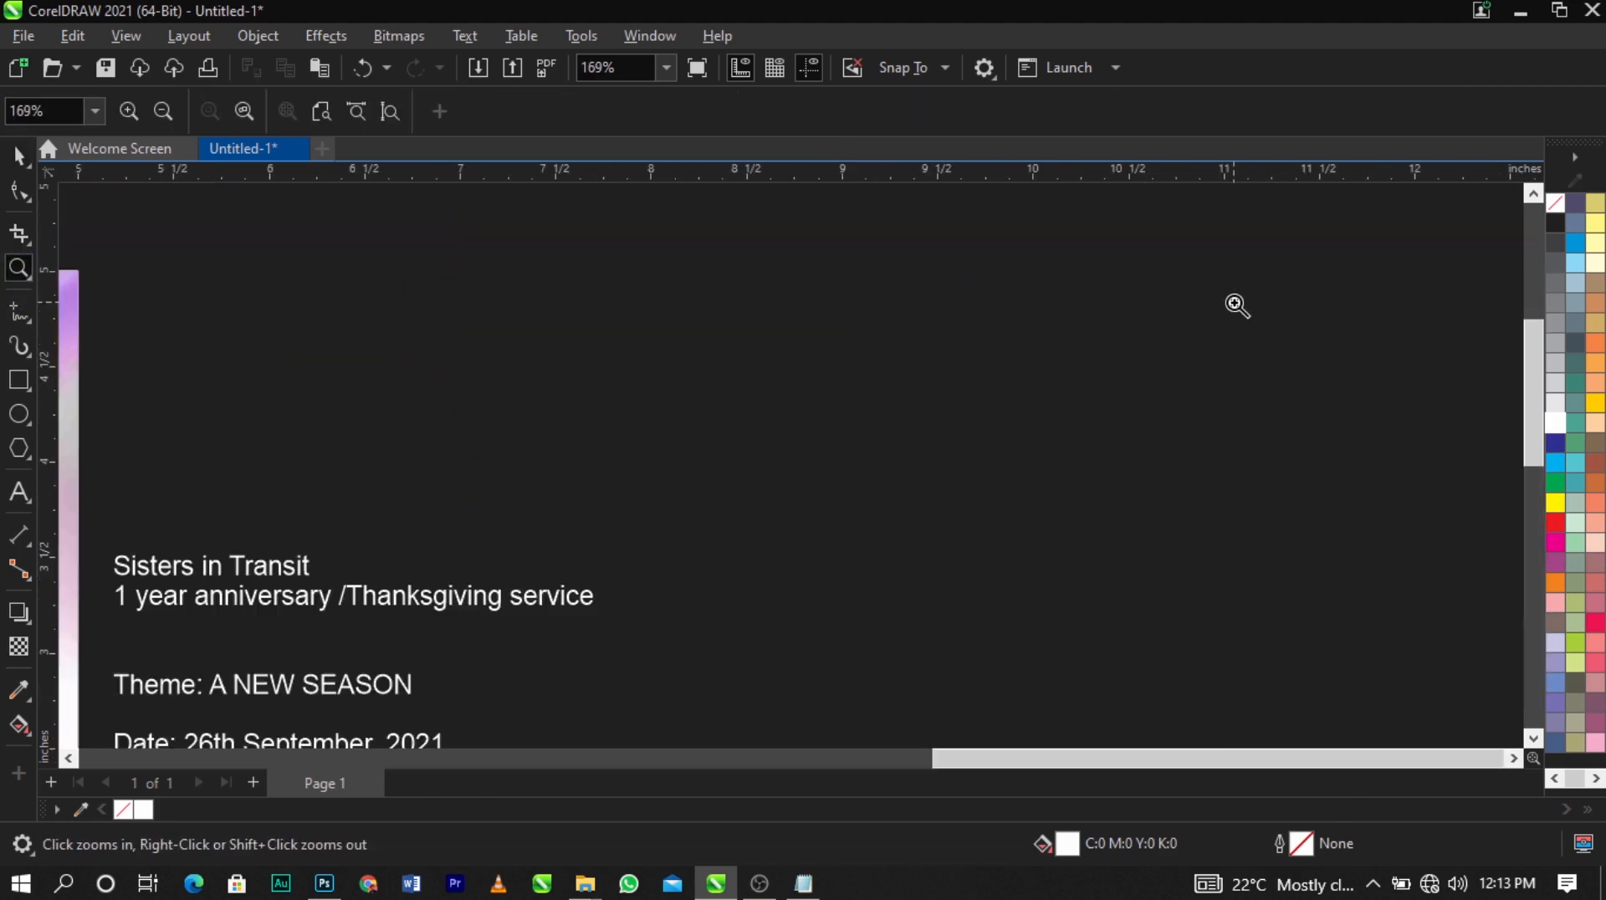
pyautogui.scroll(-3, 1241, 317)
pyautogui.press('space')
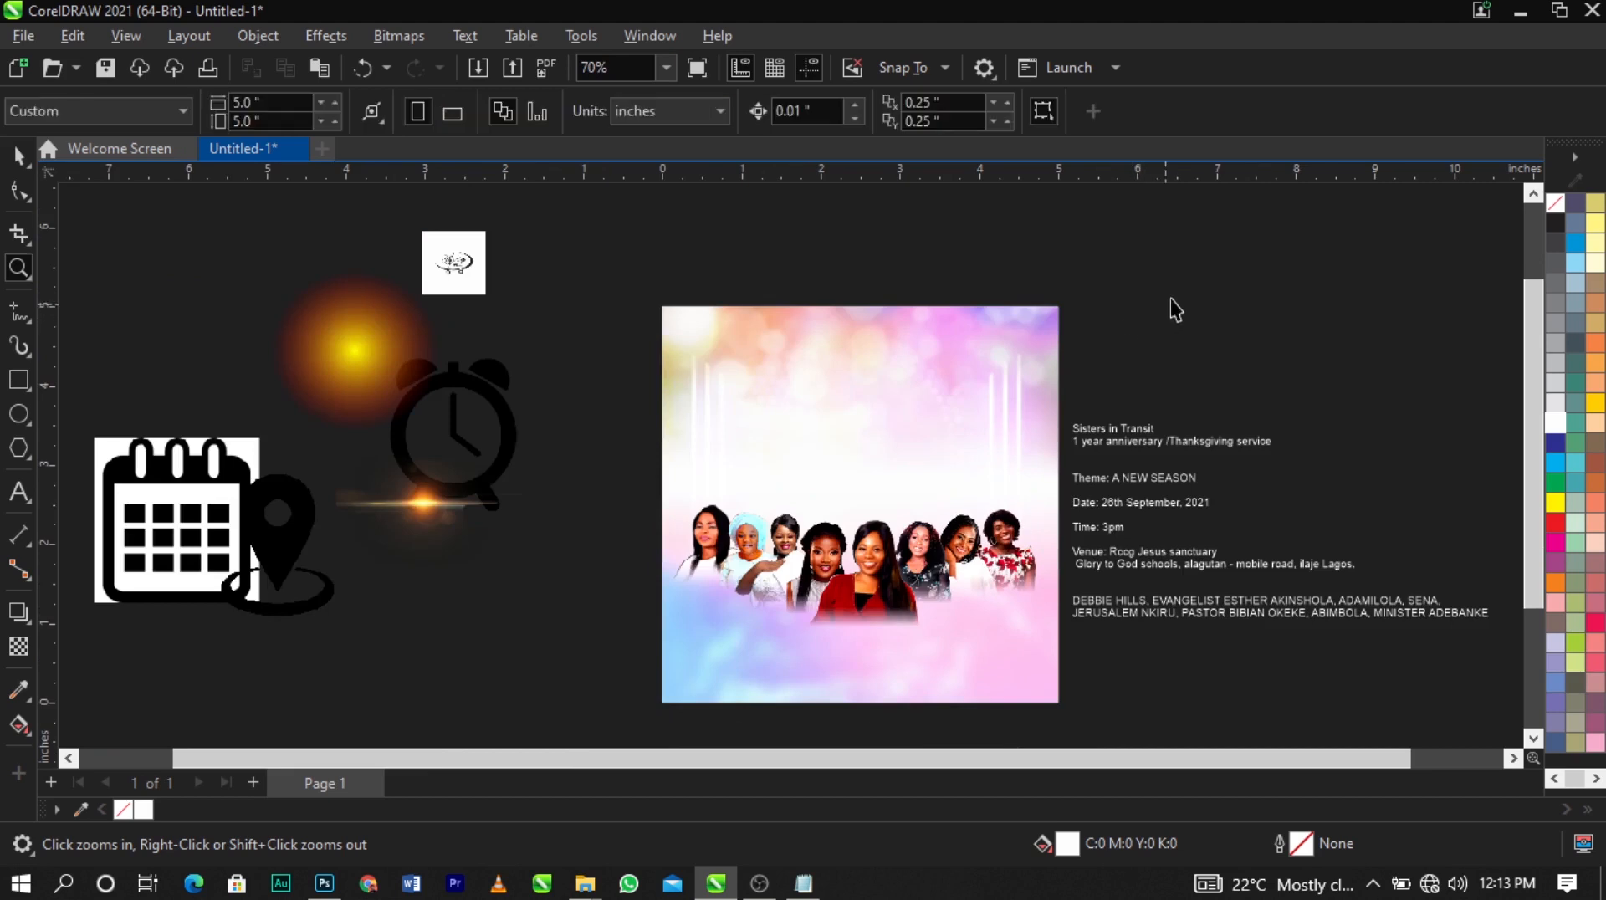
pyautogui.moveTo(436, 269); pyautogui.dragTo(1159, 382)
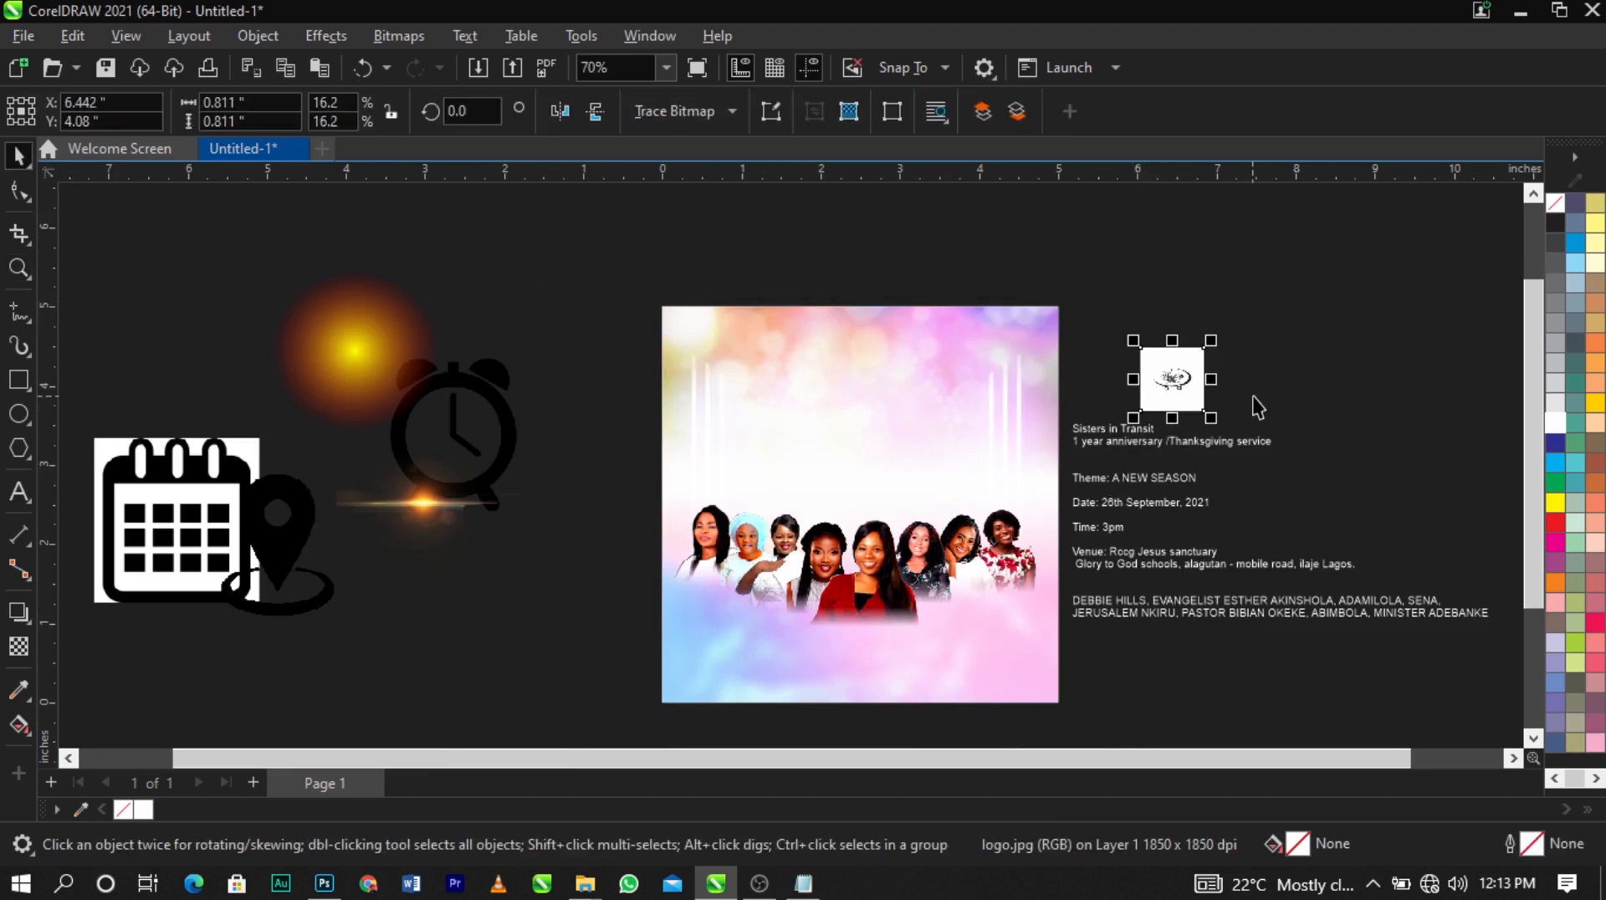
# Enlarge the logo image proportionally to about 2.01 inches square
pyautogui.scroll(3, 1252, 395)
pyautogui.scroll(3, 1252, 394)
pyautogui.click(1018, 380)
pyautogui.click(1081, 452)
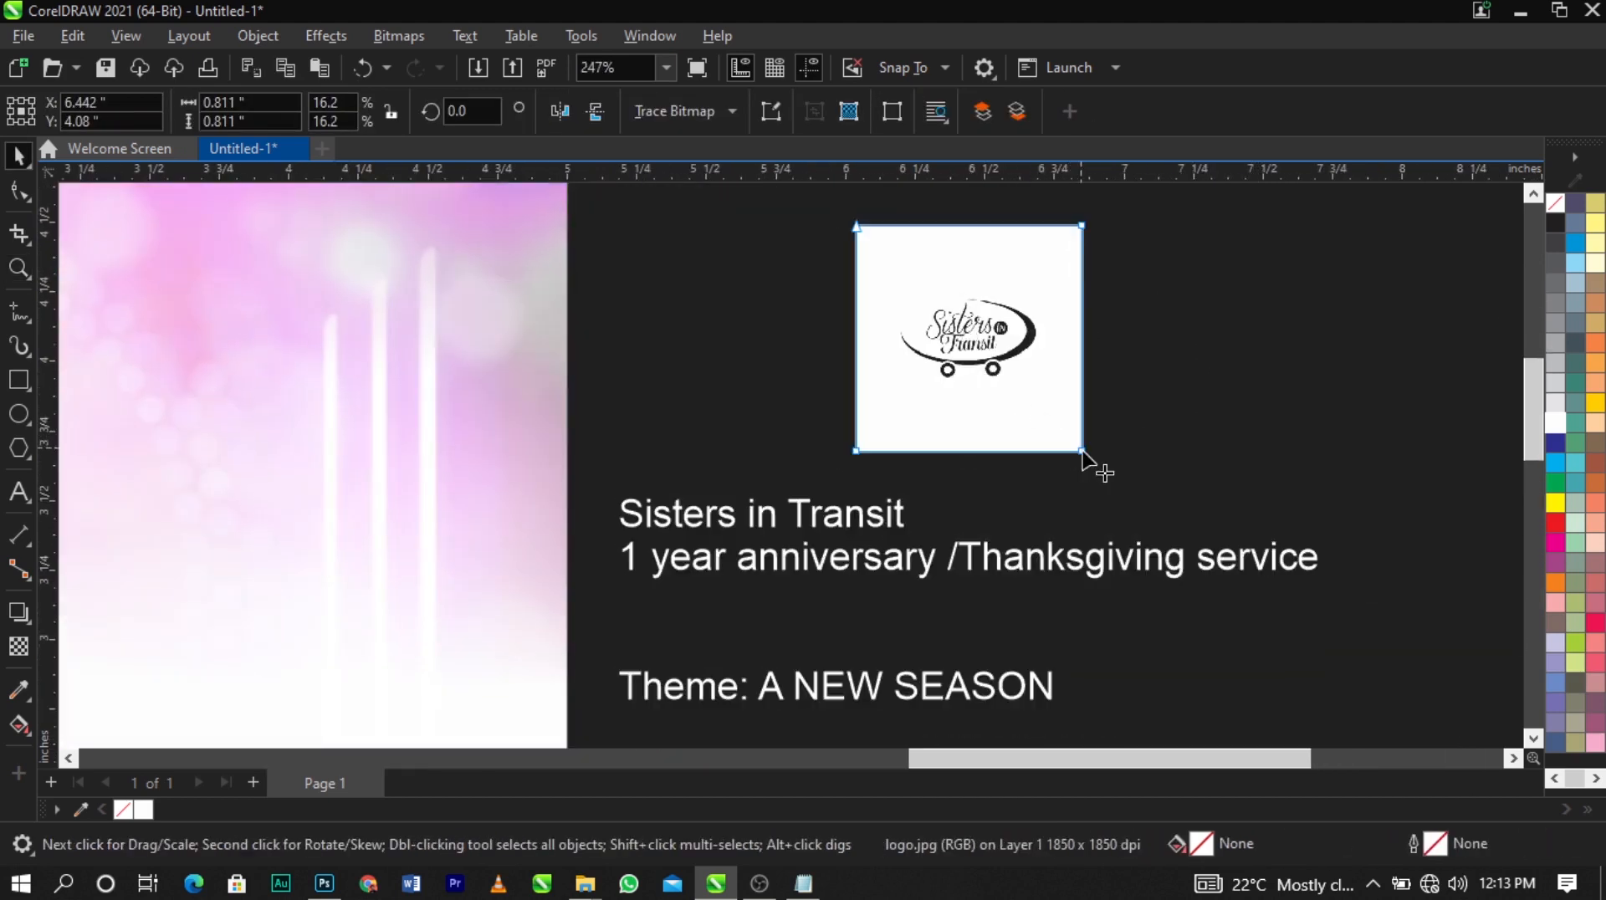
pyautogui.moveTo(1103, 467); pyautogui.dragTo(1401, 697)
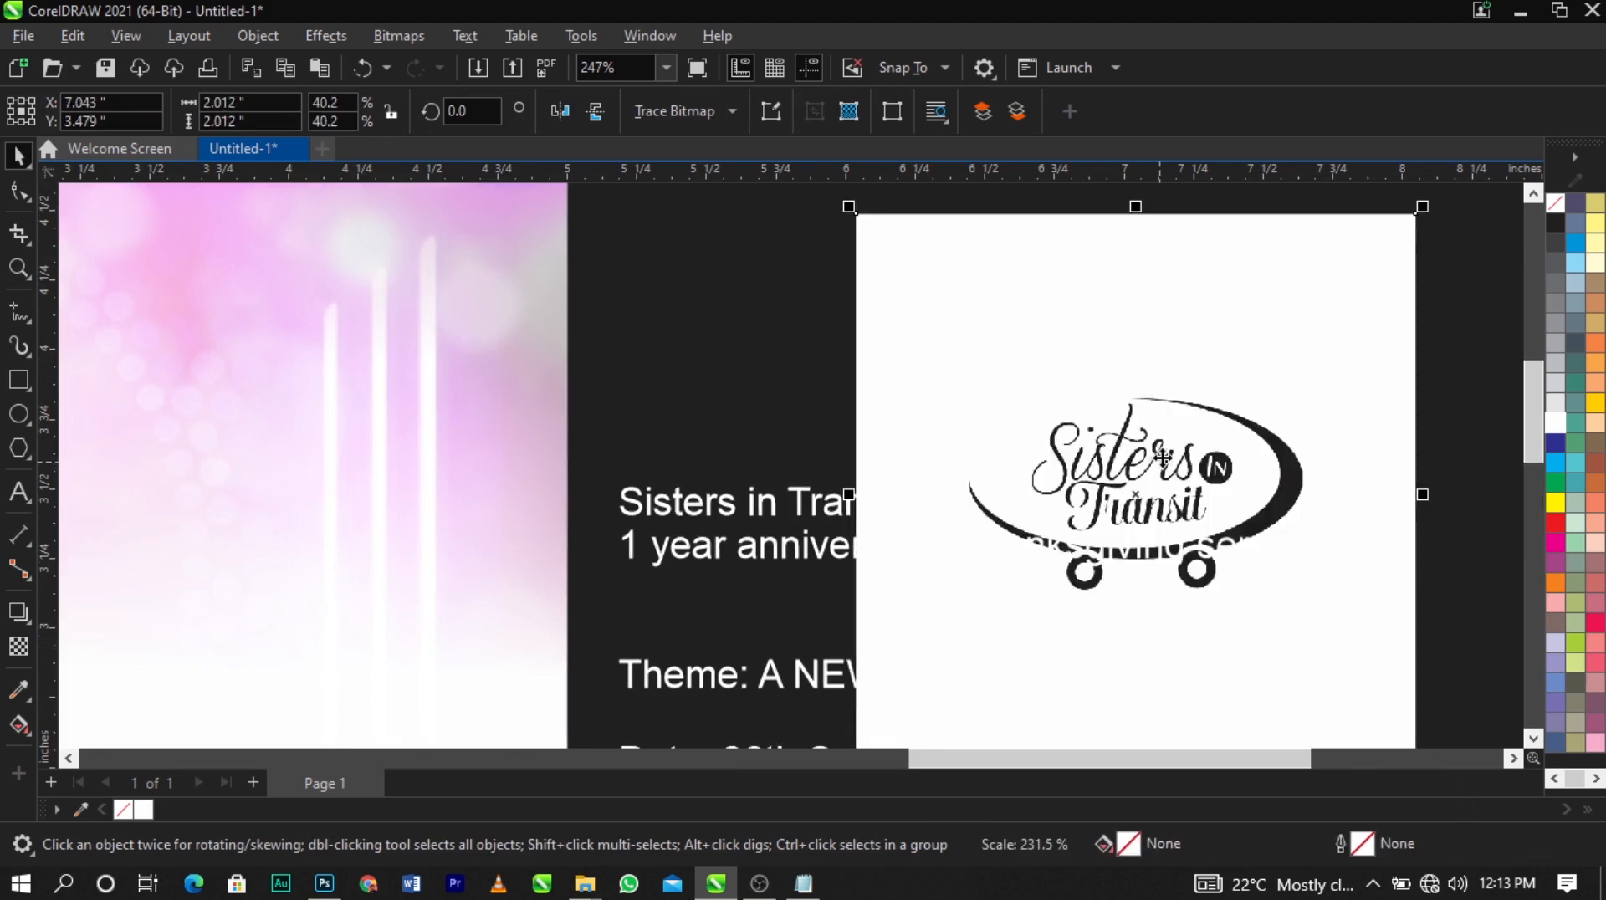
# Move the logo image up and slightly closer to the flyer, keeping it selected
pyautogui.scroll(1, 1198, 419)
pyautogui.moveTo(1255, 423); pyautogui.dragTo(1221, 445)
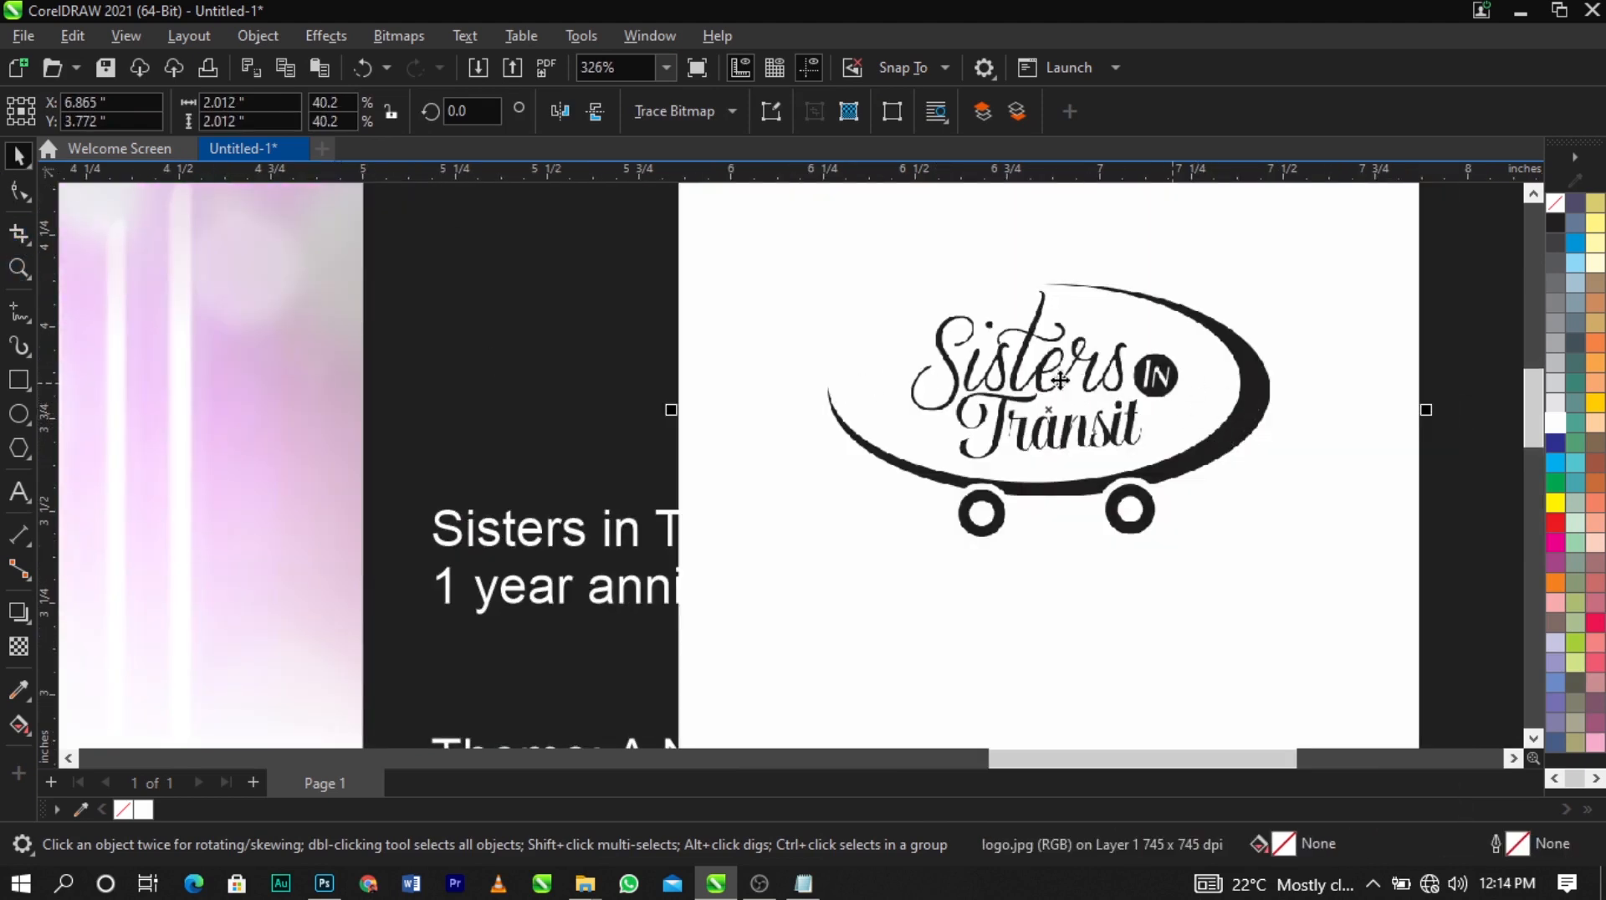
pyautogui.scroll(-2, 901, 414)
pyautogui.scroll(1, 1136, 398)
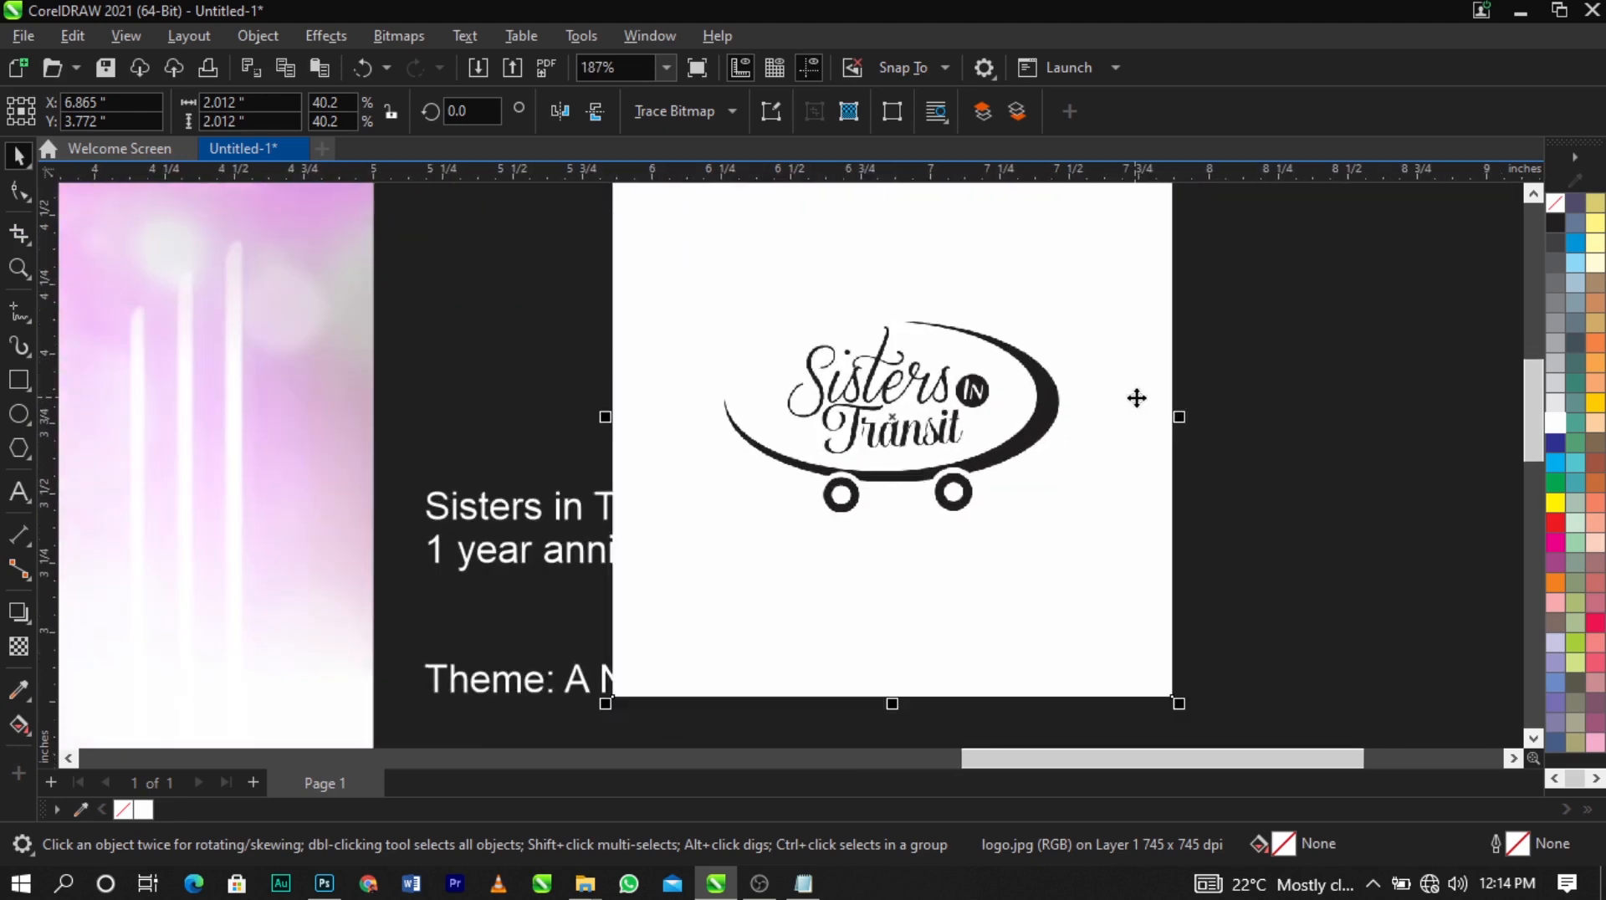
pyautogui.click(1120, 437)
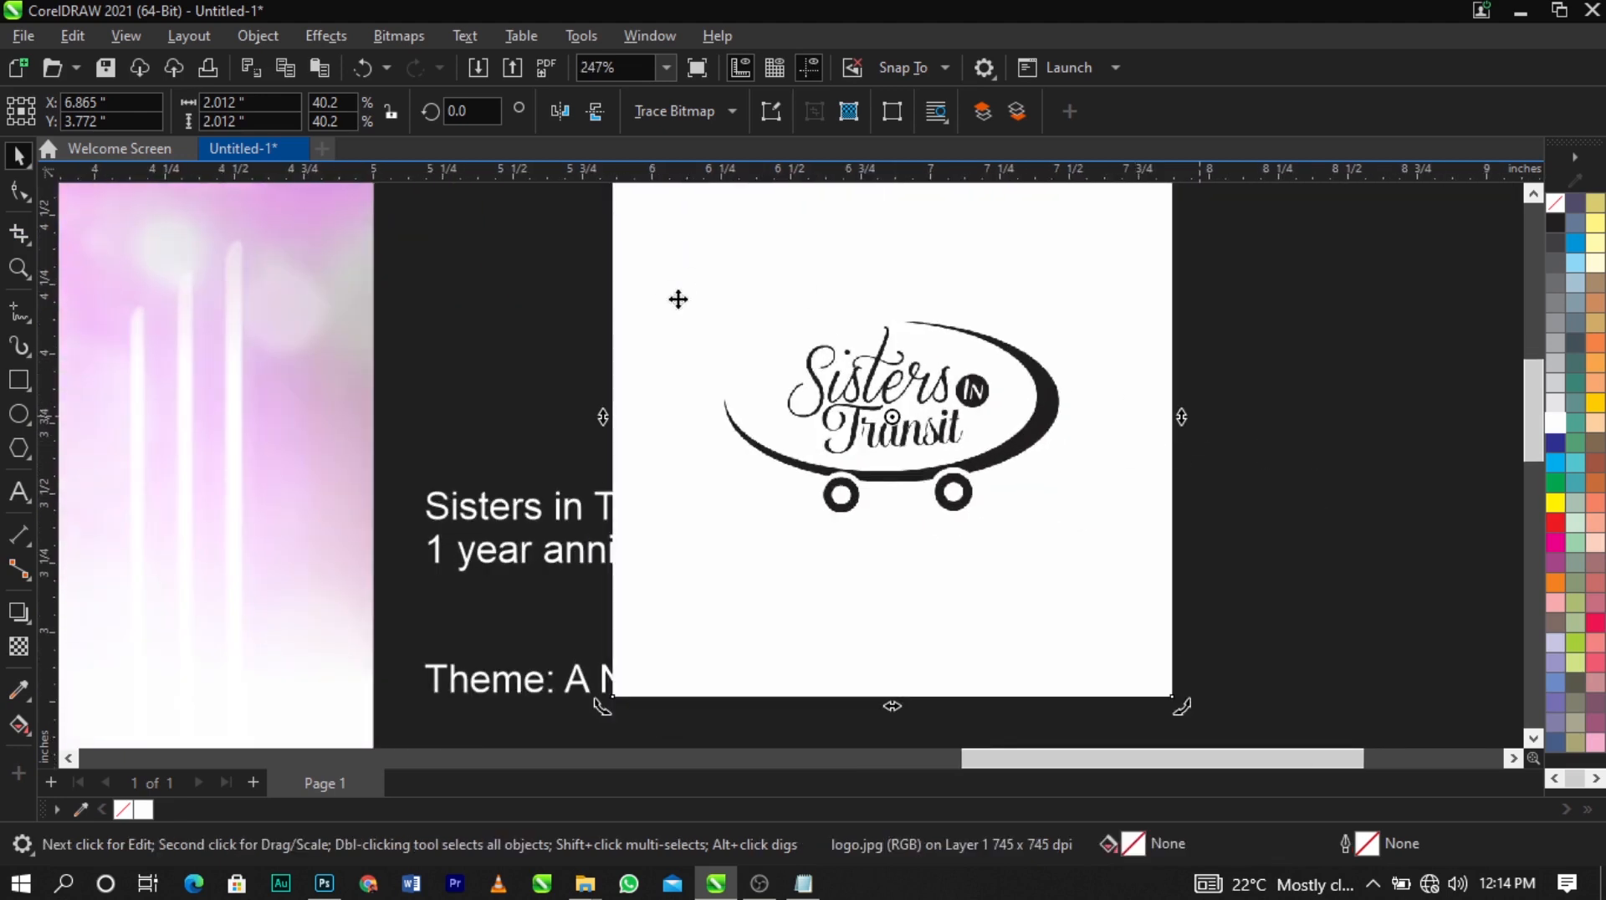
# Convert the logo image to black and white (1-bit) with the Line Art method and an adjusted threshold
pyautogui.click(394, 37)
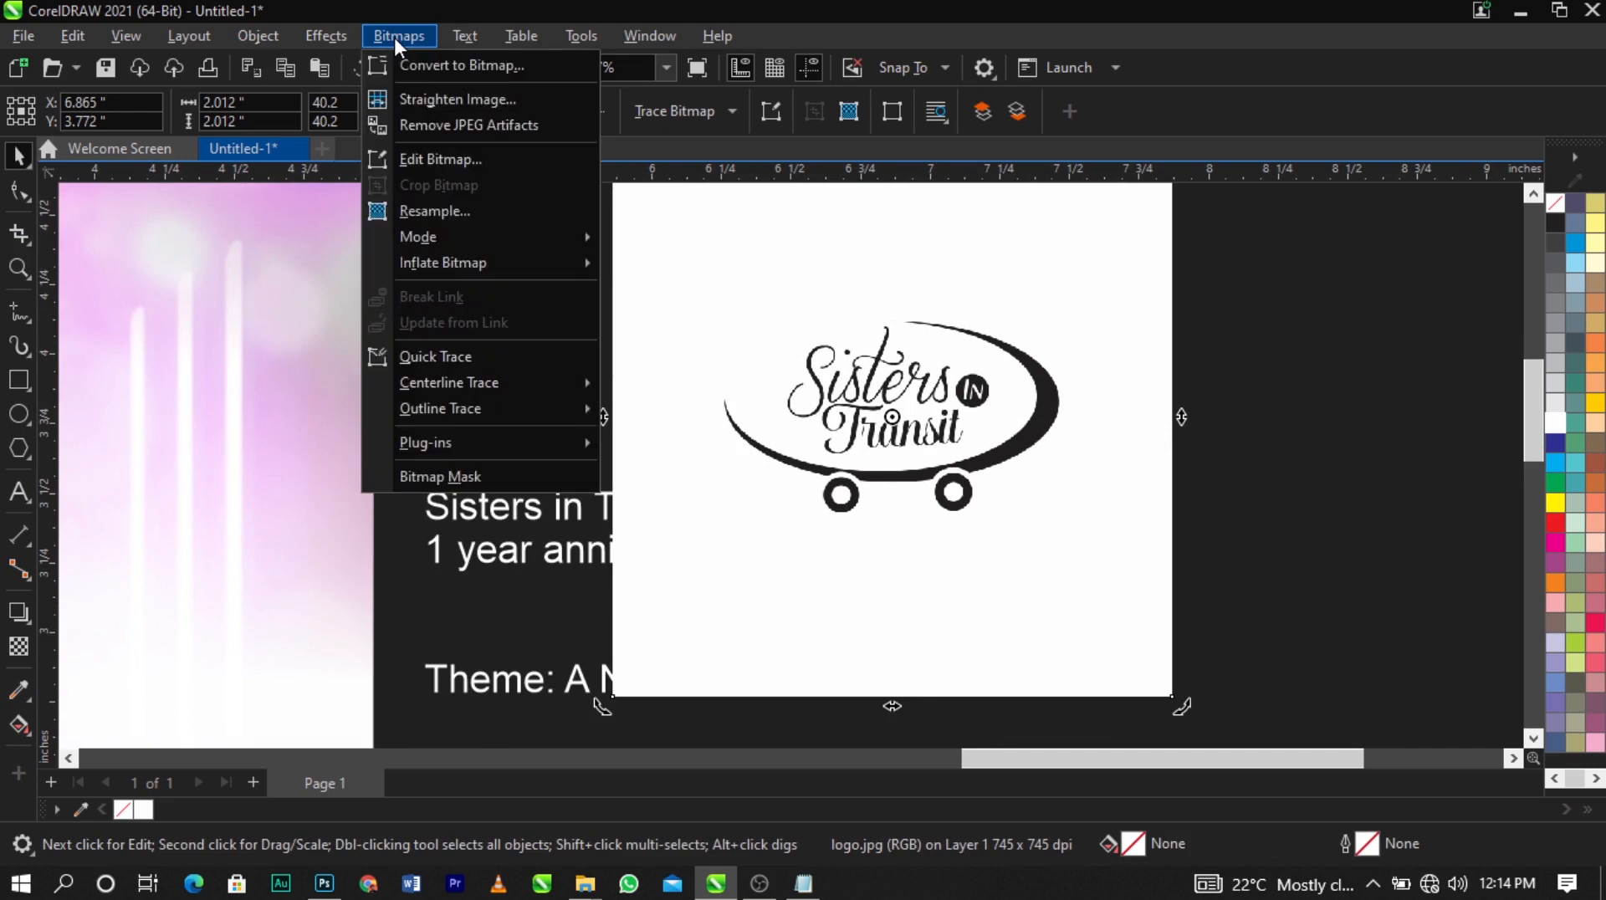
pyautogui.moveTo(440, 239)
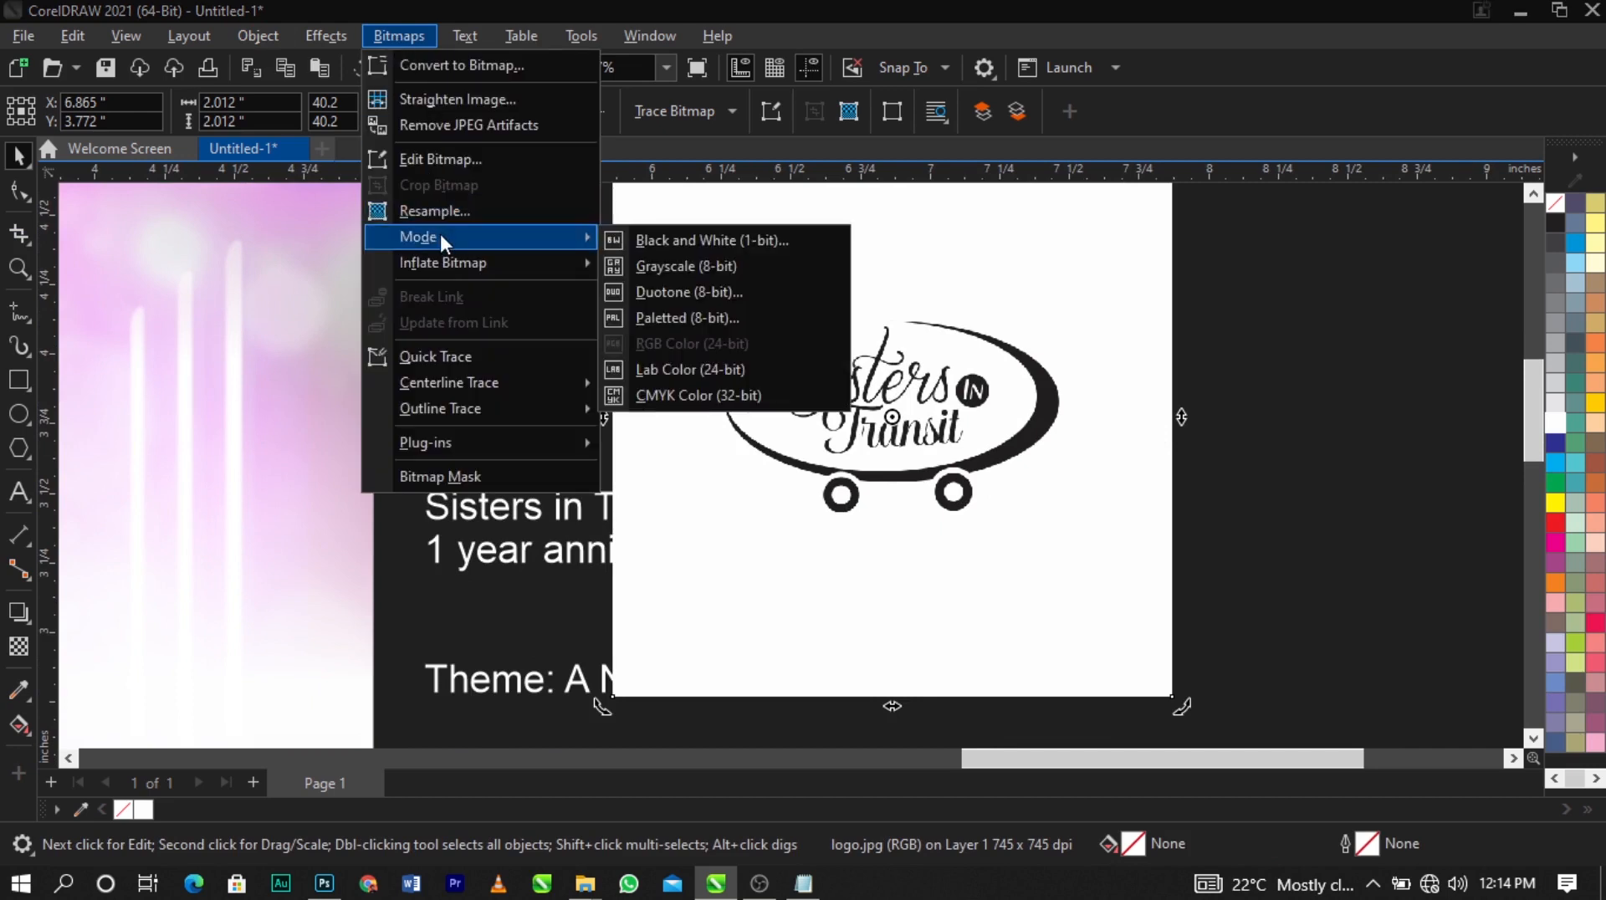
pyautogui.click(685, 244)
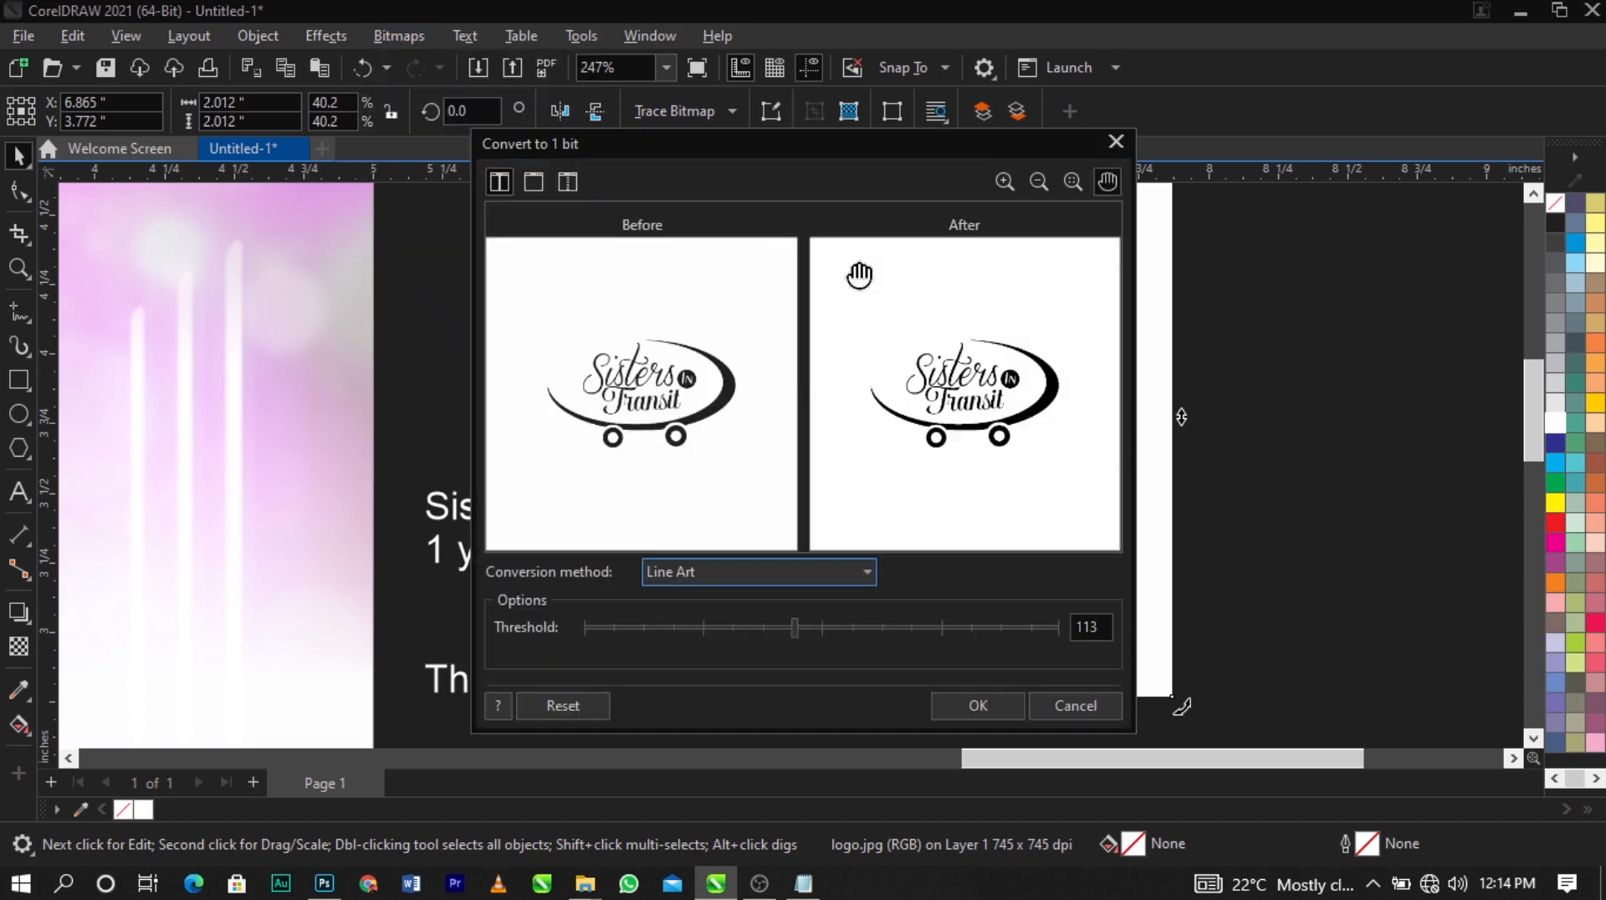
pyautogui.moveTo(906, 173); pyautogui.dragTo(529, 144)
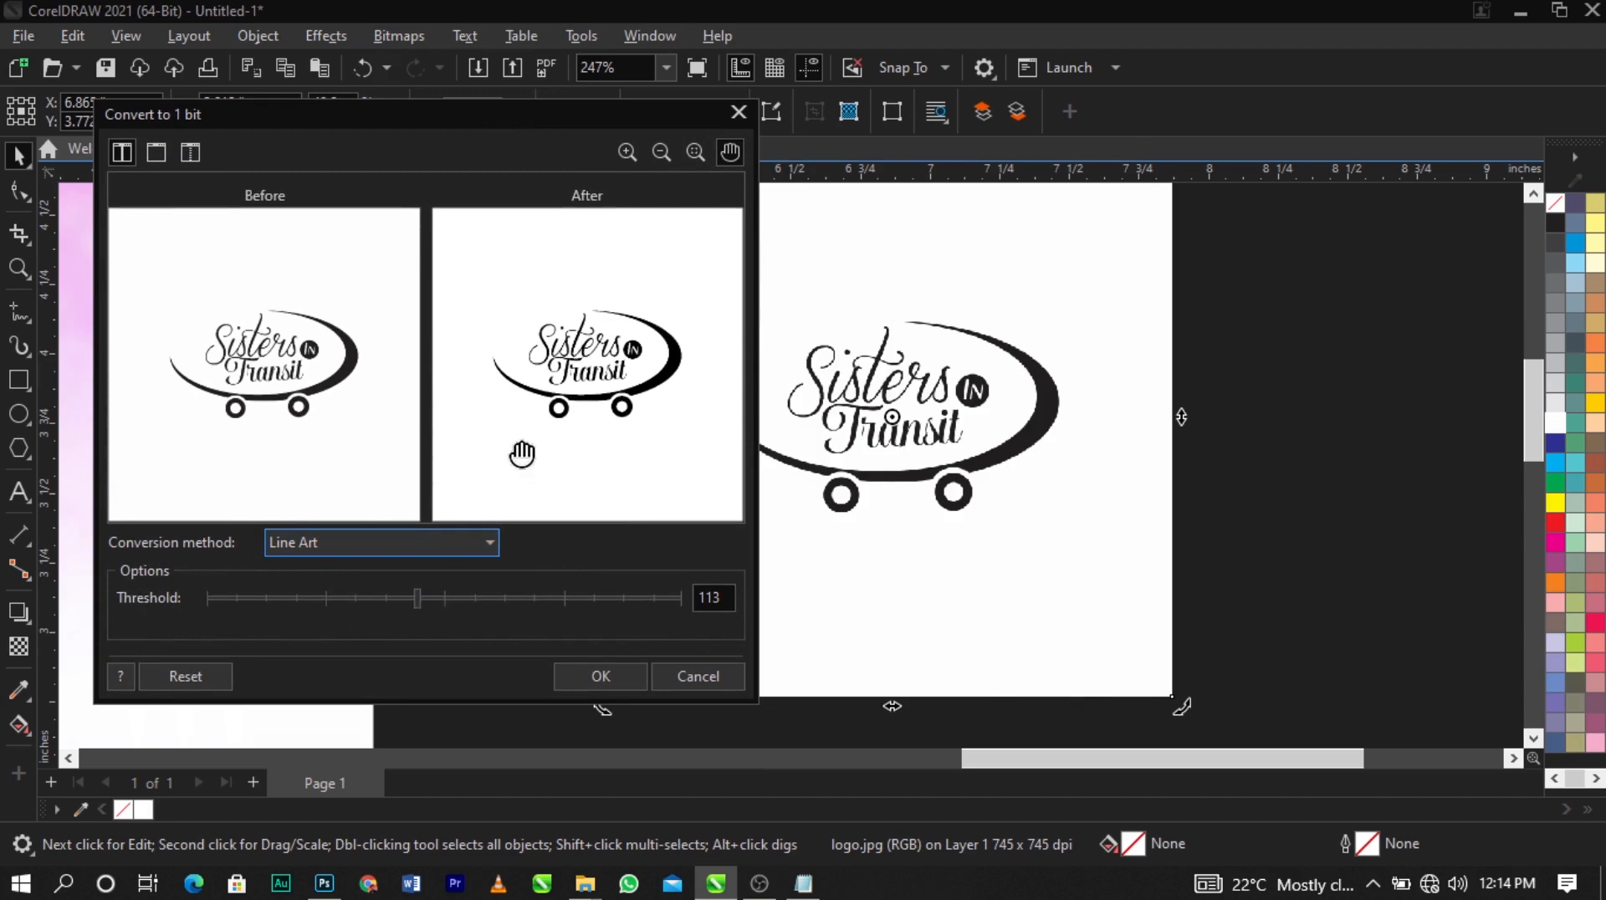
pyautogui.click(311, 596)
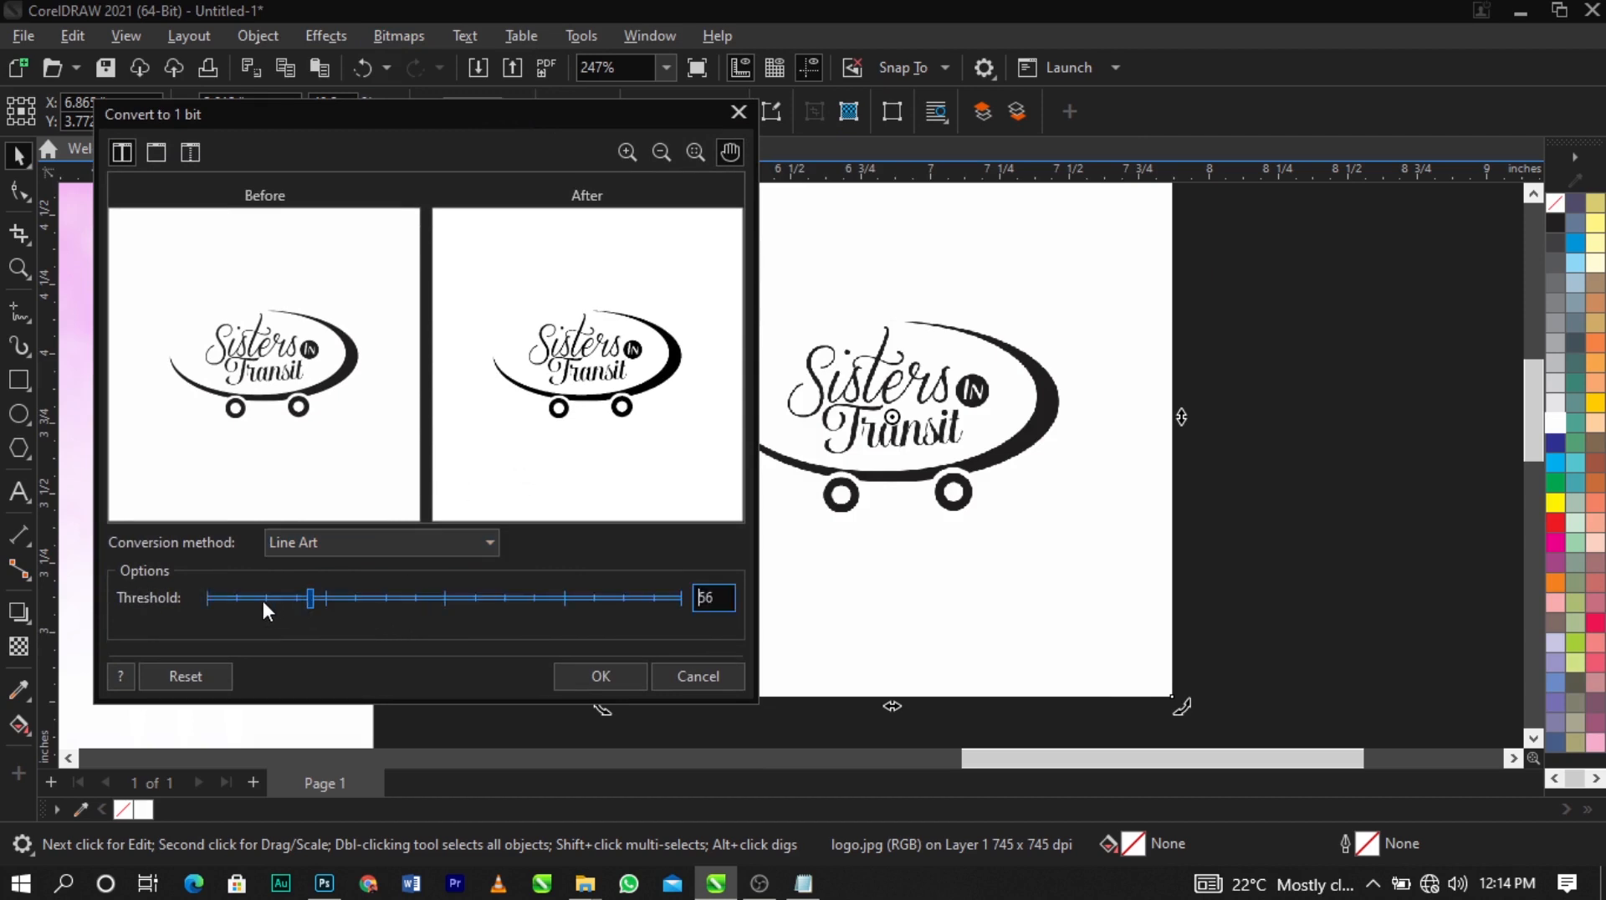
pyautogui.moveTo(309, 597)
pyautogui.mouseDown()
pyautogui.moveTo(499, 612)
pyautogui.moveTo(299, 599)
pyautogui.mouseUp()
pyautogui.click(498, 598)
pyautogui.click(596, 676)
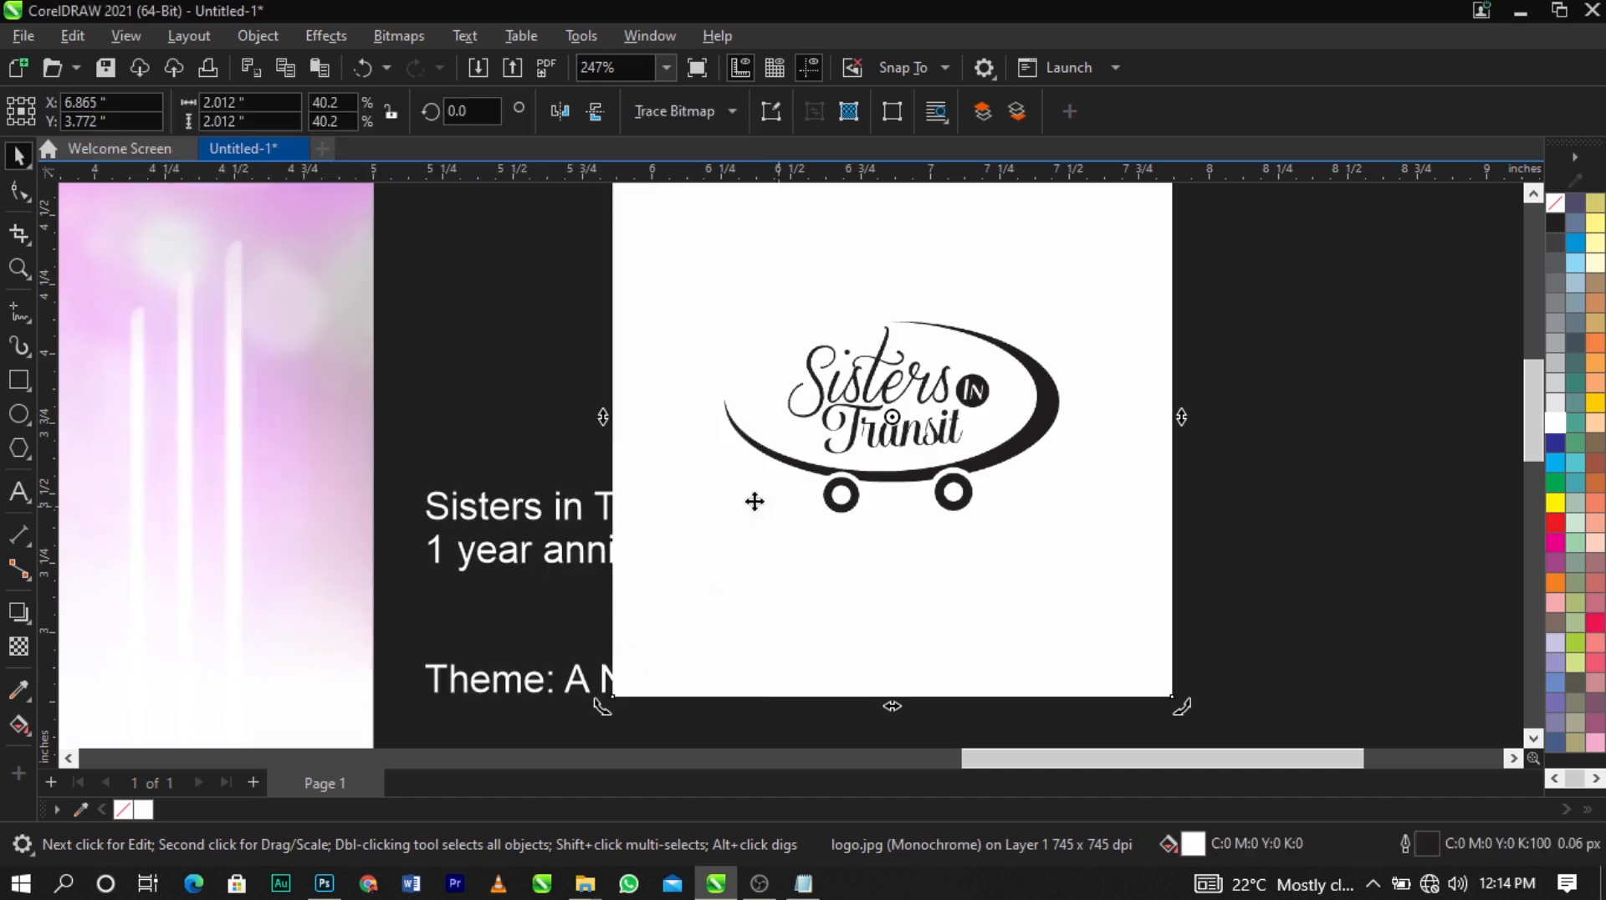
# Outline-trace the monochrome logo as line art with the background colour removed, and get rid of the original bitmap
pyautogui.click(709, 113)
pyautogui.moveTo(724, 192)
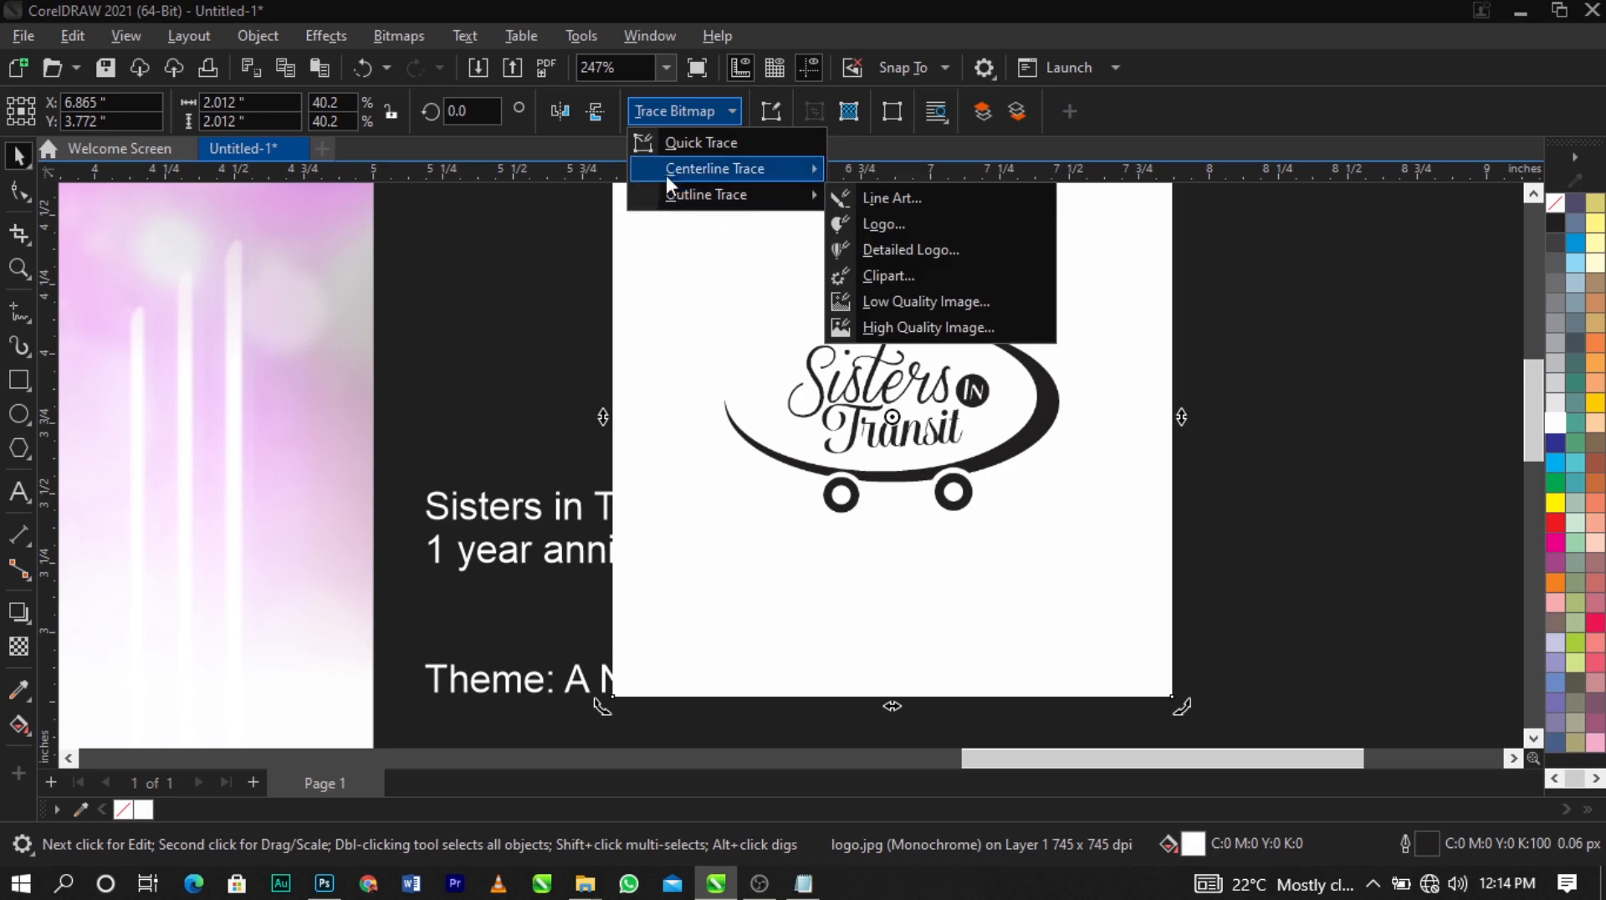
pyautogui.click(341, 103)
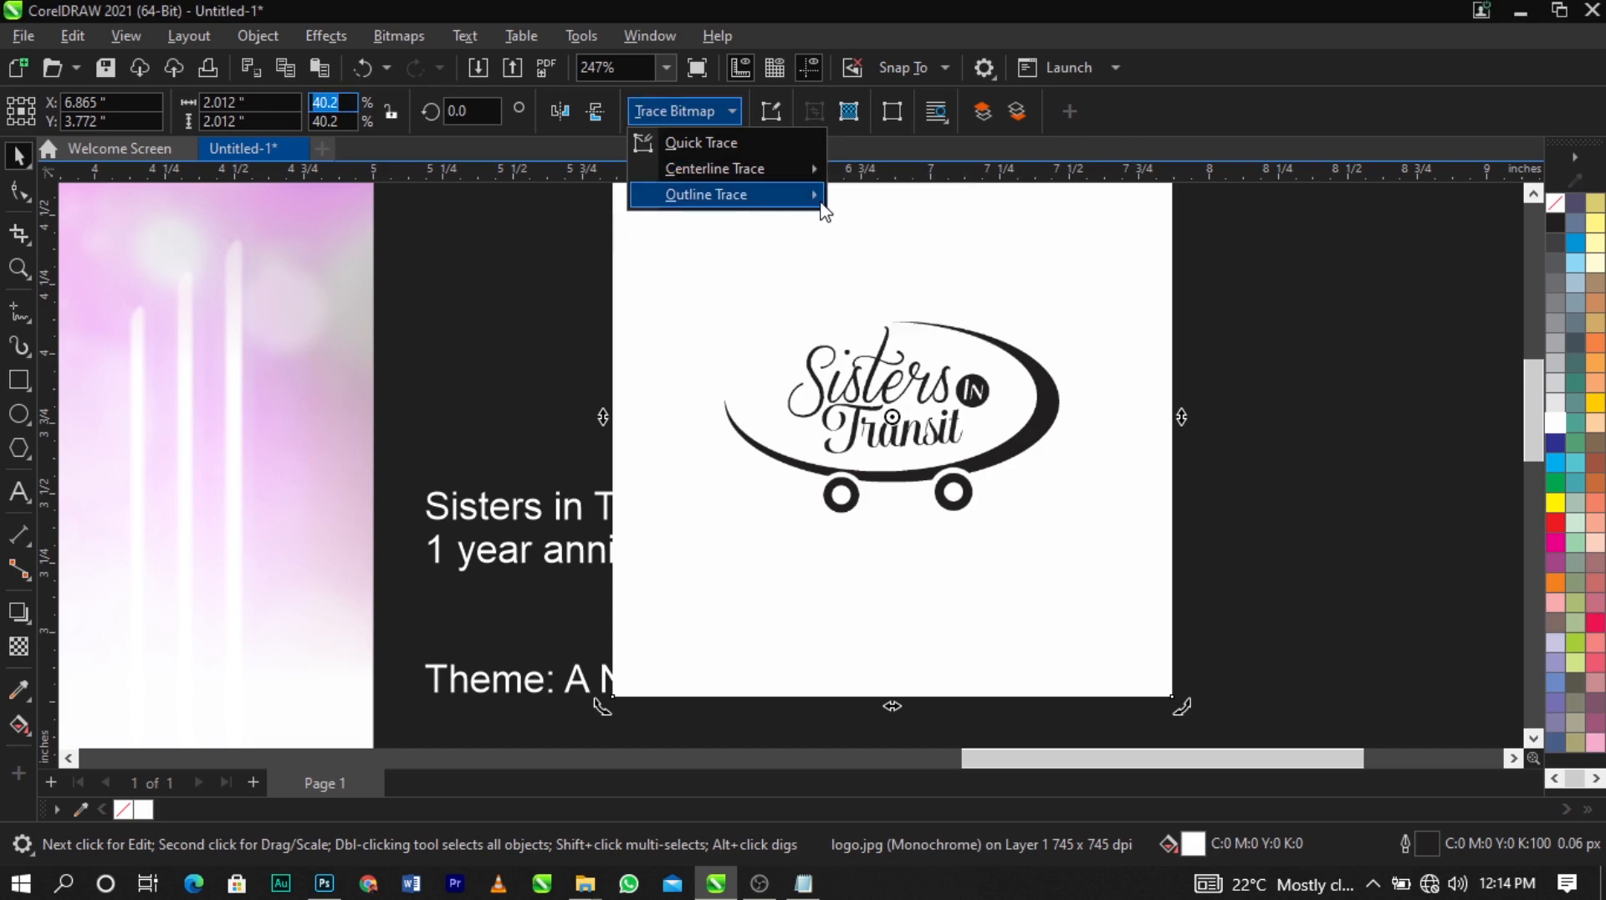
pyautogui.moveTo(817, 203)
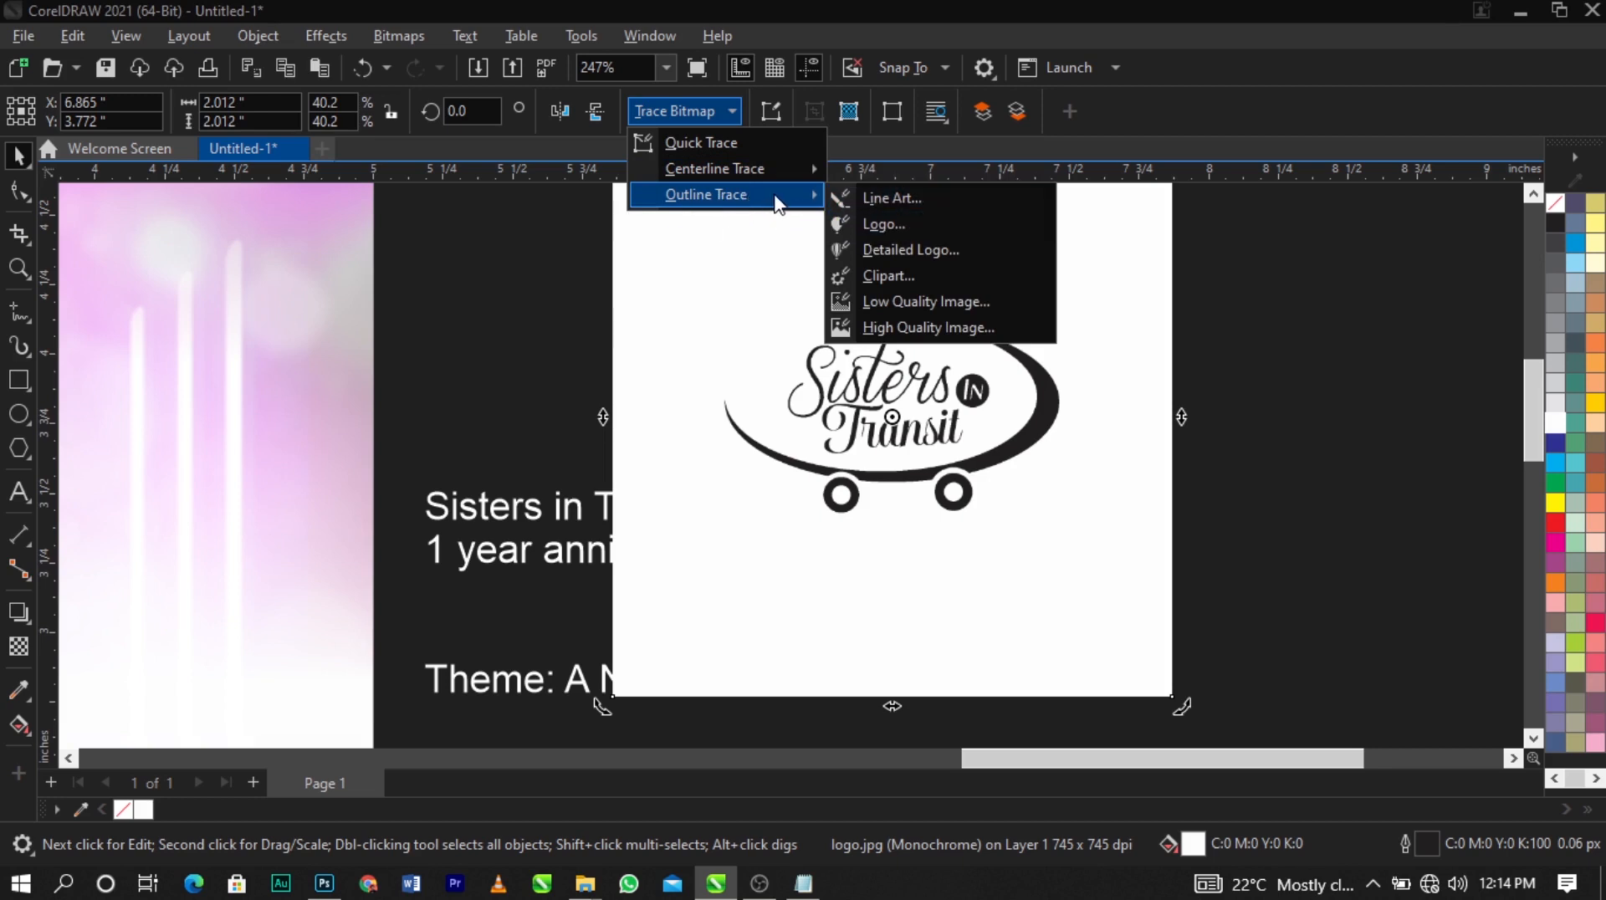
pyautogui.click(889, 197)
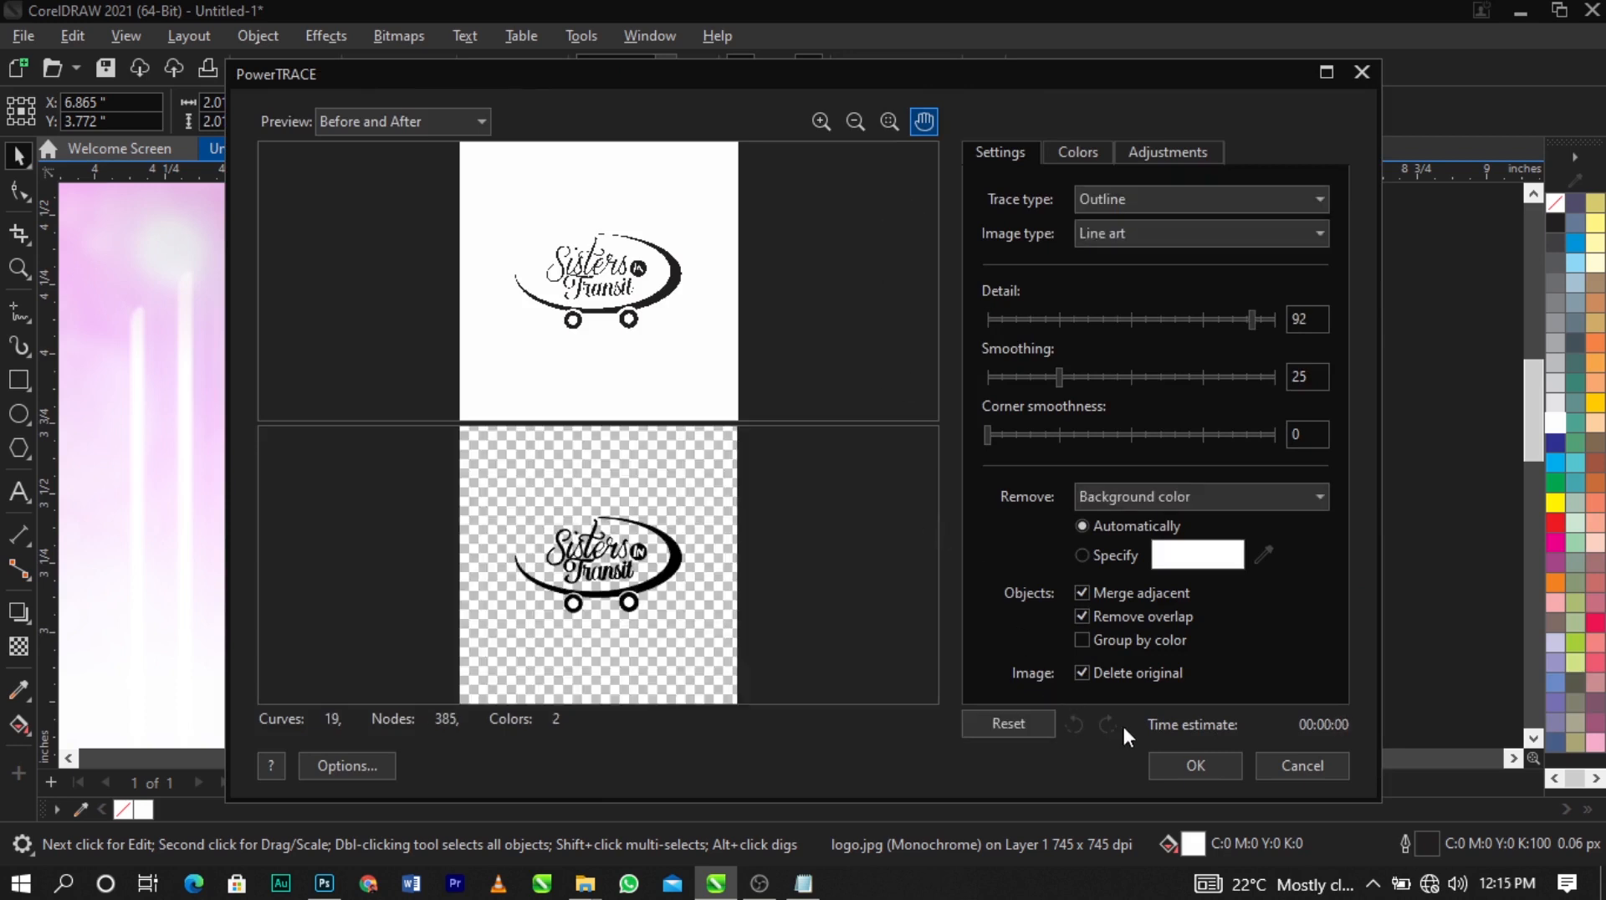
pyautogui.click(1193, 764)
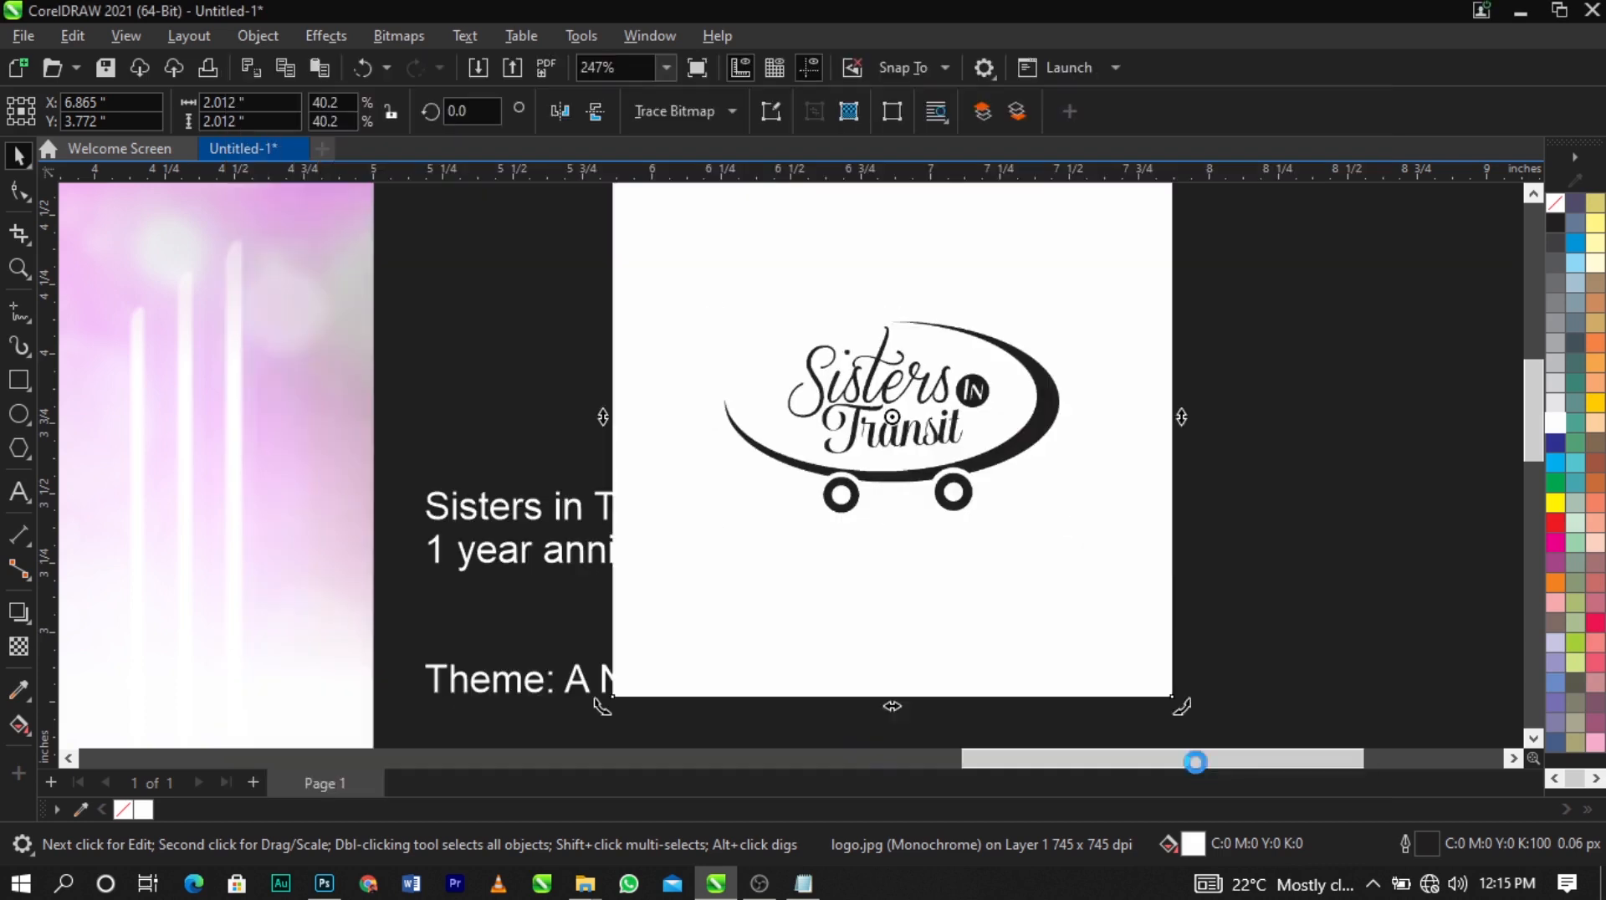
pyautogui.click(1022, 634)
pyautogui.click(1023, 633)
pyautogui.press('Delete')
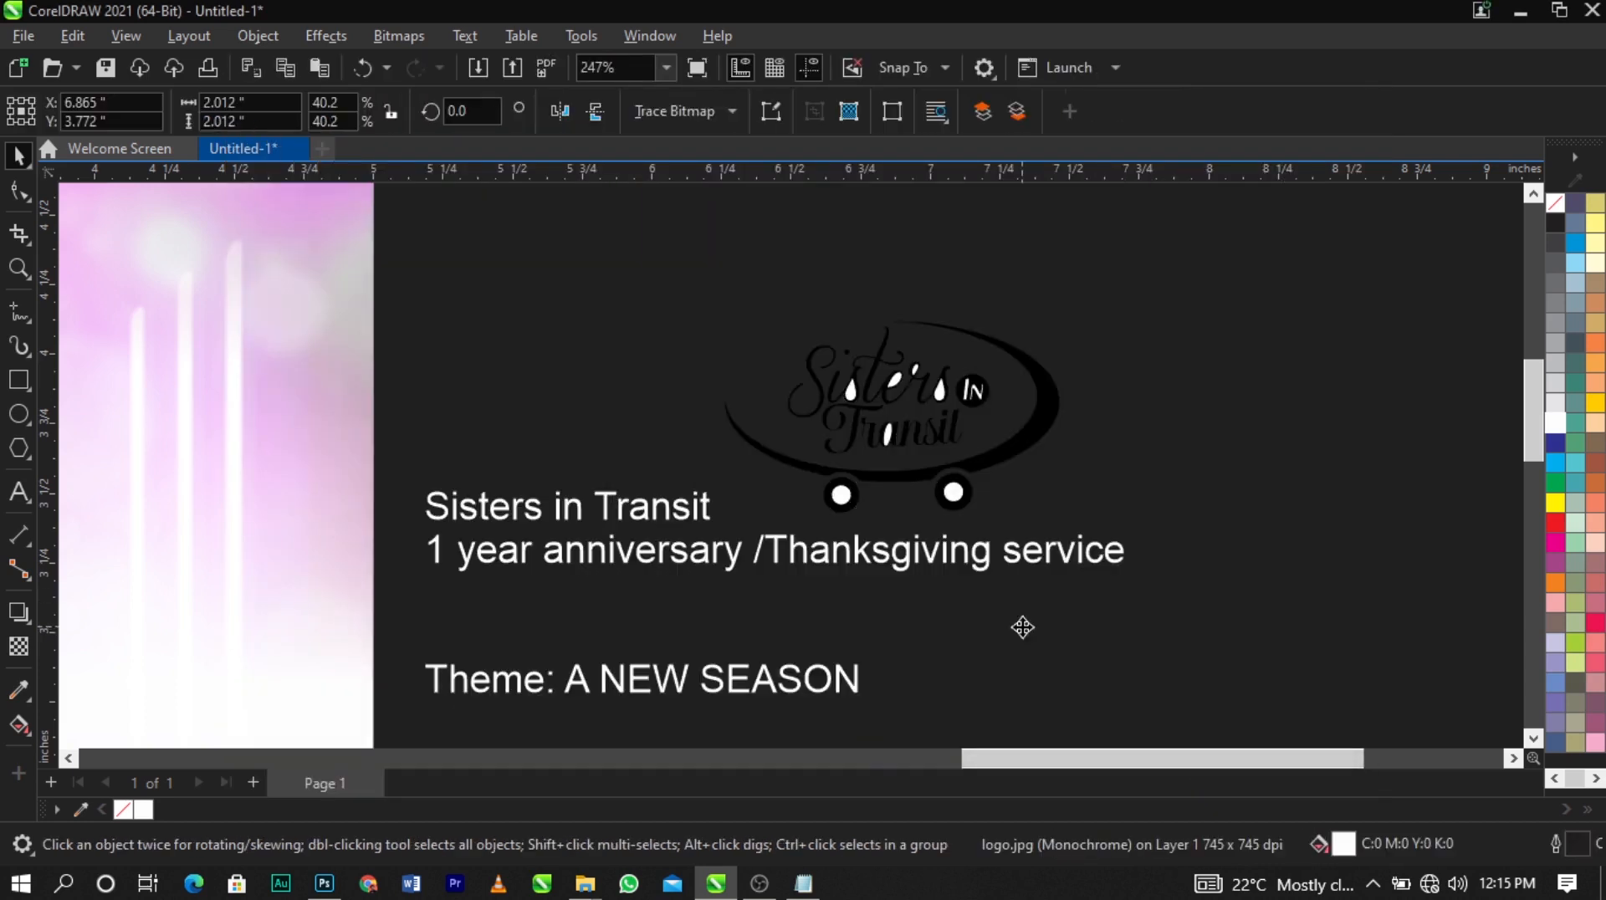
# Move the traced logo up clear of the event text and ungroup it
pyautogui.click(1056, 428)
pyautogui.moveTo(1056, 428); pyautogui.dragTo(1139, 356)
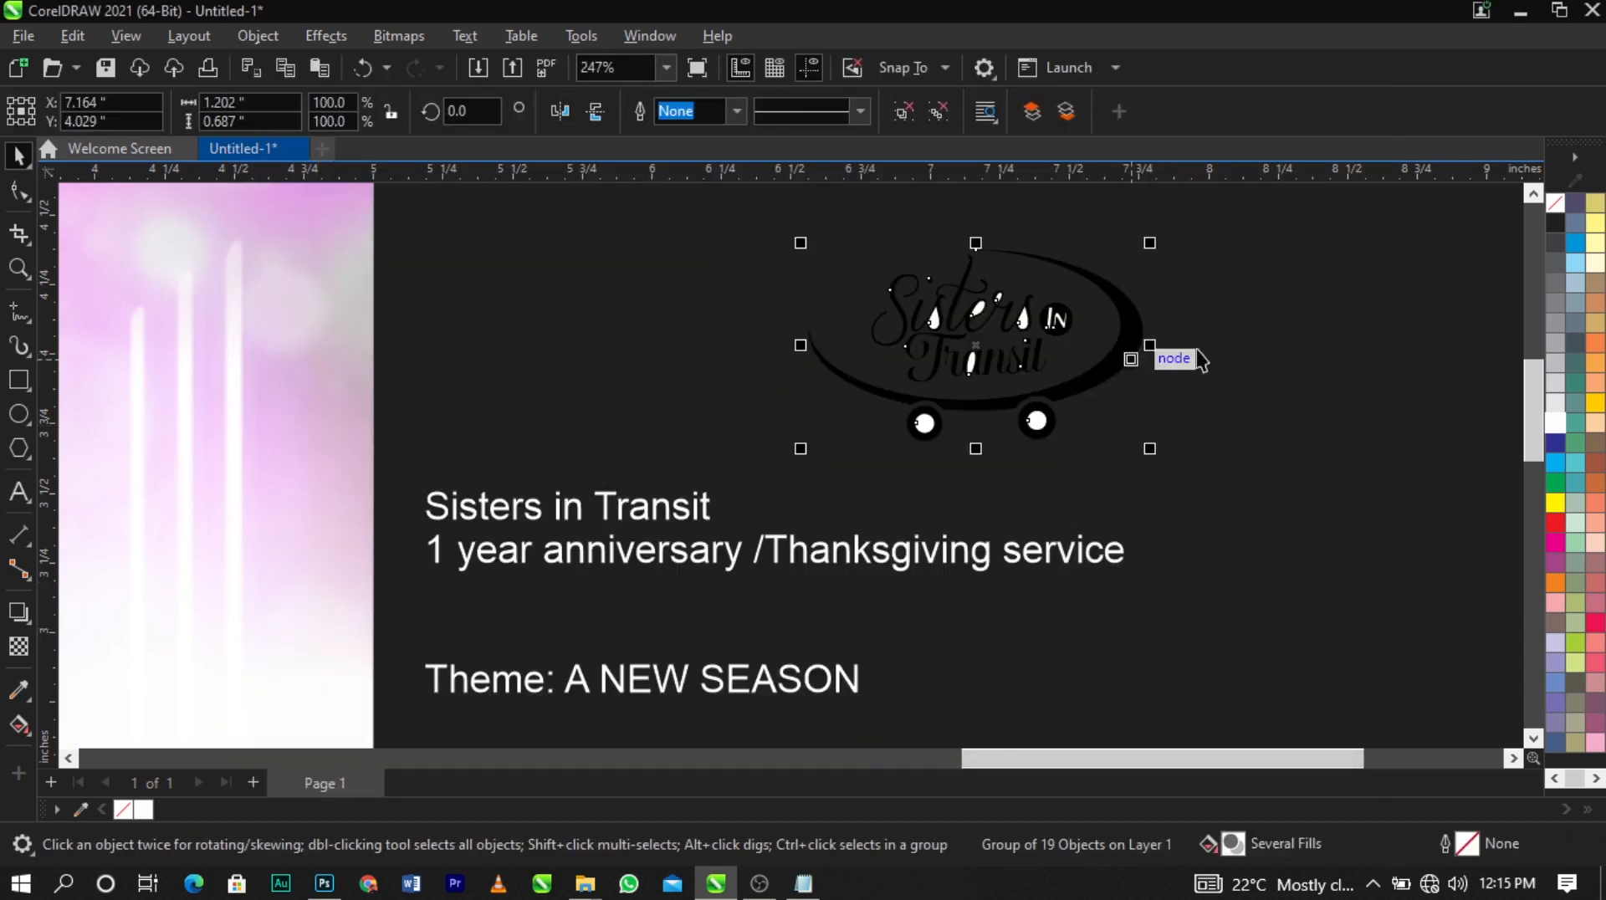
pyautogui.scroll(2, 1072, 294)
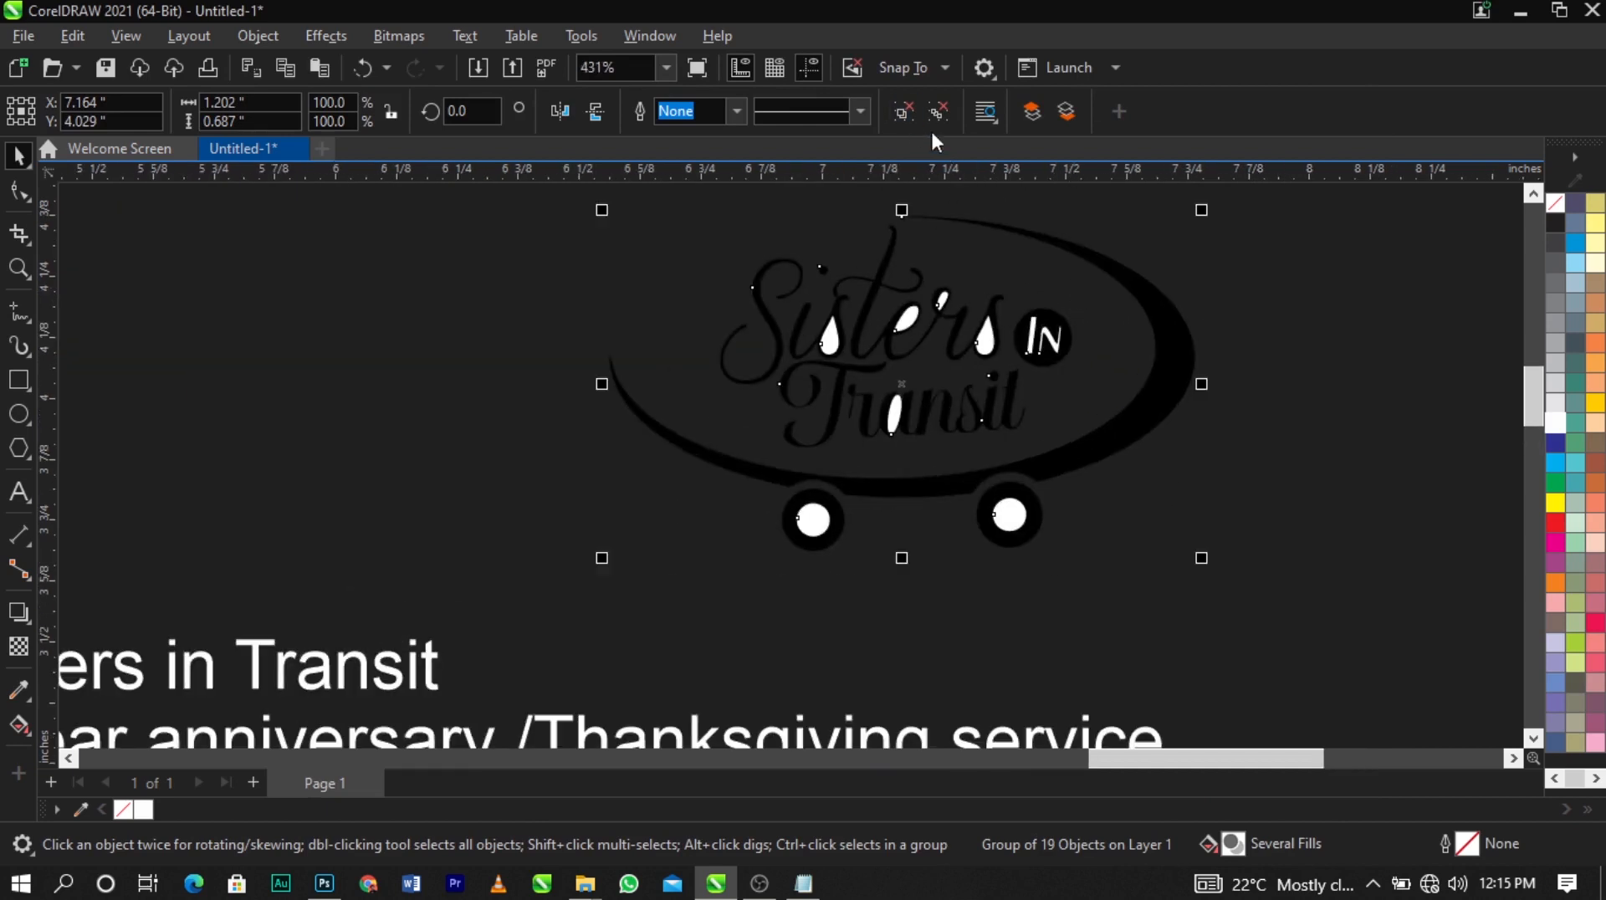
# Delete the white filled shapes inside the letters of "Sisters" in the traced logo
pyautogui.keyDown('ctrl'); pyautogui.click(907, 318); pyautogui.keyUp('ctrl')
pyautogui.scroll(2, 920, 315)
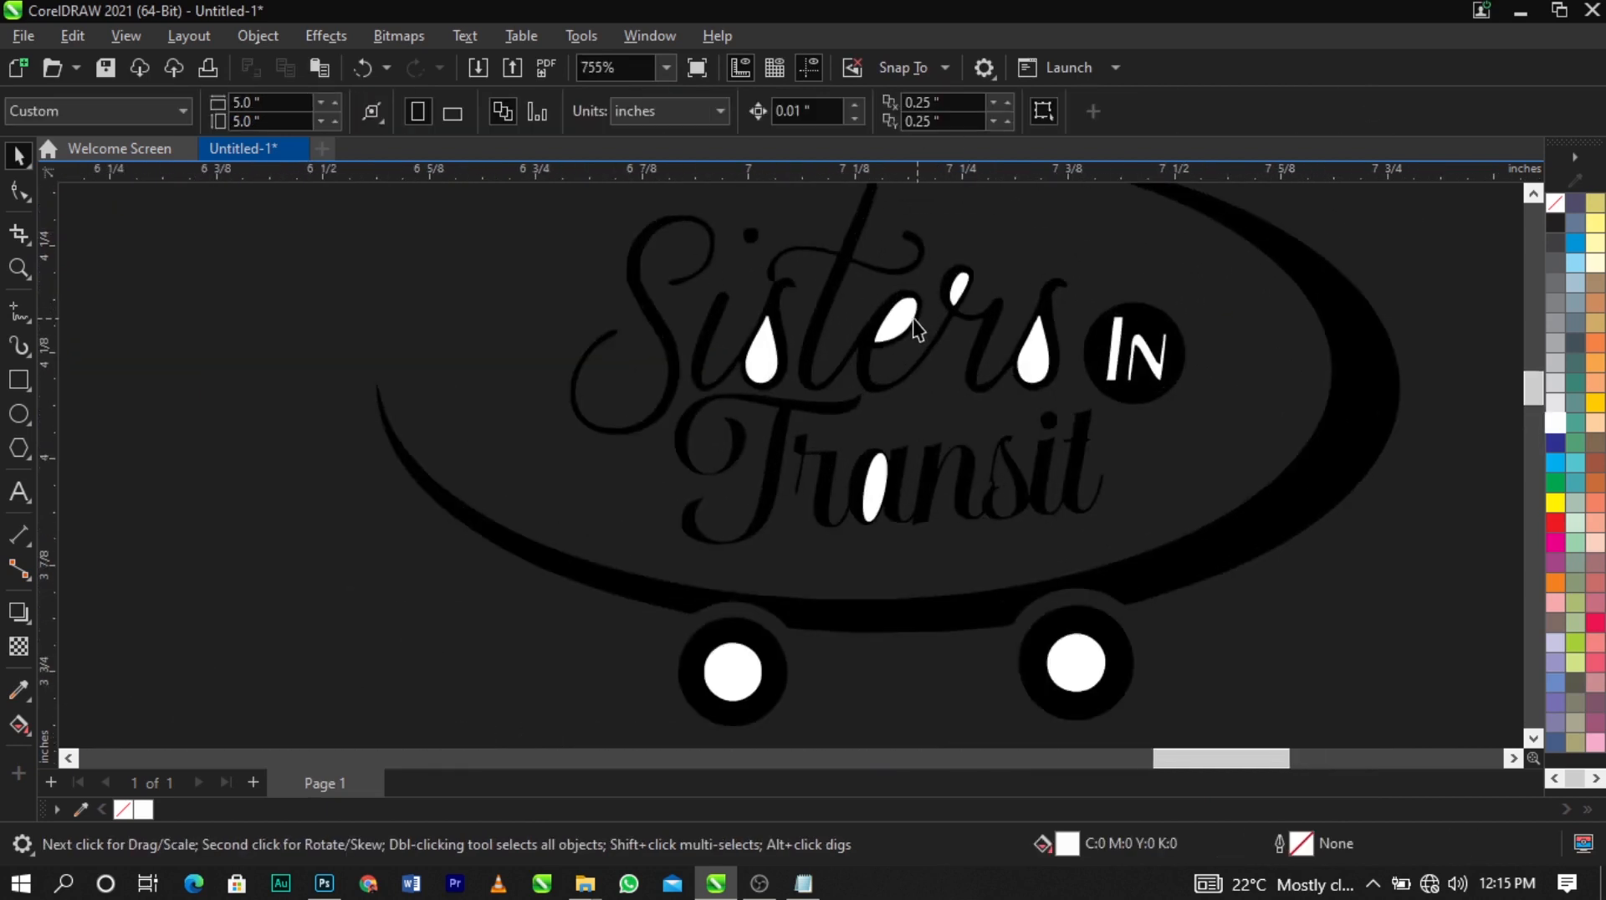
pyautogui.press('Delete')
pyautogui.click(962, 291)
pyautogui.press('Delete')
pyautogui.click(766, 359)
pyautogui.press('Delete')
pyautogui.click(1033, 355)
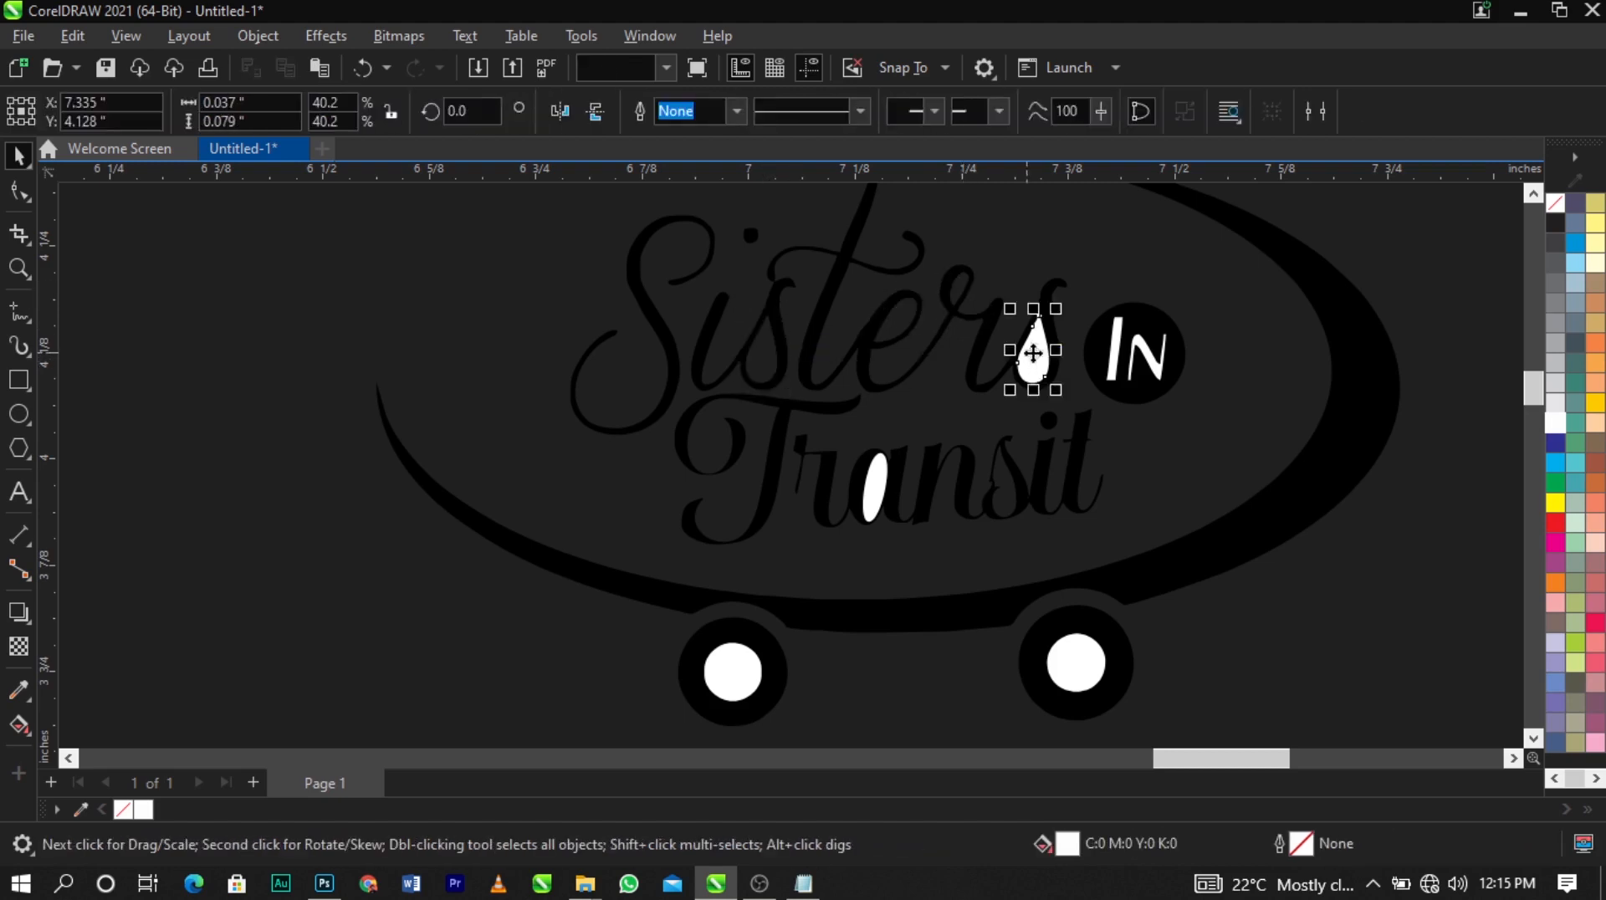
pyautogui.press('Delete')
# Delete the white "IN" lettering, the white shape inside "Transit" and the white centres of both wheels
pyautogui.click(1125, 352)
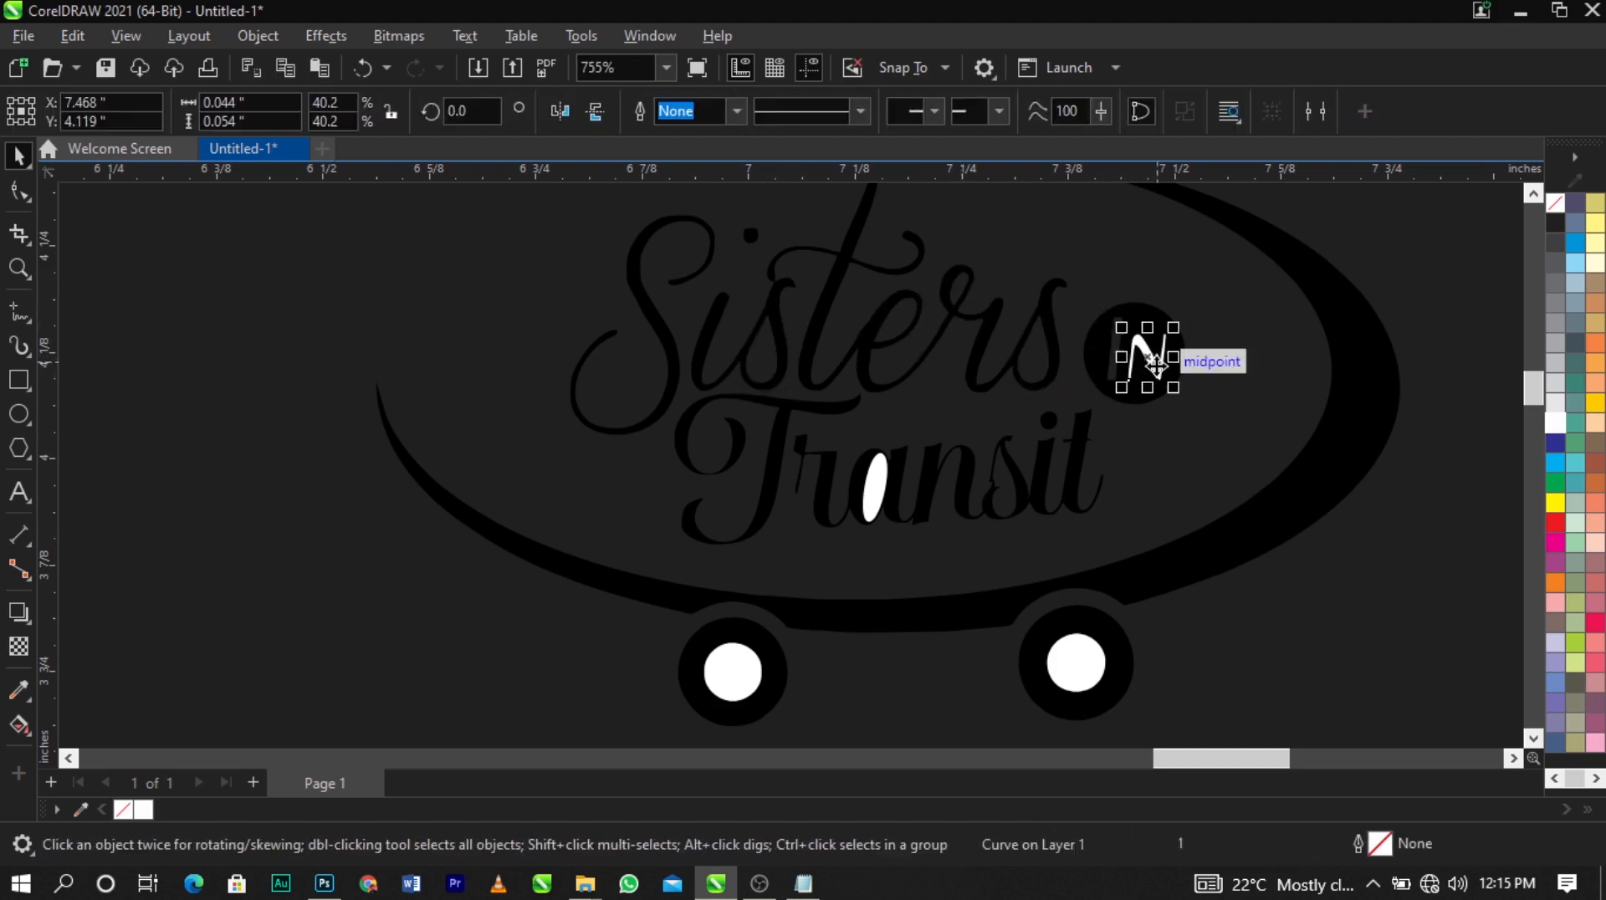
pyautogui.press('Delete')
pyautogui.click(874, 485)
pyautogui.press('Delete')
pyautogui.click(747, 663)
pyautogui.press('Delete')
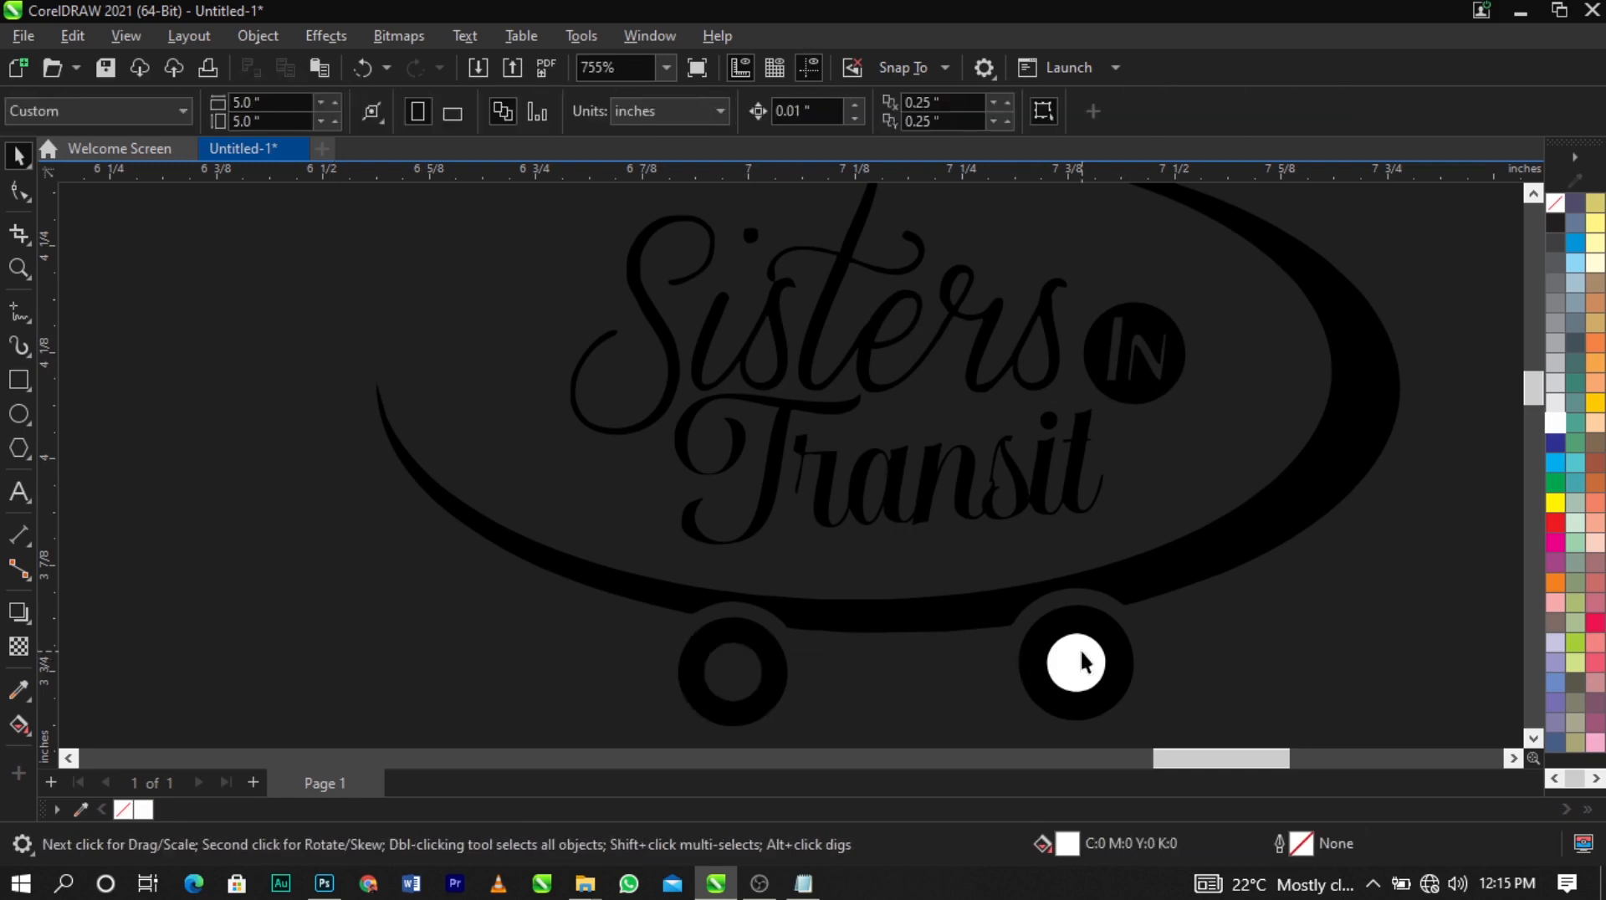
pyautogui.click(1068, 655)
pyautogui.press('Delete')
# Select all the remaining black pieces of the traced logo and group them
pyautogui.scroll(-4, 1013, 549)
pyautogui.moveTo(1300, 303); pyautogui.dragTo(730, 669)
pyautogui.hotkey('ctrl', 'g')
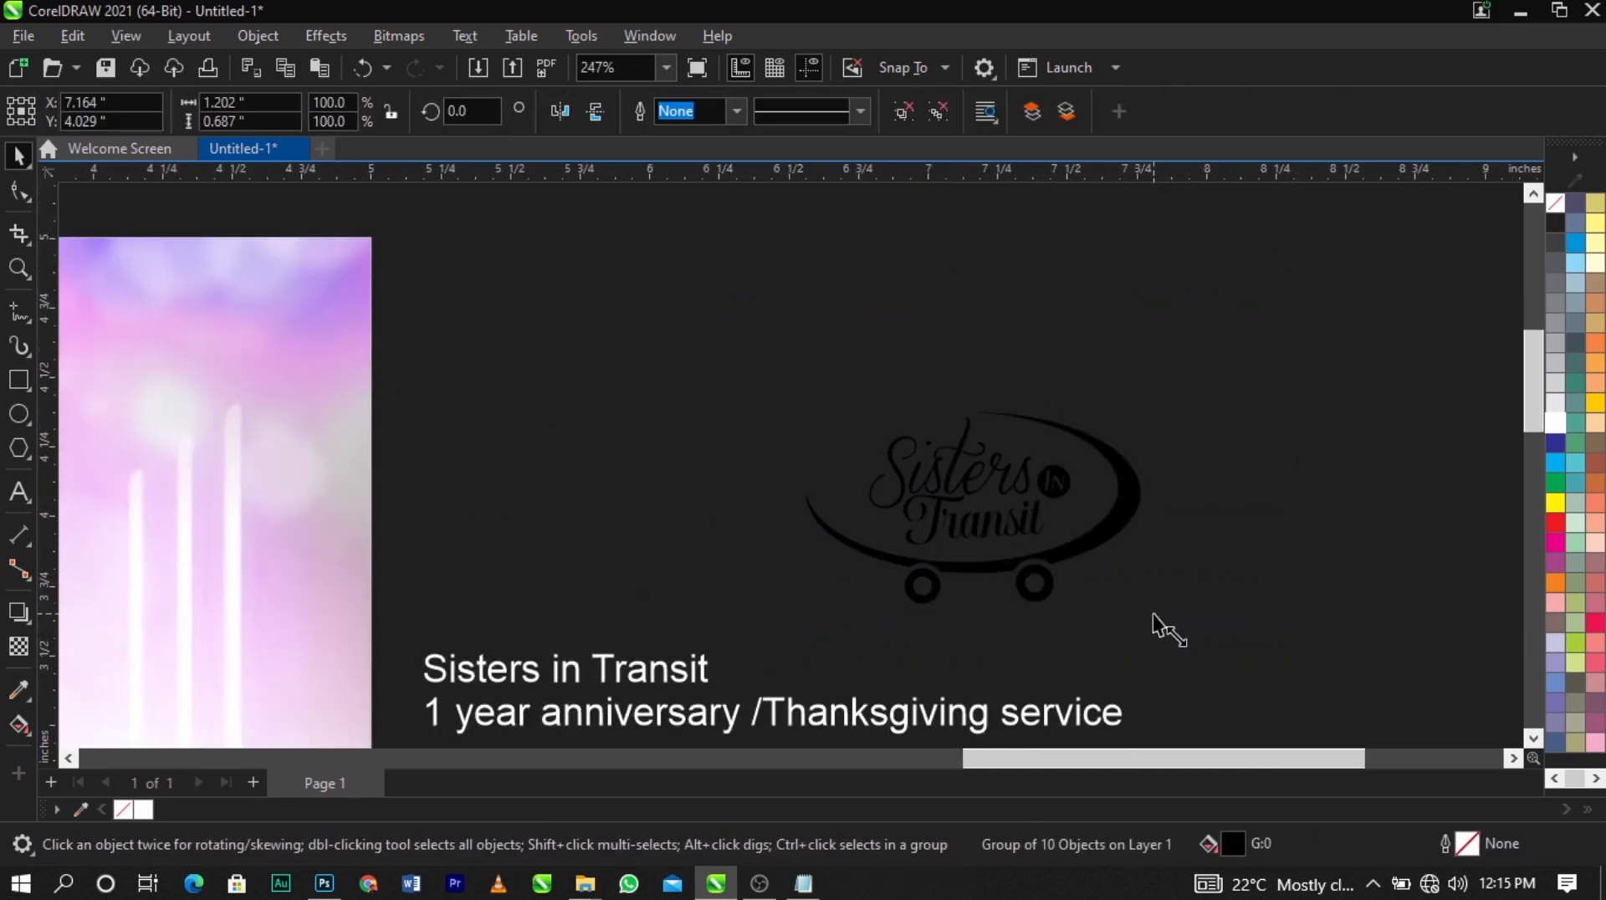
# Scale the grouped logo proportionally to about 1.59 by 0.91 inches above the event text
pyautogui.moveTo(1147, 610); pyautogui.dragTo(930, 483)
pyautogui.scroll(-1, 1125, 535)
pyautogui.scroll(-1, 960, 523)
pyautogui.scroll(-1, 1093, 480)
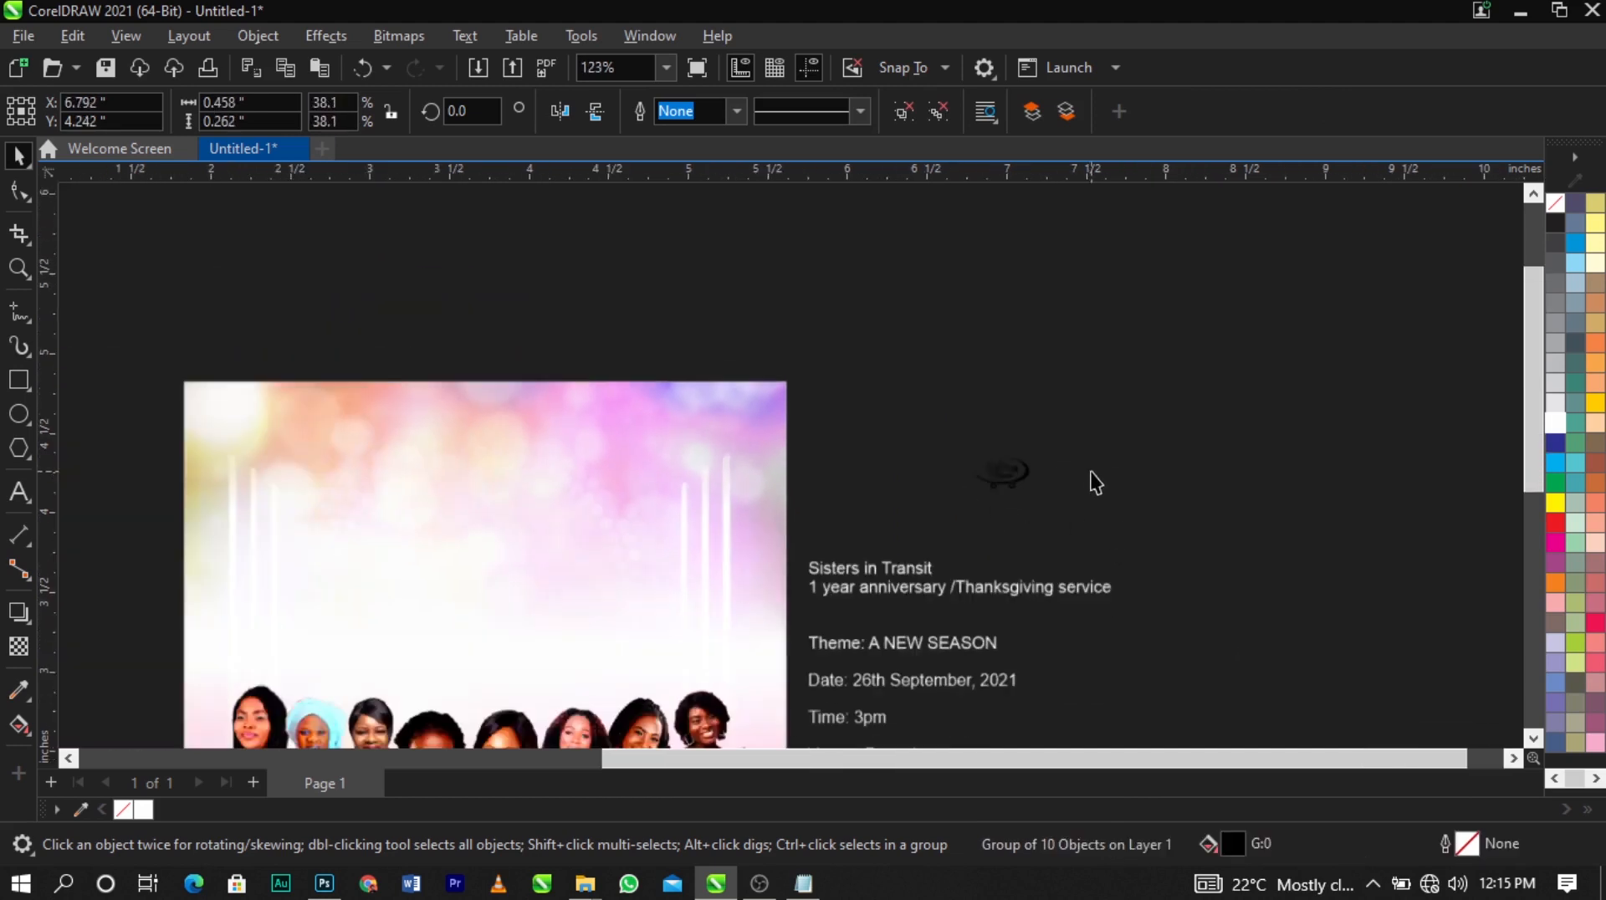
pyautogui.scroll(1, 1037, 498)
pyautogui.moveTo(1037, 500); pyautogui.dragTo(1188, 540)
pyautogui.click(1220, 530)
# Try several fill colours on the logo, including orange, teal and light grey
pyautogui.click(1158, 483)
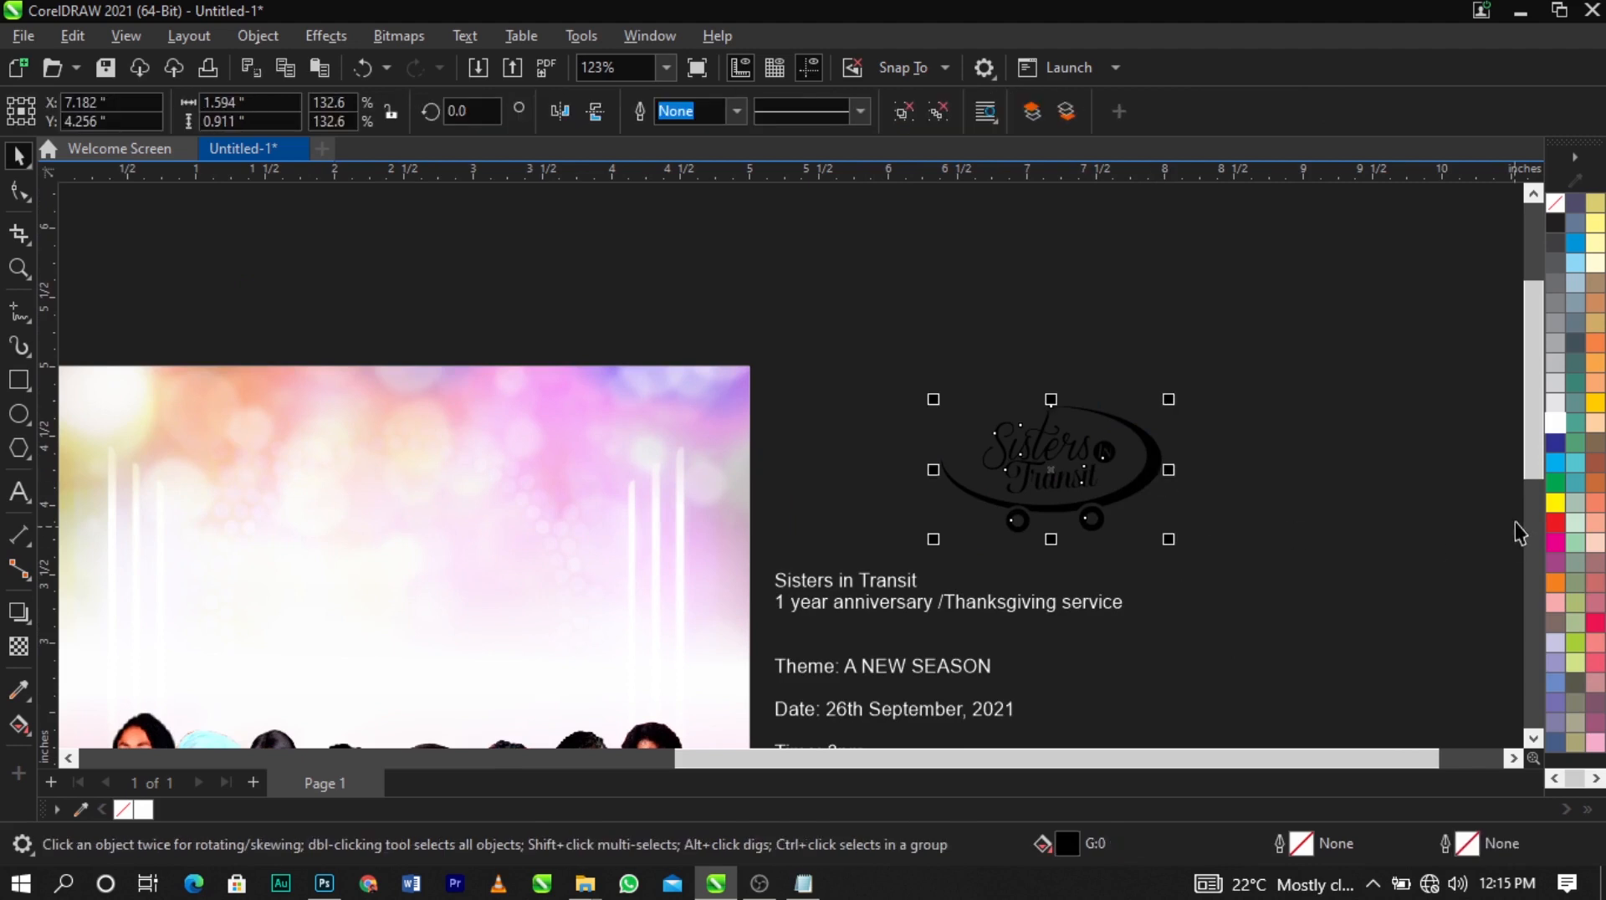
pyautogui.click(1553, 429)
pyautogui.click(1554, 422)
pyautogui.click(1595, 361)
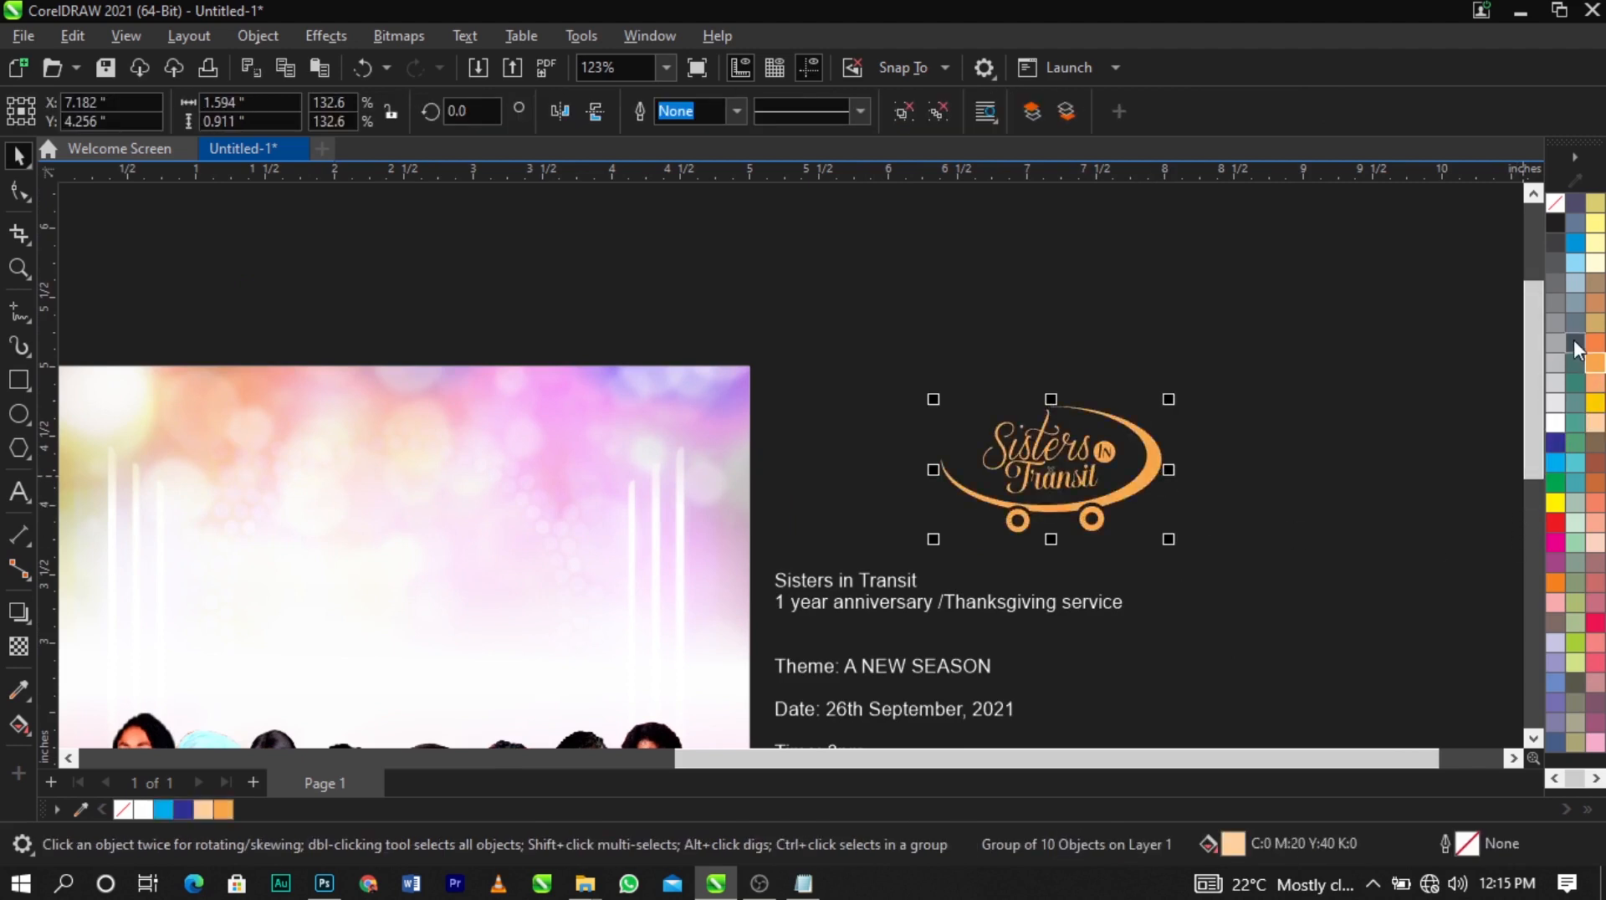
pyautogui.click(1575, 343)
pyautogui.click(1595, 301)
pyautogui.click(1574, 364)
pyautogui.click(1555, 362)
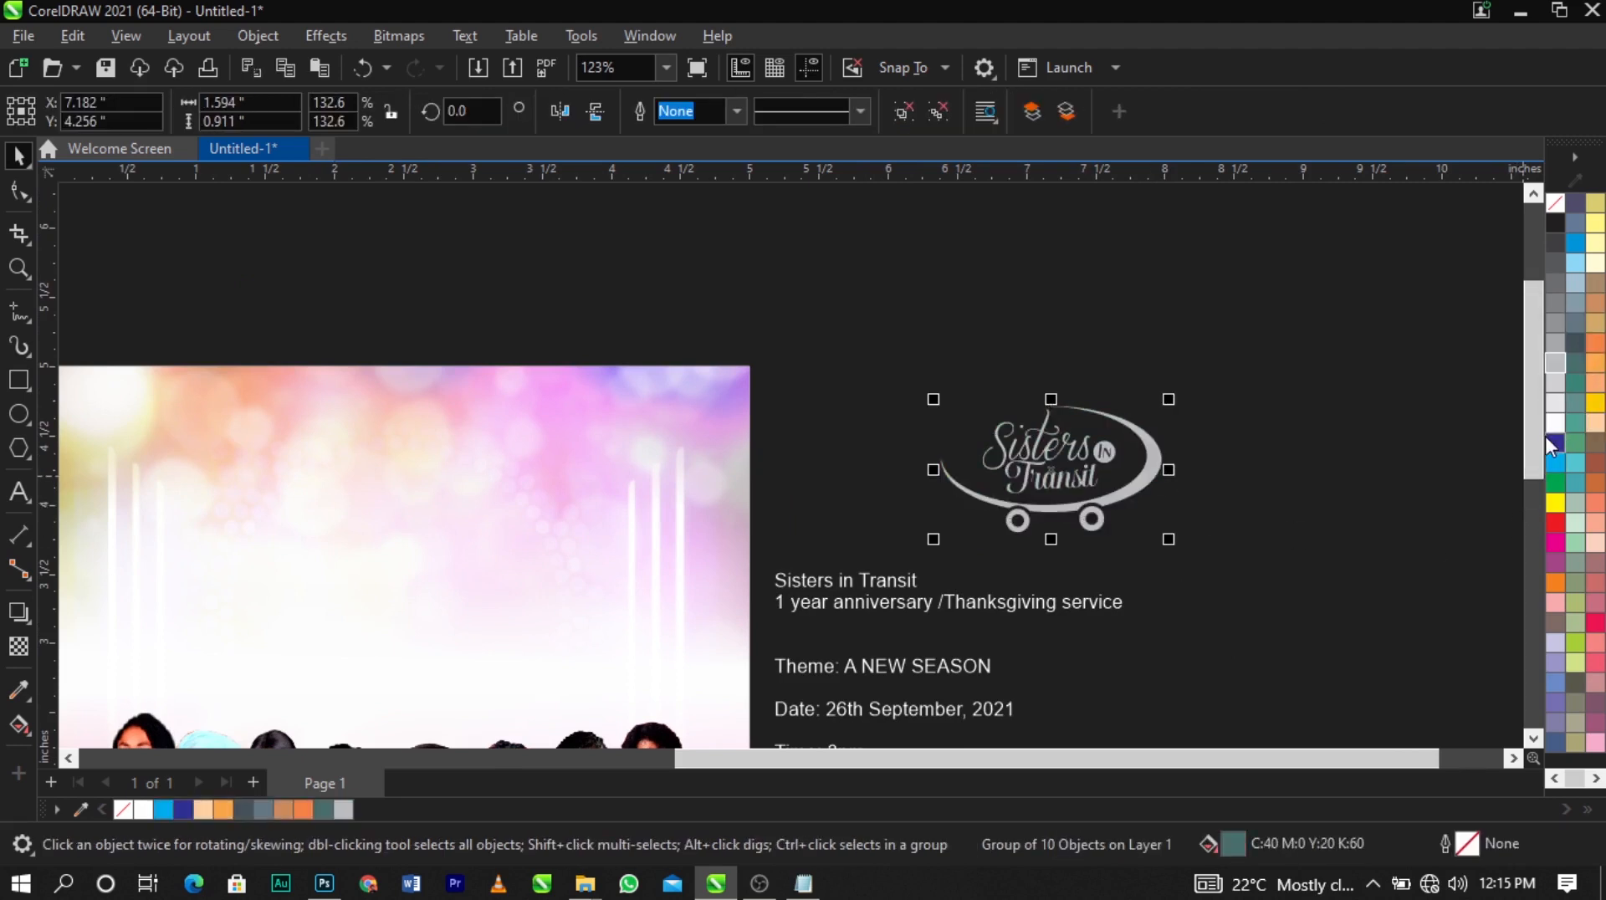
# Fill the logo with the rich black C100 M100 Y100 K100 and deselect it
pyautogui.scroll(-1, 1601, 442)
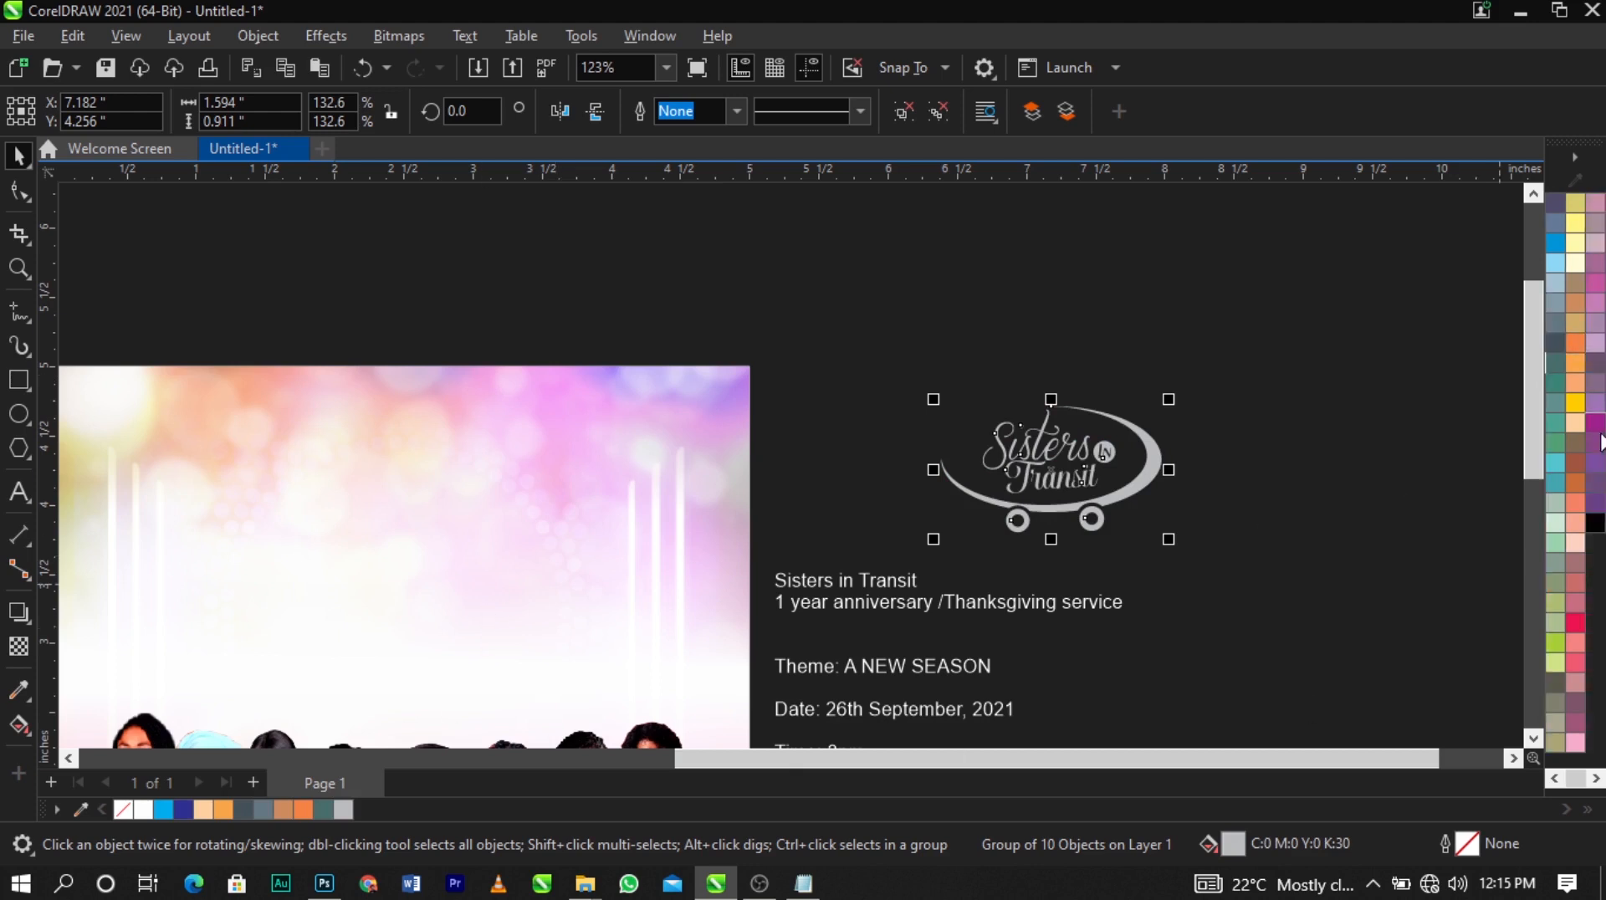
pyautogui.click(1593, 525)
pyautogui.click(1190, 387)
# Shrink the logo to about 0.83 by 0.47 inches and move it into the flyer's upper-right corner
pyautogui.scroll(-3, 1151, 418)
pyautogui.scroll(1, 828, 443)
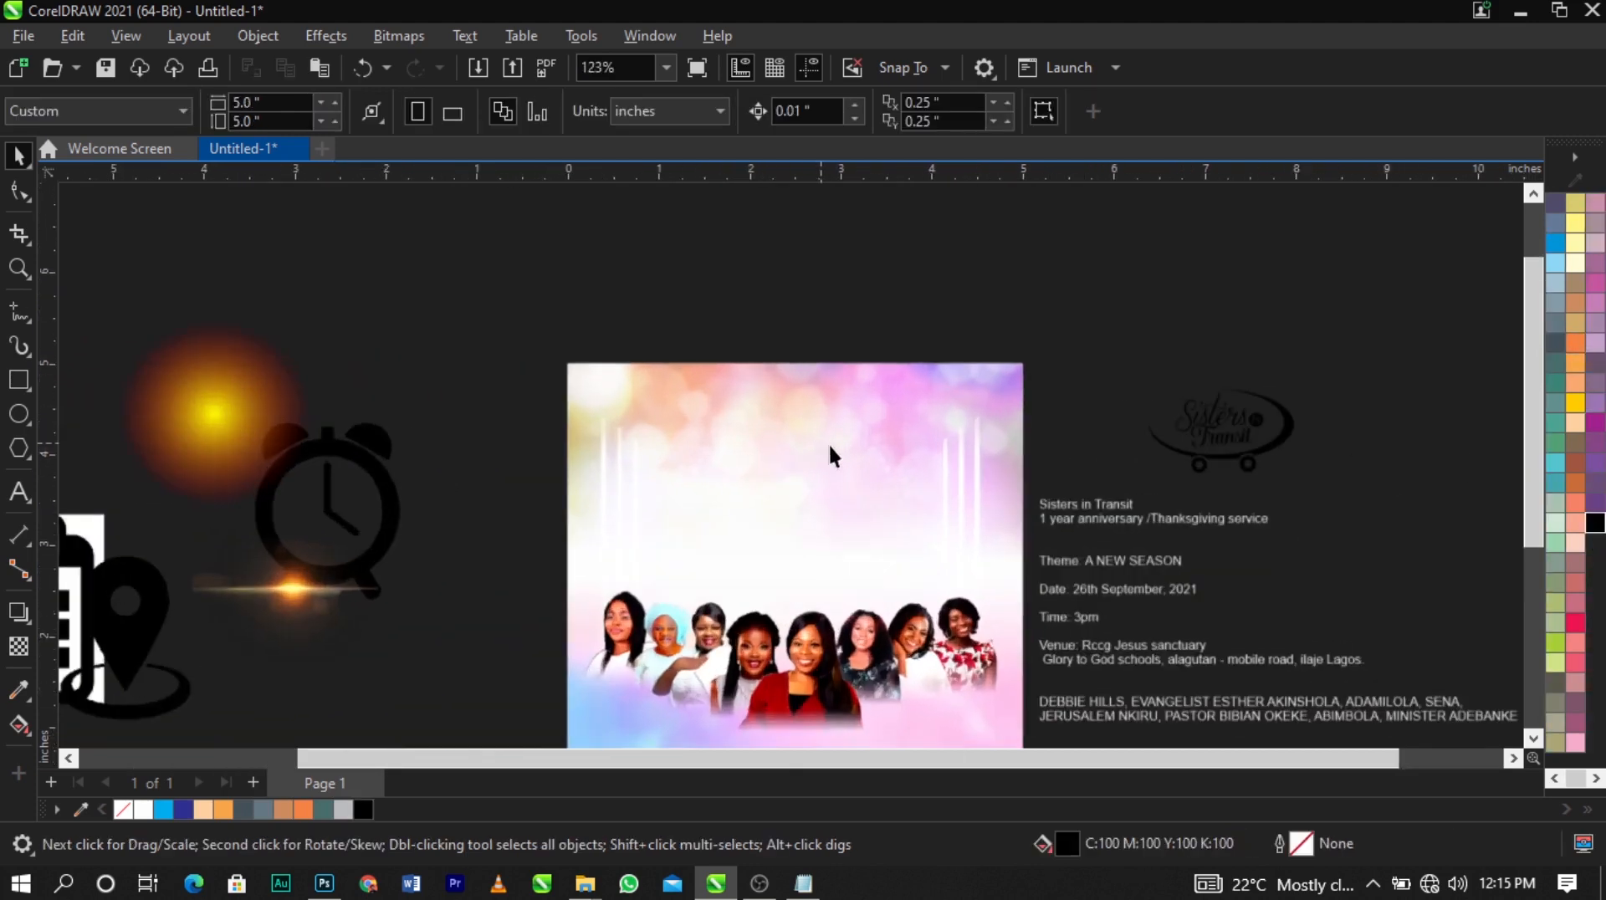
pyautogui.click(1286, 431)
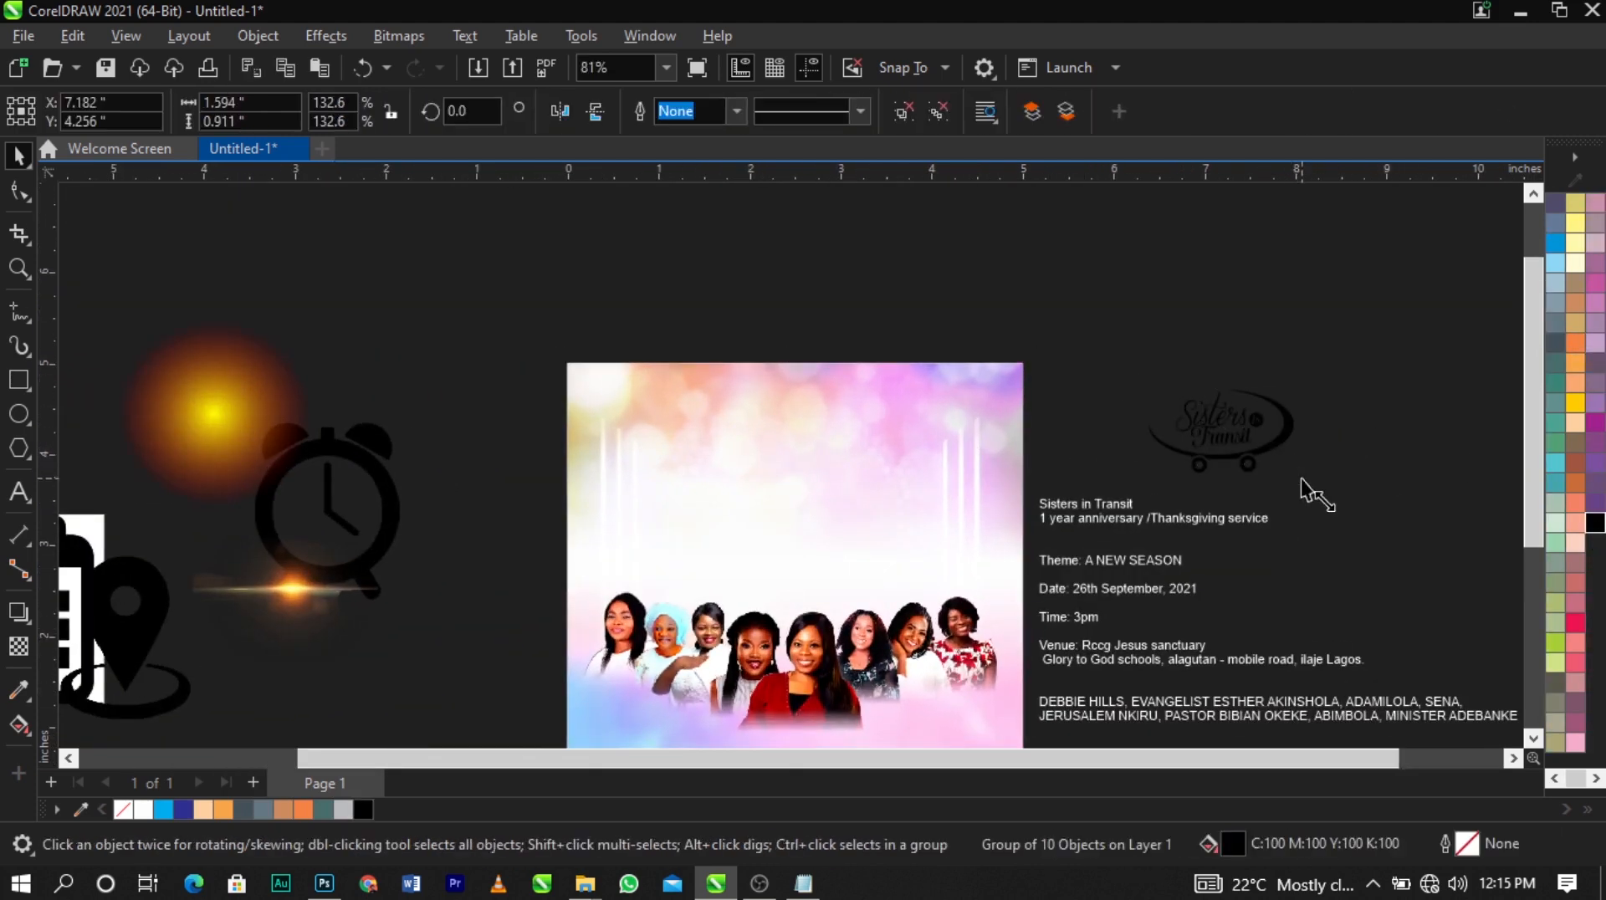
pyautogui.moveTo(1298, 483); pyautogui.dragTo(1232, 475)
pyautogui.scroll(1, 1204, 410)
pyautogui.moveTo(1212, 410); pyautogui.dragTo(937, 408)
pyautogui.scroll(2, 942, 445)
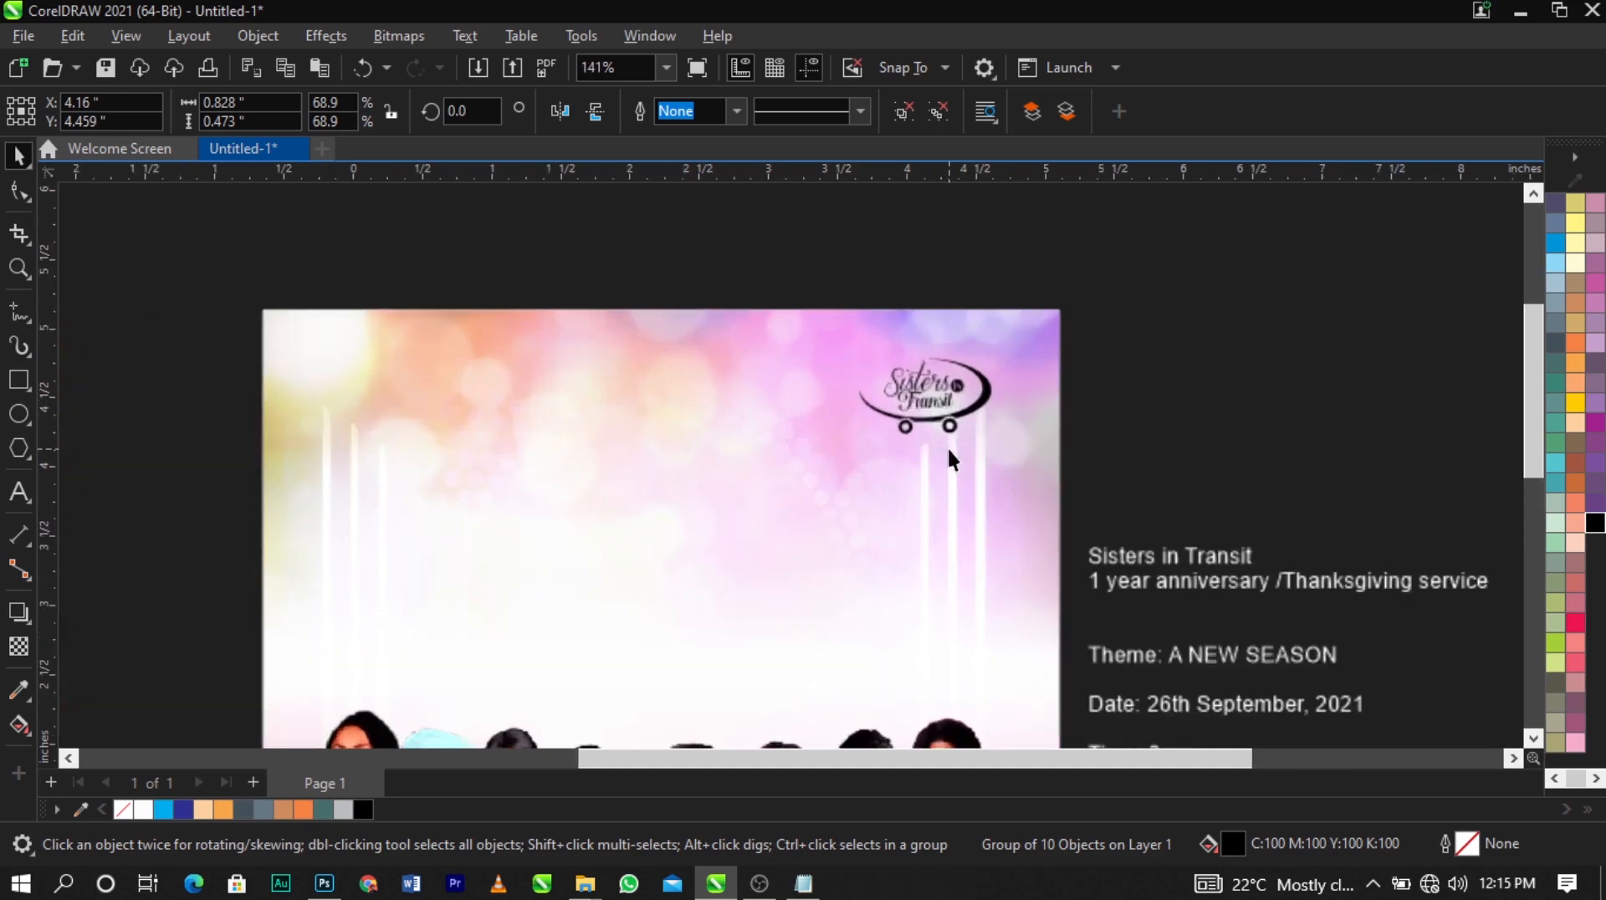
# Enlarge the logo in the flyer's corner proportionally to about 0.89 by 0.51 inches
pyautogui.click(870, 419)
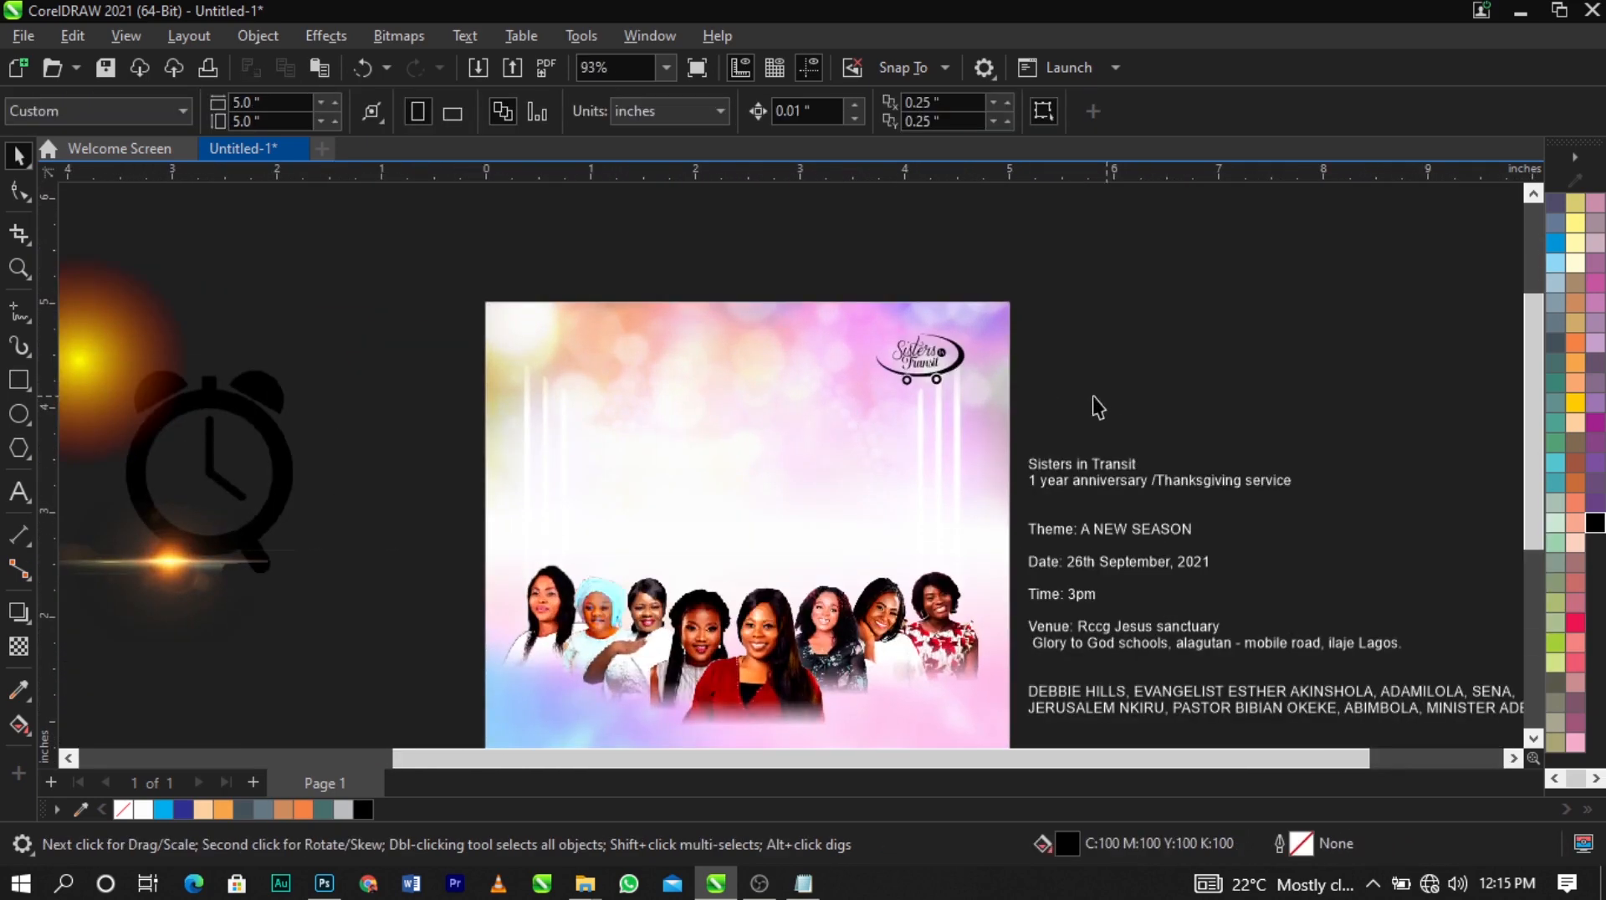
pyautogui.scroll(2, 950, 360)
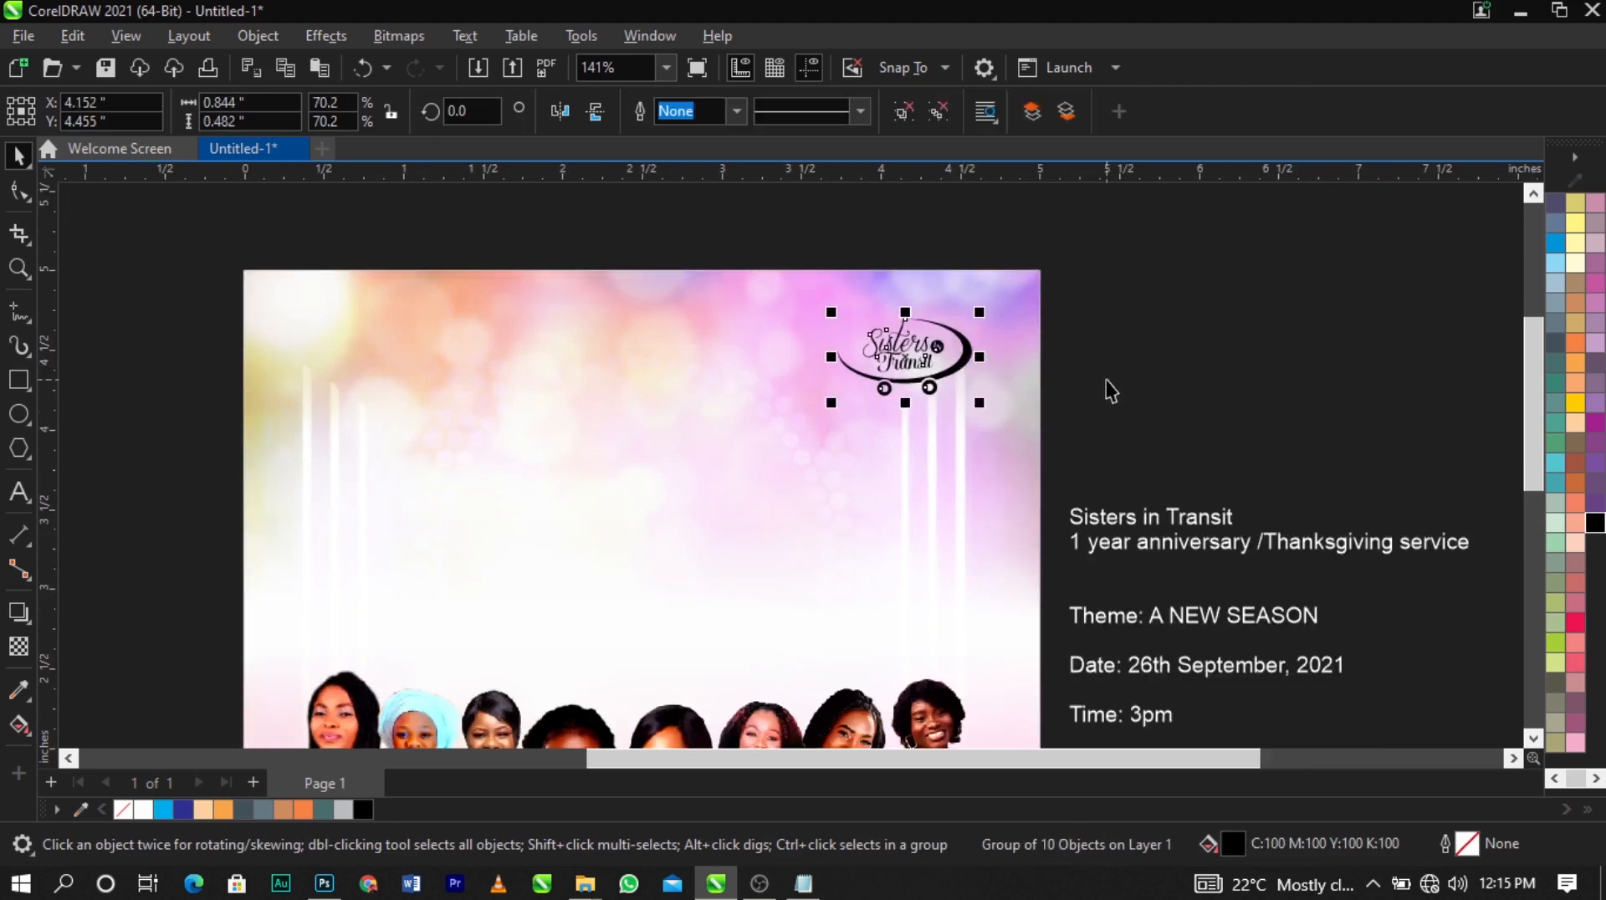
pyautogui.click(926, 375)
pyautogui.click(1262, 403)
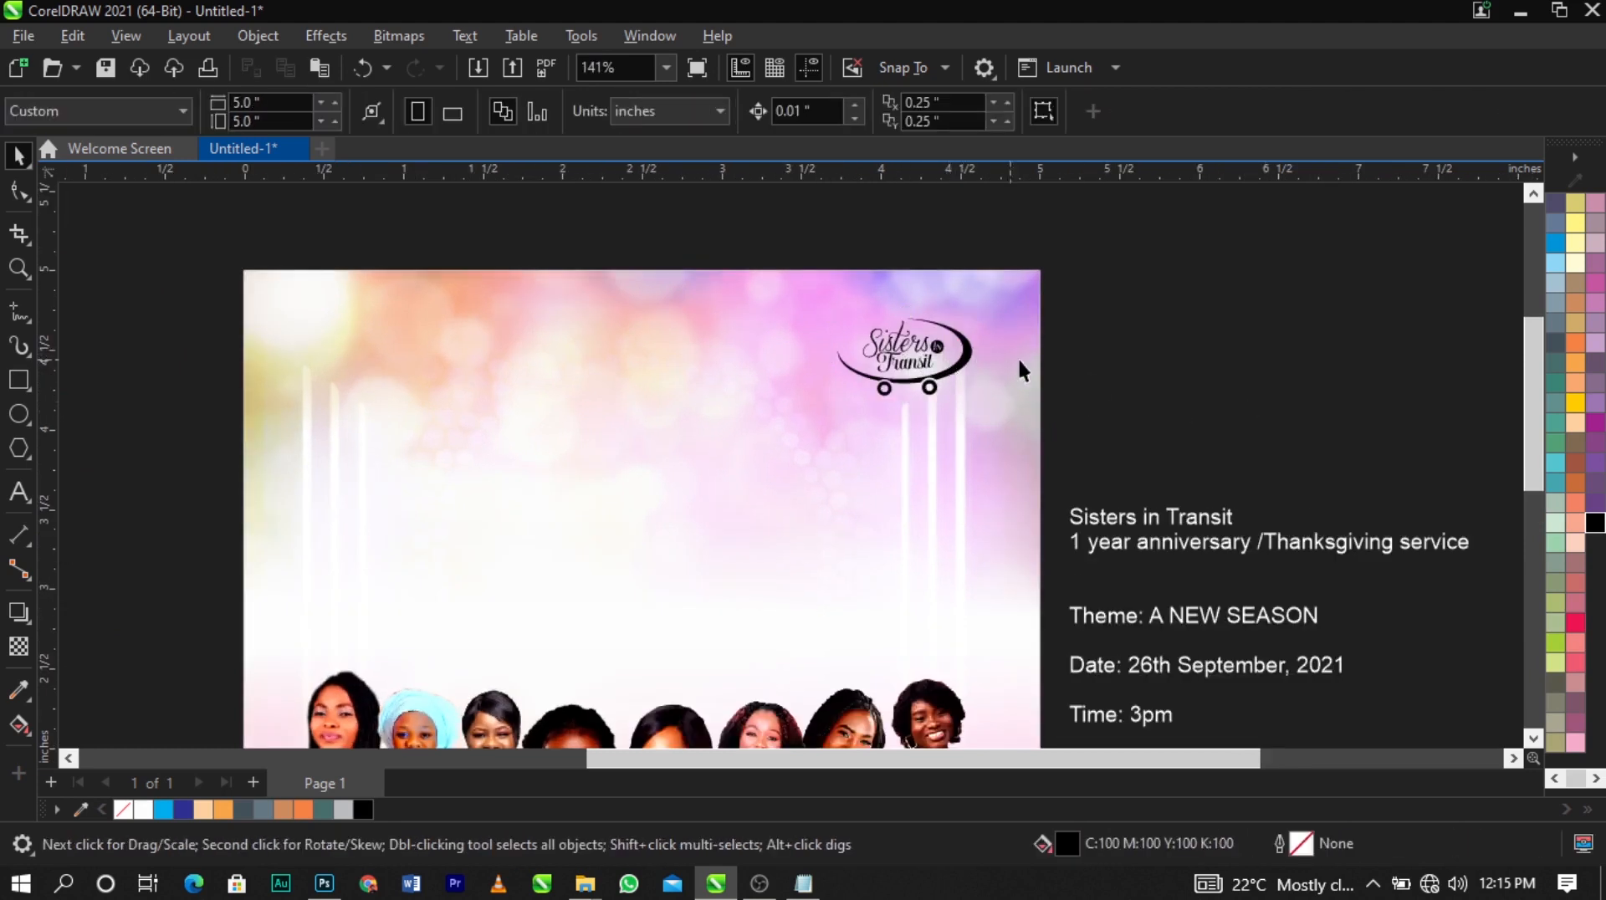
pyautogui.click(951, 370)
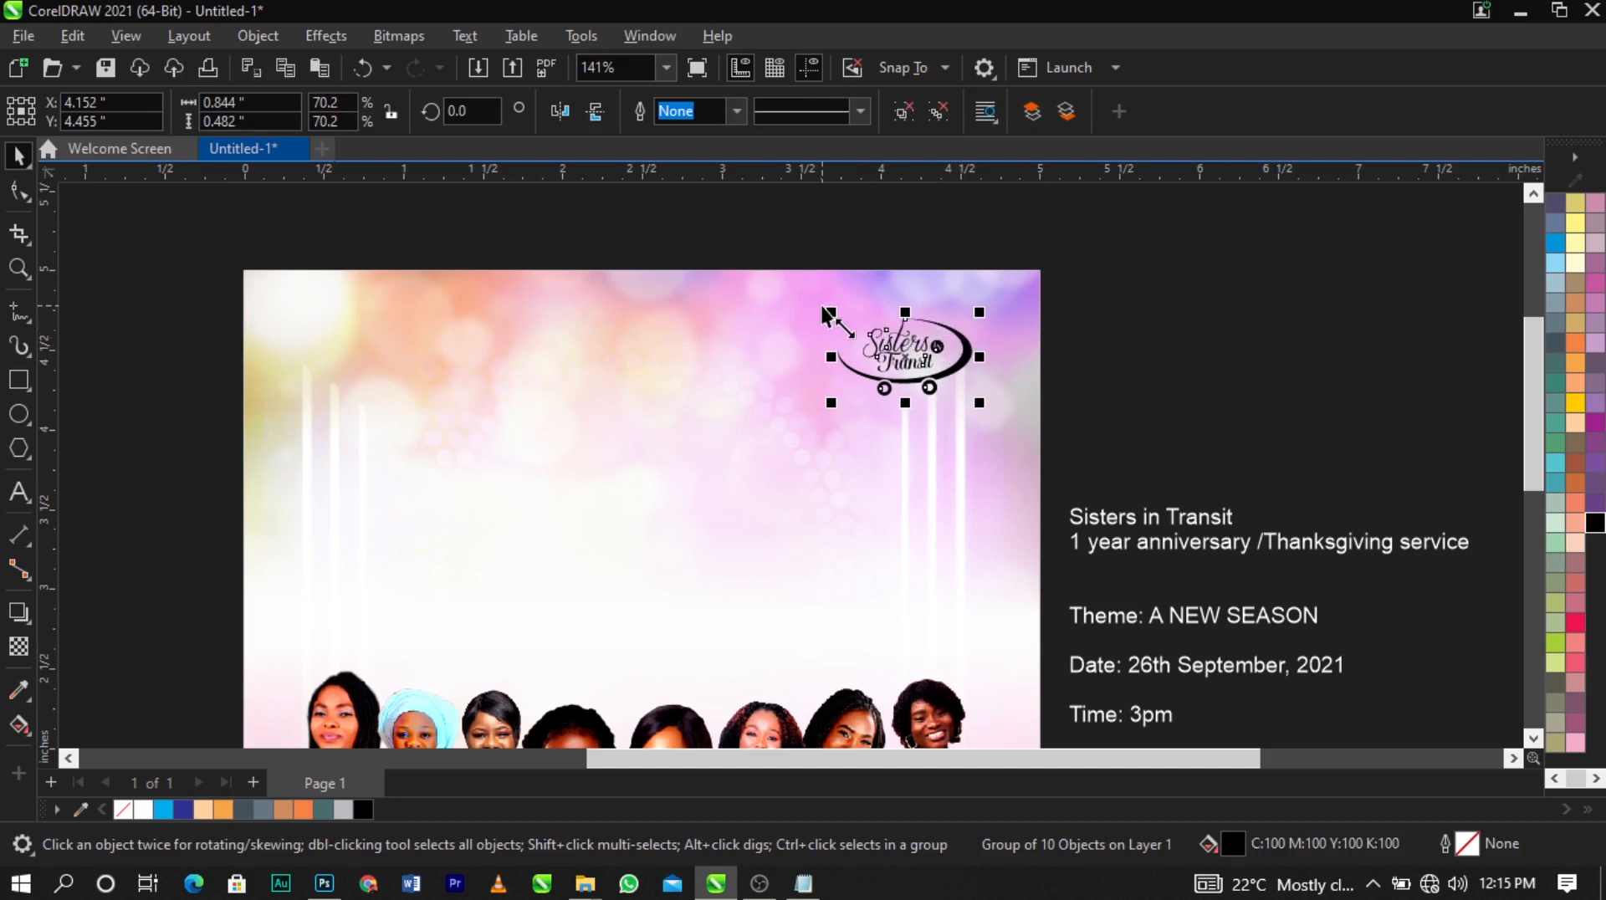
pyautogui.moveTo(830, 311); pyautogui.dragTo(819, 305)
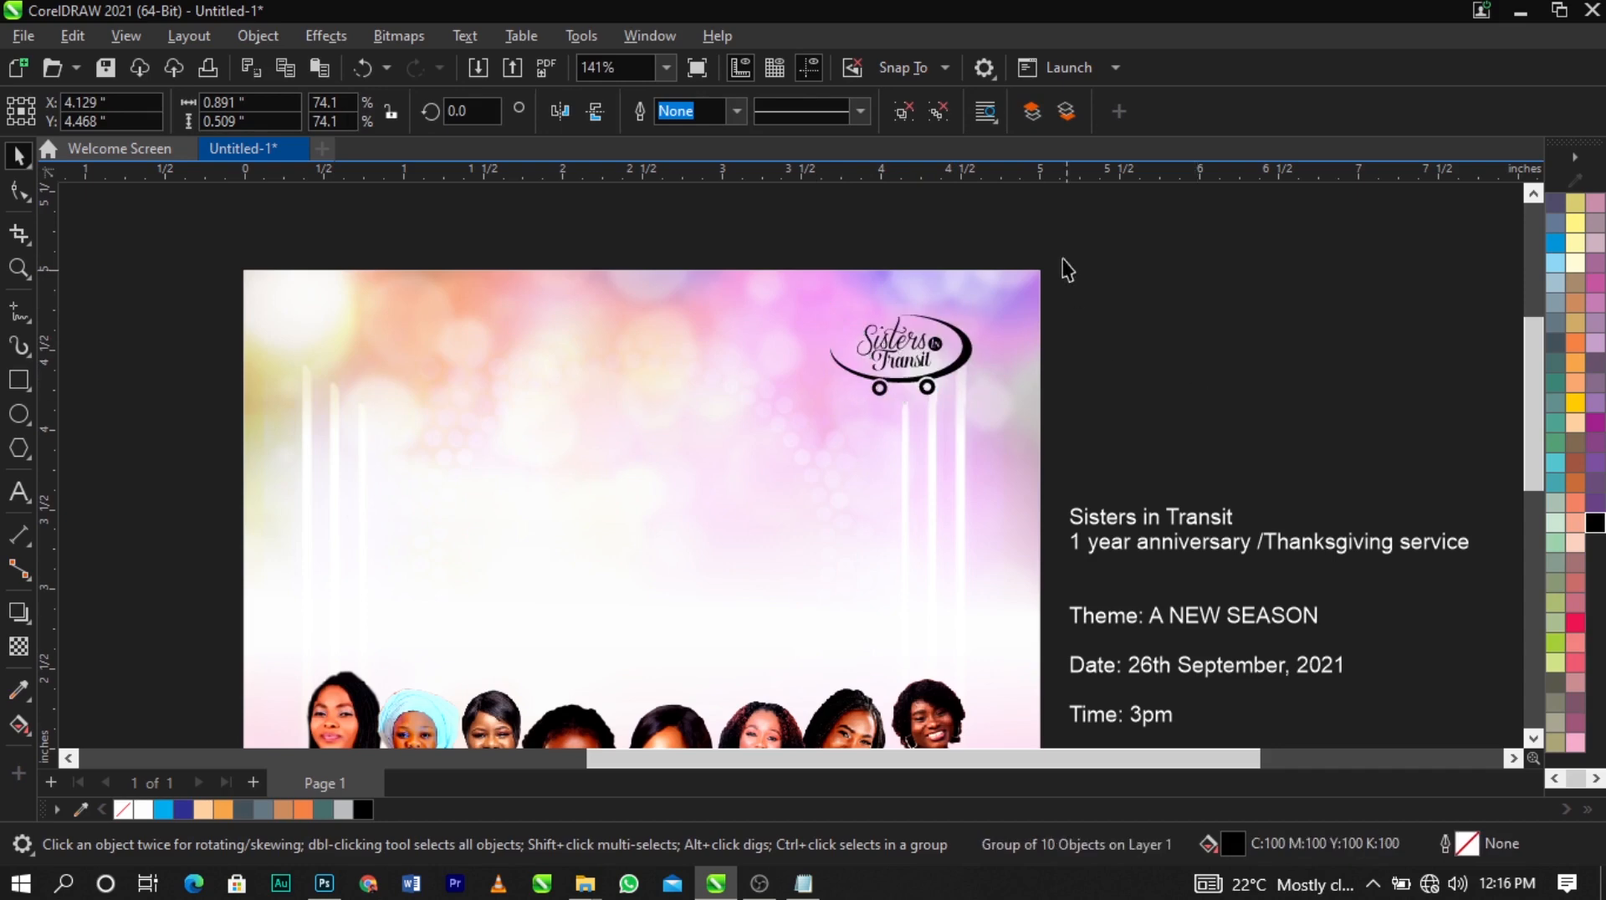
# Move the lines "Sisters in Transit" and "1 year anniversary /Thanksgiving service" from the event text onto the flyer and fill them C100 M100 Y100 K100
pyautogui.click(1062, 261)
pyautogui.scroll(-2, 1062, 261)
pyautogui.scroll(1, 1030, 280)
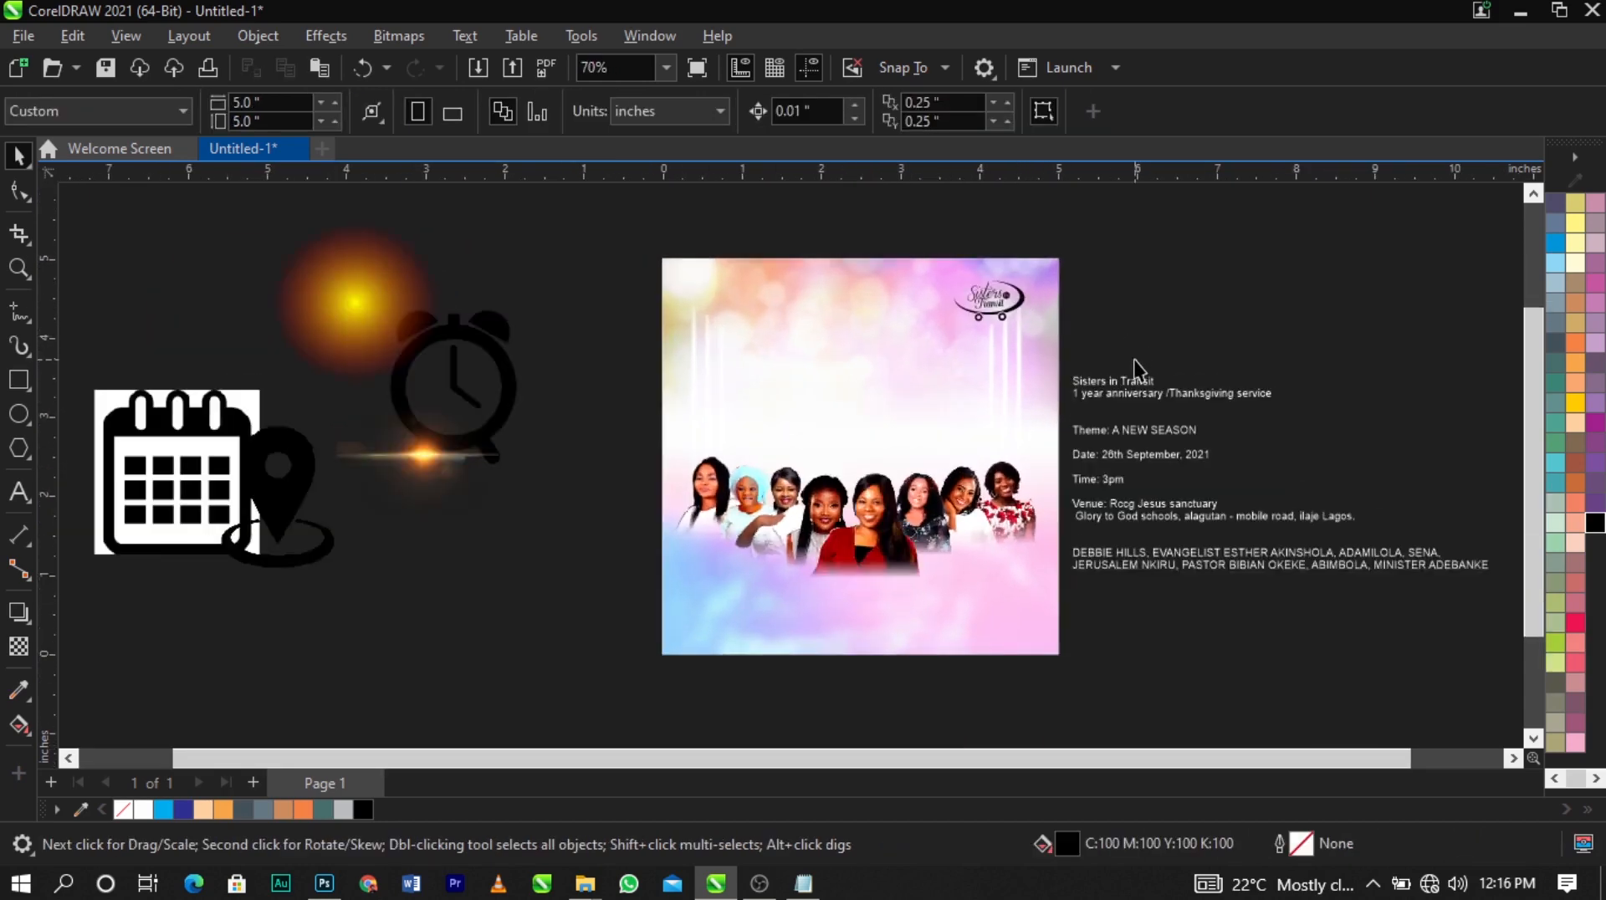
pyautogui.scroll(1, 1133, 359)
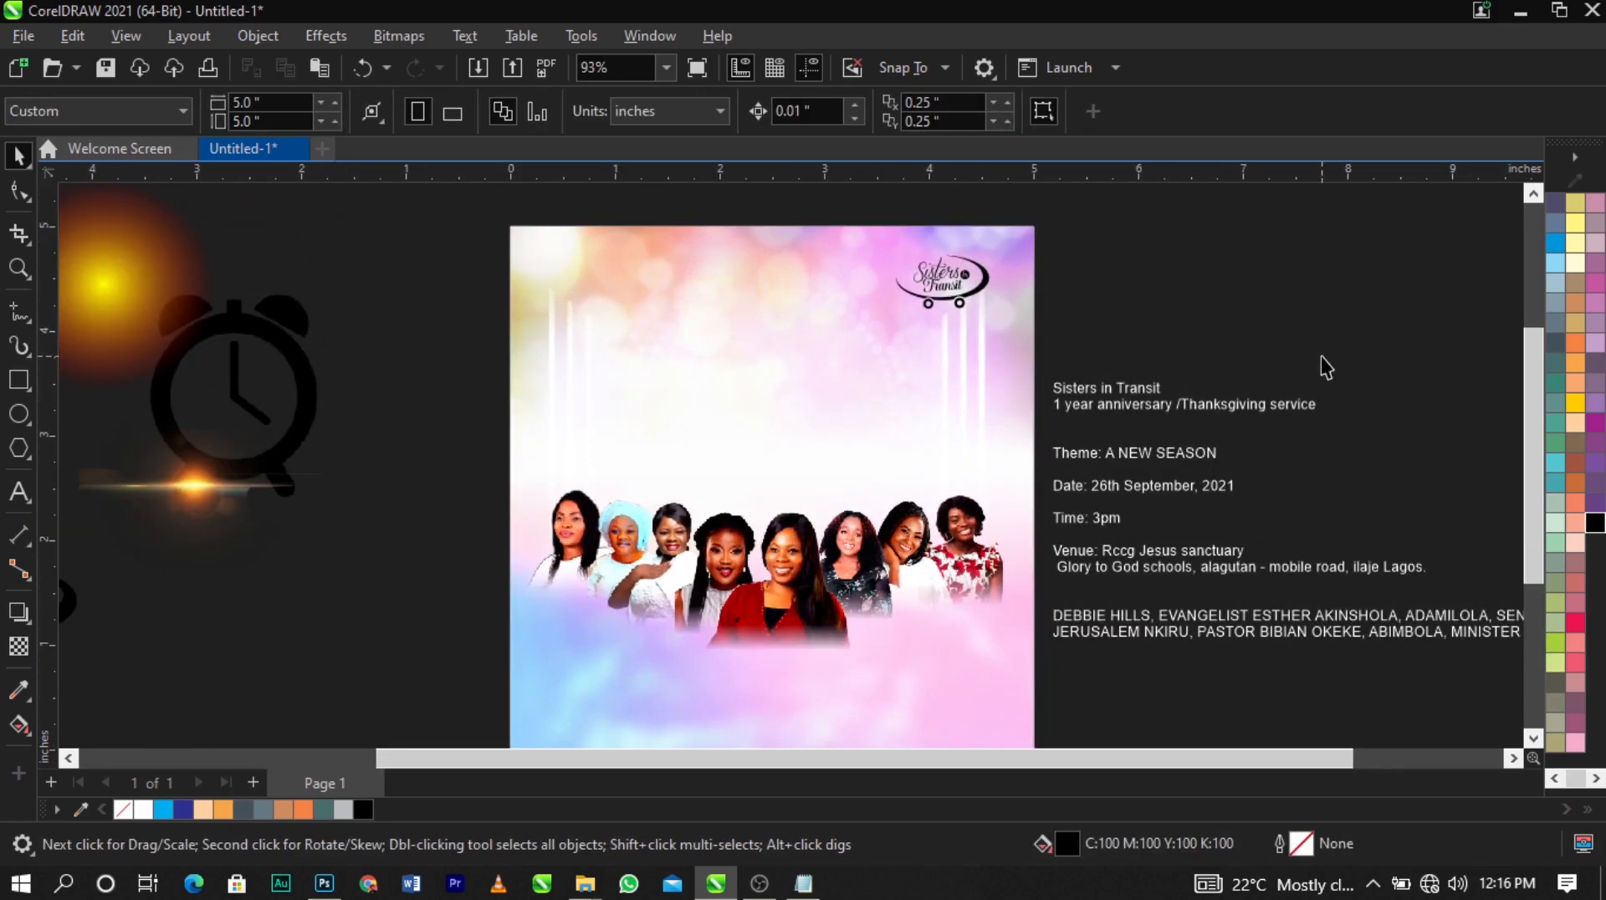
pyautogui.doubleClick(1151, 408)
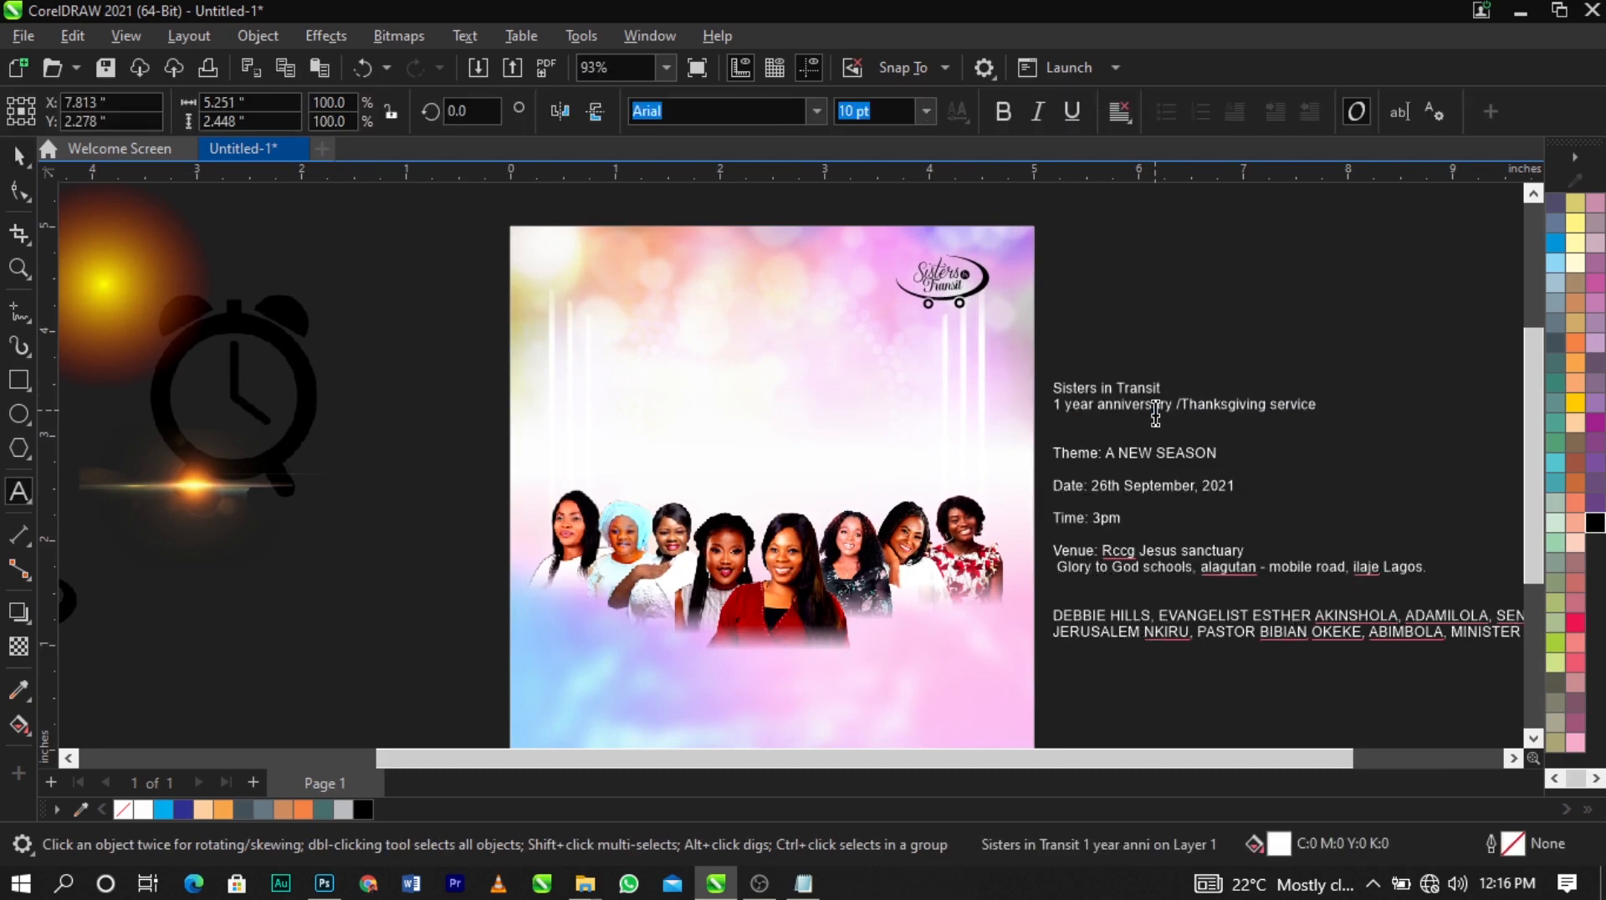
pyautogui.moveTo(1329, 408); pyautogui.dragTo(1055, 382)
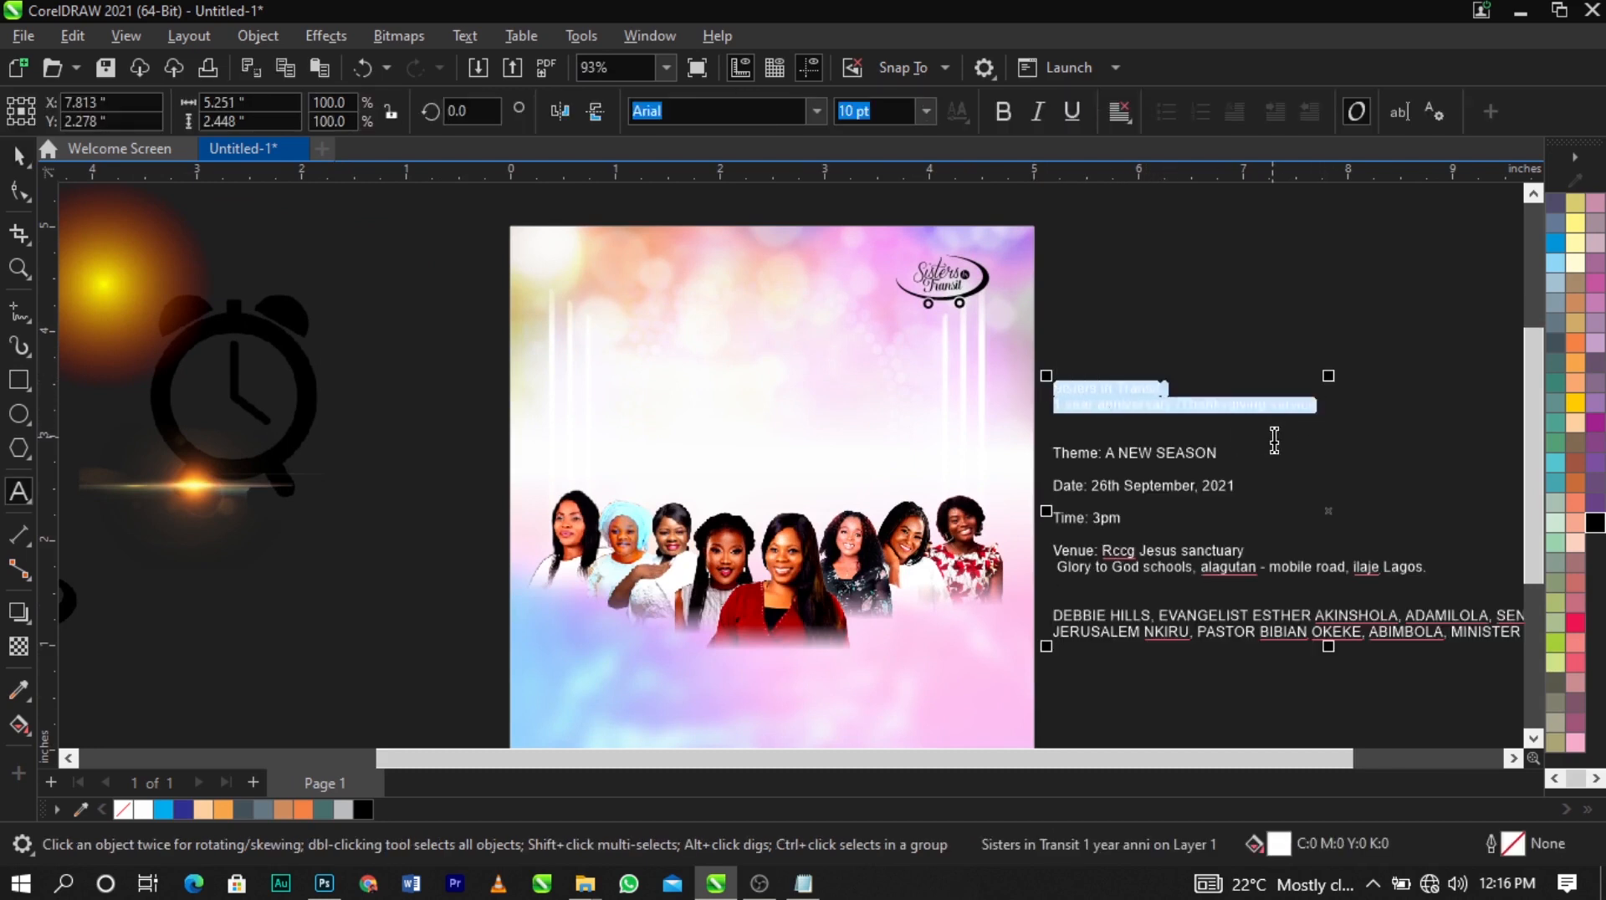
pyautogui.press('Delete')
pyautogui.click(656, 375)
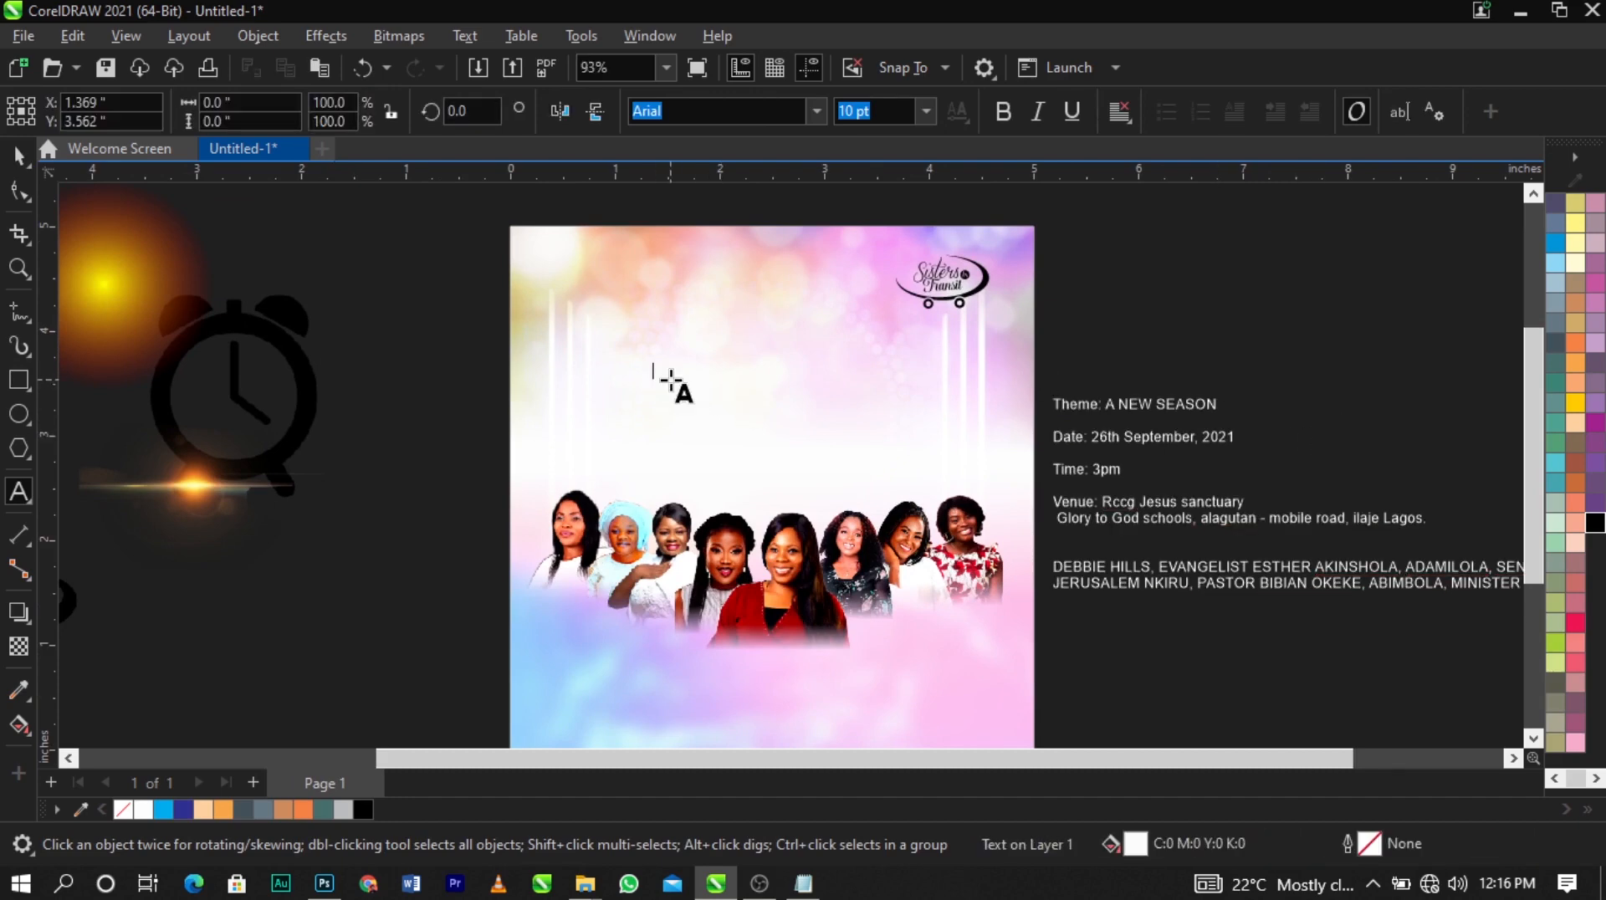
pyautogui.hotkey('ctrl', 'v')
pyautogui.hotkey('ctrl', 'space')
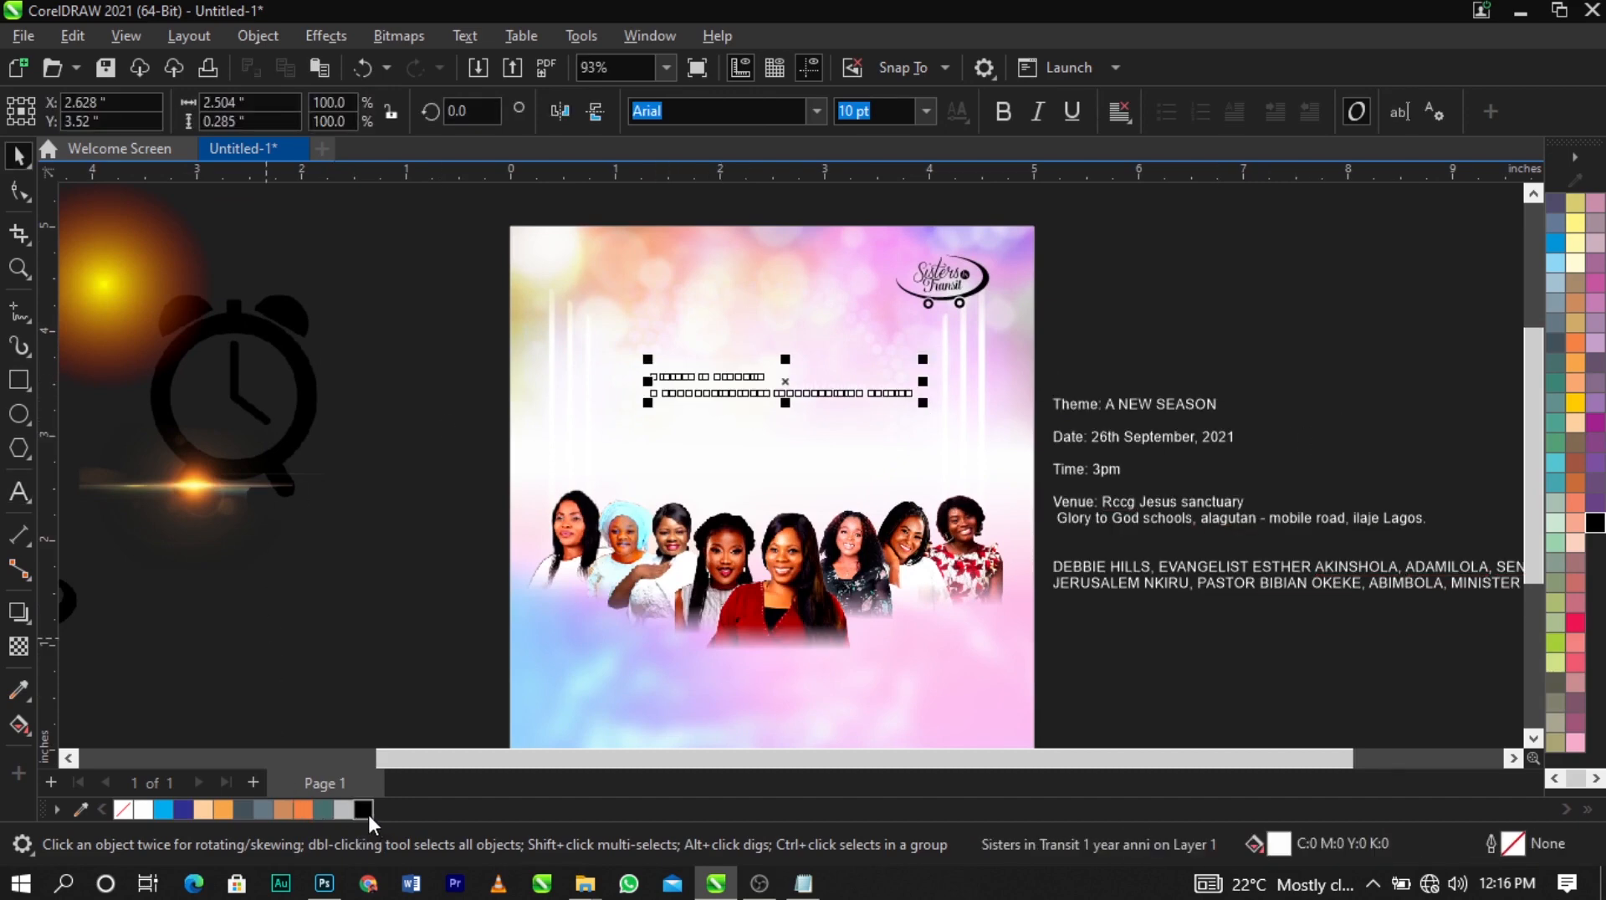
pyautogui.click(1291, 339)
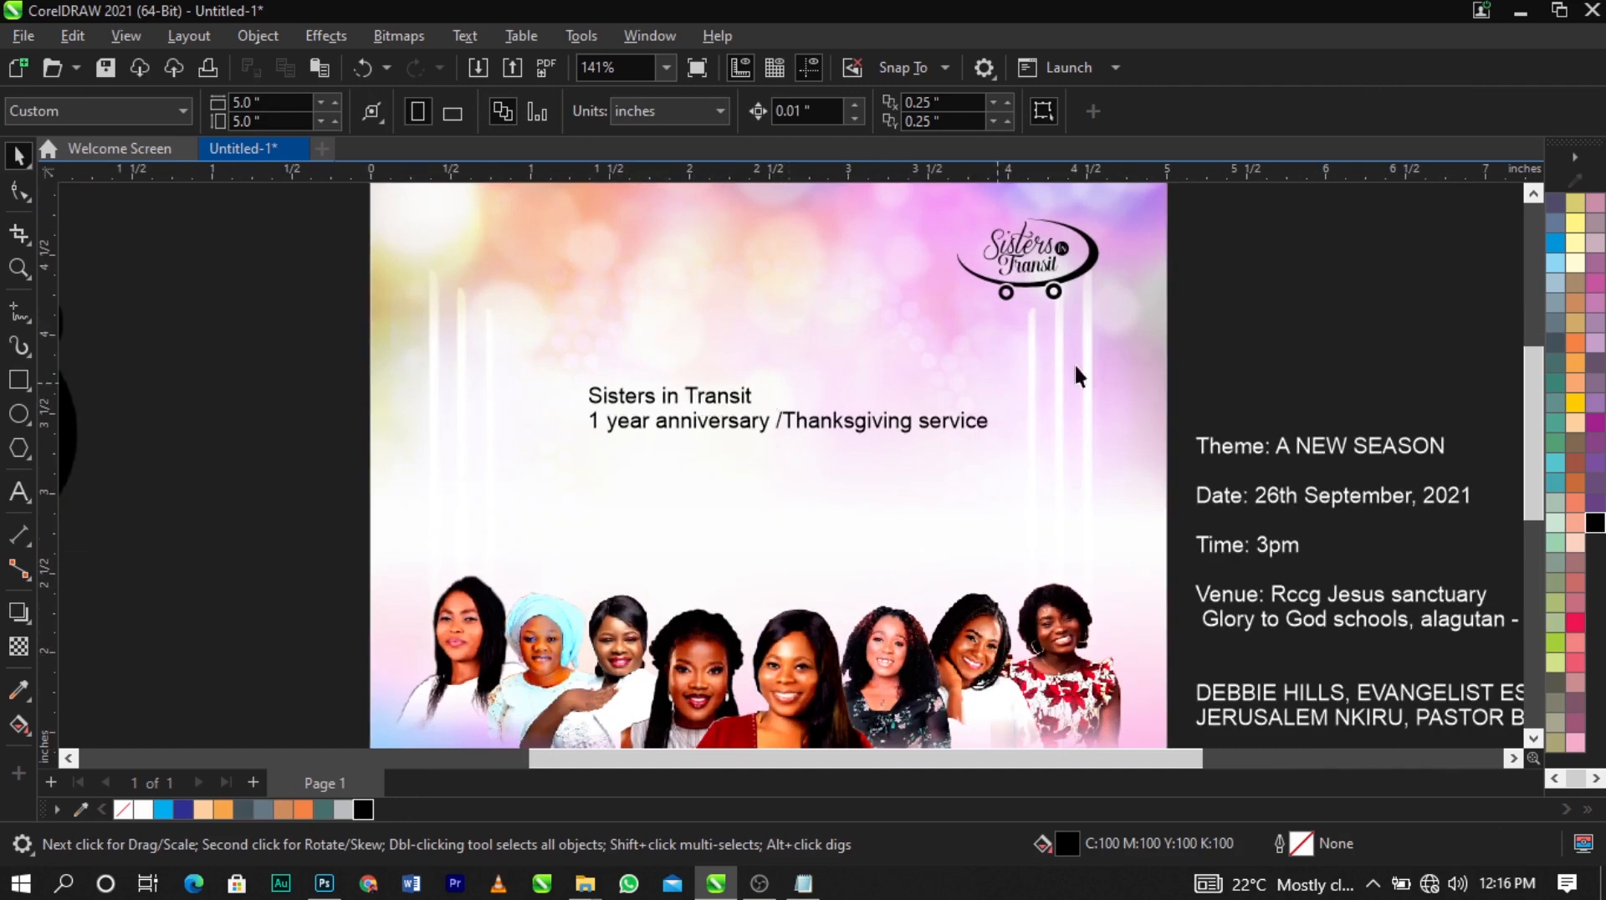
# Delete the "Sisters in Transit" line from the title text on the flyer, leaving only the anniversary and thanksgiving line
pyautogui.scroll(2, 1072, 259)
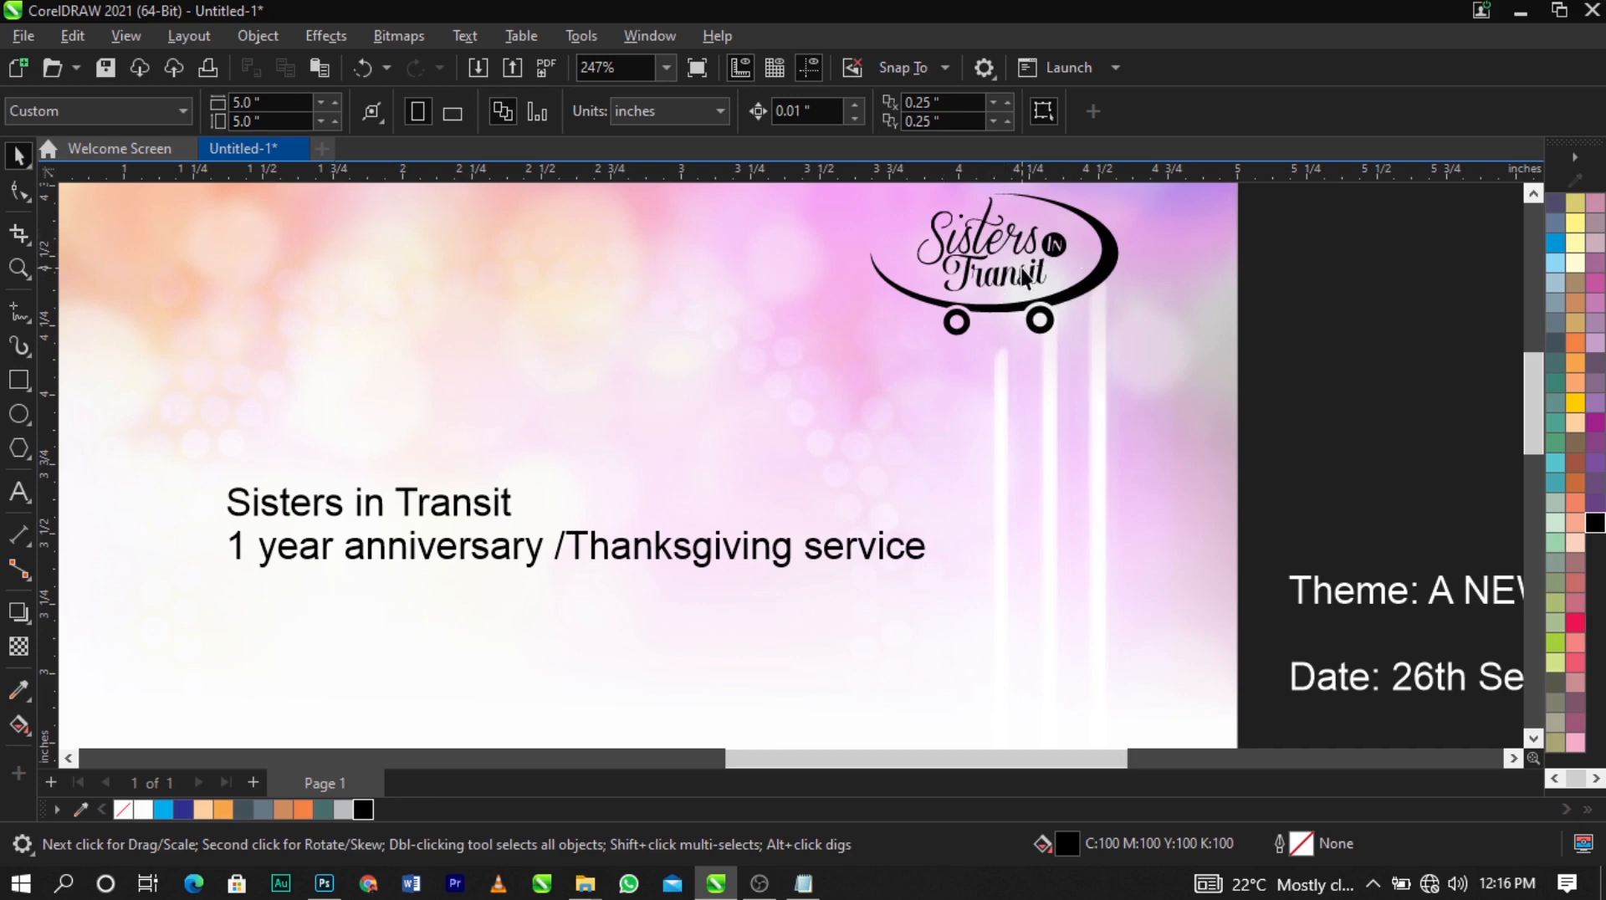
pyautogui.scroll(-1, 1099, 301)
pyautogui.click(1097, 302)
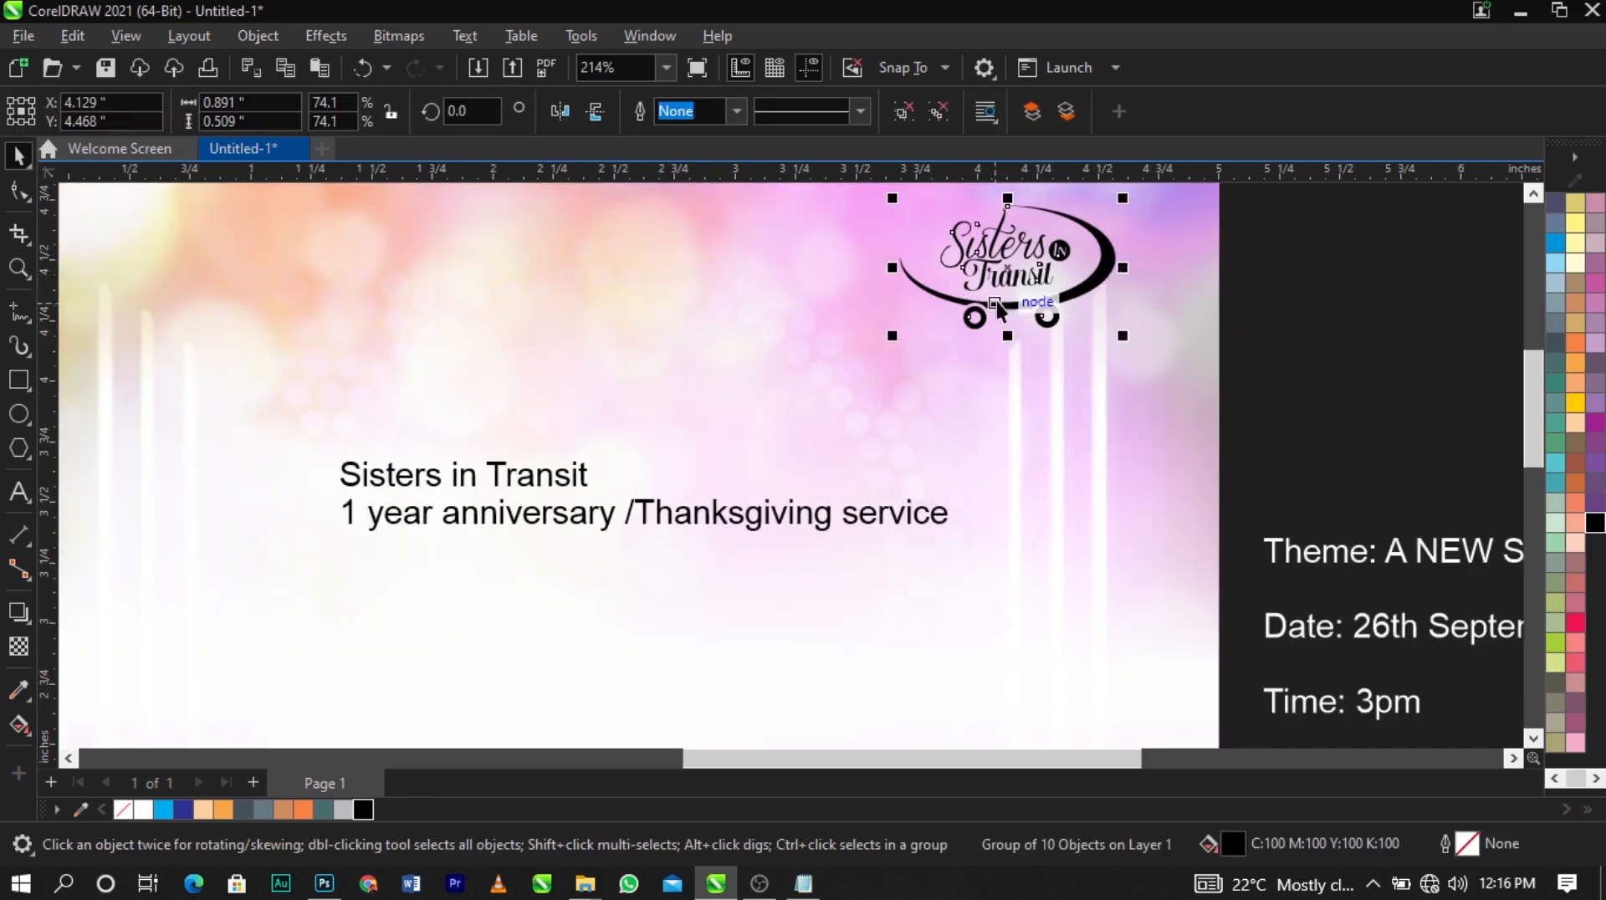
pyautogui.scroll(-3, 574, 435)
pyautogui.scroll(1, 717, 410)
pyautogui.doubleClick(717, 410)
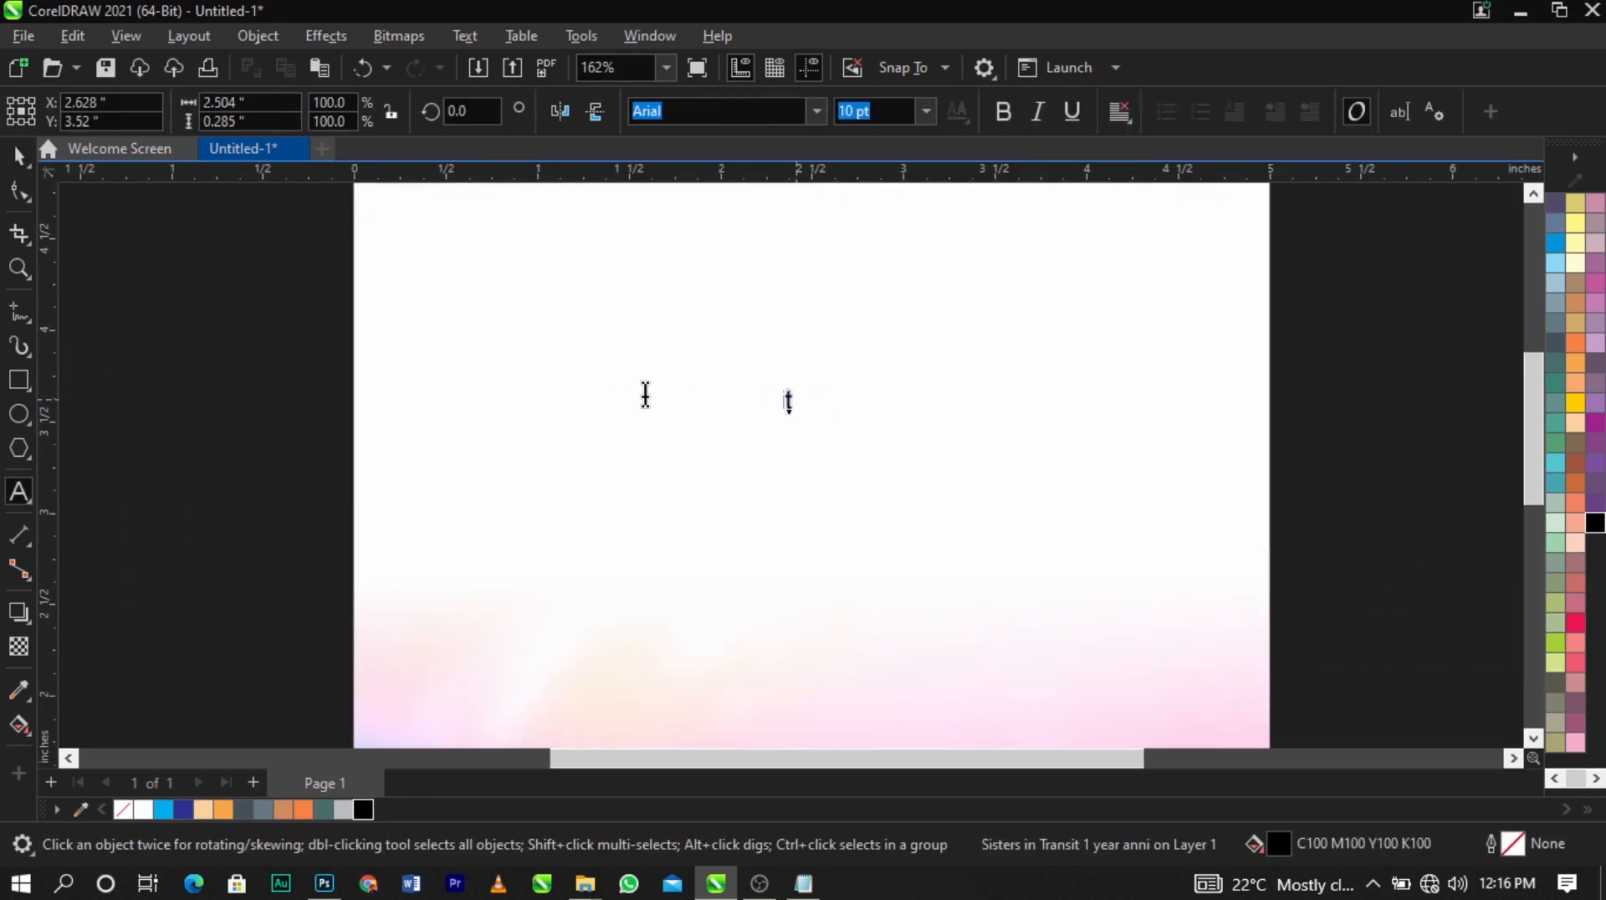
pyautogui.moveTo(791, 401); pyautogui.dragTo(530, 404)
pyautogui.press('Delete')
pyautogui.press('Delete')
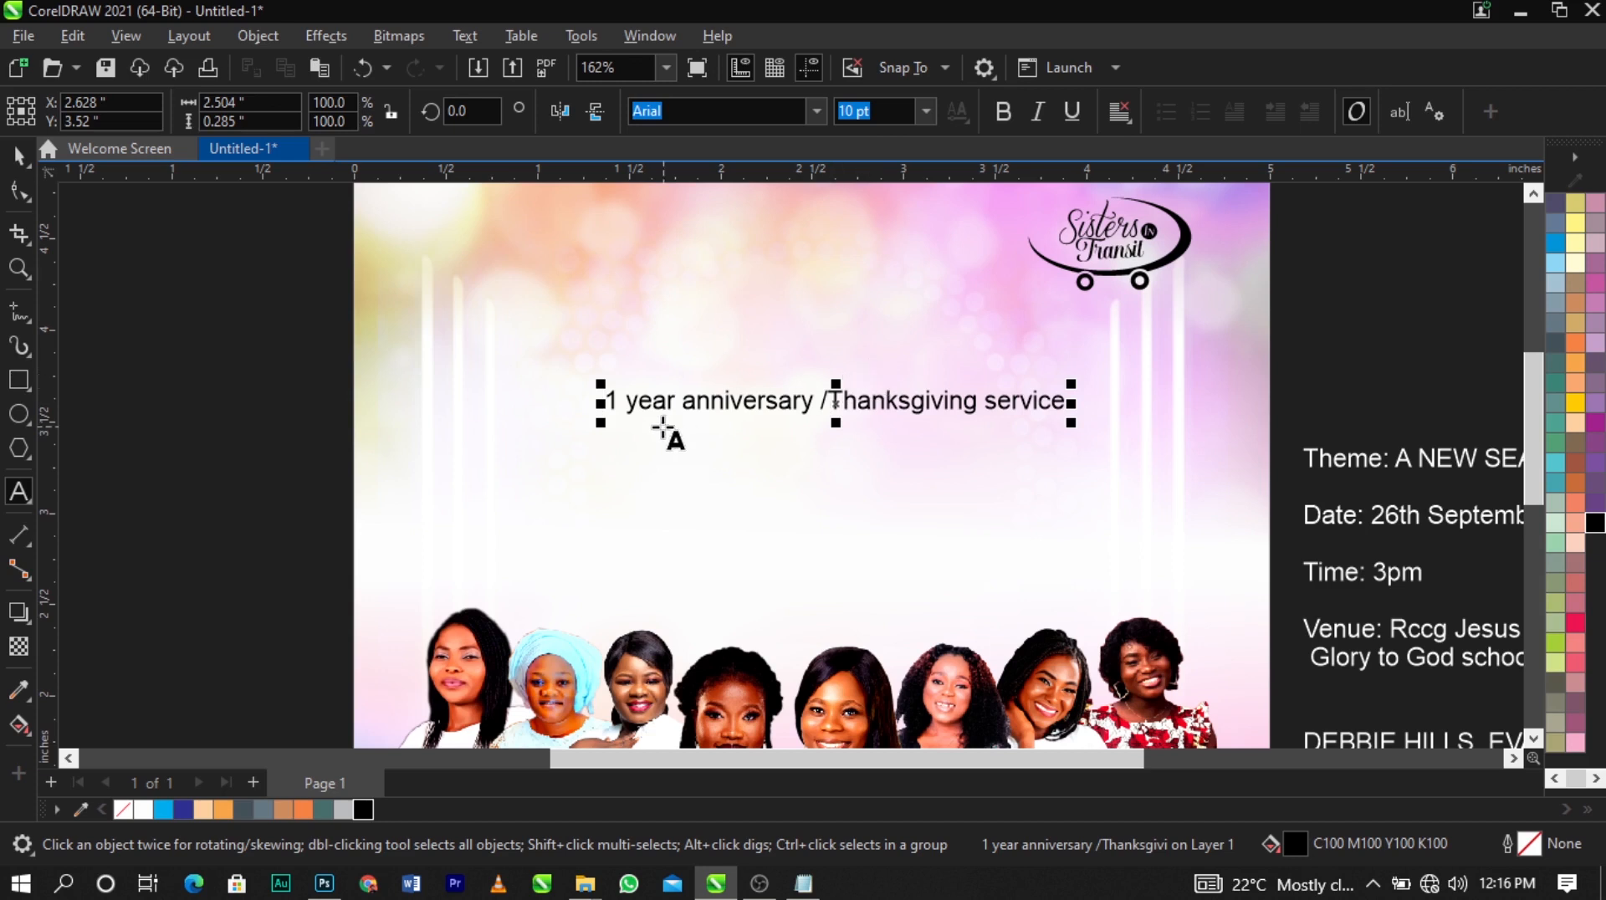
# Split the title text into the lines "1", "year", "anniversary" and "Thanksgiving service", removing the slash
pyautogui.click(623, 405)
pyautogui.press('Return')
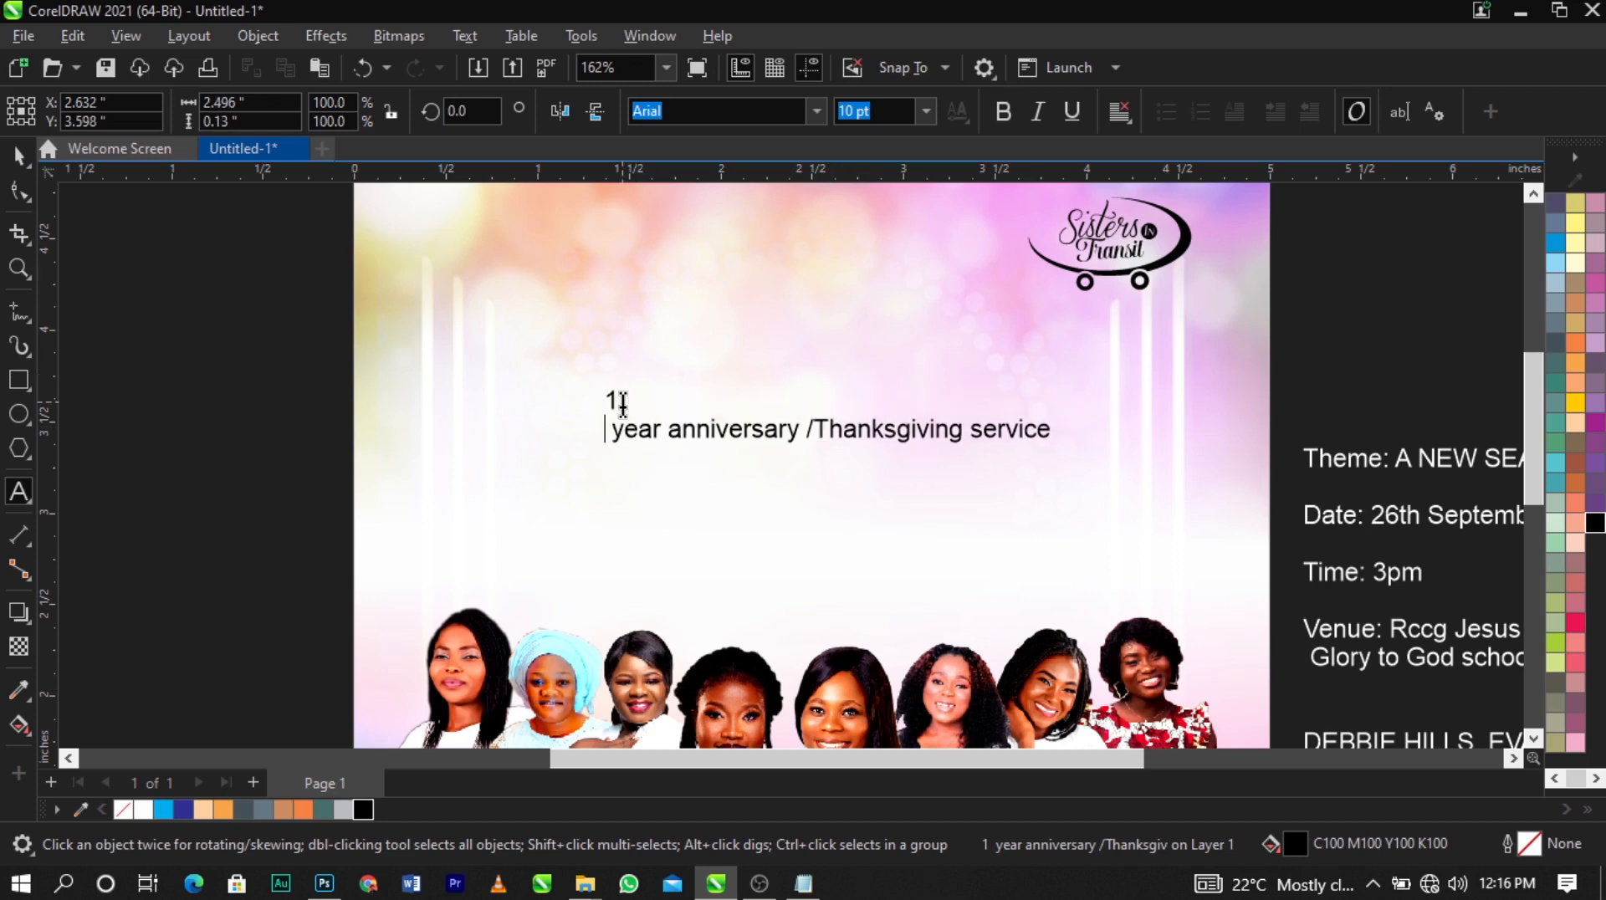
pyautogui.press('Delete')
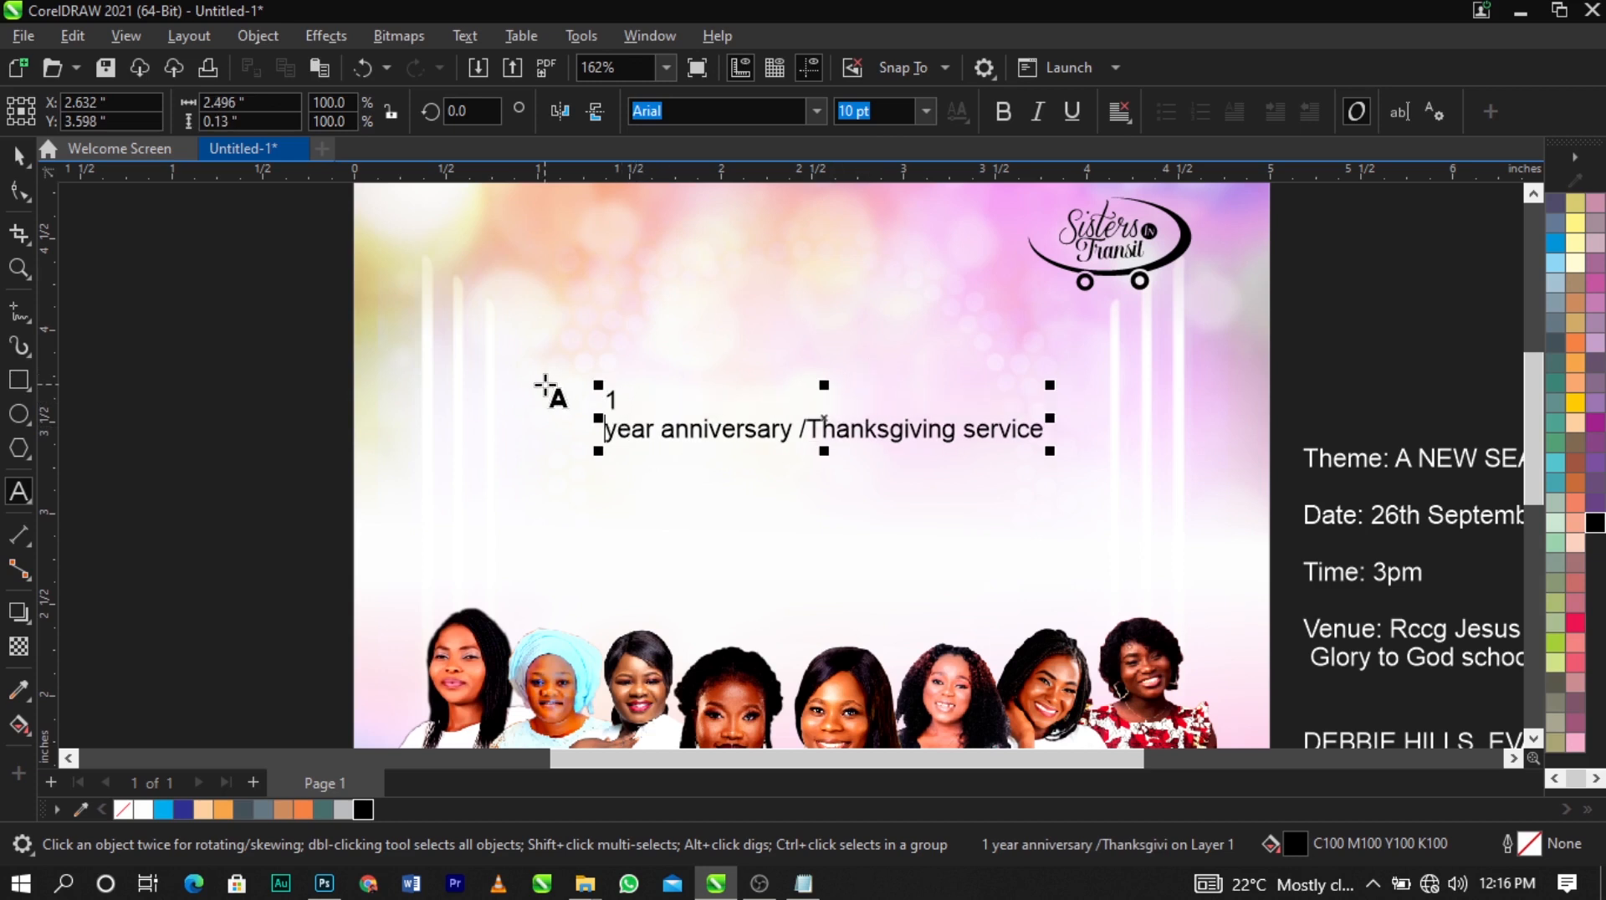
pyautogui.click(664, 431)
pyautogui.press('Return')
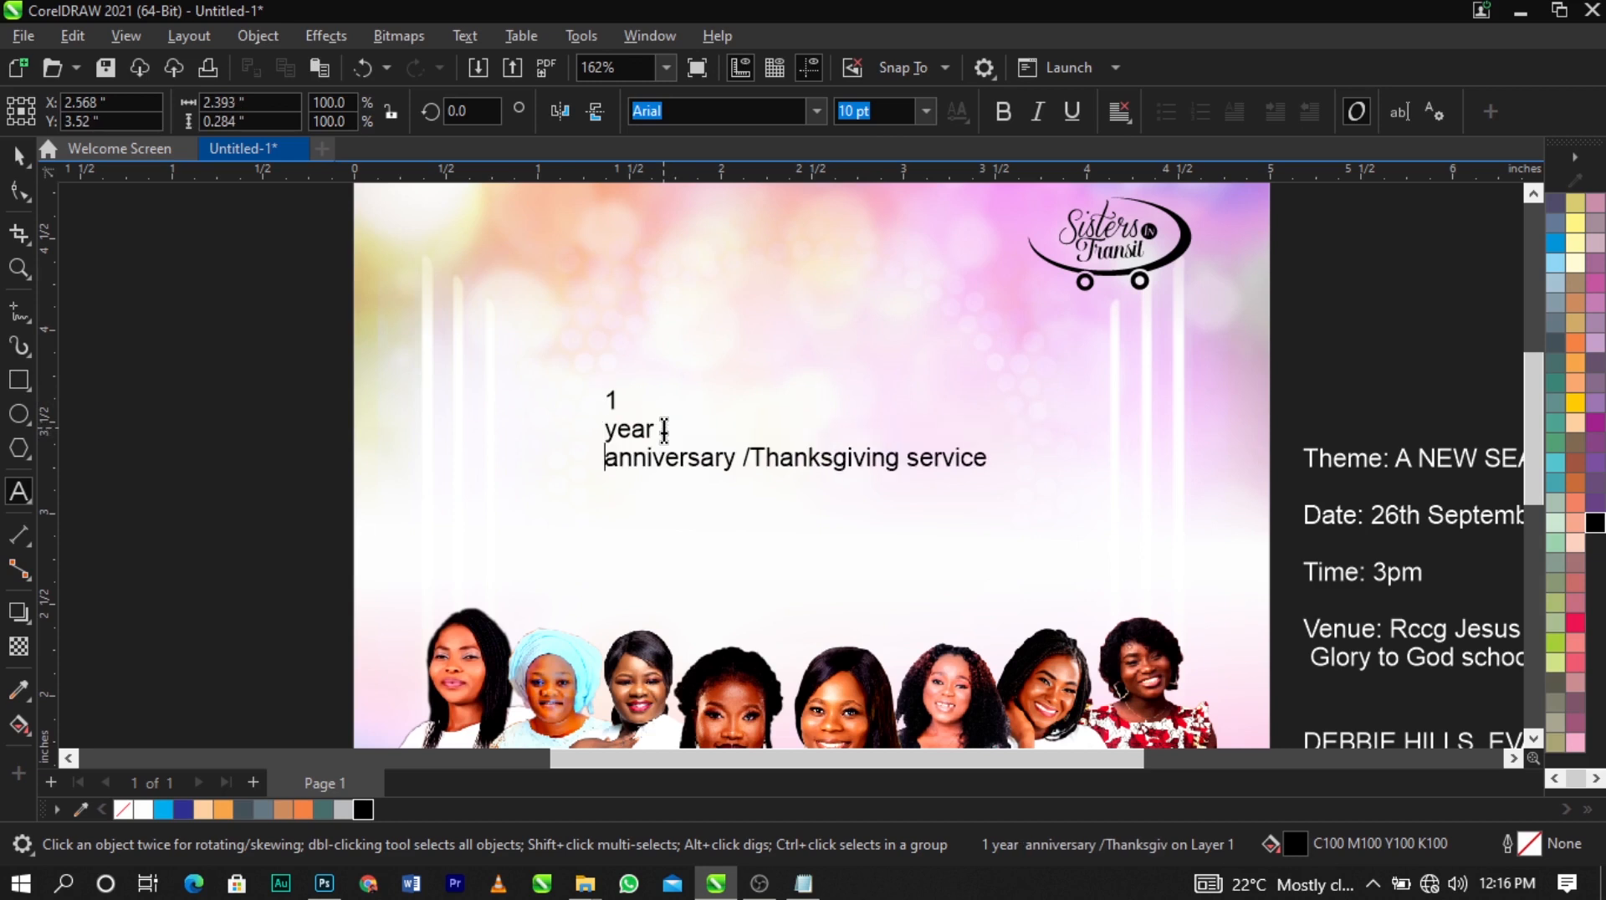
pyautogui.click(745, 459)
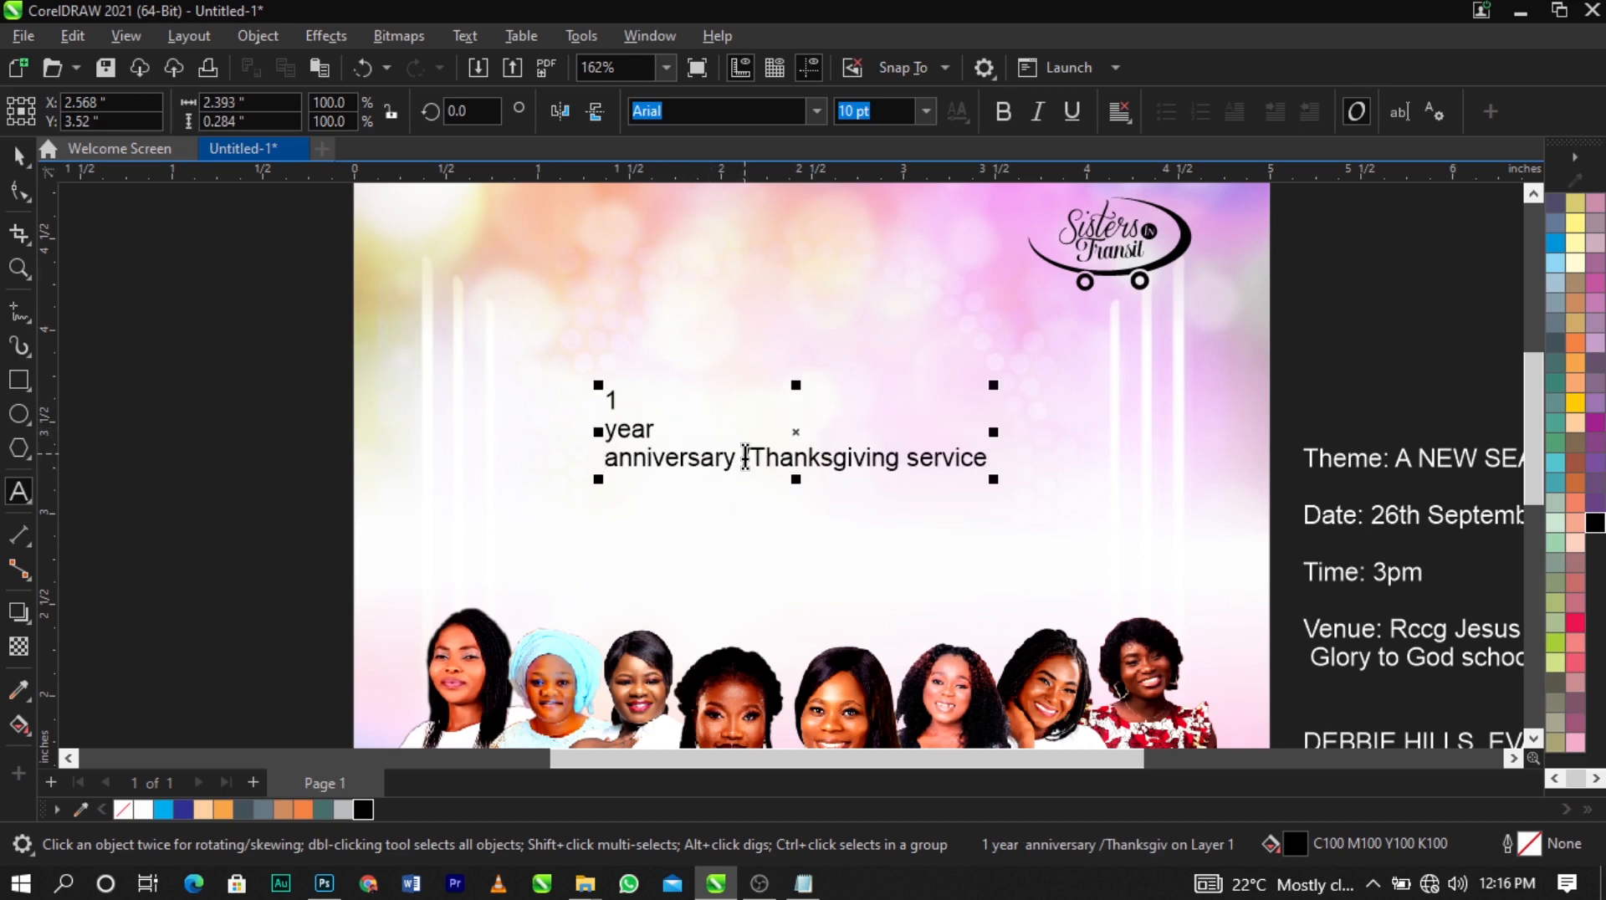
pyautogui.press('Delete')
pyautogui.press('Return')
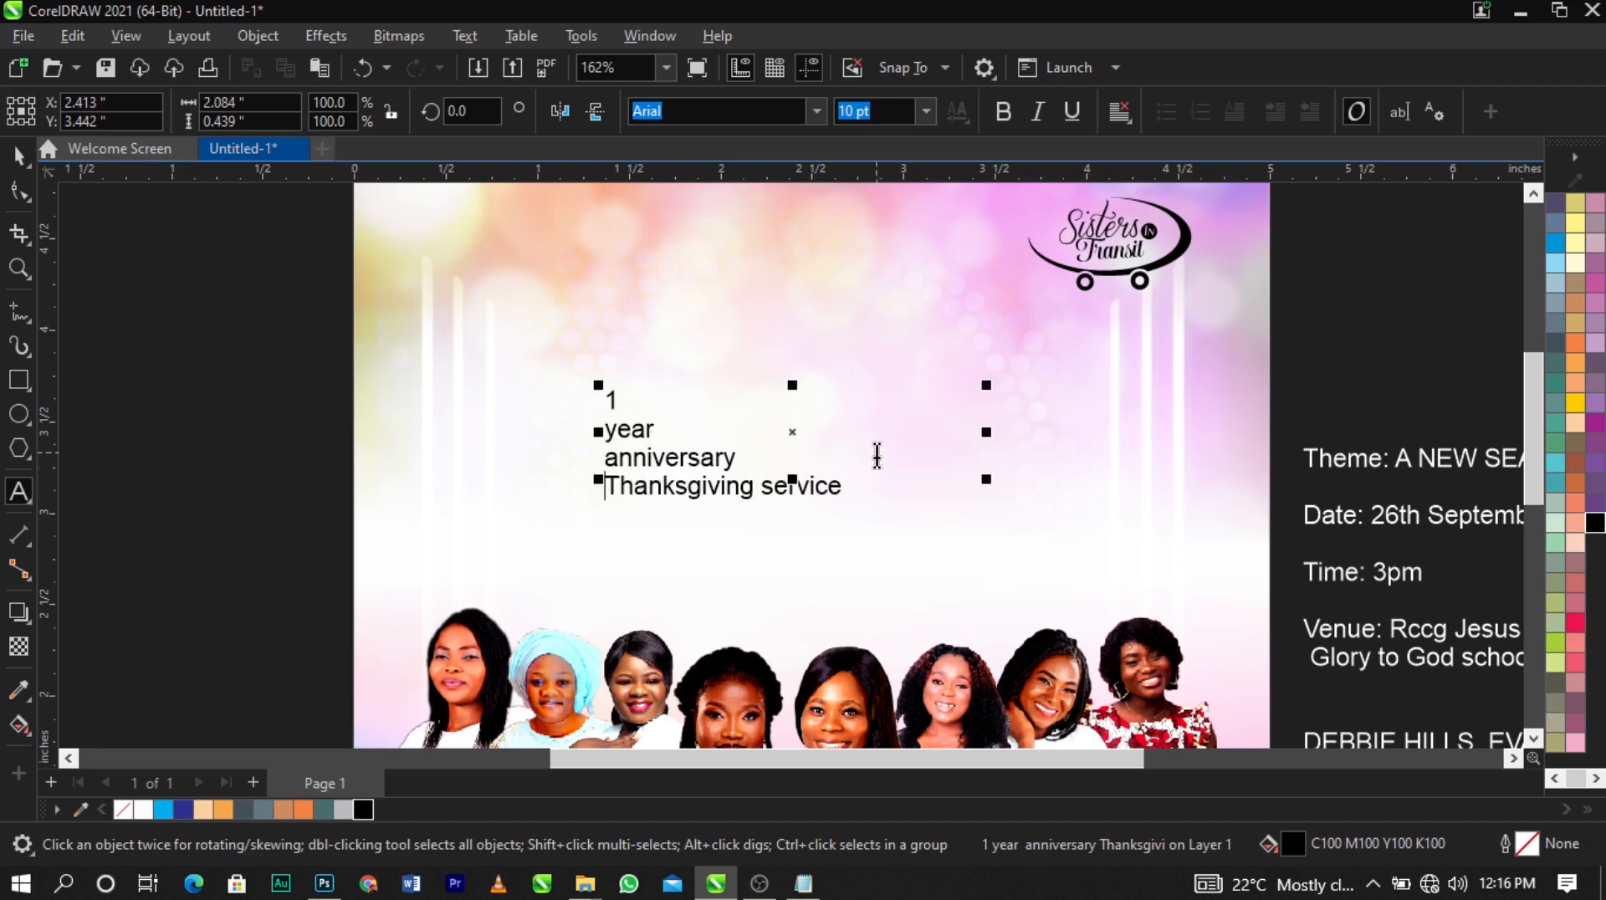
# Move the four-line title text toward the flyer's right half and break it apart into separate lines
pyautogui.hotkey('ctrl', 'space')
pyautogui.moveTo(835, 495); pyautogui.dragTo(1064, 540)
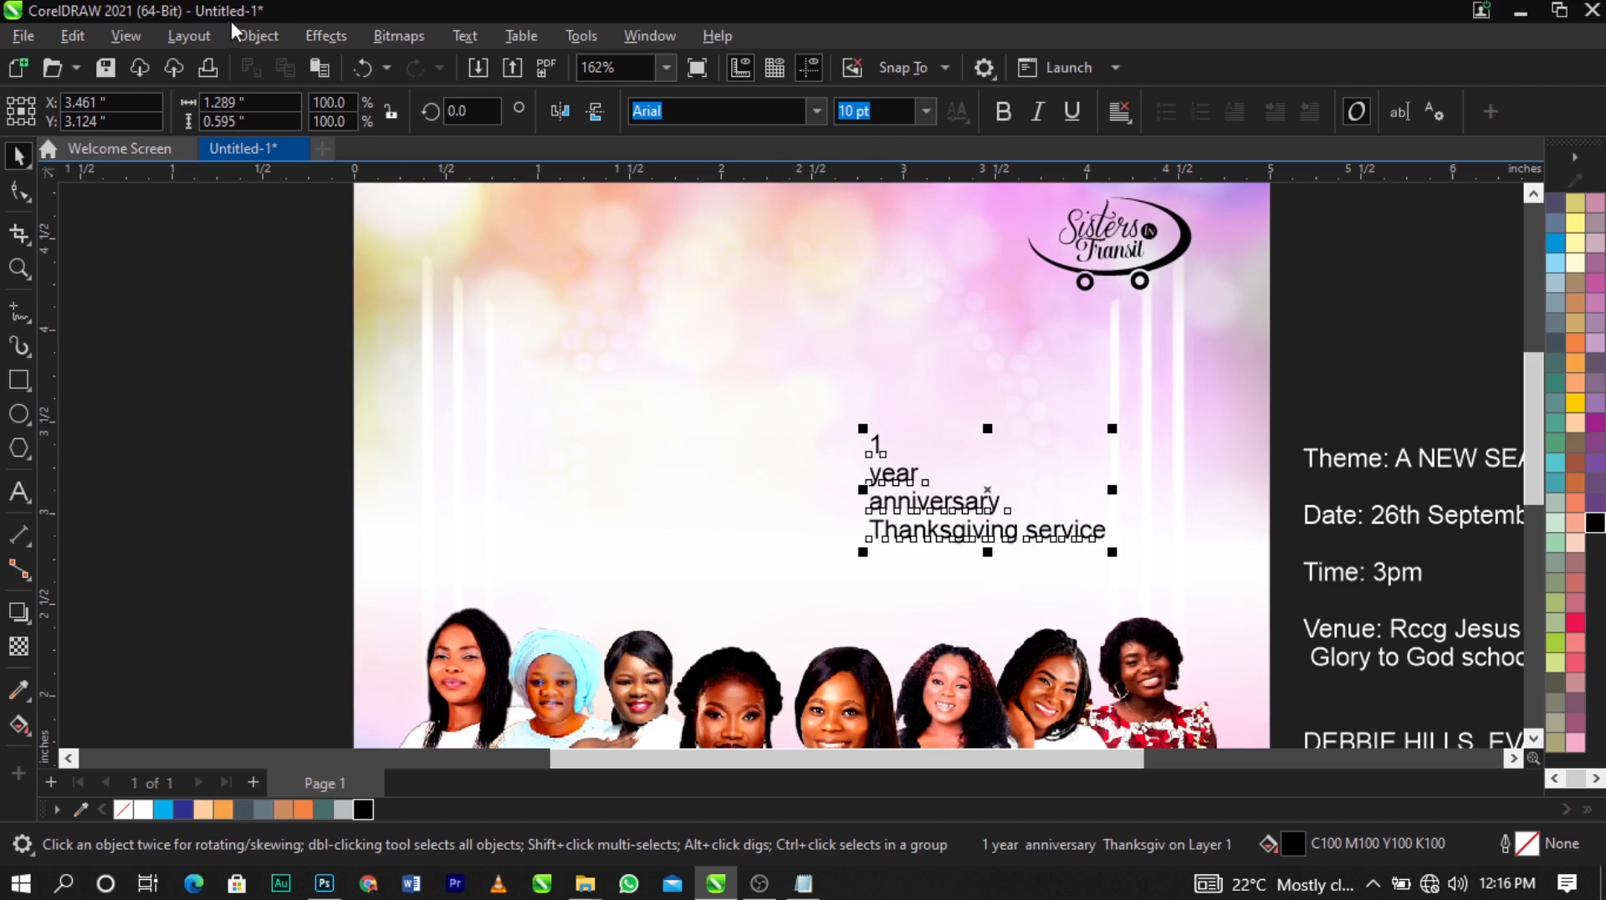
pyautogui.click(257, 35)
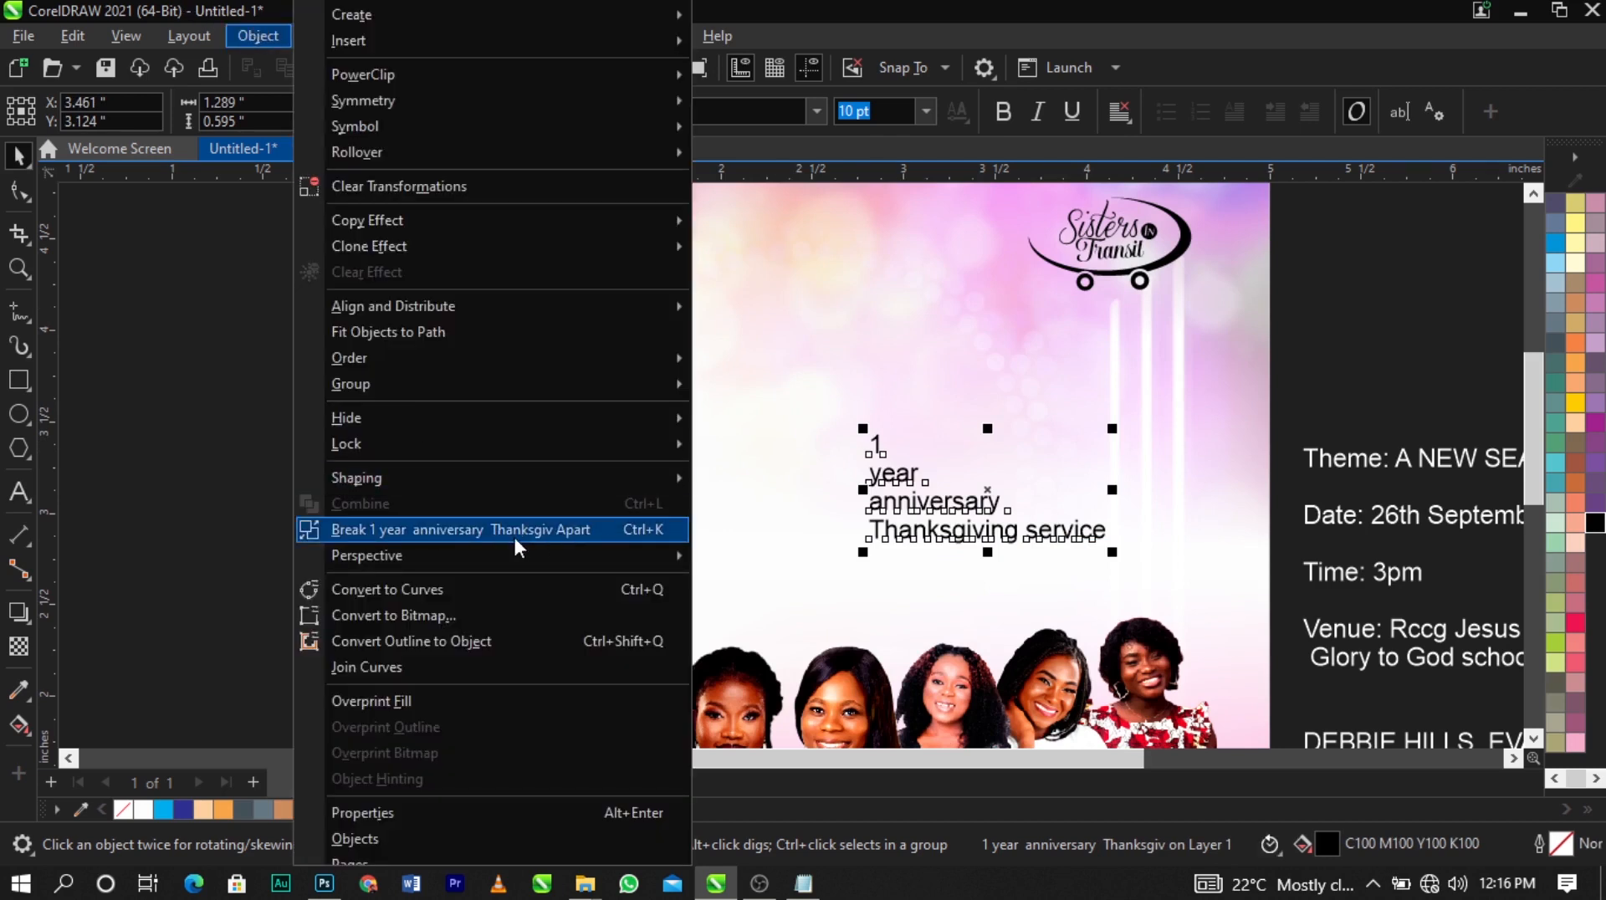
pyautogui.click(640, 525)
pyautogui.click(828, 534)
# Try moving "anniversary" up beside the "1" and "Thanksgiving service" down, and undo both moves
pyautogui.click(942, 506)
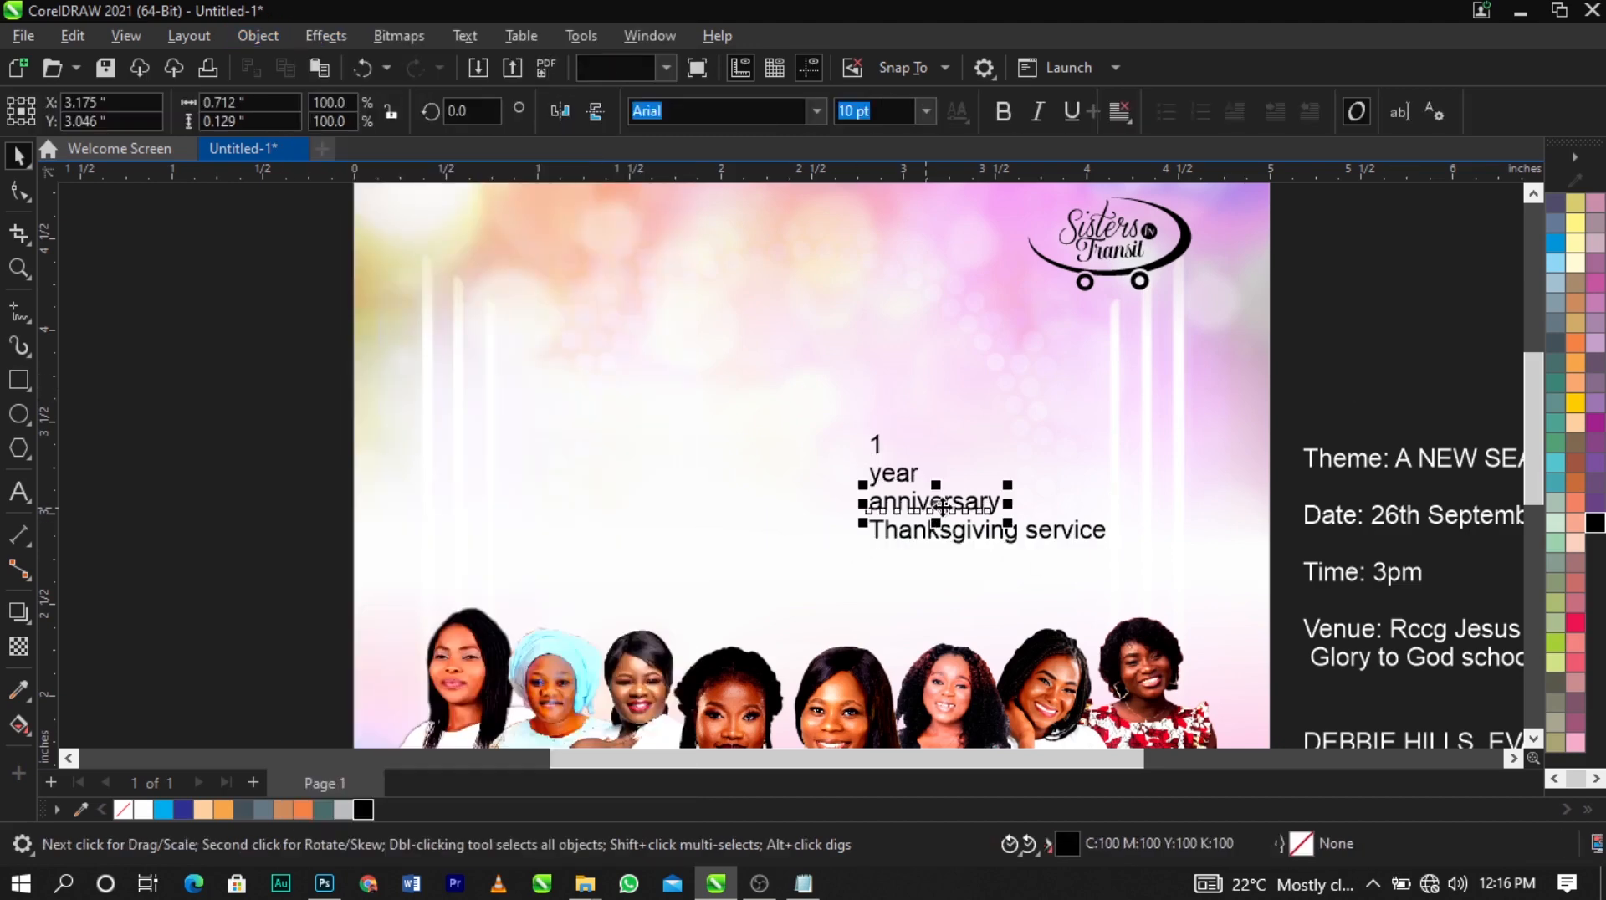
pyautogui.moveTo(943, 506); pyautogui.dragTo(1077, 453)
pyautogui.moveTo(991, 534); pyautogui.dragTo(1014, 590)
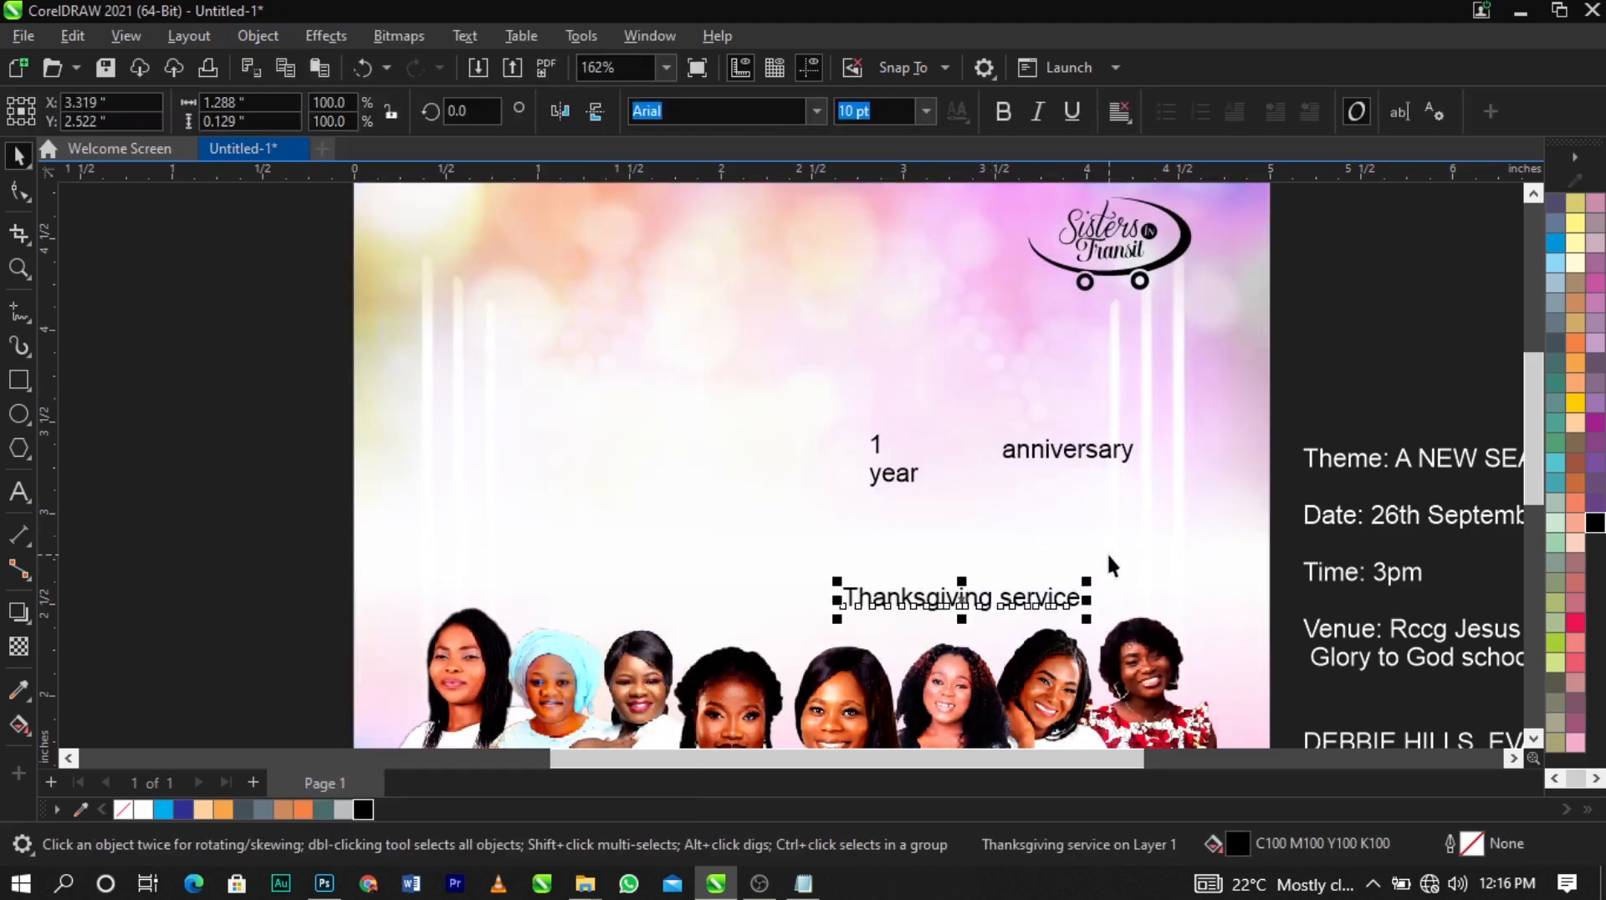
pyautogui.hotkey('ctrl', 'z')
pyautogui.hotkey('ctrl', 'z')
pyautogui.click(1385, 393)
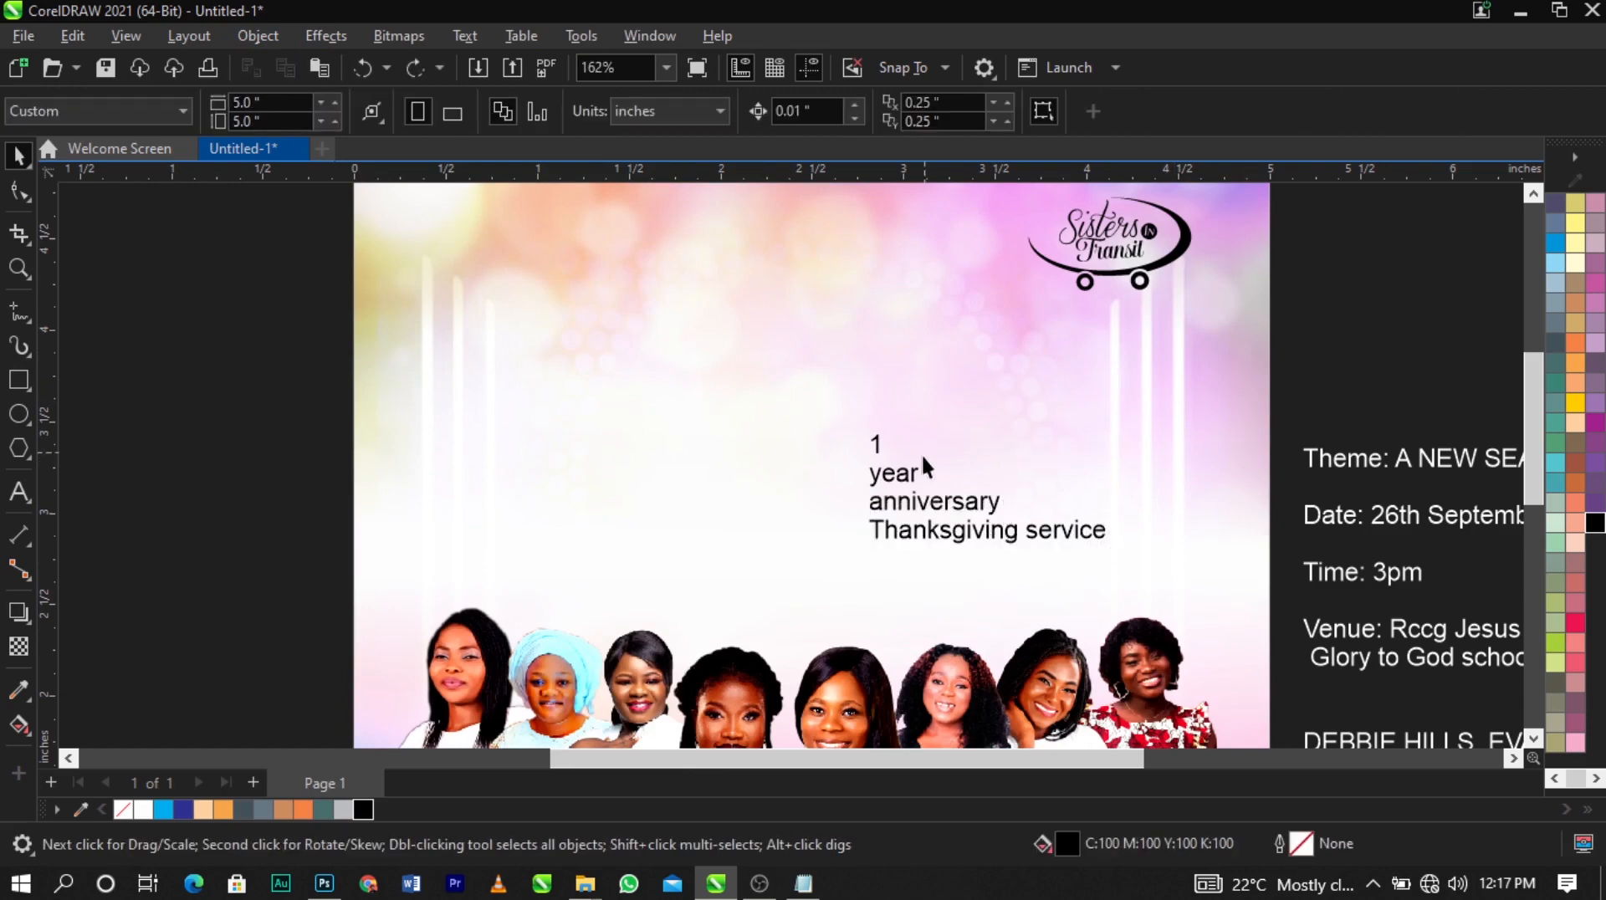
# Move the "1" to the left of the other title words and enlarge it to about 0.27 by 0.74 inches
pyautogui.scroll(1, 875, 470)
pyautogui.click(870, 441)
pyautogui.moveTo(870, 441); pyautogui.dragTo(633, 482)
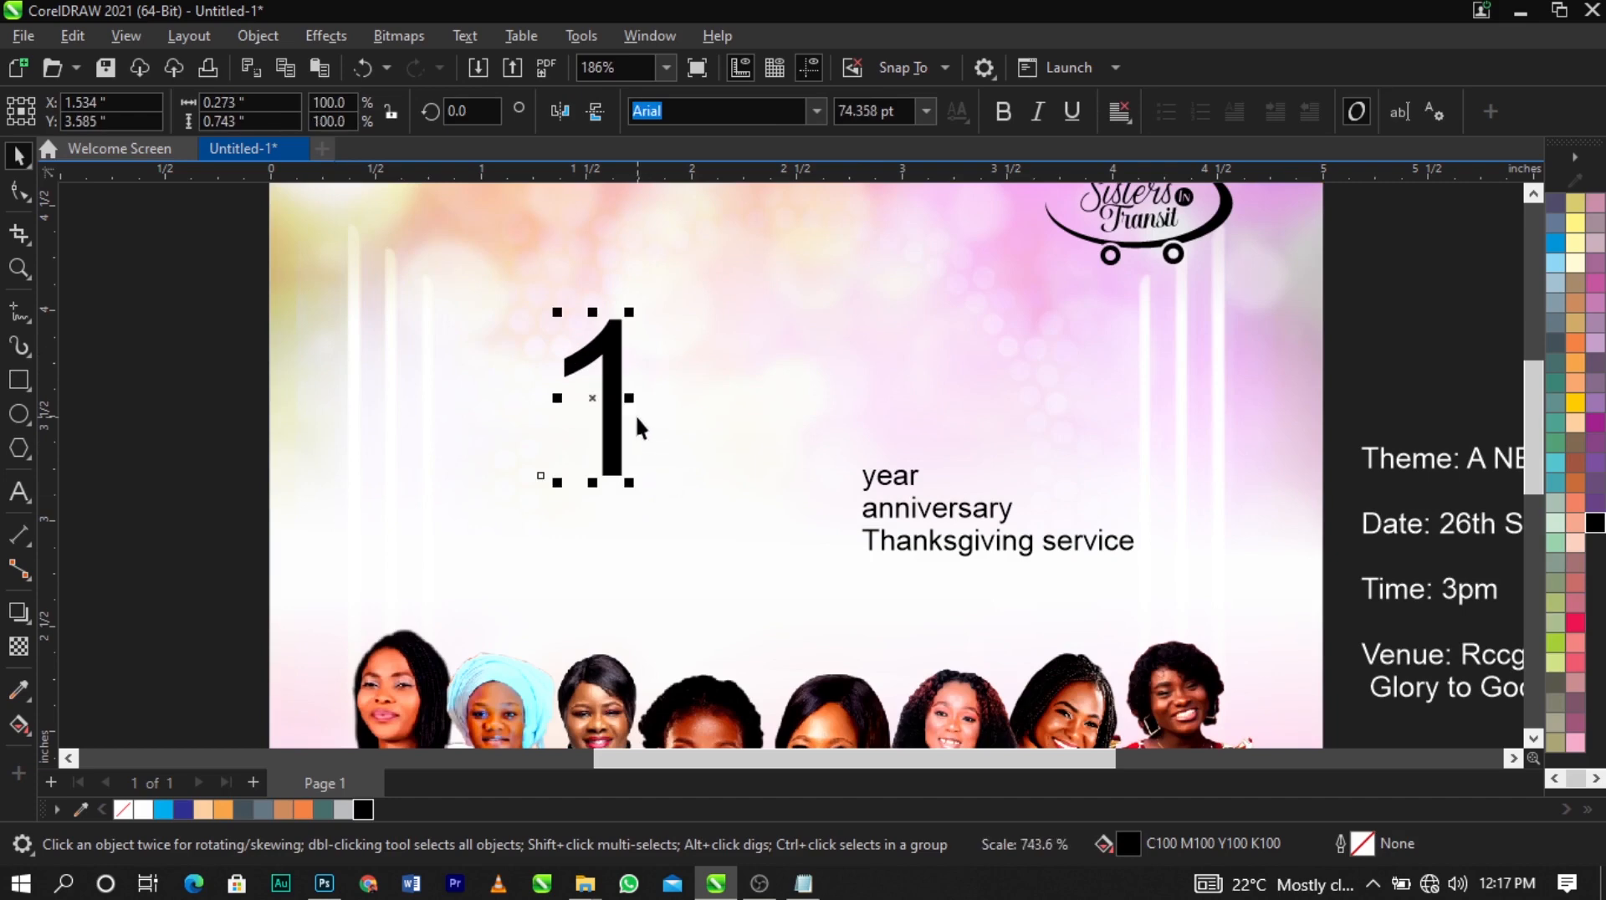
pyautogui.moveTo(613, 406); pyautogui.dragTo(644, 414)
pyautogui.click(911, 529)
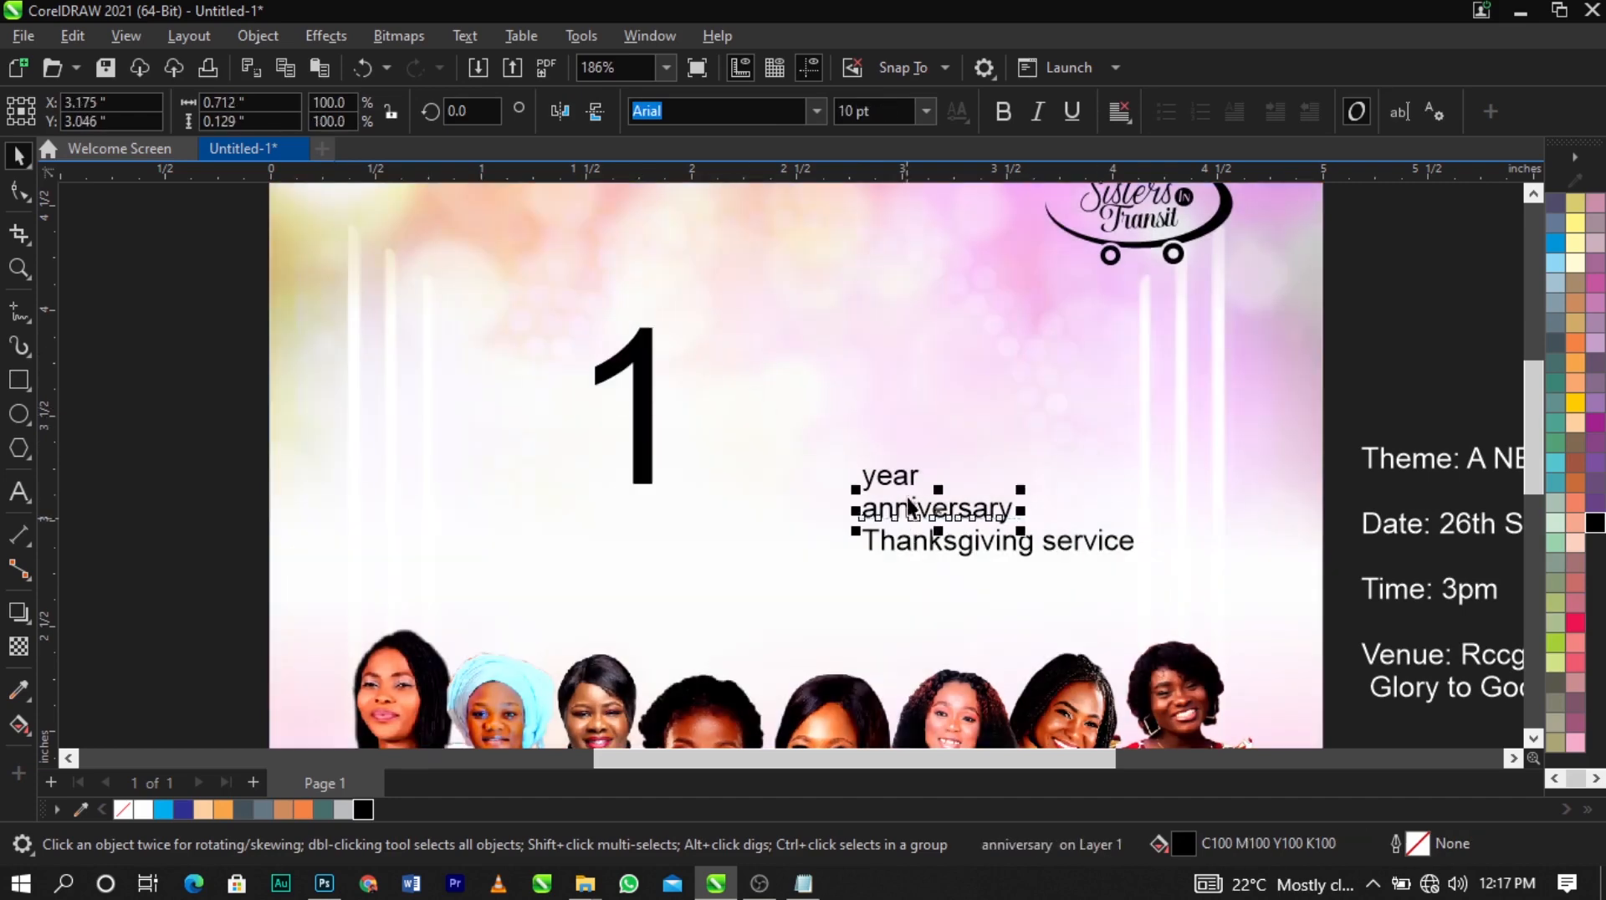
# Delete the enlarged "1" from the flyer
pyautogui.click(641, 403)
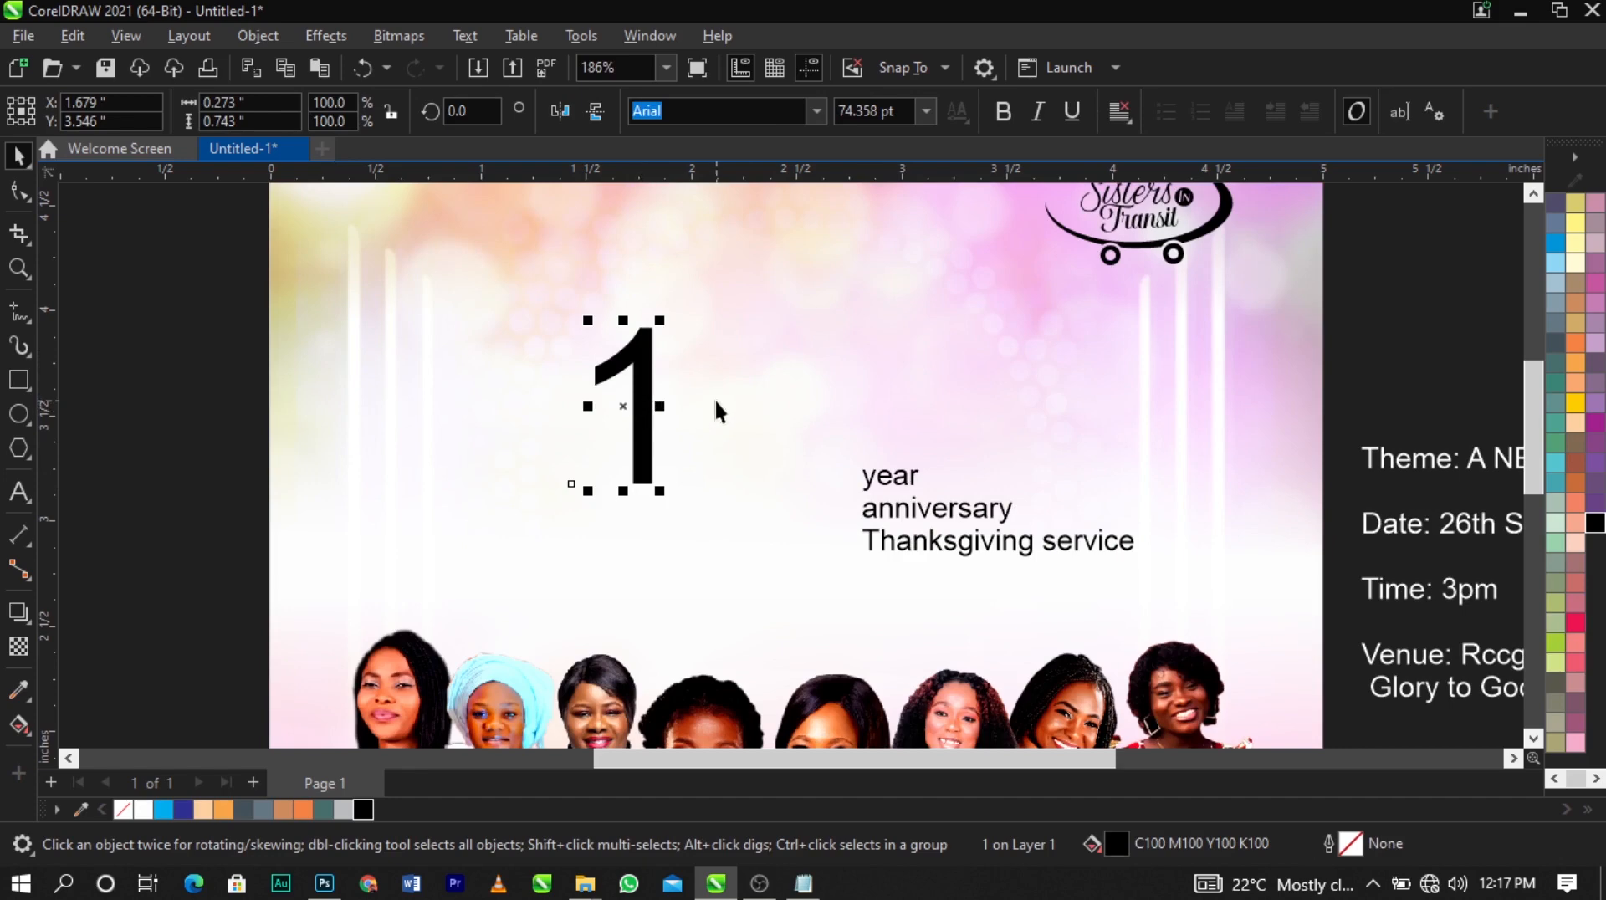
pyautogui.moveTo(647, 391); pyautogui.dragTo(661, 366)
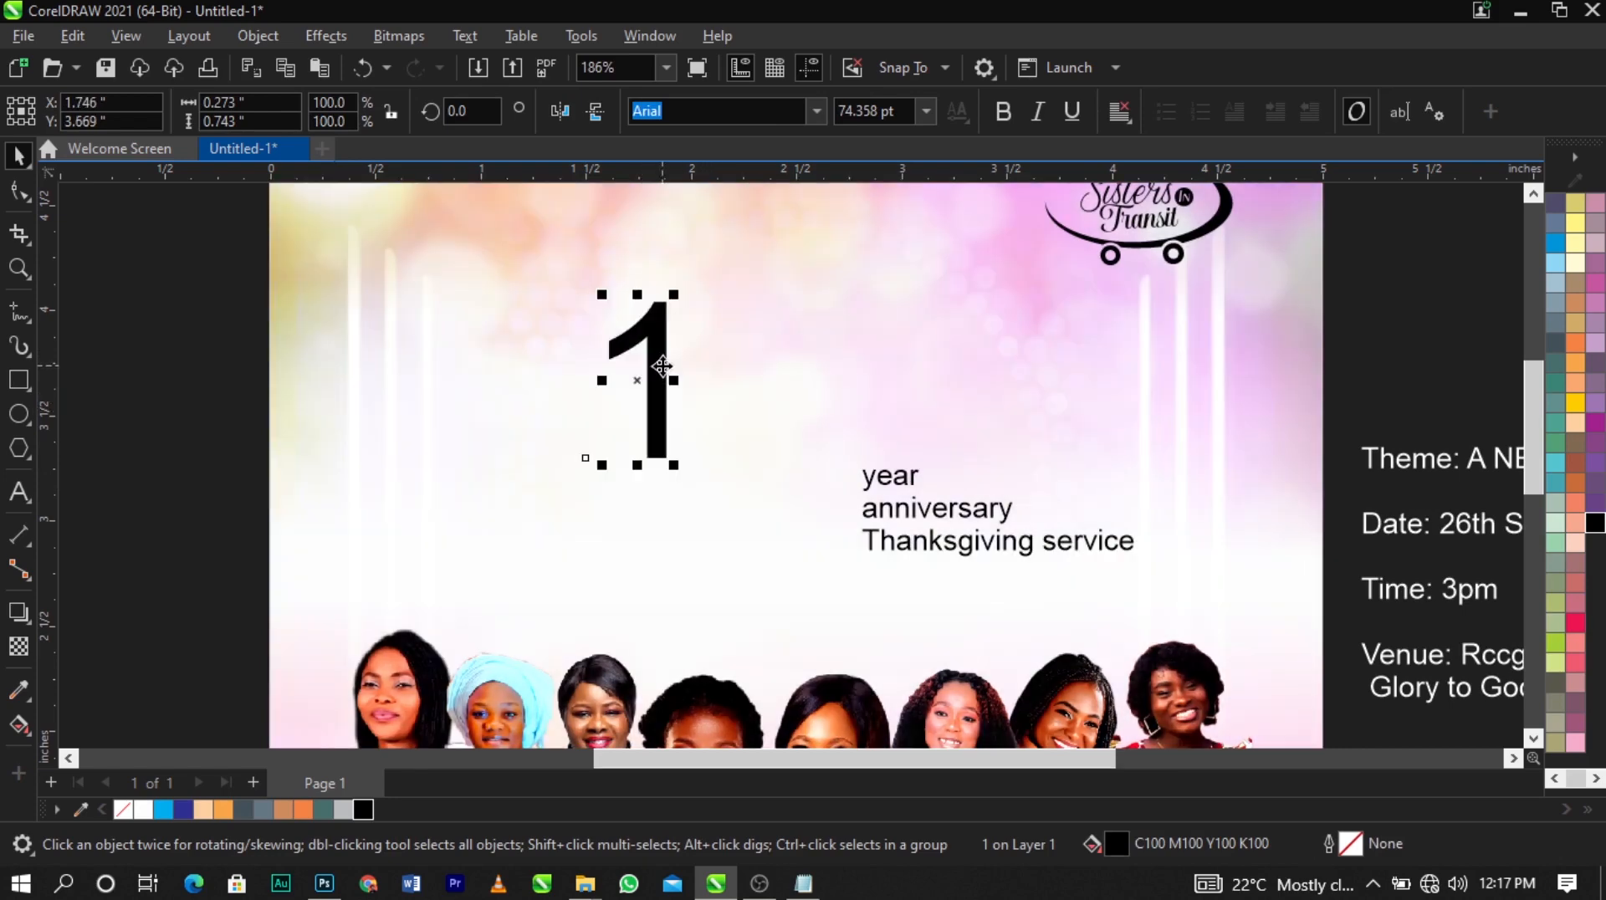
pyautogui.press('Delete')
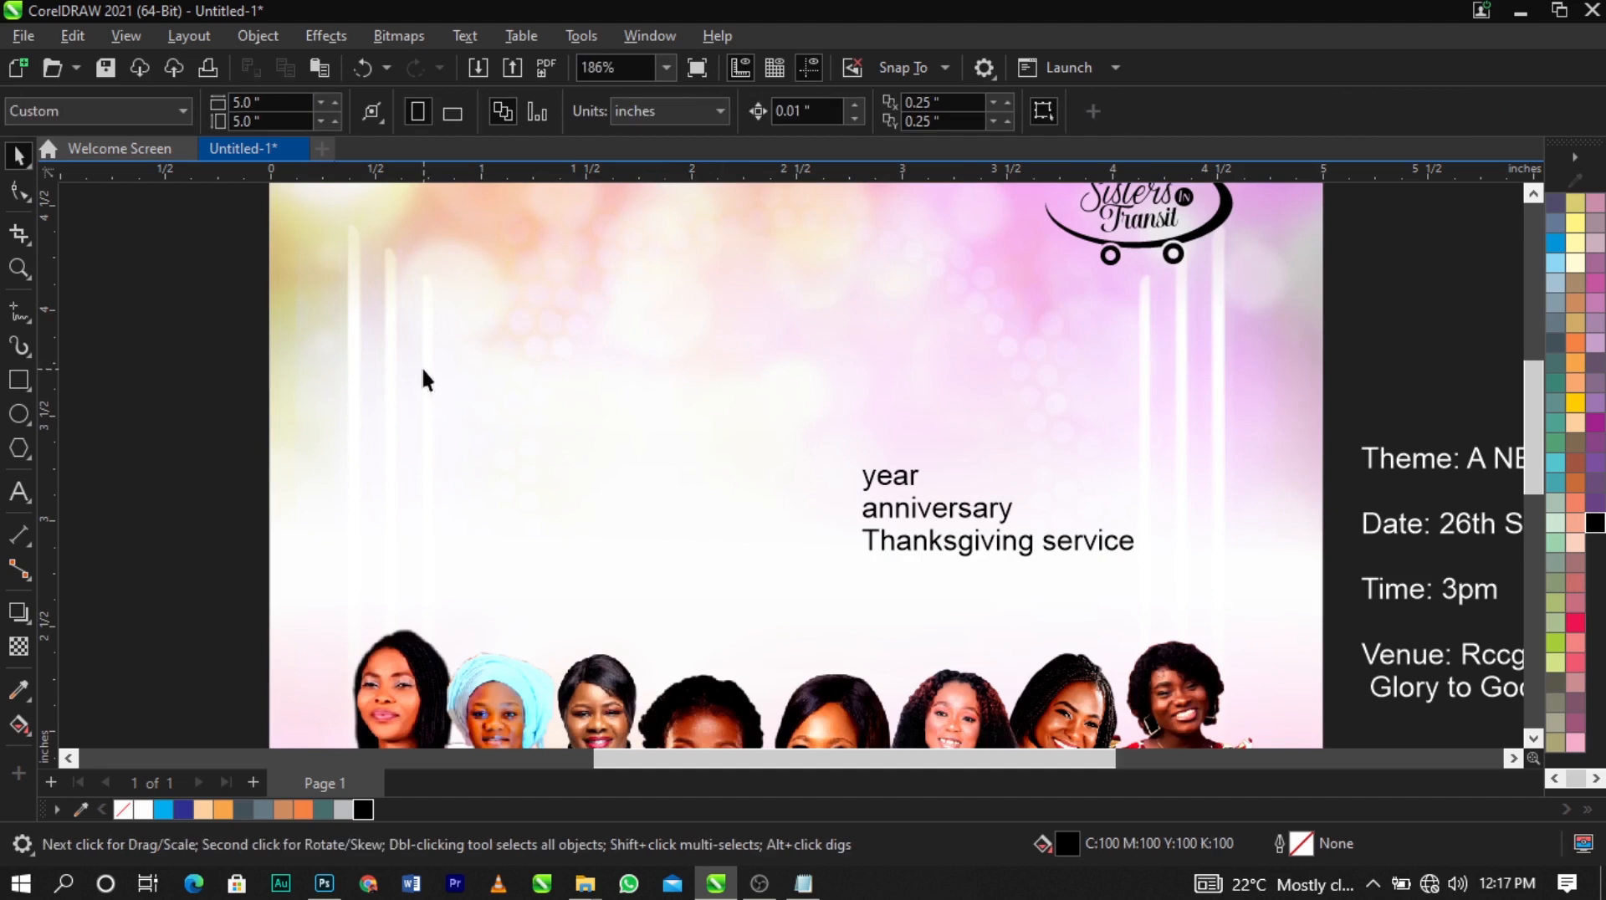
# Draw a slanted straight line about 0.62 by 0.41 inches with the Freehand tool in the flyer's upper-left area
pyautogui.click(17, 316)
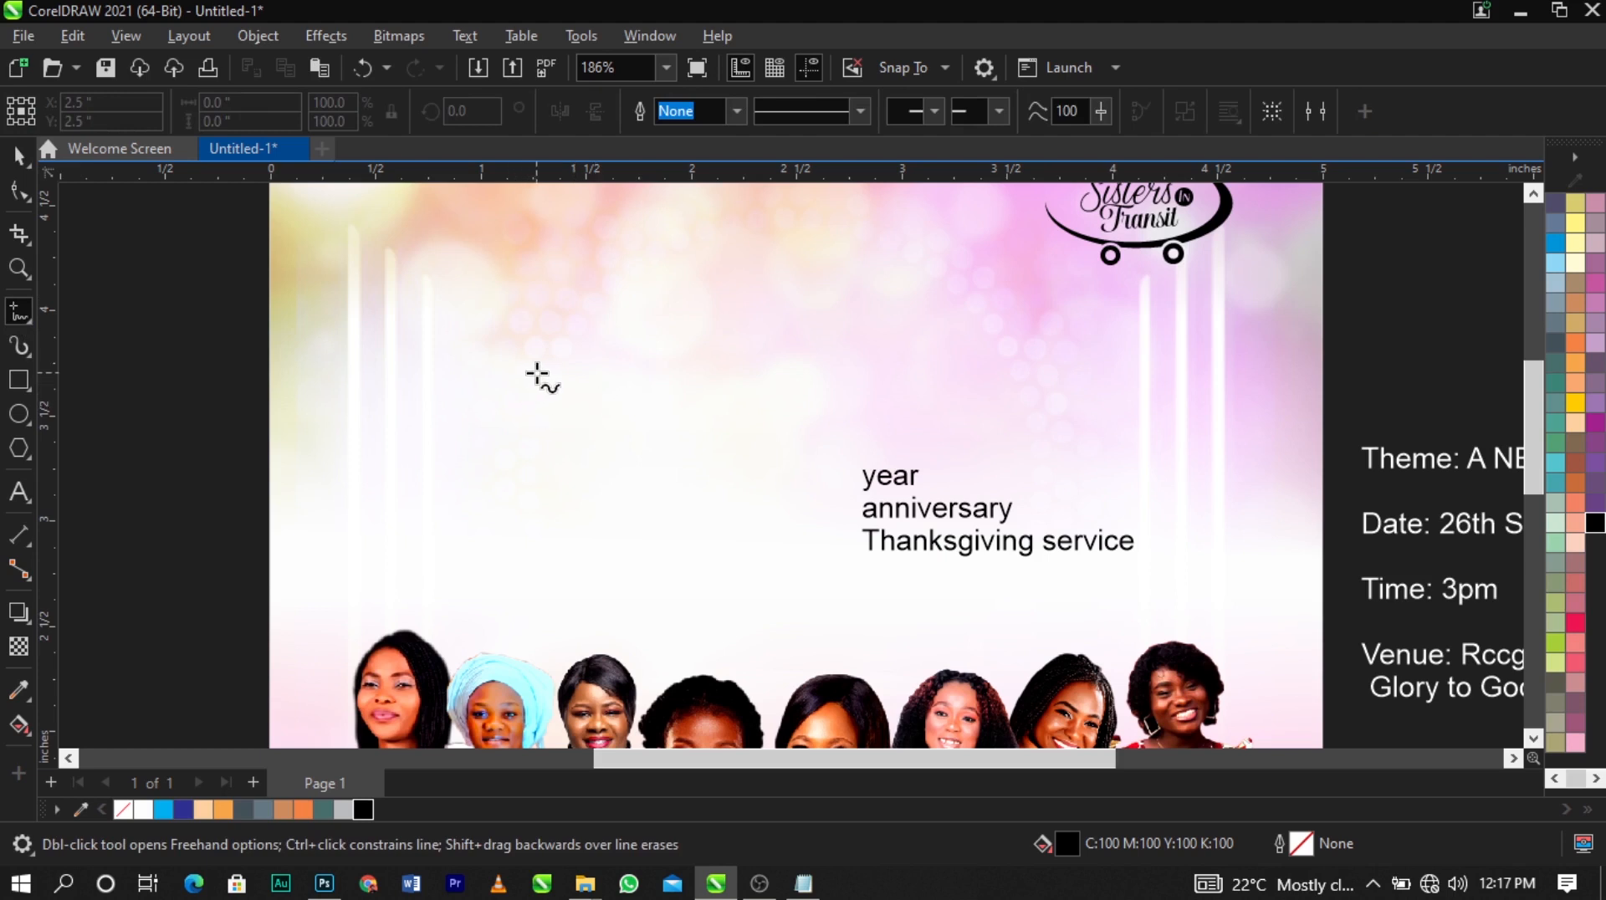
pyautogui.moveTo(536, 373); pyautogui.dragTo(562, 307)
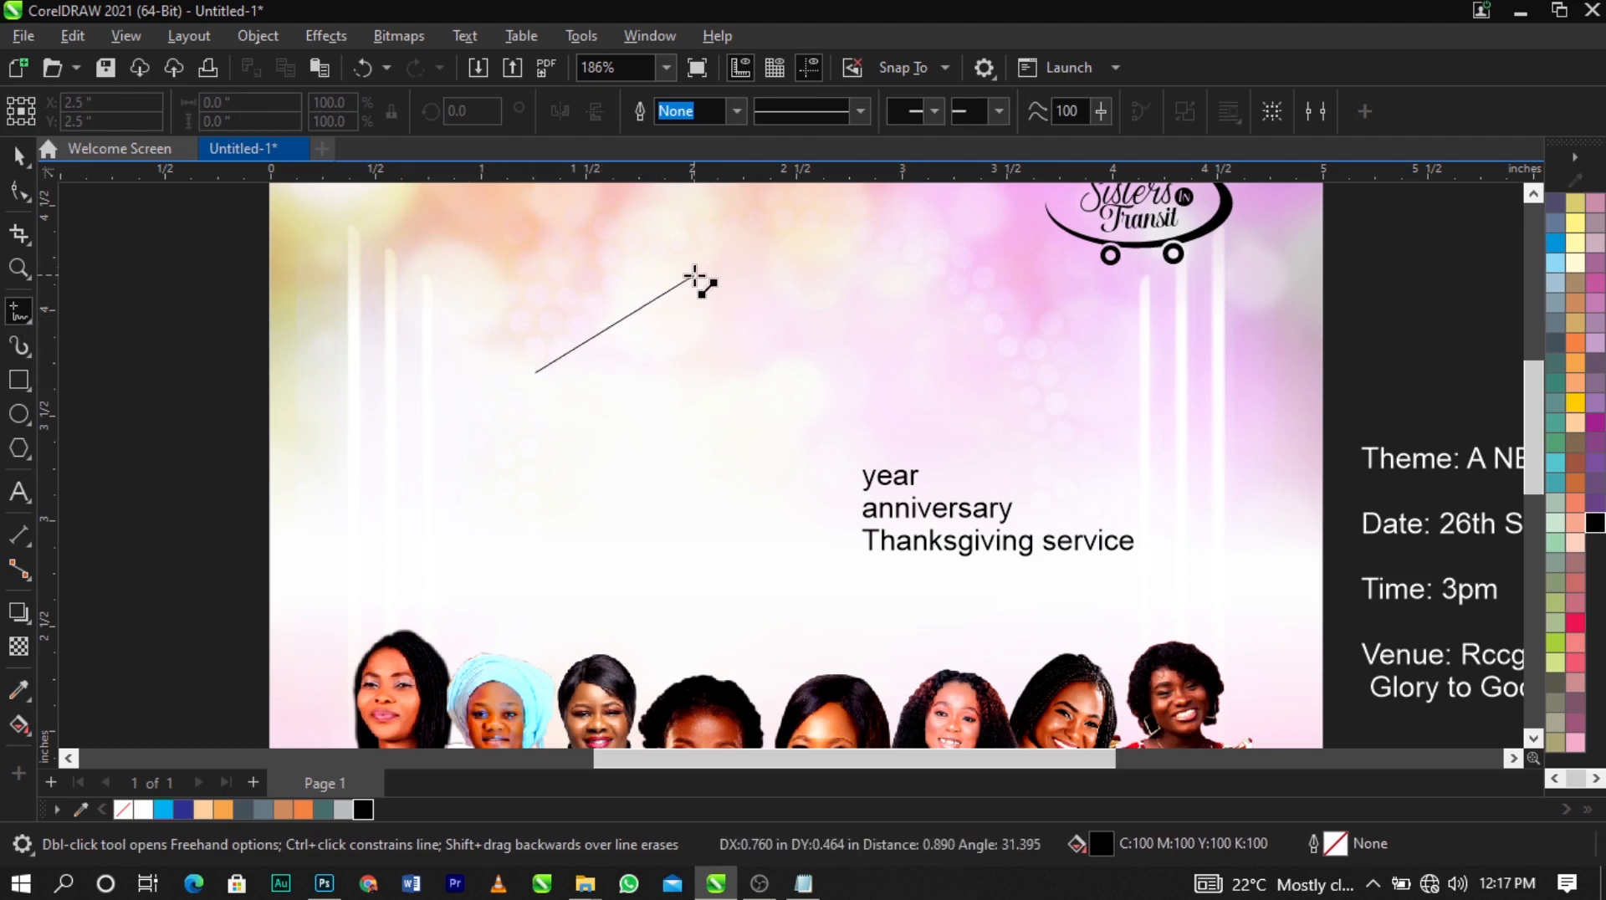
pyautogui.click(666, 287)
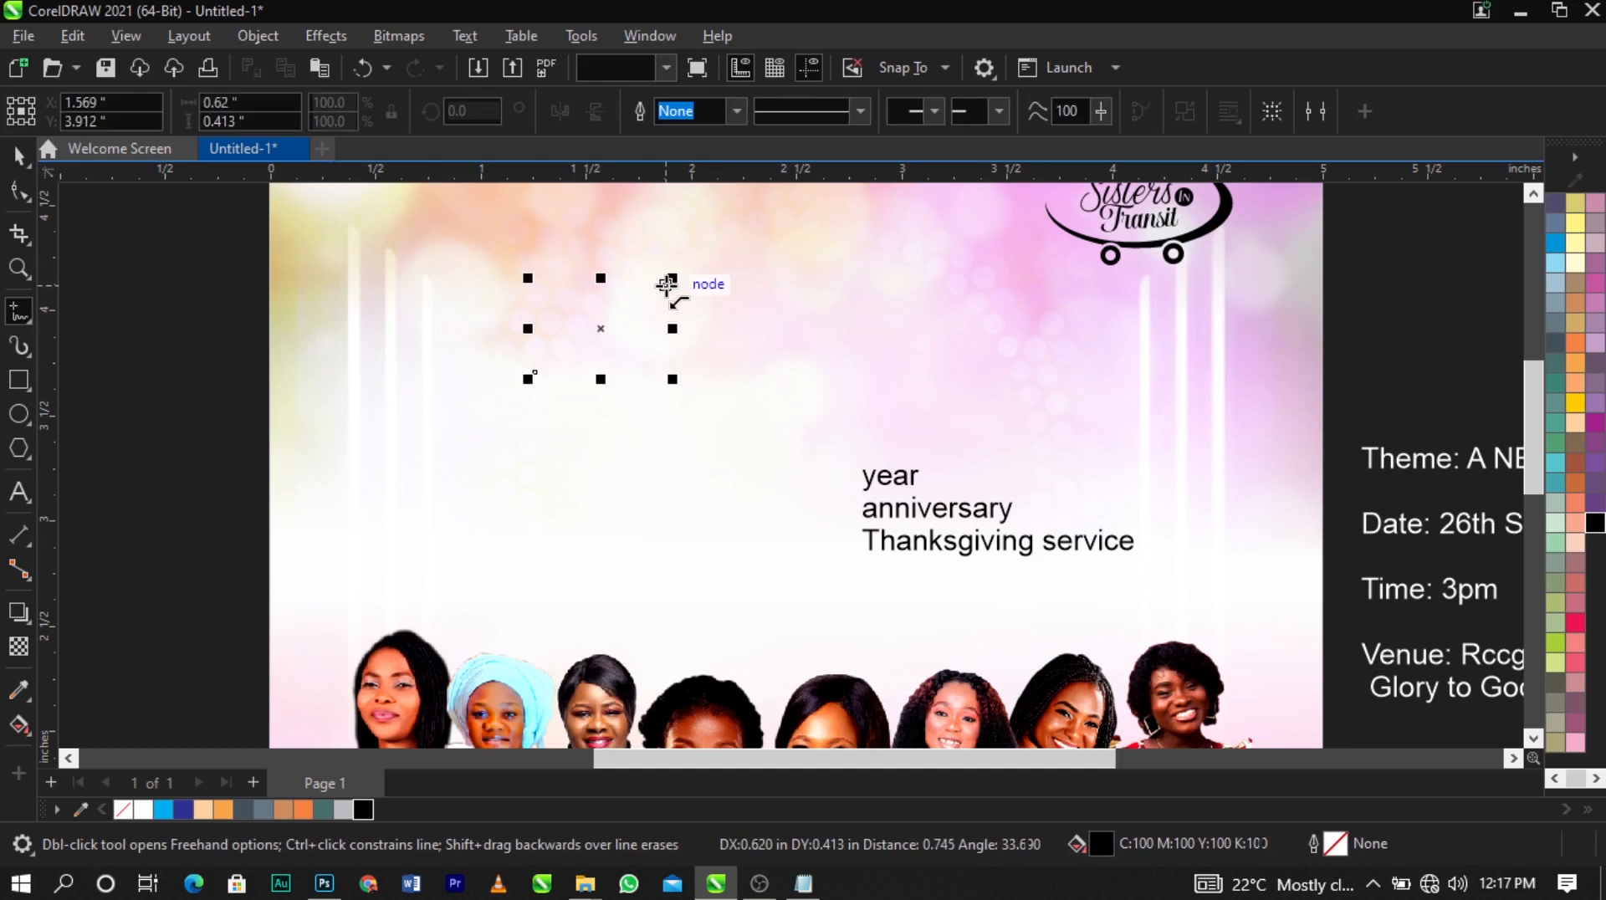
pyautogui.click(665, 286)
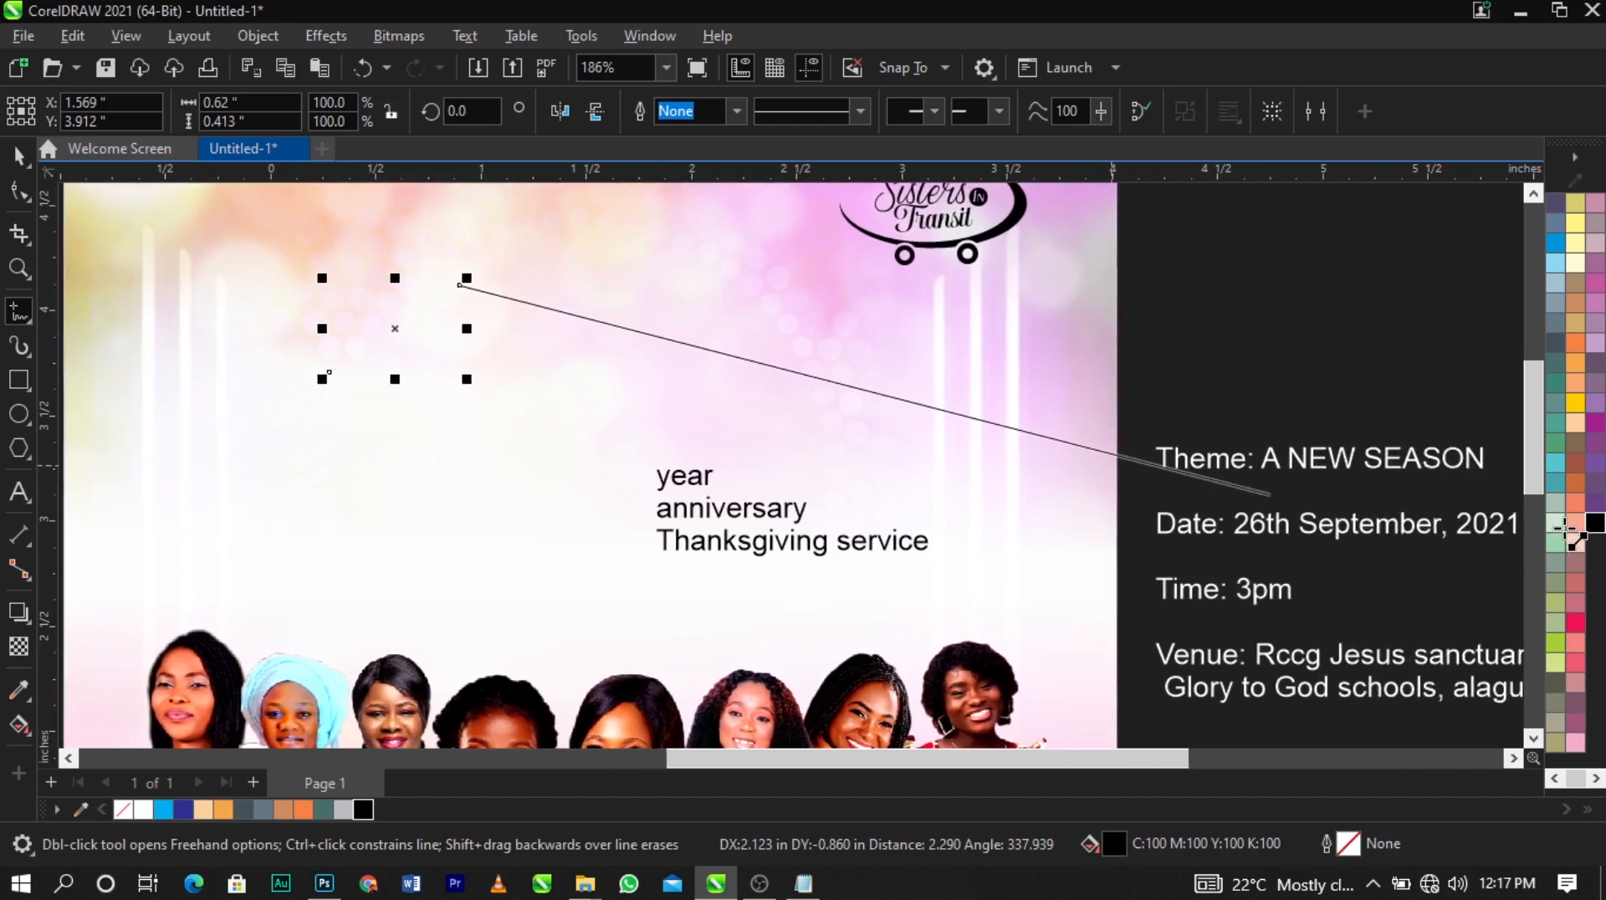
pyautogui.hotkey('ctrl', 'z')
# Set the slanted line's outline colour to the rich black C100 M100 Y100 K100
pyautogui.press('space')
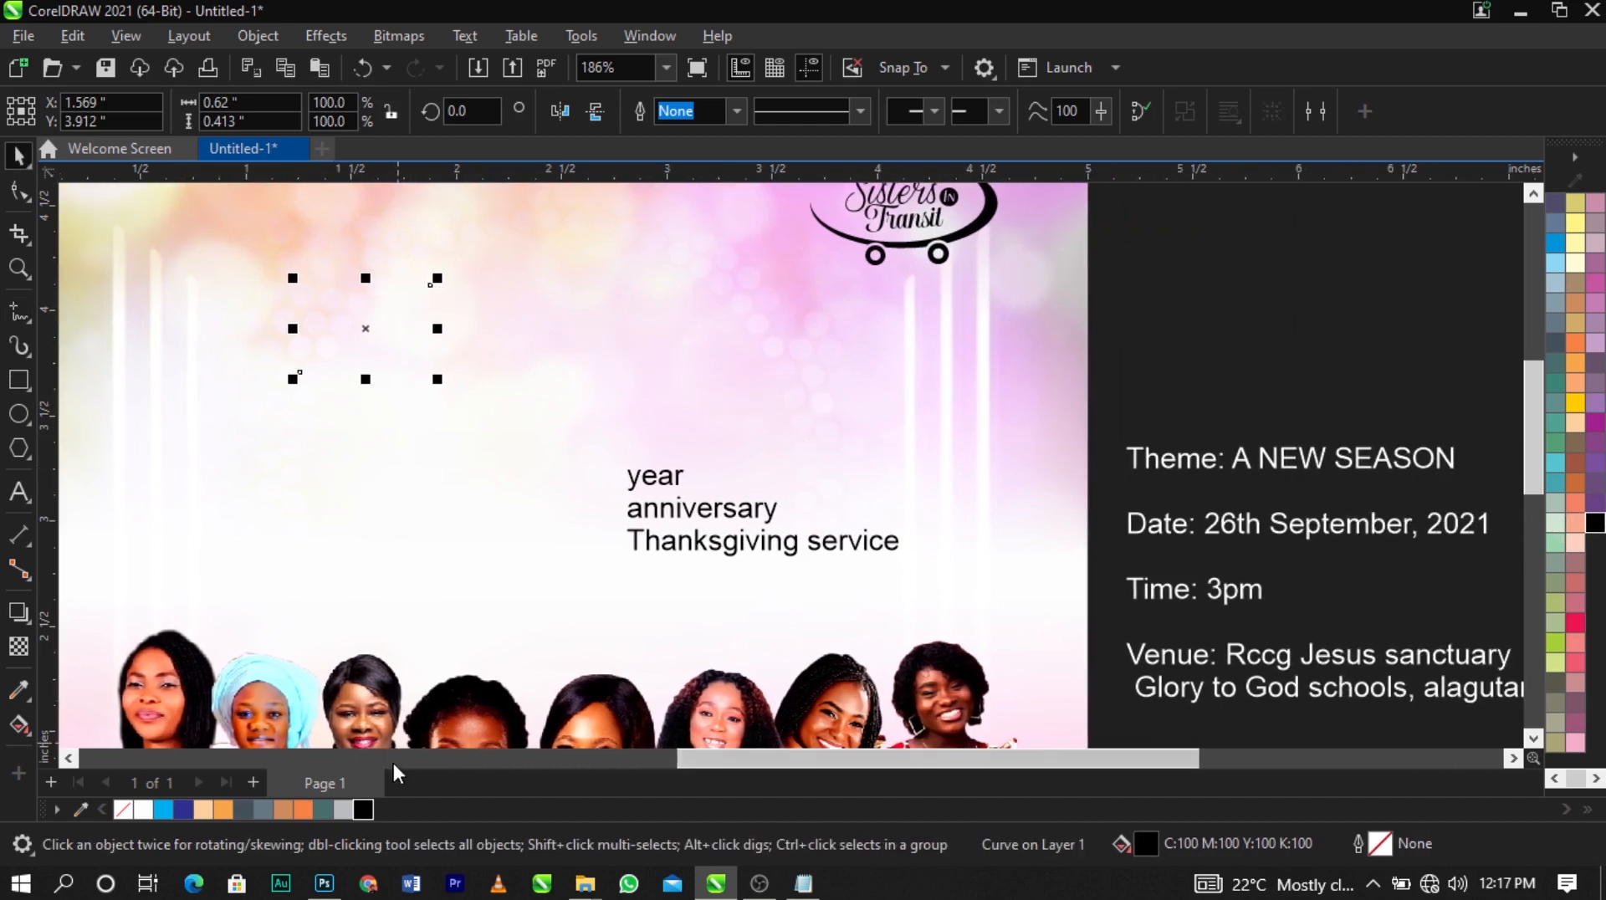
pyautogui.rightClick(358, 809)
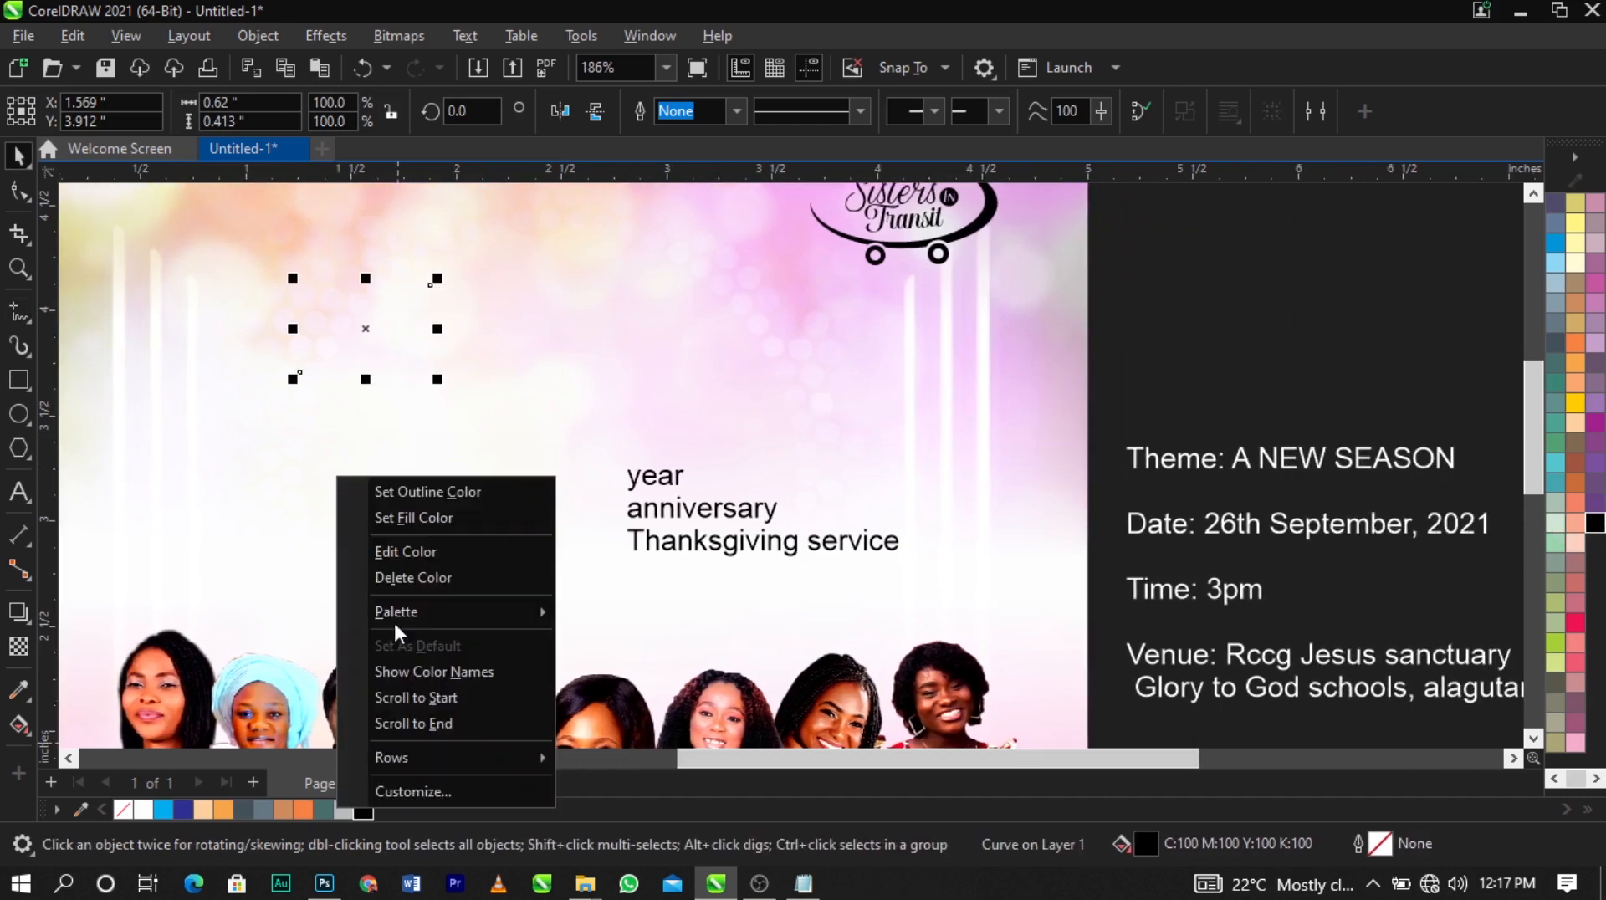
pyautogui.click(414, 493)
pyautogui.scroll(-2, 585, 379)
# Extend the slanted line with straight Freehand segments into a closed five-node "1" outline, about 0.80 by 1.26 inches
pyautogui.click(17, 316)
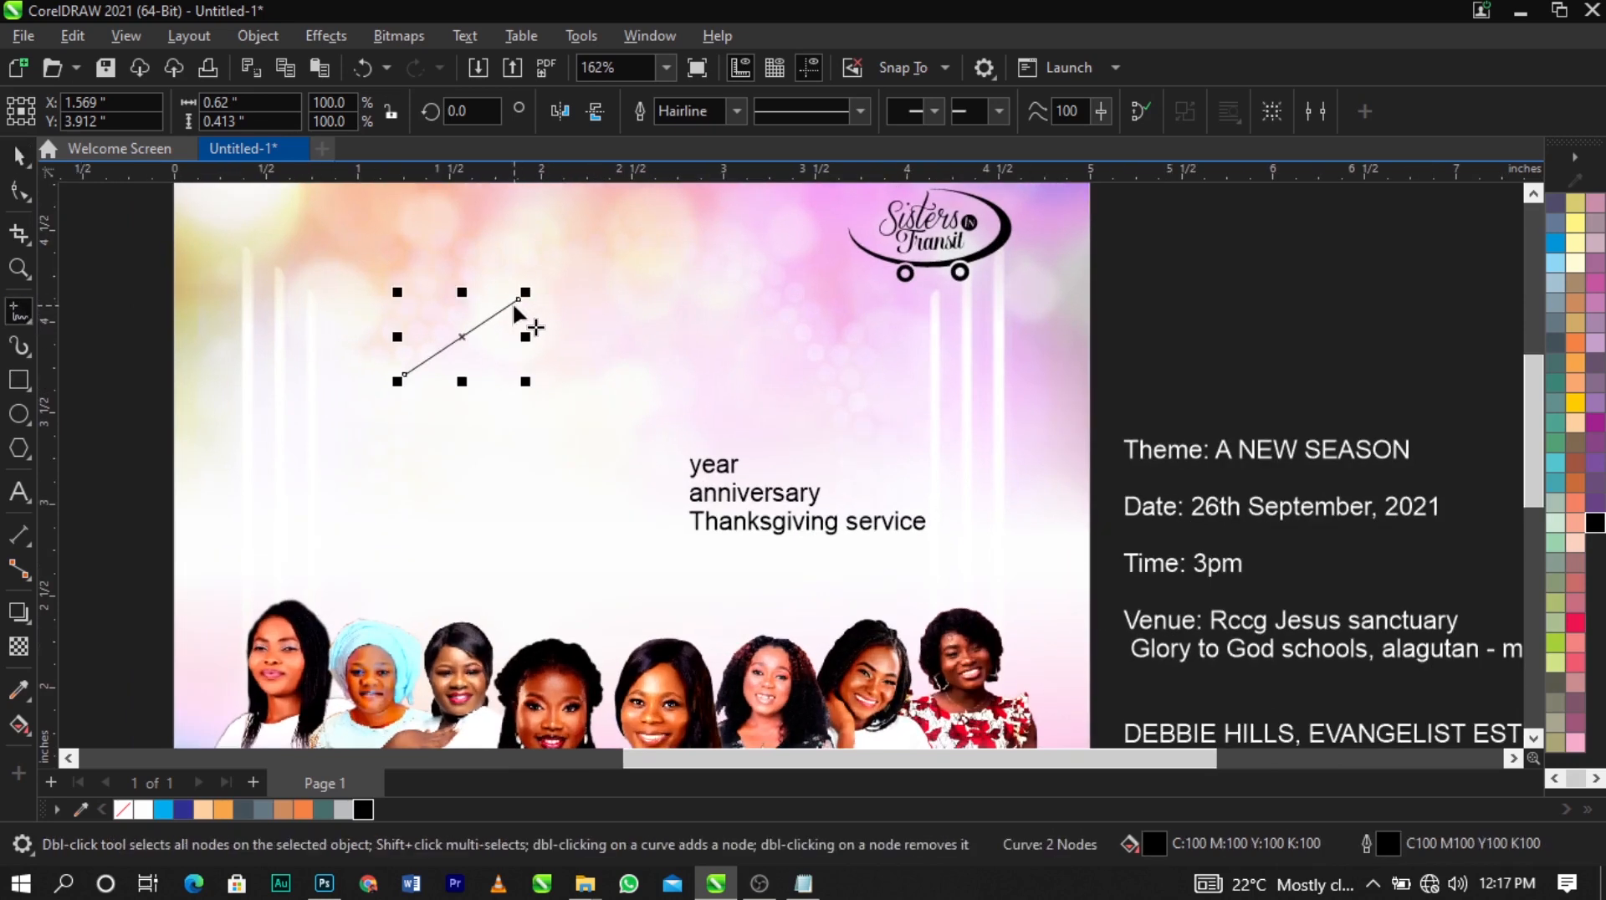
pyautogui.scroll(2, 518, 301)
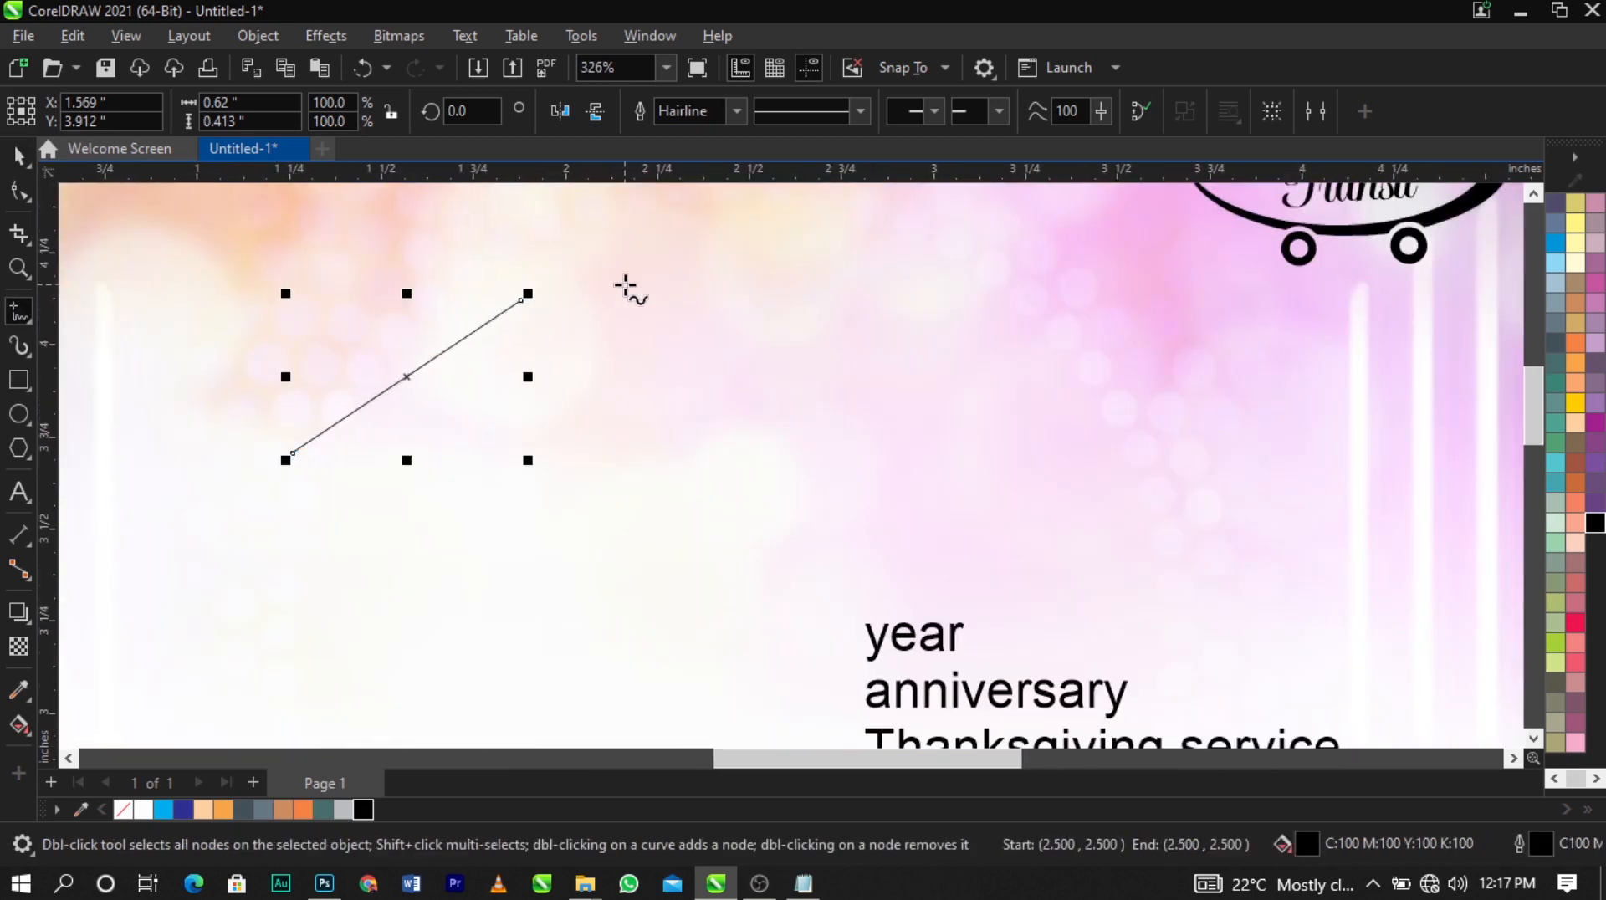
pyautogui.scroll(-2, 625, 289)
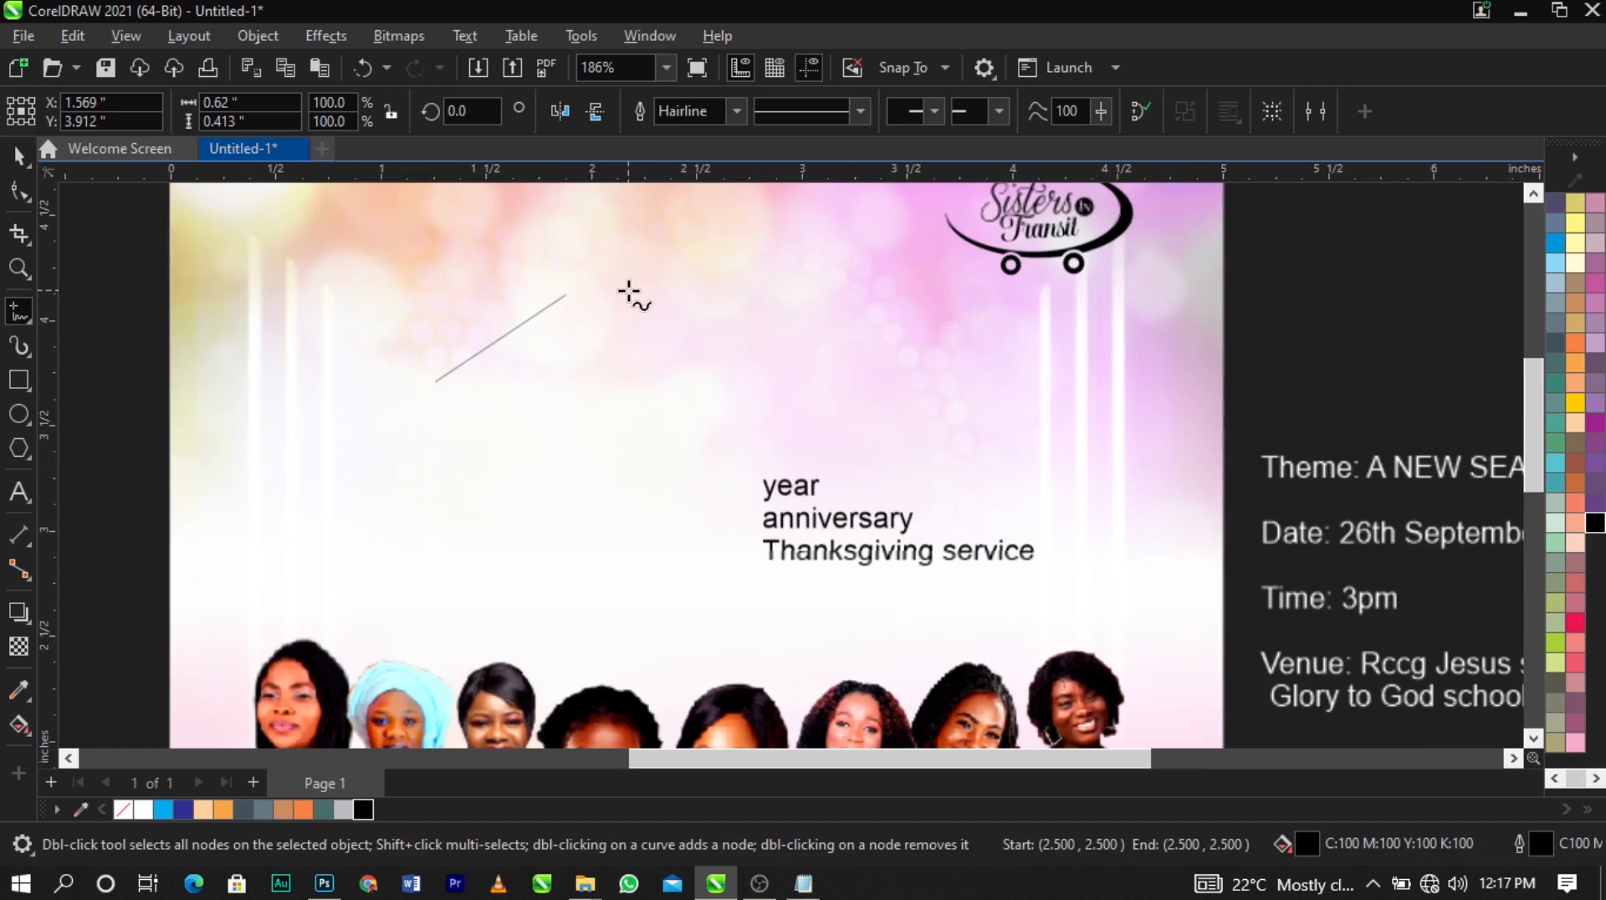
pyautogui.click(567, 288)
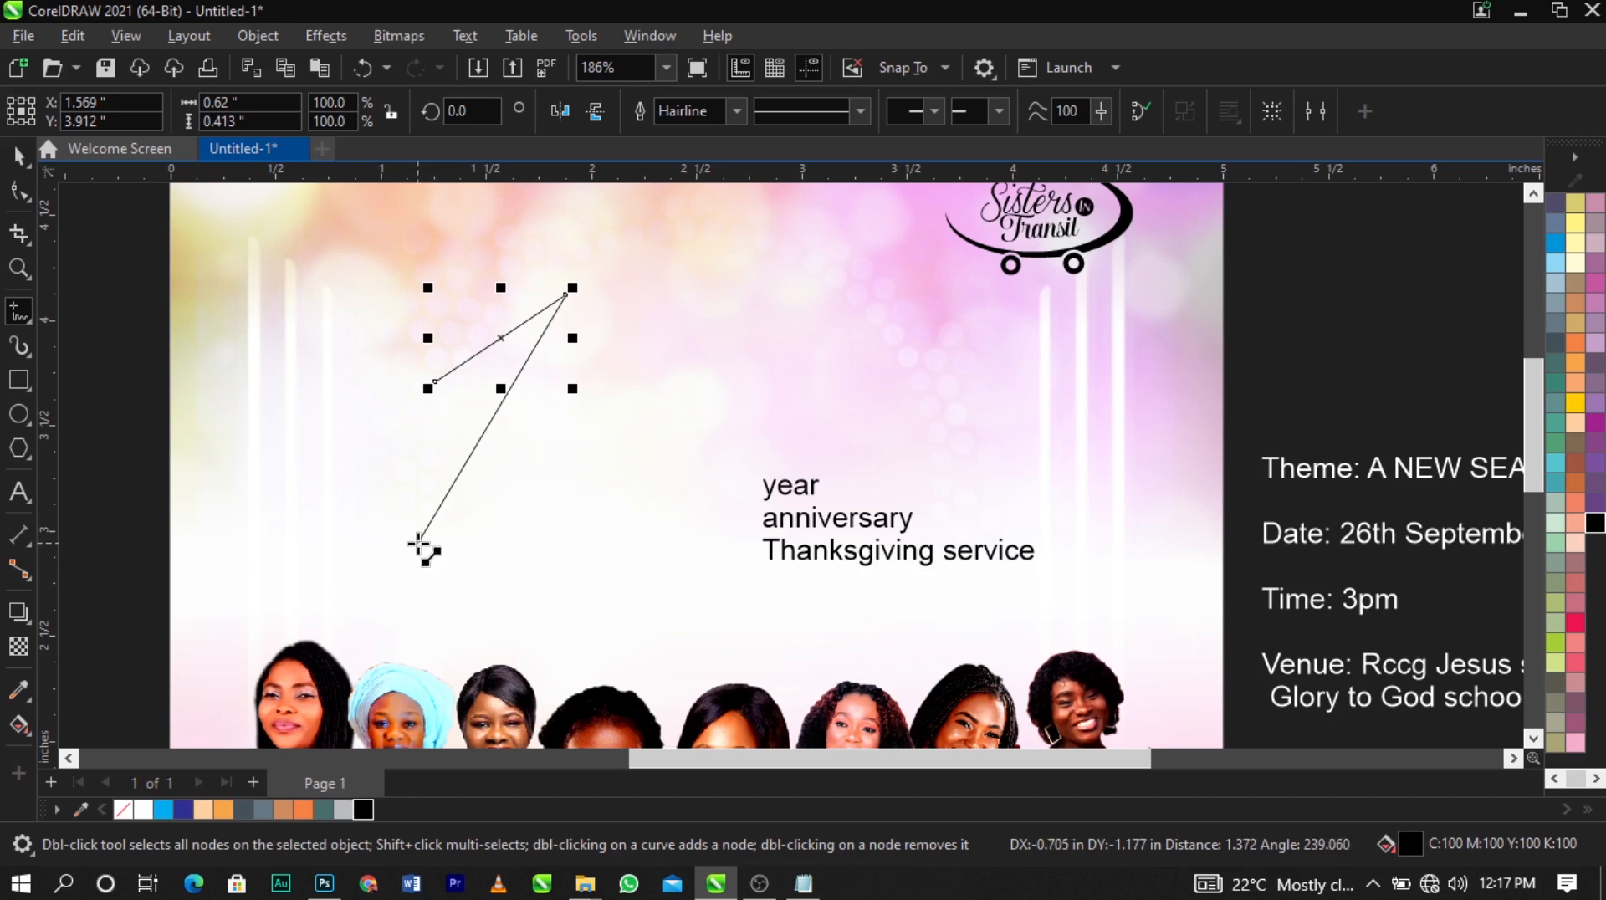
pyautogui.click(416, 545)
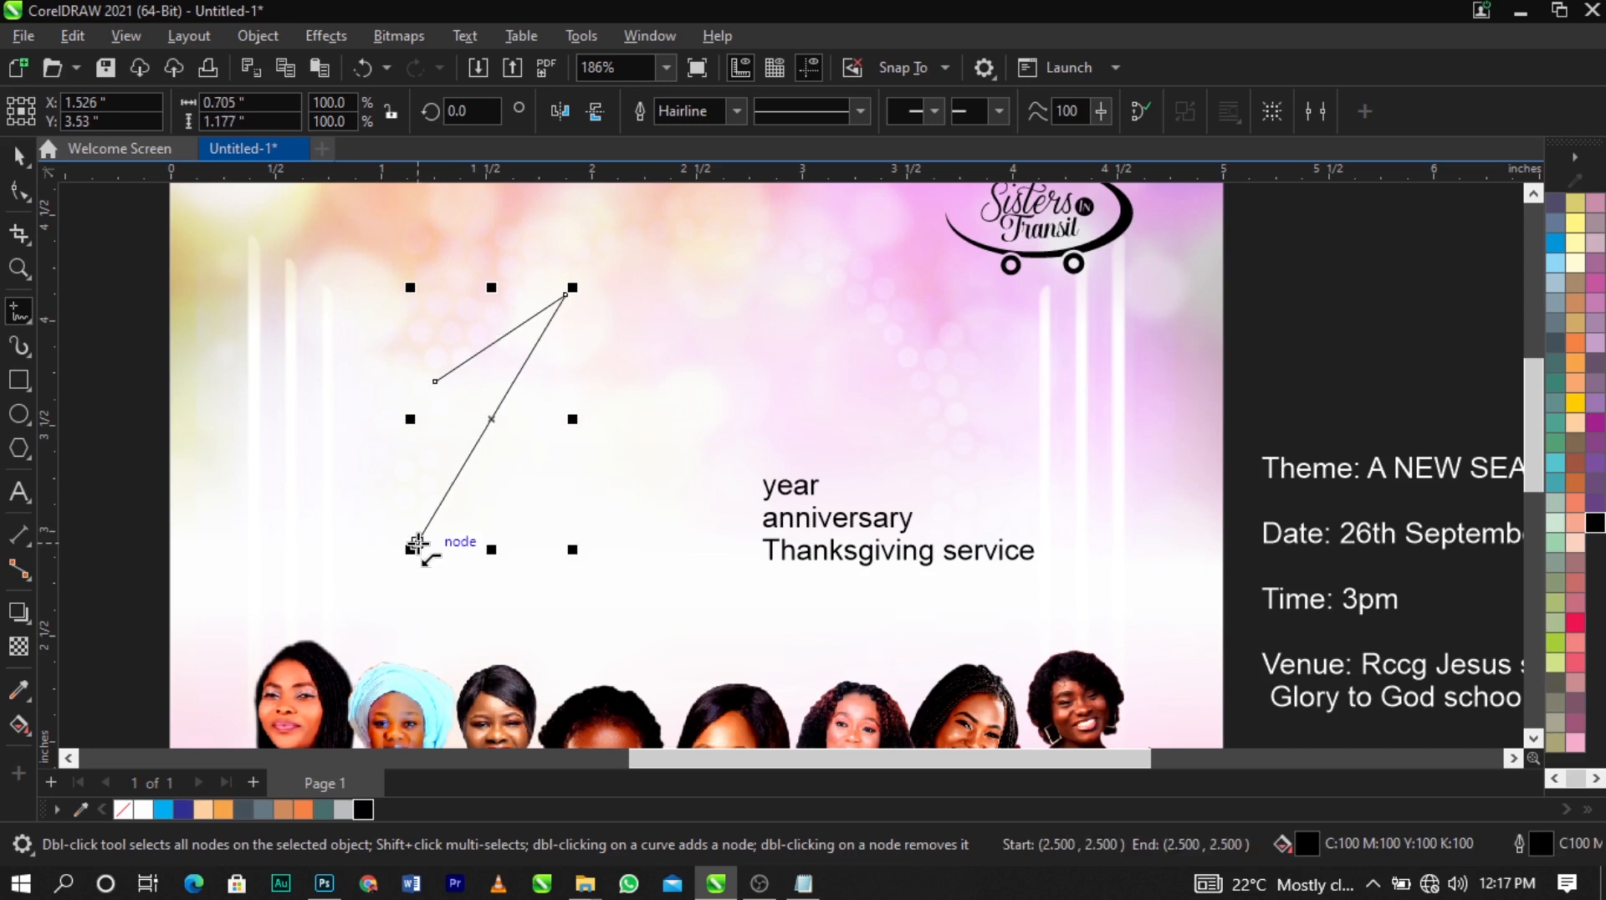
pyautogui.click(416, 545)
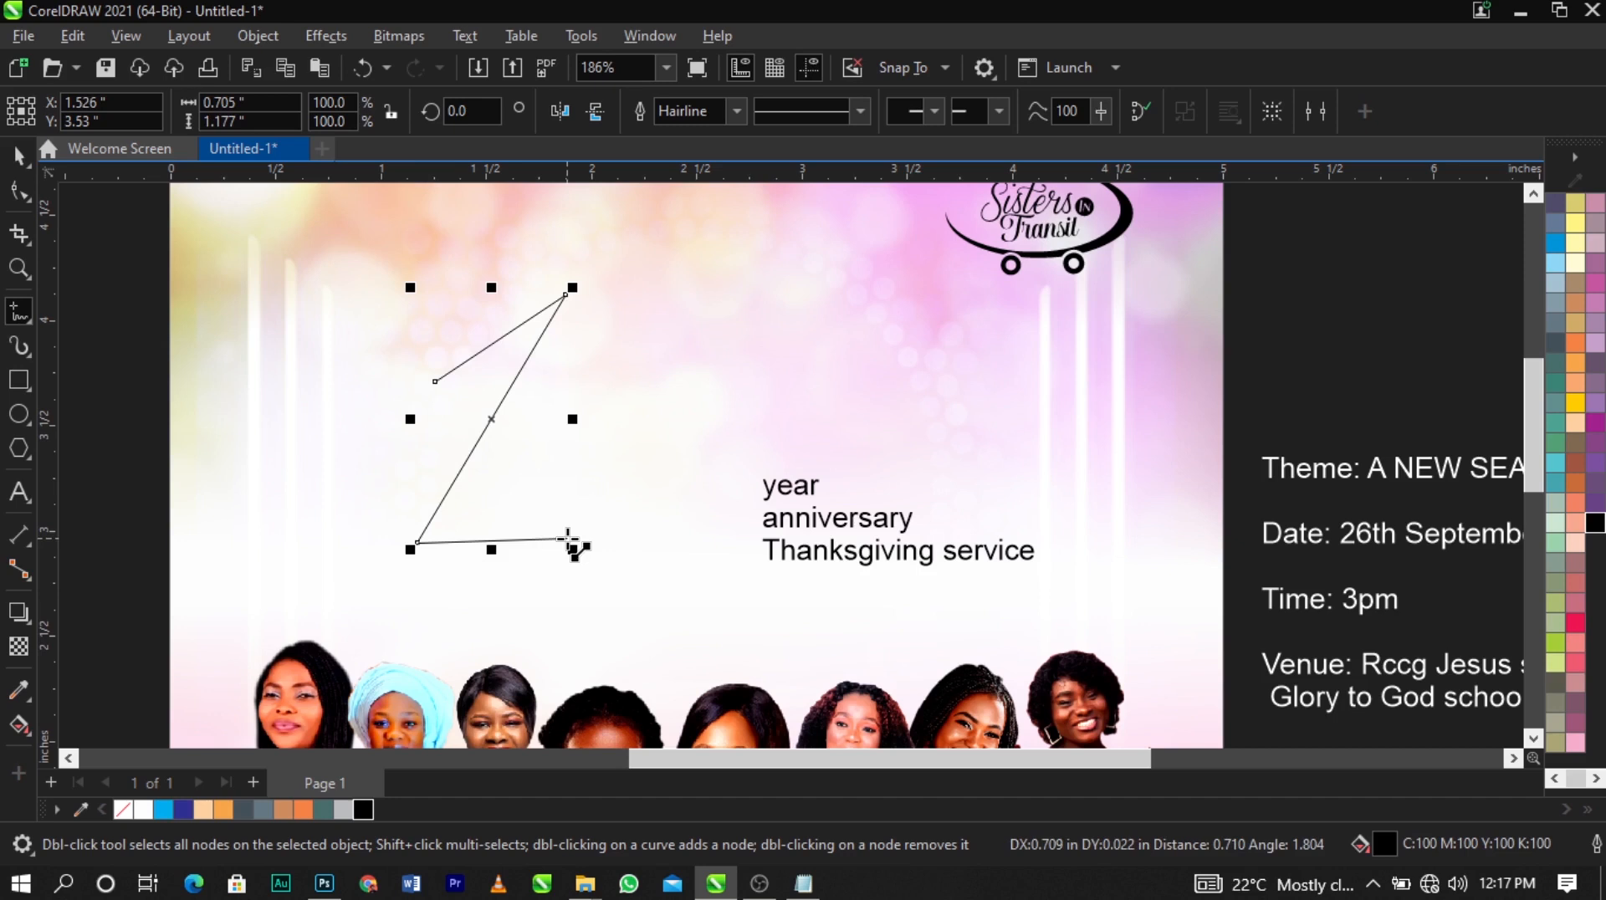
pyautogui.click(568, 539)
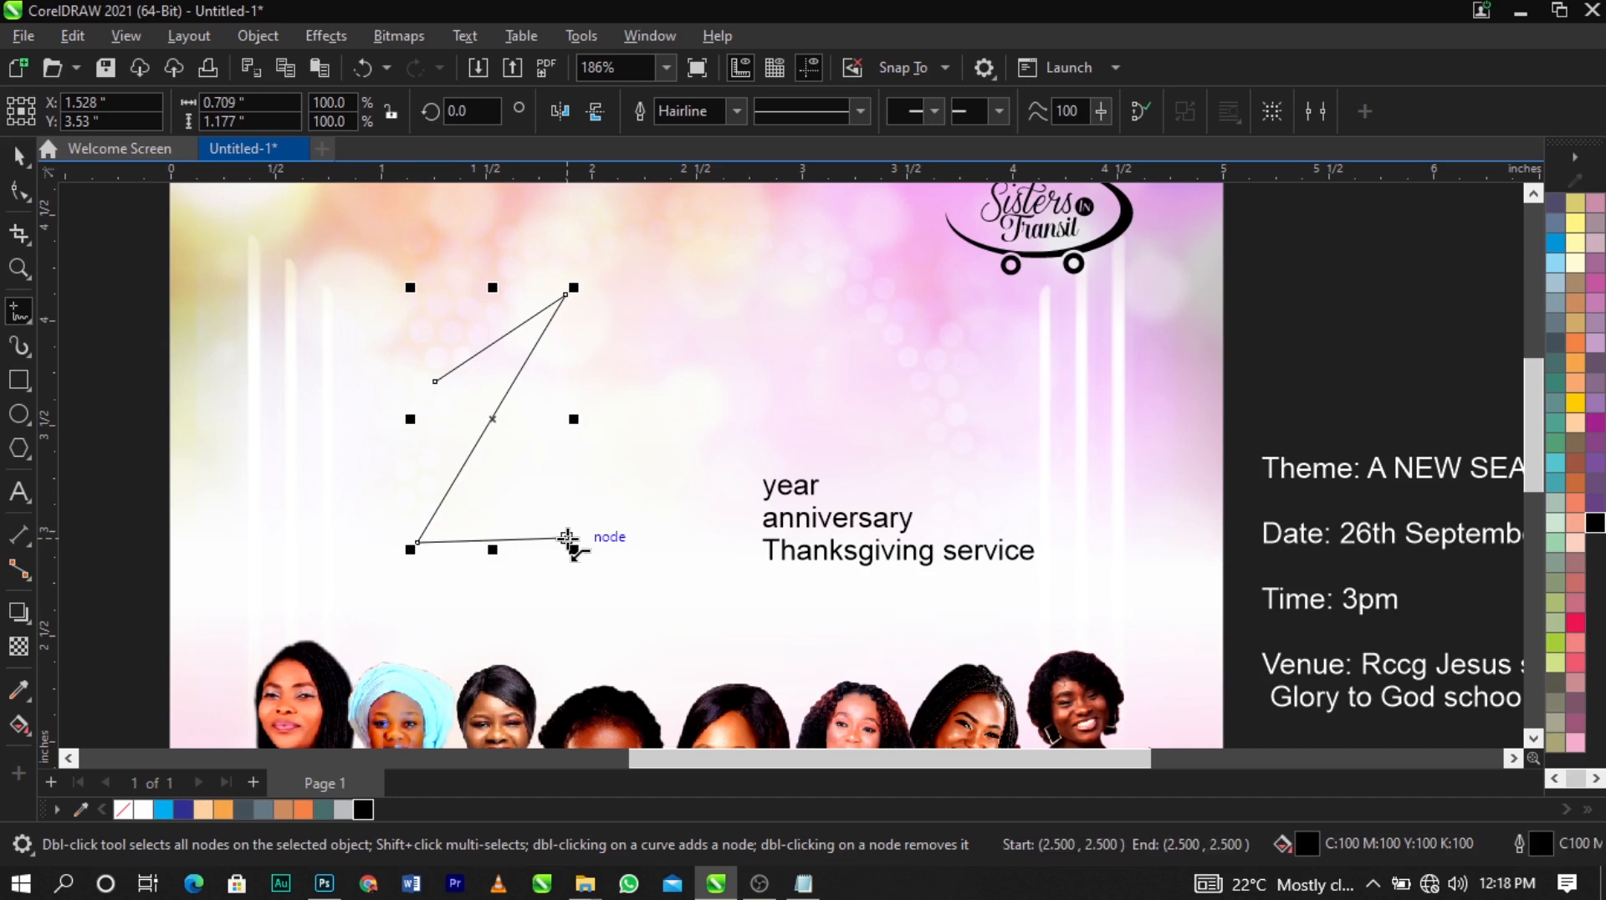
pyautogui.click(568, 539)
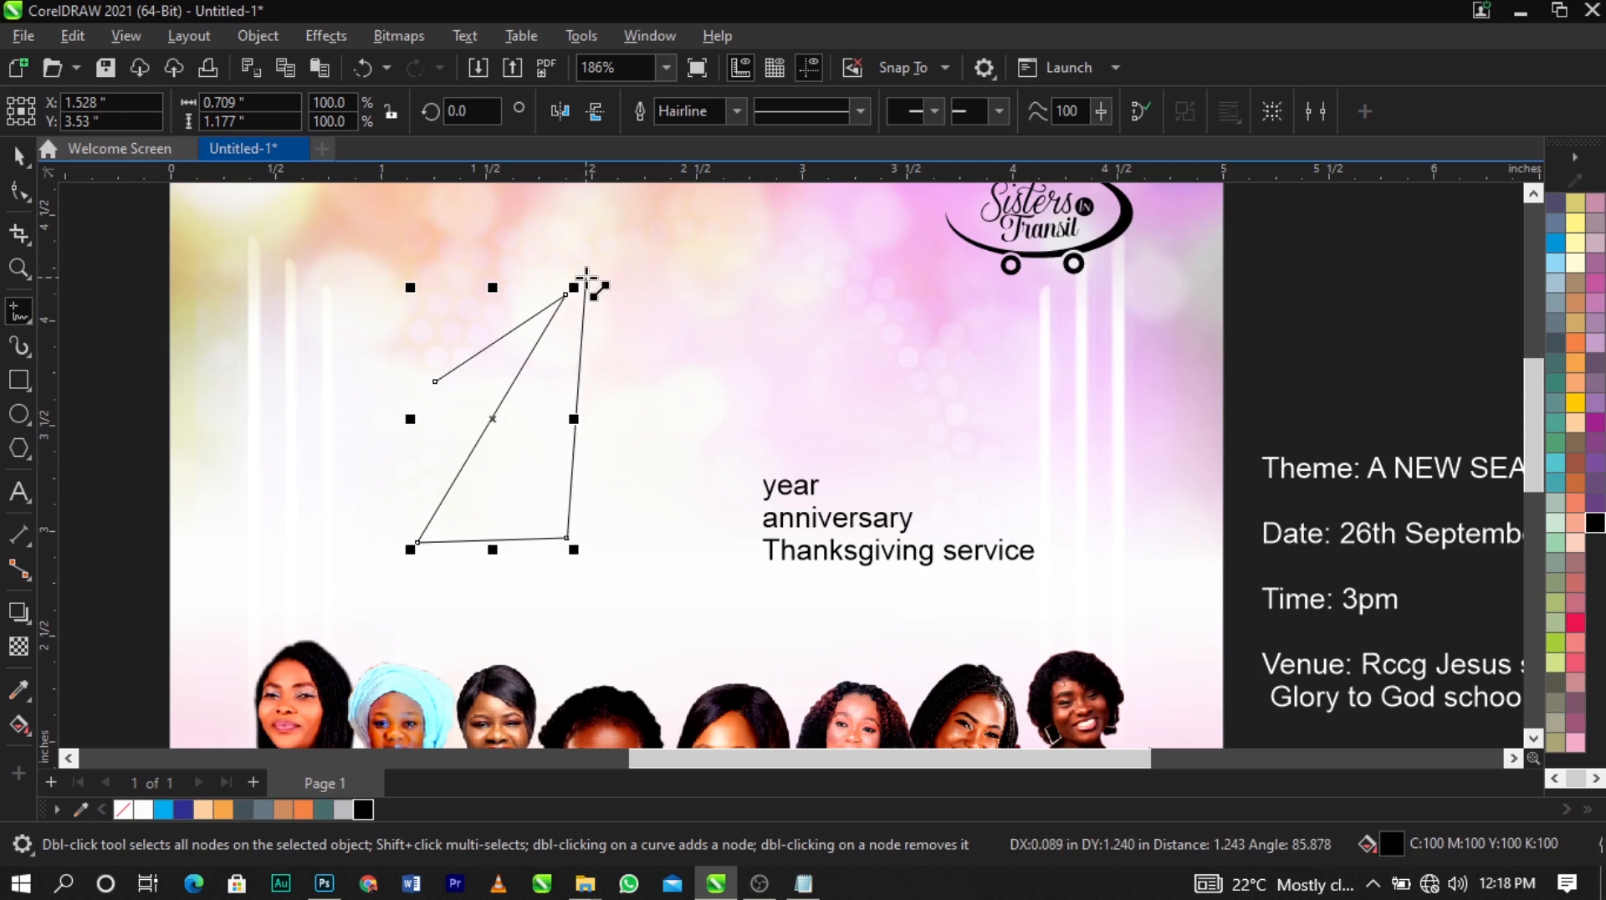
pyautogui.click(587, 277)
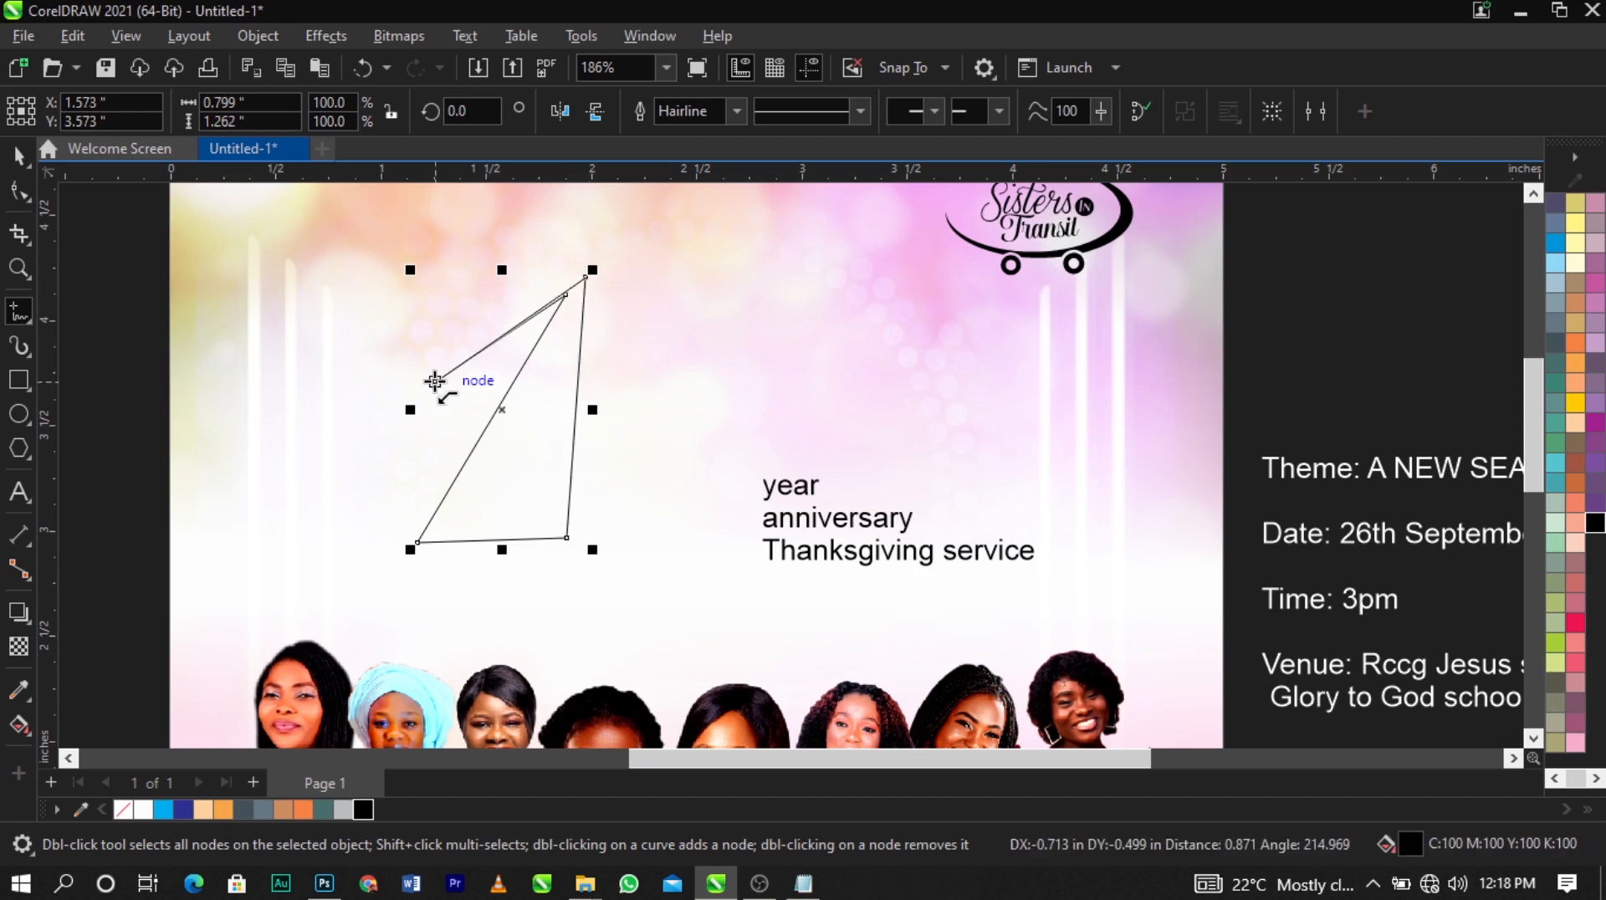
pyautogui.click(435, 381)
pyautogui.press('space')
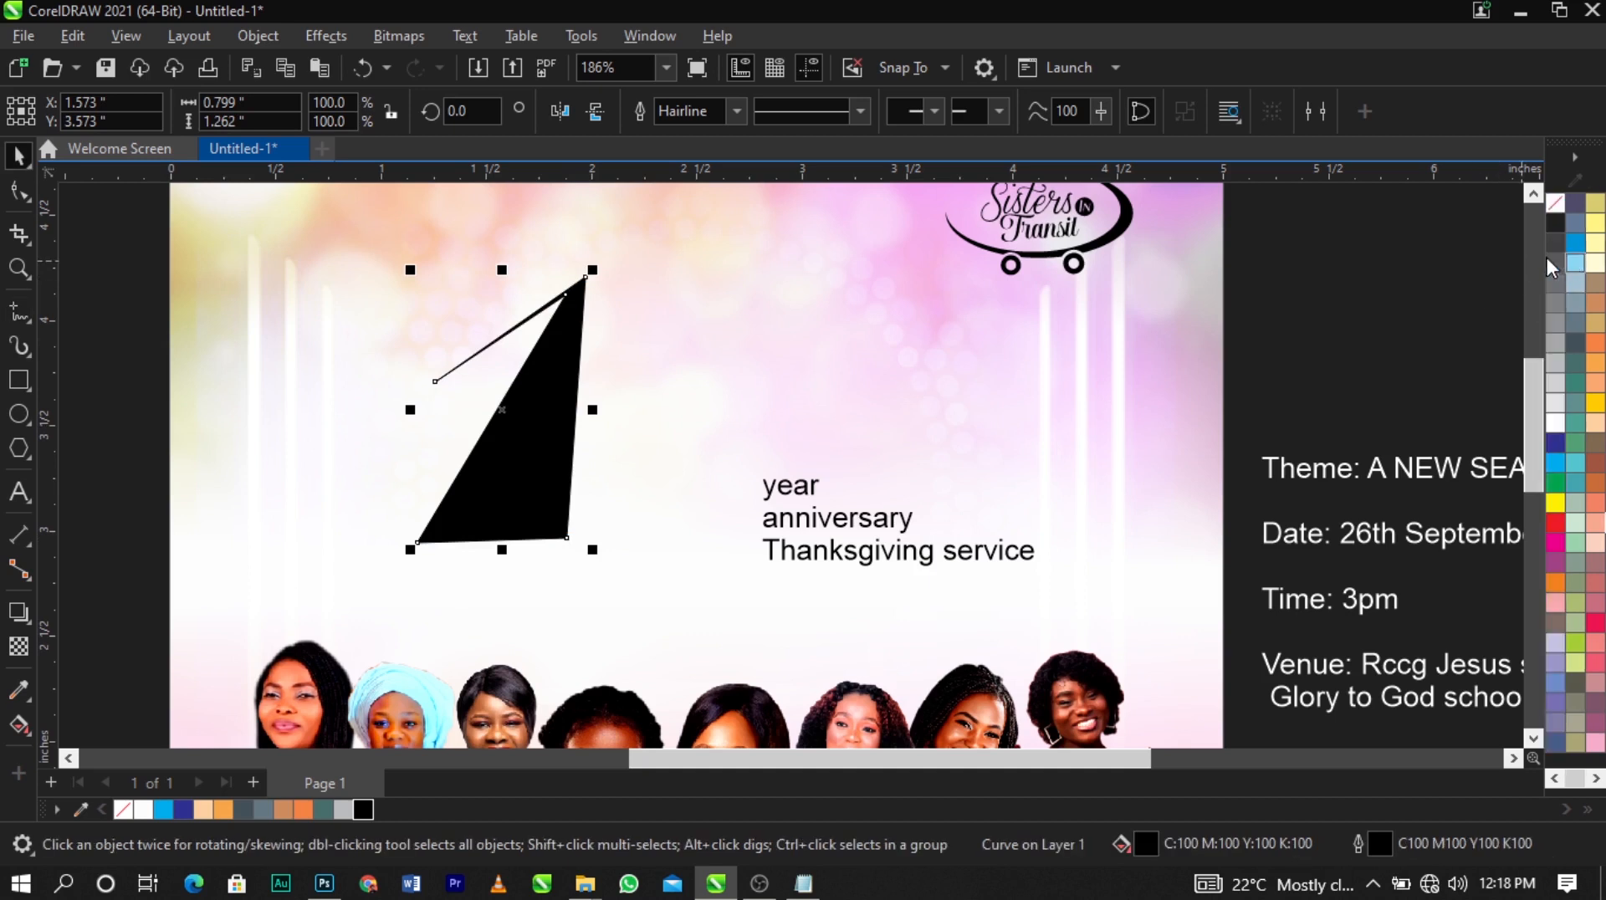
# Remove the fill from the drawn "1" so only its outline remains
pyautogui.click(1554, 202)
pyautogui.rightClick(1555, 223)
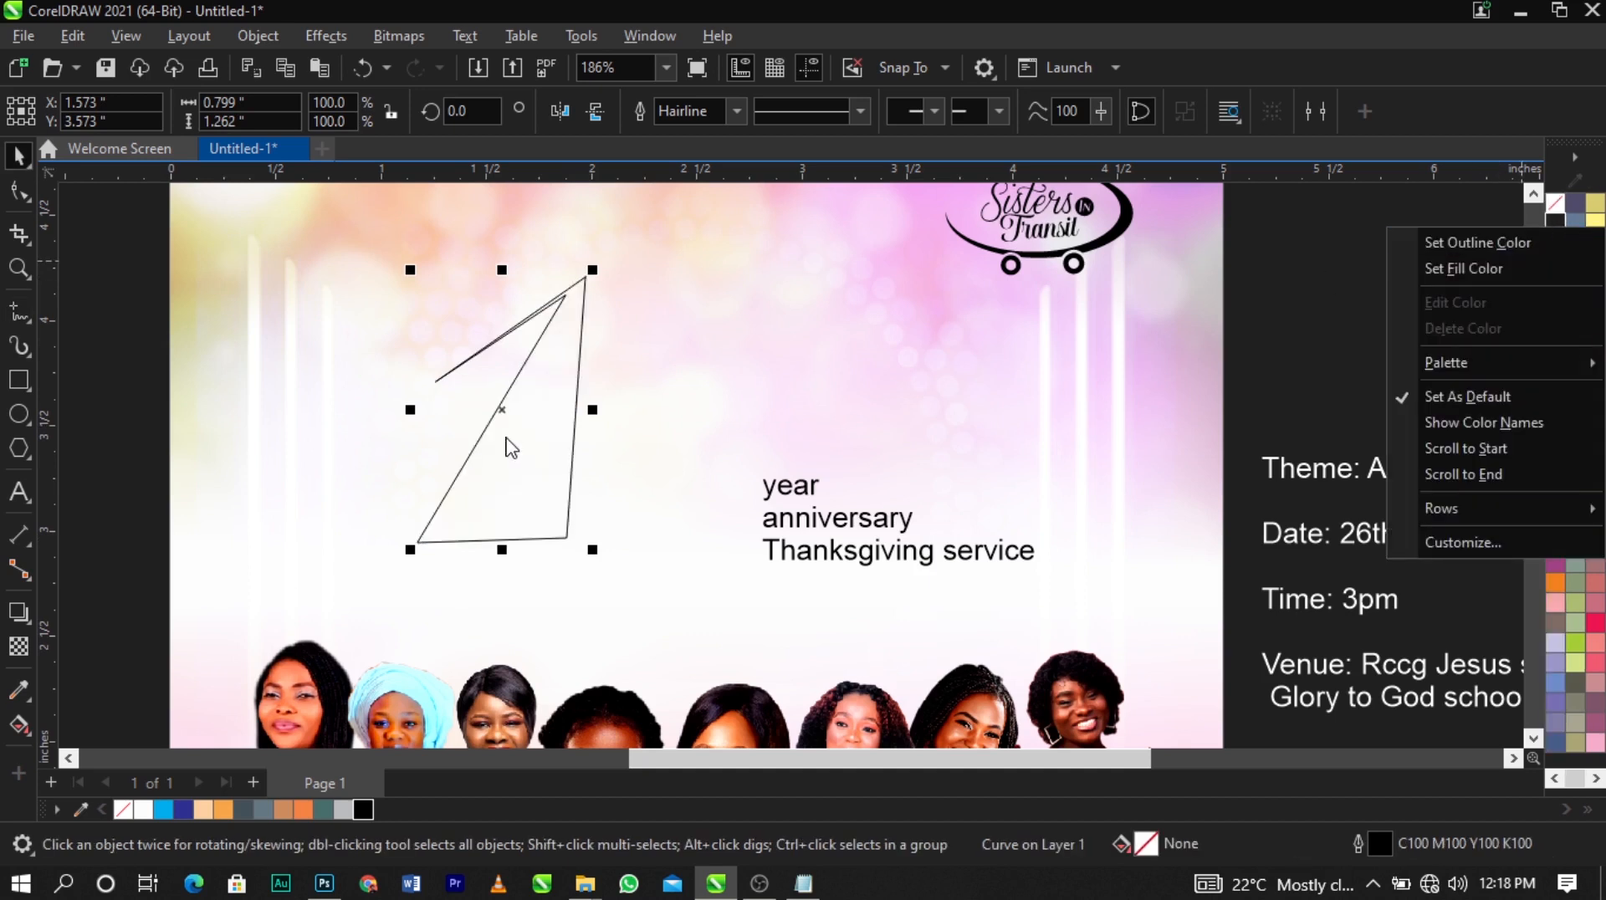
pyautogui.press('Escape')
# Reposition the nodes of the "1" to raise its peak and flag tip, widen the flag and narrow the stem
pyautogui.click(19, 191)
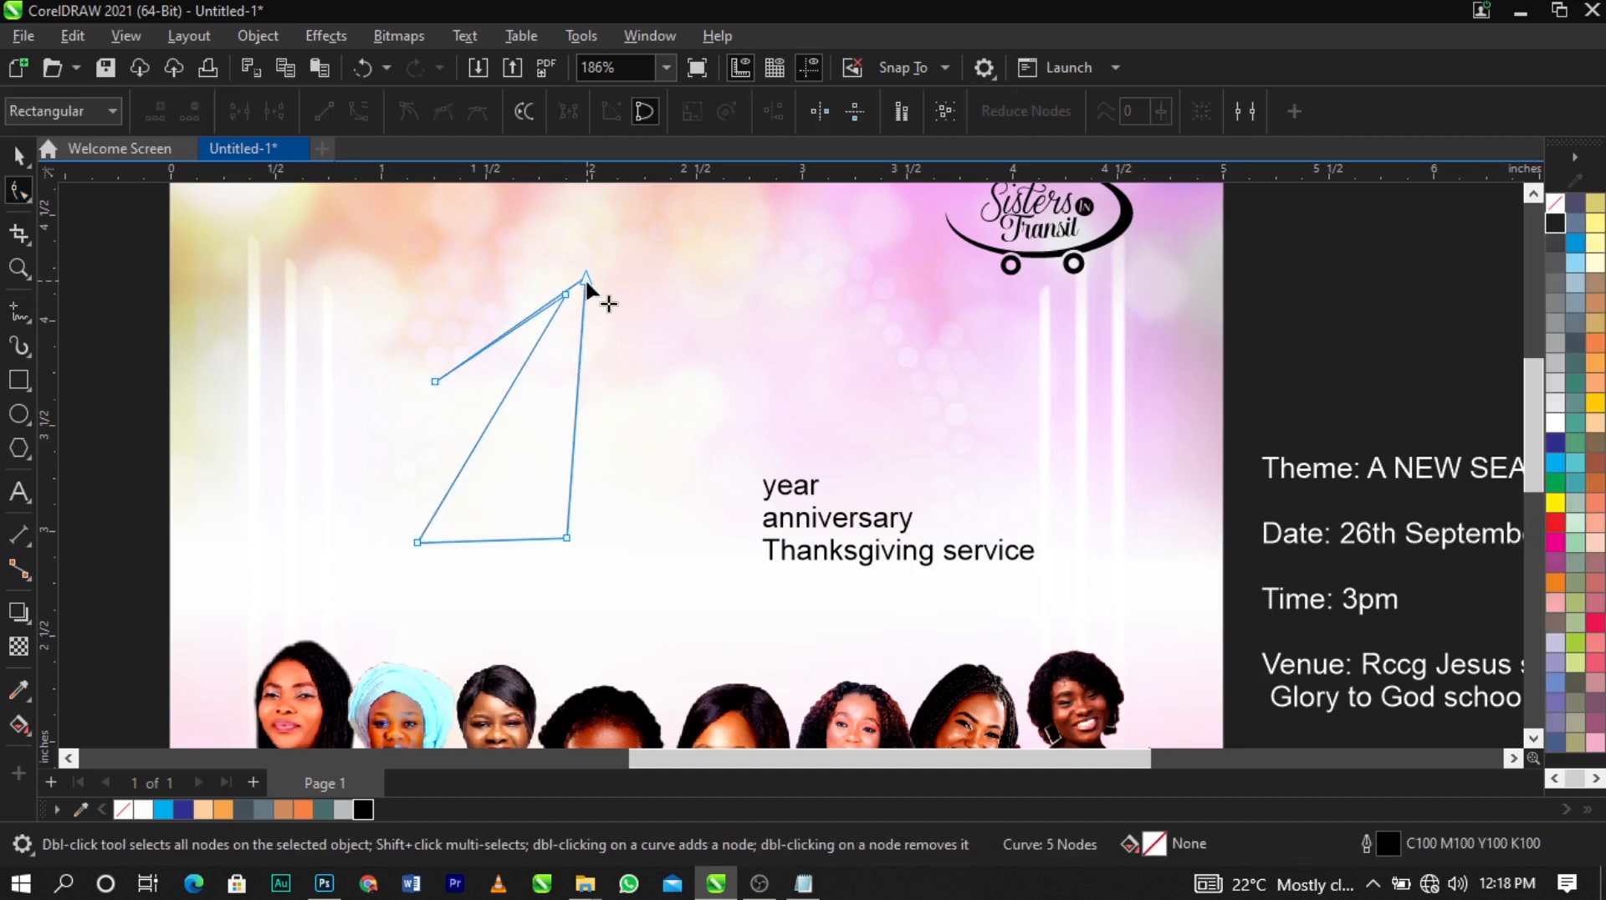
pyautogui.moveTo(585, 278); pyautogui.dragTo(586, 260)
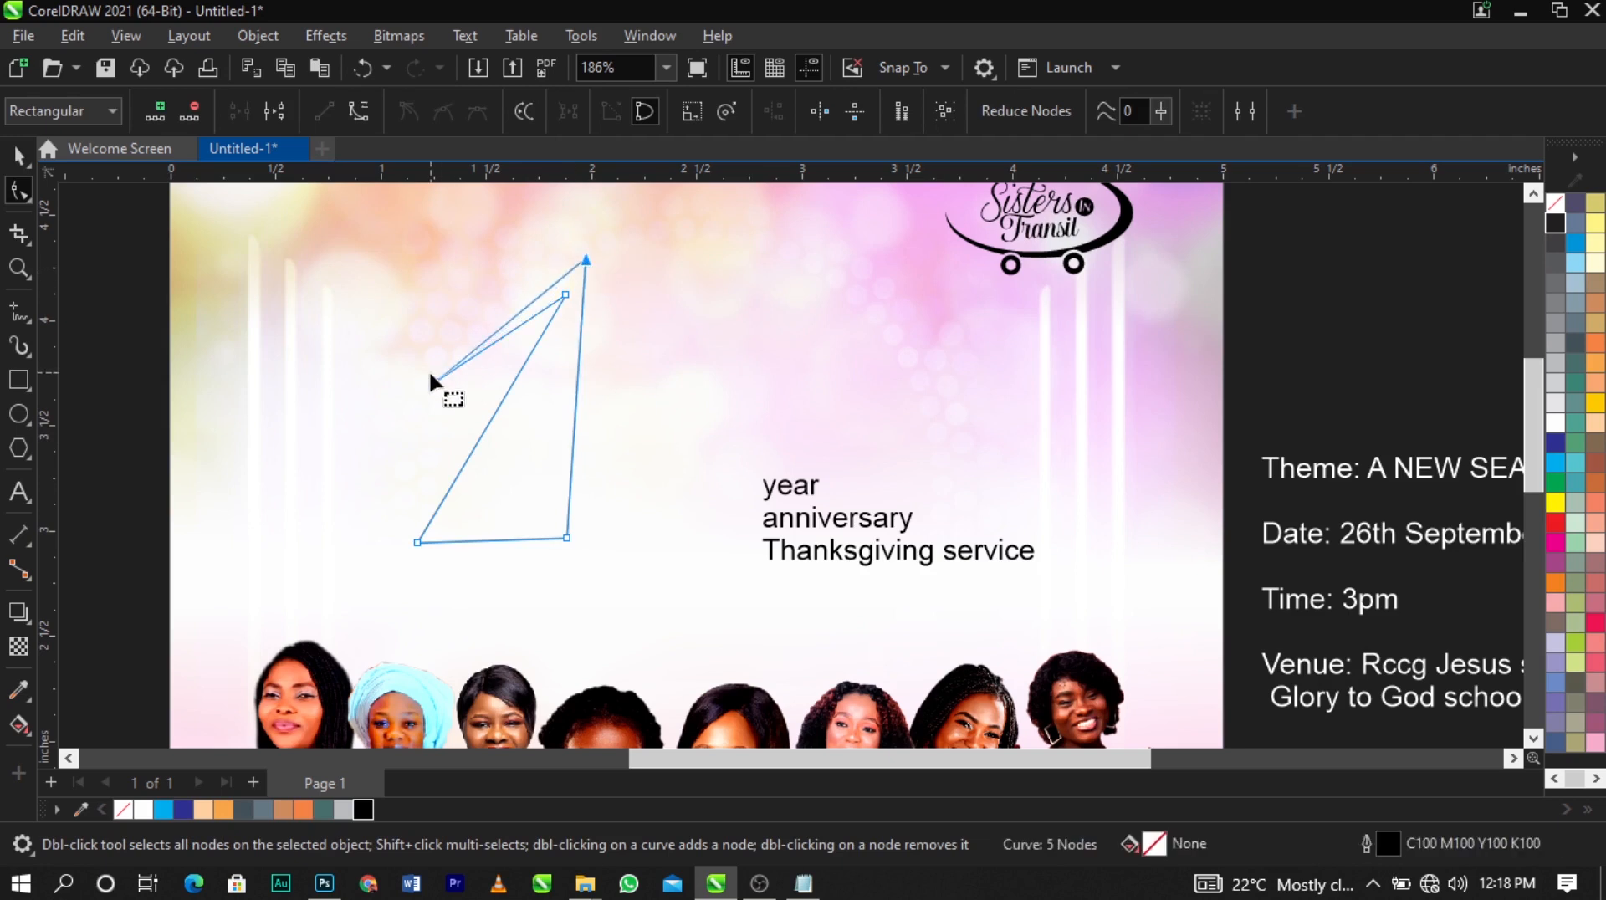
pyautogui.moveTo(436, 381); pyautogui.dragTo(454, 335)
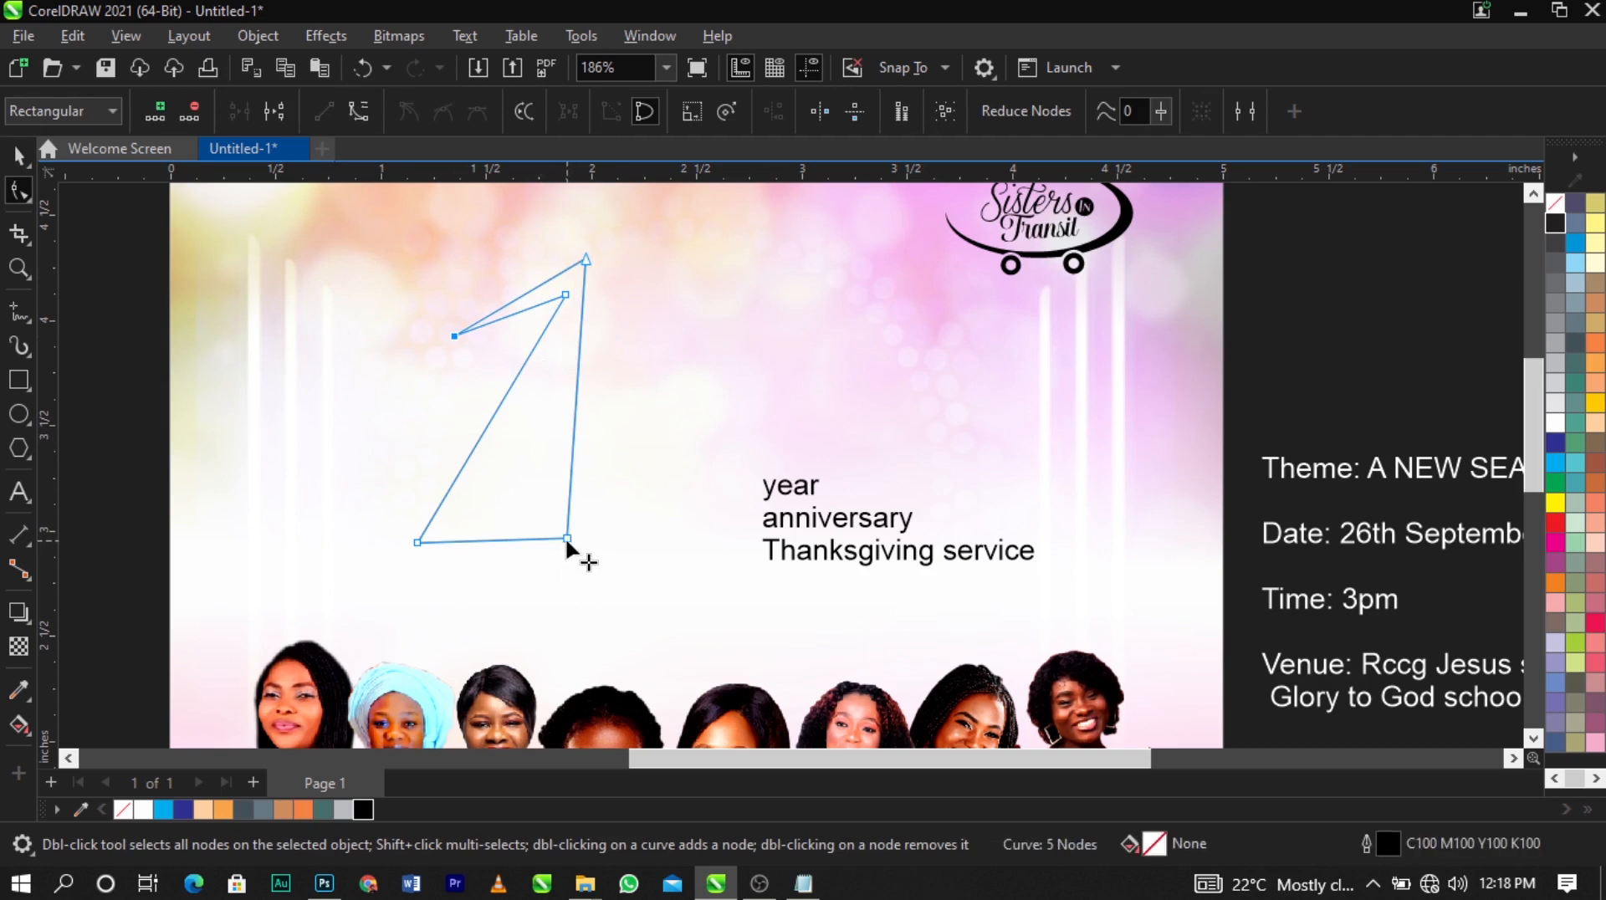
pyautogui.moveTo(566, 542); pyautogui.dragTo(541, 544)
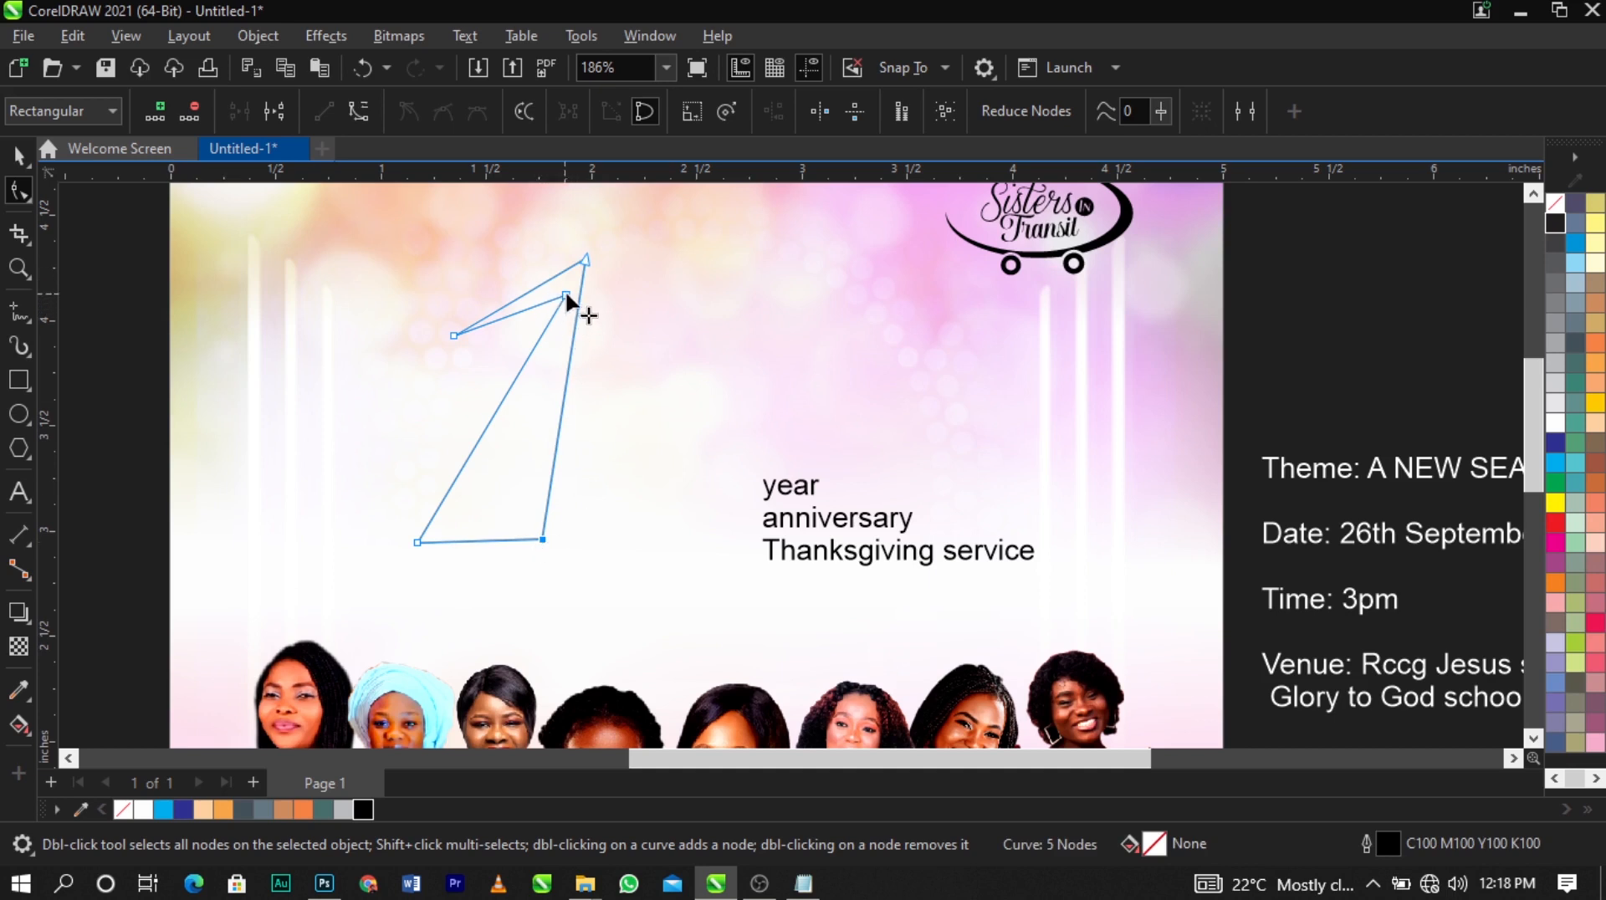
pyautogui.moveTo(566, 293); pyautogui.dragTo(536, 307)
pyautogui.moveTo(417, 542); pyautogui.dragTo(424, 542)
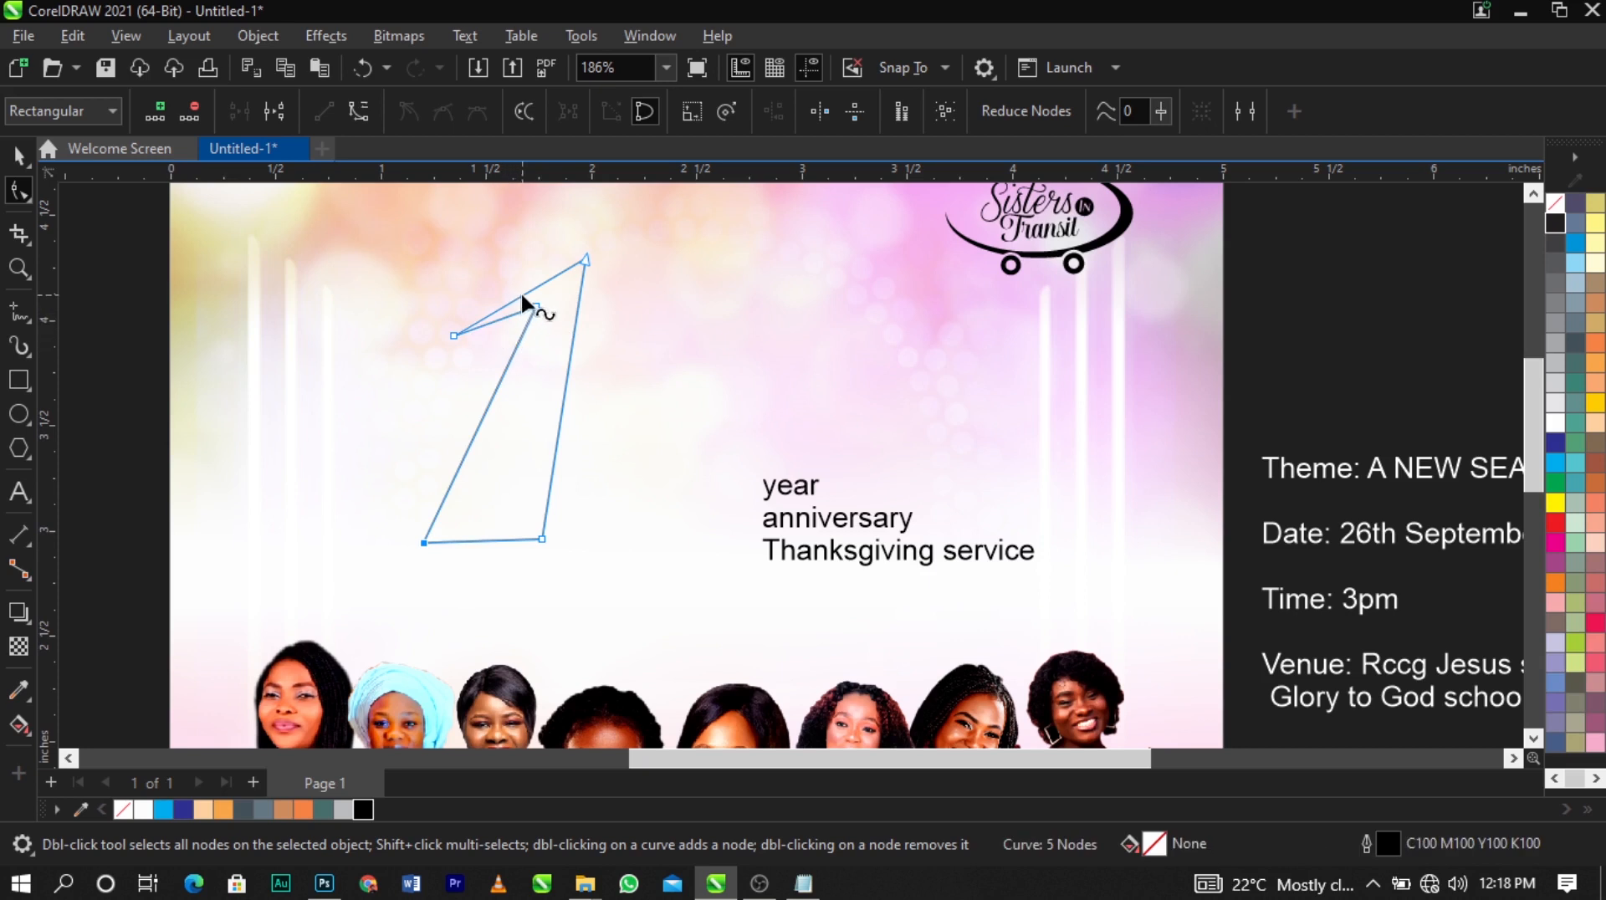
# Convert the upper edge of the flag on the "1" to a curve, bend it into an S-shape and raise the flag tip slightly
pyautogui.rightClick(523, 295)
pyautogui.click(545, 283)
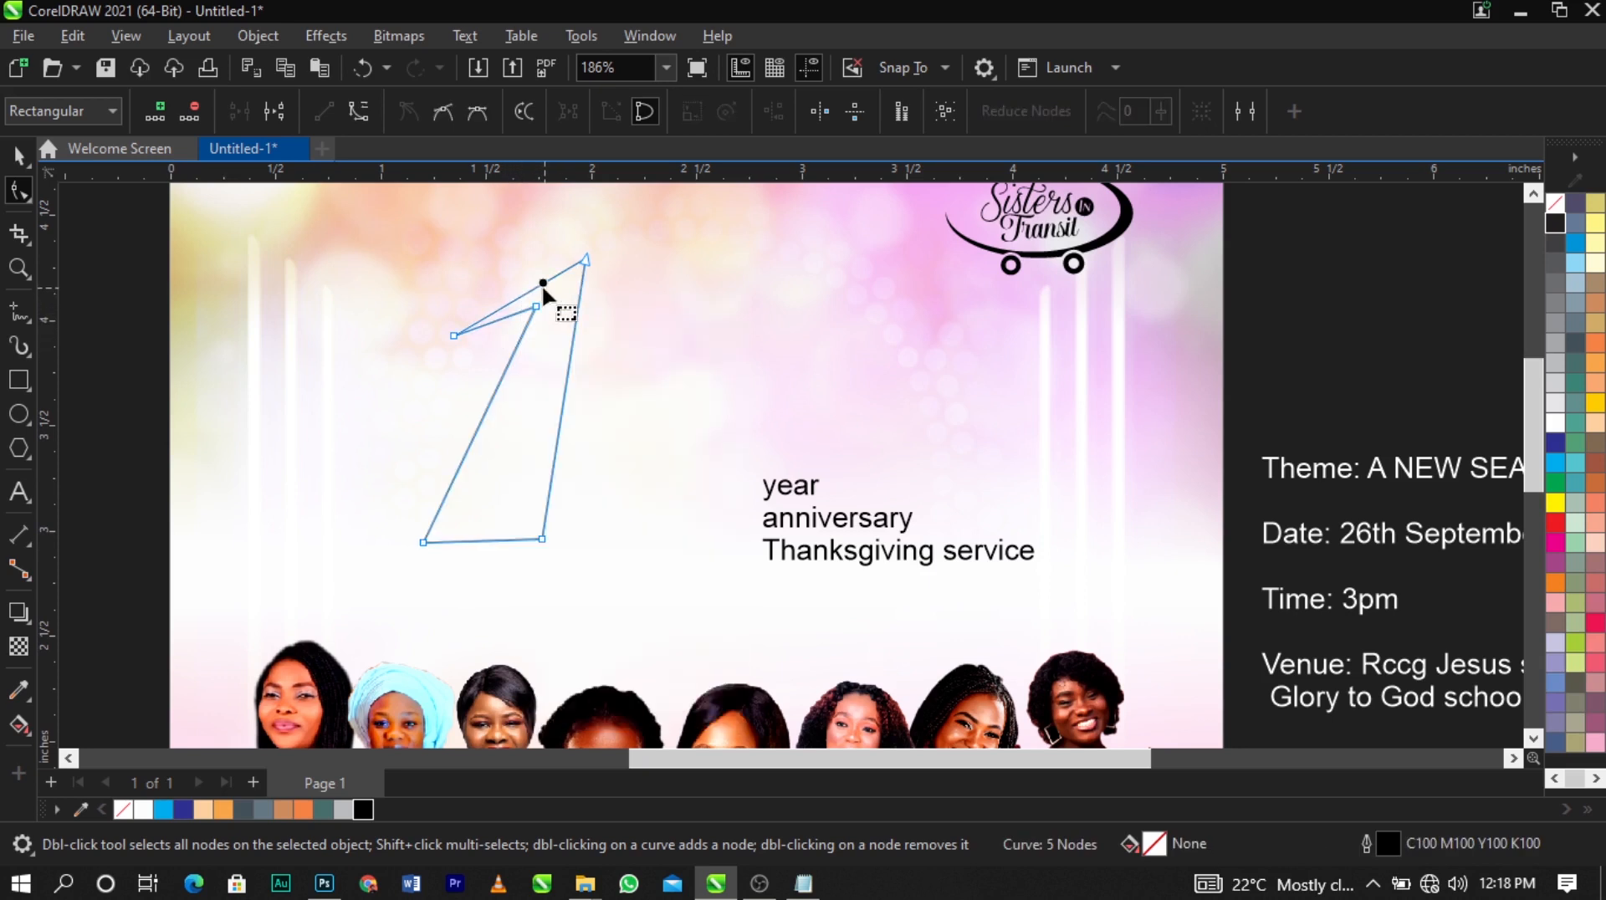
pyautogui.rightClick(542, 284)
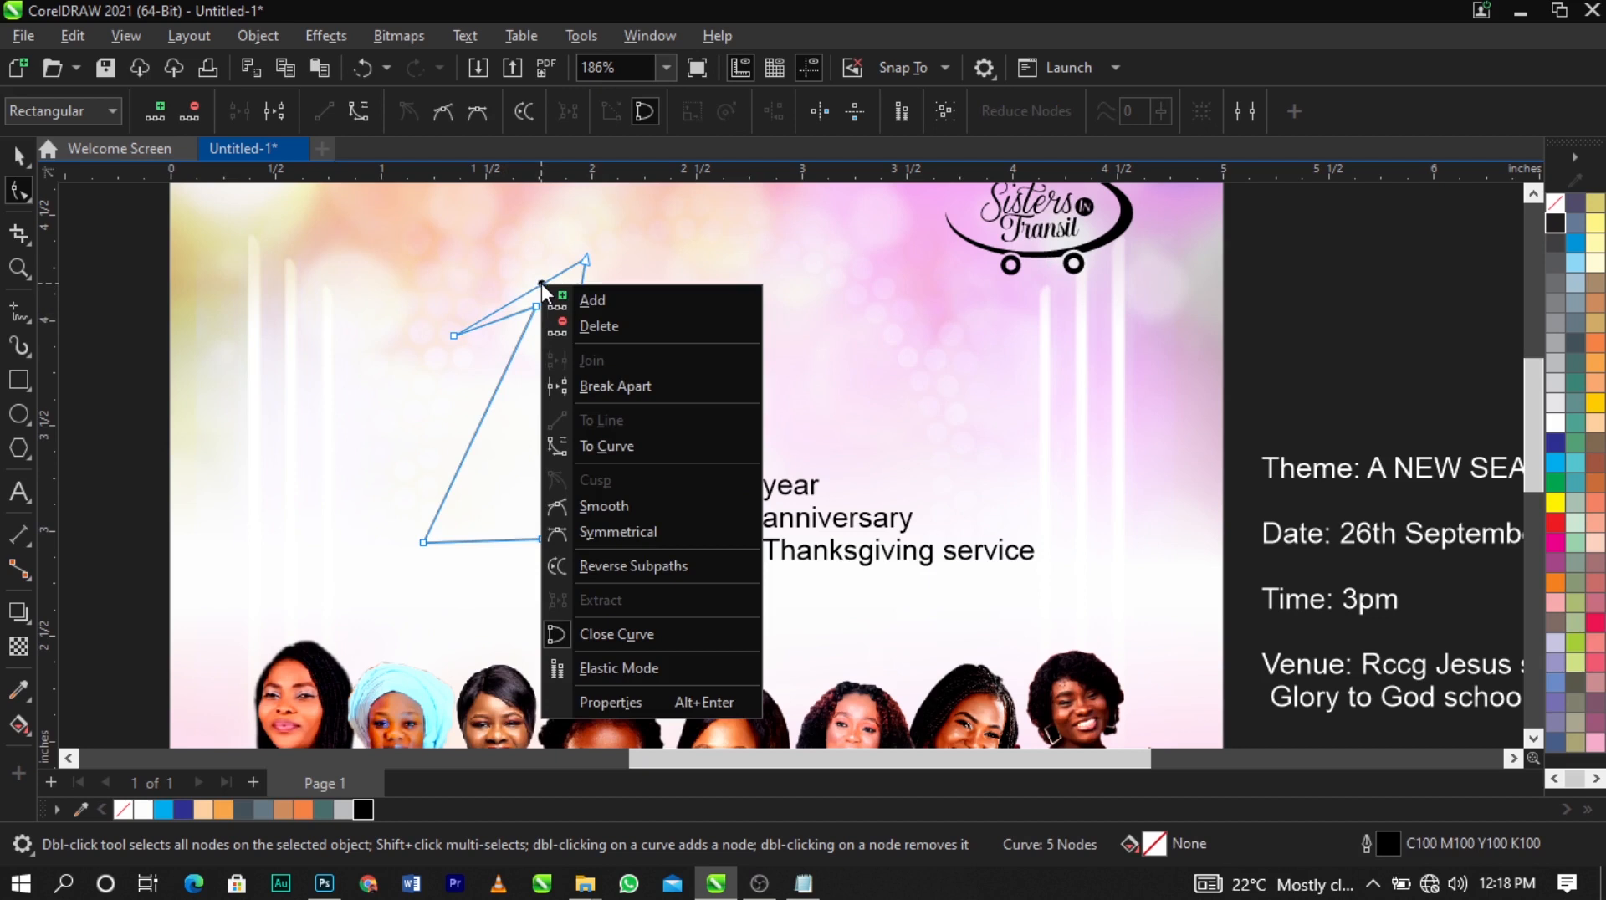
pyautogui.click(645, 448)
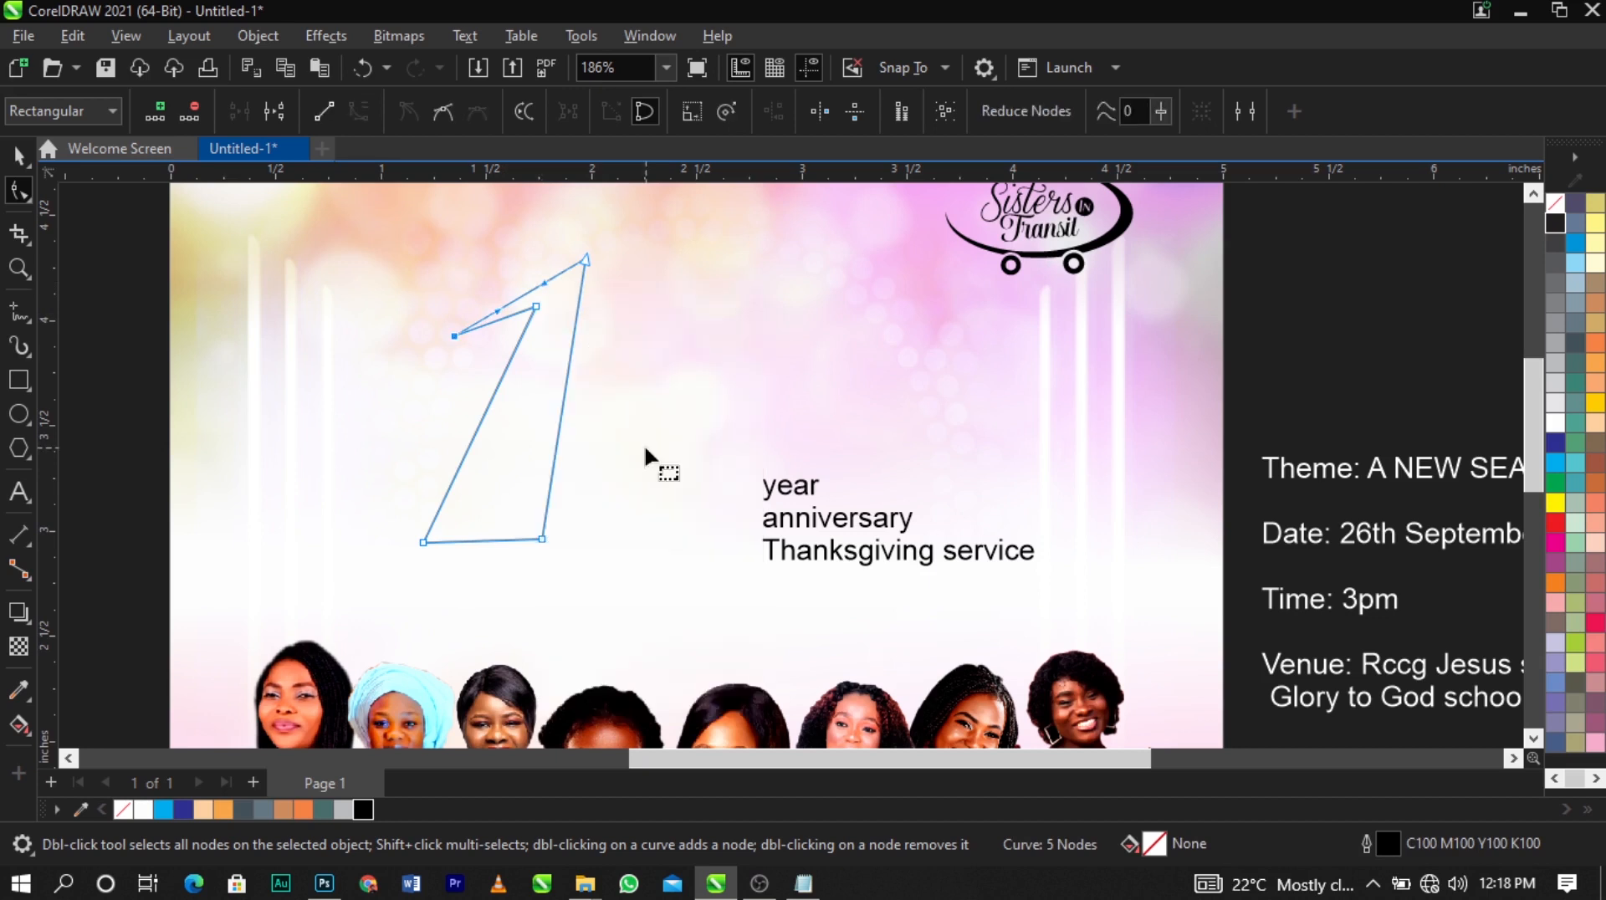
pyautogui.moveTo(495, 308); pyautogui.dragTo(549, 288)
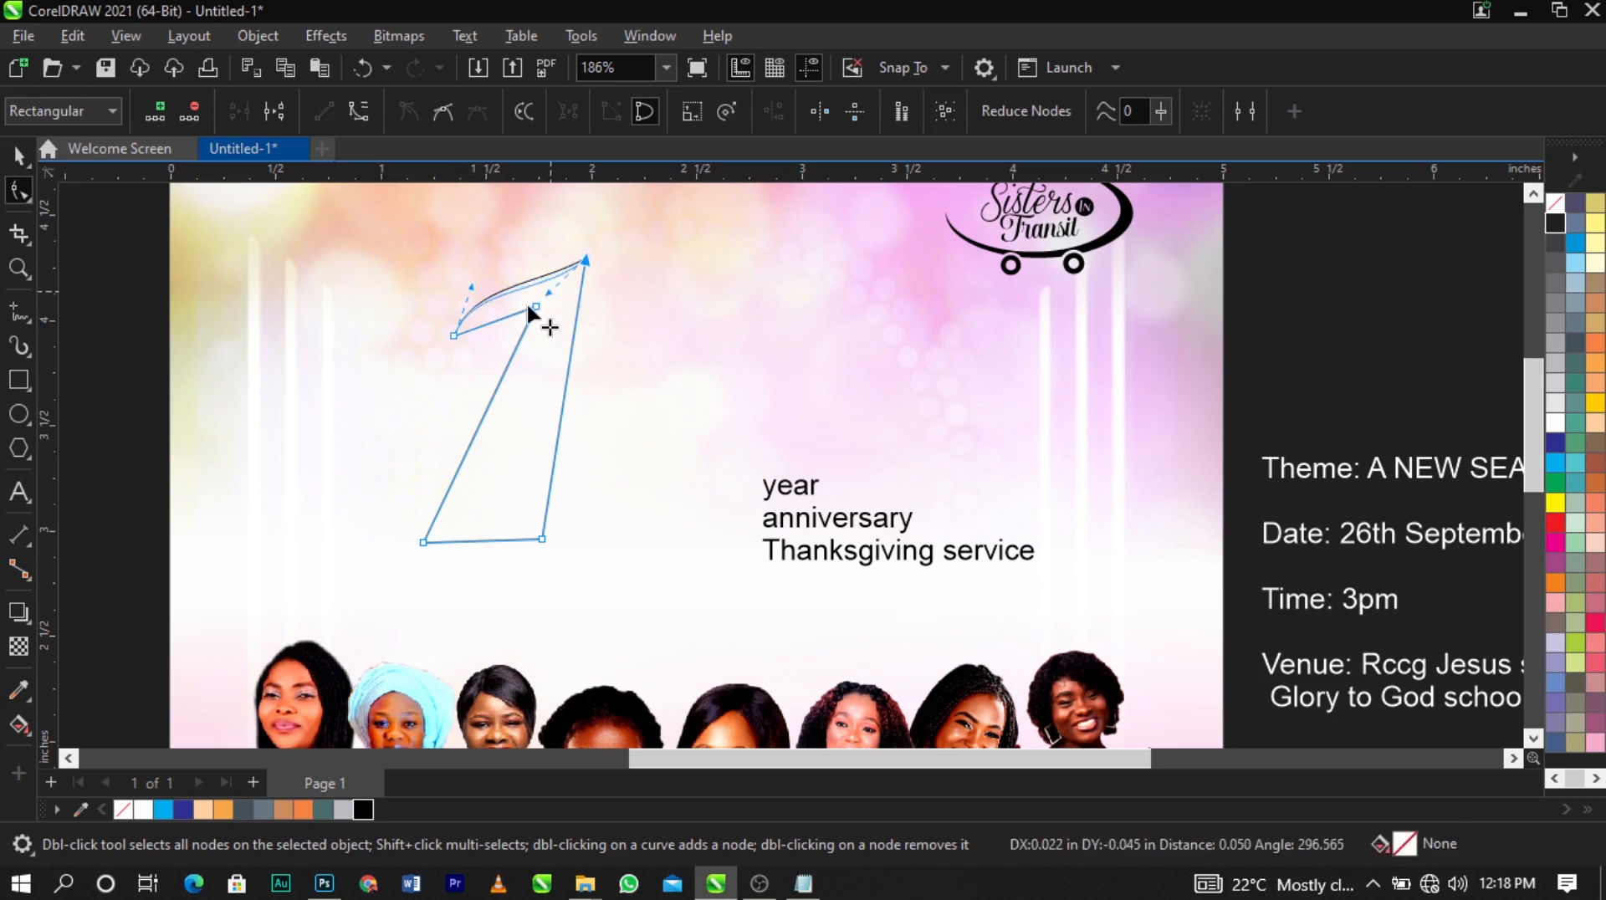
pyautogui.moveTo(454, 336); pyautogui.dragTo(451, 325)
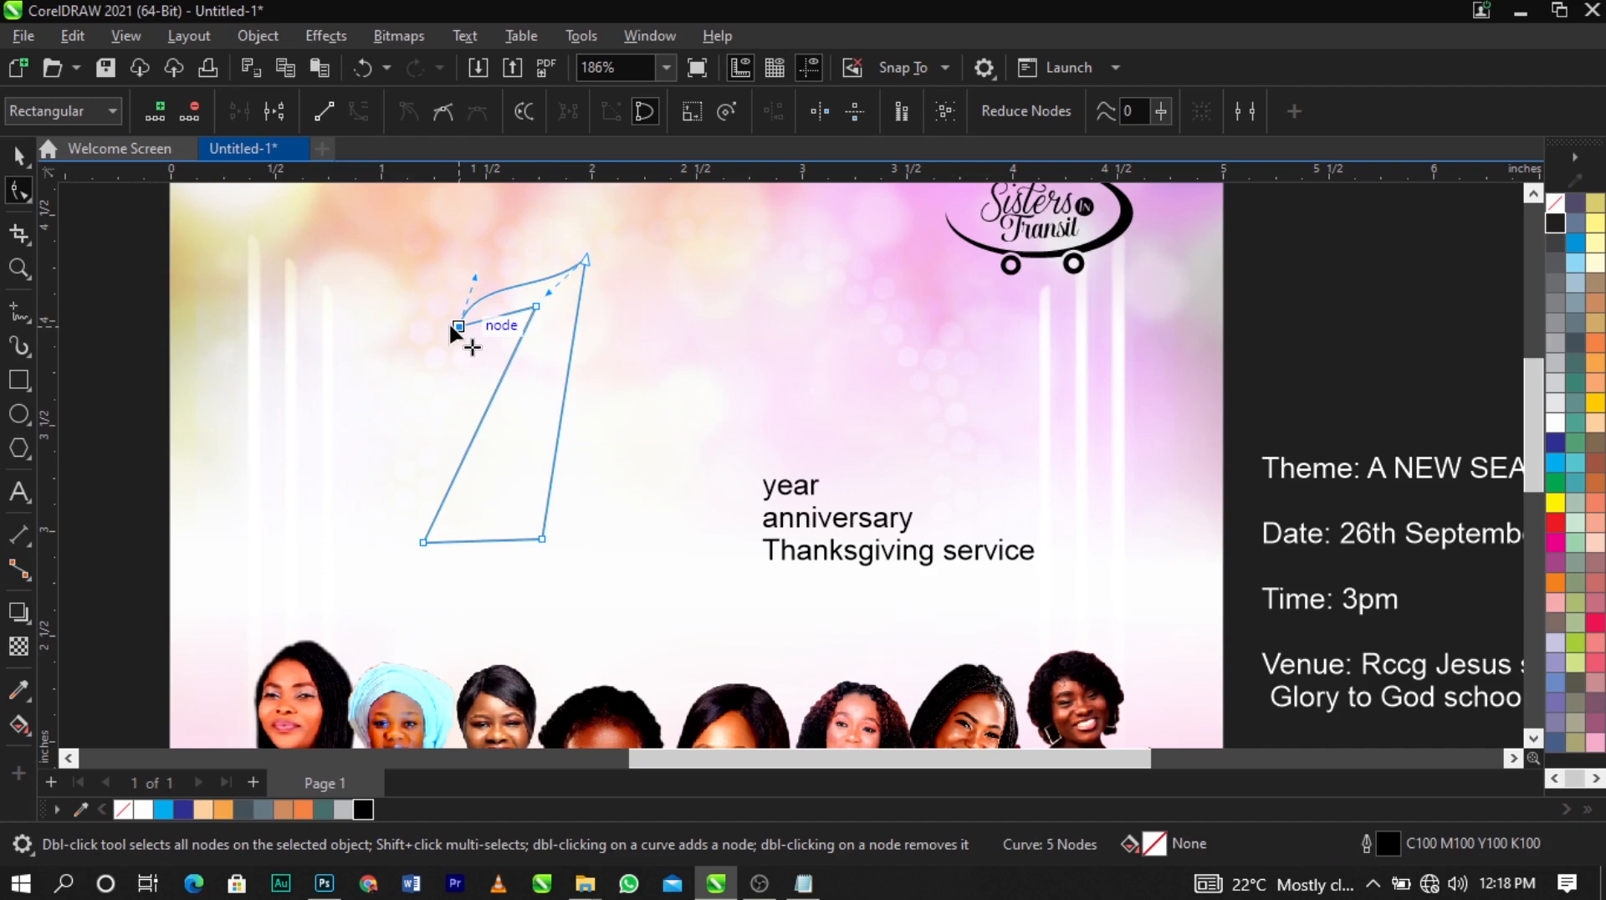
# Convert the lower edge of the flag on the "1" to a curve and bow it upward
pyautogui.scroll(2, 507, 310)
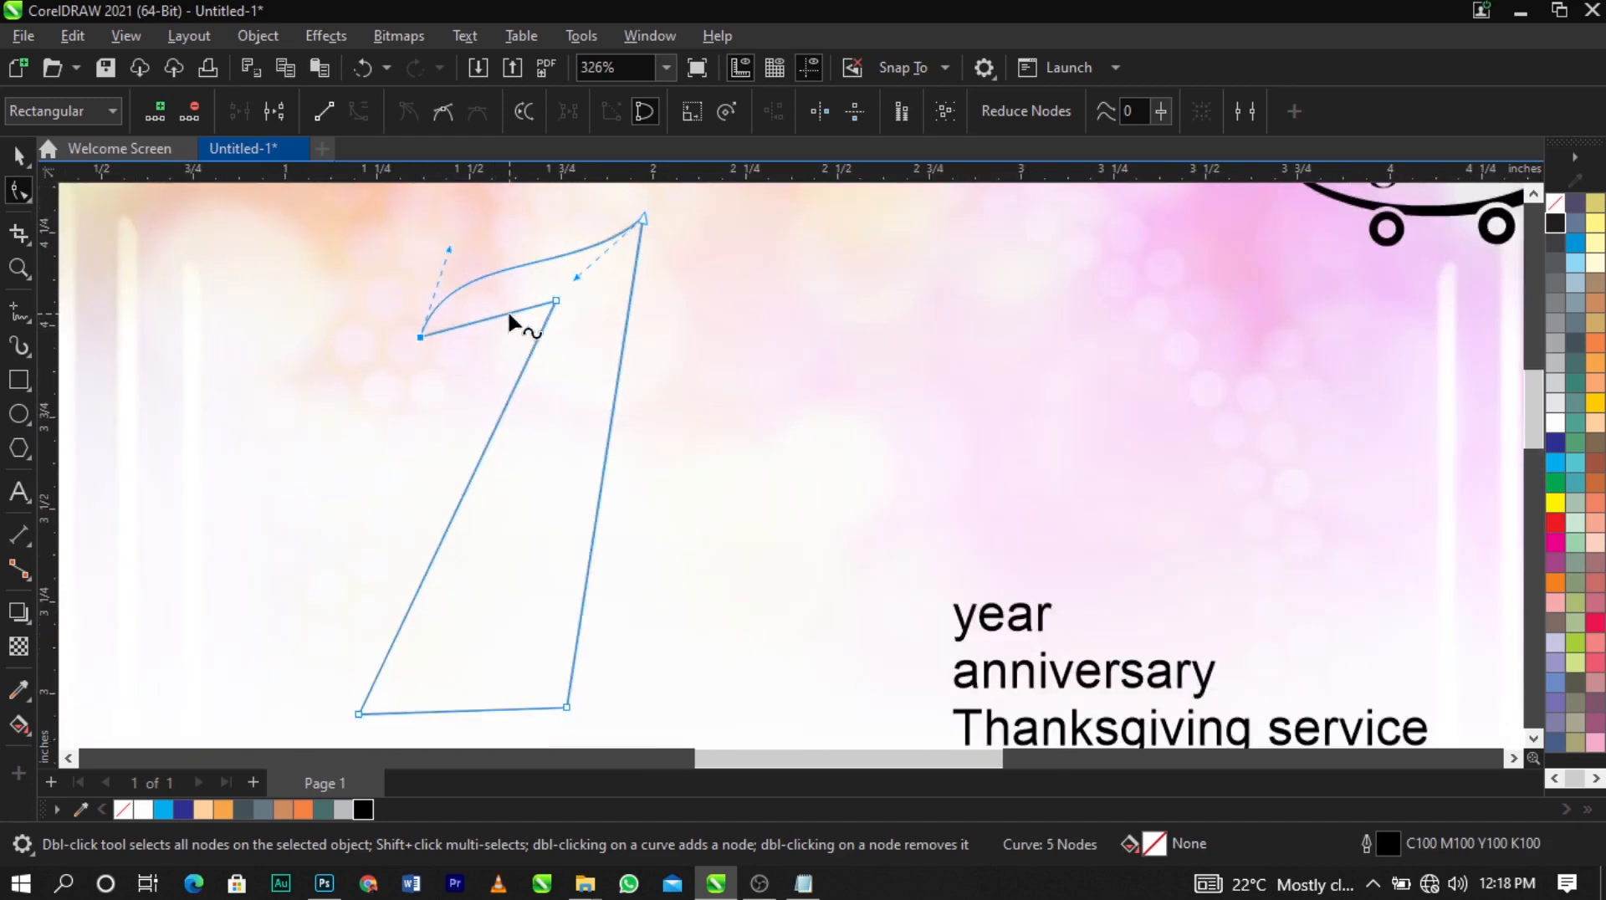
pyautogui.rightClick(508, 318)
pyautogui.click(623, 470)
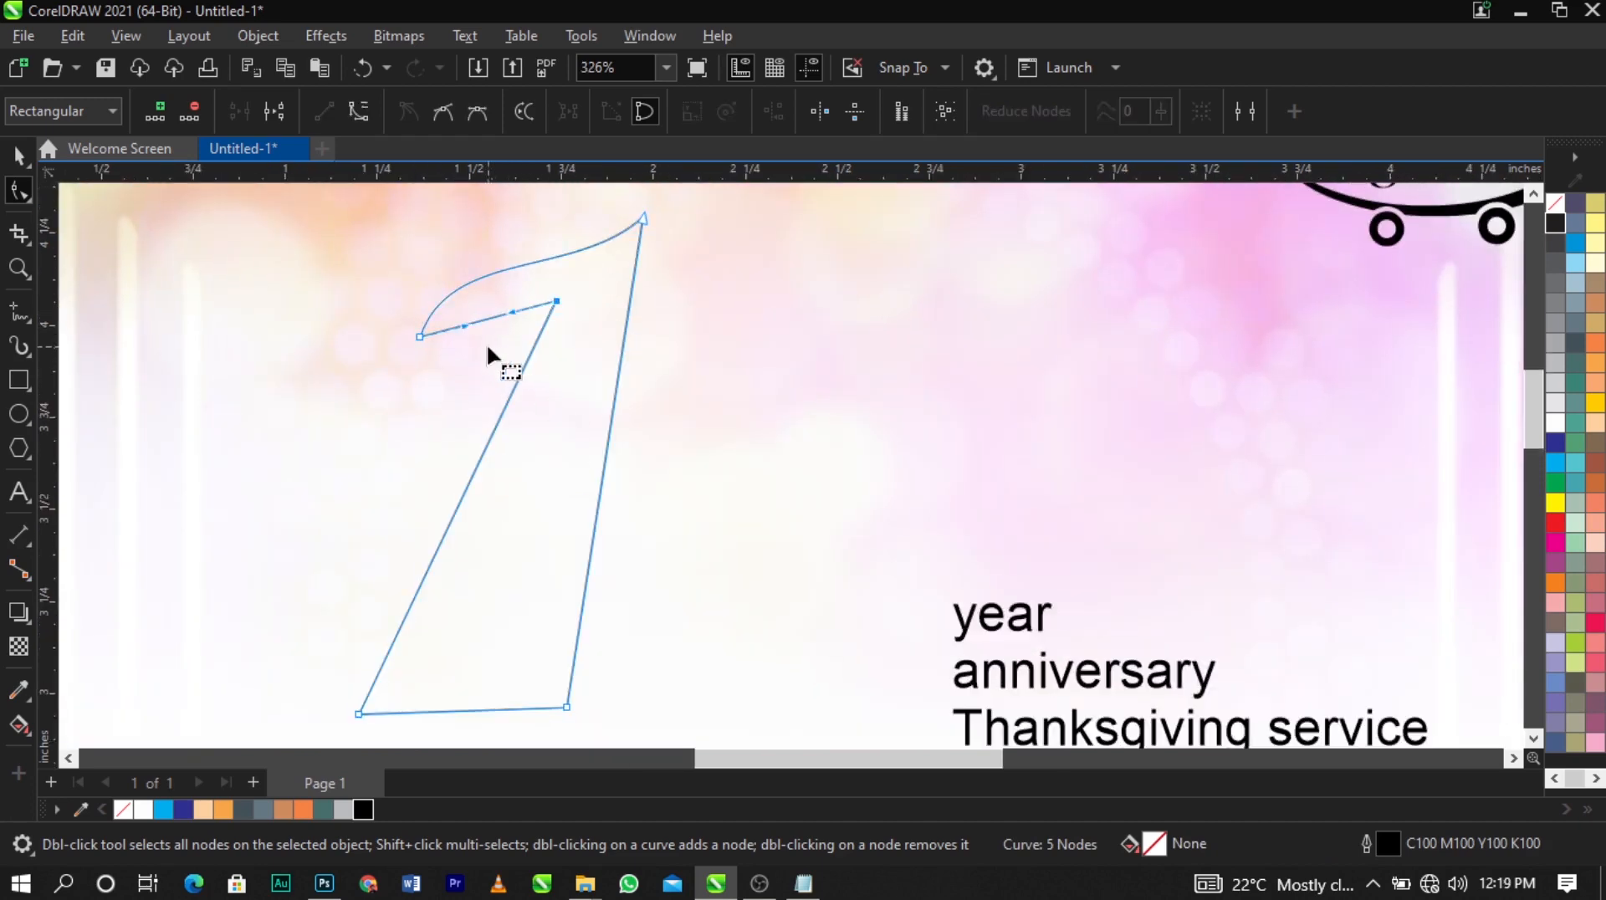
pyautogui.moveTo(486, 320)
pyautogui.mouseDown()
pyautogui.moveTo(481, 388)
pyautogui.moveTo(359, 351)
pyautogui.moveTo(348, 329)
pyautogui.moveTo(482, 325)
pyautogui.moveTo(502, 350)
pyautogui.moveTo(496, 306)
pyautogui.mouseUp()
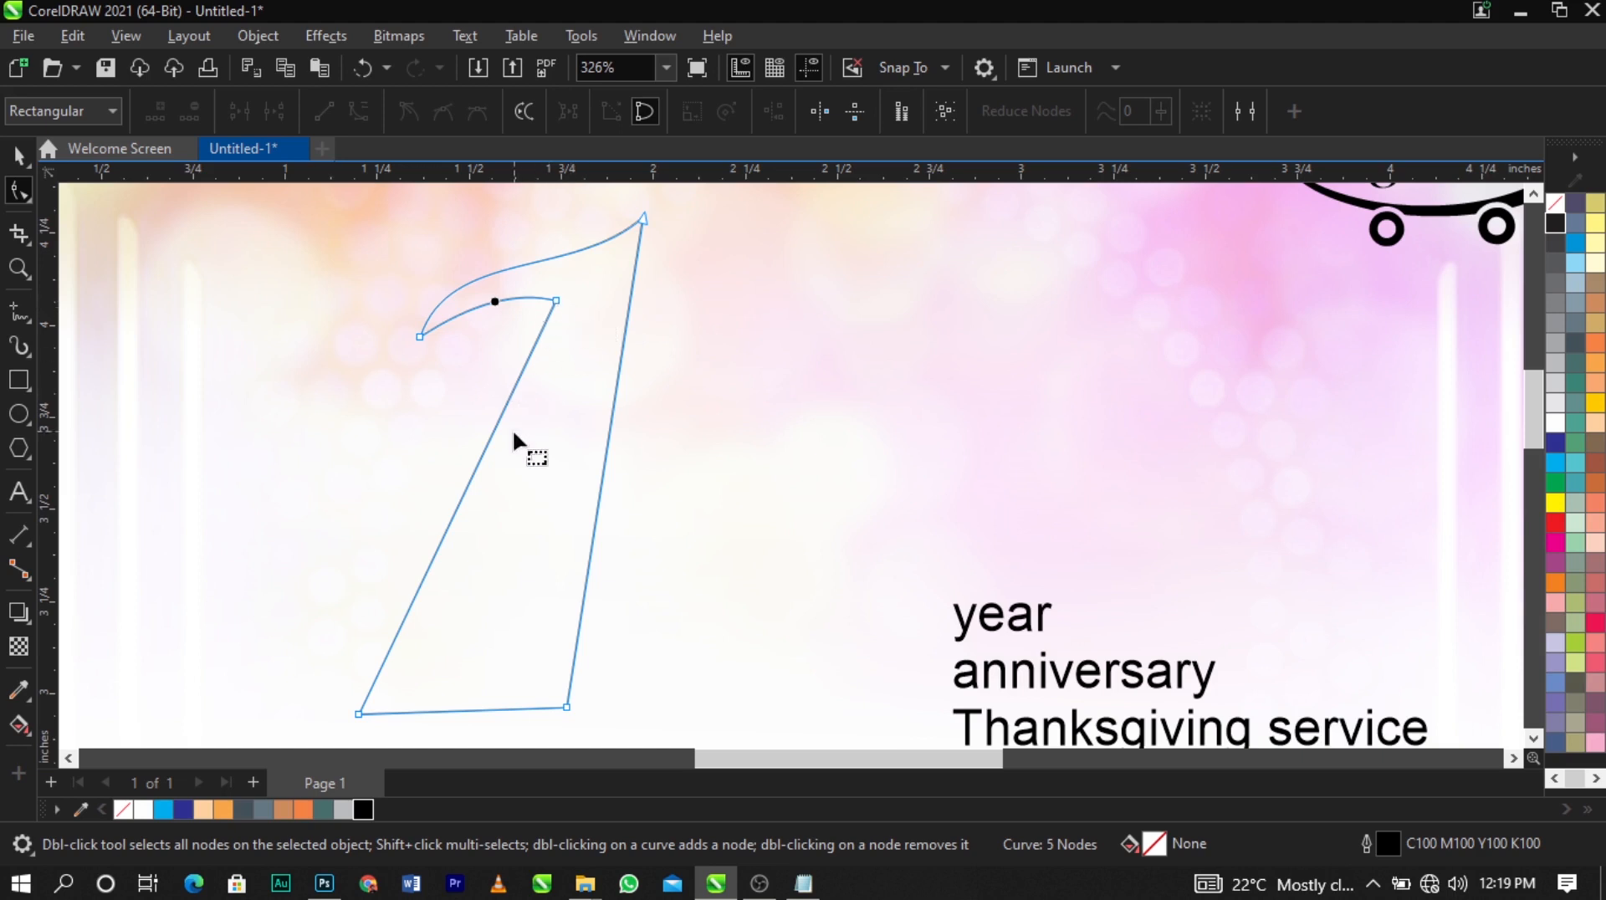
# Move the stem's bottom-left node inward, raise its right edge slightly, and bend its left edge outward as a curve
pyautogui.moveTo(359, 714); pyautogui.dragTo(407, 712)
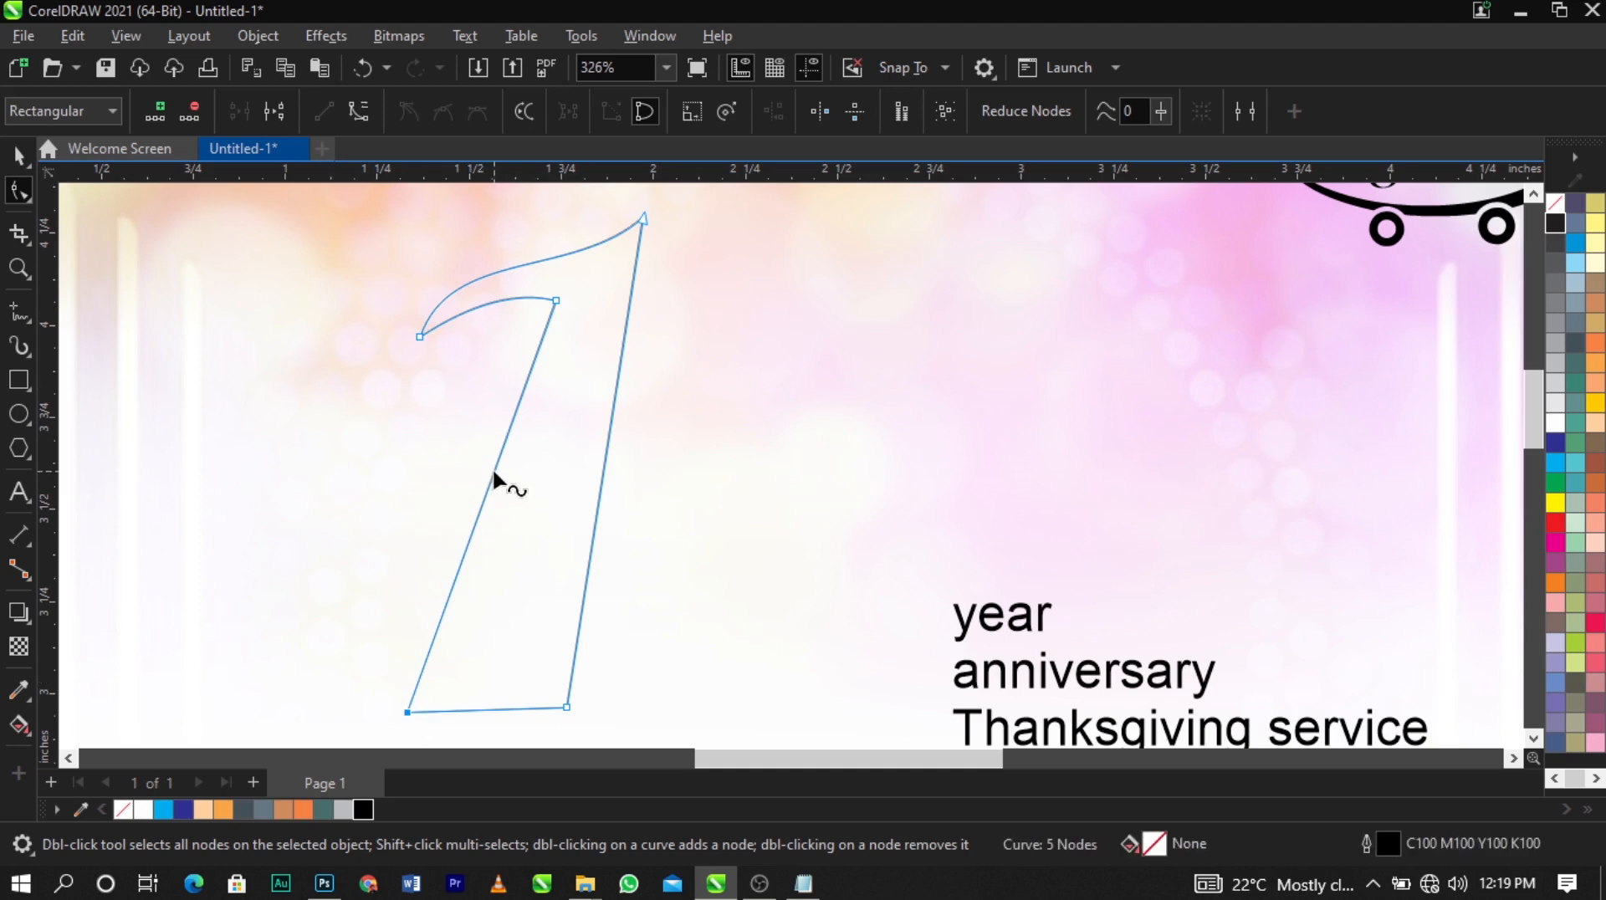
pyautogui.moveTo(643, 225); pyautogui.dragTo(641, 216)
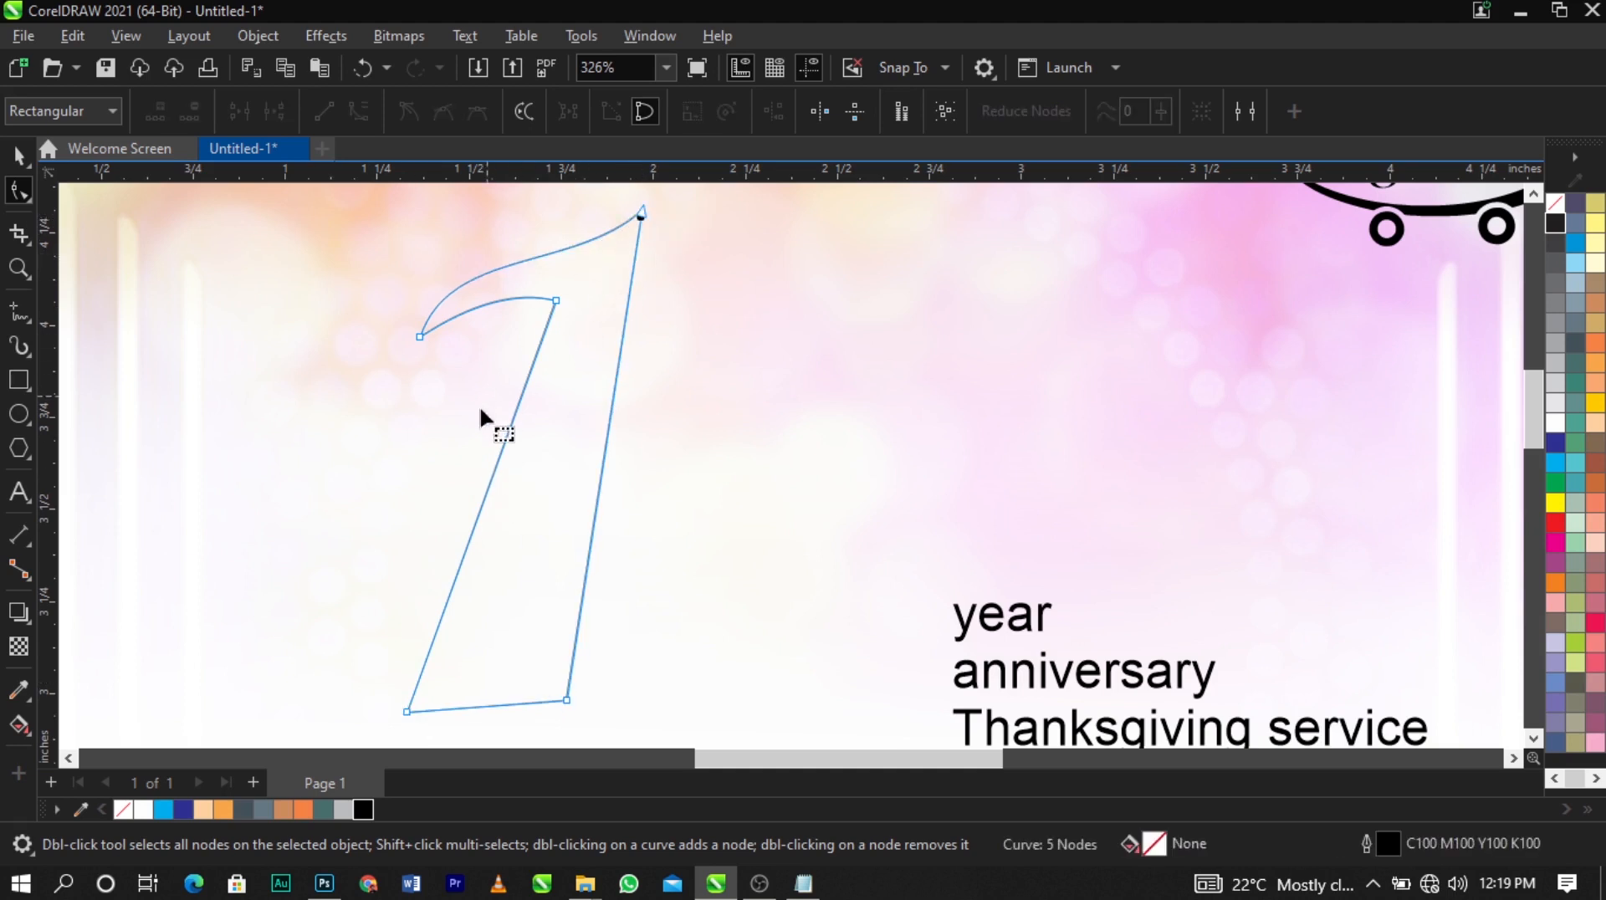
pyautogui.rightClick(497, 456)
pyautogui.click(642, 185)
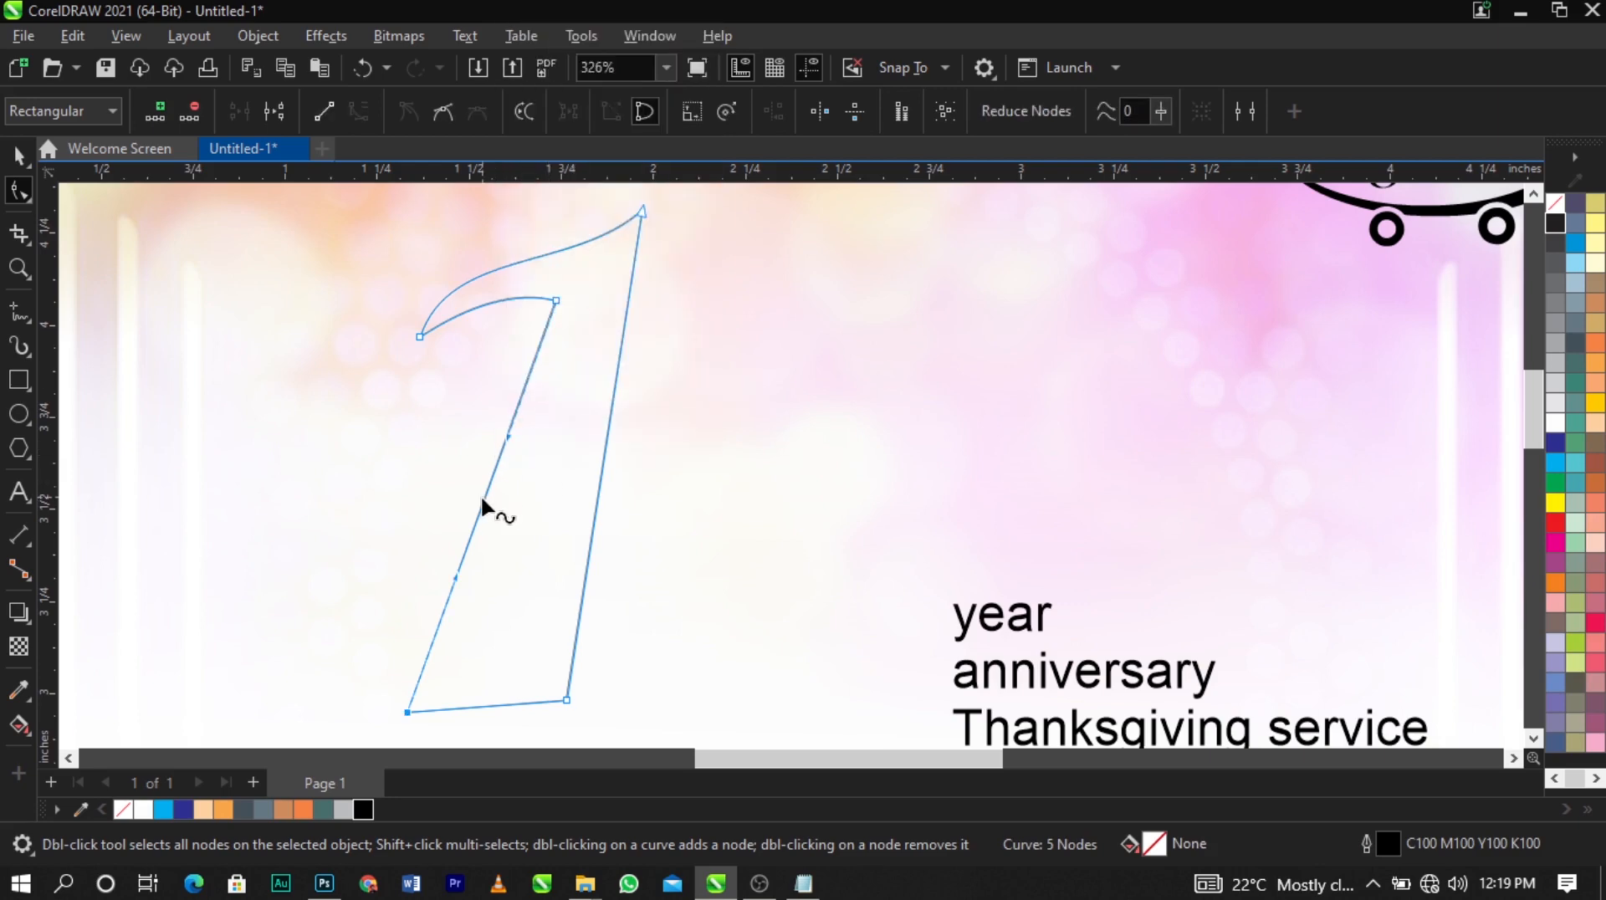
pyautogui.moveTo(484, 506); pyautogui.dragTo(466, 496)
pyautogui.scroll(-2, 560, 477)
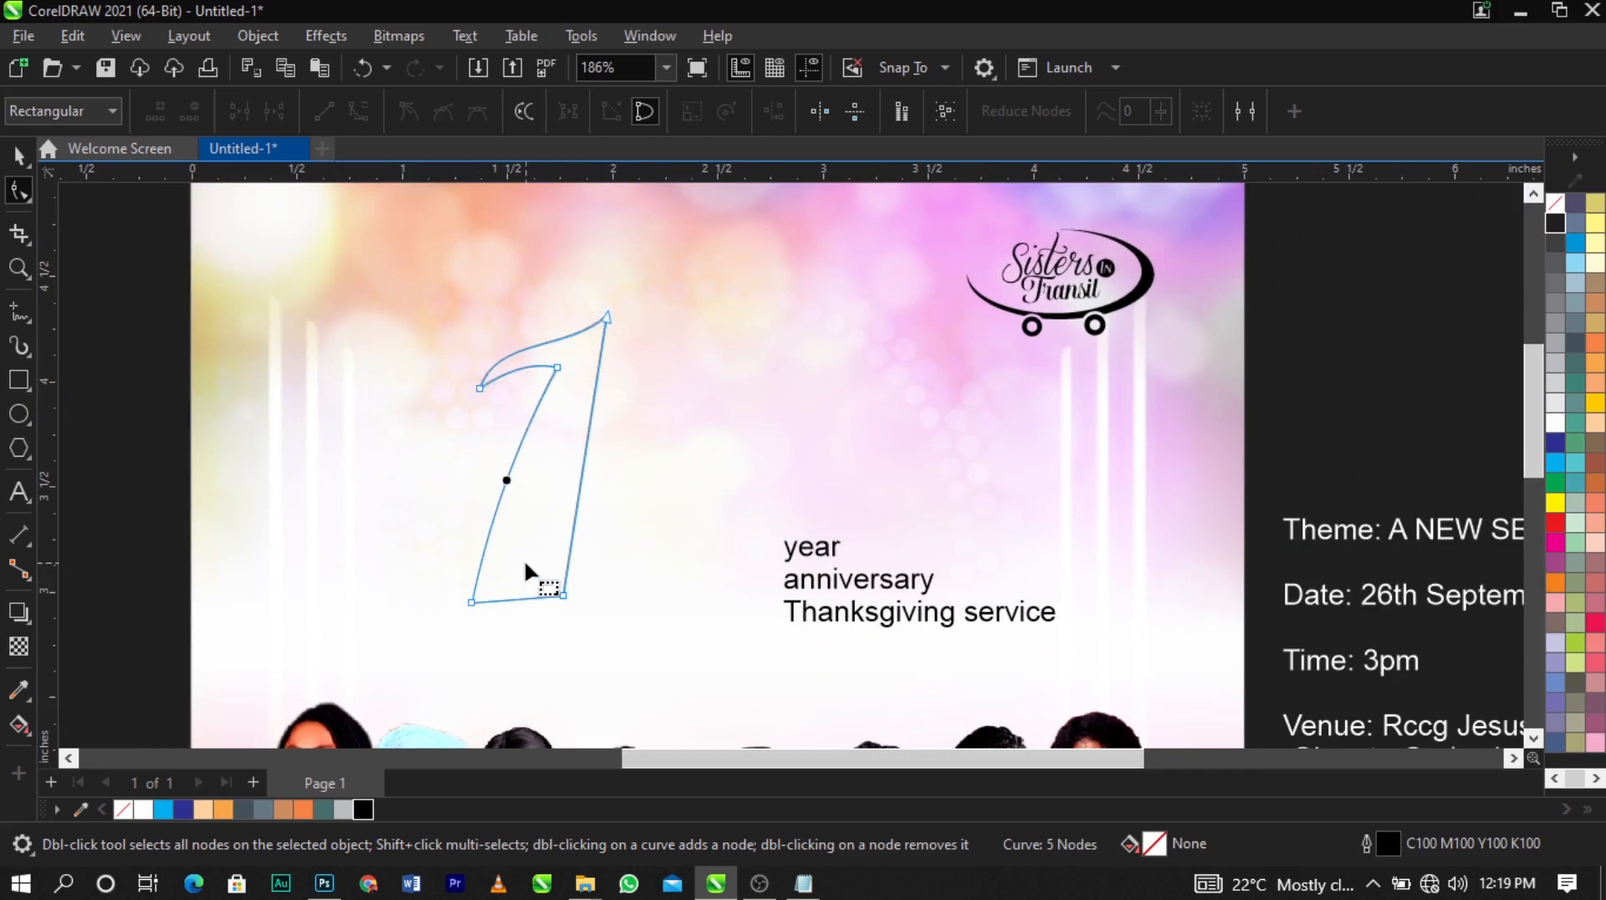
# Shorten the "1" by raising its two bottom nodes, and bend the stem's right edge inward as a curve
pyautogui.moveTo(548, 623); pyautogui.dragTo(590, 516)
pyautogui.scroll(1, 579, 469)
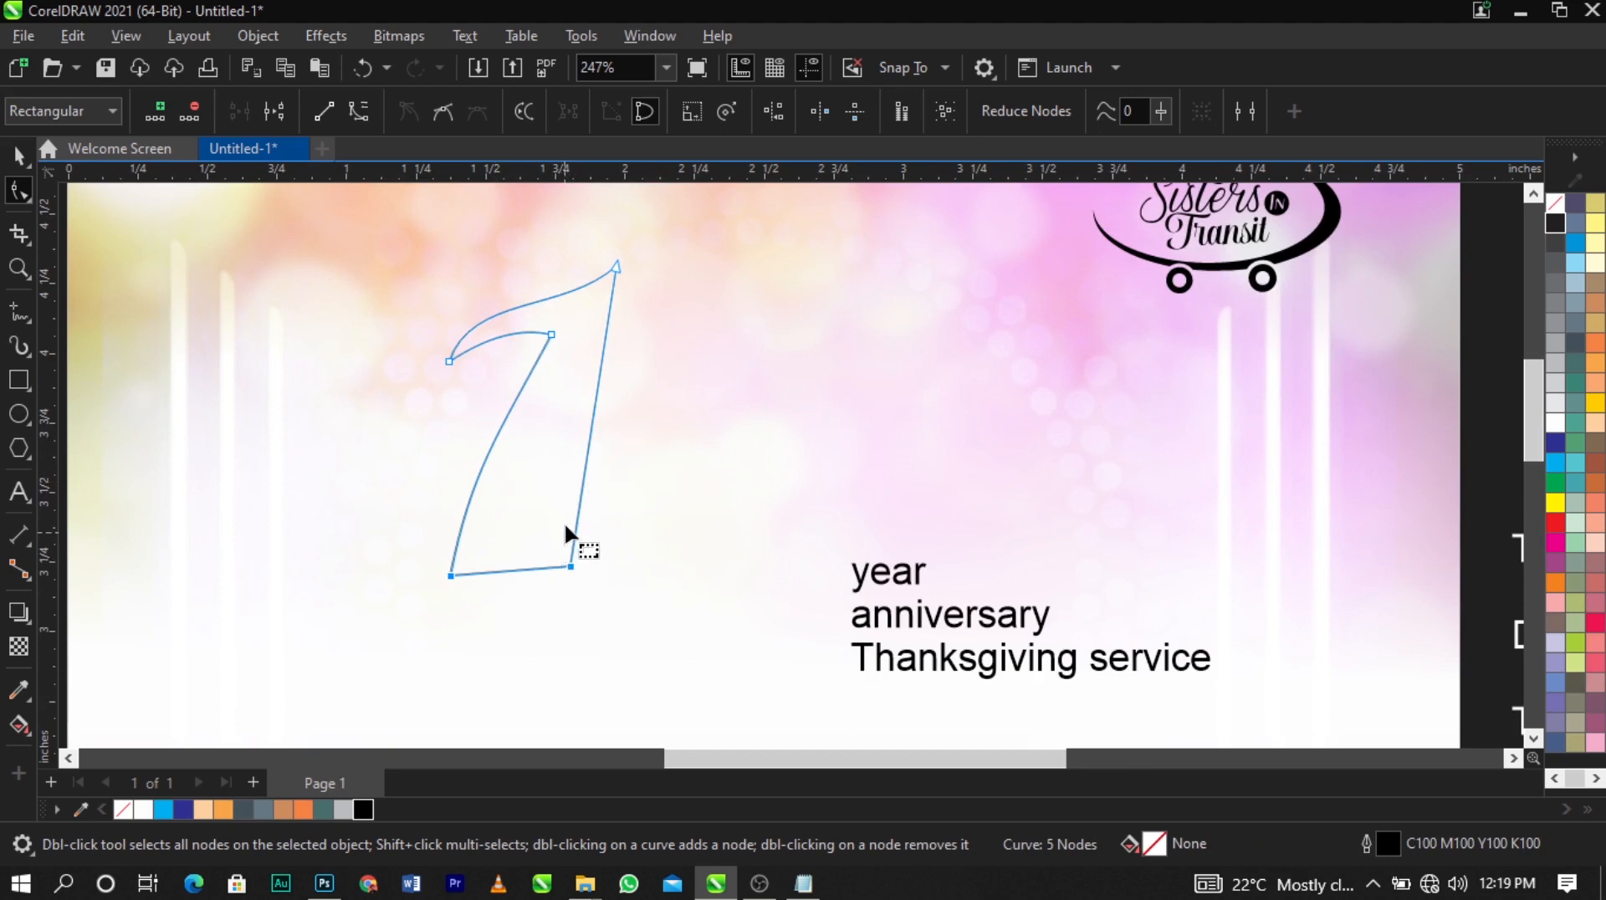
pyautogui.click(573, 485)
pyautogui.rightClick(587, 450)
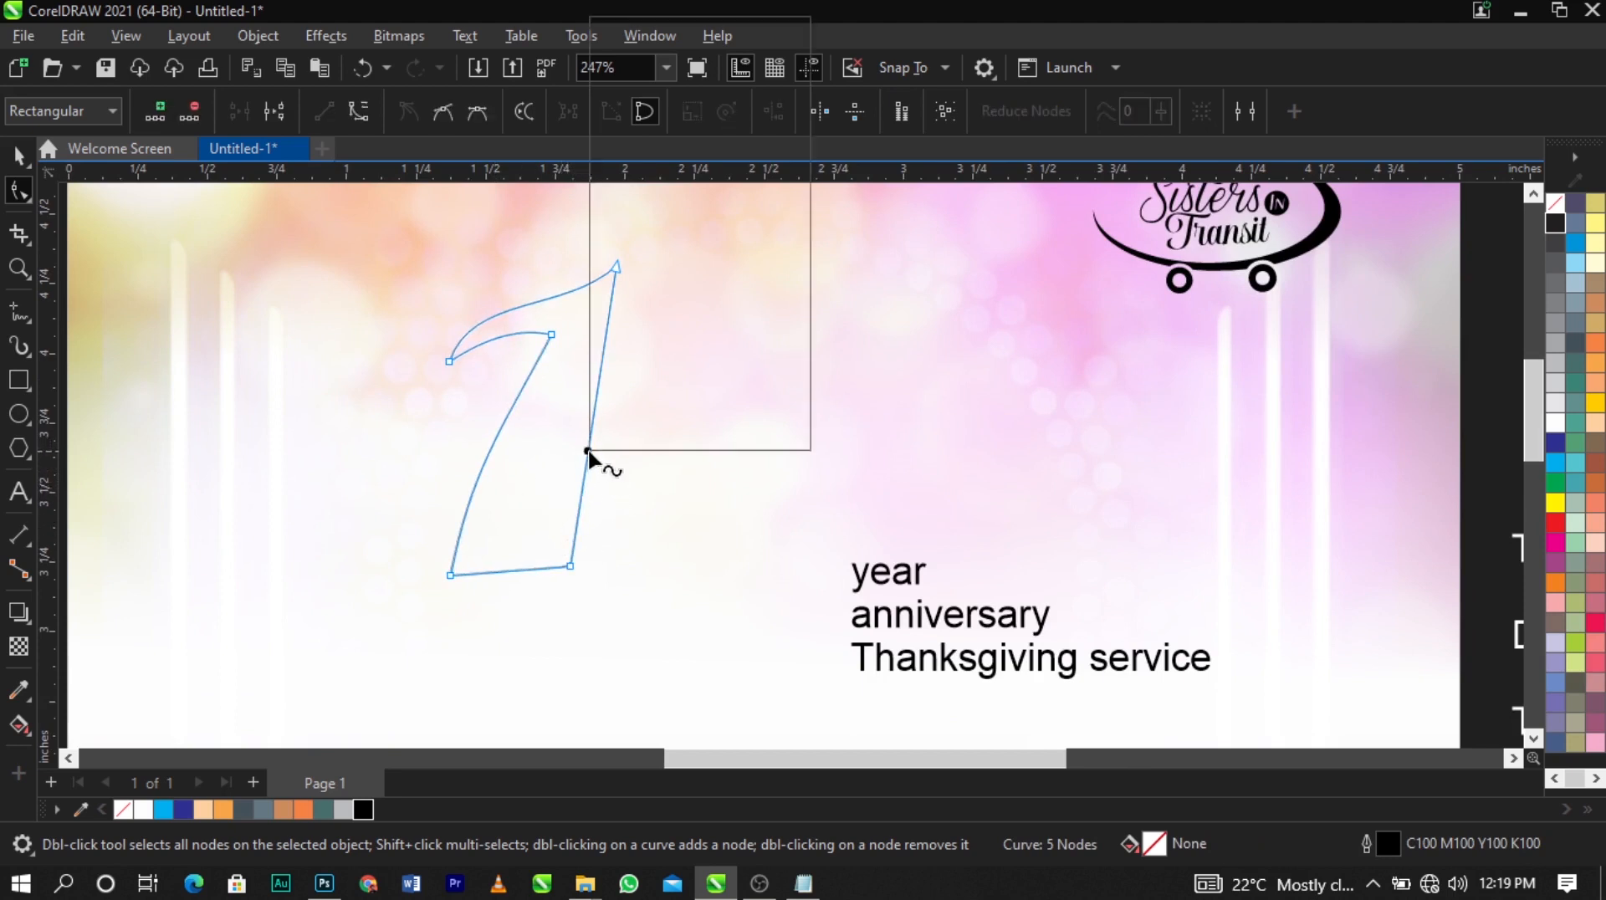
pyautogui.click(675, 179)
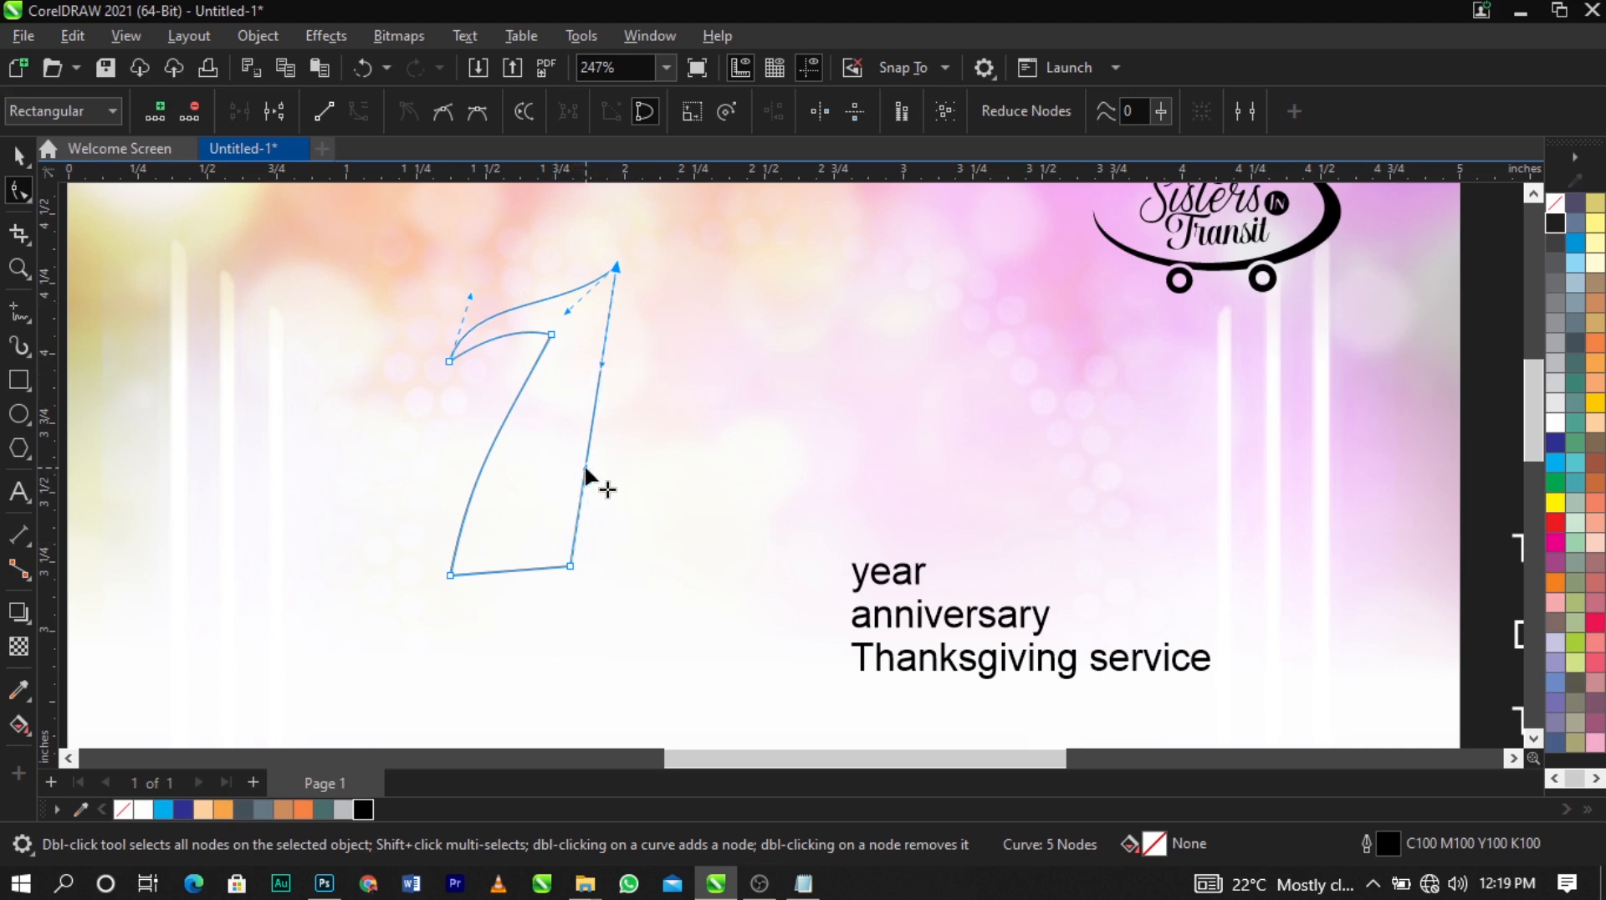
pyautogui.moveTo(585, 470); pyautogui.dragTo(477, 576)
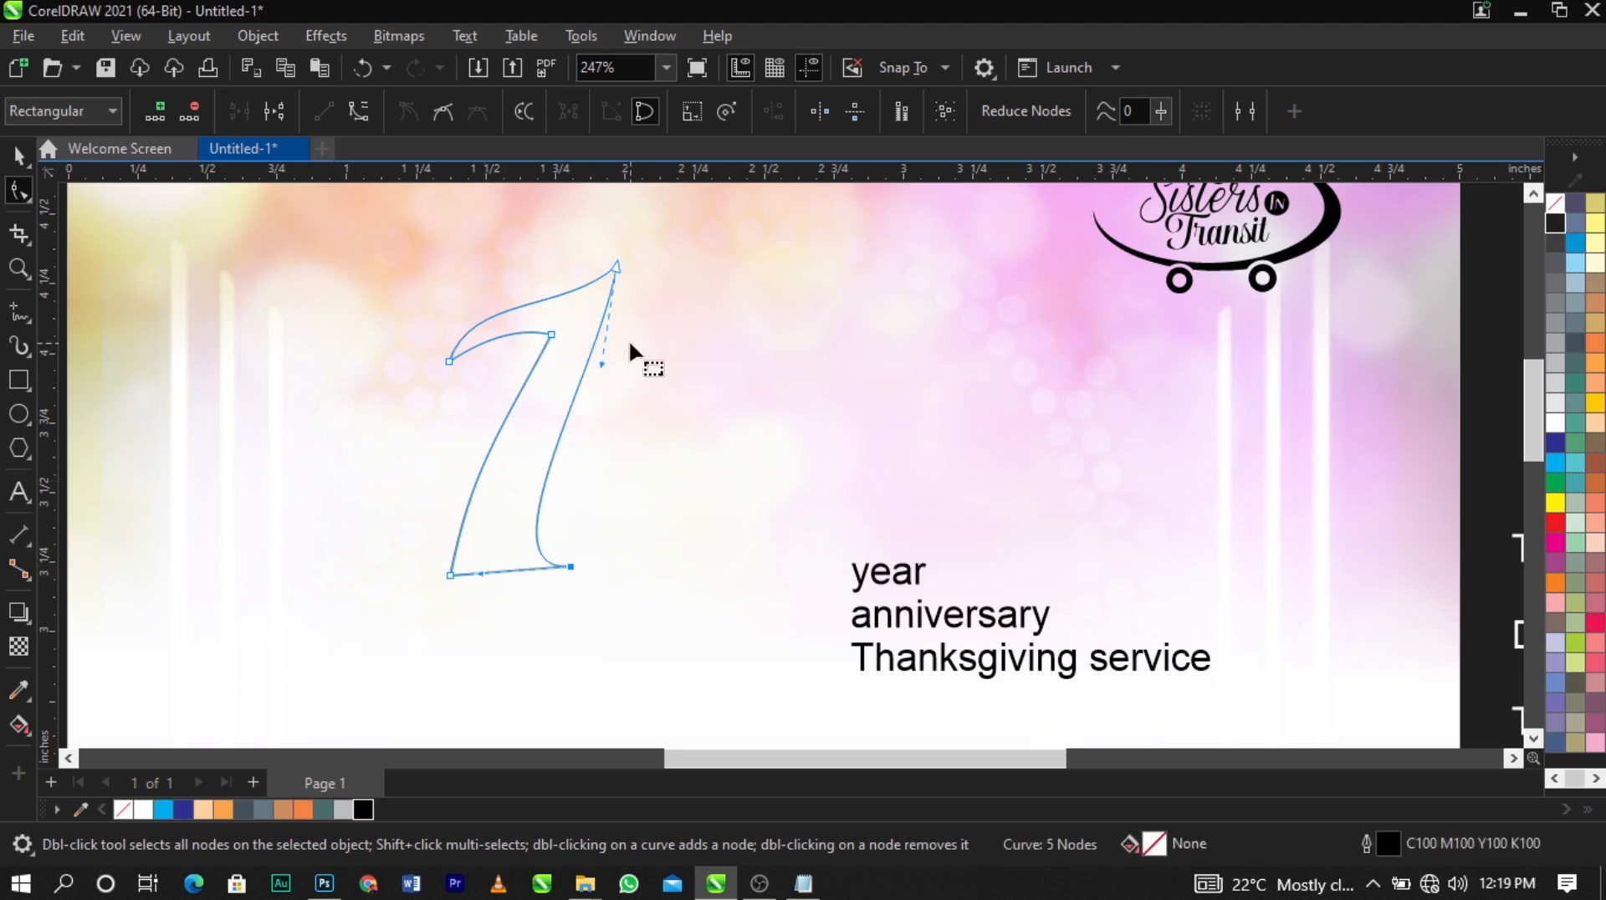
# Convert the bottom edge of the "1" to a curve and arch it upward near the bottom-left node
pyautogui.rightClick(508, 570)
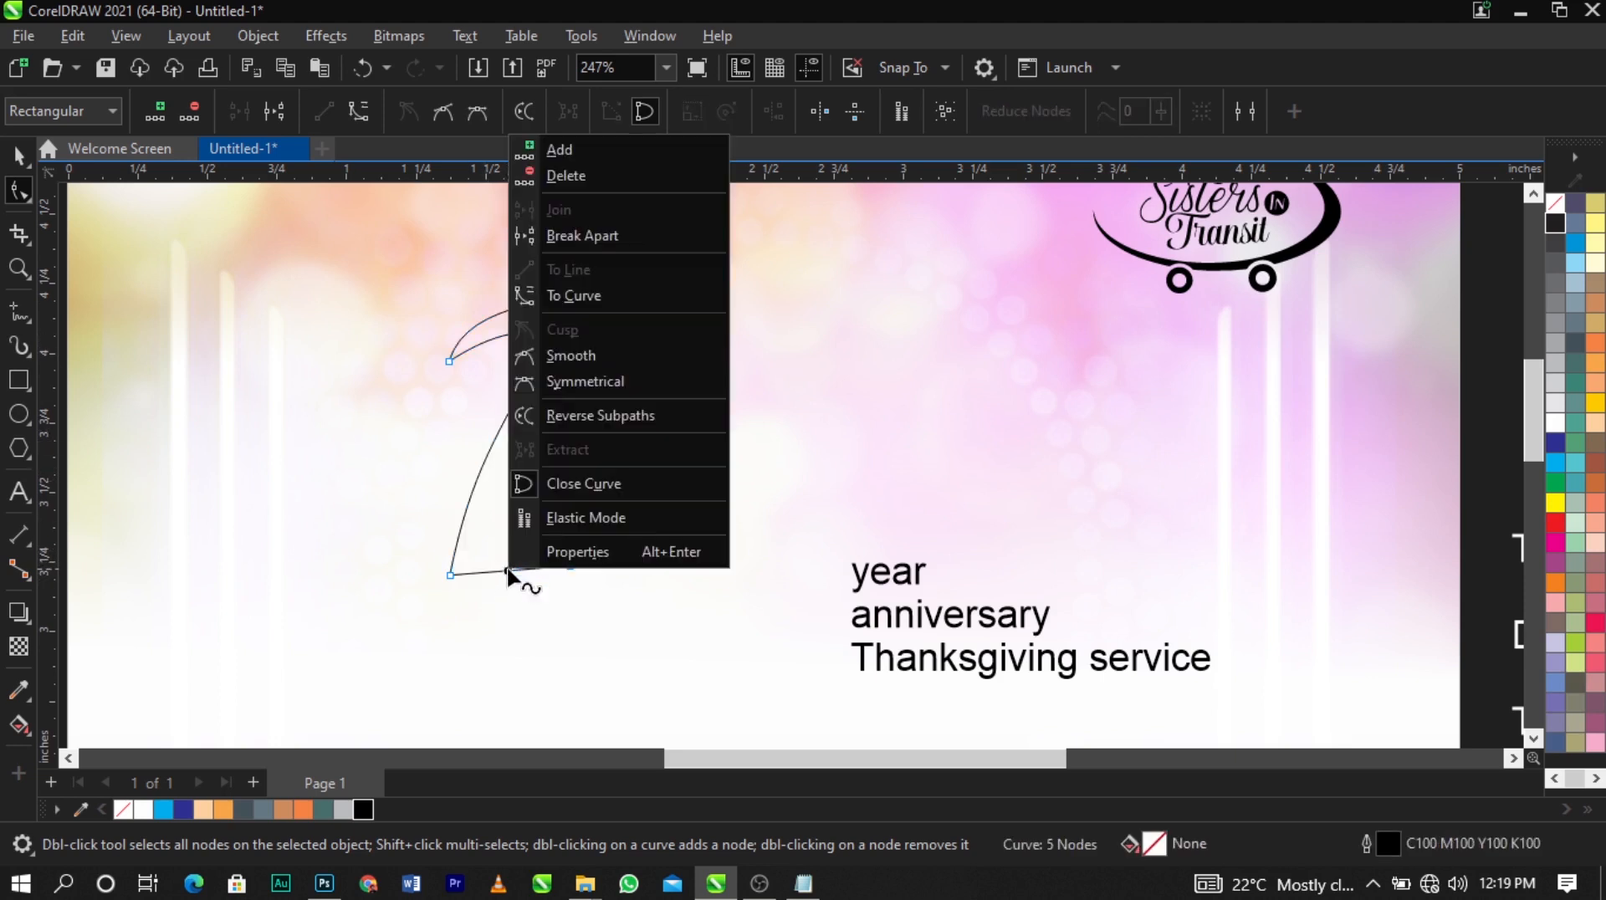
pyautogui.click(635, 297)
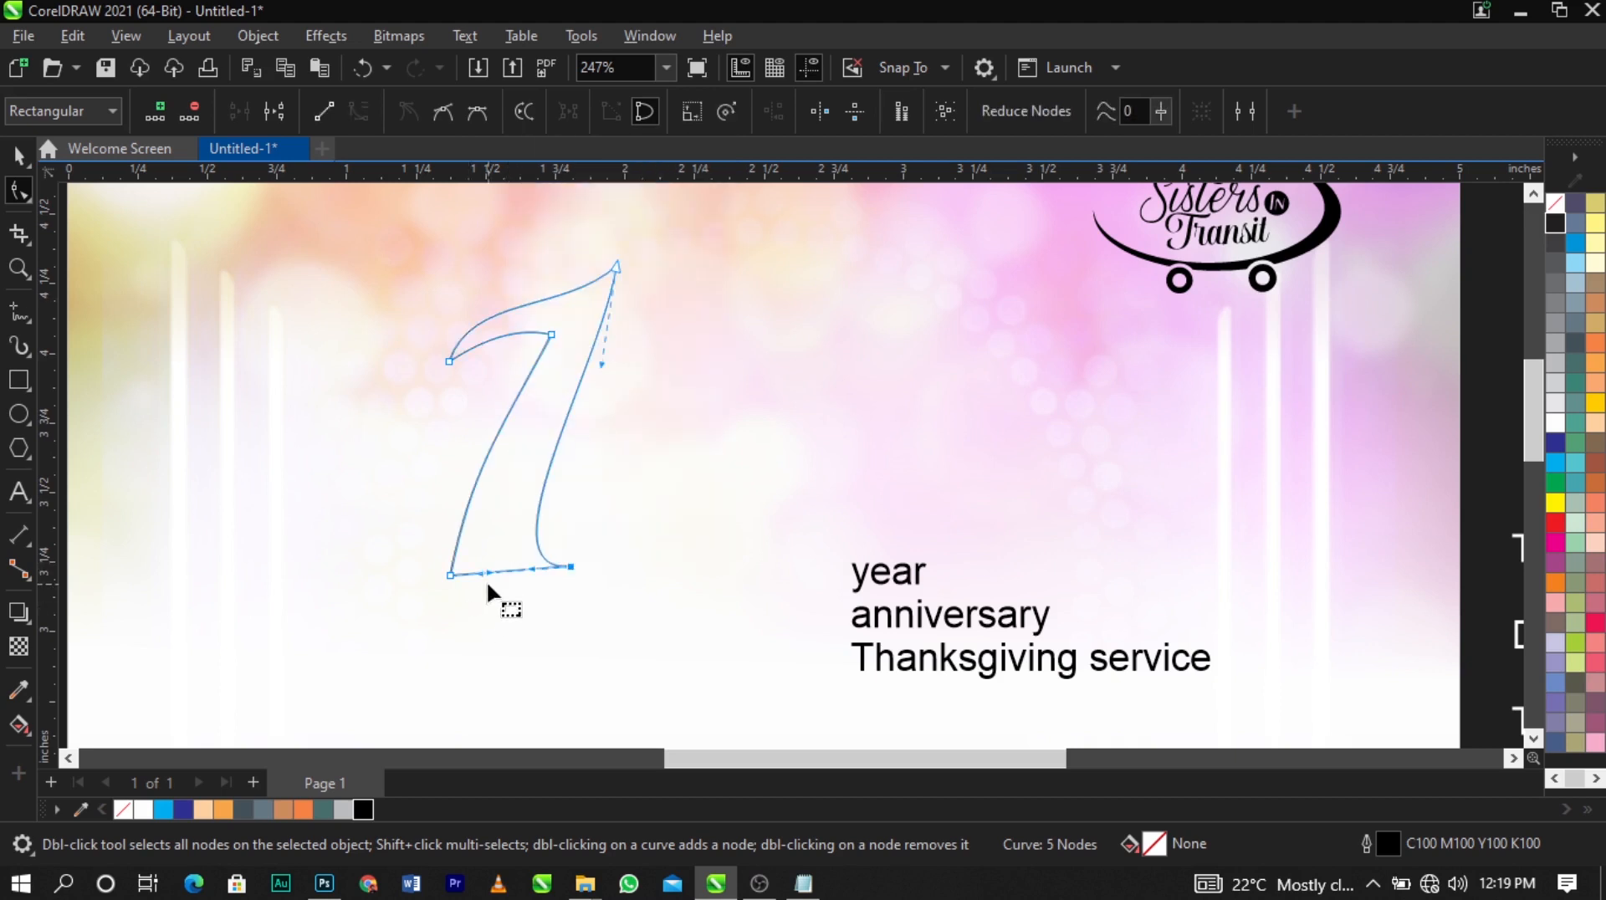
pyautogui.scroll(2, 485, 580)
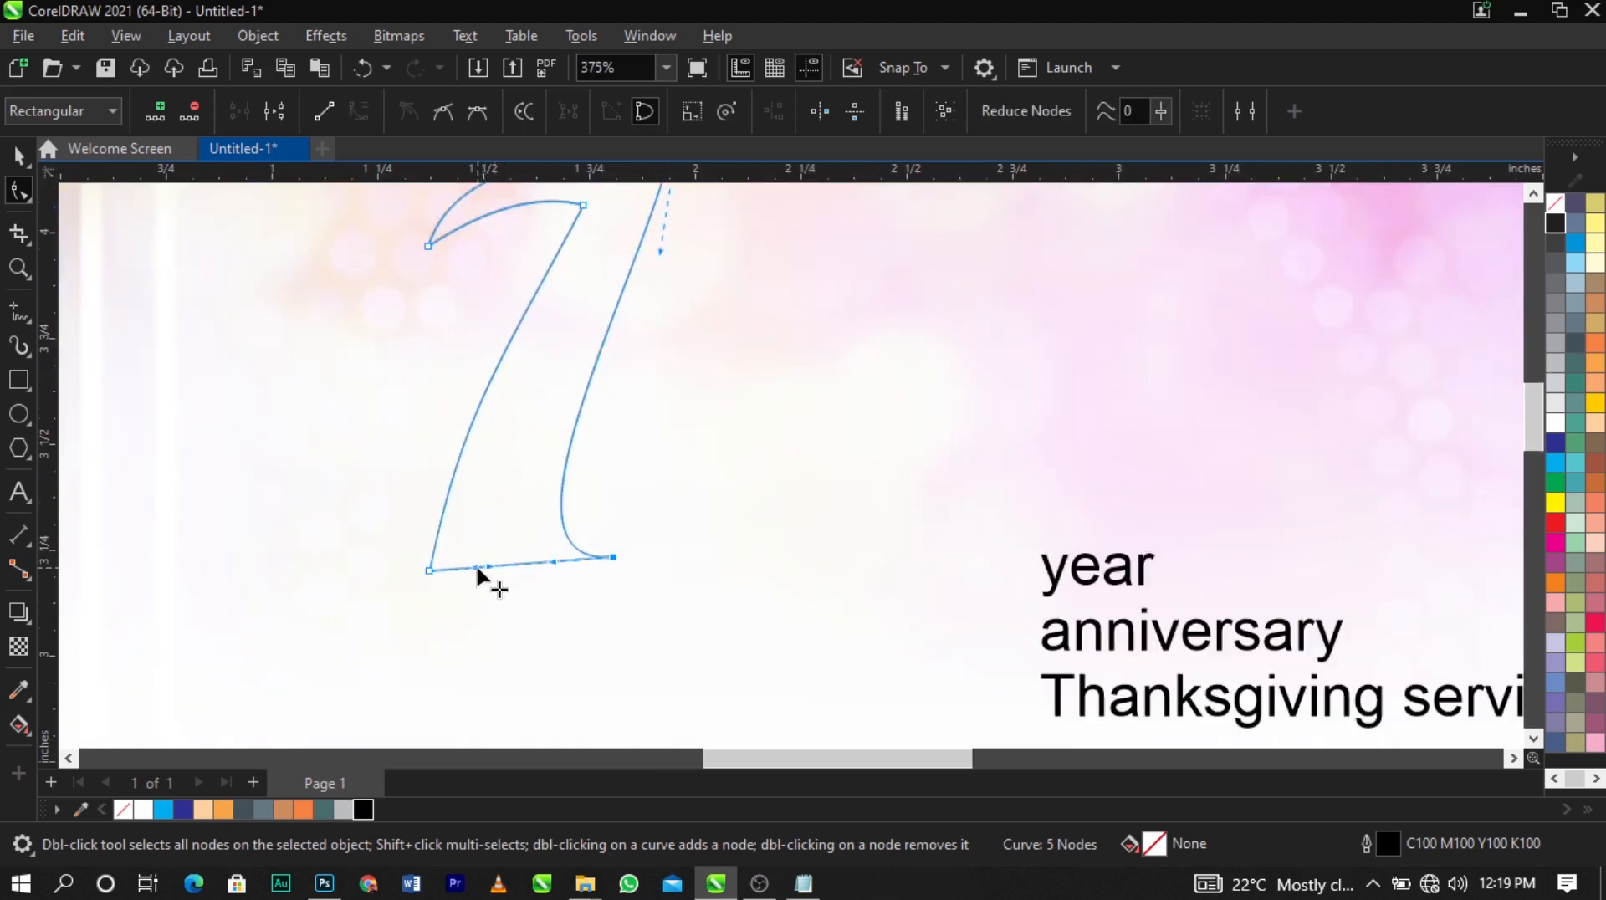
pyautogui.moveTo(475, 566); pyautogui.dragTo(482, 511)
pyautogui.moveTo(550, 561); pyautogui.dragTo(508, 567)
pyautogui.click(470, 518)
pyautogui.moveTo(429, 572)
pyautogui.mouseDown()
pyautogui.moveTo(401, 568)
pyautogui.moveTo(429, 571)
pyautogui.mouseUp()
pyautogui.scroll(-1, 417, 569)
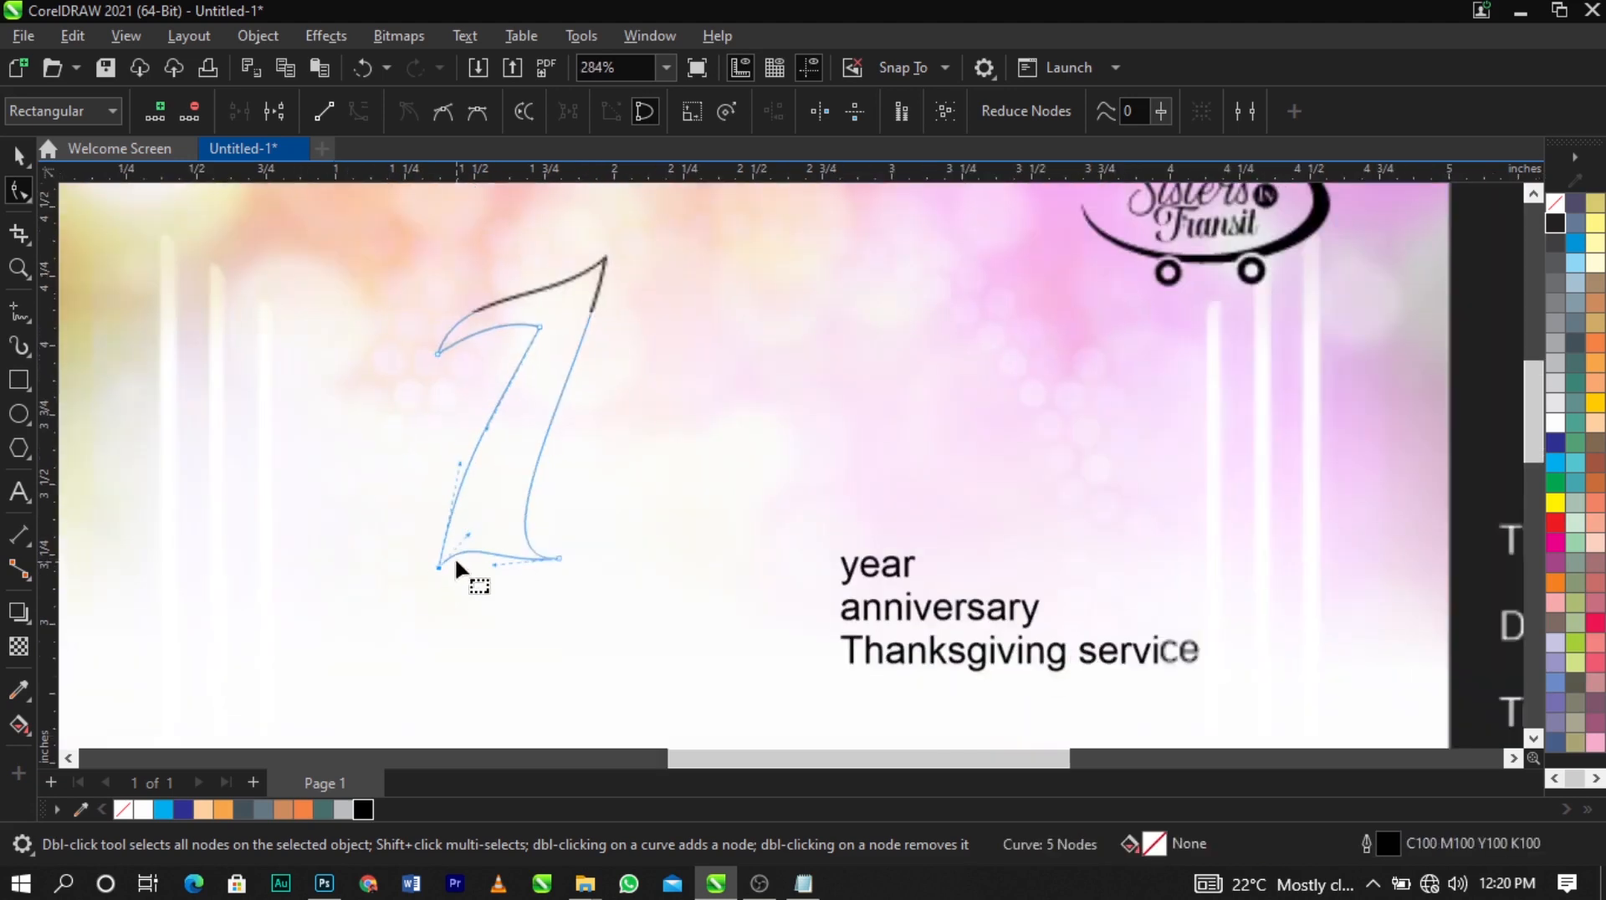
# Move the bottom-right node of the "1" outward and bend the upper part of the stem's right edge inward
pyautogui.moveTo(561, 558); pyautogui.dragTo(575, 552)
pyautogui.click(589, 348)
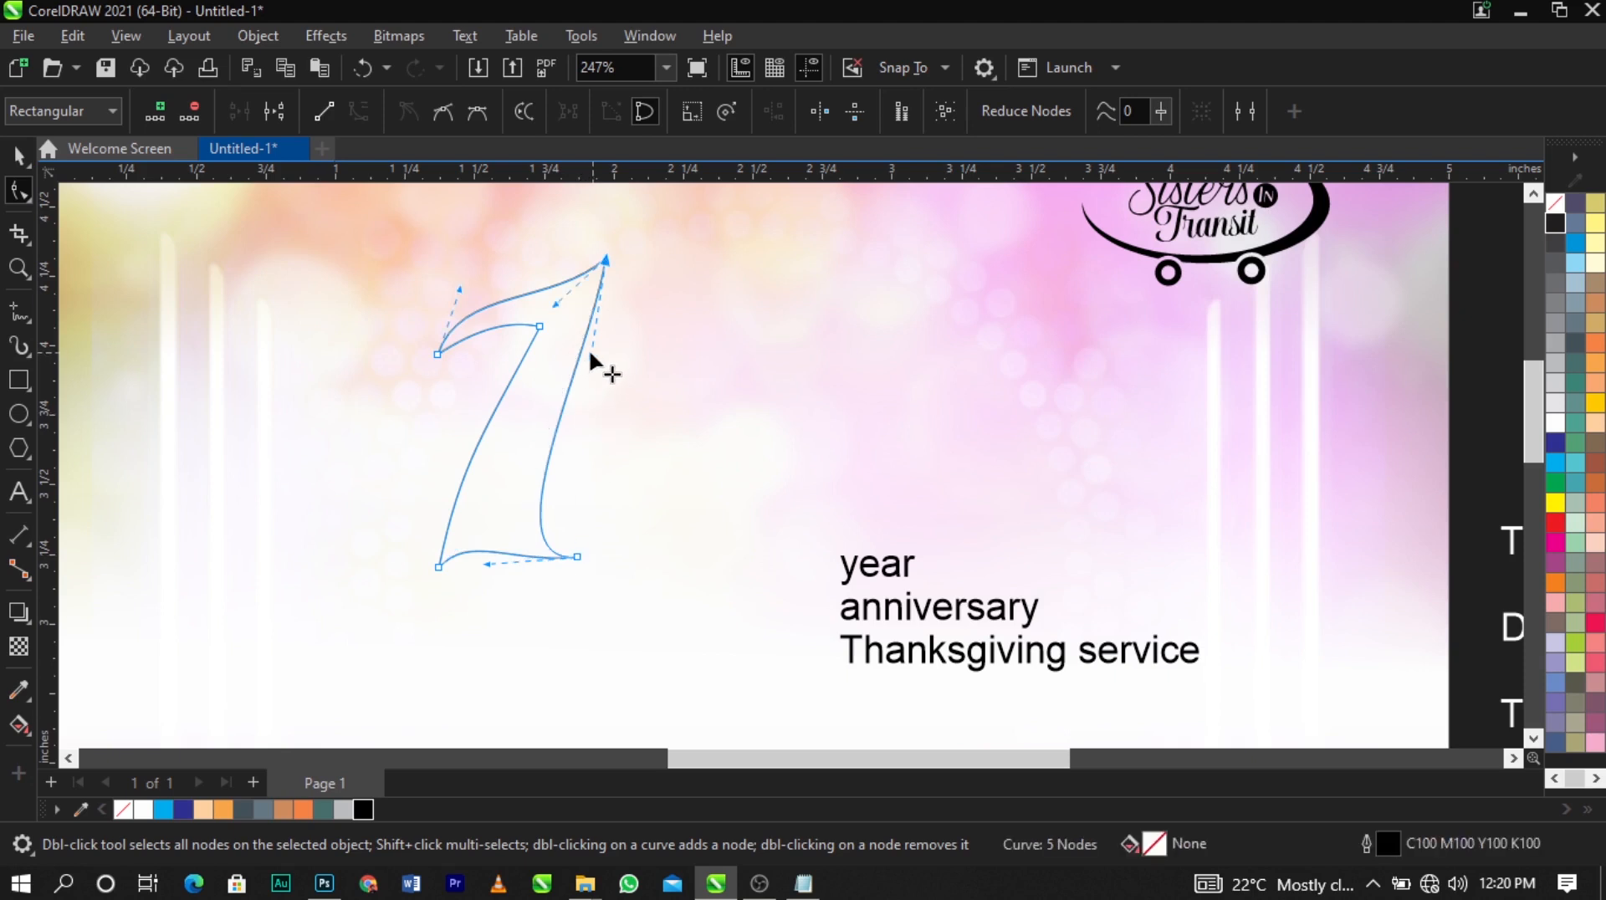
pyautogui.moveTo(591, 355); pyautogui.dragTo(567, 333)
pyautogui.click(577, 556)
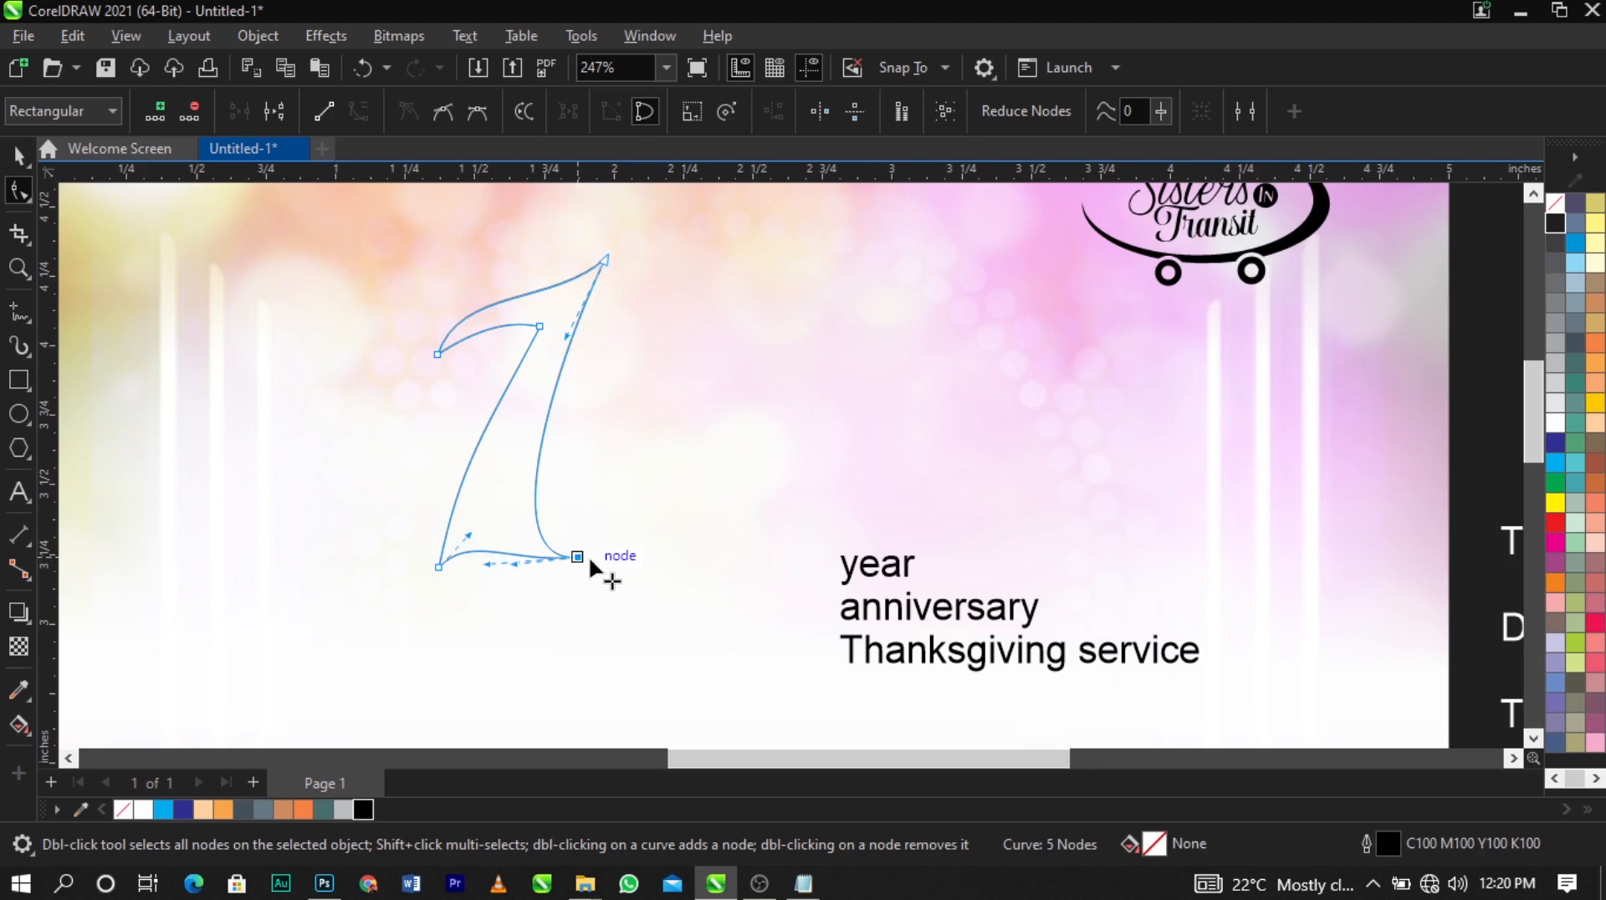
pyautogui.moveTo(589, 560); pyautogui.dragTo(595, 560)
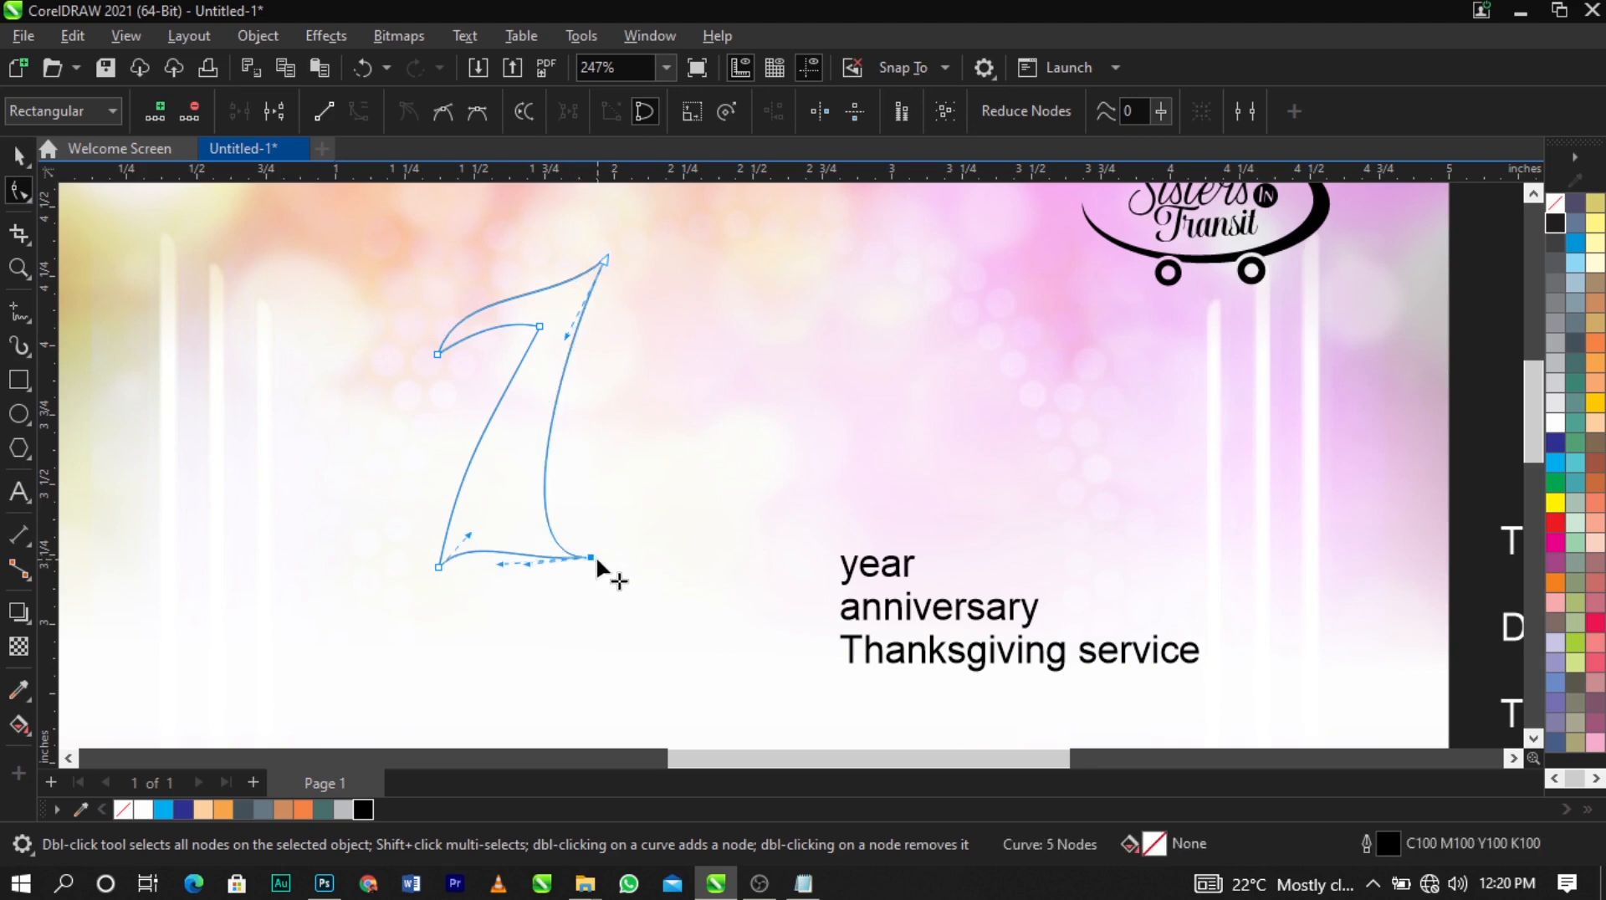
# Straighten the left edge of the "1" stem by pulling its lower curve handle inward
pyautogui.click(543, 387)
pyautogui.click(541, 326)
pyautogui.moveTo(459, 467); pyautogui.dragTo(482, 461)
pyautogui.click(485, 424)
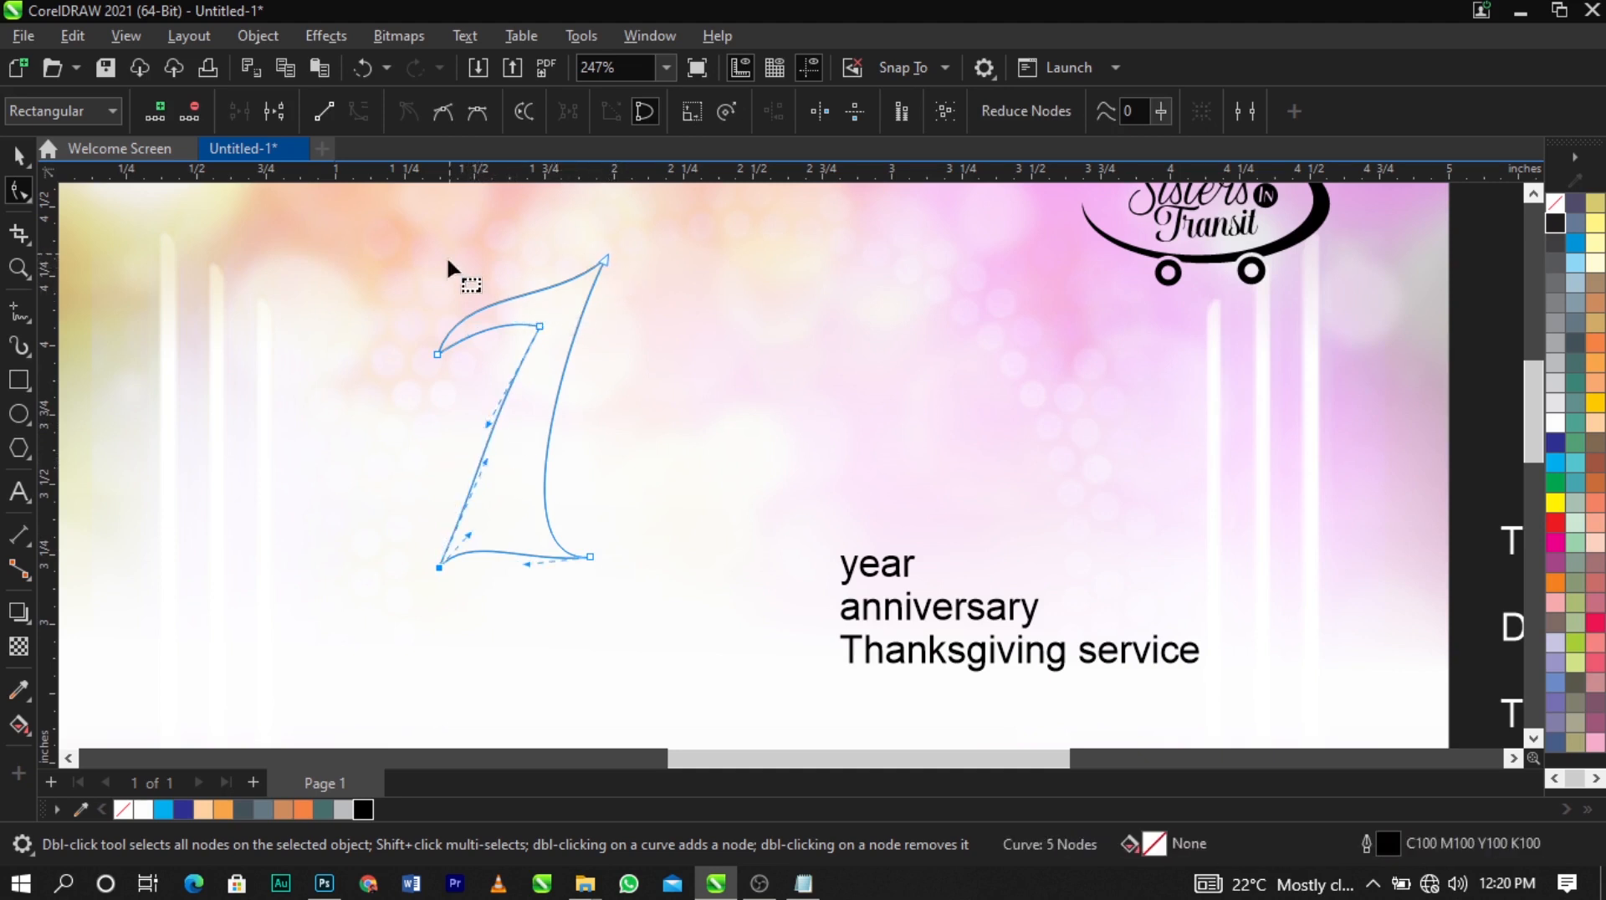
pyautogui.click(19, 155)
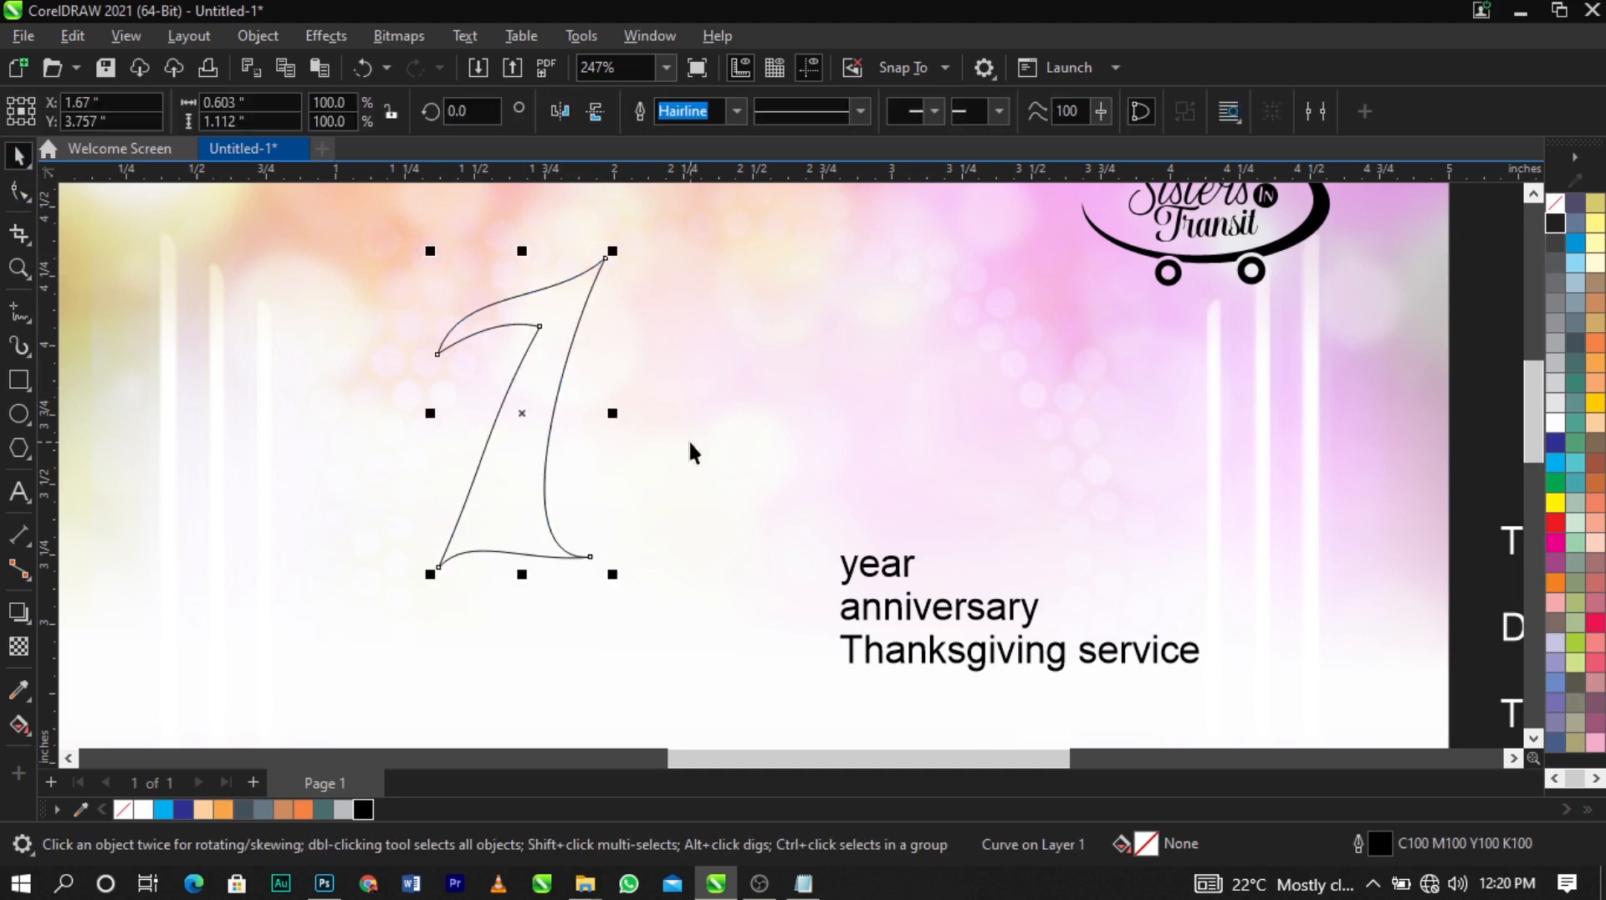
# Draw a closed three-sided freehand shape over the stem, from above the tip of the "1" to below its base and out beyond its right side
pyautogui.click(19, 311)
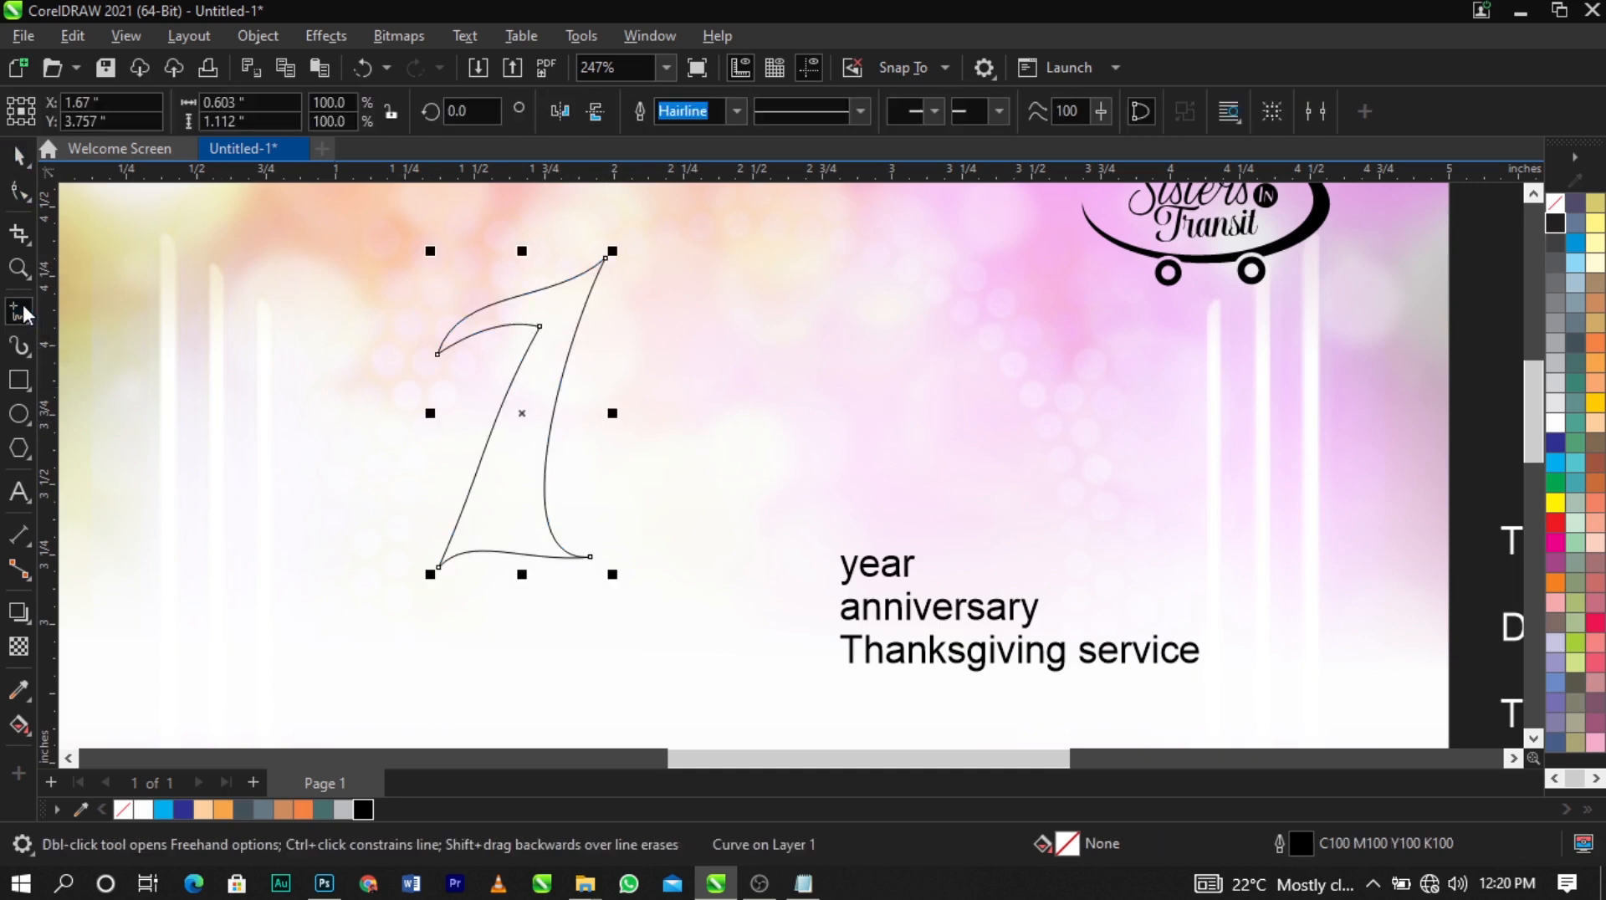
pyautogui.click(629, 224)
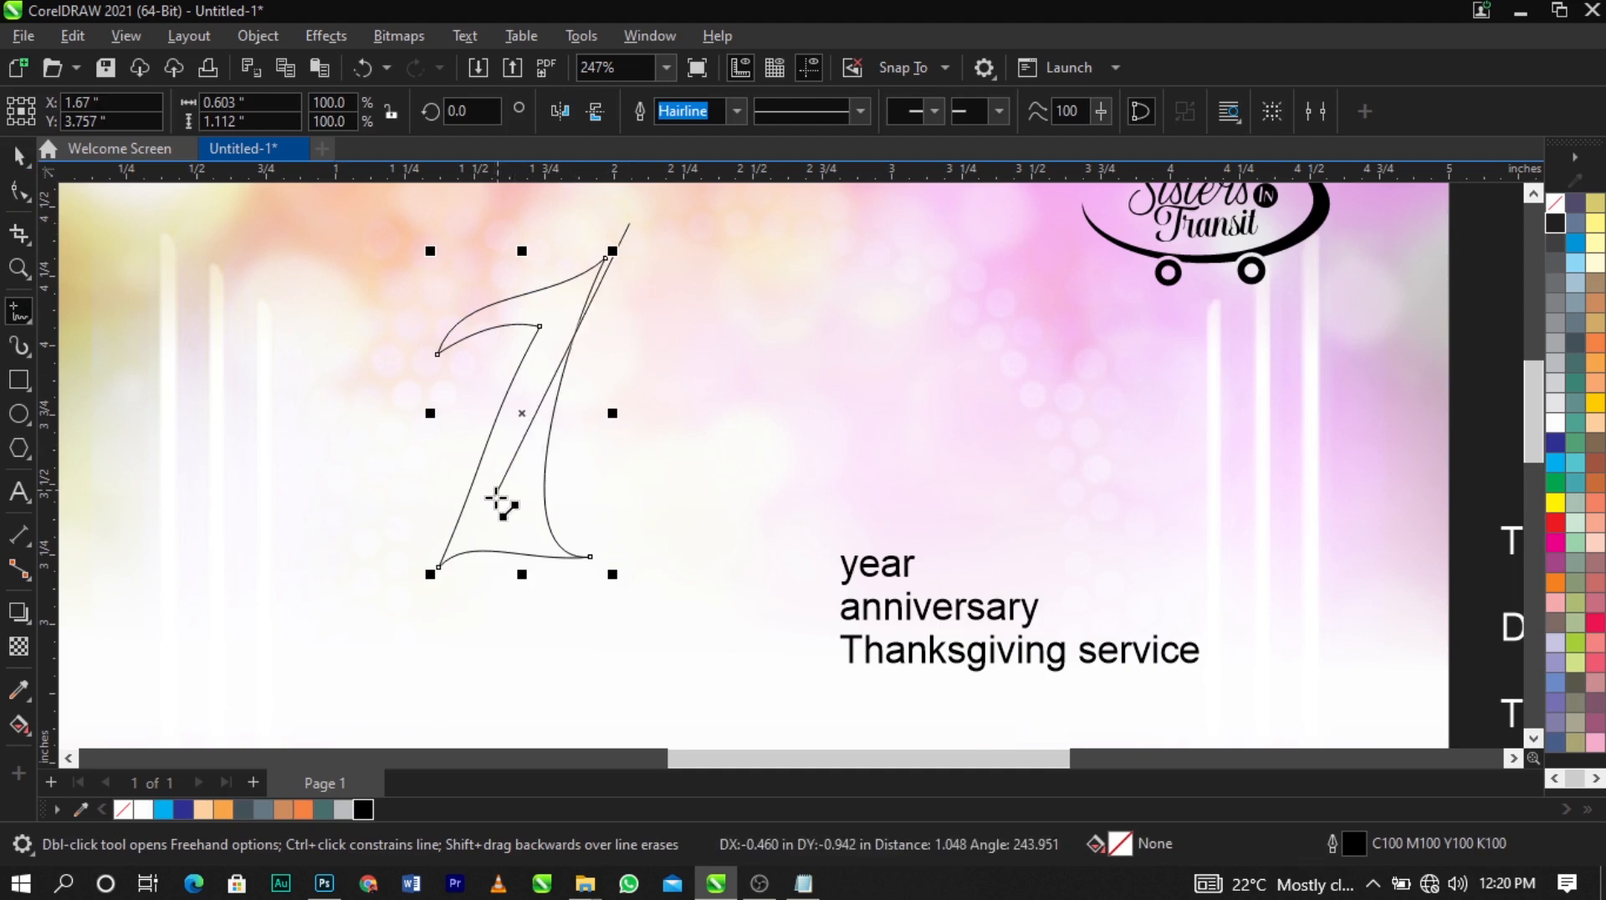
pyautogui.doubleClick(465, 570)
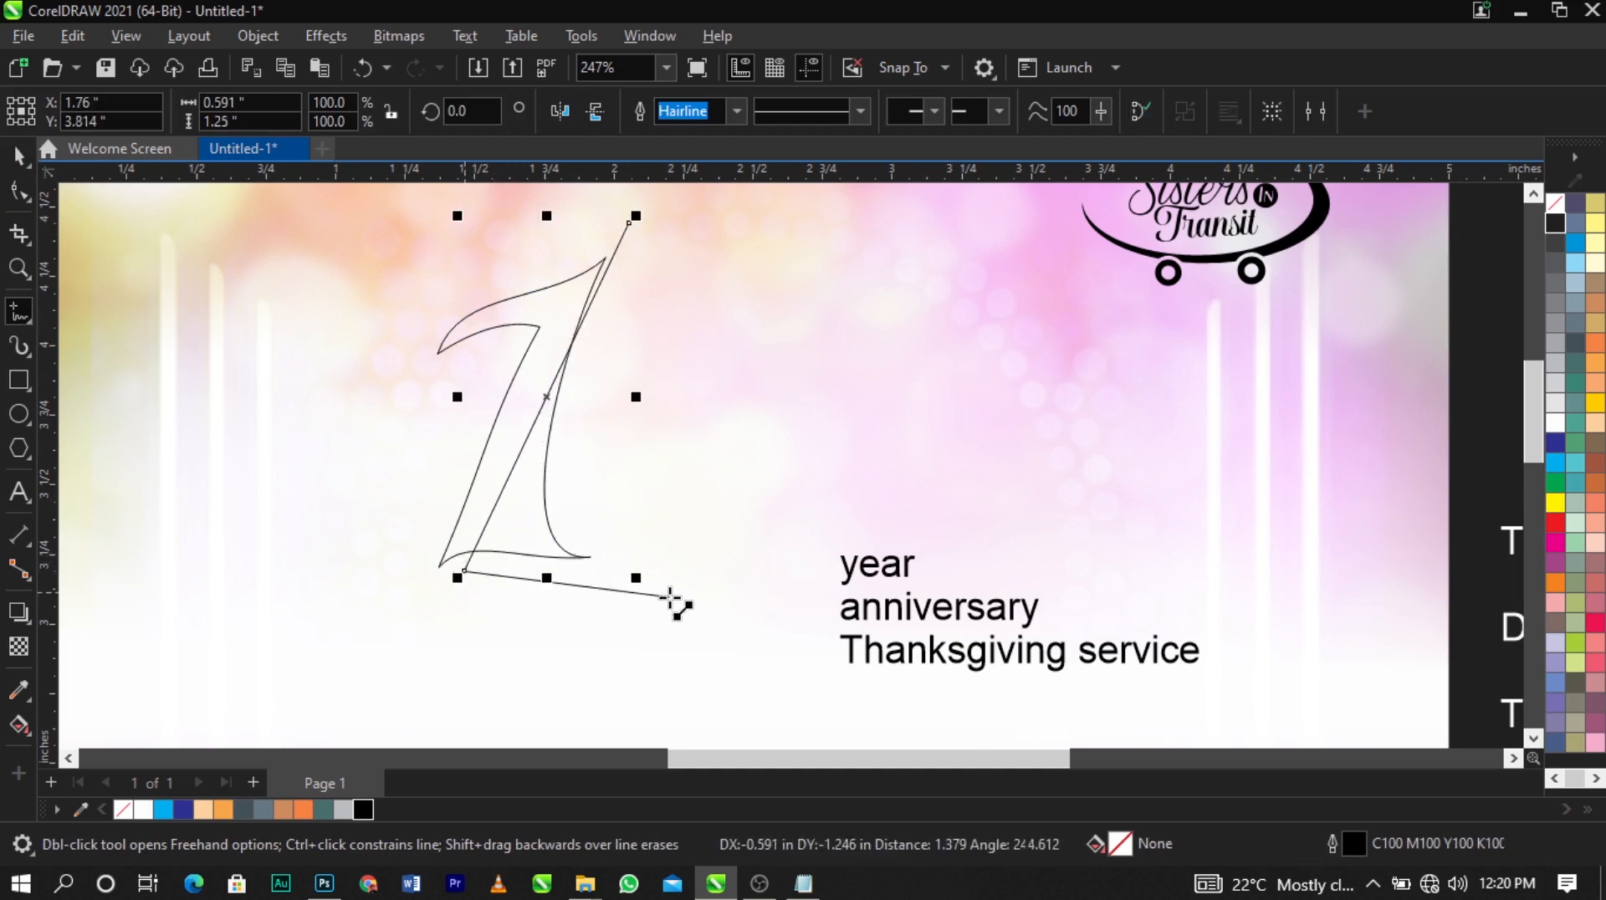
pyautogui.doubleClick(669, 595)
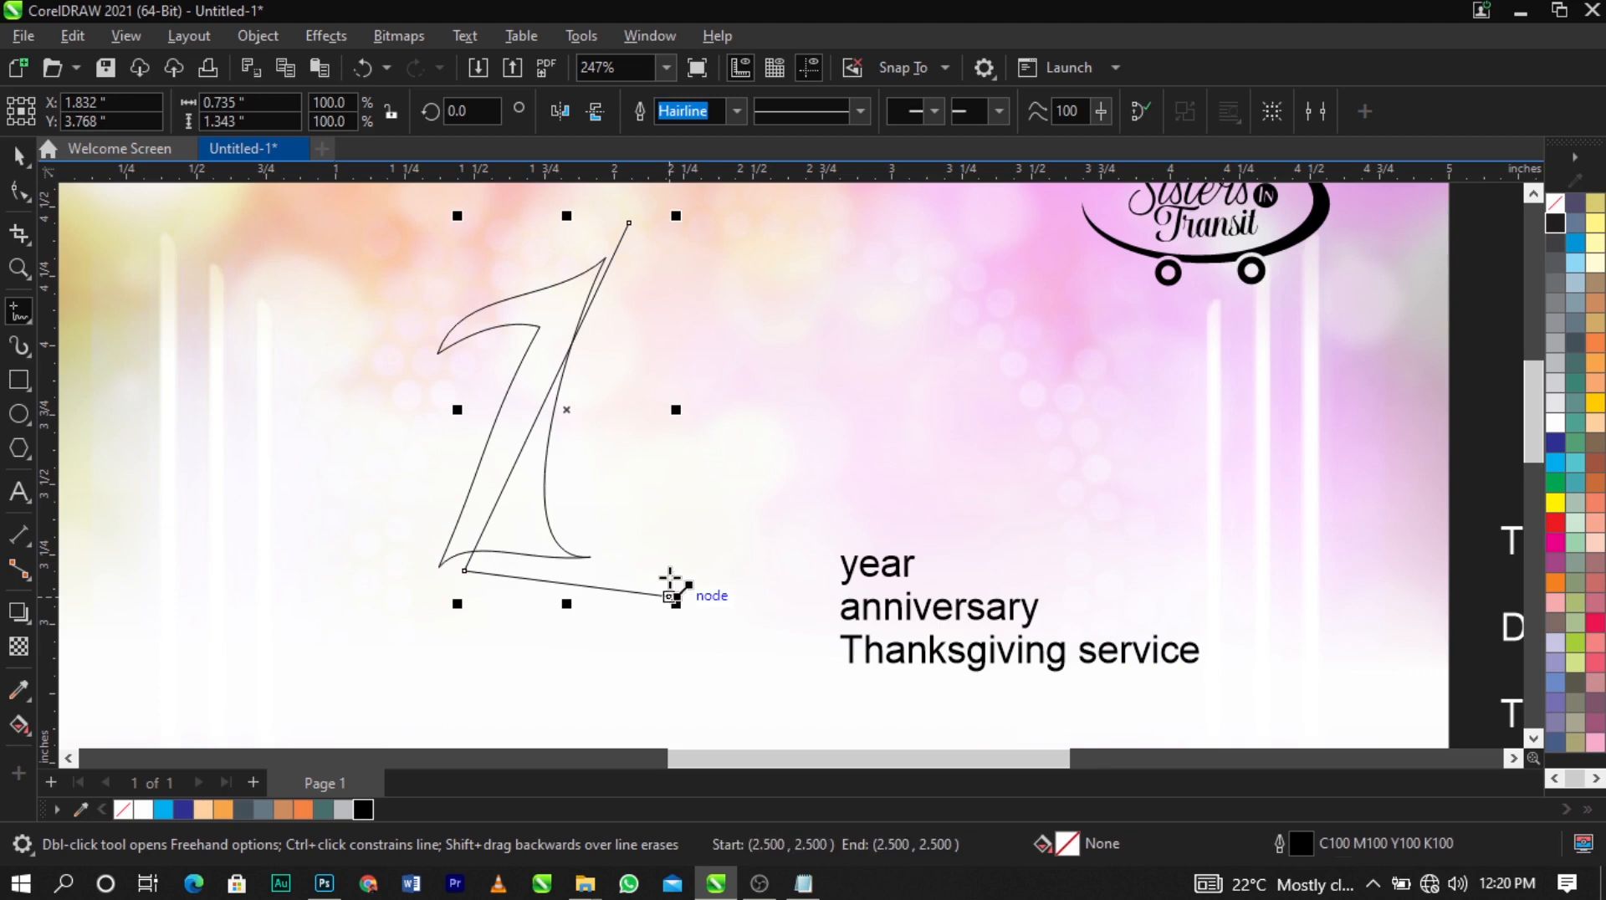
pyautogui.click(629, 224)
# Move the triangle's top node onto the tip of the "1" and its lower-left node inward below the stem
pyautogui.click(19, 191)
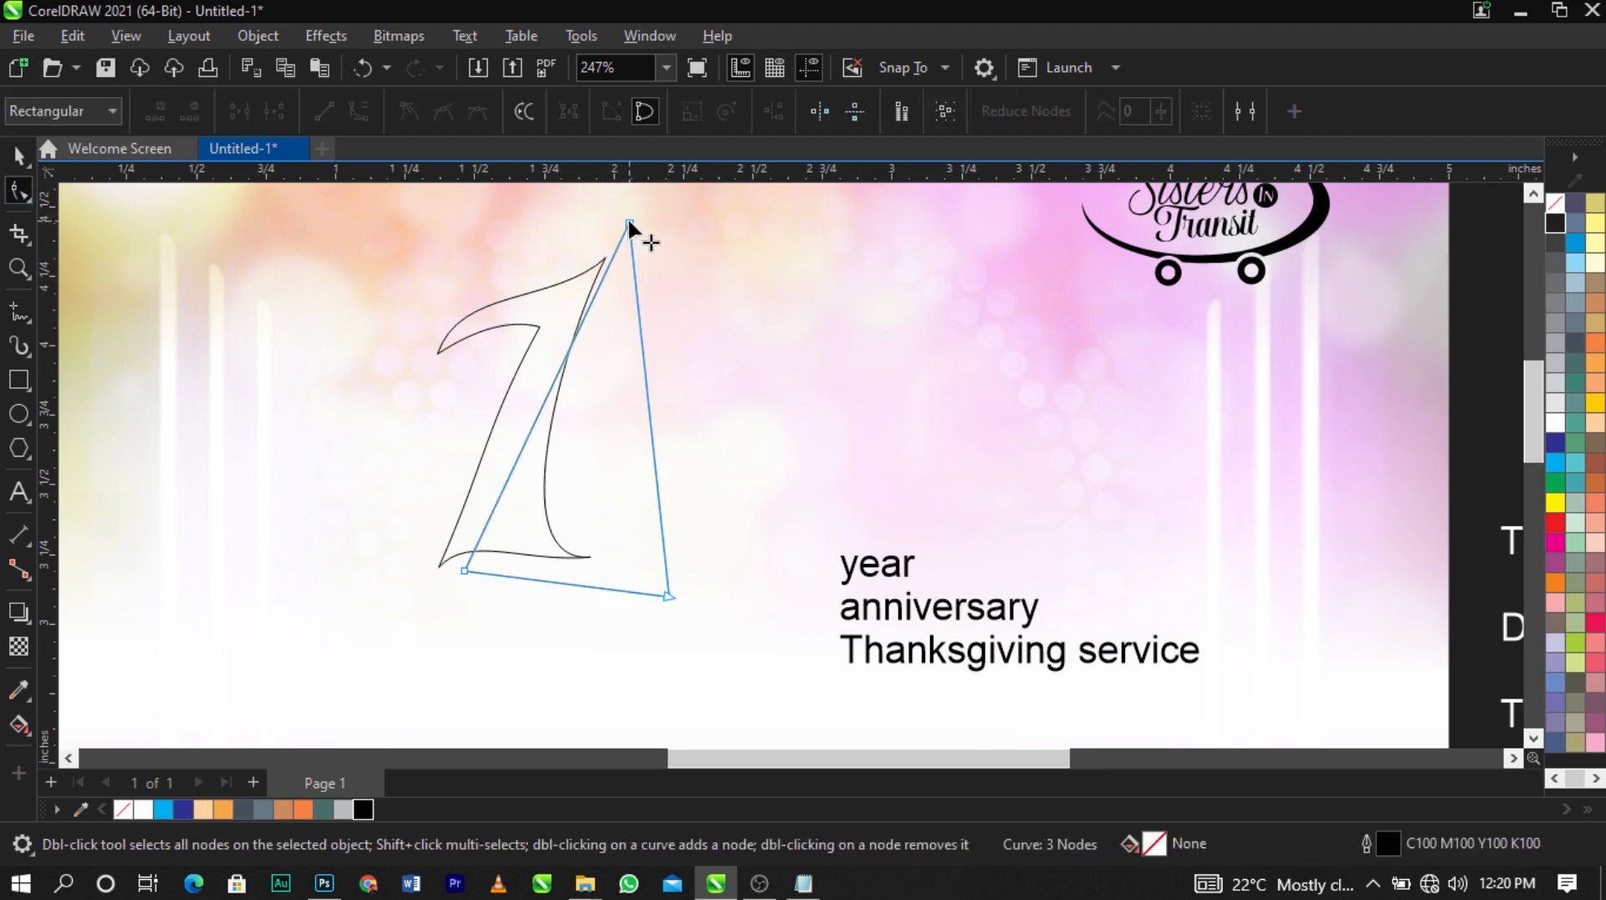
pyautogui.moveTo(628, 222); pyautogui.dragTo(602, 262)
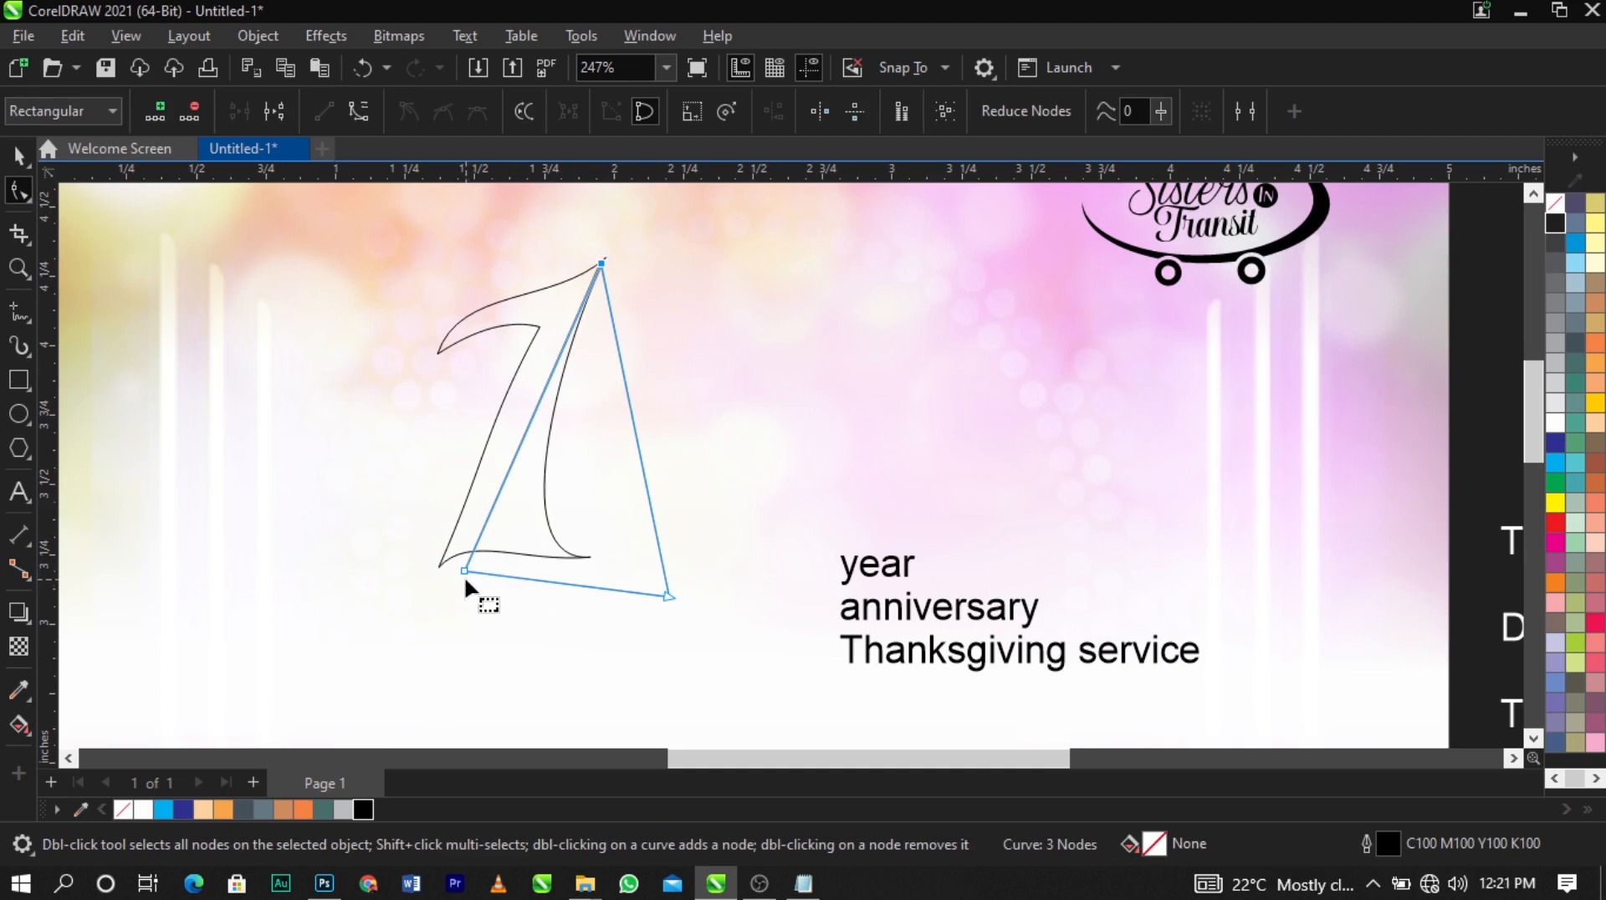
pyautogui.moveTo(462, 572); pyautogui.dragTo(527, 576)
# Convert the triangle's left edge to a curve and bow it leftward inside the stem of the "1"
pyautogui.rightClick(563, 406)
pyautogui.click(542, 465)
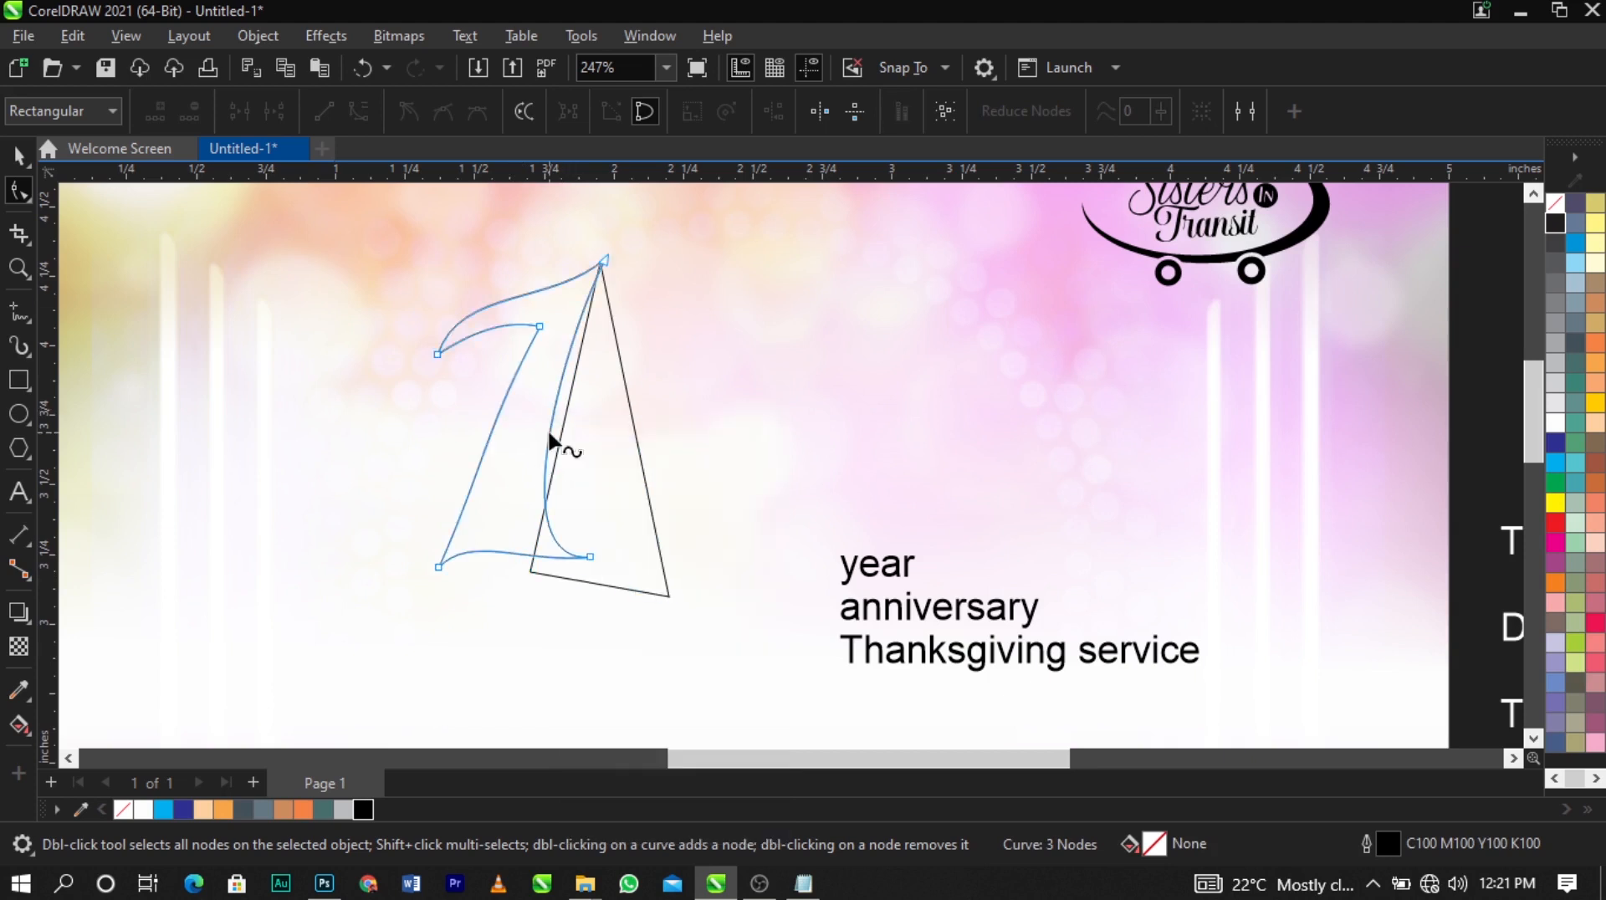
pyautogui.click(561, 414)
pyautogui.rightClick(564, 416)
pyautogui.click(567, 413)
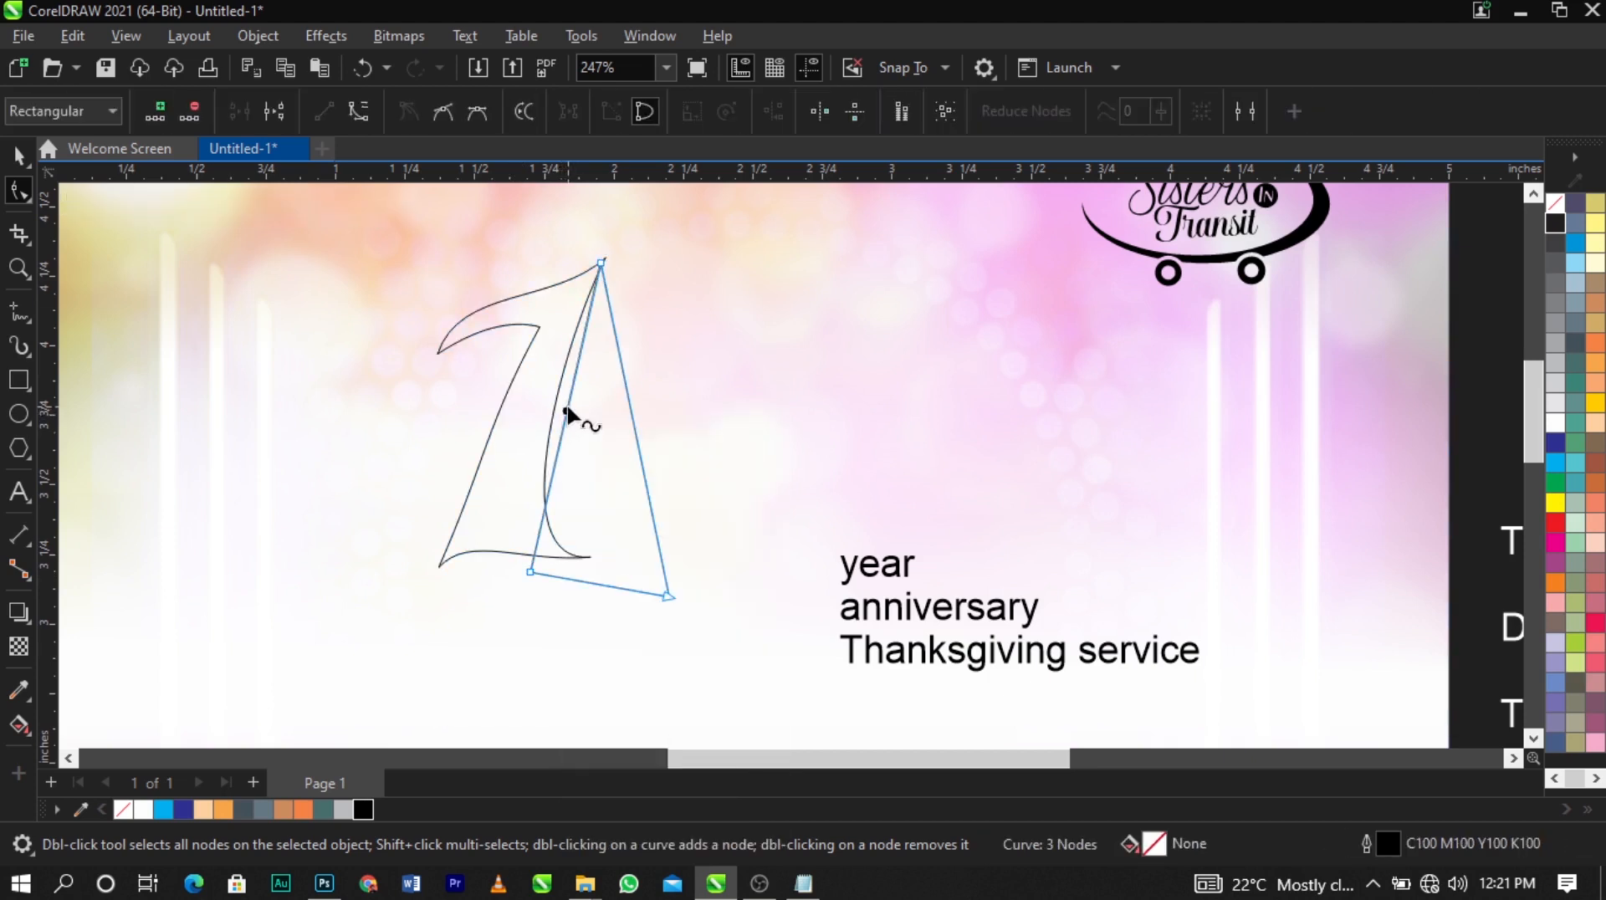
pyautogui.rightClick(568, 407)
pyautogui.click(634, 569)
pyautogui.moveTo(555, 405); pyautogui.dragTo(531, 414)
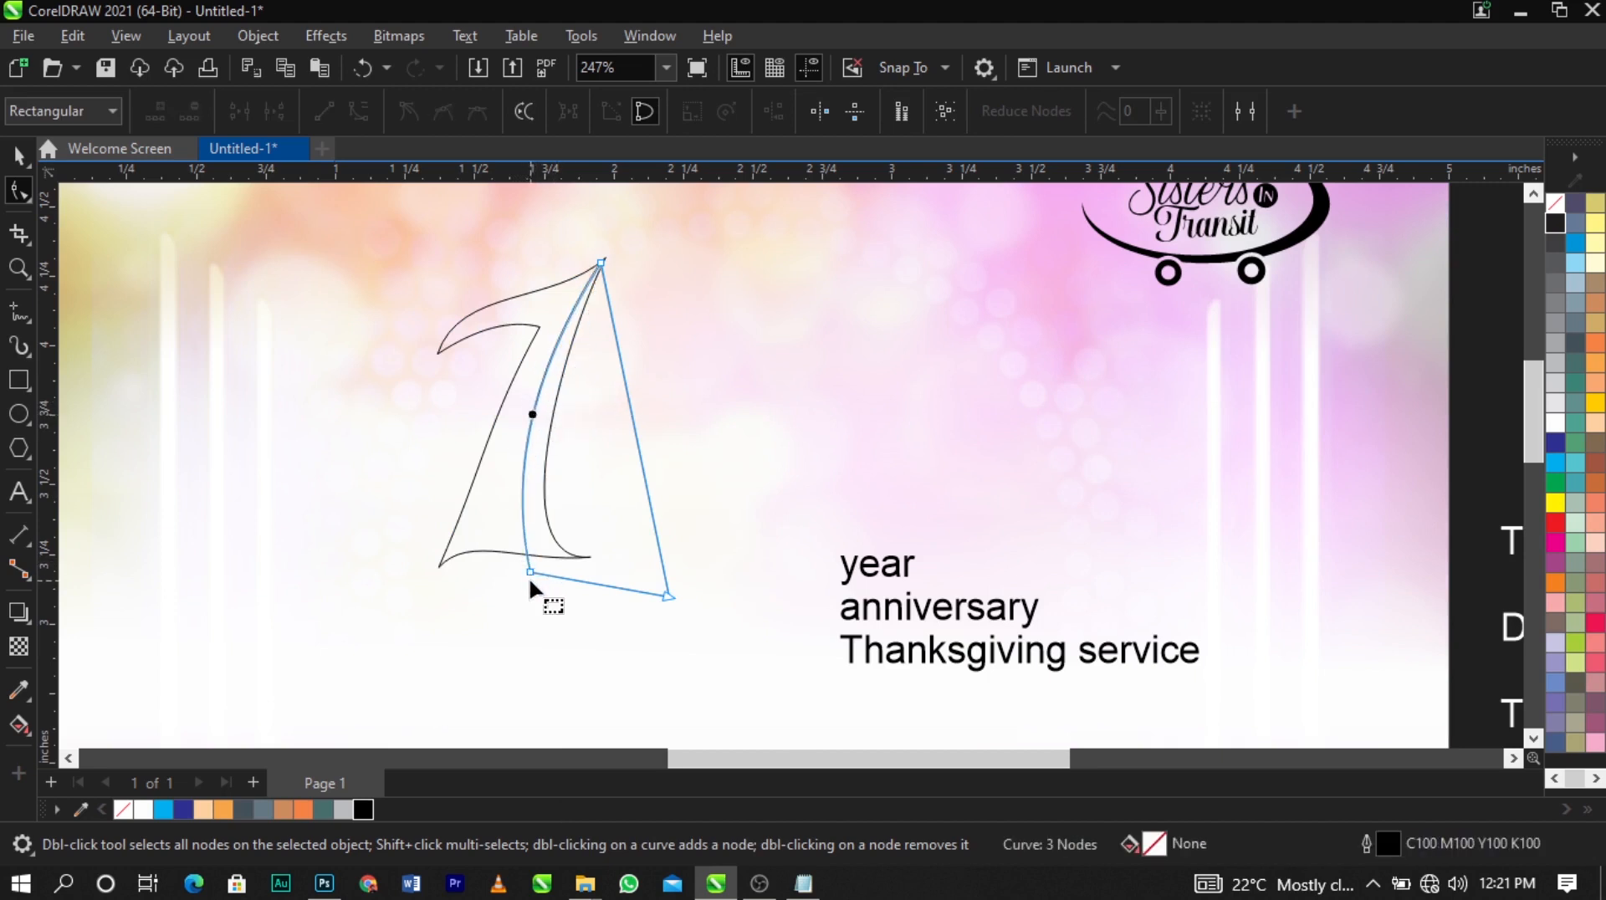
# Reshape the triangle's curved left edge with its lower handle so it sweeps outward at the foot like the stem's right edge
pyautogui.click(529, 580)
pyautogui.click(532, 571)
pyautogui.click(530, 572)
pyautogui.moveTo(507, 482); pyautogui.dragTo(469, 564)
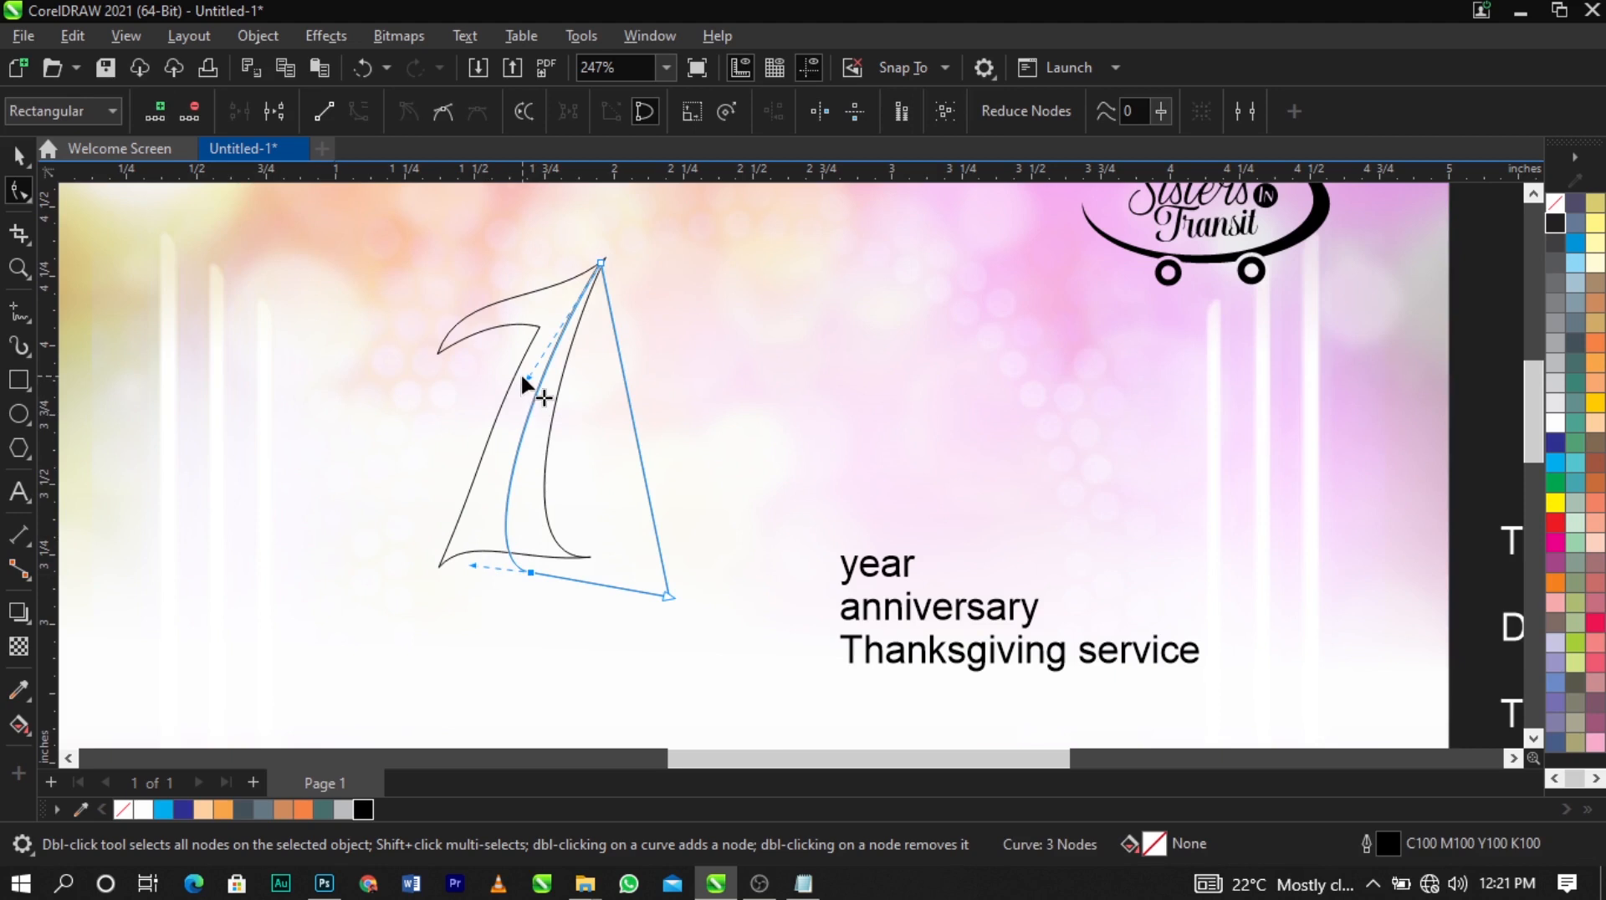
pyautogui.click(520, 373)
# PowerClip the curved triangle inside the "1" outline and deselect it
pyautogui.press('space')
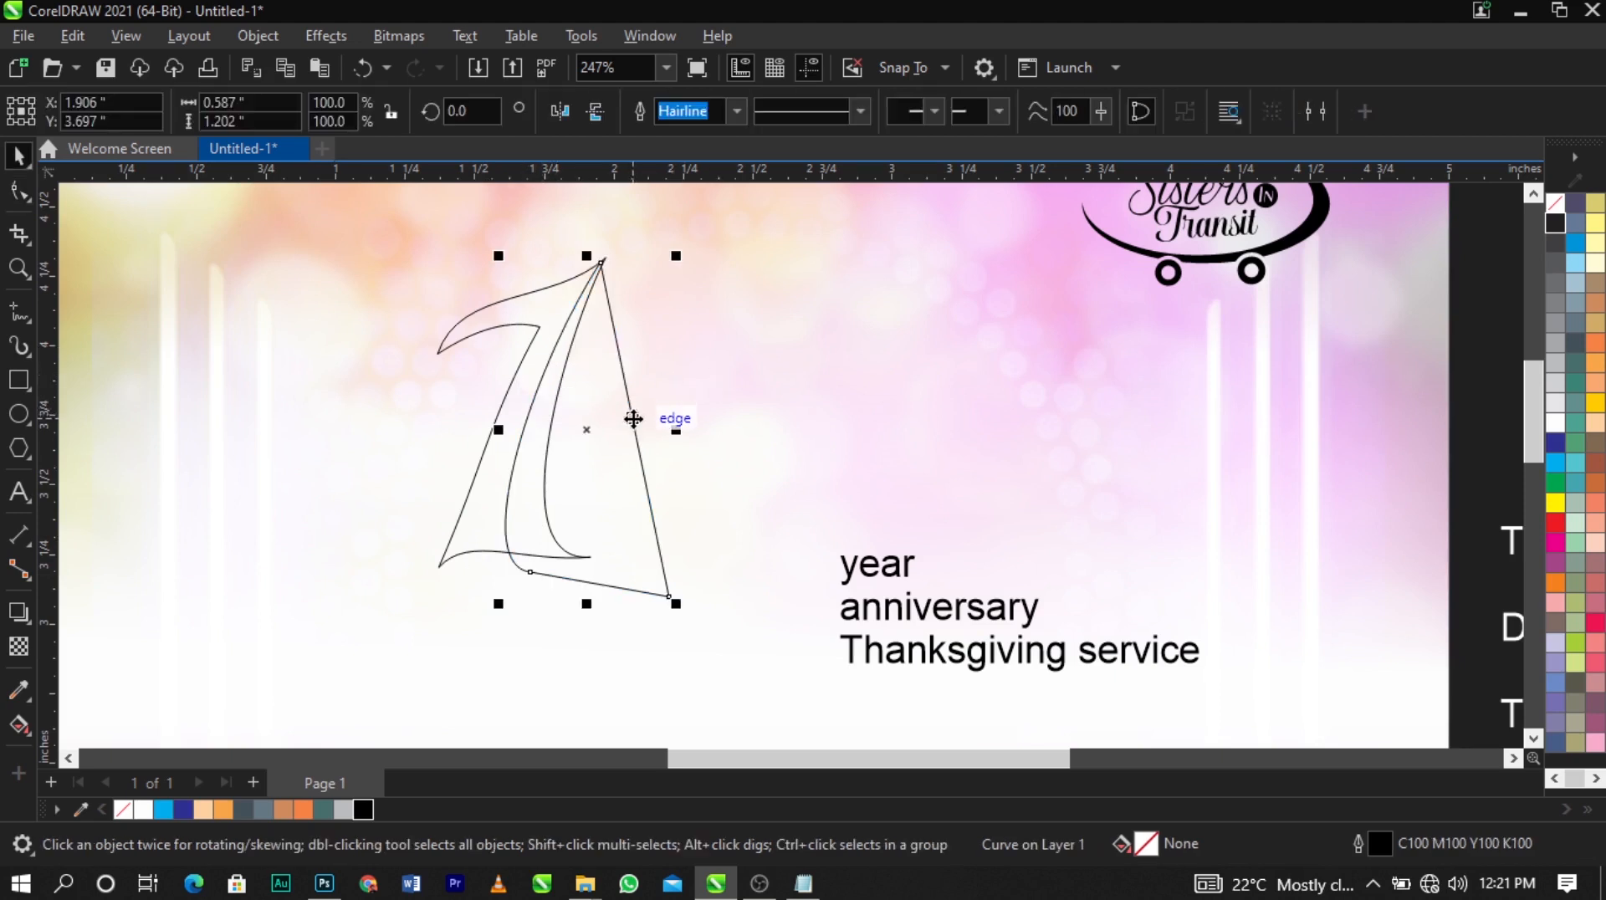
pyautogui.rightClick(633, 419)
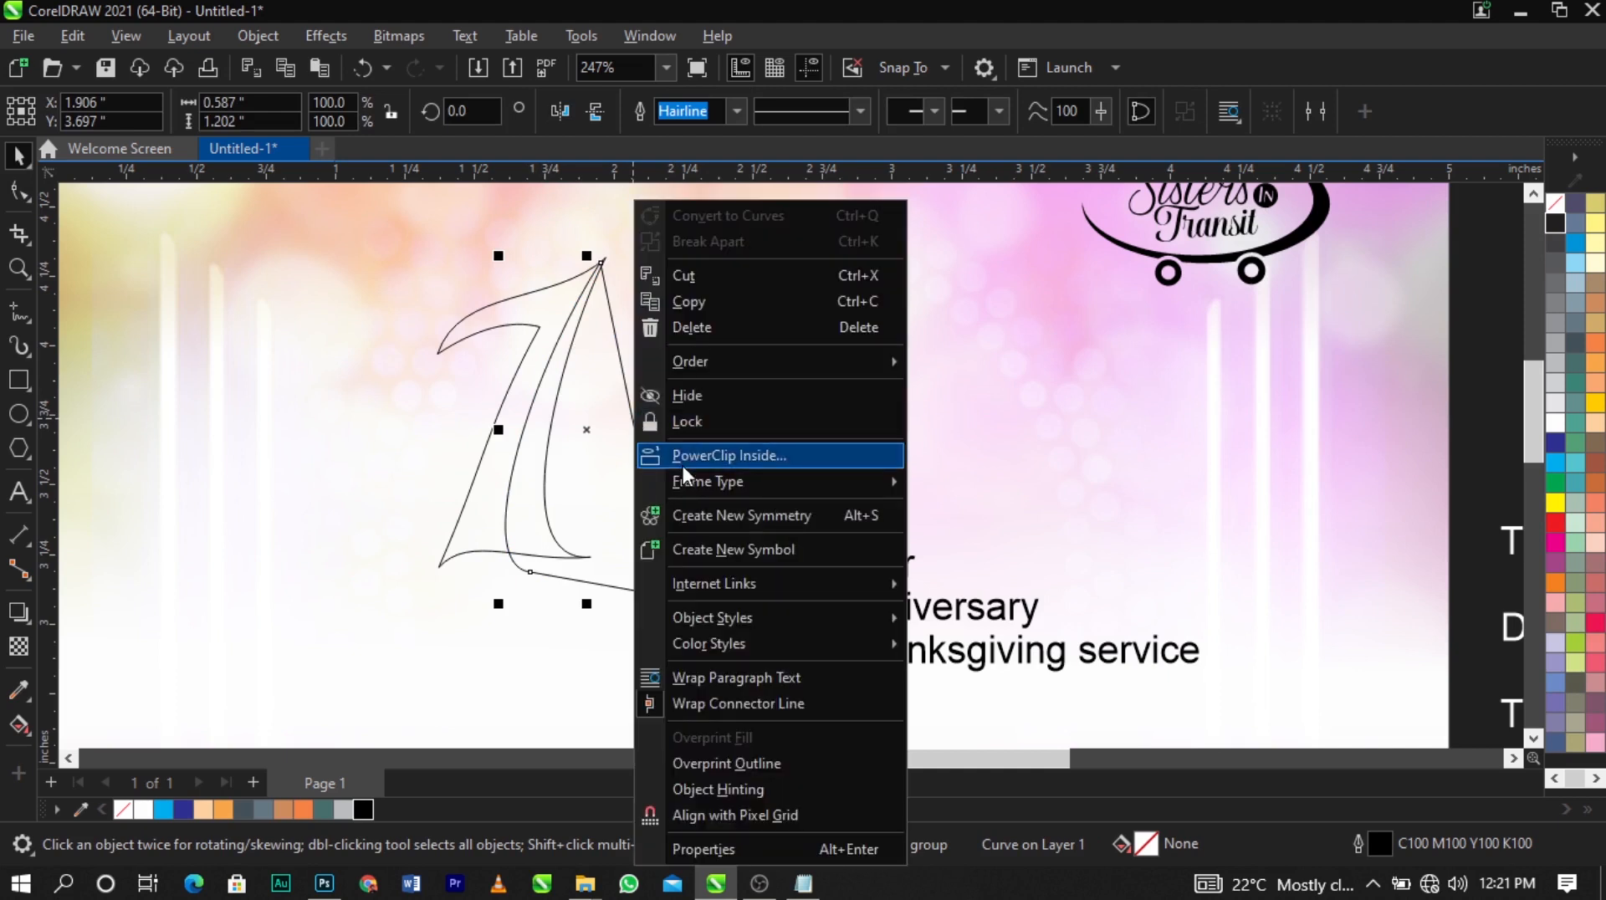
pyautogui.rightClick(607, 442)
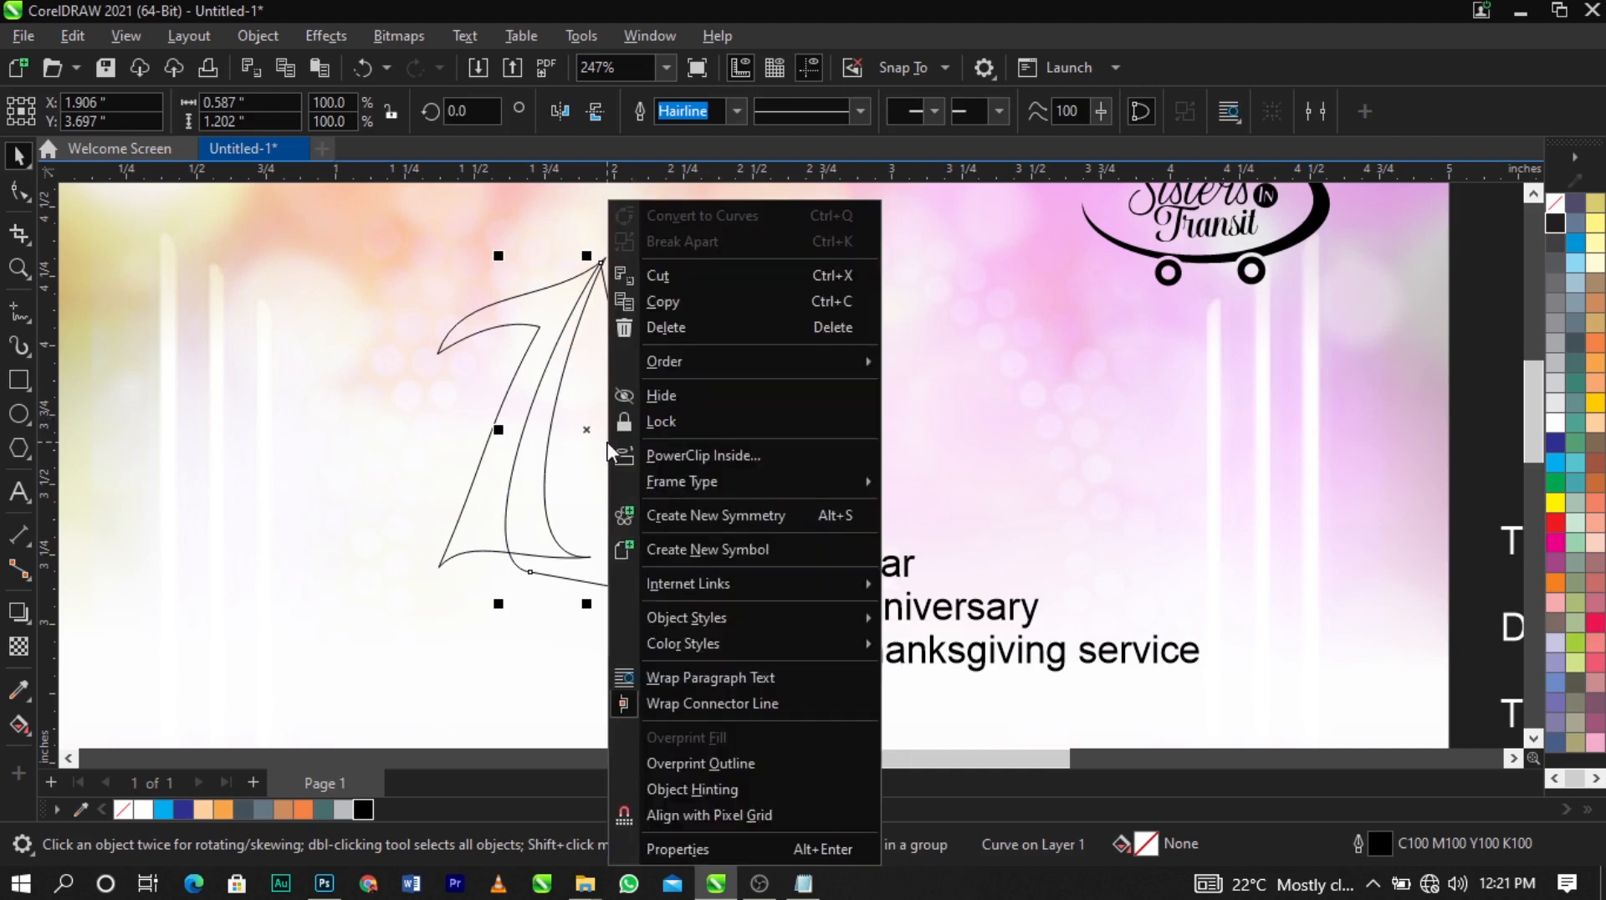
pyautogui.click(682, 460)
pyautogui.click(485, 502)
pyautogui.click(750, 500)
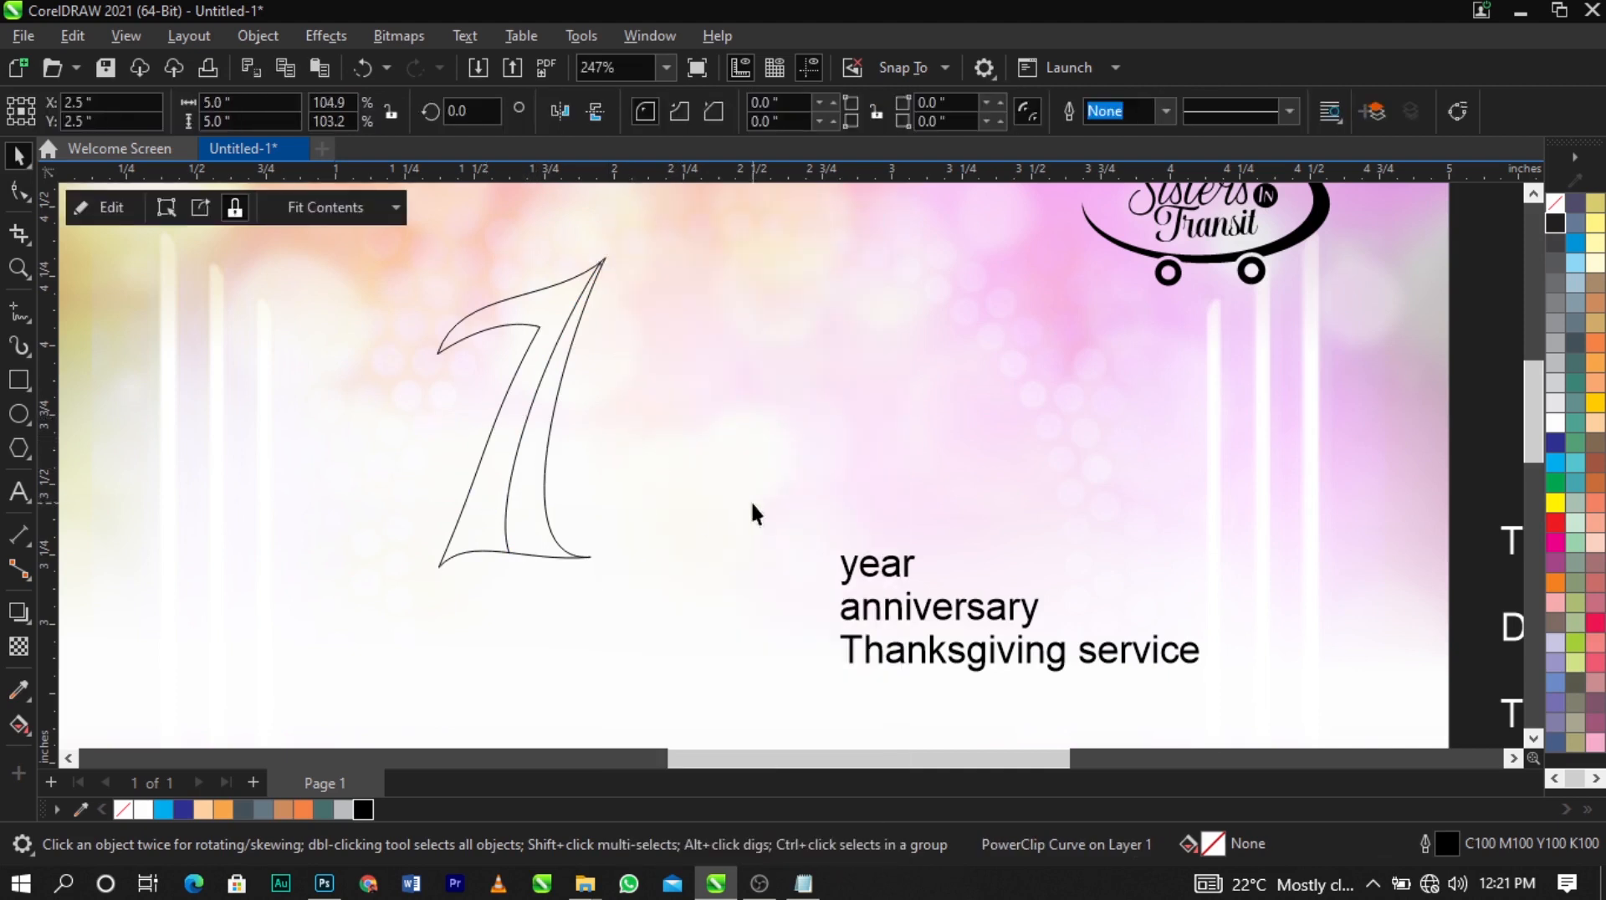
# Edit the PowerClip contents of the "1", raise the inner shape's lower-left node onto the base line, and finish editing
pyautogui.click(553, 452)
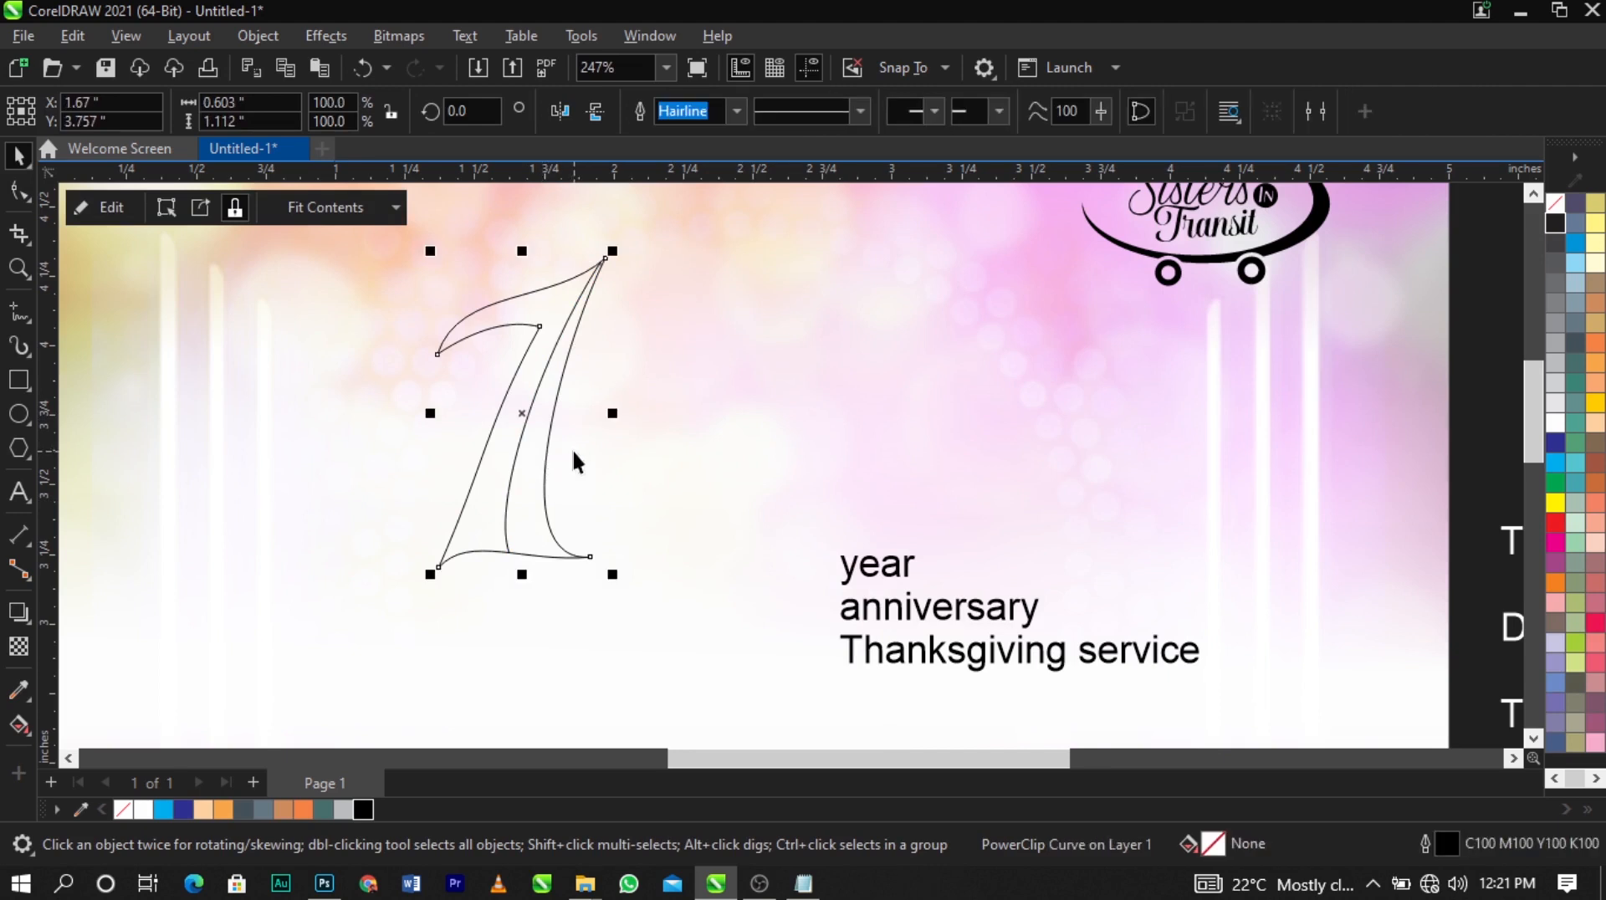
pyautogui.press('F10')
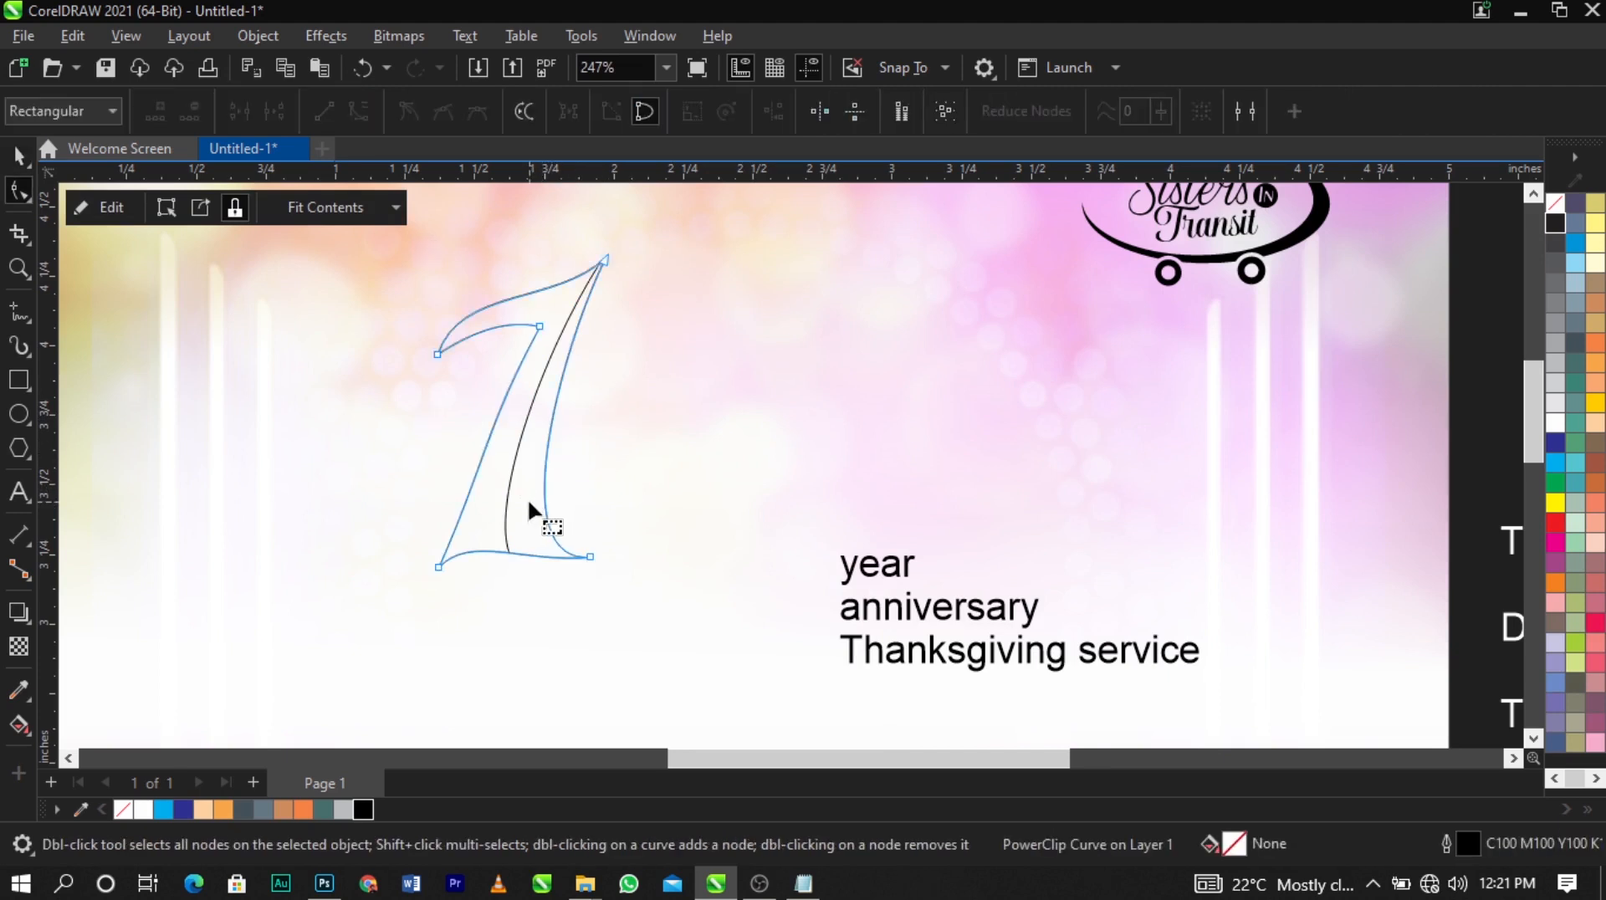
pyautogui.press('space')
pyautogui.doubleClick(527, 500)
pyautogui.doubleClick(527, 500)
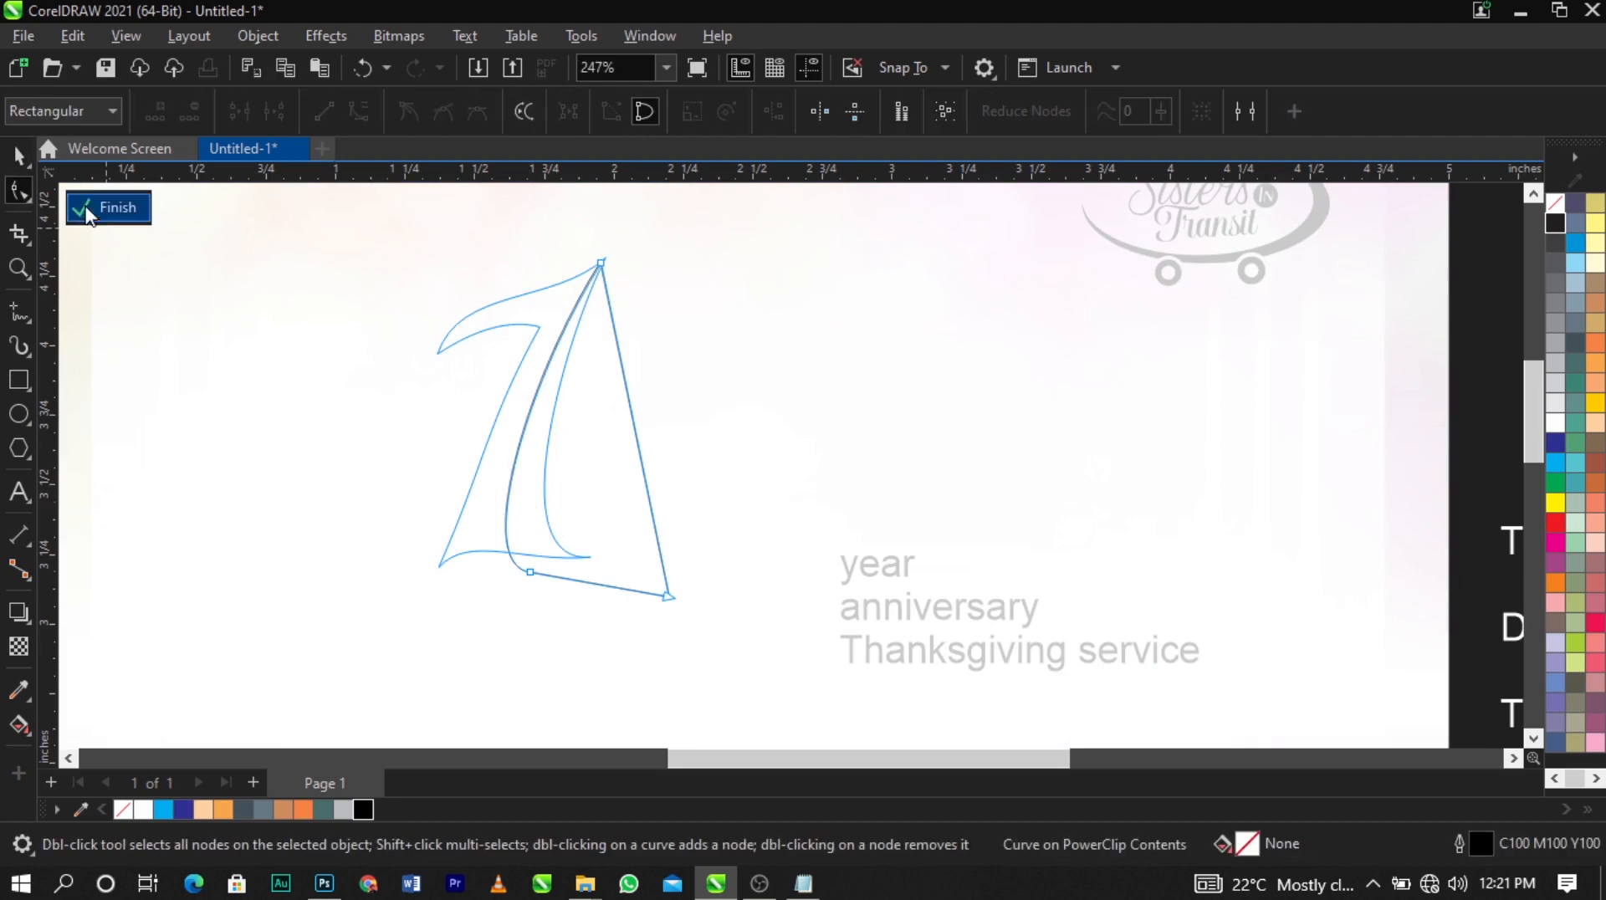
pyautogui.click(554, 524)
pyautogui.scroll(1, 553, 524)
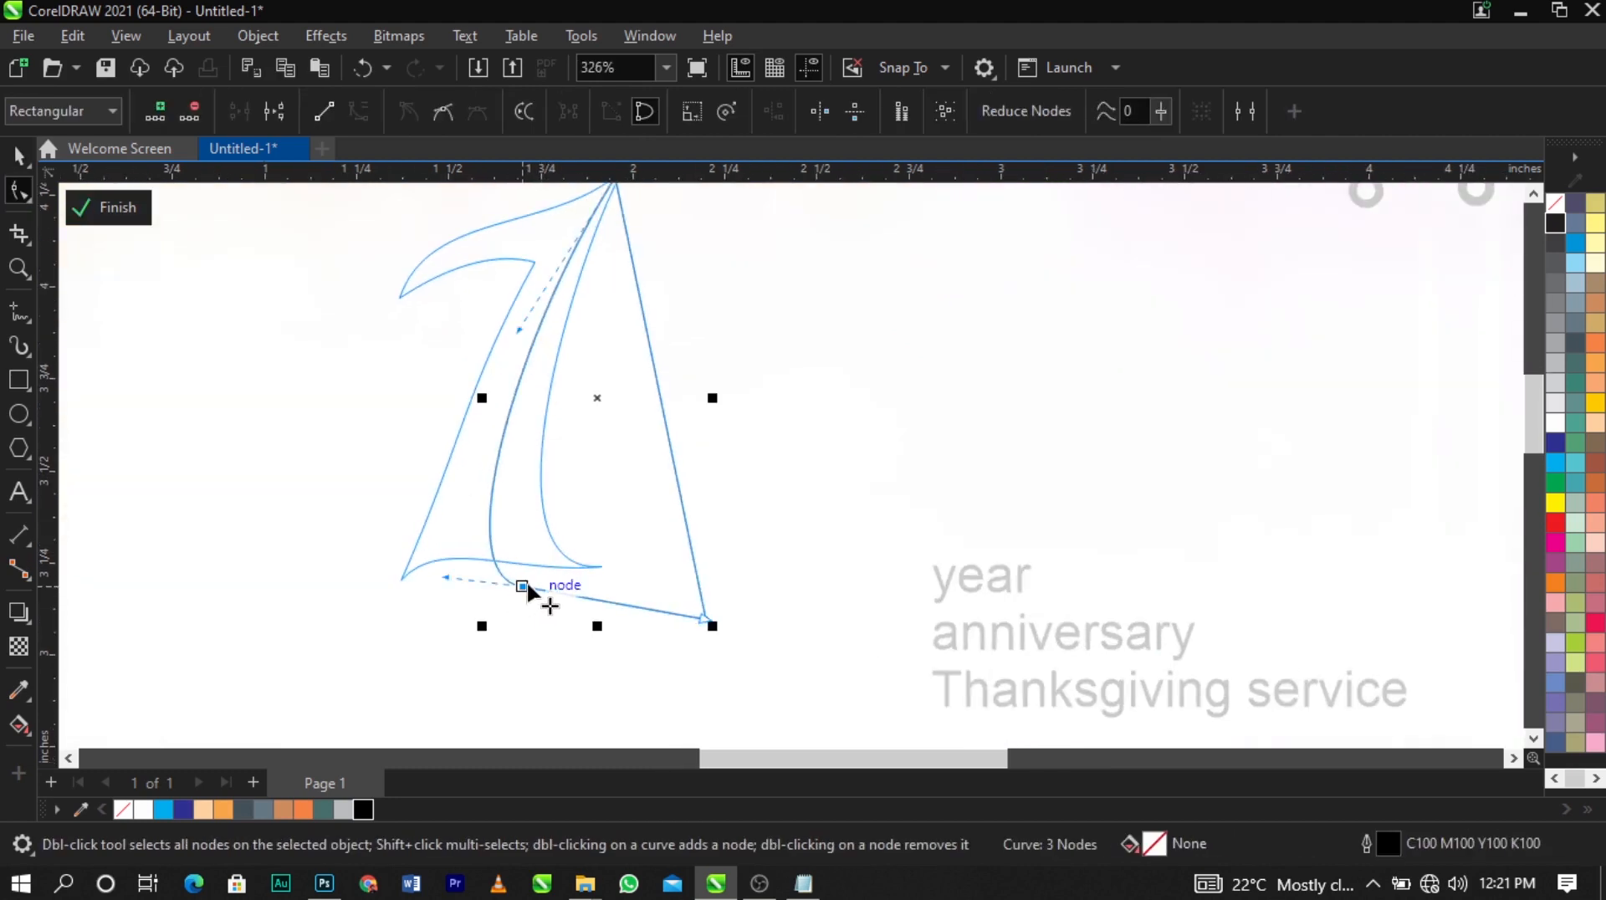
pyautogui.moveTo(521, 585); pyautogui.dragTo(426, 561)
pyautogui.scroll(-2, 547, 562)
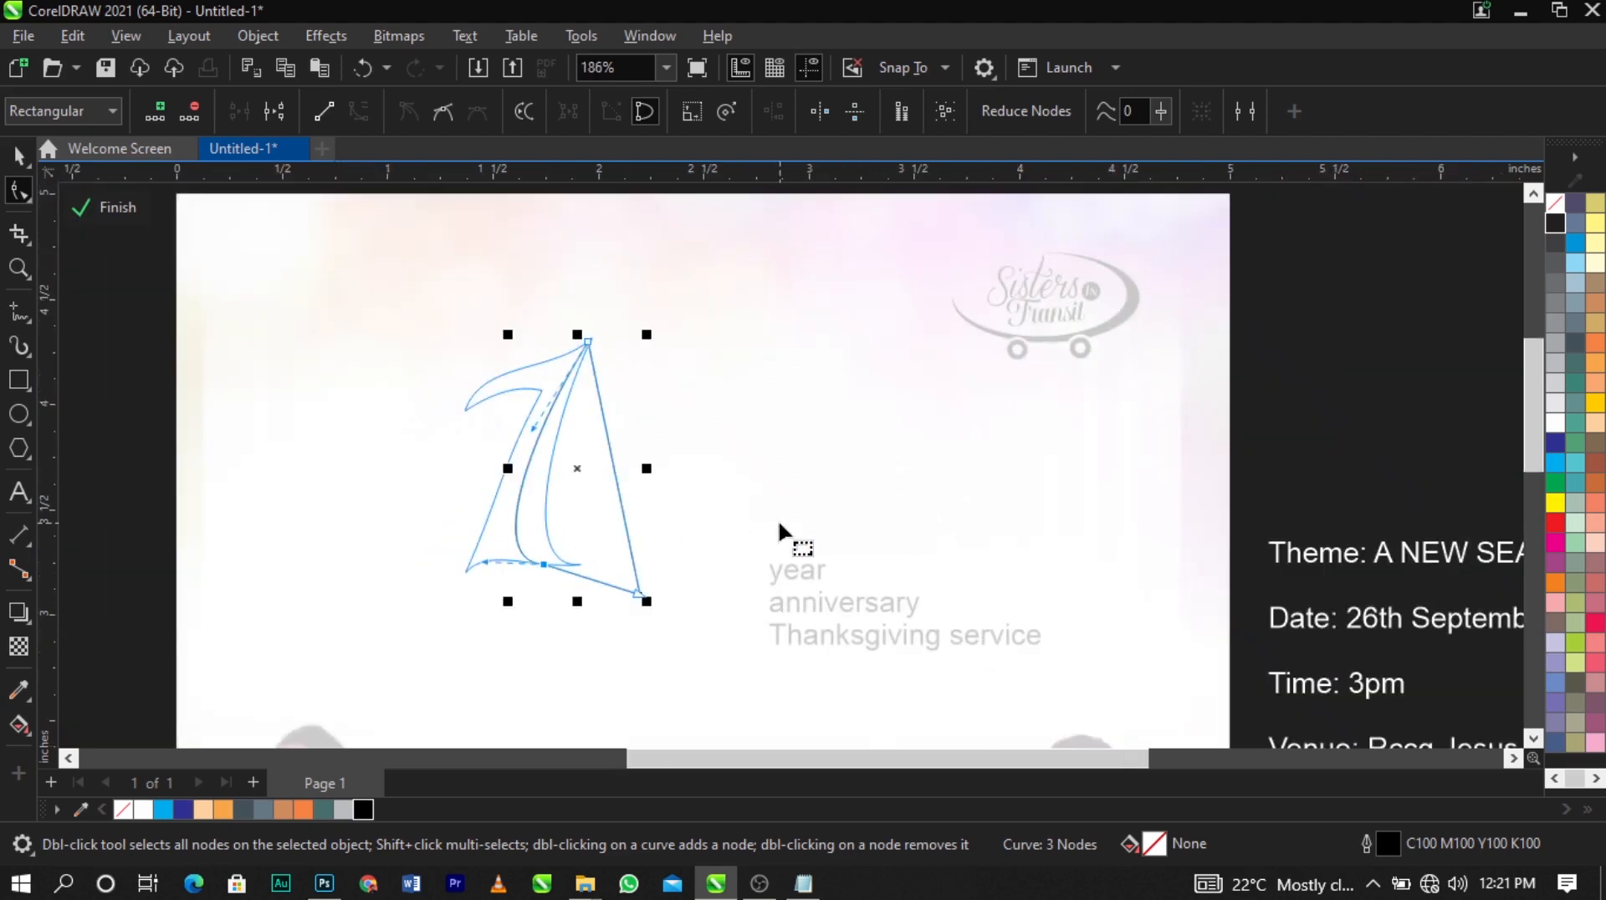
pyautogui.press('space')
pyautogui.keyDown('ctrl'); pyautogui.click(778, 520); pyautogui.keyUp('ctrl')
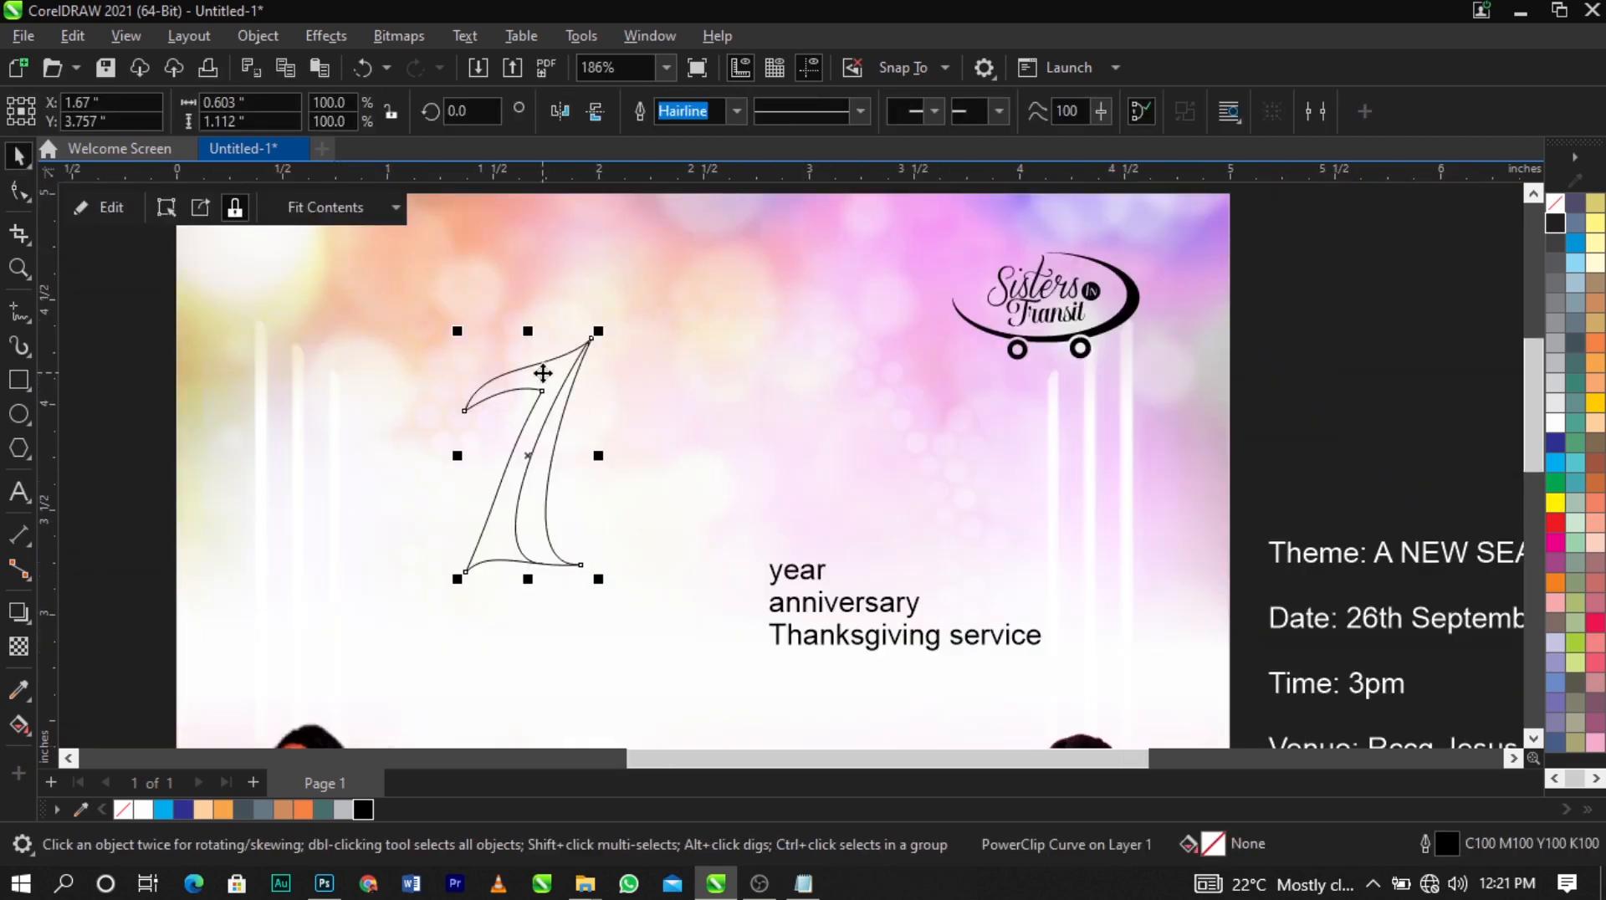
# Apply a linear fountain fill to the "1", running from black at the top to white just below the base
pyautogui.scroll(1, 543, 373)
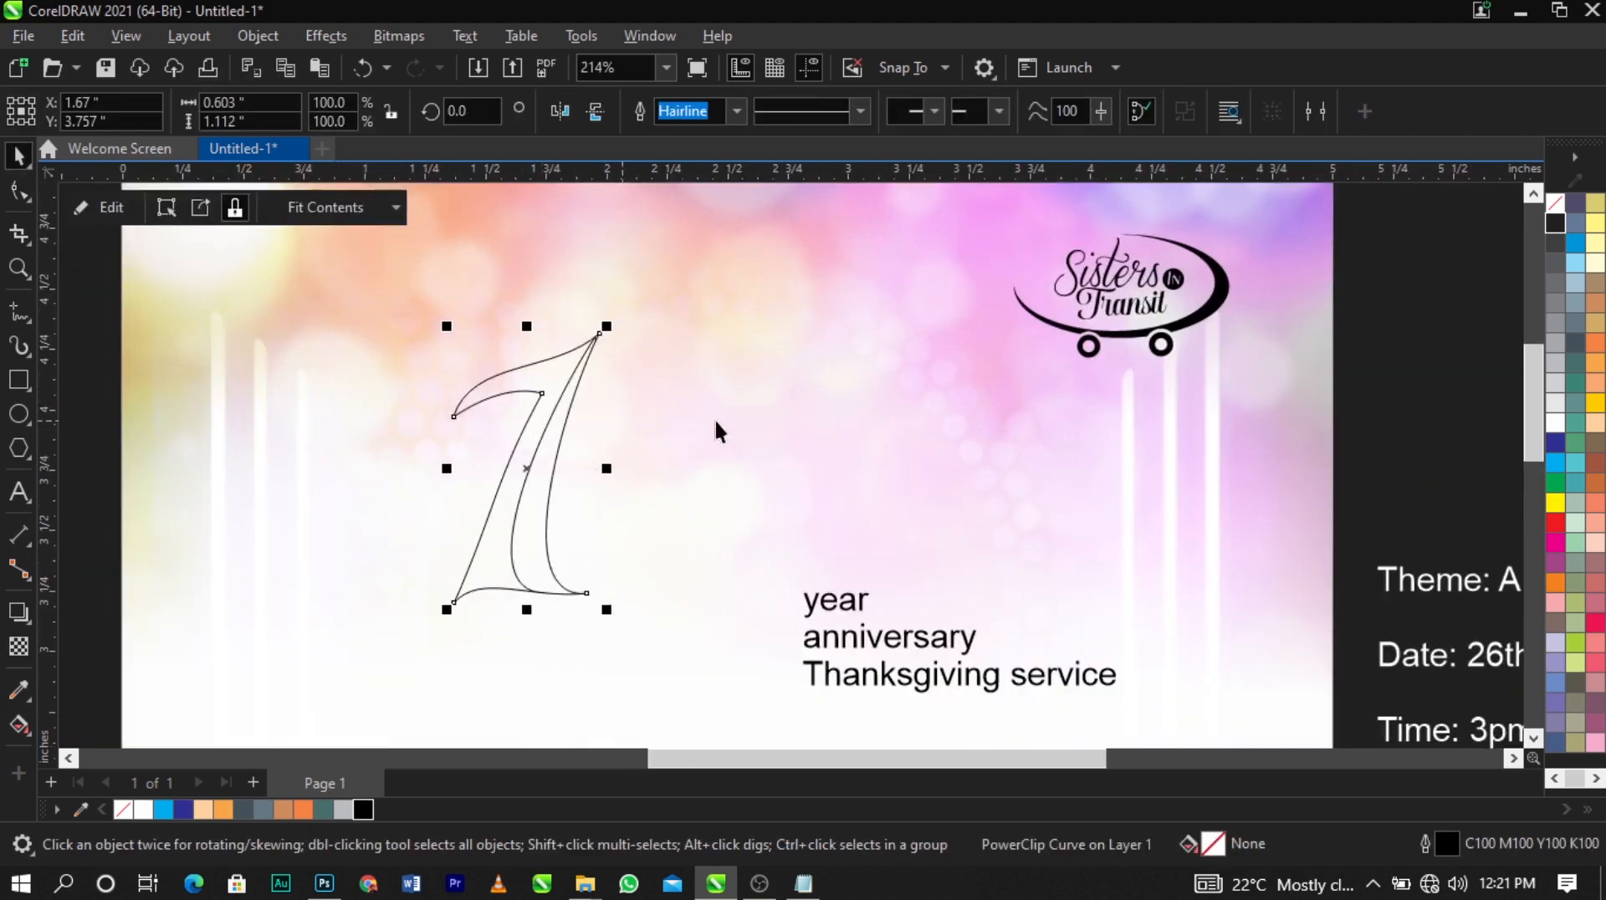
pyautogui.click(22, 734)
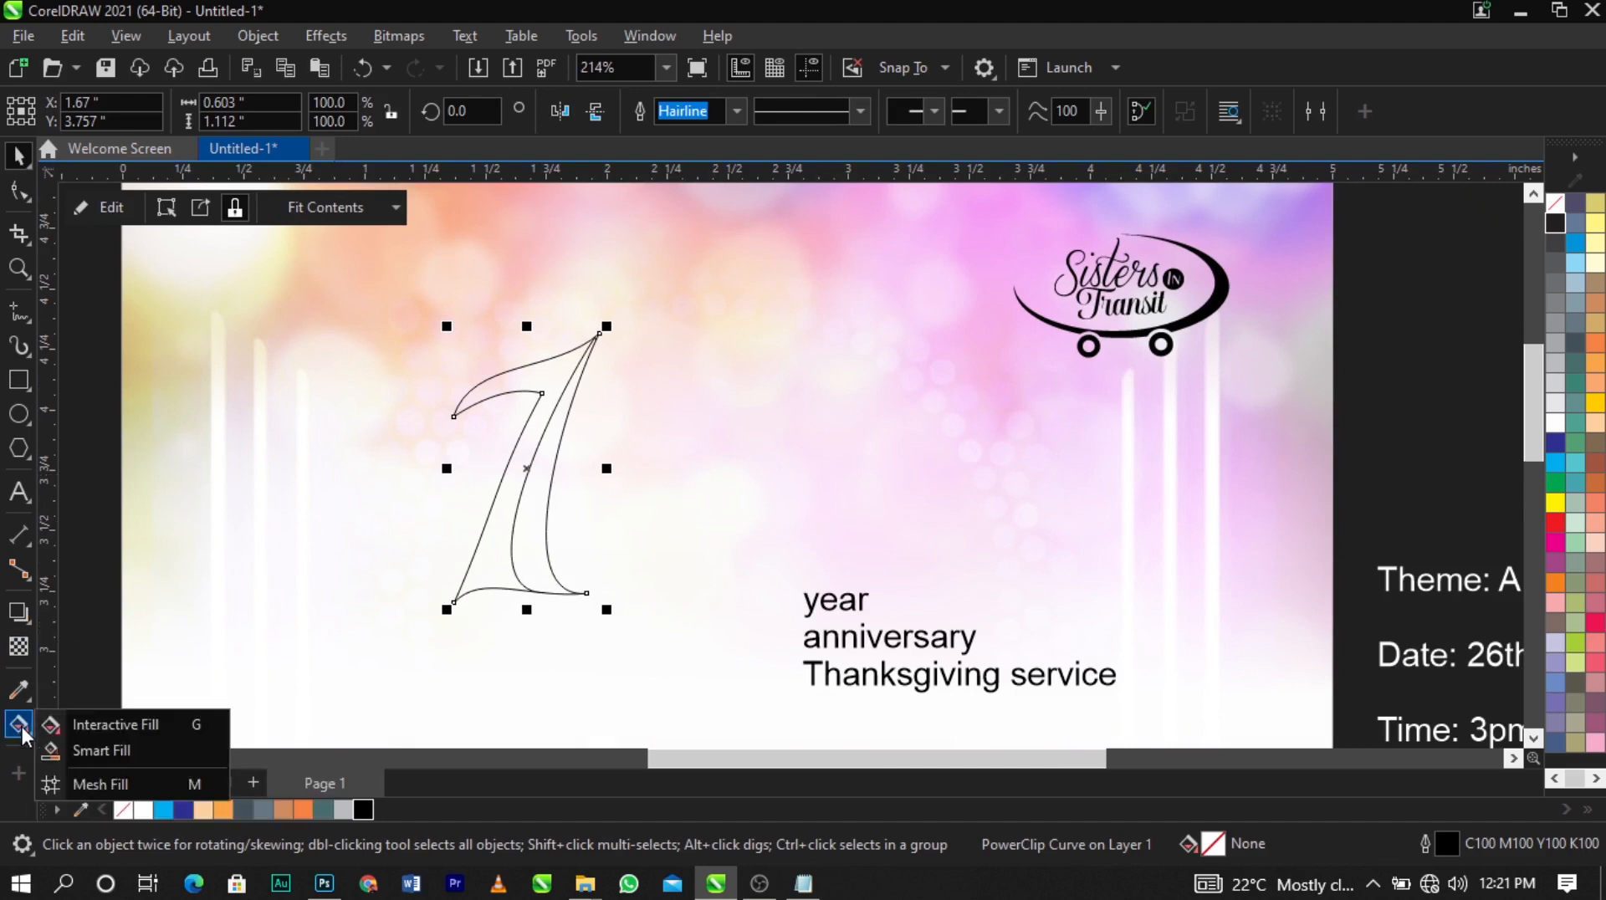
pyautogui.click(20, 726)
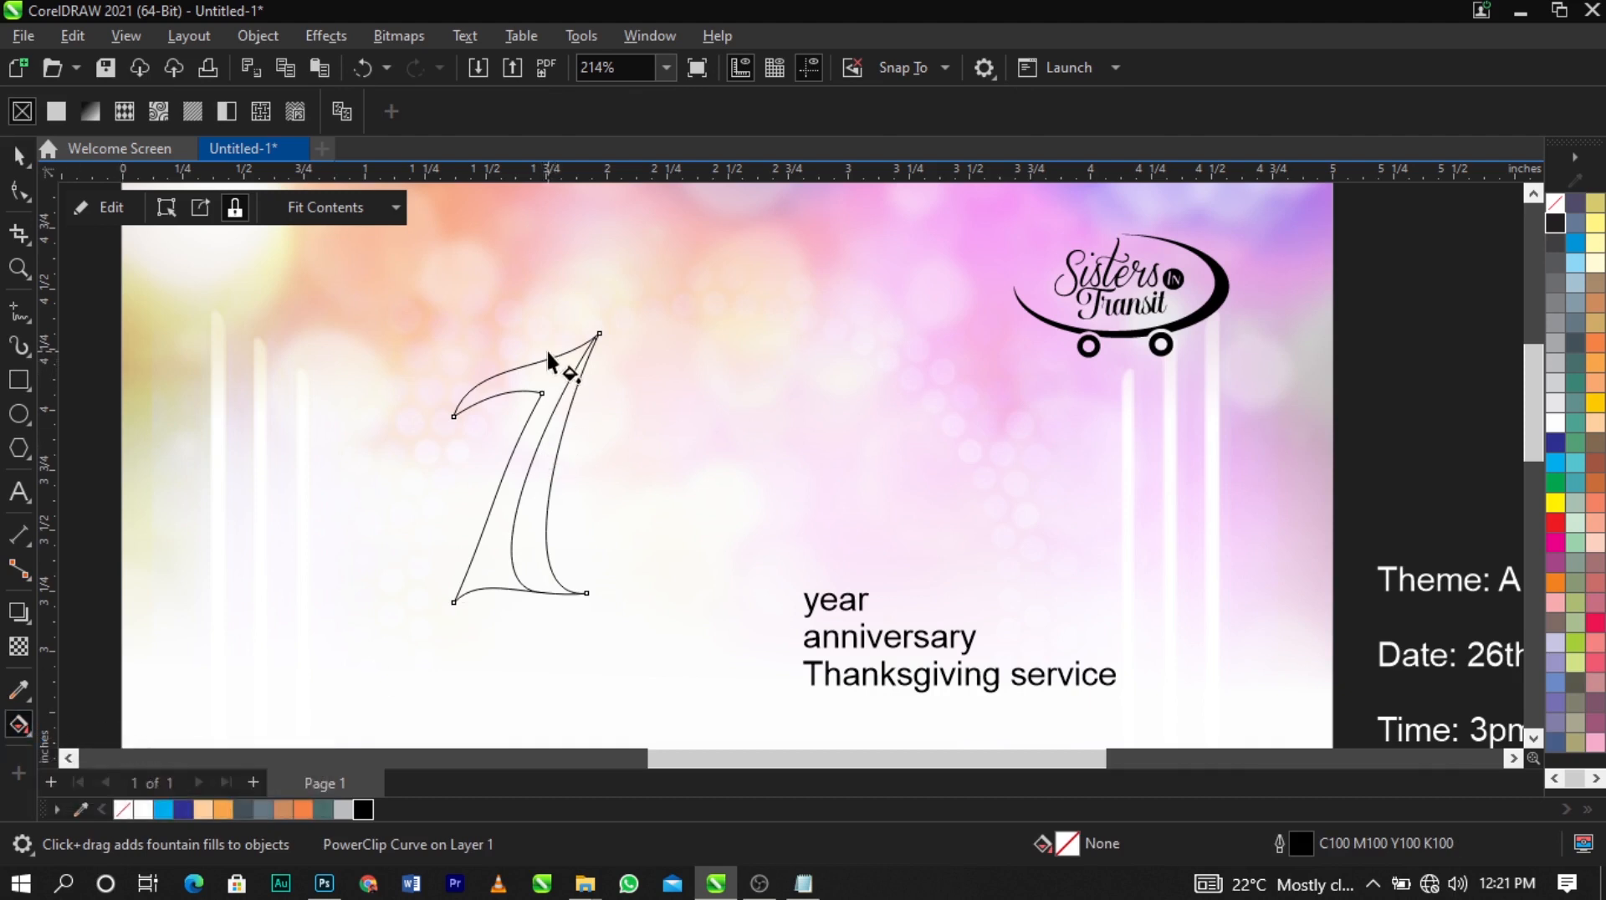
pyautogui.moveTo(545, 360); pyautogui.dragTo(503, 610)
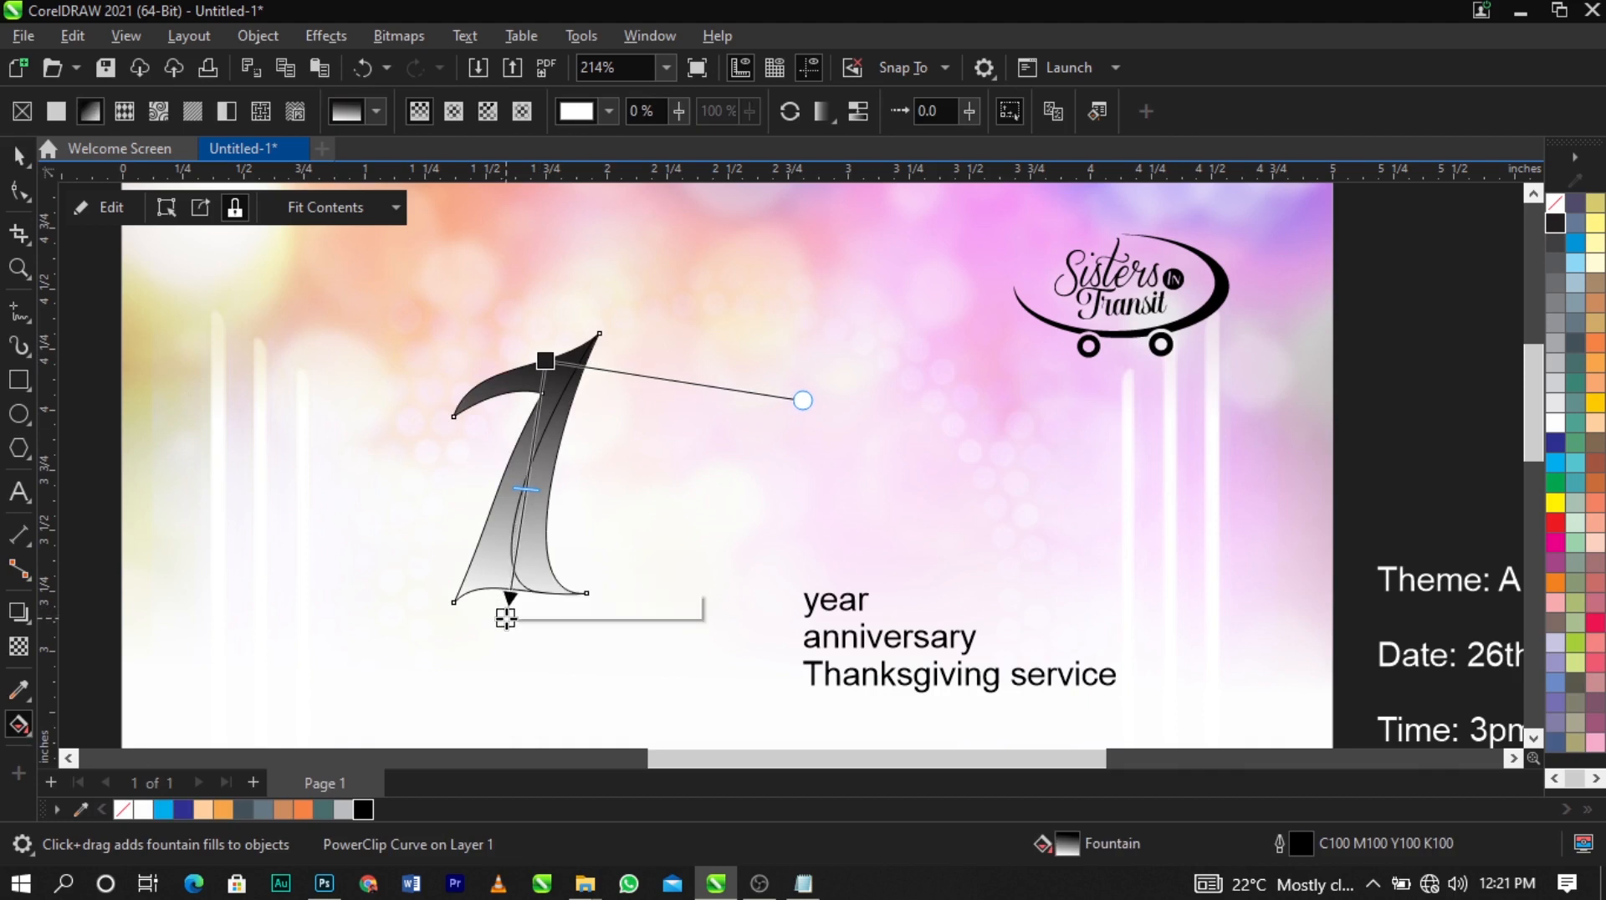
# Recolour the bottom end of the "1" gradient from white to dark orange, RGB 214, 130, 4 (#D68204)
pyautogui.scroll(1, 505, 615)
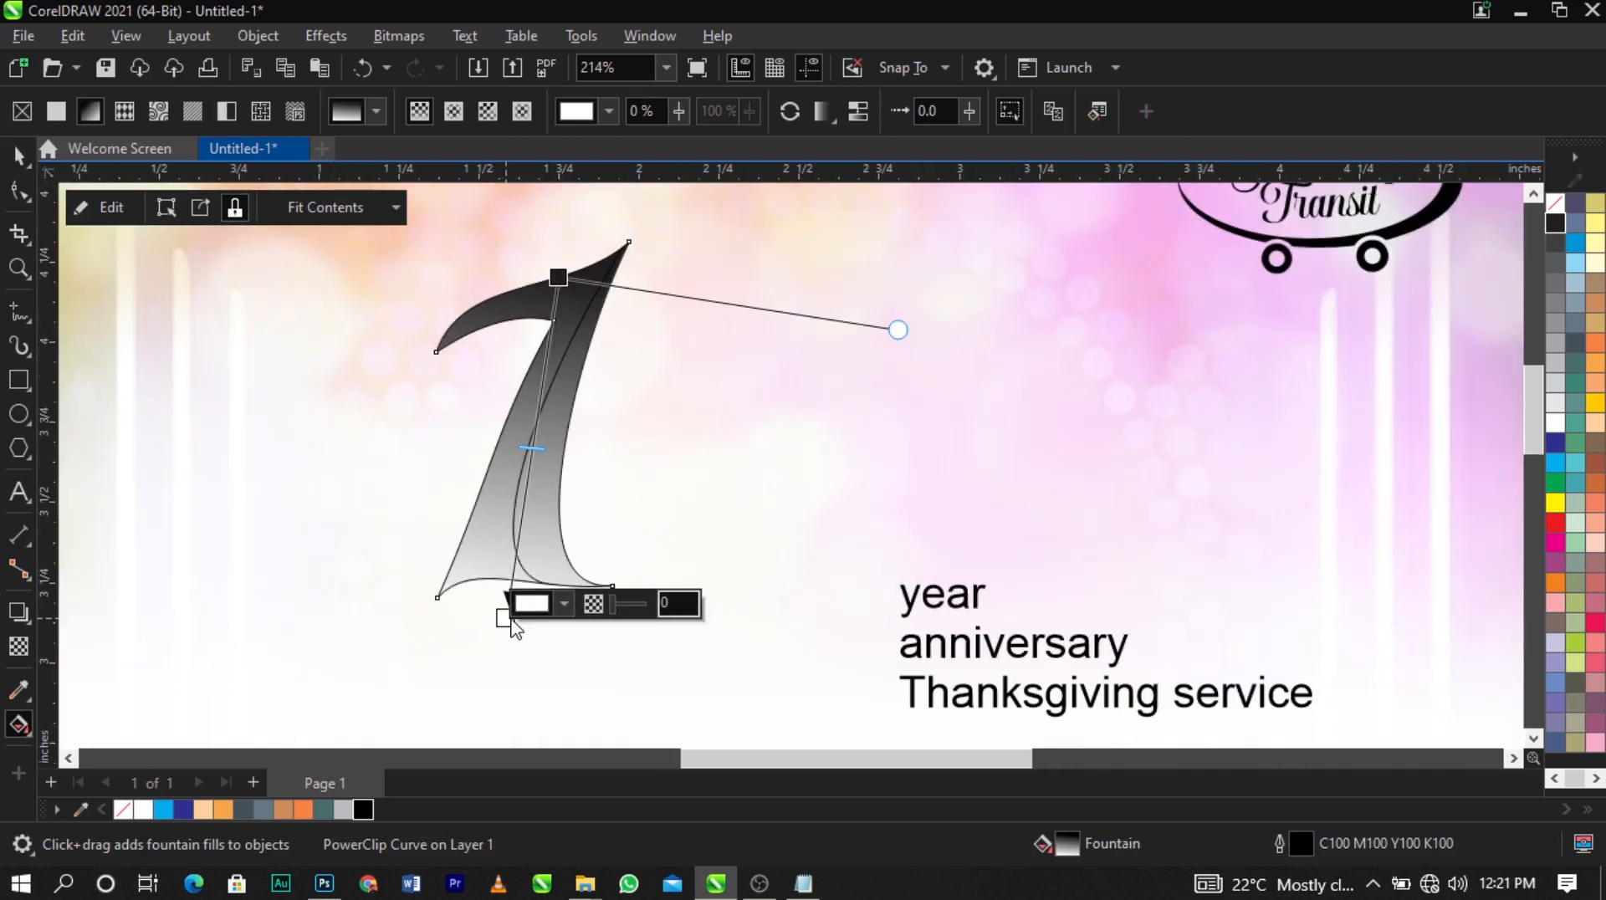
pyautogui.click(565, 604)
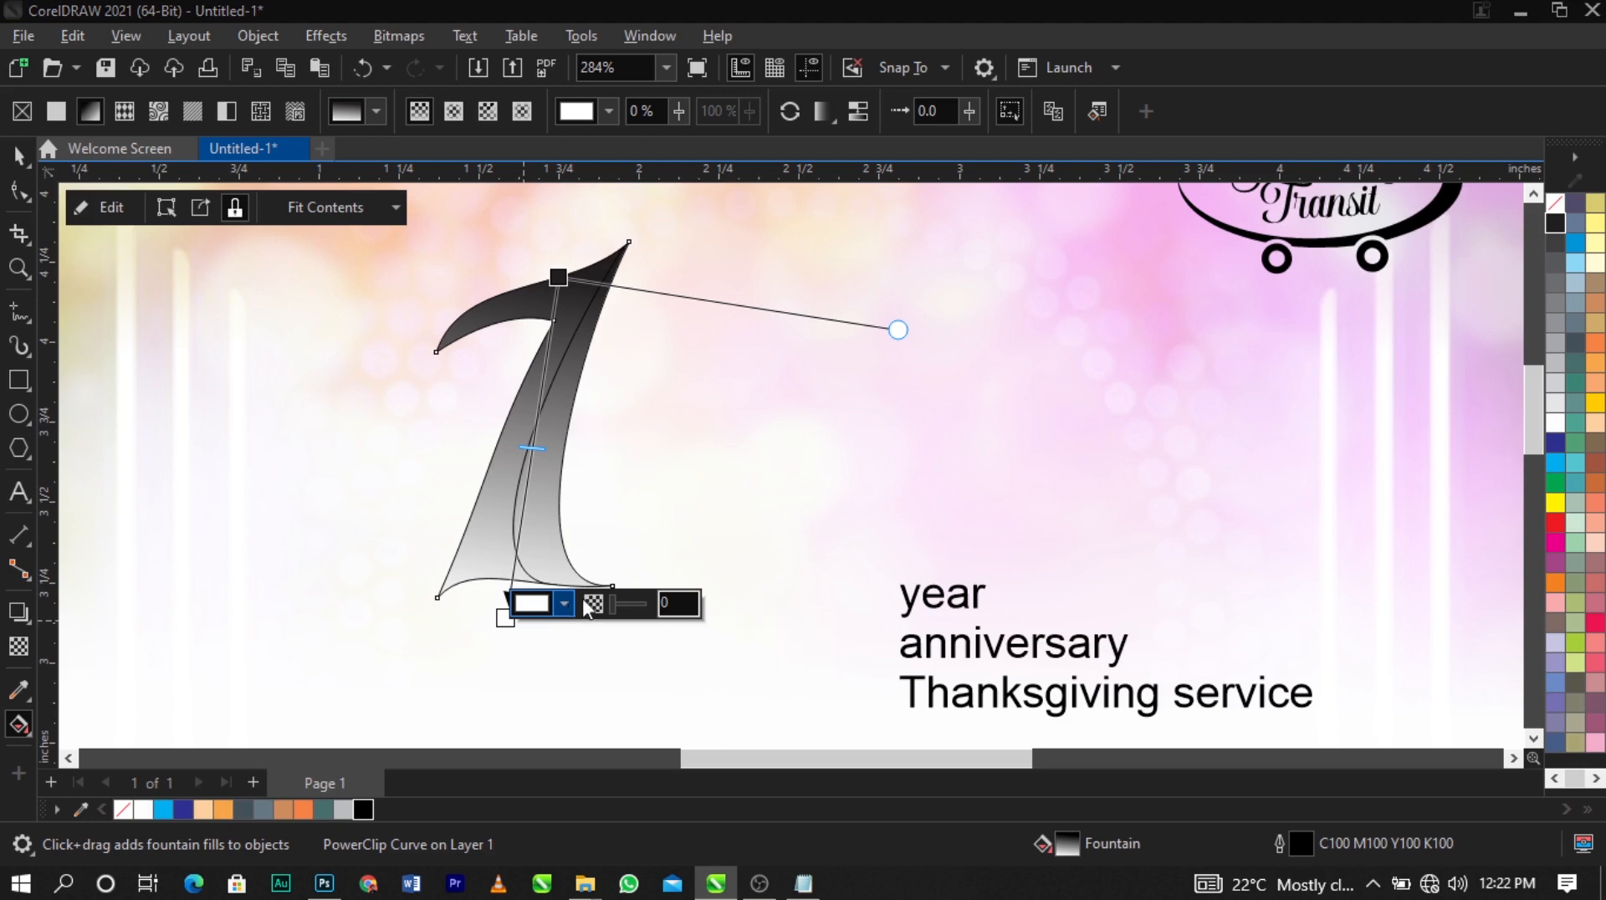
pyautogui.moveTo(672, 236); pyautogui.dragTo(936, 240)
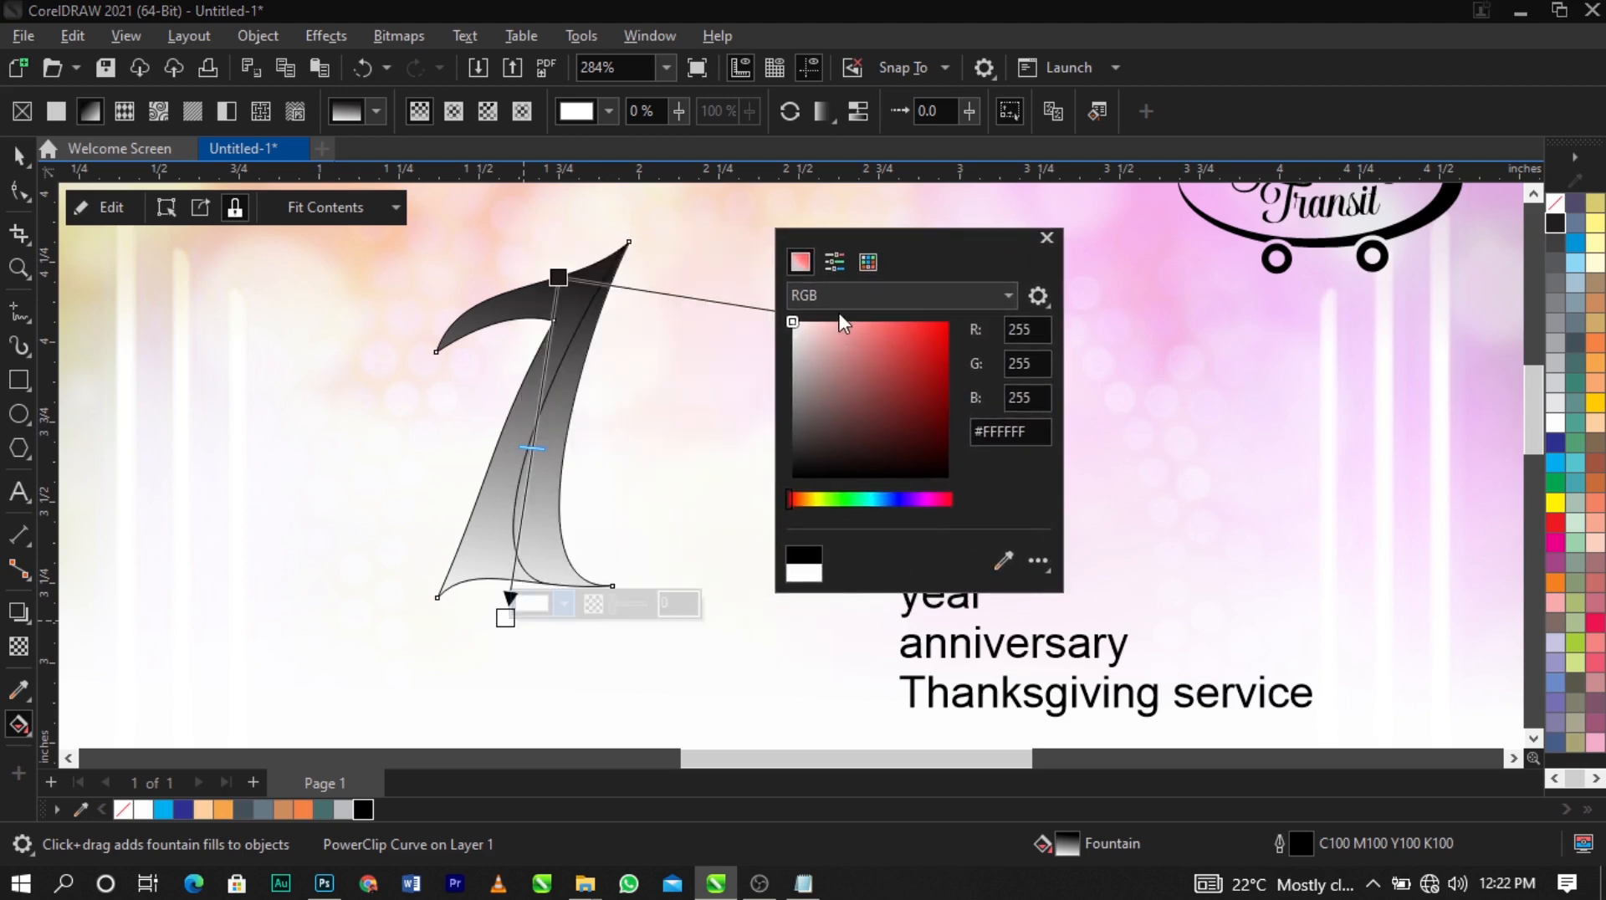
pyautogui.moveTo(791, 499); pyautogui.dragTo(808, 499)
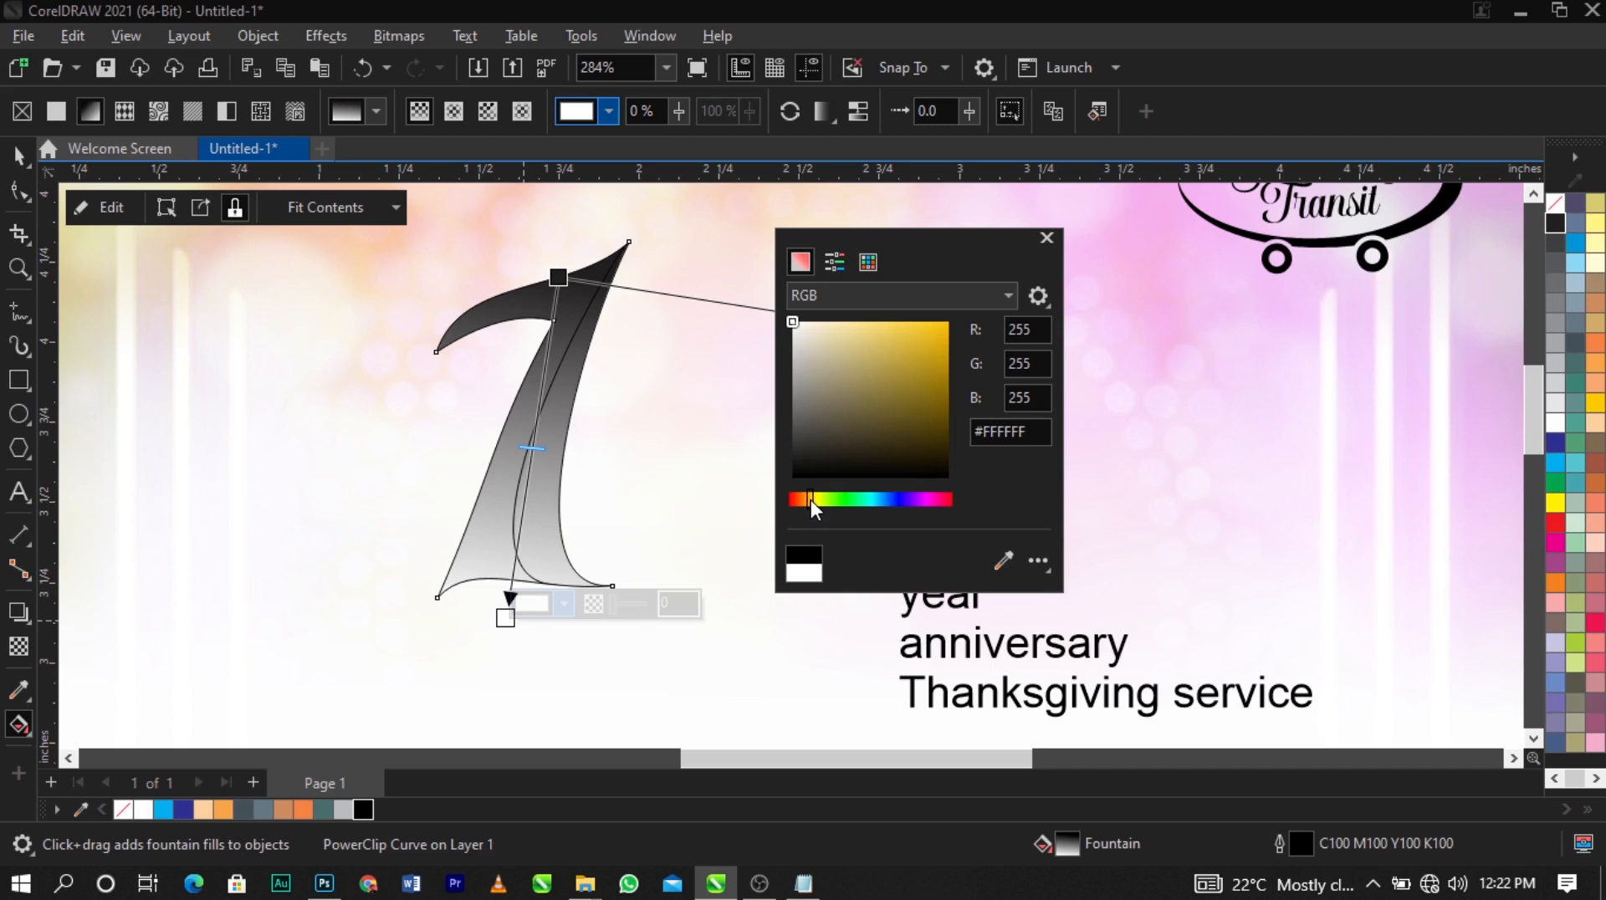
pyautogui.click(937, 333)
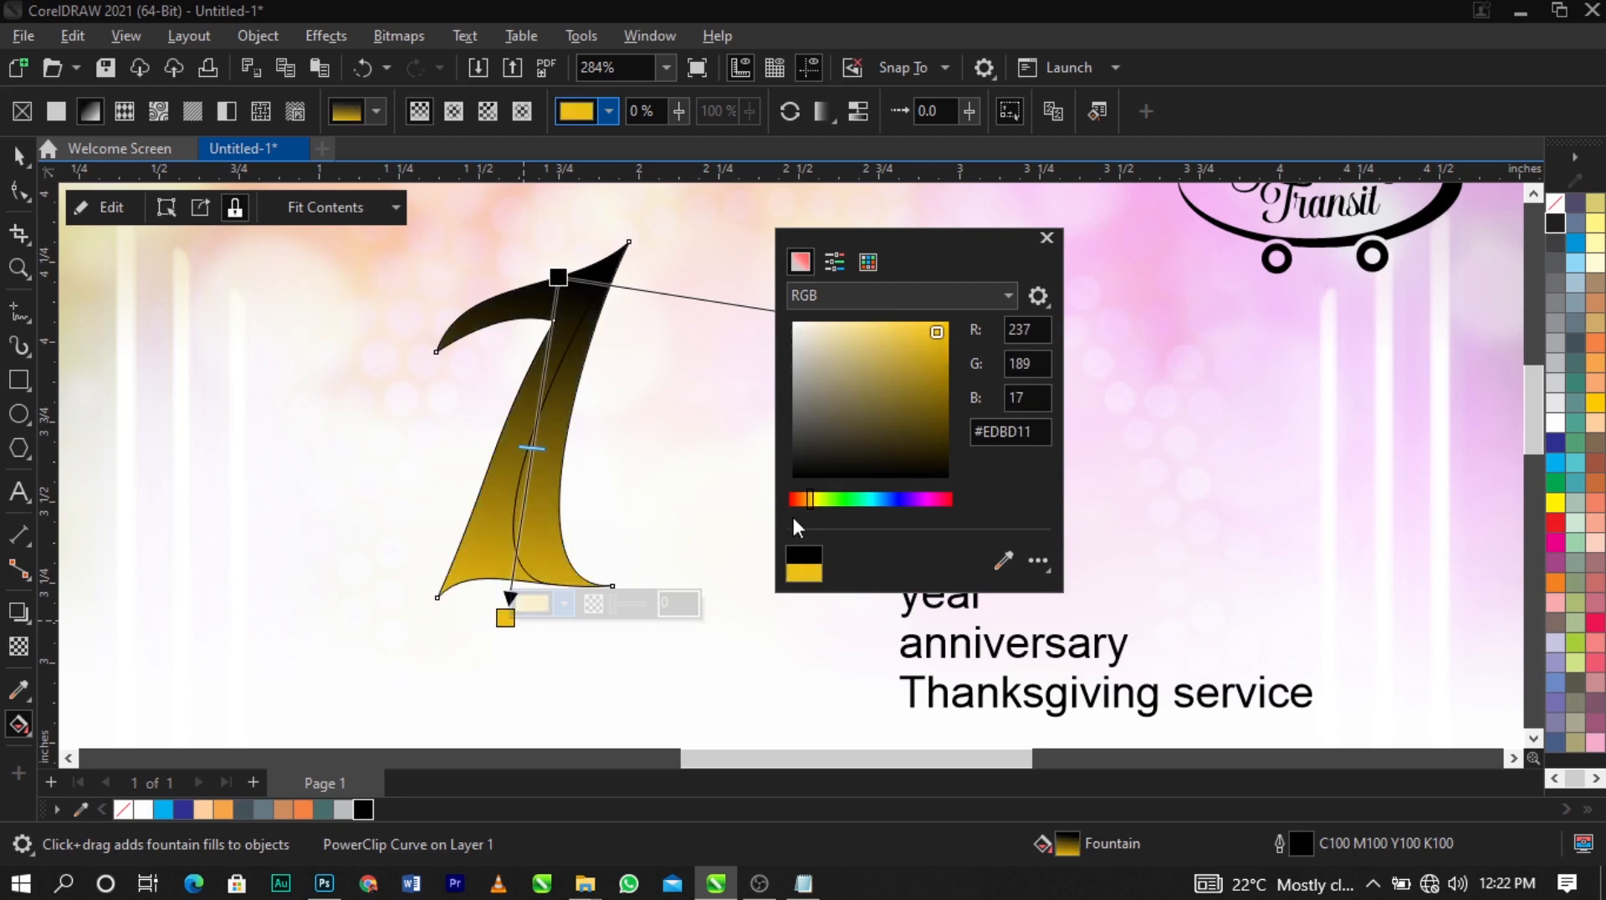
pyautogui.moveTo(808, 500); pyautogui.dragTo(805, 500)
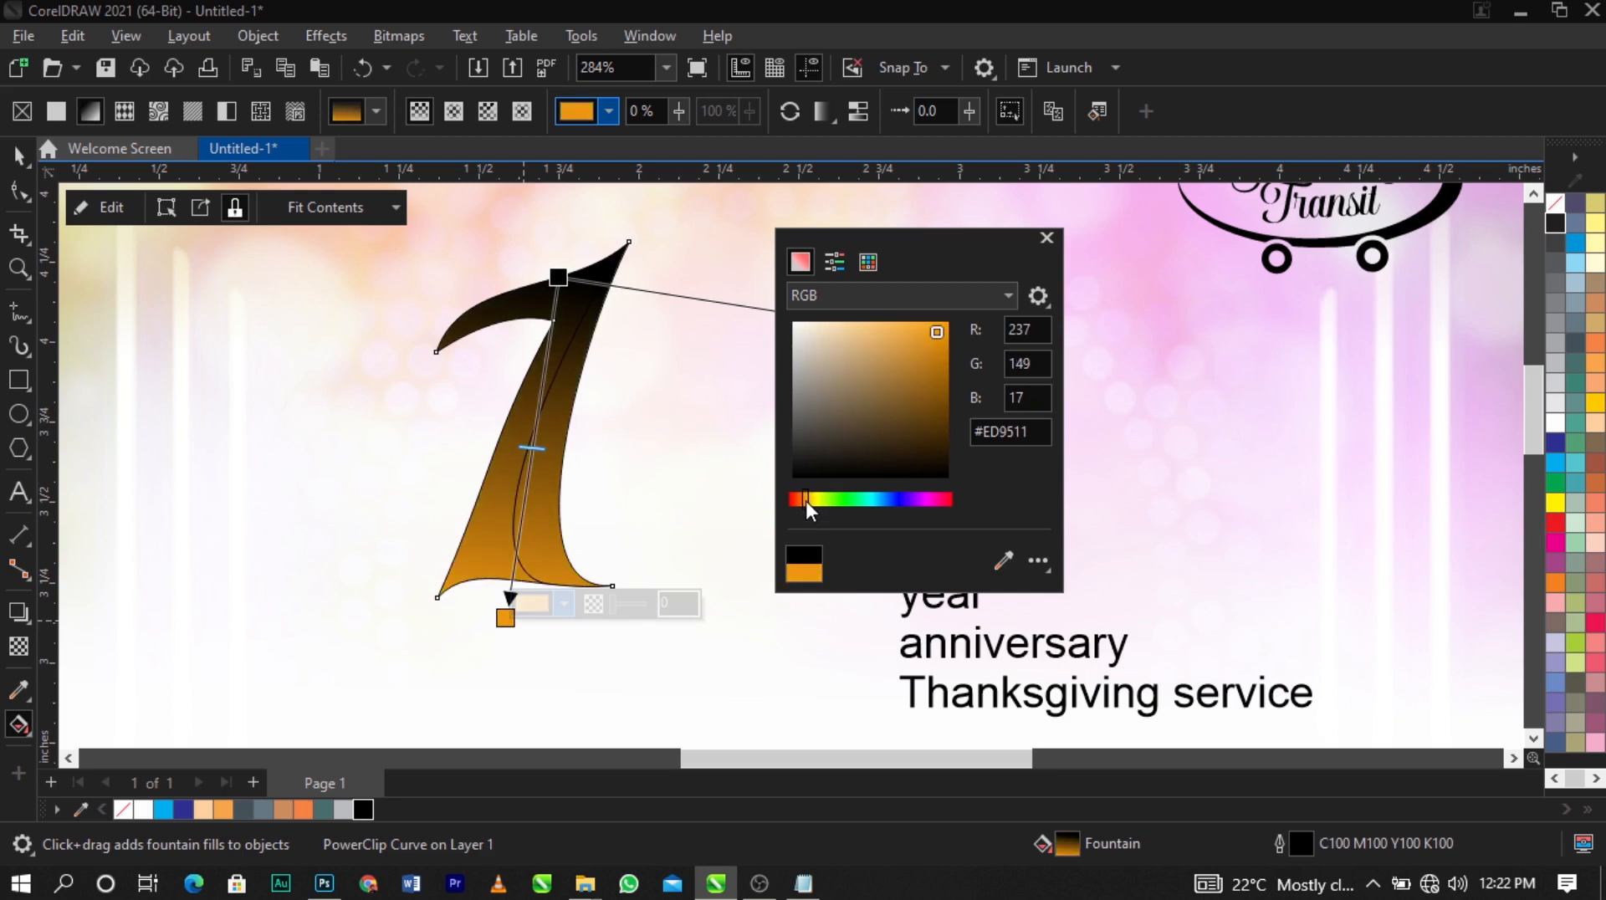
pyautogui.moveTo(931, 344); pyautogui.dragTo(947, 349)
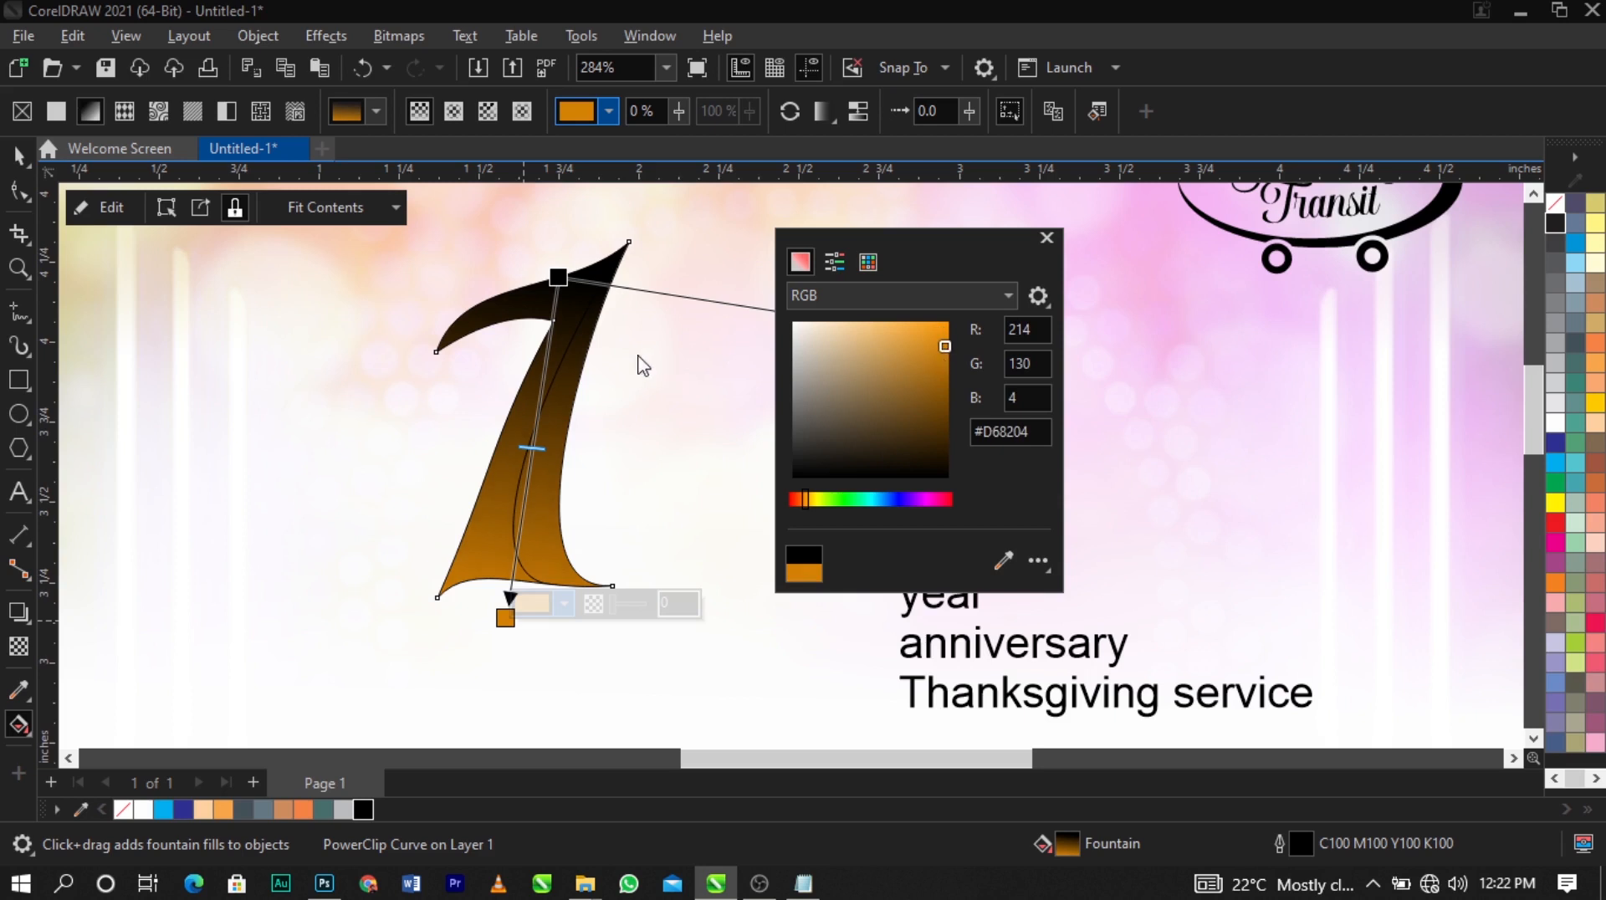
# Recolour the top end of the "1" gradient from black to golden yellow, RGB 240, 176, 0 (#F0B000)
pyautogui.click(558, 276)
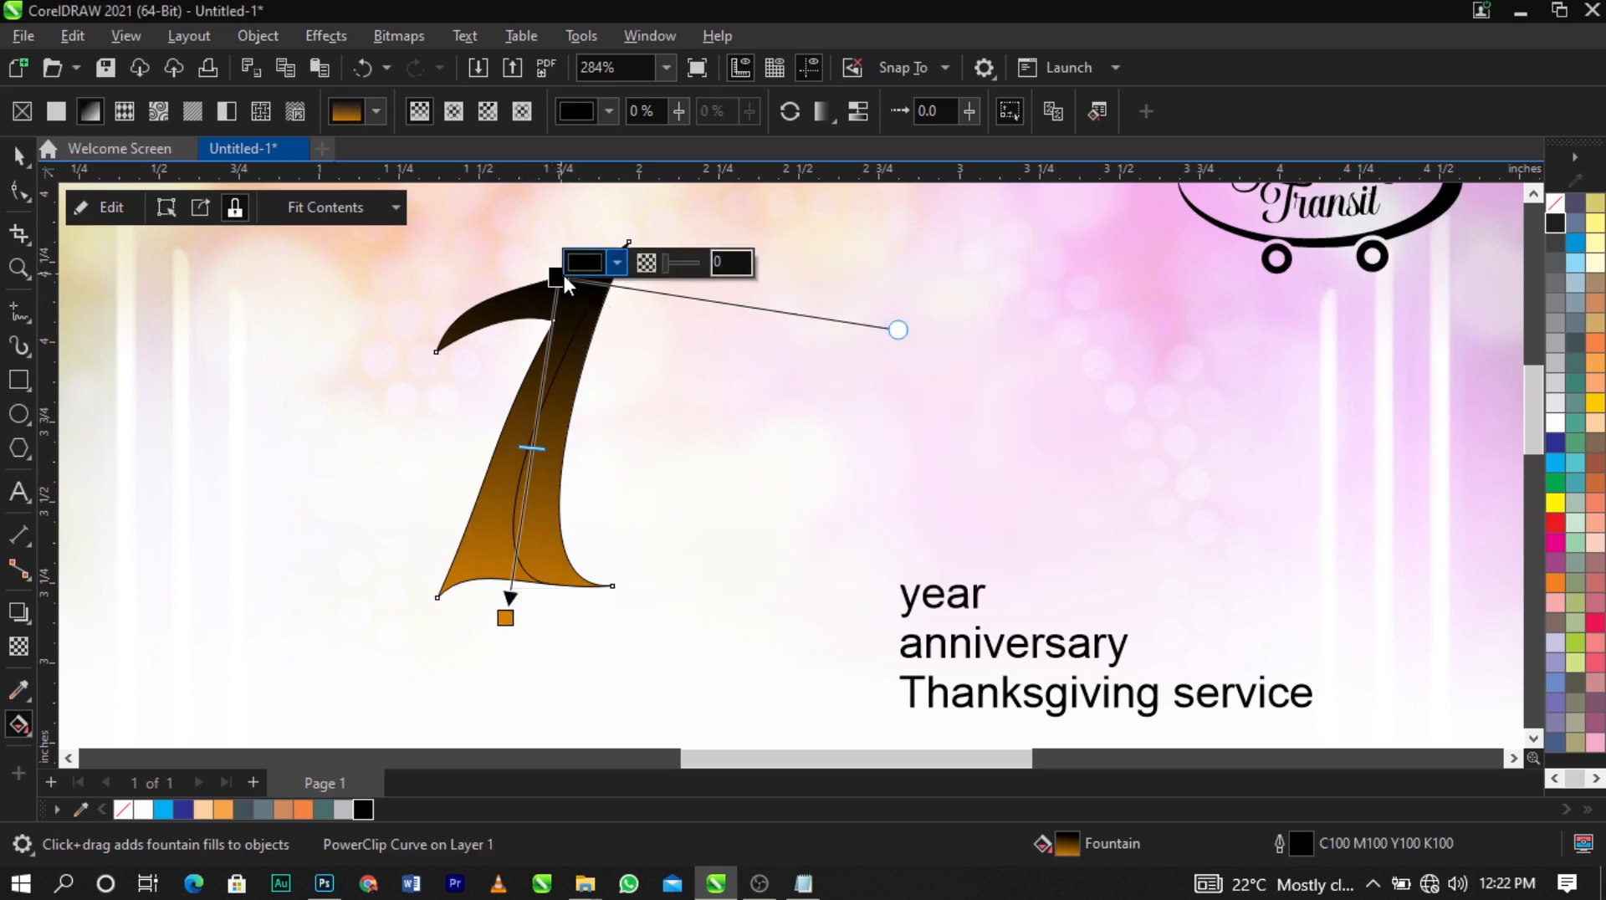
pyautogui.click(618, 263)
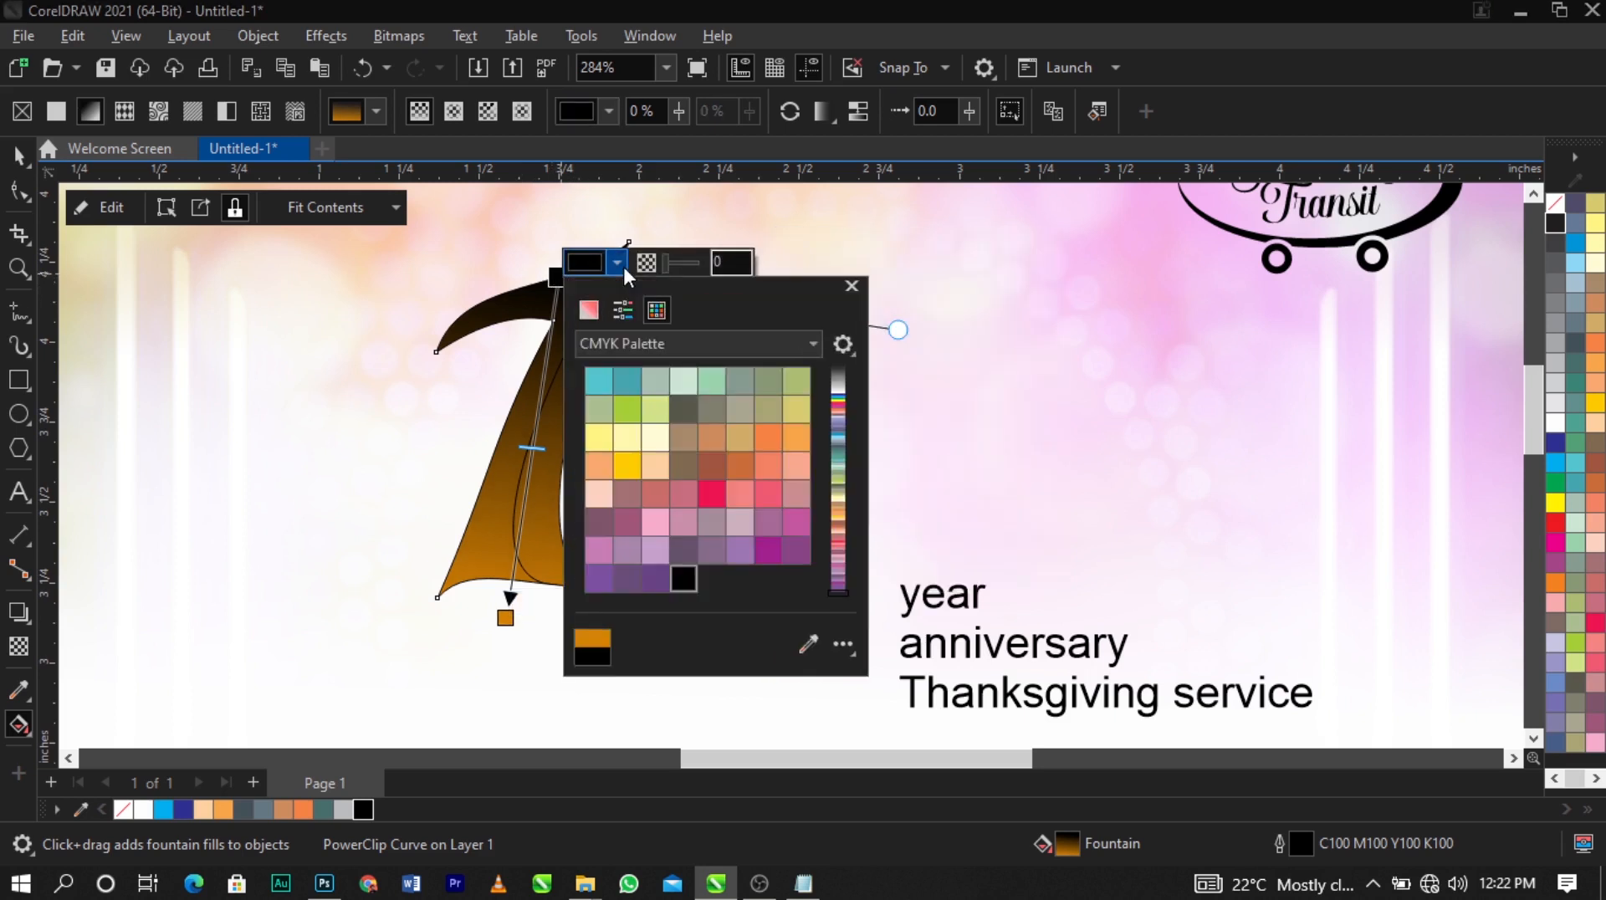
pyautogui.click(590, 309)
pyautogui.click(619, 344)
pyautogui.click(624, 403)
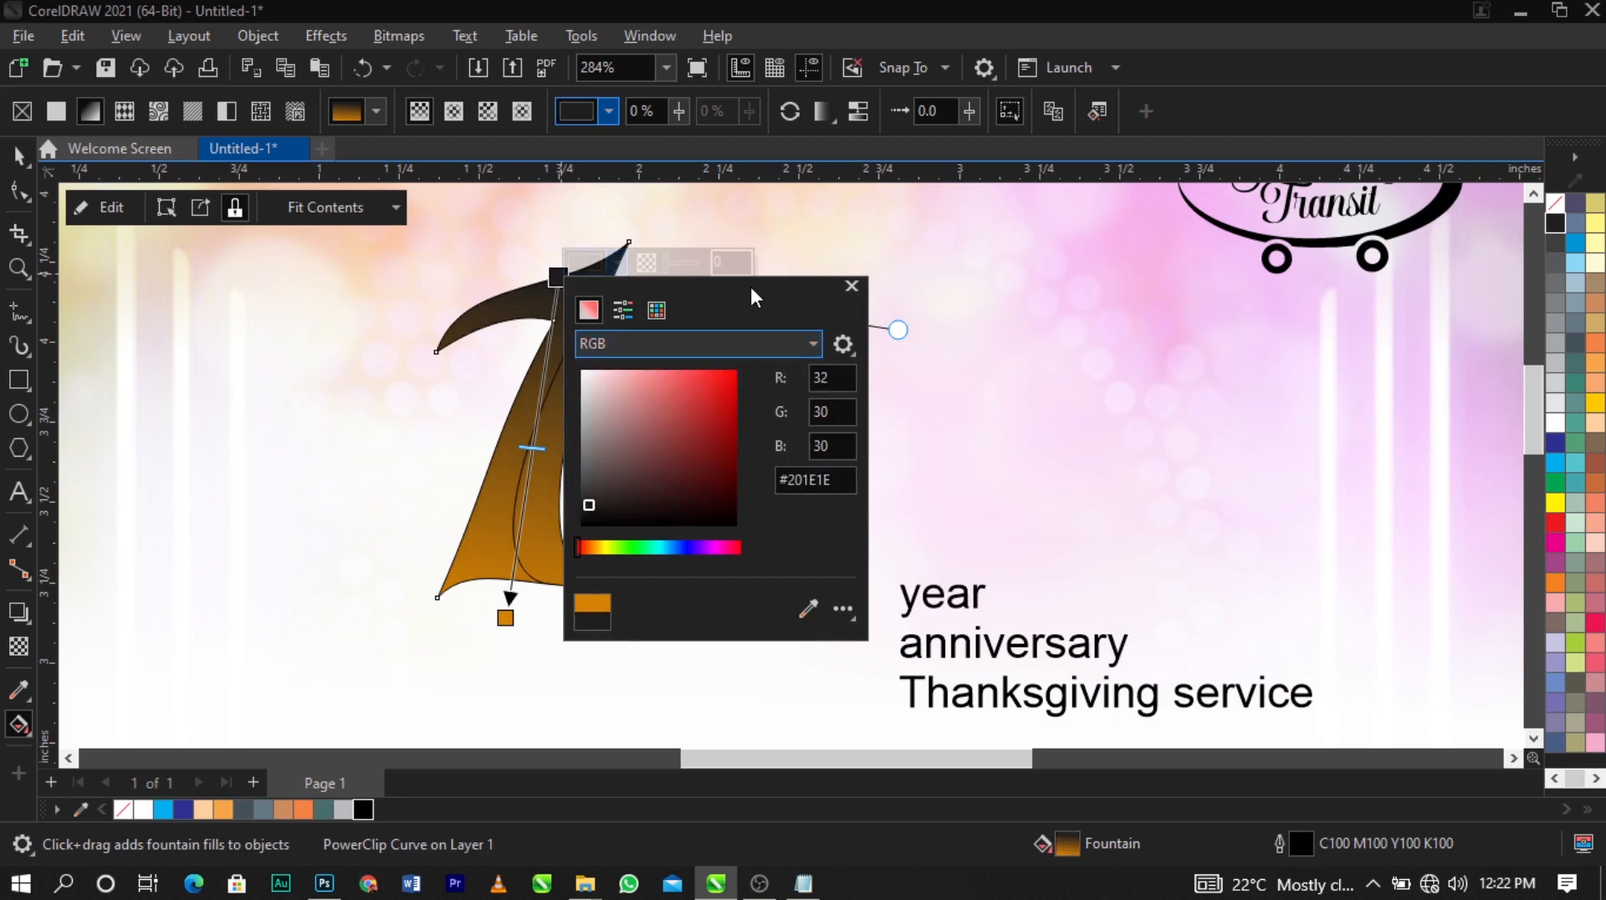
pyautogui.moveTo(749, 283); pyautogui.dragTo(1021, 261)
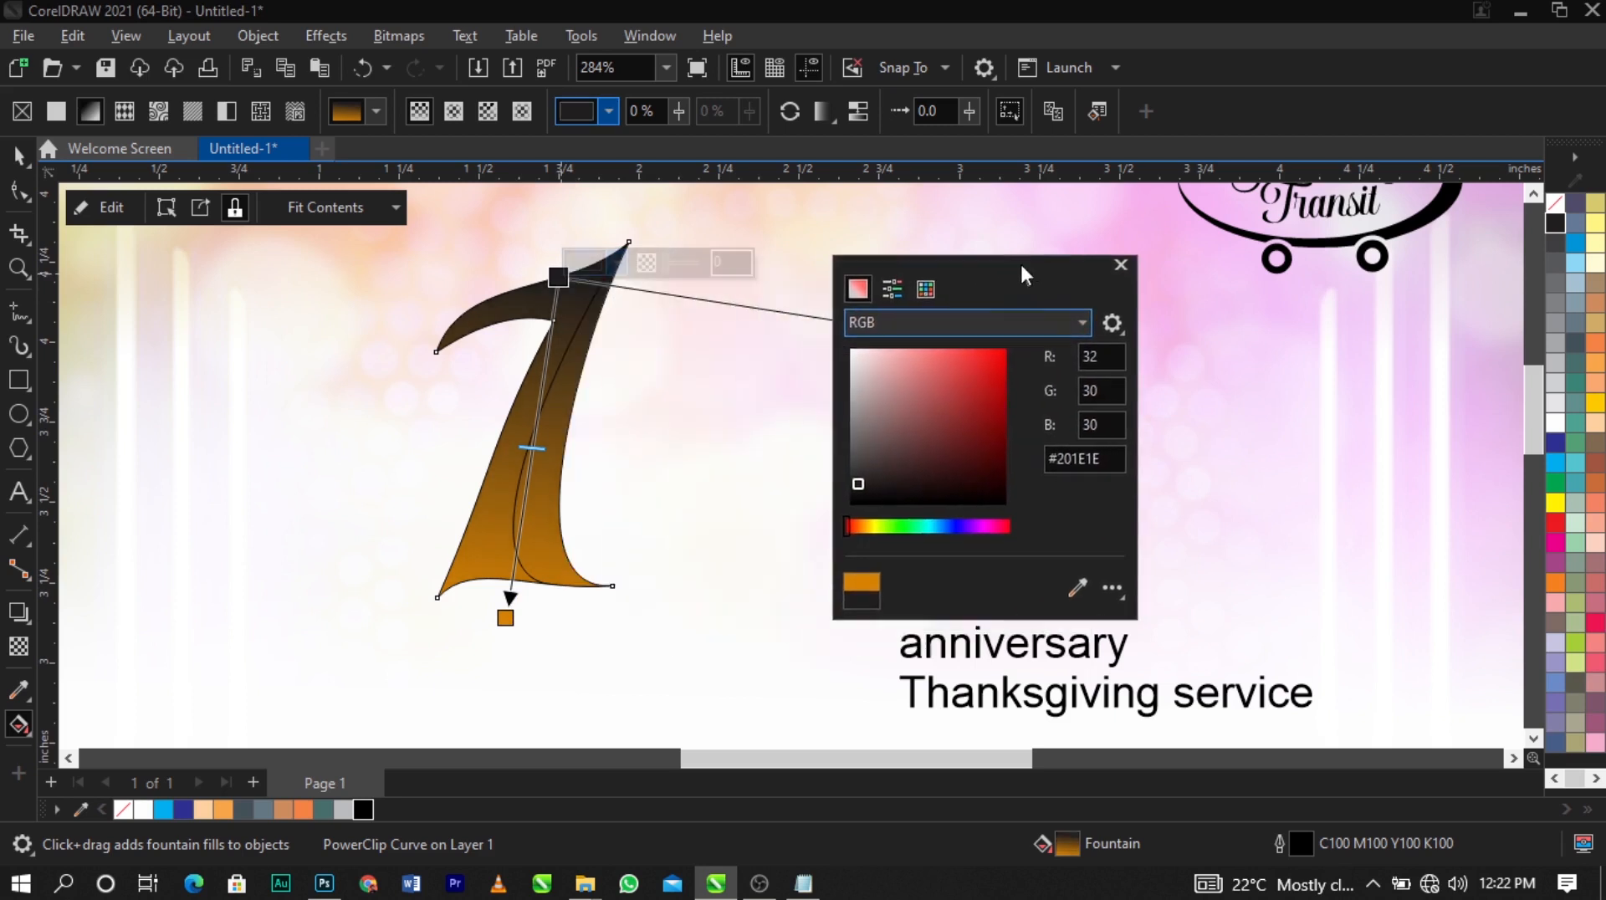
pyautogui.click(862, 526)
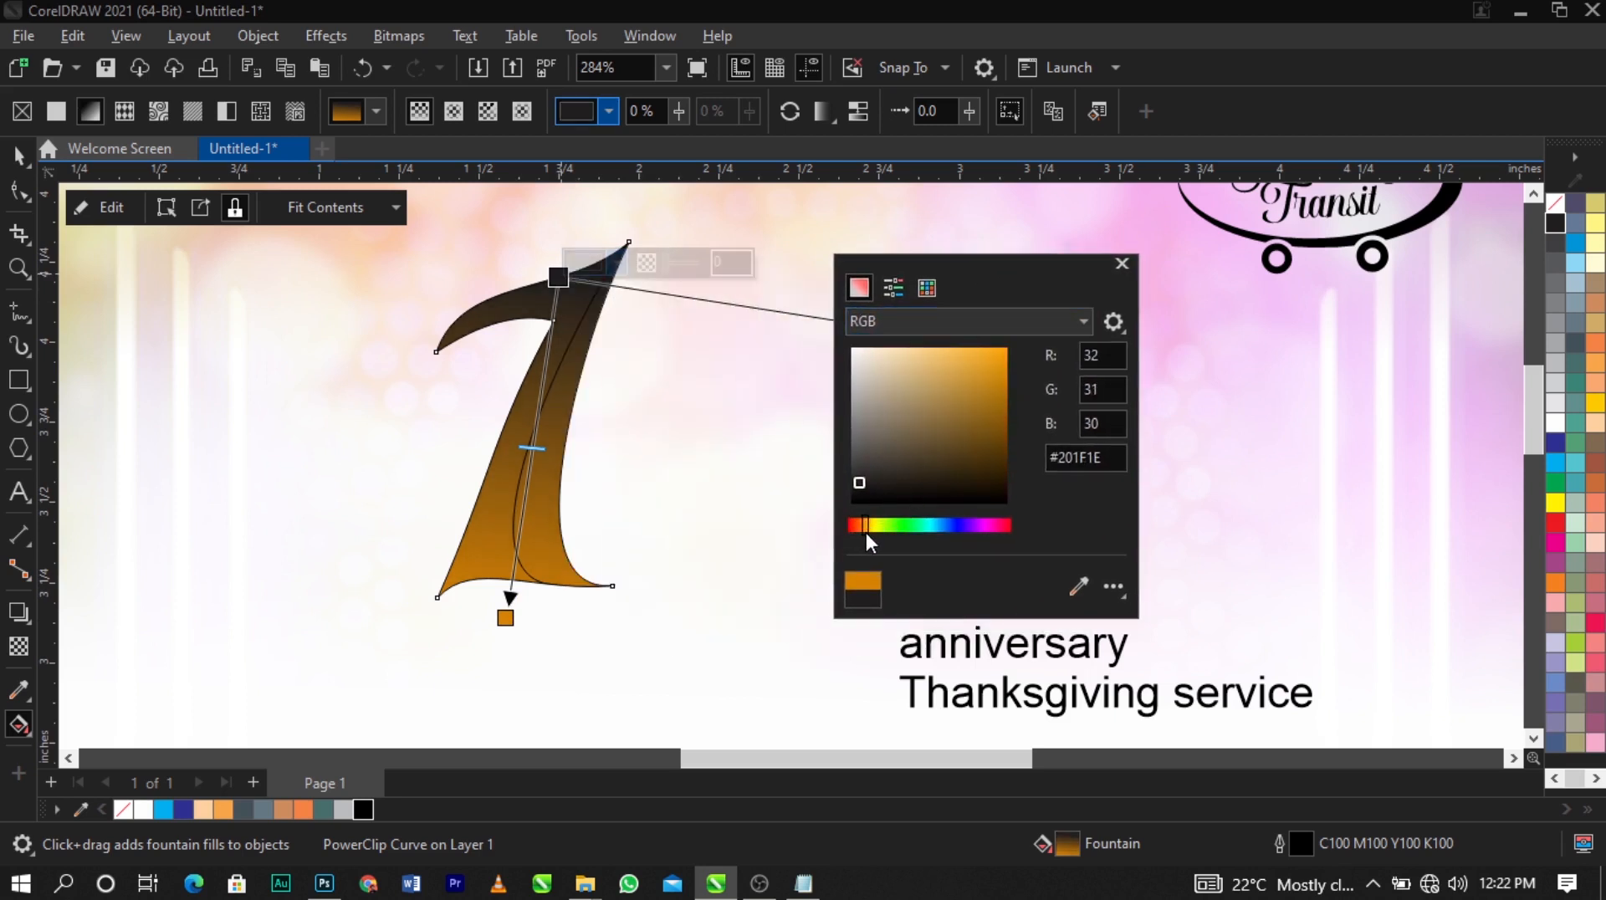
pyautogui.click(1007, 365)
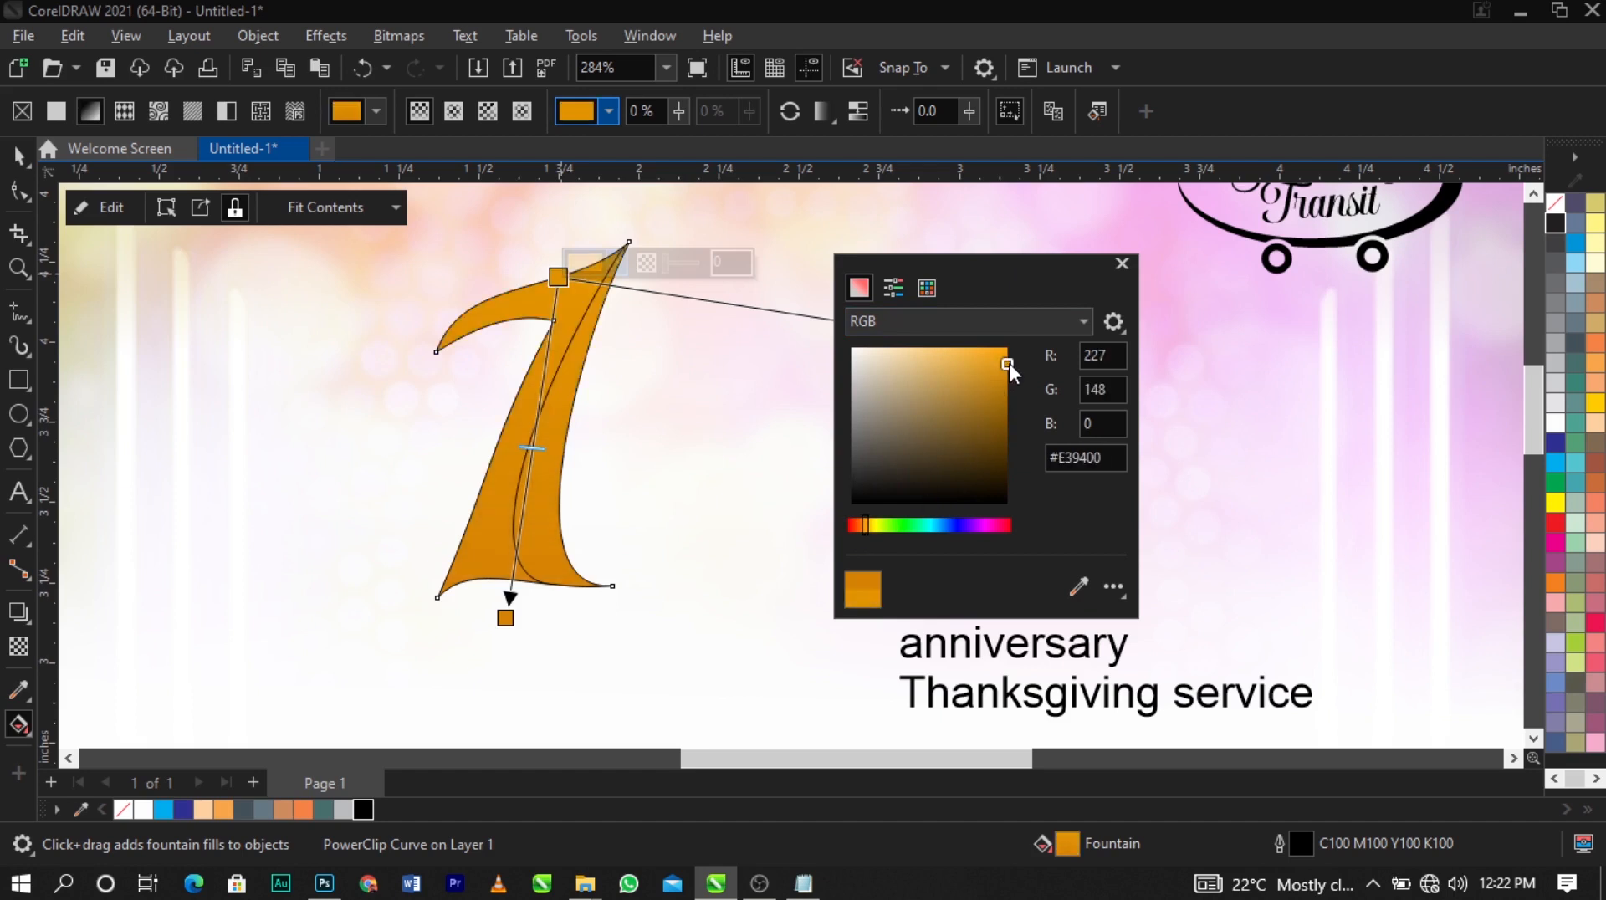
pyautogui.moveTo(1008, 363)
pyautogui.mouseDown()
pyautogui.moveTo(1016, 345)
pyautogui.moveTo(994, 368)
pyautogui.moveTo(1012, 358)
pyautogui.mouseUp()
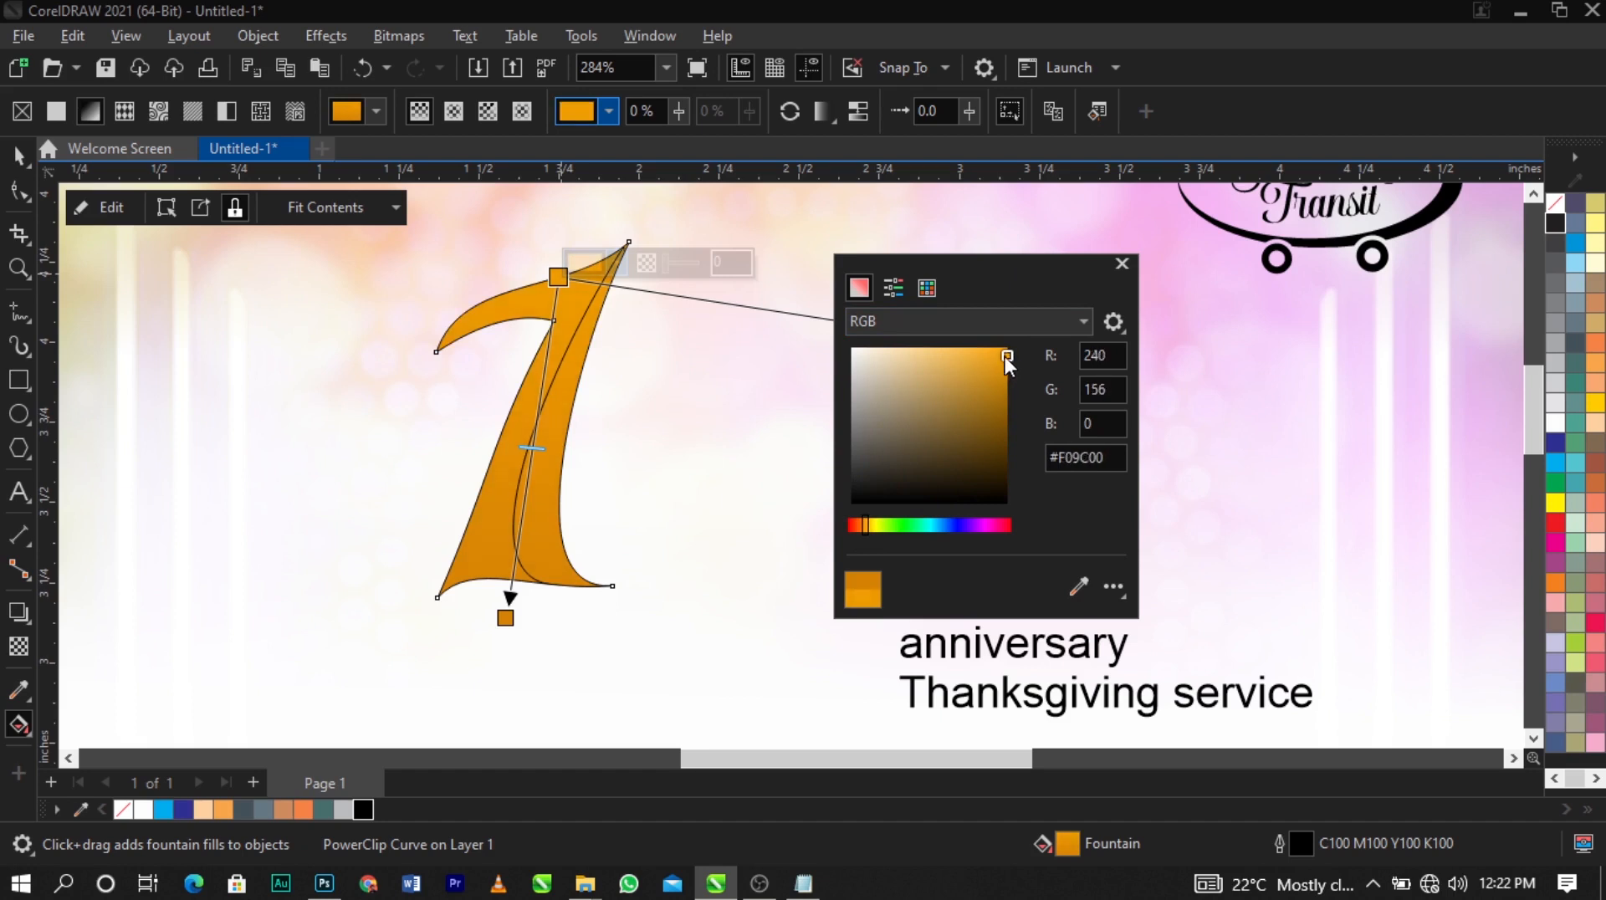
pyautogui.moveTo(864, 520); pyautogui.dragTo(869, 519)
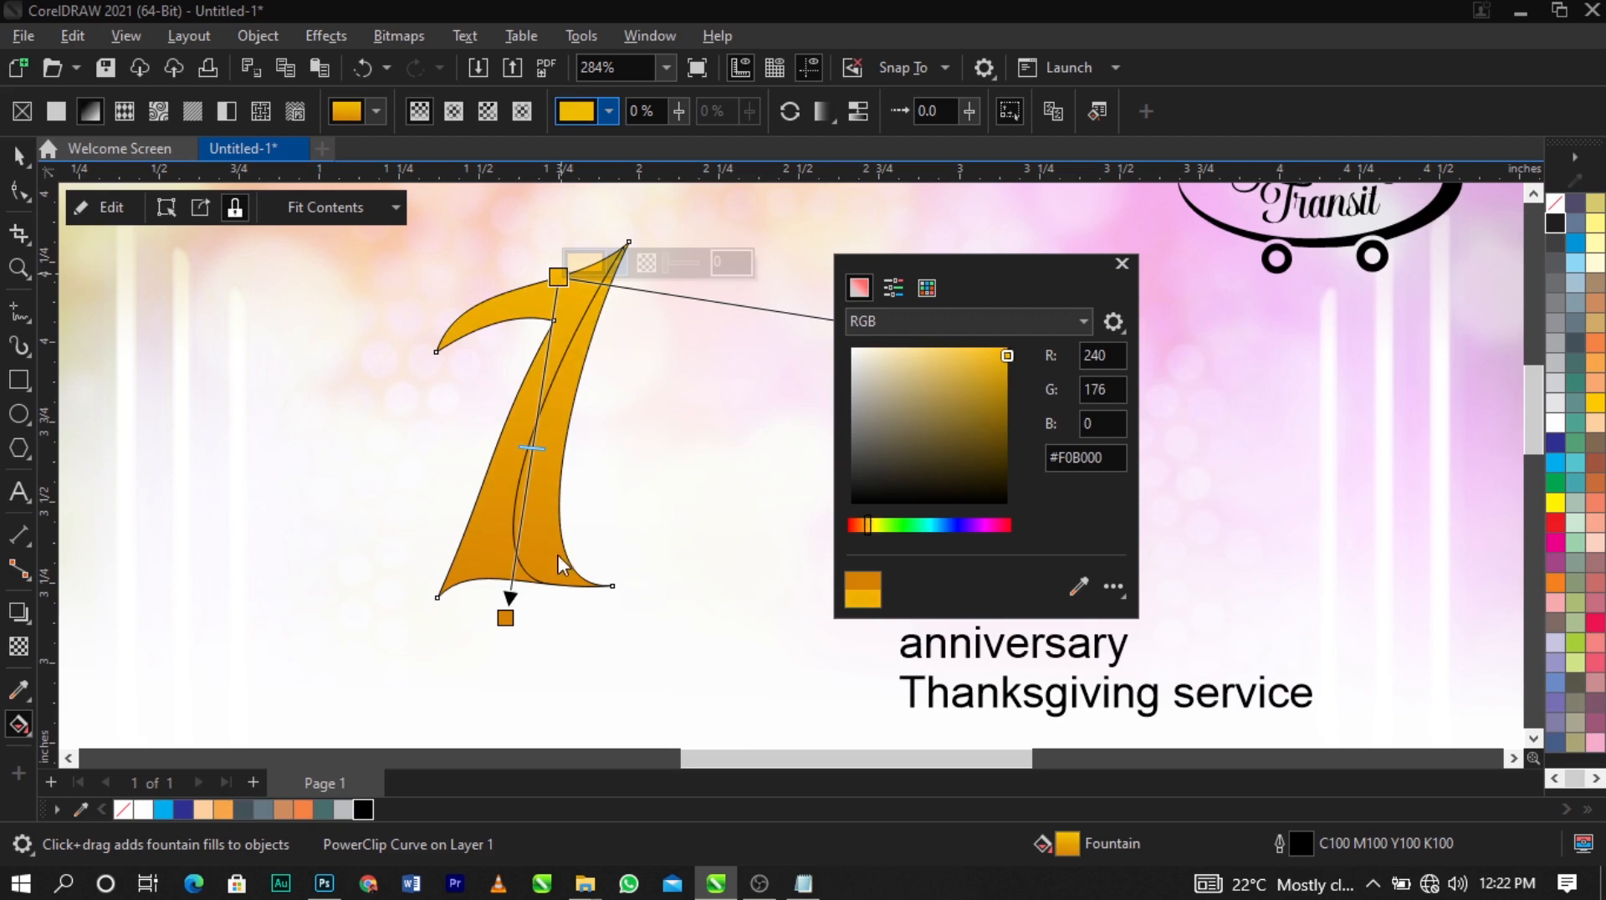
# Add a light yellow colour stop (#FFF86B) midway along the "1" gradient and shift it slightly upward
pyautogui.click(533, 445)
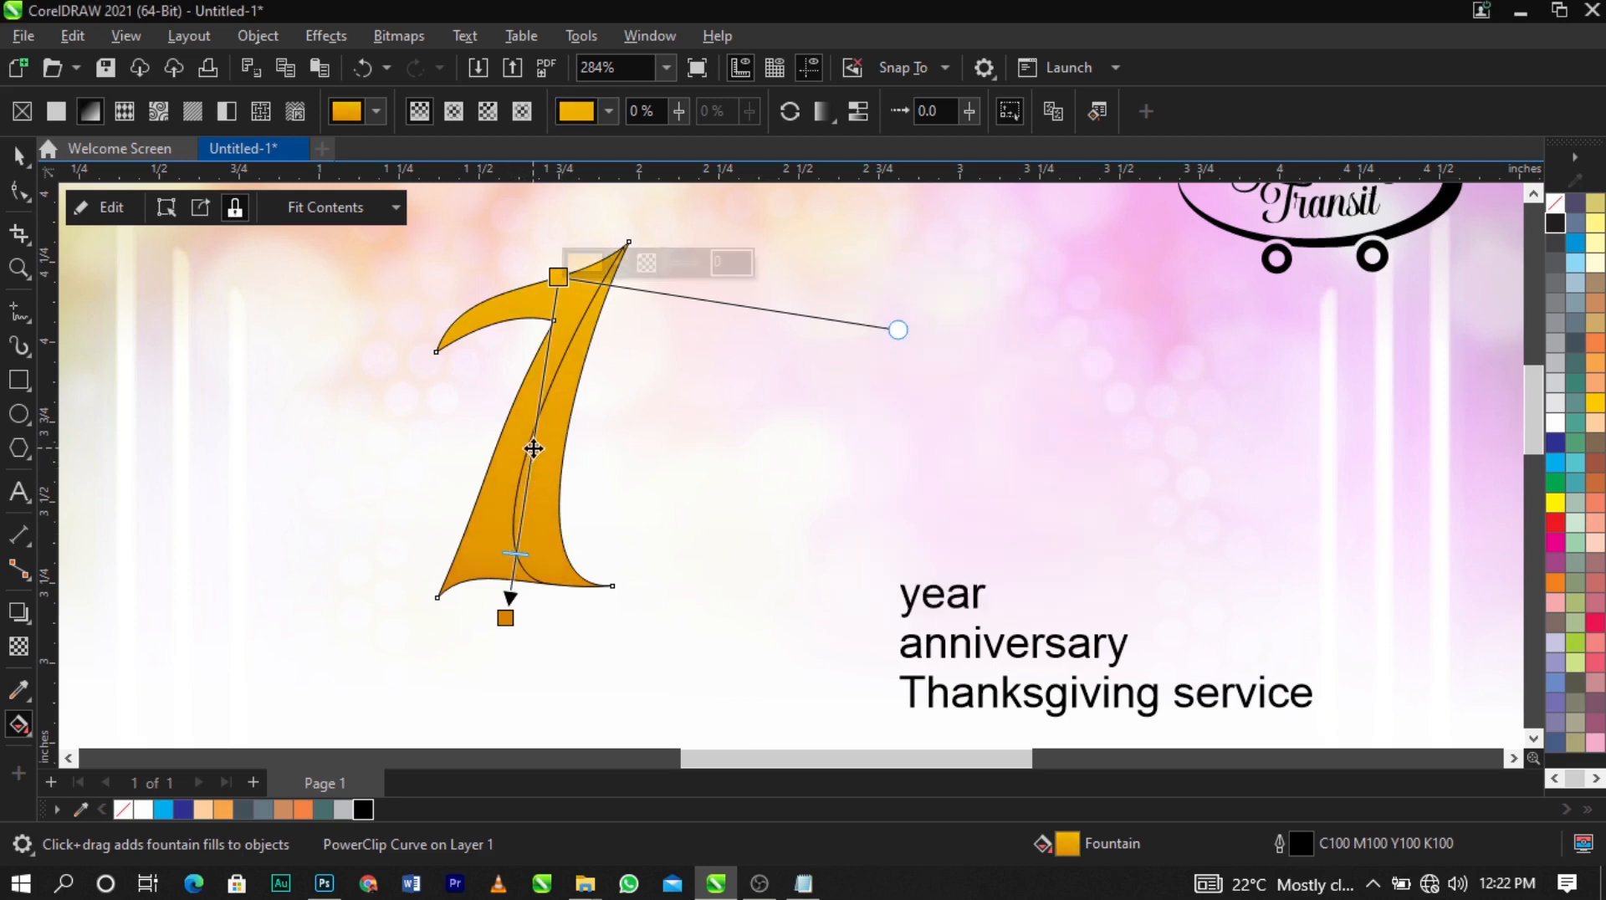
pyautogui.doubleClick(530, 446)
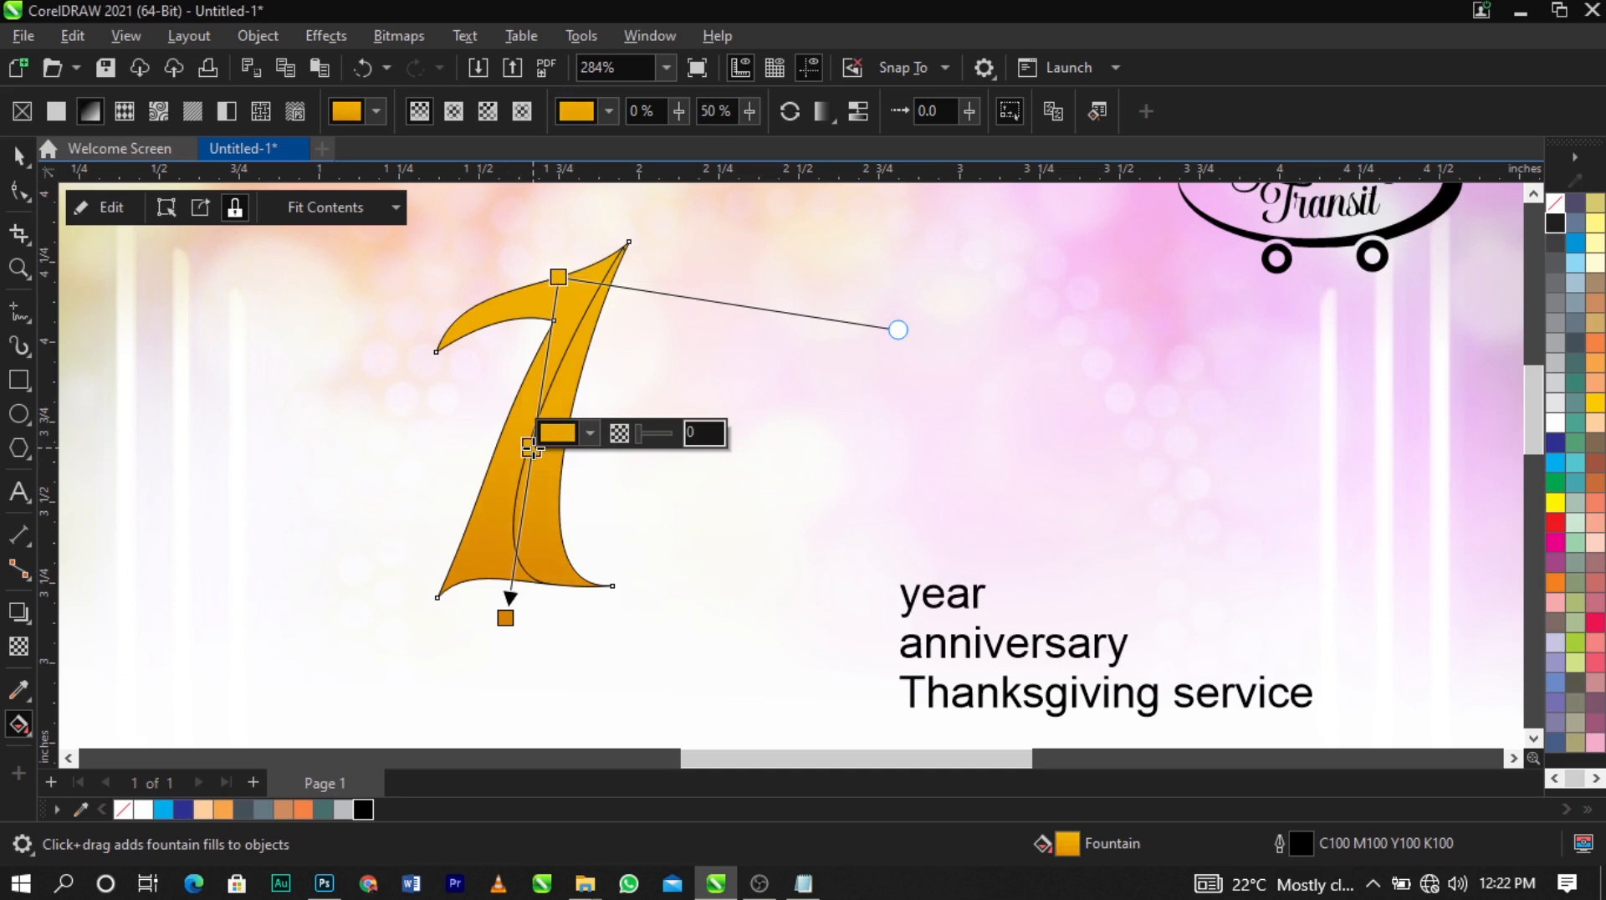
pyautogui.click(589, 432)
pyautogui.moveTo(677, 472); pyautogui.dragTo(936, 398)
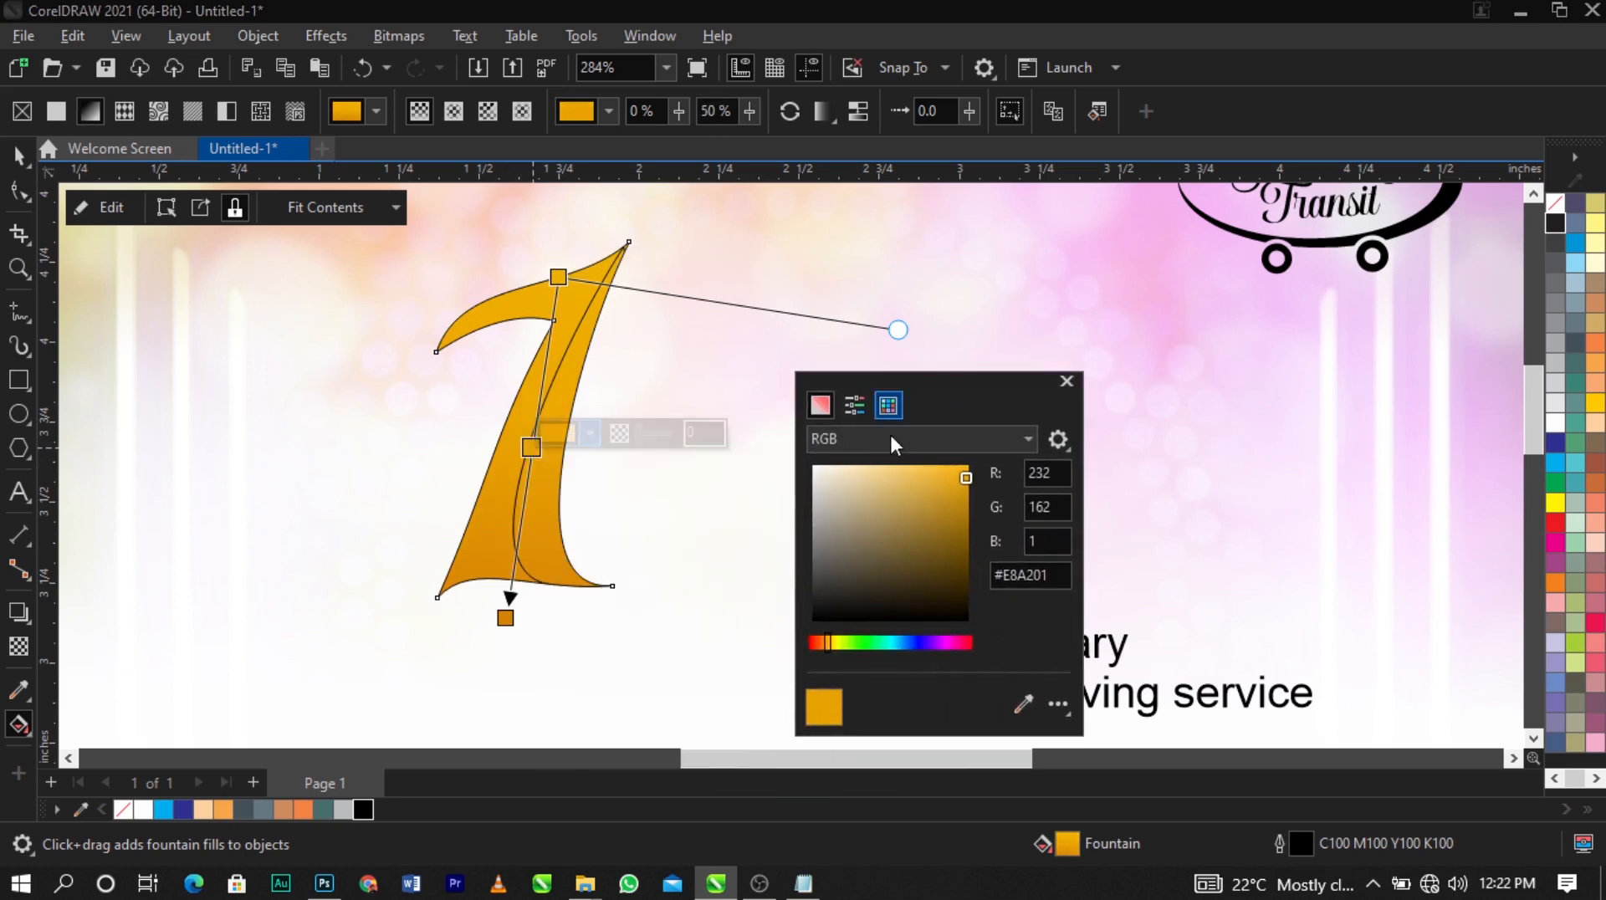
pyautogui.click(943, 476)
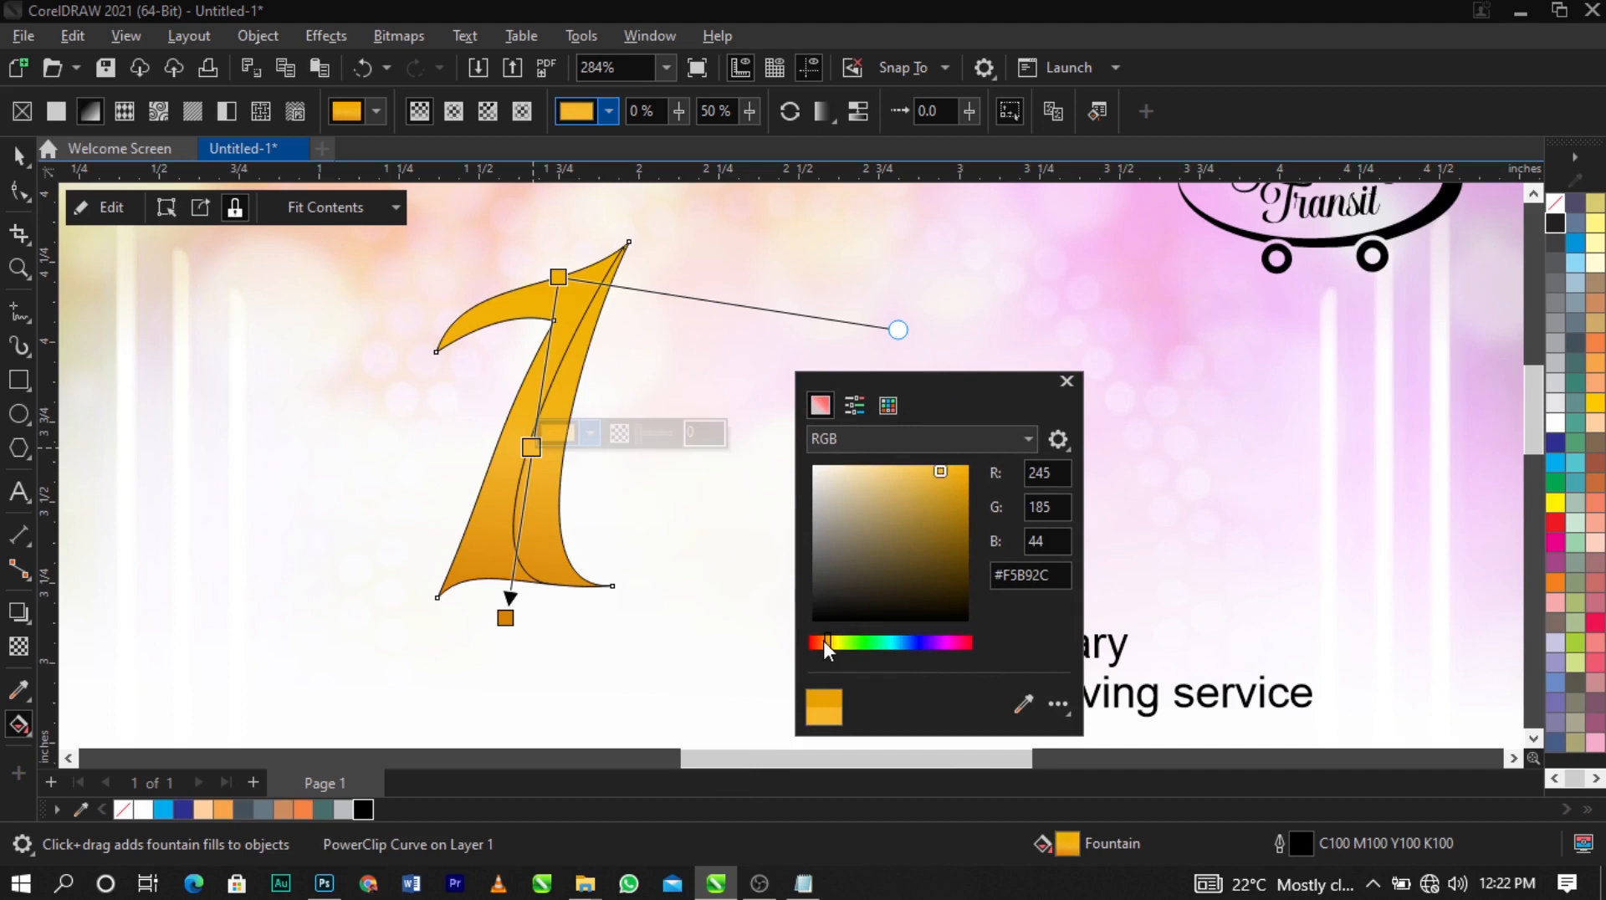
pyautogui.moveTo(825, 640); pyautogui.dragTo(831, 642)
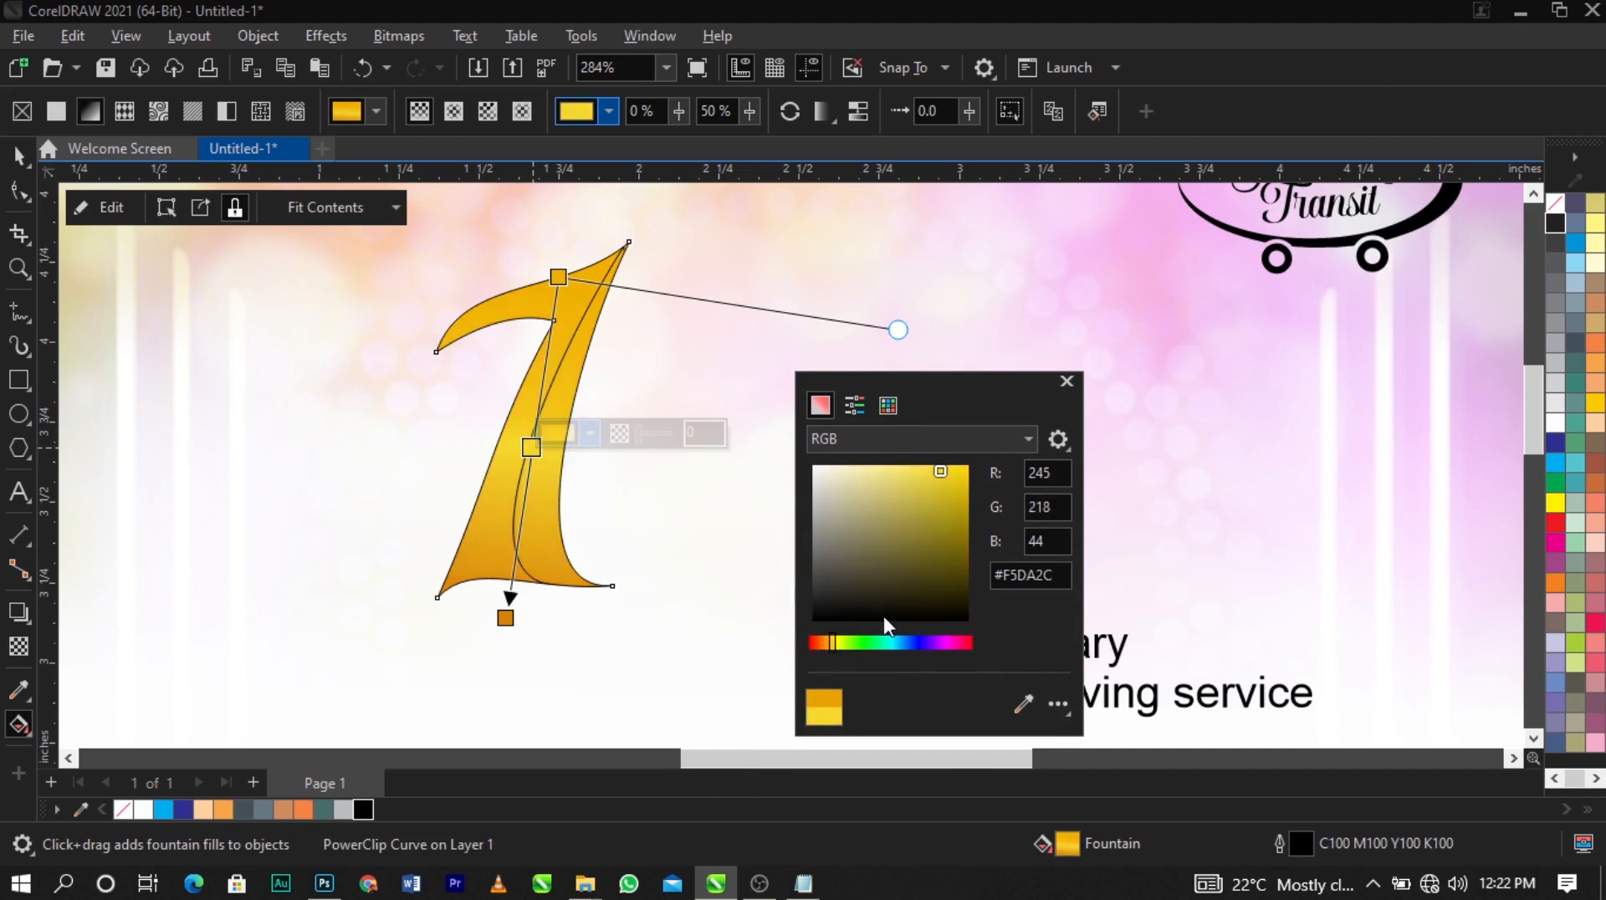
pyautogui.moveTo(943, 472); pyautogui.dragTo(905, 467)
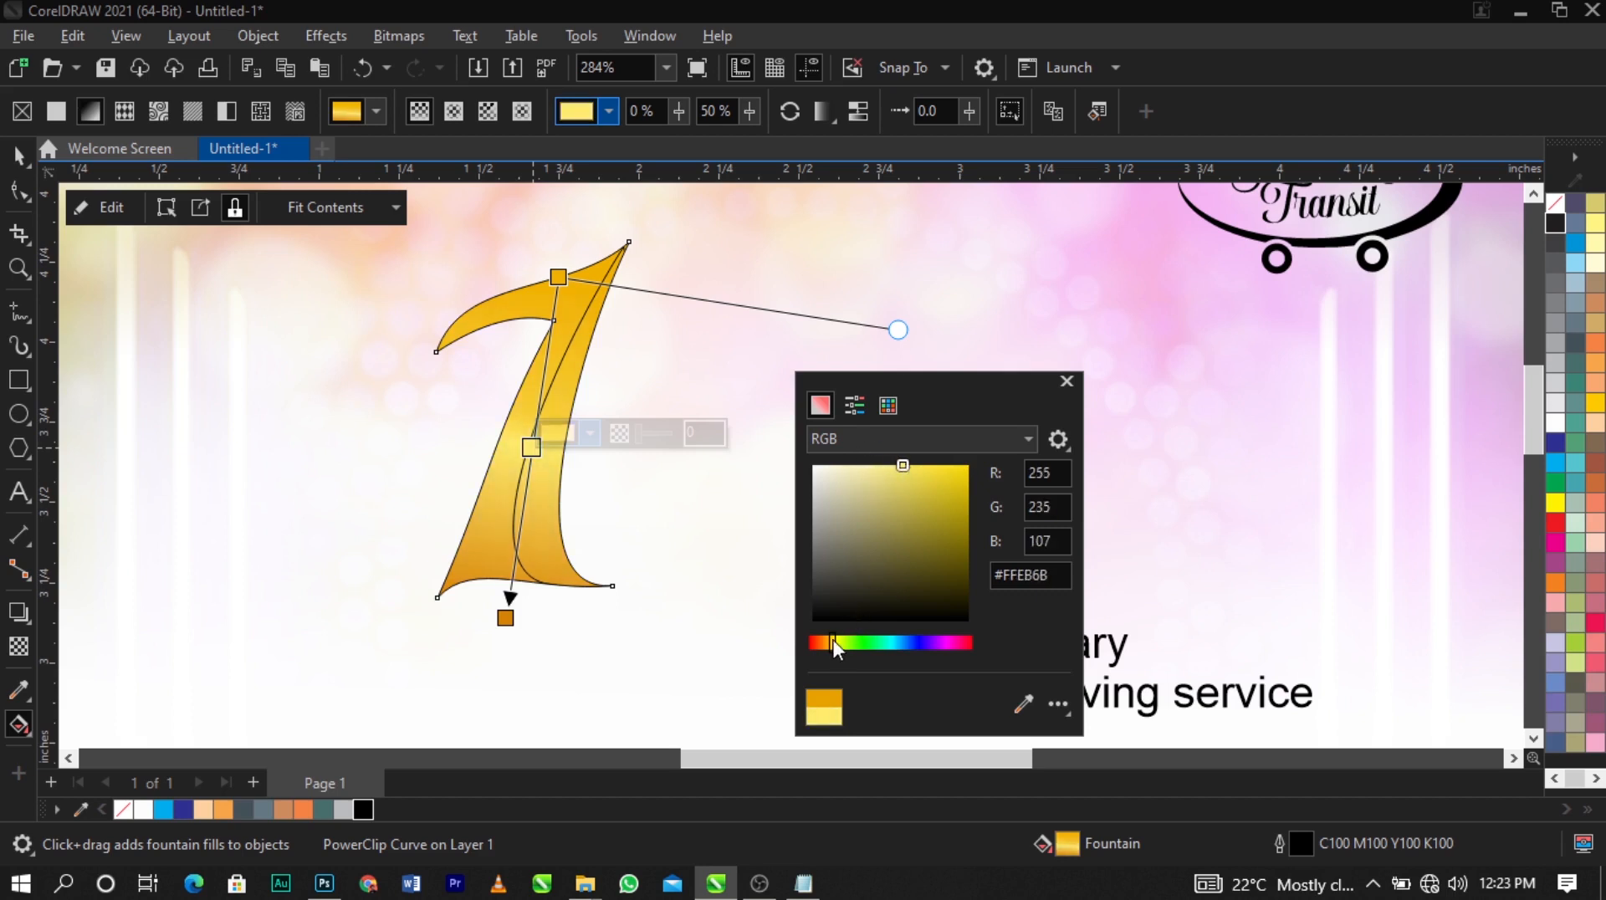
pyautogui.moveTo(830, 645)
pyautogui.mouseDown()
pyautogui.moveTo(970, 643)
pyautogui.moveTo(835, 657)
pyautogui.mouseUp()
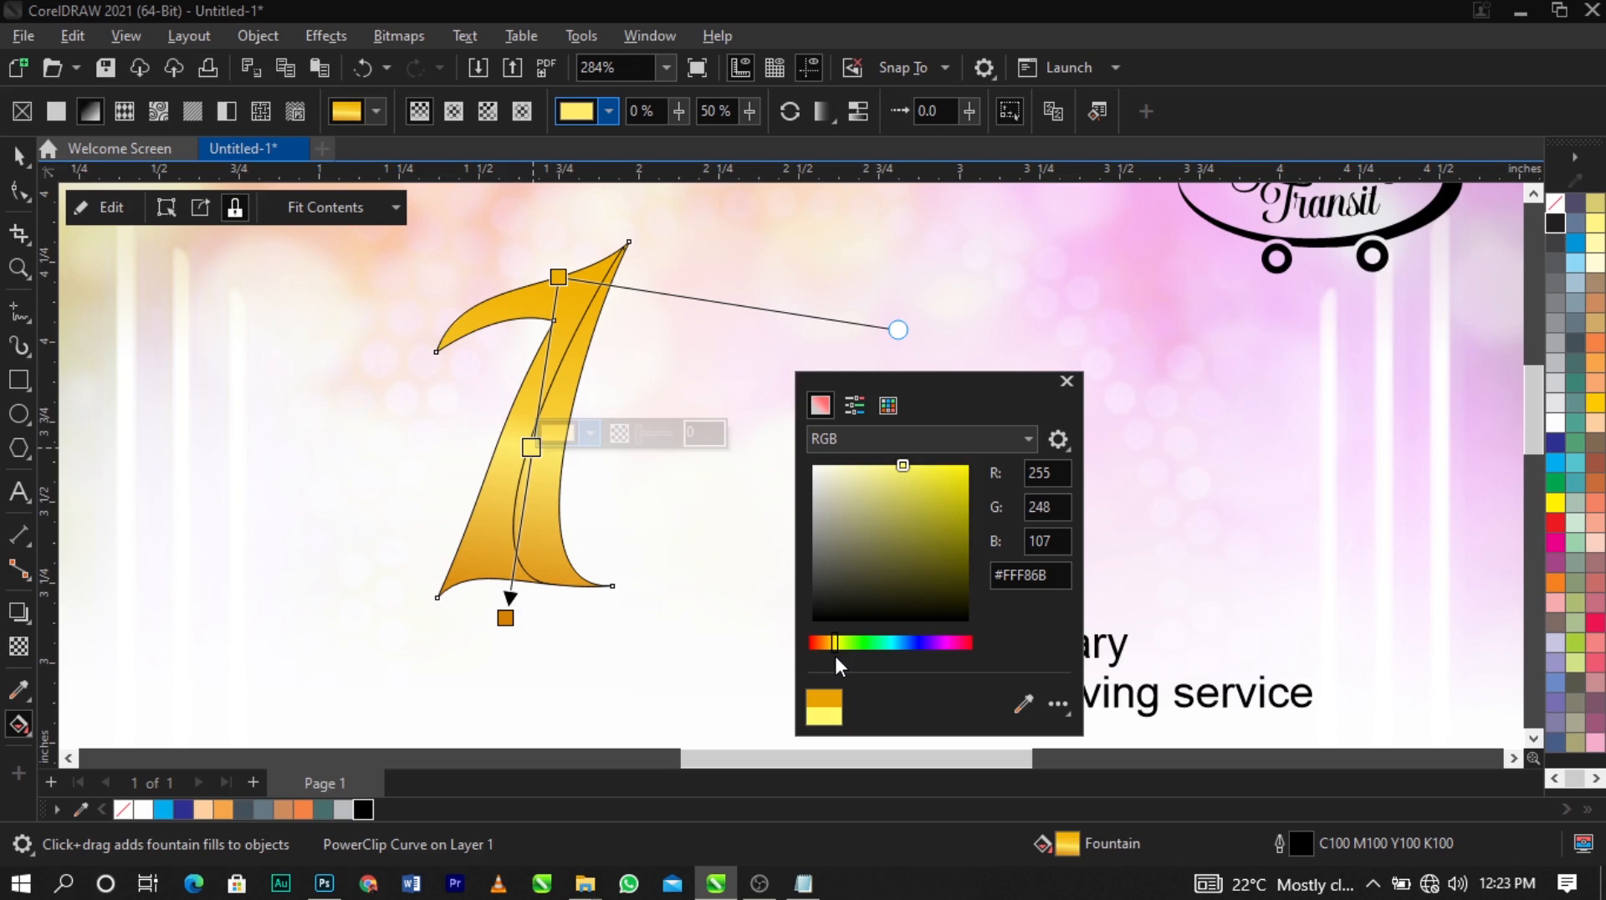
pyautogui.click(539, 481)
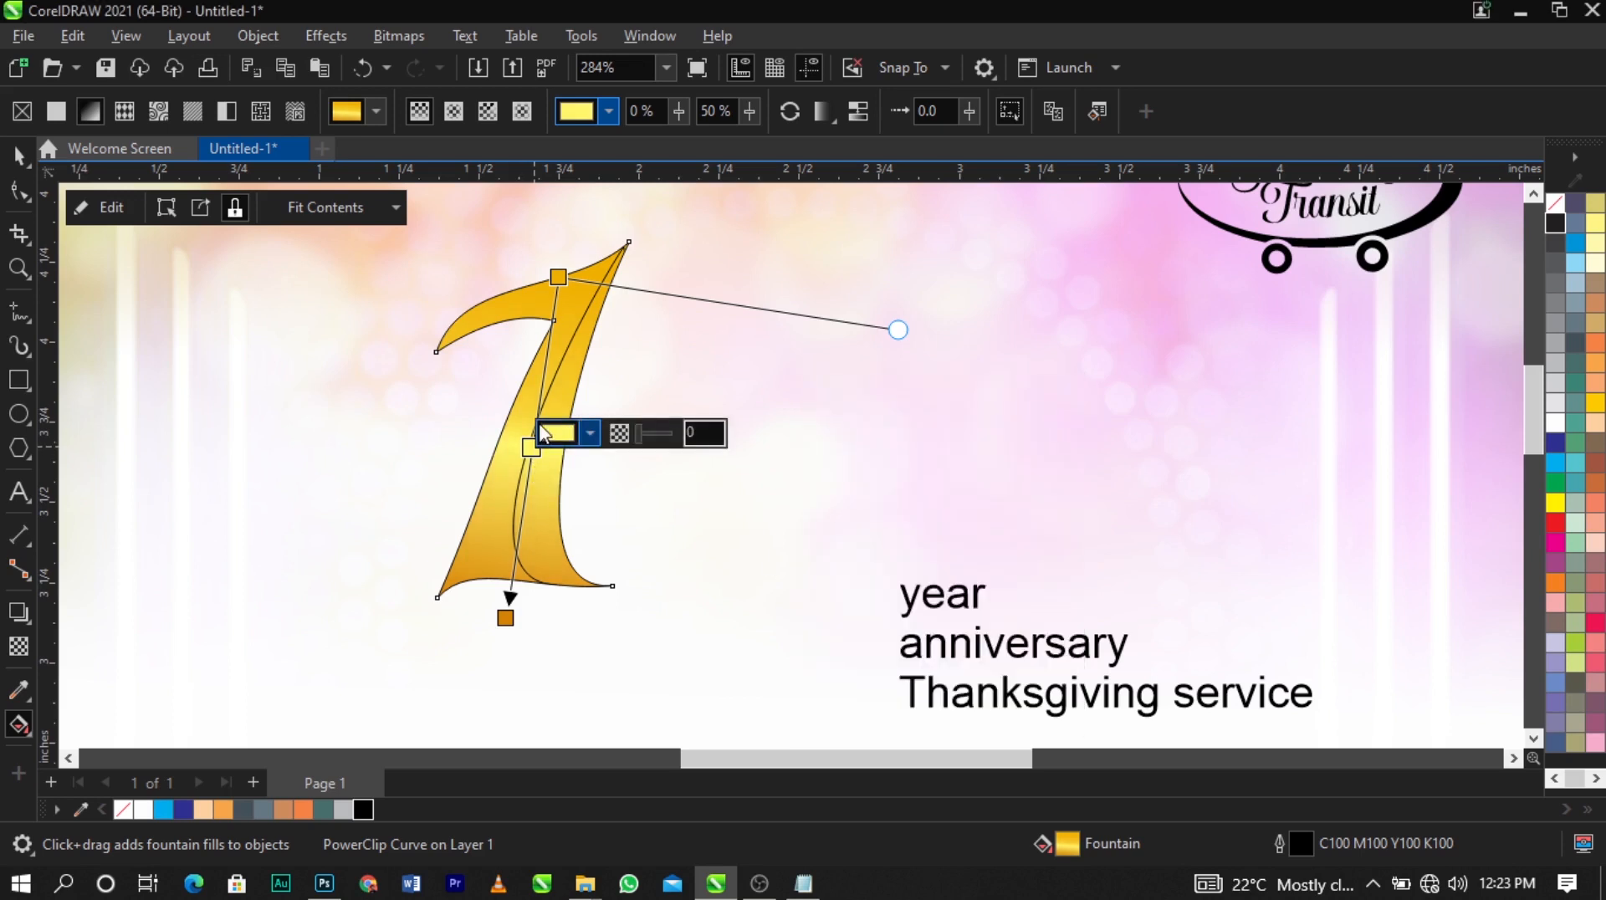
pyautogui.moveTo(531, 444); pyautogui.dragTo(538, 405)
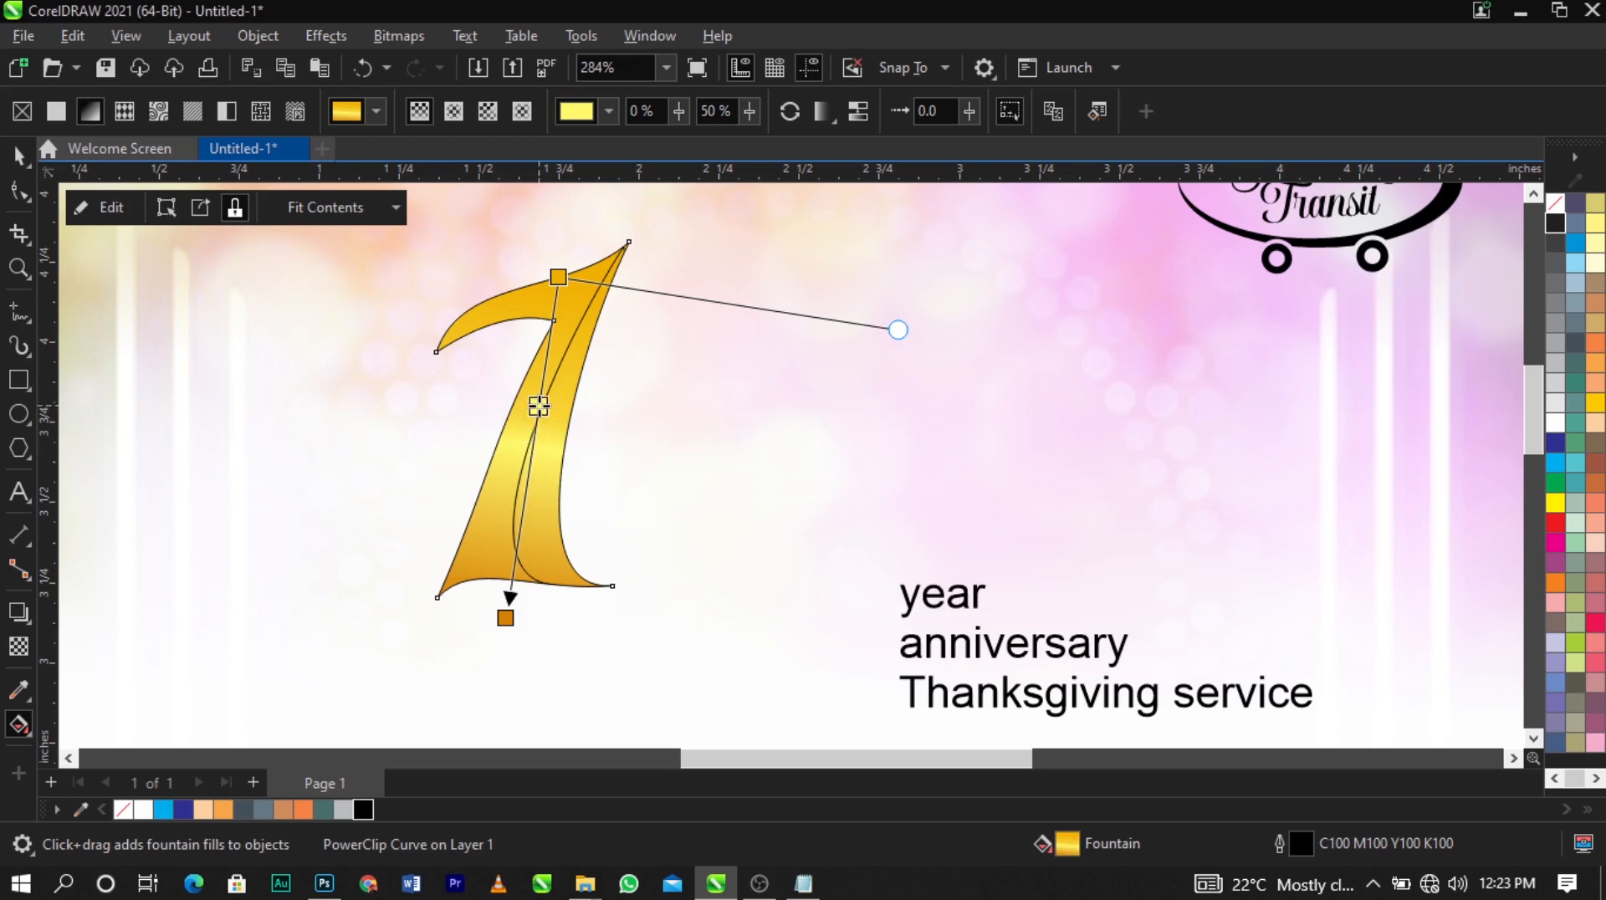
# Add a colour stop at 16% of the "1" gradient and set it to brownish gold, RGB 196, 128, 2 (#C48002)
pyautogui.doubleClick(550, 333)
pyautogui.click(607, 317)
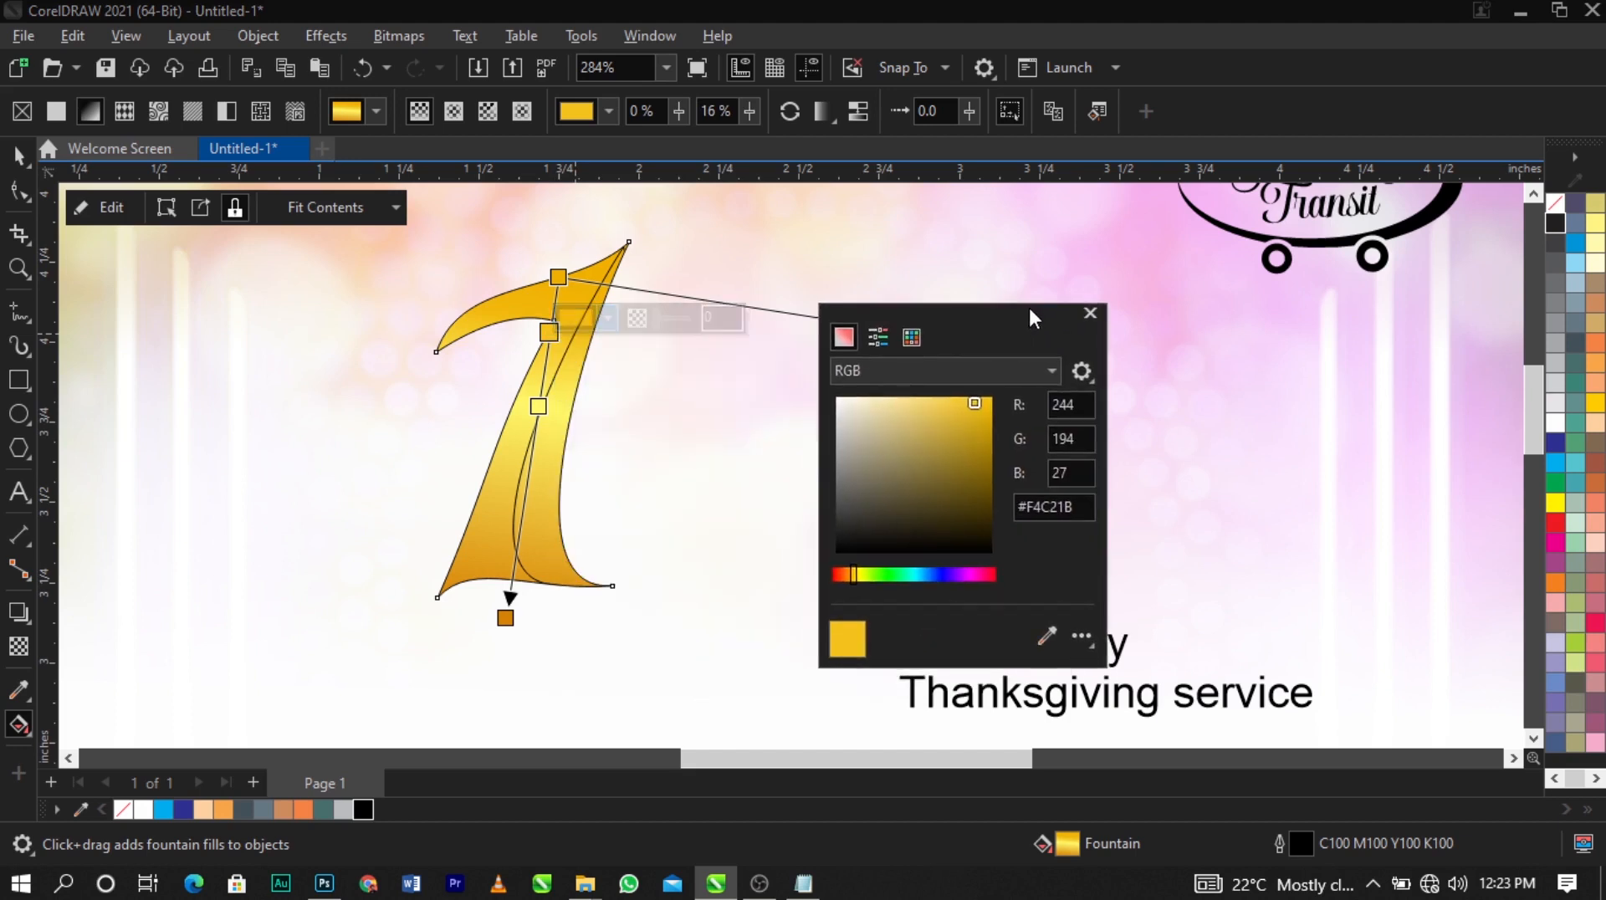
pyautogui.moveTo(765, 334); pyautogui.dragTo(1028, 306)
pyautogui.moveTo(975, 410); pyautogui.dragTo(988, 423)
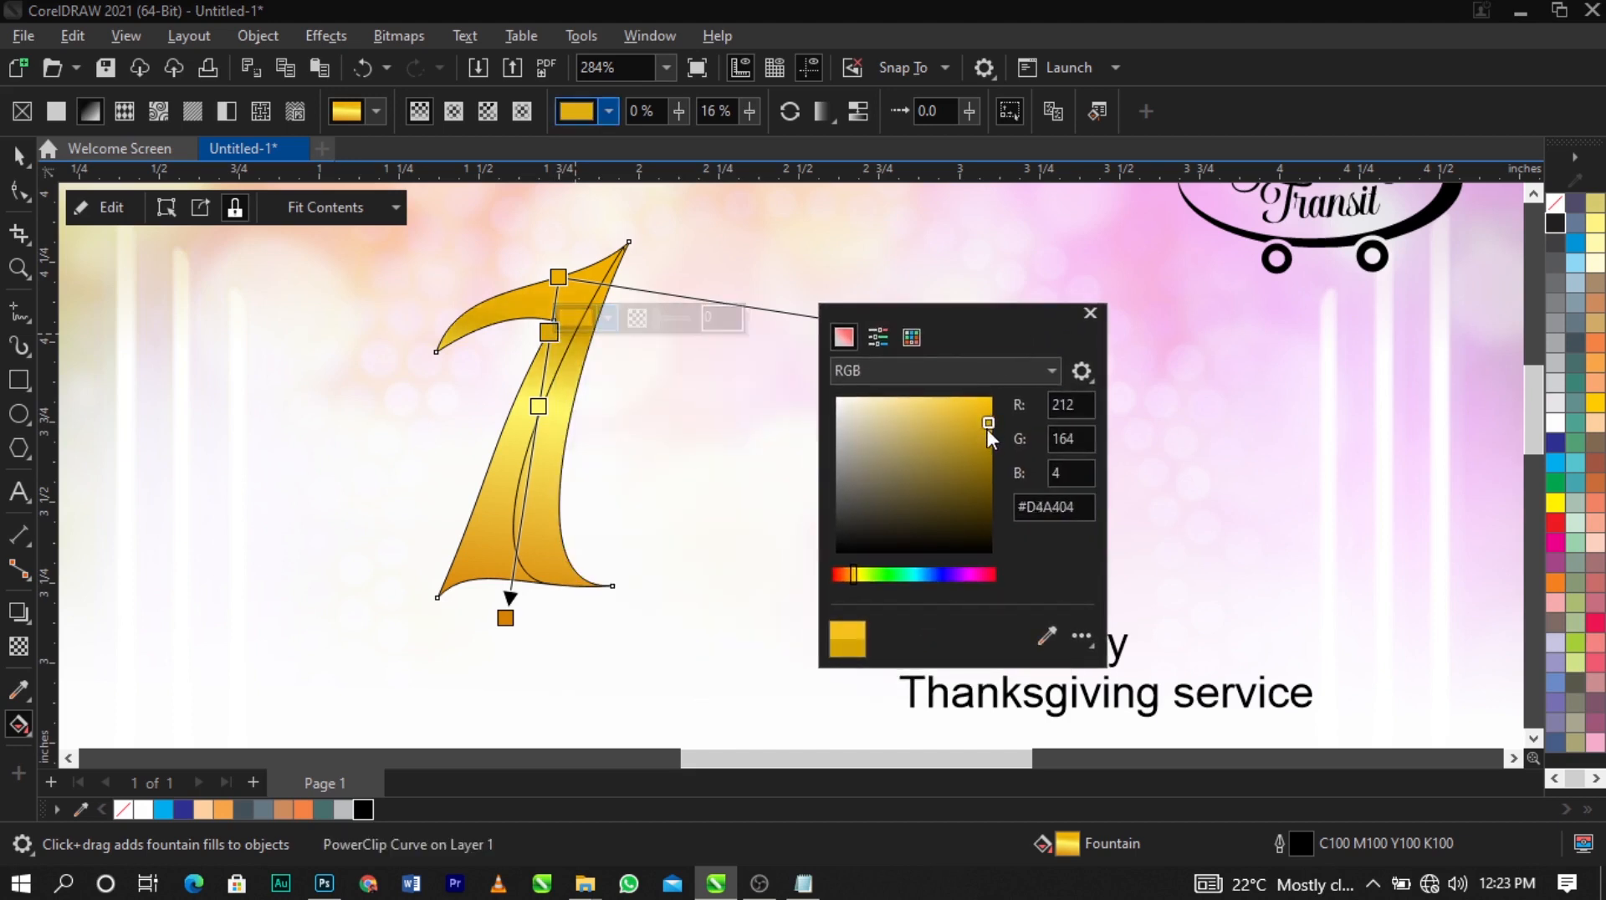
pyautogui.moveTo(851, 575); pyautogui.dragTo(850, 576)
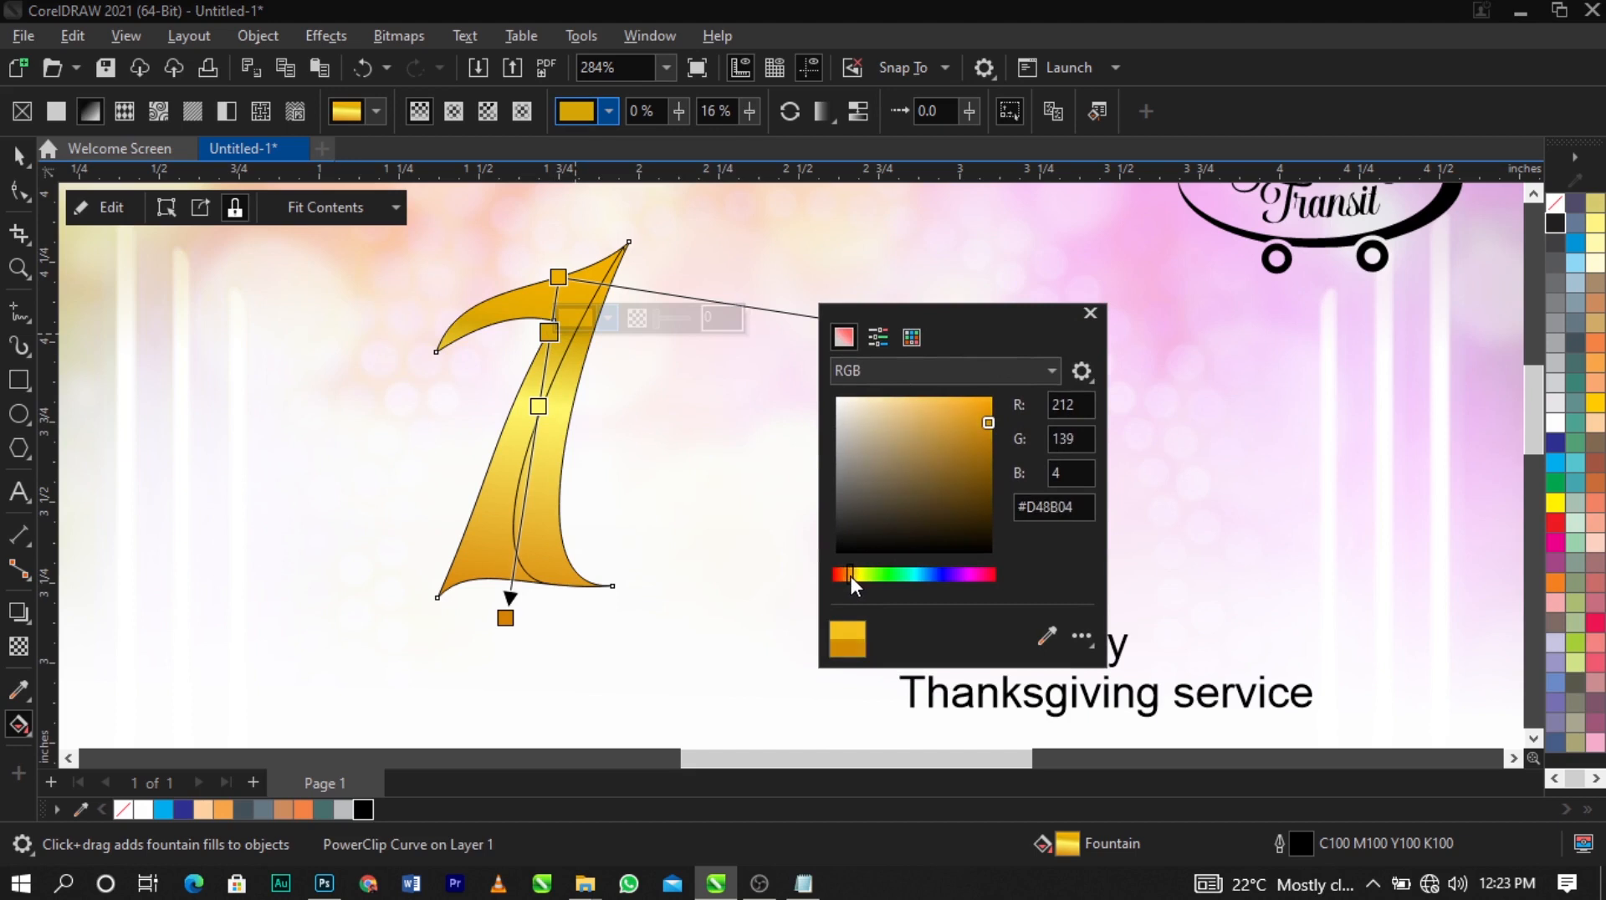
pyautogui.moveTo(970, 460); pyautogui.dragTo(990, 435)
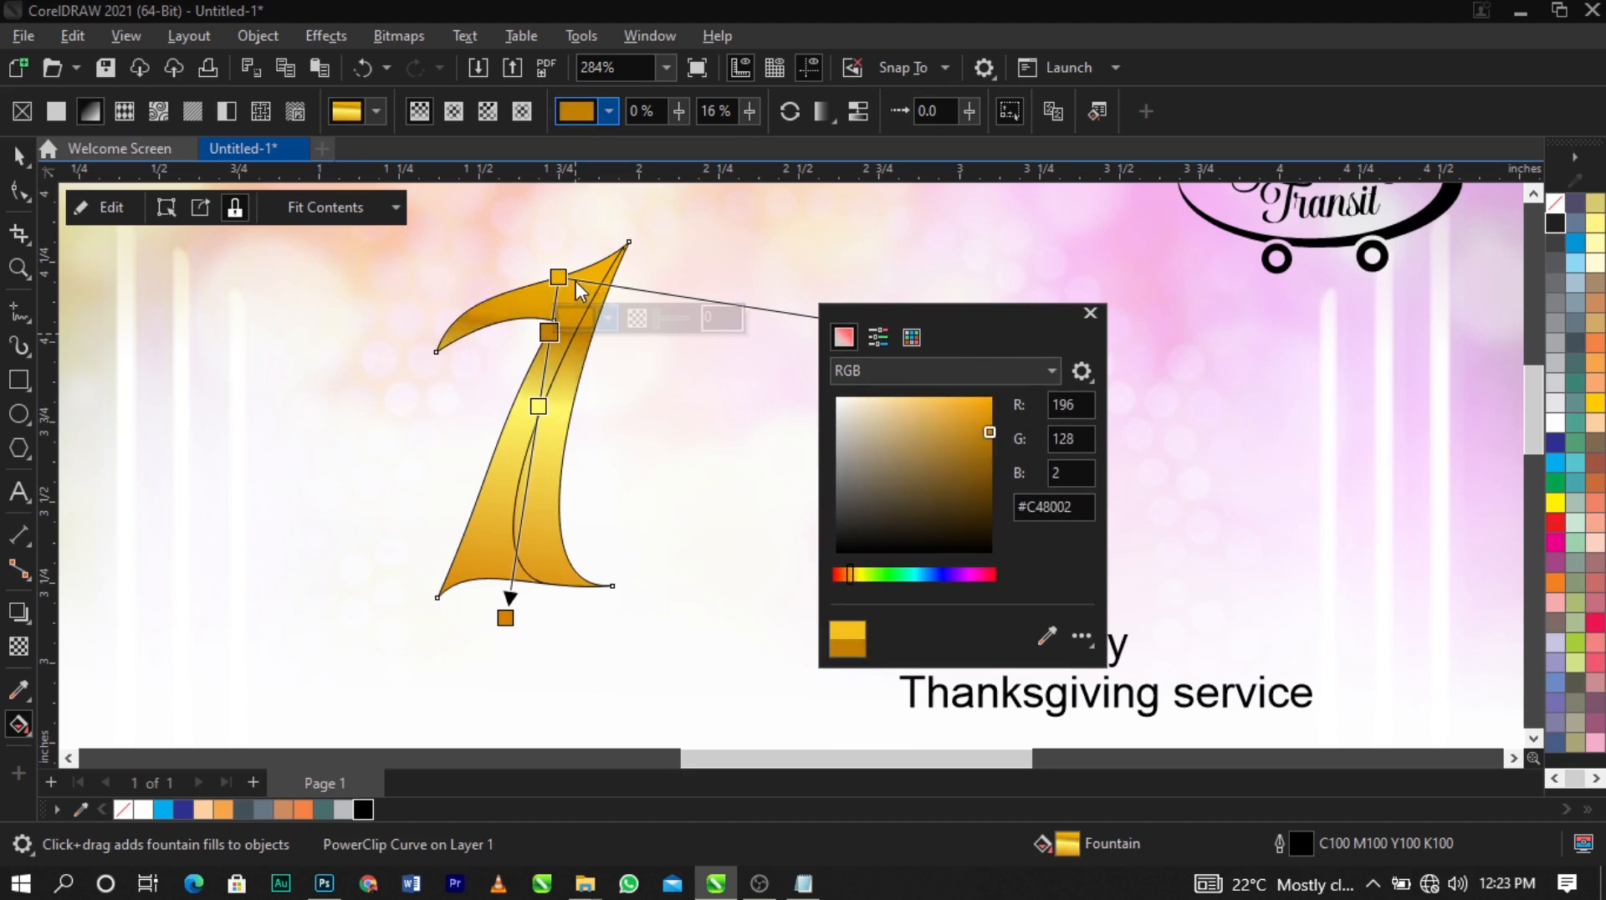
# Extend the start of the "1" gradient slightly toward the numeral's upper tip and finish adjusting the fill
pyautogui.moveTo(558, 277); pyautogui.dragTo(572, 262)
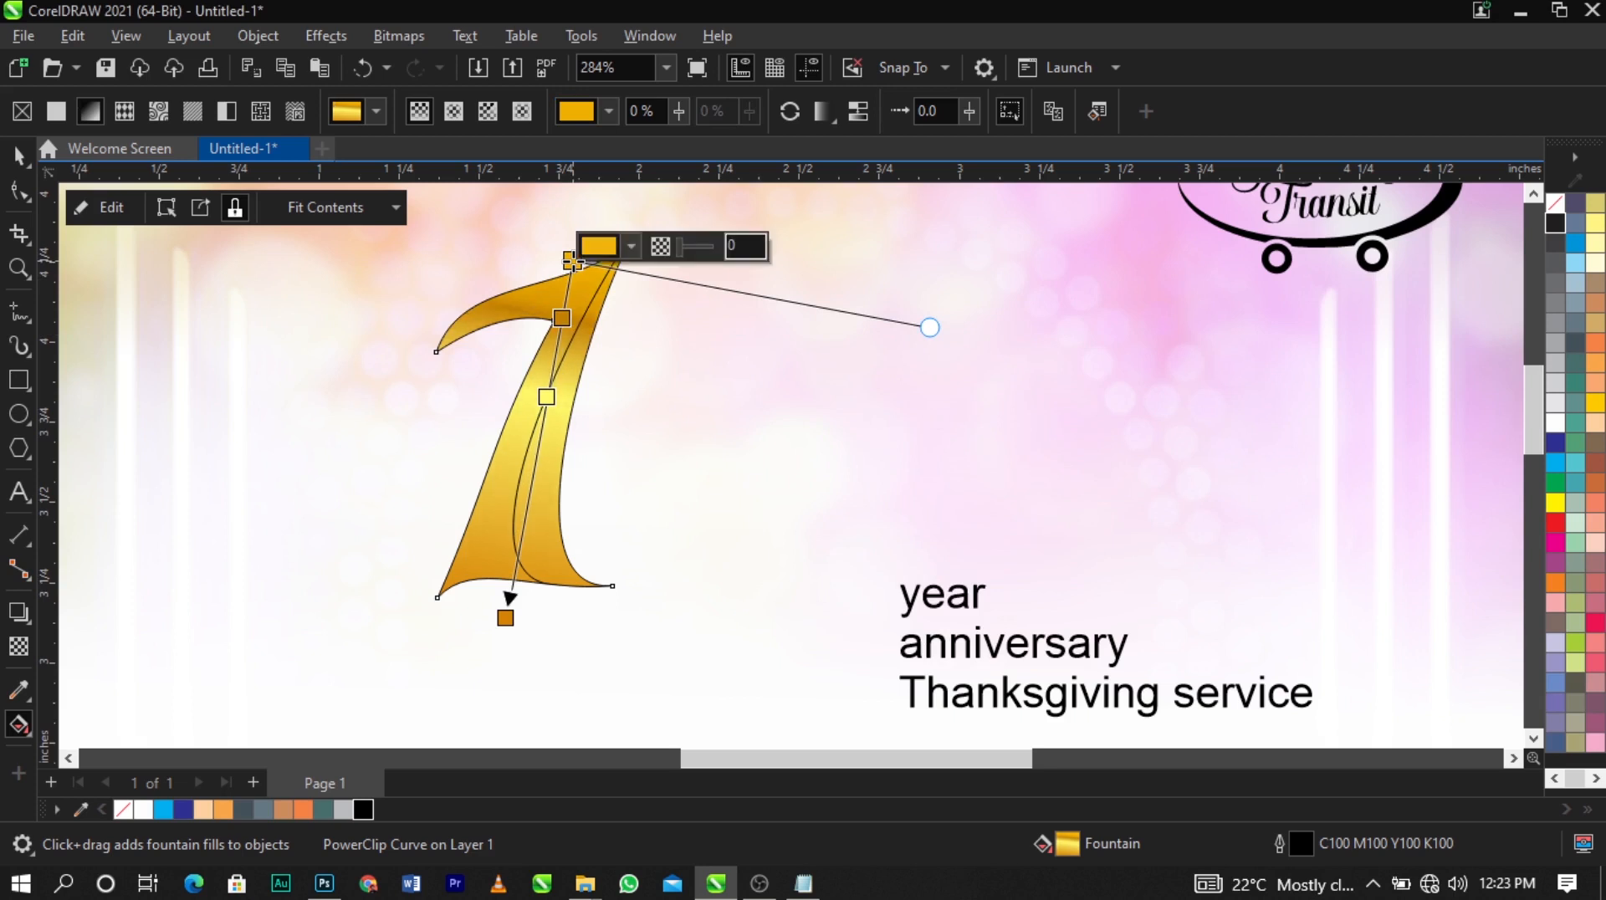
pyautogui.click(538, 487)
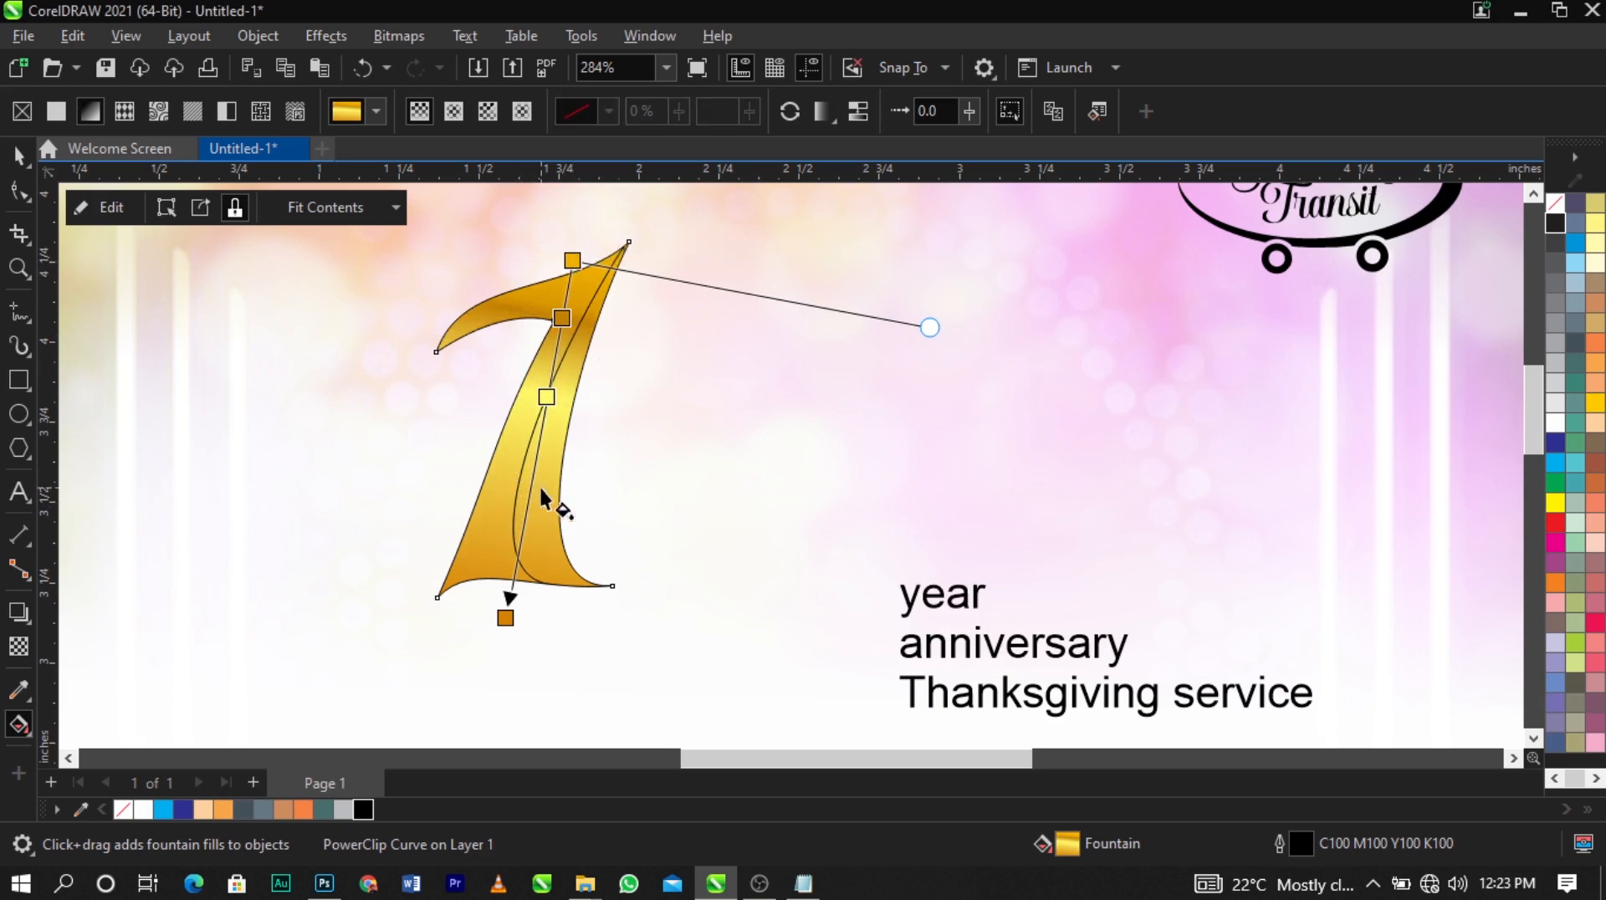
pyautogui.press('space')
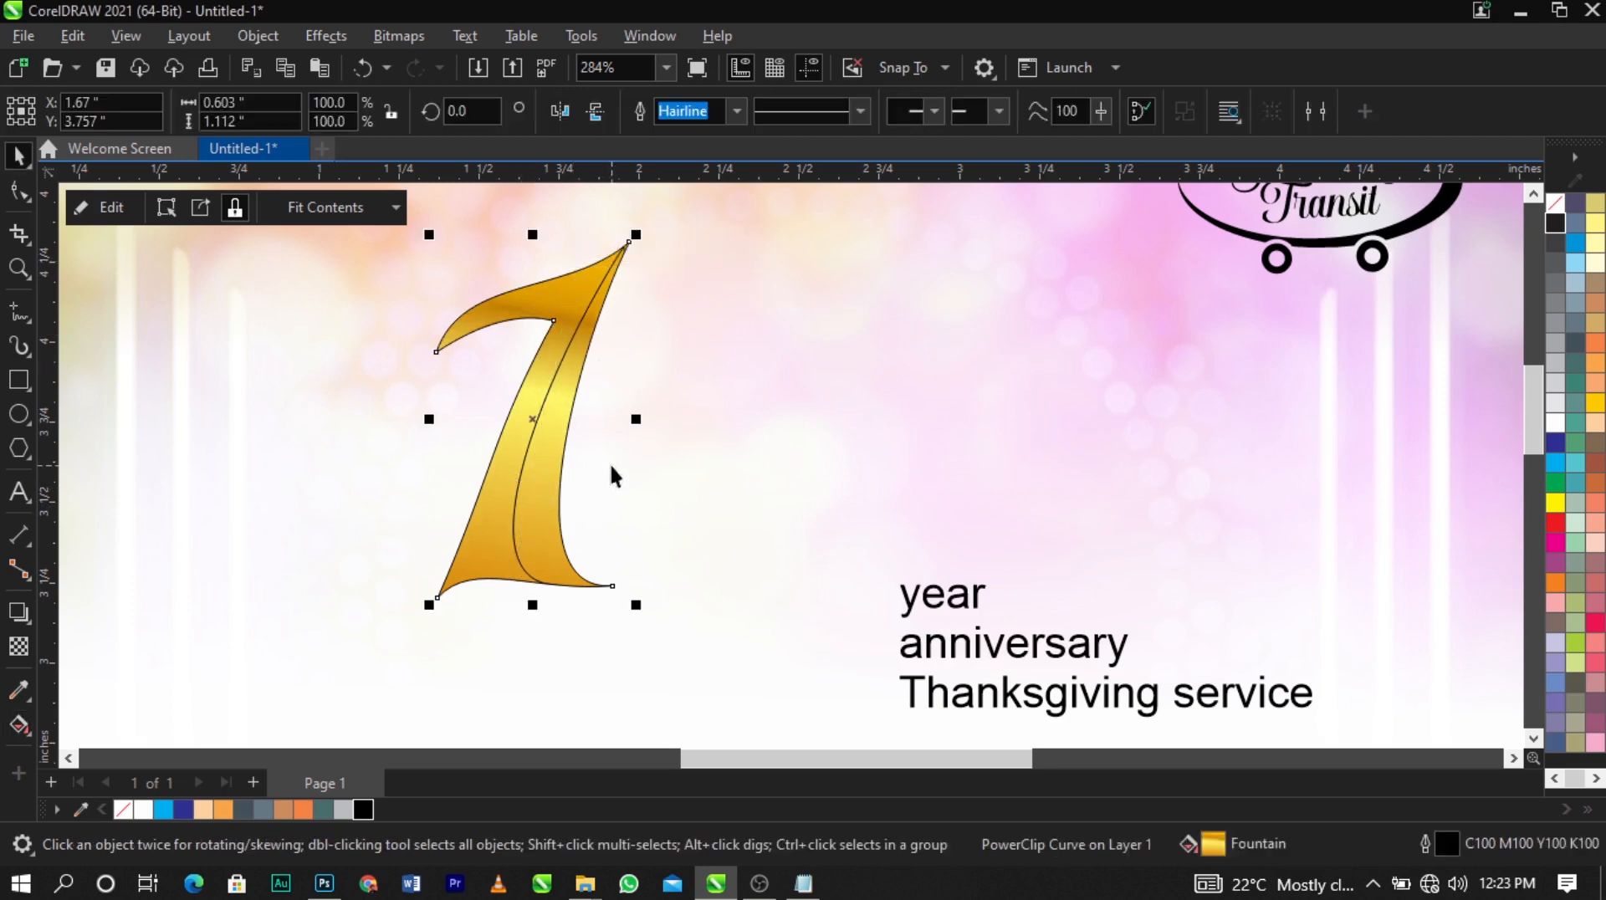
# Inside the PowerClip of the "1", apply the gold gradient to the inner curved shape from a temporary copy of the "1", and delete that copy
pyautogui.doubleClick(545, 467)
pyautogui.moveTo(626, 500); pyautogui.dragTo(875, 498)
pyautogui.hotkey('ctrl', 'z')
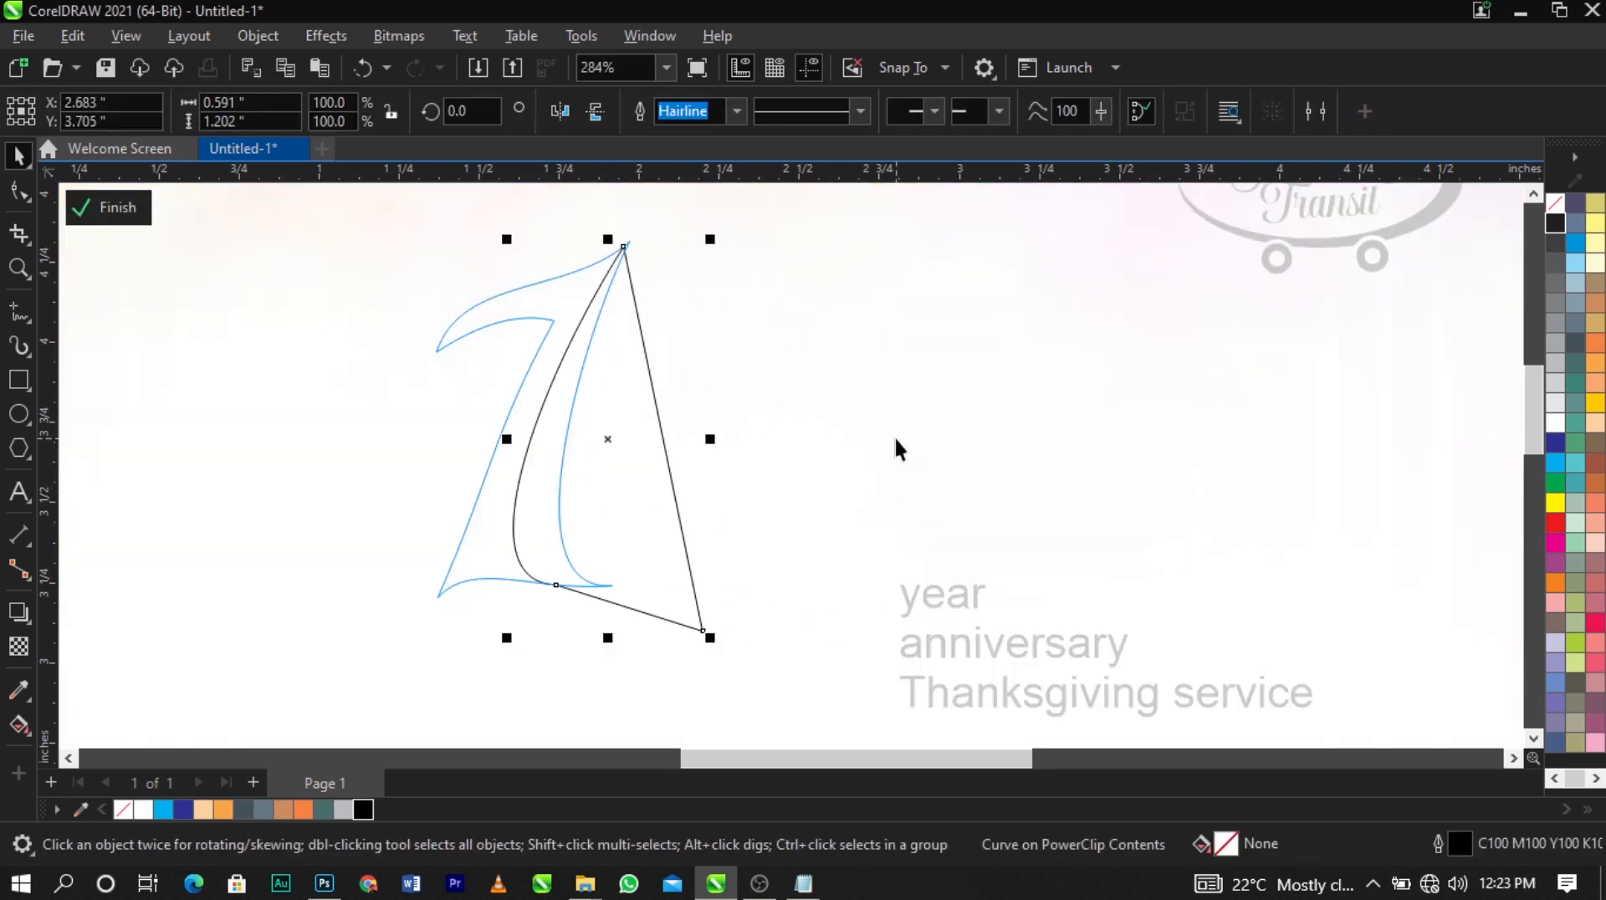
pyautogui.keyDown('ctrl'); pyautogui.click(897, 441); pyautogui.keyUp('ctrl')
pyautogui.moveTo(532, 419); pyautogui.dragTo(637, 431)
pyautogui.click(680, 505)
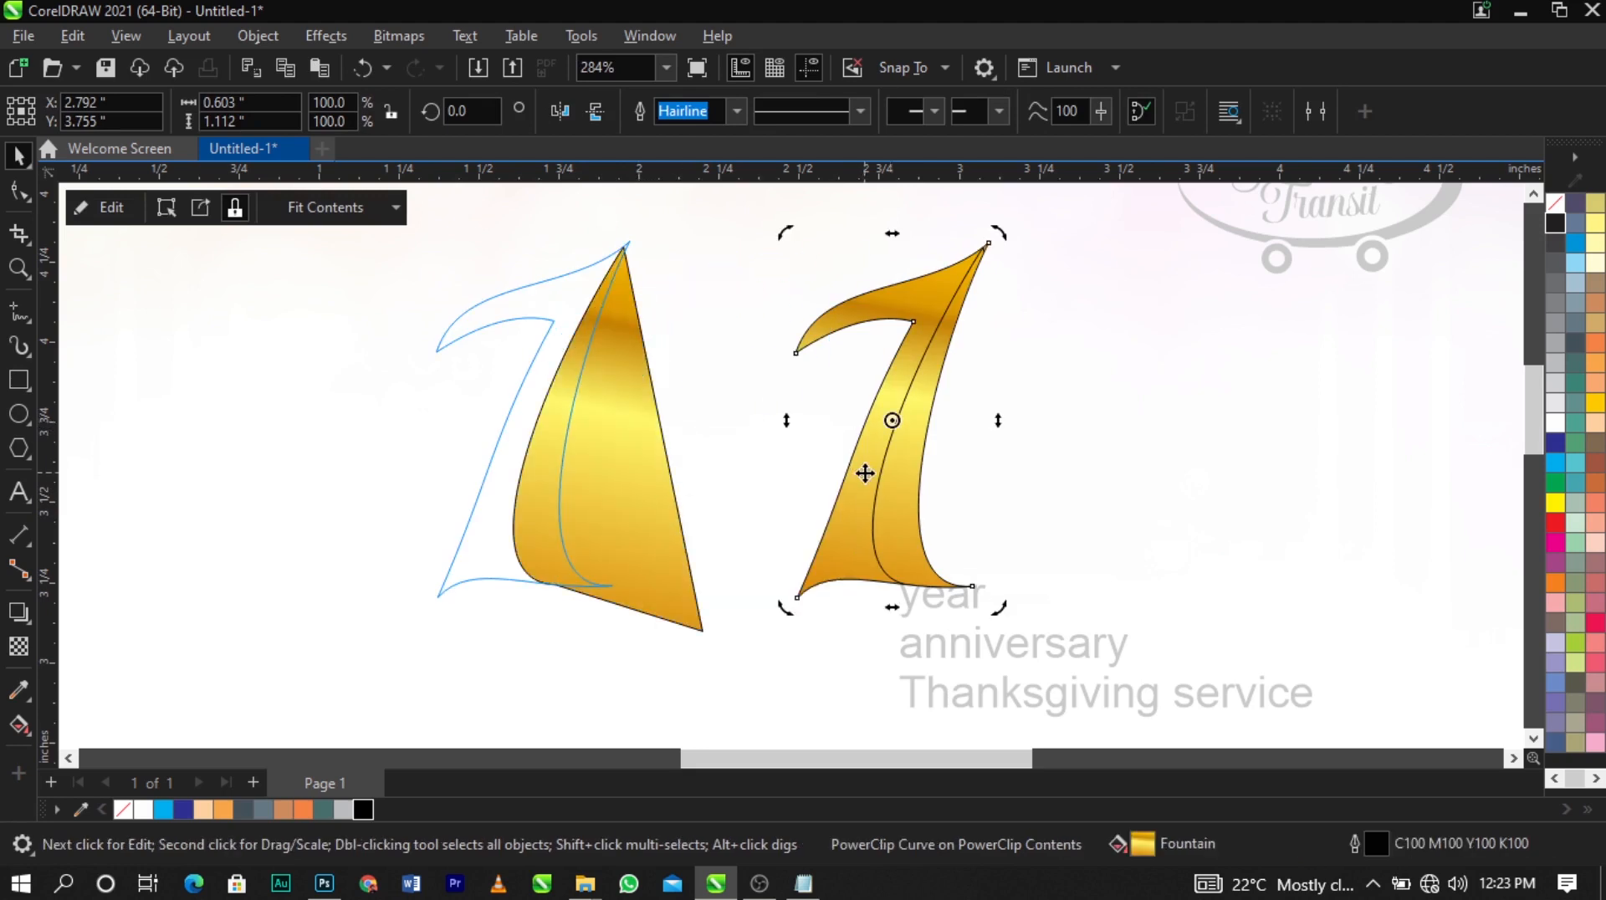
pyautogui.press('Delete')
# Set the end colour stop of the inner curved shape's gradient to dark reddish brown, RGB 161, 56, 0 (#A13800)
pyautogui.click(671, 495)
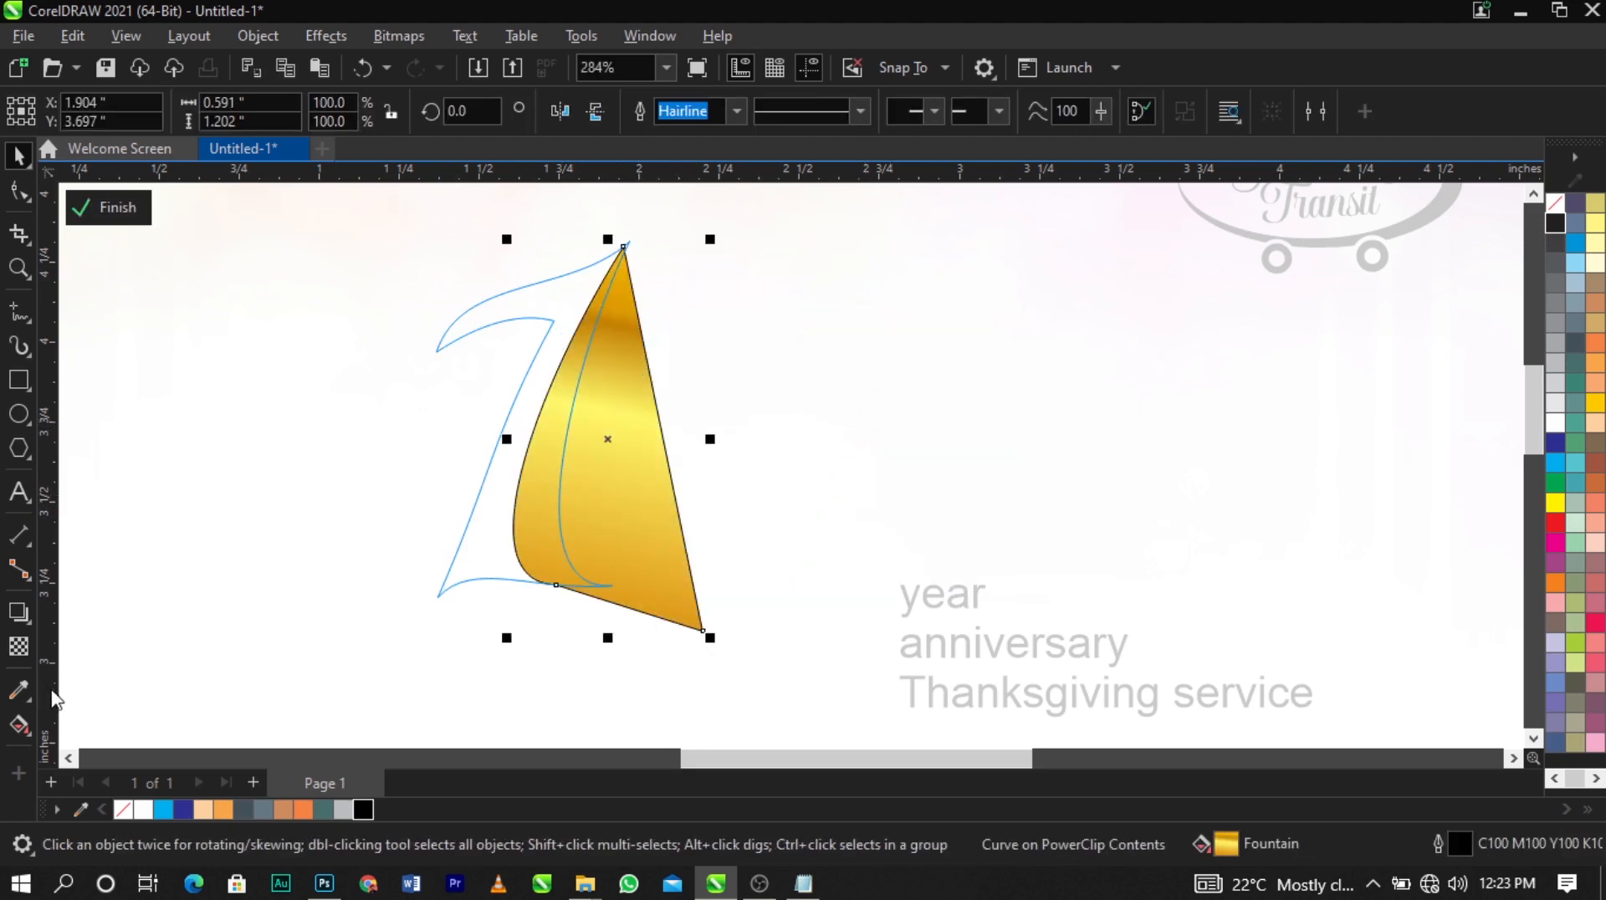
pyautogui.click(30, 721)
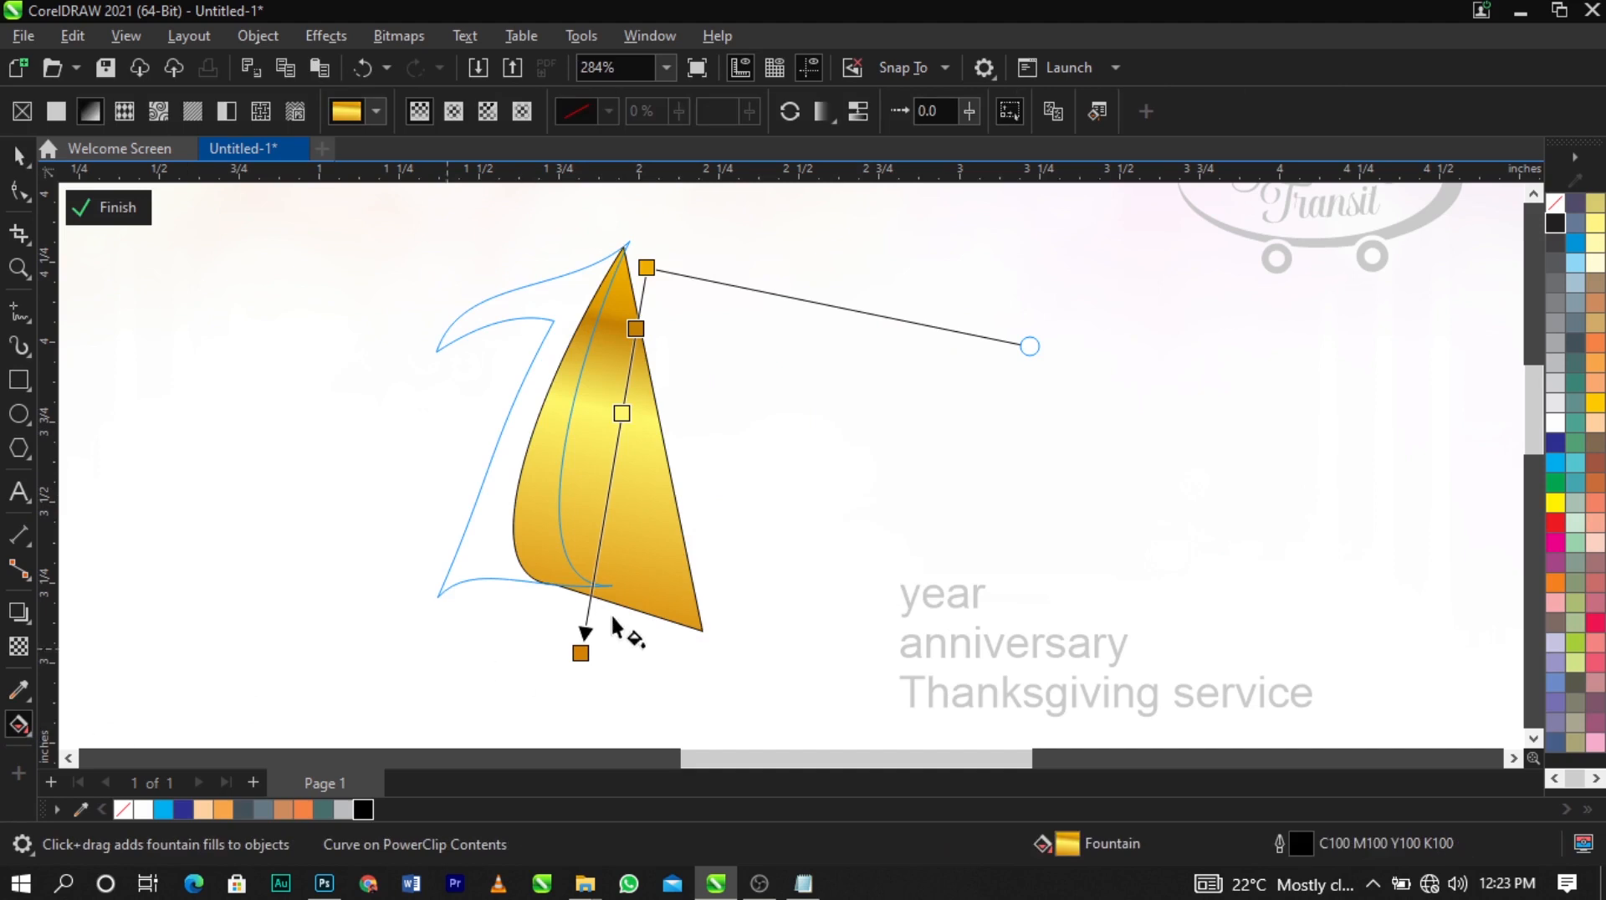
pyautogui.click(581, 653)
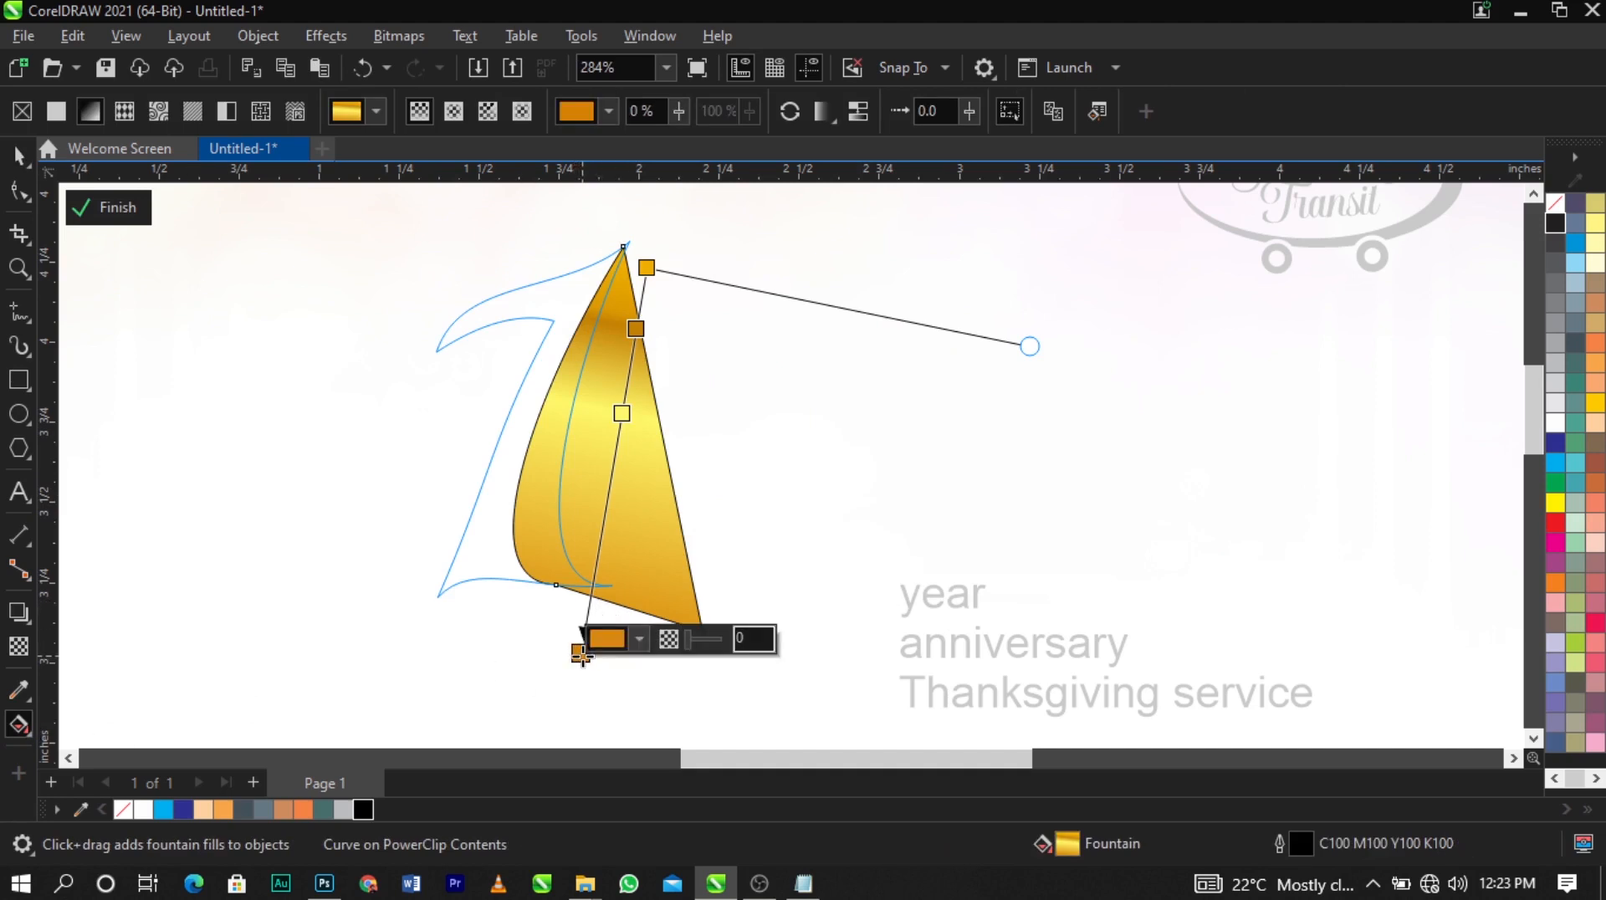
pyautogui.click(639, 639)
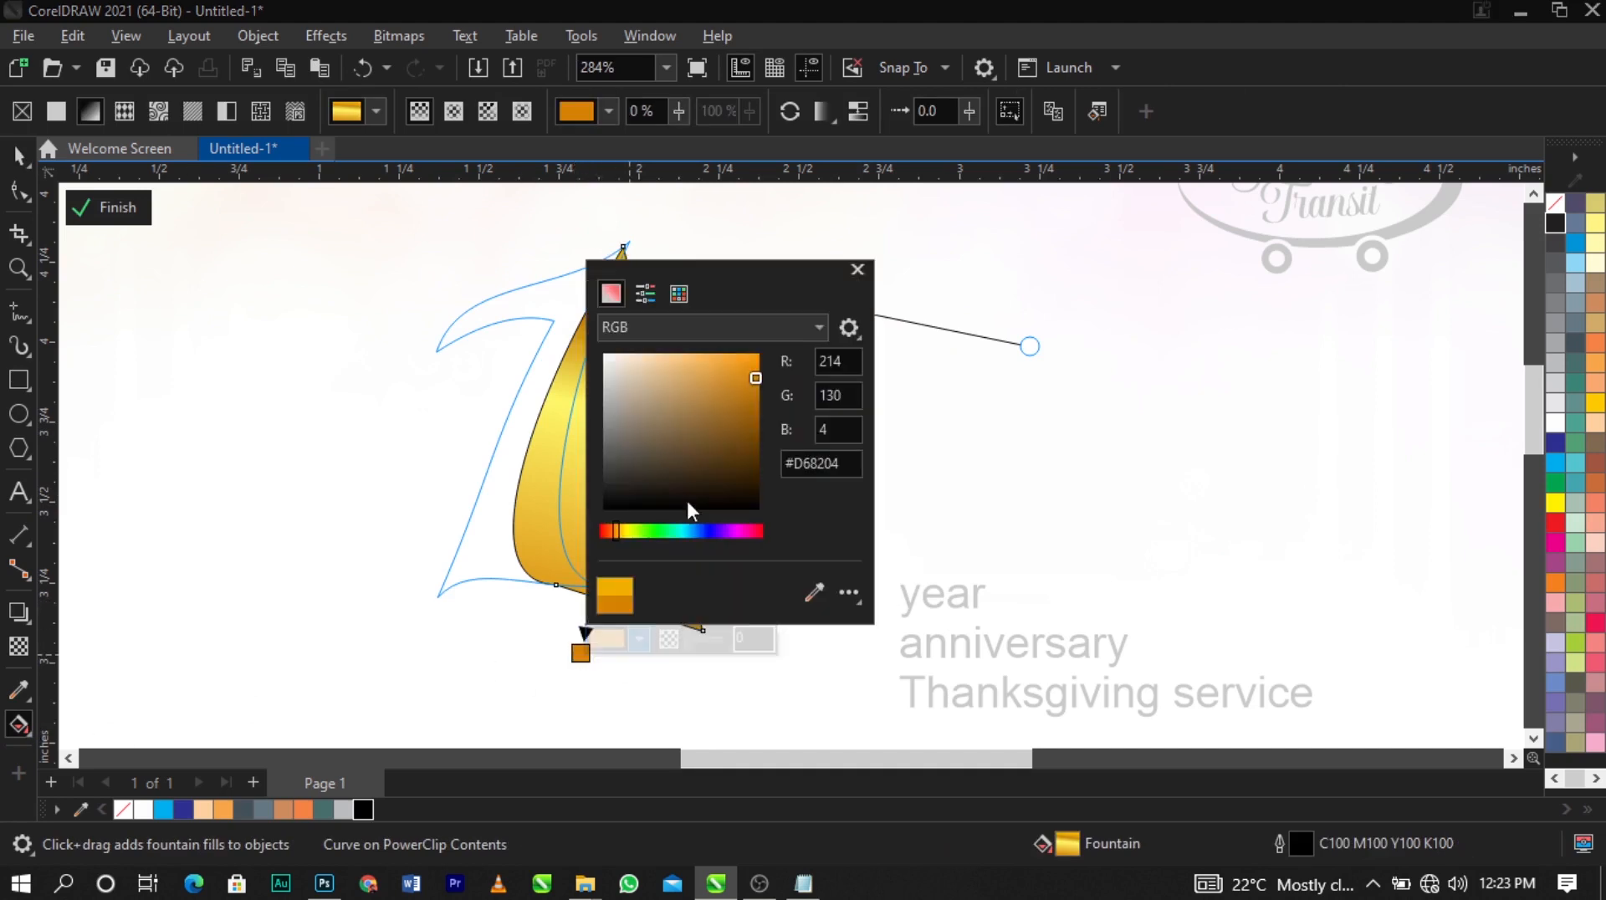
pyautogui.click(613, 535)
pyautogui.click(757, 441)
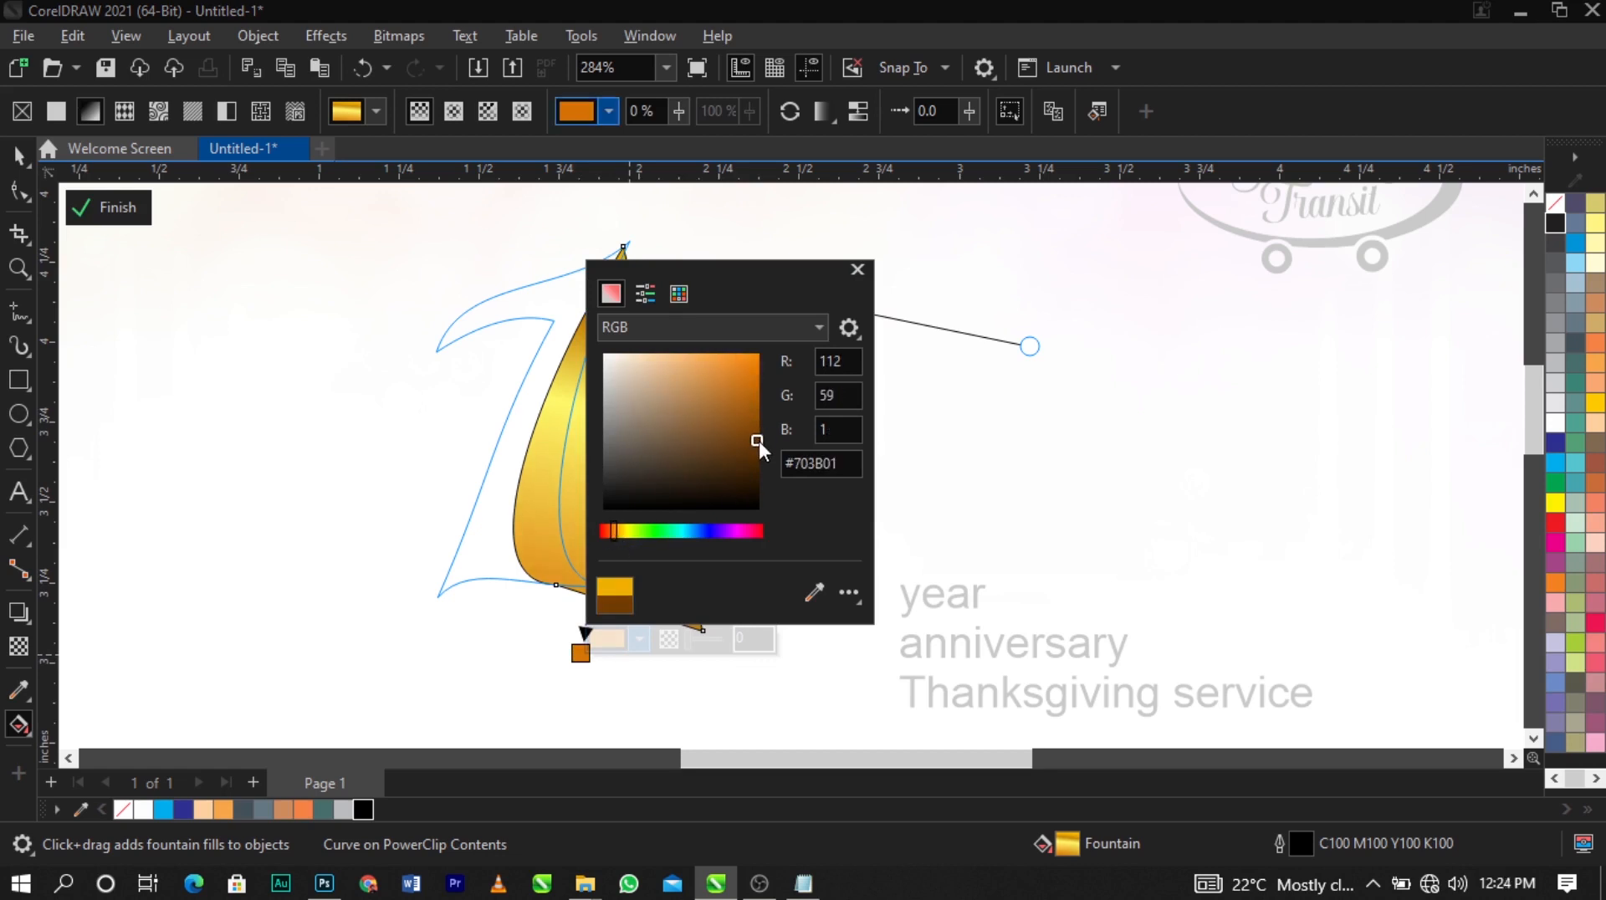
pyautogui.moveTo(760, 440)
pyautogui.mouseDown()
pyautogui.moveTo(770, 448)
pyautogui.moveTo(759, 397)
pyautogui.moveTo(784, 399)
pyautogui.mouseUp()
pyautogui.moveTo(613, 541); pyautogui.dragTo(609, 535)
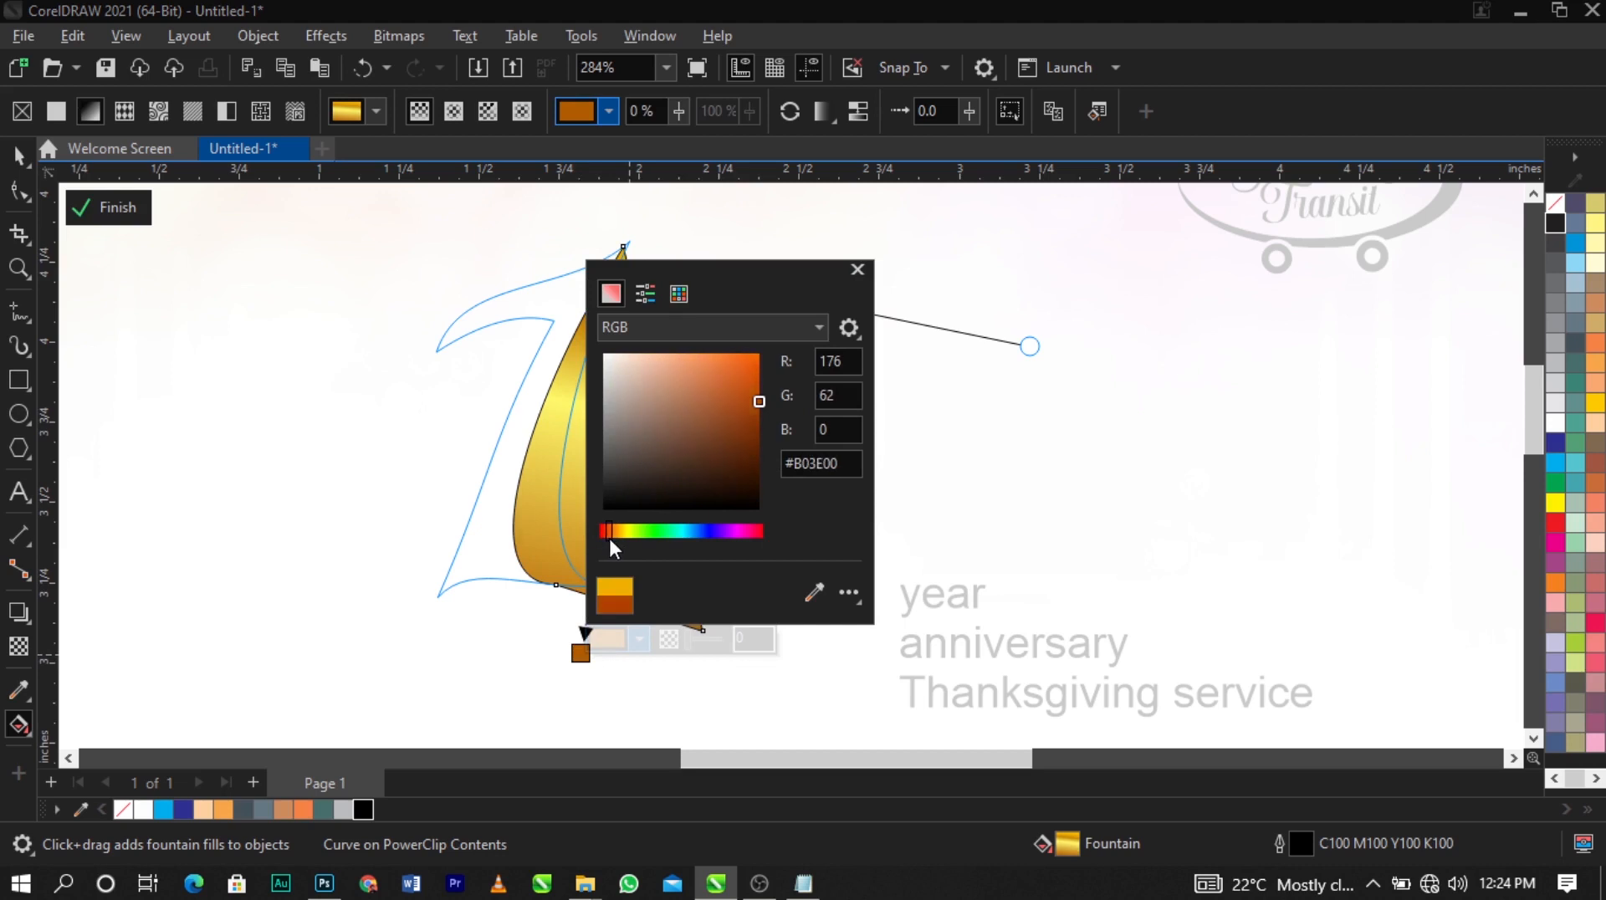
pyautogui.moveTo(760, 408); pyautogui.dragTo(770, 415)
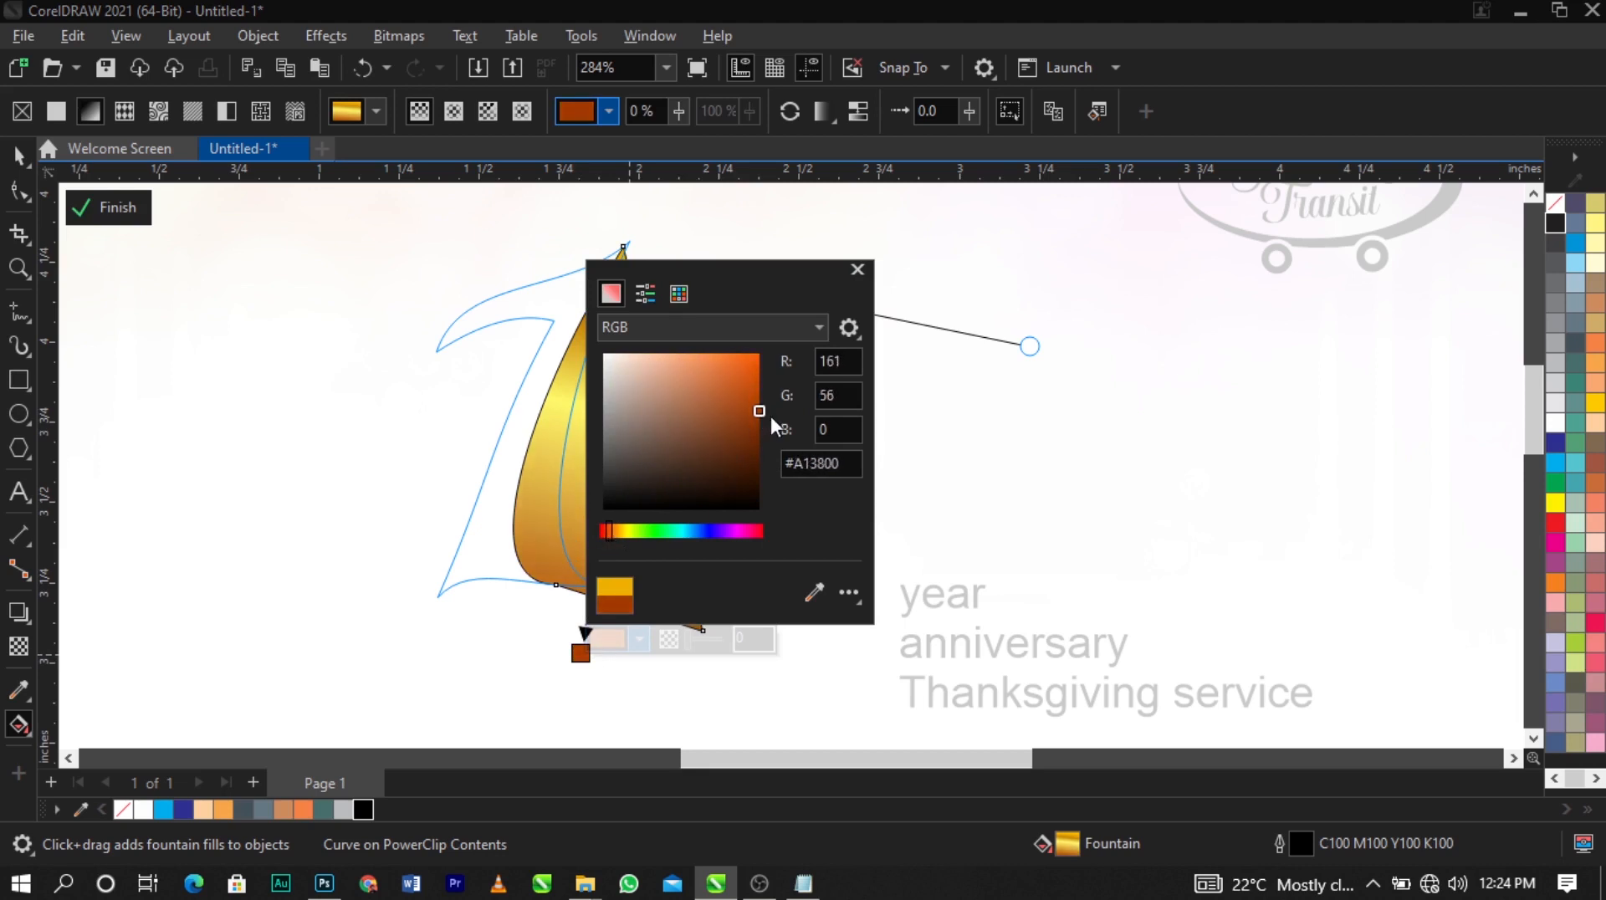
# Shorten the inner shape's gradient to end at its lower edge, move the yellow stop to 56% and remove the brownish gold stop
pyautogui.click(577, 645)
pyautogui.moveTo(578, 646); pyautogui.dragTo(591, 594)
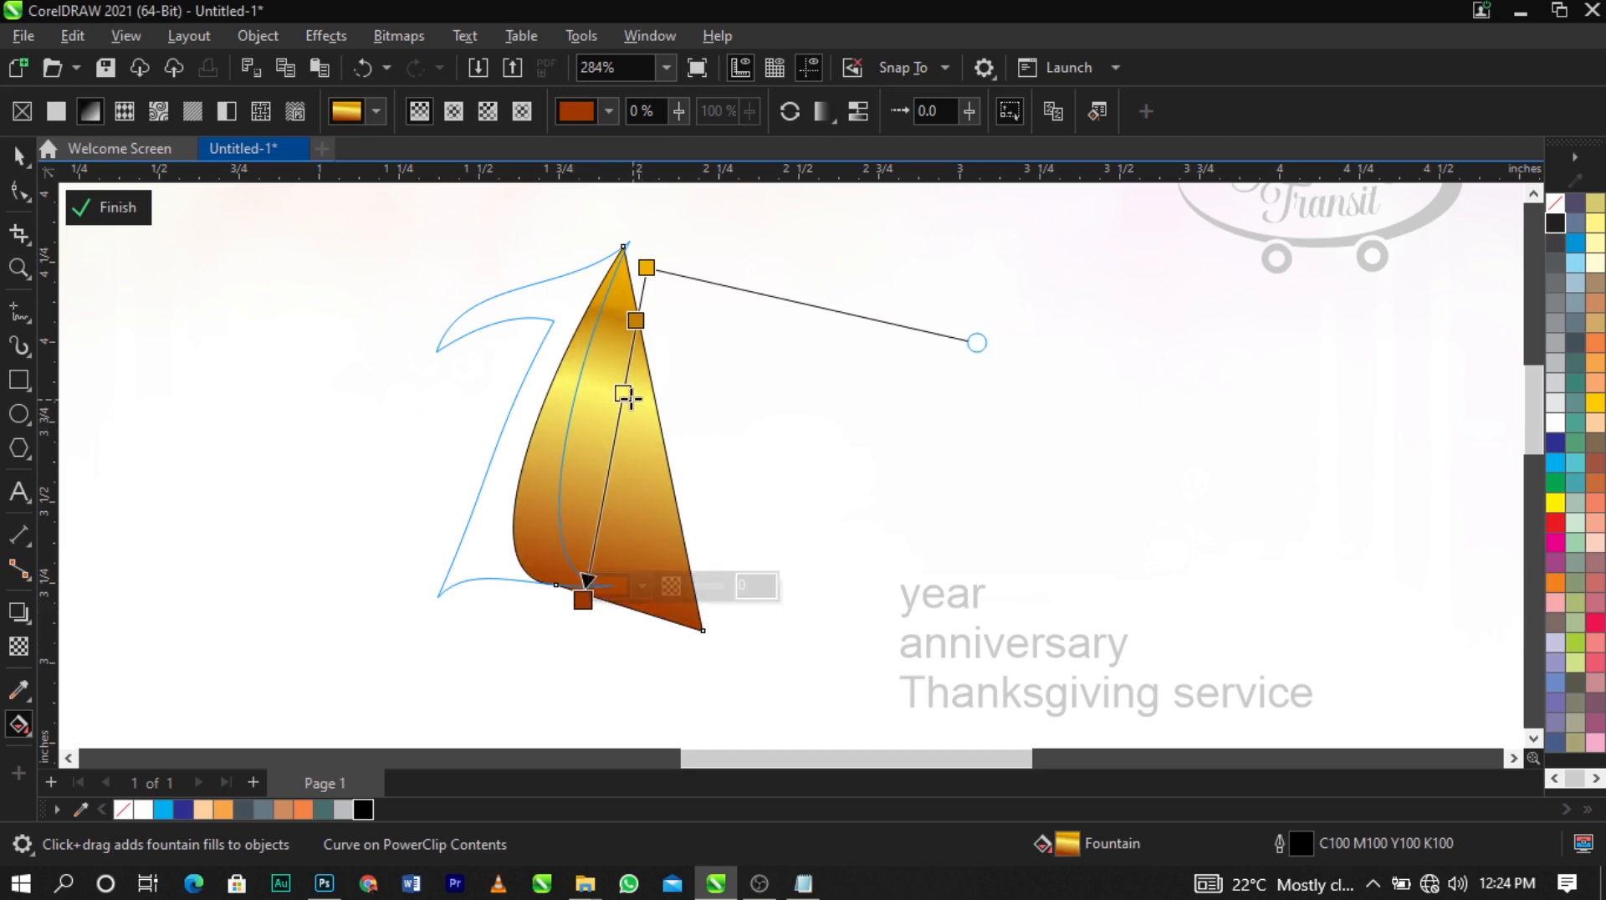
pyautogui.doubleClick(612, 448)
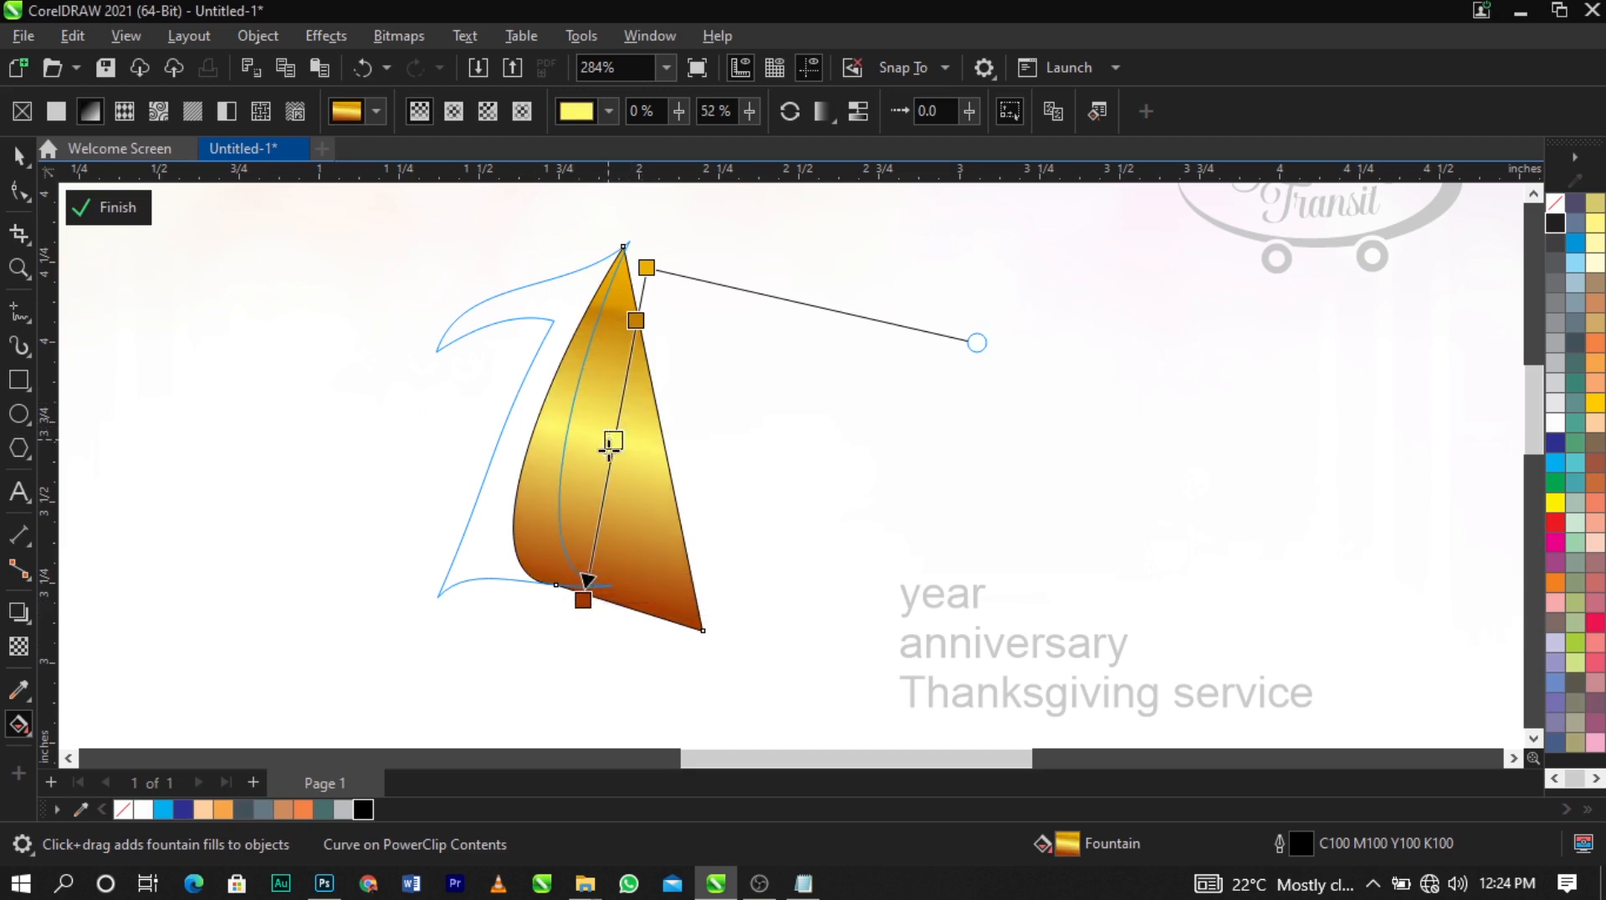
pyautogui.doubleClick(636, 320)
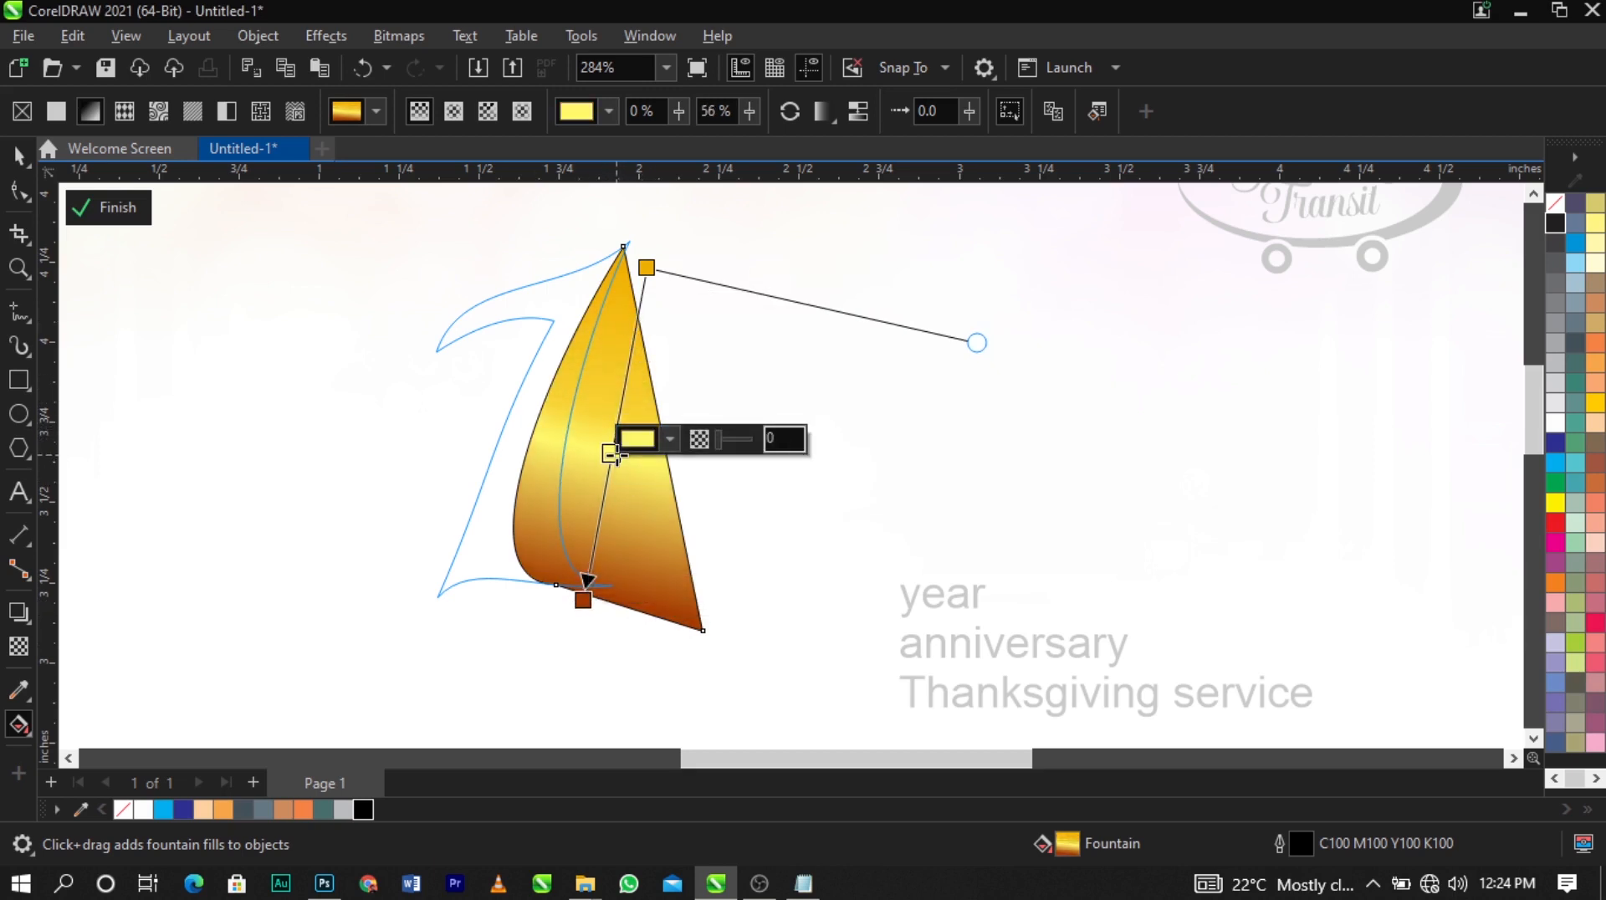
# Make the start stop of the inner shape's gradient a slightly darker, more orange gold and move the yellow stop to 52%
pyautogui.click(648, 272)
pyautogui.click(705, 252)
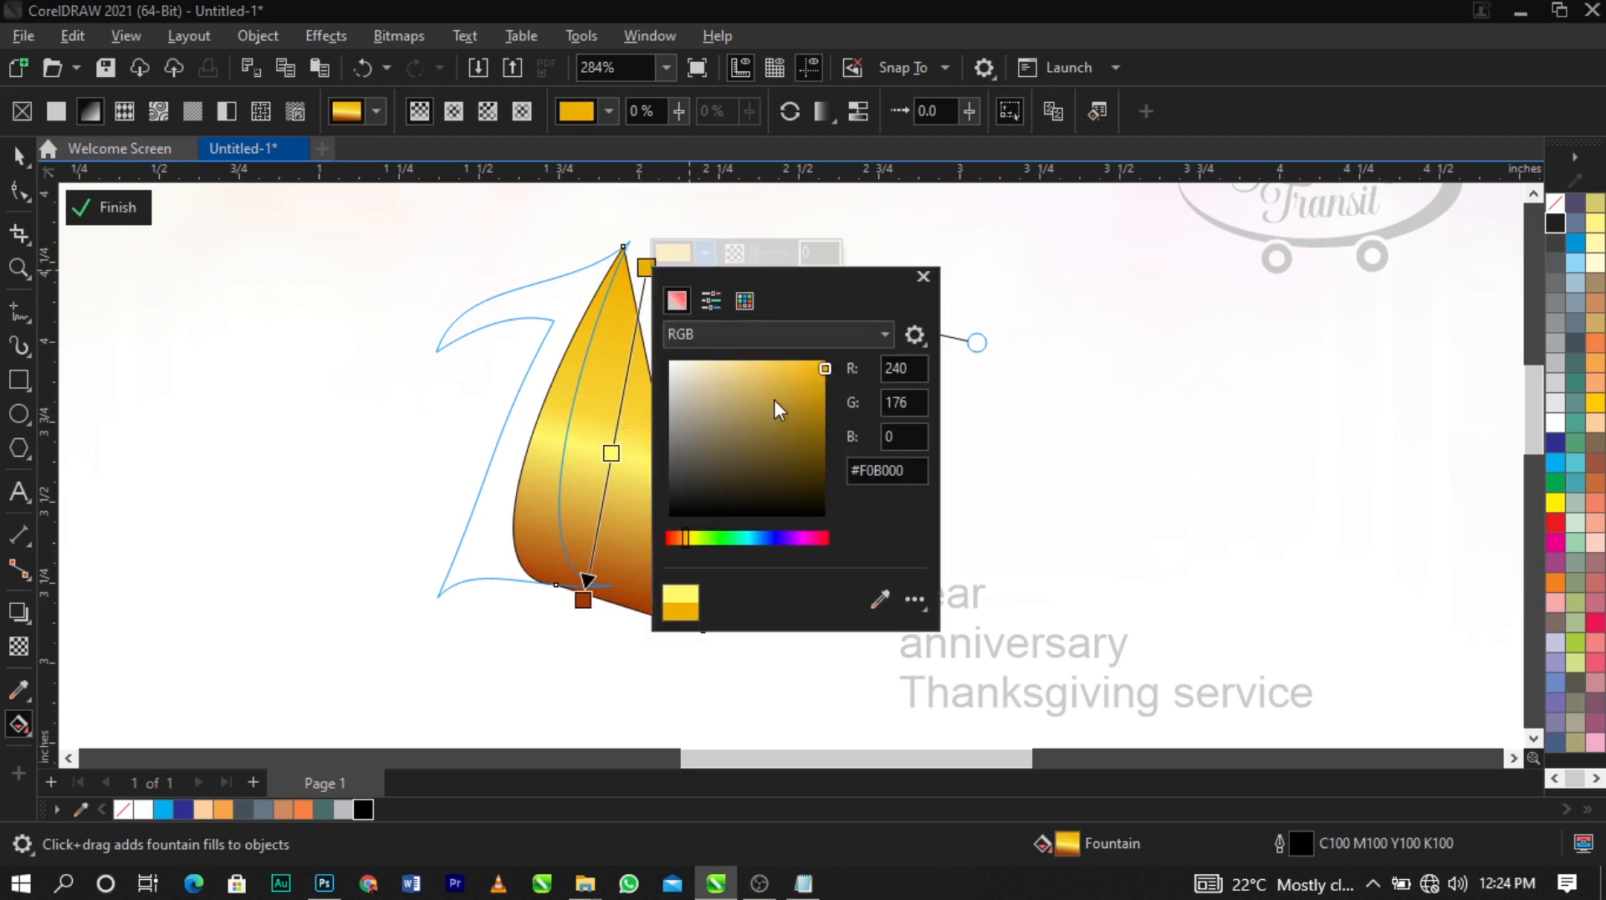
pyautogui.moveTo(830, 373); pyautogui.dragTo(833, 380)
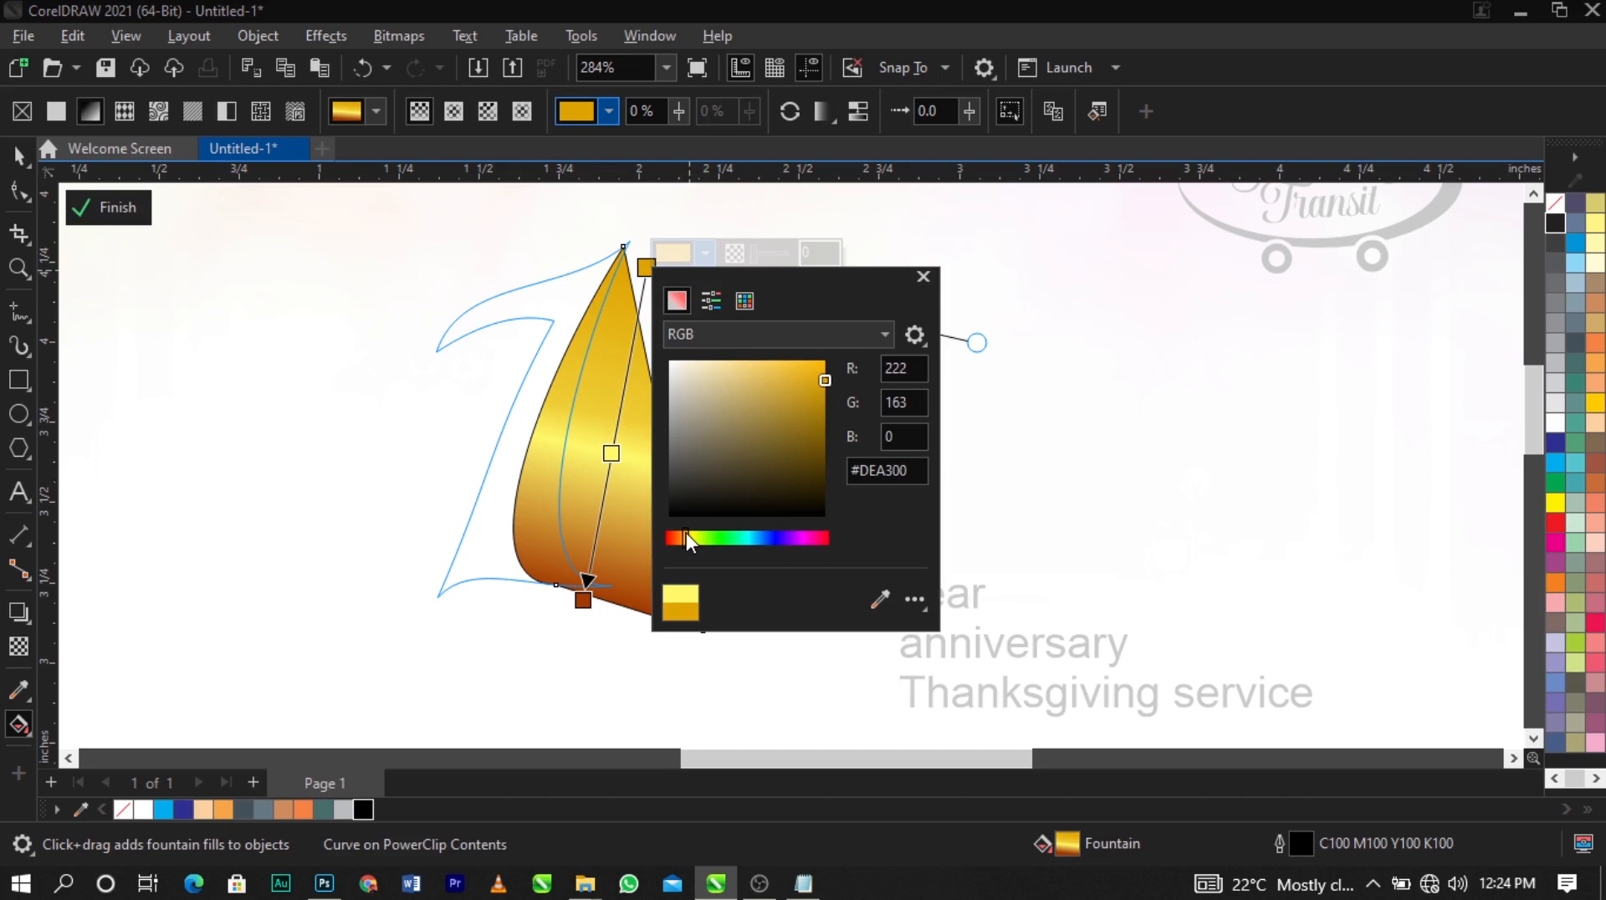
pyautogui.moveTo(686, 533); pyautogui.dragTo(684, 532)
pyautogui.click(620, 374)
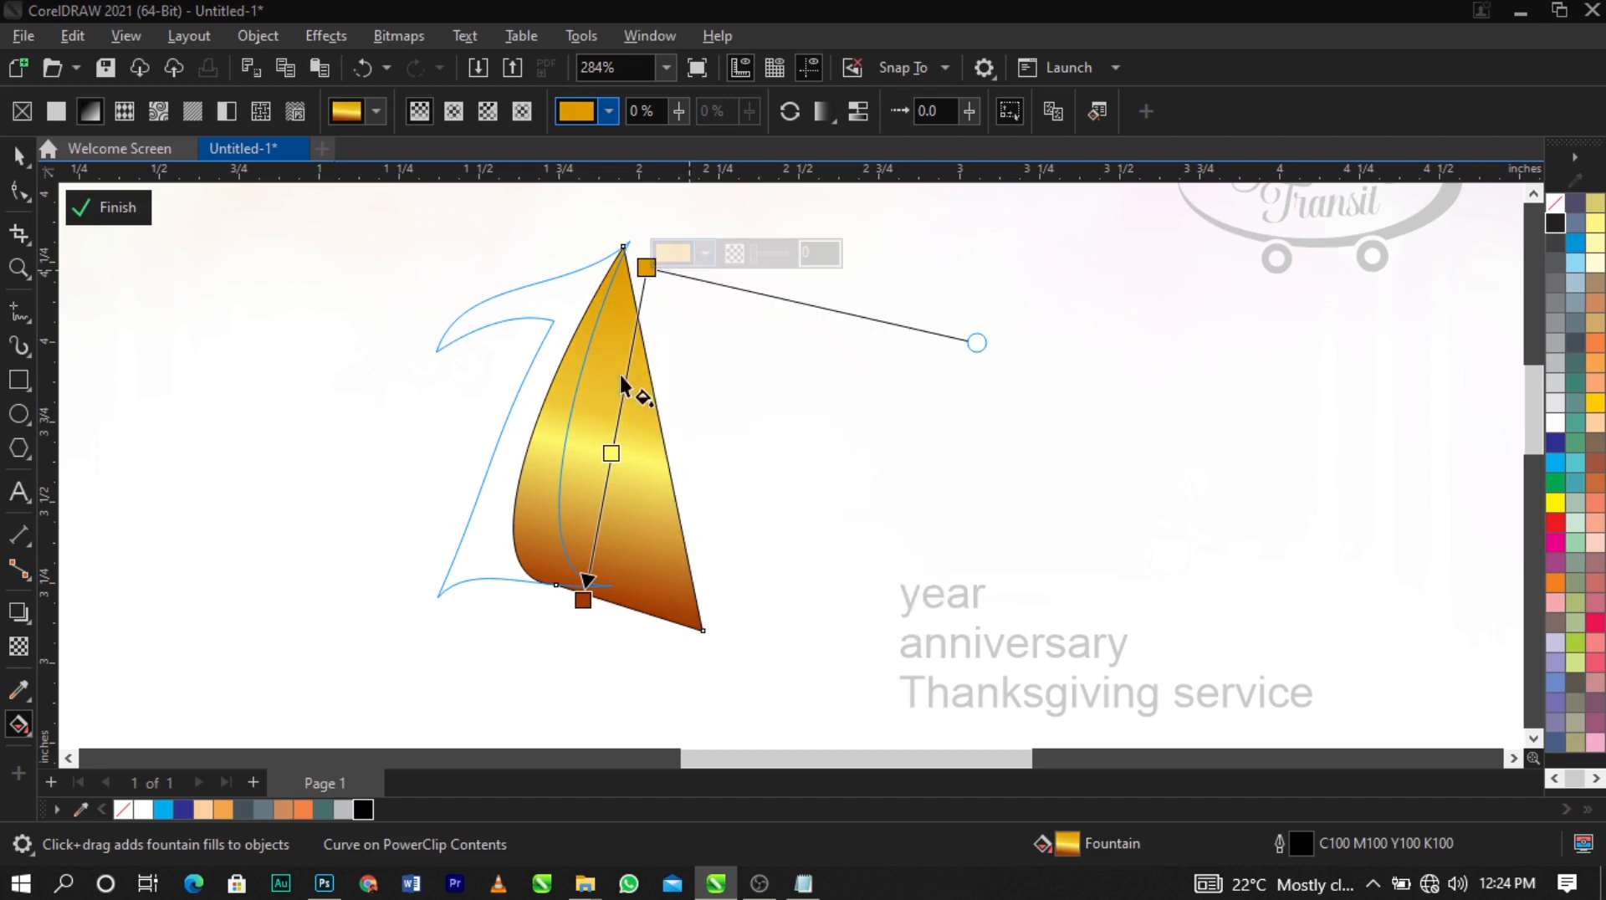
pyautogui.doubleClick(611, 441)
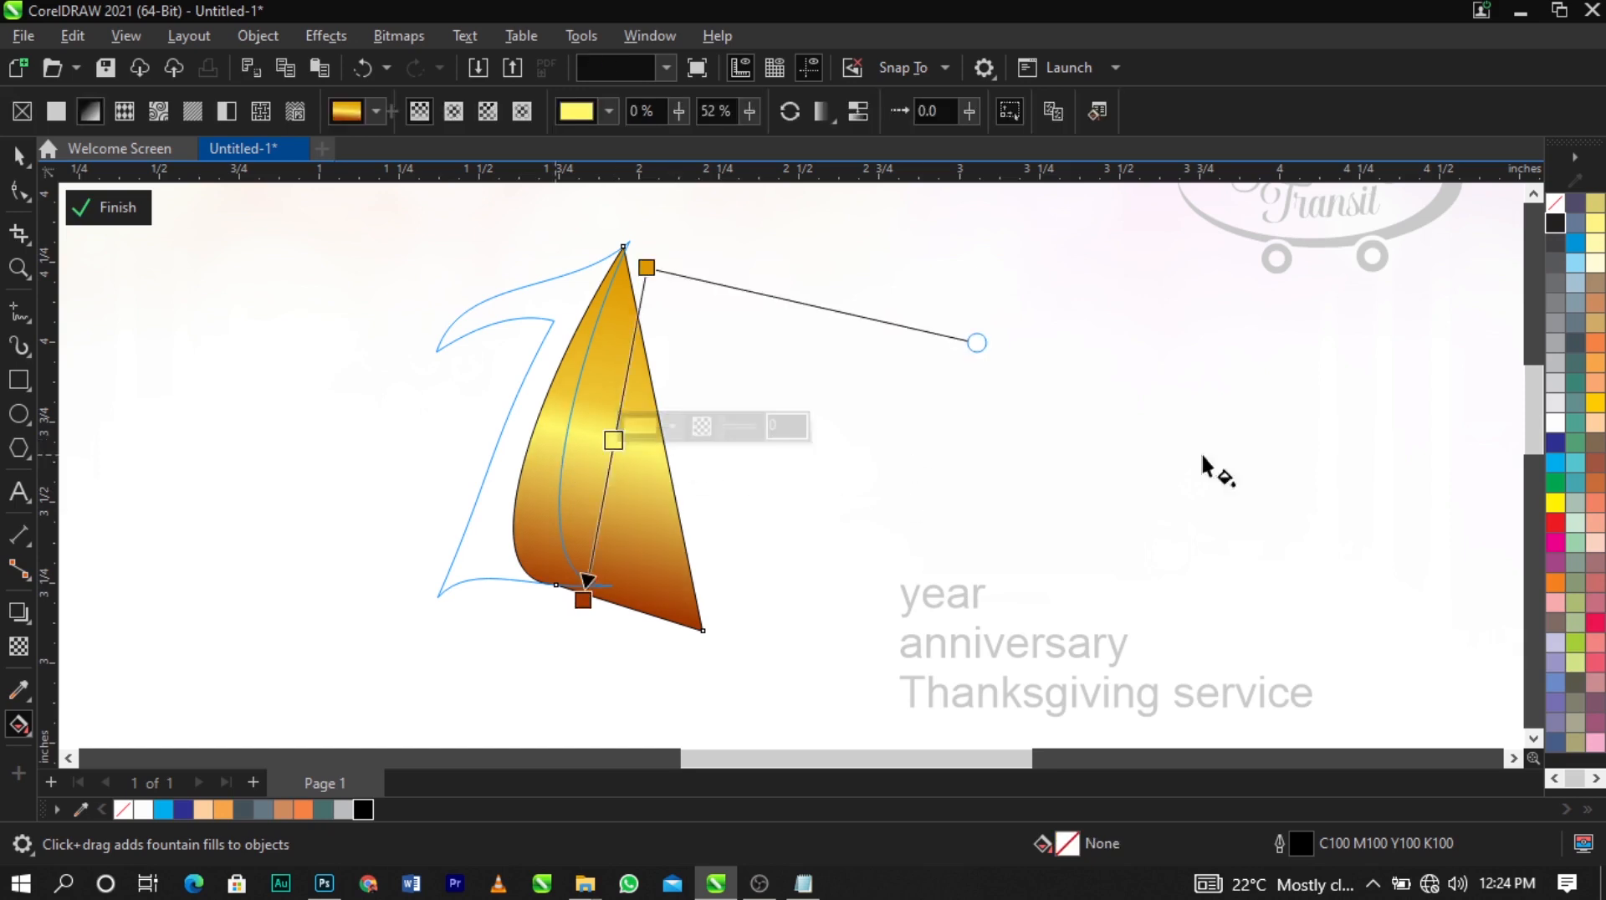
# Remove the outline of the inner curved shape and finish editing the PowerClip
pyautogui.press('space')
pyautogui.rightClick(1555, 221)
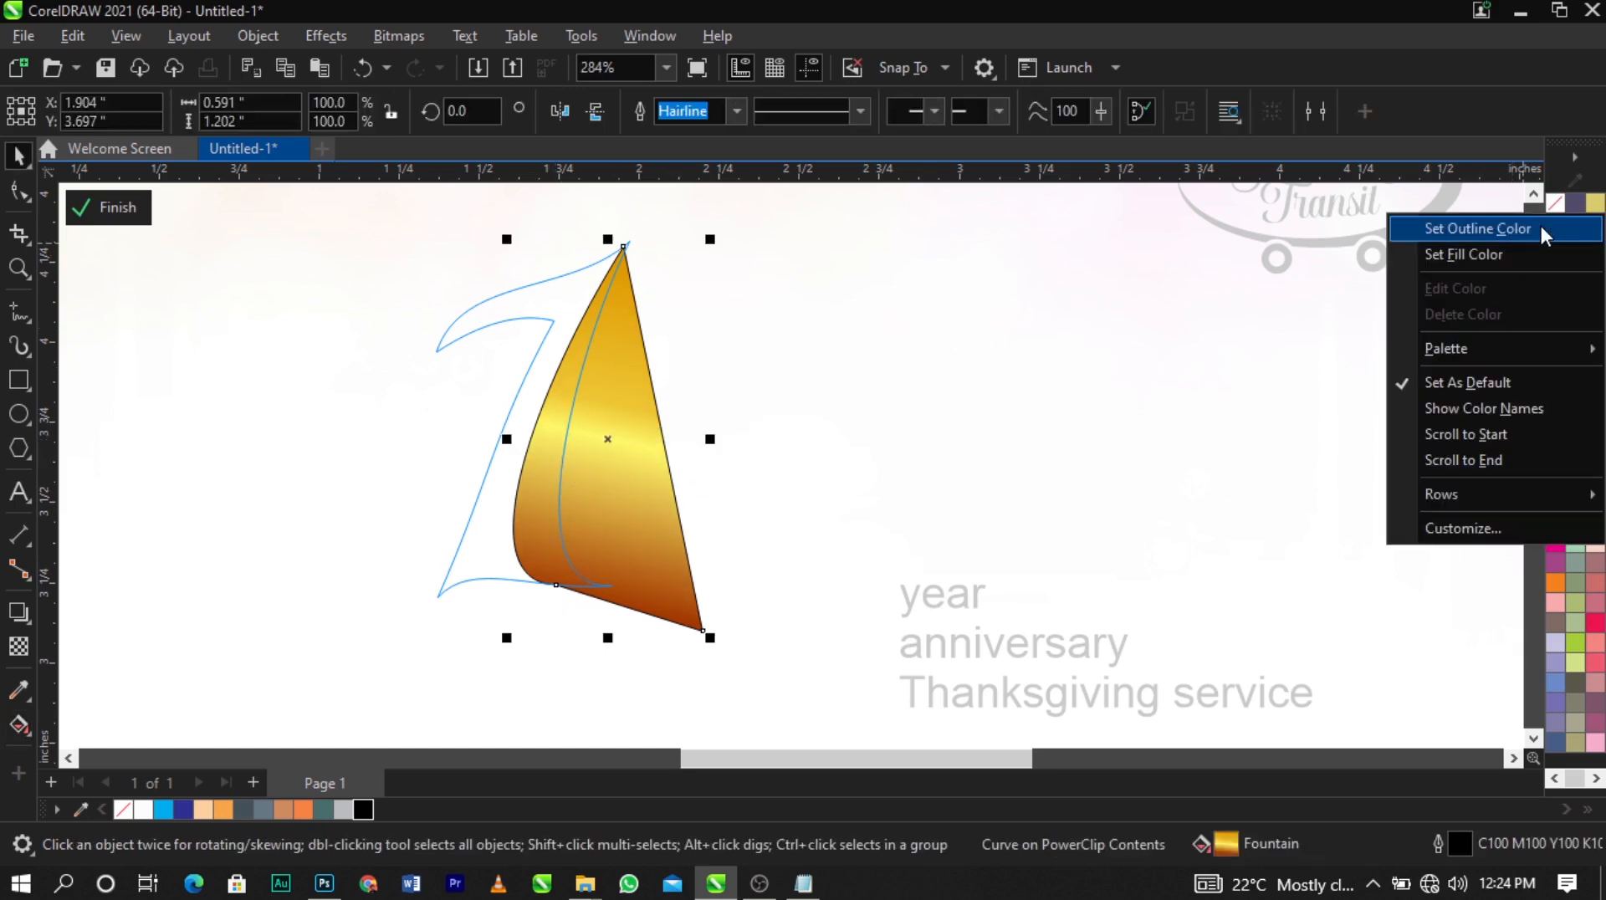
pyautogui.click(1477, 229)
pyautogui.click(208, 312)
pyautogui.click(124, 210)
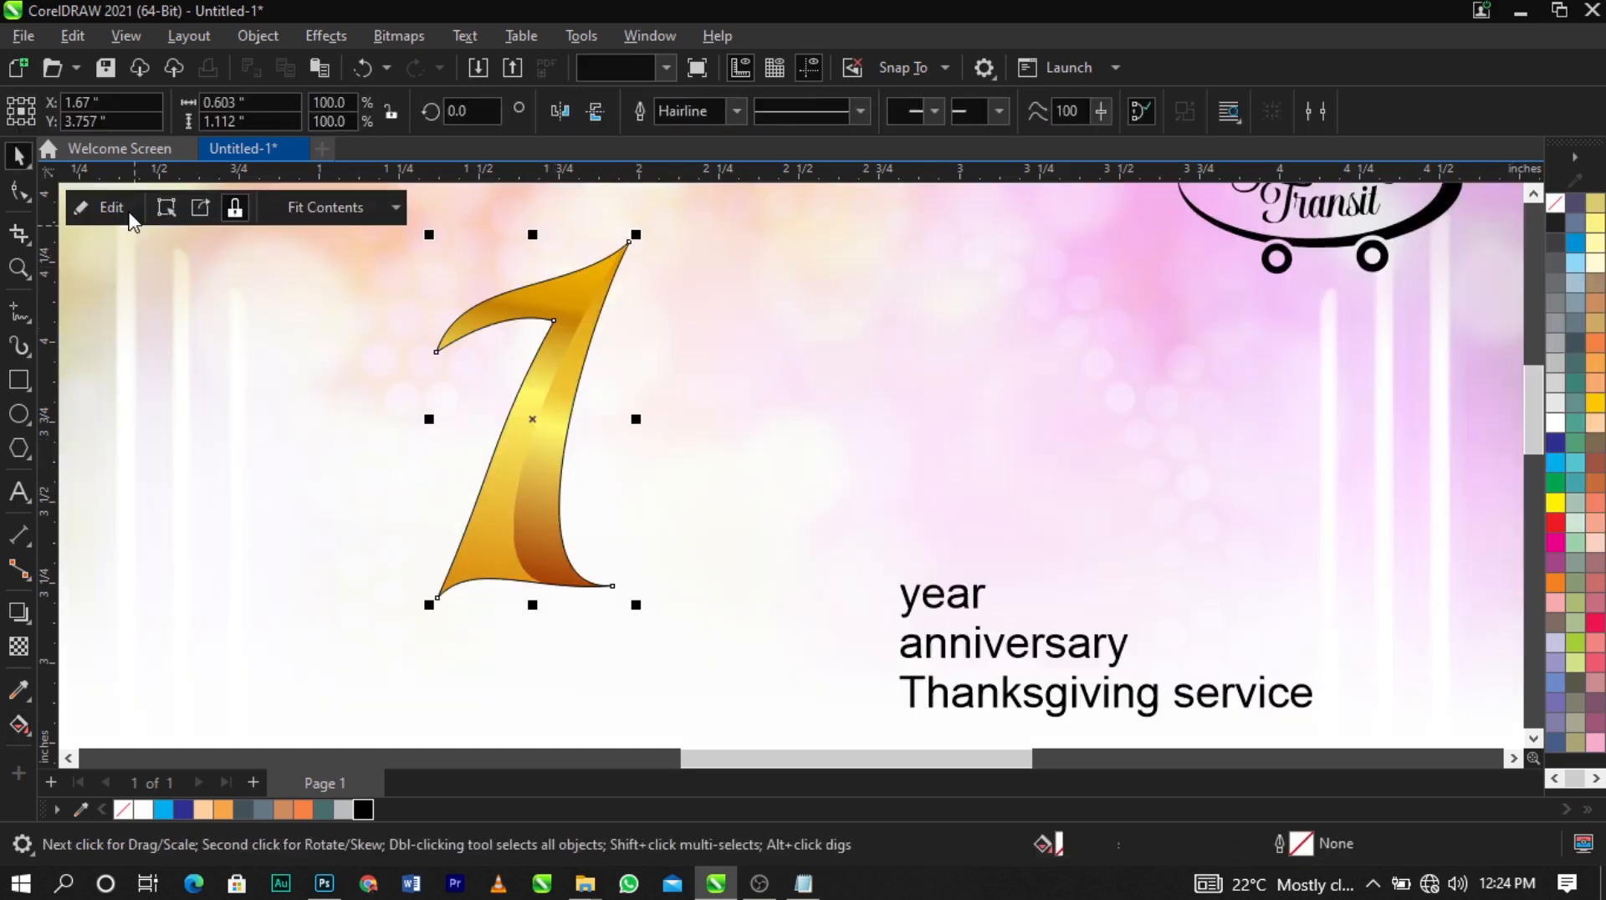
# Remove the outline of the gold "1" itself
pyautogui.click(702, 464)
pyautogui.click(517, 480)
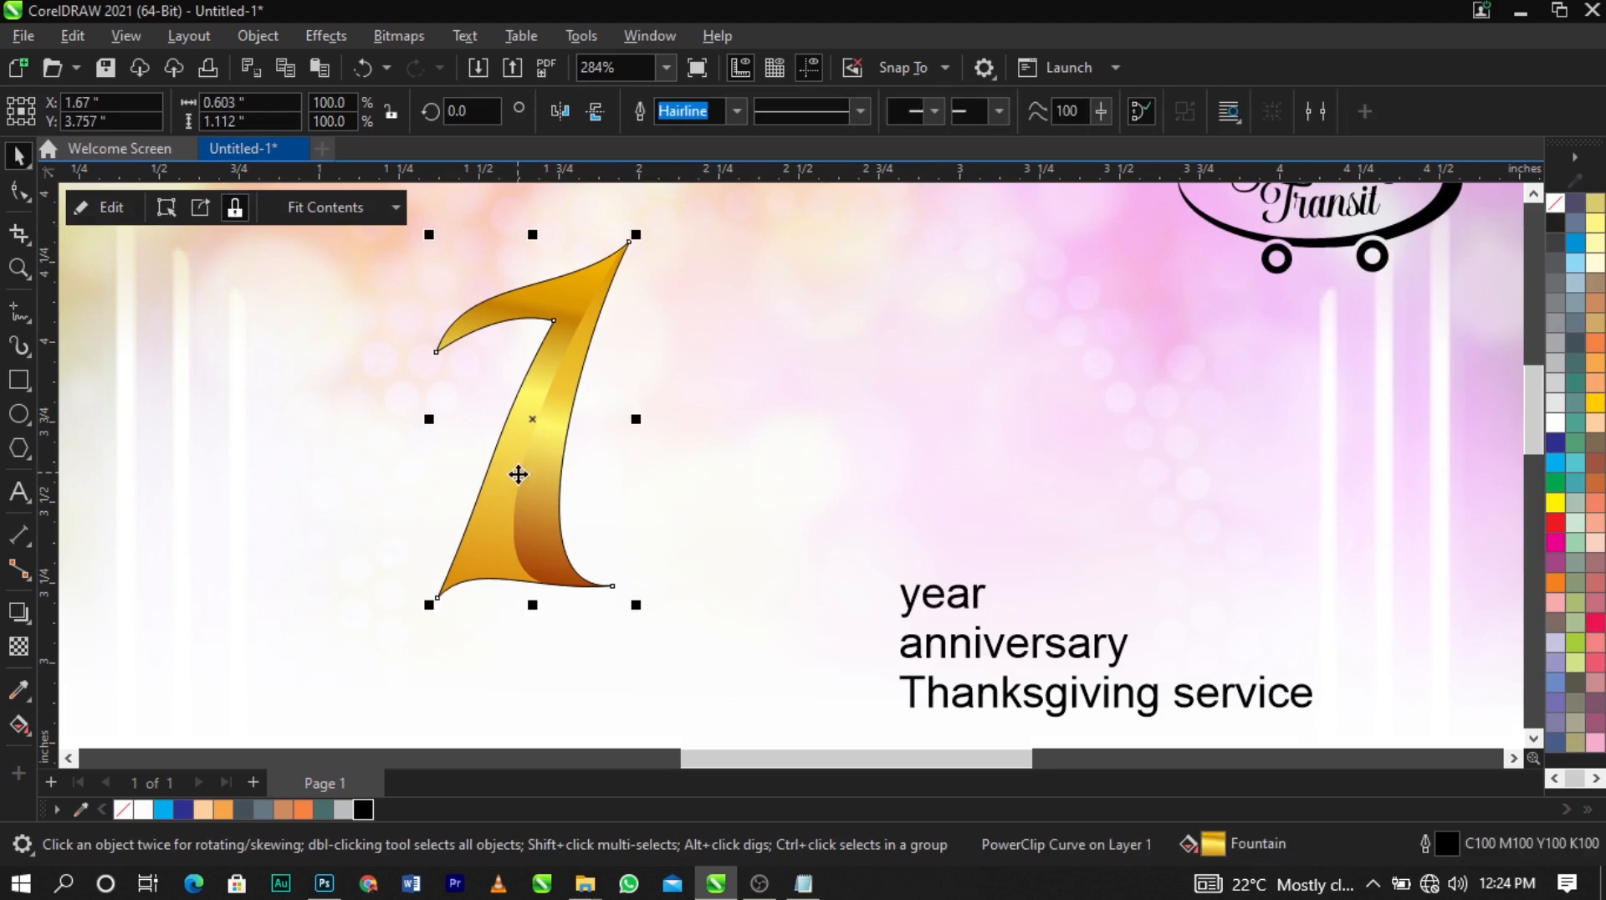
pyautogui.rightClick(1554, 205)
pyautogui.click(1546, 222)
pyautogui.click(930, 379)
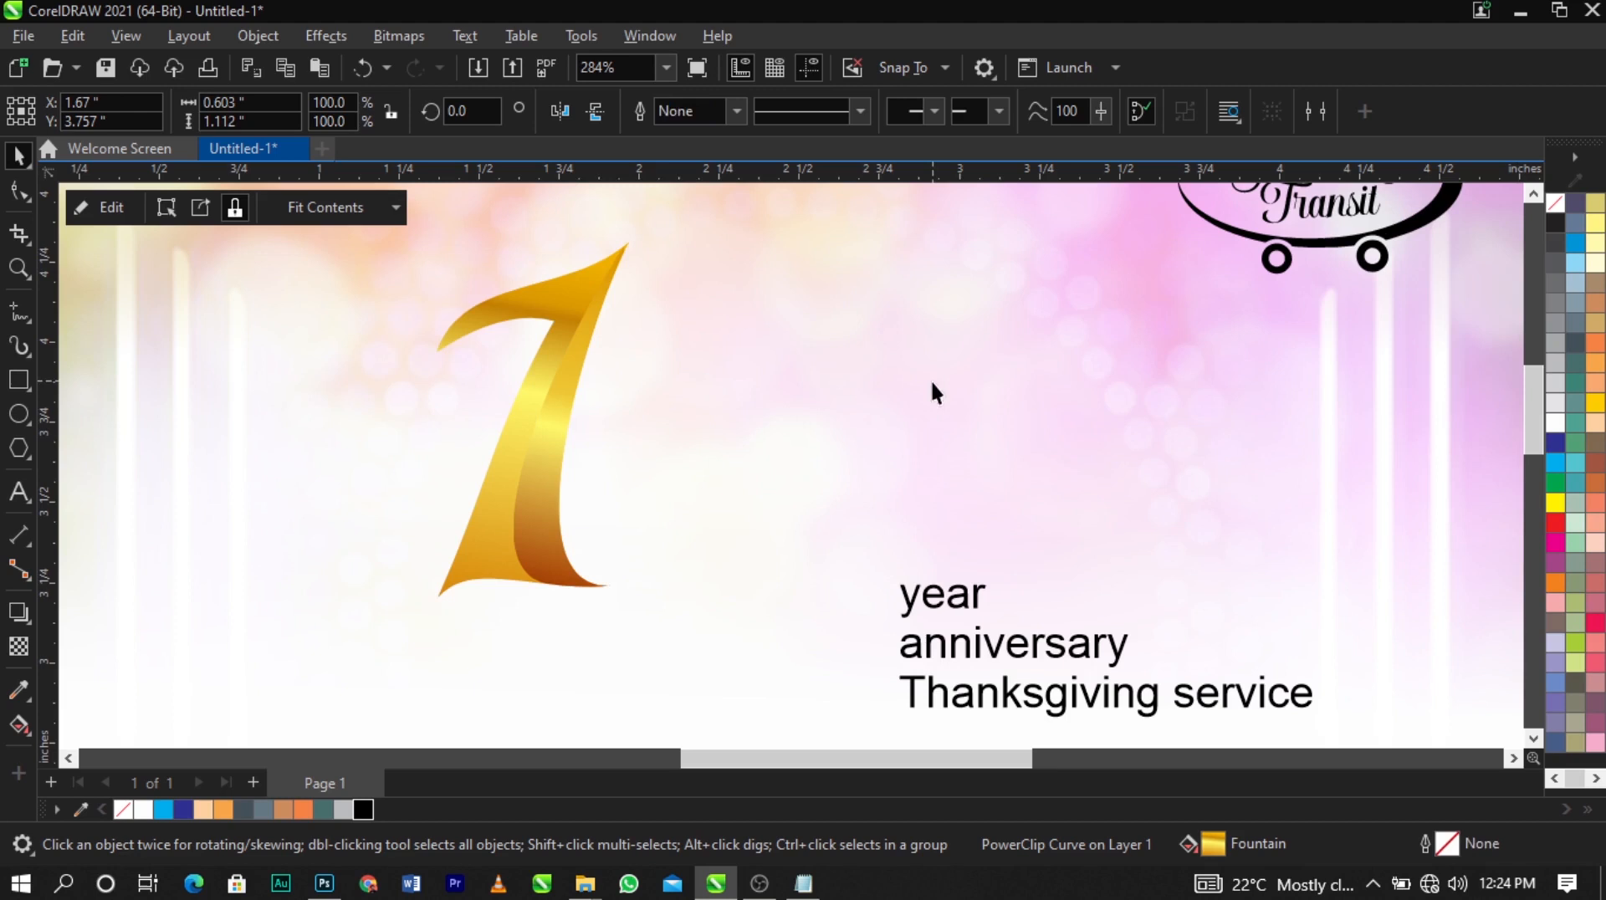
# In the gradient of the "1", shift the yellow stop down toward the numeral's base and the brownish gold stop slightly up
pyautogui.click(504, 459)
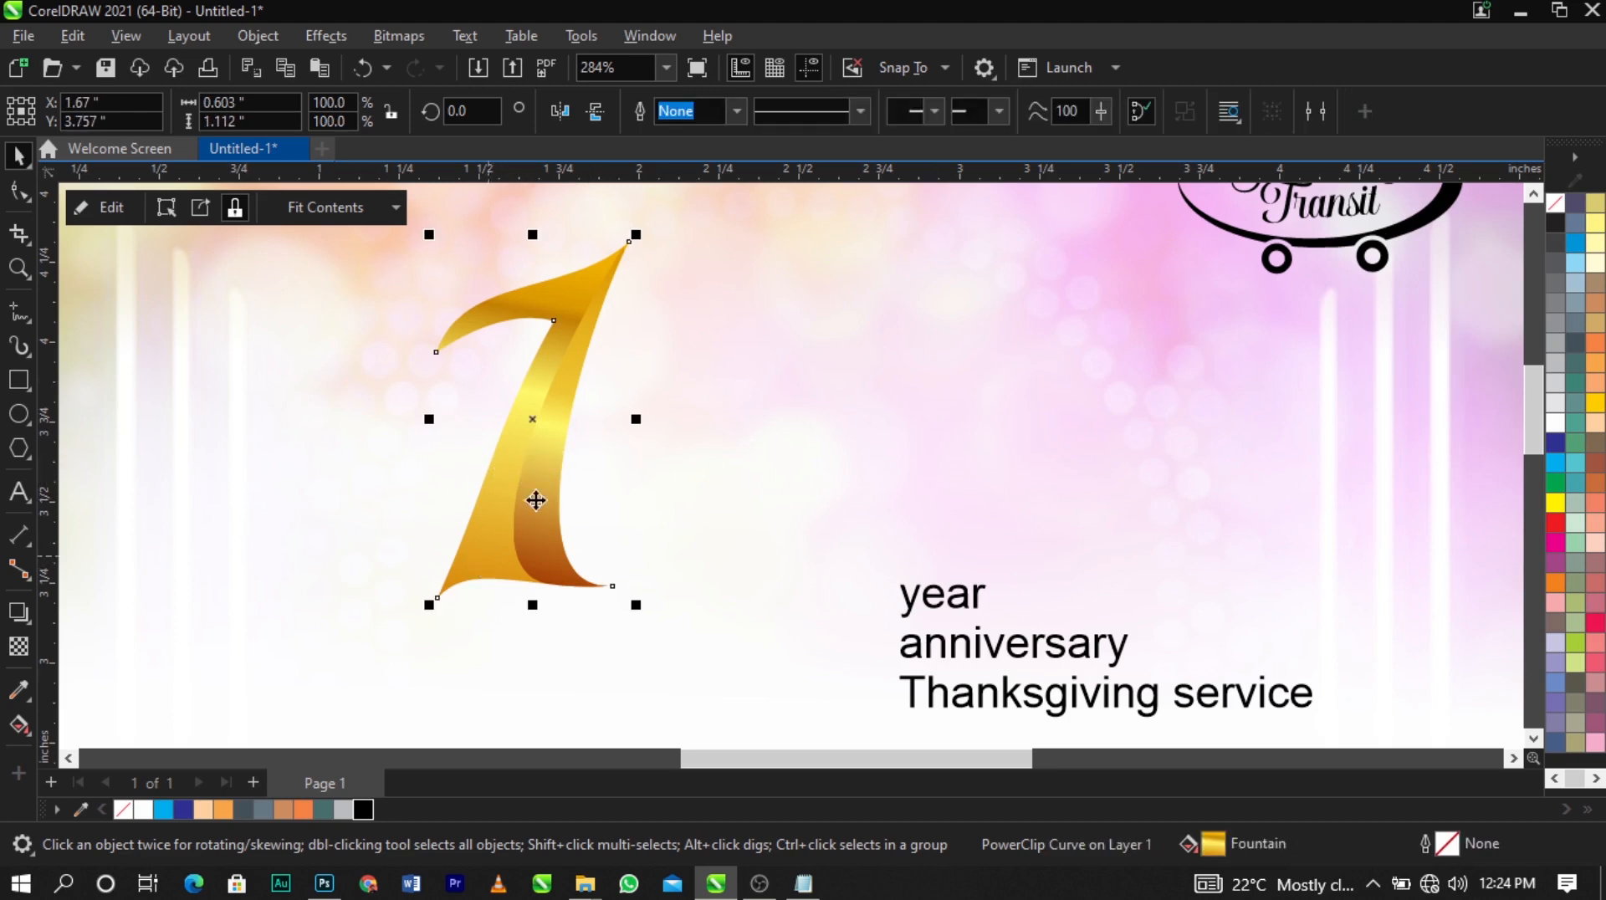
pyautogui.click(18, 724)
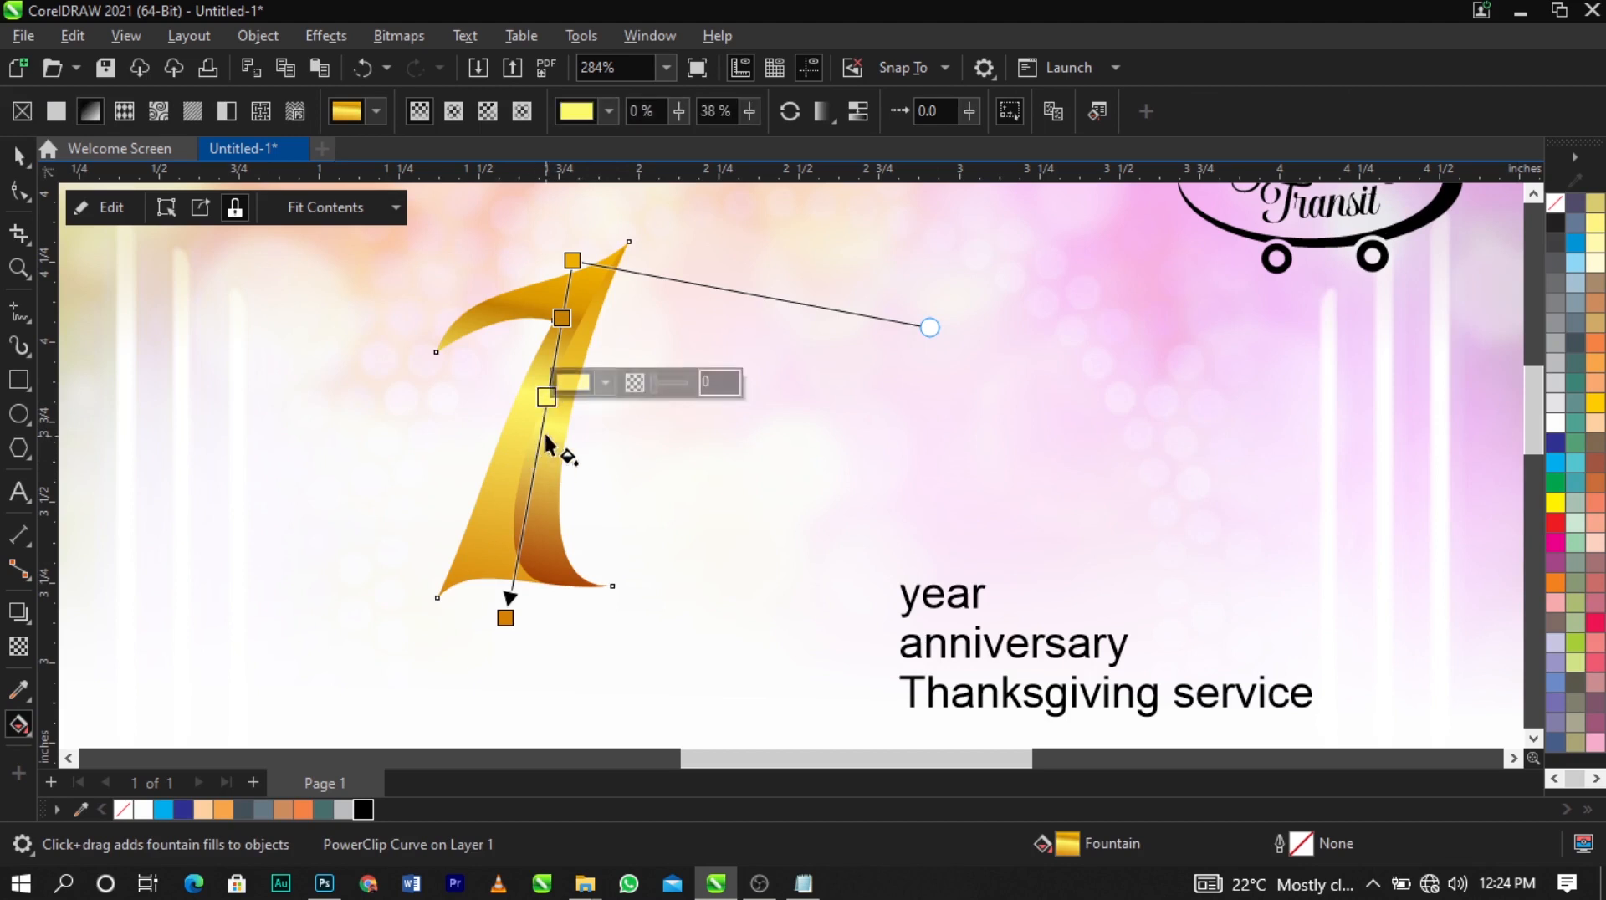
pyautogui.doubleClick(524, 505)
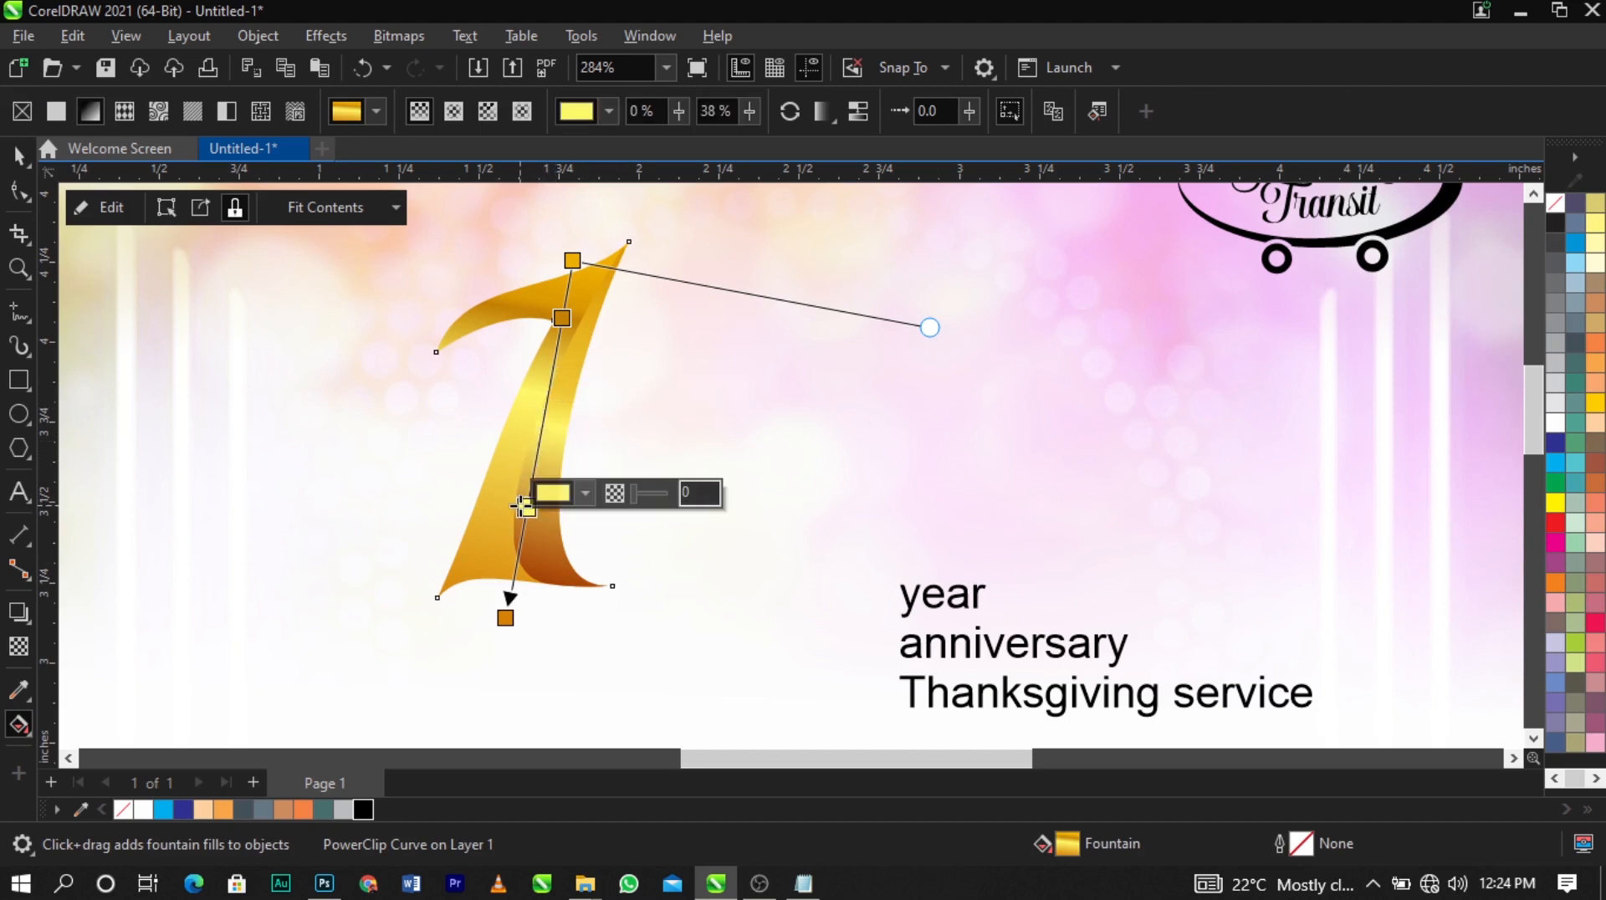
pyautogui.click(562, 317)
pyautogui.click(558, 381)
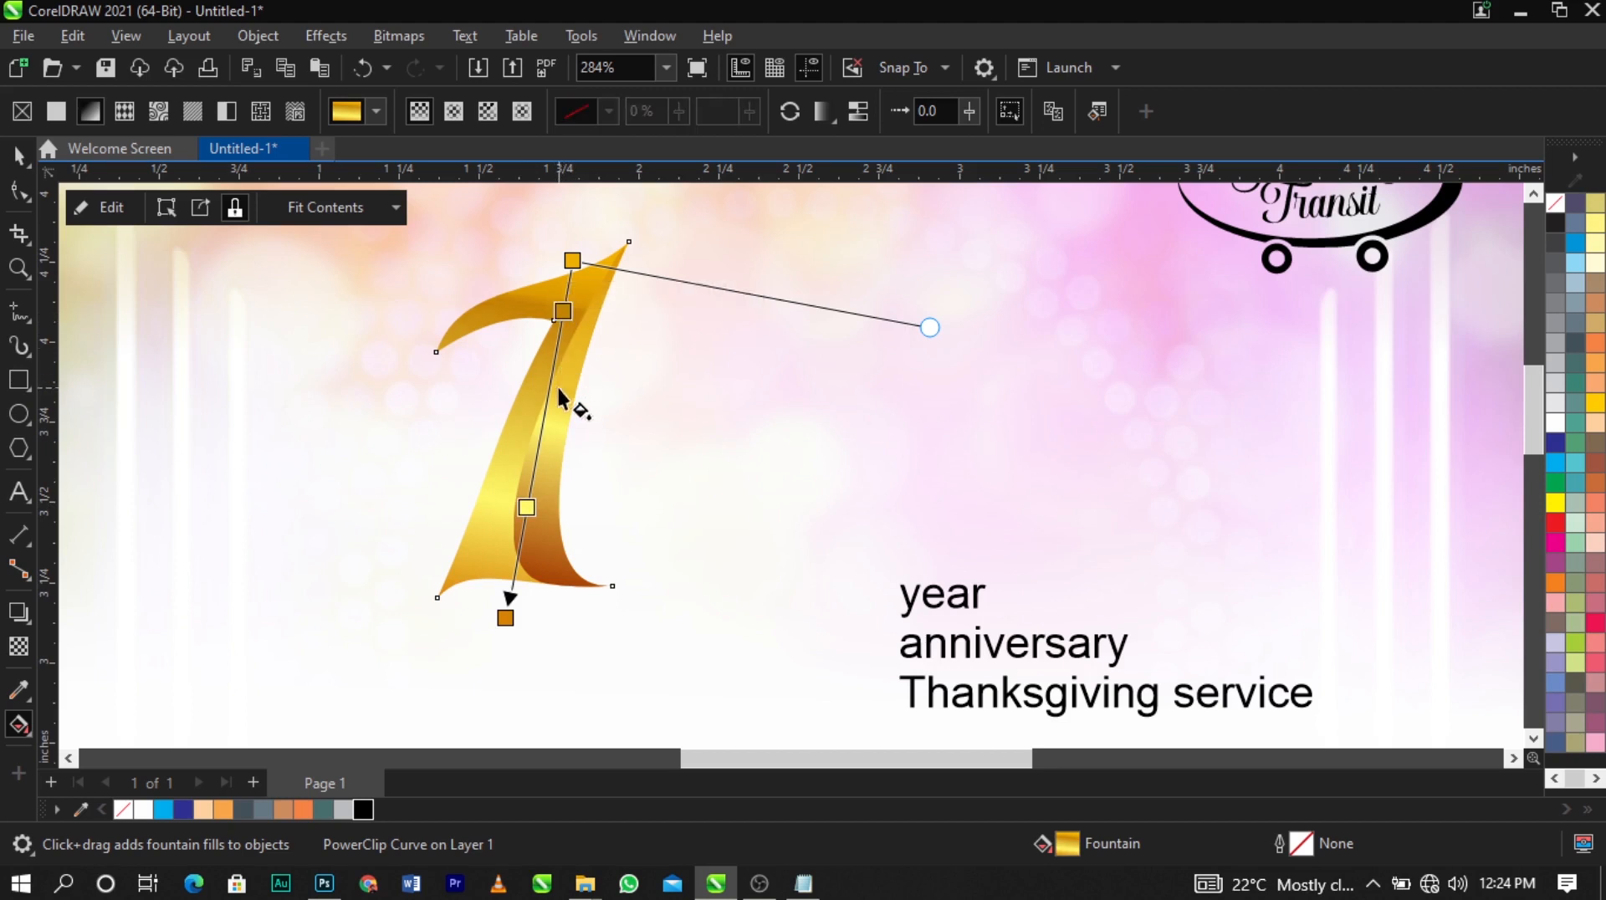
# Inside the PowerClip of the "1", change the inner shape's middle gradient stop to muted gold, RGB 227, 184, 29 (#E3B81D)
pyautogui.press('space')
pyautogui.doubleClick(558, 388)
pyautogui.click(574, 412)
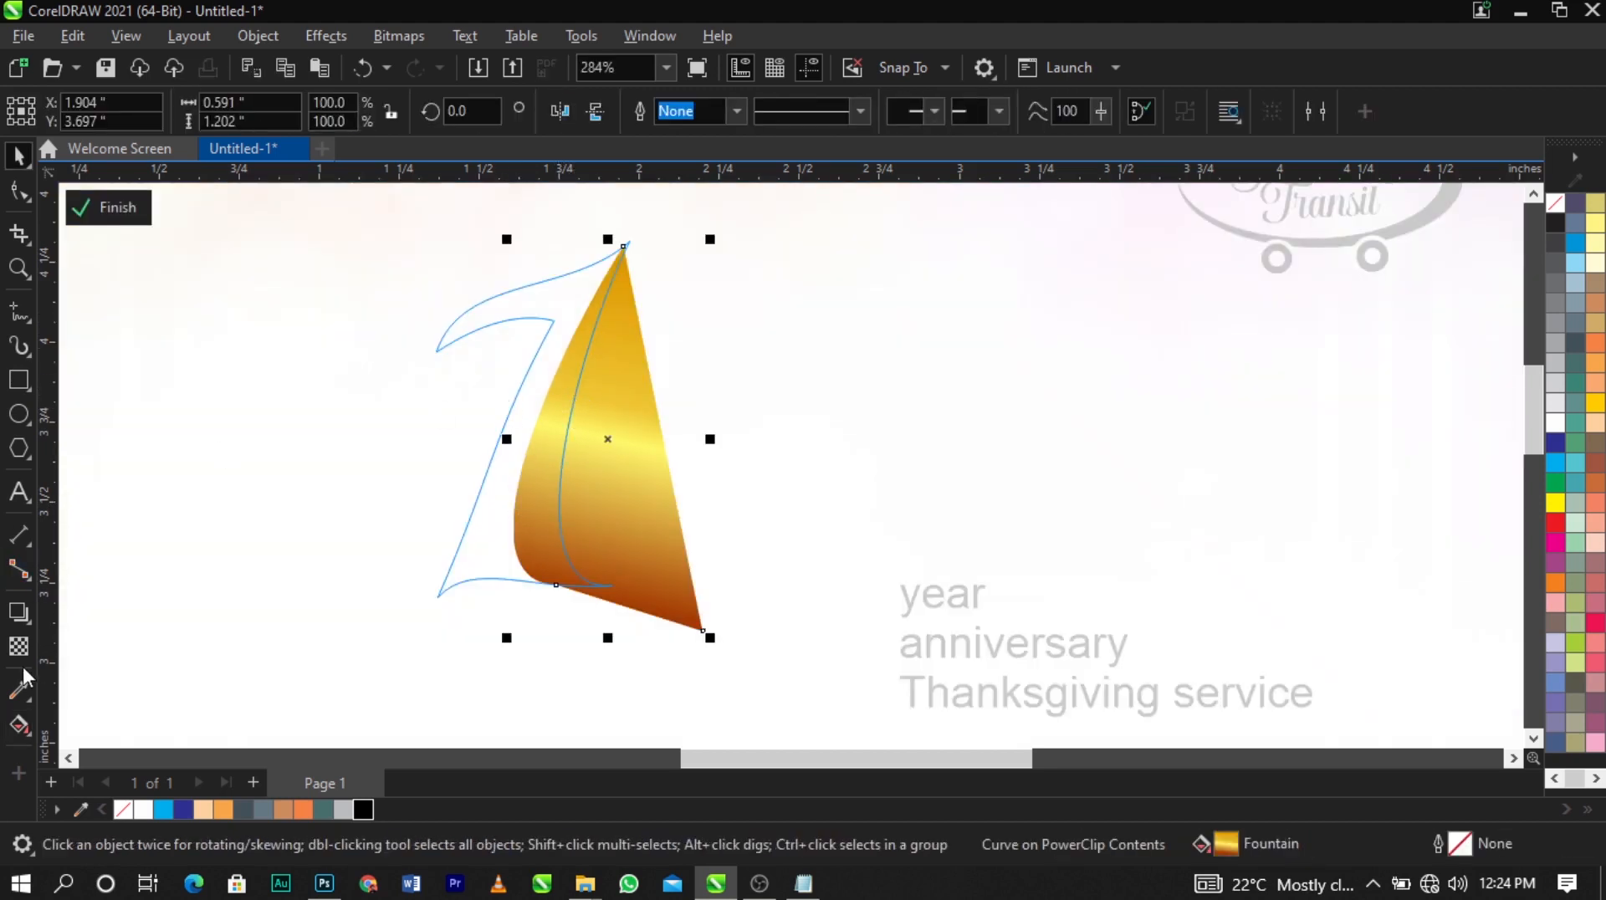
pyautogui.click(20, 724)
pyautogui.click(613, 440)
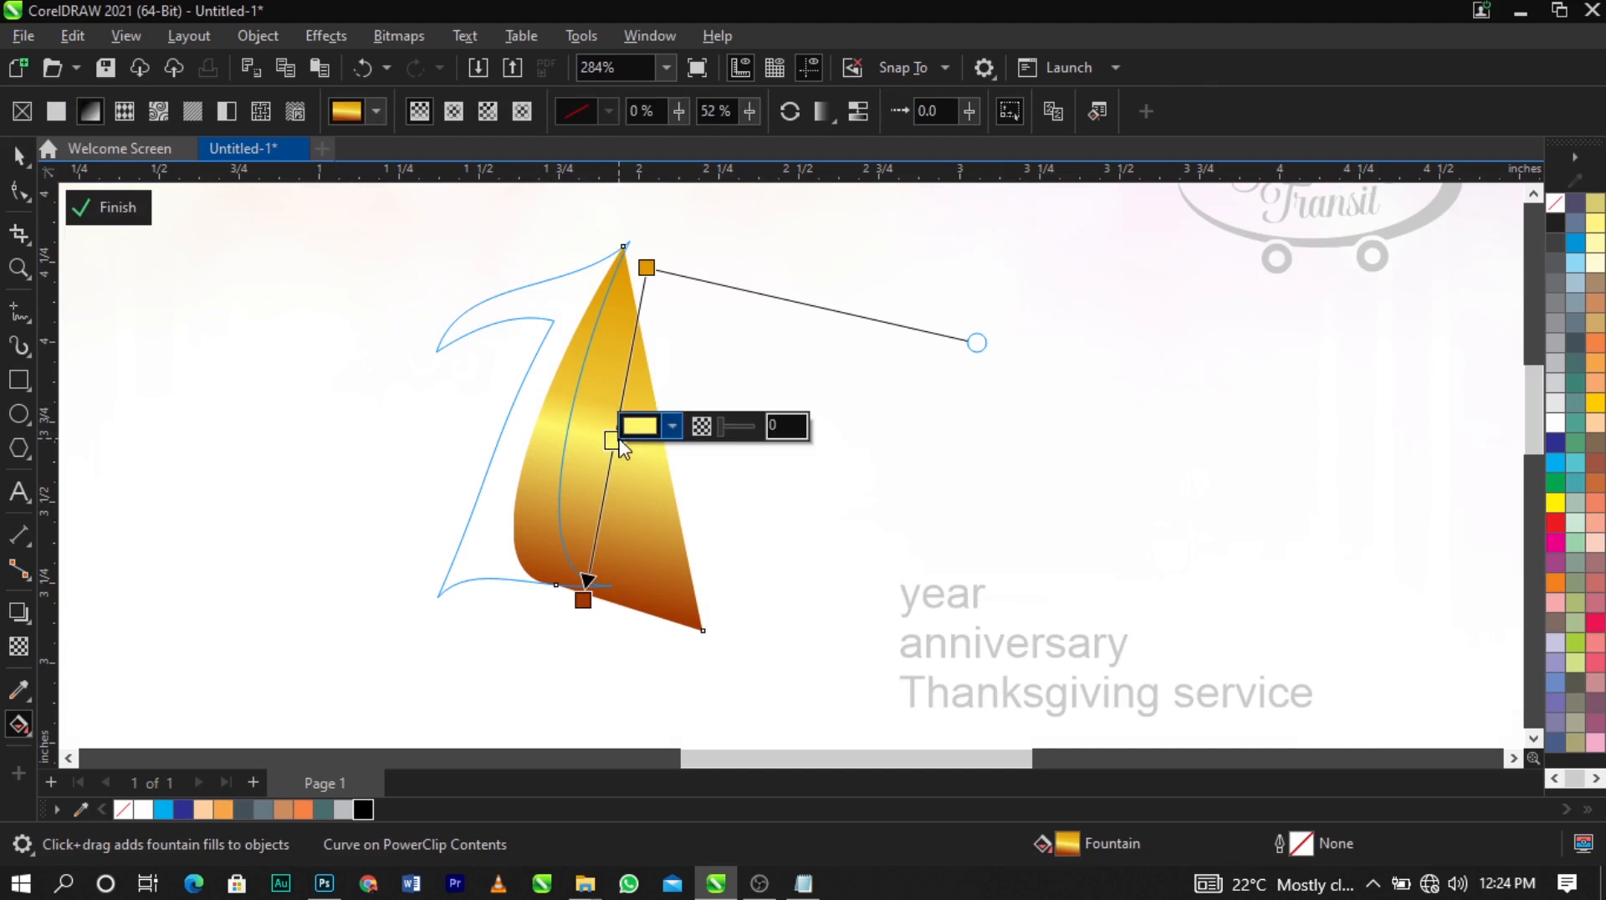
pyautogui.click(671, 427)
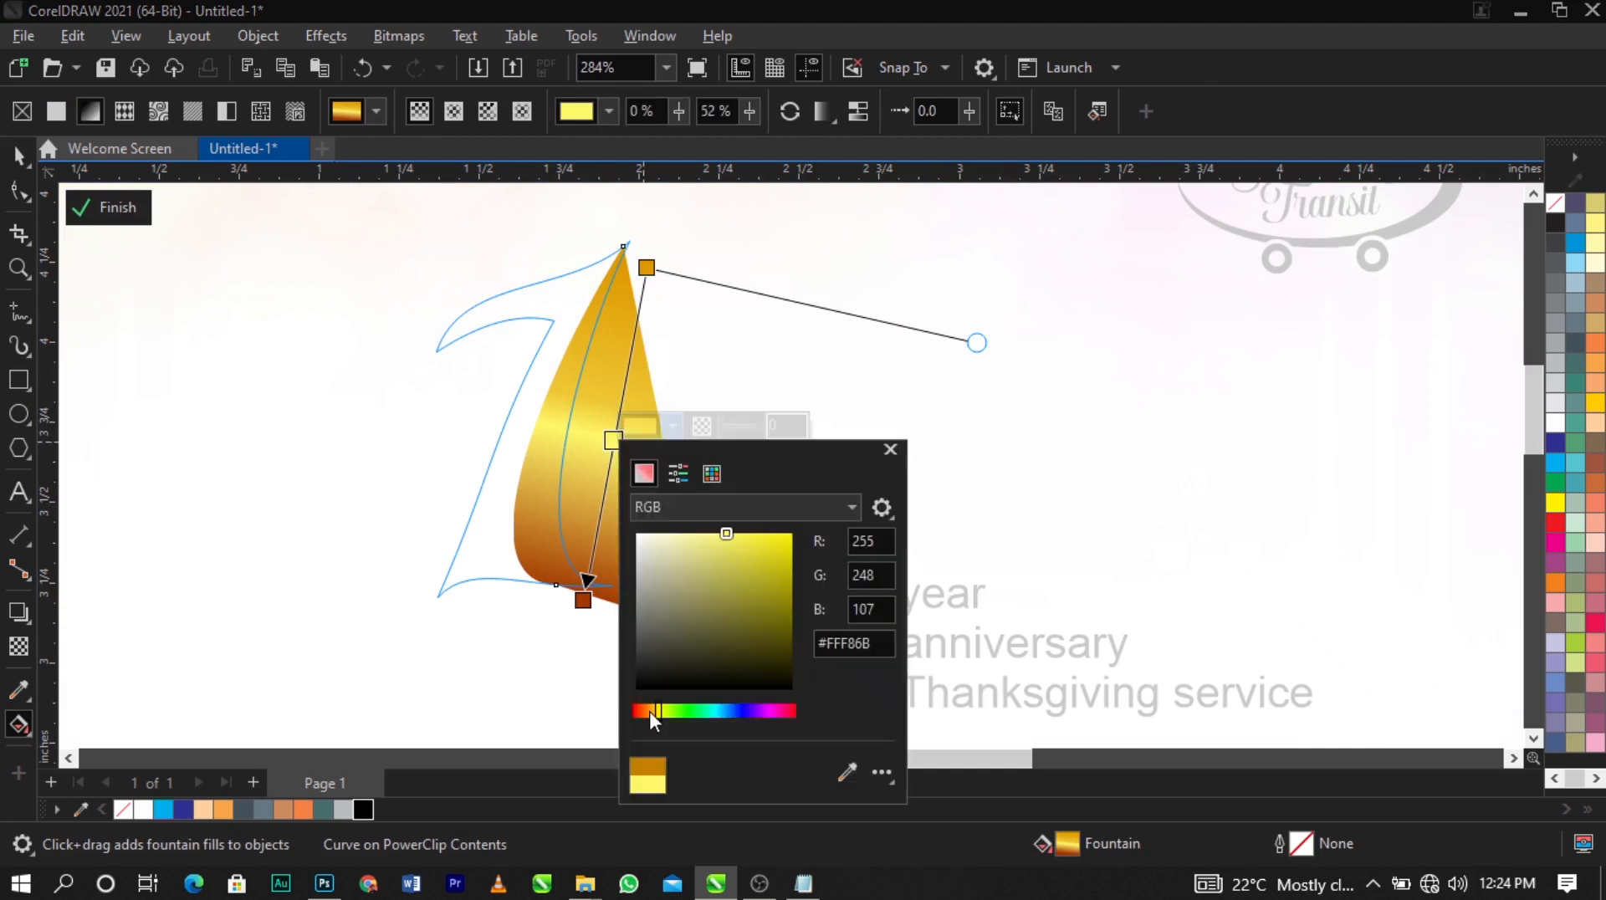
pyautogui.click(654, 711)
pyautogui.moveTo(736, 548); pyautogui.dragTo(770, 548)
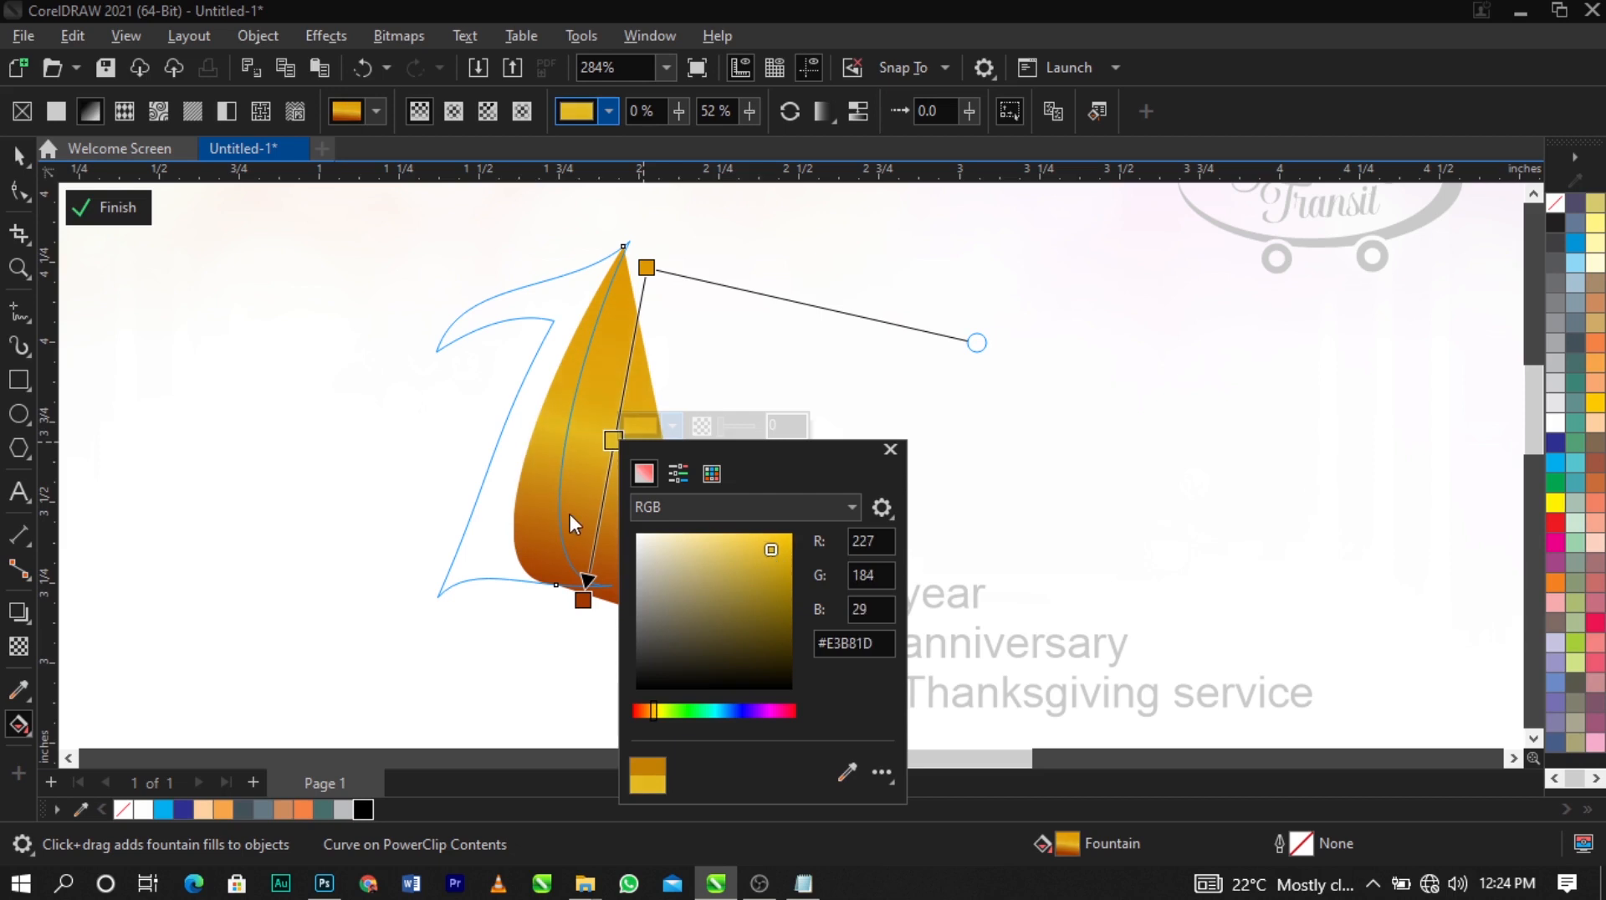
# Darken the end stop of the inner shape's gradient to RGB 130, 46, 0 (#822E00)
pyautogui.click(583, 600)
pyautogui.click(623, 592)
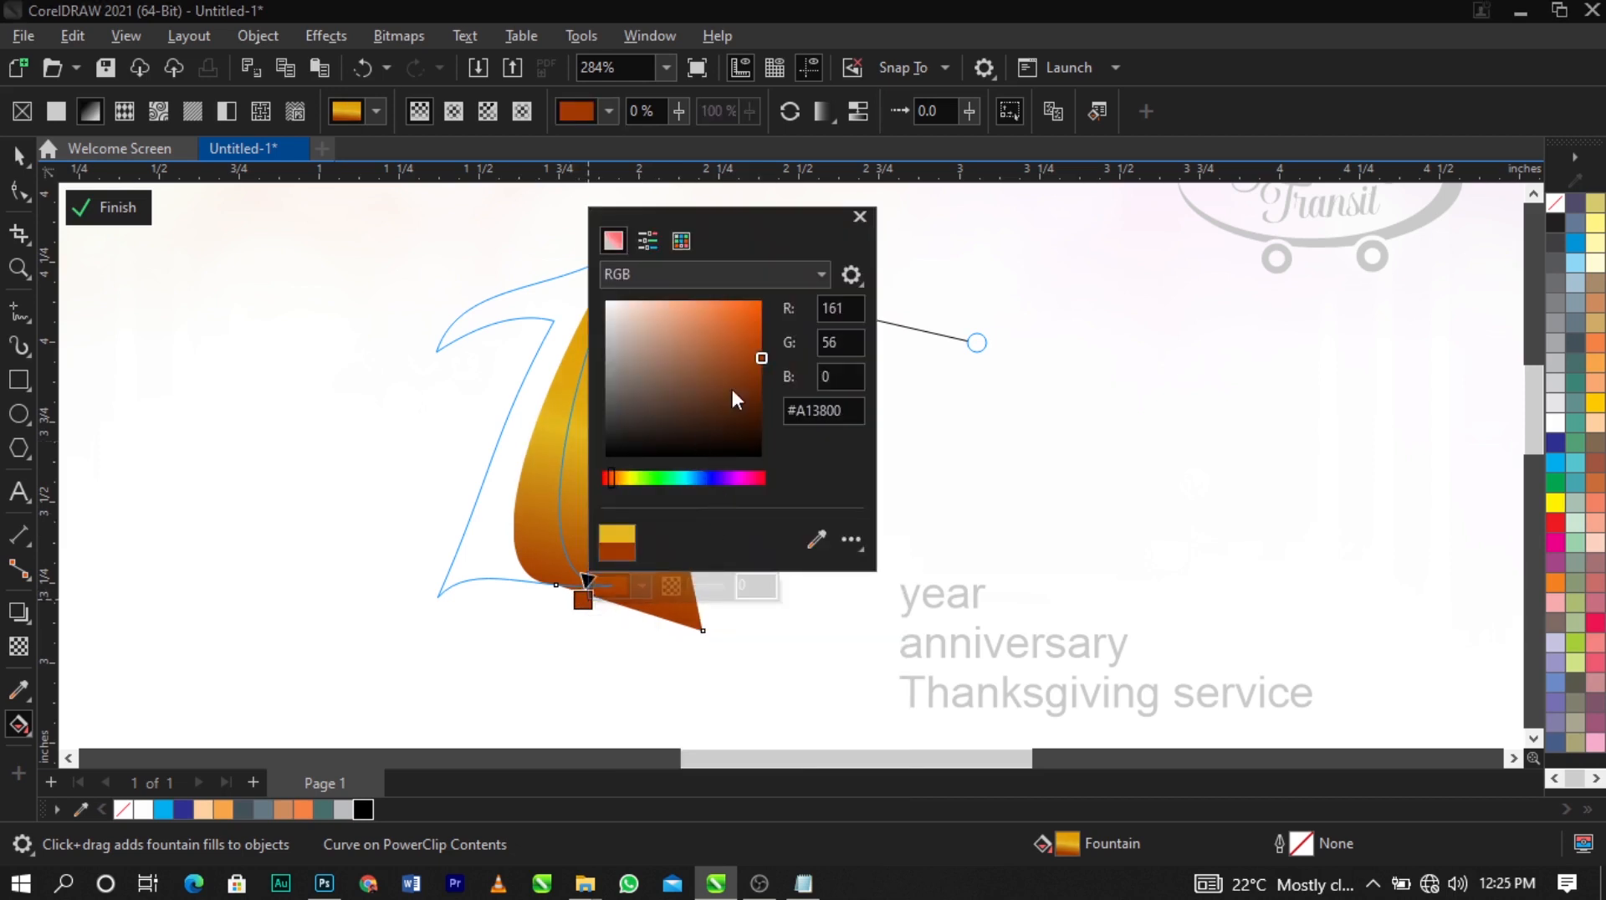
pyautogui.moveTo(759, 361); pyautogui.dragTo(759, 373)
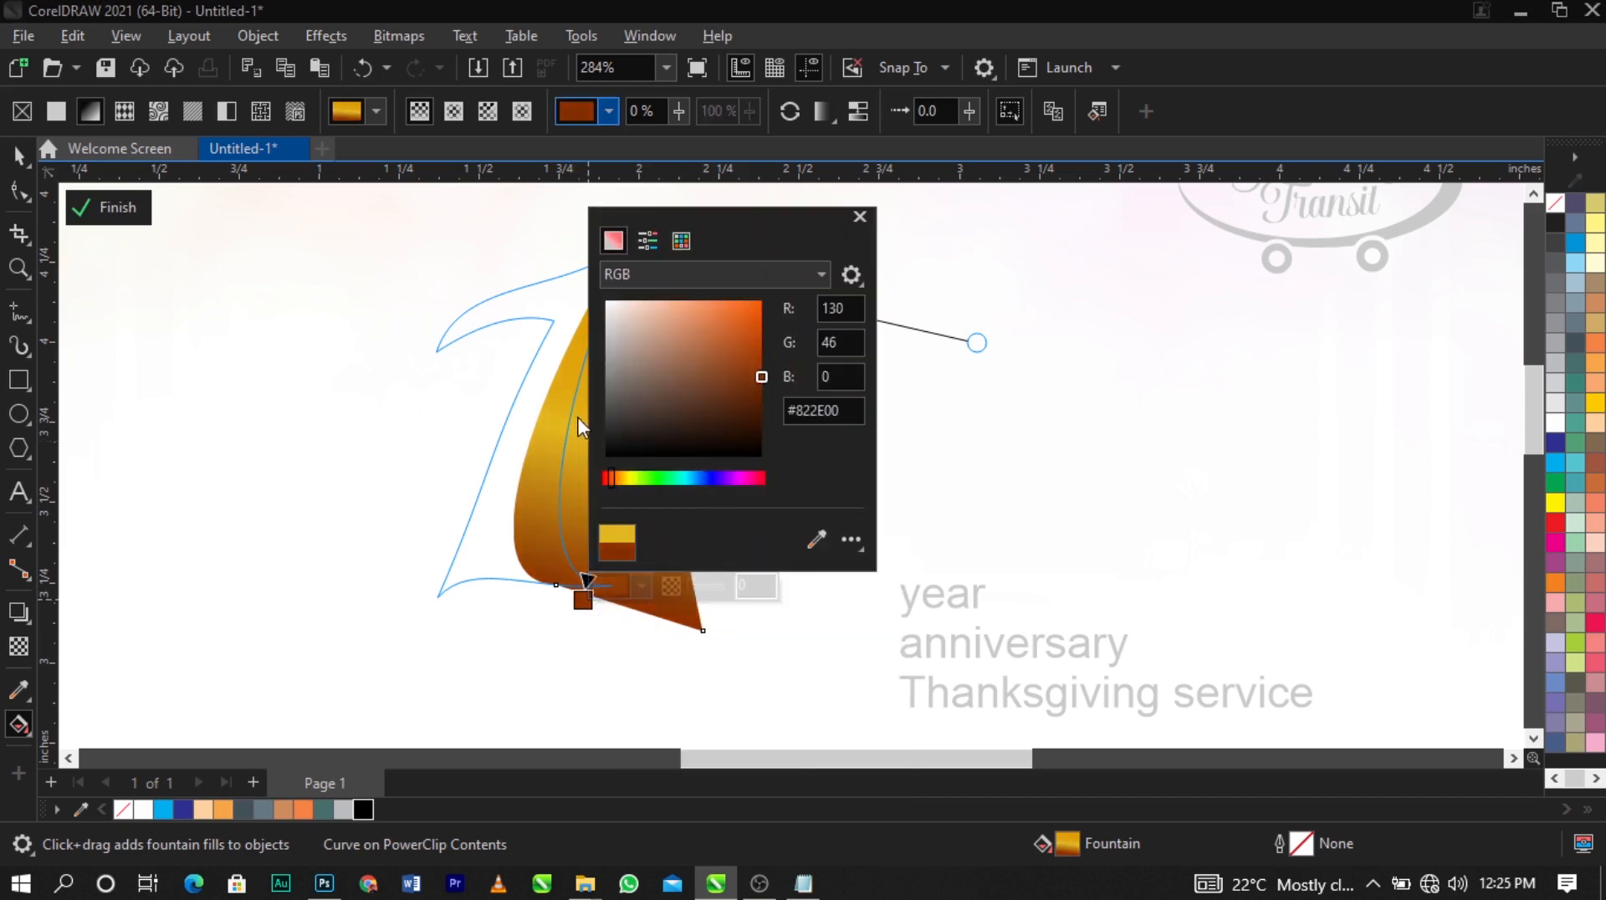
# Set the start stop of the inner shape's gradient to RGB 181, 124, 0 (#B57C00) and finish editing the PowerClip
pyautogui.click(647, 267)
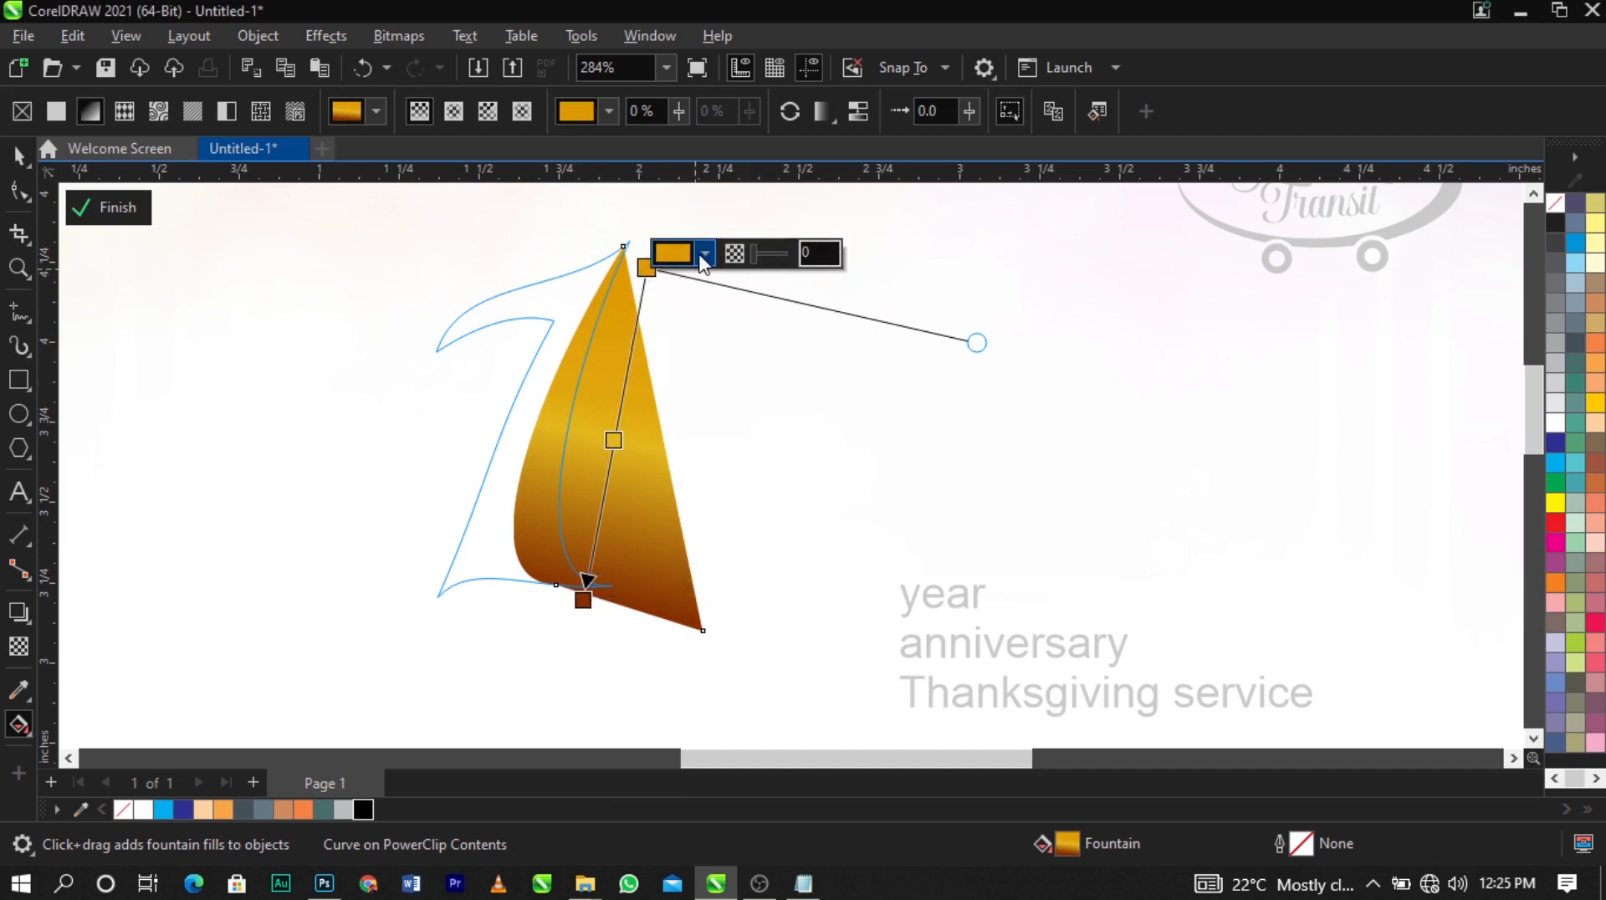
pyautogui.click(674, 253)
pyautogui.click(825, 407)
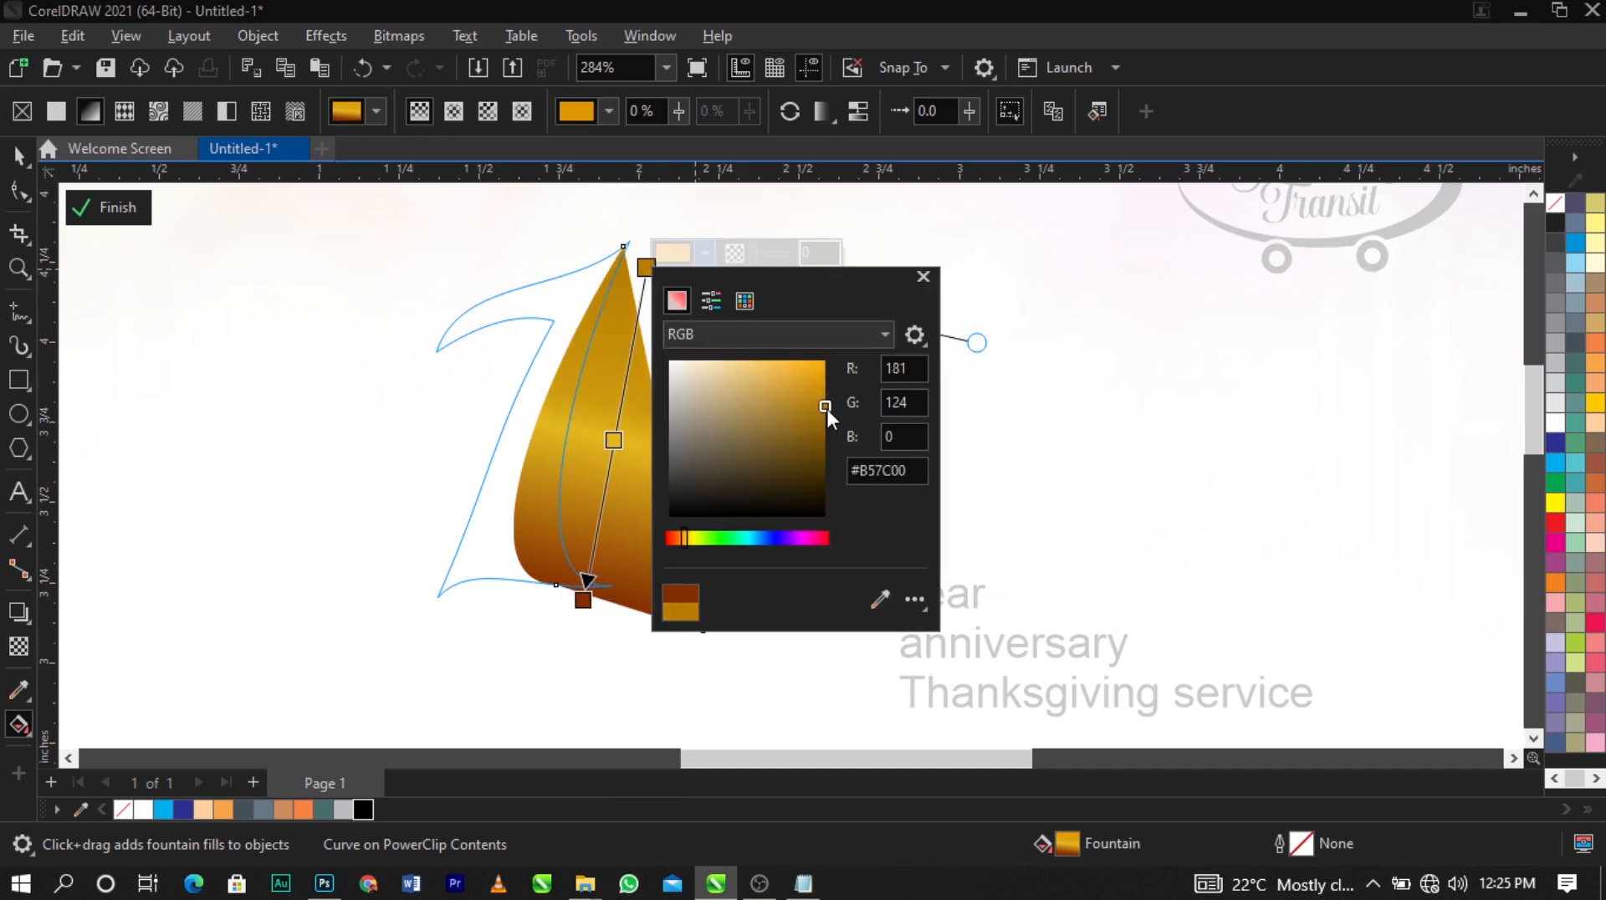
pyautogui.click(634, 411)
pyautogui.click(768, 423)
pyautogui.click(125, 222)
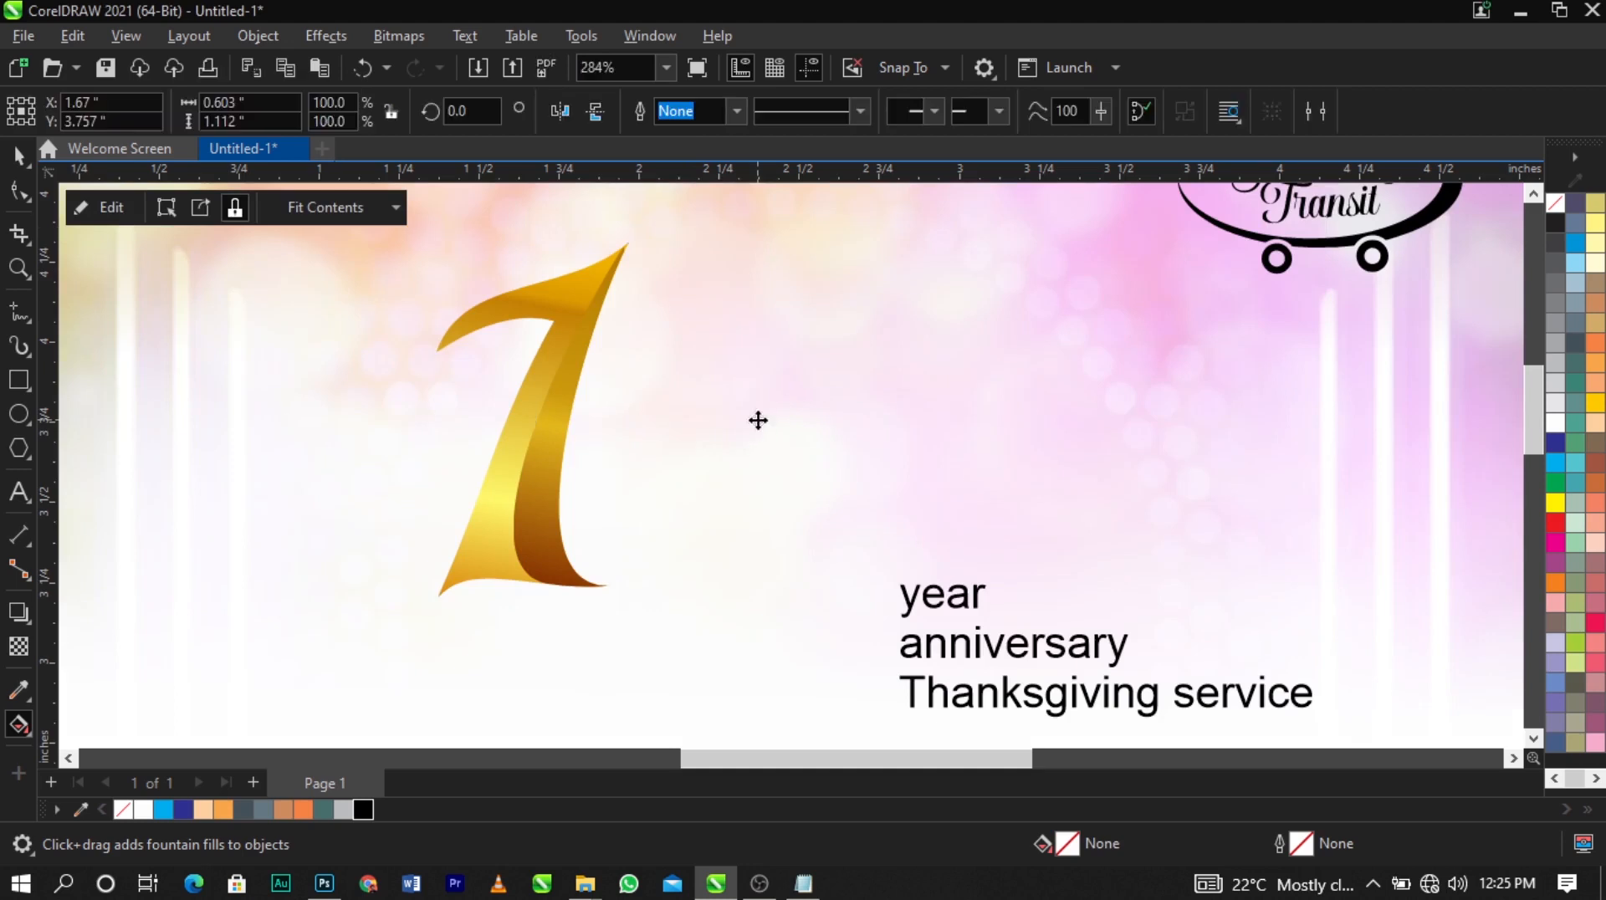
# Move the brownish gold colour stop of the outer "1" gradient down to 25%
pyautogui.click(490, 429)
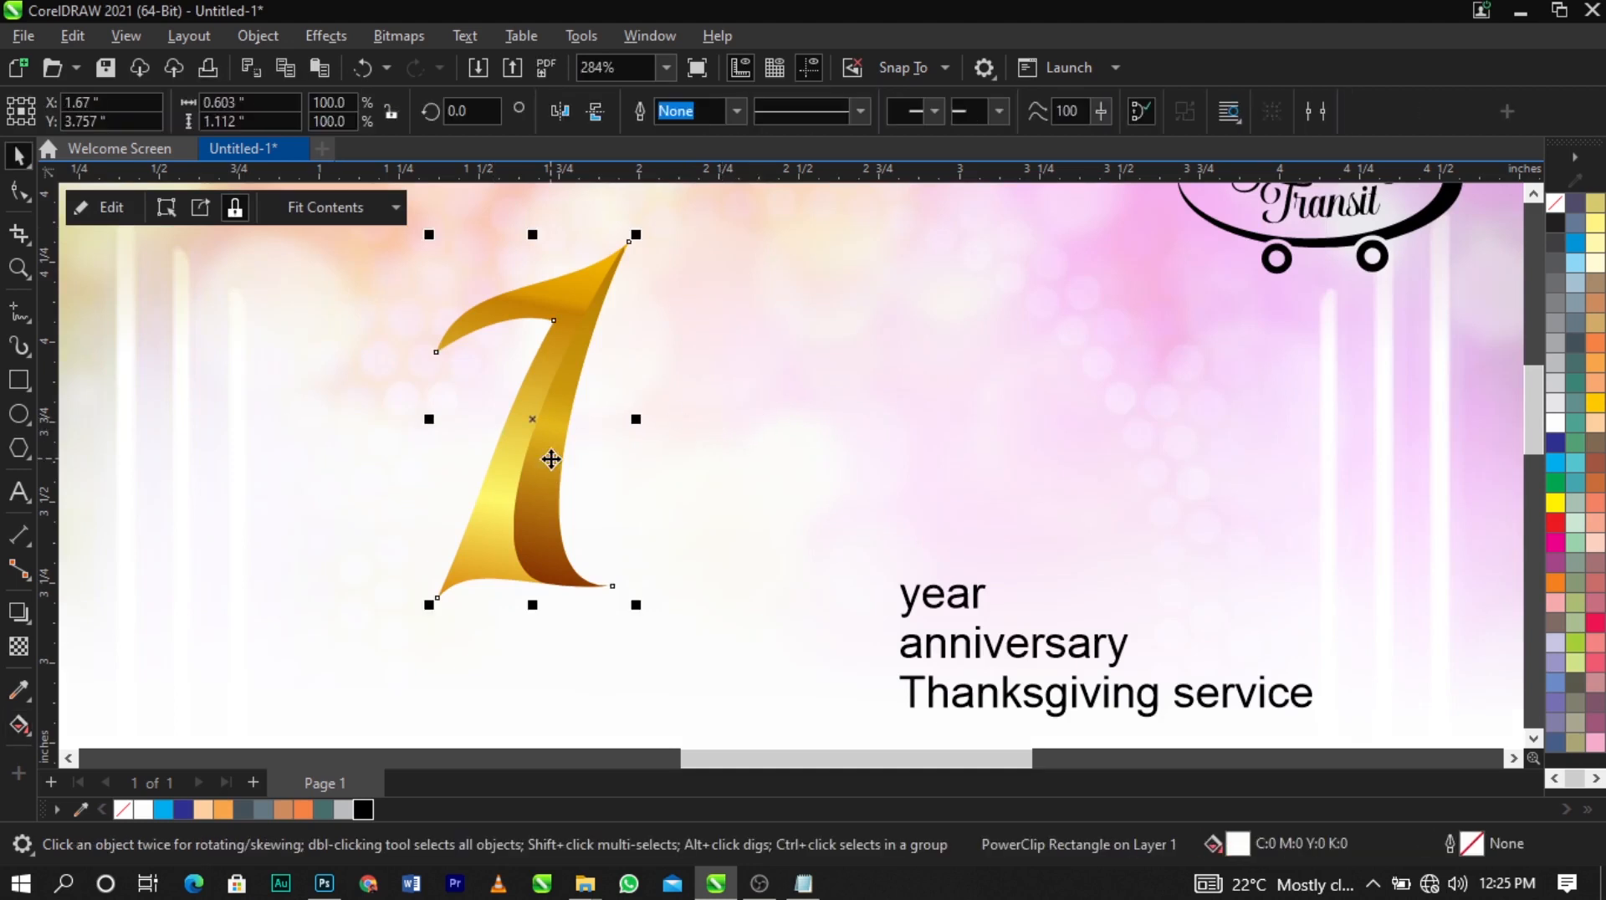
pyautogui.click(18, 724)
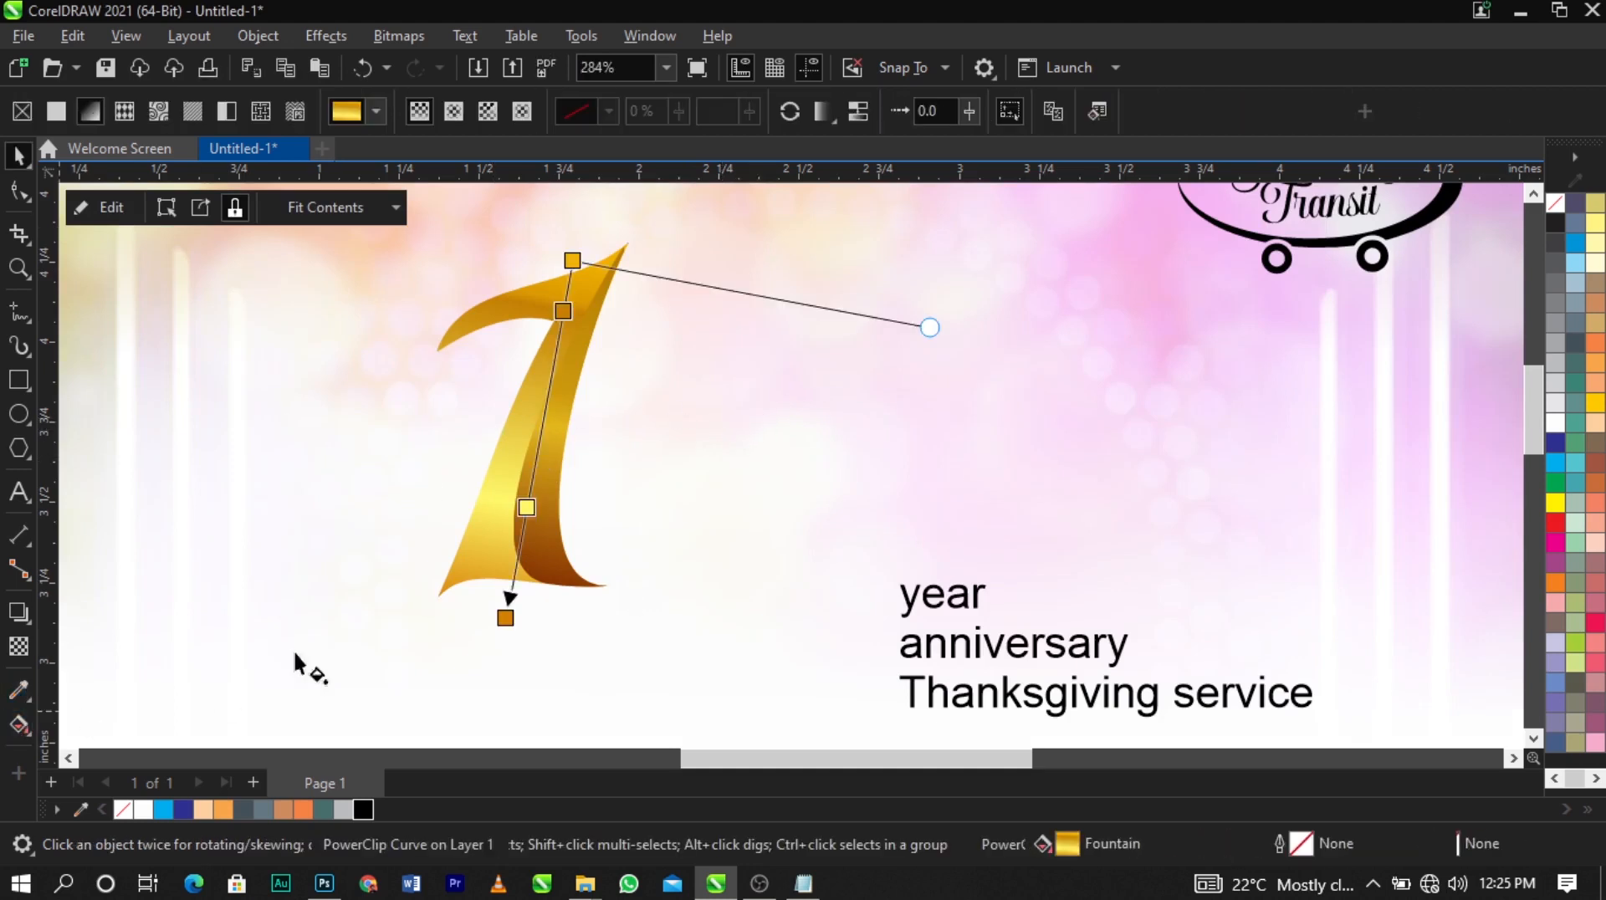
pyautogui.click(527, 507)
pyautogui.doubleClick(547, 408)
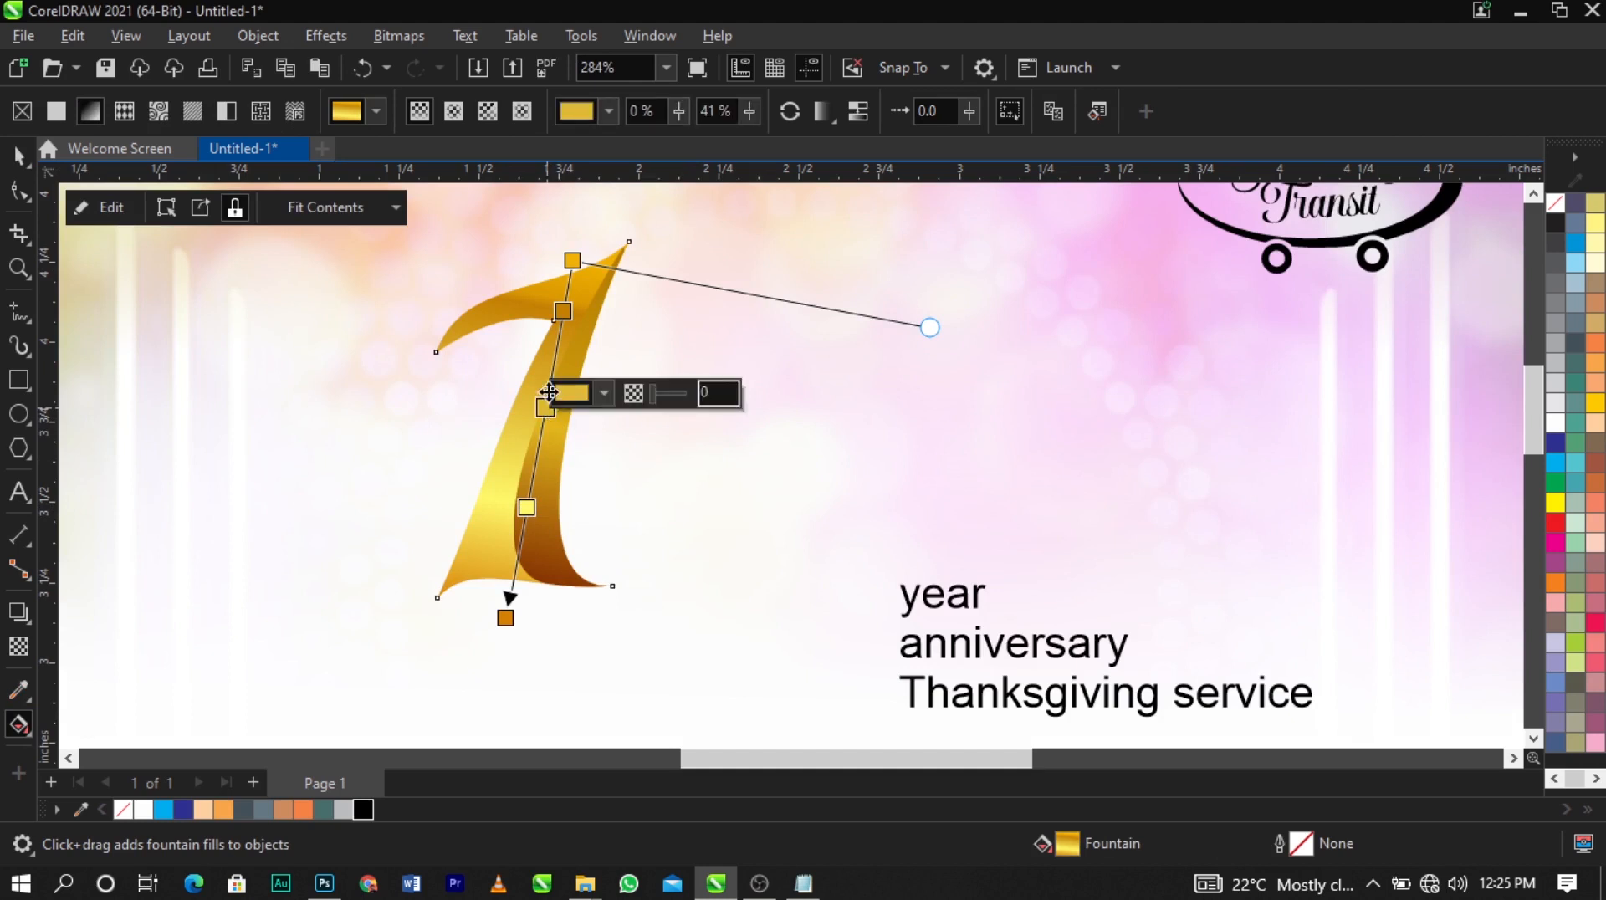
pyautogui.click(545, 407)
pyautogui.moveTo(545, 407); pyautogui.dragTo(554, 350)
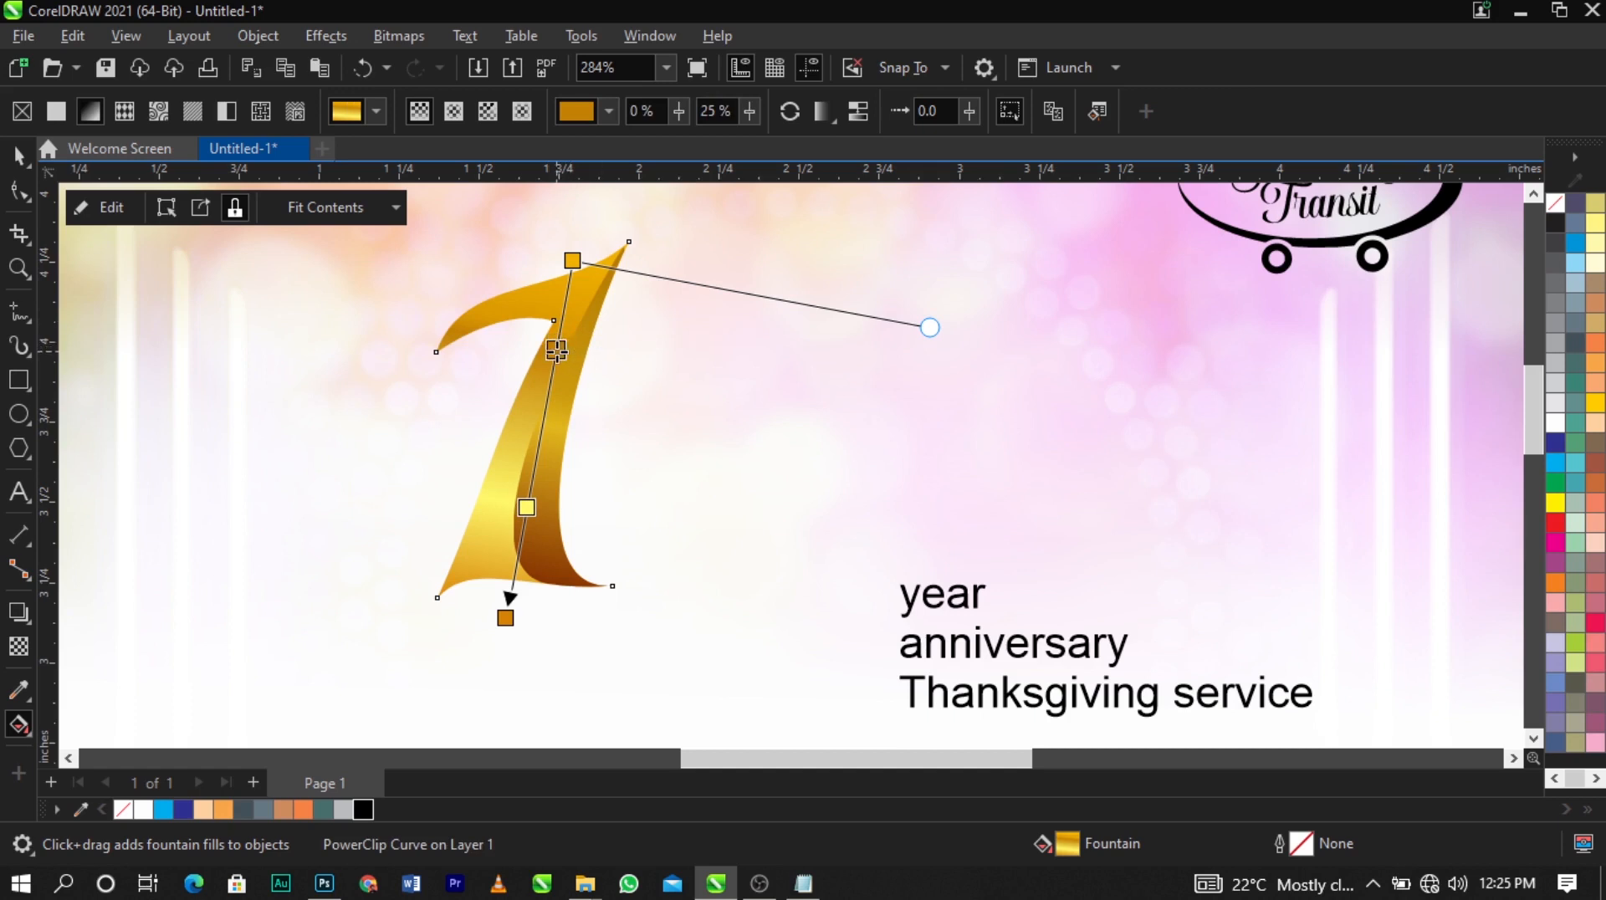
# Recolour the 25% stop of the outer "1" gradient to a brighter, redder orange
pyautogui.moveTo(557, 351)
pyautogui.mouseDown()
pyautogui.moveTo(529, 361)
pyautogui.moveTo(607, 376)
pyautogui.moveTo(554, 350)
pyautogui.mouseUp()
pyautogui.click(615, 335)
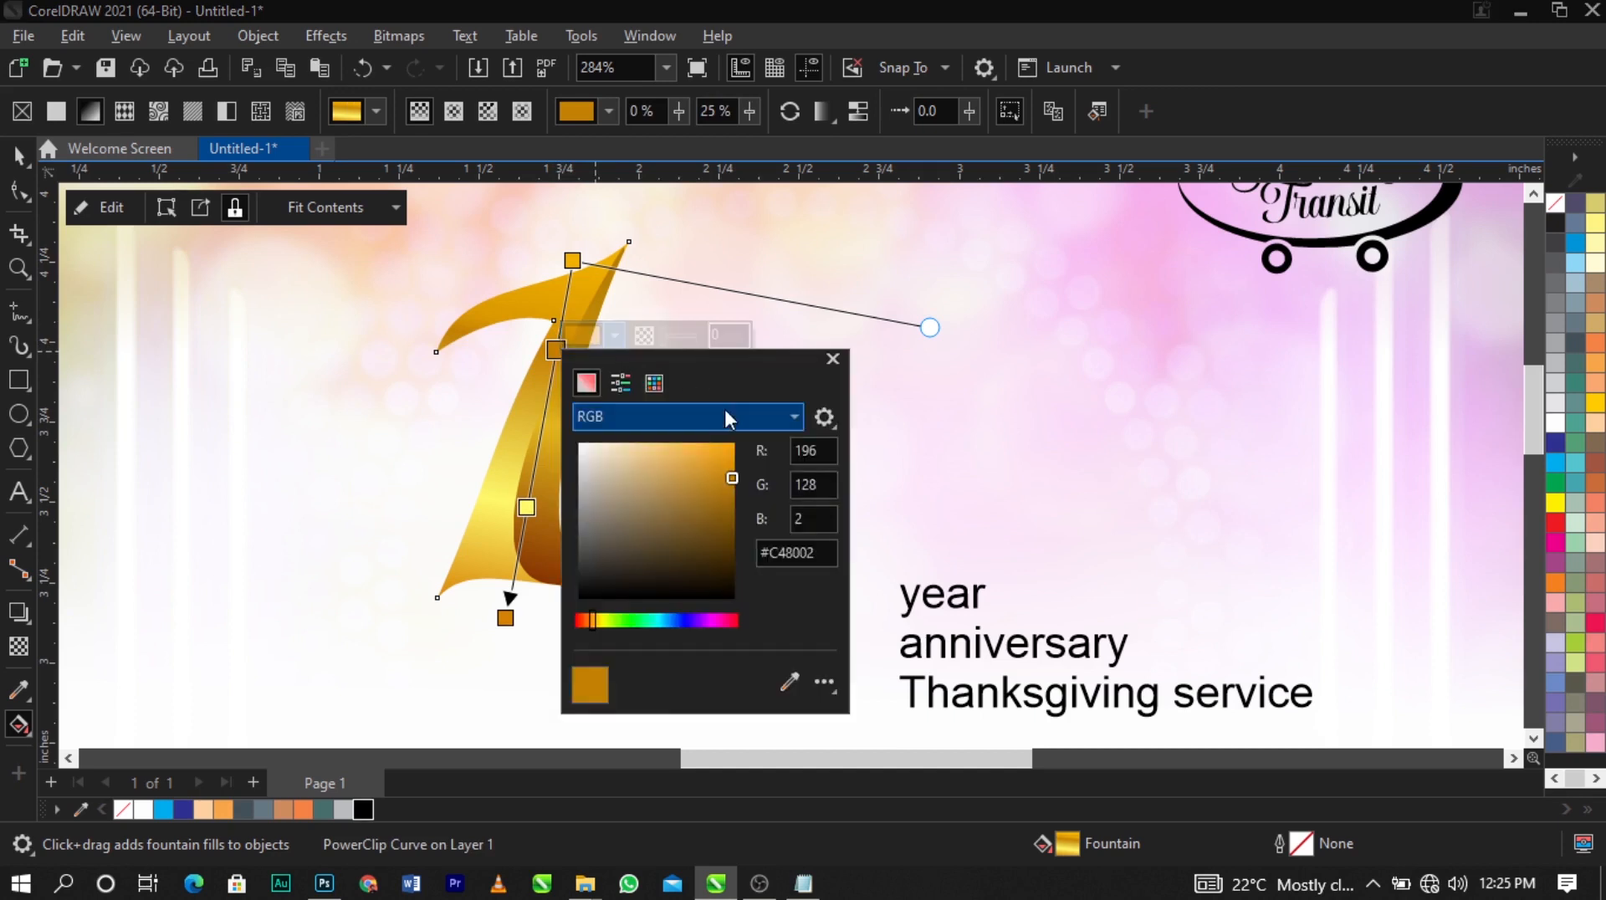
pyautogui.moveTo(724, 462); pyautogui.dragTo(717, 459)
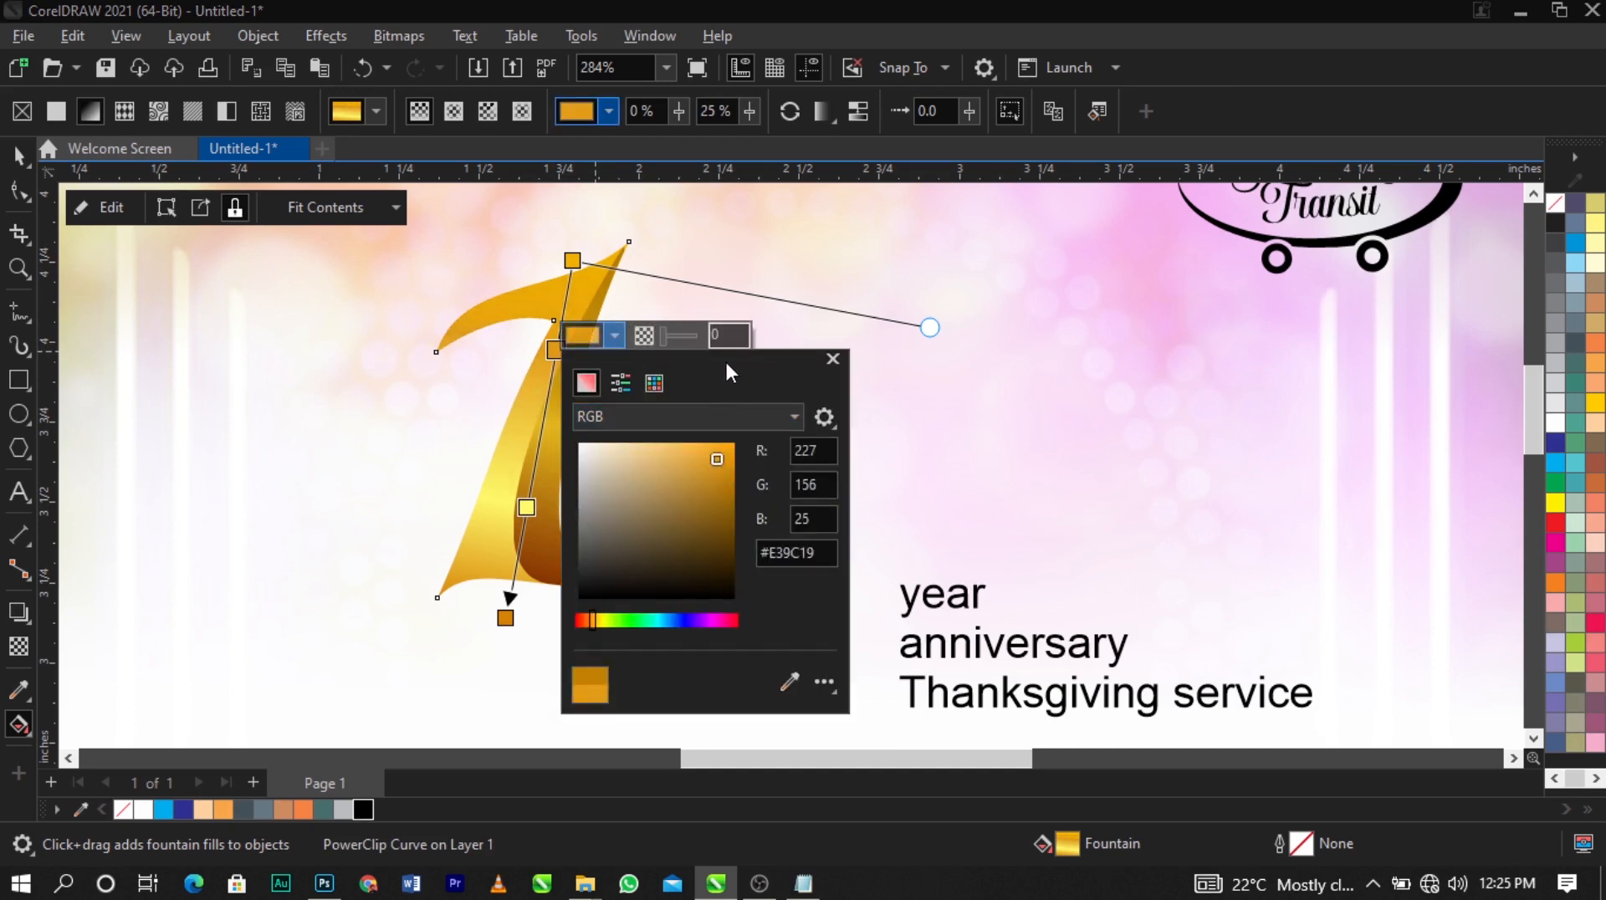
pyautogui.moveTo(725, 359); pyautogui.dragTo(891, 328)
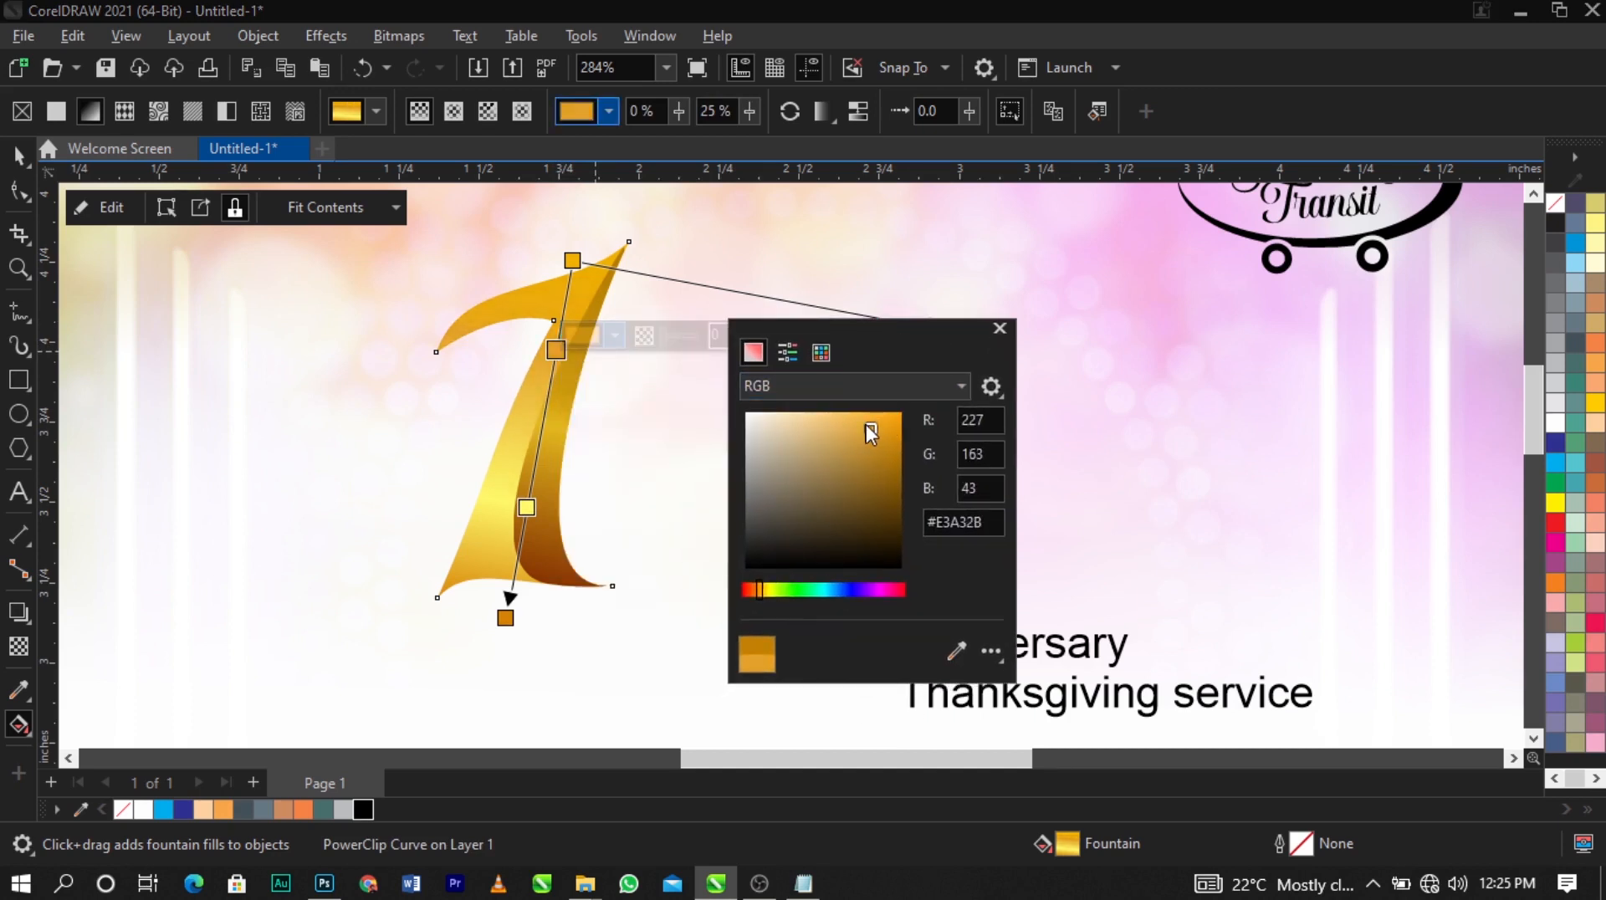
pyautogui.moveTo(866, 424); pyautogui.dragTo(868, 424)
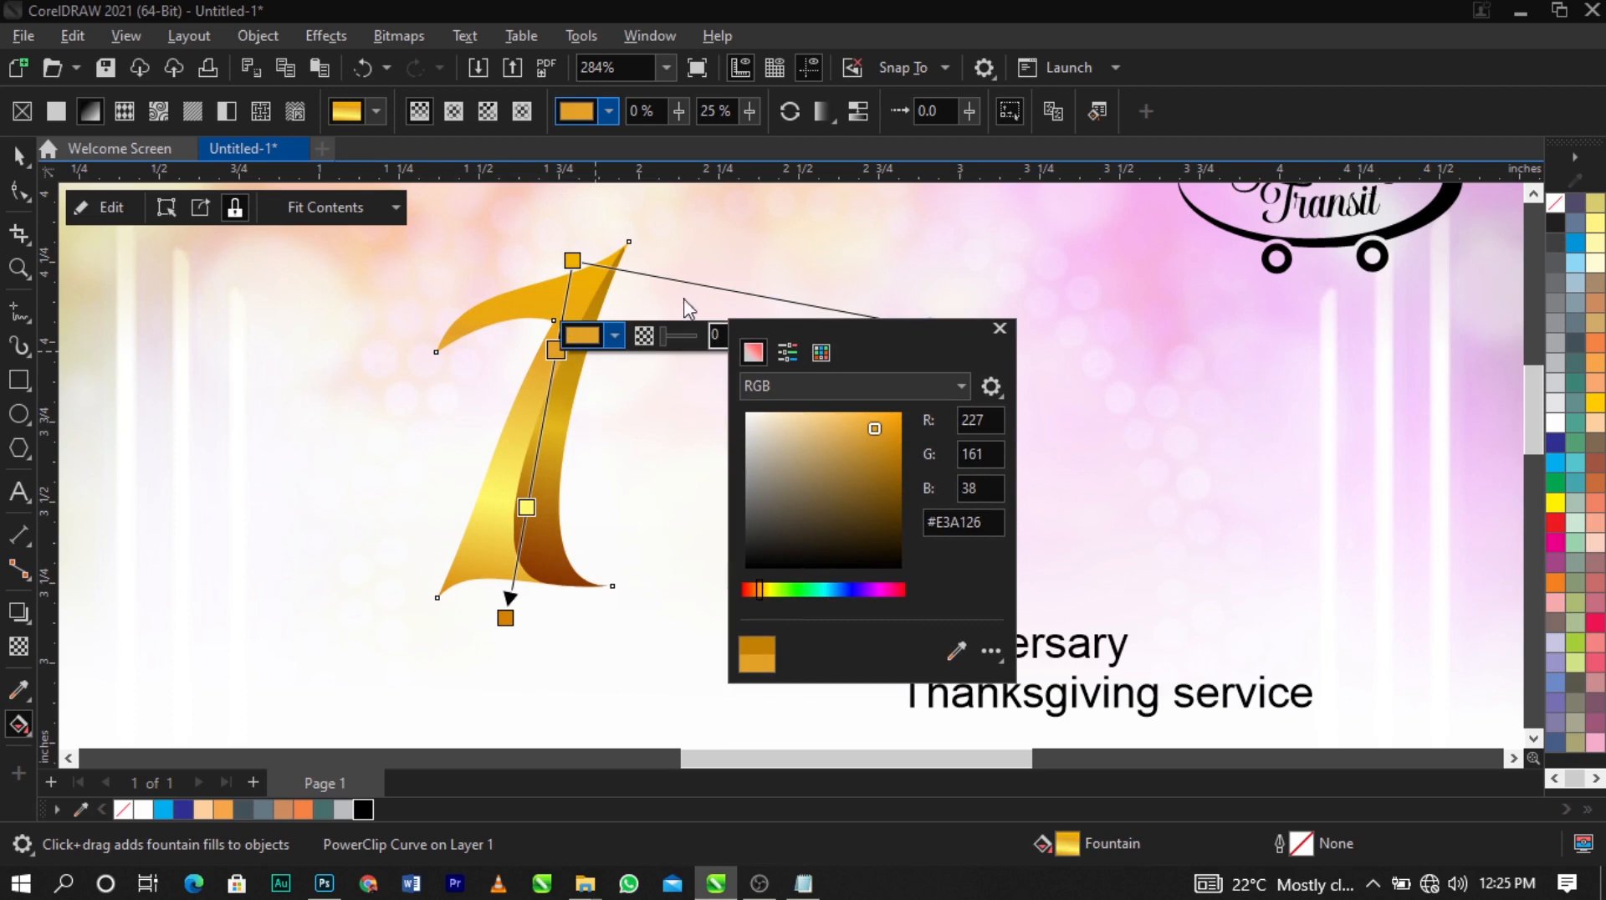
pyautogui.click(754, 590)
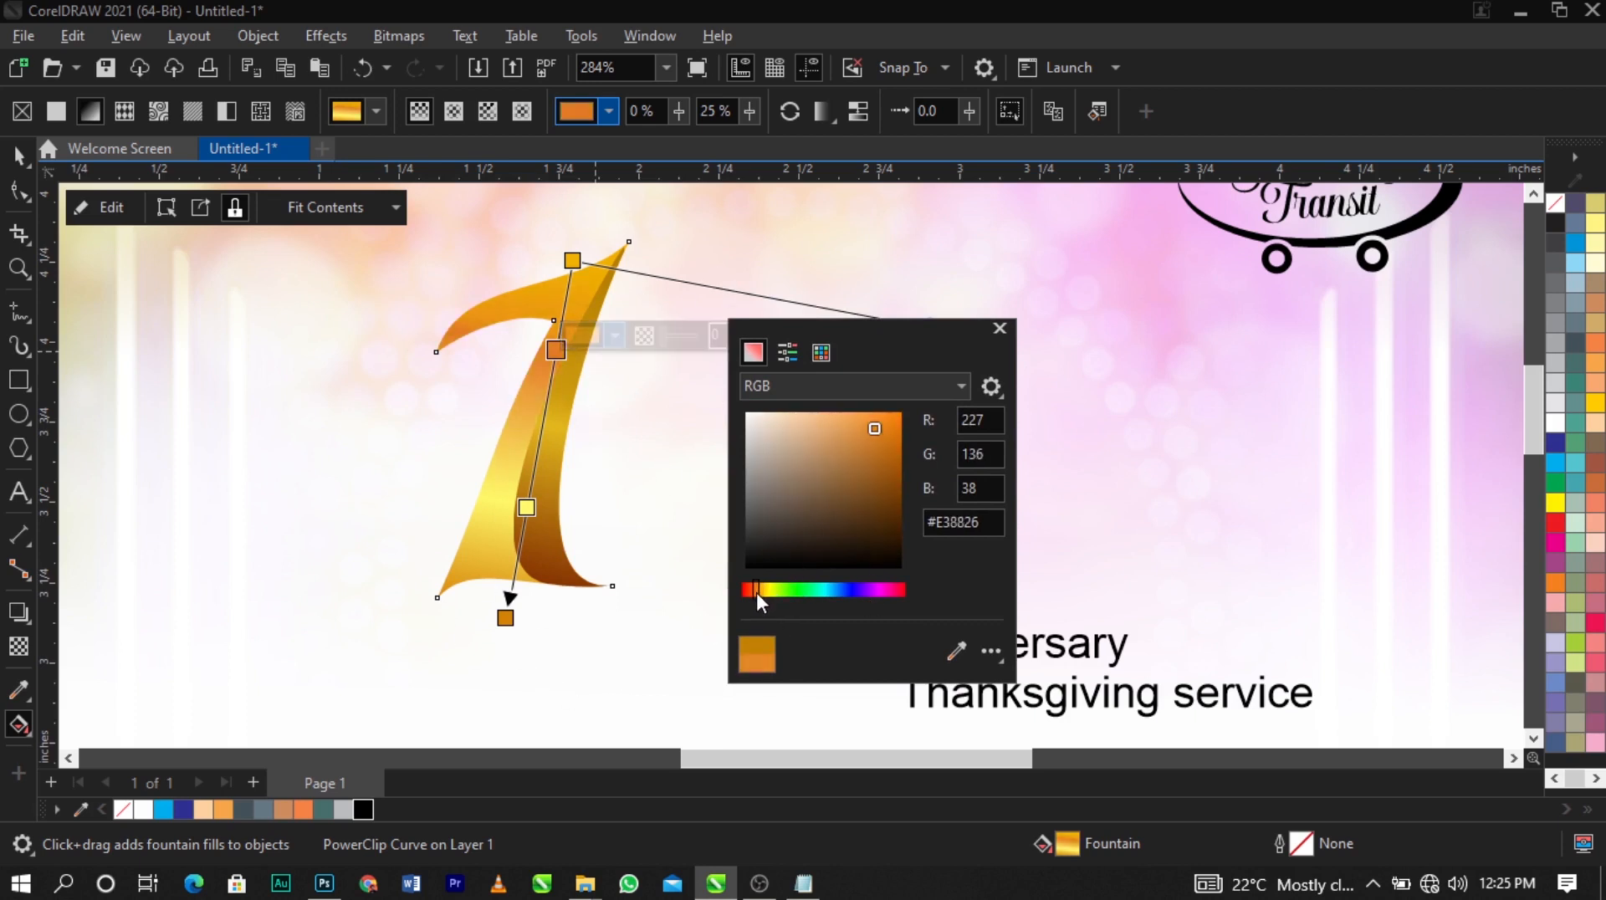
pyautogui.click(756, 591)
pyautogui.moveTo(875, 429); pyautogui.dragTo(896, 424)
pyautogui.click(615, 498)
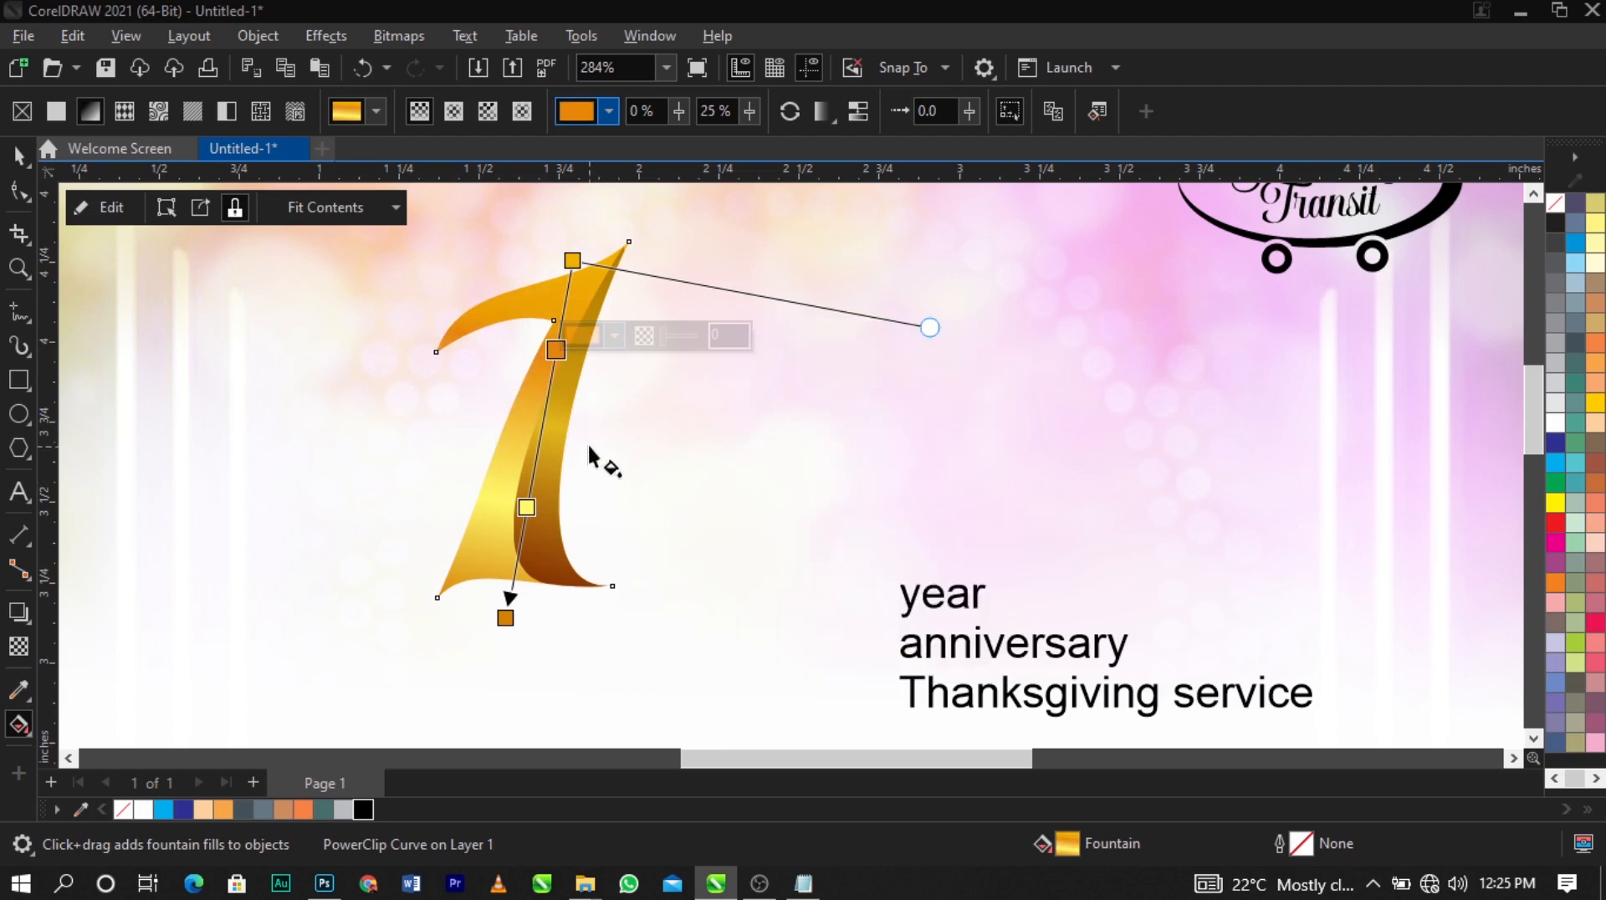
# Inside the PowerClip of the "1", shift the inner shape's middle gold gradient stop upward and add a colour stop at 68%
pyautogui.click(554, 428)
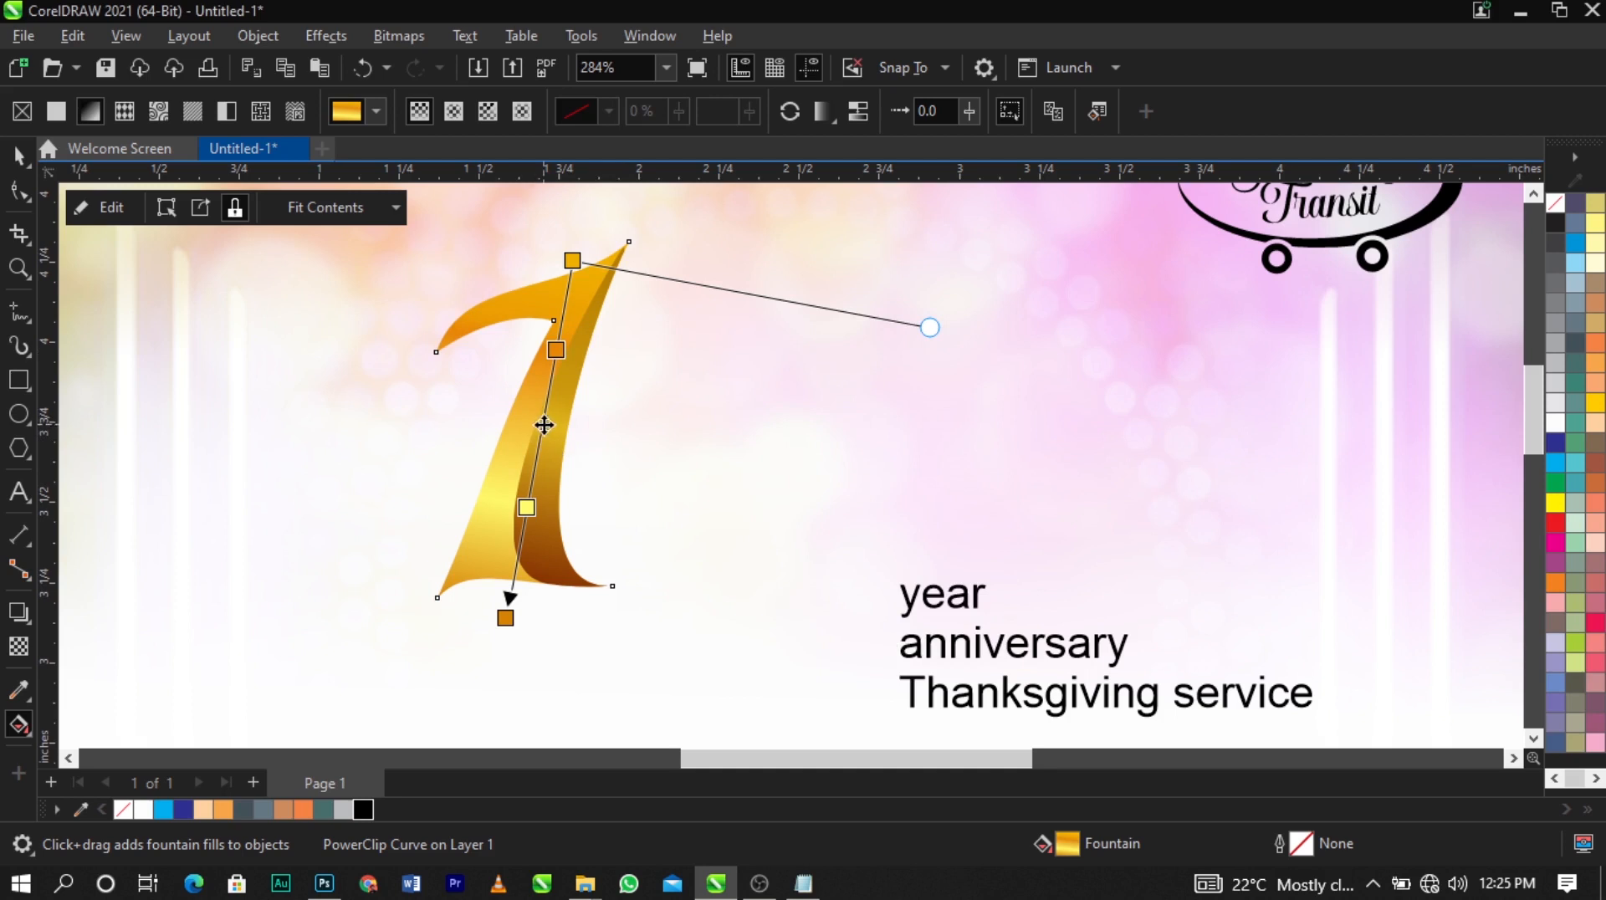
pyautogui.press('space')
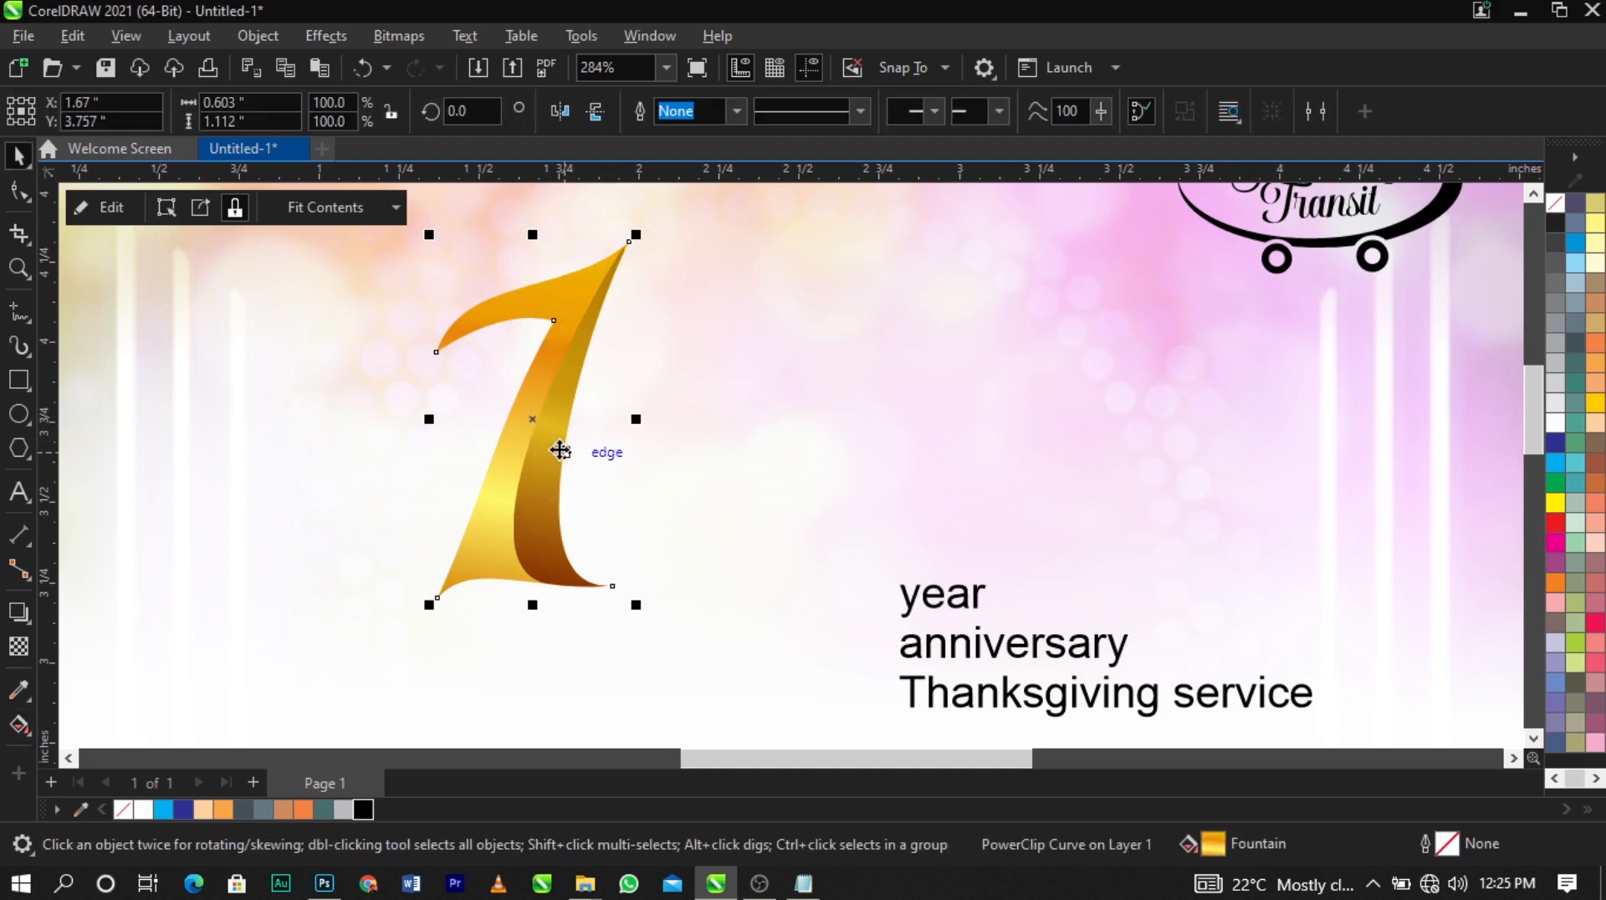
pyautogui.doubleClick(557, 441)
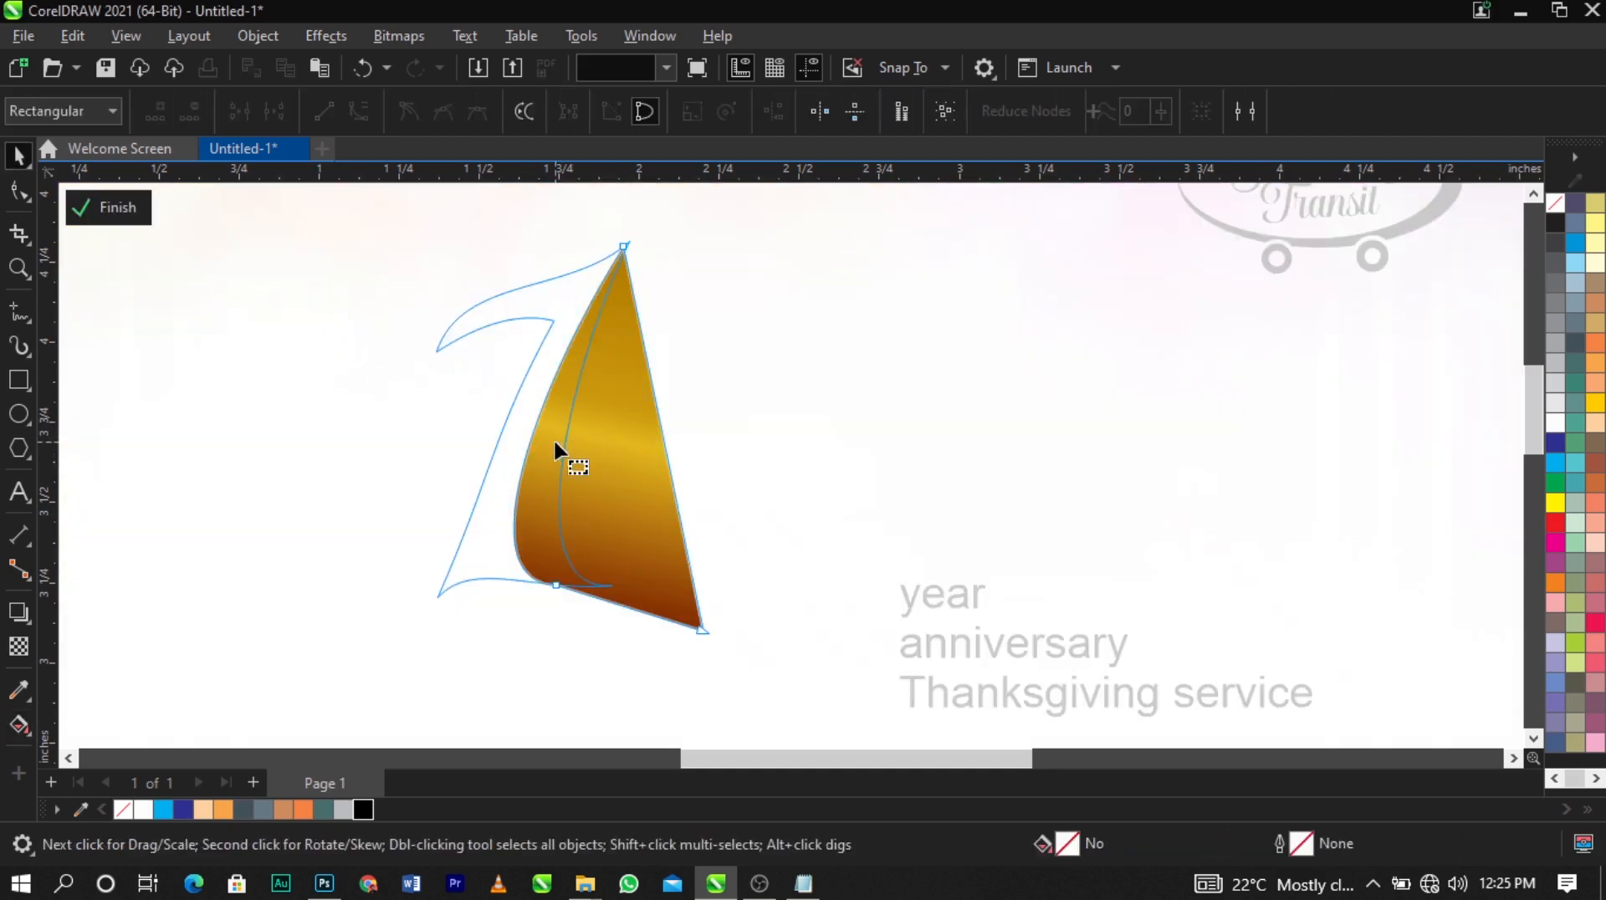
pyautogui.click(18, 725)
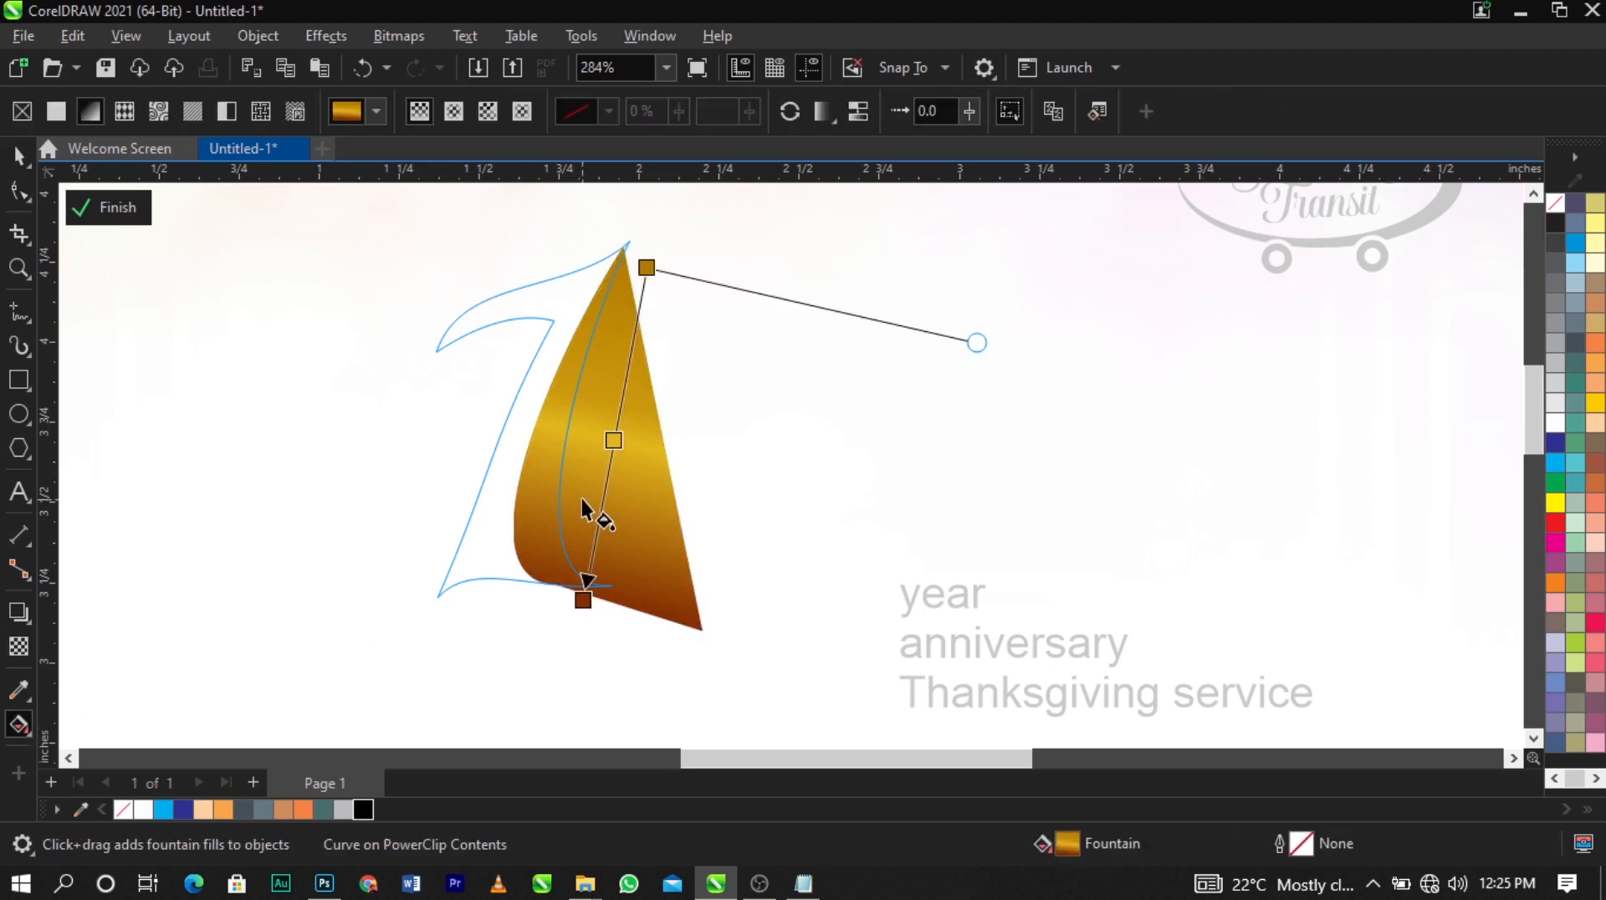
pyautogui.click(614, 440)
pyautogui.moveTo(613, 441); pyautogui.dragTo(621, 404)
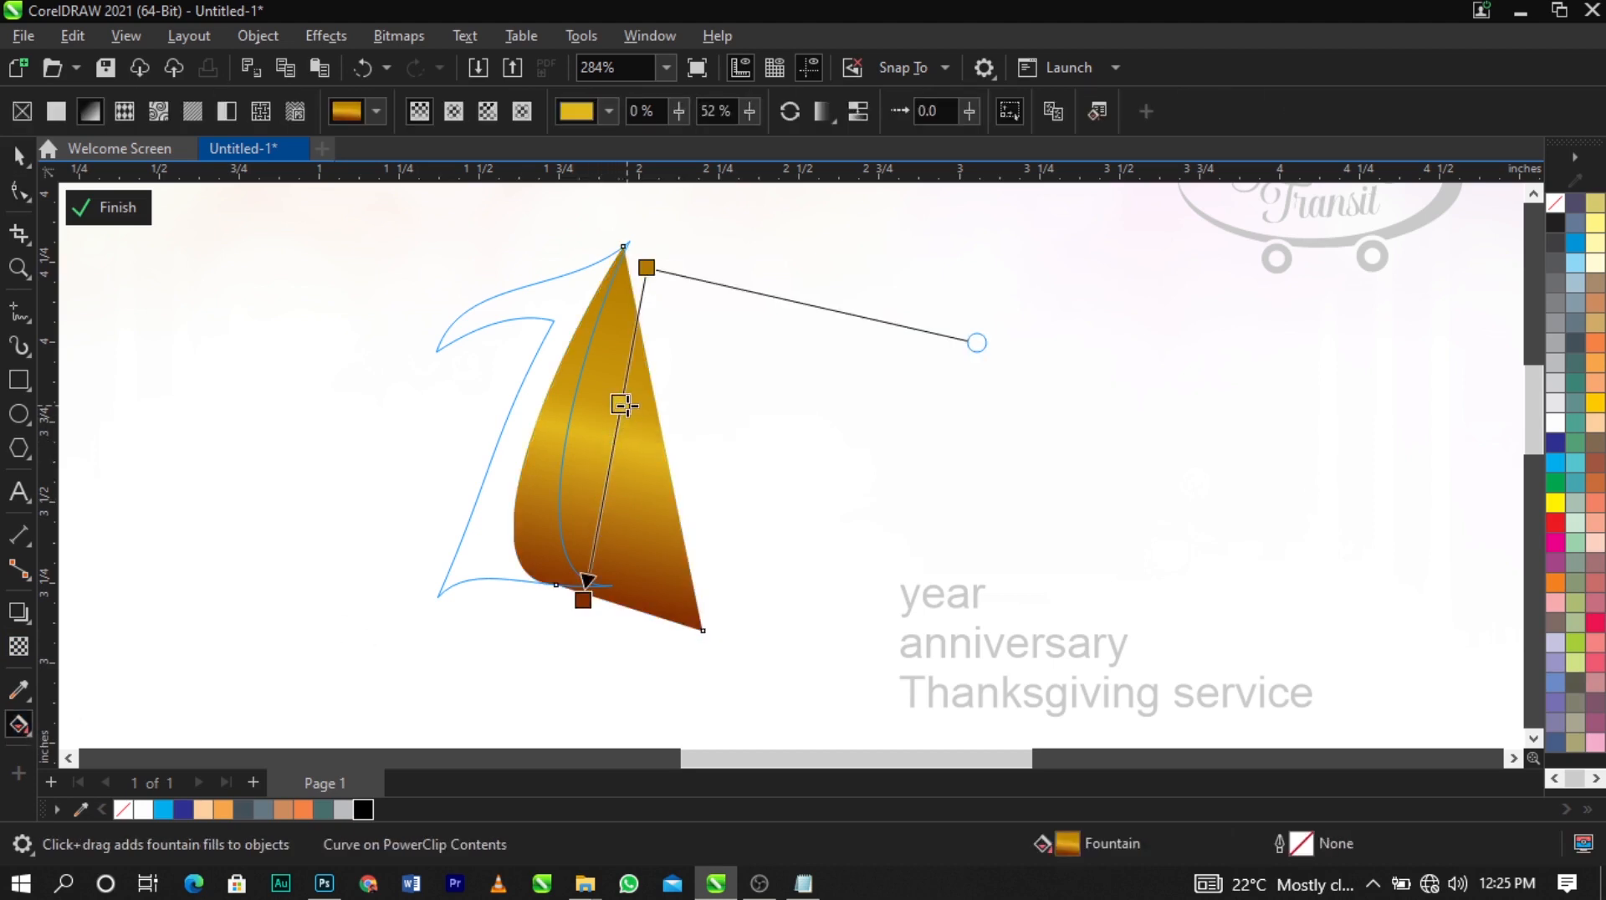
pyautogui.doubleClick(604, 494)
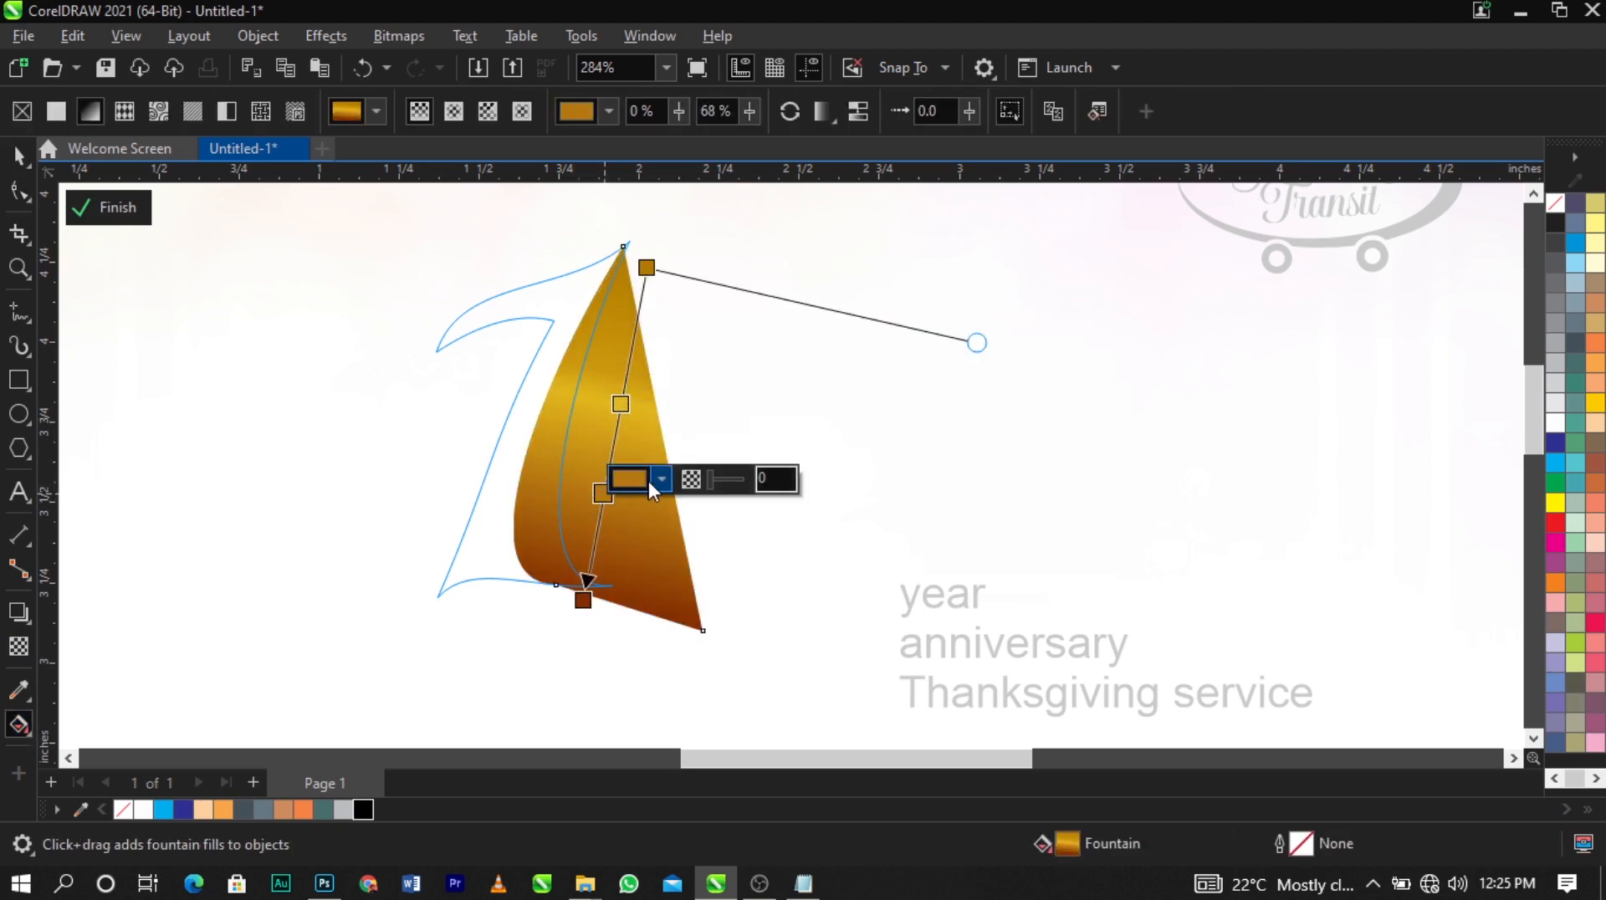
pyautogui.click(659, 480)
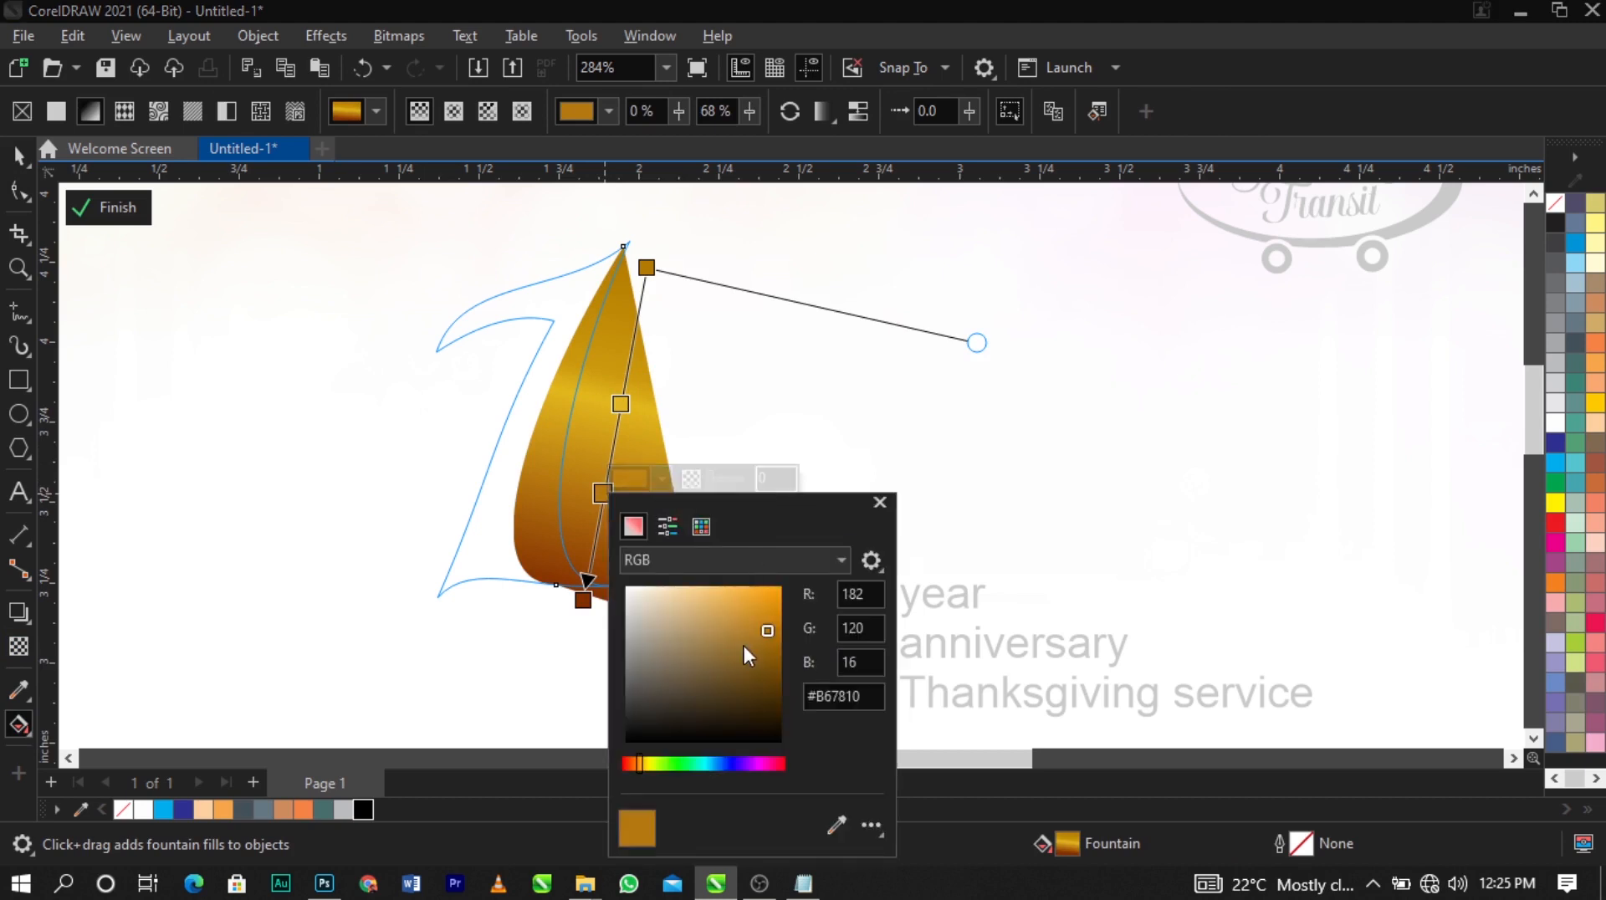
# Shorten the inner gradient by moving its dark brown end stop upward, and finish editing the PowerClip
pyautogui.click(583, 599)
pyautogui.moveTo(583, 599); pyautogui.dragTo(594, 558)
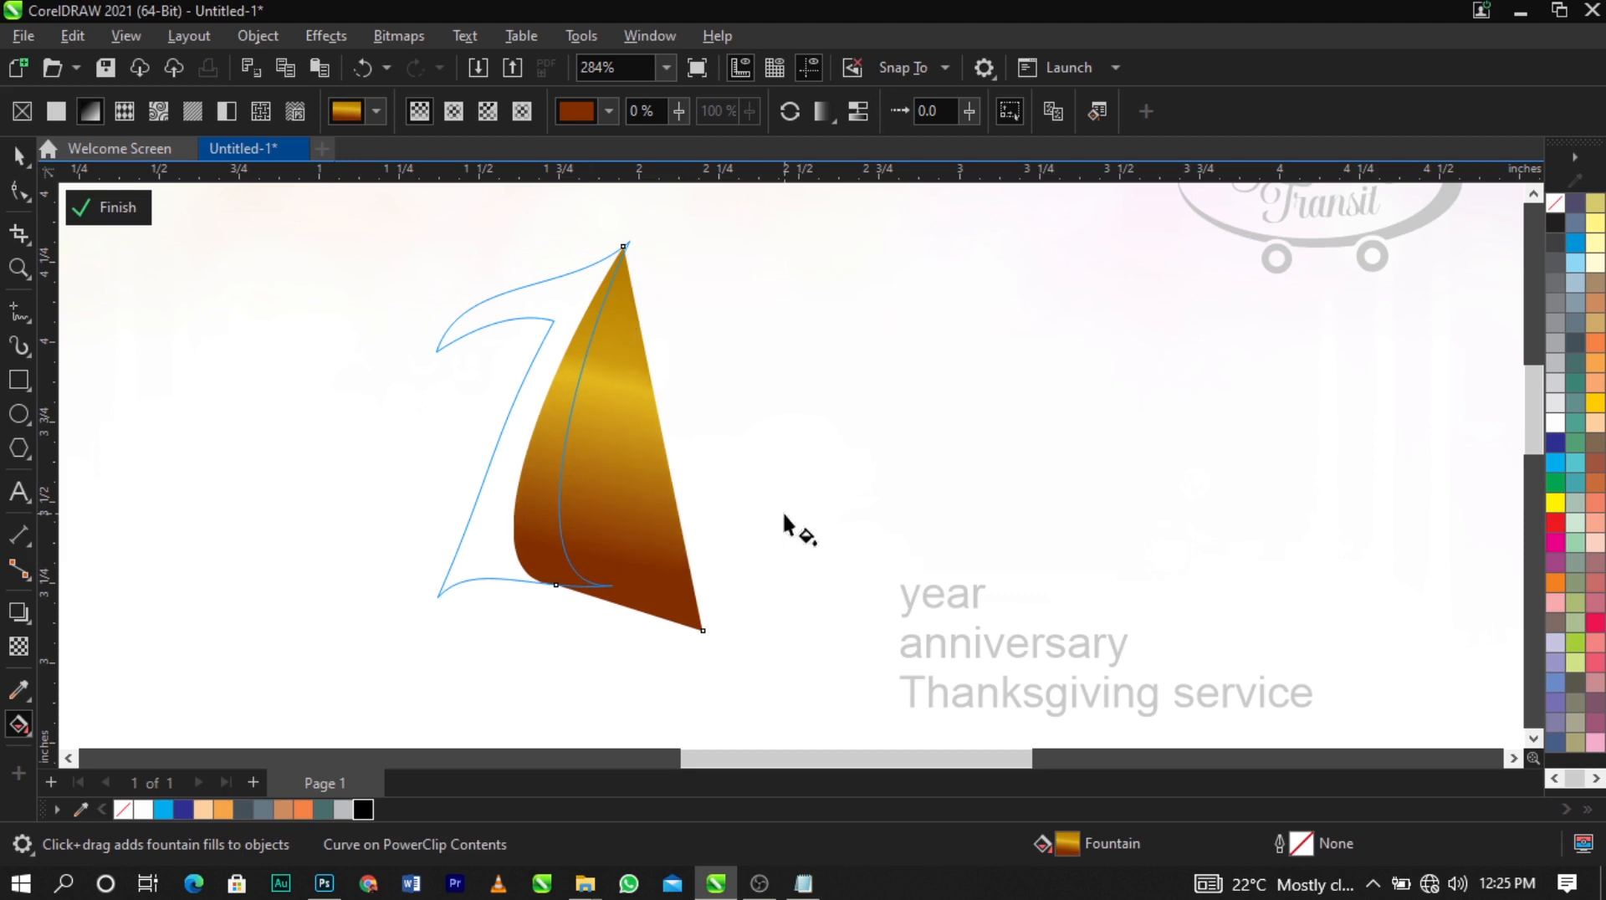
pyautogui.click(125, 209)
pyautogui.press('space')
# Move the gold "1" slightly down and to the left on the flyer, to X 1.6", Y 3.633"
pyautogui.scroll(-4, 638, 419)
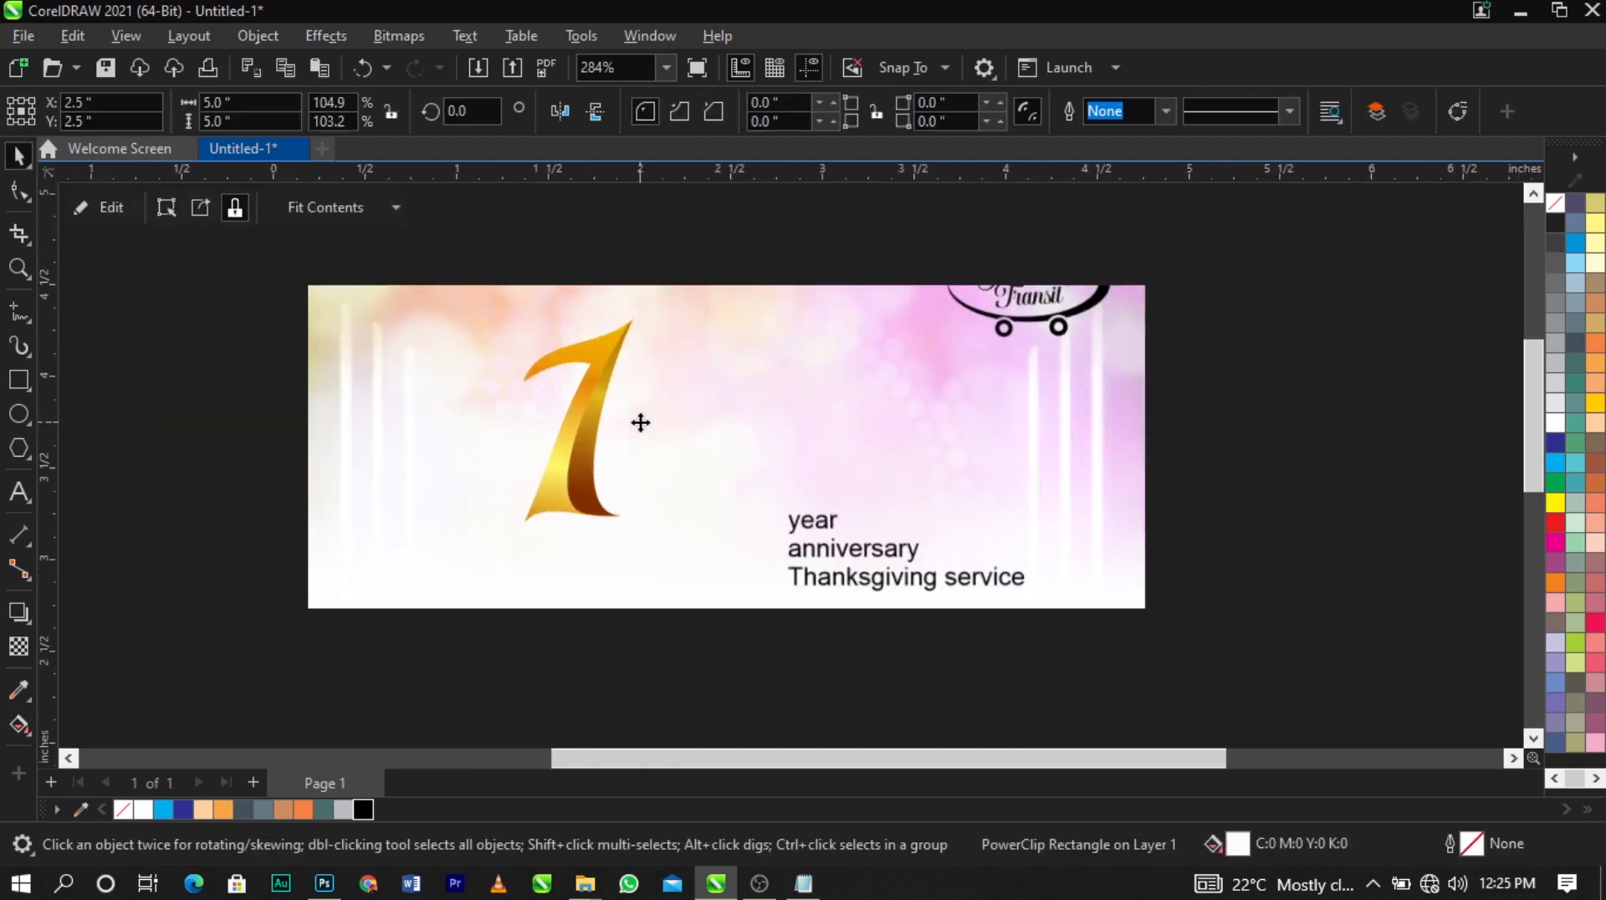
pyautogui.press('Escape')
pyautogui.press('F2')
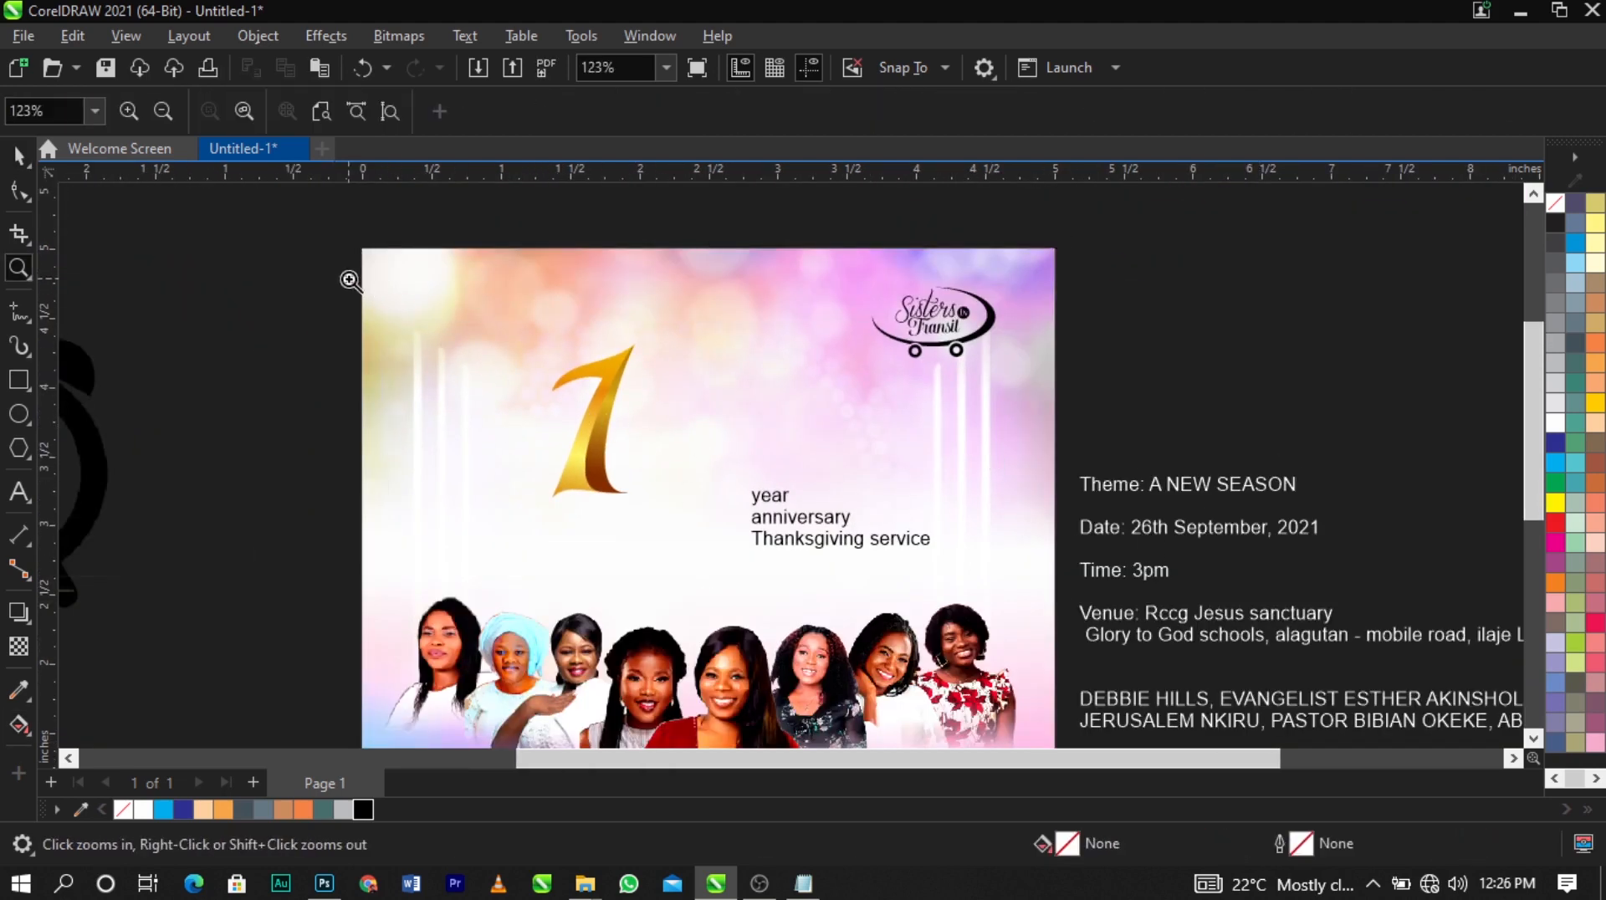
pyautogui.moveTo(348, 276); pyautogui.dragTo(1064, 635)
pyautogui.moveTo(566, 483); pyautogui.dragTo(555, 499)
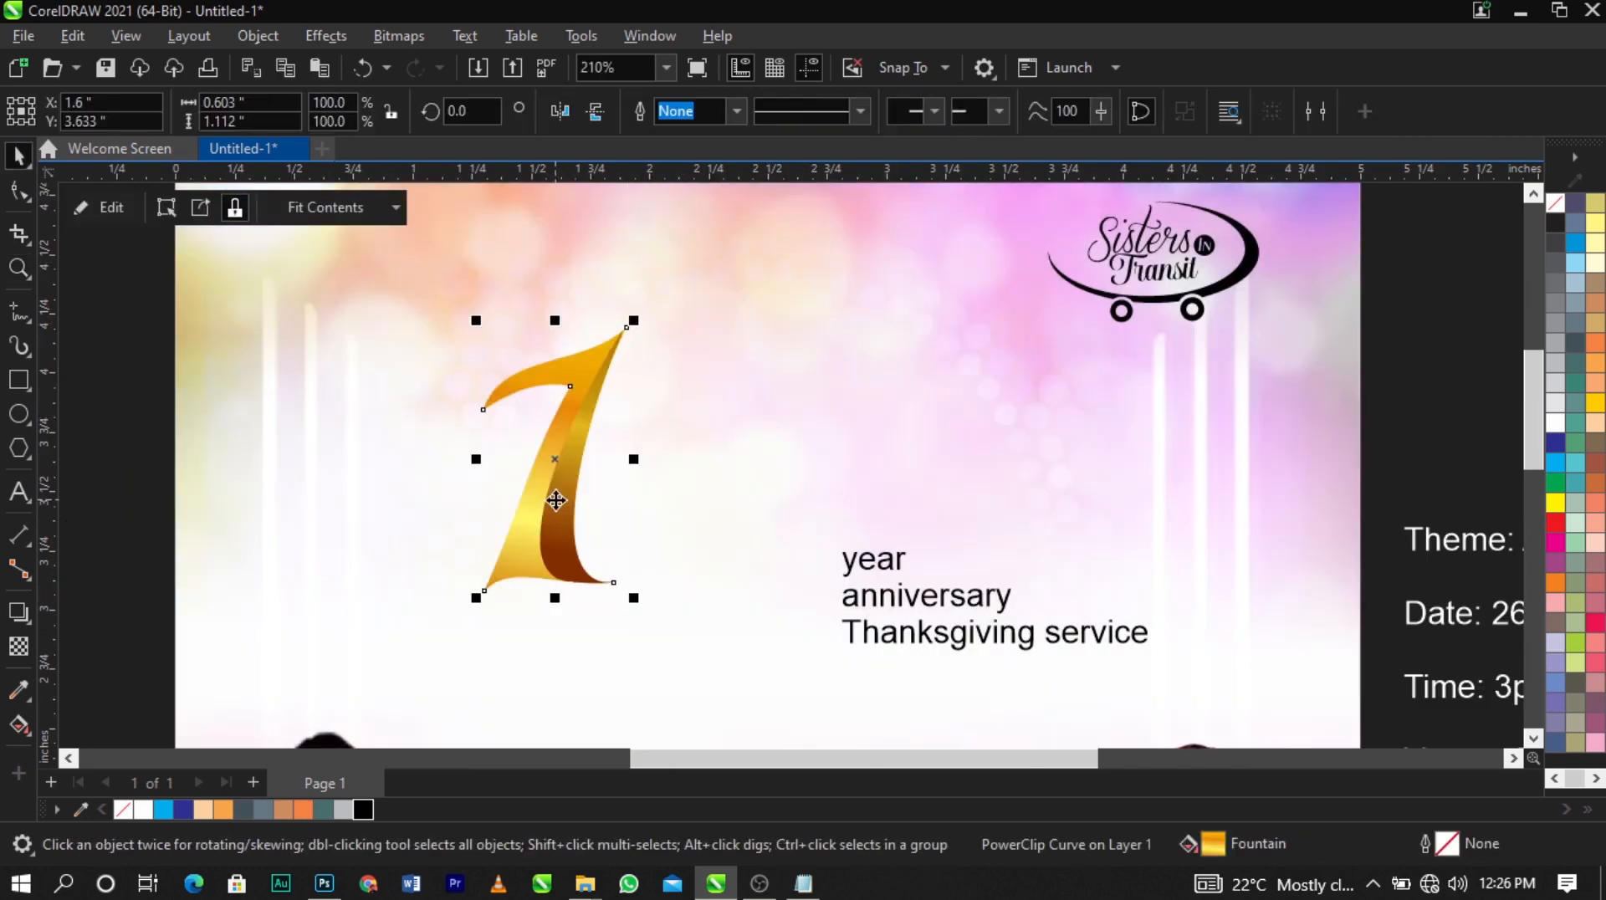
pyautogui.click(655, 495)
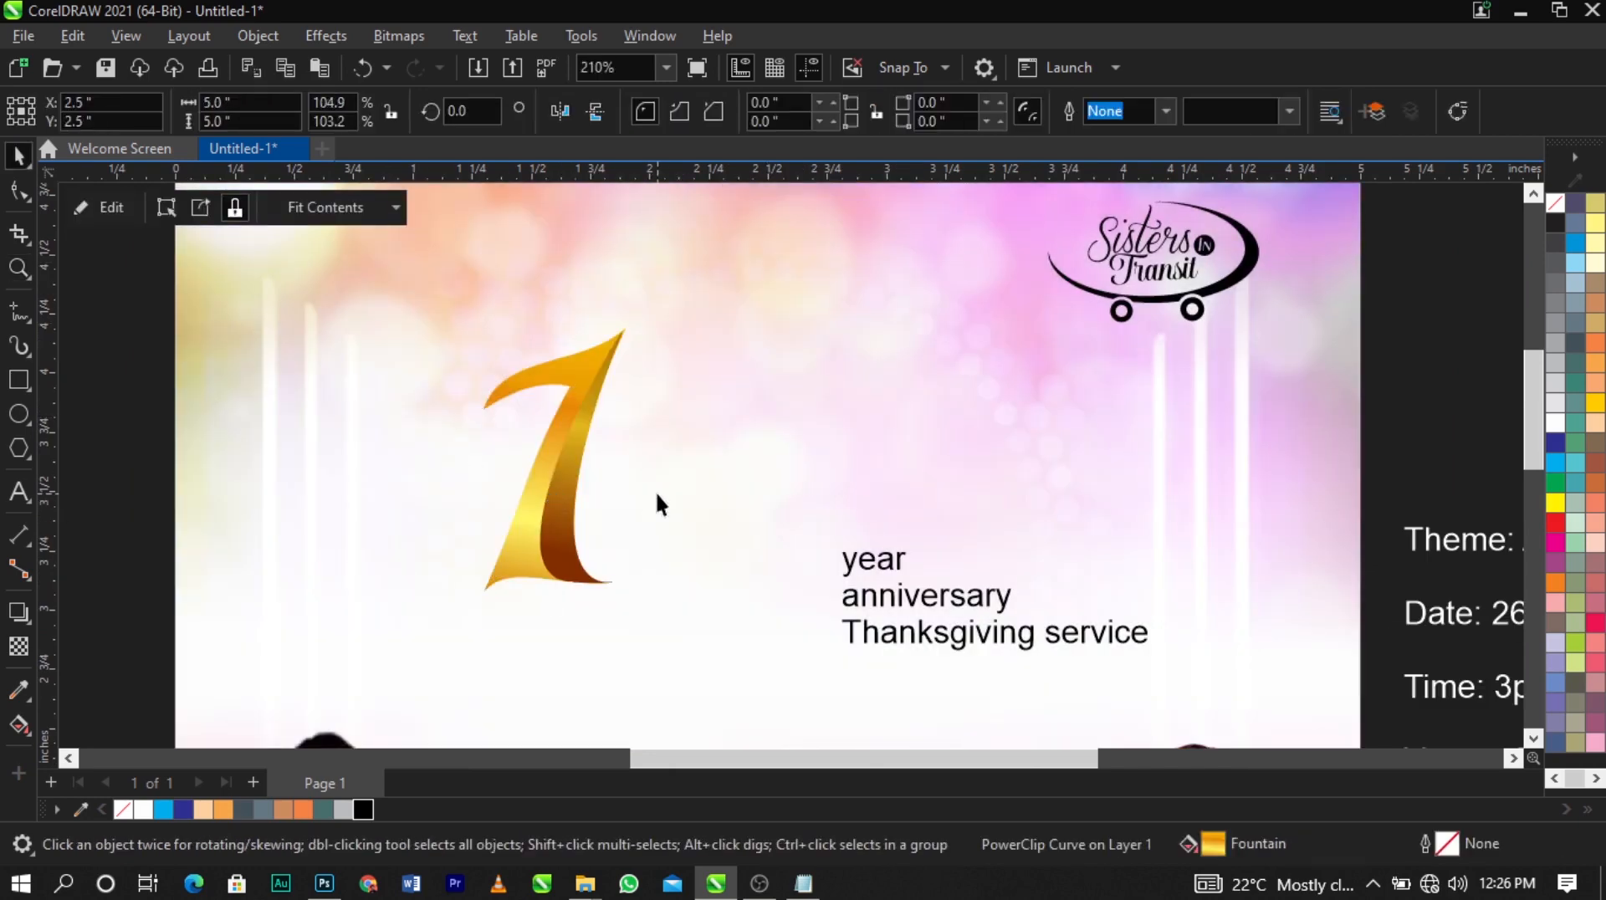
# Rotate the gold "1" about 4.5° clockwise and enlarge it proportionally to about 0.717" by 1.12"
pyautogui.click(598, 442)
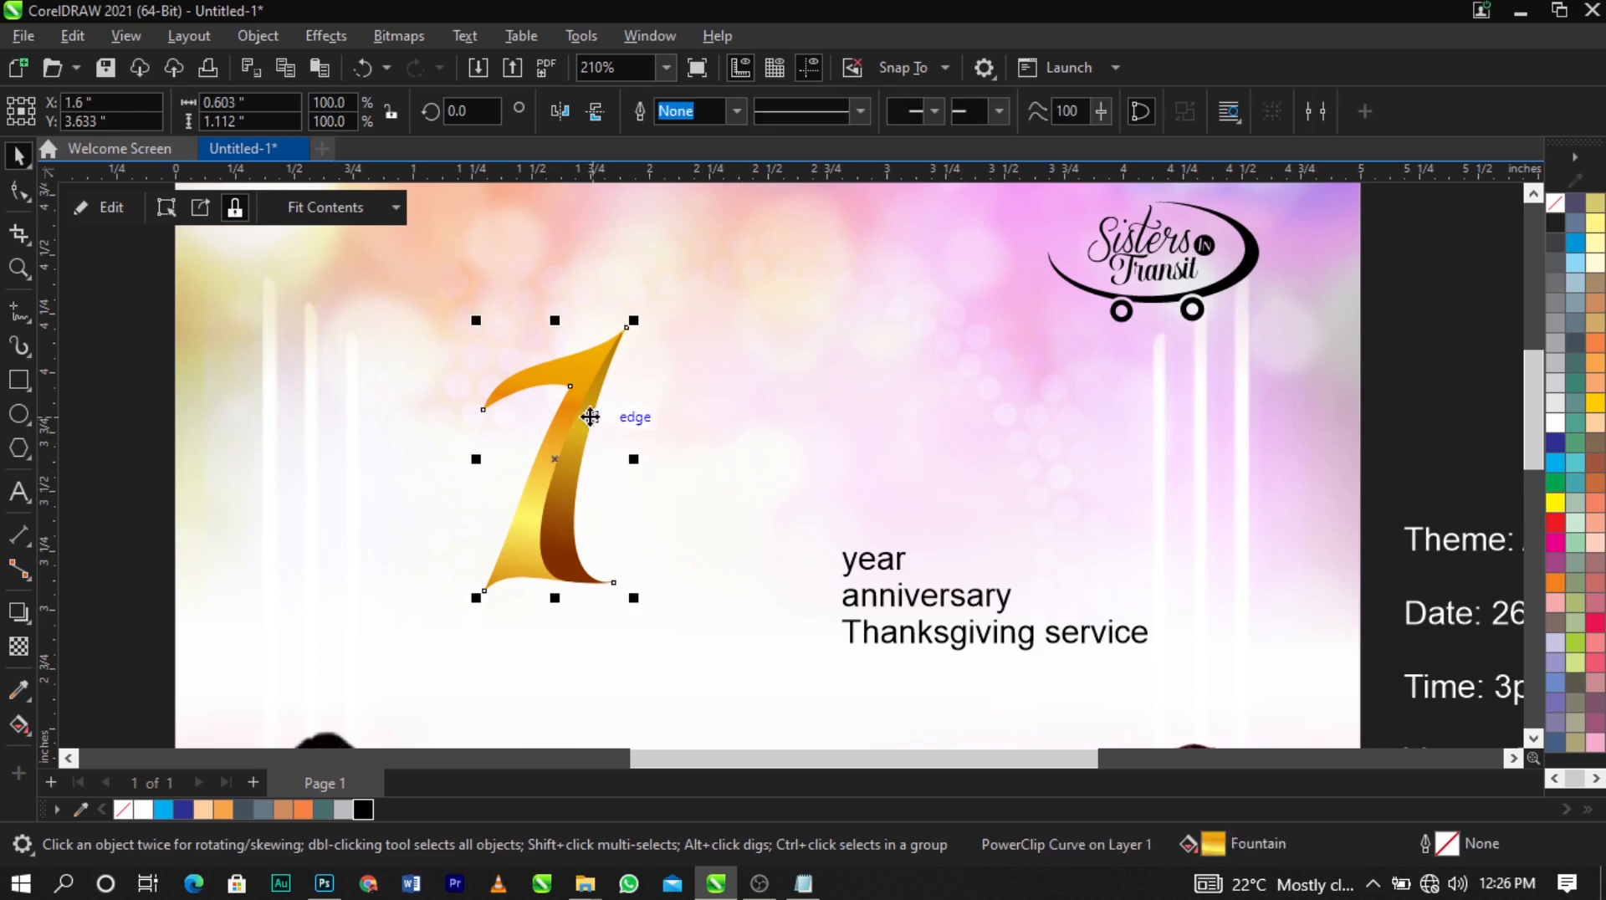
pyautogui.click(591, 416)
pyautogui.moveTo(643, 322); pyautogui.dragTo(663, 339)
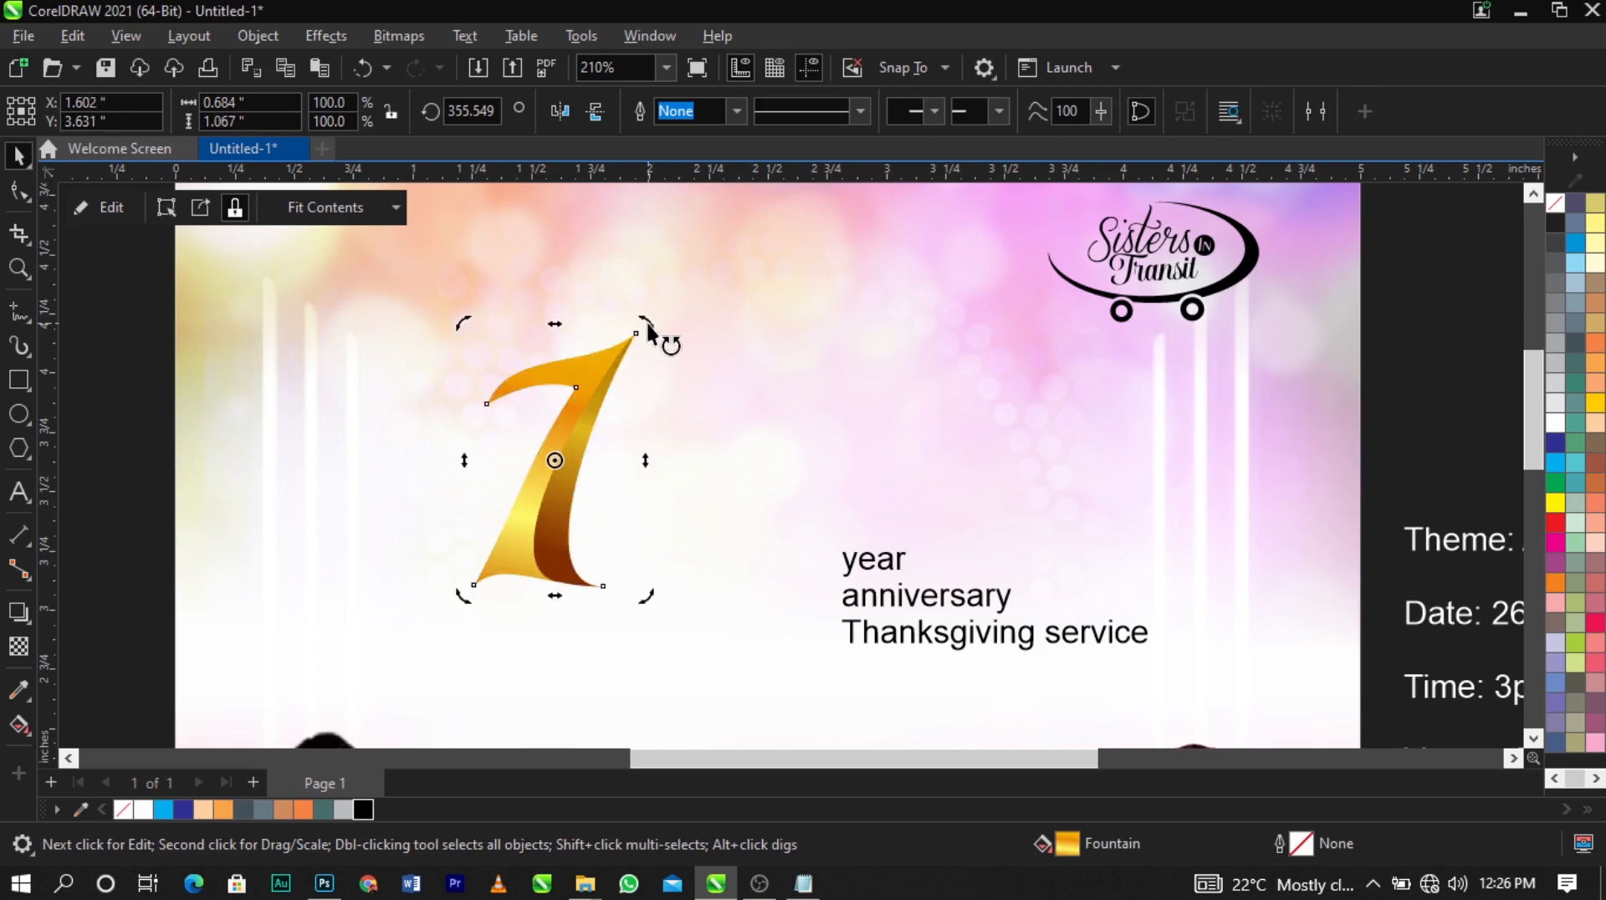
pyautogui.click(682, 359)
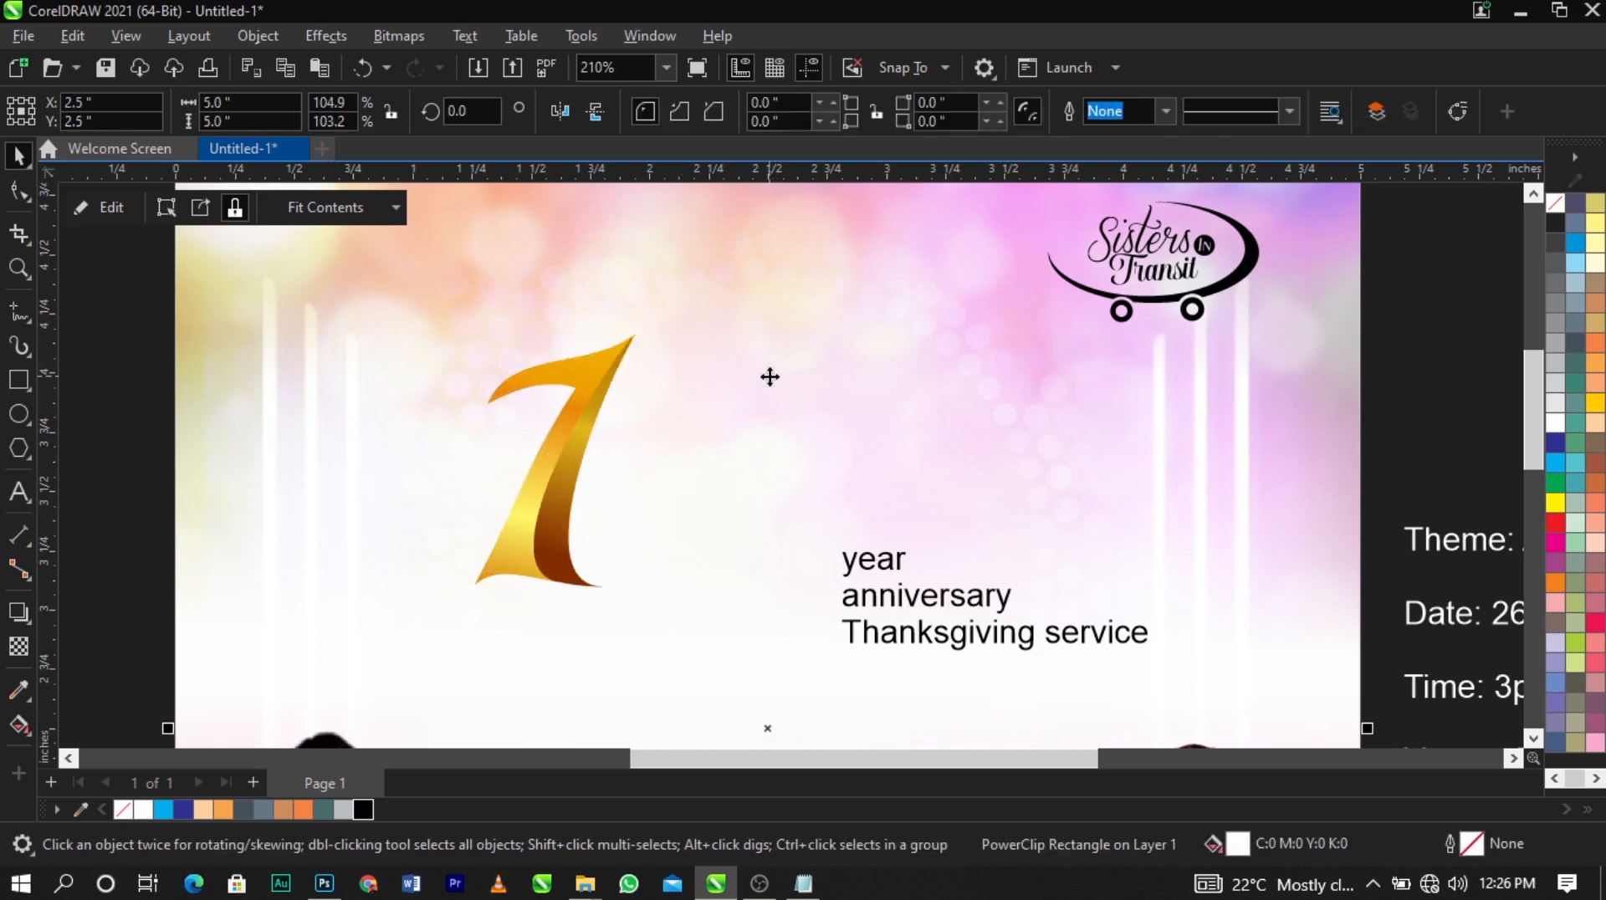
pyautogui.click(555, 423)
pyautogui.scroll(1, 557, 456)
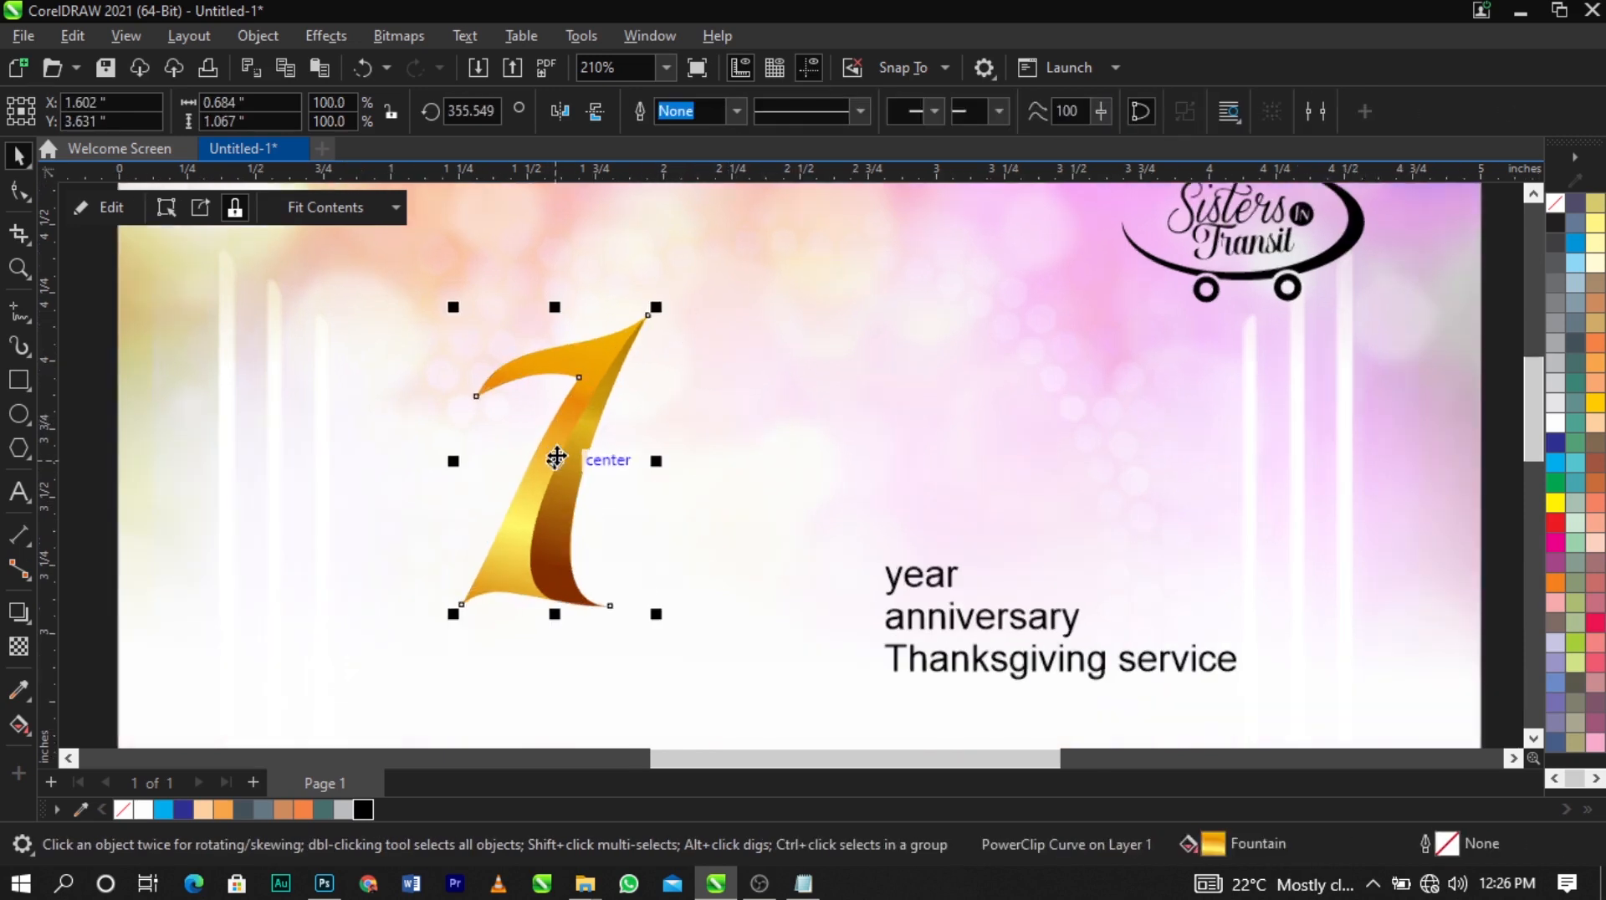
pyautogui.moveTo(659, 618); pyautogui.dragTo(669, 634)
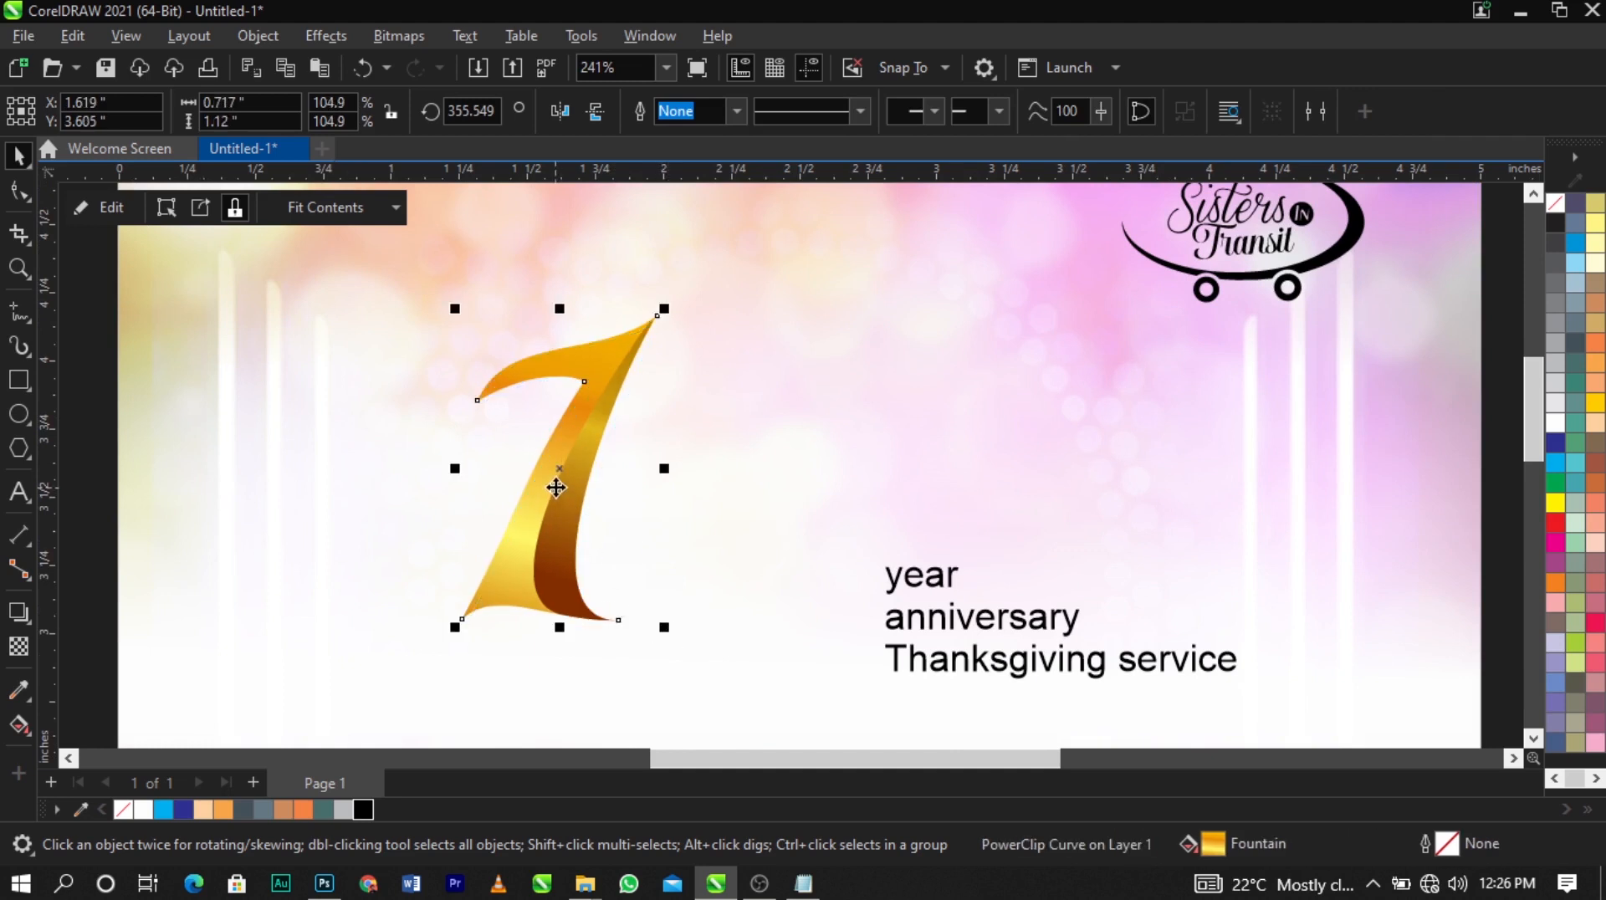
# Draw a closed, slightly slanted four-sided shape about 0.69" by 0.159" across the stem of the "1" with the Freehand tool
pyautogui.scroll(1, 556, 481)
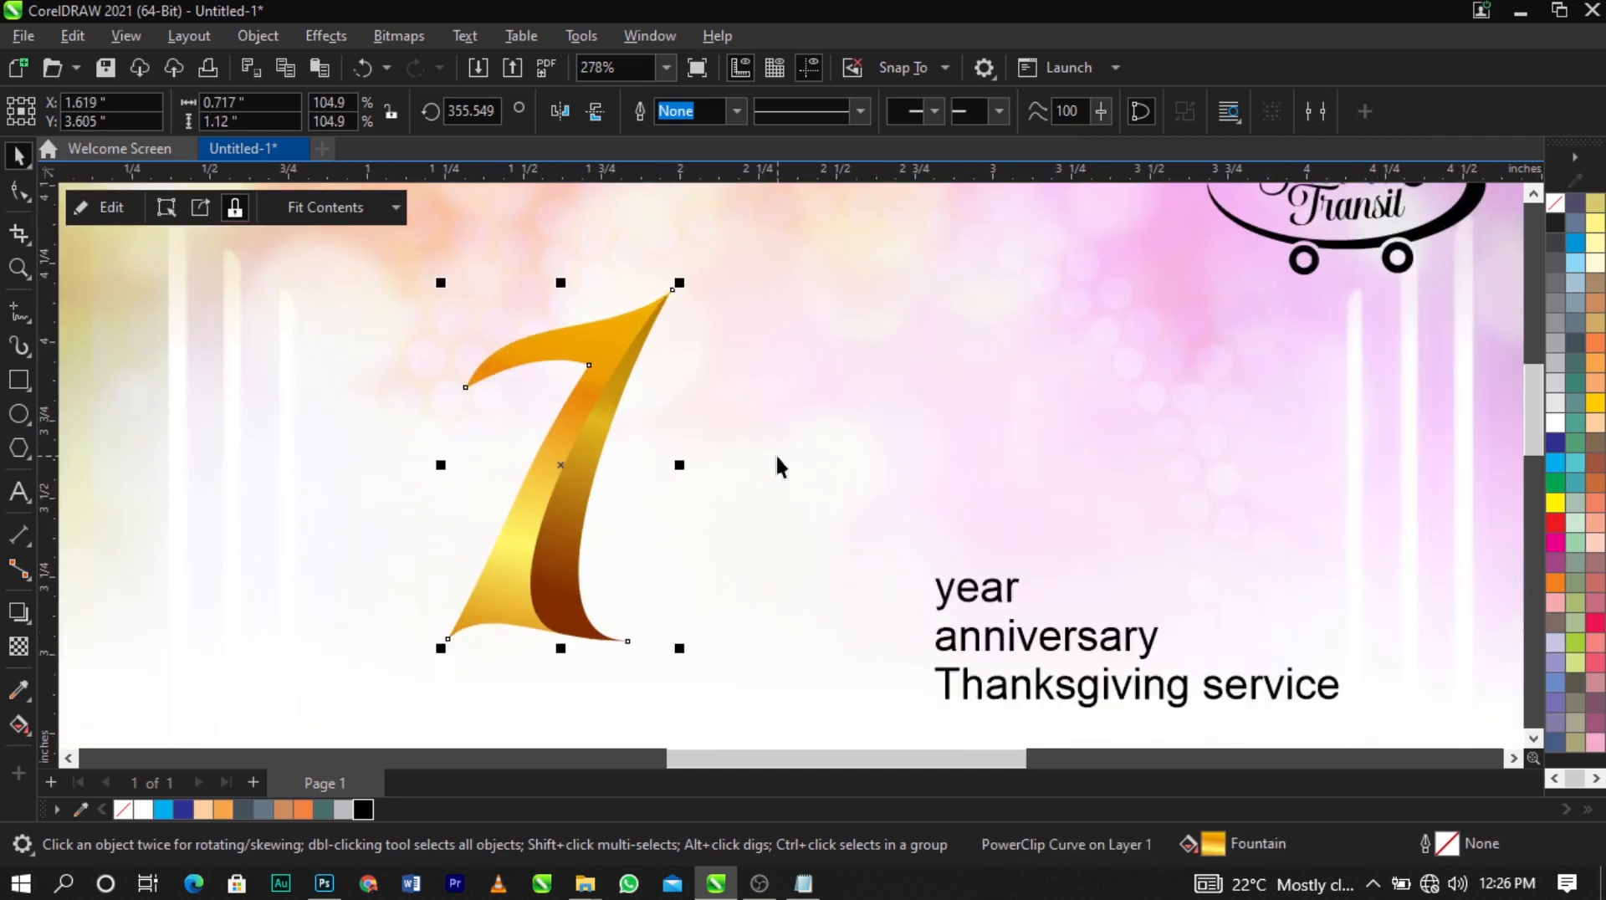
pyautogui.scroll(1, 631, 440)
pyautogui.scroll(1, 556, 398)
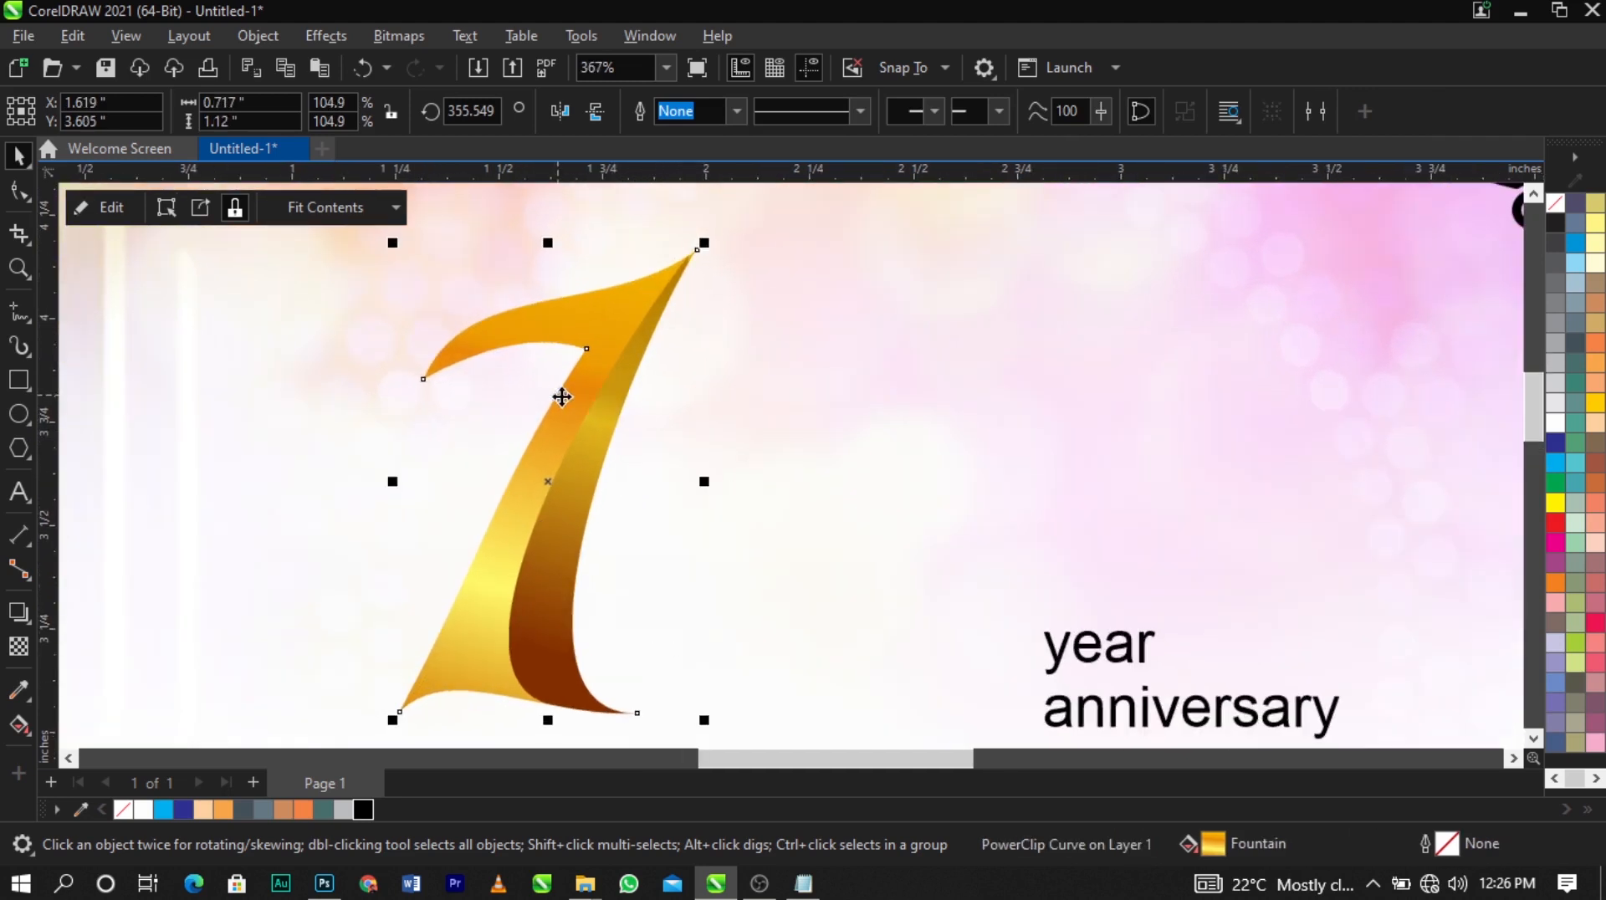
pyautogui.click(13, 314)
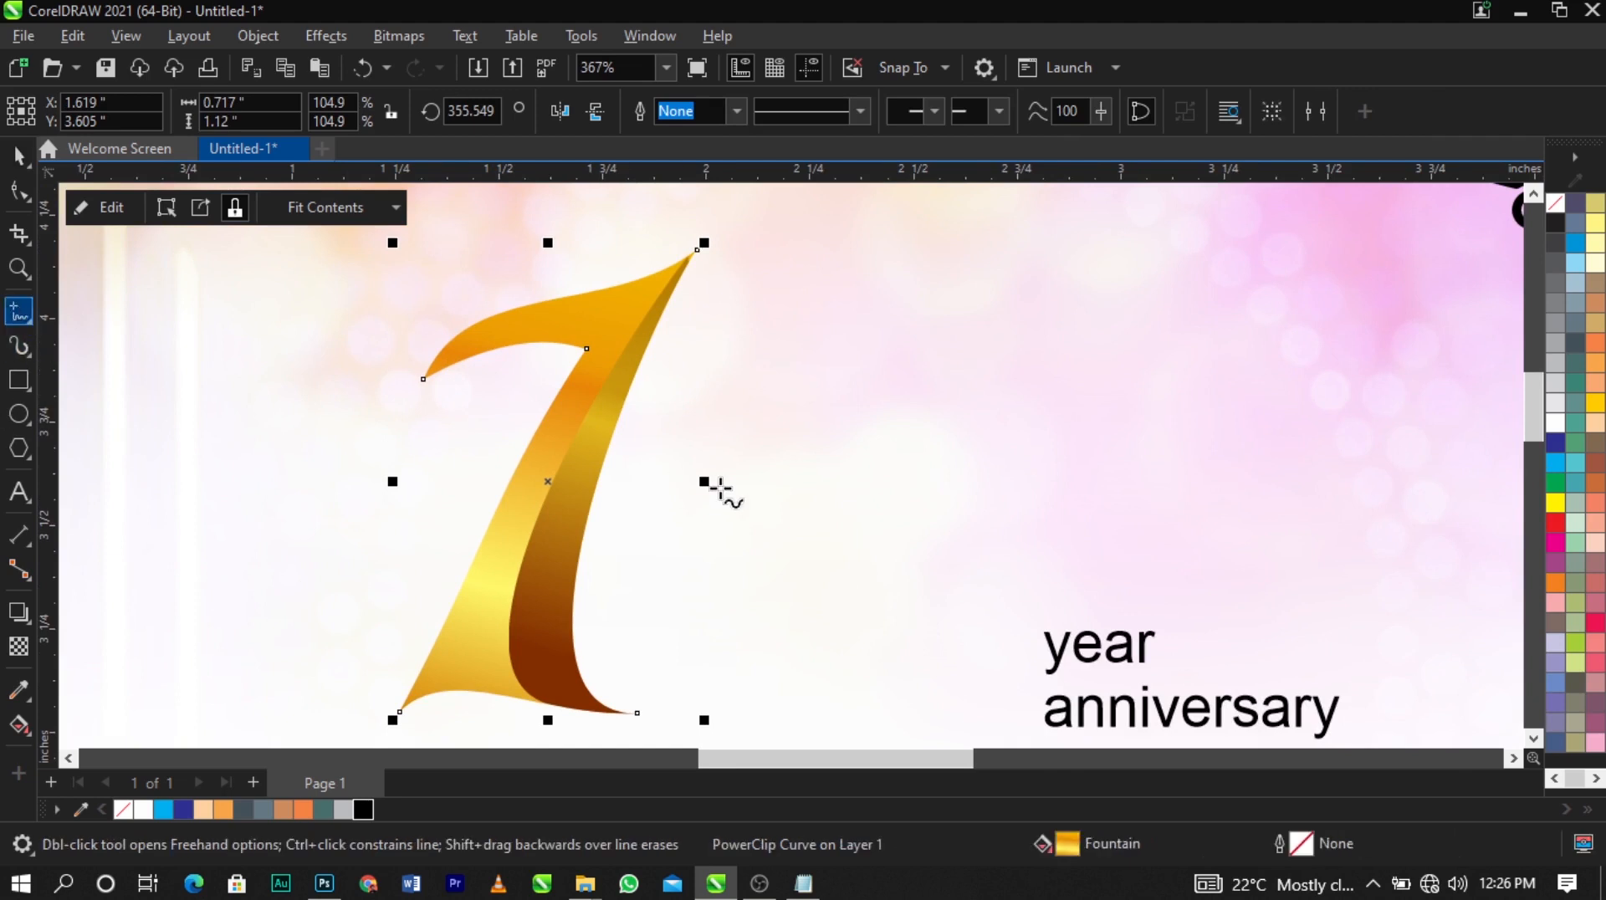
pyautogui.click(664, 431)
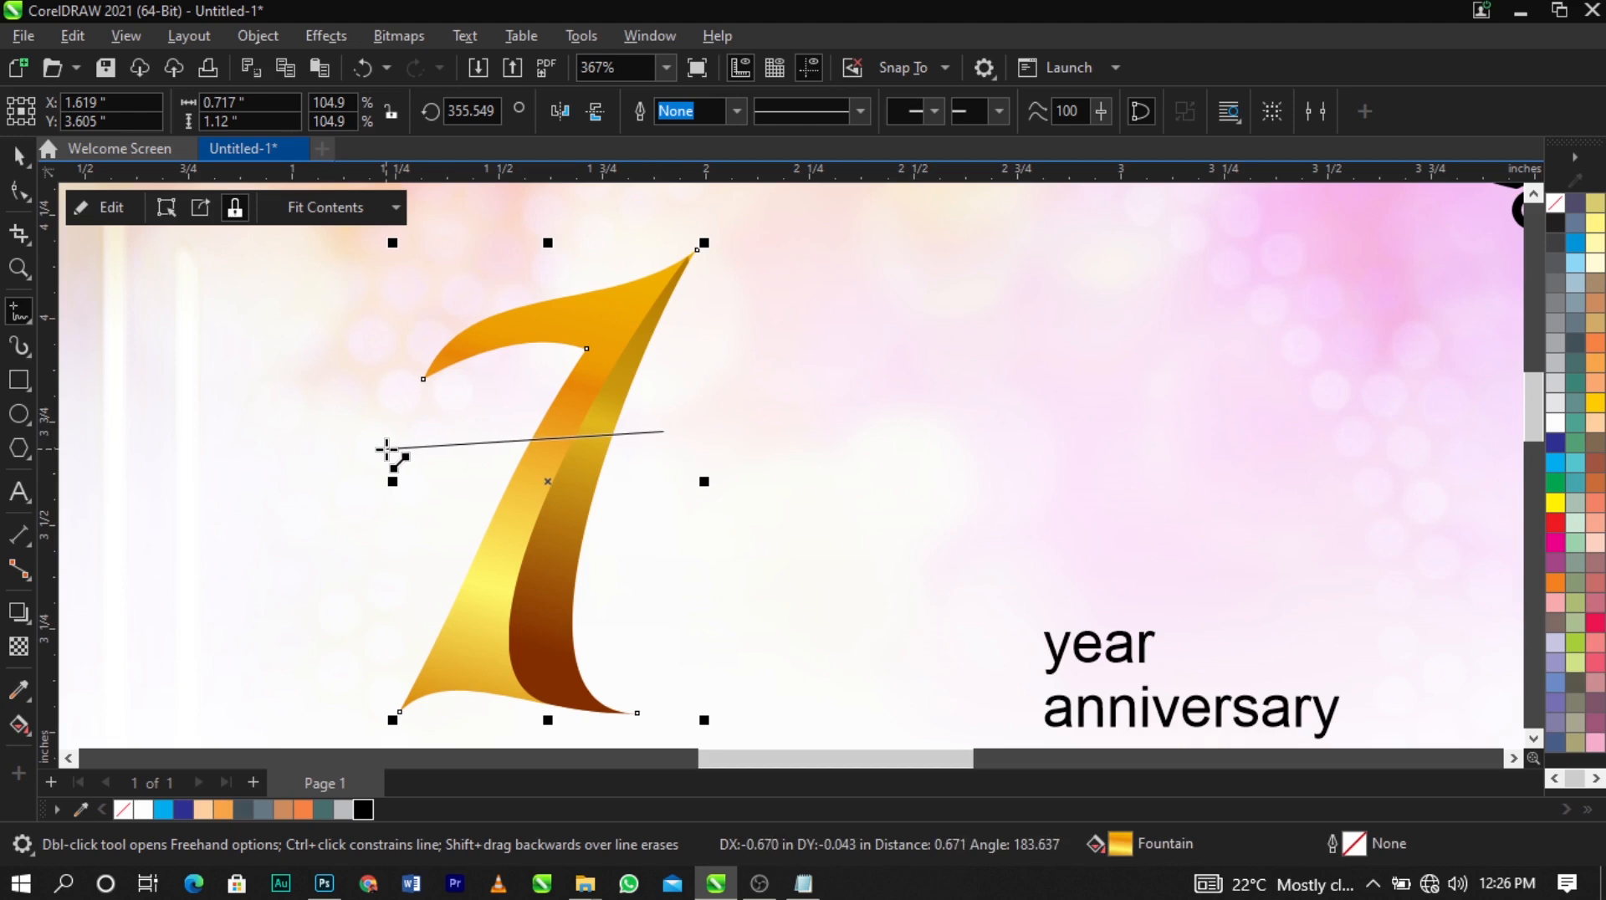
pyautogui.click(386, 449)
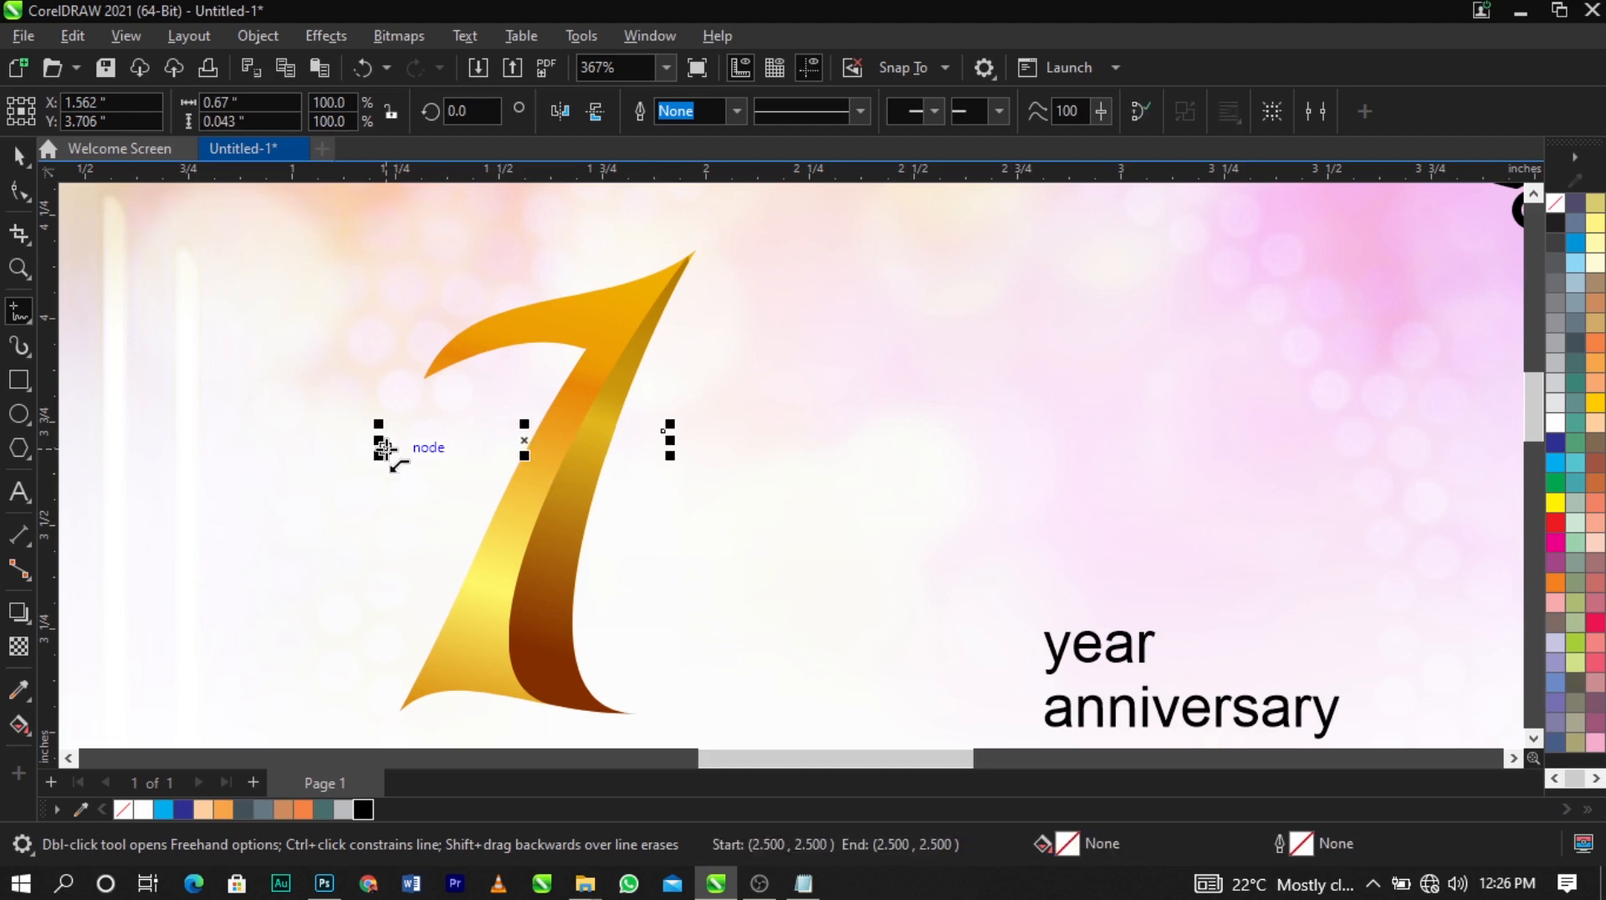
pyautogui.click(383, 449)
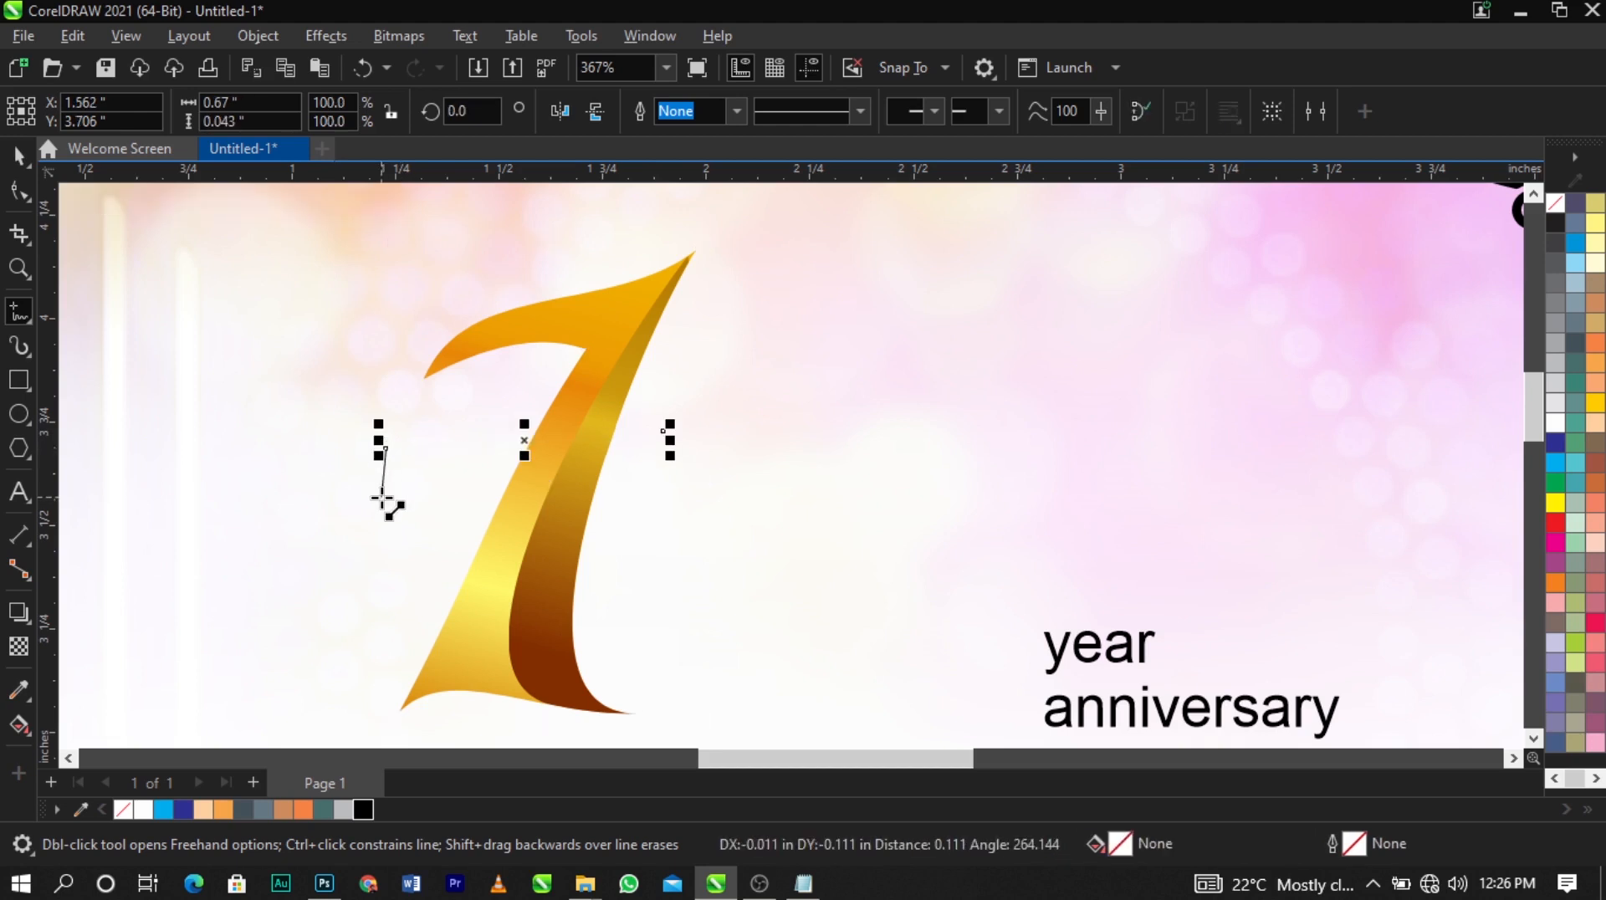
pyautogui.click(381, 498)
pyautogui.click(666, 483)
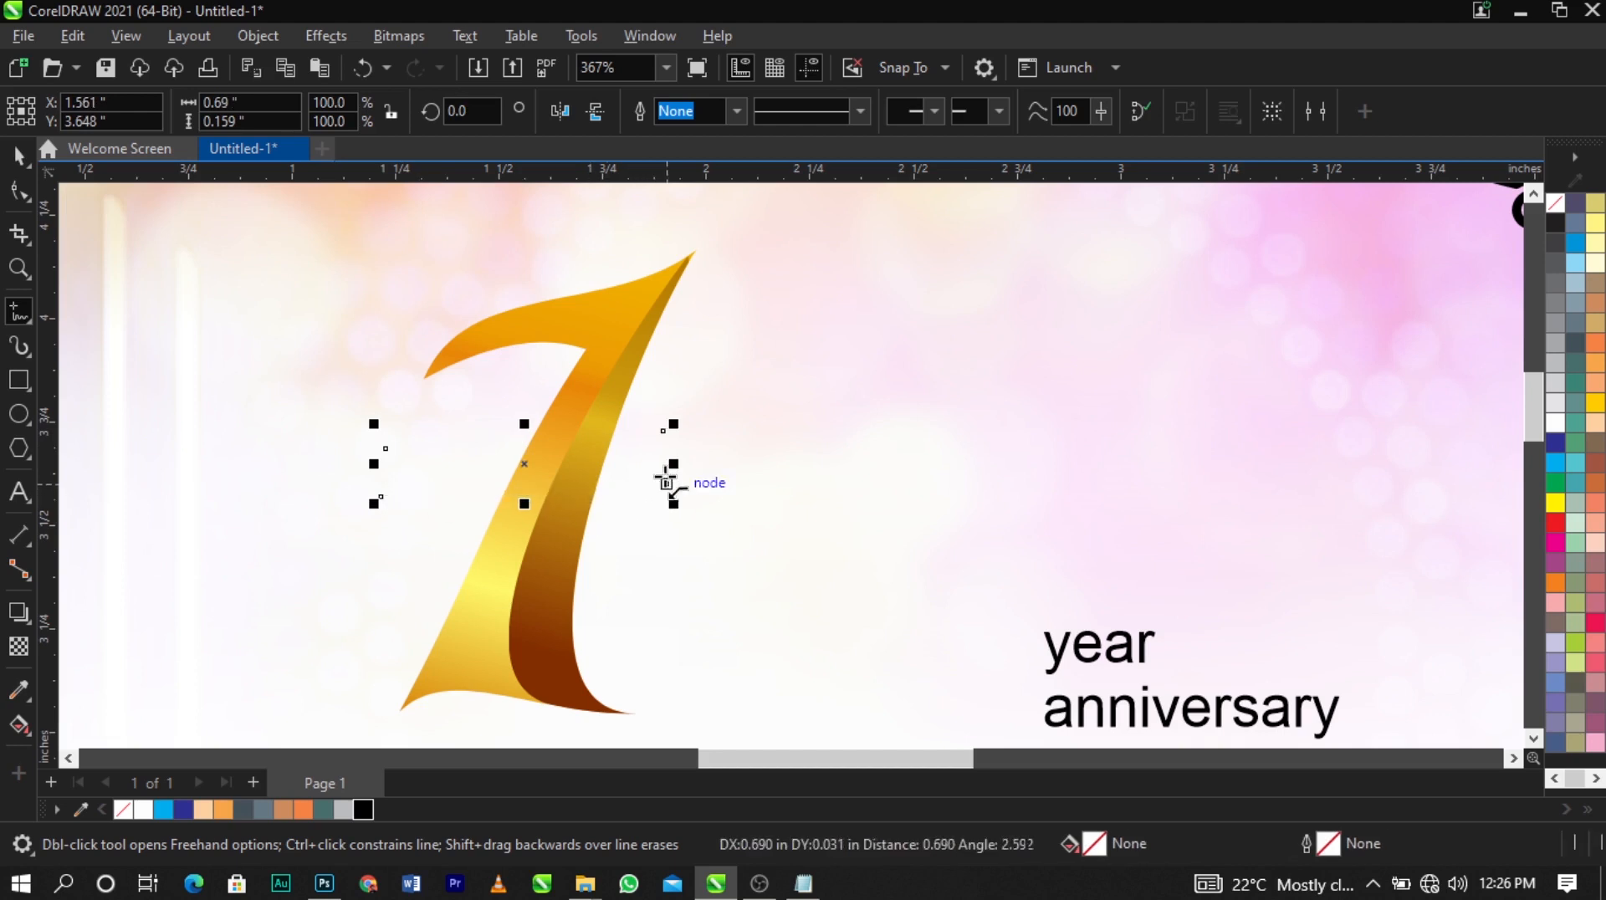
pyautogui.click(663, 431)
# Give the four-sided shape a black outline
pyautogui.press('space')
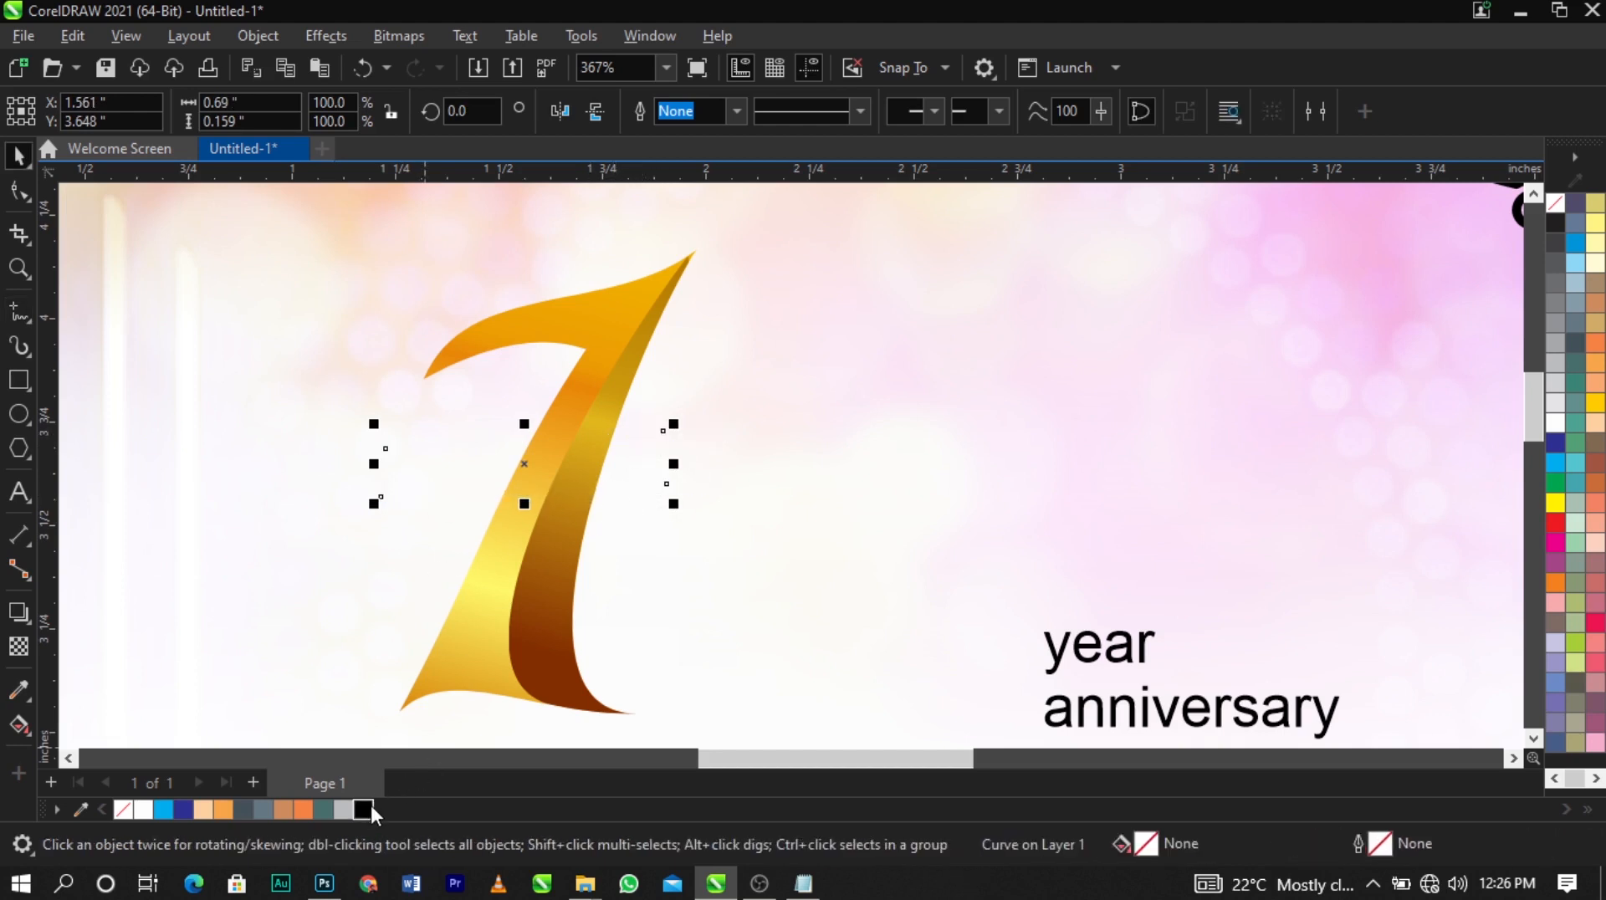
pyautogui.rightClick(355, 808)
pyautogui.click(428, 490)
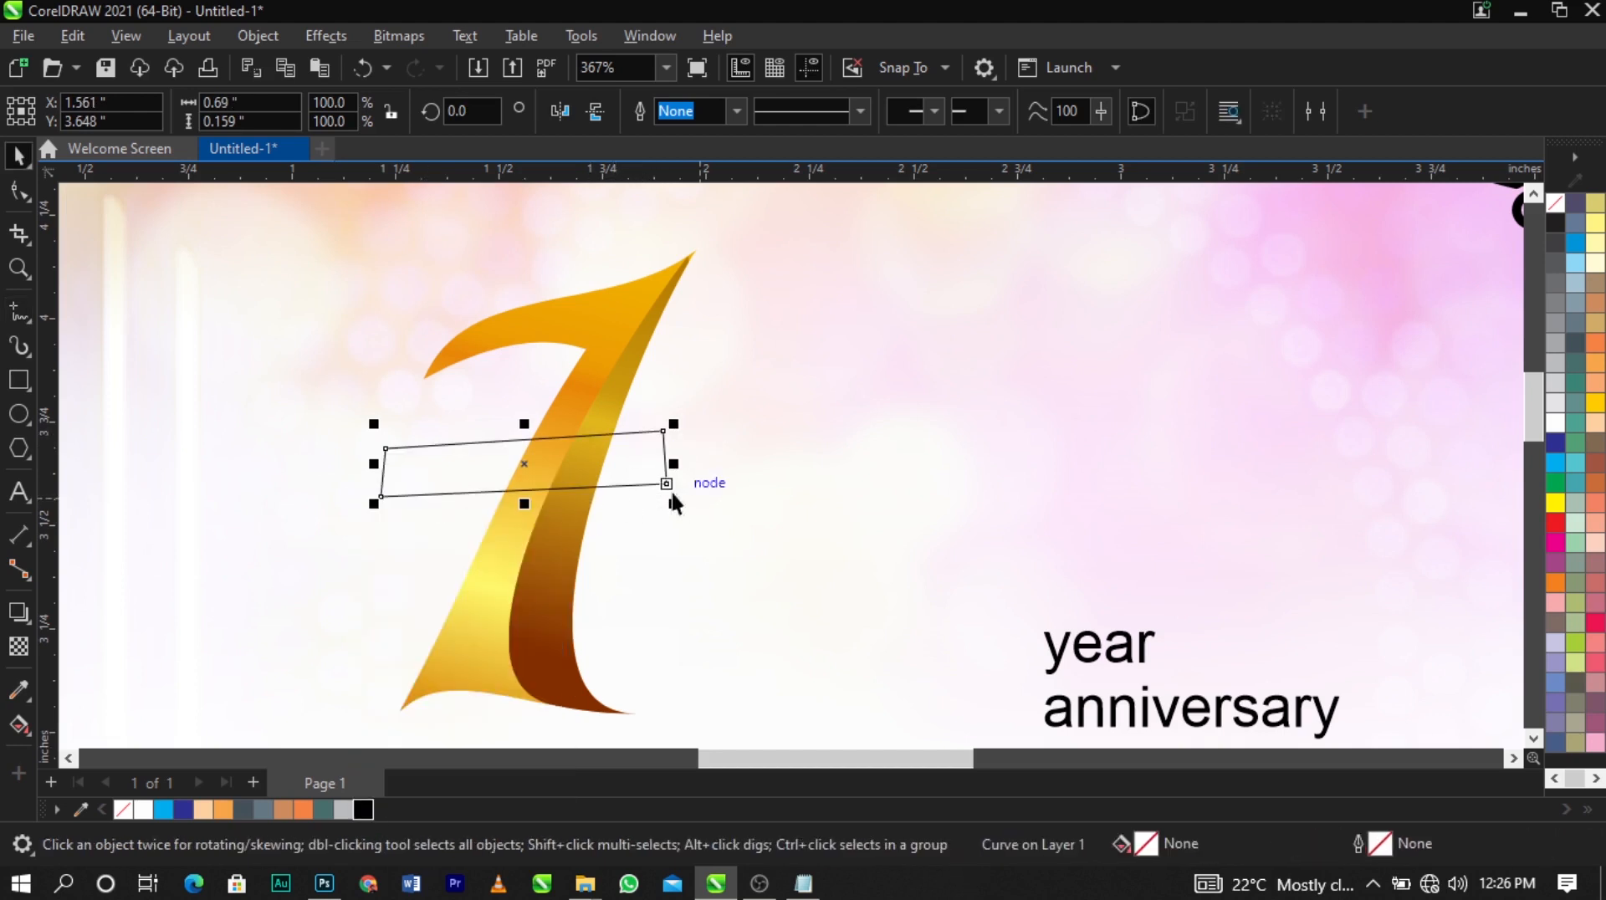
# Pull the two left nodes of the four-sided shape inward towards the stem of the "1" to shorten it
pyautogui.moveTo(641, 470)
pyautogui.mouseDown()
pyautogui.moveTo(666, 460)
pyautogui.moveTo(613, 459)
pyautogui.moveTo(629, 467)
pyautogui.mouseUp()
pyautogui.scroll(1, 661, 461)
pyautogui.click(17, 196)
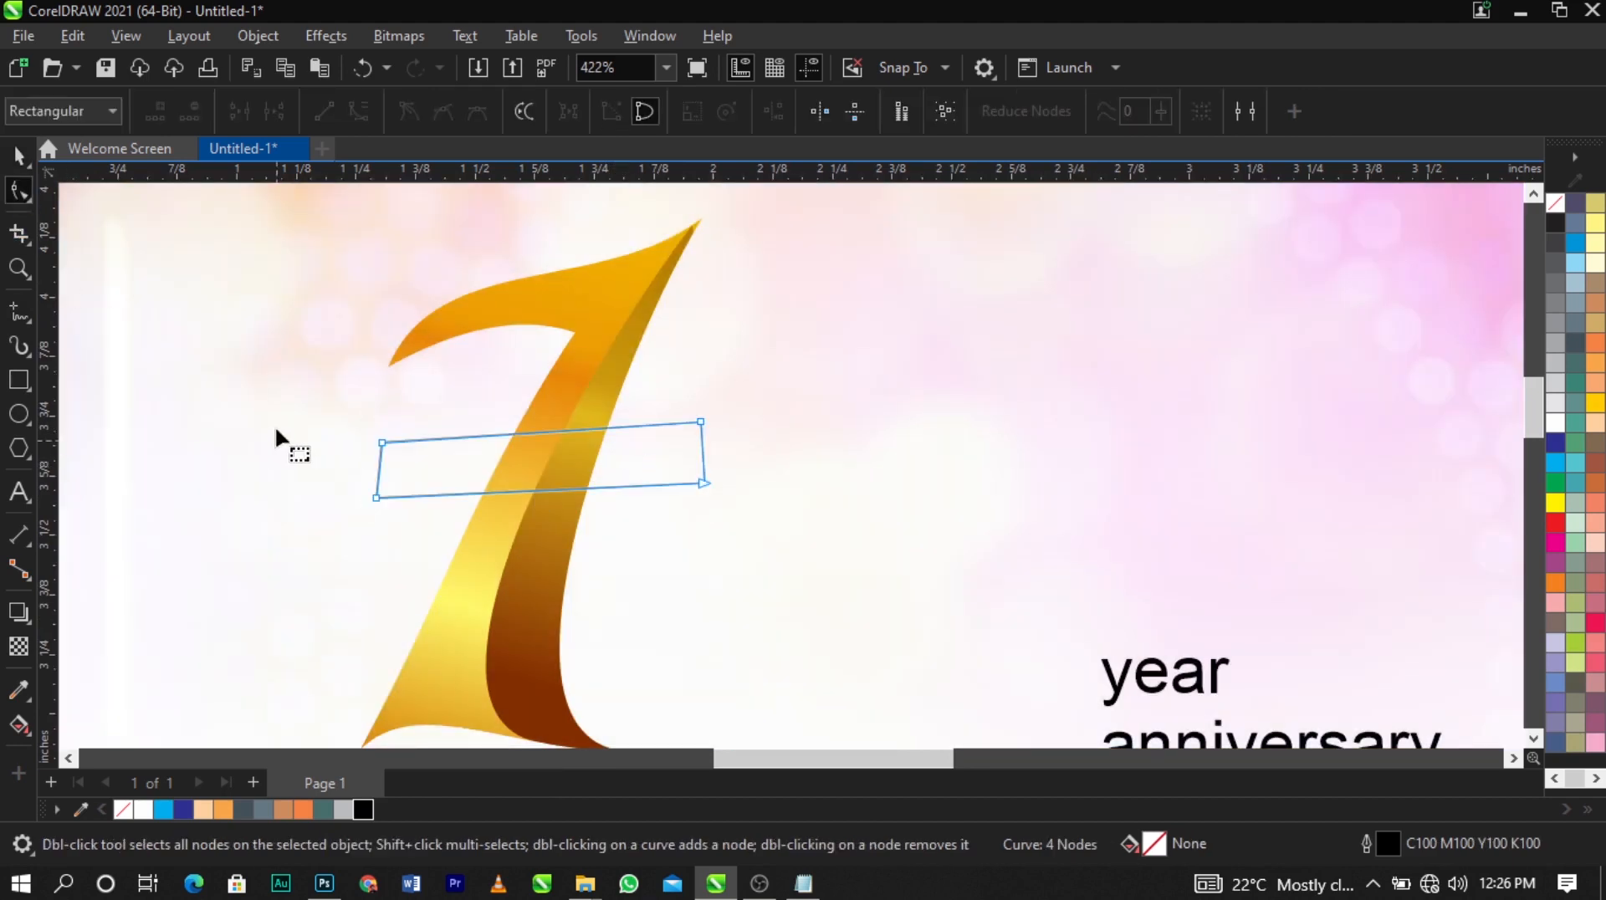
pyautogui.moveTo(378, 497); pyautogui.dragTo(430, 444)
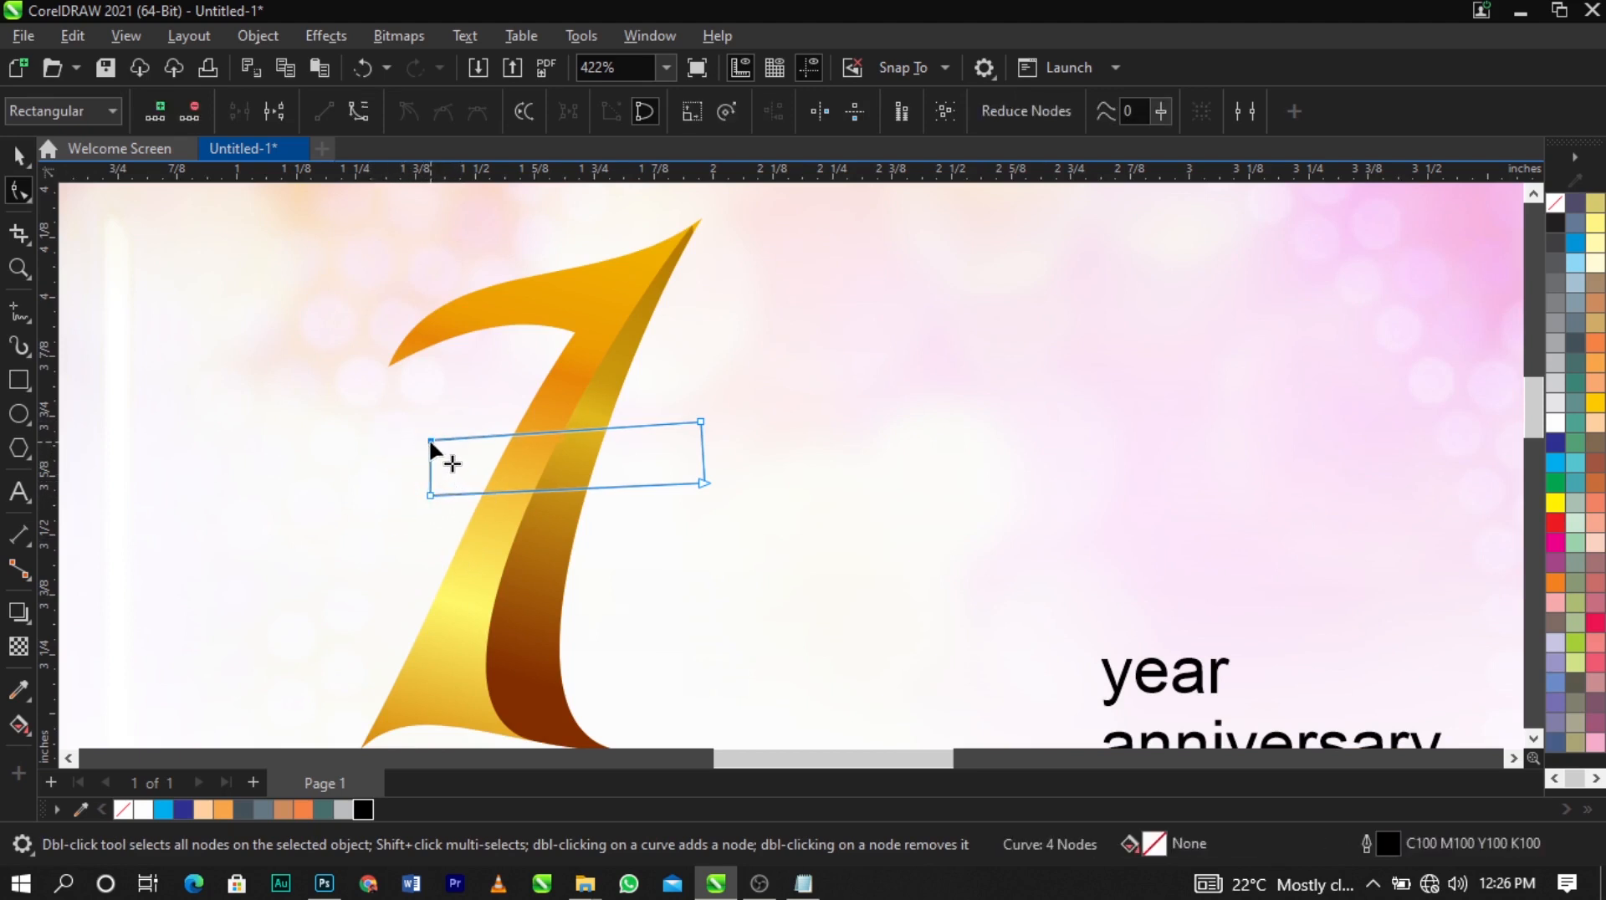
pyautogui.scroll(3, 423, 461)
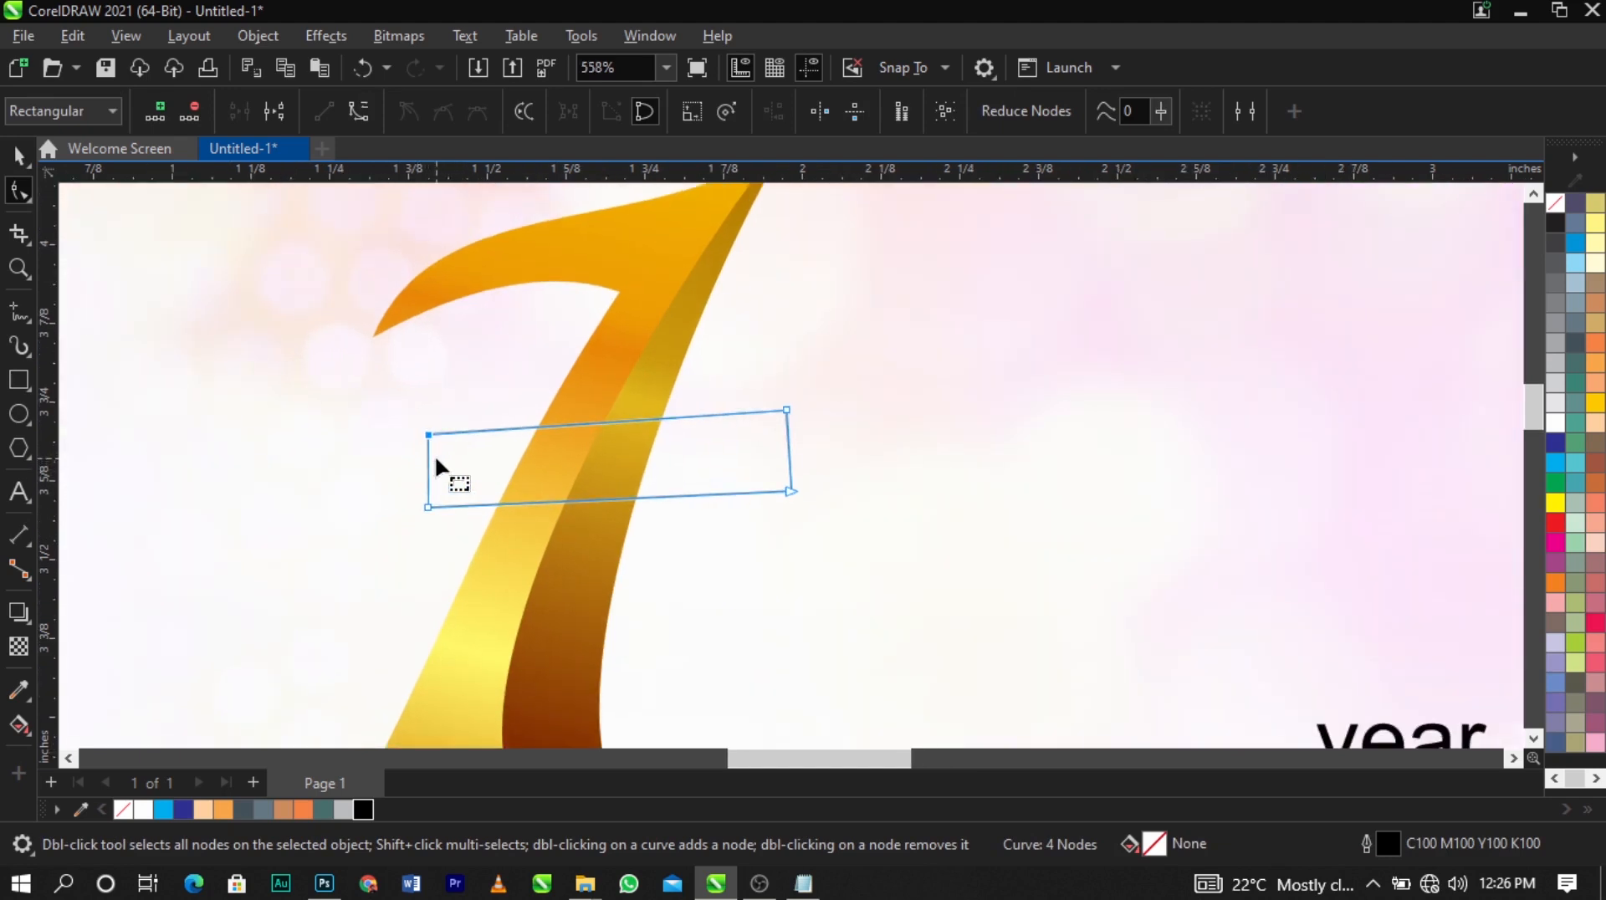
# Move the band's upper-left node slightly inward towards the stem of the "1"
pyautogui.scroll(2, 433, 441)
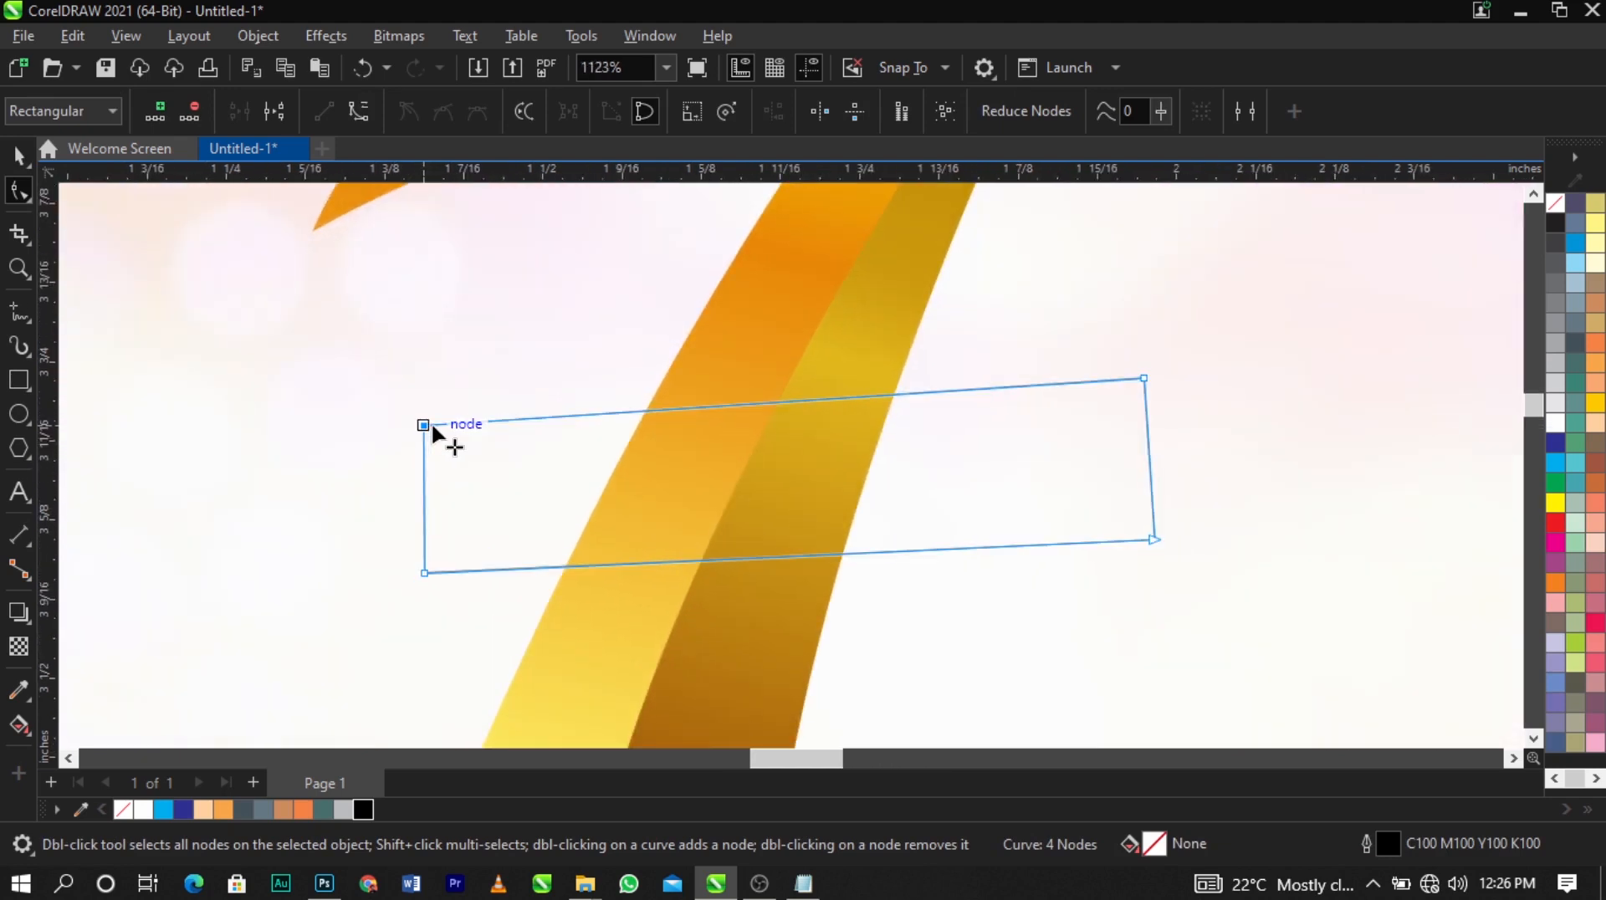
pyautogui.moveTo(426, 427); pyautogui.dragTo(434, 423)
pyautogui.scroll(-2, 487, 473)
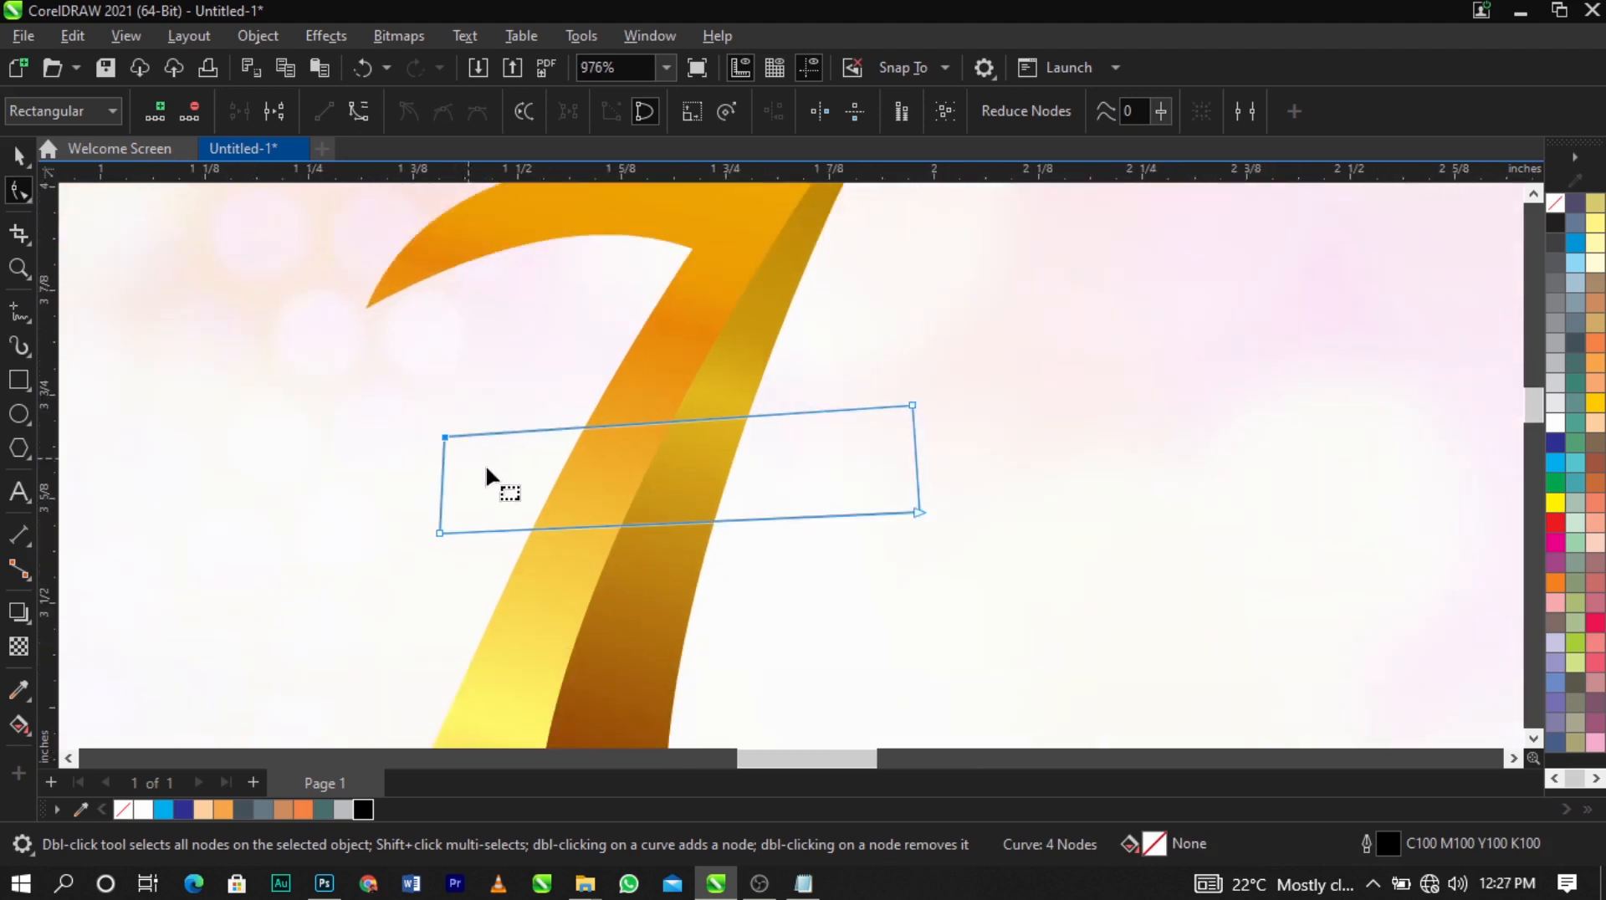
# Convert the band's upper and lower long edges to curves and bow both gently upward
pyautogui.rightClick(824, 411)
pyautogui.click(878, 567)
pyautogui.moveTo(670, 424)
pyautogui.mouseDown()
pyautogui.moveTo(670, 406)
pyautogui.moveTo(679, 422)
pyautogui.mouseUp()
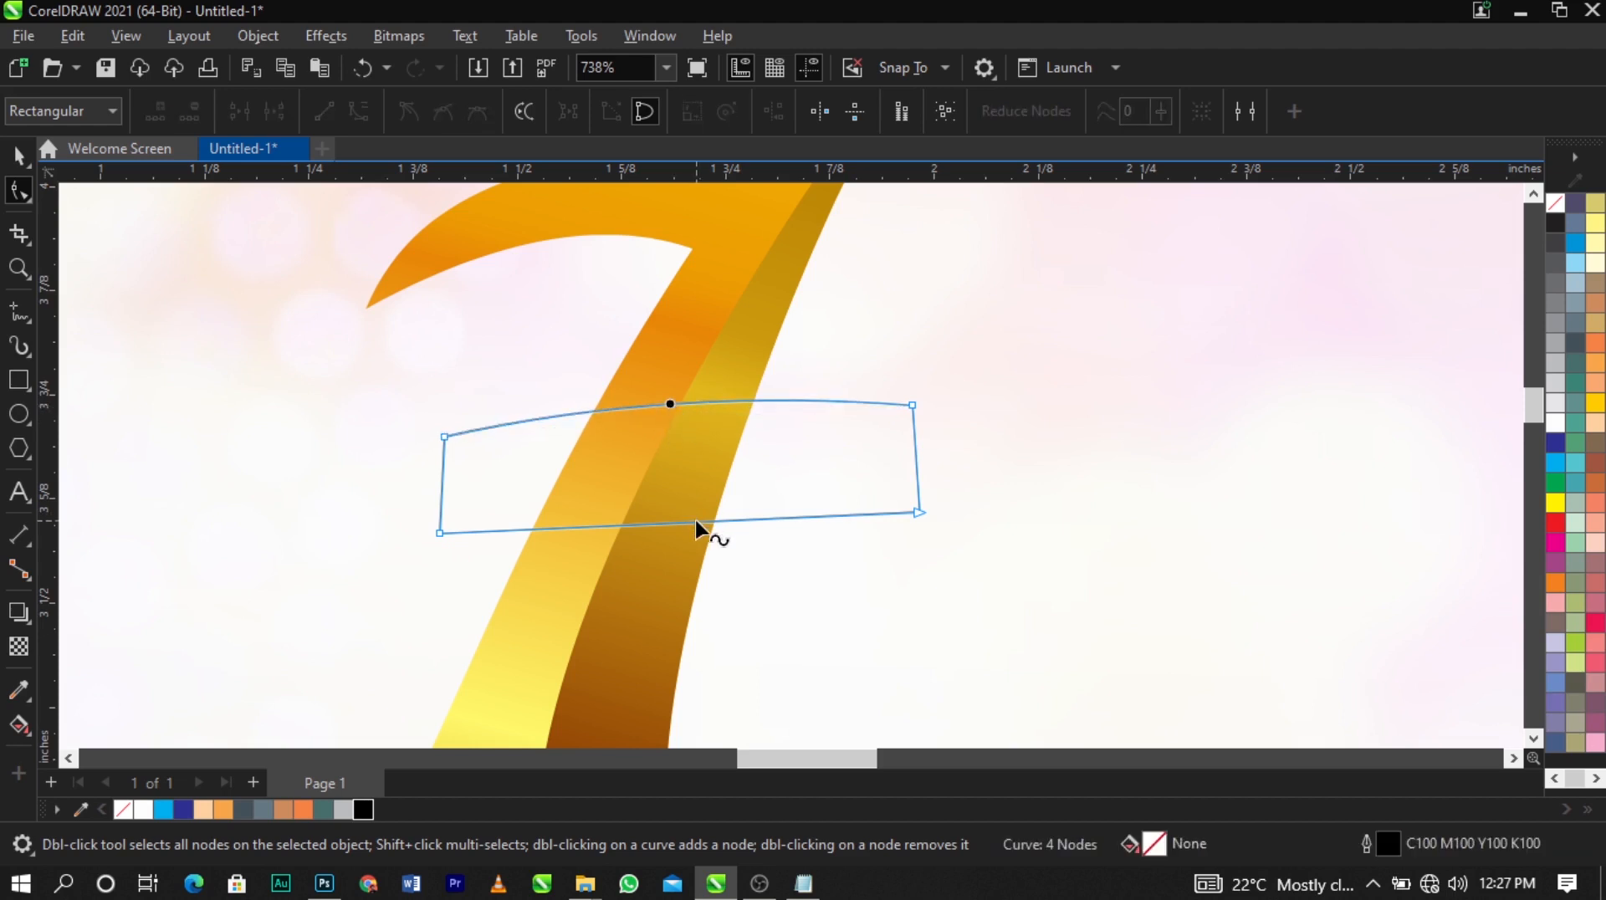
pyautogui.rightClick(699, 527)
pyautogui.click(791, 258)
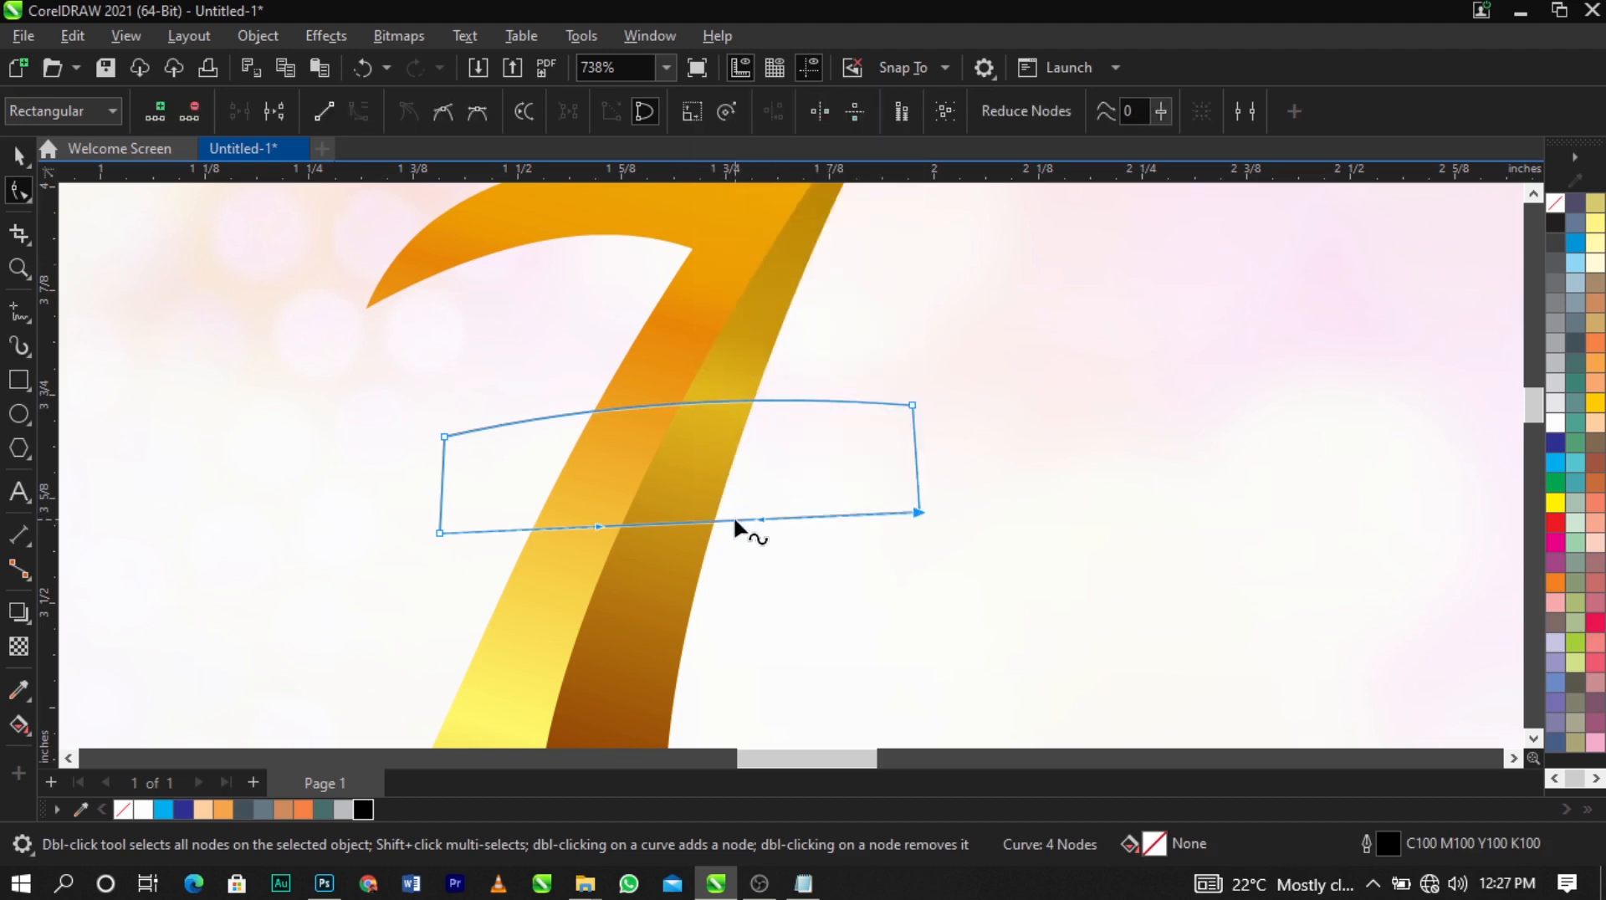
pyautogui.moveTo(734, 516); pyautogui.dragTo(742, 504)
# Add a node midway on the band's right edge, pull it inward as a notch, and convert the notch's lower side to a curve
pyautogui.doubleClick(915, 456)
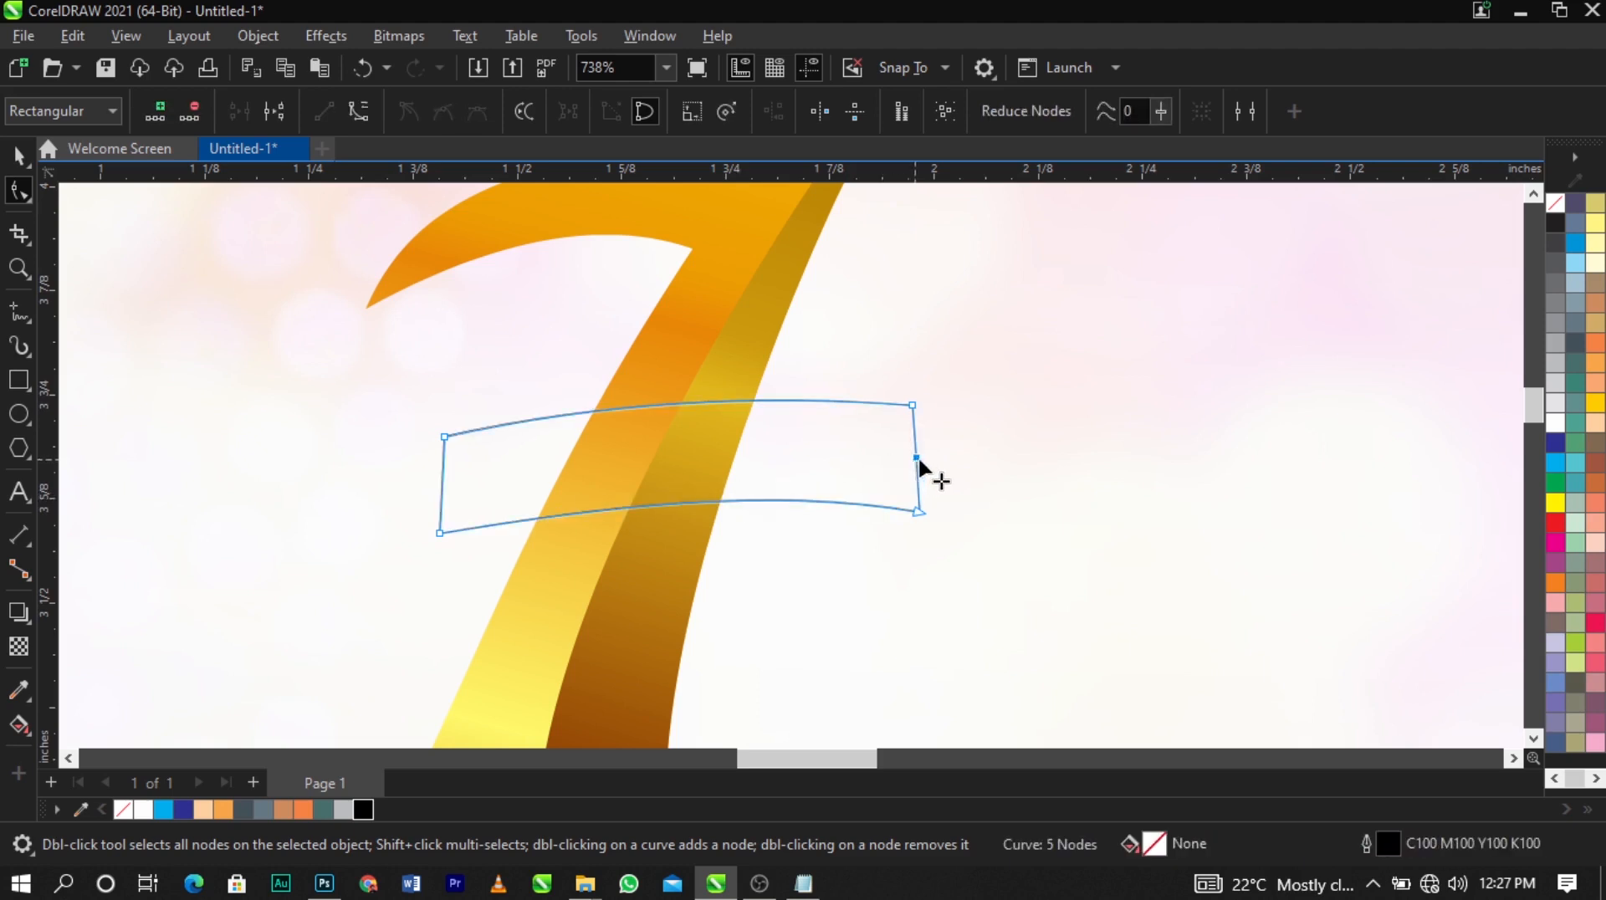
pyautogui.moveTo(915, 457); pyautogui.dragTo(859, 460)
pyautogui.rightClick(882, 485)
pyautogui.click(962, 203)
pyautogui.moveTo(888, 480); pyautogui.dragTo(885, 442)
# Convert the upper side of the ribbon notch to a curve and bend both sides of the notch into soft arcs
pyautogui.rightClick(885, 441)
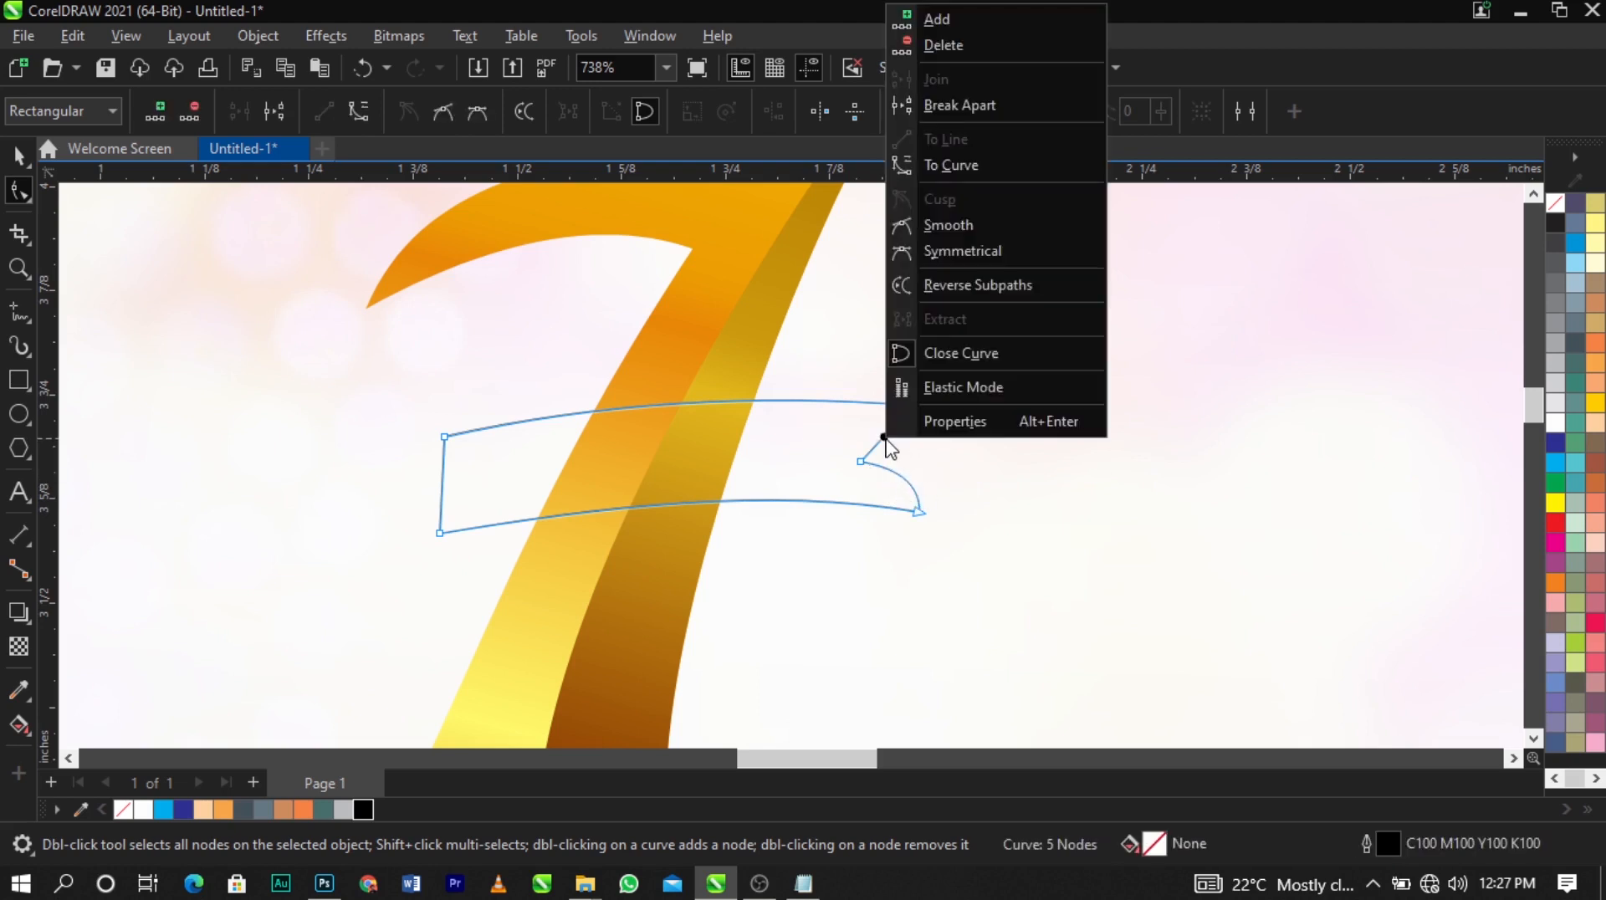
pyautogui.click(1022, 166)
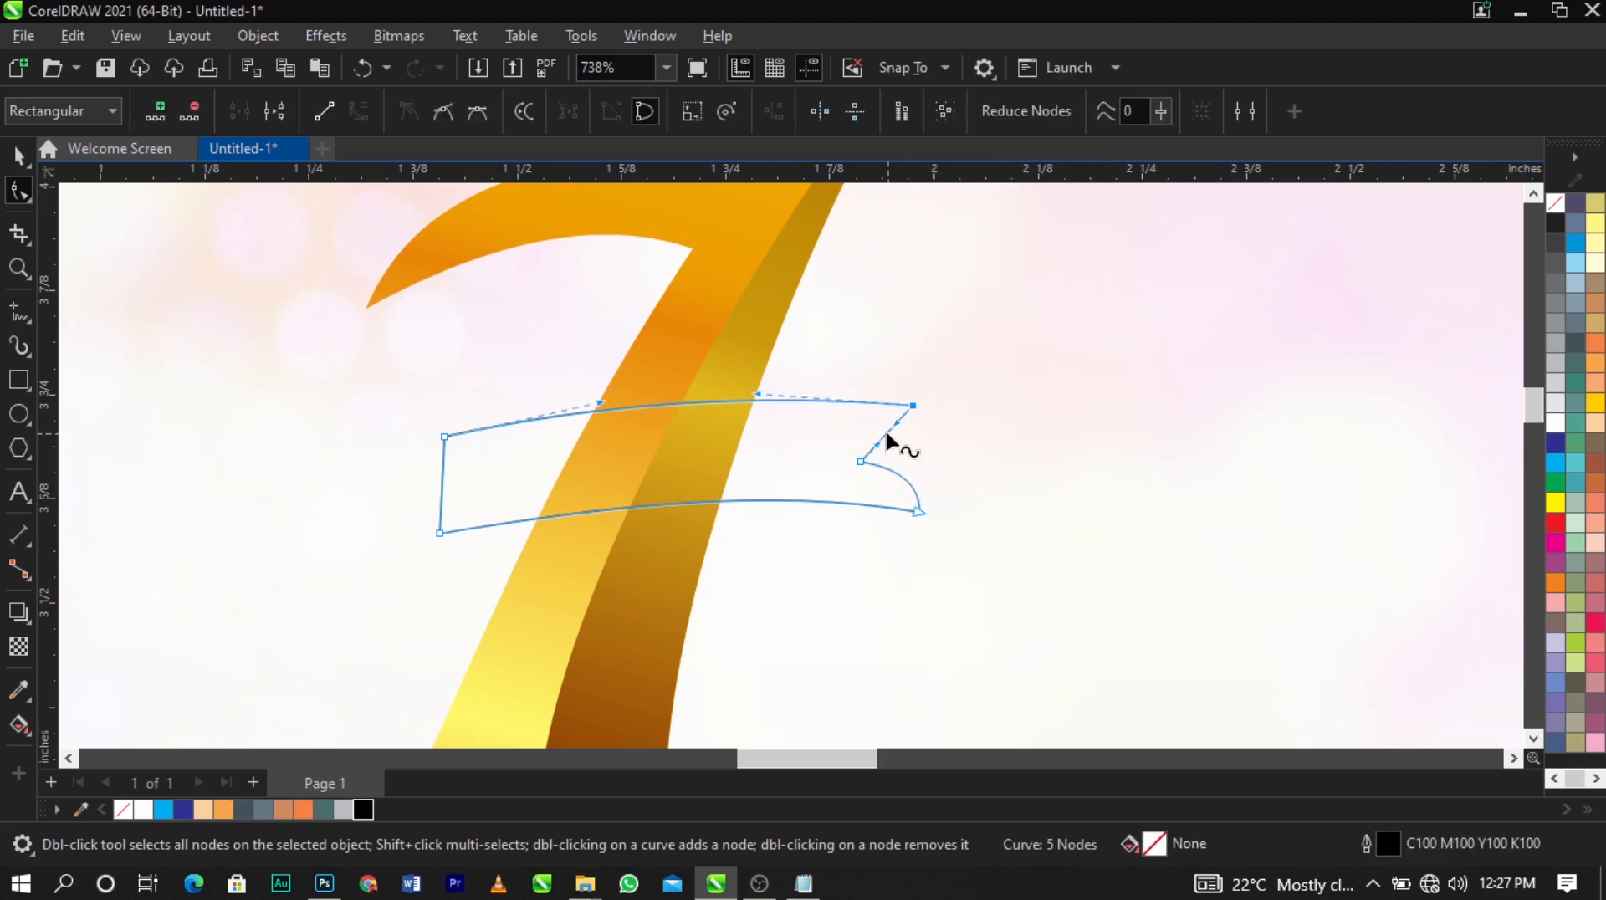
pyautogui.click(890, 468)
pyautogui.click(917, 511)
pyautogui.click(900, 470)
pyautogui.moveTo(898, 473); pyautogui.dragTo(890, 488)
pyautogui.moveTo(893, 426); pyautogui.dragTo(903, 437)
# Scale the ribbon band down proportionally to about 0.497" by 0.138" and reposition it across the stem of the "1"
pyautogui.press('space')
pyautogui.moveTo(924, 542); pyautogui.dragTo(857, 540)
pyautogui.moveTo(810, 480)
pyautogui.mouseDown()
pyautogui.moveTo(827, 482)
pyautogui.moveTo(810, 463)
pyautogui.mouseUp()
pyautogui.click(802, 463)
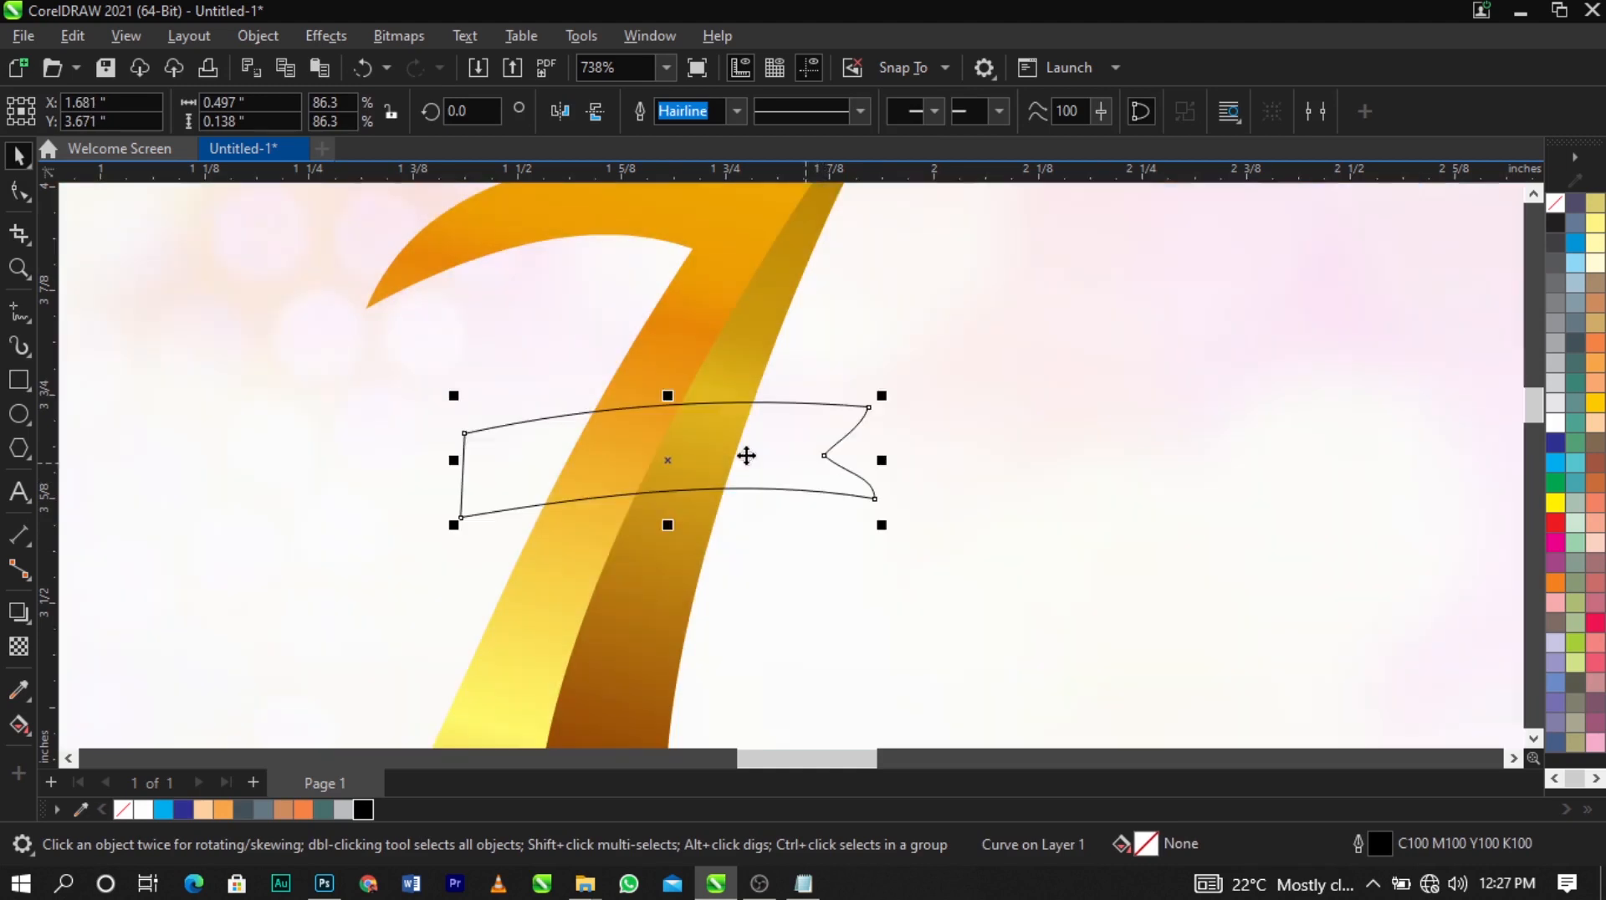
# Draw a closed four-sided fold shape about 0.141" by 0.105" beneath the ribbon's left end with the Freehand tool
pyautogui.click(14, 318)
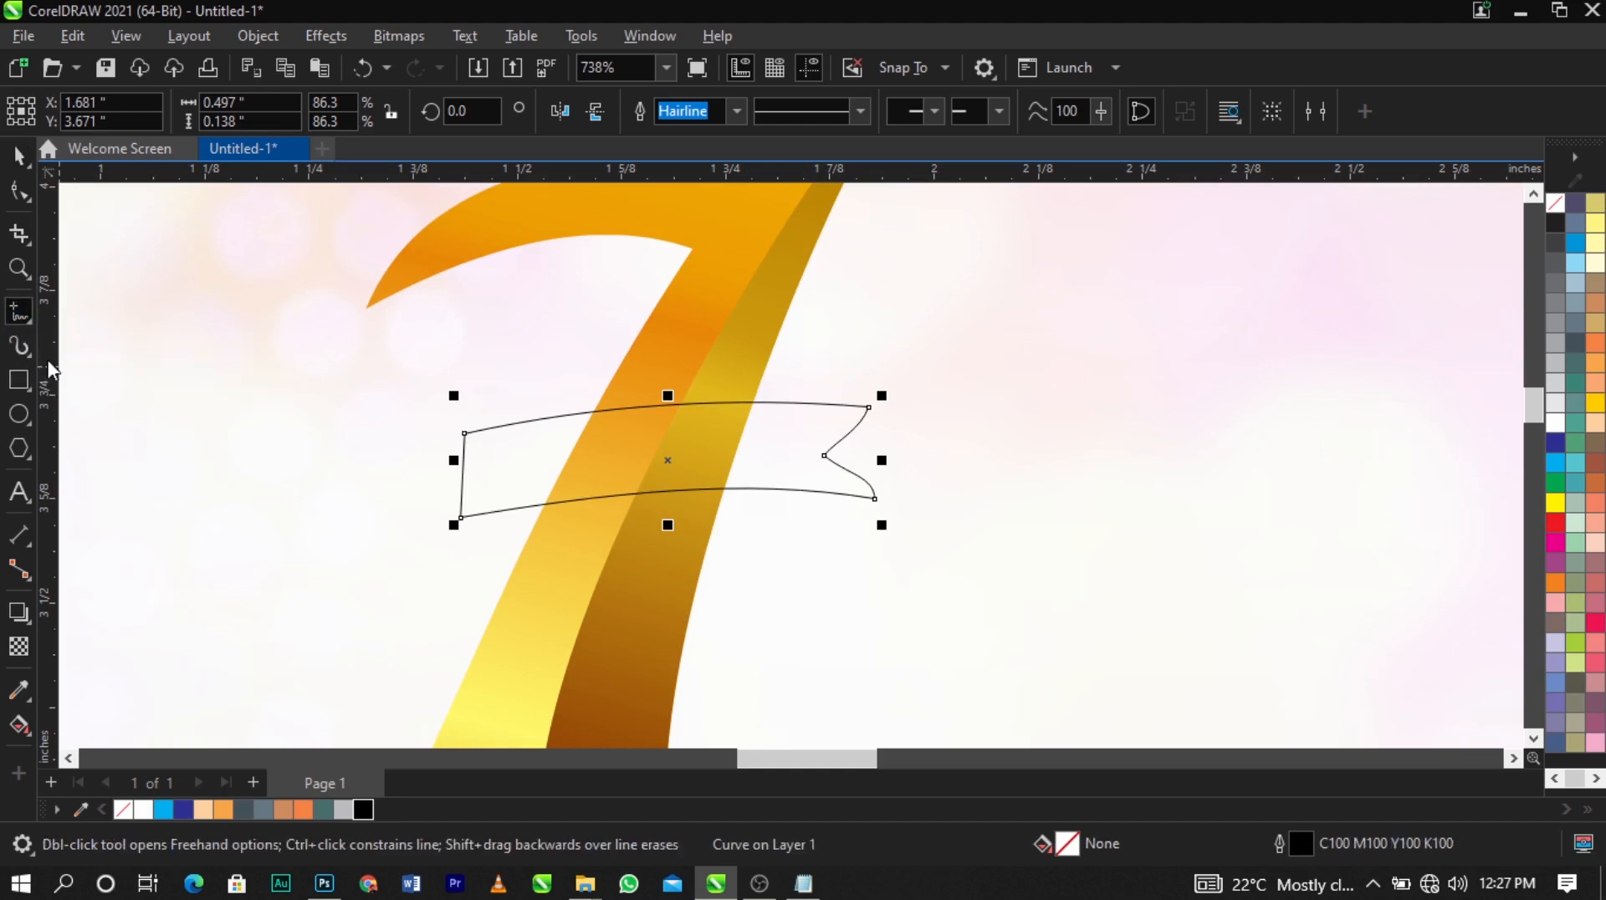
pyautogui.click(521, 507)
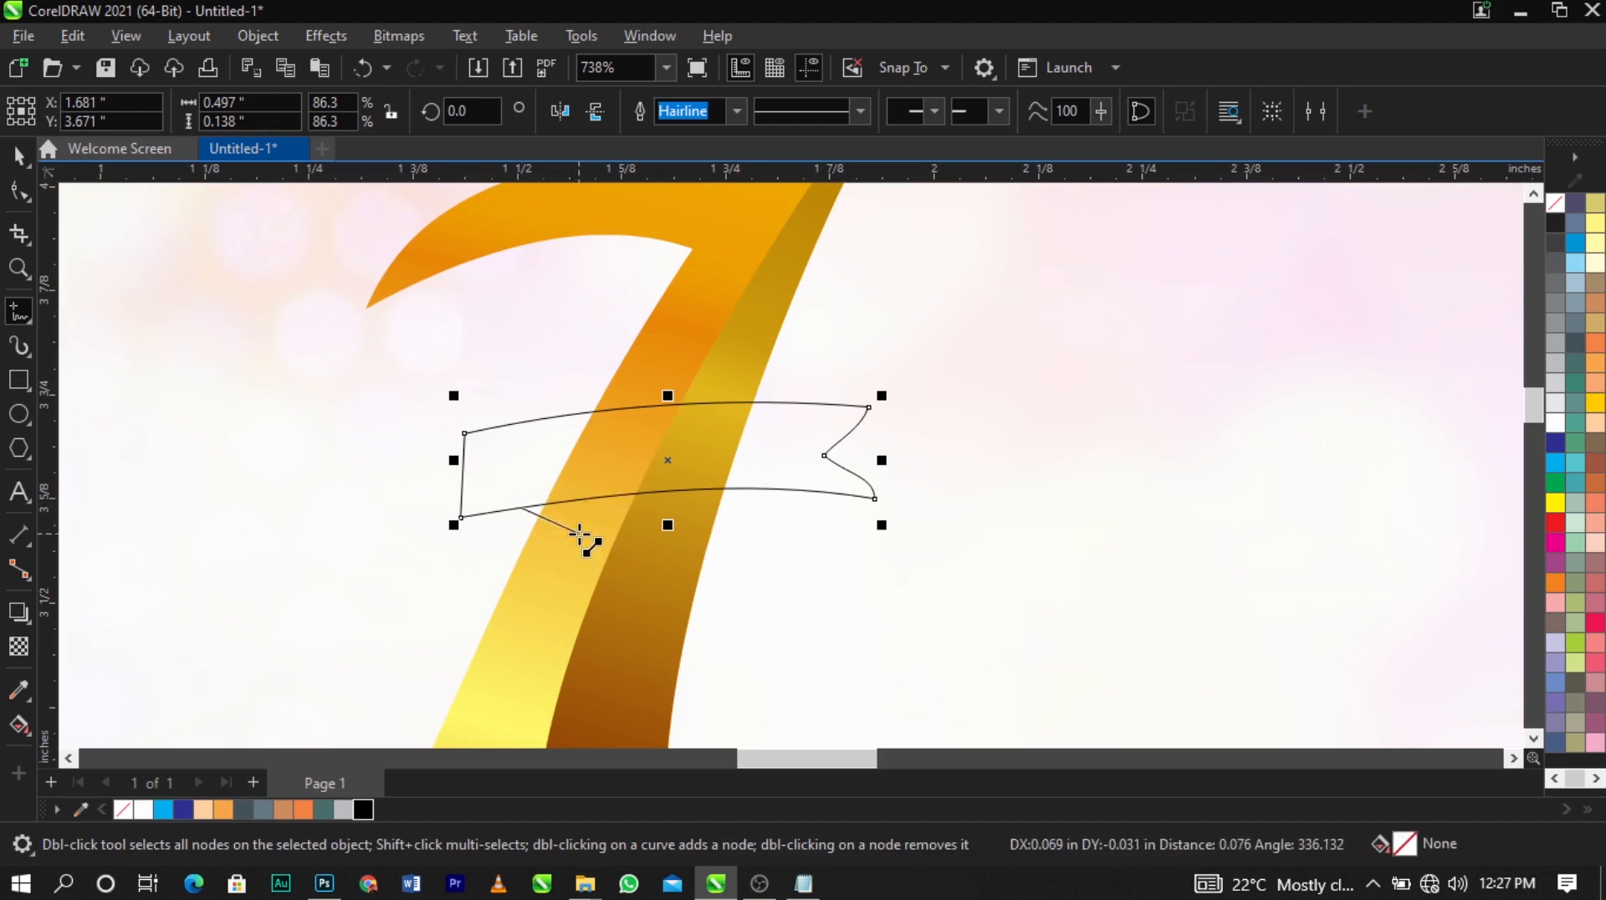
pyautogui.click(579, 533)
pyautogui.click(549, 595)
pyautogui.click(461, 518)
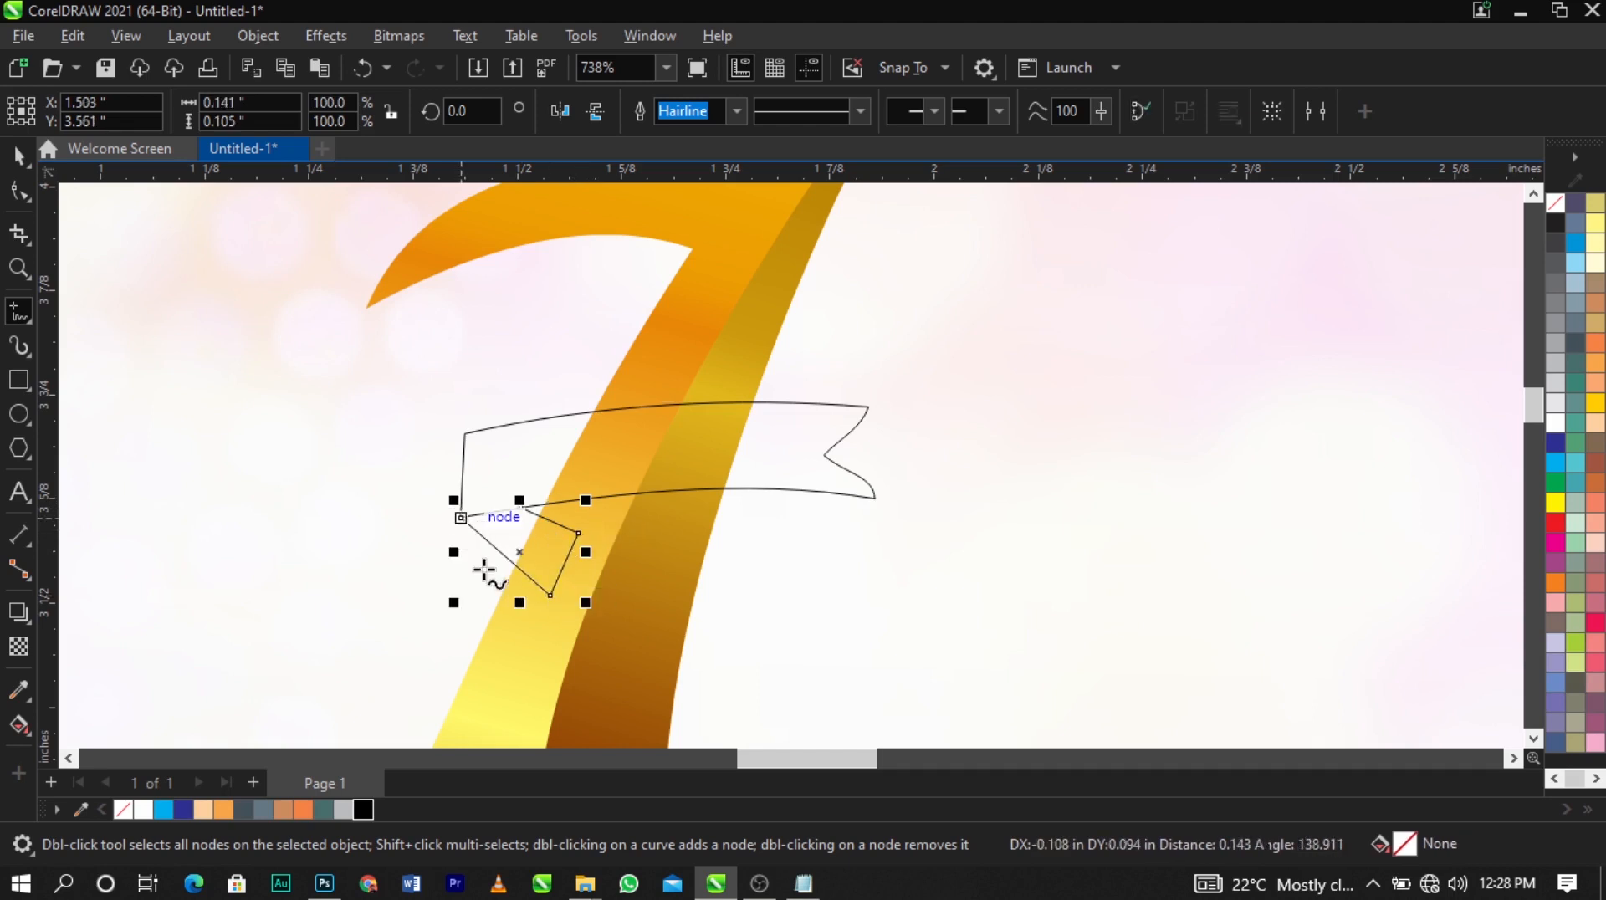
pyautogui.click(19, 190)
pyautogui.scroll(2, 539, 629)
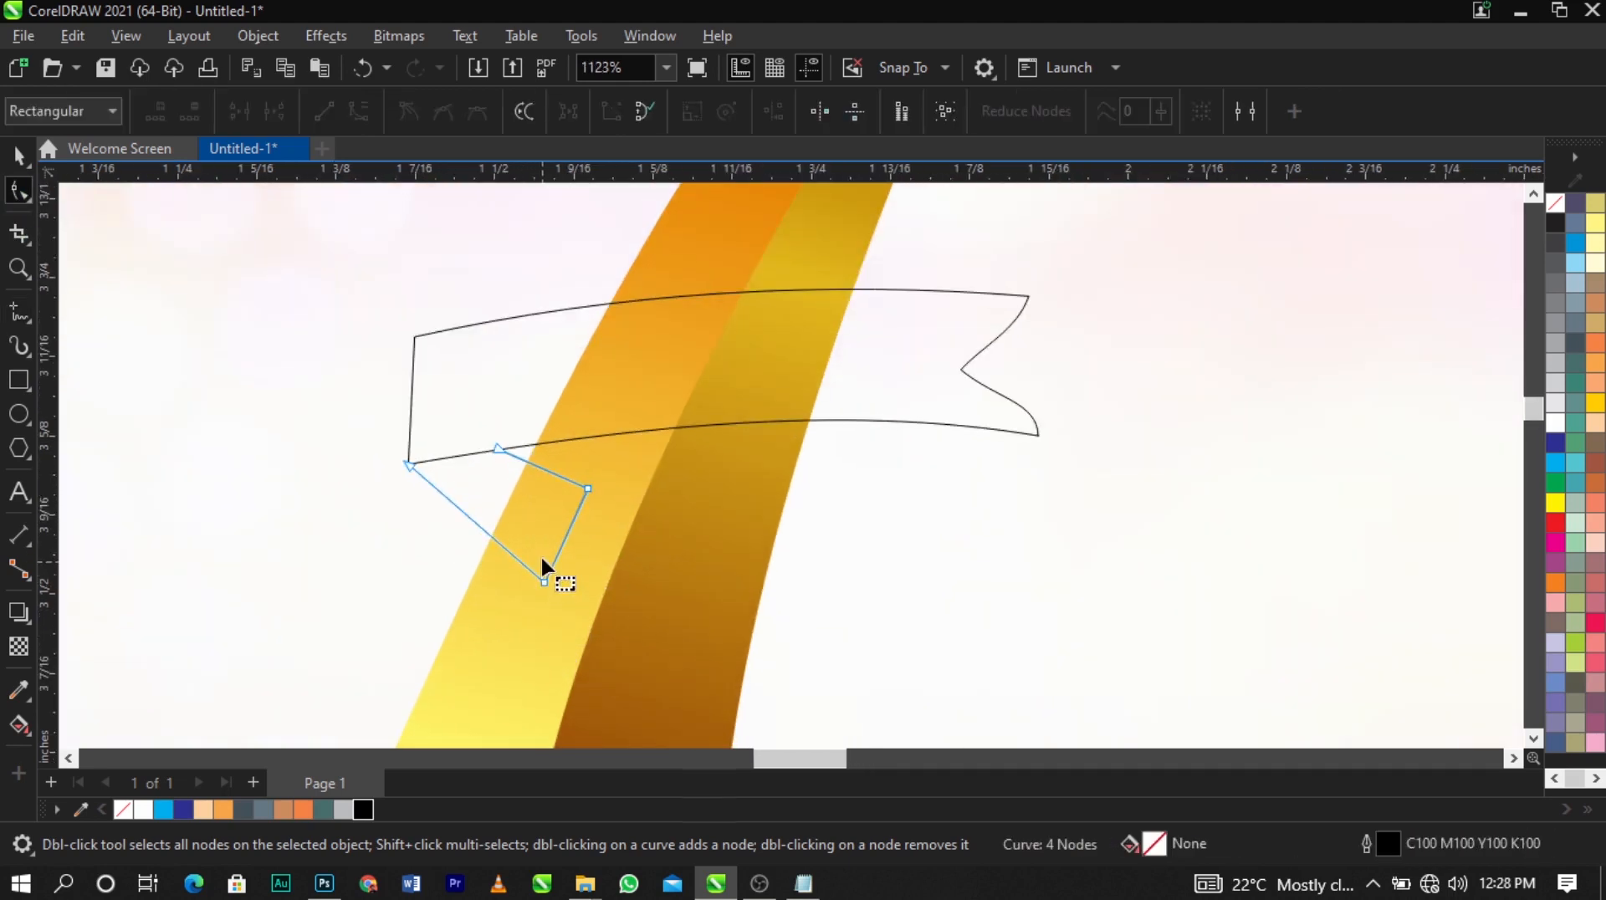
pyautogui.press('F5')
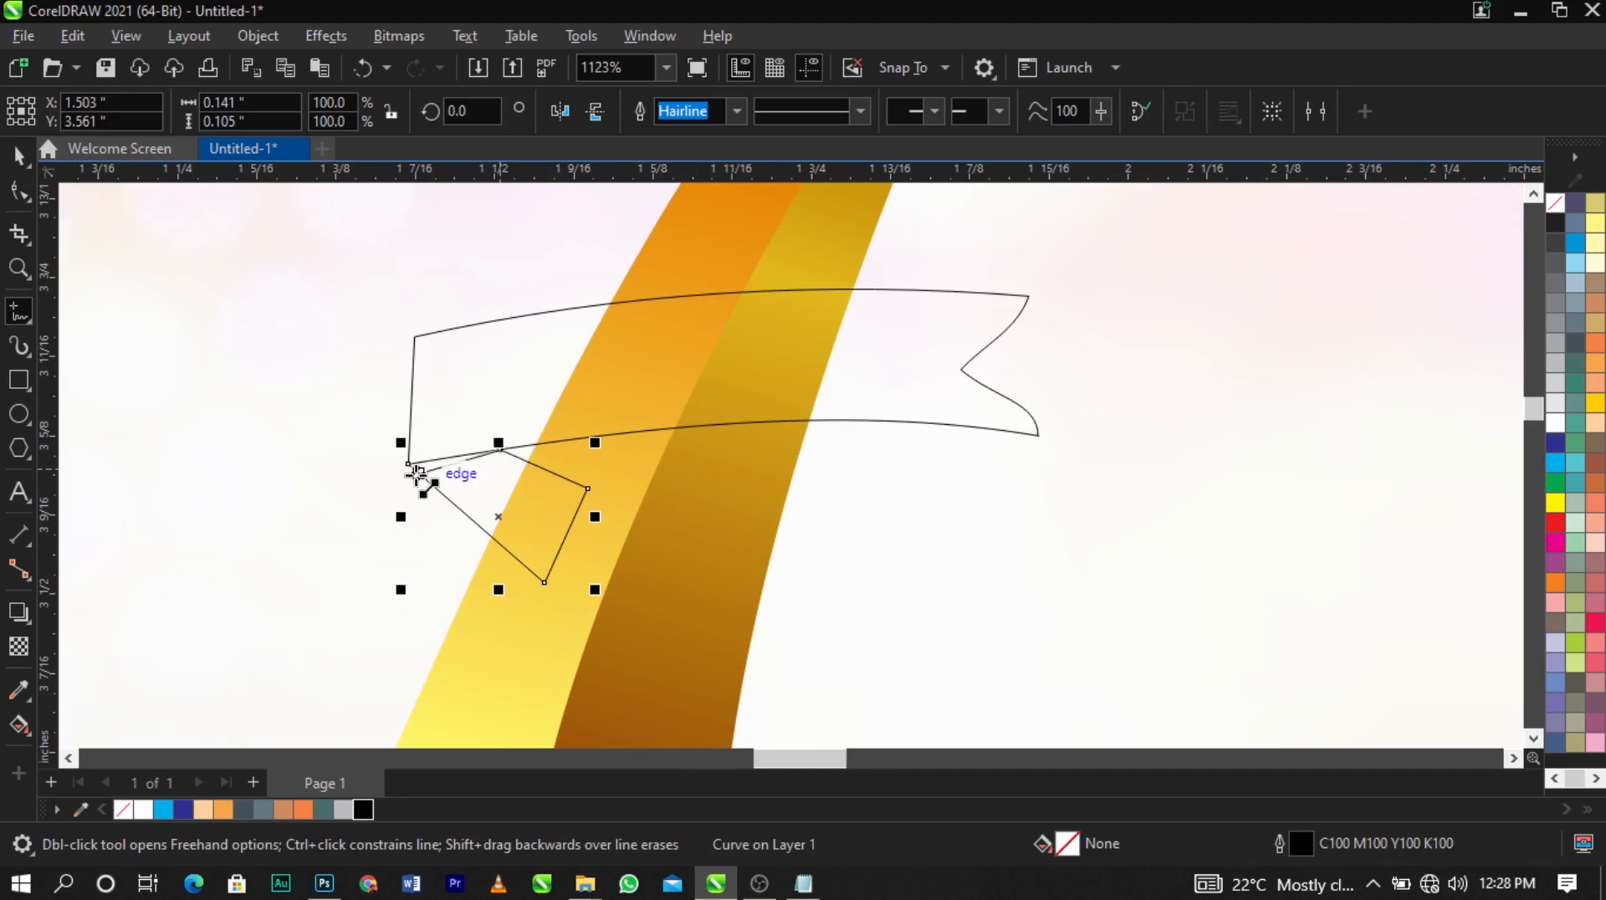
pyautogui.click(19, 191)
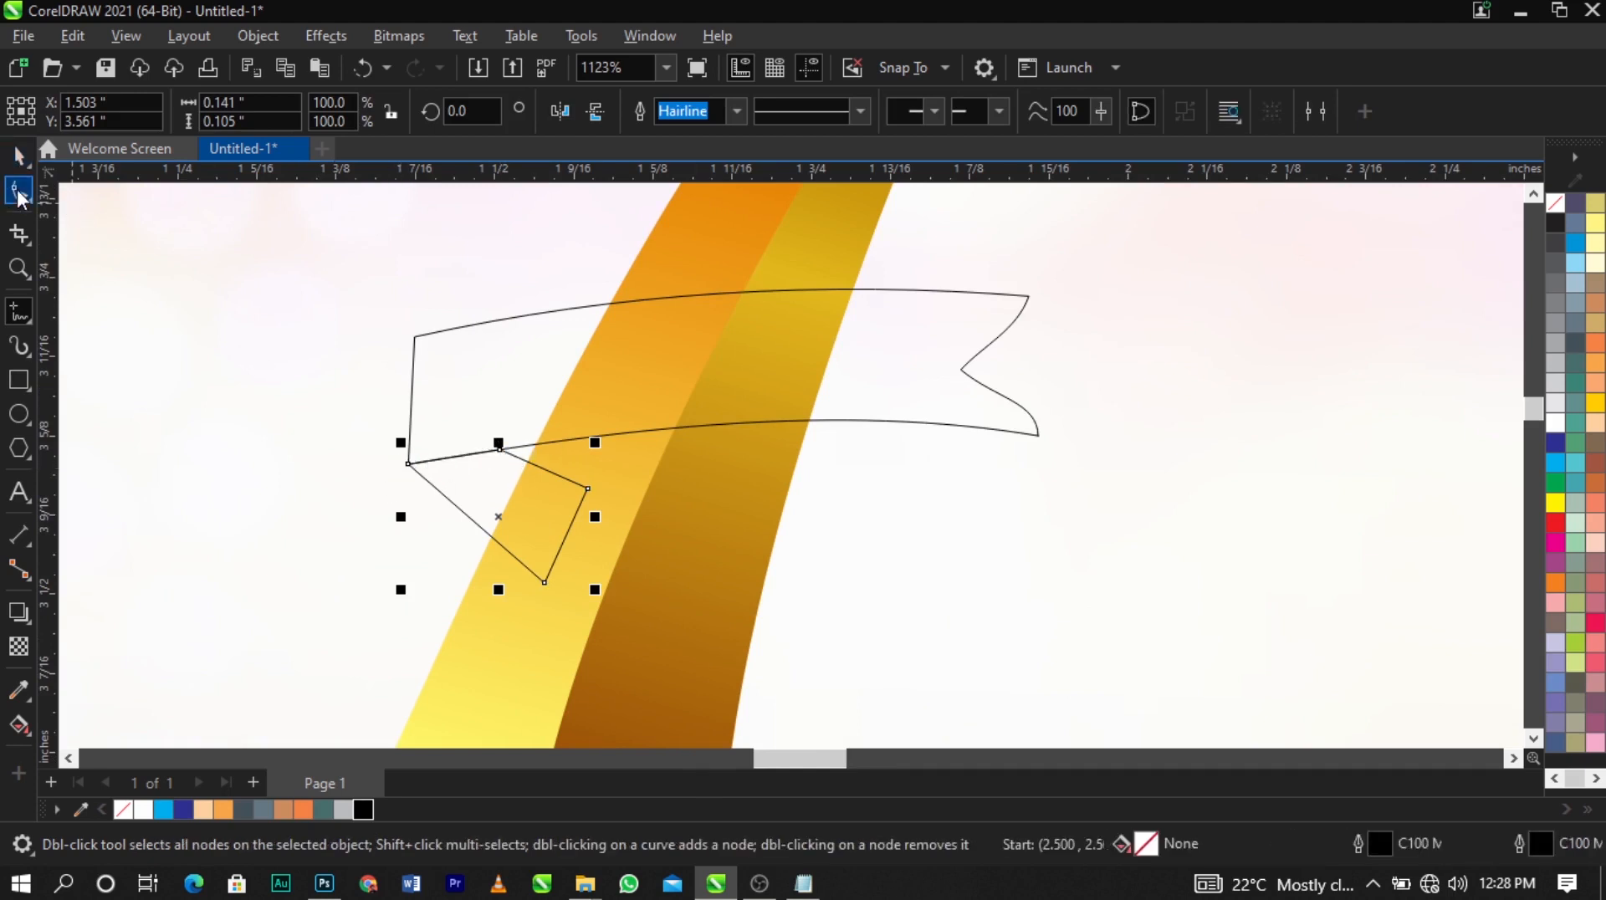
pyautogui.click(545, 581)
pyautogui.scroll(1, 477, 510)
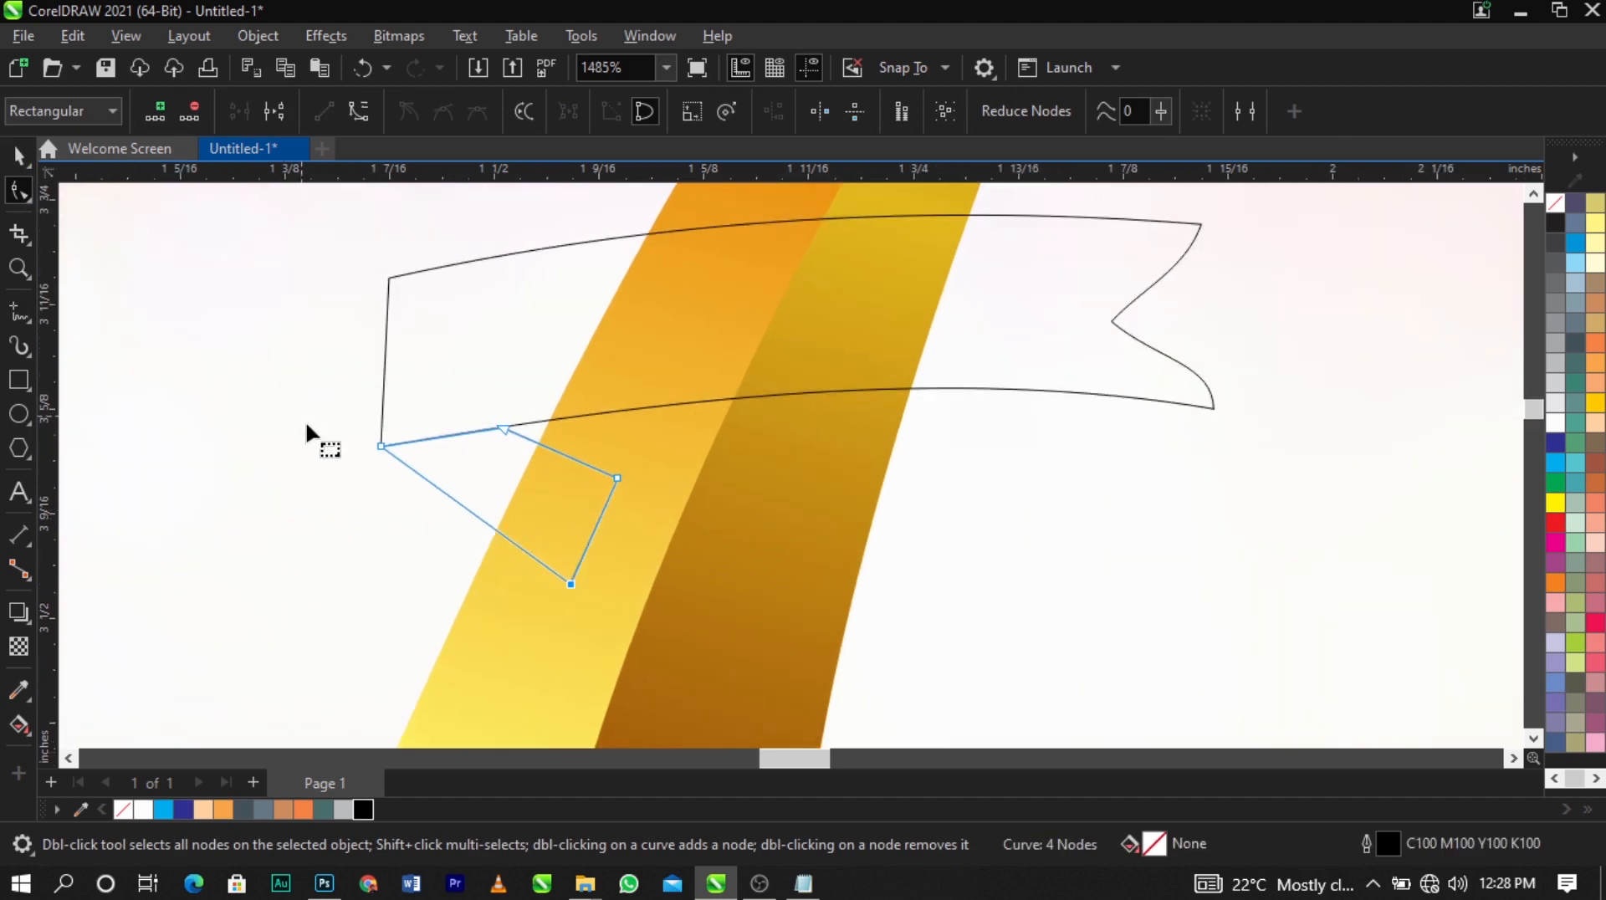
pyautogui.rightClick(438, 489)
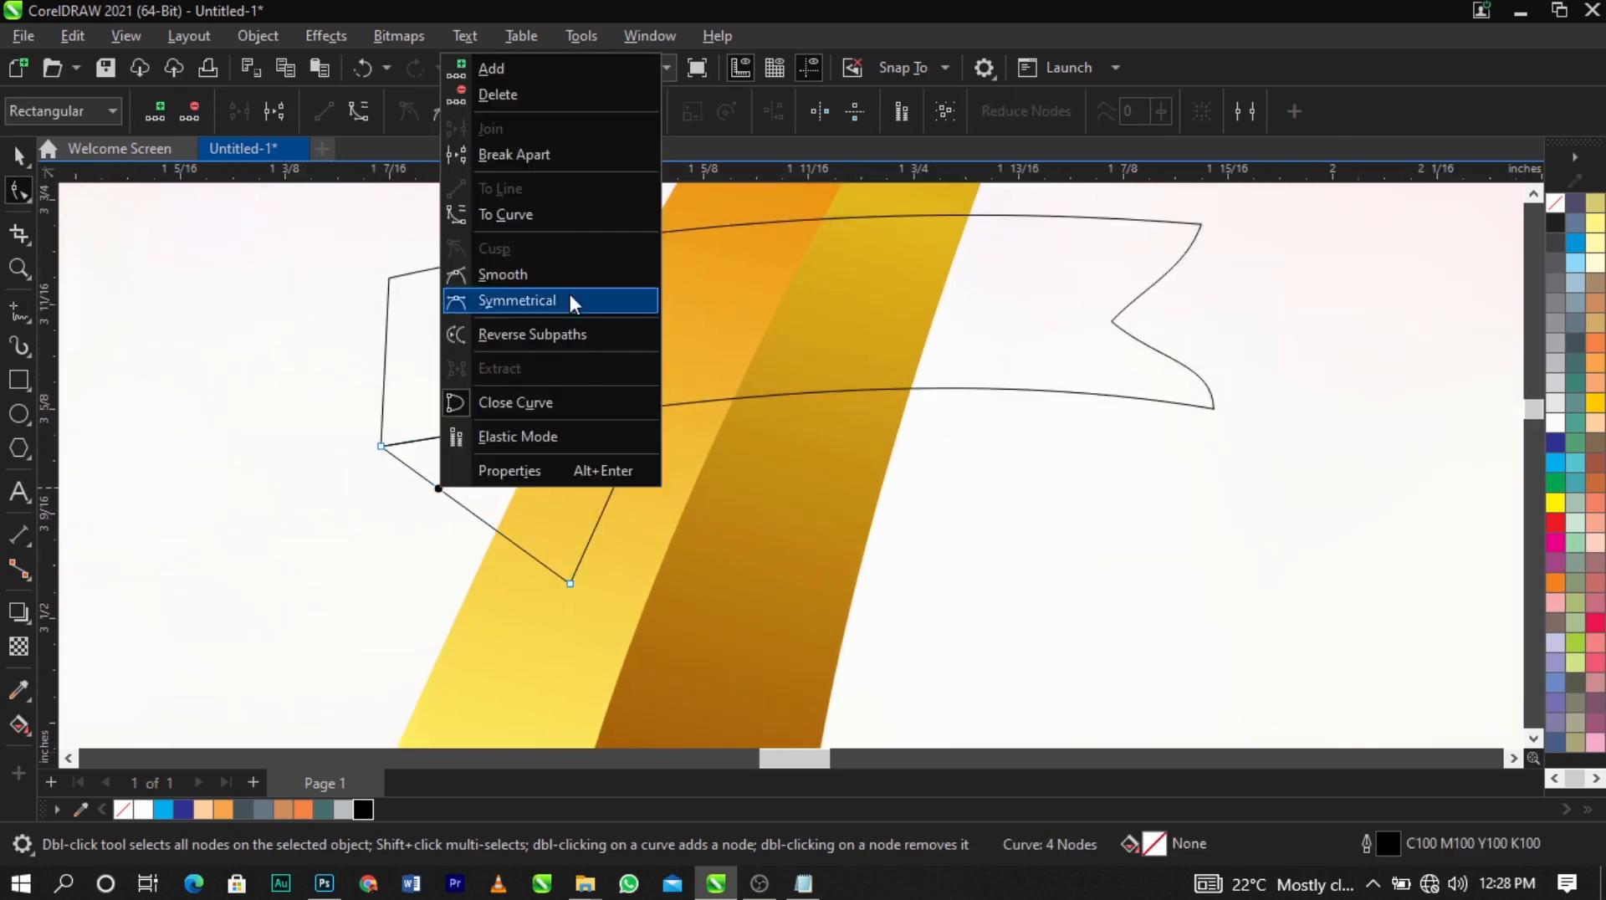
pyautogui.click(467, 537)
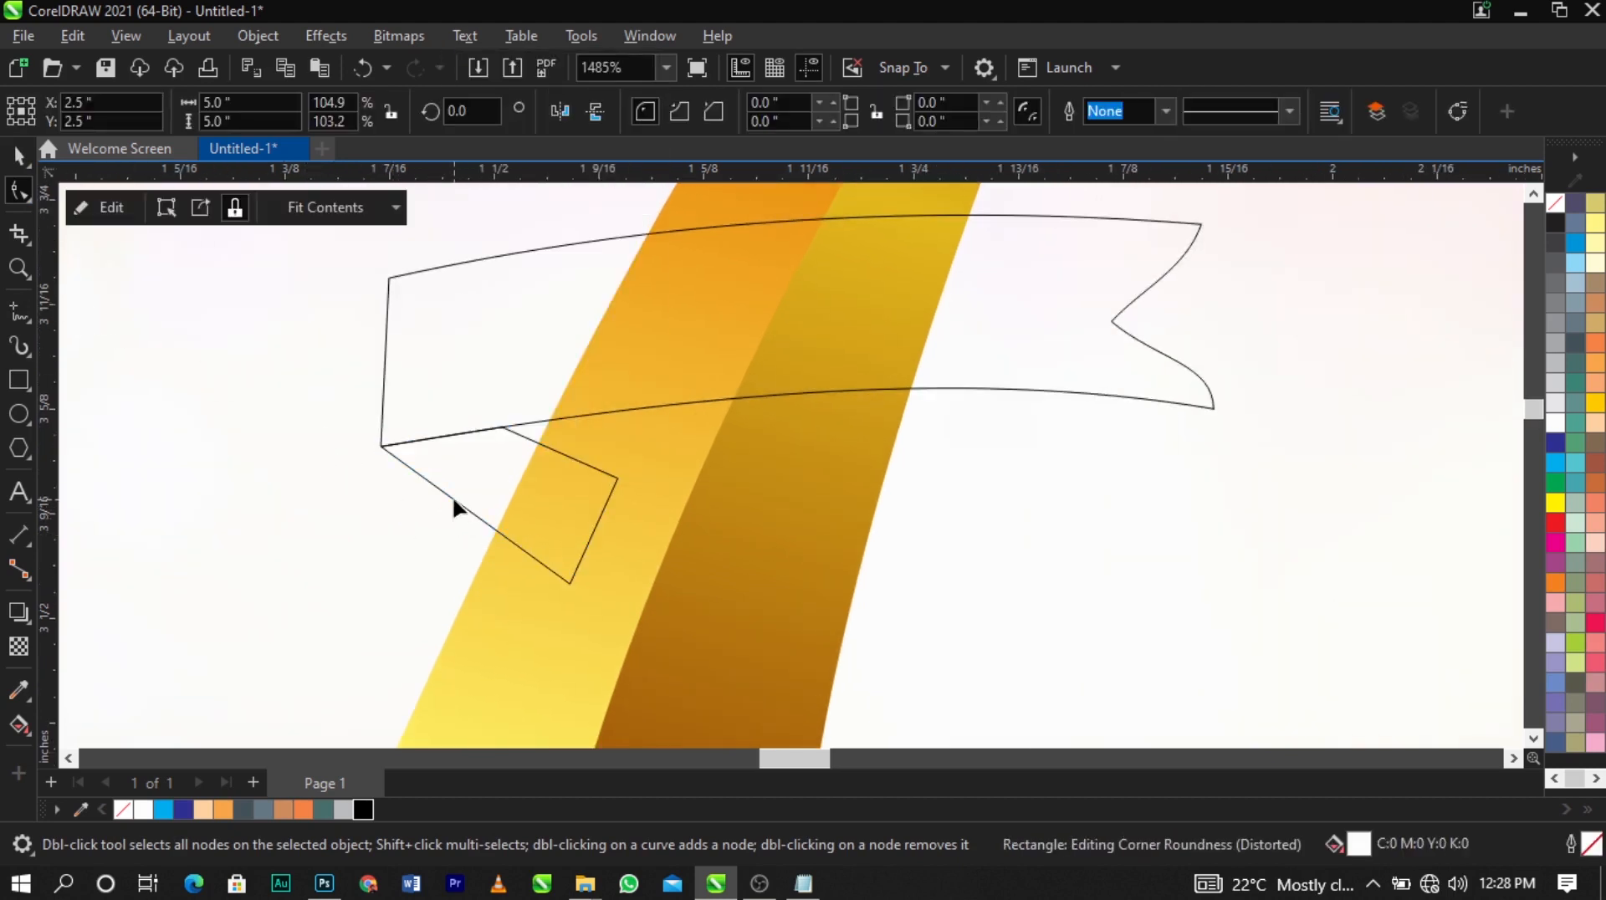
pyautogui.click(454, 500)
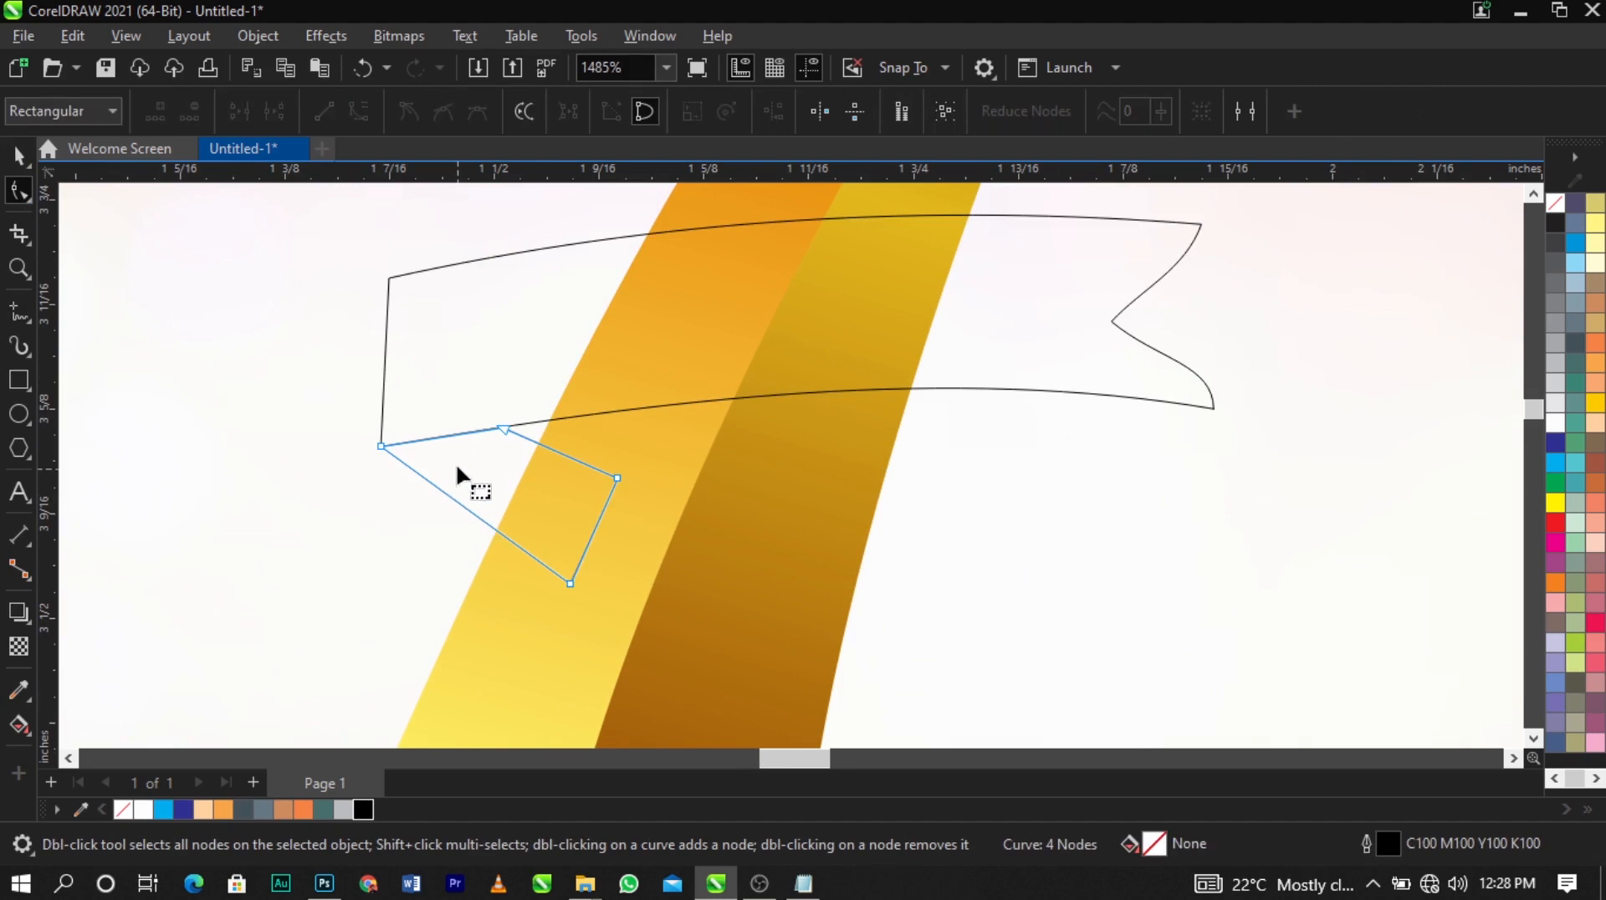
pyautogui.press('space')
pyautogui.moveTo(459, 464); pyautogui.dragTo(470, 495)
pyautogui.hotkey('ctrl', 'z')
# Convert the lower-left edge of the fold shape to a curve and bow it outward
pyautogui.click(17, 192)
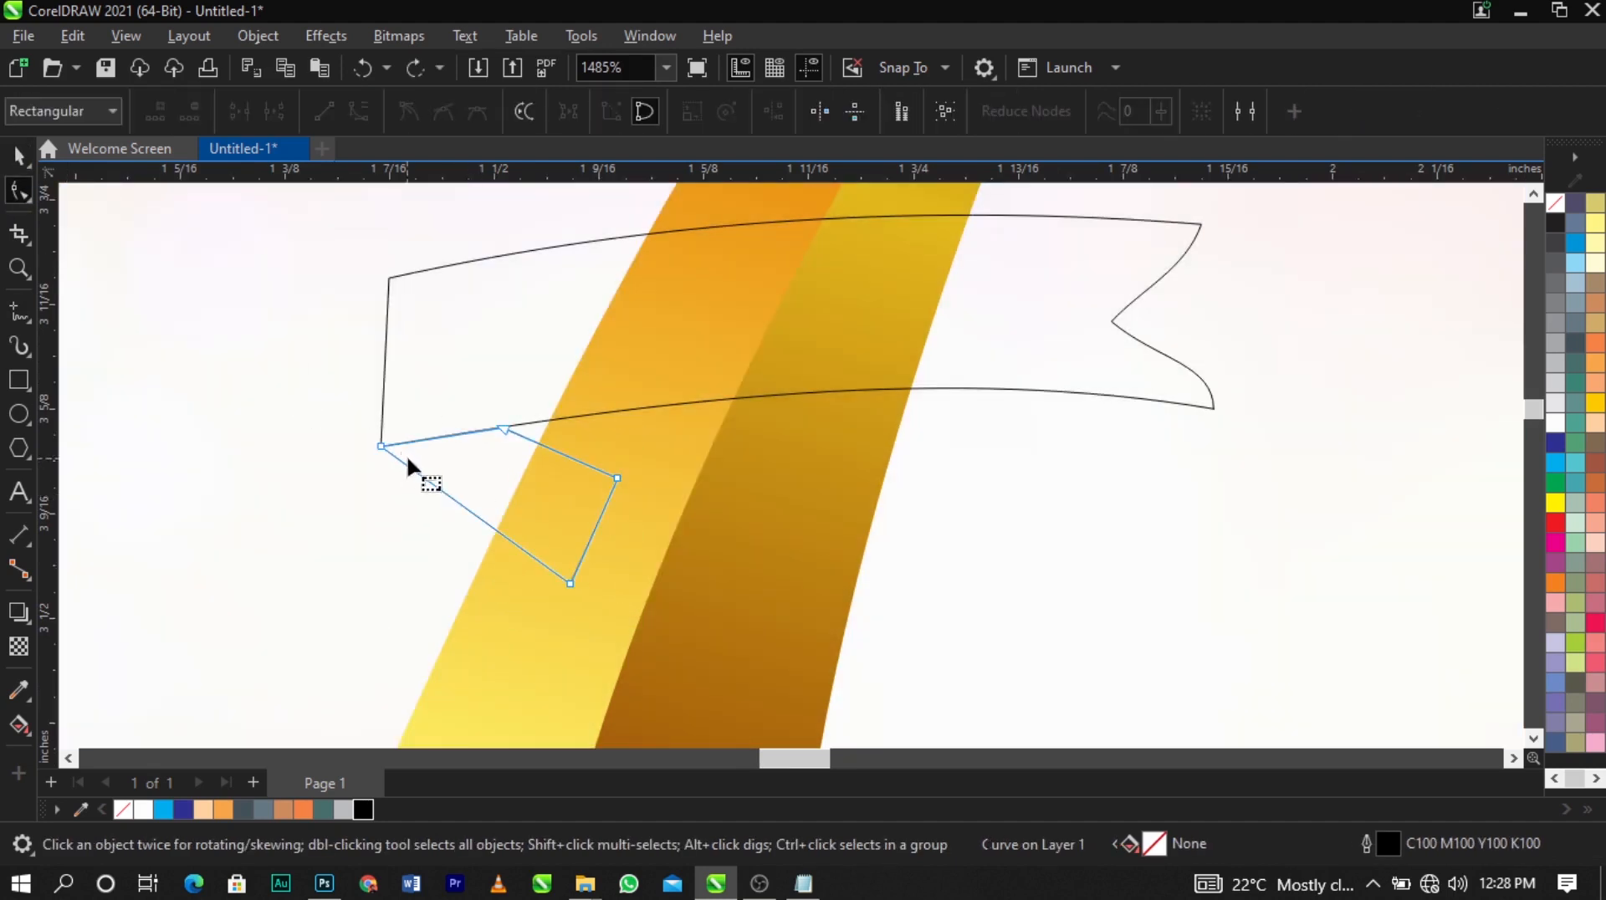
pyautogui.rightClick(432, 482)
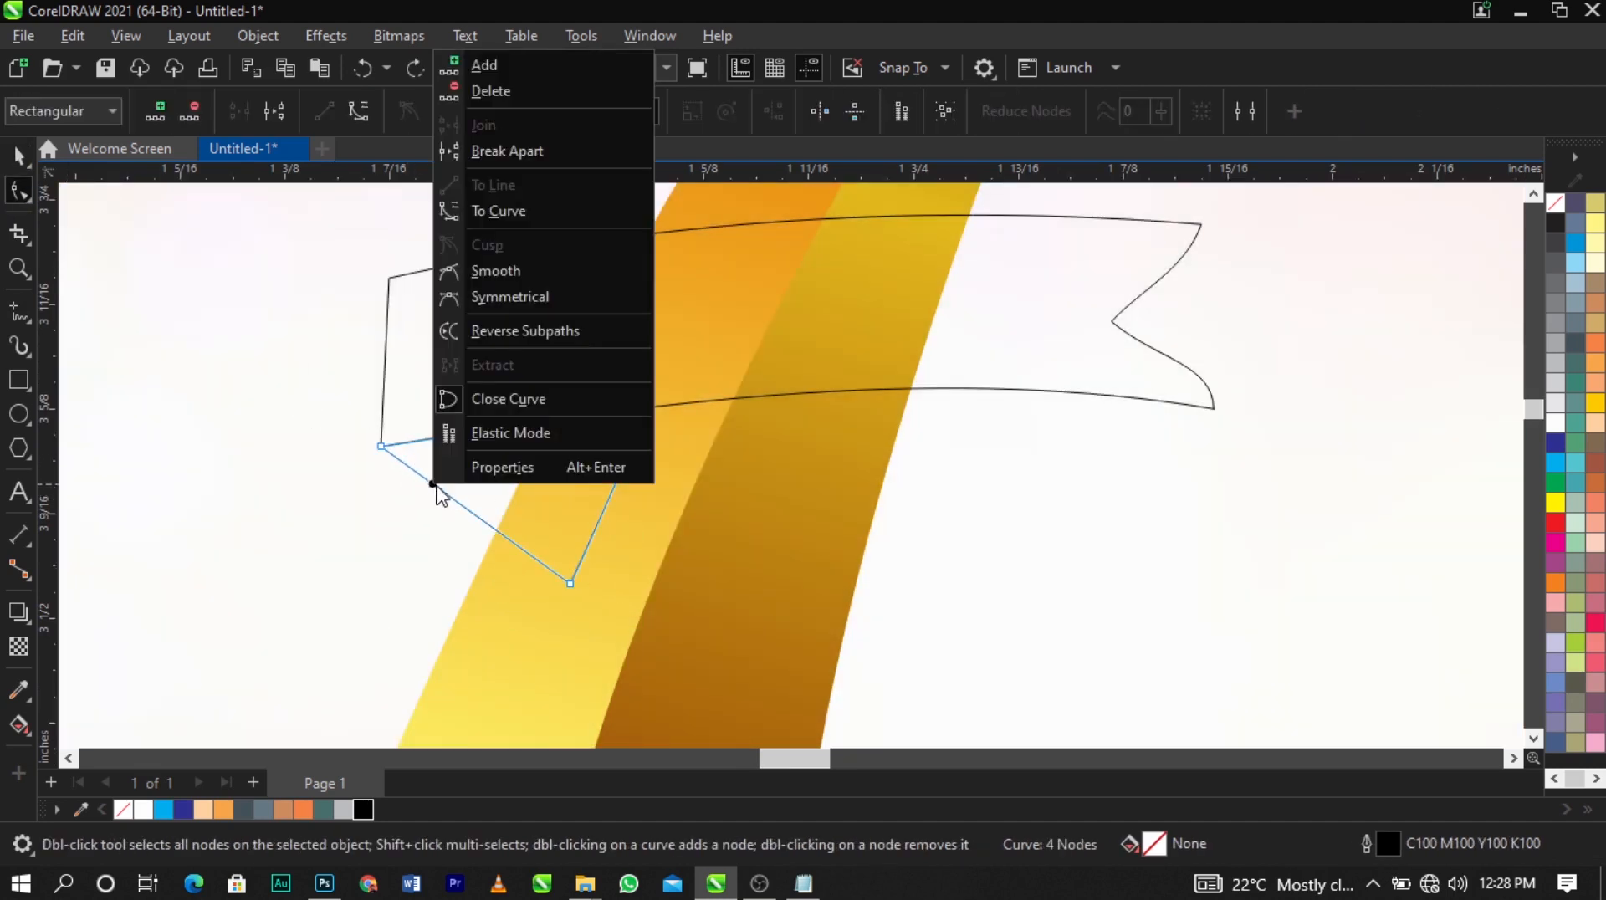
pyautogui.click(511, 211)
pyautogui.moveTo(454, 499); pyautogui.dragTo(440, 505)
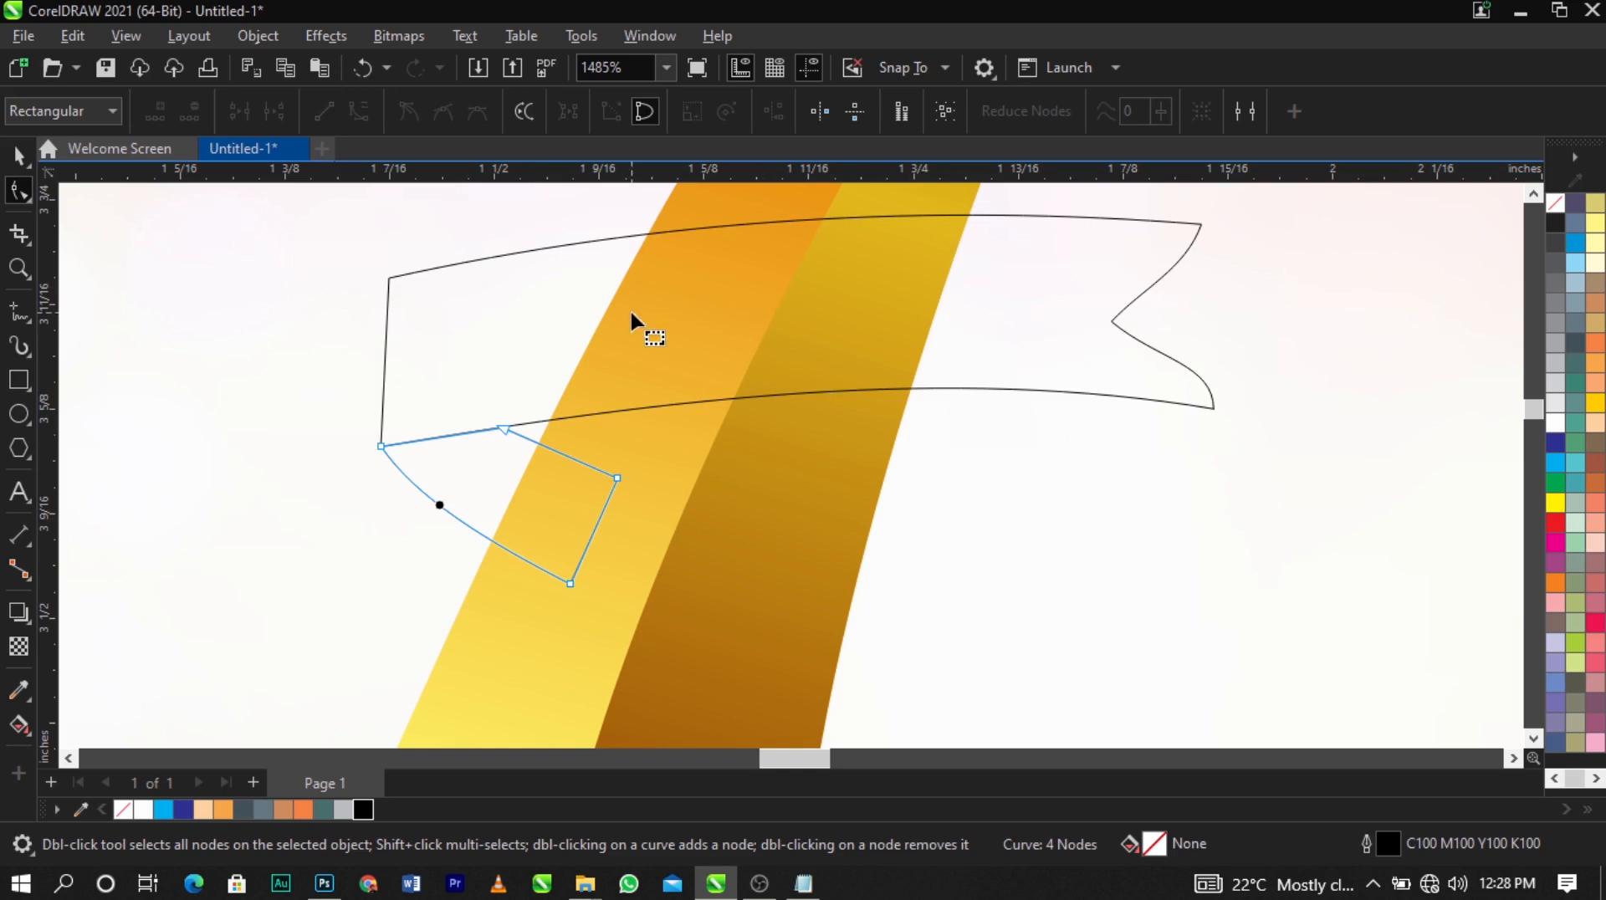
# Shorten the curve handle at the ribbon's upper-left node to reshape its upper edge
pyautogui.click(388, 277)
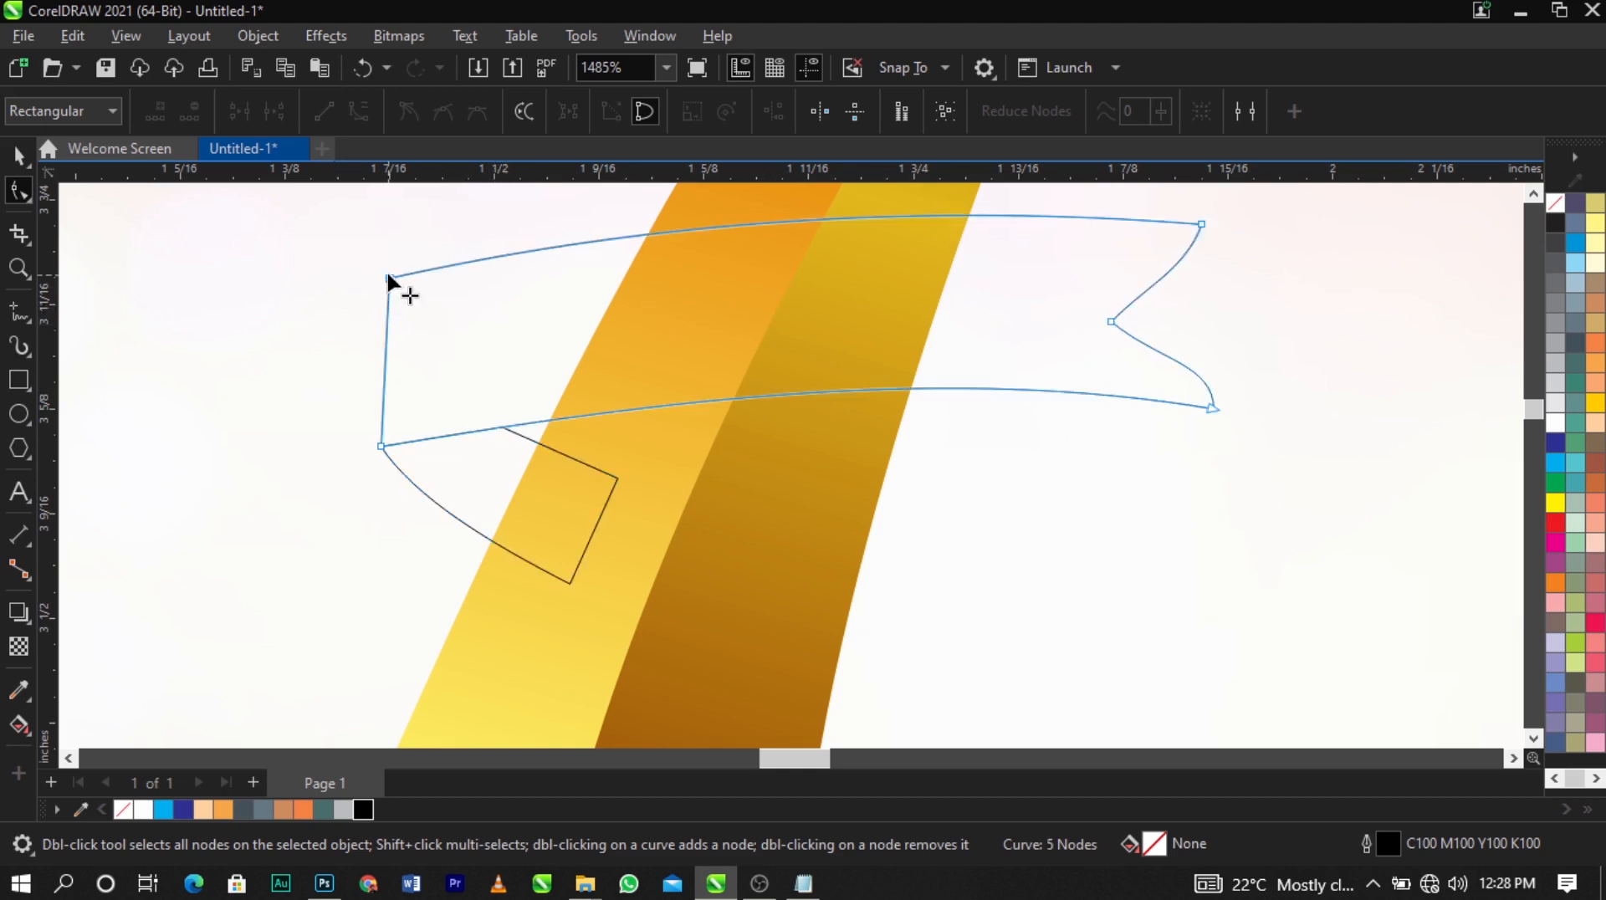
pyautogui.click(389, 278)
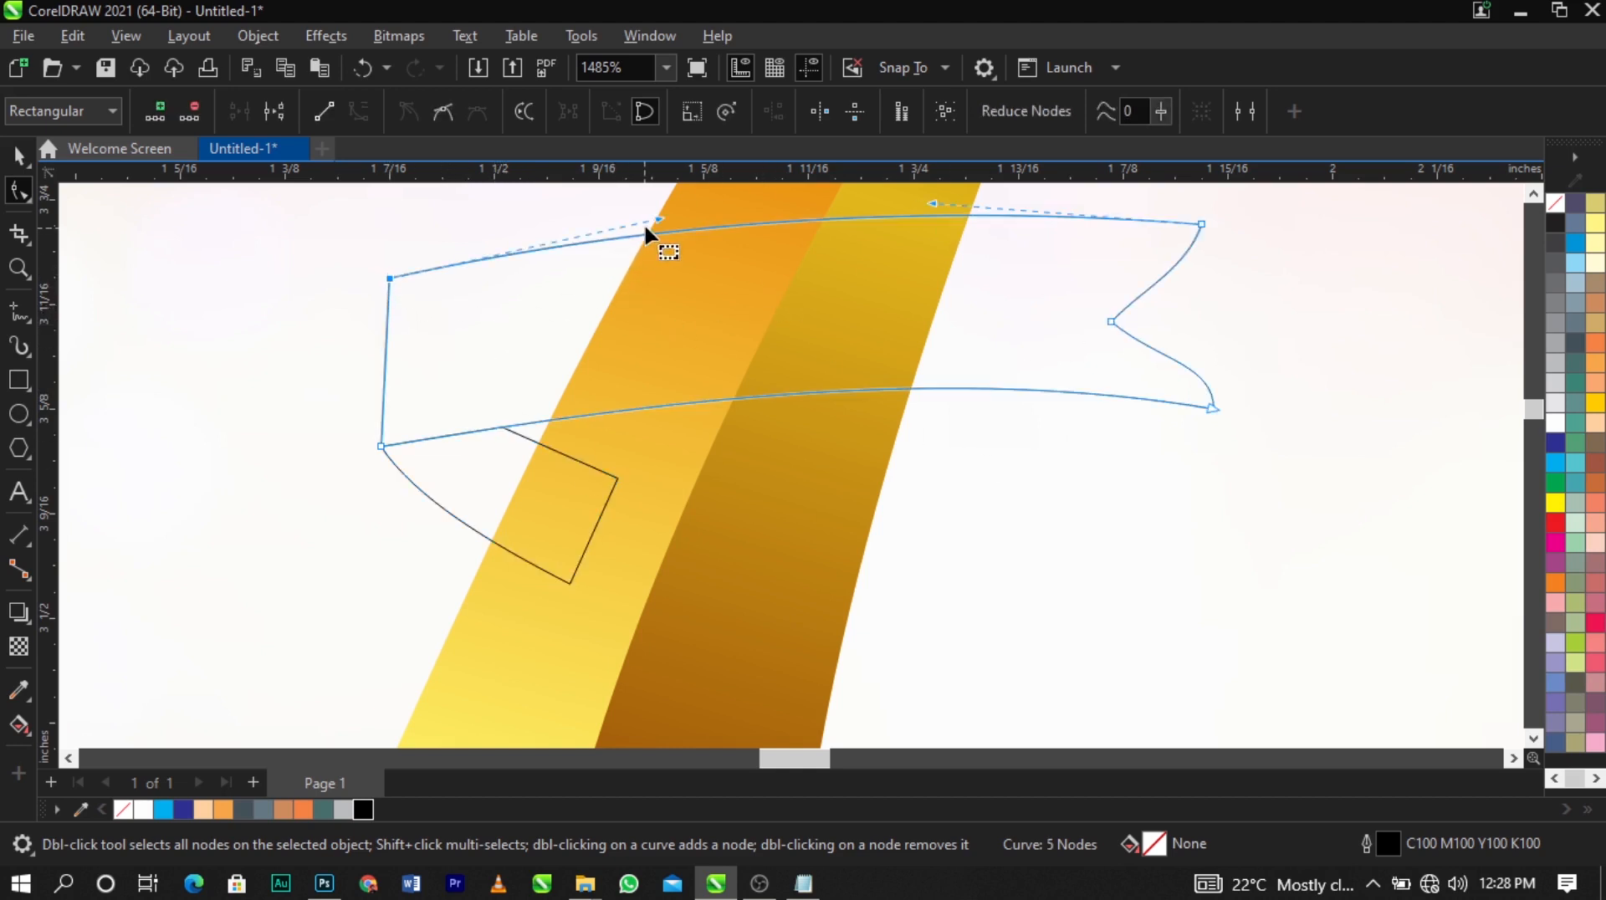
pyautogui.moveTo(656, 218); pyautogui.dragTo(604, 217)
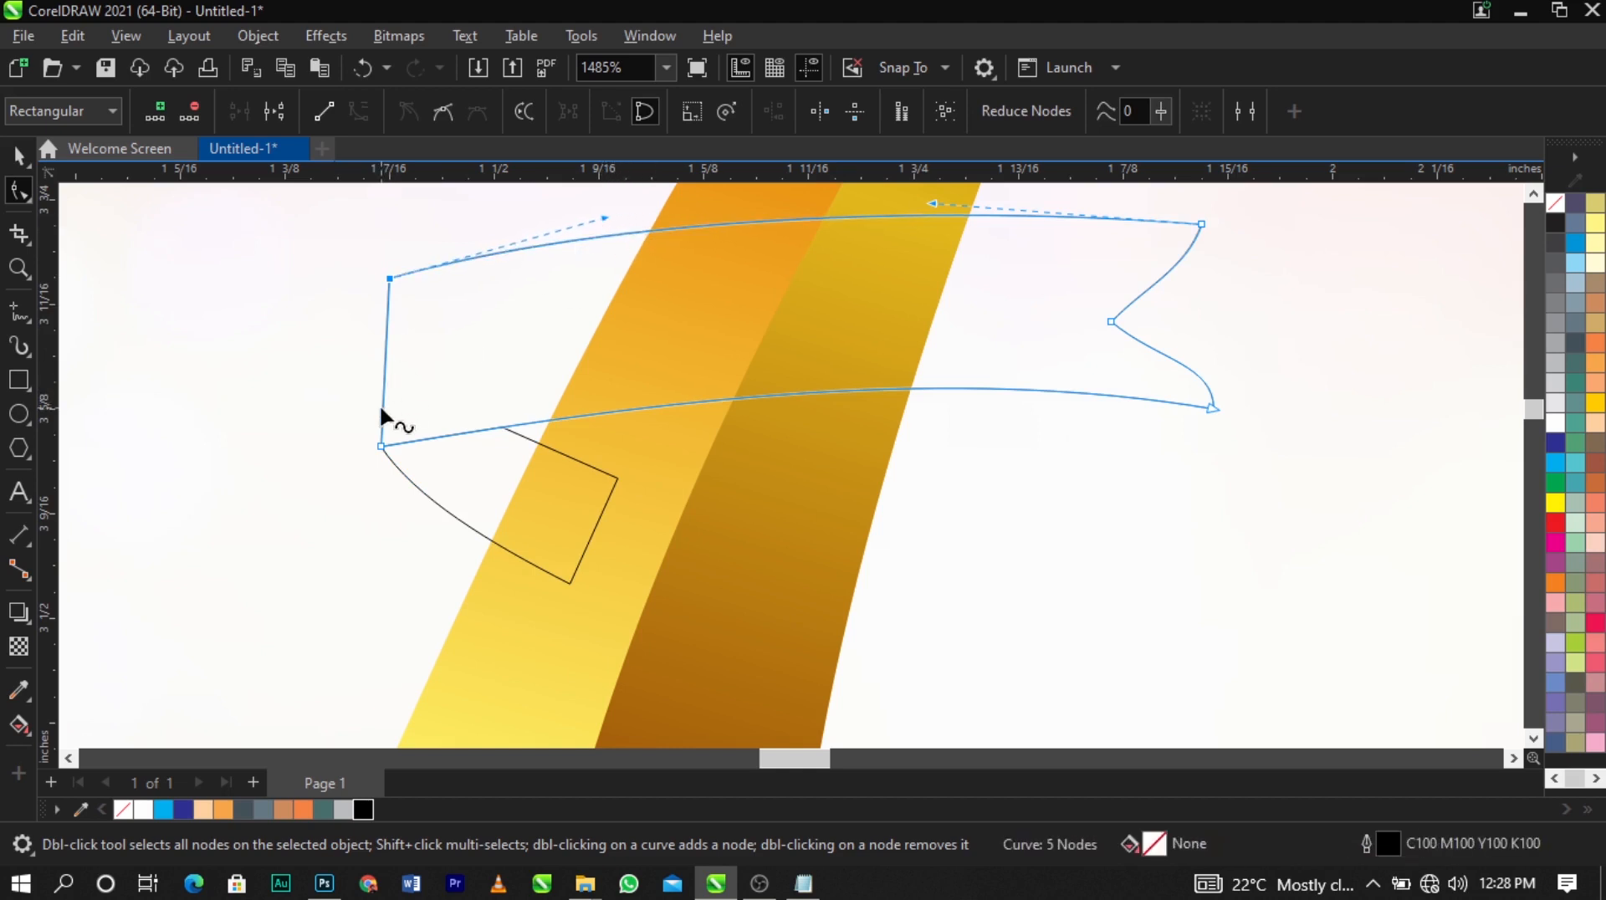
pyautogui.click(383, 447)
# Pull the curve handle near the fold's left corner slightly outward to round its lower-left edge more
pyautogui.click(411, 483)
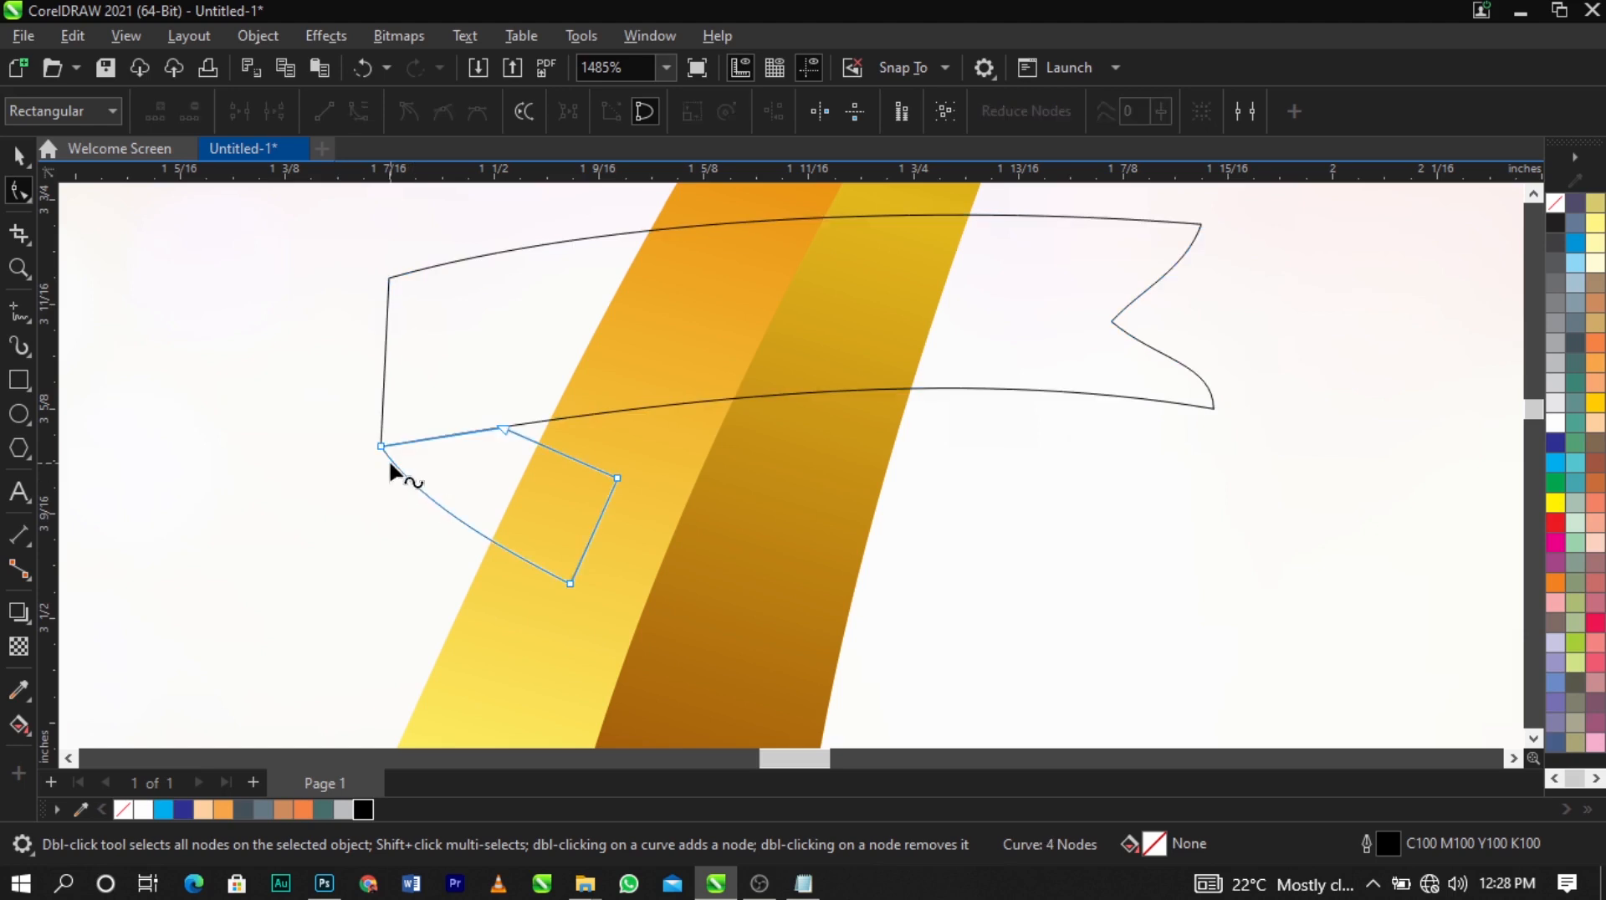
pyautogui.rightClick(396, 467)
pyautogui.press('Escape')
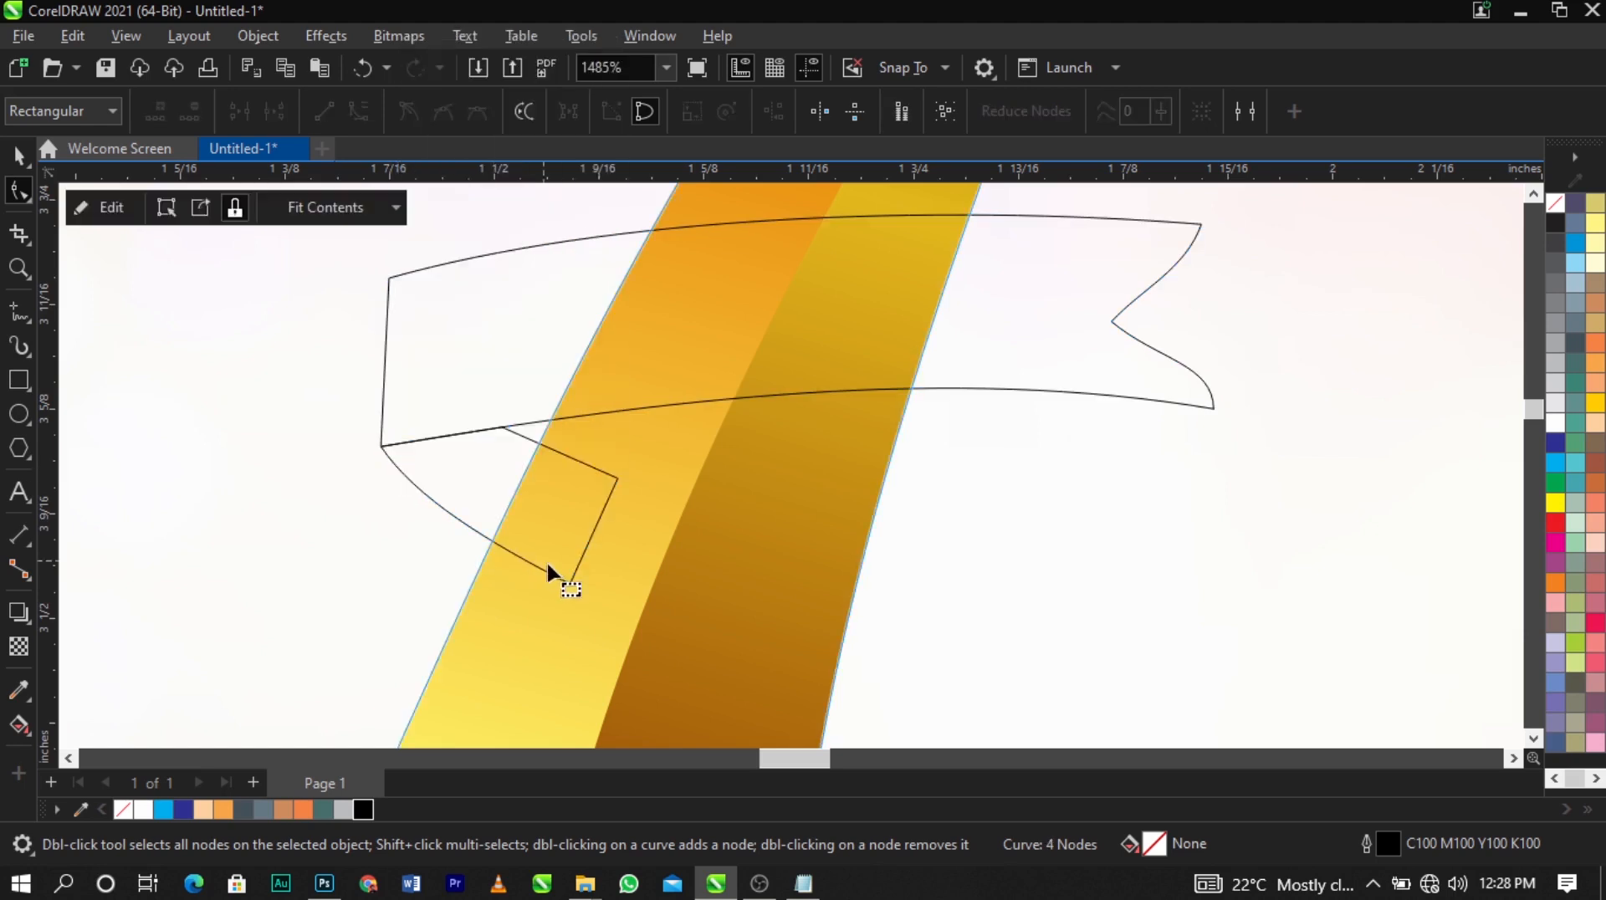
pyautogui.click(568, 584)
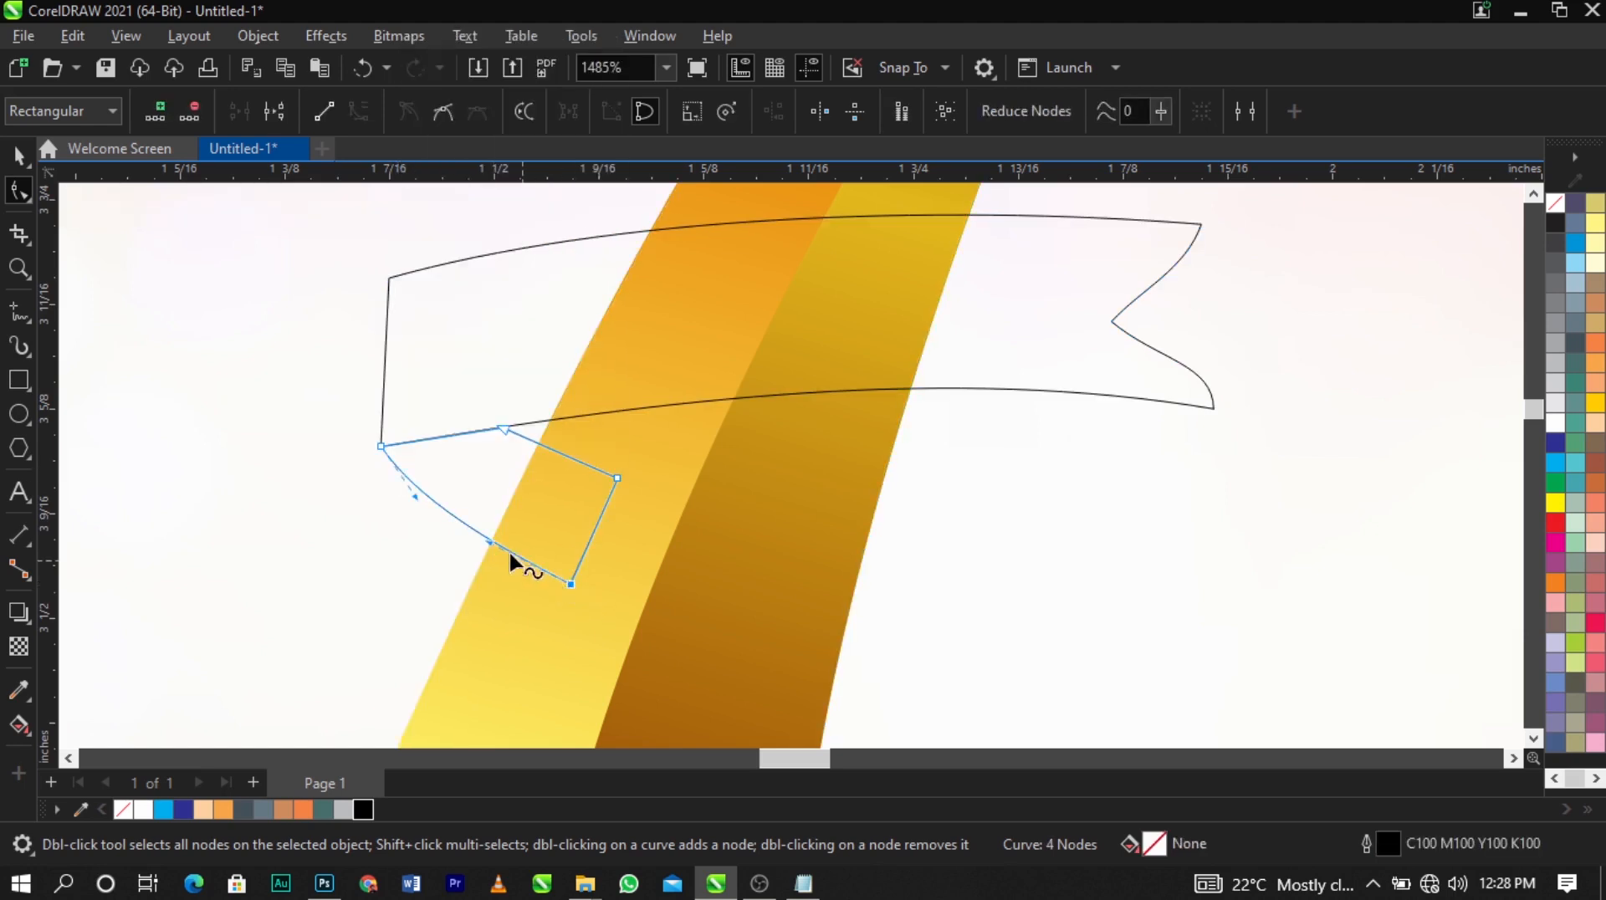
pyautogui.moveTo(408, 494); pyautogui.dragTo(401, 500)
# Raise the fold's upper-right node slightly, convert its upper edge to a curve and bend that edge downward
pyautogui.rightClick(557, 451)
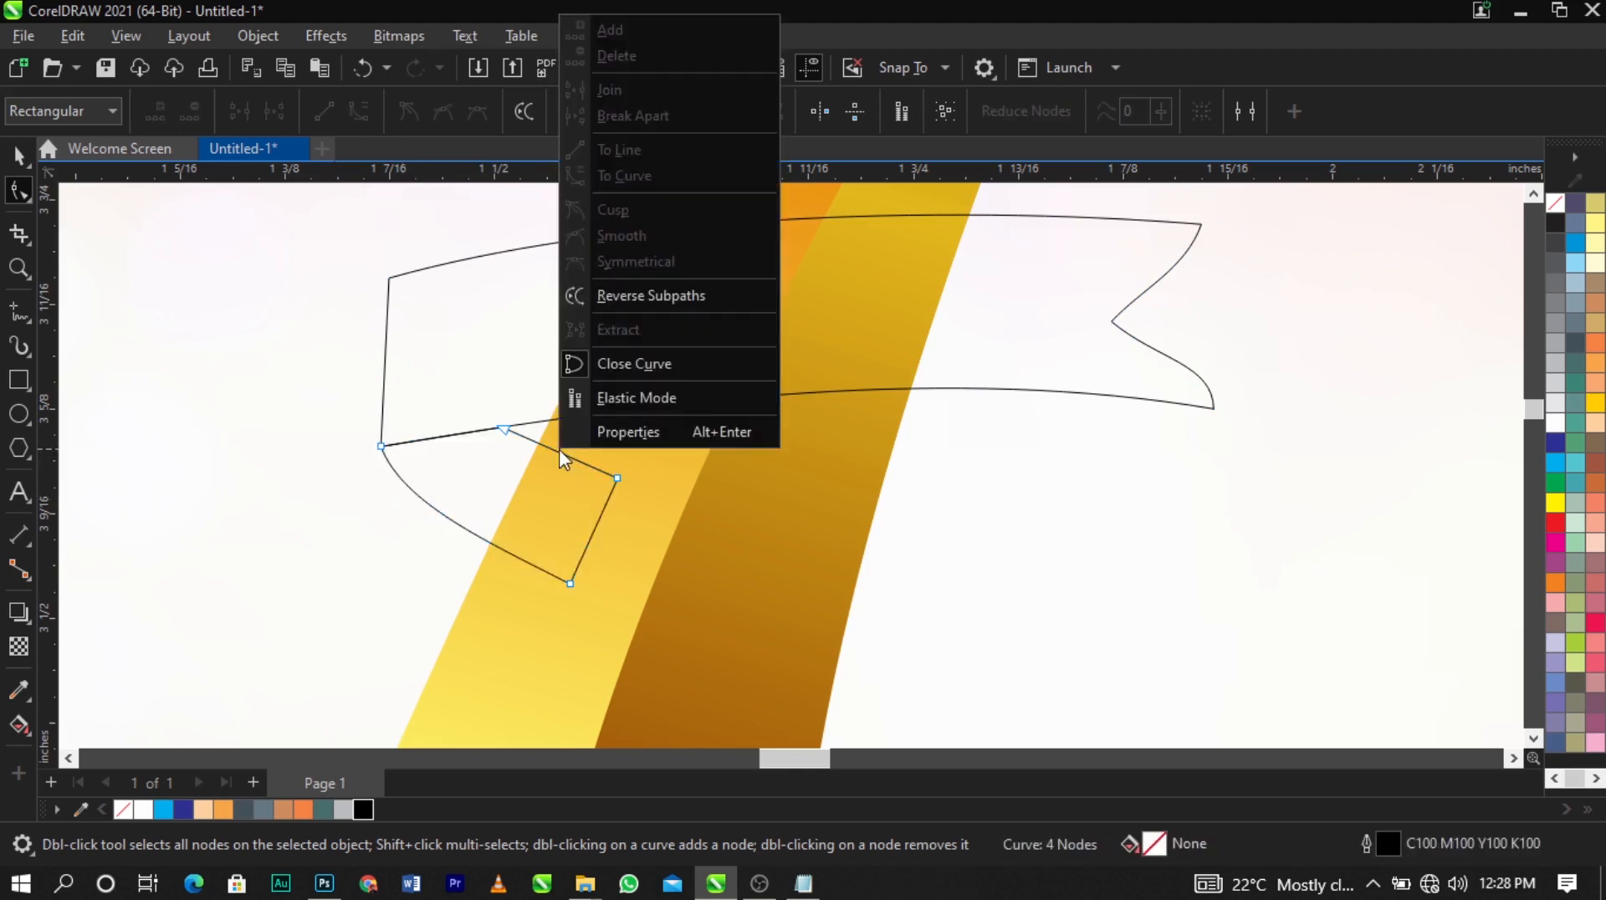
pyautogui.click(557, 456)
pyautogui.moveTo(619, 477); pyautogui.dragTo(619, 462)
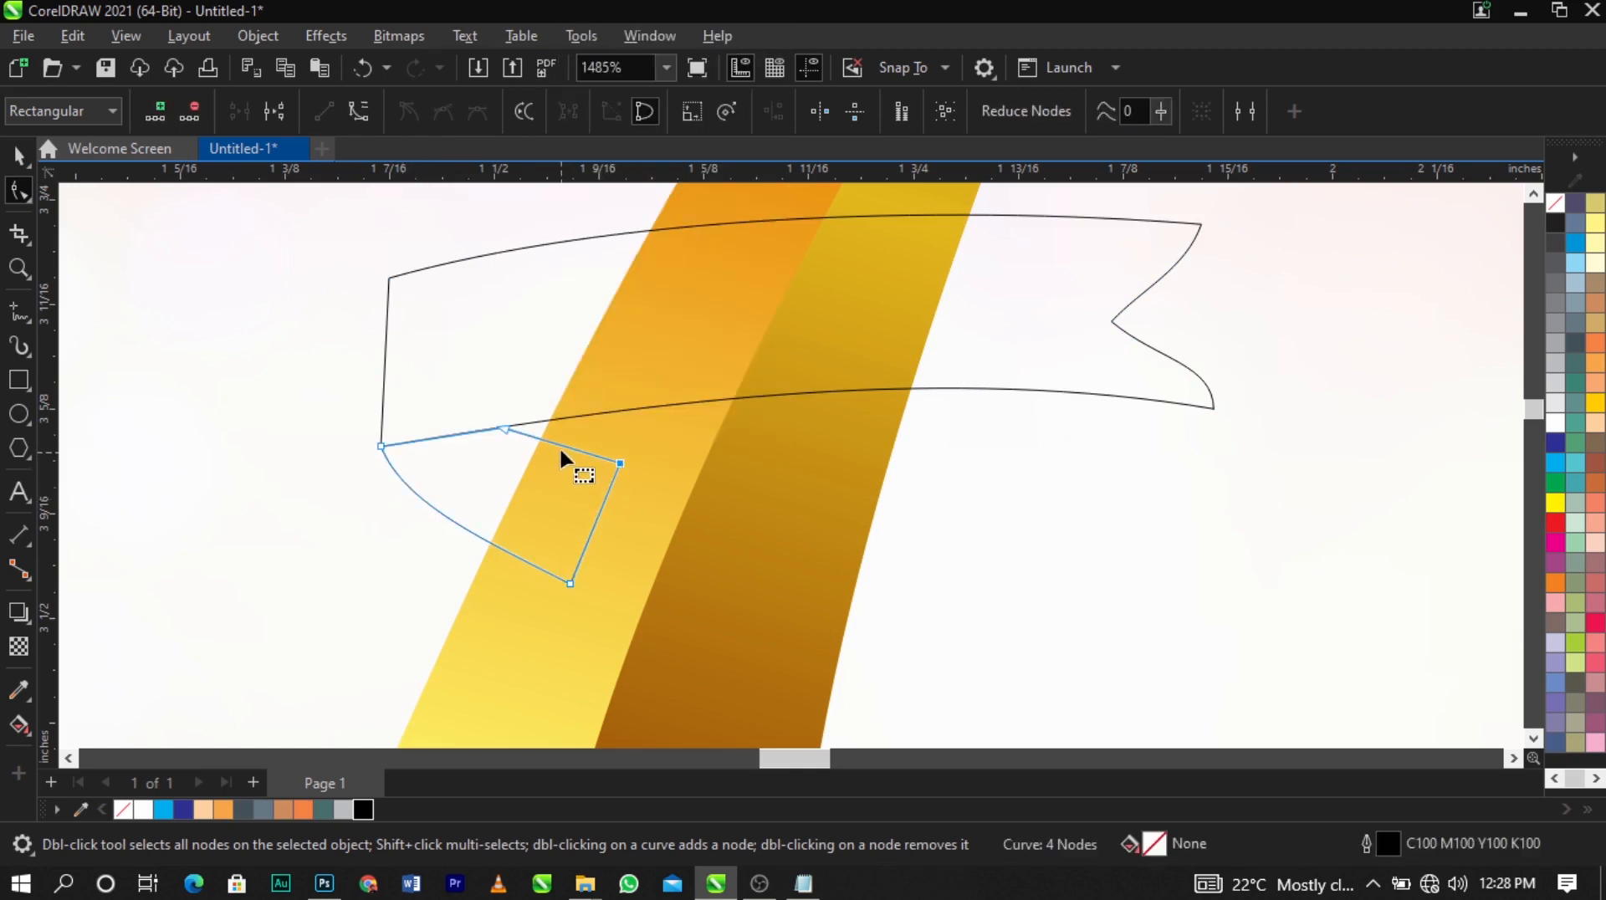
pyautogui.rightClick(557, 443)
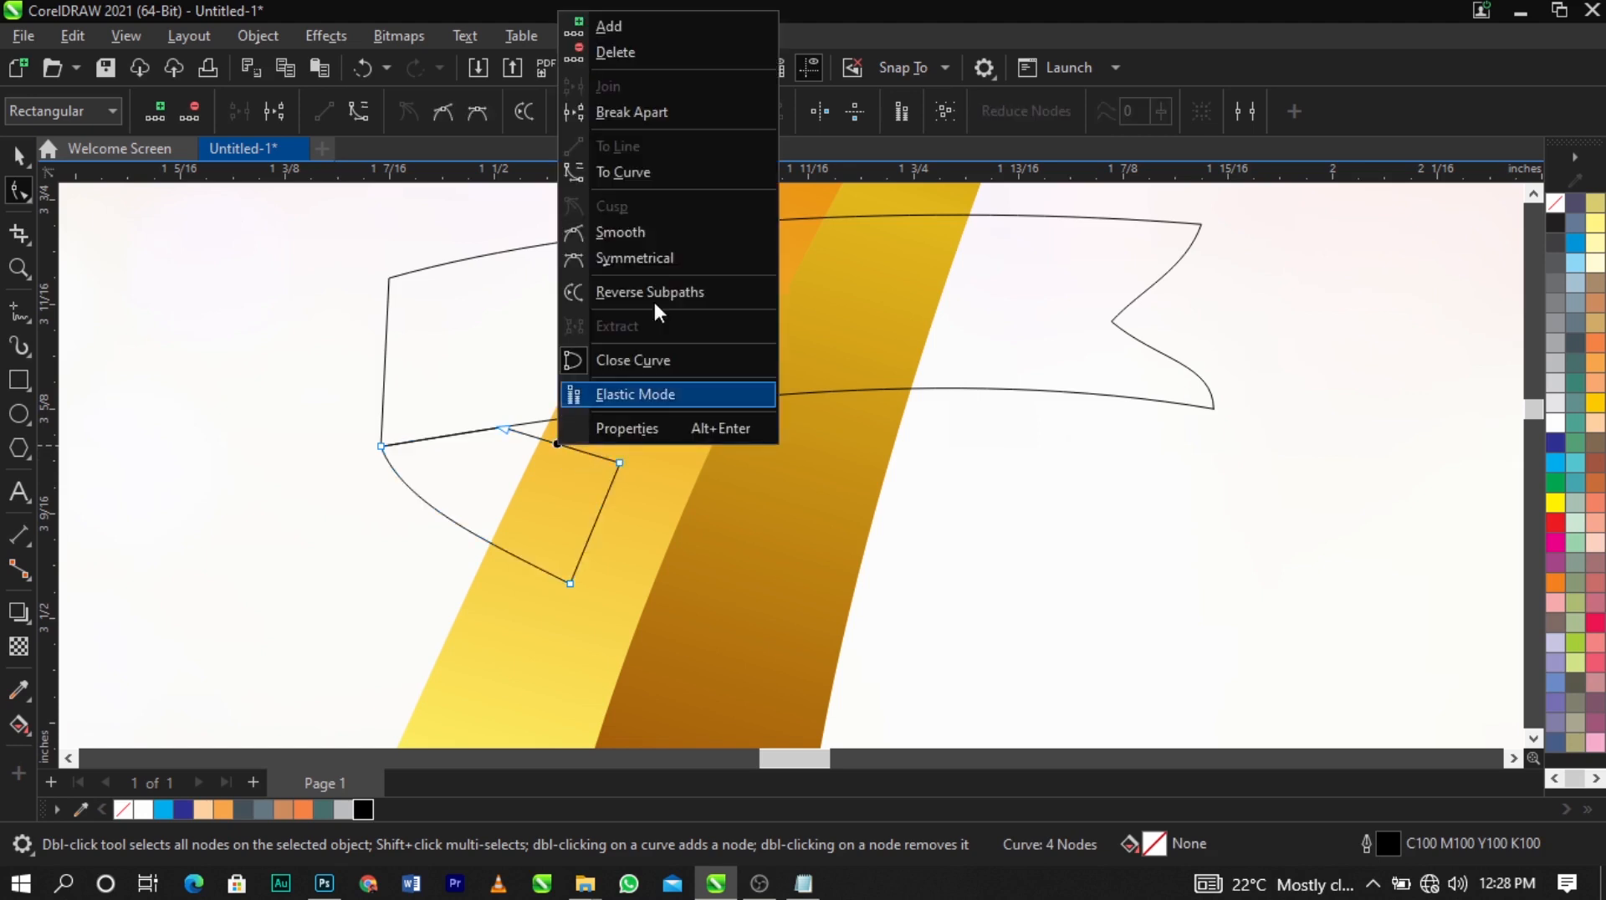
pyautogui.click(661, 174)
pyautogui.click(559, 452)
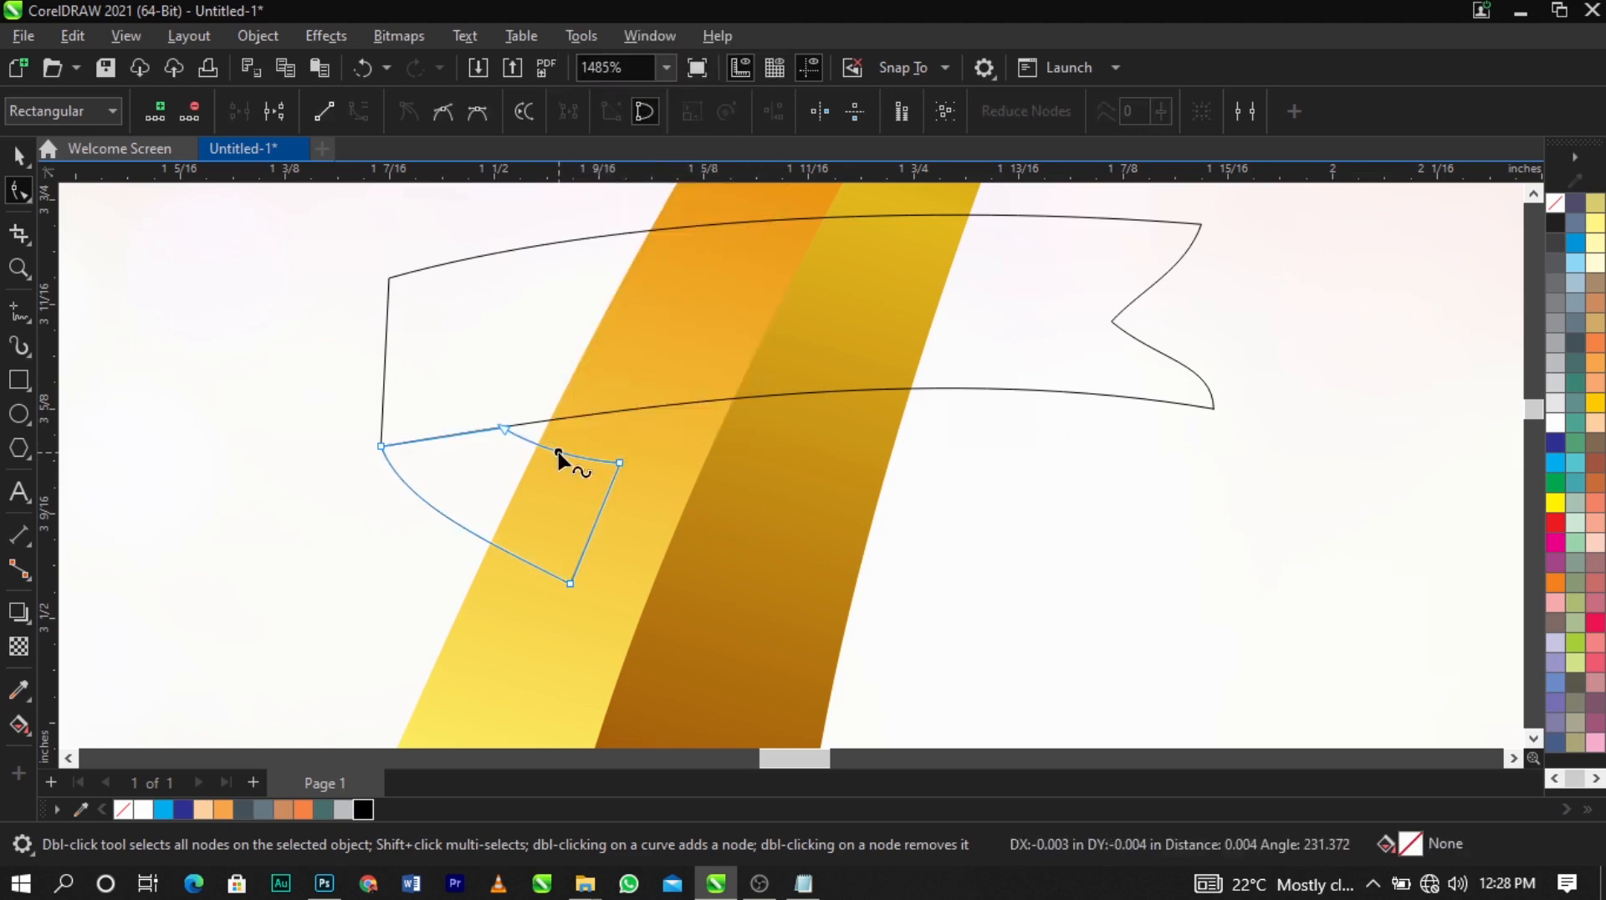
# Send the fold shape behind the gold "1"
pyautogui.press('space')
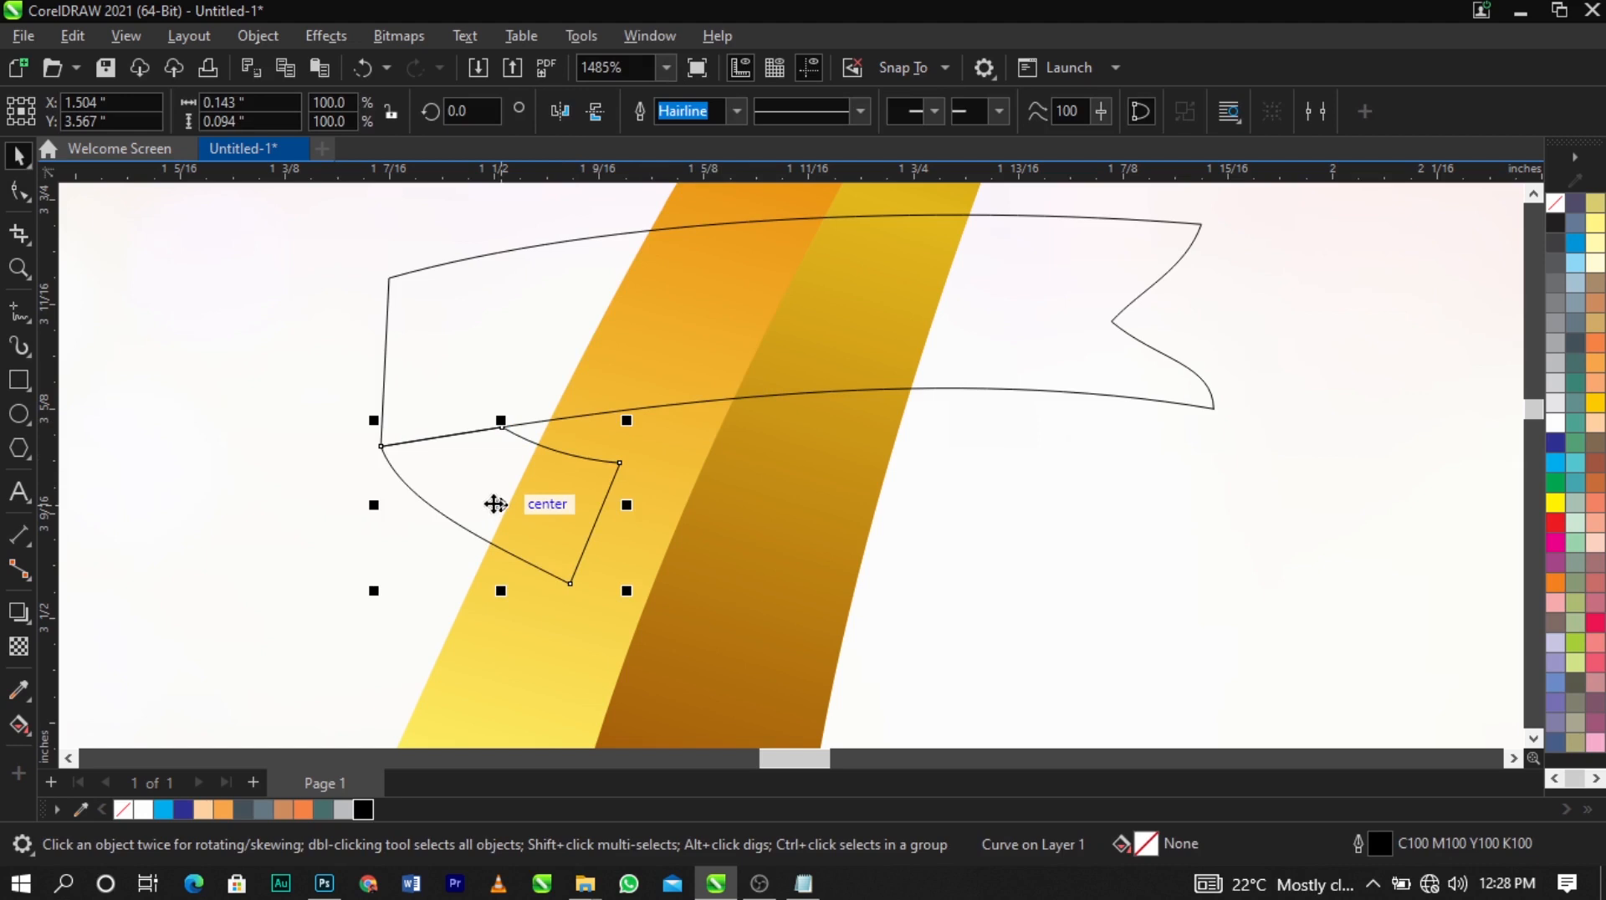
pyautogui.hotkey('shift', 'pagedown')
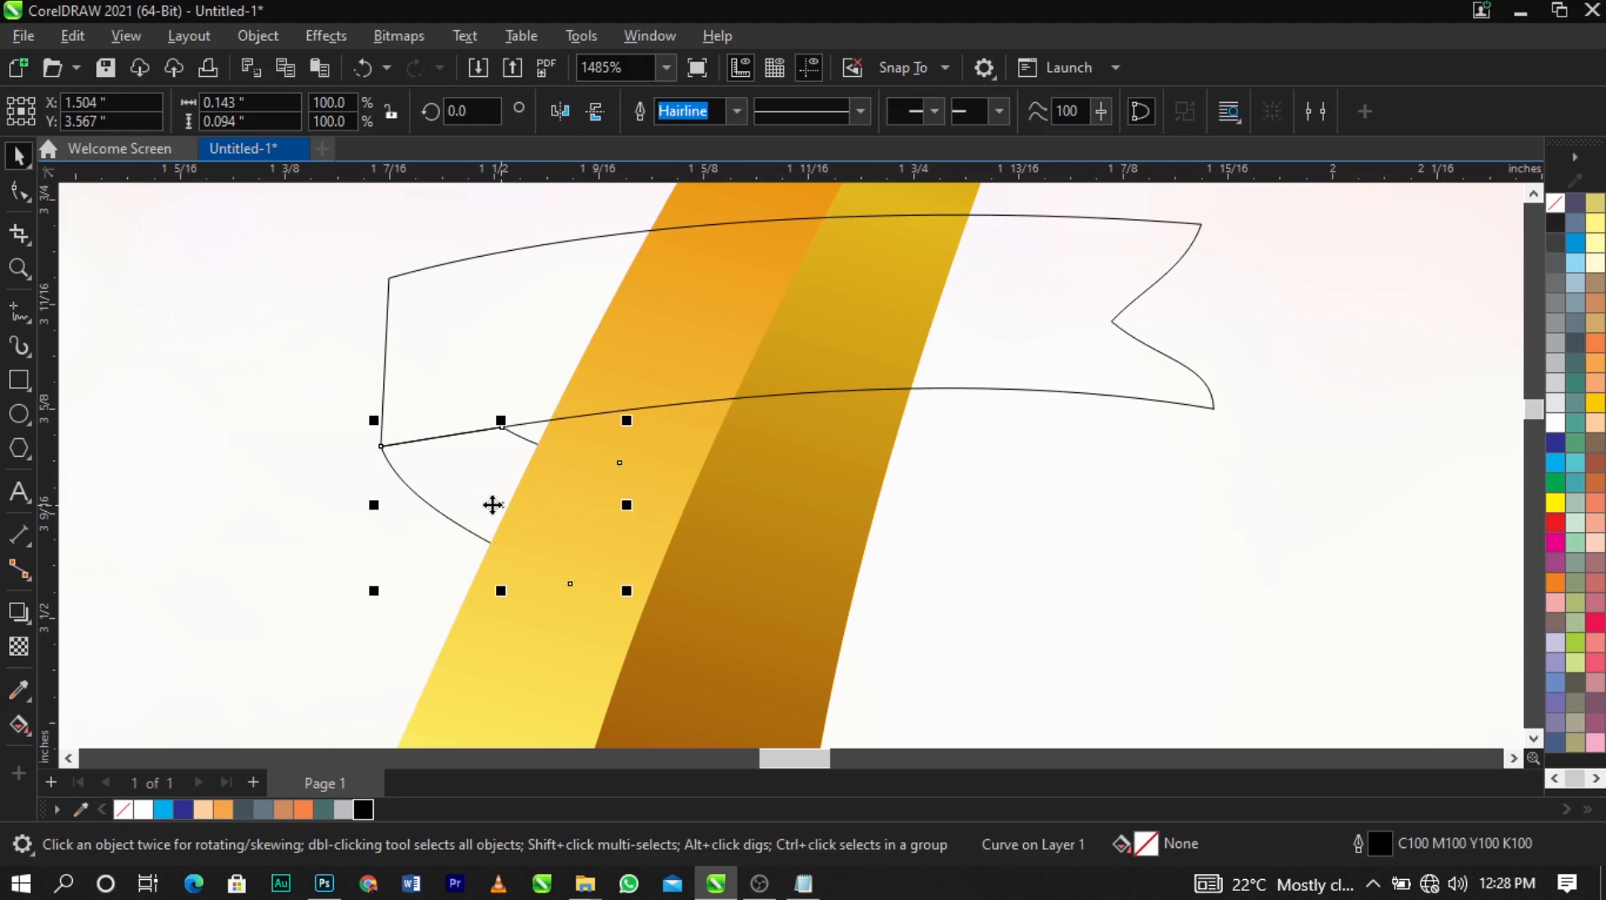
pyautogui.scroll(-3, 638, 439)
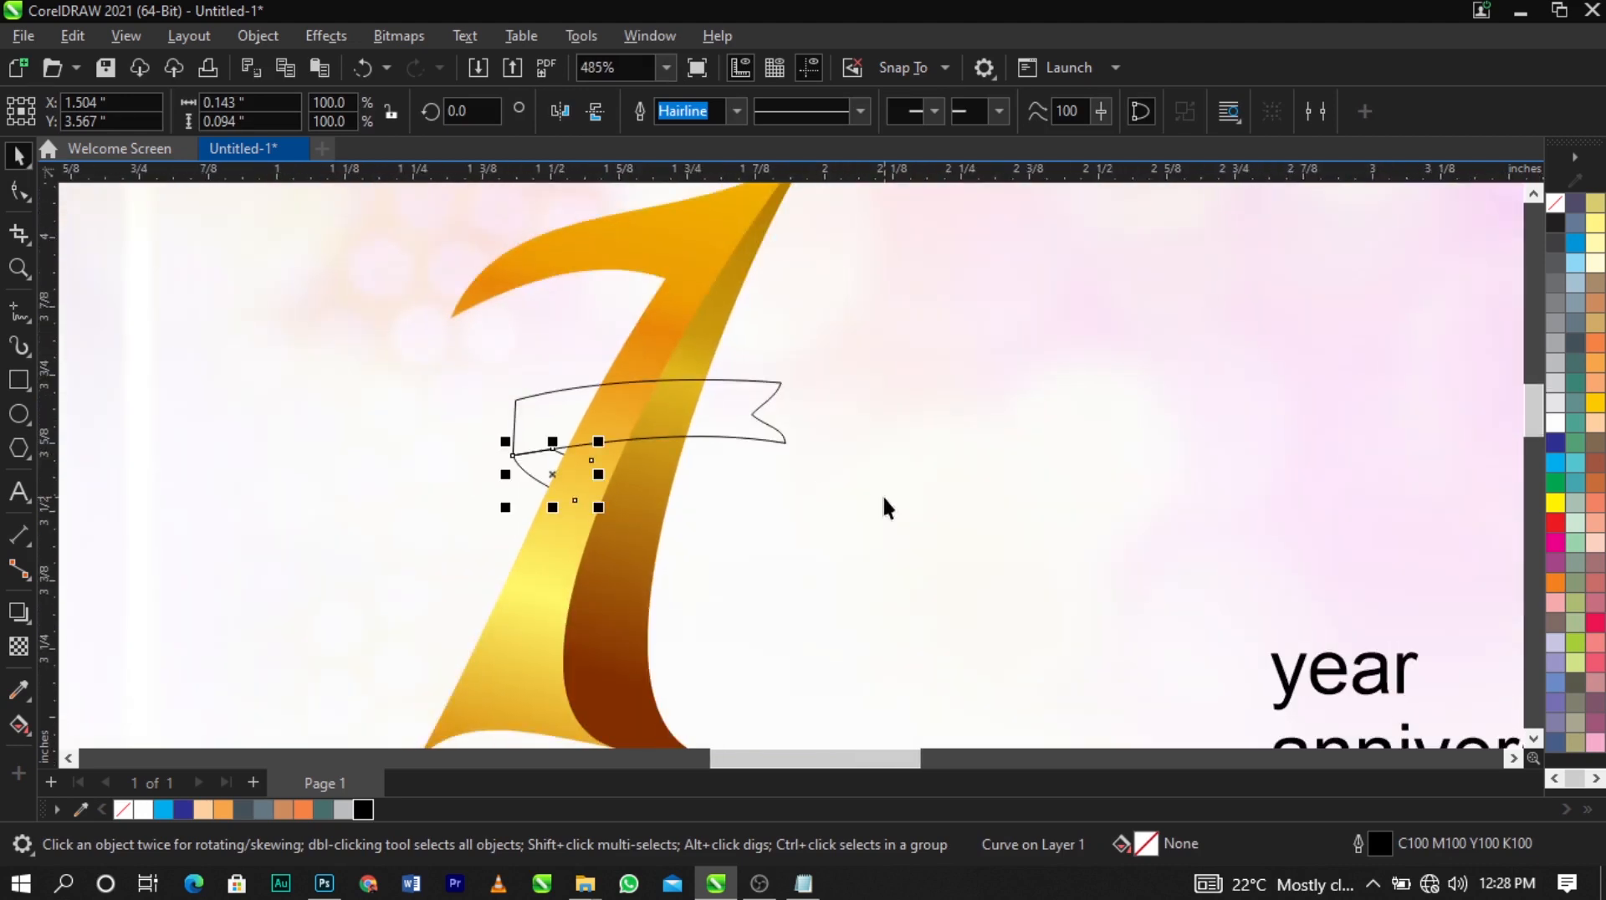
# Select the ribbon's two upper corner nodes and nudge them down slightly to make the band narrower
pyautogui.scroll(3, 586, 435)
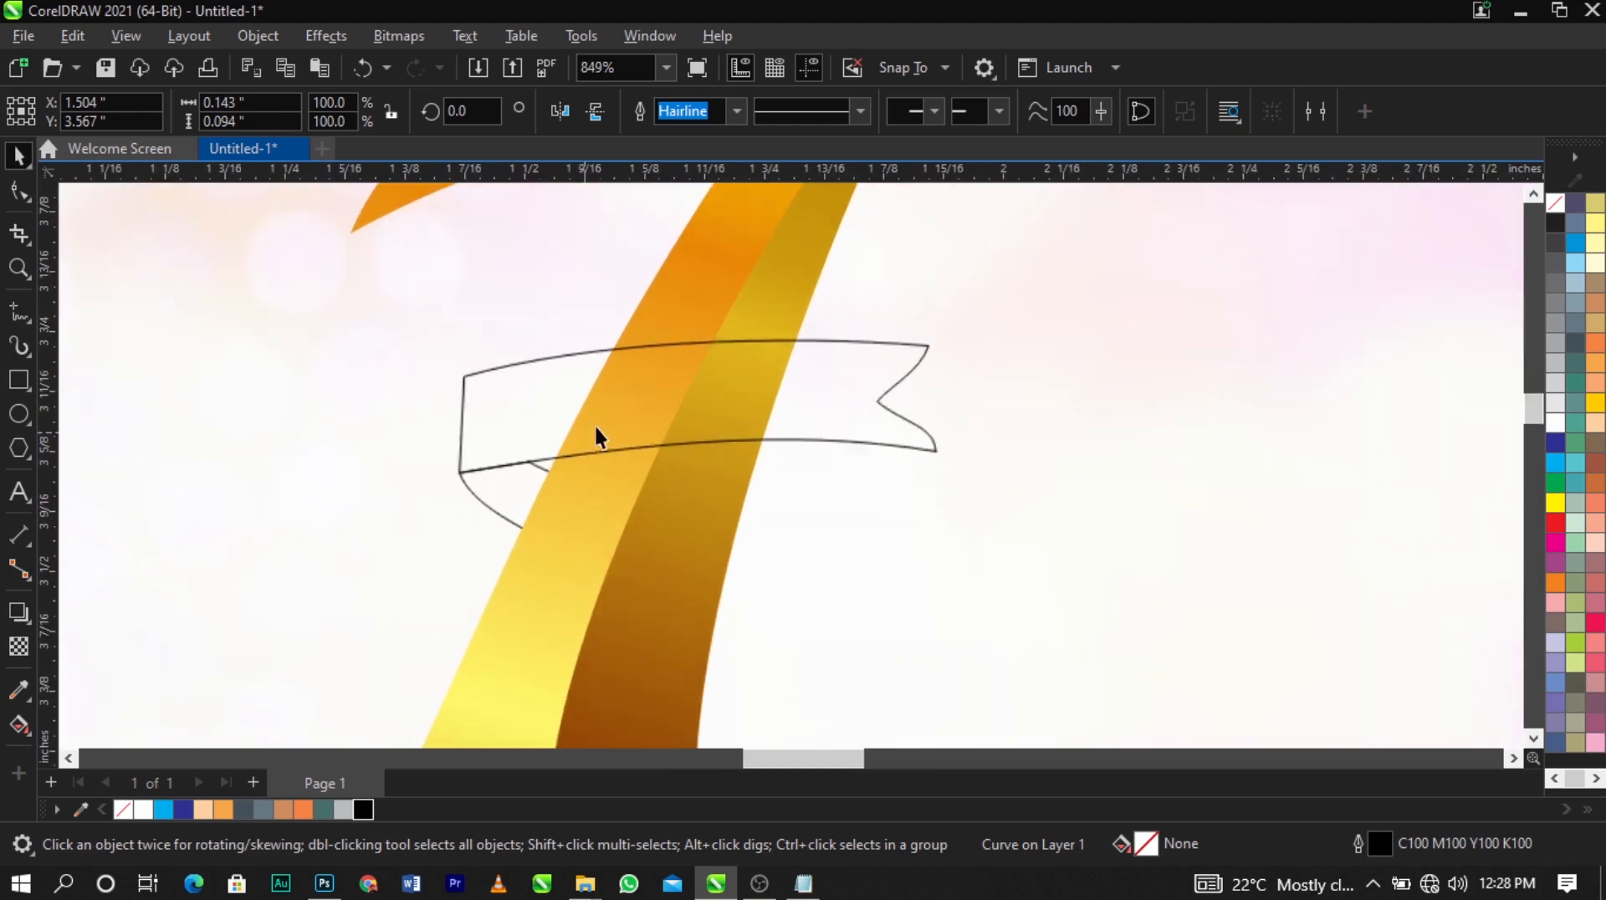
pyautogui.click(509, 365)
pyautogui.click(19, 192)
pyautogui.moveTo(373, 296); pyautogui.dragTo(1041, 430)
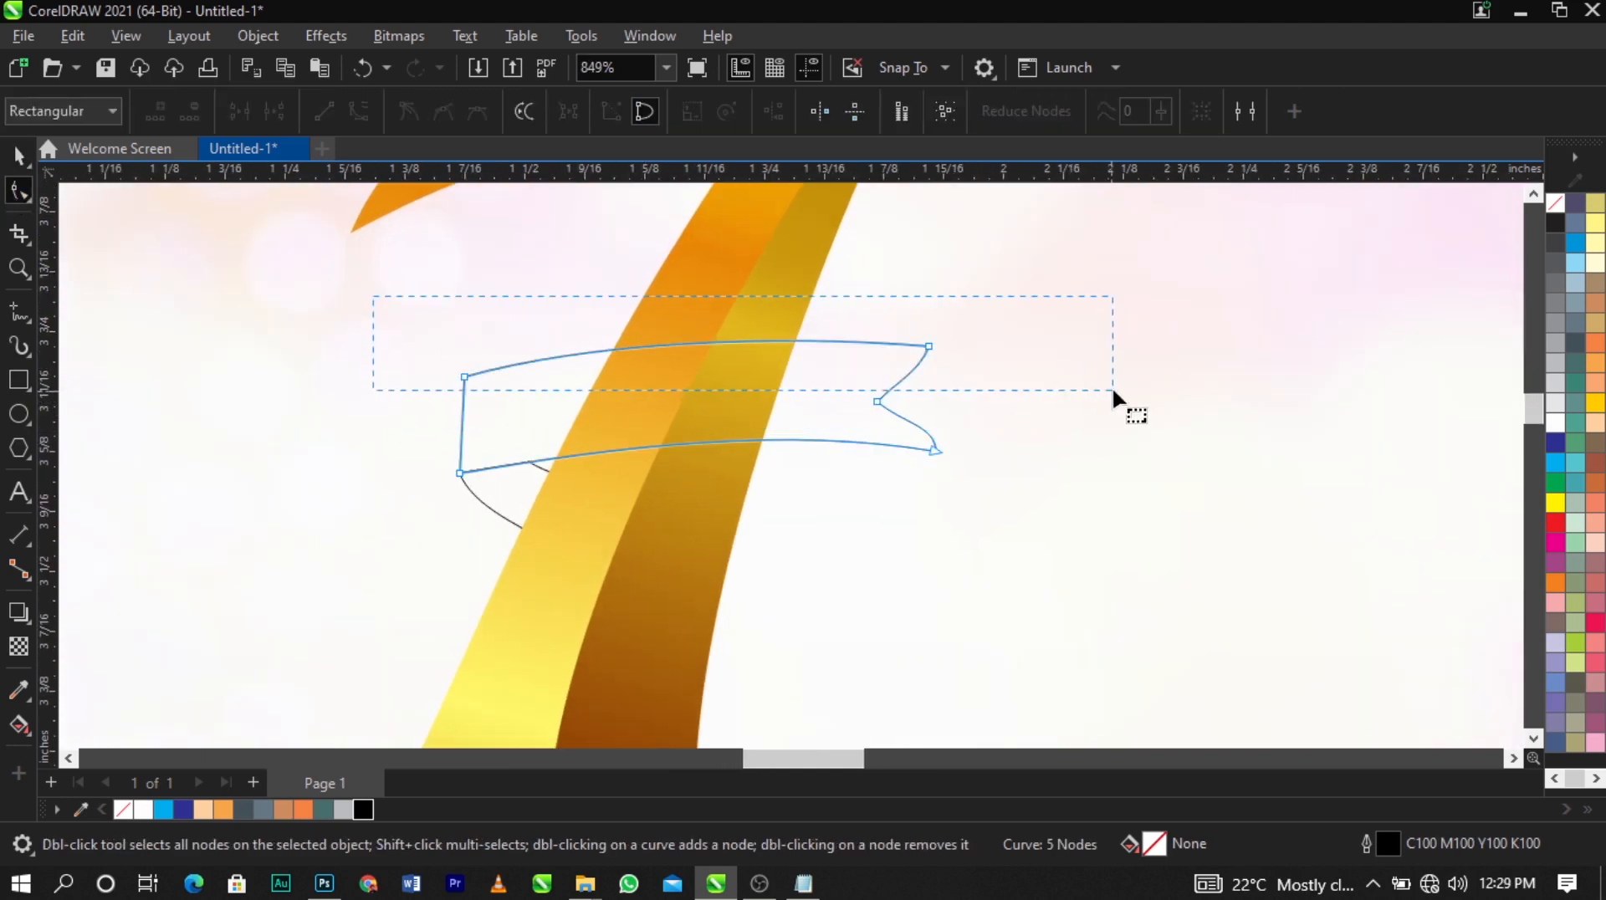
pyautogui.moveTo(1112, 390); pyautogui.dragTo(1112, 391)
pyautogui.press('Down')
pyautogui.press('Down')
pyautogui.press('Up')
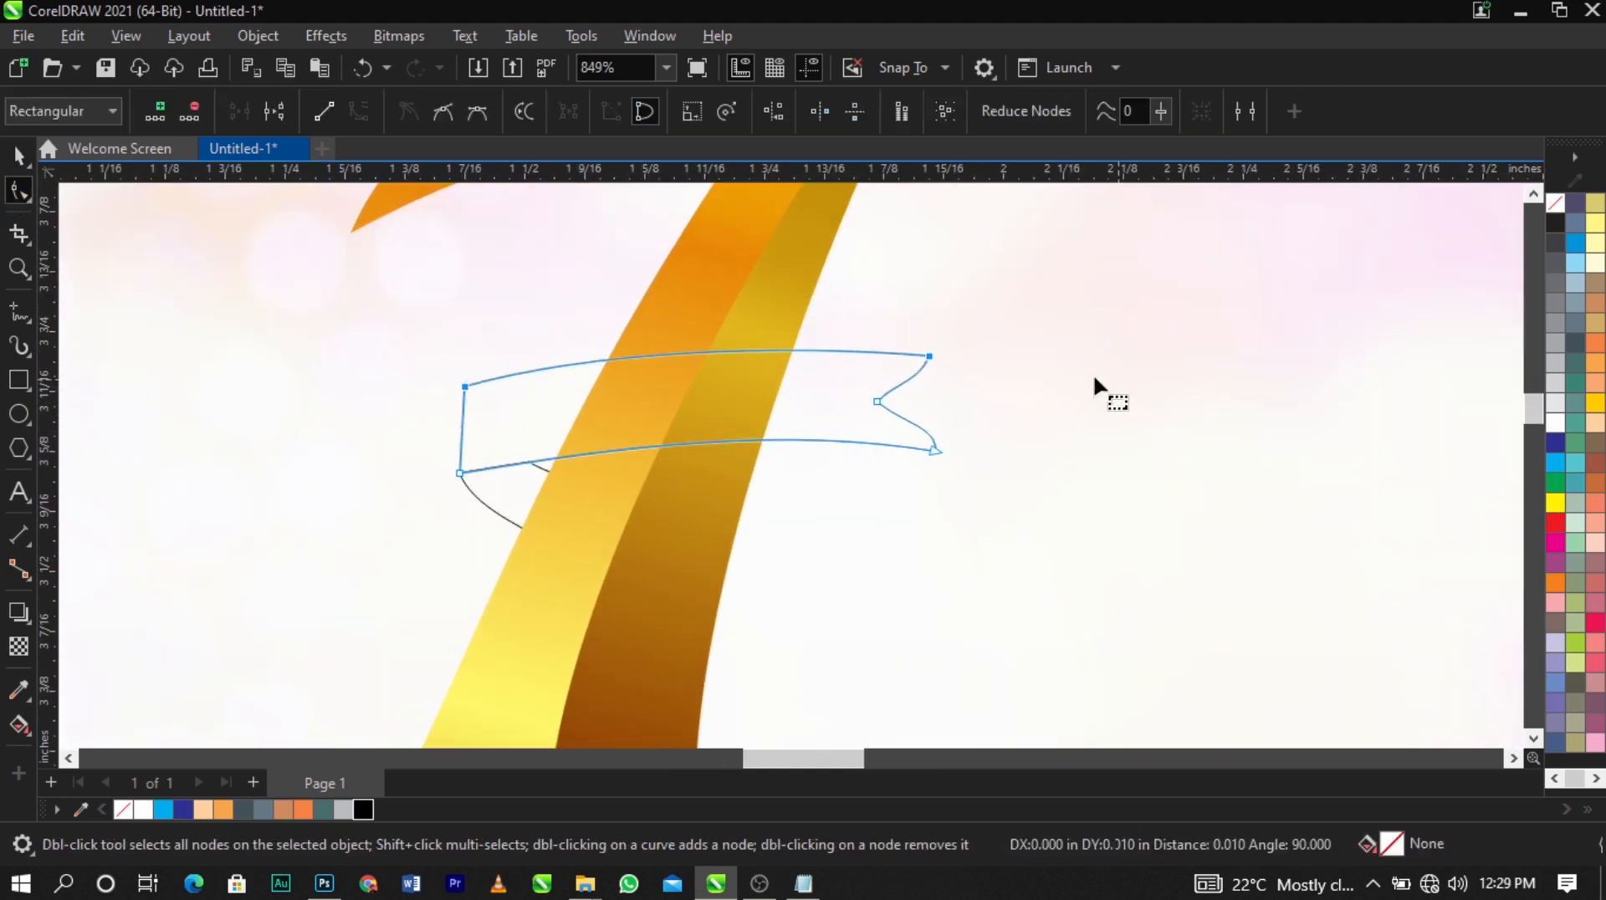
pyautogui.press('space')
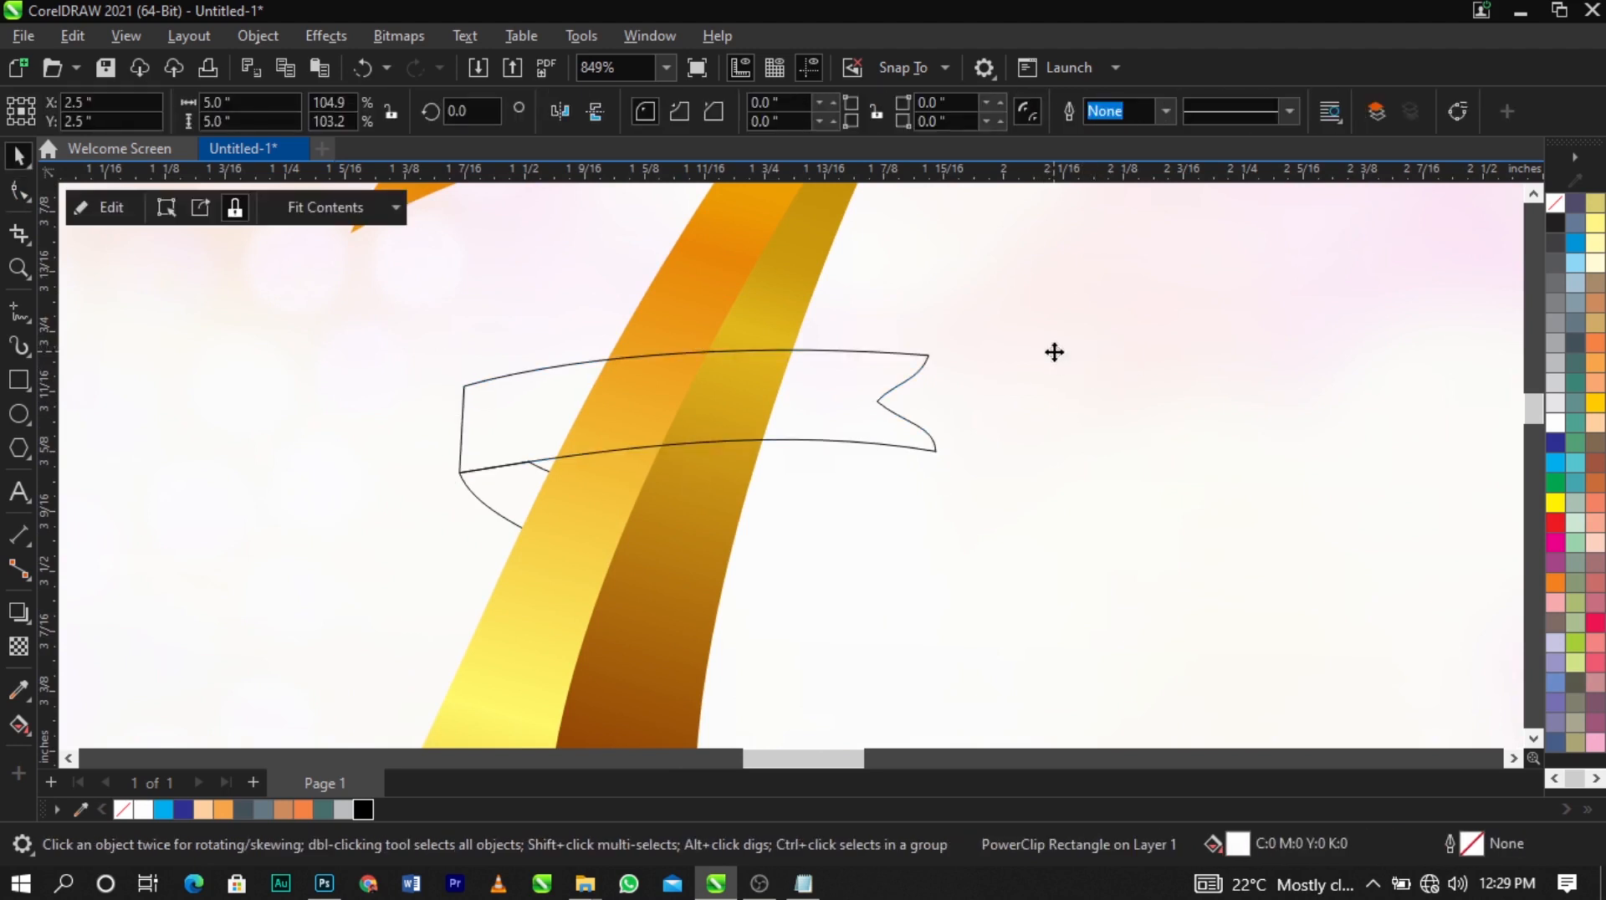
pyautogui.scroll(-4, 631, 368)
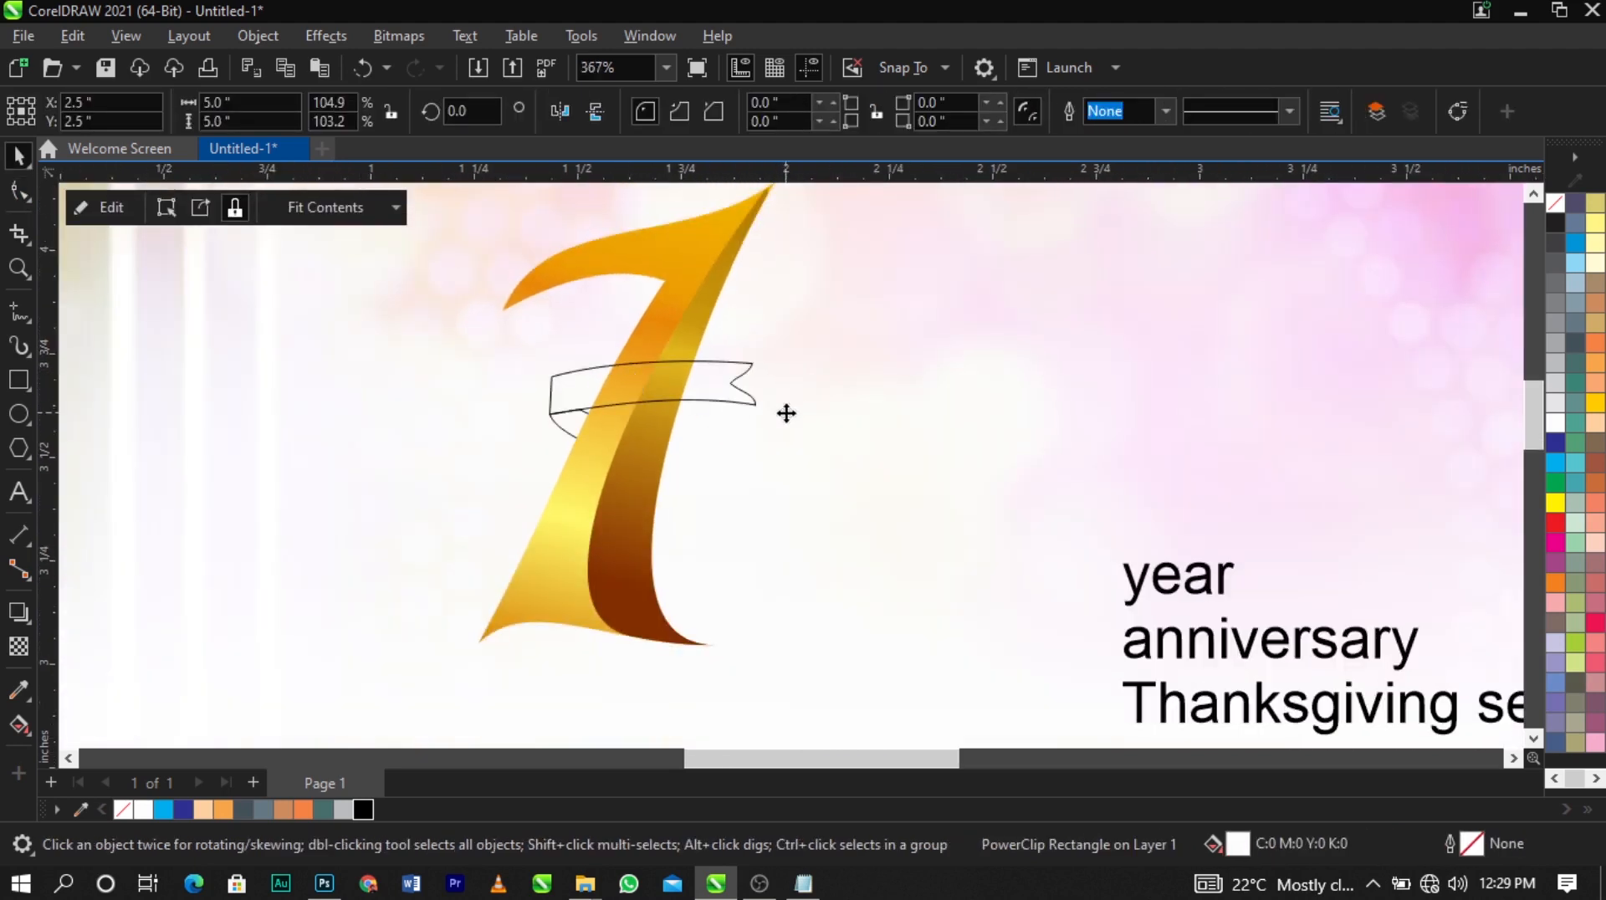
# Move the small fold piece beneath the ribbon banner slightly up so it meets the banner's lower left corner
pyautogui.click(753, 405)
pyautogui.scroll(1, 684, 401)
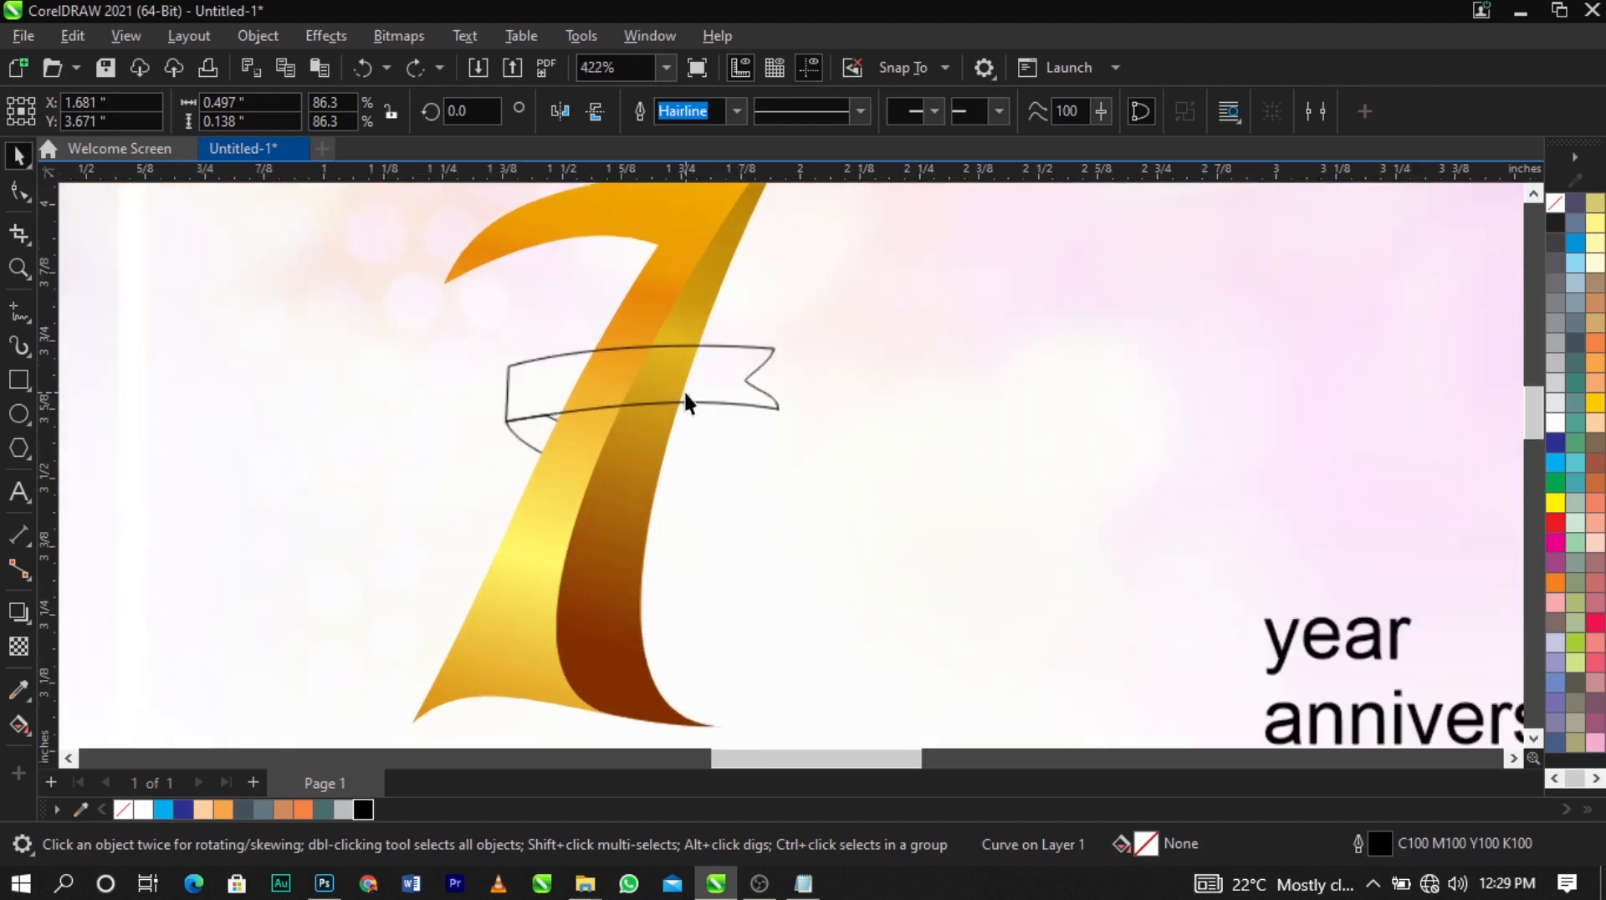
pyautogui.press('F2')
pyautogui.moveTo(323, 329); pyautogui.dragTo(942, 597)
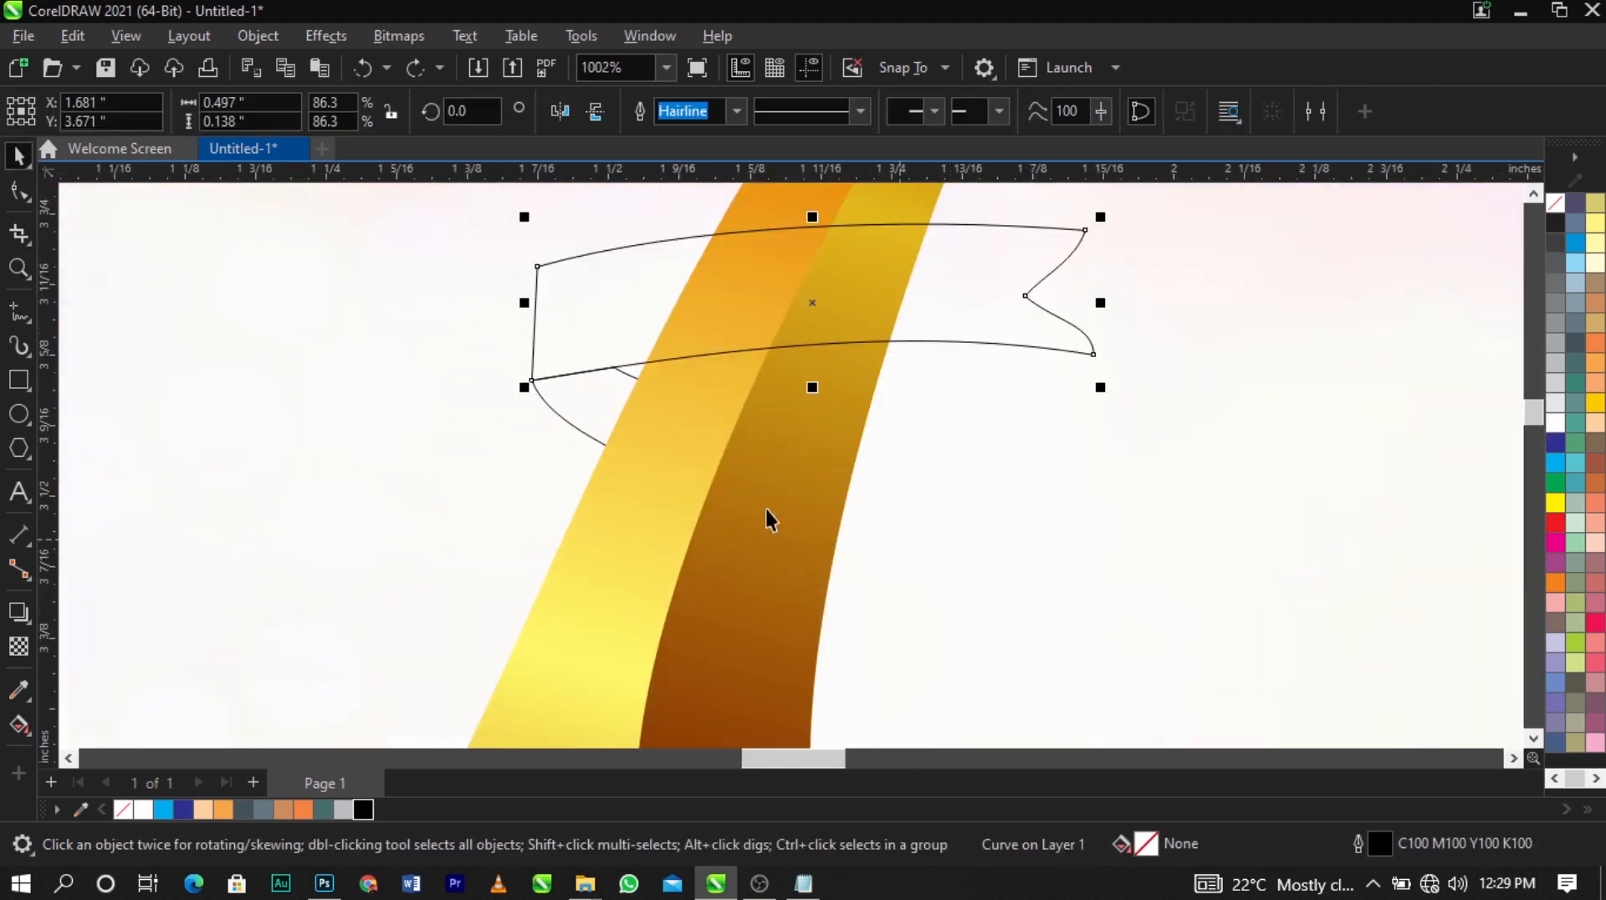
pyautogui.click(606, 433)
pyautogui.moveTo(706, 478); pyautogui.dragTo(744, 506)
pyautogui.scroll(9, 595, 419)
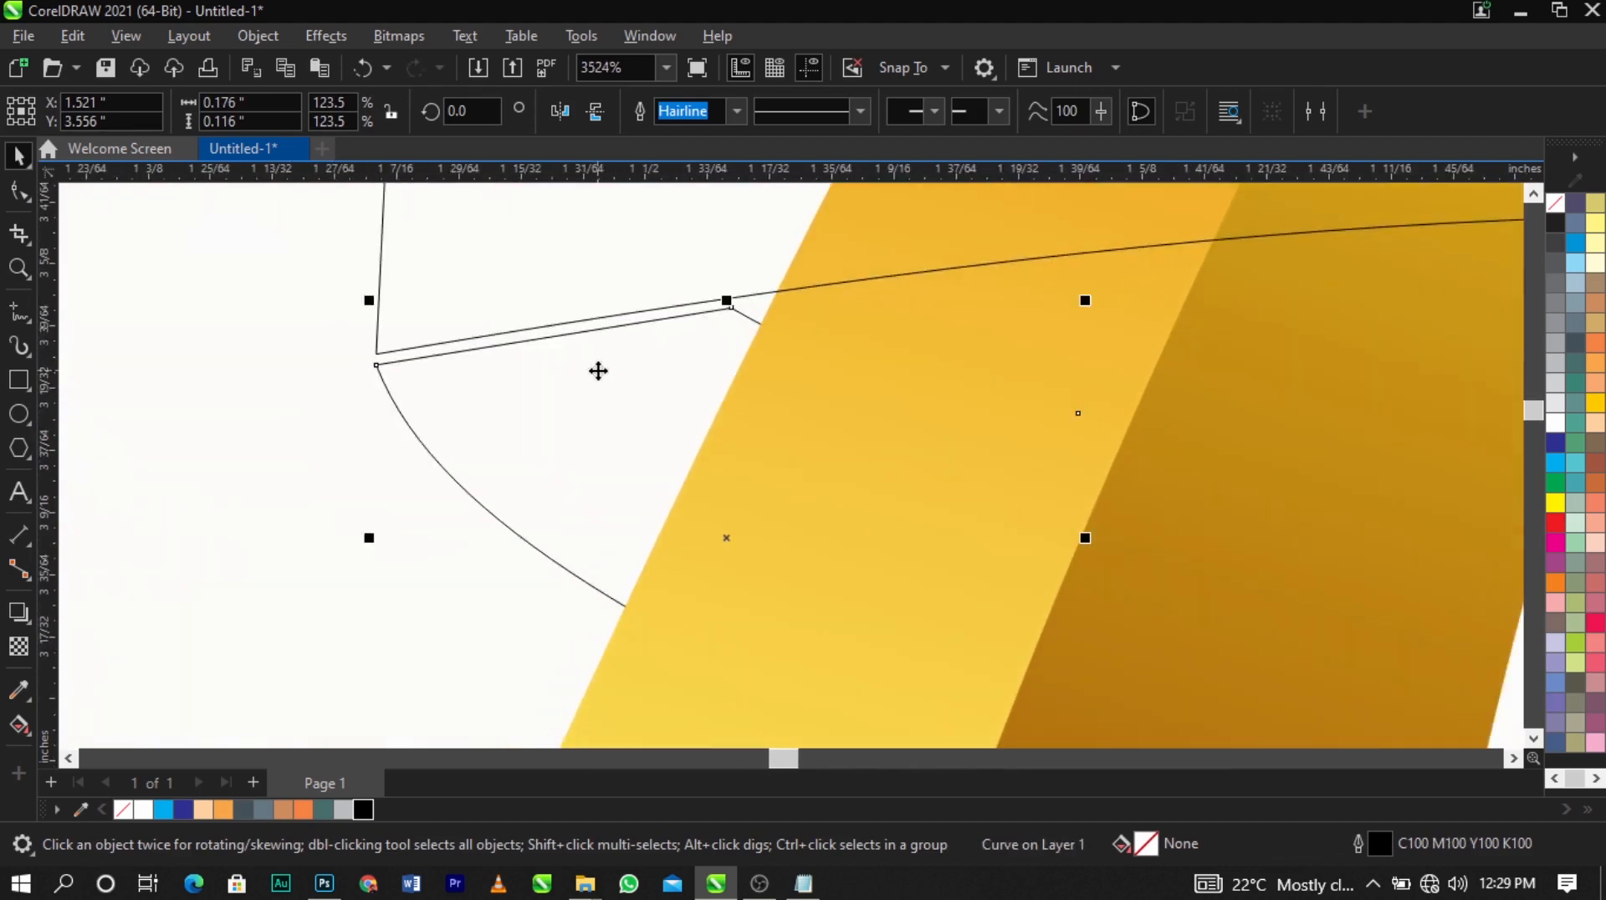
pyautogui.moveTo(597, 371); pyautogui.dragTo(595, 360)
pyautogui.scroll(-11, 450, 339)
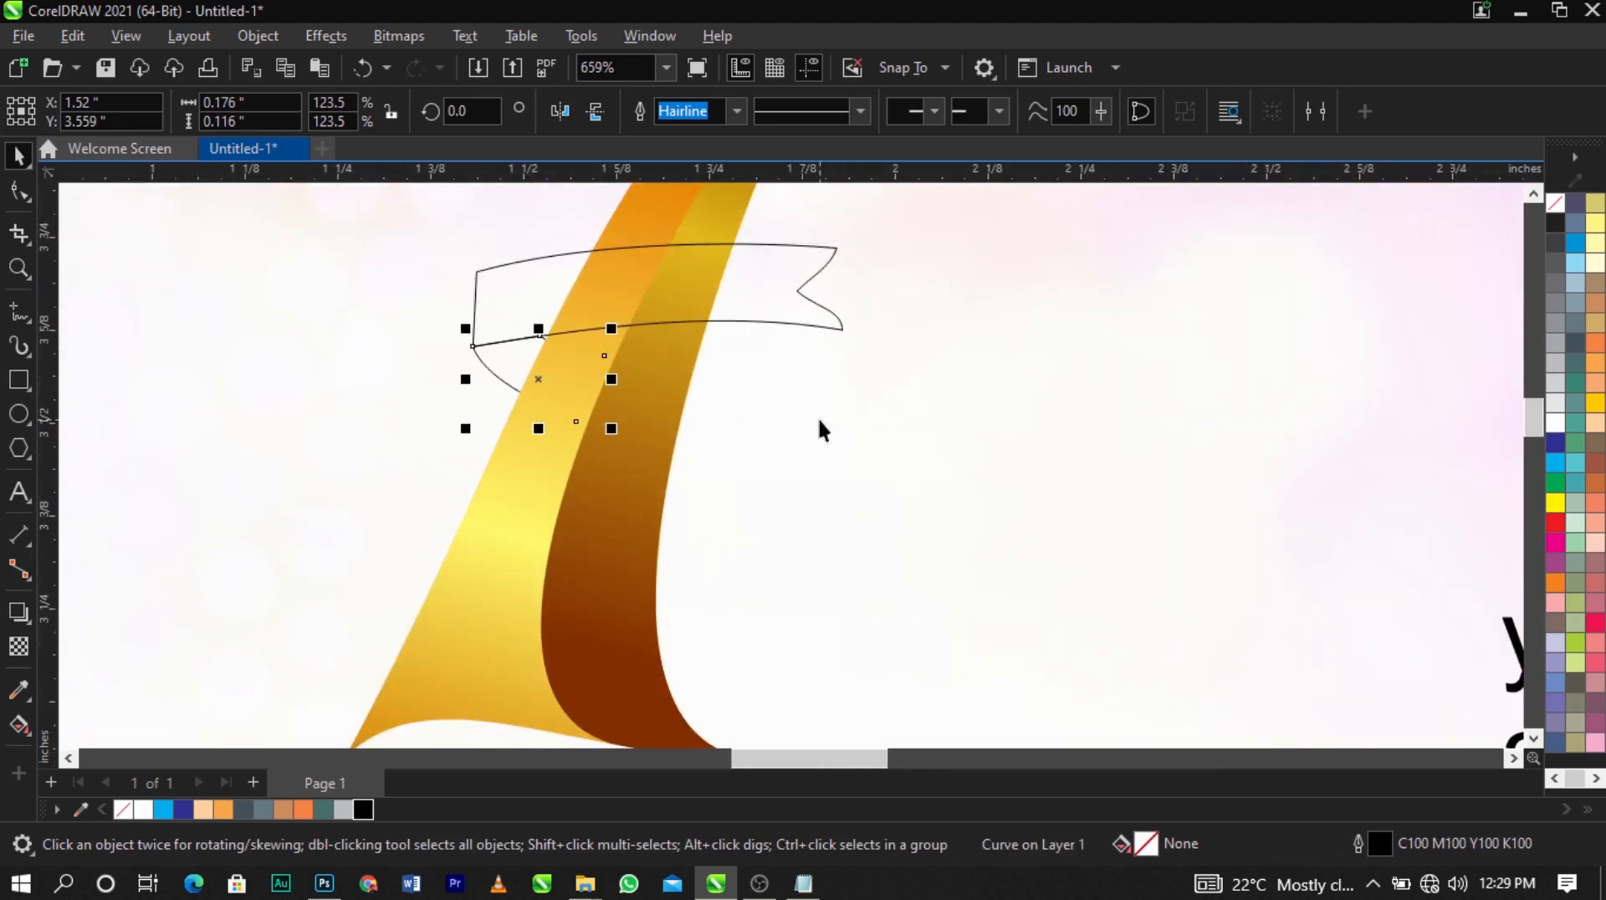
# Draw a closed four-sided outline across the golden numeral below the banner, about 0.315 by 0.133 in
pyautogui.scroll(1, 770, 414)
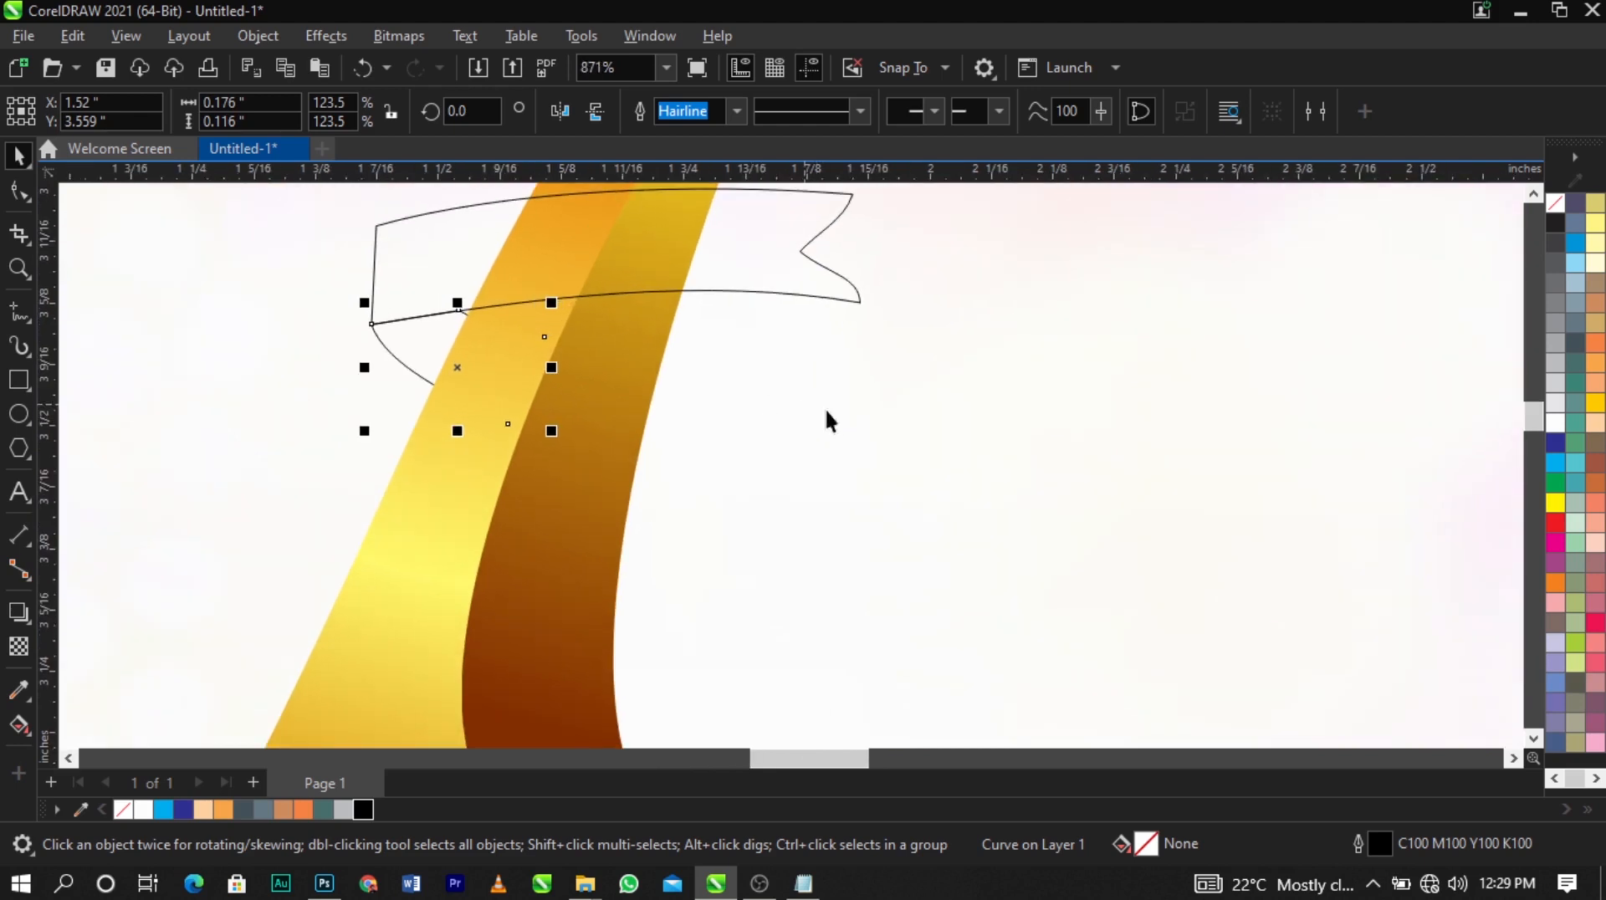
pyautogui.click(19, 312)
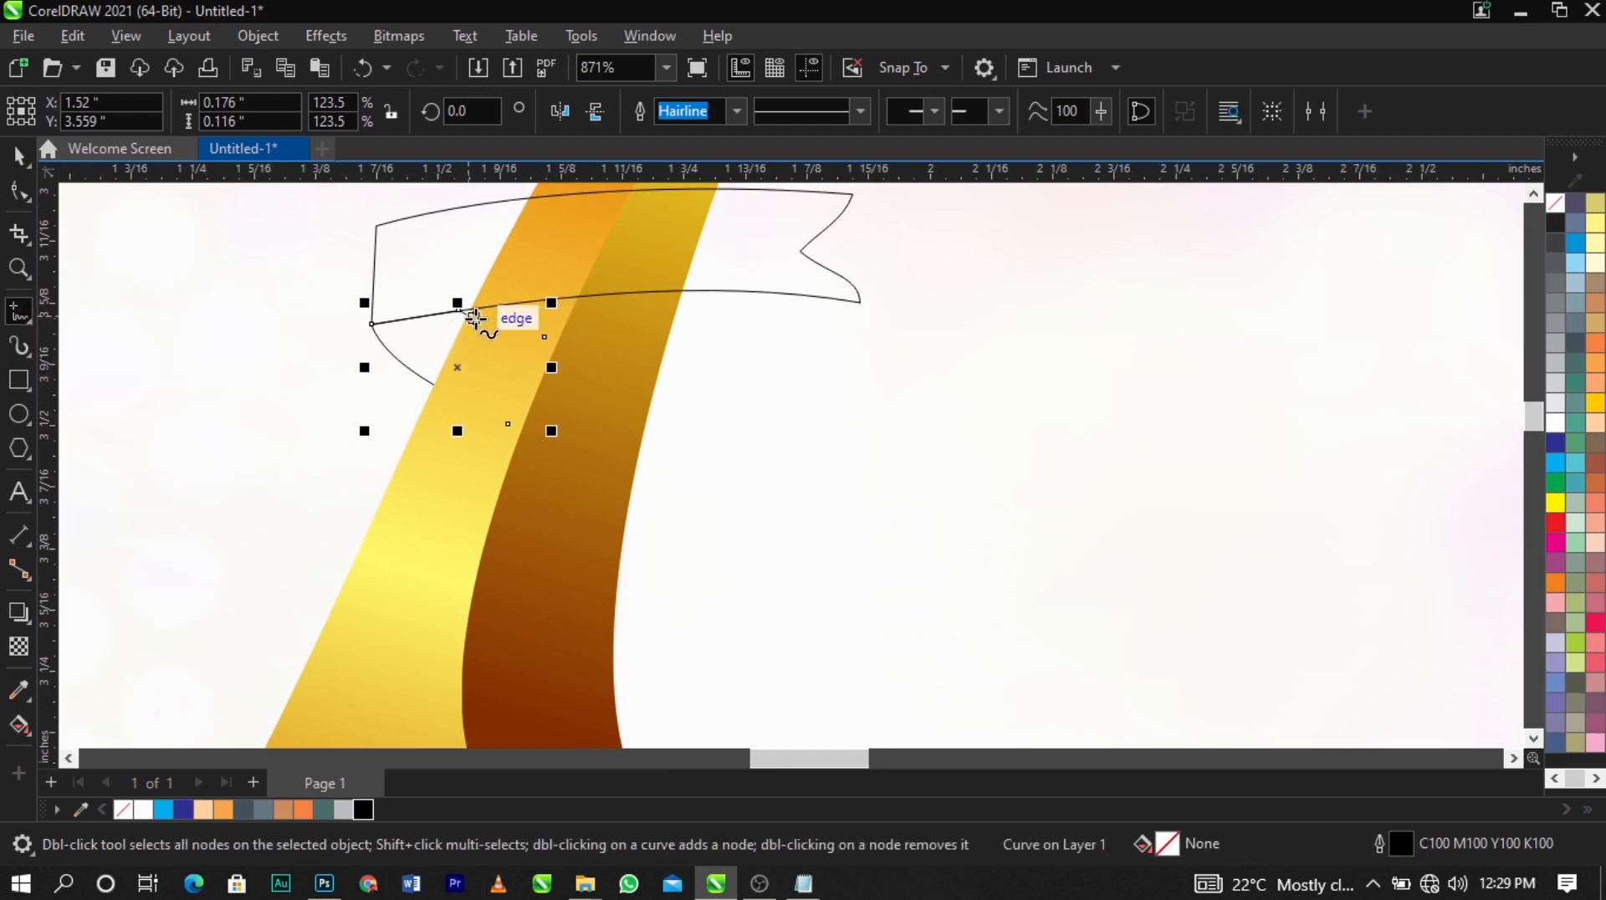
pyautogui.click(657, 388)
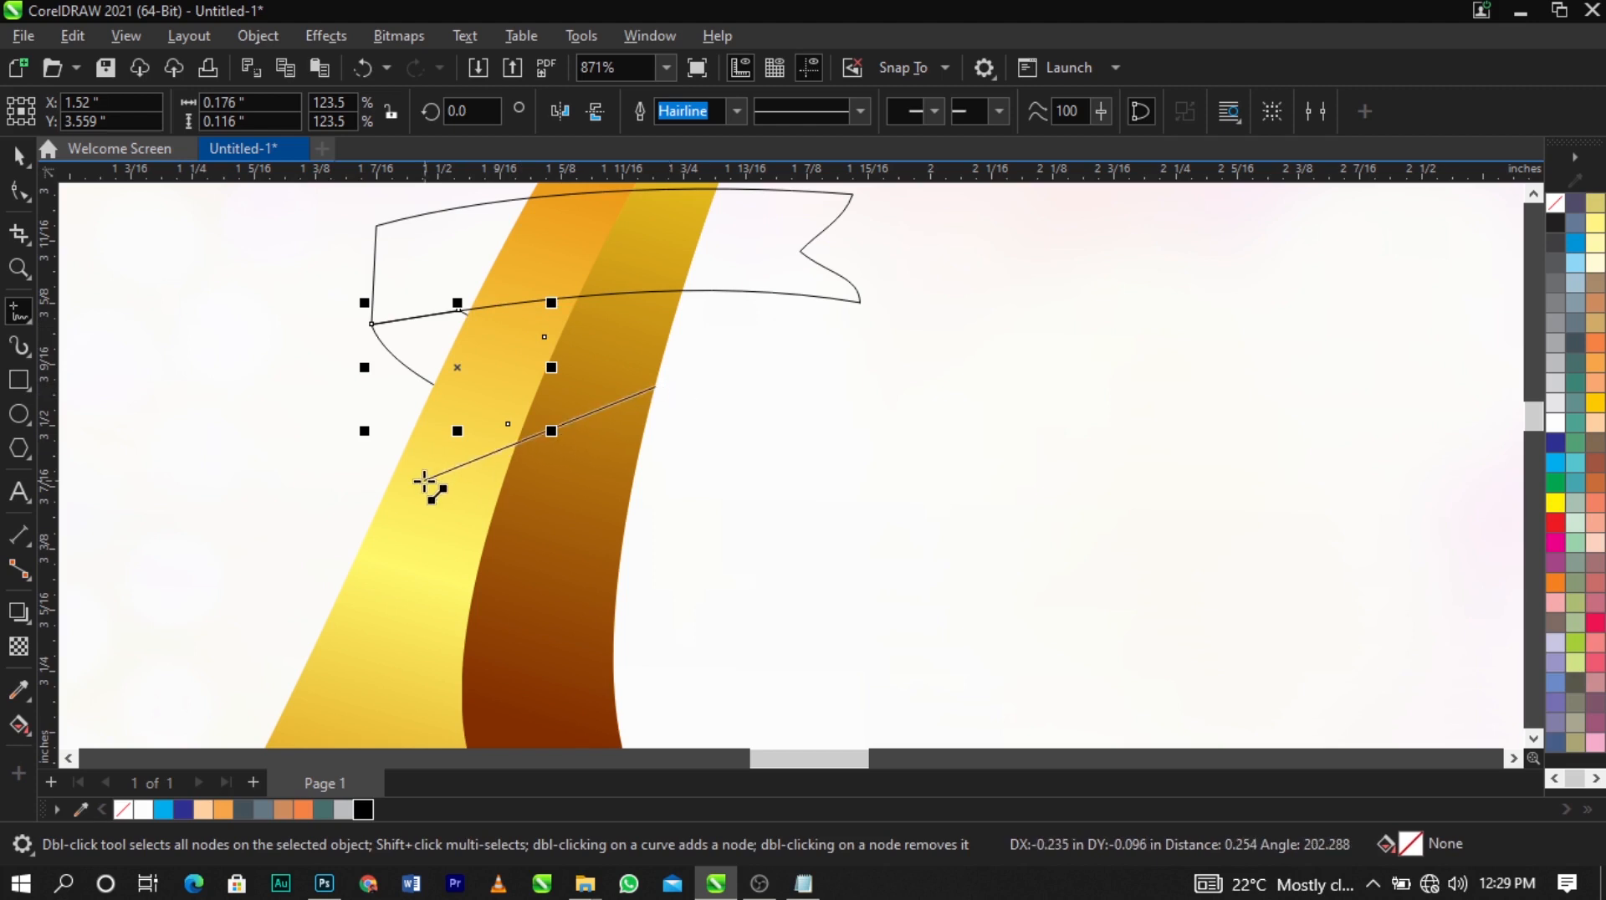
pyautogui.click(368, 455)
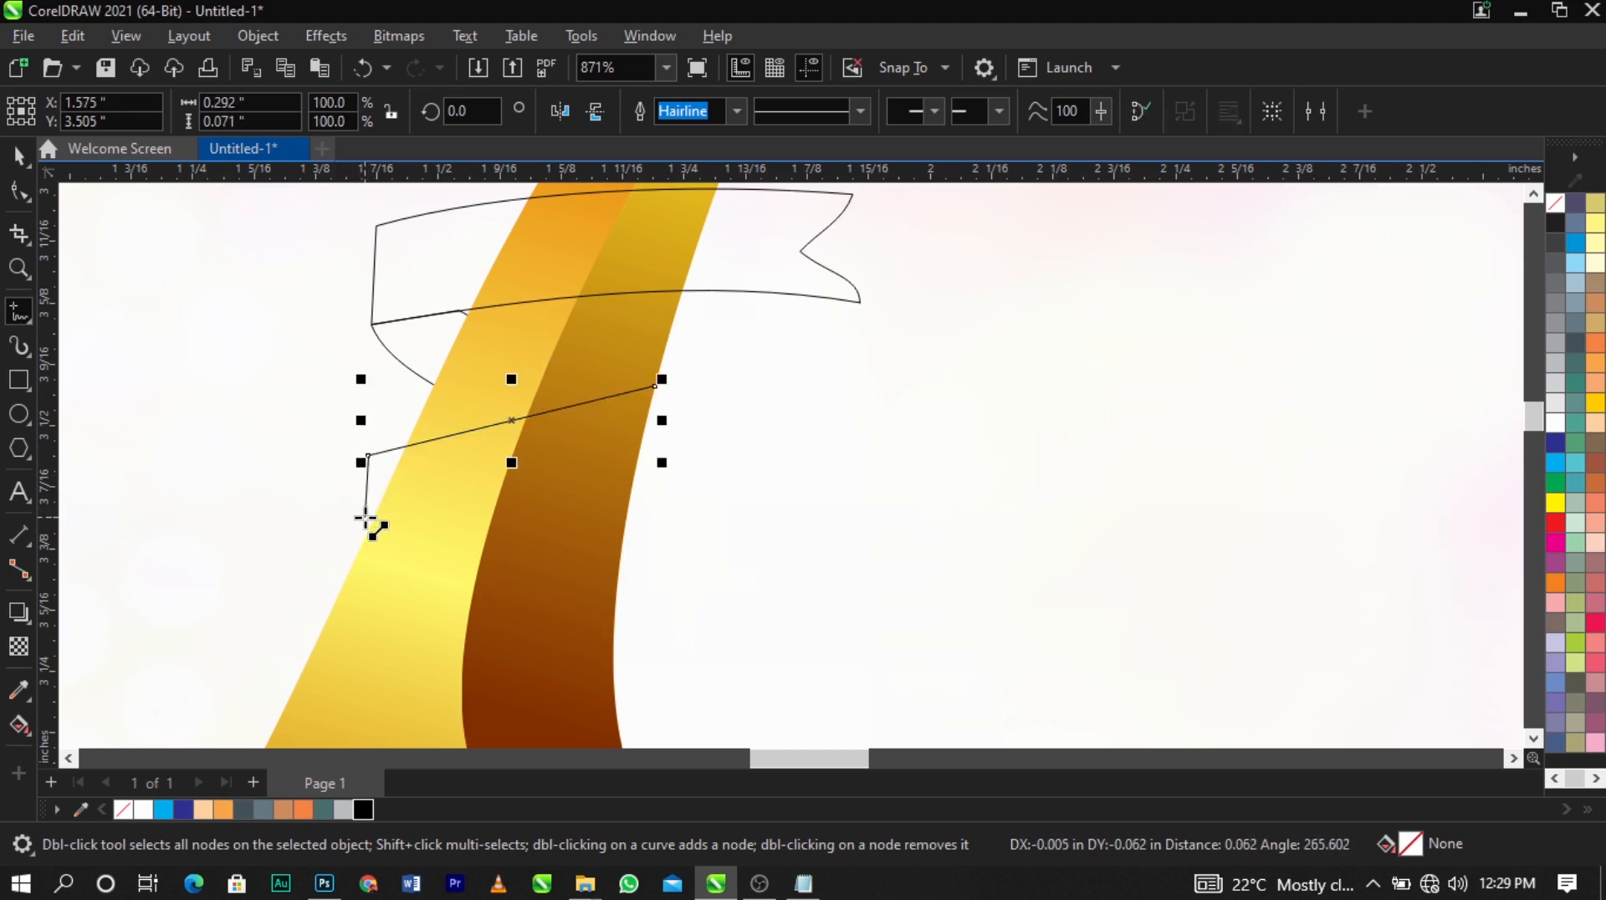
pyautogui.click(365, 516)
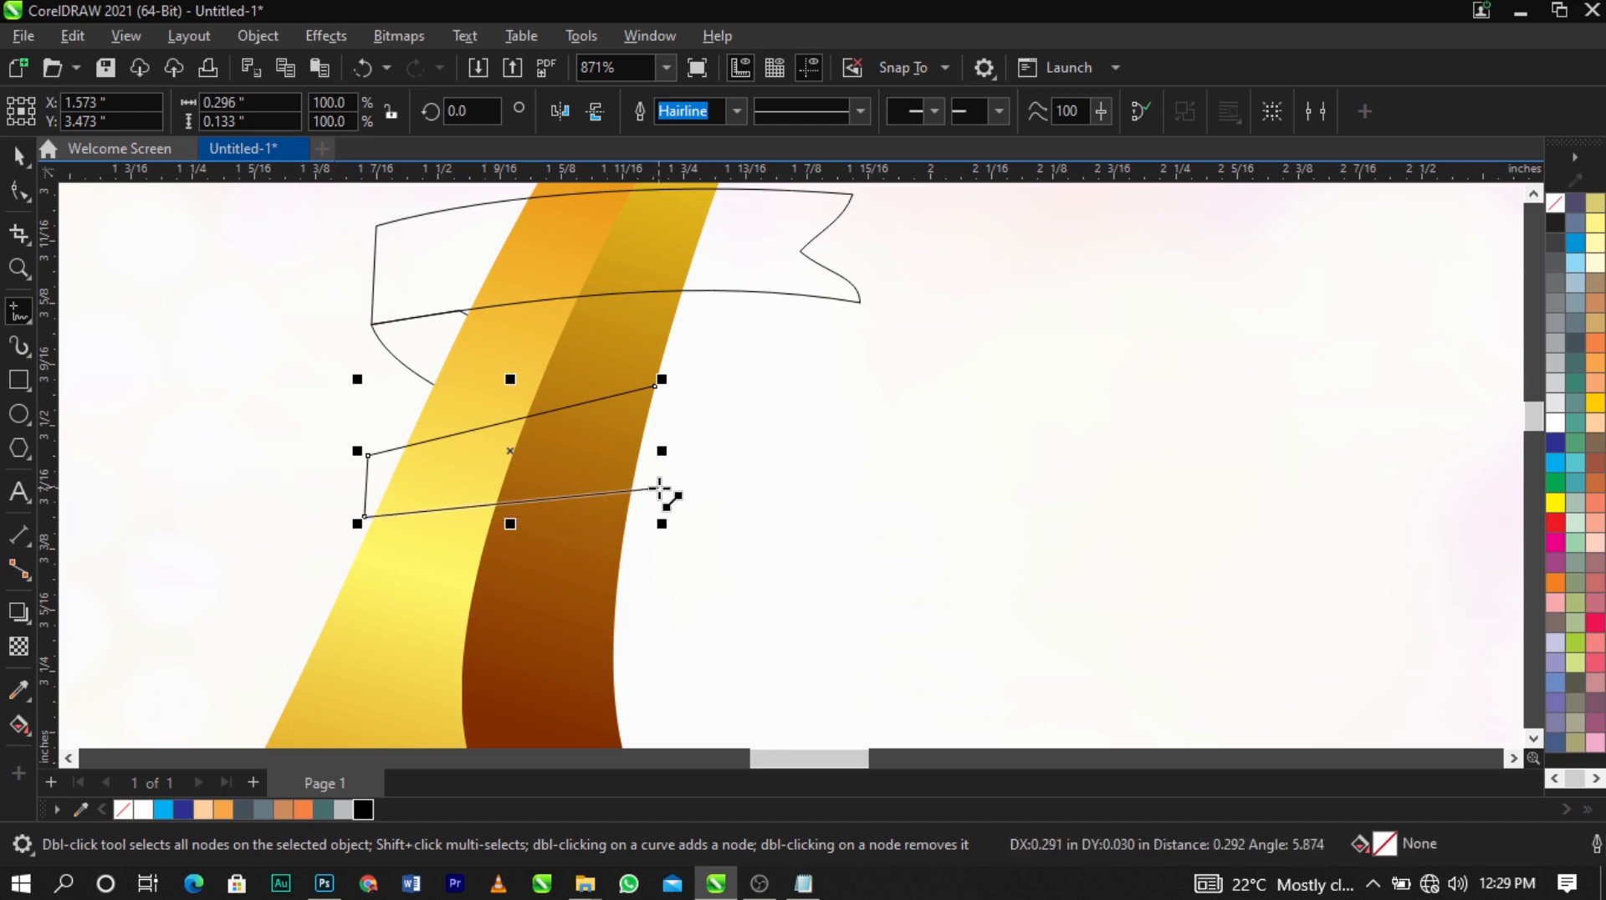
pyautogui.click(674, 487)
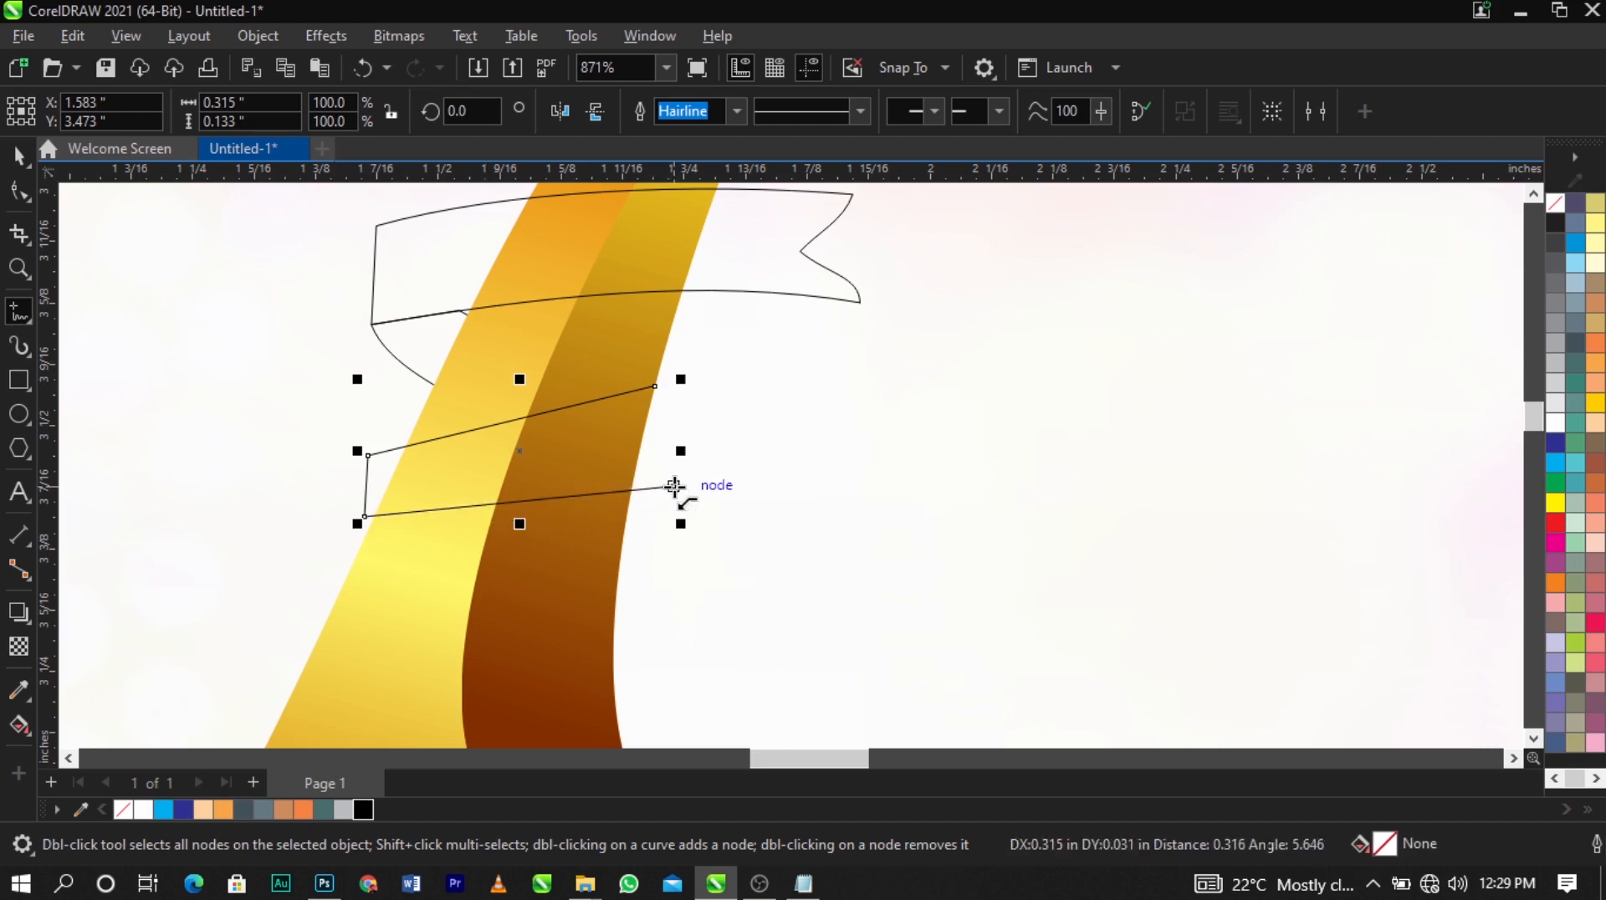
pyautogui.click(655, 386)
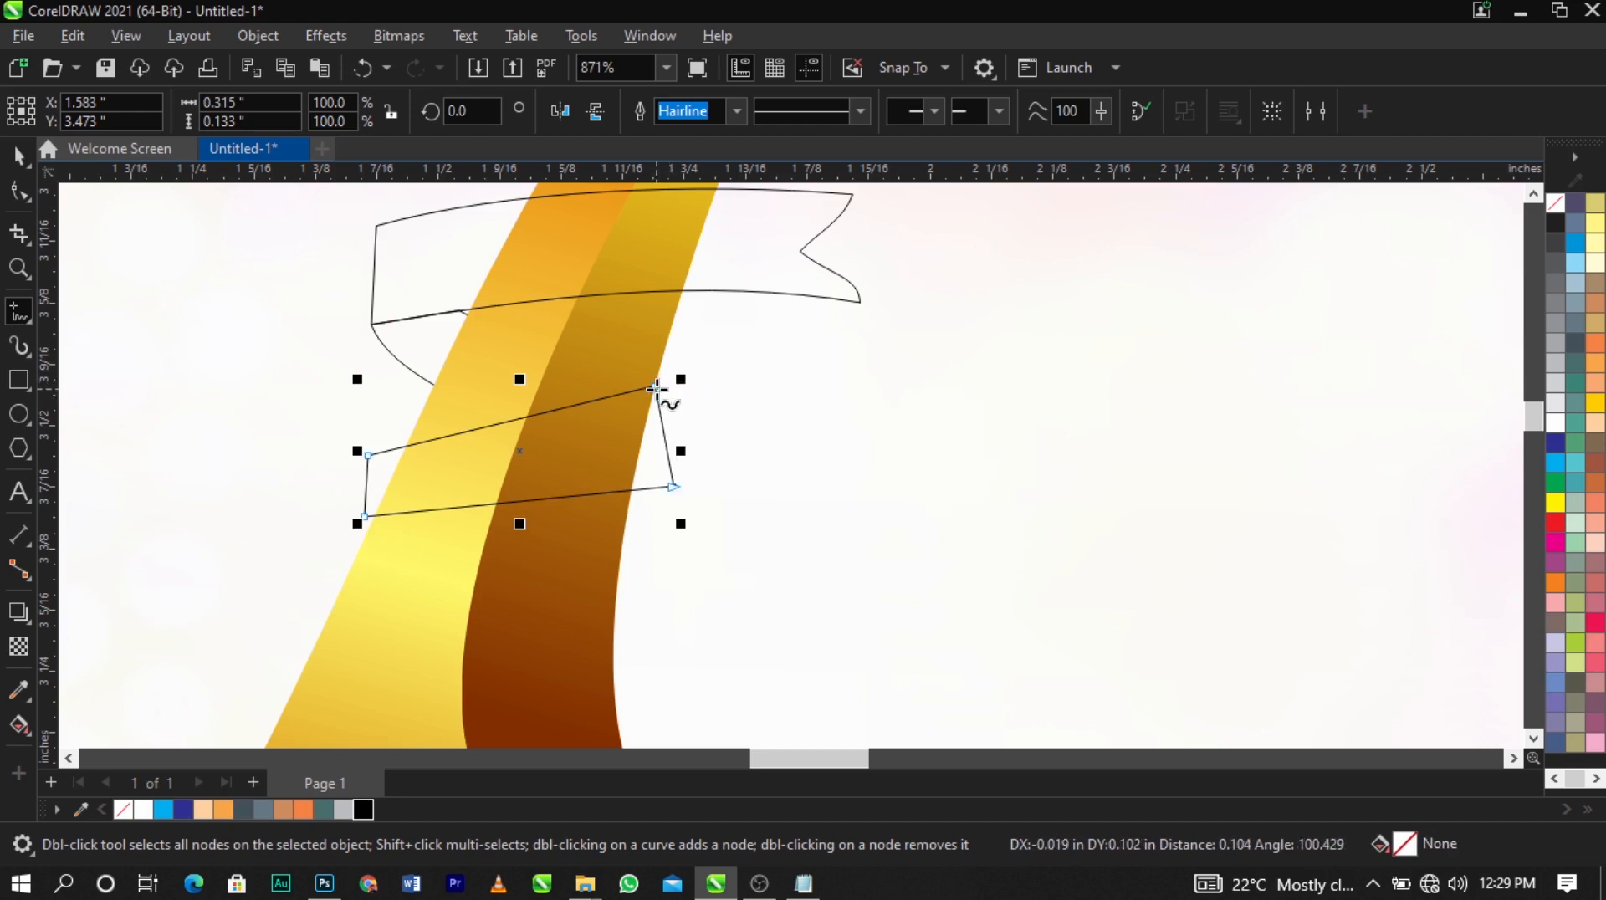
# Widen the new four-sided outline to about 0.35 in by moving its upper right node and both left nodes outward
pyautogui.click(13, 197)
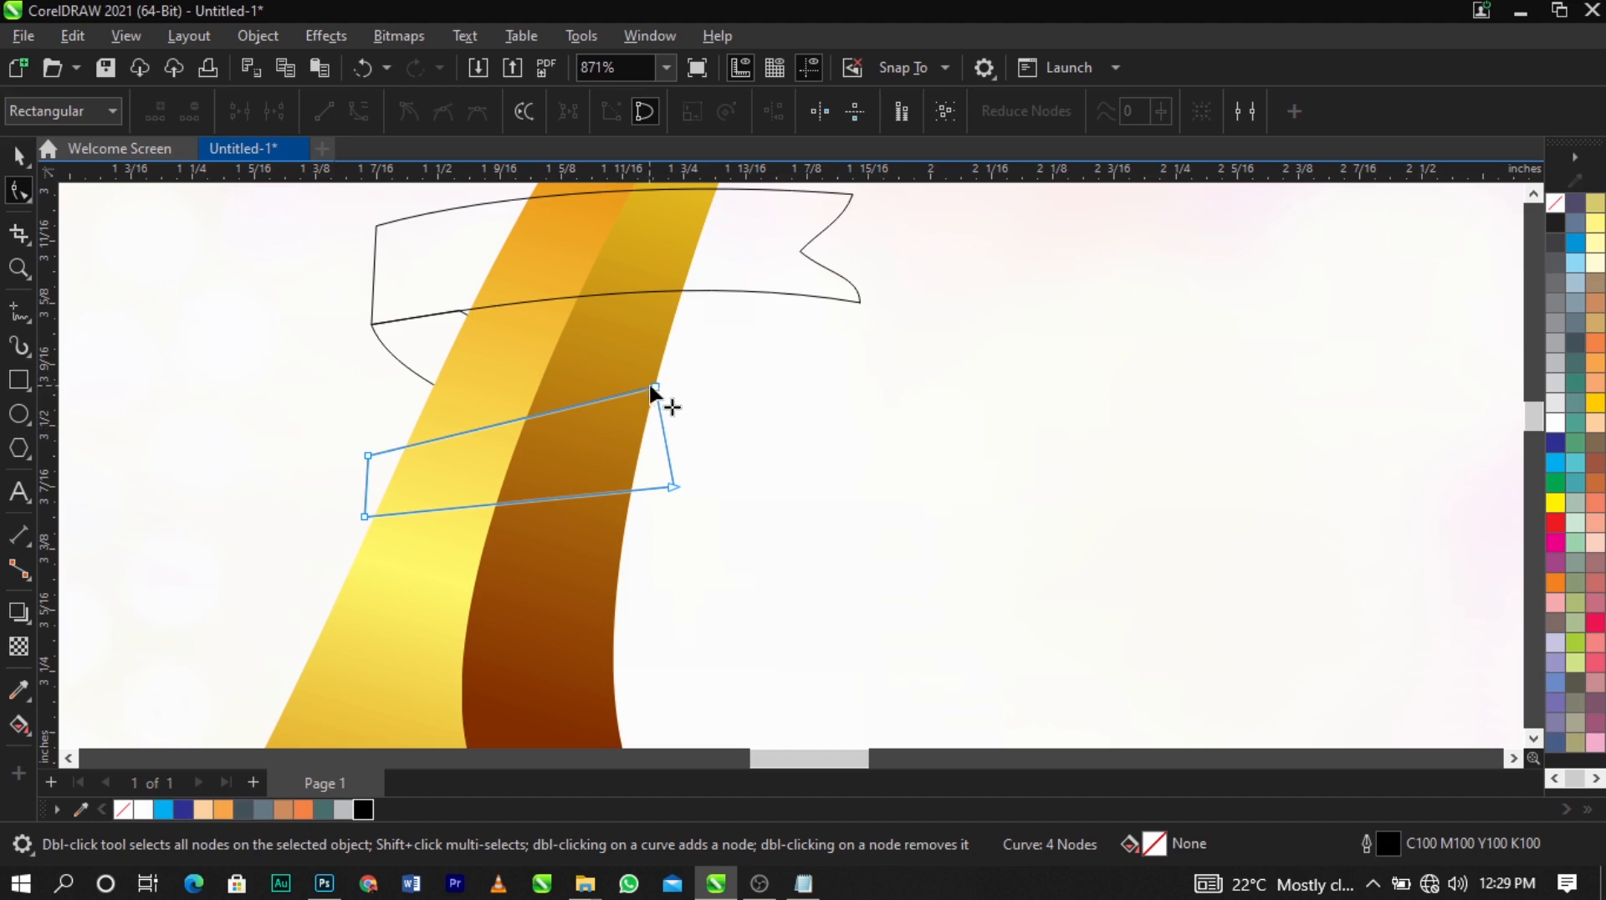
pyautogui.moveTo(656, 386); pyautogui.dragTo(679, 386)
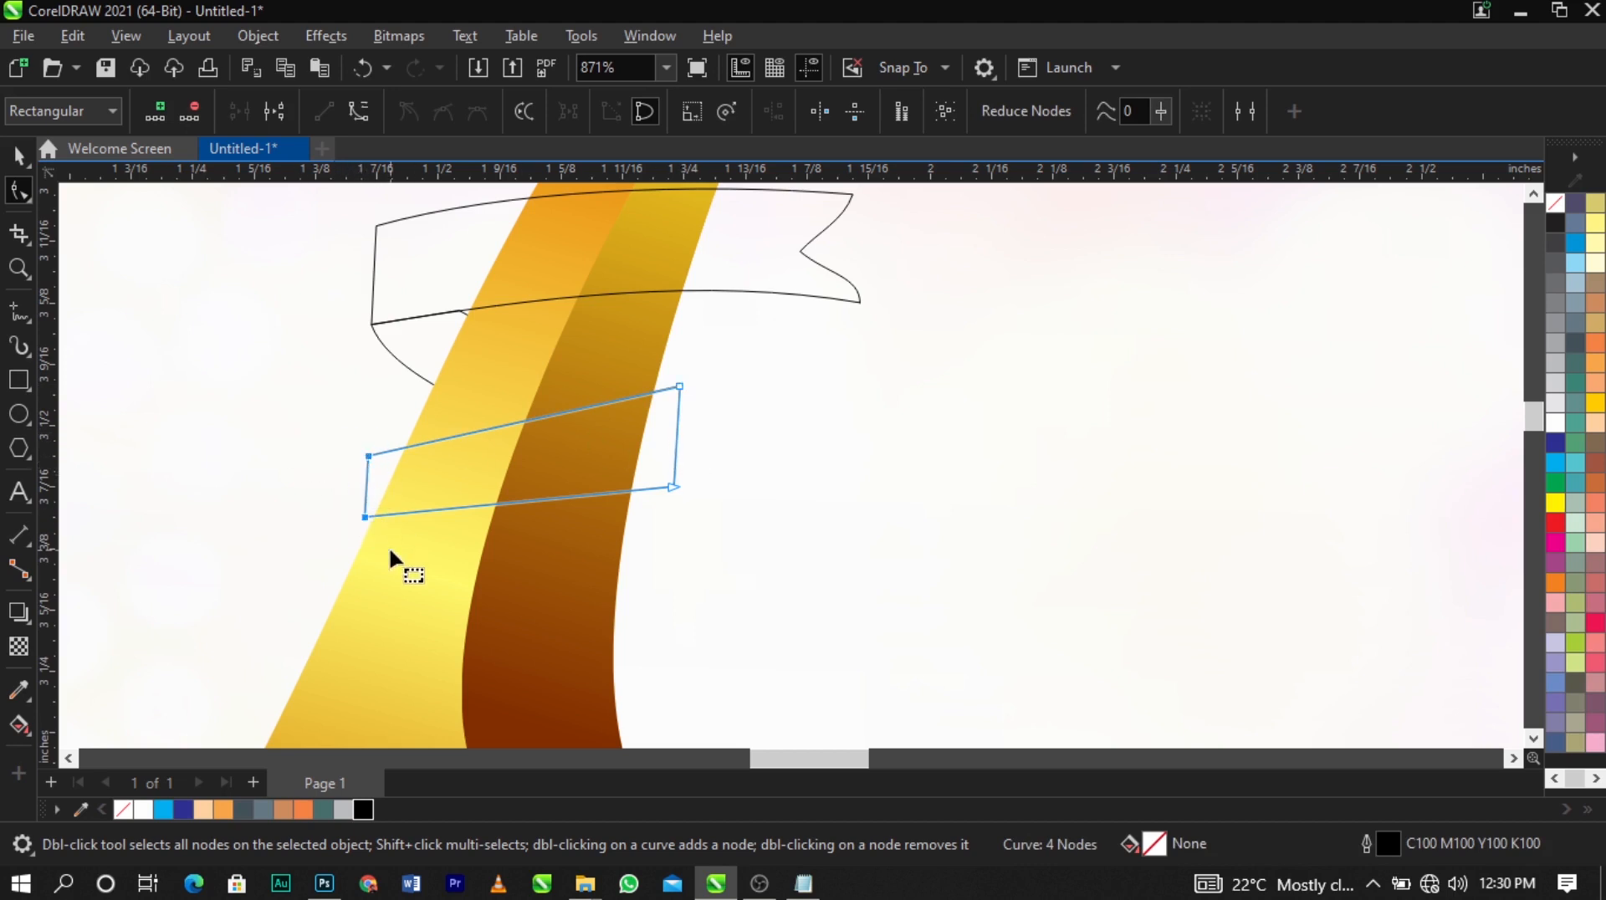
pyautogui.moveTo(363, 519); pyautogui.dragTo(335, 518)
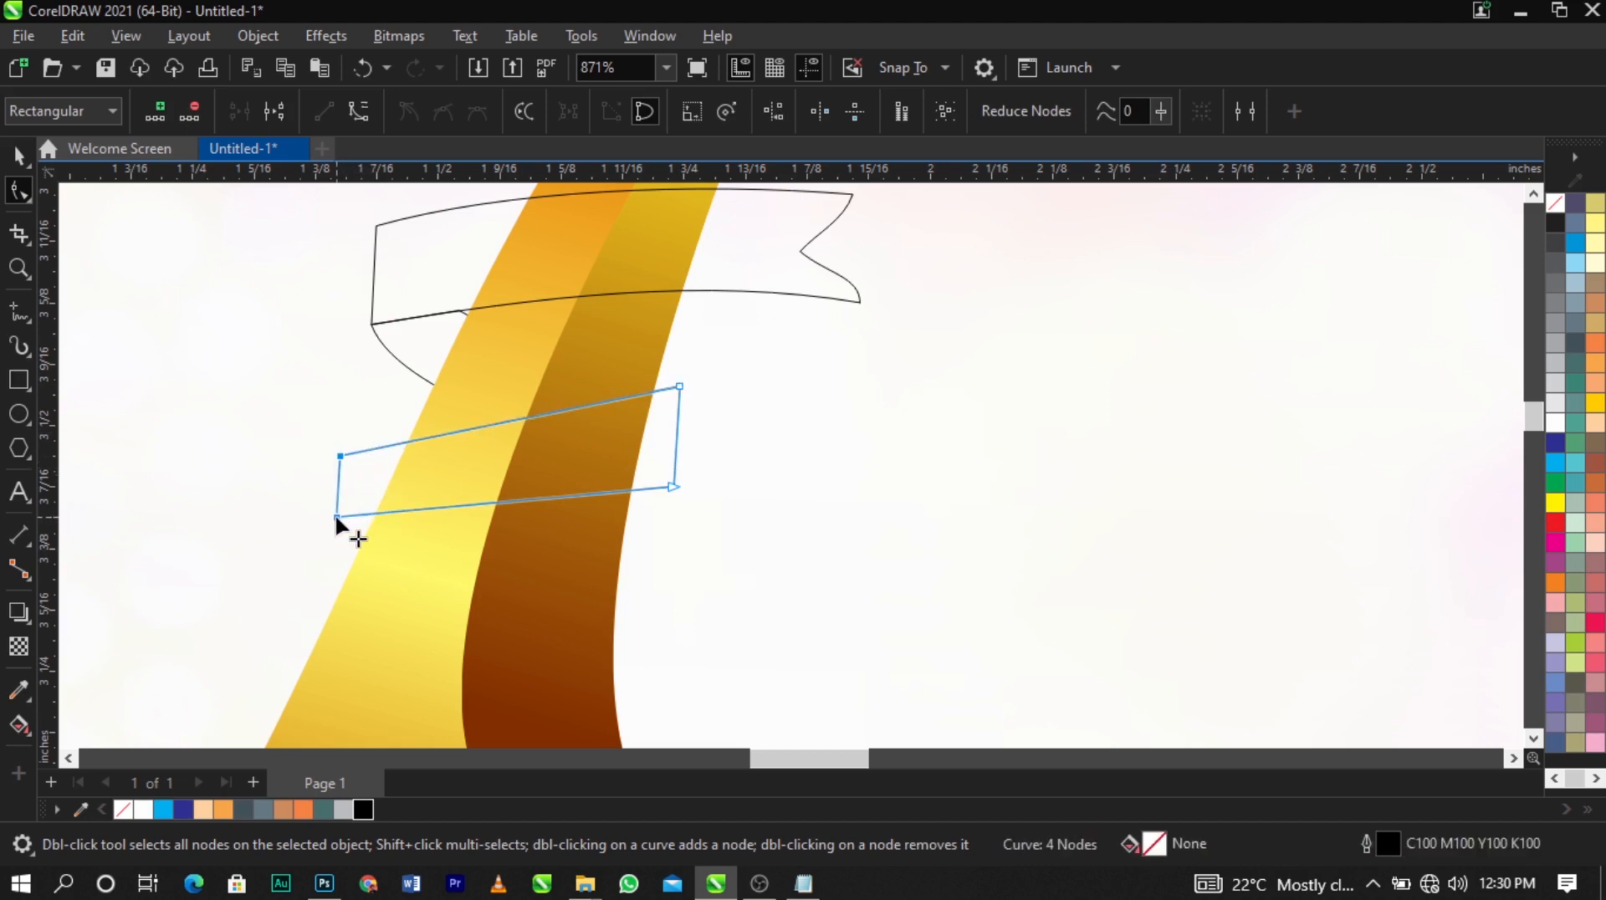
pyautogui.press('Escape')
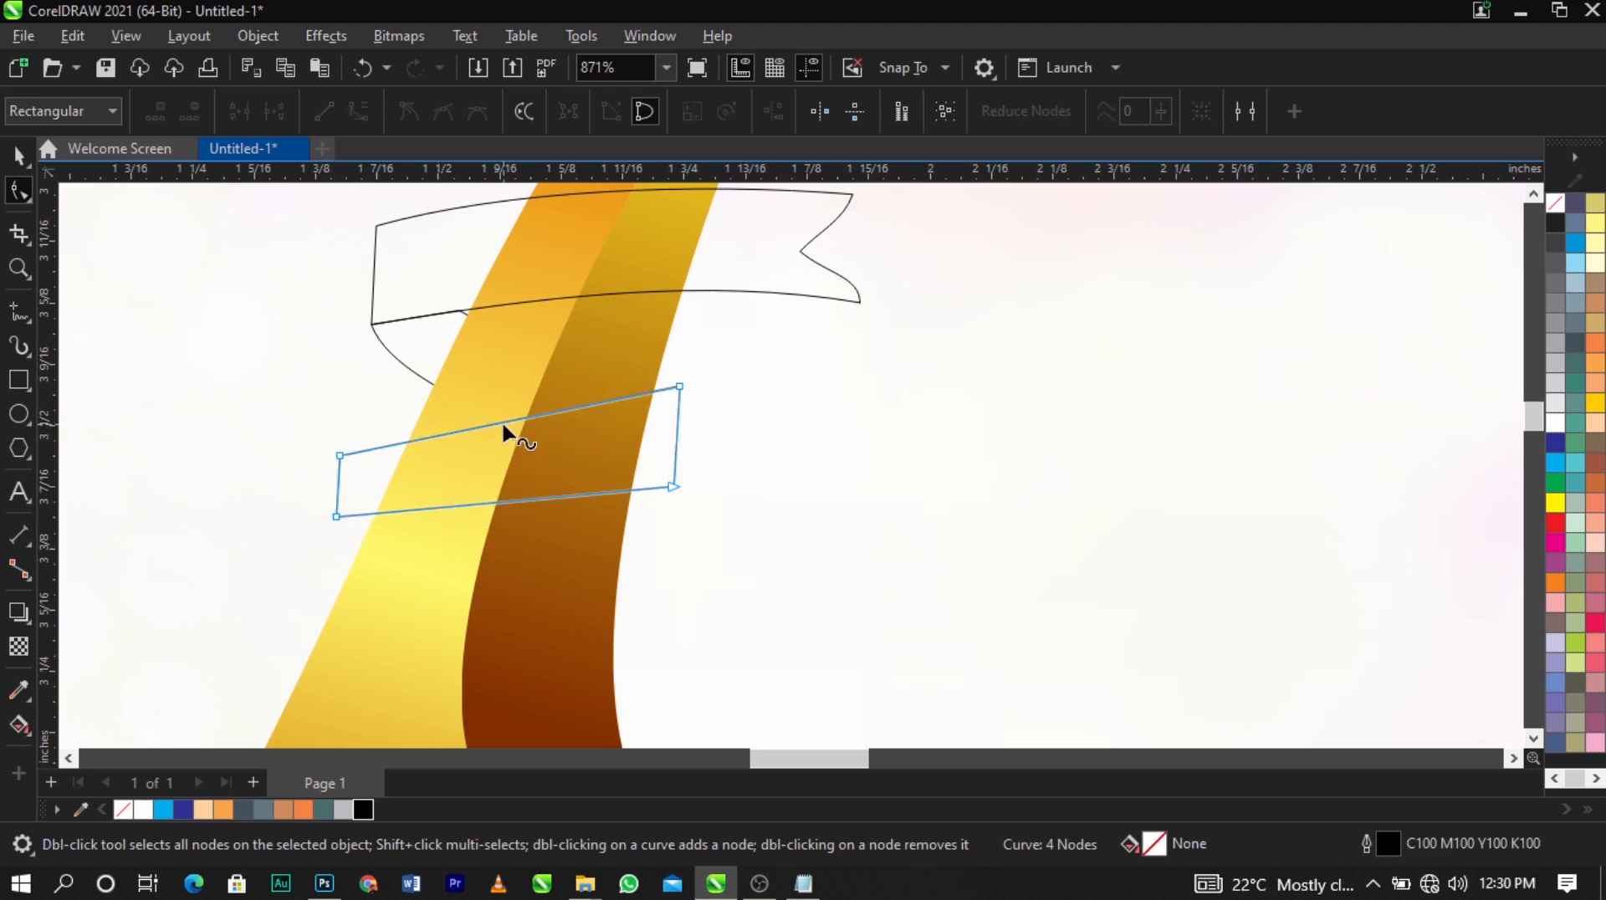
# Convert the lower outline's top edge to a curve and bend it up at the left end and down at the right
pyautogui.rightClick(503, 425)
pyautogui.click(589, 584)
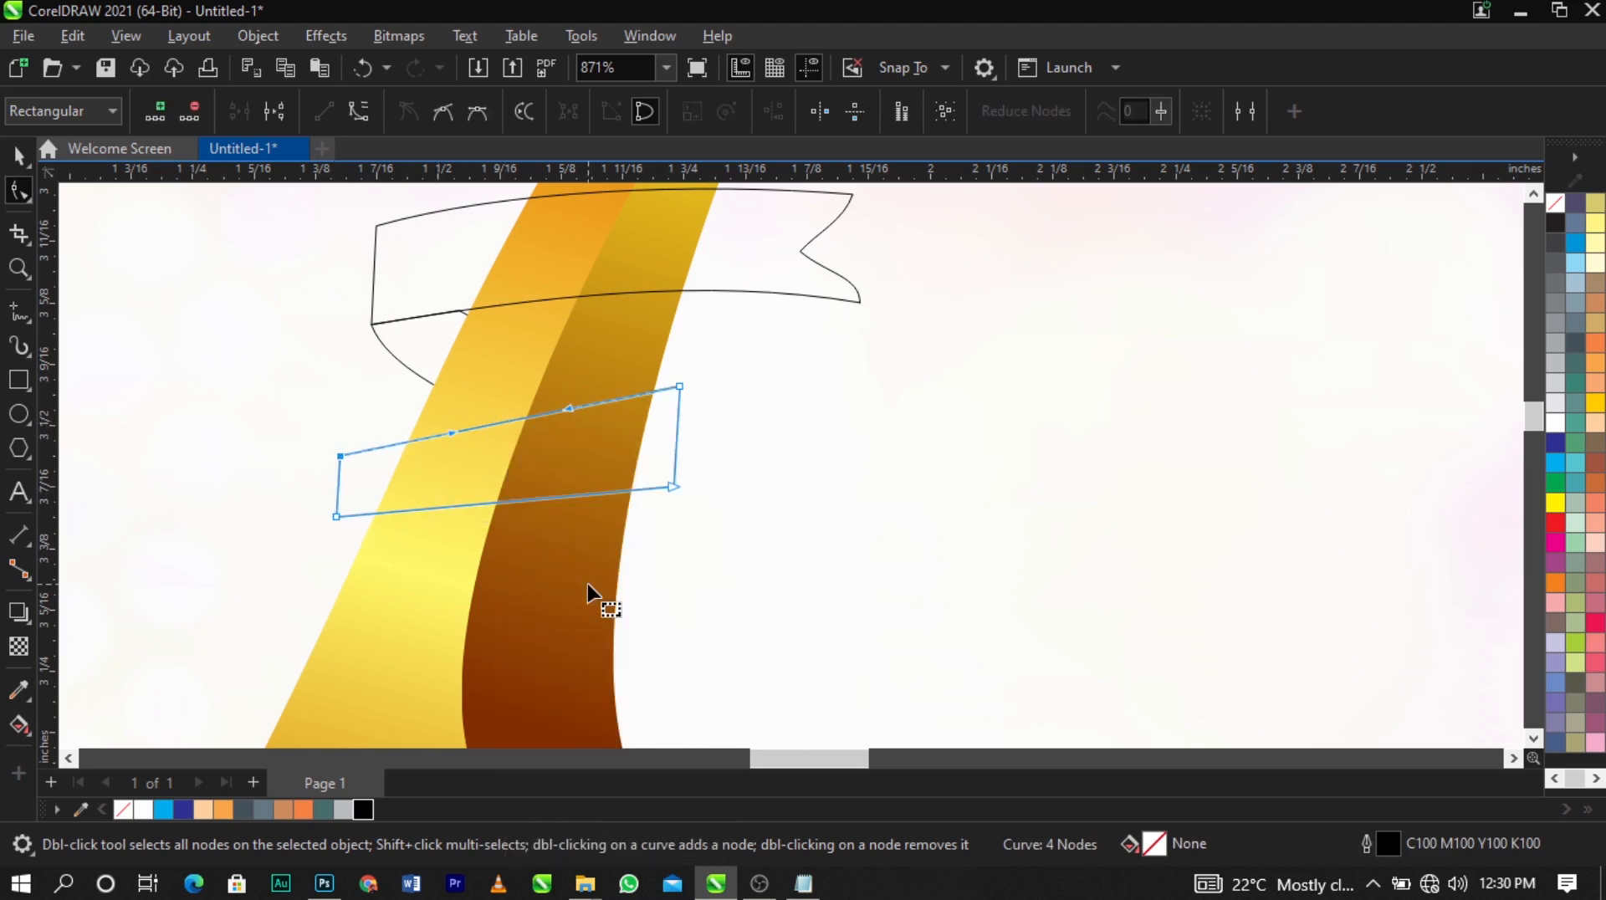
pyautogui.moveTo(452, 434); pyautogui.dragTo(360, 384)
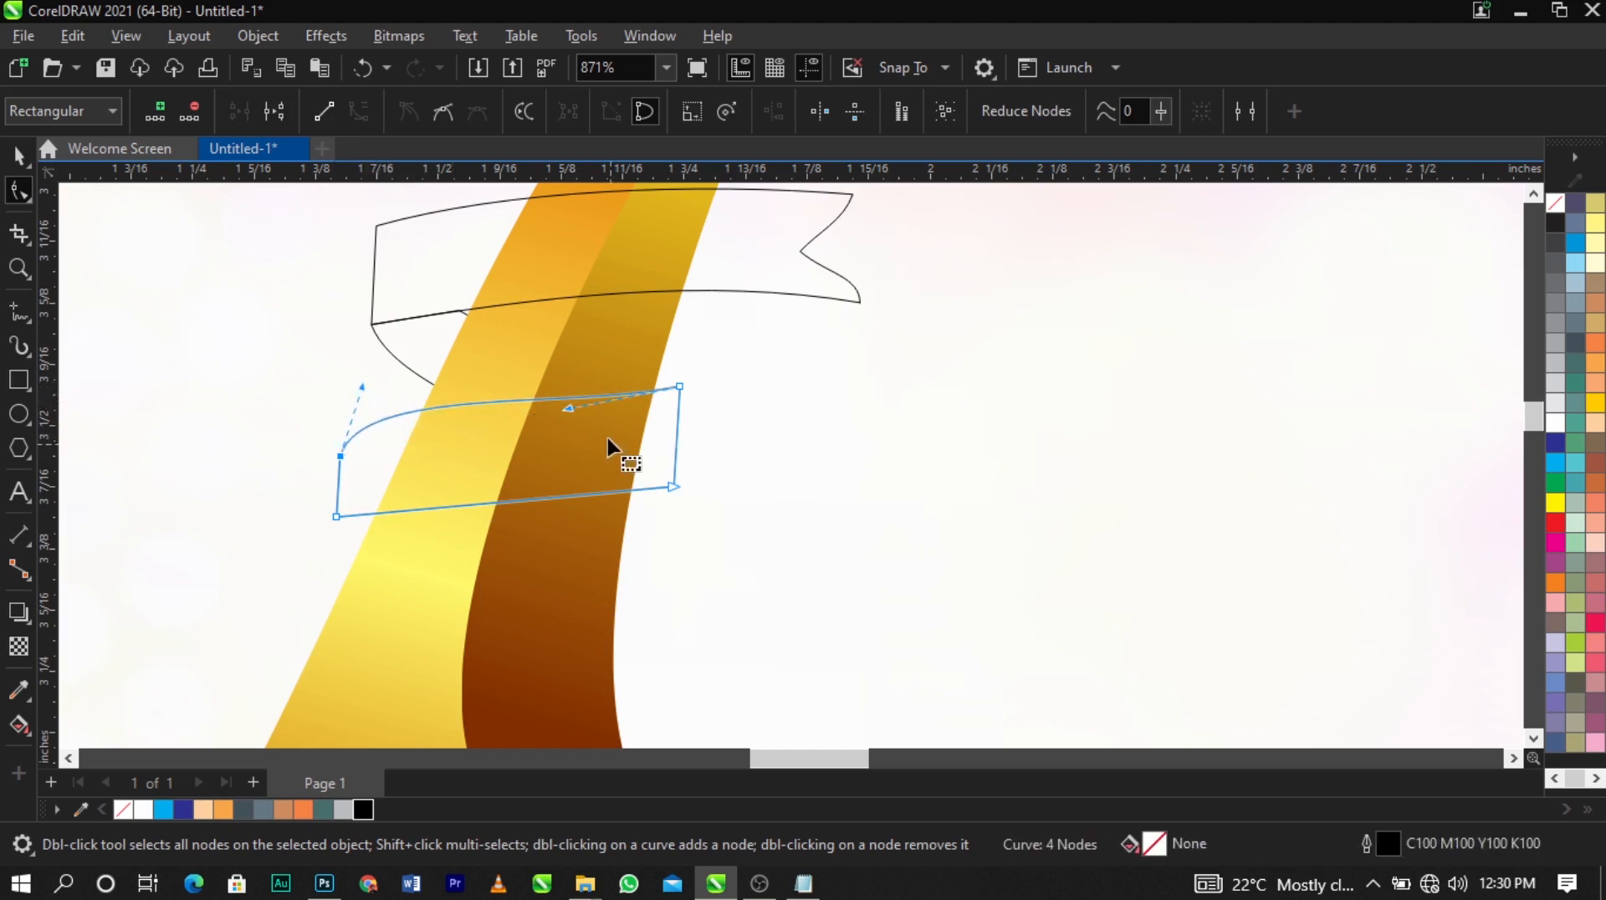
pyautogui.moveTo(565, 409); pyautogui.dragTo(663, 433)
pyautogui.moveTo(359, 383); pyautogui.dragTo(350, 374)
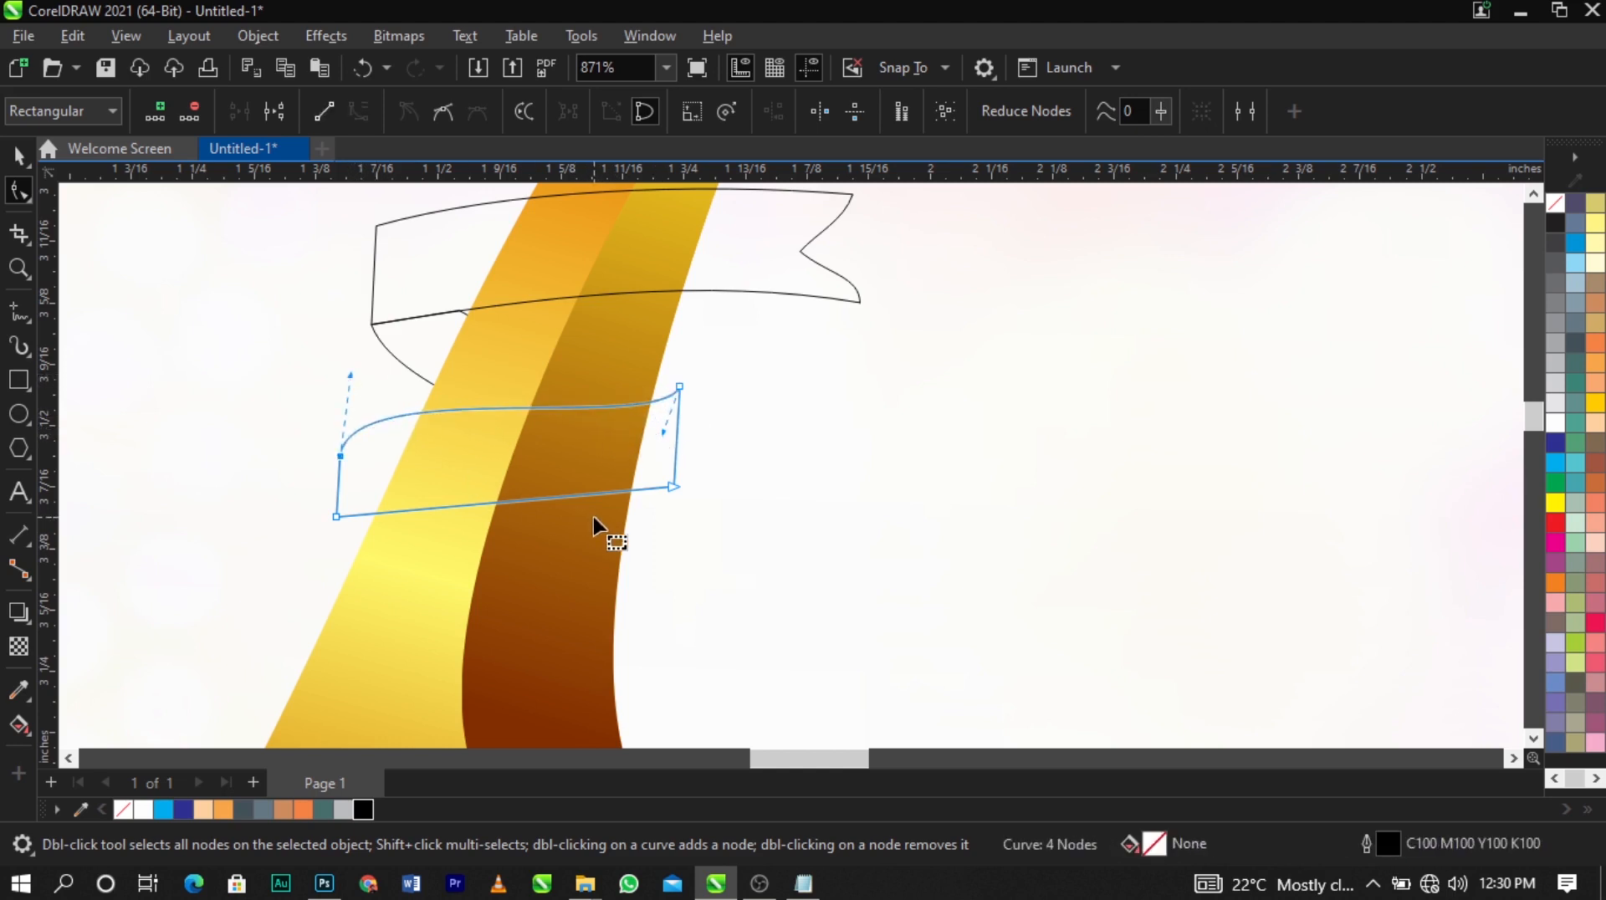
# Convert the lower outline's bottom edge to a curve and shape it into a wave following the top edge
pyautogui.rightClick(626, 491)
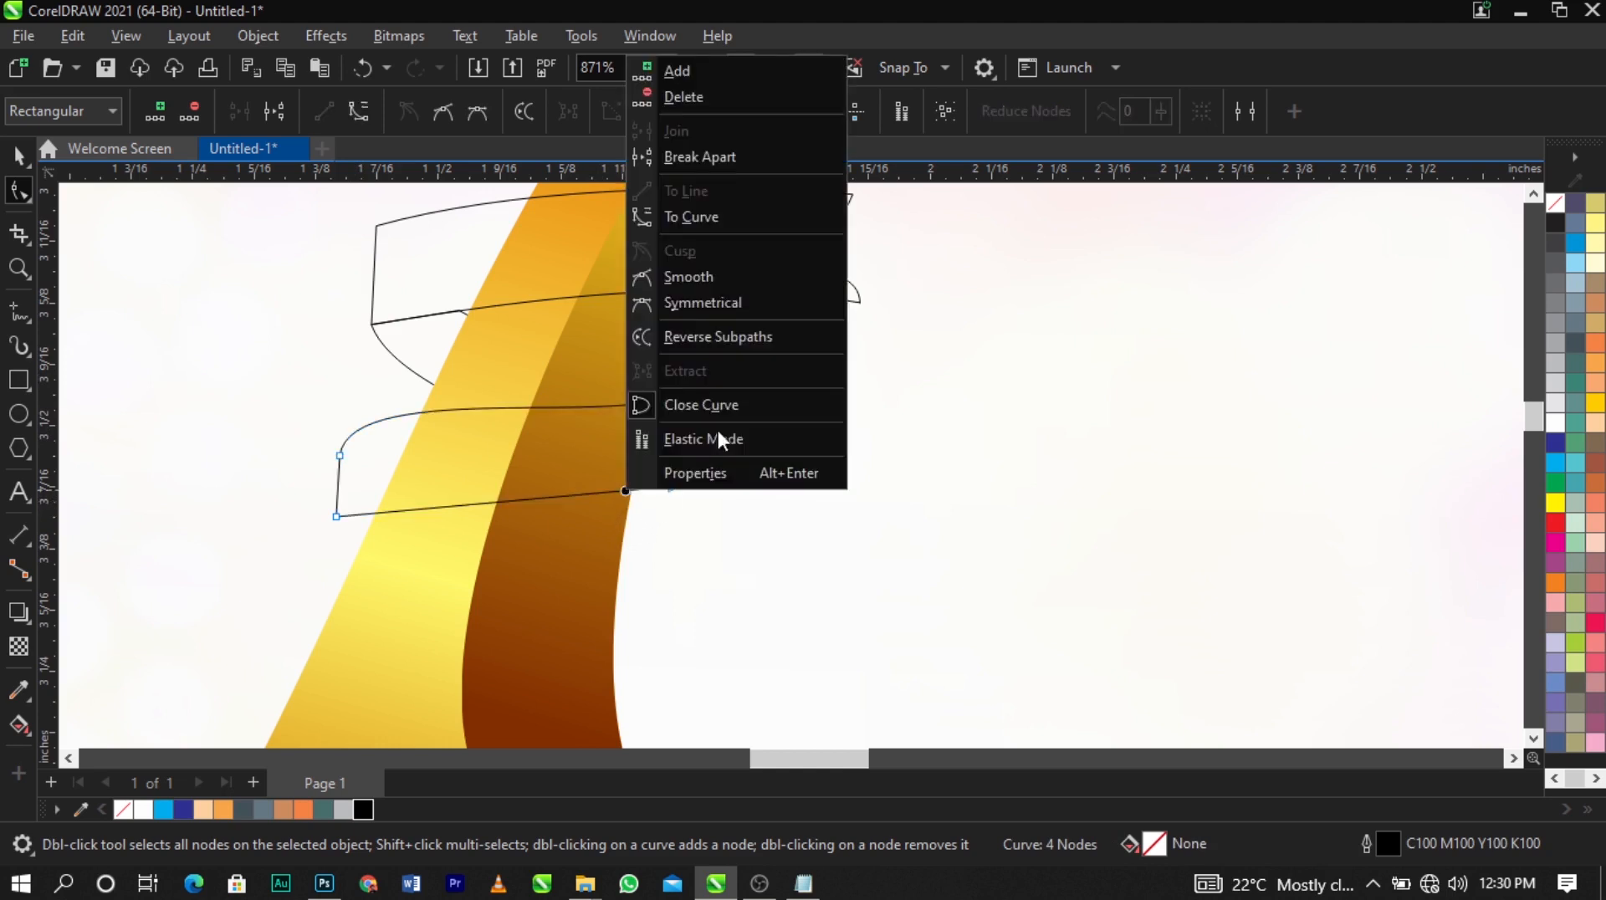
pyautogui.click(779, 216)
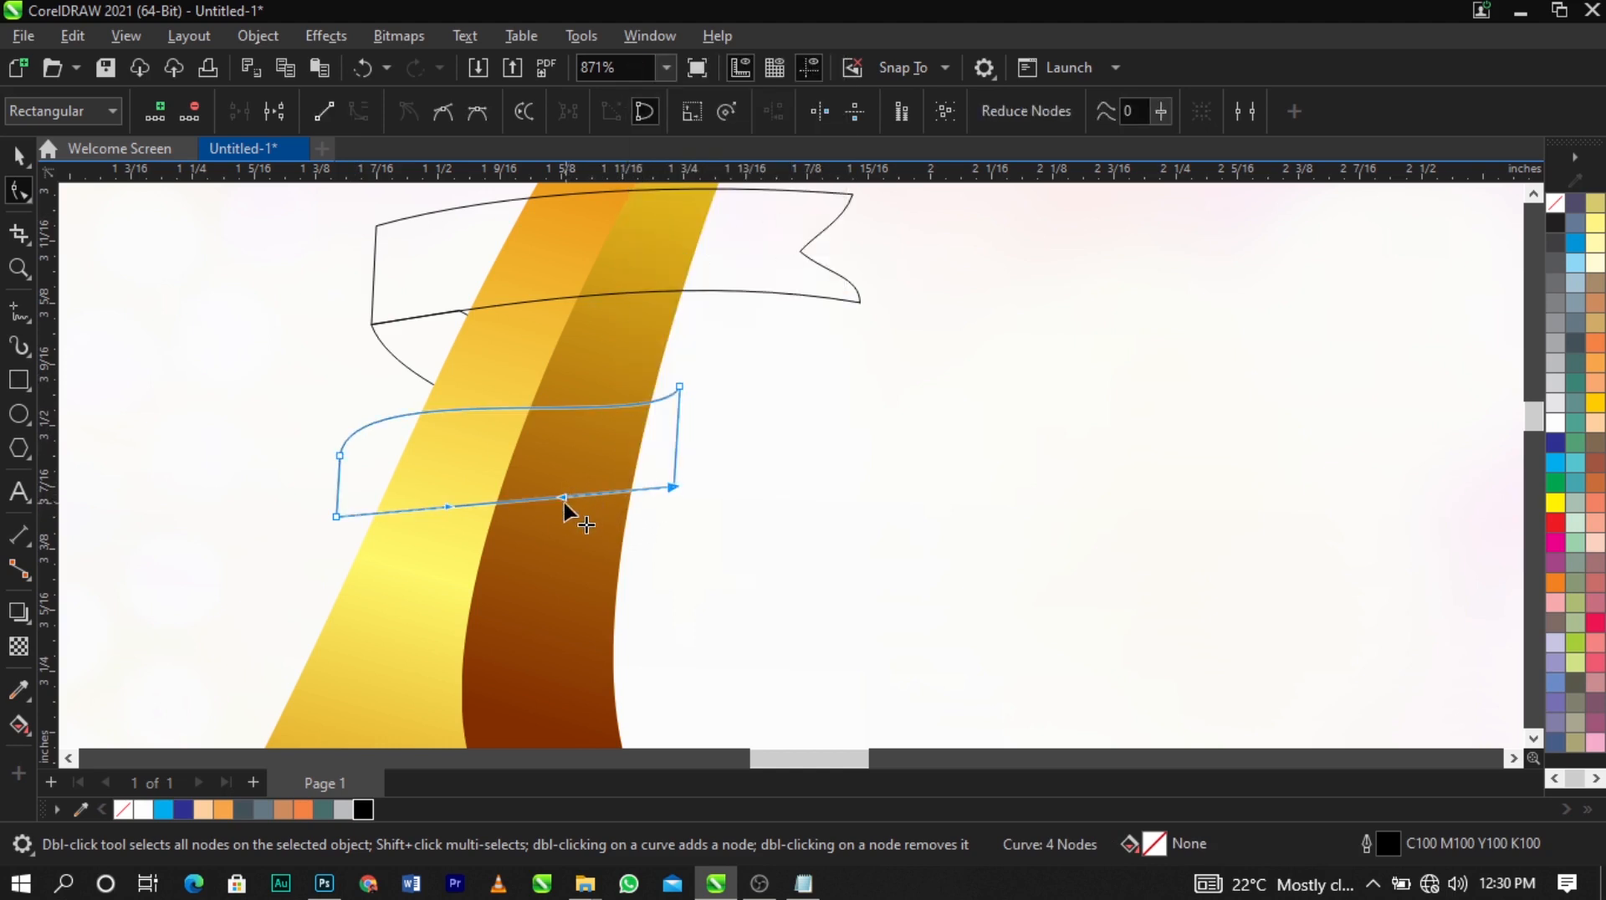
pyautogui.moveTo(564, 503); pyautogui.dragTo(659, 544)
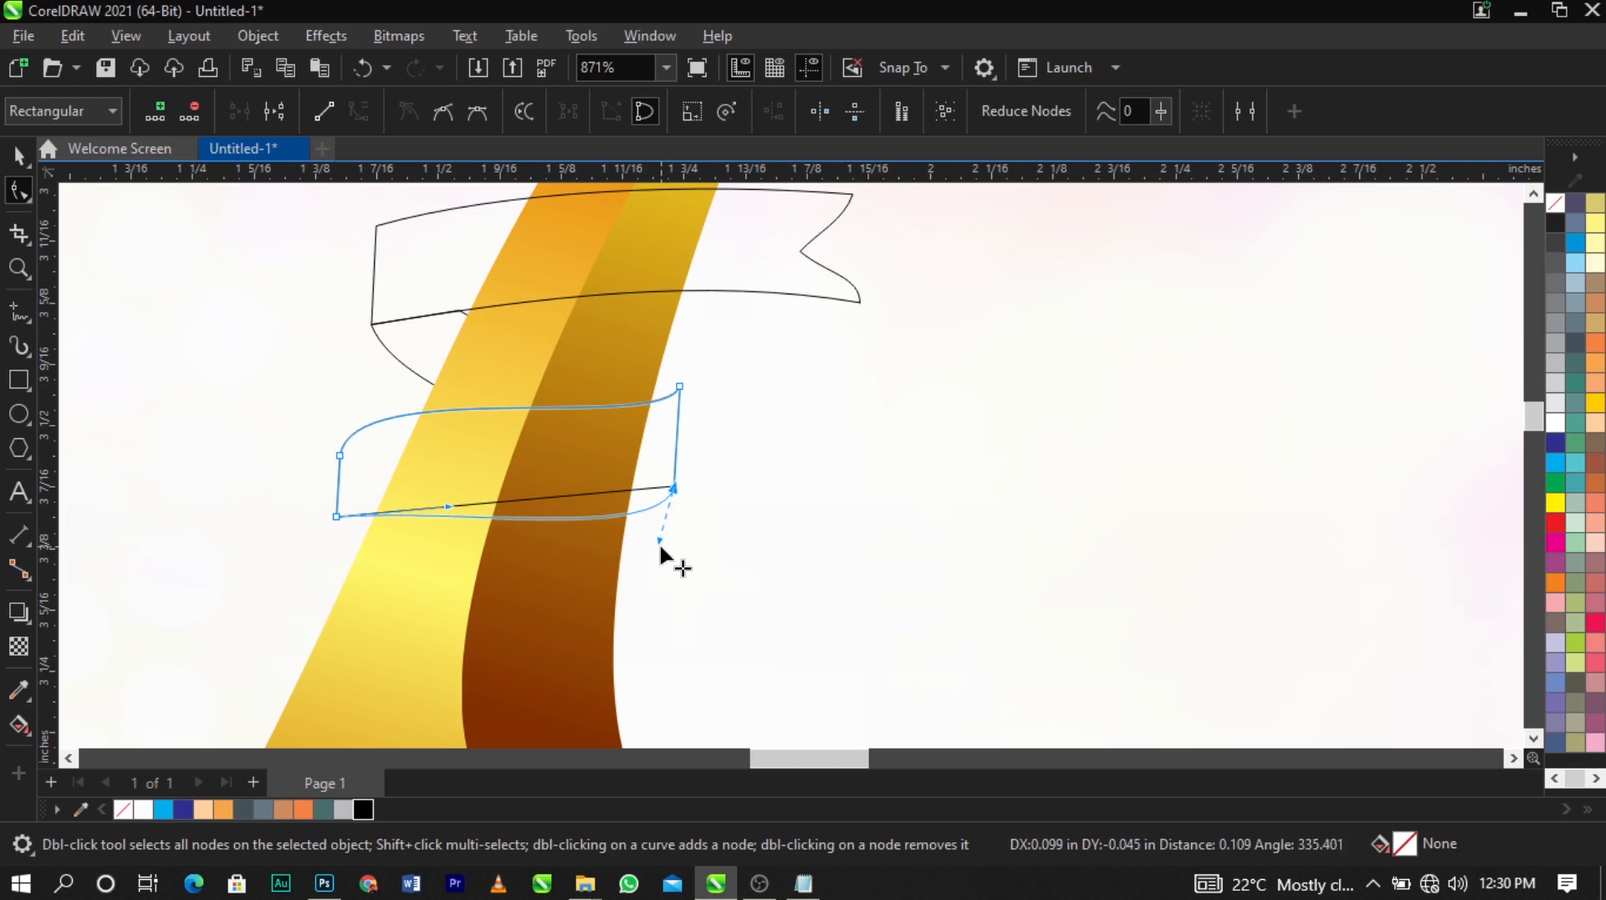
pyautogui.moveTo(445, 505); pyautogui.dragTo(429, 439)
pyautogui.moveTo(660, 541); pyautogui.dragTo(667, 539)
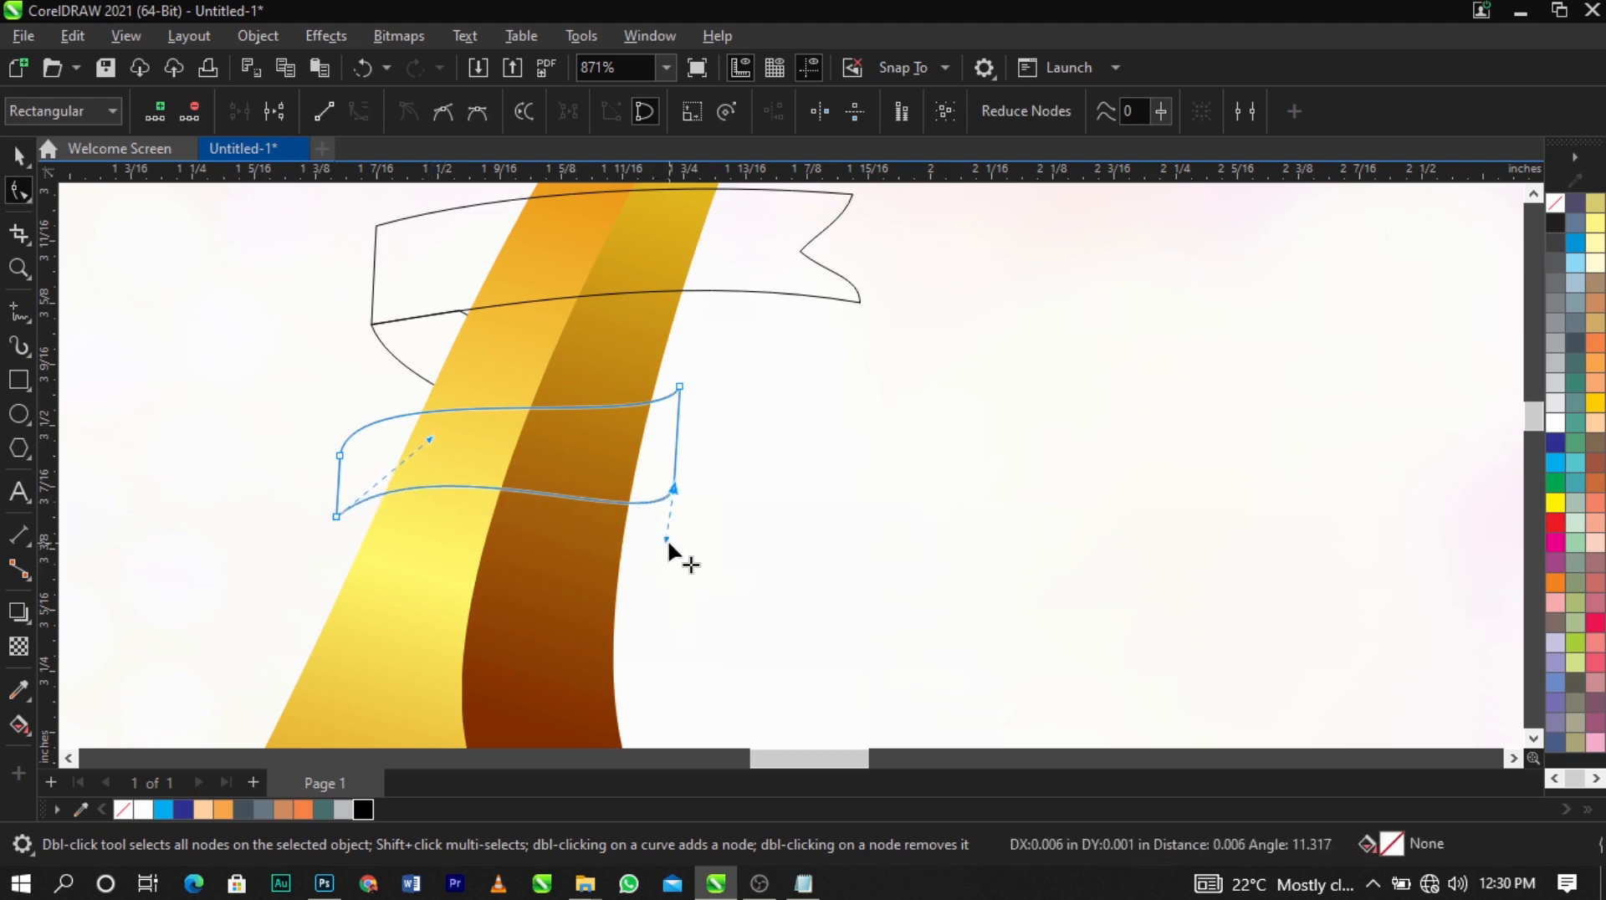
pyautogui.moveTo(430, 442); pyautogui.dragTo(434, 447)
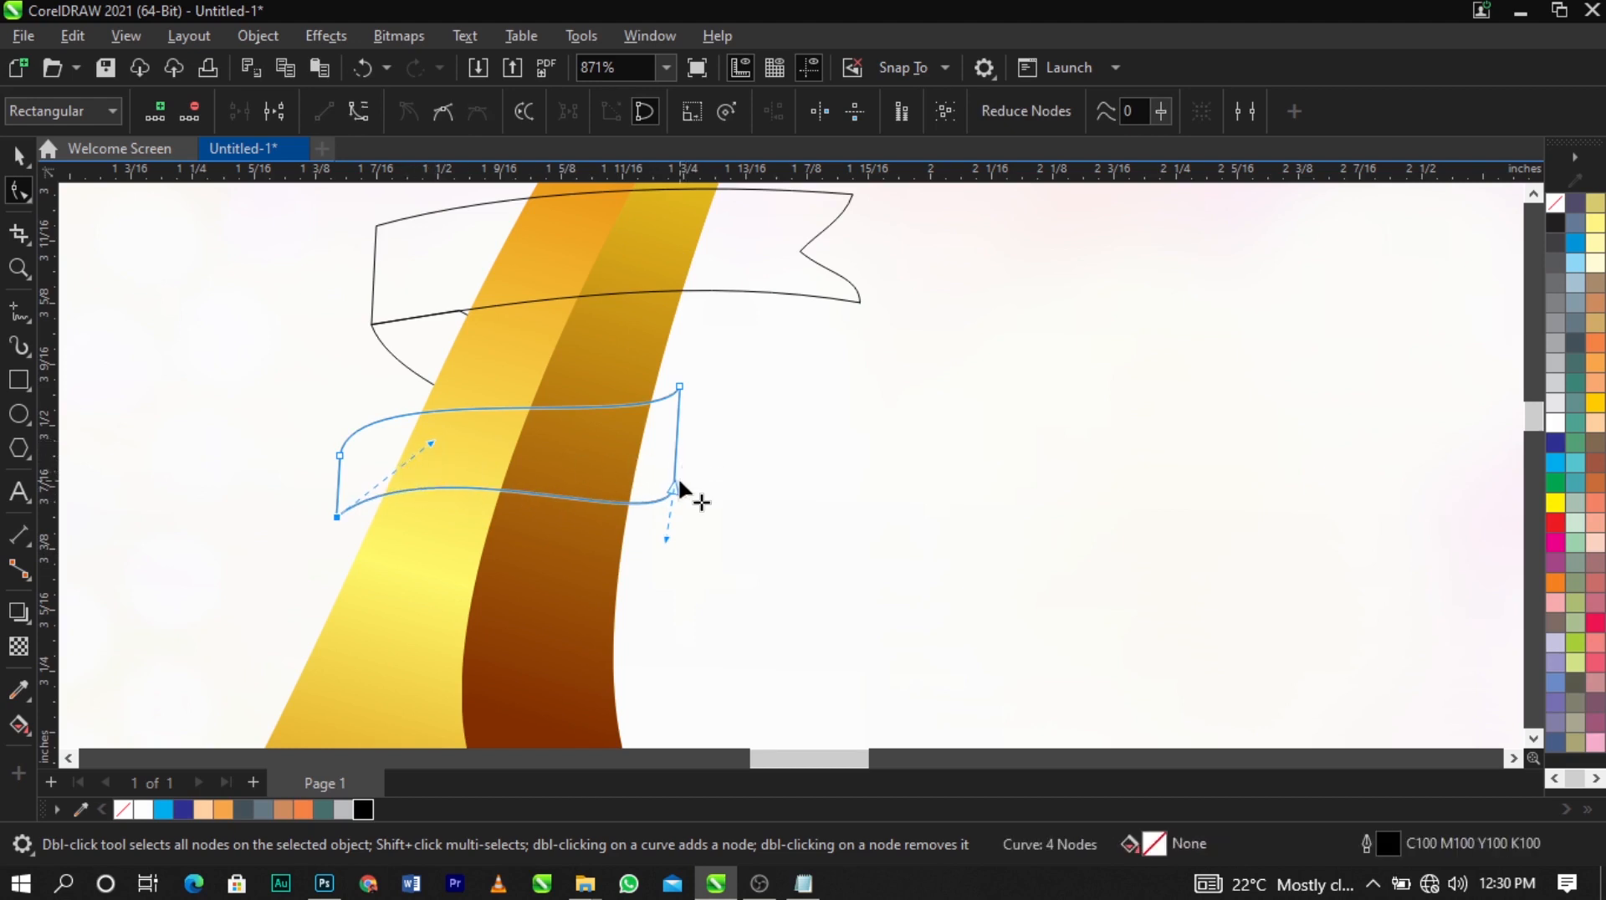
pyautogui.scroll(2, 677, 478)
pyautogui.moveTo(669, 492); pyautogui.dragTo(680, 475)
pyautogui.press('space')
pyautogui.scroll(-4, 713, 480)
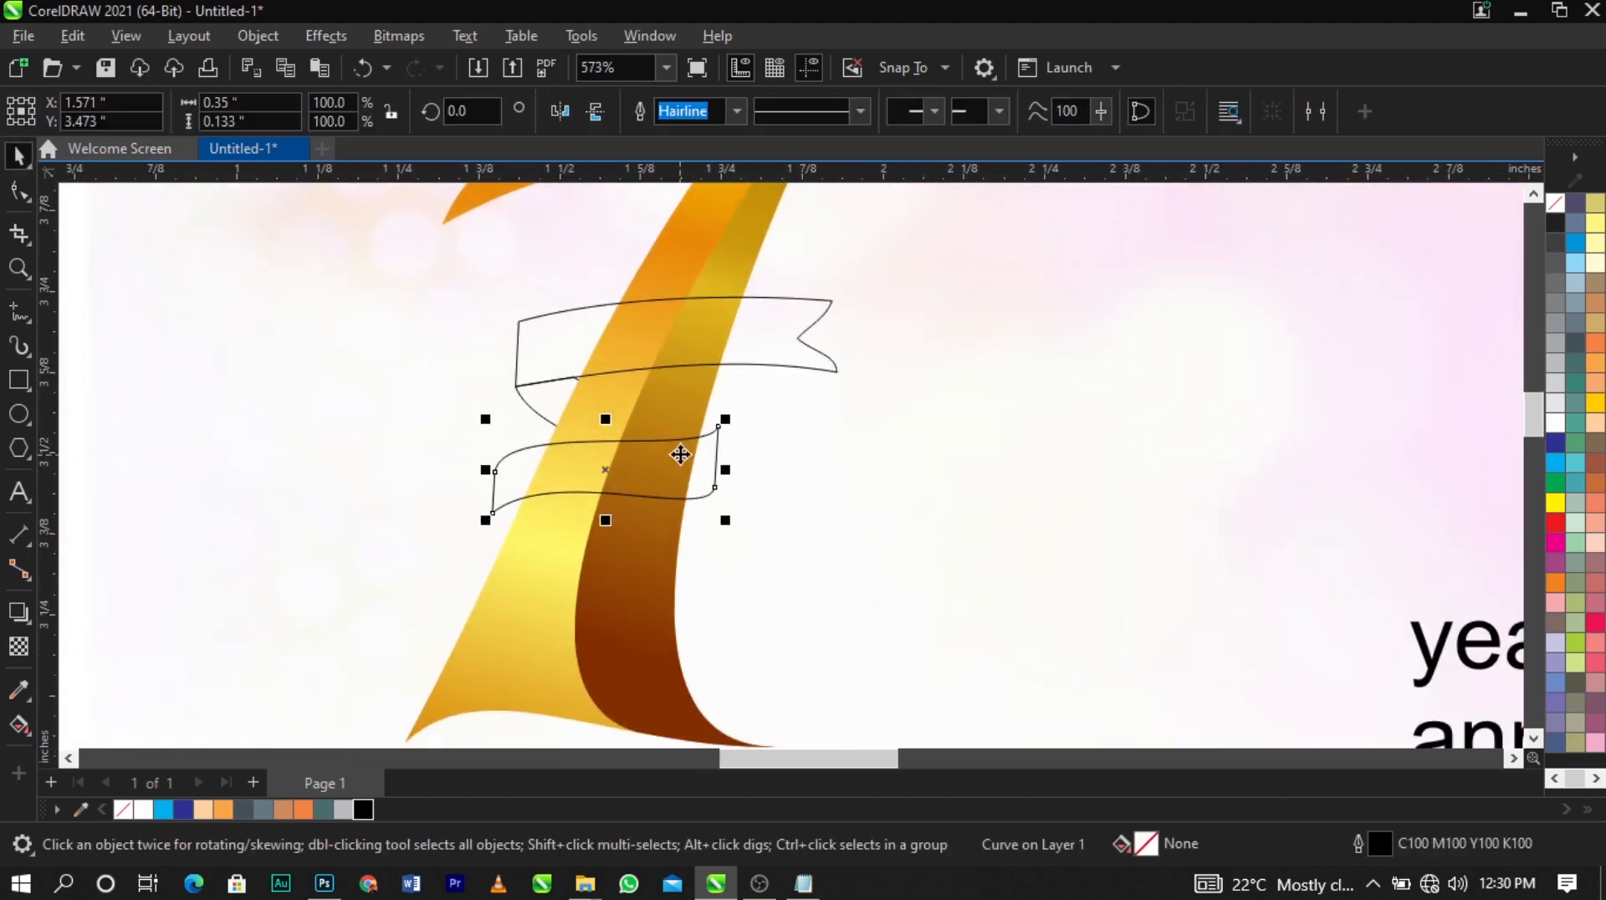
# Draw a small closed four-sided fold shape from the lower ribbon's upper right corner, about 0.086 by 0.061 in
pyautogui.scroll(2, 681, 454)
pyautogui.scroll(1, 668, 476)
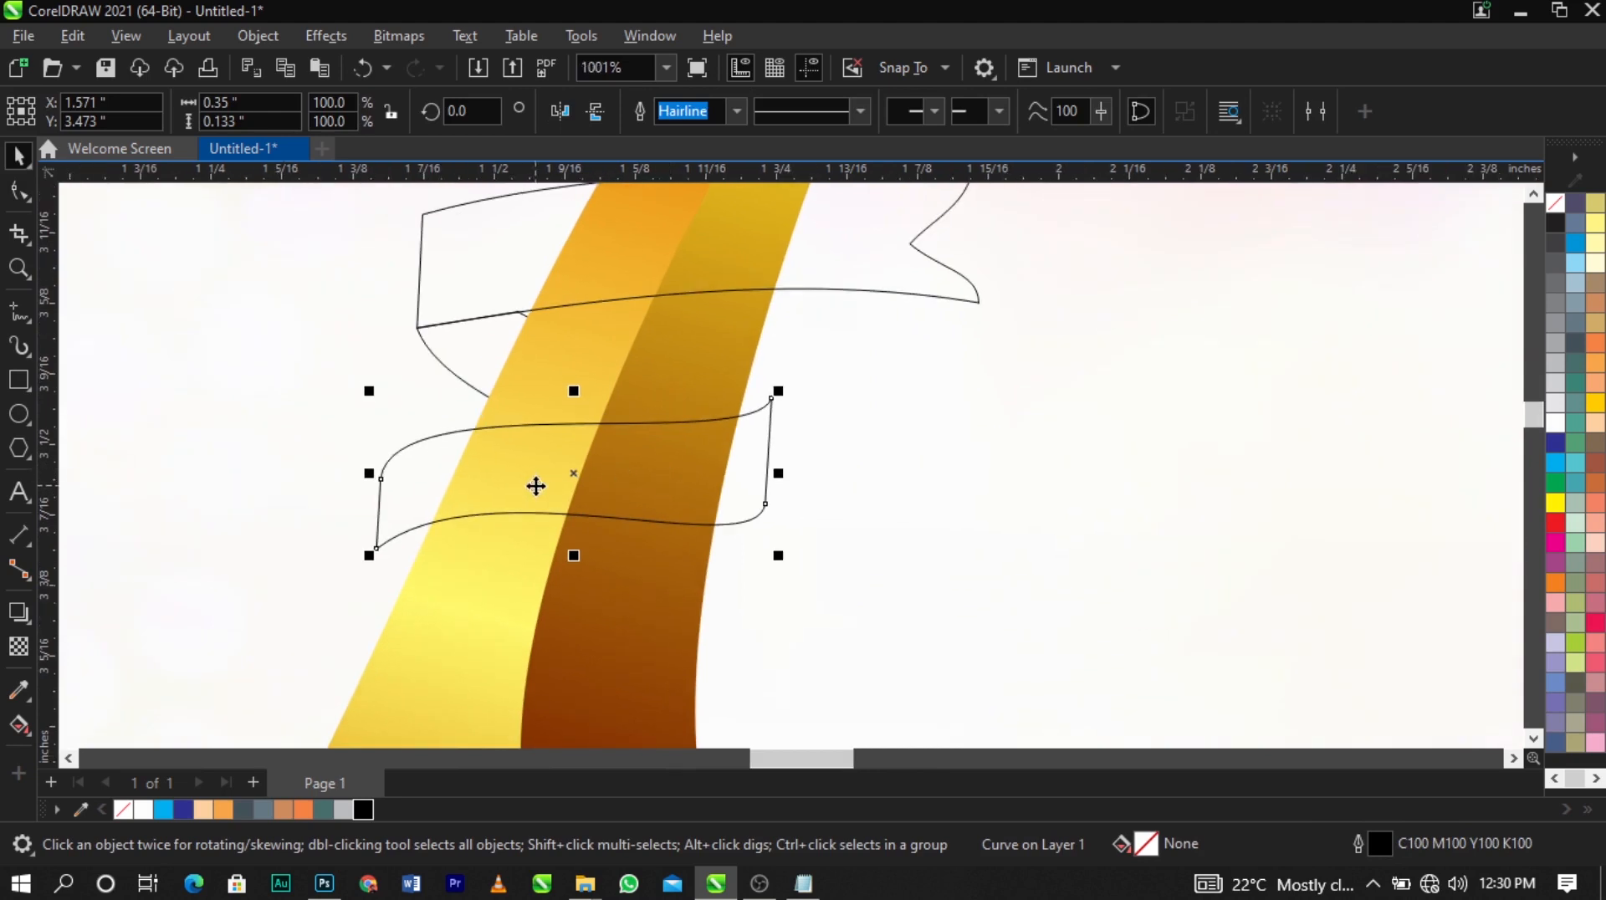
pyautogui.scroll(6, 820, 419)
pyautogui.scroll(1, 836, 410)
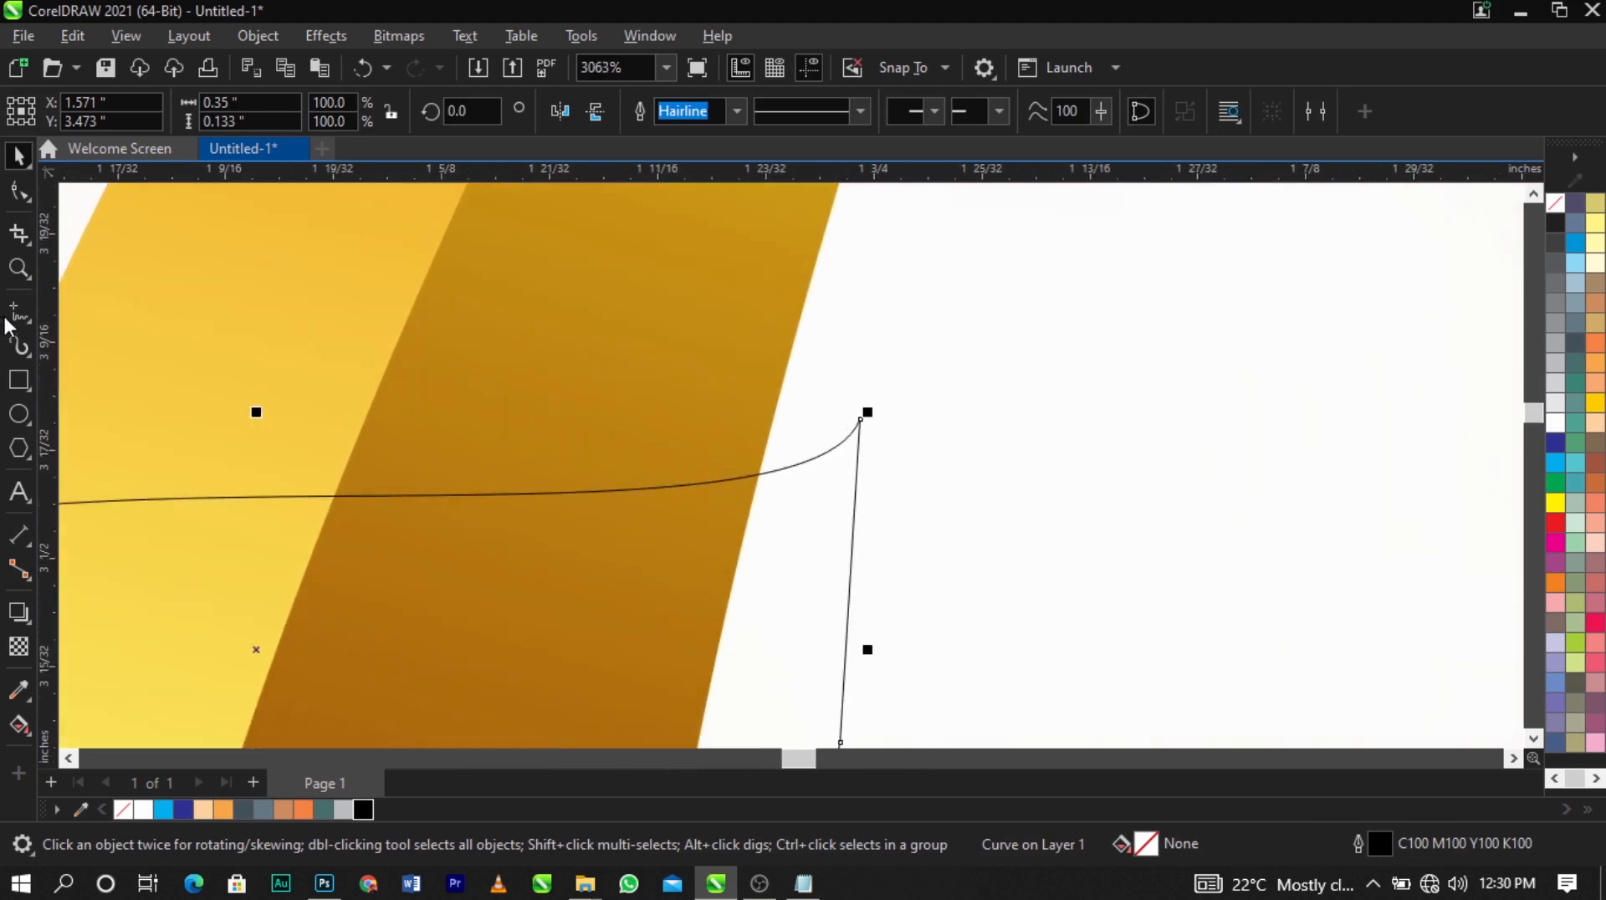
pyautogui.press('F5')
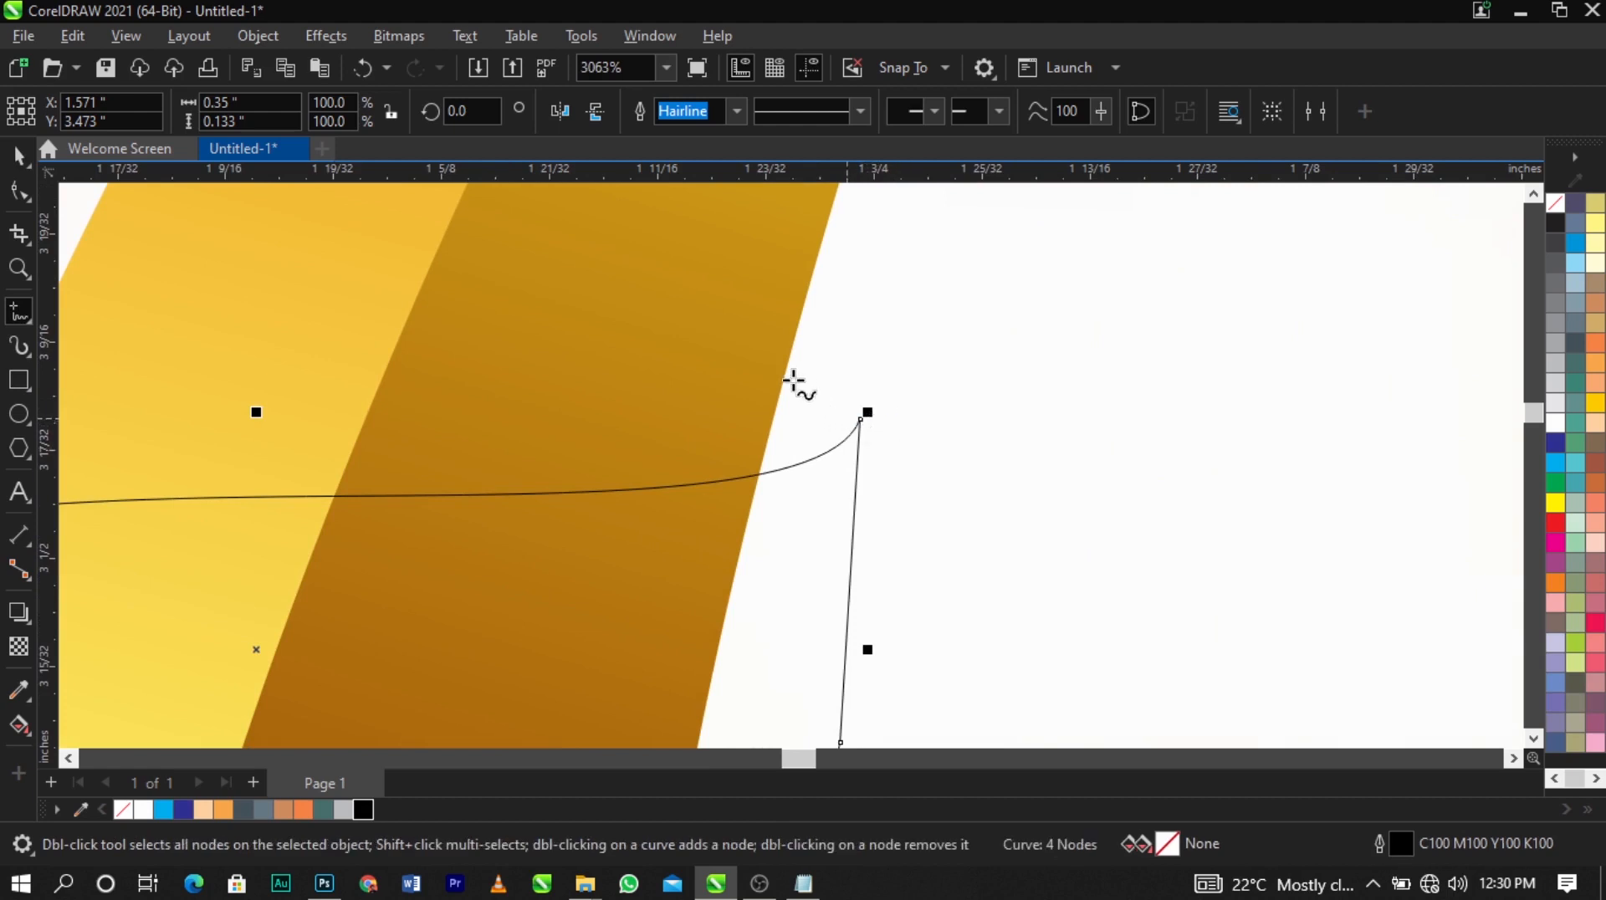
pyautogui.click(716, 343)
pyautogui.click(861, 418)
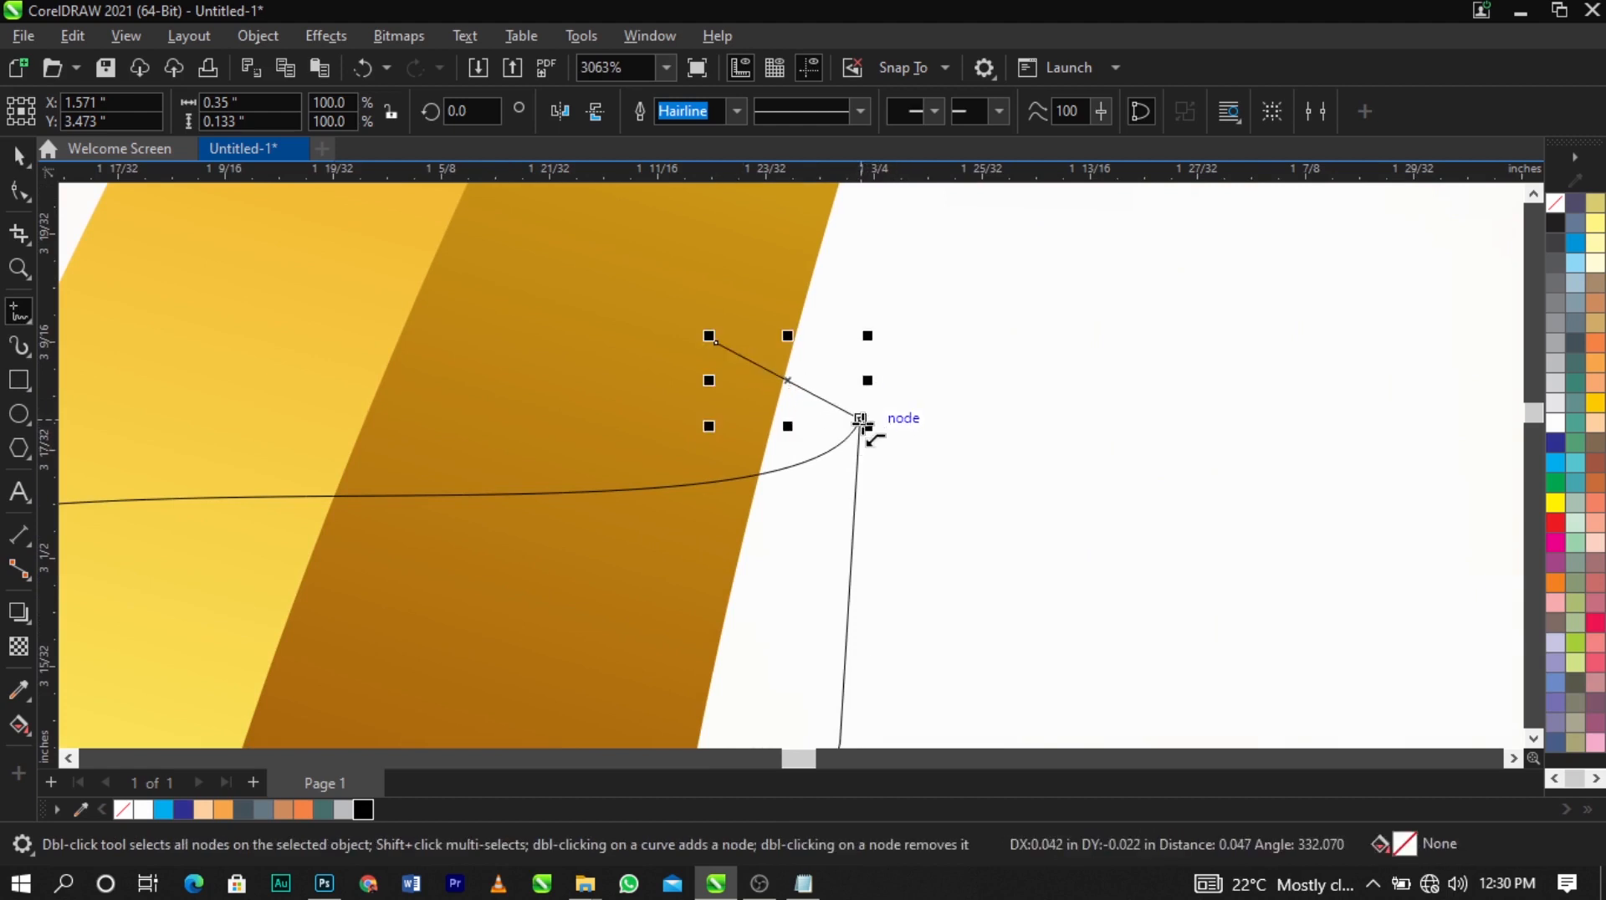
pyautogui.click(861, 418)
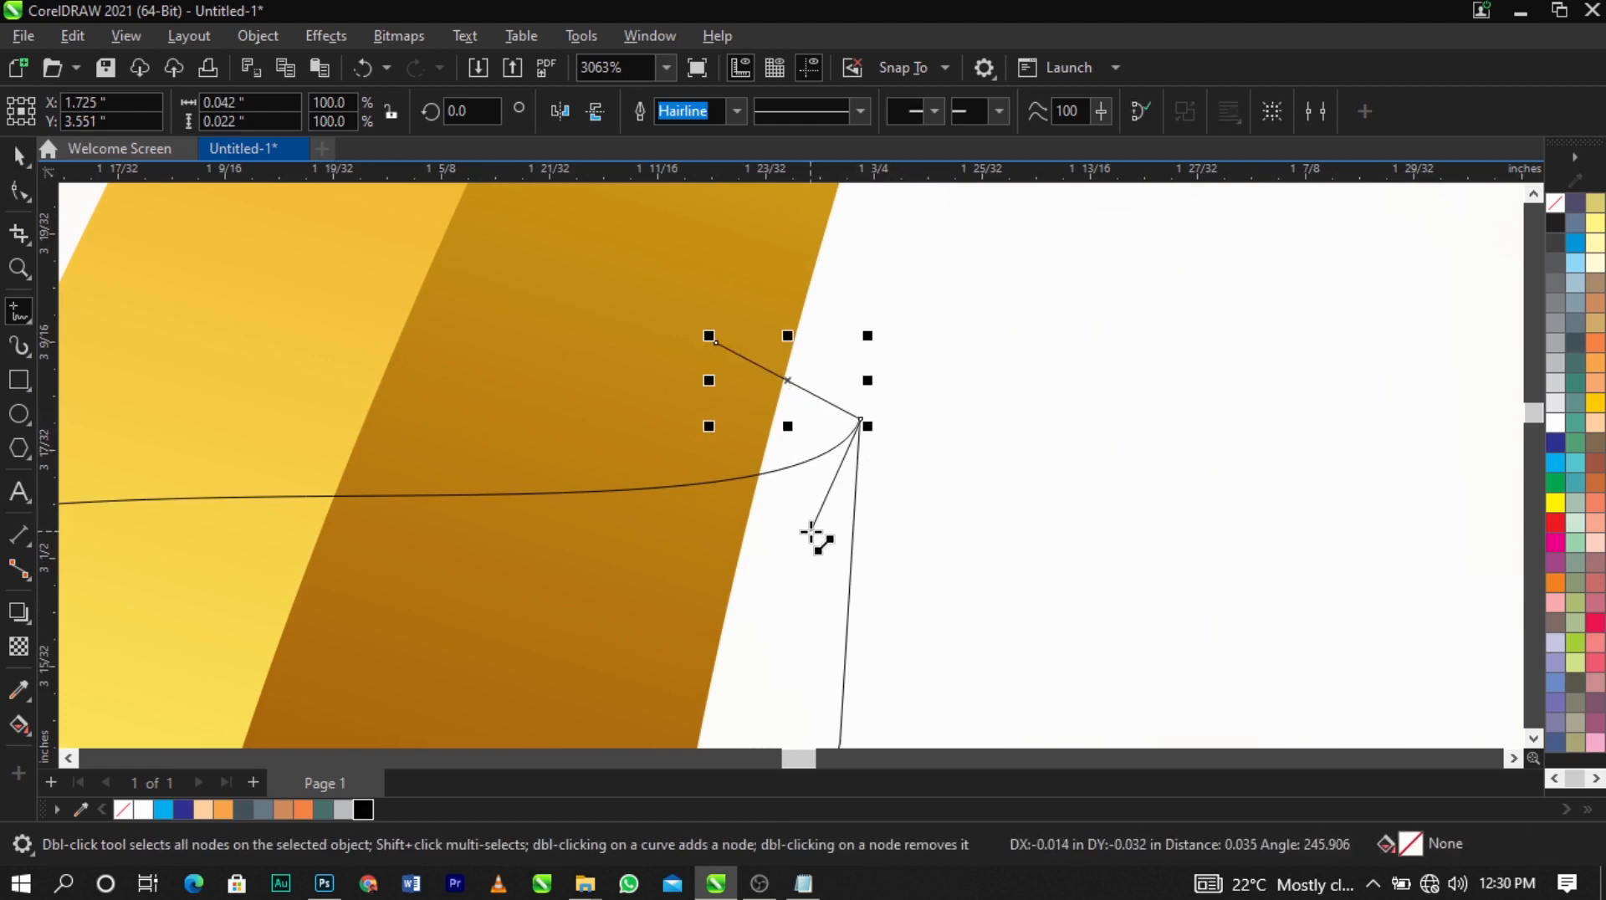
pyautogui.doubleClick(809, 530)
pyautogui.doubleClick(564, 552)
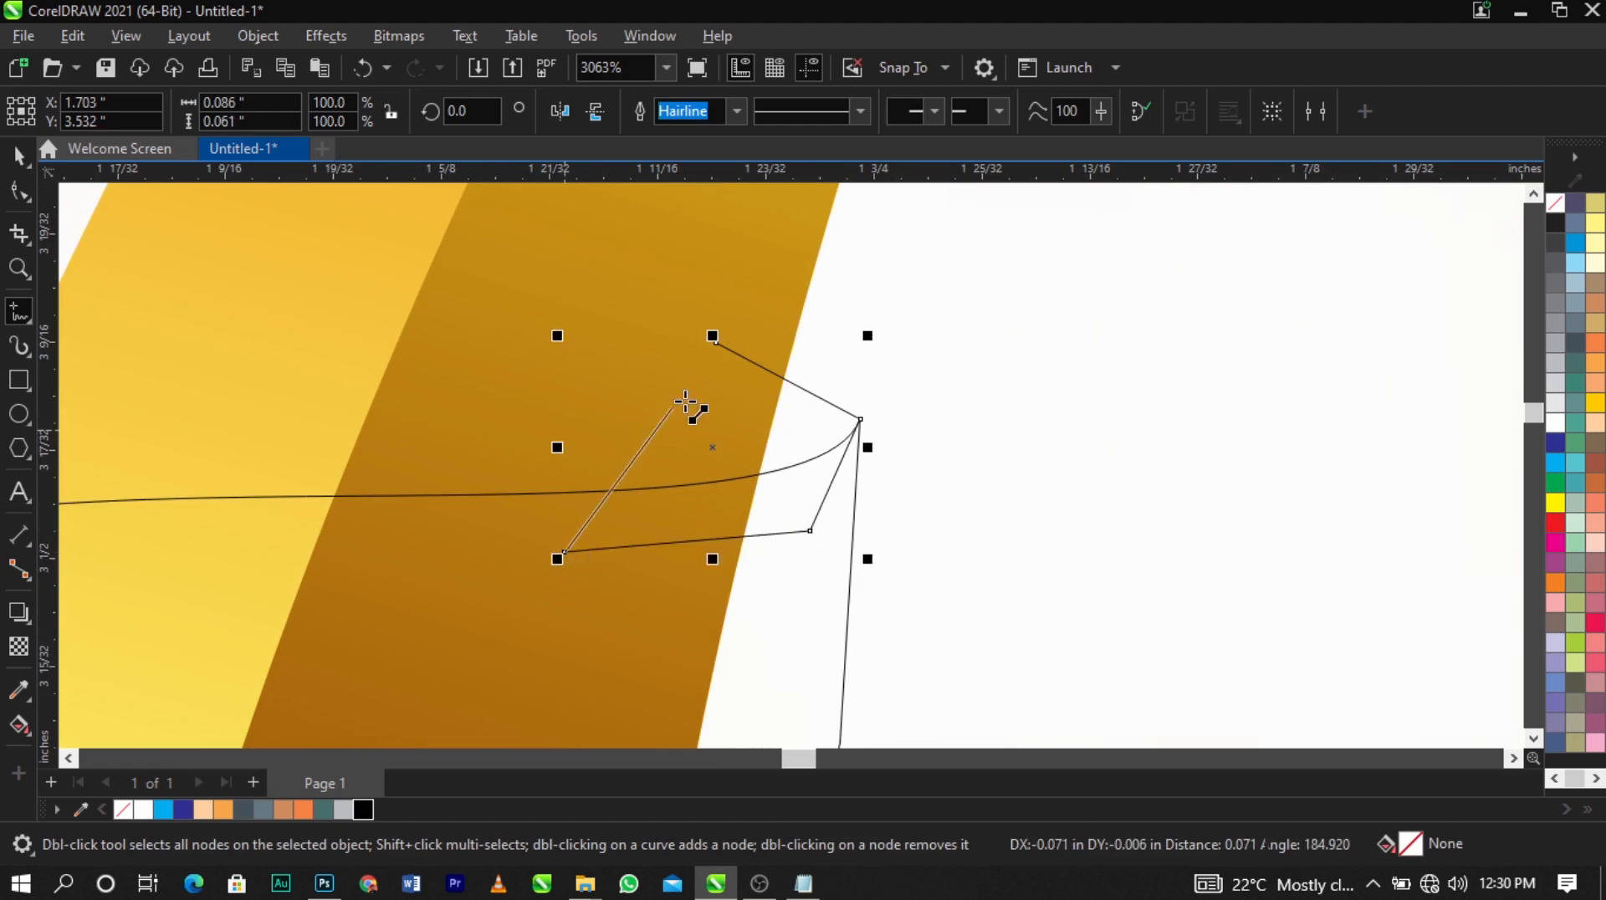
pyautogui.click(716, 343)
# Lower the fold shape's upper left node and convert its top edge to a curve bowed slightly upward
pyautogui.press('F10')
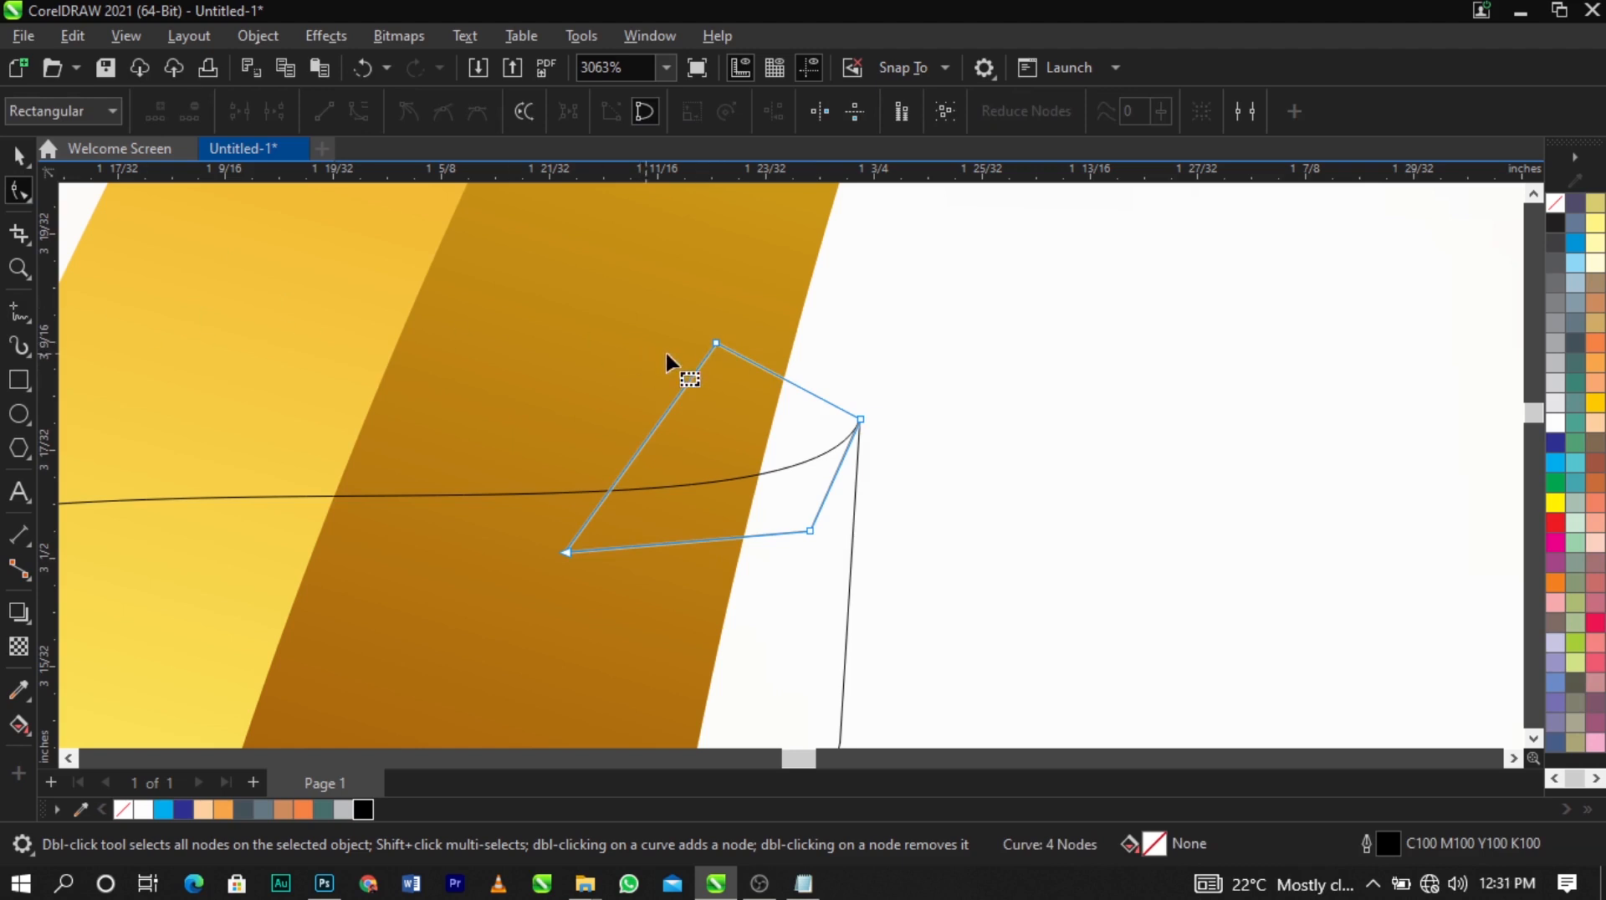
pyautogui.moveTo(716, 343); pyautogui.dragTo(688, 422)
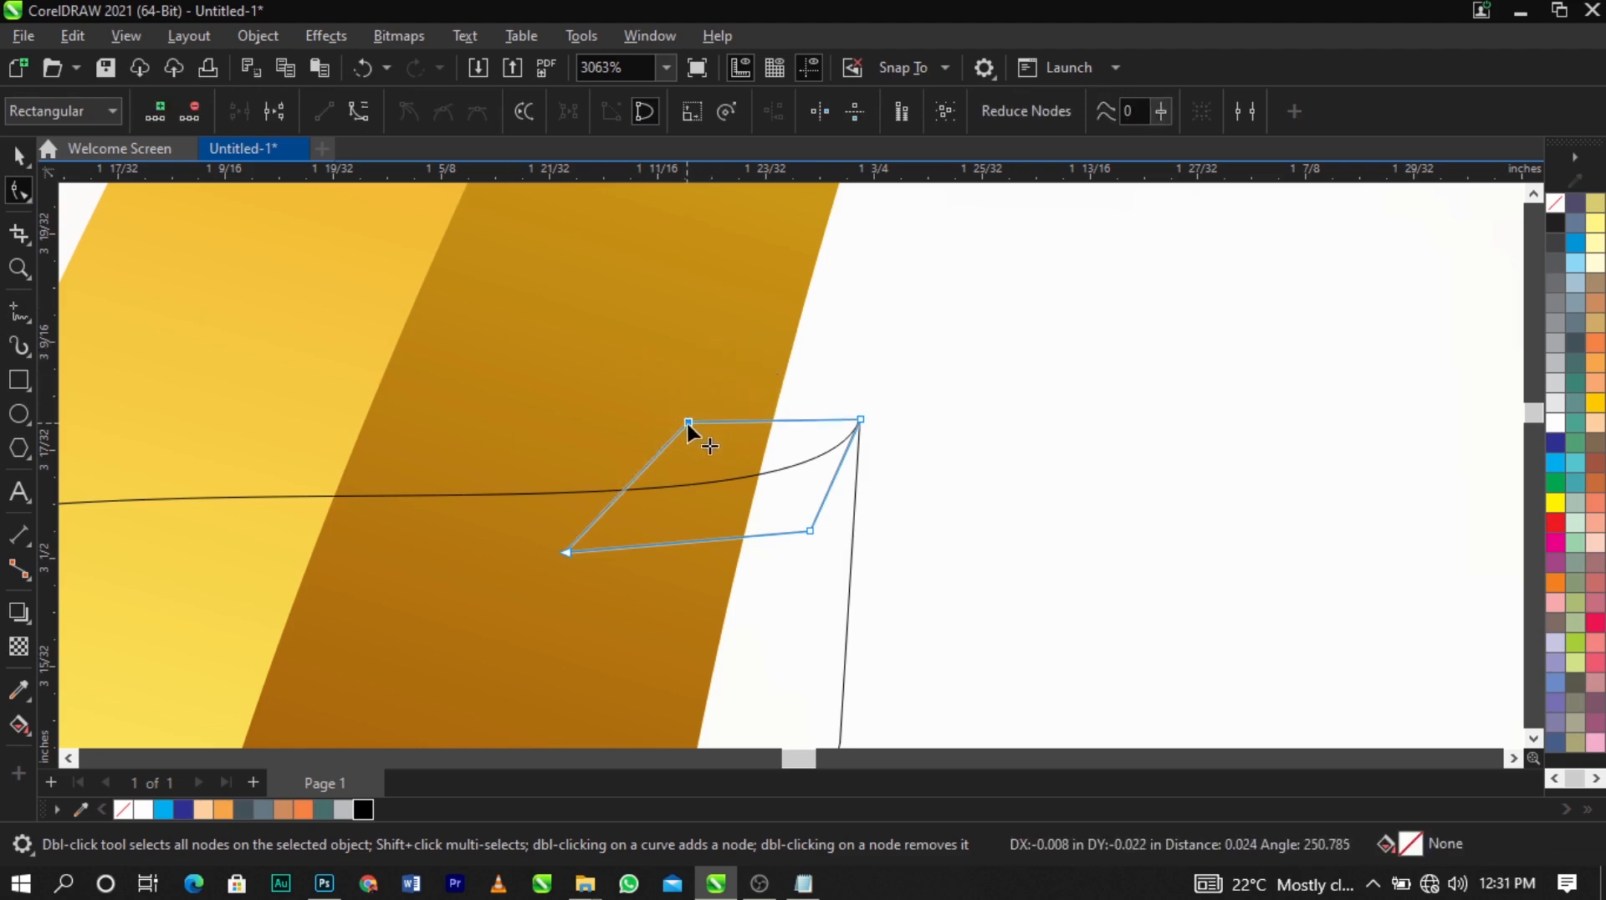
pyautogui.click(823, 424)
pyautogui.rightClick(827, 423)
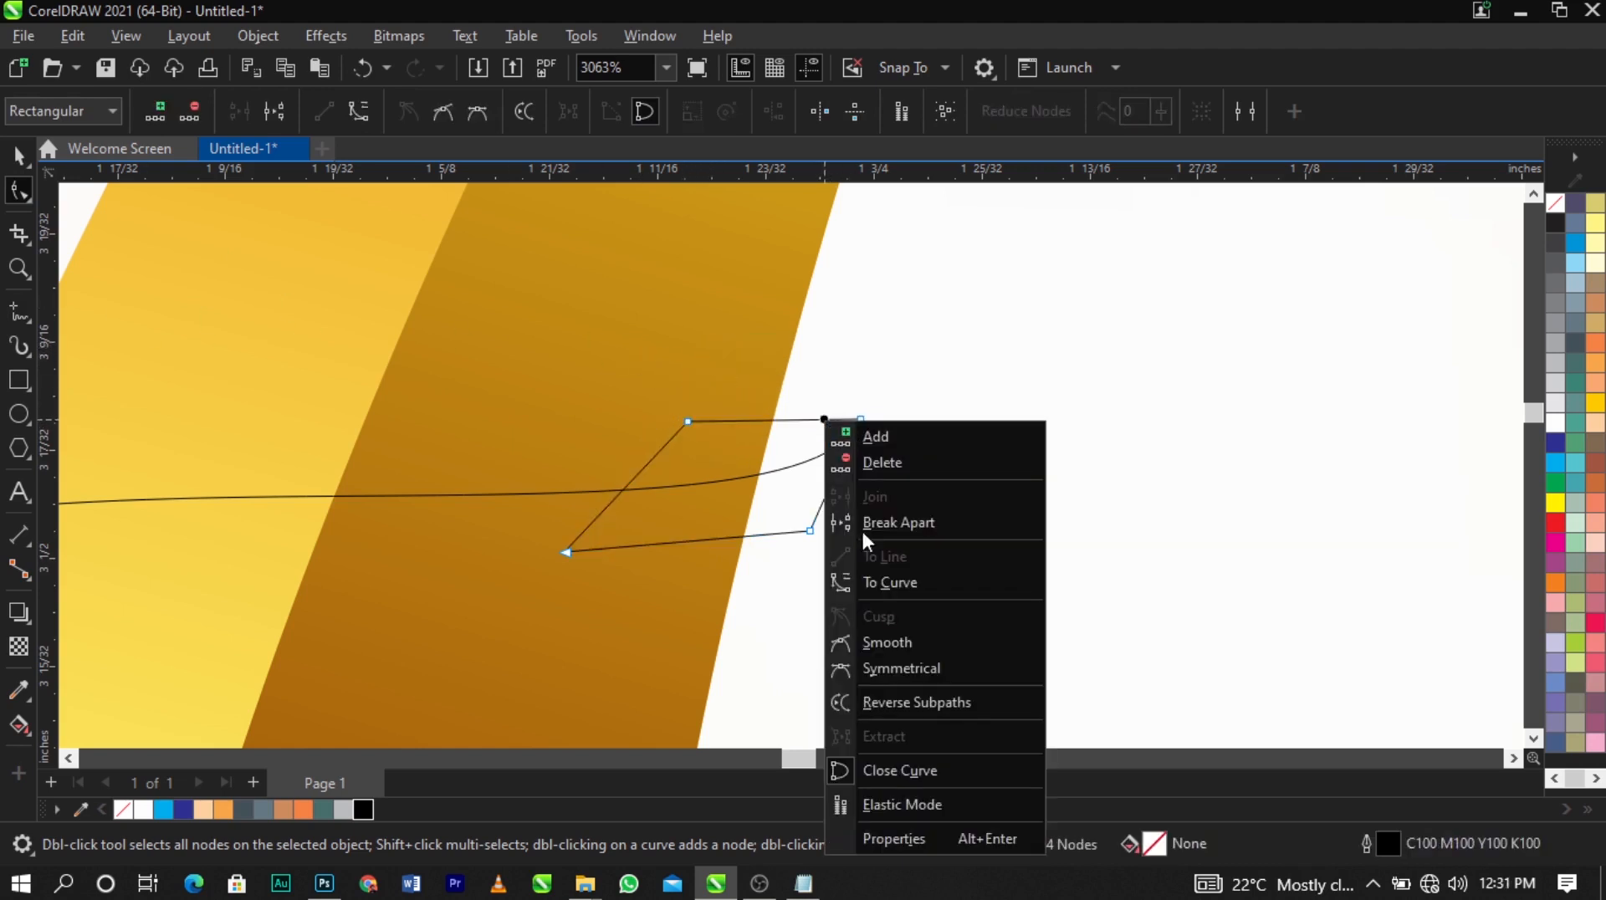
pyautogui.click(899, 583)
pyautogui.moveTo(789, 420); pyautogui.dragTo(789, 407)
pyautogui.scroll(2, 850, 468)
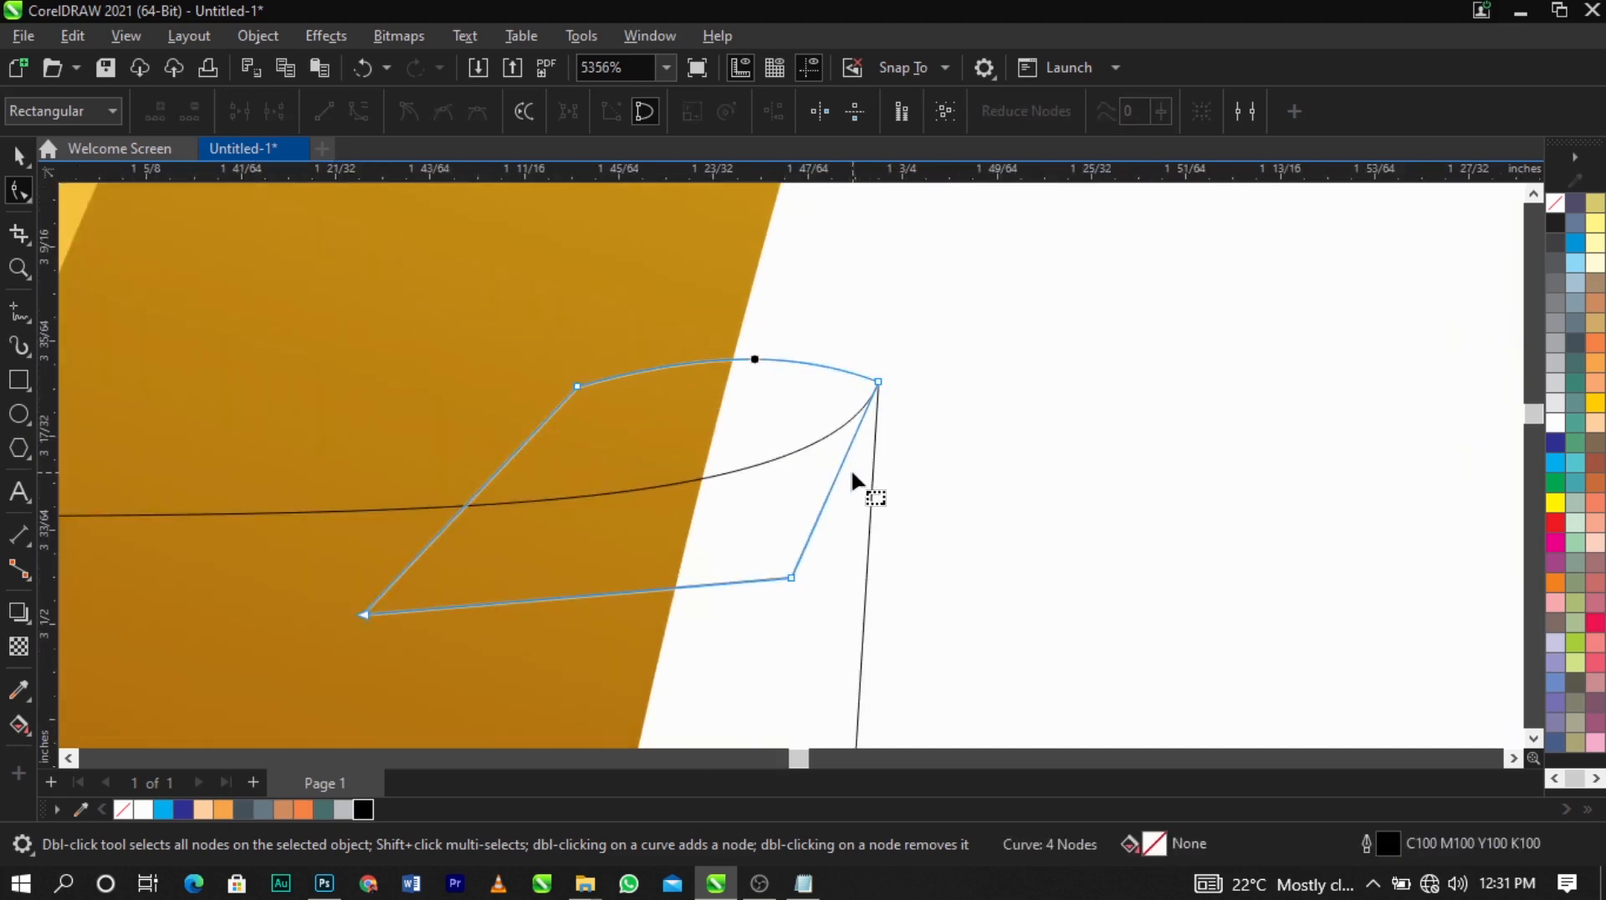
pyautogui.press('space')
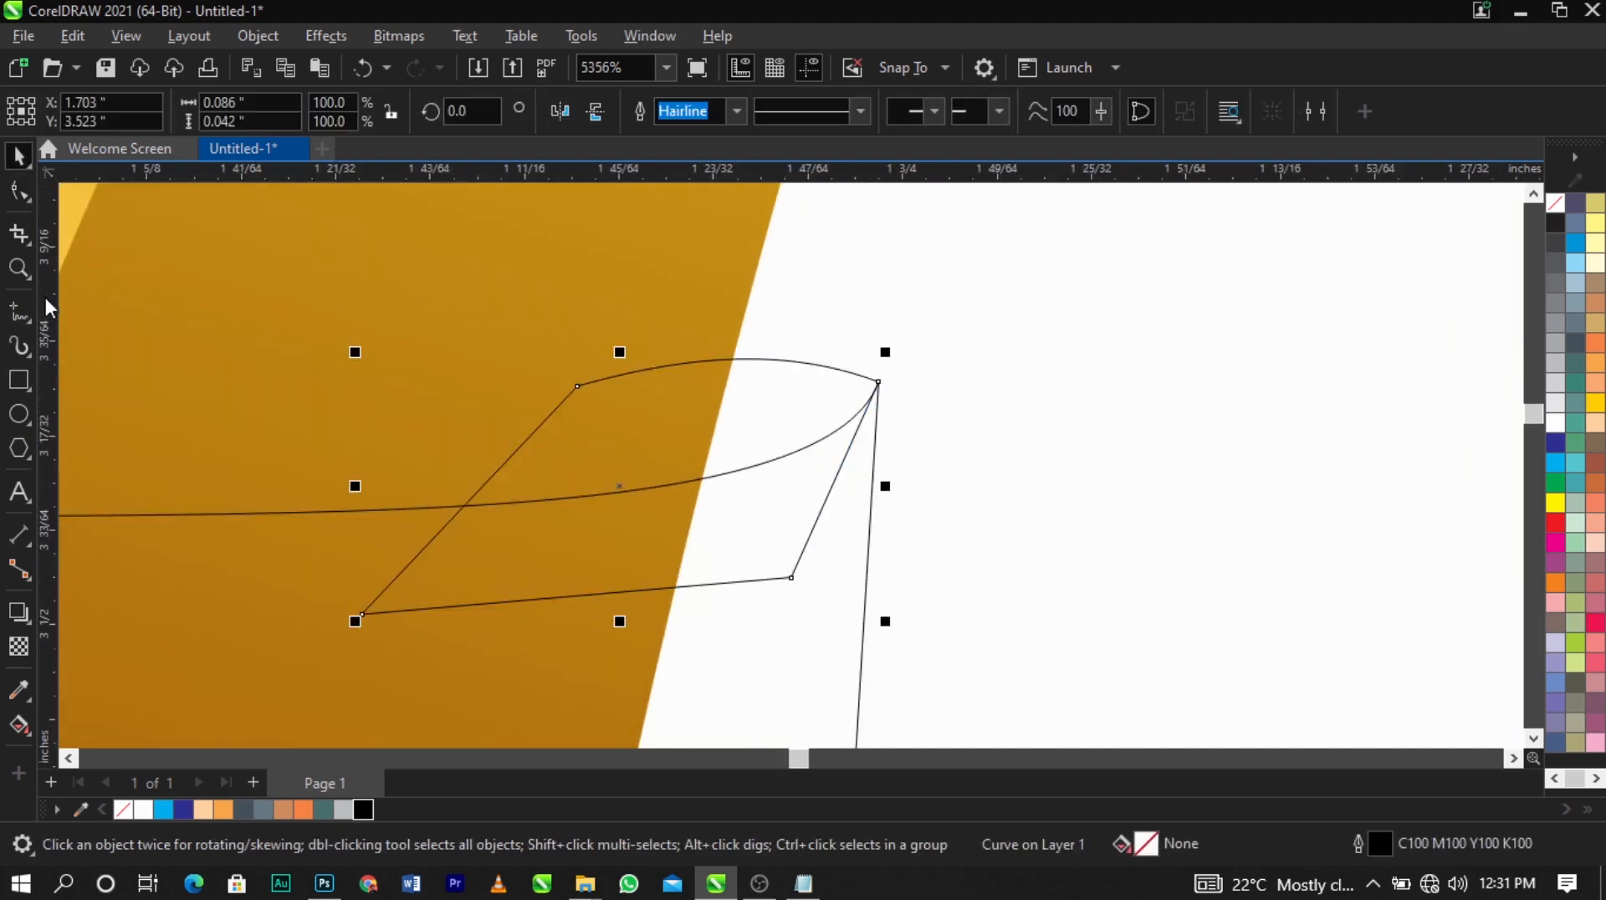
pyautogui.click(20, 311)
pyautogui.moveTo(792, 326)
pyautogui.mouseDown()
pyautogui.moveTo(755, 466)
pyautogui.moveTo(924, 400)
pyautogui.moveTo(724, 440)
pyautogui.moveTo(714, 345)
pyautogui.moveTo(762, 328)
pyautogui.moveTo(967, 375)
pyautogui.moveTo(733, 422)
pyautogui.moveTo(947, 431)
pyautogui.mouseUp()
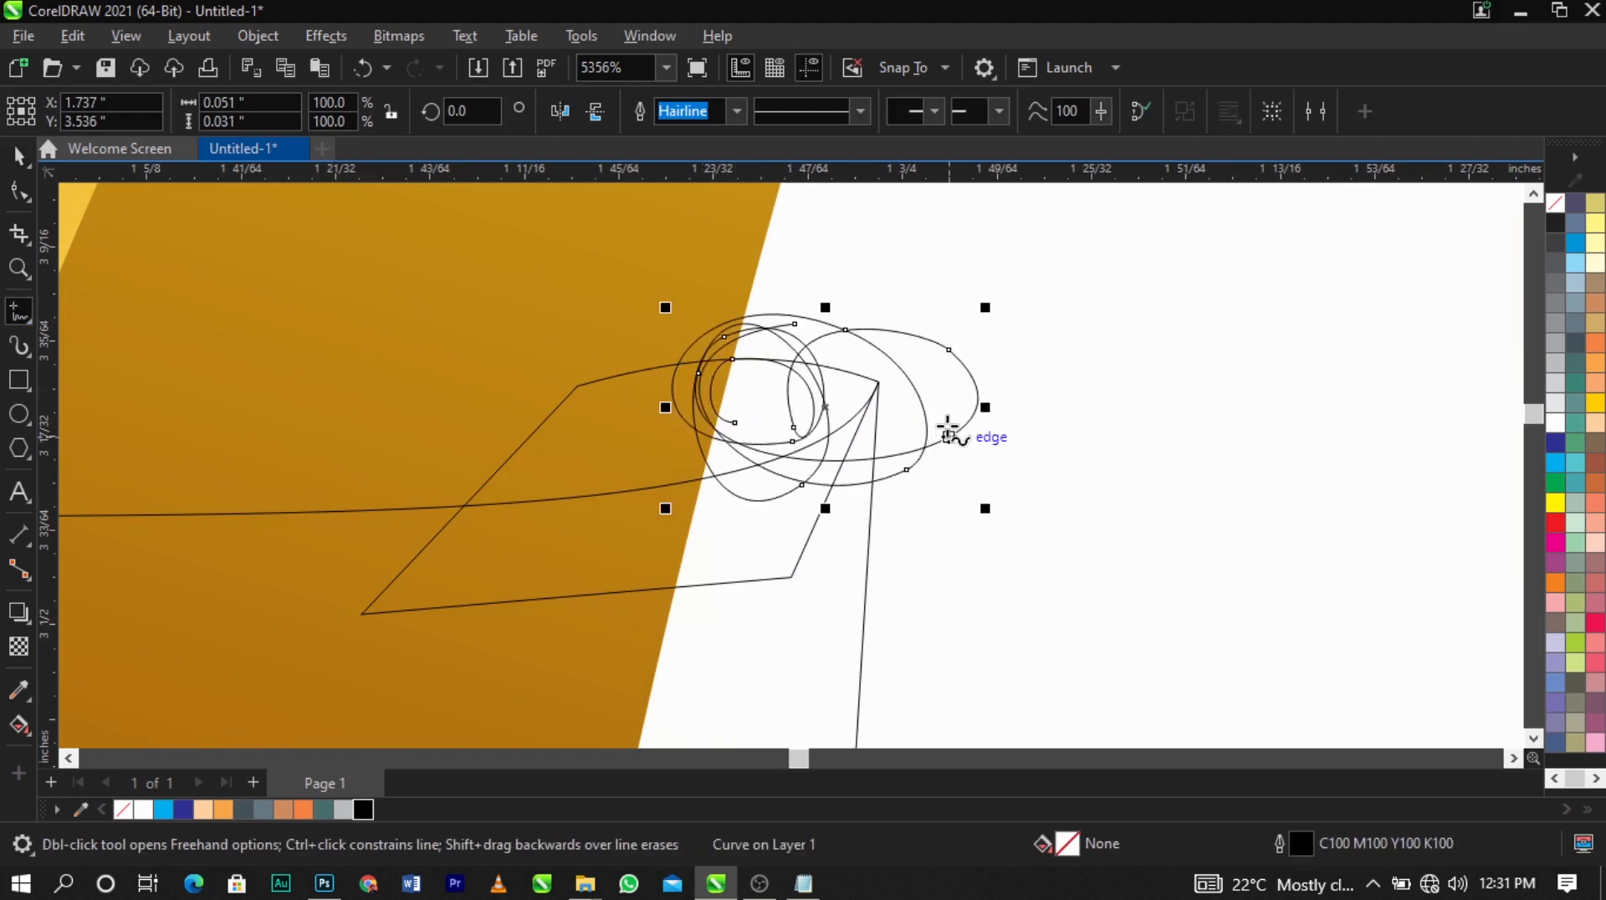
pyautogui.press('space')
pyautogui.press('Delete')
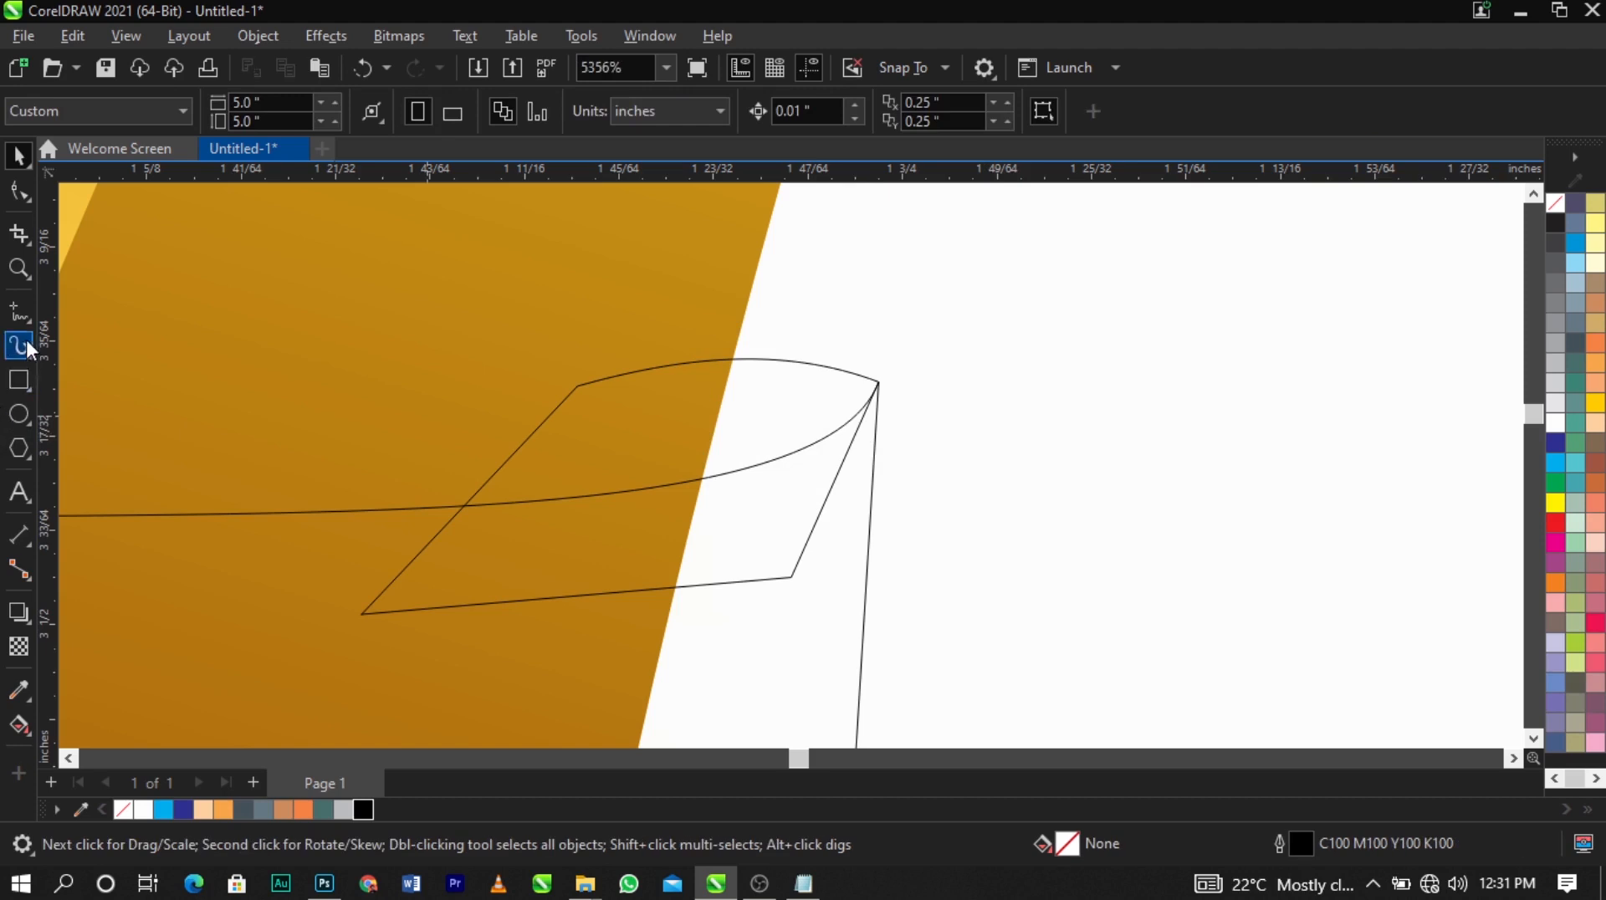
pyautogui.press('space')
pyautogui.moveTo(780, 333)
pyautogui.mouseDown()
pyautogui.moveTo(680, 367)
pyautogui.moveTo(678, 483)
pyautogui.moveTo(868, 492)
pyautogui.moveTo(916, 357)
pyautogui.moveTo(736, 376)
pyautogui.mouseUp()
pyautogui.press('space')
pyautogui.press('Delete')
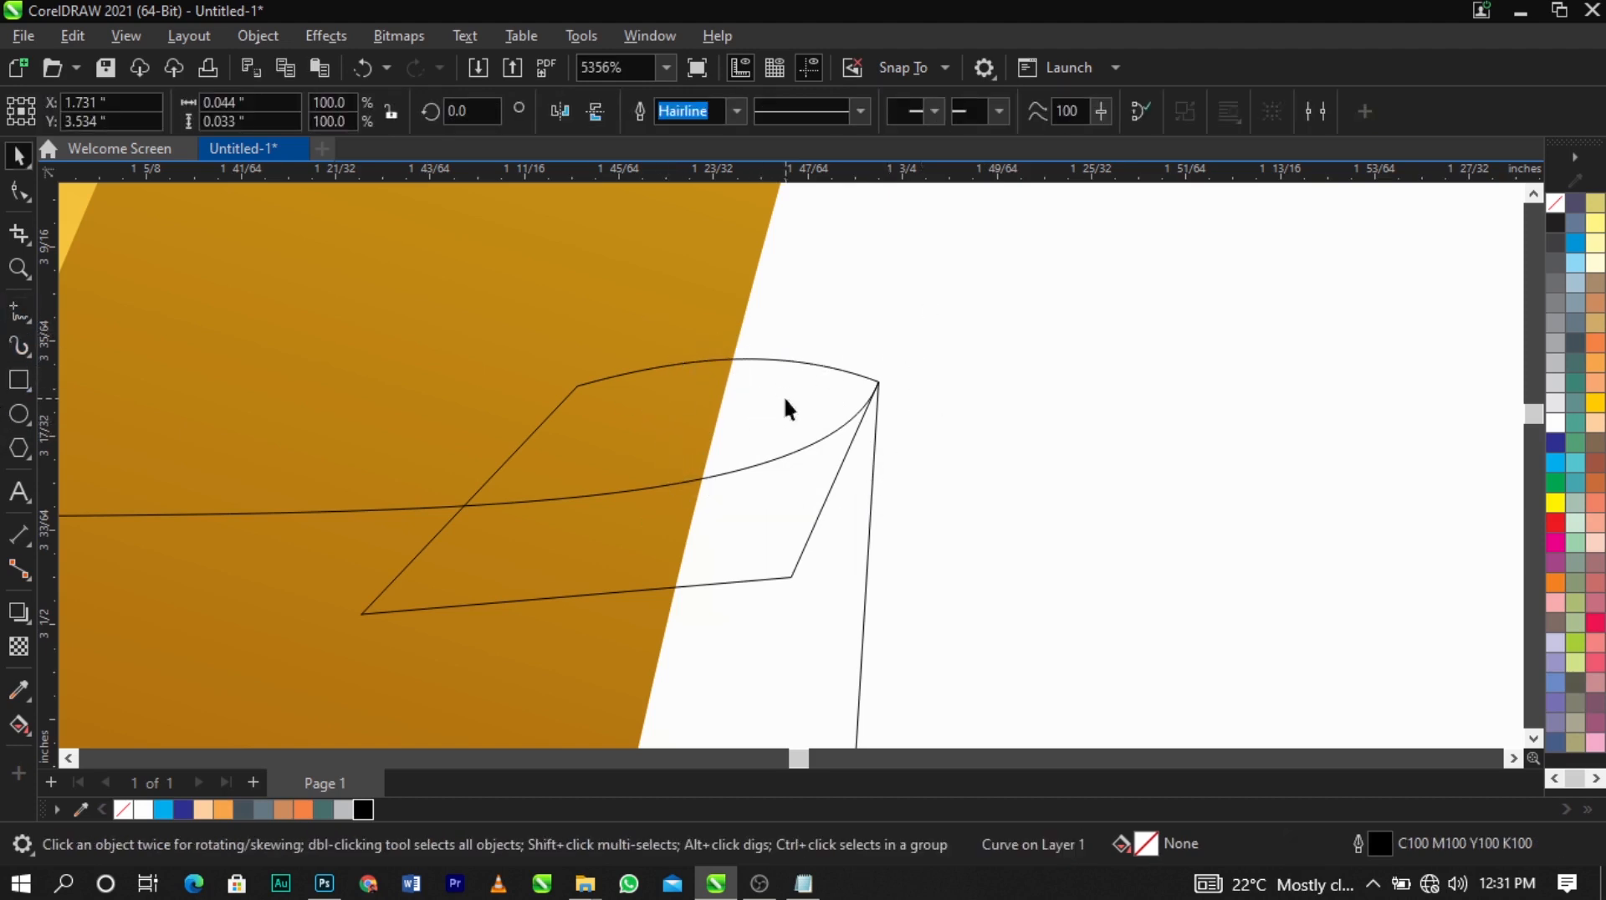
# Send the small fold shape at the lower ribbon's upper right corner behind the golden numeral
pyautogui.scroll(-3, 858, 418)
pyautogui.click(859, 422)
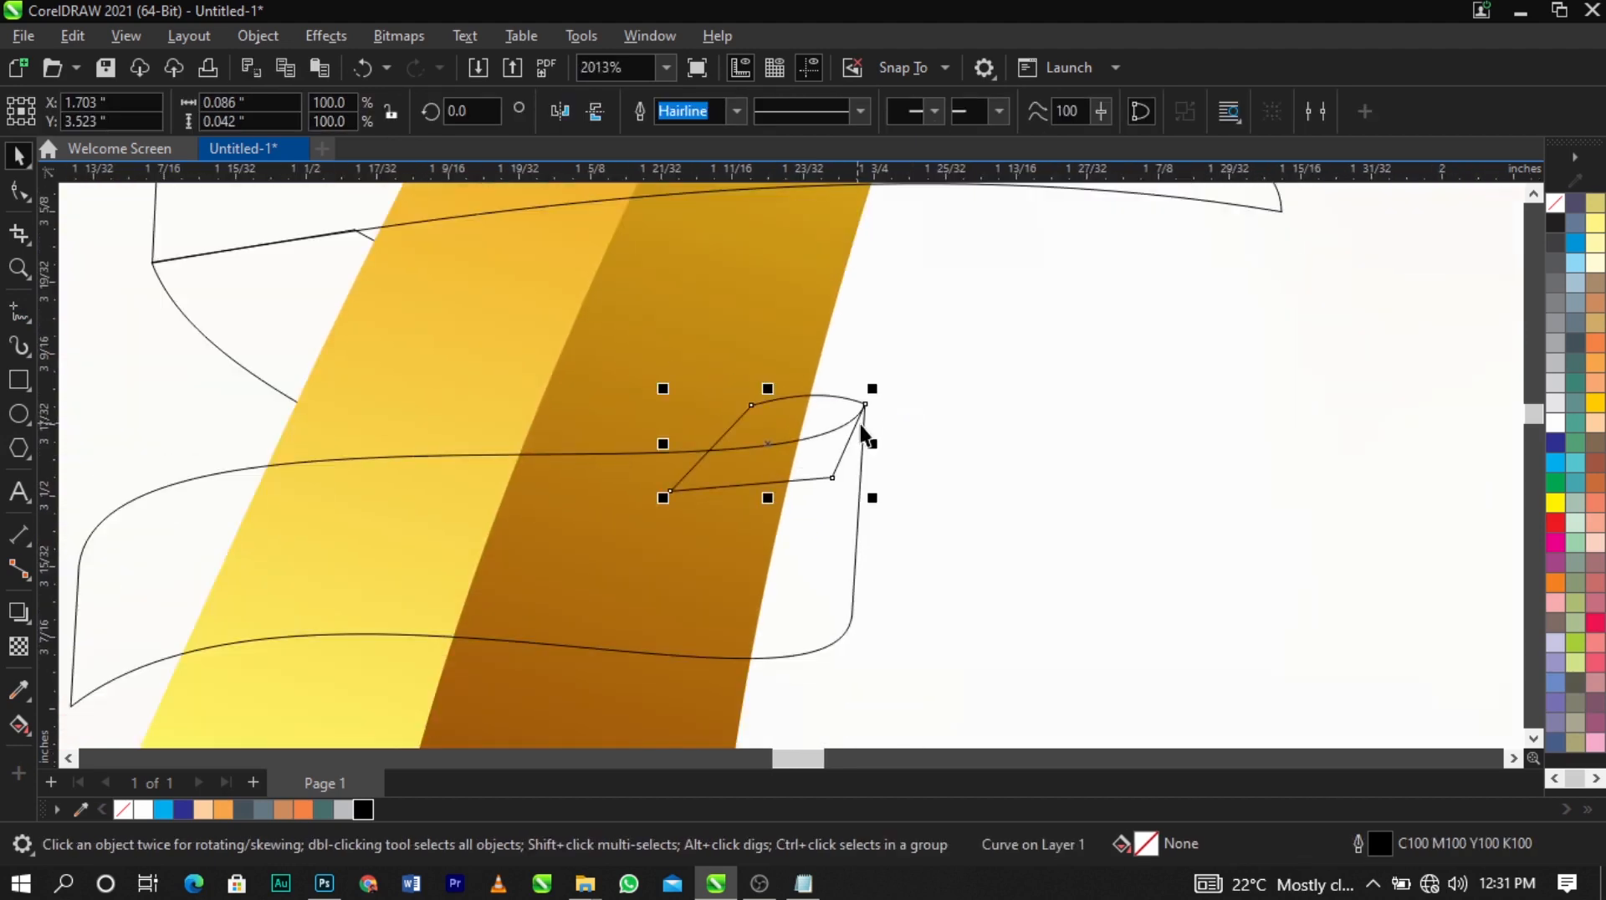
pyautogui.hotkey('shift', 'pagedown')
# Draw a closed four-sided fold shape, about 0.049 by 0.068 in, from the lower ribbon's lower left corner and send it behind the numeral
pyautogui.scroll(-3, 863, 433)
pyautogui.scroll(5, 559, 525)
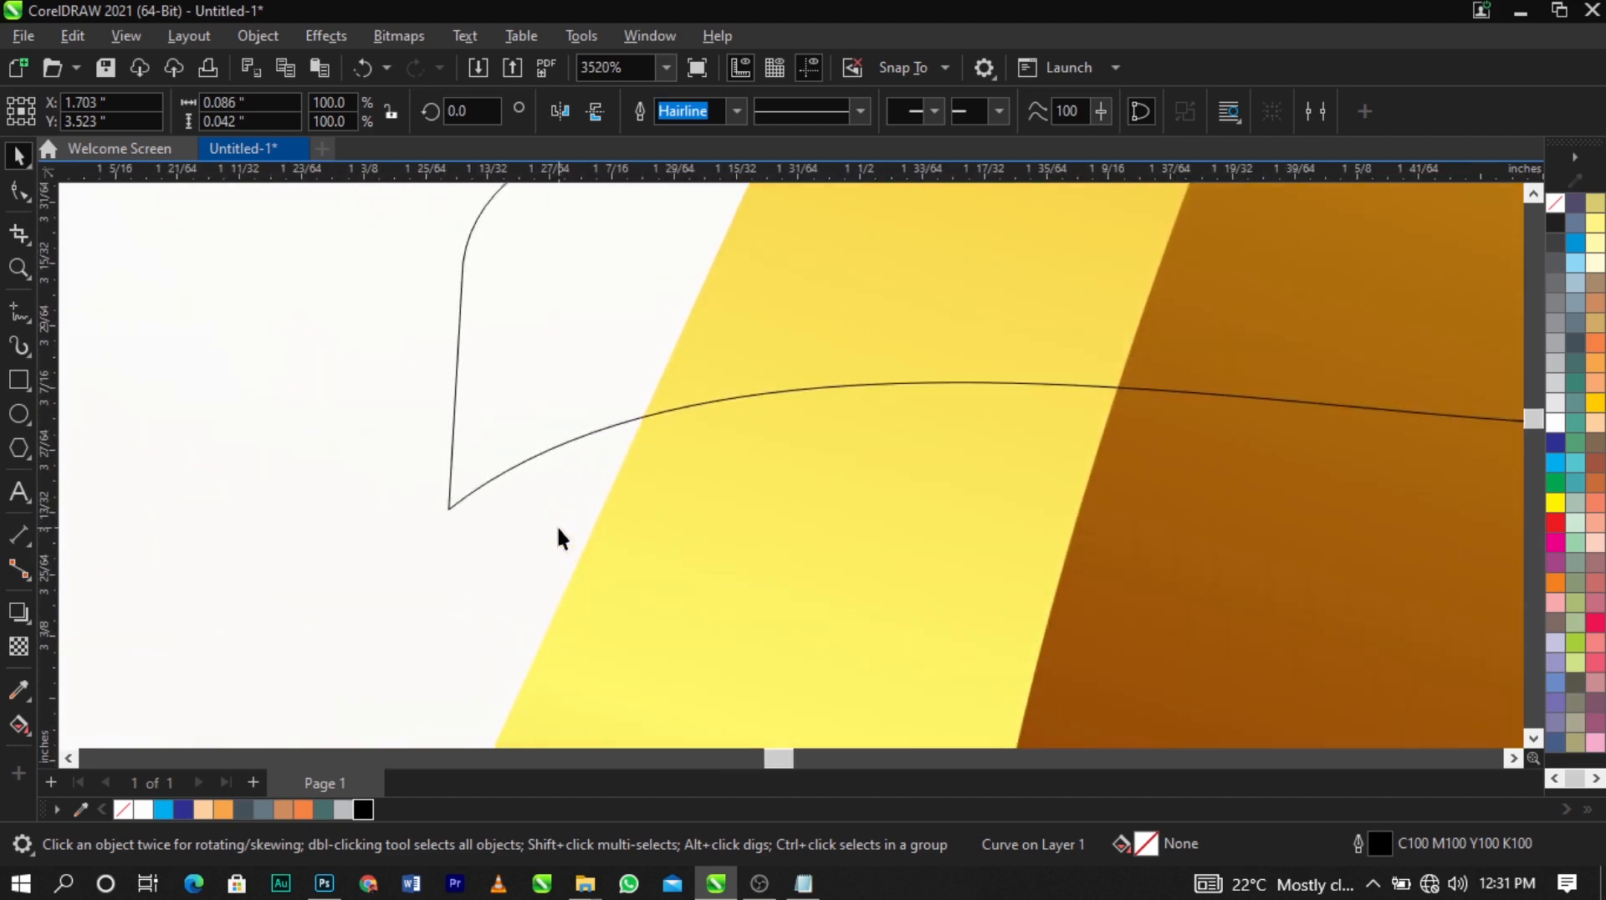
pyautogui.click(15, 313)
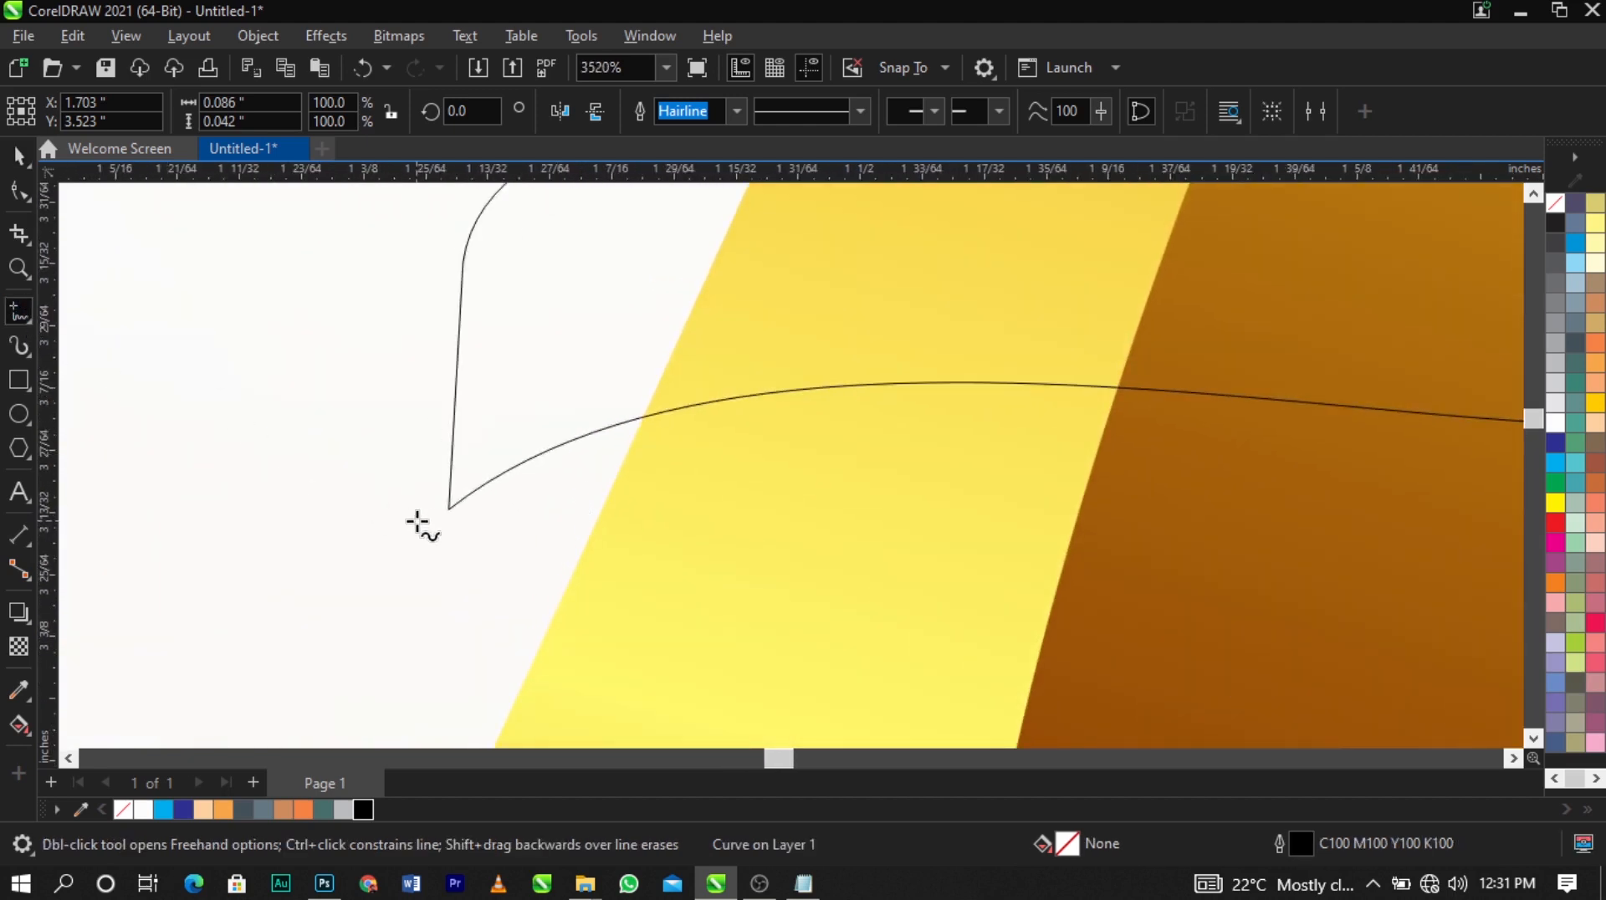
pyautogui.click(450, 509)
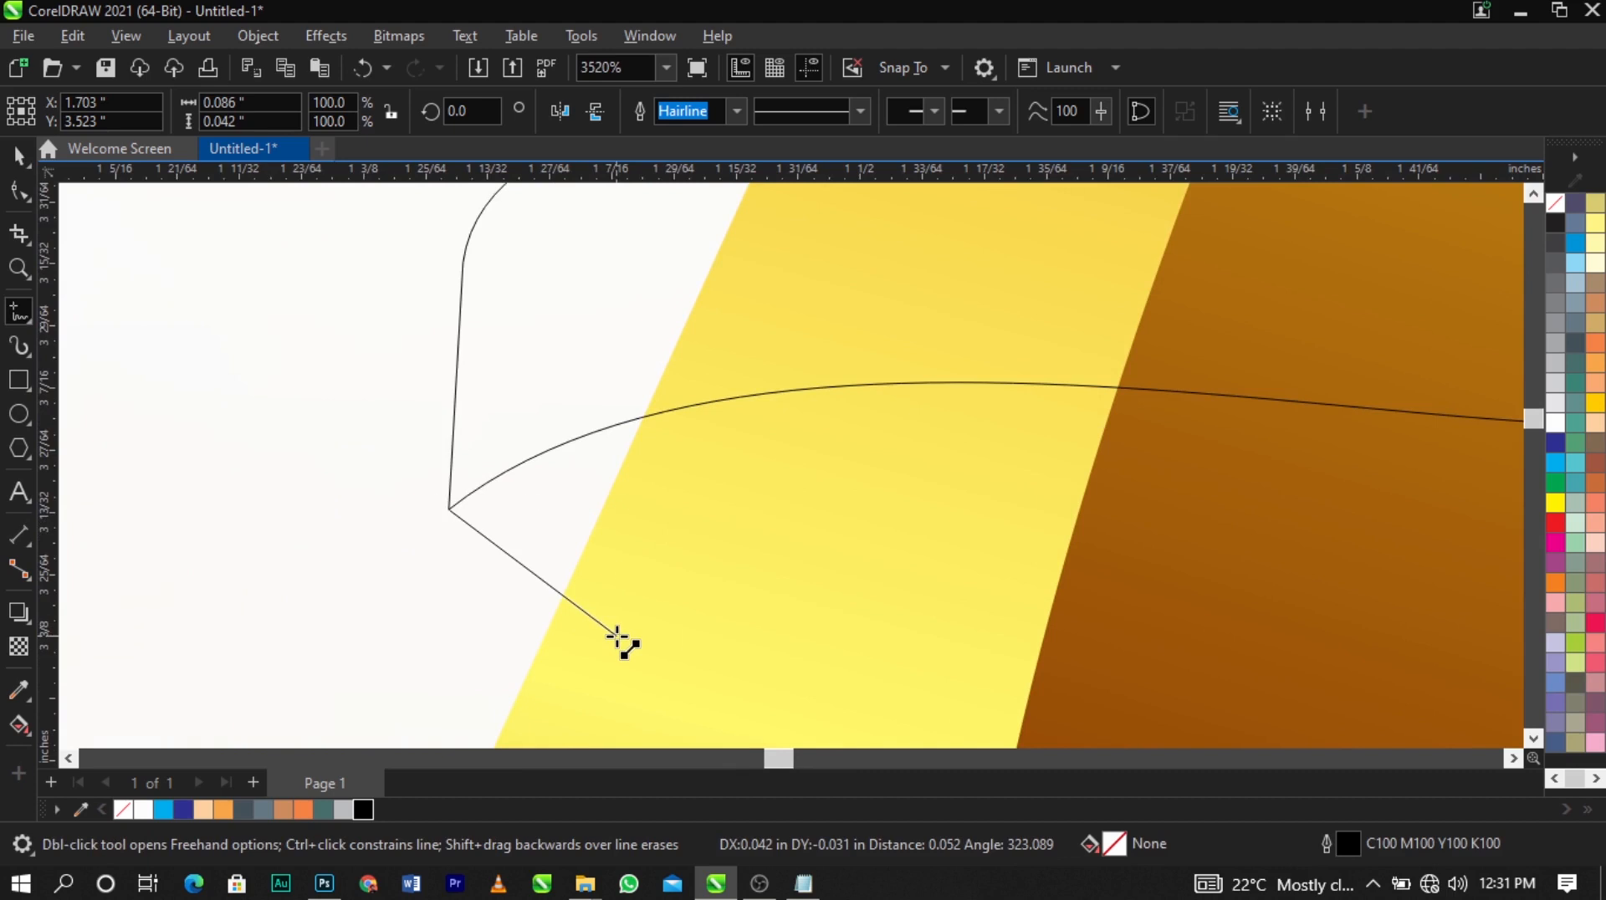
pyautogui.click(617, 637)
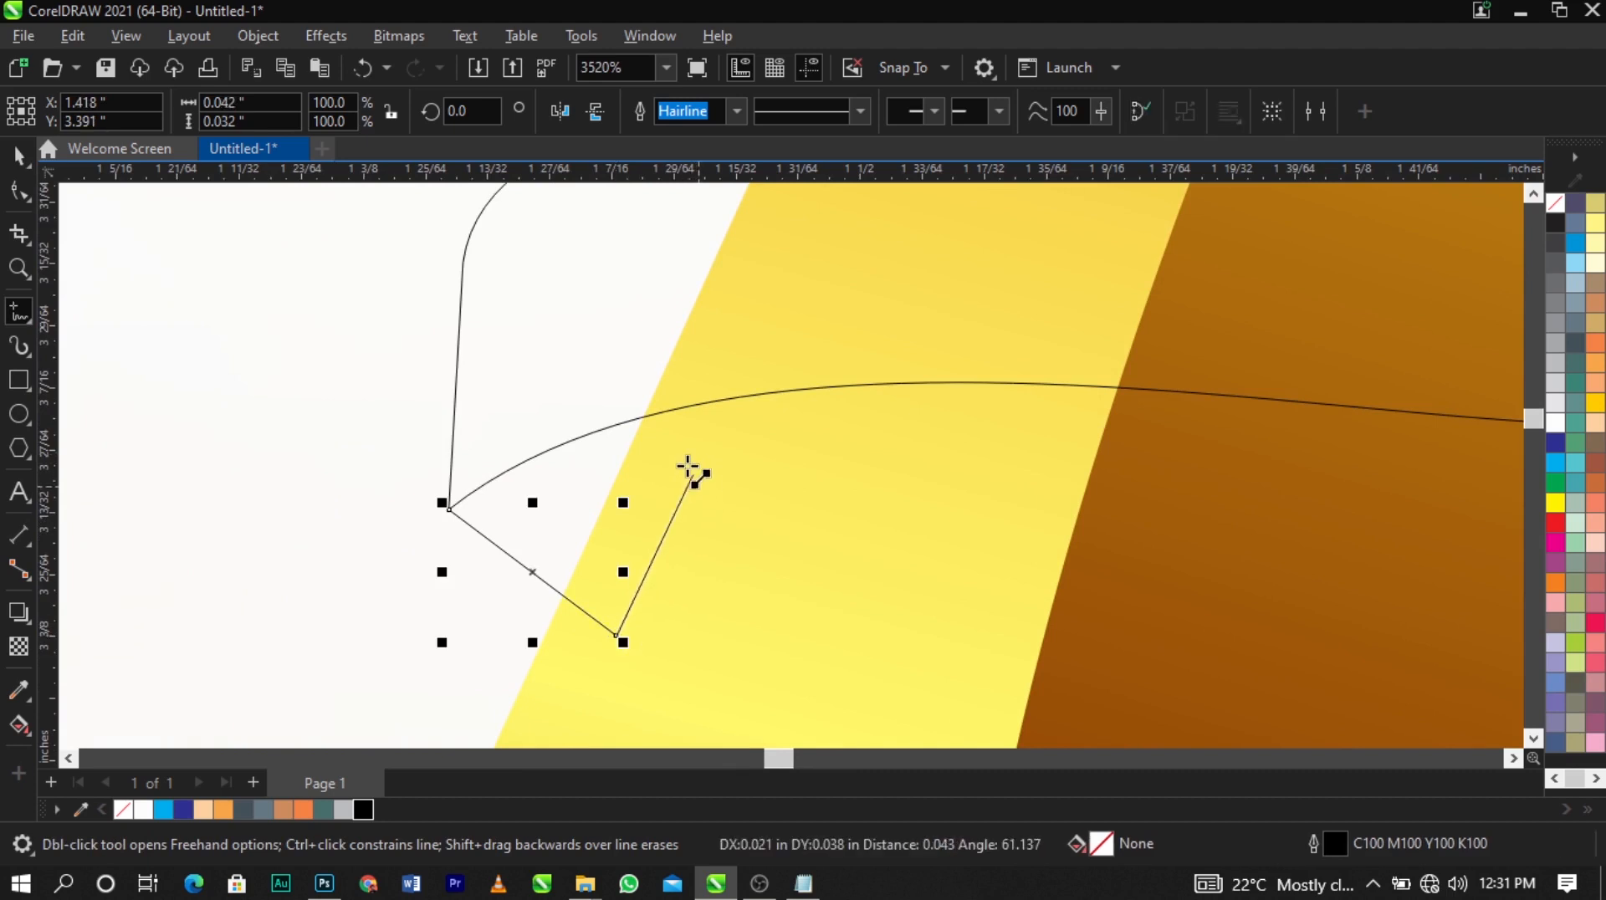
pyautogui.click(643, 416)
pyautogui.click(473, 365)
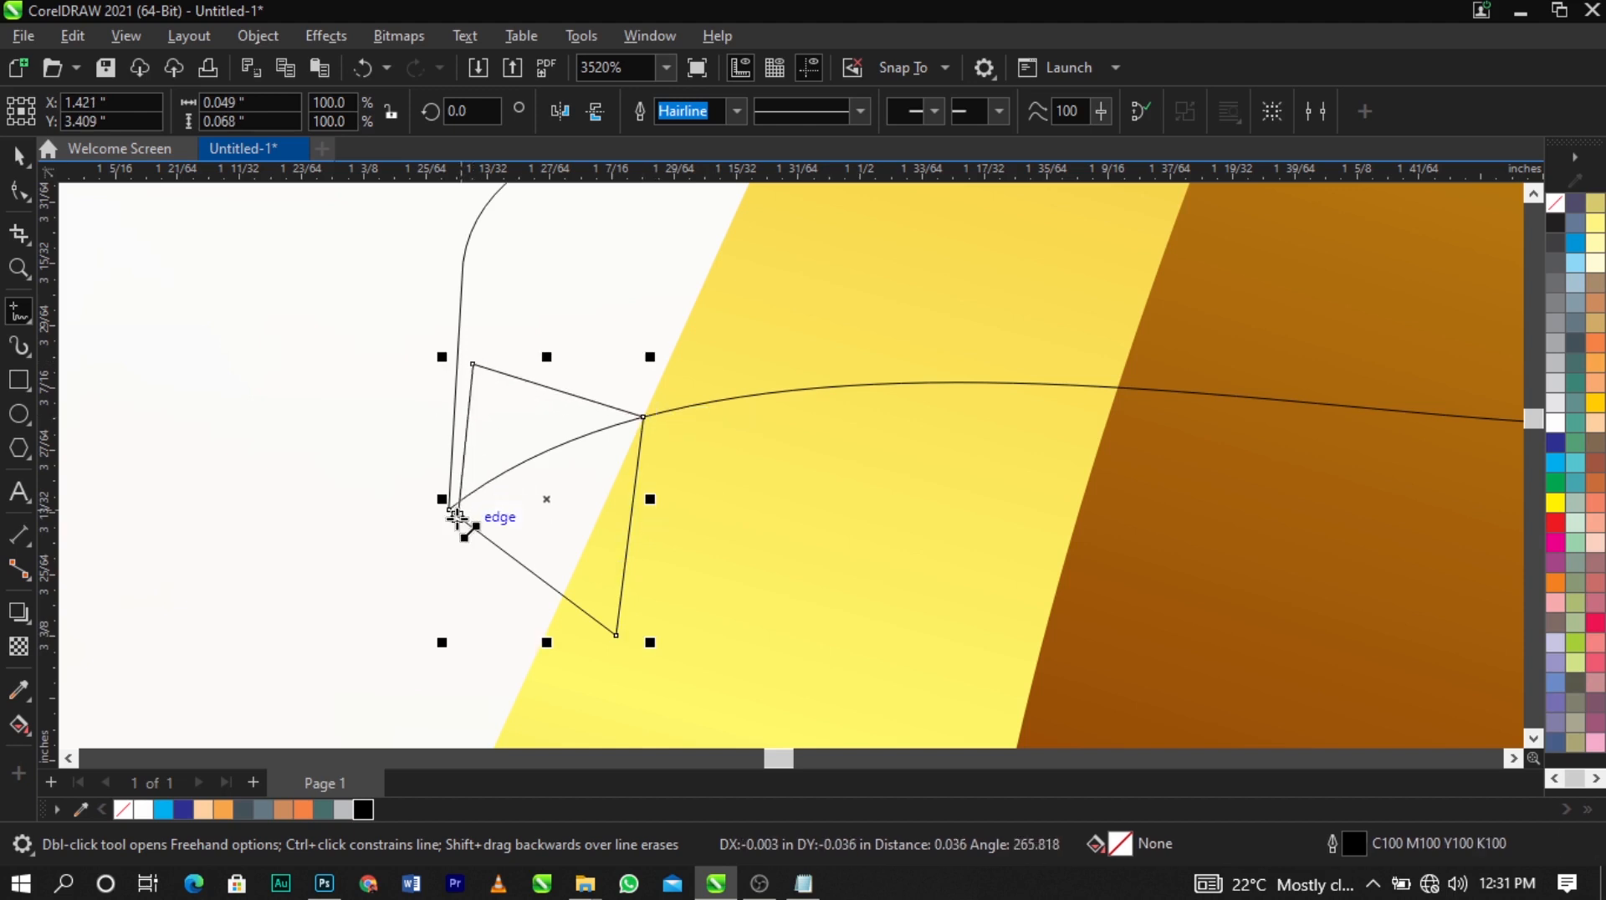
pyautogui.click(449, 509)
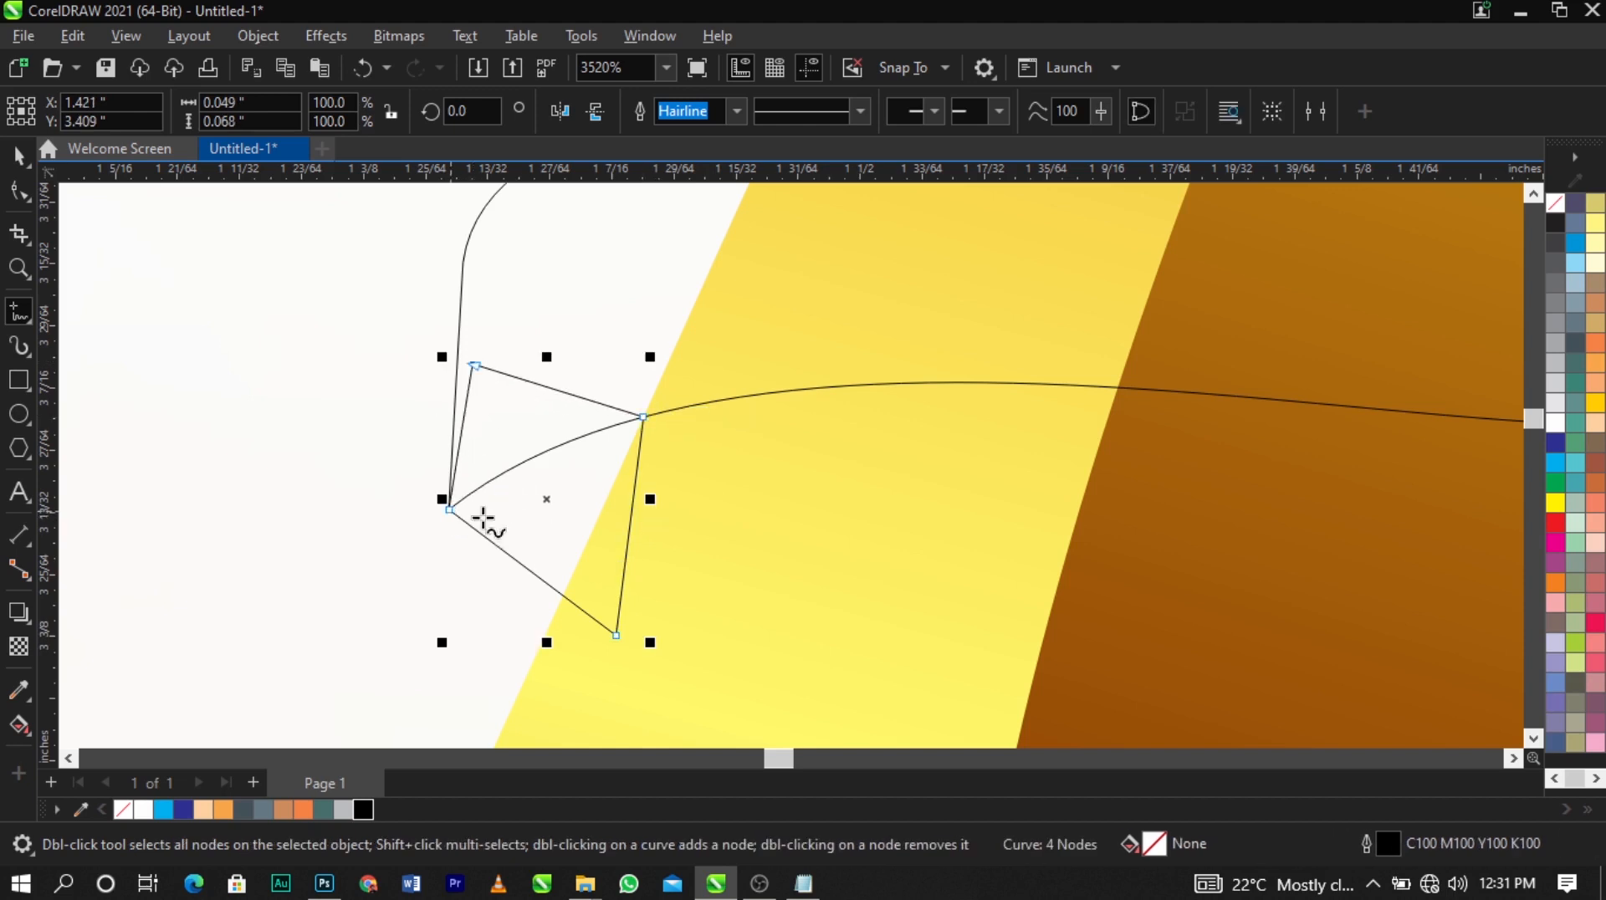
pyautogui.scroll(-5, 785, 524)
pyautogui.scroll(2, 785, 524)
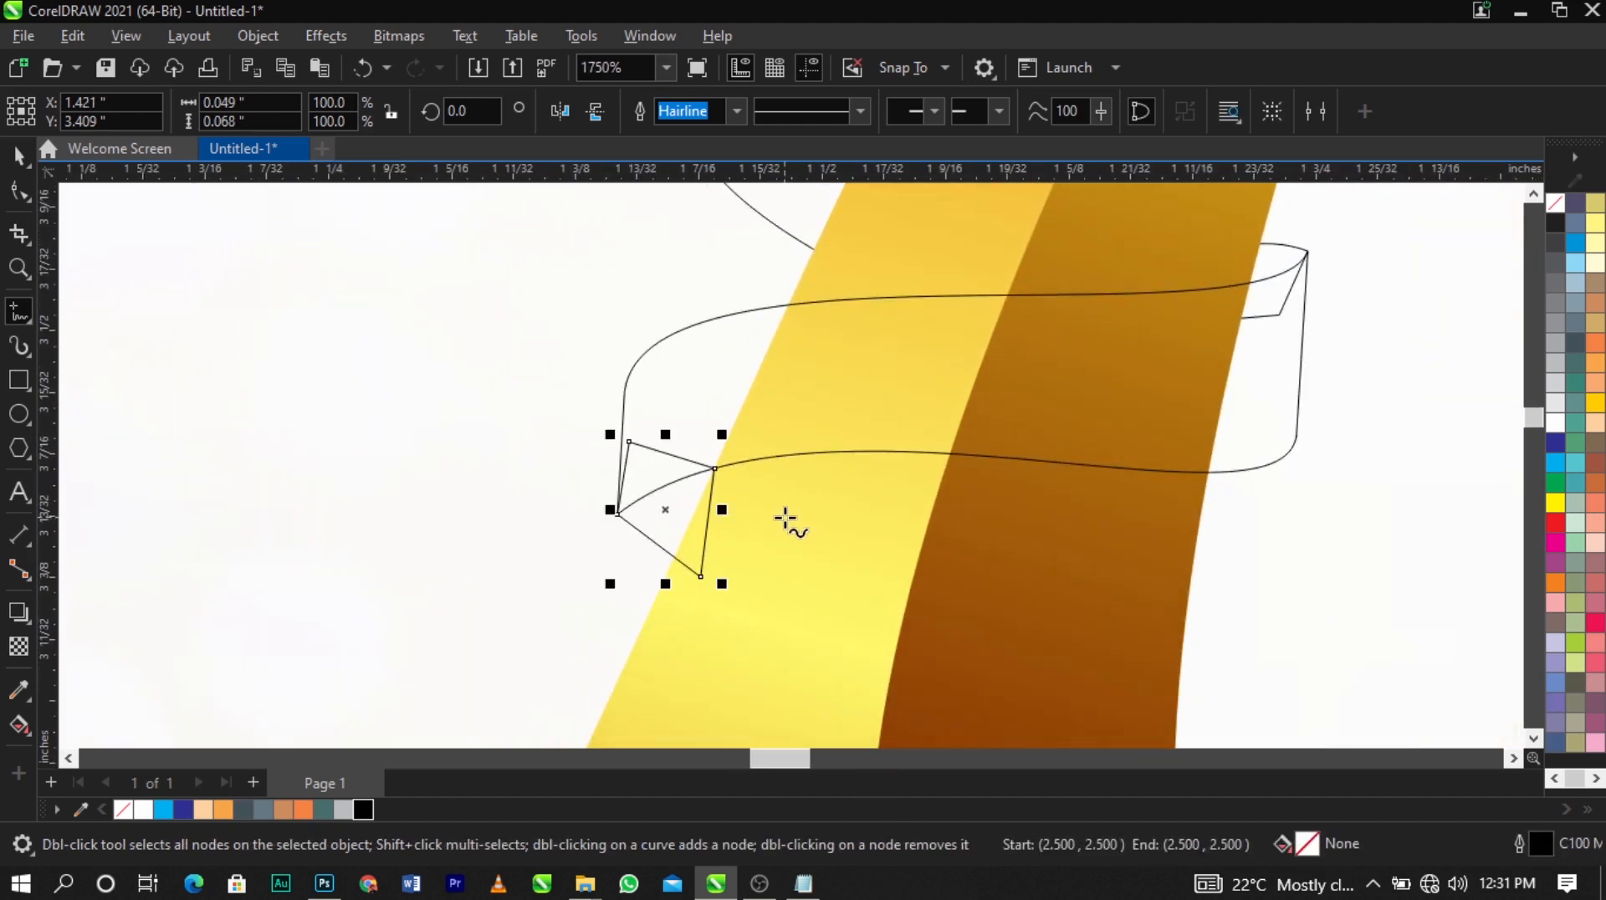
pyautogui.press('space')
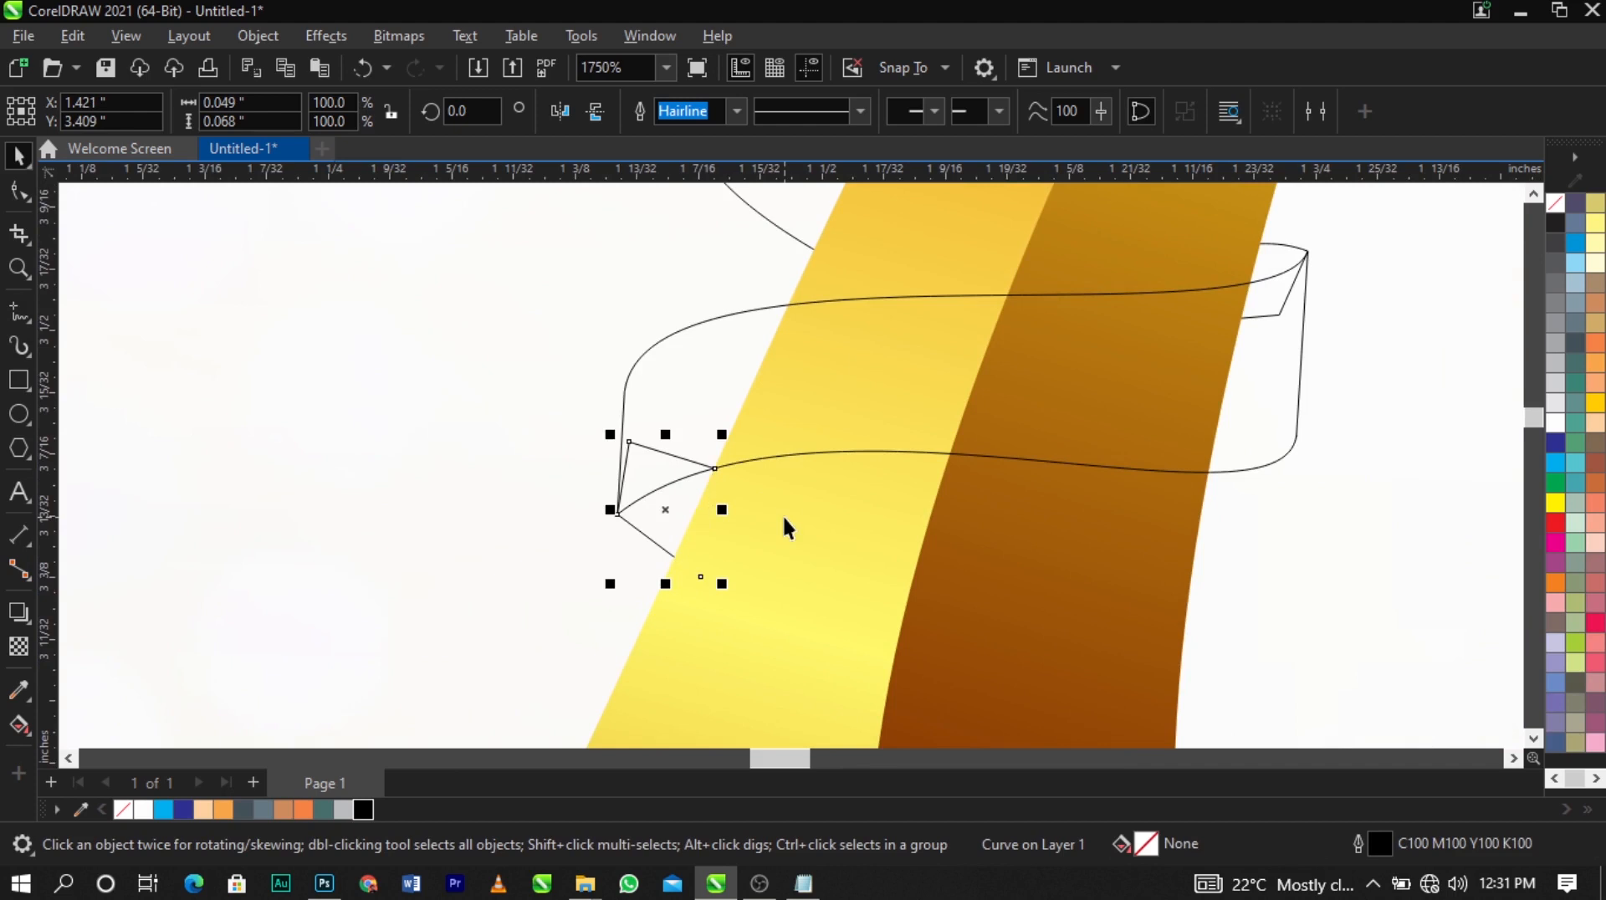
# Apply a linear fountain fill to the upper ribbon, running from its left end to the notched right end
pyautogui.scroll(-7, 783, 527)
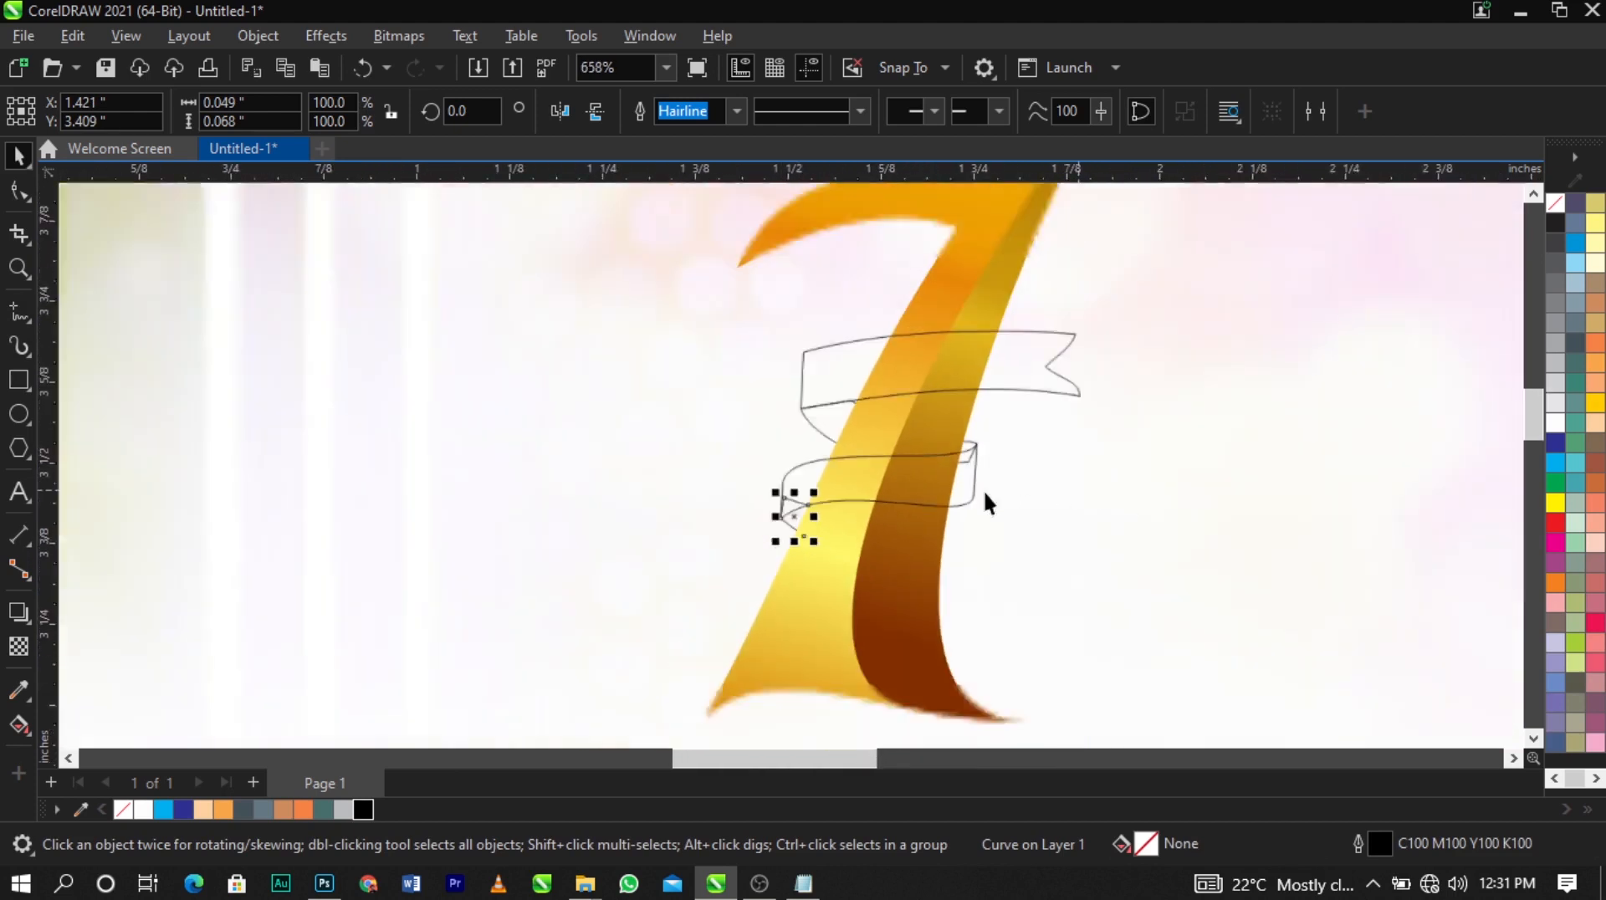
pyautogui.scroll(3, 1042, 391)
pyautogui.click(993, 359)
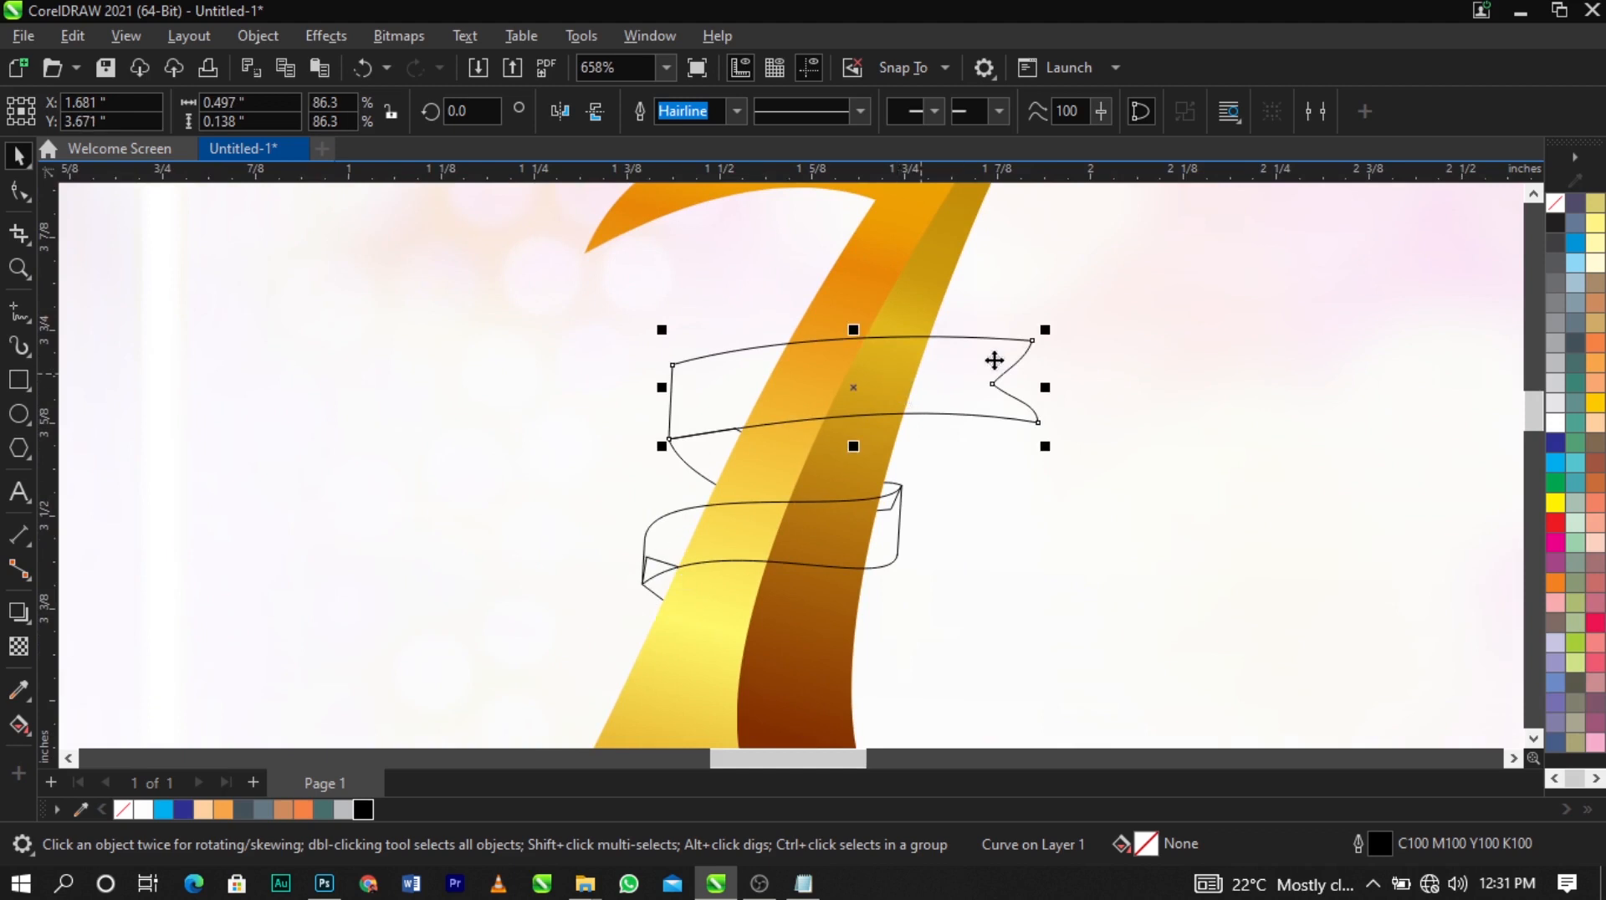
pyautogui.click(19, 724)
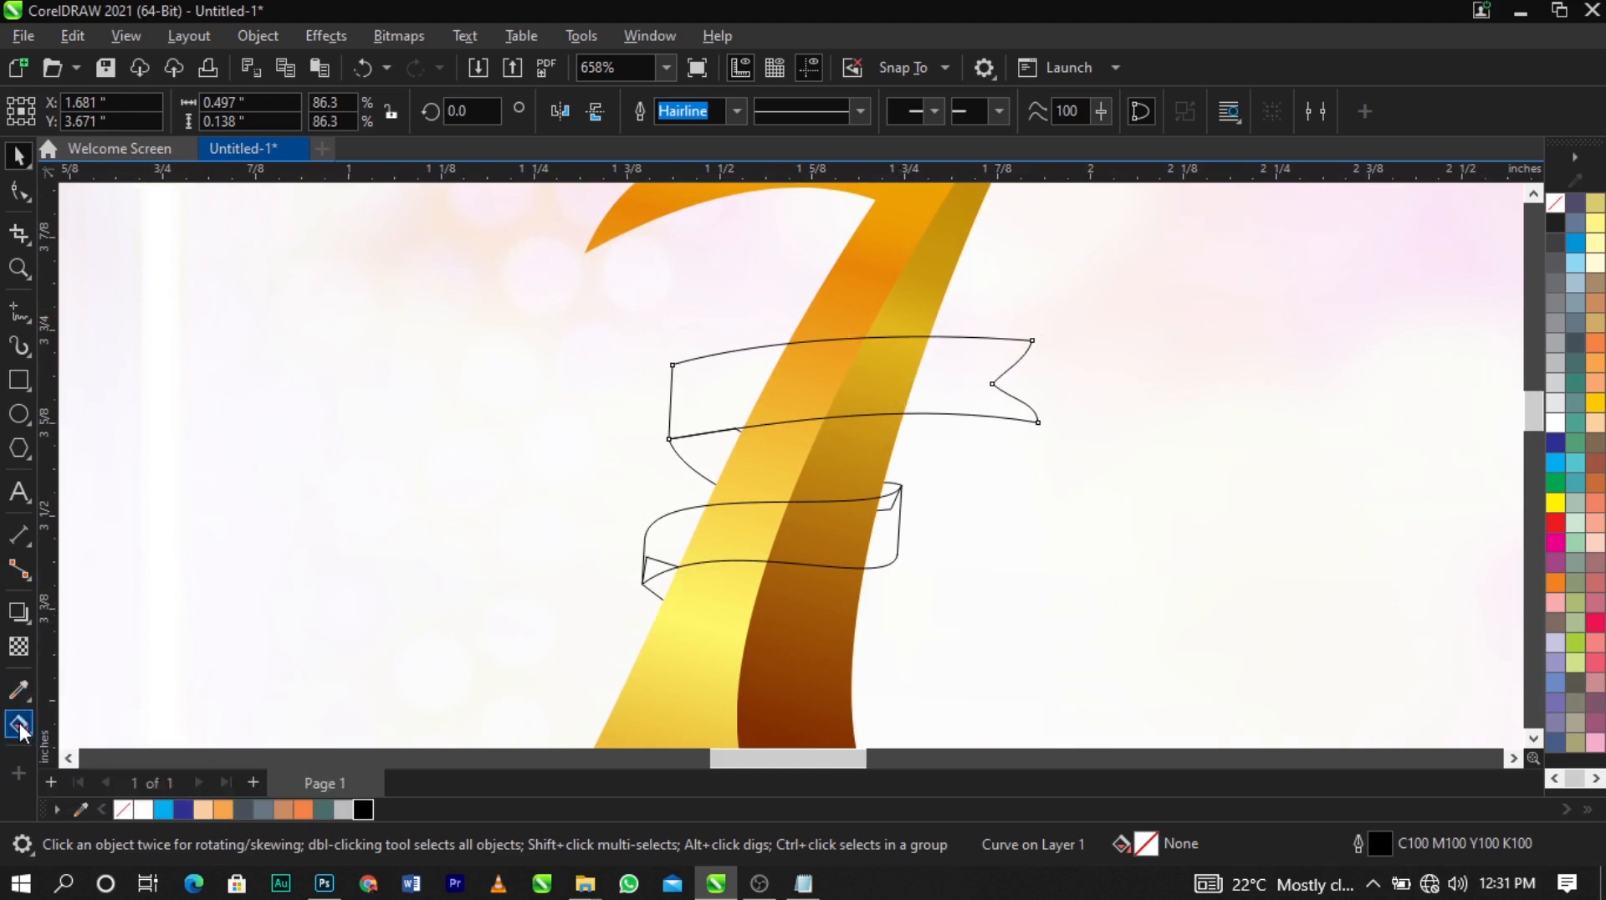
pyautogui.scroll(2, 970, 368)
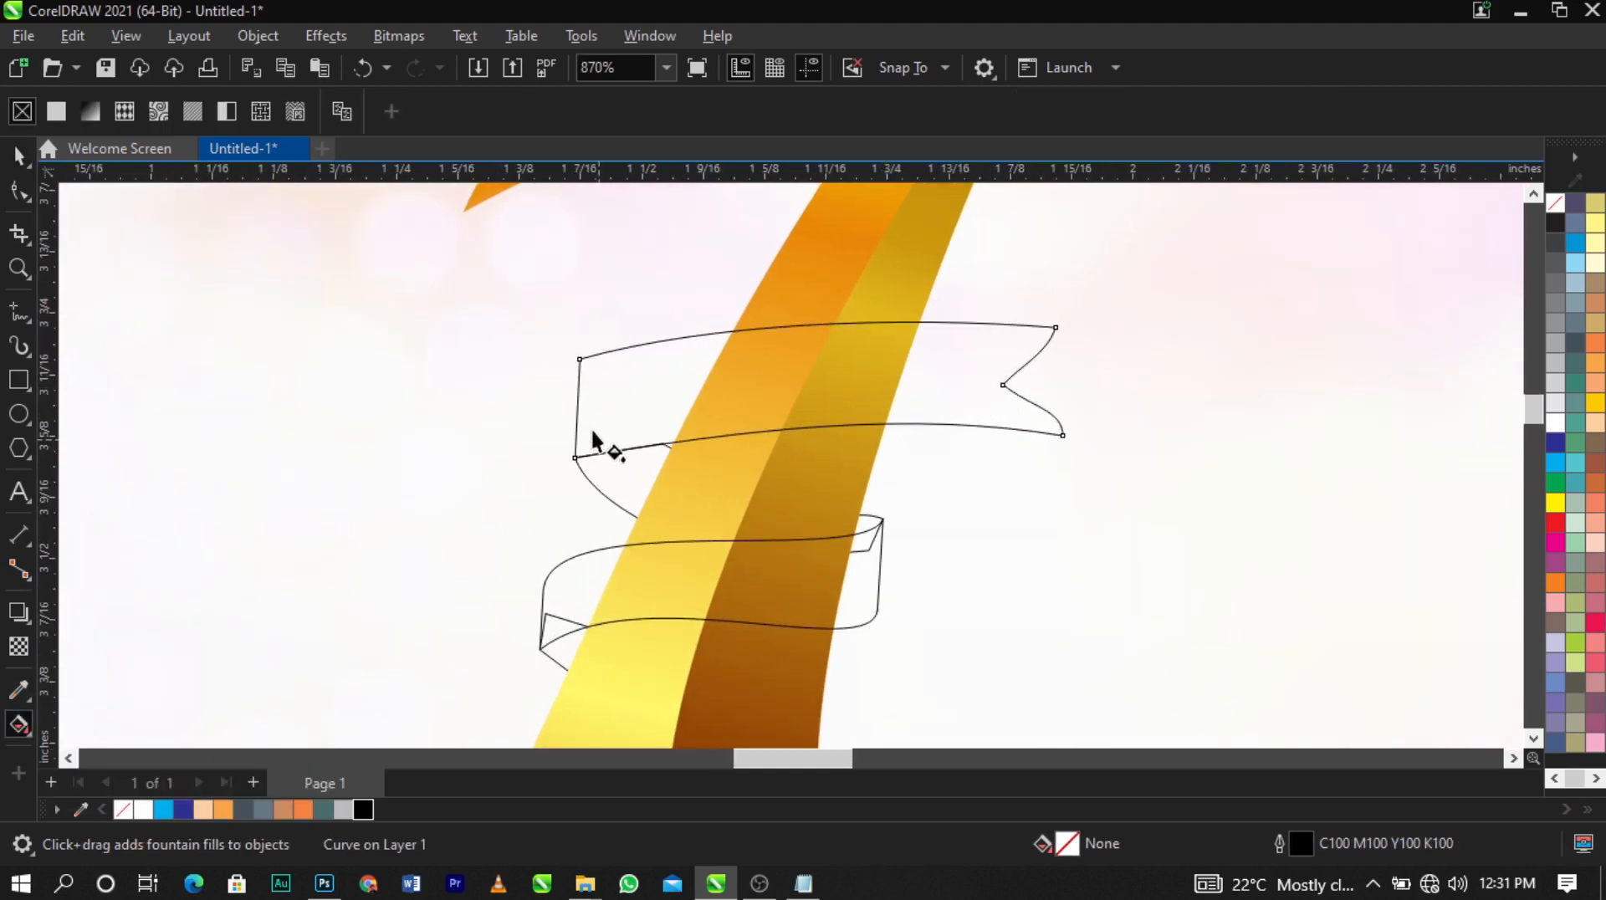
pyautogui.moveTo(577, 408); pyautogui.dragTo(1034, 380)
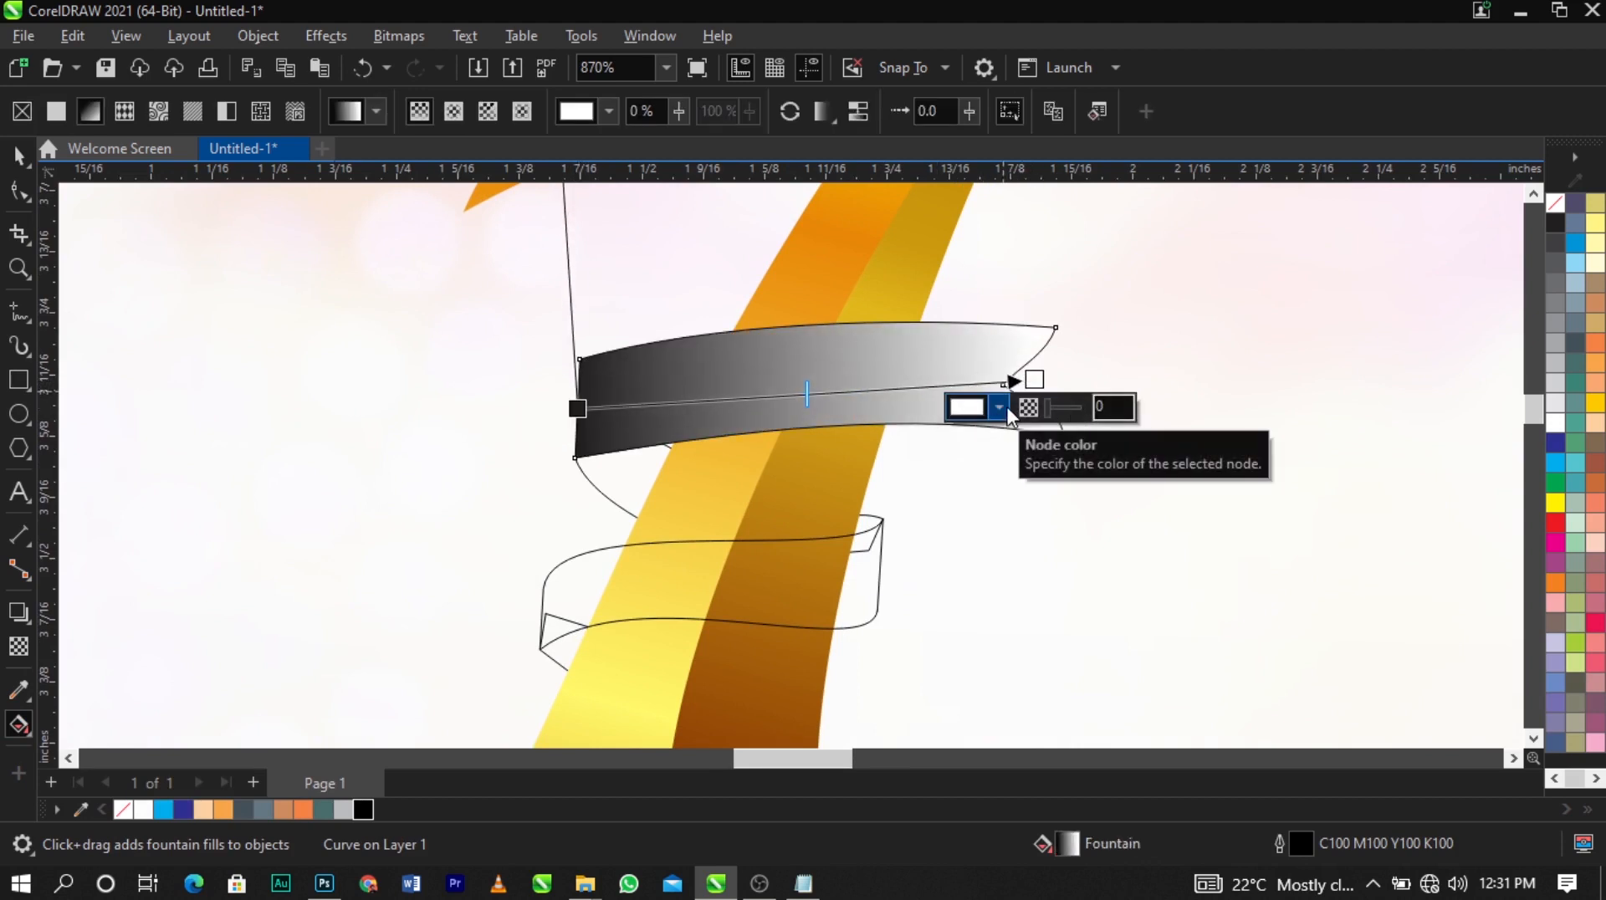
# Set the color at the right end of the upper ribbon's gradient to red #E60000
pyautogui.click(1001, 406)
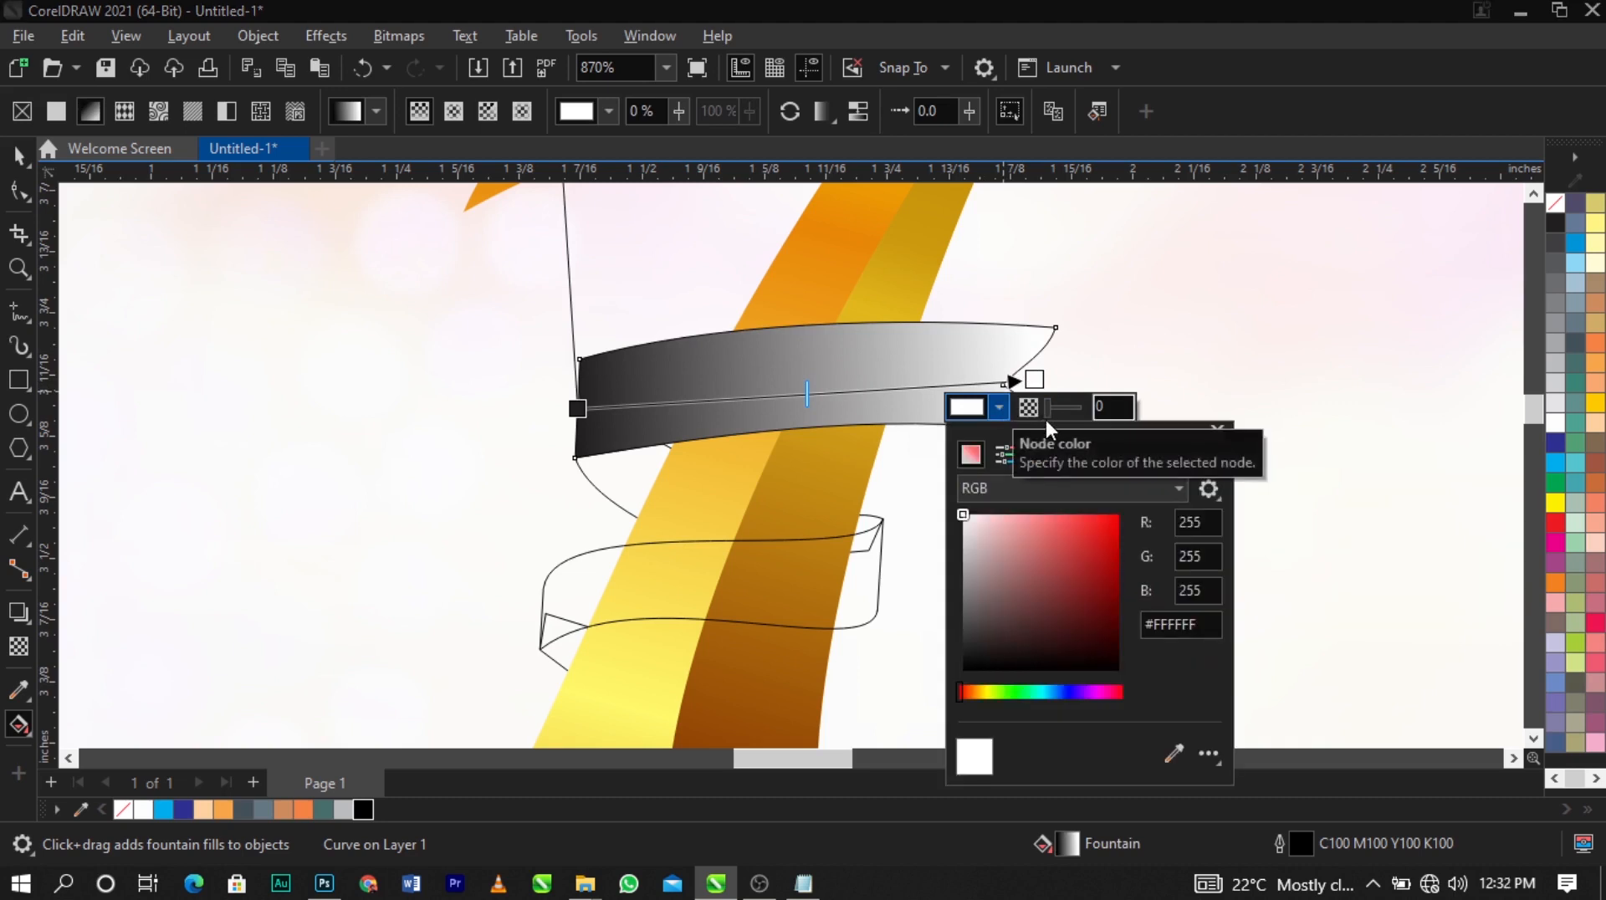
pyautogui.moveTo(1072, 430); pyautogui.dragTo(1312, 251)
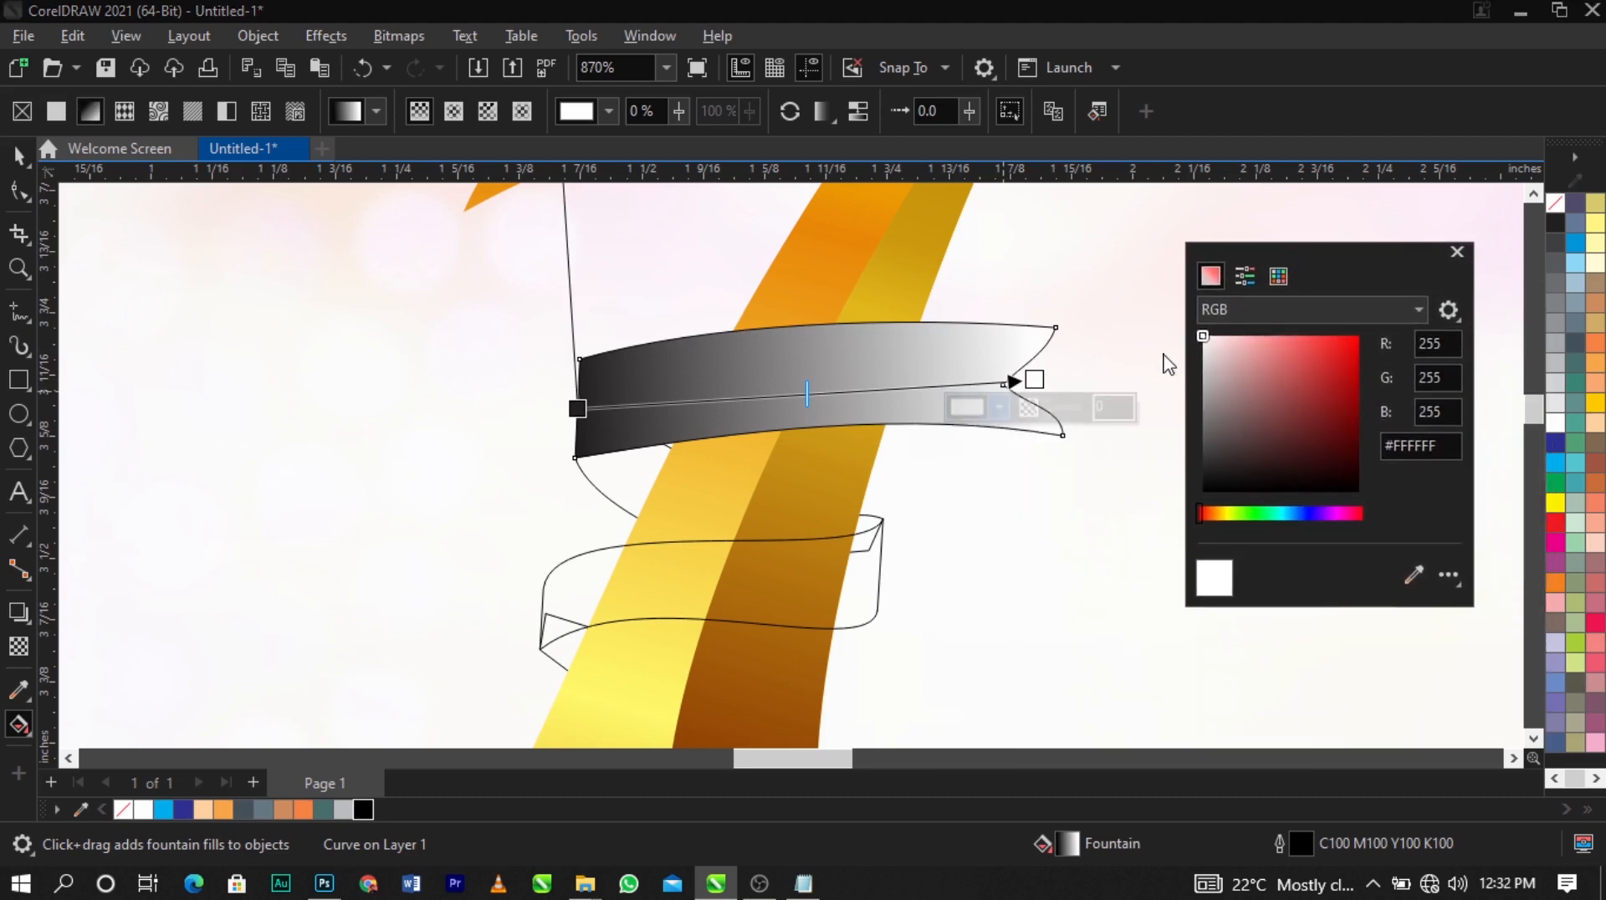
pyautogui.click(1345, 515)
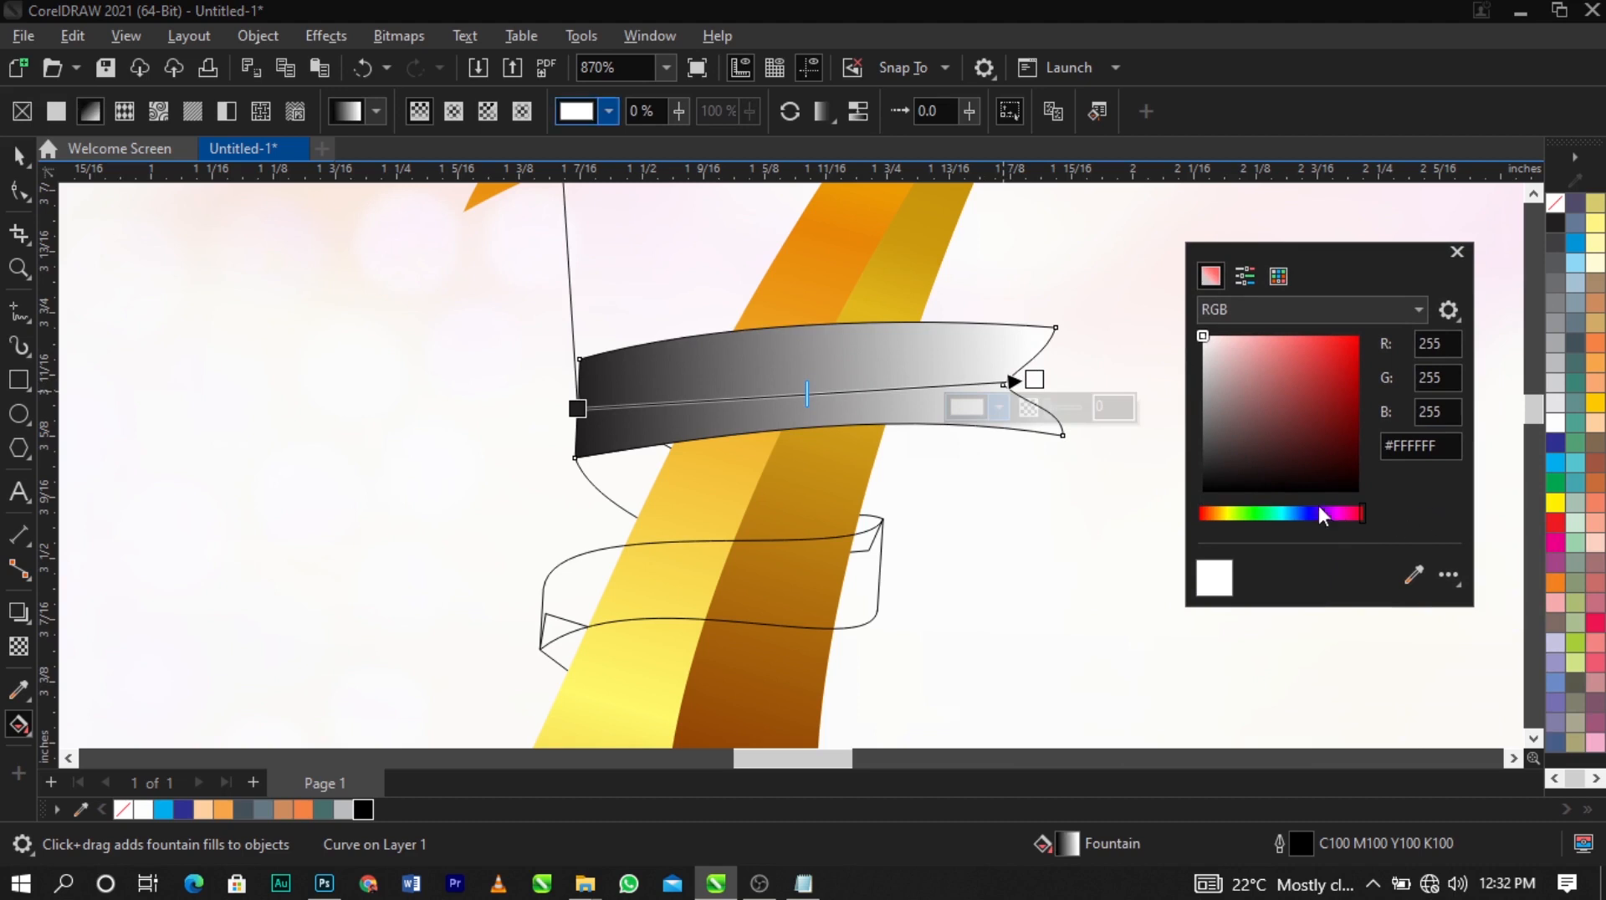
pyautogui.click(1352, 364)
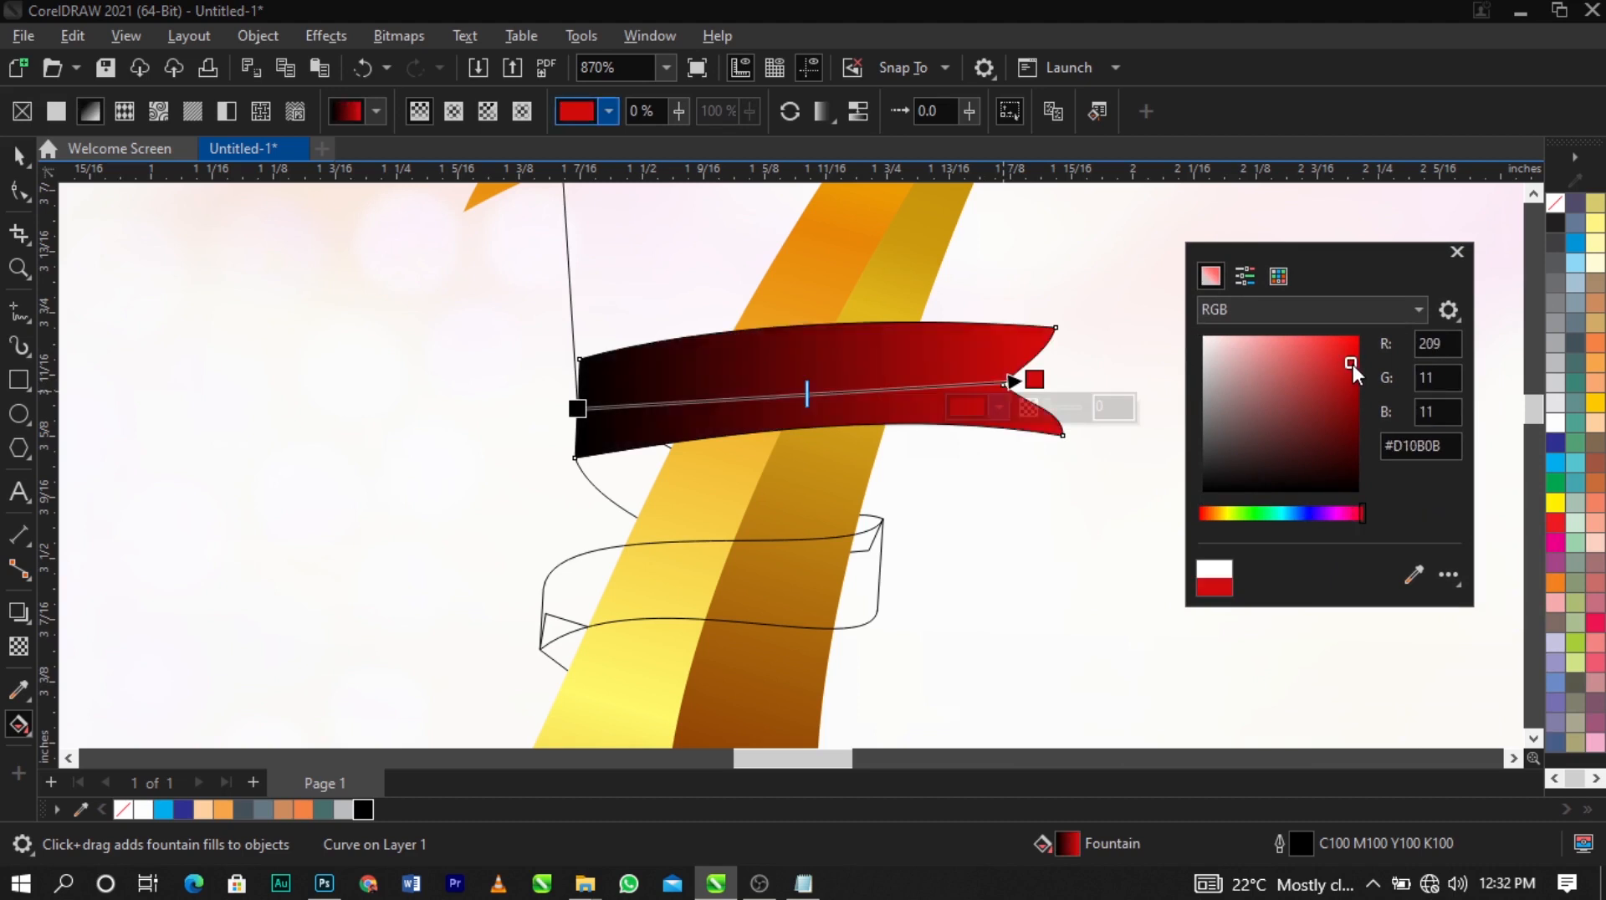
pyautogui.moveTo(1352, 364); pyautogui.dragTo(1362, 353)
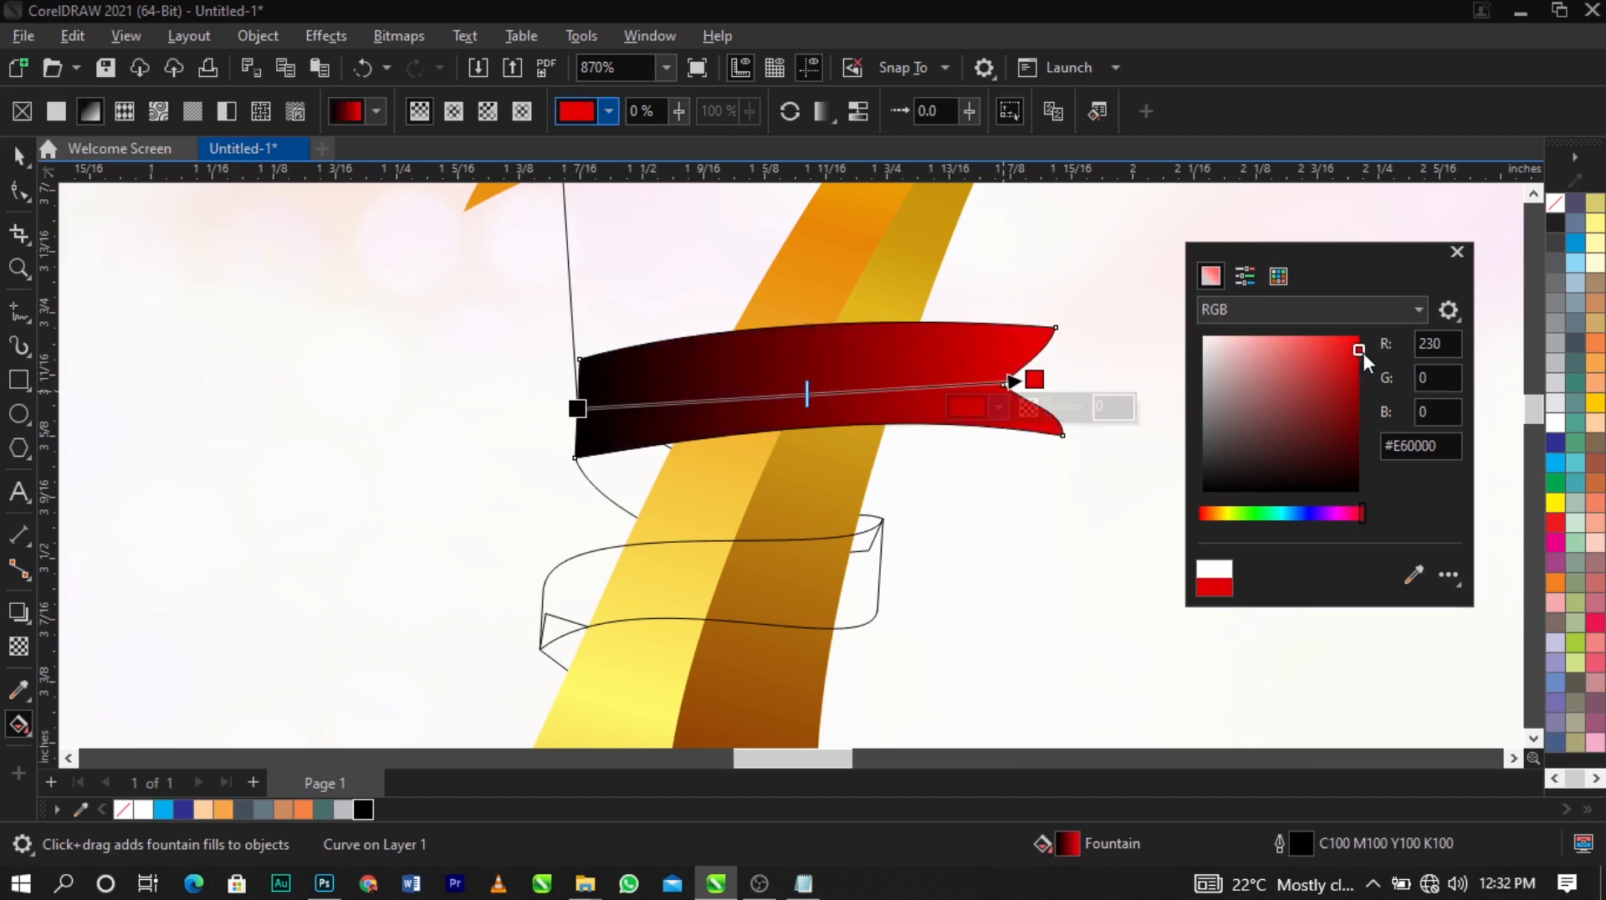
# Set the color at the left end of the upper ribbon's gradient to darker red #CC0000
pyautogui.click(657, 428)
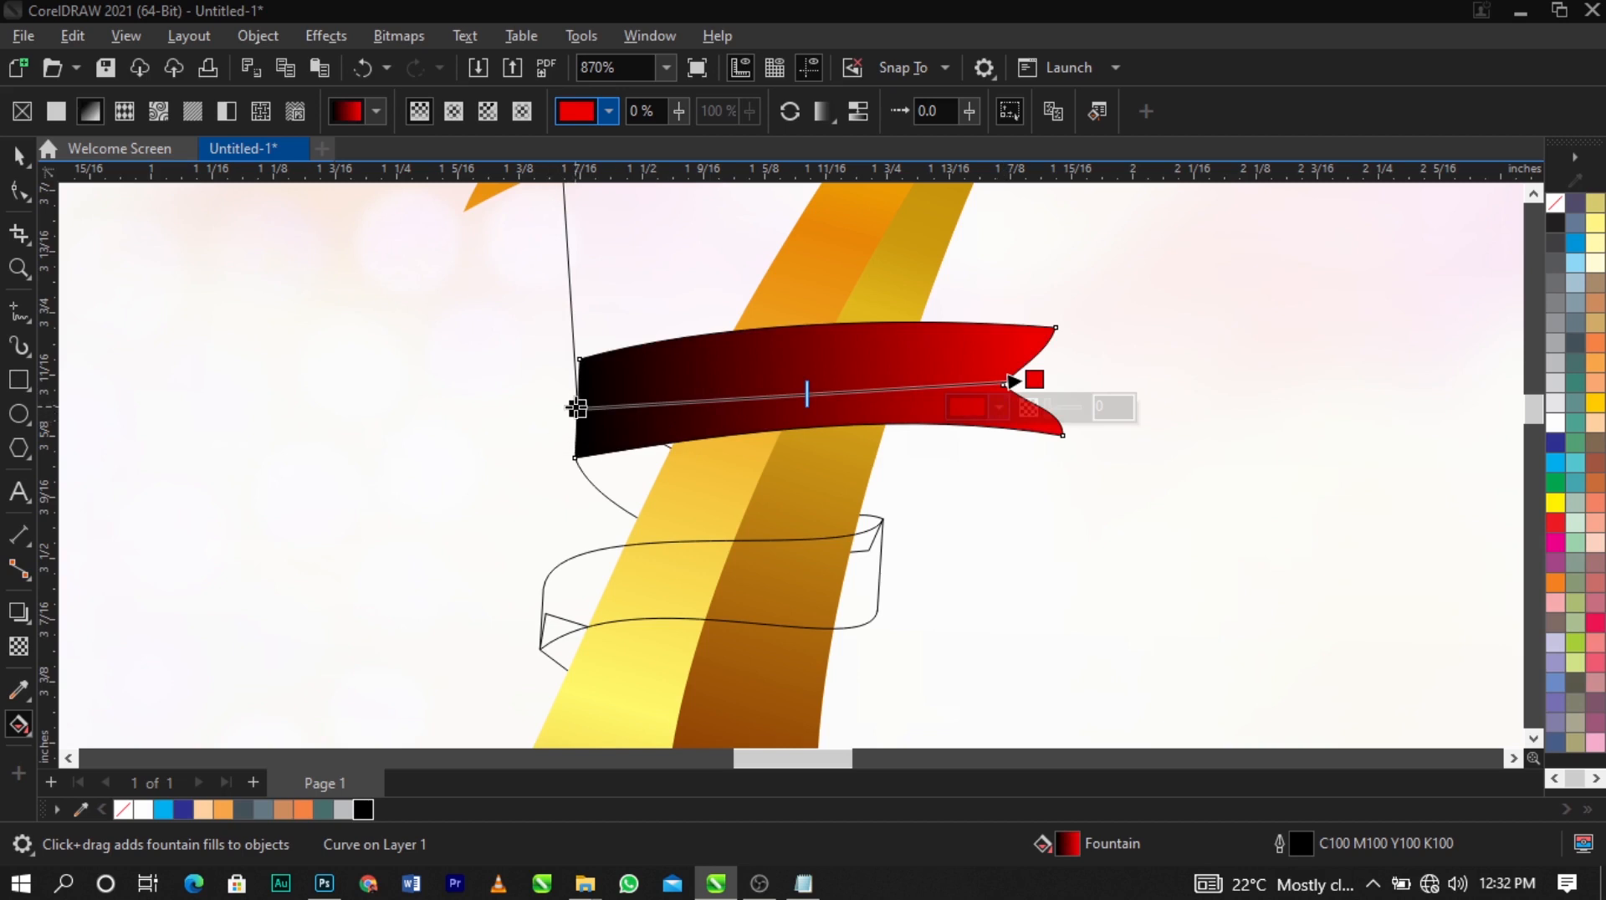
pyautogui.click(576, 407)
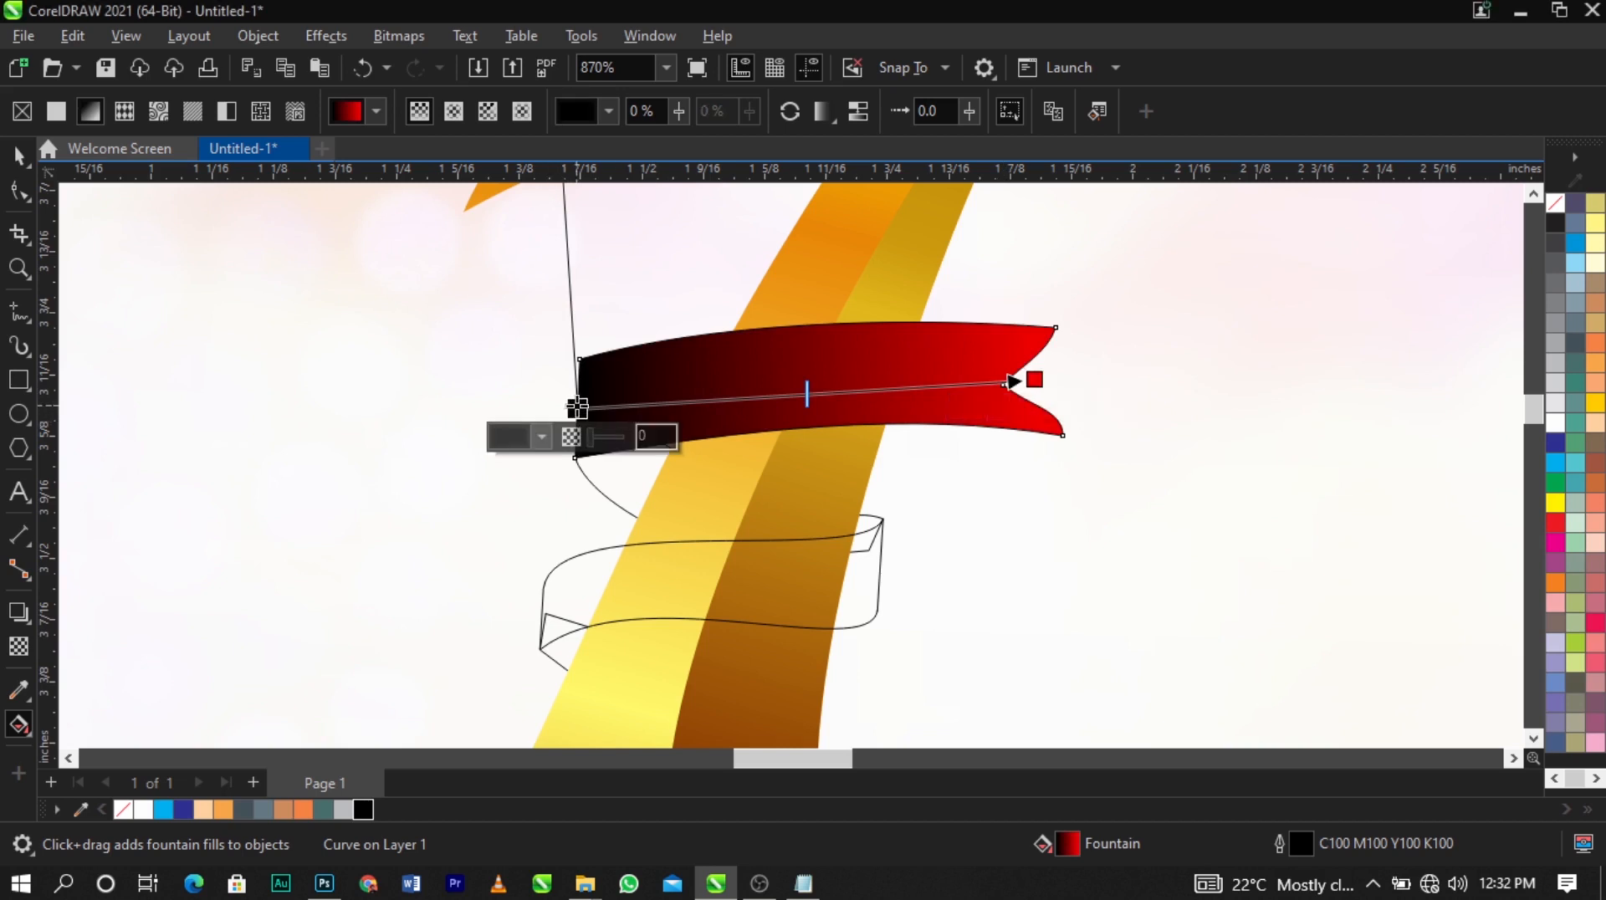
pyautogui.click(542, 435)
pyautogui.moveTo(640, 719); pyautogui.dragTo(665, 721)
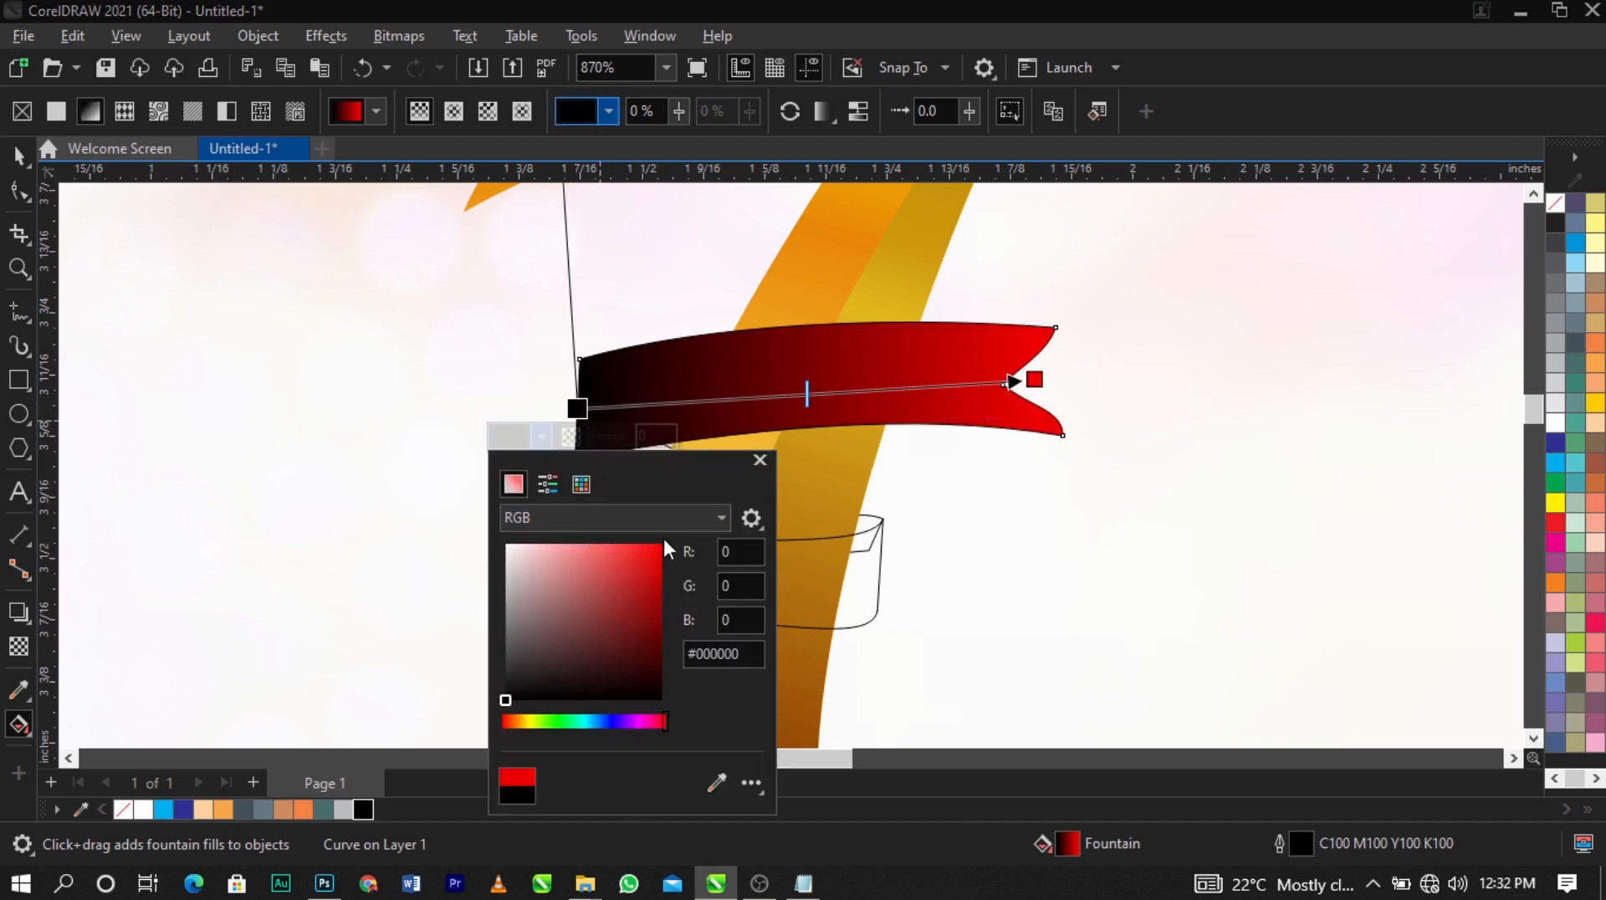
pyautogui.moveTo(679, 464); pyautogui.dragTo(375, 313)
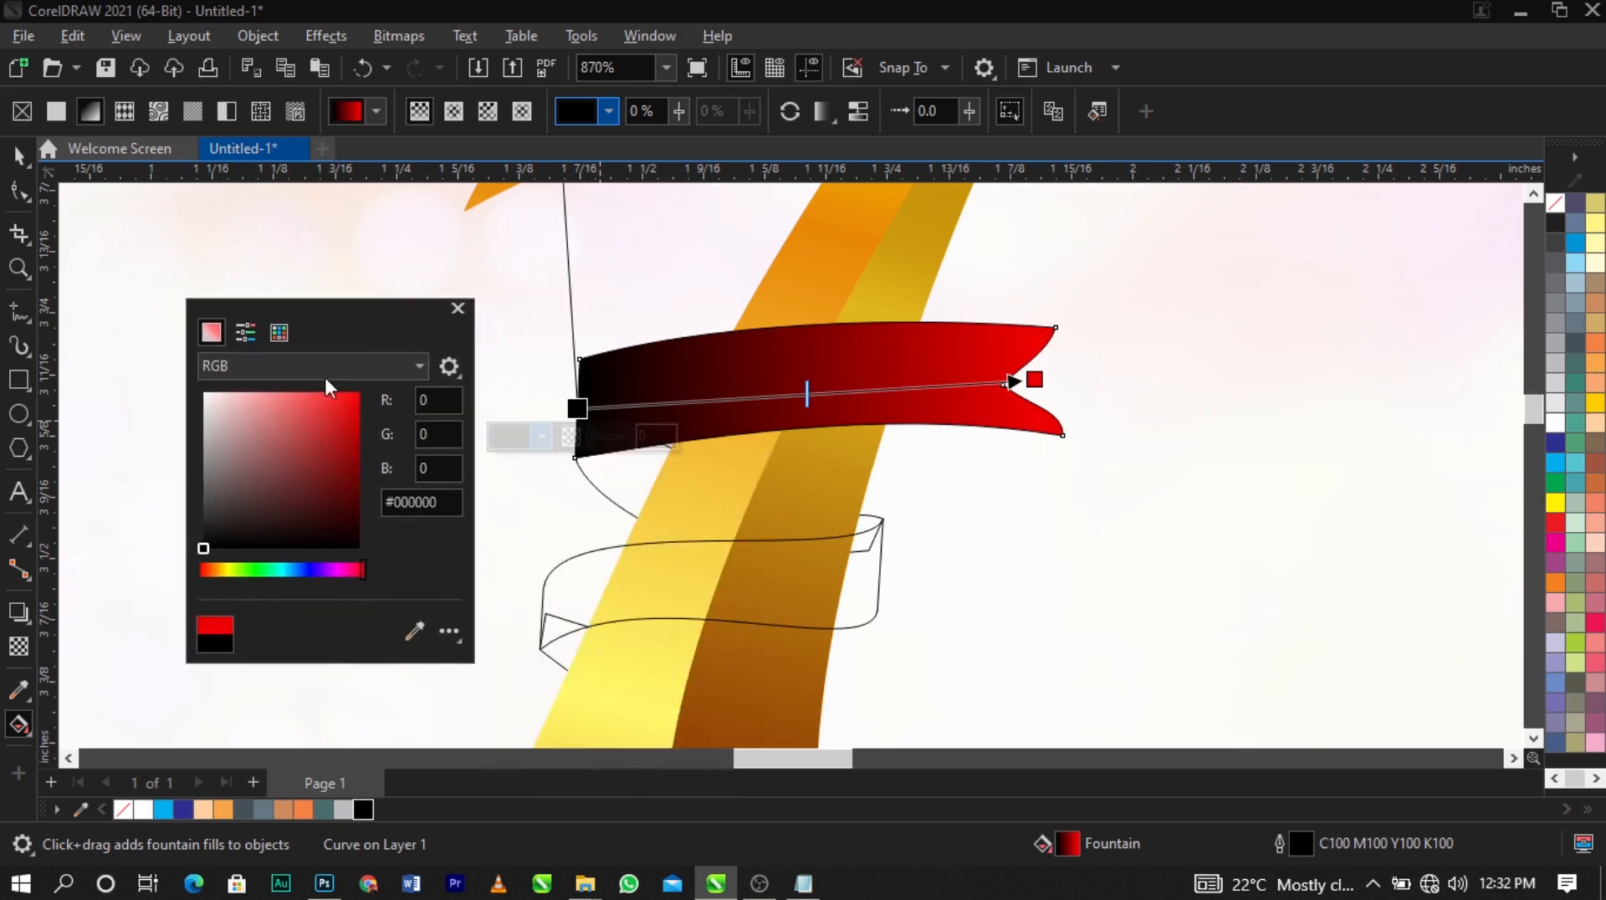
pyautogui.moveTo(335, 431); pyautogui.dragTo(360, 443)
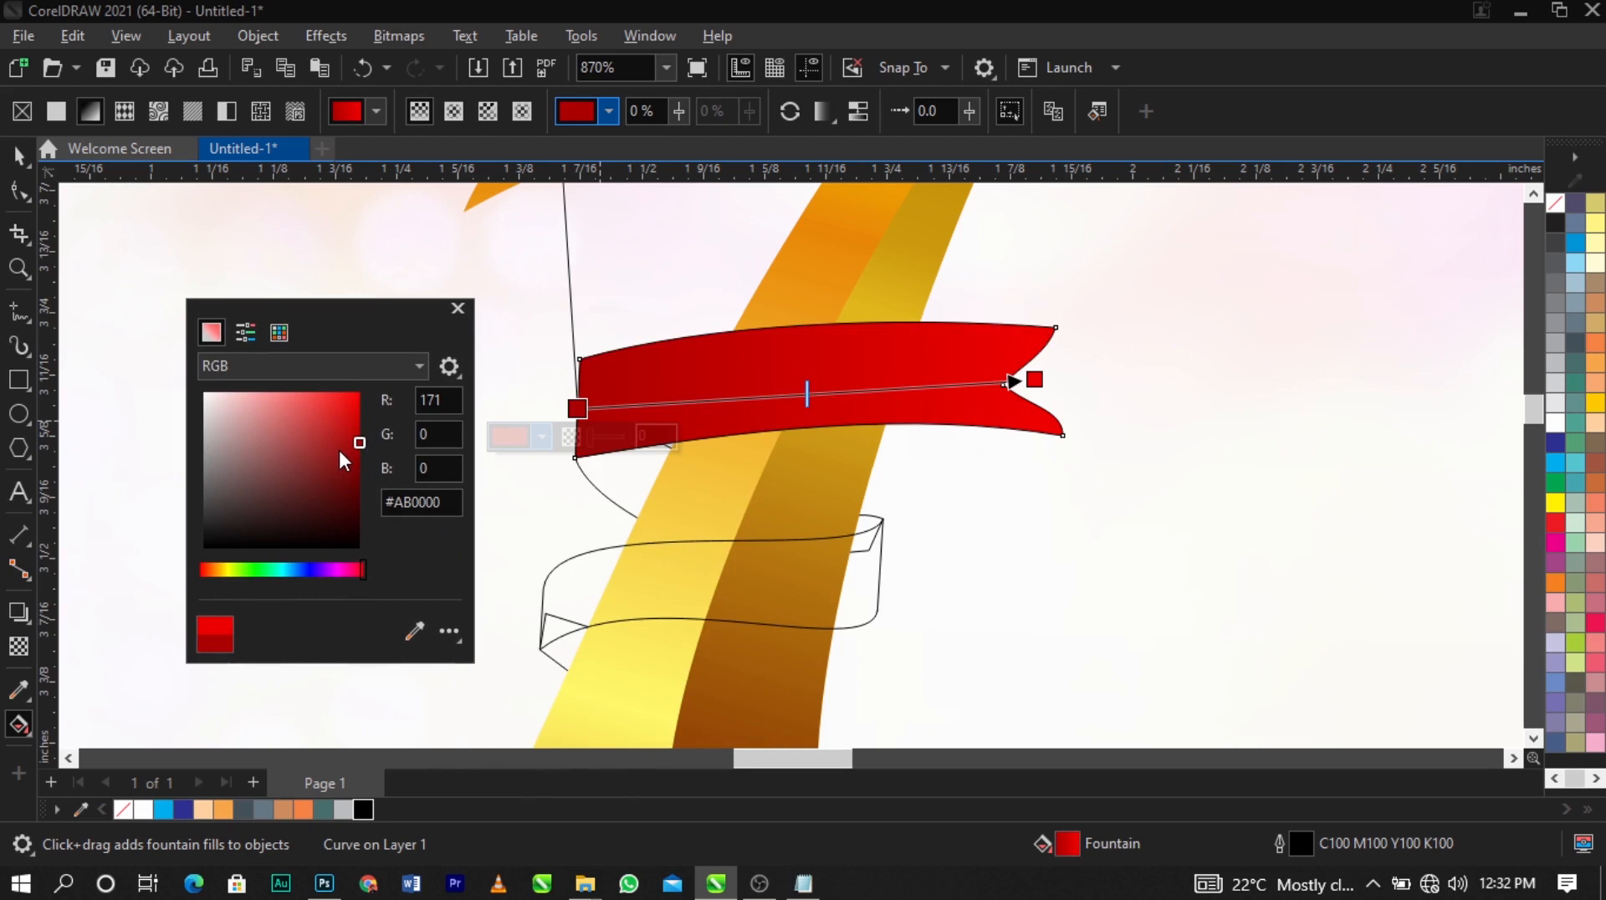
pyautogui.moveTo(356, 451)
pyautogui.mouseDown()
pyautogui.moveTo(370, 427)
pyautogui.moveTo(356, 429)
pyautogui.moveTo(388, 424)
pyautogui.mouseUp()
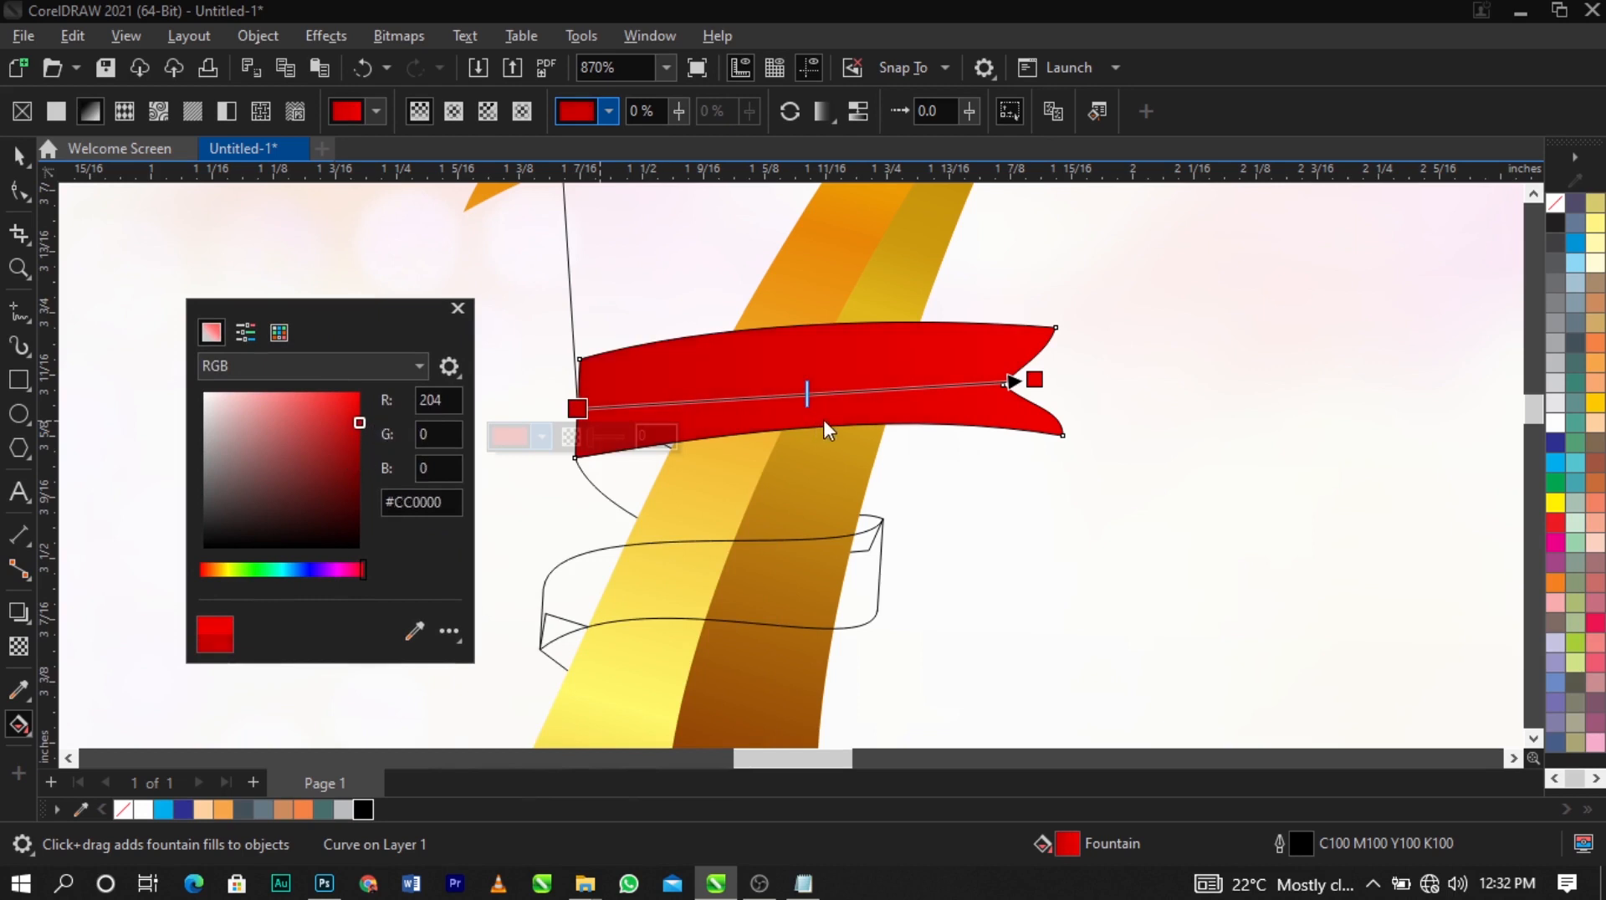
pyautogui.click(654, 479)
pyautogui.click(703, 441)
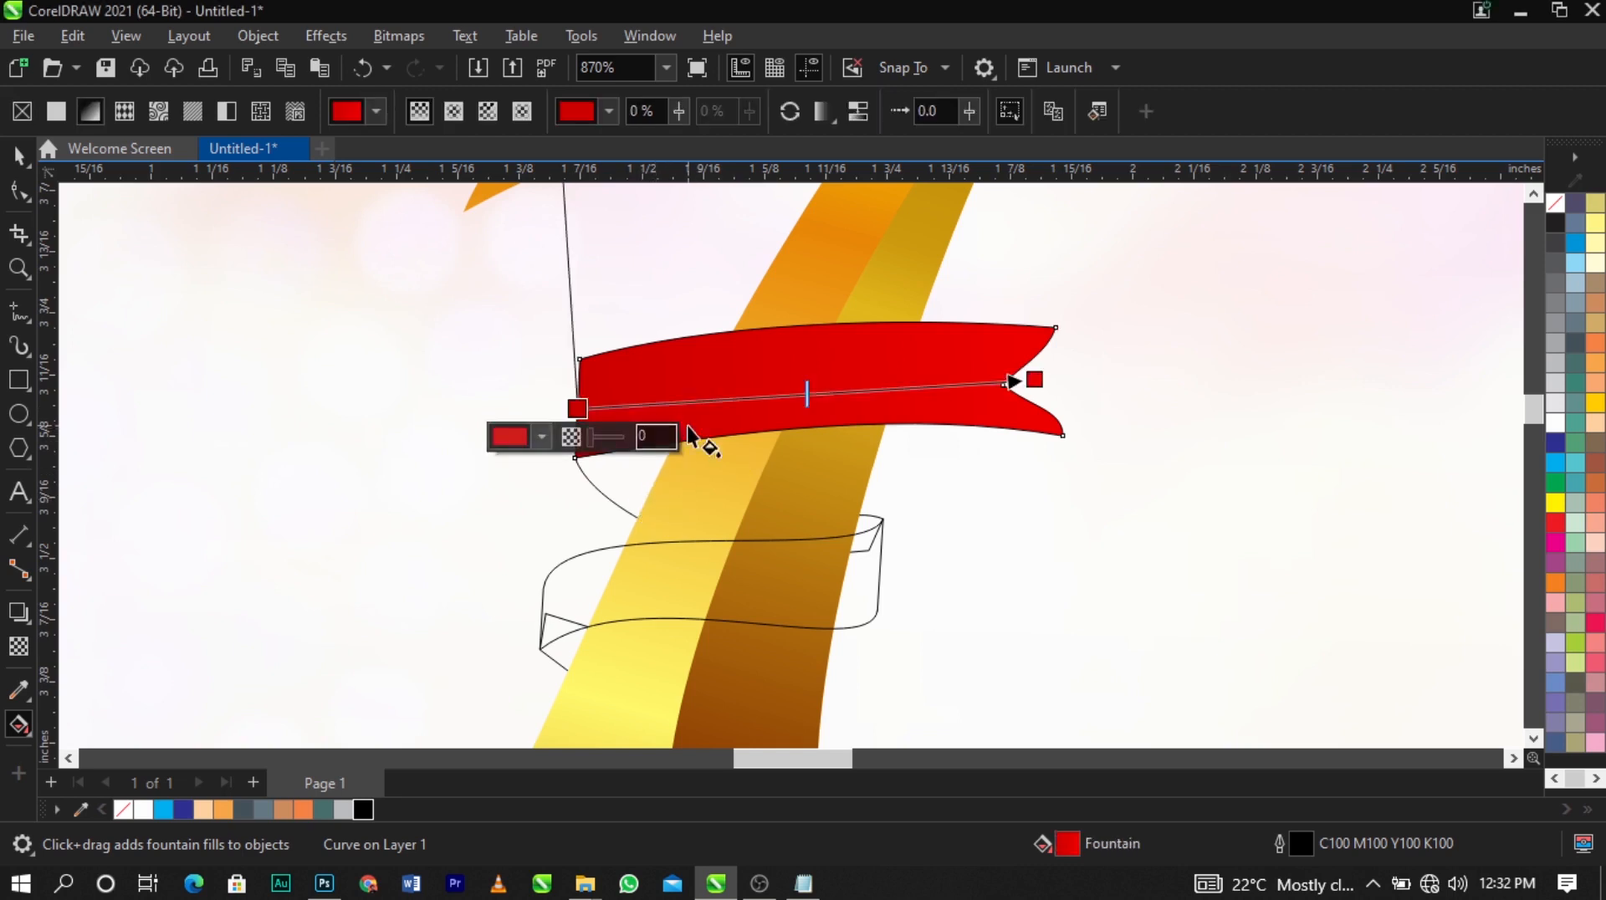
# Copy the upper ribbon's red gradient fill onto the fold piece beneath its left end
pyautogui.press('space')
pyautogui.click(624, 484)
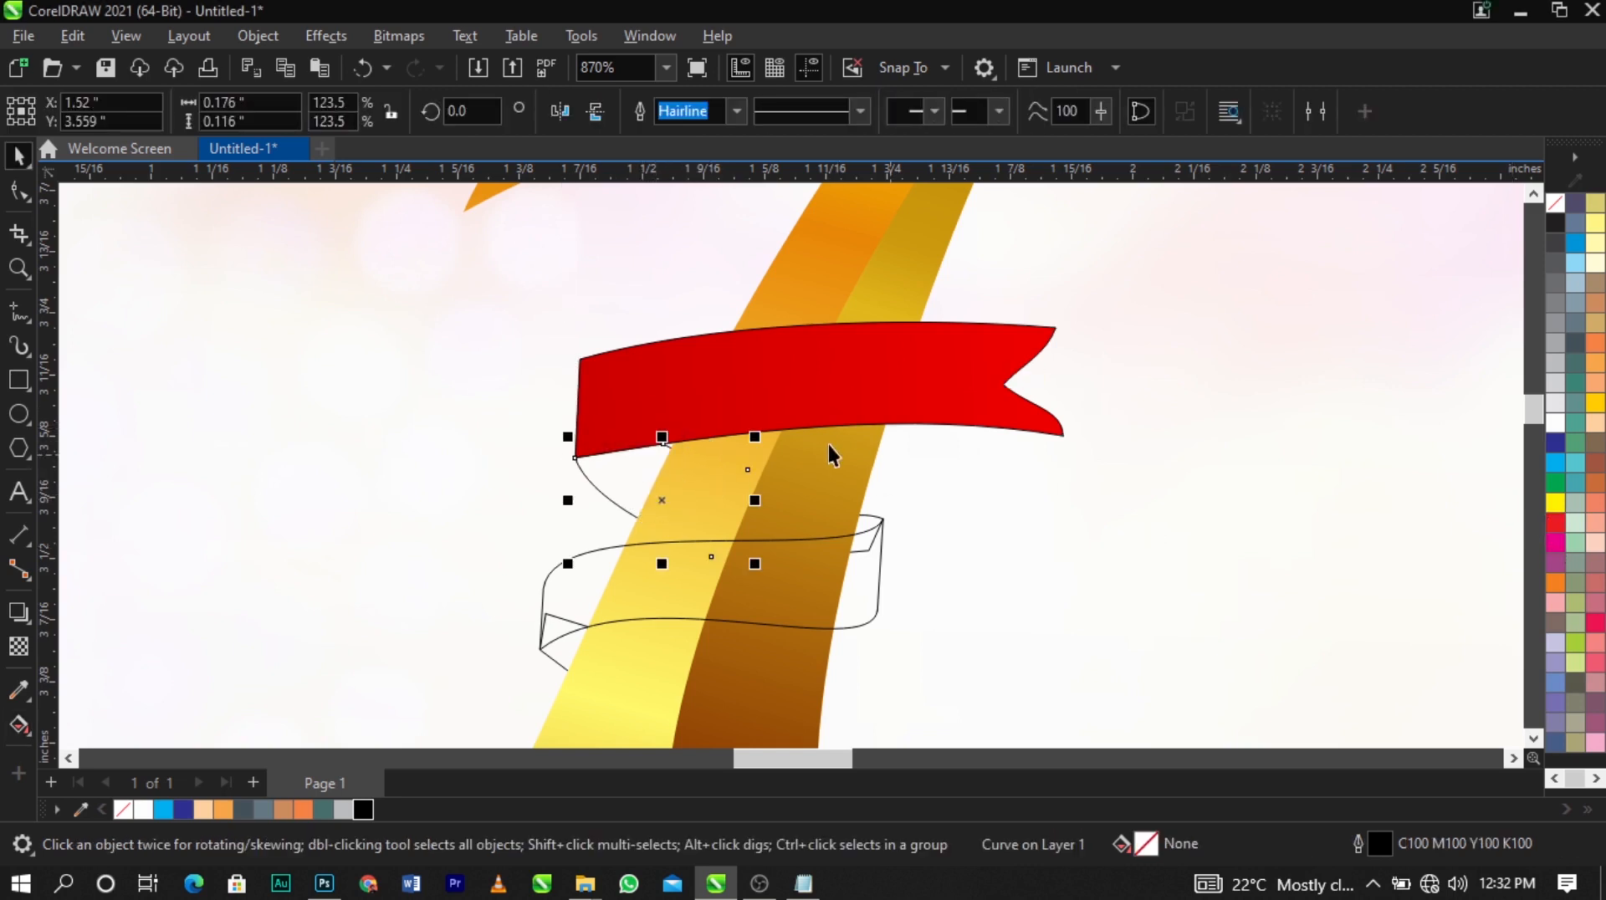
pyautogui.click(710, 415)
pyautogui.moveTo(614, 434); pyautogui.dragTo(616, 493)
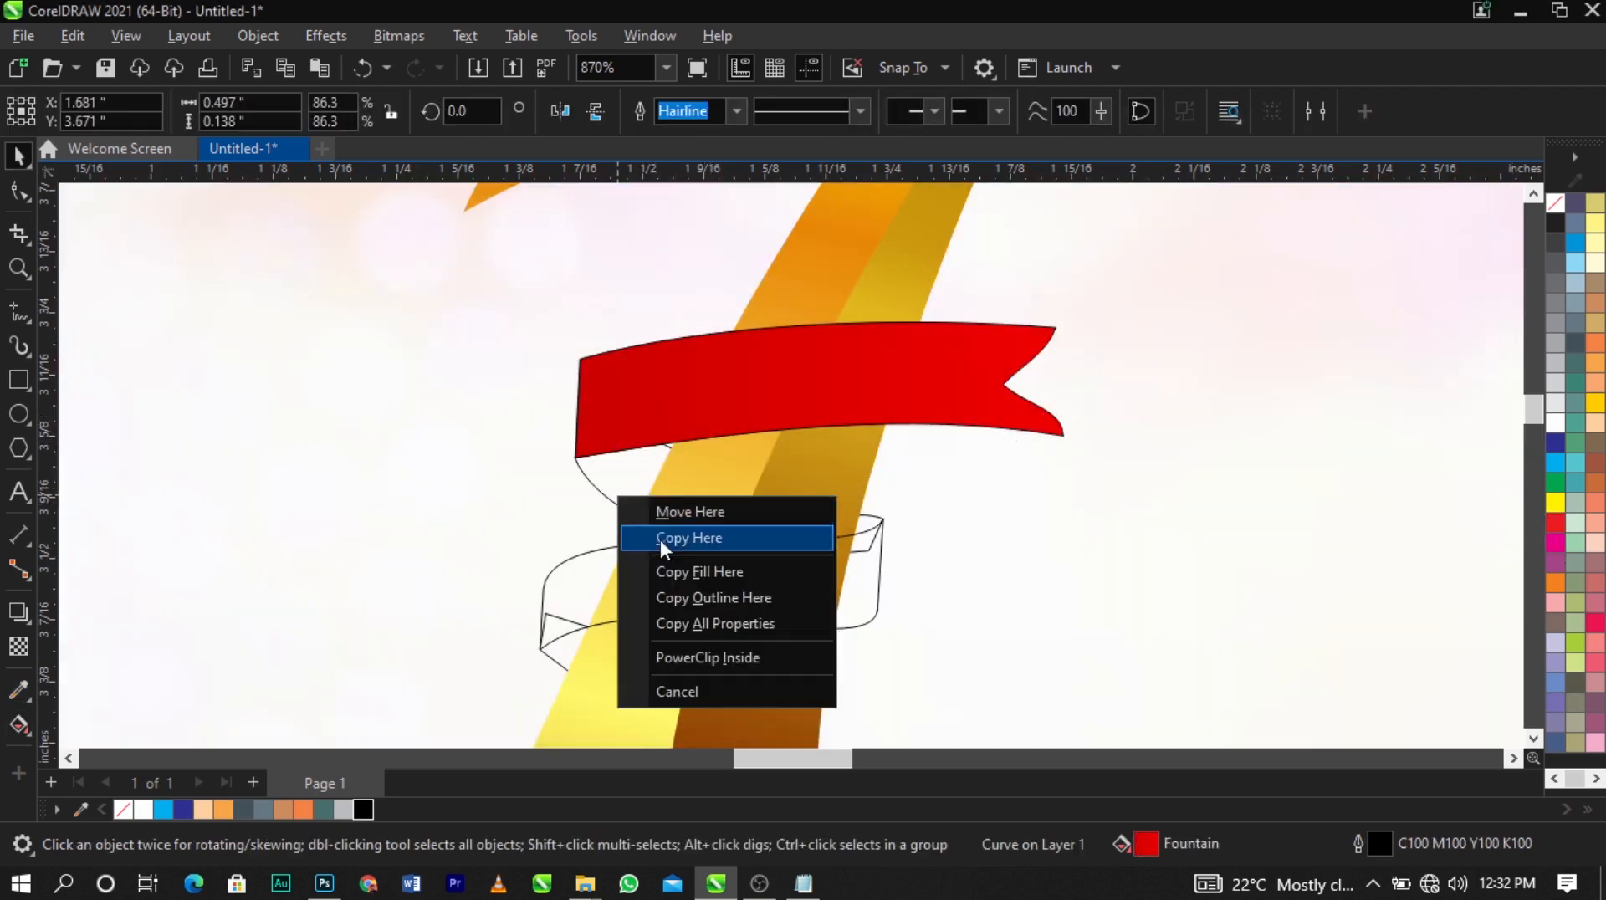
pyautogui.click(674, 567)
# Change the fold piece beneath the upper ribbon's left end to a uniform dark red fill, #5C0000
pyautogui.click(647, 495)
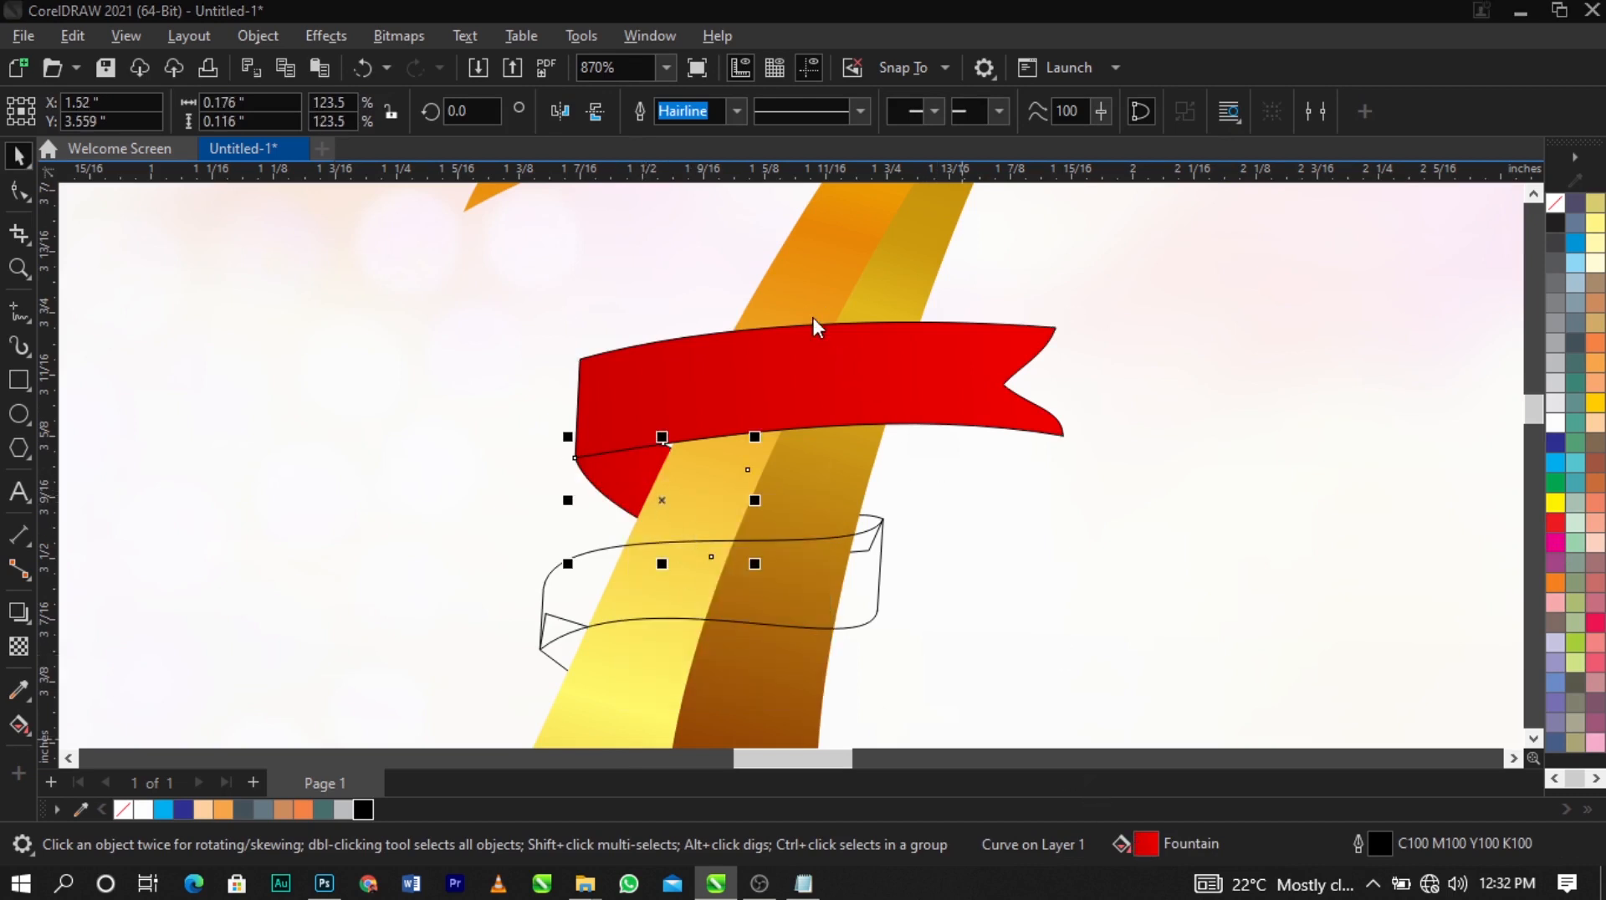
pyautogui.press('F11')
pyautogui.moveTo(725, 94); pyautogui.dragTo(1263, 63)
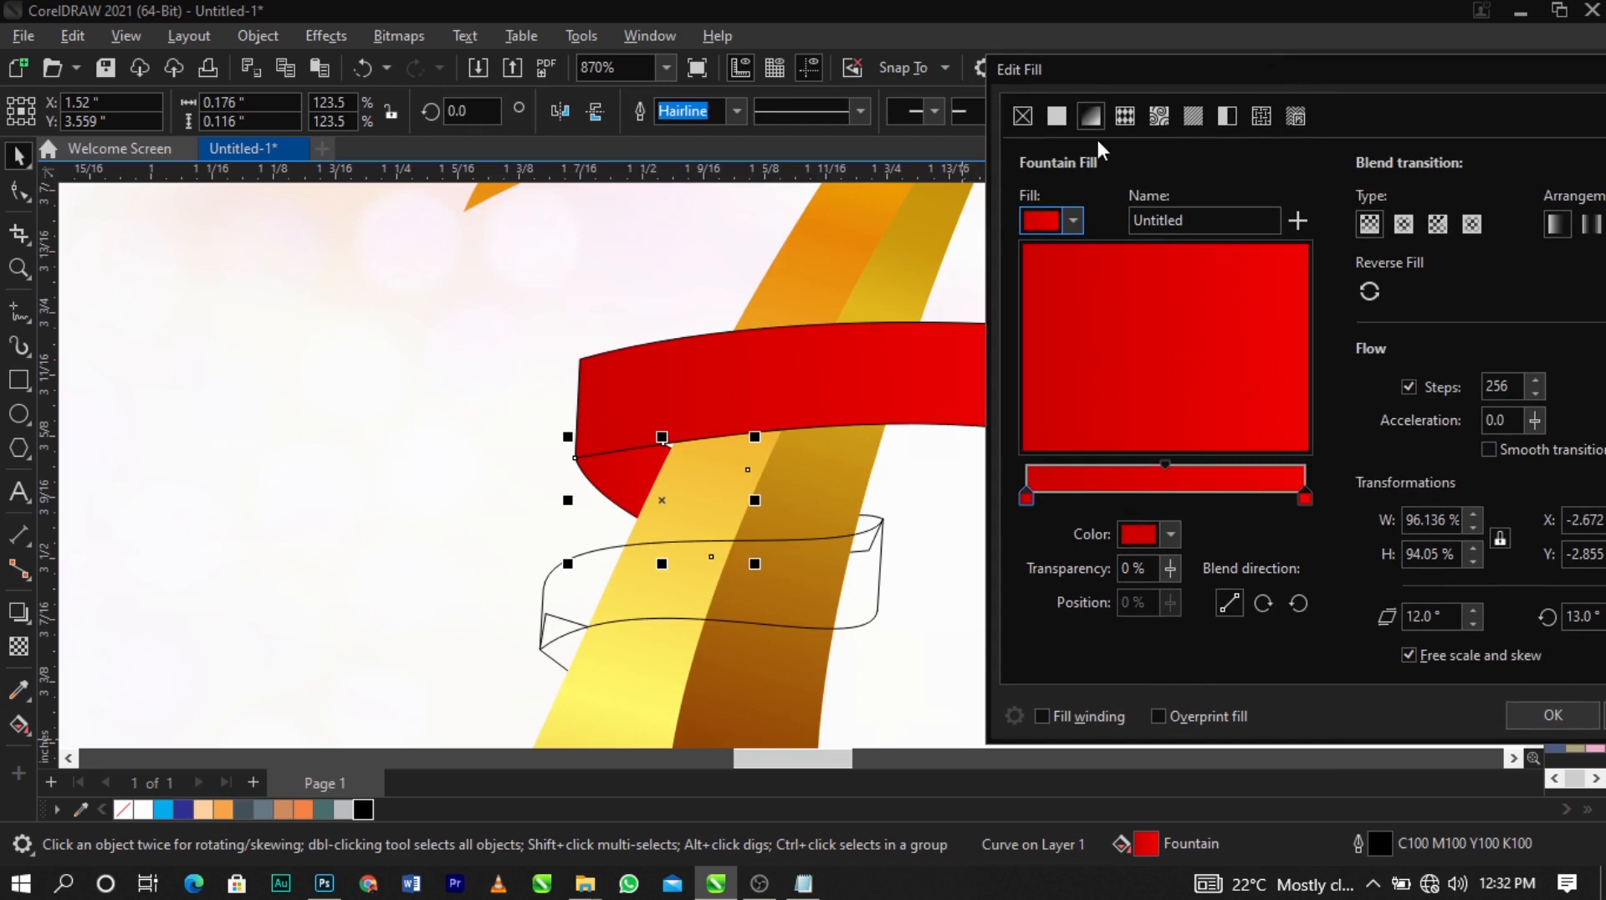
pyautogui.click(1064, 114)
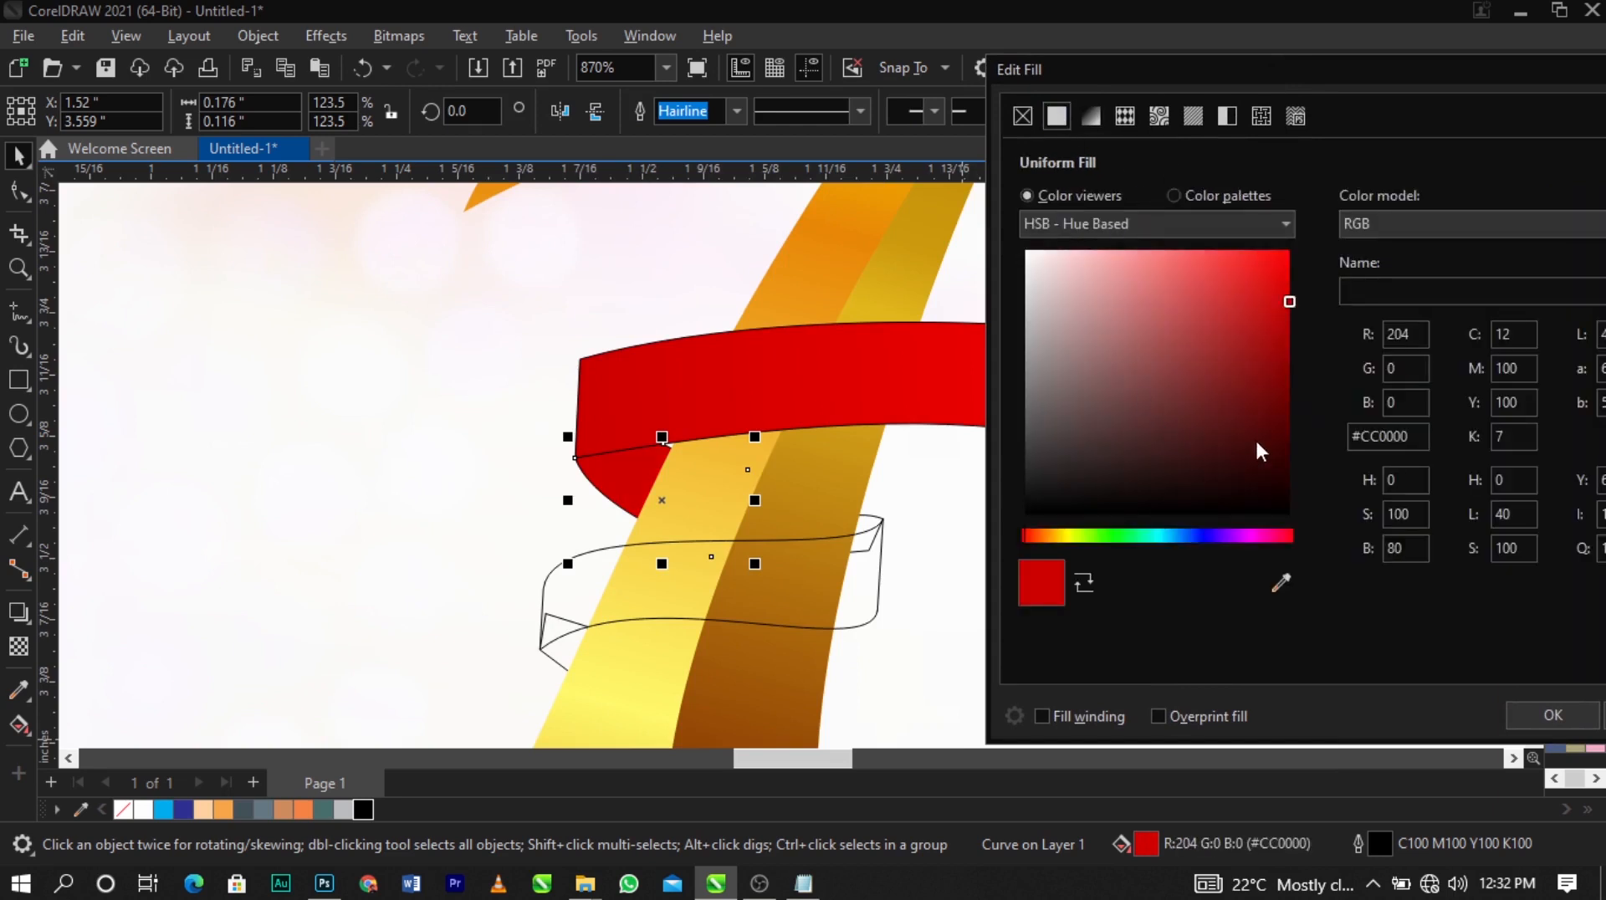
pyautogui.click(1289, 363)
pyautogui.moveTo(1282, 373)
pyautogui.mouseDown()
pyautogui.moveTo(1311, 408)
pyautogui.moveTo(1266, 423)
pyautogui.mouseUp()
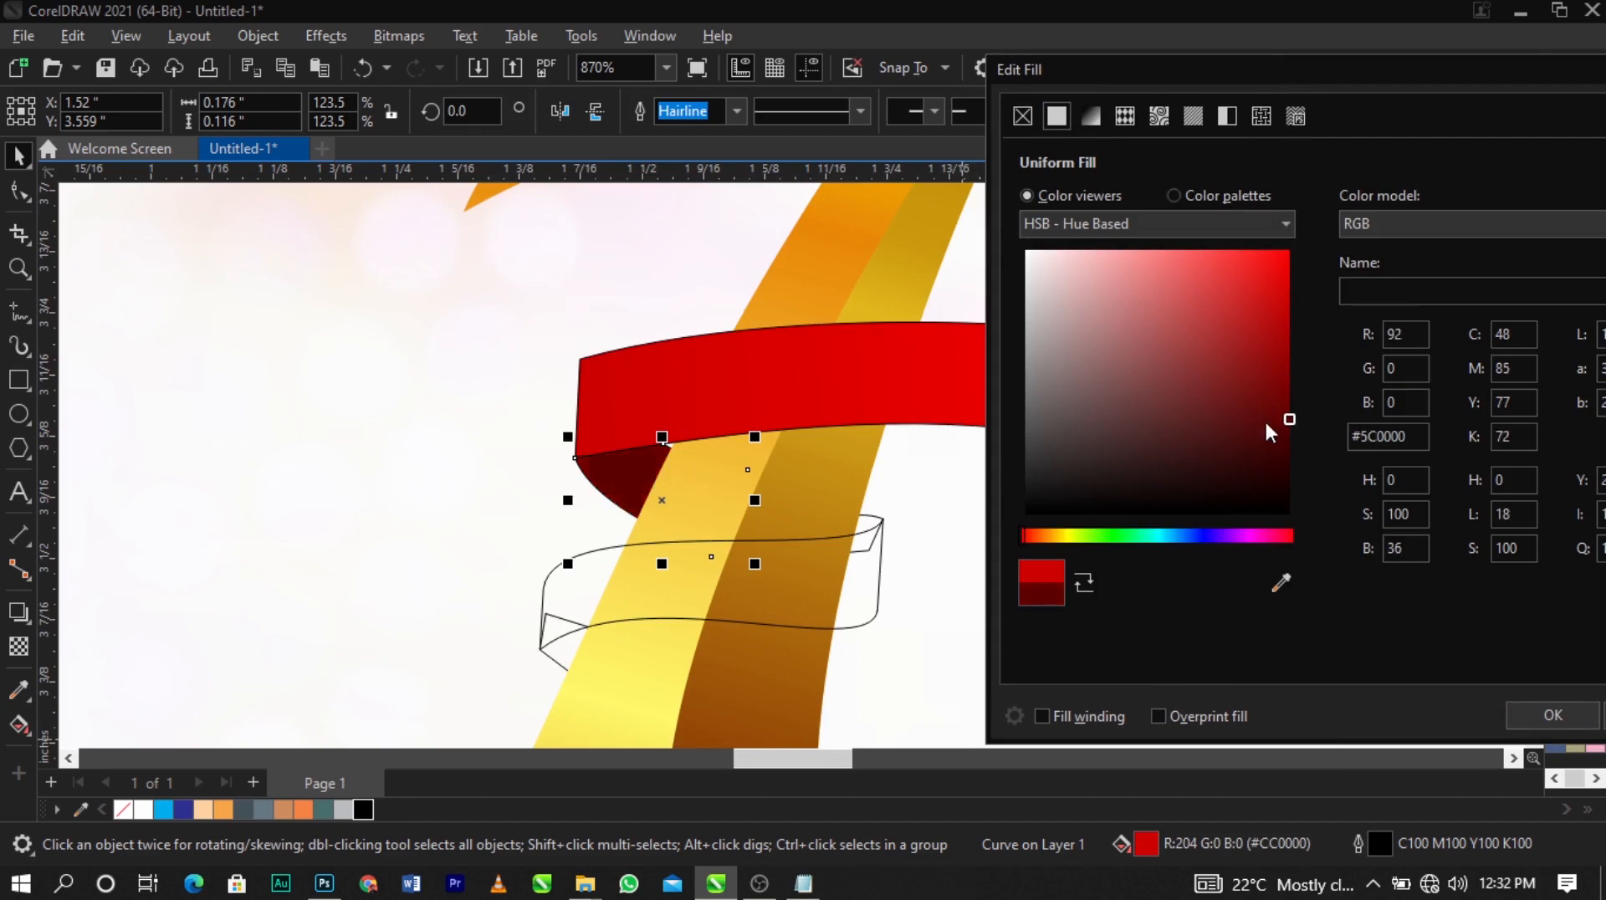
pyautogui.click(1557, 716)
pyautogui.click(1003, 513)
pyautogui.scroll(-5, 636, 354)
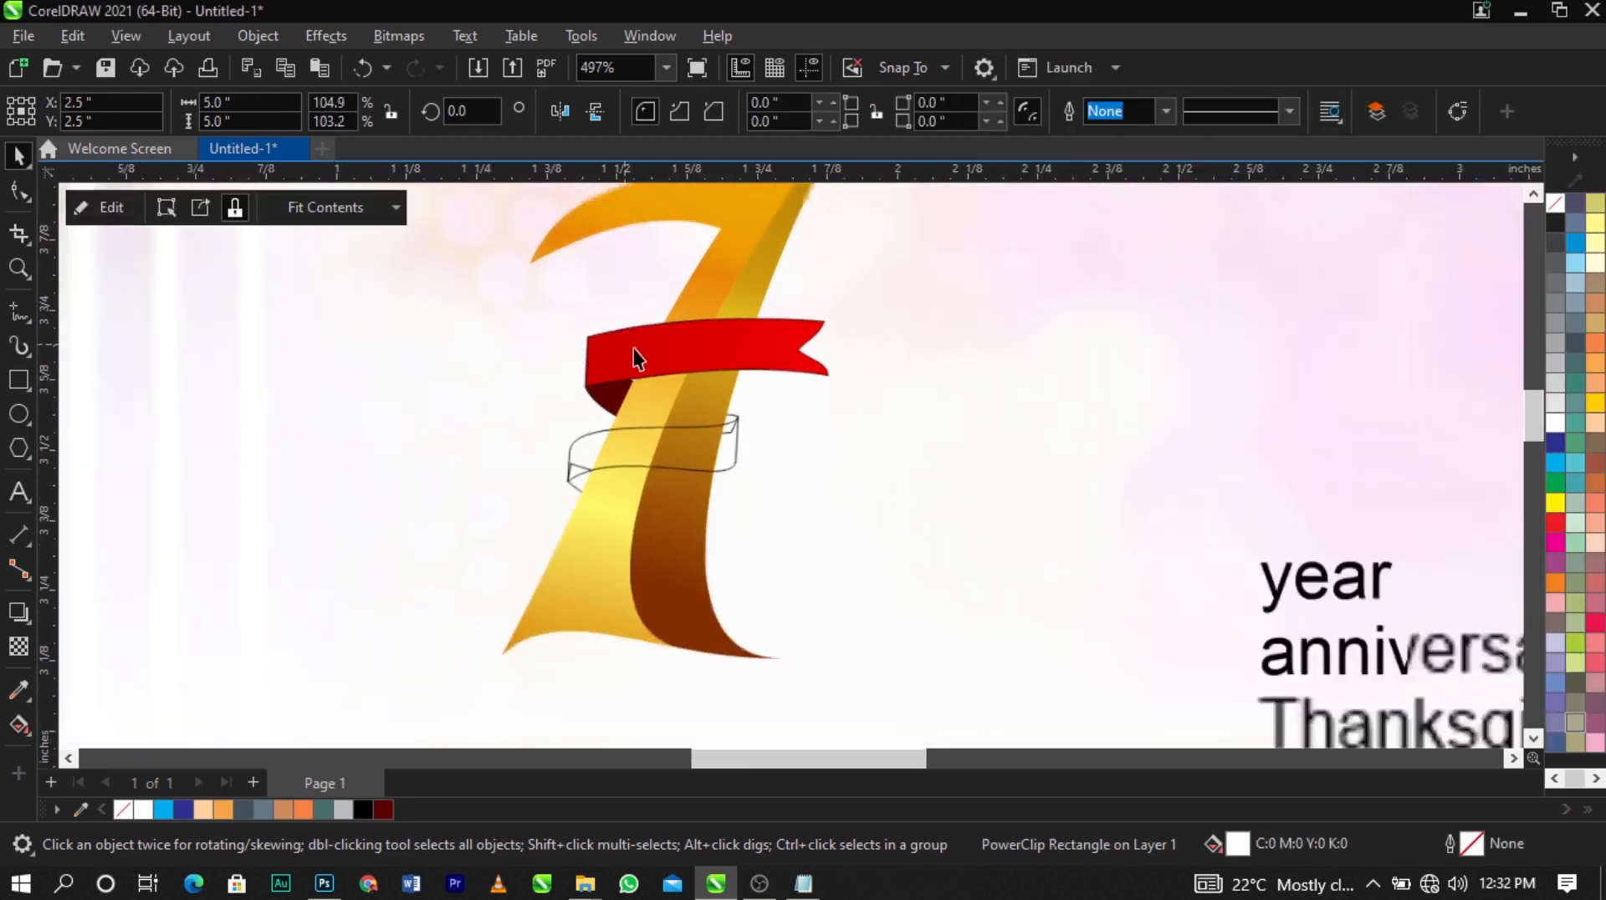
pyautogui.scroll(3, 683, 349)
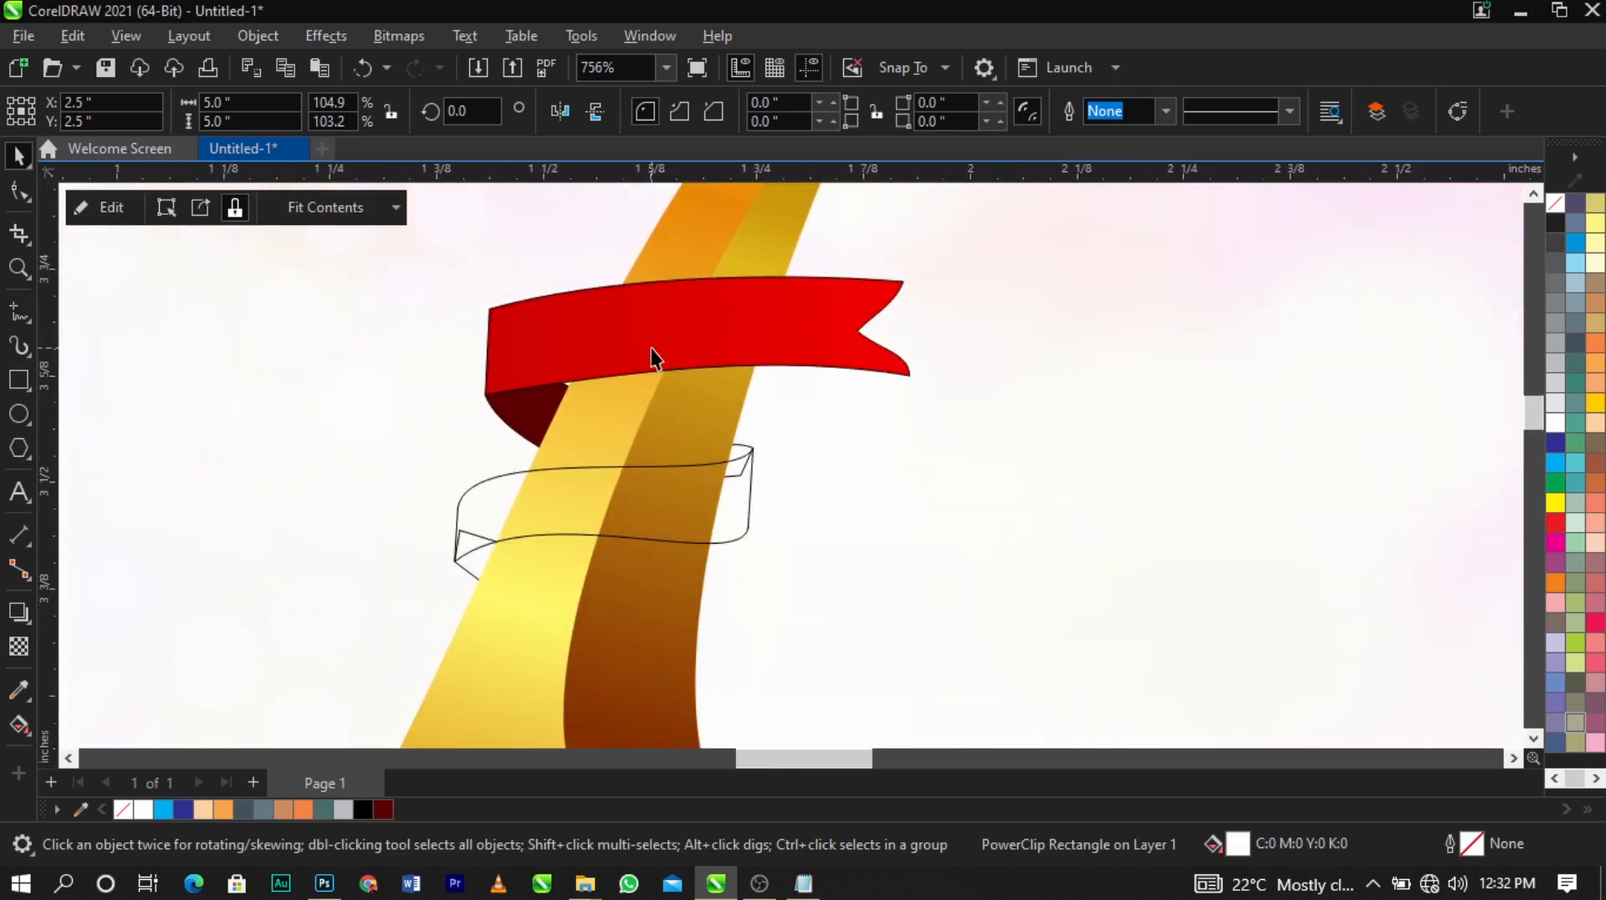
pyautogui.scroll(2, 634, 332)
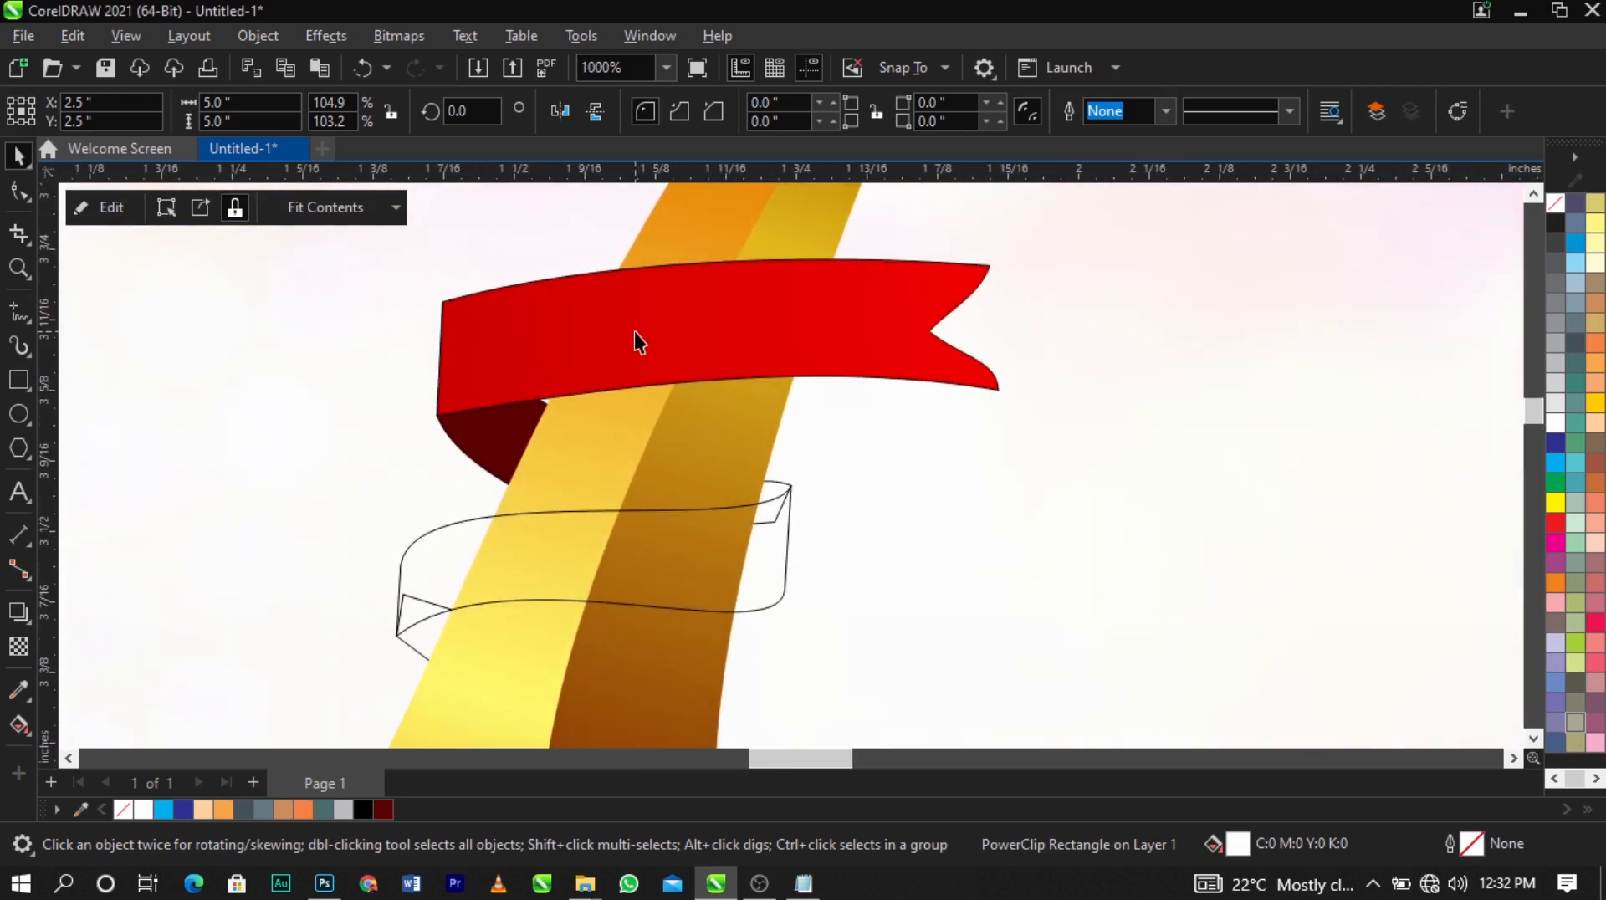
pyautogui.click(520, 434)
pyautogui.click(713, 373)
pyautogui.scroll(-5, 714, 372)
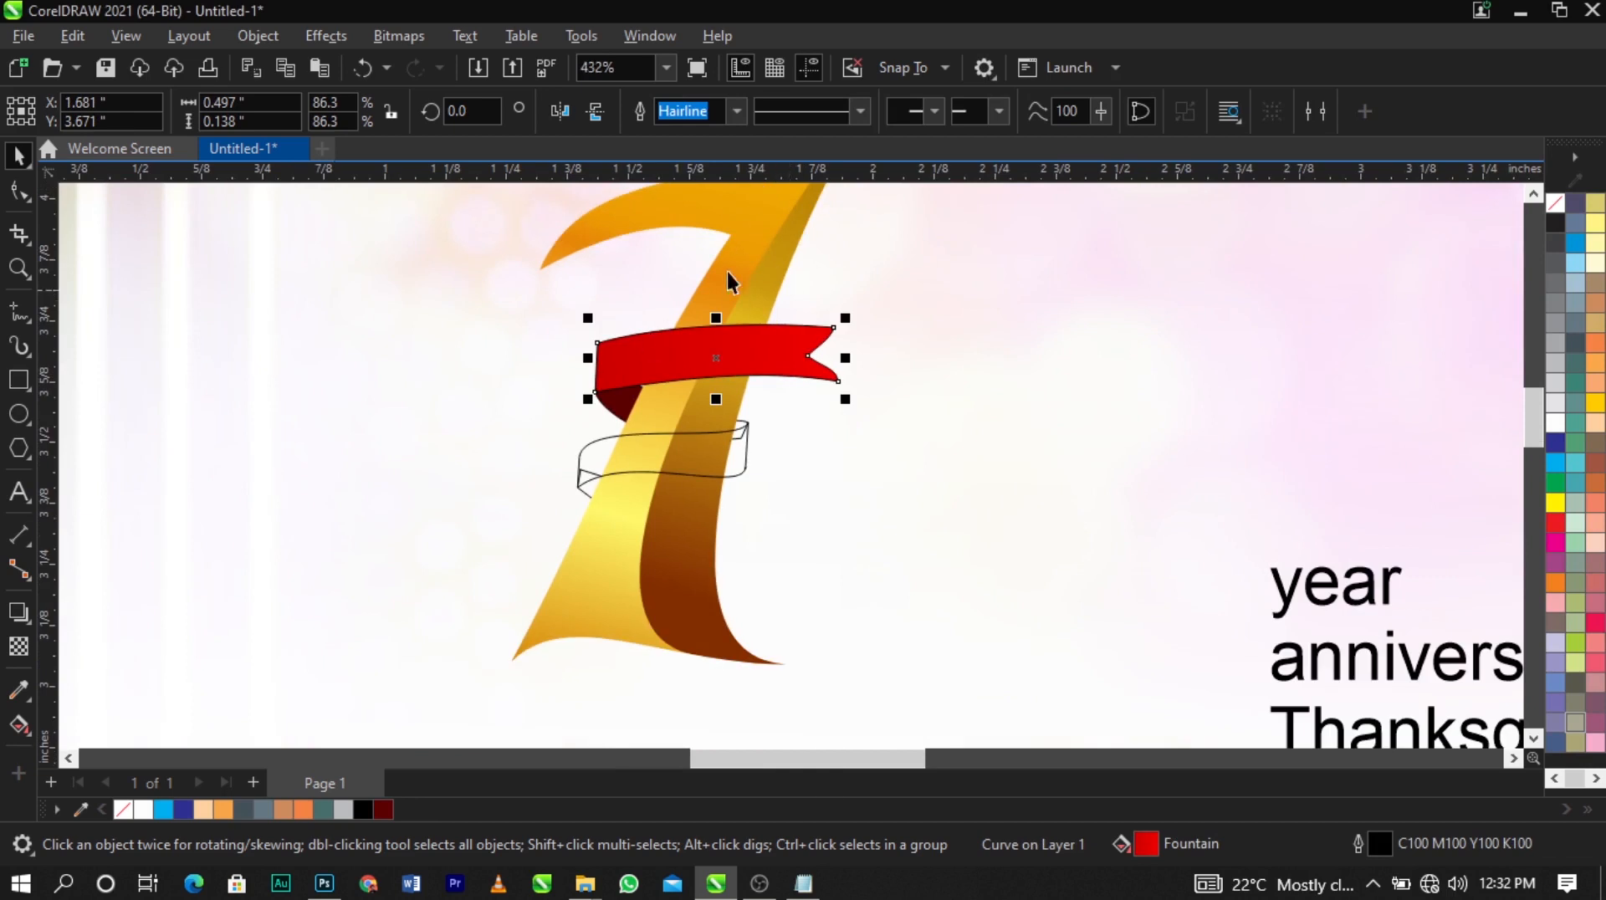
pyautogui.scroll(2, 625, 442)
pyautogui.click(724, 308)
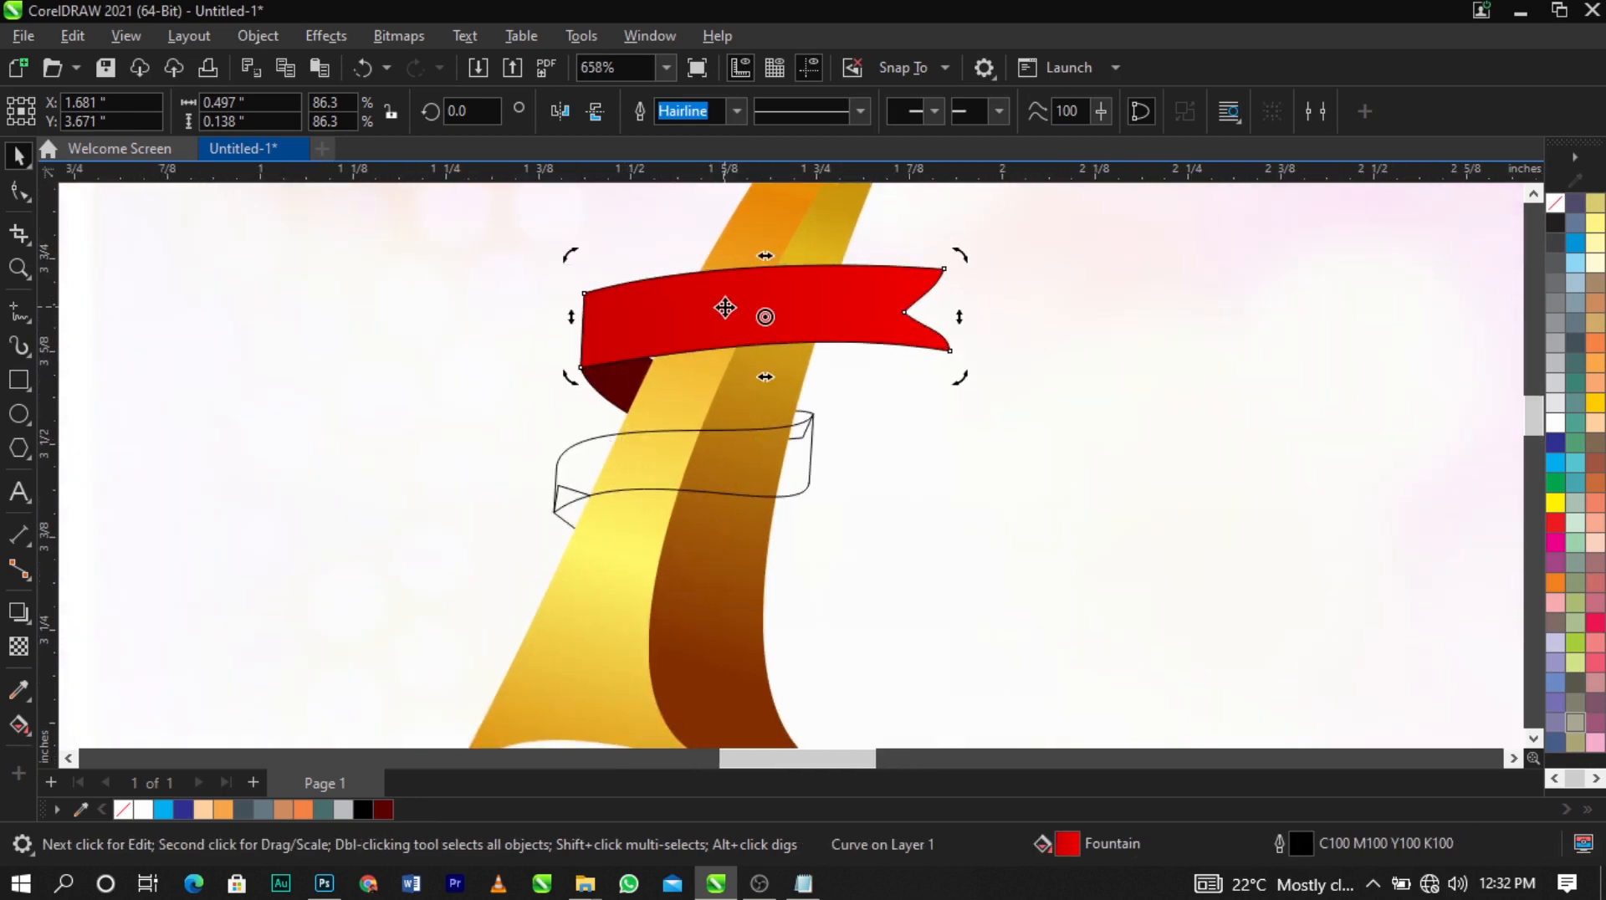
pyautogui.moveTo(724, 308); pyautogui.dragTo(742, 477)
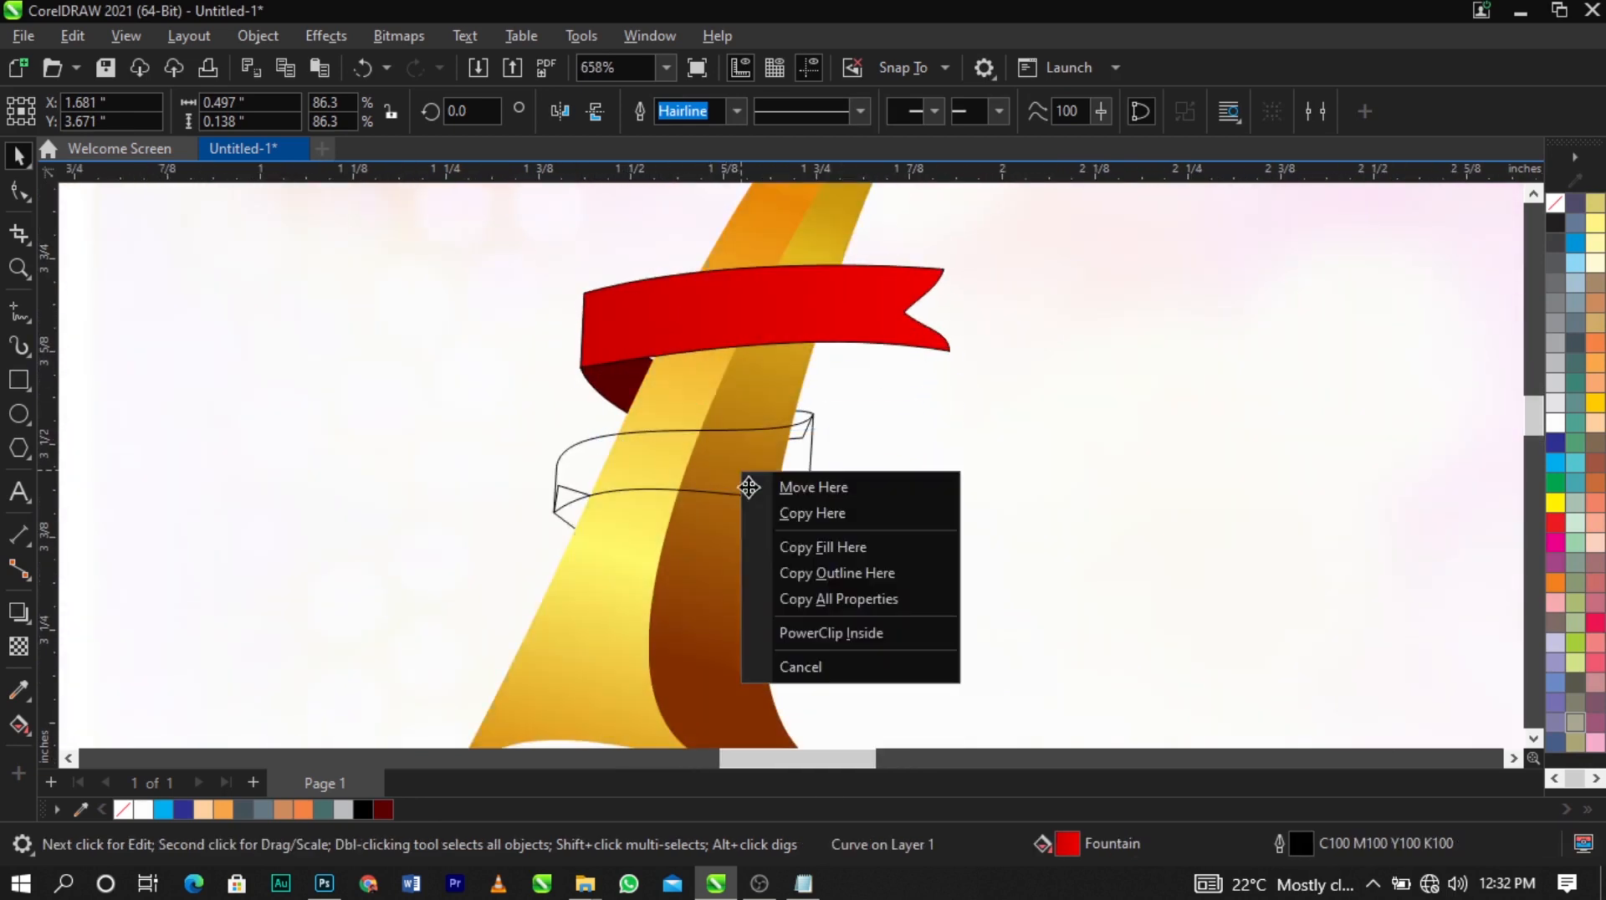
pyautogui.click(783, 544)
pyautogui.scroll(1, 746, 455)
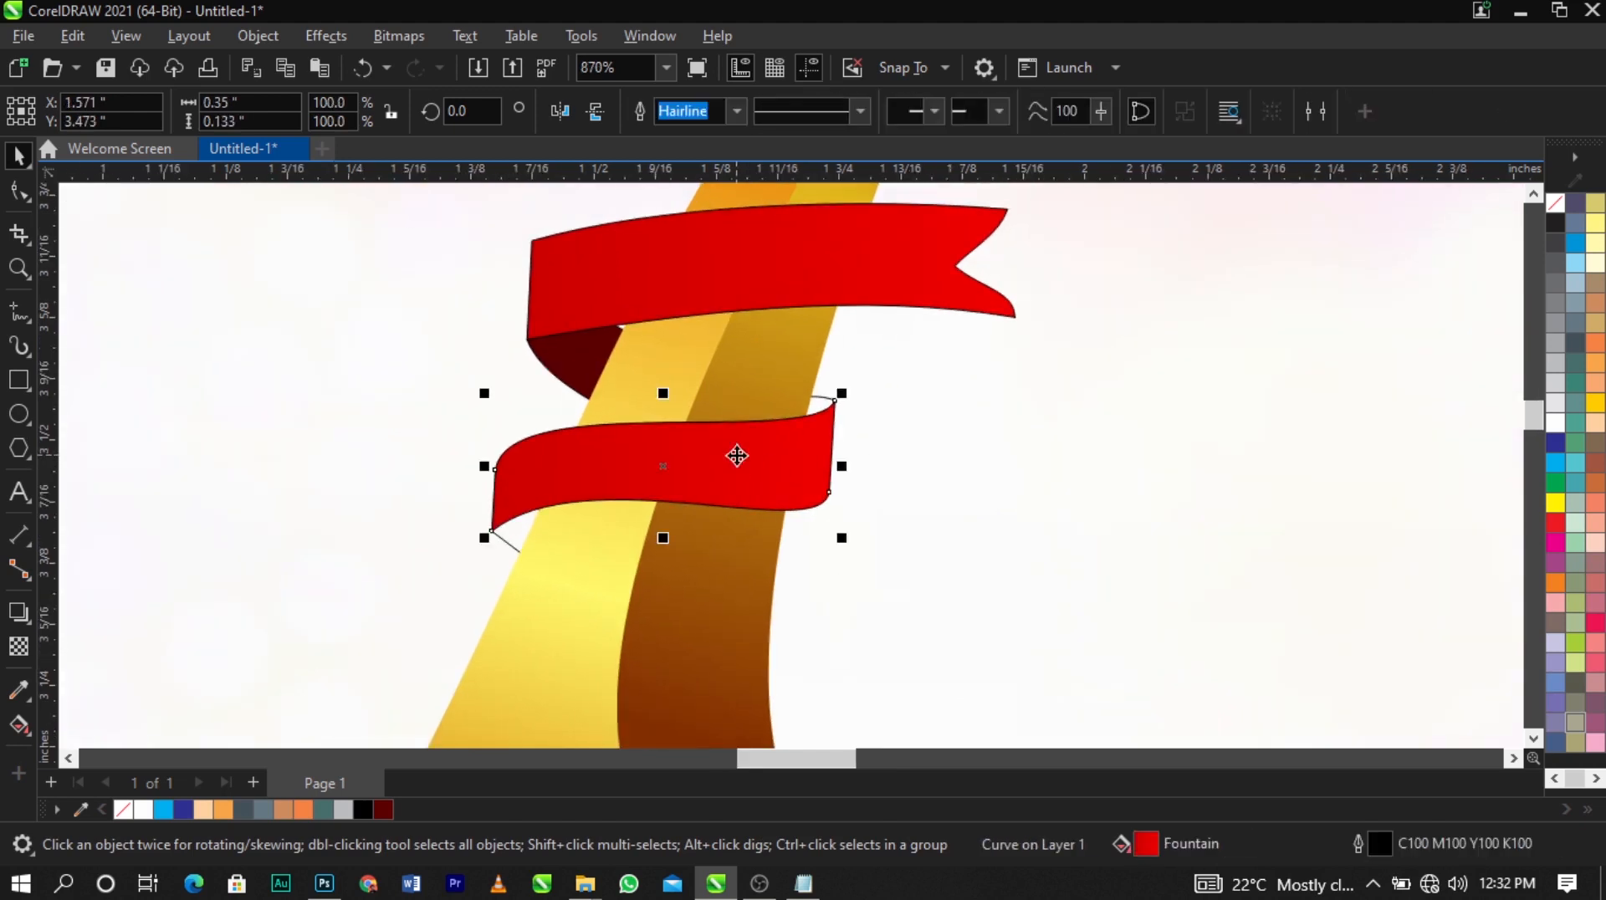
pyautogui.hotkey('ctrl', 'z')
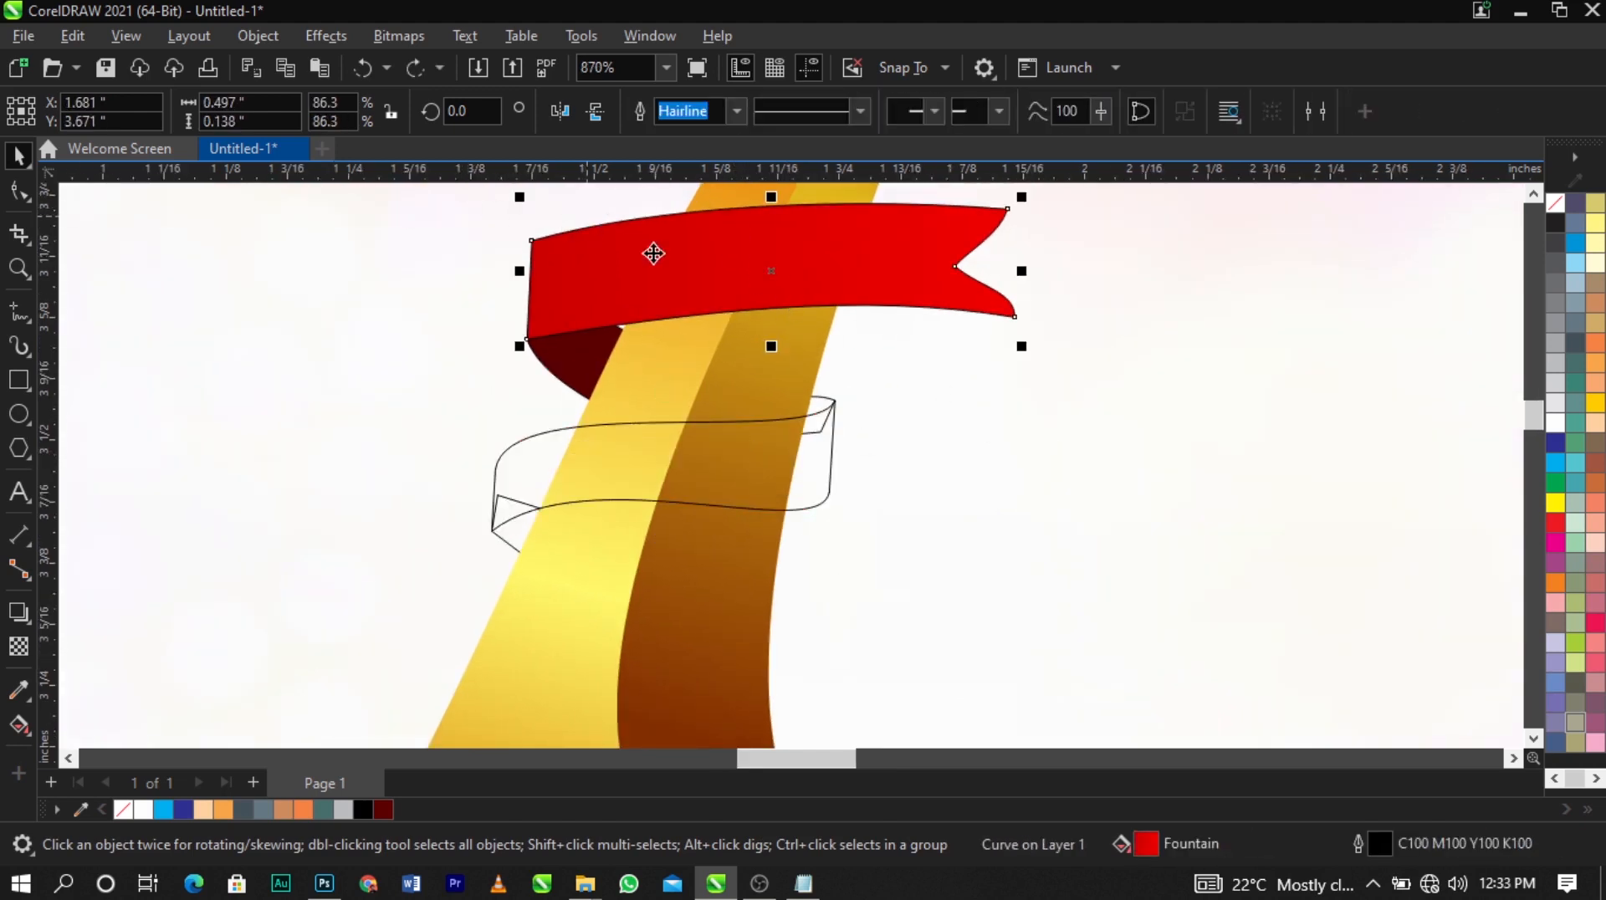
# Copy the upper ribbon's red gradient fill onto the lower ribbon's main band
pyautogui.moveTo(686, 254); pyautogui.dragTo(692, 457)
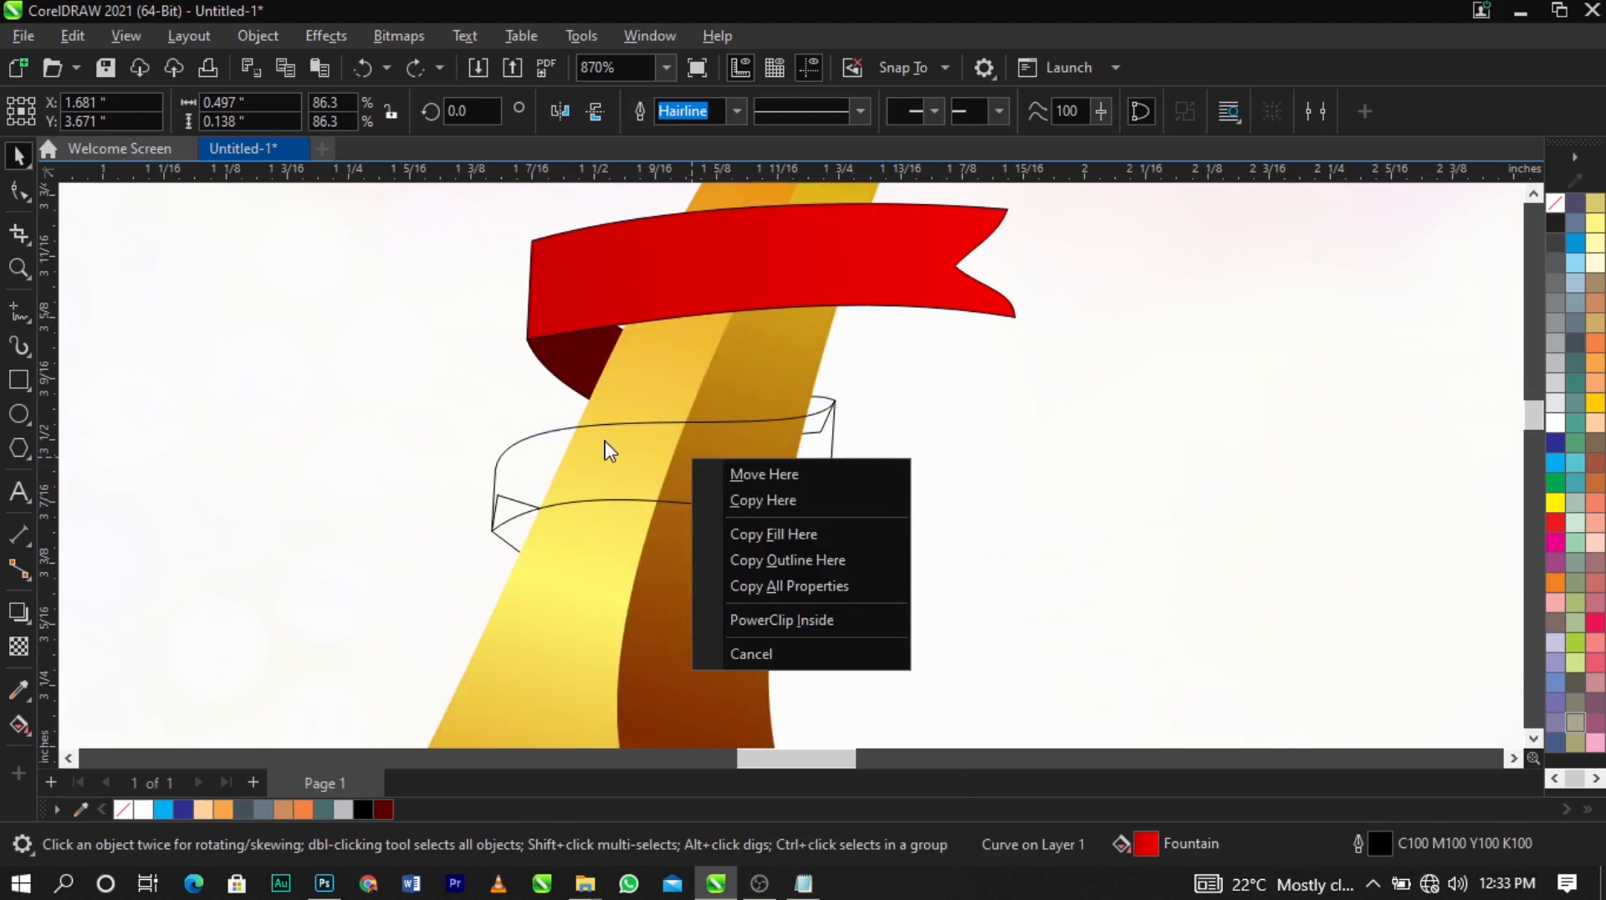
pyautogui.click(760, 528)
pyautogui.click(720, 464)
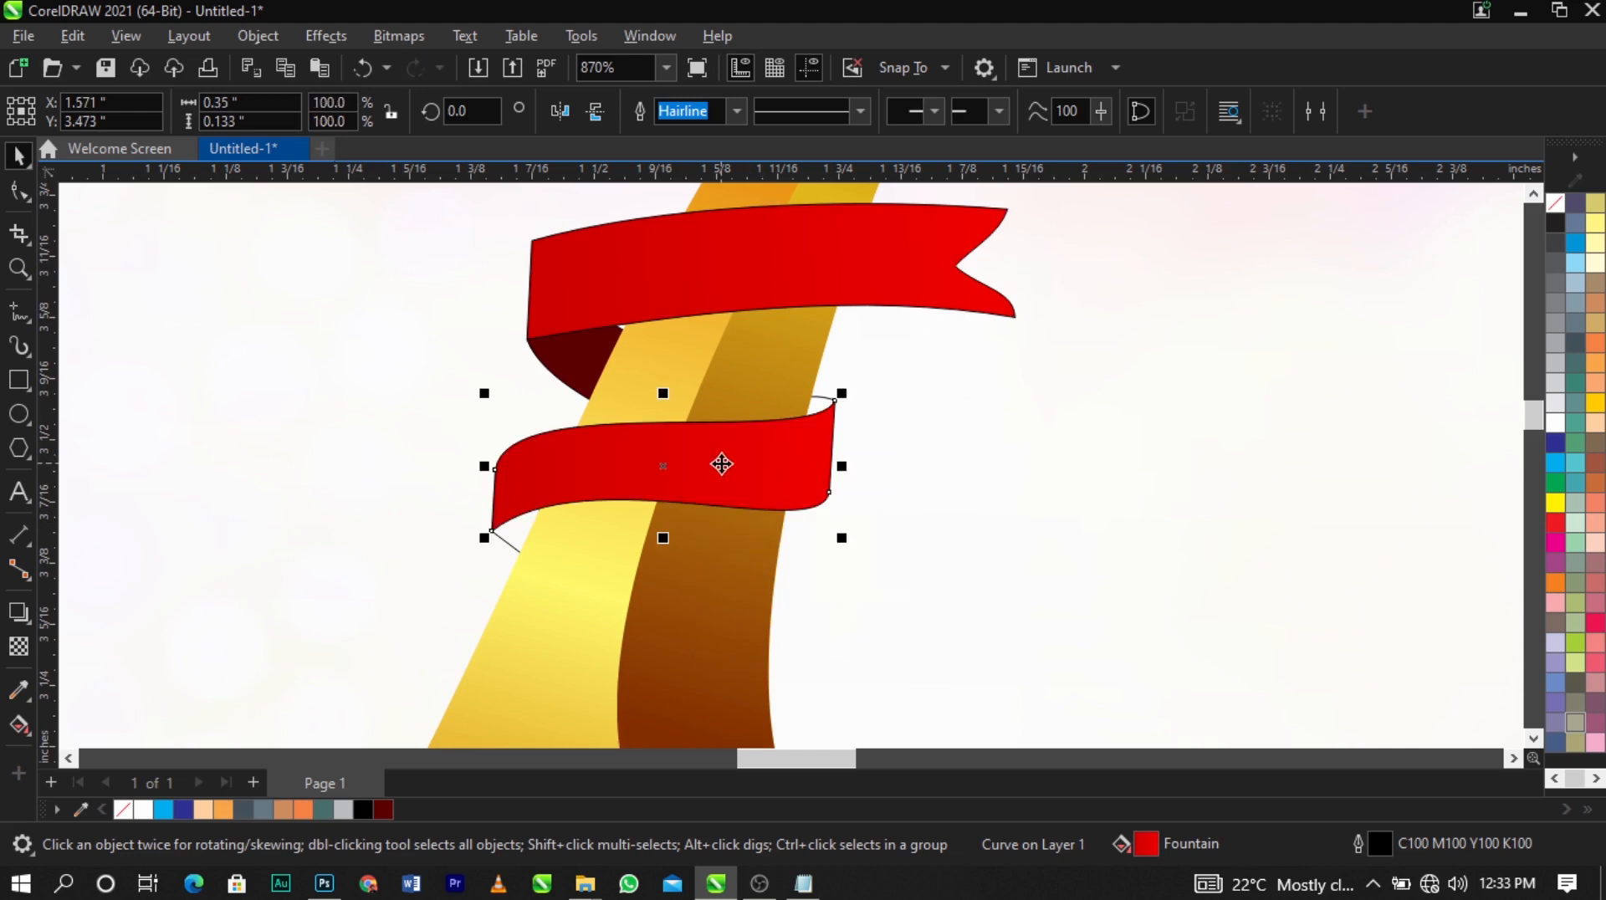
# Copy the upper fold's dark red fill onto the fold pieces at the lower ribbon's right and left ends
pyautogui.scroll(2, 720, 463)
pyautogui.click(347, 261)
pyautogui.click(499, 287)
pyautogui.moveTo(499, 287); pyautogui.dragTo(861, 379)
pyautogui.click(915, 456)
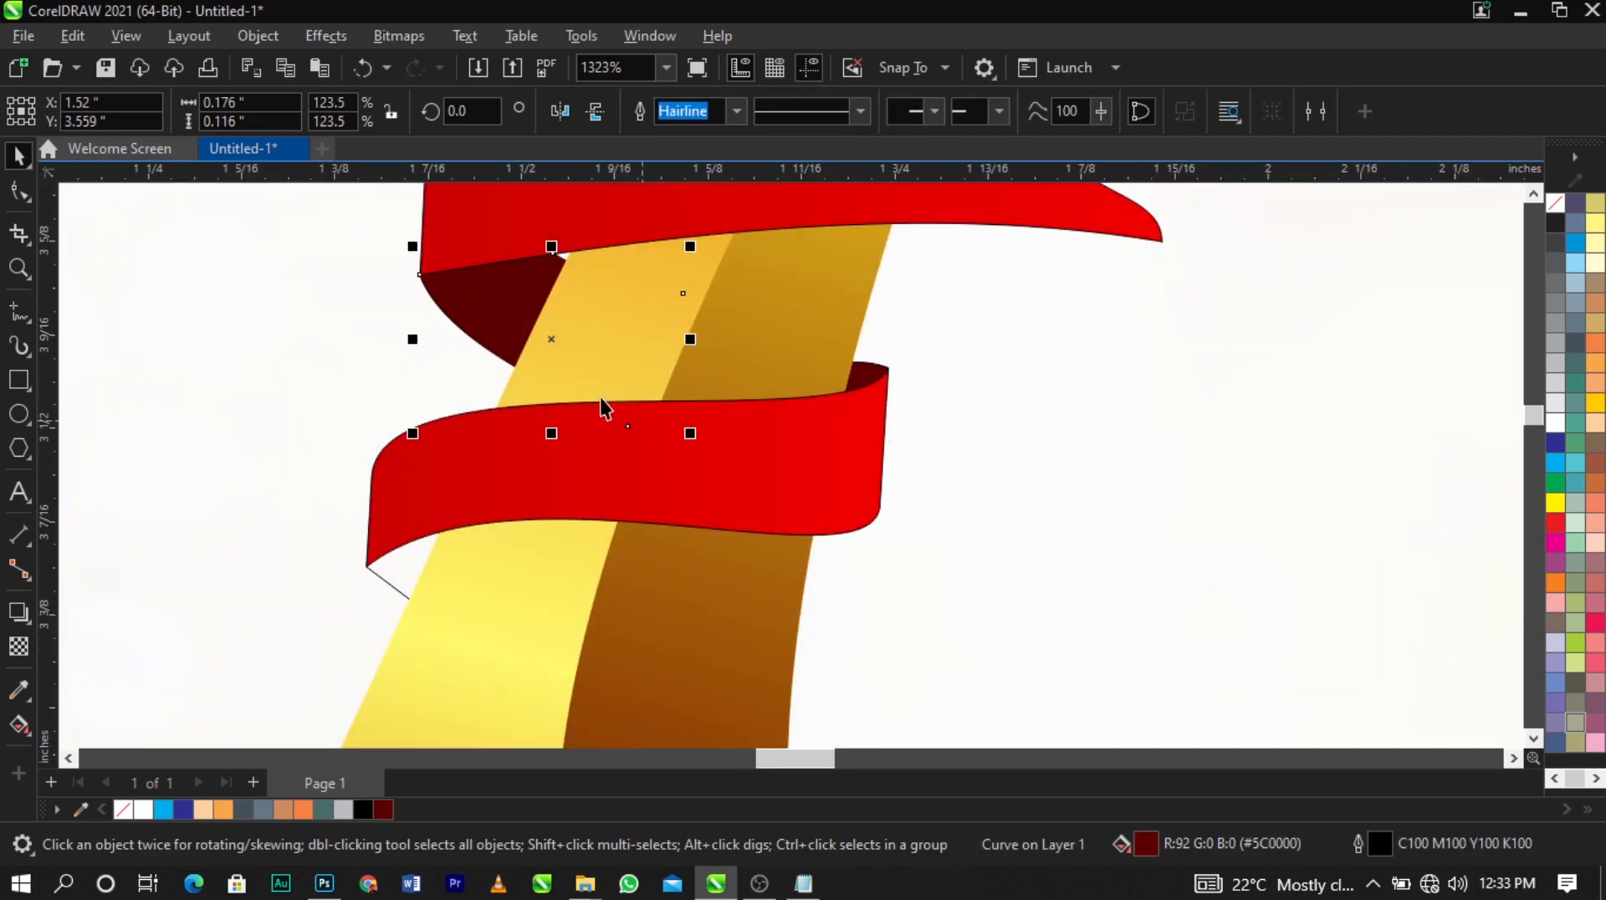
pyautogui.moveTo(501, 322); pyautogui.dragTo(398, 570)
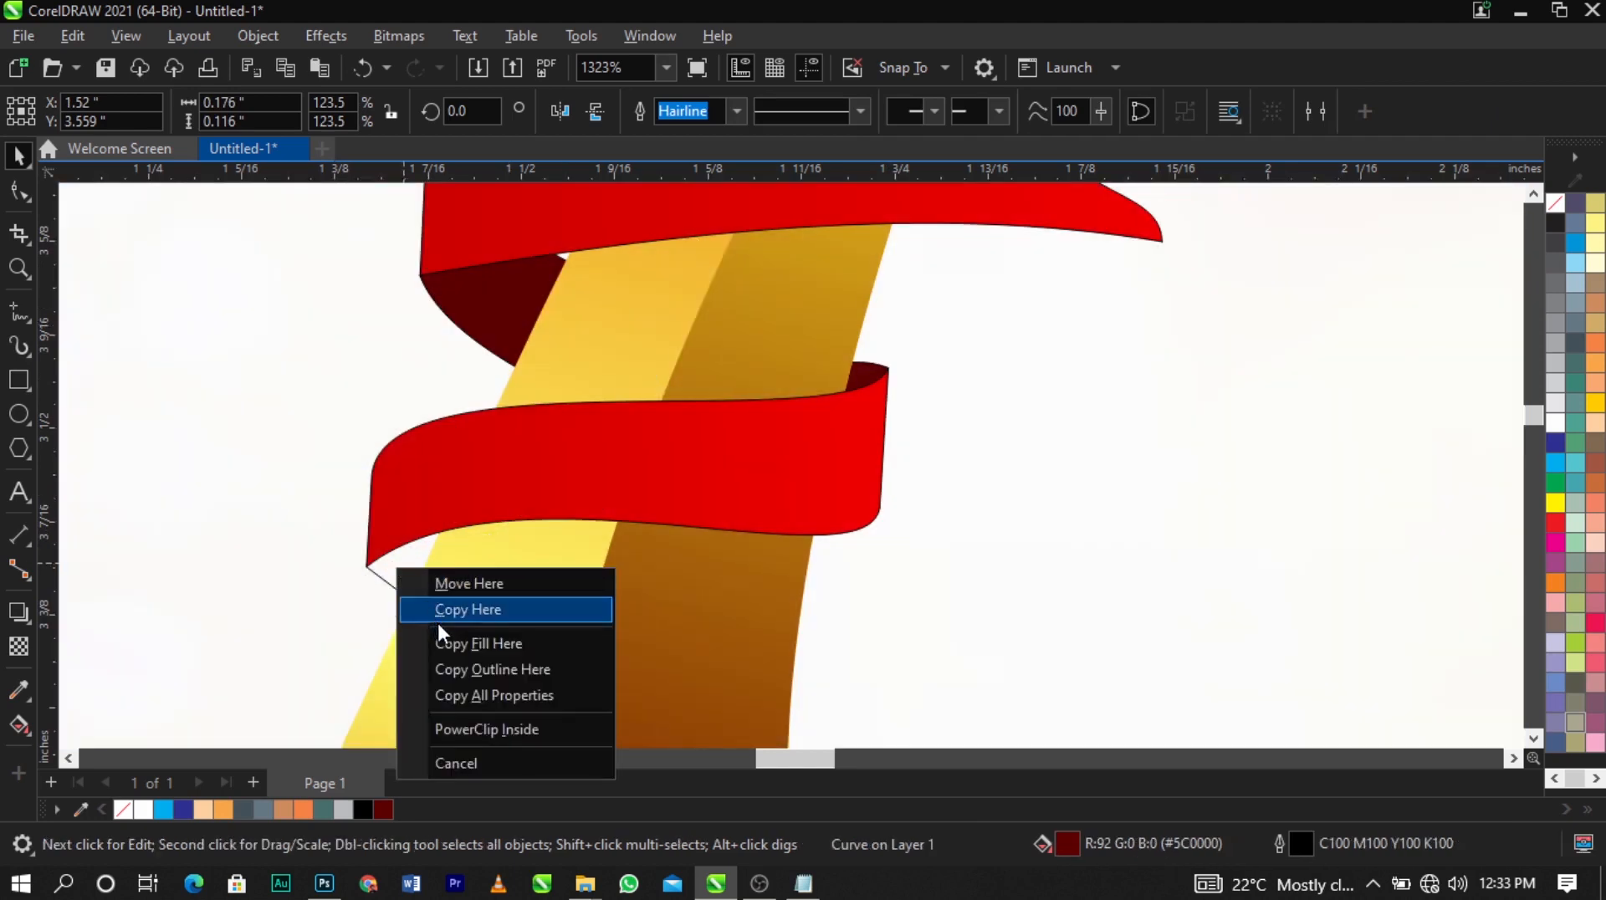
pyautogui.click(443, 643)
pyautogui.click(775, 549)
# Select all five ribbon pieces and remove their outlines
pyautogui.scroll(-3, 775, 549)
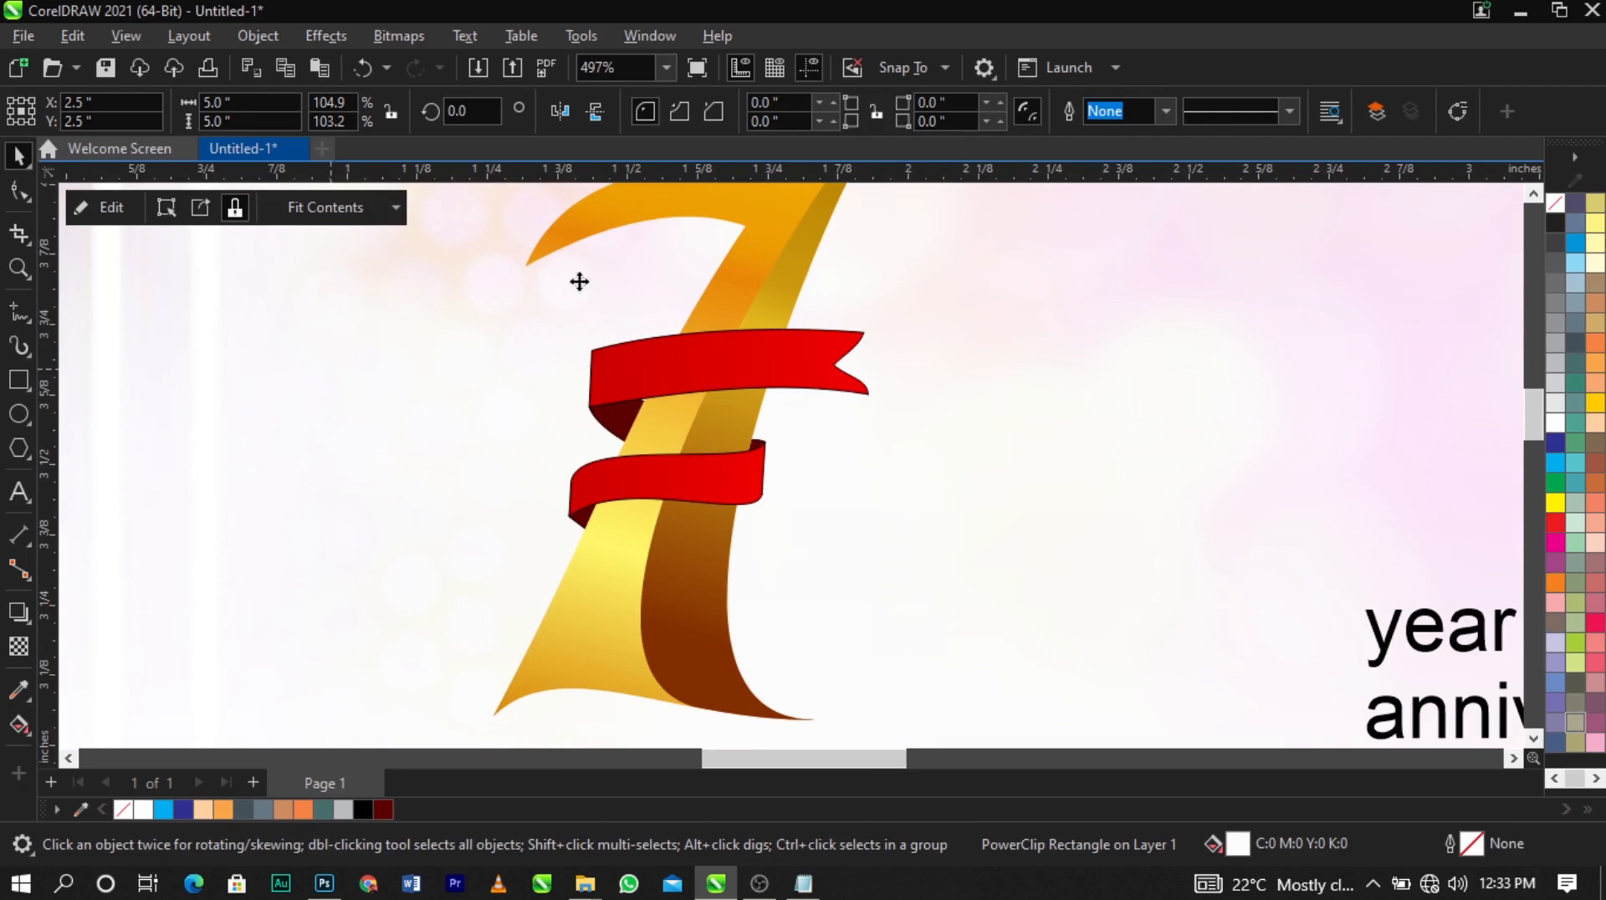
pyautogui.scroll(-2, 579, 281)
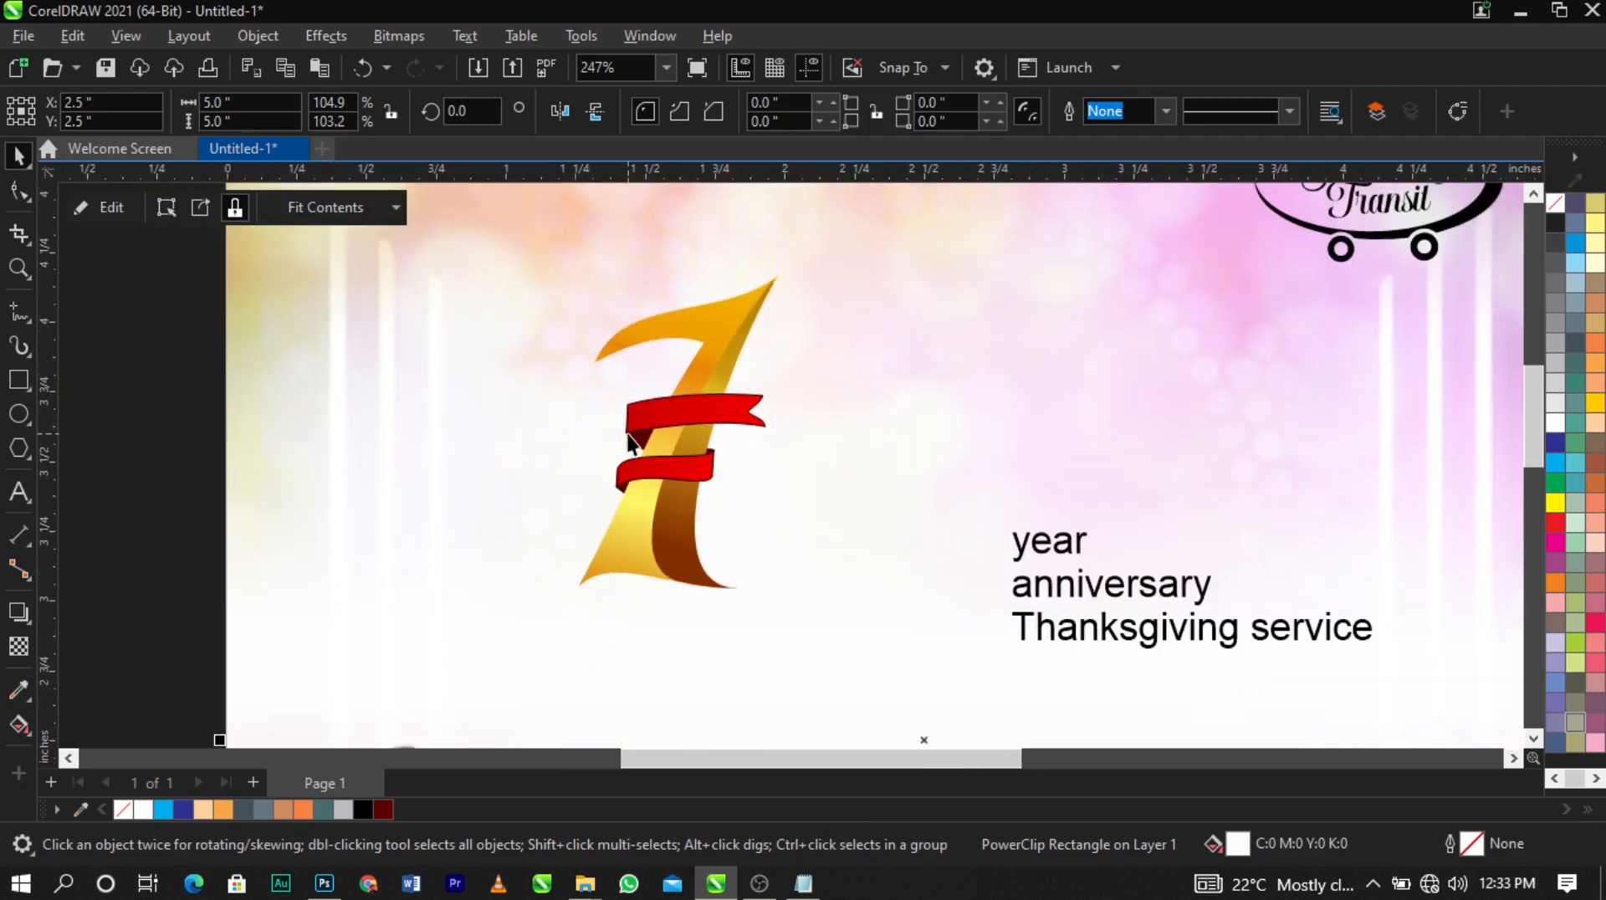
pyautogui.scroll(1, 629, 440)
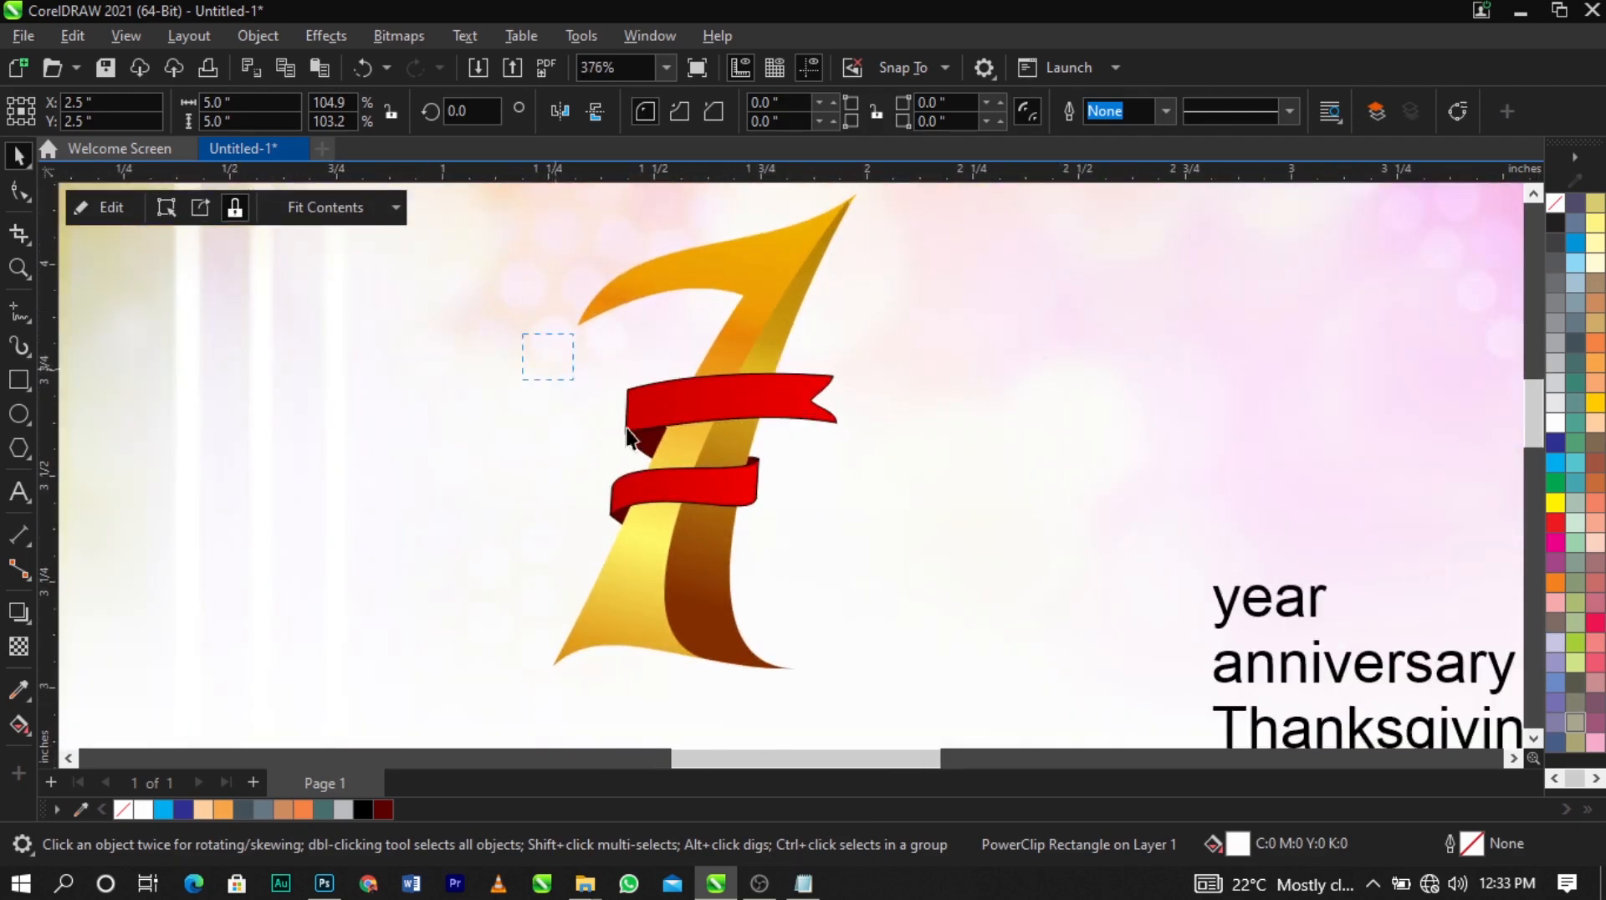
pyautogui.moveTo(934, 573); pyautogui.dragTo(589, 356)
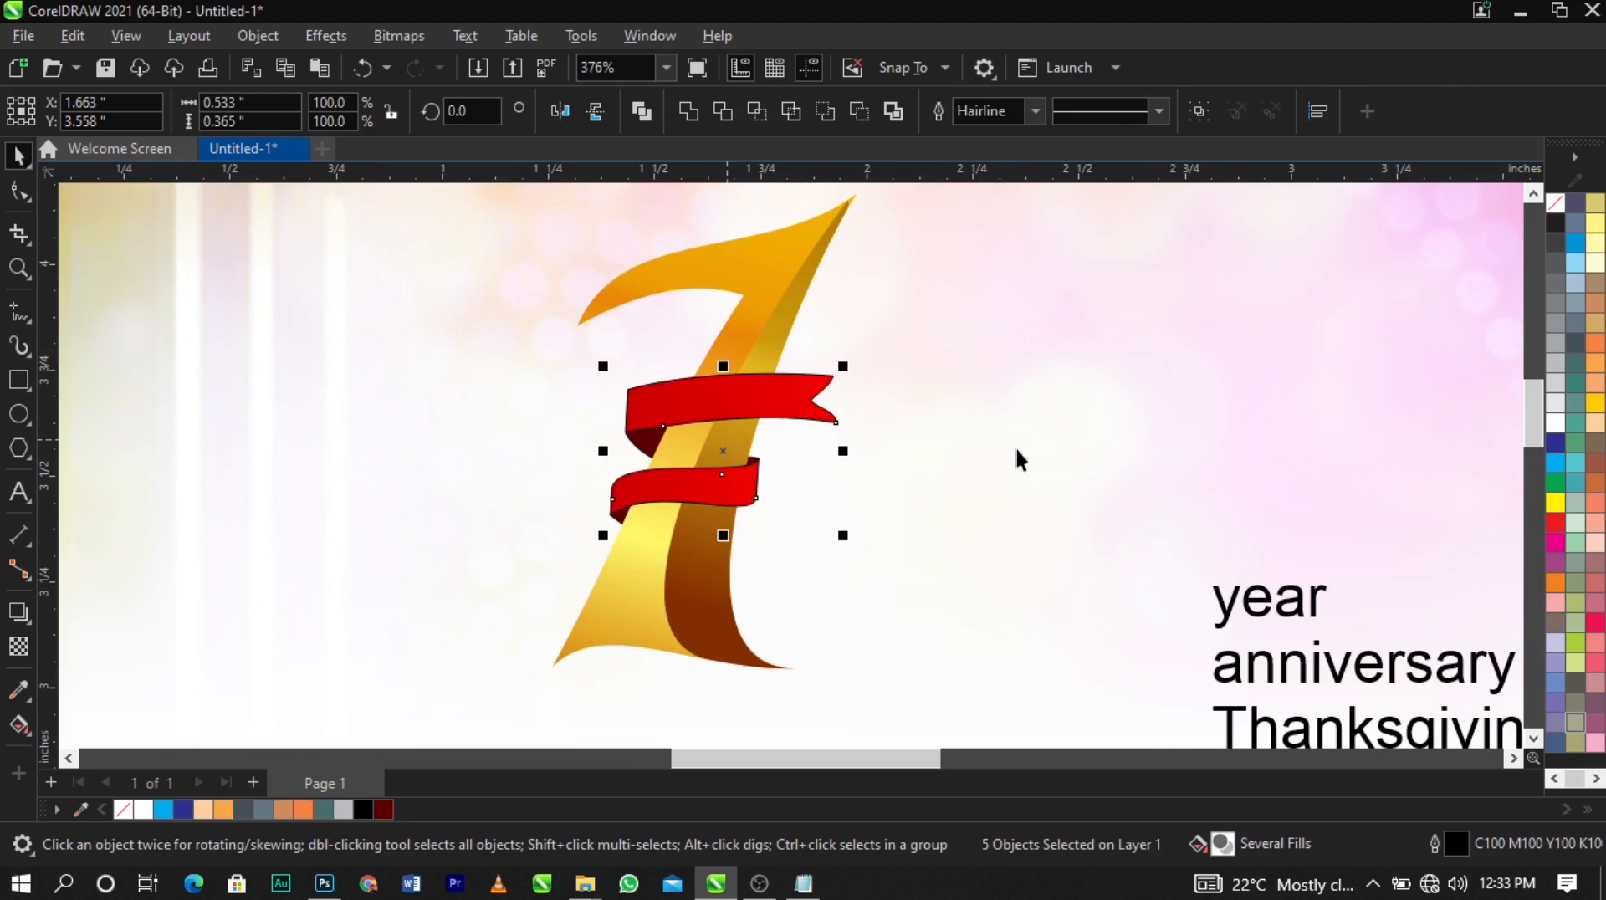
pyautogui.rightClick(1550, 204)
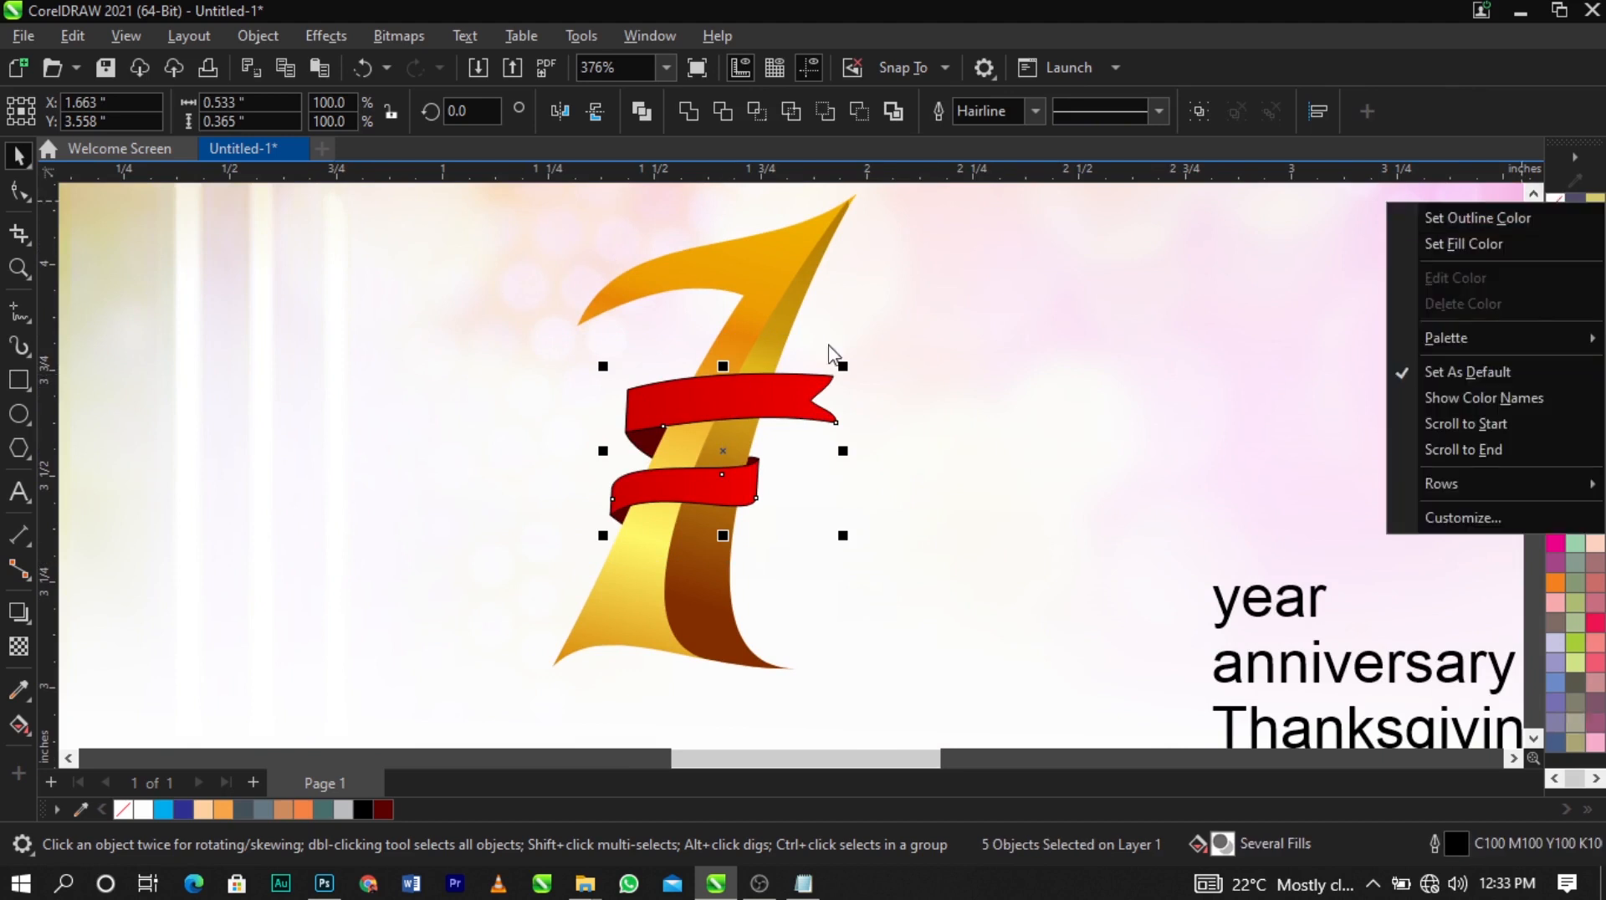
pyautogui.rightClick(1553, 194)
pyautogui.click(1538, 212)
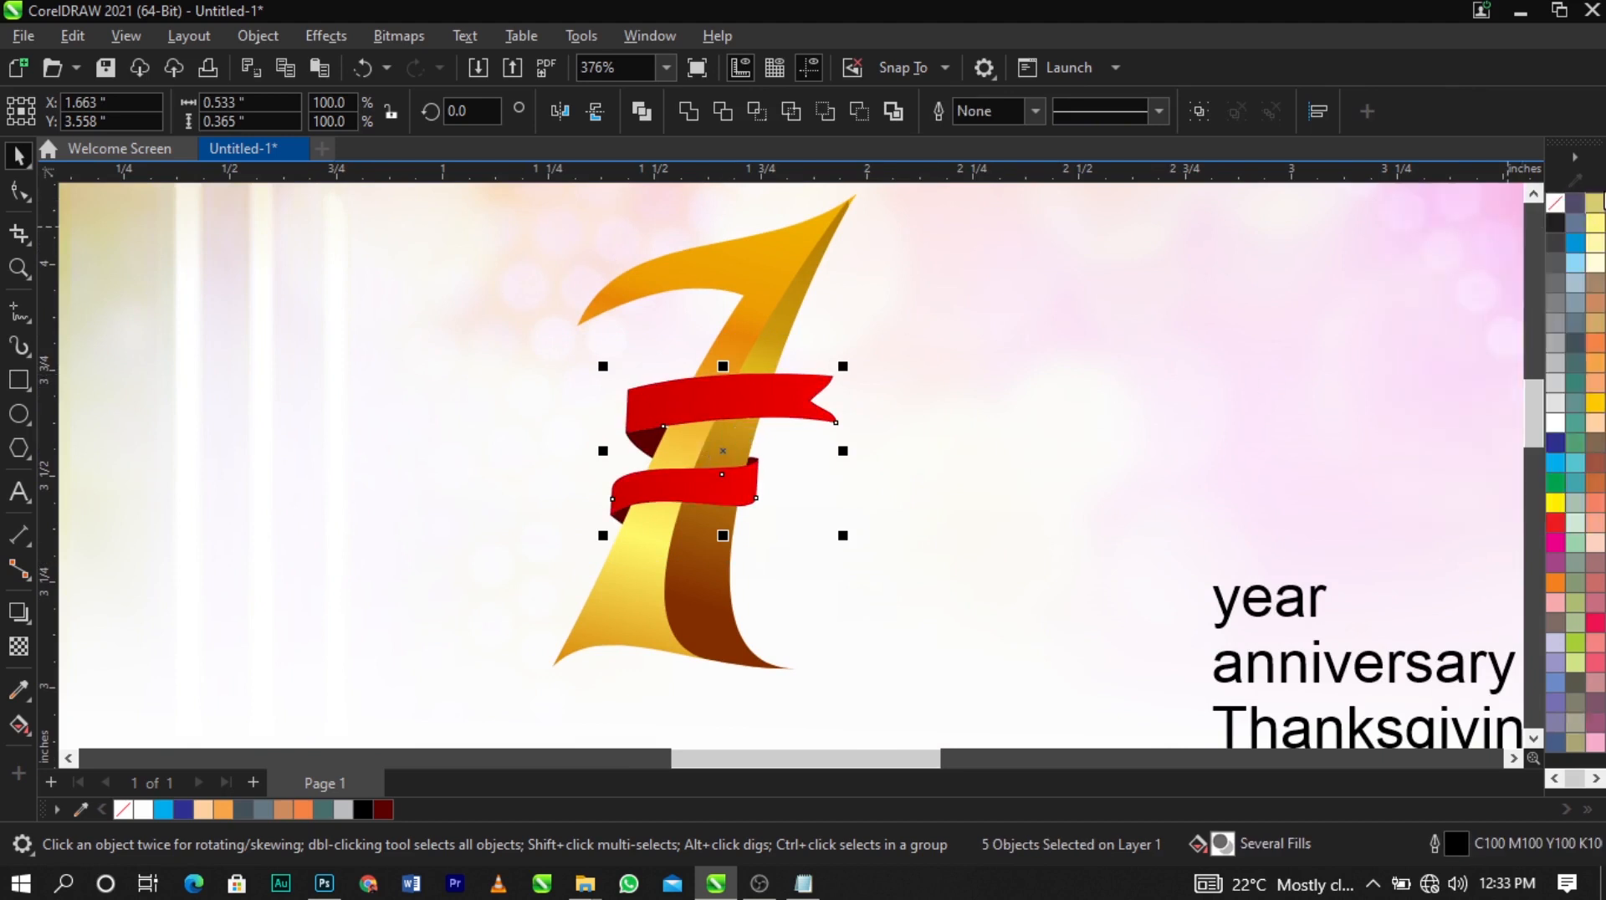
pyautogui.scroll(2, 695, 440)
pyautogui.click(828, 412)
pyautogui.click(553, 412)
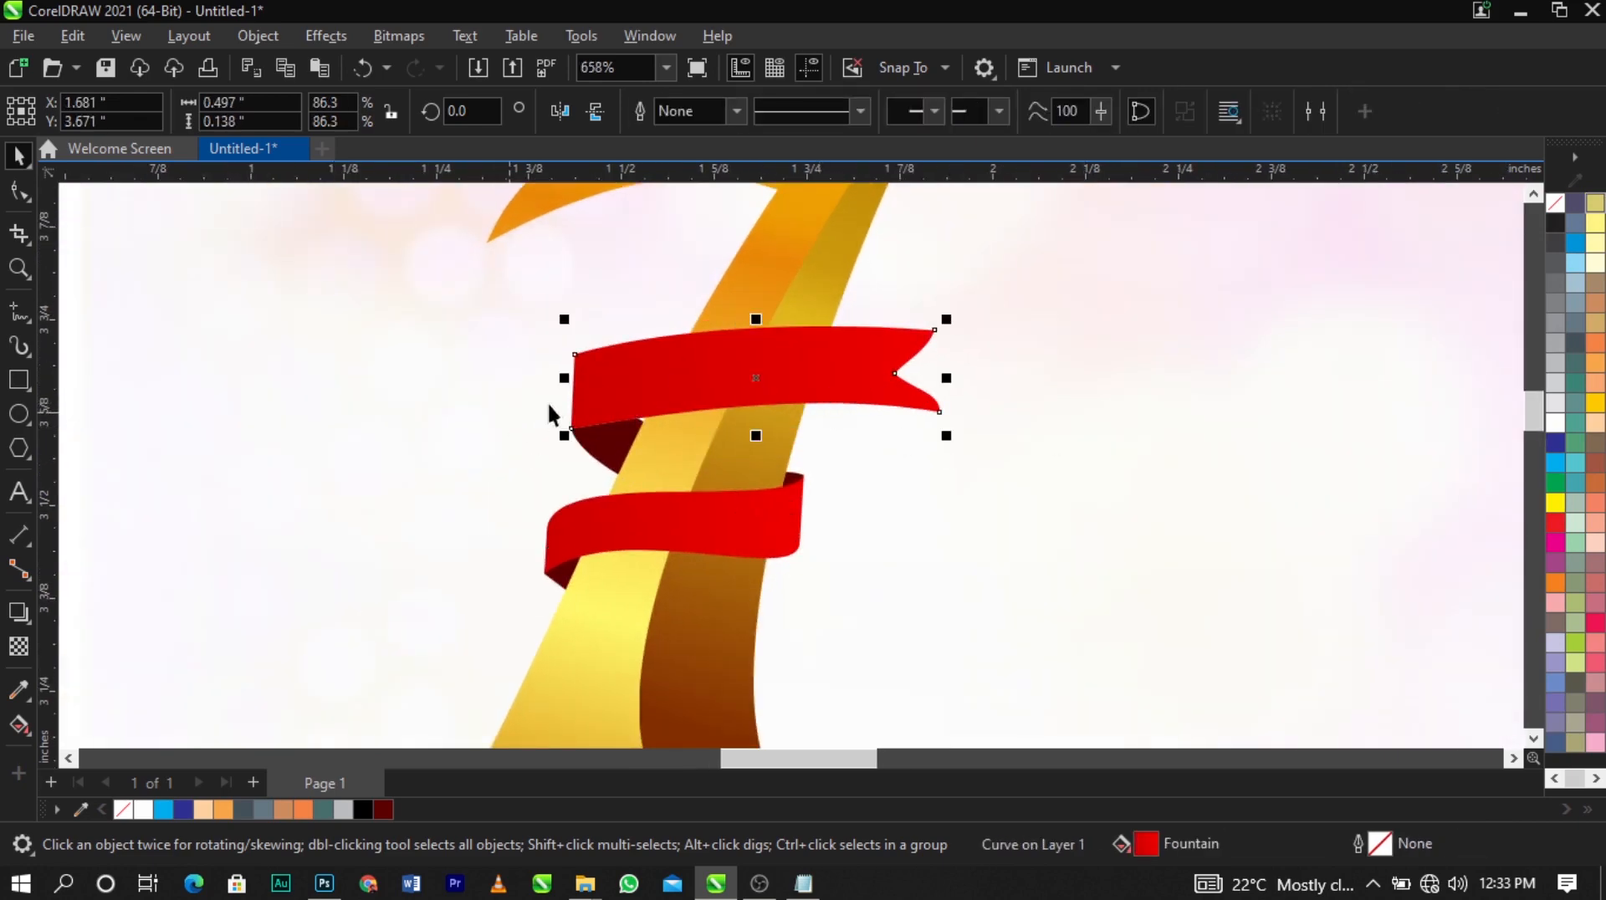
pyautogui.scroll(1, 553, 412)
pyautogui.scroll(-2, 710, 409)
pyautogui.click(1035, 512)
pyautogui.scroll(2, 769, 392)
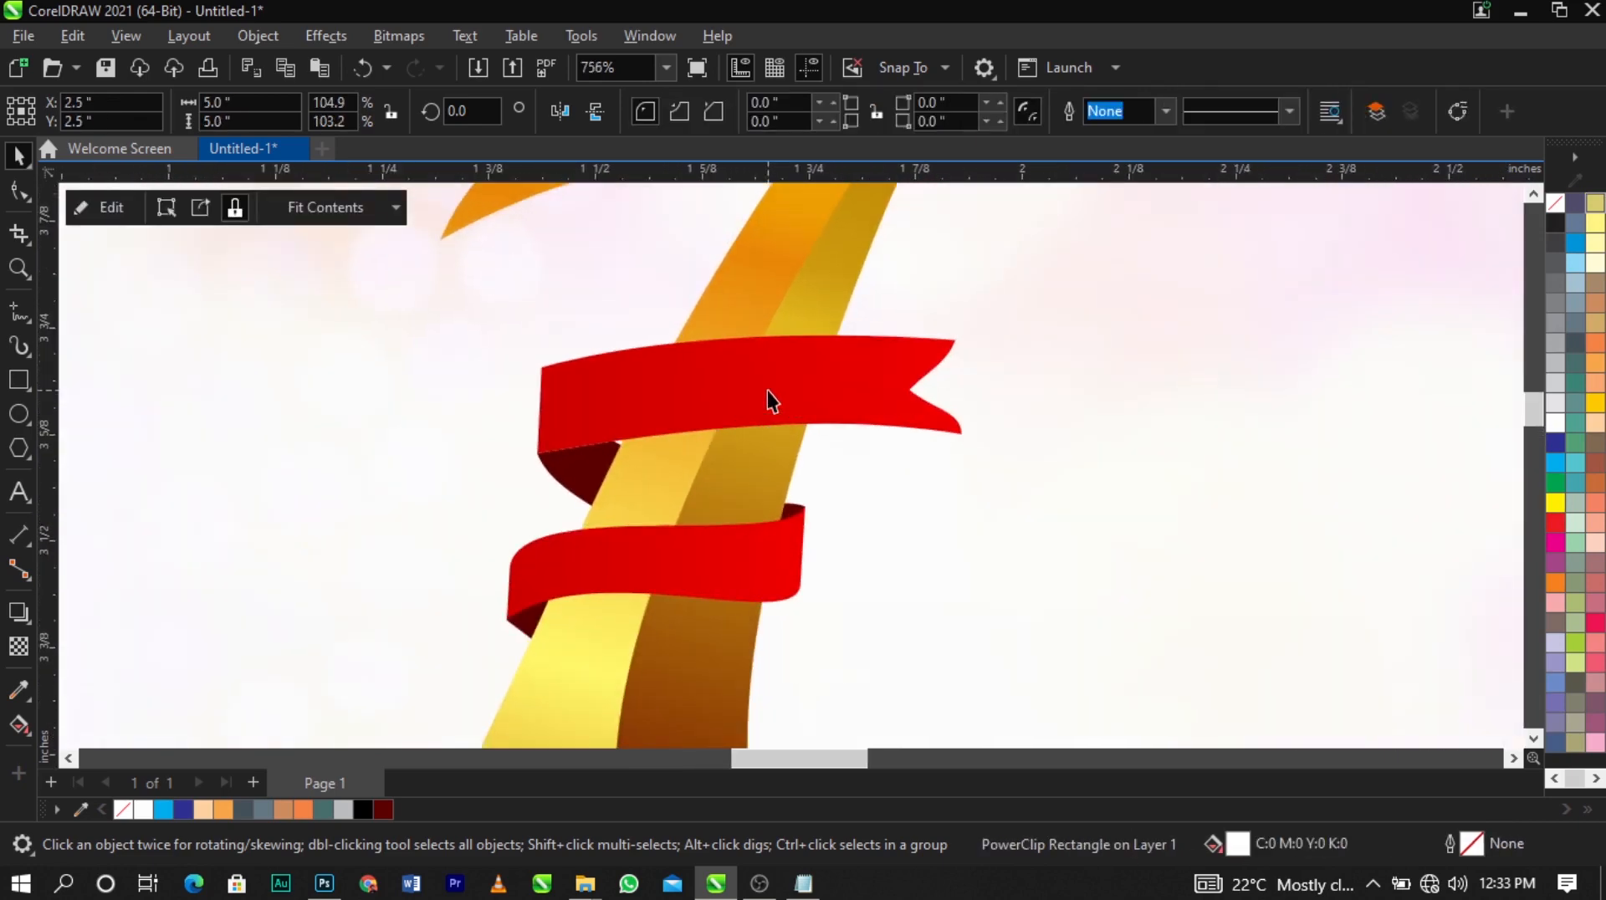
# Draw a rectangle about 0.289 by 0.15 inches over the left and middle part of the upper ribbon and fill it white
pyautogui.click(728, 393)
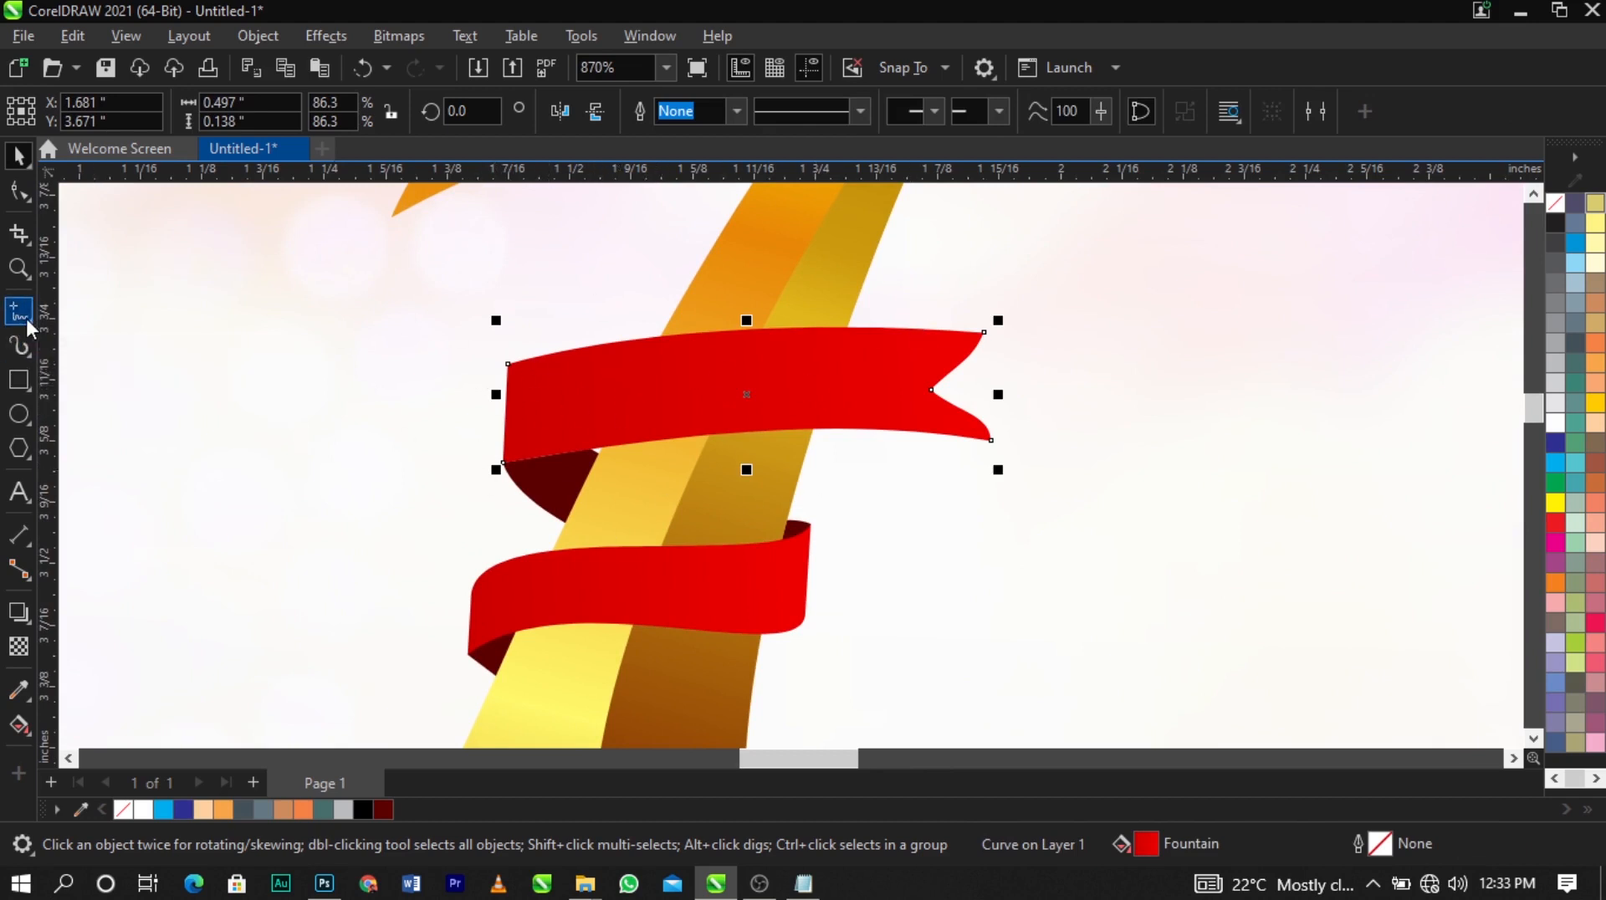
pyautogui.click(18, 378)
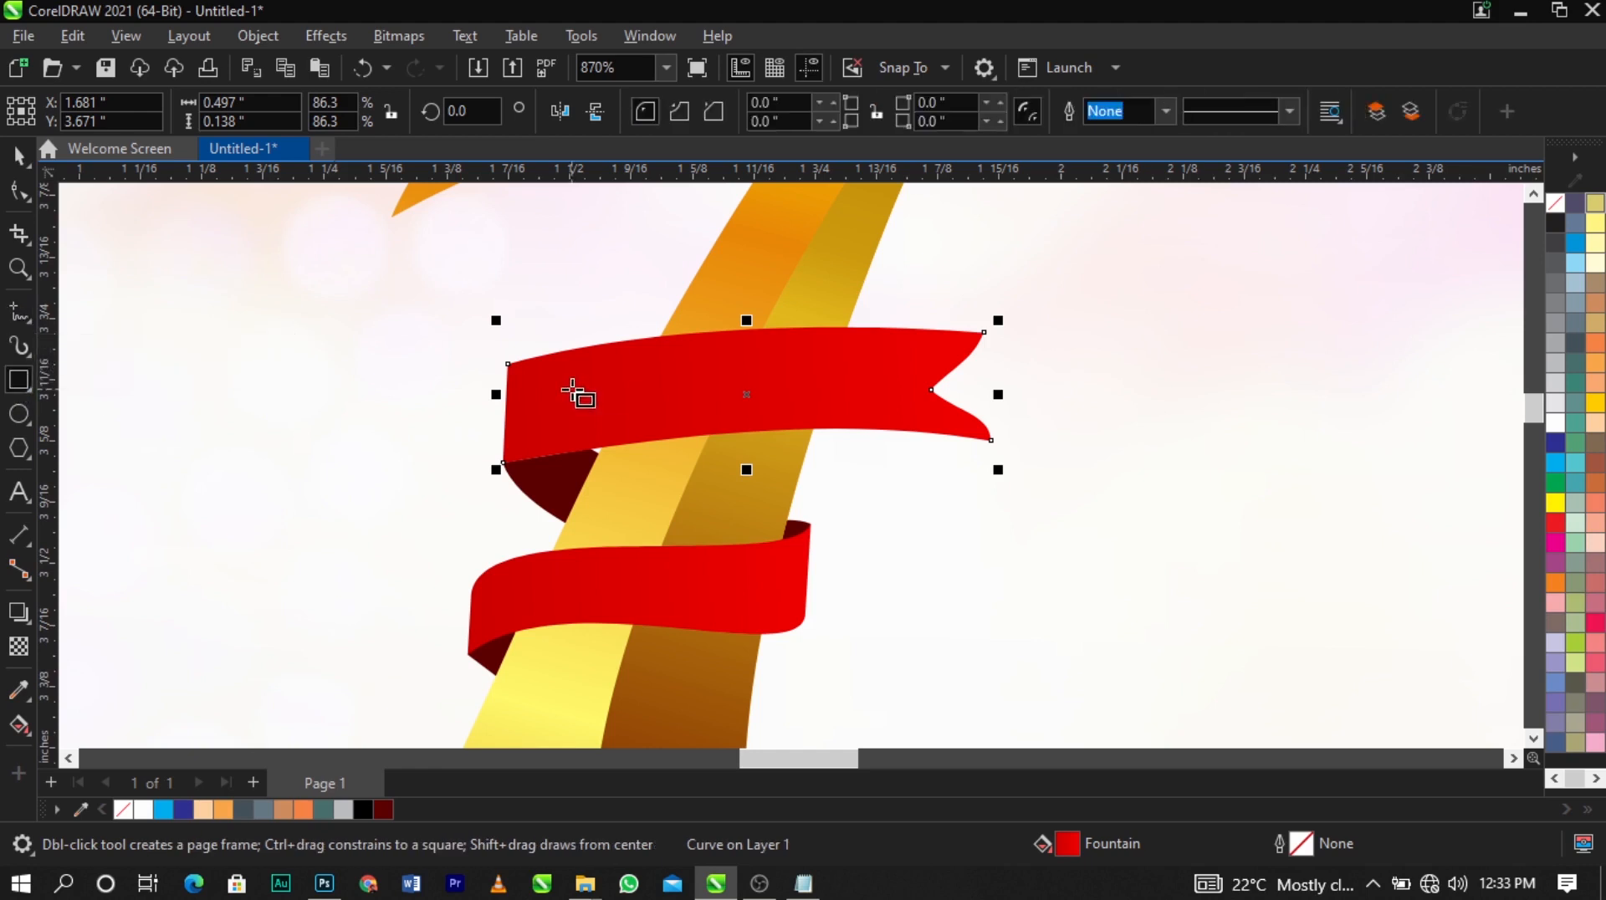
pyautogui.moveTo(557, 319); pyautogui.dragTo(840, 464)
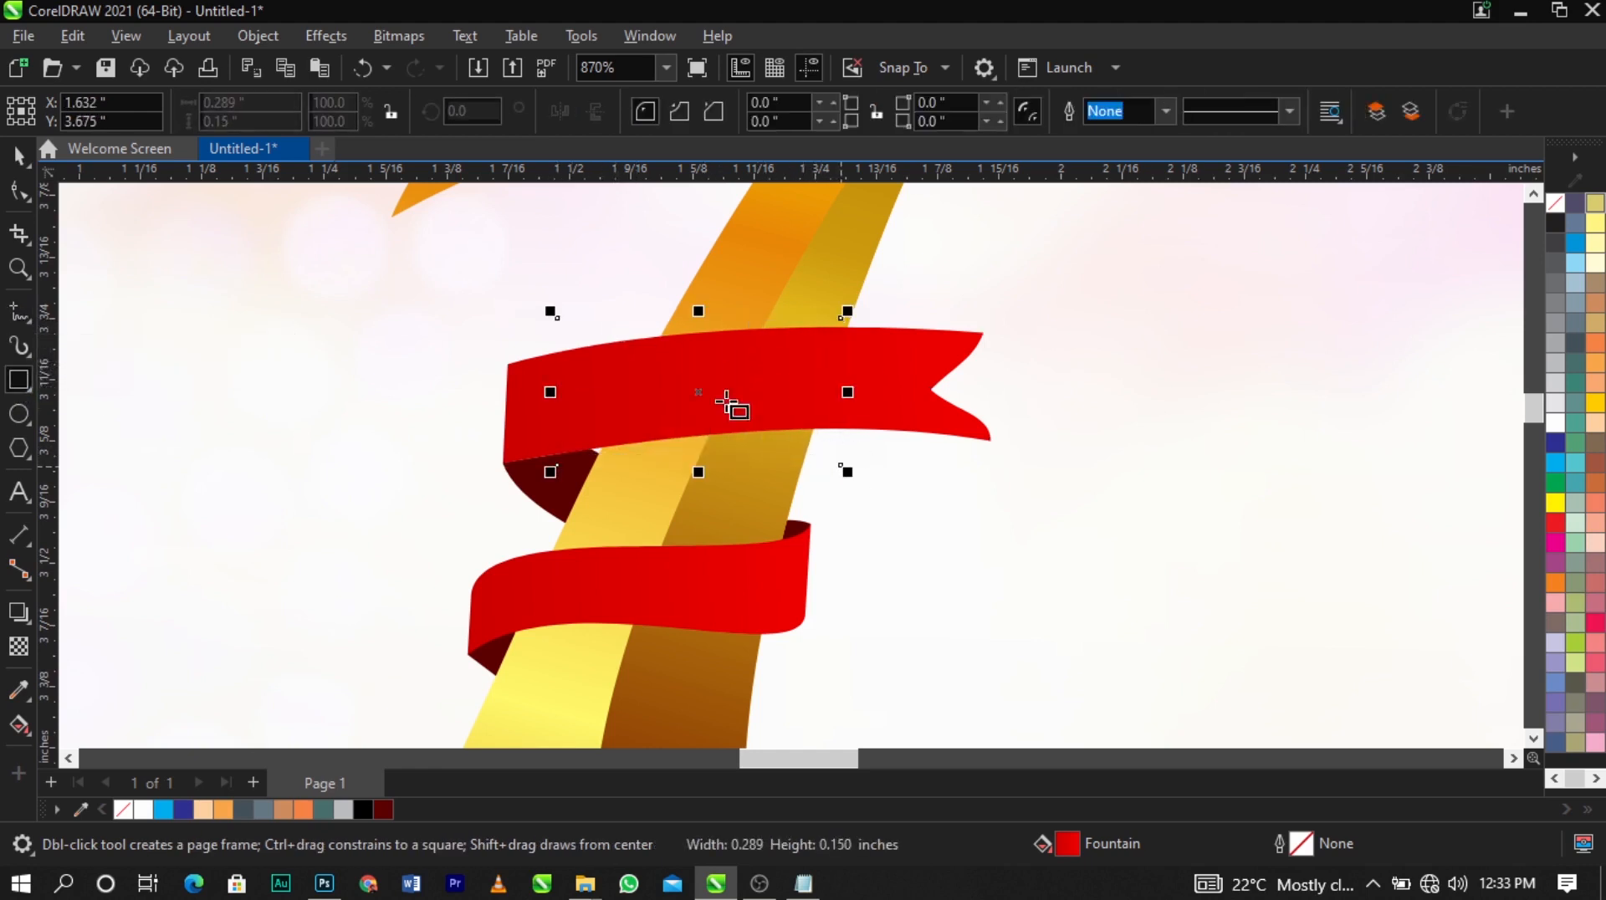
pyautogui.click(17, 161)
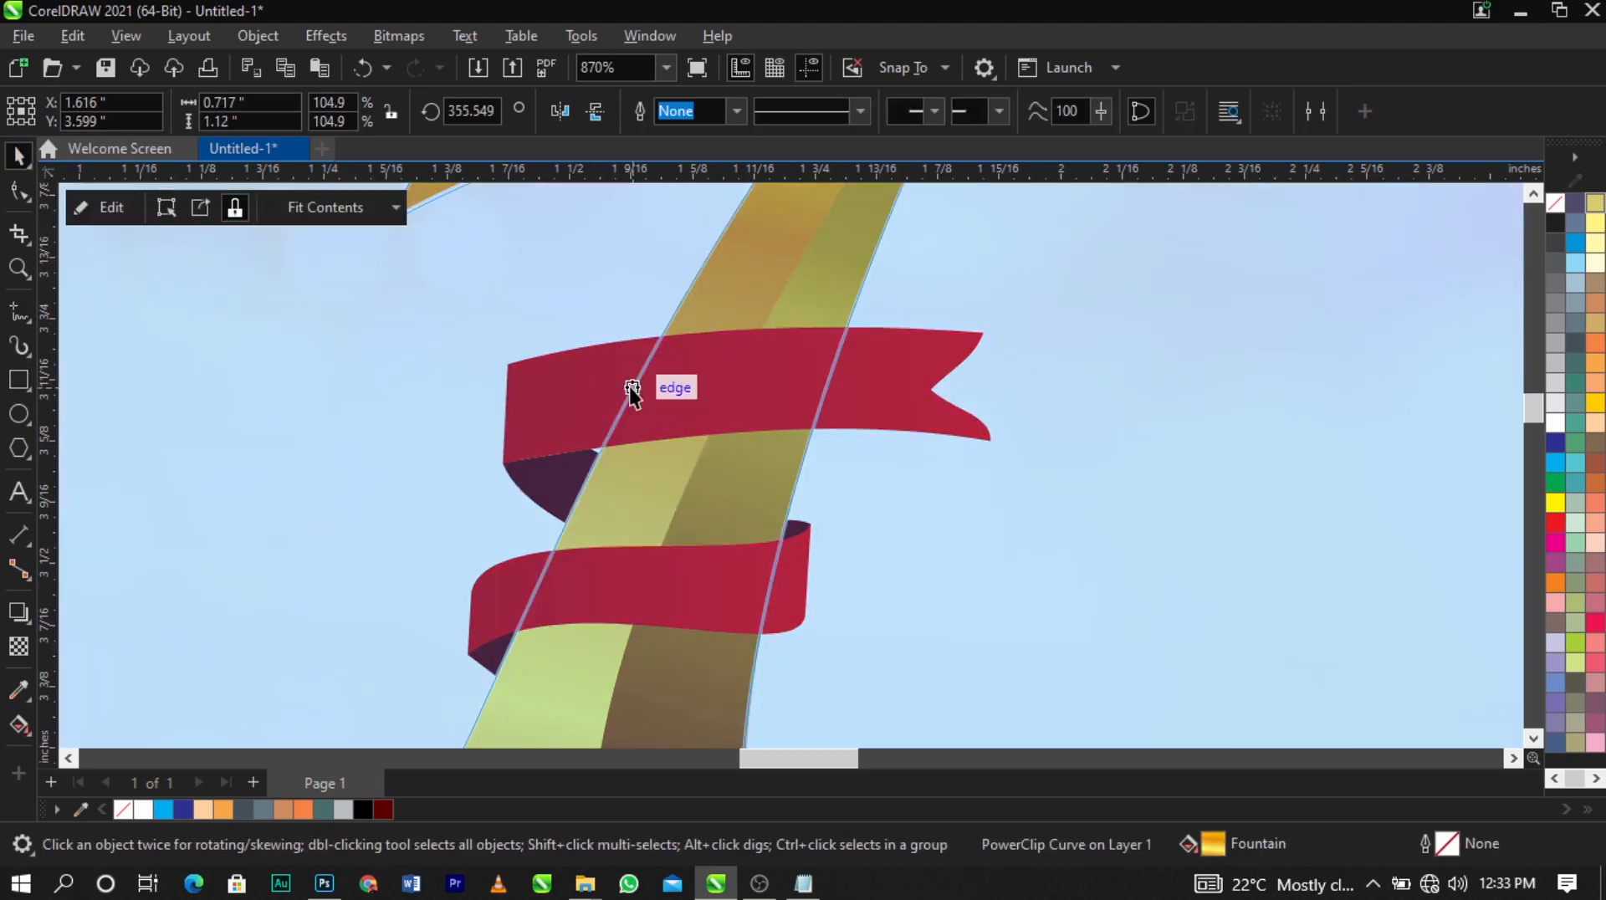
pyautogui.hotkey('ctrl', 'z')
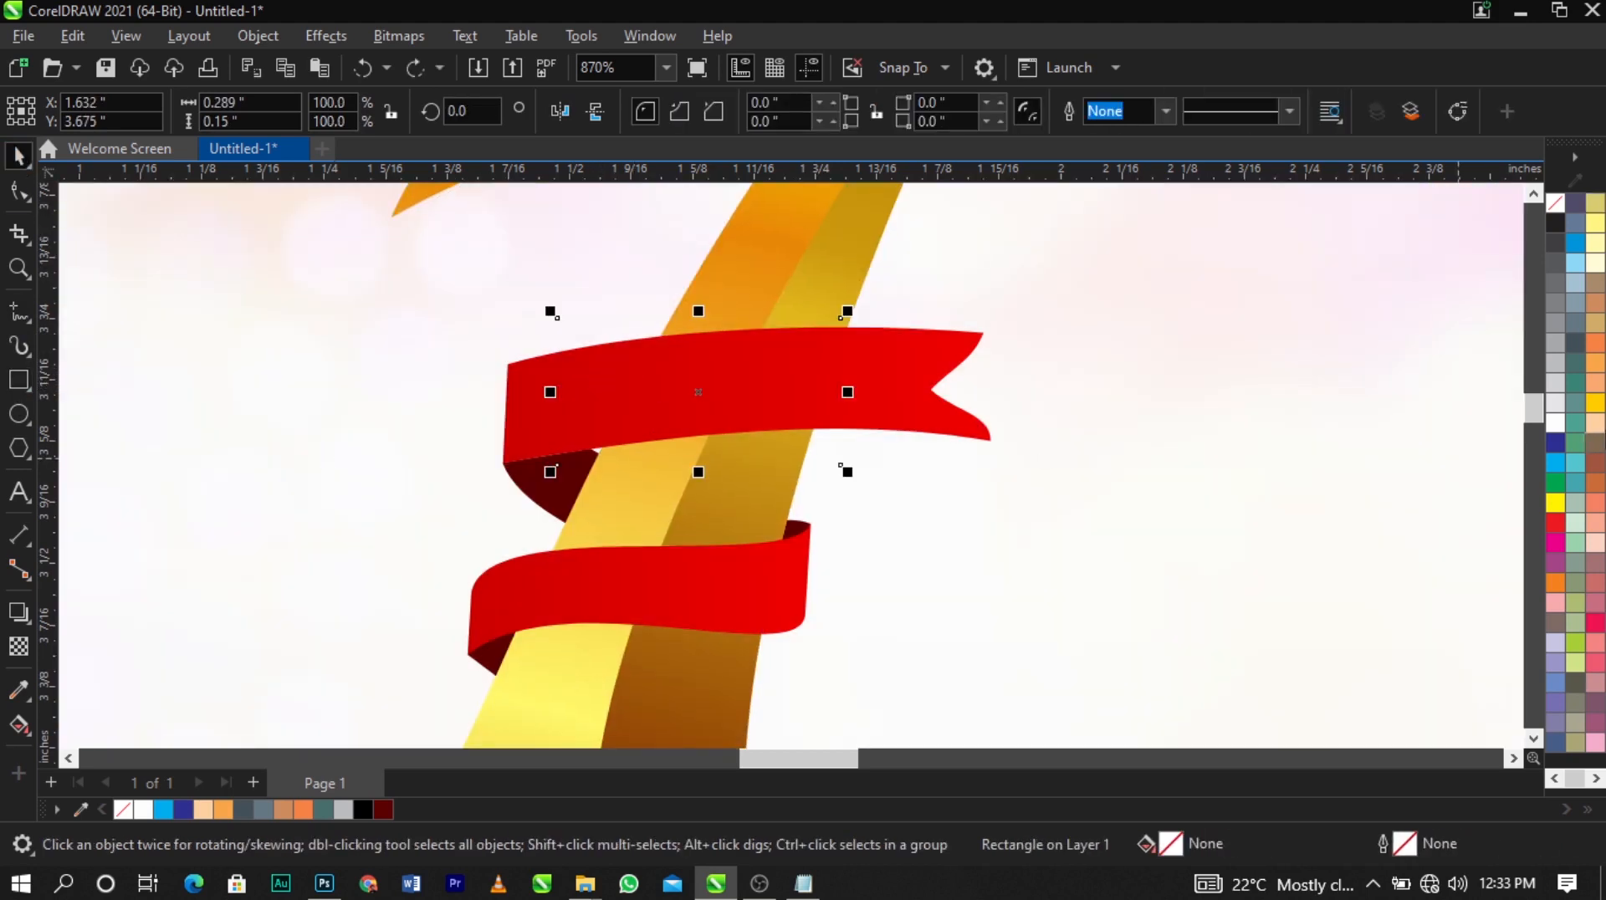
pyautogui.click(1555, 424)
# Shift the white rectangle slightly left and skew it horizontally so its sides follow the slant of the upper ribbon's left end
pyautogui.moveTo(685, 373)
pyautogui.mouseDown()
pyautogui.moveTo(680, 388)
pyautogui.moveTo(672, 376)
pyautogui.mouseUp()
pyautogui.scroll(1, 672, 375)
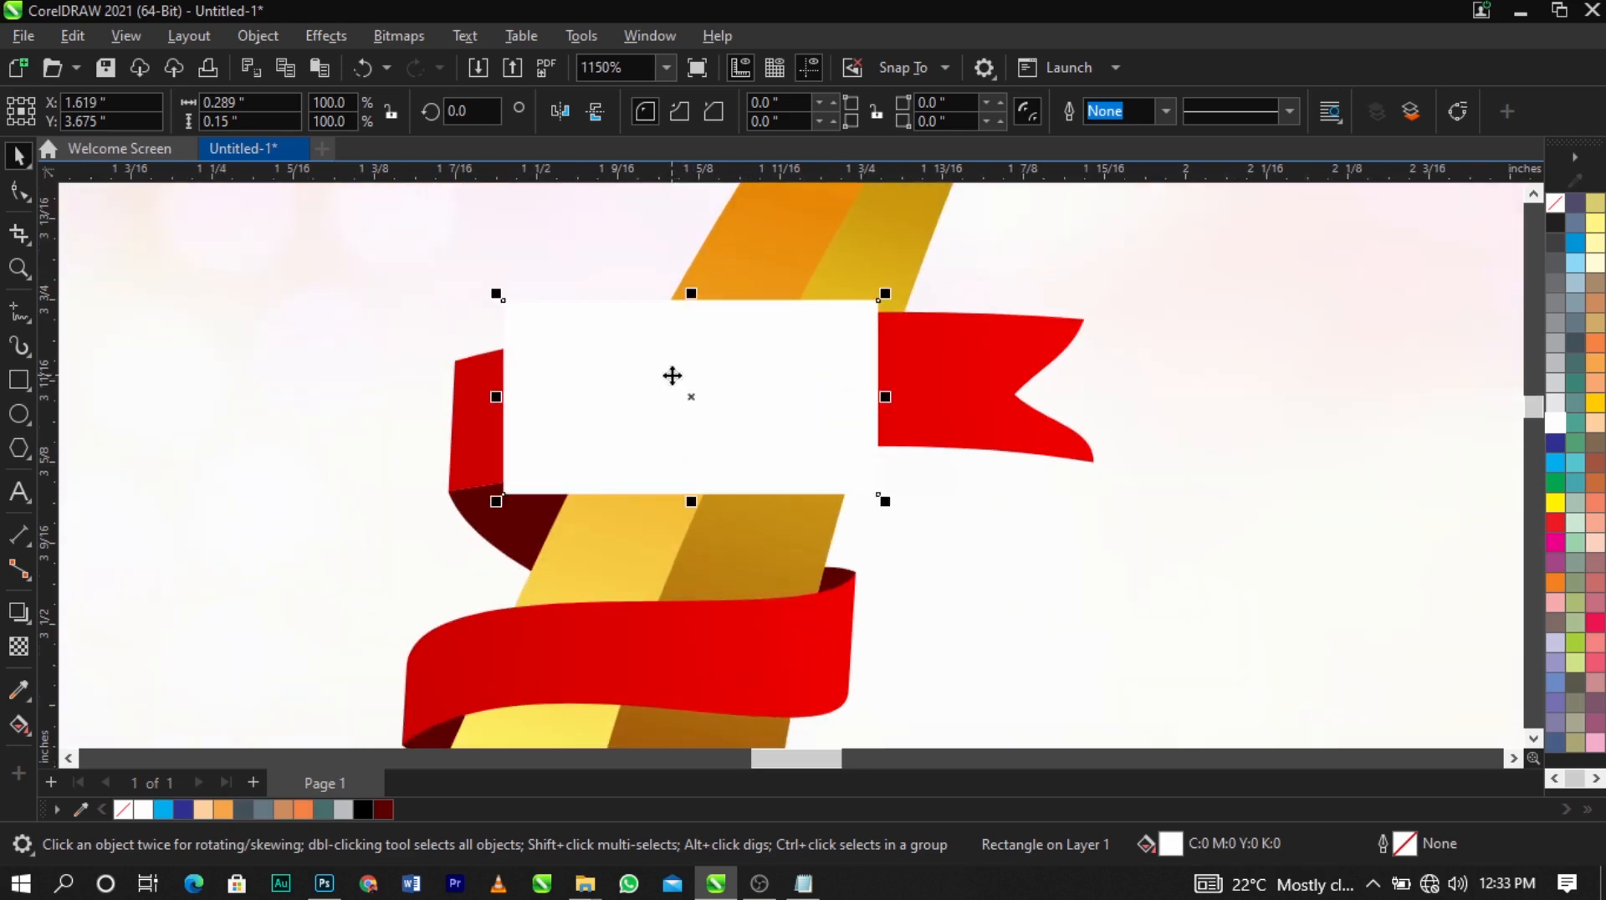
pyautogui.click(664, 358)
pyautogui.click(637, 351)
pyautogui.click(638, 344)
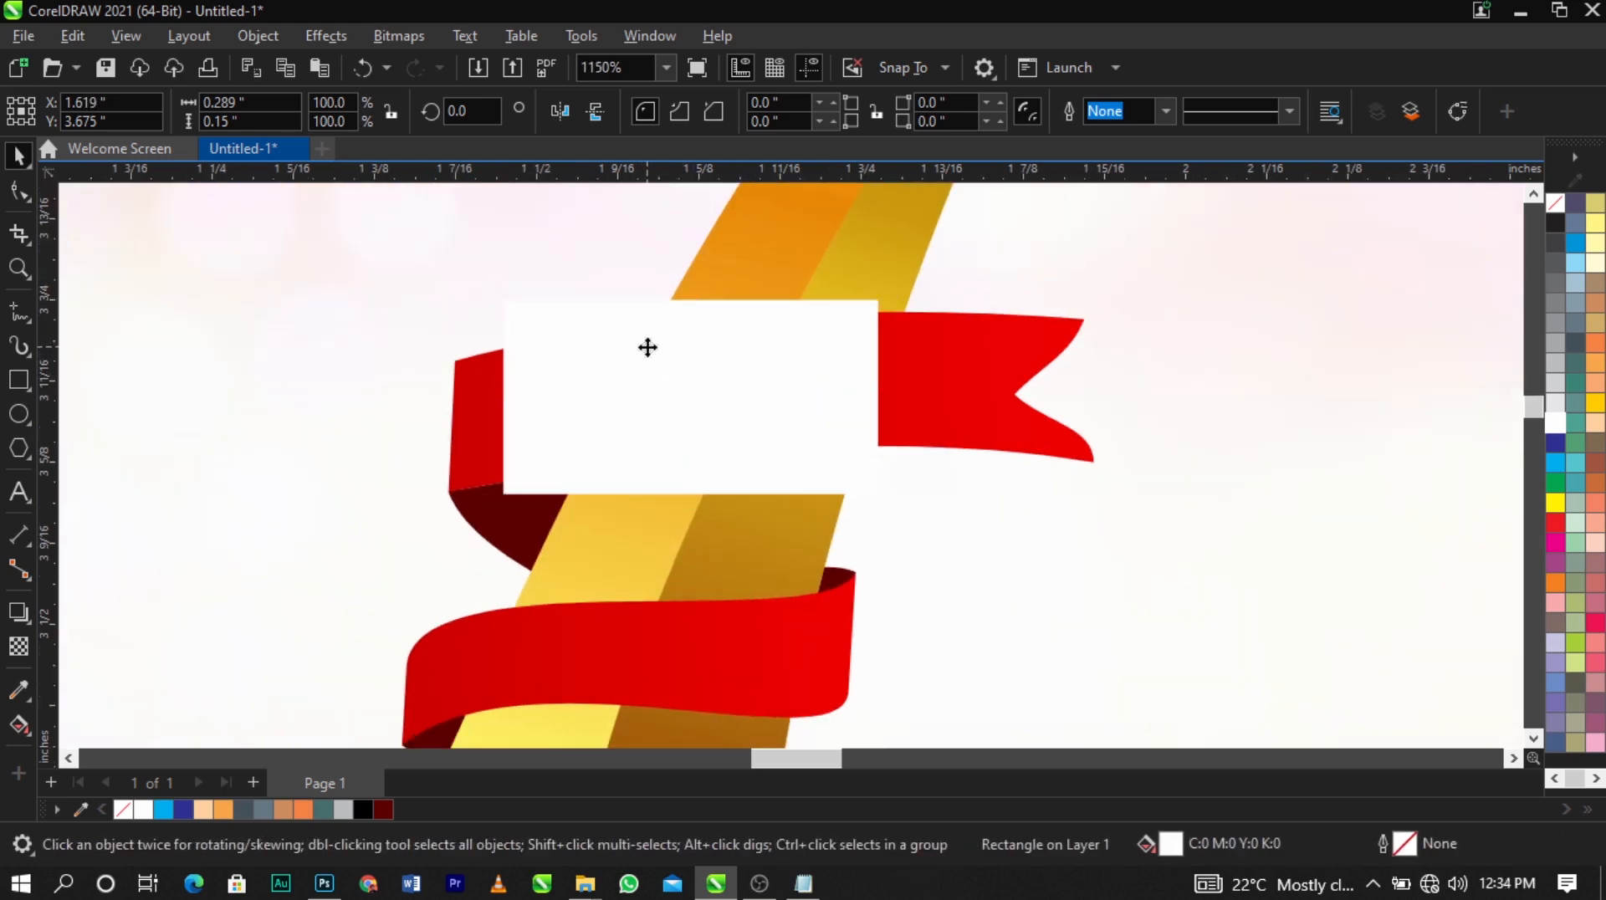
pyautogui.click(647, 348)
pyautogui.moveTo(692, 294); pyautogui.dragTo(704, 294)
pyautogui.click(544, 414)
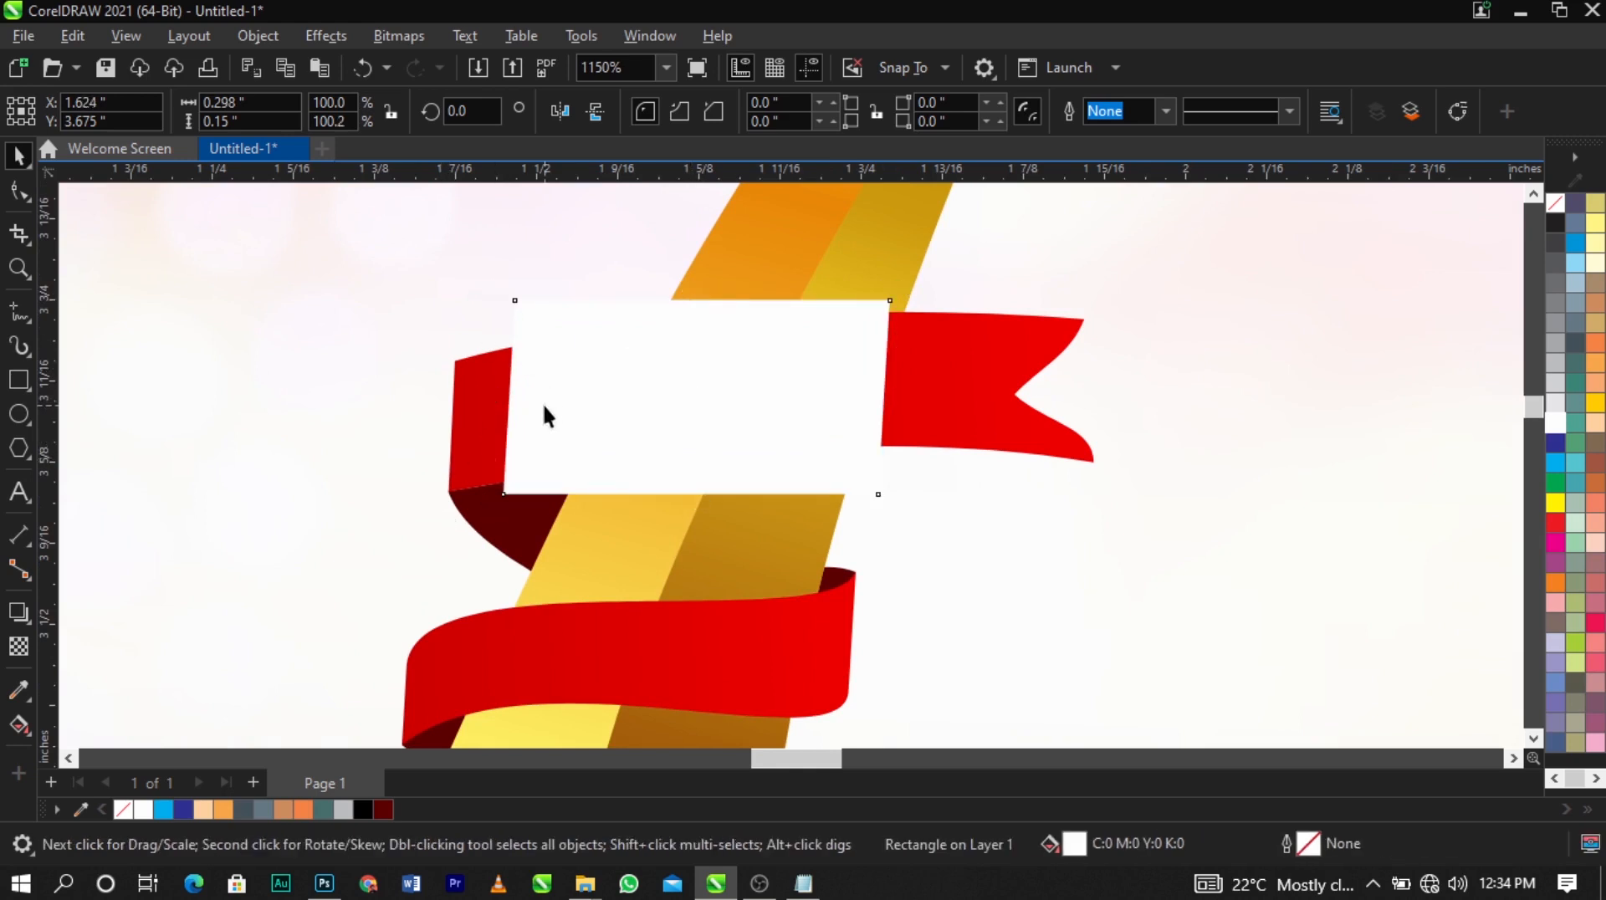
# Apply a linear fountain transparency to the white rectangle, fading rightward from a start point just outside its left edge
pyautogui.click(18, 649)
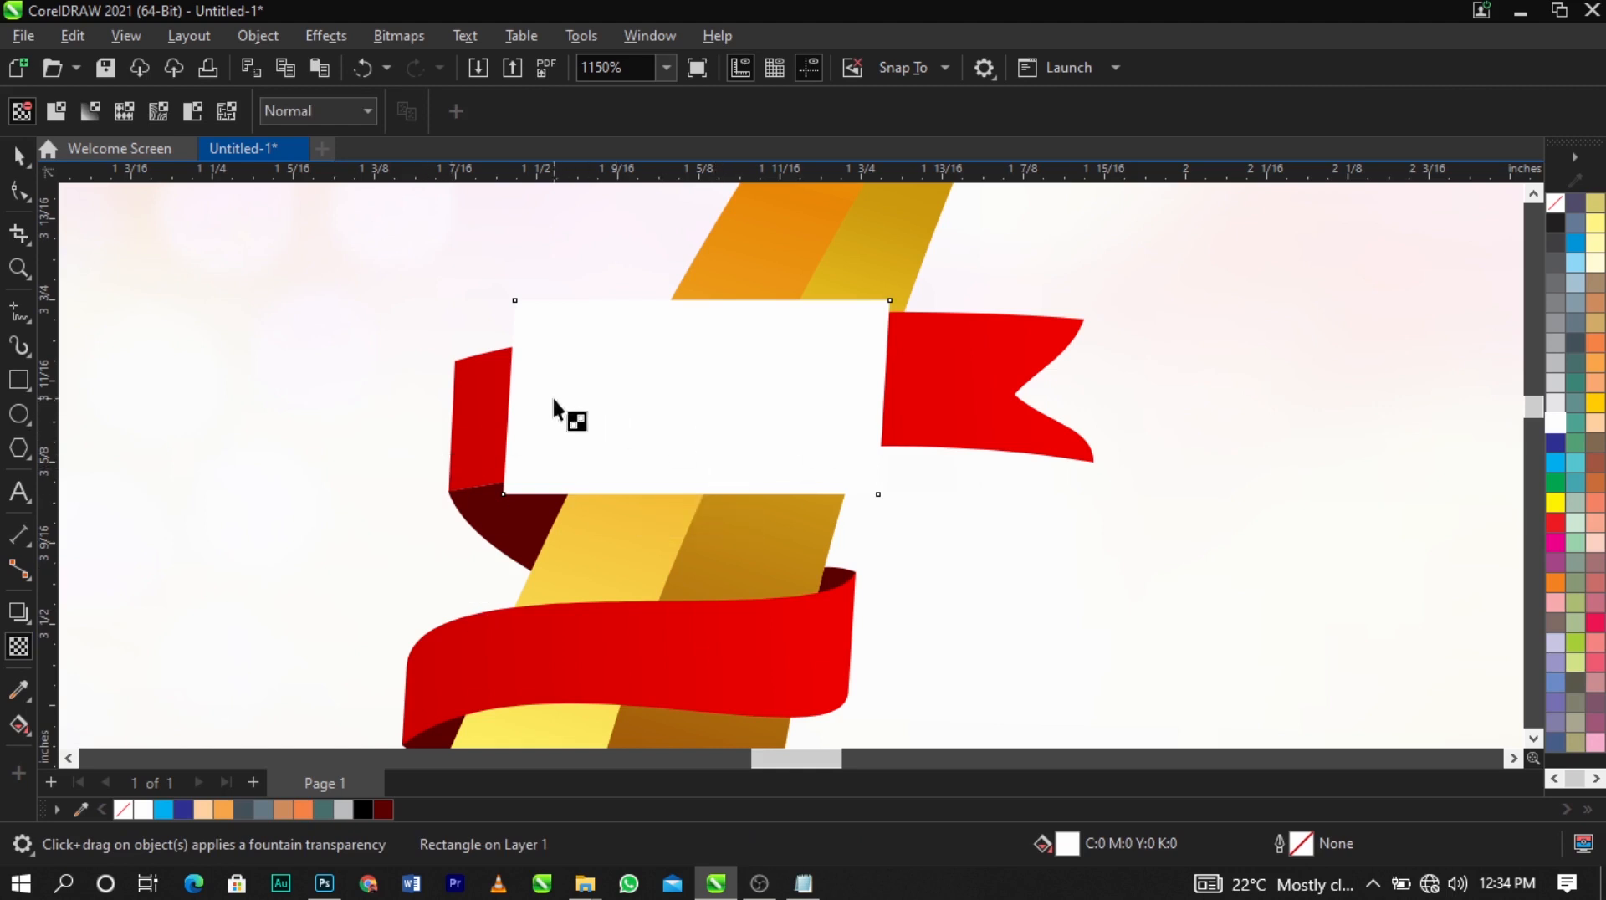
pyautogui.moveTo(554, 398); pyautogui.dragTo(648, 397)
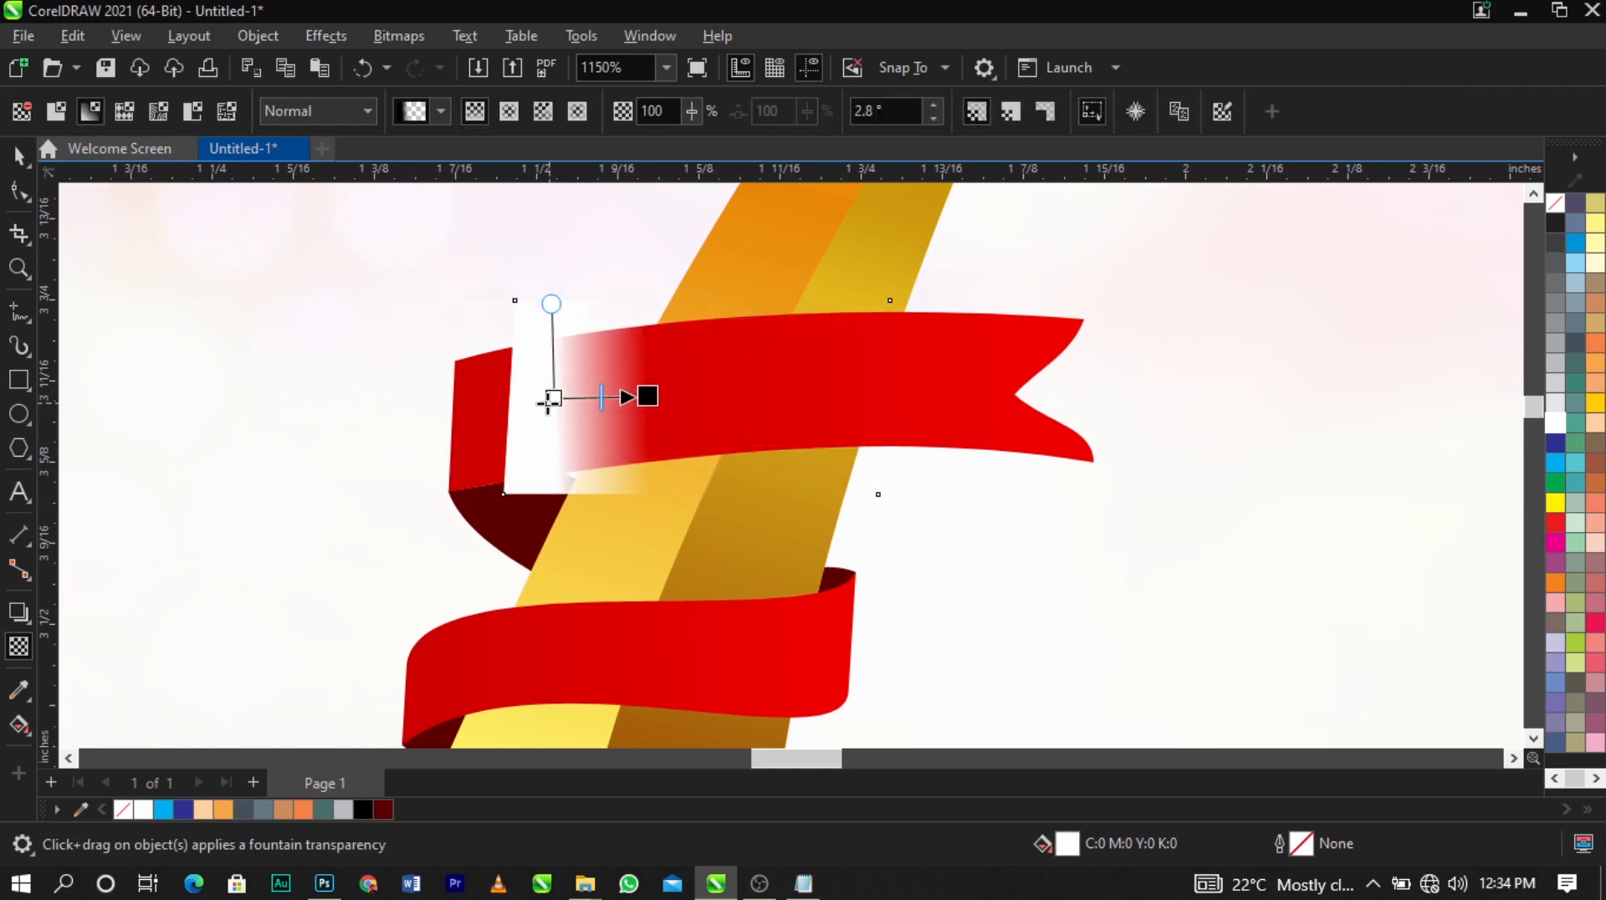
pyautogui.moveTo(551, 398); pyautogui.dragTo(520, 406)
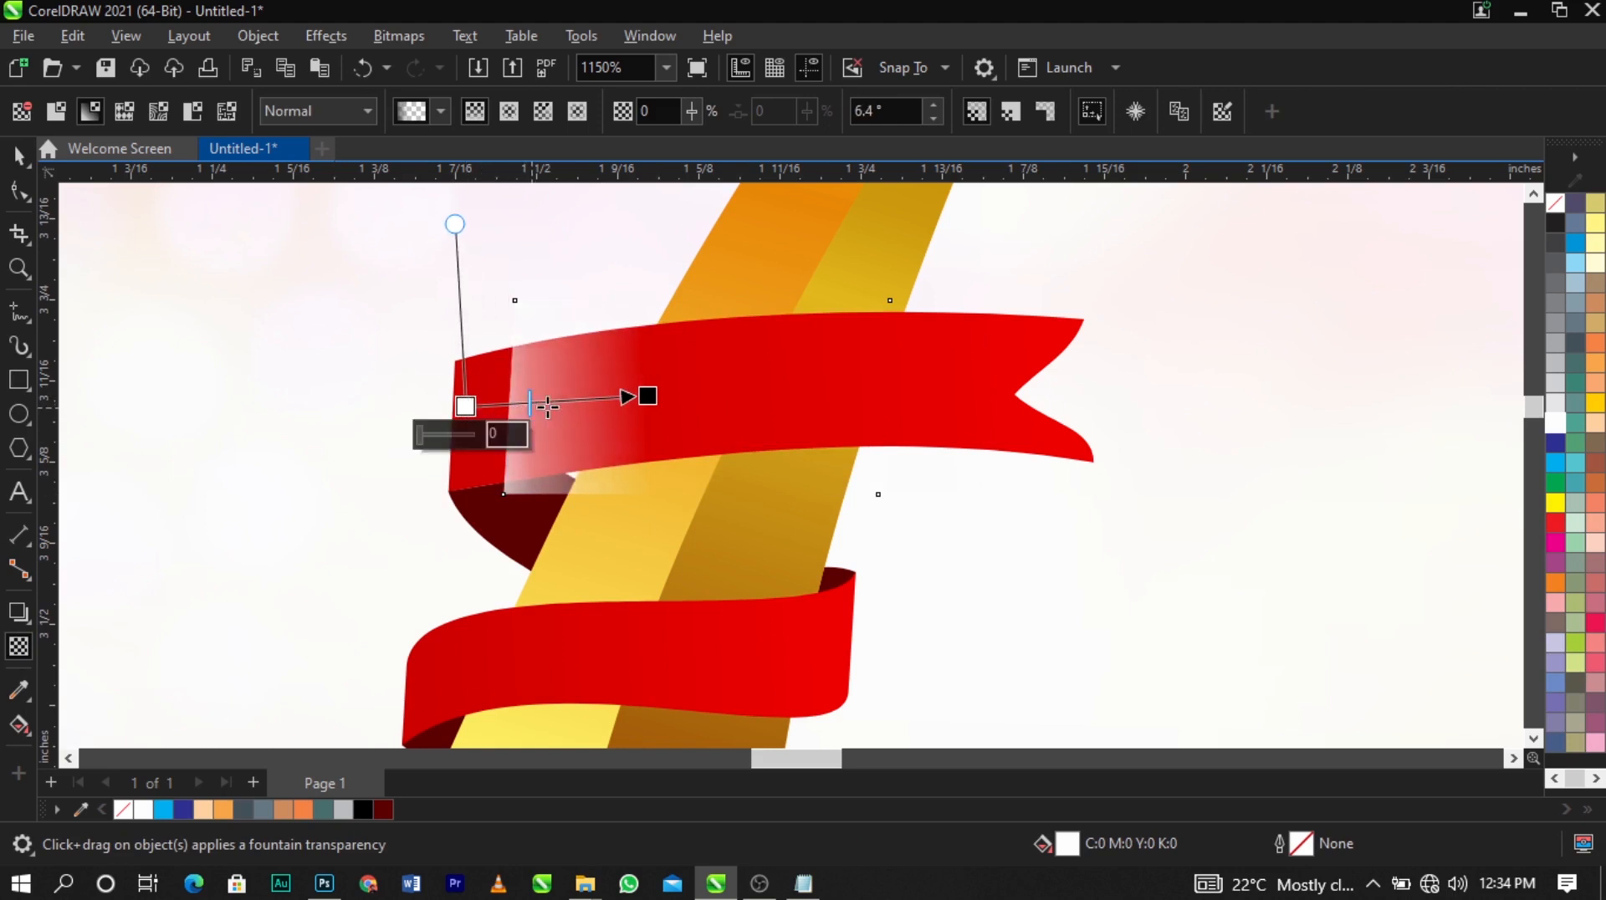
# Shorten the white rectangle's transparency fade and PowerClip the rectangle inside the upper ribbon
pyautogui.moveTo(647, 396); pyautogui.dragTo(616, 398)
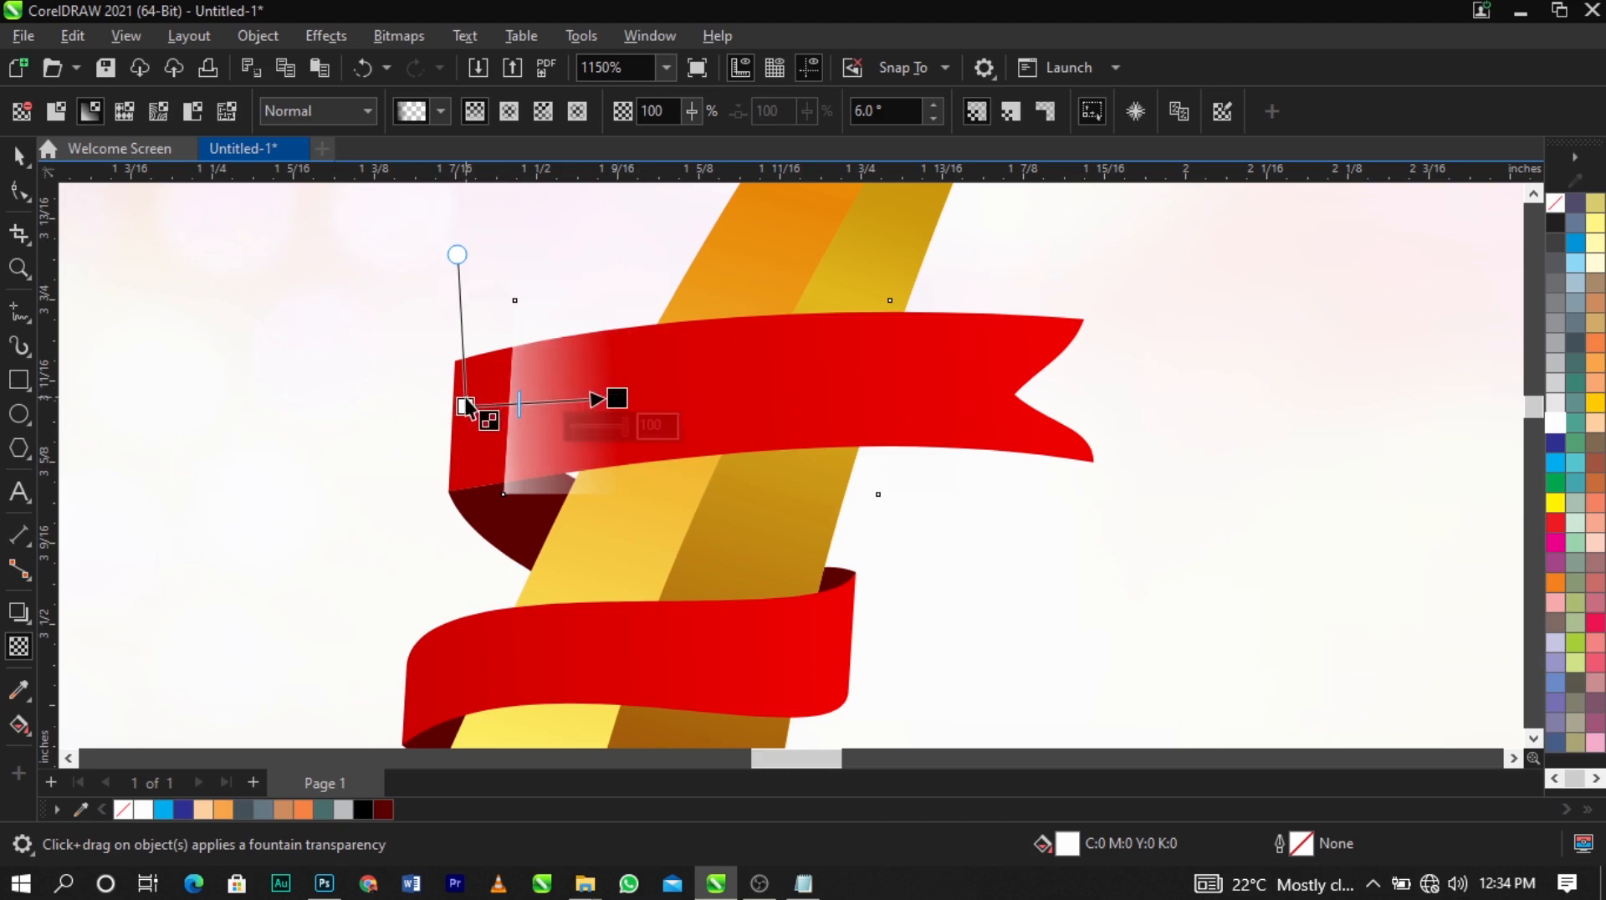
pyautogui.moveTo(465, 406); pyautogui.dragTo(537, 422)
pyautogui.press('space')
pyautogui.rightClick(538, 423)
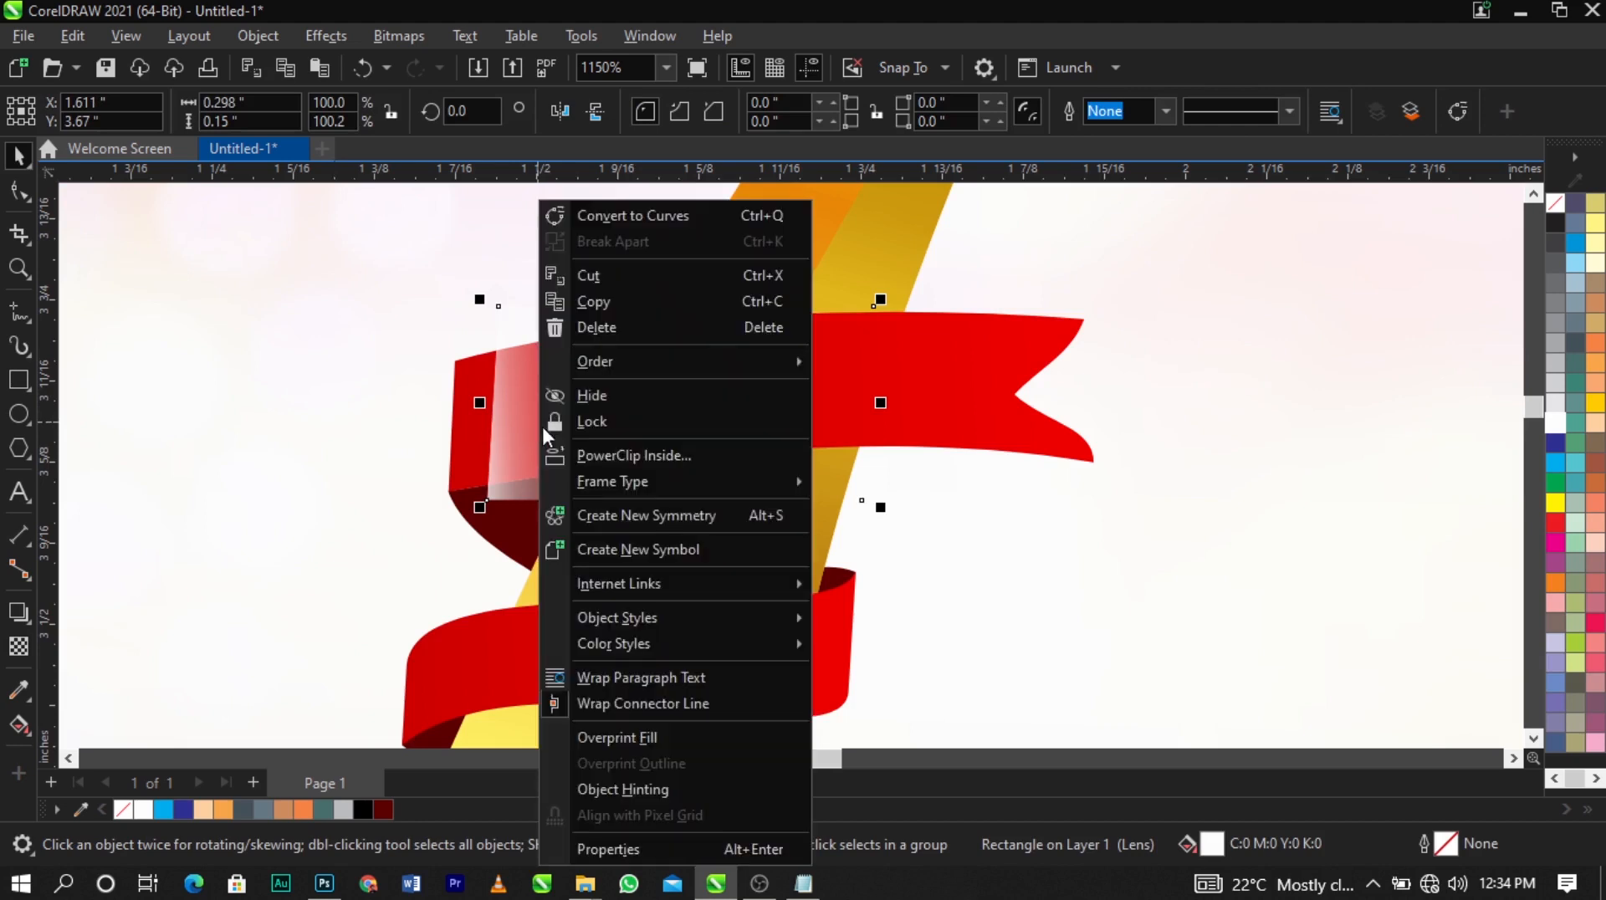
pyautogui.click(619, 455)
pyautogui.click(1018, 362)
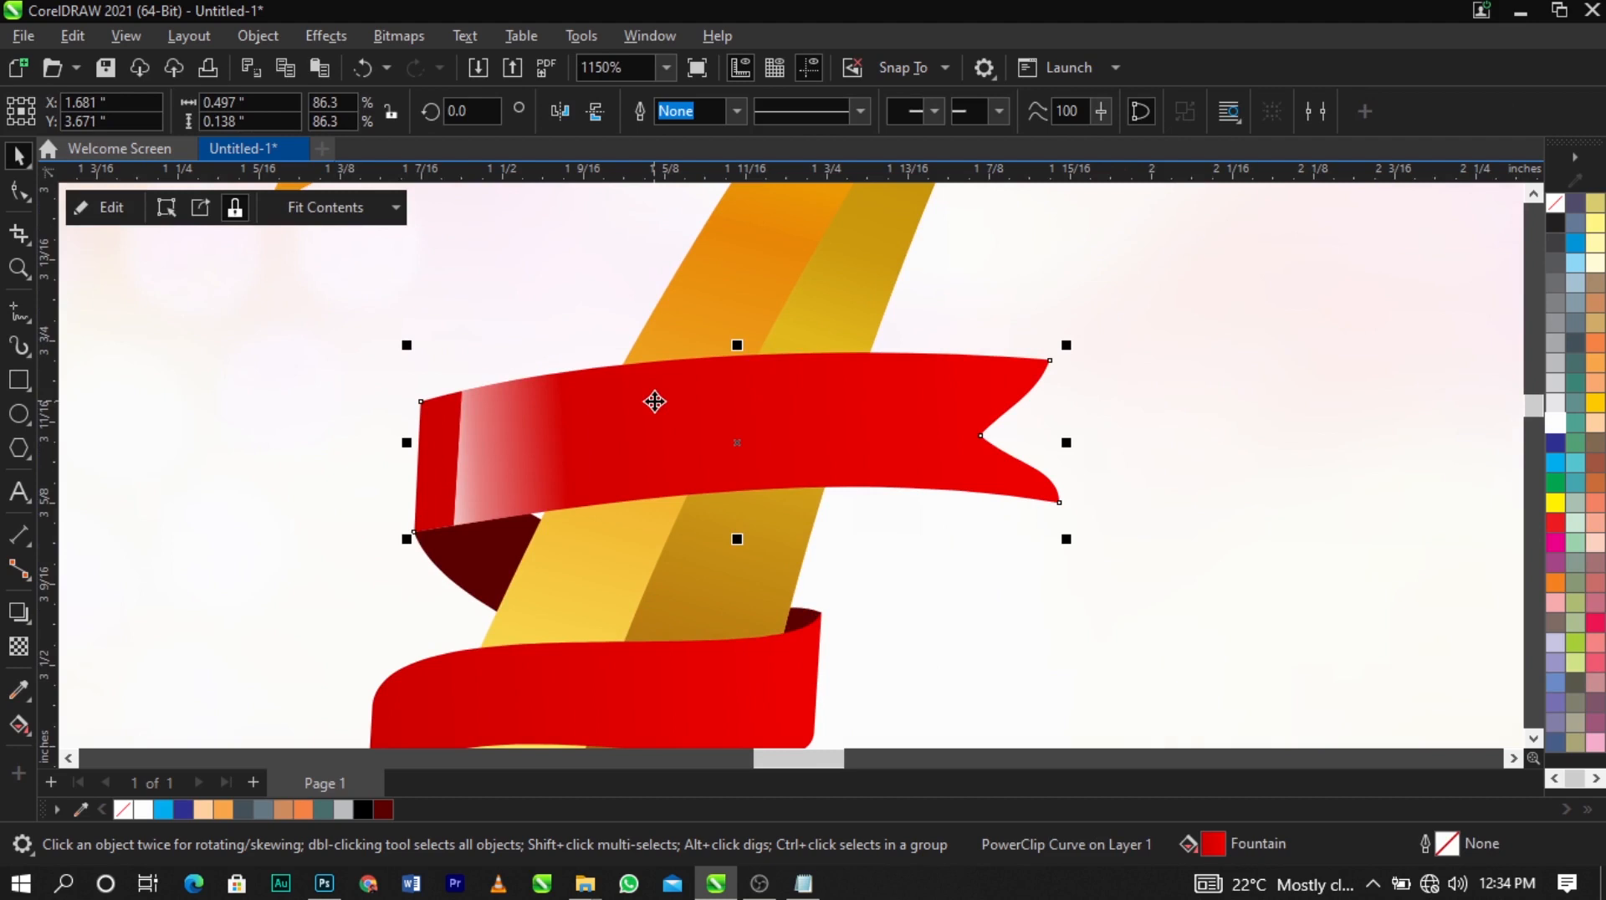
# Edit the upper ribbon's PowerClip contents, shift the white highlight slightly right and finish editing
pyautogui.scroll(-2, 660, 412)
pyautogui.scroll(1, 667, 490)
pyautogui.press('F10')
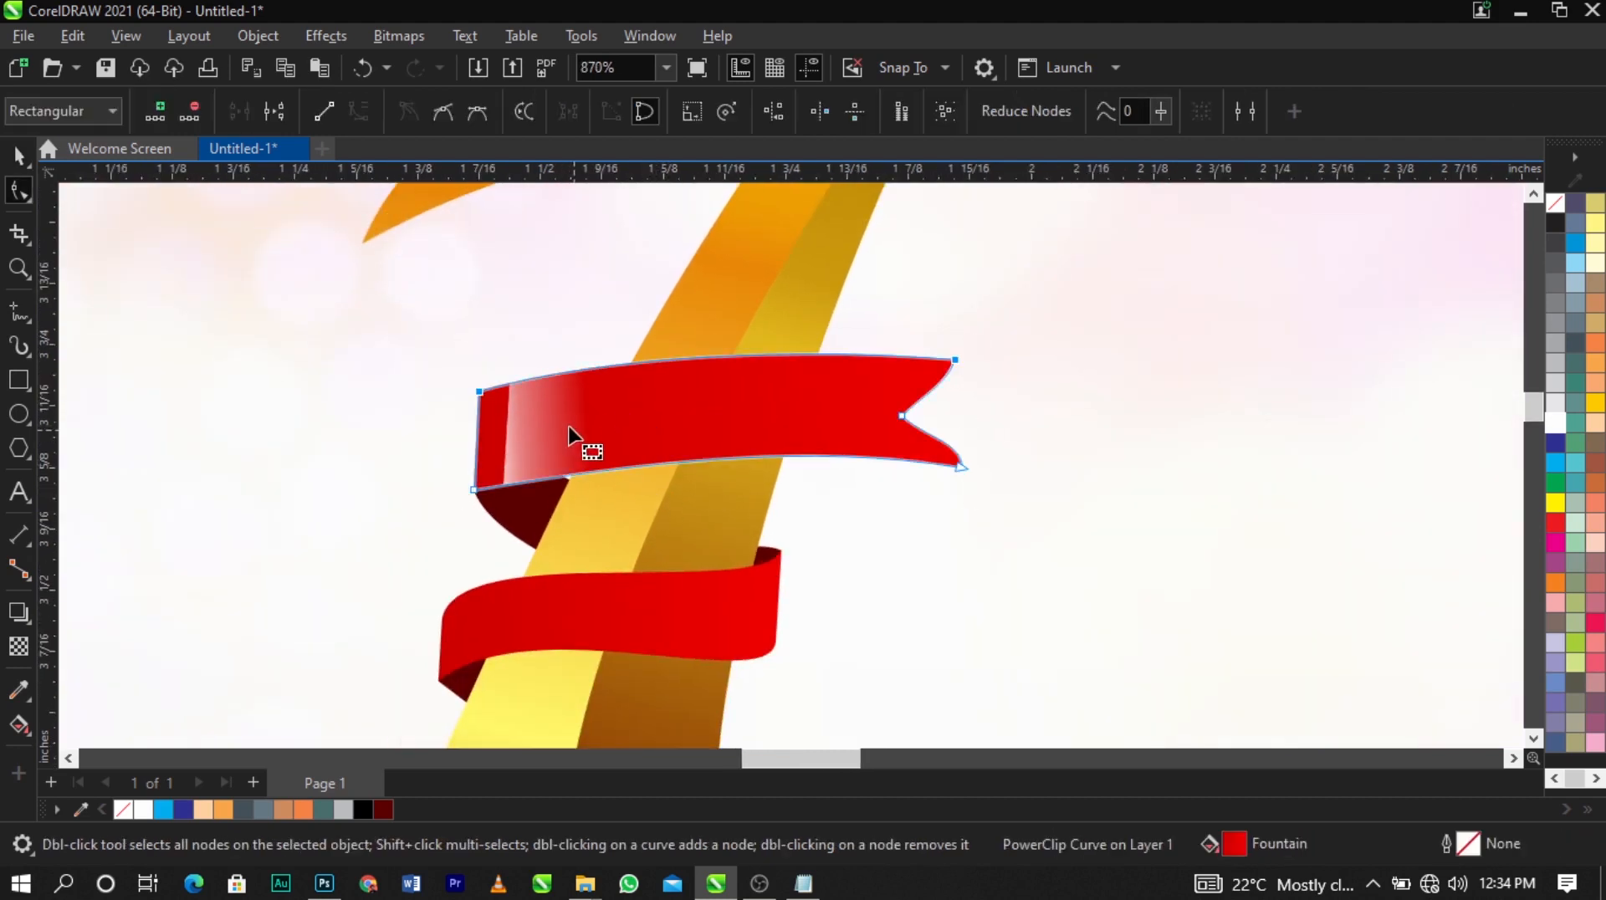
pyautogui.press('space')
pyautogui.rightClick(574, 409)
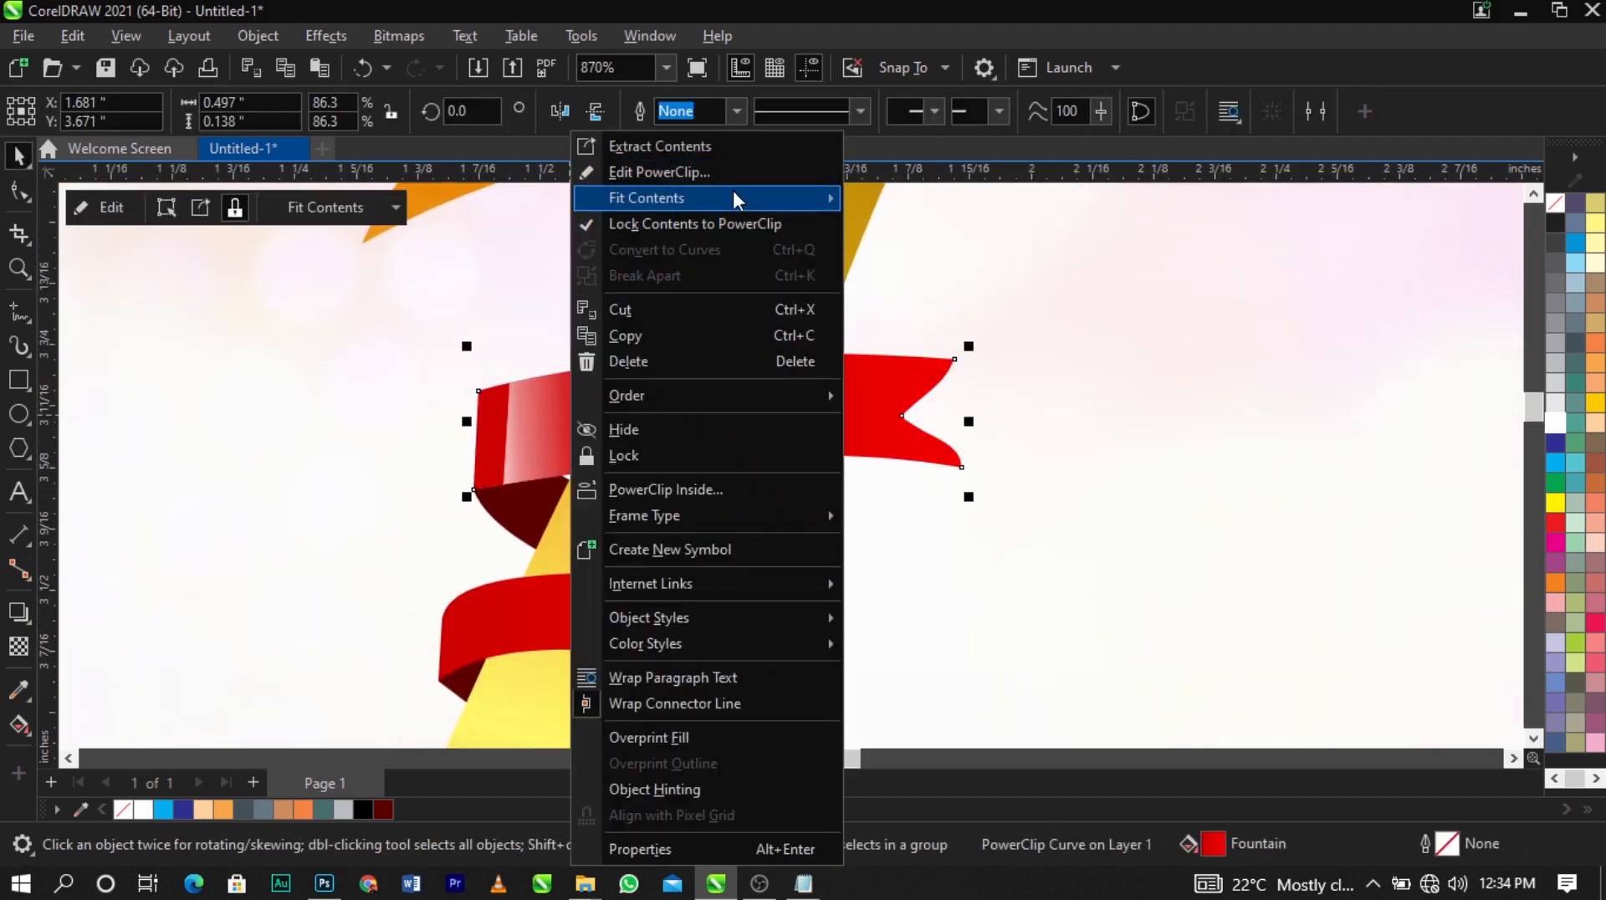
pyautogui.click(732, 183)
pyautogui.click(527, 416)
pyautogui.moveTo(527, 415)
pyautogui.mouseDown()
pyautogui.moveTo(545, 438)
pyautogui.moveTo(545, 421)
pyautogui.mouseUp()
pyautogui.click(108, 207)
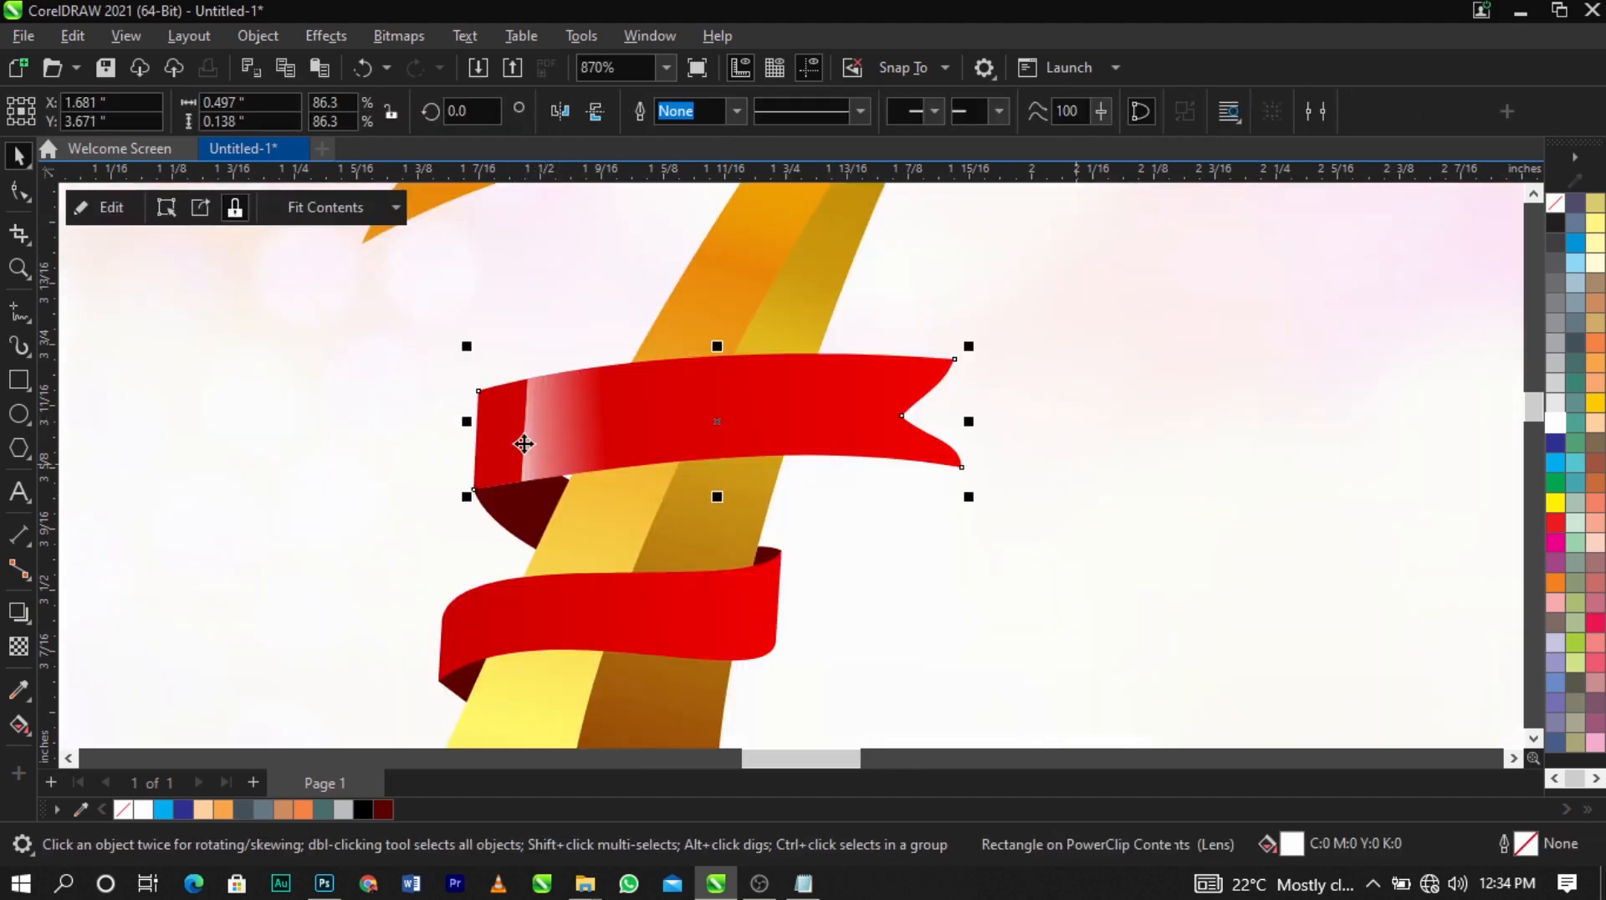
# Draw a white rectangle about 0.18 by 0.12 inches over the left and middle part of the lower ribbon
pyautogui.scroll(-3, 545, 545)
pyautogui.scroll(2, 558, 535)
pyautogui.scroll(1, 559, 542)
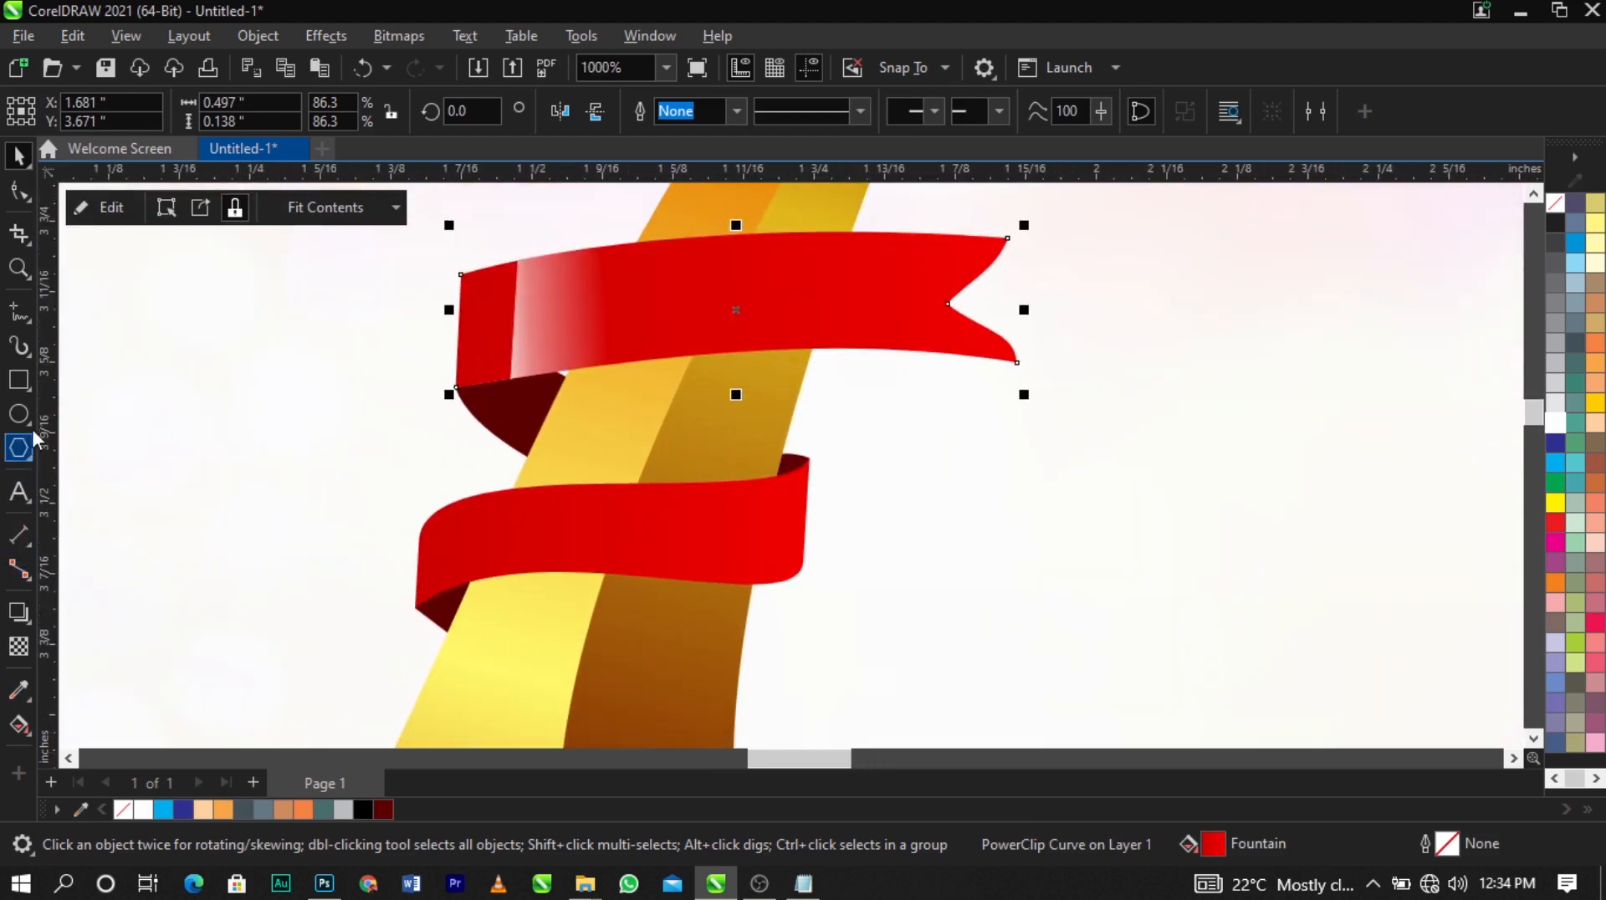
pyautogui.click(19, 380)
pyautogui.moveTo(447, 474)
pyautogui.mouseDown()
pyautogui.moveTo(595, 556)
pyautogui.moveTo(650, 611)
pyautogui.mouseUp()
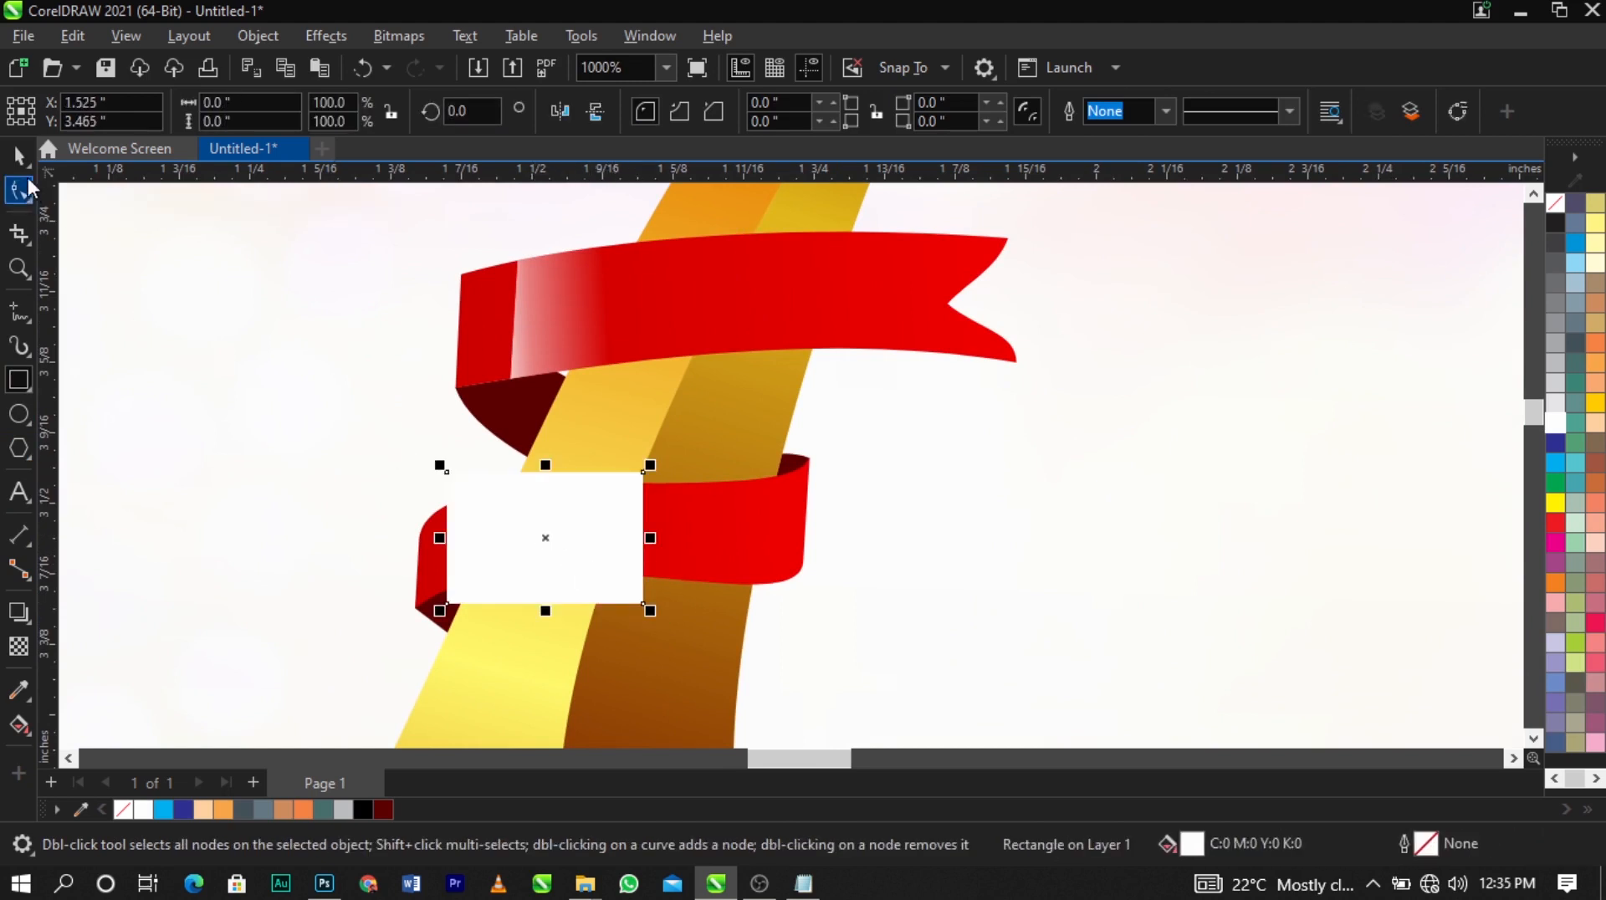
pyautogui.click(19, 155)
# Skew the new white rectangle slightly rightward so its sides follow the slant of the lower ribbon's left end
pyautogui.click(540, 515)
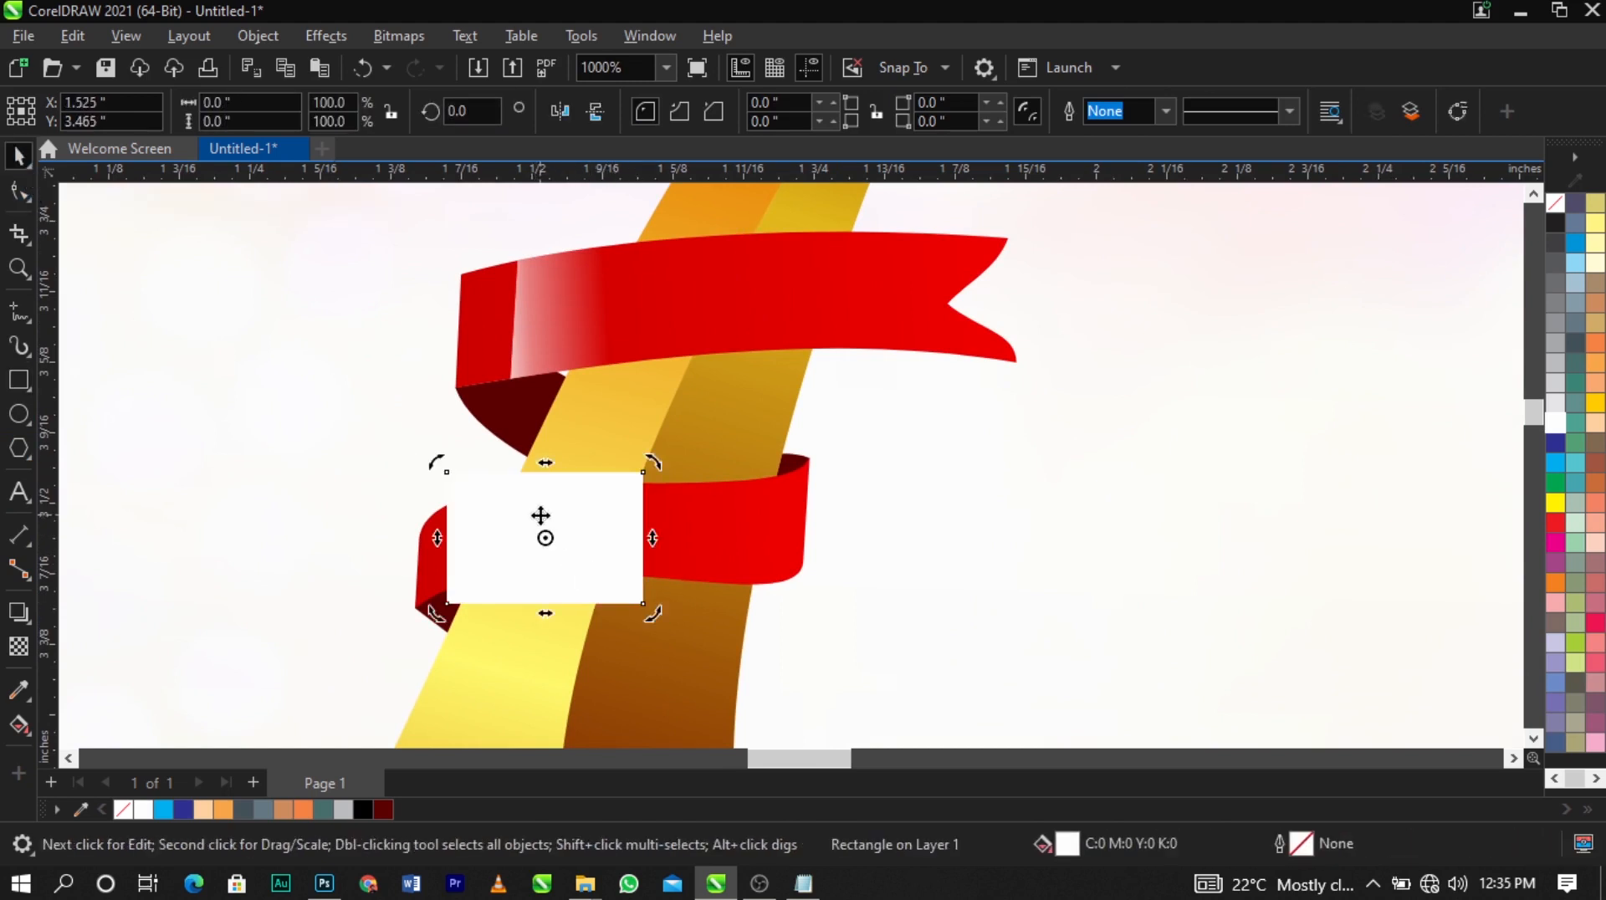
pyautogui.click(538, 497)
pyautogui.click(538, 498)
pyautogui.moveTo(545, 465); pyautogui.dragTo(551, 463)
pyautogui.scroll(1, 505, 539)
pyautogui.click(512, 536)
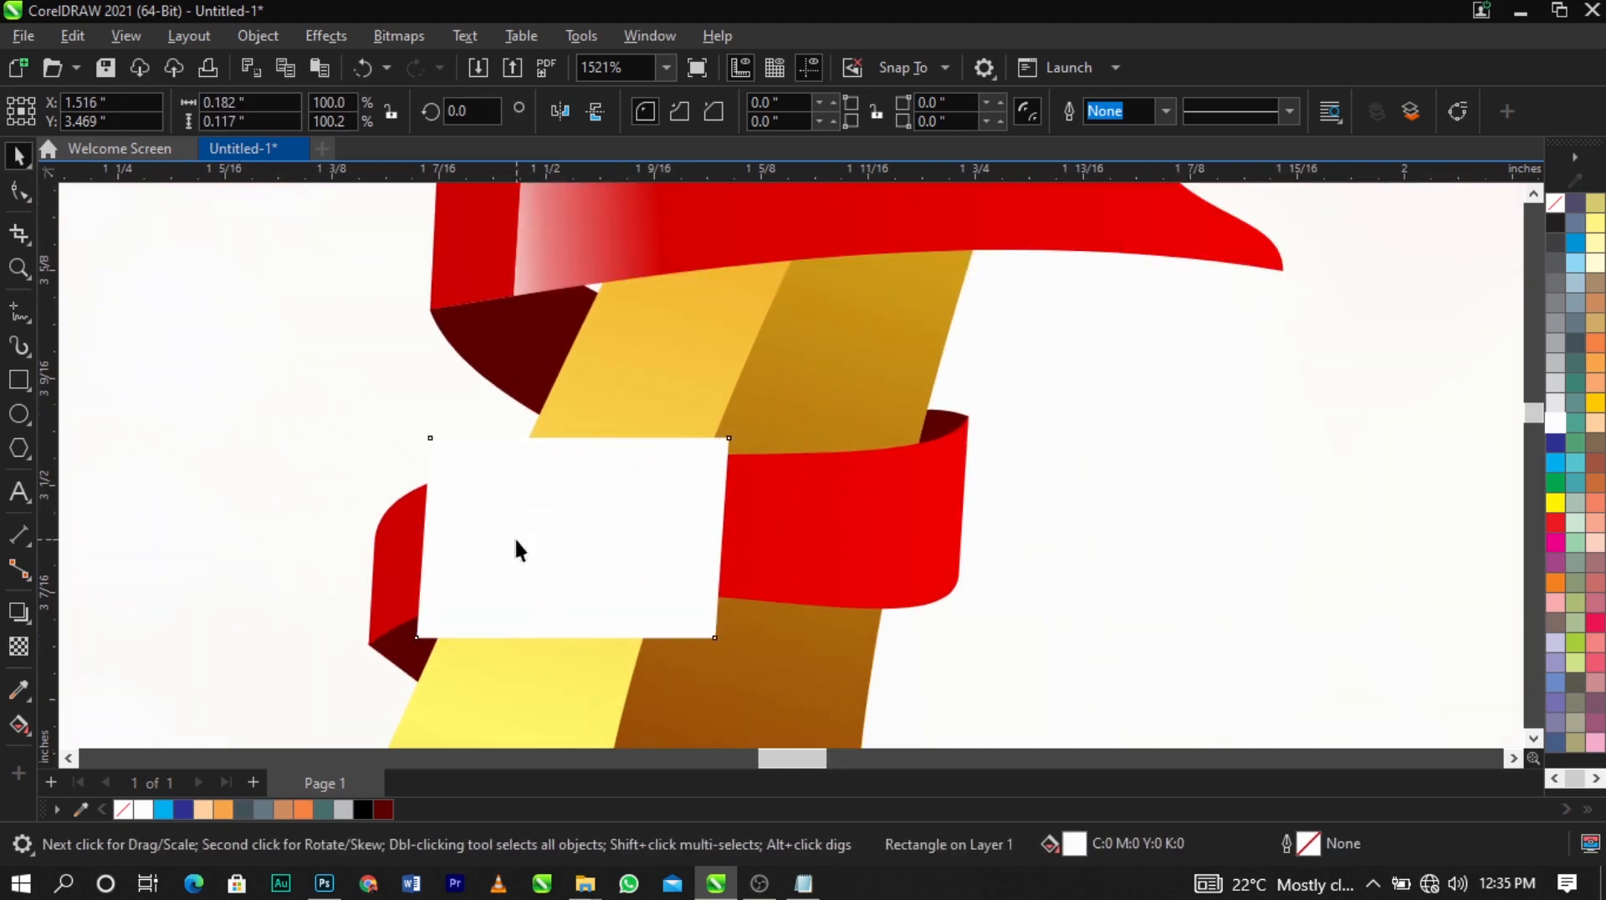
# Apply a linear fountain transparency to the lower white rectangle, fading rightward from just outside the ribbon's left end
pyautogui.click(18, 646)
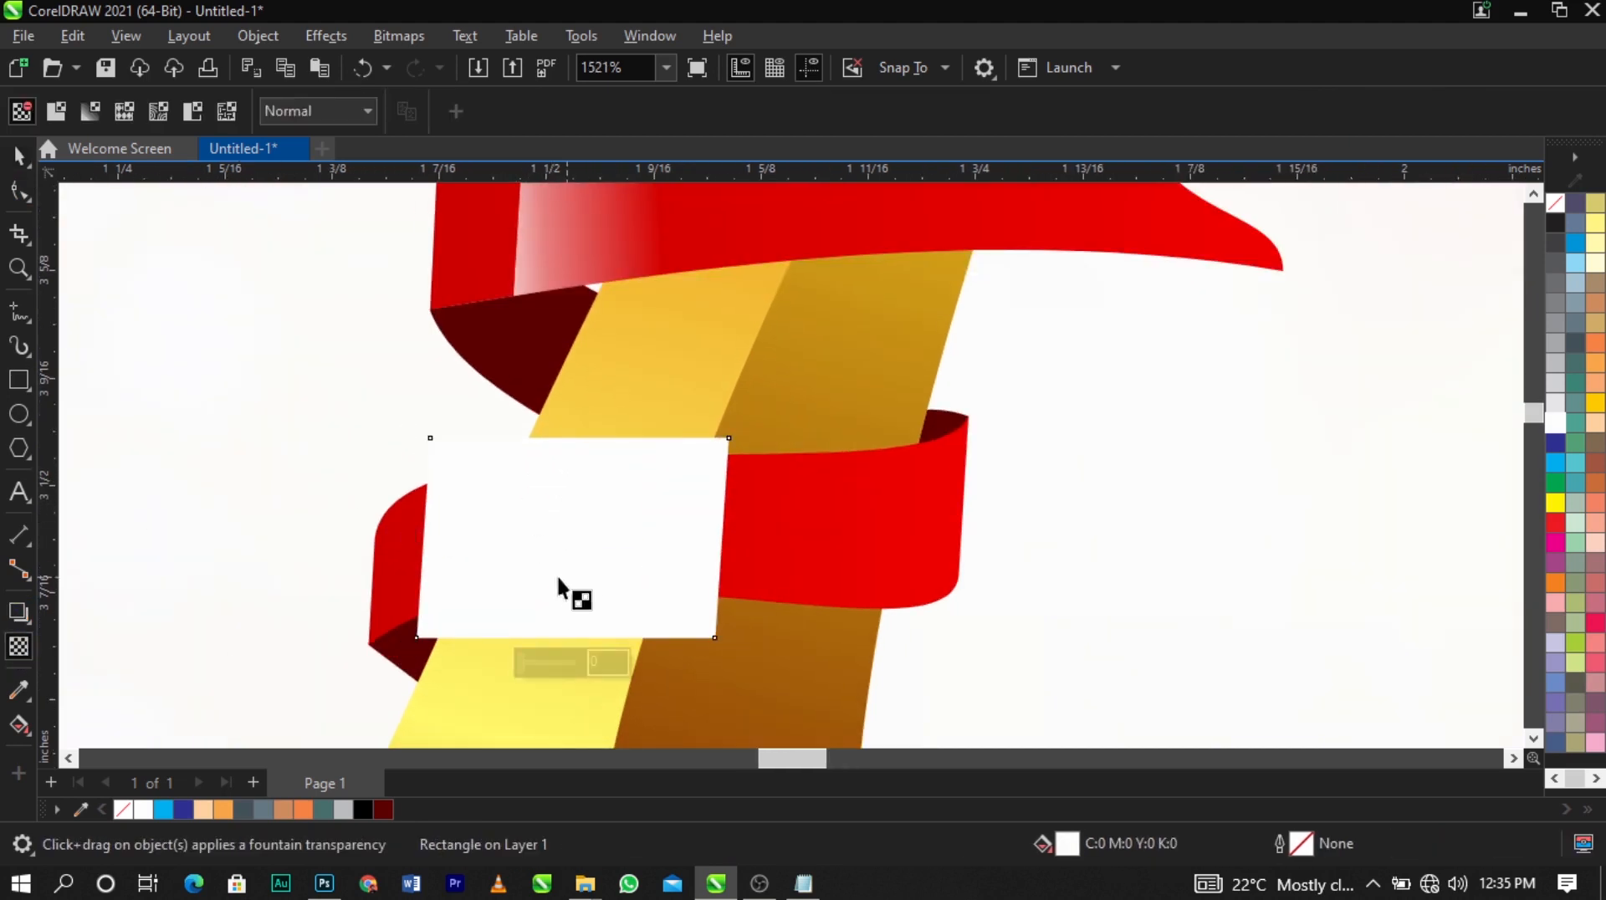
pyautogui.moveTo(438, 530); pyautogui.dragTo(619, 530)
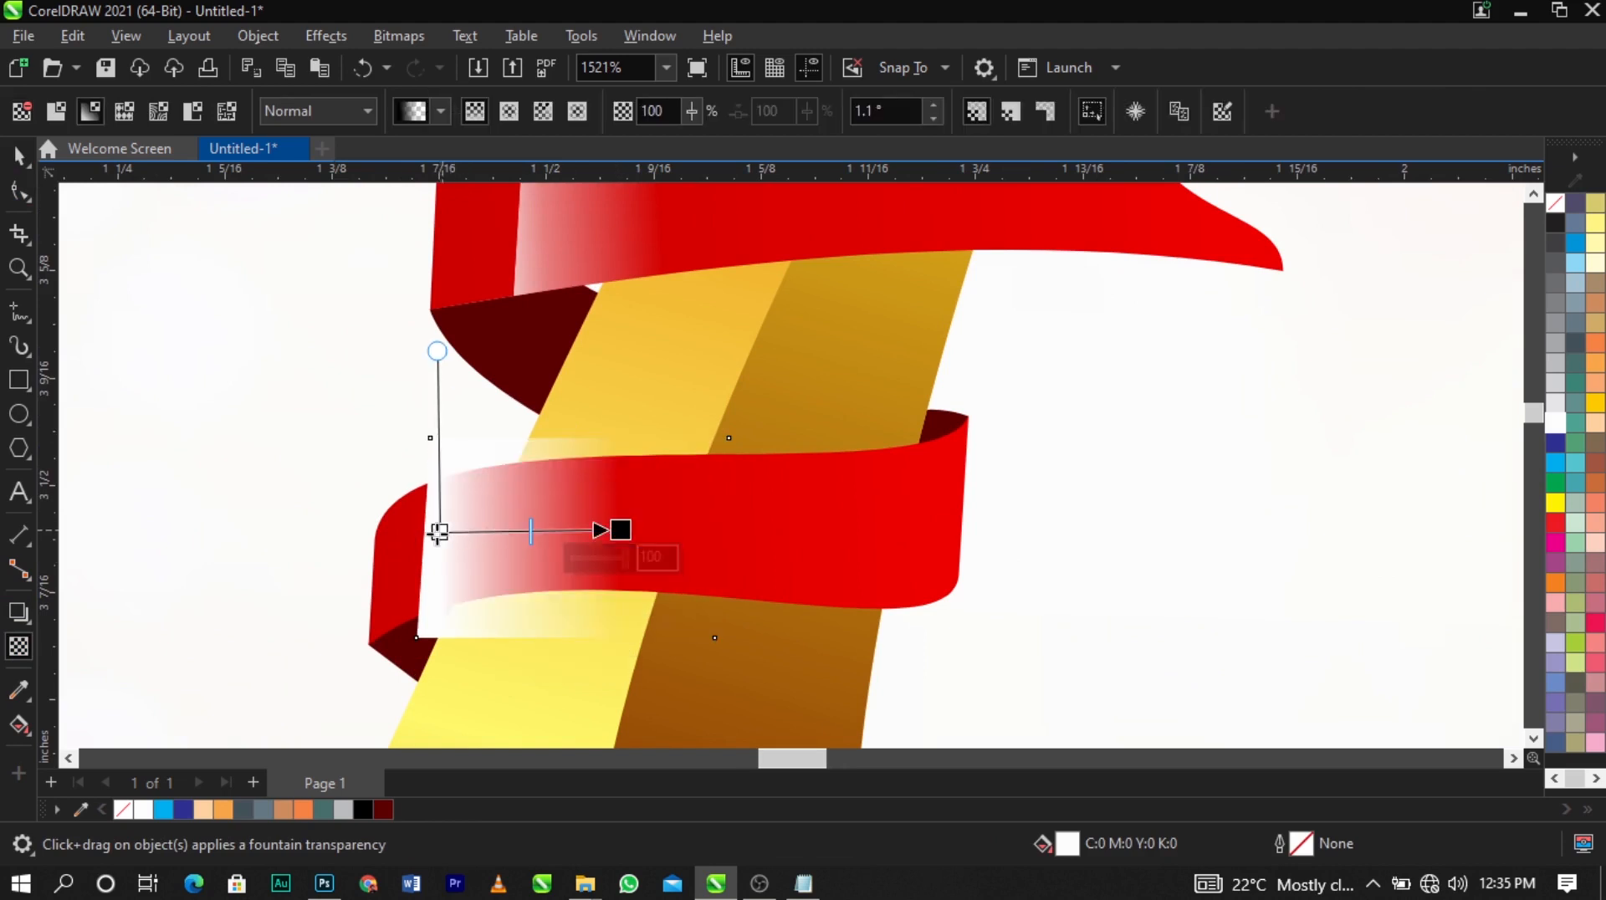
pyautogui.moveTo(438, 532); pyautogui.dragTo(360, 533)
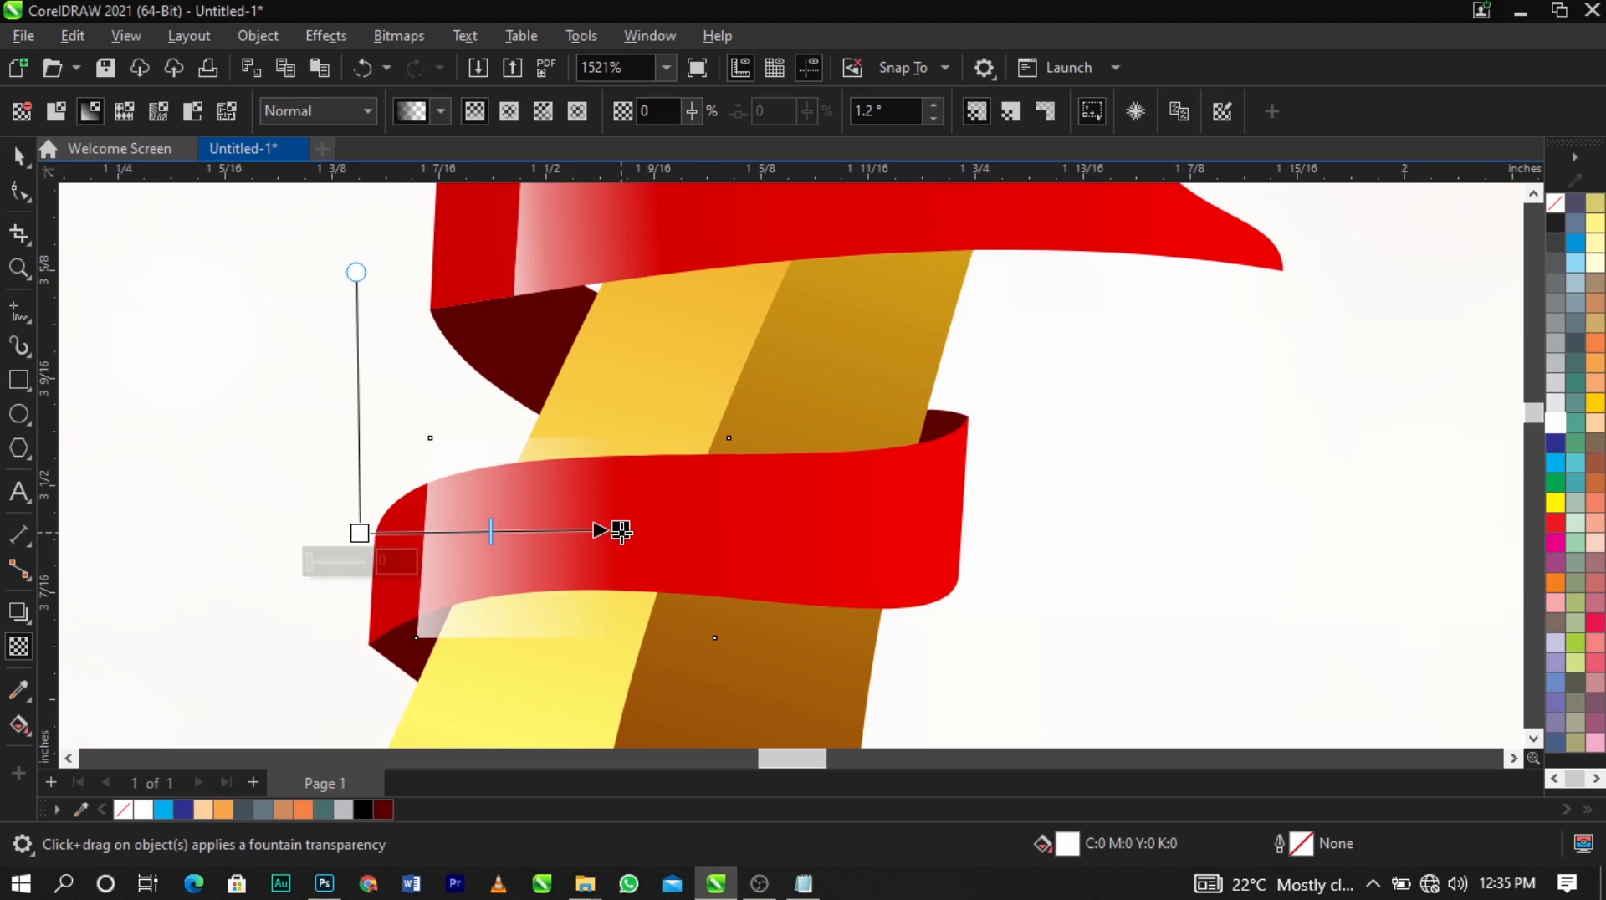
pyautogui.moveTo(619, 530); pyautogui.dragTo(573, 536)
# PowerClip the faded white rectangle inside the lower ribbon
pyautogui.press('space')
pyautogui.rightClick(530, 531)
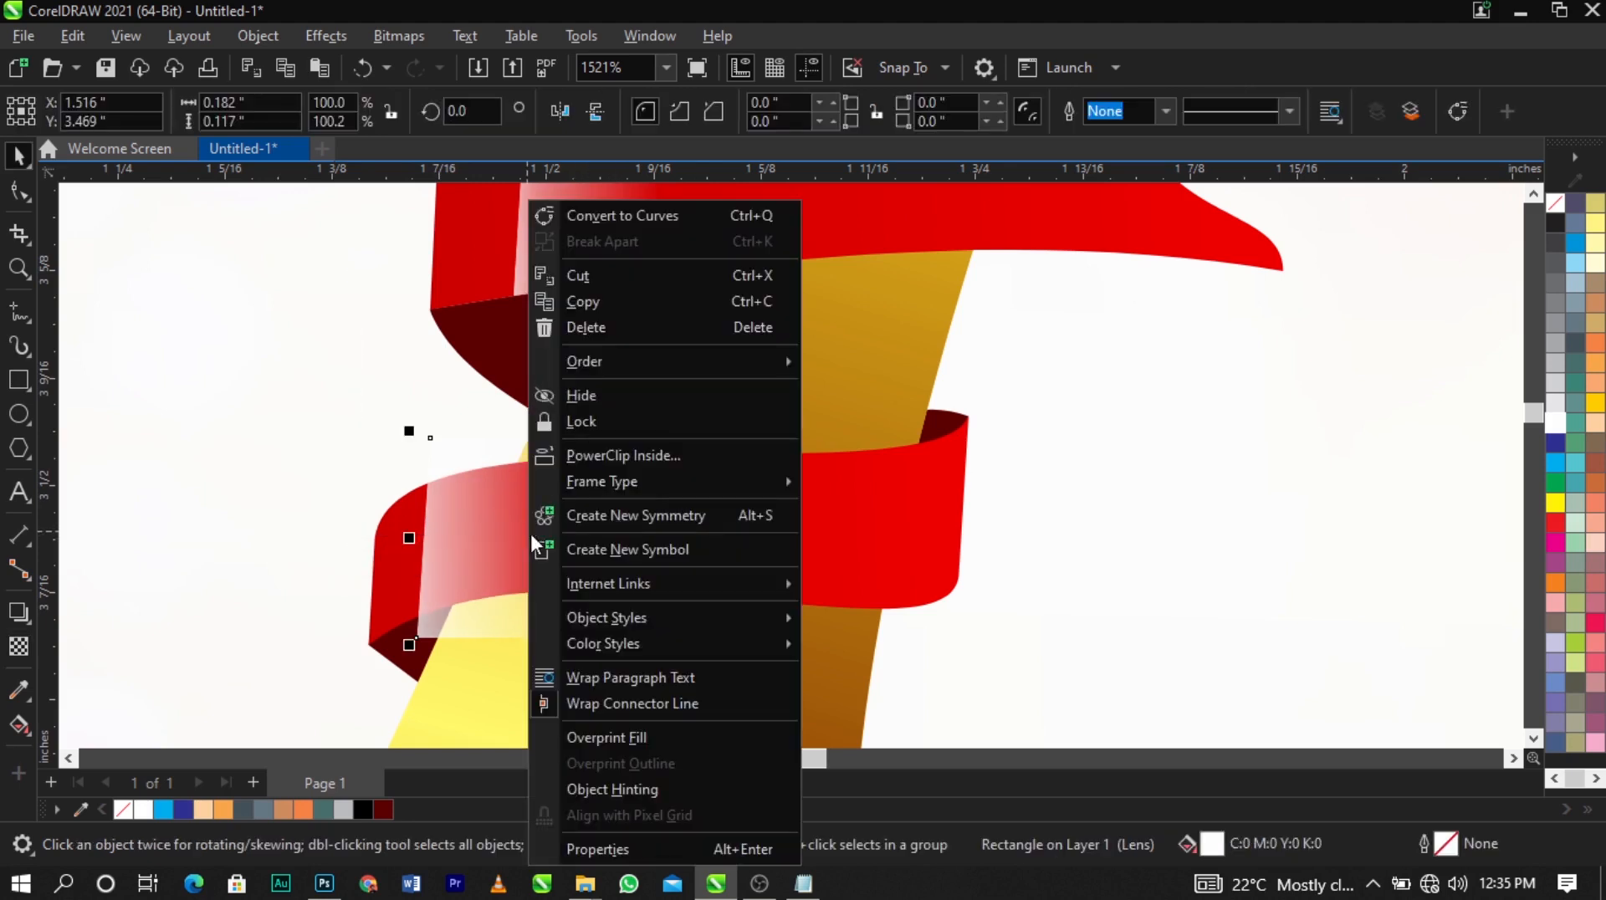
pyautogui.click(600, 463)
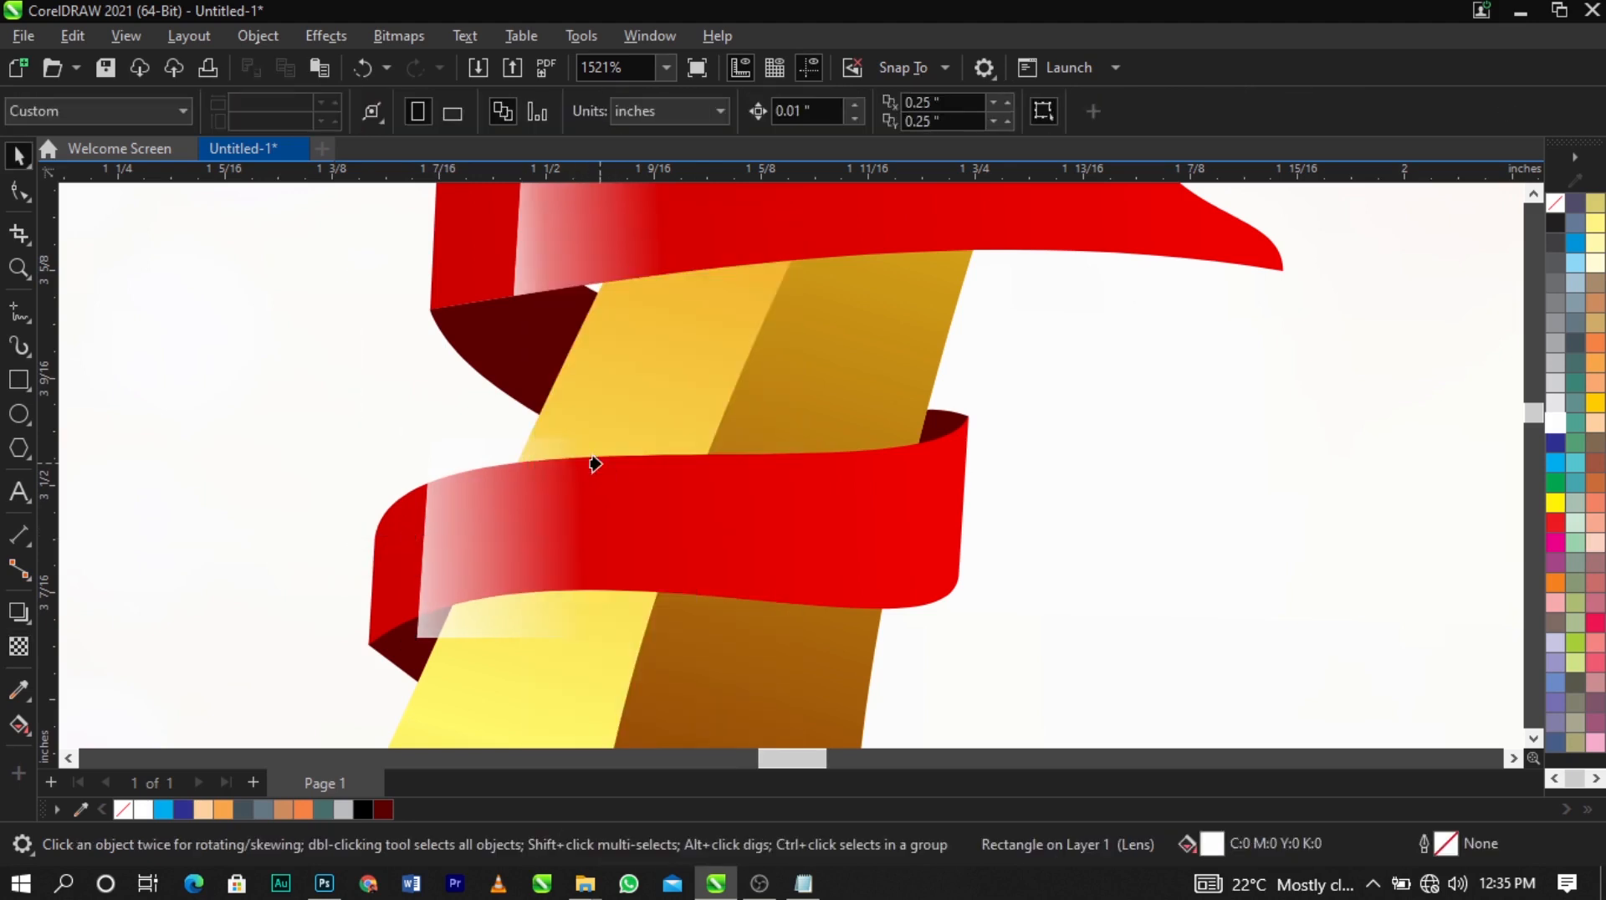
pyautogui.click(871, 558)
# Open the lower ribbon's PowerClip contents, skew the white highlight slightly more and shift it a little right
pyautogui.scroll(-3, 739, 519)
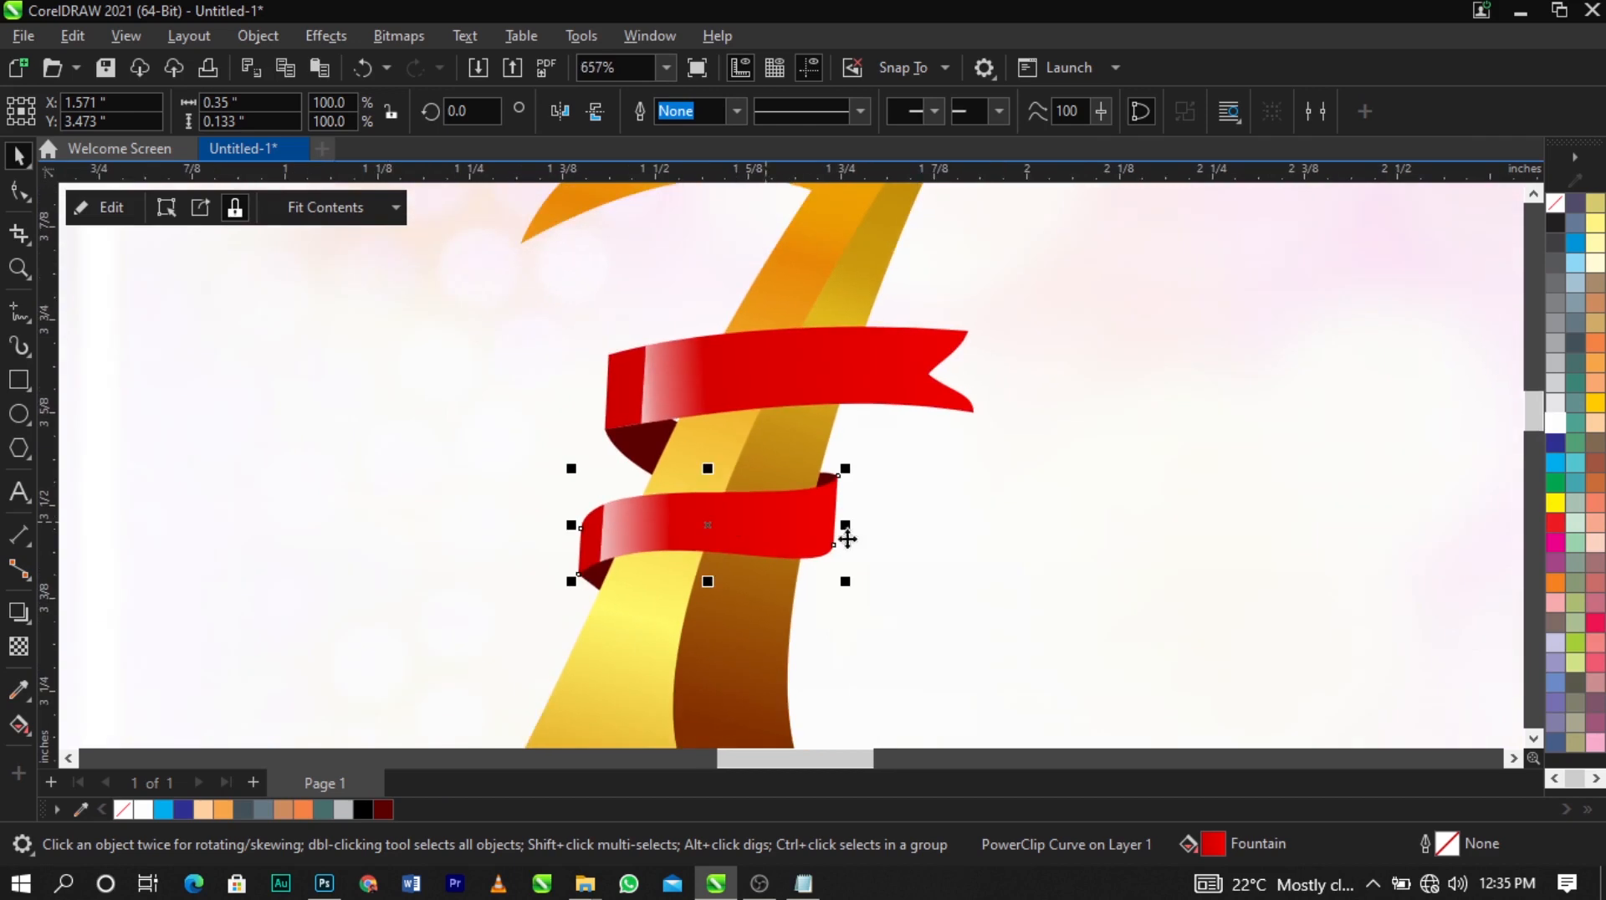
pyautogui.rightClick(703, 514)
pyautogui.click(815, 178)
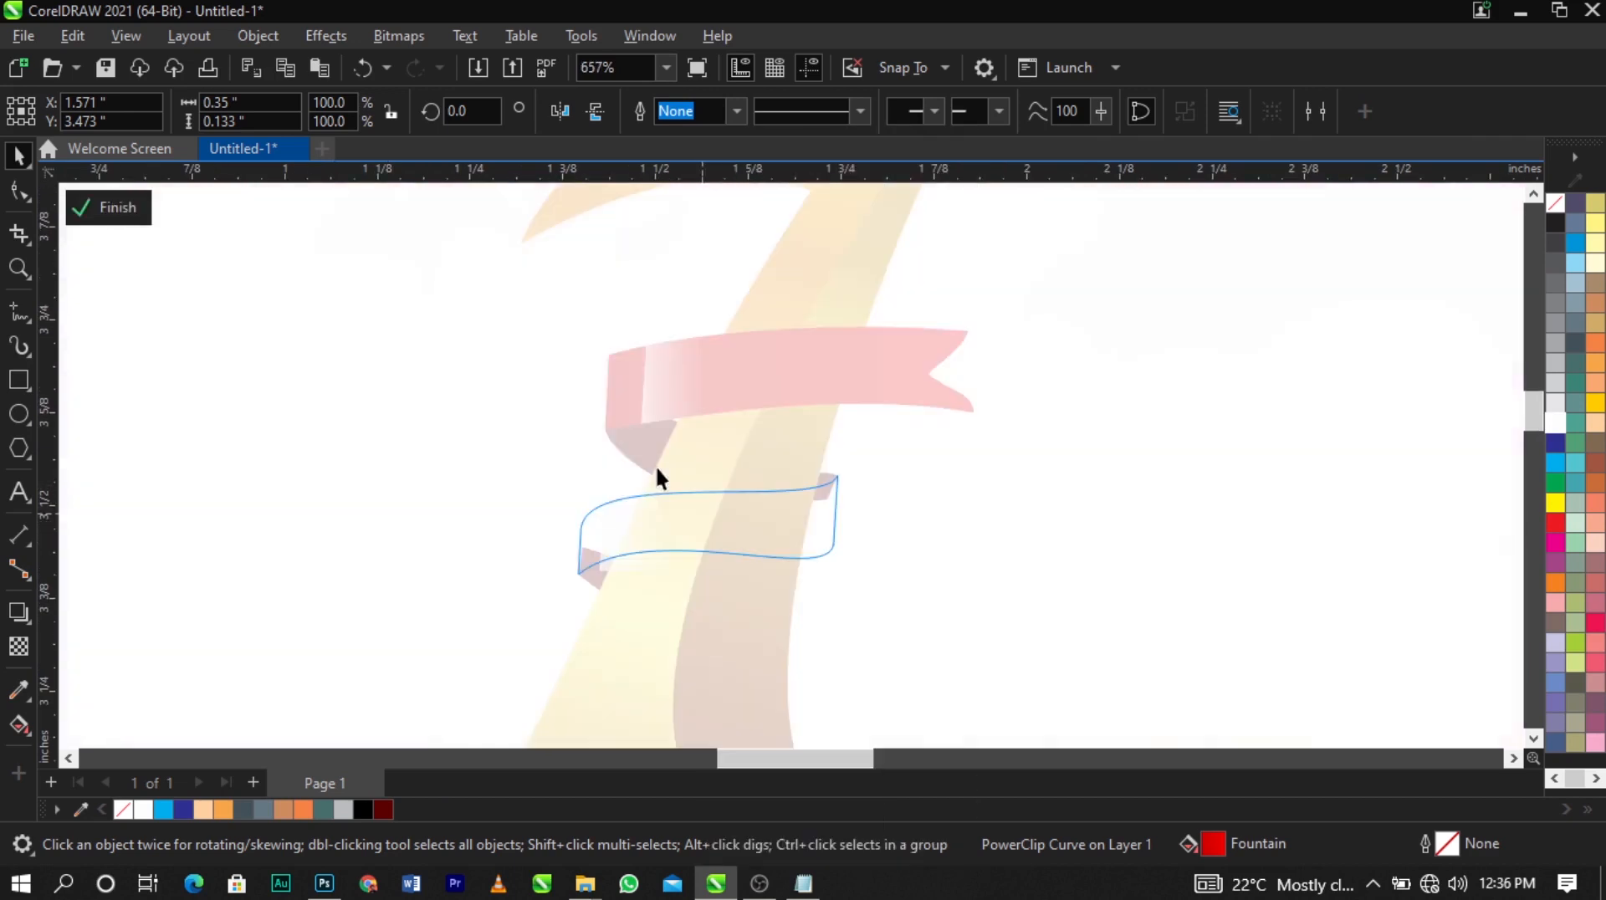
pyautogui.click(634, 522)
pyautogui.scroll(3, 624, 530)
pyautogui.click(689, 480)
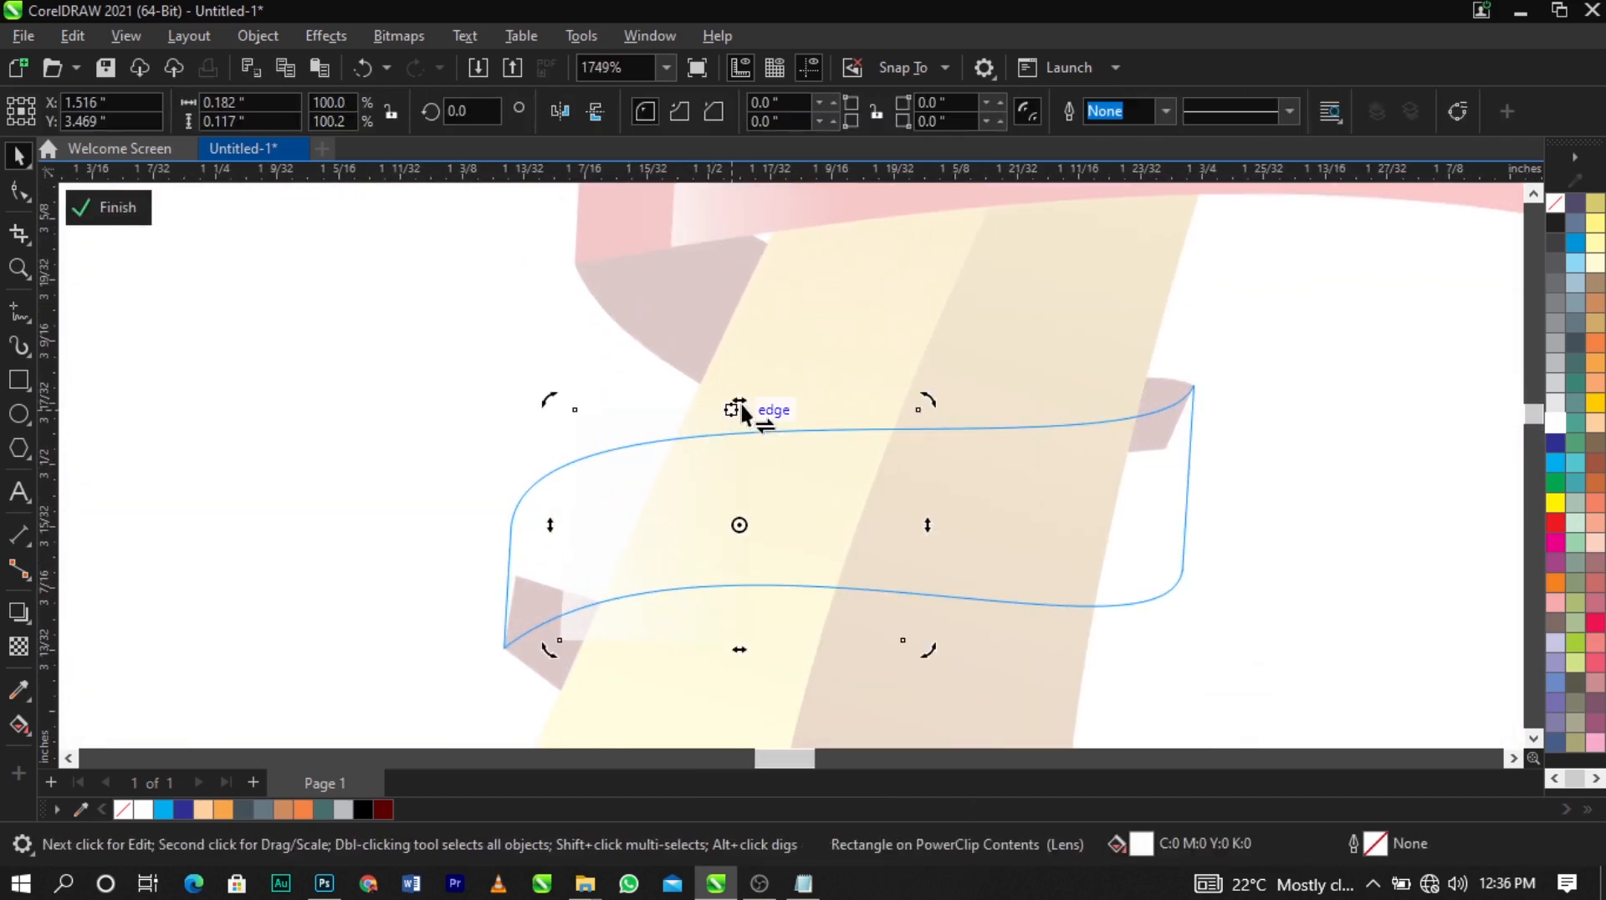
pyautogui.moveTo(741, 404); pyautogui.dragTo(754, 404)
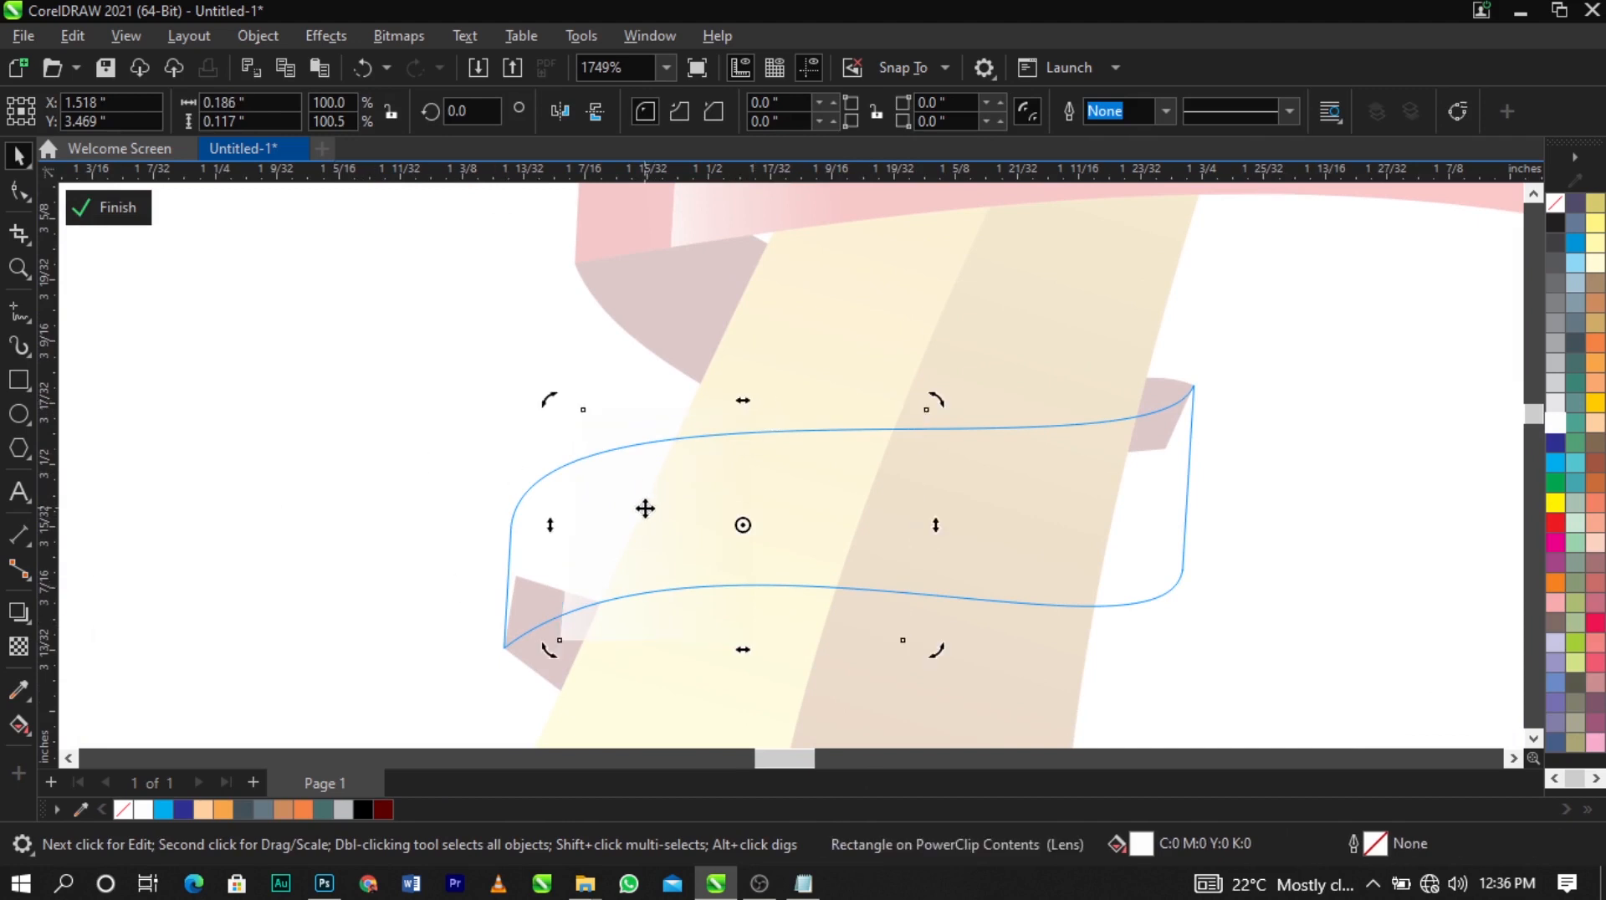
pyautogui.moveTo(630, 530); pyautogui.dragTo(638, 524)
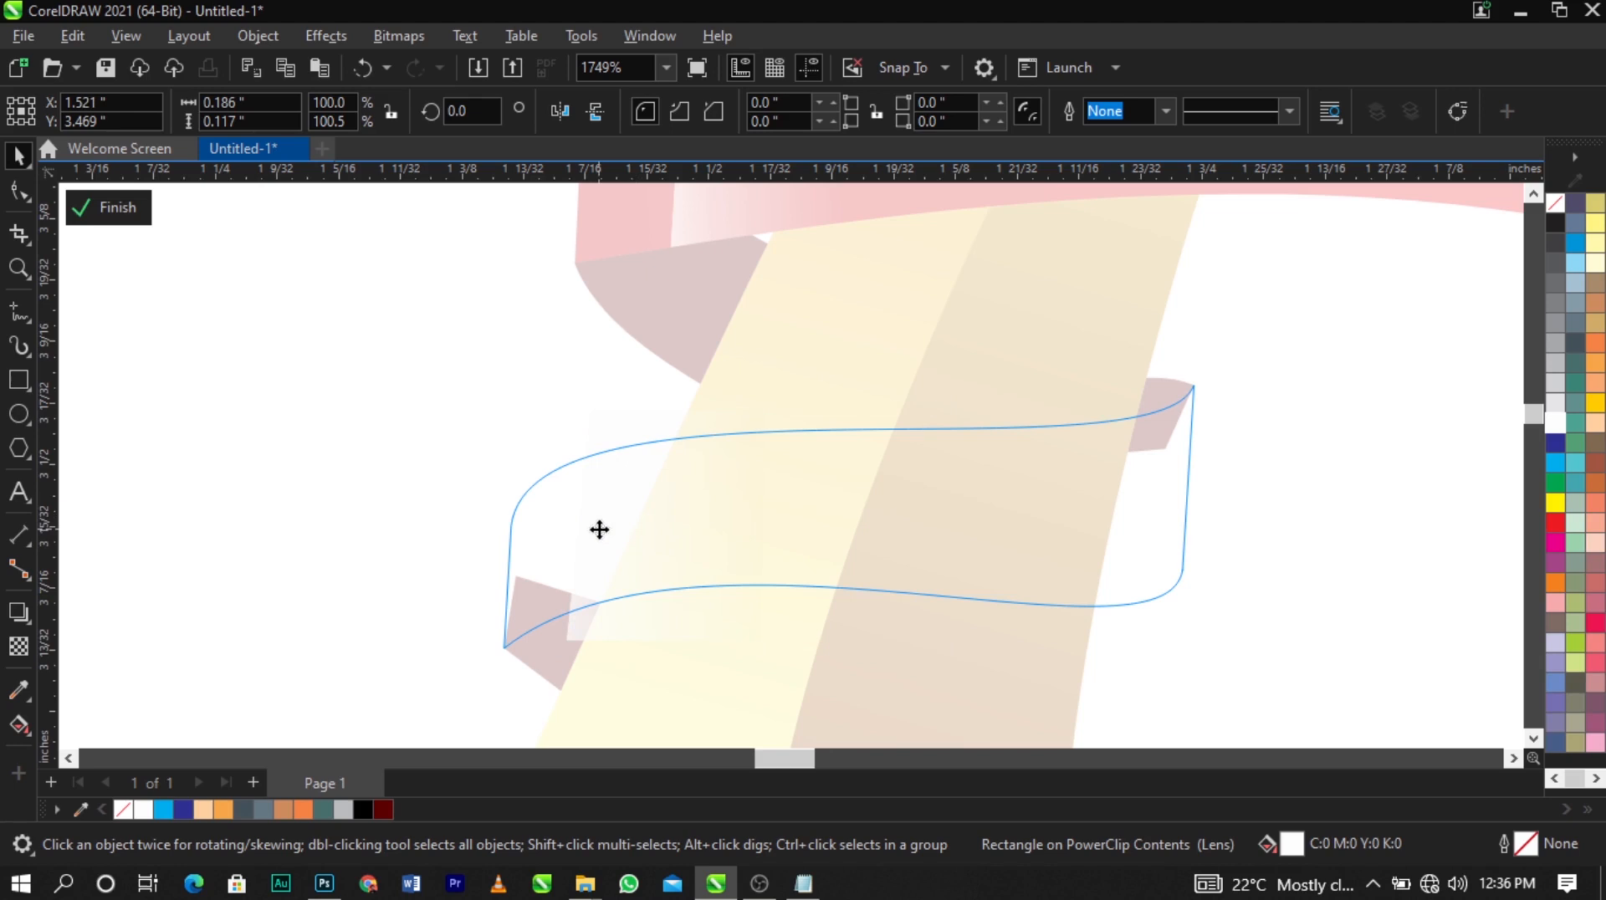
# Shift the lower highlight's transparency start left, shorten its fade and finish editing the PowerClip
pyautogui.click(18, 647)
pyautogui.moveTo(502, 516); pyautogui.dragTo(476, 516)
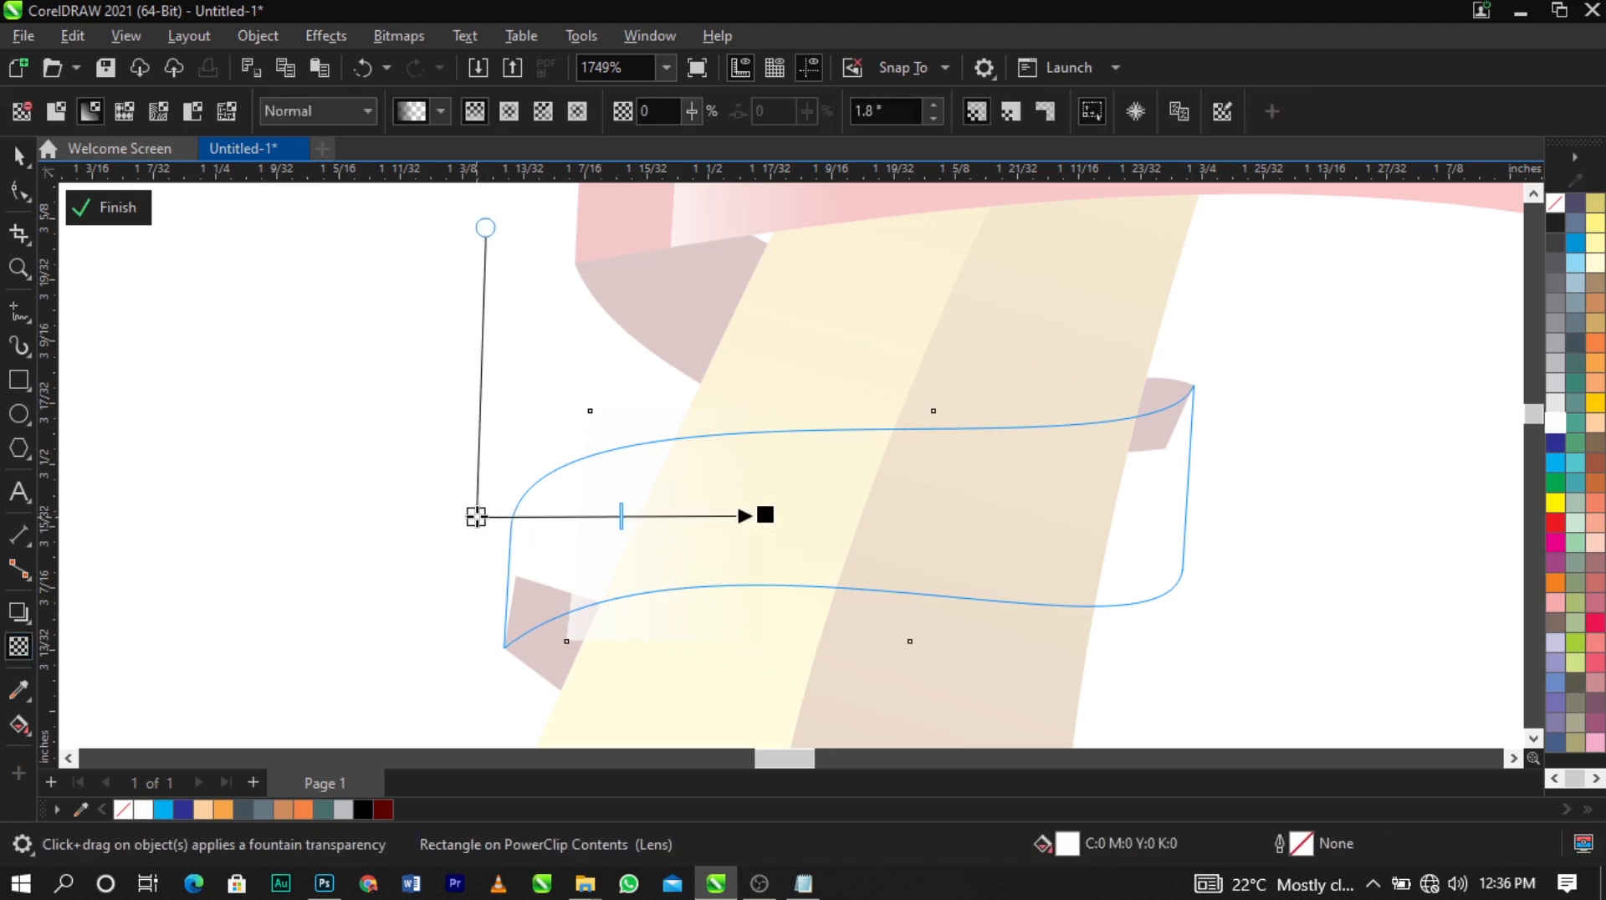
pyautogui.moveTo(765, 515); pyautogui.dragTo(709, 515)
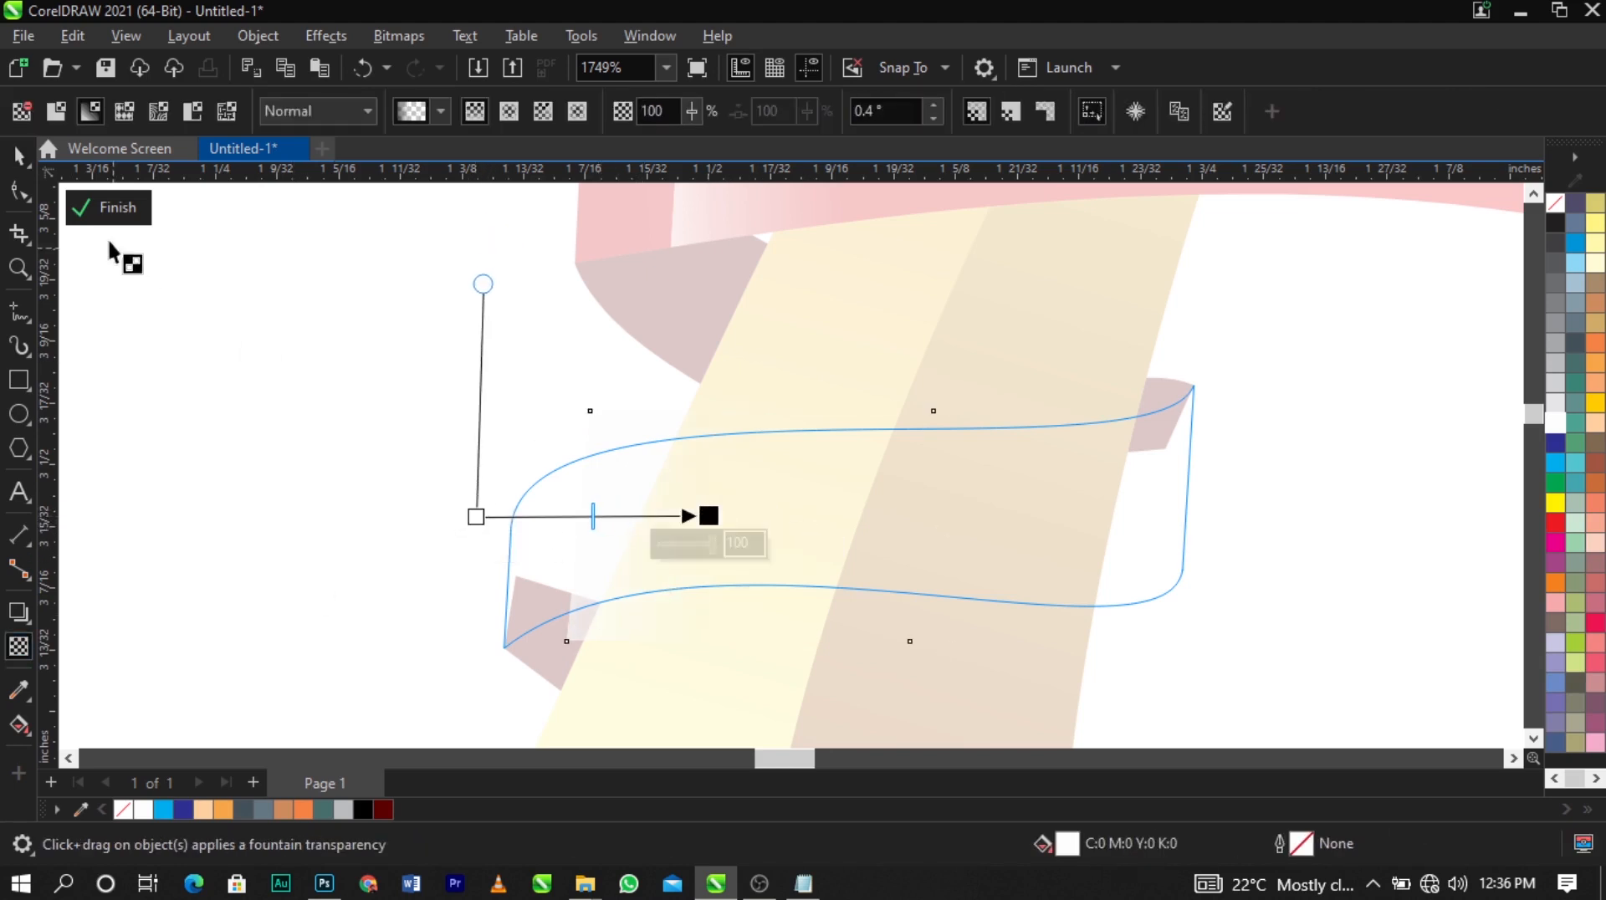
pyautogui.click(113, 208)
pyautogui.scroll(-6, 736, 483)
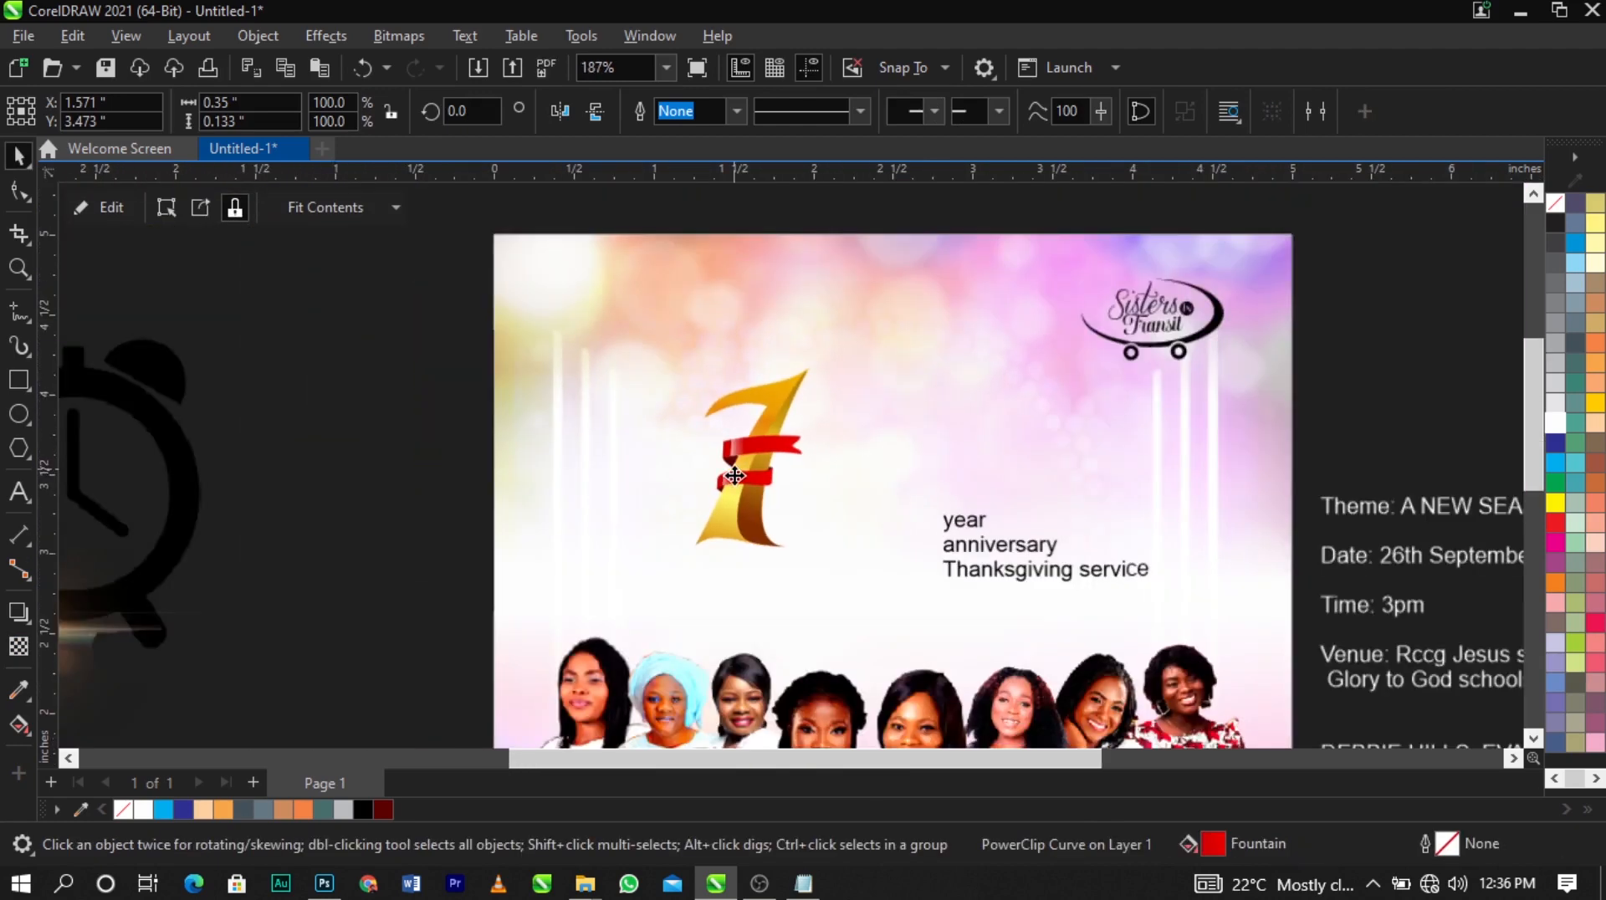
pyautogui.click(419, 491)
# Draw an unfilled ellipse about 1.037 by 1.341 inches around the golden numeral
pyautogui.scroll(-1, 839, 480)
pyautogui.scroll(2, 853, 480)
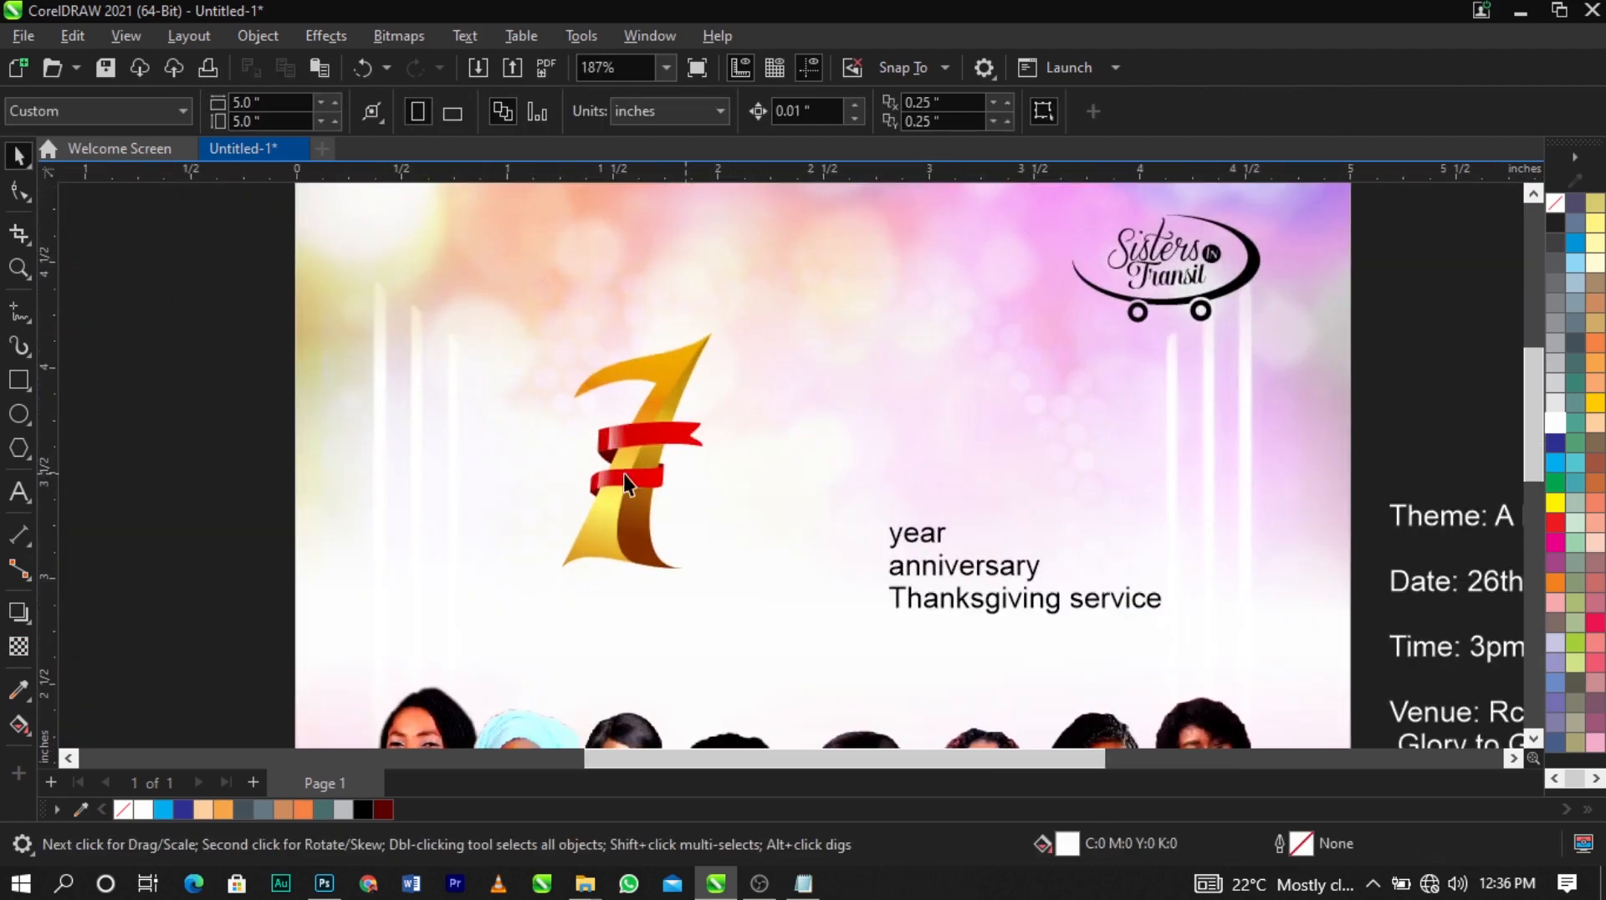
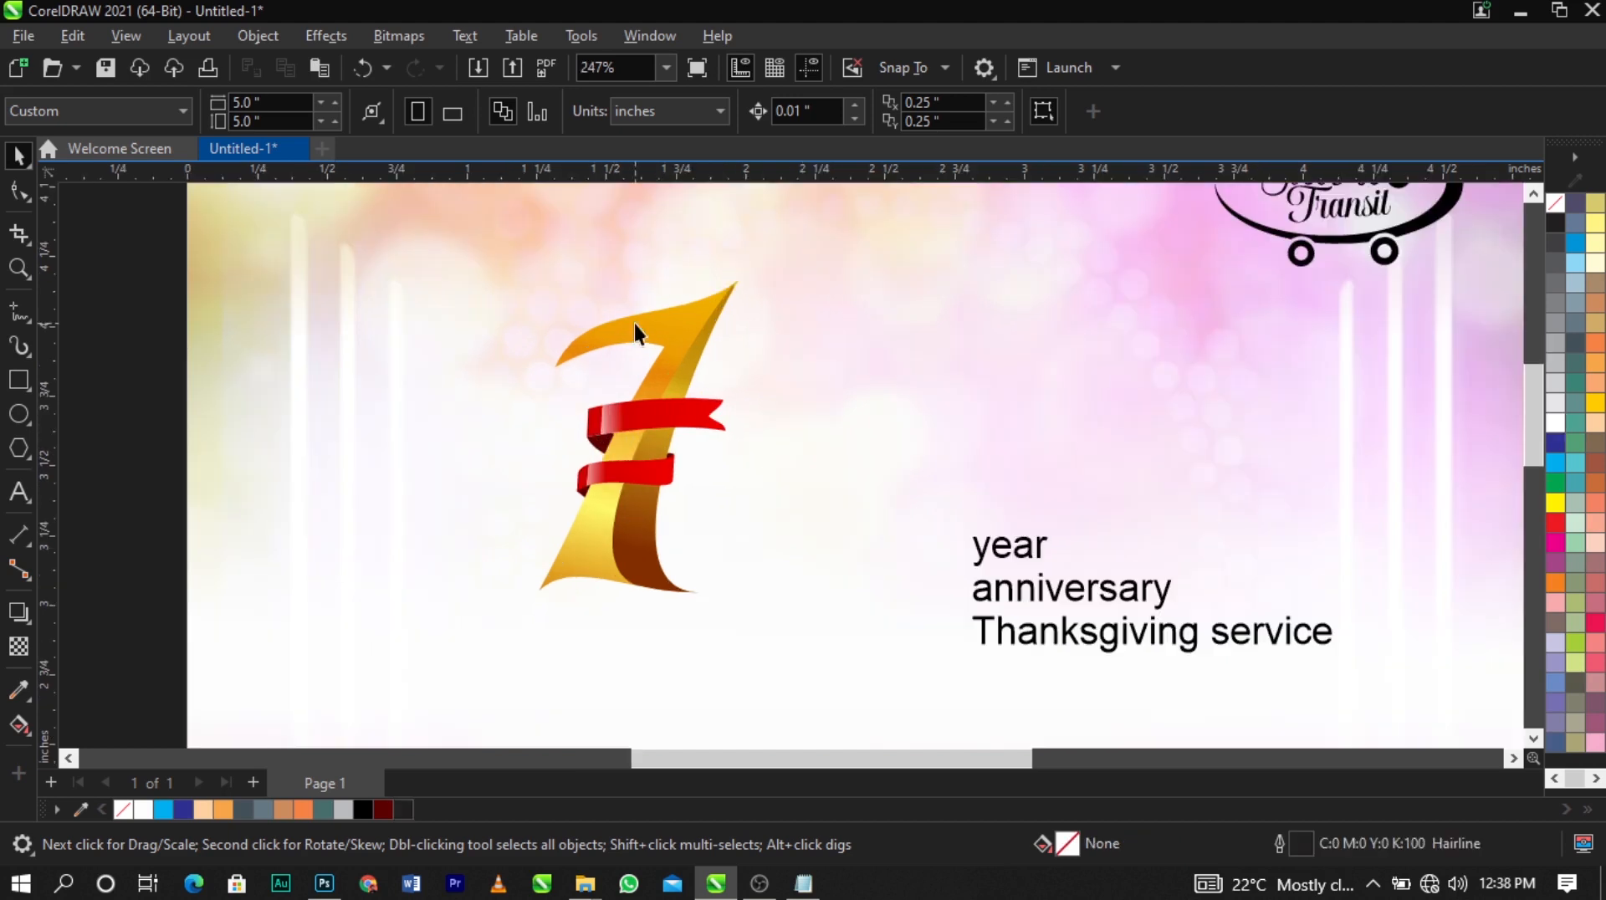
pyautogui.click(18, 414)
pyautogui.moveTo(497, 246); pyautogui.dragTo(787, 620)
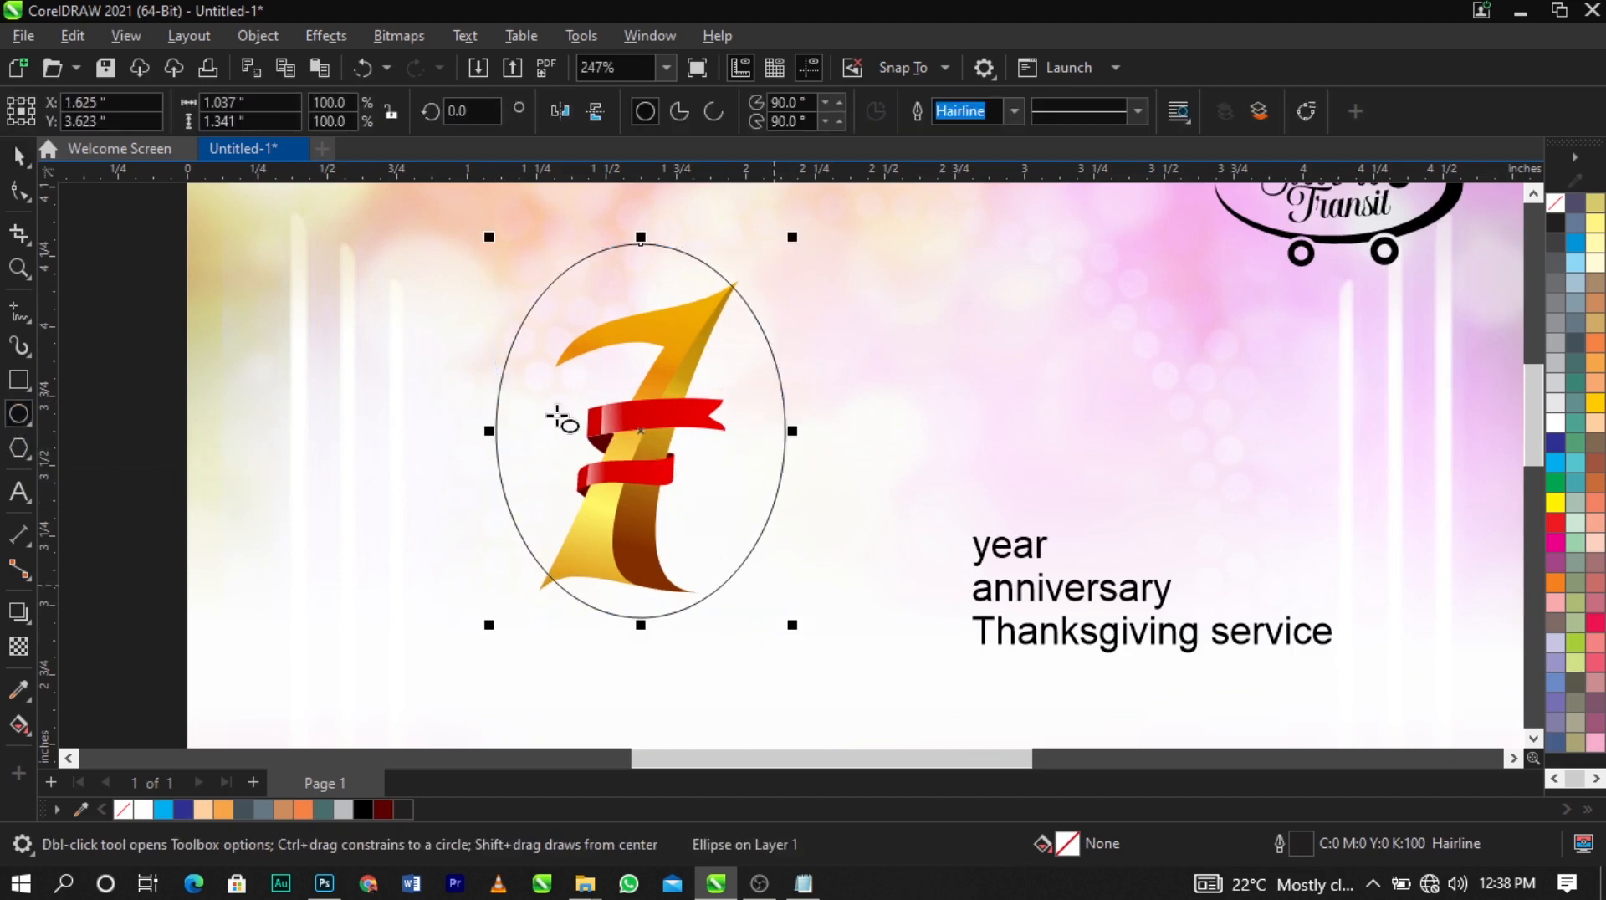
pyautogui.click(18, 155)
# Skew the ellipse horizontally so it leans right like the numeral, and shift it left over the numeral
pyautogui.click(770, 440)
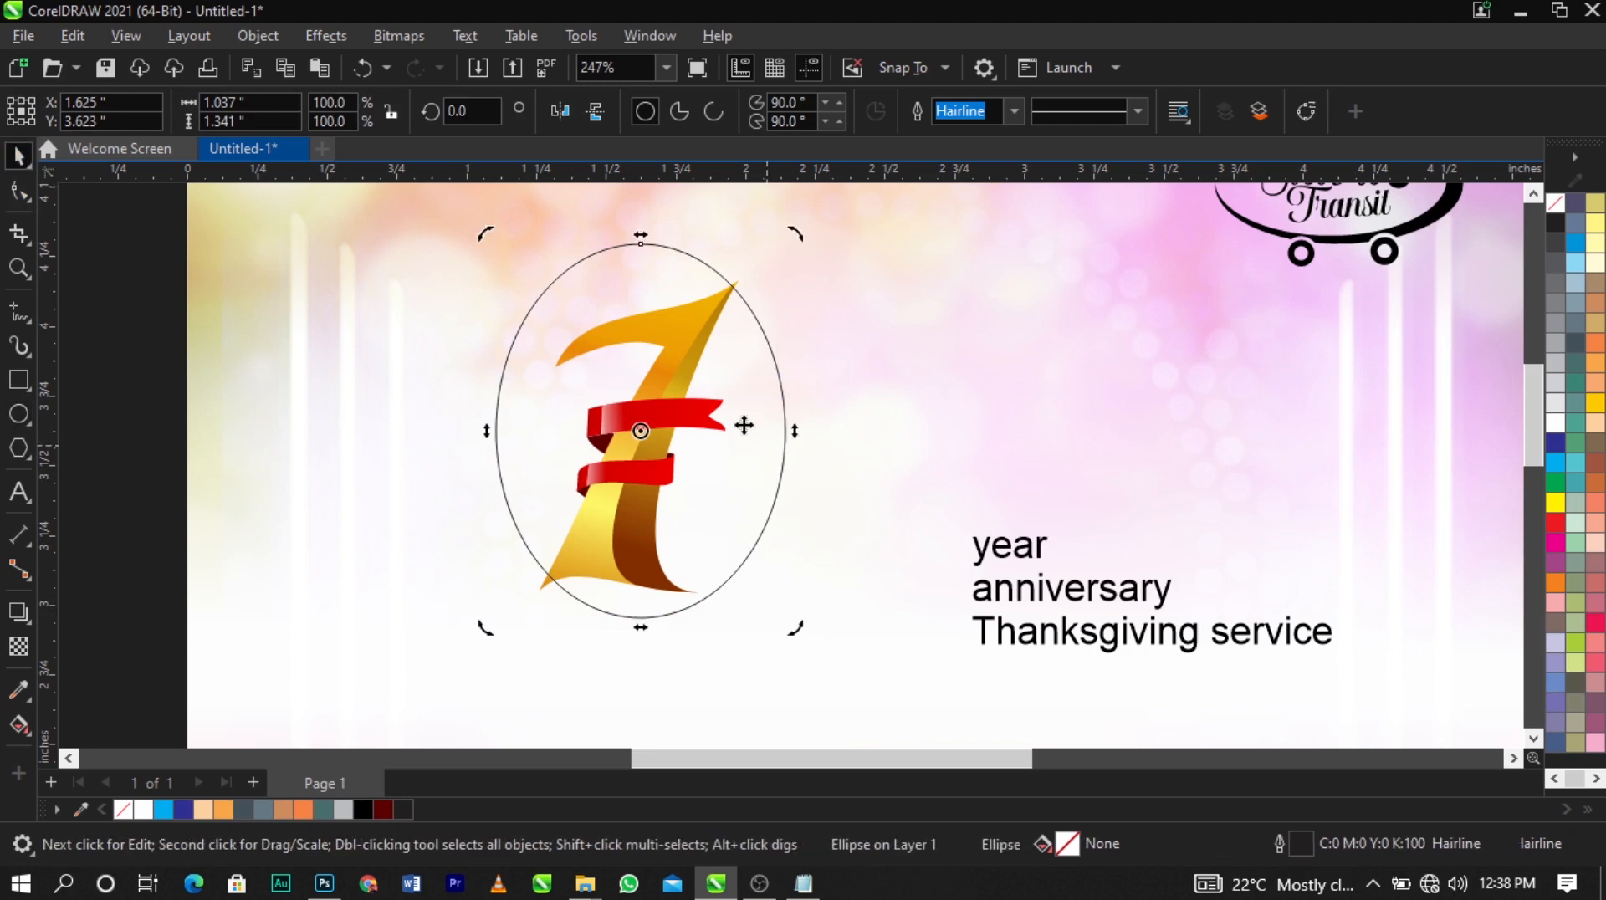
pyautogui.moveTo(639, 234); pyautogui.dragTo(781, 233)
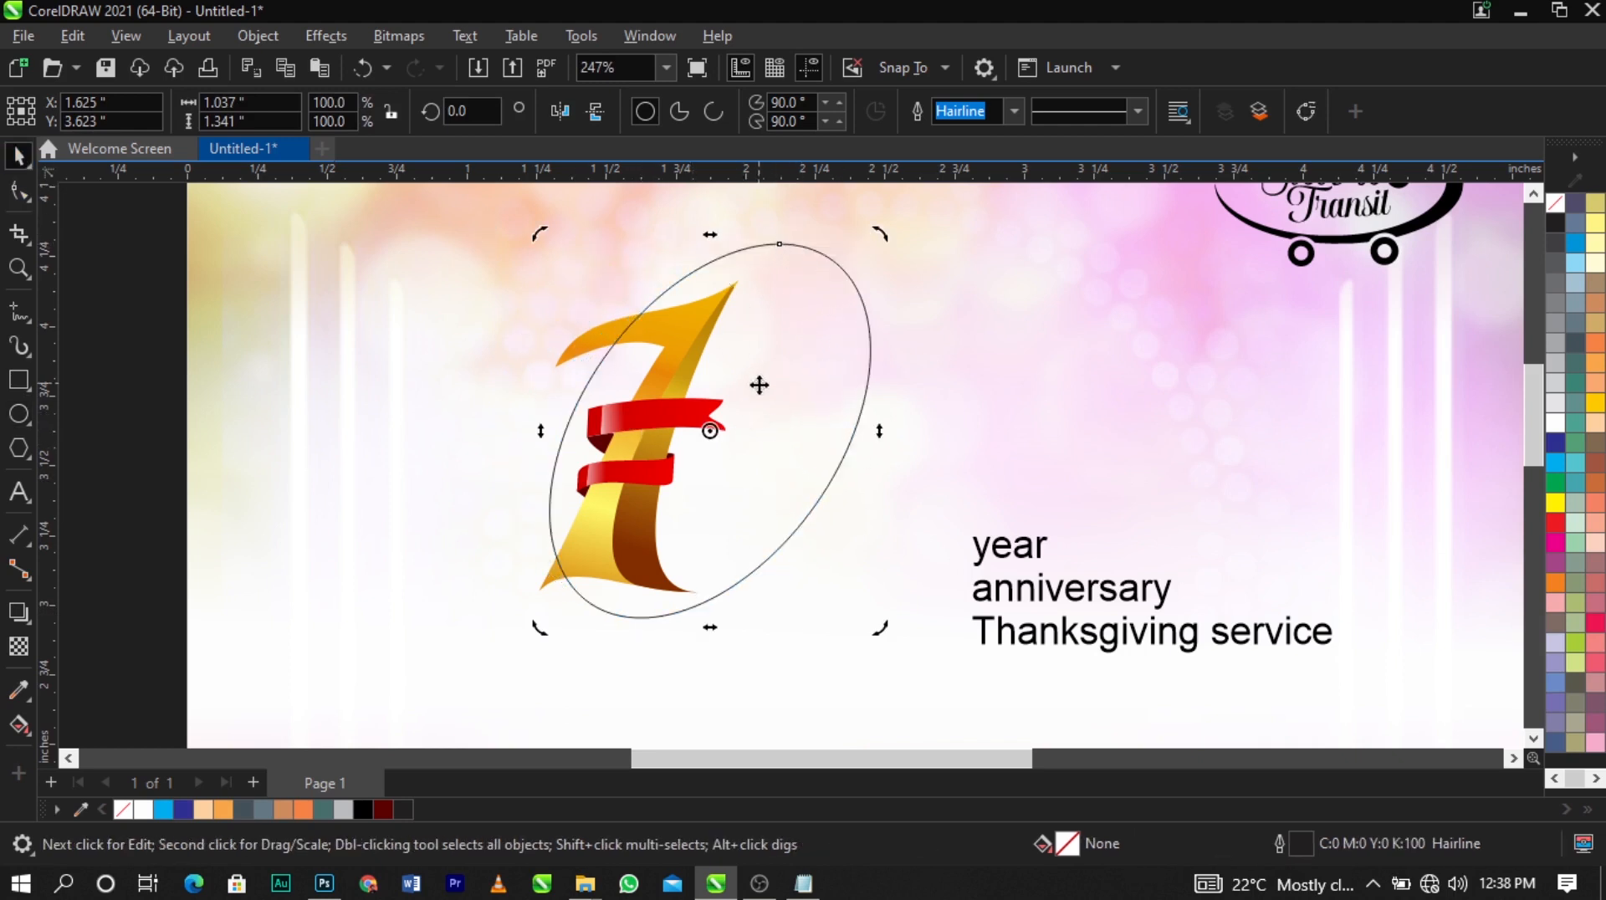
pyautogui.moveTo(798, 417); pyautogui.dragTo(760, 421)
pyautogui.click(670, 234)
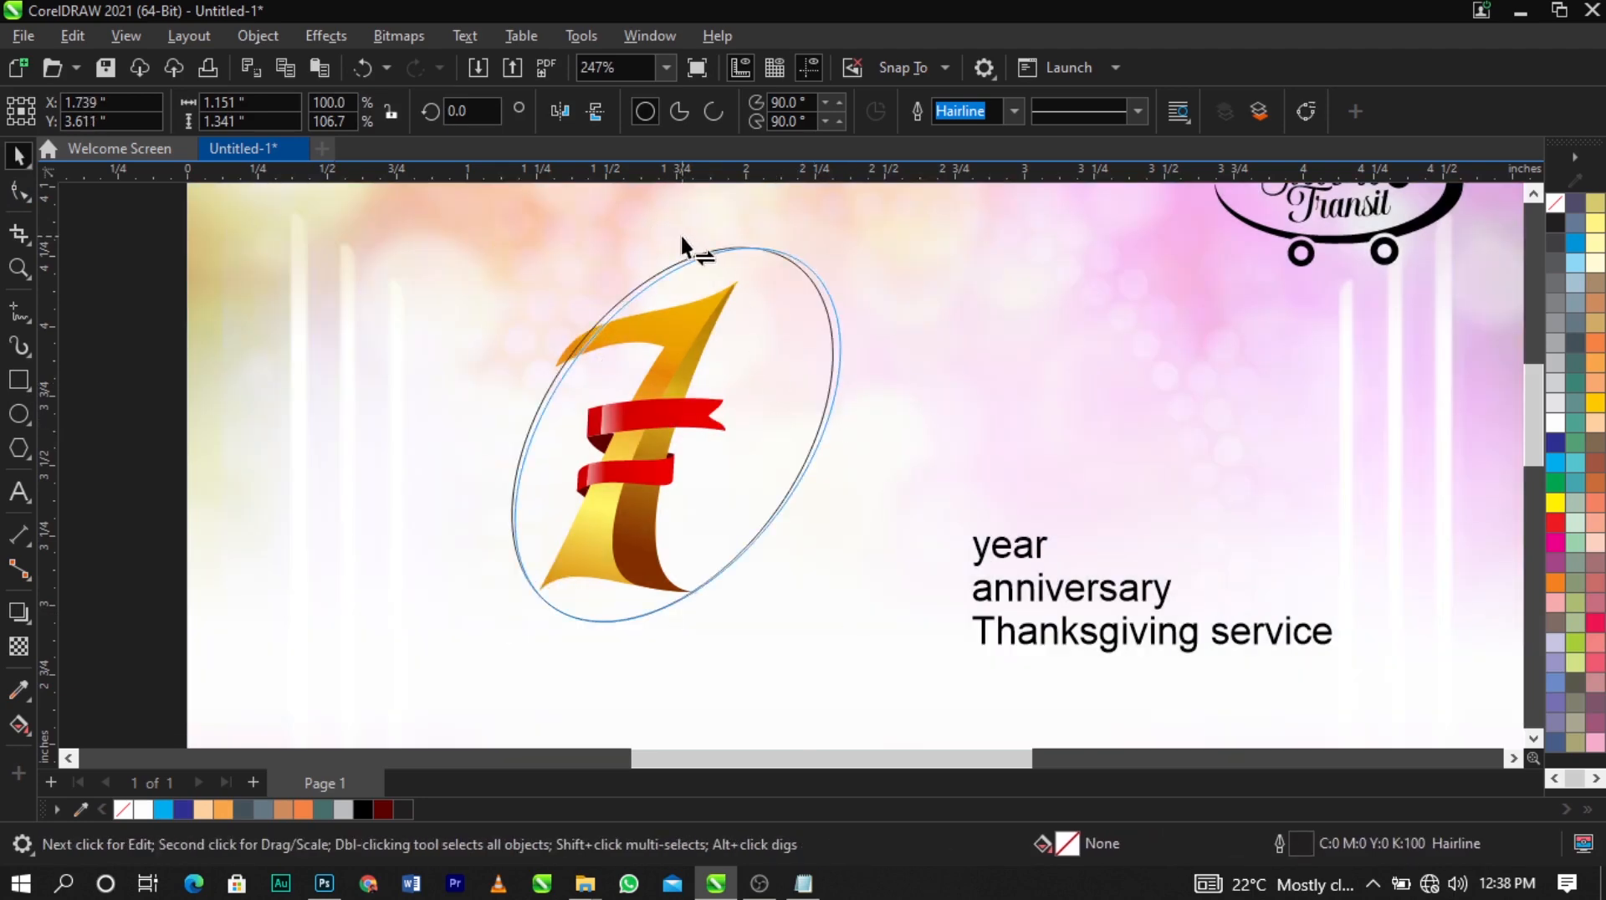
# Move the ellipse further left to surround the numeral and rotate it slightly clockwise to about 356.36 degrees
pyautogui.moveTo(770, 458); pyautogui.dragTo(739, 456)
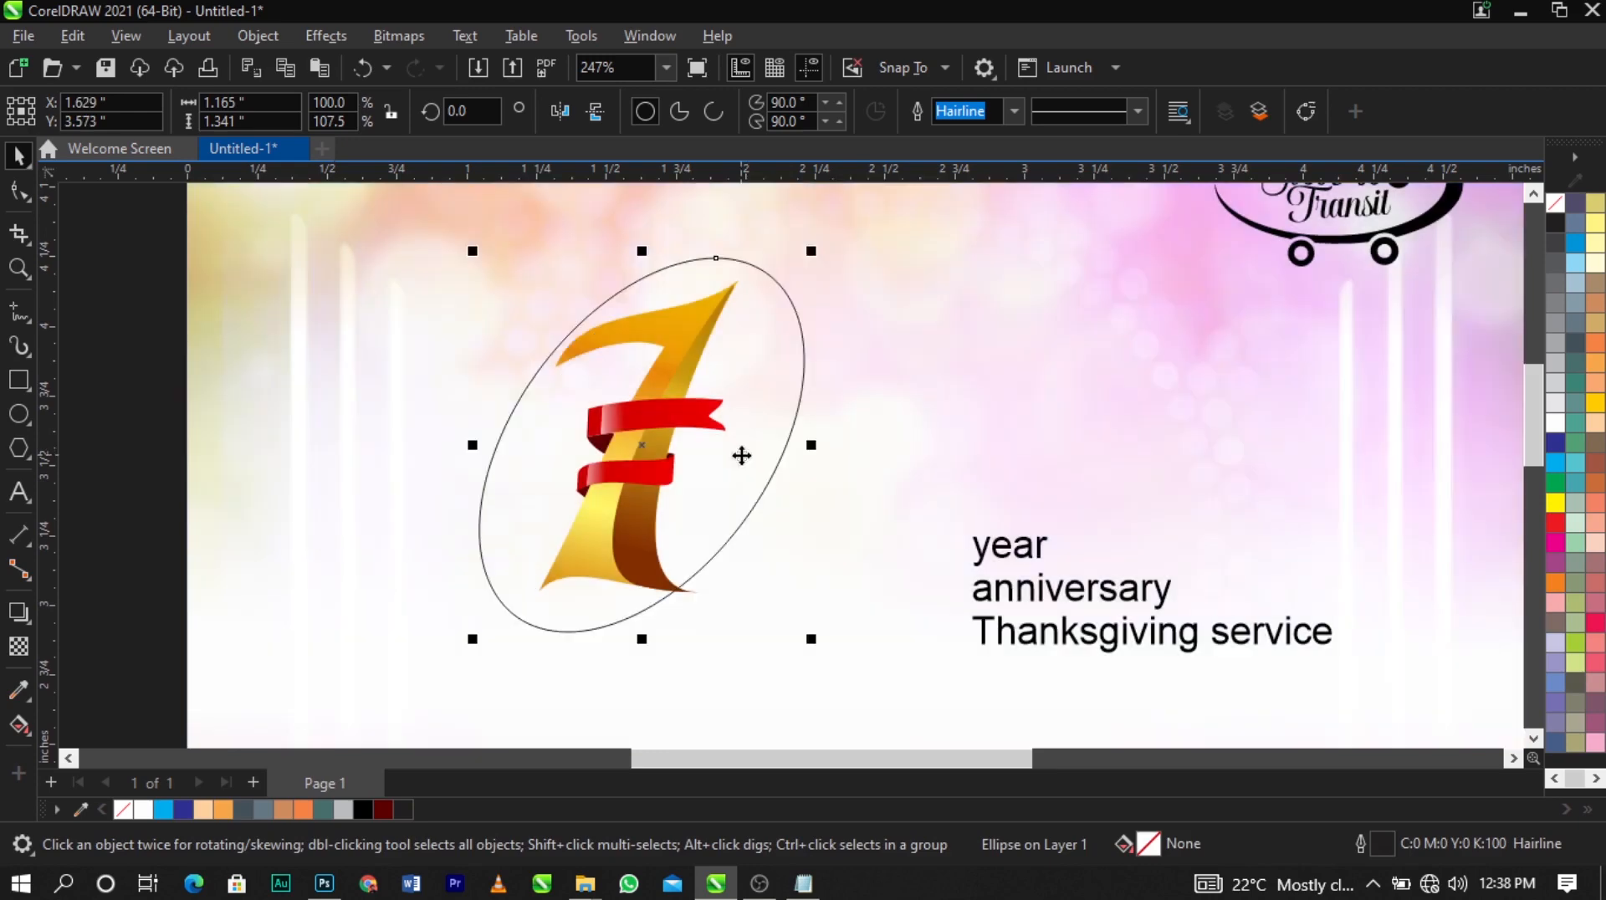
pyautogui.click(739, 456)
pyautogui.moveTo(828, 253); pyautogui.dragTo(791, 360)
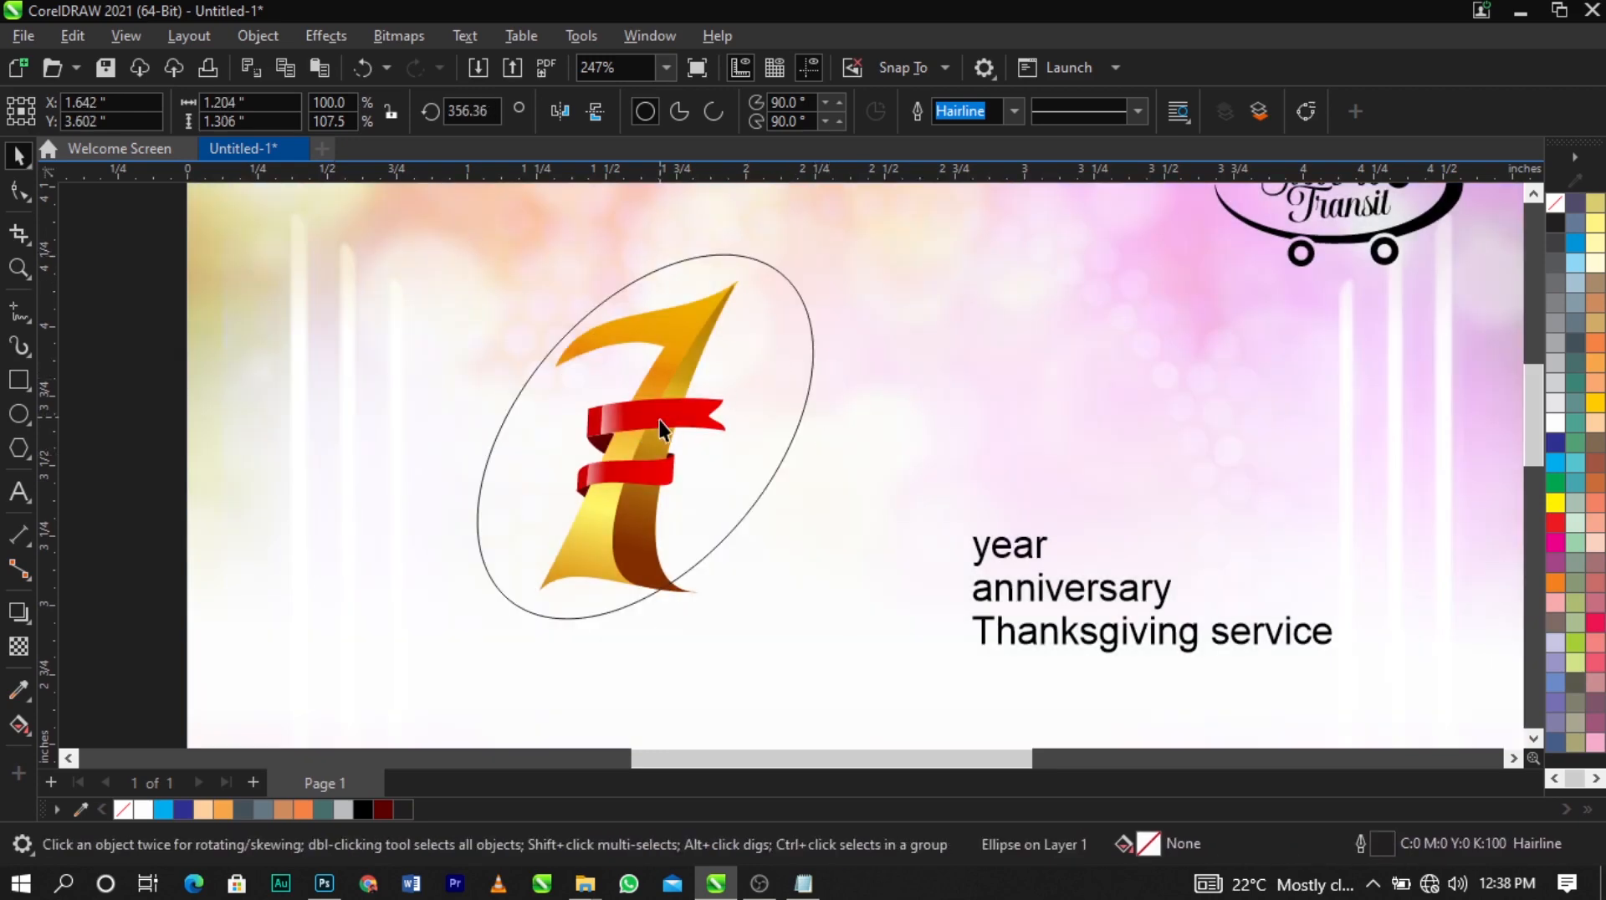
# Select the golden numeral with its ribbons and move them out of the ellipse to the right
pyautogui.moveTo(529, 244); pyautogui.dragTo(740, 595)
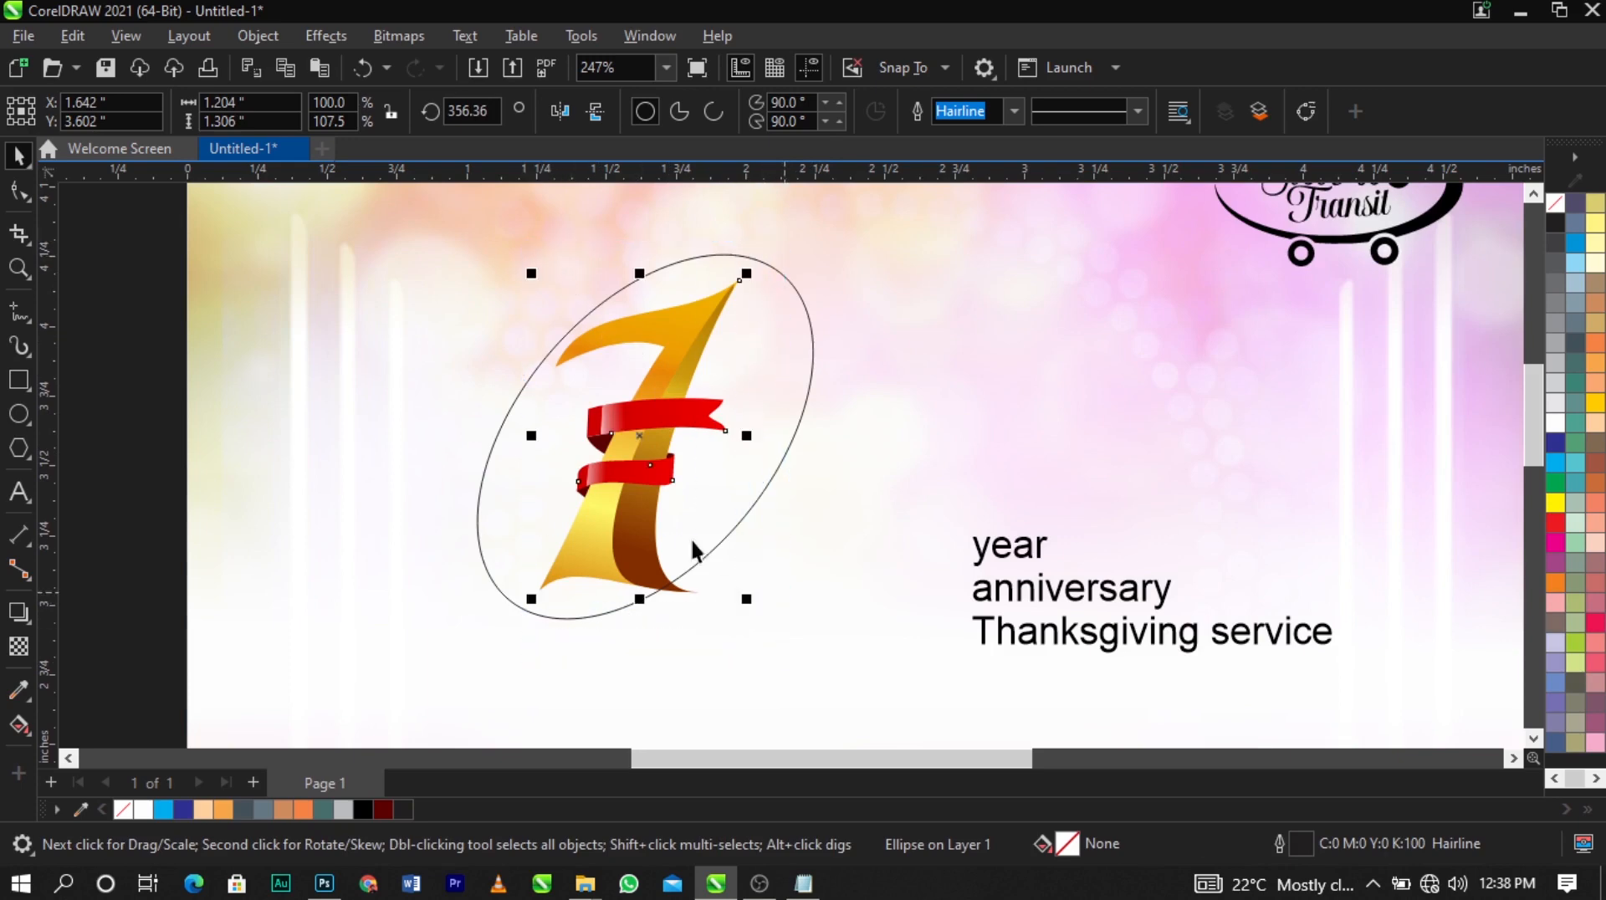
pyautogui.moveTo(640, 445); pyautogui.dragTo(1018, 416)
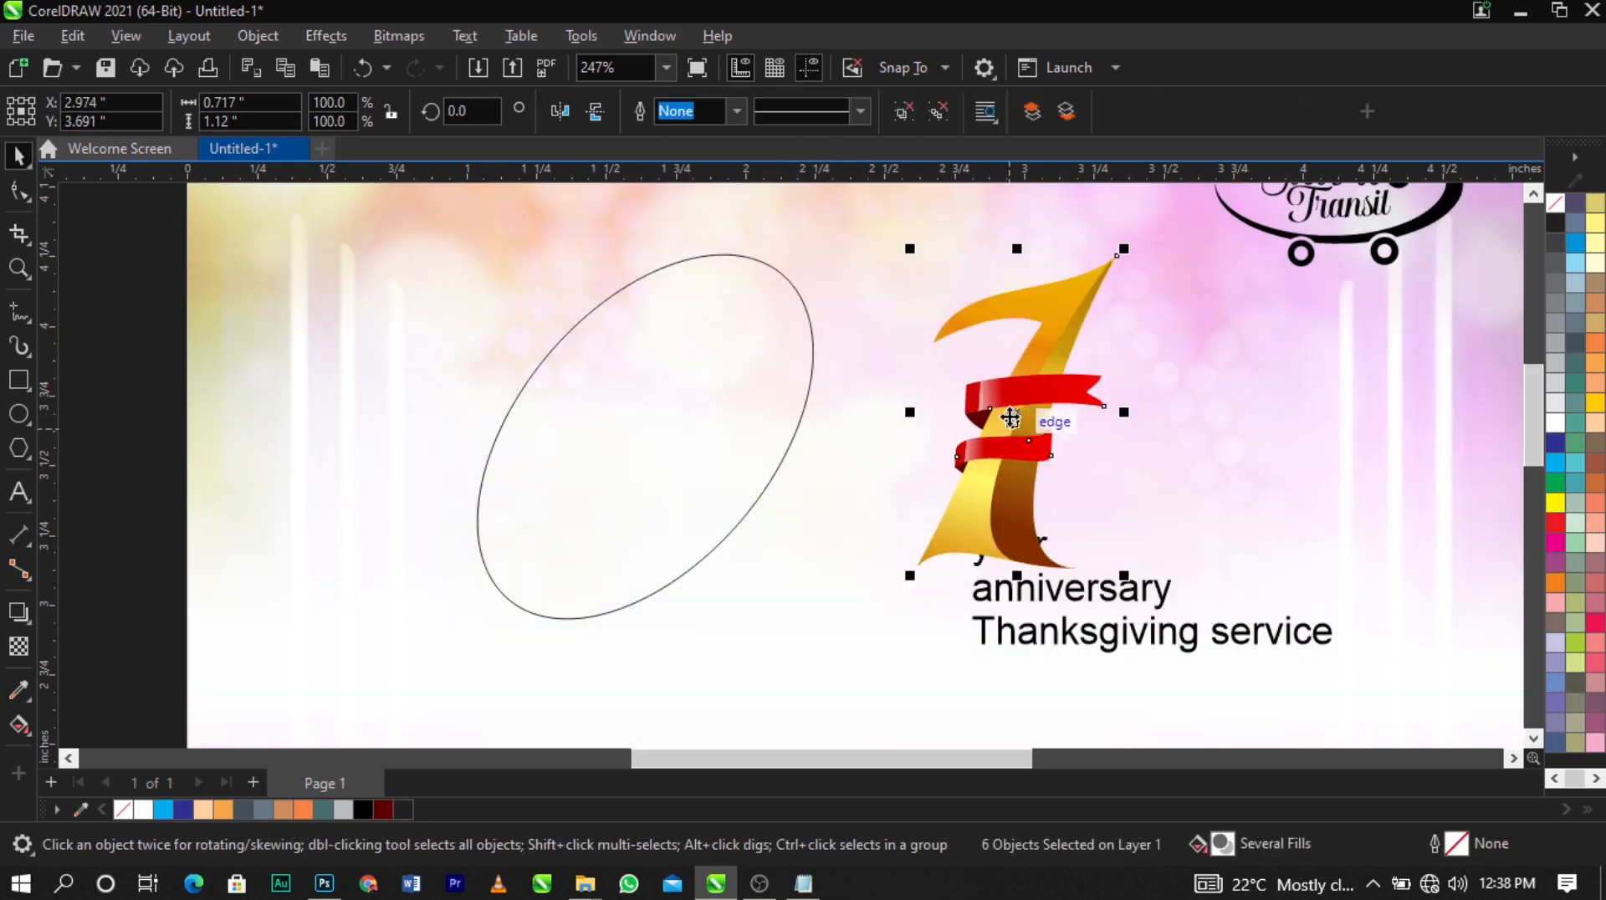
# Narrow the ellipse to about 1.18 inches wide and switch it to rotate and skew mode
pyautogui.click(813, 414)
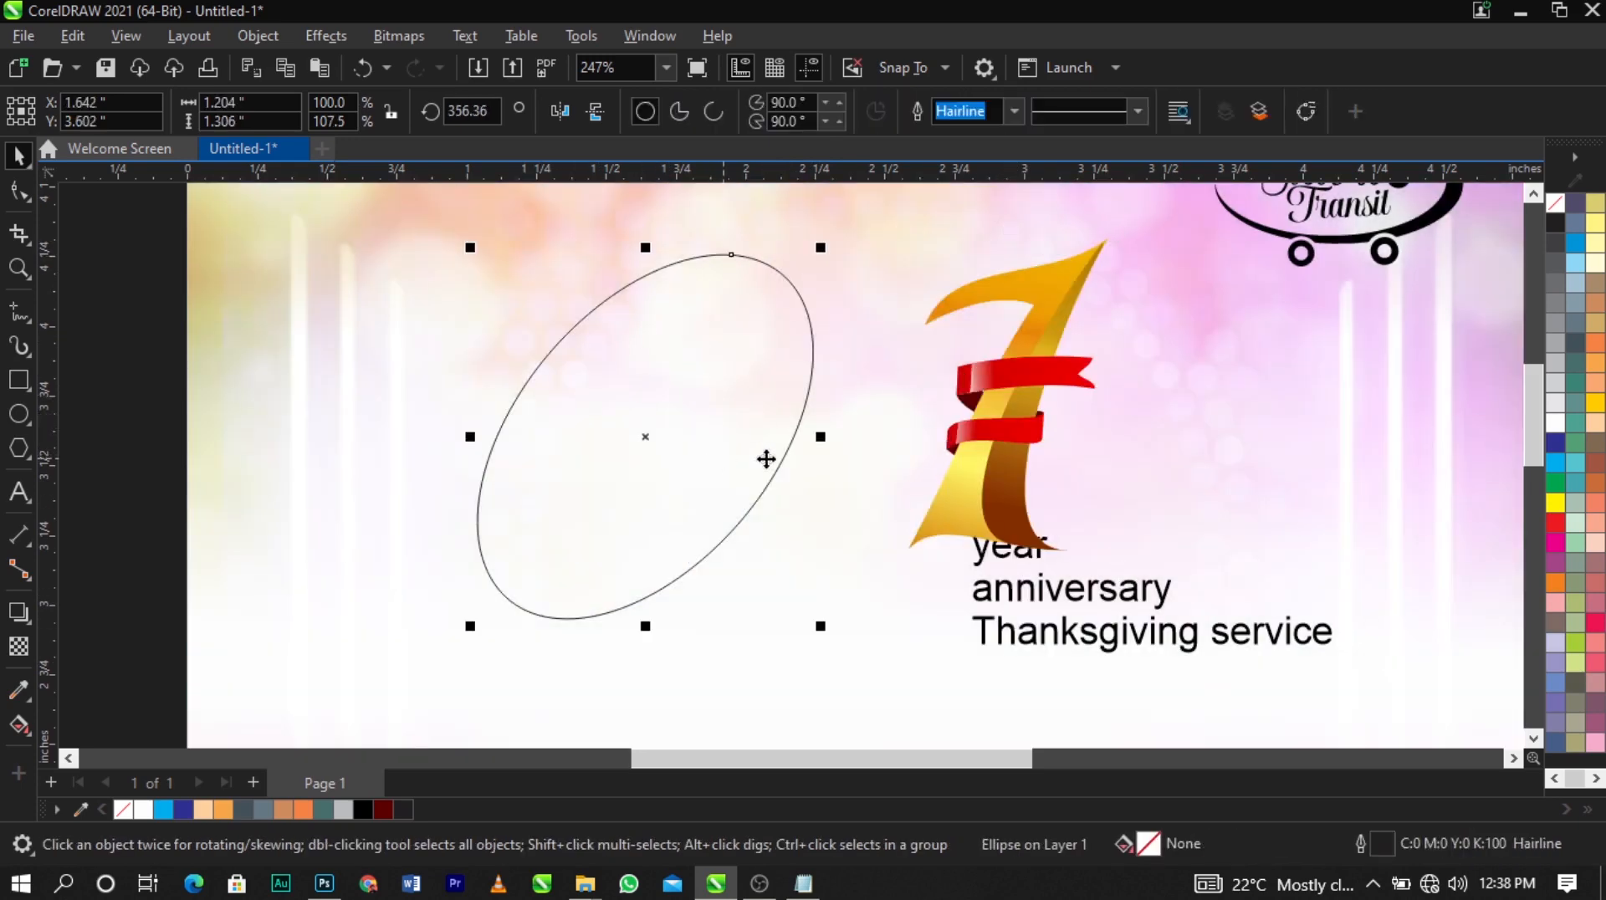
pyautogui.moveTo(821, 441); pyautogui.dragTo(814, 440)
pyautogui.click(790, 309)
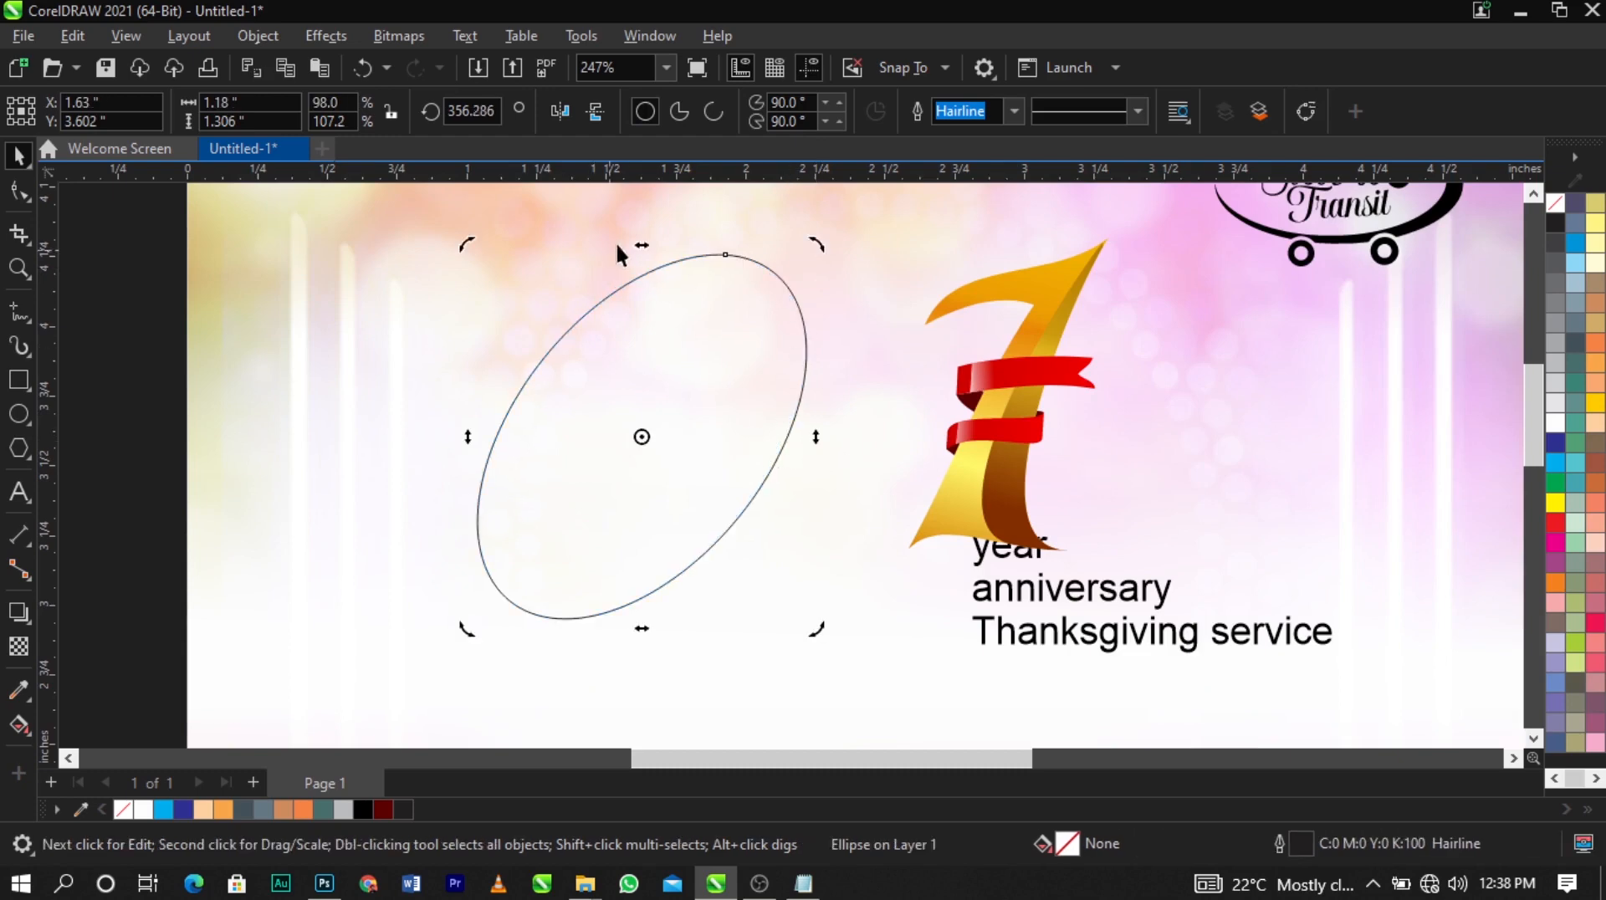
# Skew the ellipse slightly further right and nest a scaled-down copy, about 1.11 by 1.21 inches, against its upper-left inner edge
pyautogui.moveTo(646, 246); pyautogui.dragTo(651, 244)
pyautogui.click(660, 369)
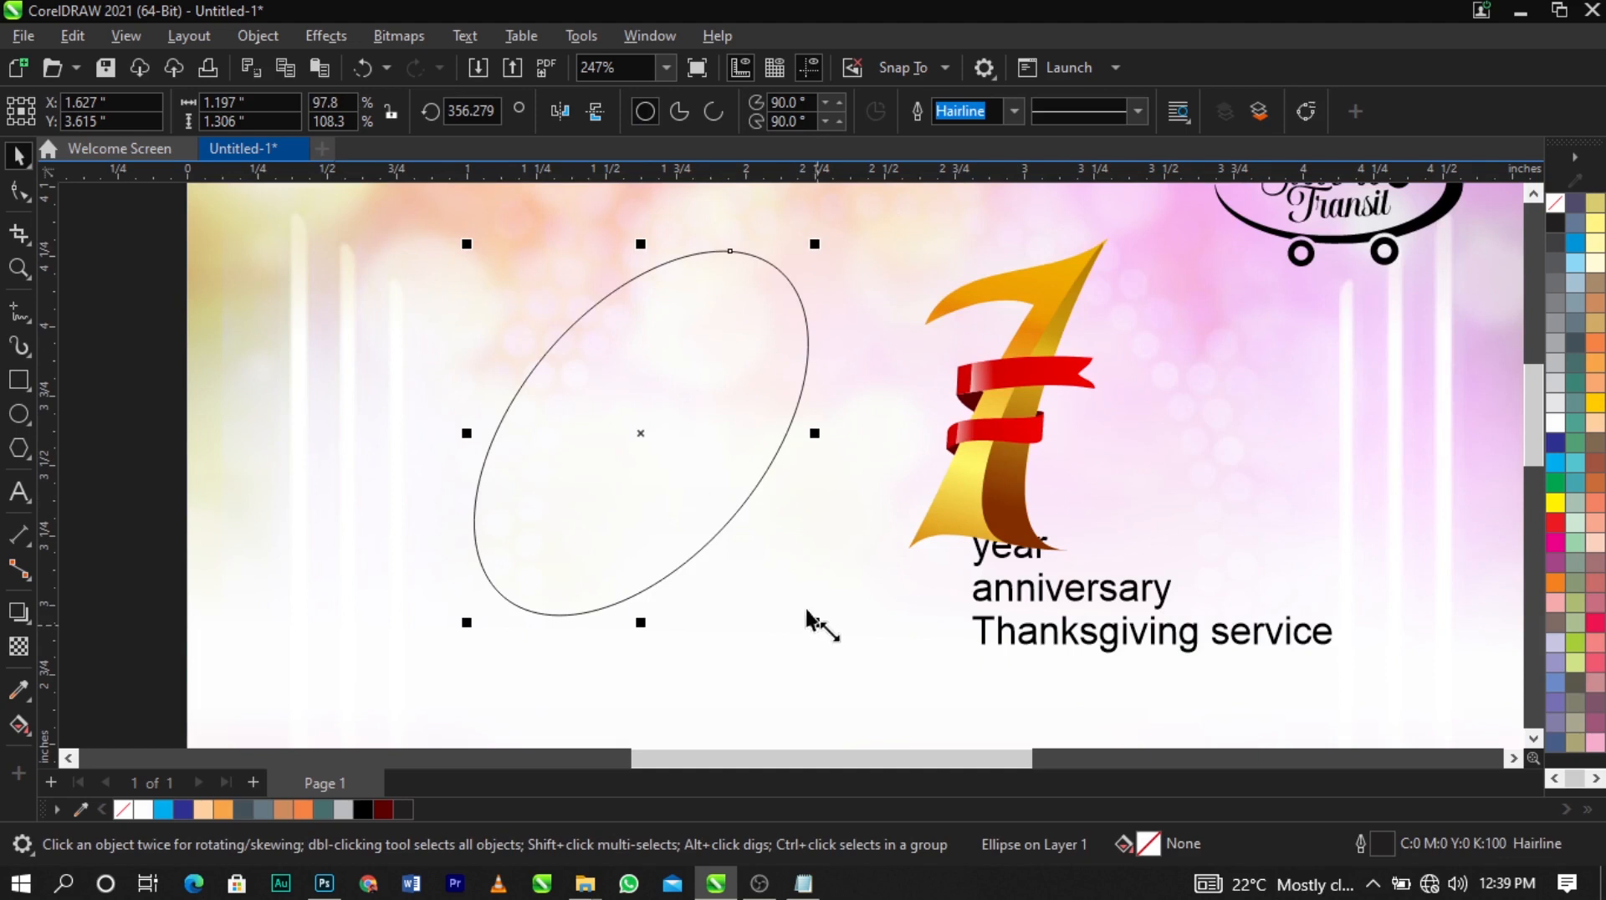
pyautogui.moveTo(818, 628); pyautogui.dragTo(799, 621)
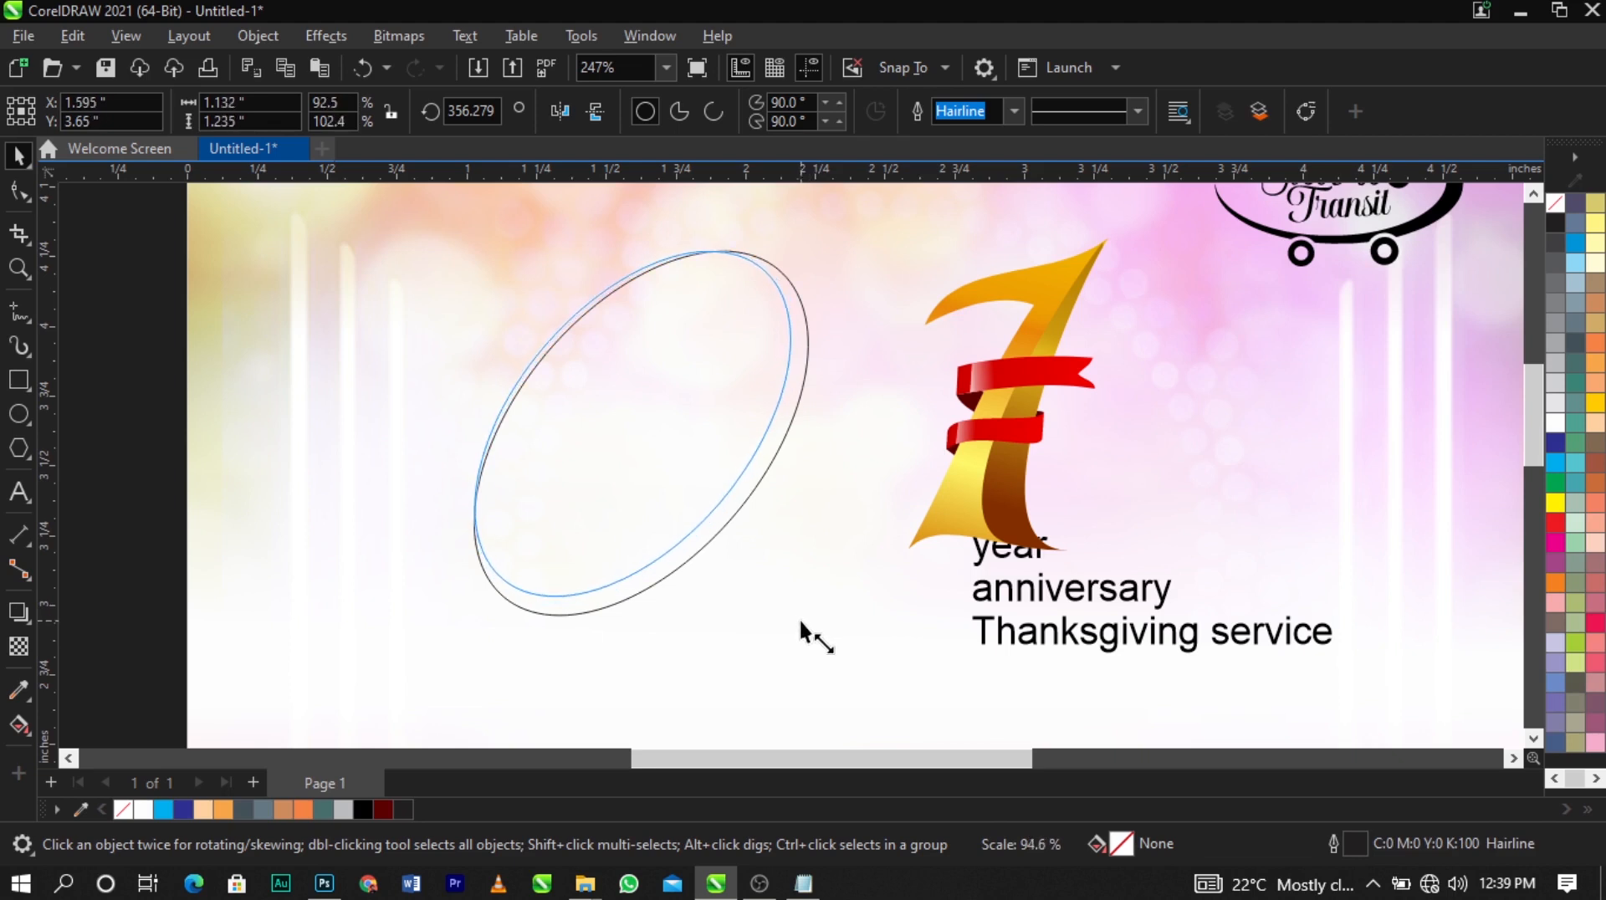
pyautogui.moveTo(800, 620); pyautogui.dragTo(799, 620)
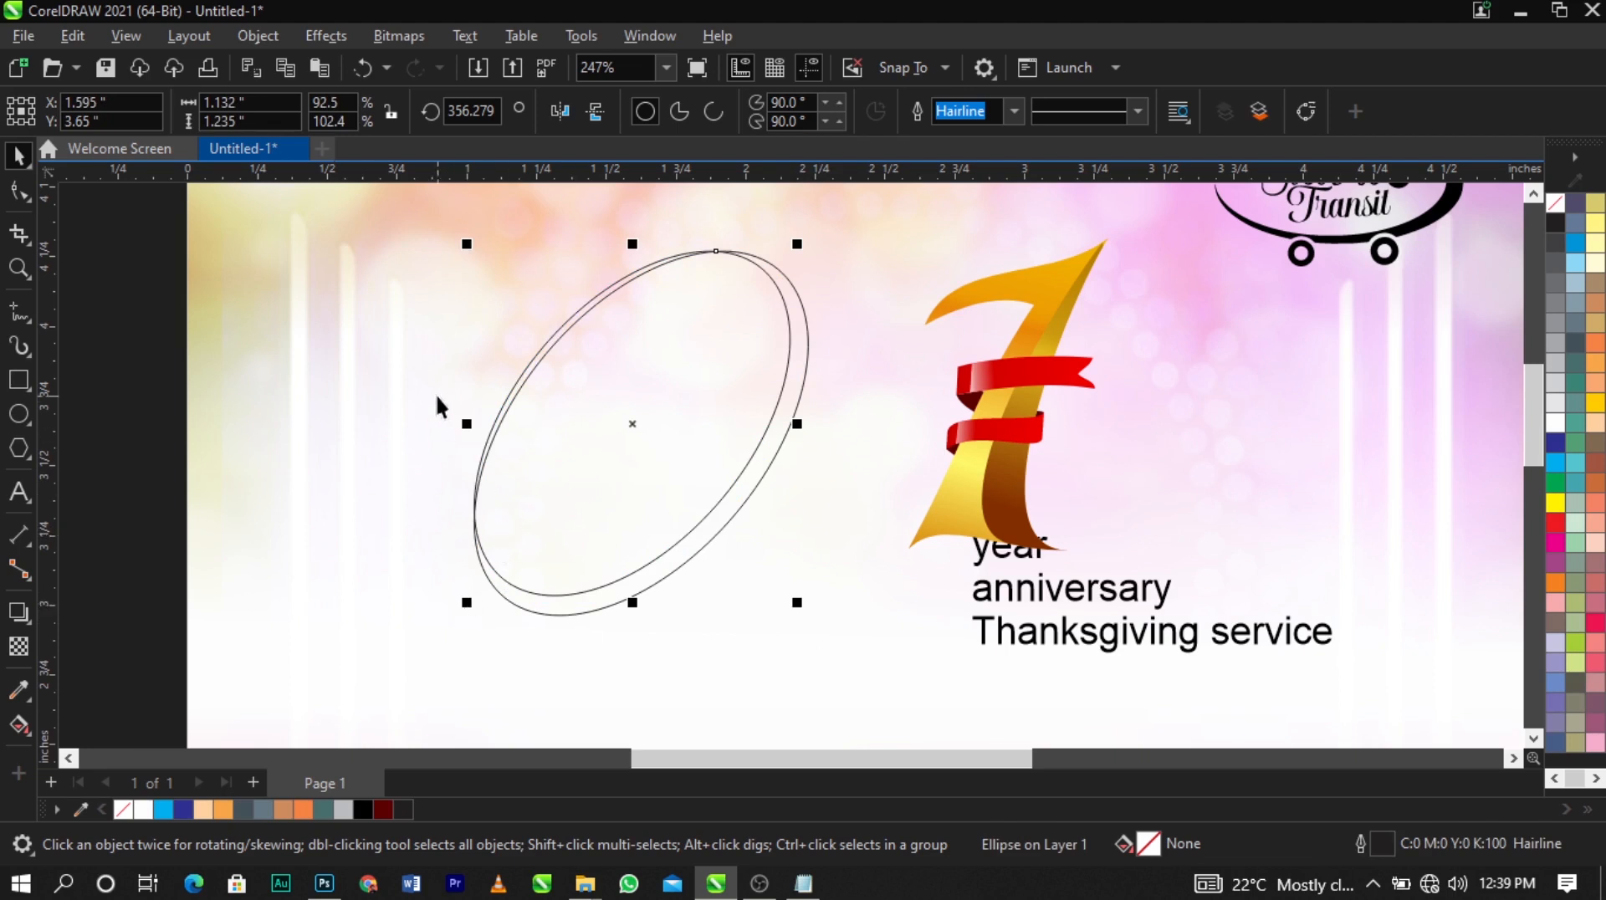
pyautogui.moveTo(470, 243); pyautogui.dragTo(469, 246)
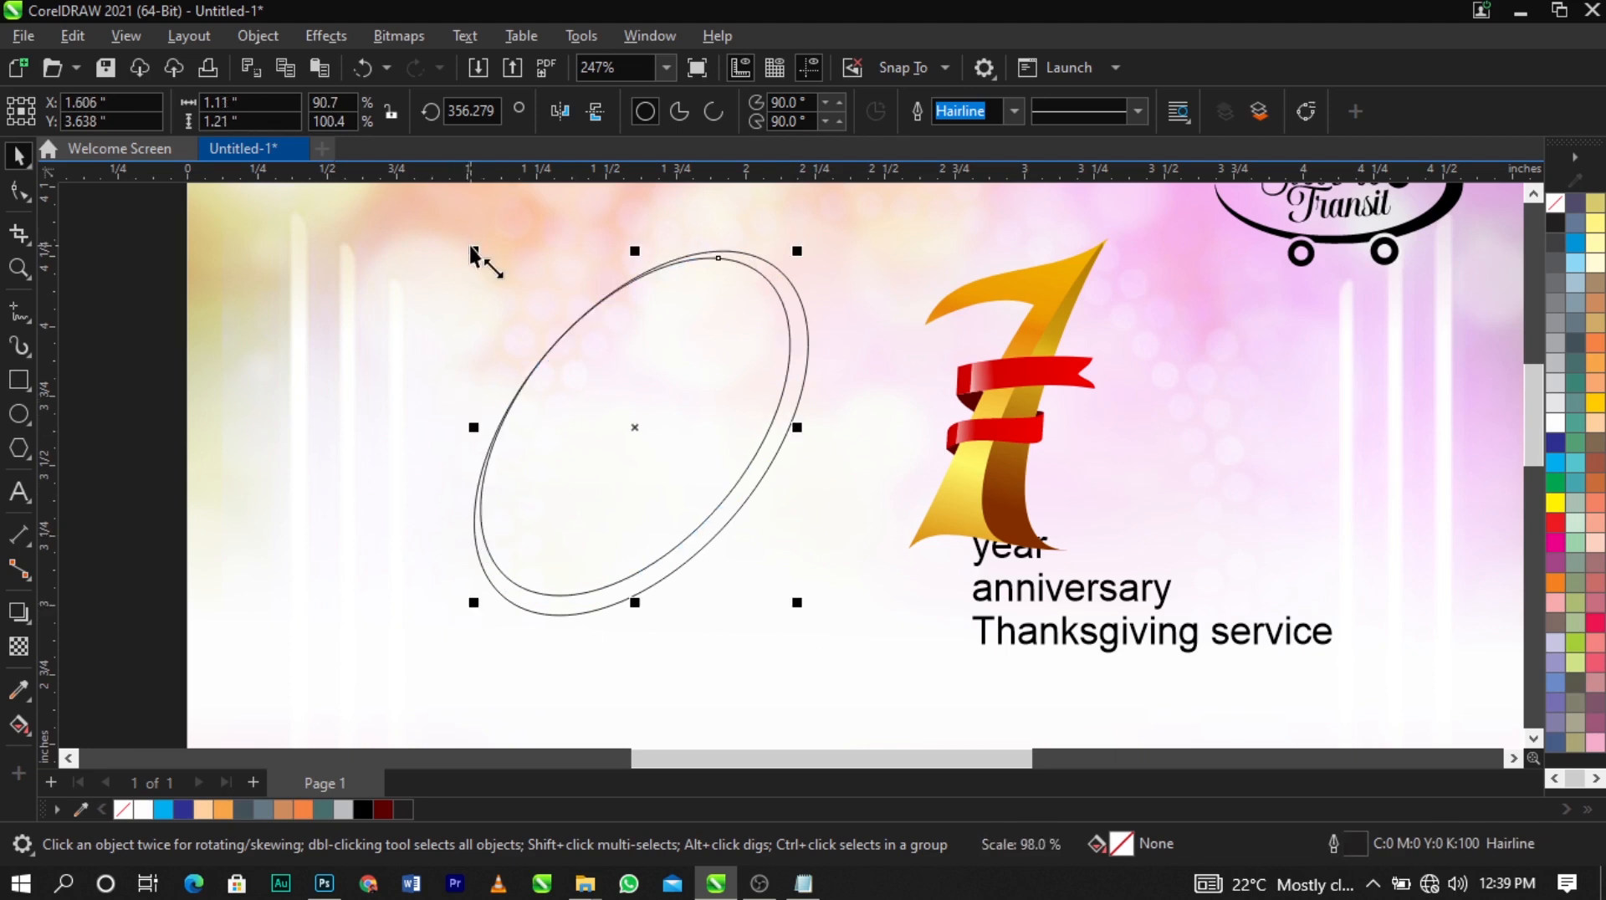
pyautogui.scroll(1, 470, 246)
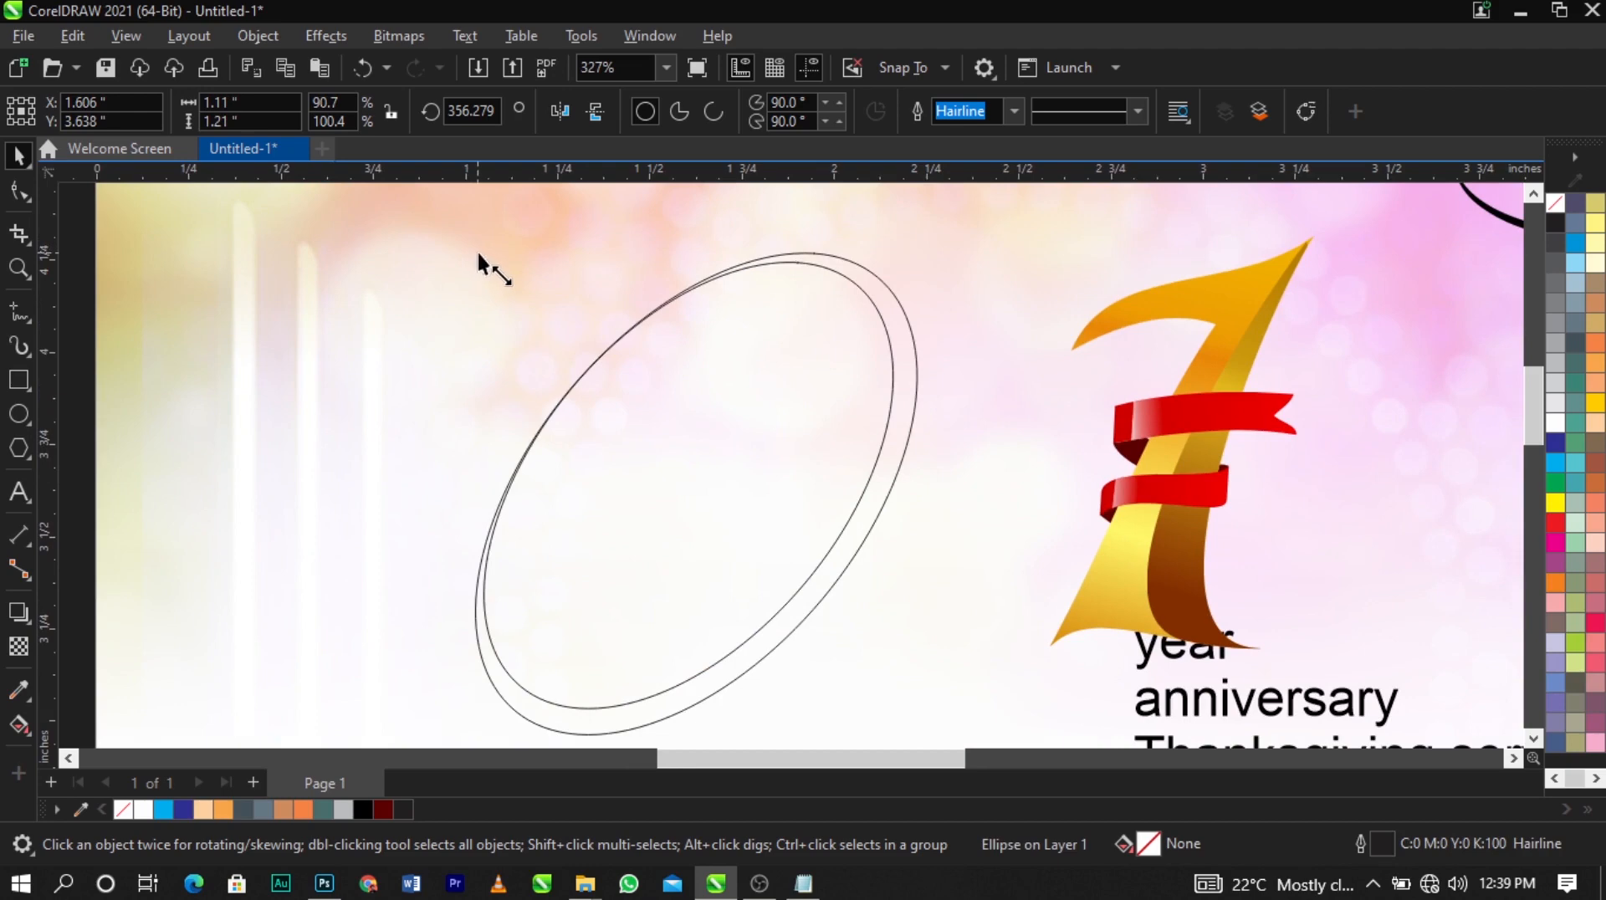
# Make a third, smaller ellipse copy of about 1.049 by 1.144 inches nested inside the second one near its upper-left edge
pyautogui.click(644, 437)
pyautogui.scroll(-2, 649, 497)
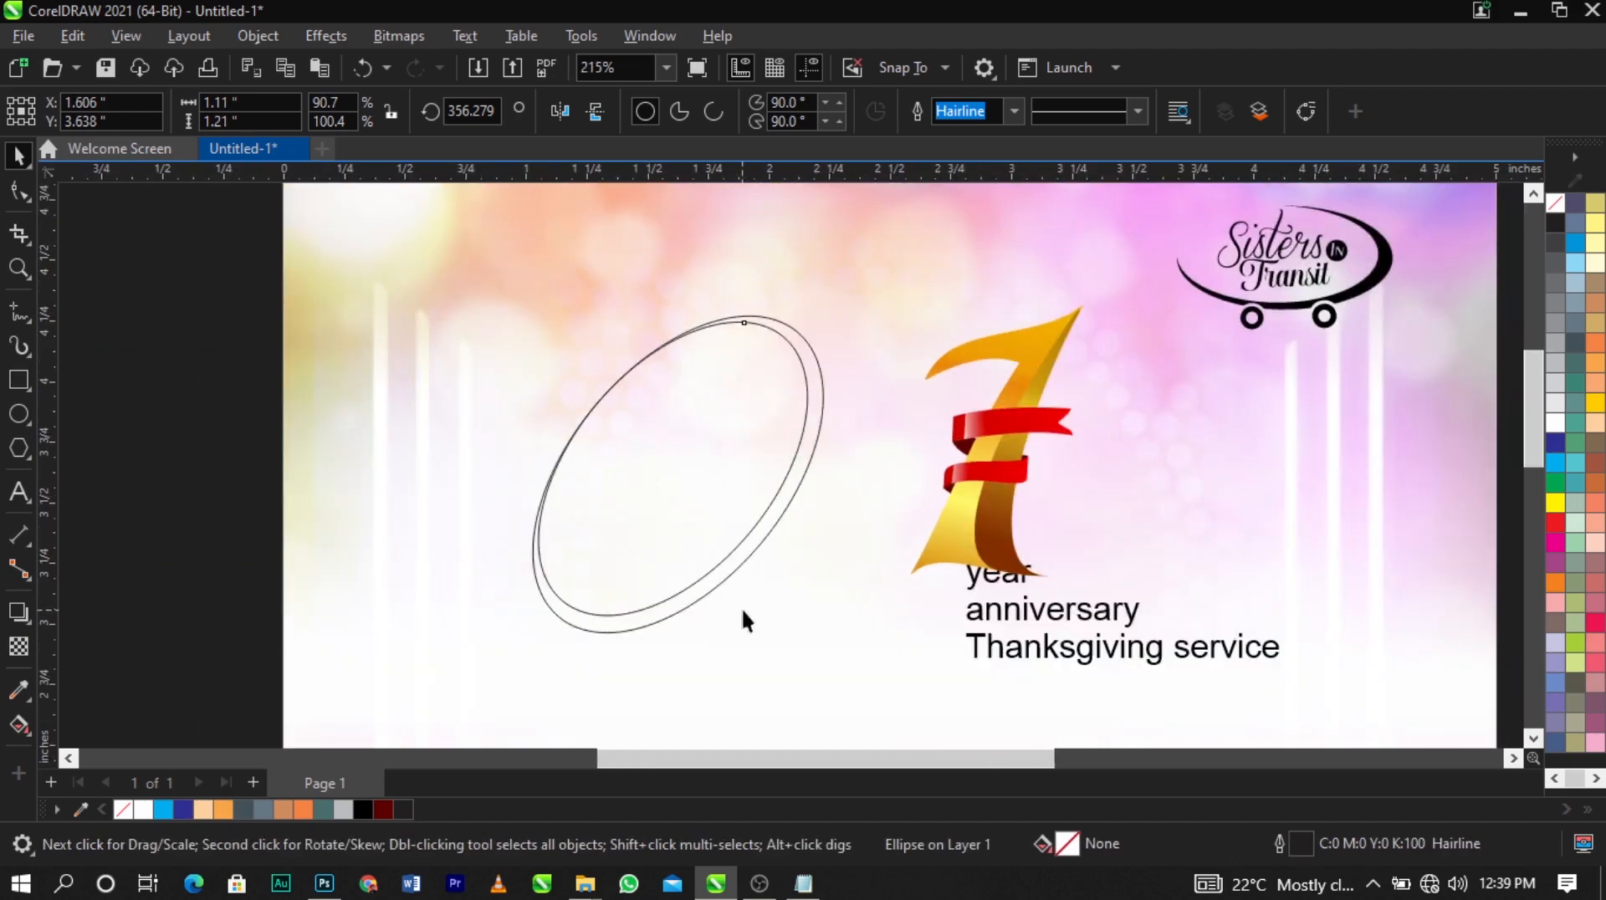
pyautogui.scroll(1, 691, 573)
pyautogui.moveTo(857, 642); pyautogui.dragTo(841, 631)
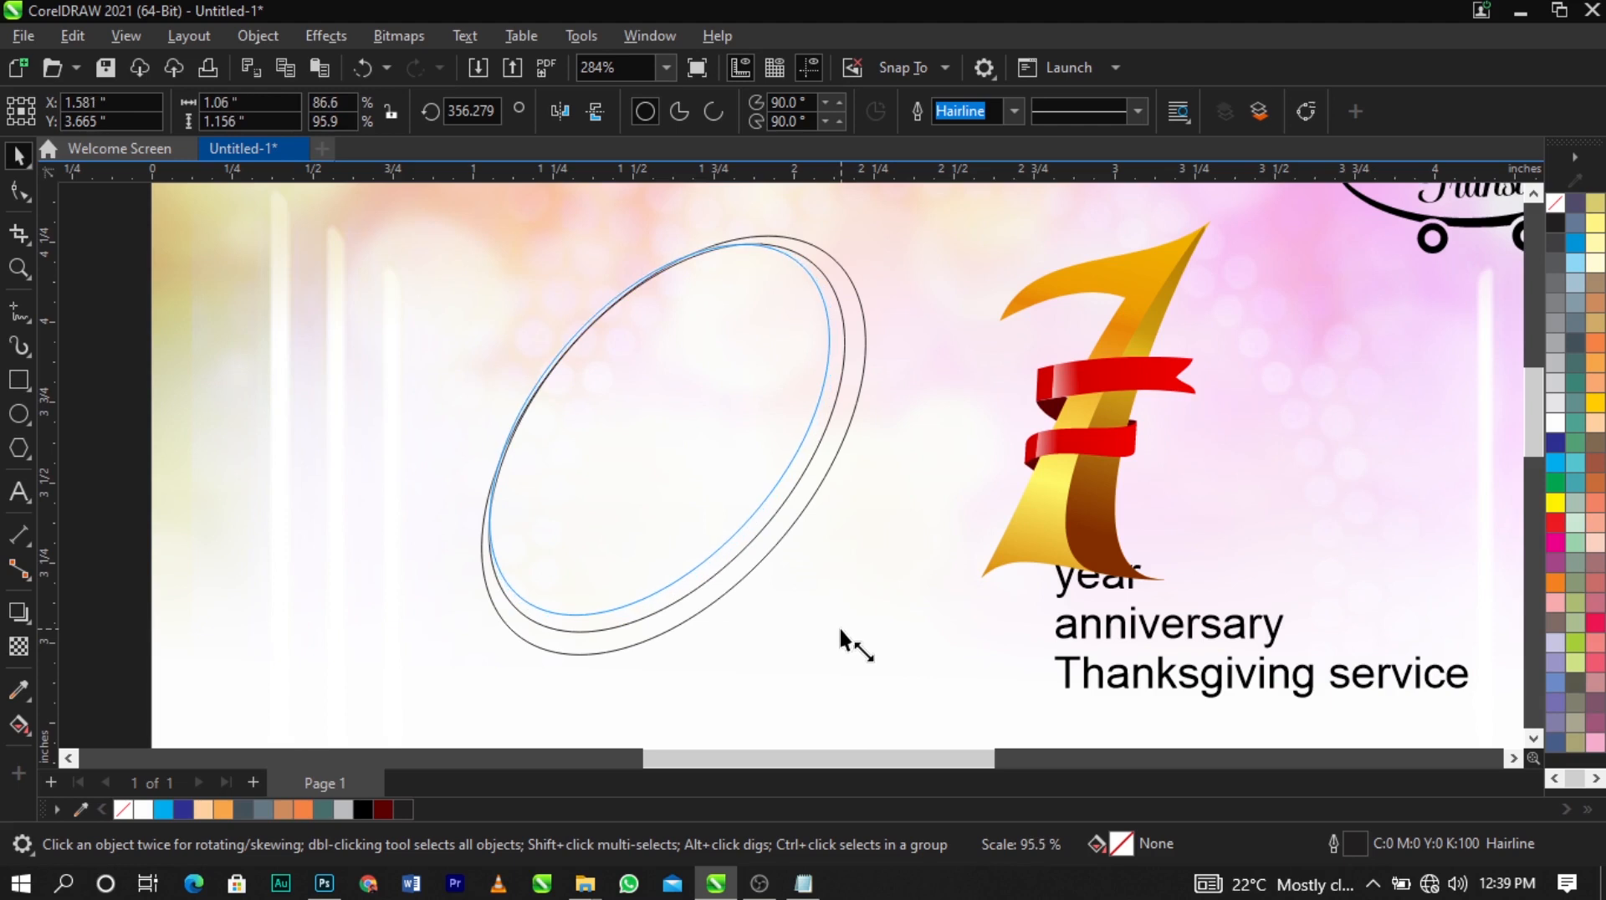
pyautogui.moveTo(840, 630); pyautogui.dragTo(840, 629)
pyautogui.scroll(1, 780, 462)
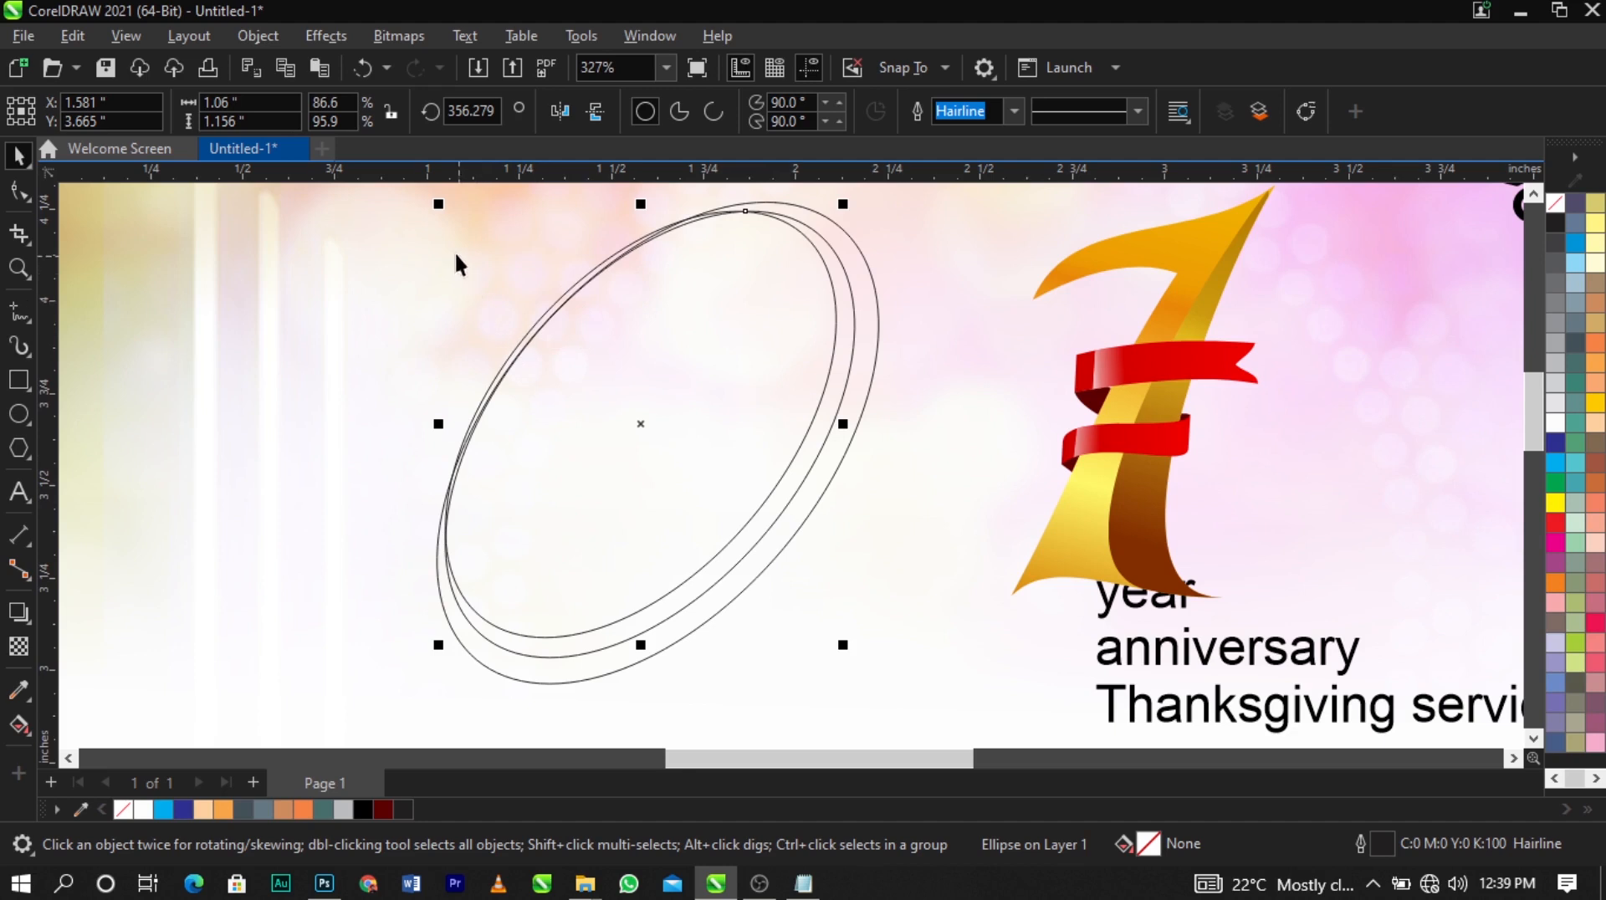
pyautogui.moveTo(437, 206); pyautogui.dragTo(437, 206)
pyautogui.moveTo(673, 394); pyautogui.dragTo(551, 369)
pyautogui.hotkey('ctrl', 'z')
pyautogui.moveTo(436, 204); pyautogui.dragTo(441, 208)
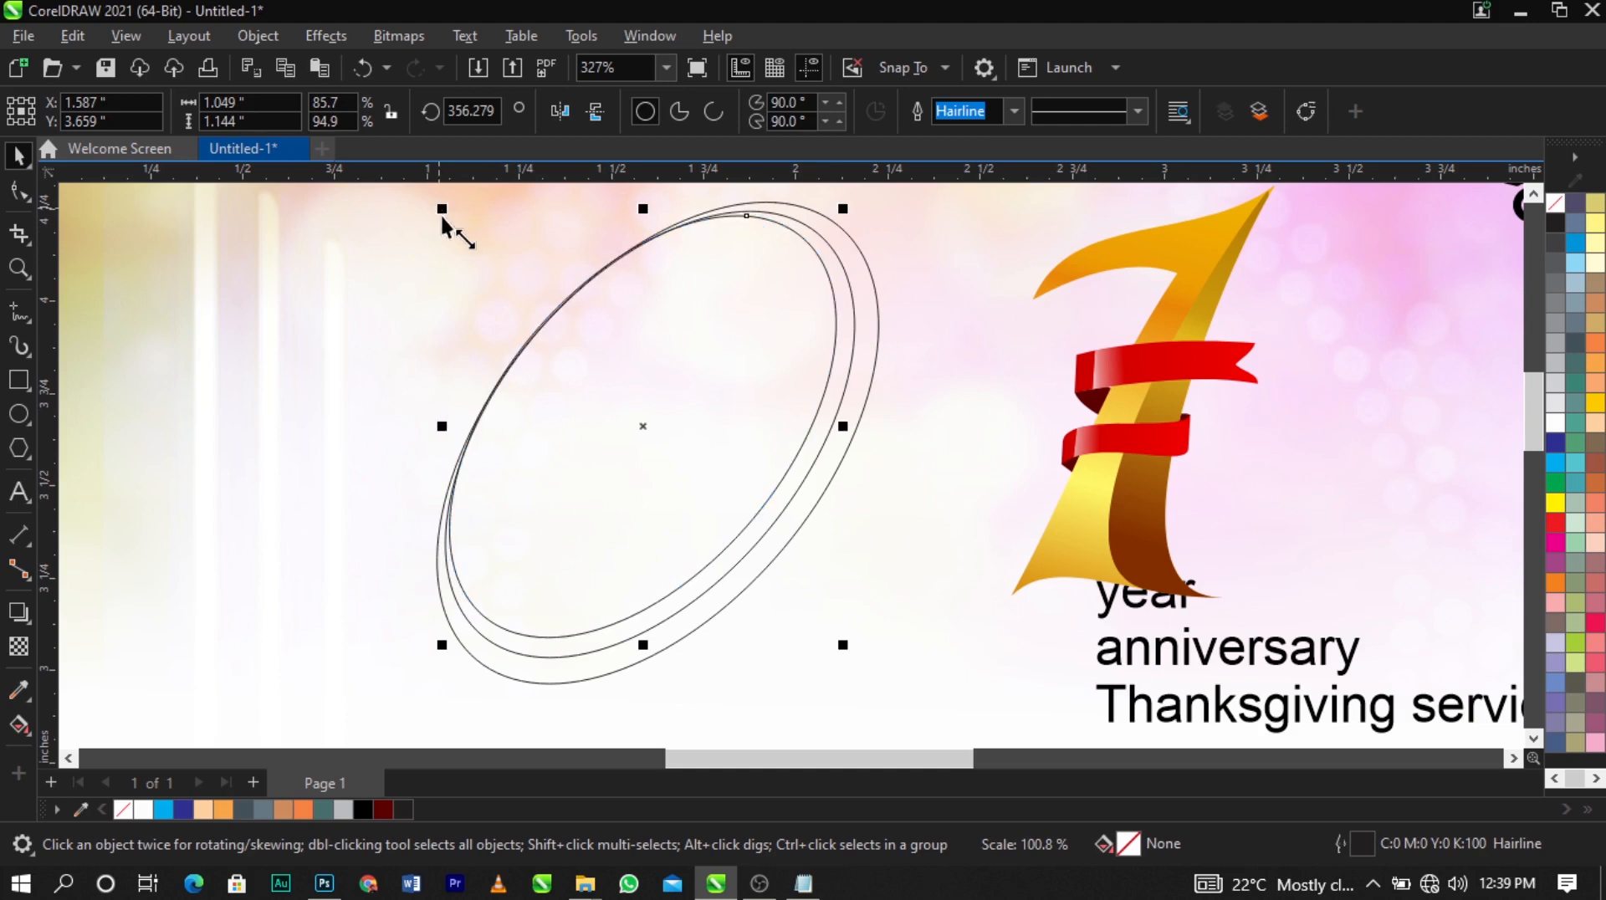
pyautogui.click(804, 472)
pyautogui.moveTo(806, 459); pyautogui.dragTo(678, 443)
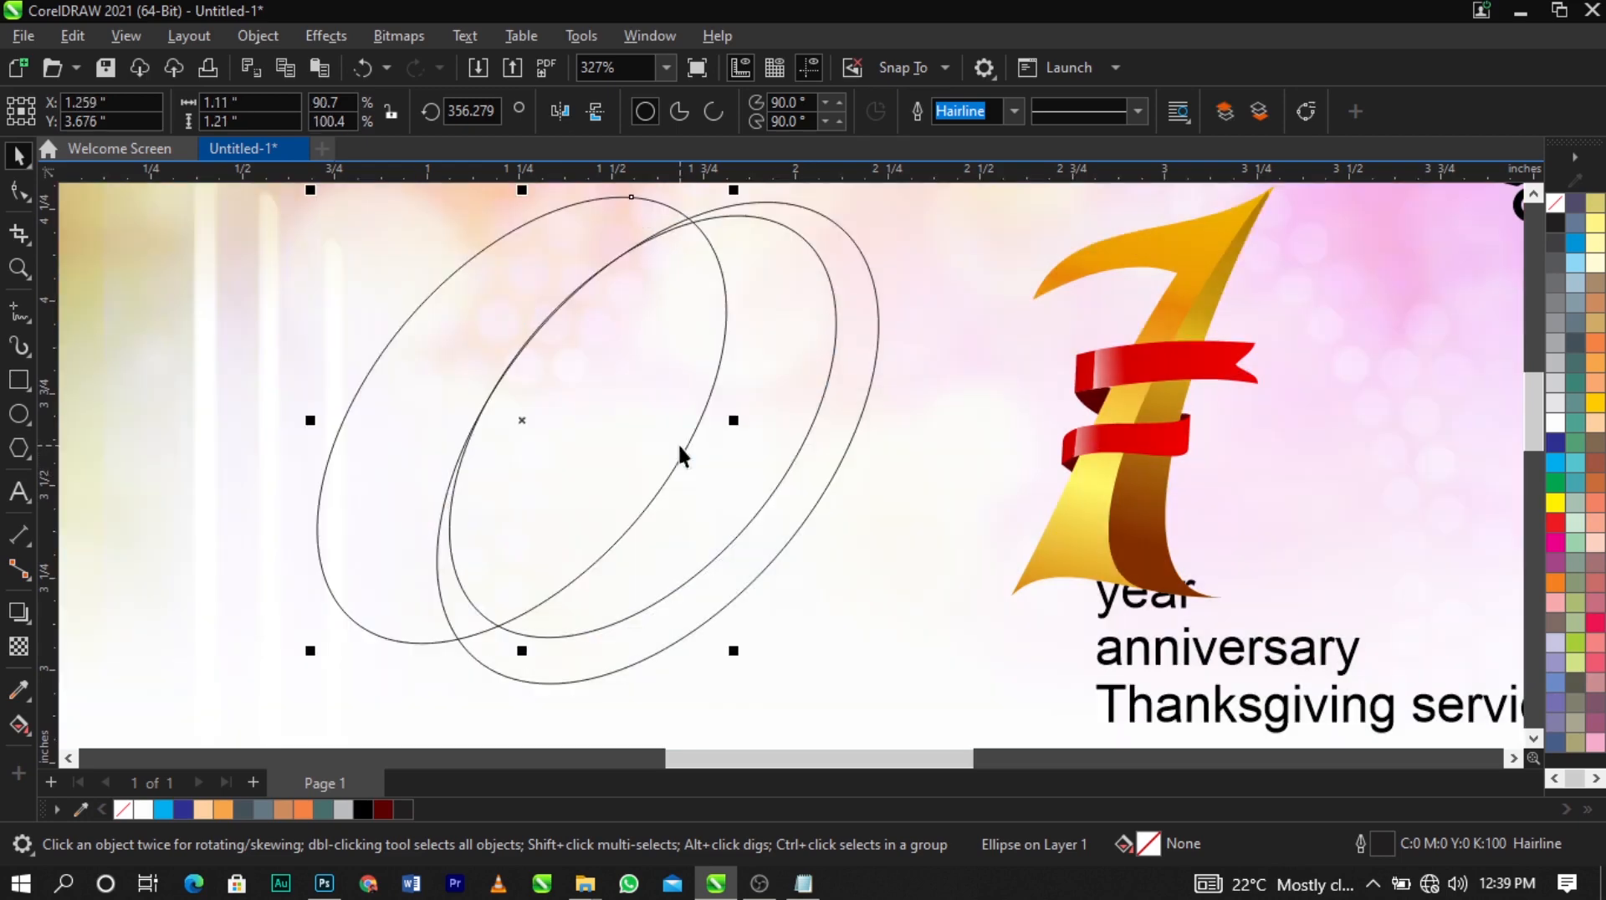
pyautogui.hotkey('ctrl', 'z')
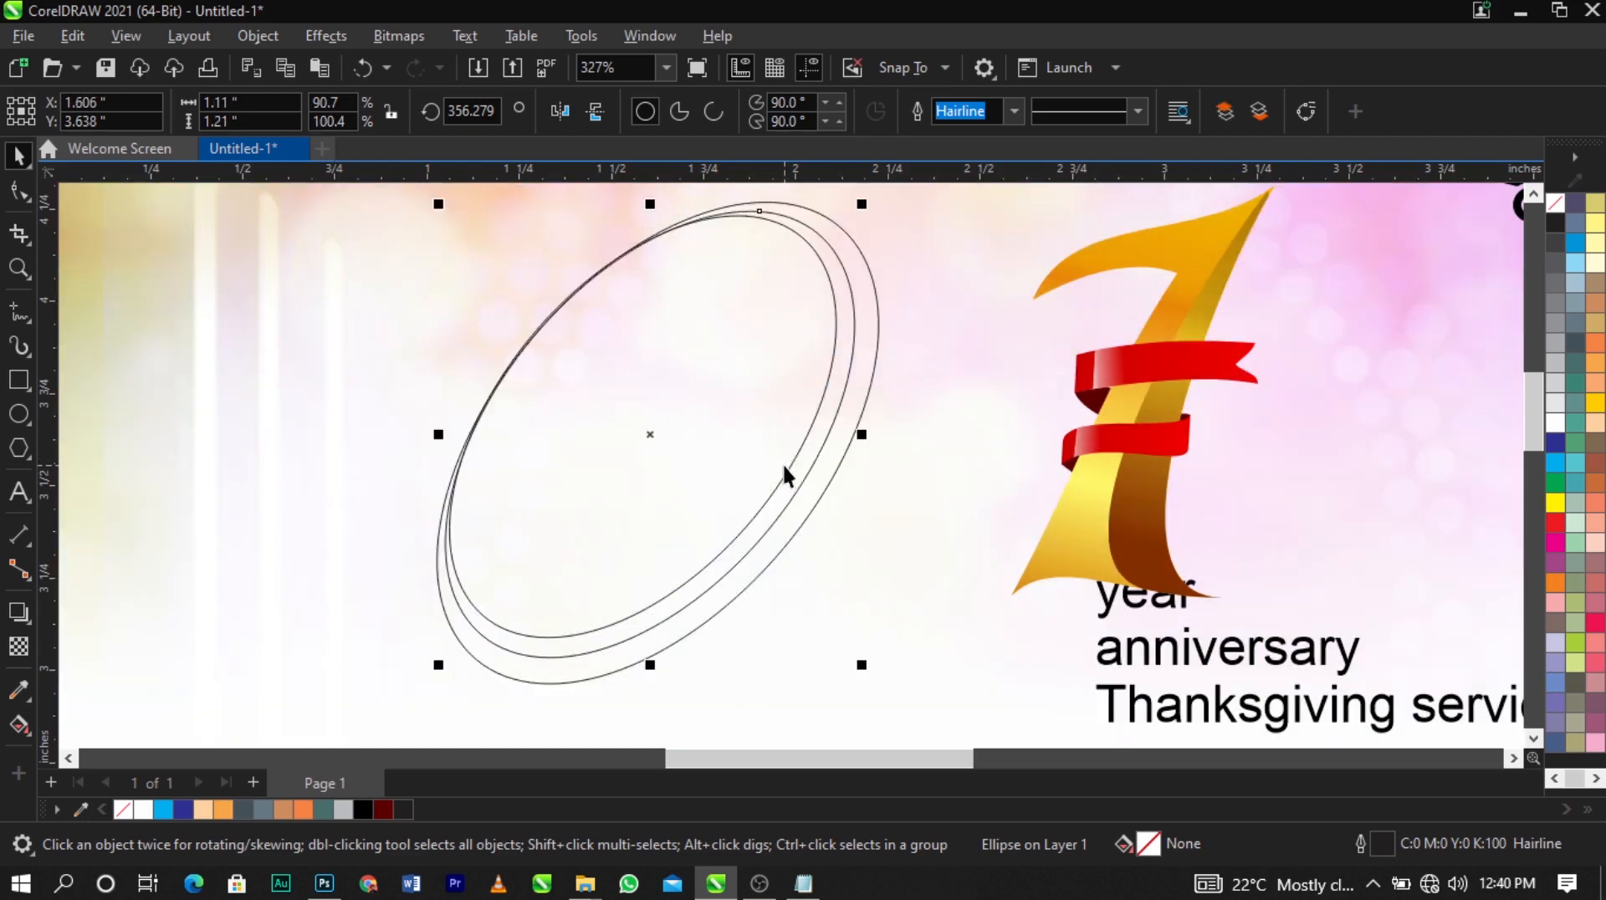
pyautogui.click(791, 465)
pyautogui.moveTo(791, 465); pyautogui.dragTo(663, 420)
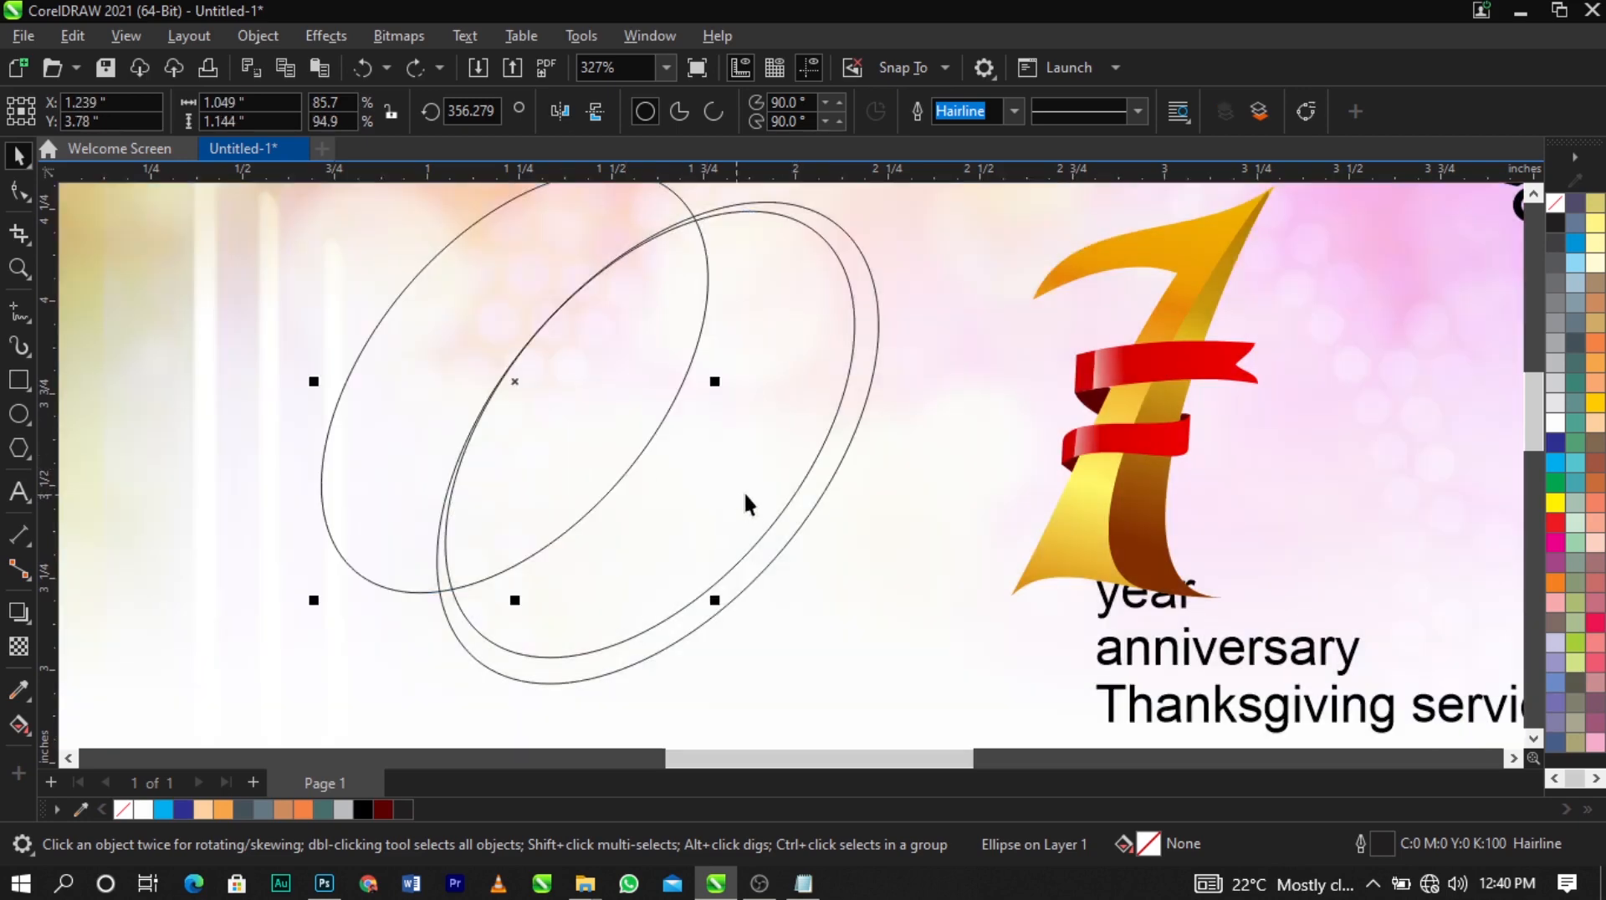
pyautogui.hotkey('ctrl', 'z')
# Trim the middle ellipse with the innermost ellipse to cut it into a crescent
pyautogui.keyDown('shift'); pyautogui.click(794, 475); pyautogui.keyUp('shift')
pyautogui.moveTo(794, 475)
pyautogui.mouseDown()
pyautogui.moveTo(728, 448)
pyautogui.moveTo(796, 471)
pyautogui.mouseUp()
pyautogui.click(731, 109)
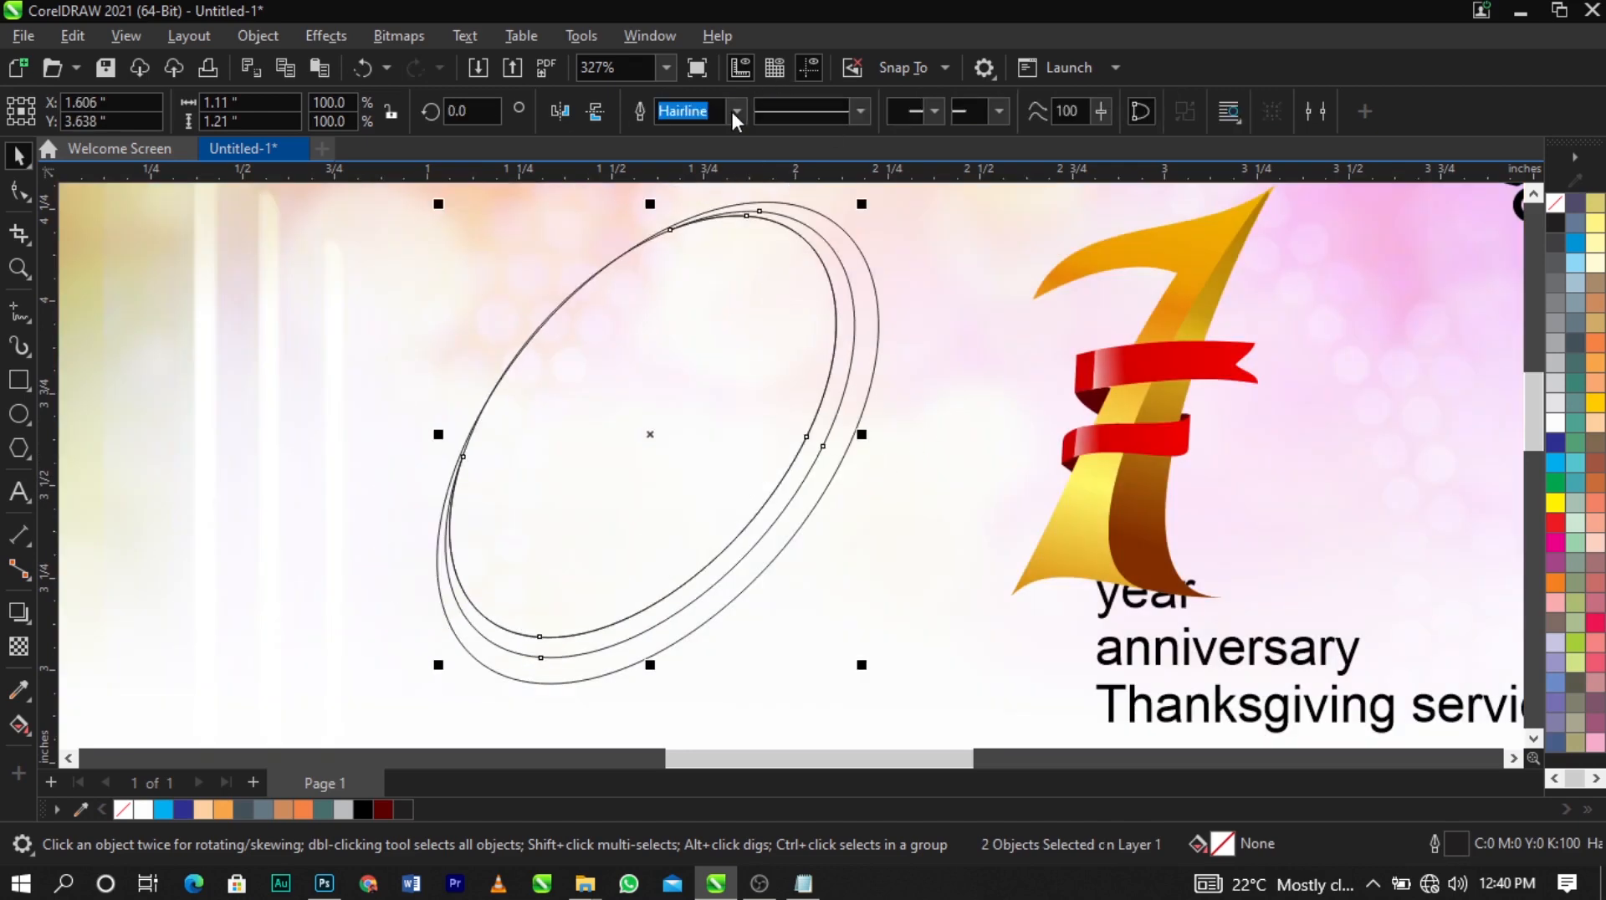
pyautogui.moveTo(725, 355); pyautogui.dragTo(409, 319)
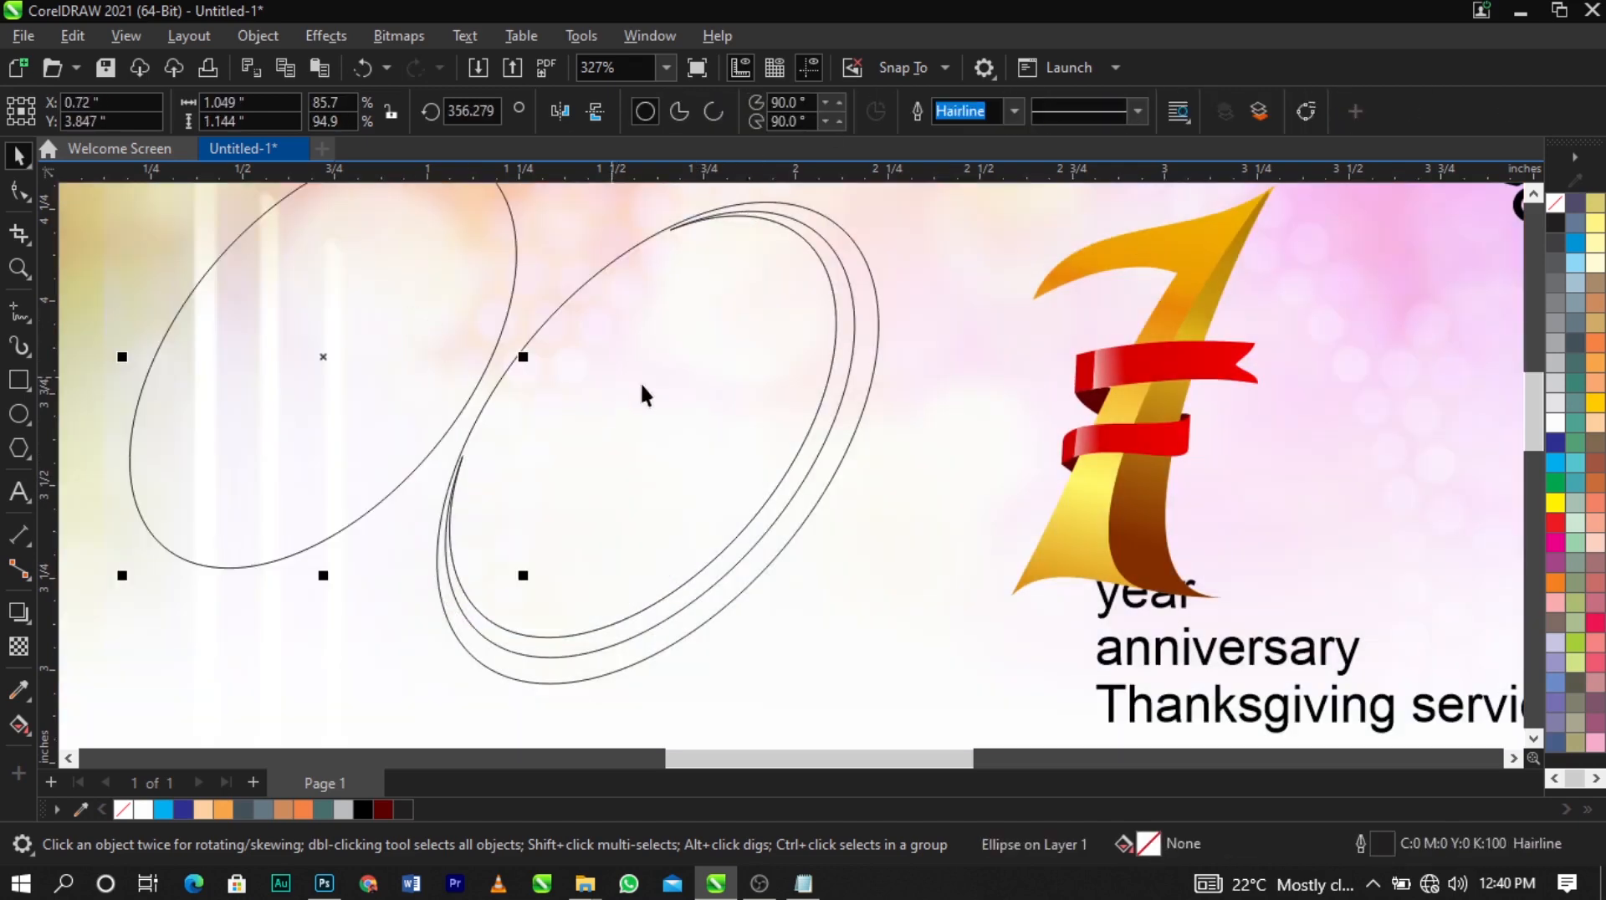
pyautogui.hotkey('ctrl', 'z')
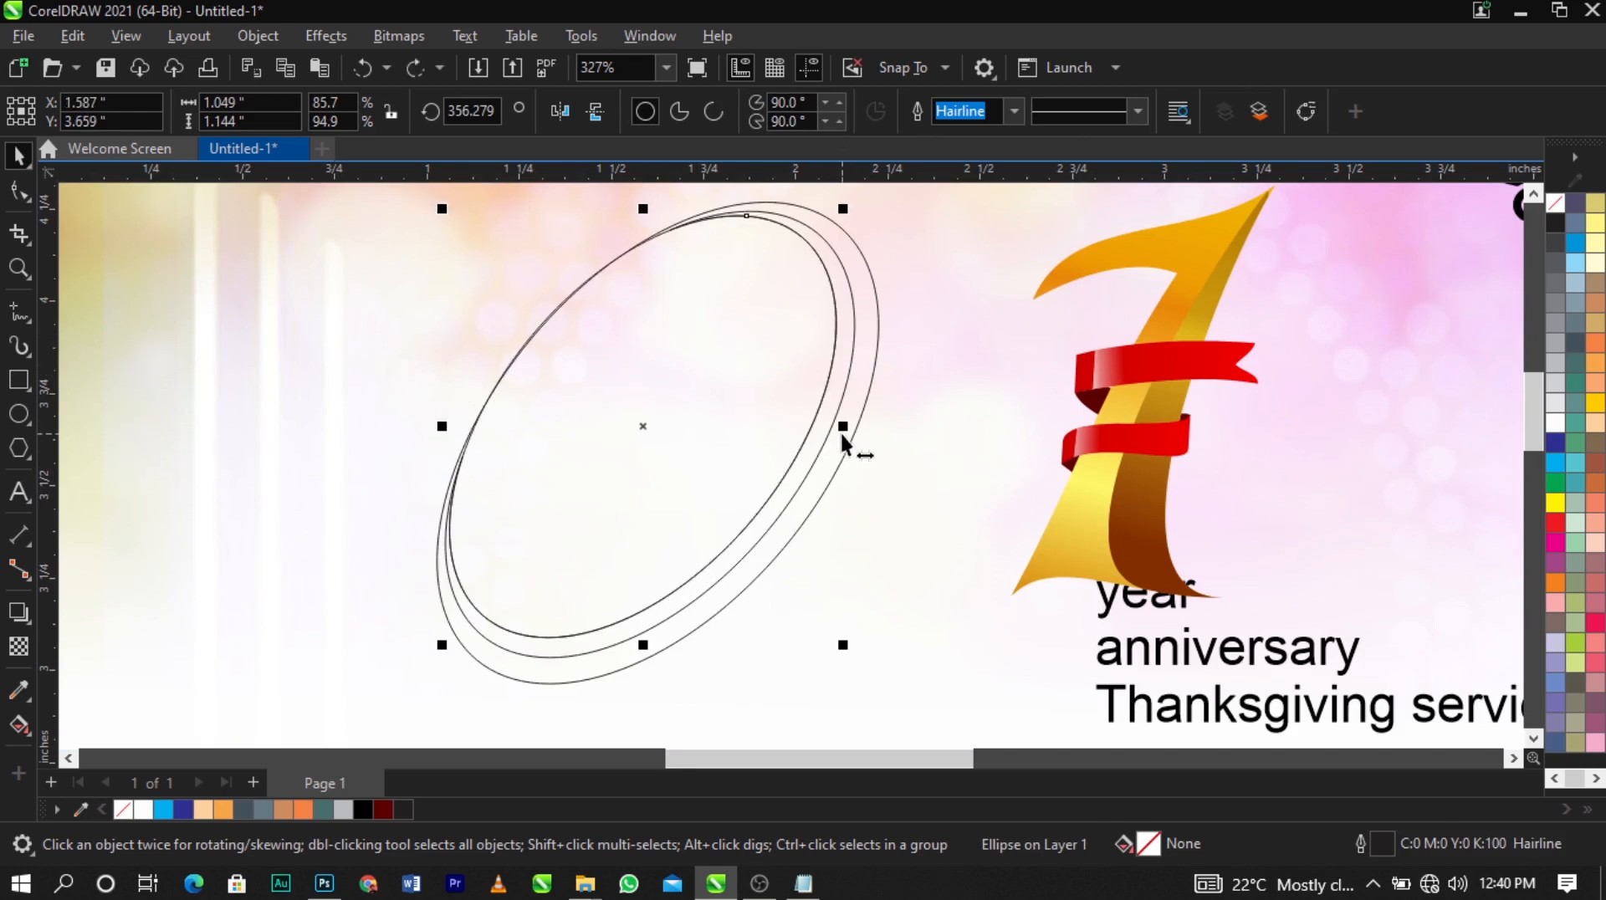
# Trim the outer ellipse with the innermost ellipse, and delete the innermost ellipse so only the nested crescents remain
pyautogui.keyDown('shift'); pyautogui.click(846, 443); pyautogui.keyUp('shift')
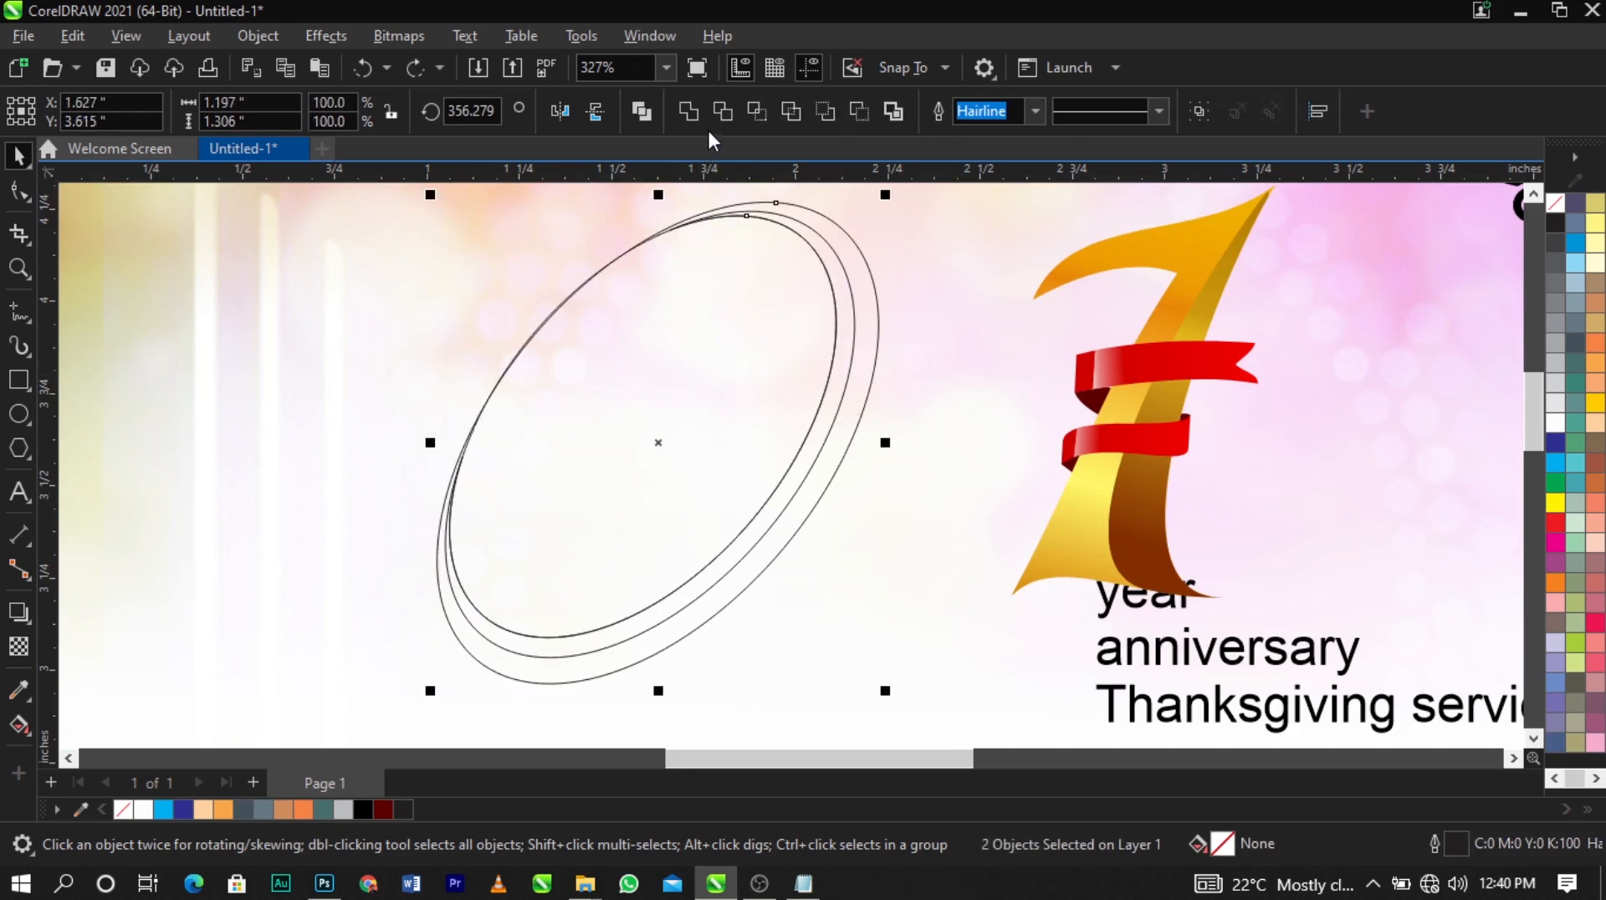
pyautogui.click(725, 112)
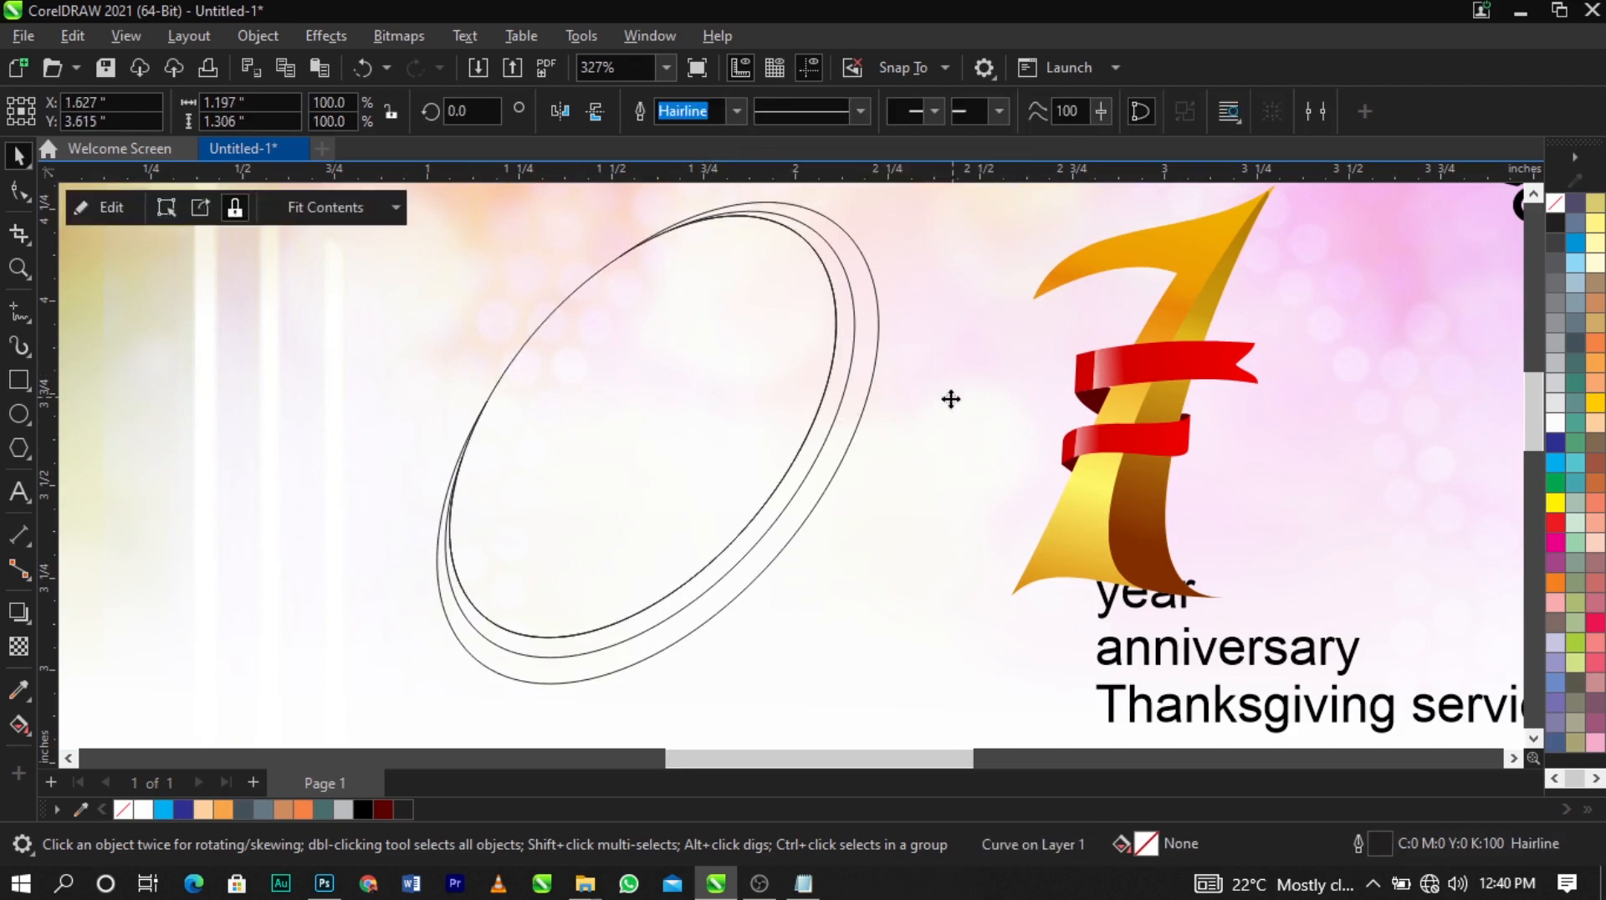
pyautogui.moveTo(719, 363); pyautogui.dragTo(386, 341)
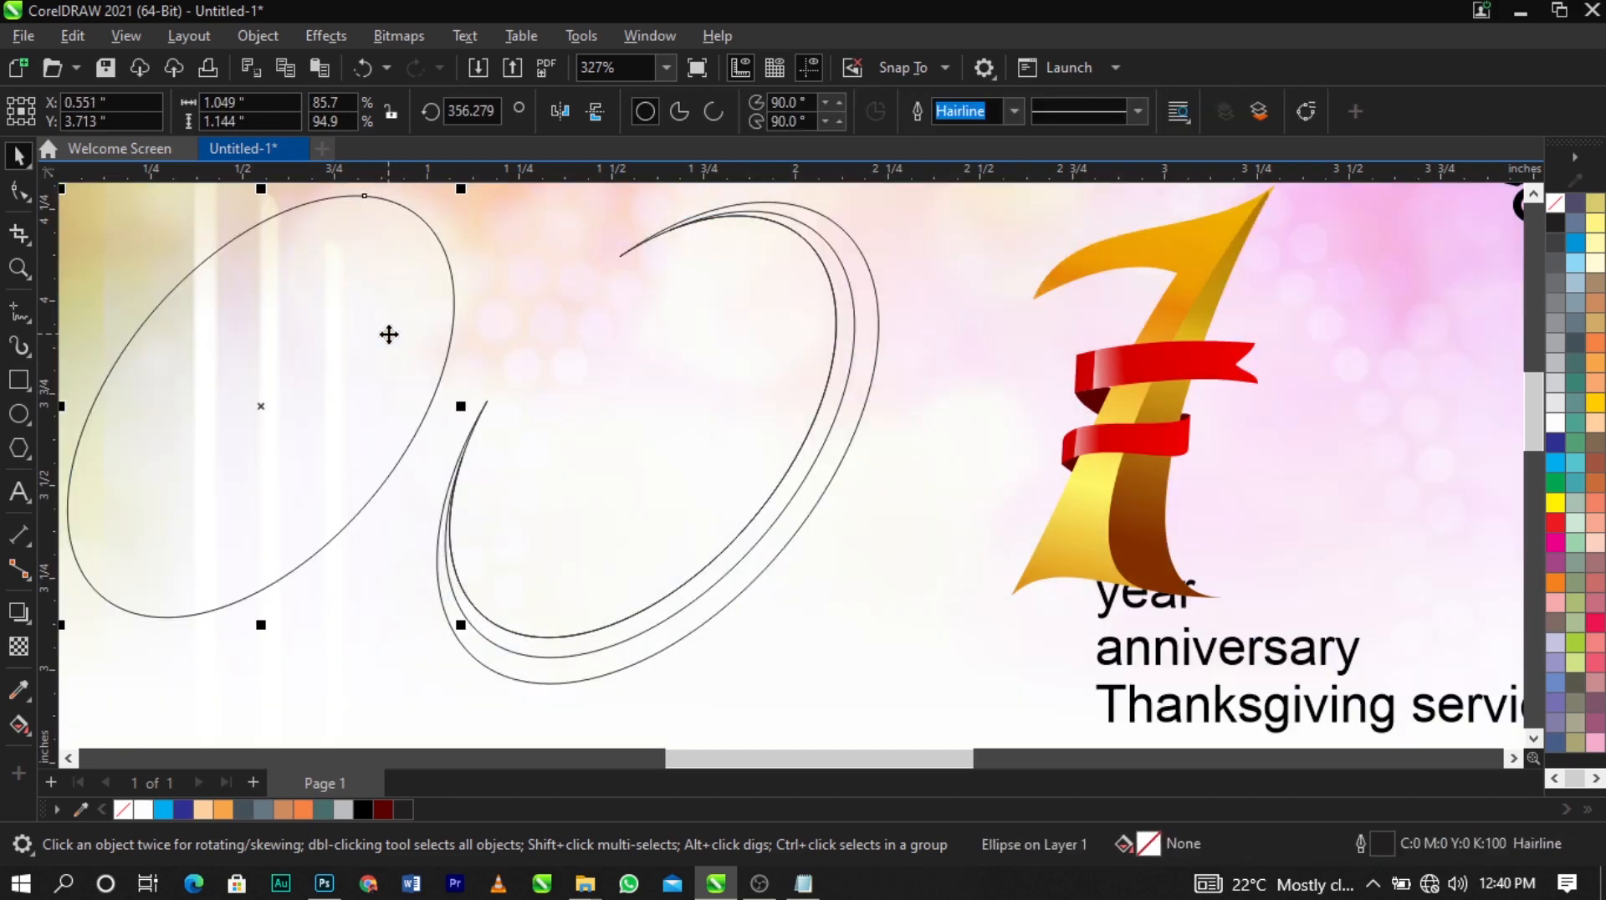
pyautogui.press('Delete')
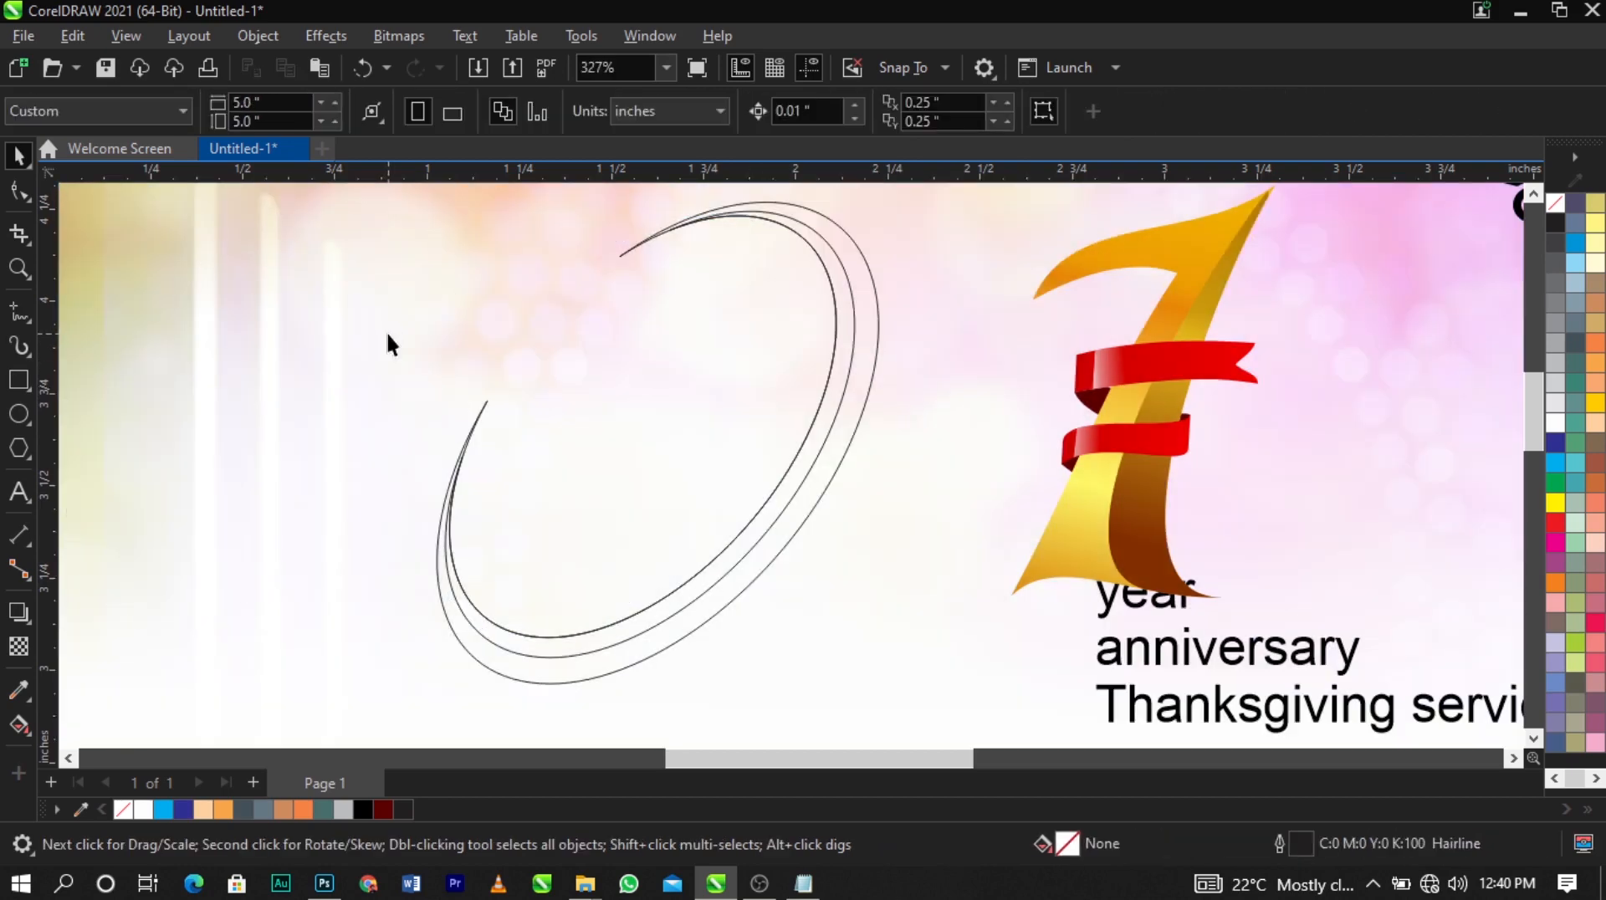
pyautogui.click(807, 456)
pyautogui.moveTo(807, 456); pyautogui.dragTo(728, 416)
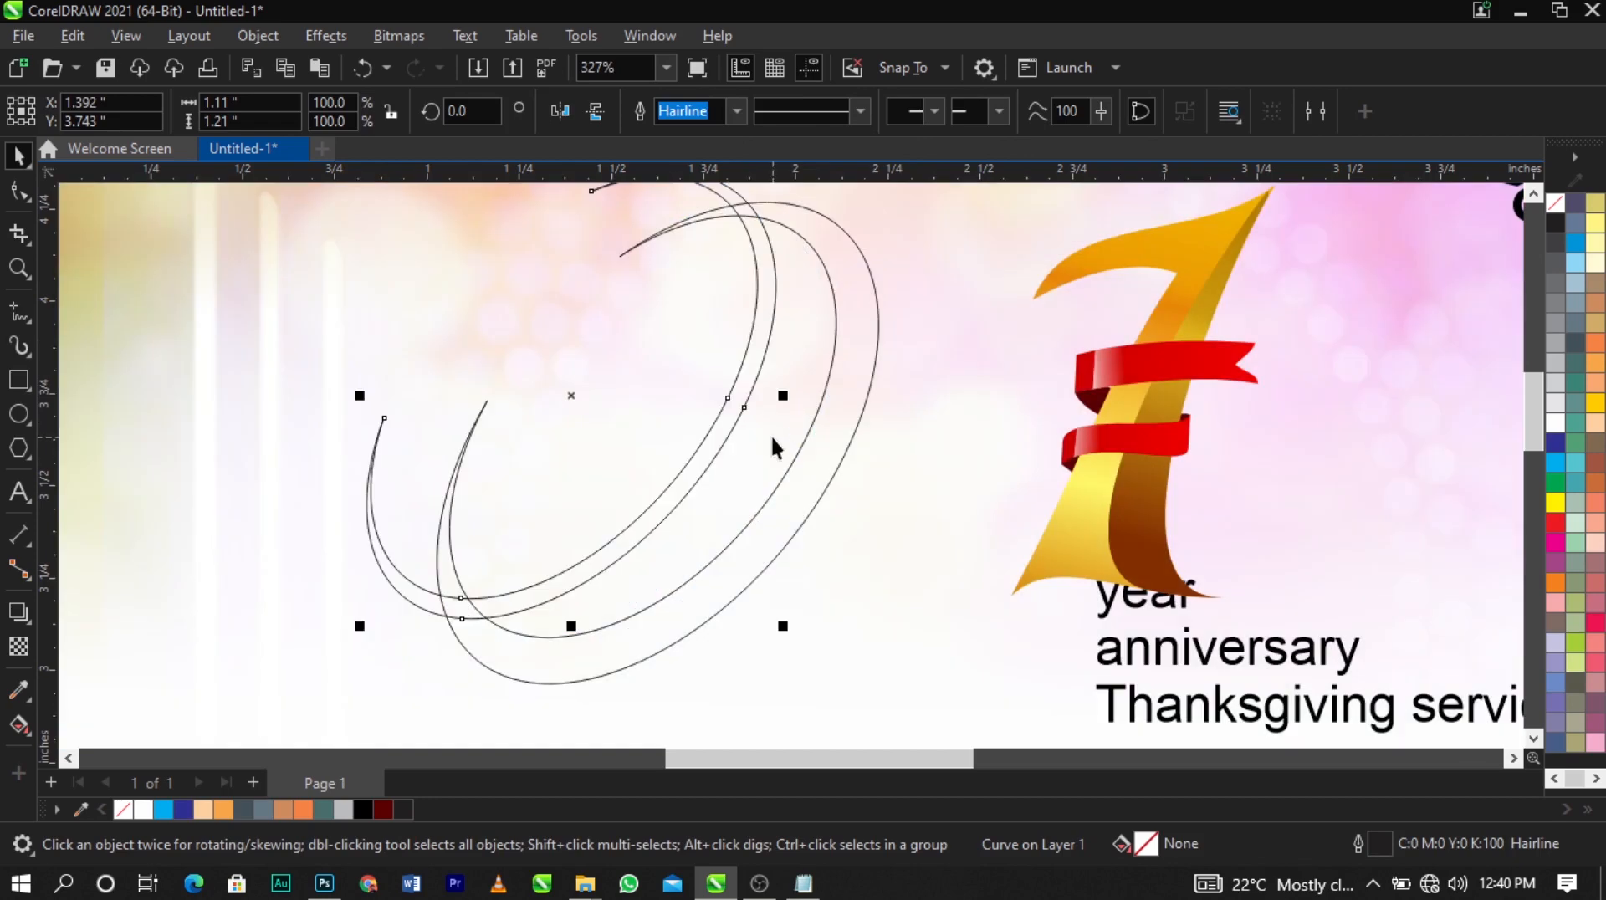
pyautogui.hotkey('ctrl', 'z')
pyautogui.click(786, 434)
pyautogui.click(809, 450)
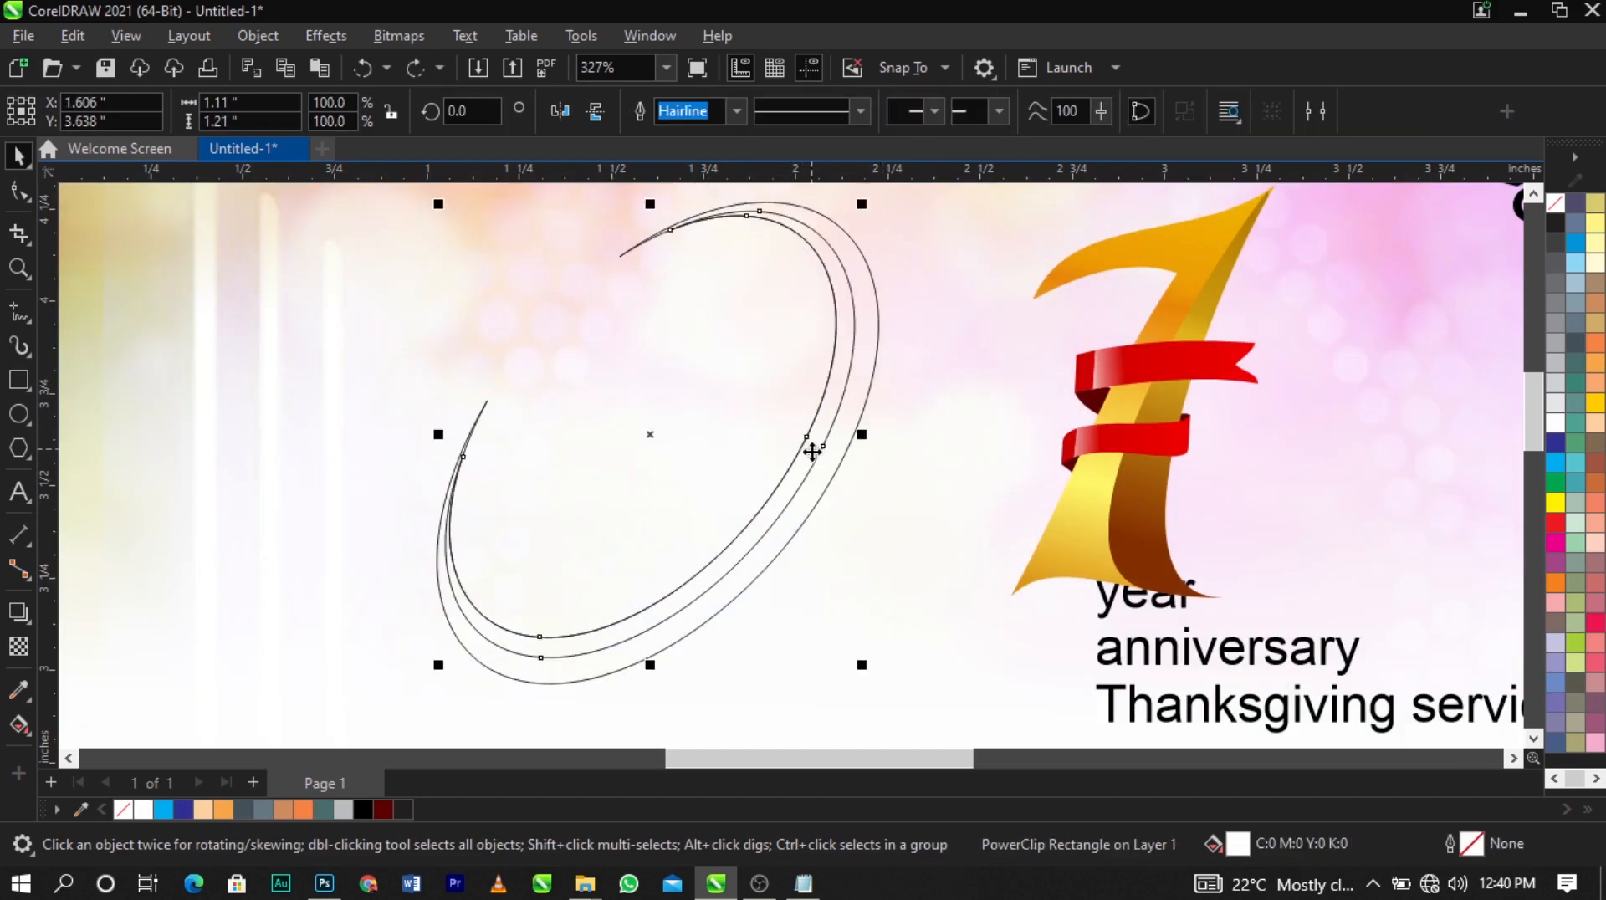
pyautogui.scroll(-1, 803, 458)
pyautogui.click(993, 508)
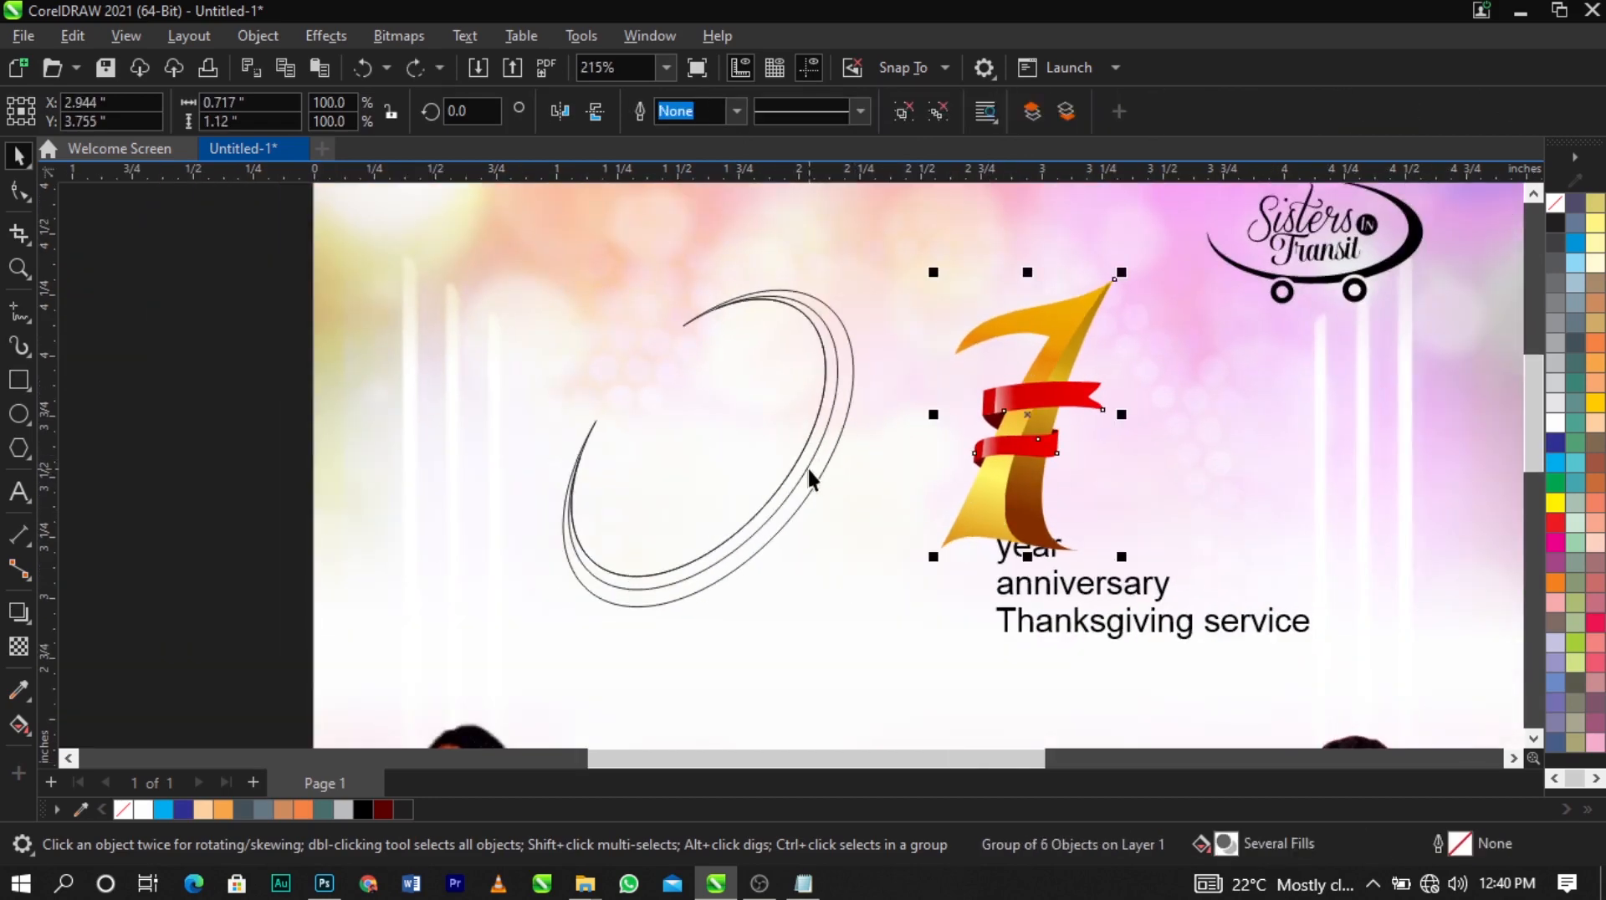
pyautogui.click(809, 470)
pyautogui.scroll(1, 809, 470)
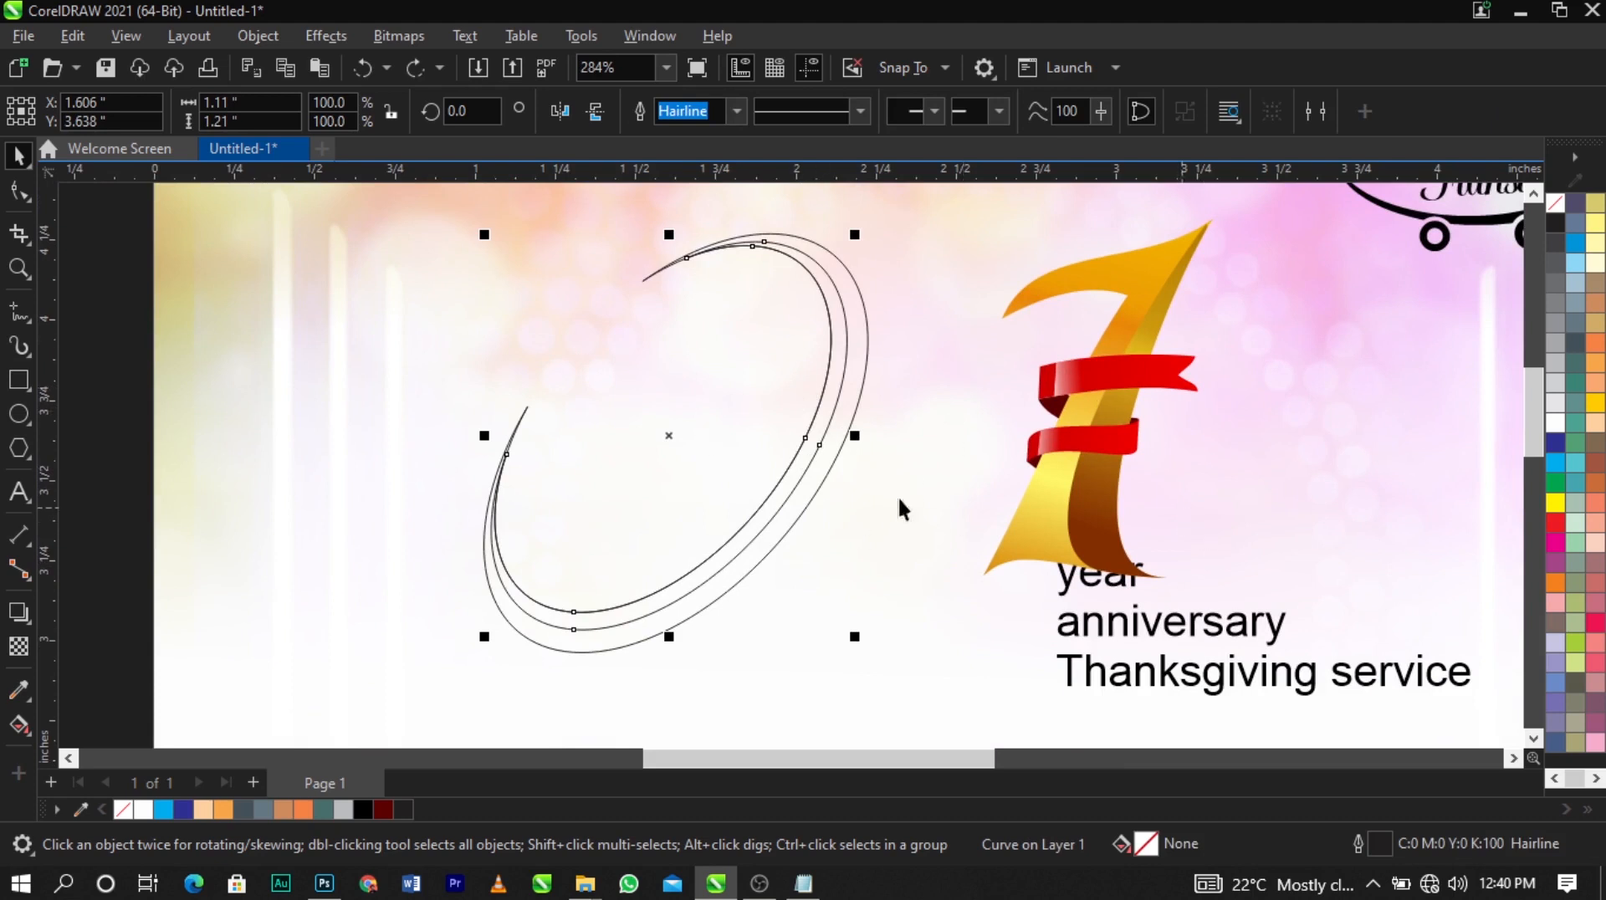
pyautogui.click(1088, 458)
pyautogui.click(635, 465)
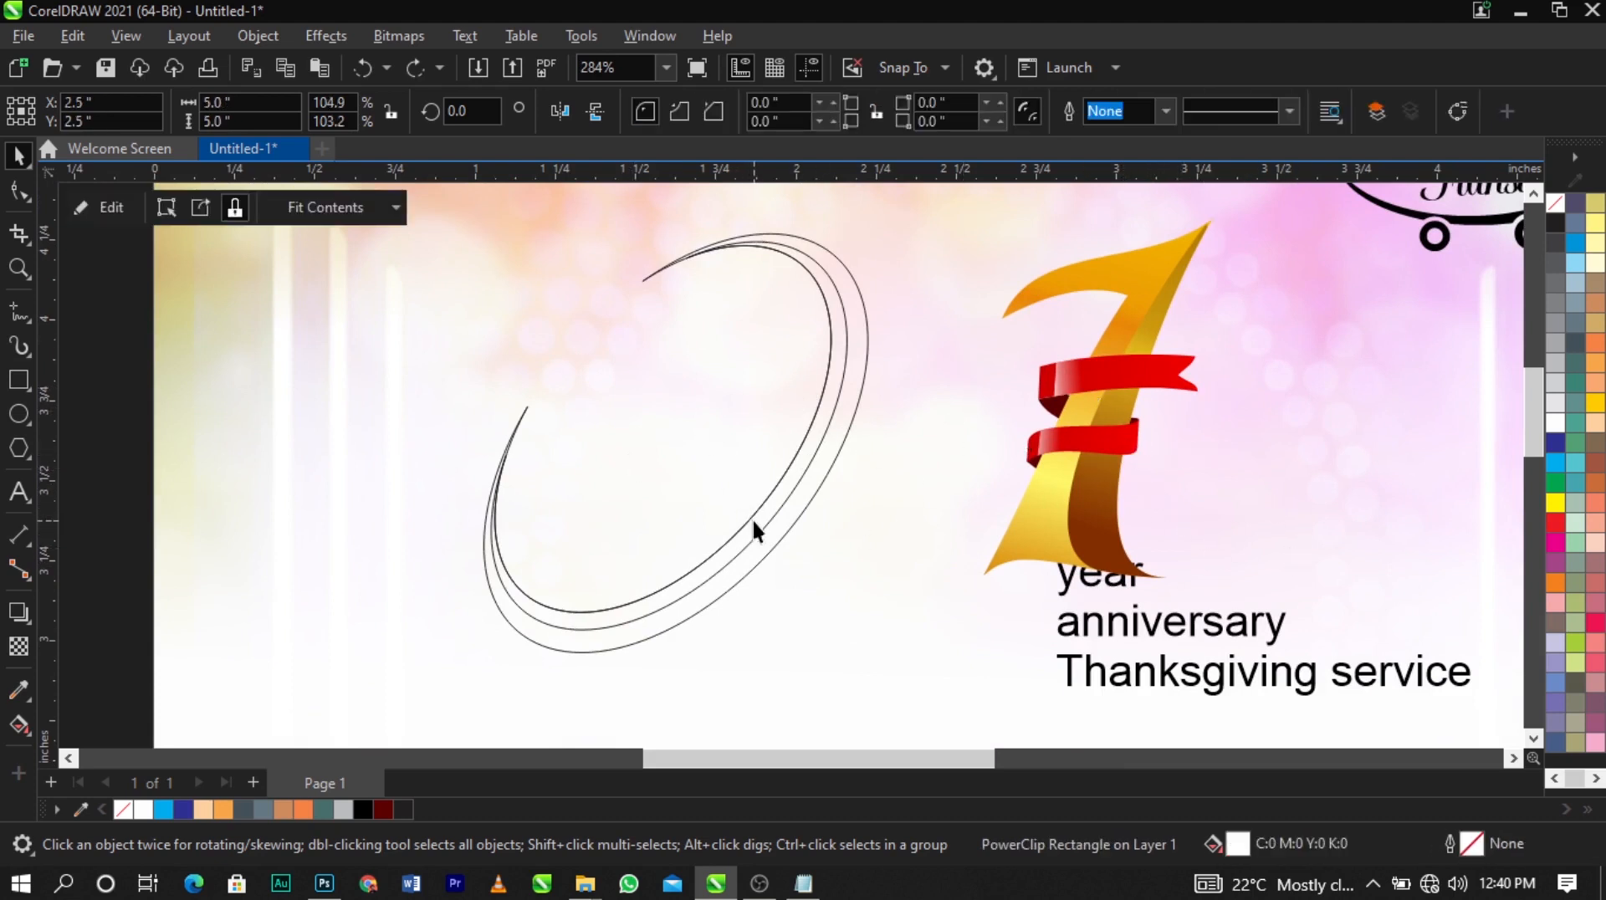
# Apply a fountain fill across the outer crescent from lower left to upper right, with its end colour sampled as gold #EABB36 from the numeral
pyautogui.click(751, 518)
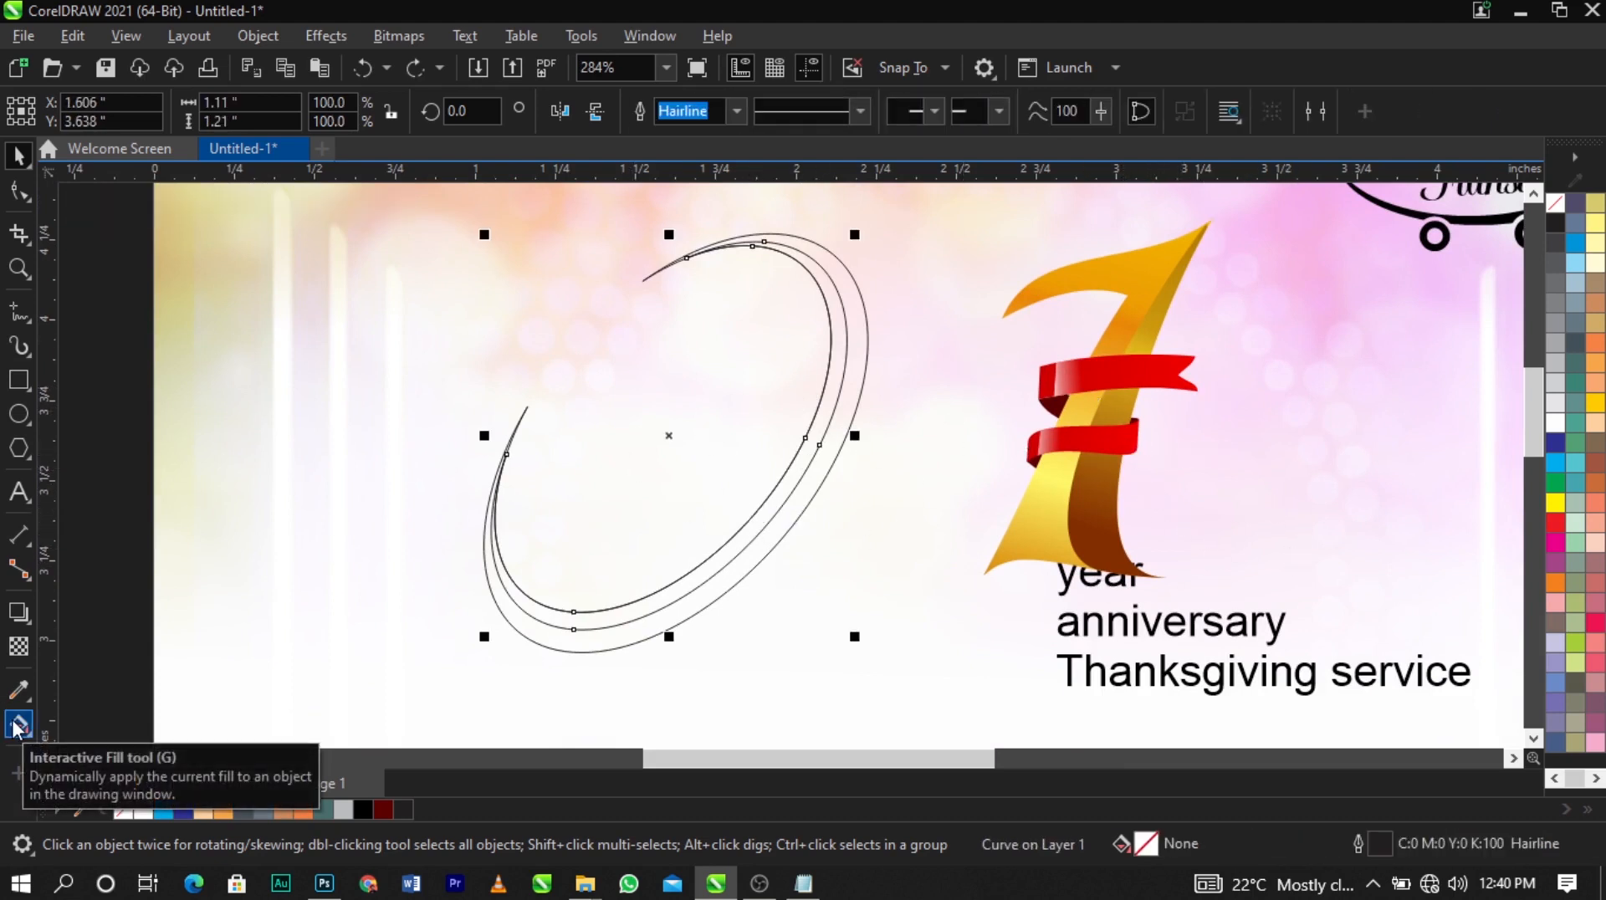
pyautogui.click(17, 724)
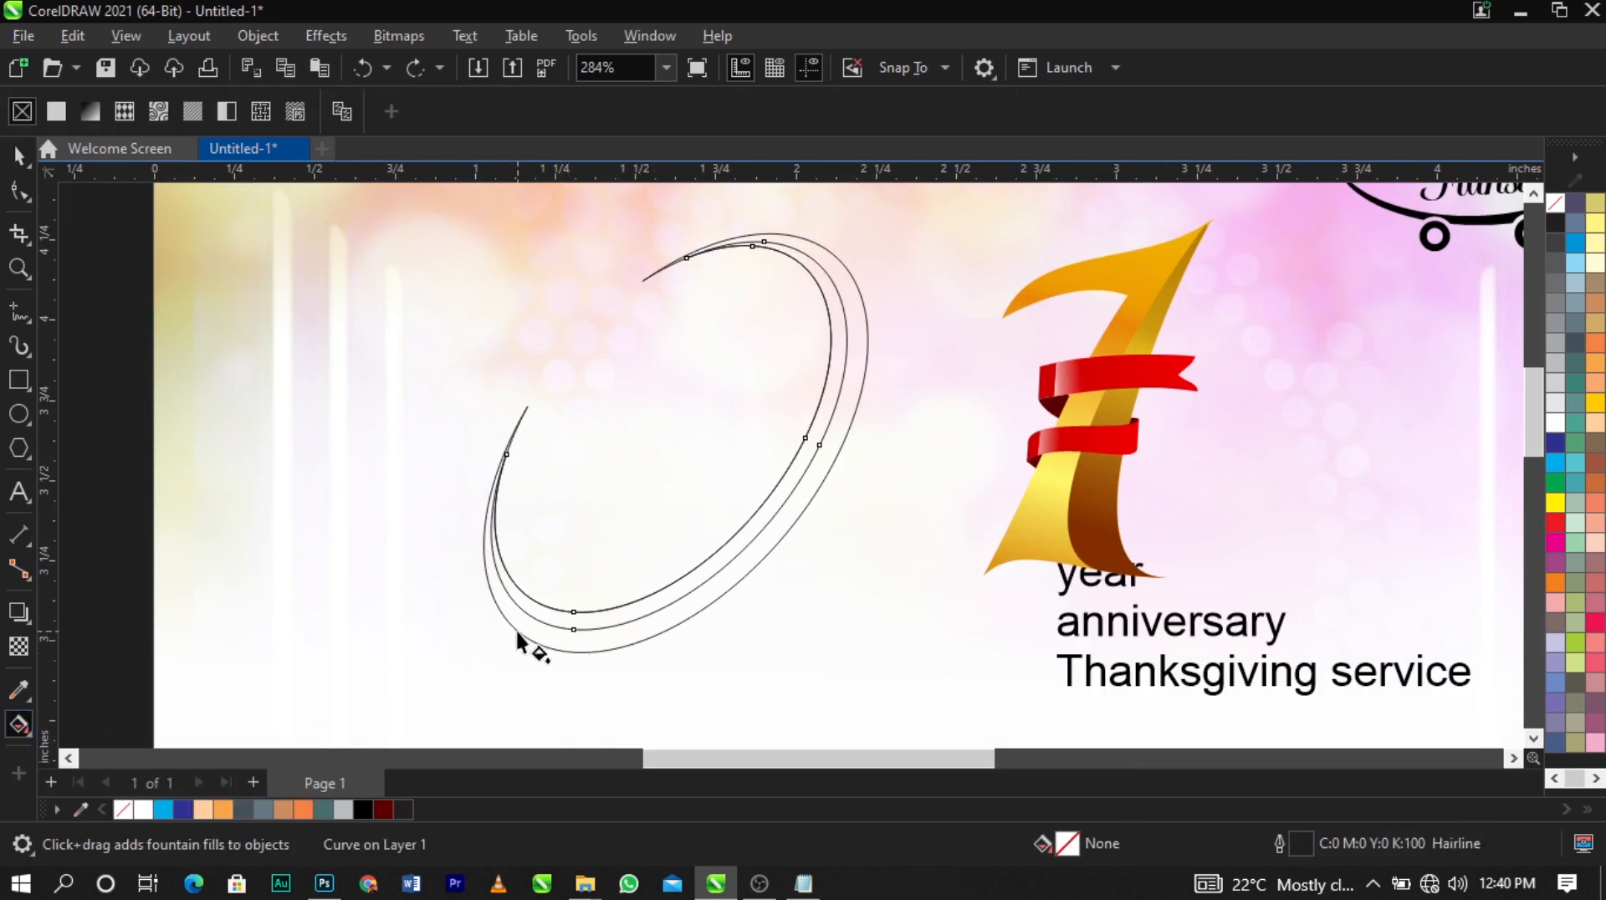
pyautogui.moveTo(528, 642); pyautogui.dragTo(894, 284)
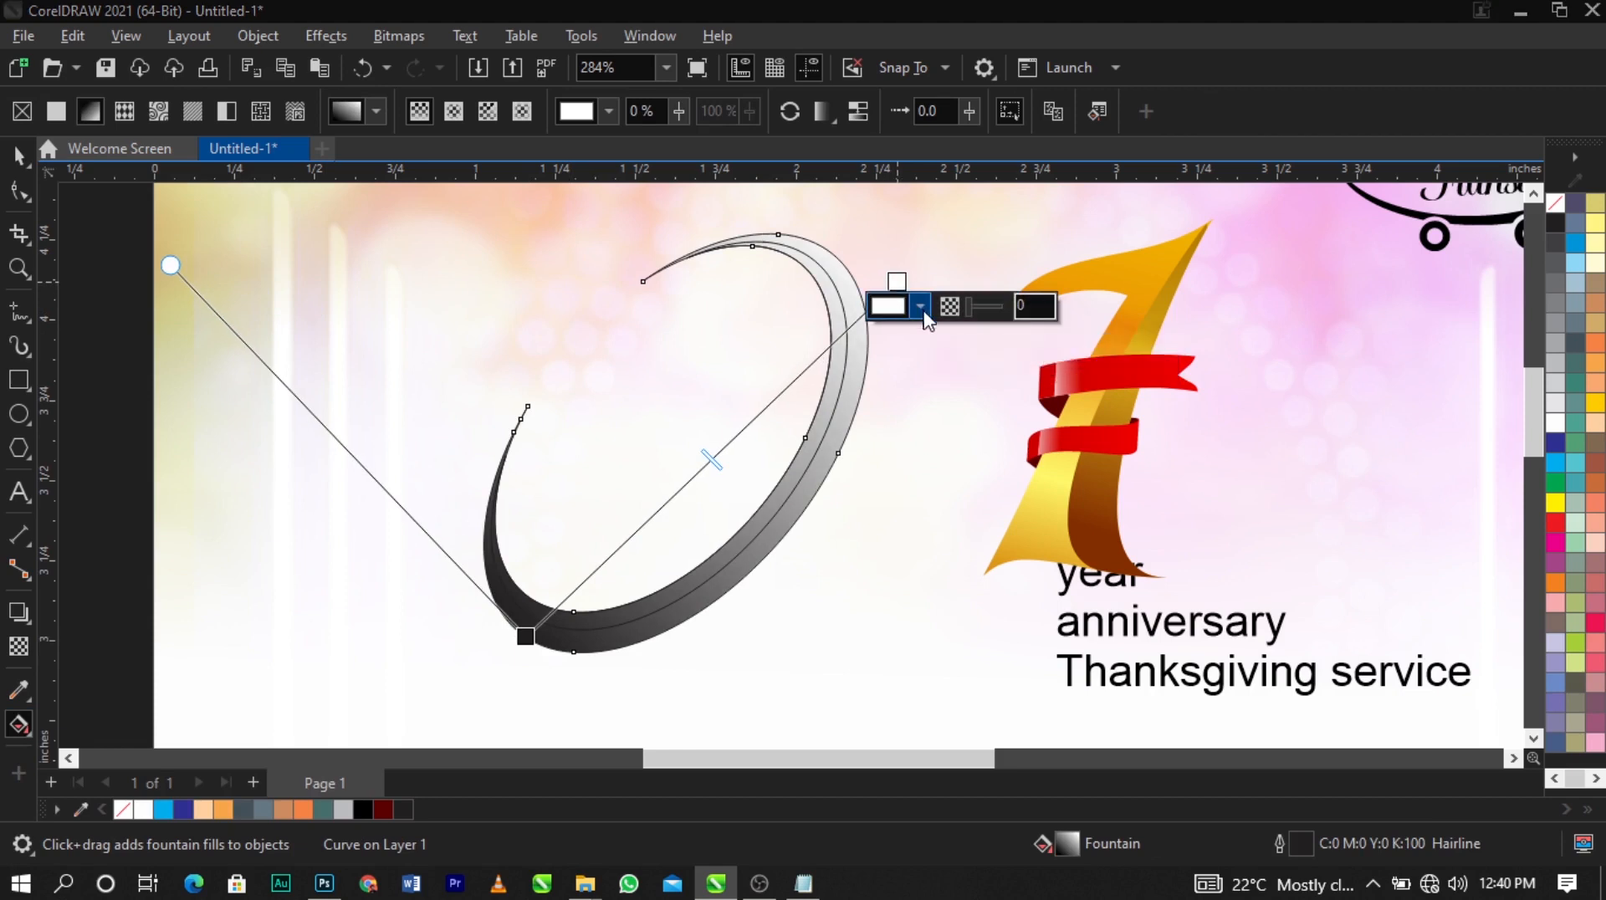
pyautogui.click(920, 307)
pyautogui.moveTo(994, 325); pyautogui.dragTo(342, 194)
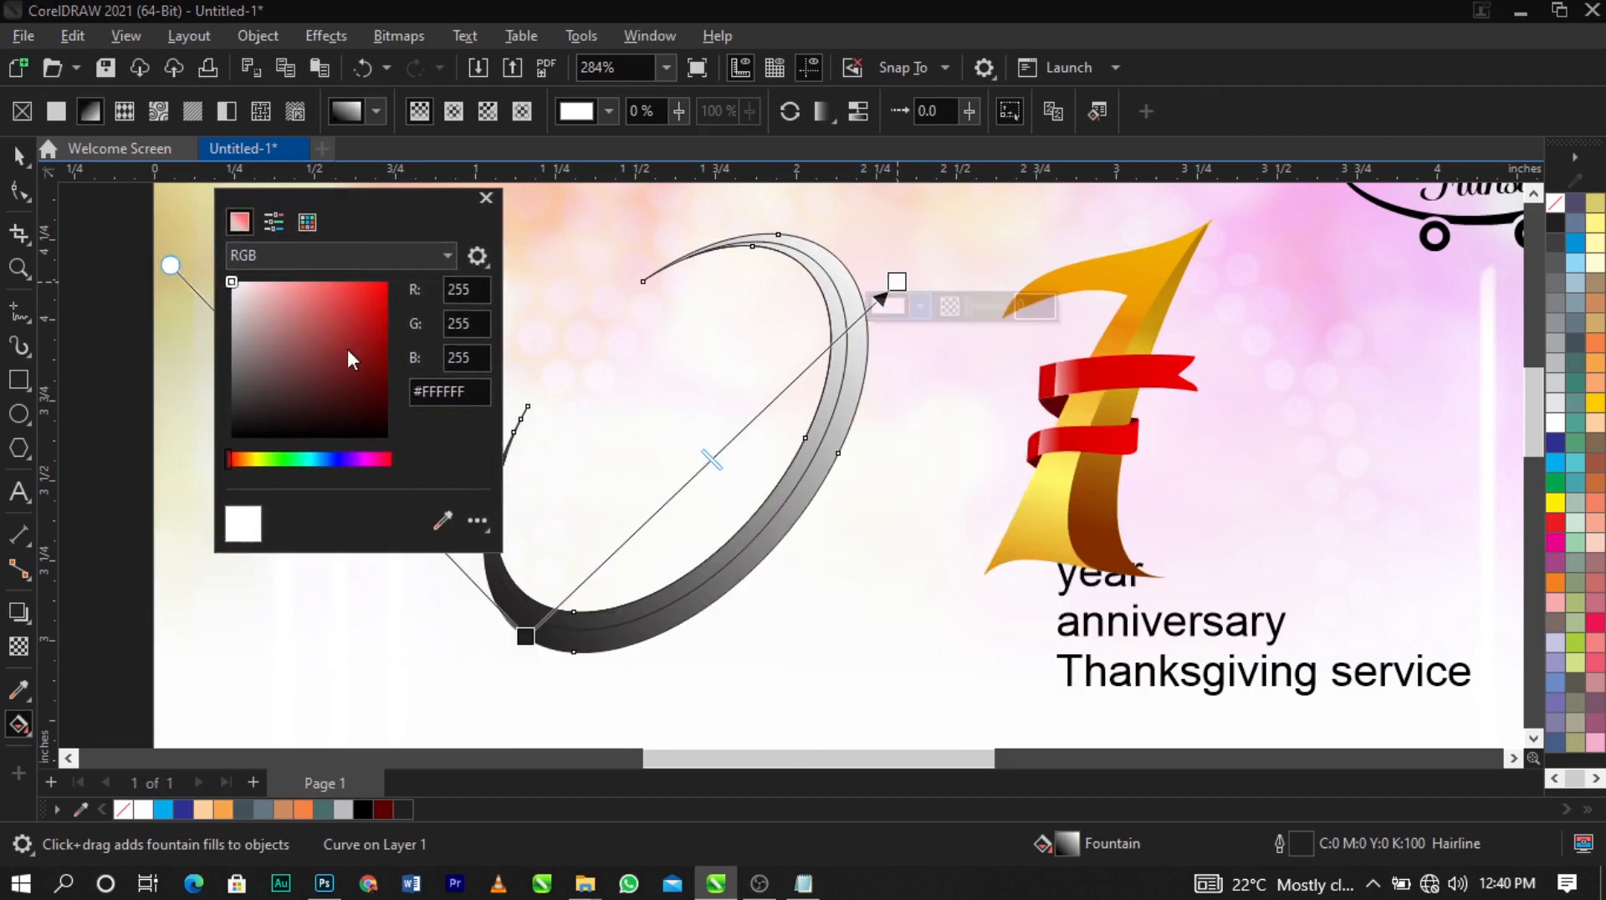
pyautogui.click(440, 520)
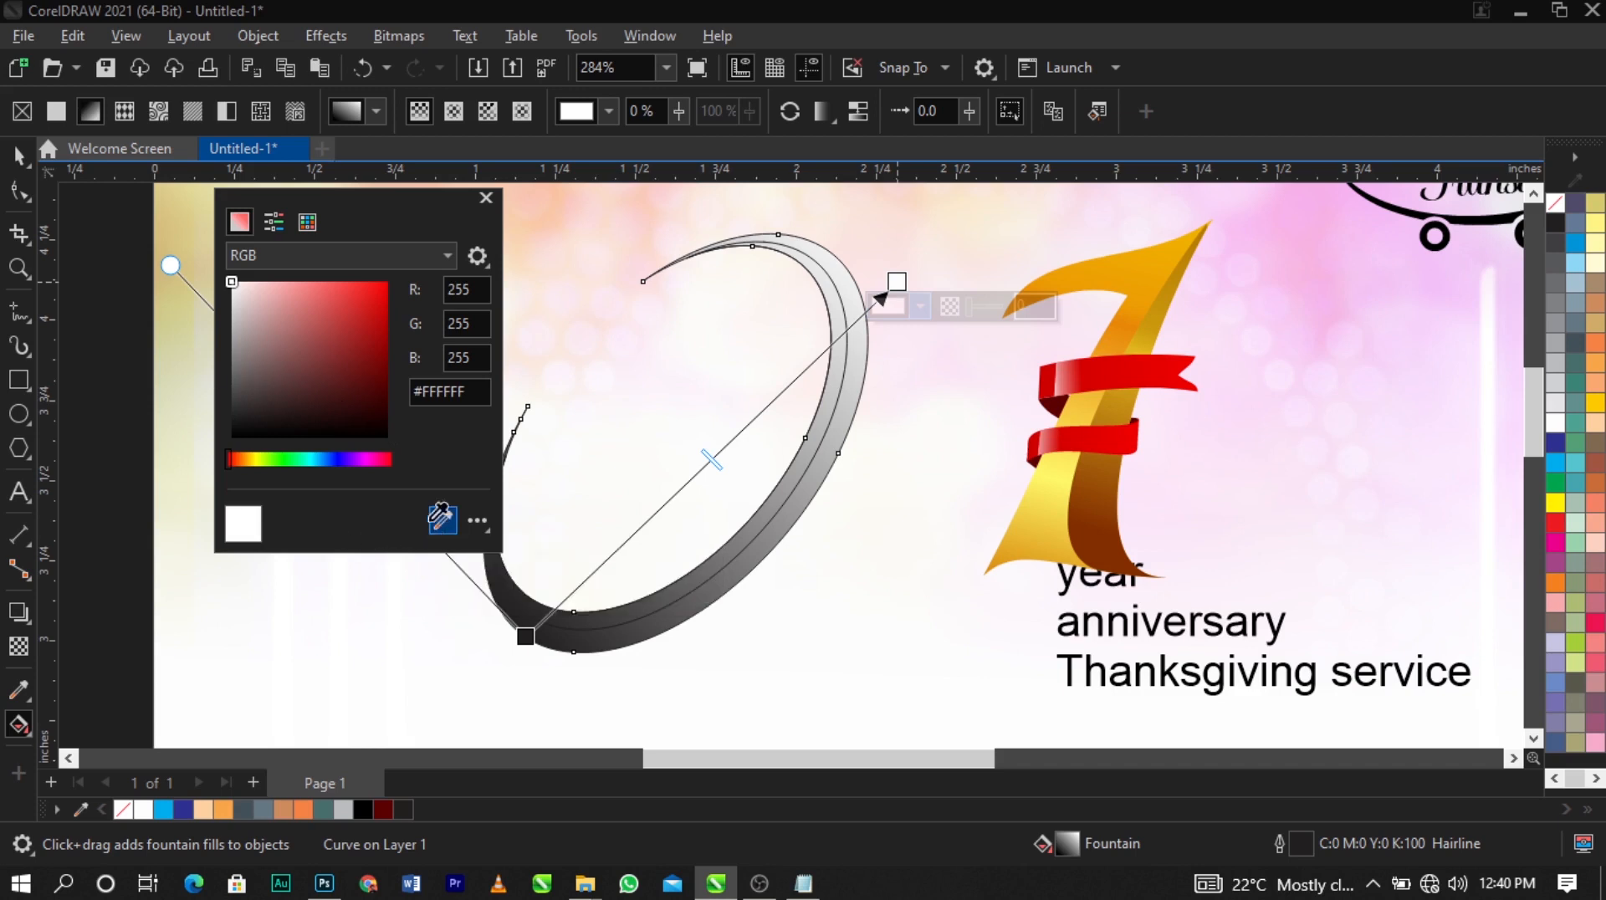
pyautogui.click(1047, 532)
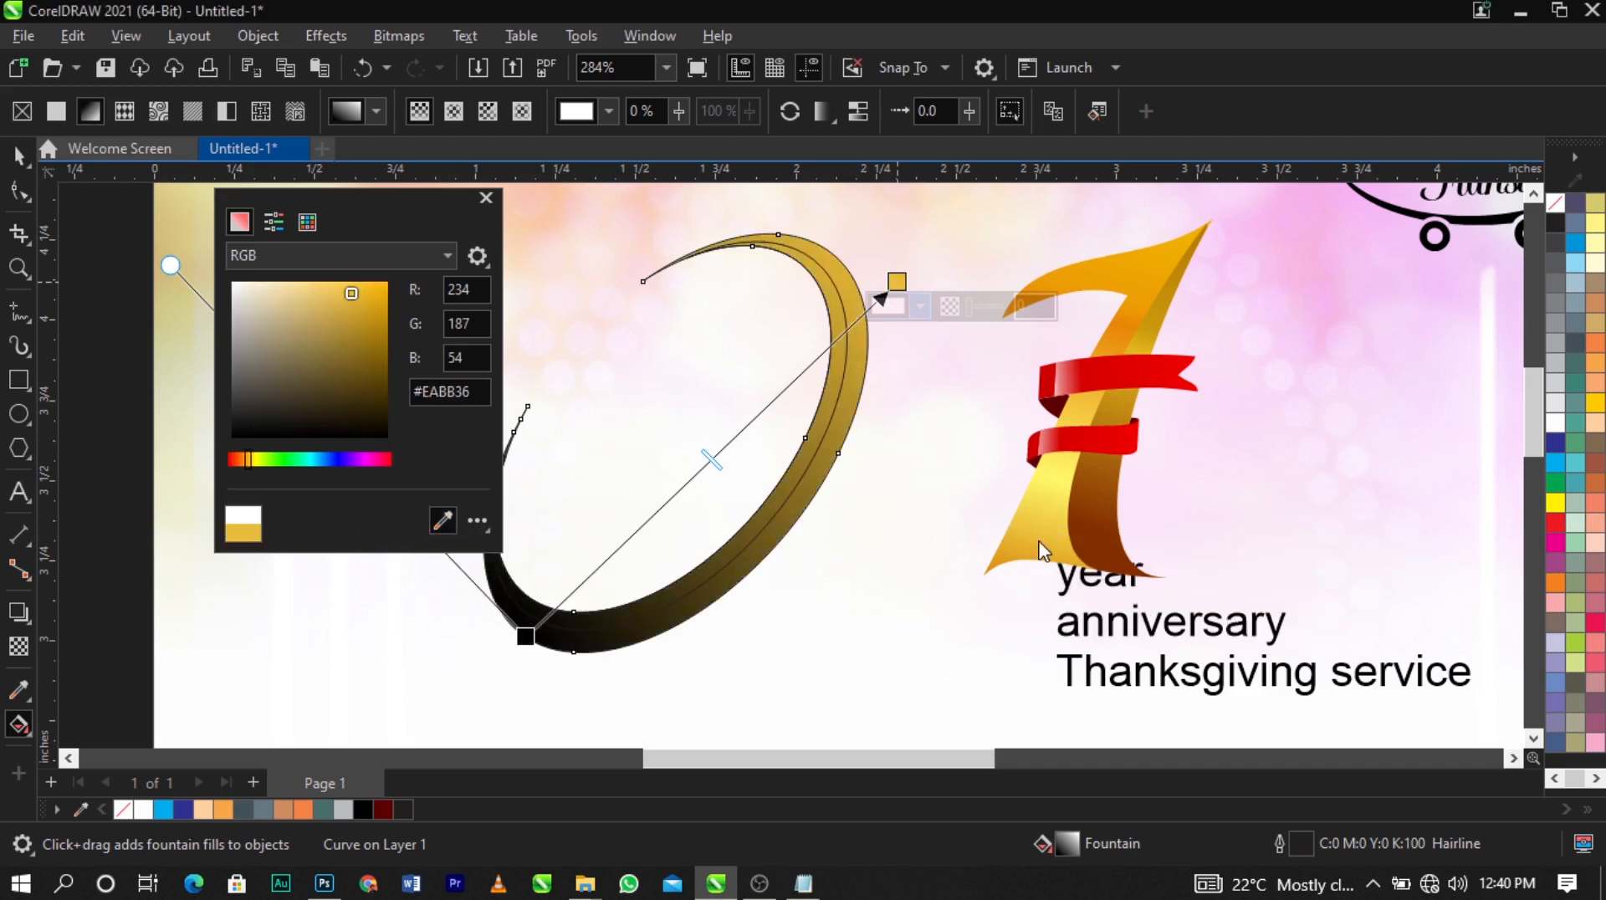
# Set the start colour of the outer crescent's fountain fill to the light yellow sampled from the golden numeral
pyautogui.click(525, 635)
pyautogui.click(548, 661)
pyautogui.click(723, 614)
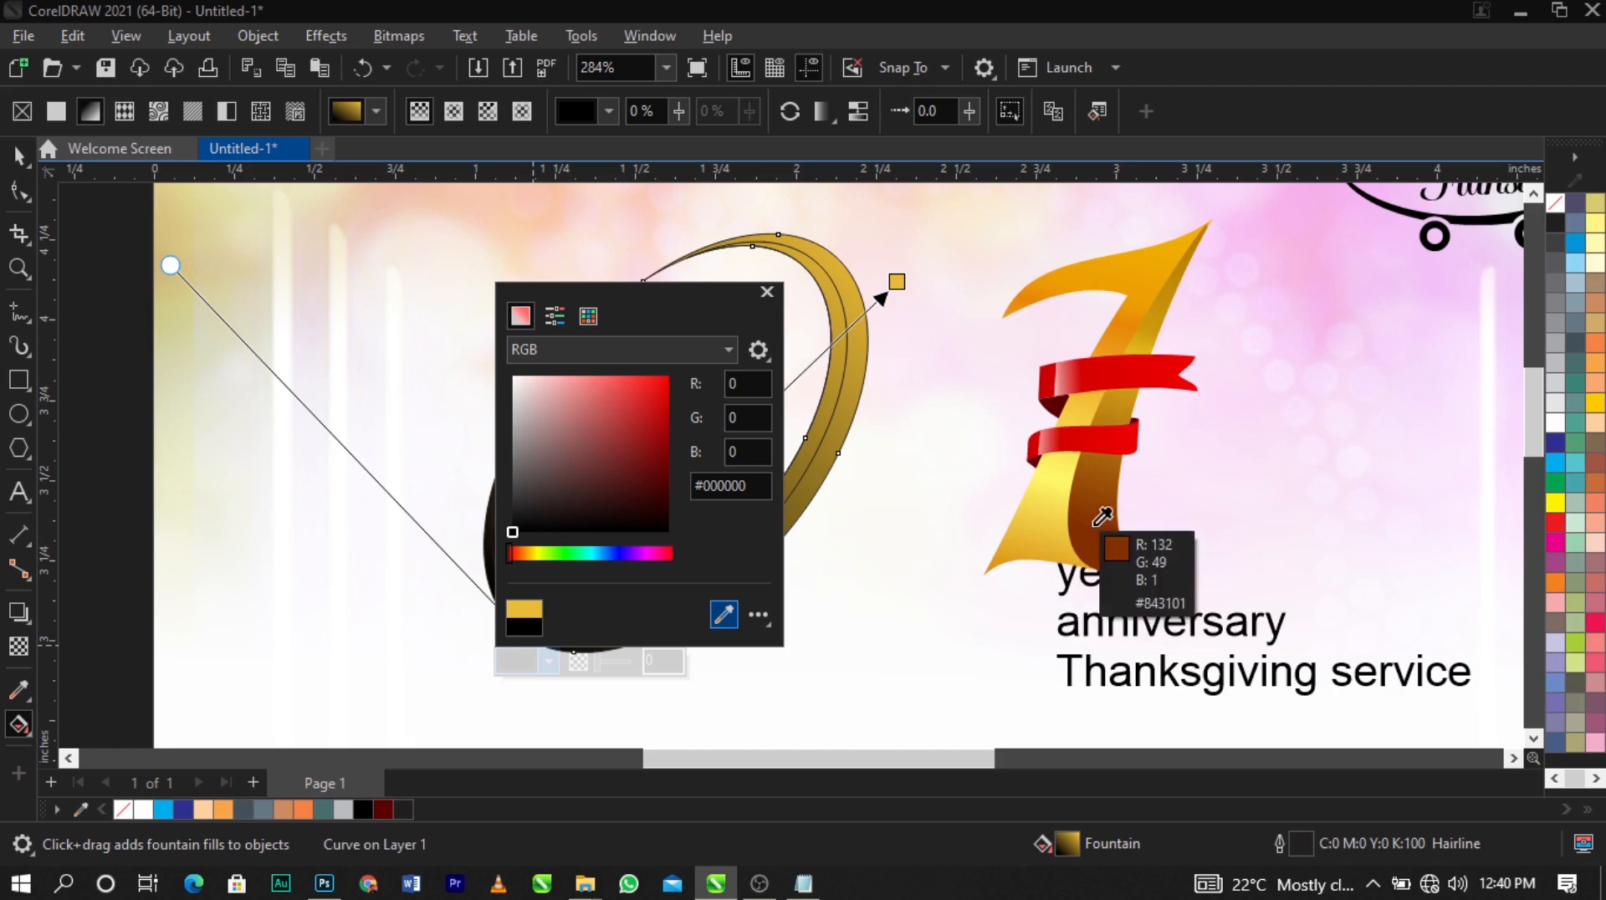
pyautogui.click(1045, 473)
pyautogui.click(809, 500)
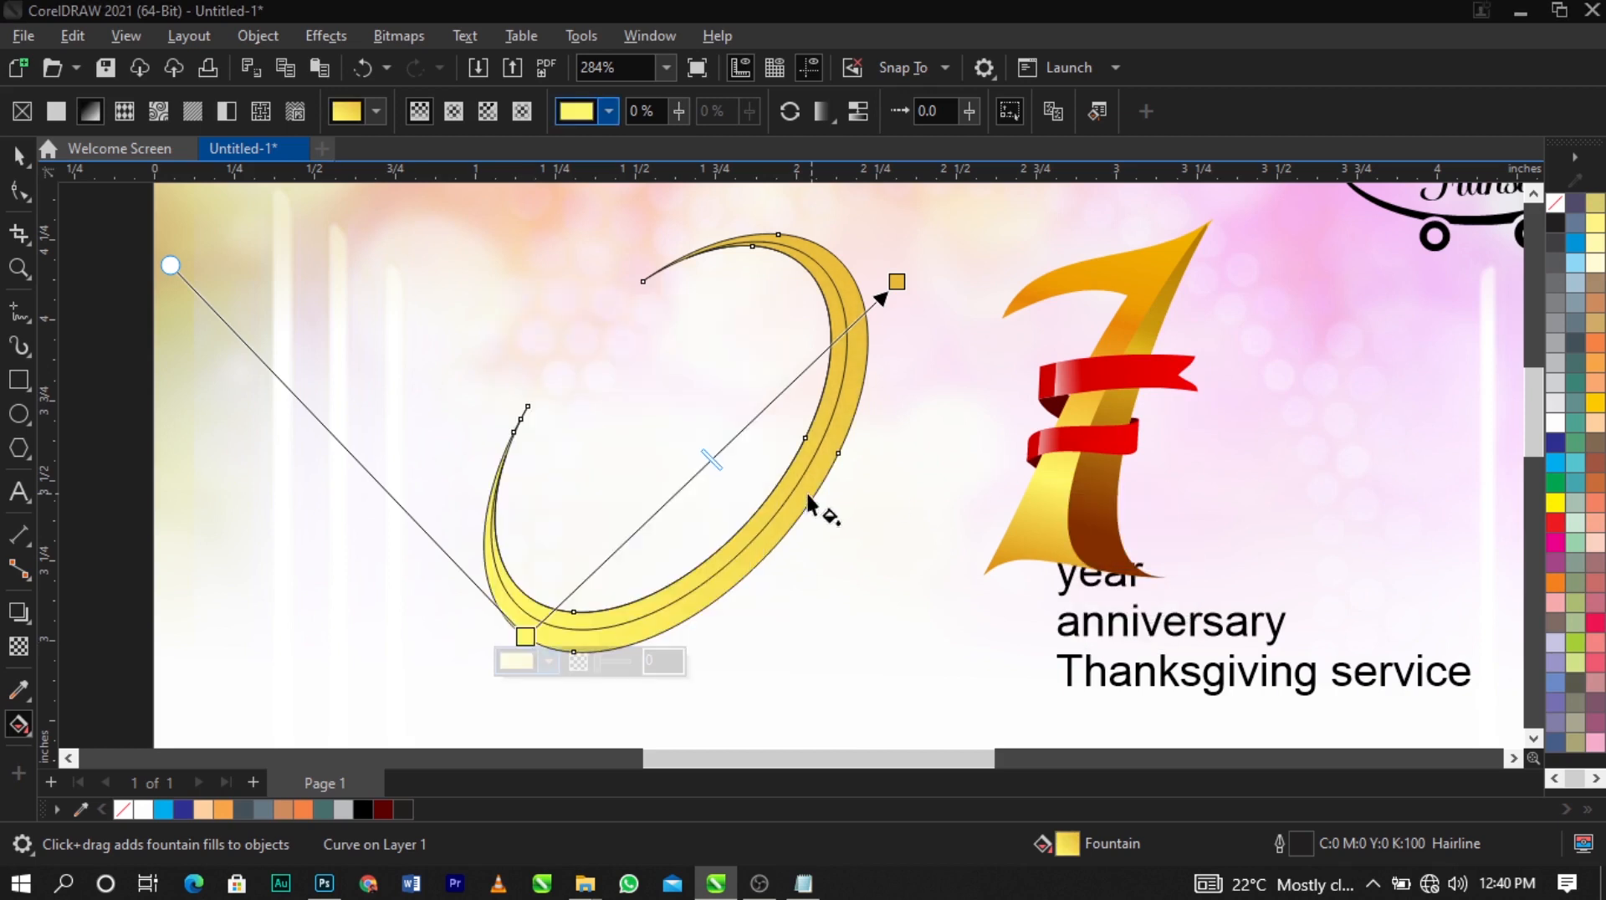
# Add a colour stop at 59% in the crescent's fountain fill and sample dark brown #873401 from the numeral's shaded part for it
pyautogui.doubleClick(744, 427)
pyautogui.click(753, 462)
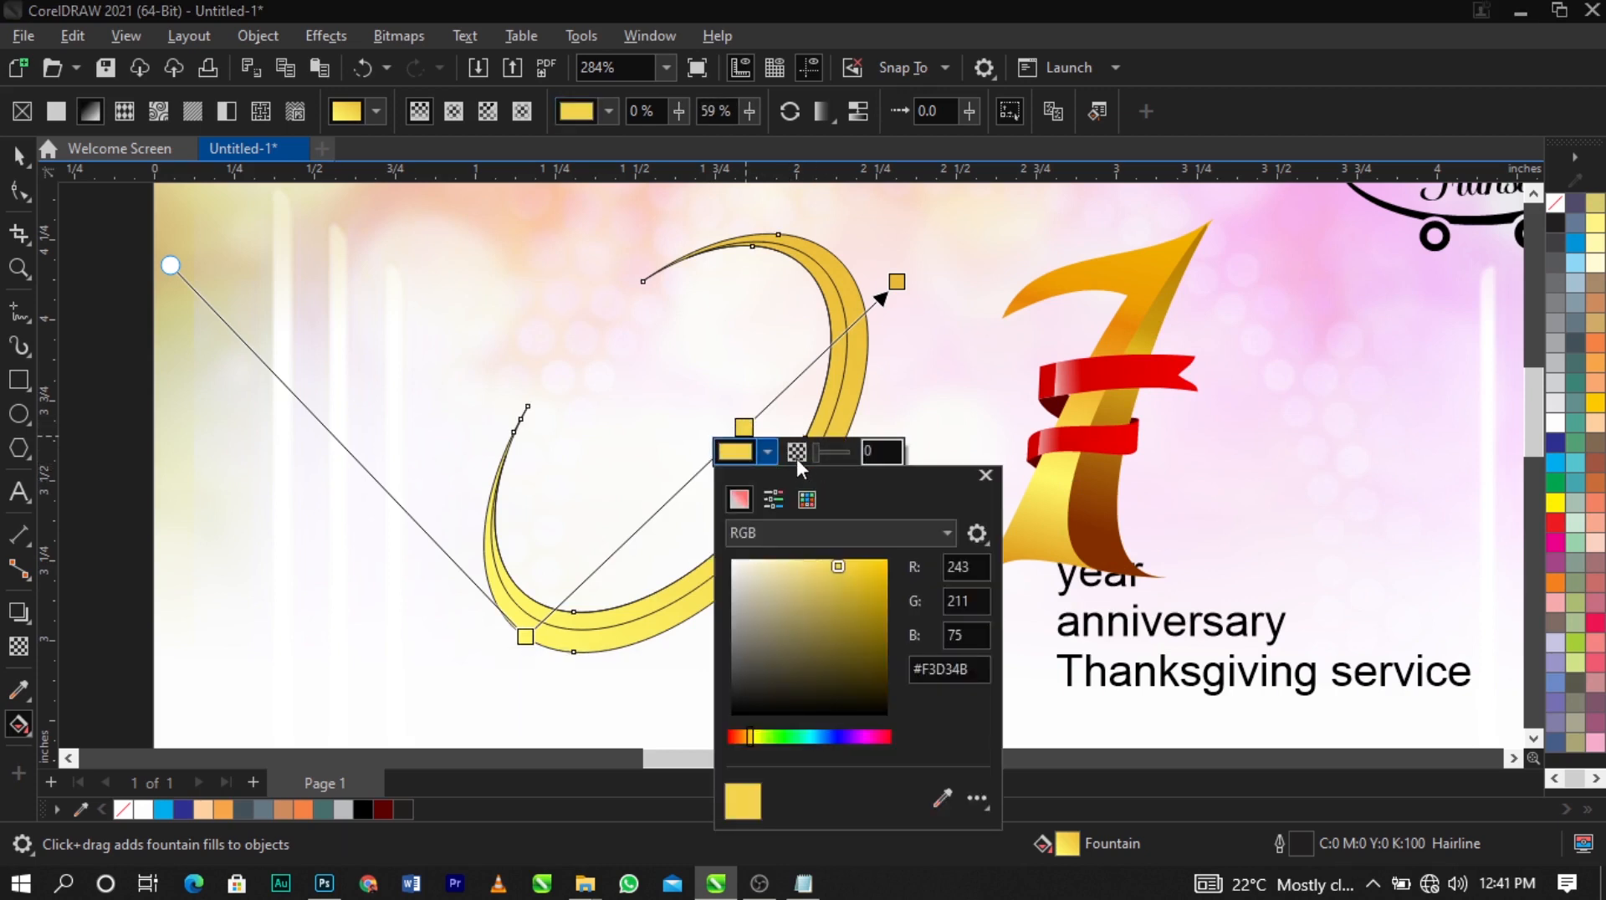
pyautogui.click(583, 612)
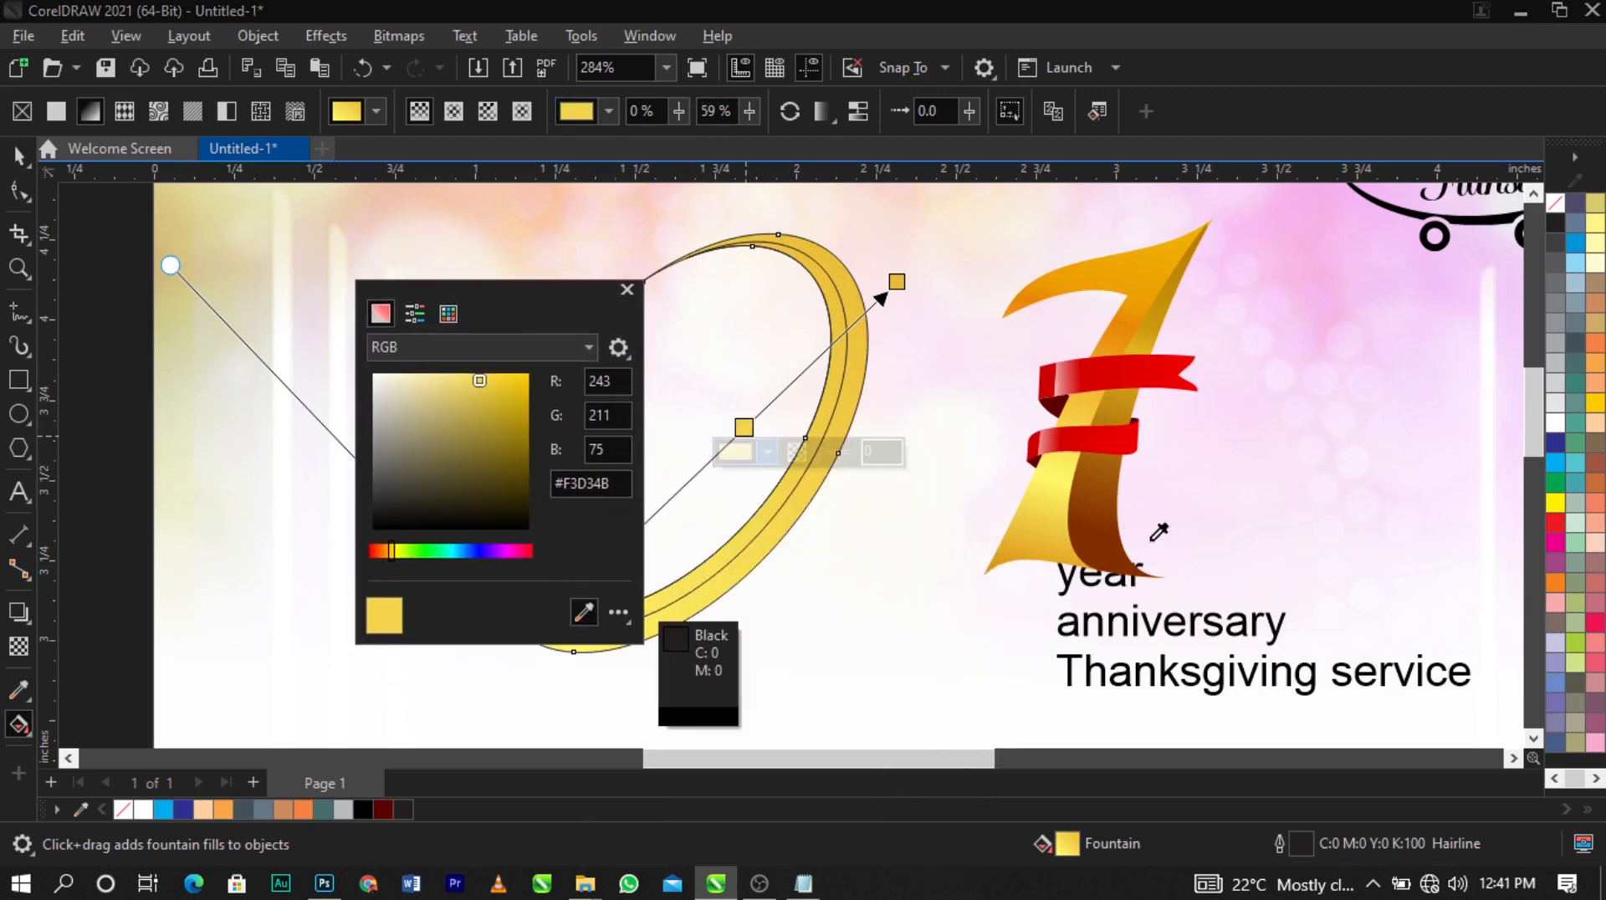
pyautogui.click(1099, 524)
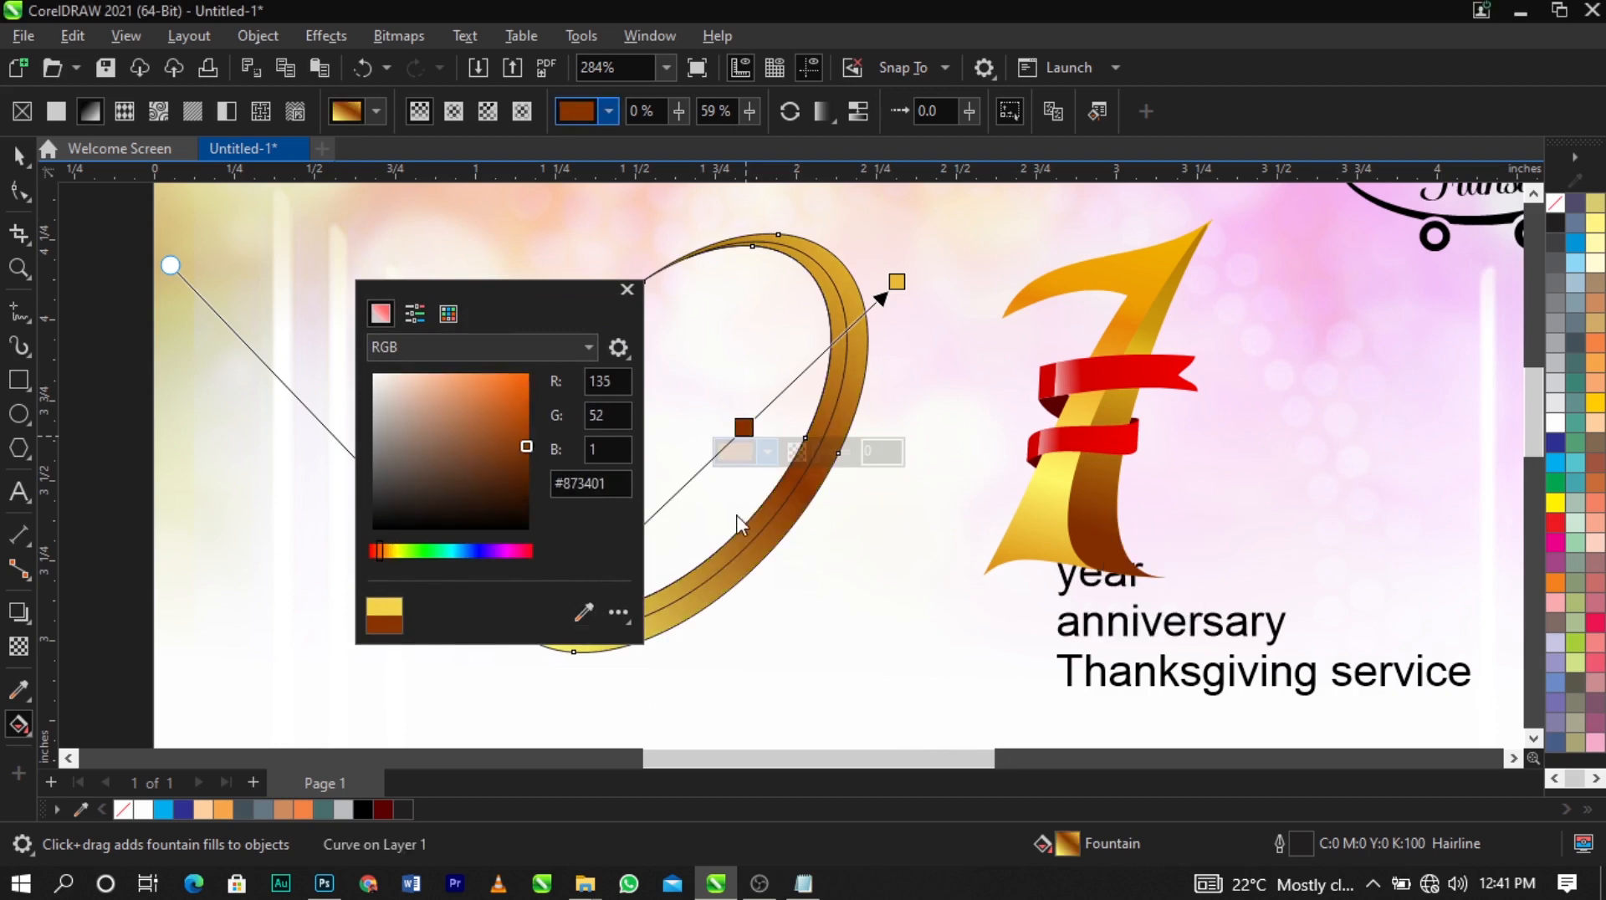
# Pull in the upper end of the outer crescent's fountain fill slightly and copy that fill onto the inner crescent
pyautogui.moveTo(891, 288); pyautogui.dragTo(867, 321)
pyautogui.press('space')
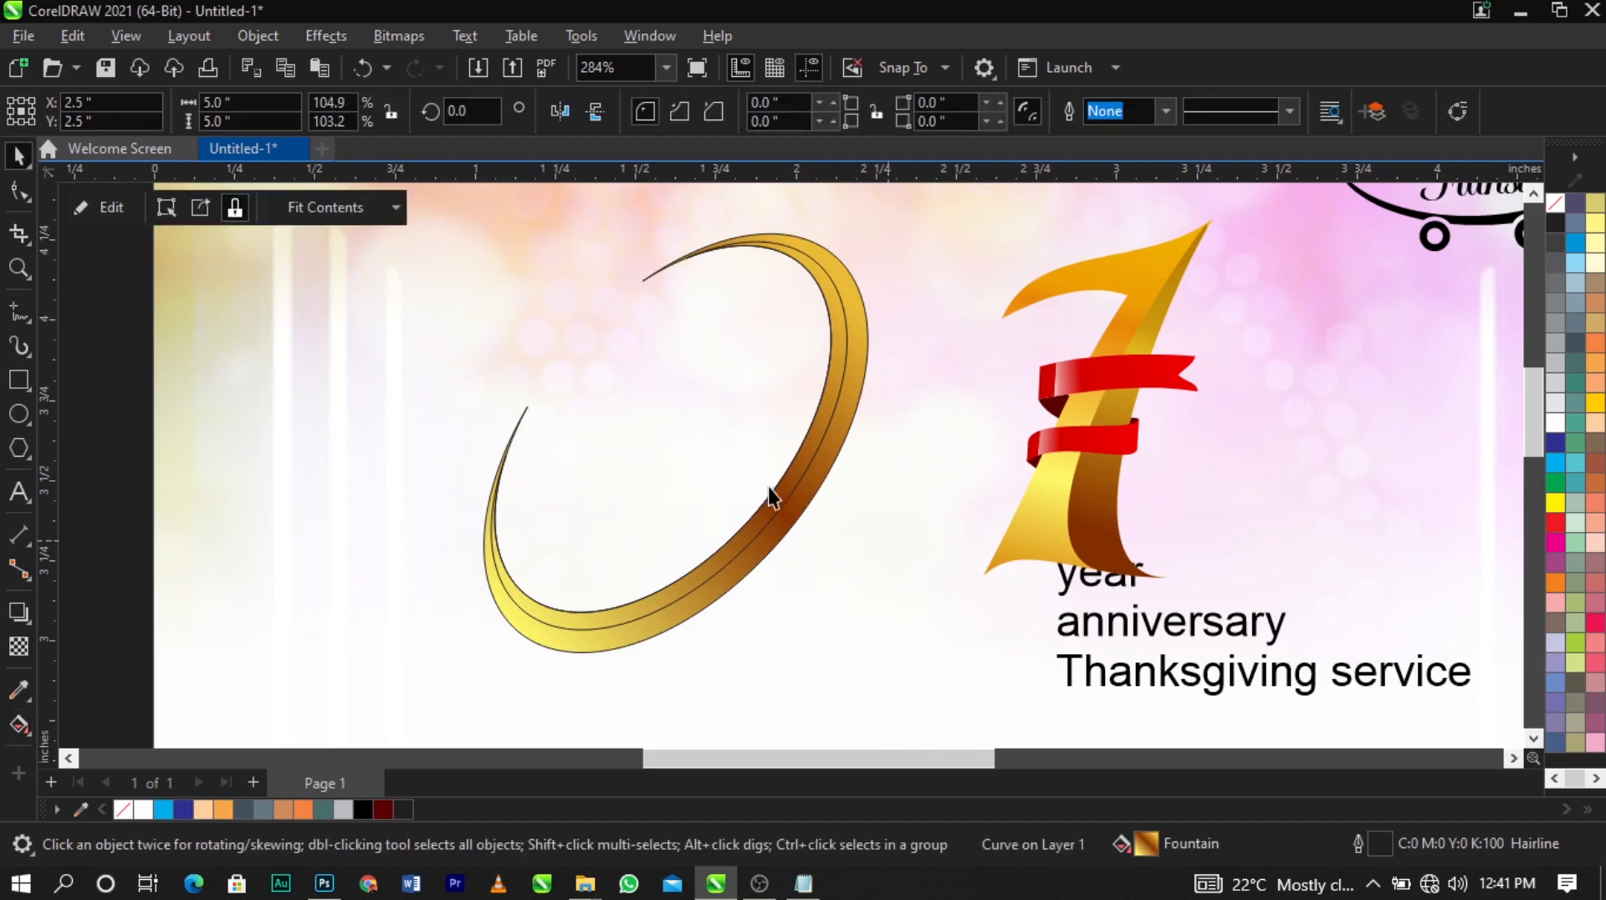
pyautogui.moveTo(785, 518); pyautogui.dragTo(820, 516)
pyautogui.scroll(1, 805, 459)
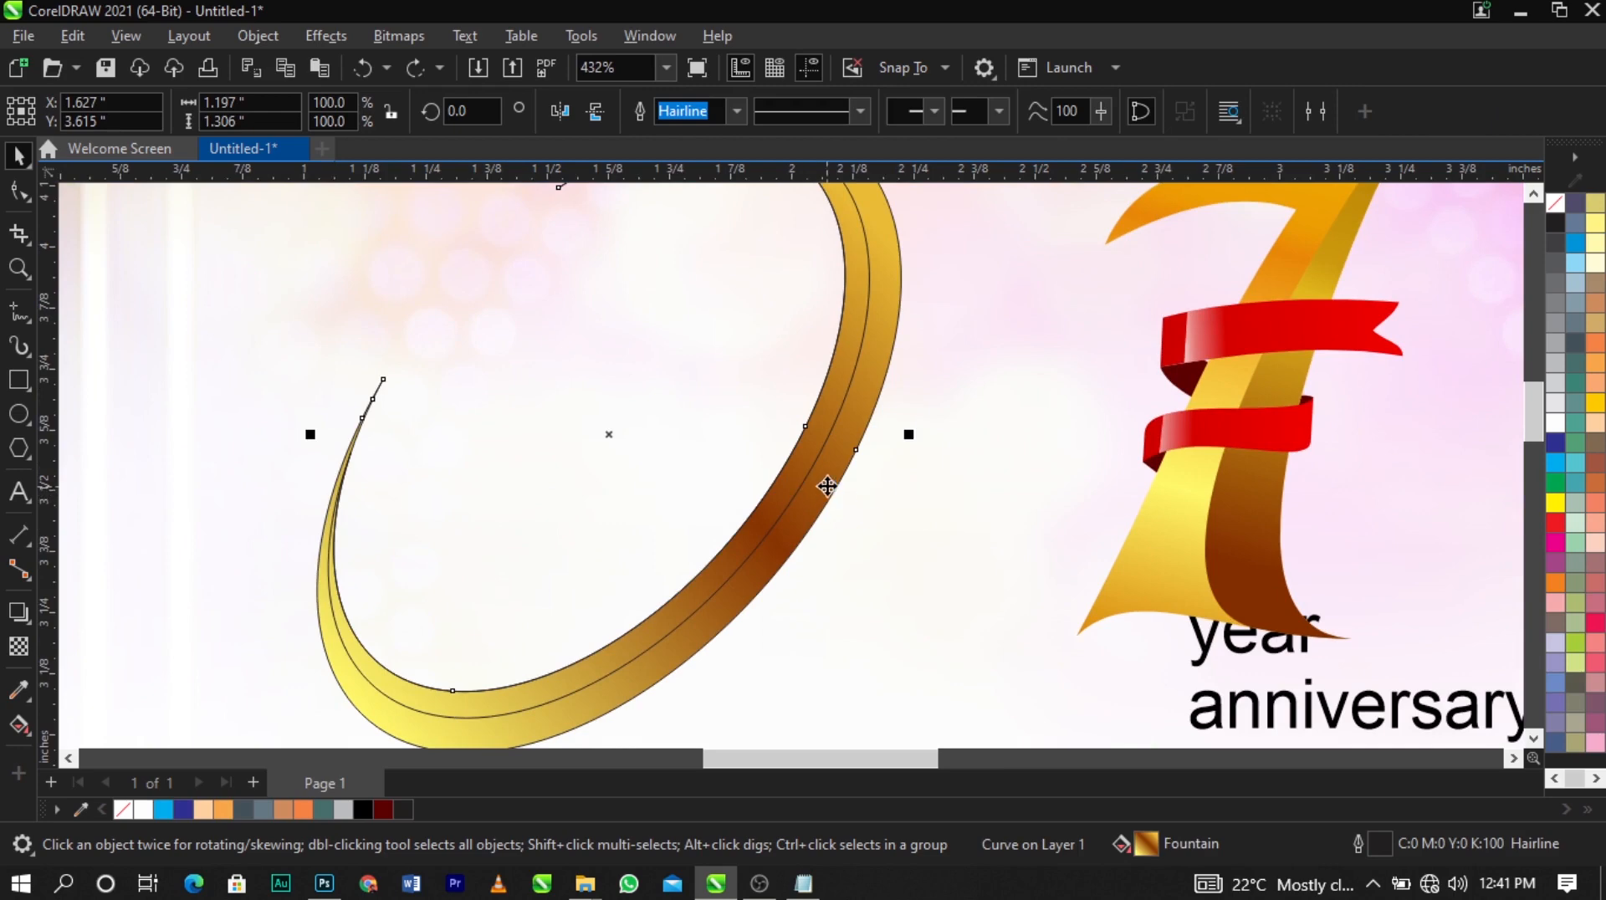
pyautogui.moveTo(827, 482); pyautogui.dragTo(817, 442)
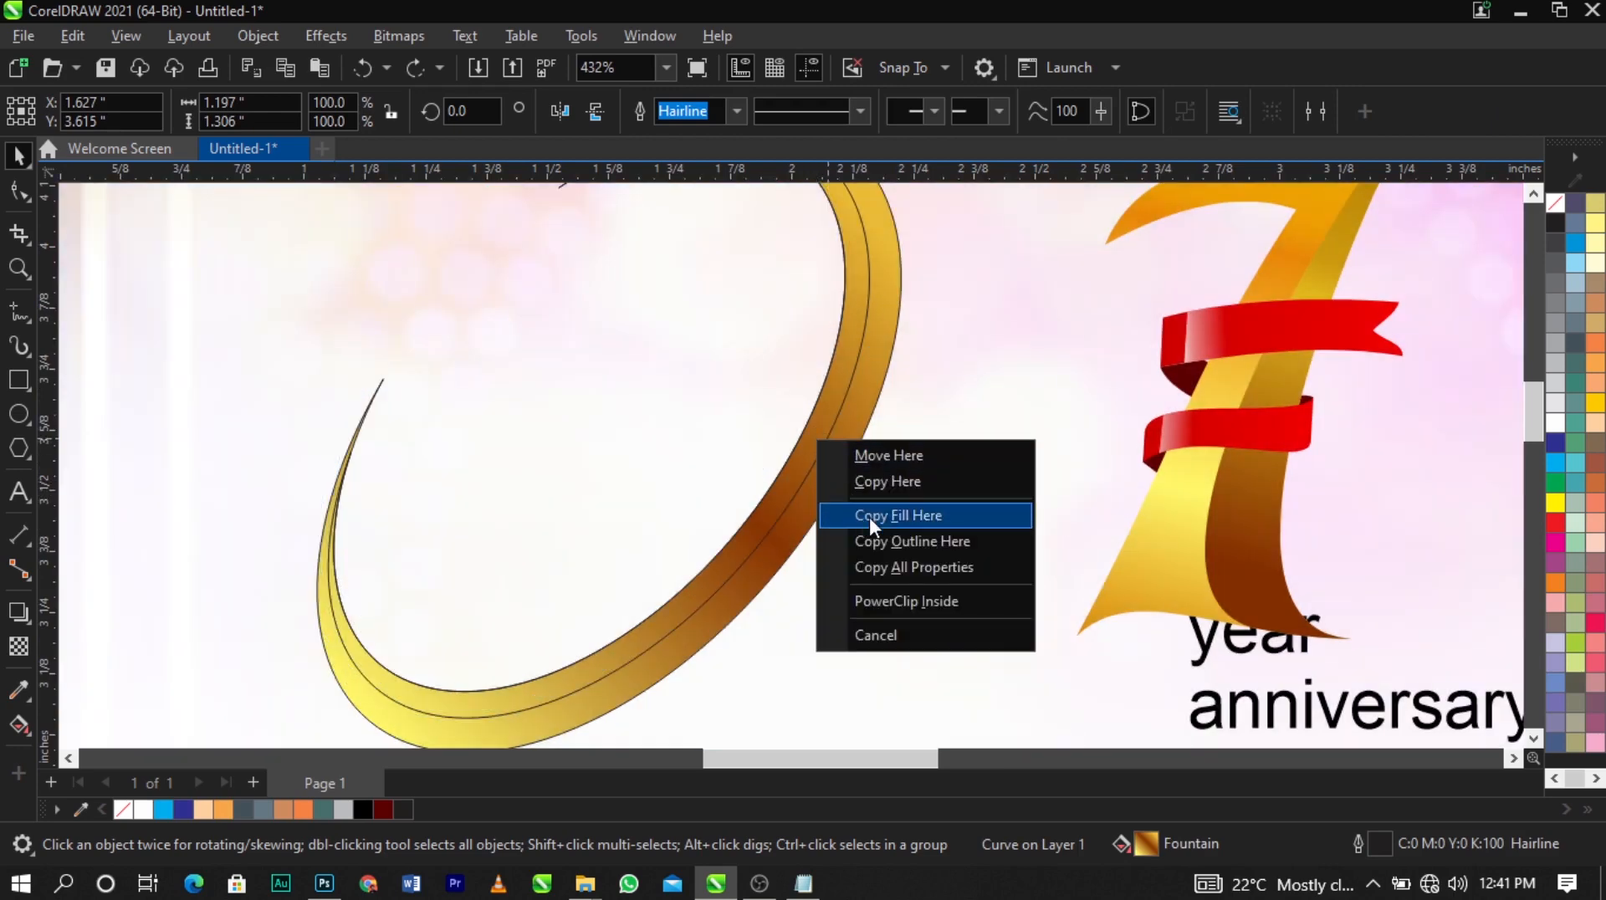
pyautogui.click(916, 517)
pyautogui.scroll(-1, 843, 480)
pyautogui.click(929, 484)
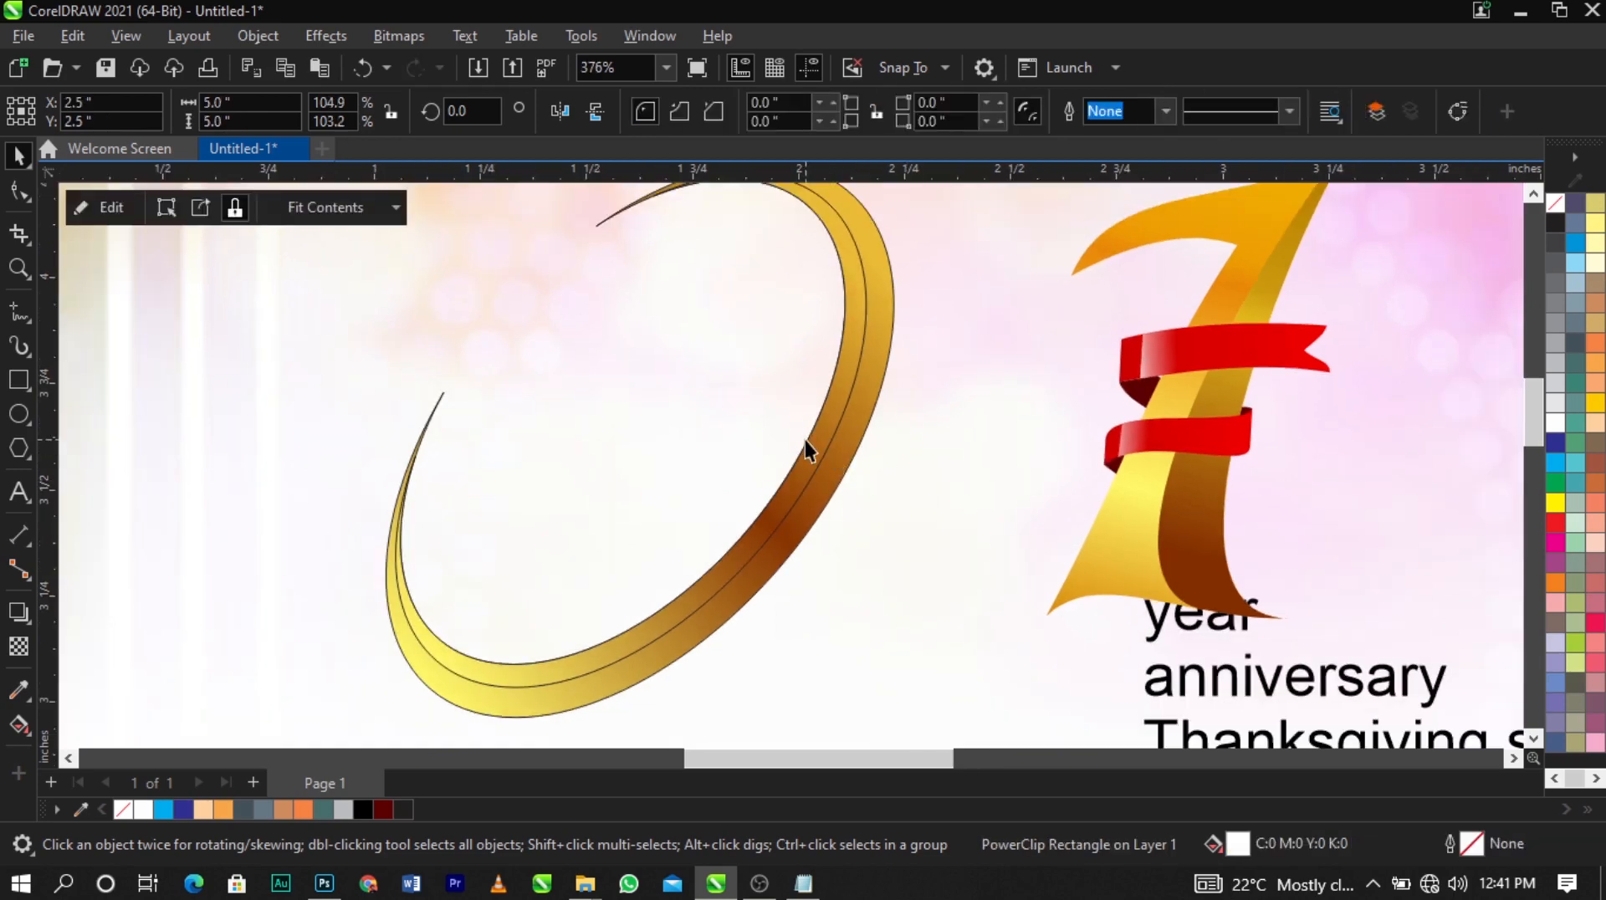
# Move the dark stop of the inner crescent's fountain fill nearer its start, and set the start colour to brown #984D07 sampled from the numeral
pyautogui.scroll(-4, 804, 440)
pyautogui.click(828, 463)
pyautogui.scroll(2, 817, 556)
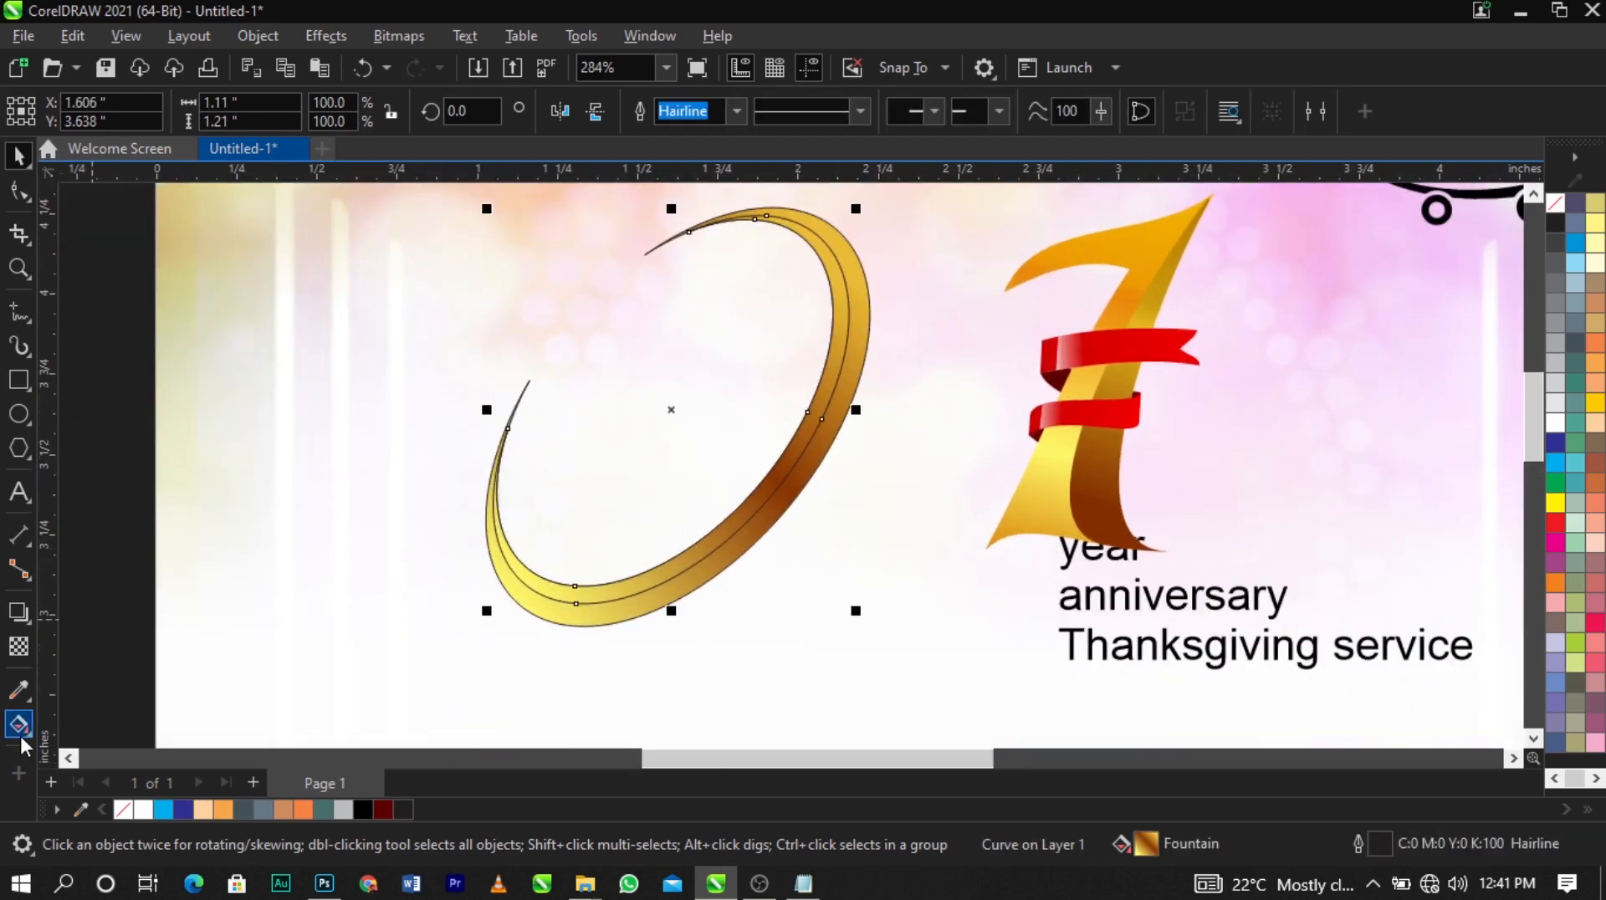
pyautogui.click(20, 727)
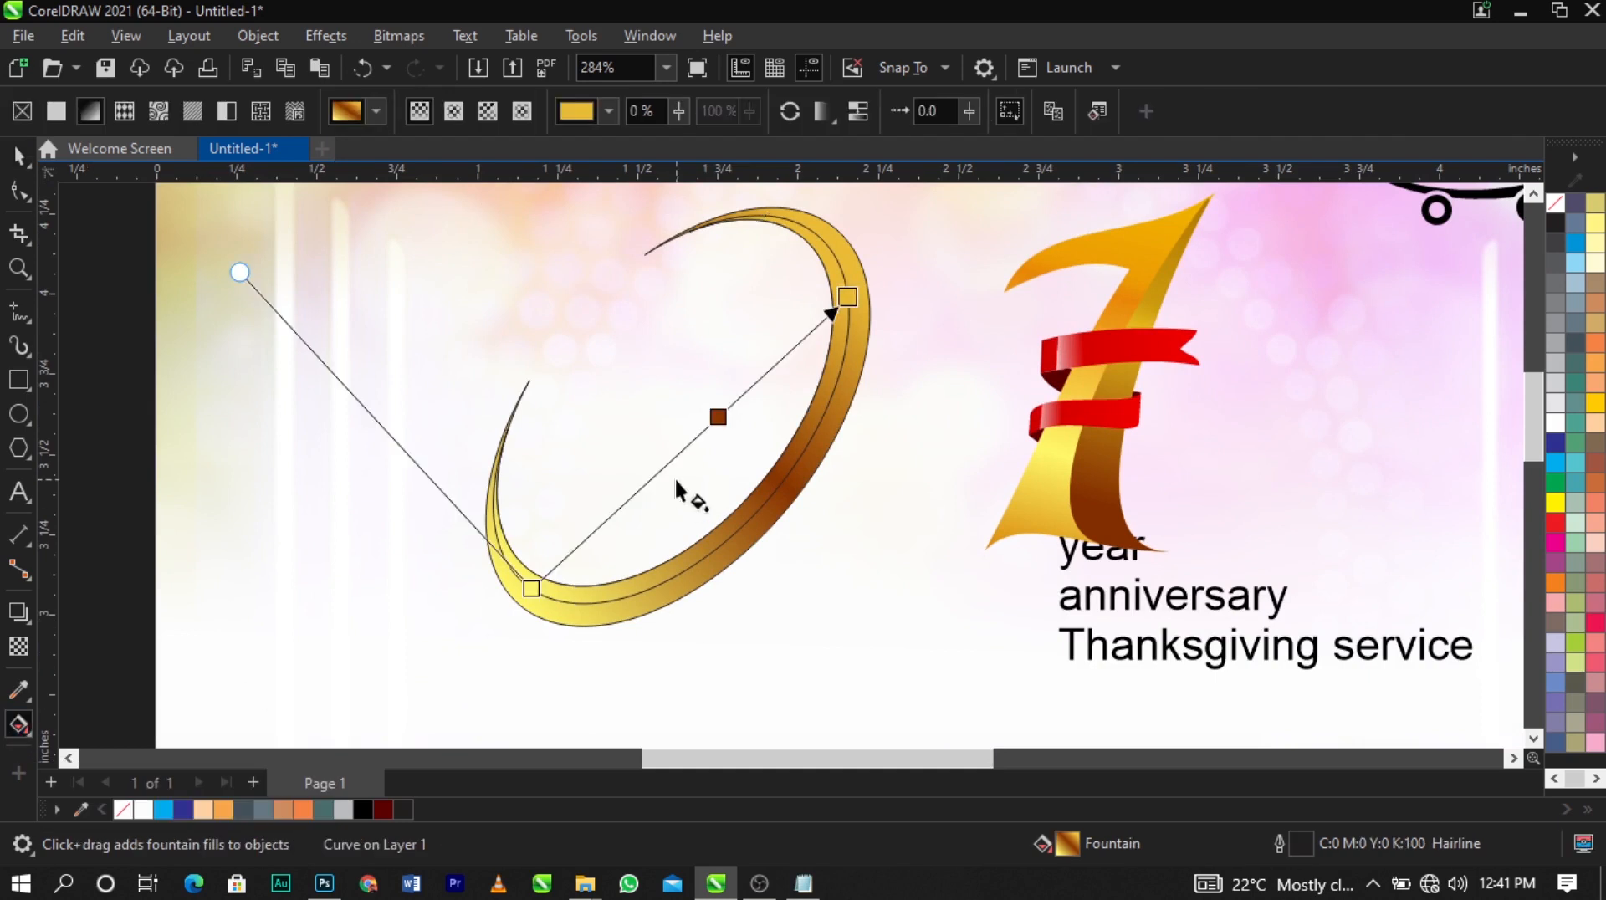
pyautogui.moveTo(726, 422); pyautogui.dragTo(604, 555)
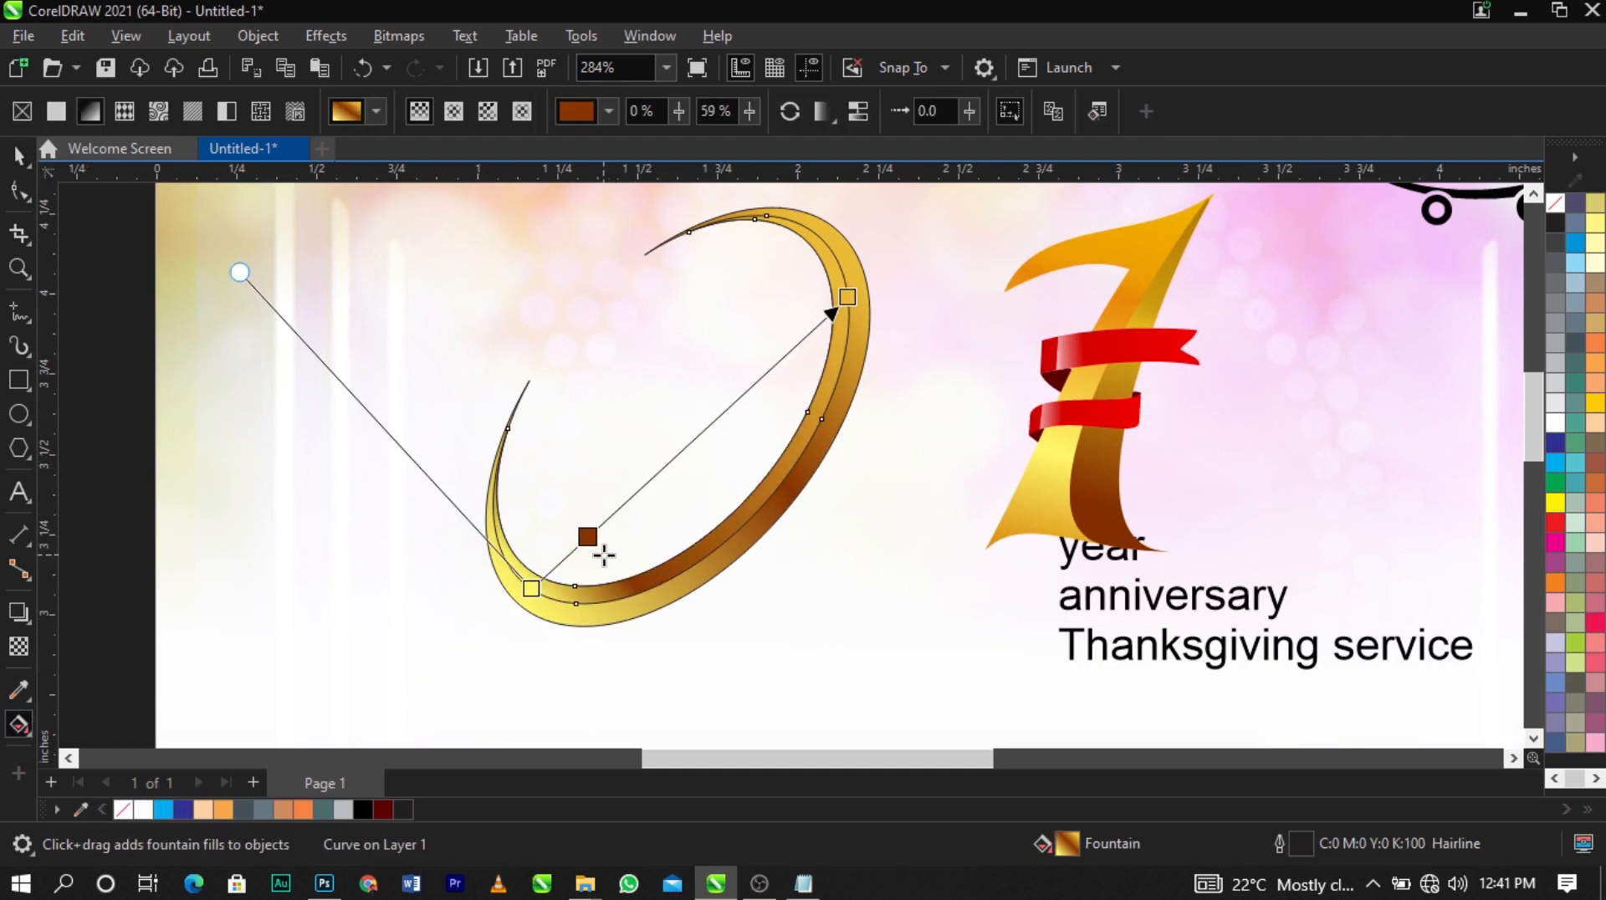
pyautogui.click(531, 588)
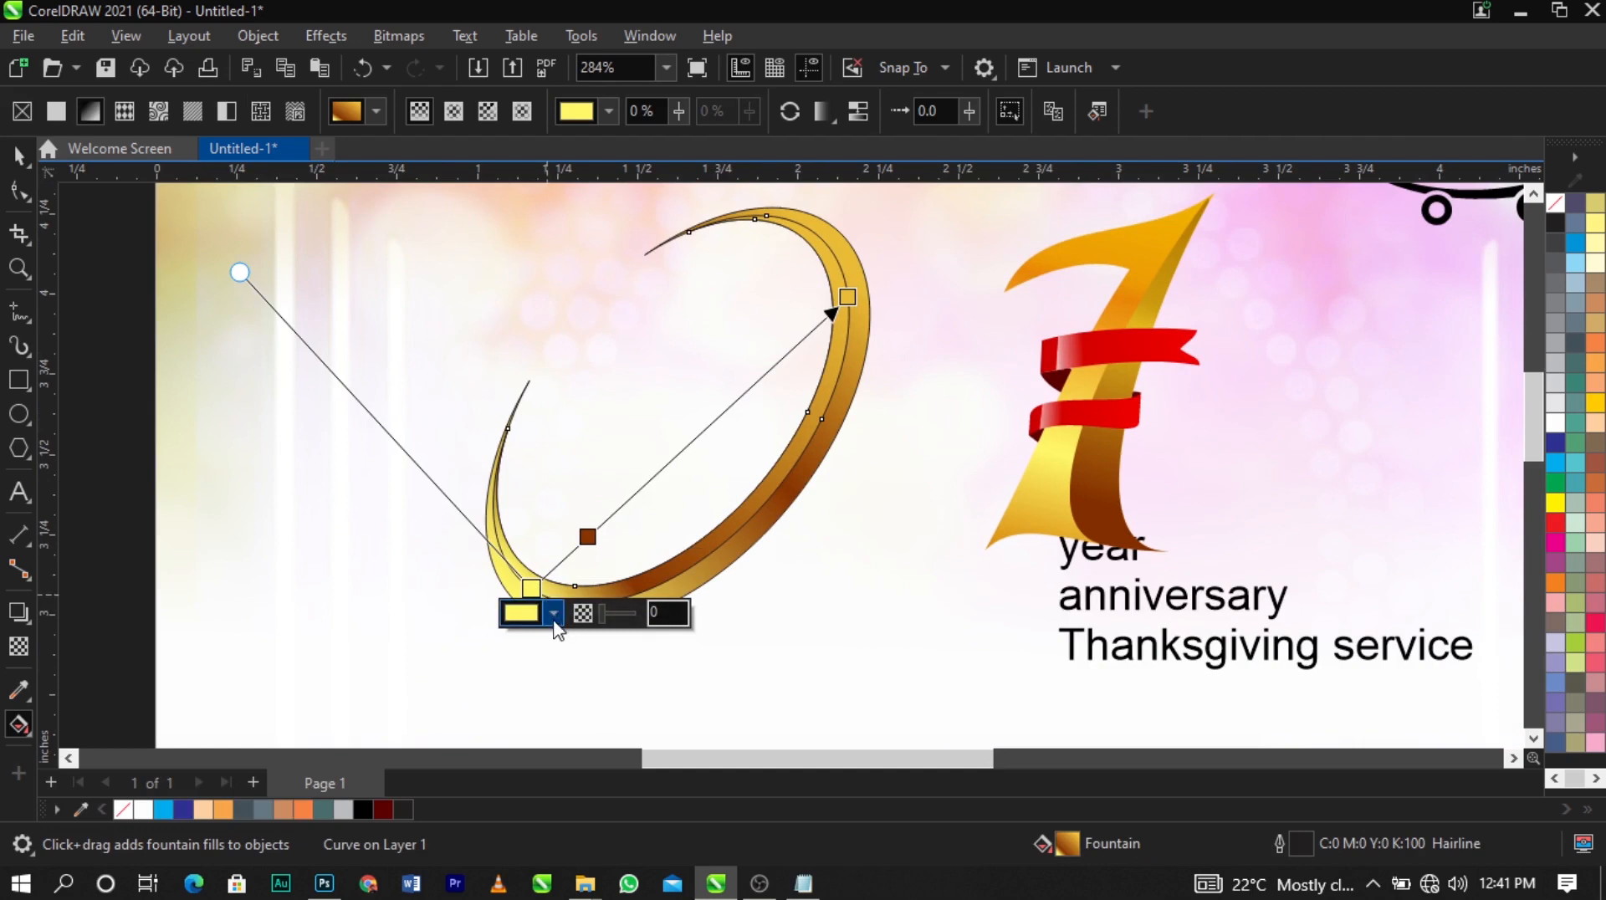
pyautogui.click(553, 616)
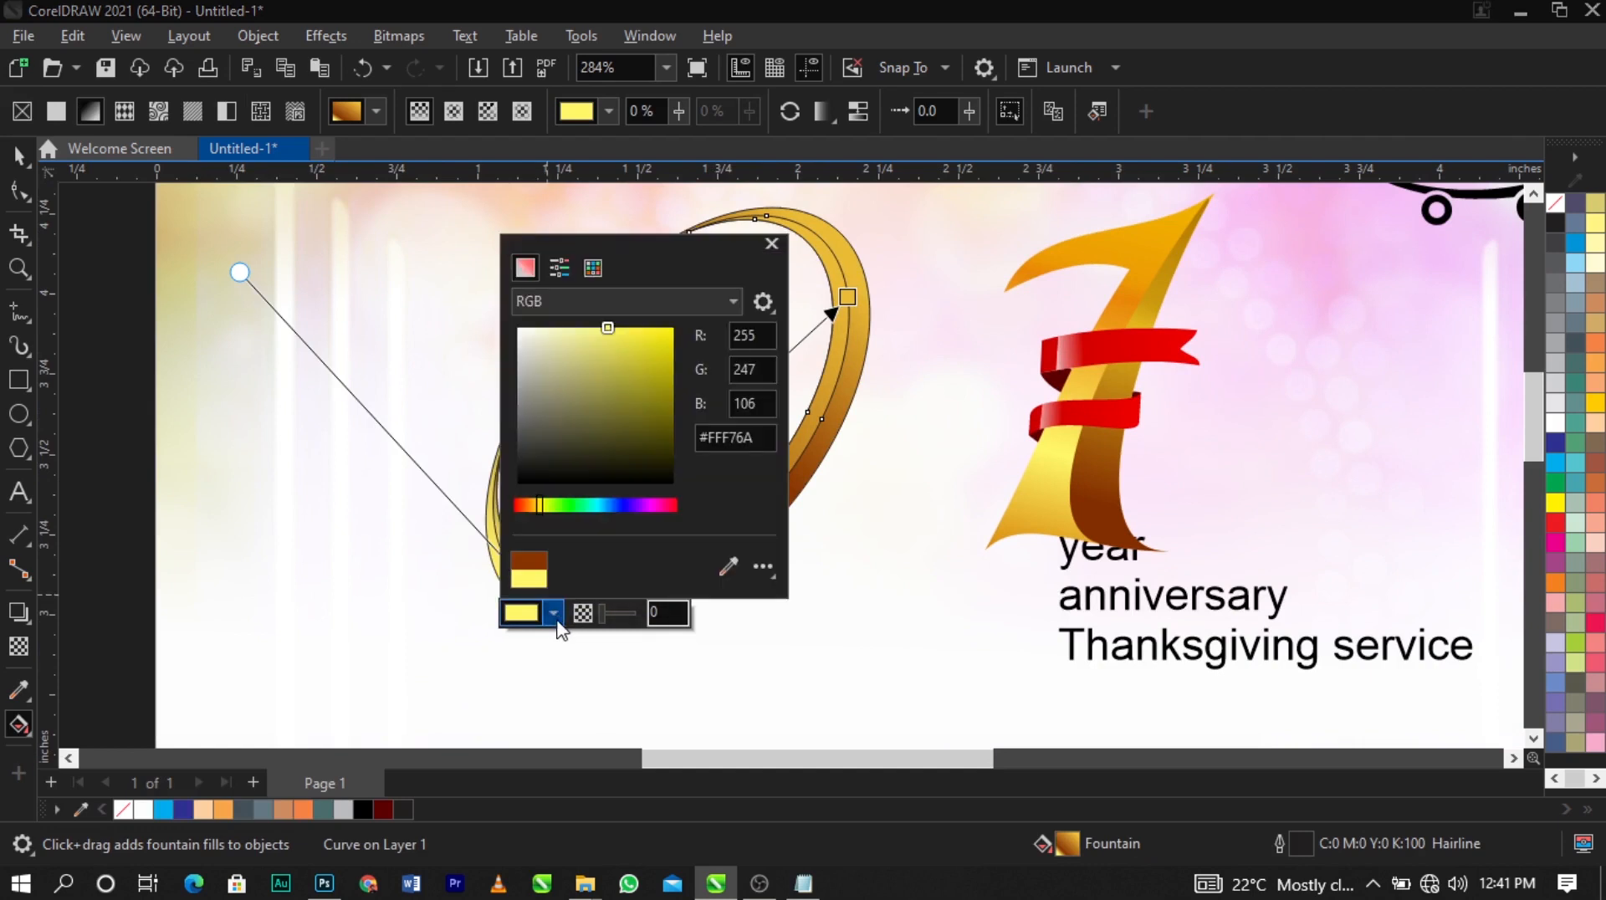
pyautogui.click(728, 566)
pyautogui.click(1103, 452)
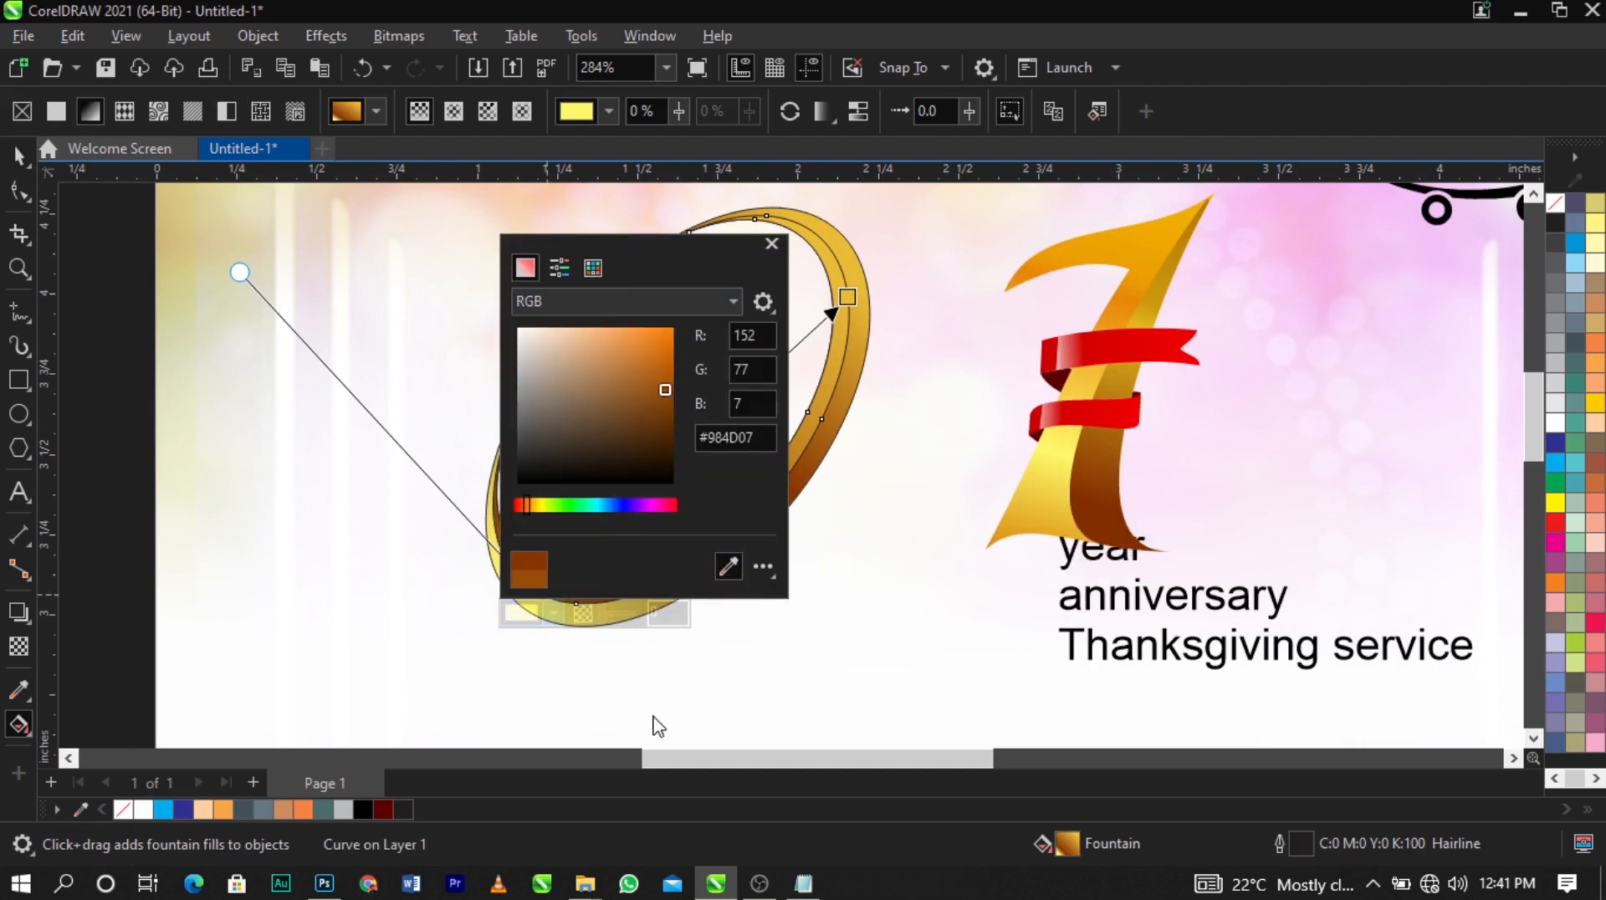
# Add a 19% stop to the inner crescent's fill in light yellow #FEF66A sampled from the numeral, and place the dark stop at 36%
pyautogui.doubleClick(628, 503)
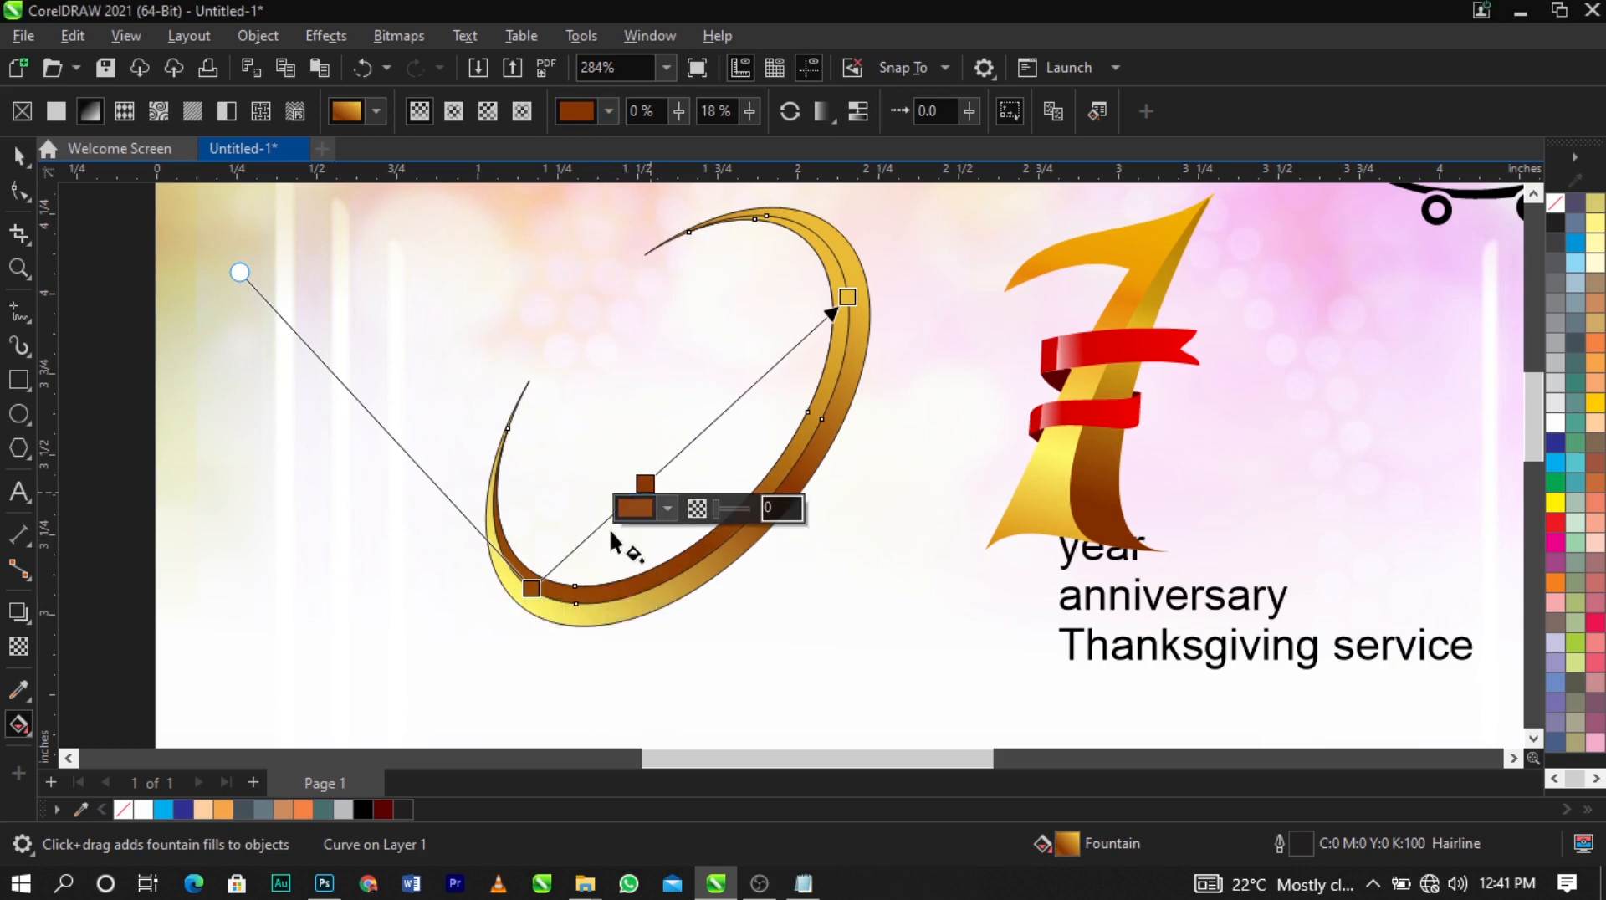
pyautogui.moveTo(624, 547); pyautogui.dragTo(591, 534)
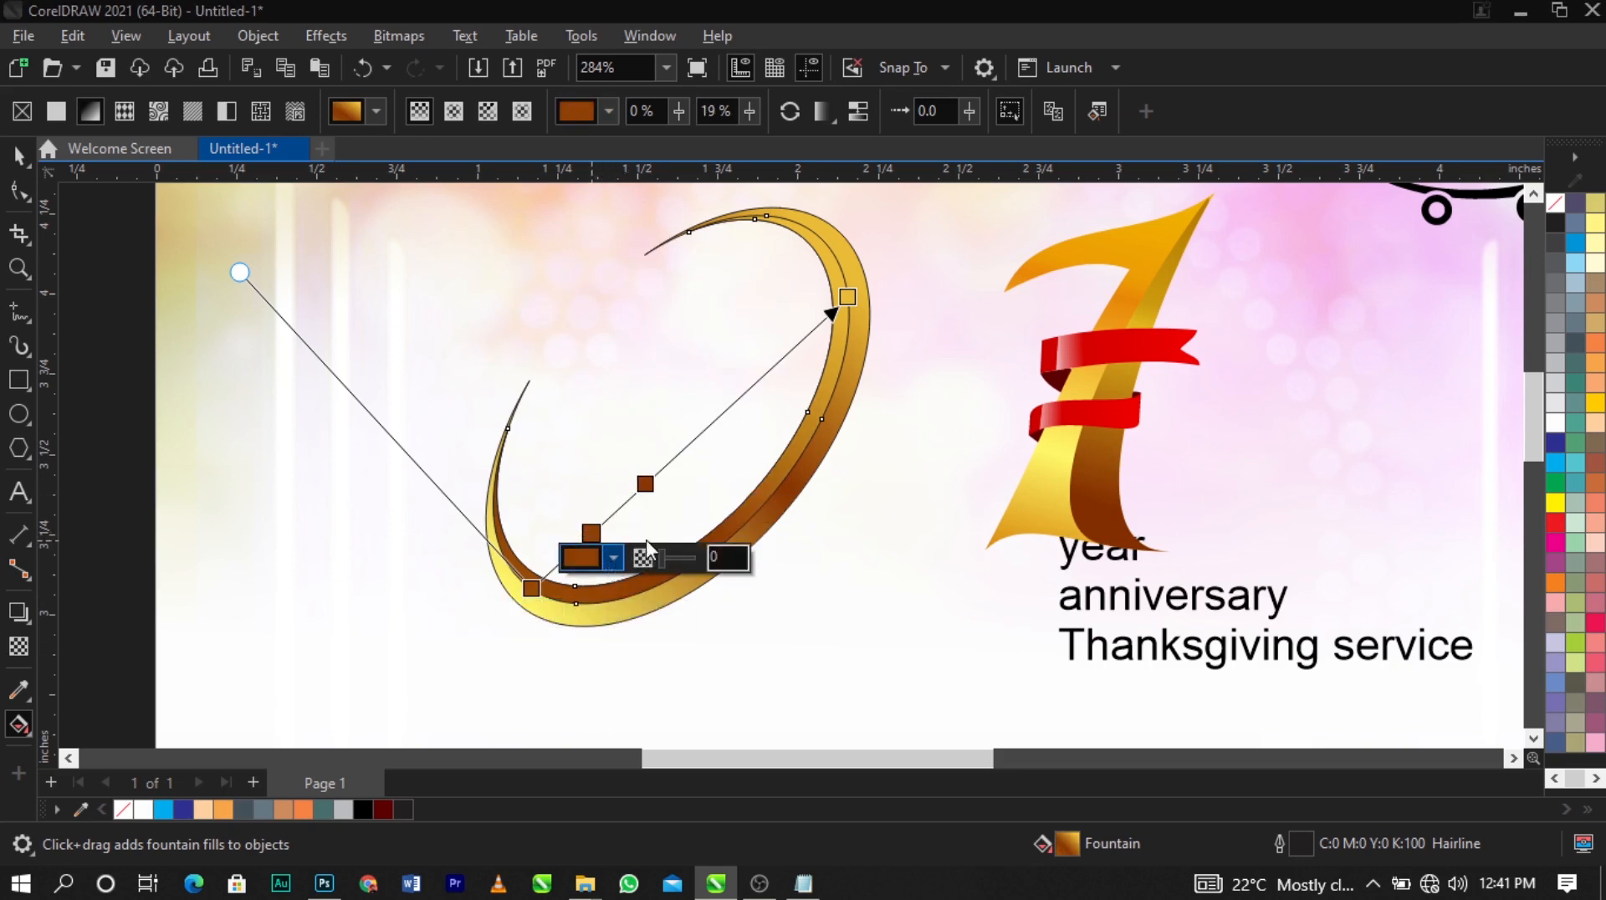
pyautogui.click(614, 558)
pyautogui.click(788, 510)
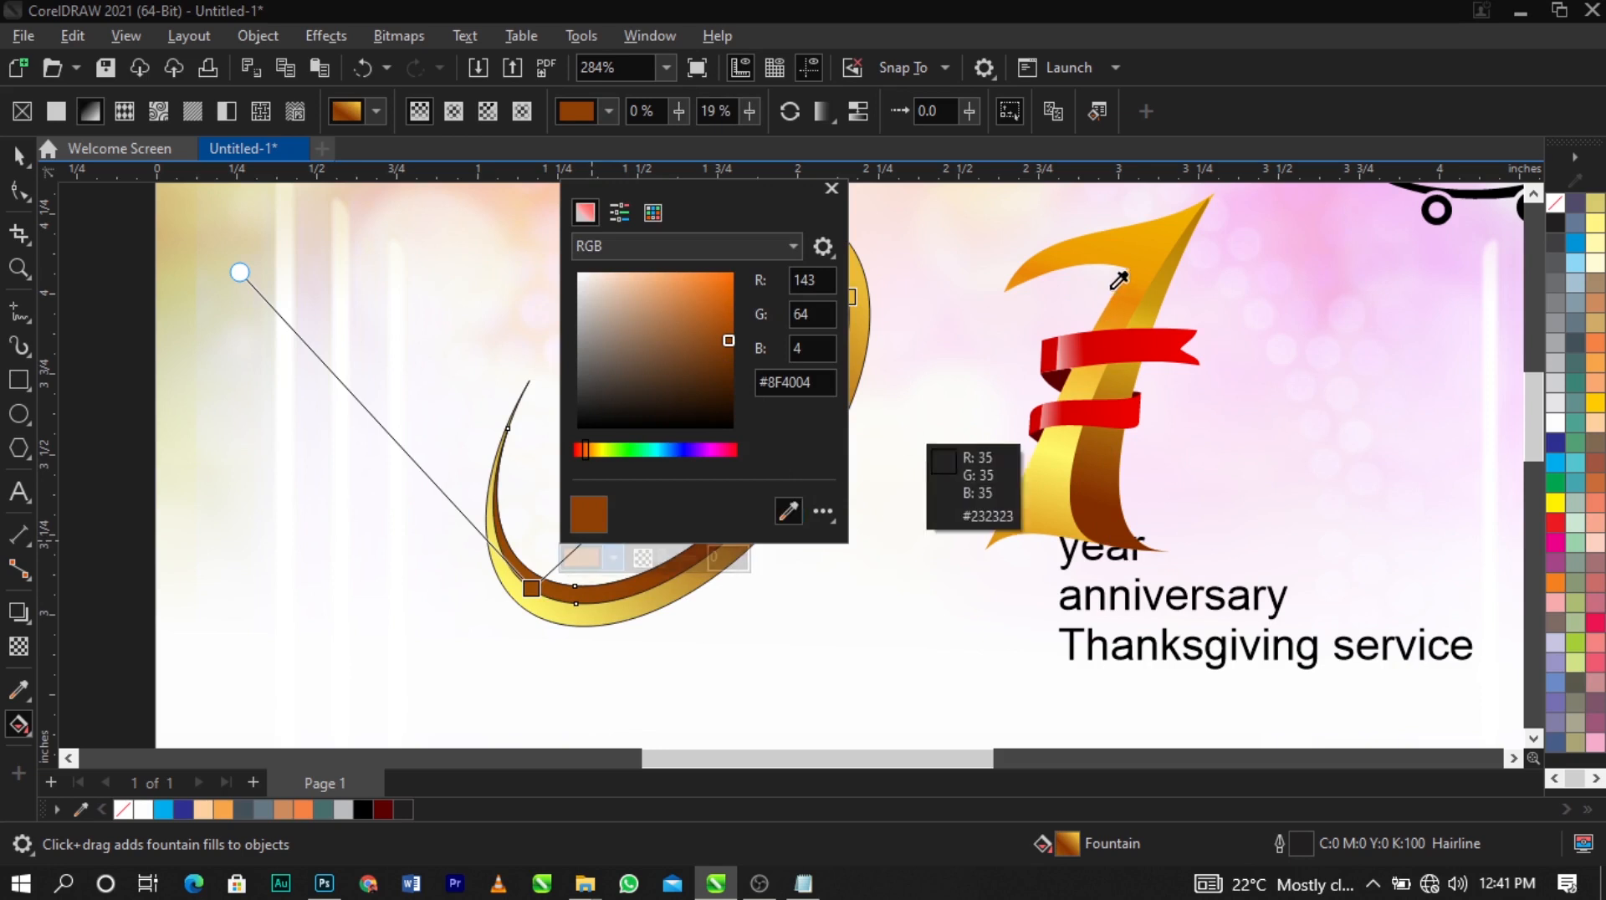
pyautogui.click(692, 619)
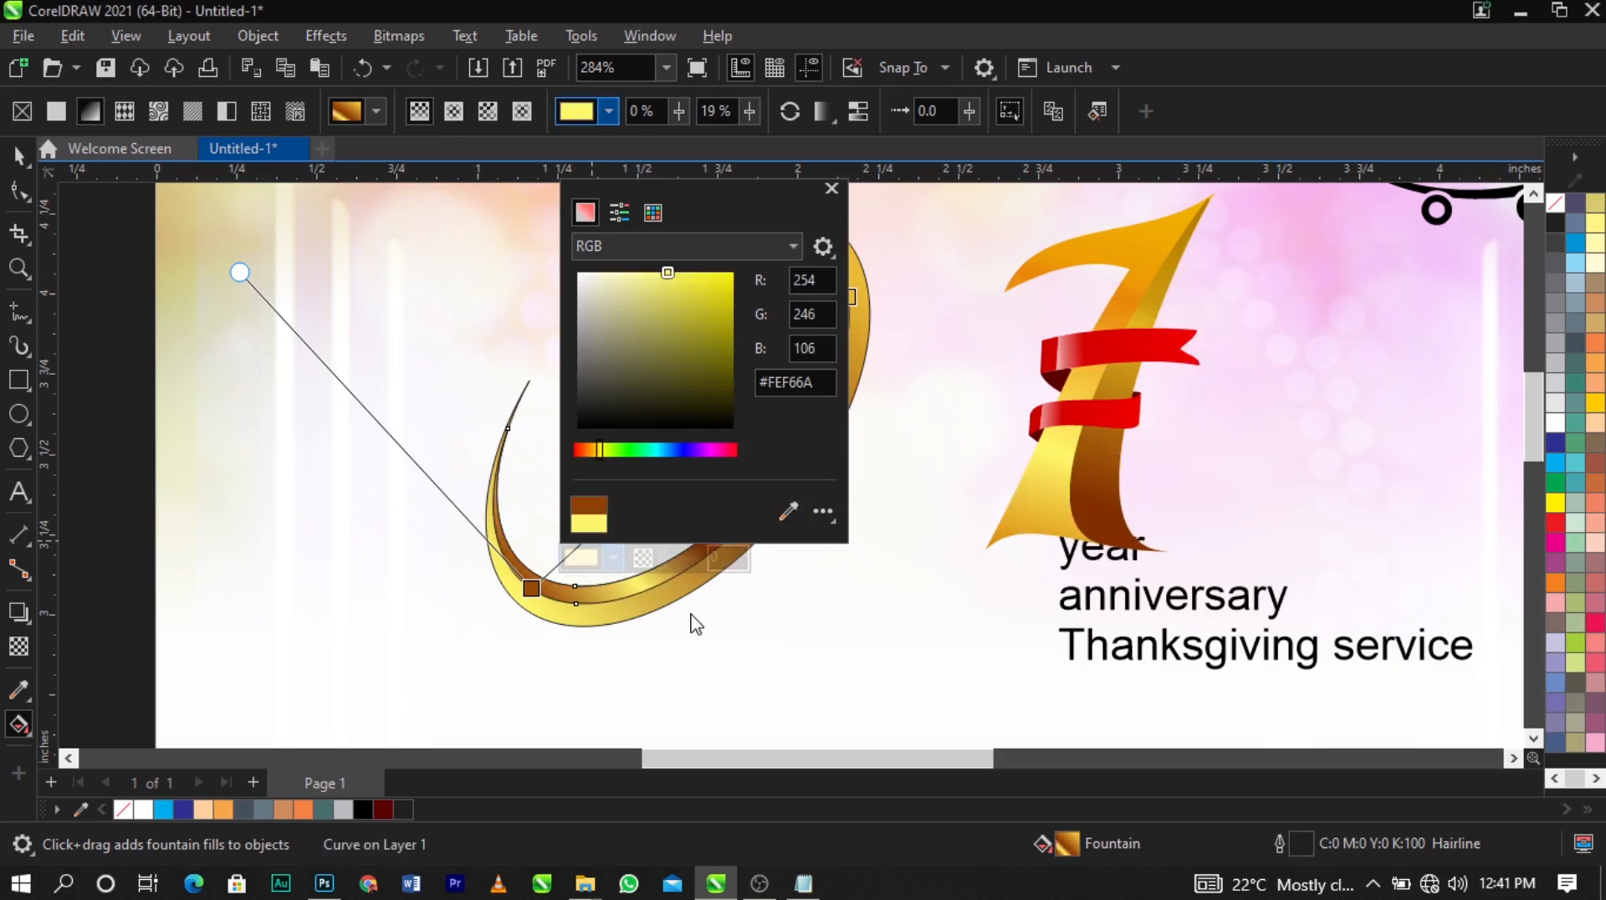
pyautogui.doubleClick(658, 472)
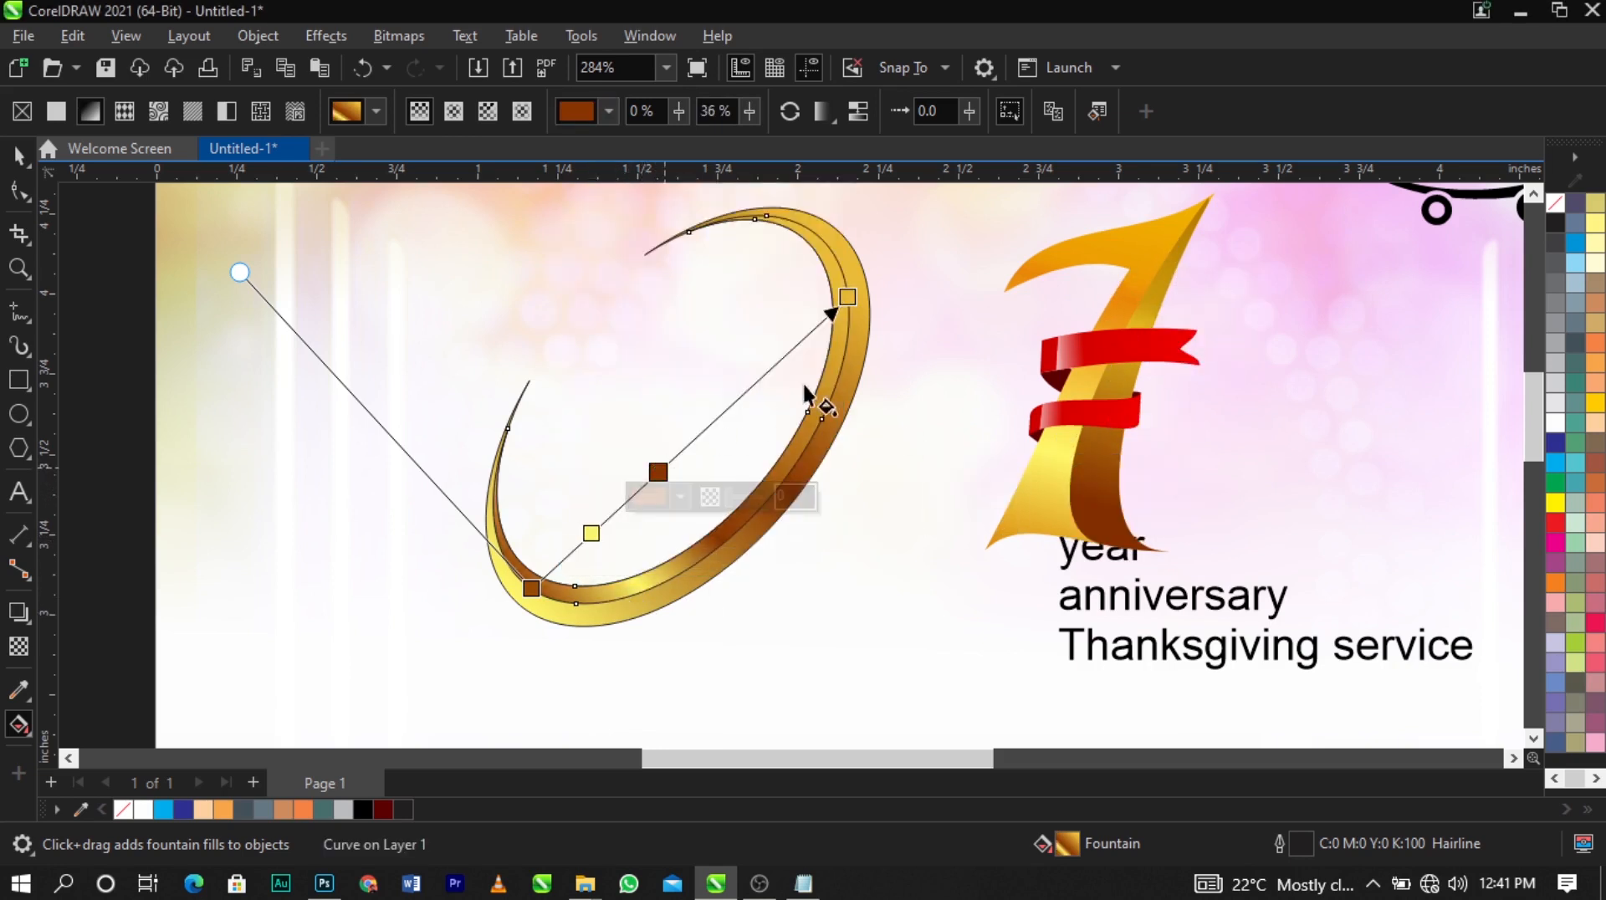
# Extend the inner crescent's fountain fill further up at its end and change the end colour to a light yellow
pyautogui.moveTo(849, 296); pyautogui.dragTo(860, 242)
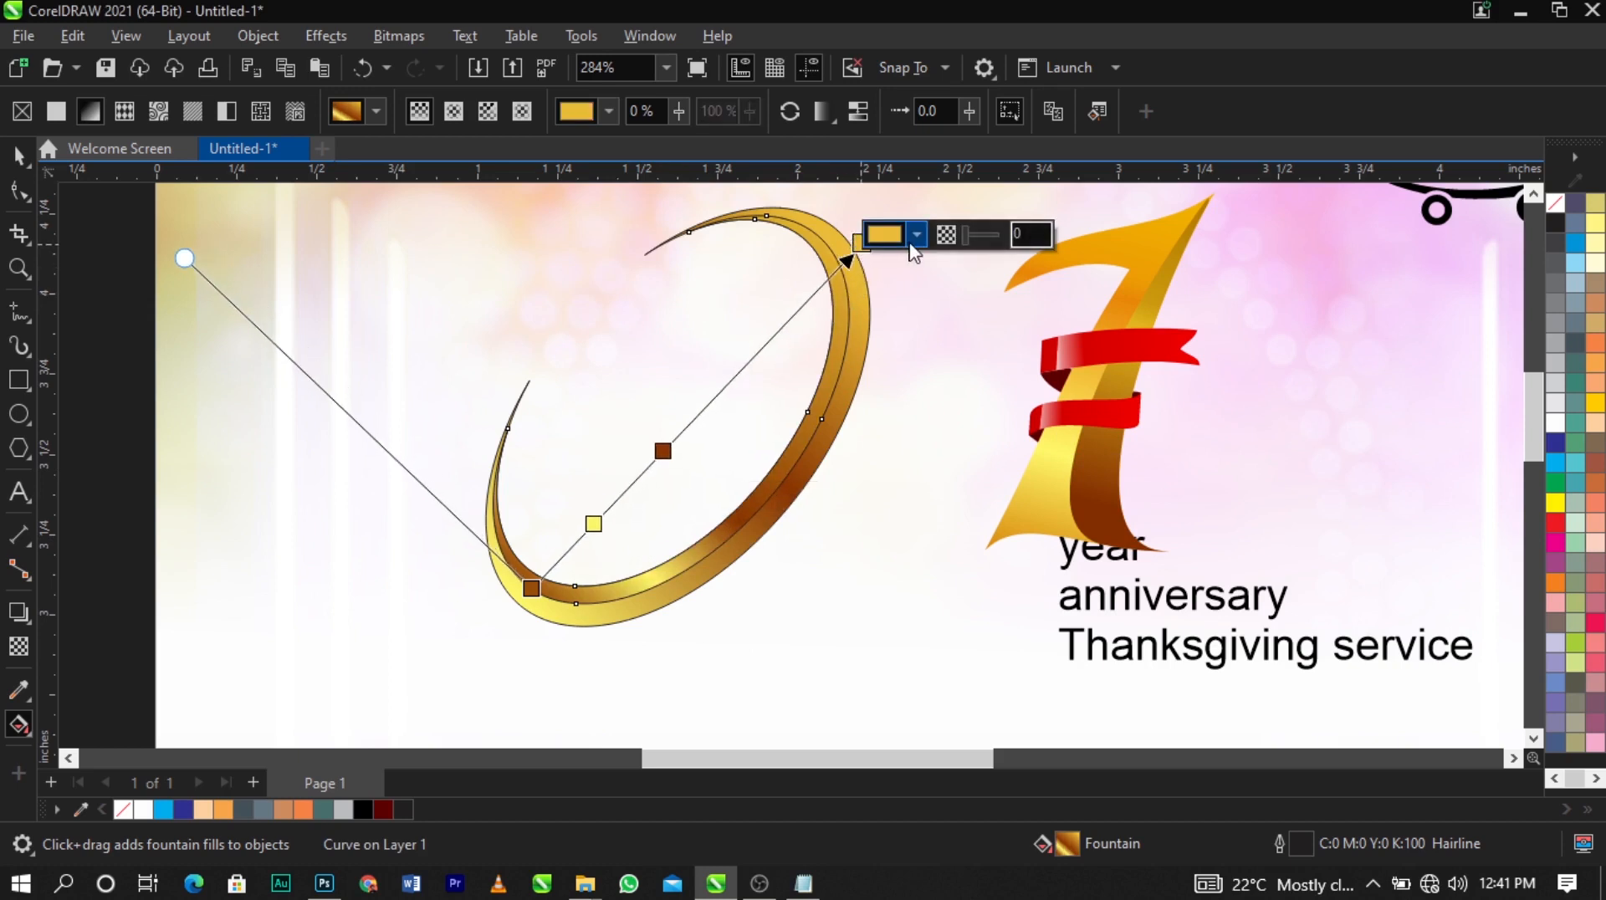
pyautogui.click(917, 235)
pyautogui.moveTo(983, 371)
pyautogui.mouseDown()
pyautogui.moveTo(992, 358)
pyautogui.moveTo(956, 342)
pyautogui.mouseUp()
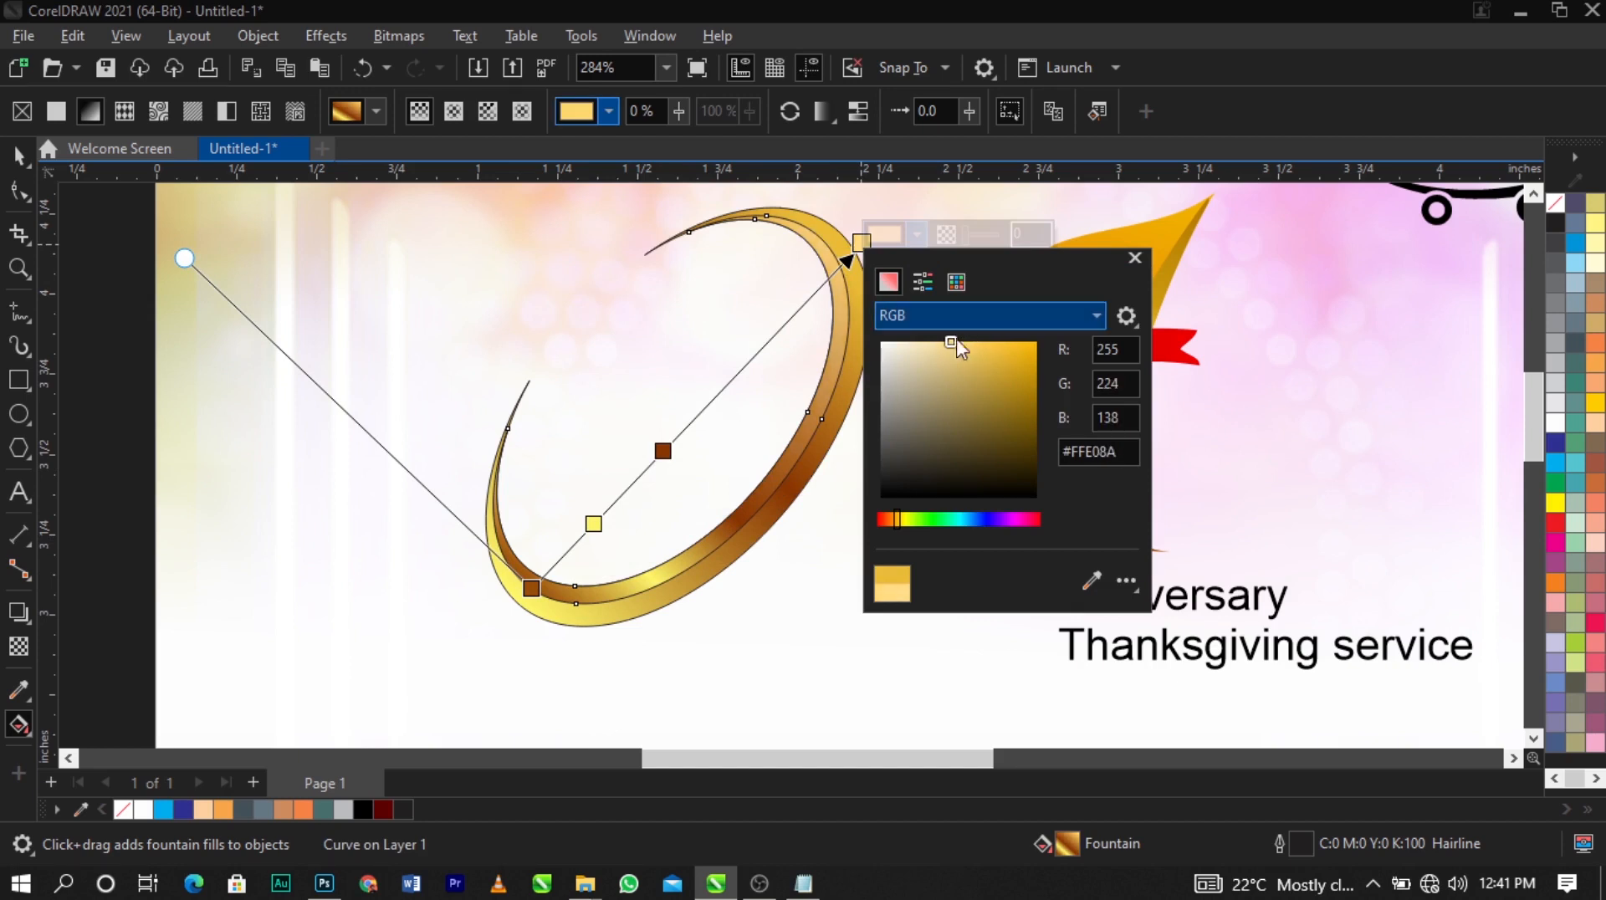
pyautogui.click(903, 520)
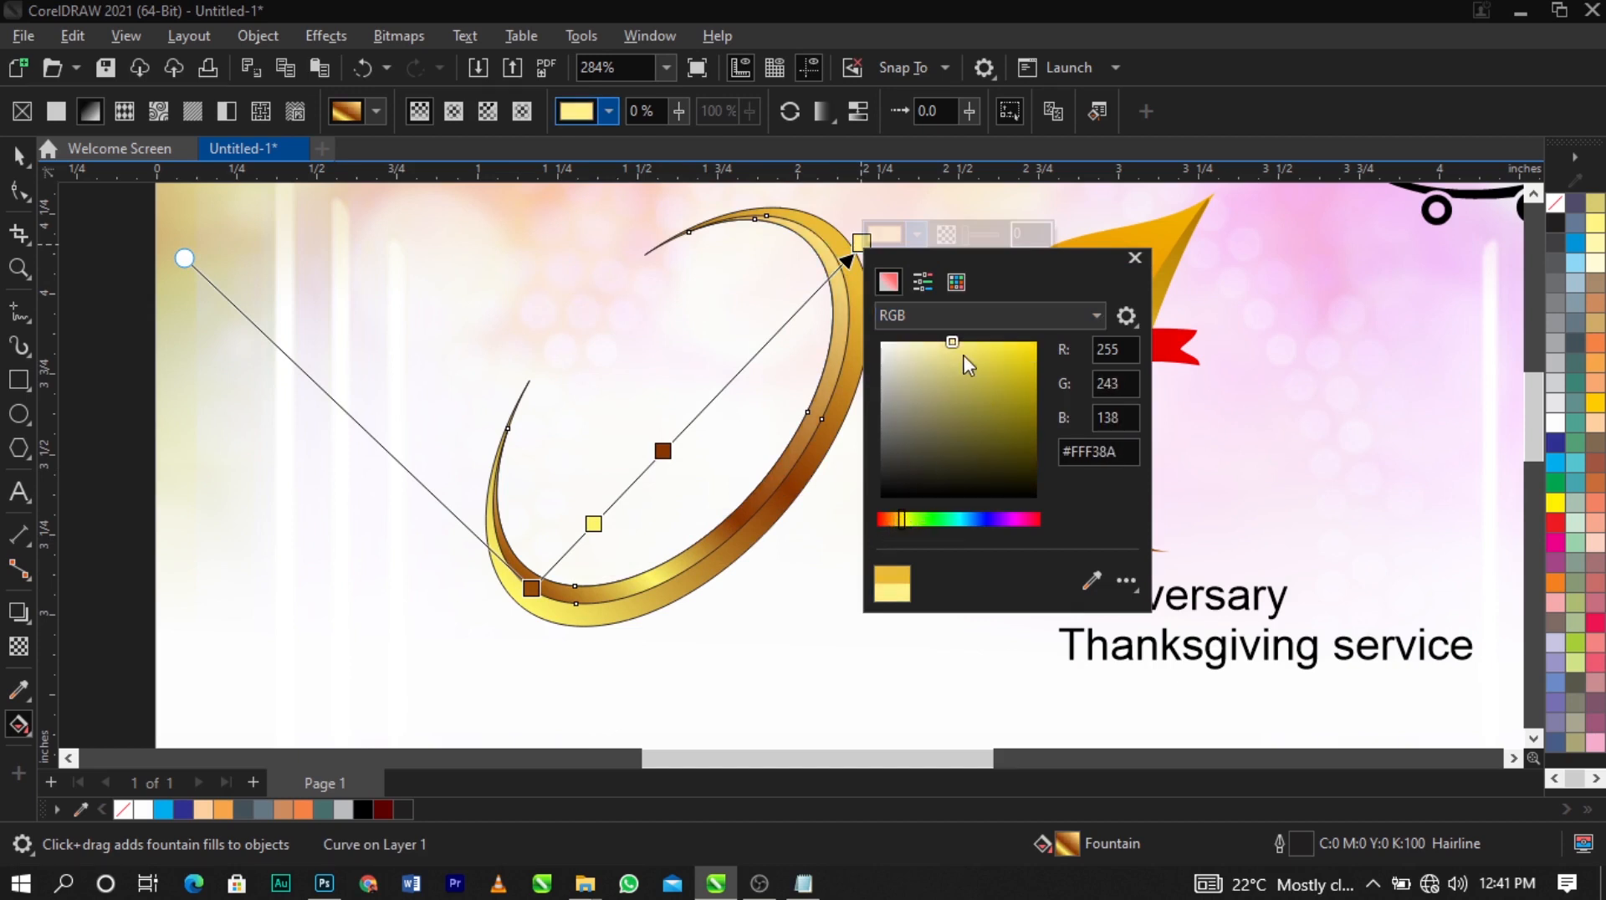
pyautogui.moveTo(967, 342); pyautogui.dragTo(976, 335)
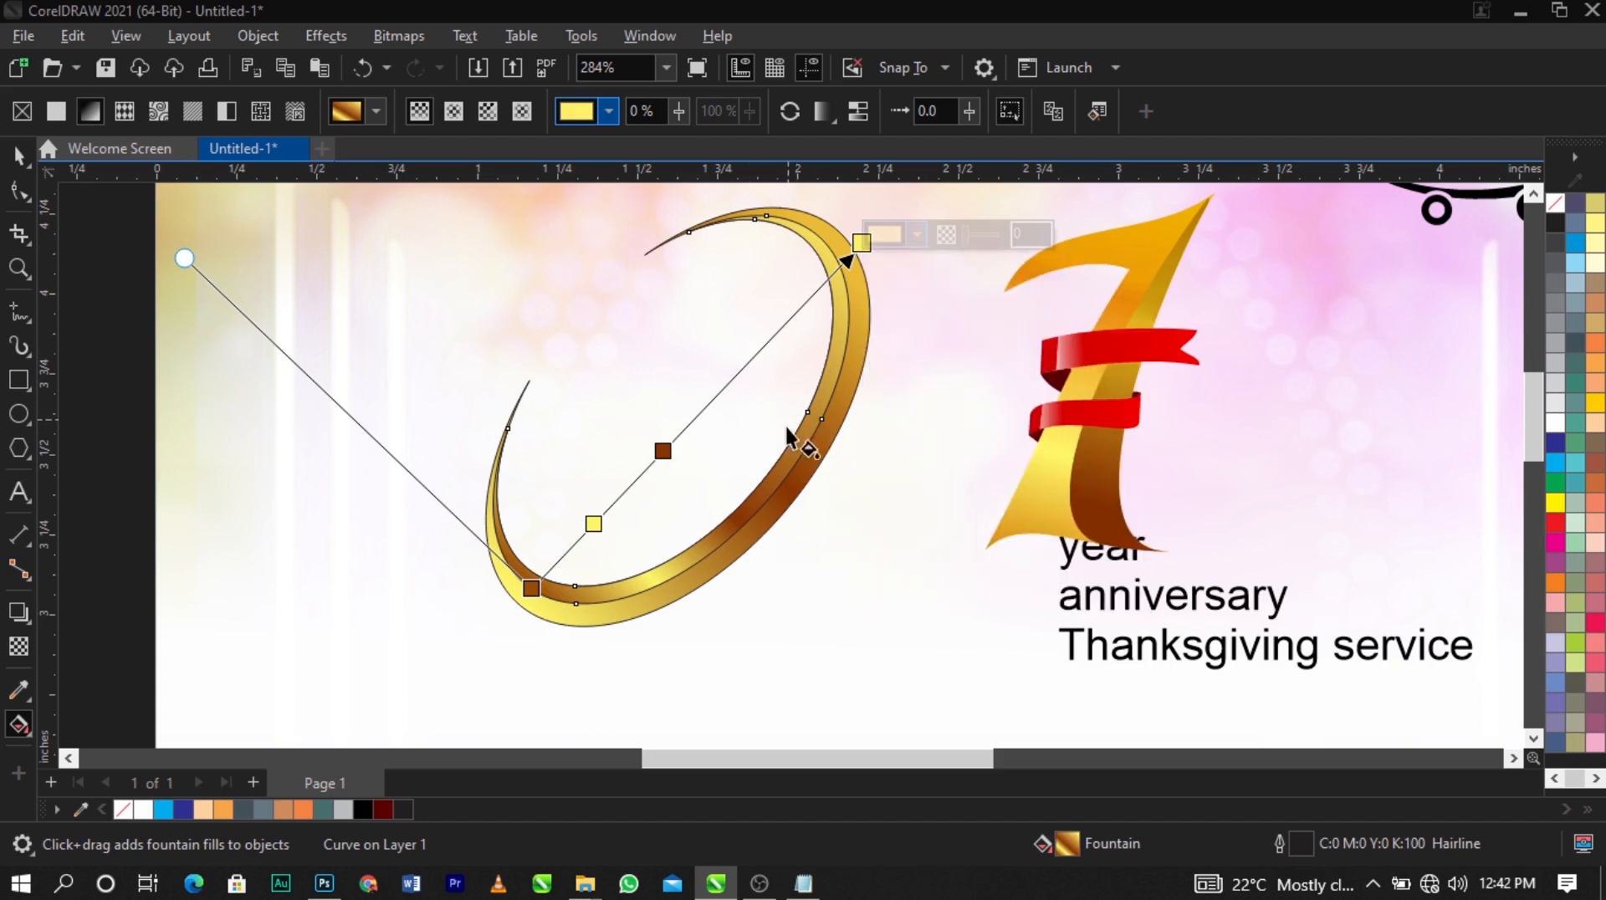
# Recolour the dark 40% stop of the inner crescent's fountain fill to a pale cream
pyautogui.click(662, 451)
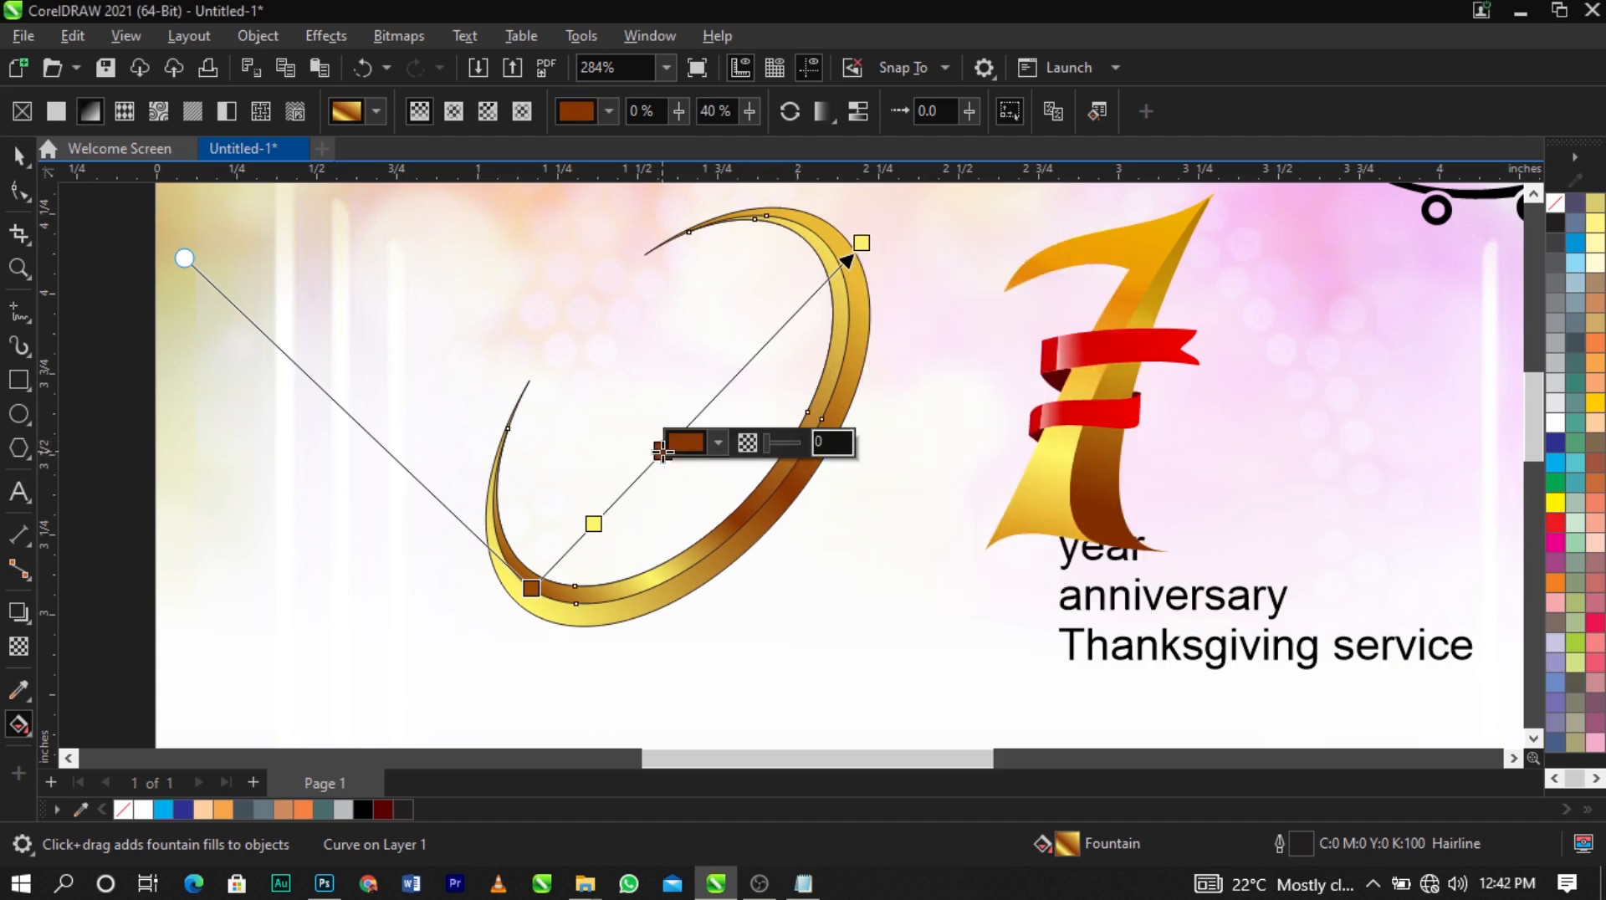
pyautogui.click(717, 443)
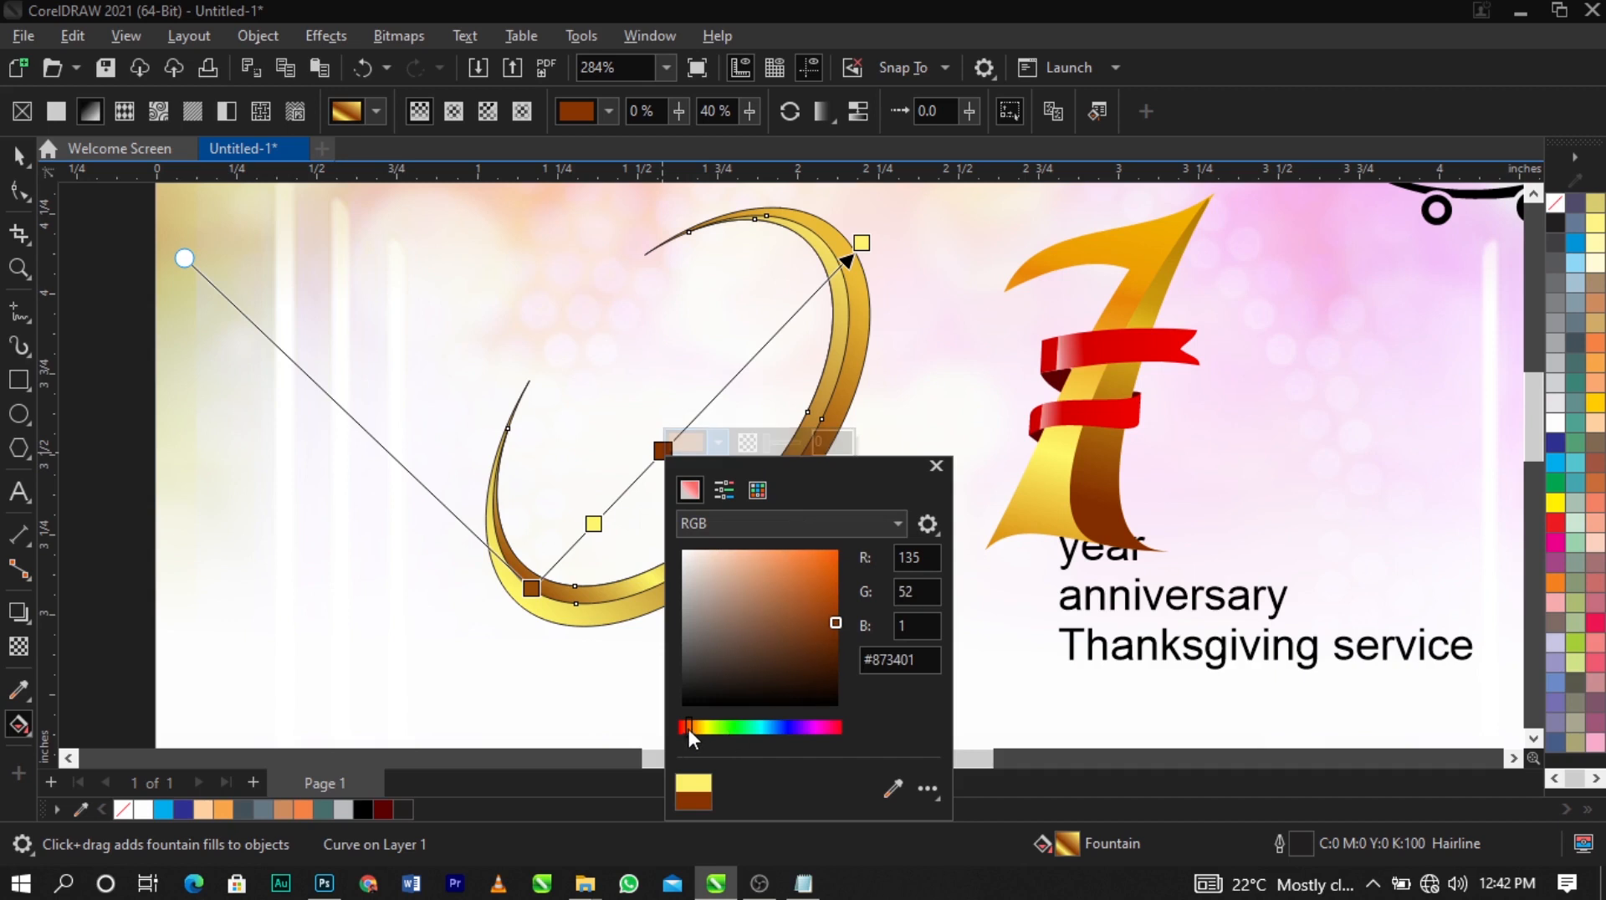
pyautogui.moveTo(689, 728); pyautogui.dragTo(693, 727)
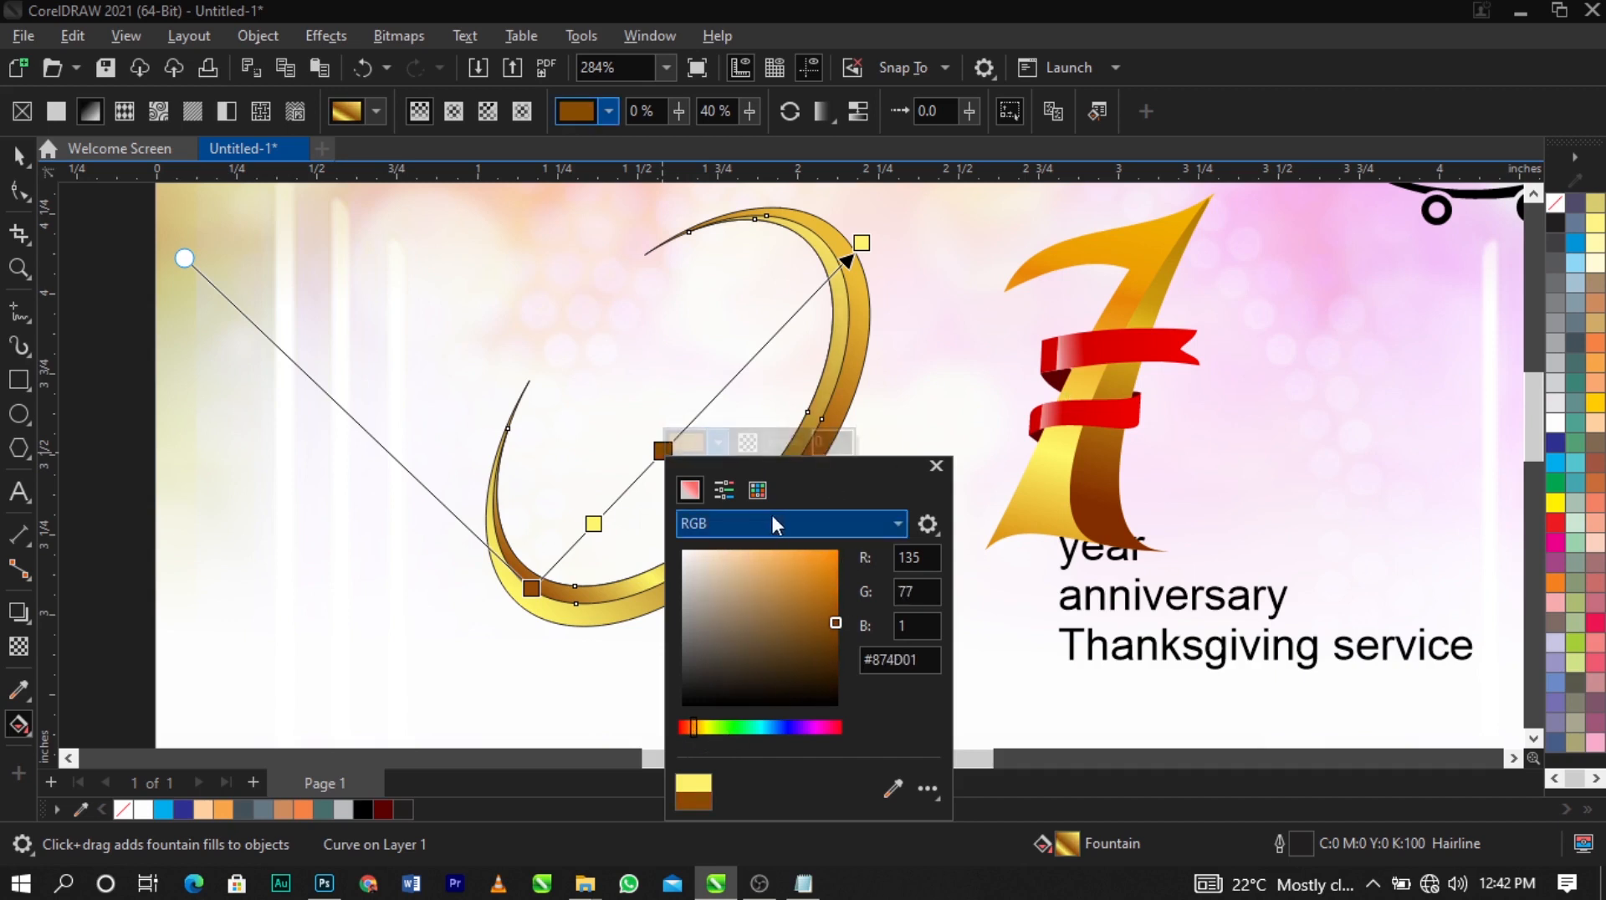
pyautogui.moveTo(815, 487); pyautogui.dragTo(1097, 408)
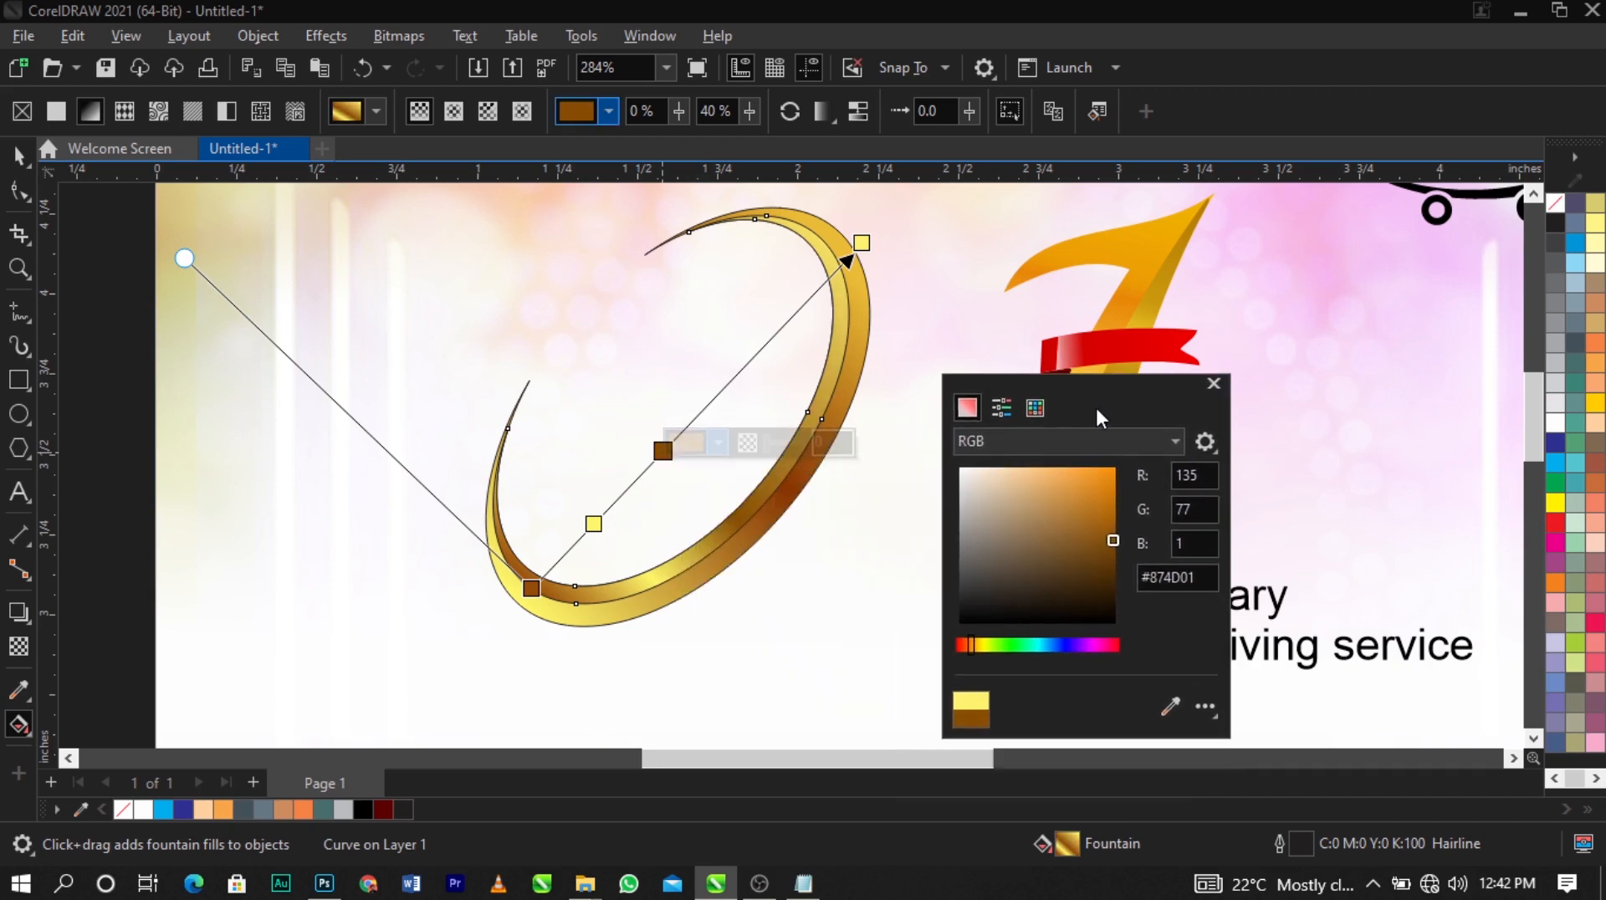
pyautogui.click(974, 645)
pyautogui.moveTo(1088, 500)
pyautogui.mouseDown()
pyautogui.moveTo(1064, 466)
pyautogui.moveTo(1037, 465)
pyautogui.moveTo(1054, 467)
pyautogui.moveTo(1014, 491)
pyautogui.moveTo(1001, 469)
pyautogui.mouseUp()
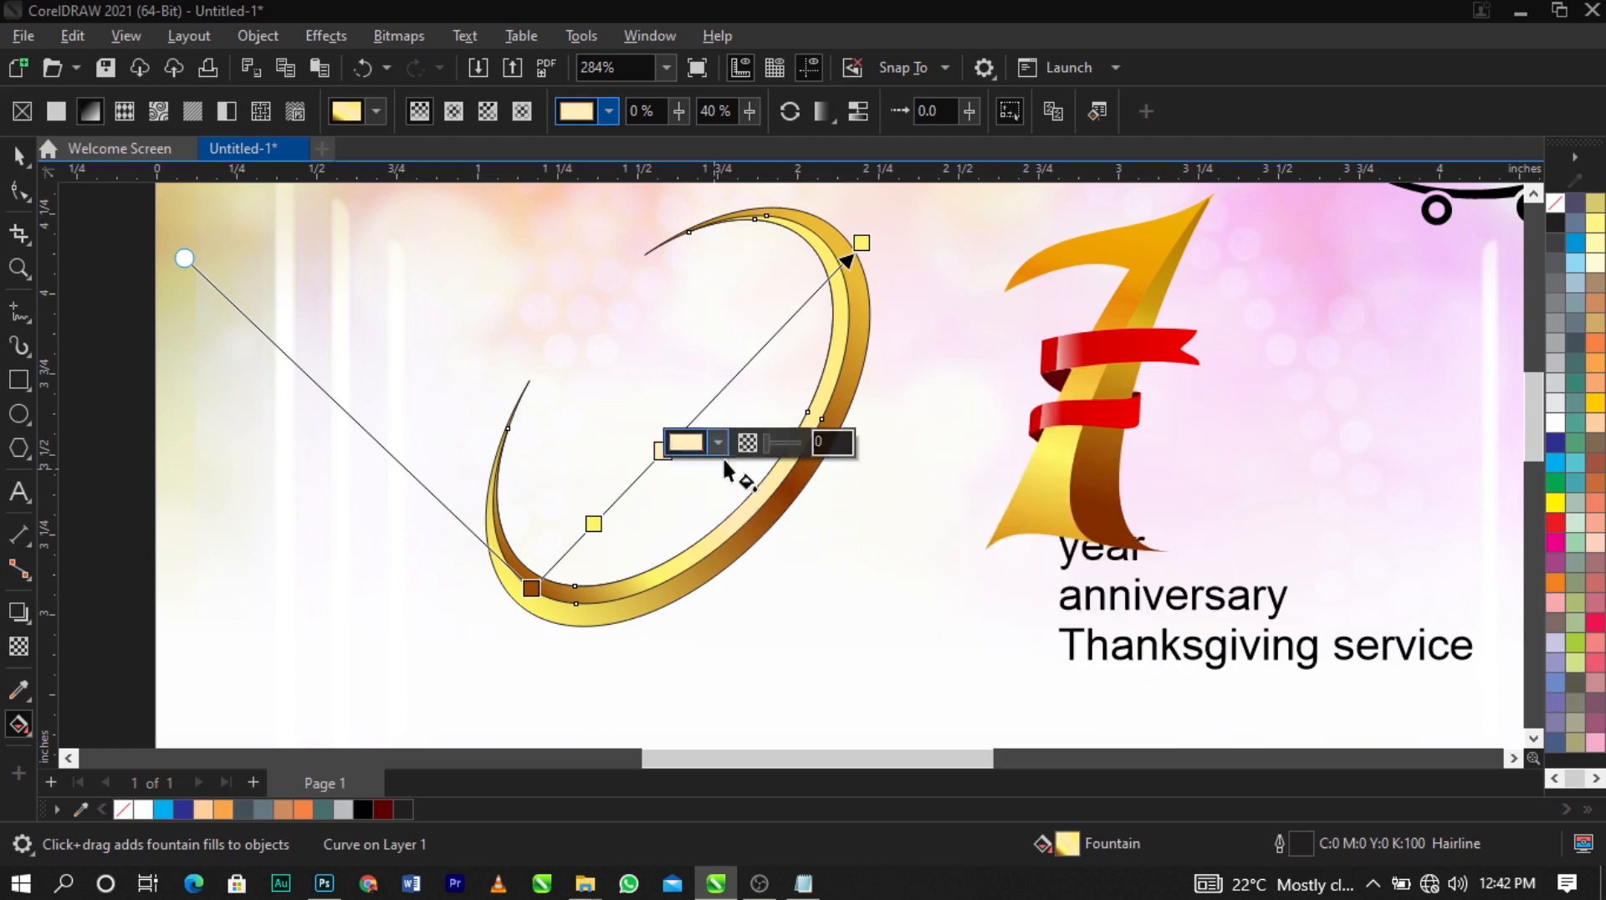
# Shift the inner crescent's cream stop toward the fill's end and add a stop at 41% in brown sampled from the numeral's shaded part
pyautogui.moveTo(663, 451); pyautogui.dragTo(713, 398)
pyautogui.doubleClick(661, 448)
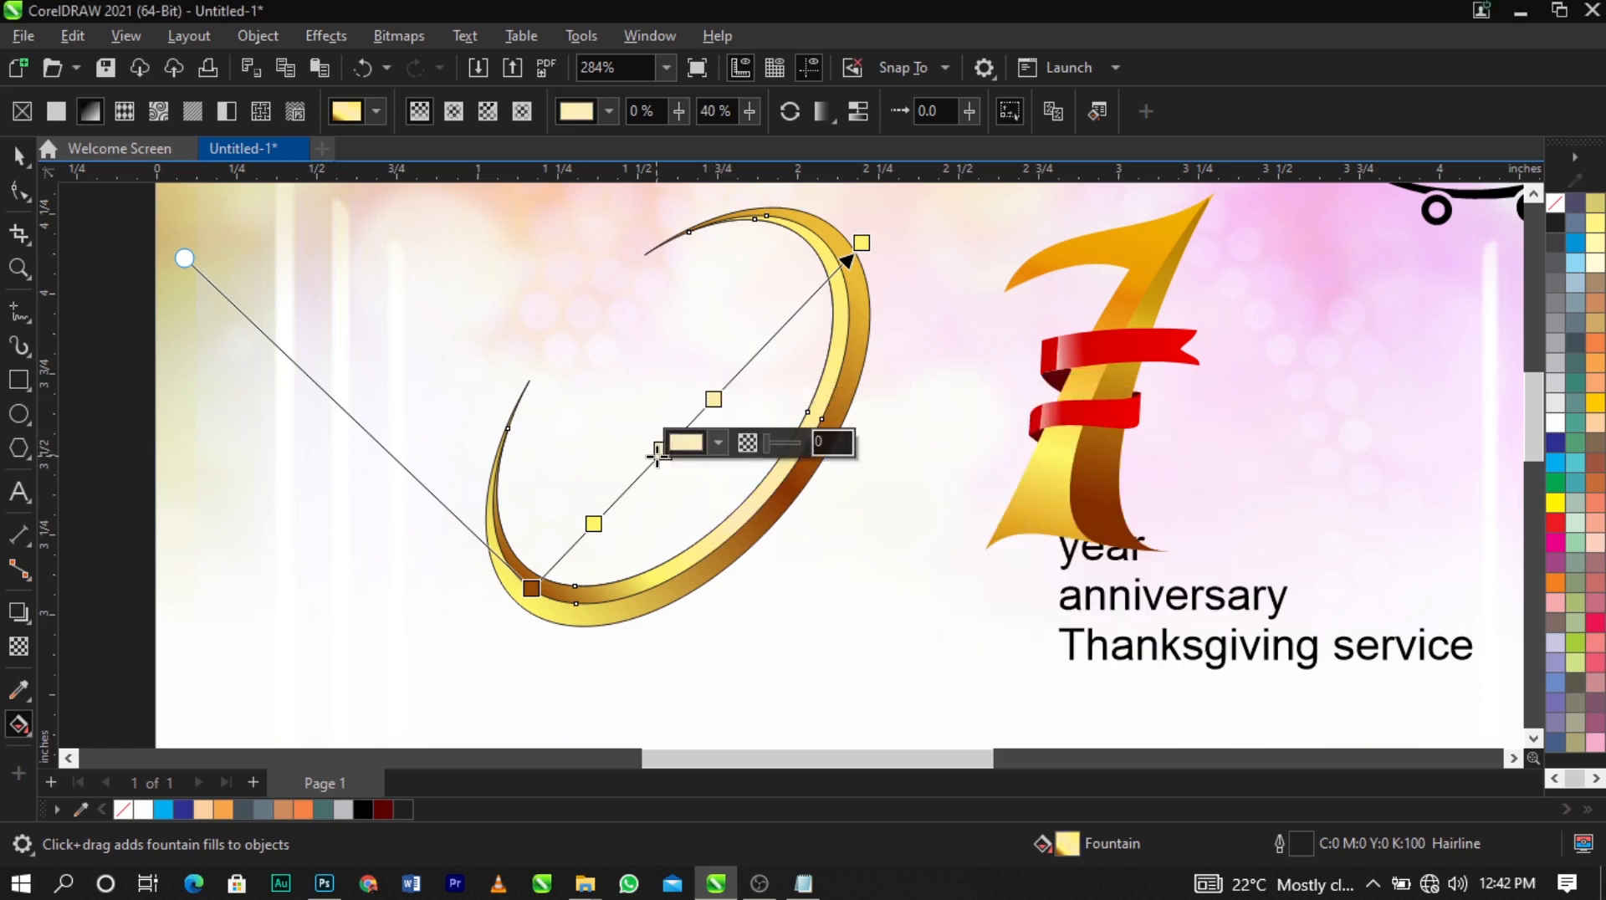
pyautogui.click(667, 447)
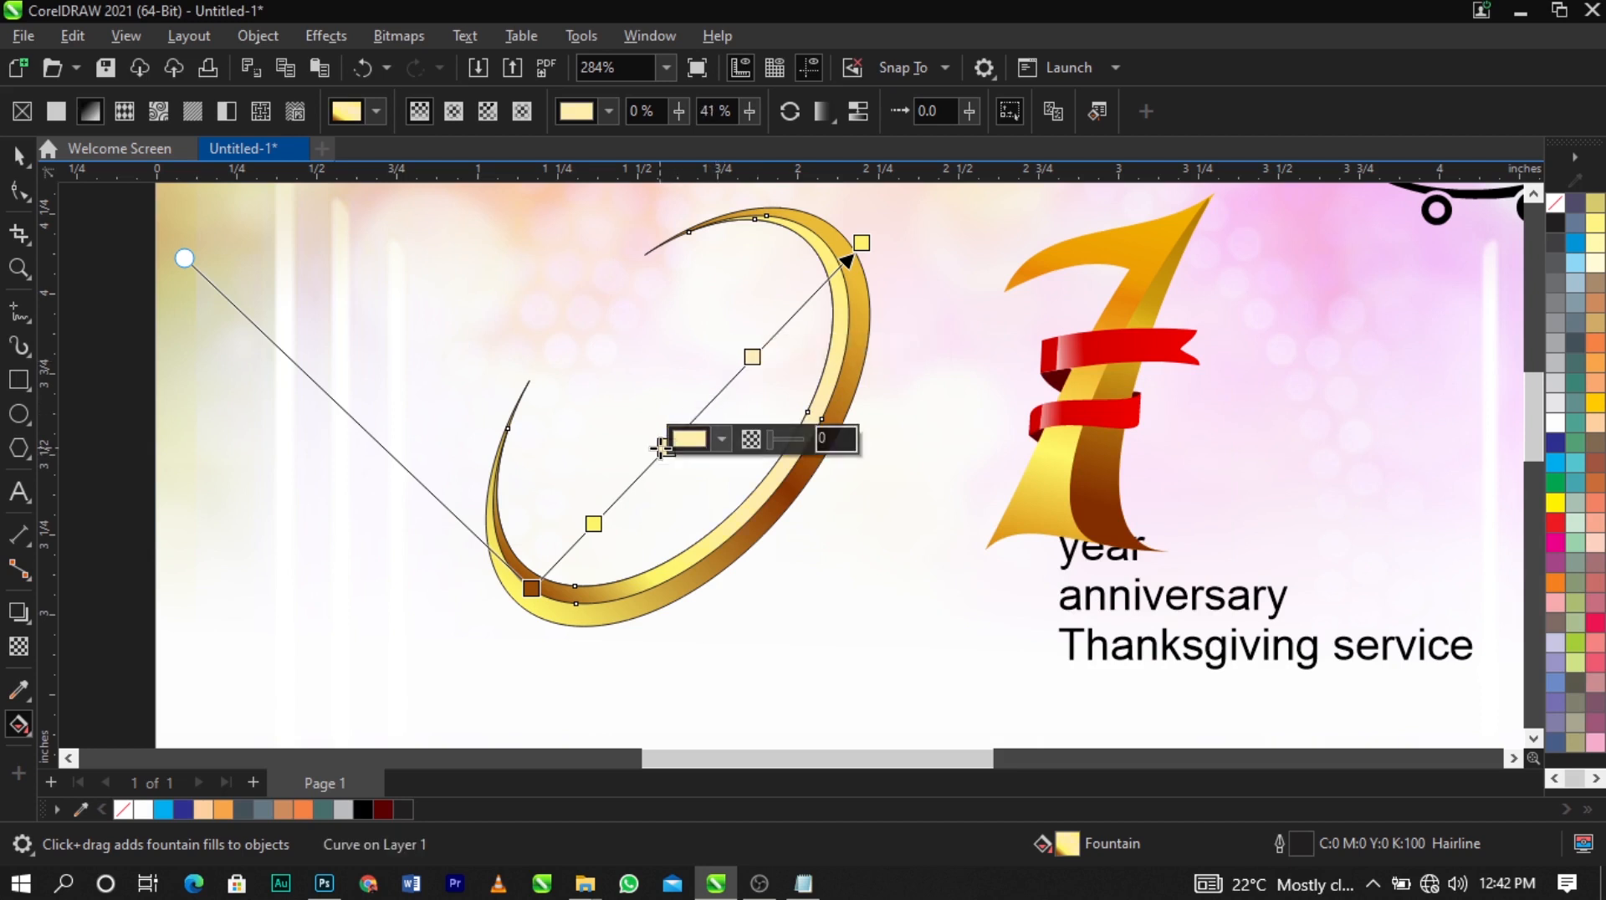
pyautogui.click(722, 438)
pyautogui.click(897, 785)
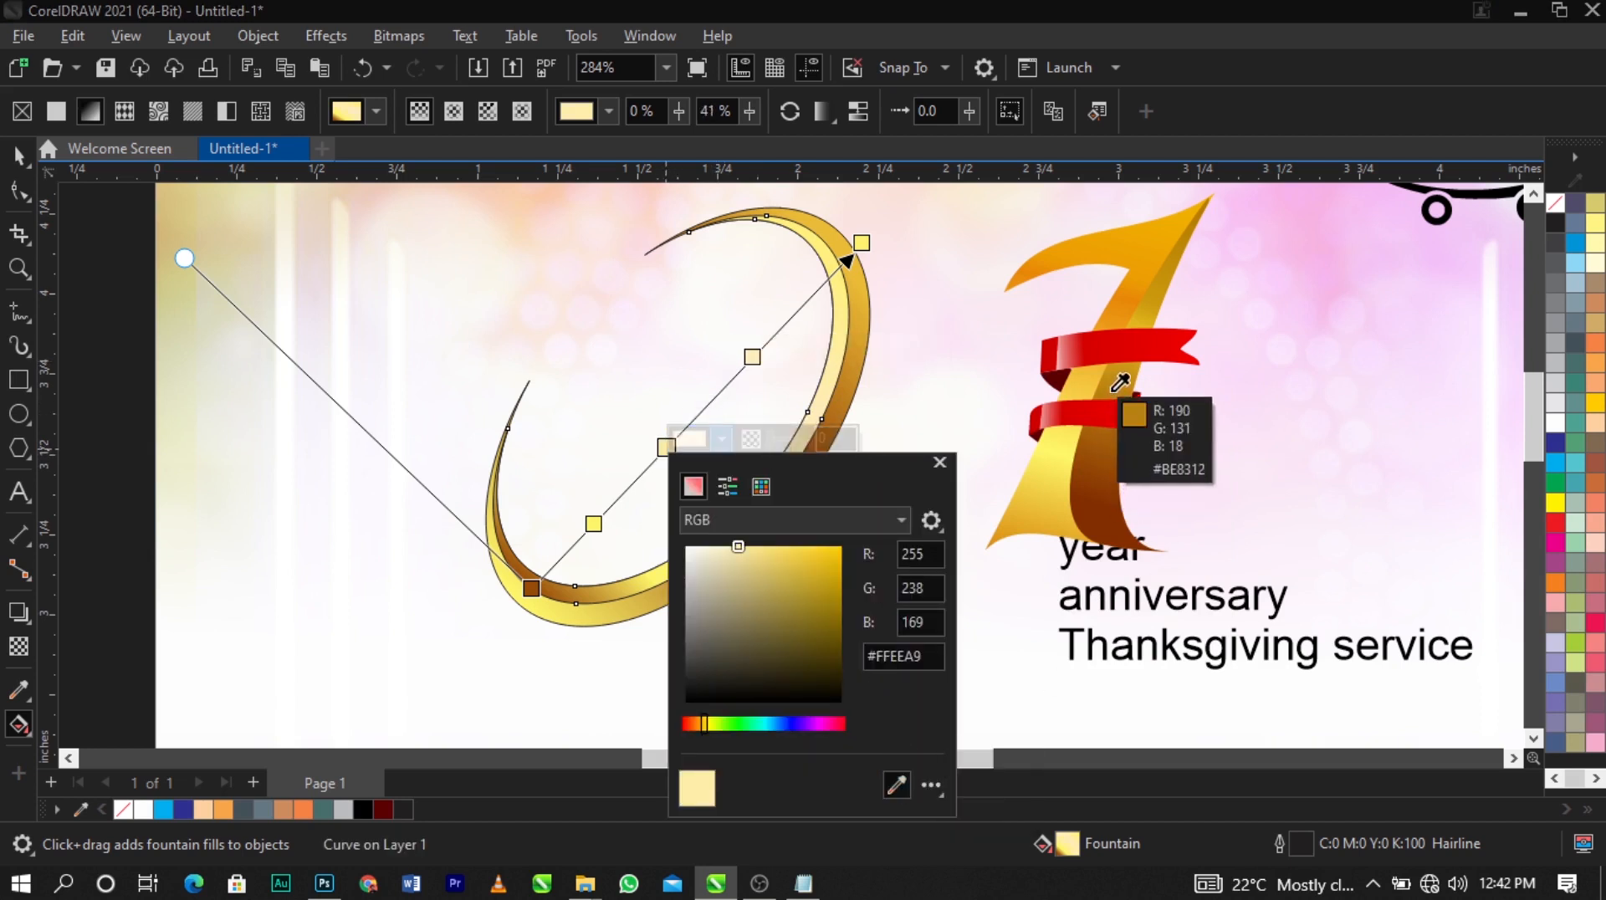
pyautogui.click(1088, 448)
pyautogui.click(871, 407)
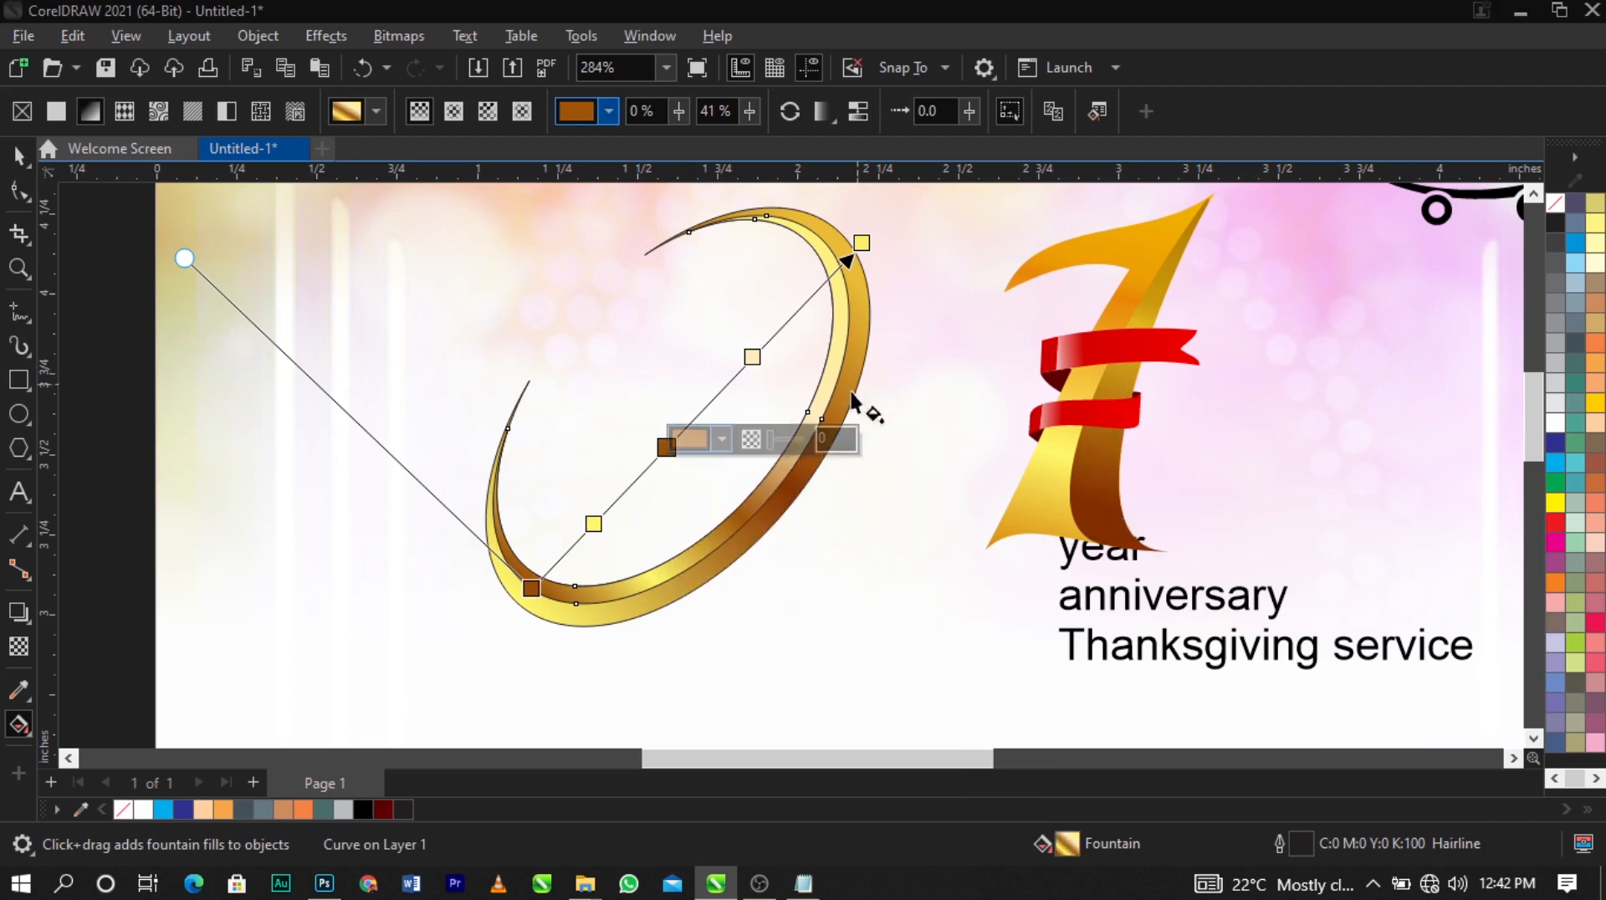
# Move the dark stop of the outer crescent's fountain fill a little further toward its upper end
pyautogui.click(669, 468)
pyautogui.click(778, 538)
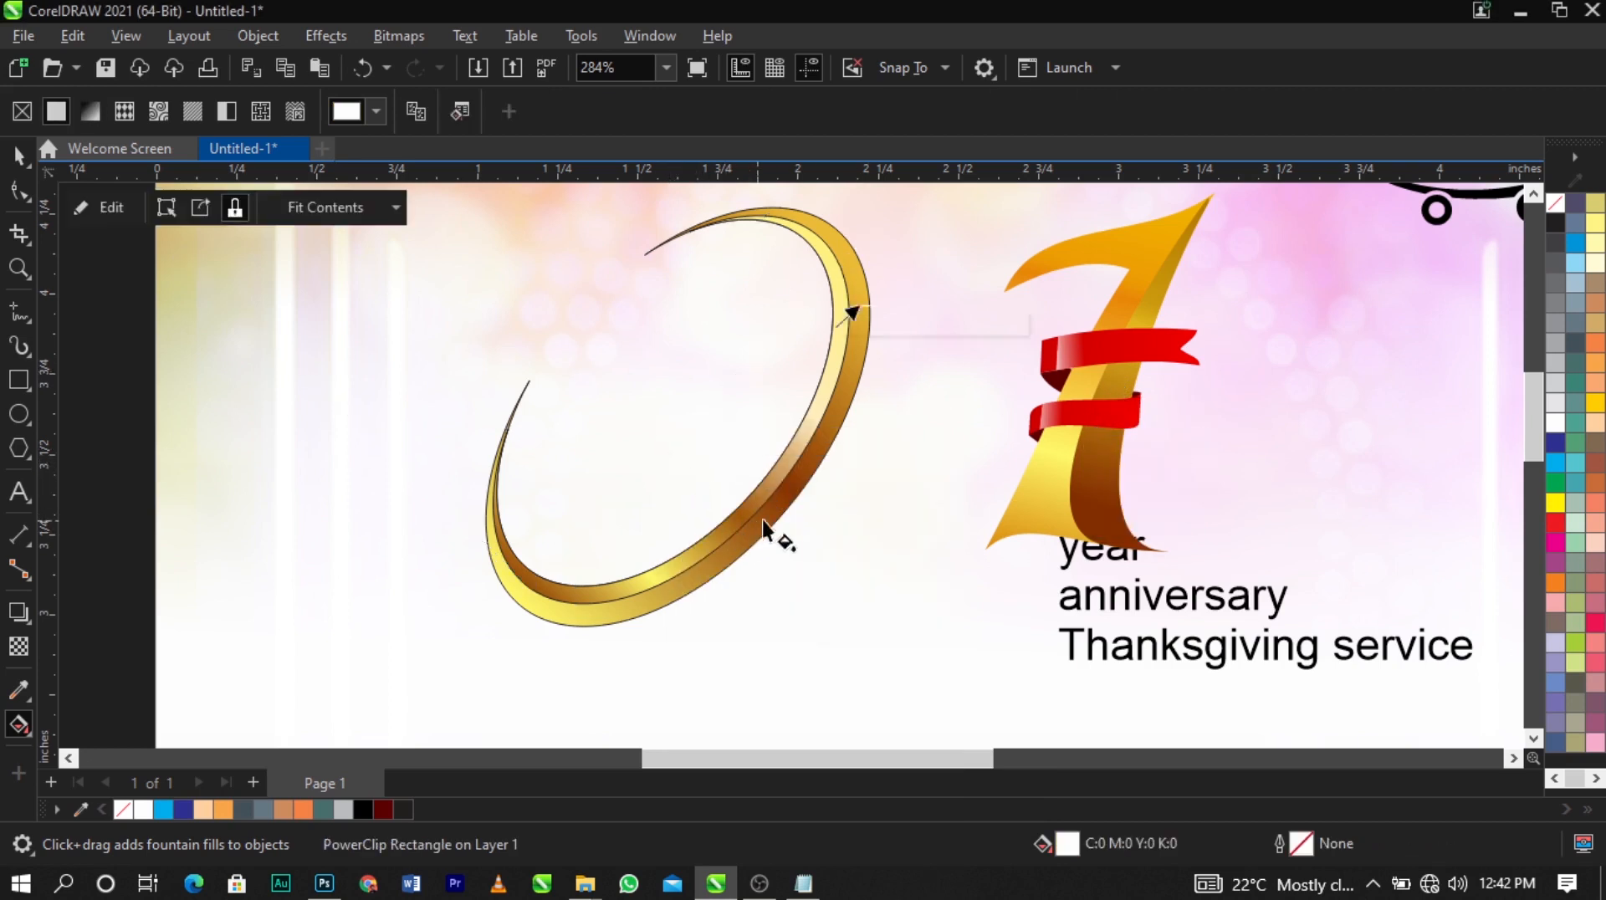
pyautogui.moveTo(734, 428); pyautogui.dragTo(769, 387)
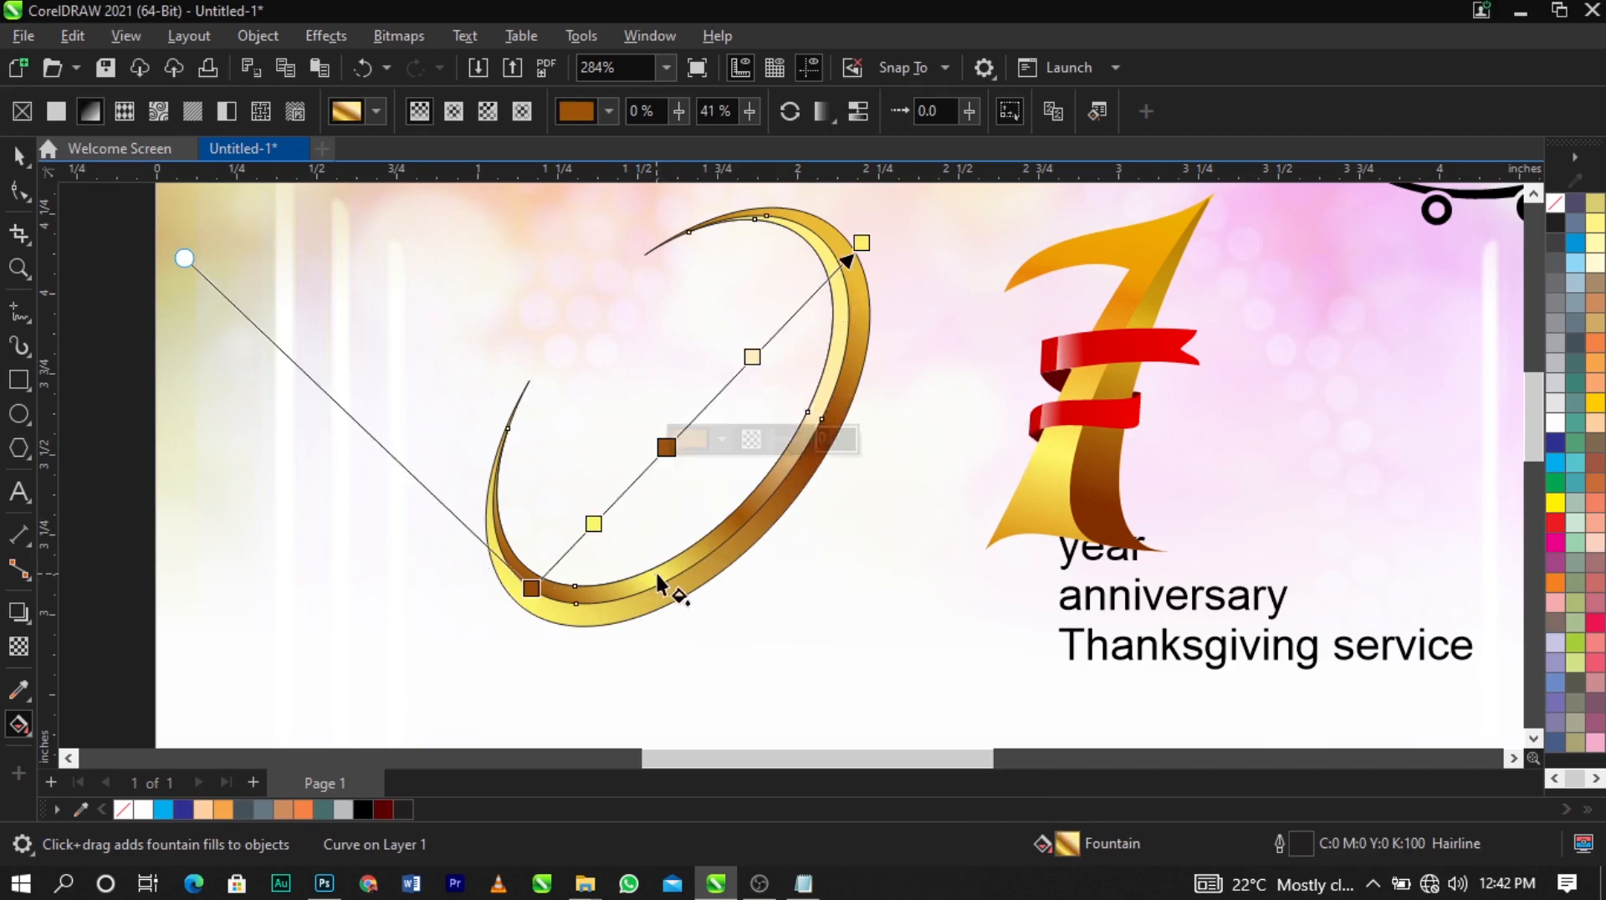
# Select both crescents together and remove their outlines
pyautogui.scroll(-2, 697, 549)
pyautogui.press('space')
pyautogui.moveTo(323, 293); pyautogui.dragTo(788, 630)
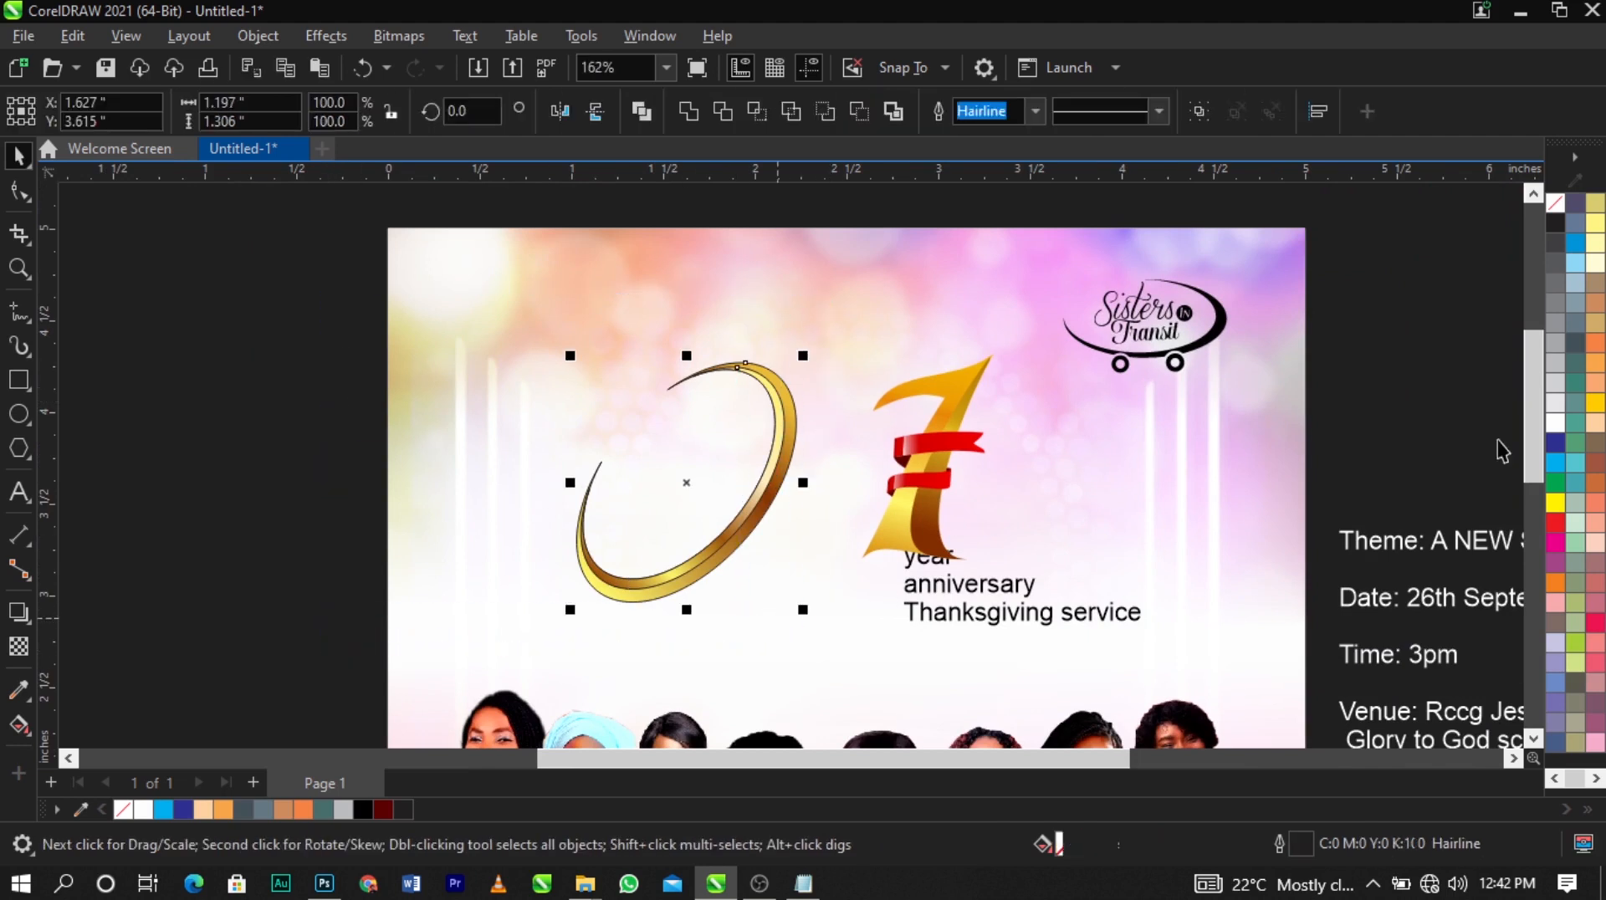
pyautogui.click(1524, 224)
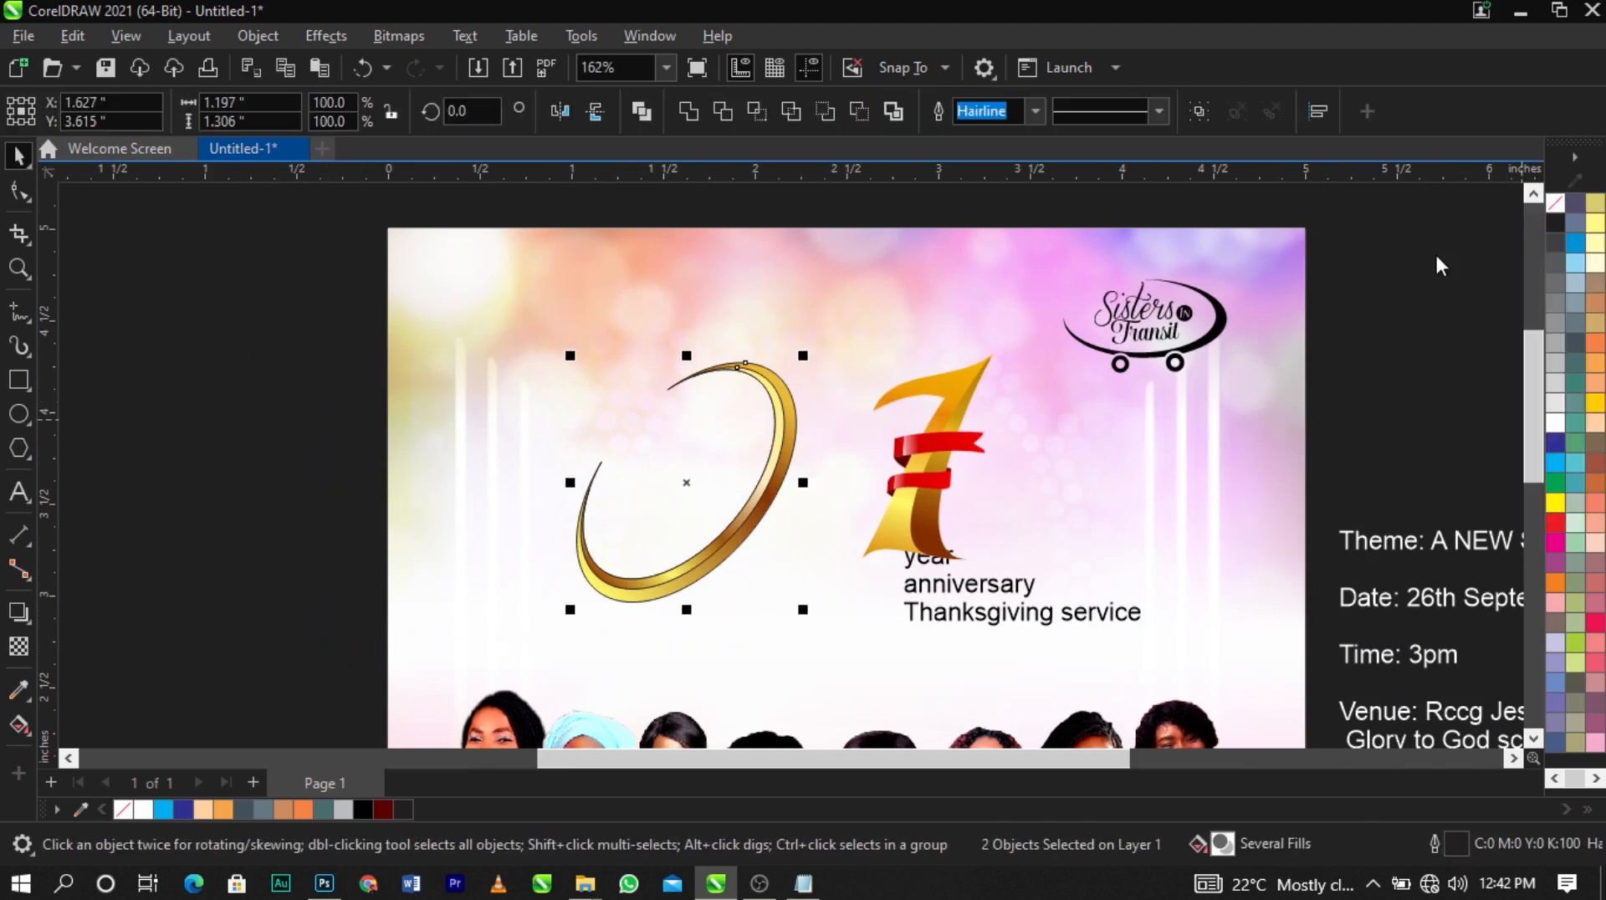
# Try rotating the two crescents slightly clockwise to about 355.5 degrees, and undo the rotation
pyautogui.click(799, 452)
pyautogui.scroll(1, 799, 401)
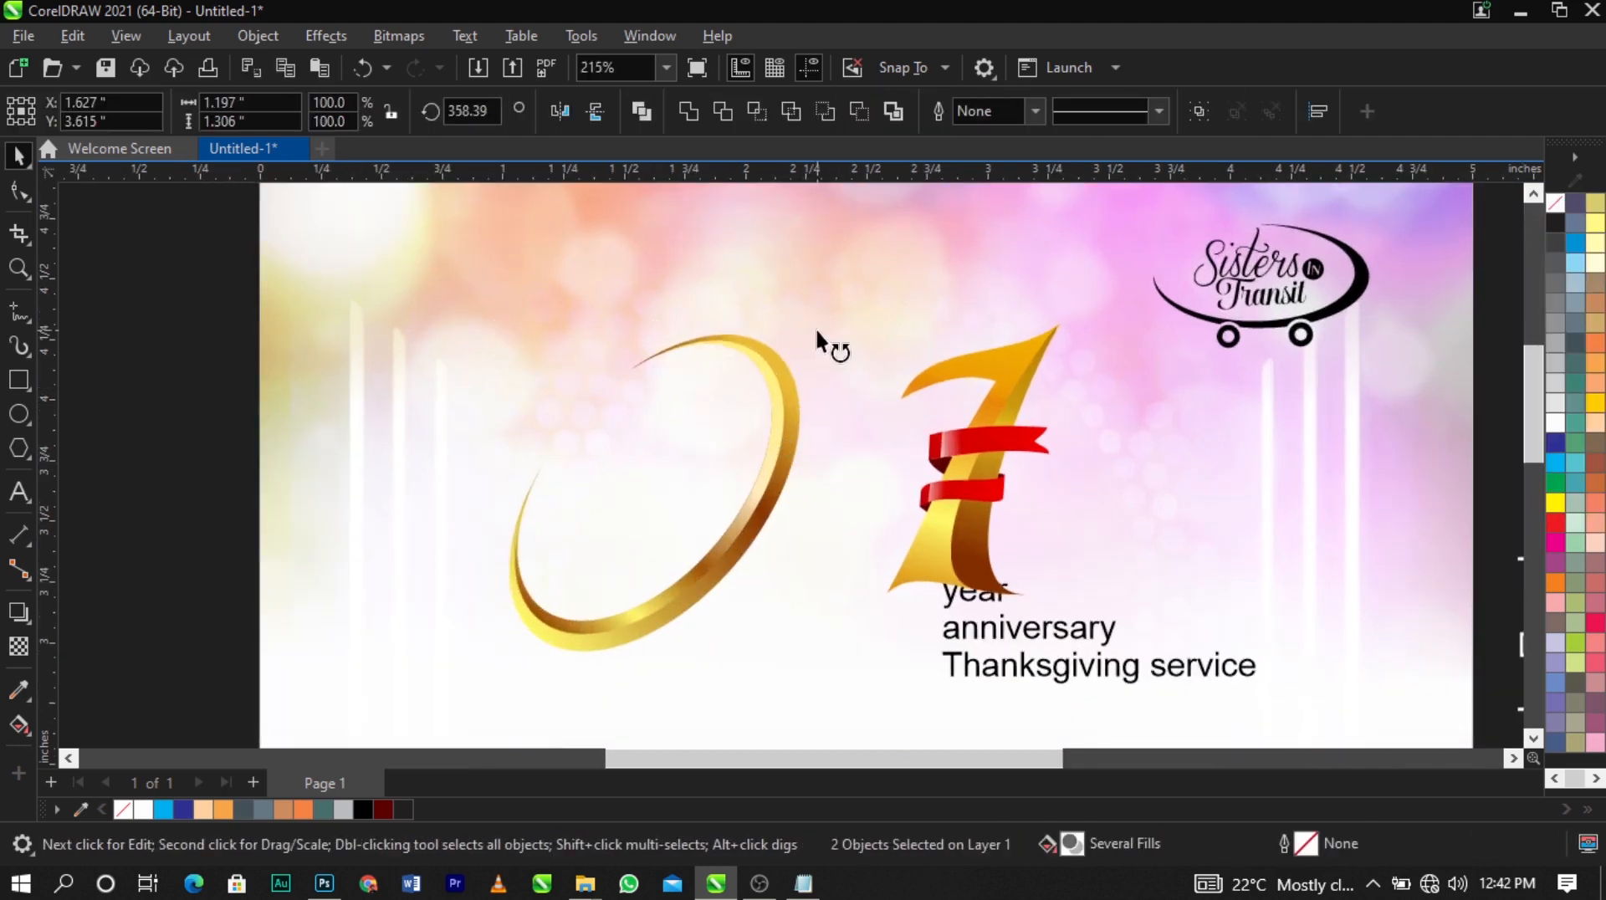
pyautogui.moveTo(815, 331); pyautogui.dragTo(823, 333)
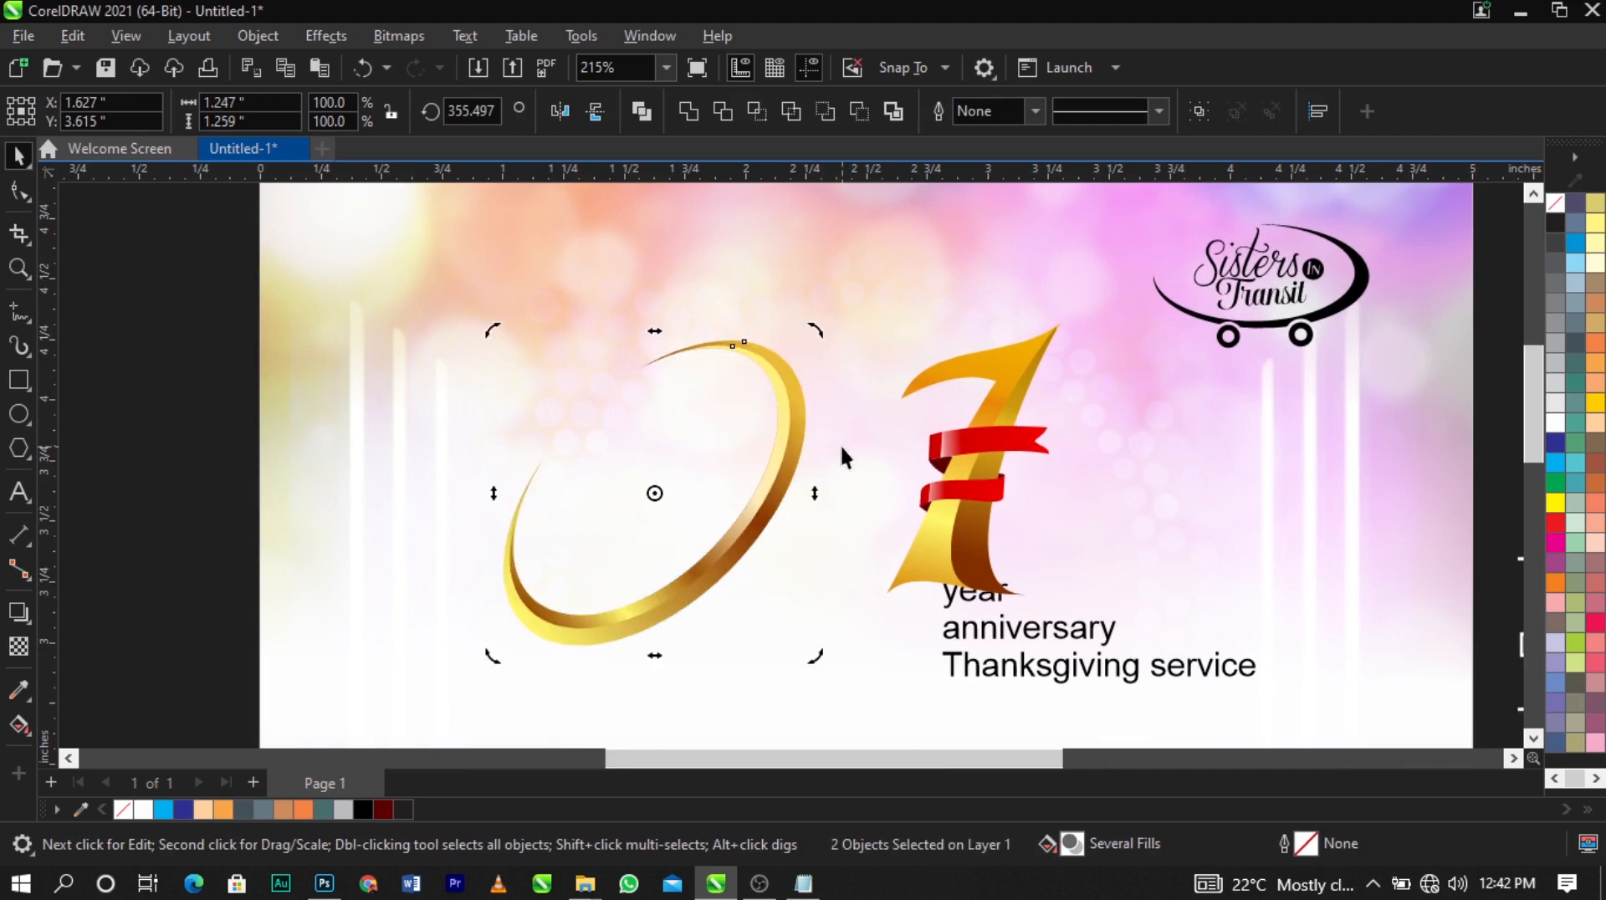
pyautogui.hotkey('ctrl', 'z')
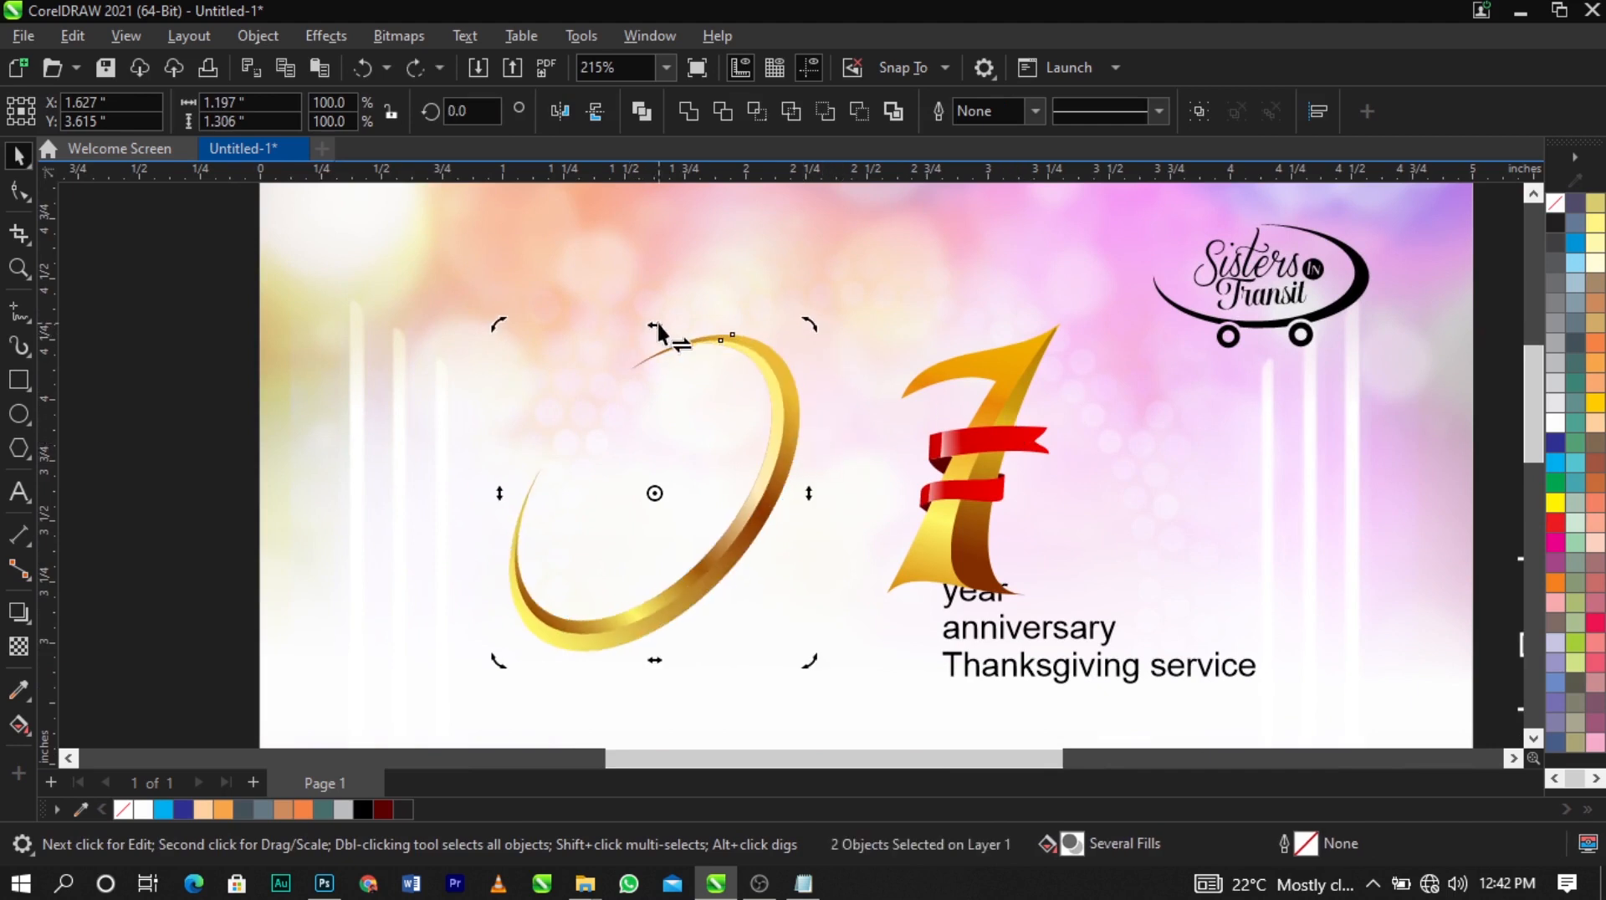
# Skew the two crescents slightly sideways and move the ribboned golden numeral group inside their open loop
pyautogui.moveTo(658, 331); pyautogui.dragTo(667, 333)
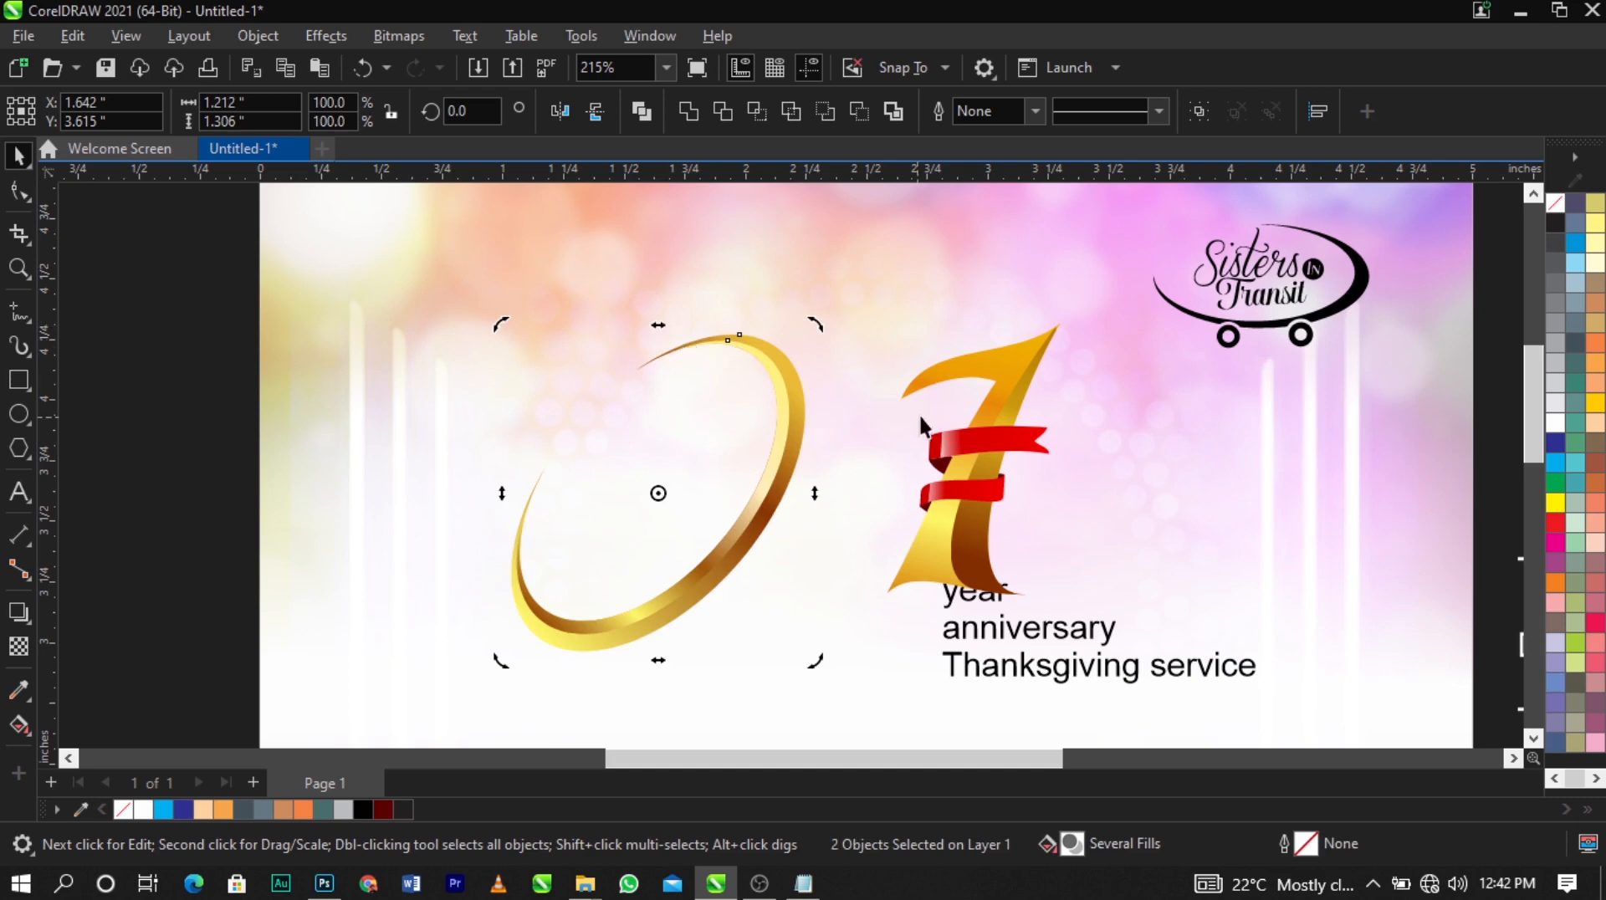
pyautogui.click(962, 458)
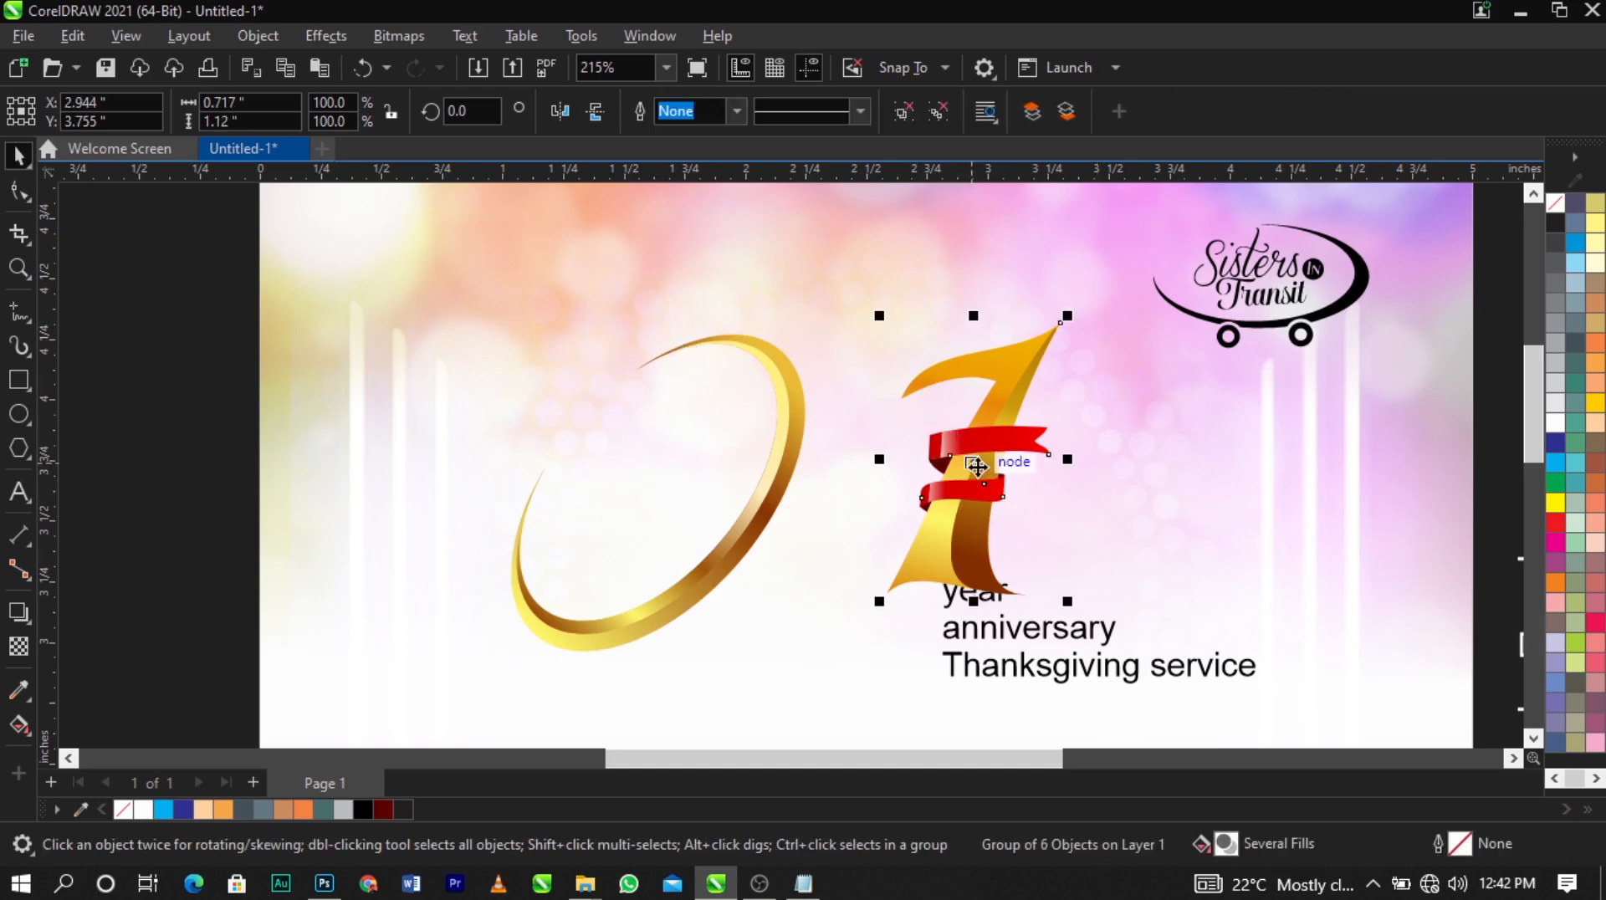
pyautogui.moveTo(946, 459)
pyautogui.mouseDown()
pyautogui.moveTo(657, 402)
pyautogui.moveTo(631, 419)
pyautogui.moveTo(653, 430)
pyautogui.mouseUp()
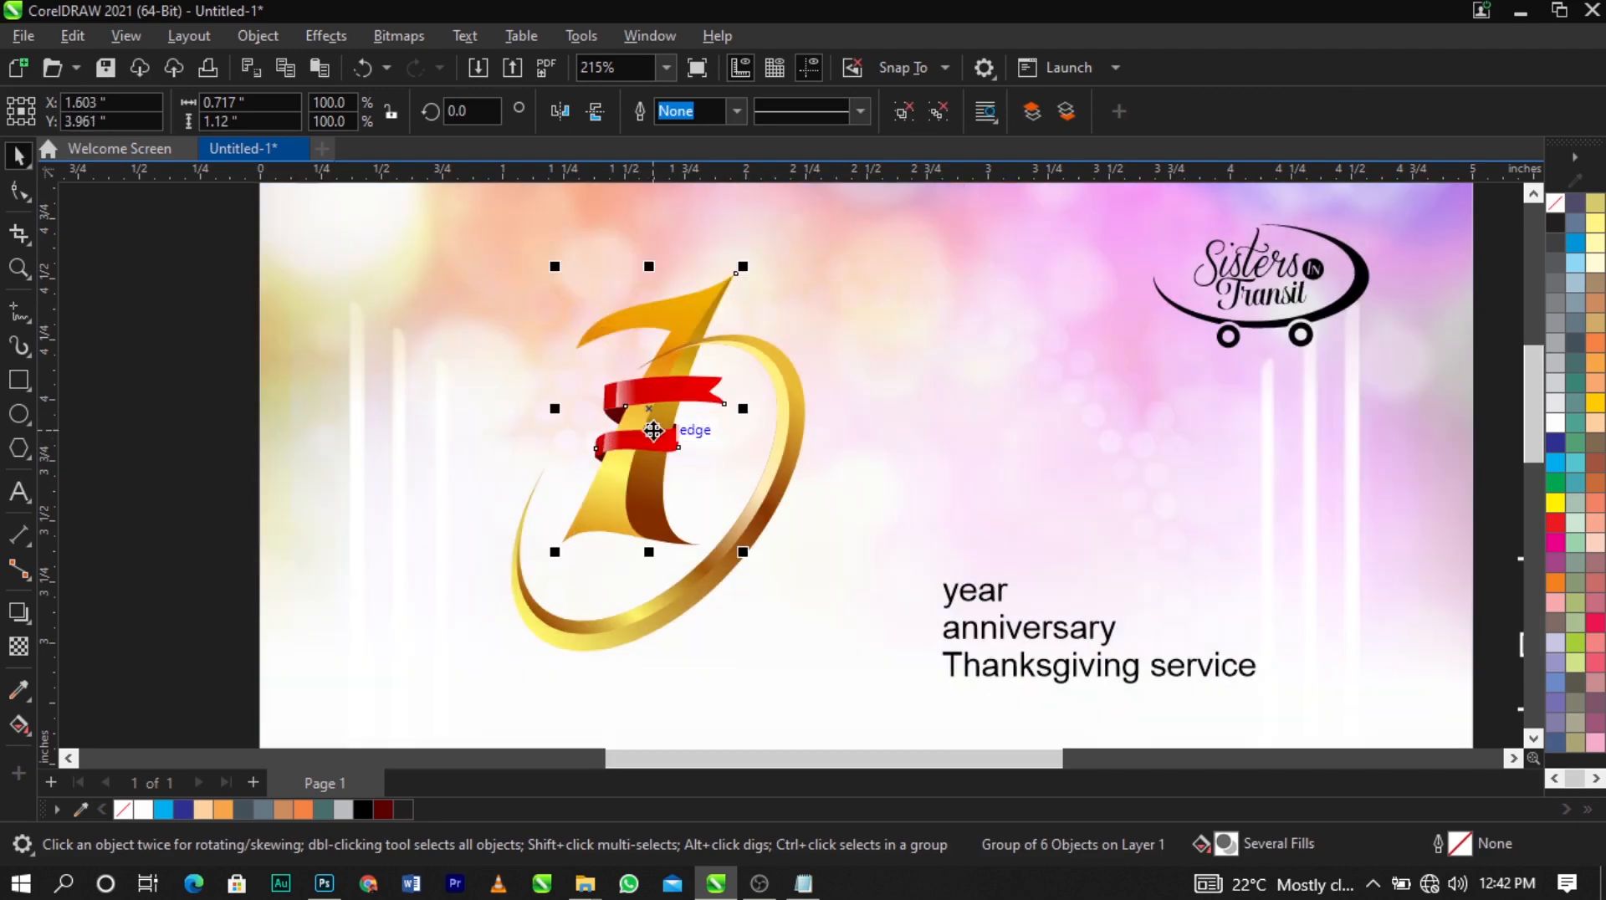
pyautogui.scroll(2, 653, 430)
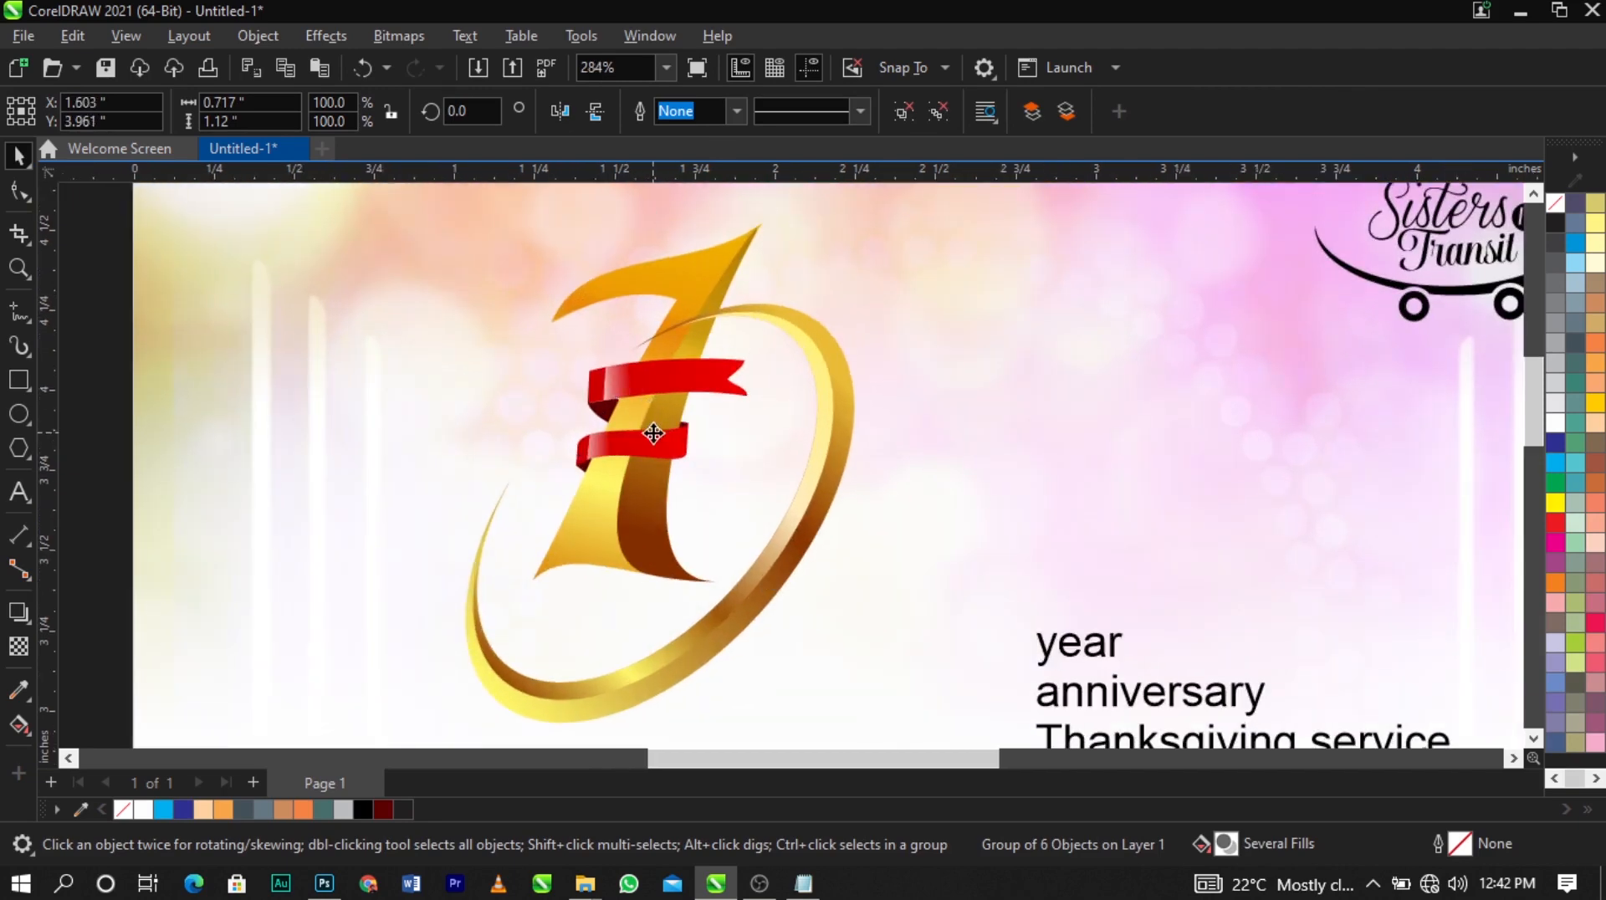
pyautogui.scroll(1, 680, 326)
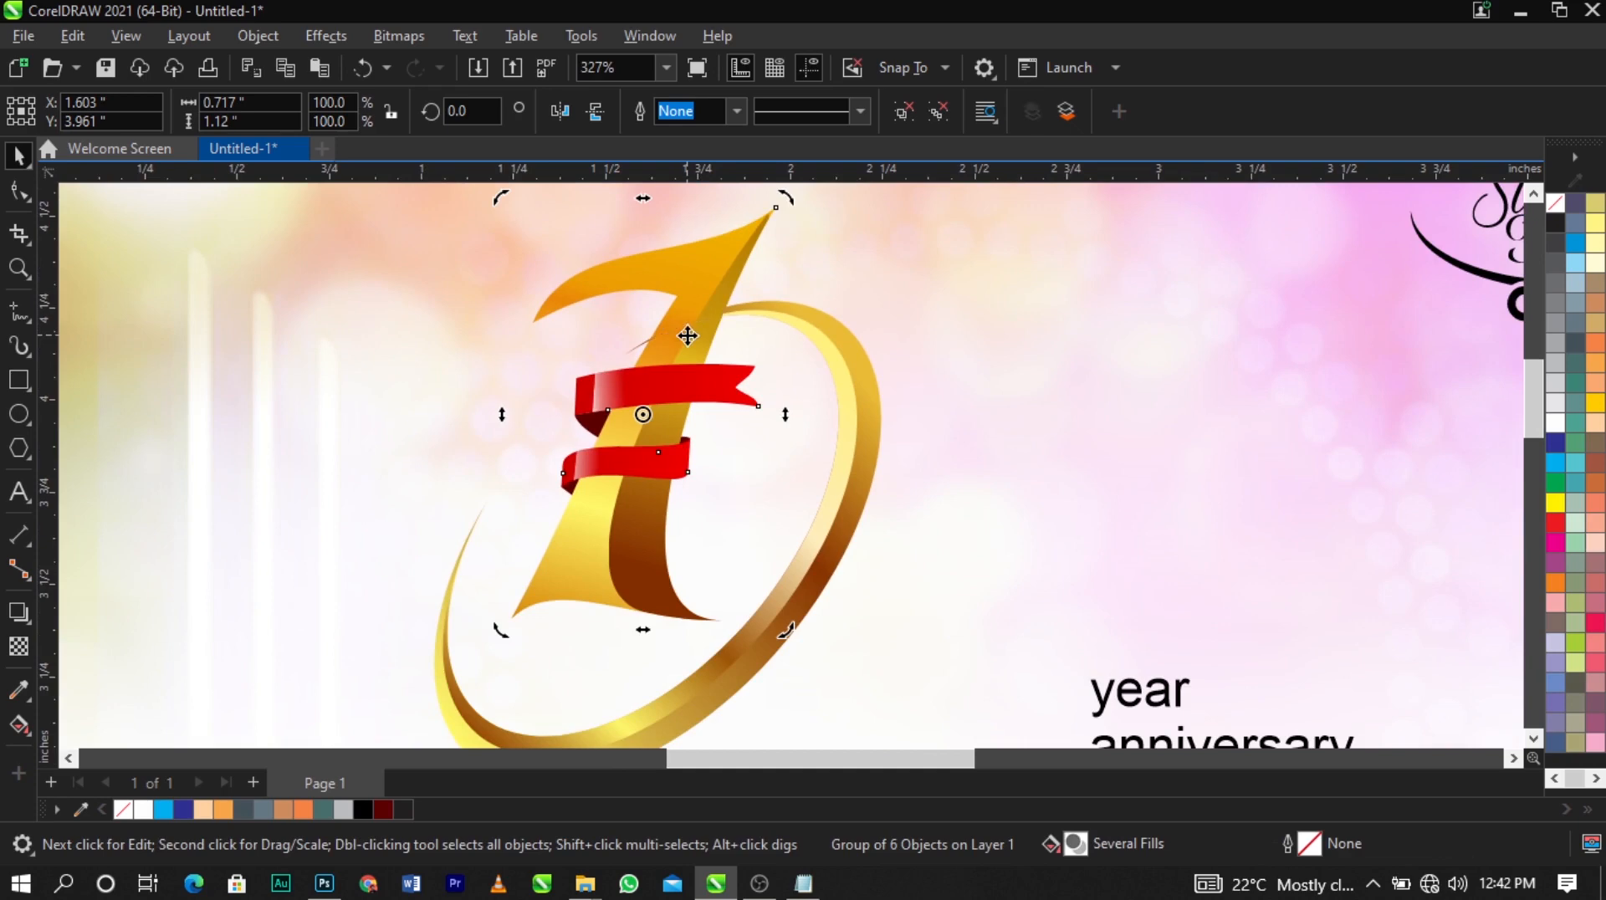
pyautogui.moveTo(688, 337); pyautogui.dragTo(661, 354)
pyautogui.scroll(-4, 661, 354)
pyautogui.scroll(2, 939, 455)
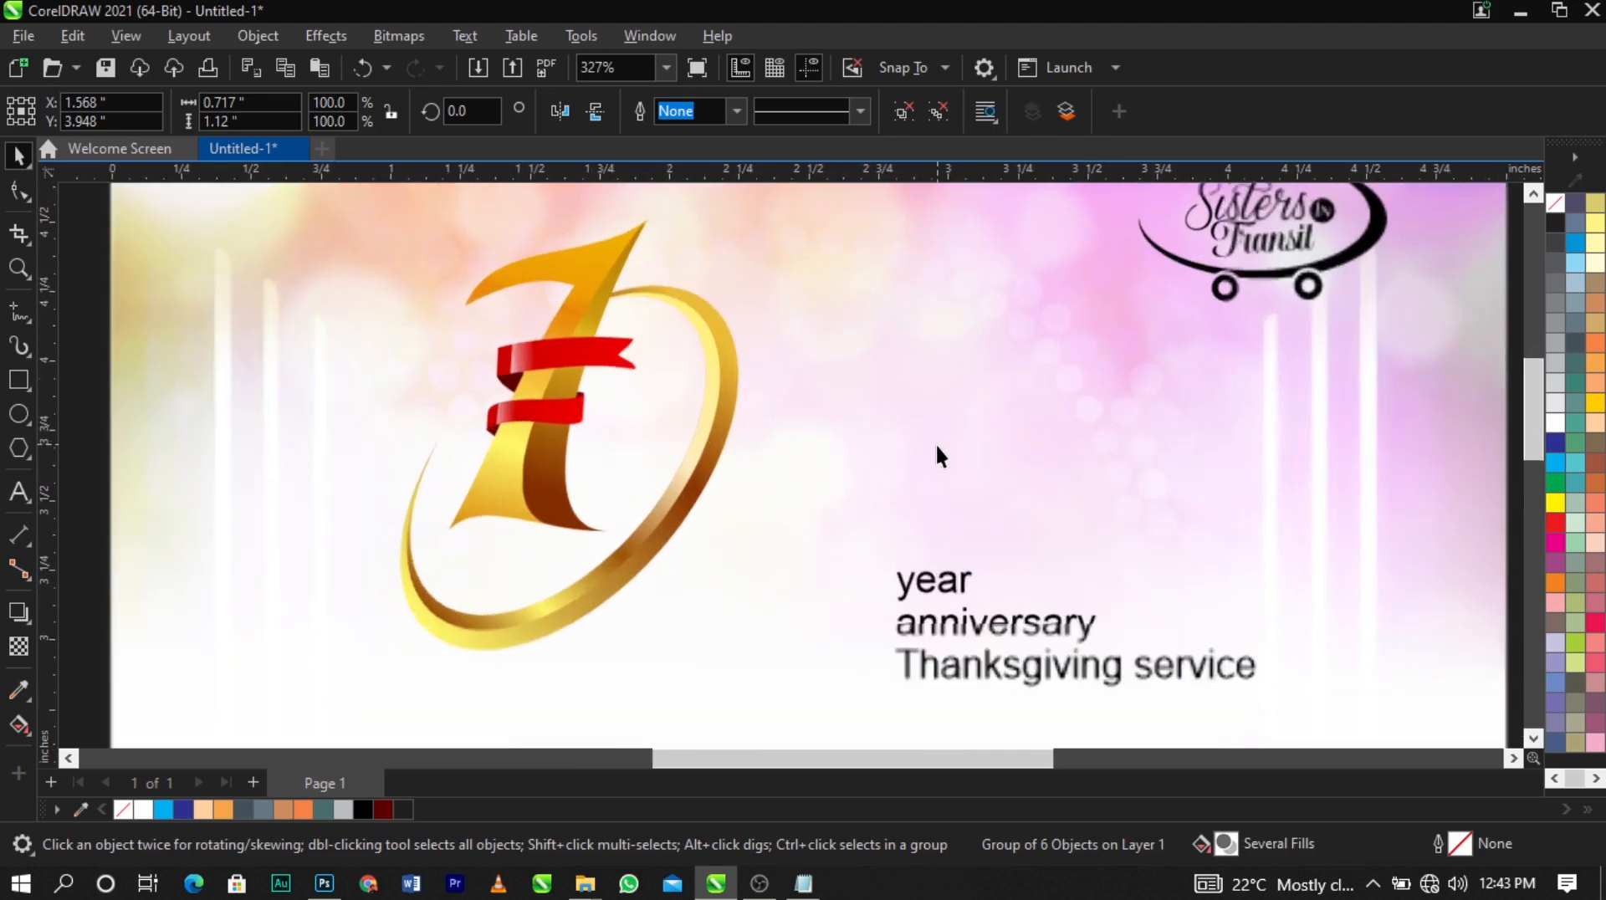
# Group the two crescents and draw an unfilled, black-outlined rectangle about 1.06 by 0.58 inches across the group's right-hand arc
pyautogui.click(721, 438)
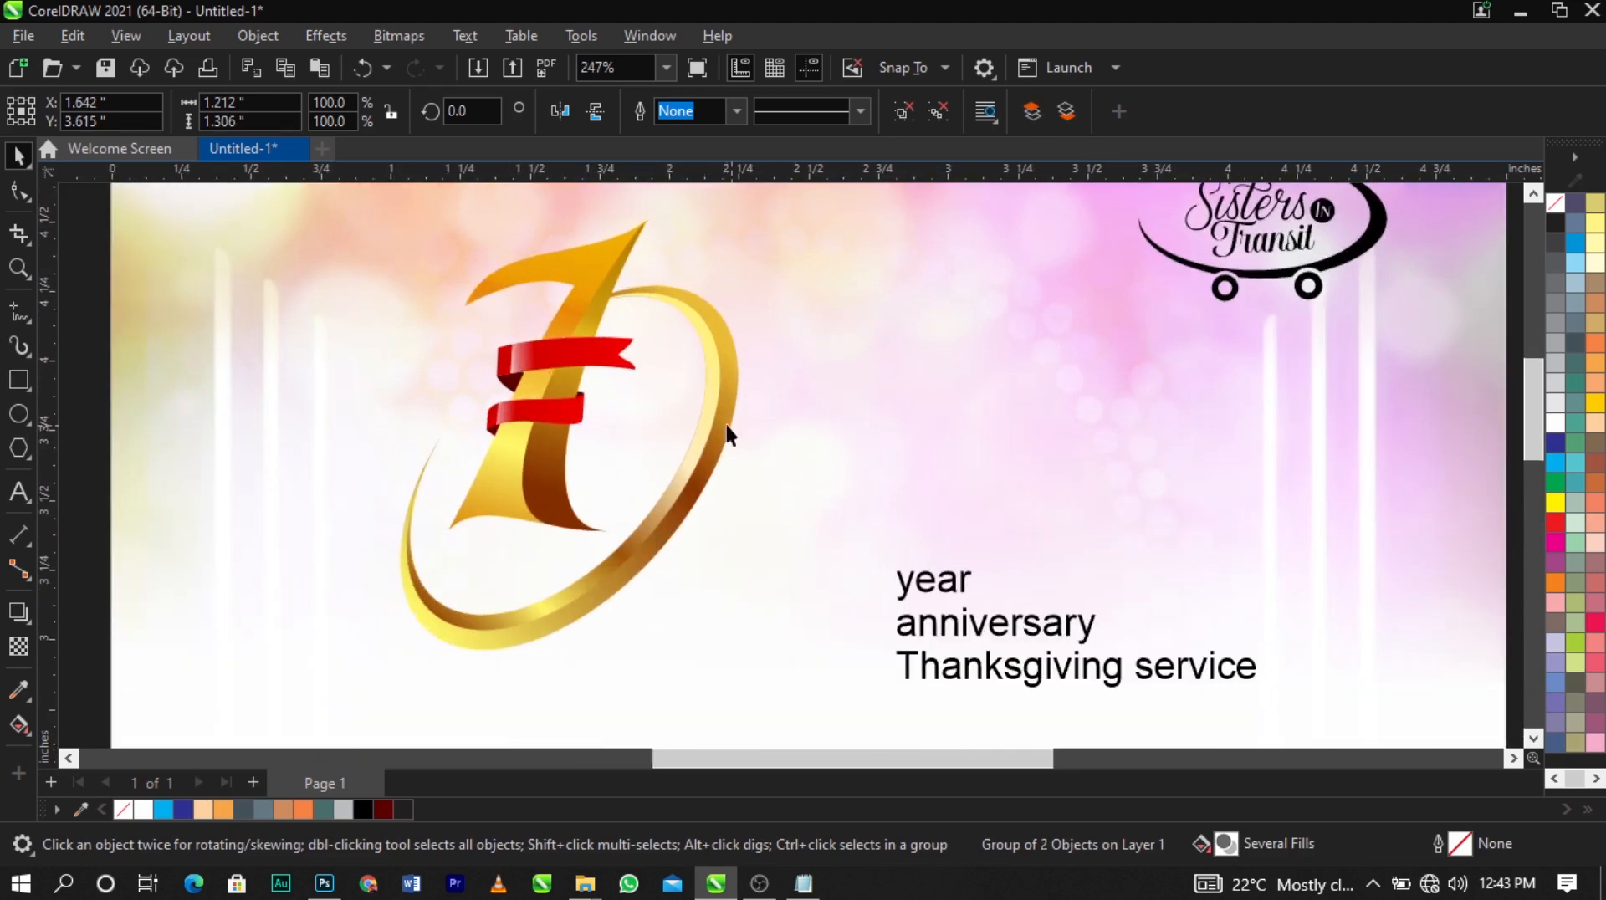
pyautogui.click(18, 381)
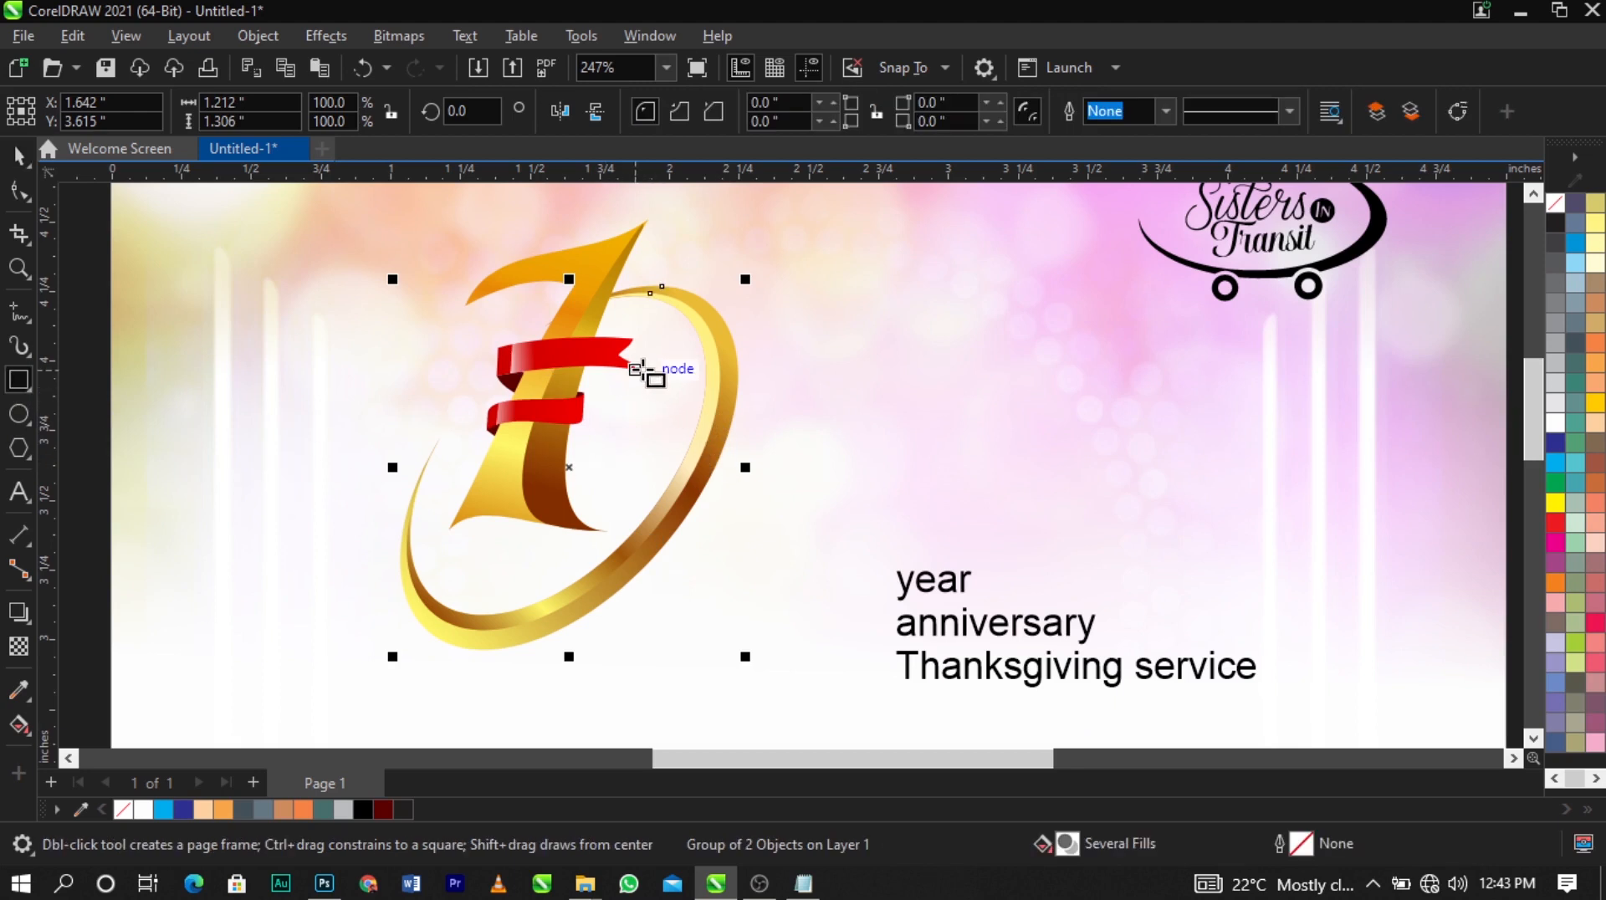
pyautogui.moveTo(637, 369); pyautogui.dragTo(930, 530)
pyautogui.press('space')
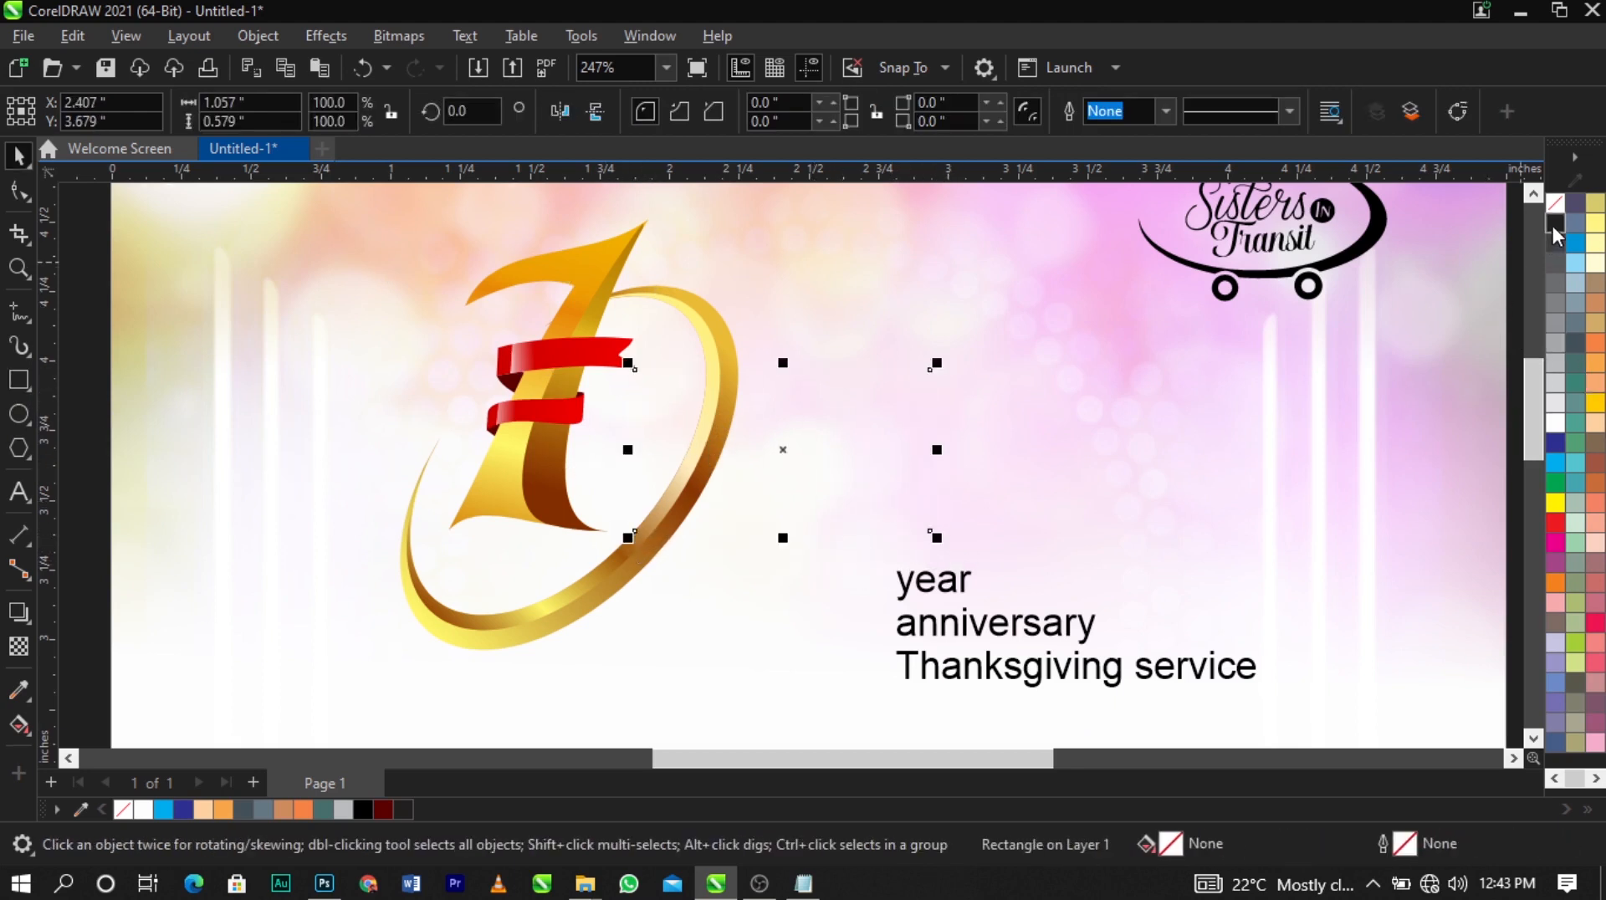
pyautogui.rightClick(1554, 222)
pyautogui.click(1477, 241)
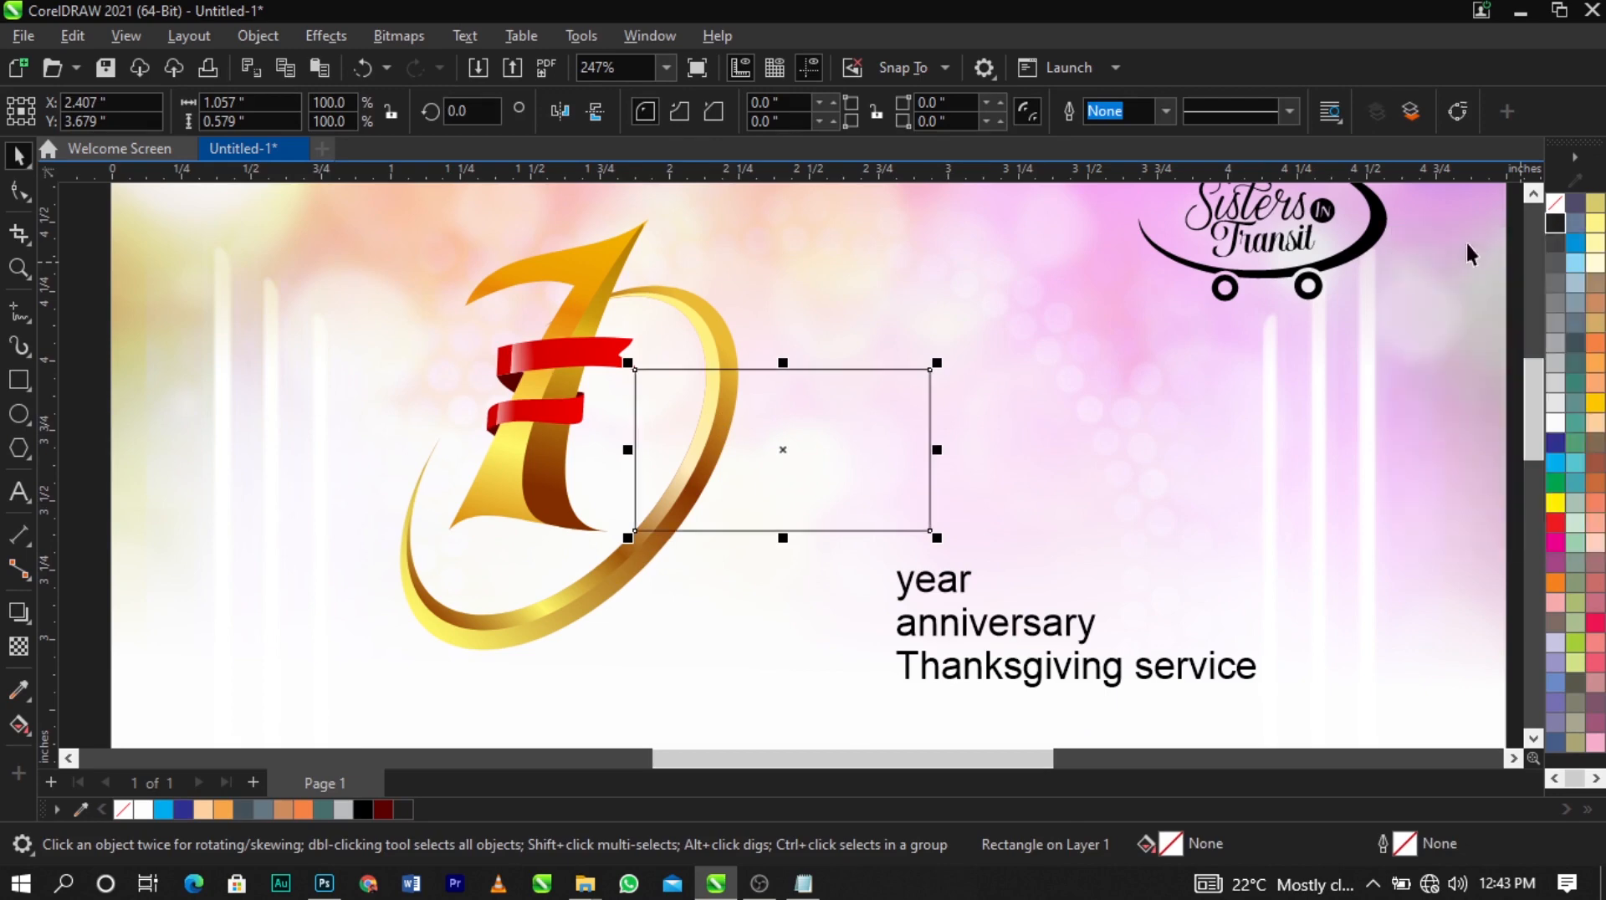
pyautogui.moveTo(821, 451); pyautogui.dragTo(803, 471)
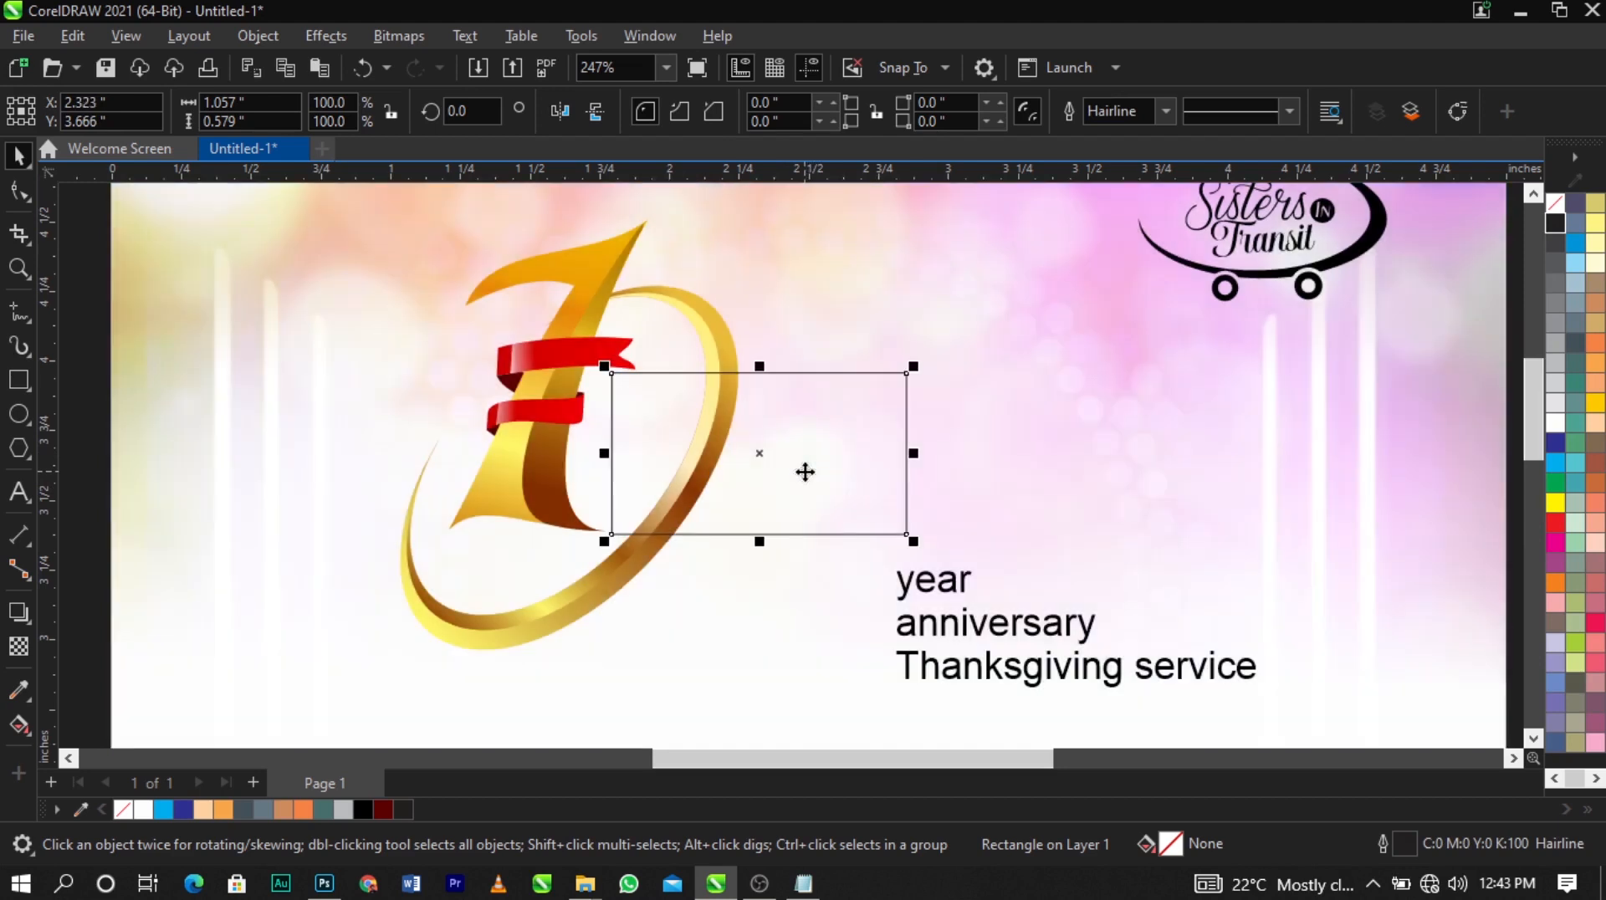
# Trim the crescent group with the overlapping rectangle to open a gap in its right-hand arc, and delete the rectangle
pyautogui.keyDown('shift'); pyautogui.click(720, 341); pyautogui.keyUp('shift')
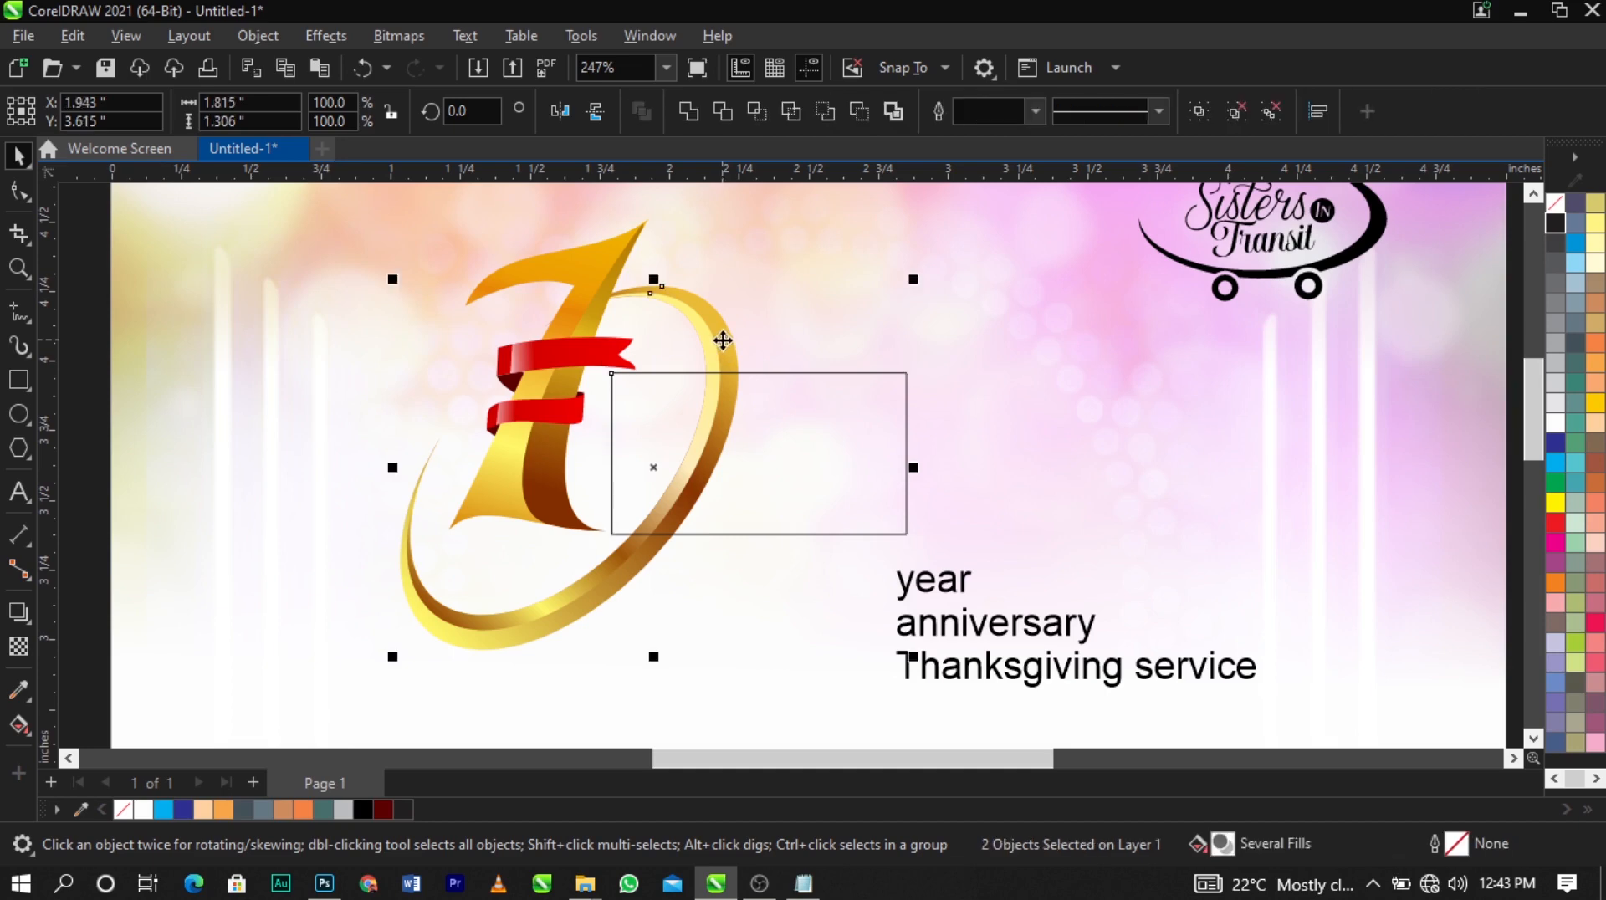
pyautogui.moveTo(720, 342); pyautogui.dragTo(762, 343)
pyautogui.hotkey('ctrl', 'z')
pyautogui.click(724, 110)
pyautogui.click(835, 451)
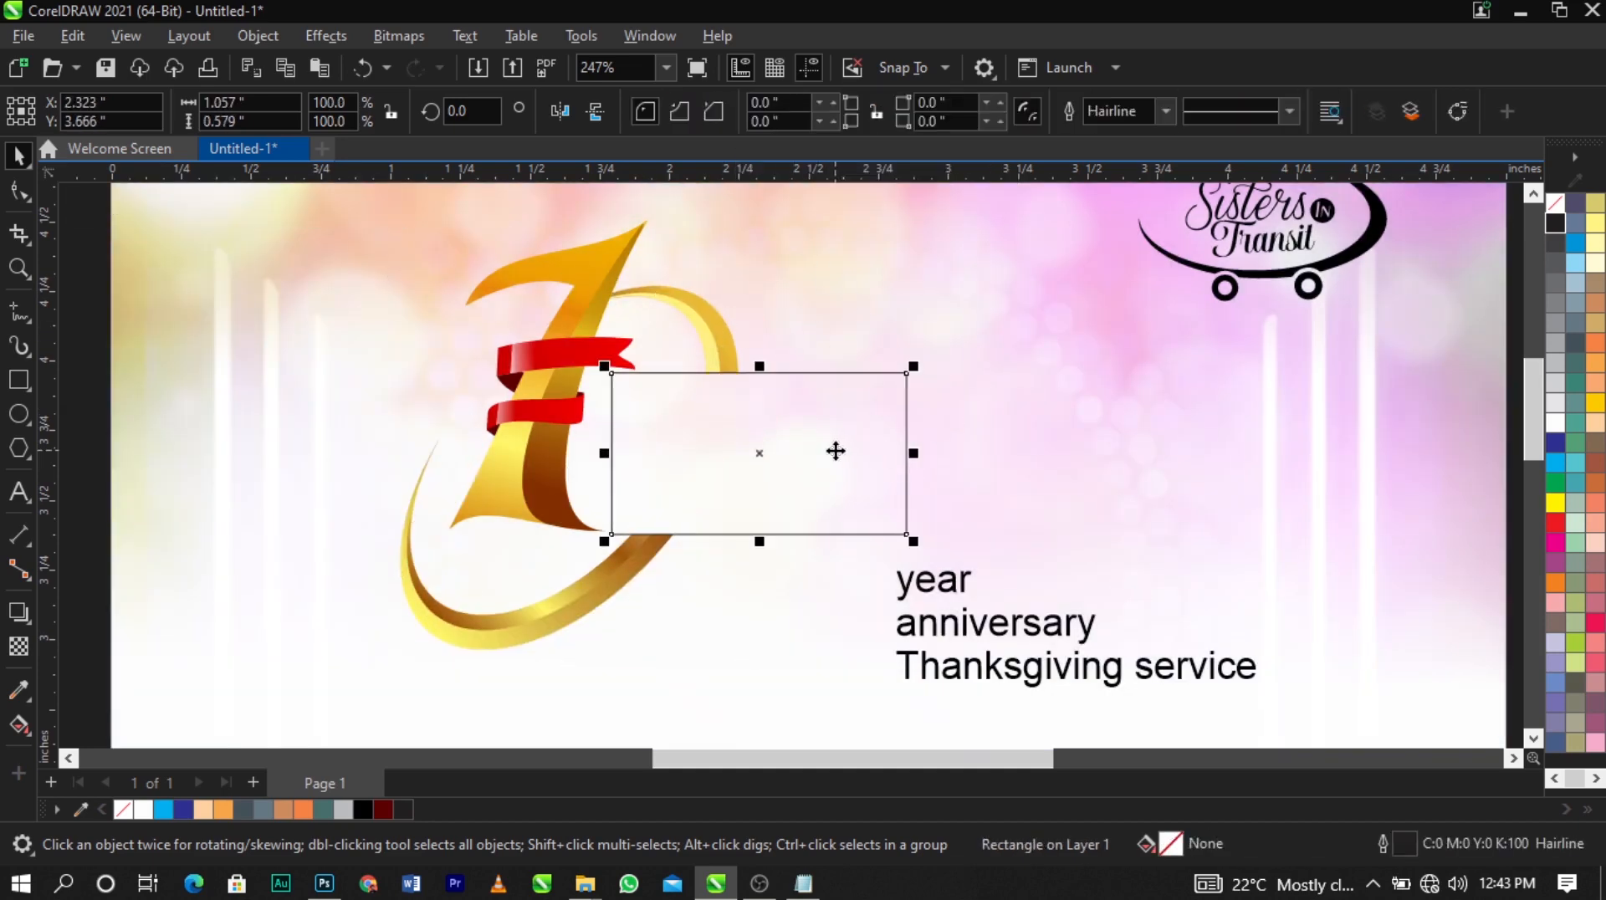
pyautogui.press('Delete')
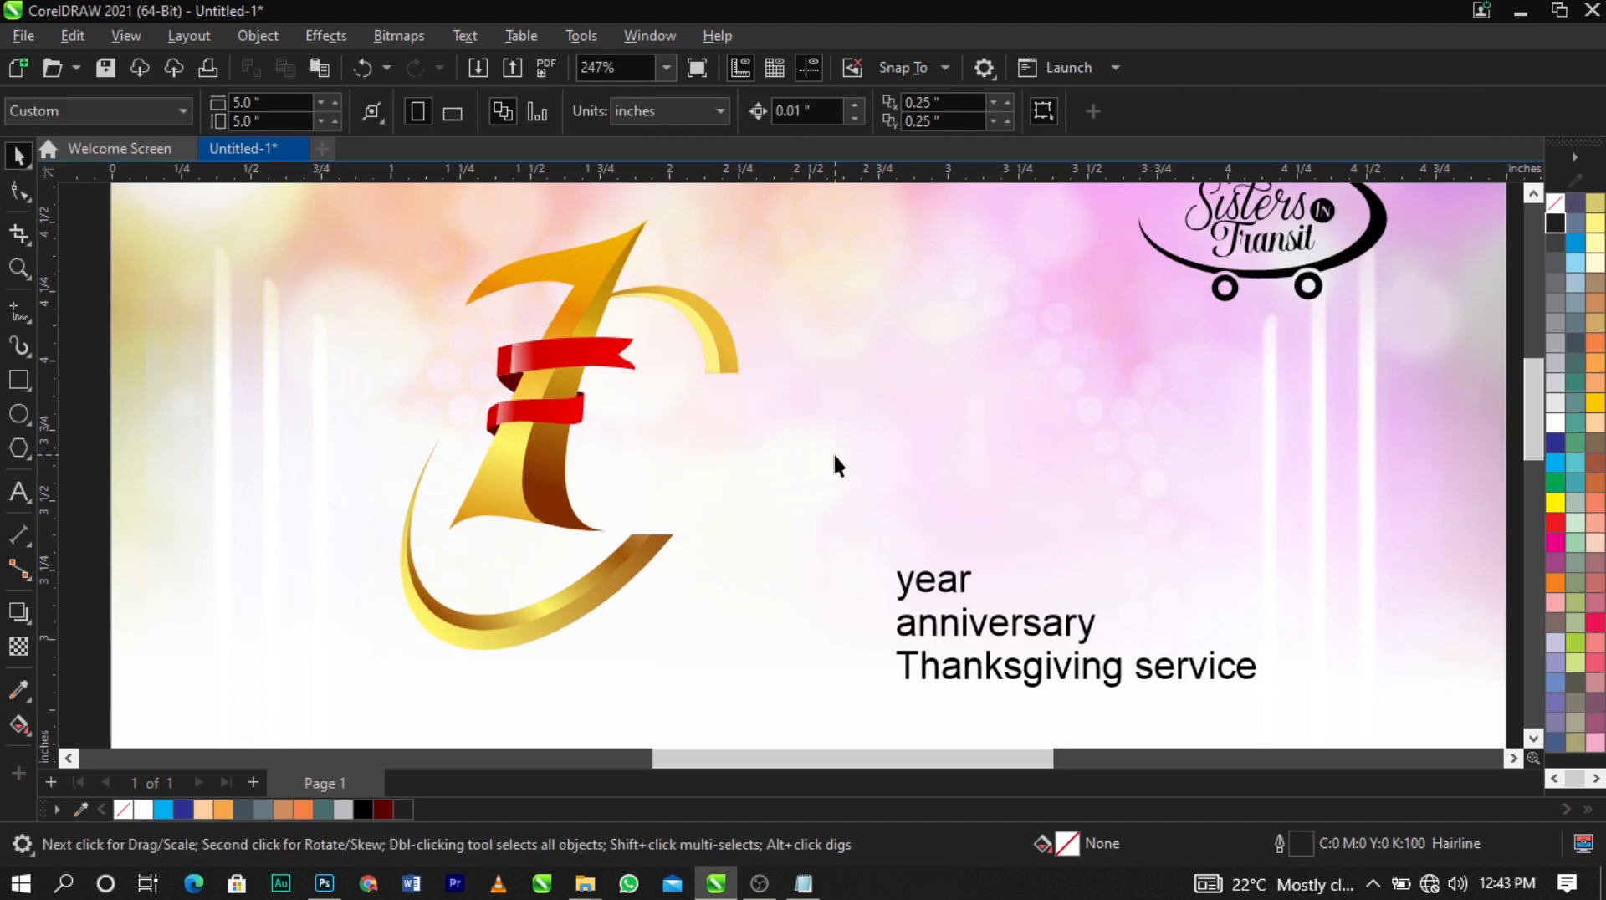
# Move the word "year" into the gap in the crescents and set its font to The Jacklyn
pyautogui.click(928, 592)
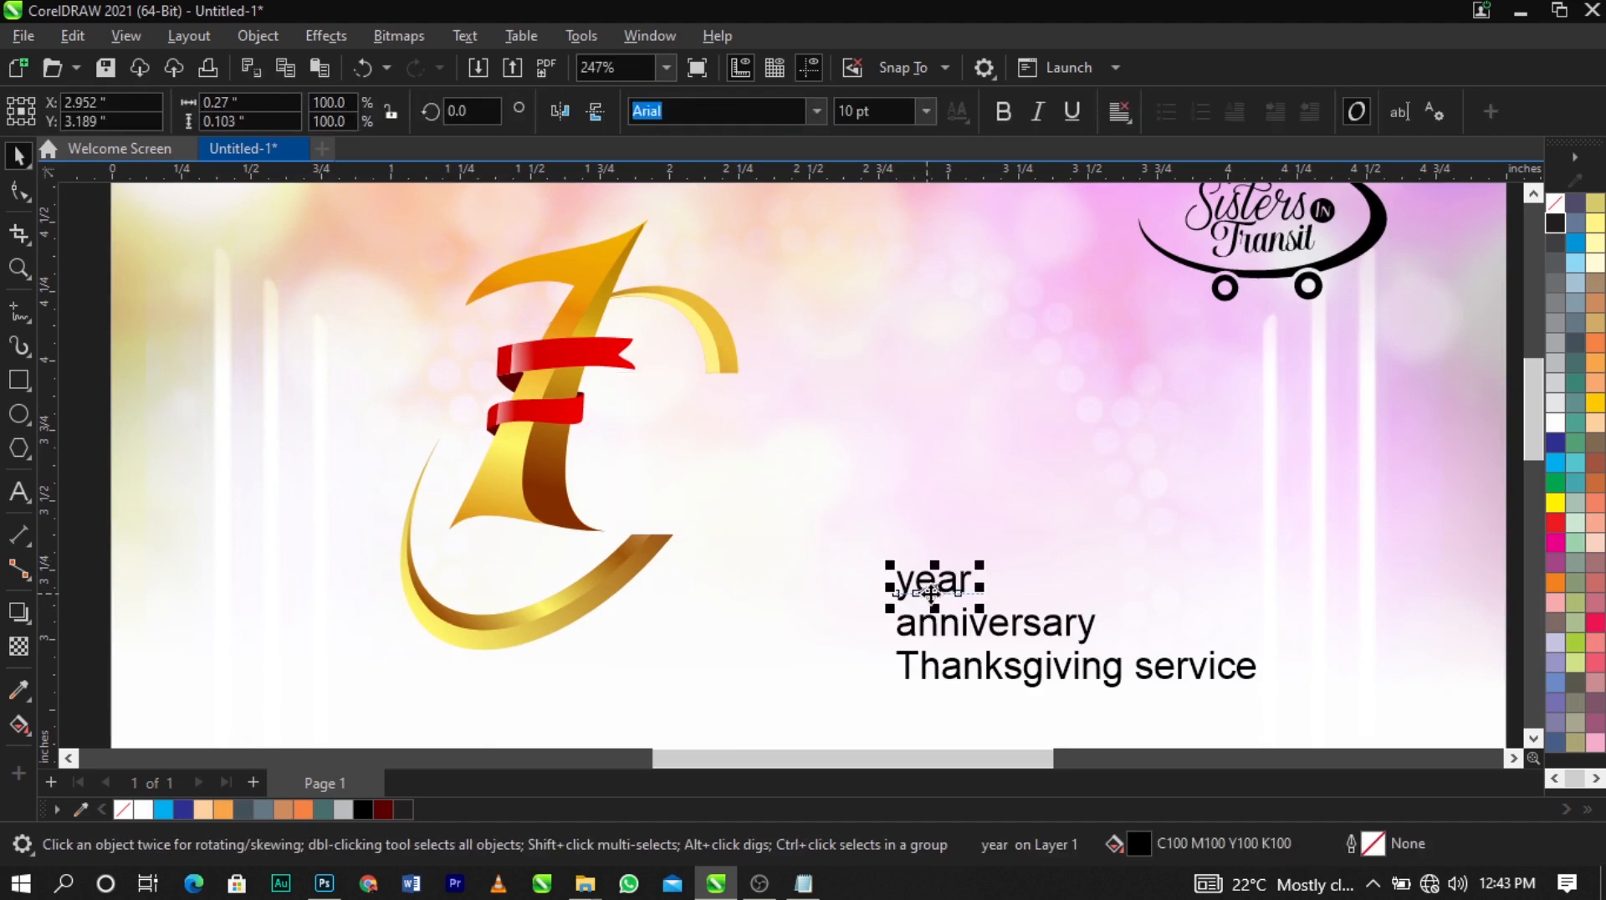
pyautogui.moveTo(931, 592); pyautogui.dragTo(673, 419)
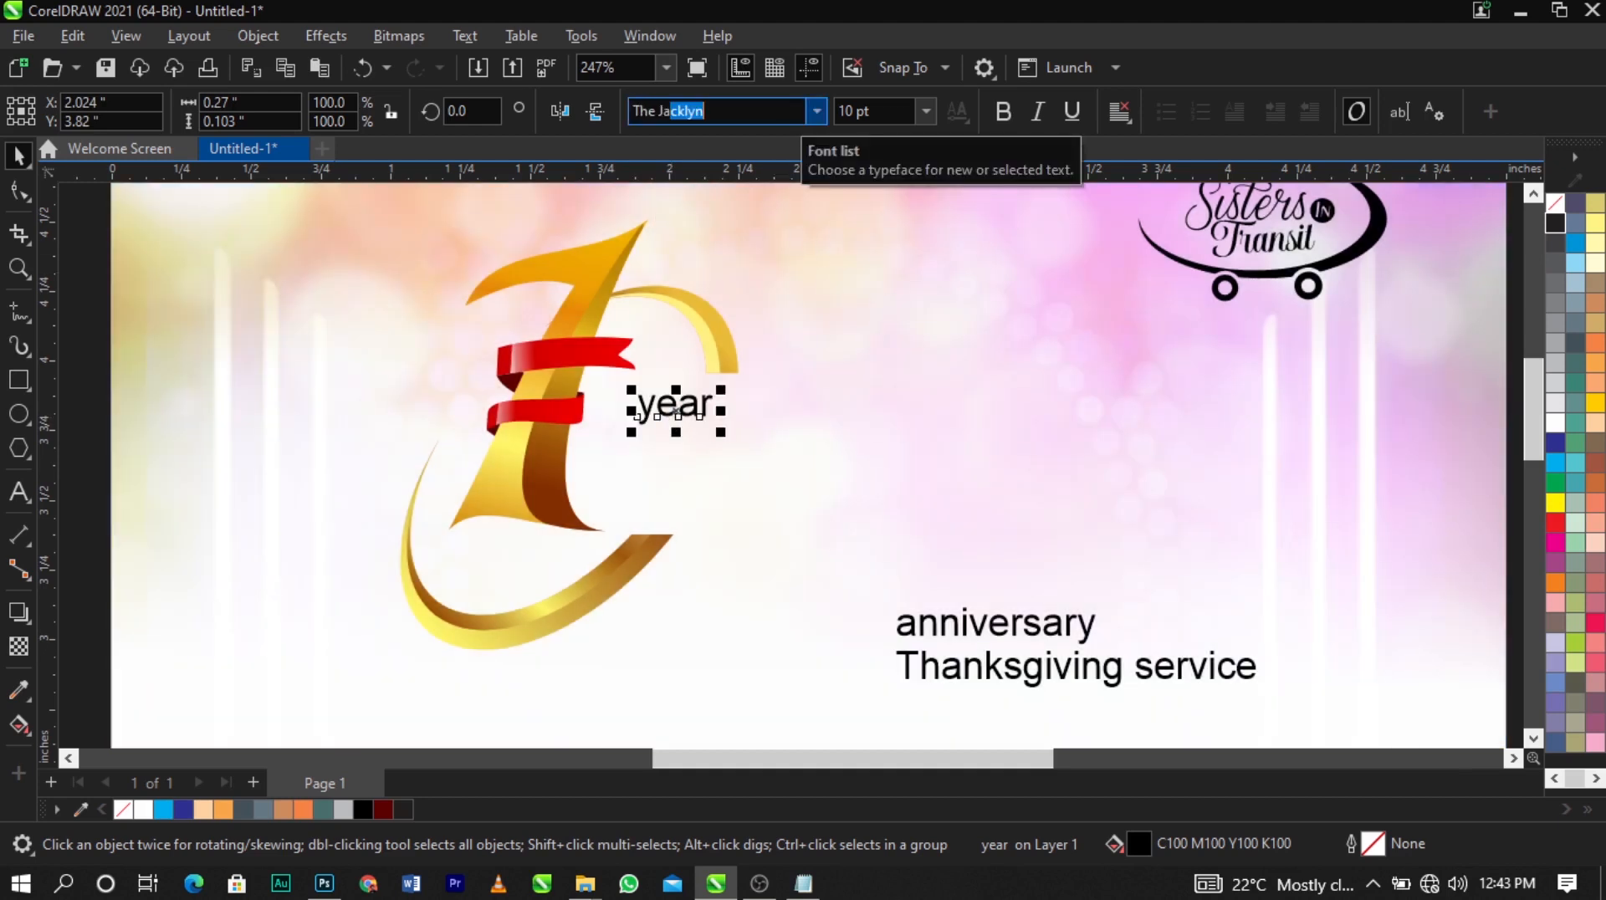
pyautogui.press('Return')
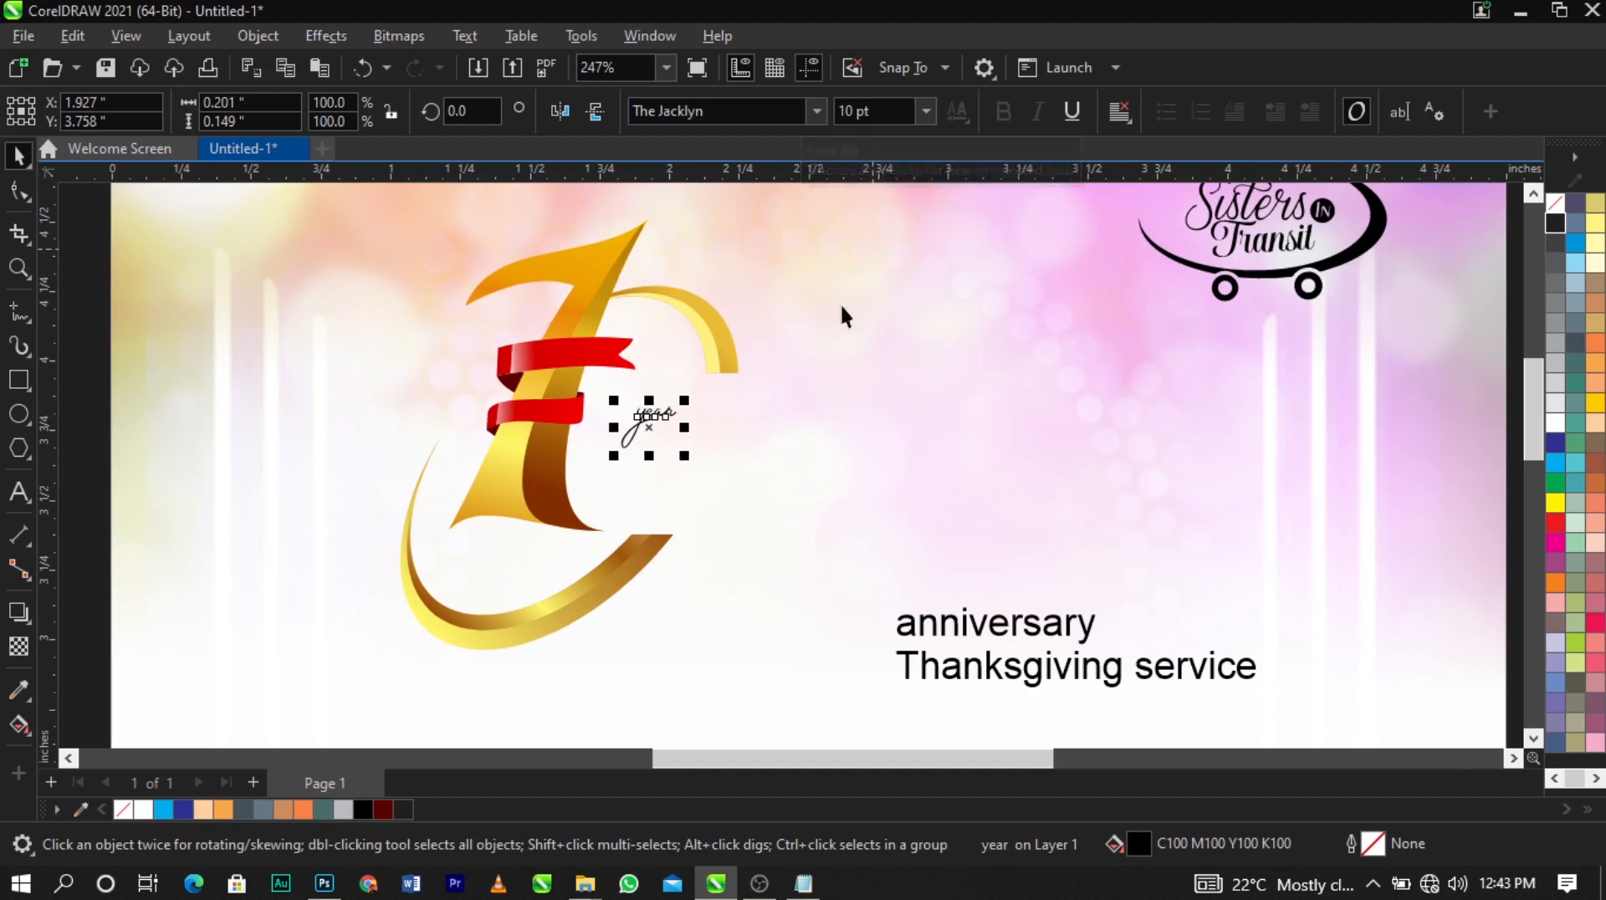
# Enlarge "year" to about 33.7 pt and position it beside the numeral within the crescent gap
pyautogui.moveTo(687, 457); pyautogui.dragTo(821, 559)
pyautogui.moveTo(761, 441); pyautogui.dragTo(753, 416)
pyautogui.scroll(-4, 753, 435)
pyautogui.scroll(2, 1034, 490)
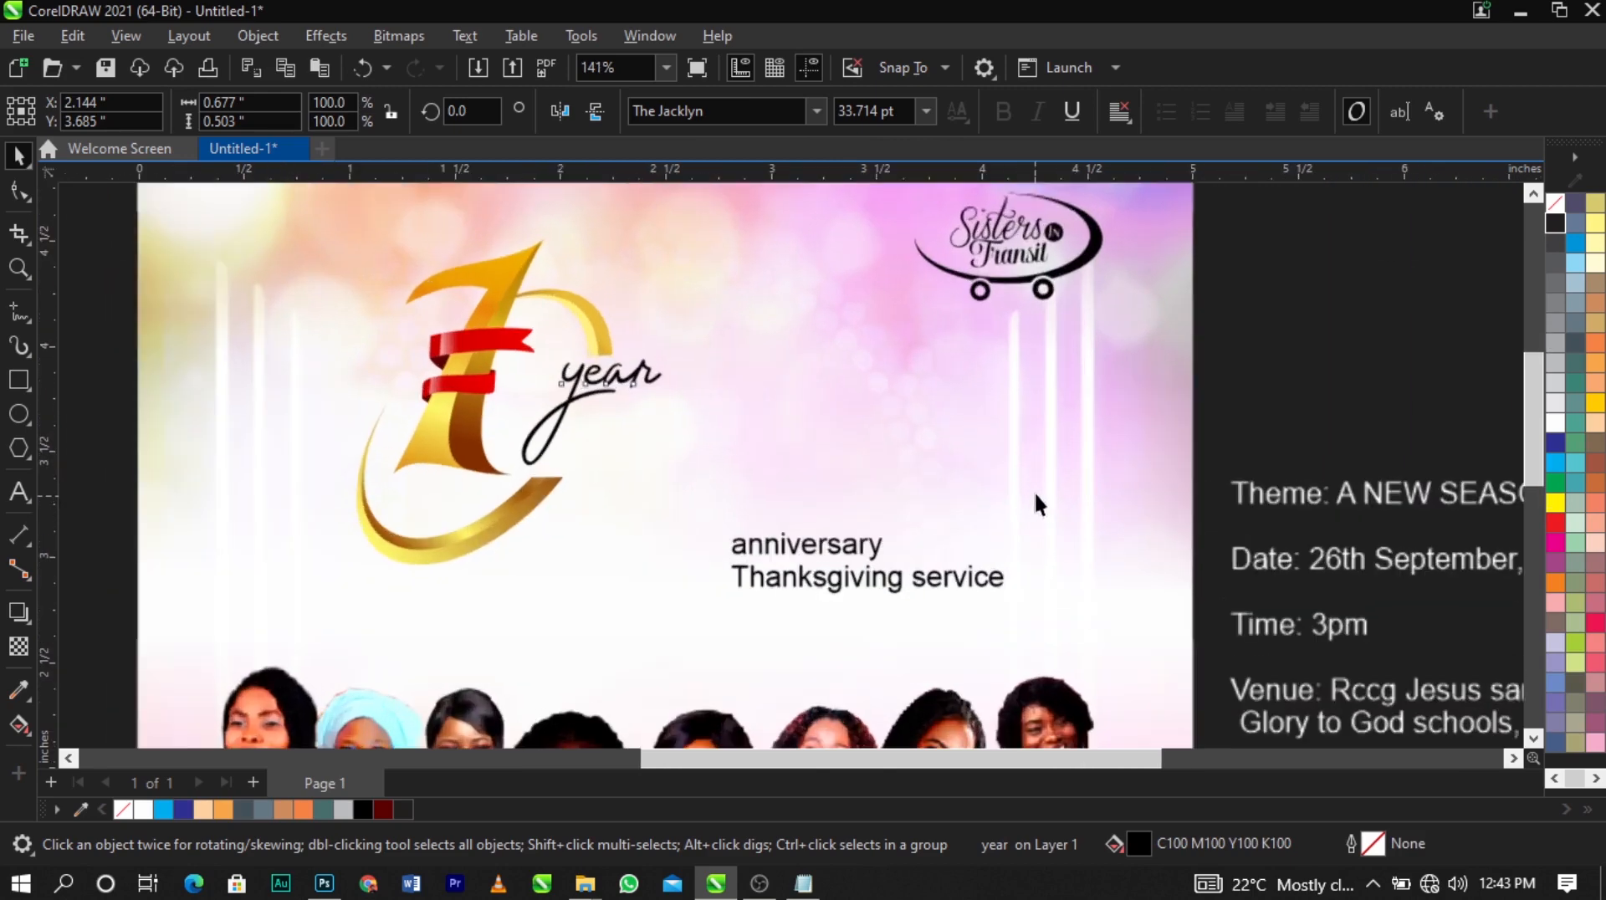
# Move the word "anniversary" just below "year" and set its font to Benjamin
pyautogui.moveTo(868, 545); pyautogui.dragTo(749, 433)
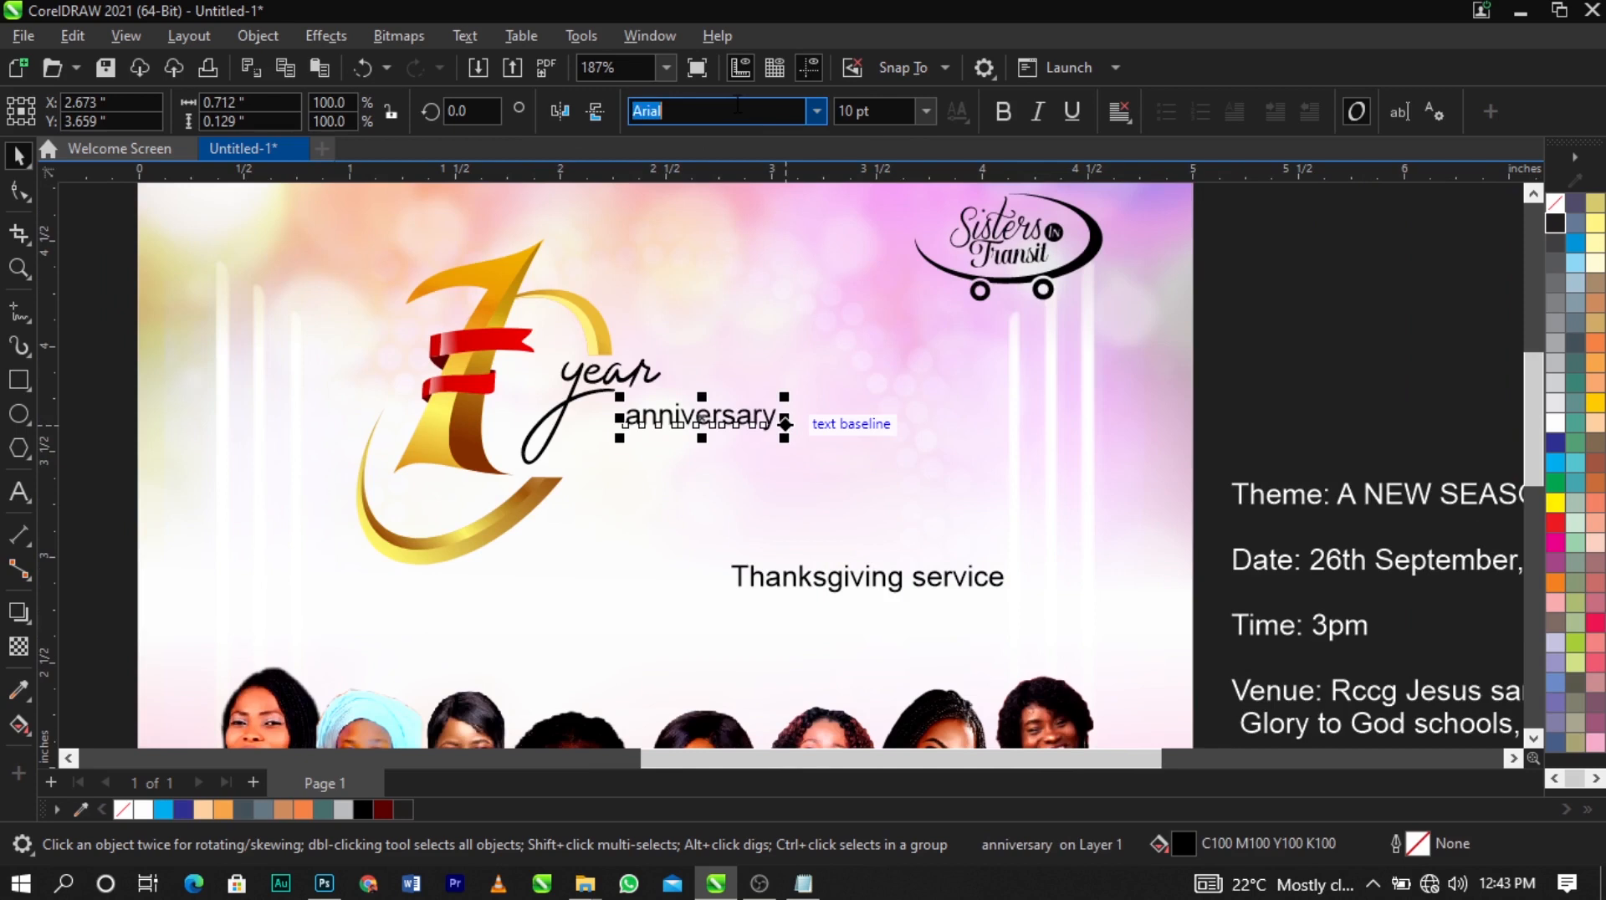
pyautogui.write('Be')
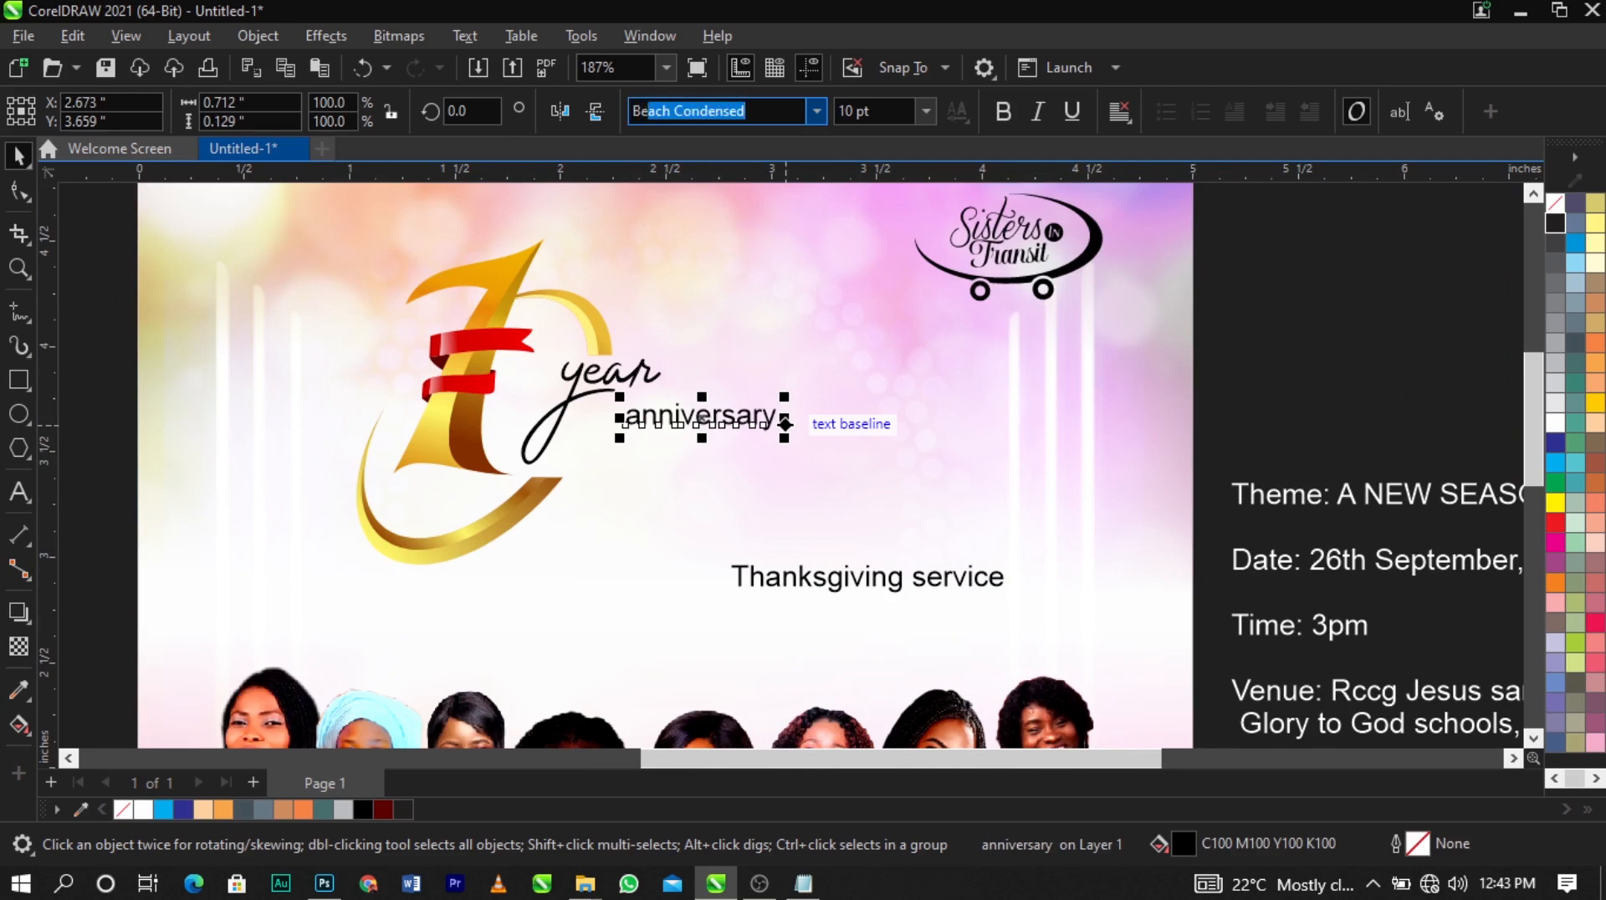
pyautogui.write('njamin')
pyautogui.press('Return')
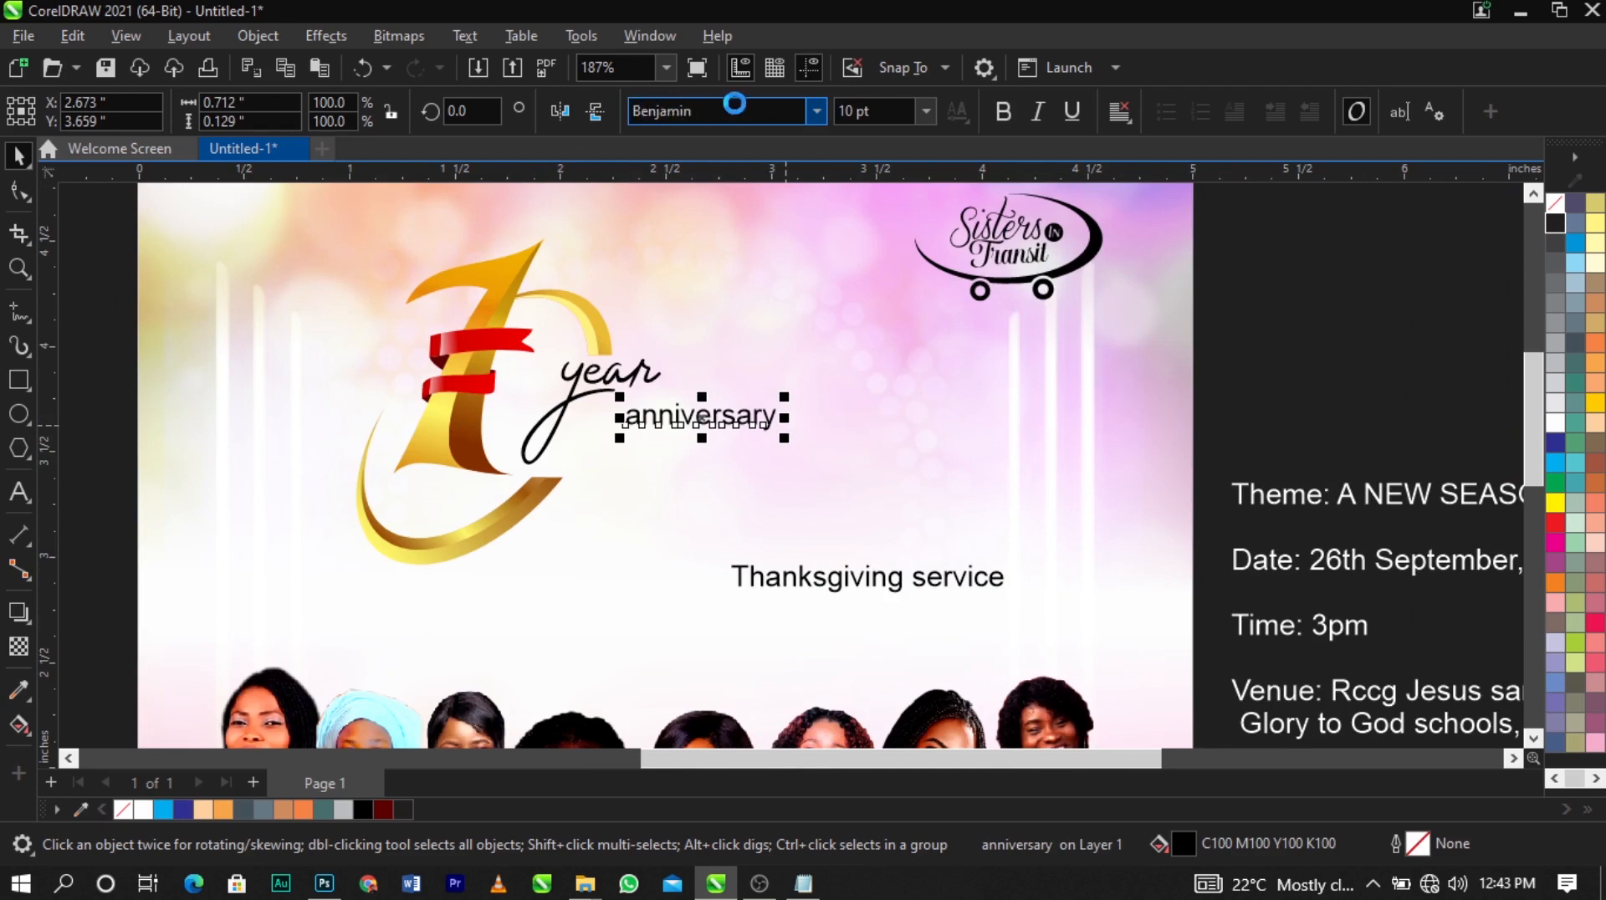
pyautogui.scroll(-1, 443, 289)
pyautogui.scroll(2, 574, 362)
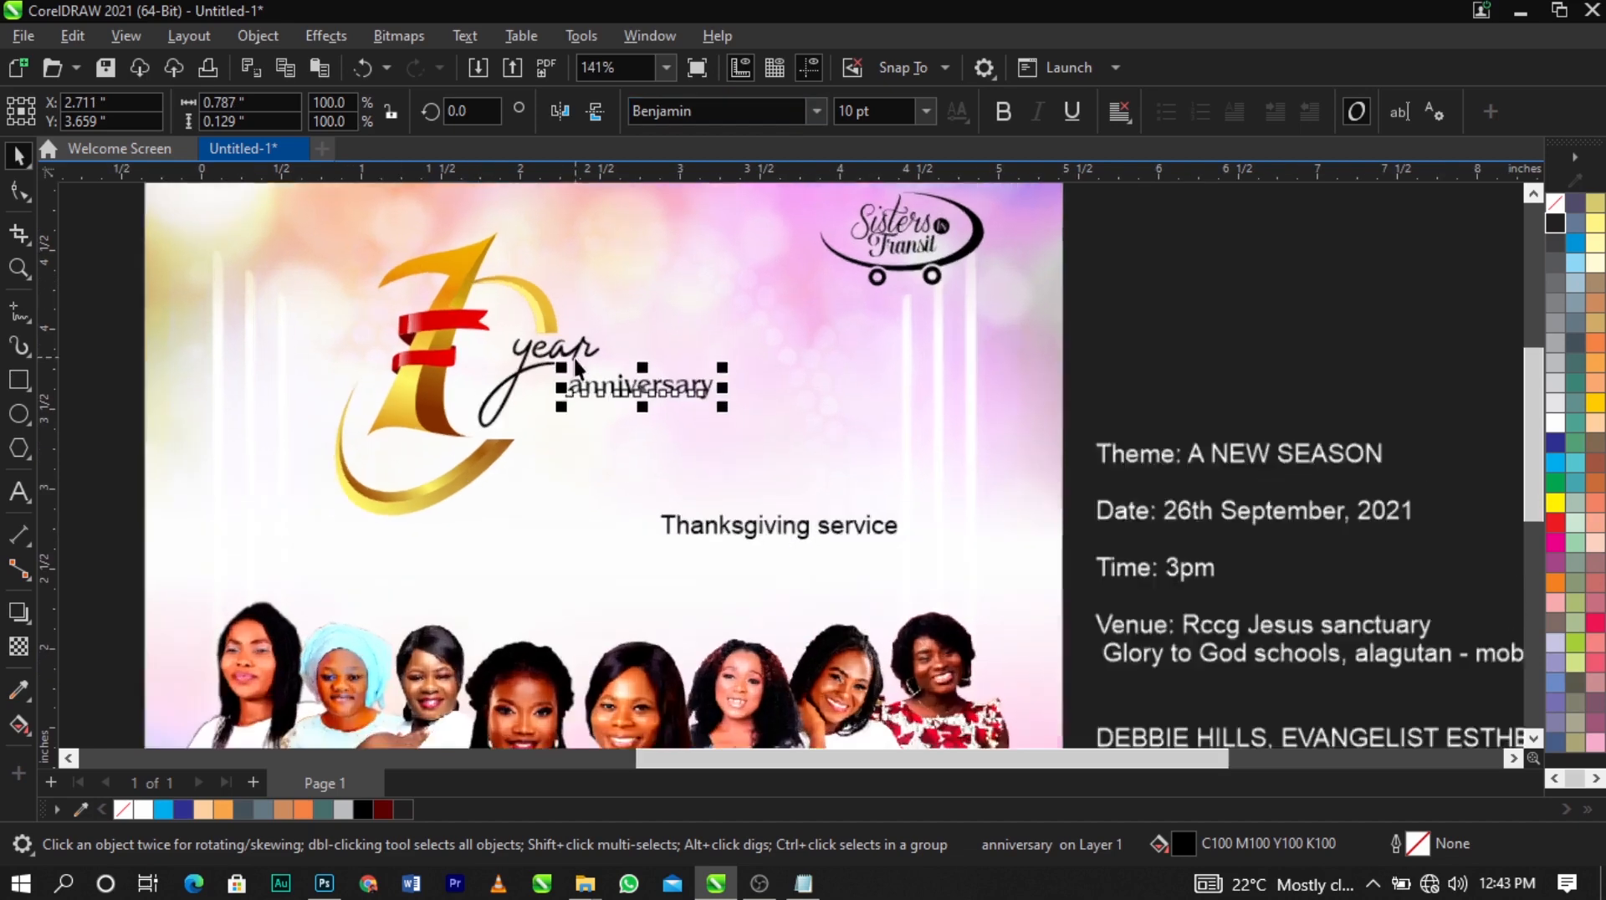
# Capitalize the first letter of "anniversary" so the text reads "Anniversary"
pyautogui.doubleClick(582, 413)
pyautogui.moveTo(586, 413); pyautogui.dragTo(561, 415)
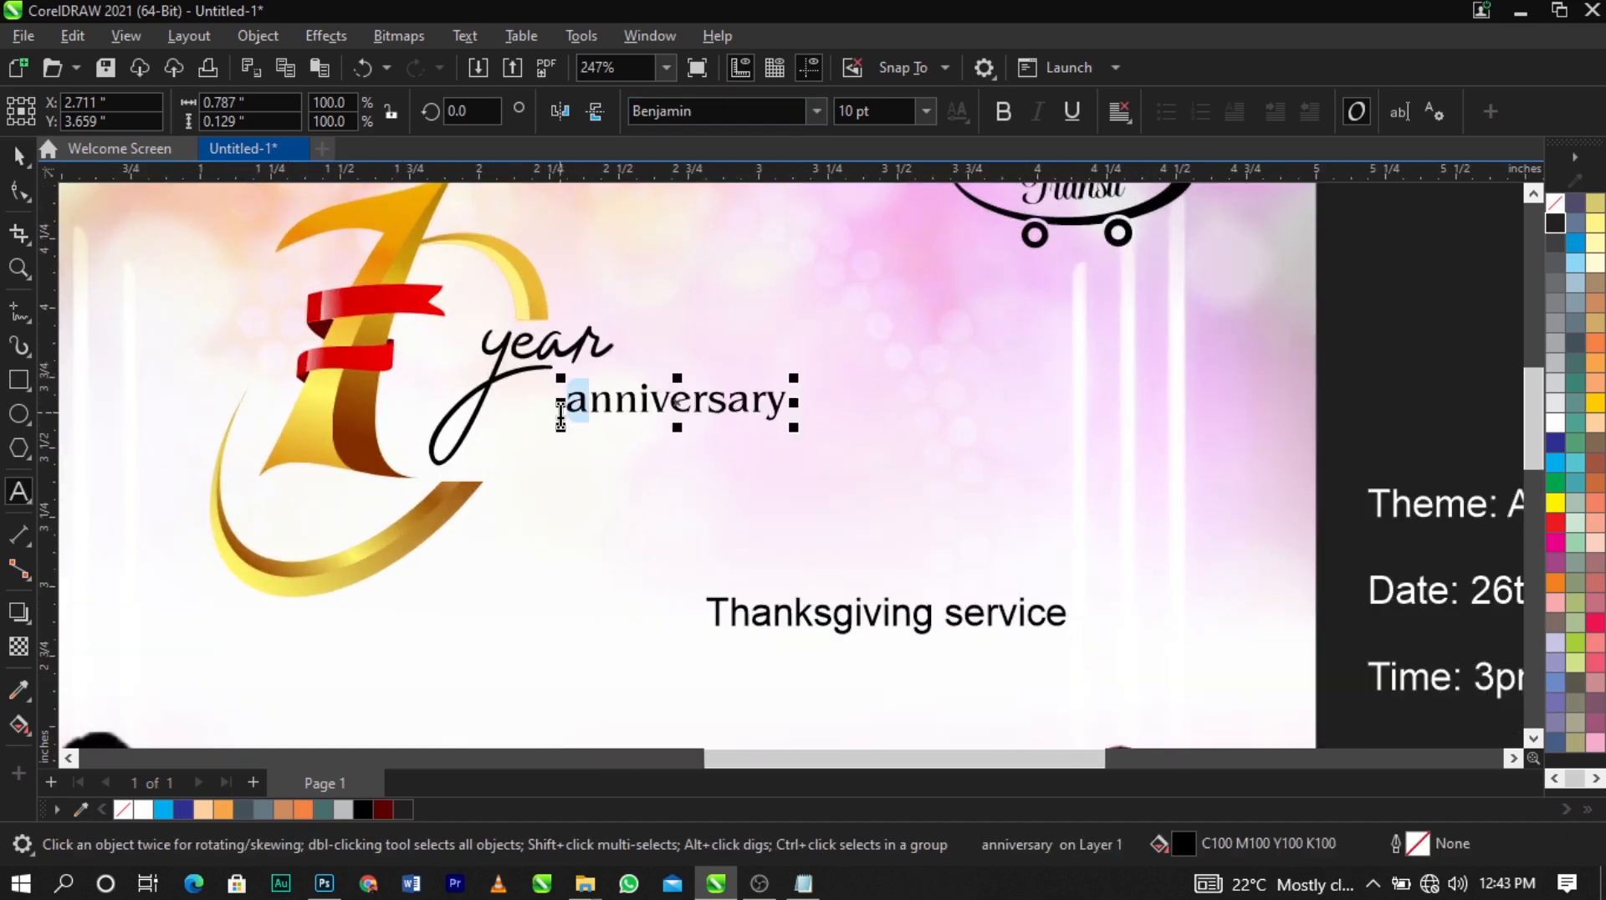
pyautogui.write('A')
pyautogui.hotkey('ctrl', 'space')
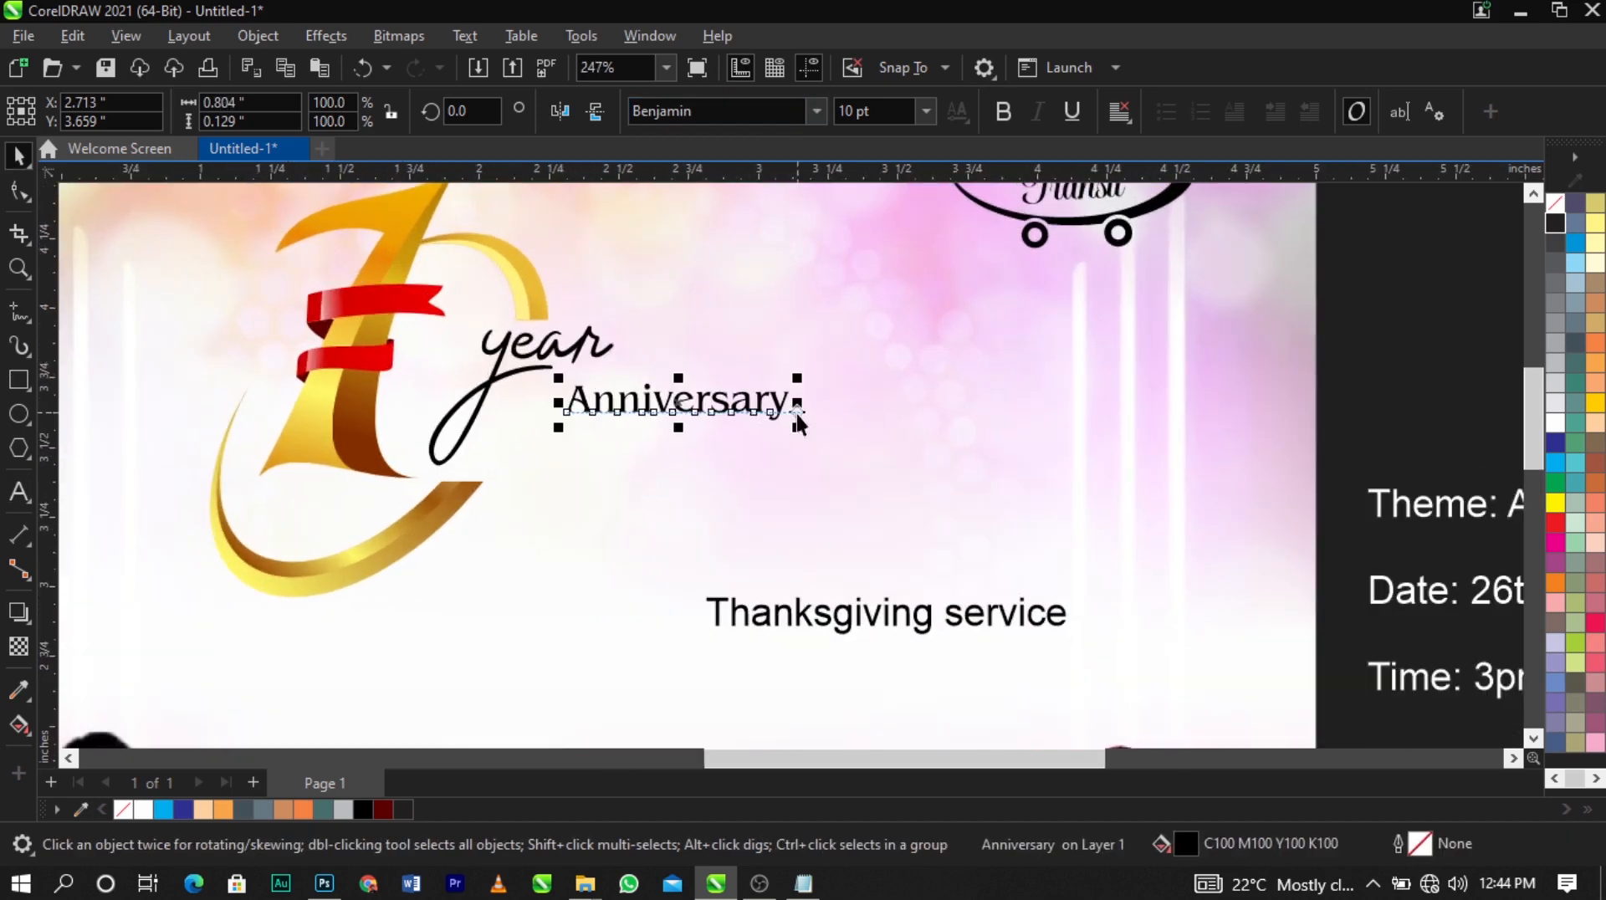
# Make "Anniversary" bold and enlarge it to about 17.8 pt
pyautogui.click(1002, 111)
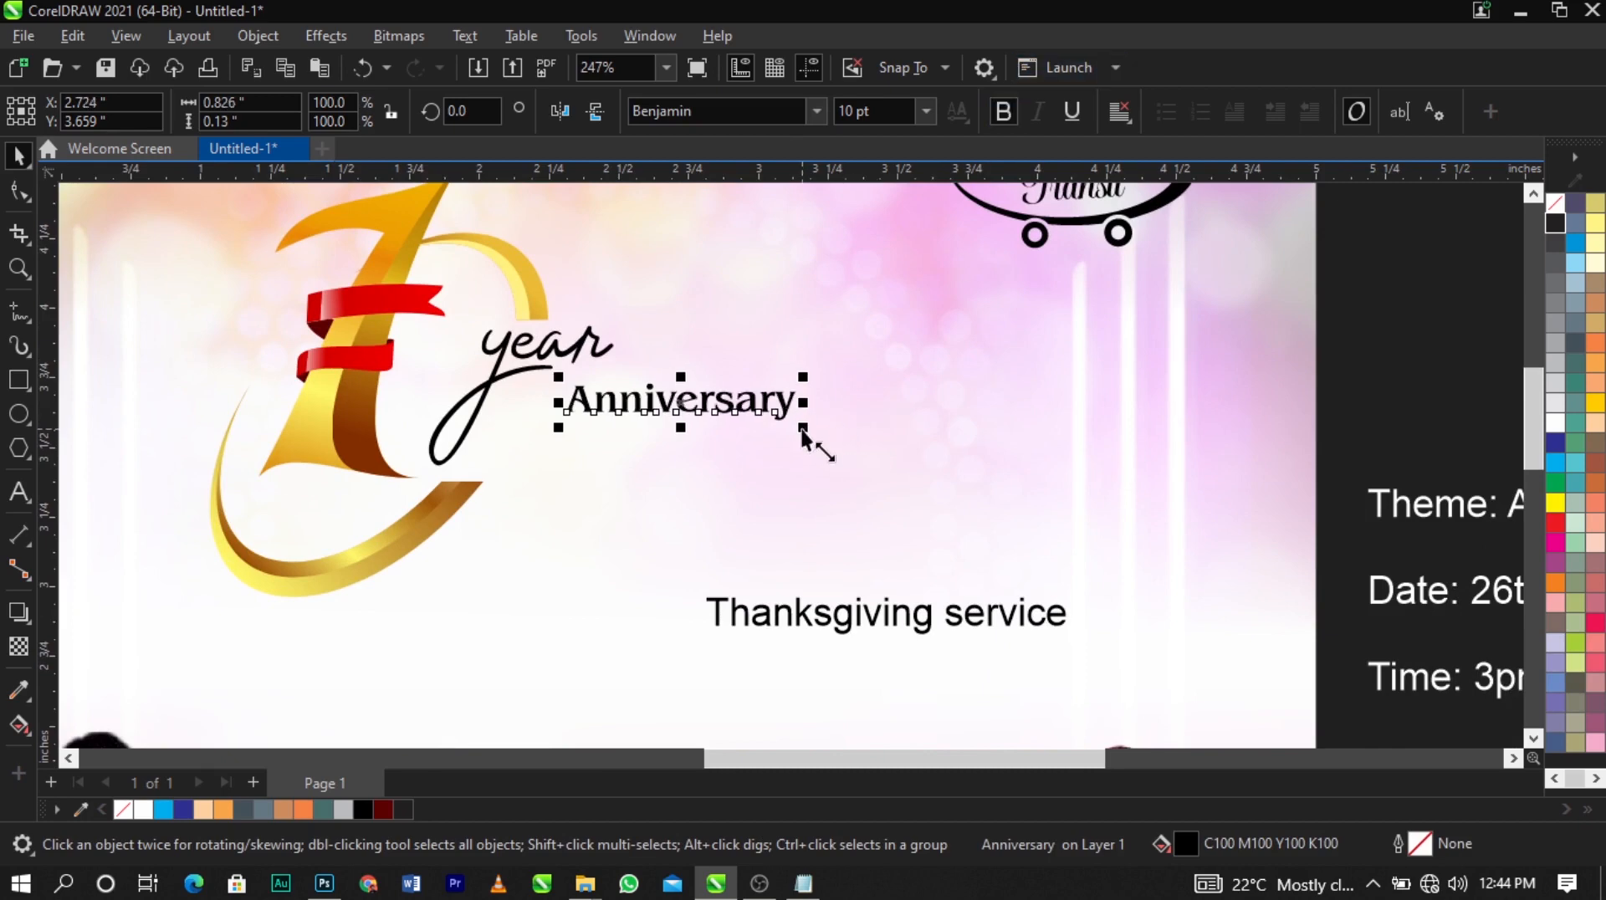
pyautogui.moveTo(801, 431); pyautogui.dragTo(980, 480)
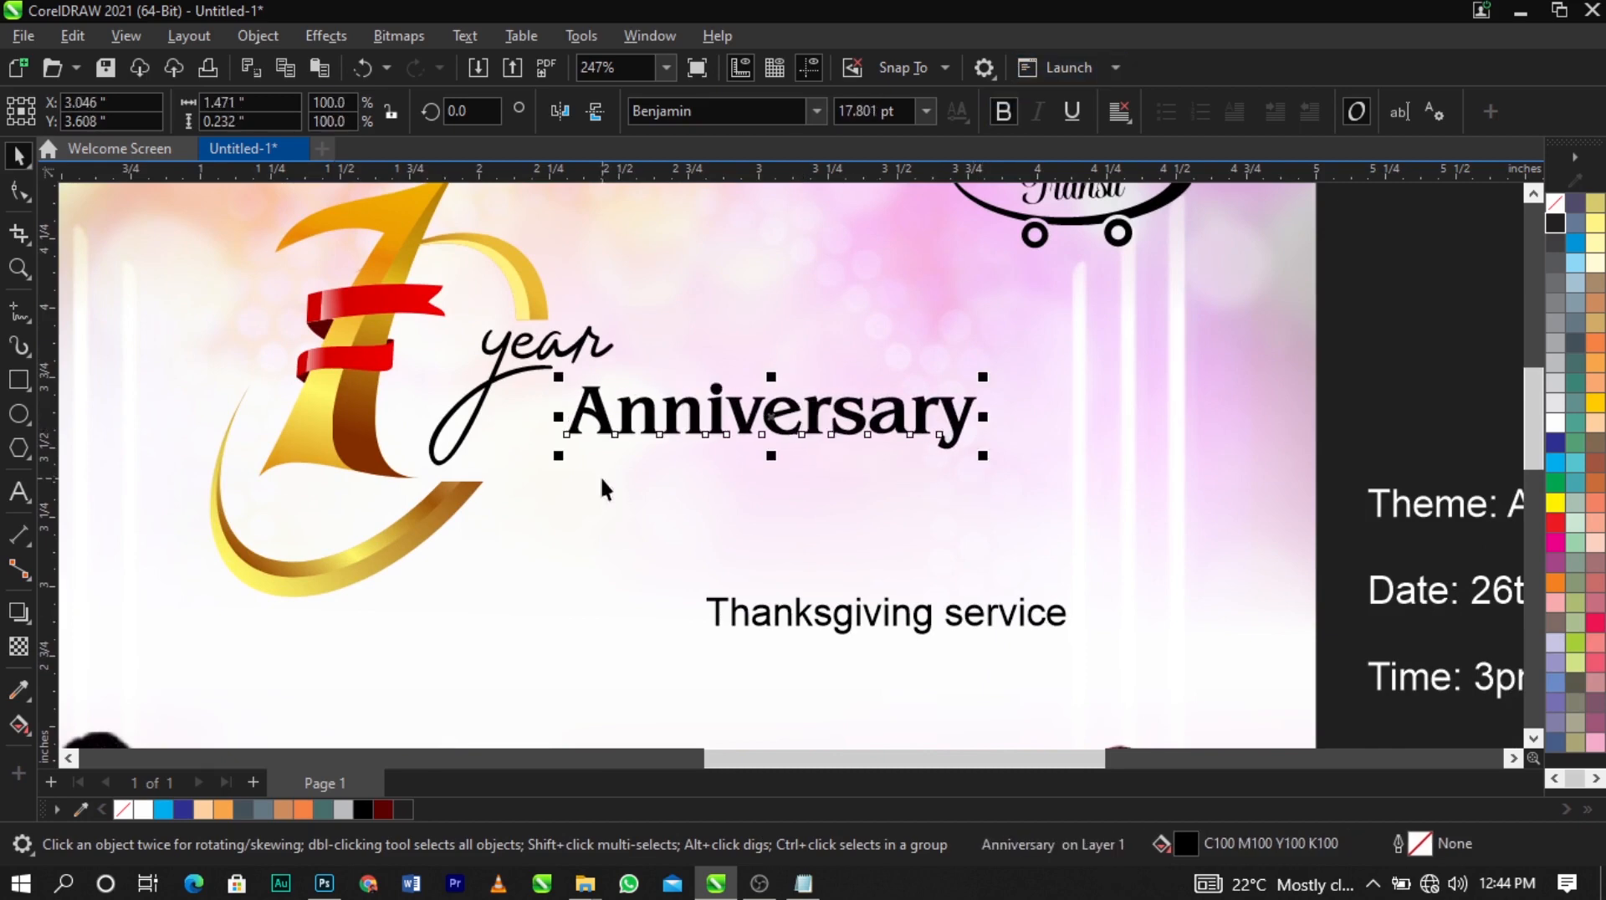
pyautogui.scroll(-2, 601, 480)
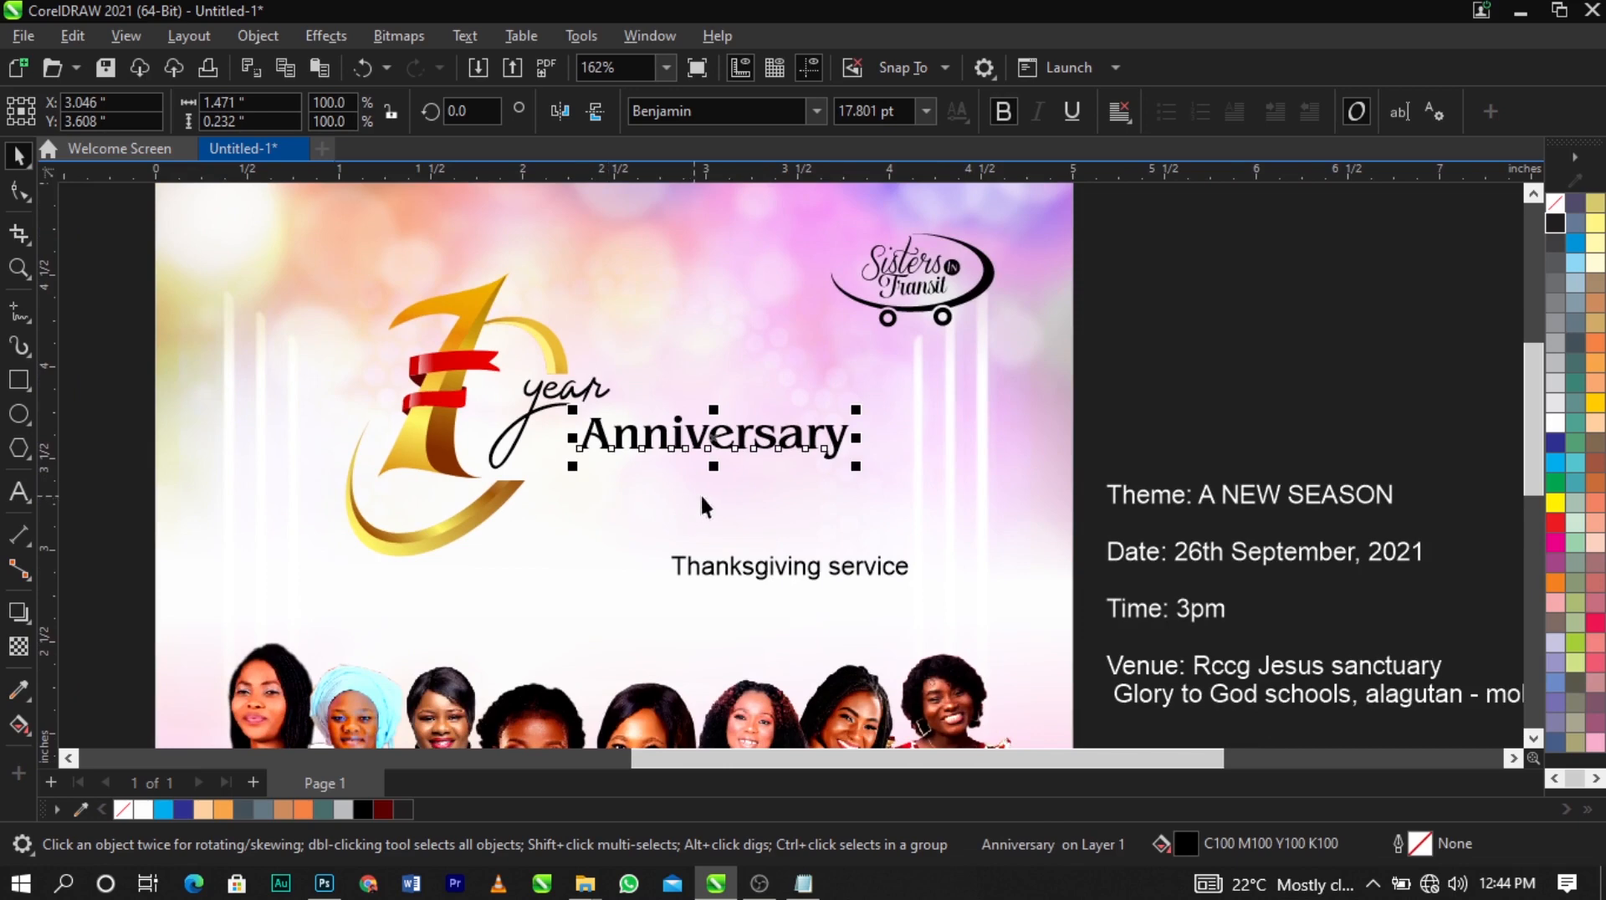
pyautogui.scroll(-2, 700, 498)
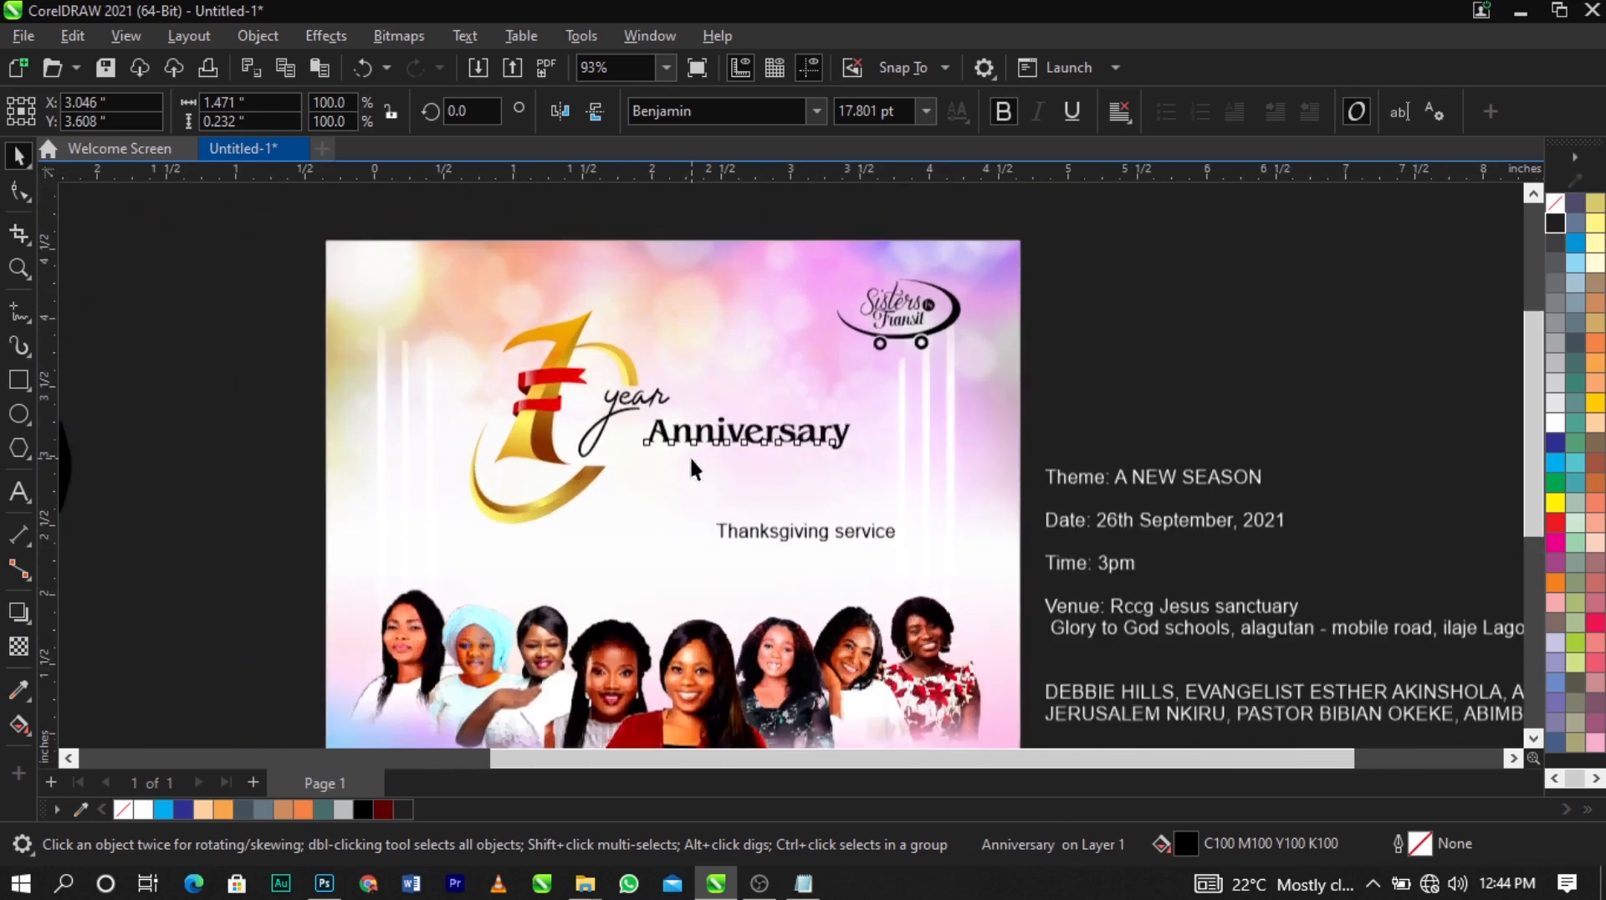
# Shift "Anniversary" closer to the tail of "year", enlarge it further and fine-tune its position
pyautogui.scroll(2, 689, 455)
pyautogui.moveTo(689, 443); pyautogui.dragTo(649, 433)
pyautogui.moveTo(895, 452); pyautogui.dragTo(984, 473)
pyautogui.moveTo(793, 441); pyautogui.dragTo(788, 449)
pyautogui.scroll(-1, 796, 449)
pyautogui.scroll(-2, 796, 449)
pyautogui.press('Escape')
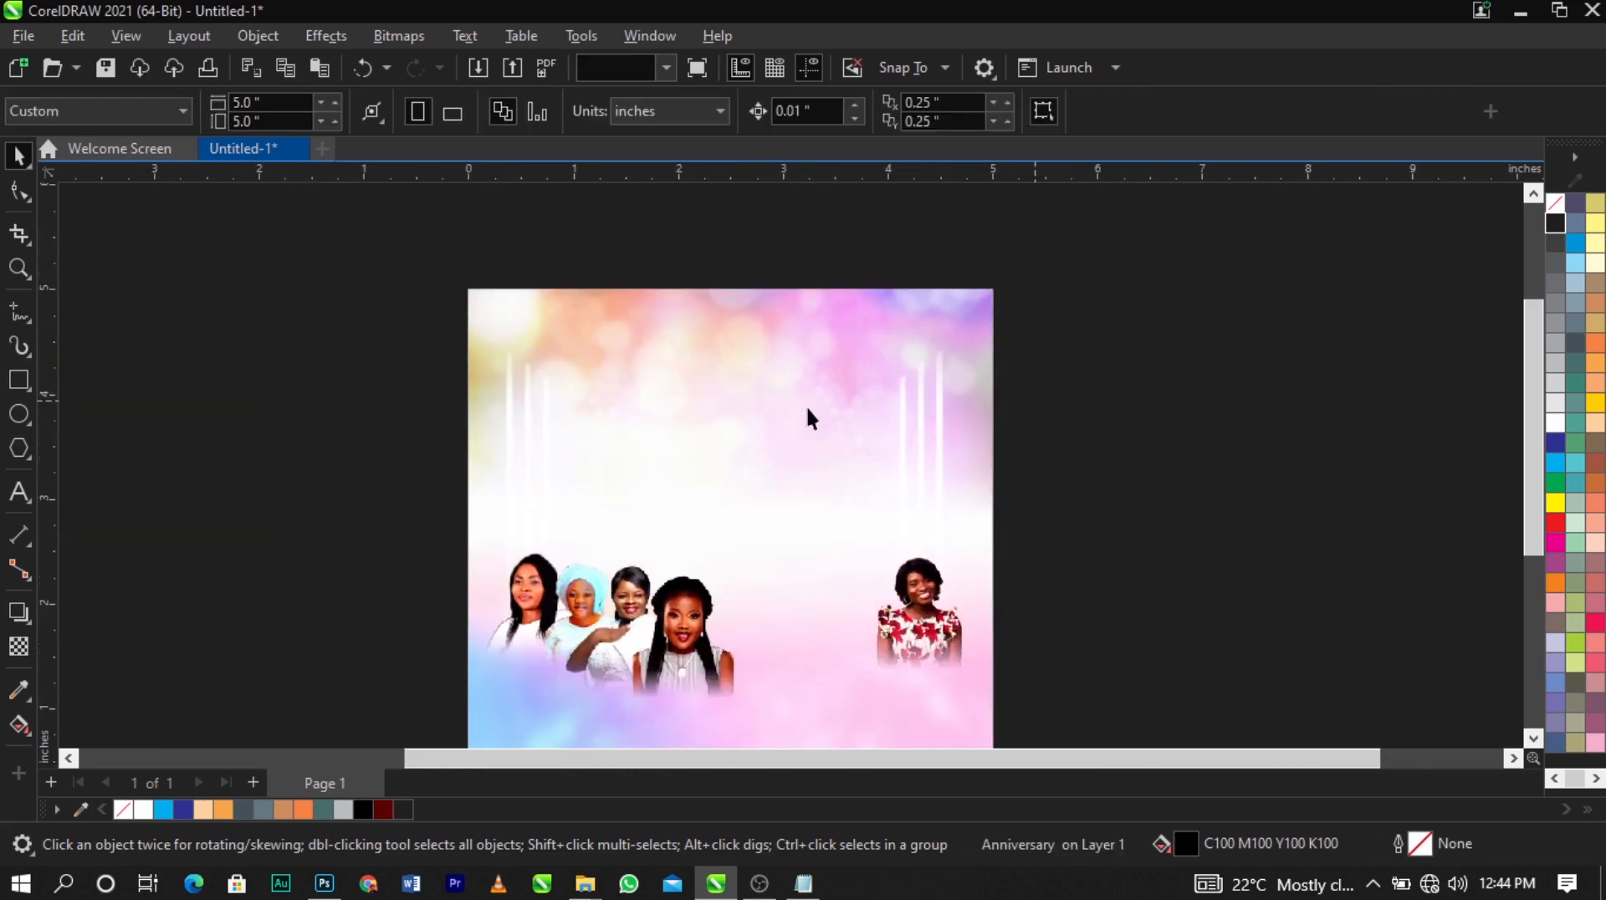
# Select the numeral, crescents and "year" together and scale them down about their center to about 1.235 by 1.32 inches
pyautogui.click(18, 267)
pyautogui.click(495, 355)
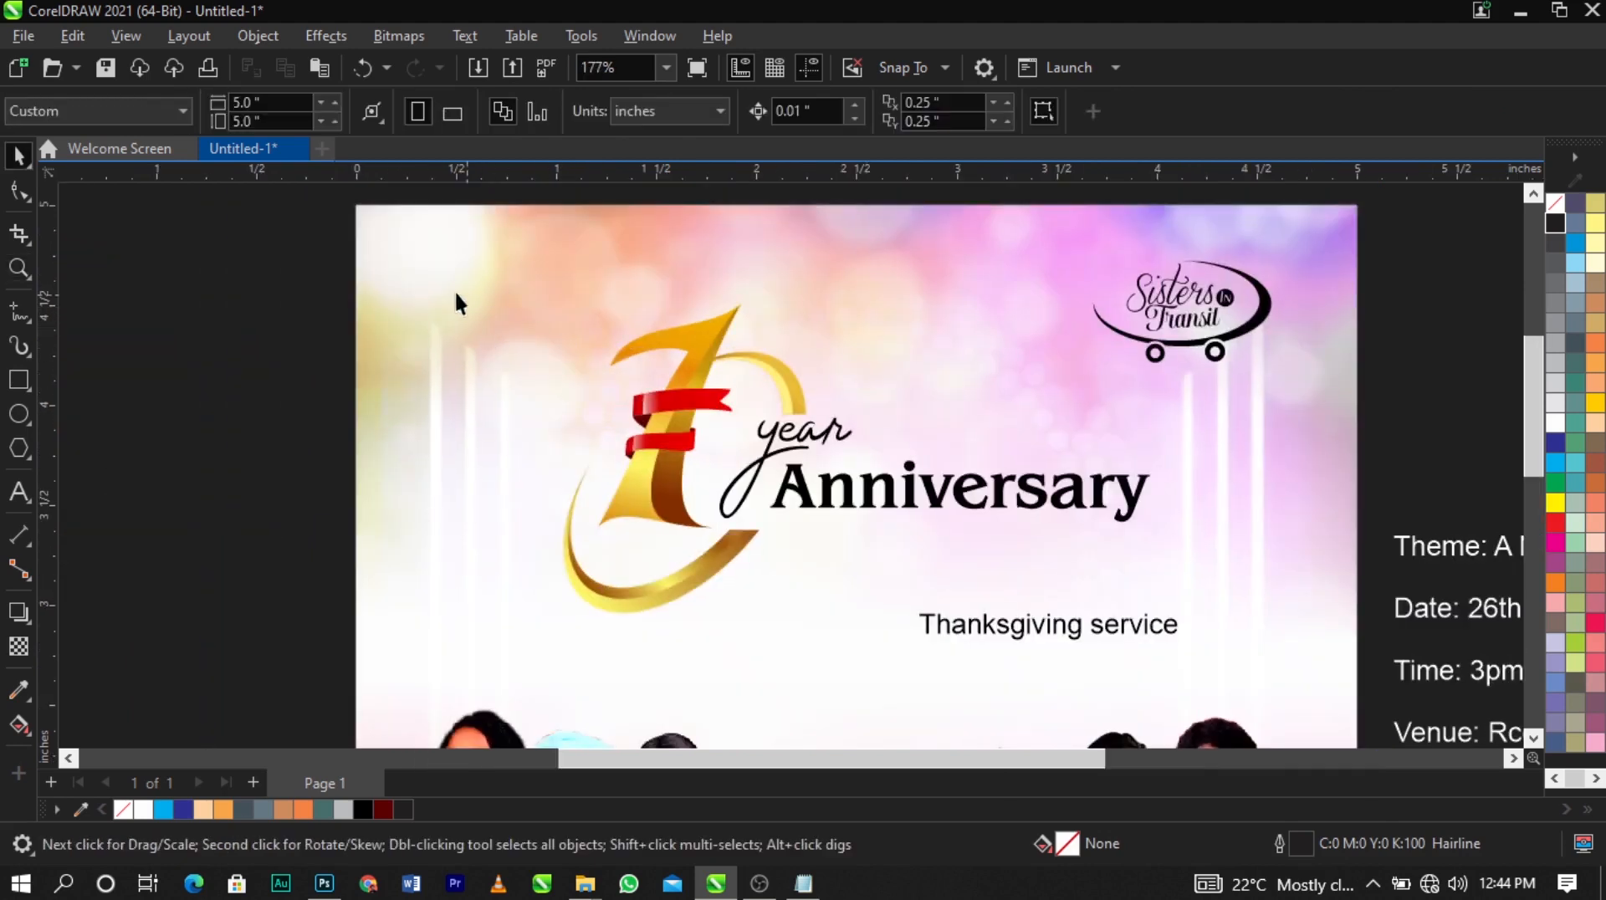
pyautogui.moveTo(878, 605); pyautogui.dragTo(878, 605)
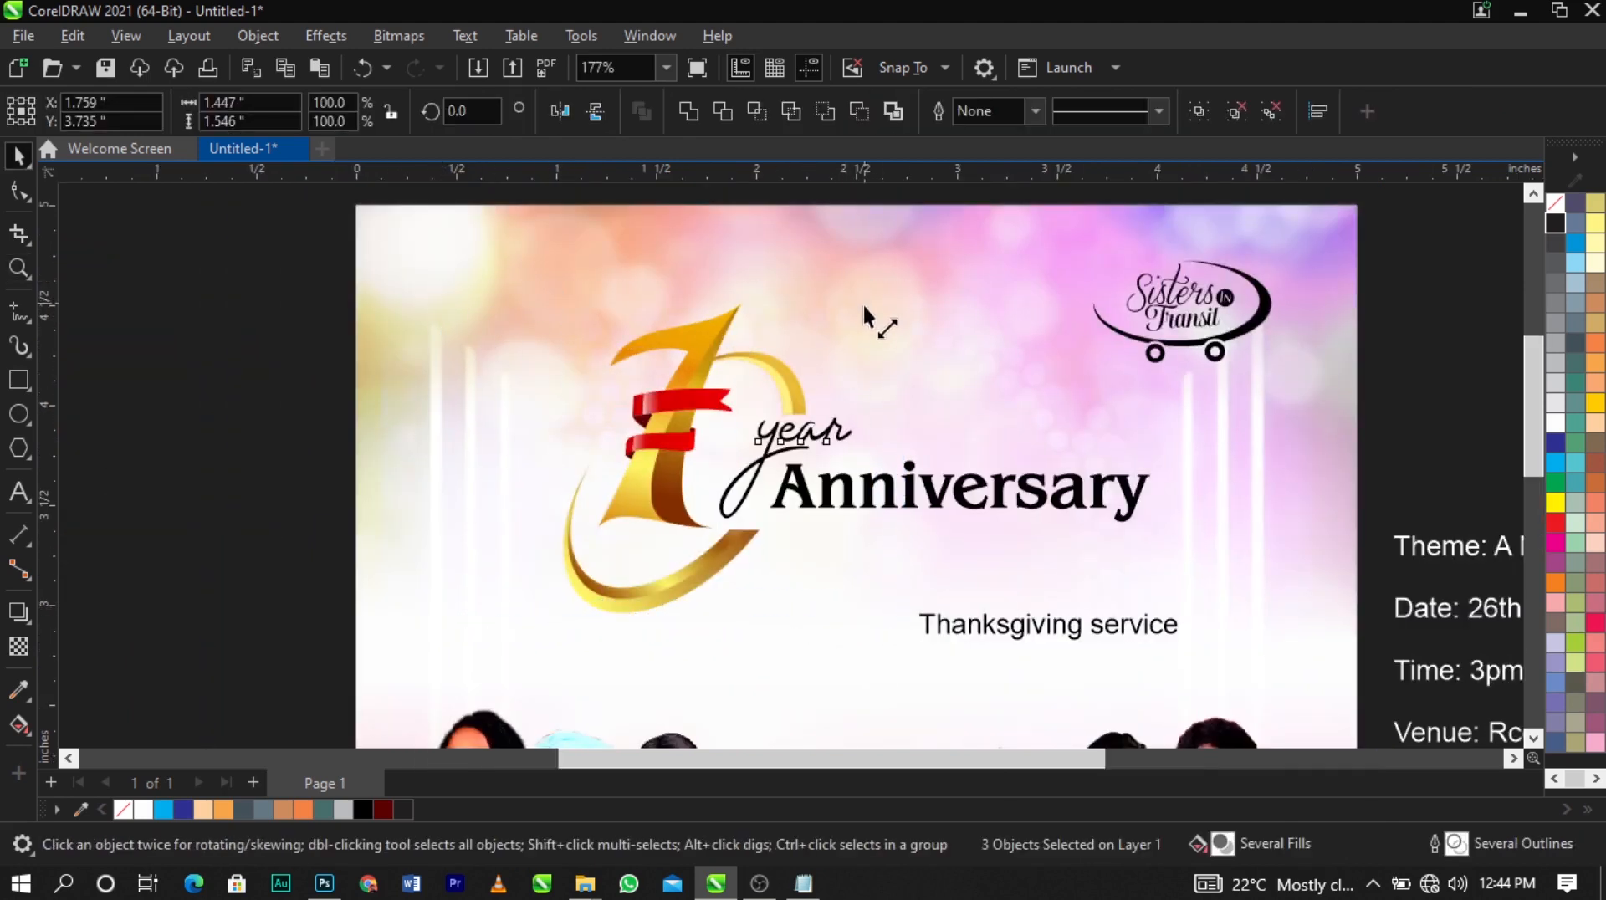
pyautogui.moveTo(864, 308); pyautogui.dragTo(868, 319)
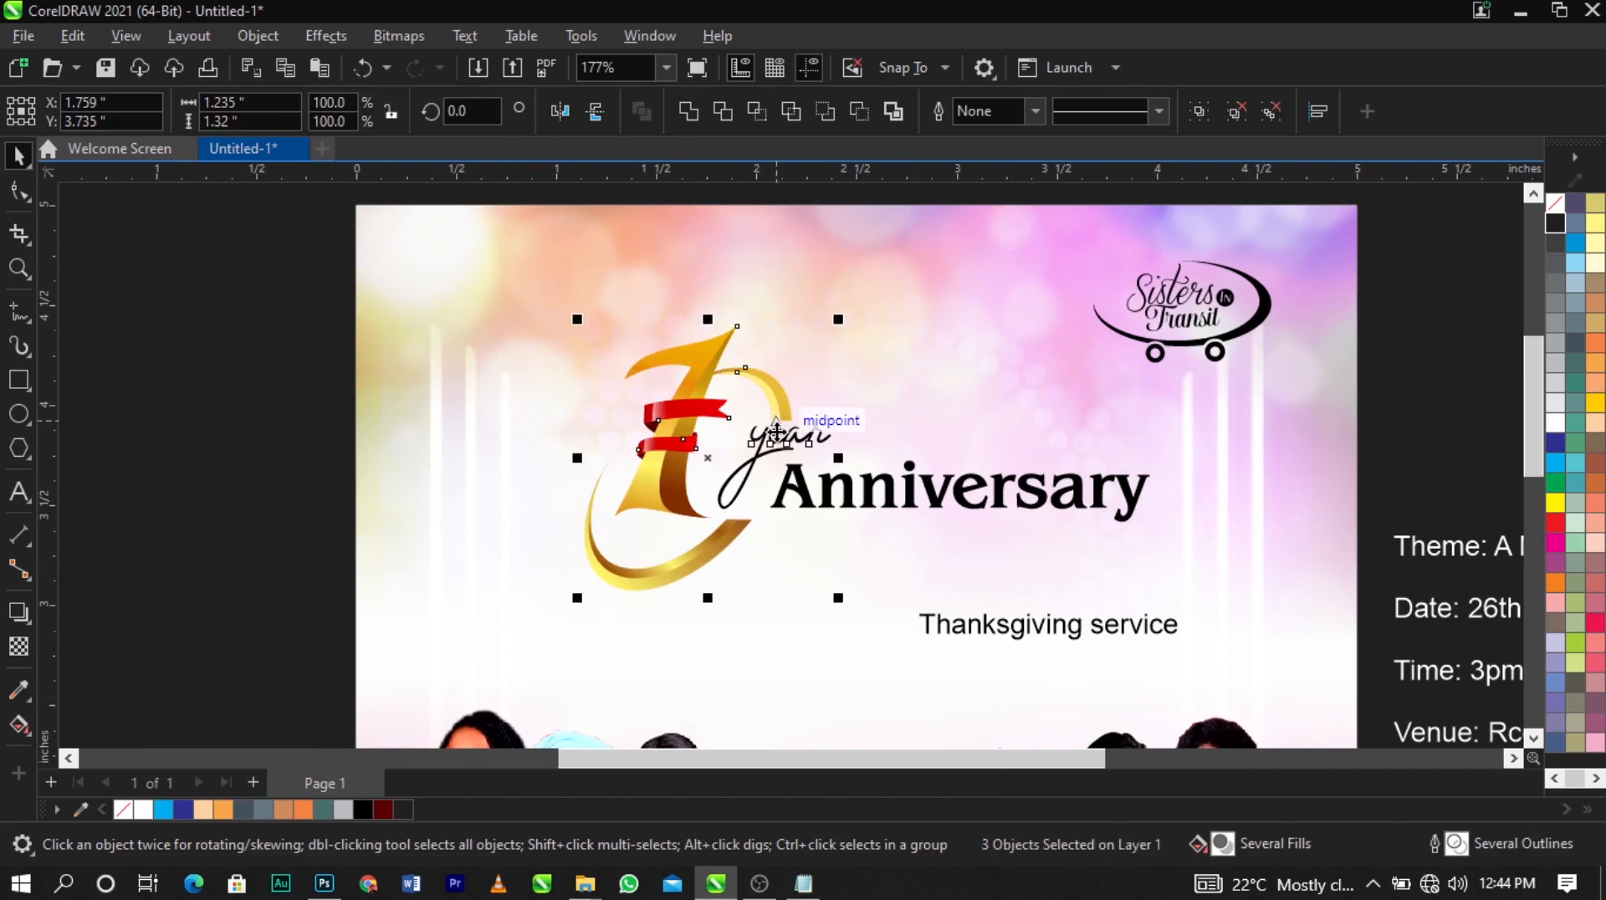
# Move the selected numeral, crescents and "year" slightly right toward "Anniversary", centered at about X 1.84, Y 3.737 inches
pyautogui.scroll(1, 780, 426)
pyautogui.moveTo(782, 414); pyautogui.dragTo(791, 413)
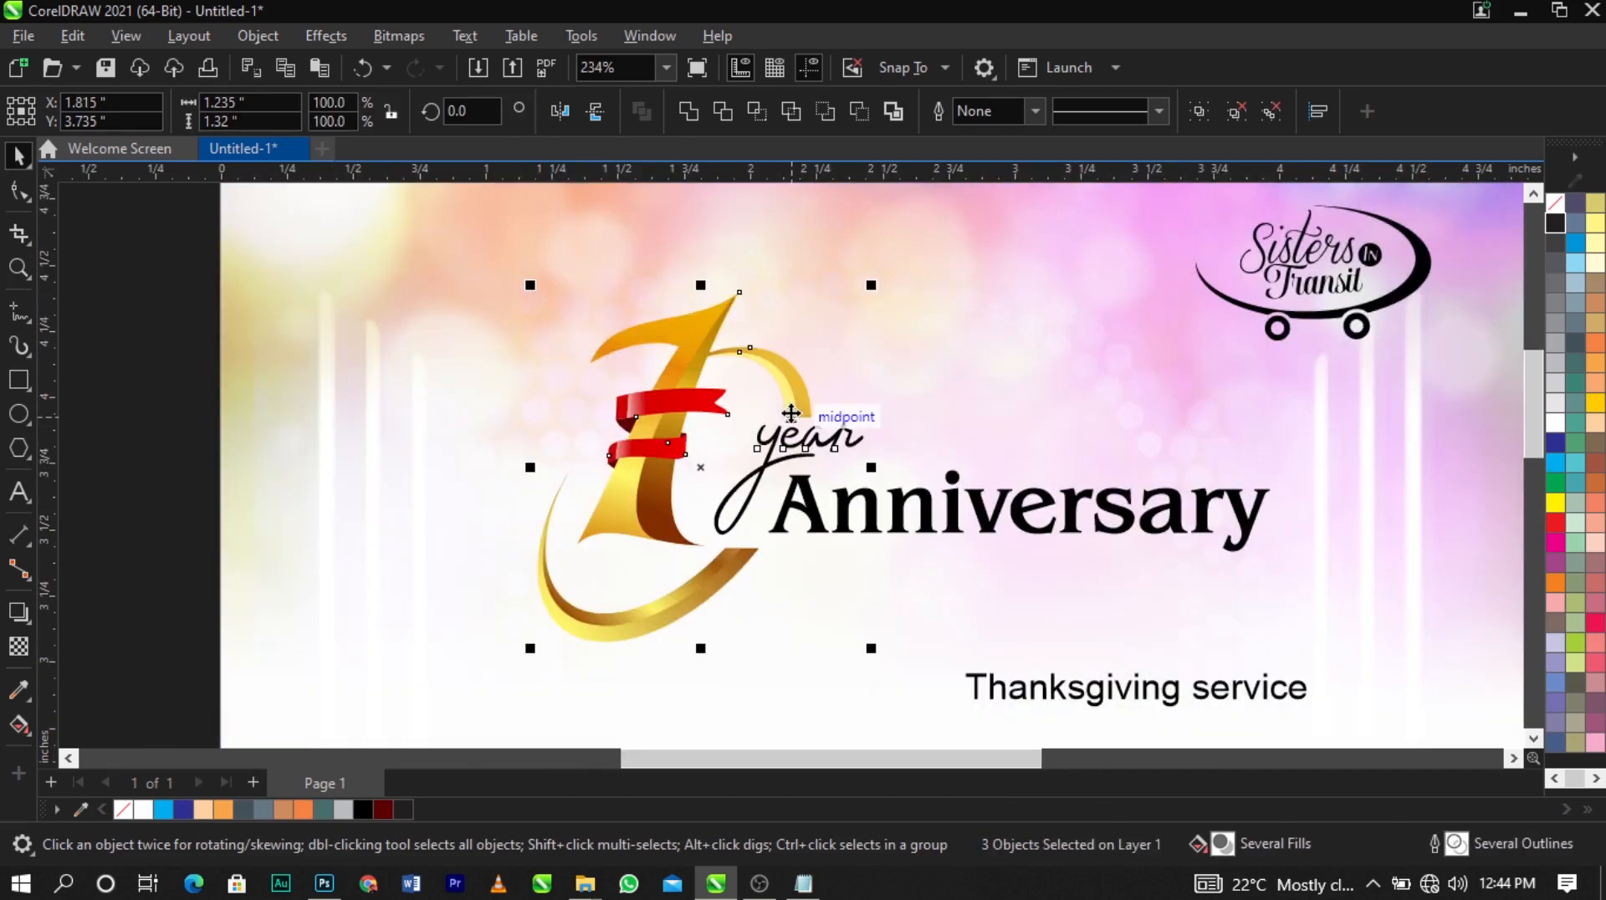
pyautogui.scroll(1, 791, 413)
pyautogui.moveTo(795, 393); pyautogui.dragTo(800, 396)
pyautogui.scroll(-1, 616, 395)
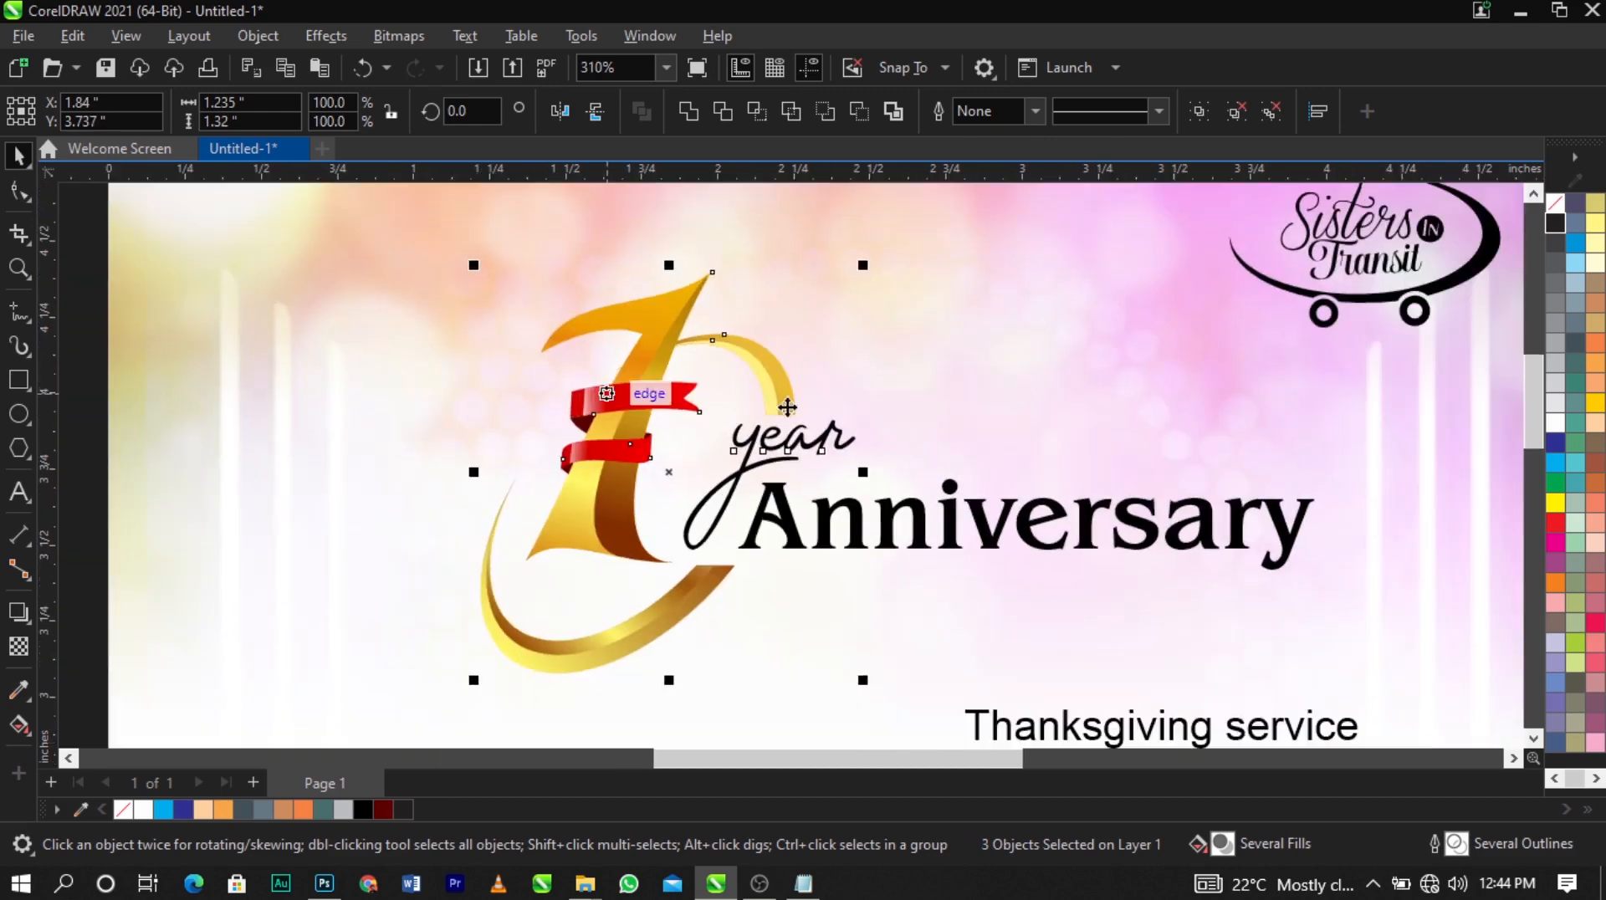
pyautogui.click(1021, 392)
pyautogui.scroll(-3, 656, 429)
pyautogui.scroll(1, 1148, 519)
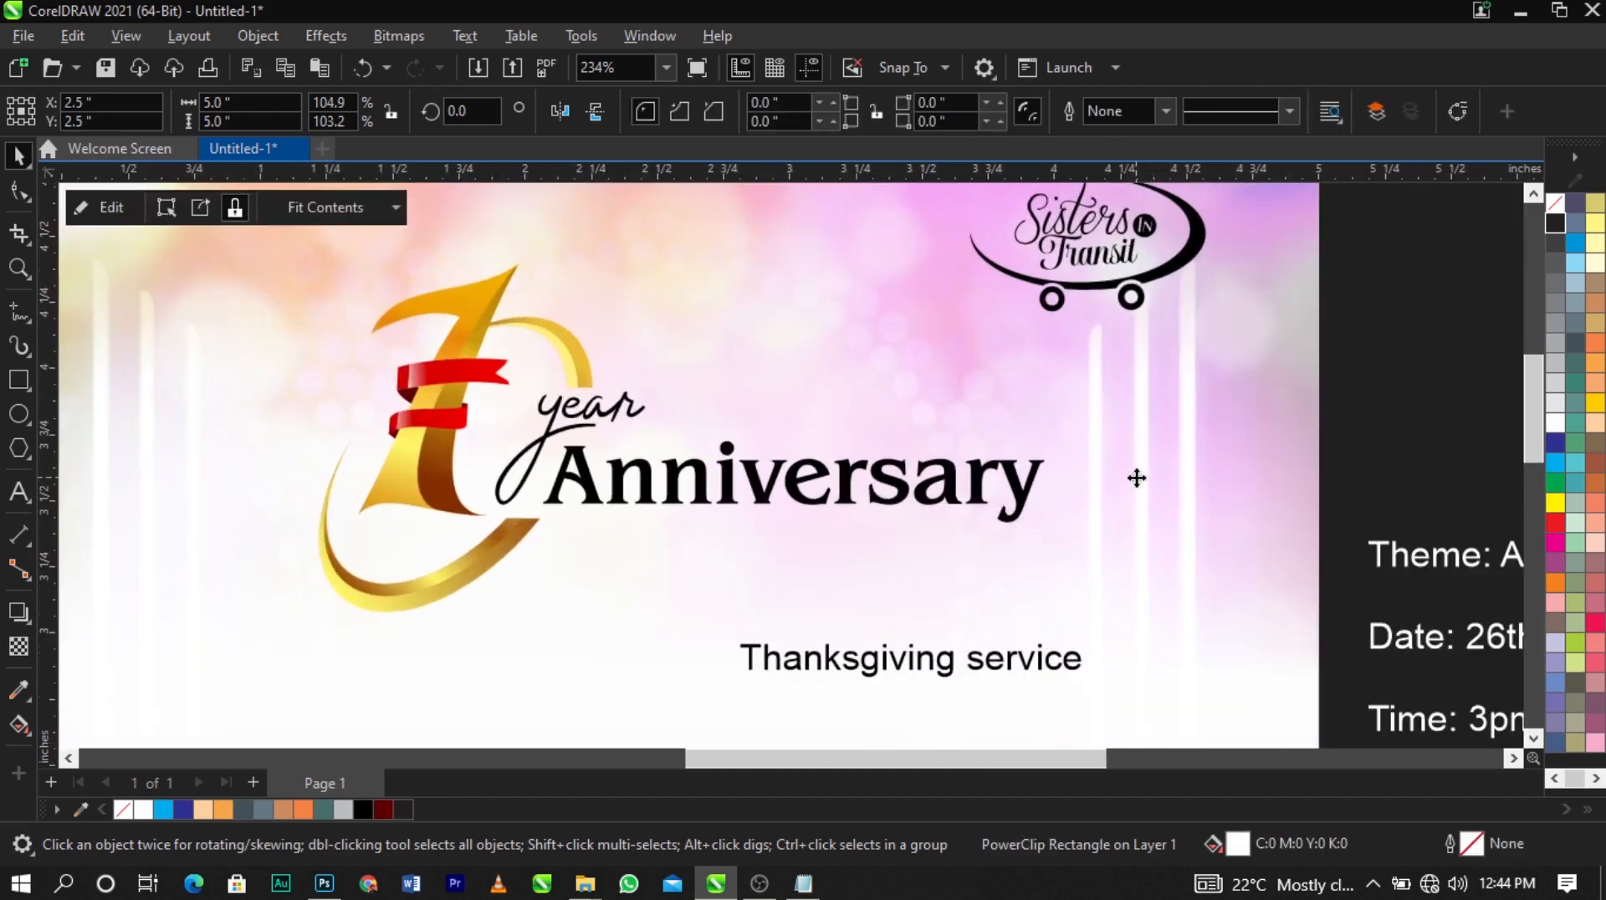
# Draw a thin horizontal bar about 1.635 by 0.013 inches just beneath "Anniversary"
pyautogui.click(19, 380)
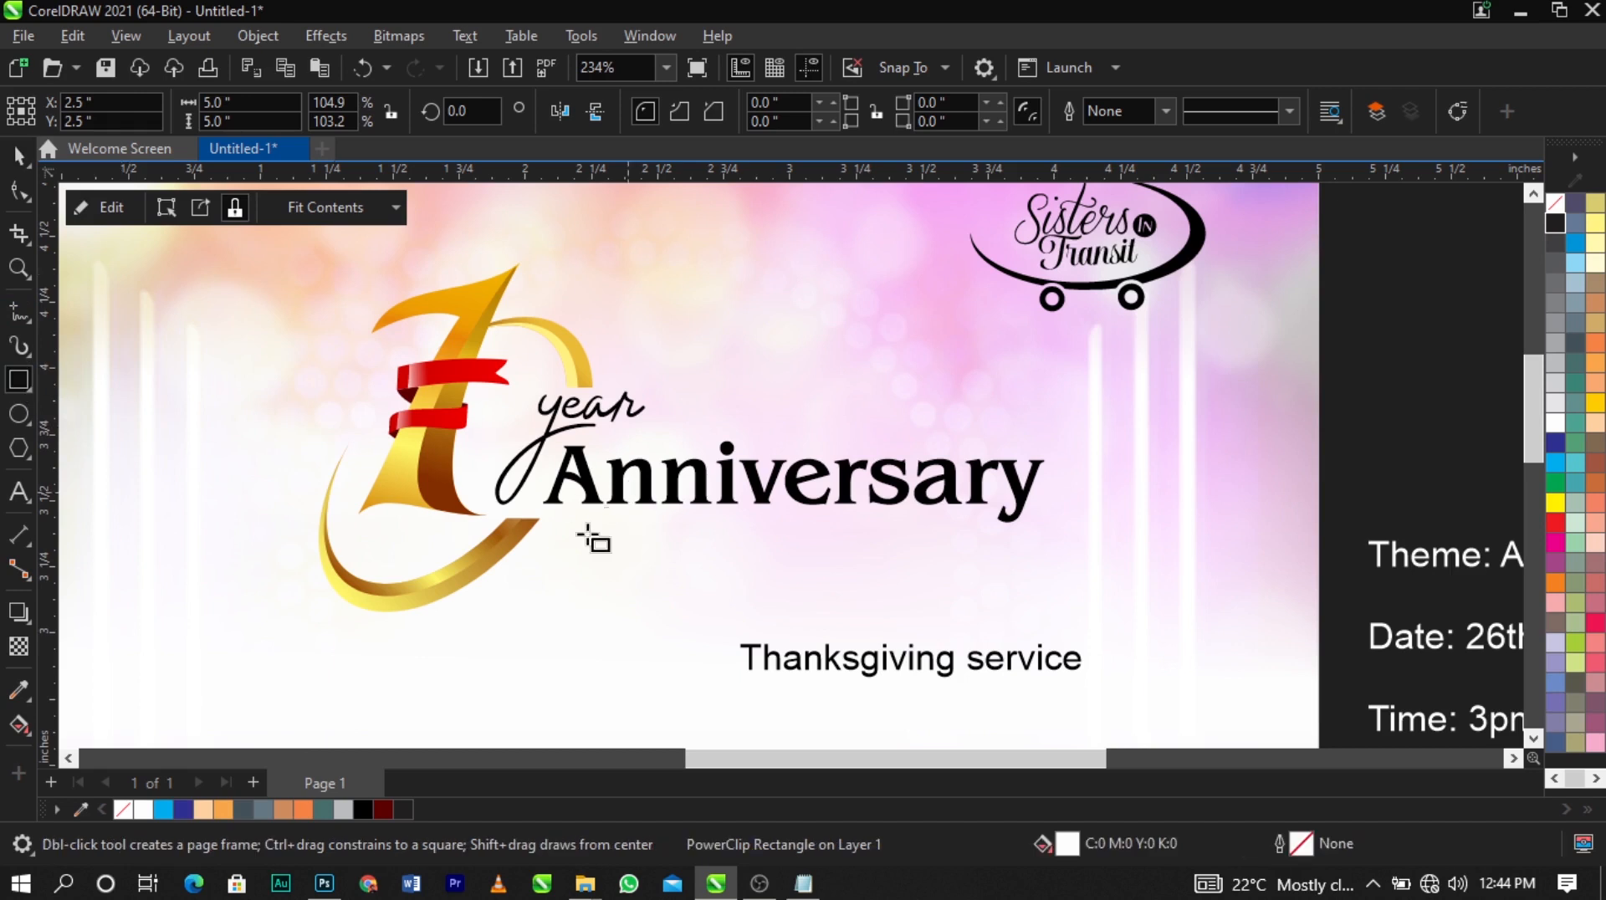
pyautogui.moveTo(556, 521); pyautogui.dragTo(990, 527)
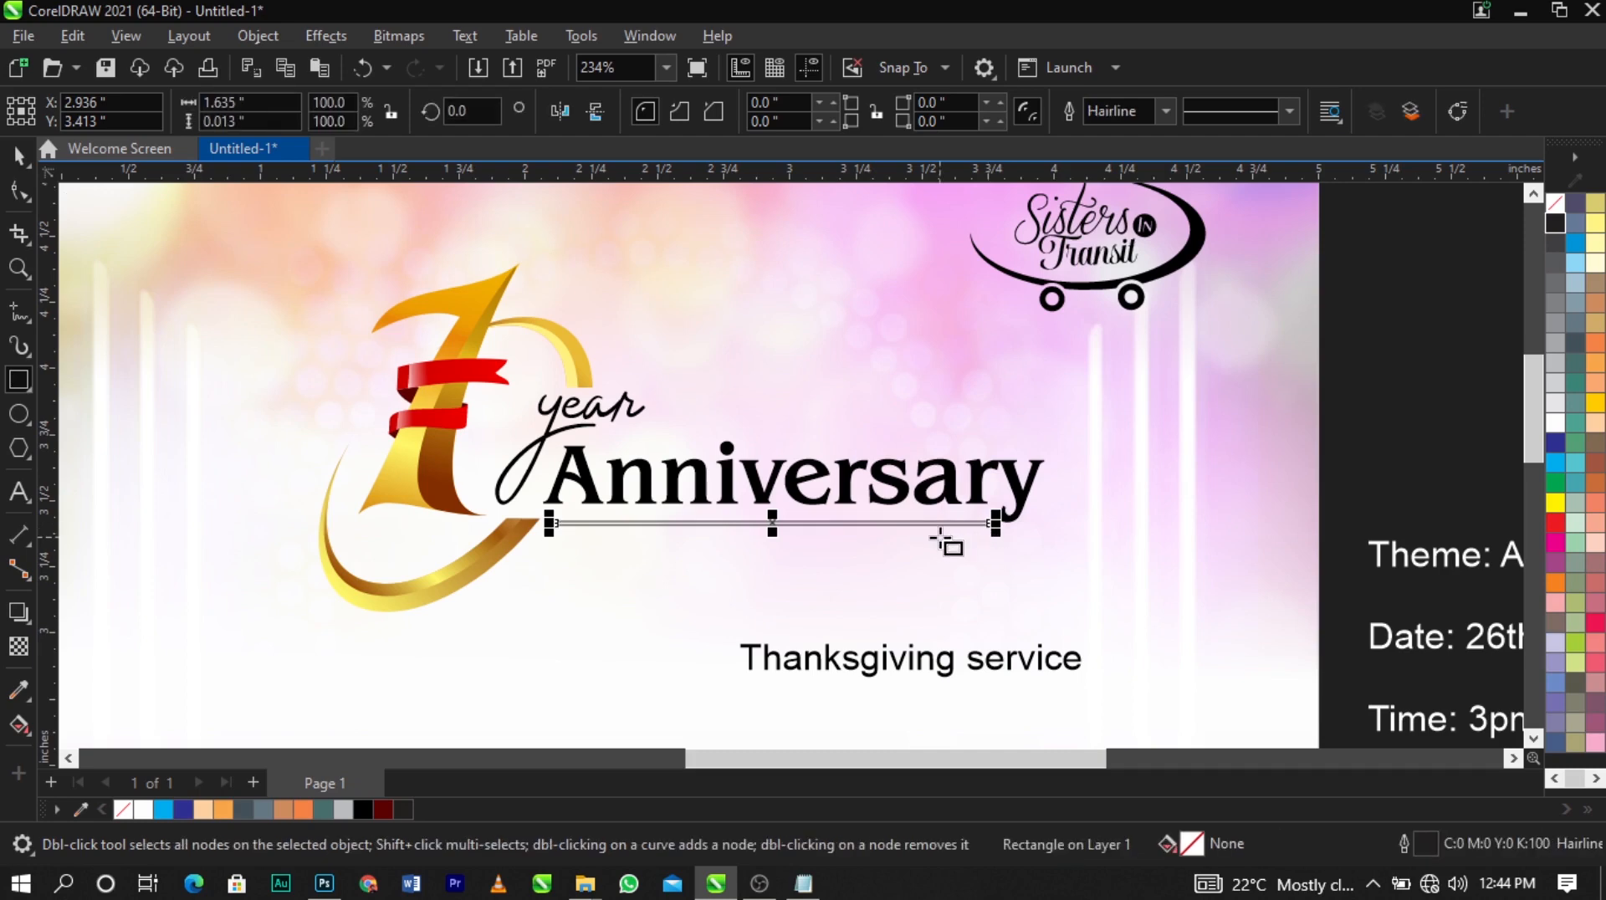
pyautogui.press('space')
pyautogui.scroll(1, 937, 531)
pyautogui.scroll(1, 786, 527)
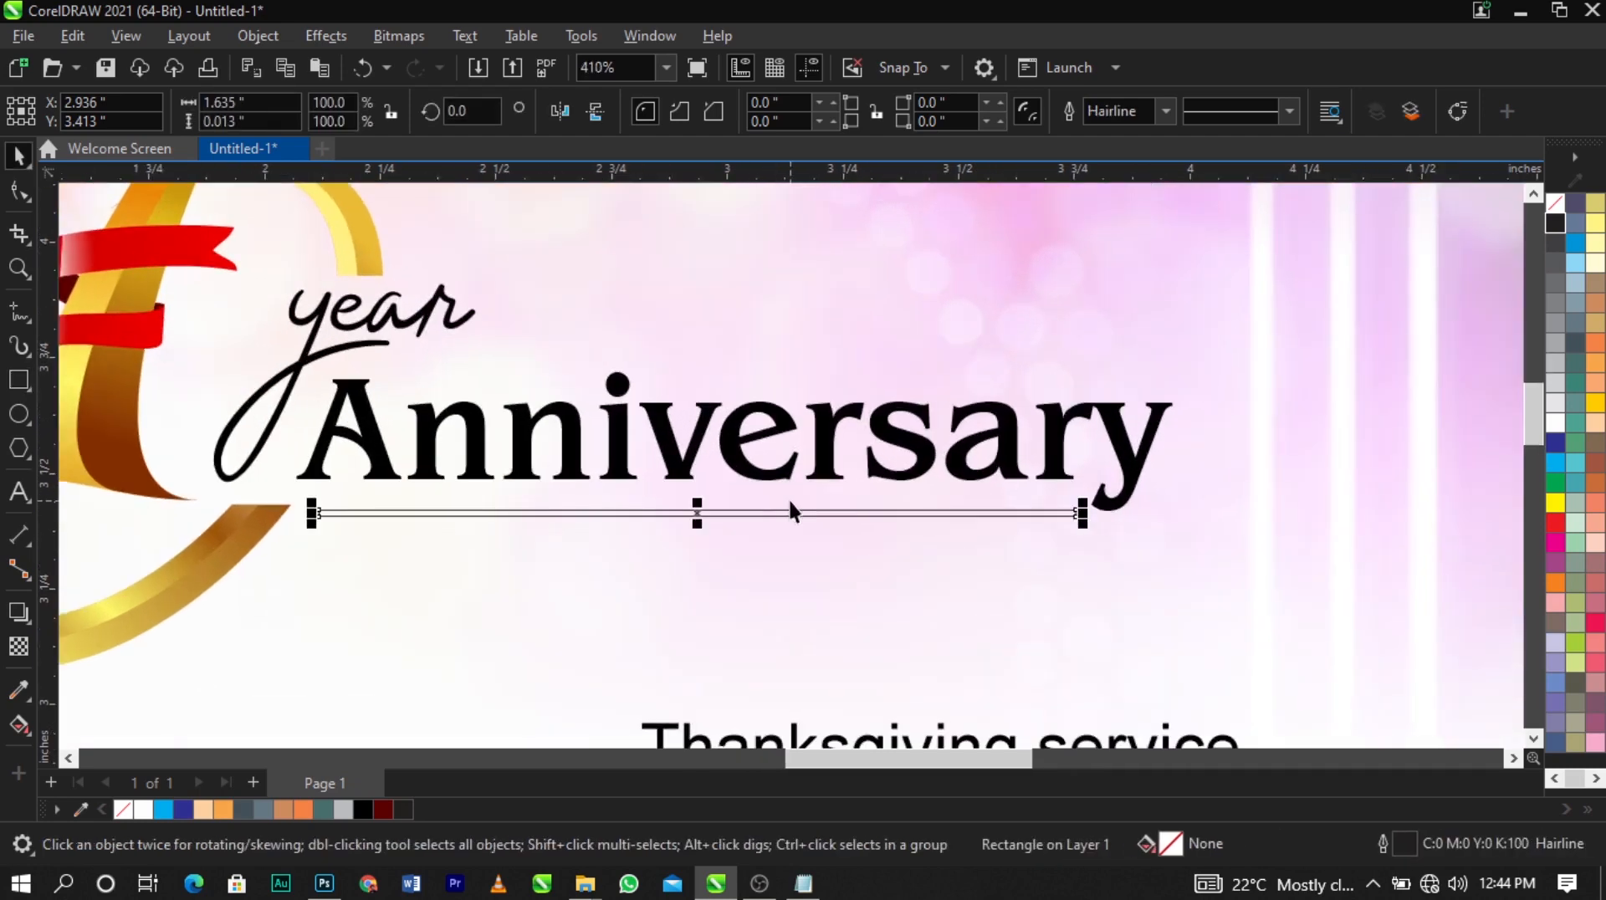
pyautogui.scroll(-1, 855, 495)
pyautogui.scroll(1, 871, 508)
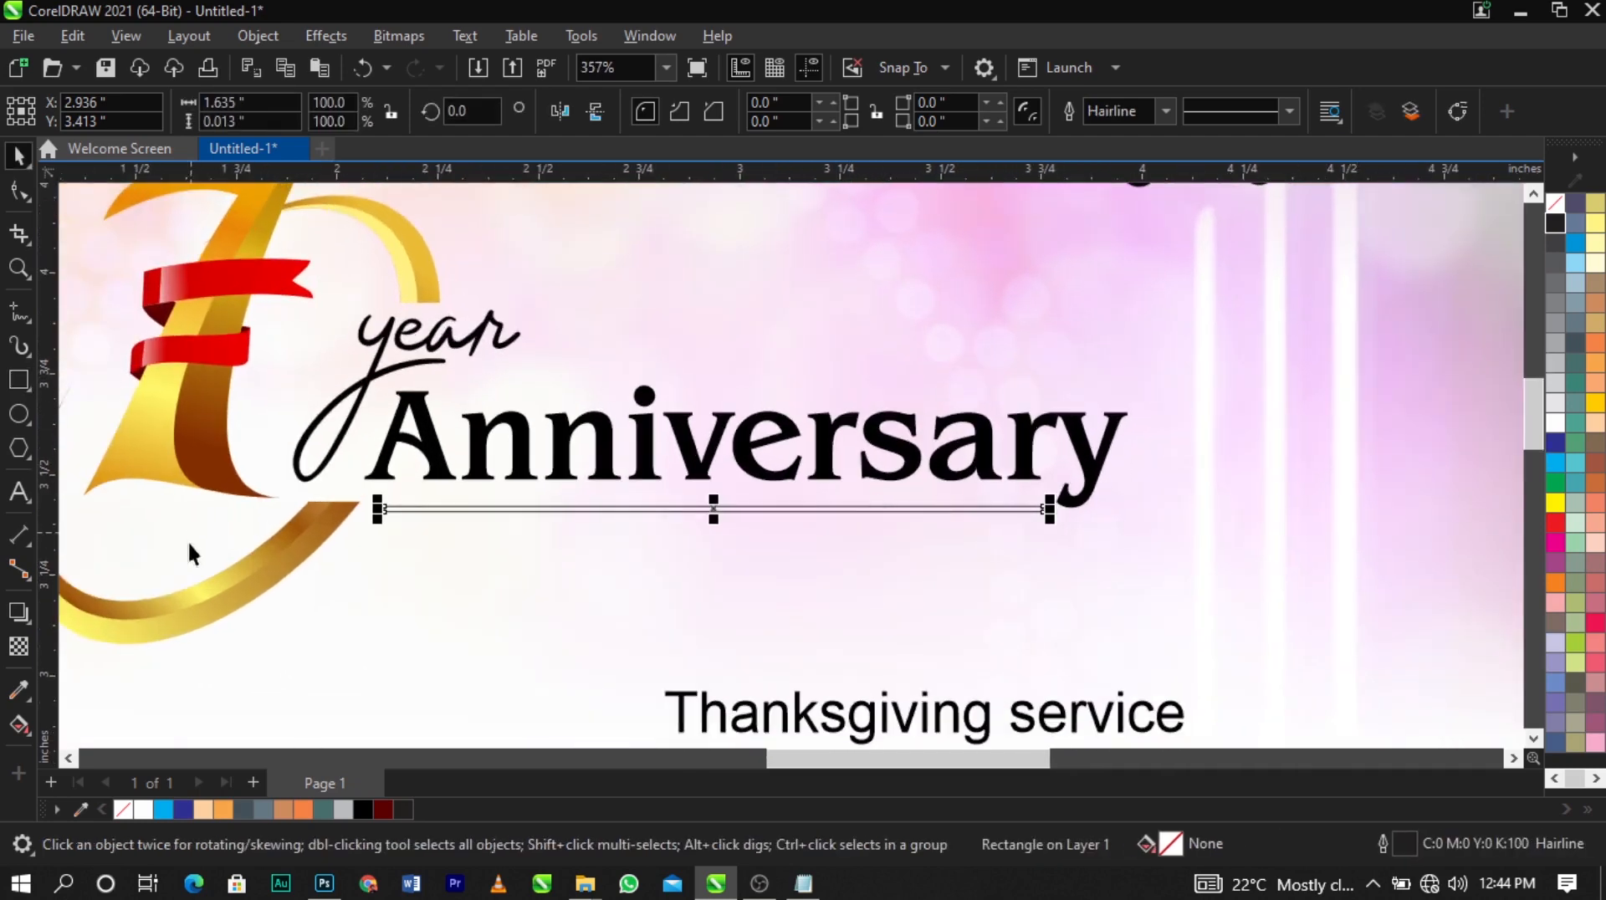
# Sample the numeral's light gold (#ECC23C), fill "Anniversary" and the bar beneath it with it, and remove the bar's outline
pyautogui.click(23, 688)
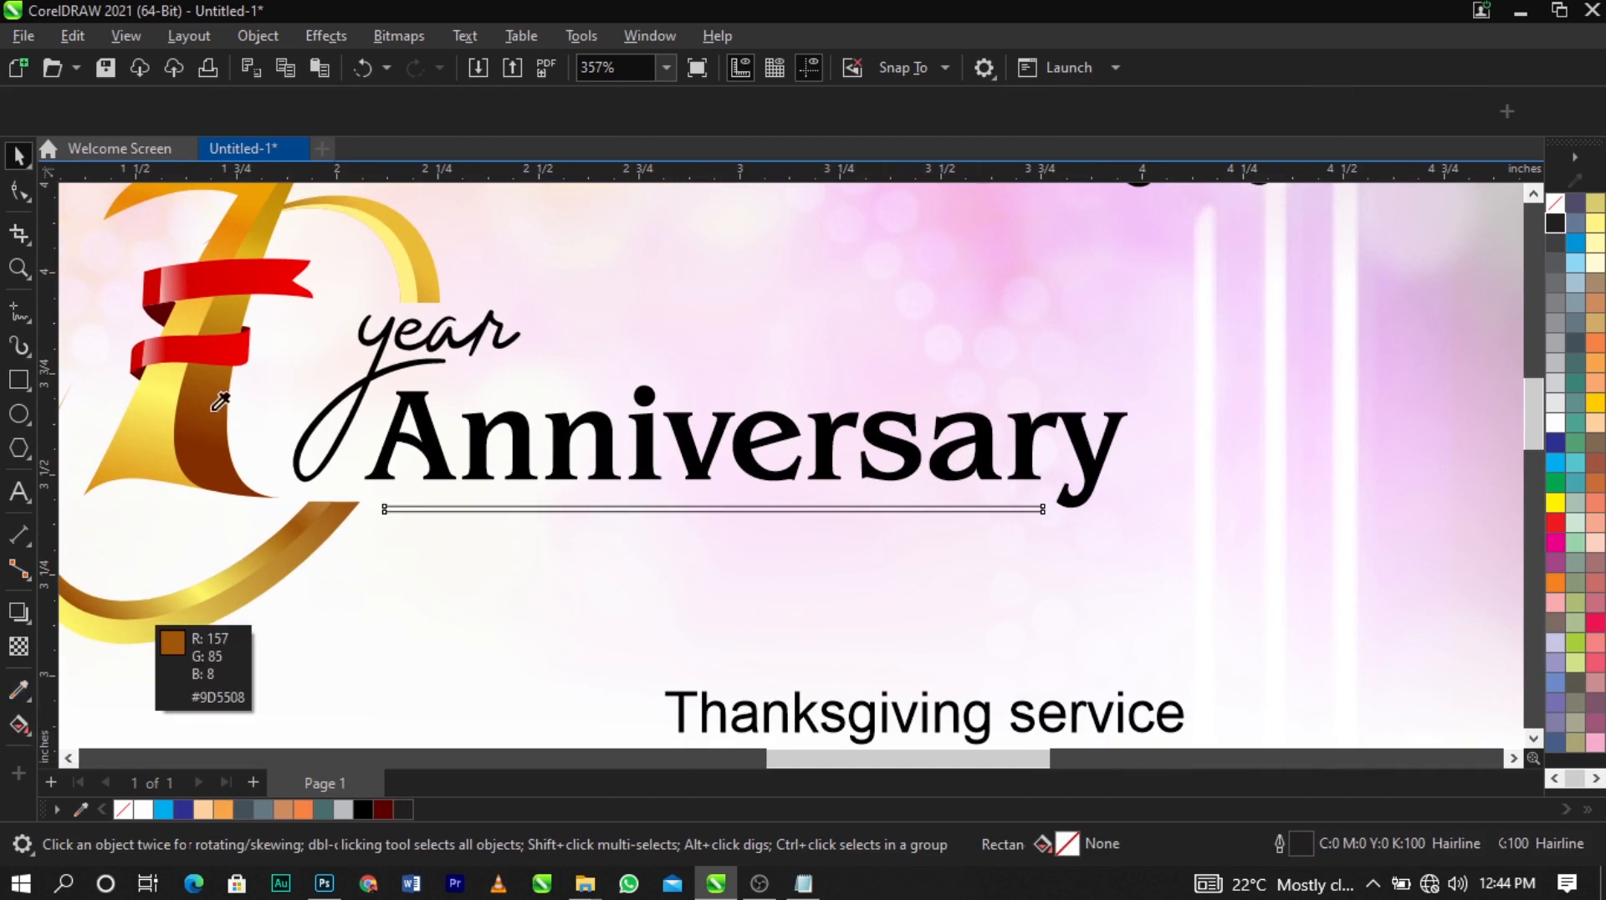
pyautogui.click(156, 438)
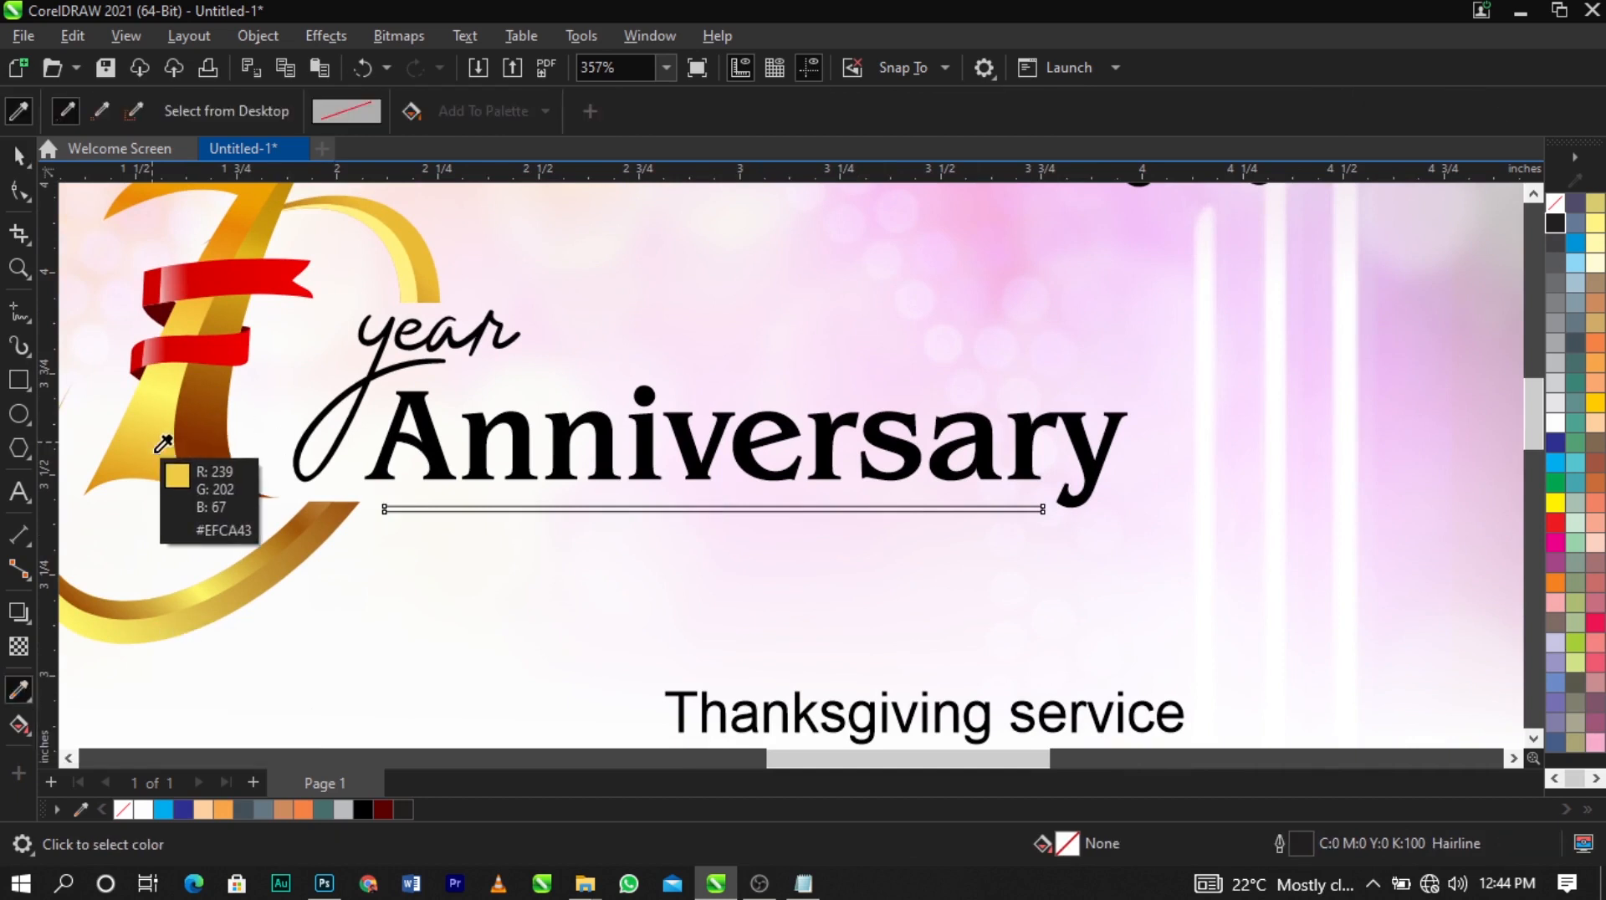
pyautogui.click(431, 460)
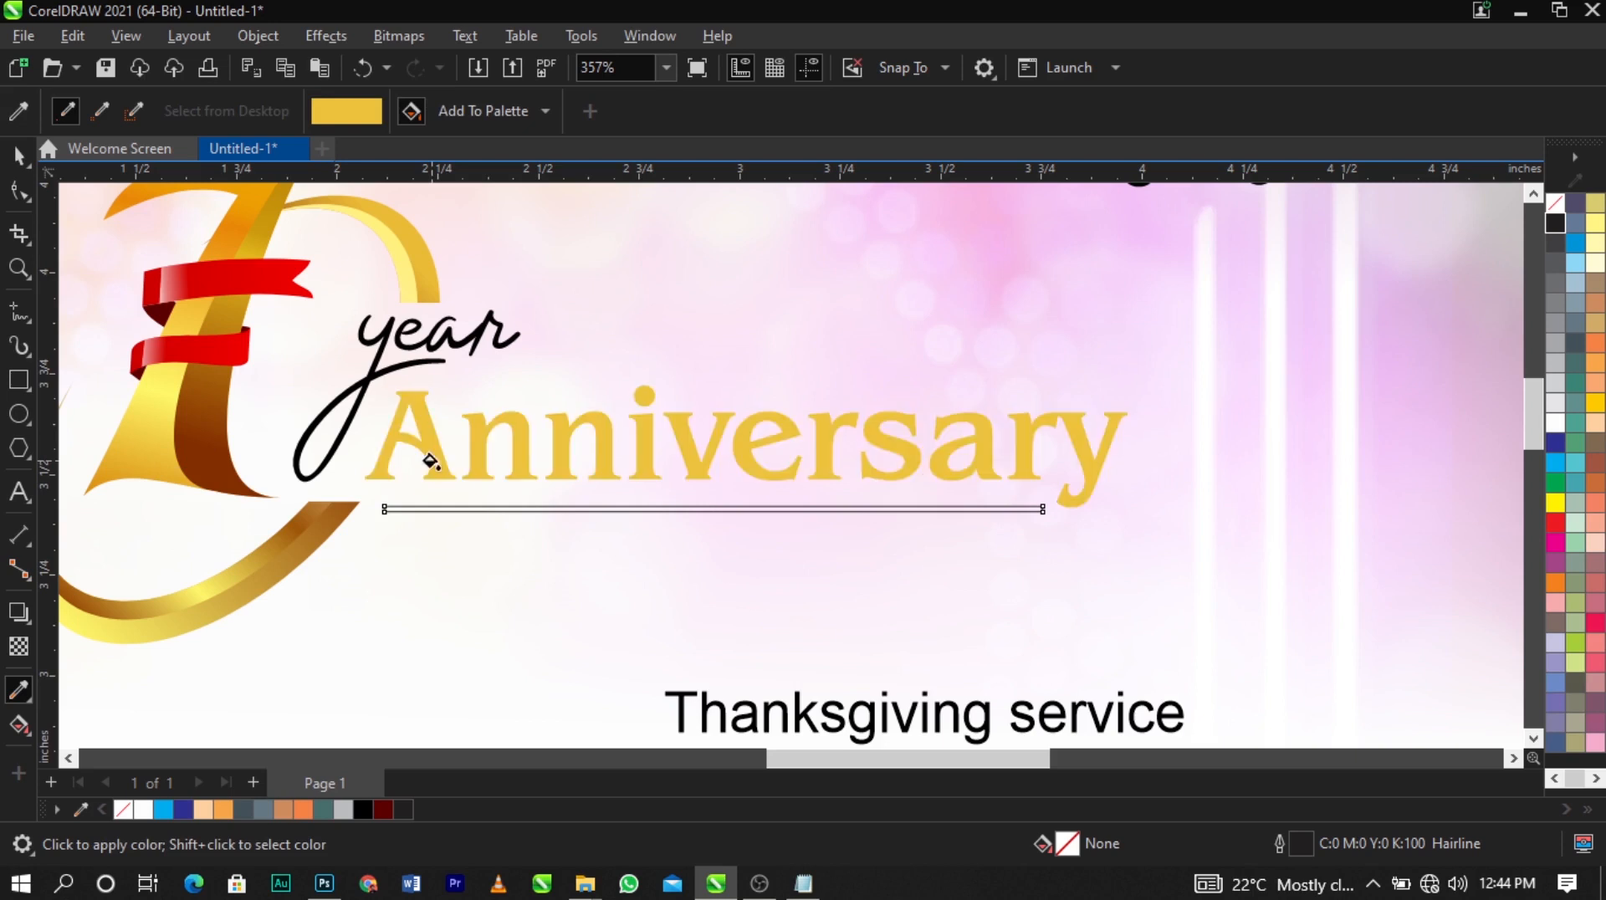
pyautogui.click(443, 510)
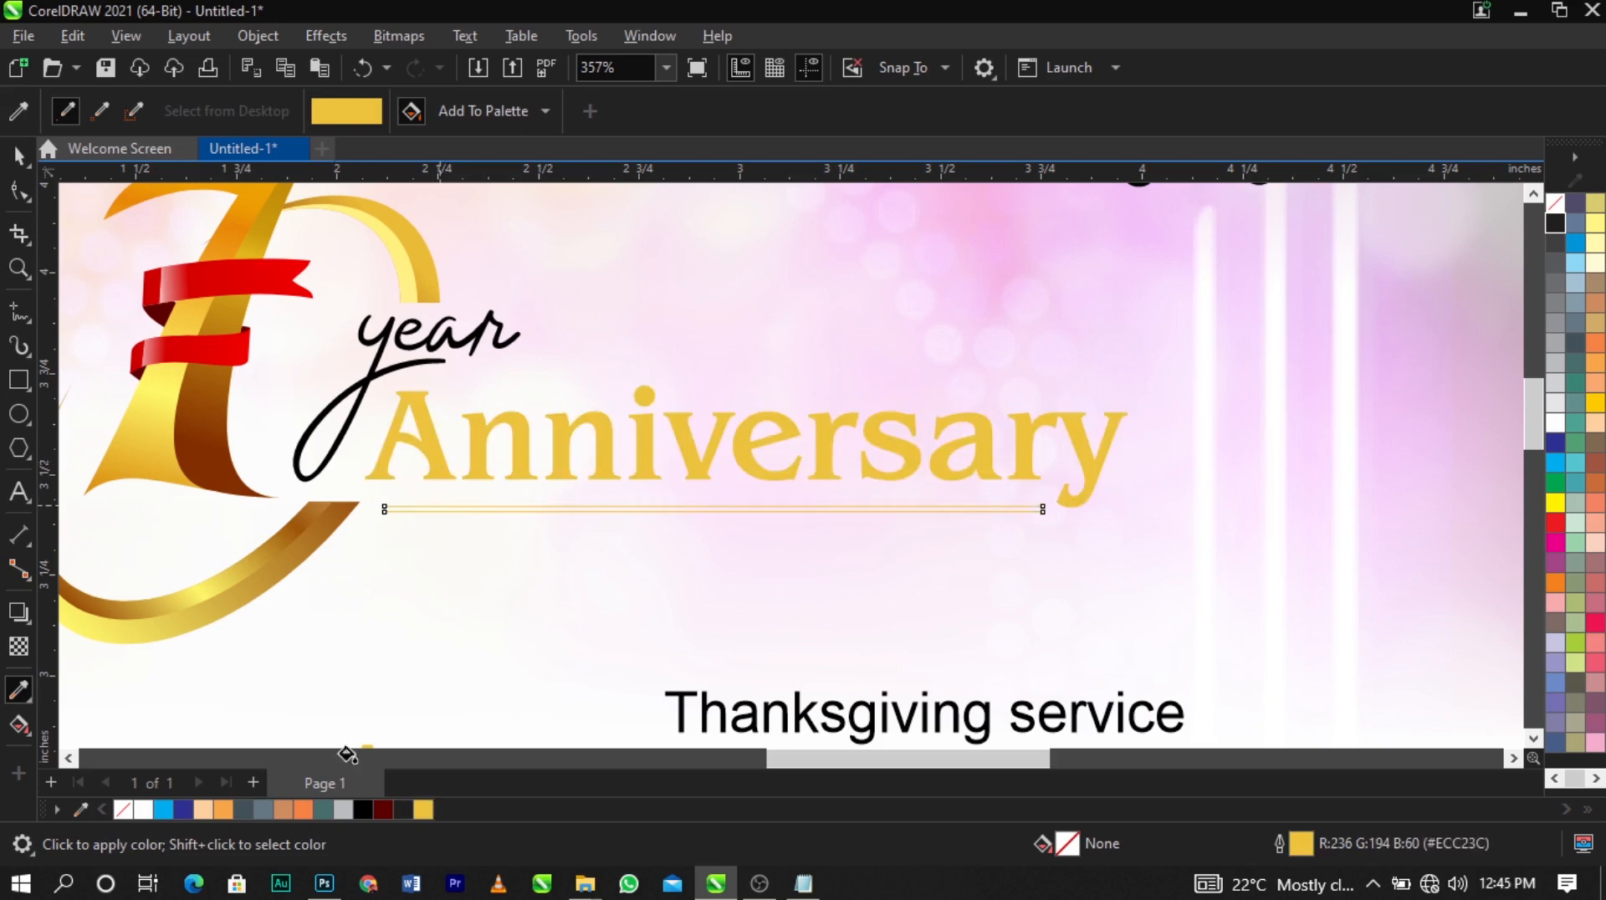
pyautogui.press('space')
pyautogui.click(423, 811)
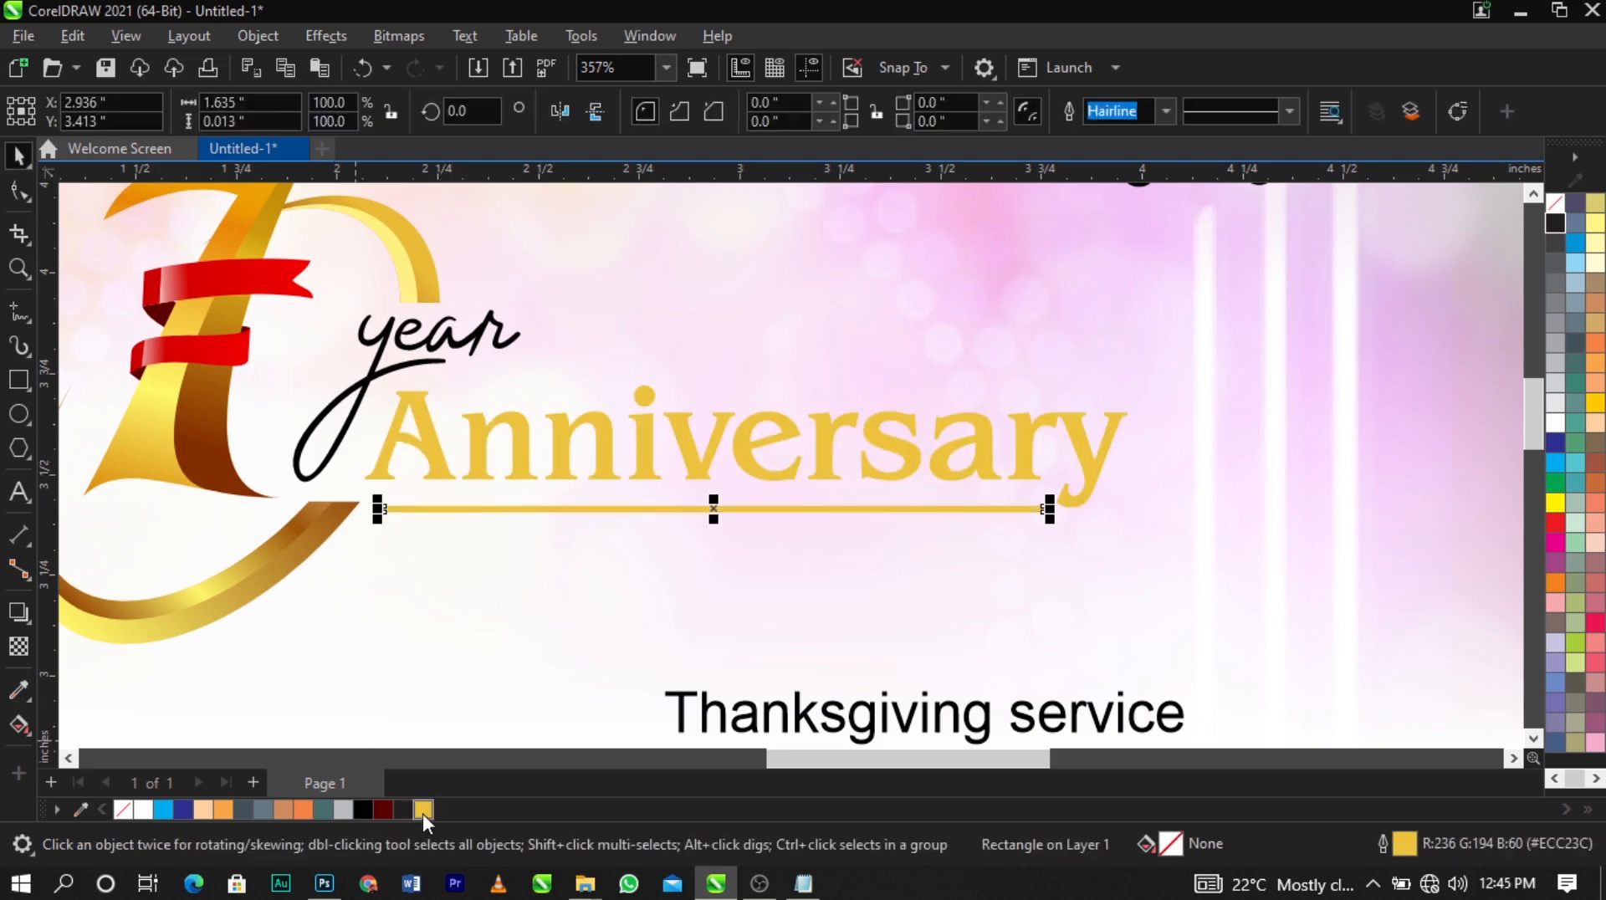
pyautogui.rightClick(135, 809)
# Darken the uniform fill of "Anniversary" to gold #D4A50C
pyautogui.click(186, 489)
pyautogui.click(515, 473)
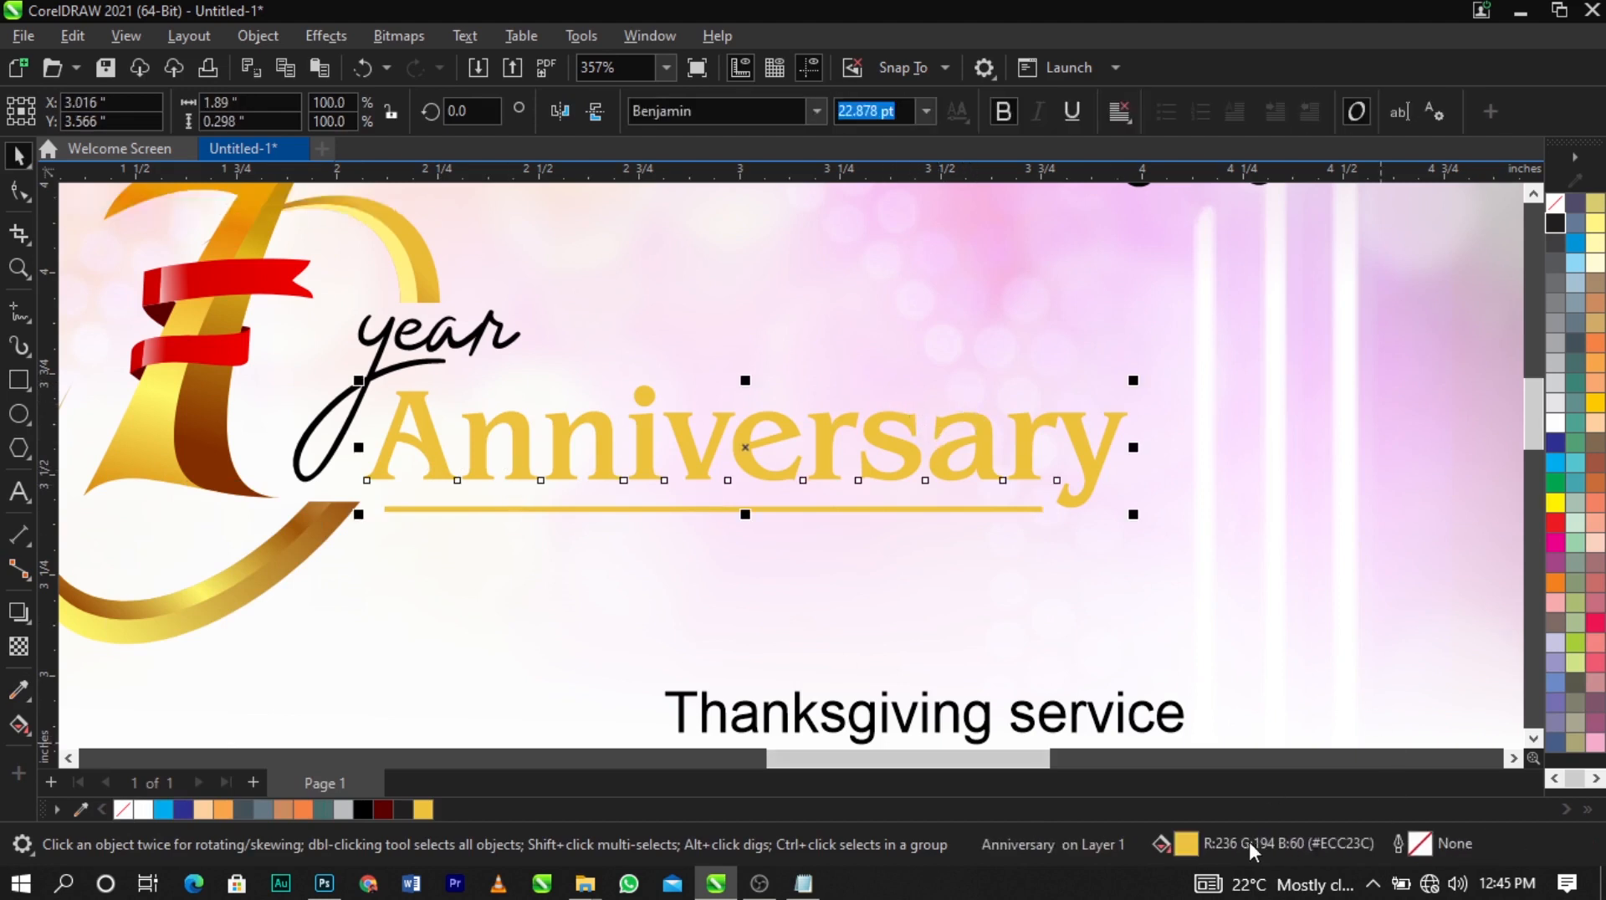
pyautogui.hotkey('shift', 'F11')
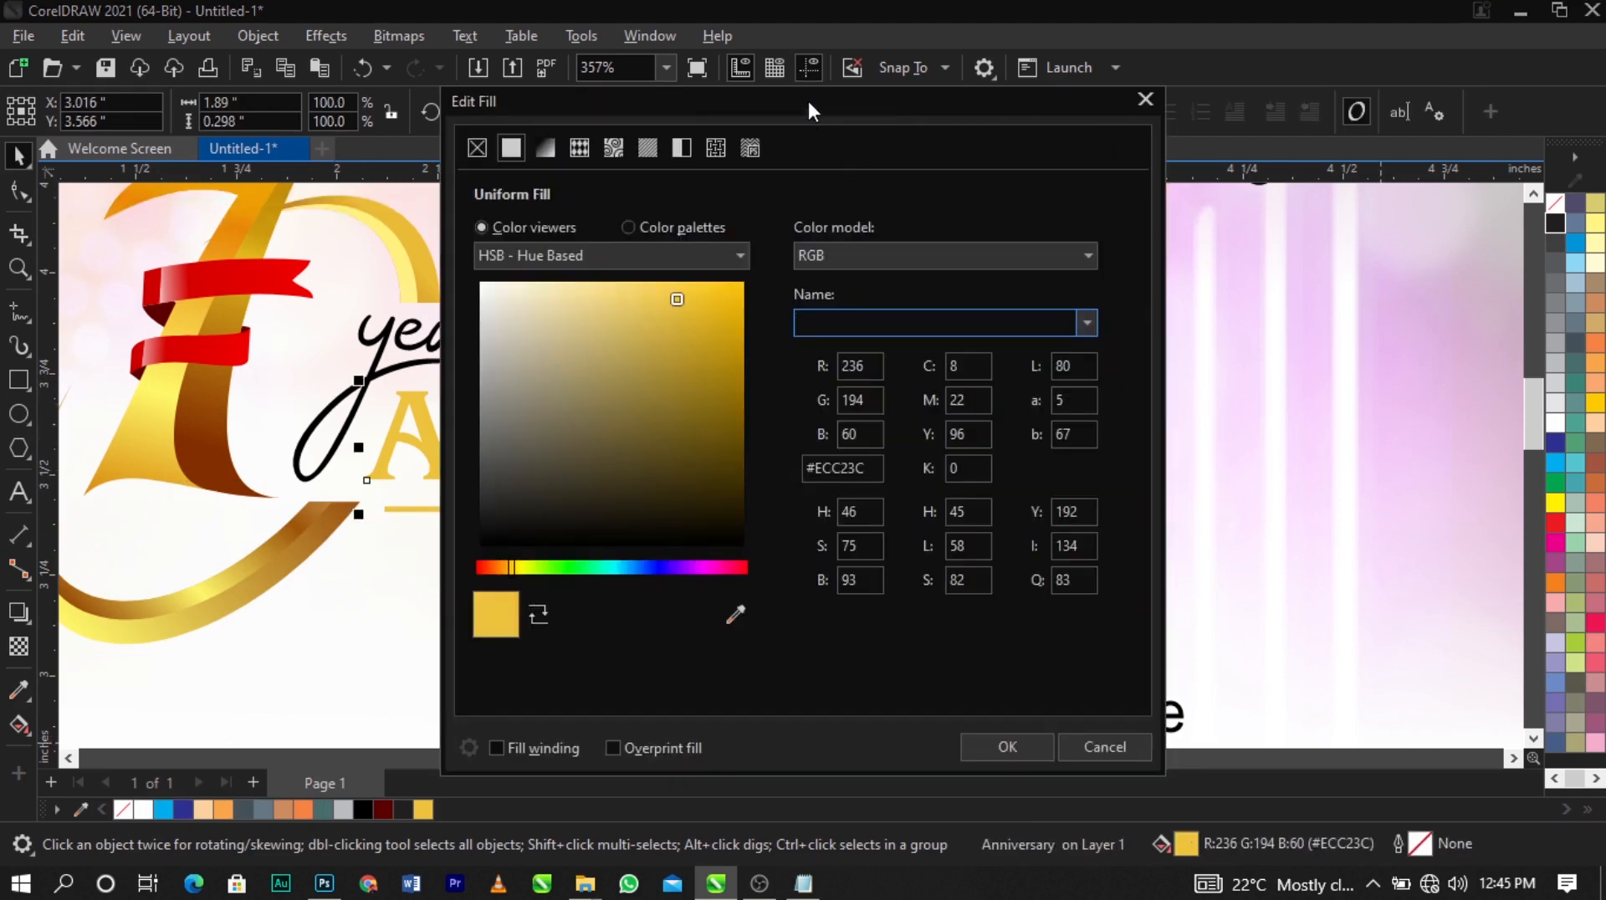
pyautogui.moveTo(807, 98); pyautogui.dragTo(1277, 69)
pyautogui.moveTo(1144, 276)
pyautogui.mouseDown()
pyautogui.moveTo(1159, 266)
pyautogui.moveTo(1194, 288)
pyautogui.mouseUp()
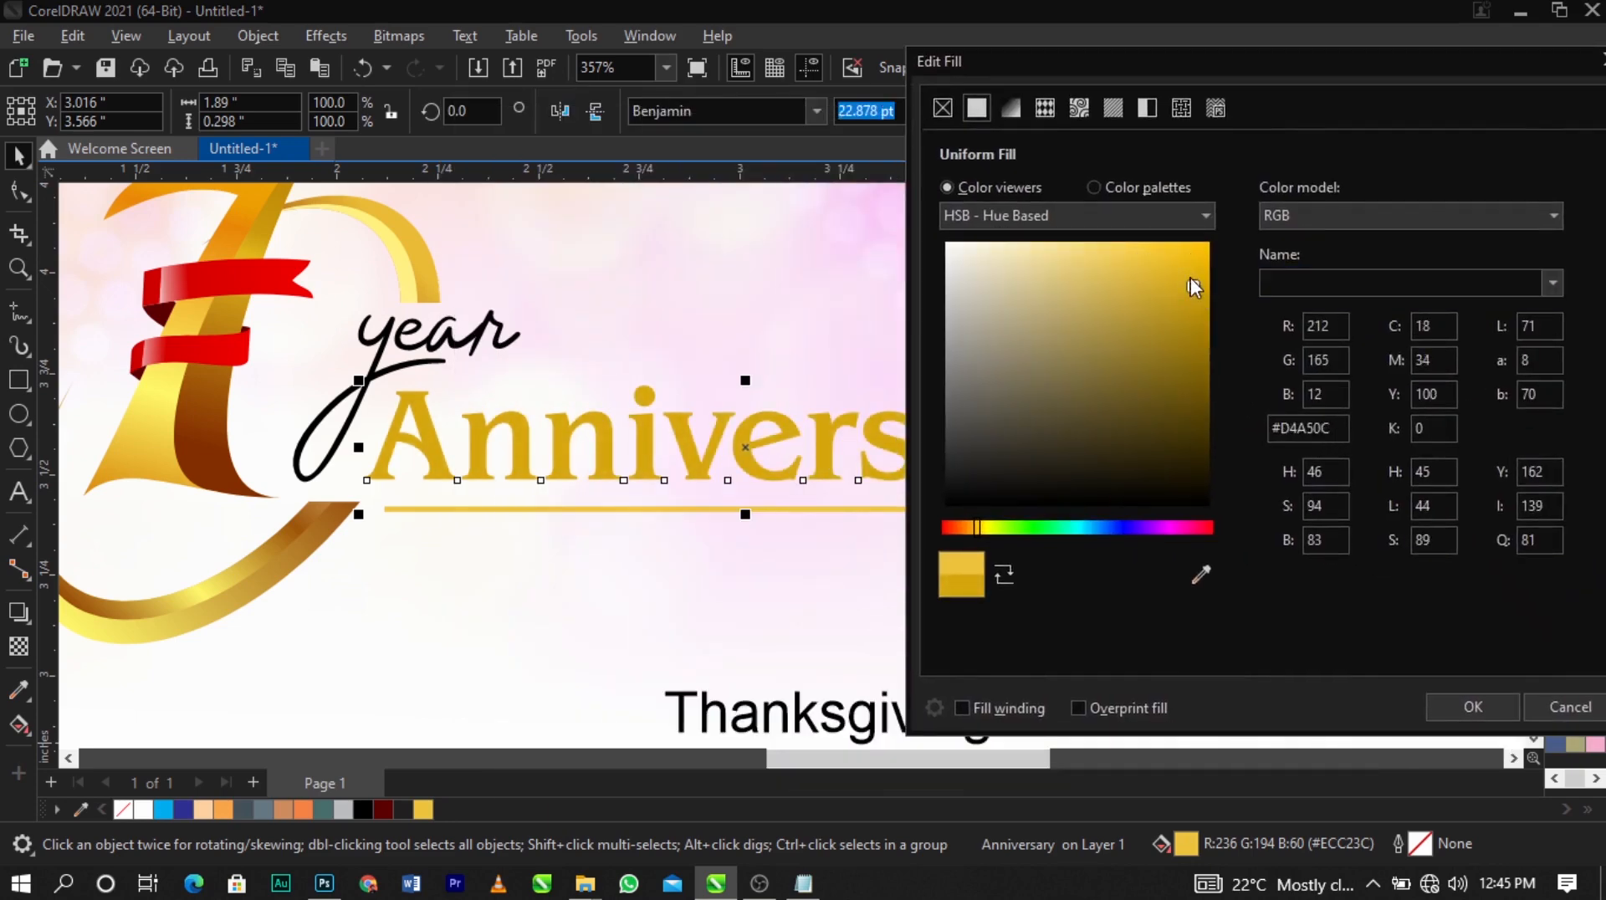
pyautogui.click(1449, 708)
# Fill the bar under "Anniversary" and the word "year" with the darker gold #D4A50C
pyautogui.click(961, 507)
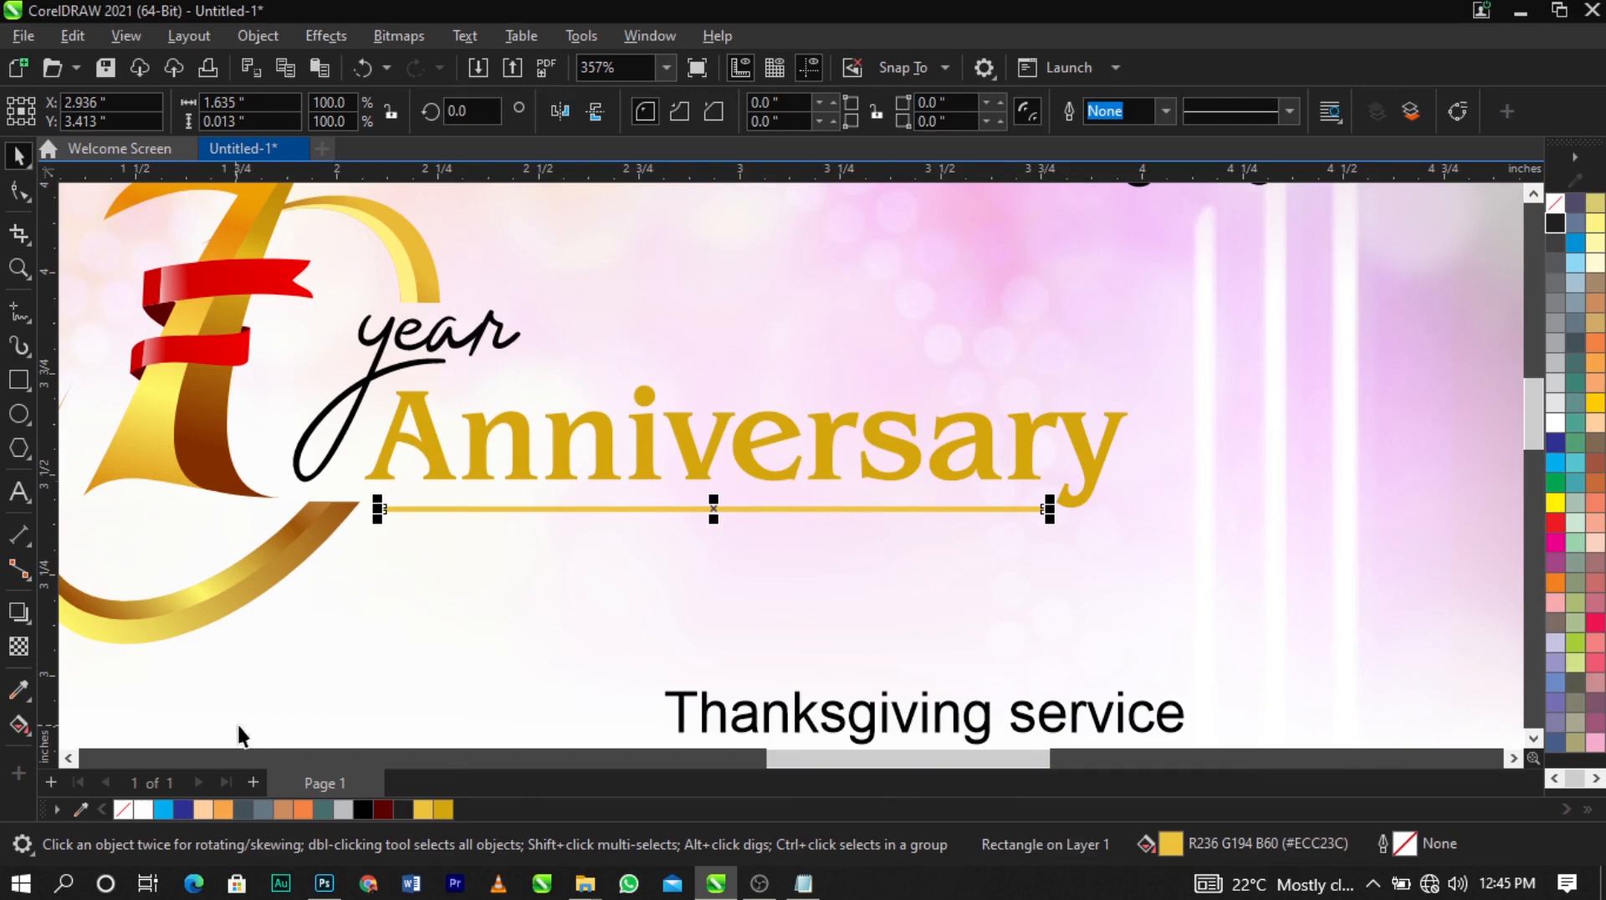
pyautogui.click(443, 809)
pyautogui.scroll(-5, 837, 510)
pyautogui.click(469, 413)
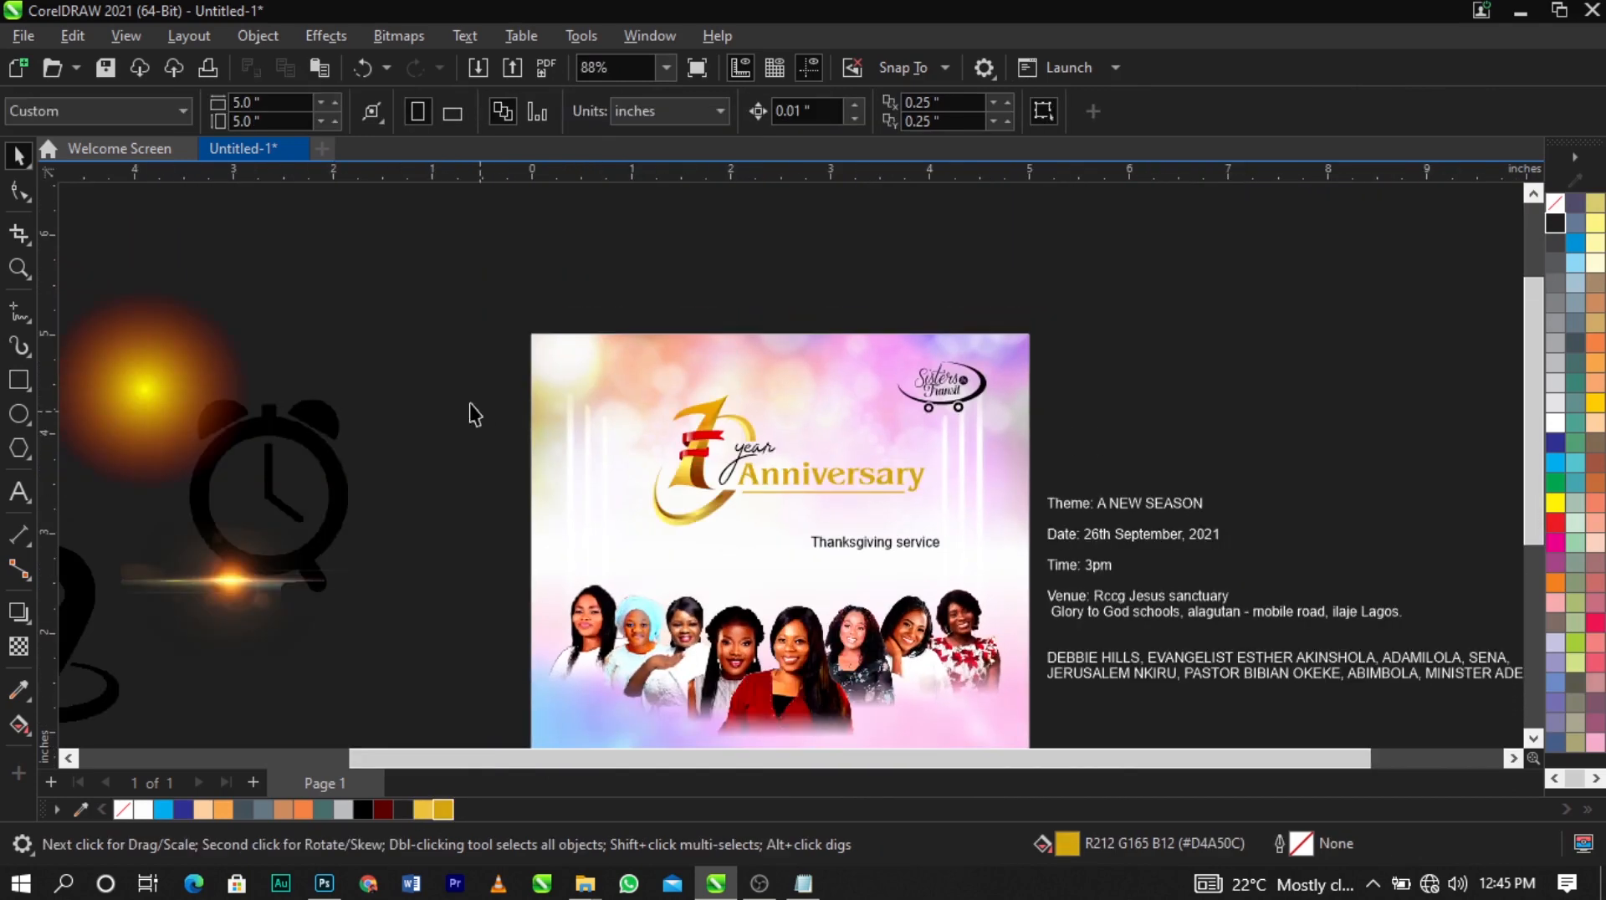
pyautogui.click(749, 452)
pyautogui.scroll(3, 749, 452)
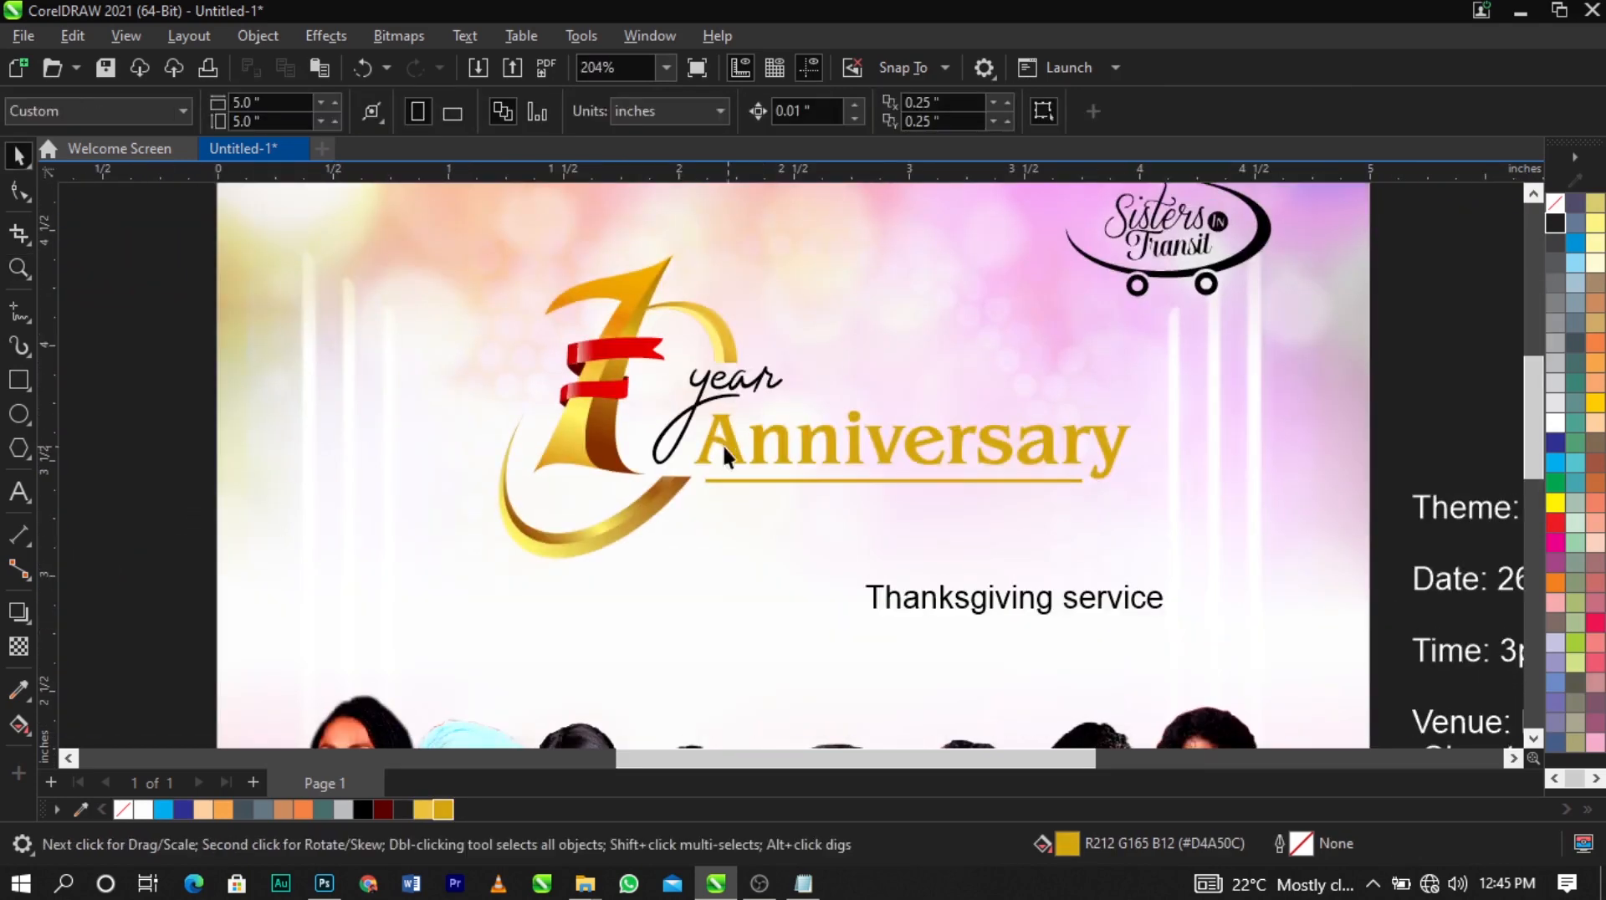
pyautogui.click(441, 810)
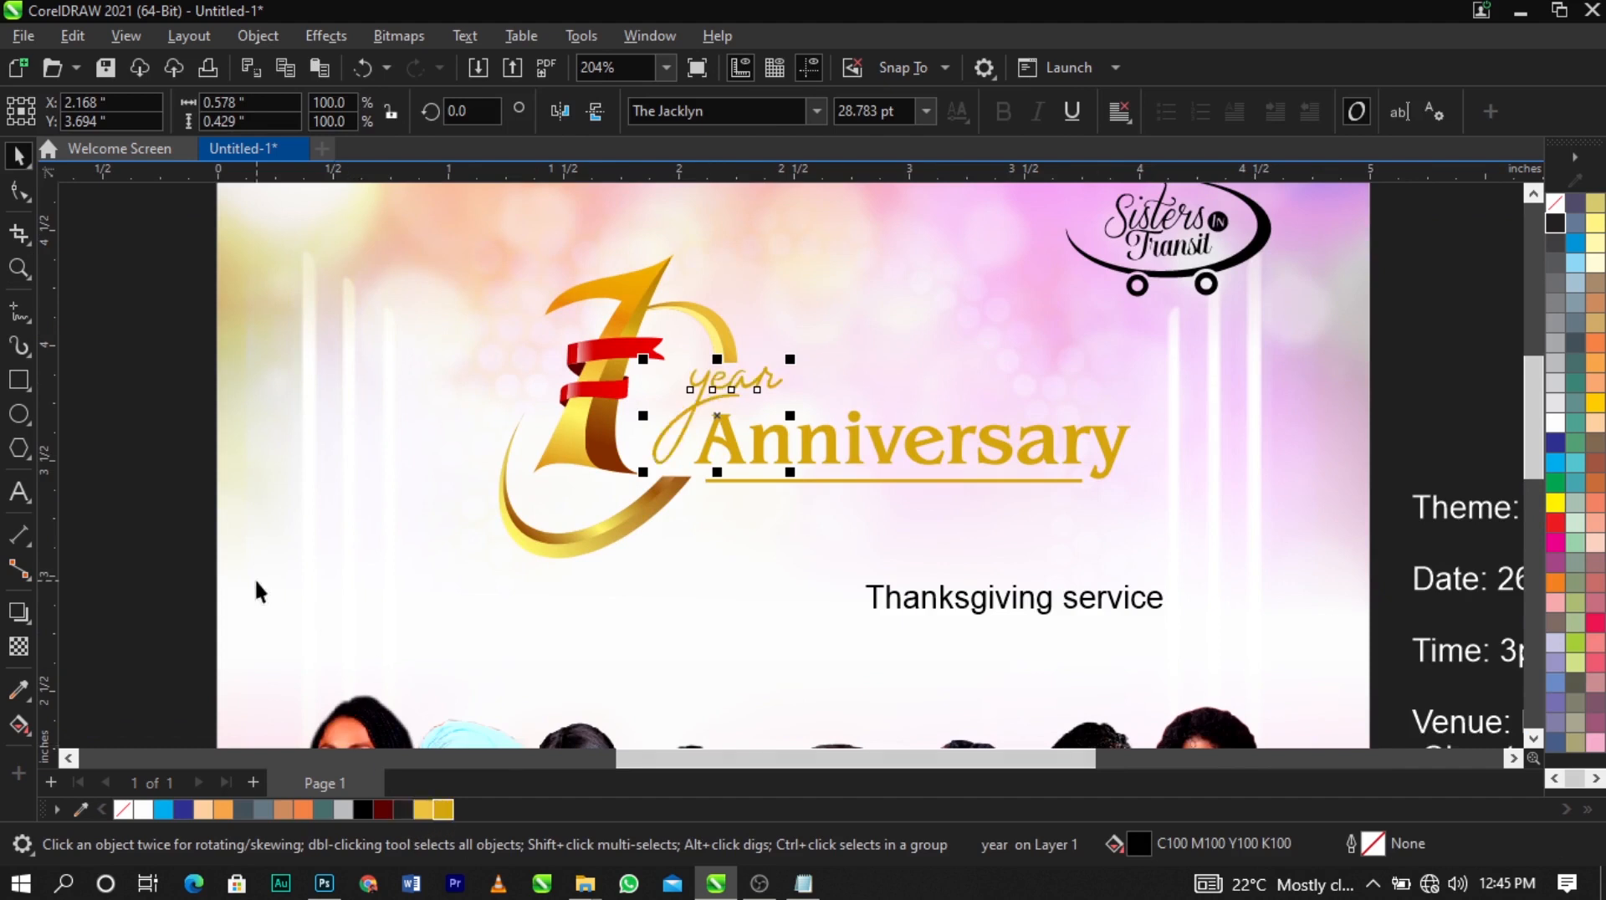
# Select the numeral, crescents, "year", "Anniversary" and the bar together, shift them slightly down and right, and group them
pyautogui.moveTo(181, 207); pyautogui.dragTo(757, 548)
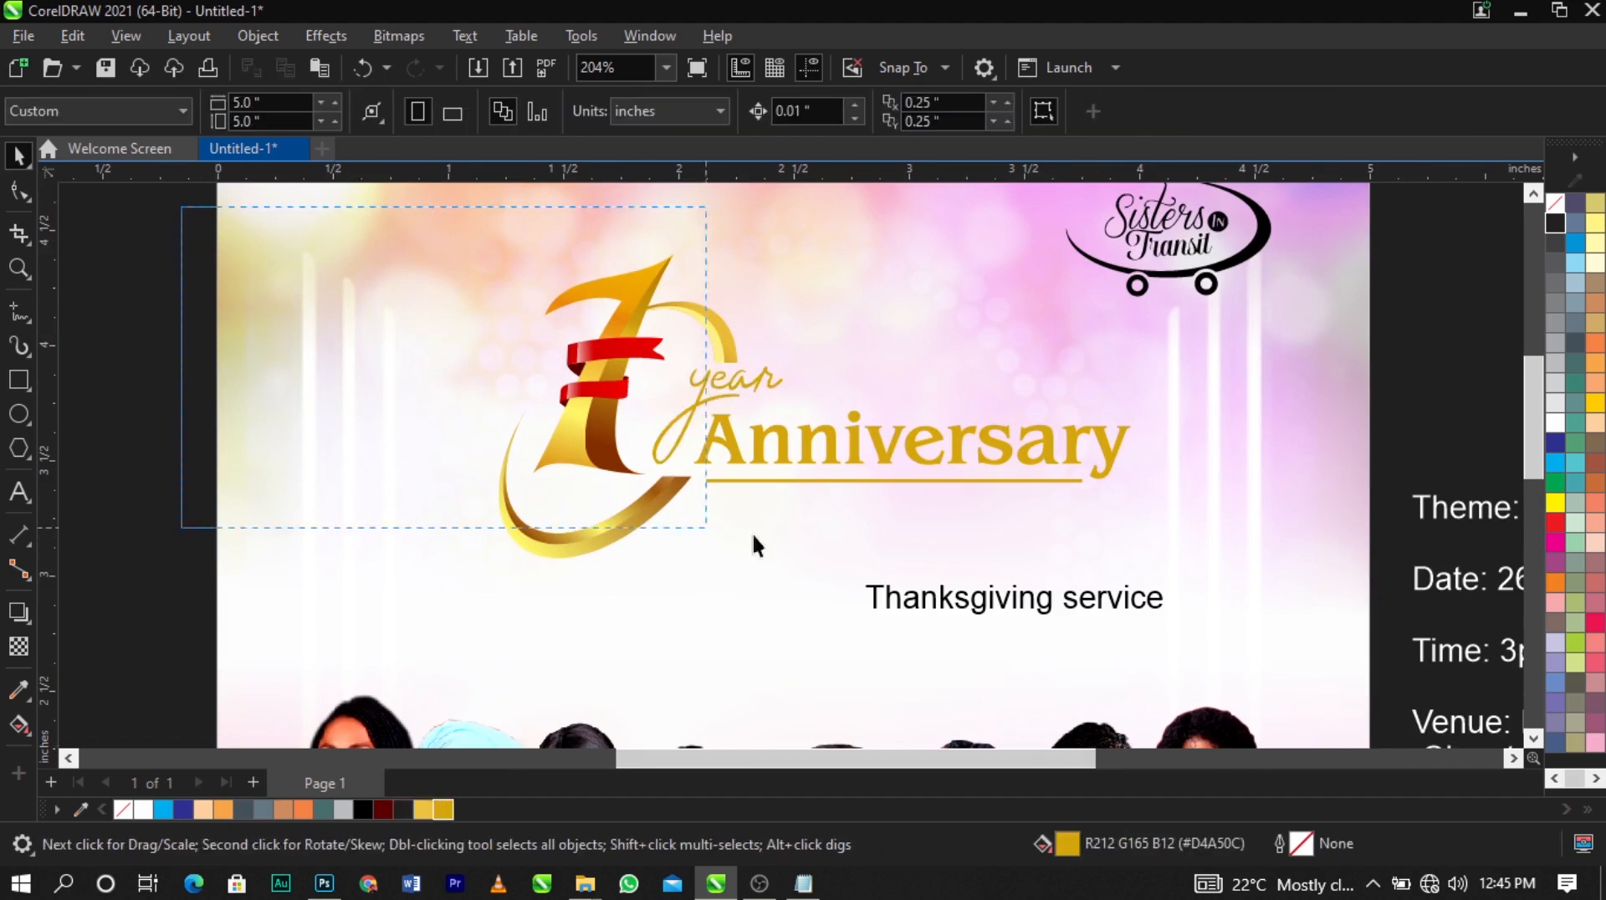
pyautogui.moveTo(1192, 552); pyautogui.dragTo(1193, 552)
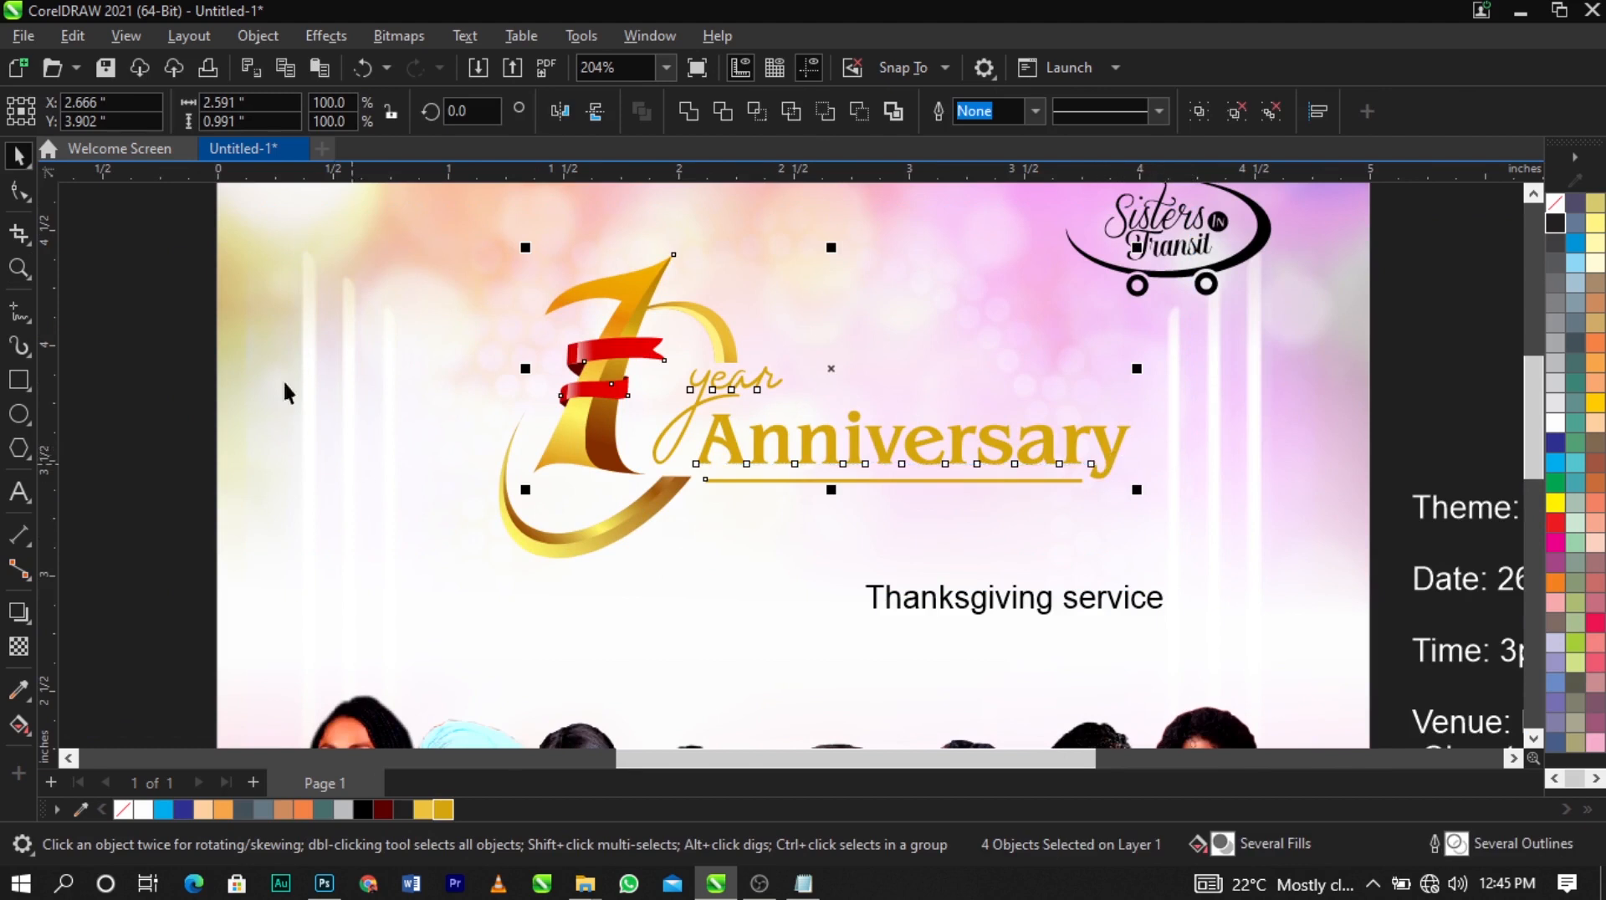
pyautogui.moveTo(162, 202); pyautogui.dragTo(993, 529)
pyautogui.moveTo(1170, 562); pyautogui.dragTo(1162, 560)
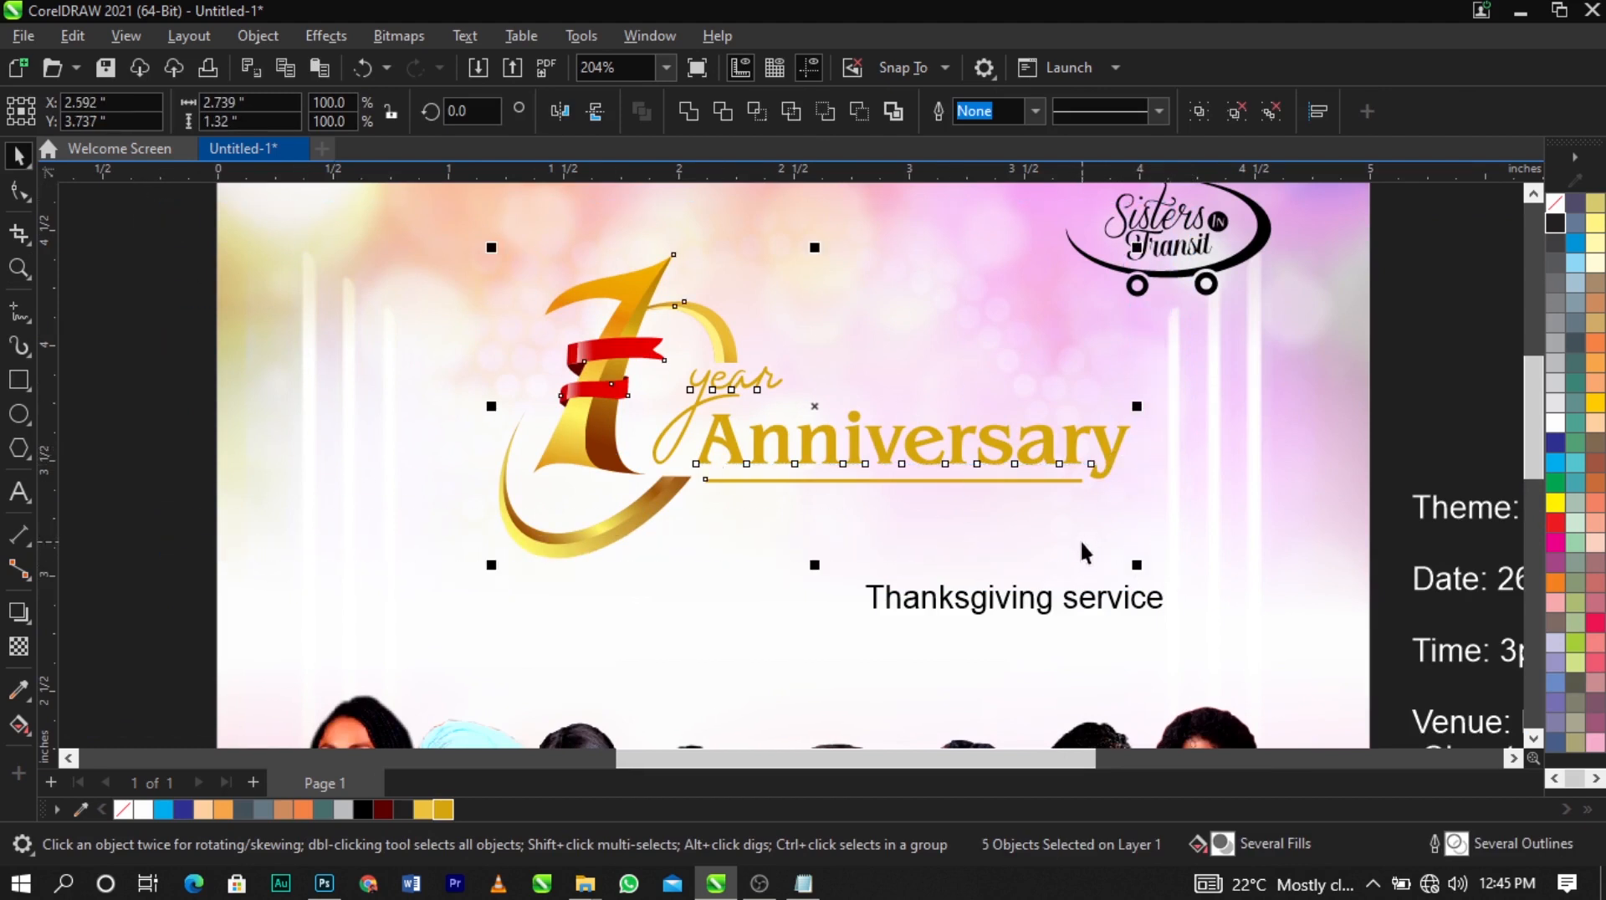
pyautogui.moveTo(567, 556); pyautogui.dragTo(585, 568)
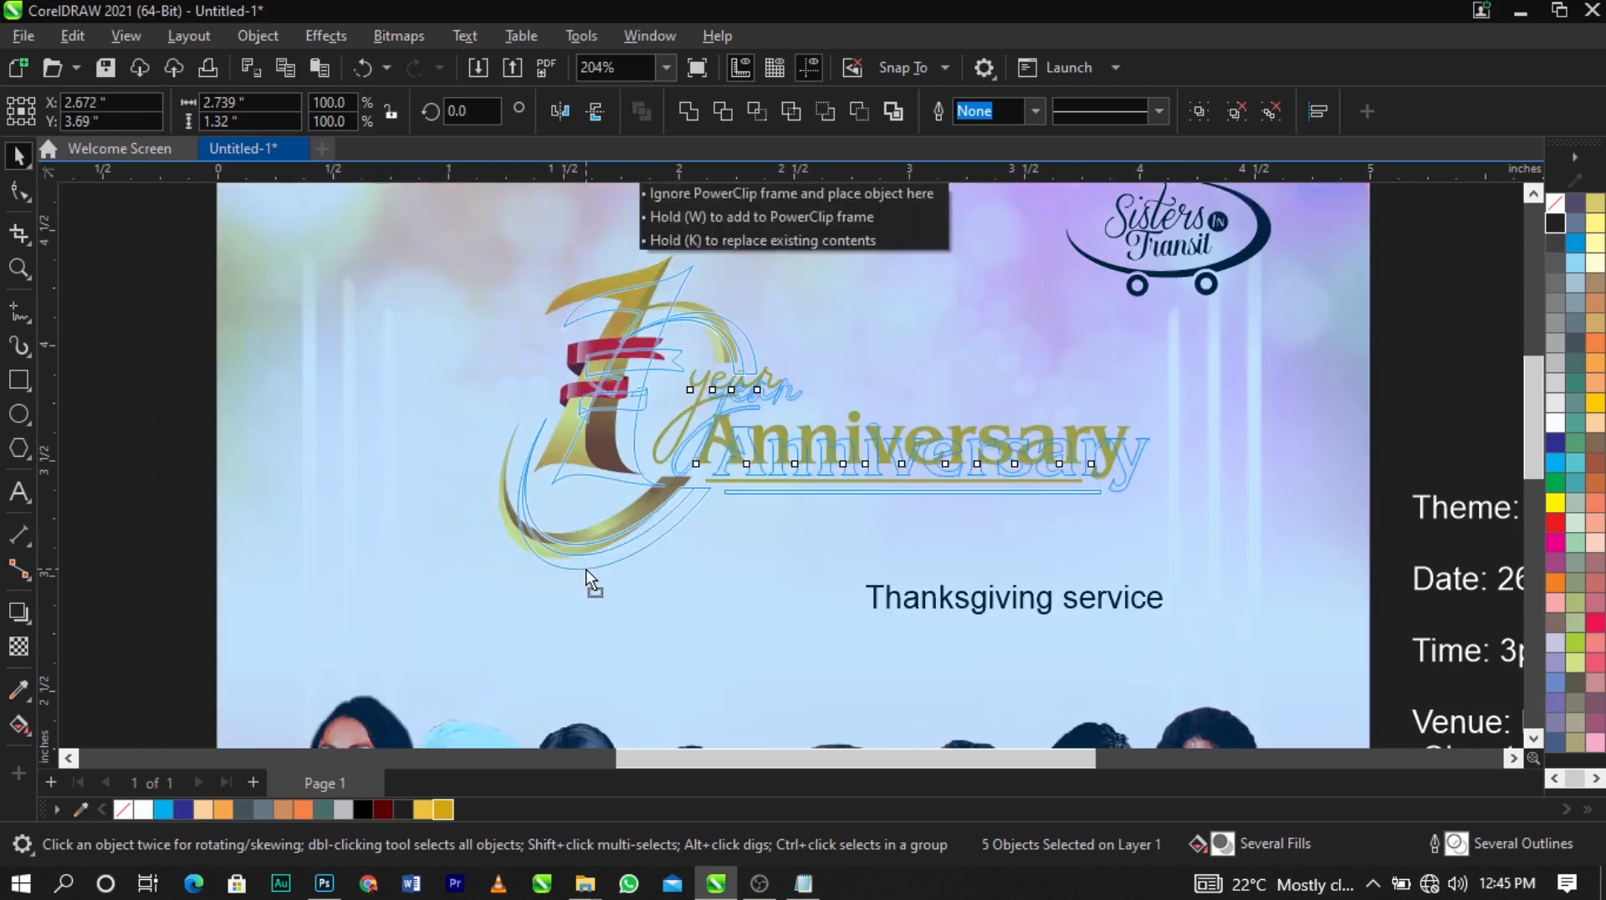
pyautogui.hotkey('ctrl', 'g')
# Scale the grouped title down to about 2.486 by 1.198 inches and move it to about X 2.36, Y 3.765 inches
pyautogui.moveTo(1137, 566); pyautogui.dragTo(1059, 527)
pyautogui.scroll(-2, 817, 442)
pyautogui.press('z')
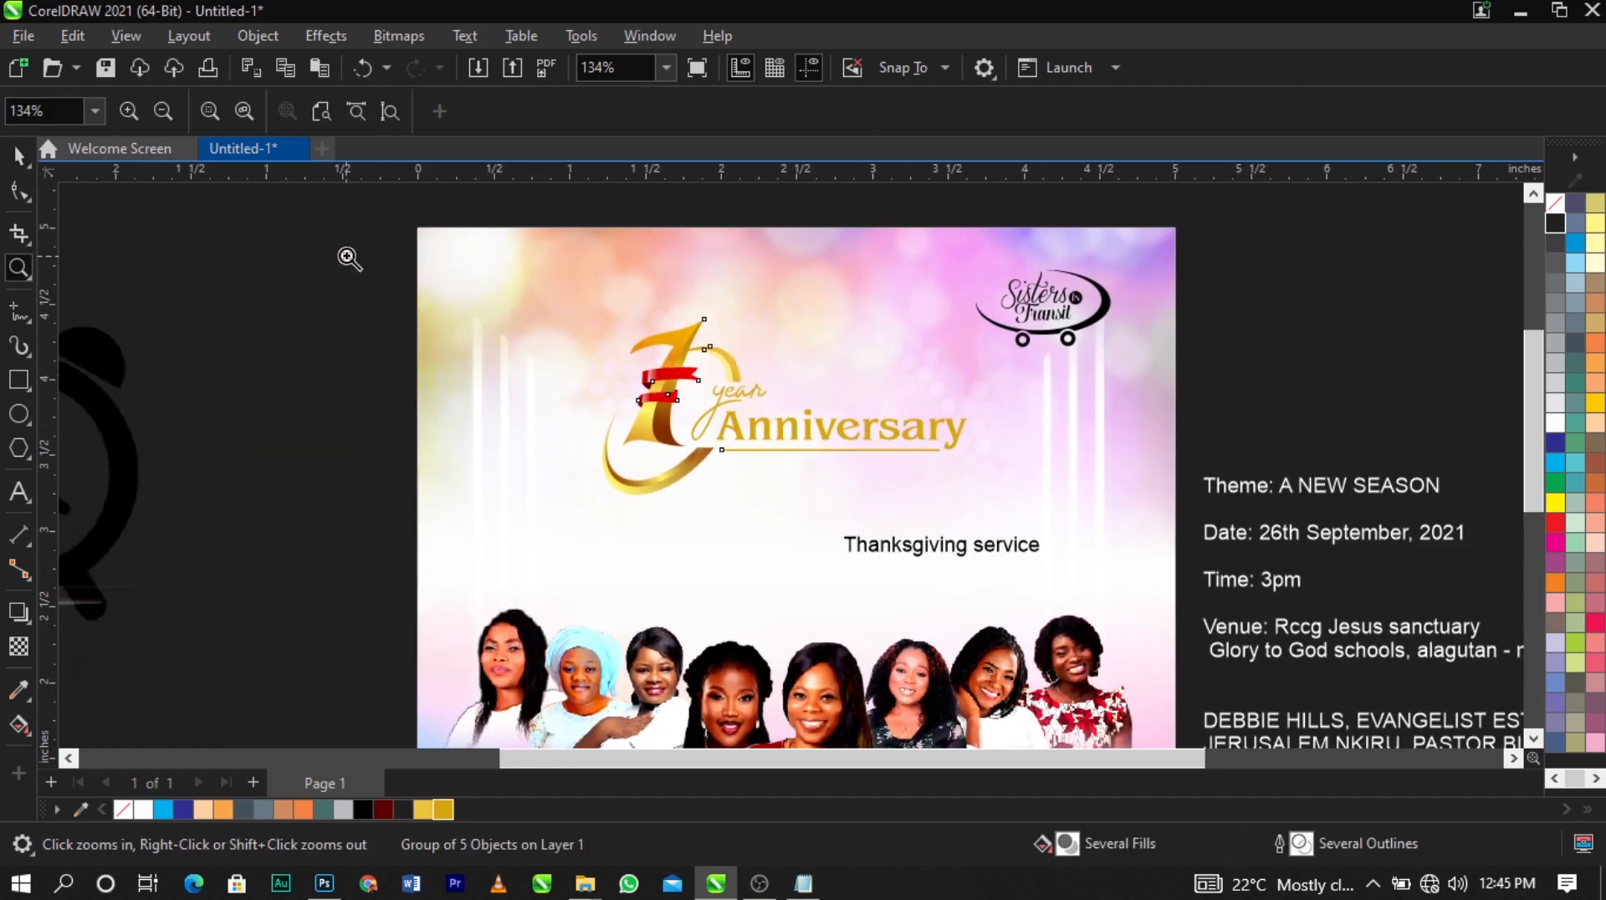
pyautogui.moveTo(348, 255); pyautogui.dragTo(1204, 665)
pyautogui.press('space')
pyautogui.moveTo(870, 464); pyautogui.dragTo(850, 464)
pyautogui.moveTo(1046, 534); pyautogui.dragTo(1053, 541)
# Check the grouped title against the whole flyer and enlarge it slightly about its center
pyautogui.keyDown('shift'); pyautogui.click(1079, 521); pyautogui.keyUp('shift')
pyautogui.scroll(-1, 929, 426)
pyautogui.scroll(-3, 929, 426)
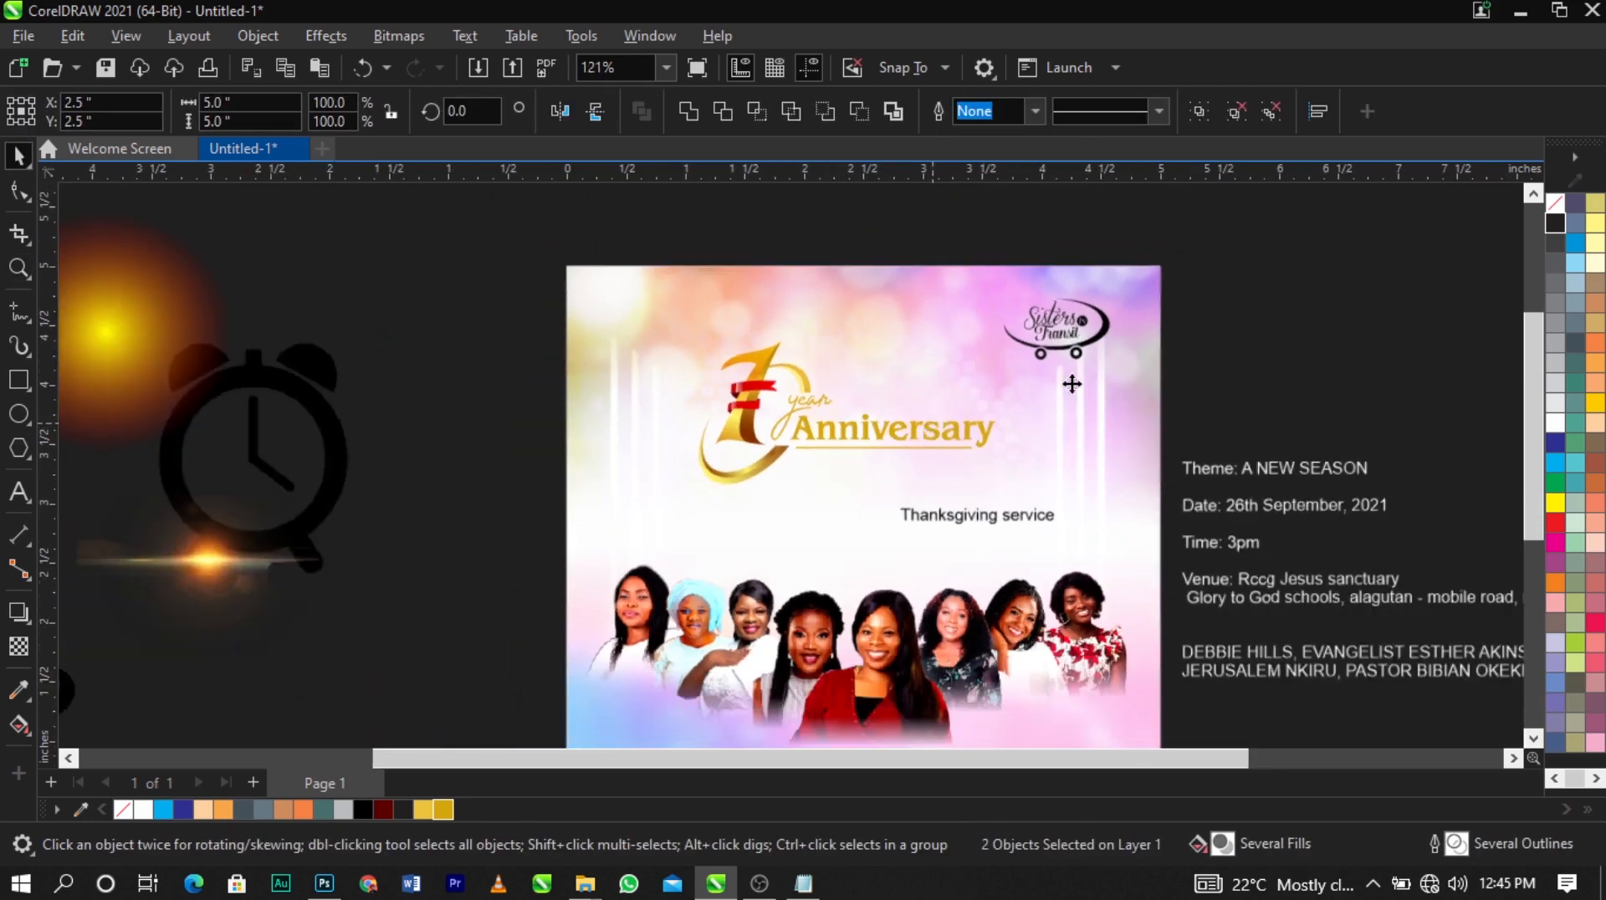
pyautogui.click(1198, 353)
pyautogui.scroll(-1, 973, 360)
pyautogui.press('F2')
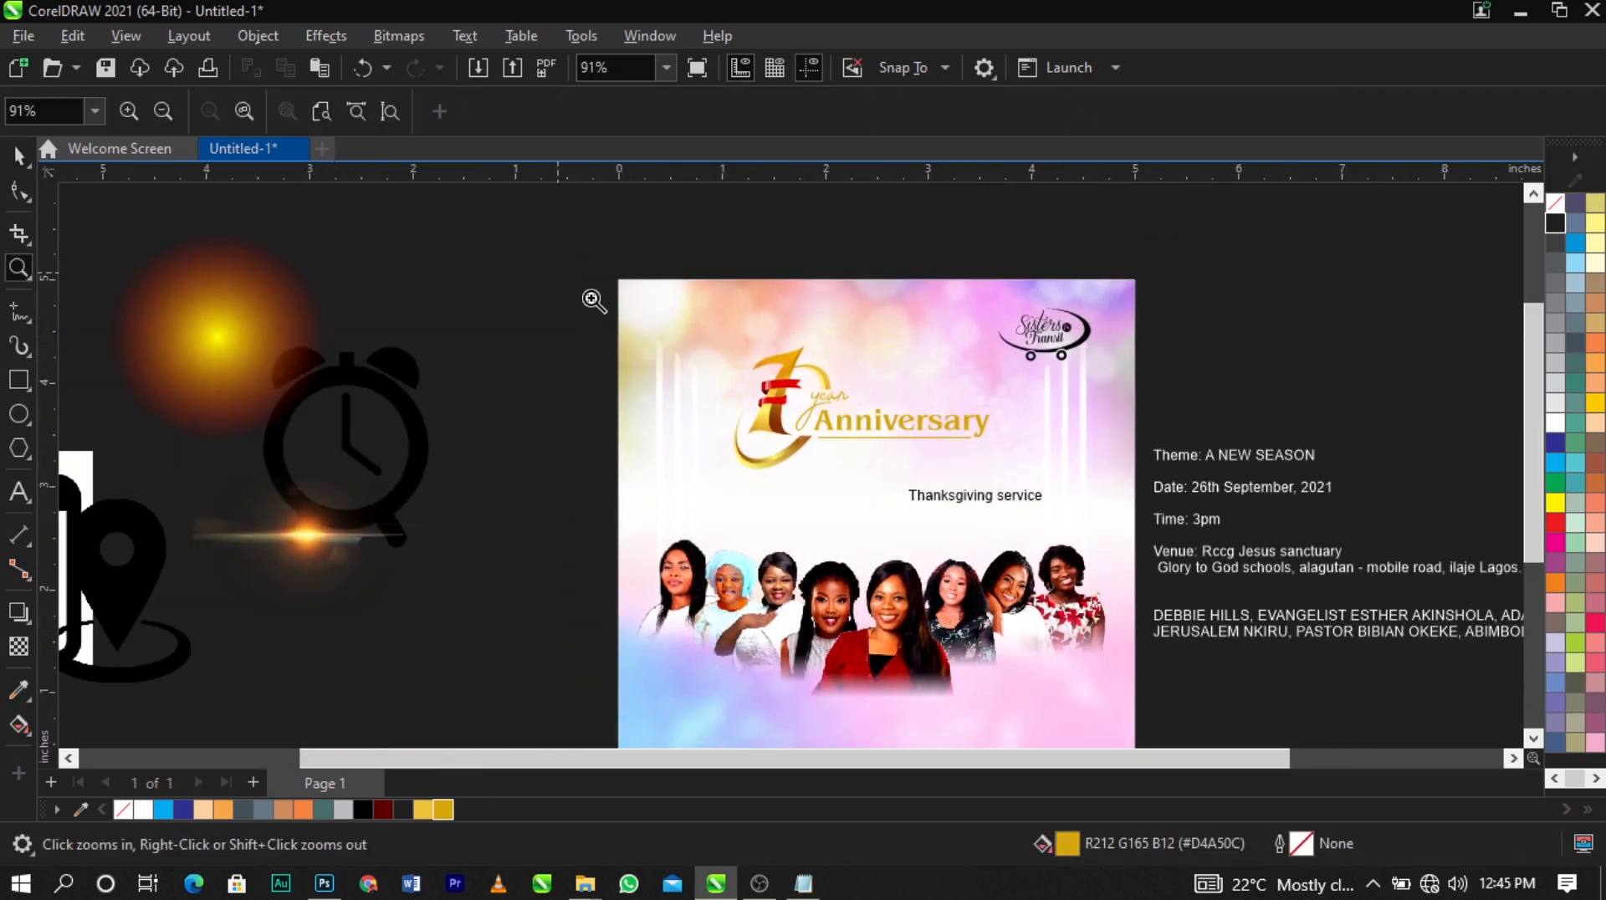
pyautogui.moveTo(584, 291); pyautogui.dragTo(1301, 656)
pyautogui.click(719, 384)
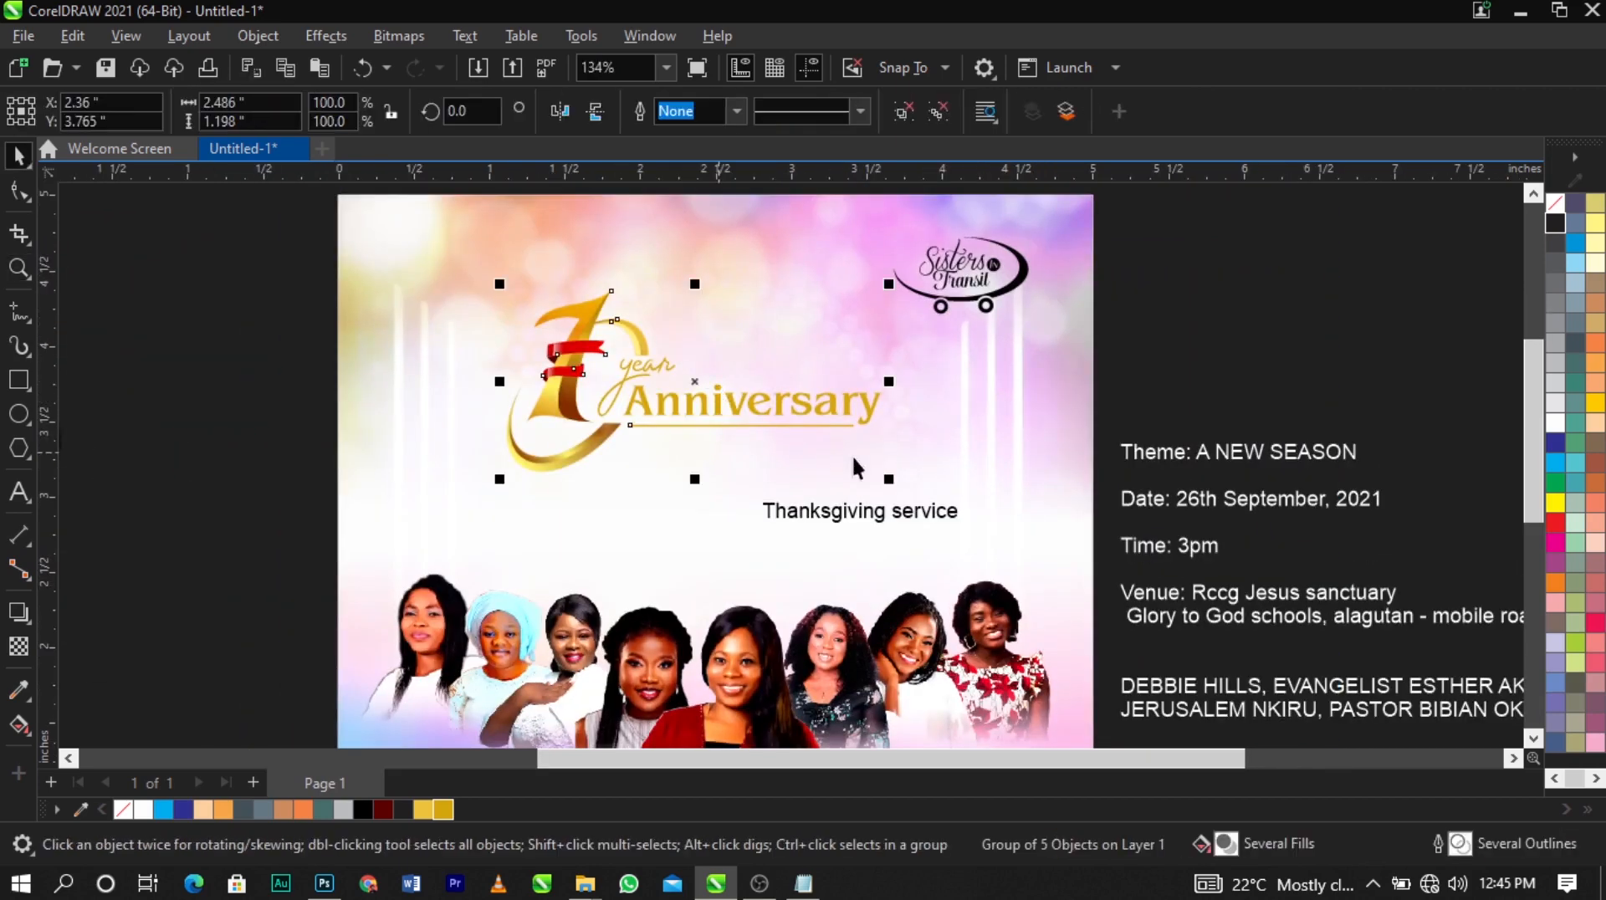
pyautogui.moveTo(888, 492); pyautogui.dragTo(916, 506)
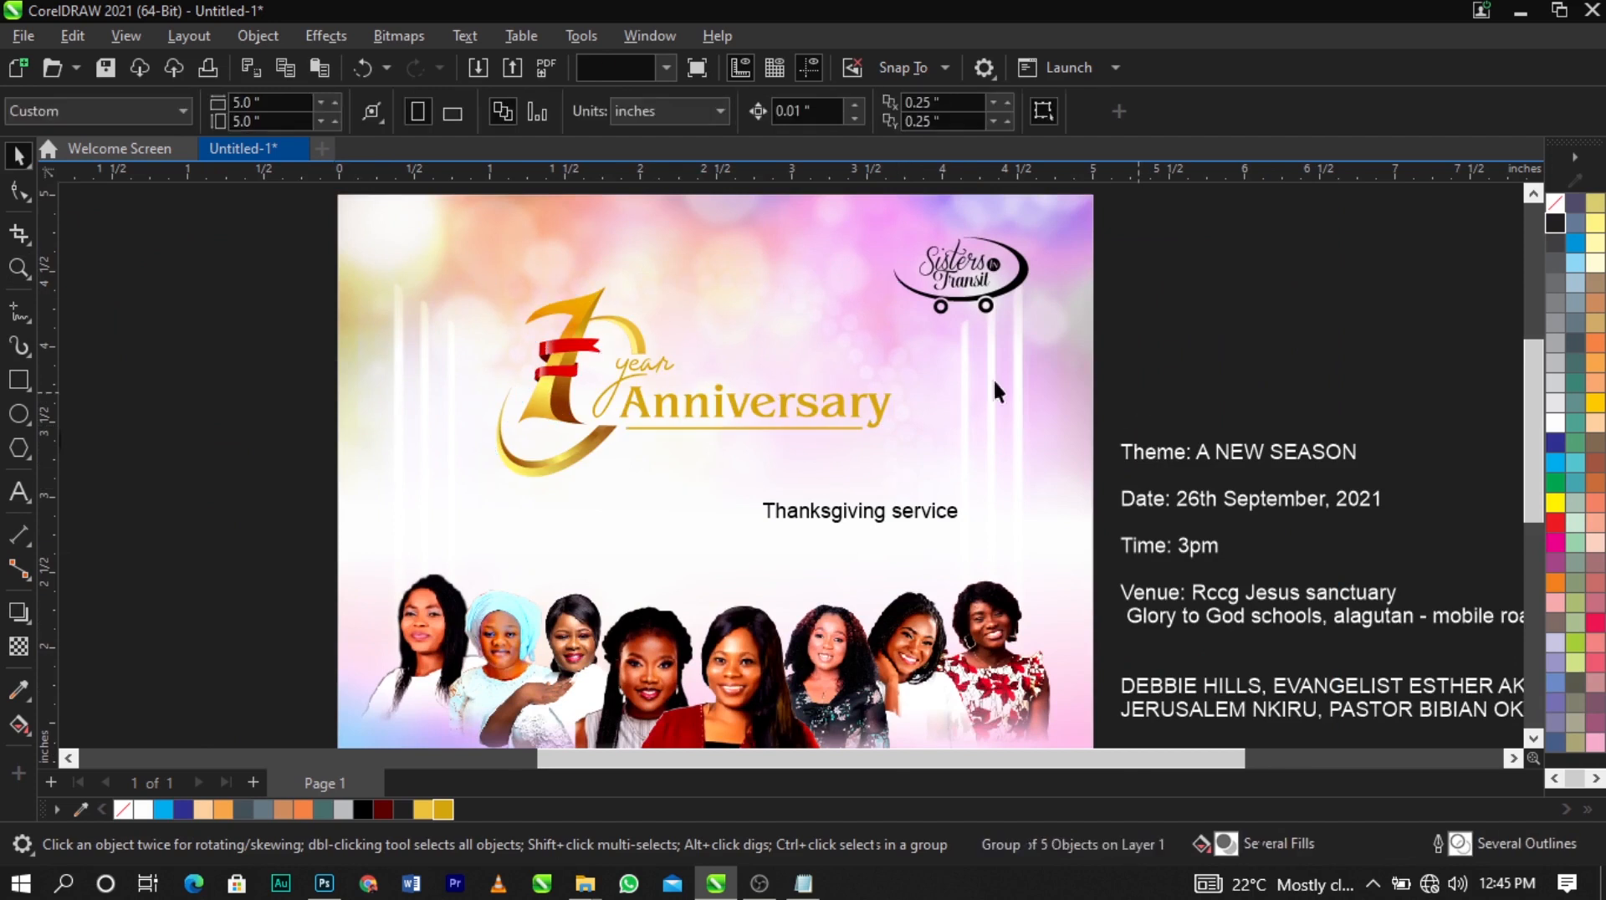
# Draw a white-filled circle about 2.151 inches wide over the title, centered at about X 2.238, Y 3.265 inches
pyautogui.click(19, 414)
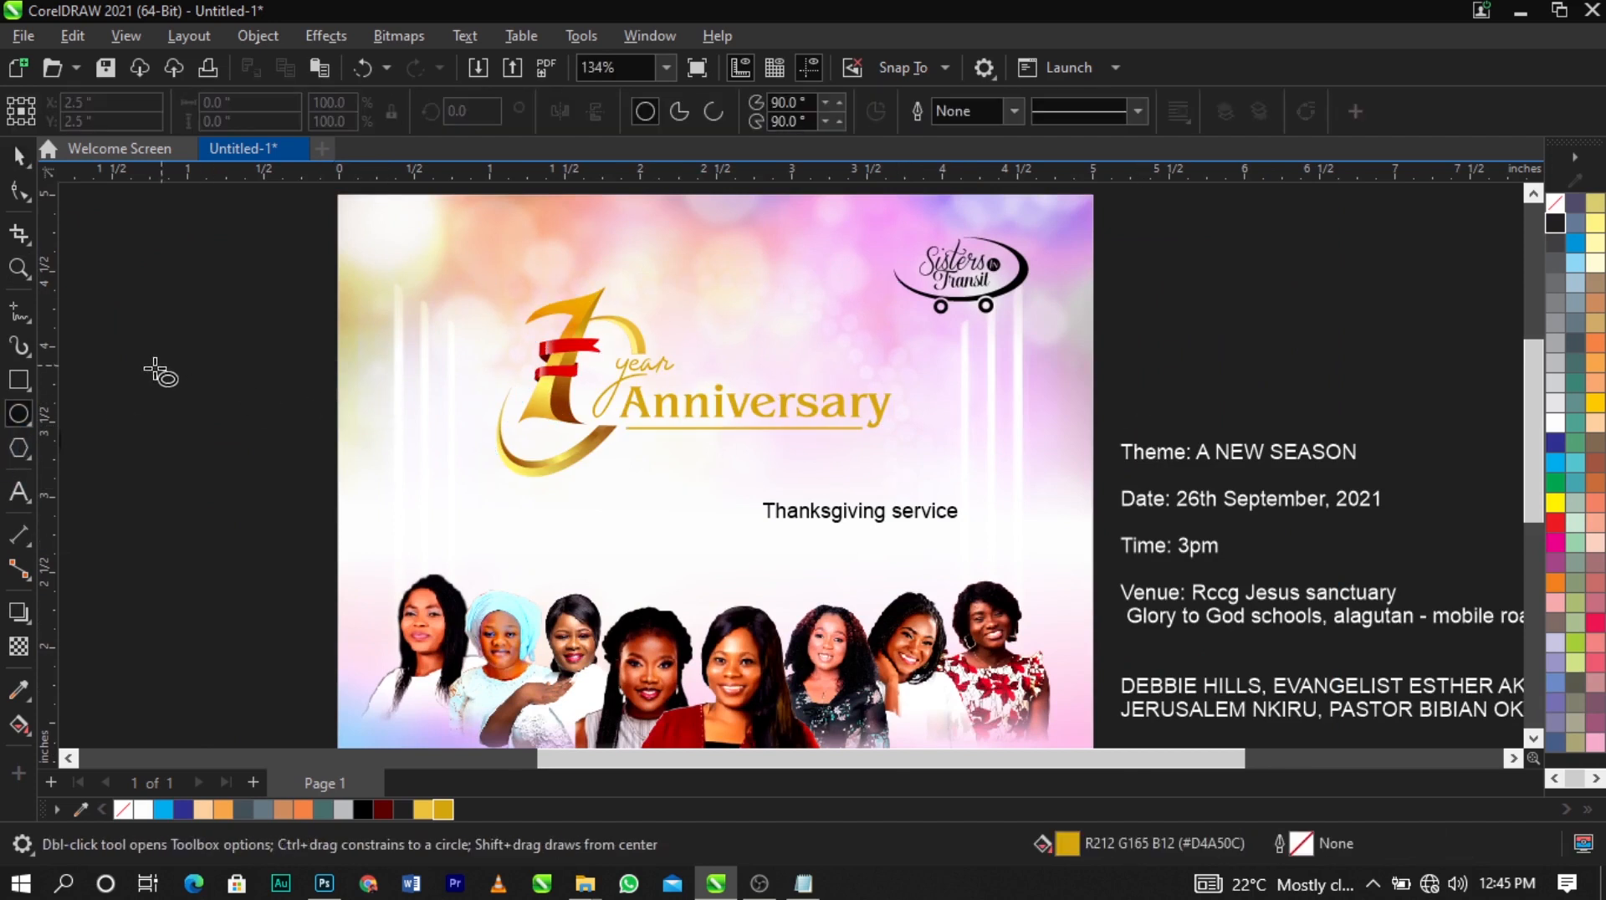
pyautogui.moveTo(464, 276)
pyautogui.mouseDown()
pyautogui.moveTo(831, 644)
pyautogui.moveTo(897, 629)
pyautogui.mouseUp()
pyautogui.press('space')
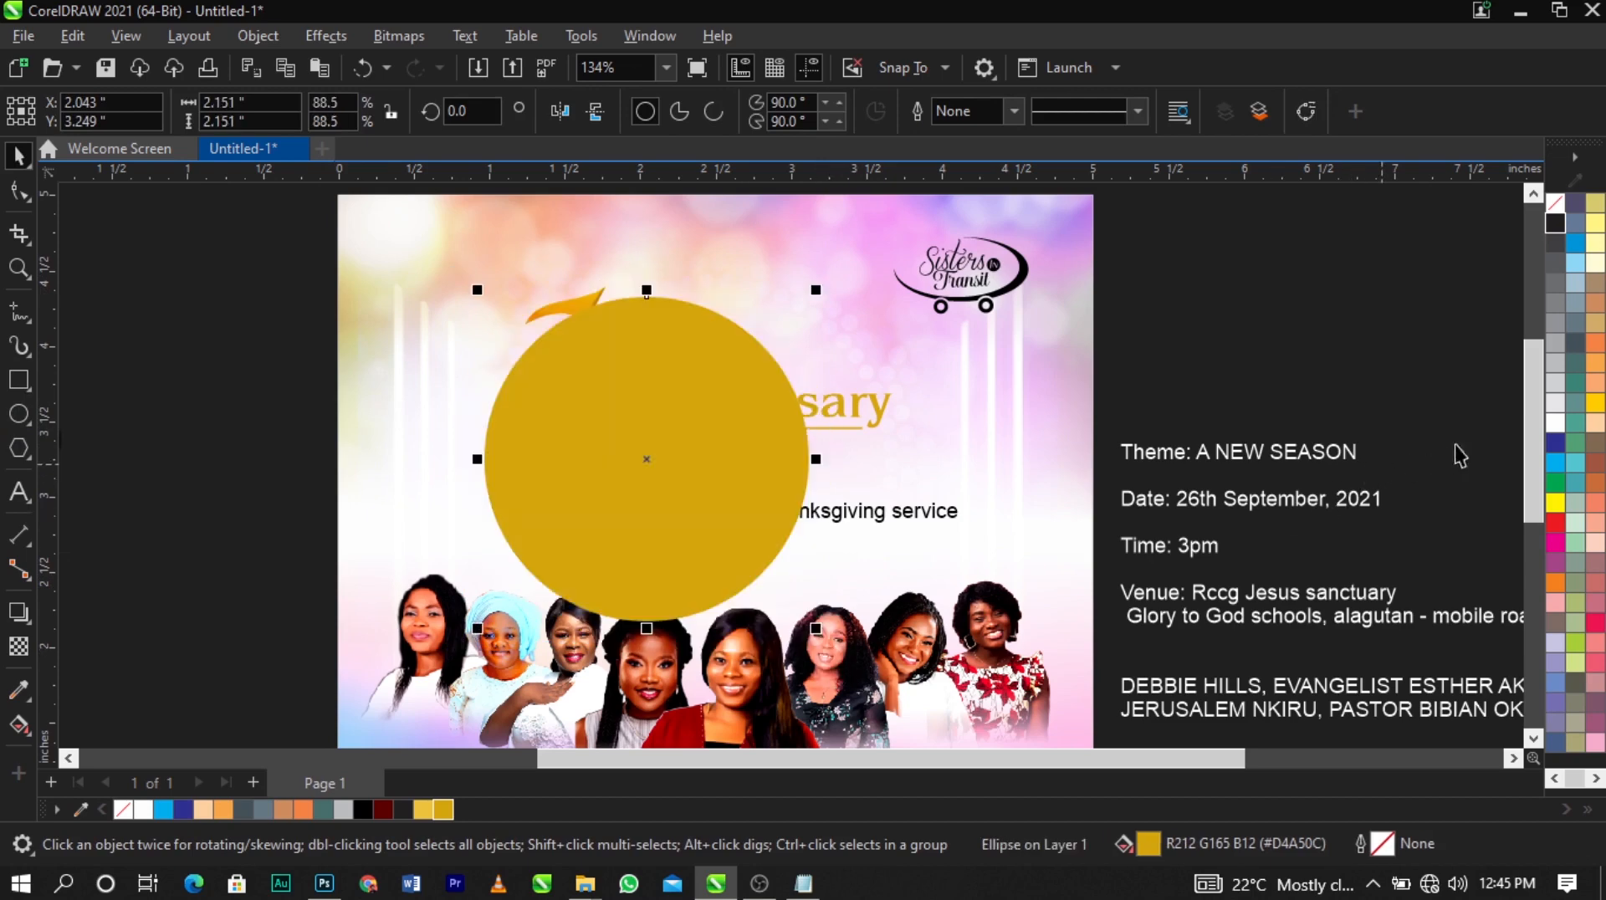
pyautogui.click(1550, 430)
pyautogui.moveTo(766, 450); pyautogui.dragTo(796, 448)
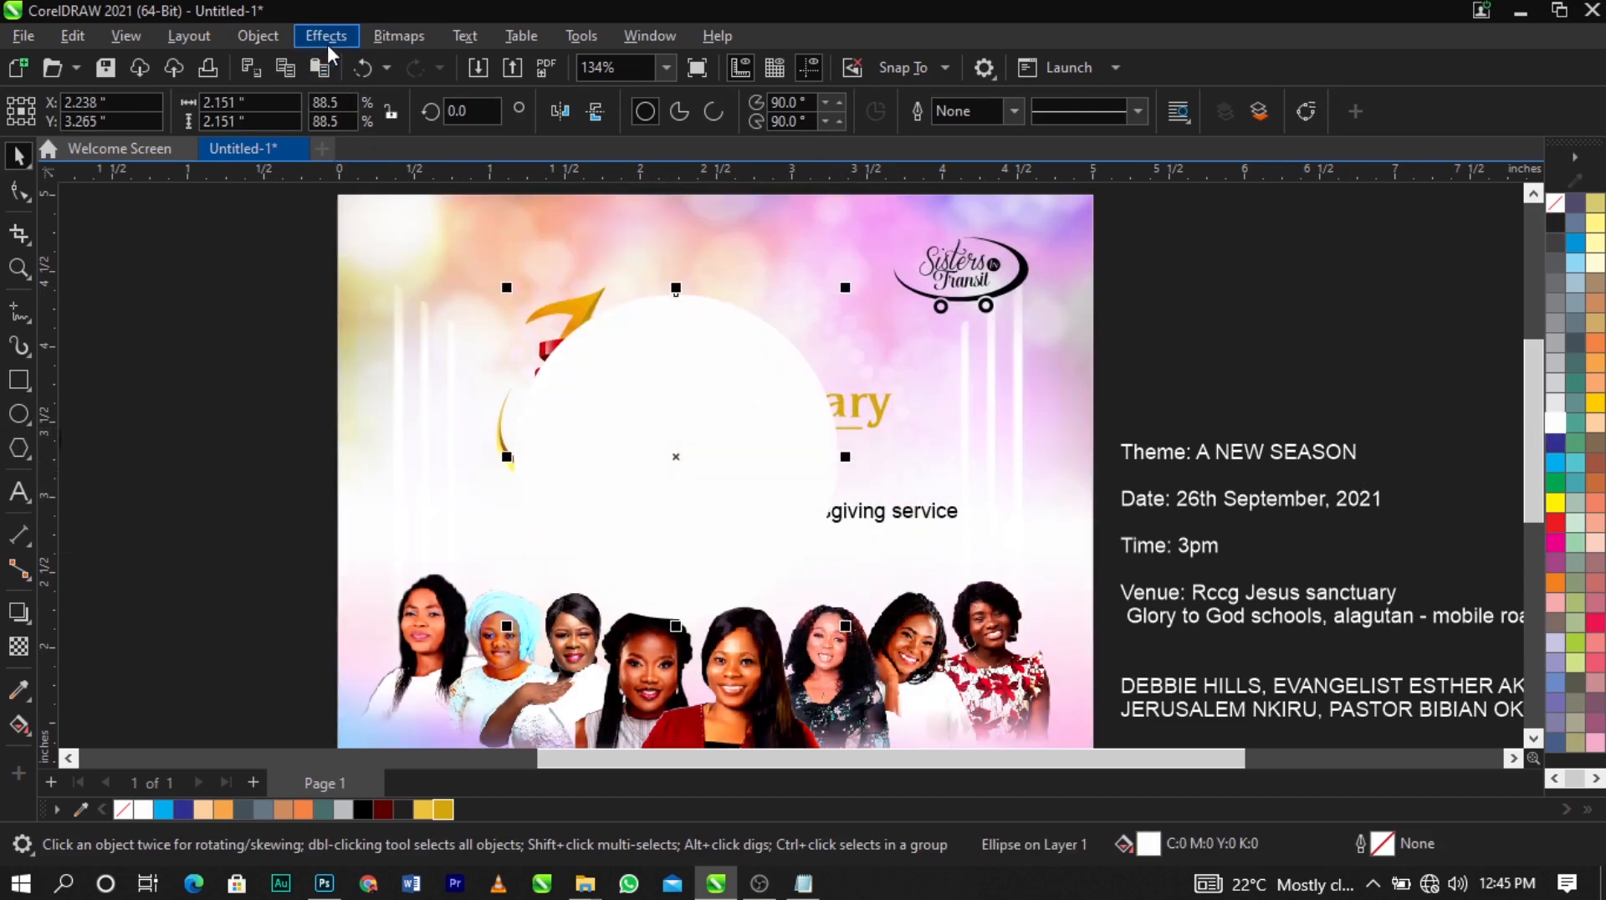
# Apply a strong Gaussian Blur to the white circle to give it soft, feathered edges
pyautogui.click(328, 40)
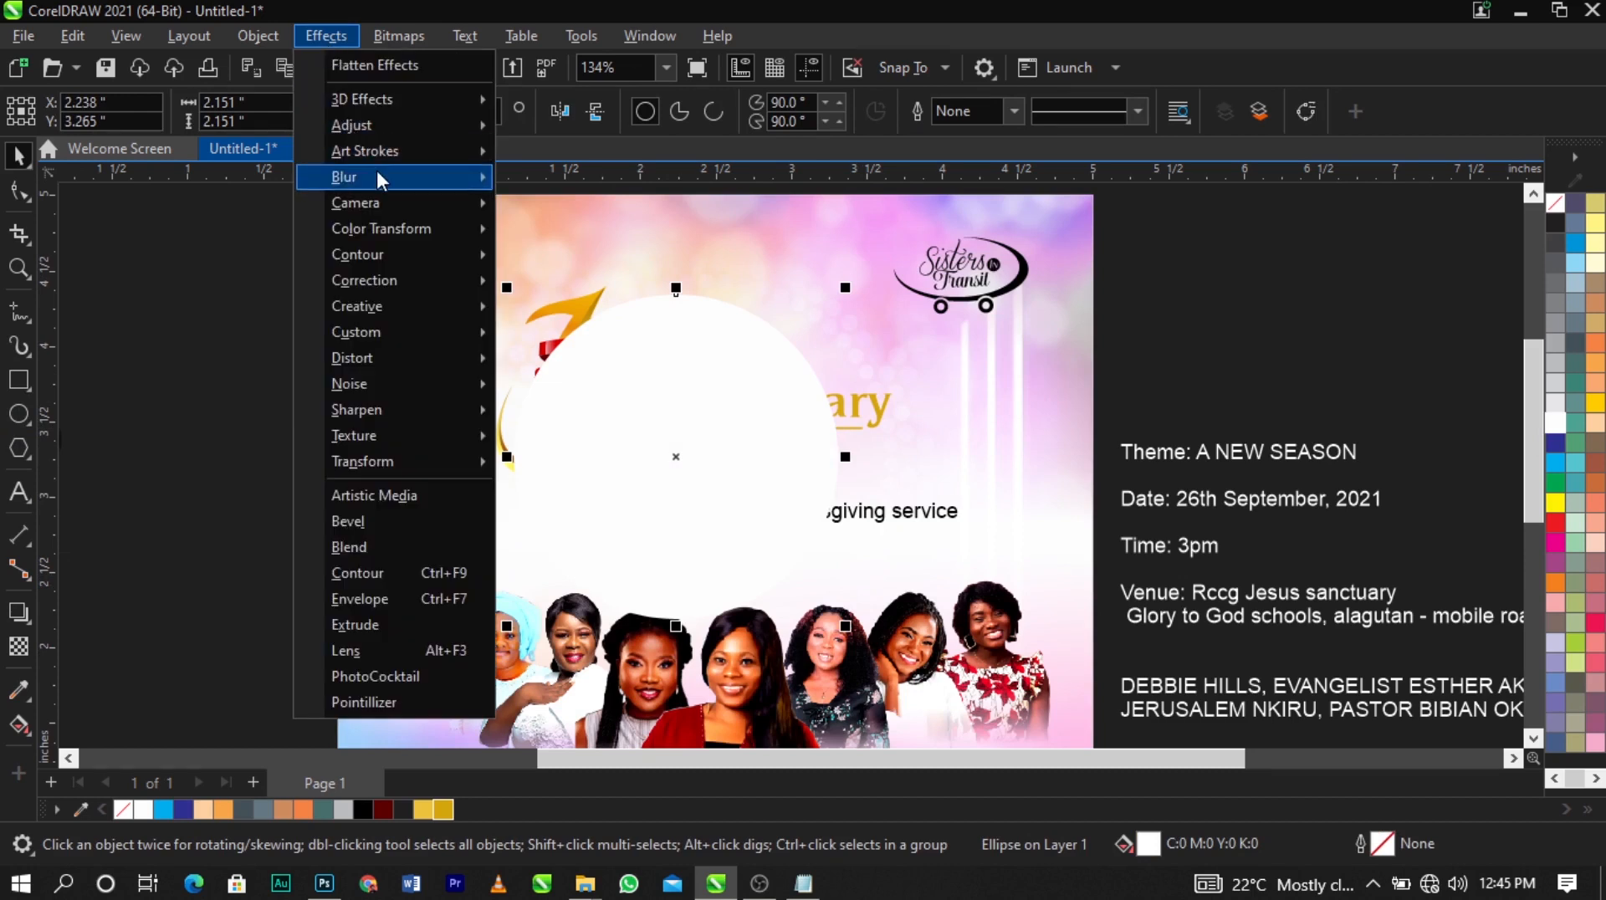
pyautogui.moveTo(377, 174)
pyautogui.click(573, 232)
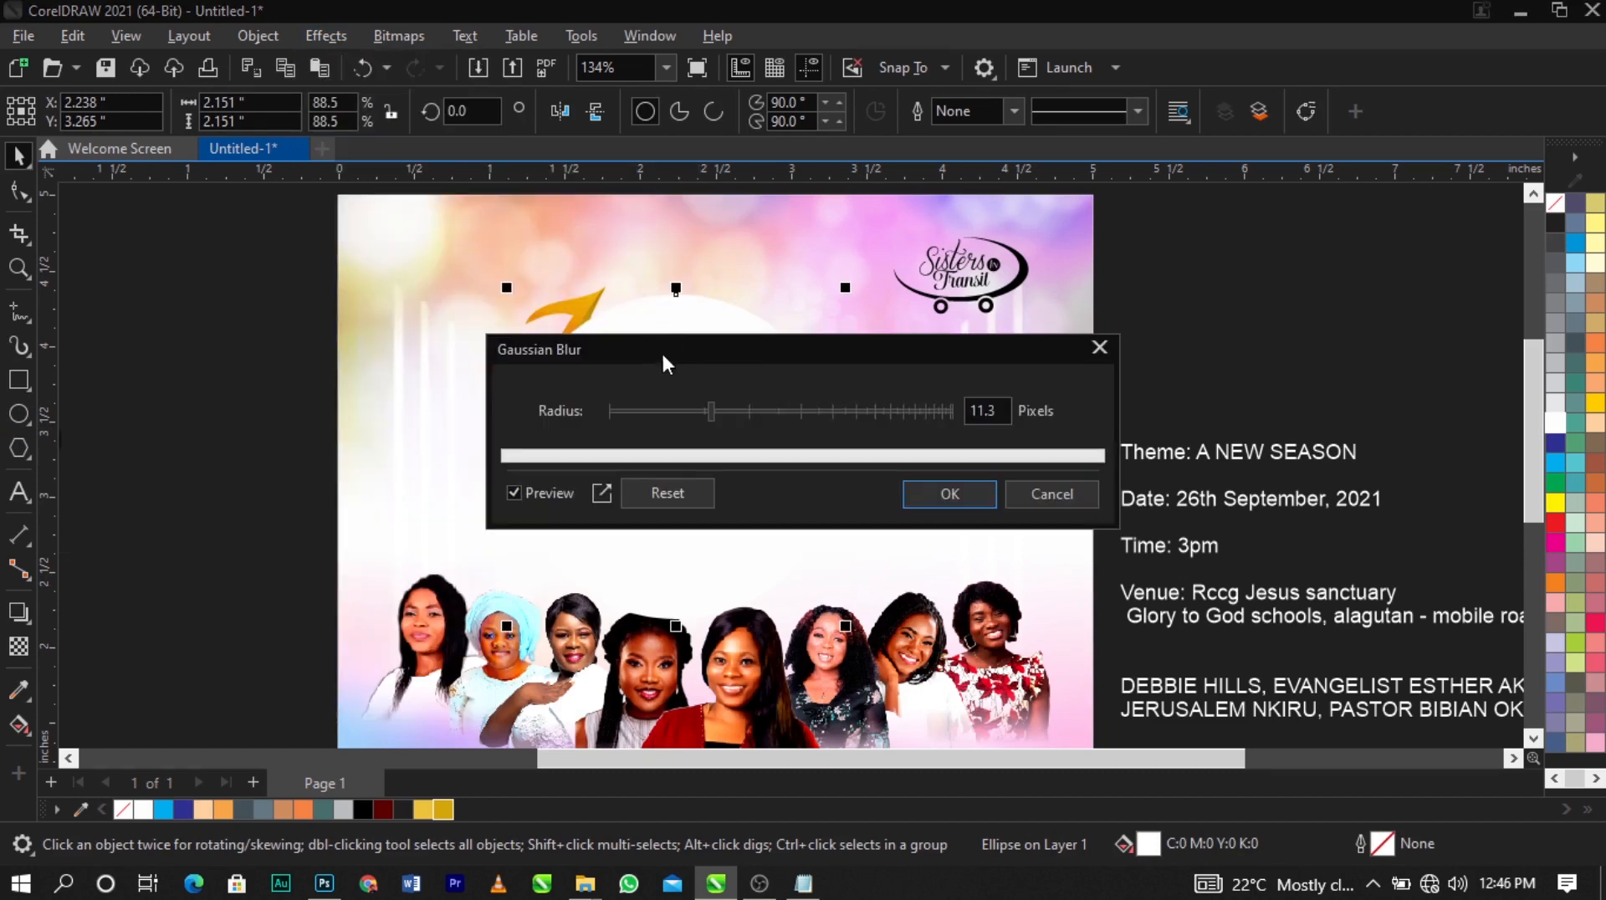
pyautogui.moveTo(661, 349); pyautogui.dragTo(866, 110)
pyautogui.click(1020, 167)
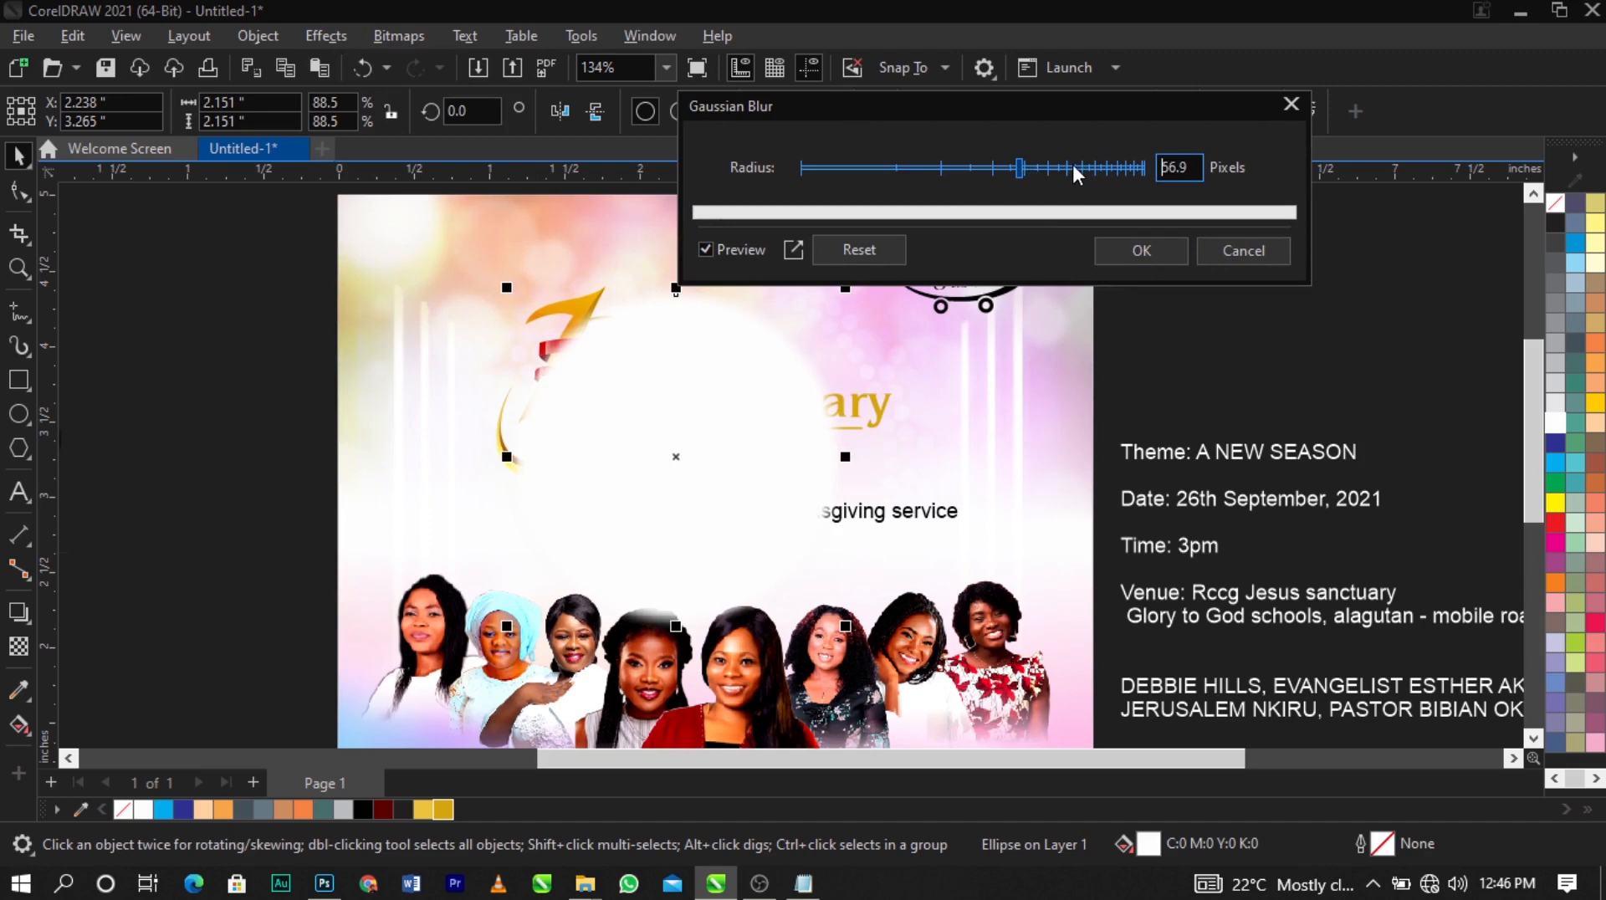
pyautogui.click(1139, 250)
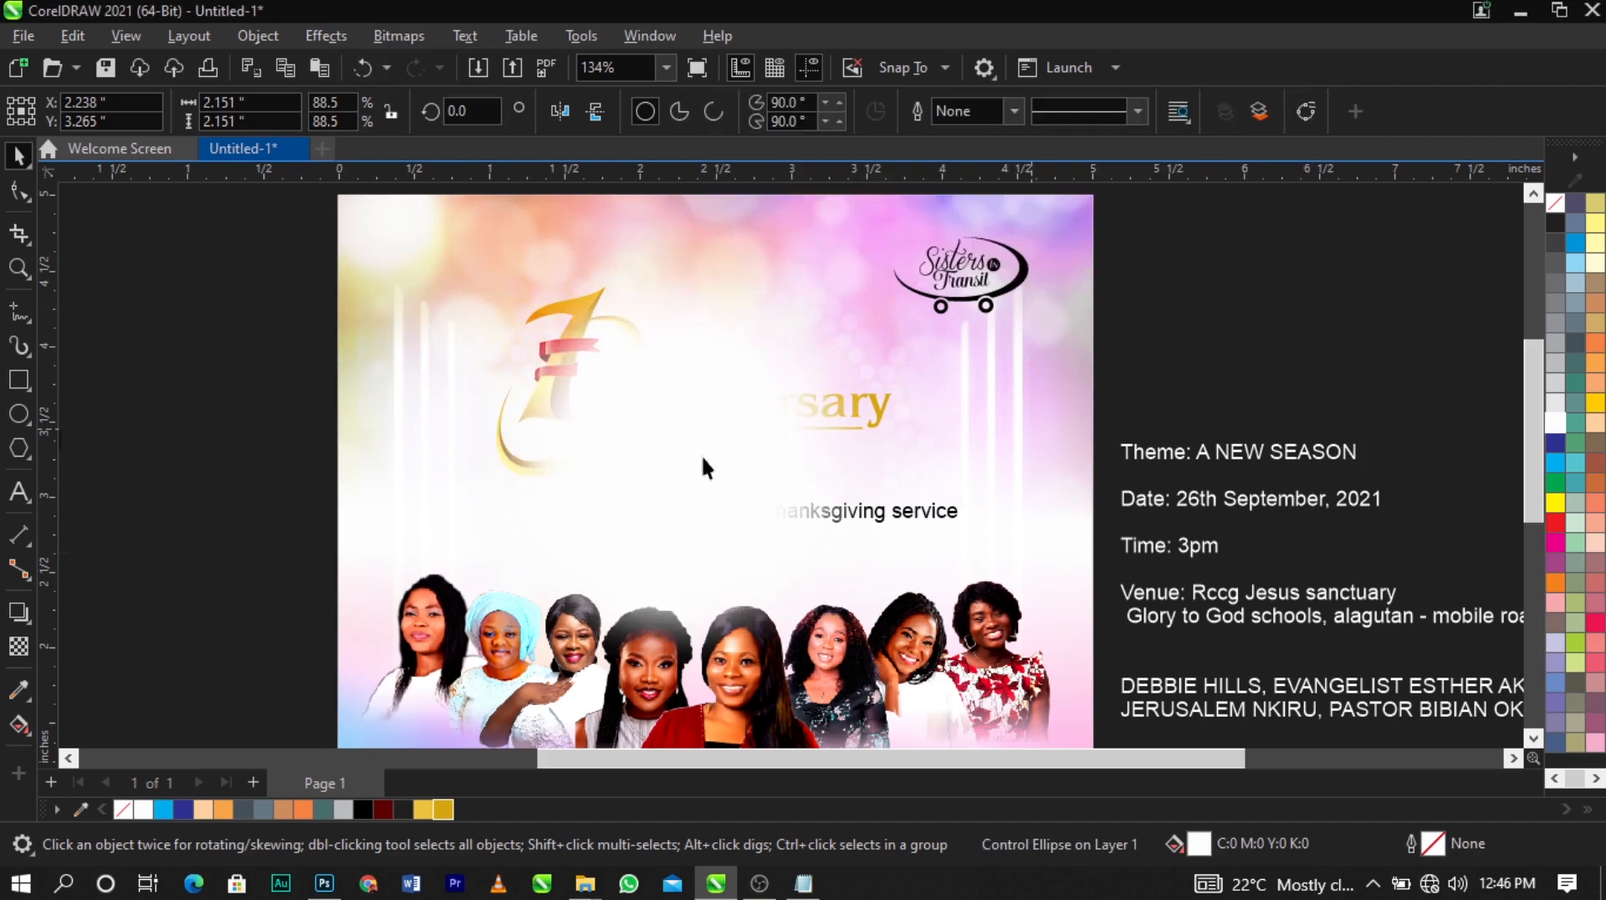
# PowerClip the blurred white circle inside the flyer's background rectangle
pyautogui.rightClick(733, 449)
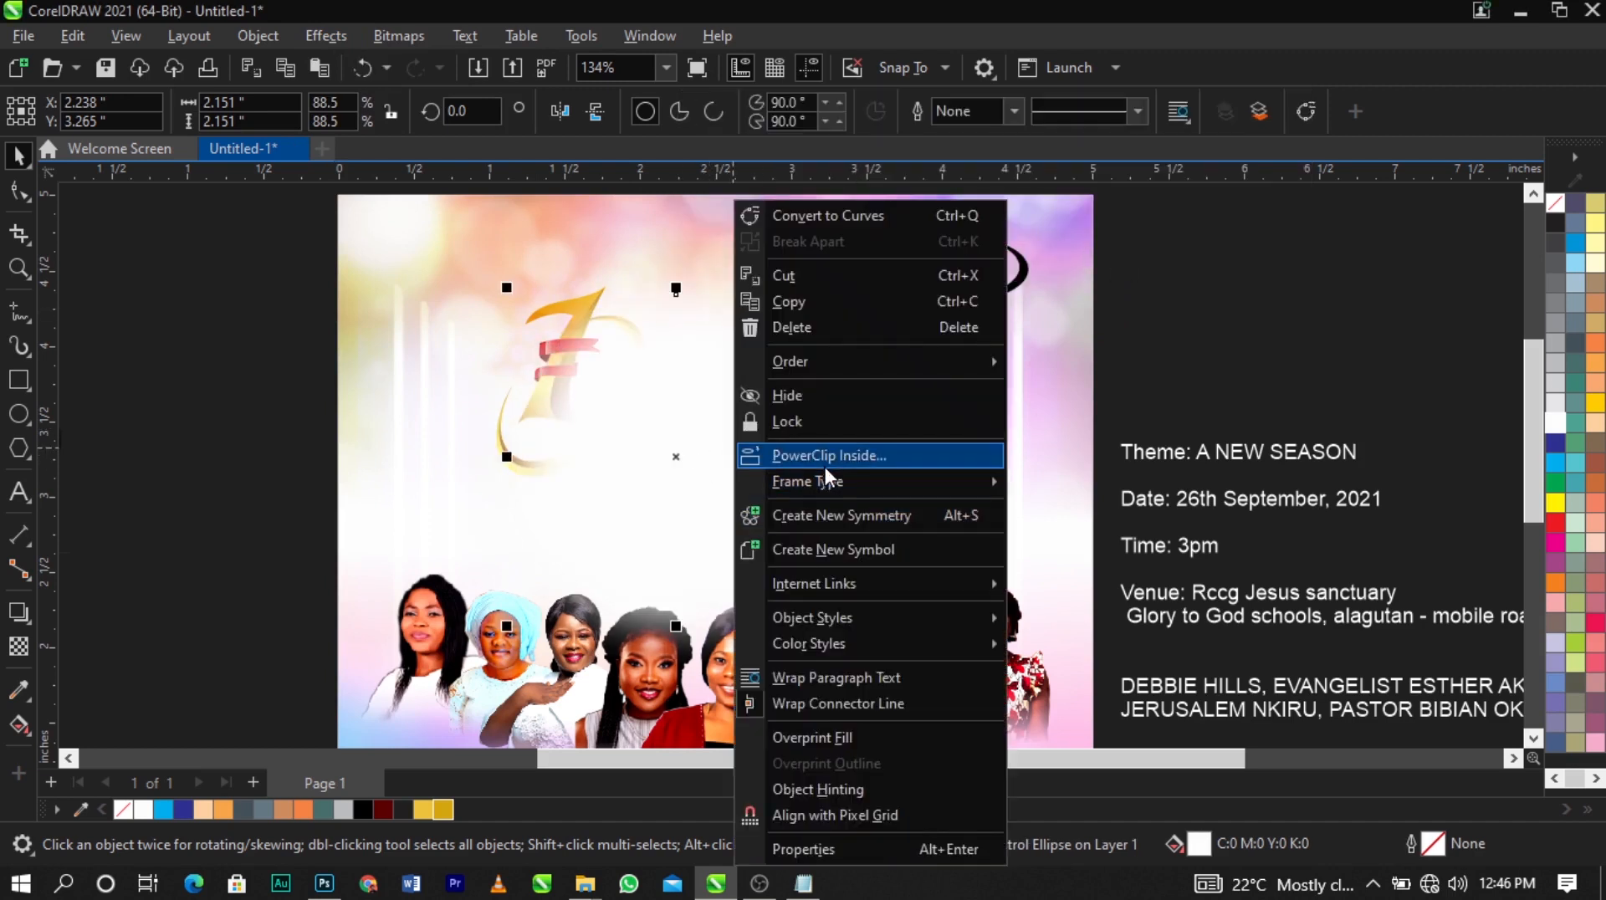
pyautogui.click(825, 459)
pyautogui.click(1084, 245)
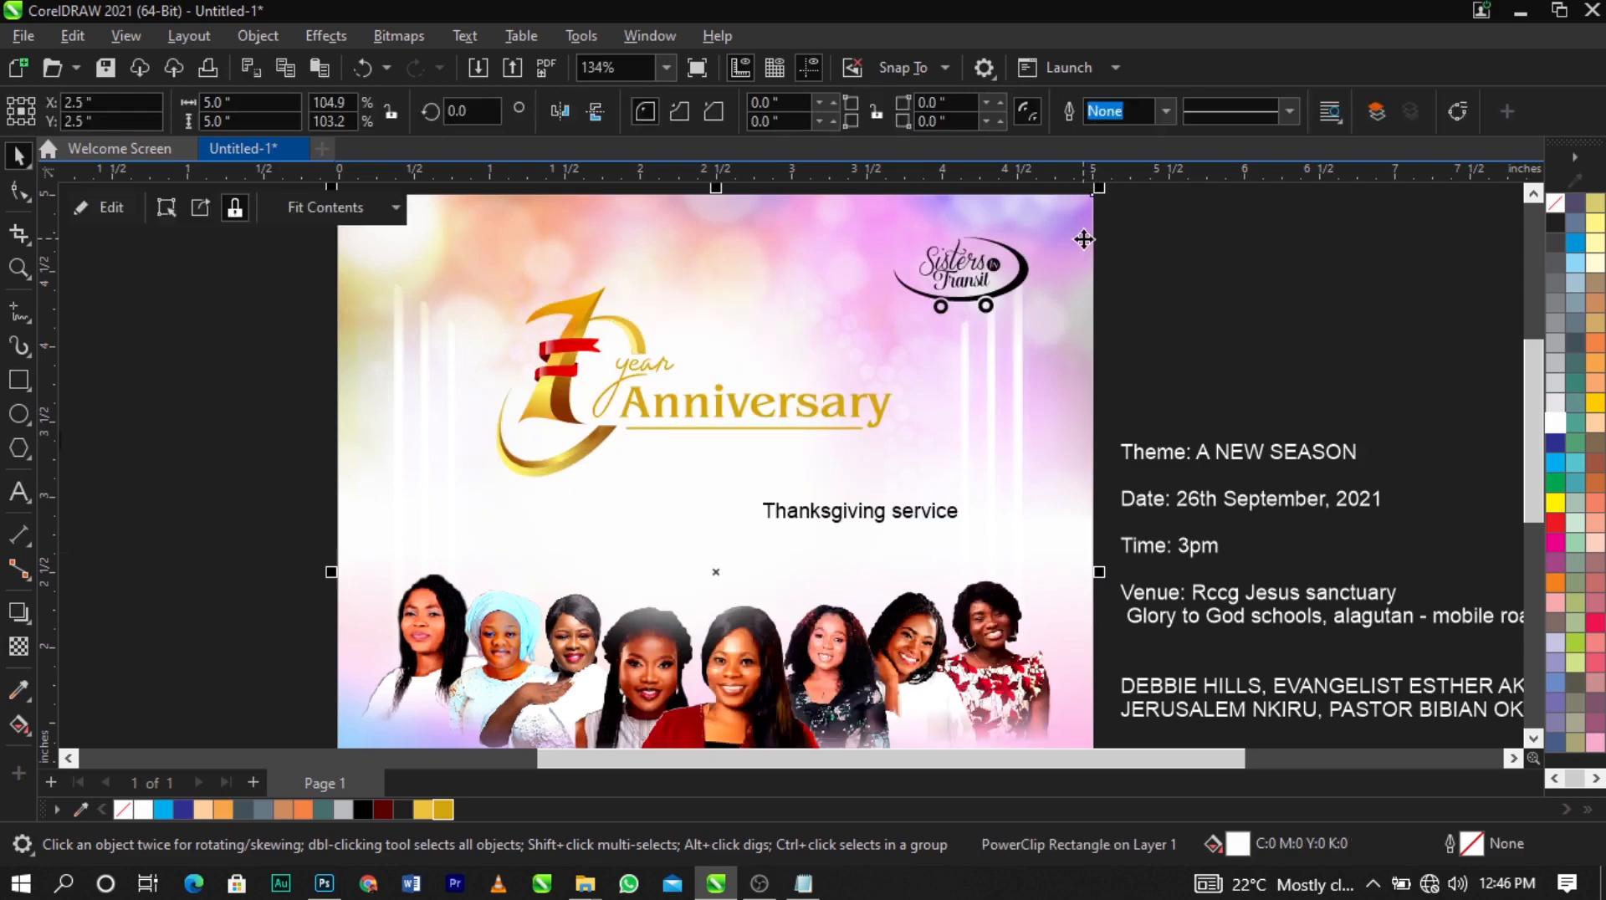
# Inside the background PowerClip, move the blurred white circle to about X 2.48, Y 3.086 inches and enlarge it to about 2.532 inches wide
pyautogui.rightClick(824, 280)
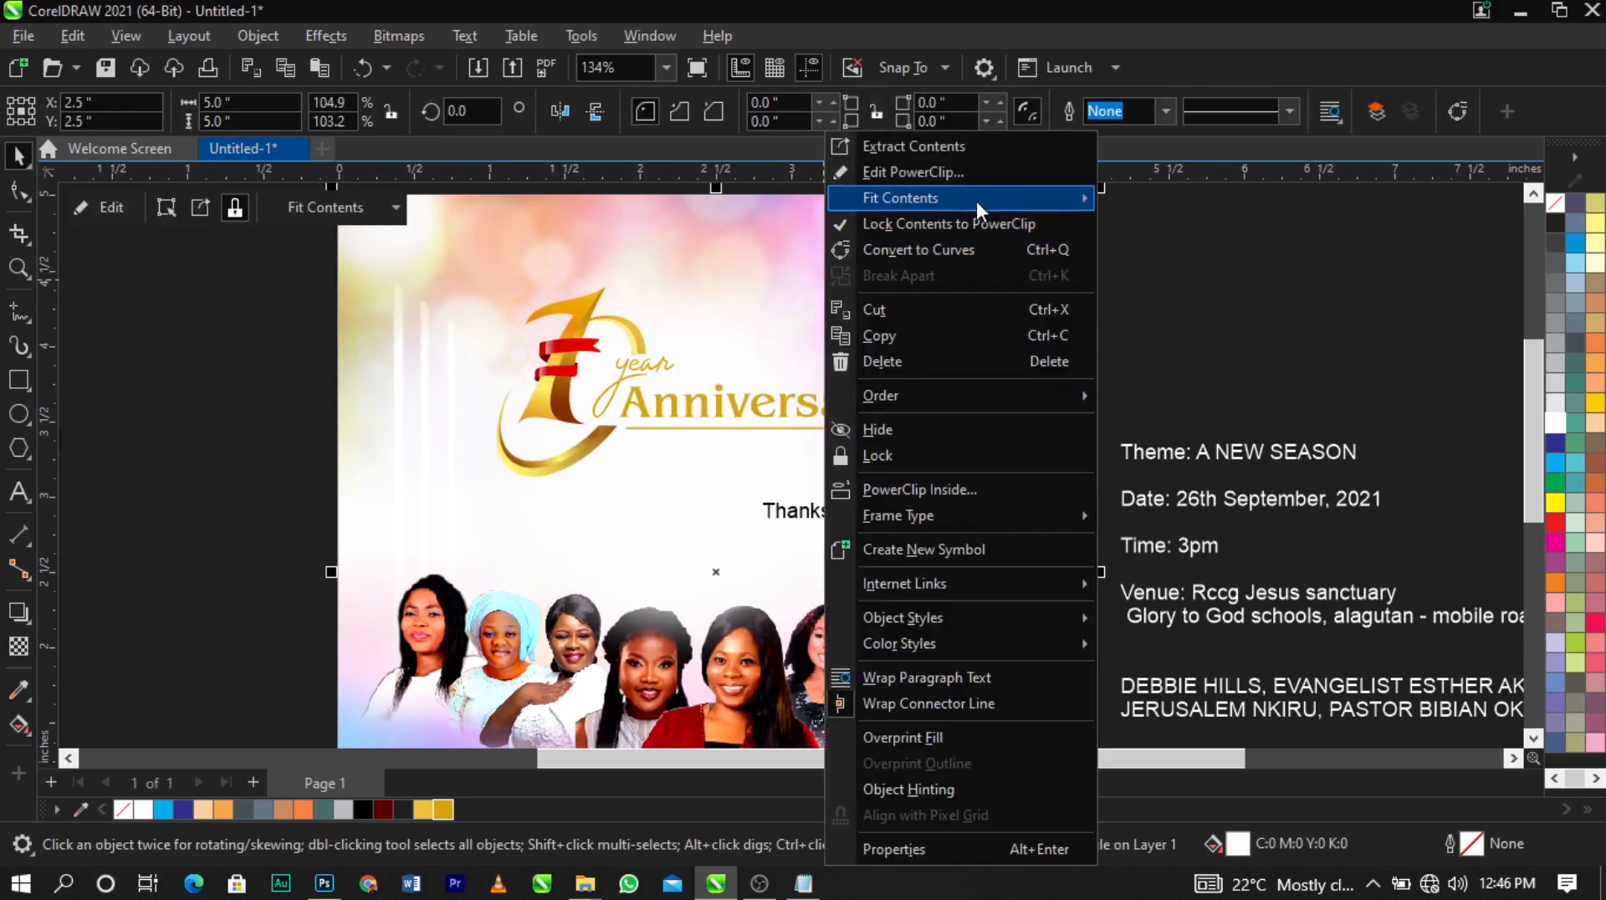
pyautogui.click(985, 177)
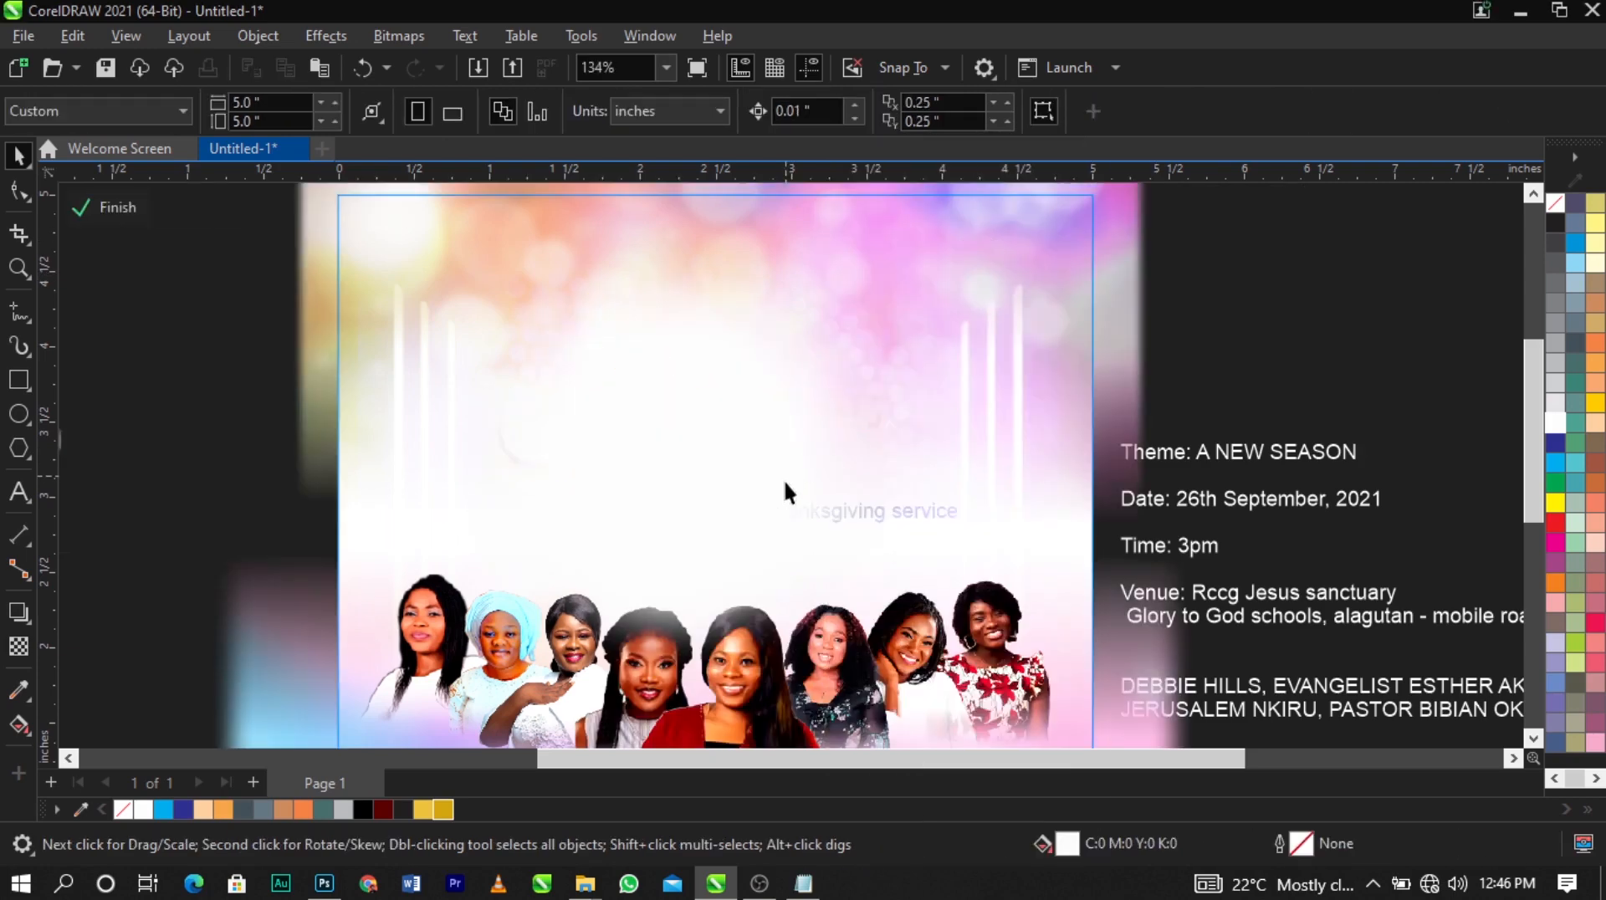
pyautogui.moveTo(743, 478); pyautogui.dragTo(774, 505)
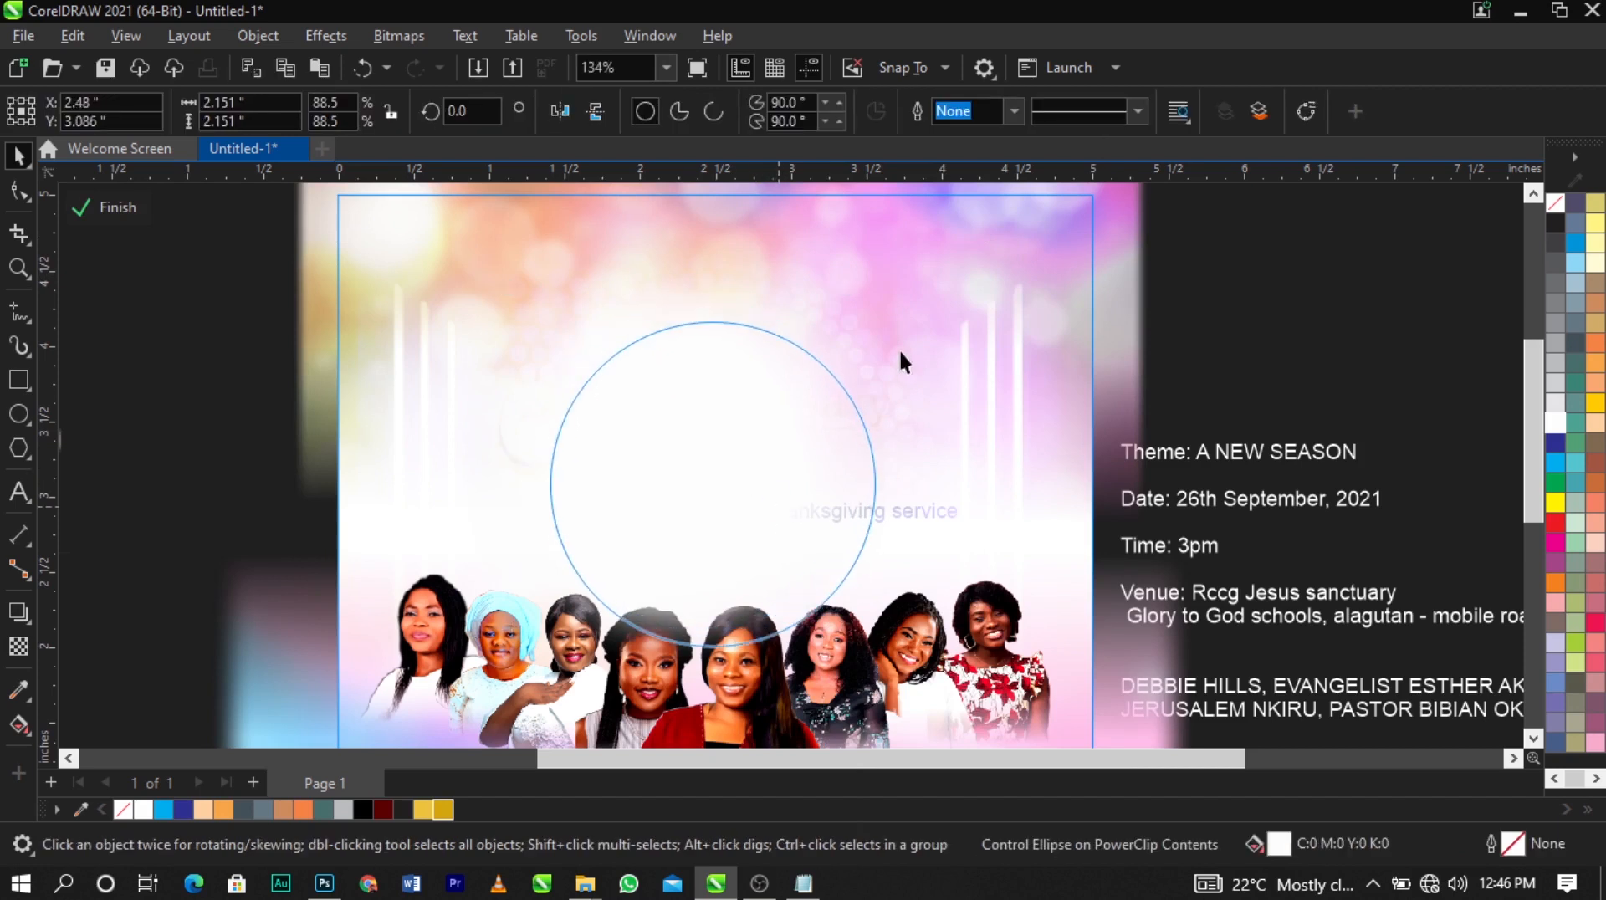
pyautogui.moveTo(881, 315); pyautogui.dragTo(925, 293)
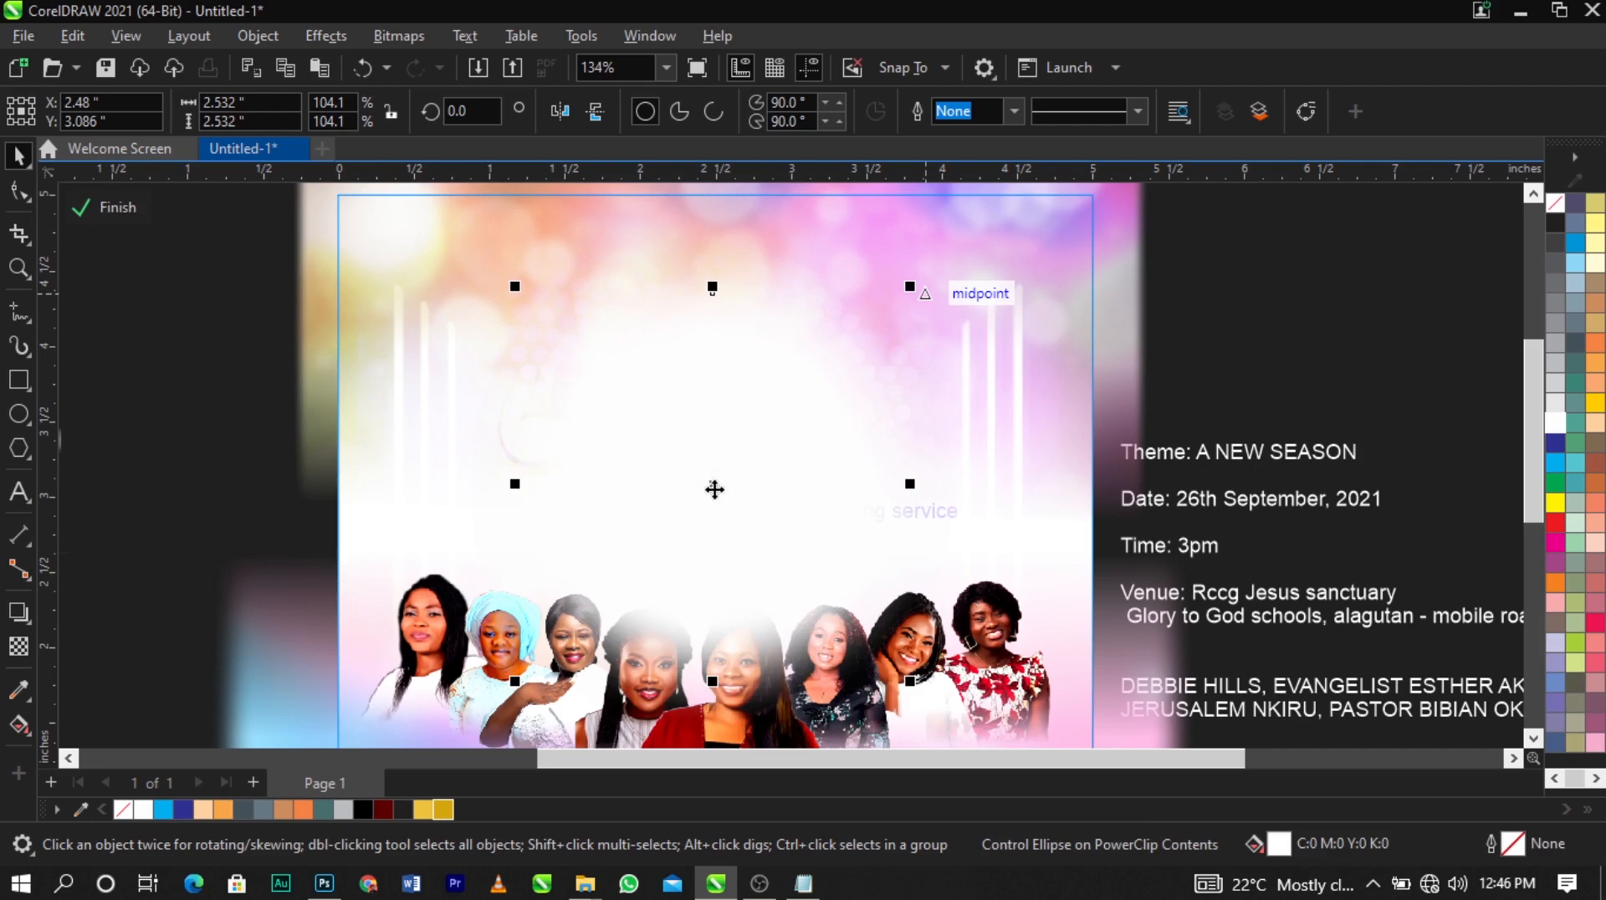
pyautogui.scroll(-2, 775, 451)
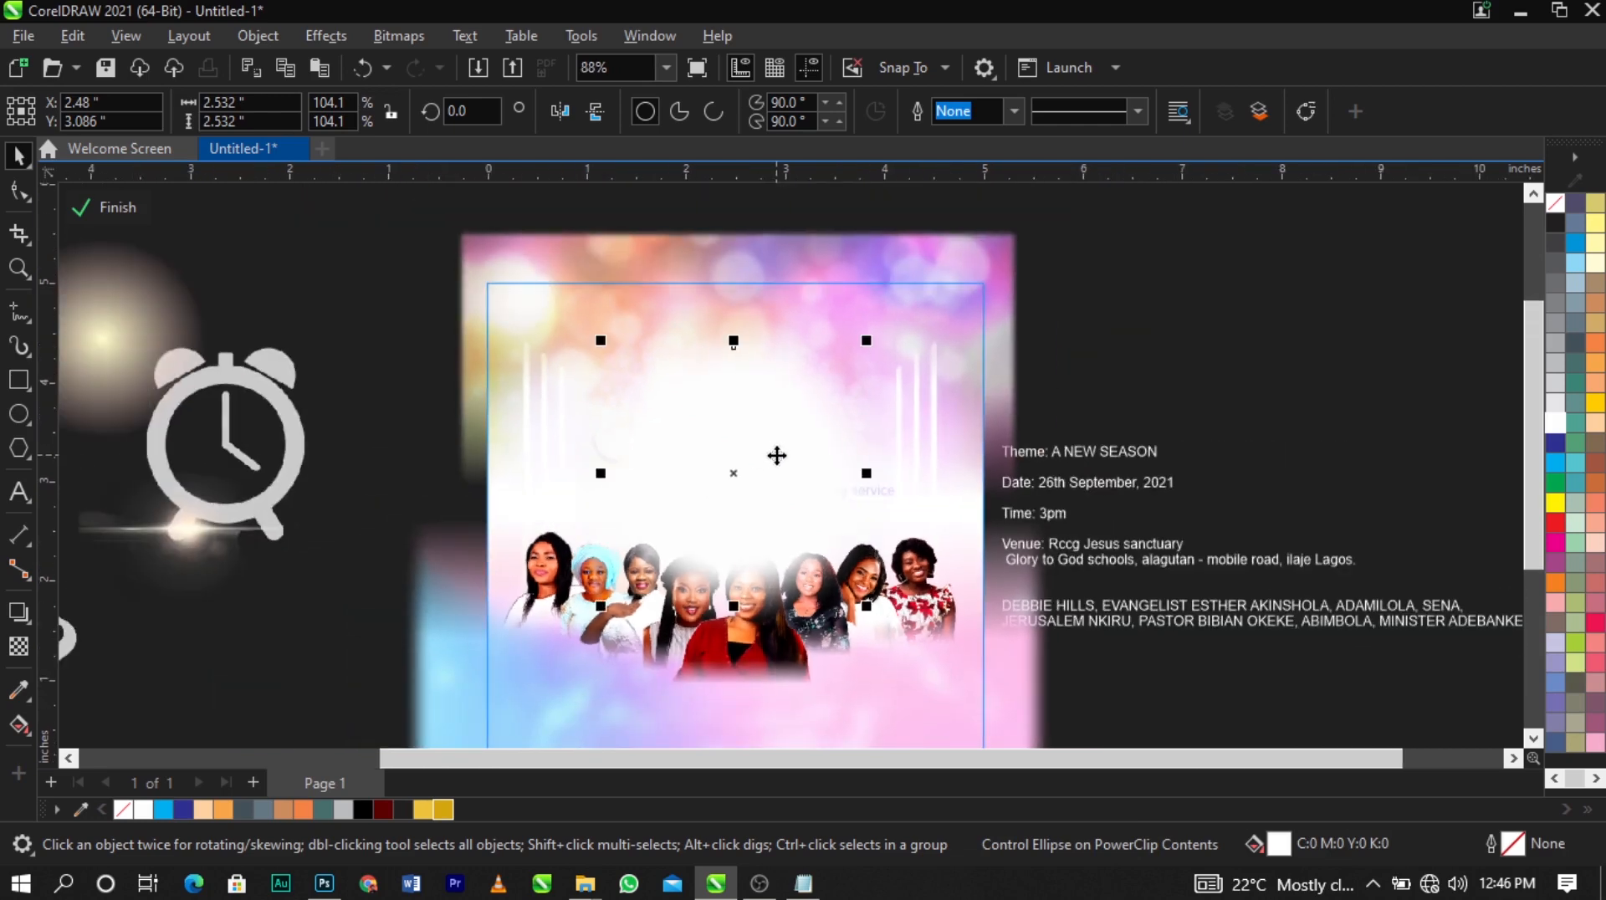
# Send the blurred white circle backward behind the women's photos and finish editing the background PowerClip
pyautogui.click(777, 454)
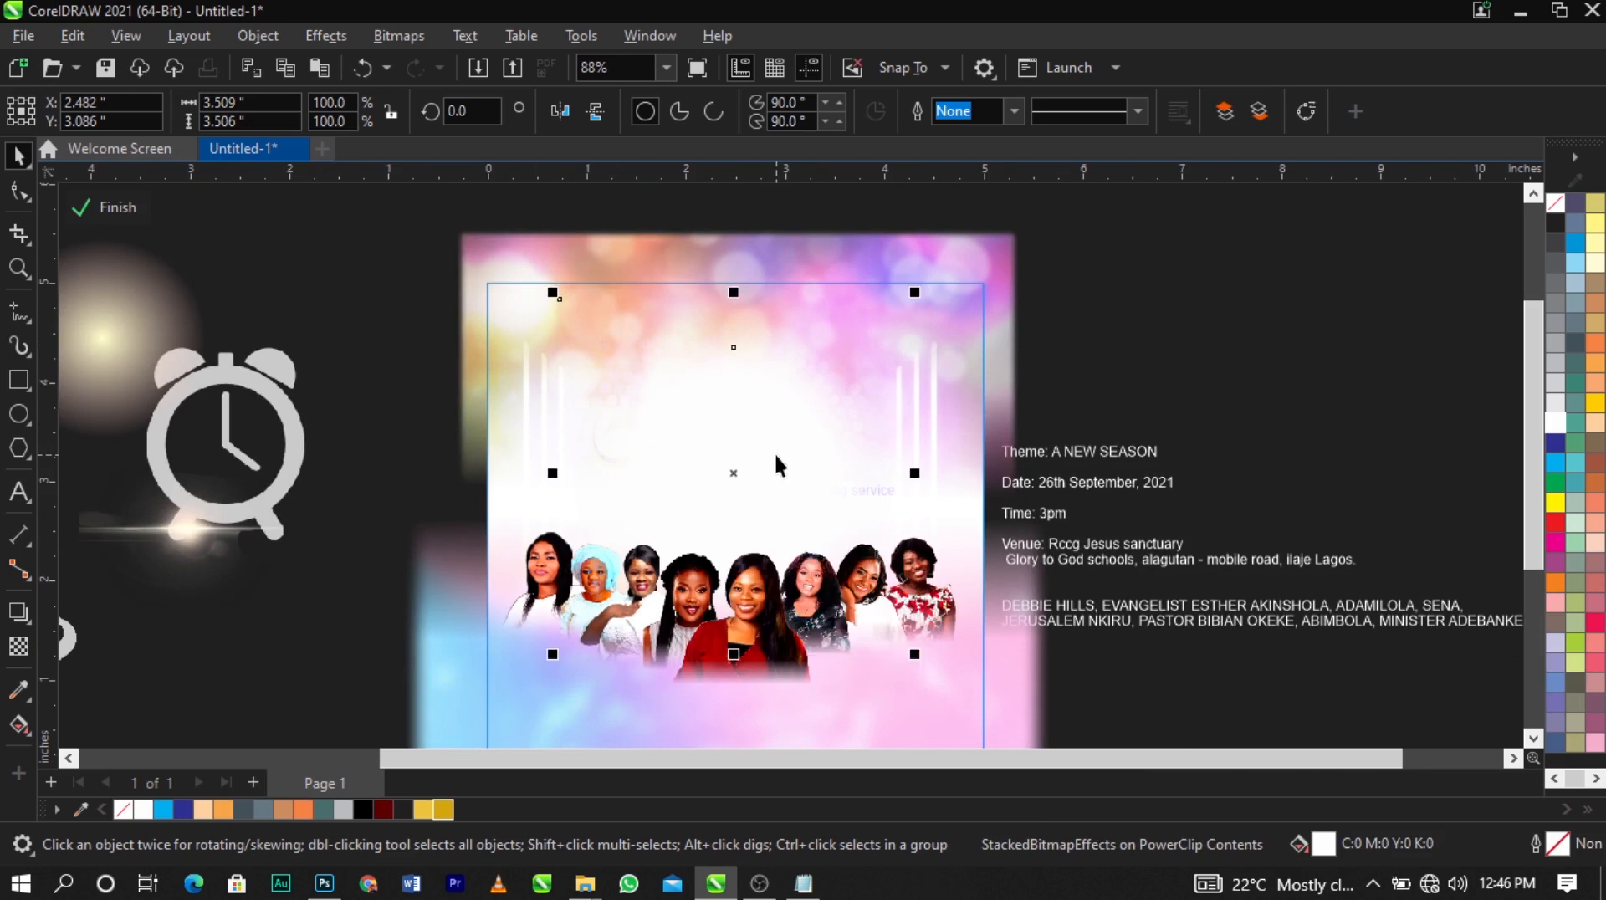
pyautogui.hotkey('ctrl', 'pagedown')
pyautogui.hotkey('ctrl', 'pagedown')
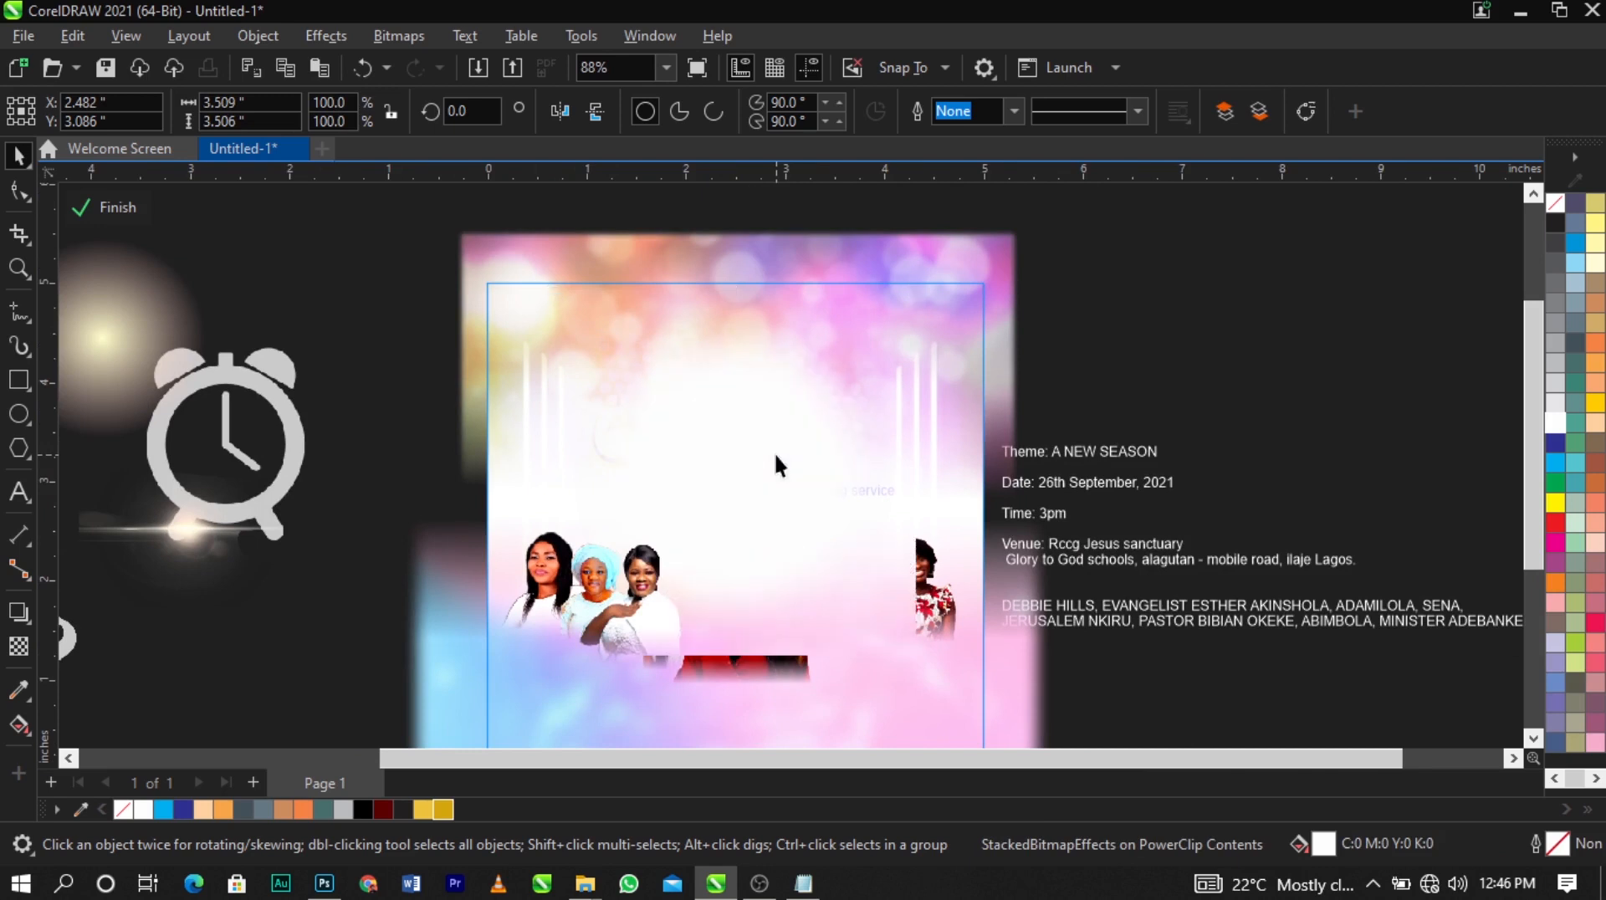
pyautogui.keyDown('ctrl'); pyautogui.click(1219, 356); pyautogui.keyUp('ctrl')
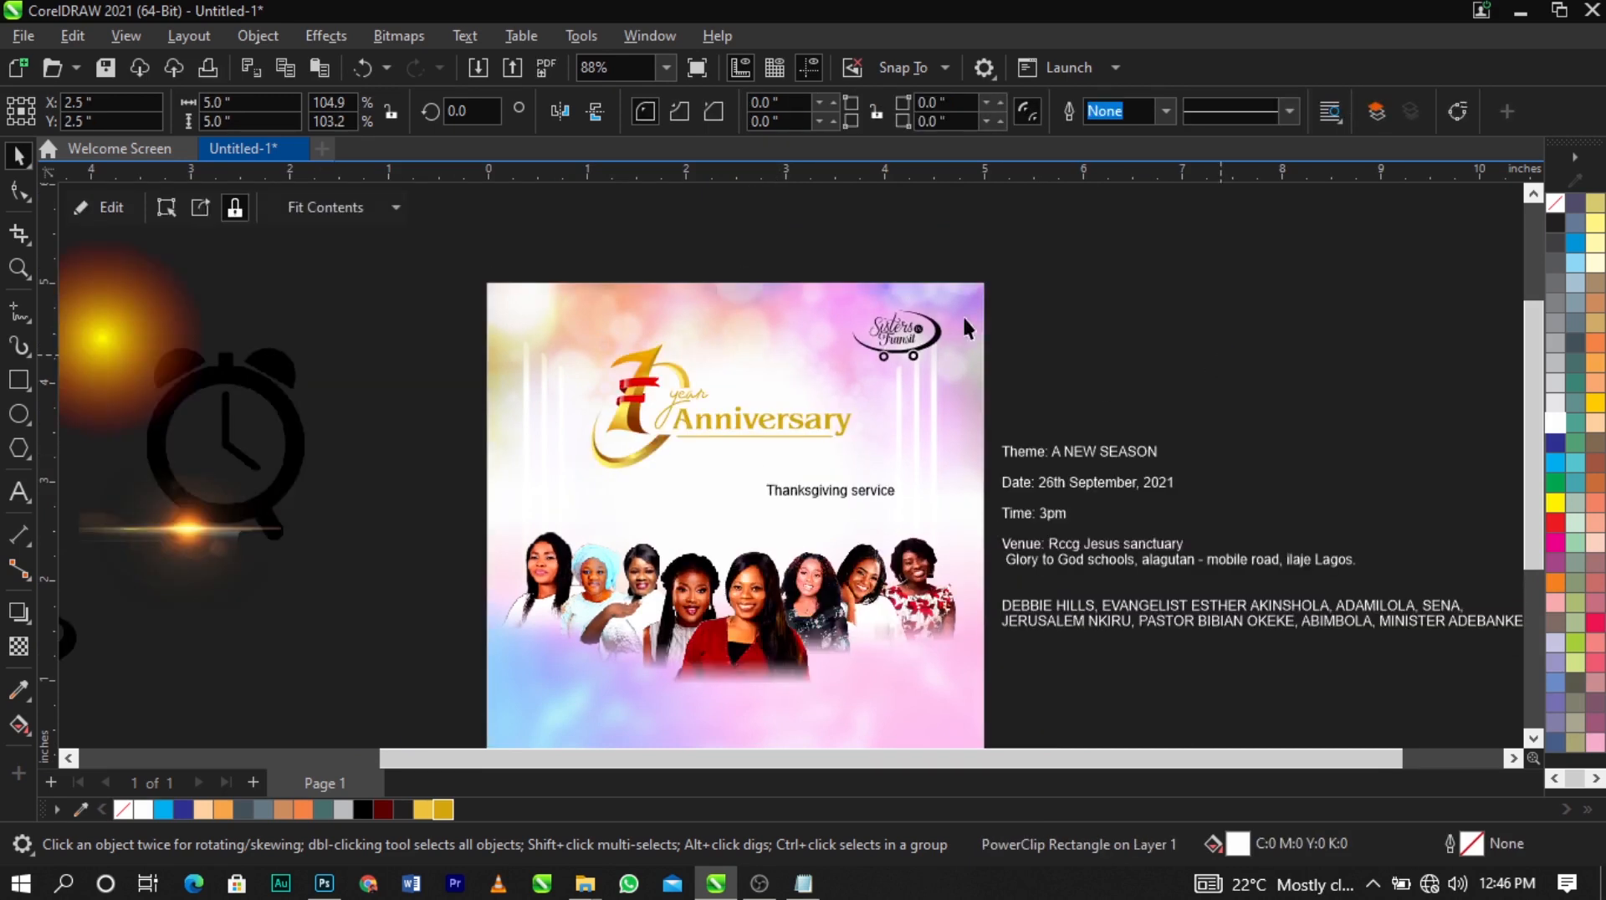
# Examine the golden Anniversary title against the adjusted glow, both up close and across the whole flyer
pyautogui.click(349, 276)
pyautogui.press('z')
pyautogui.moveTo(369, 272); pyautogui.dragTo(1172, 696)
pyautogui.press('space')
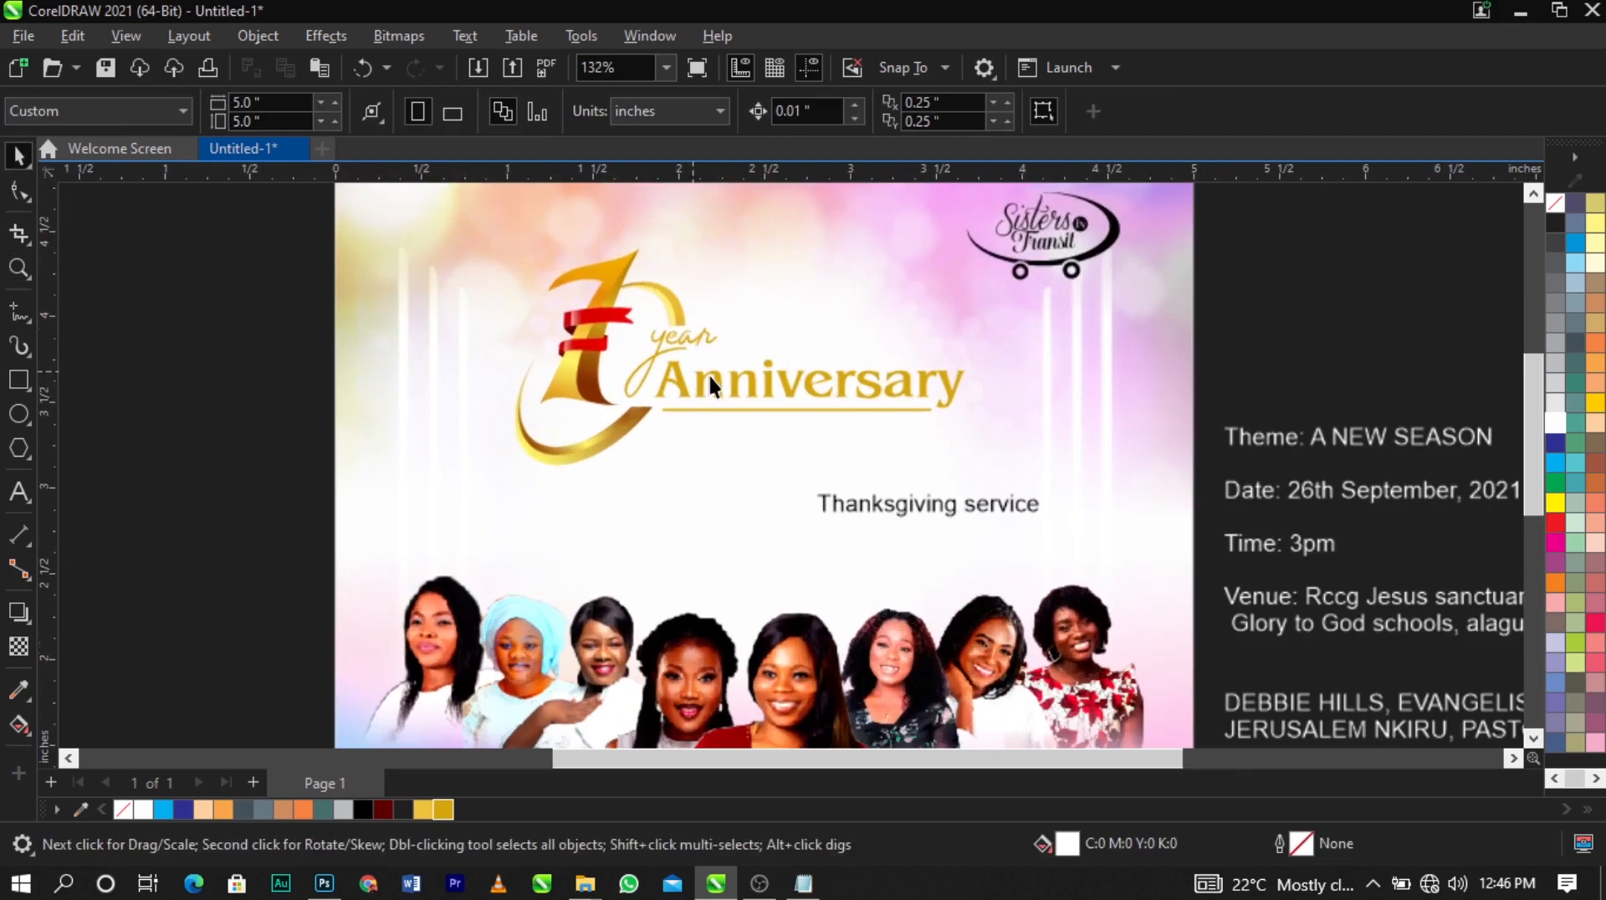
pyautogui.click(709, 373)
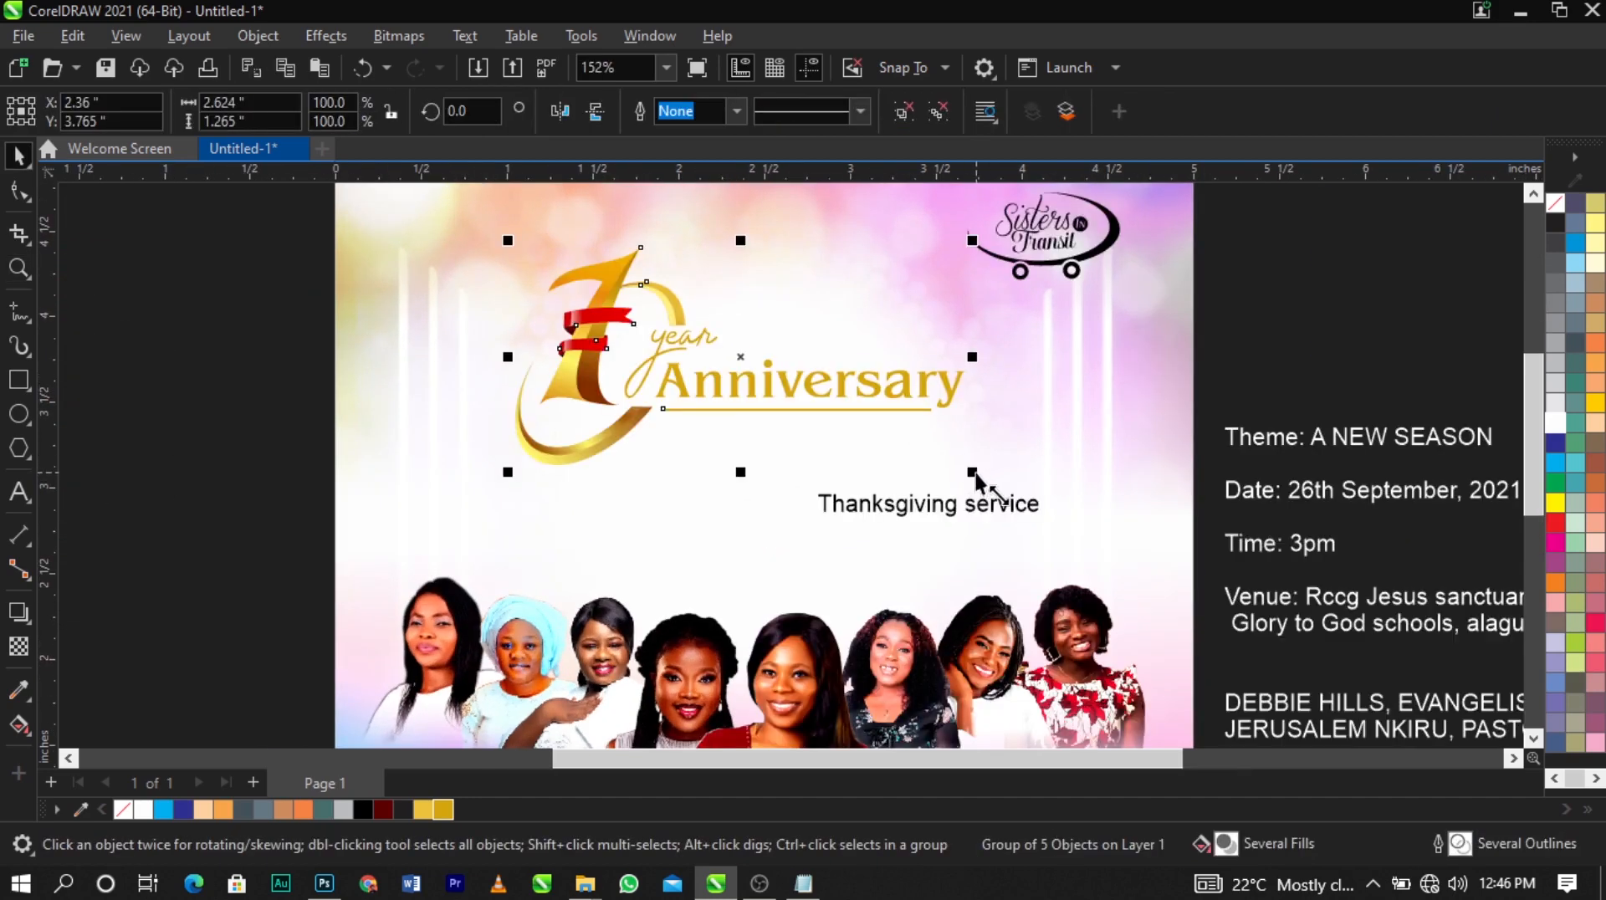
pyautogui.moveTo(975, 473); pyautogui.dragTo(975, 473)
pyautogui.click(1277, 376)
pyautogui.click(871, 426)
pyautogui.scroll(-3, 835, 379)
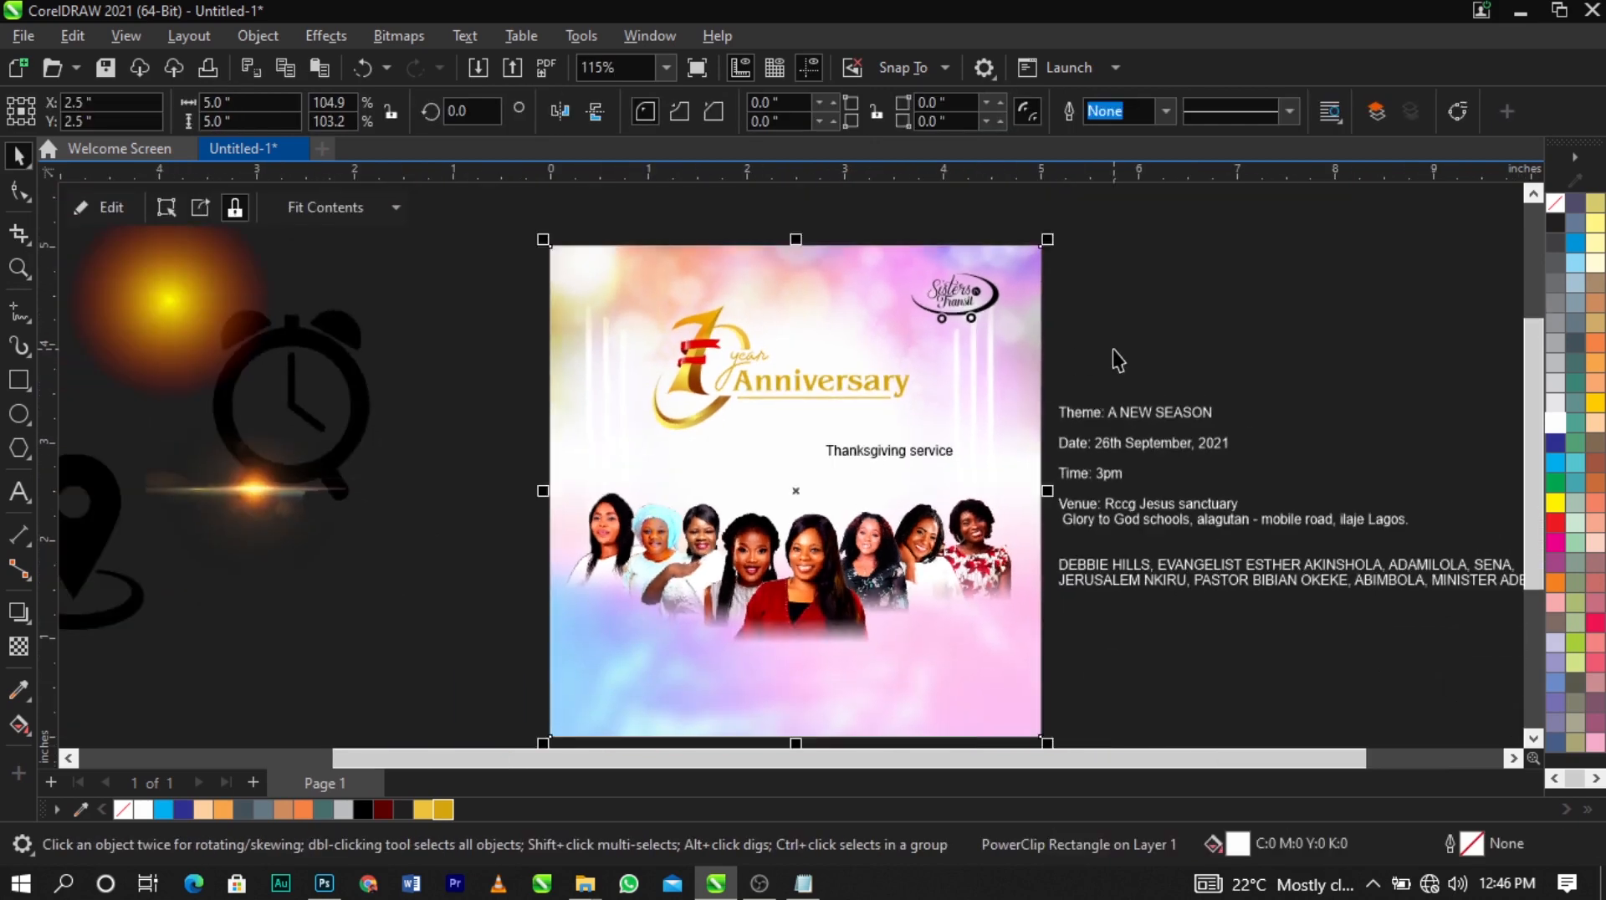
pyautogui.click(1113, 351)
pyautogui.scroll(3, 855, 369)
pyautogui.click(859, 377)
pyautogui.click(1410, 378)
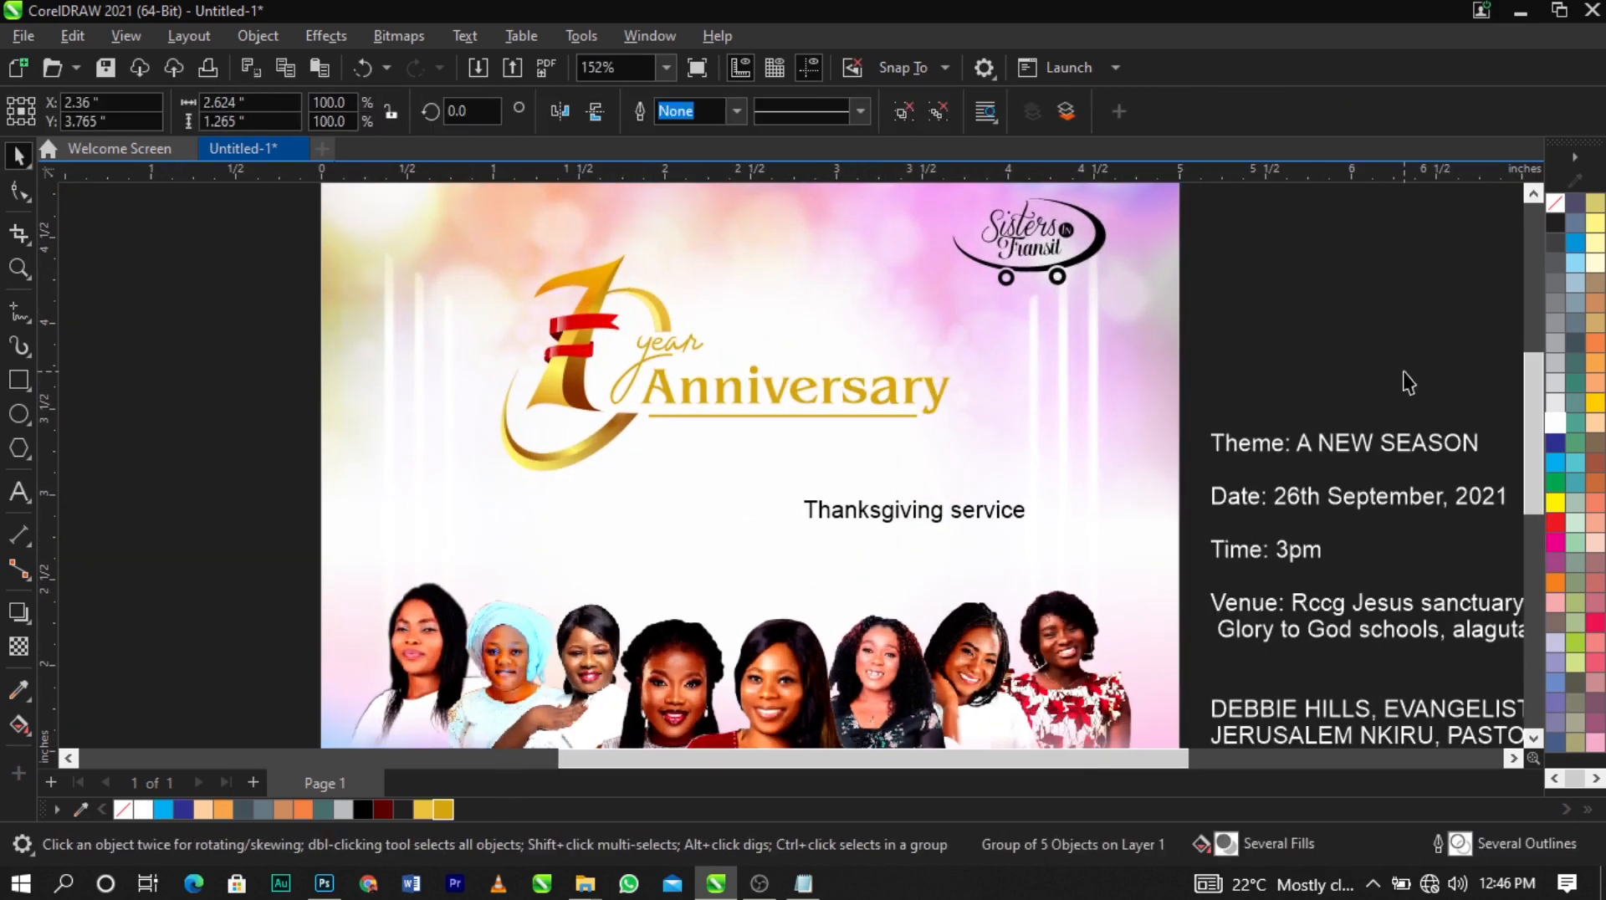
pyautogui.click(740, 386)
pyautogui.scroll(1, 626, 375)
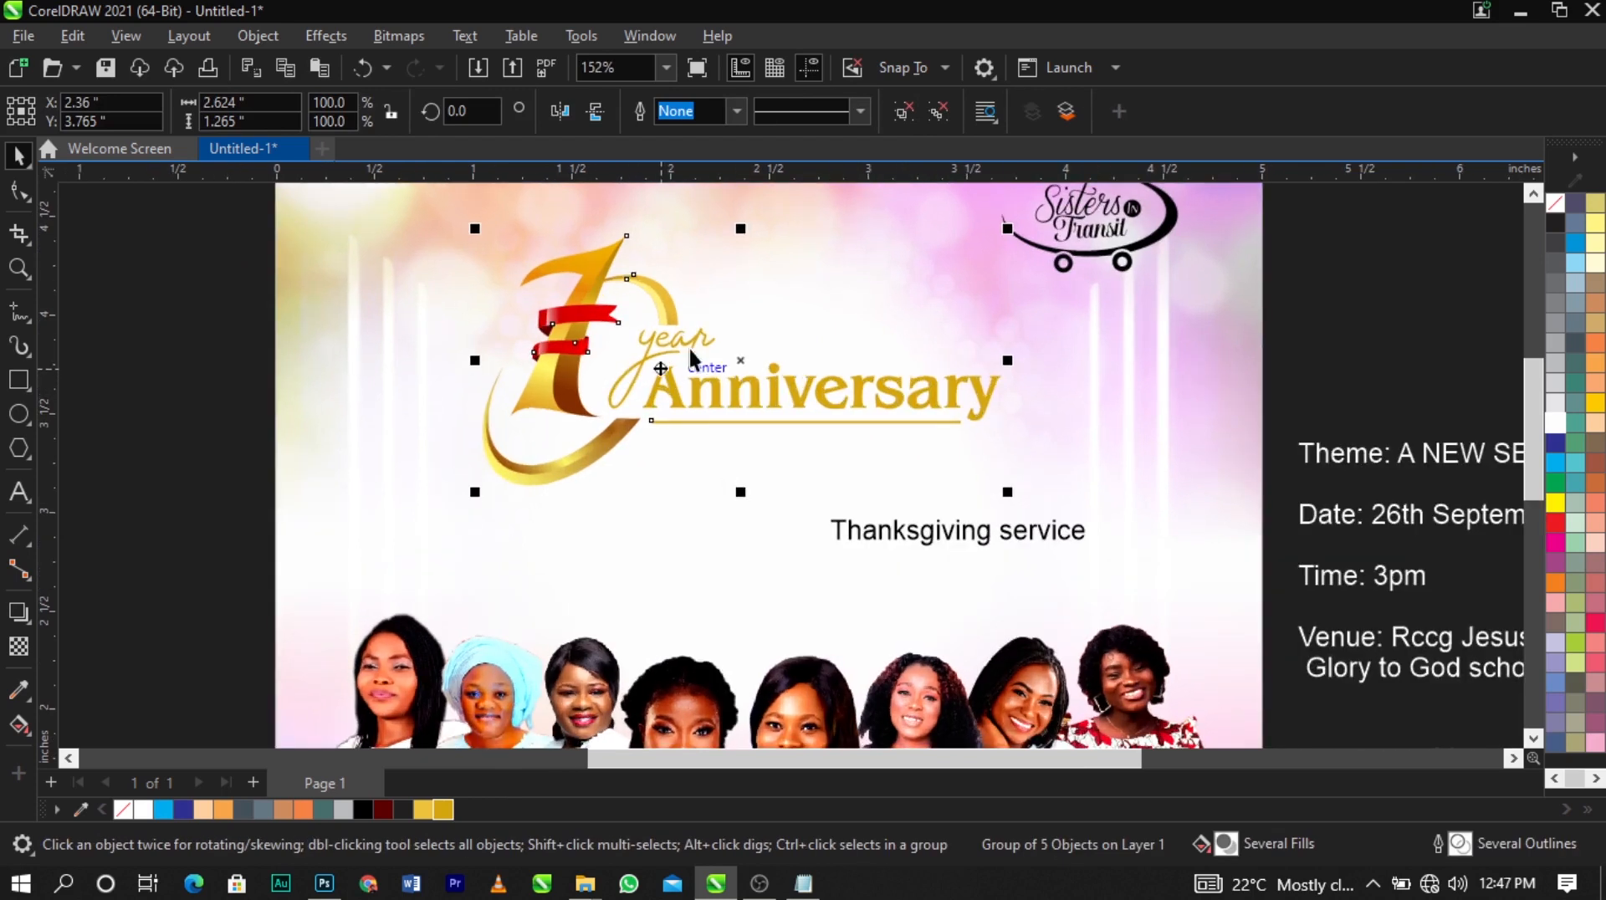
pyautogui.click(777, 323)
pyautogui.click(761, 380)
pyautogui.press('Escape')
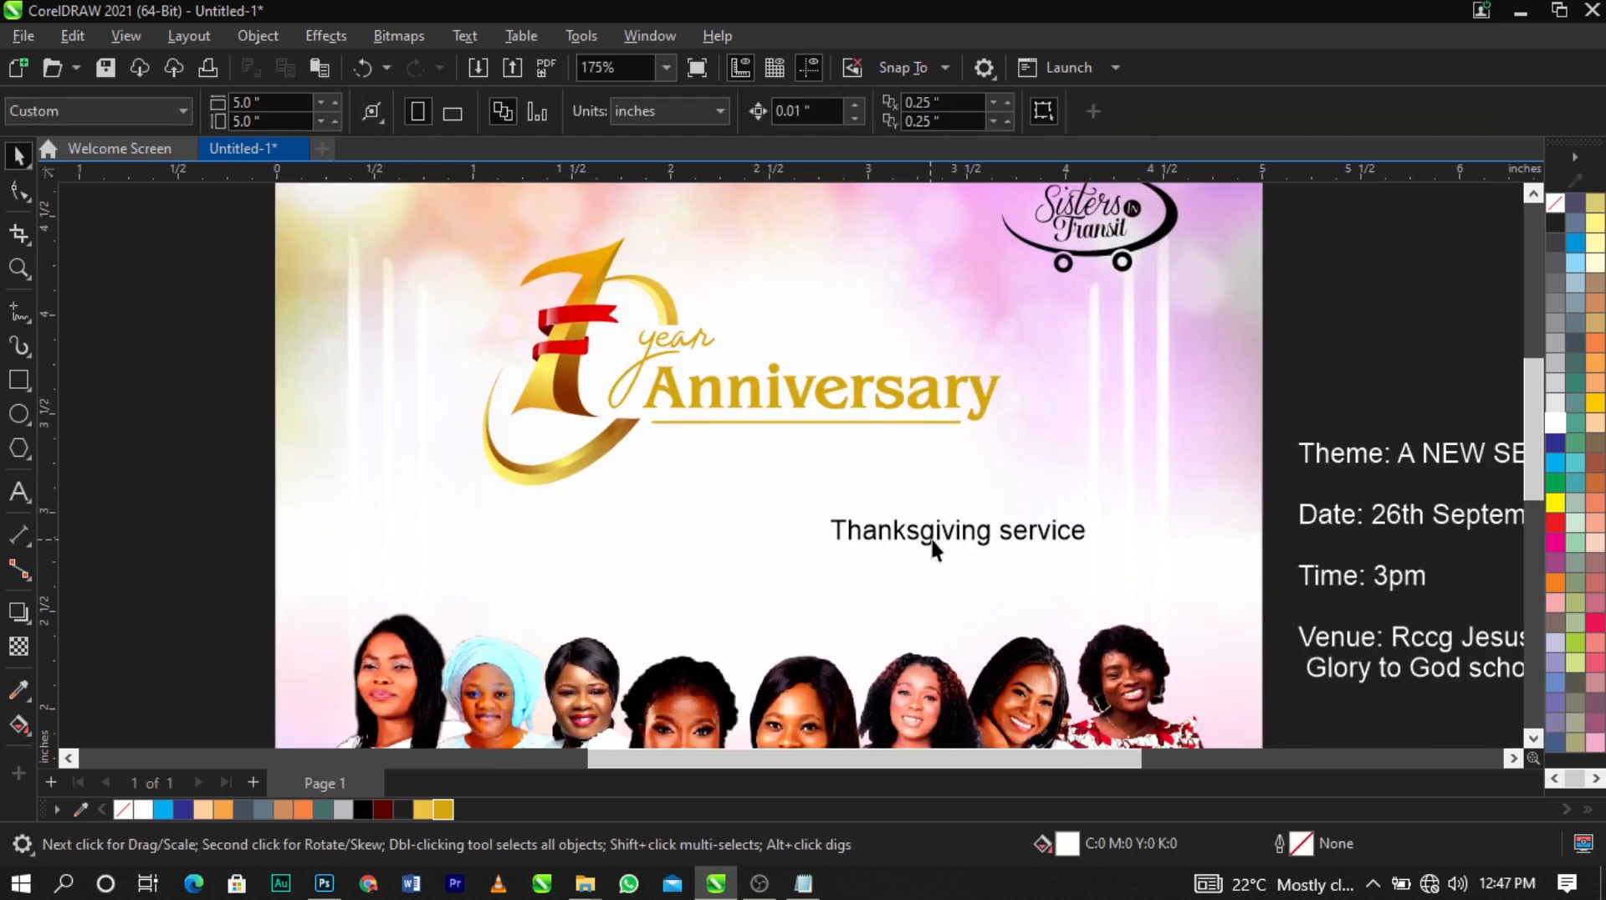
# Move the "Thanksgiving service" text beneath the Anniversary title and break it onto two lines, with "service" on the second
pyautogui.click(933, 544)
pyautogui.moveTo(933, 544); pyautogui.dragTo(784, 512)
pyautogui.doubleClick(808, 498)
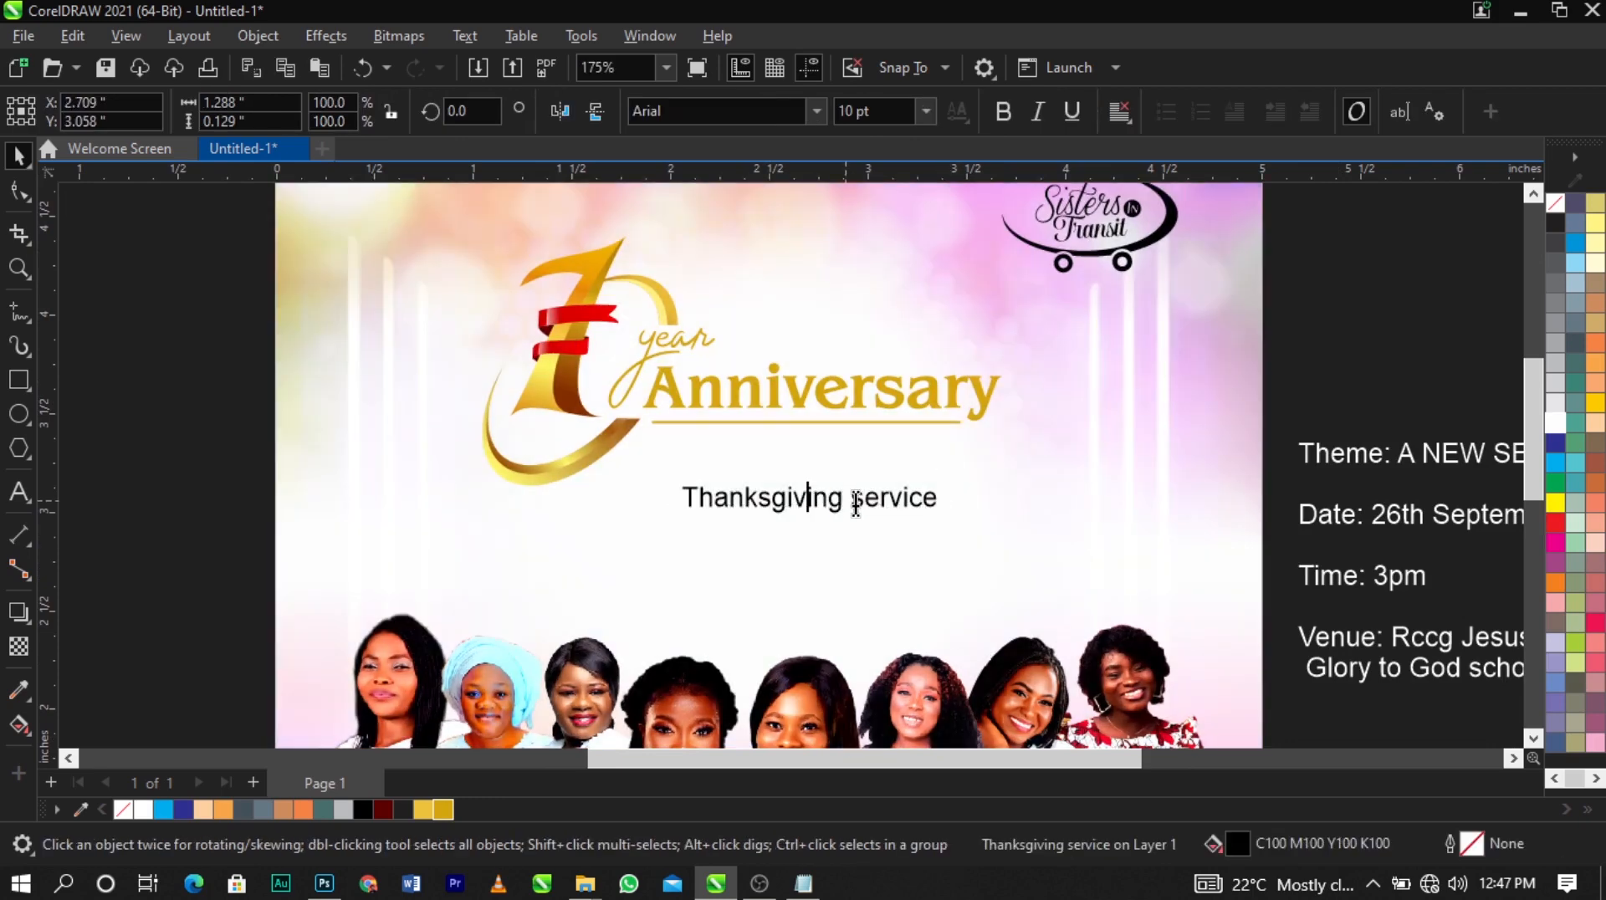
pyautogui.click(847, 496)
pyautogui.press('Return')
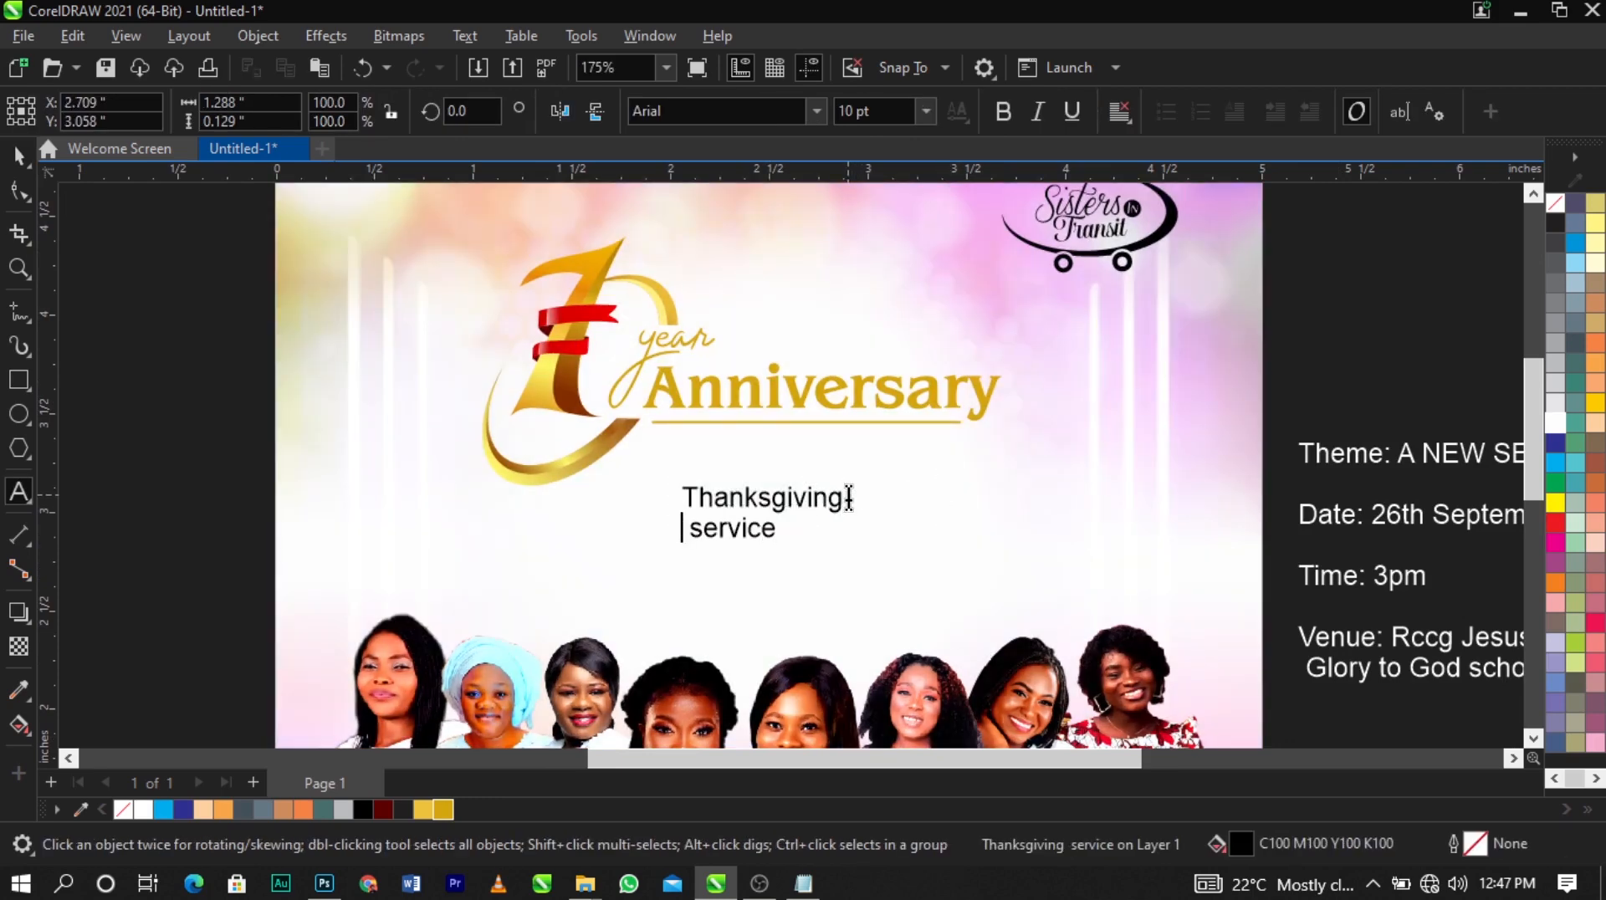
pyautogui.press('Delete')
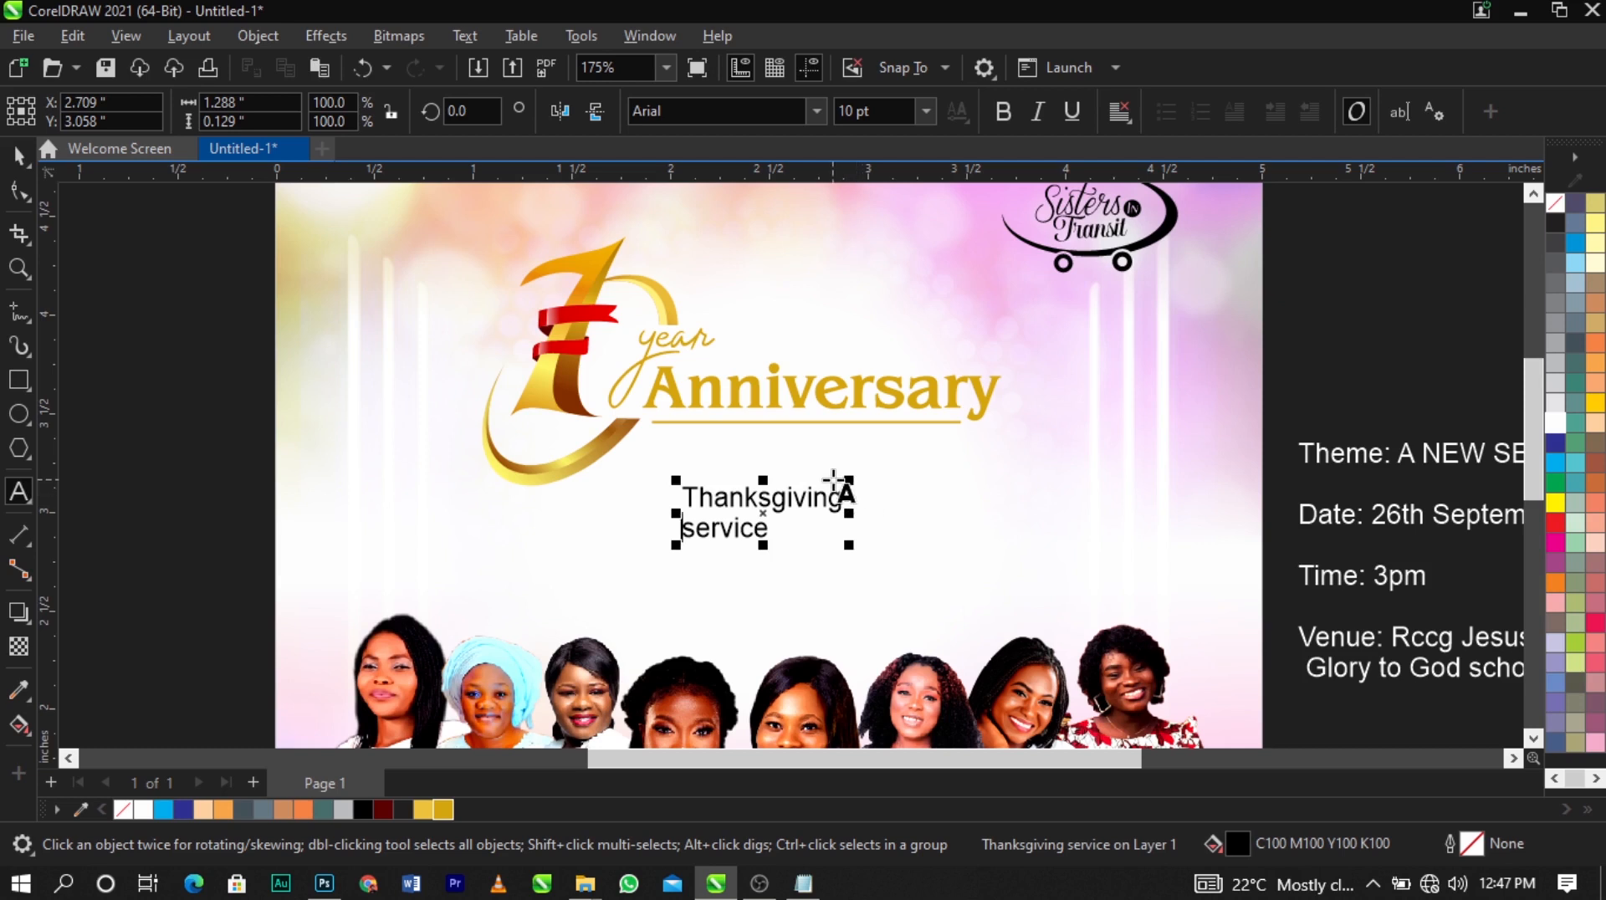
# Change the whole "Thanksgiving service" text to UPPERCASE
pyautogui.hotkey('ctrl', 'a')
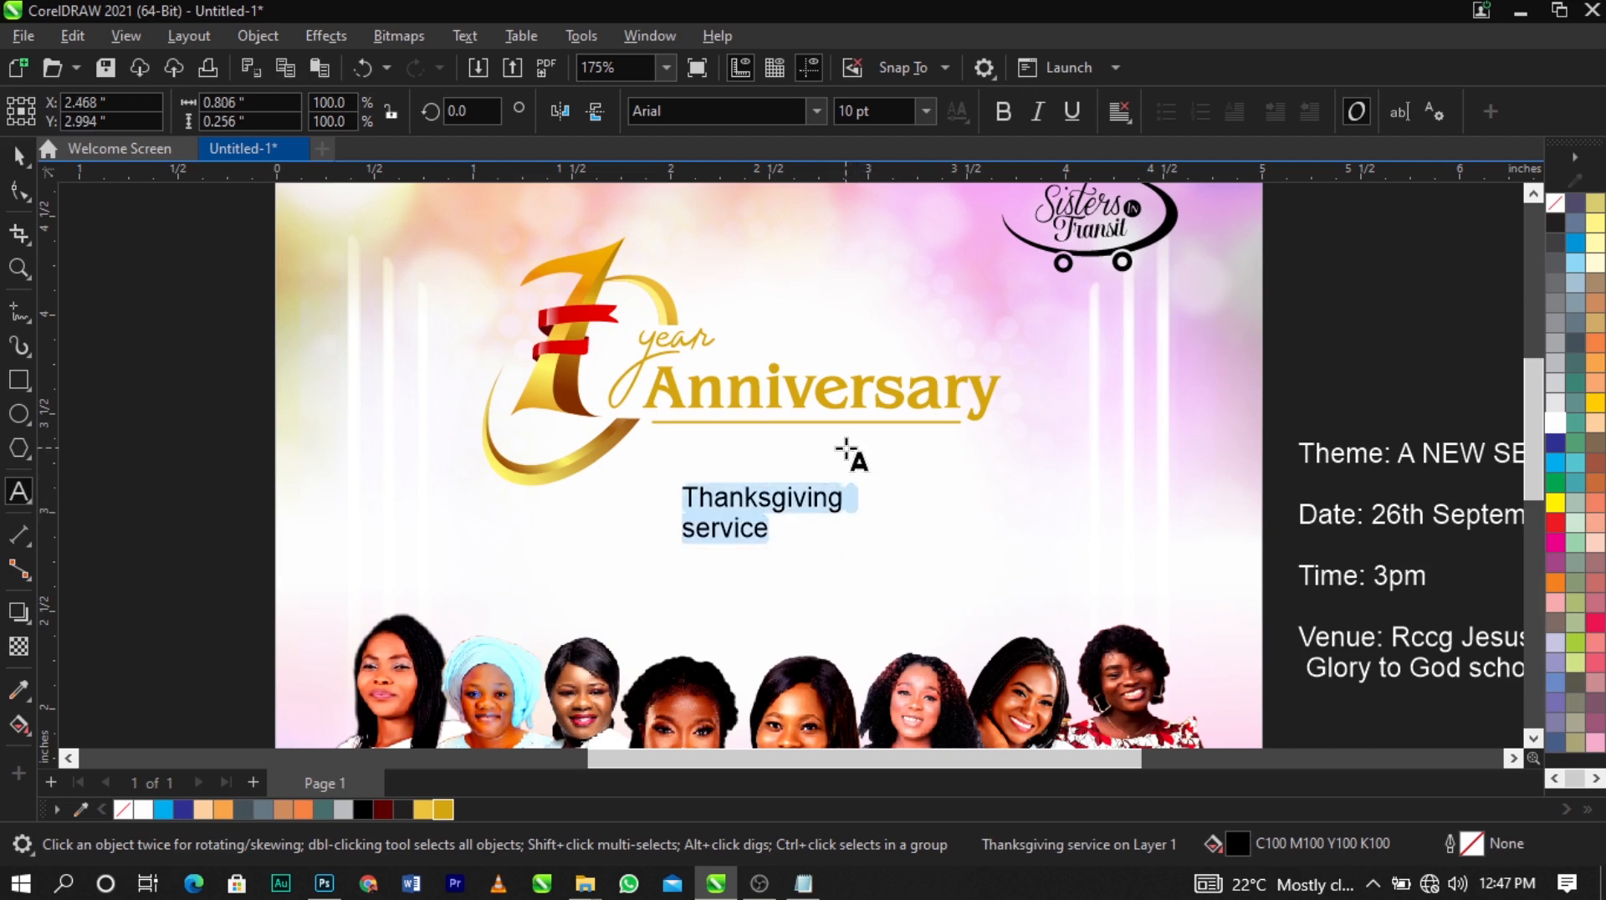
pyautogui.hotkey('shift', 'F3')
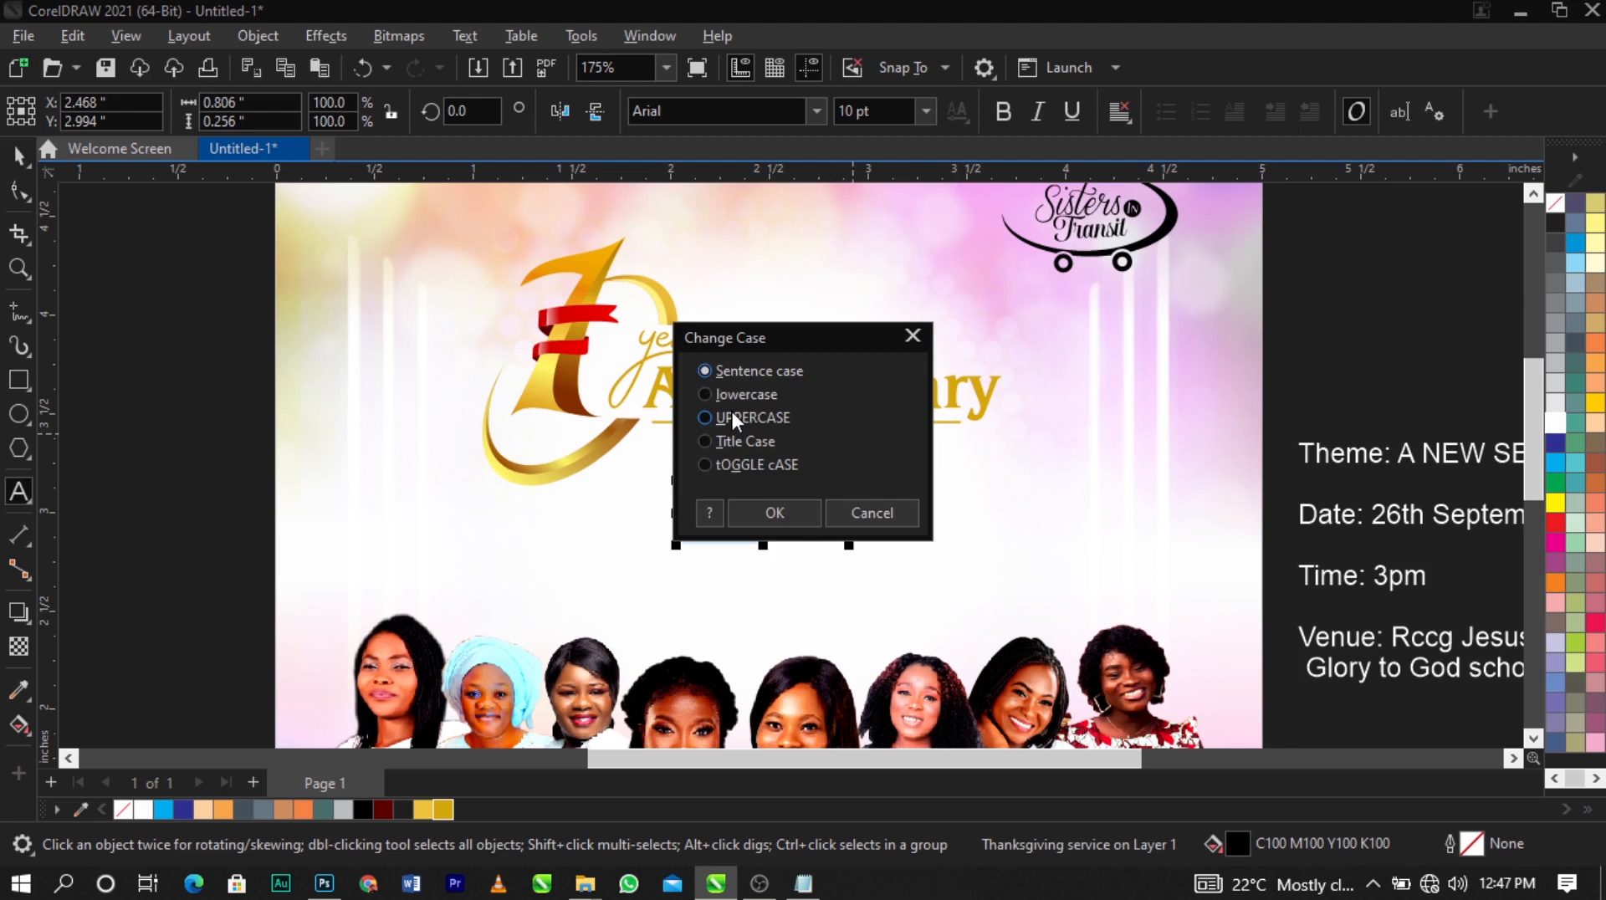
pyautogui.click(731, 415)
pyautogui.click(757, 521)
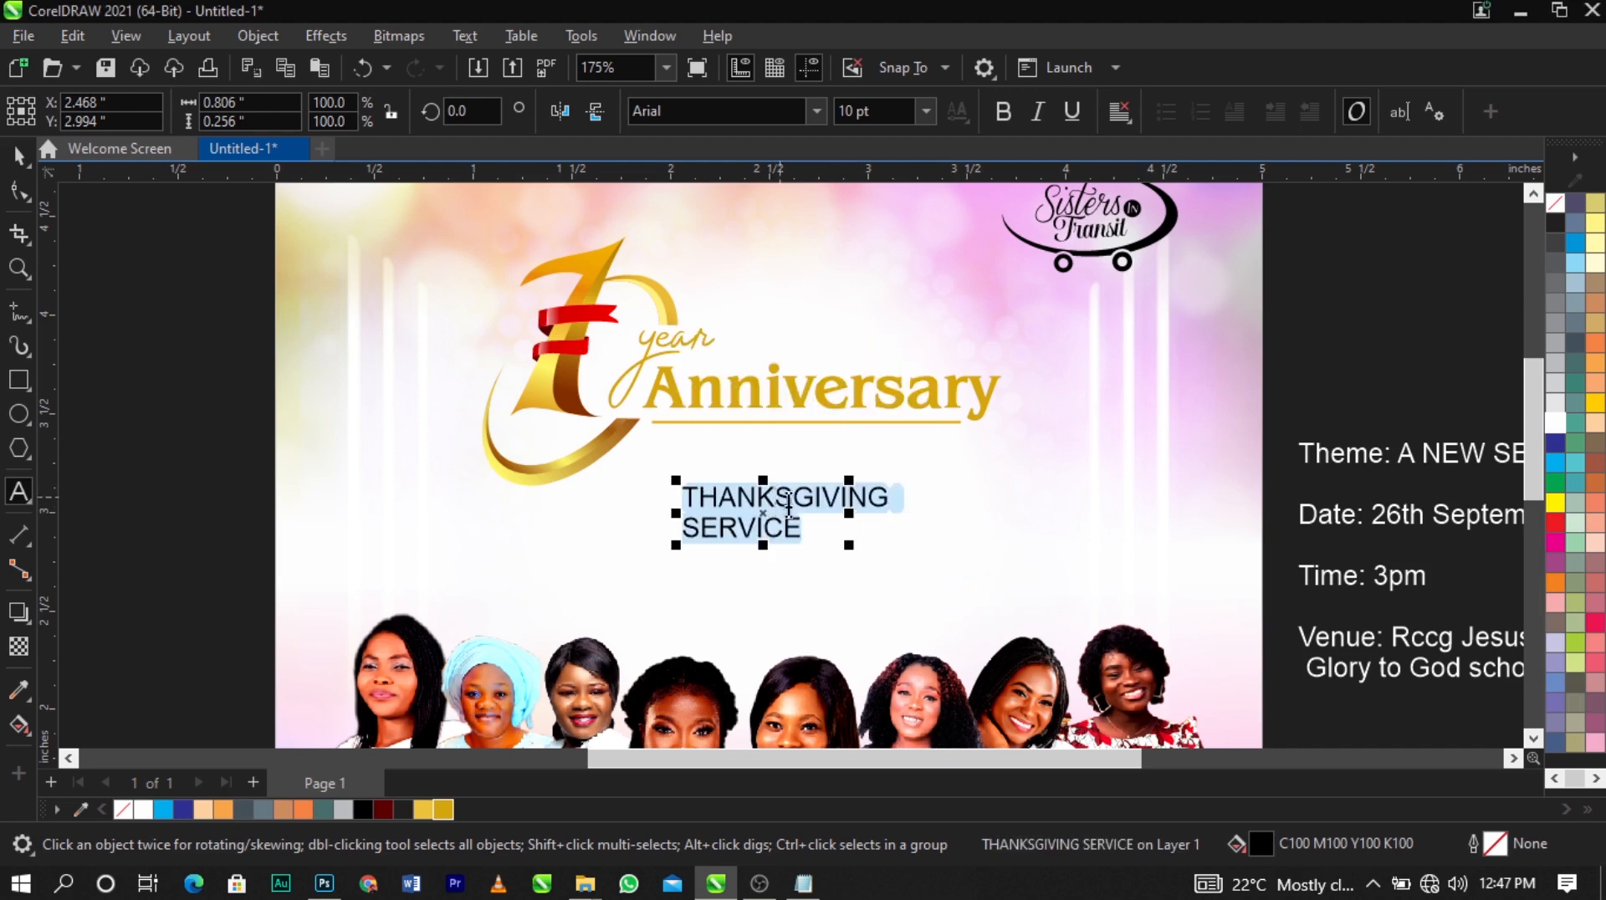
# Set the font of the THANKSGIVING SERVICE text to Benjamin
pyautogui.click(750, 112)
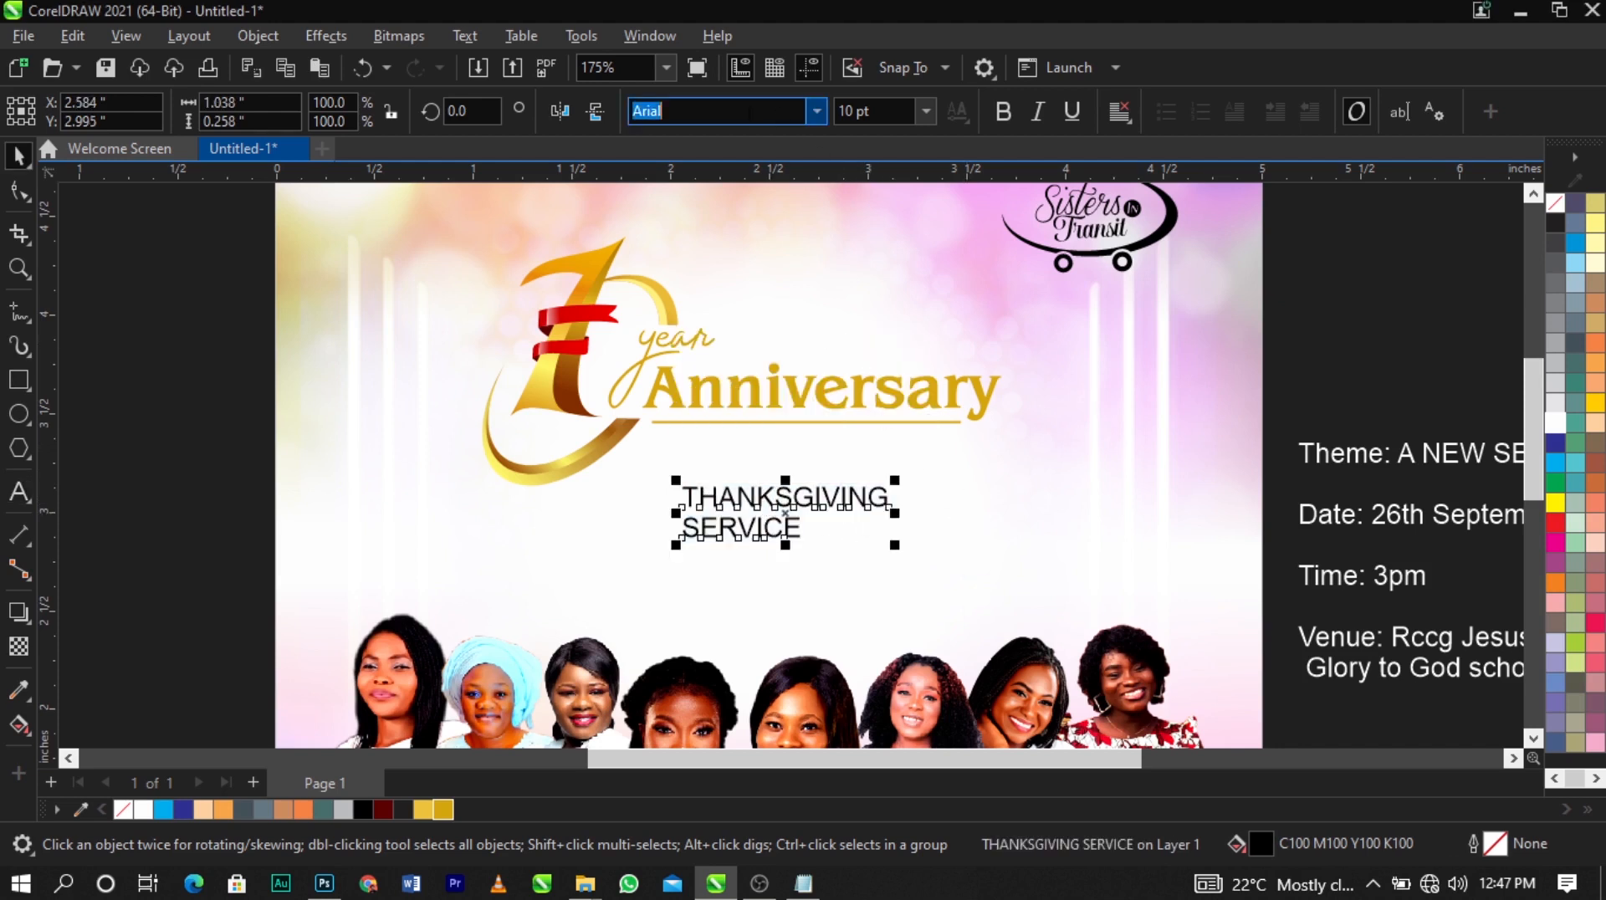
pyautogui.write('Be')
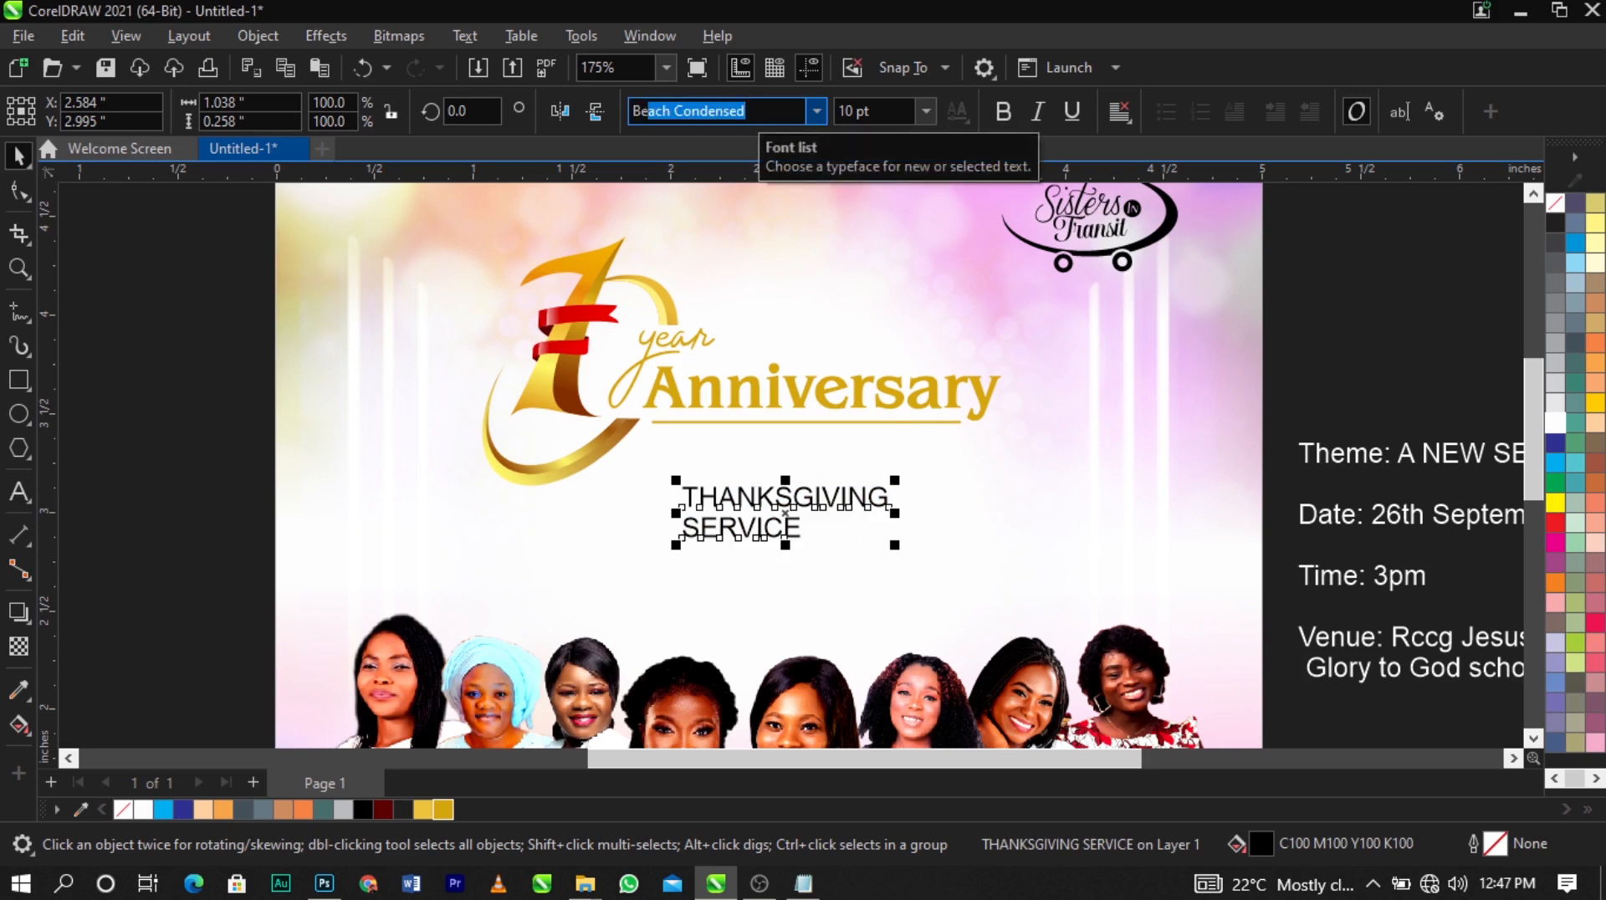
pyautogui.write('njamin')
pyautogui.press('Return')
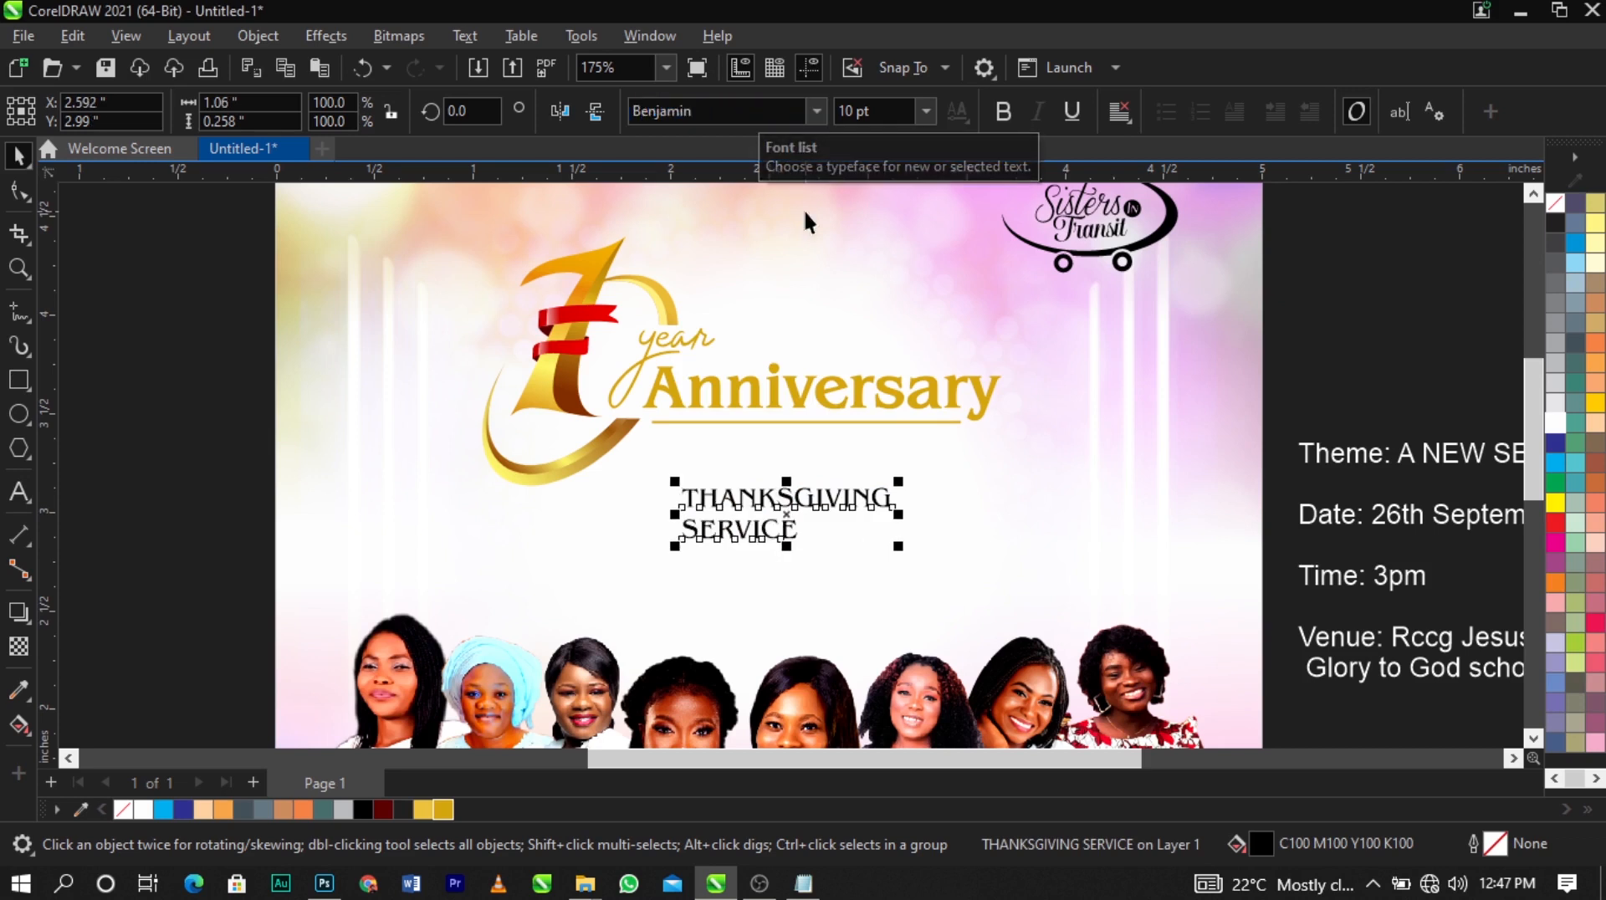
# Center-align the THANKSGIVING SERVICE lines and enlarge them to about 16.949 pt, placed at about X 2.592, Y 2.826 inches
pyautogui.doubleClick(855, 508)
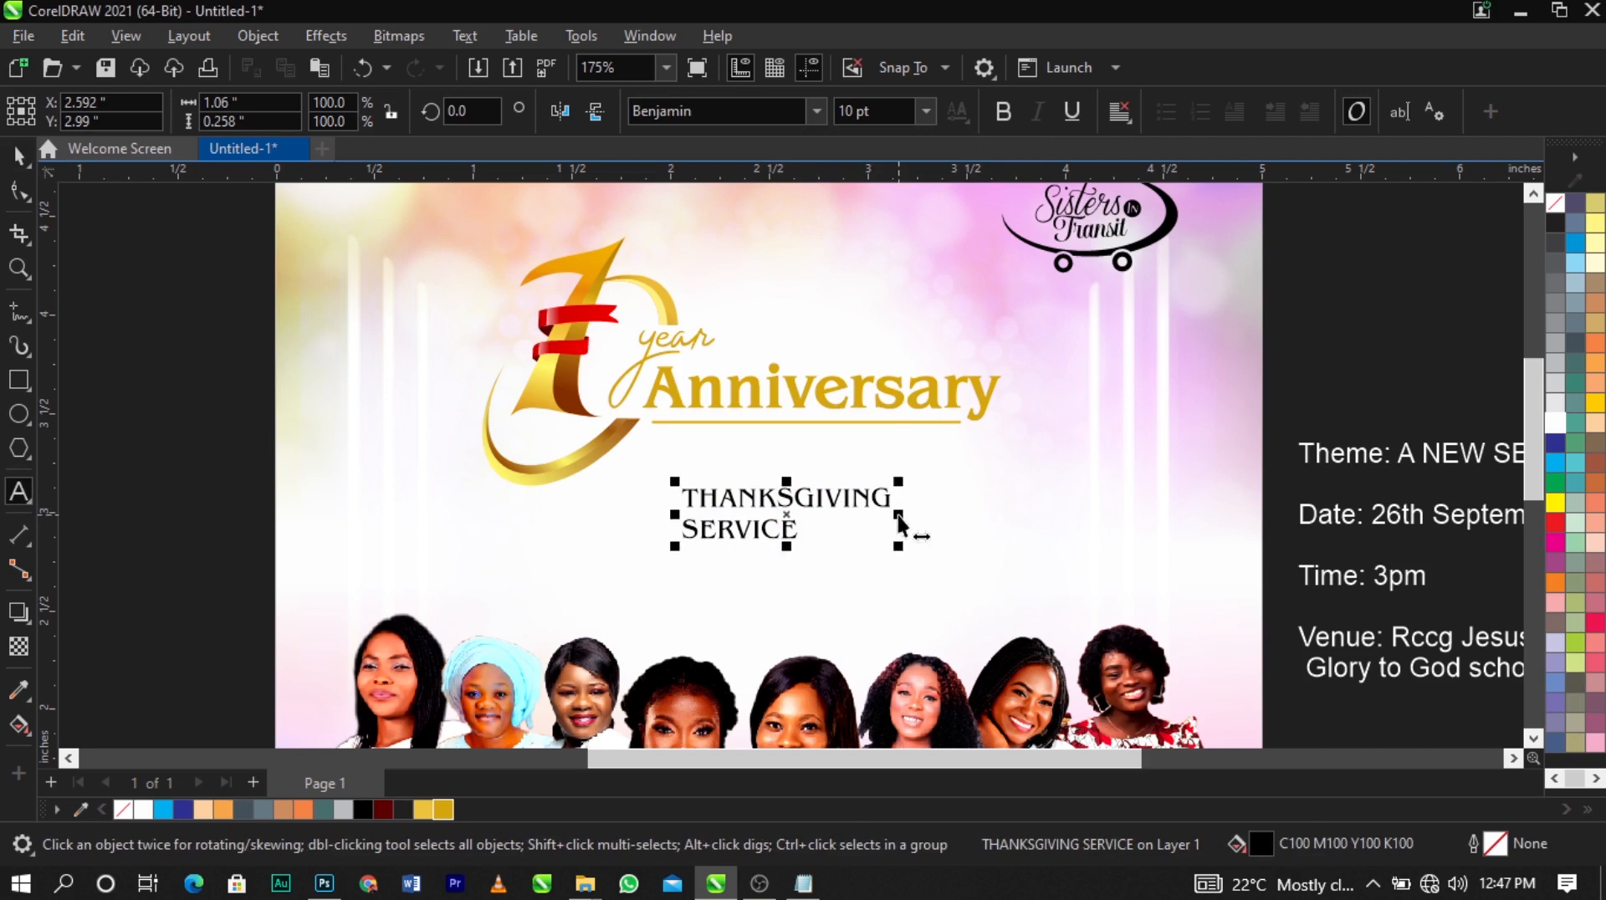
pyautogui.hotkey('ctrl', 'space')
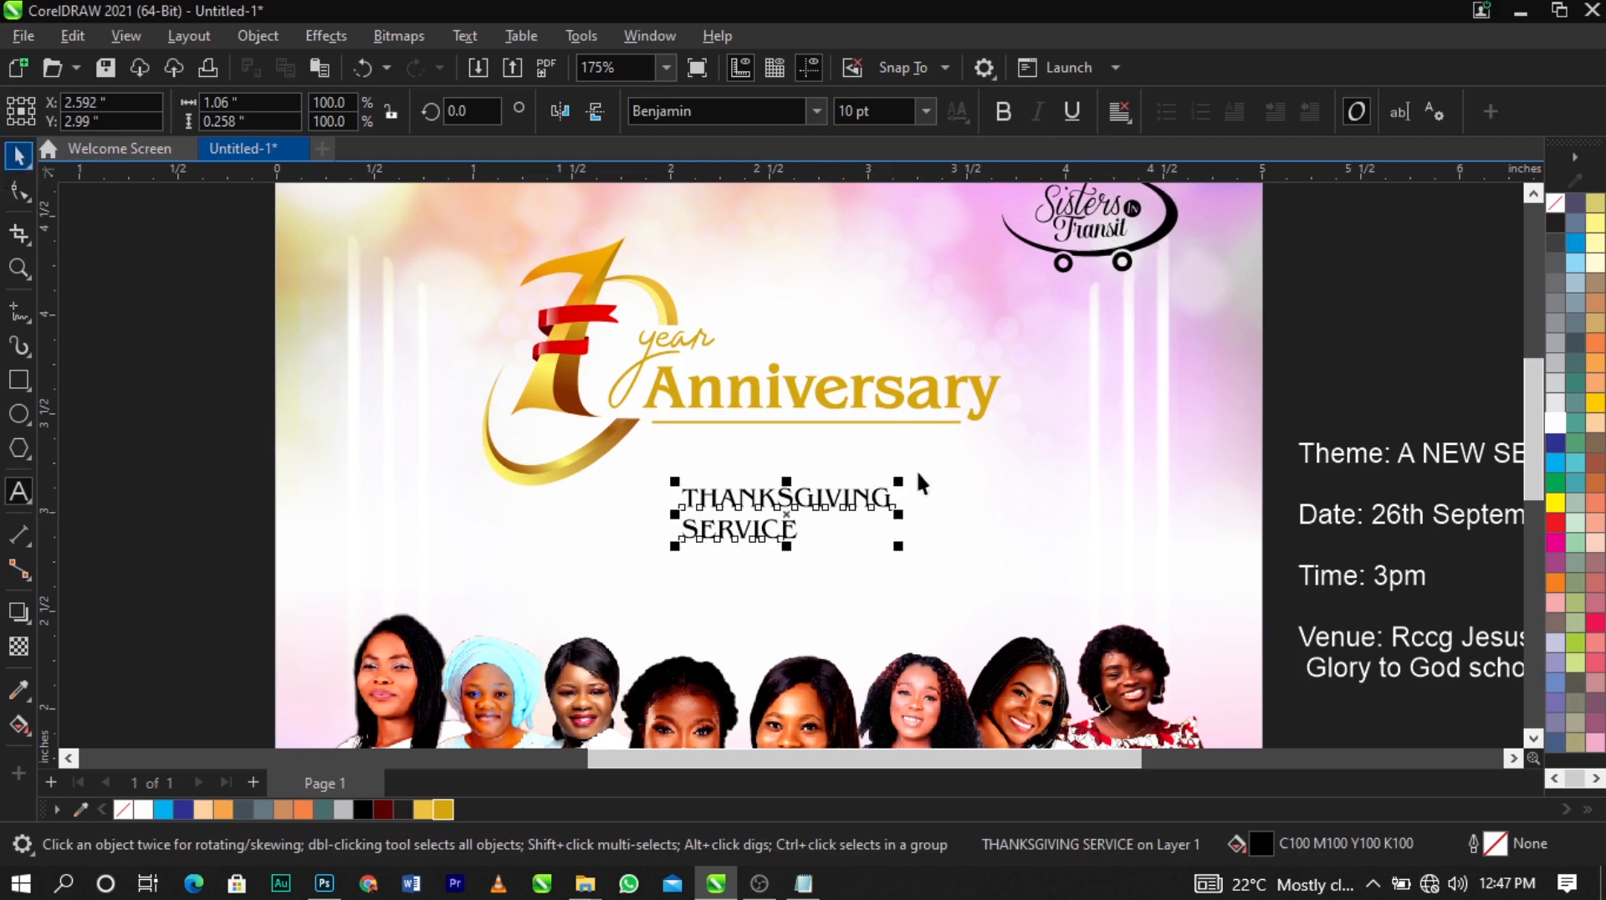
pyautogui.click(1116, 119)
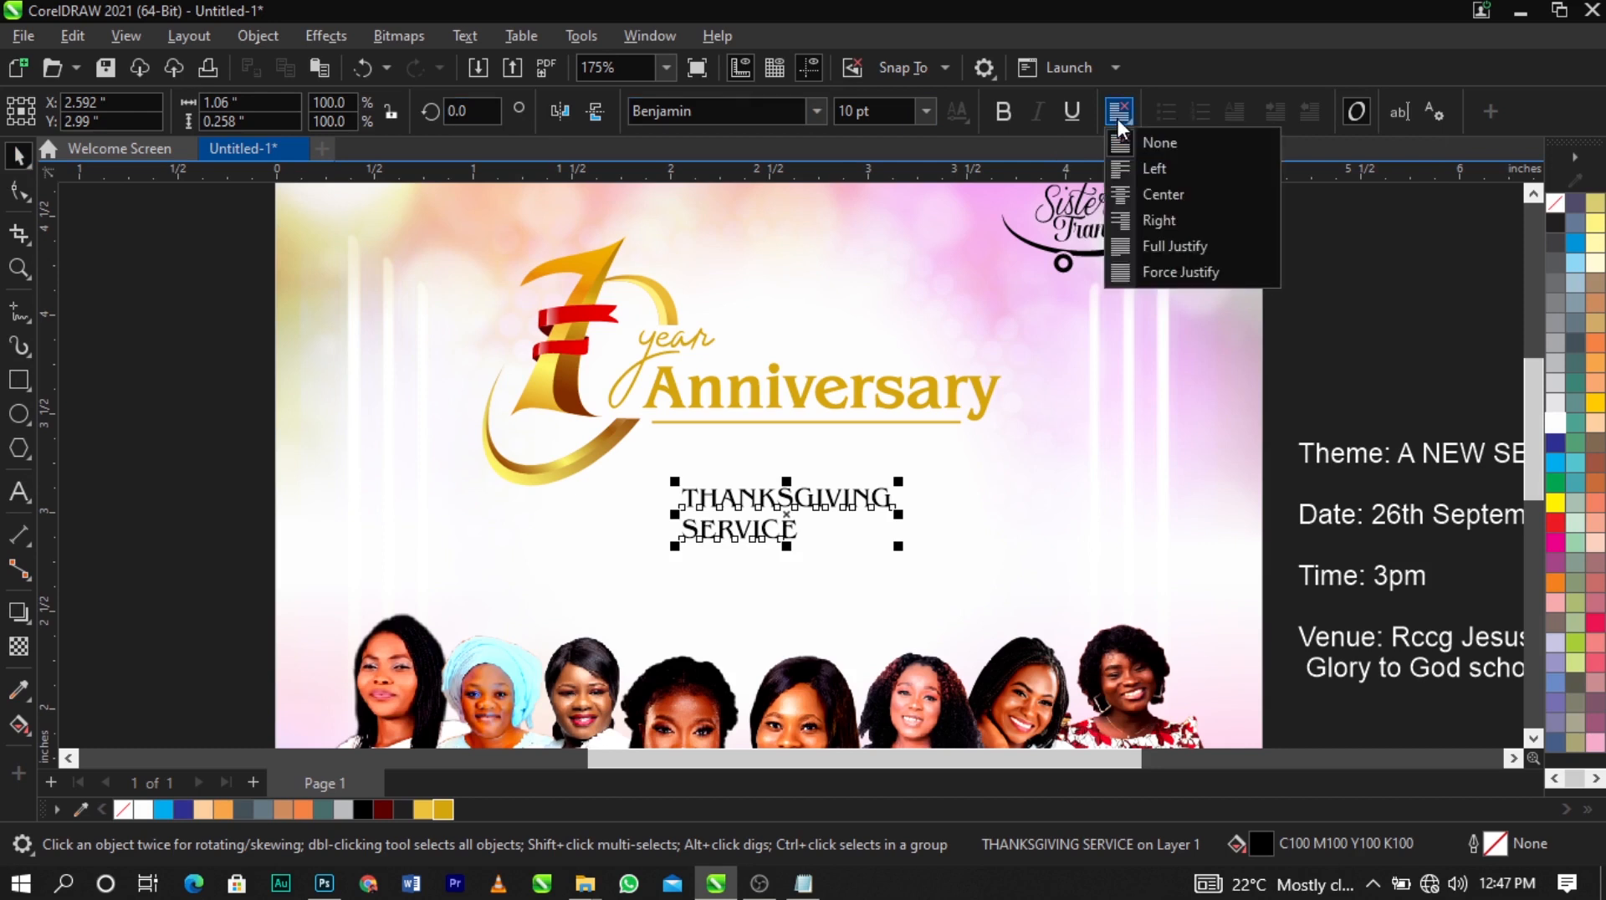
pyautogui.click(1144, 192)
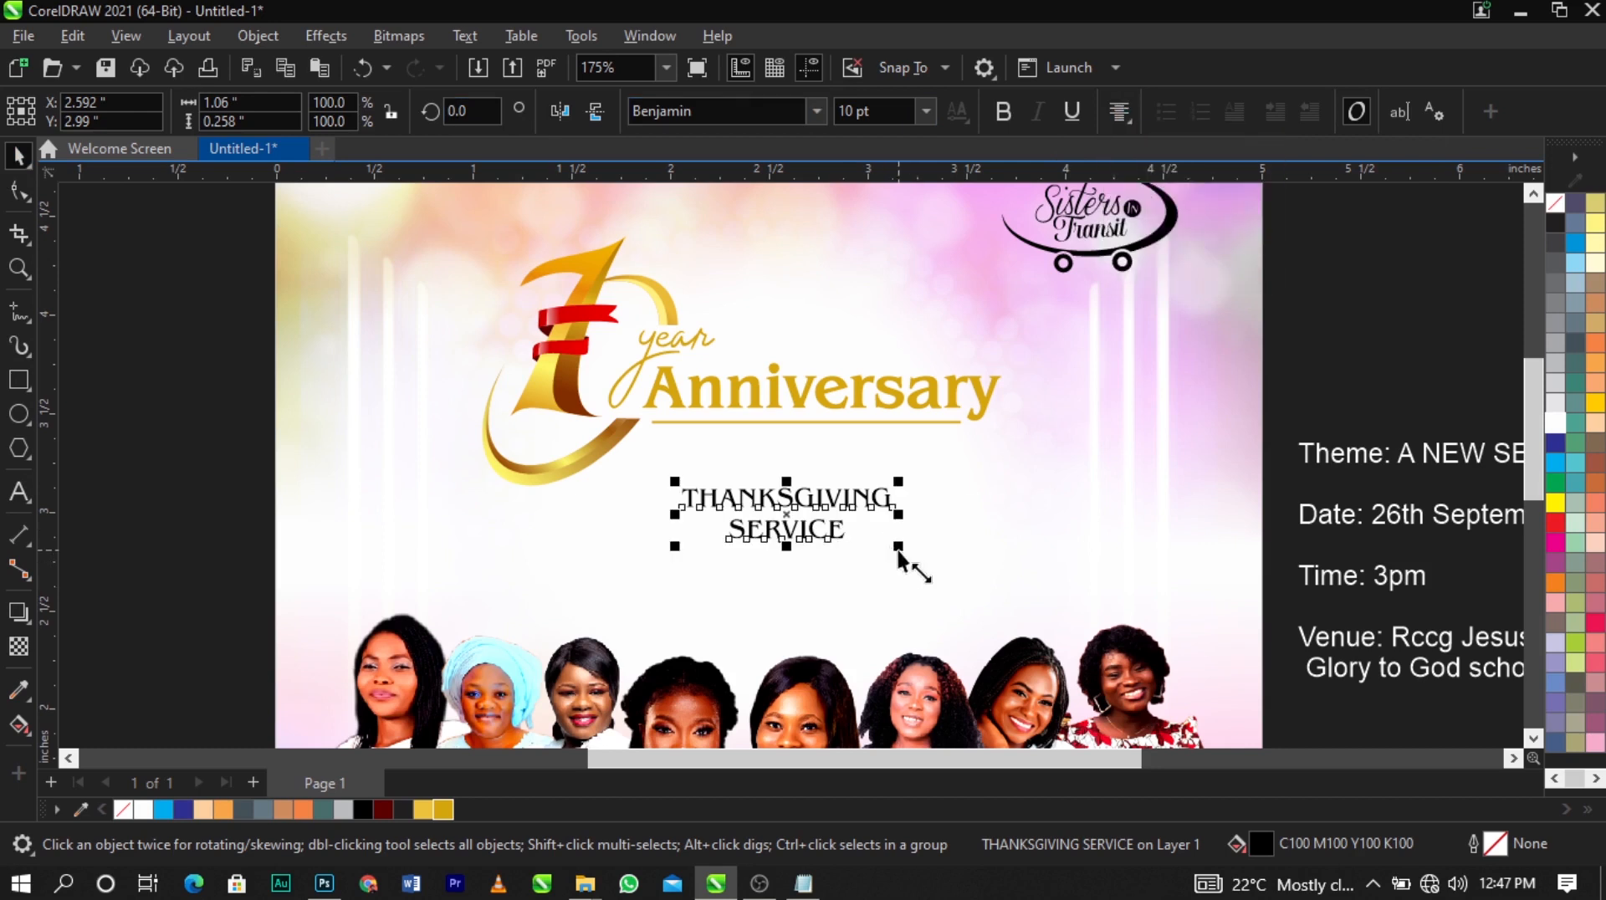
pyautogui.moveTo(898, 545); pyautogui.dragTo(978, 608)
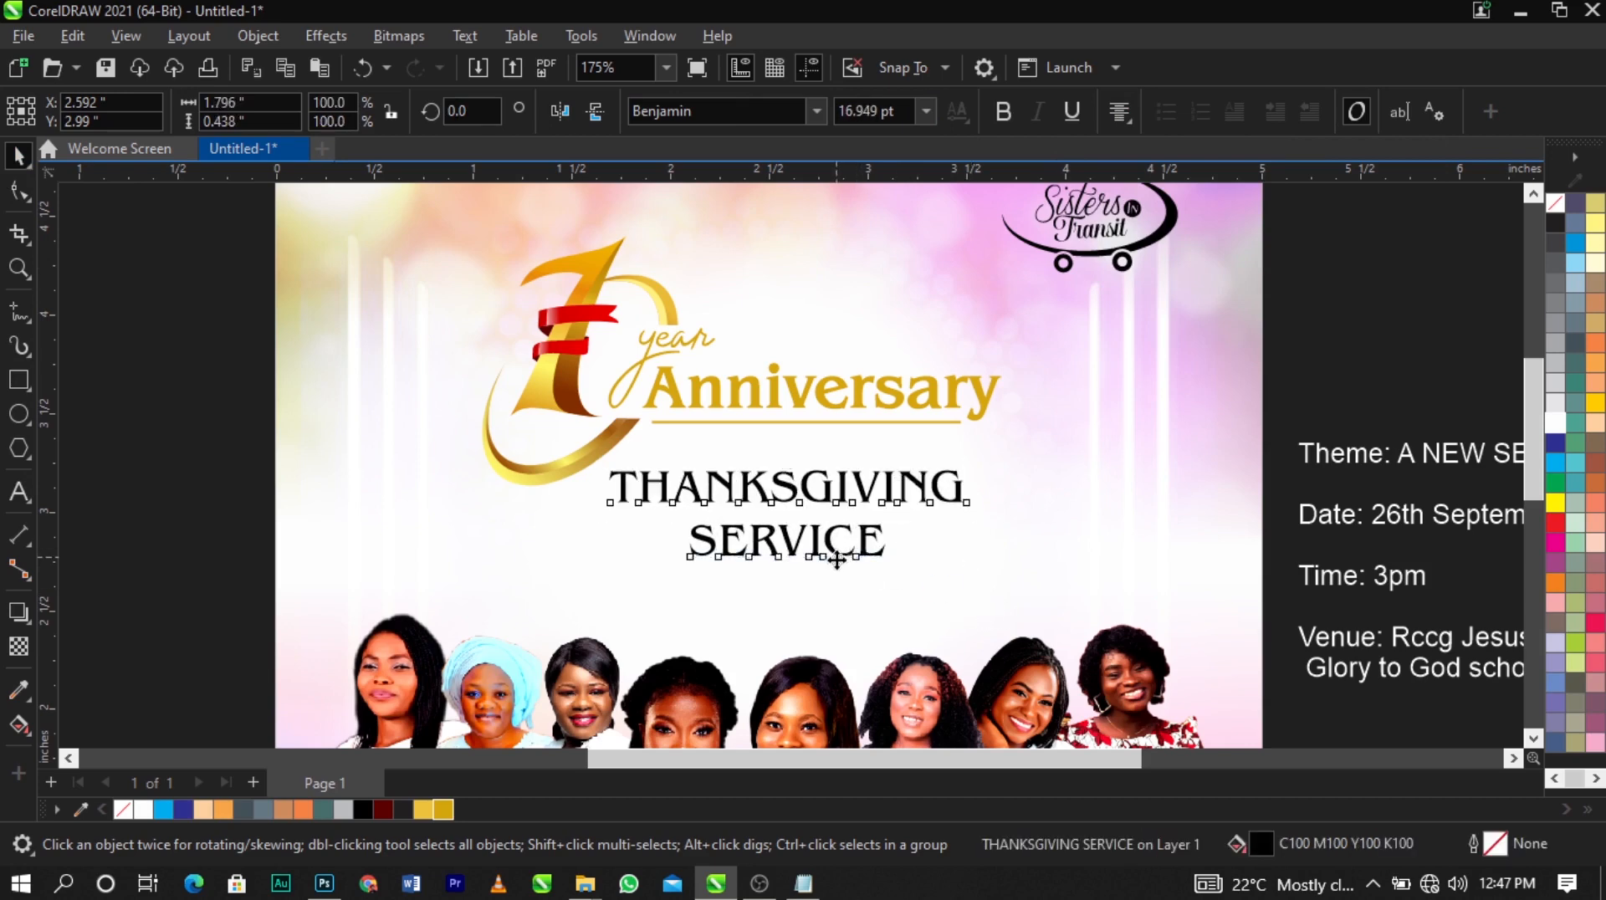
pyautogui.moveTo(836, 560); pyautogui.dragTo(836, 588)
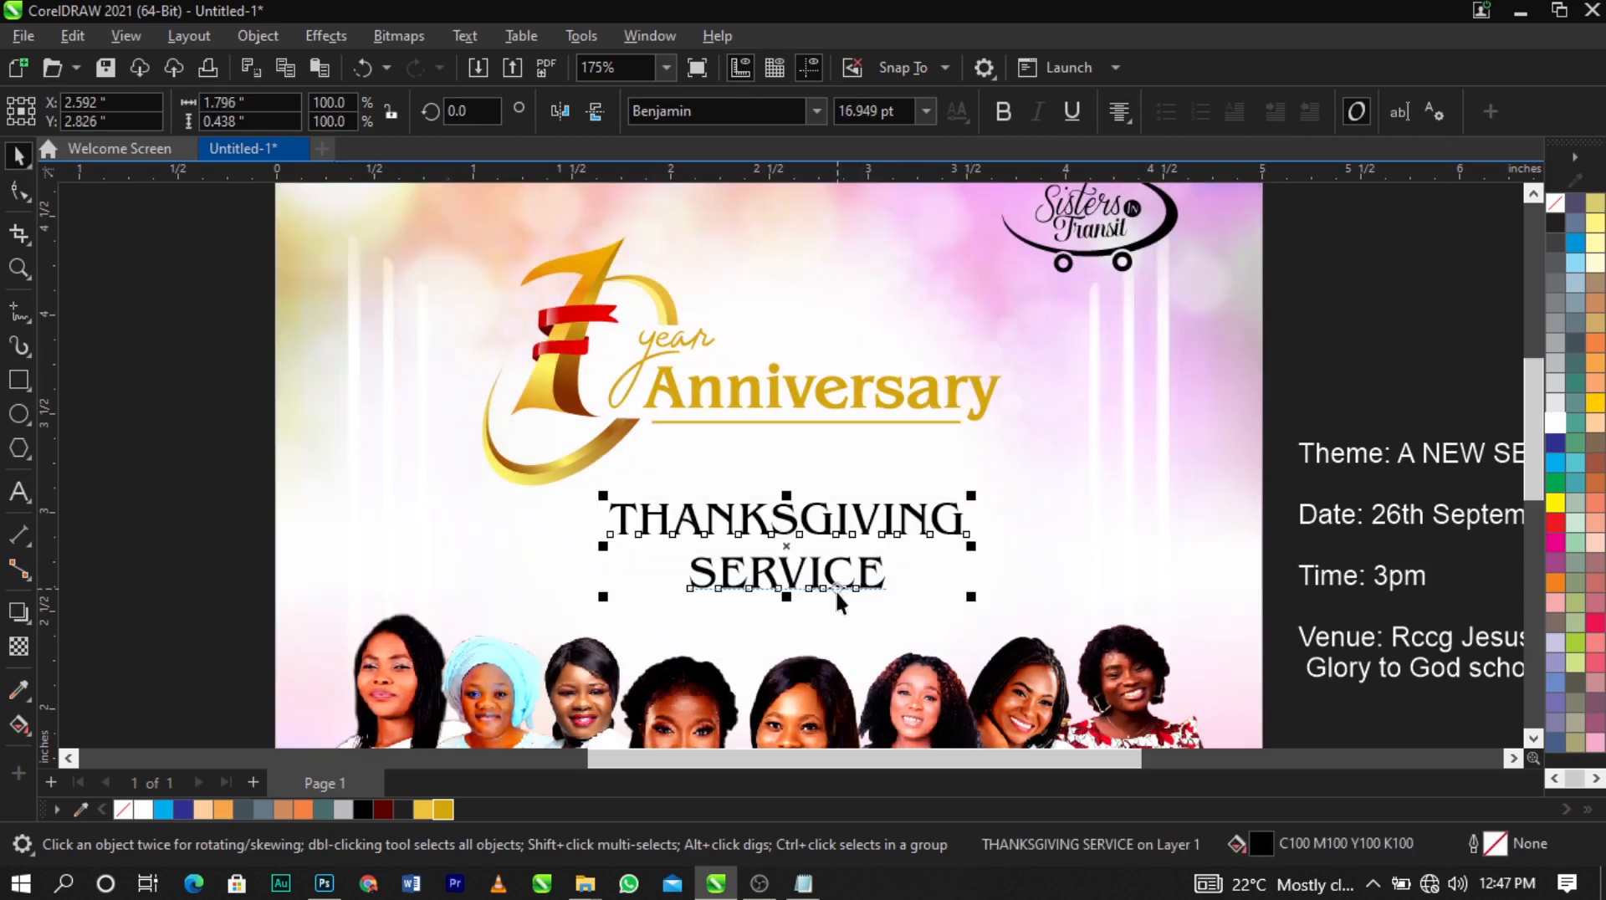
# Separate the THANKSGIVING SERVICE text into three independent stacked pieces, THANKS, GIVING and SERVICE, with SERVICE lowest
pyautogui.hotkey('ctrl', 'k')
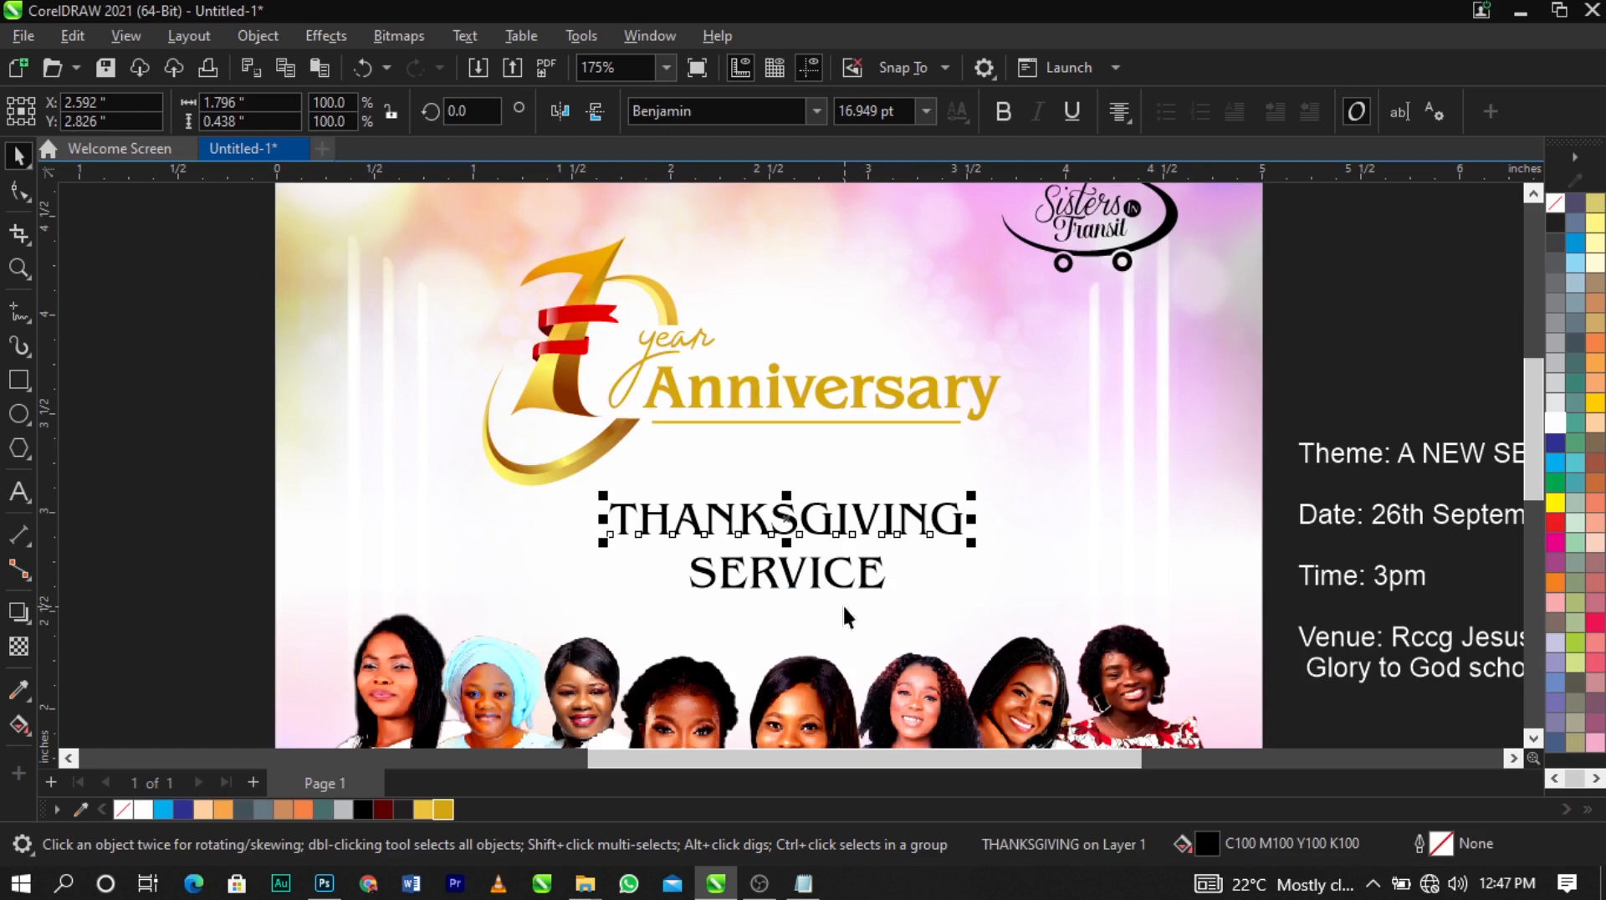
pyautogui.moveTo(837, 578); pyautogui.dragTo(828, 628)
pyautogui.doubleClick(837, 532)
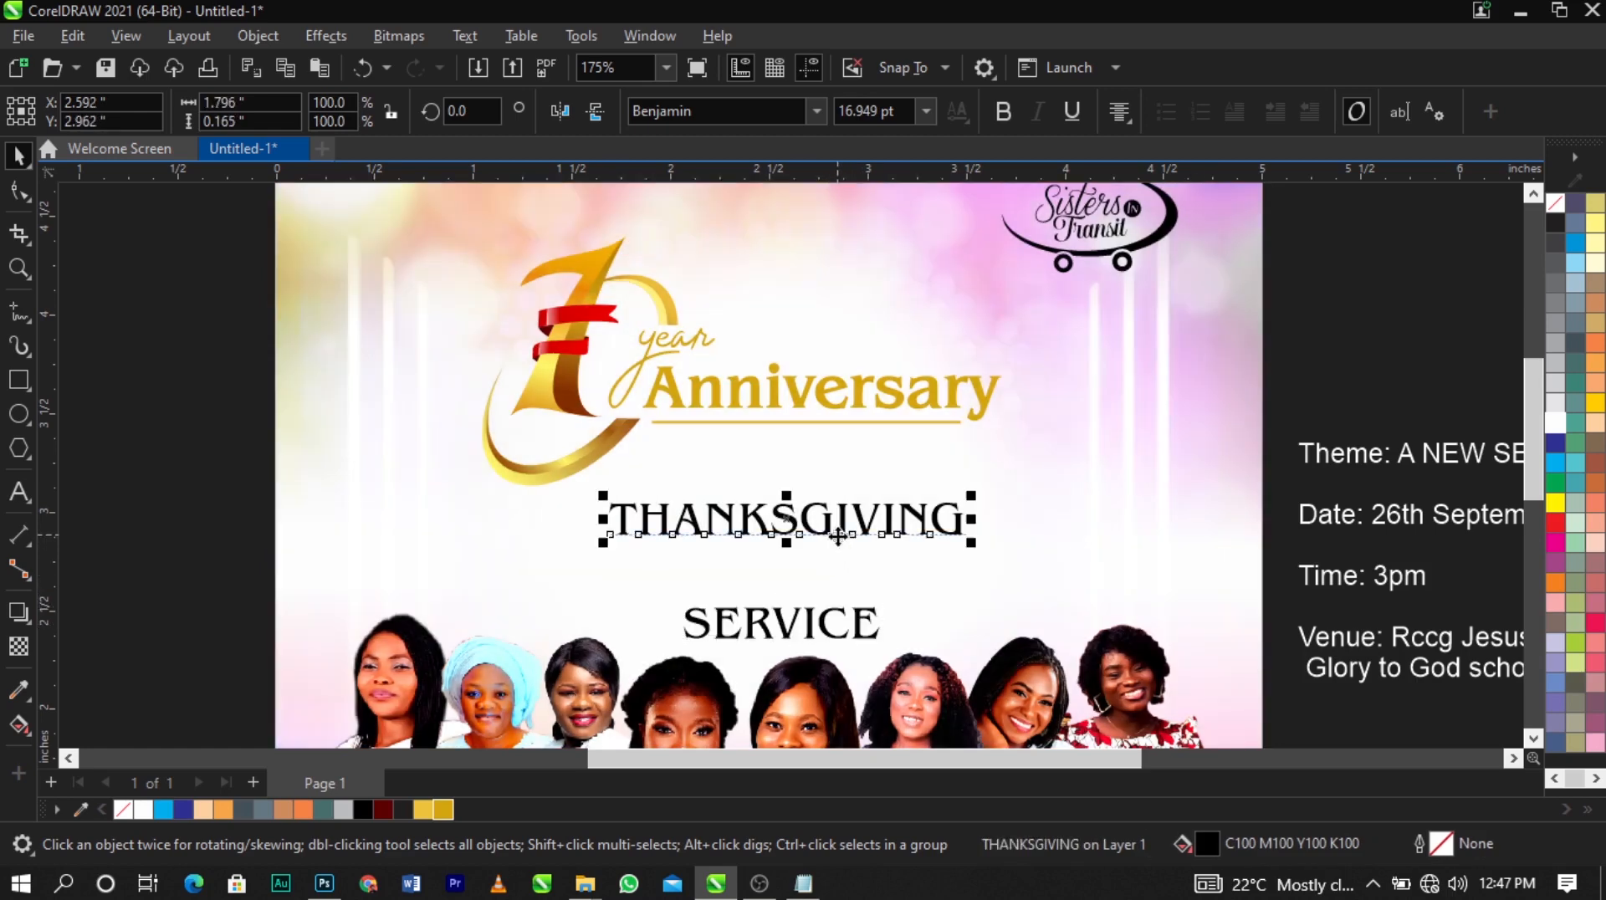
pyautogui.click(812, 536)
pyautogui.press('Return')
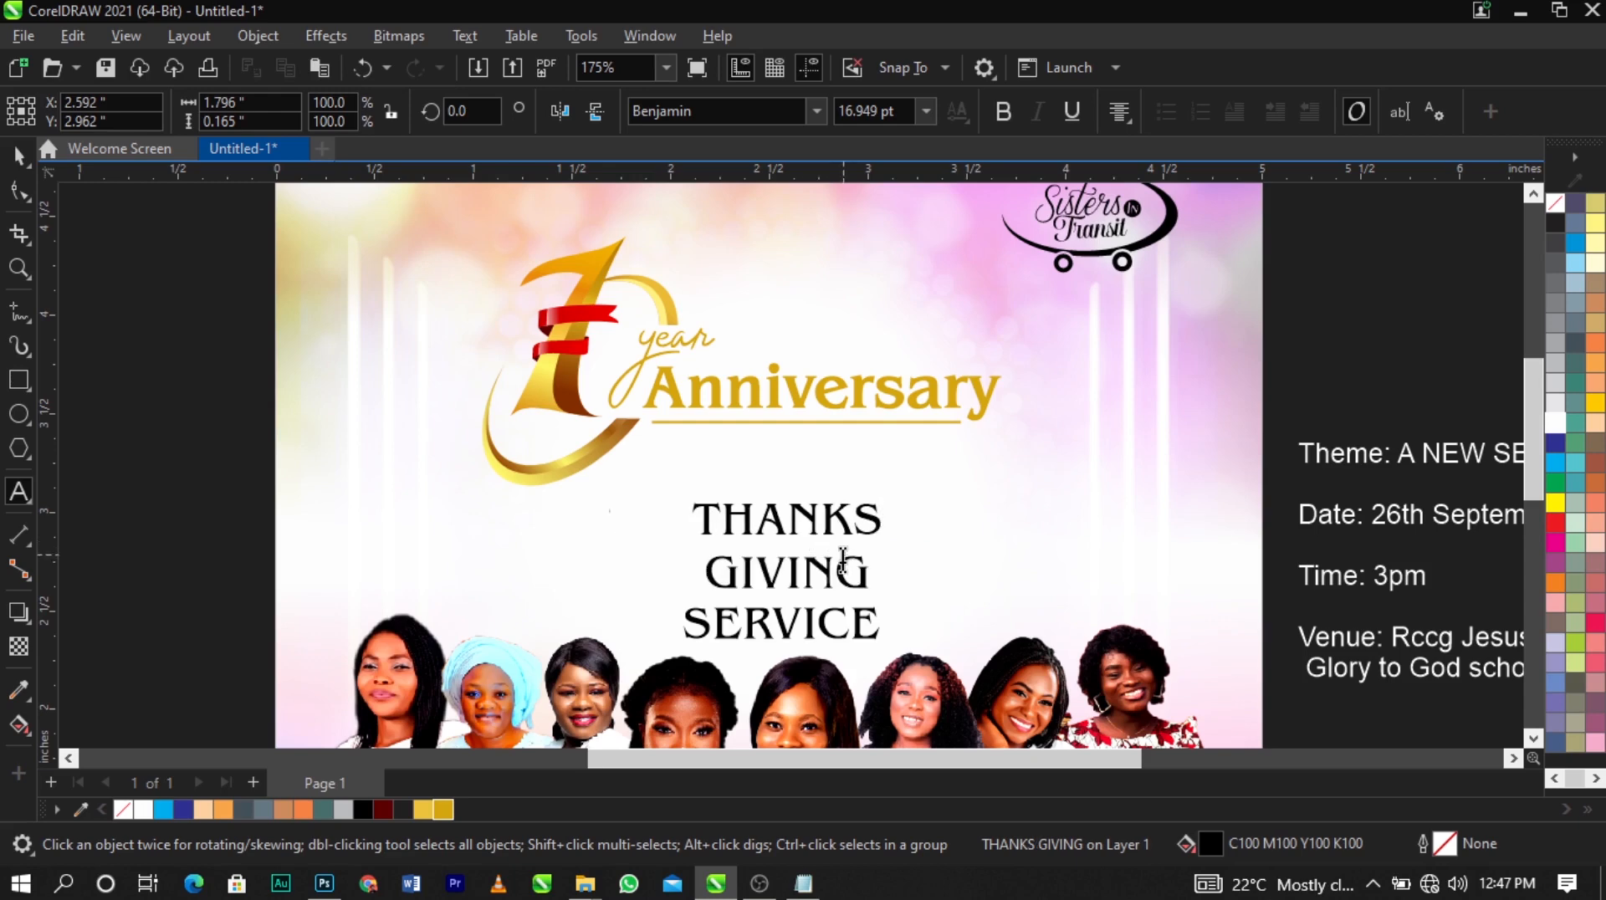
pyautogui.hotkey('ctrl', 'space')
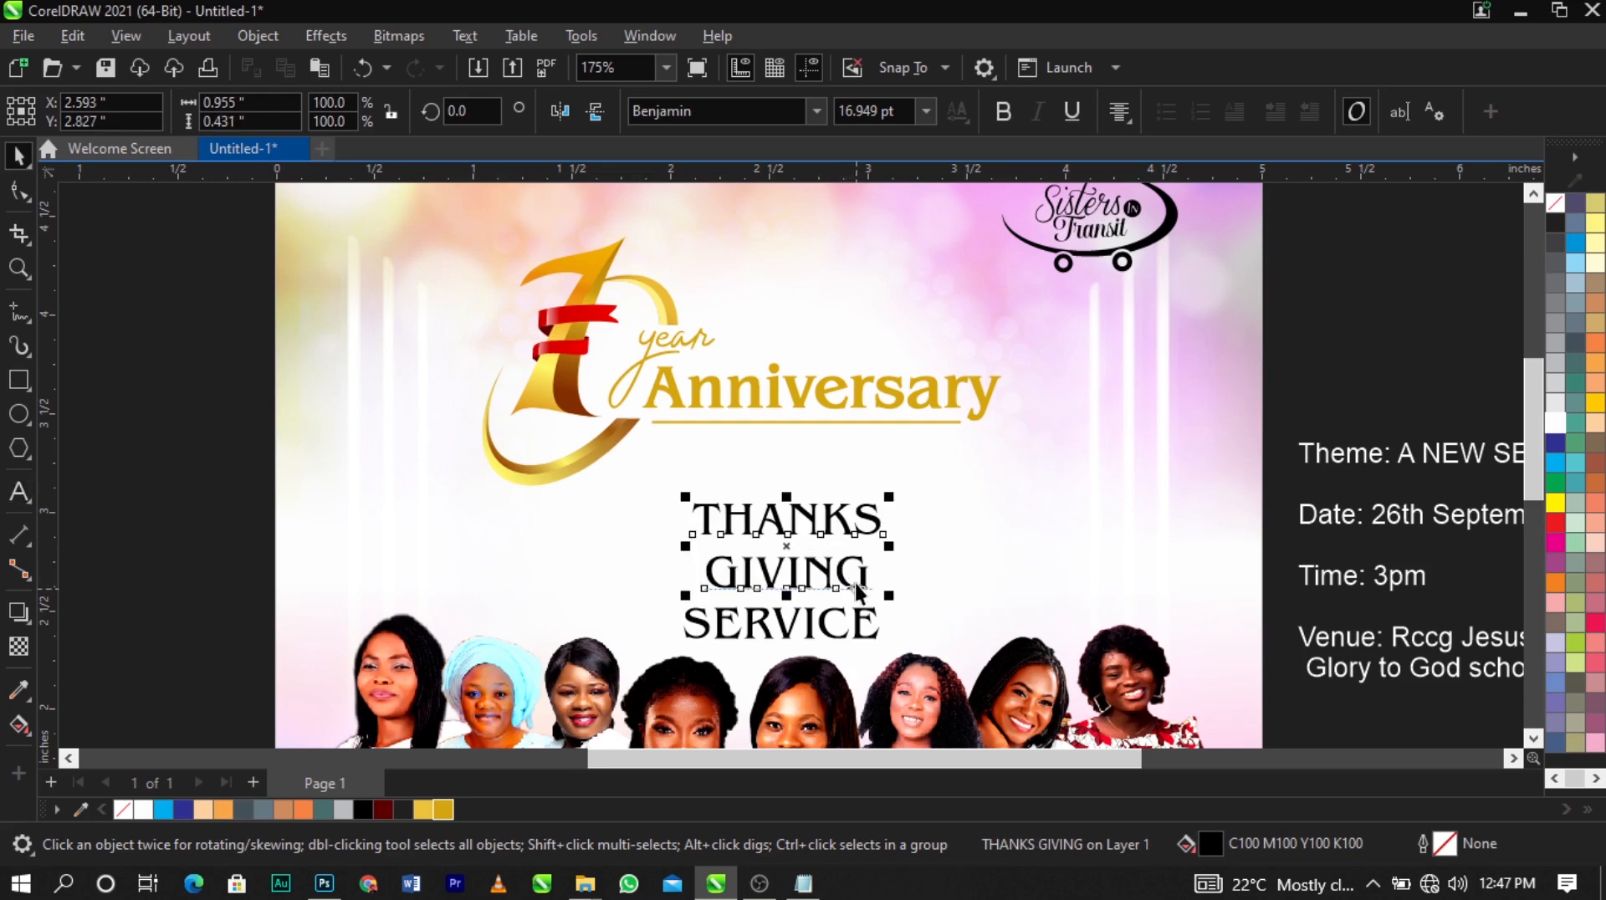
pyautogui.hotkey('ctrl', 'k')
# Move GIVING up to about Y 2.778 inches so it sits tightly beneath THANKS
pyautogui.scroll(1, 856, 582)
pyautogui.click(865, 589)
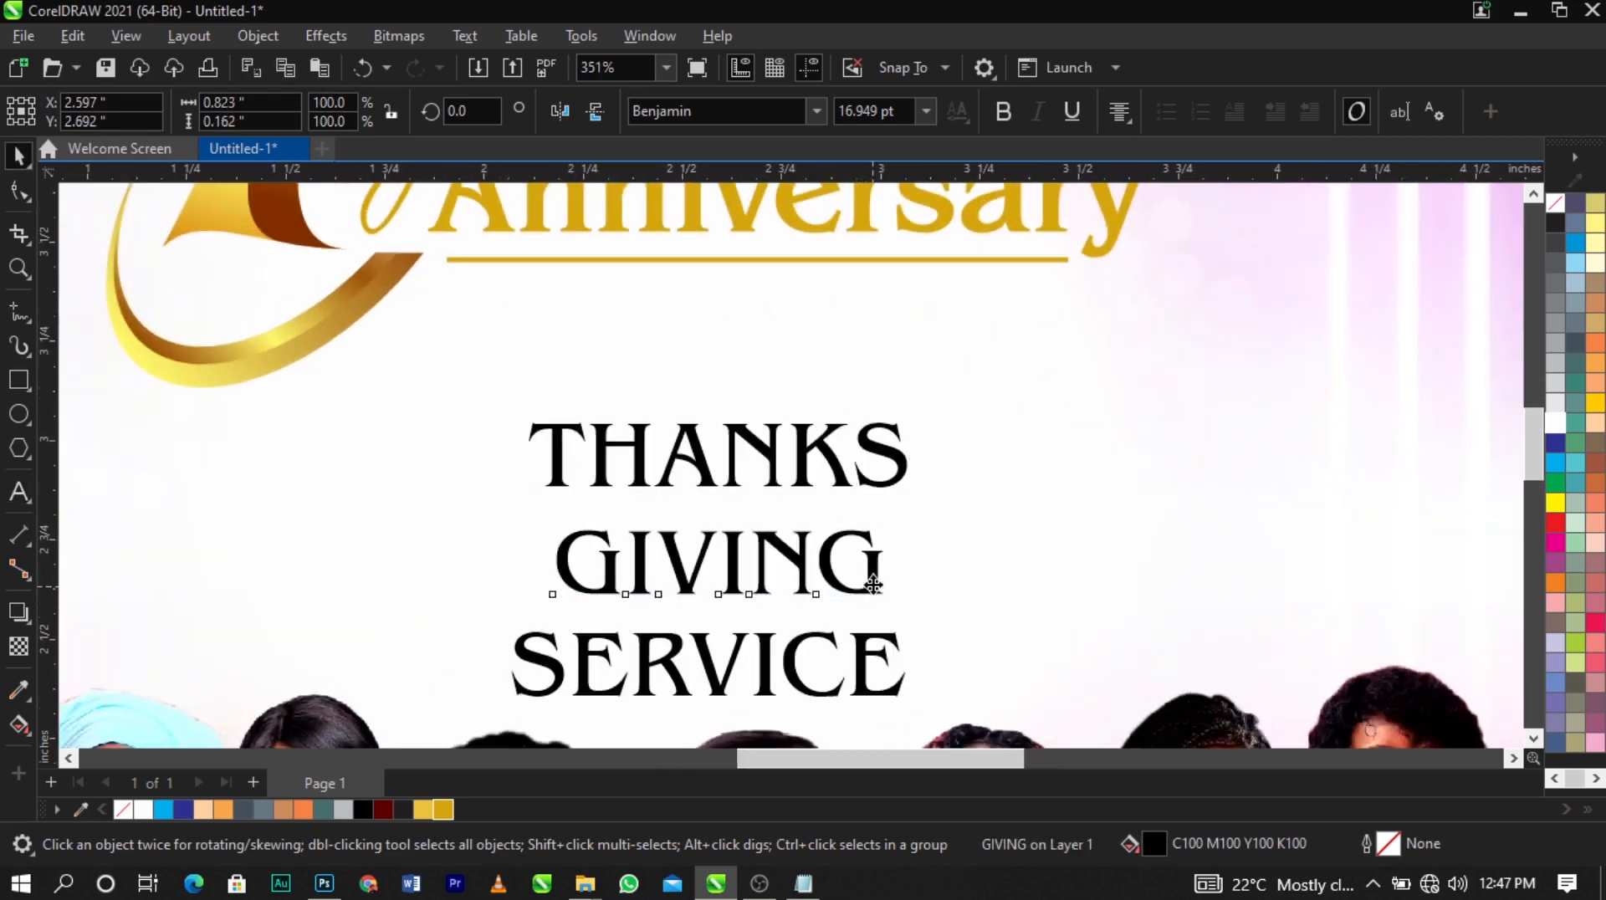
pyautogui.moveTo(872, 585); pyautogui.dragTo(872, 553)
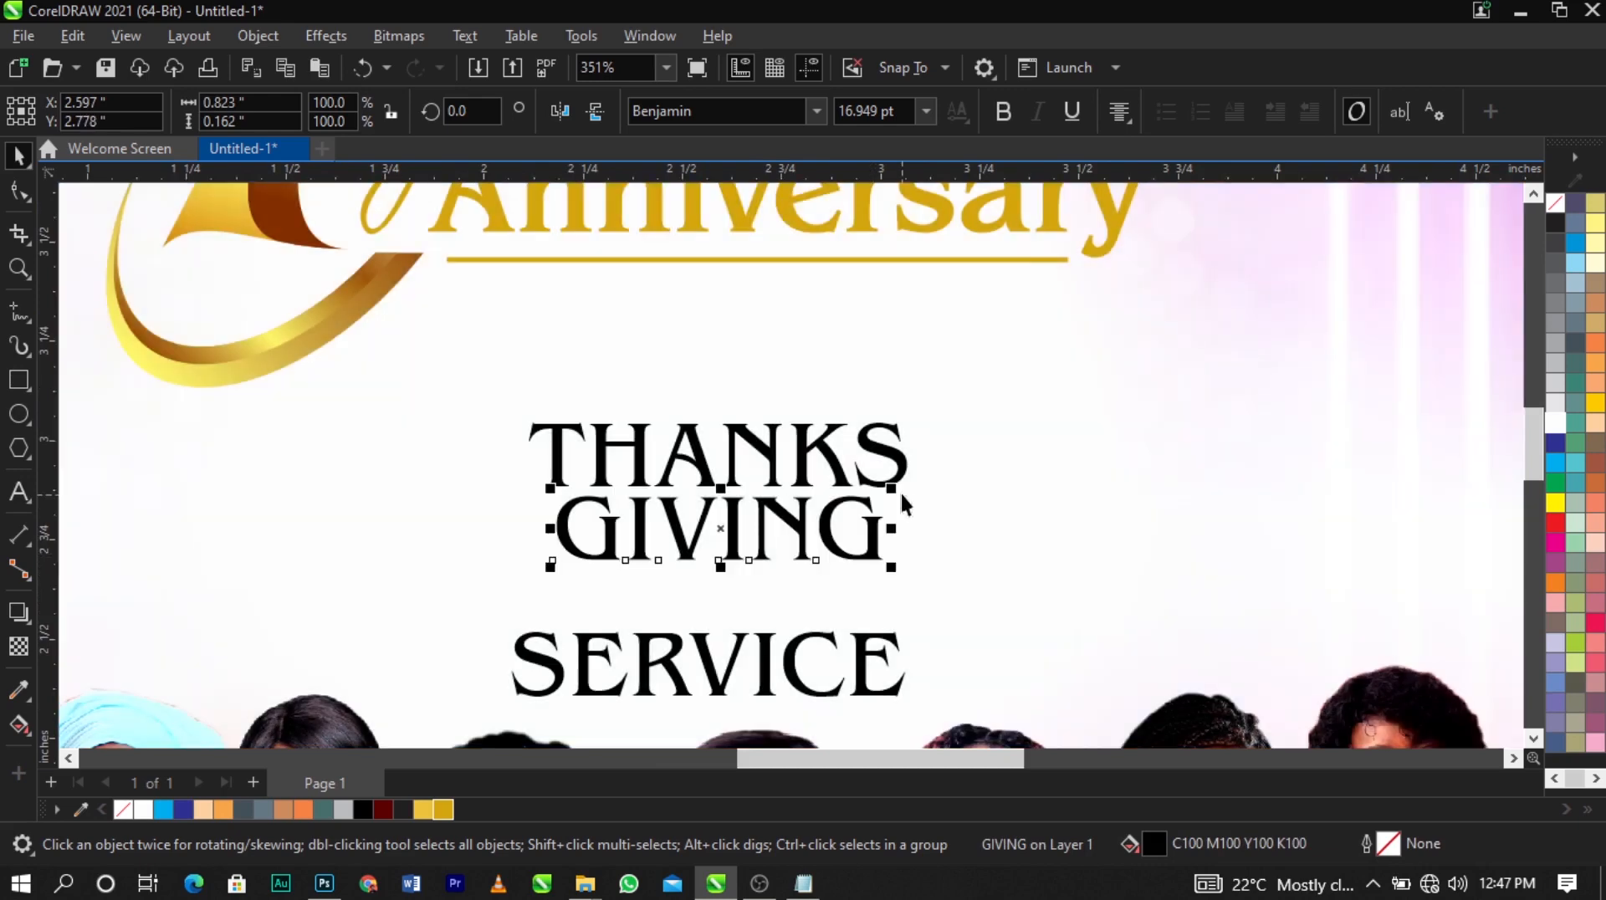
# Select the THANKS and GIVING text lines and enlarge them together above SERVICE
pyautogui.scroll(-1, 897, 478)
pyautogui.click(892, 491)
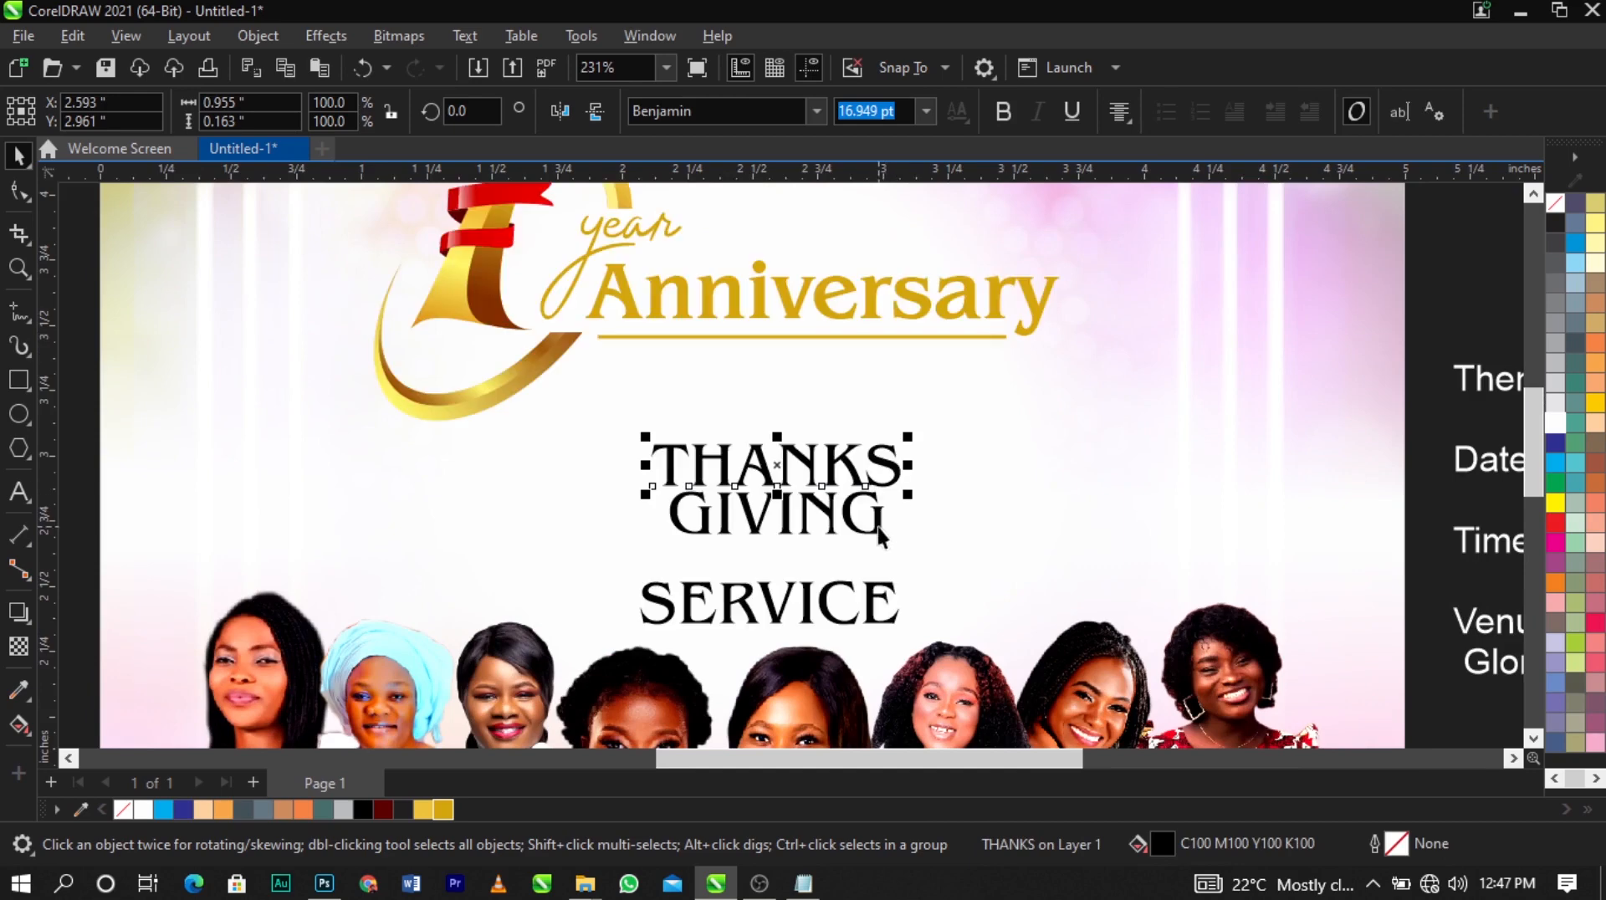
pyautogui.keyDown('shift'); pyautogui.click(876, 527); pyautogui.keyUp('shift')
pyautogui.moveTo(909, 543); pyautogui.dragTo(977, 619)
# Make SERVICE a smaller line with widely spaced letters and centre it beneath GIVING
pyautogui.click(18, 191)
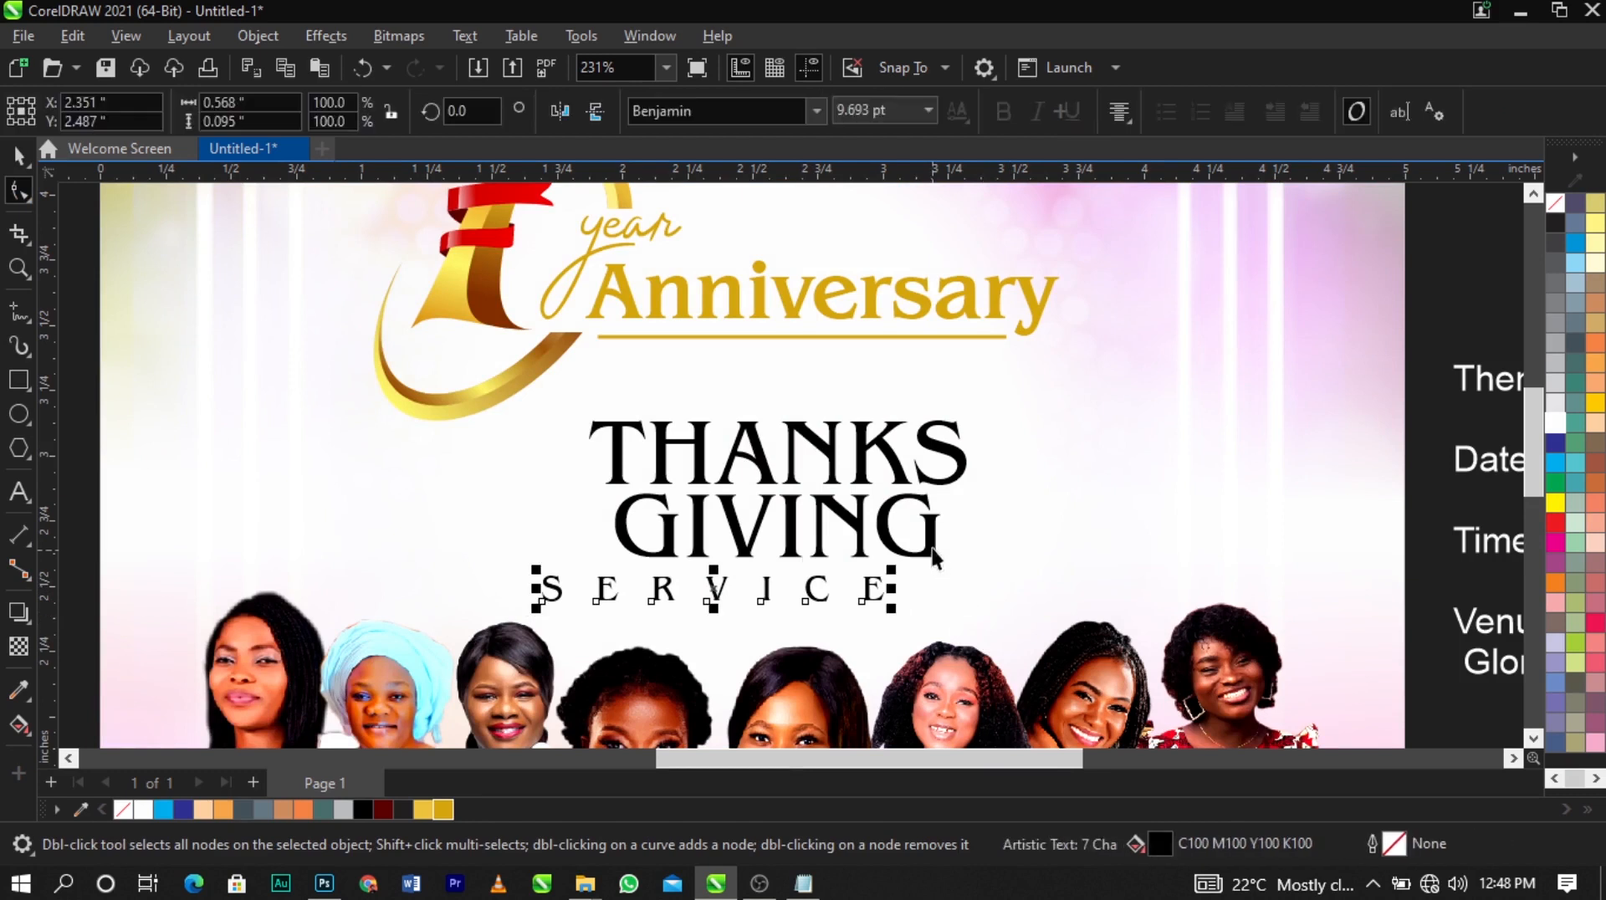
pyautogui.press('space')
pyautogui.click(970, 593)
pyautogui.click(940, 585)
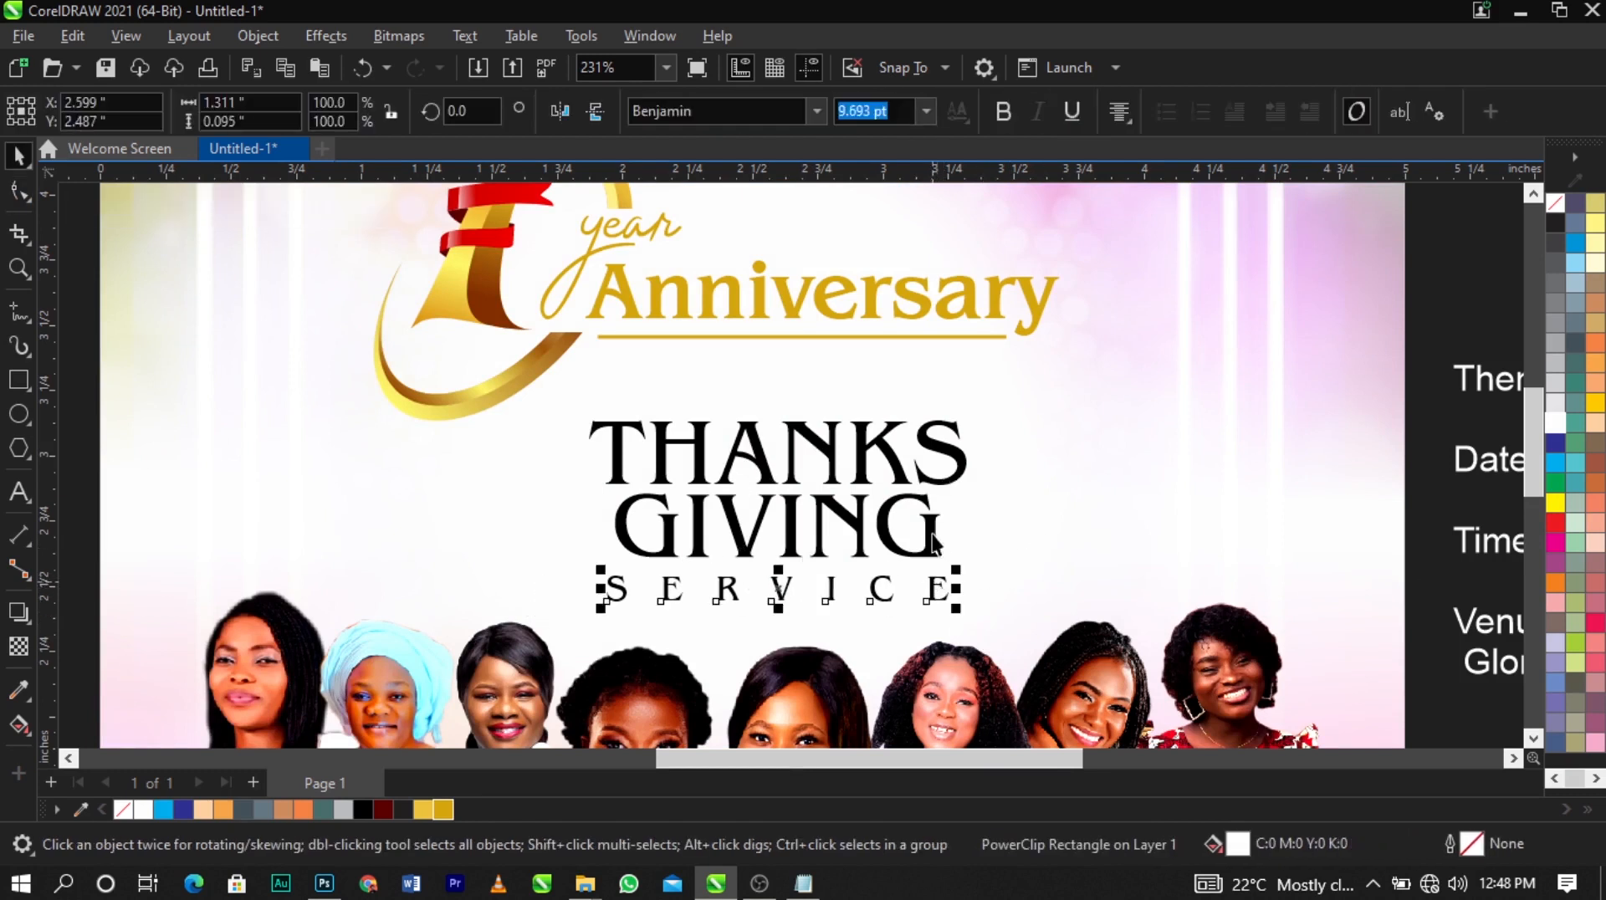
# Scale the THANKS, GIVING and SERVICE lines together and centre them horizontally on the flyer background
pyautogui.keyDown('shift'); pyautogui.click(953, 472); pyautogui.keyUp('shift')
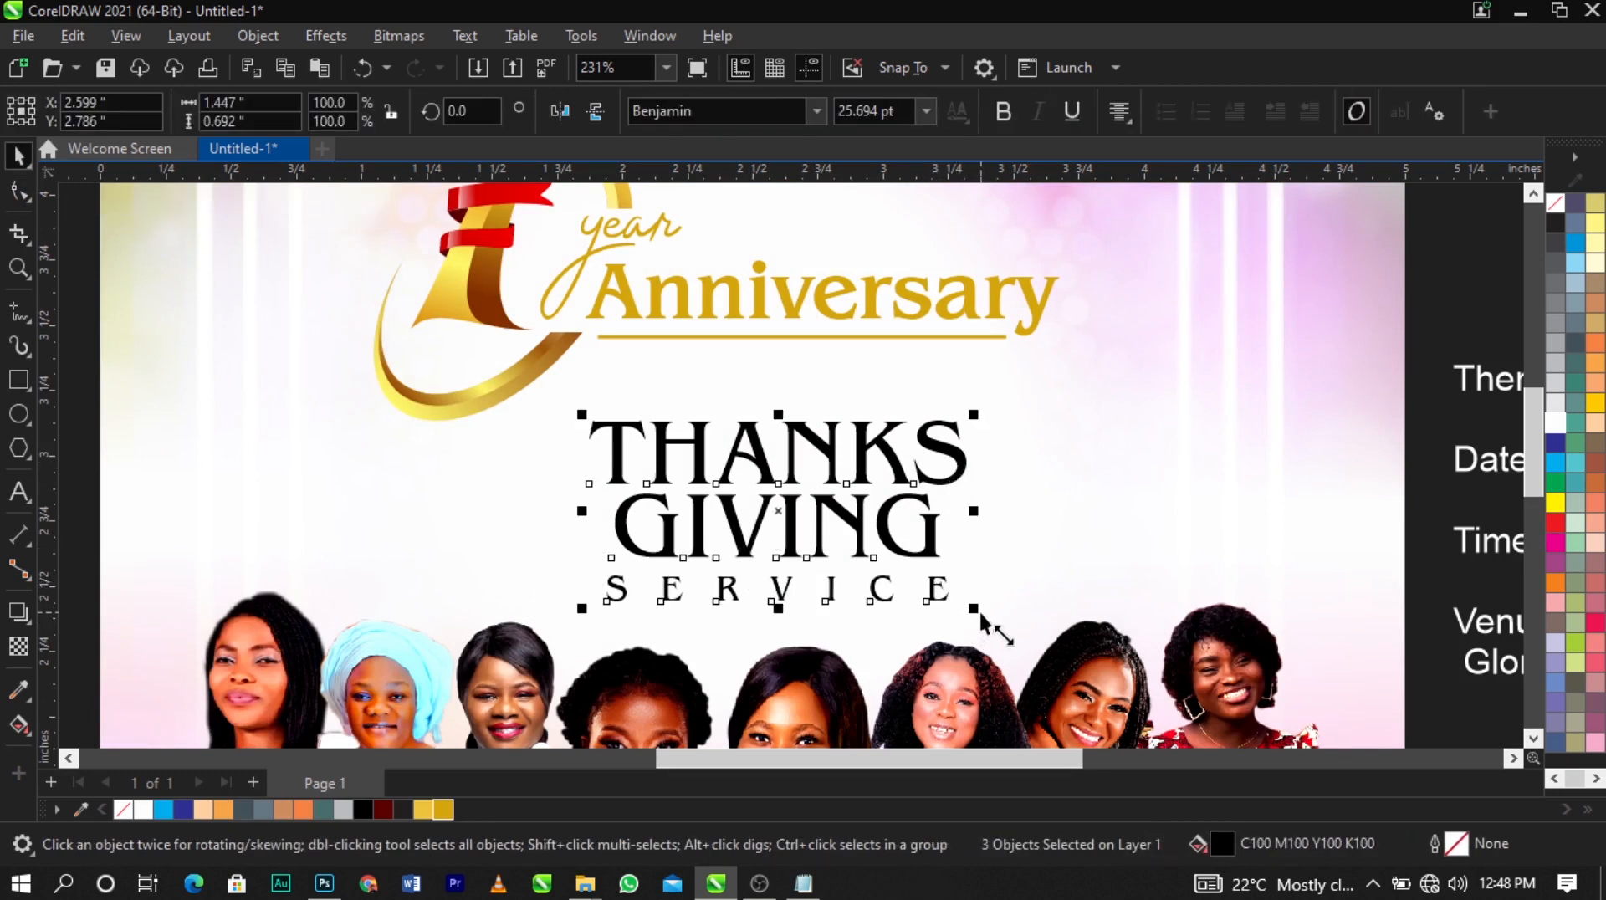
pyautogui.moveTo(973, 608); pyautogui.dragTo(933, 453)
pyautogui.scroll(2, 940, 482)
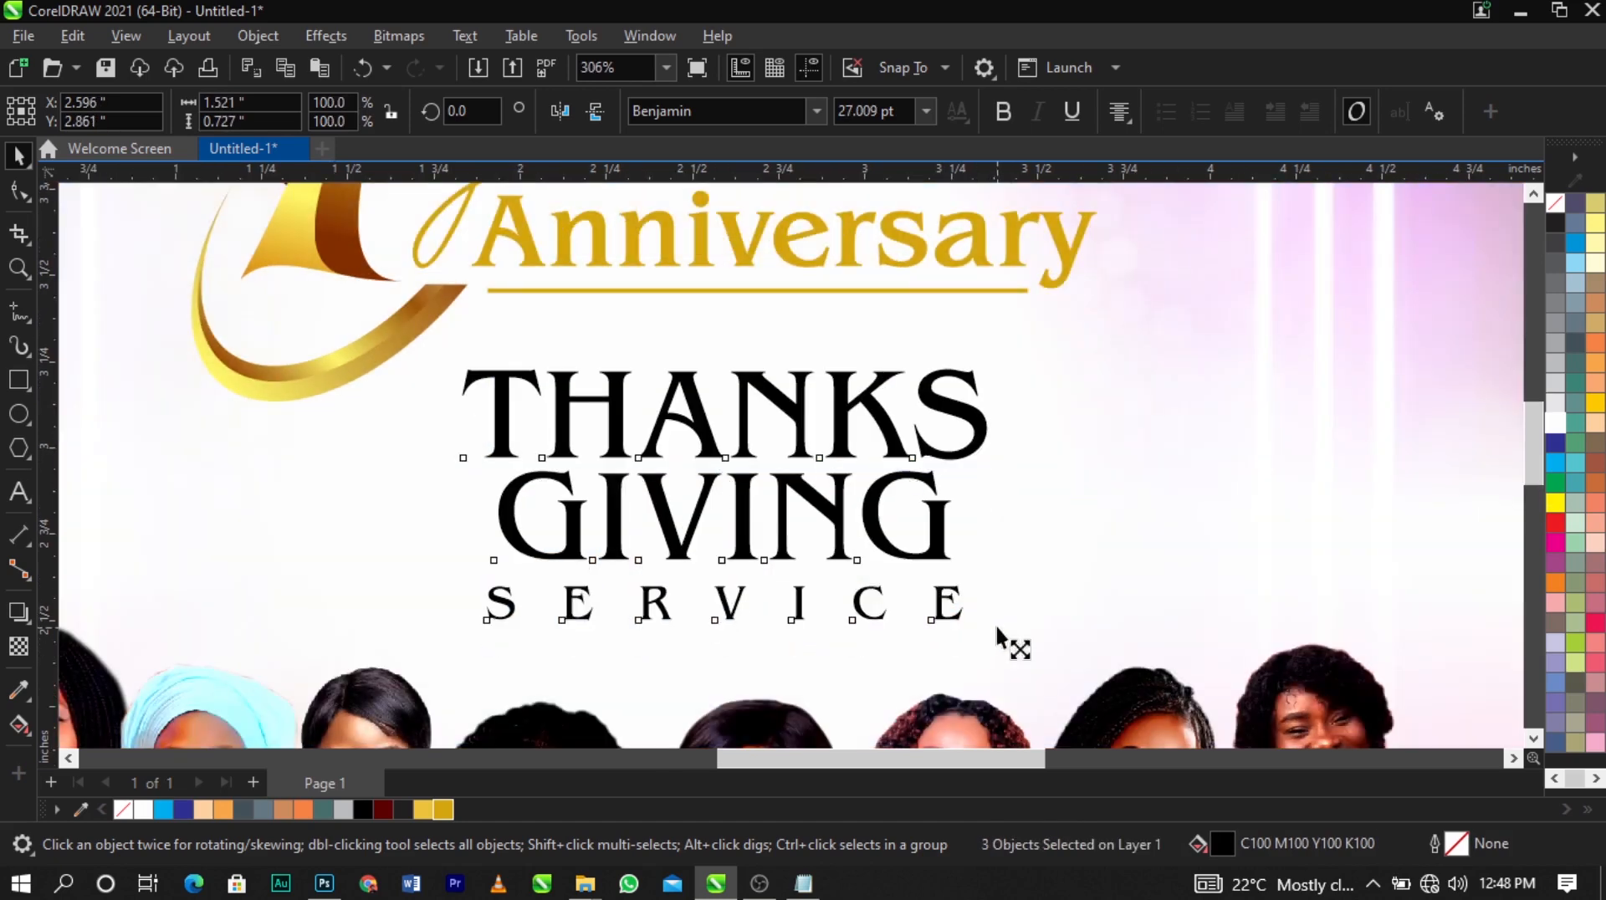
pyautogui.moveTo(996, 627); pyautogui.dragTo(989, 623)
pyautogui.keyDown('shift'); pyautogui.click(1044, 564); pyautogui.keyUp('shift')
pyautogui.press('c')
pyautogui.press('F4')
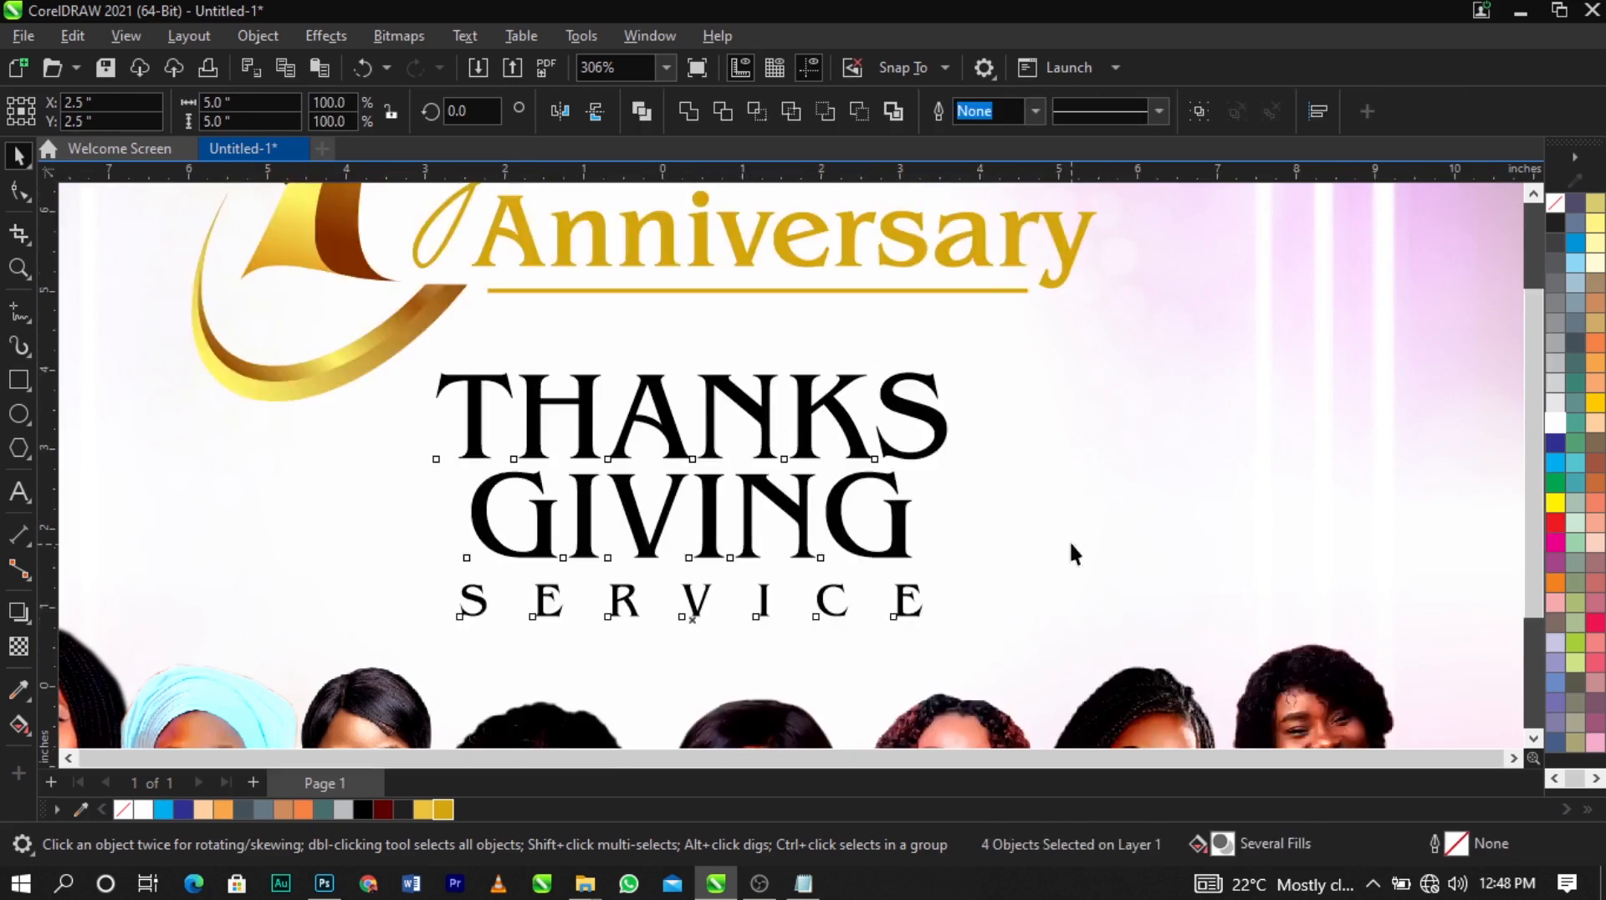
pyautogui.press('Escape')
pyautogui.scroll(1, 928, 448)
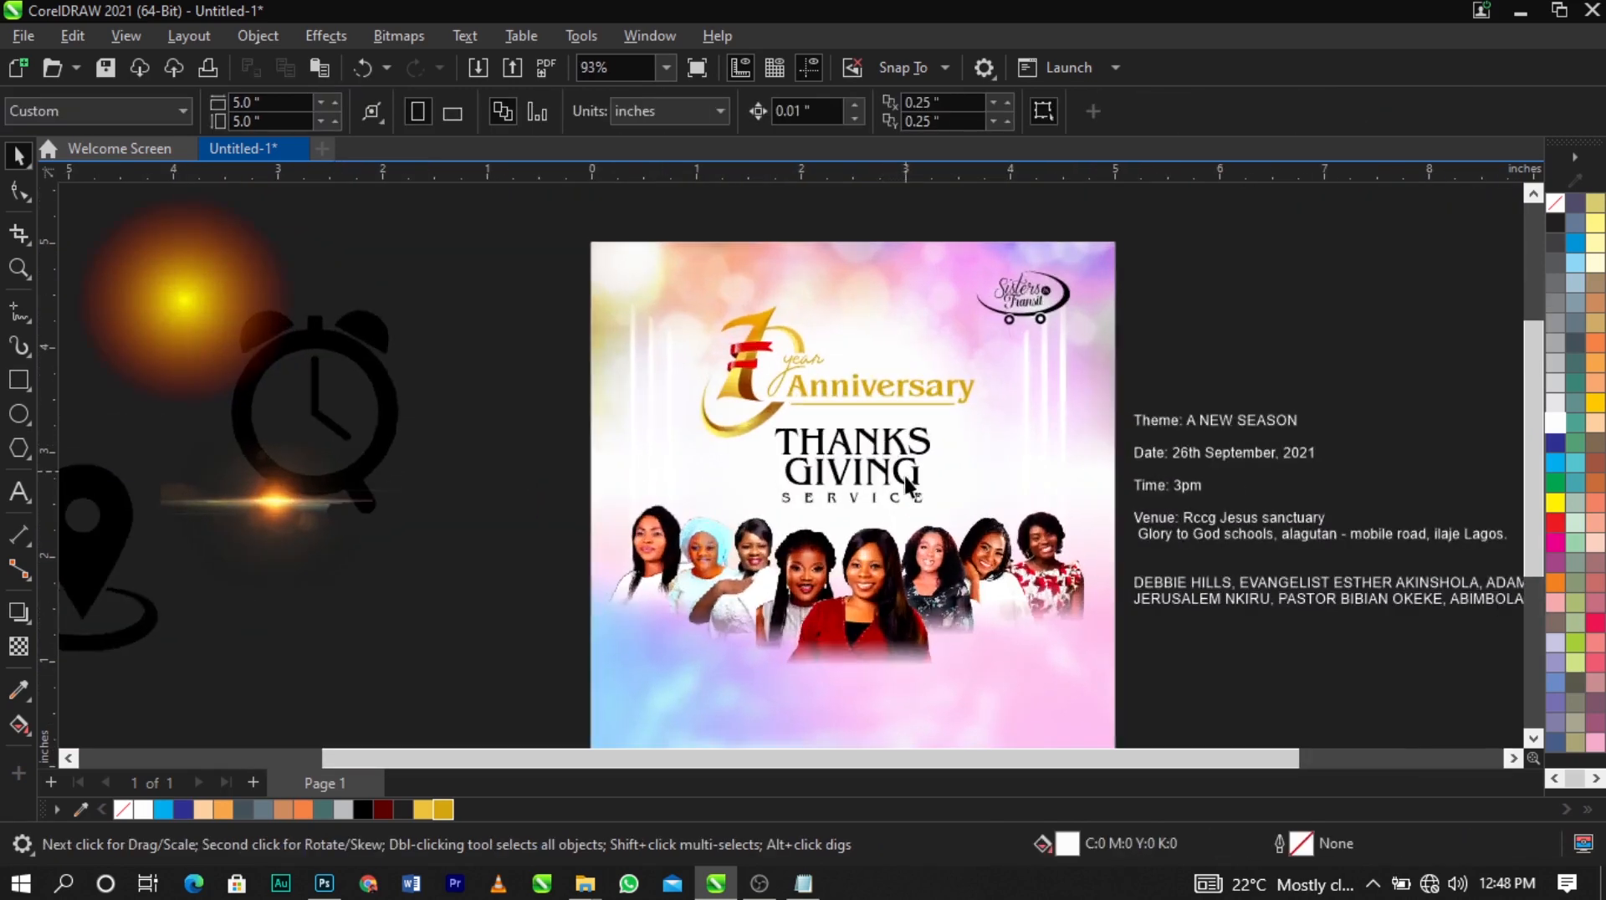
pyautogui.scroll(3, 905, 475)
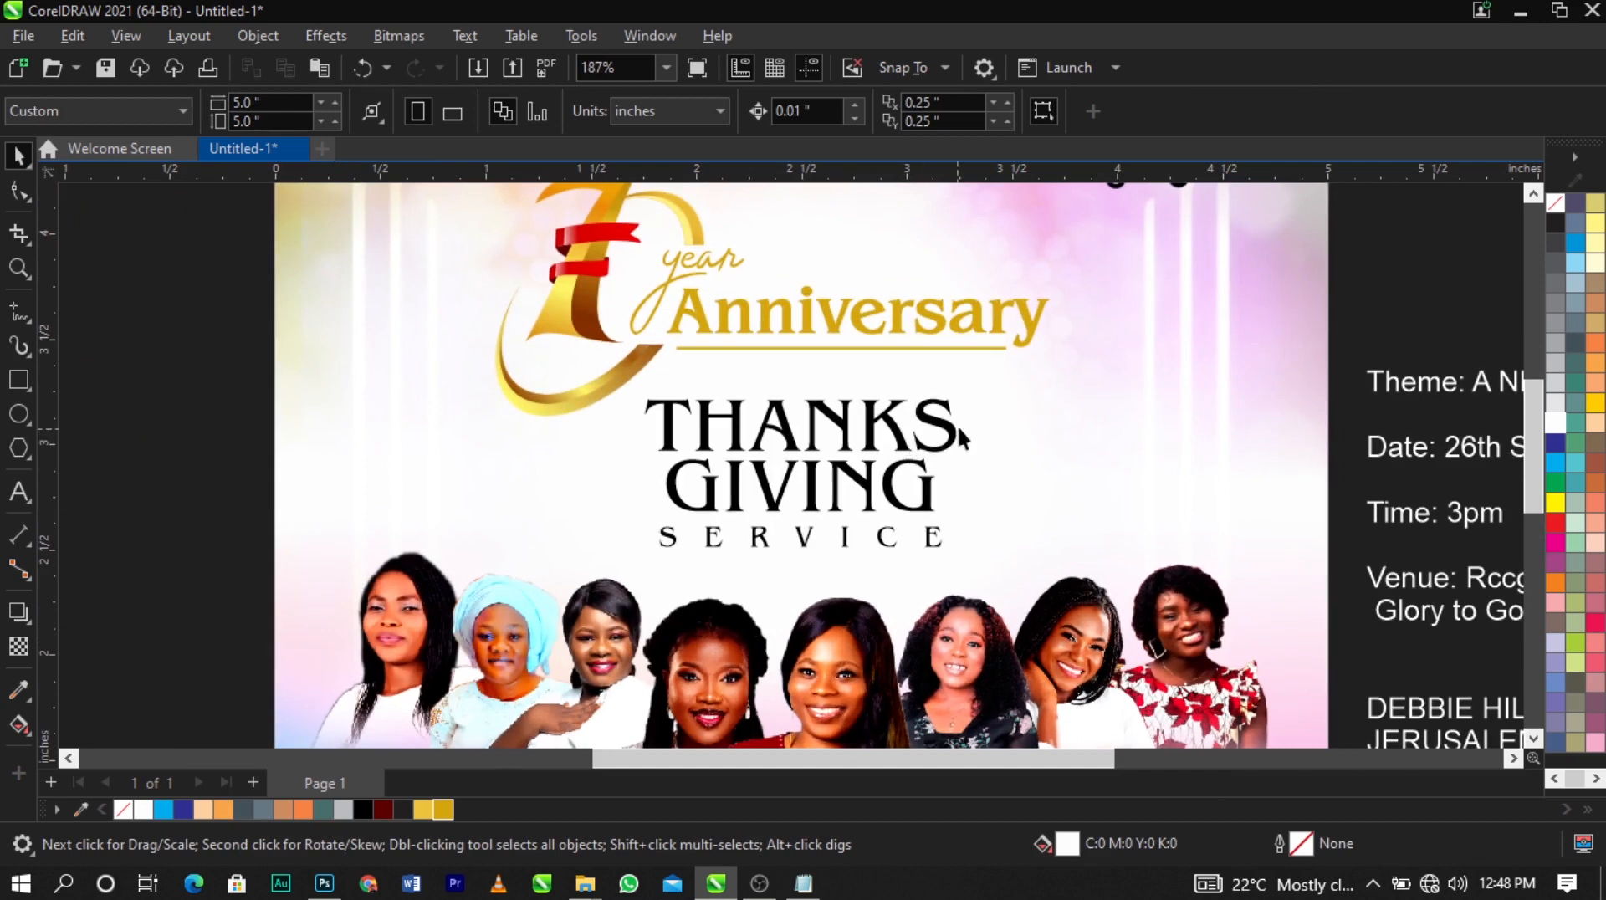
pyautogui.moveTo(599, 574); pyautogui.dragTo(599, 572)
pyautogui.click(1186, 527)
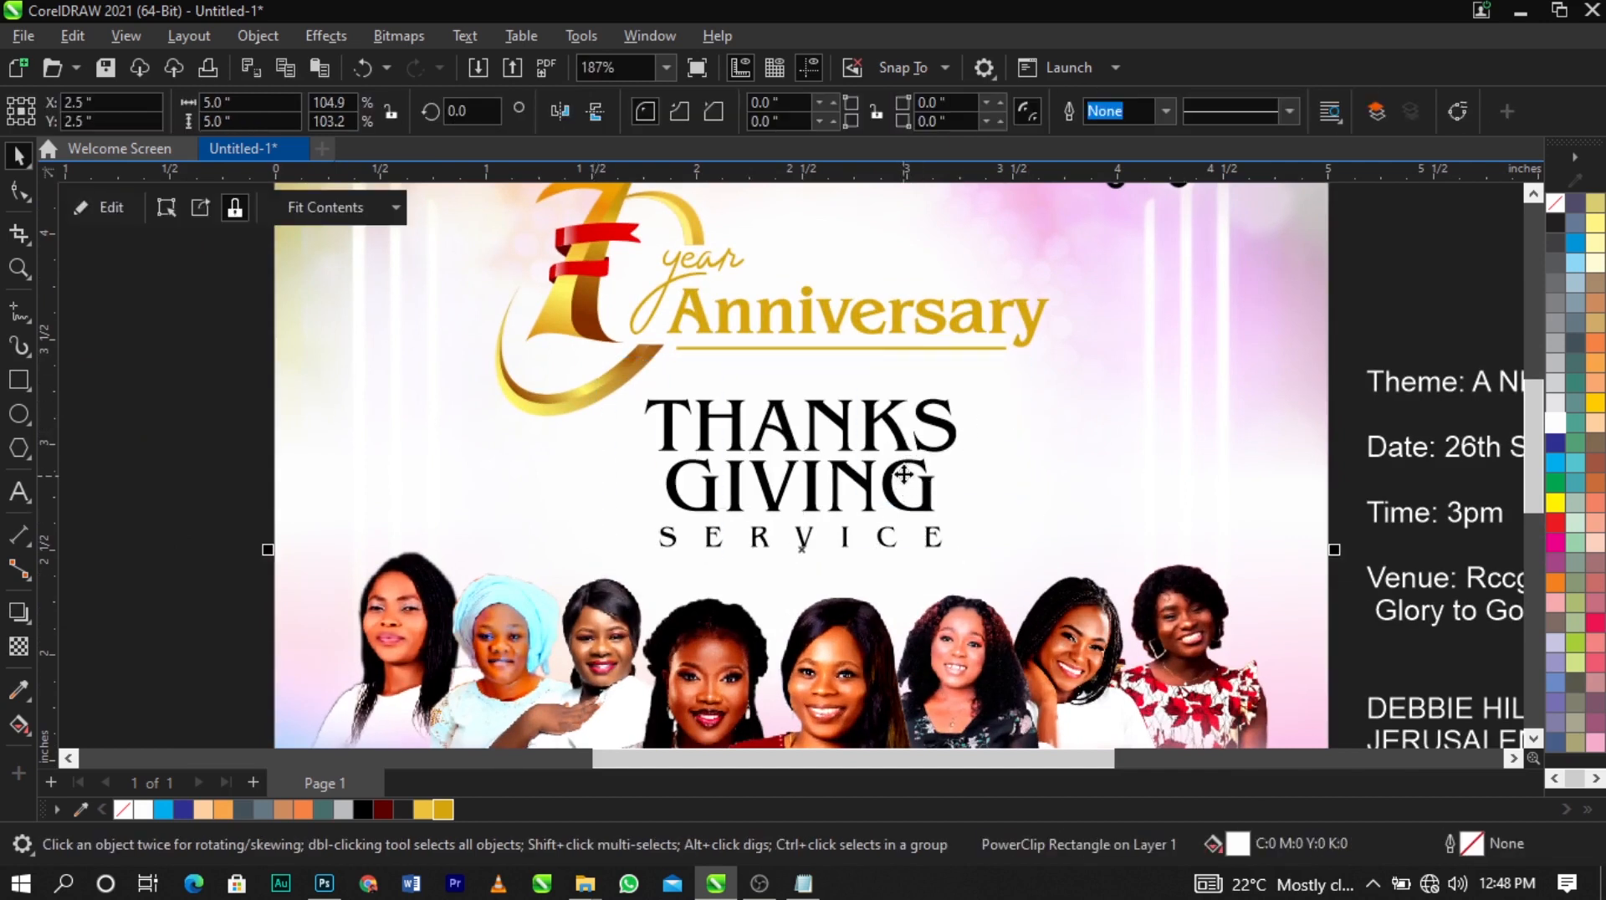
pyautogui.click(922, 454)
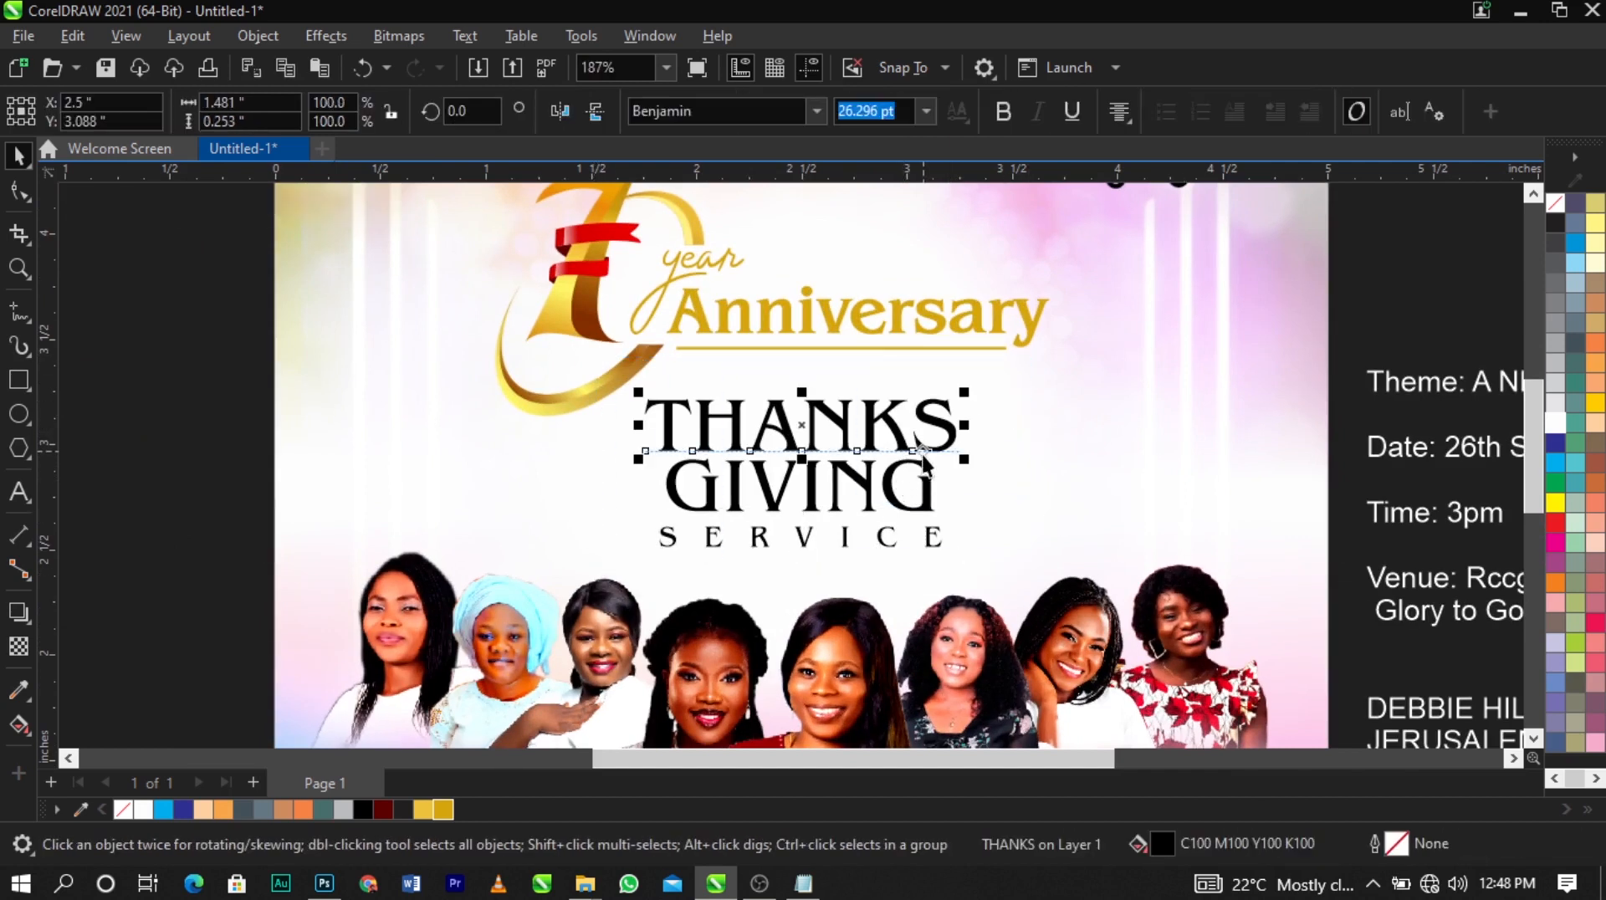
pyautogui.click(18, 724)
pyautogui.scroll(2, 912, 485)
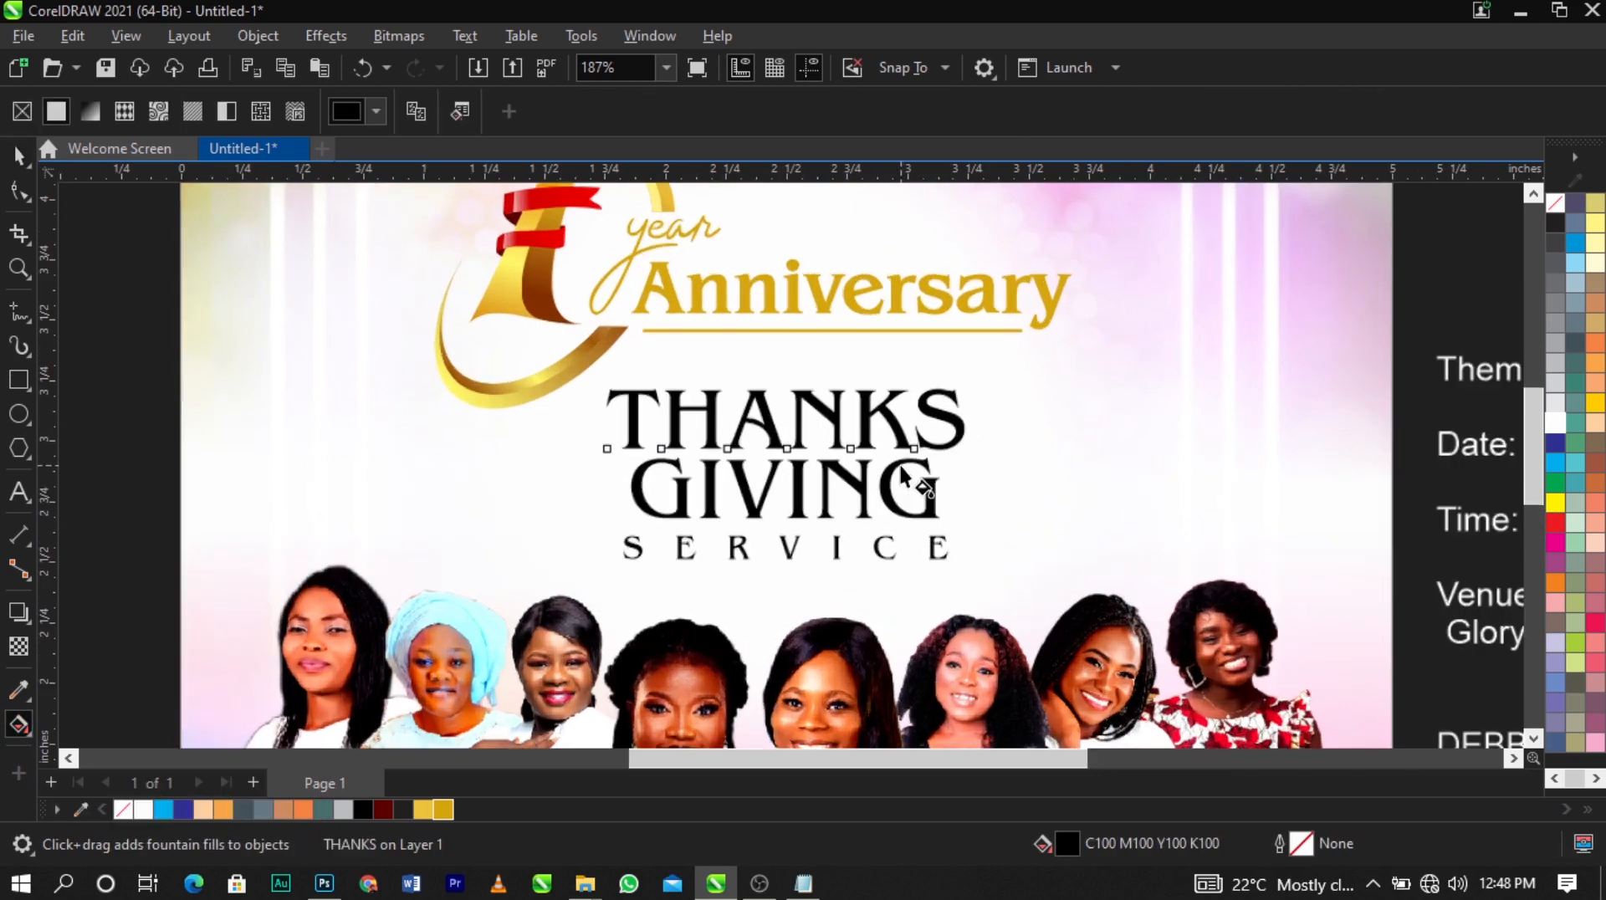
pyautogui.click(745, 495)
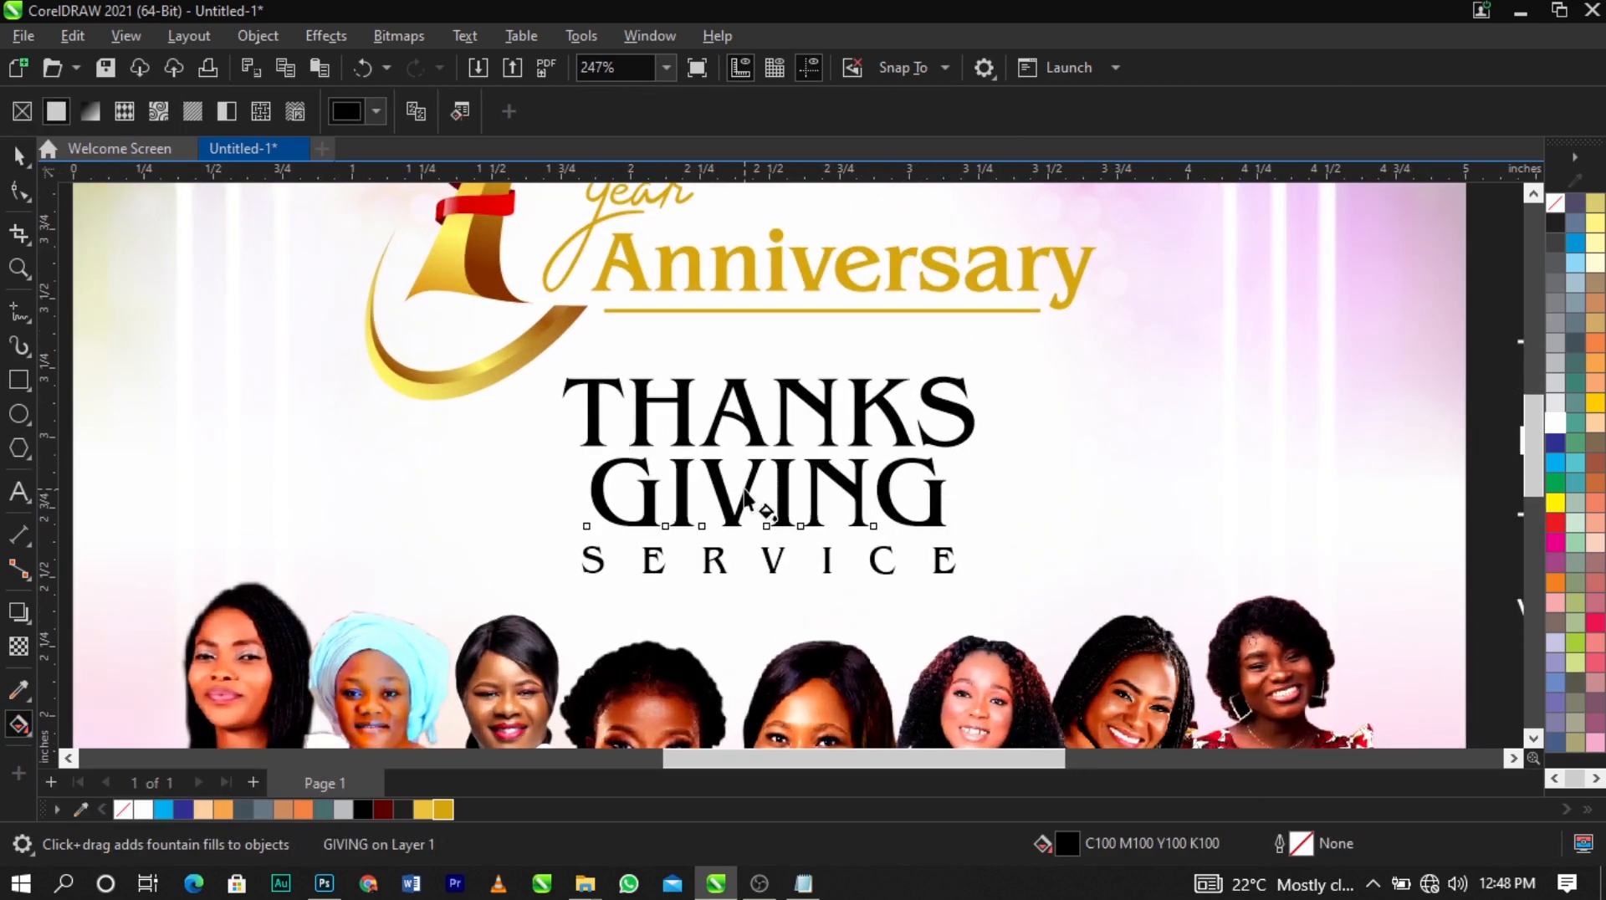
# Delete the separate GIVING text and add GIVING as a second line of the THANKS text
pyautogui.press('space')
pyautogui.scroll(4, 746, 486)
pyautogui.press('Delete')
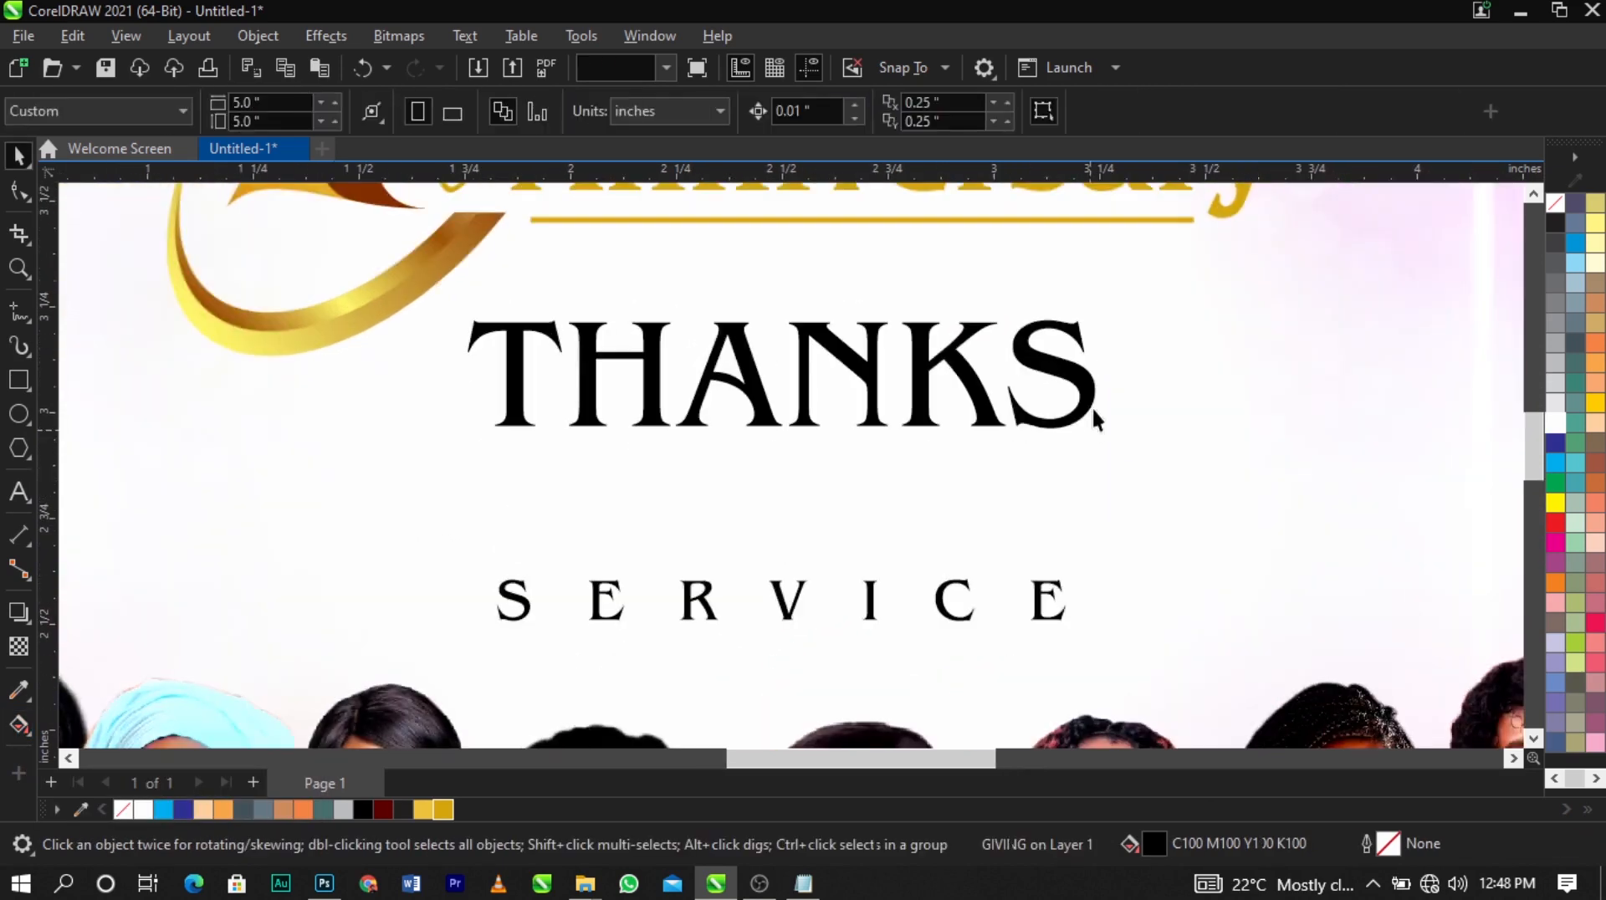
pyautogui.doubleClick(1093, 402)
pyautogui.press('Return')
pyautogui.write('GIVING')
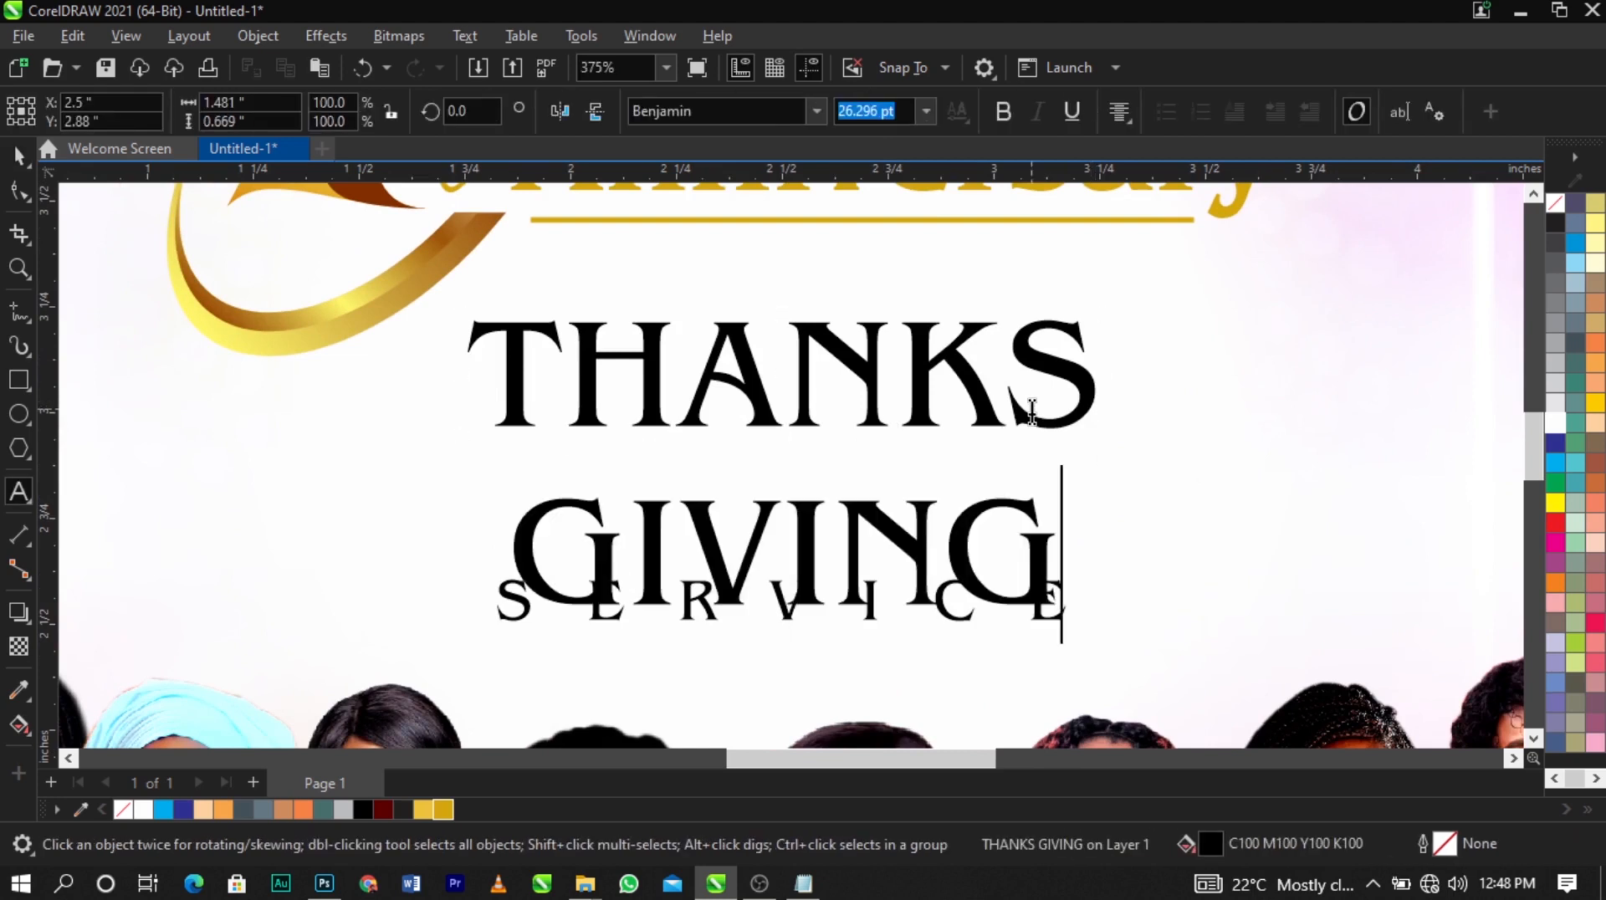
# Tighten the line spacing between THANKS and GIVING, then enlarge the text slightly to about 26.9 pt
pyautogui.hotkey('ctrl', 'space')
pyautogui.press('F10')
pyautogui.moveTo(453, 617); pyautogui.dragTo(462, 508)
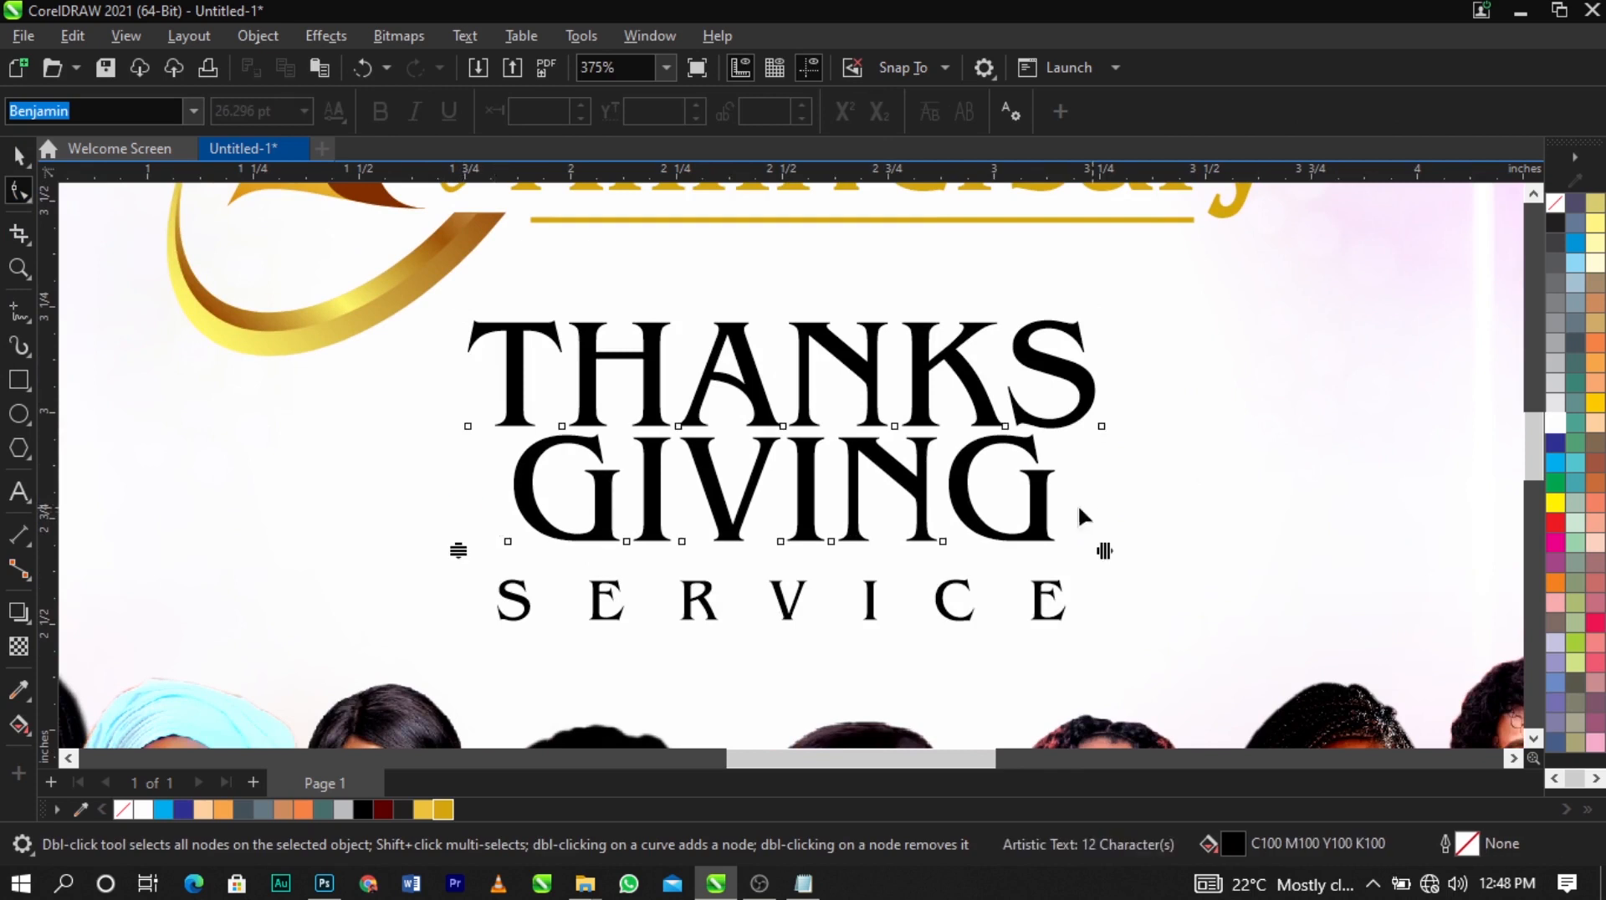
pyautogui.press('space')
pyautogui.moveTo(1101, 552)
pyautogui.mouseDown()
pyautogui.moveTo(1125, 561)
pyautogui.moveTo(1089, 540)
pyautogui.mouseUp()
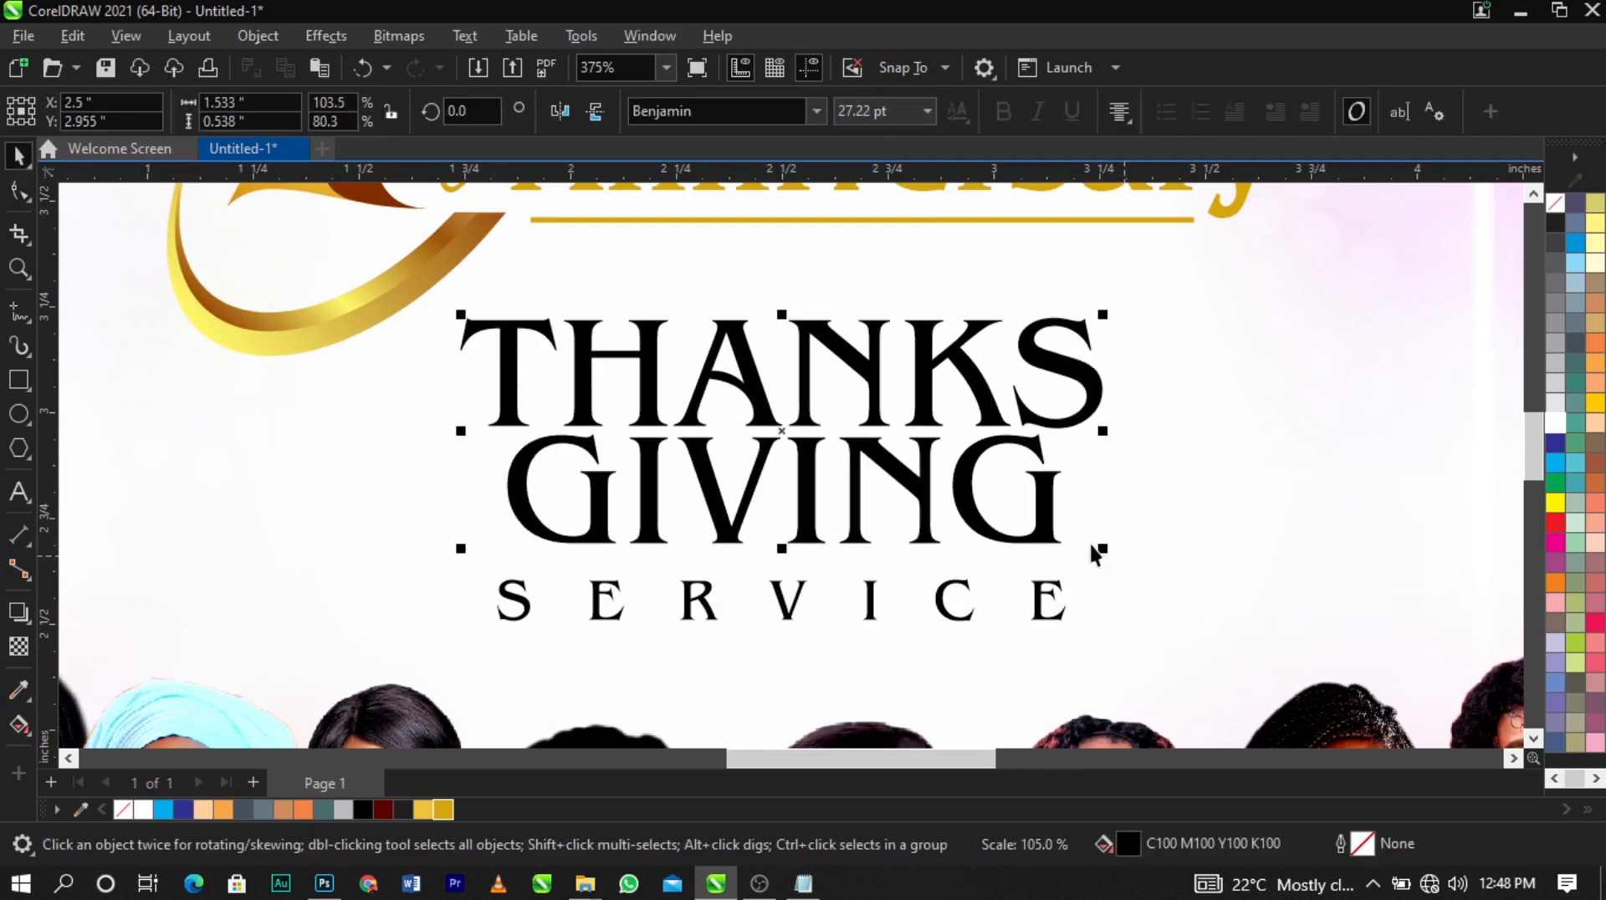
# Apply a linear fountain fill running diagonally upward across THANKS GIVING, with a dark purple RGB end colour
pyautogui.click(17, 726)
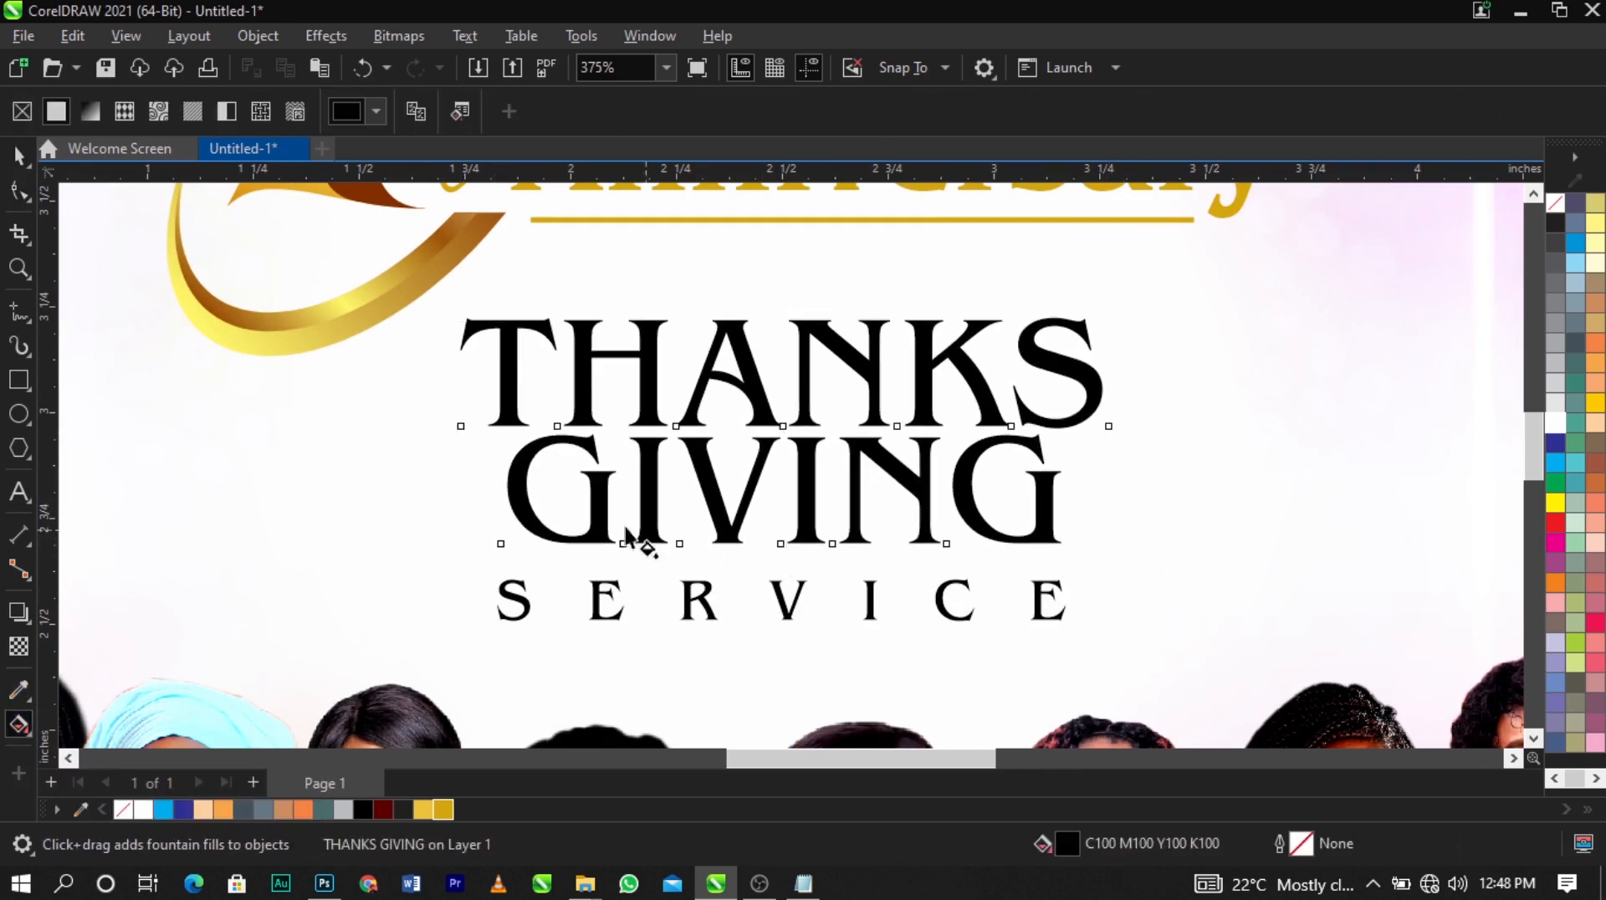
pyautogui.moveTo(512, 505); pyautogui.dragTo(1106, 358)
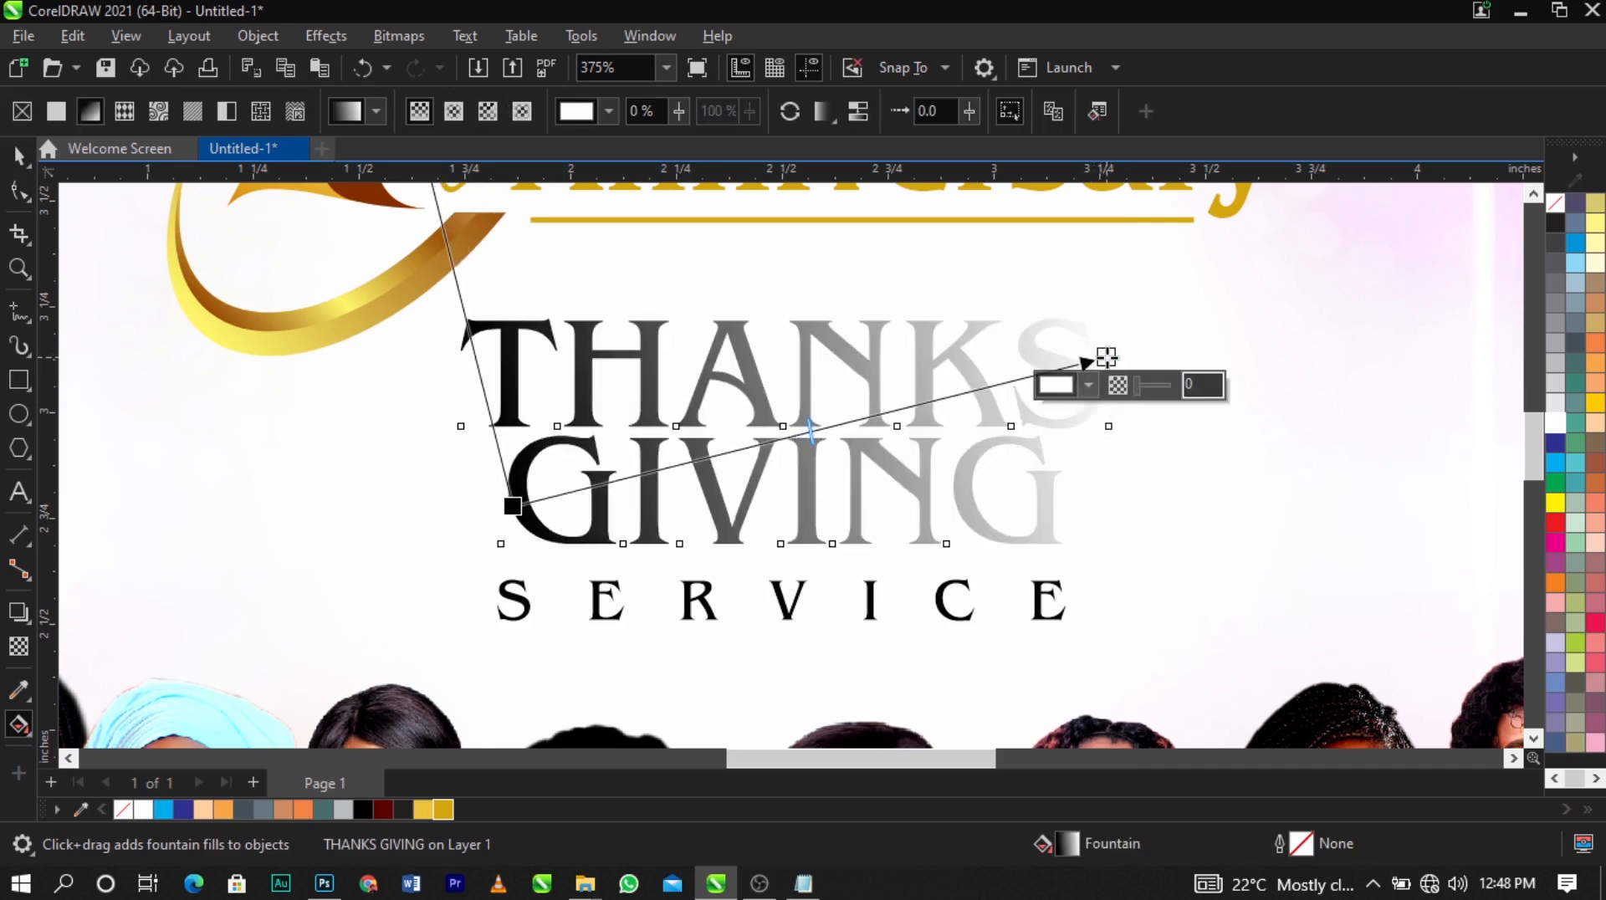
pyautogui.click(1088, 385)
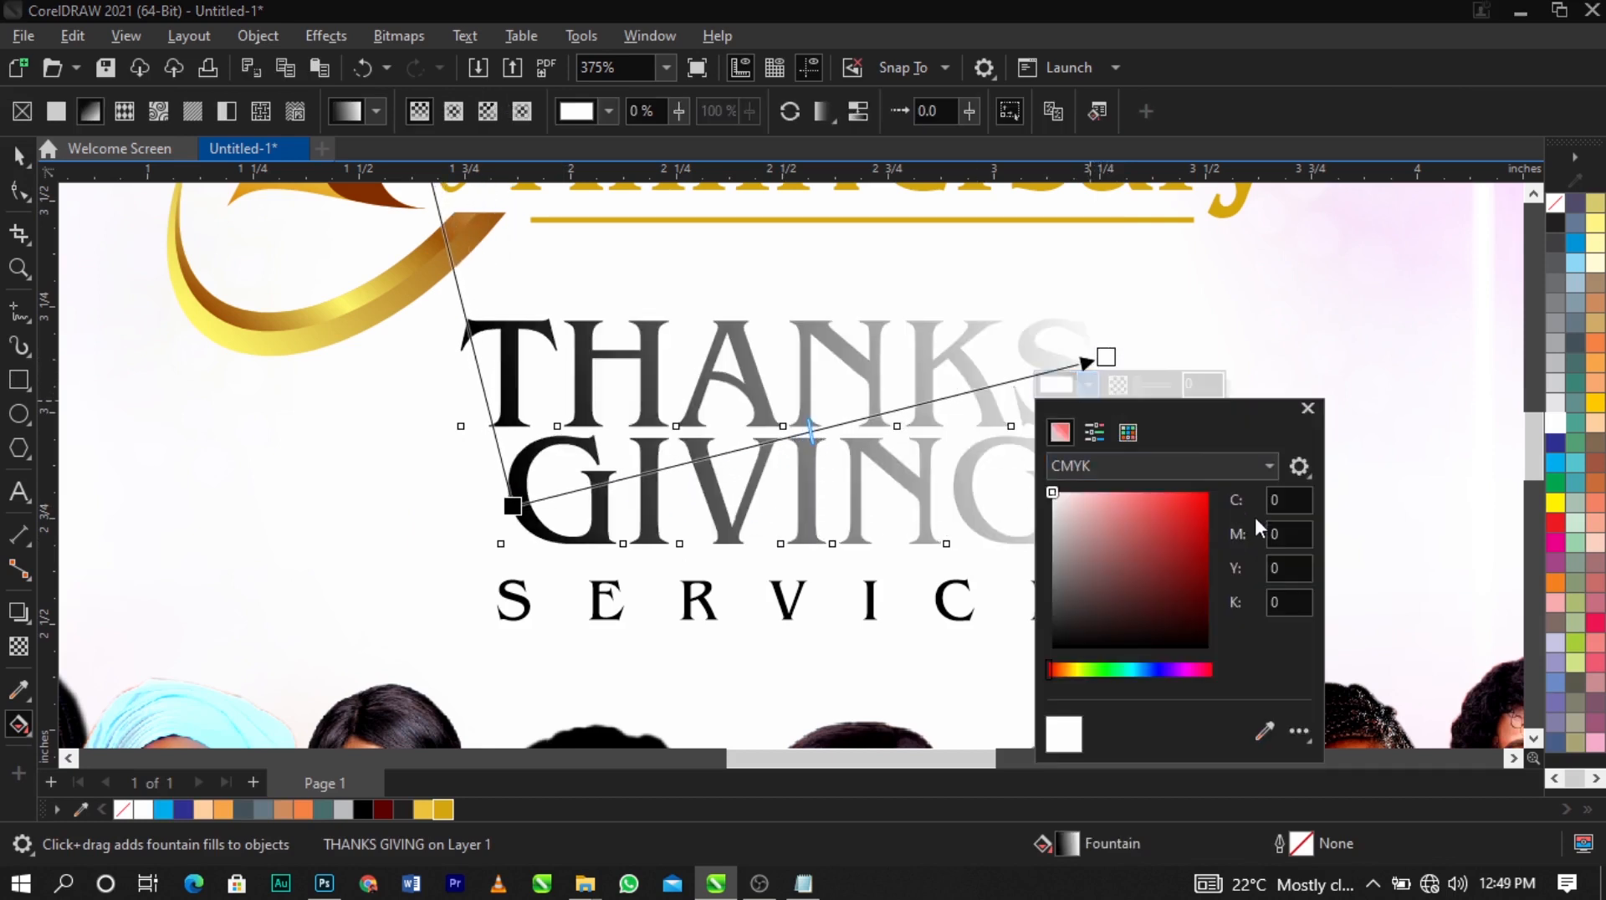
pyautogui.click(1399, 367)
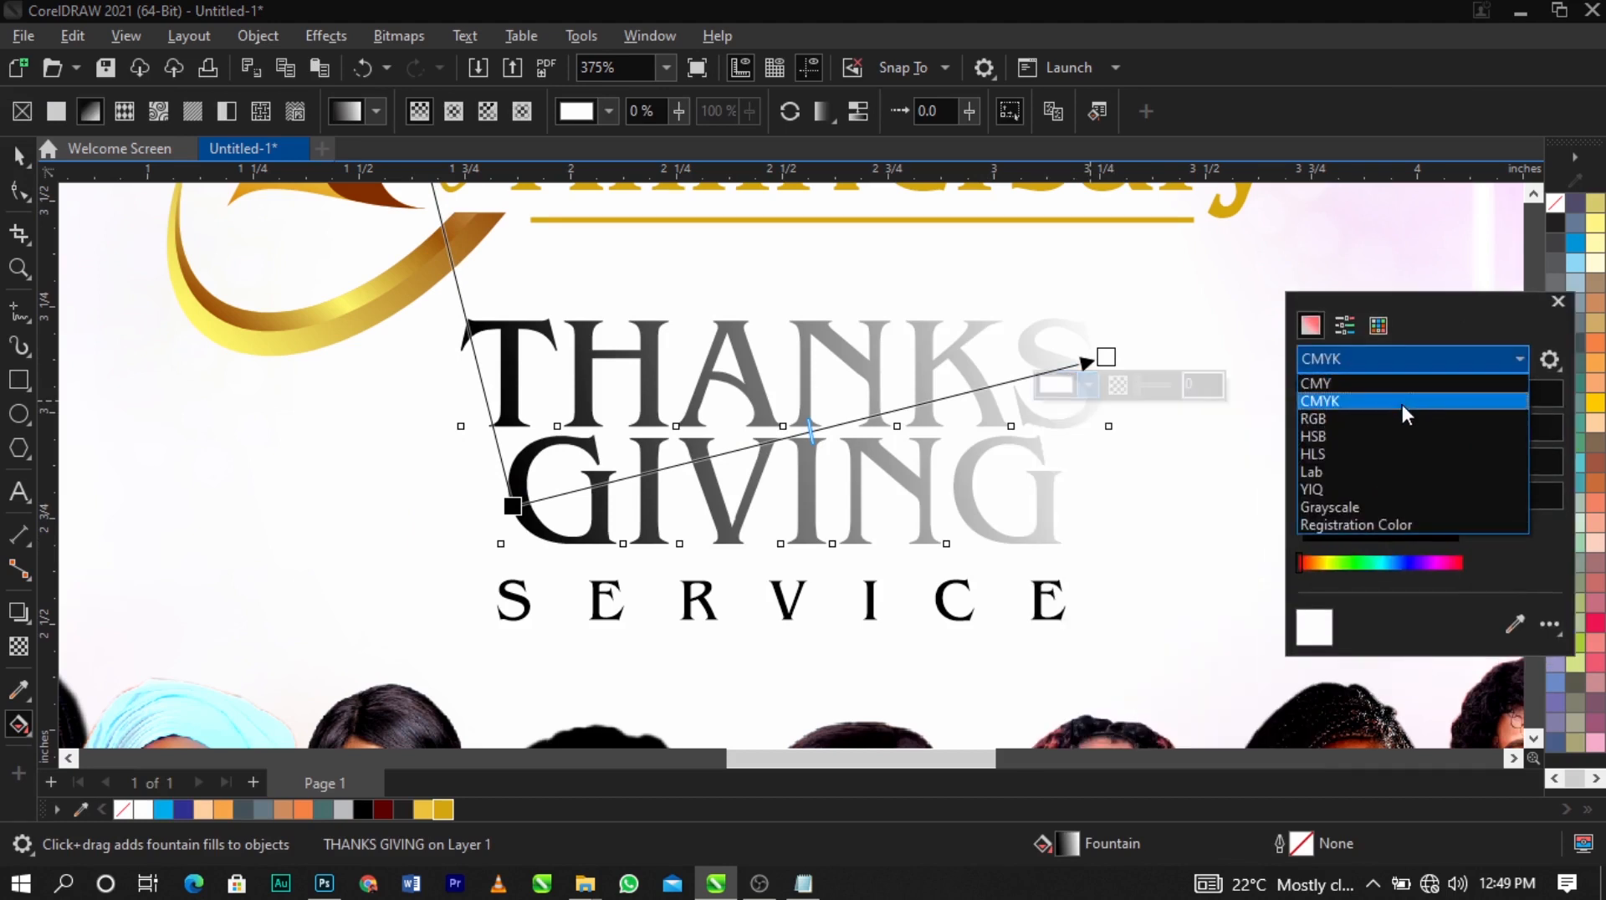
pyautogui.click(1402, 413)
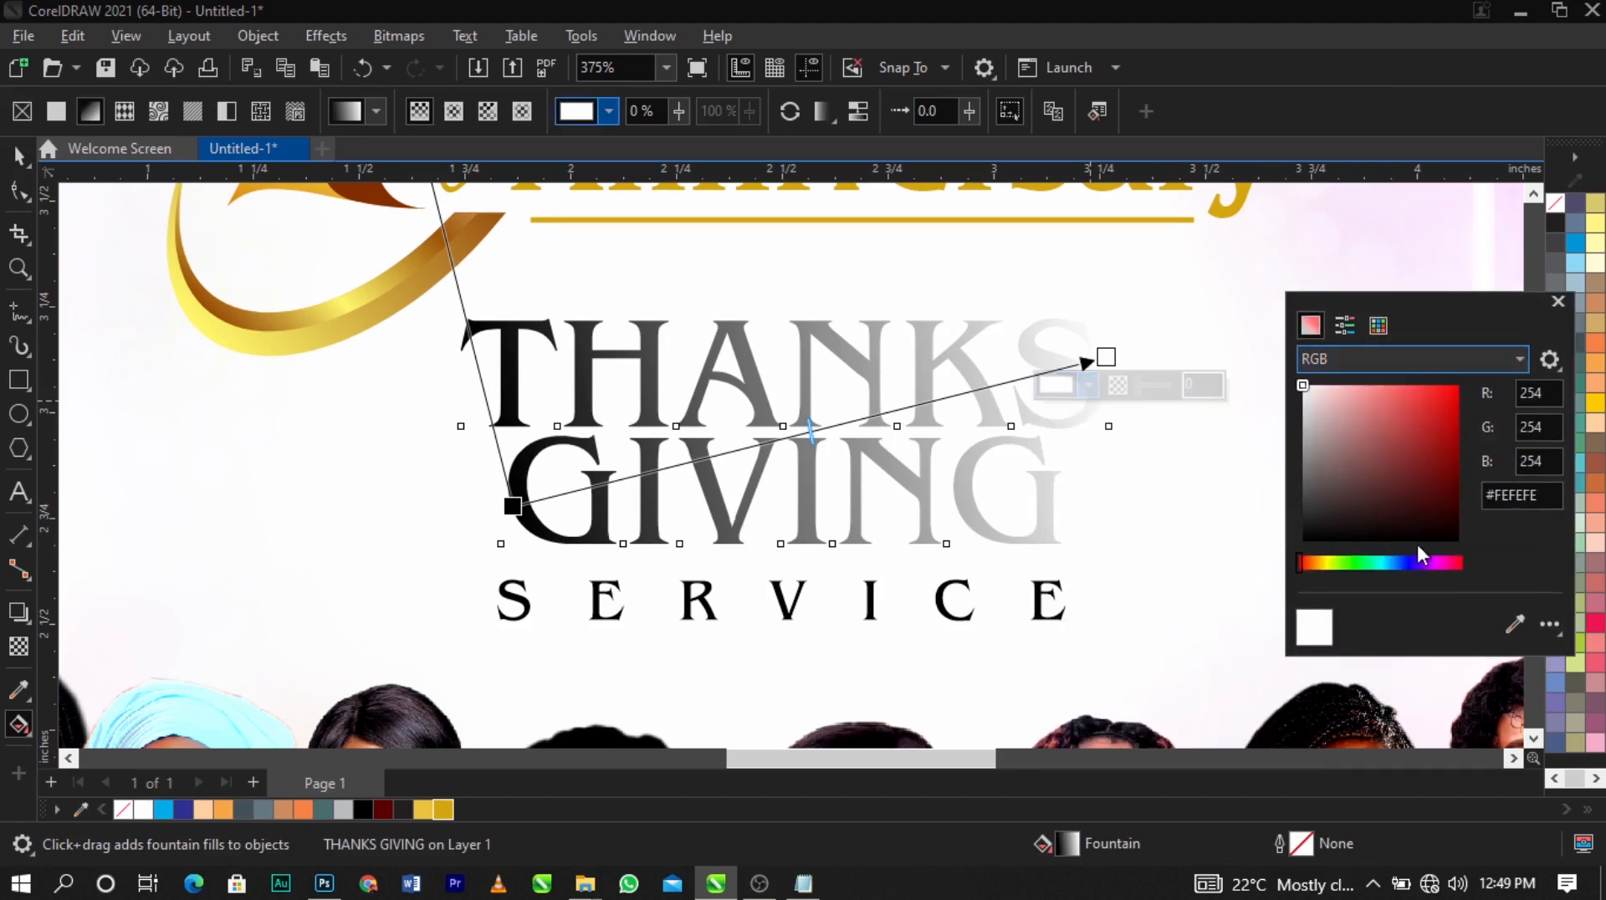
pyautogui.click(1433, 569)
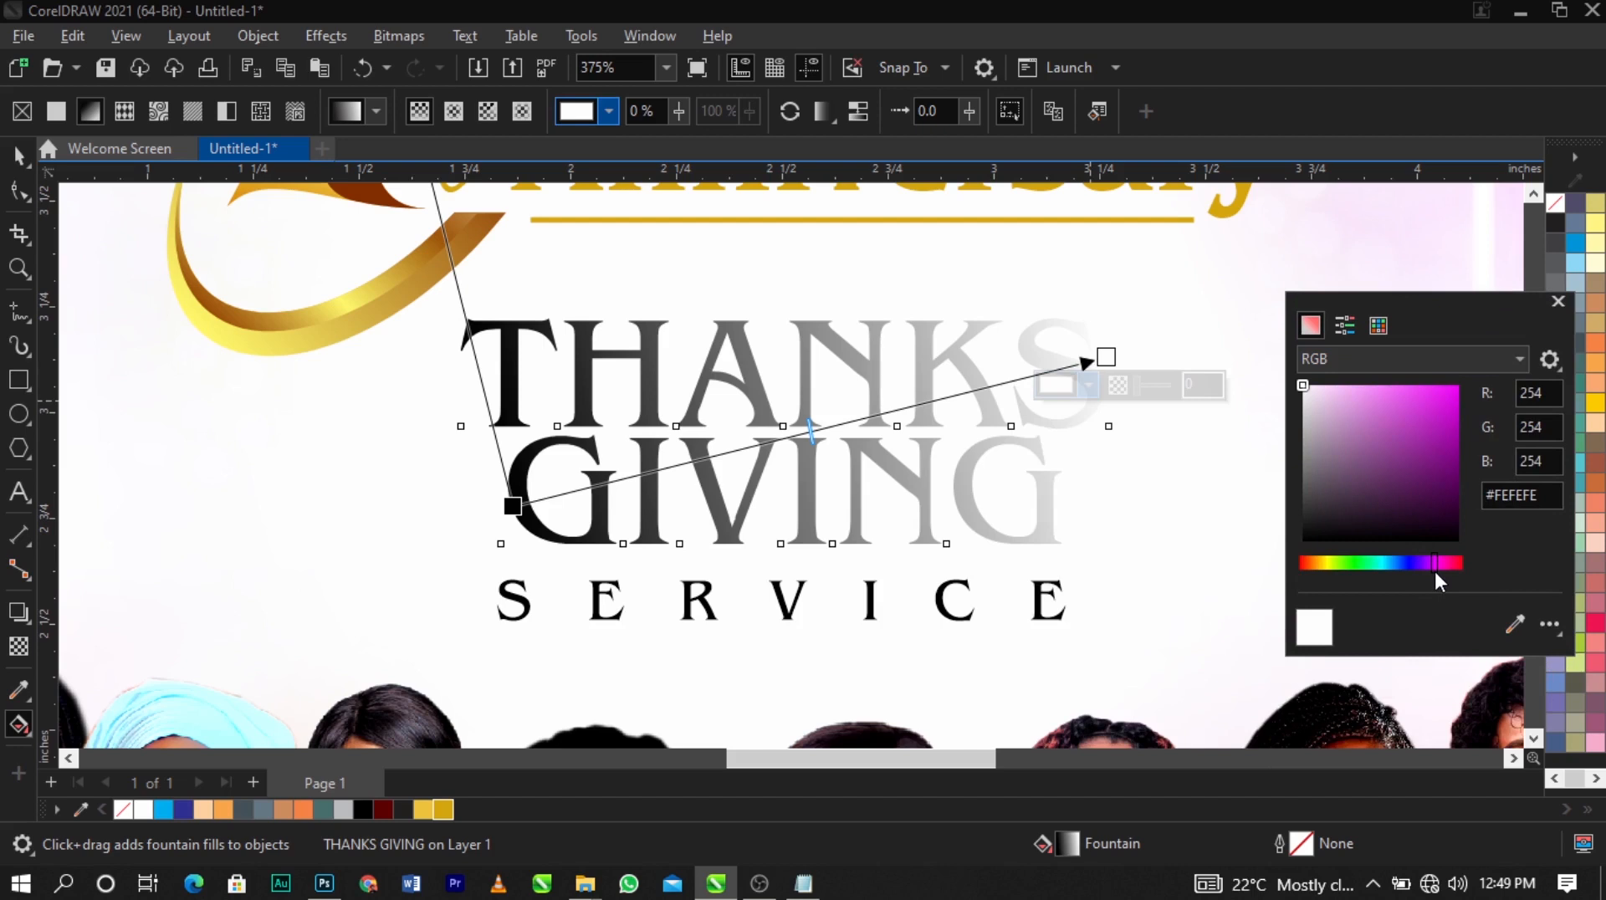
pyautogui.moveTo(1441, 455); pyautogui.dragTo(1456, 468)
# Set the start colour of the THANKS GIVING gradient to a magenta RGB tone, #AB0061
pyautogui.click(512, 505)
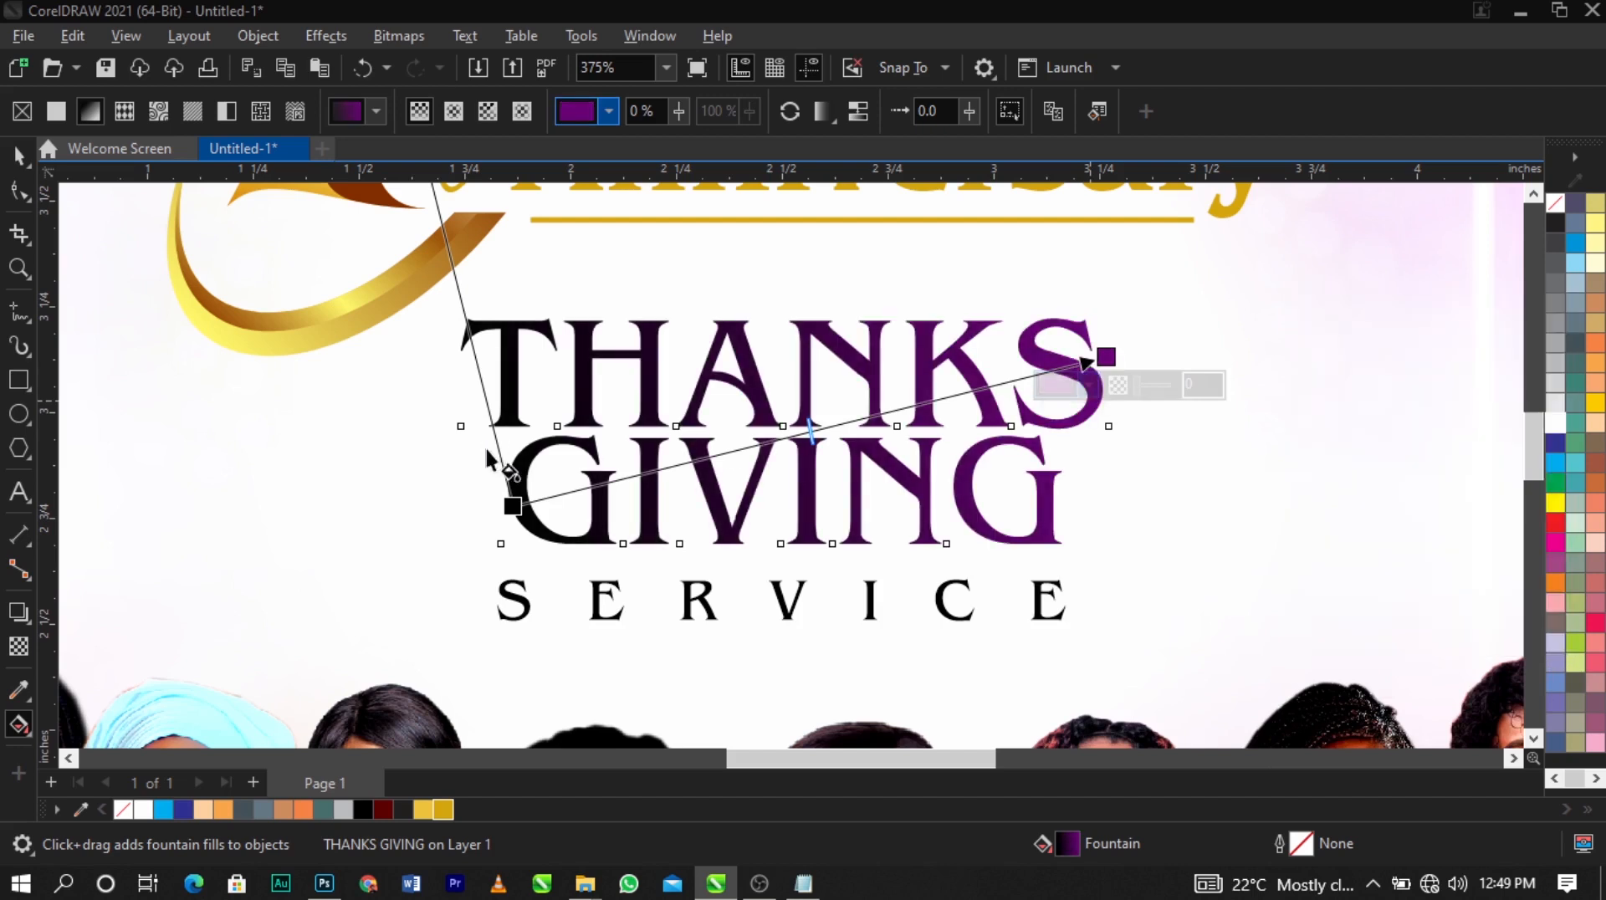
pyautogui.click(493, 533)
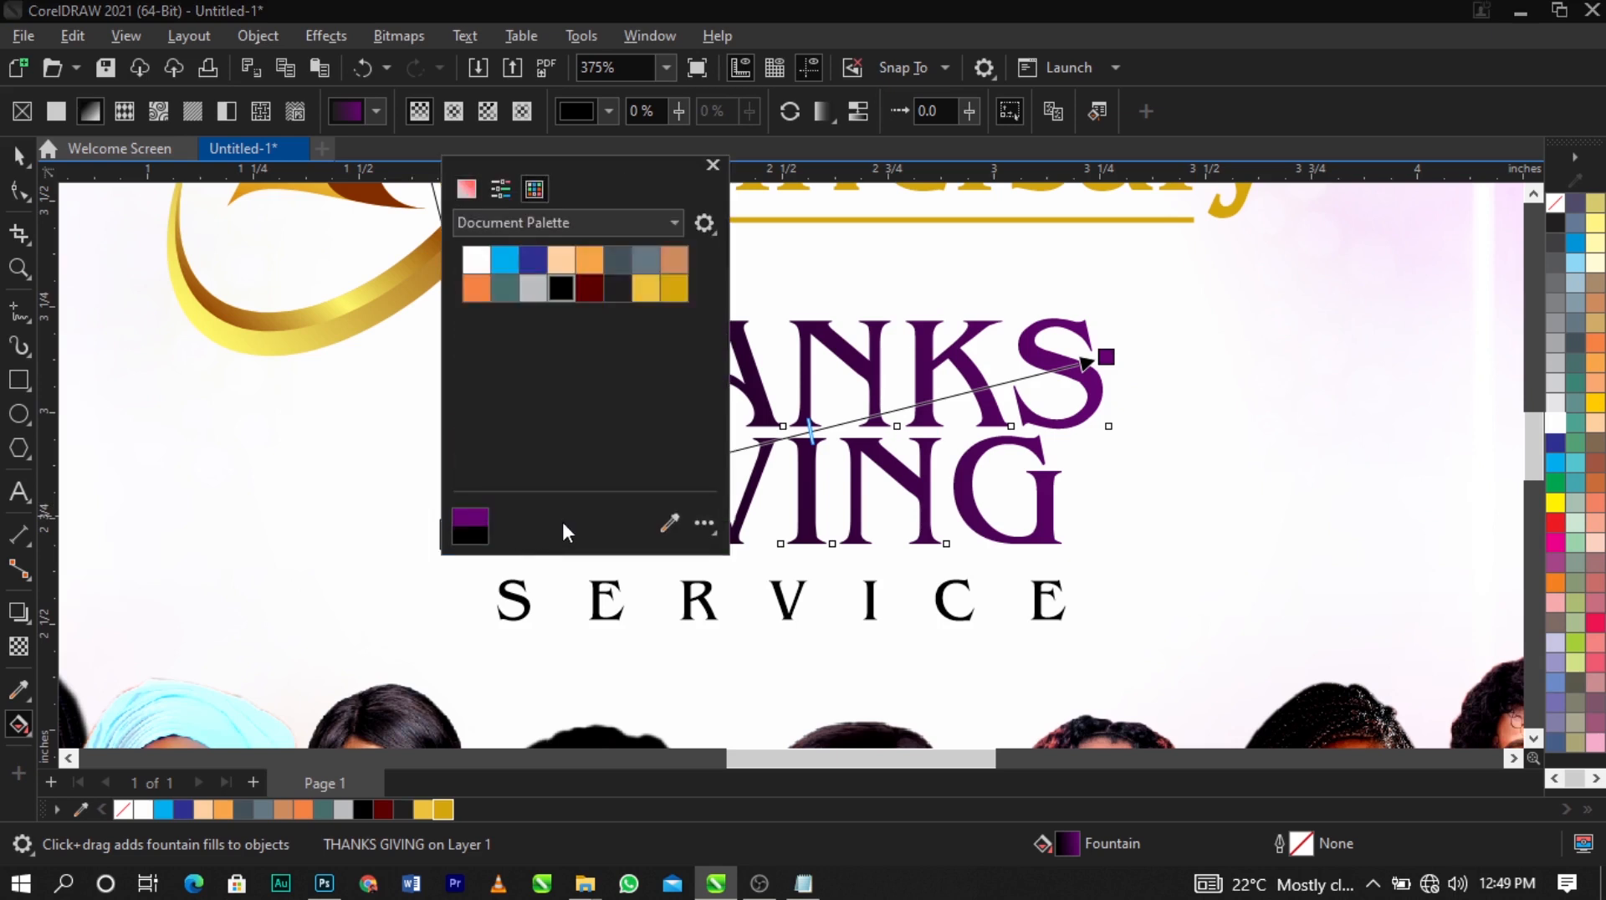
pyautogui.click(468, 187)
pyautogui.click(535, 225)
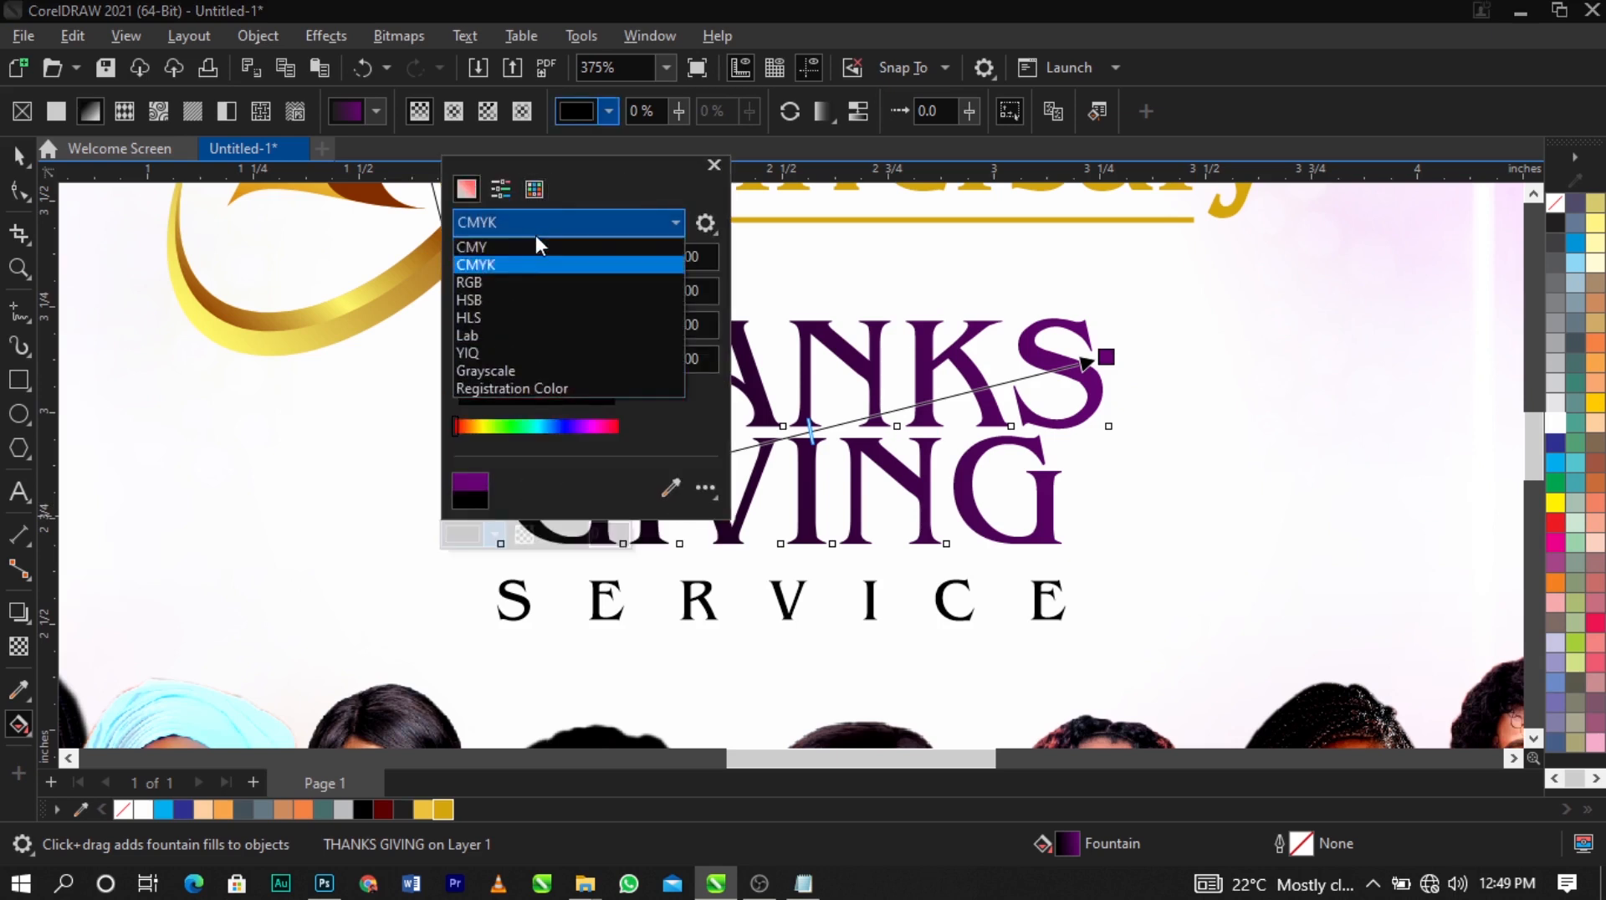
pyautogui.click(539, 283)
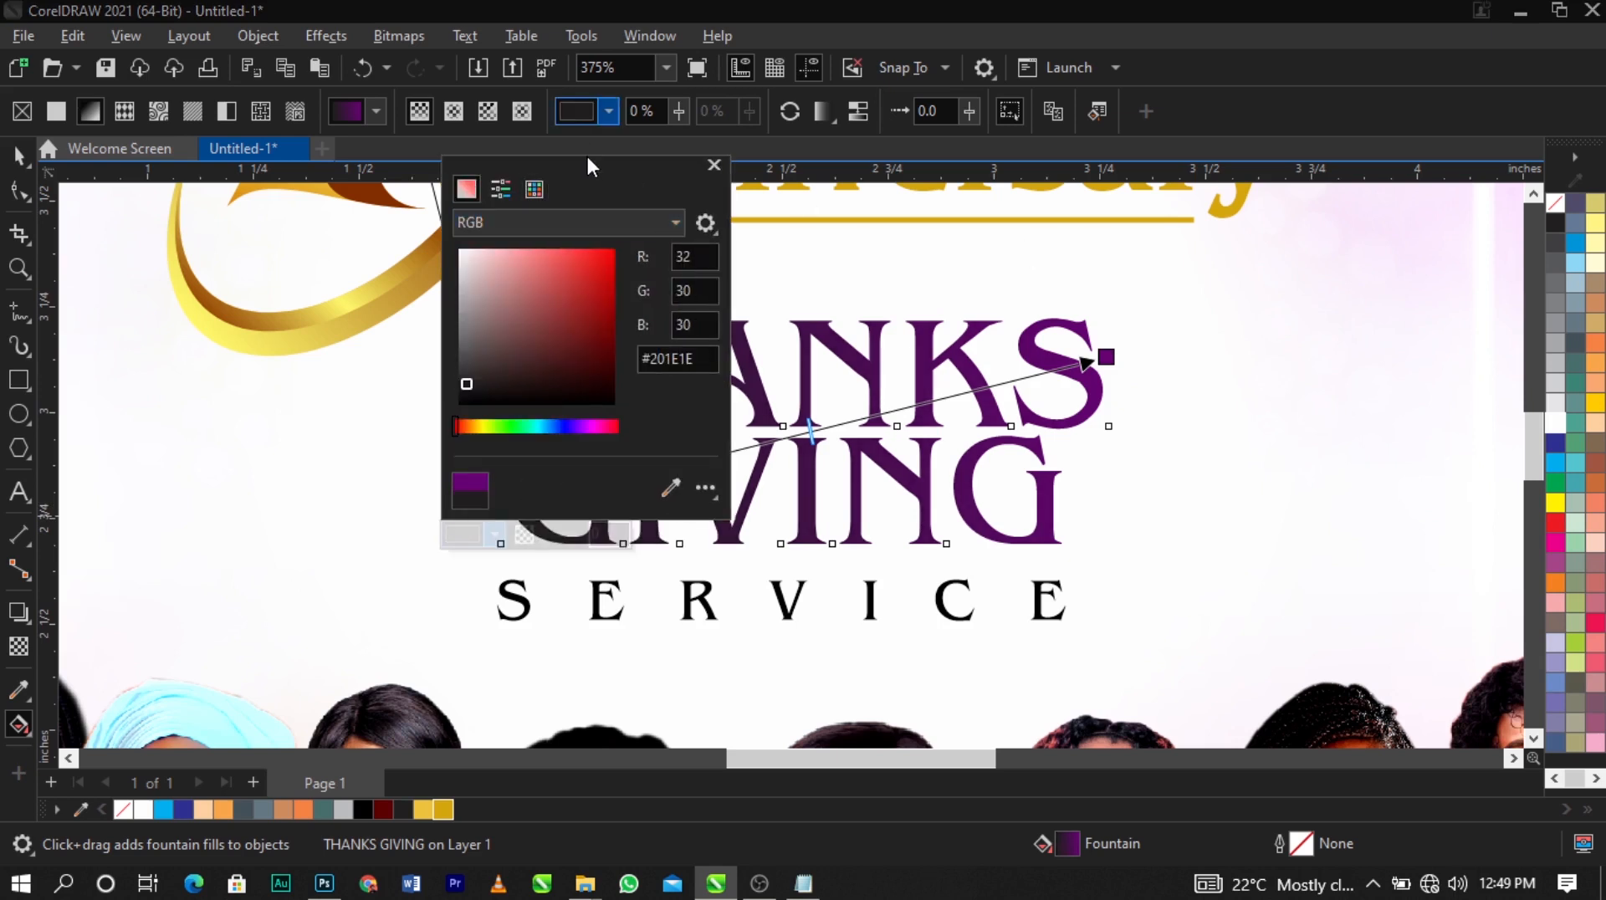
pyautogui.moveTo(587, 157); pyautogui.dragTo(1184, 203)
pyautogui.click(1195, 473)
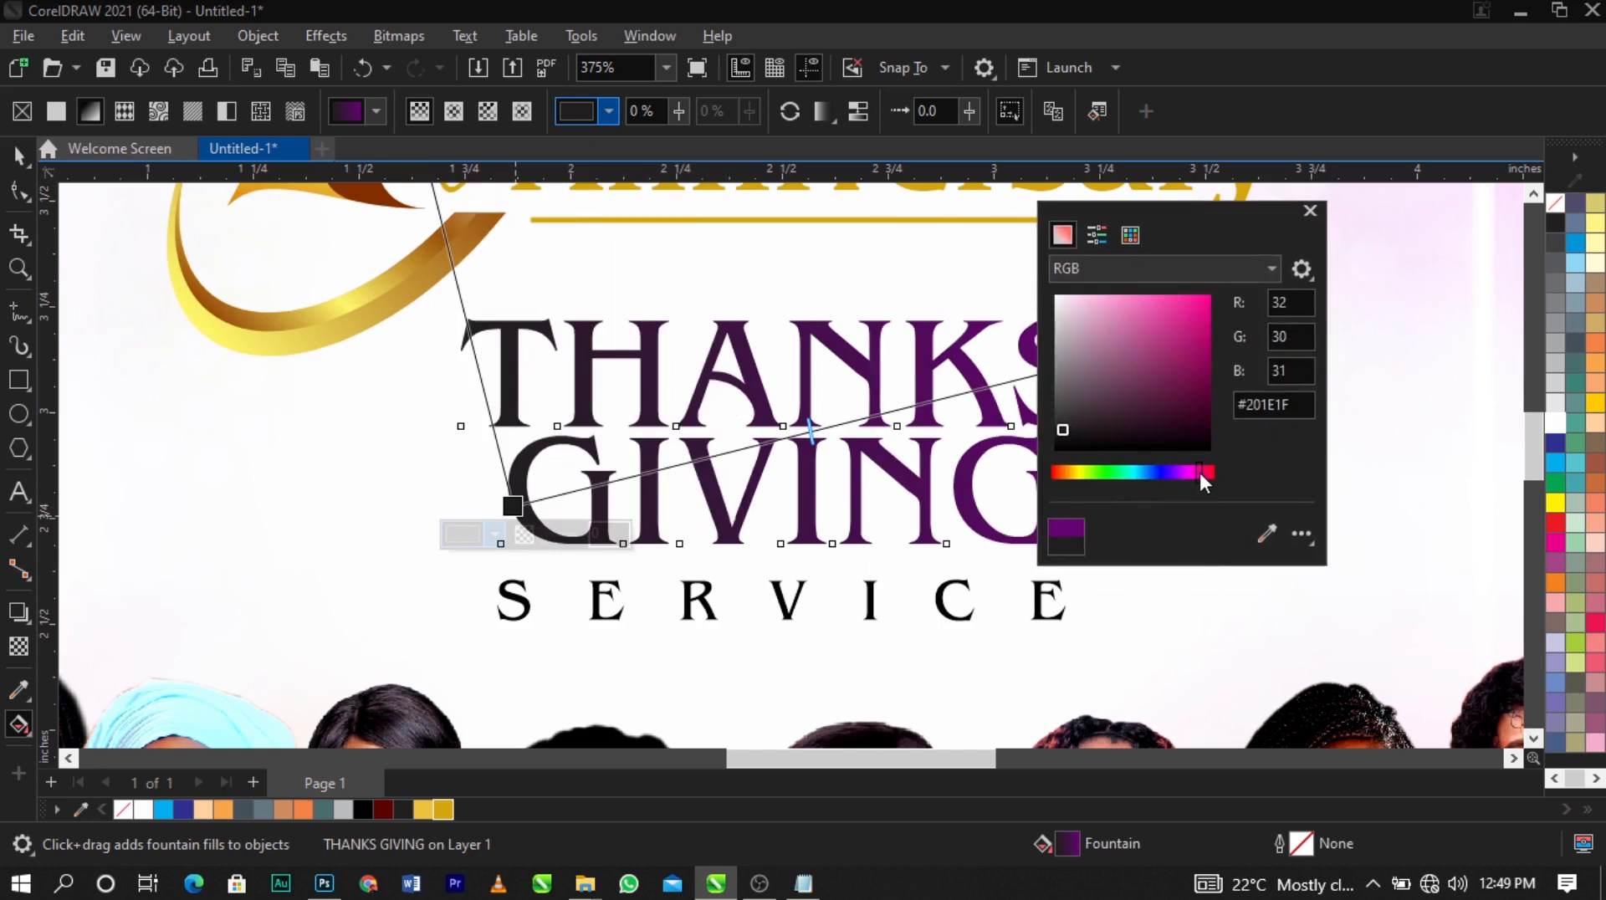
pyautogui.click(1205, 342)
pyautogui.moveTo(1208, 339); pyautogui.dragTo(1222, 343)
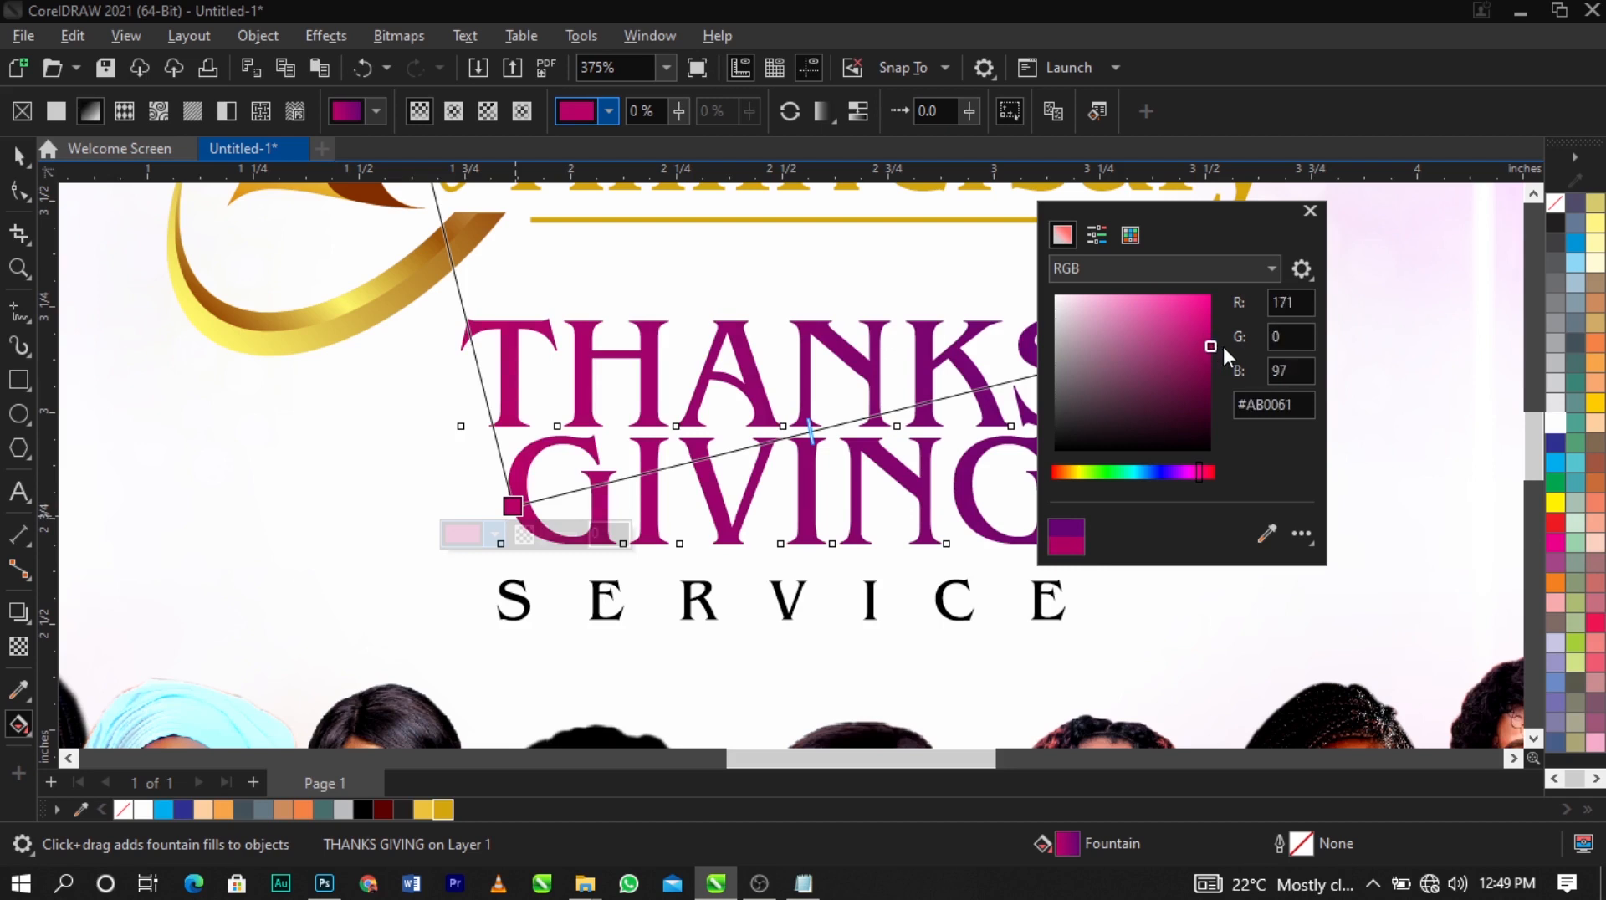
# Shift the gradient's start colour from magenta towards a deep crimson red
pyautogui.click(1203, 469)
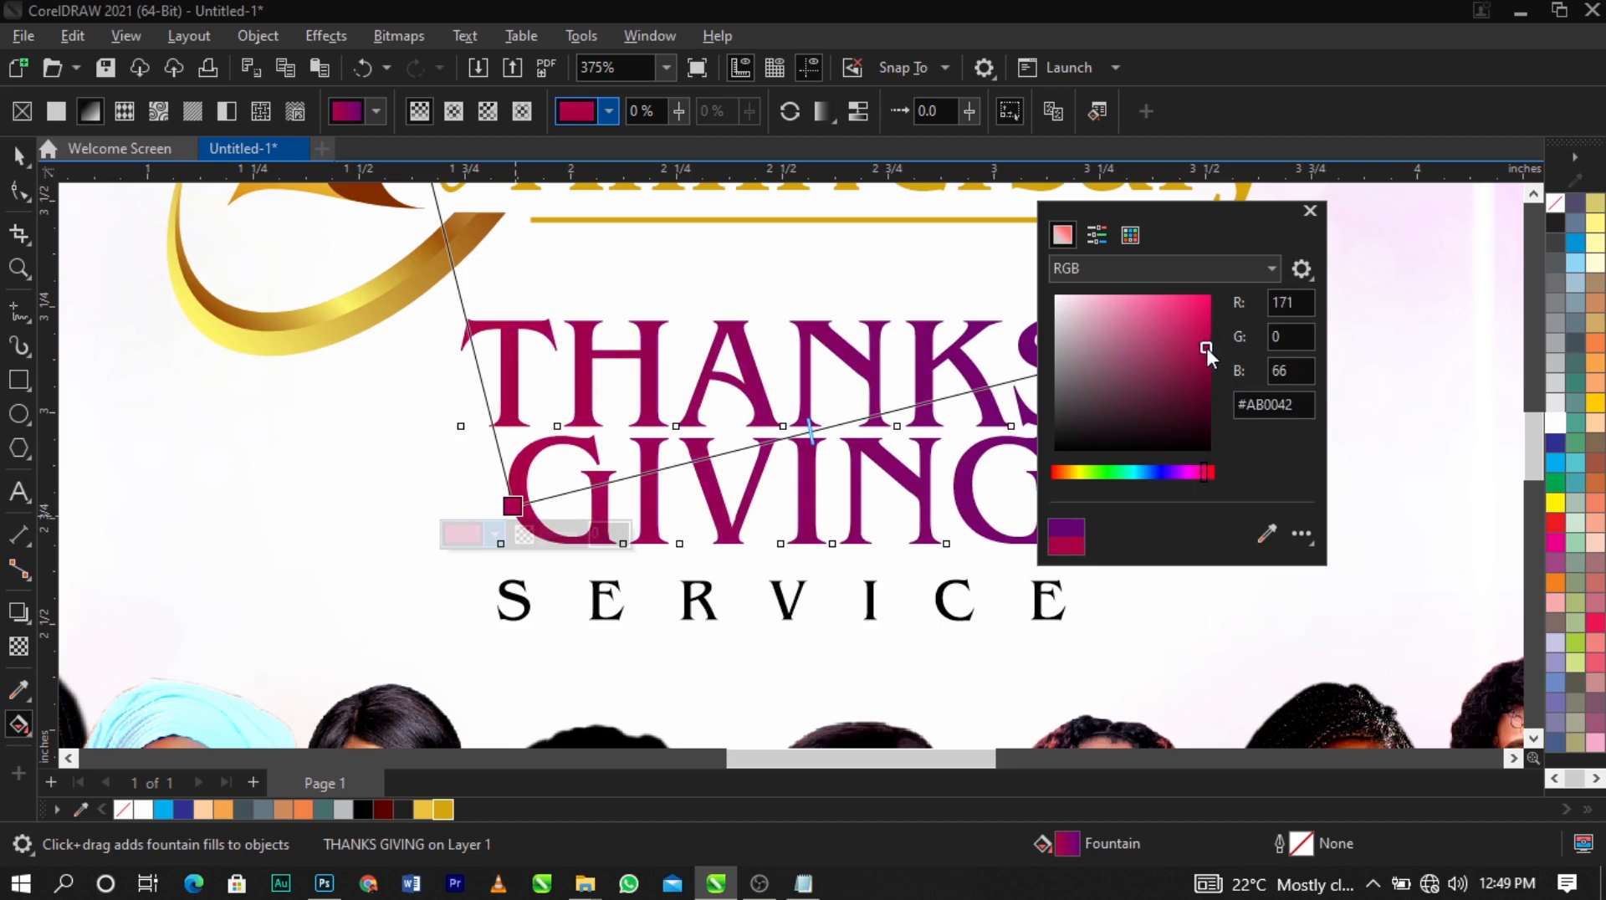
pyautogui.moveTo(1202, 470); pyautogui.dragTo(1210, 480)
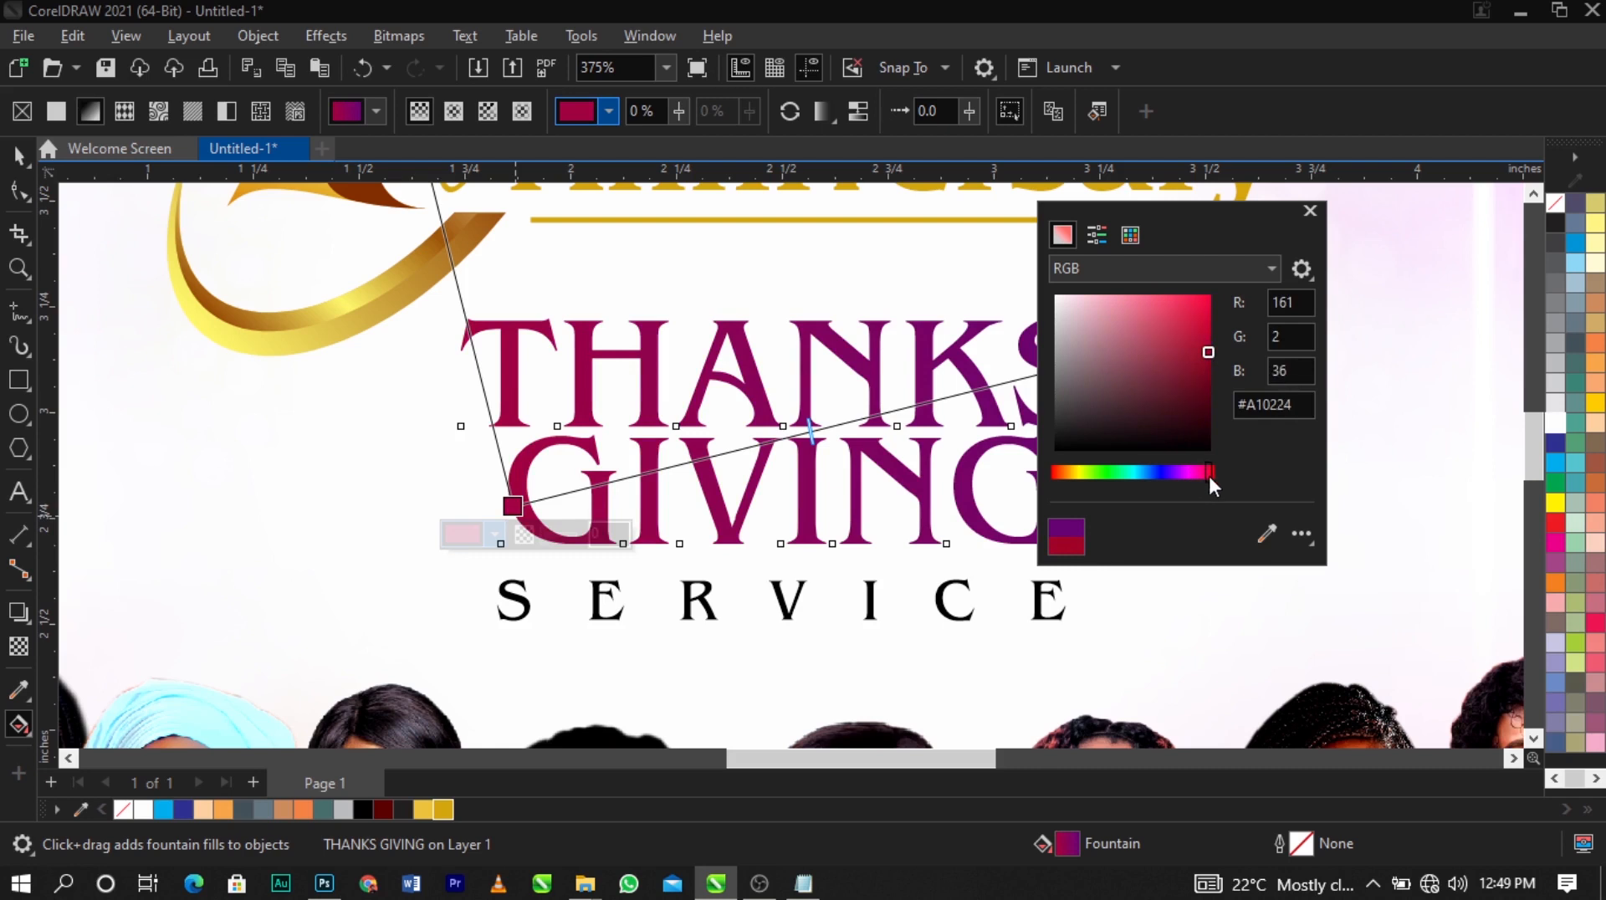
pyautogui.moveTo(1192, 348); pyautogui.dragTo(1204, 346)
pyautogui.moveTo(1202, 472); pyautogui.dragTo(1206, 472)
pyautogui.click(843, 453)
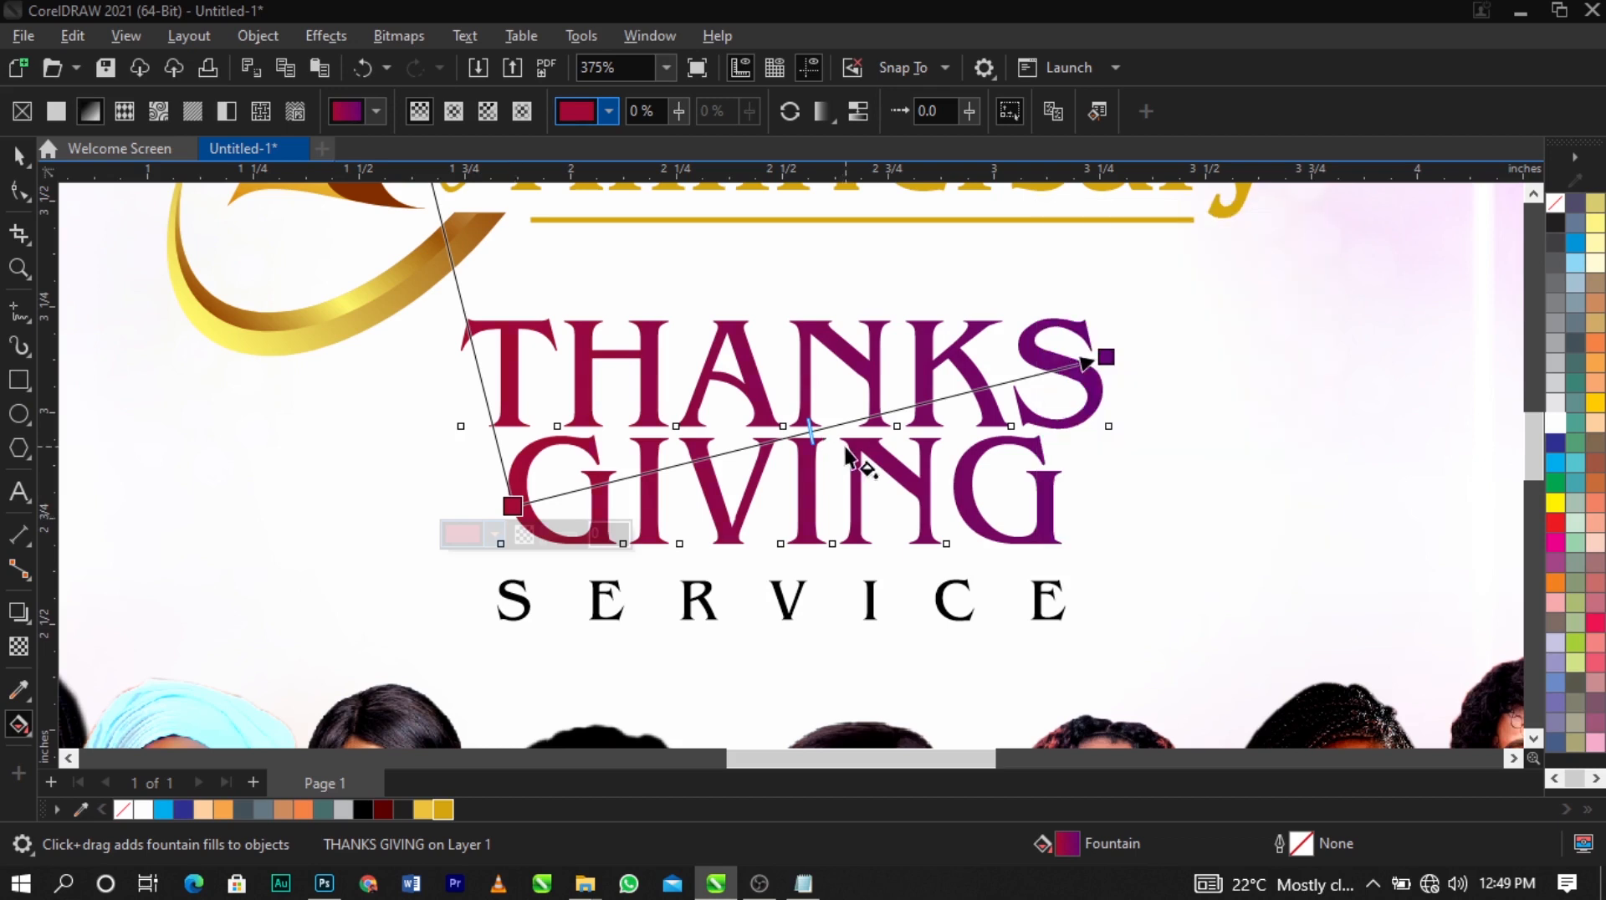
# Make the THANKS GIVING text bold and re-centre it horizontally on the flyer background
pyautogui.press('space')
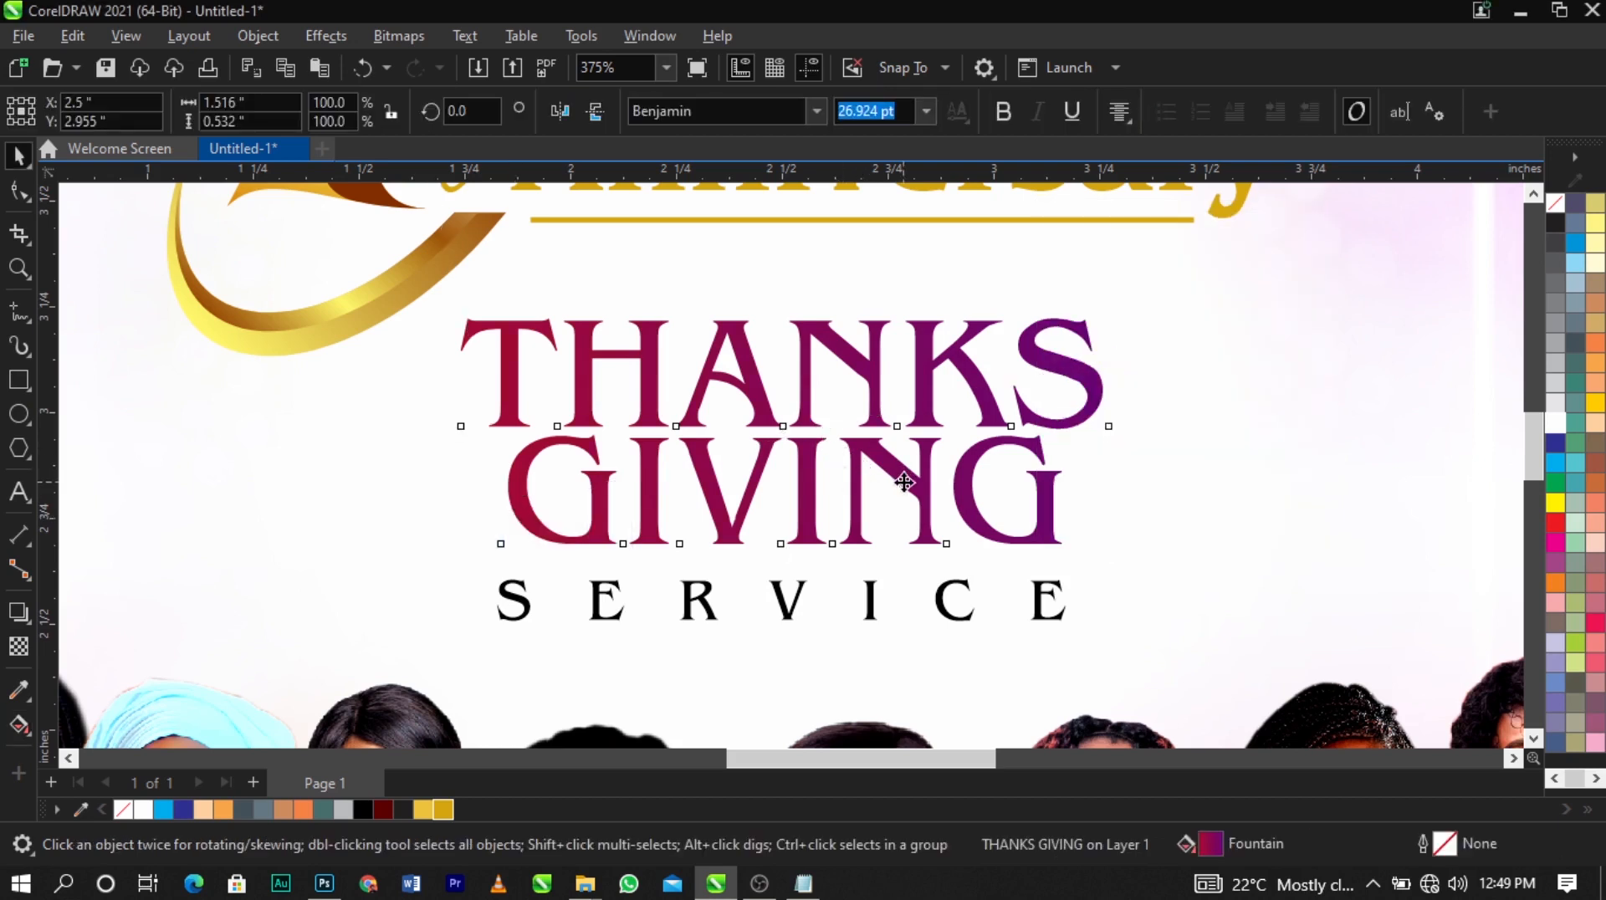
pyautogui.click(904, 483)
pyautogui.click(1012, 111)
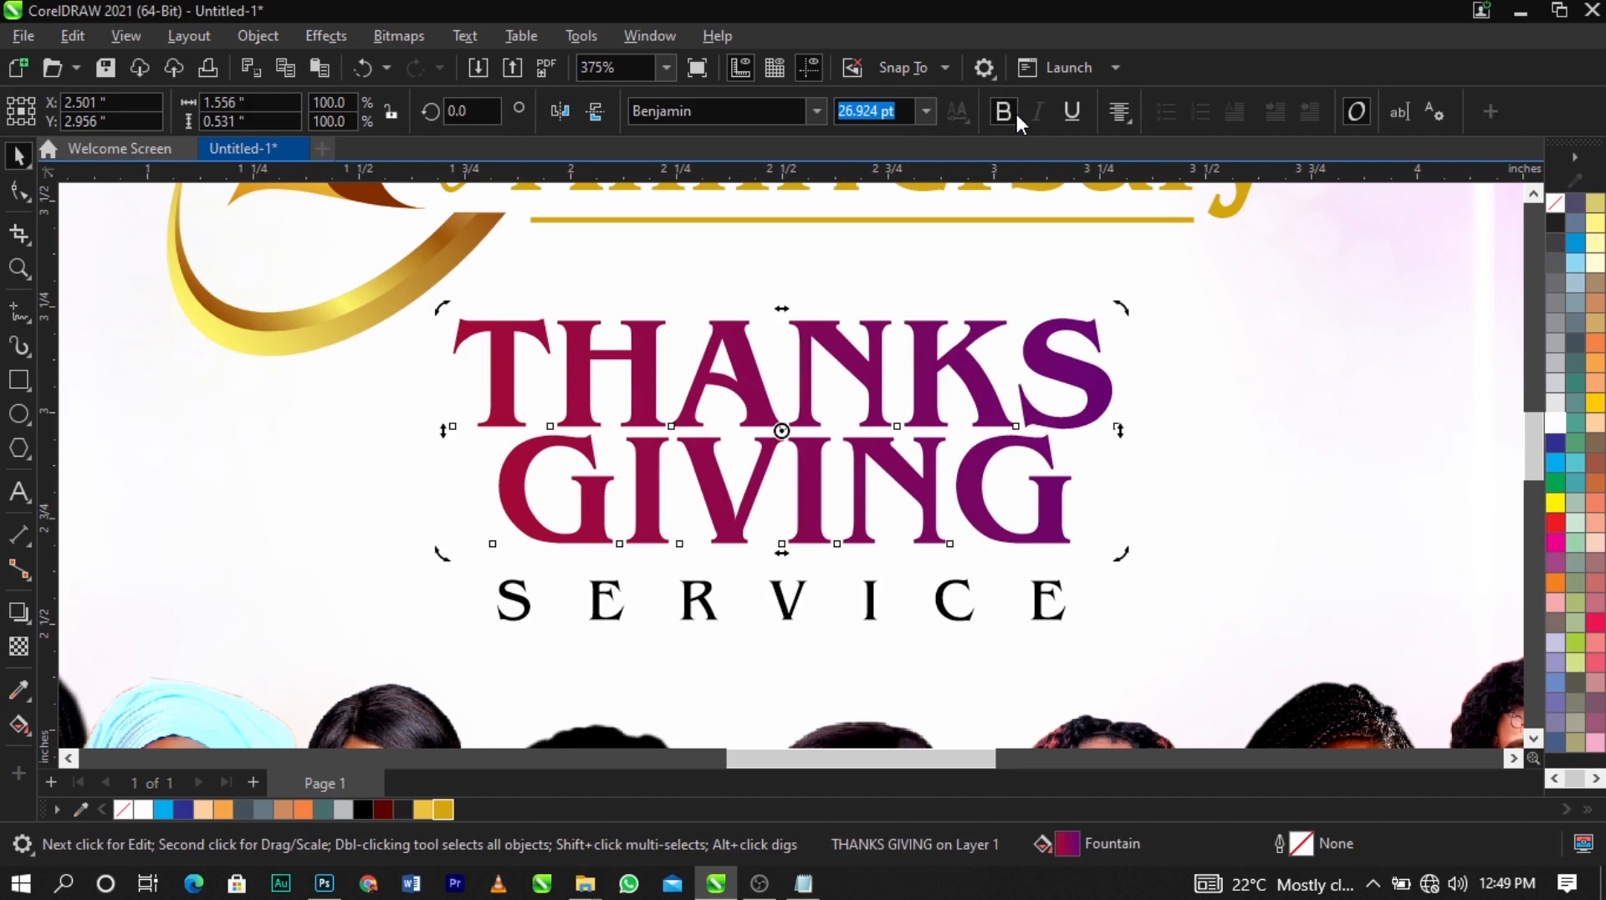
pyautogui.keyDown('shift'); pyautogui.click(1036, 618); pyautogui.keyUp('shift')
pyautogui.click(1050, 530)
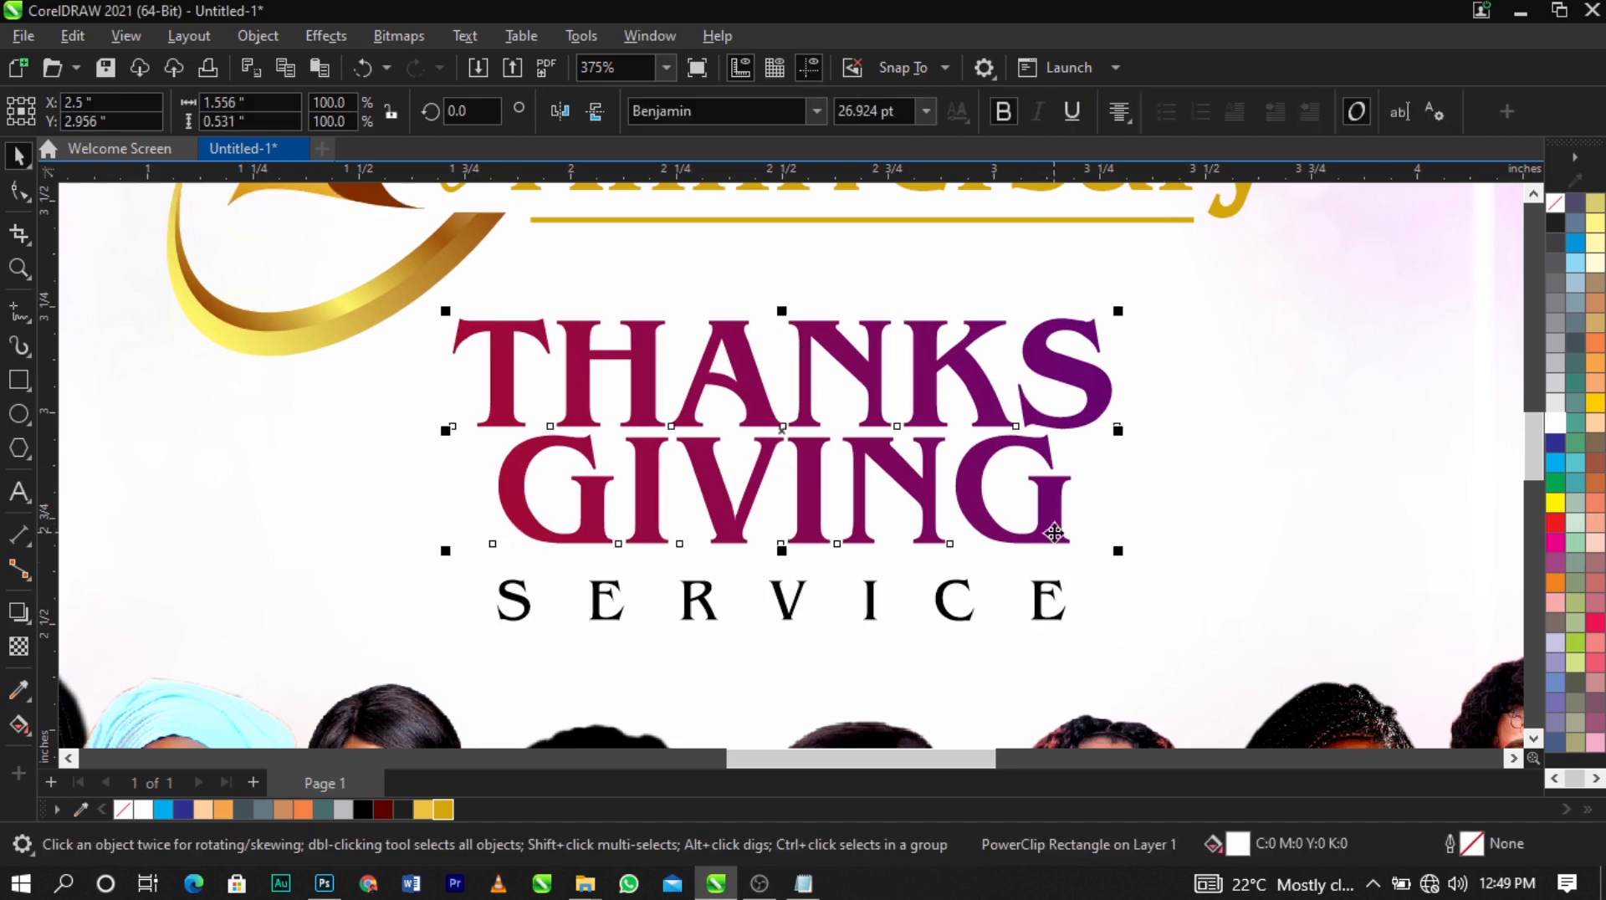
# Sample the crimson from the start of the THANKS GIVING gradient and fill the SERVICE text with it
pyautogui.click(20, 689)
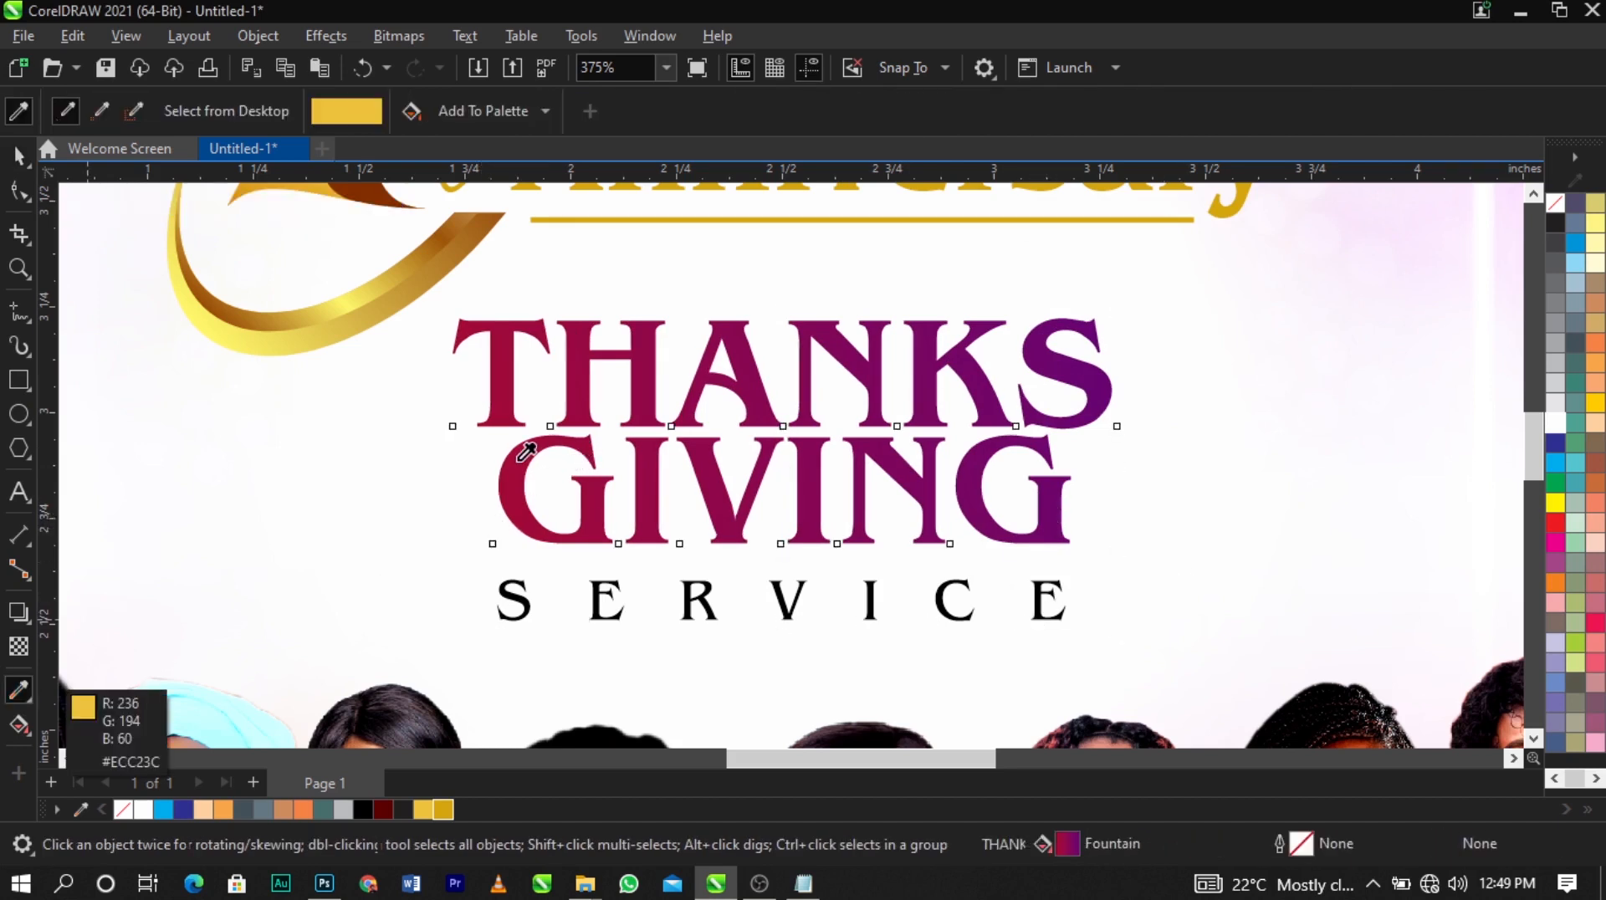
pyautogui.click(615, 601)
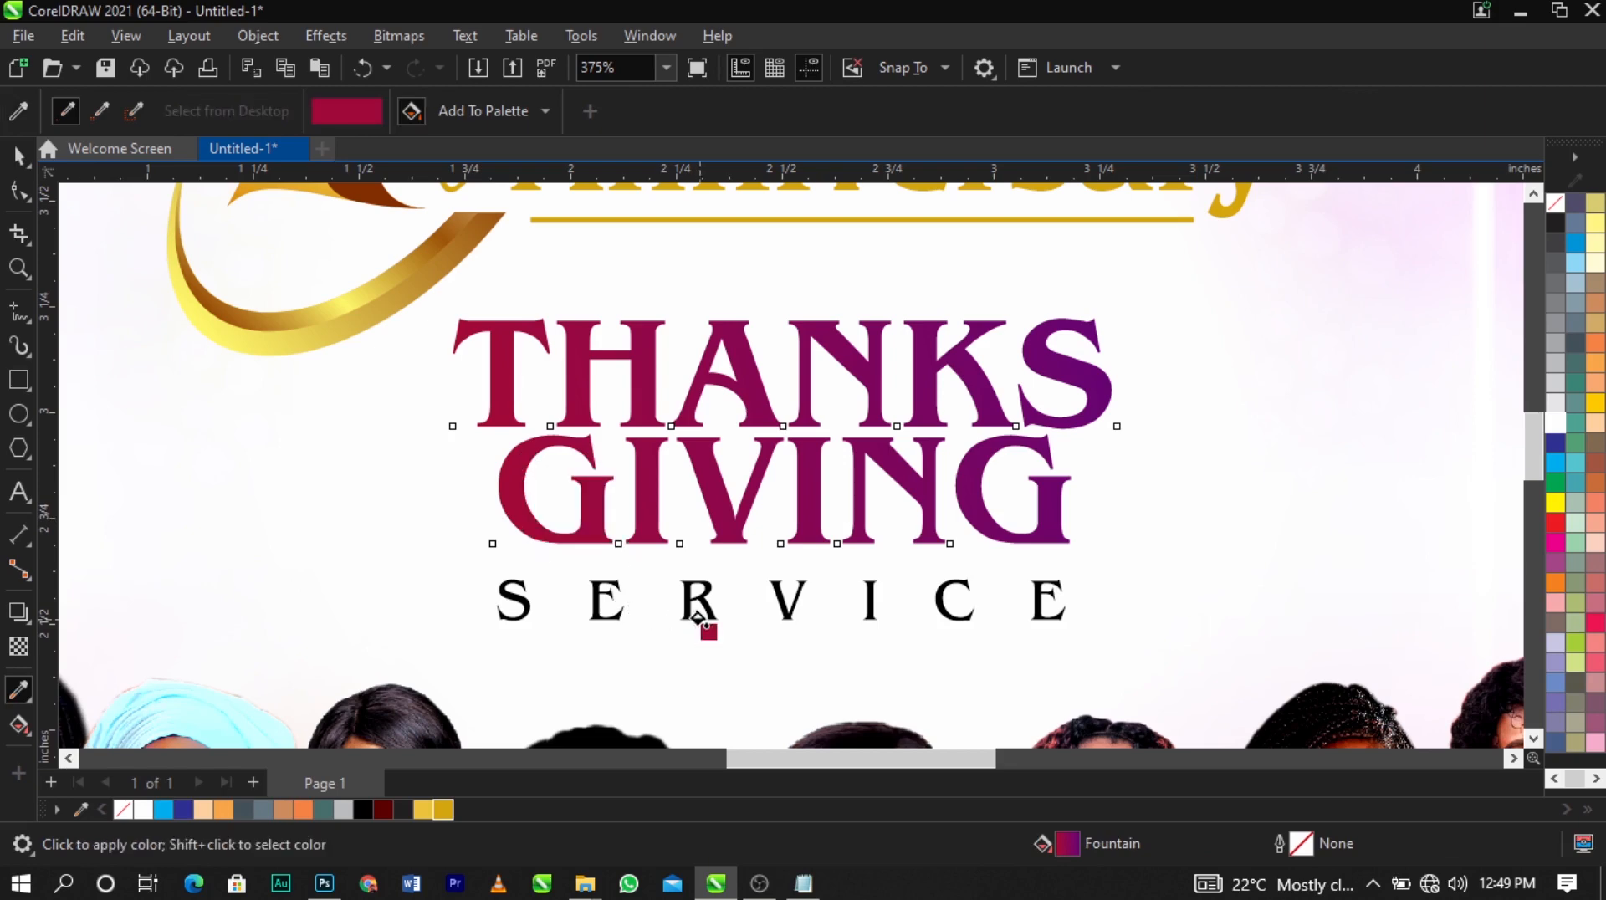
pyautogui.scroll(3, 706, 623)
pyautogui.scroll(-4, 831, 549)
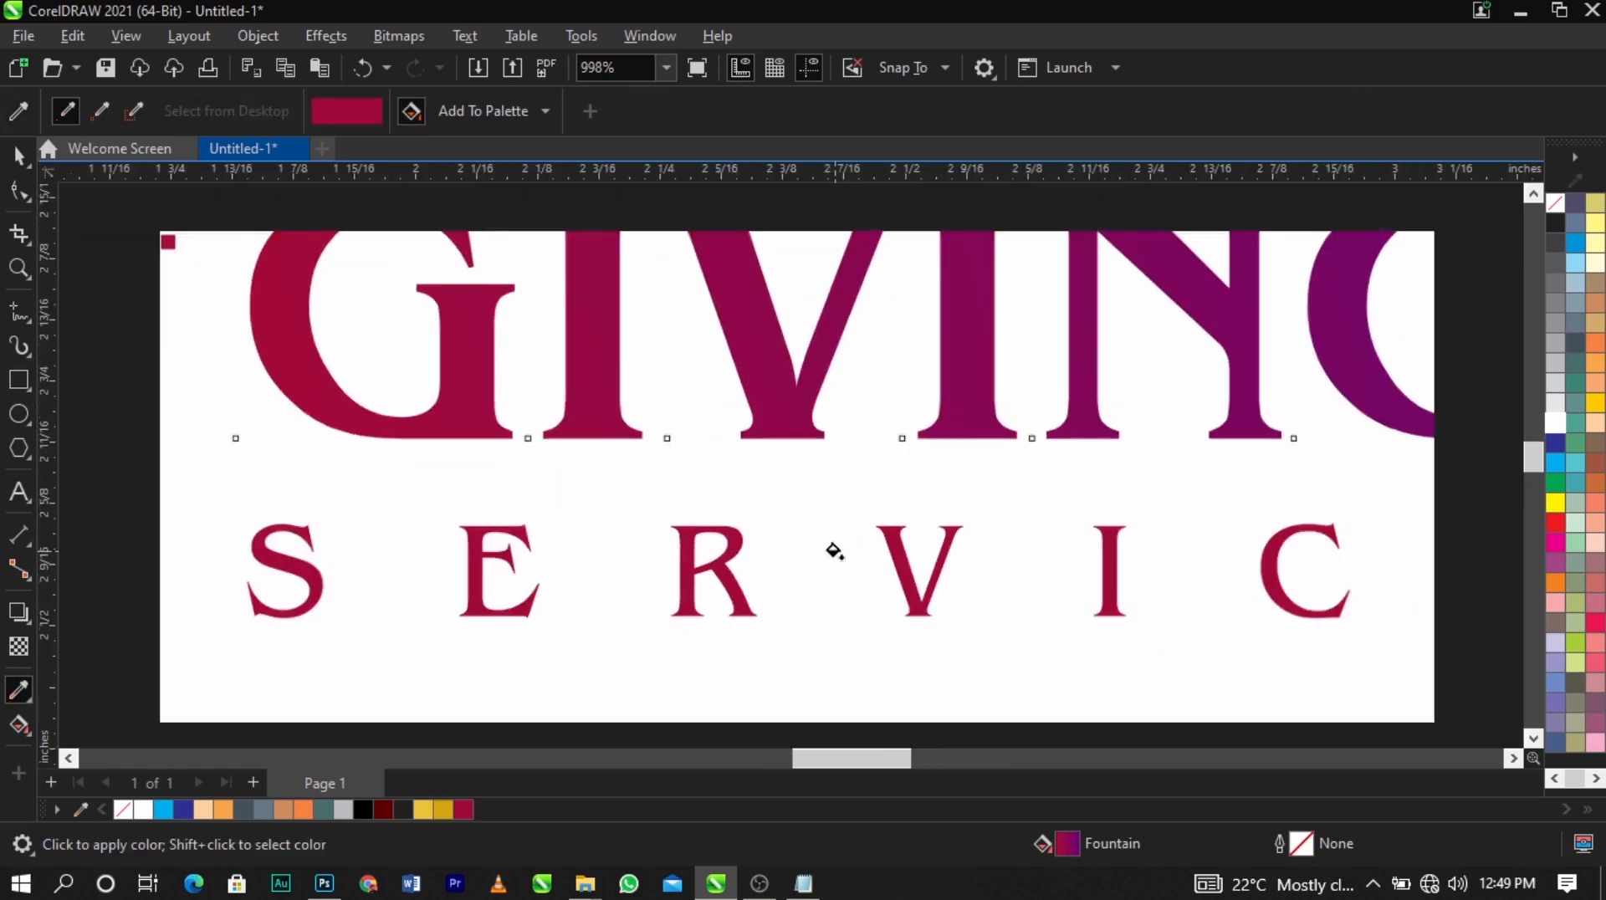
pyautogui.press('space')
pyautogui.scroll(-4, 990, 513)
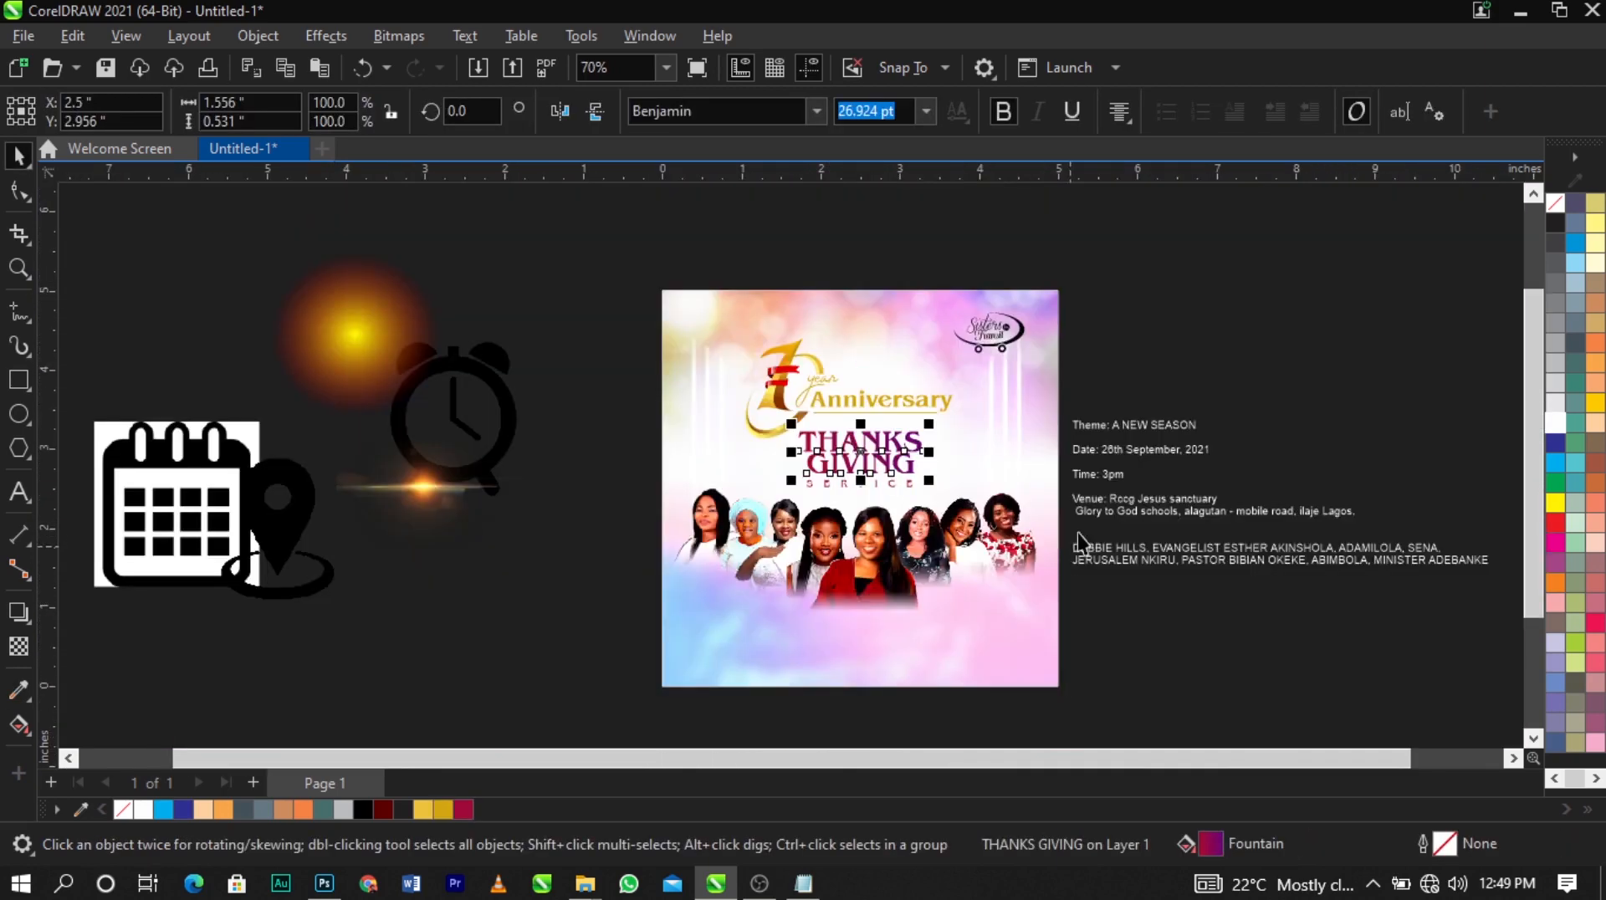
# Place a copy of the yellow glow over the middle of THANKS GIVING and shrink it to about 2.2 in wide
pyautogui.press('z')
pyautogui.moveTo(504, 326); pyautogui.dragTo(1279, 693)
pyautogui.press('space')
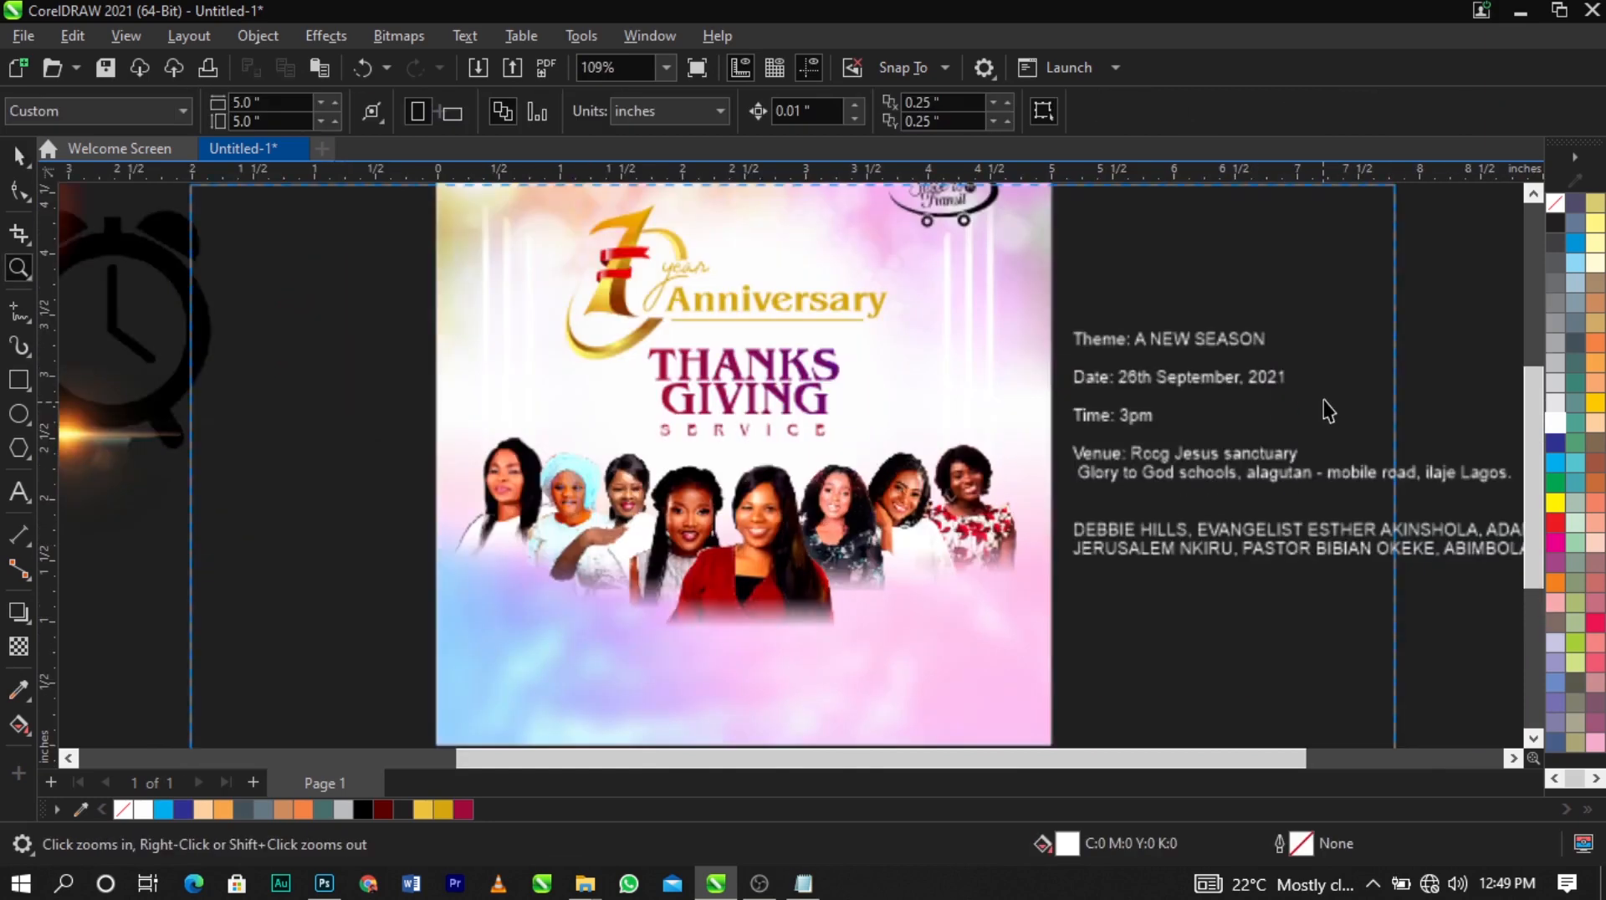
pyautogui.scroll(-1, 116, 459)
pyautogui.moveTo(150, 247); pyautogui.dragTo(768, 431)
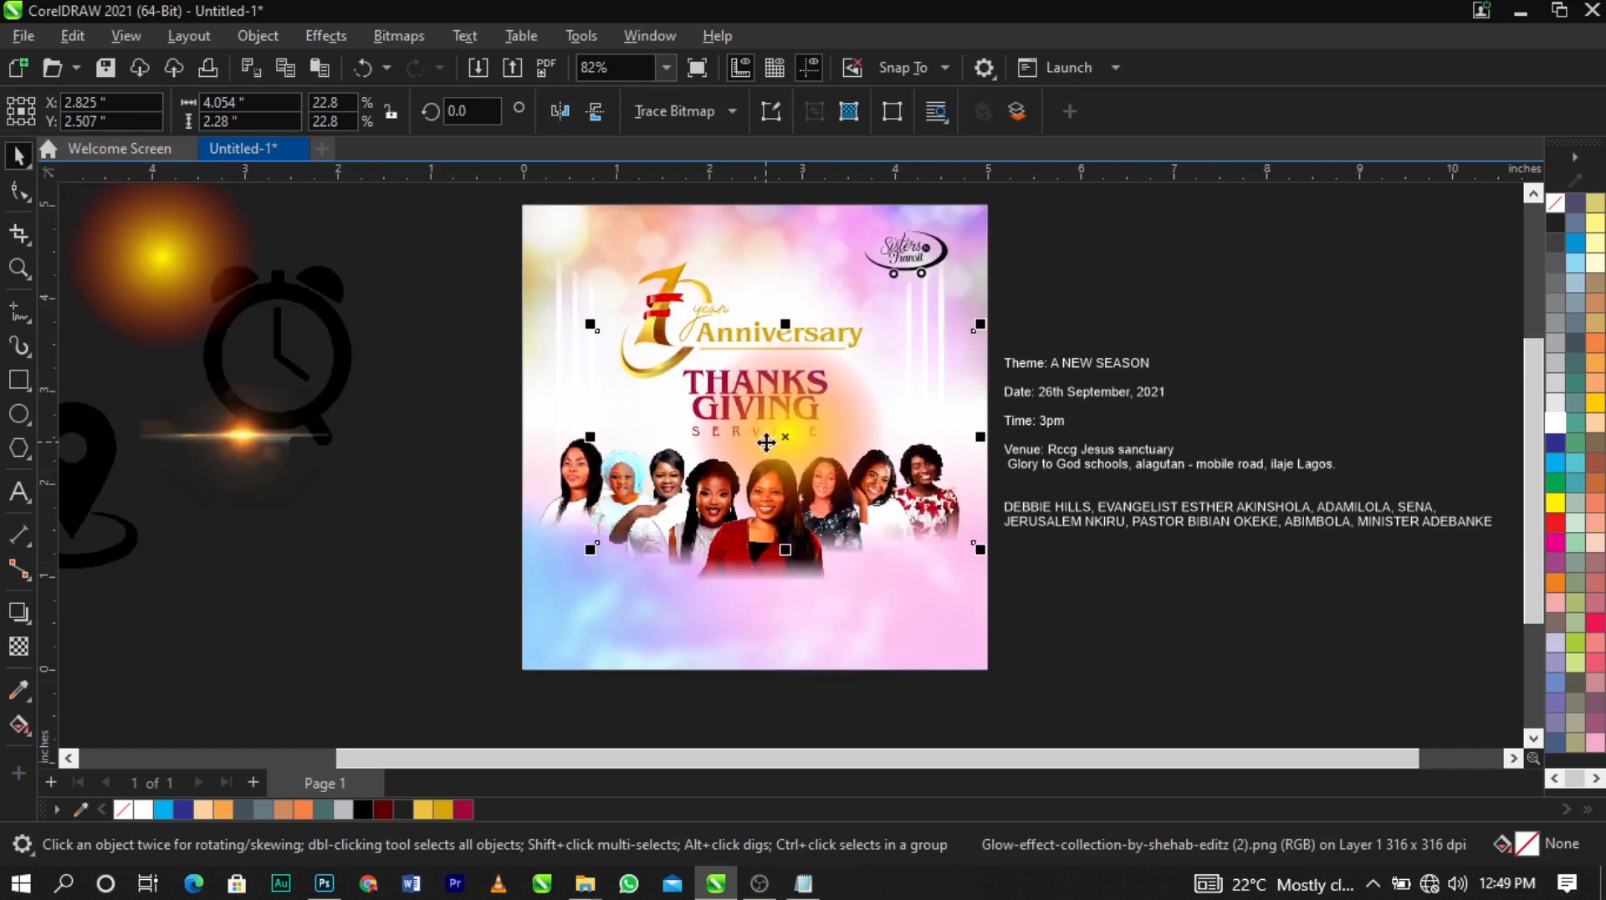
pyautogui.moveTo(548, 293); pyautogui.dragTo(1086, 566)
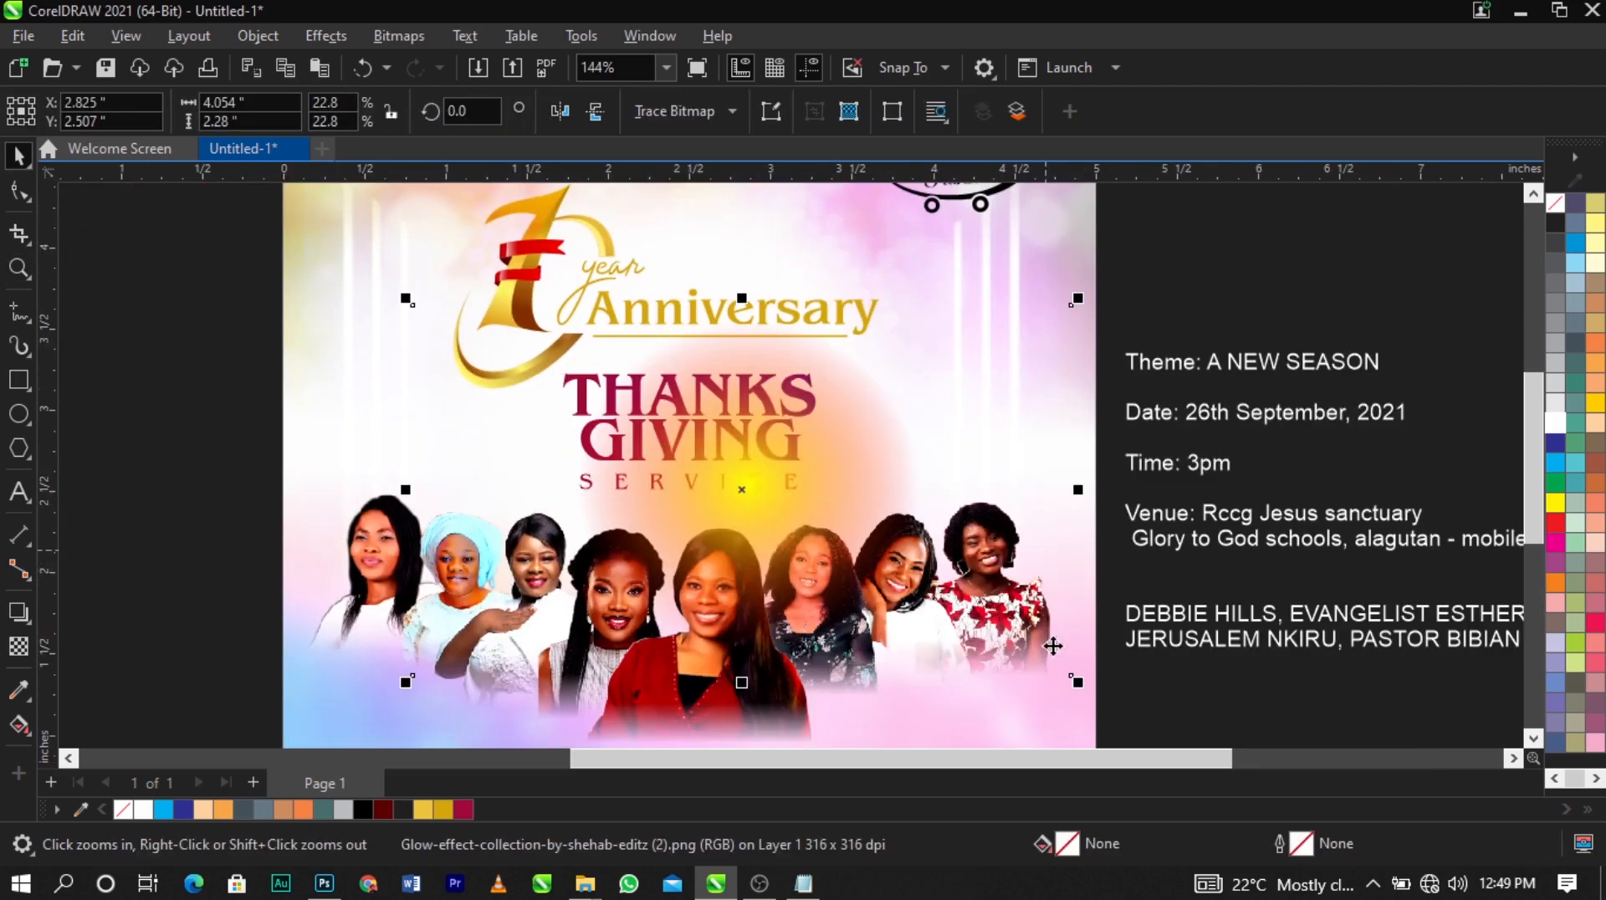
pyautogui.moveTo(1079, 691); pyautogui.dragTo(763, 499)
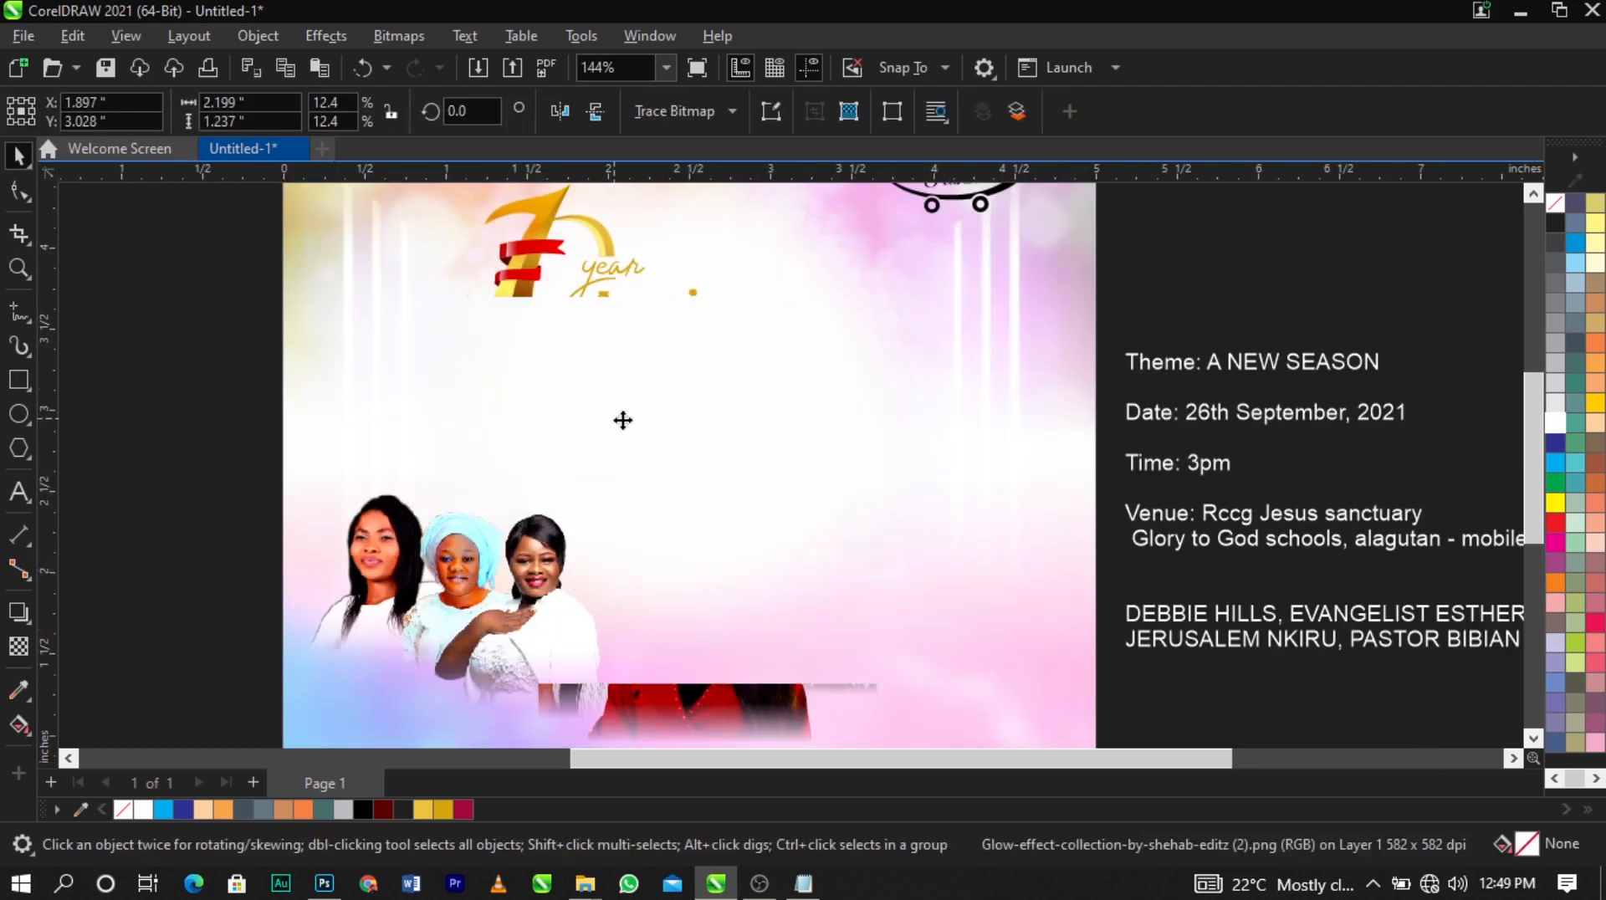
pyautogui.moveTo(620, 419); pyautogui.dragTo(808, 452)
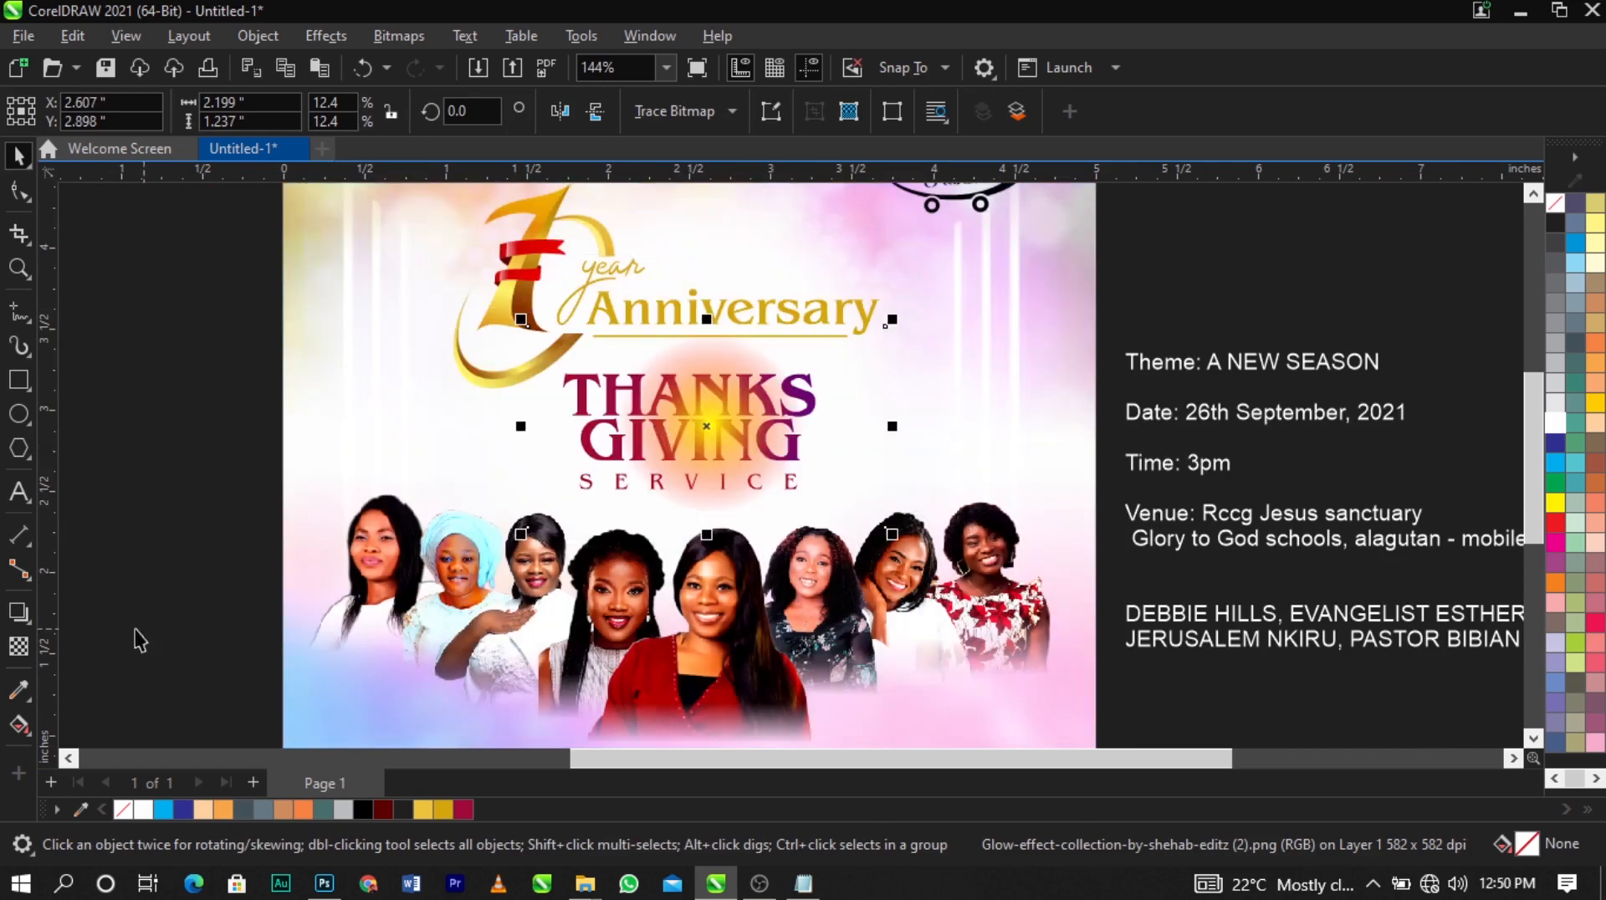
# Set the merge mode of the yellow glow on the title to Screen
pyautogui.click(18, 645)
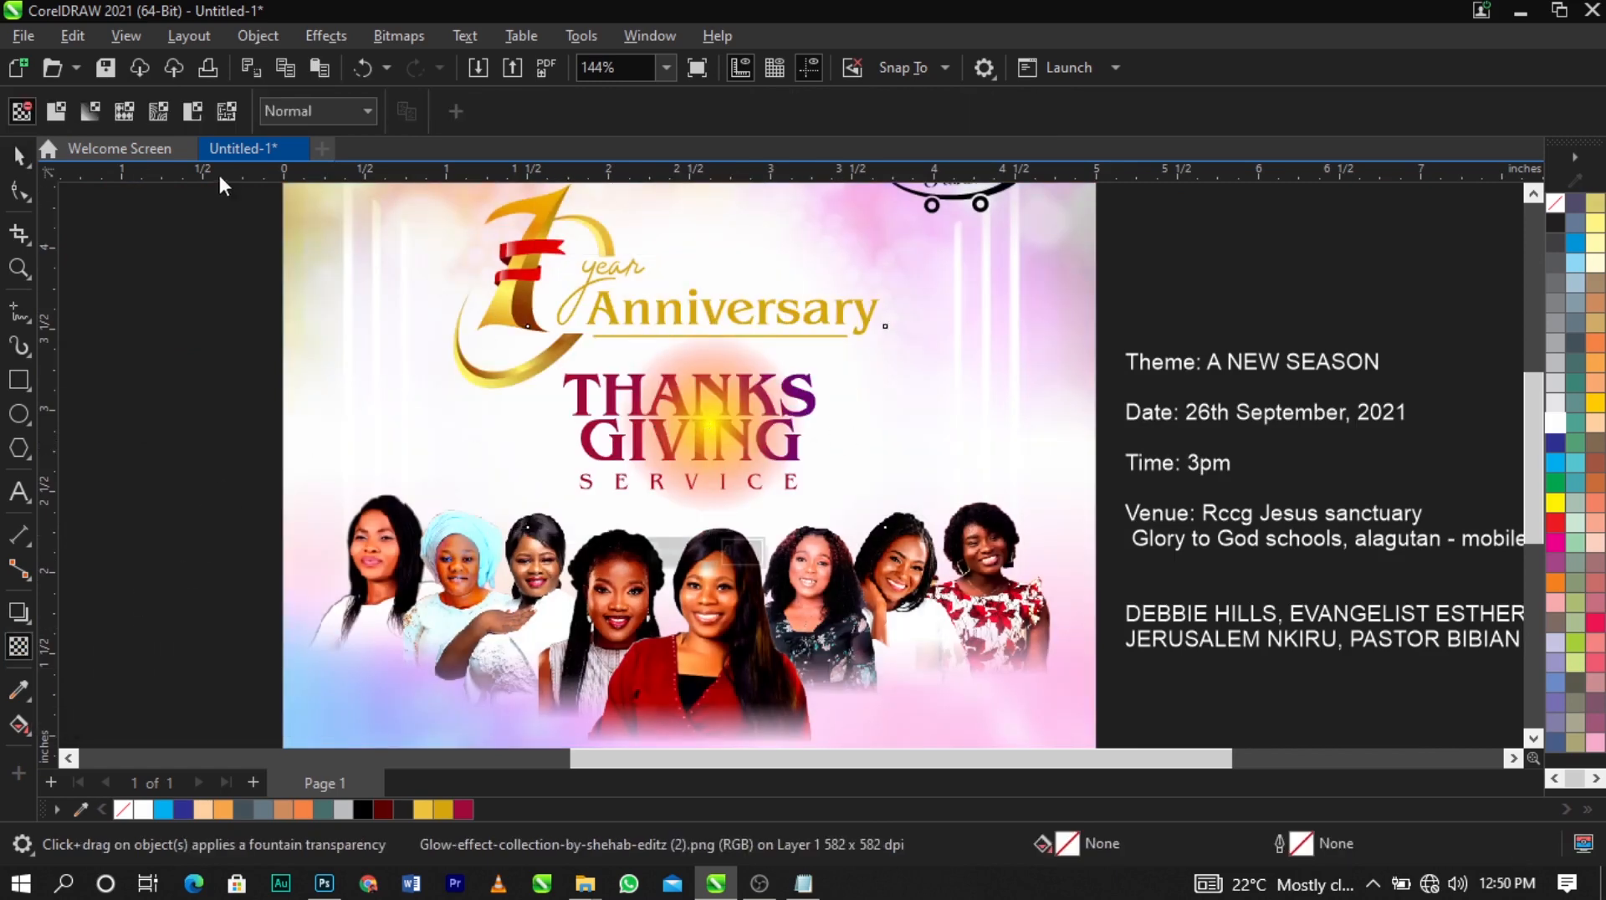
pyautogui.click(307, 108)
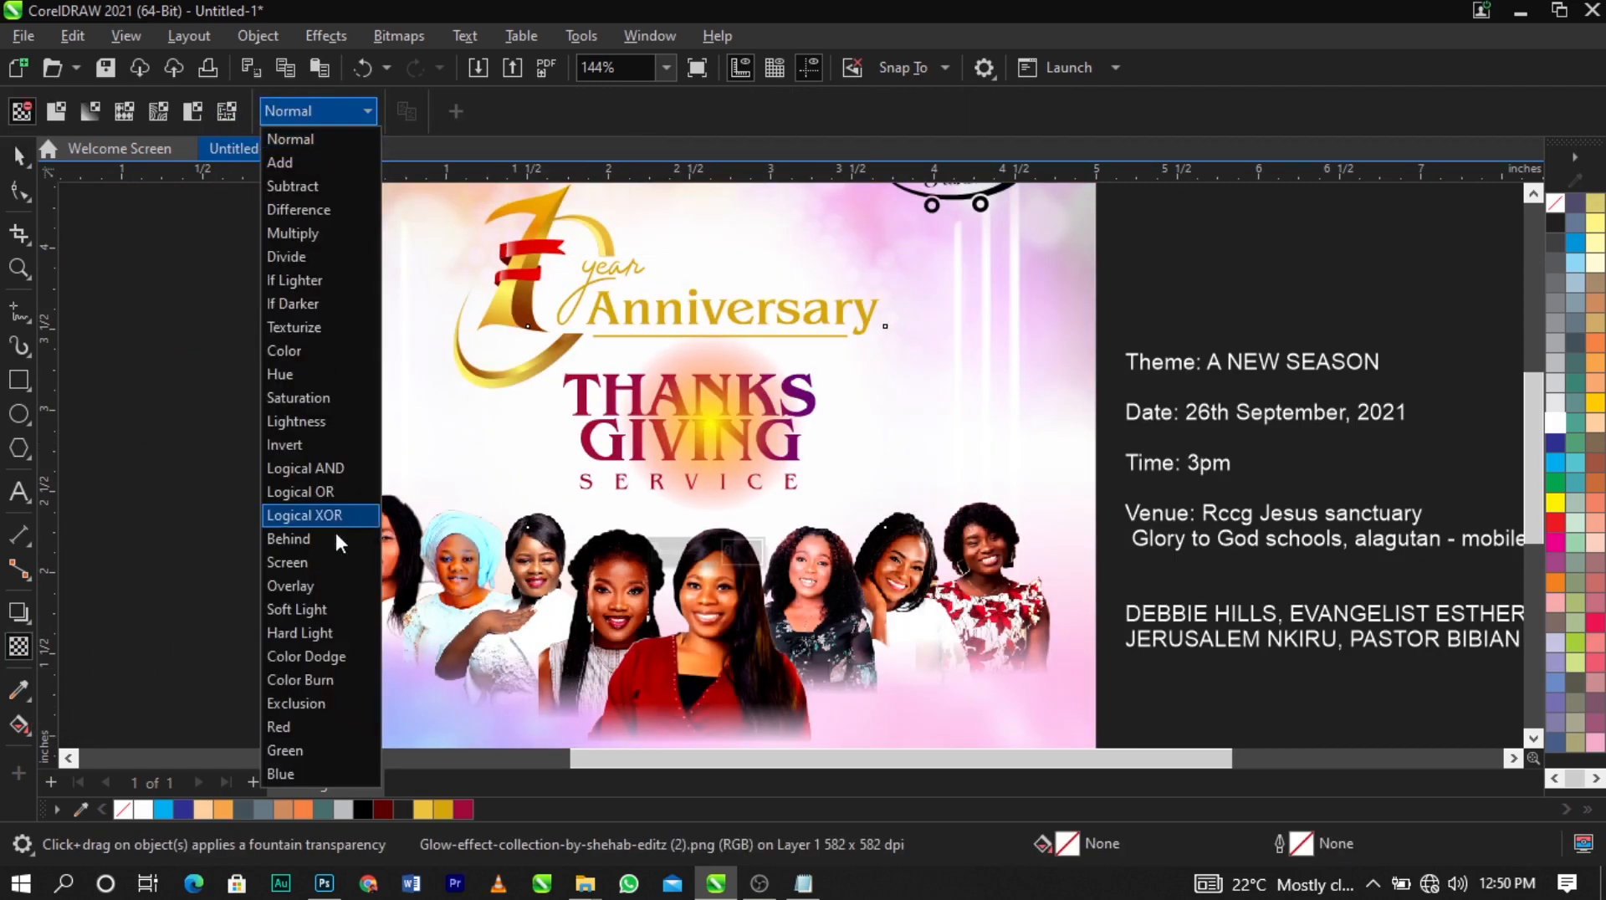
pyautogui.click(328, 559)
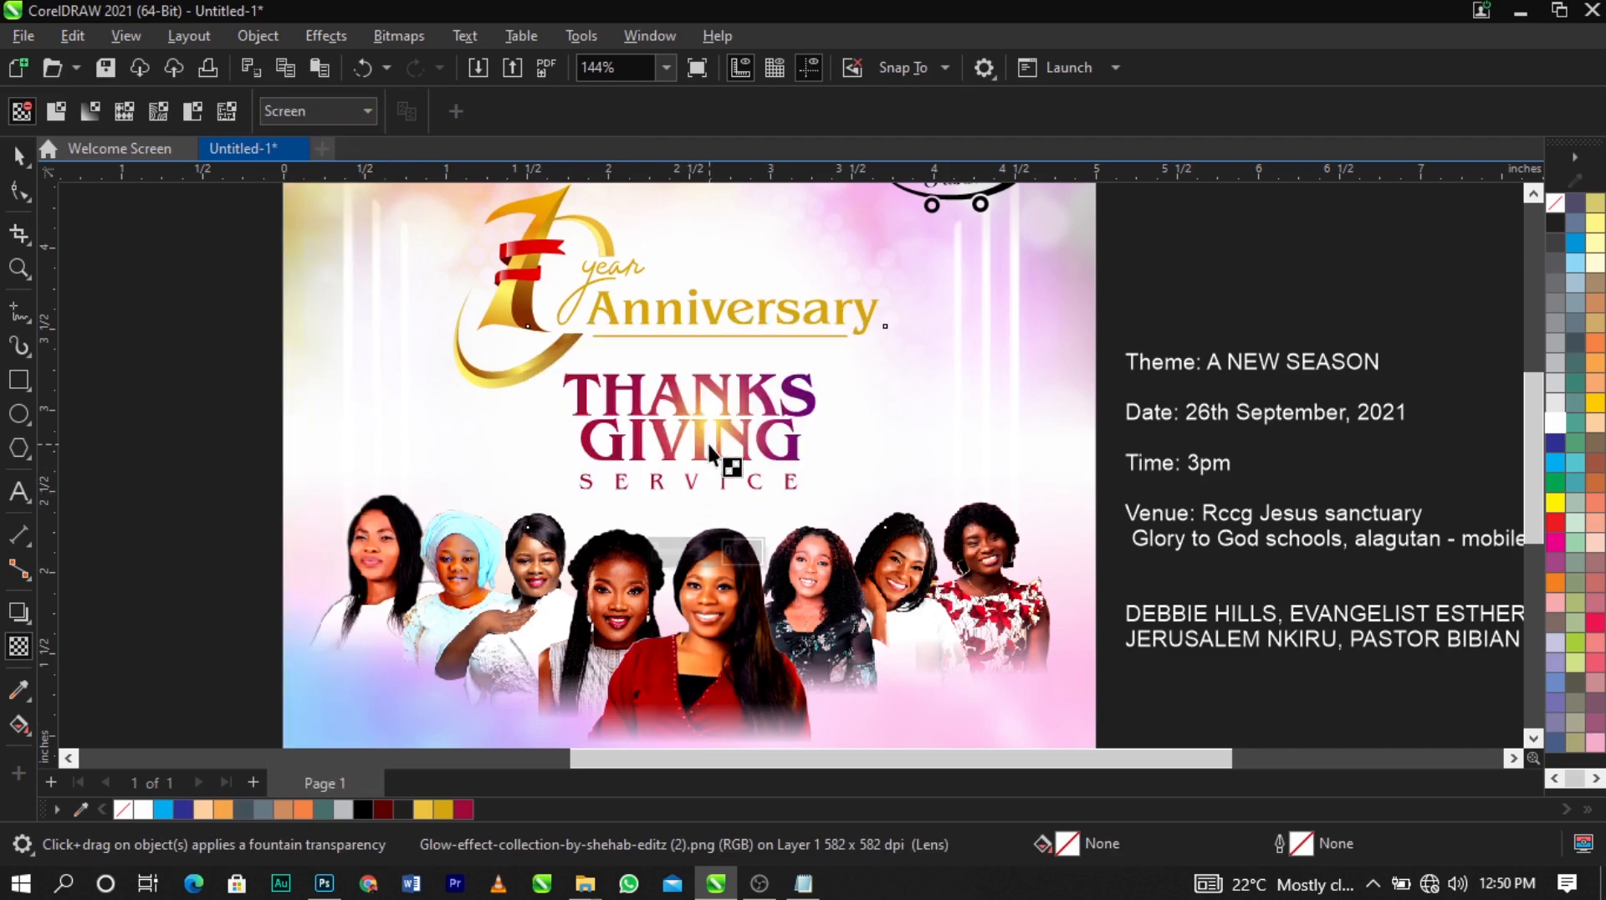
pyautogui.press('space')
# Nudge the screened glow to the centre of the title and shrink it slightly to about 2.14 in wide
pyautogui.scroll(1, 711, 431)
pyautogui.moveTo(818, 464); pyautogui.dragTo(810, 468)
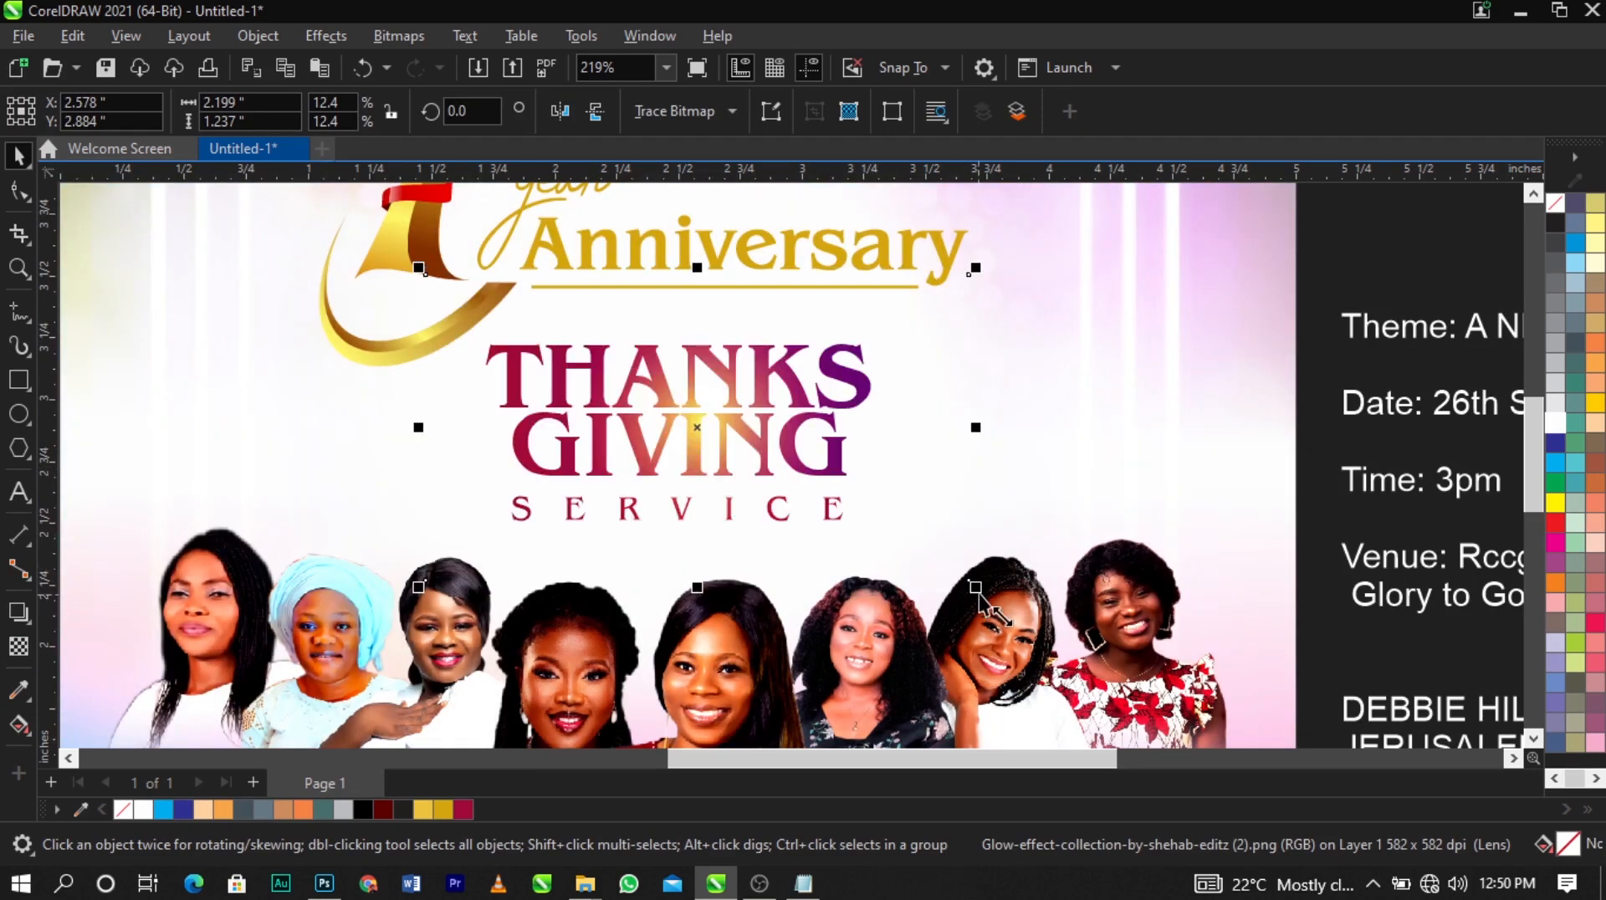
pyautogui.moveTo(975, 587); pyautogui.dragTo(969, 582)
pyautogui.scroll(-1, 883, 428)
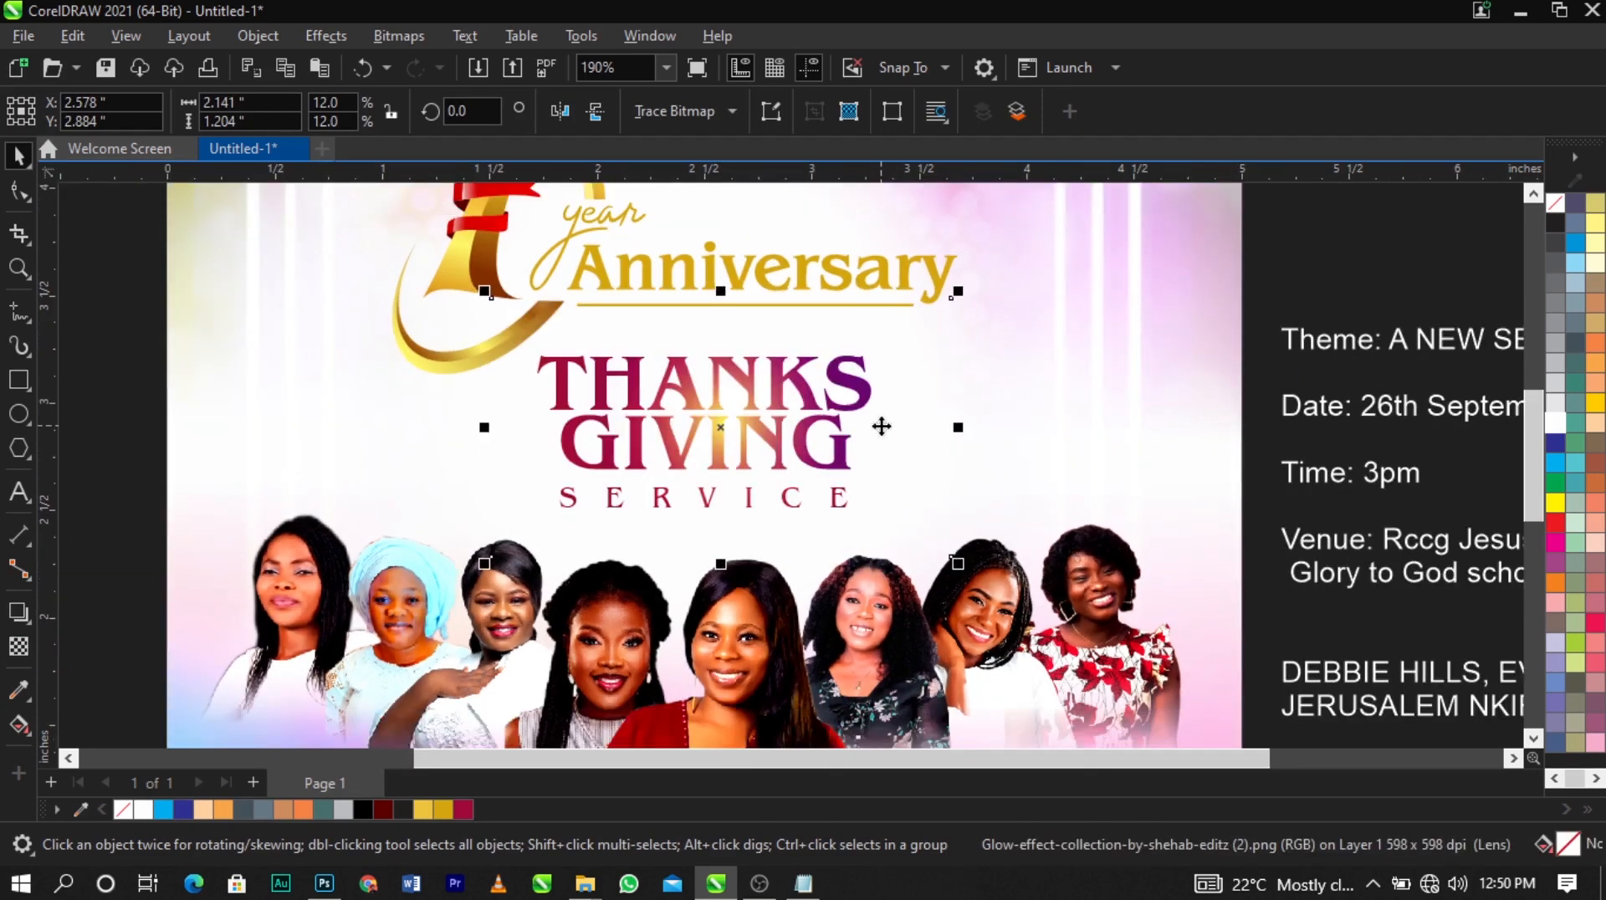
# Copy the screened glow down between the heads of the two front women and delete the spare yellow glow beside the flyer
pyautogui.scroll(-2, 882, 427)
pyautogui.moveTo(778, 428); pyautogui.dragTo(756, 562)
pyautogui.click(1193, 572)
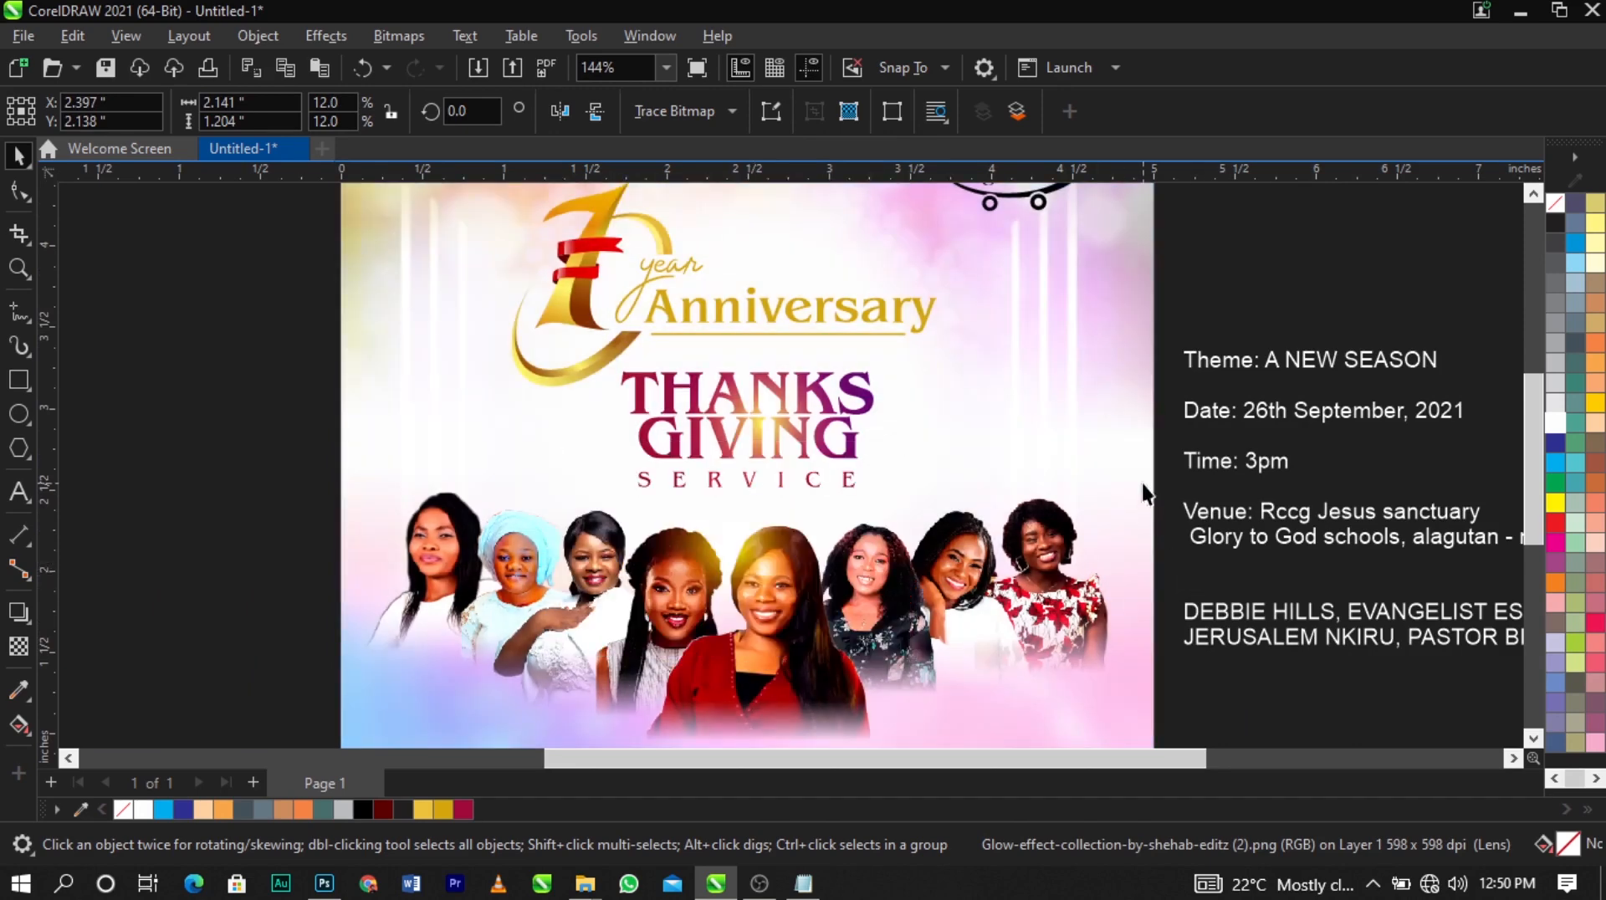
pyautogui.scroll(-1, 1143, 482)
pyautogui.scroll(-2, 1273, 311)
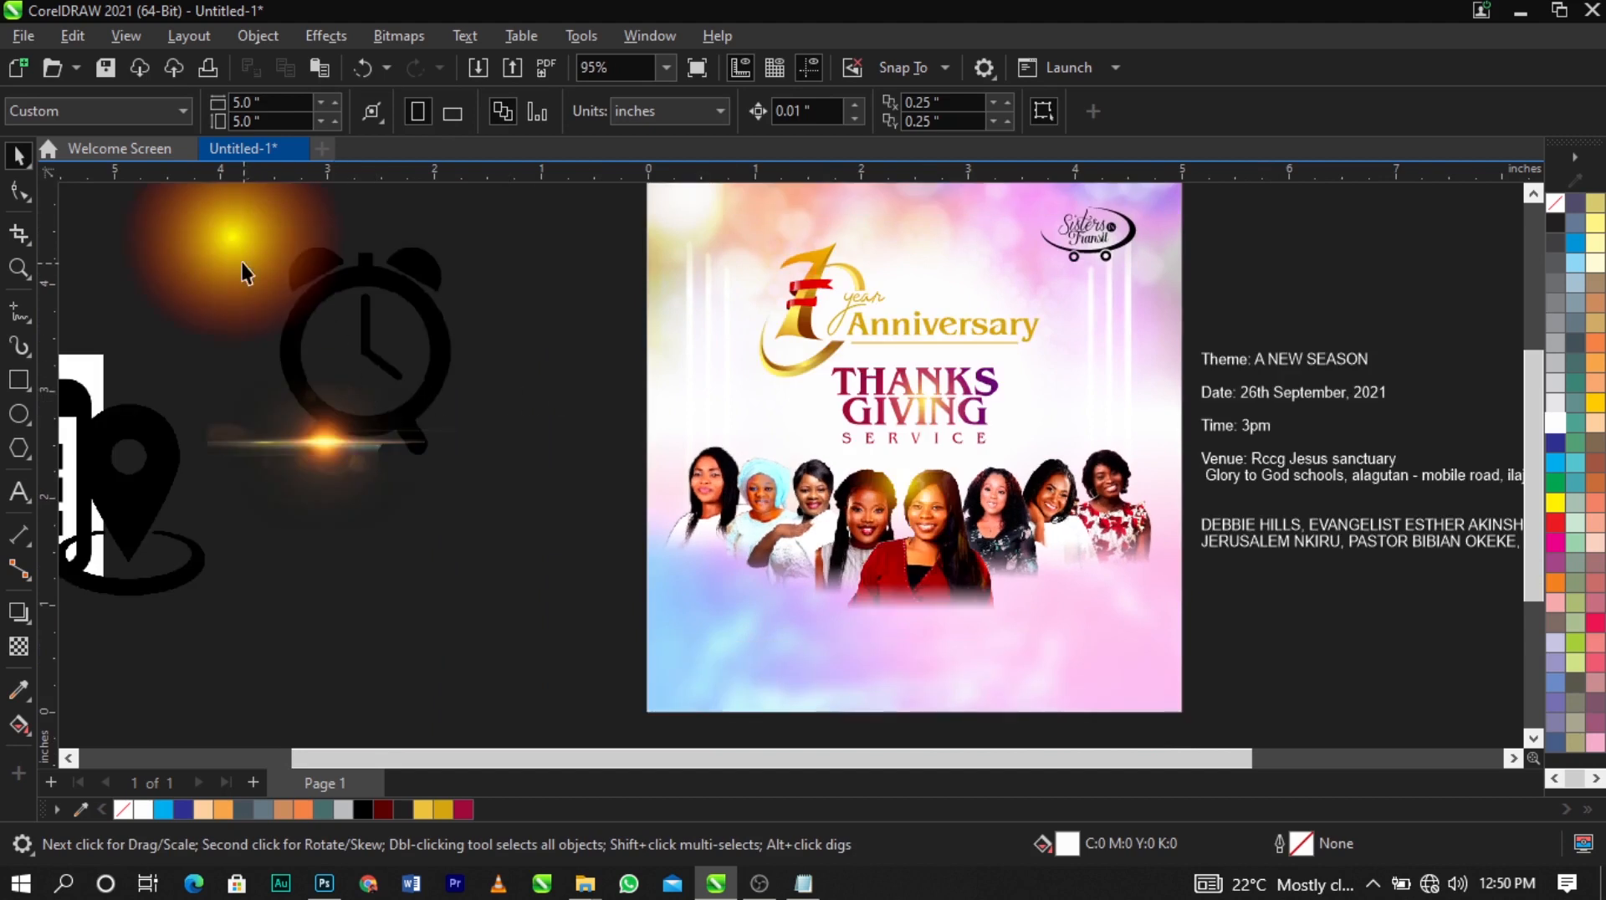
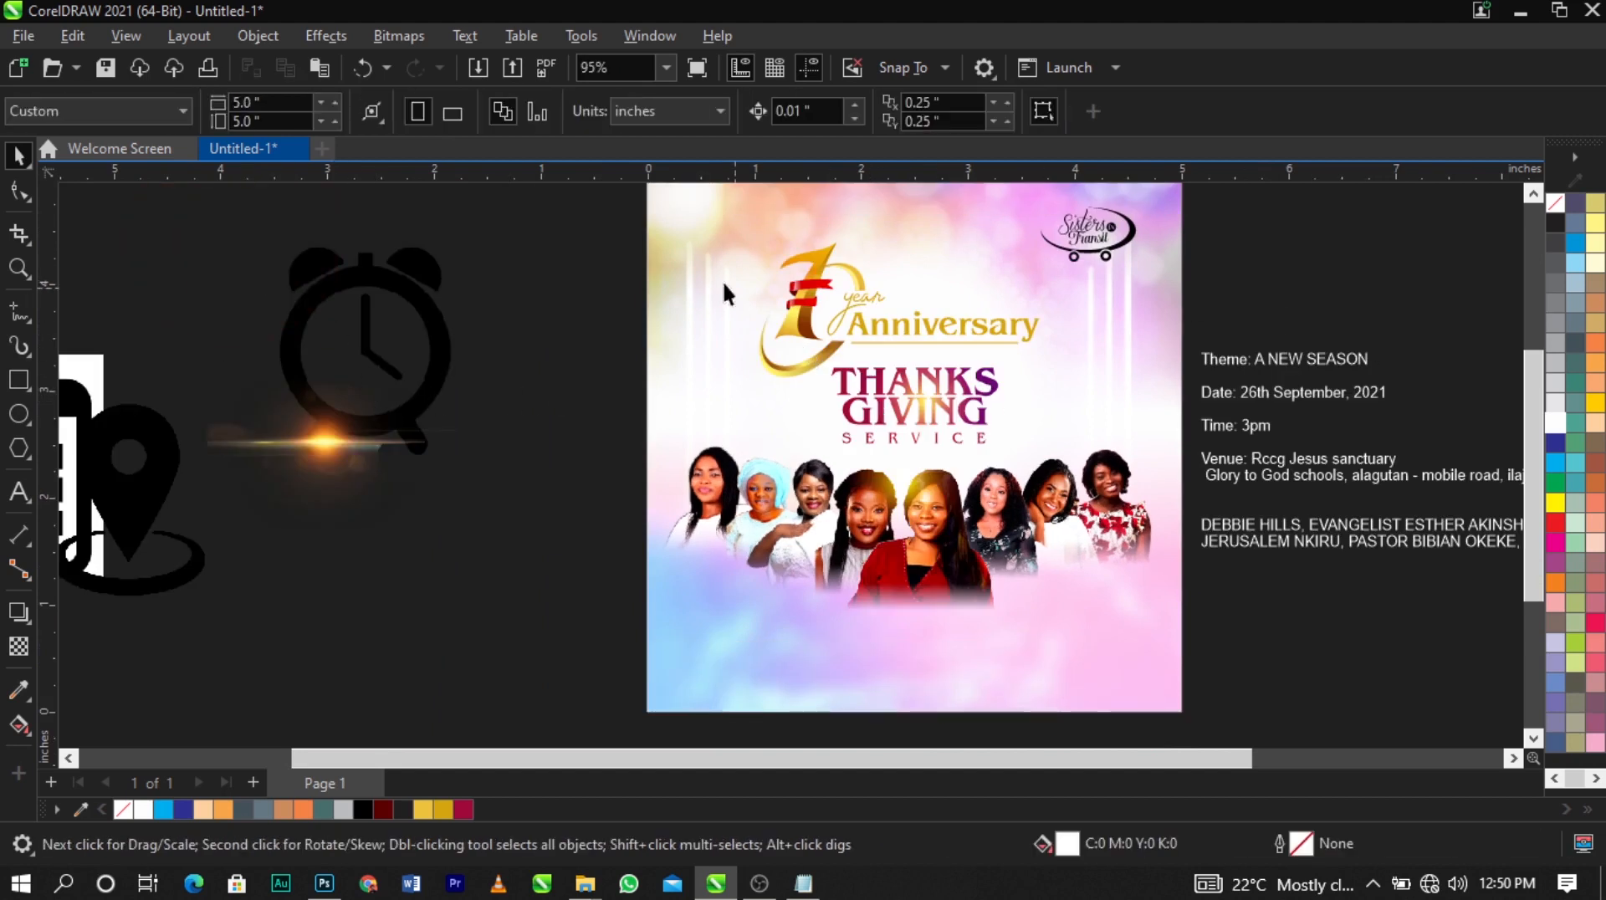
pyautogui.moveTo(611, 222); pyautogui.dragTo(1120, 466)
pyautogui.click(1330, 337)
pyautogui.hotkey('ctrl', 's')
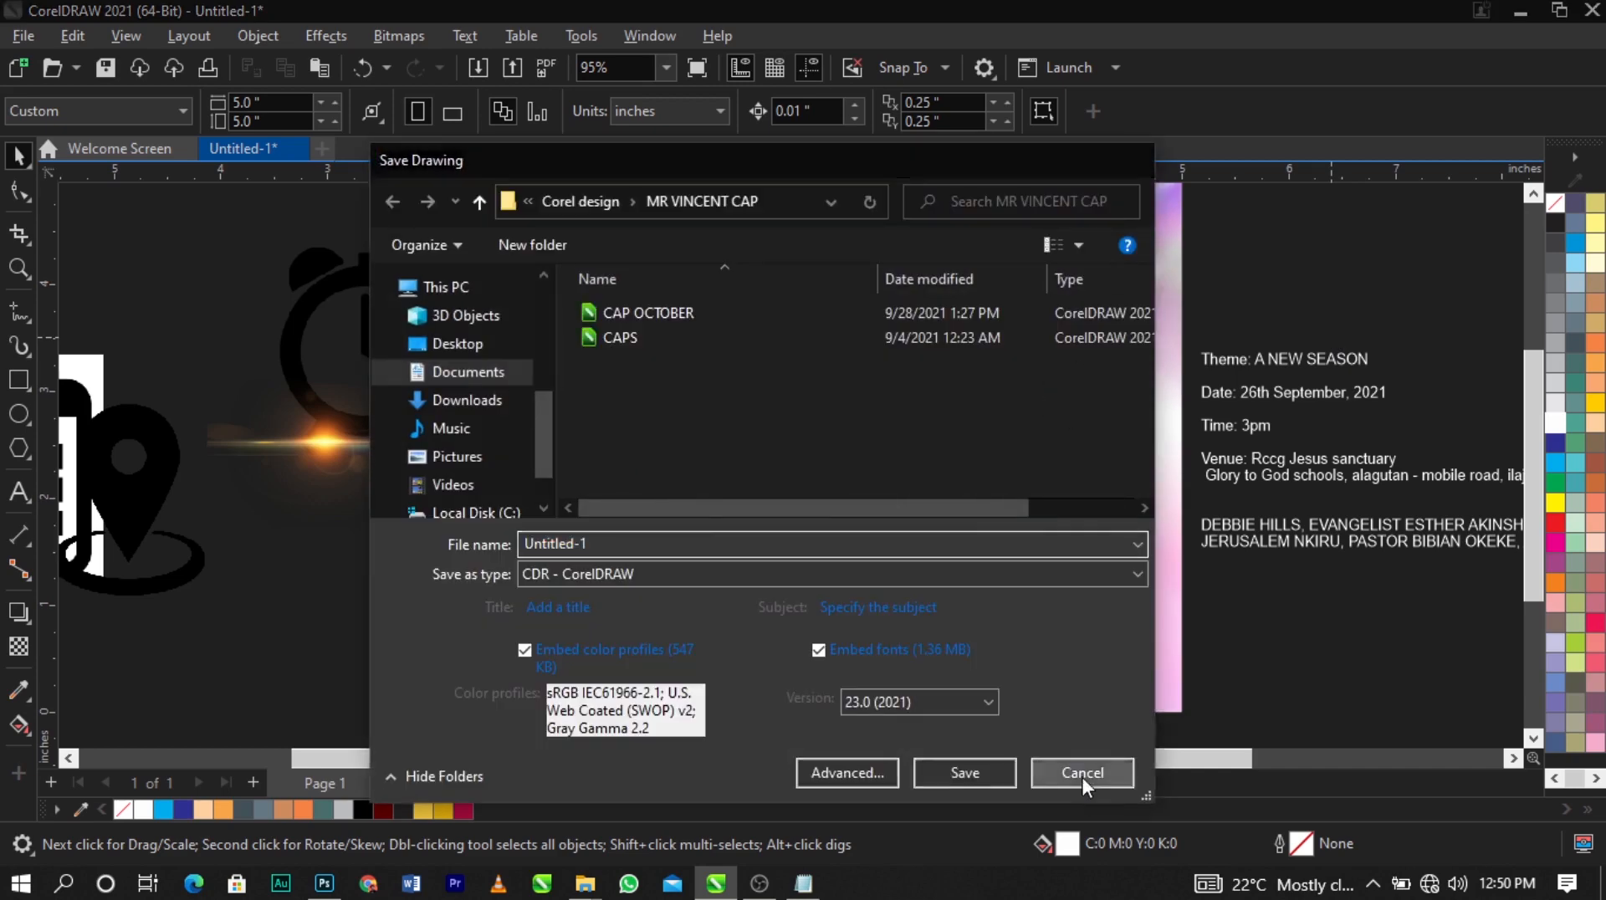
pyautogui.click(1082, 772)
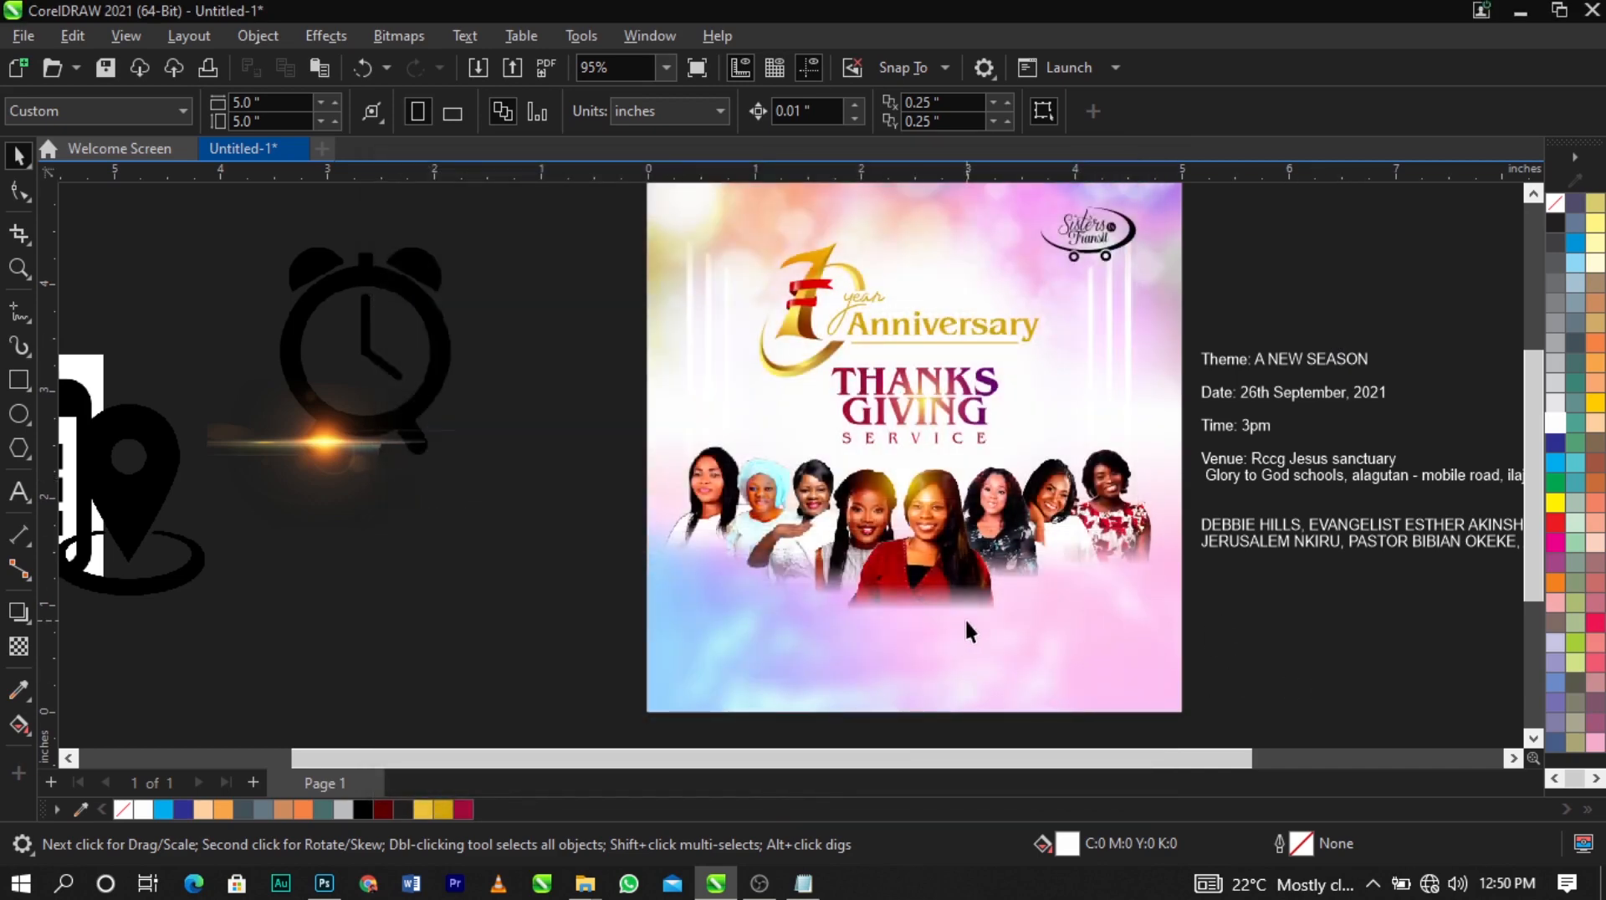
# Move the orange lens flare onto the flyer's edge, just beside the anniversary logo
pyautogui.scroll(2, 965, 632)
pyautogui.scroll(-1, 965, 632)
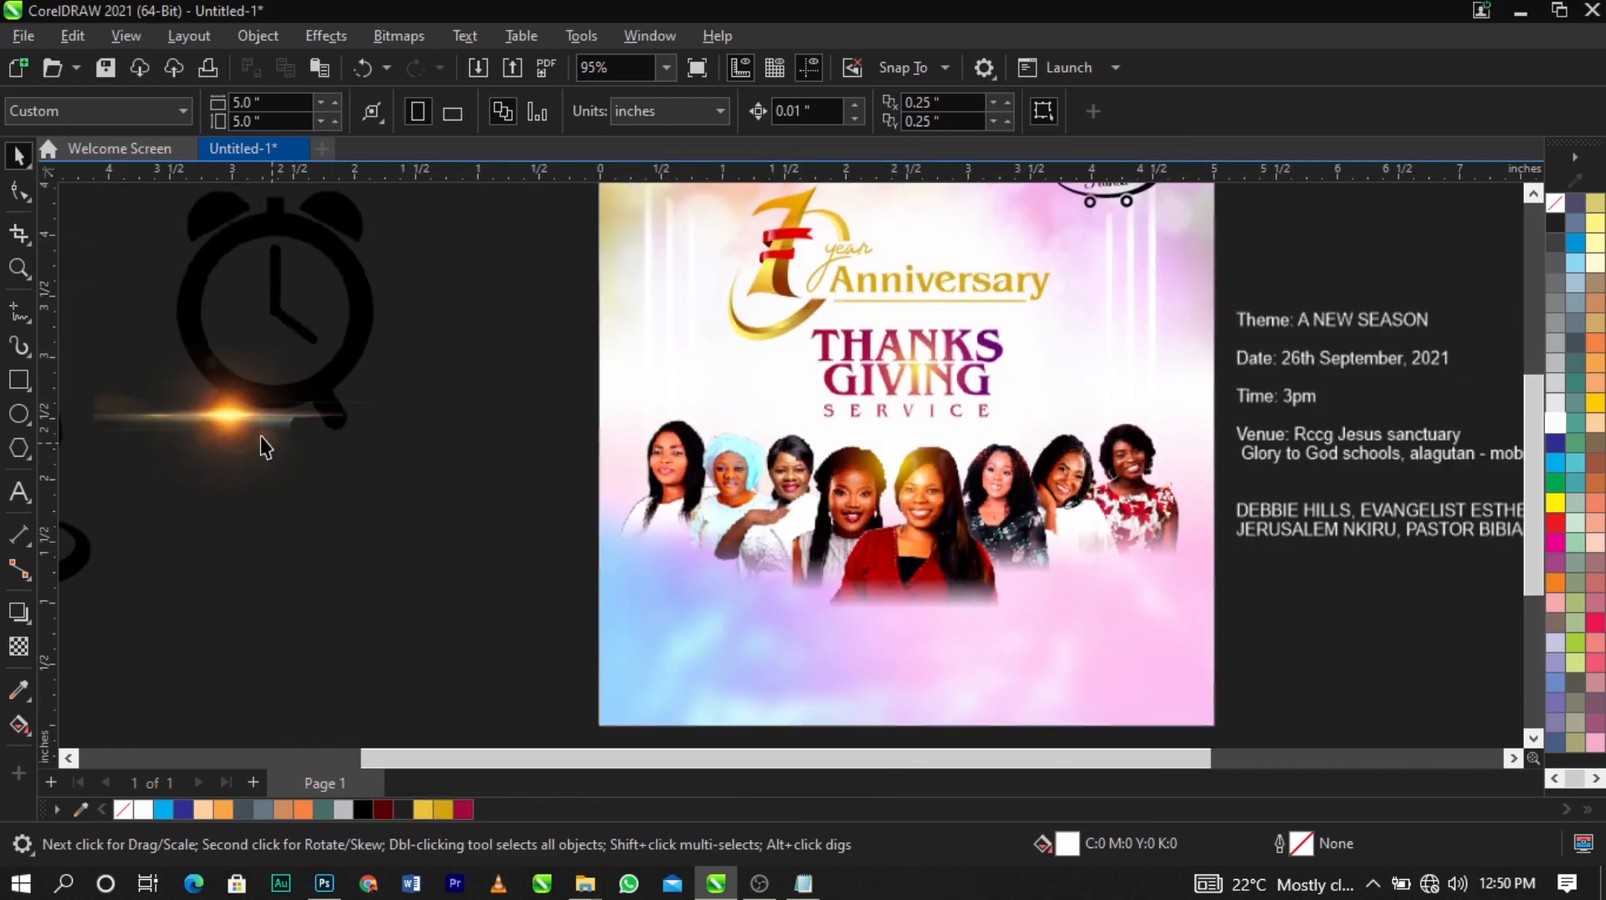
pyautogui.click(256, 440)
pyautogui.scroll(-1, 250, 435)
pyautogui.scroll(-1, 250, 435)
pyautogui.moveTo(250, 435); pyautogui.dragTo(550, 392)
pyautogui.scroll(2, 523, 316)
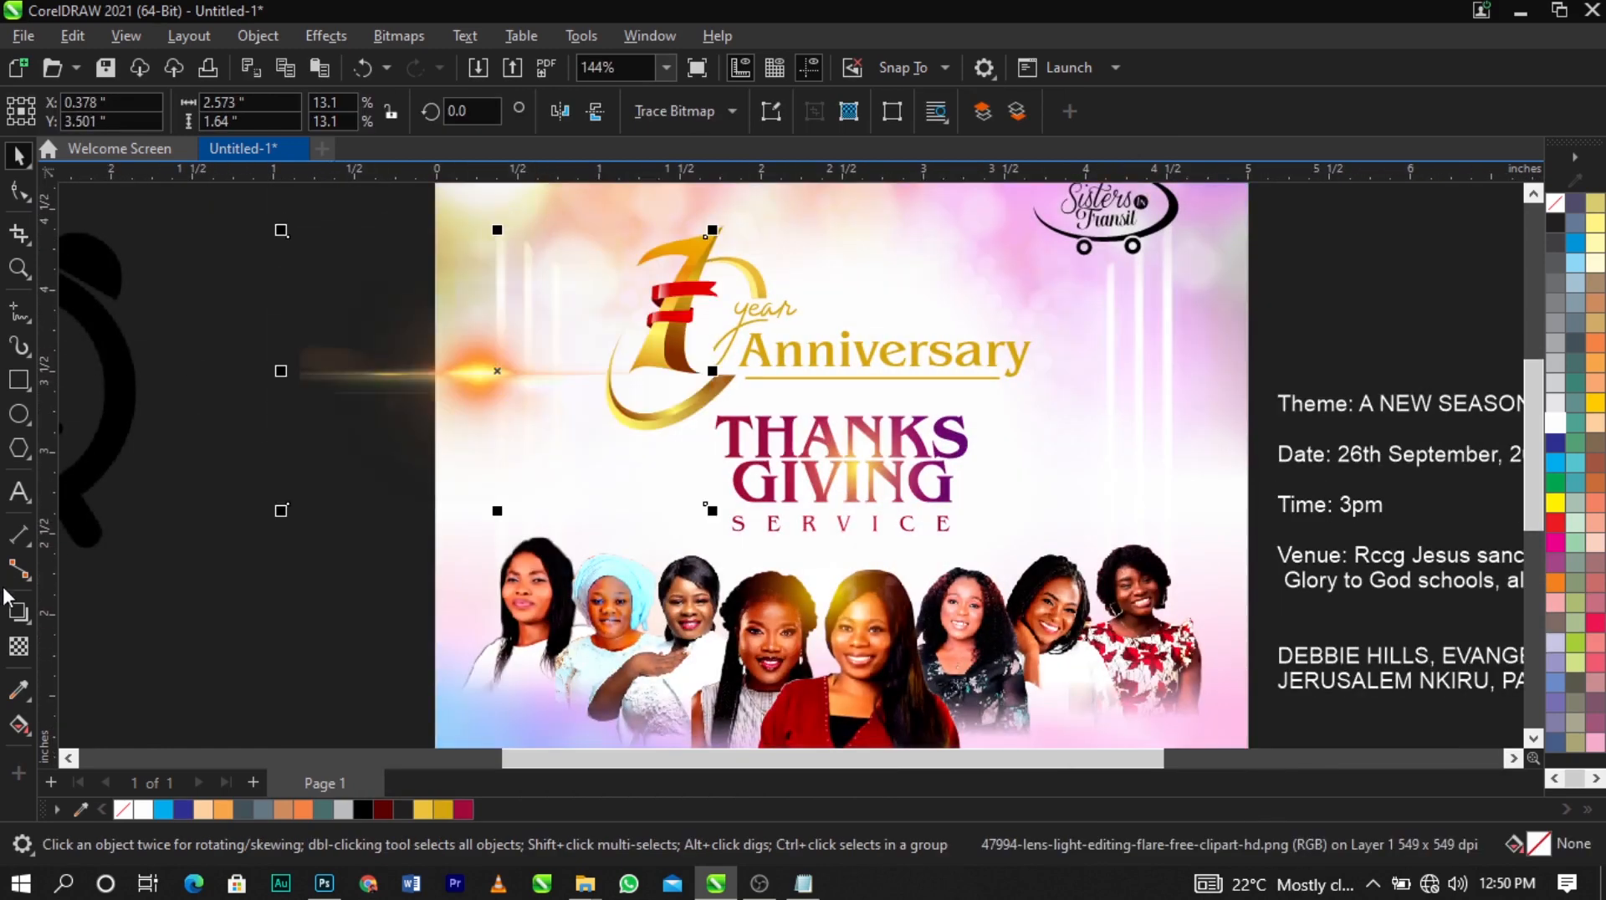
# Fade the lens flare's left and right ends with linear transparencies, converting it to a 300 dpi bitmap after each fade
pyautogui.click(17, 651)
pyautogui.moveTo(424, 376); pyautogui.dragTo(350, 375)
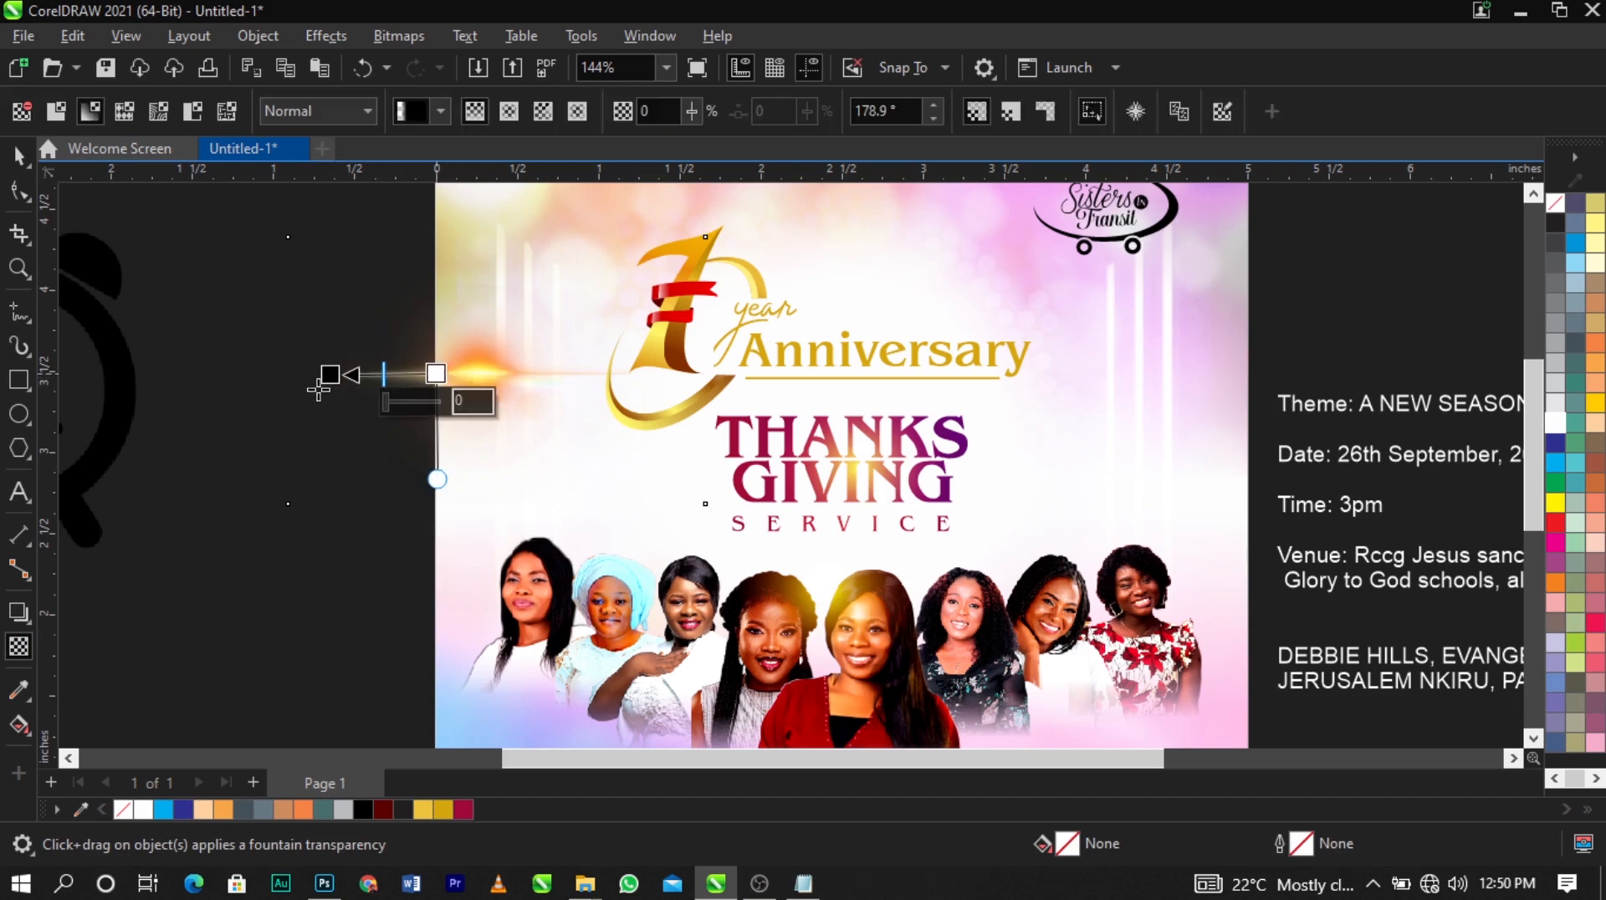
pyautogui.click(390, 43)
pyautogui.click(420, 65)
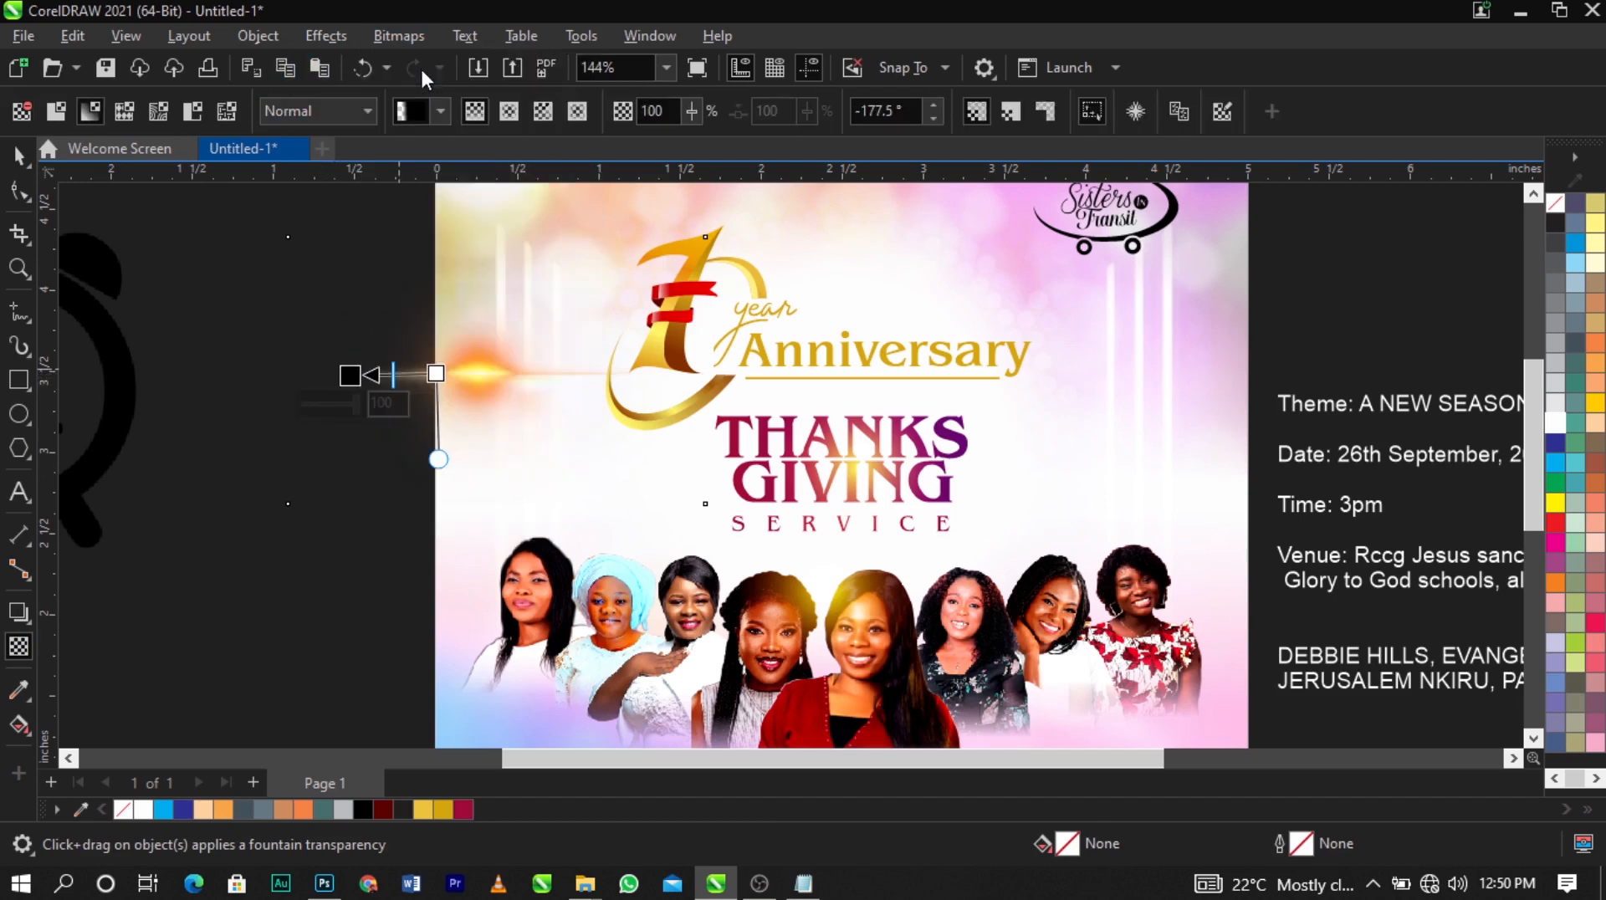
pyautogui.click(835, 572)
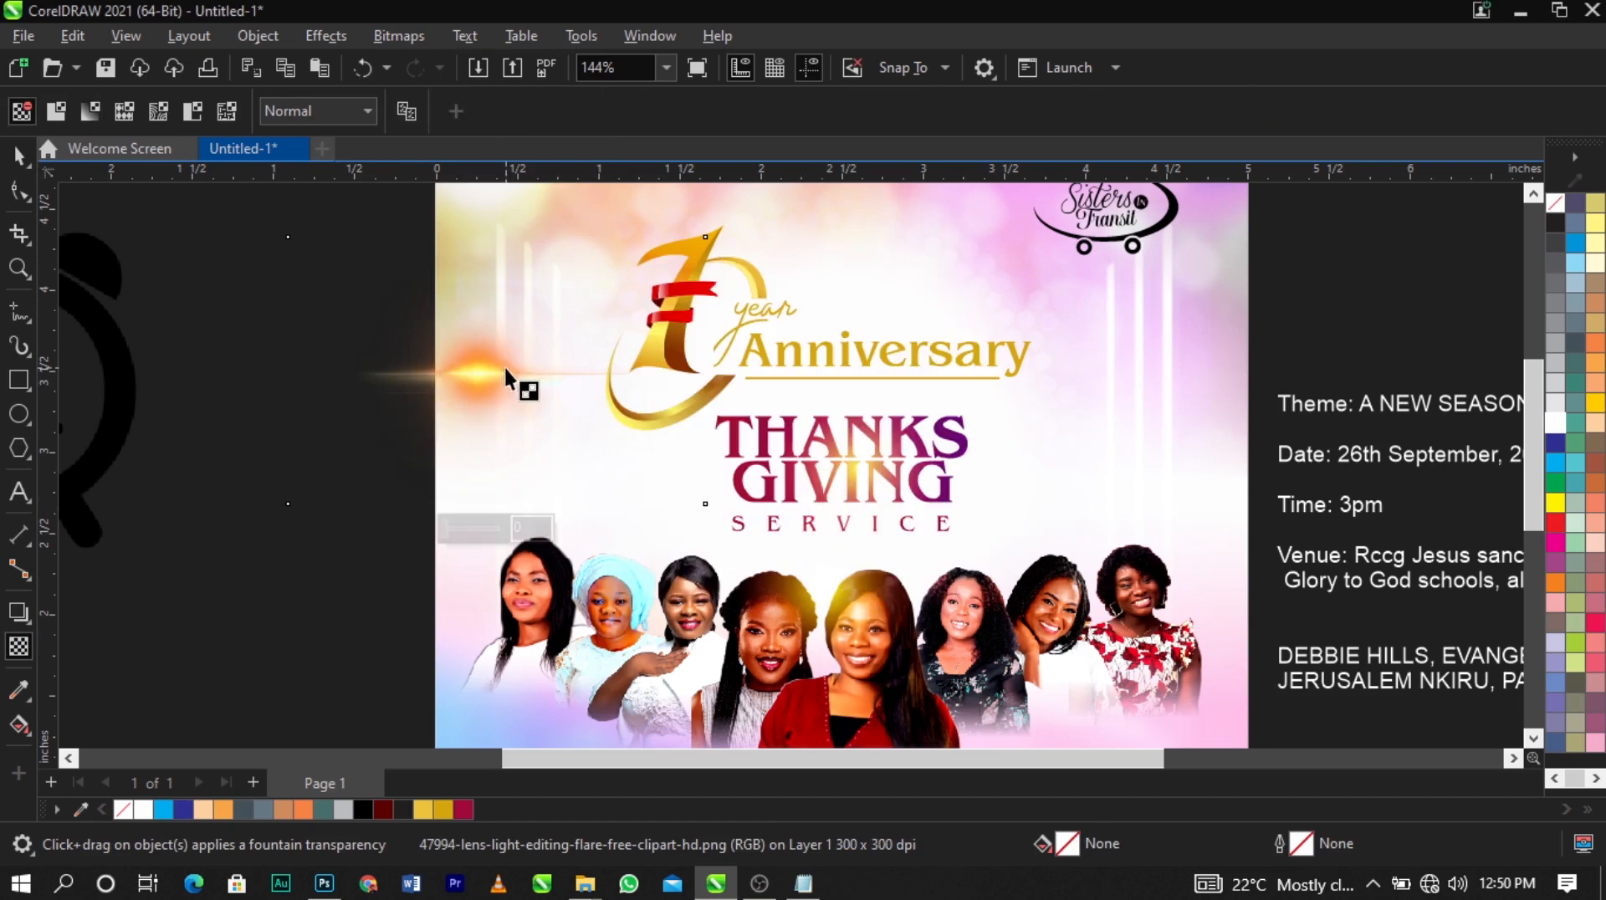
pyautogui.moveTo(511, 375); pyautogui.dragTo(607, 373)
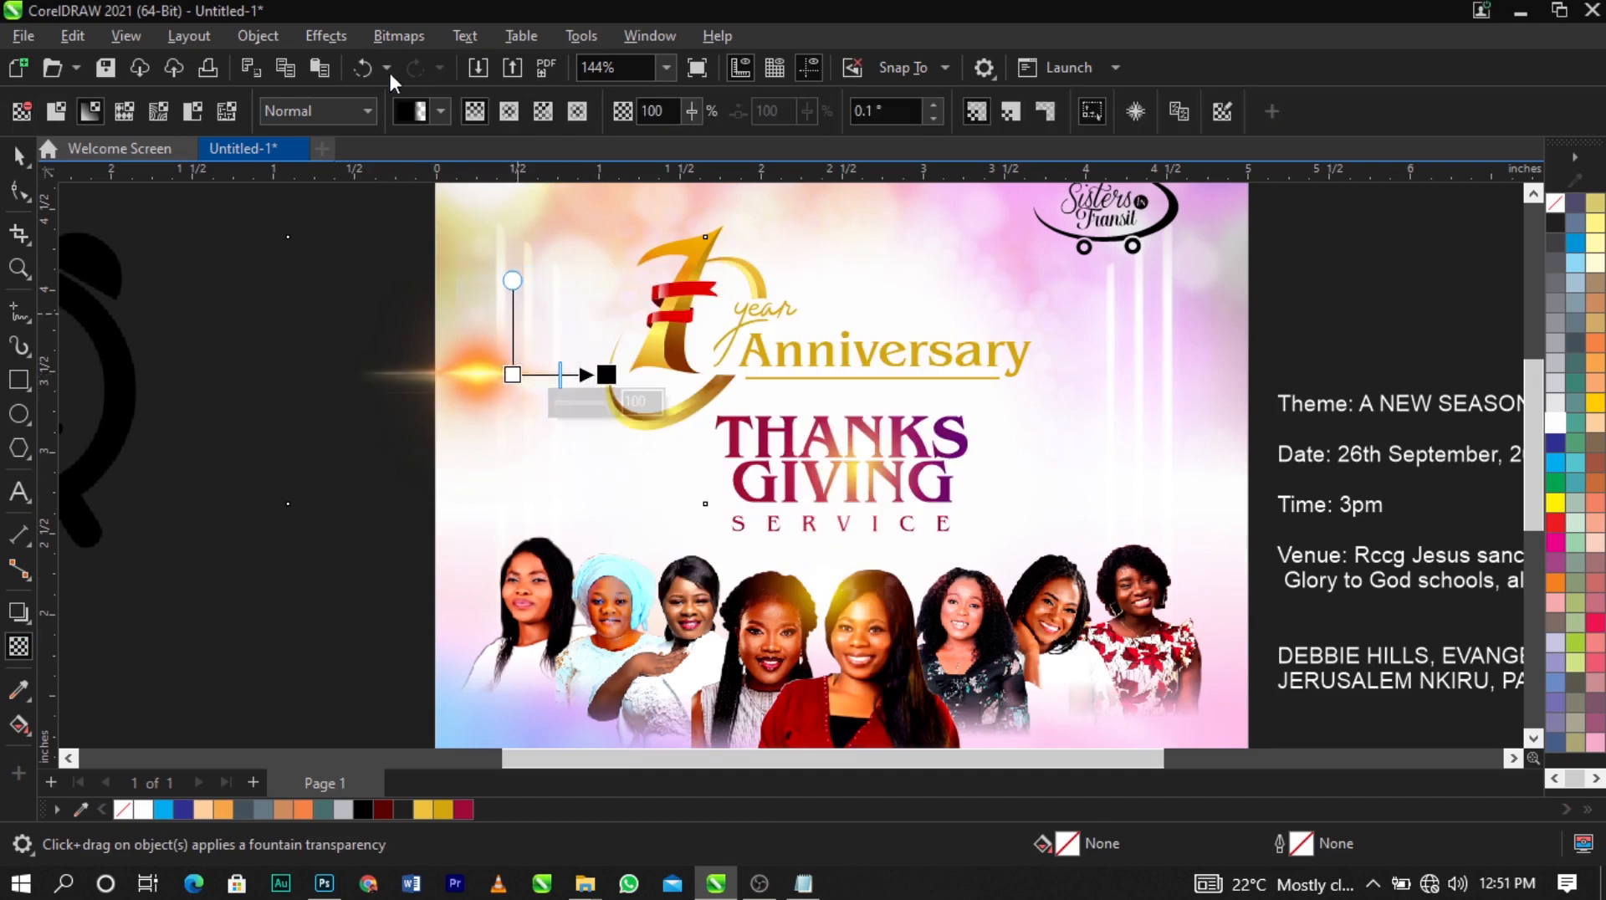
pyautogui.click(399, 35)
pyautogui.click(419, 61)
pyautogui.click(800, 573)
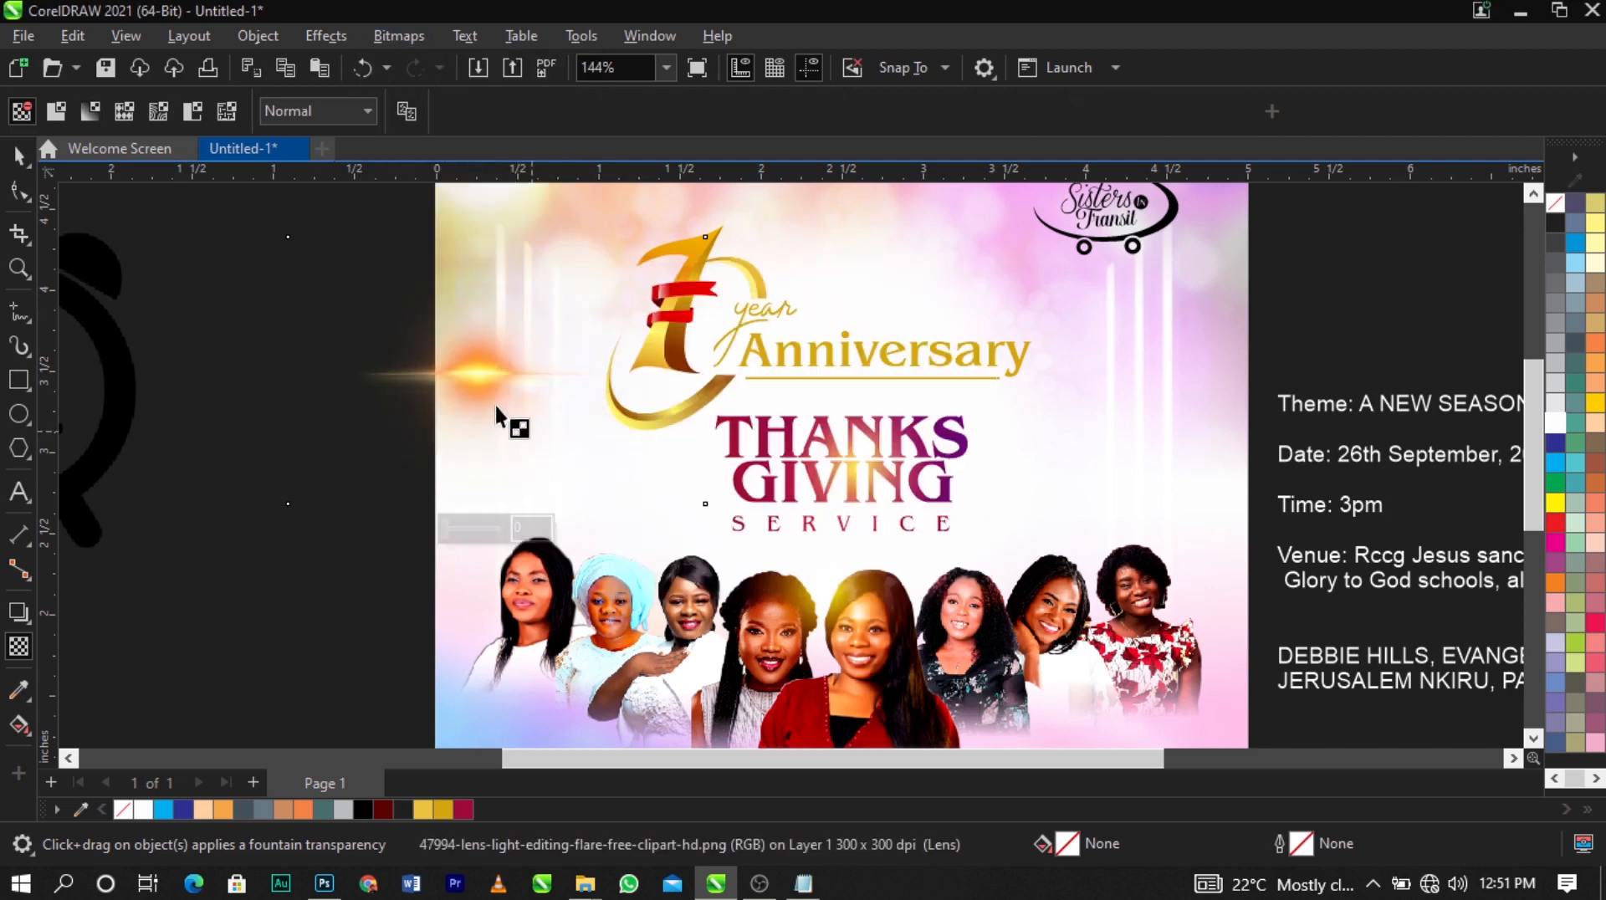
# Fade the glow below and above the lens flare with vertical linear transparencies, converting it to a 300 dpi bitmap after each fade
pyautogui.moveTo(493, 403); pyautogui.dragTo(487, 461)
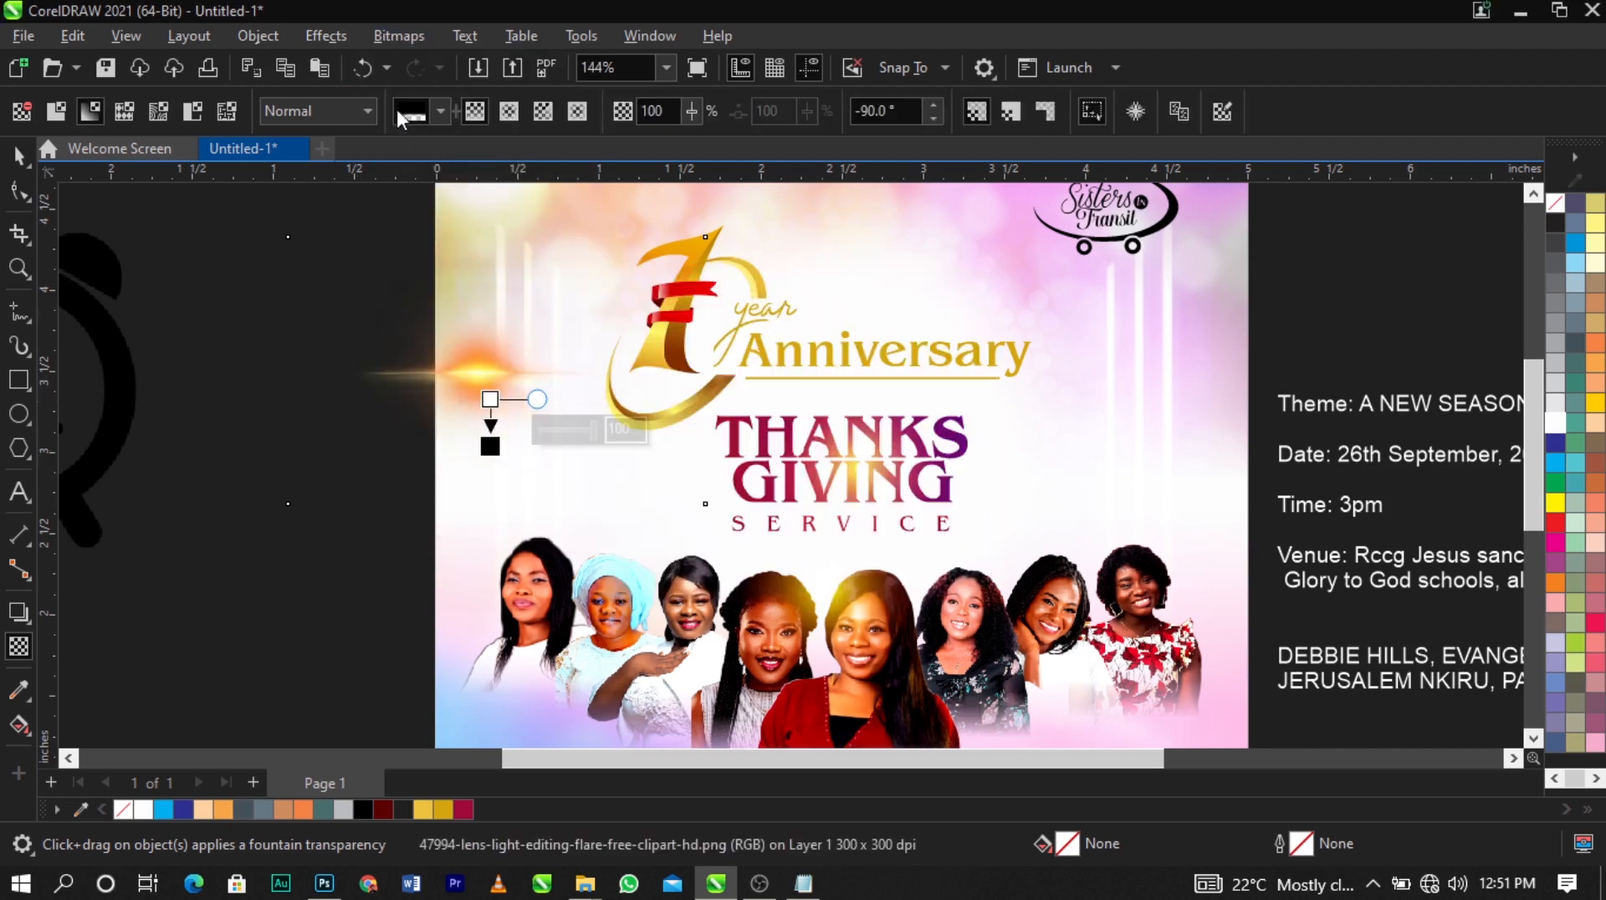
pyautogui.click(399, 36)
pyautogui.click(420, 66)
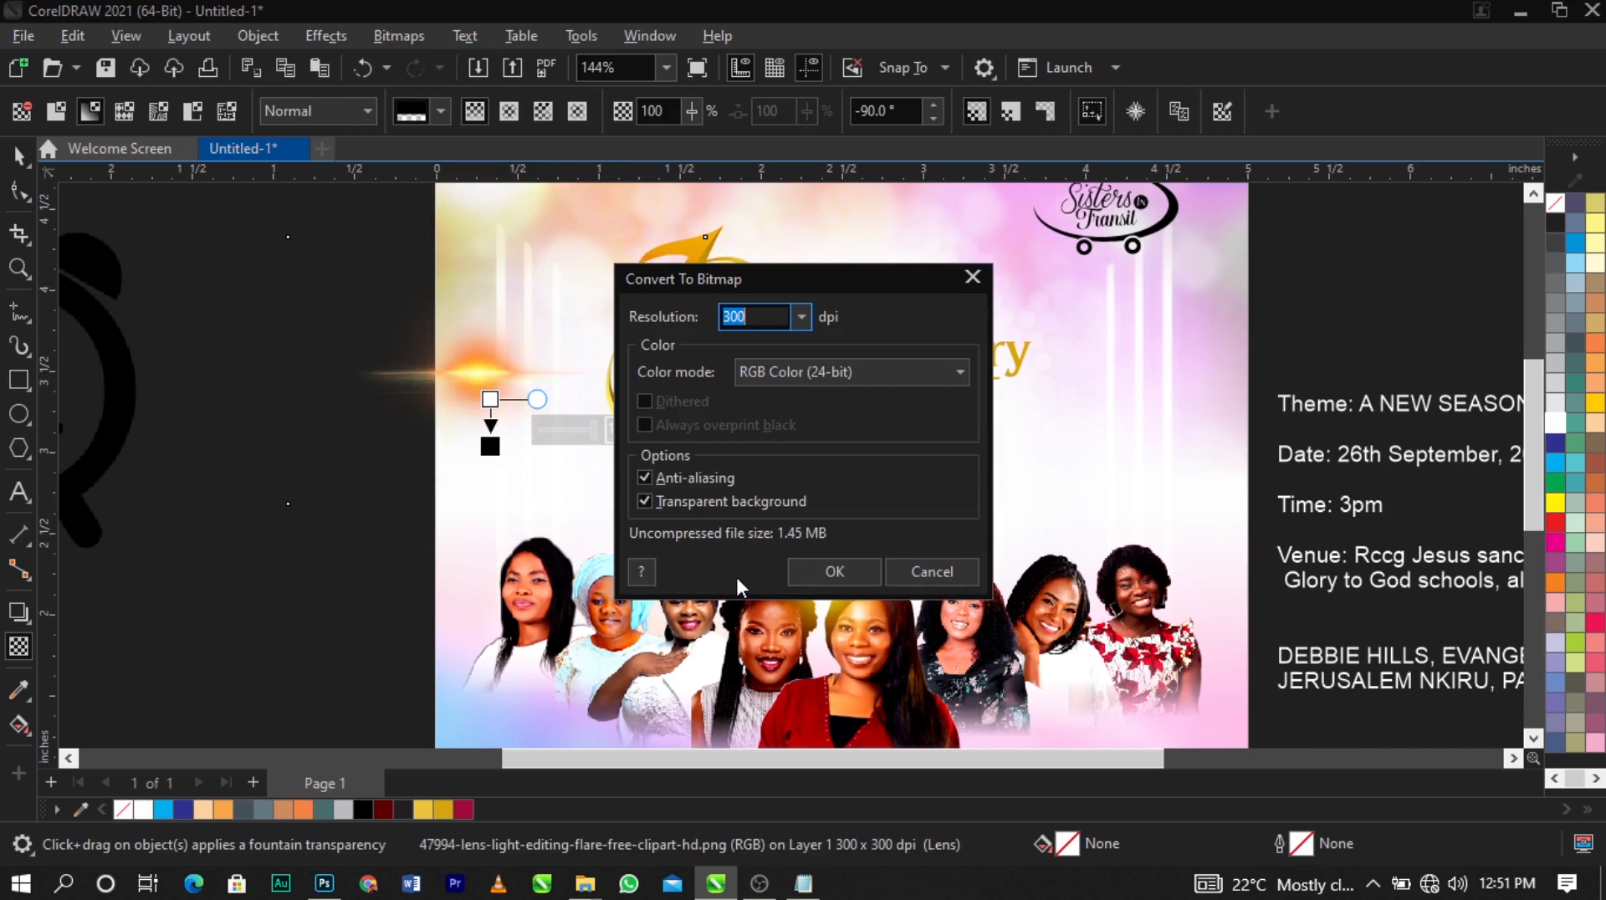
pyautogui.click(804, 581)
pyautogui.moveTo(483, 344); pyautogui.dragTo(484, 297)
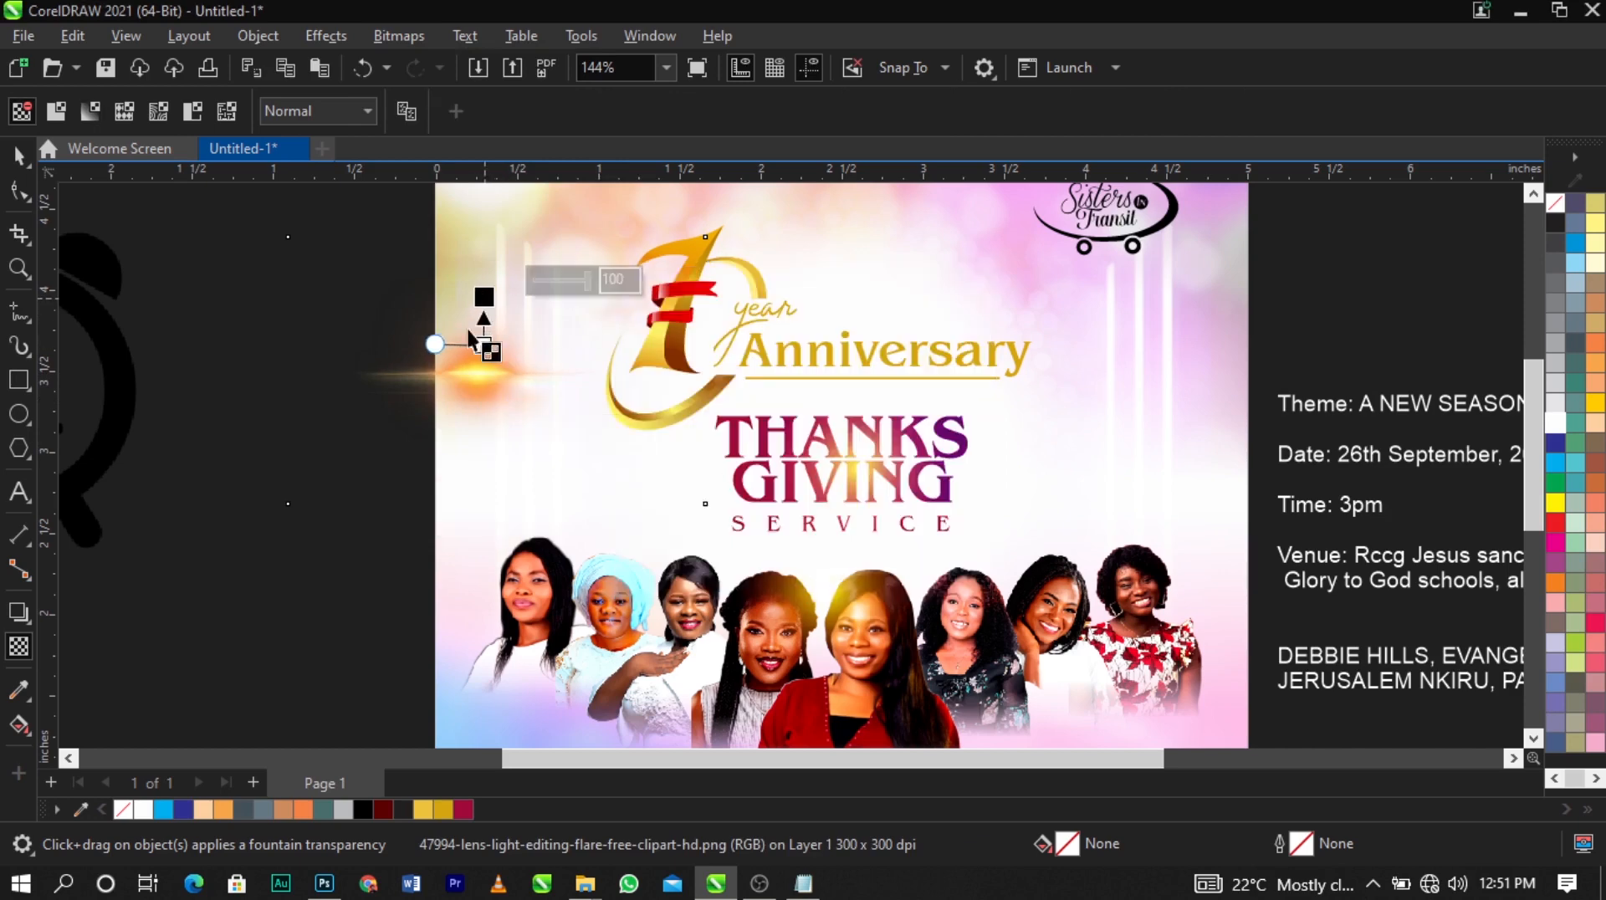
pyautogui.click(412, 42)
pyautogui.click(420, 60)
pyautogui.click(805, 577)
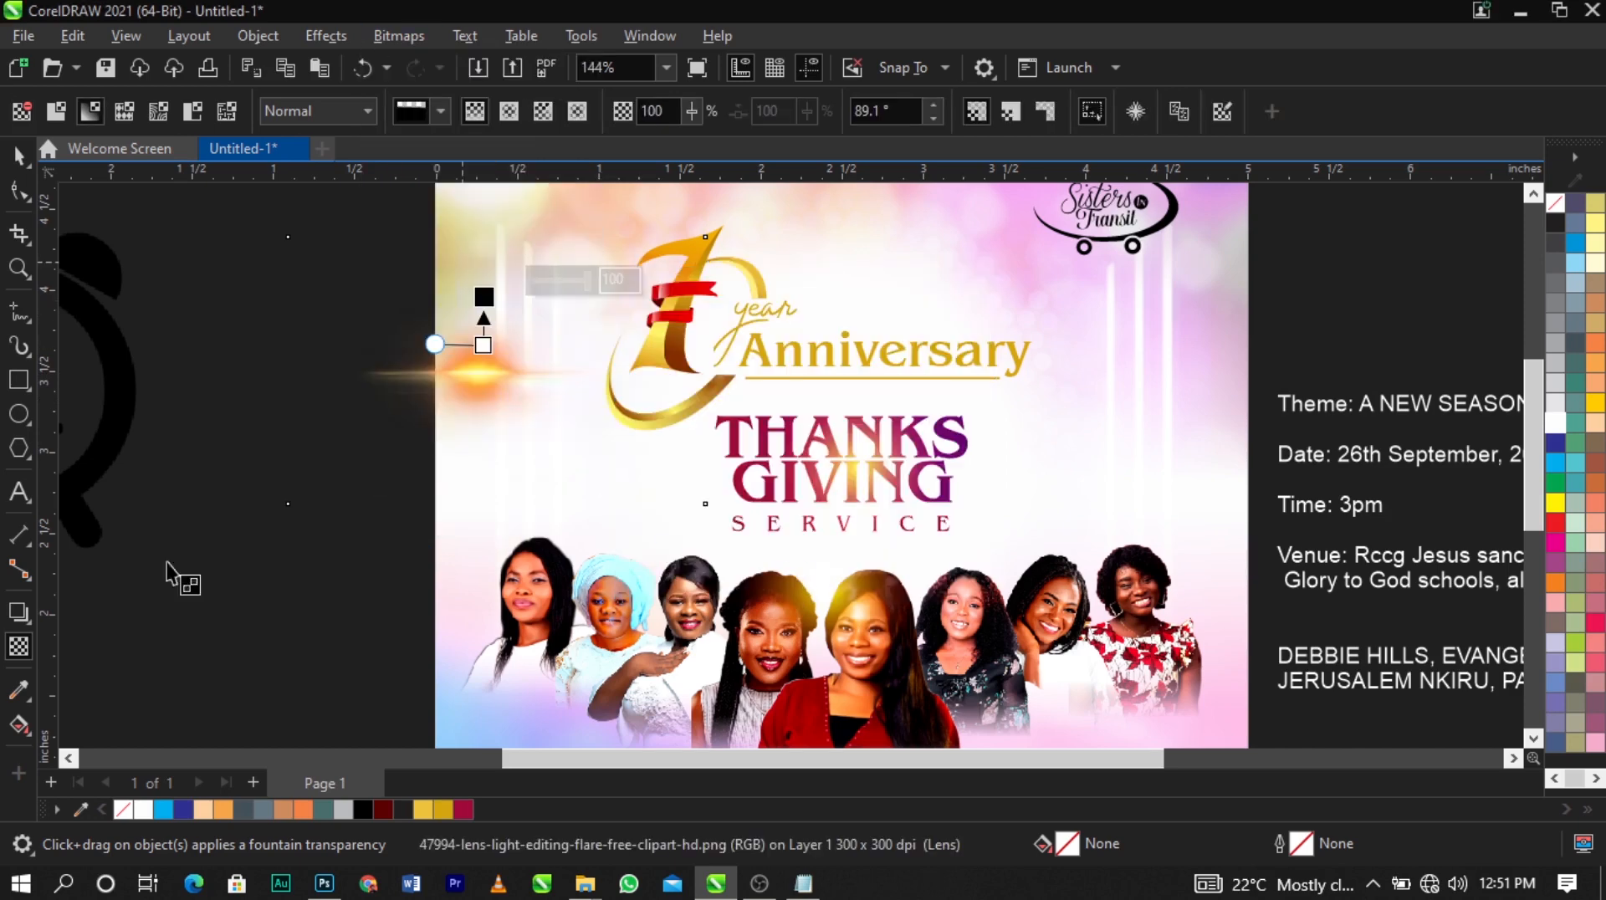
# Set the lens flare's merge mode to Screen
pyautogui.click(285, 111)
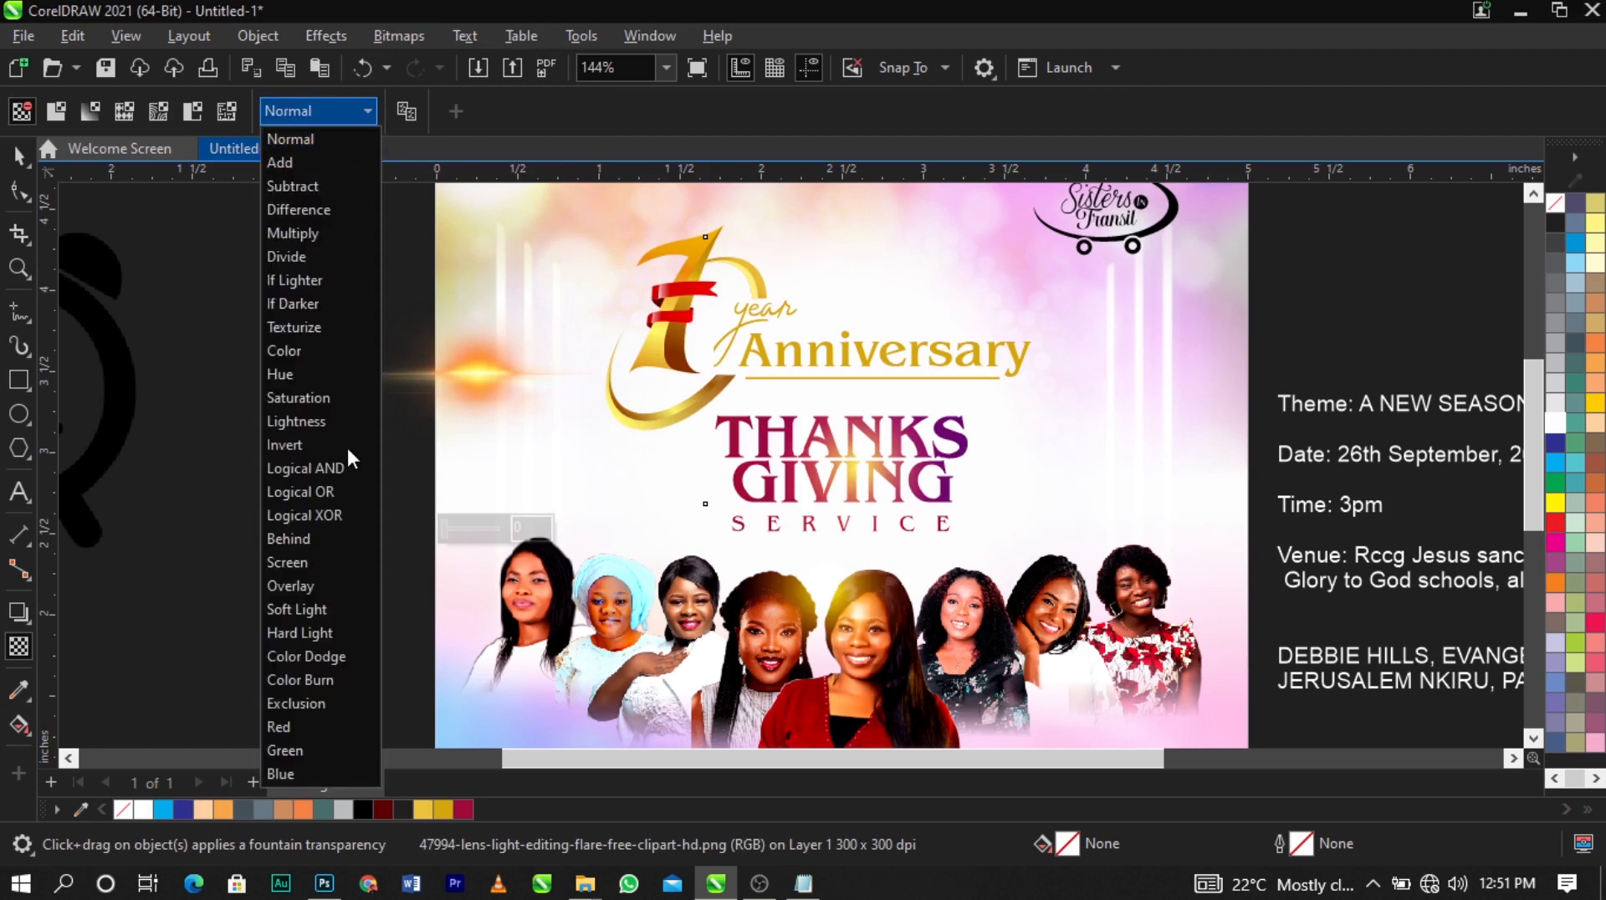
pyautogui.click(358, 558)
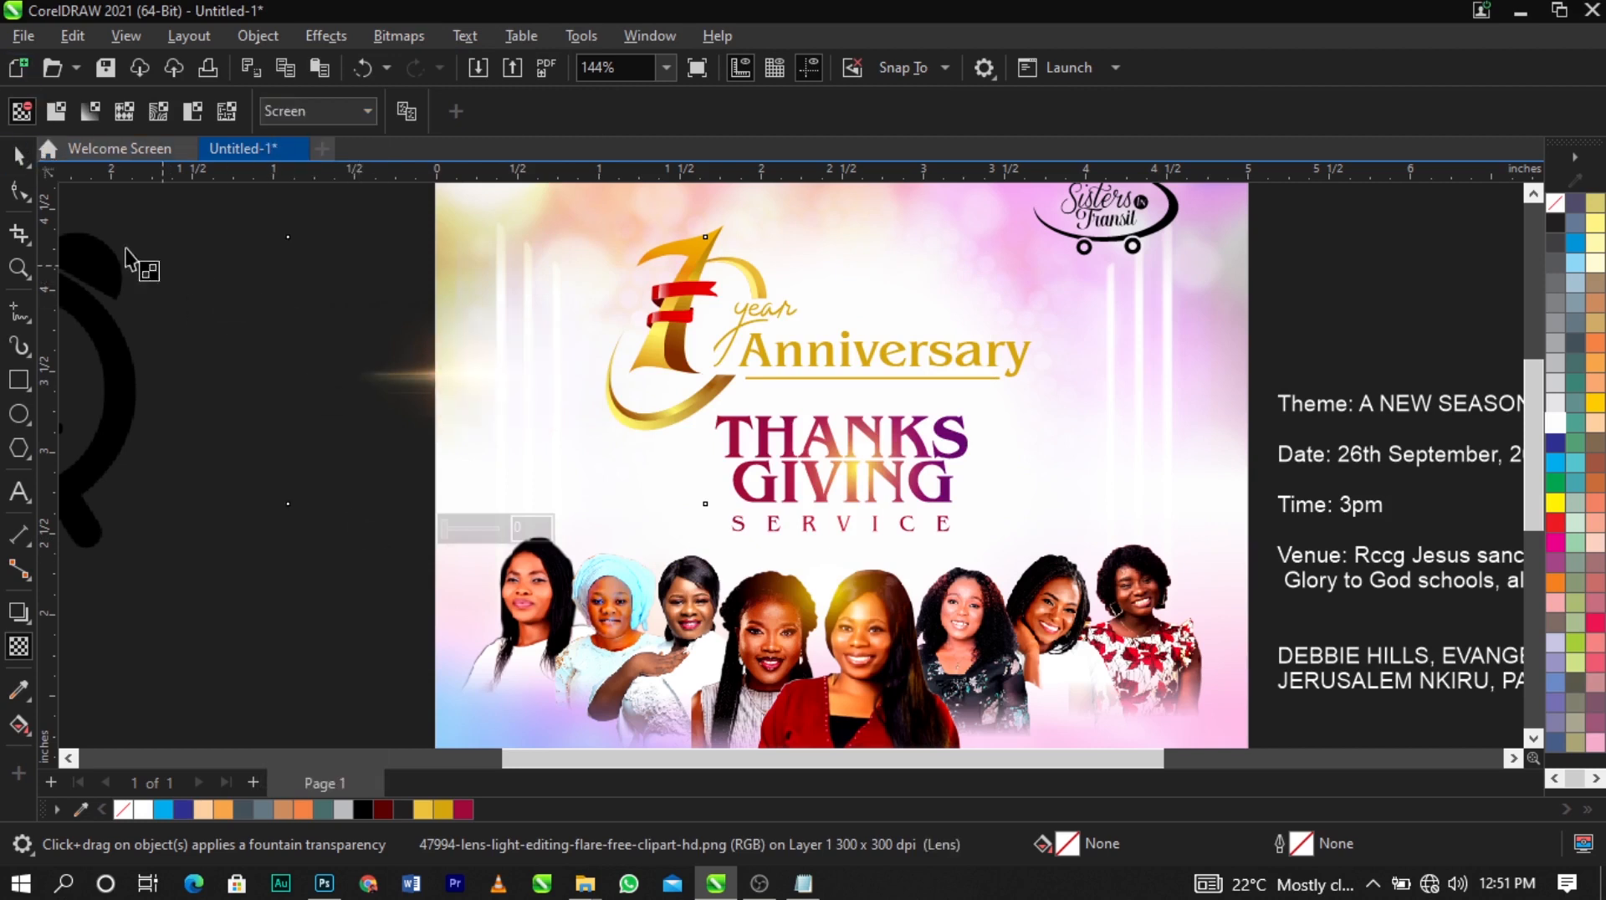
pyautogui.click(18, 155)
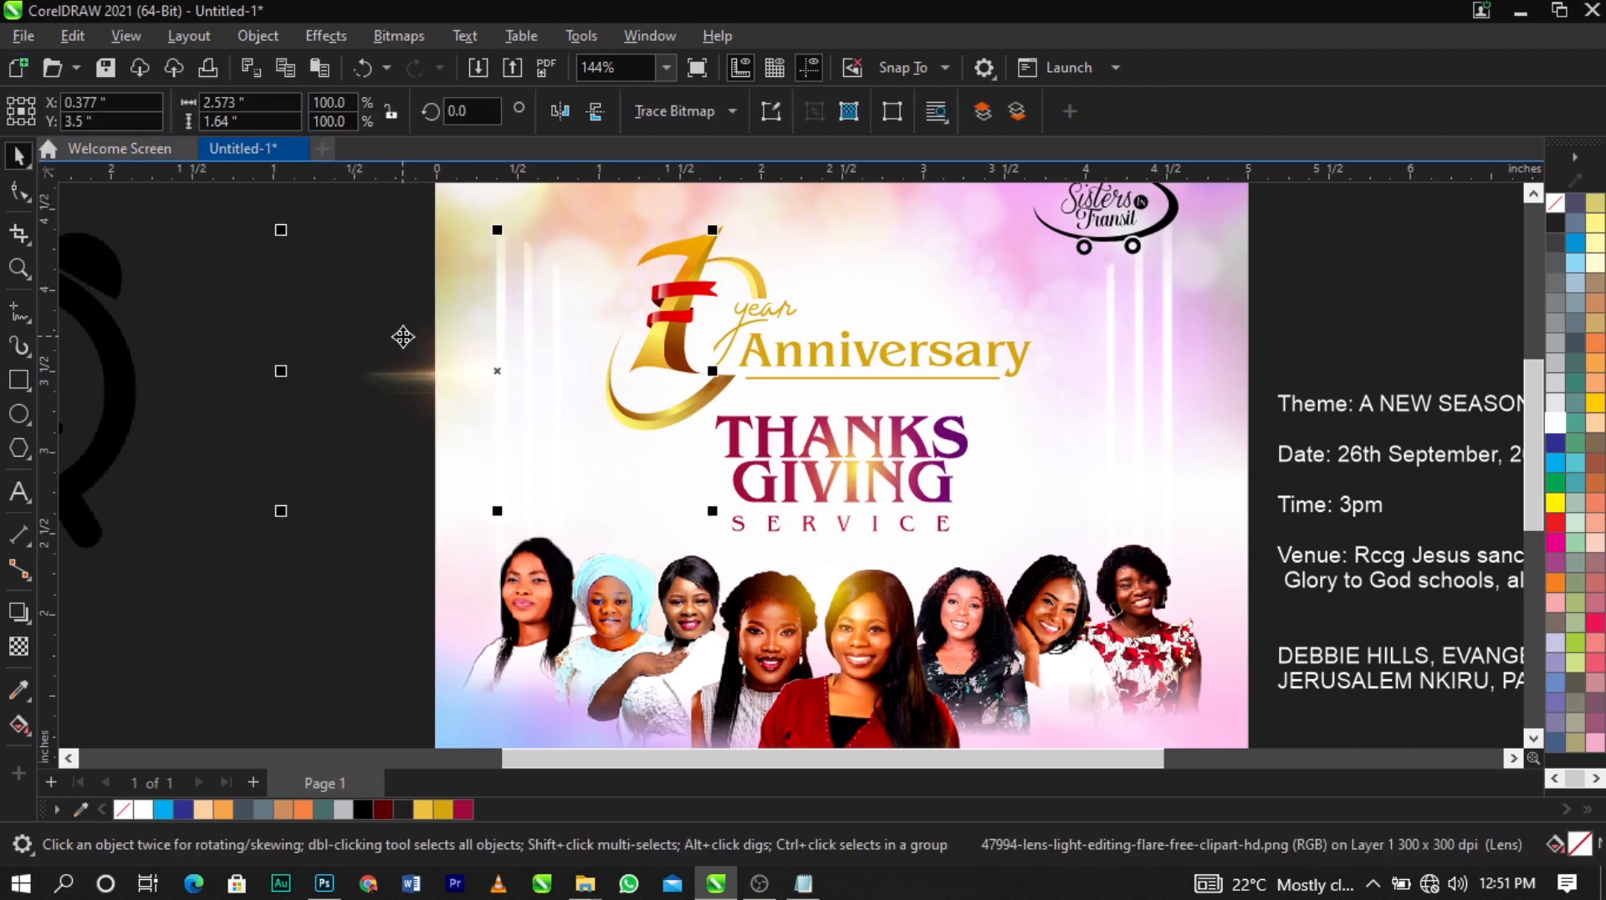
# Move the screened lens flare onto the upper part of the golden numeral 1 in the anniversary logo and check its look unselected
pyautogui.moveTo(470, 398); pyautogui.dragTo(731, 236)
pyautogui.scroll(2, 681, 370)
pyautogui.click(730, 236)
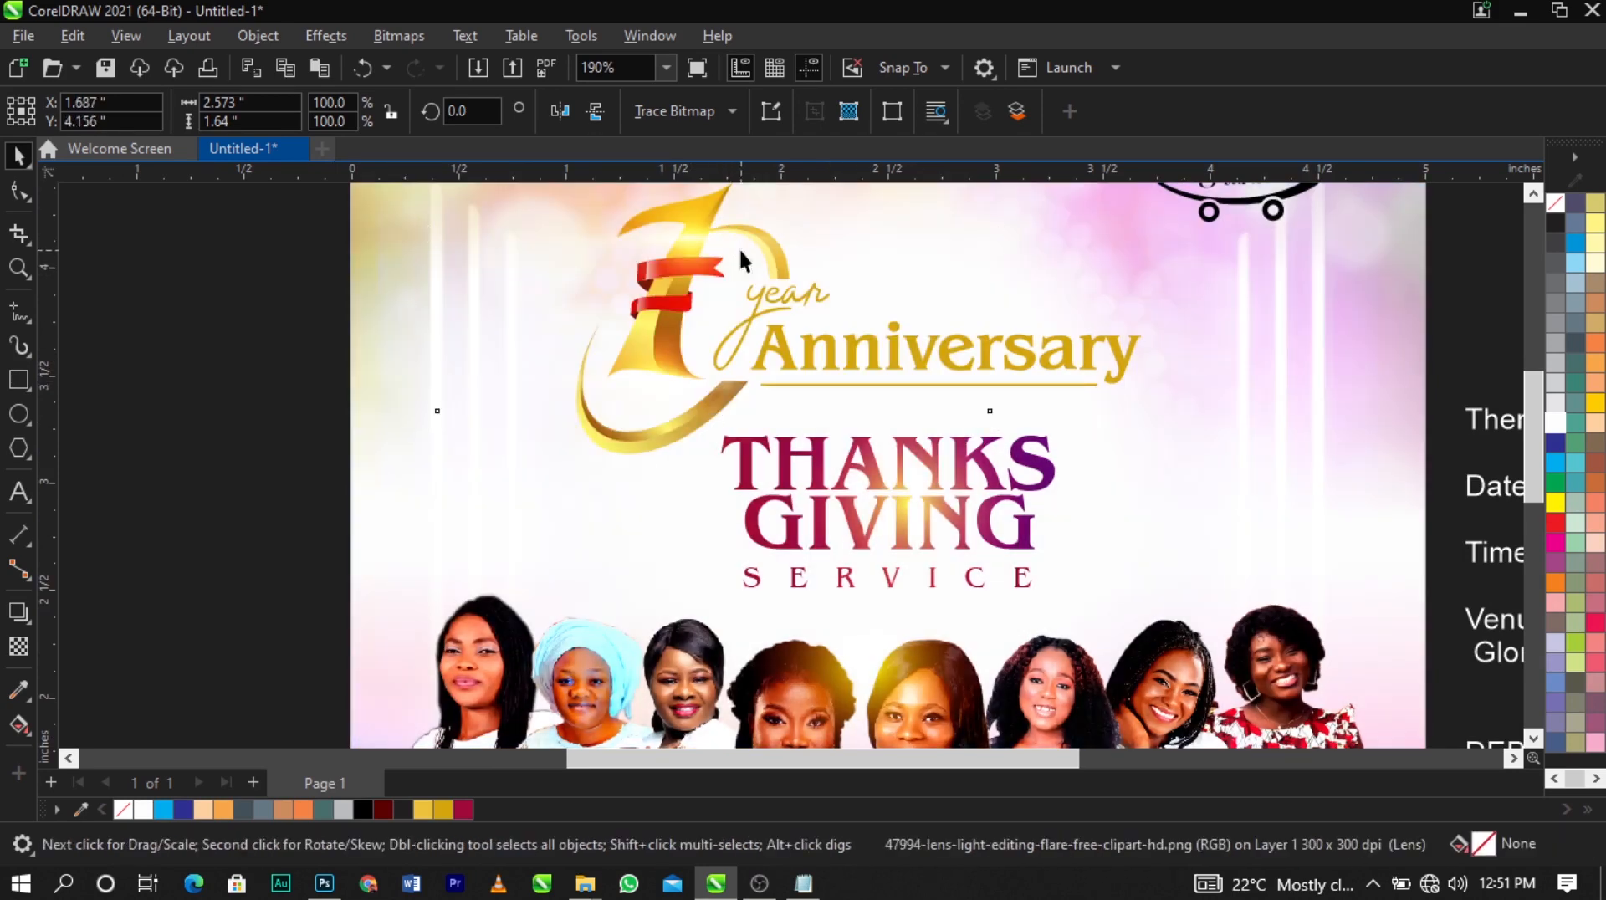
pyautogui.click(770, 258)
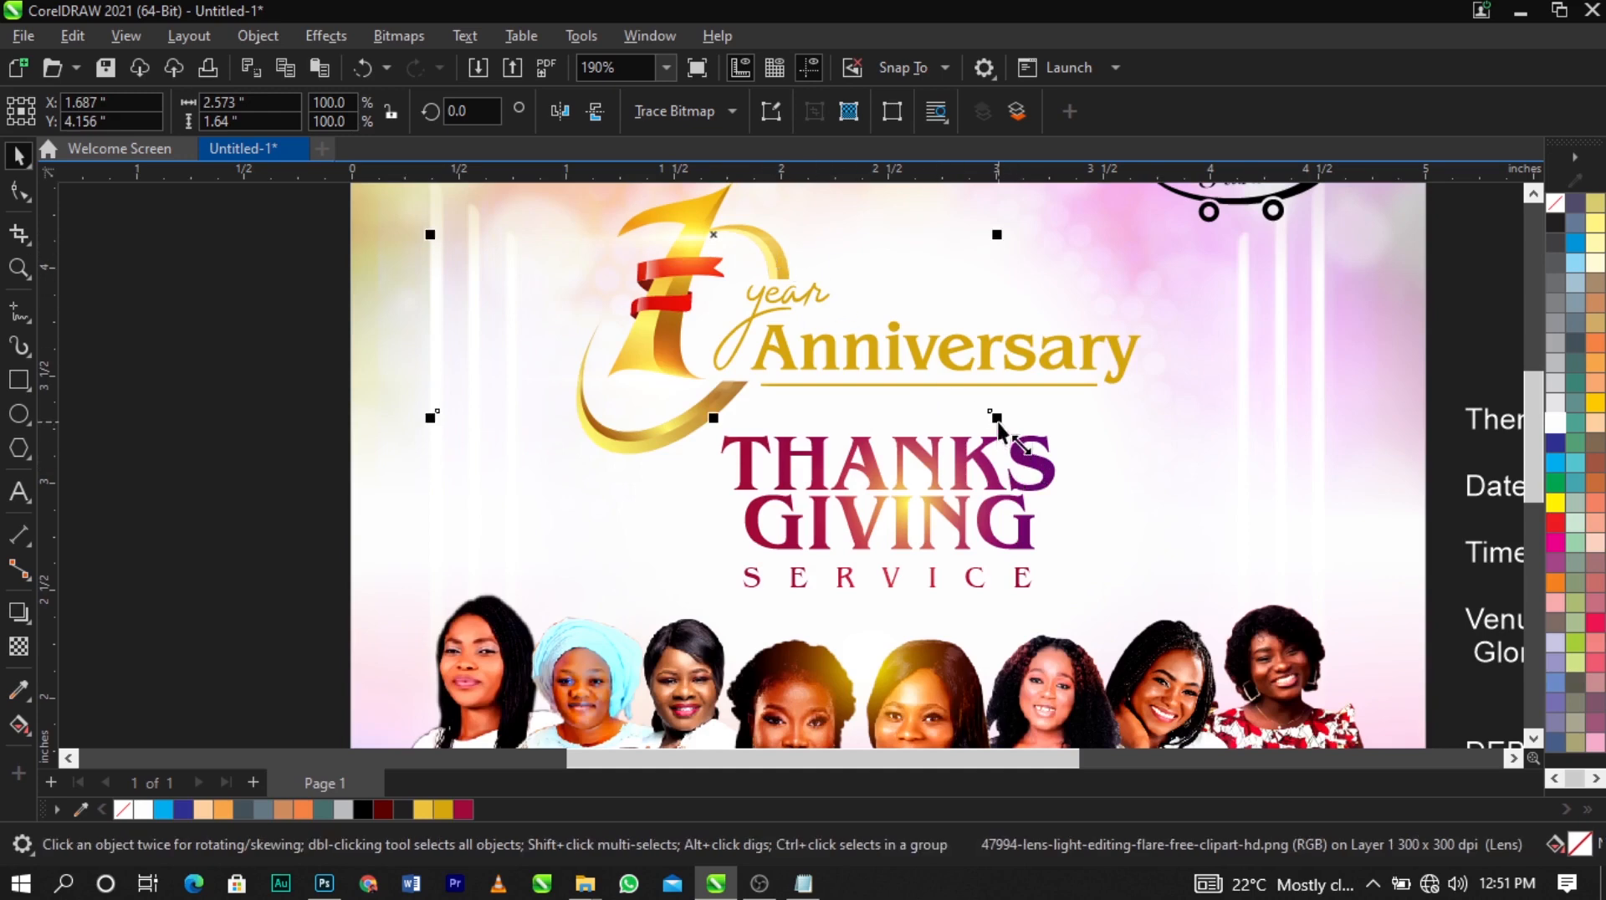
# Shrink the lens flare on the golden numeral 1 to about 1.30 by 0.83 in and fine-tune its position over the numeral
pyautogui.moveTo(996, 417); pyautogui.dragTo(731, 233)
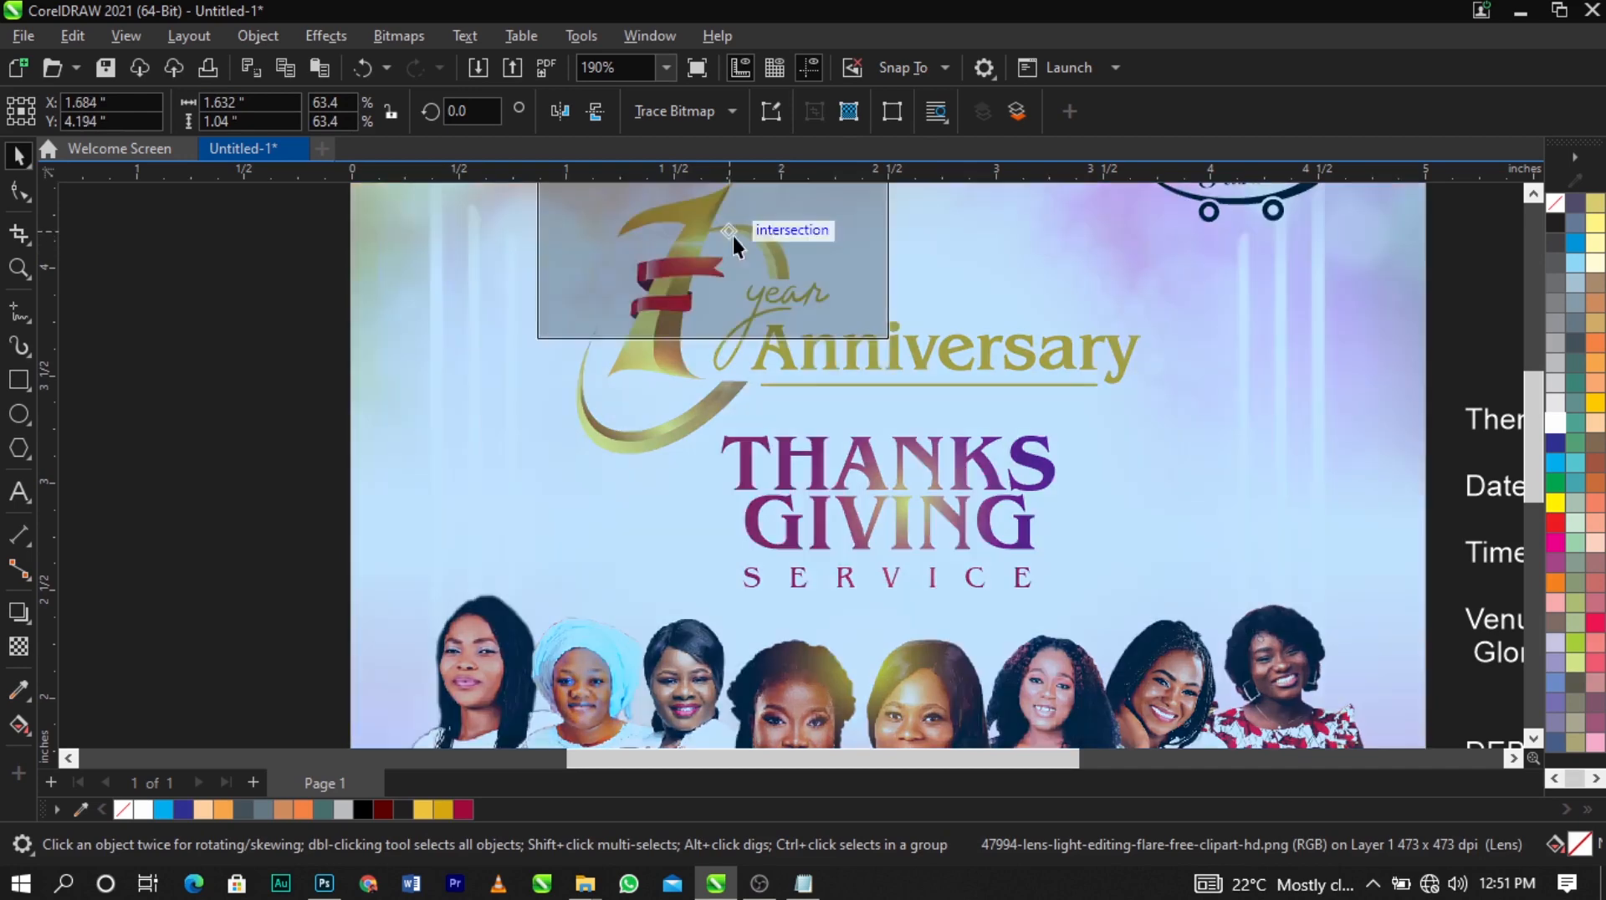
pyautogui.scroll(-1, 816, 358)
pyautogui.press('z')
pyautogui.moveTo(644, 289); pyautogui.dragTo(901, 378)
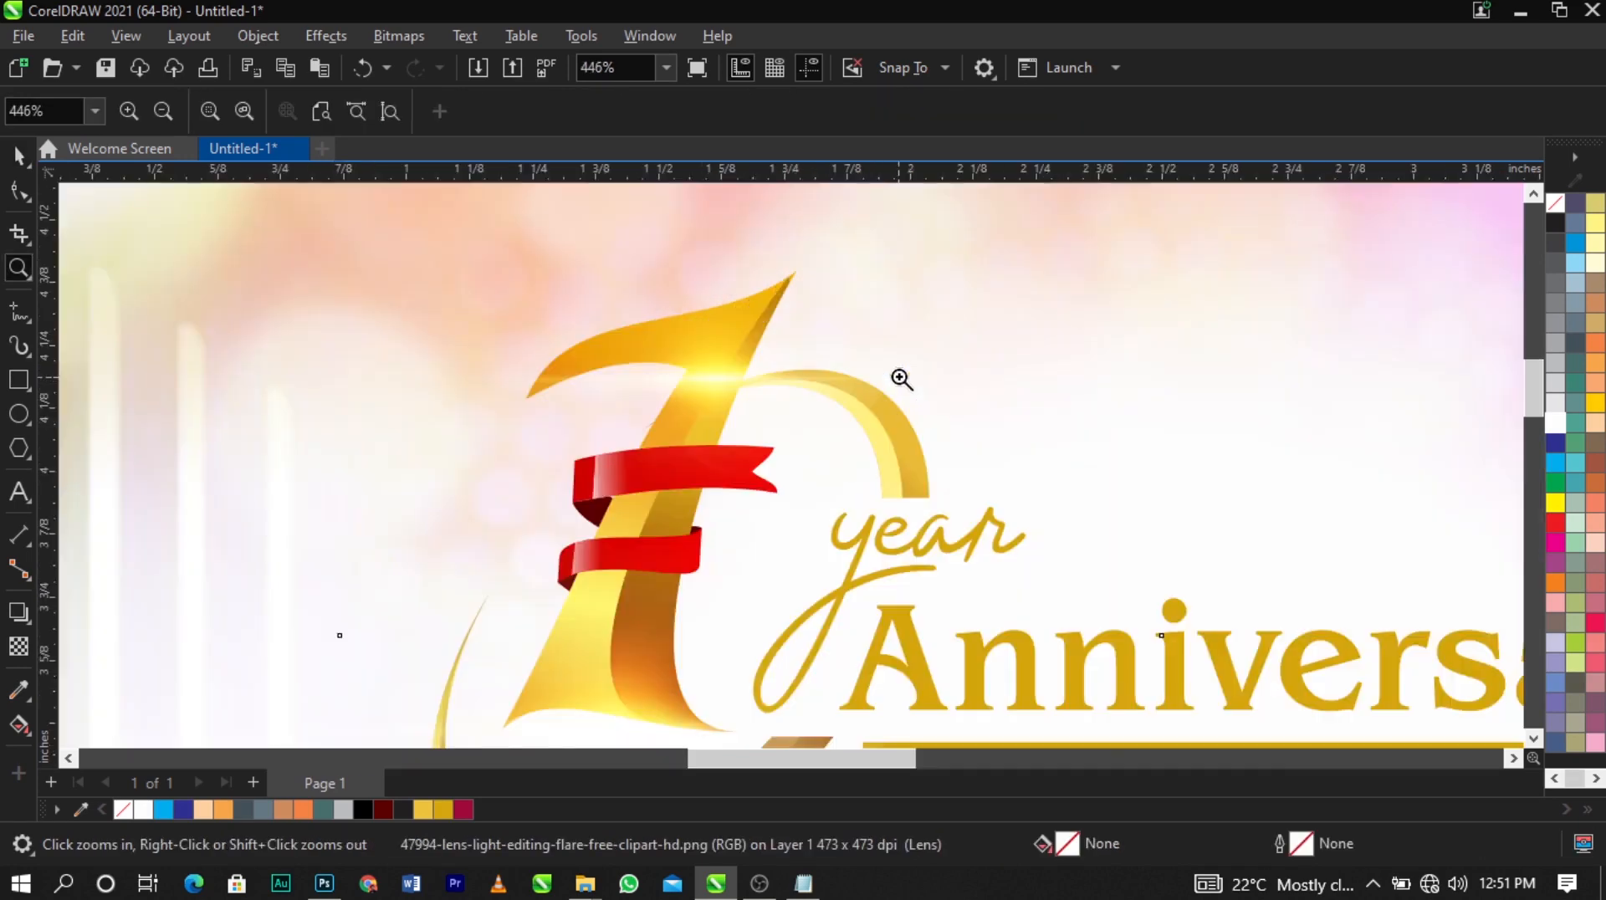
pyautogui.press('space')
pyautogui.moveTo(1168, 642); pyautogui.dragTo(1084, 588)
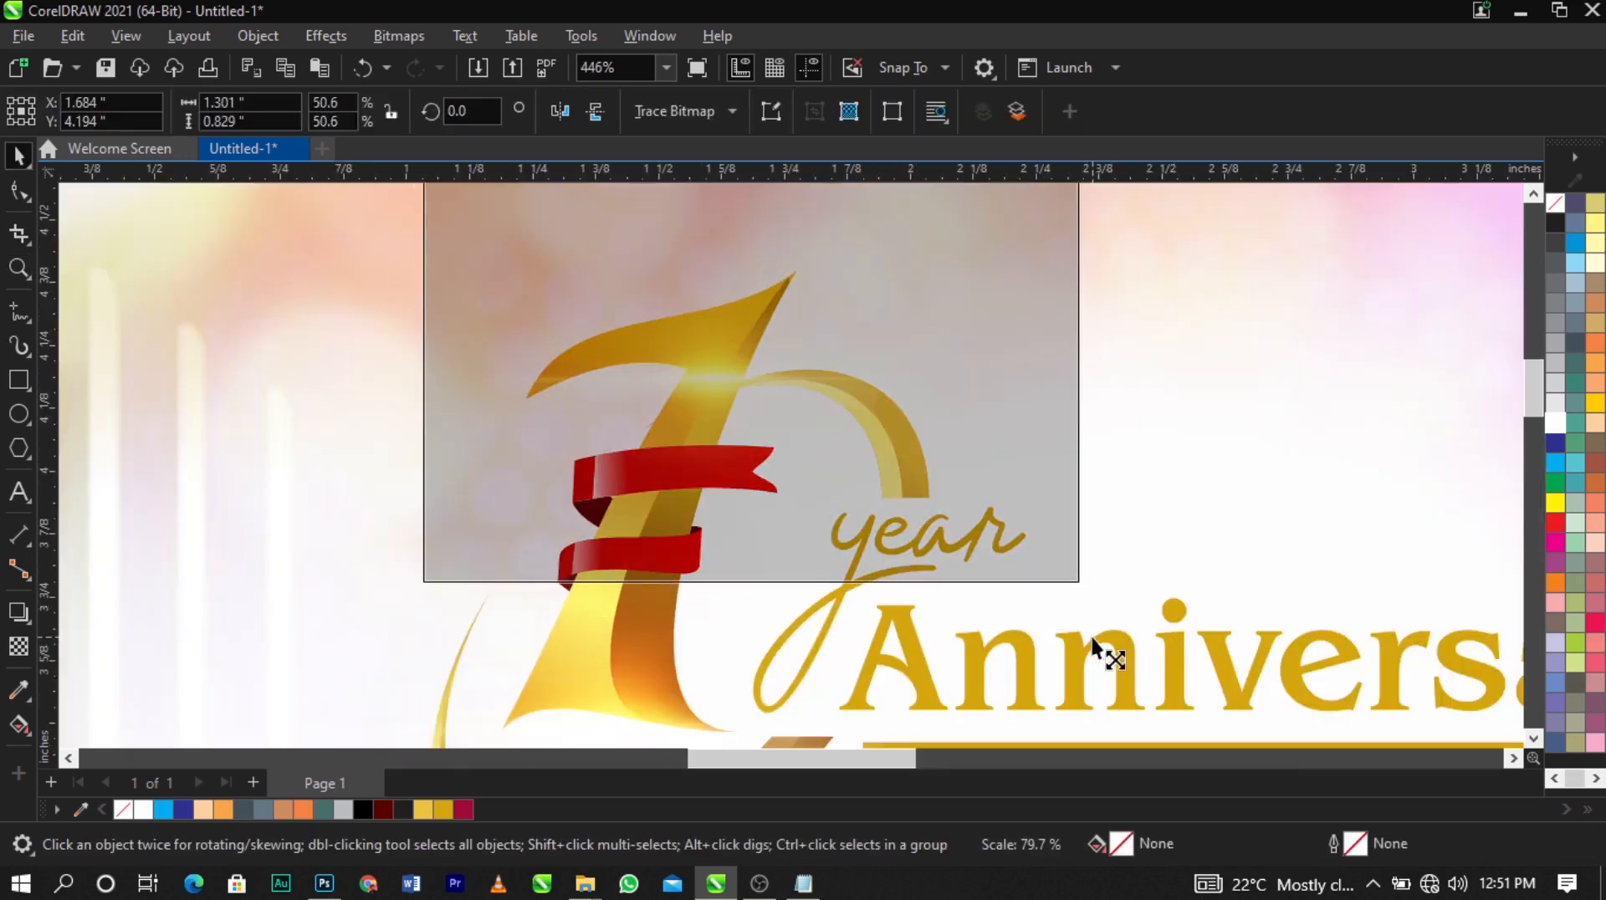
pyautogui.moveTo(747, 410); pyautogui.dragTo(748, 415)
pyautogui.scroll(-5, 839, 337)
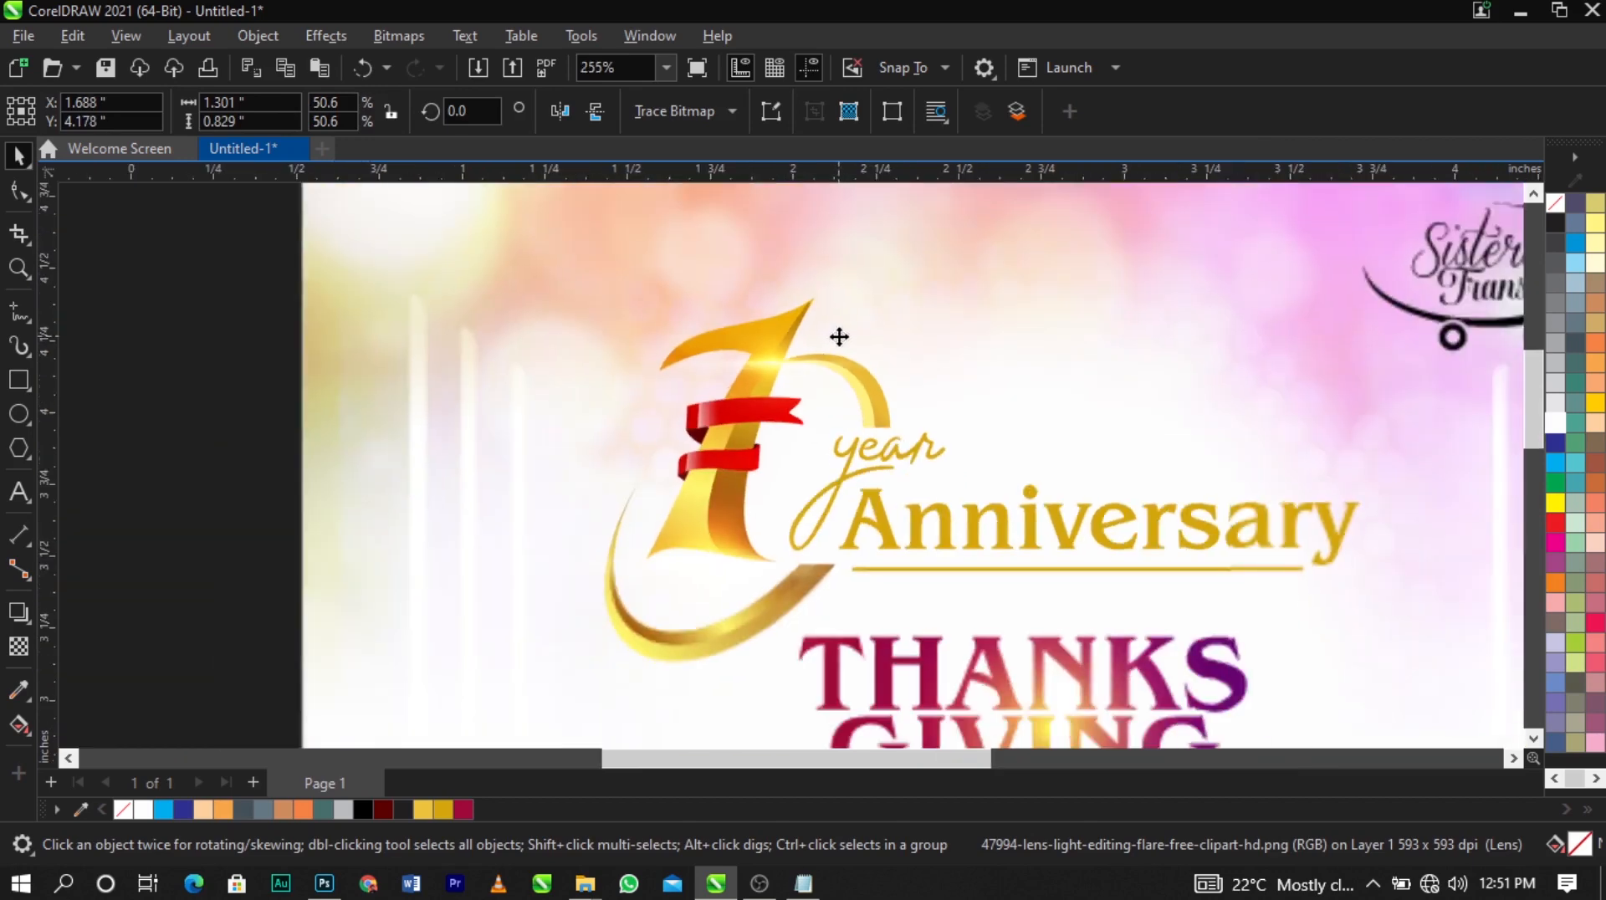
pyautogui.press('Escape')
# Draw a rectangle about 3.91 by 0.29 in below the people, centre it horizontally on the background and nudge it slightly downward
pyautogui.scroll(-1, 732, 376)
pyautogui.press('z')
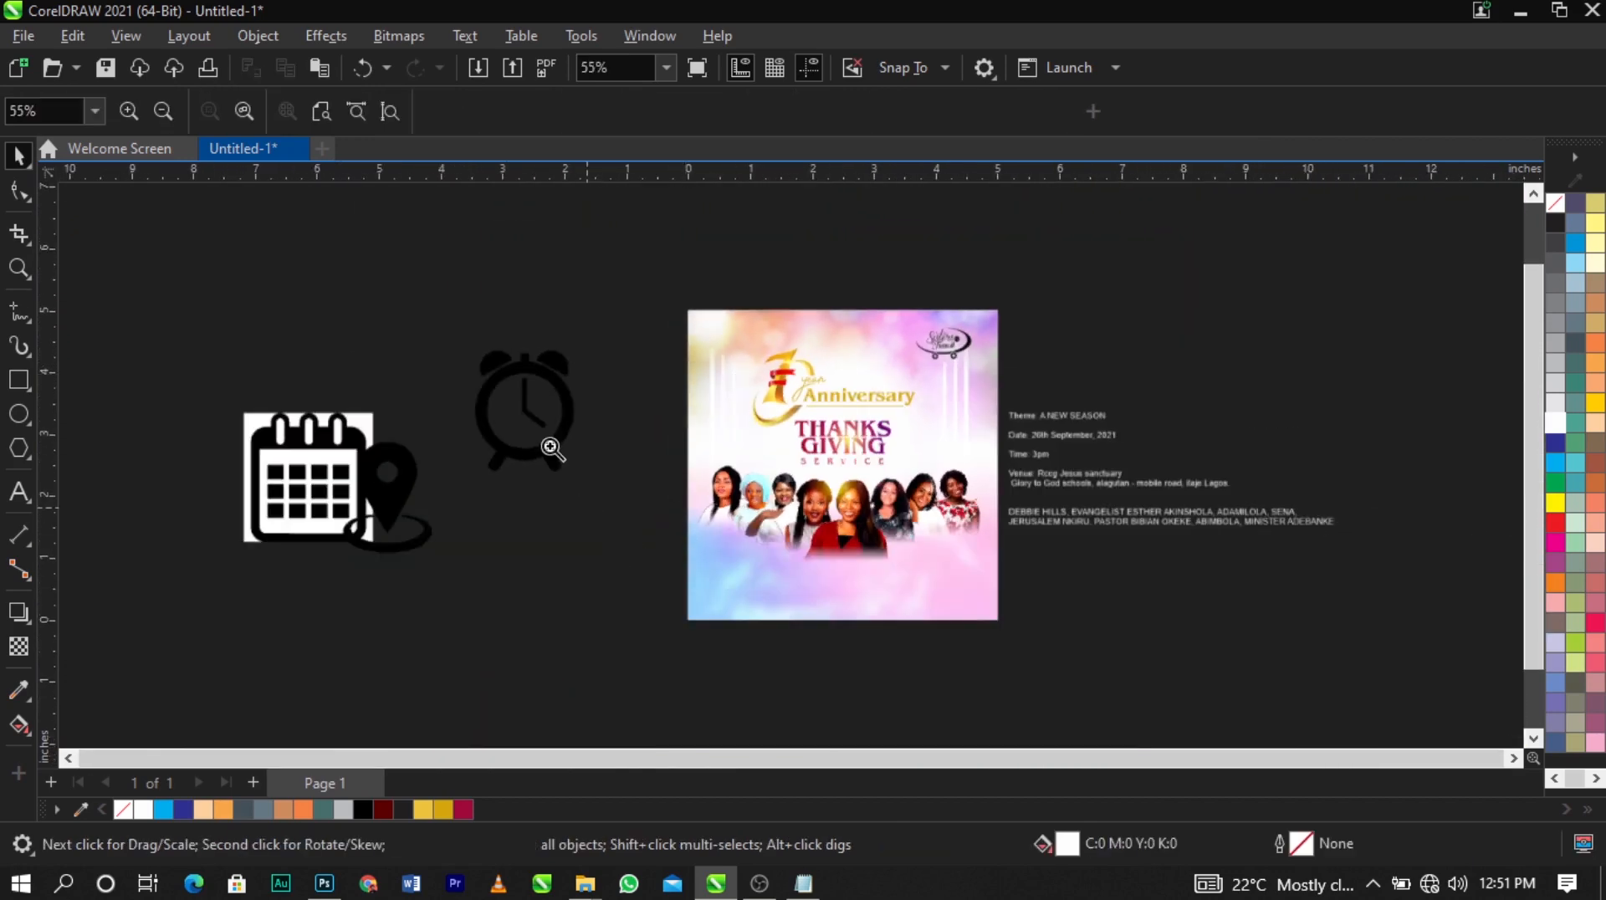
pyautogui.hotkey('shift', 'F4')
pyautogui.press('space')
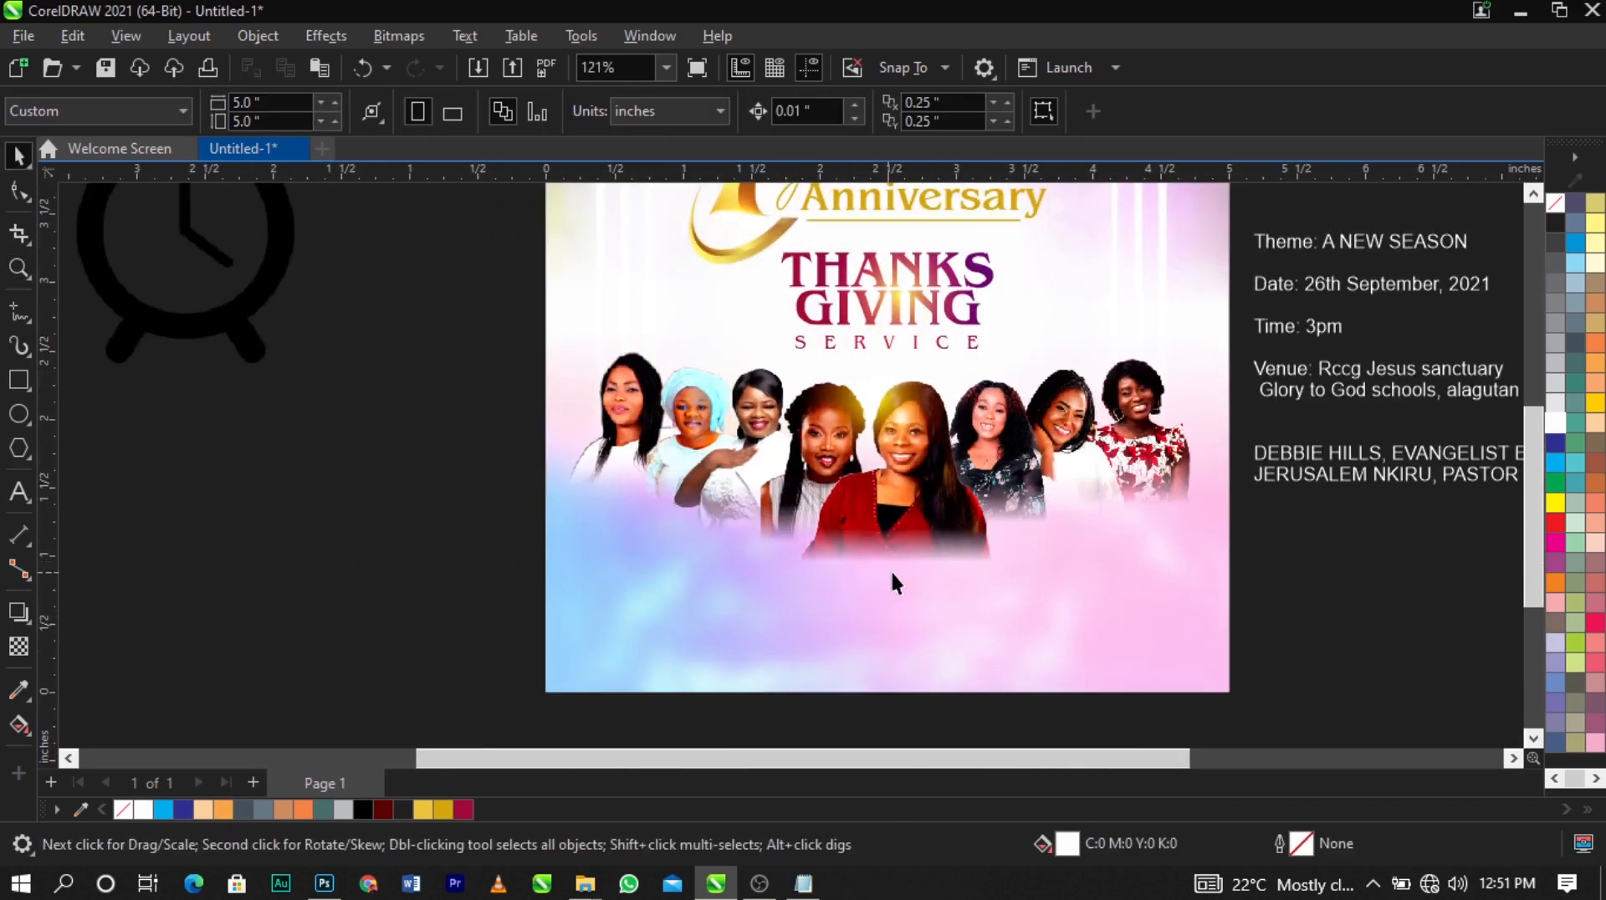
pyautogui.scroll(1, 893, 579)
pyautogui.click(16, 378)
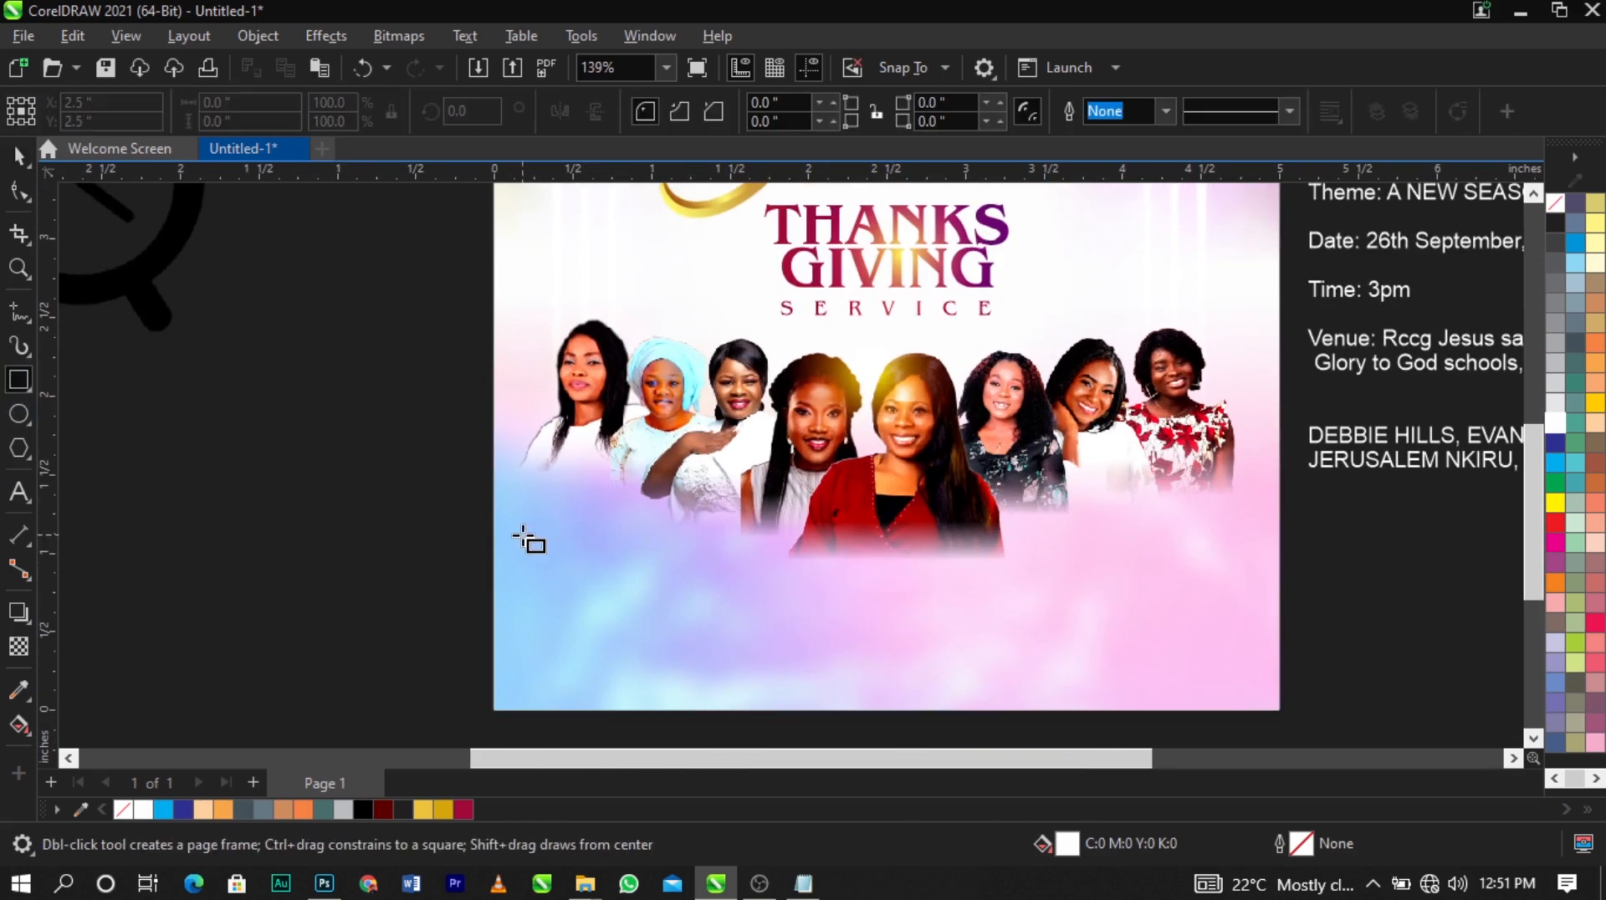
pyautogui.moveTo(554, 533); pyautogui.dragTo(1167, 579)
pyautogui.press('space')
pyautogui.keyDown('shift'); pyautogui.click(1116, 633); pyautogui.keyUp('shift')
pyautogui.press('c')
pyautogui.click(1369, 608)
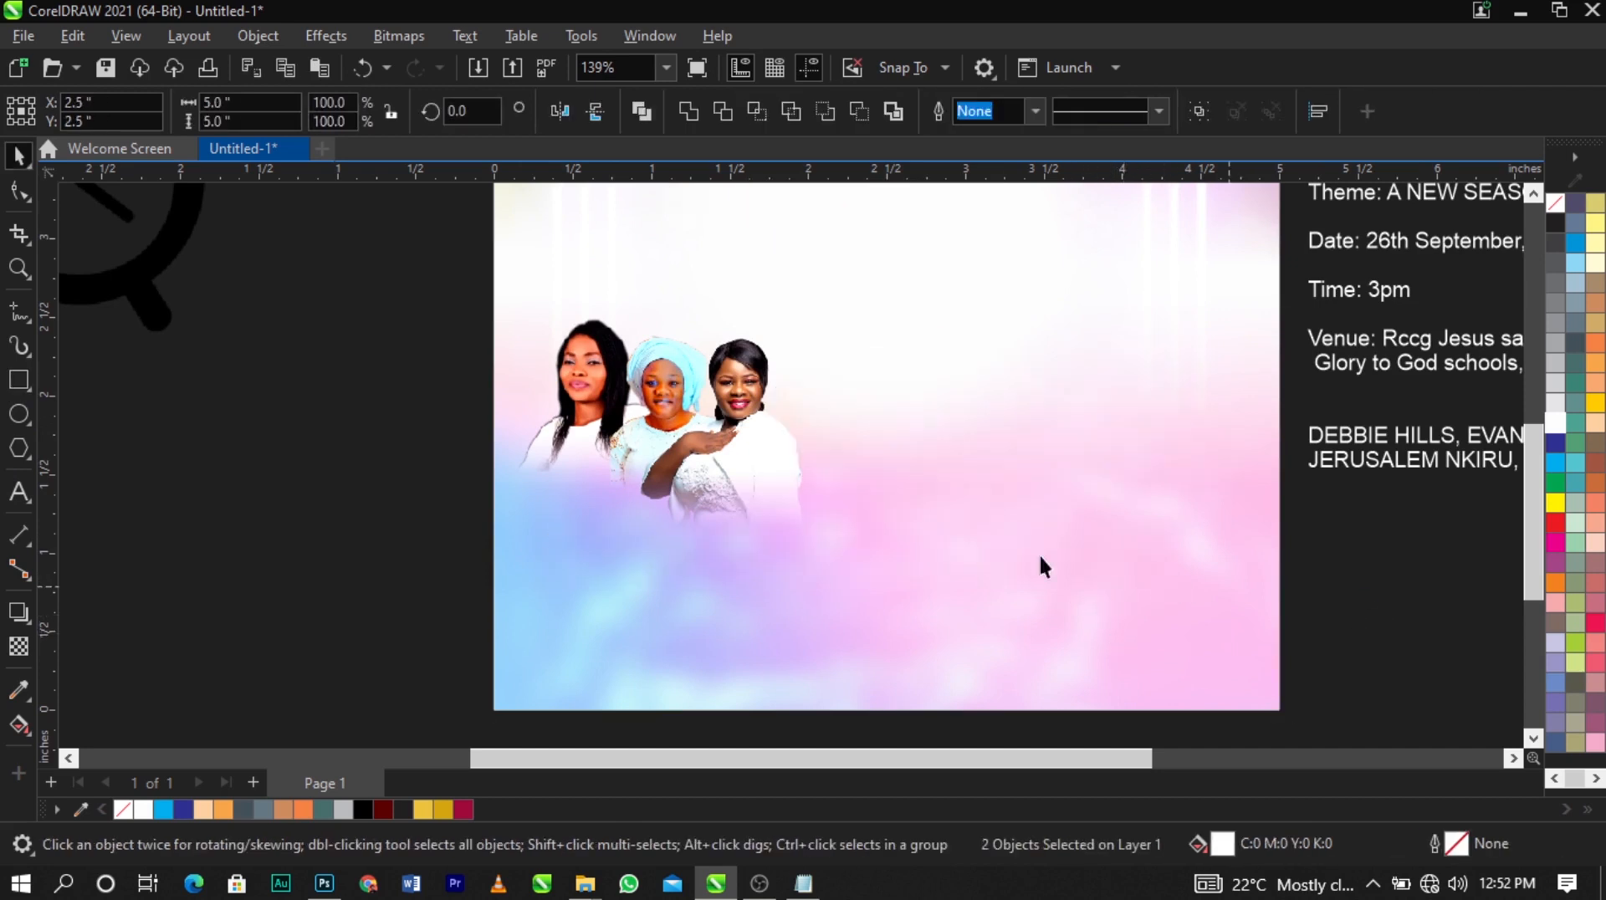
pyautogui.click(1024, 554)
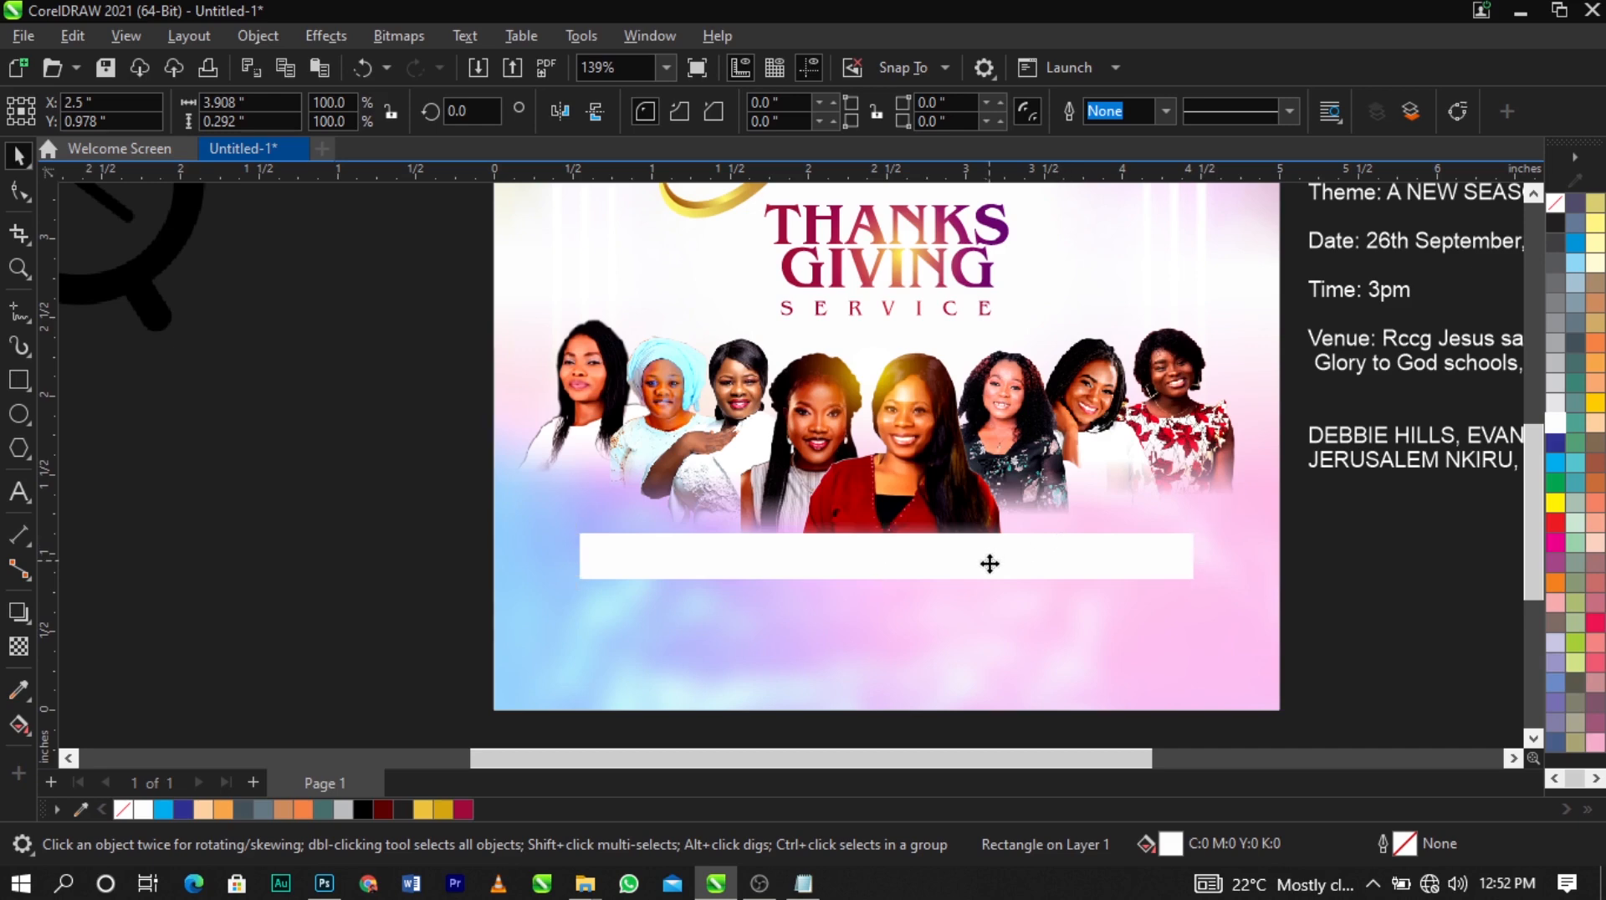
pyautogui.moveTo(989, 564); pyautogui.dragTo(987, 573)
# Fill the rectangle below the people with a deep red, RGB 201, 14, 20 (#C90E14), using the RGB color model
pyautogui.click(1555, 519)
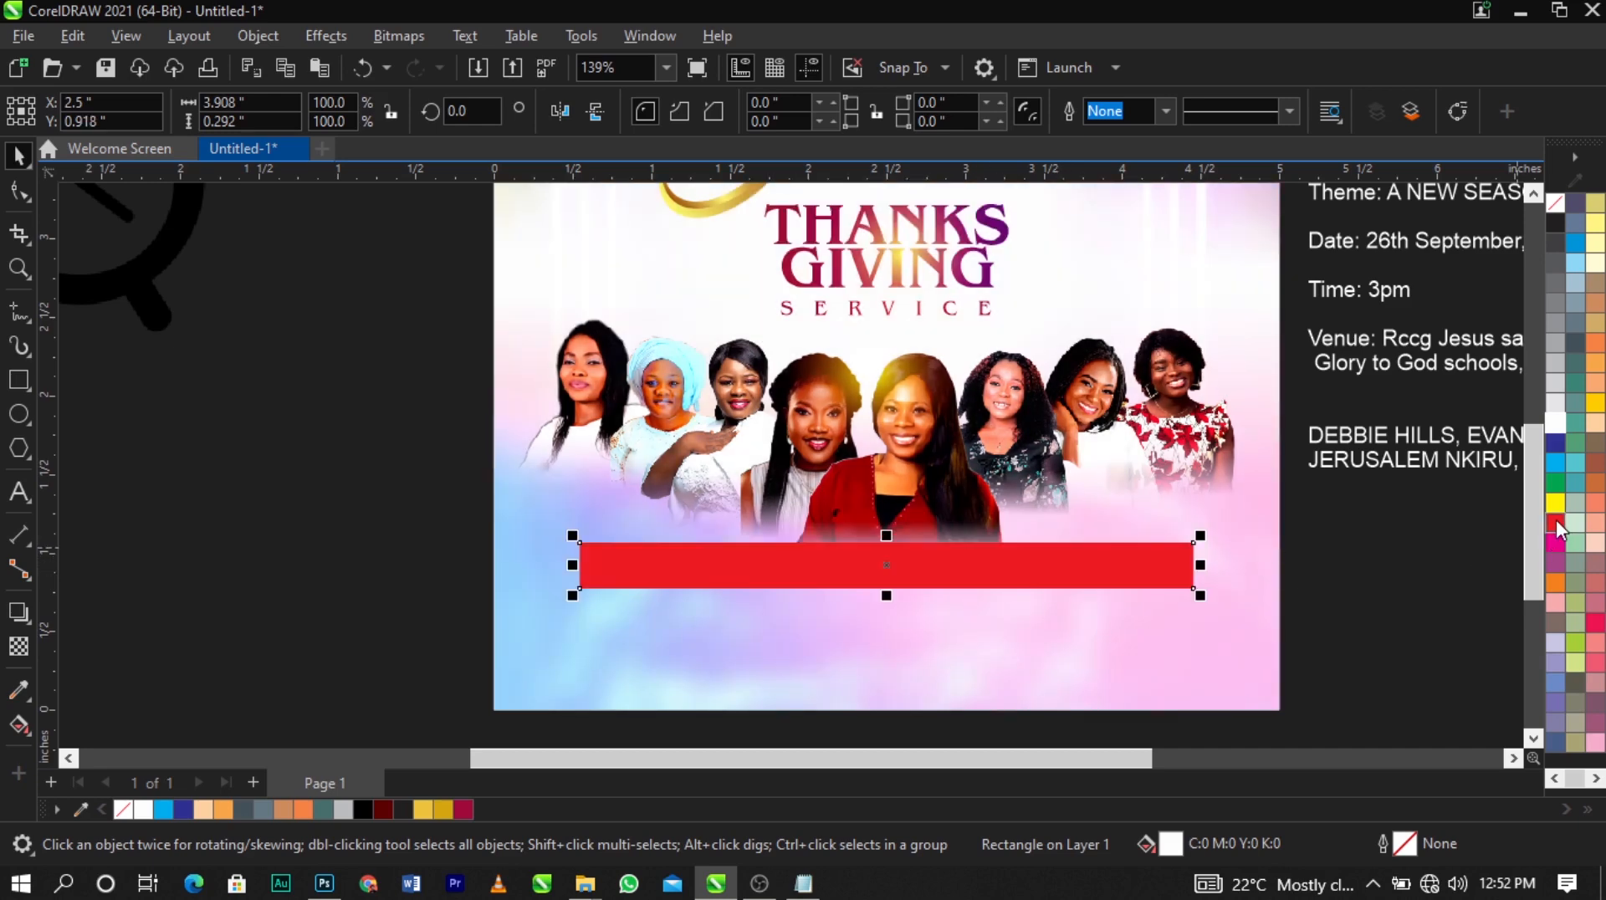
pyautogui.doubleClick(1169, 846)
pyautogui.moveTo(877, 105); pyautogui.dragTo(1251, 89)
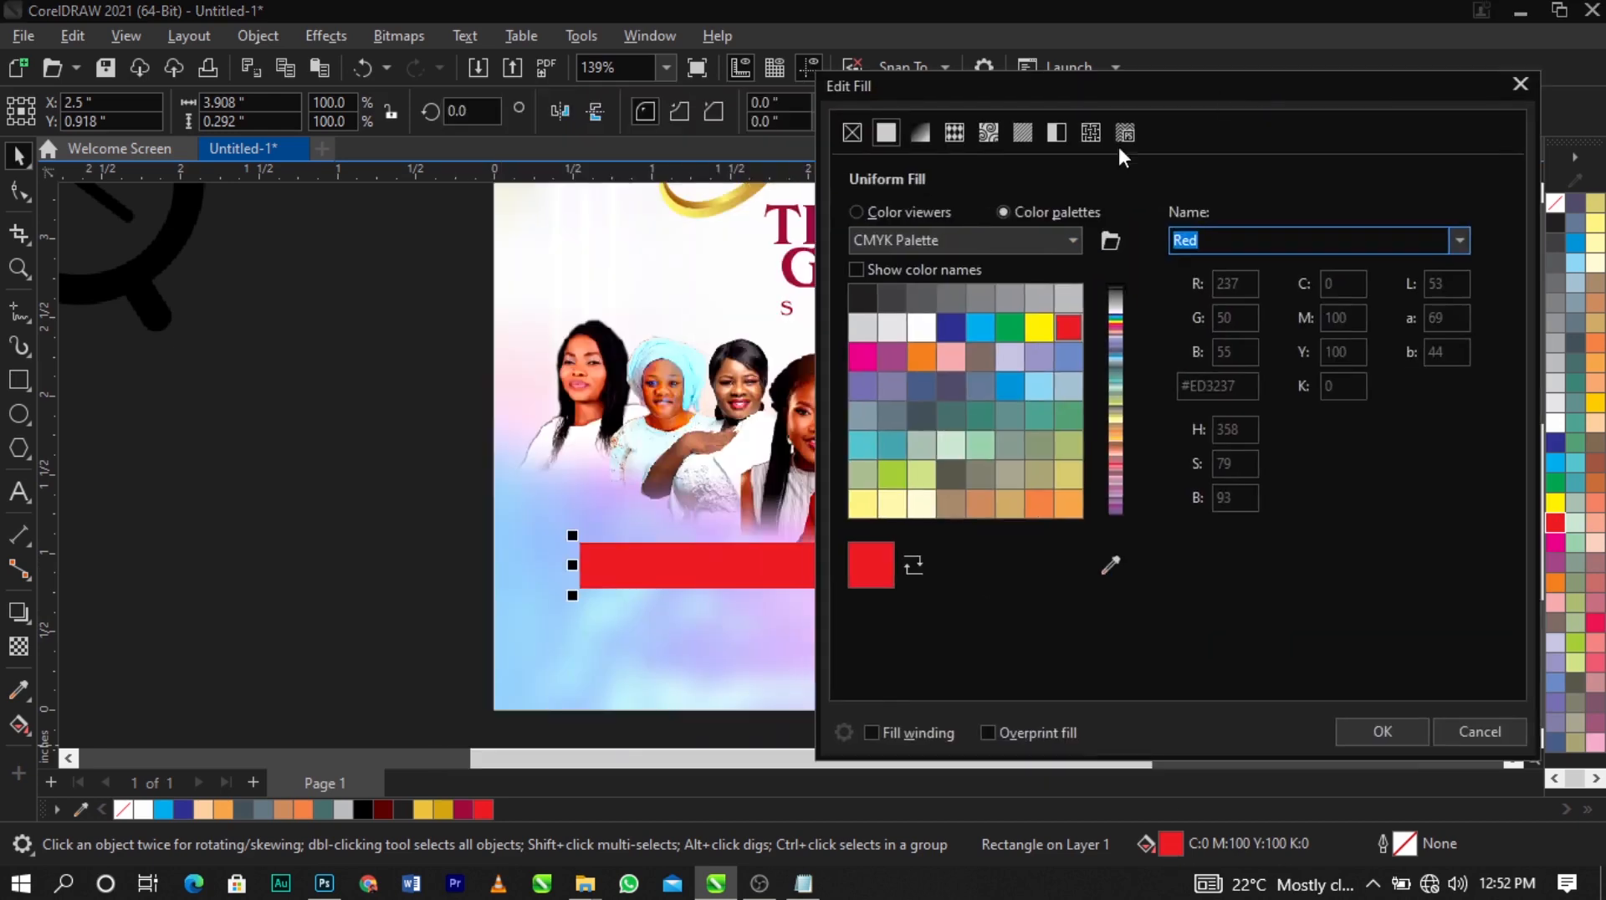
pyautogui.click(930, 218)
pyautogui.click(1292, 244)
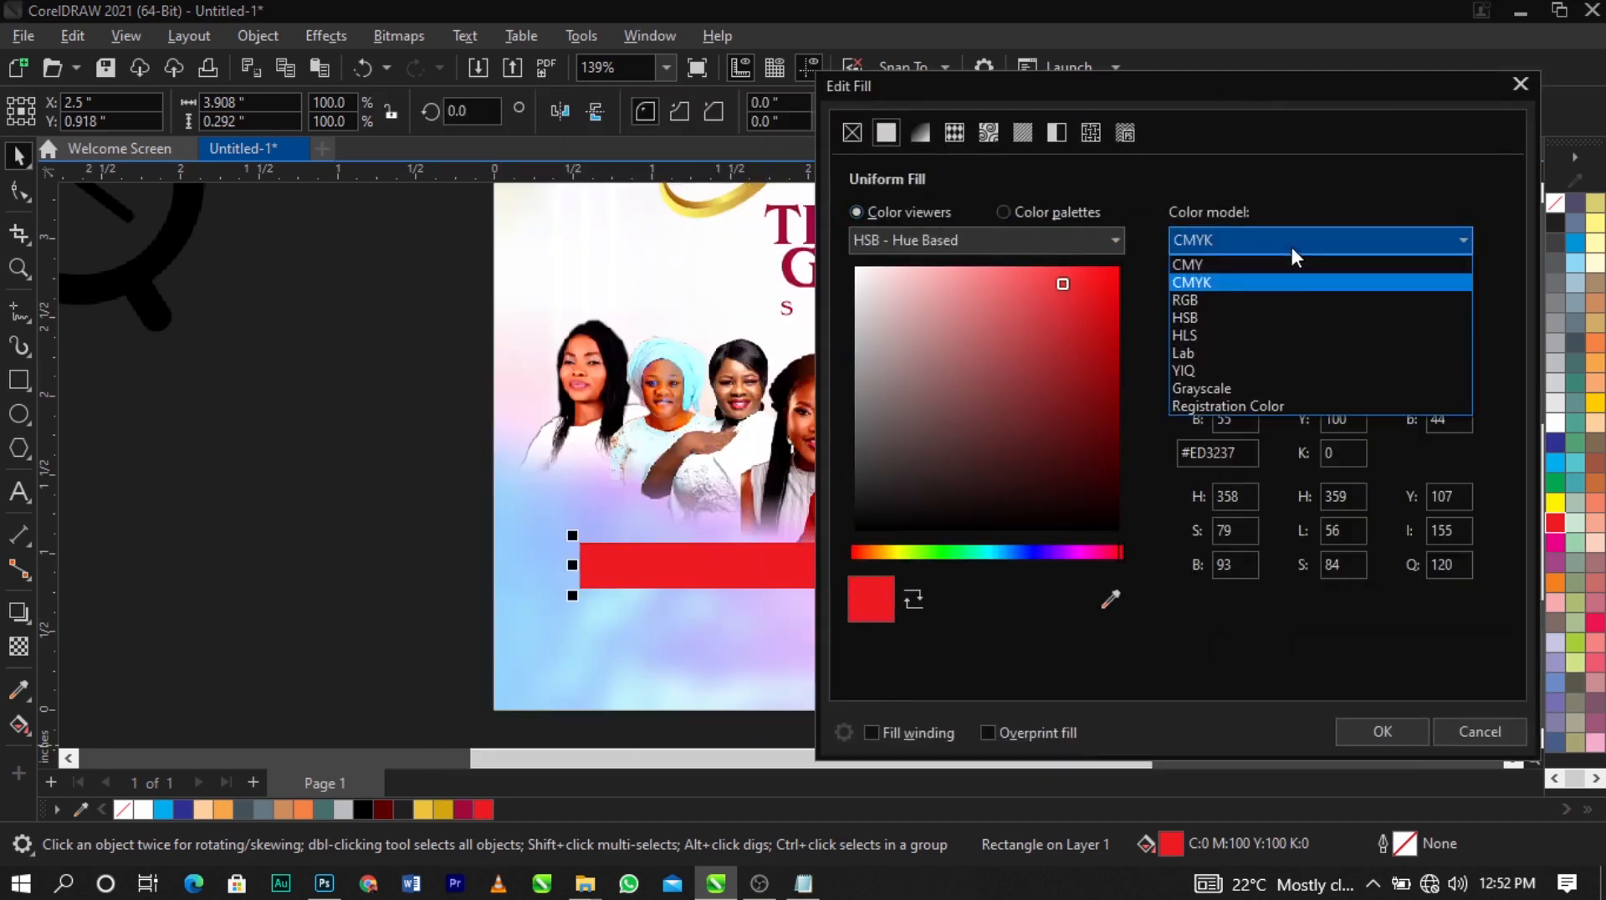
pyautogui.click(1224, 299)
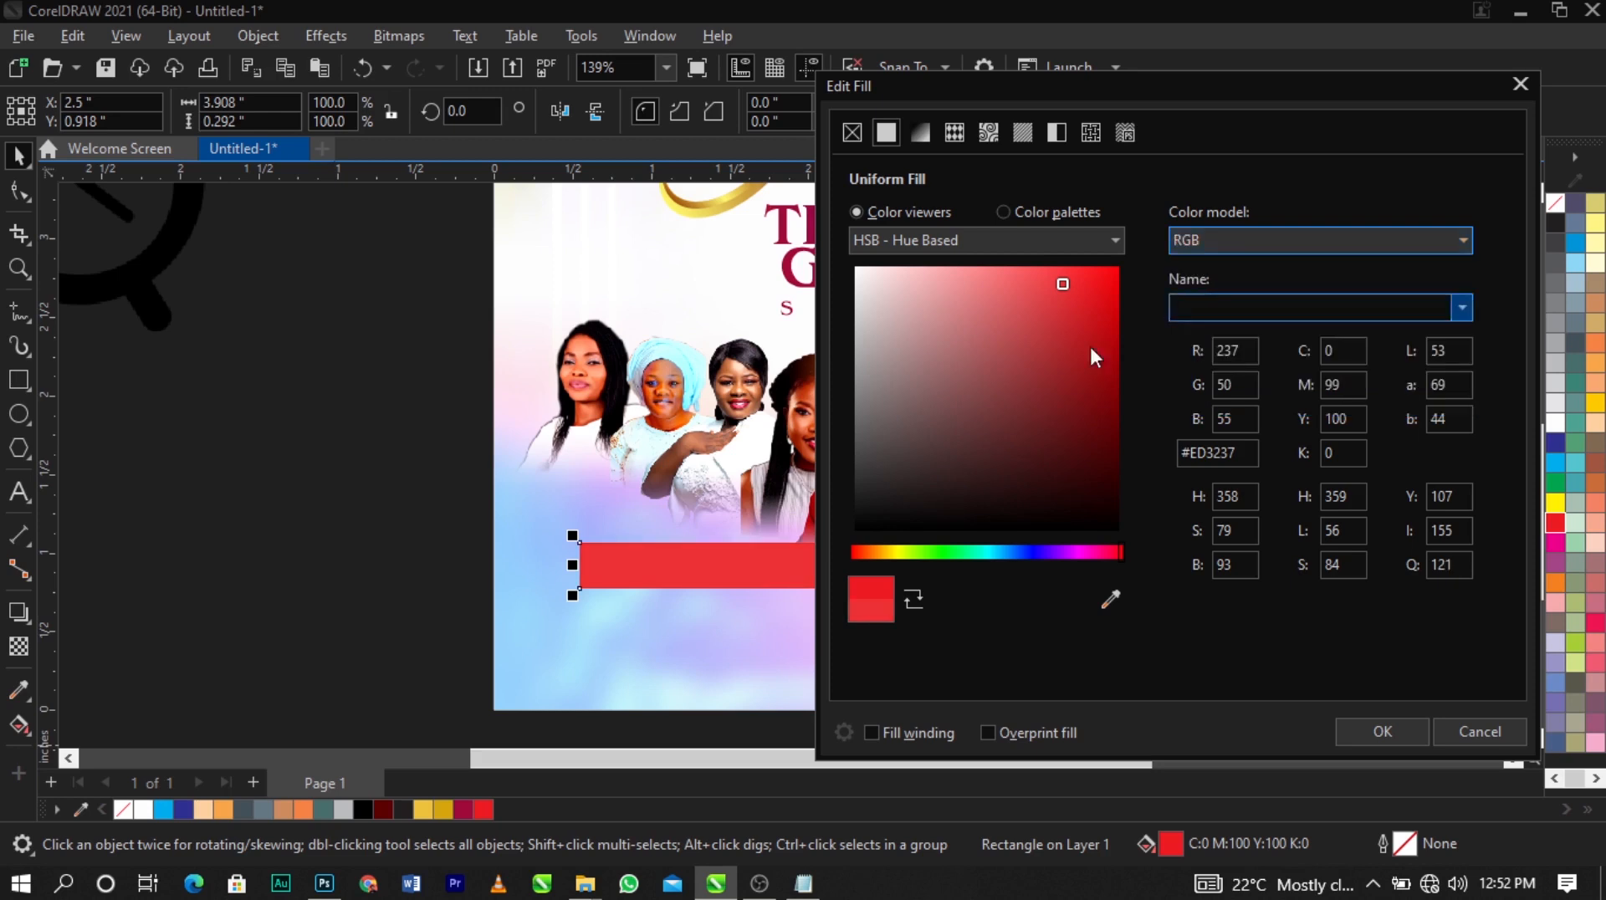
pyautogui.click(1076, 334)
pyautogui.moveTo(1082, 330); pyautogui.dragTo(1102, 328)
pyautogui.moveTo(1107, 100); pyautogui.dragTo(1196, 64)
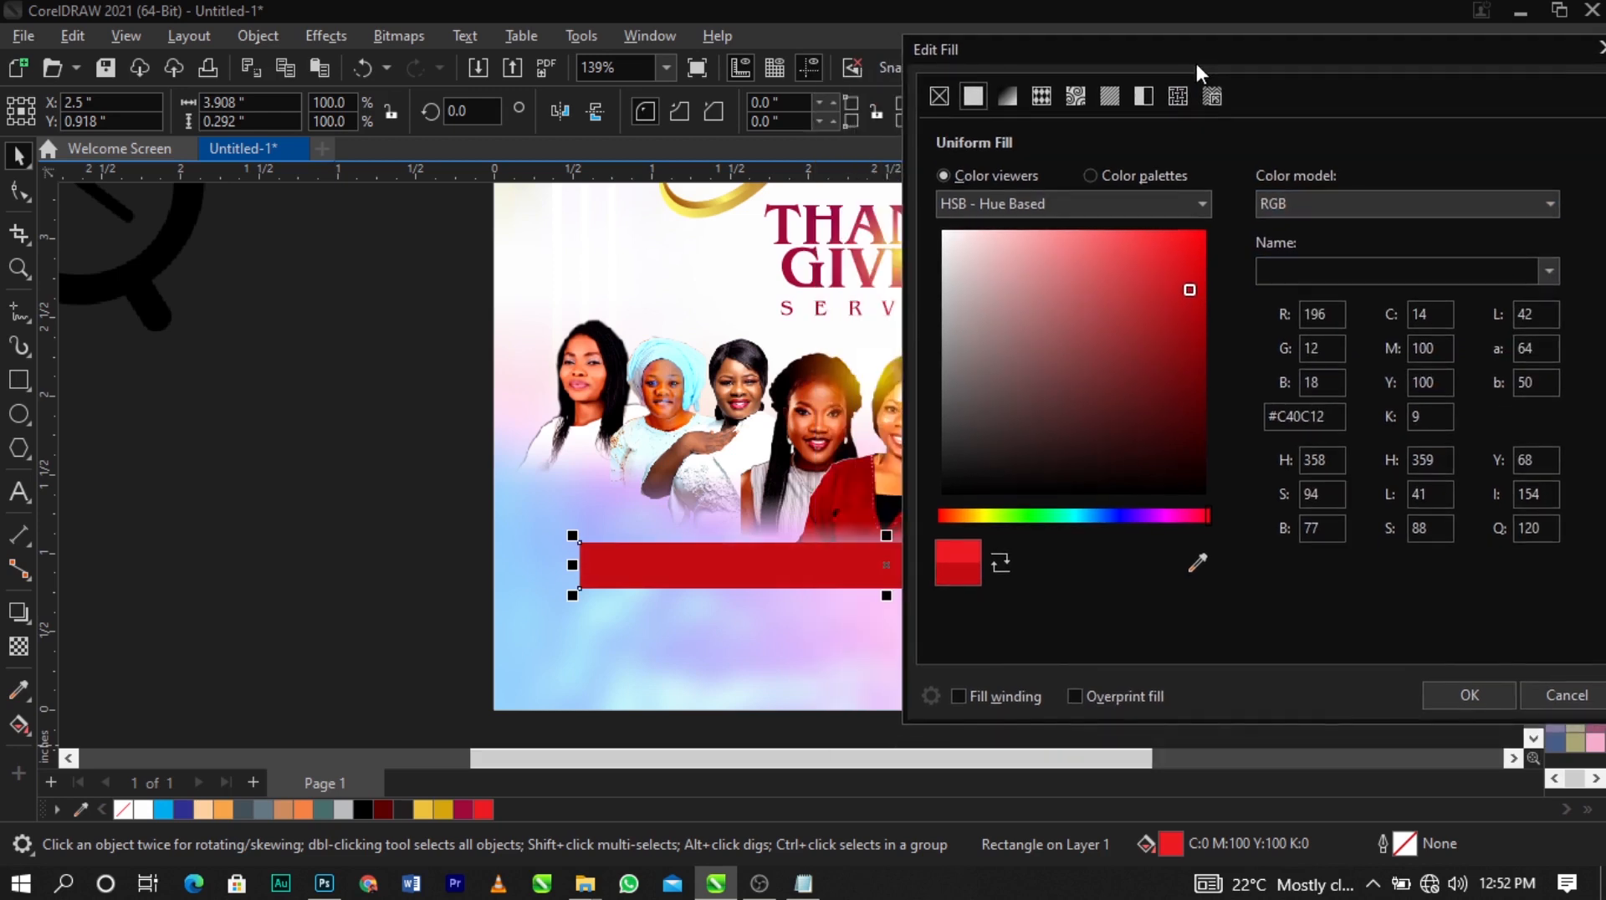
pyautogui.moveTo(1188, 286); pyautogui.dragTo(1188, 283)
pyautogui.click(1470, 696)
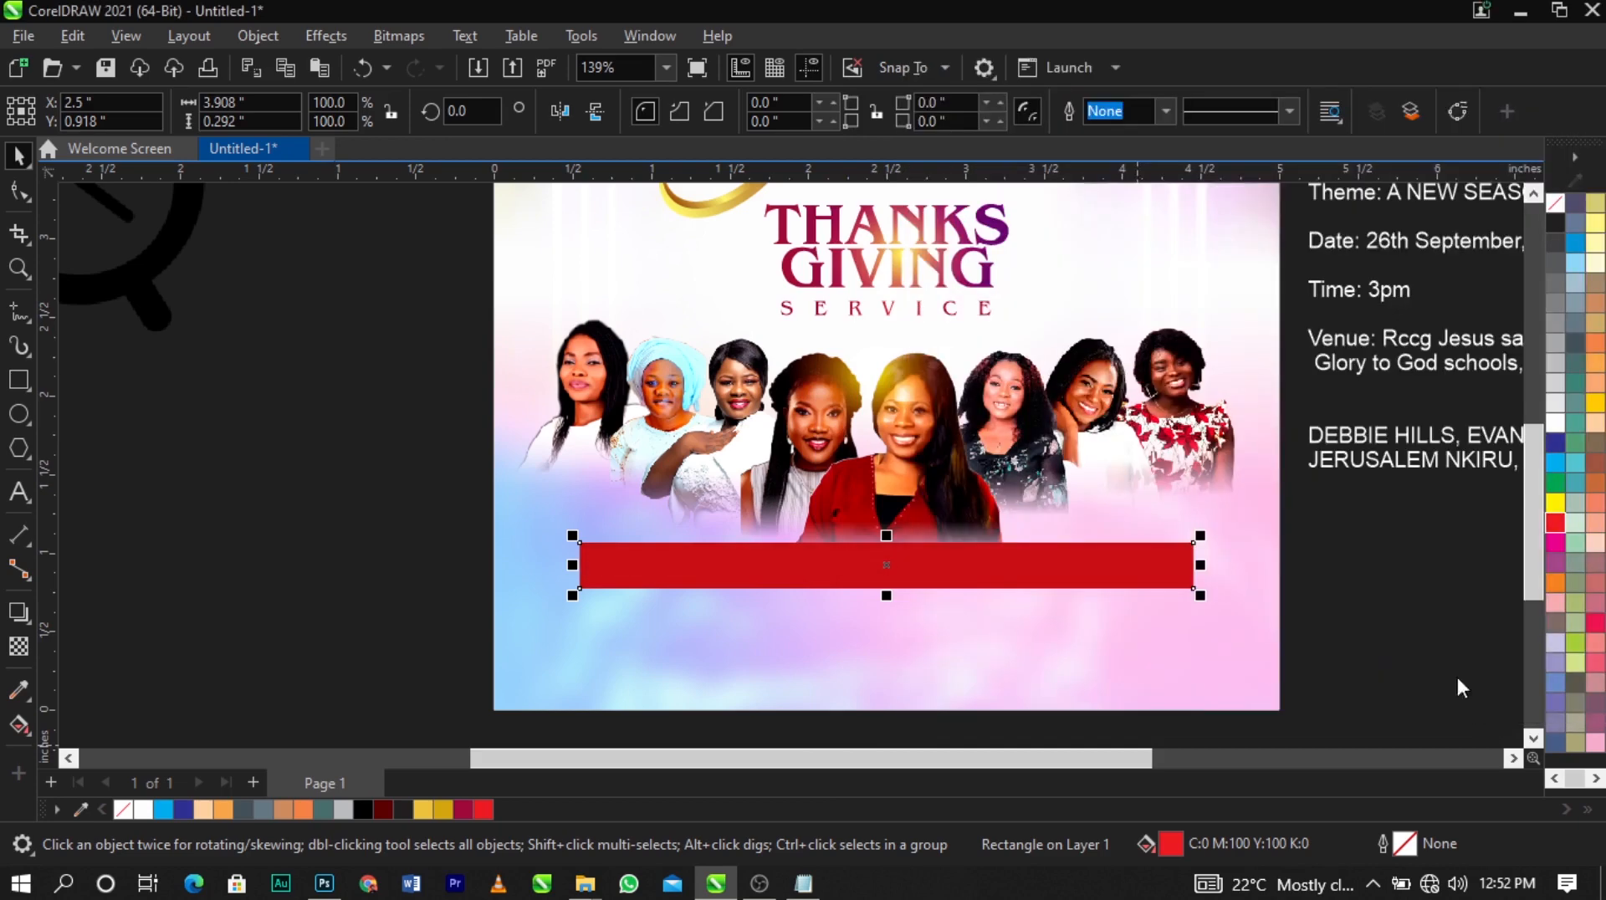
# Fade the red bar's right end with a linear transparency and convert it to a 300 dpi RGB bitmap
pyautogui.scroll(2, 1012, 558)
pyautogui.scroll(2, 1012, 558)
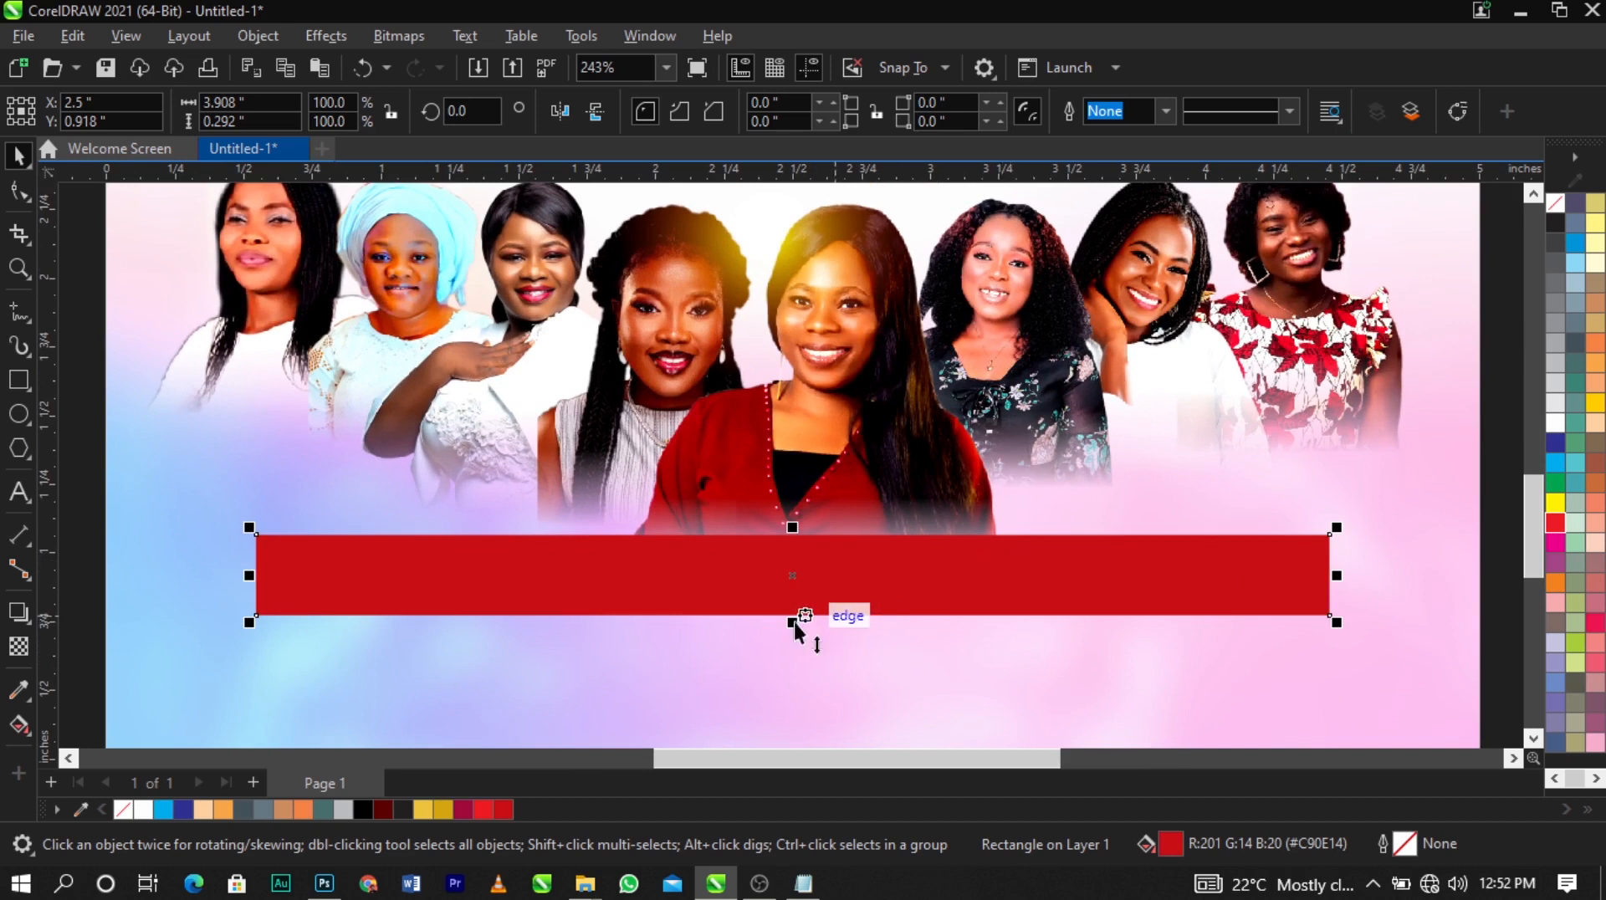
pyautogui.click(17, 648)
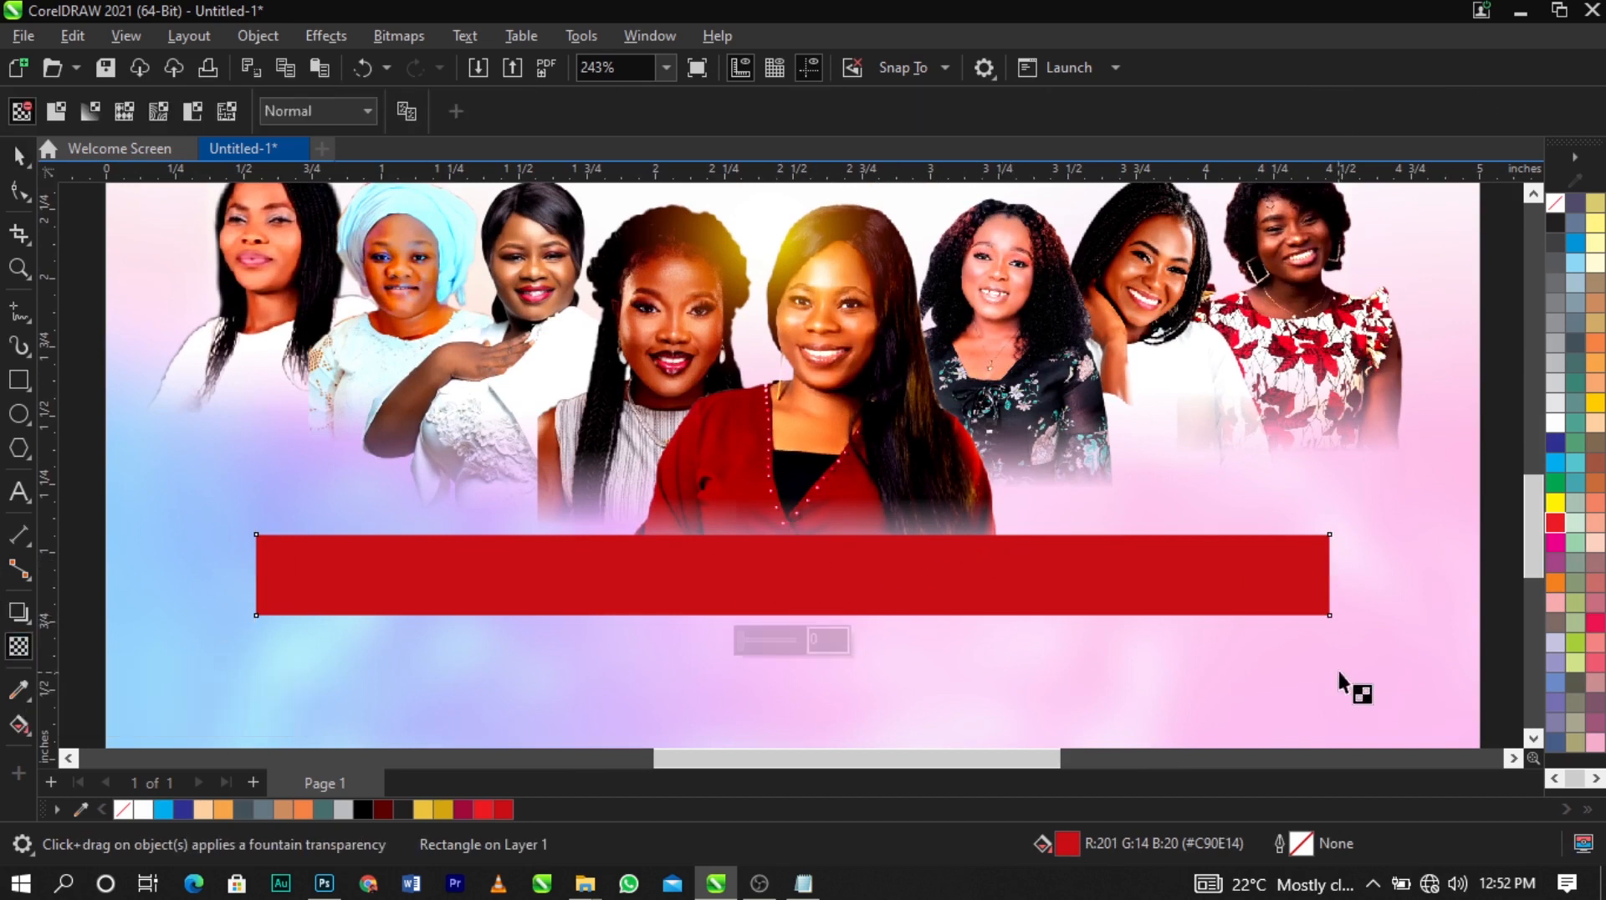
pyautogui.moveTo(1044, 558); pyautogui.dragTo(1272, 548)
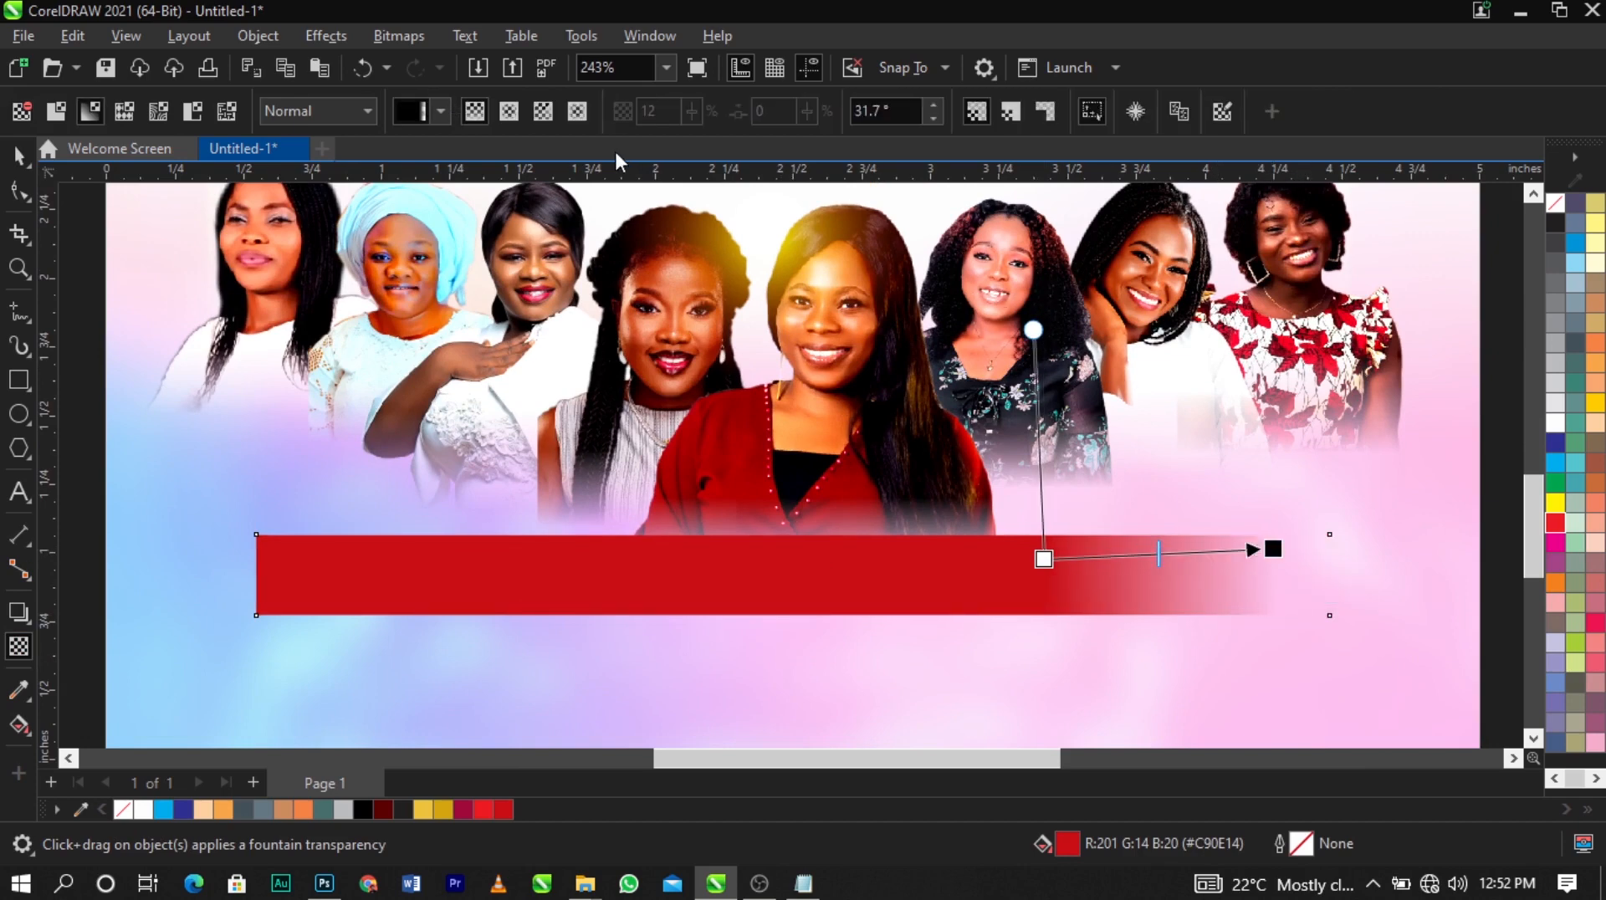
pyautogui.click(400, 38)
pyautogui.click(420, 65)
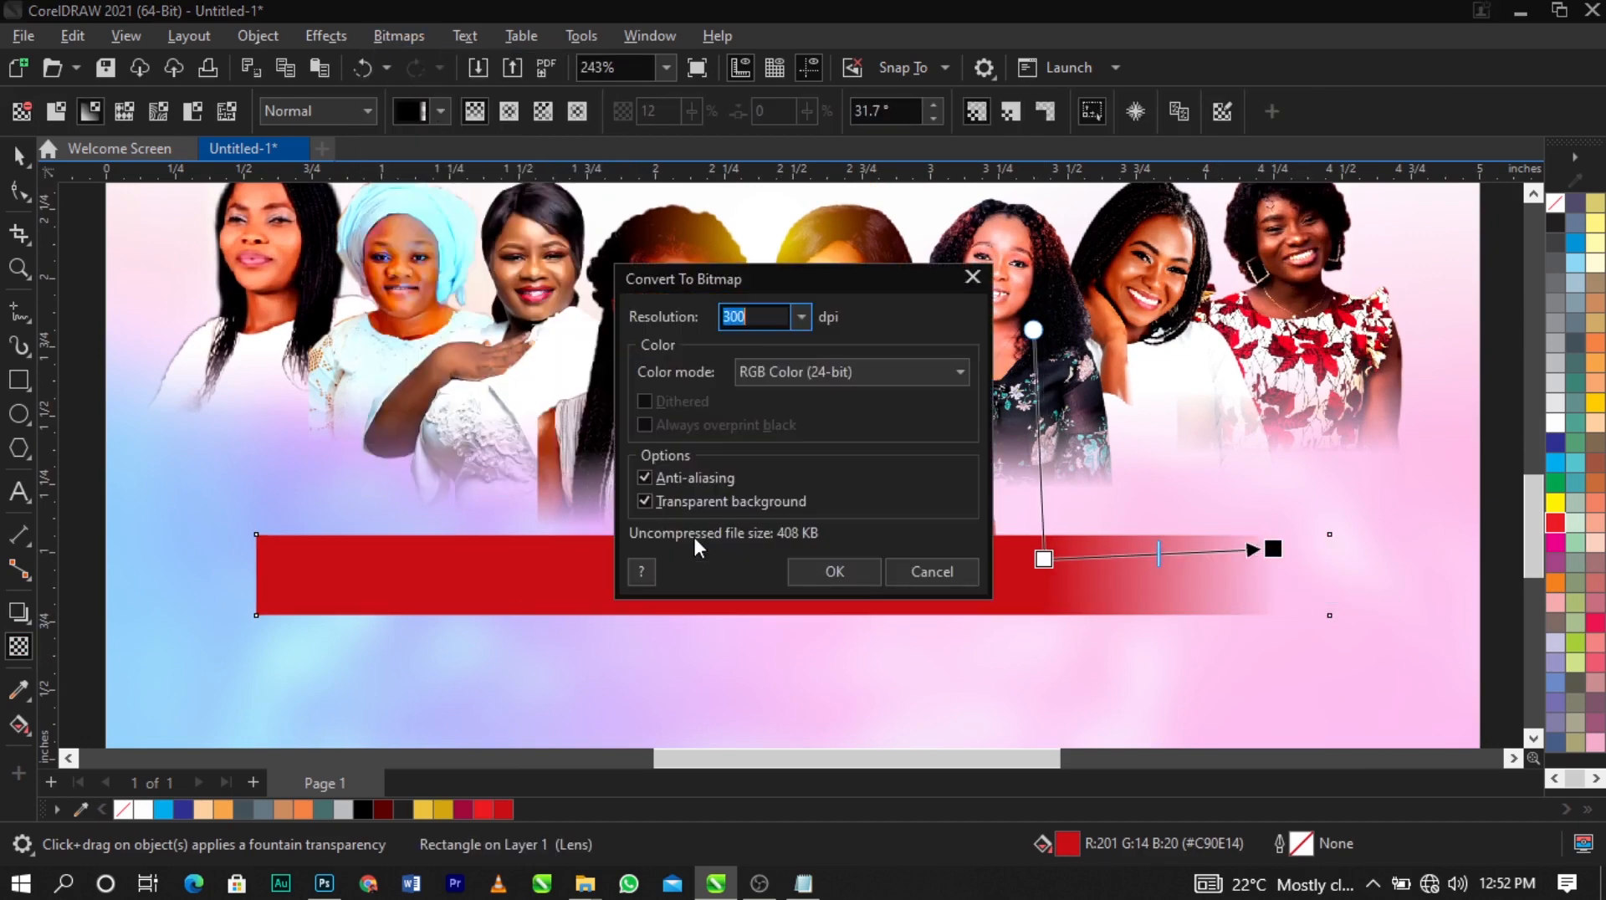
pyautogui.click(868, 573)
# Fade the red bar's left end with a horizontal linear transparency and convert the bar to a bitmap again
pyautogui.moveTo(443, 573)
pyautogui.mouseDown()
pyautogui.moveTo(285, 574)
pyautogui.moveTo(472, 574)
pyautogui.mouseUp()
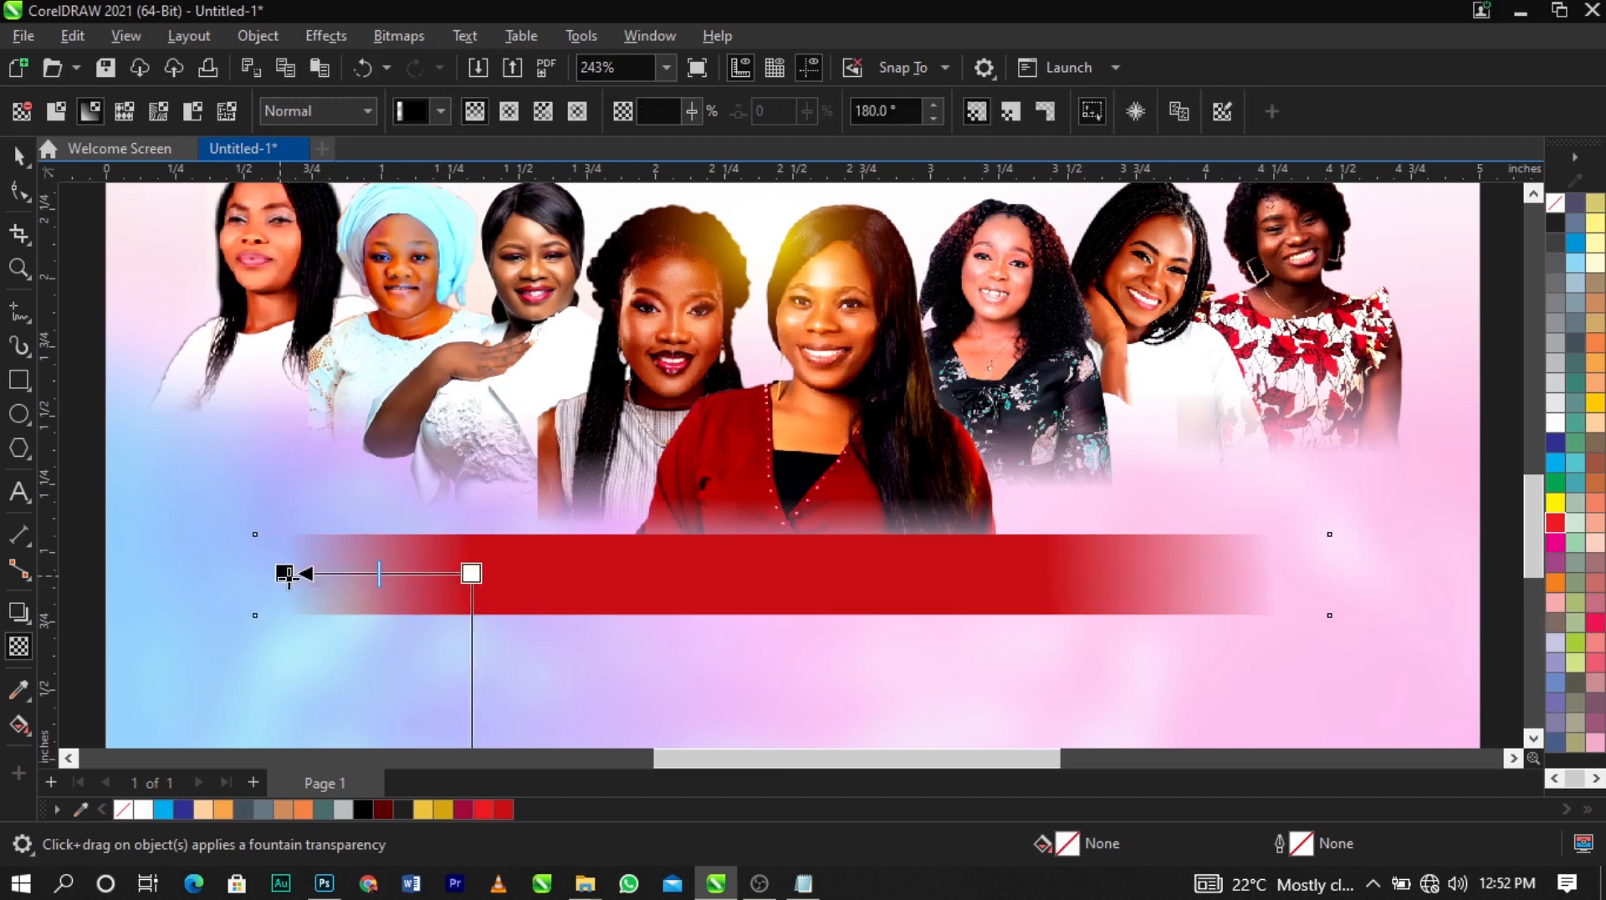
pyautogui.moveTo(287, 577); pyautogui.dragTo(299, 579)
pyautogui.click(399, 36)
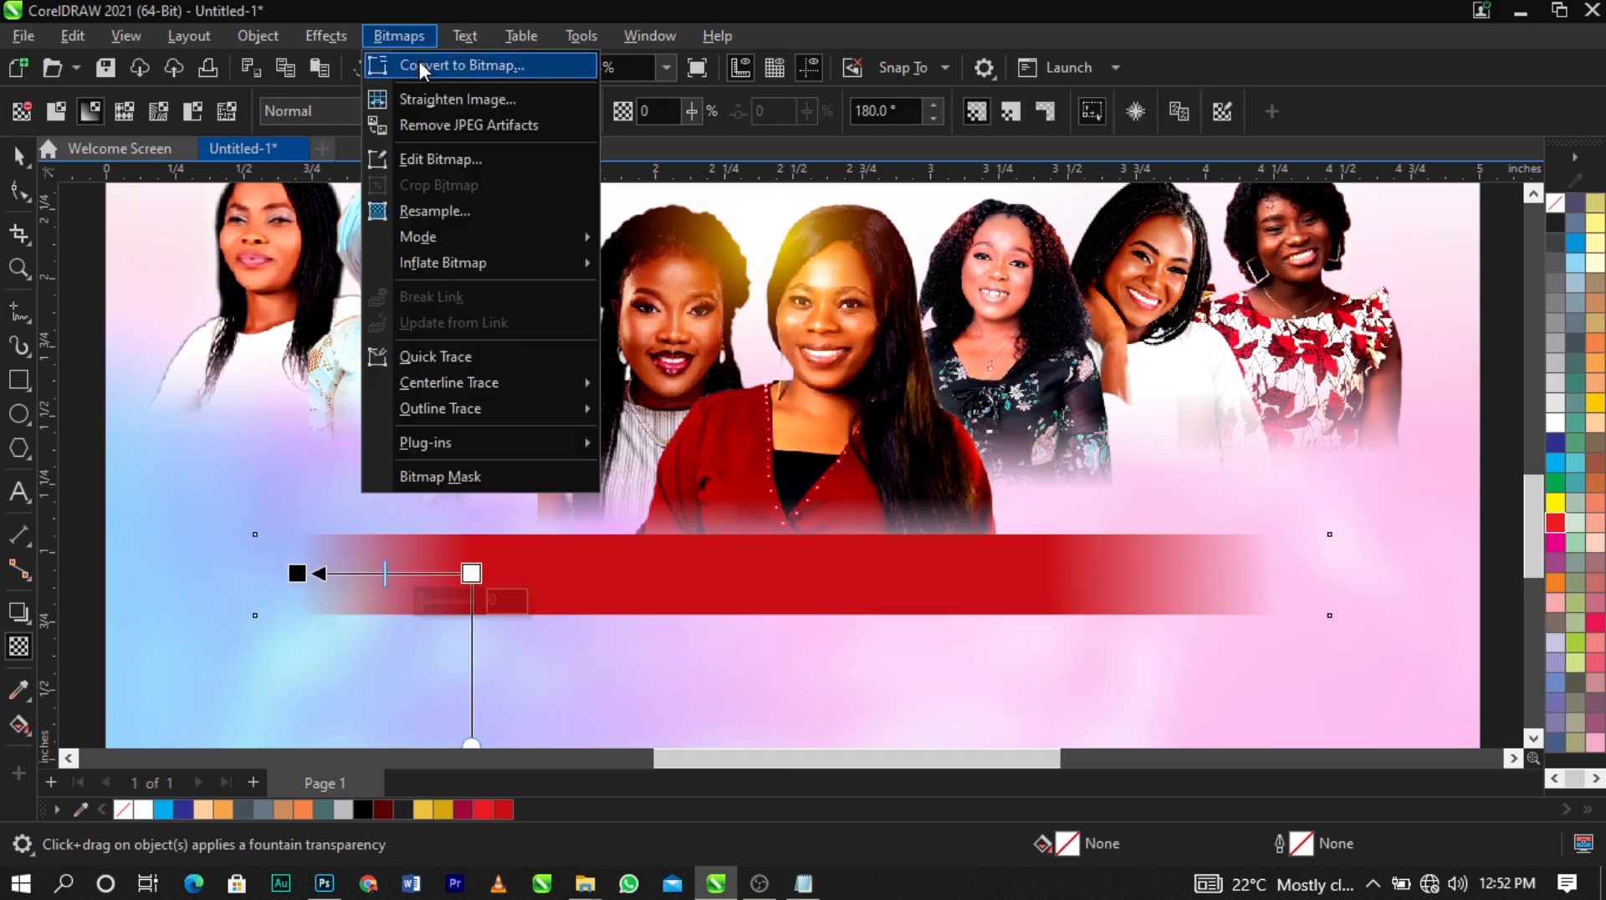
pyautogui.click(420, 61)
pyautogui.click(831, 569)
pyautogui.press('space')
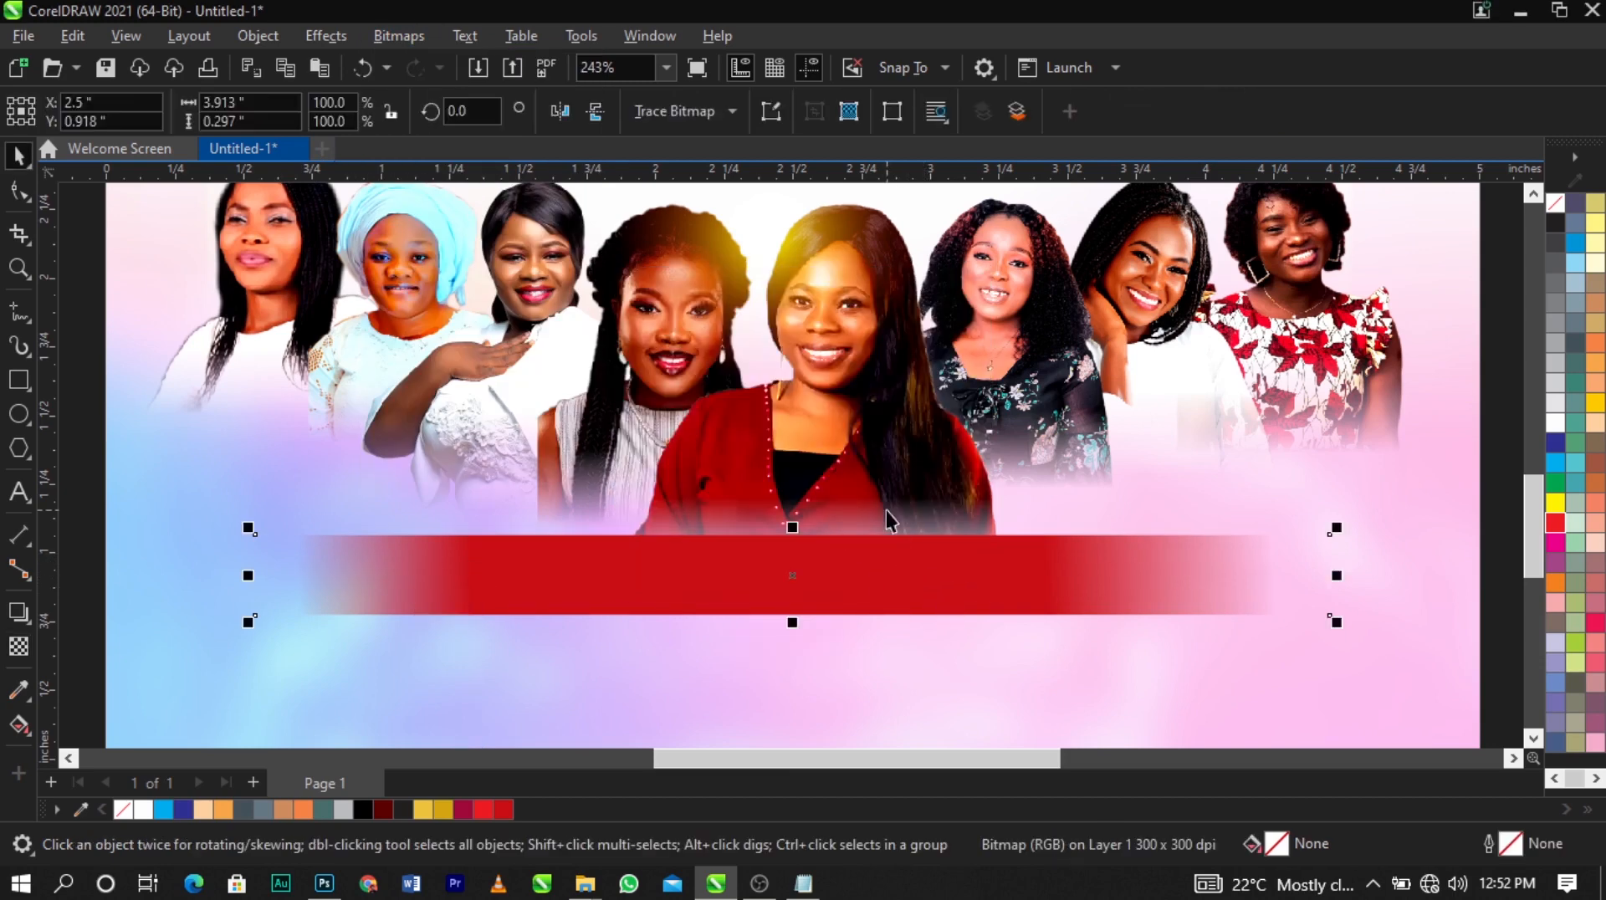
# Centre the faded red bar horizontally on the background and reduce its height to about 0.26 in from its lower edge
pyautogui.scroll(-2, 885, 510)
pyautogui.keyDown('shift'); pyautogui.click(931, 627); pyautogui.keyUp('shift')
pyautogui.press('c')
pyautogui.click(927, 559)
pyautogui.press('z')
pyautogui.moveTo(405, 445); pyautogui.dragTo(1359, 646)
pyautogui.press('space')
pyautogui.scroll(1, 724, 489)
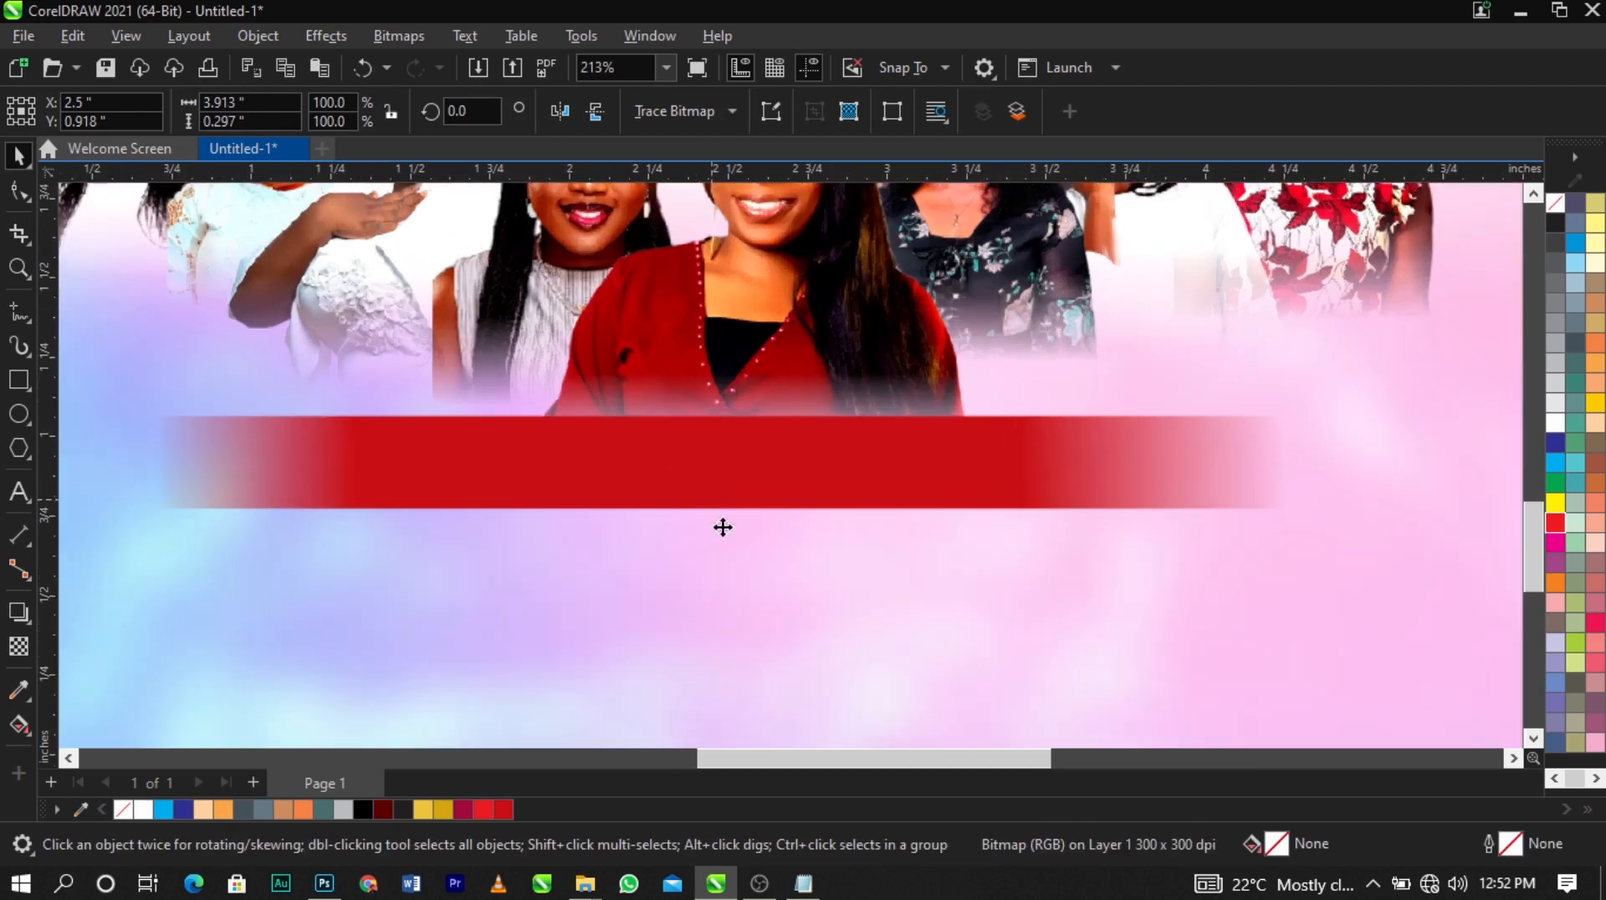
pyautogui.moveTo(730, 512); pyautogui.dragTo(733, 505)
pyautogui.scroll(-5, 790, 561)
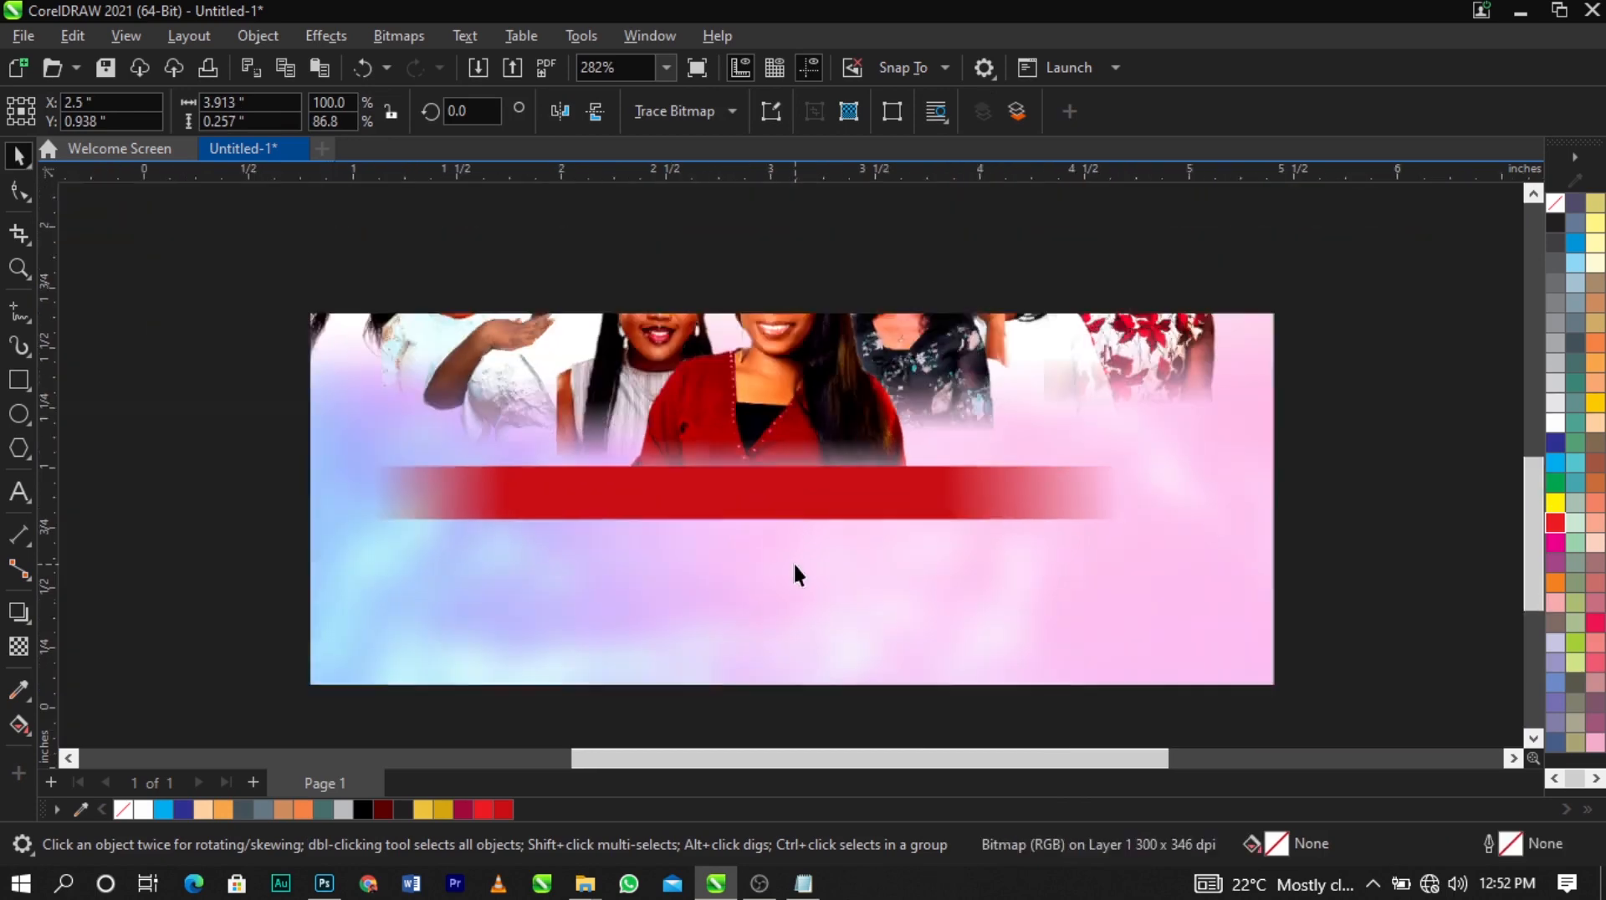
pyautogui.click(1347, 520)
# Move the "Theme: A NEW SEASON" line out of the event details text onto the flyer just below the red bar
pyautogui.scroll(1, 1001, 356)
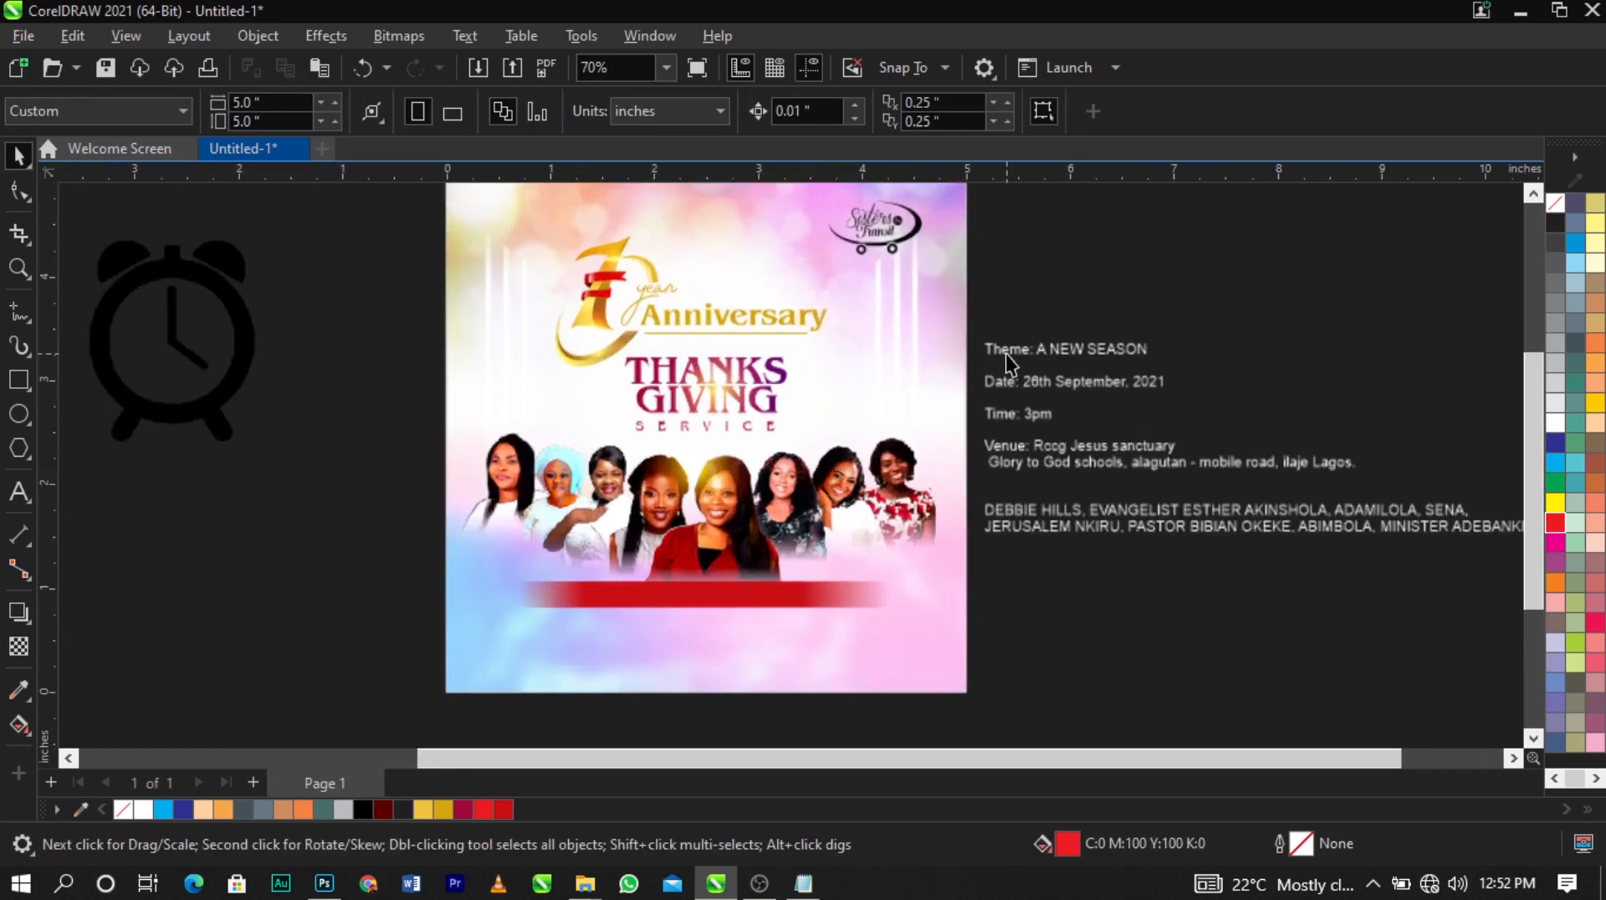
pyautogui.doubleClick(1006, 354)
pyautogui.moveTo(981, 348); pyautogui.dragTo(1252, 370)
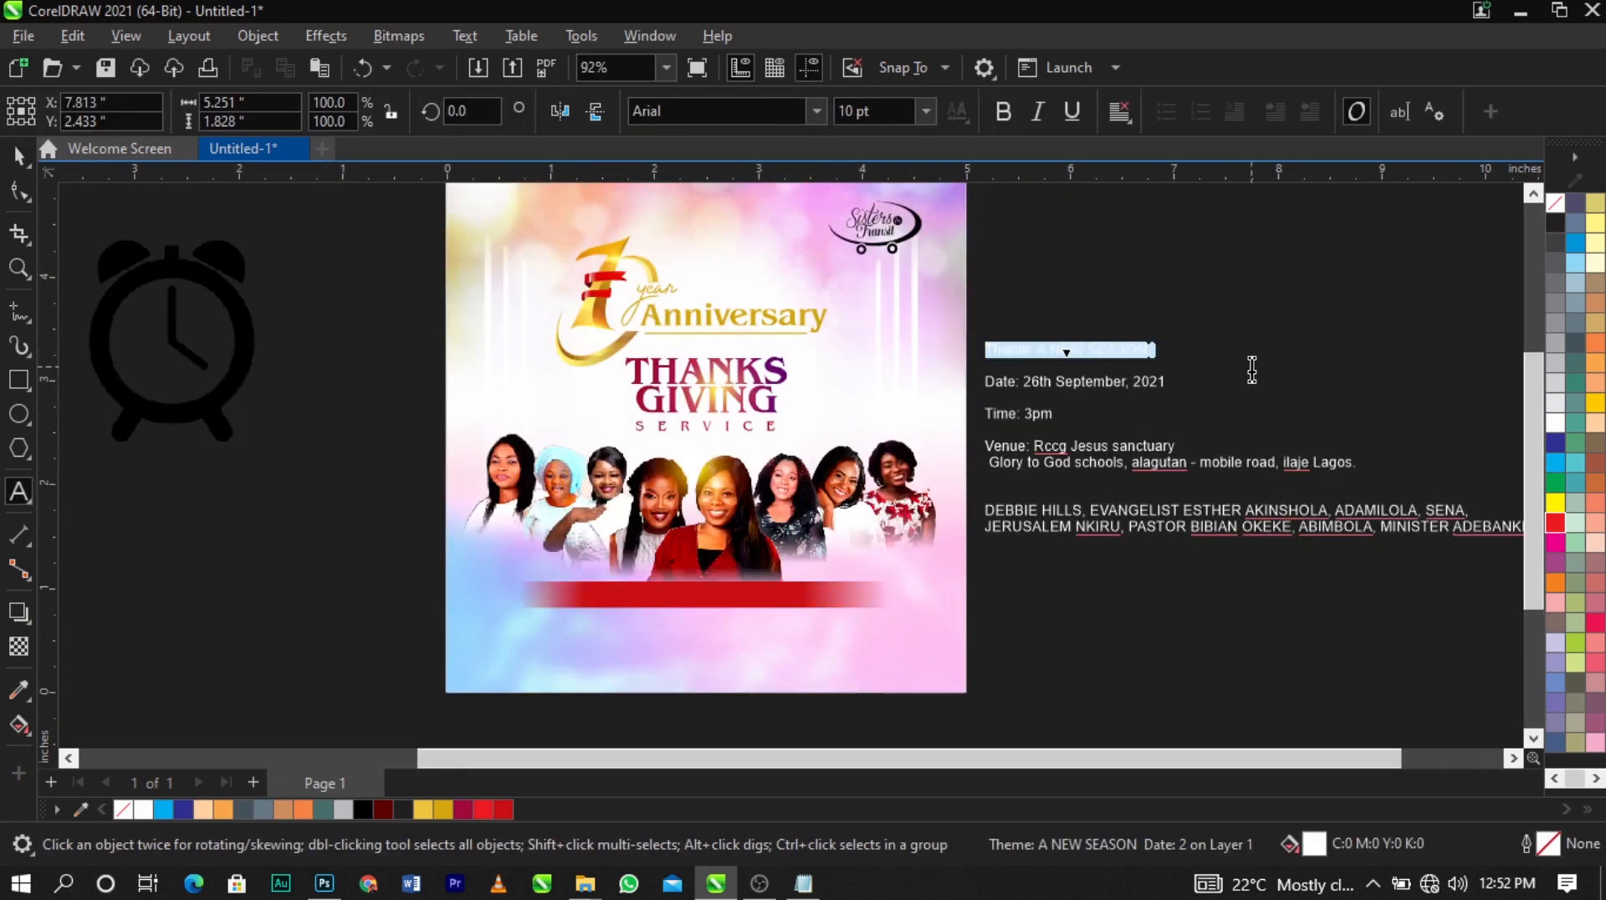
pyautogui.moveTo(1066, 351); pyautogui.dragTo(633, 643)
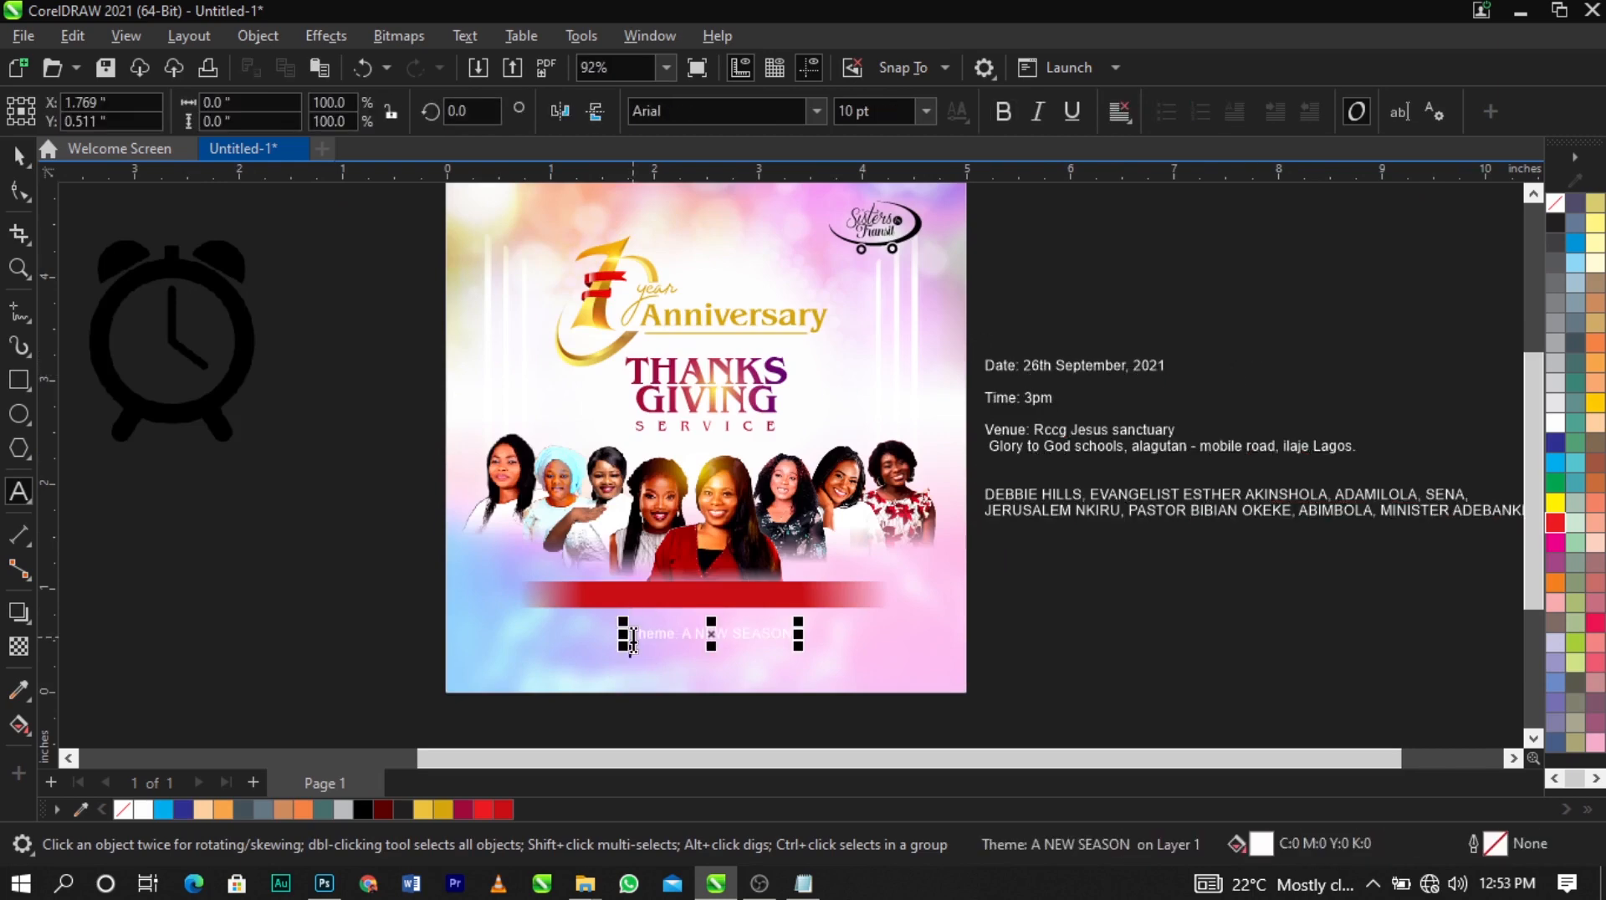
# Delete the "Theme:" prefix from the line and move A NEW SEASON onto the red bar
pyautogui.press('z')
pyautogui.moveTo(477, 546); pyautogui.dragTo(1010, 663)
pyautogui.press('space')
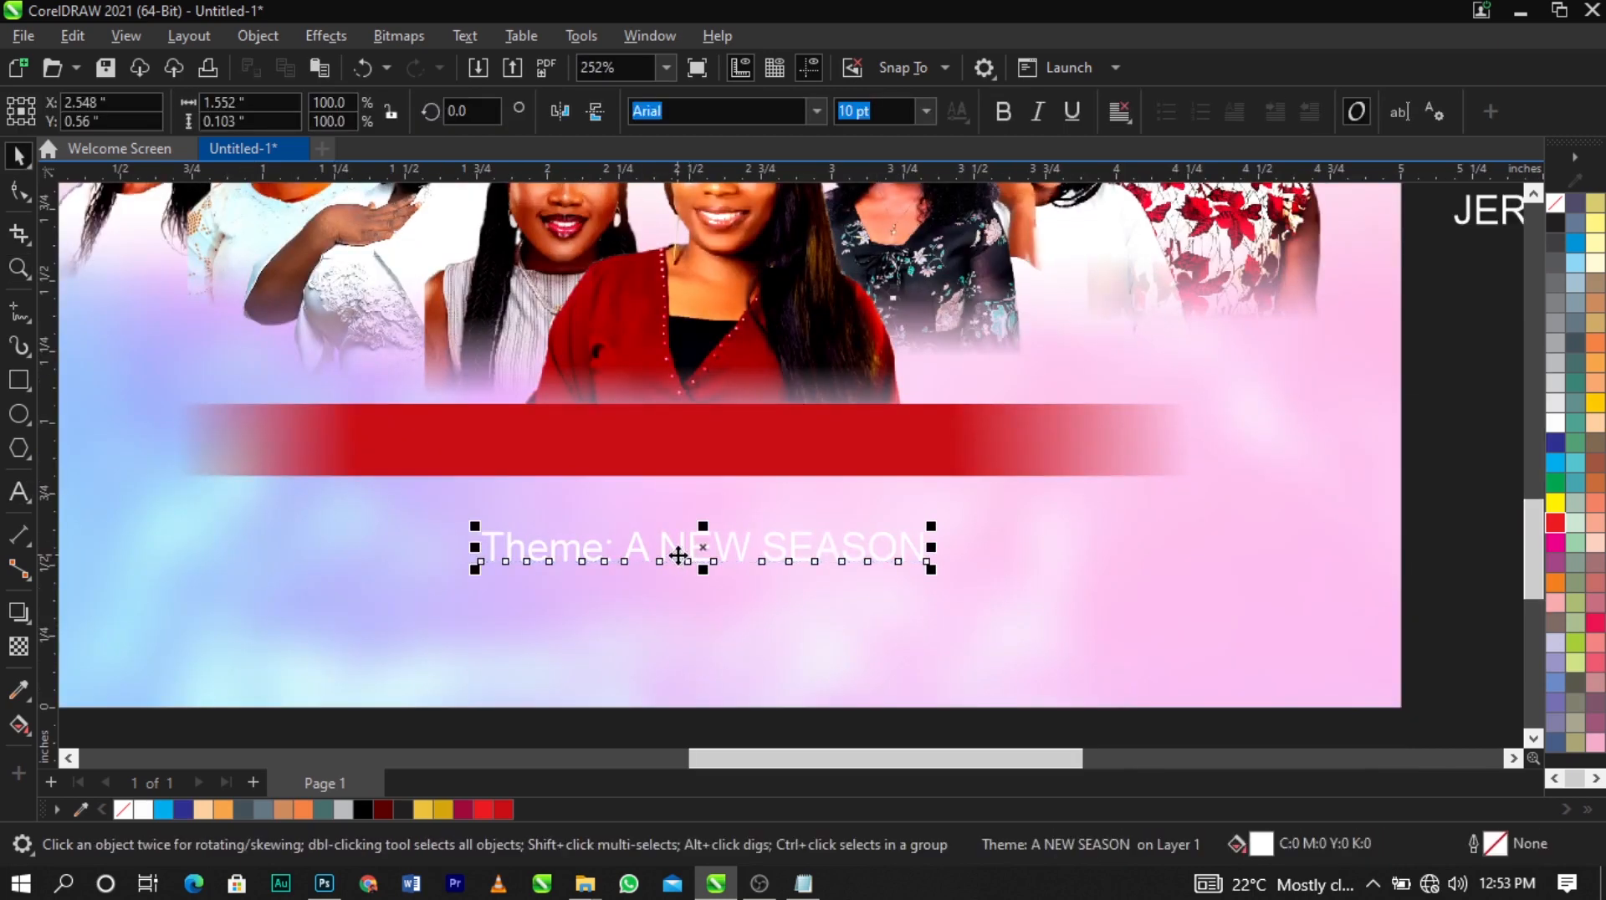
pyautogui.doubleClick(680, 552)
pyautogui.moveTo(623, 547); pyautogui.dragTo(483, 574)
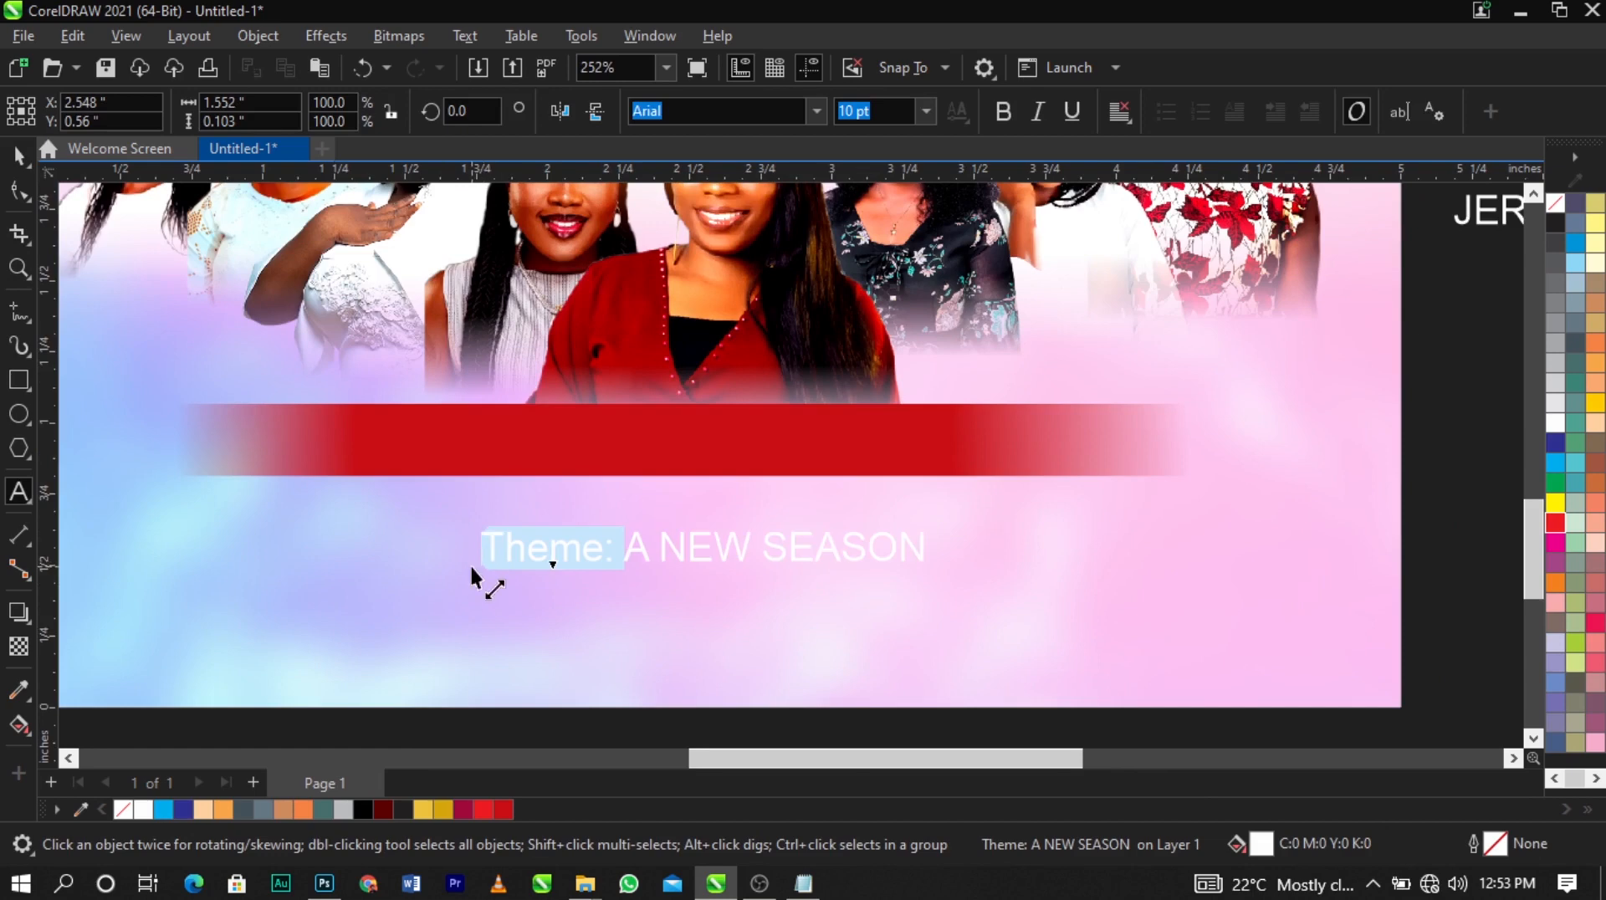
pyautogui.press('BackSpace')
pyautogui.hotkey('ctrl', 'space')
pyautogui.moveTo(689, 562); pyautogui.dragTo(706, 458)
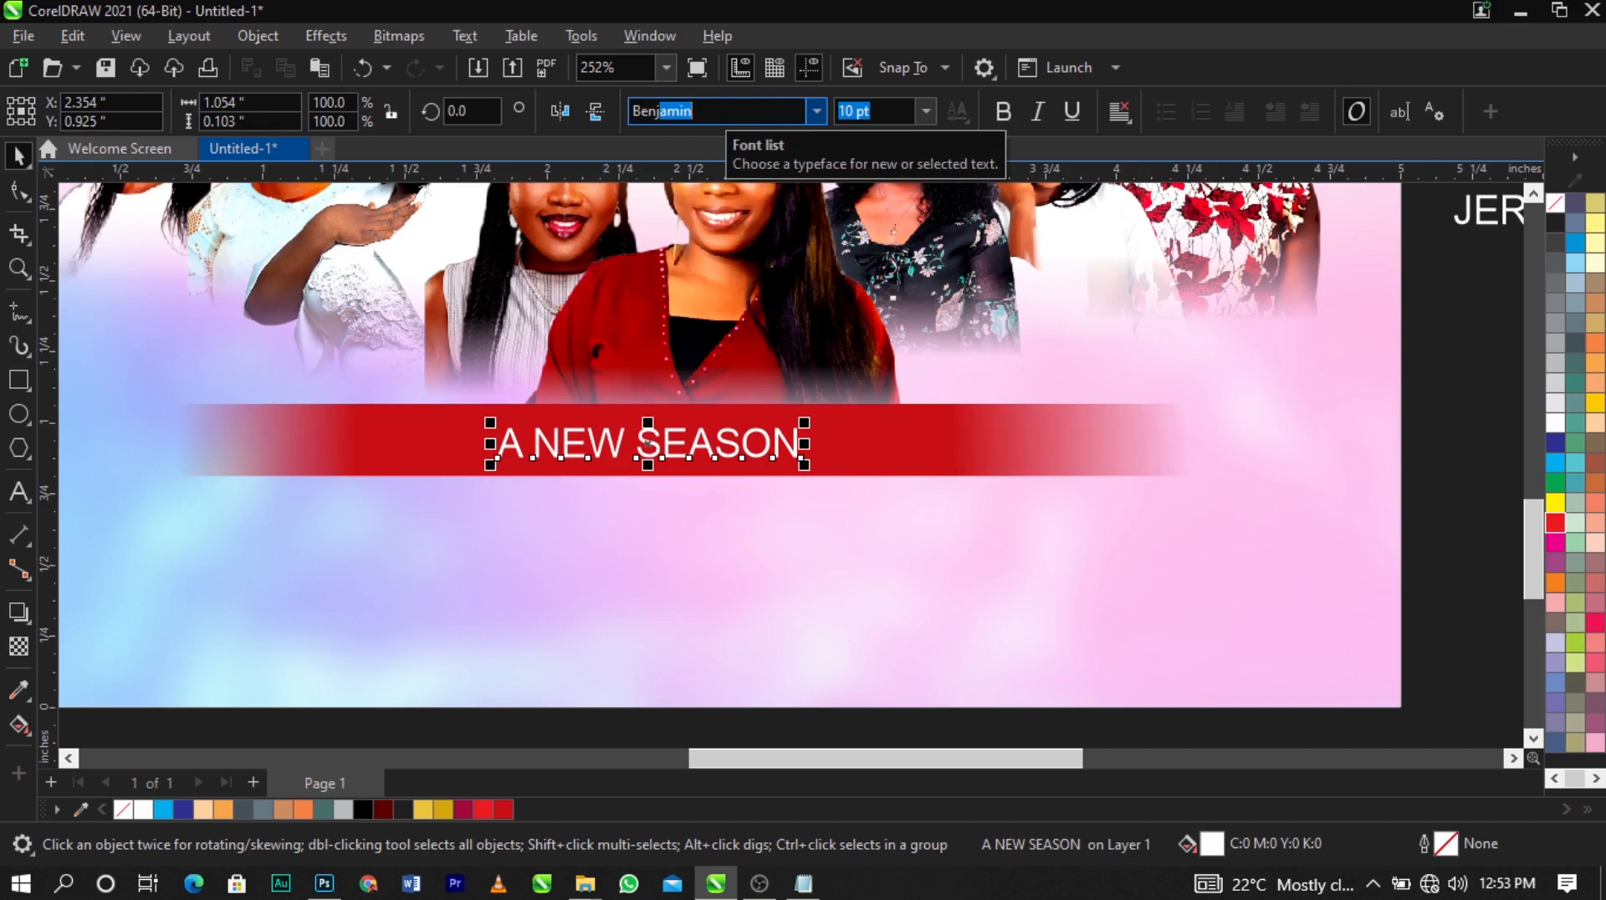
# Set A NEW SEASON in the Benjamin font at about 17.3 pt and centre it on the red bar
pyautogui.press('Return')
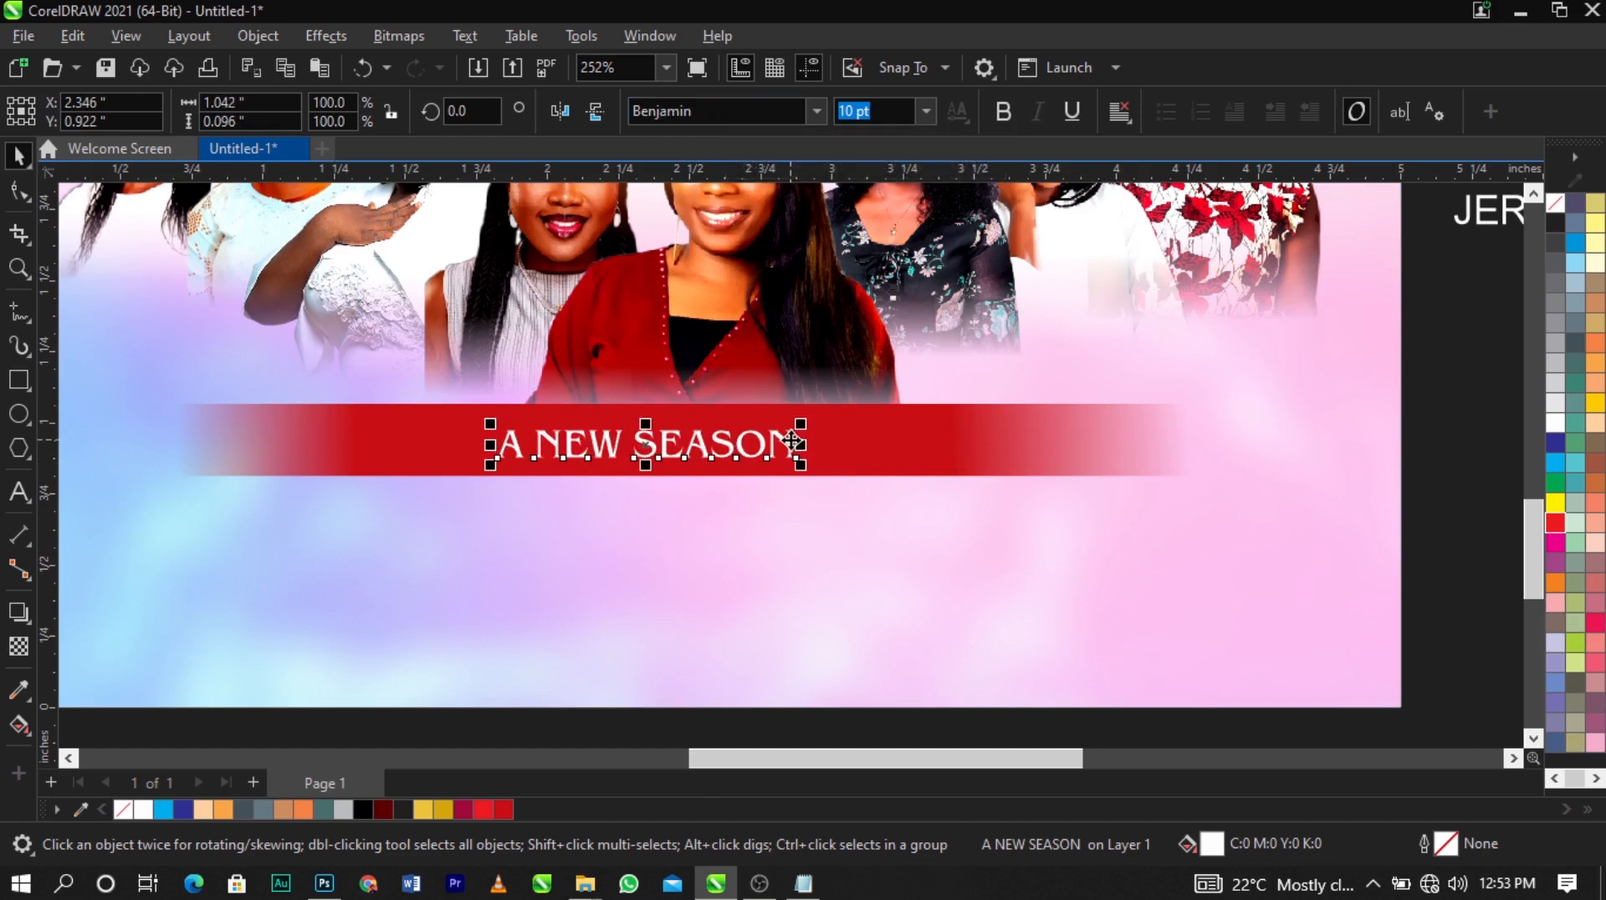
pyautogui.moveTo(861, 414); pyautogui.dragTo(909, 410)
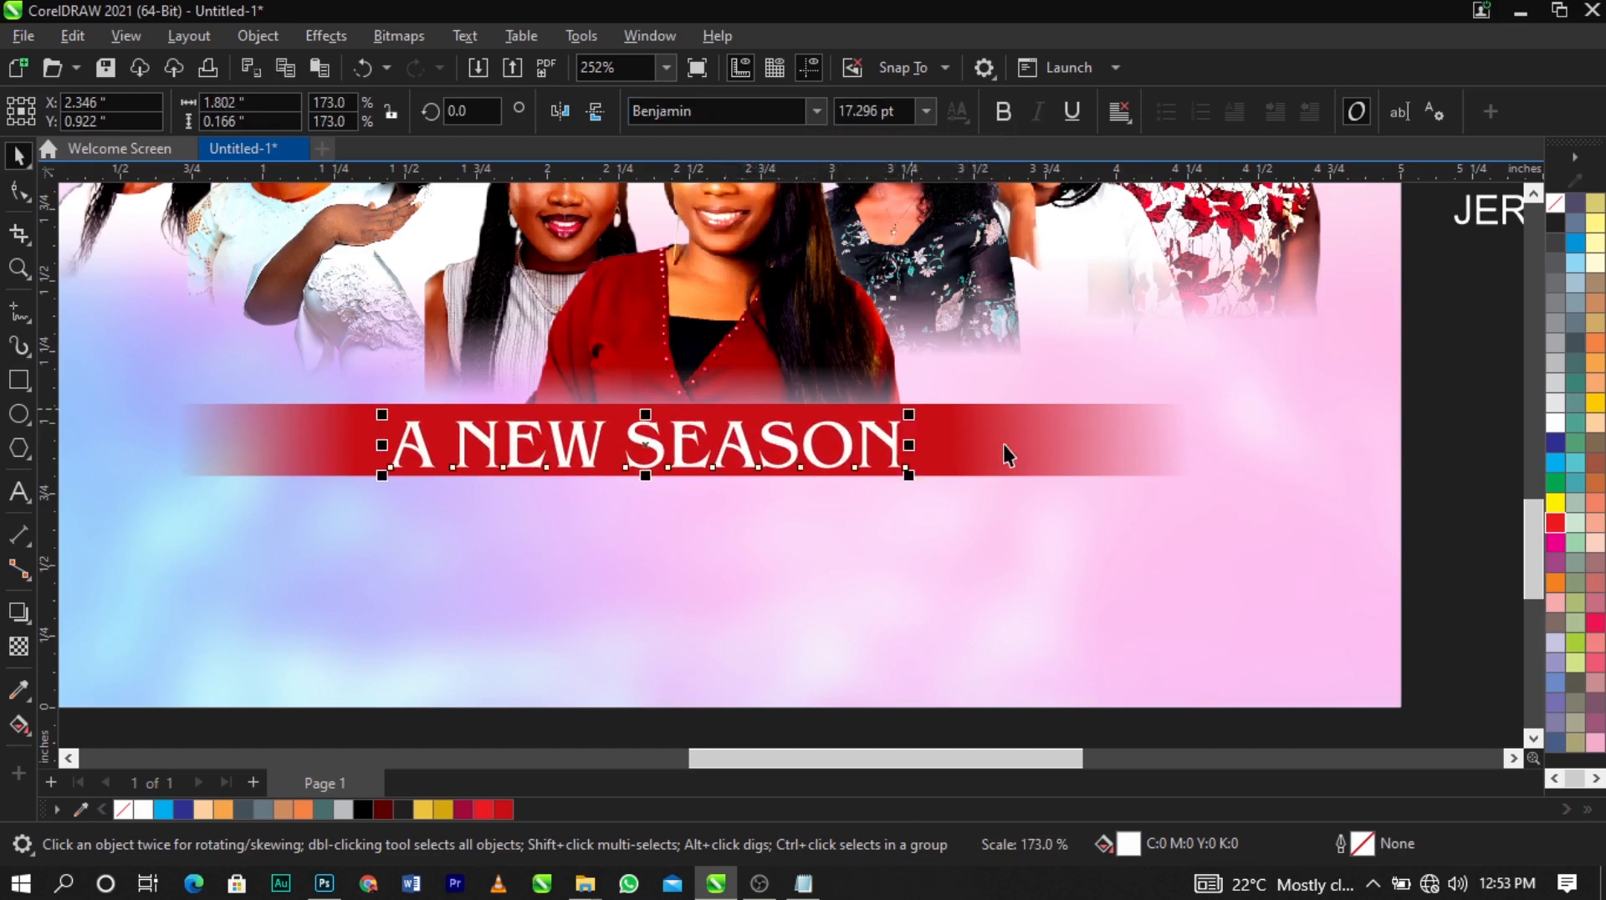
pyautogui.keyDown('shift'); pyautogui.click(1004, 431); pyautogui.keyUp('shift')
pyautogui.press('c')
pyautogui.click(980, 508)
# Colour the words A NEW yellow (C0 M0 Y100 K0) in the A NEW SEASON text
pyautogui.doubleClick(902, 462)
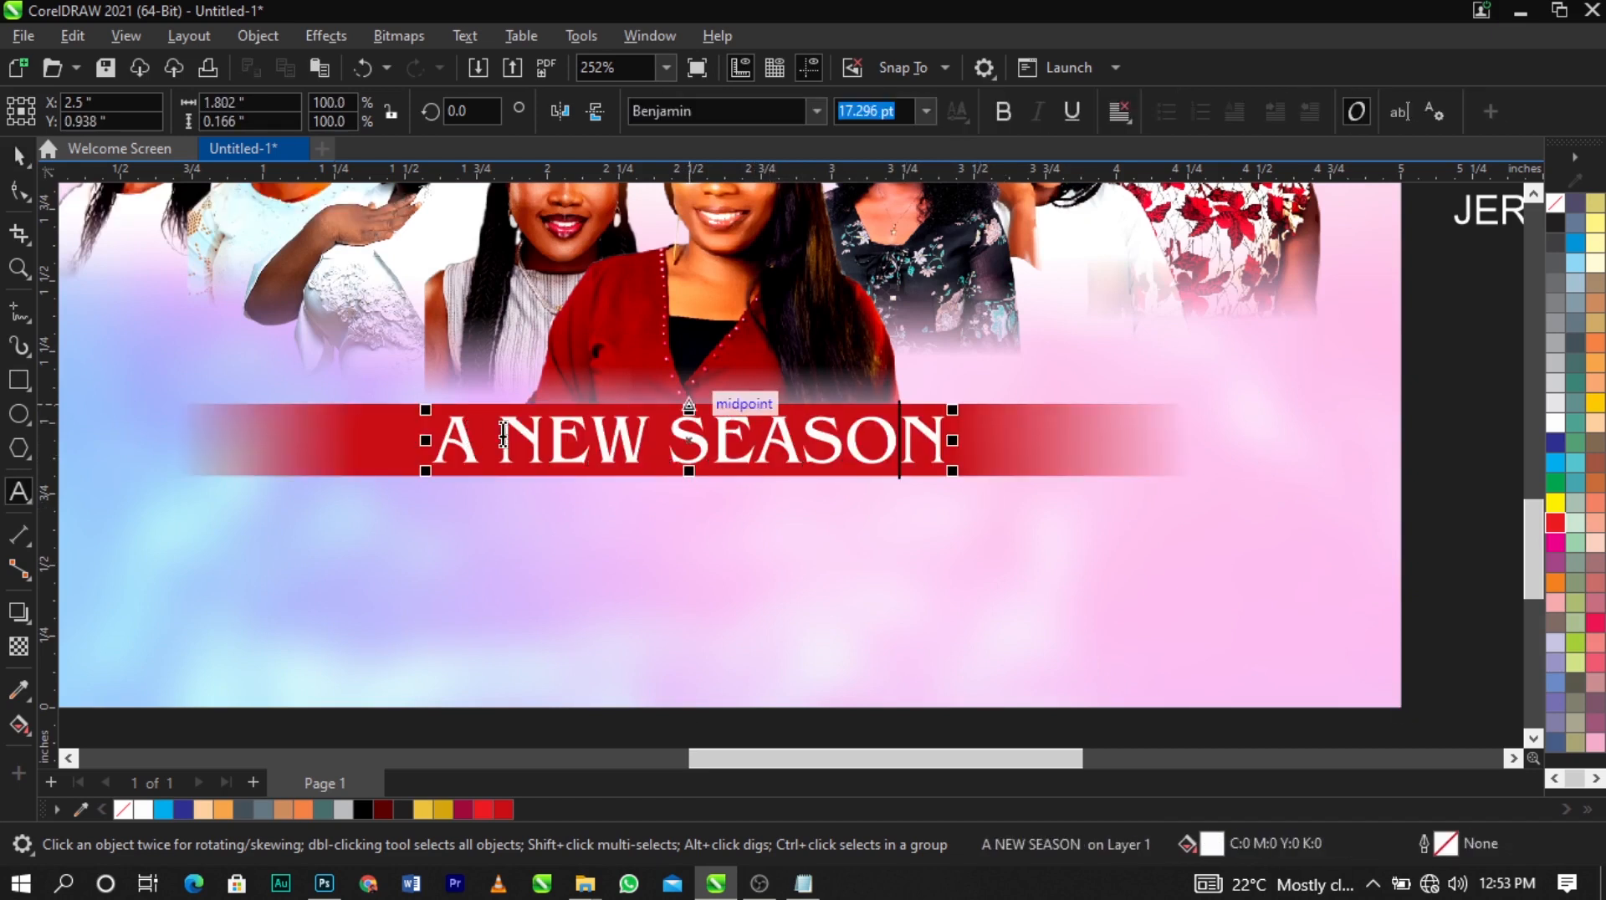
pyautogui.moveTo(649, 452); pyautogui.dragTo(442, 444)
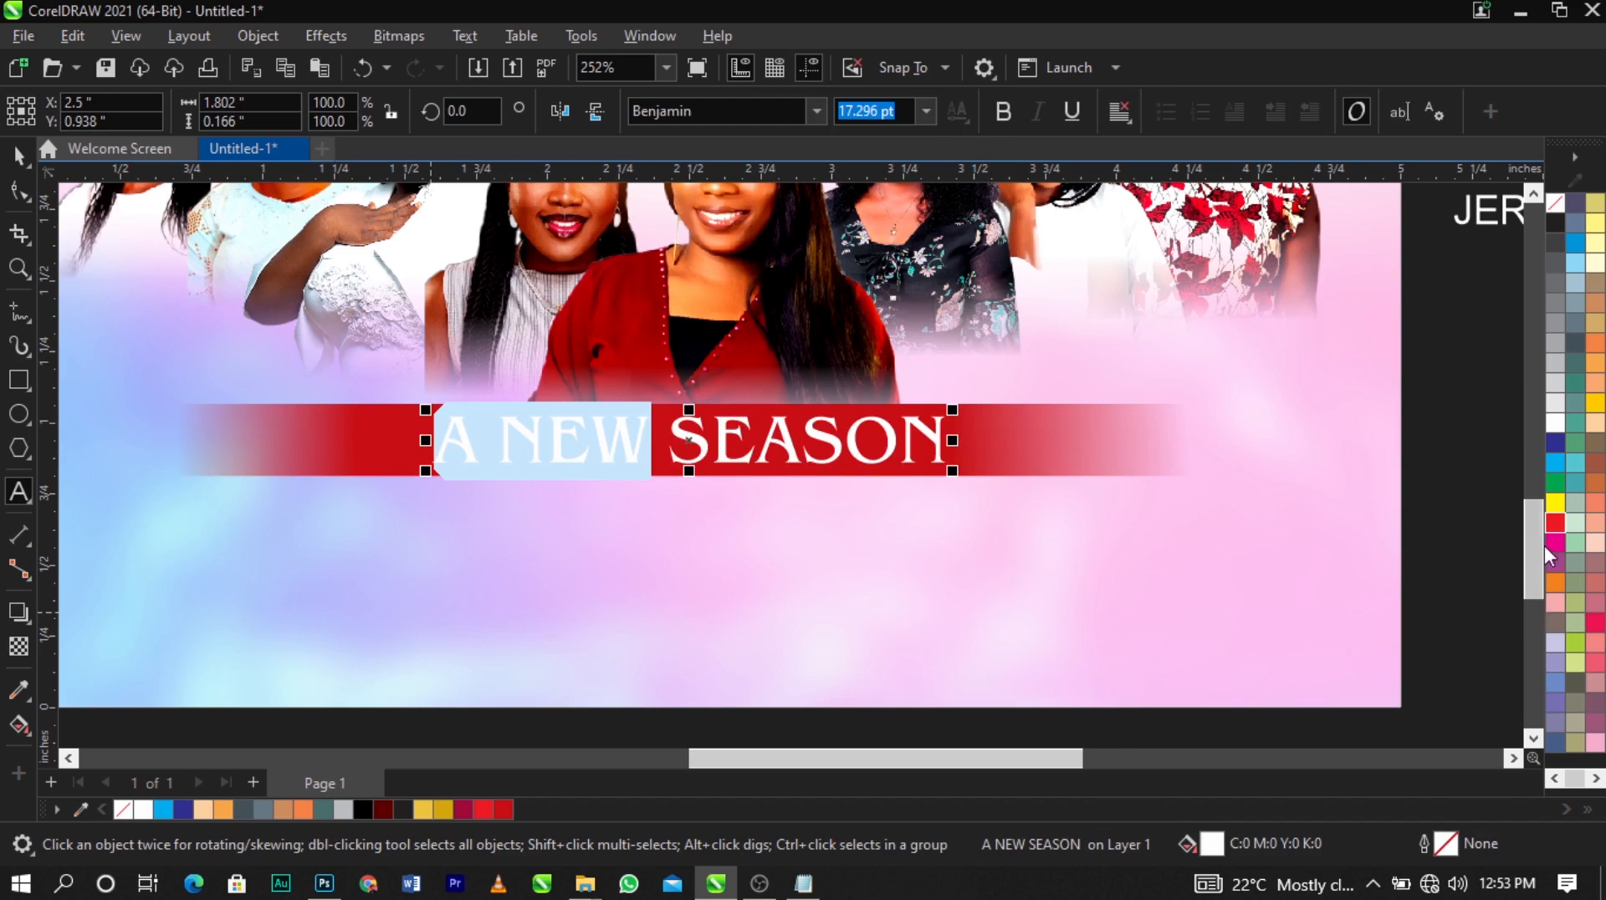
pyautogui.click(1555, 505)
pyautogui.hotkey('ctrl', 'space')
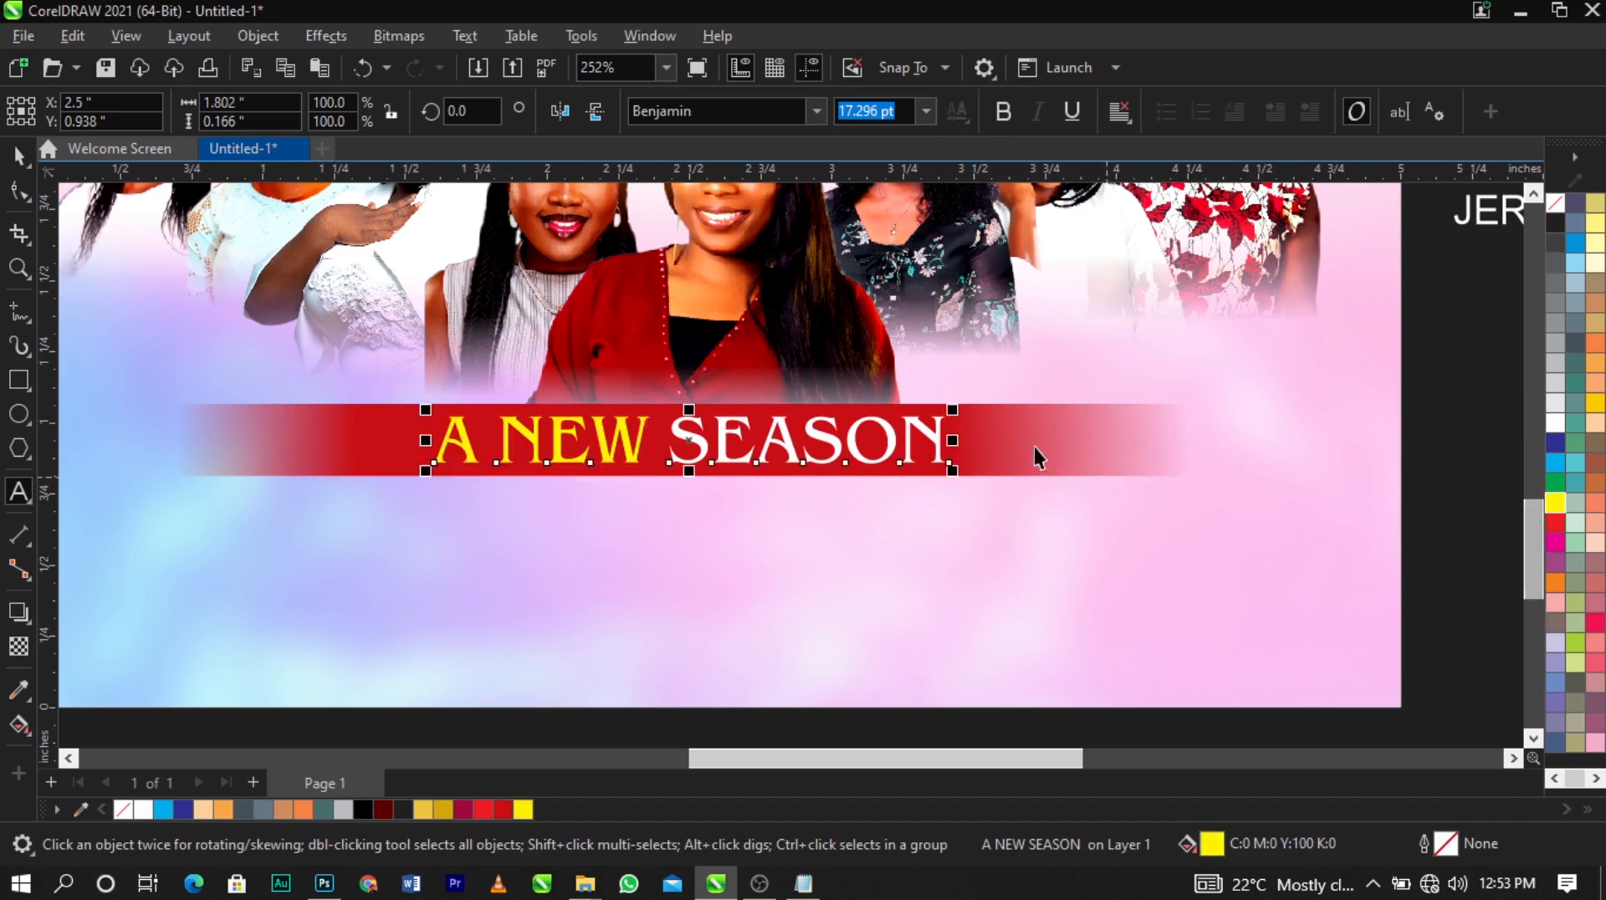
# Make the A NEW SEASON text bold and re-centre it horizontally on the red bar
pyautogui.click(1002, 111)
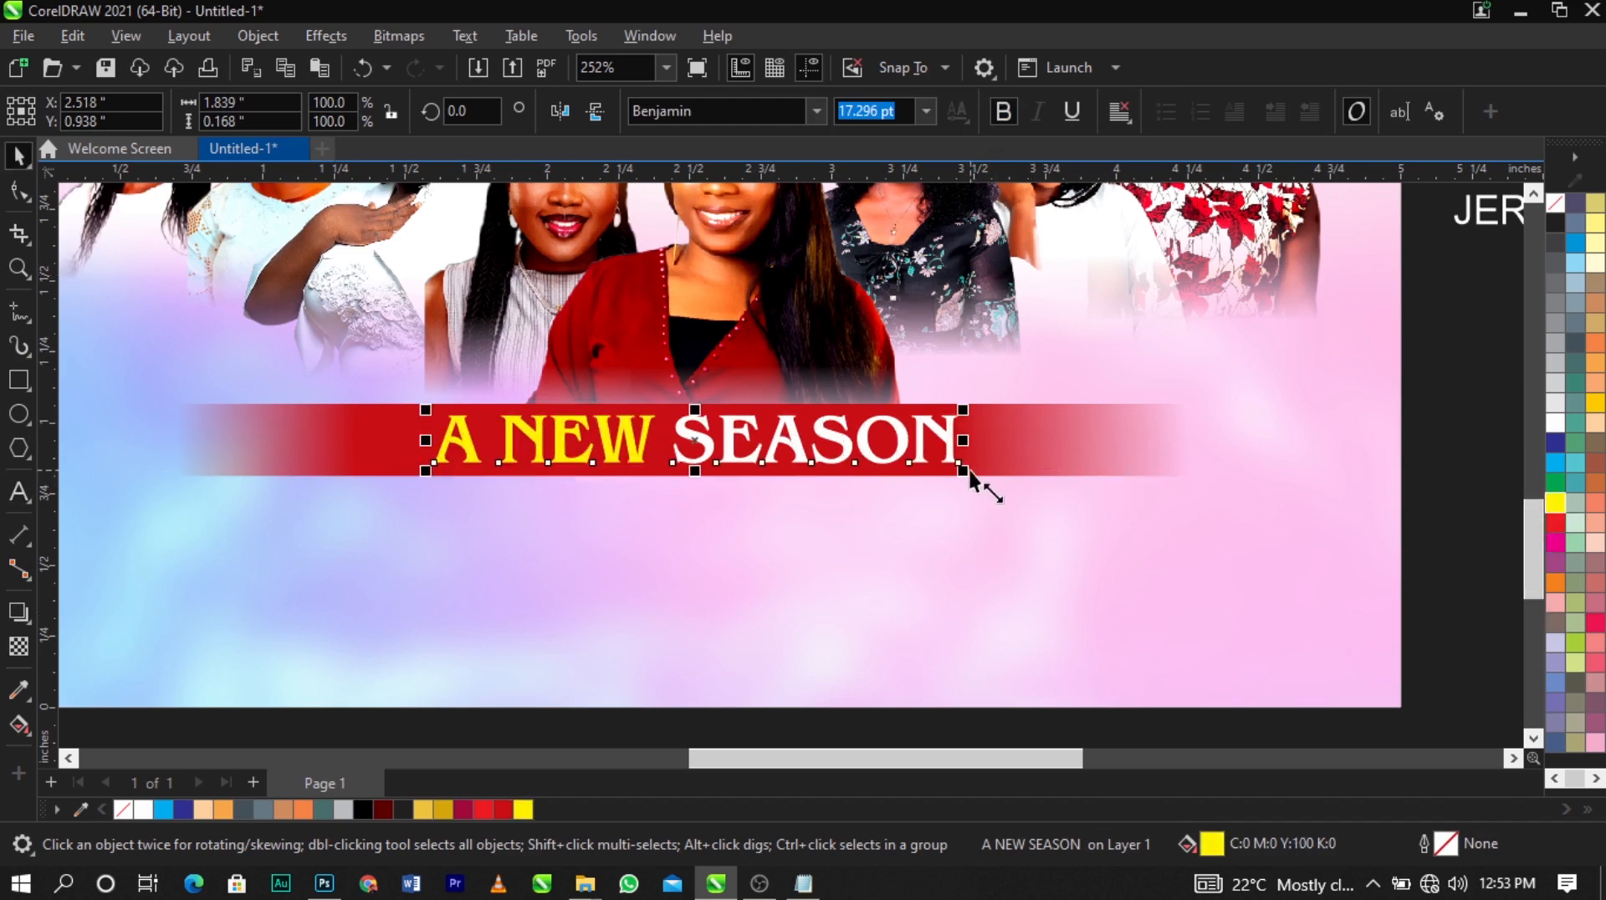
pyautogui.keyDown('shift'); pyautogui.click(989, 449); pyautogui.keyUp('shift')
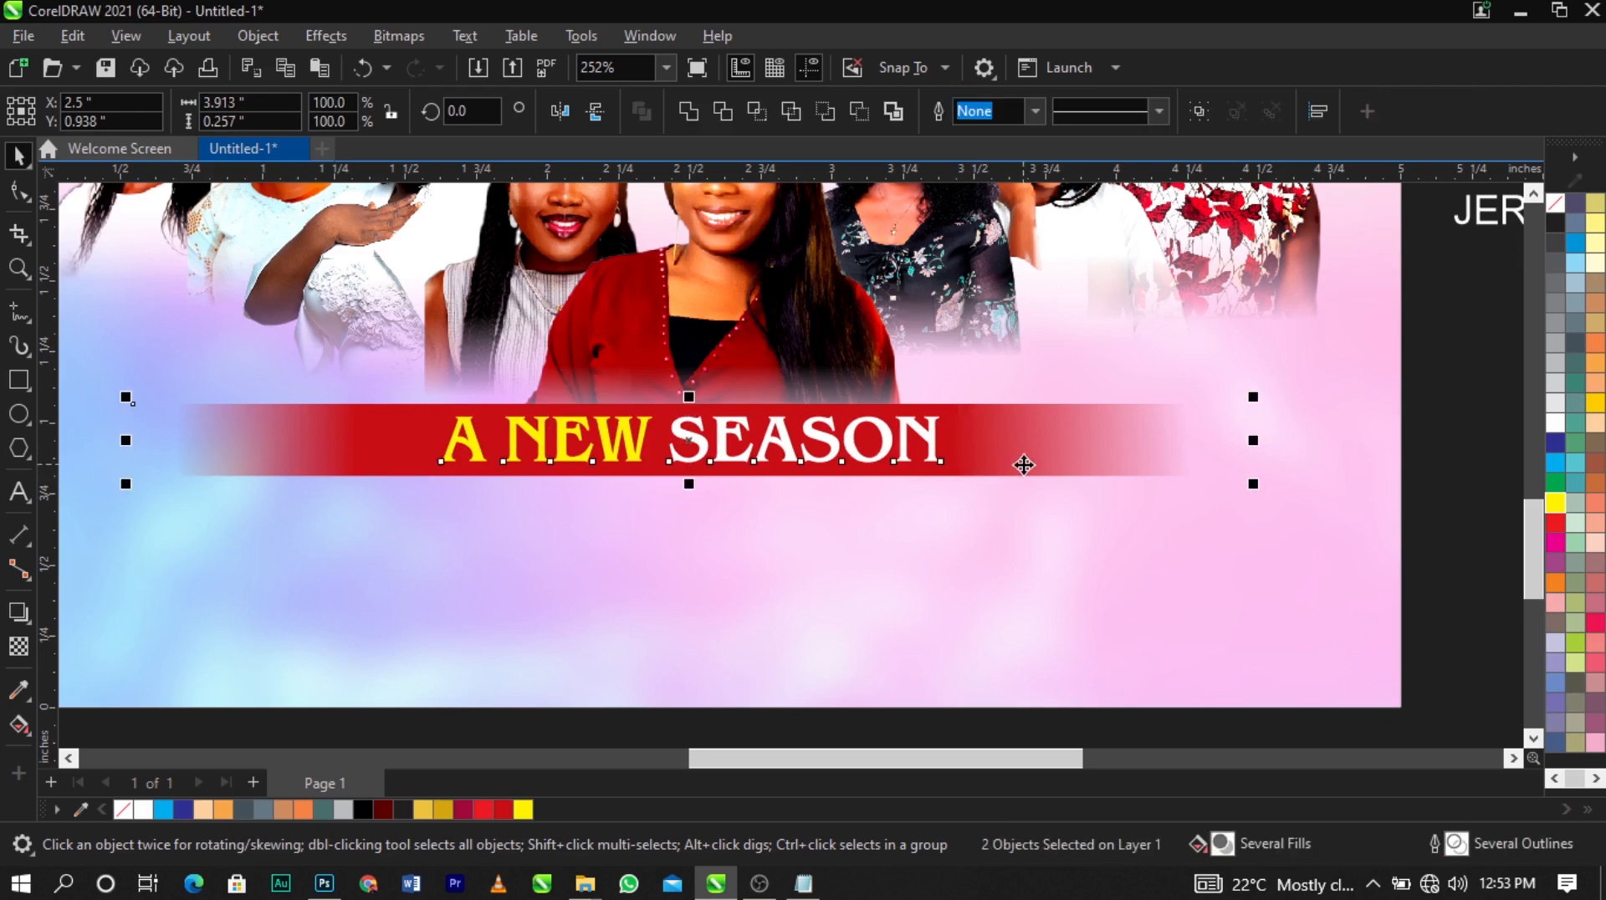
pyautogui.press('F4')
pyautogui.click(1316, 591)
# Move the two lines of guest names out of the event details text onto the flyer below the red bar
pyautogui.scroll(1, 933, 644)
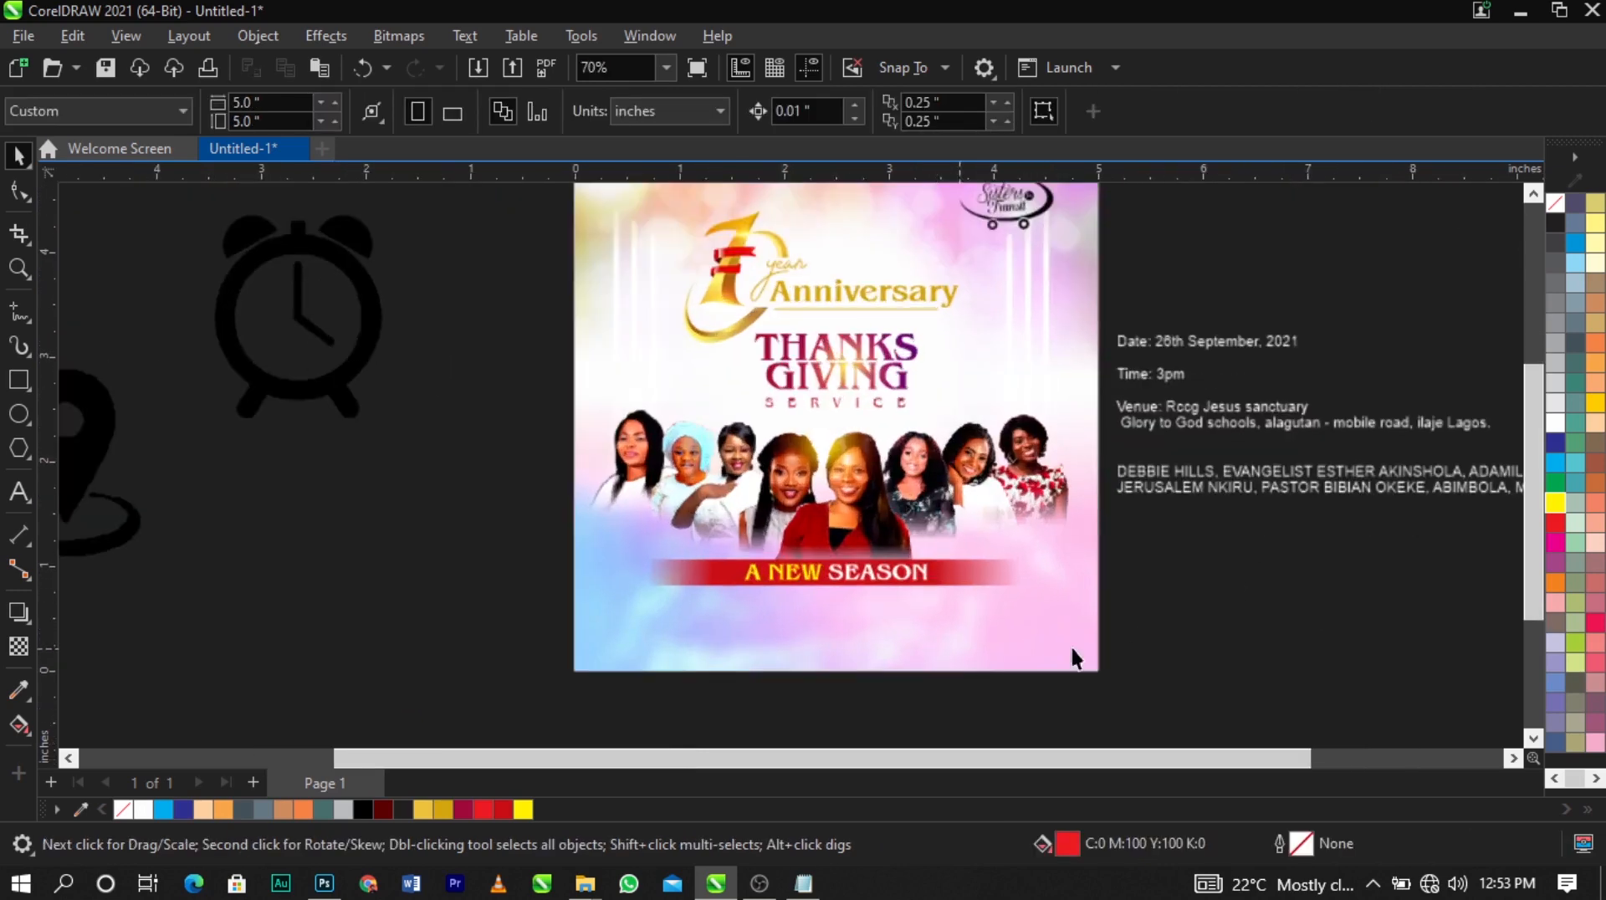
pyautogui.scroll(-1, 962, 602)
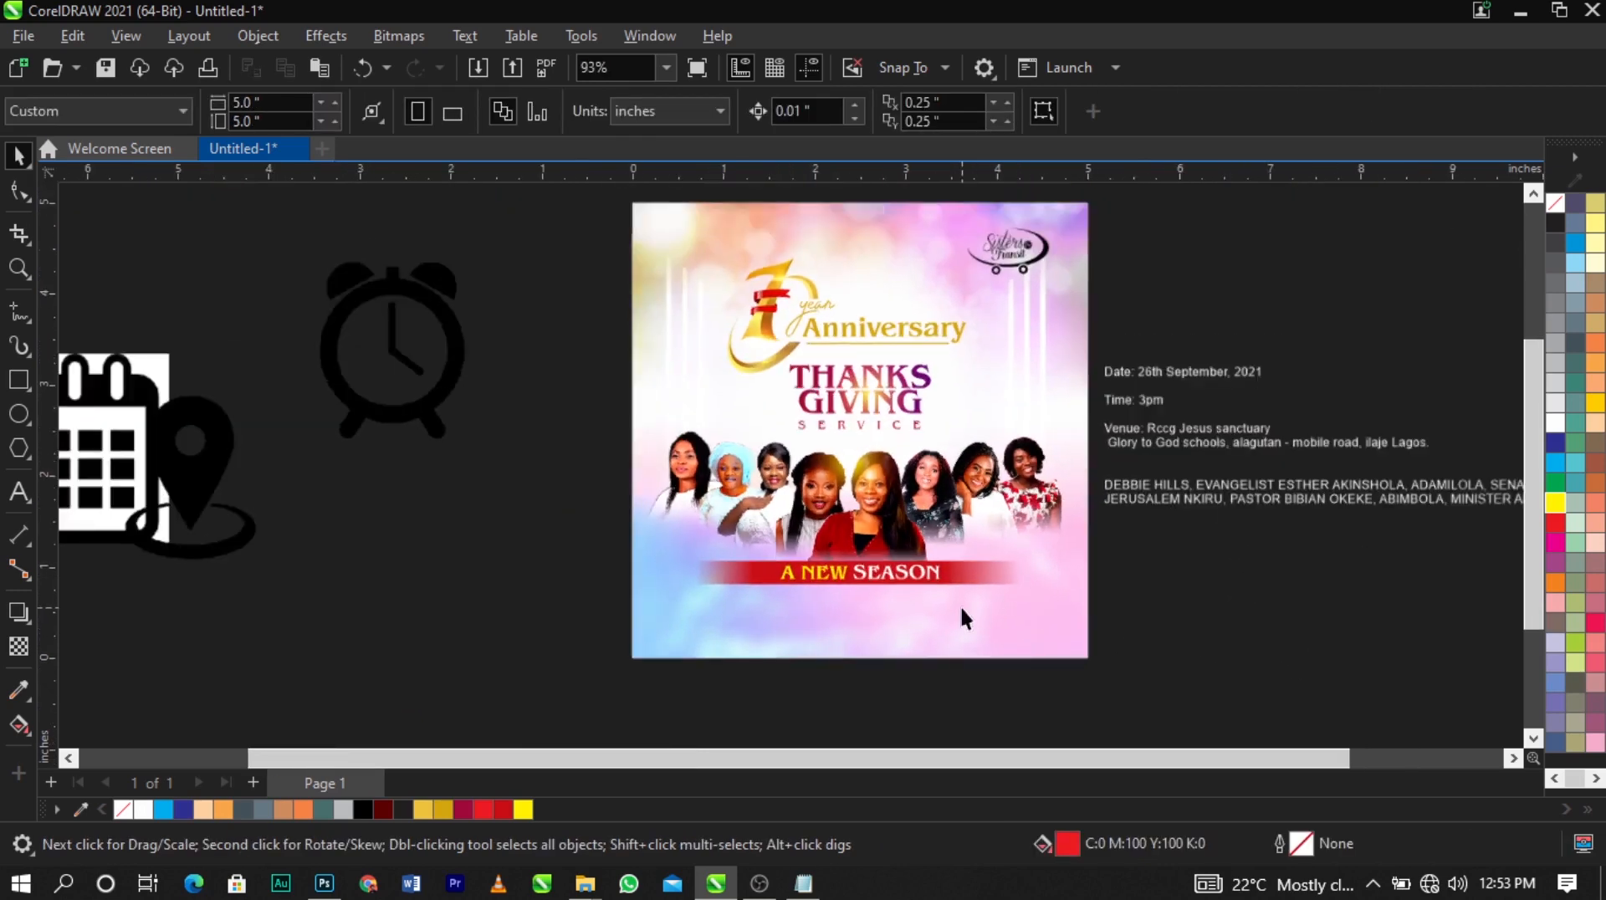
pyautogui.scroll(2, 945, 559)
pyautogui.scroll(-1, 945, 559)
pyautogui.click(1240, 470)
pyautogui.scroll(-1, 1089, 466)
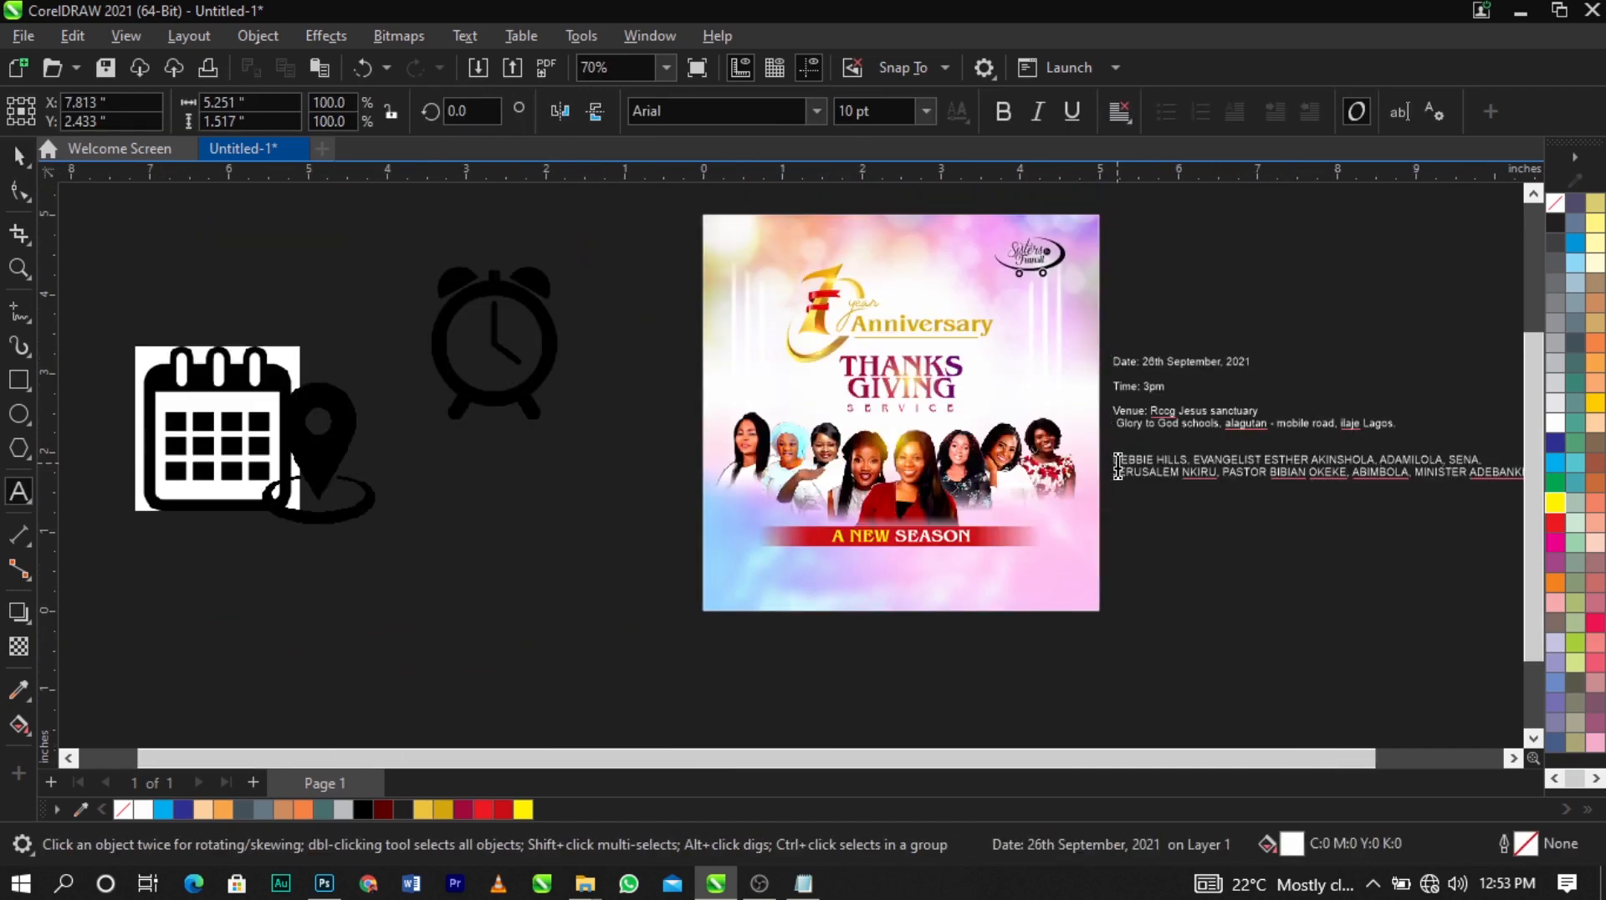
pyautogui.moveTo(1118, 466); pyautogui.dragTo(1410, 495)
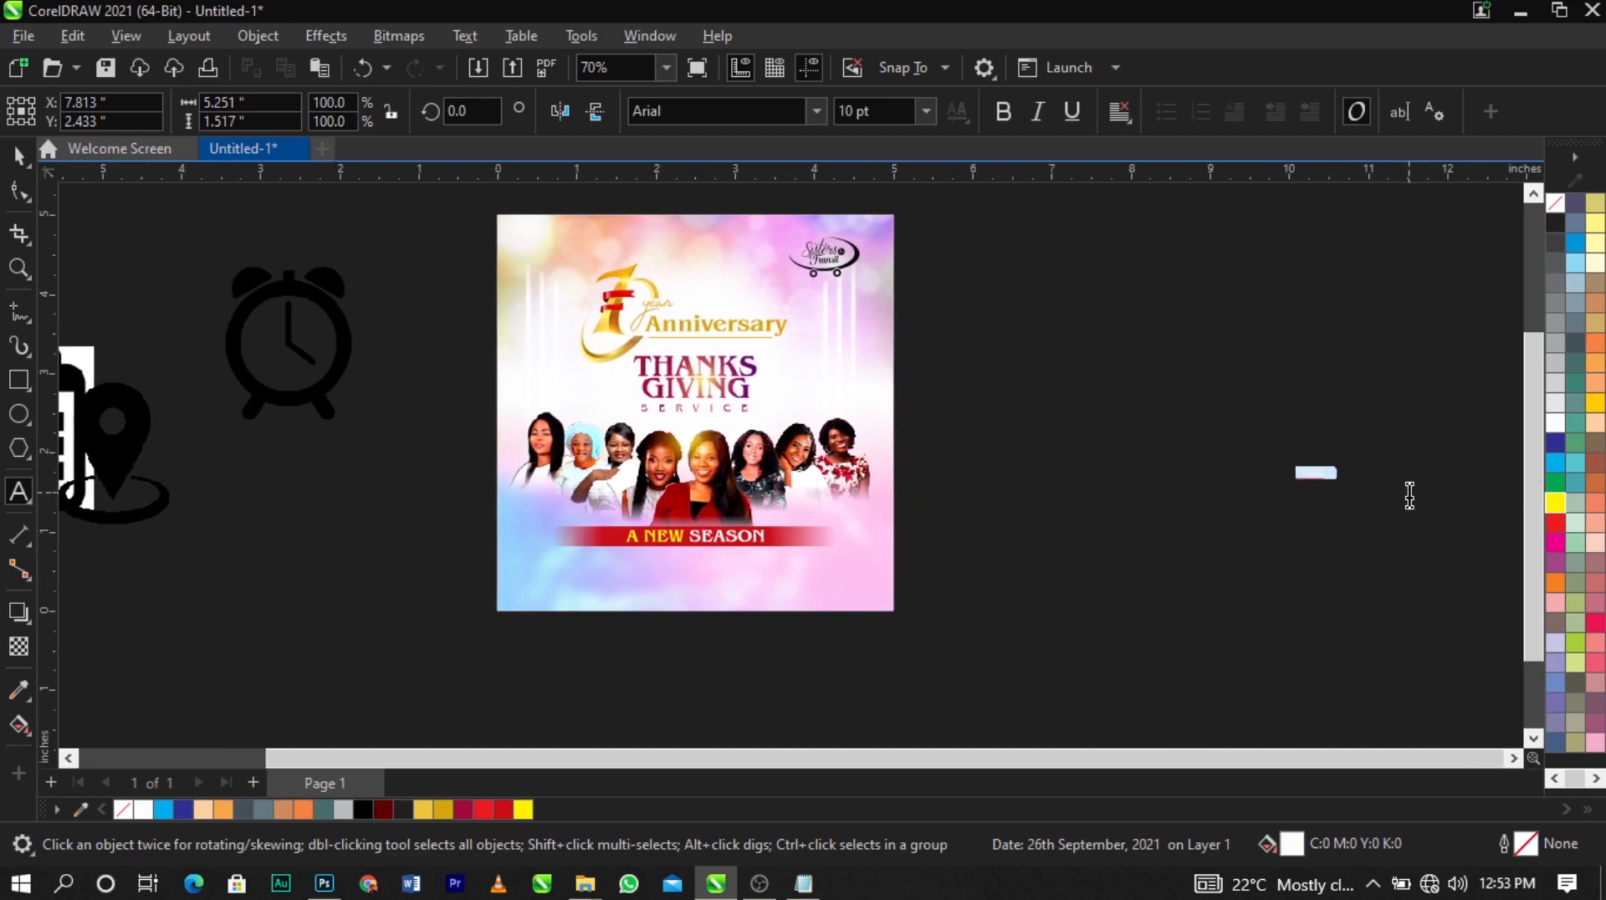
pyautogui.hotkey('ctrl', 'x')
pyautogui.scroll(2, 681, 592)
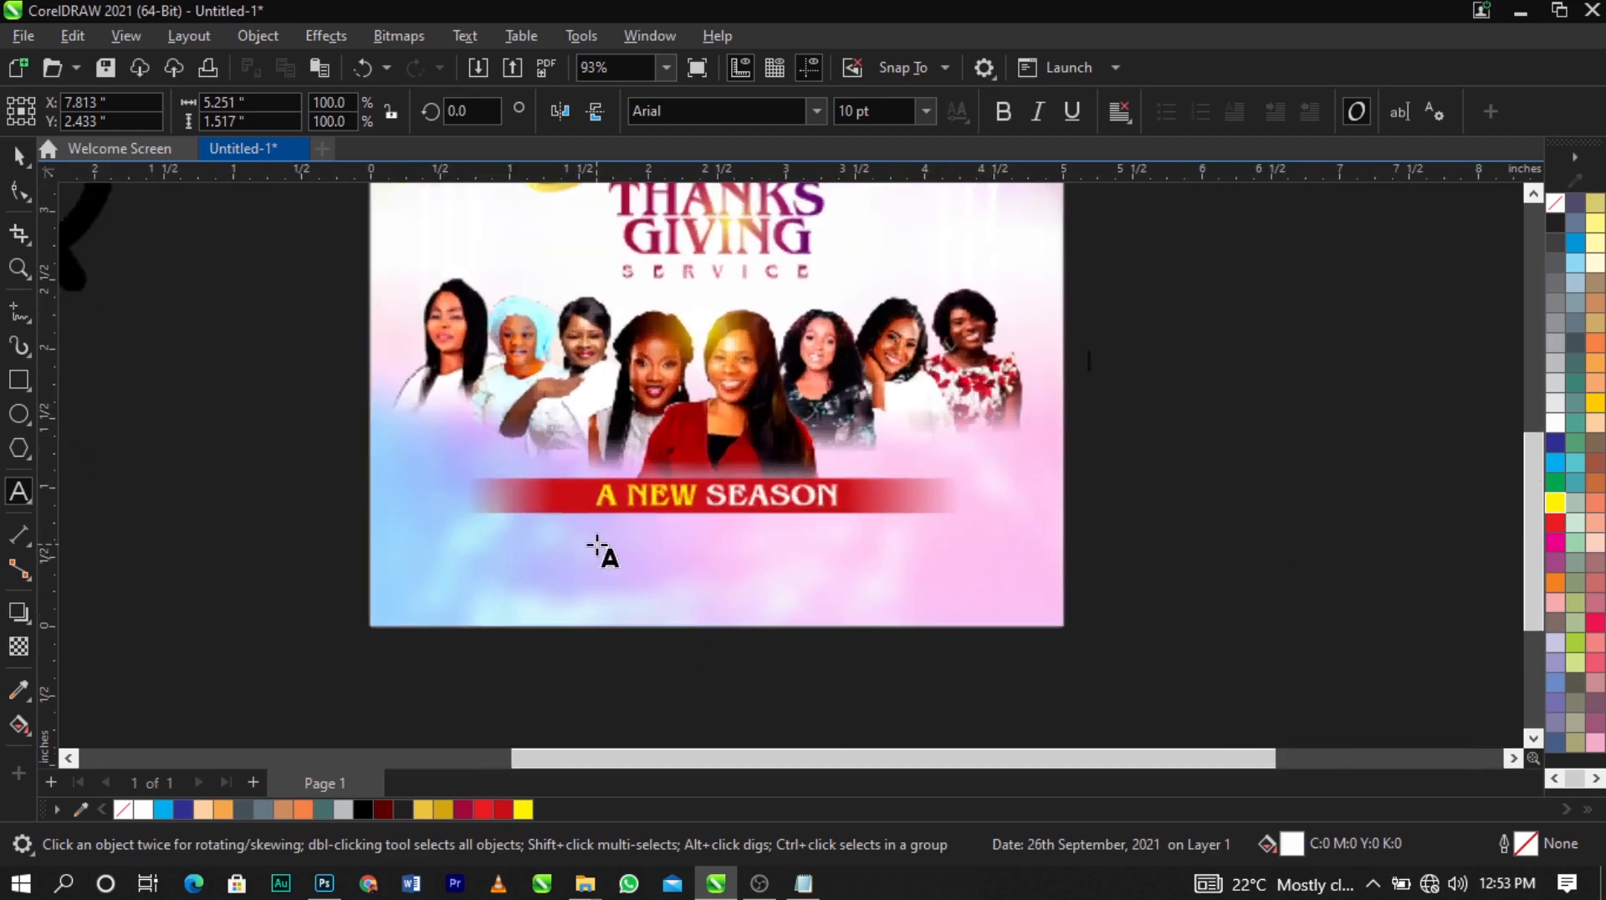
pyautogui.click(598, 548)
pyautogui.hotkey('ctrl', 'v')
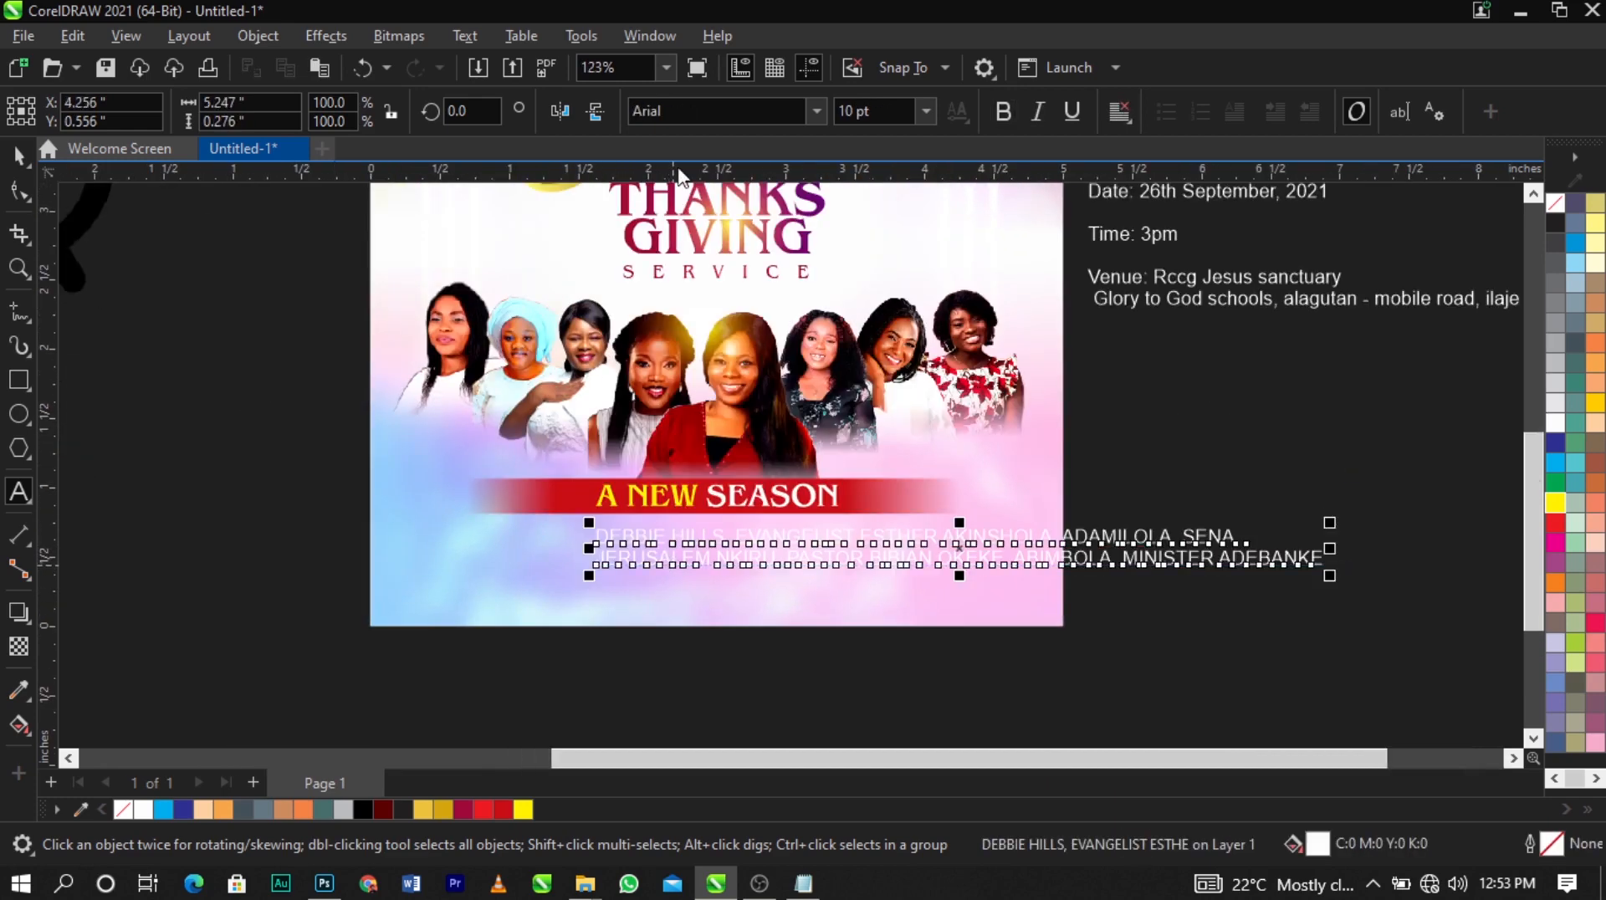
# Set the guest names in the Benjamin font at about 6.4 pt under the red bar and colour them black (C100 M100 Y100 K100)
pyautogui.hotkey('ctrl', 'space')
pyautogui.write('Ben')
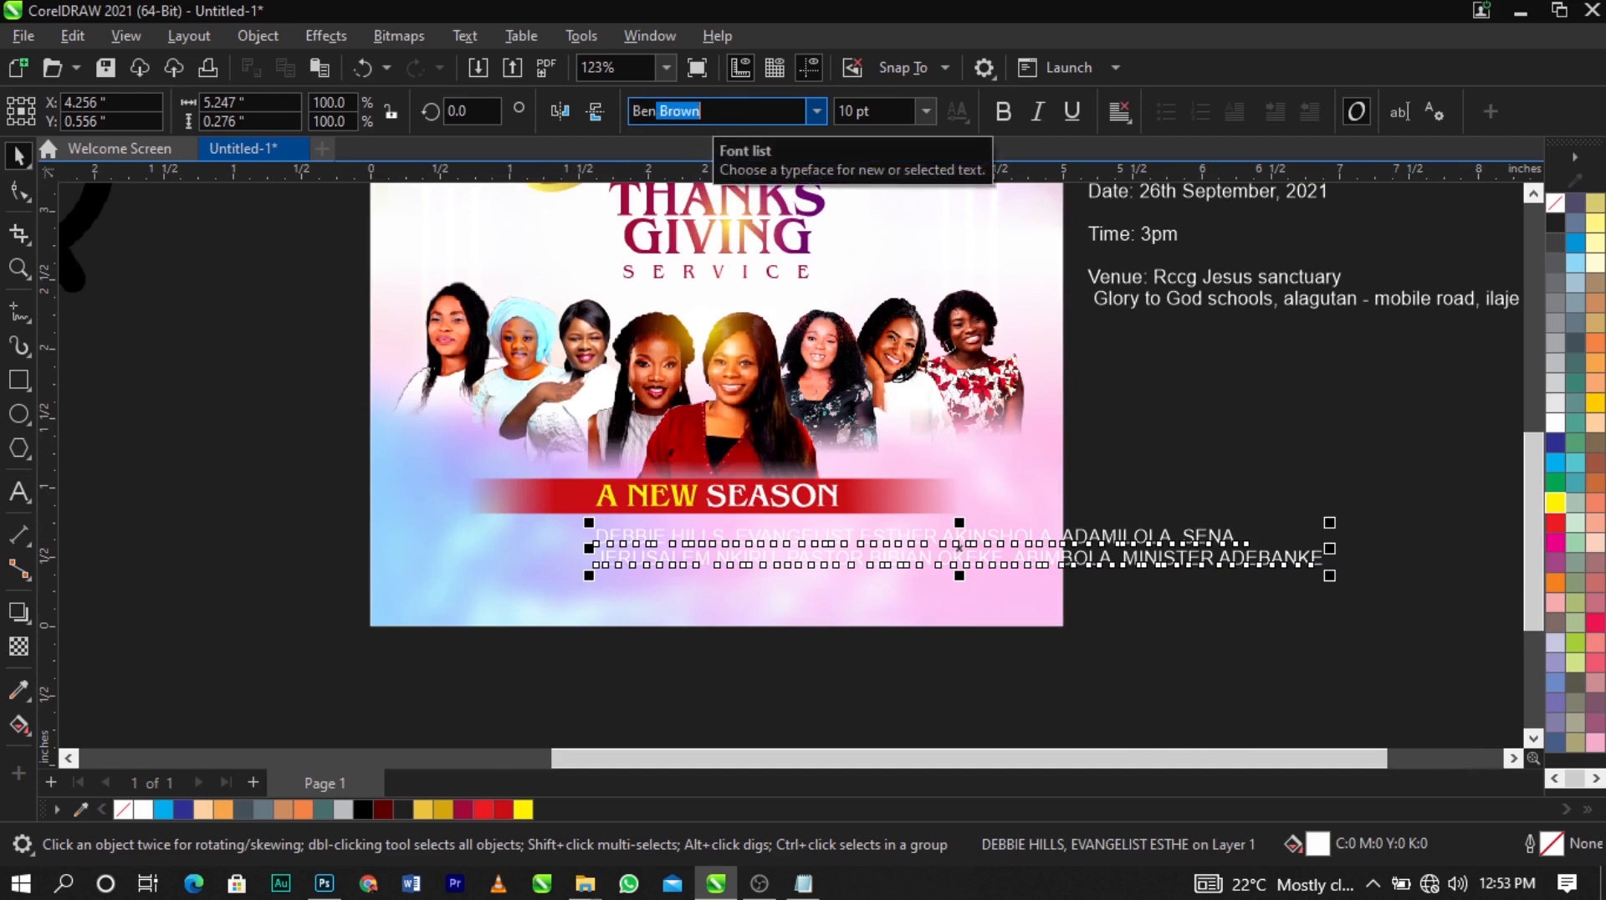
pyautogui.press('Return')
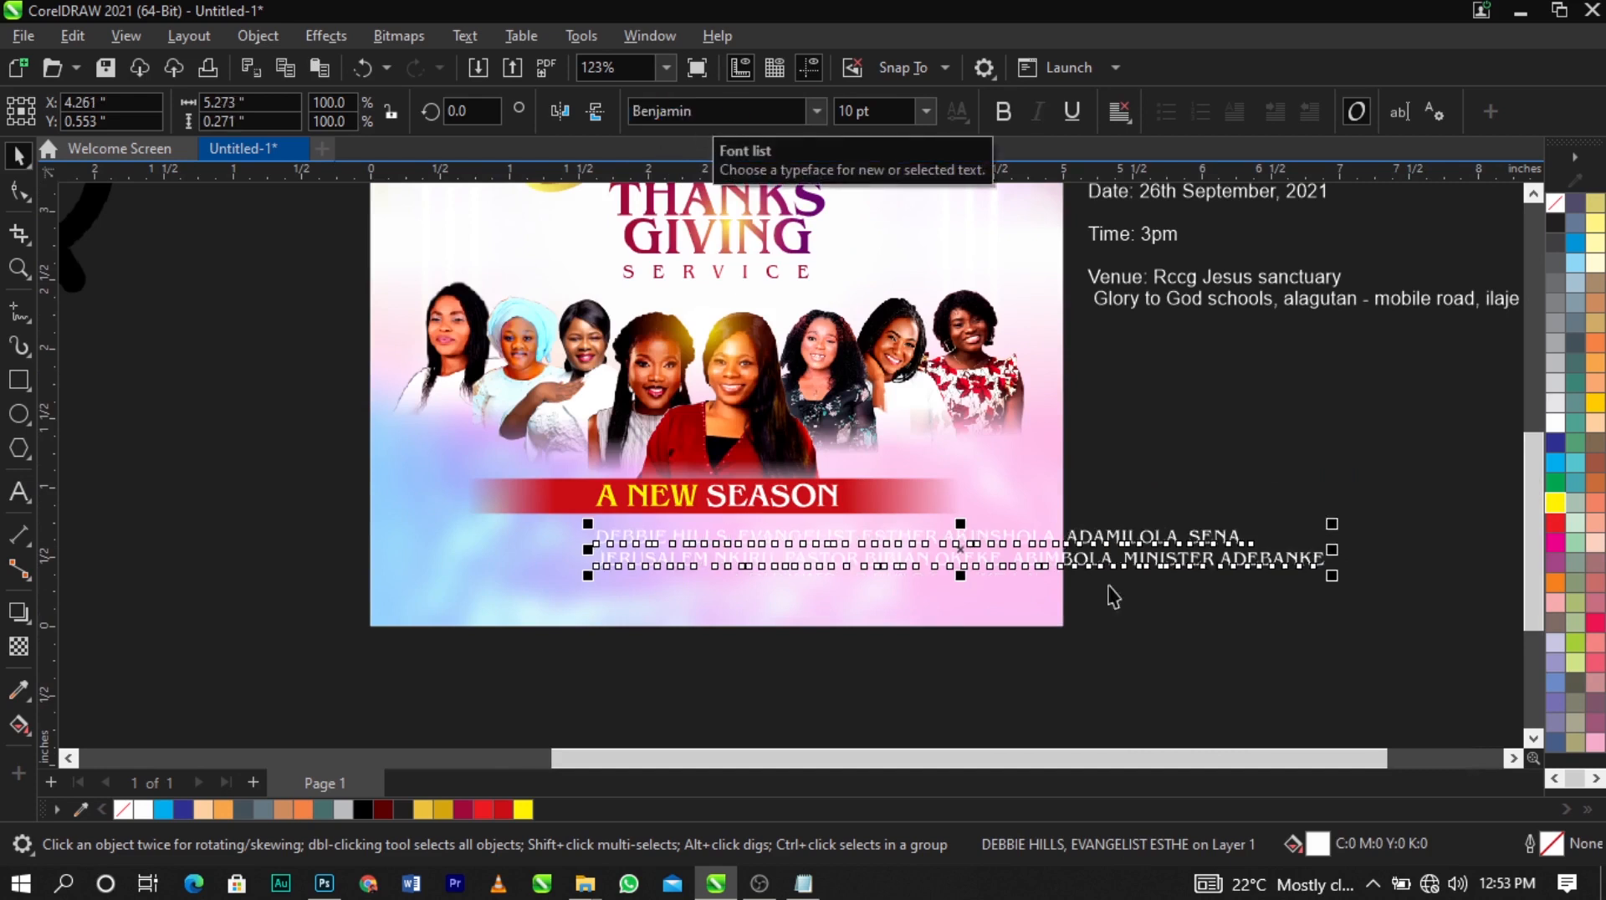
pyautogui.moveTo(1331, 590); pyautogui.dragTo(889, 545)
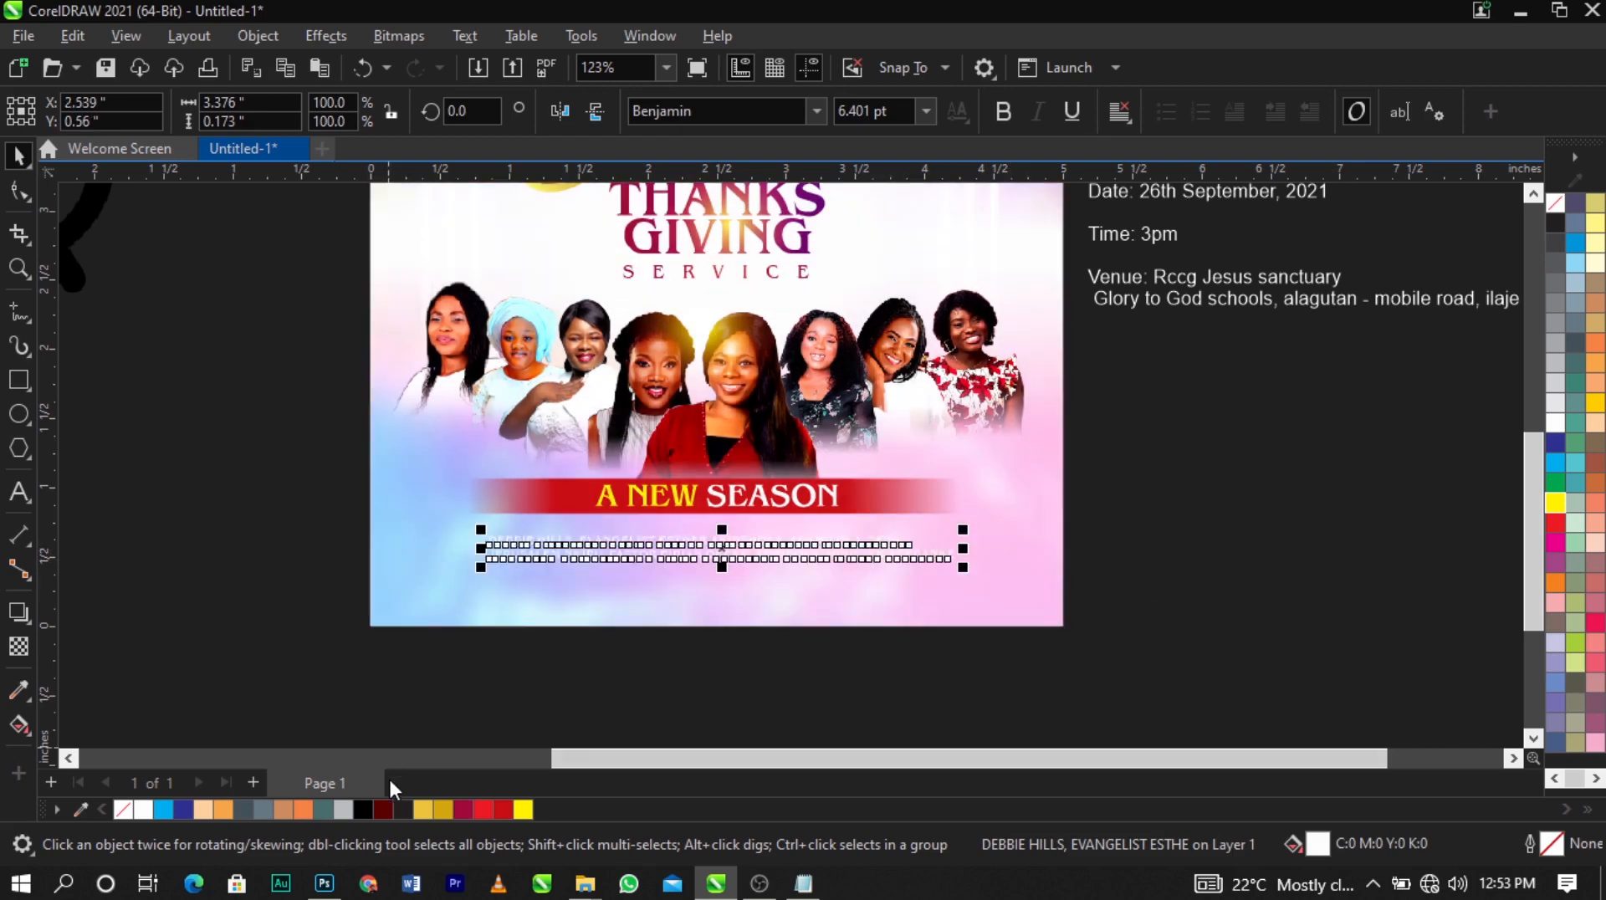
pyautogui.click(364, 808)
# Centre-align the two lines of guest names and centre the text block horizontally on the flyer
pyautogui.scroll(2, 680, 604)
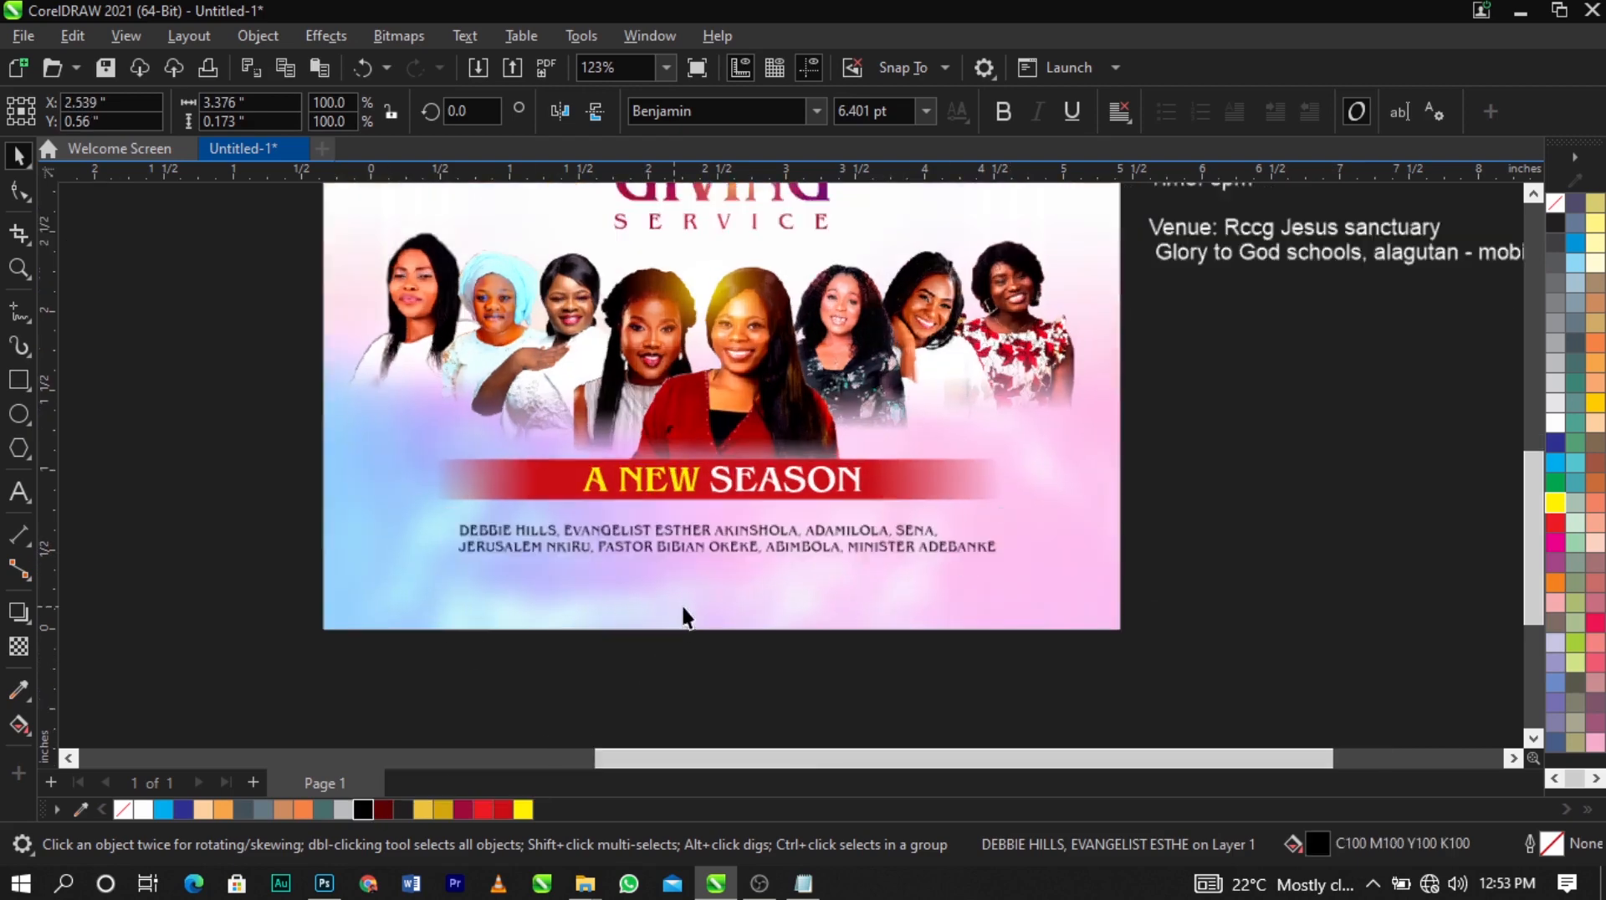
pyautogui.click(1125, 126)
pyautogui.click(1141, 189)
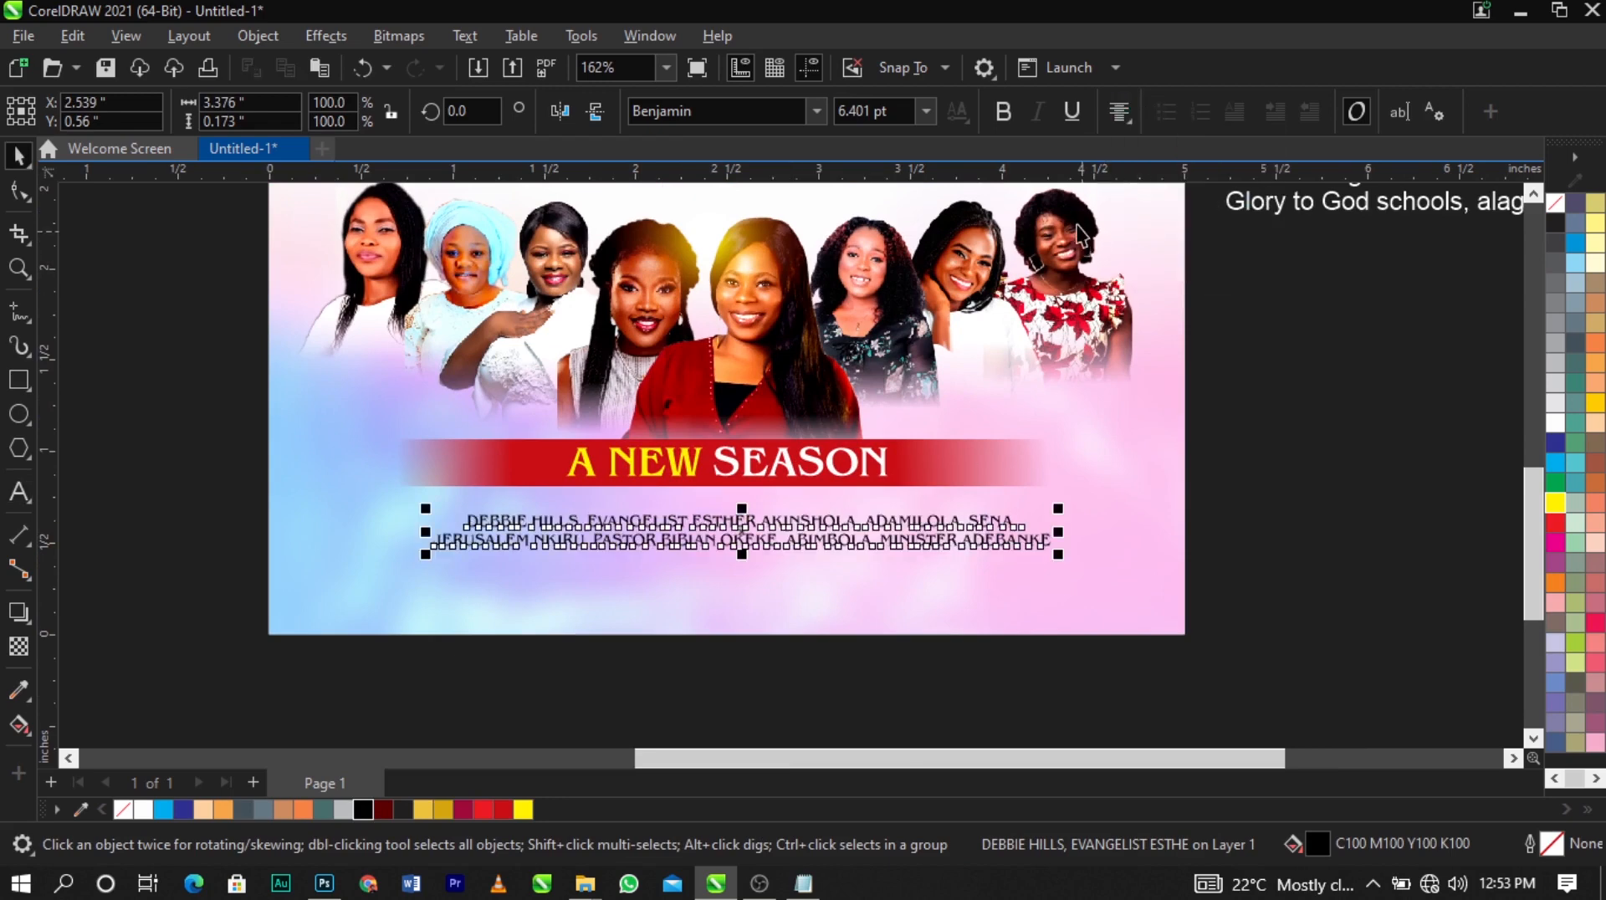
pyautogui.keyDown('shift'); pyautogui.click(892, 585); pyautogui.keyUp('shift')
pyautogui.press('c')
pyautogui.click(1277, 548)
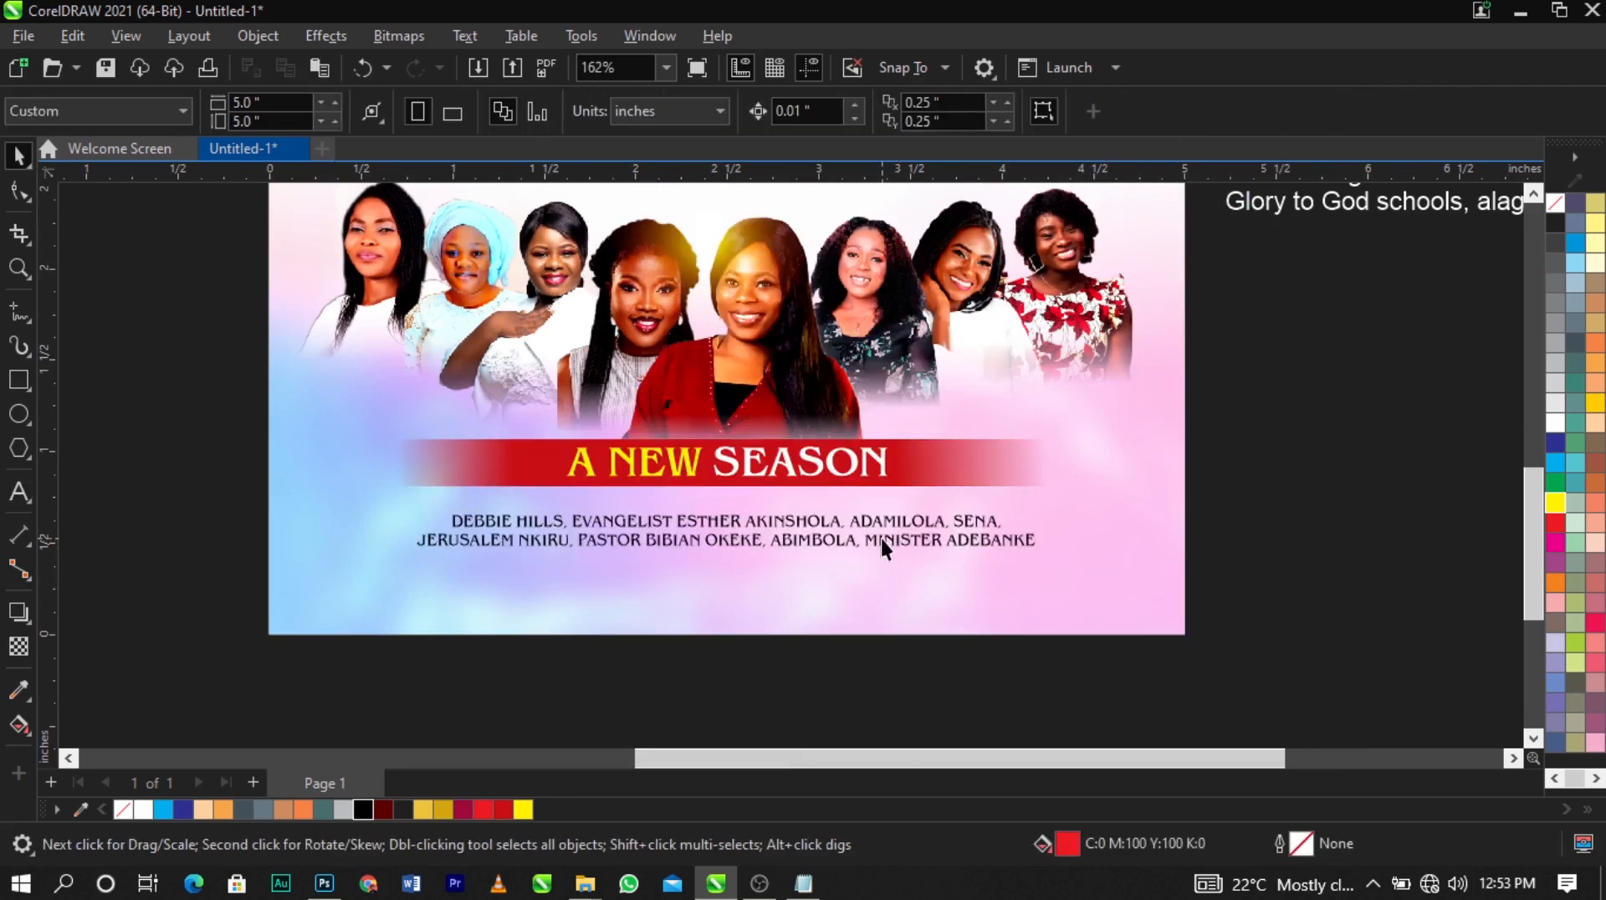
# Move the guest names up closer to the red bar and enlarge them slightly to nearly the bar's width
pyautogui.click(895, 543)
pyautogui.scroll(1, 895, 544)
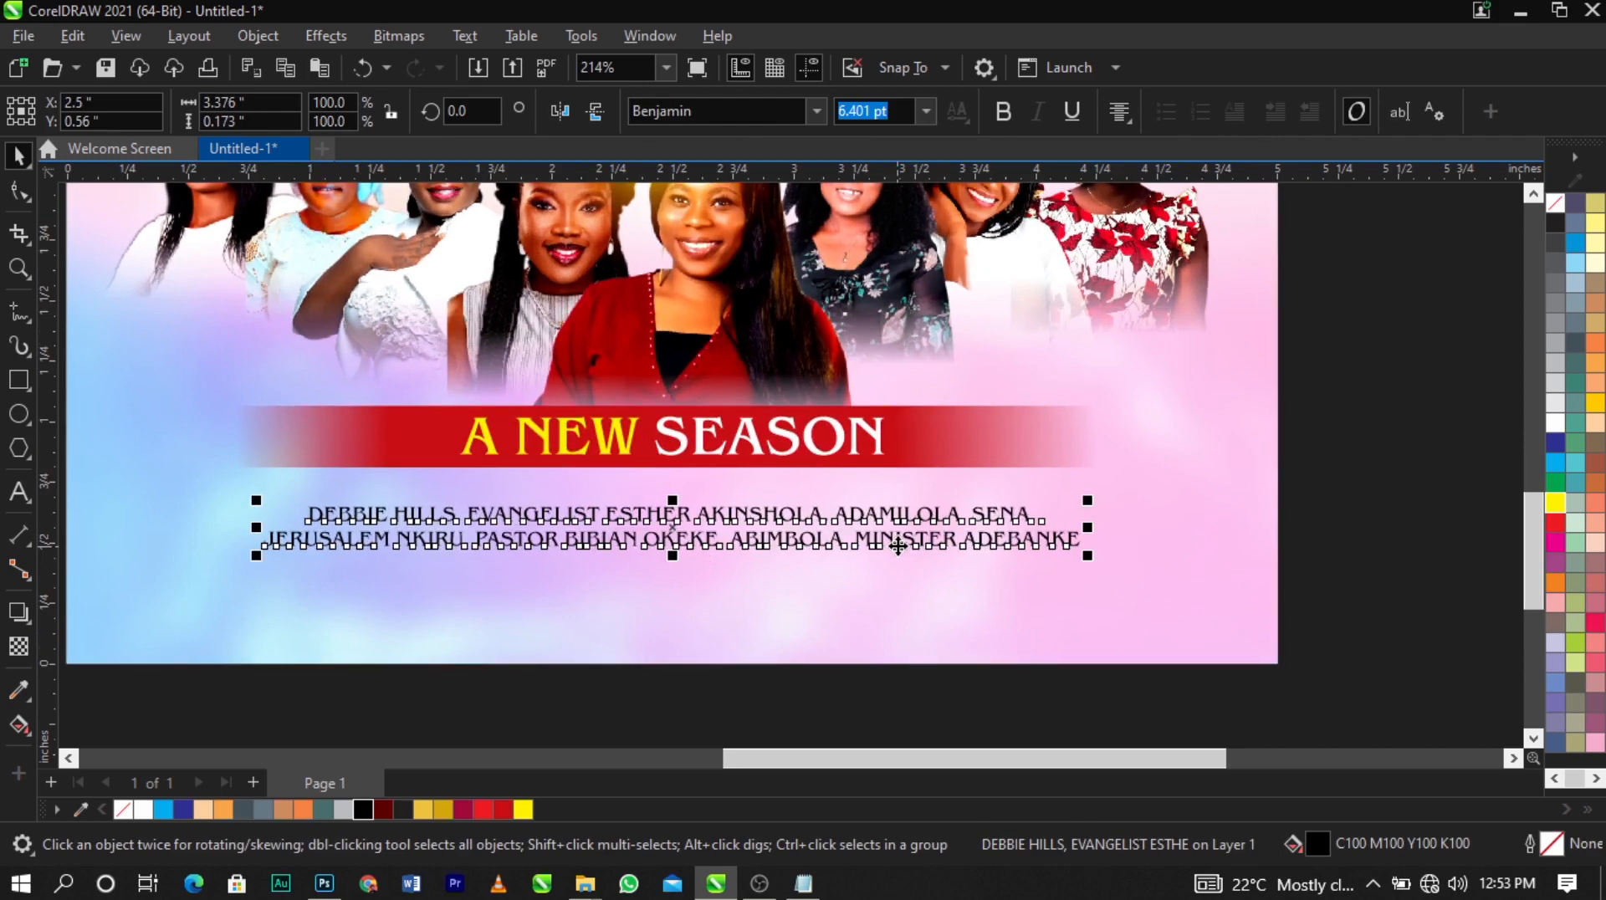
pyautogui.moveTo(897, 546); pyautogui.dragTo(896, 537)
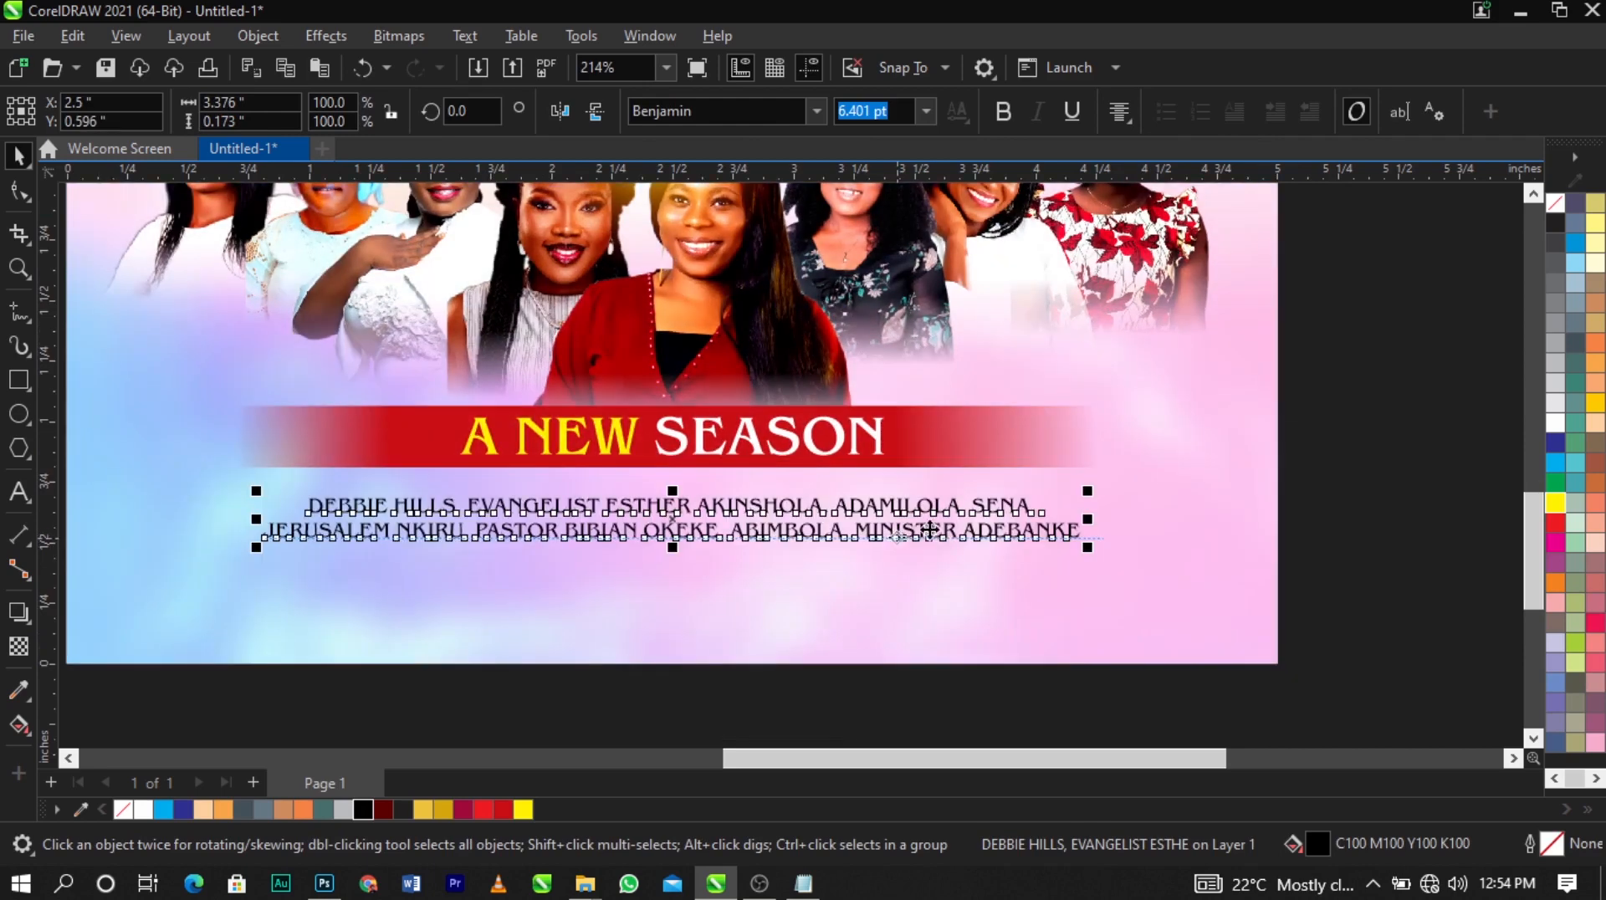
pyautogui.moveTo(1090, 549); pyautogui.dragTo(1110, 555)
pyautogui.click(1067, 593)
pyautogui.click(1334, 579)
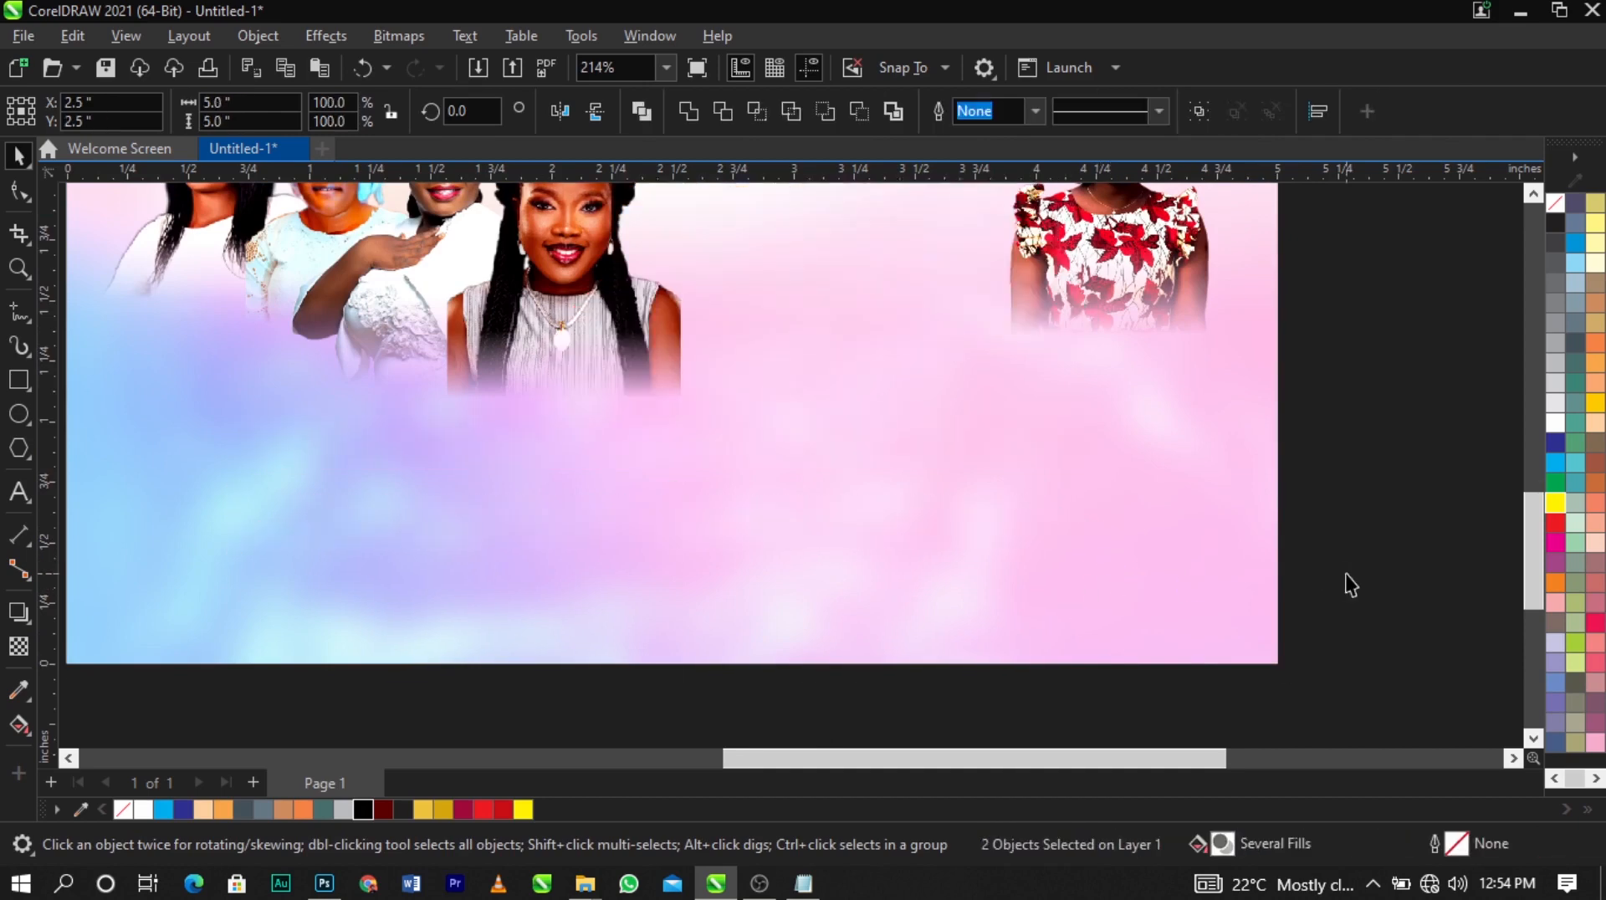
# Move the "Date: 26th September, 2021" line out of the event details text onto the lower part of the flyer
pyautogui.scroll(-3, 1290, 563)
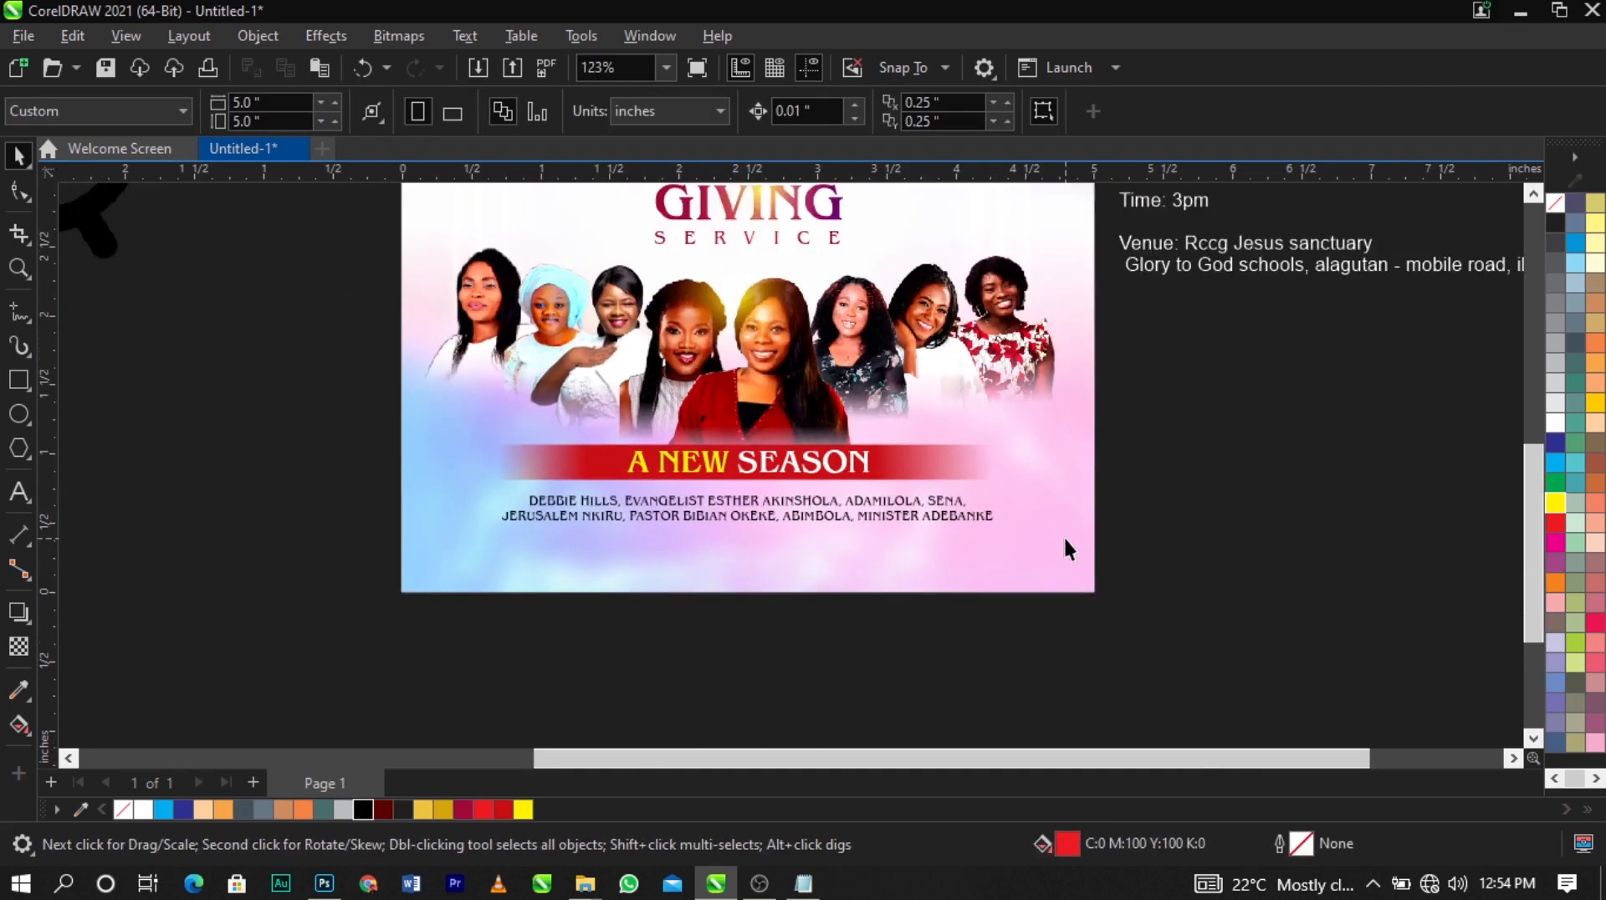
pyautogui.scroll(-3, 1062, 535)
pyautogui.scroll(1, 1042, 422)
pyautogui.scroll(2, 1040, 412)
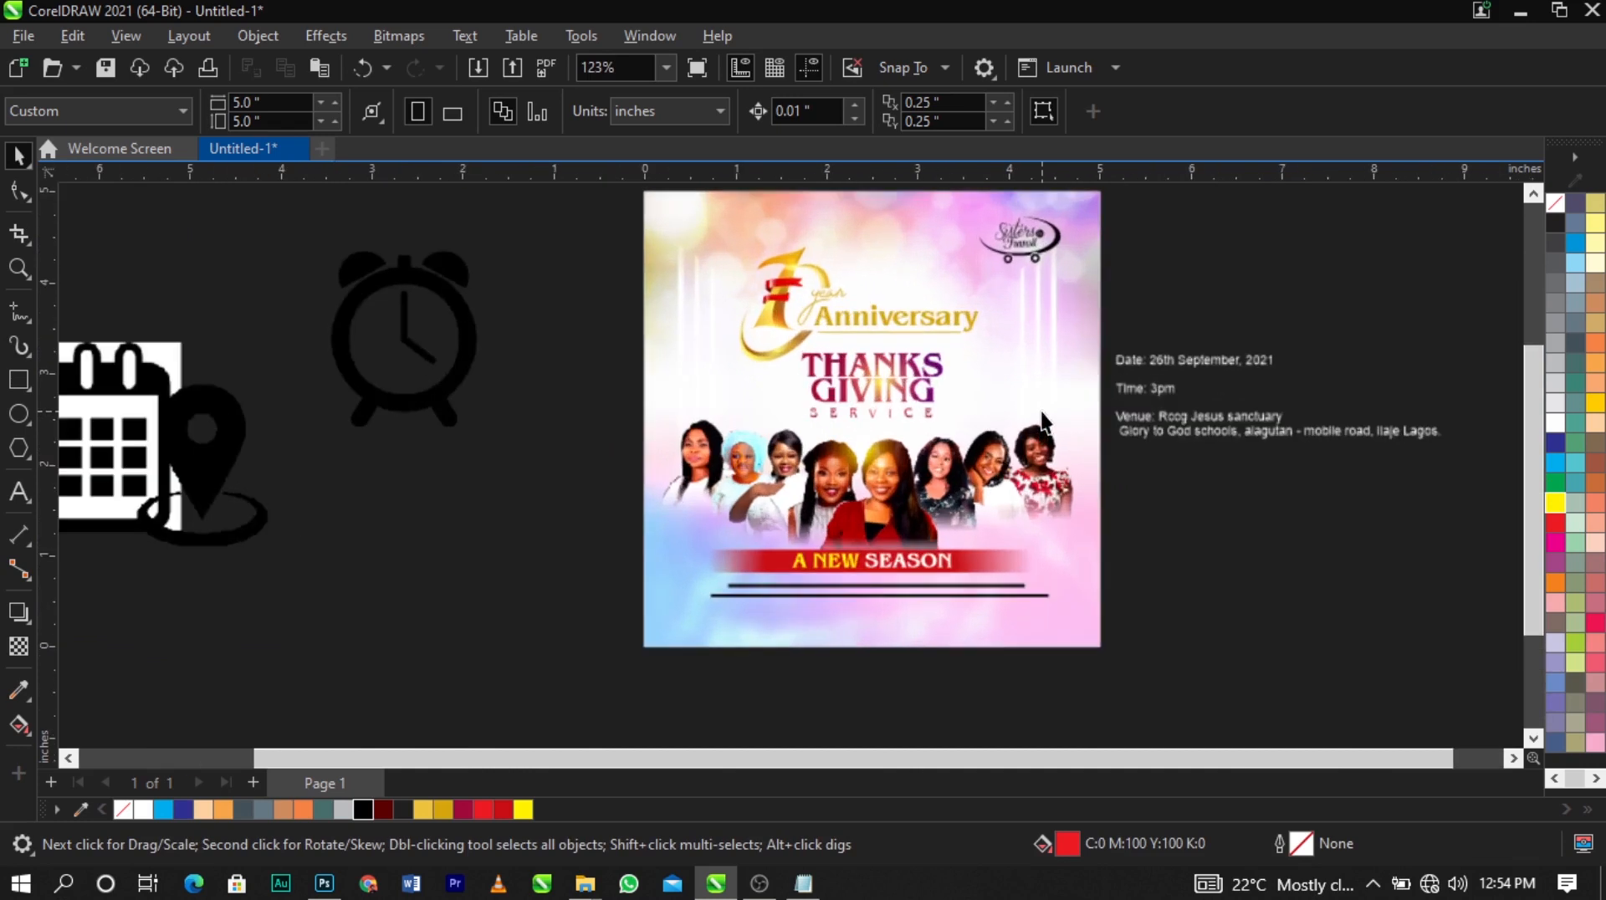
pyautogui.click(1192, 379)
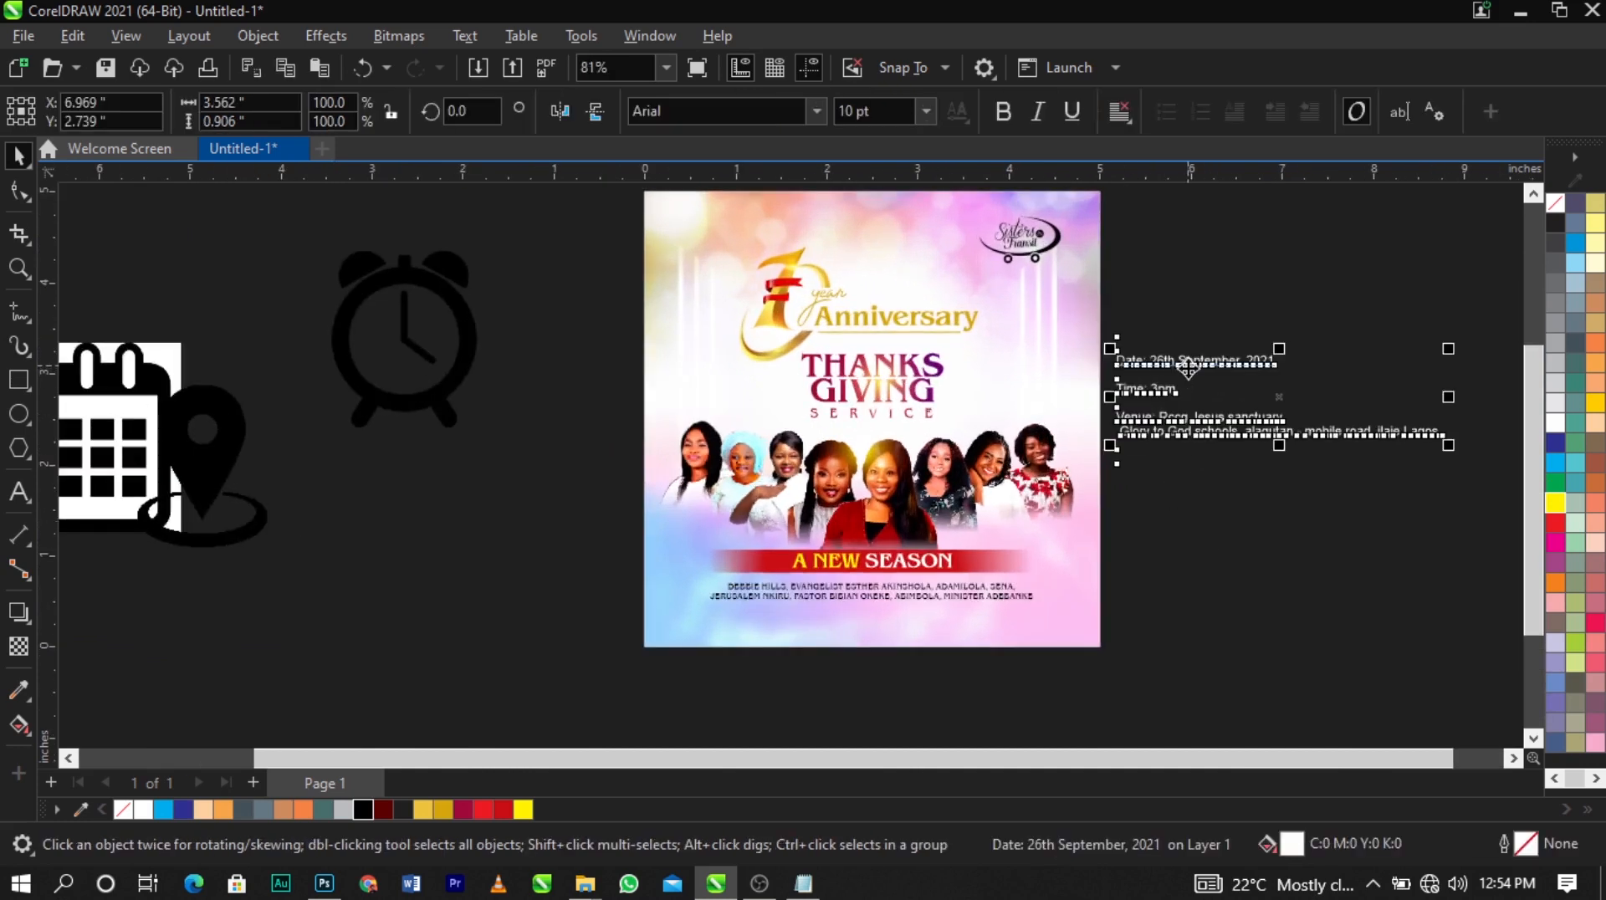
pyautogui.doubleClick(1267, 361)
pyautogui.moveTo(1272, 361); pyautogui.dragTo(677, 588)
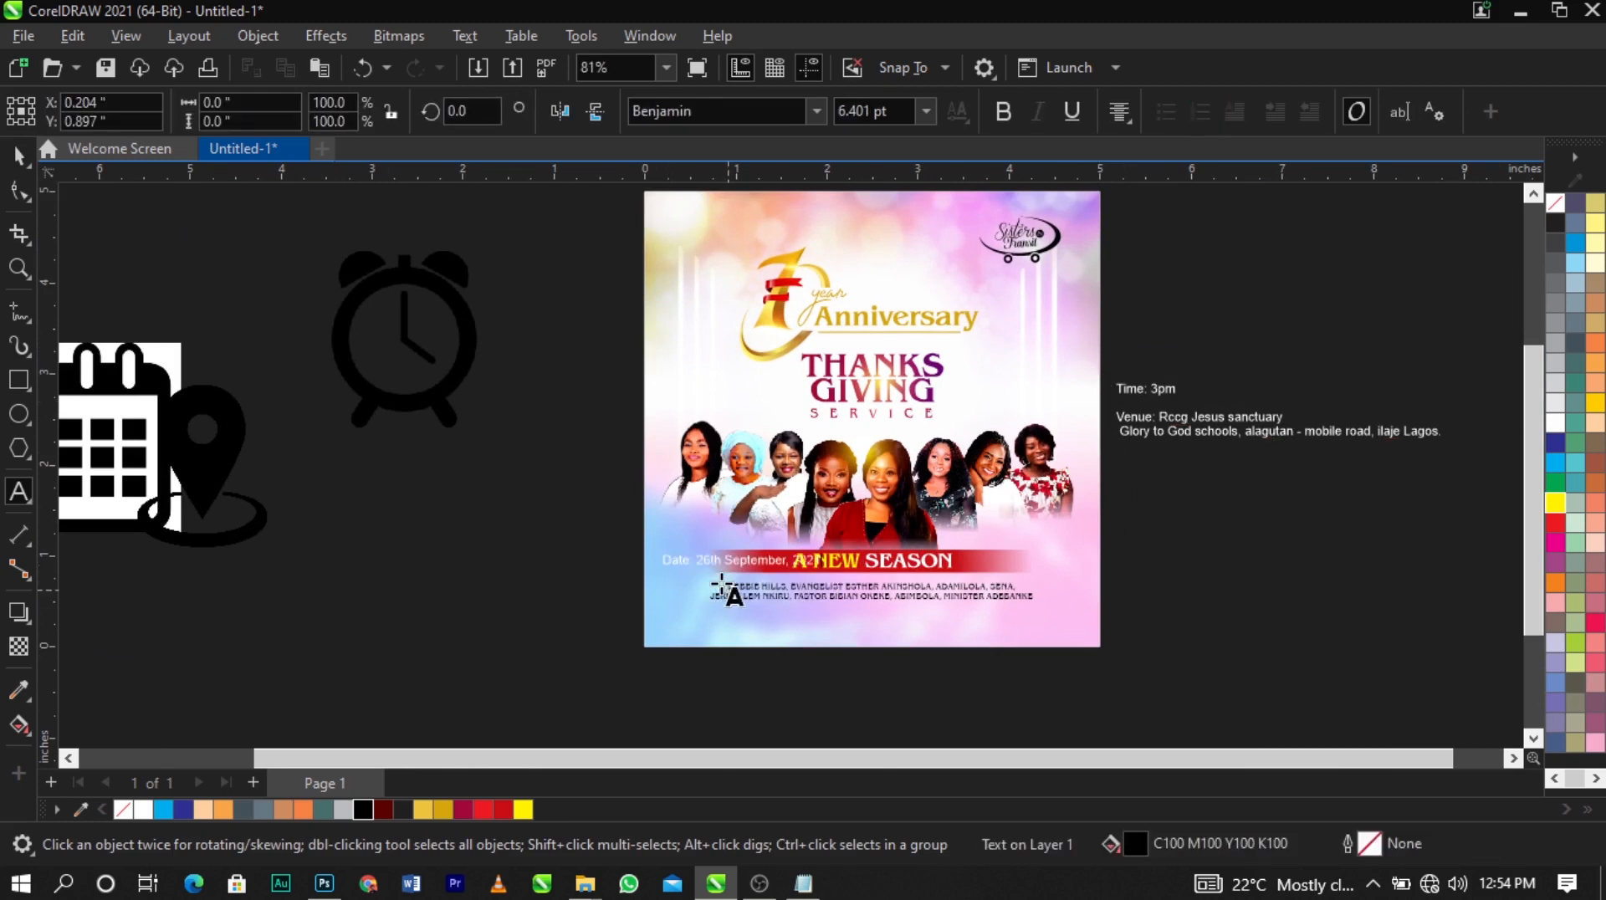
# Move the "Time: 3pm" line out of the event details text onto the flyer below the guest names
pyautogui.click(1175, 389)
pyautogui.moveTo(1178, 390); pyautogui.dragTo(1067, 398)
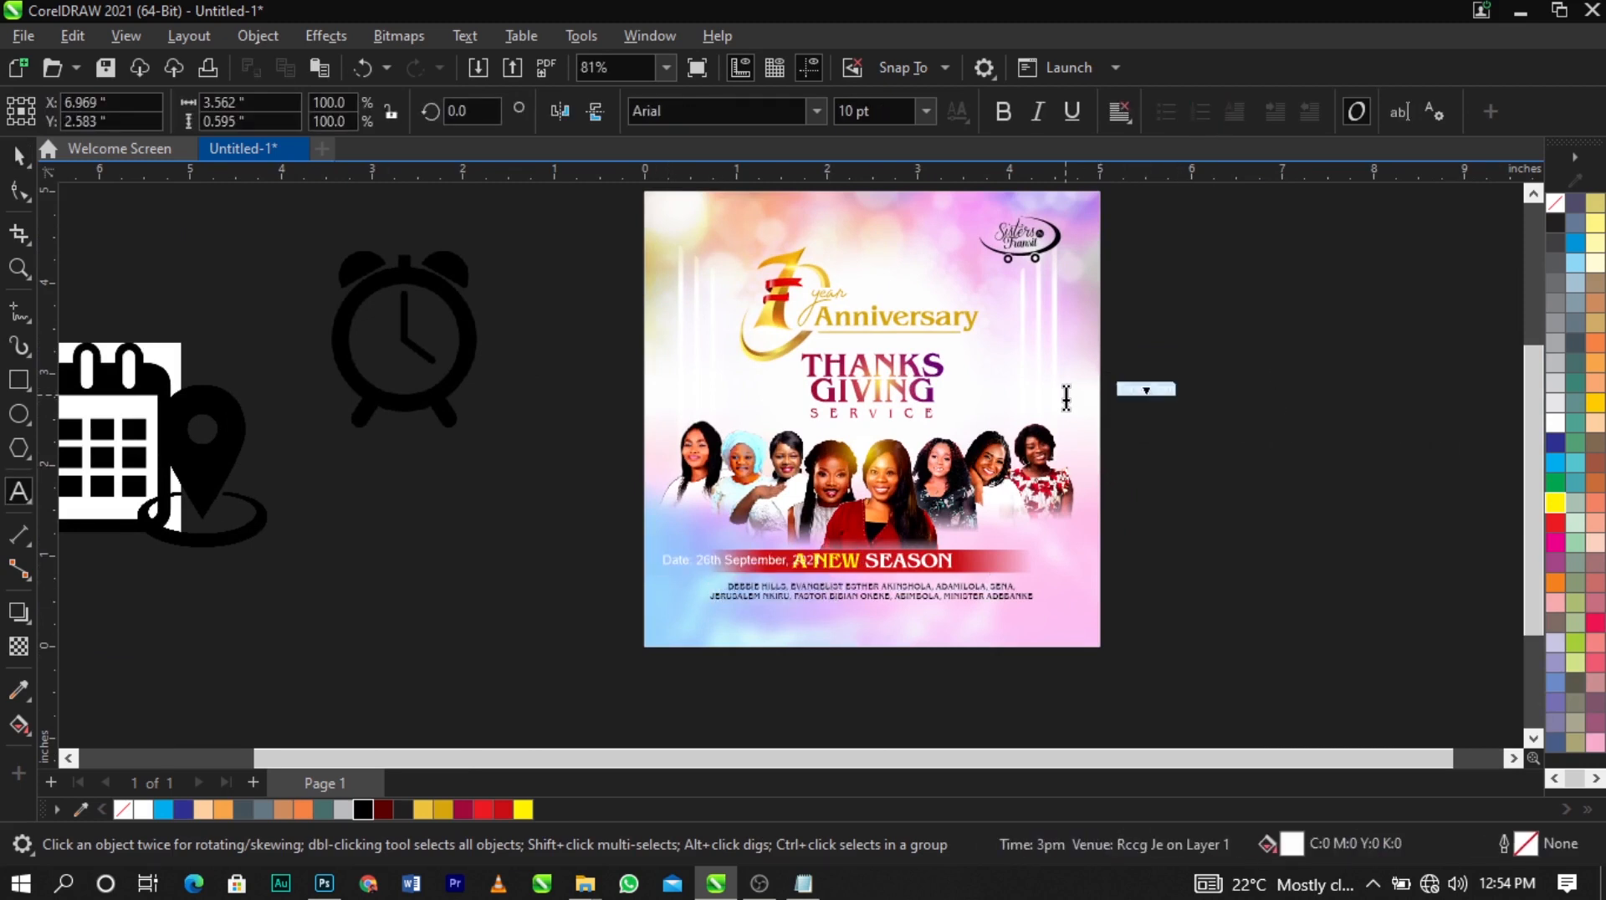
pyautogui.hotkey('ctrl', 'x')
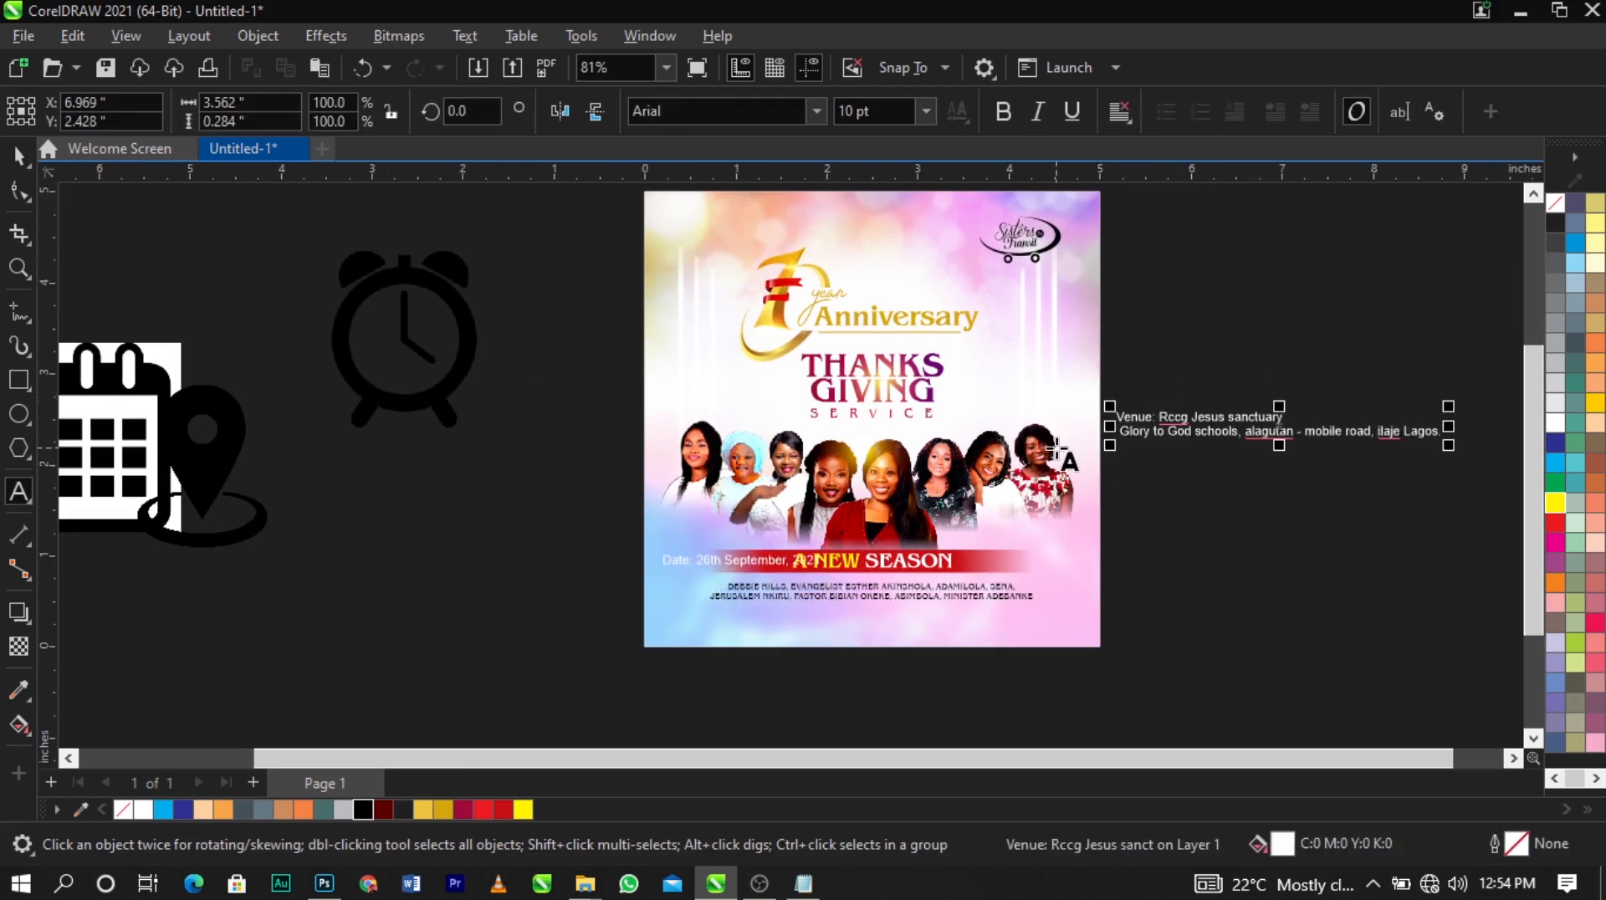
pyautogui.click(857, 623)
pyautogui.hotkey('ctrl', 'v')
# Colour the date and time texts on the flyer black (C100 M100 Y100 K100)
pyautogui.press('z')
pyautogui.moveTo(628, 520); pyautogui.dragTo(1133, 652)
pyautogui.press('space')
pyautogui.moveTo(293, 339); pyautogui.dragTo(524, 530)
pyautogui.keyDown('shift'); pyautogui.click(764, 503); pyautogui.keyUp('shift')
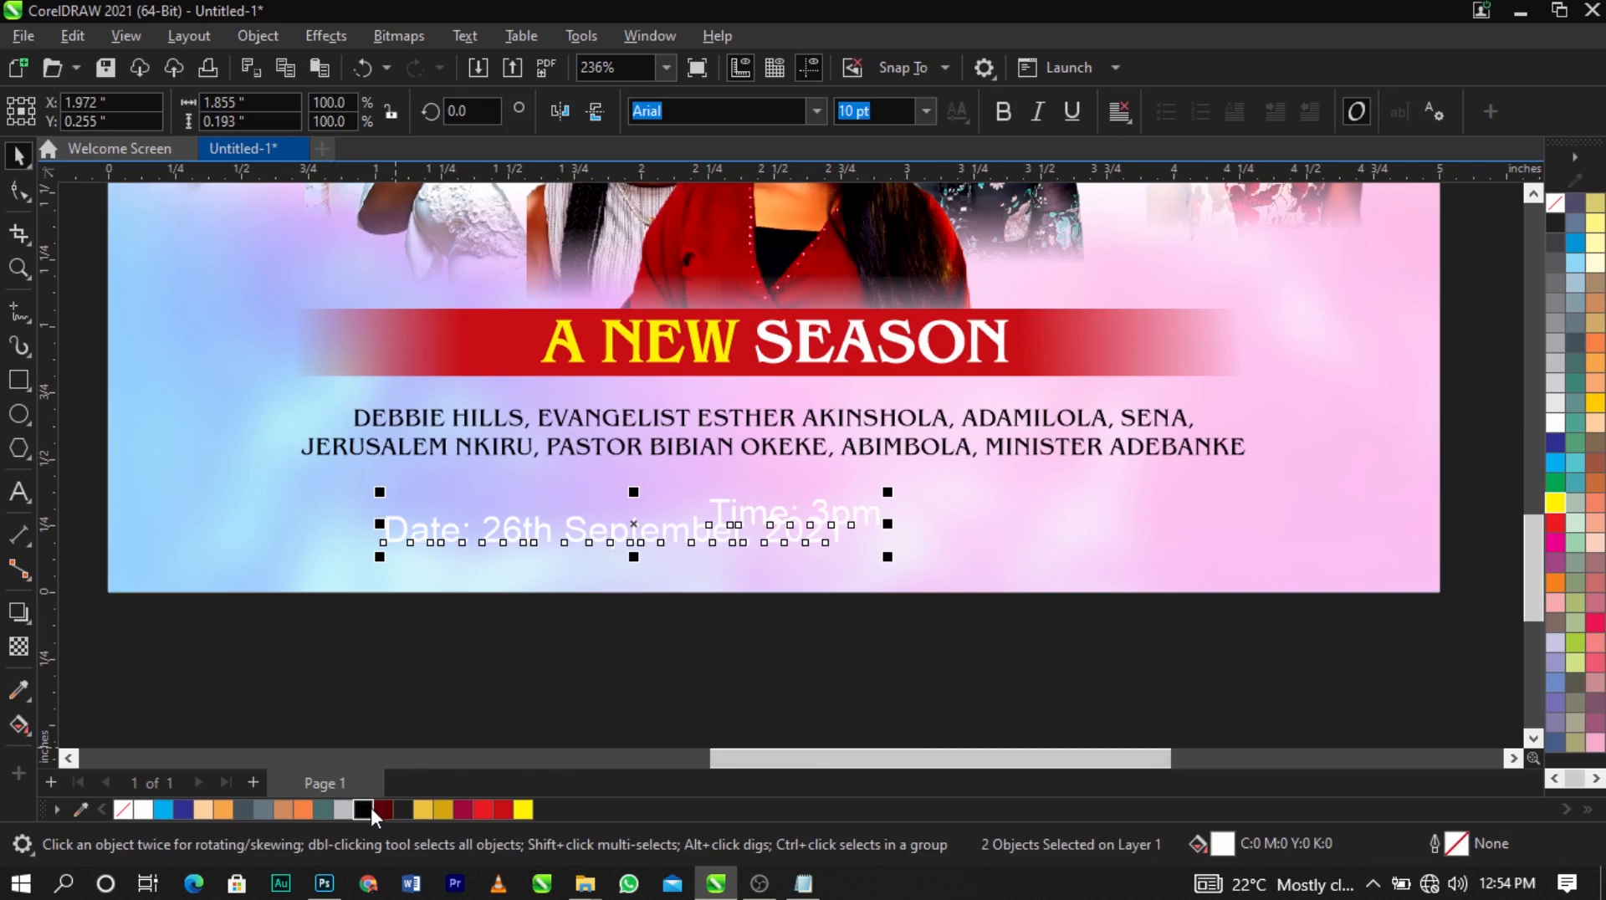
pyautogui.click(365, 809)
pyautogui.click(485, 676)
# Move the date line down and to the left on the flyer and delete its "Date:" prefix
pyautogui.click(667, 537)
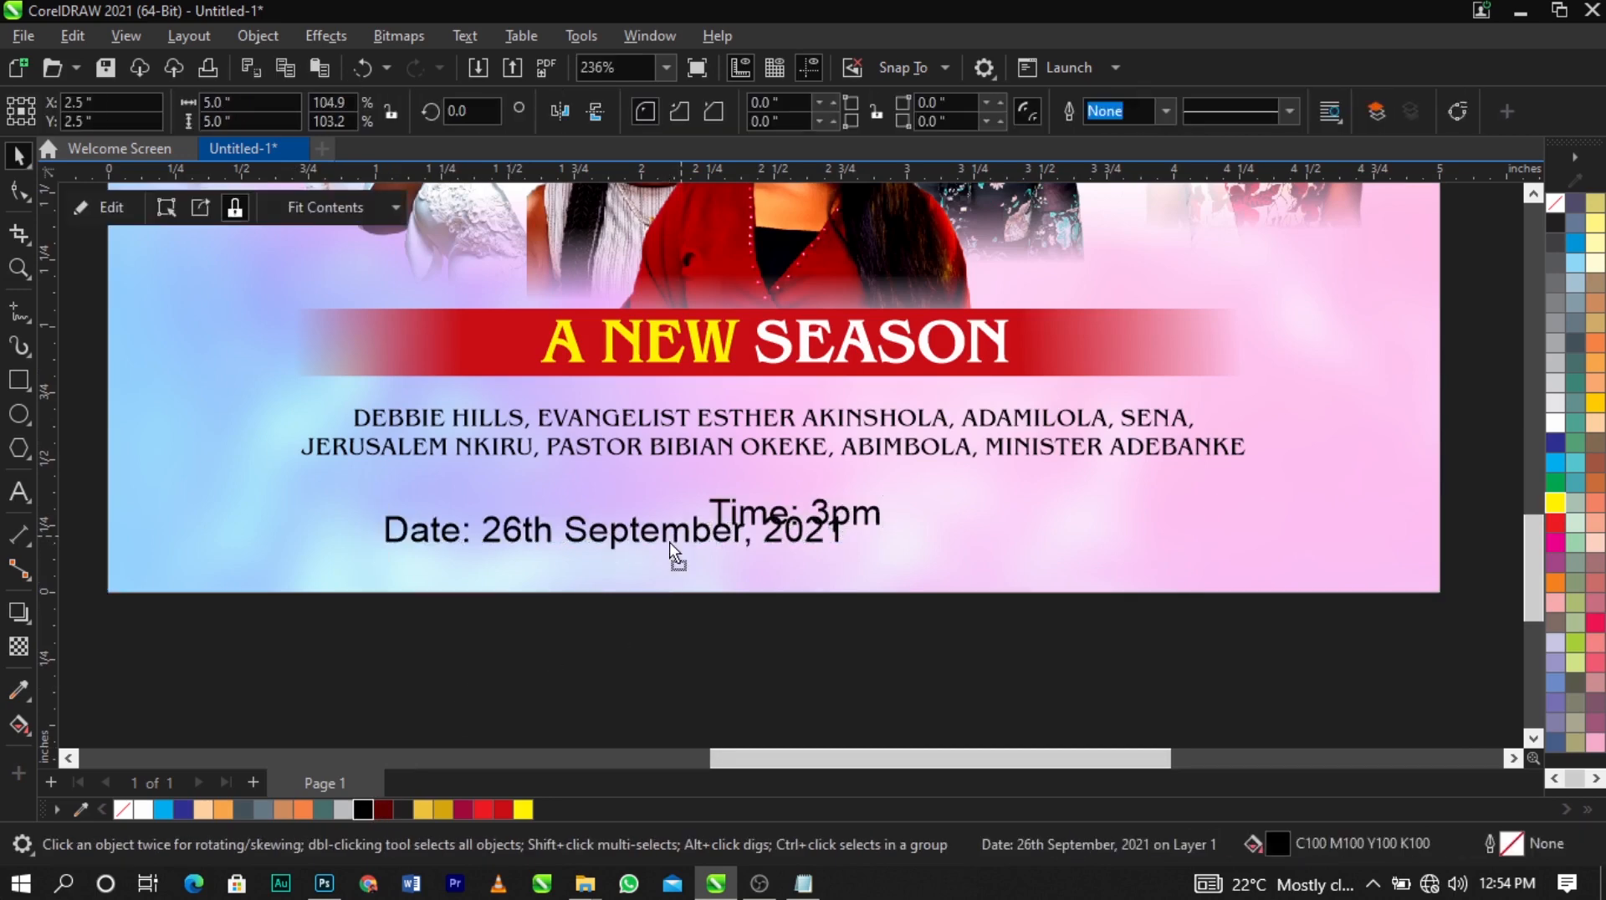
pyautogui.click(667, 540)
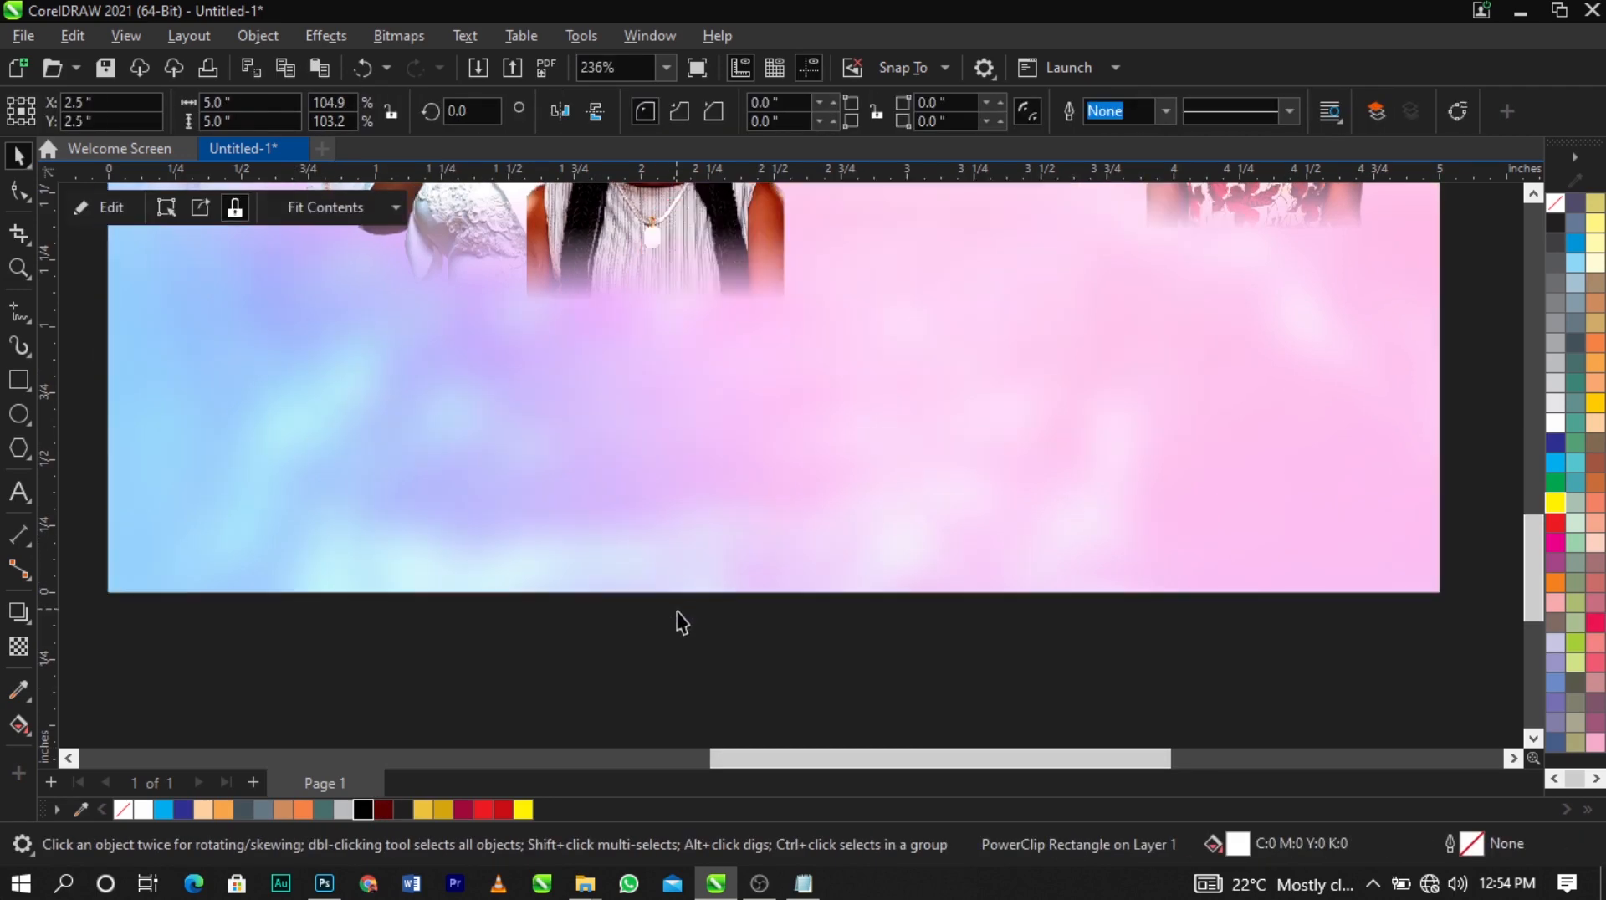
pyautogui.moveTo(686, 530); pyautogui.dragTo(618, 548)
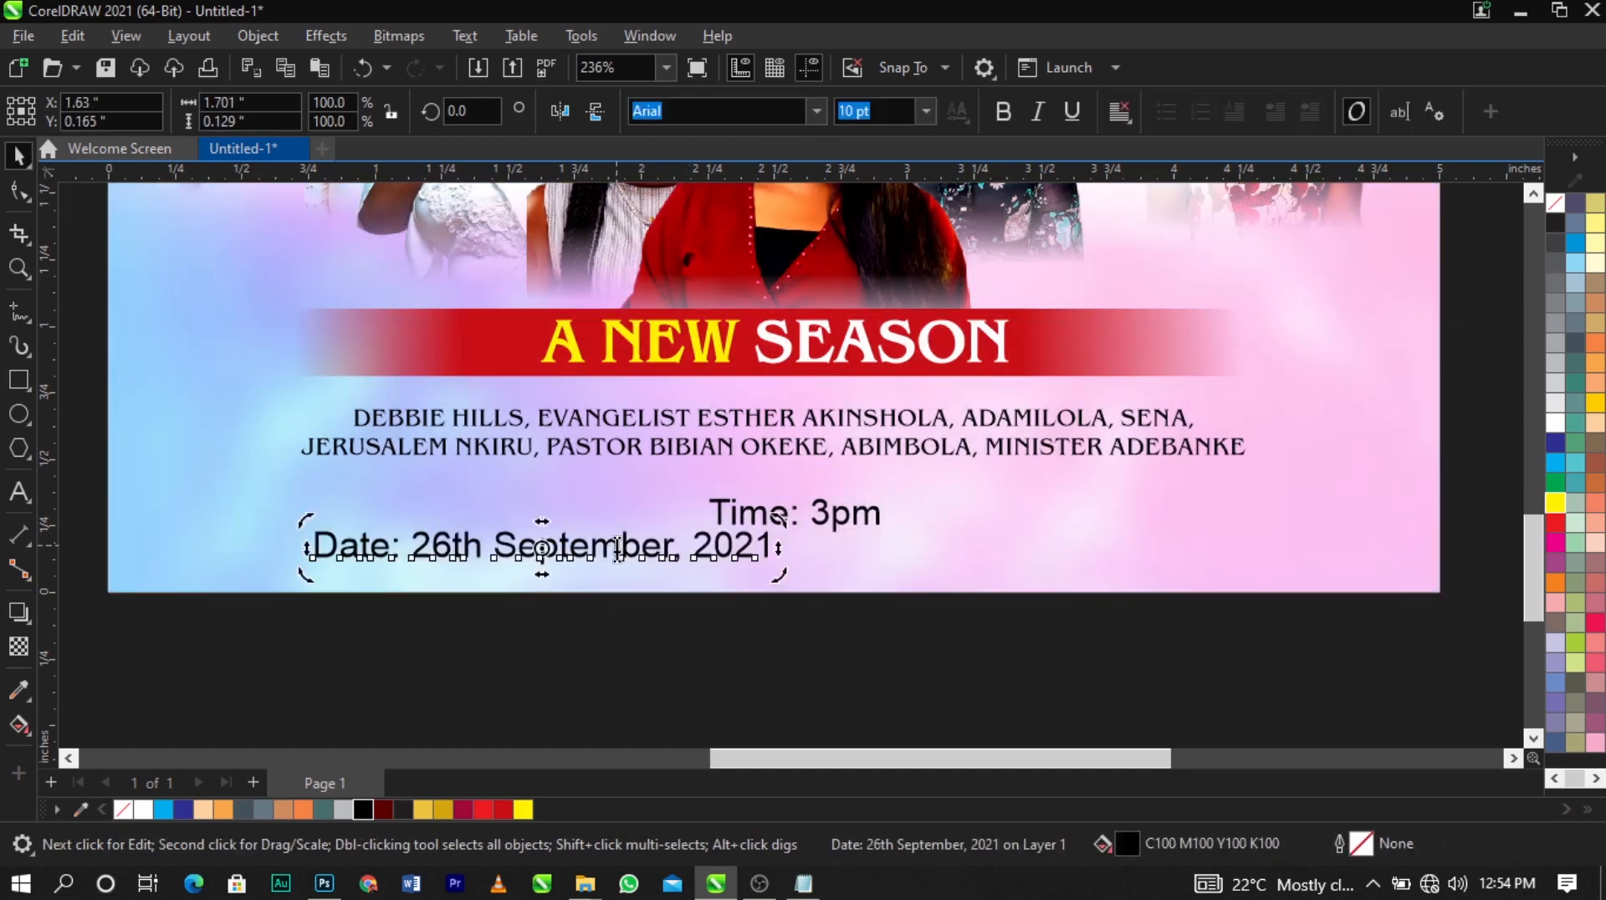
pyautogui.doubleClick(488, 552)
pyautogui.moveTo(419, 552); pyautogui.dragTo(286, 557)
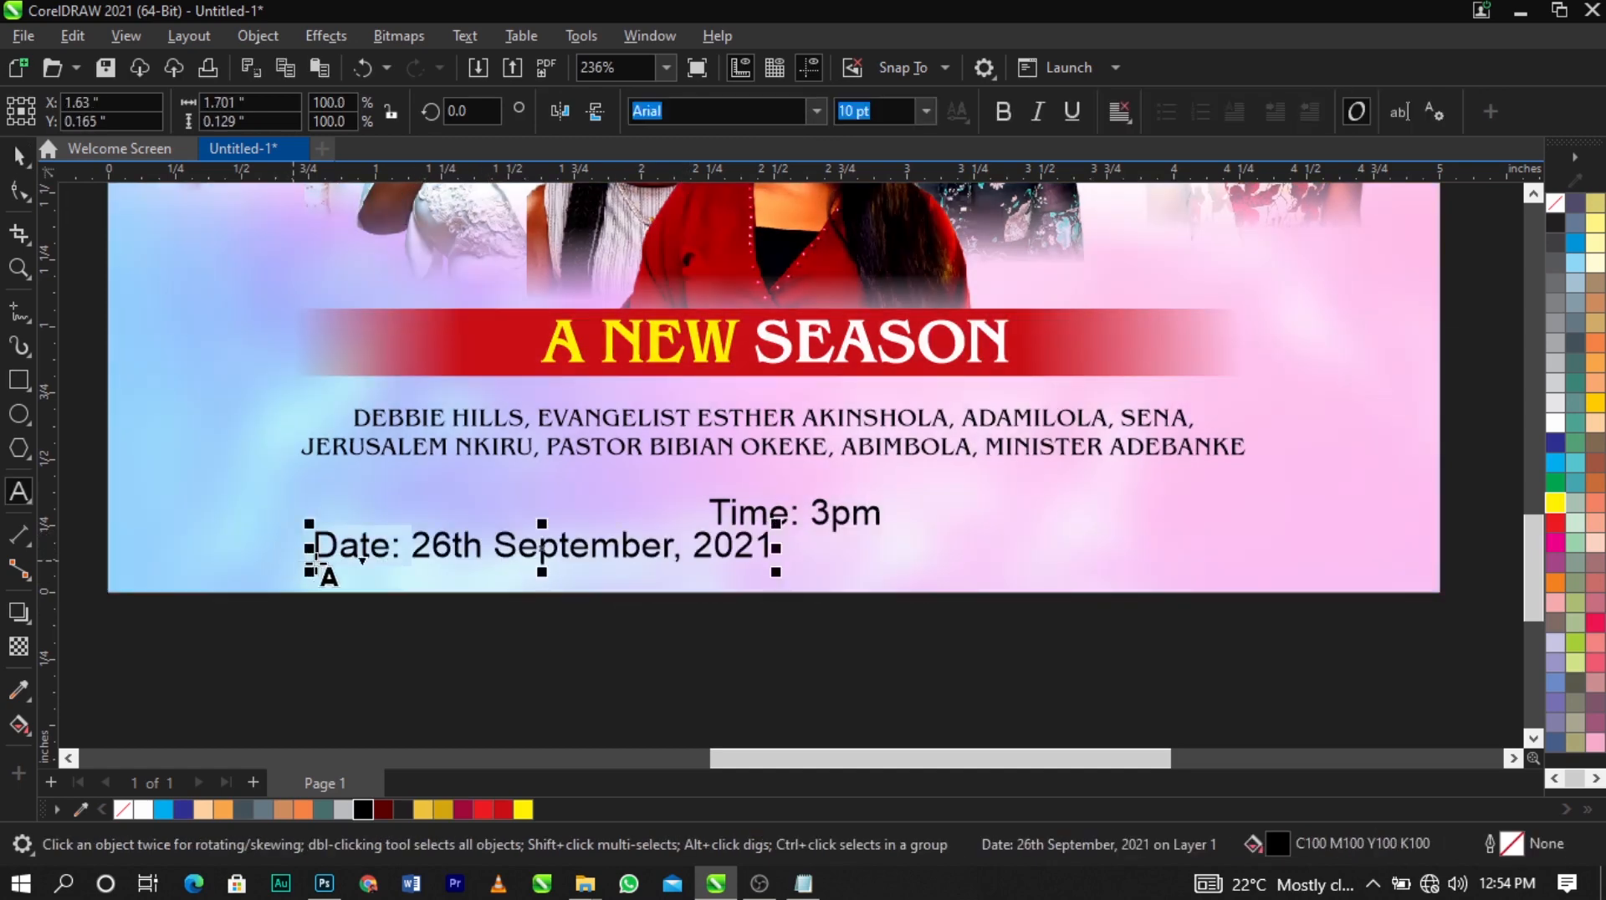
pyautogui.press('Delete')
# Break the date into two lines after 26th and move it up level with the time text
pyautogui.click(405, 552)
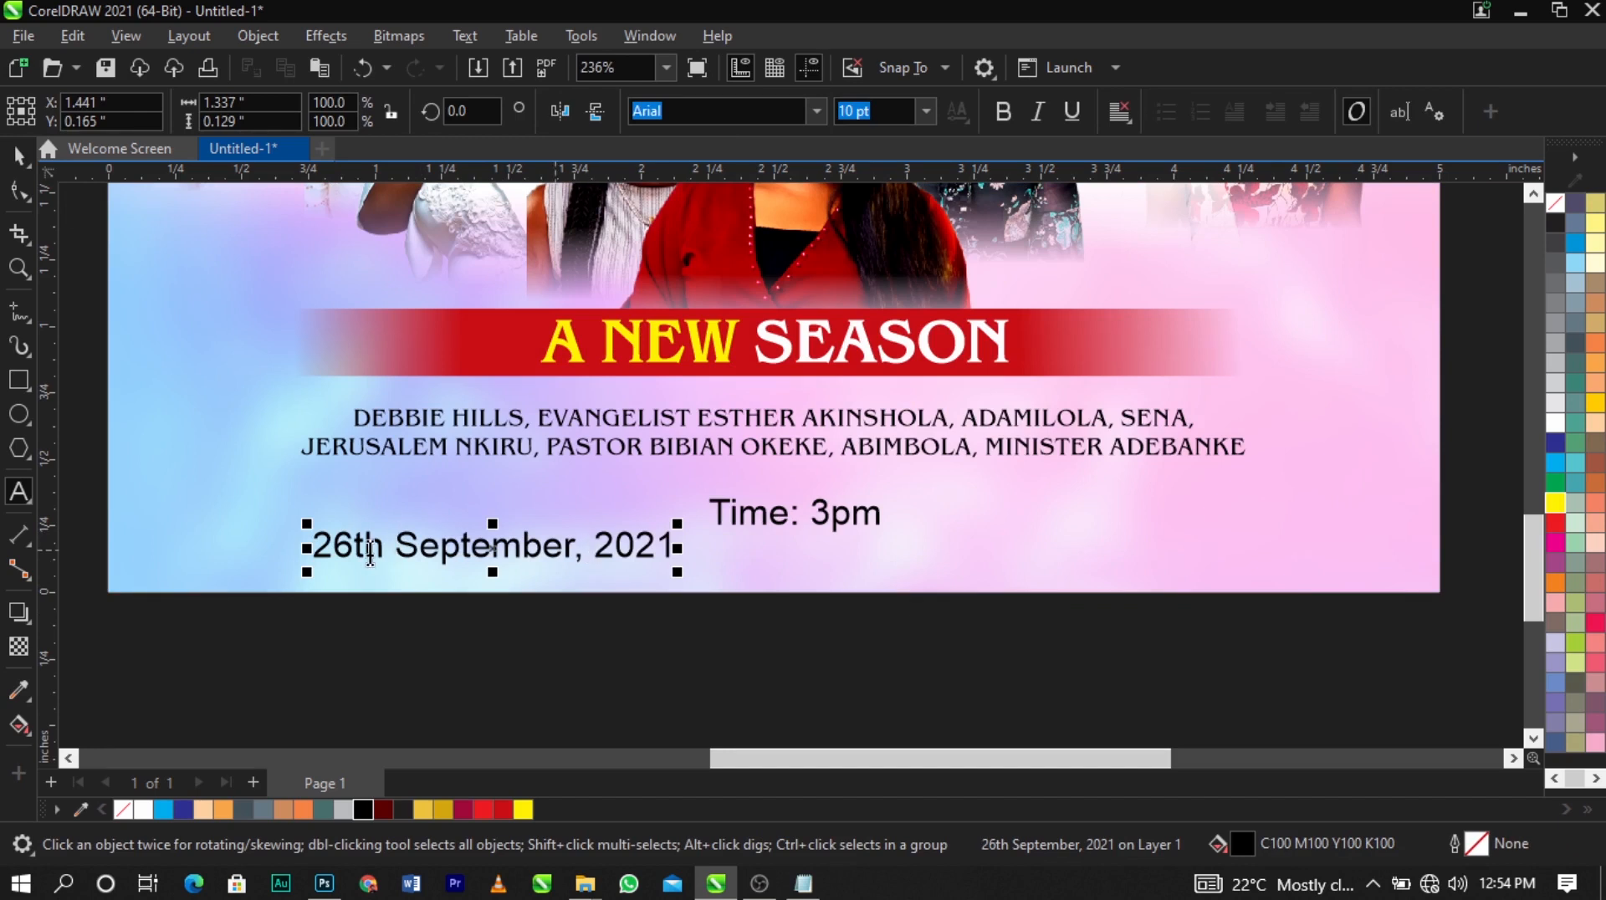
pyautogui.press('Return')
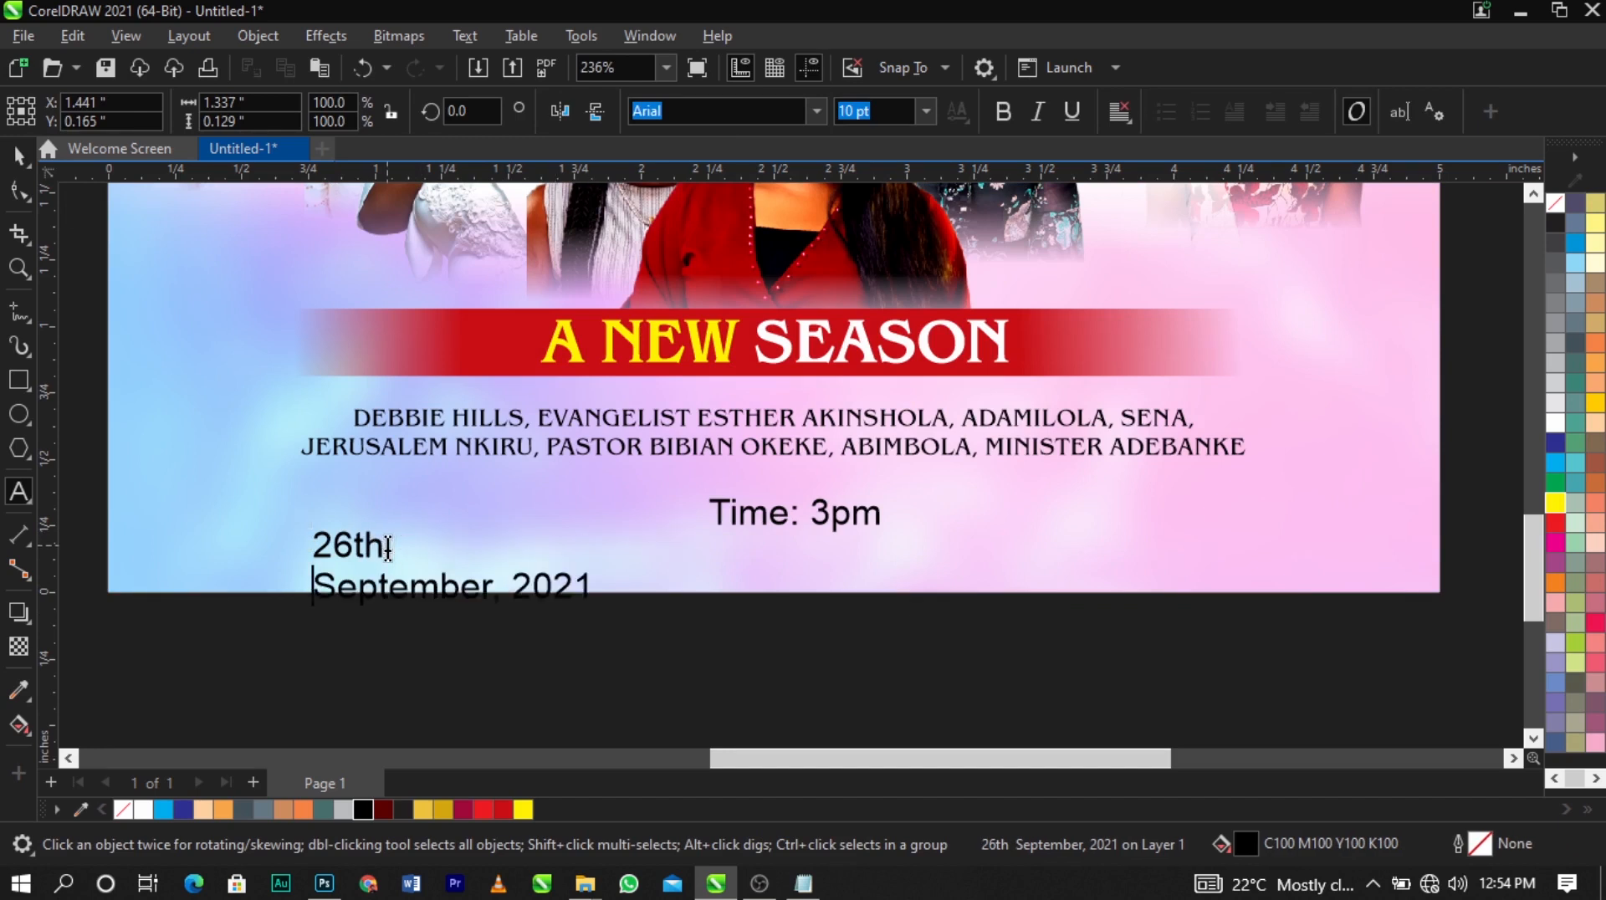
pyautogui.hotkey('ctrl', 'space')
pyautogui.moveTo(552, 599); pyautogui.dragTo(560, 565)
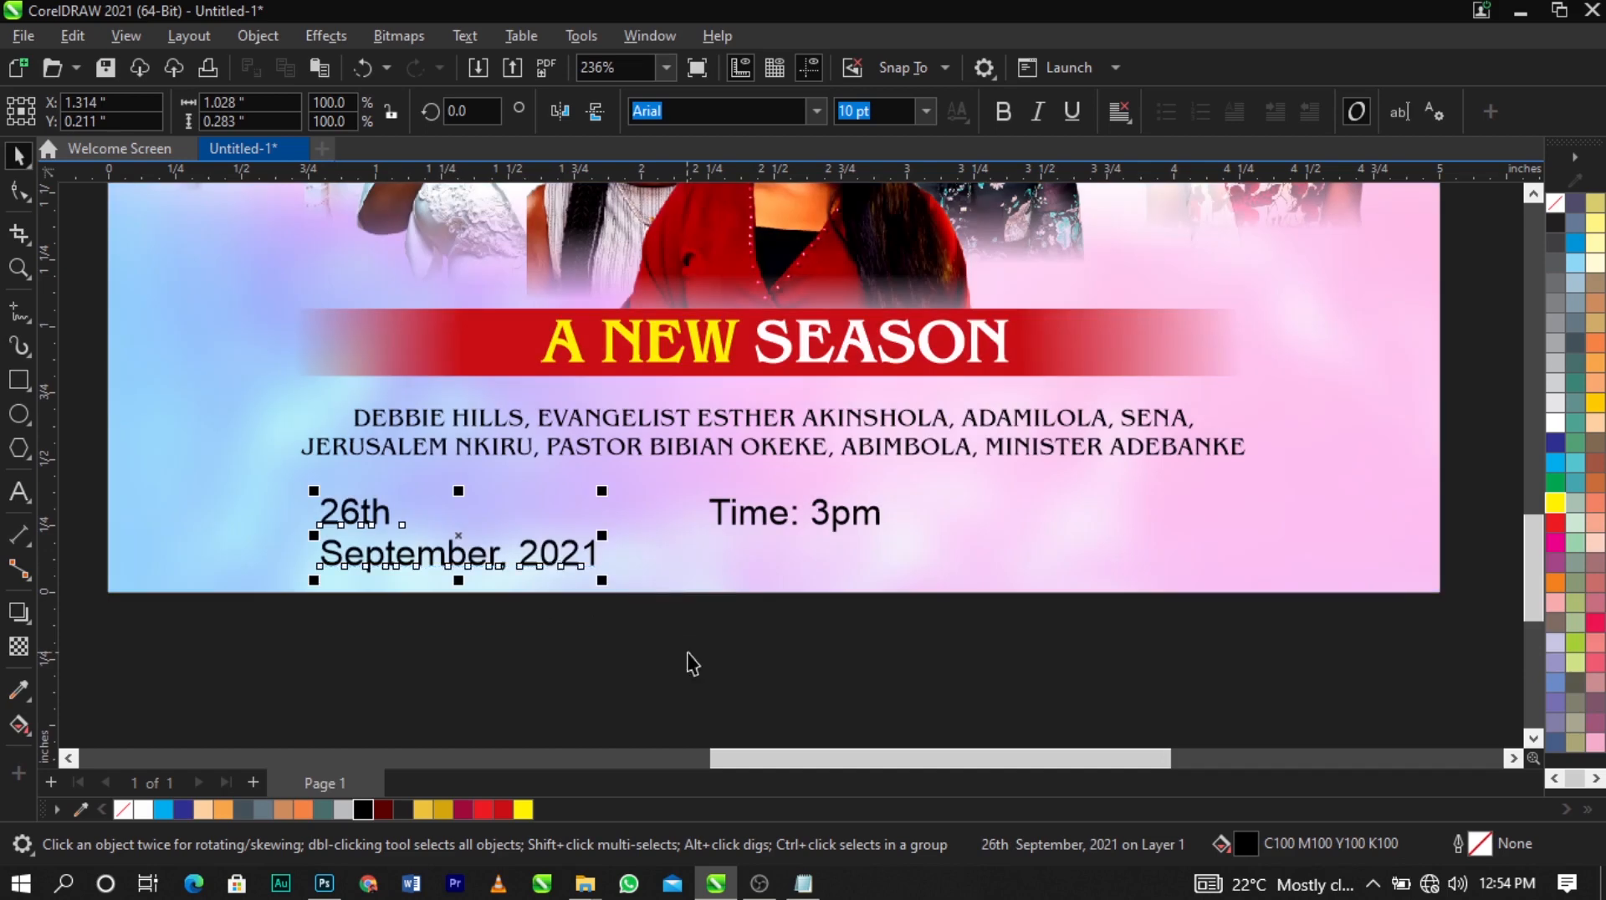
# Draw a red circle about 0.52 in across at the red bar's faded left end and centre it vertically on the bar
pyautogui.click(687, 654)
pyautogui.scroll(-3, 687, 654)
pyautogui.moveTo(269, 343); pyautogui.dragTo(745, 585)
pyautogui.click(19, 414)
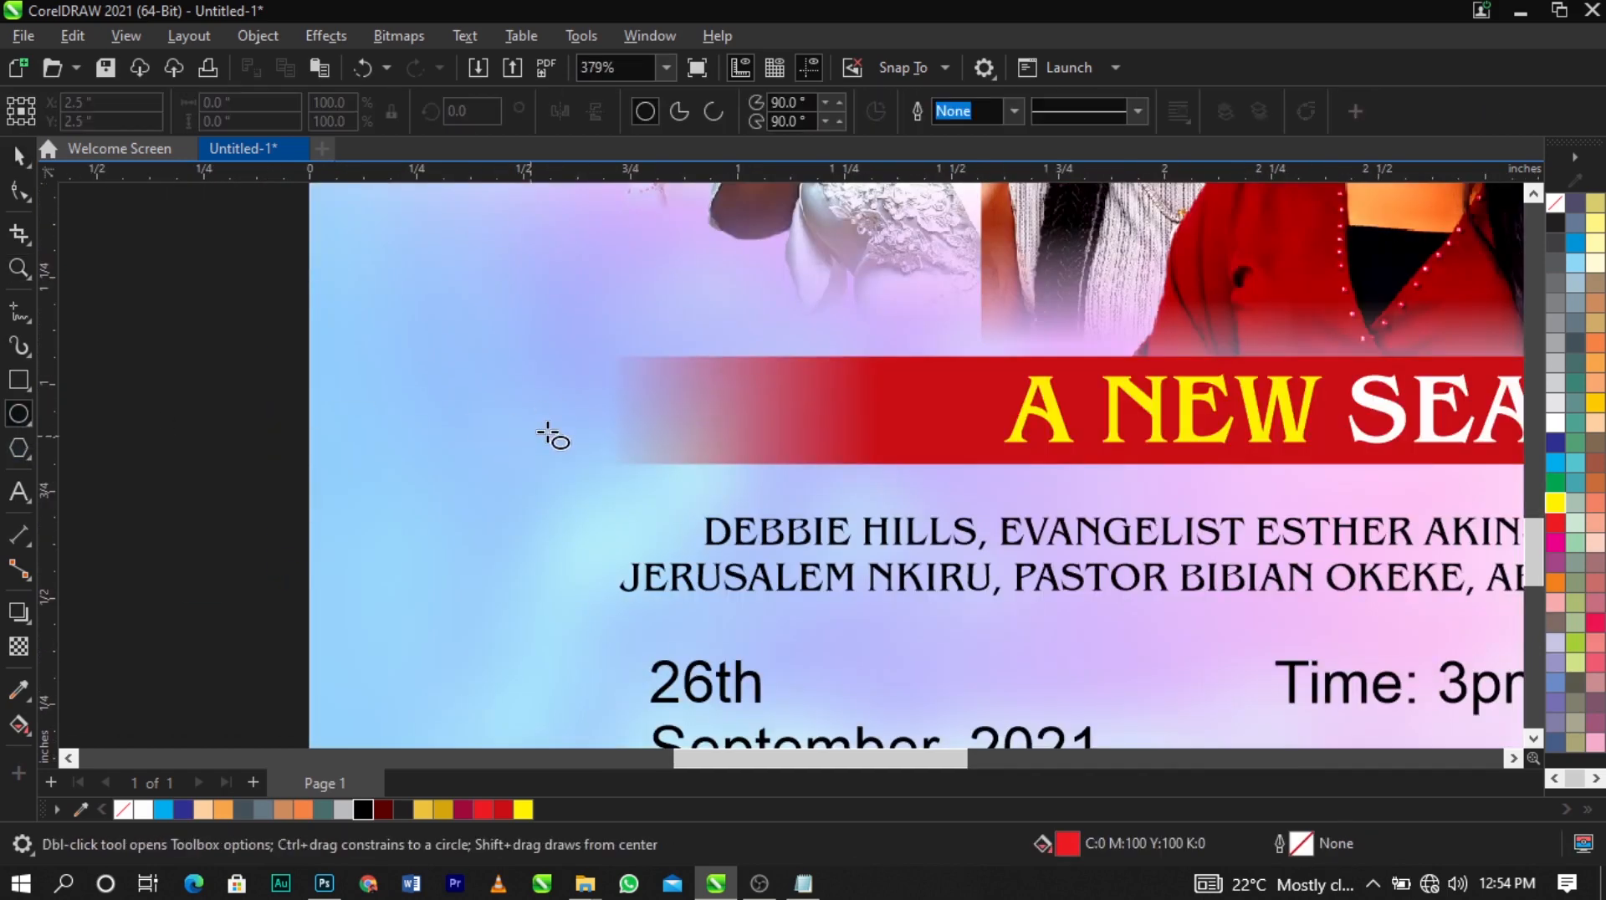
pyautogui.moveTo(470, 297); pyautogui.dragTo(679, 493)
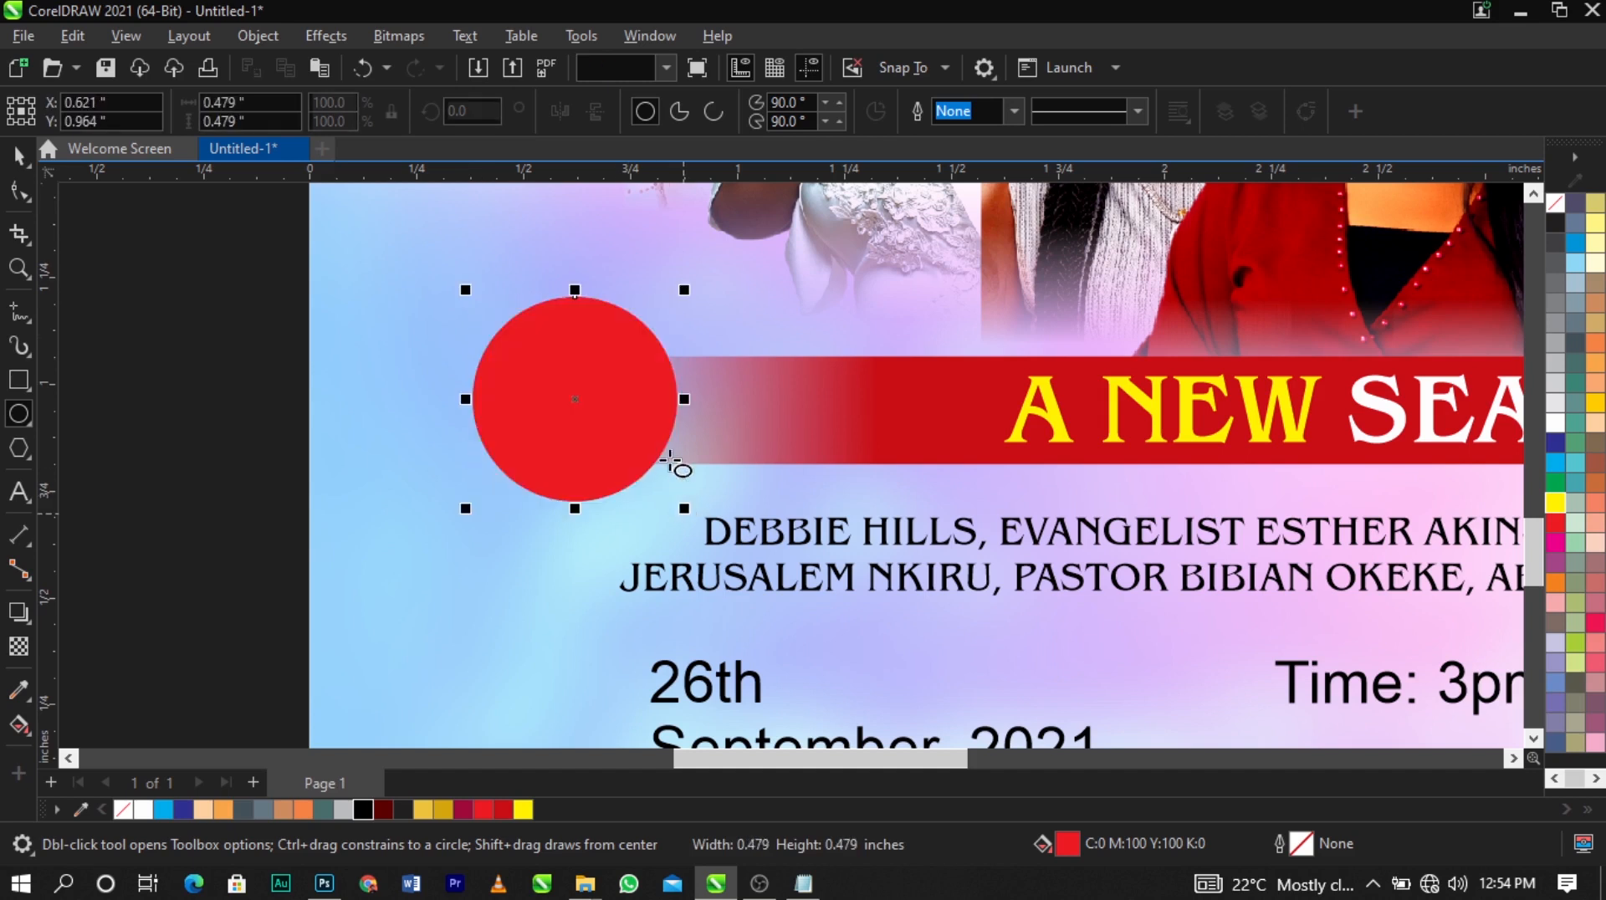
pyautogui.press('space')
pyautogui.moveTo(689, 290); pyautogui.dragTo(702, 280)
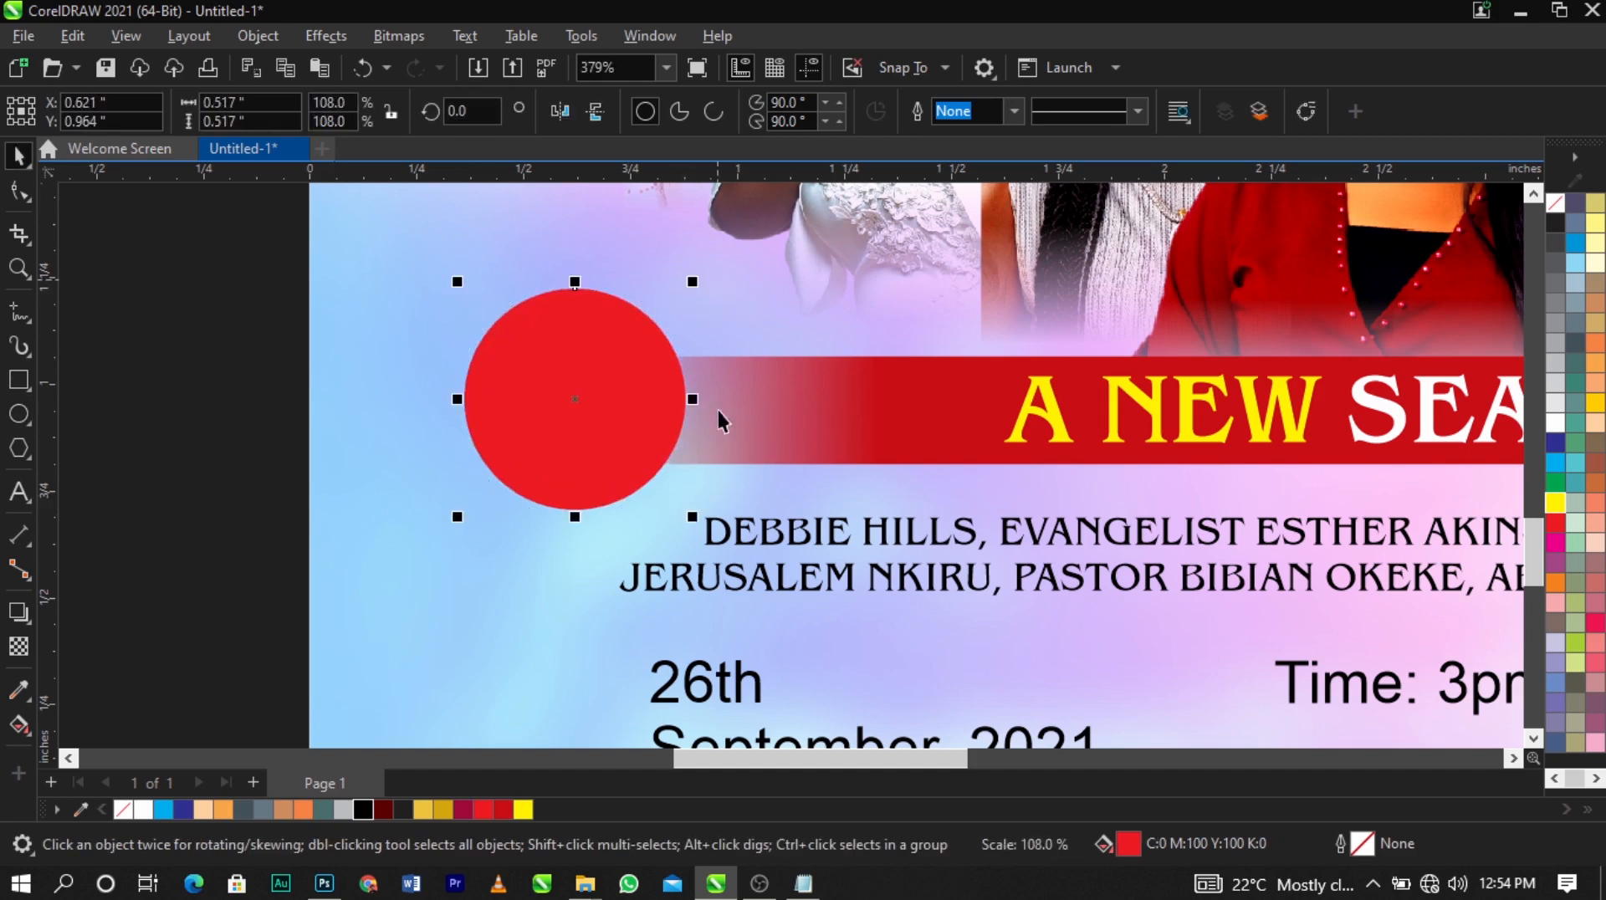
pyautogui.keyDown('shift'); pyautogui.click(742, 426); pyautogui.keyUp('shift')
pyautogui.click(649, 435)
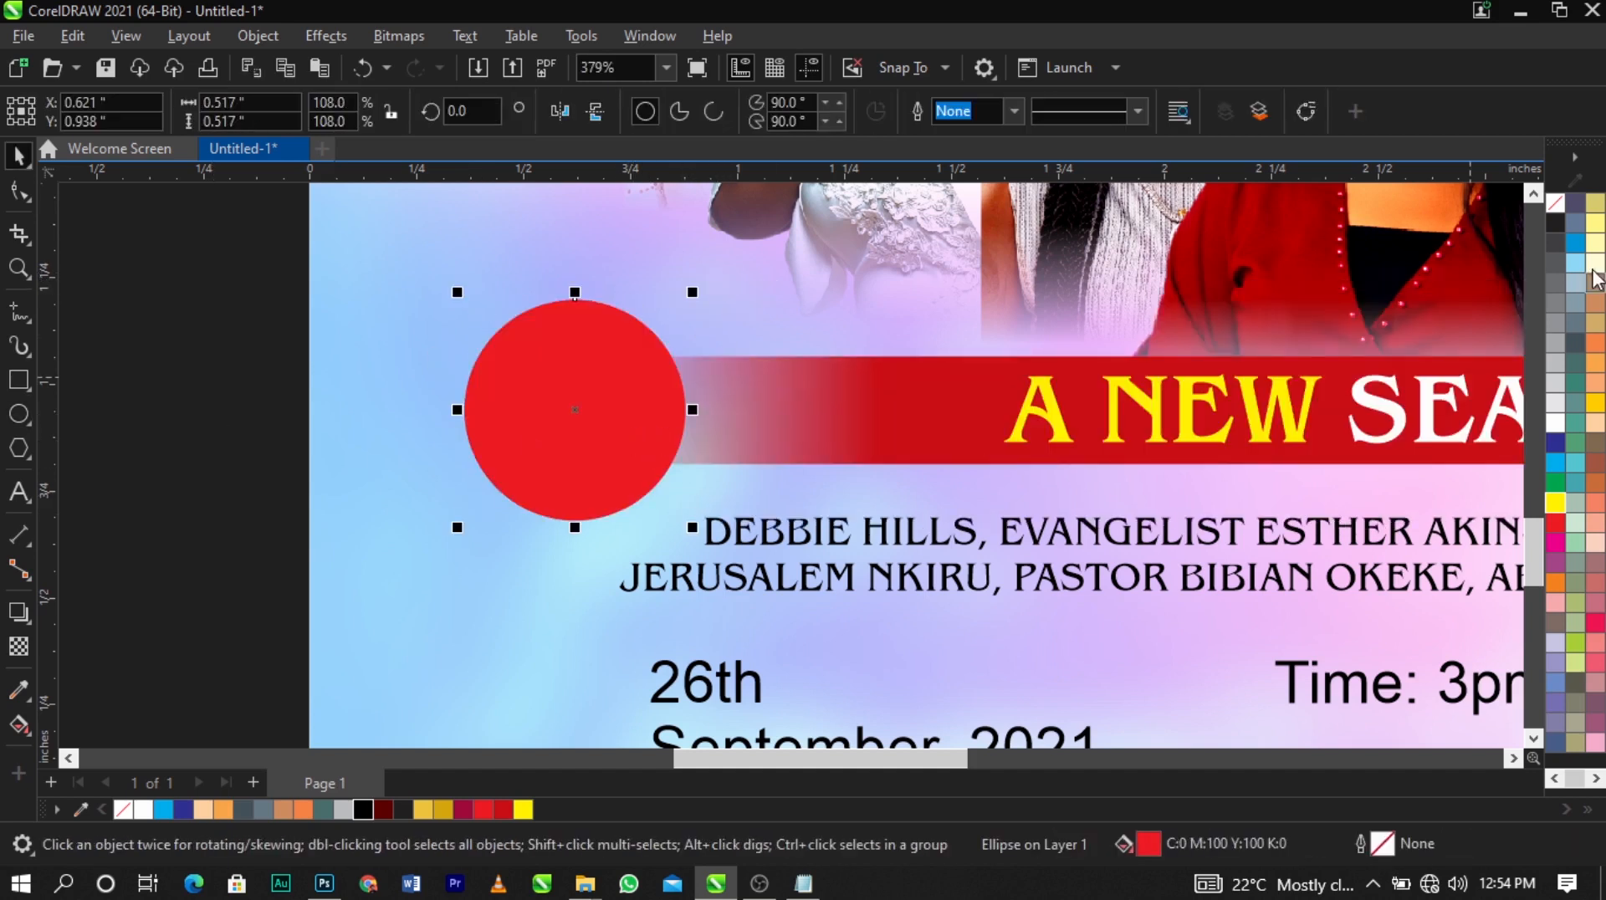
# Remove the circle's red fill and give it a white 3 px outline
pyautogui.click(1558, 204)
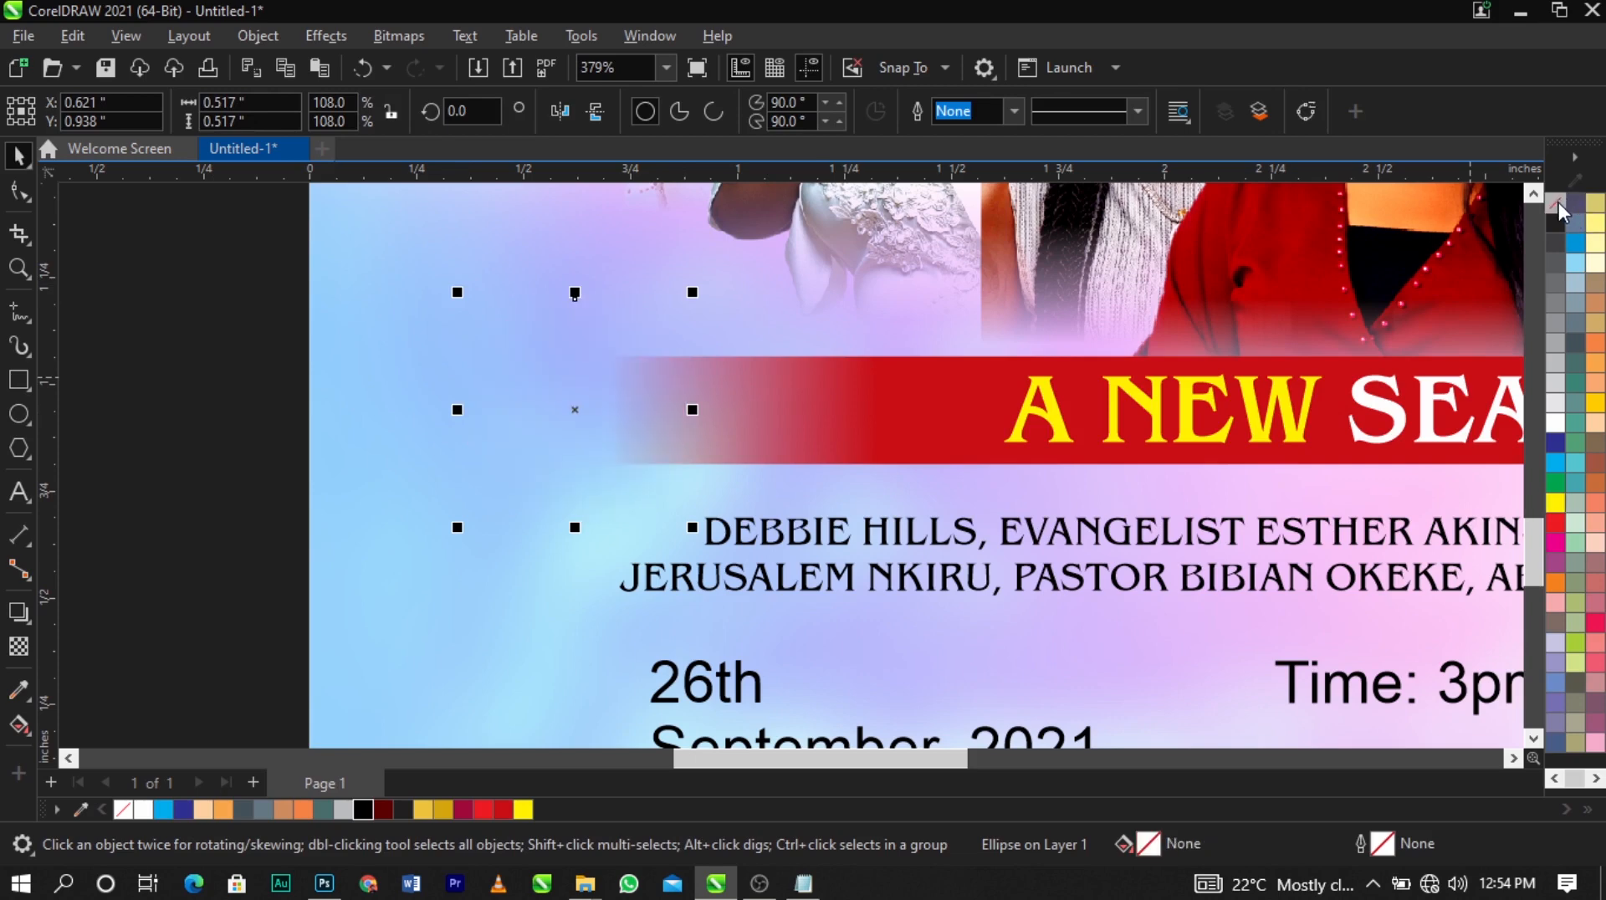
pyautogui.rightClick(1556, 424)
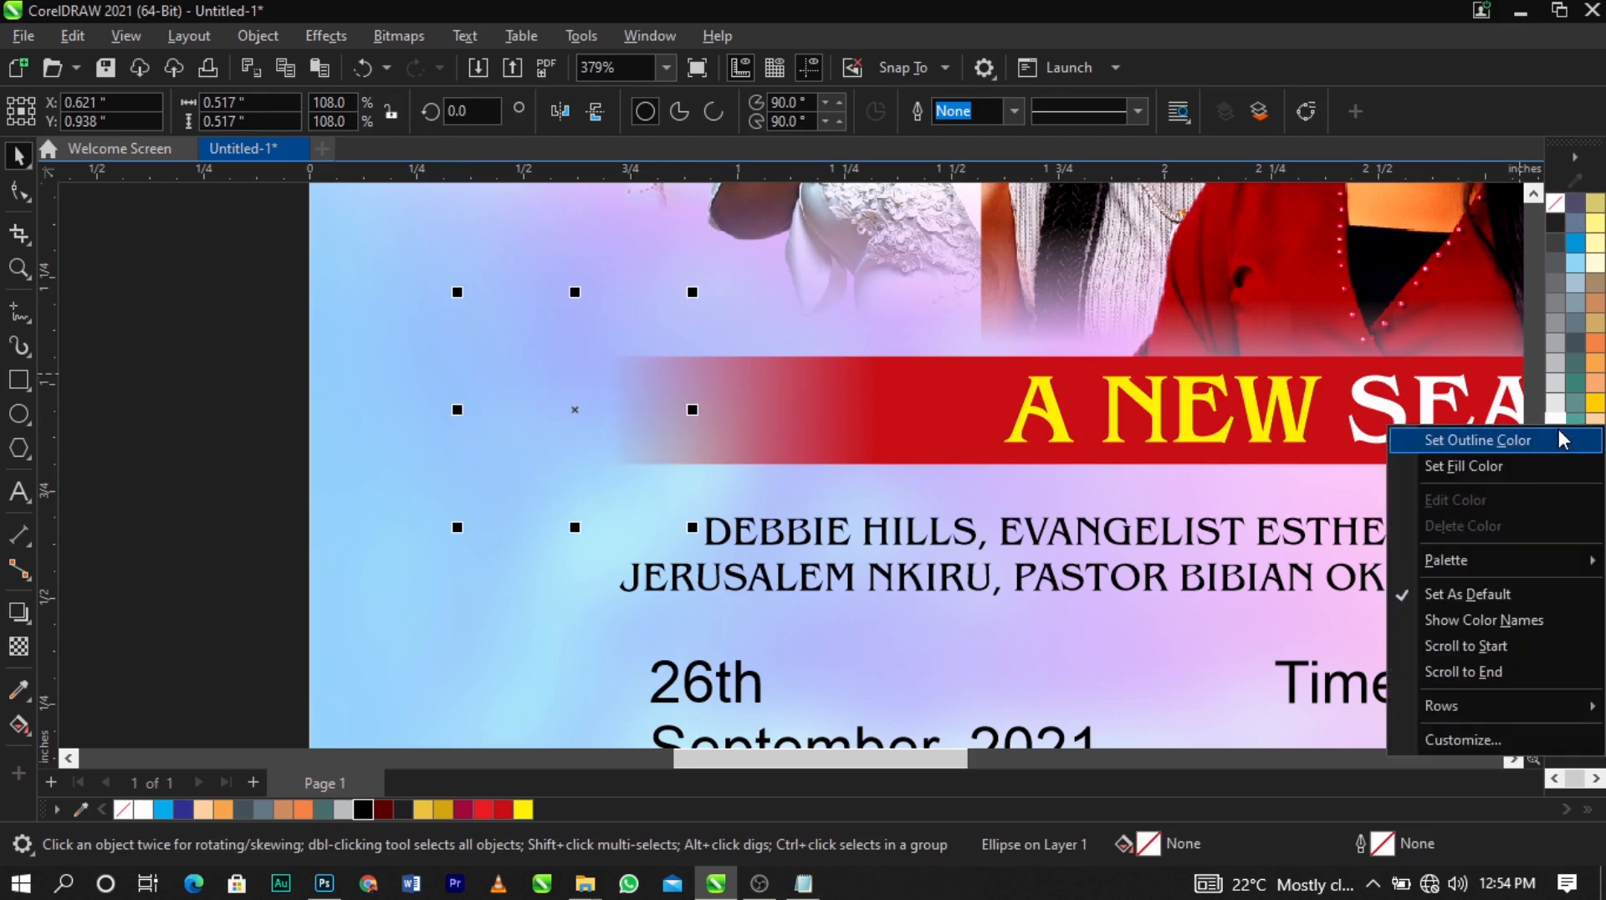
pyautogui.click(1463, 434)
pyautogui.scroll(2, 684, 324)
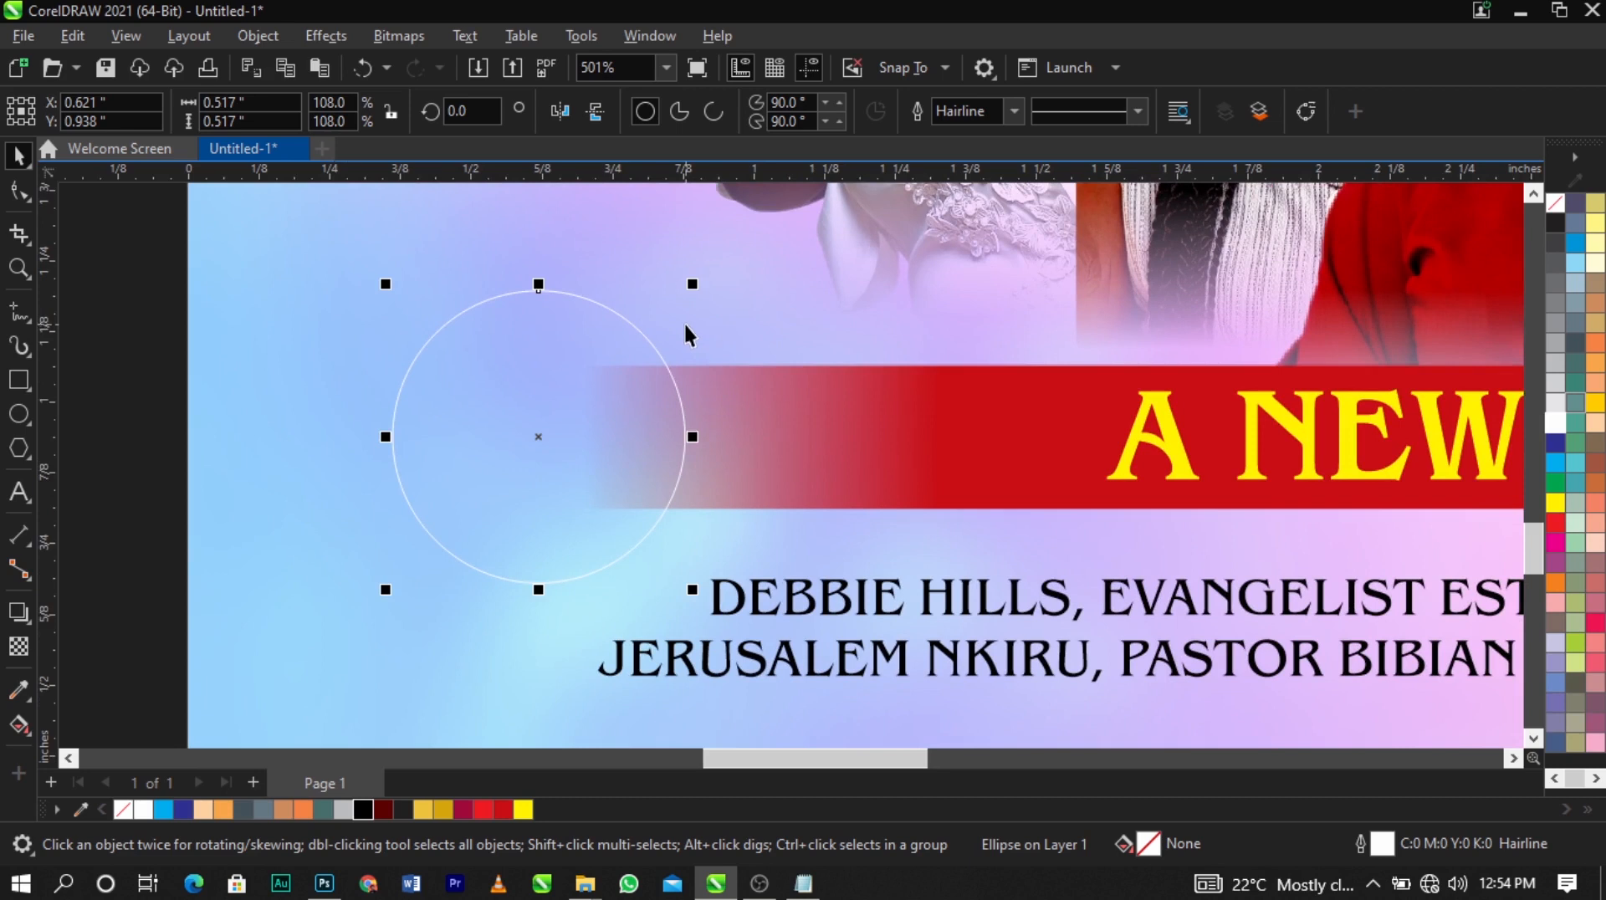
pyautogui.press('F12')
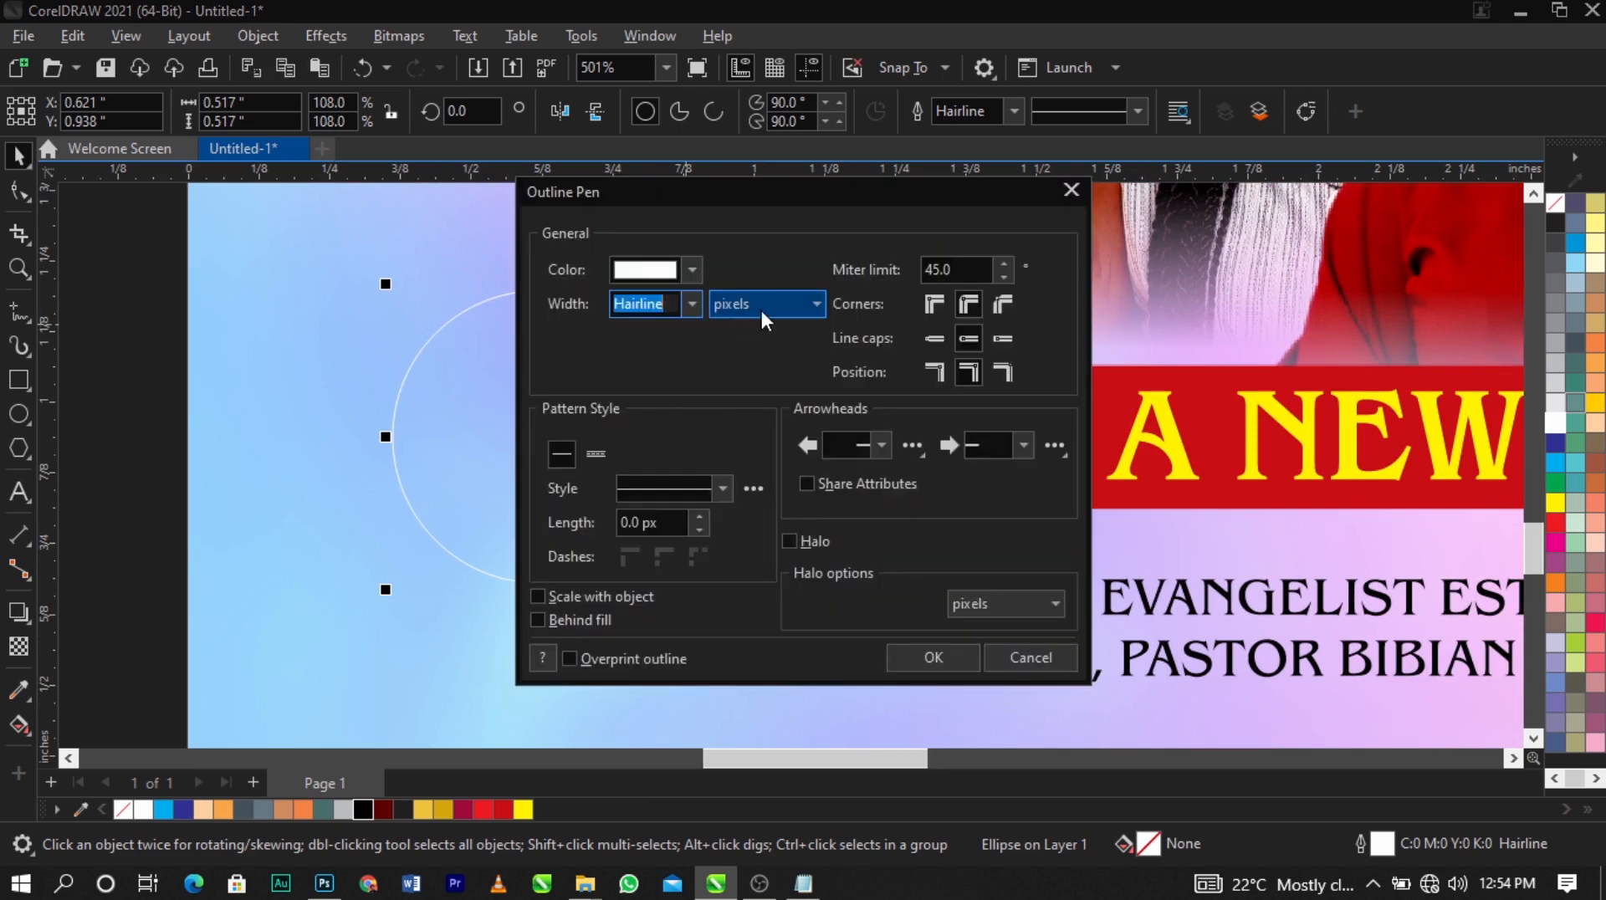
pyautogui.click(694, 303)
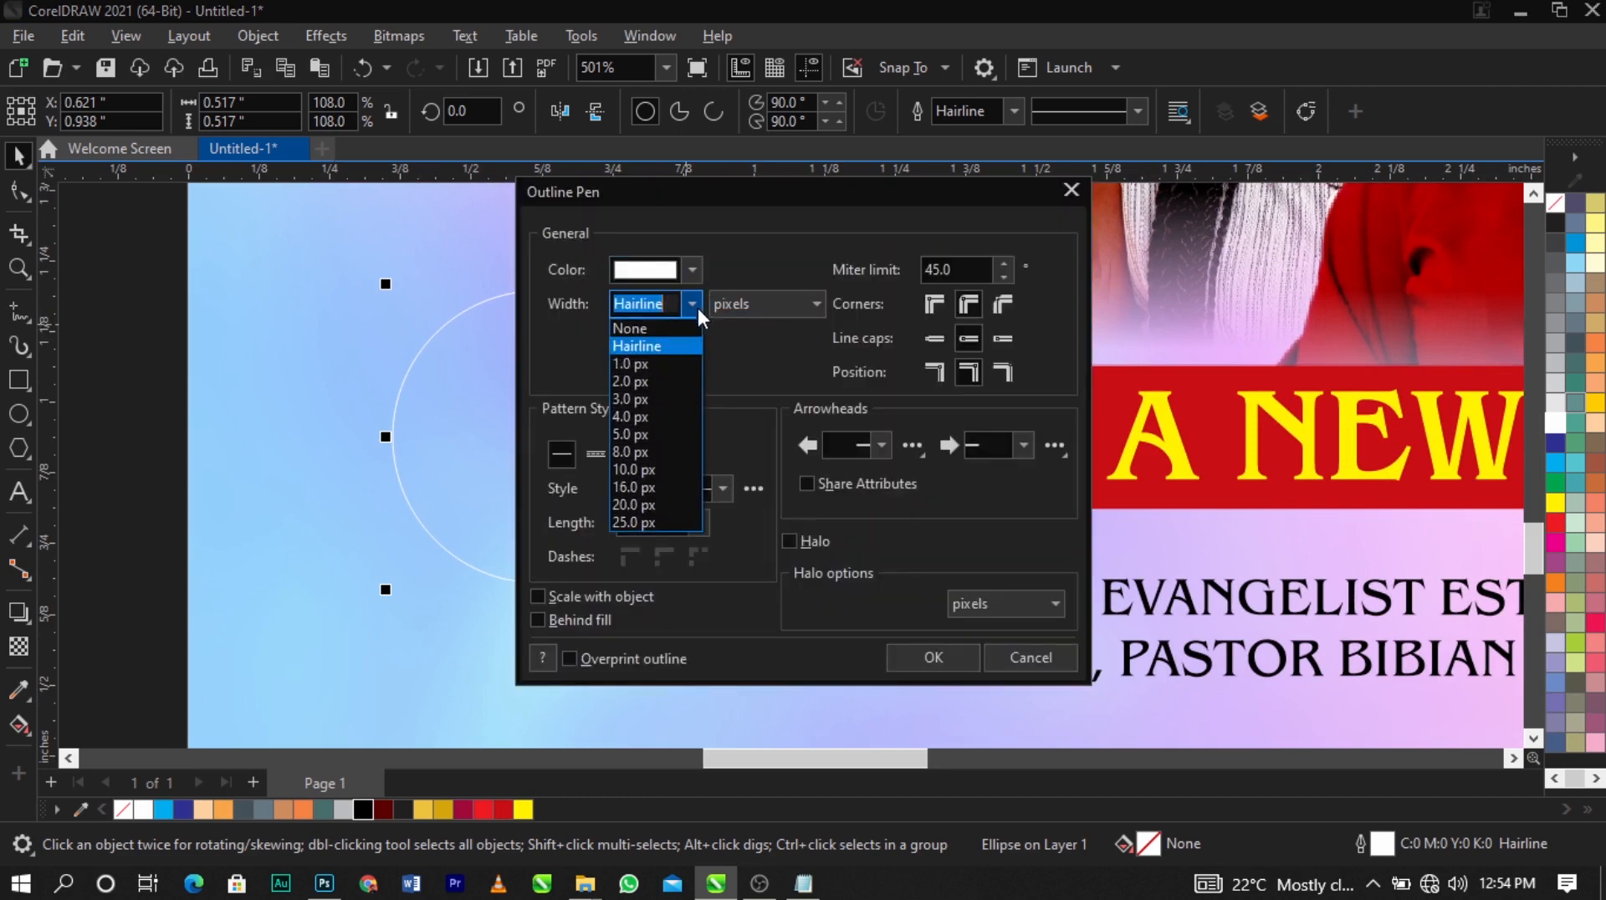
pyautogui.click(662, 399)
pyautogui.click(912, 658)
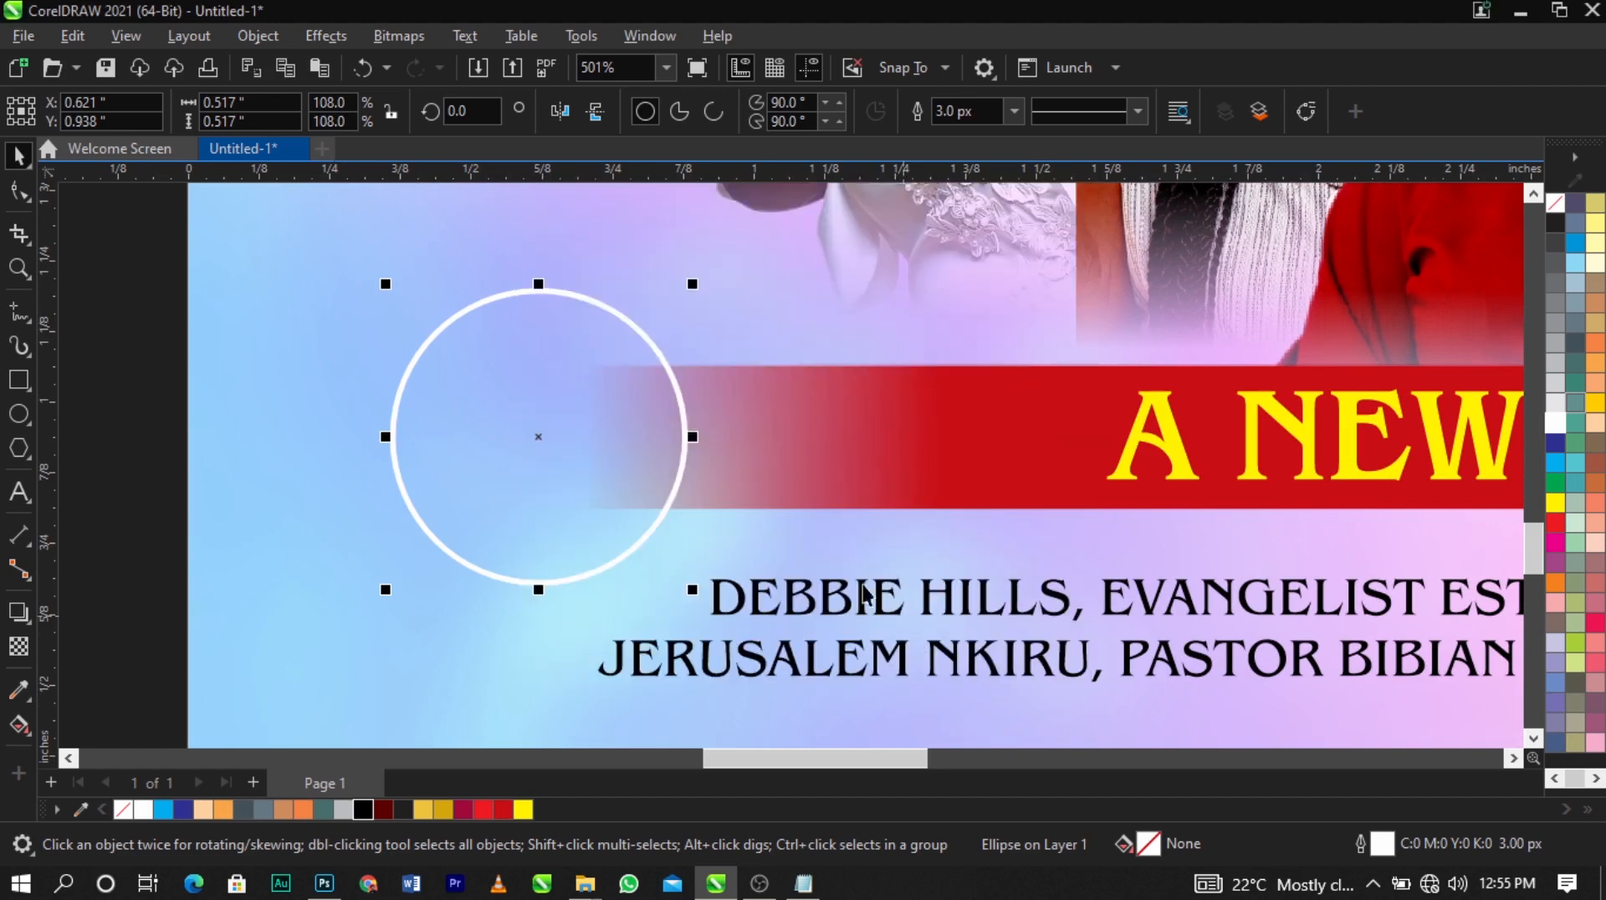
# Make a smaller concentric copy of the circle about 0.43 in across, with a 10% black fill and no outline
pyautogui.moveTo(691, 283); pyautogui.dragTo(695, 304)
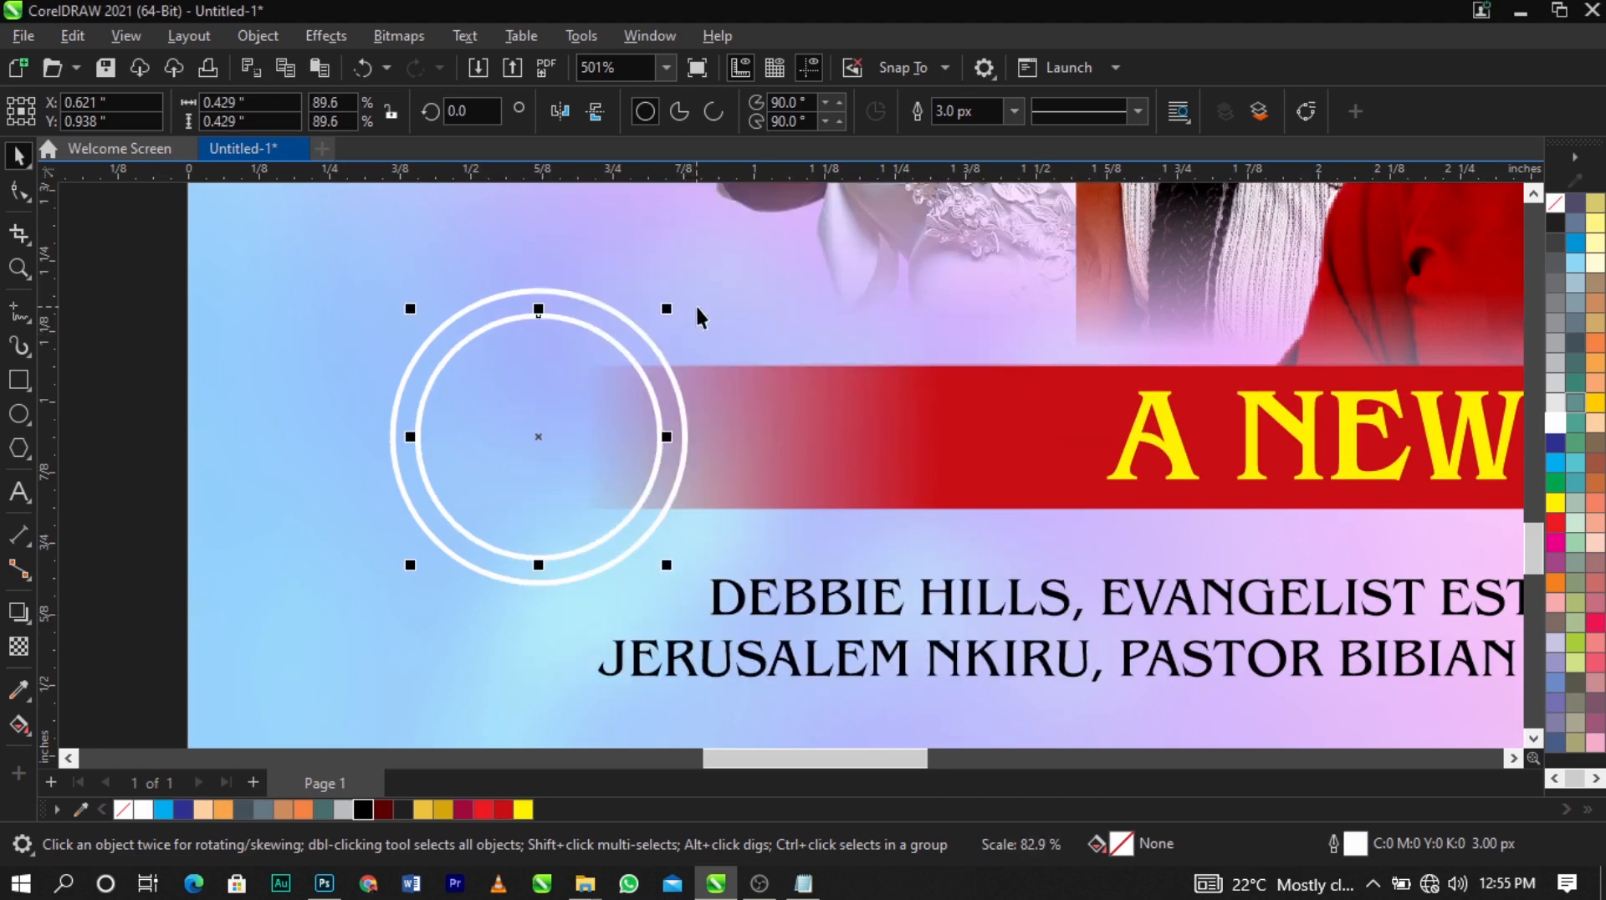
pyautogui.click(1555, 415)
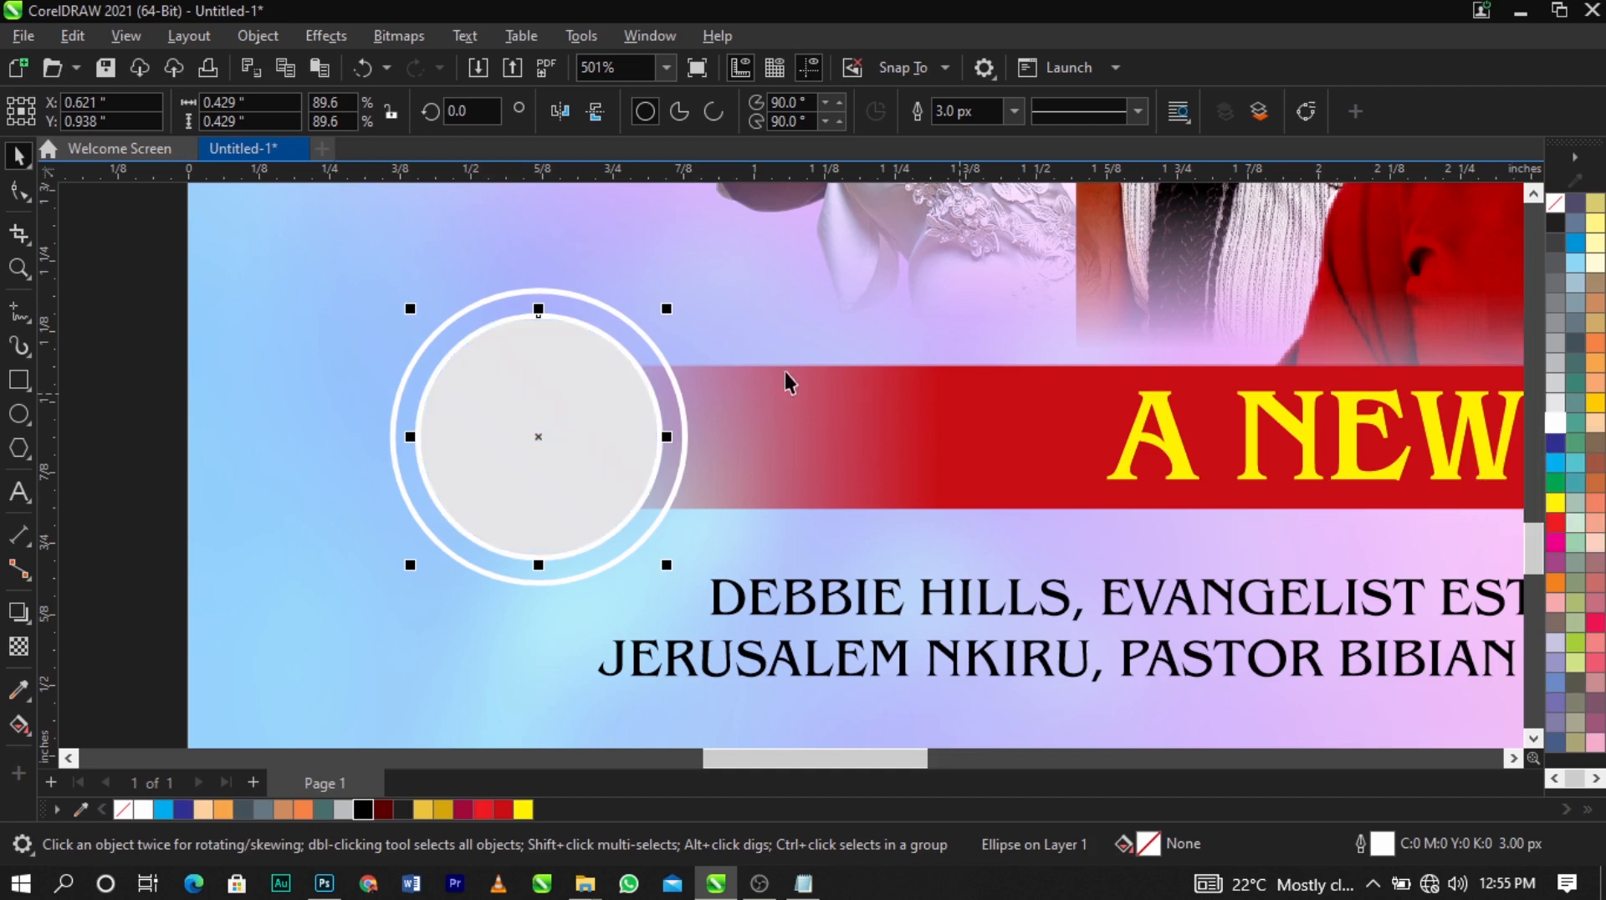
pyautogui.rightClick(1567, 221)
pyautogui.click(1438, 224)
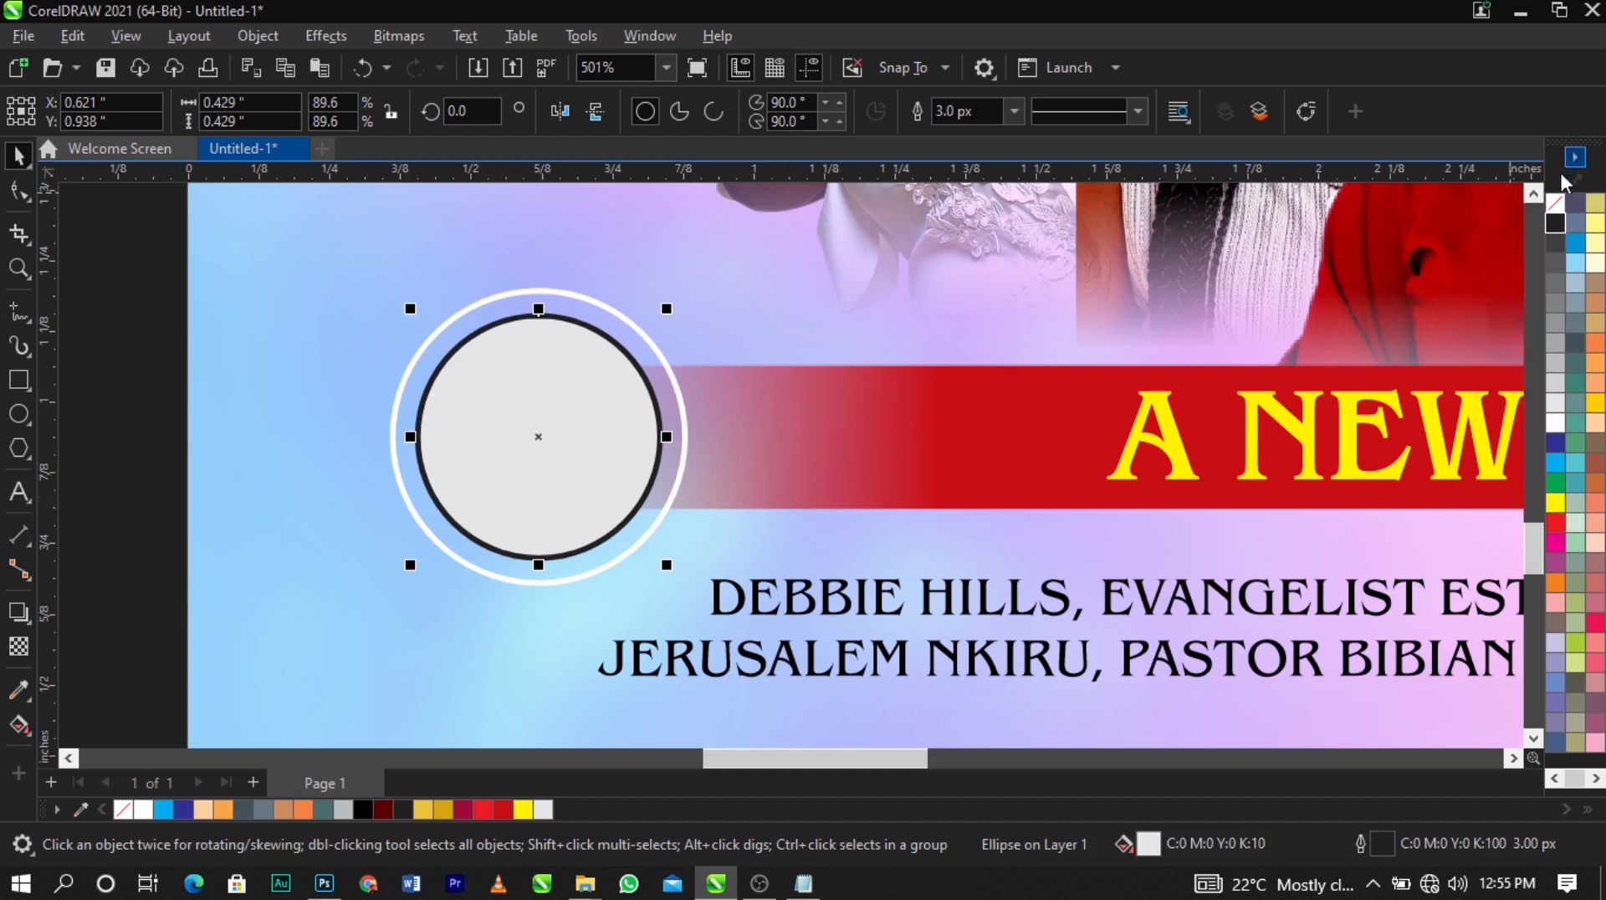
pyautogui.rightClick(1555, 211)
pyautogui.click(1447, 223)
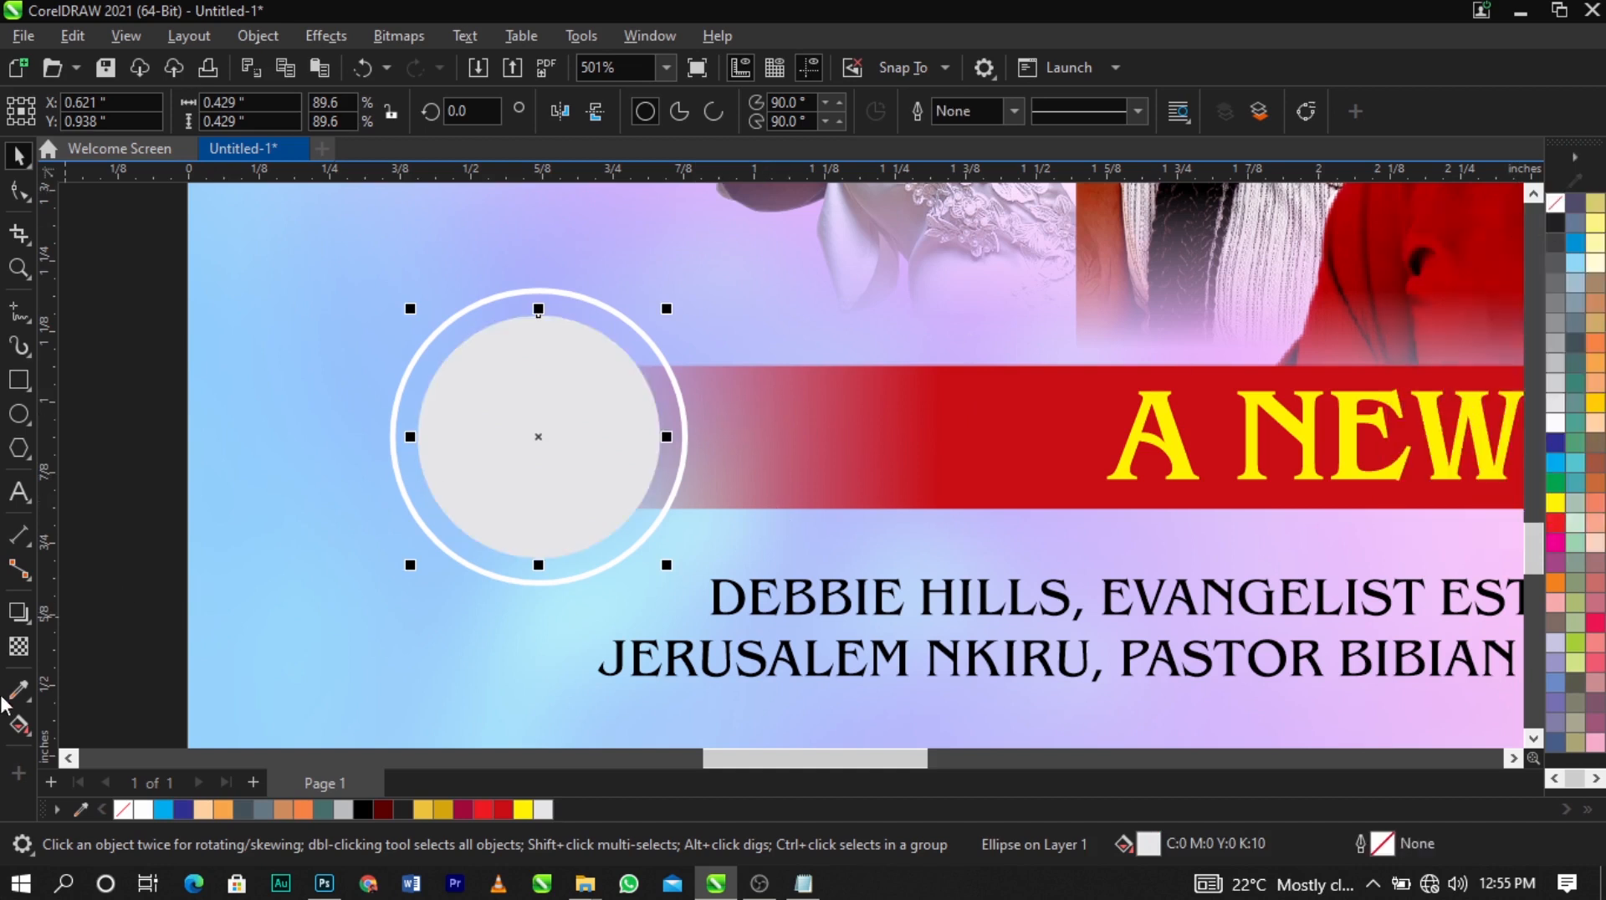
# Apply a uniform transparency of 55 to the inner grey circle
pyautogui.click(18, 646)
pyautogui.click(498, 583)
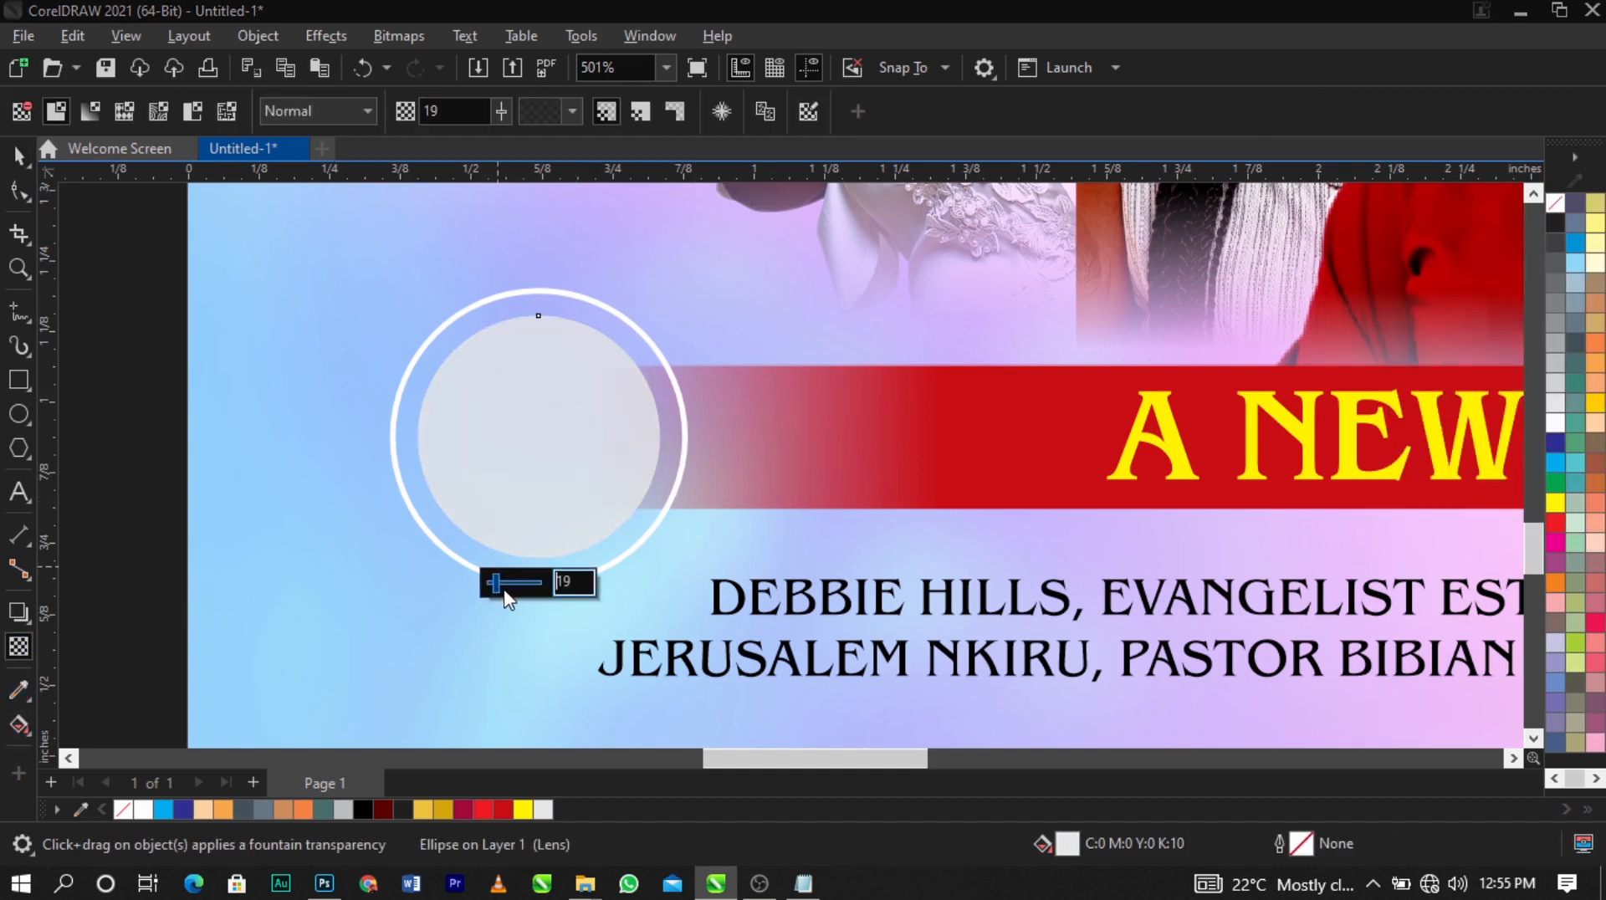
pyautogui.moveTo(504, 591); pyautogui.dragTo(525, 589)
pyautogui.click(514, 588)
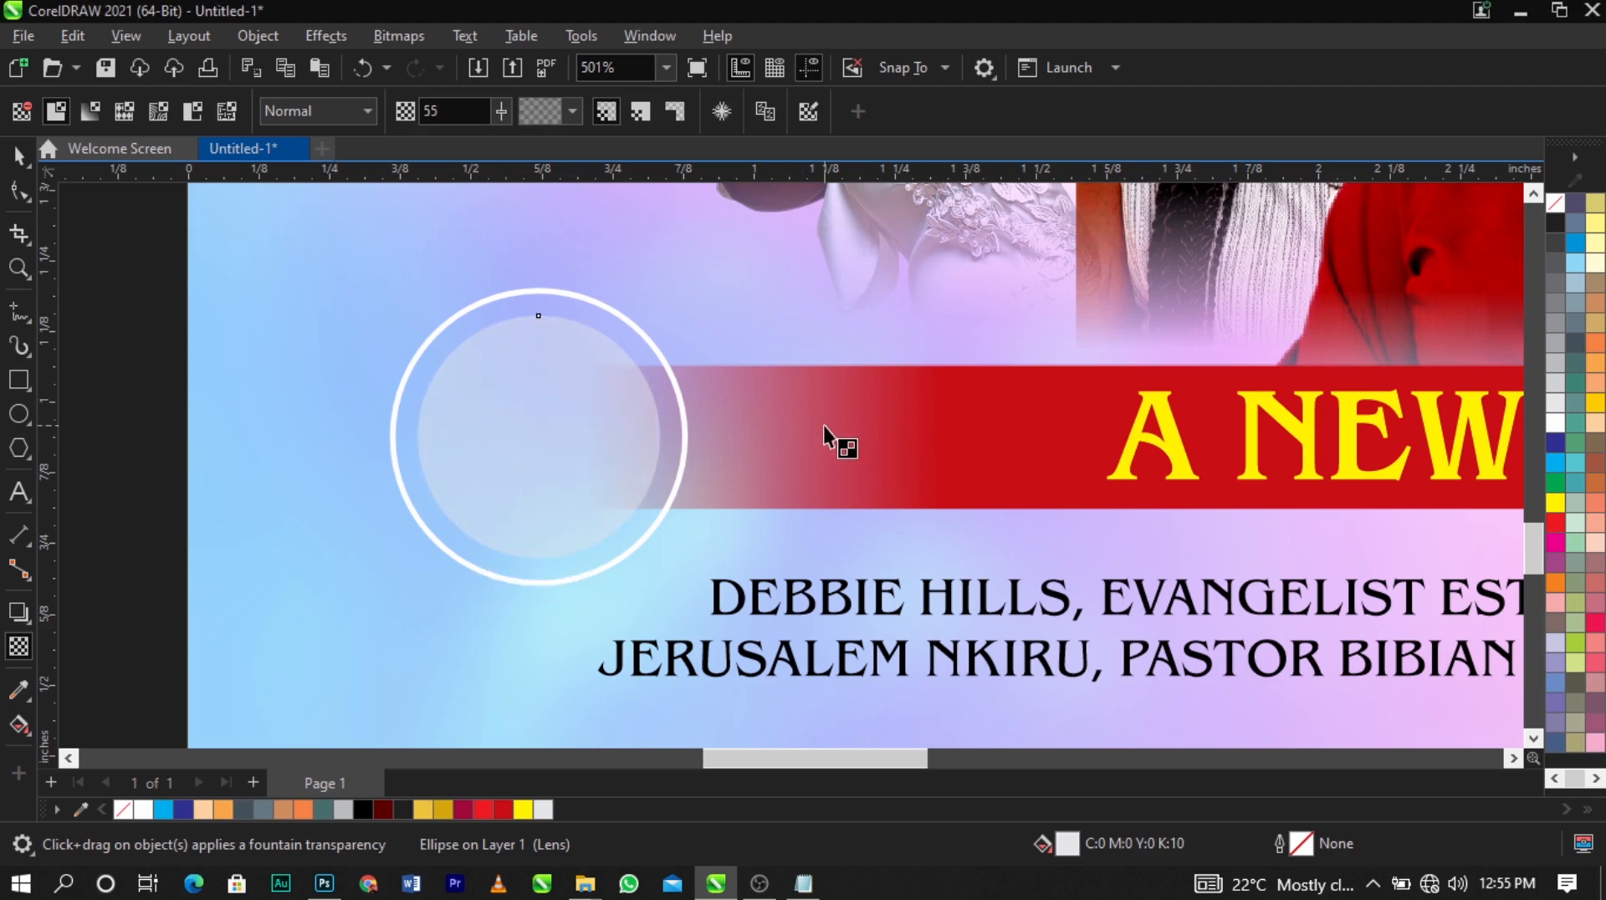
# Shorten the red bar's faded left end so it stops just outside the white ring
pyautogui.click(705, 452)
pyautogui.press('space')
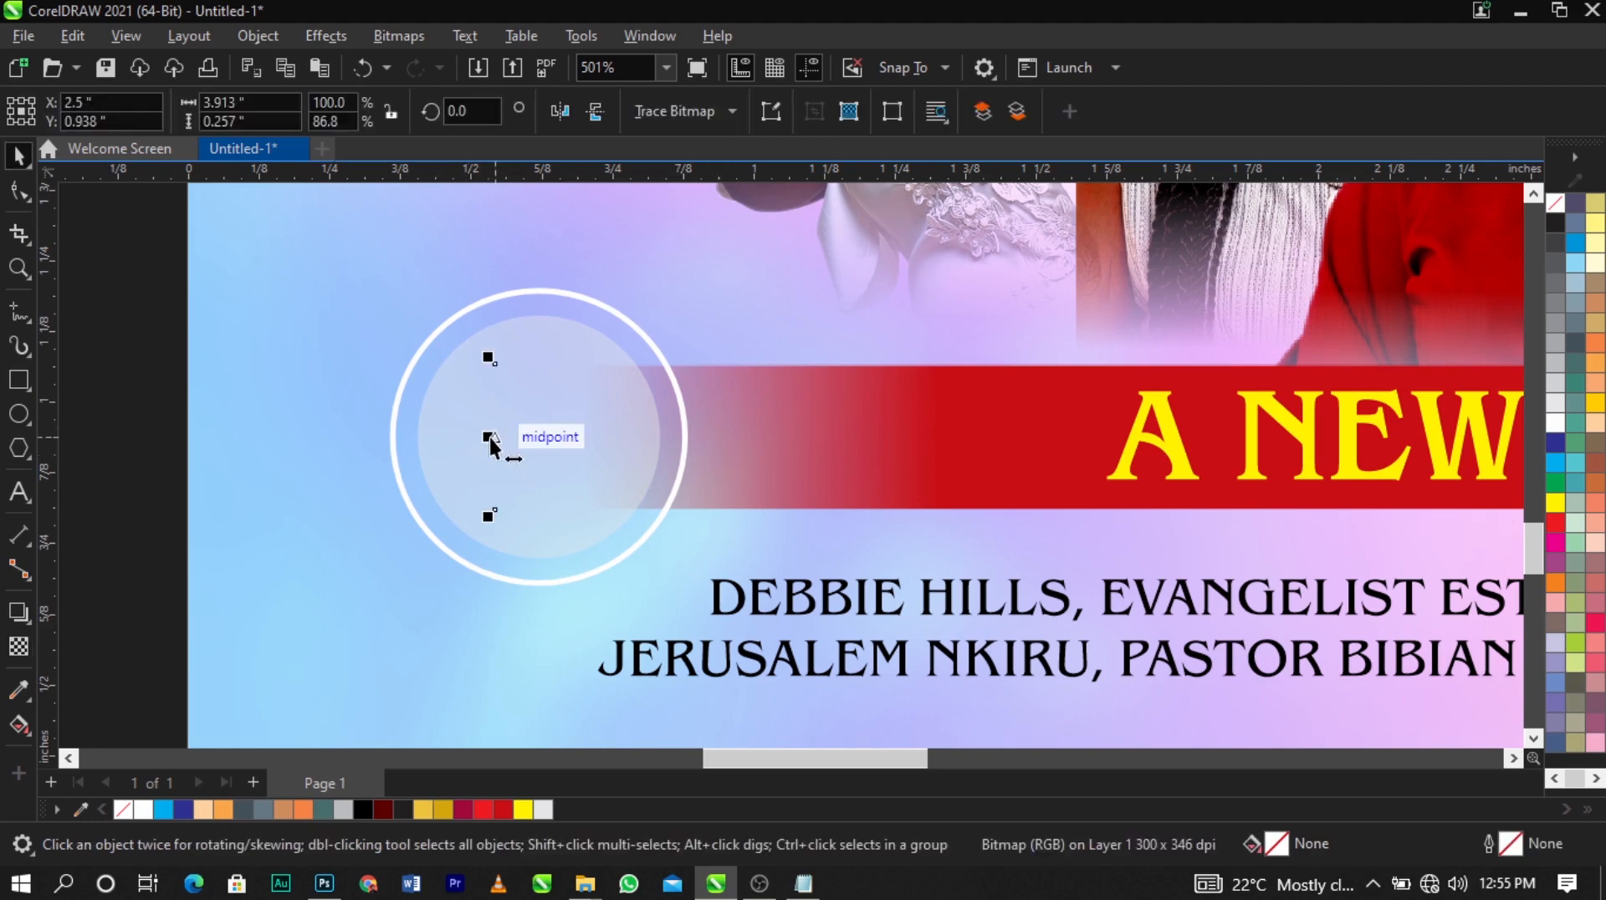
pyautogui.moveTo(490, 437); pyautogui.dragTo(620, 449)
pyautogui.scroll(-2, 619, 449)
pyautogui.click(351, 423)
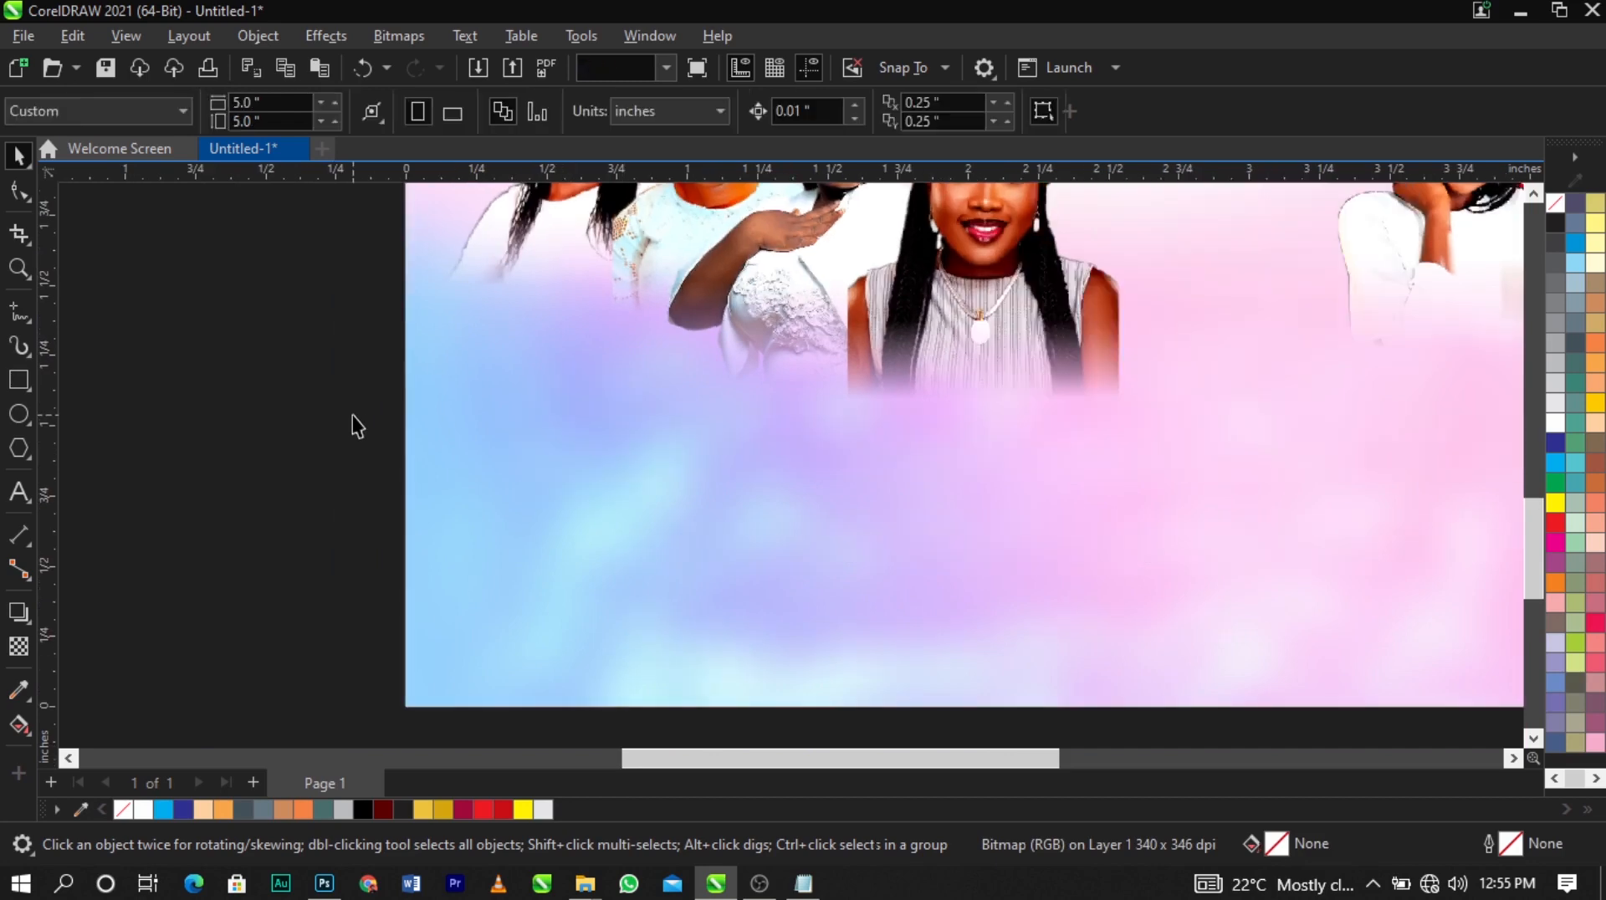
# Set the outer white ring's outline width to 2 px
pyautogui.press('z')
pyautogui.moveTo(341, 340); pyautogui.dragTo(1032, 591)
pyautogui.press('space')
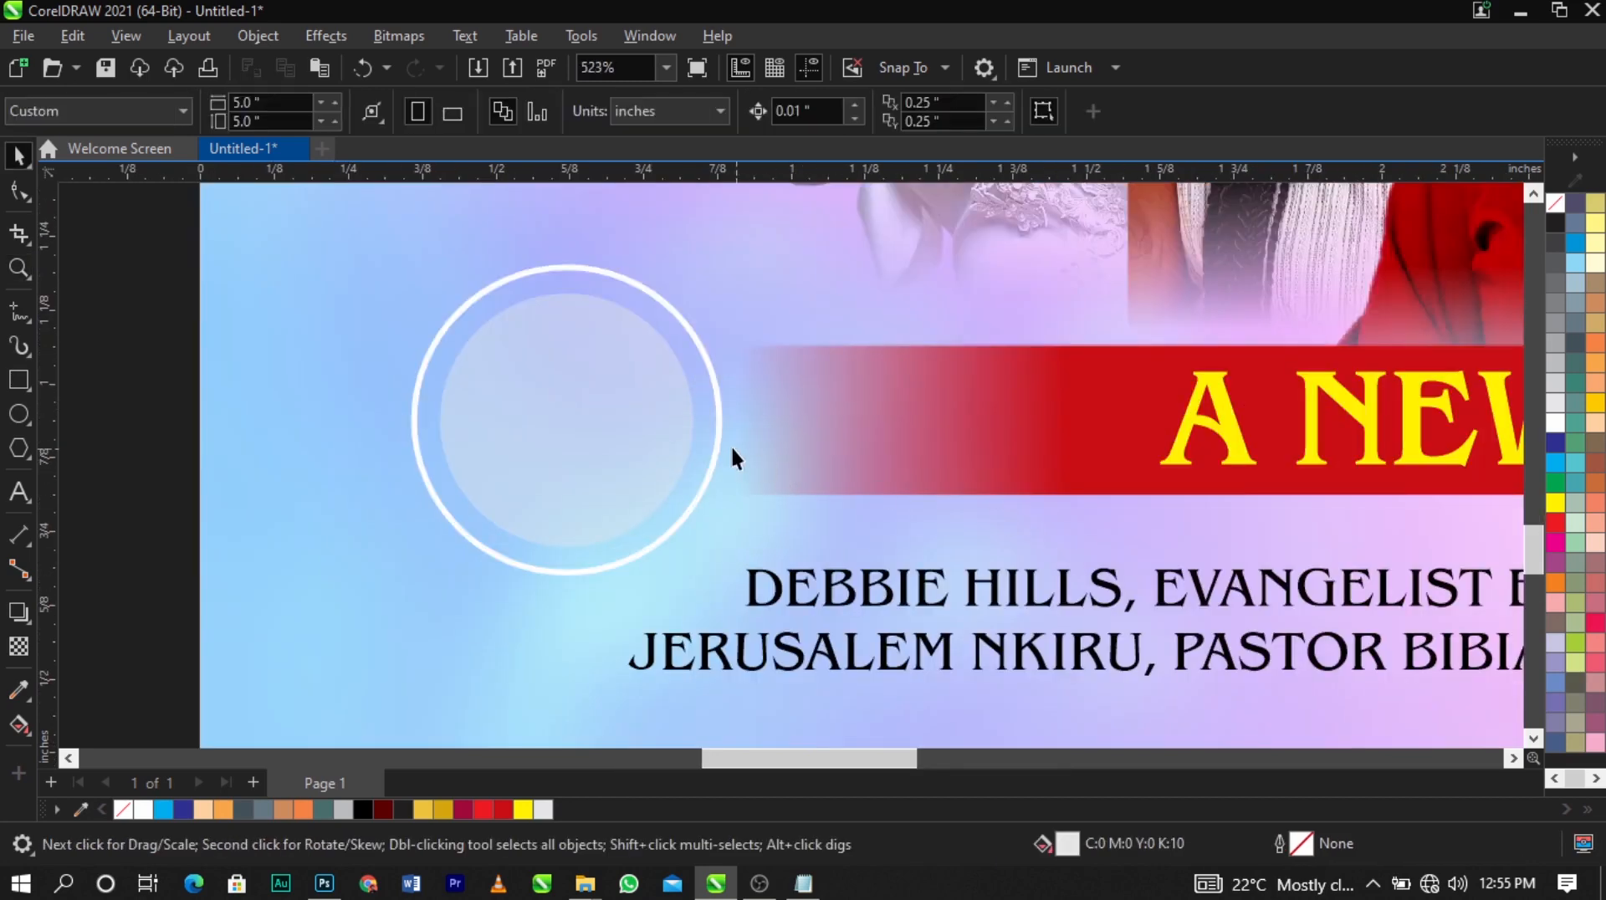
pyautogui.click(719, 436)
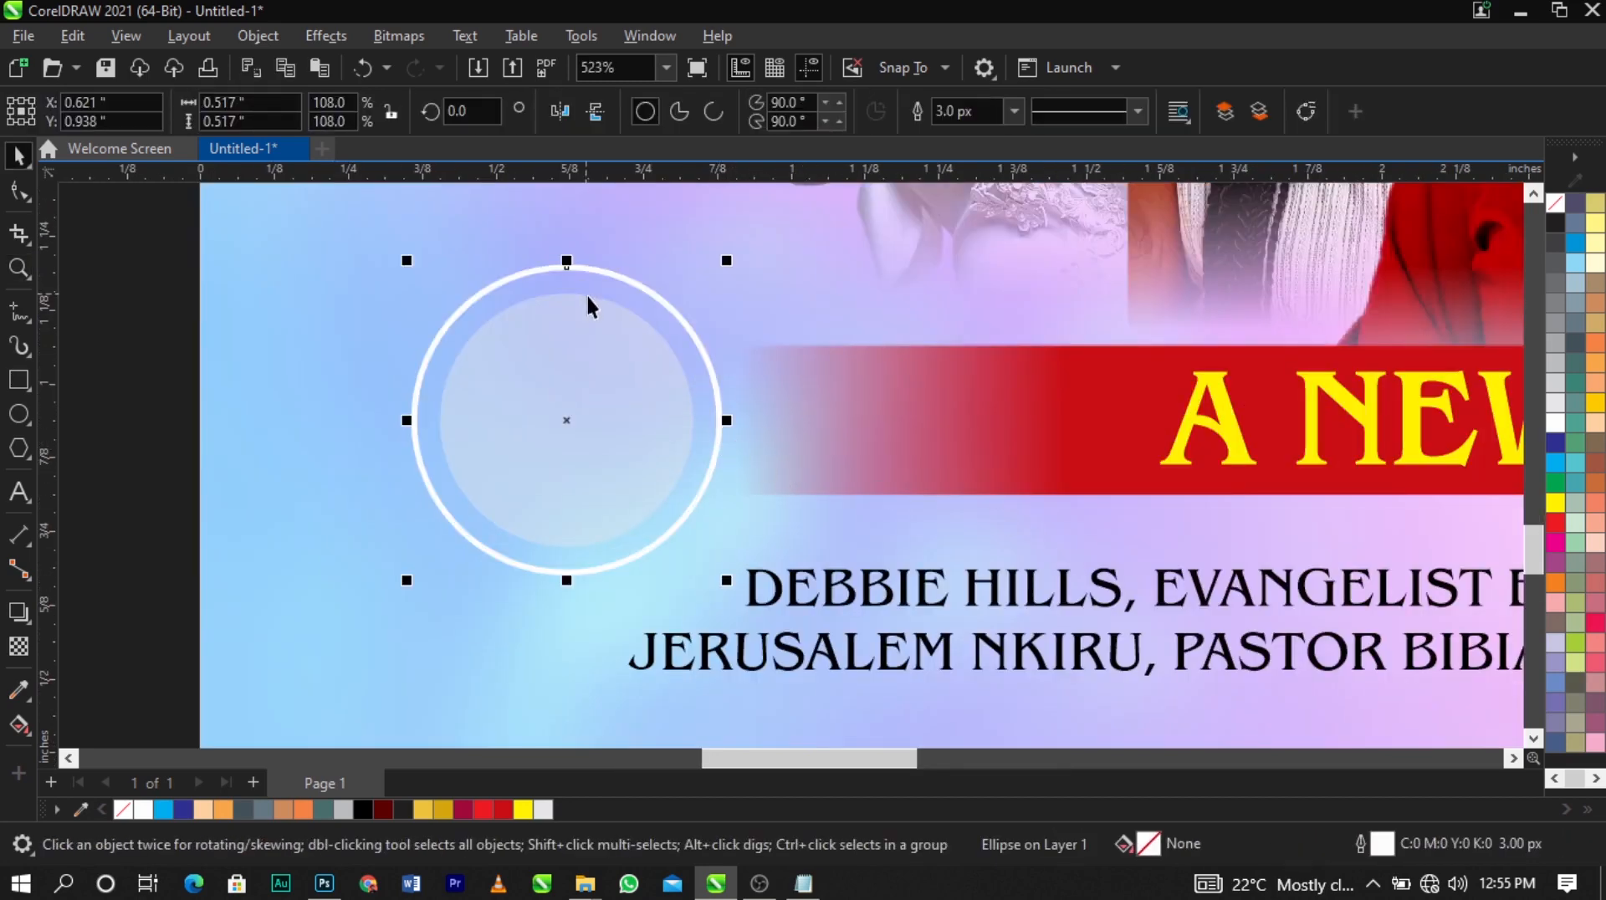
pyautogui.press('F12')
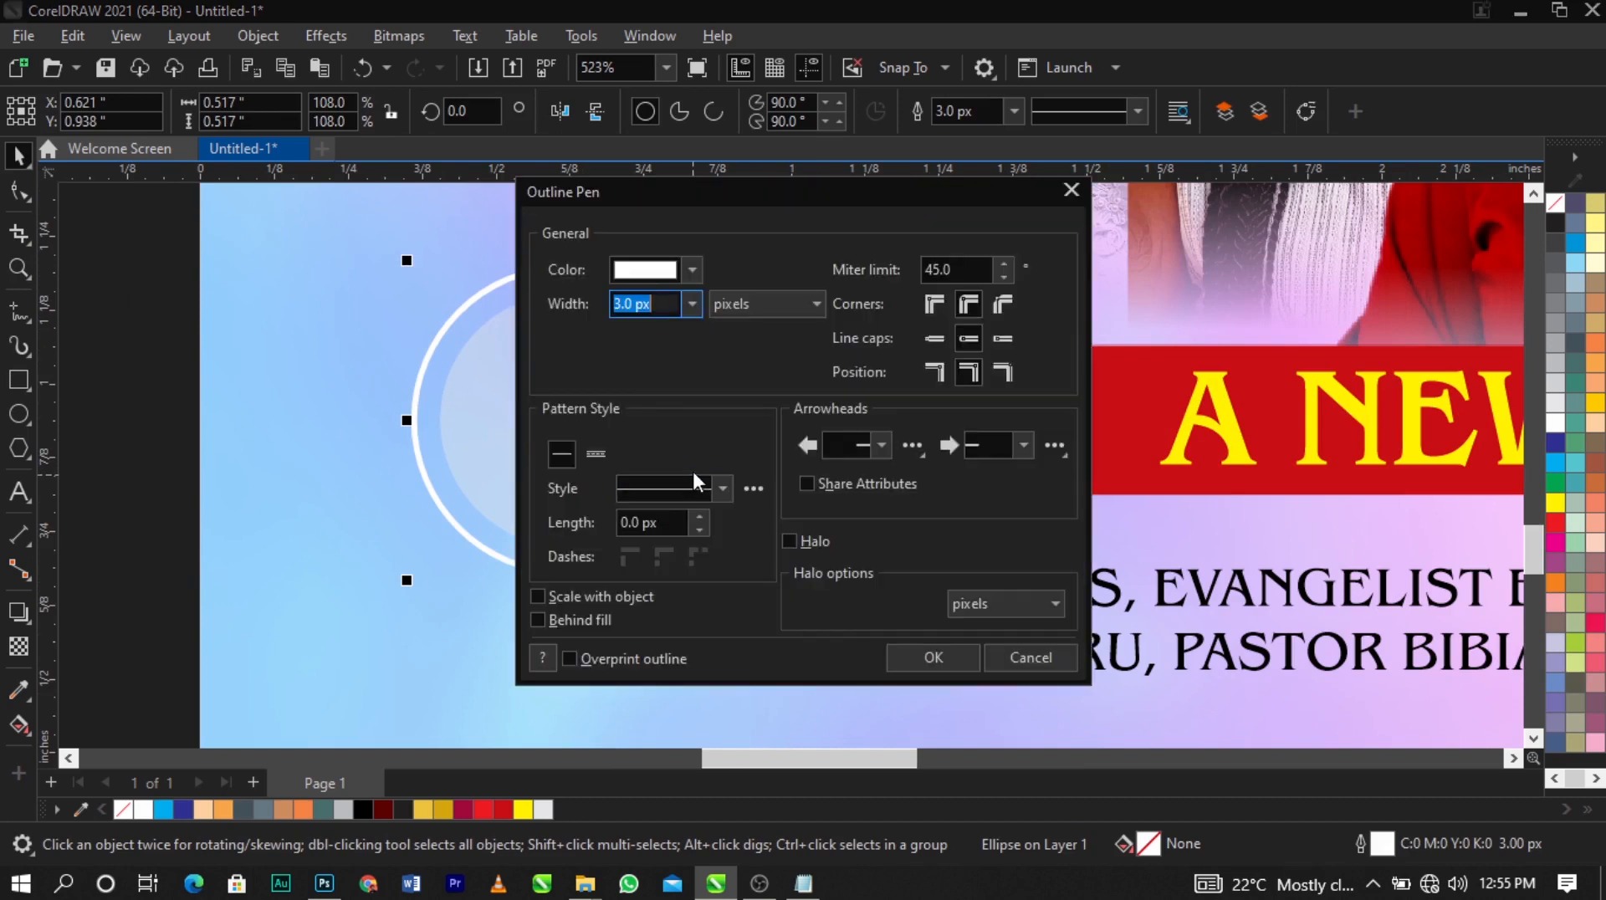
pyautogui.click(689, 303)
pyautogui.click(667, 375)
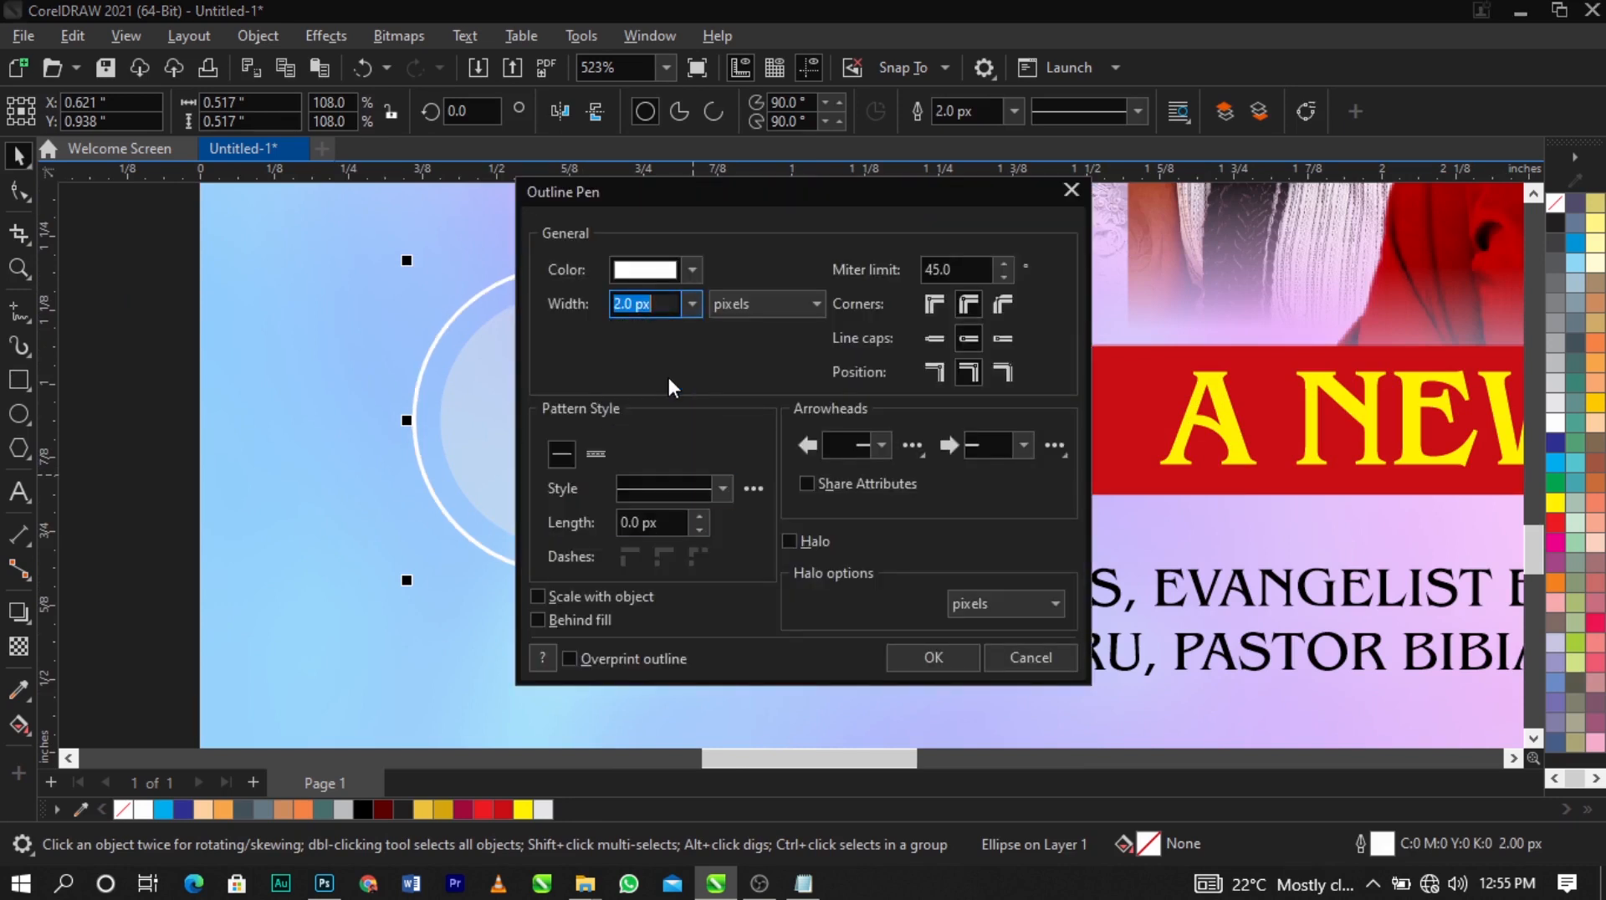
pyautogui.click(935, 656)
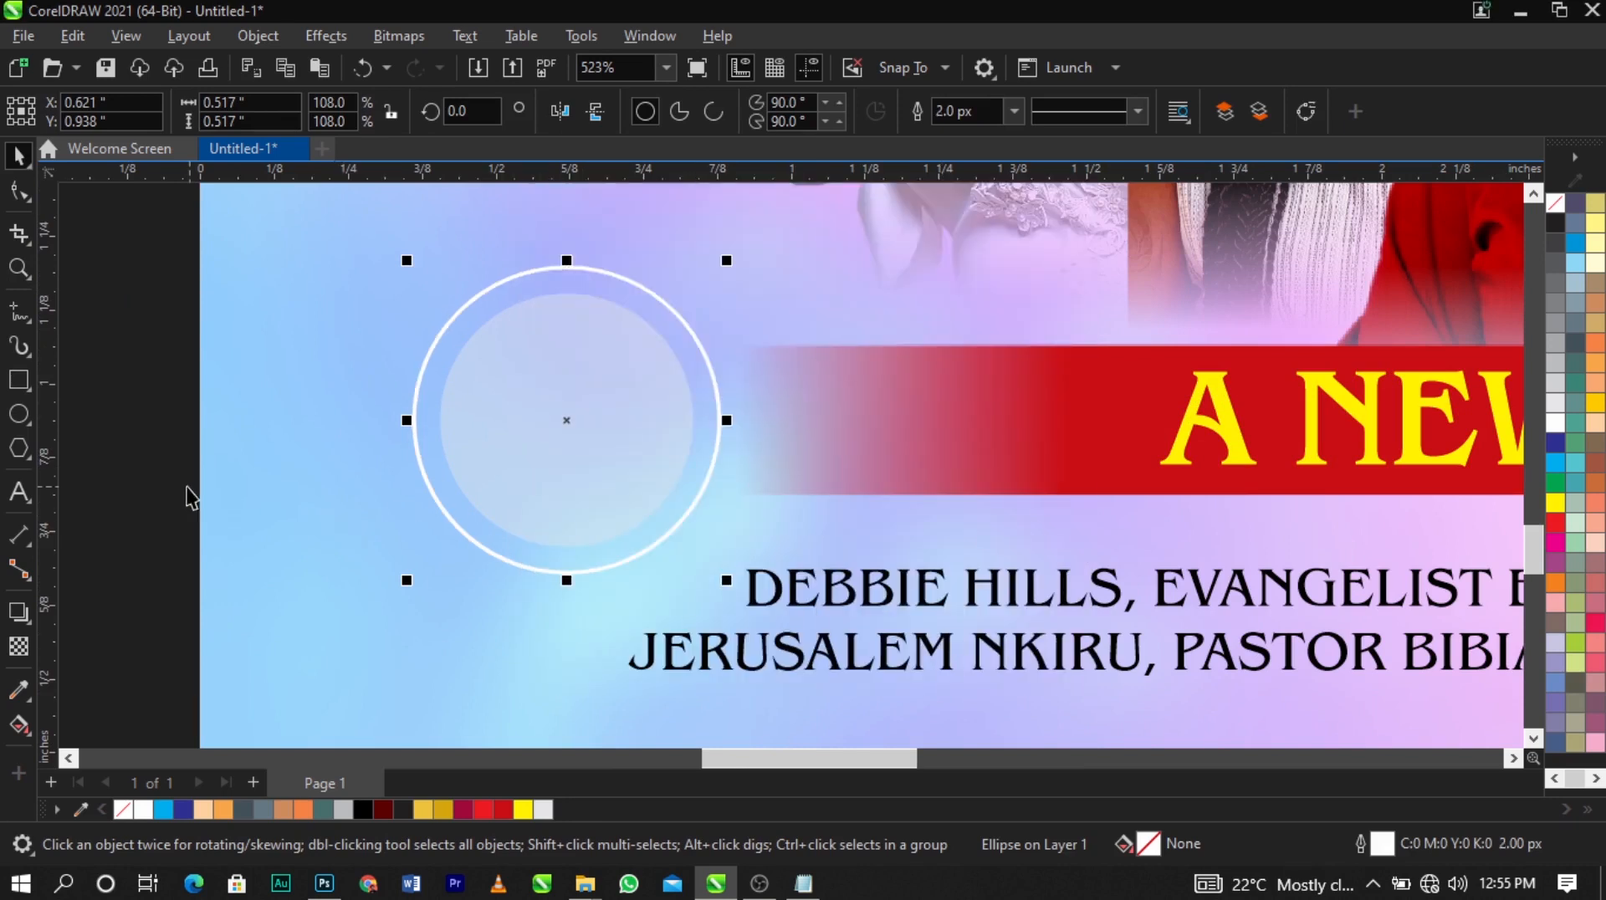
pyautogui.click(736, 451)
# Delete the "Time:" prefix from the time text and move 3pm below and to the left of the circle
pyautogui.scroll(-3, 736, 452)
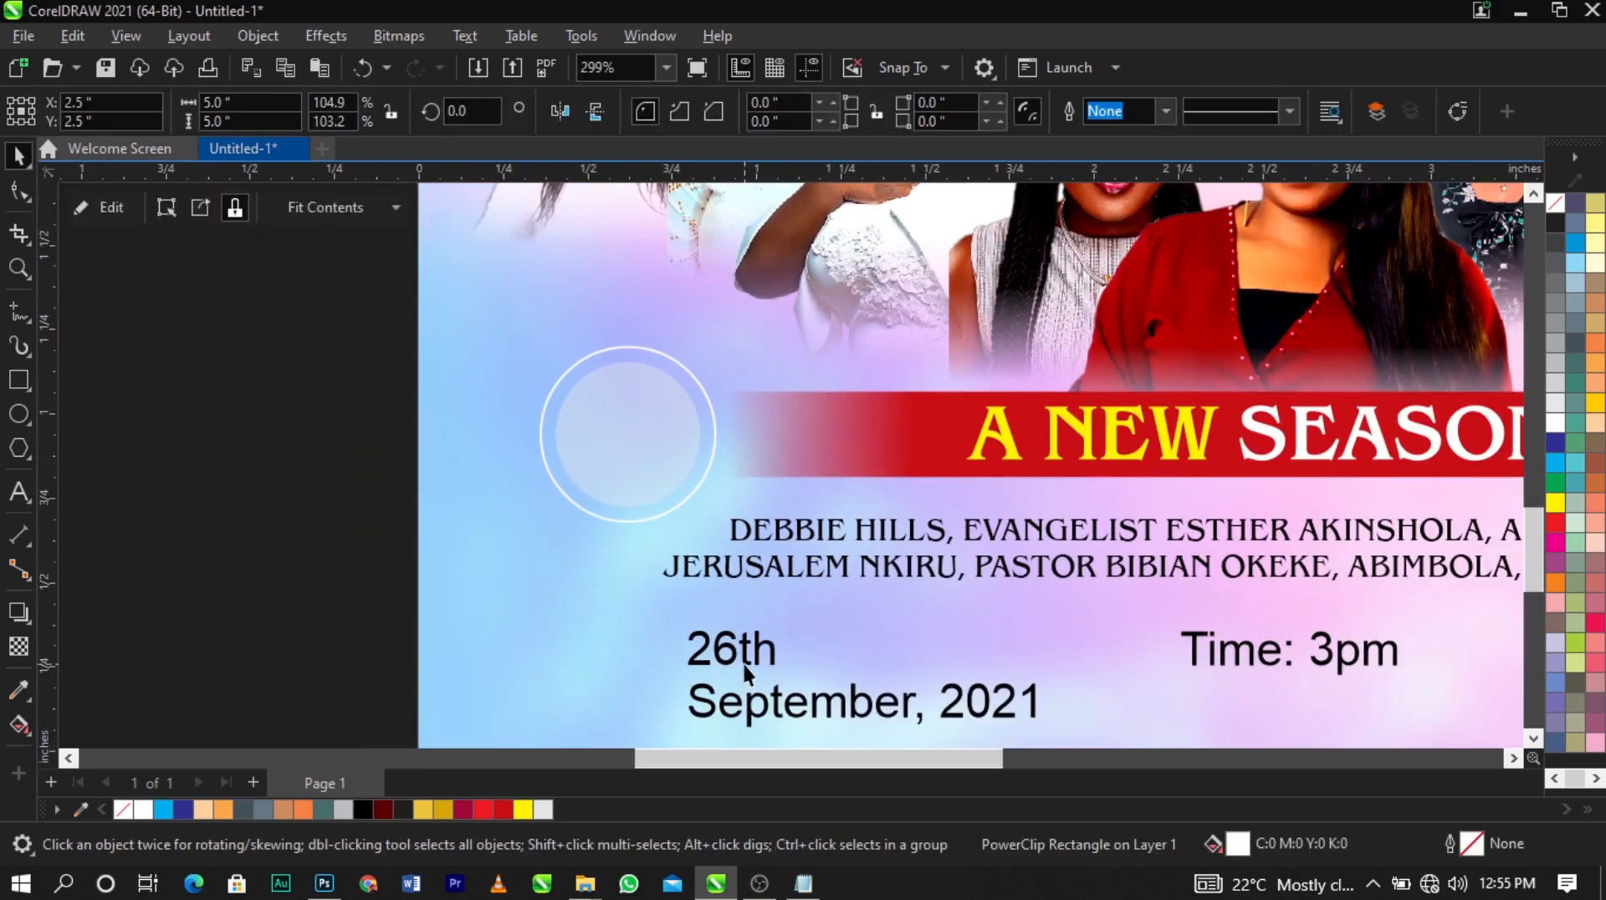
pyautogui.click(747, 654)
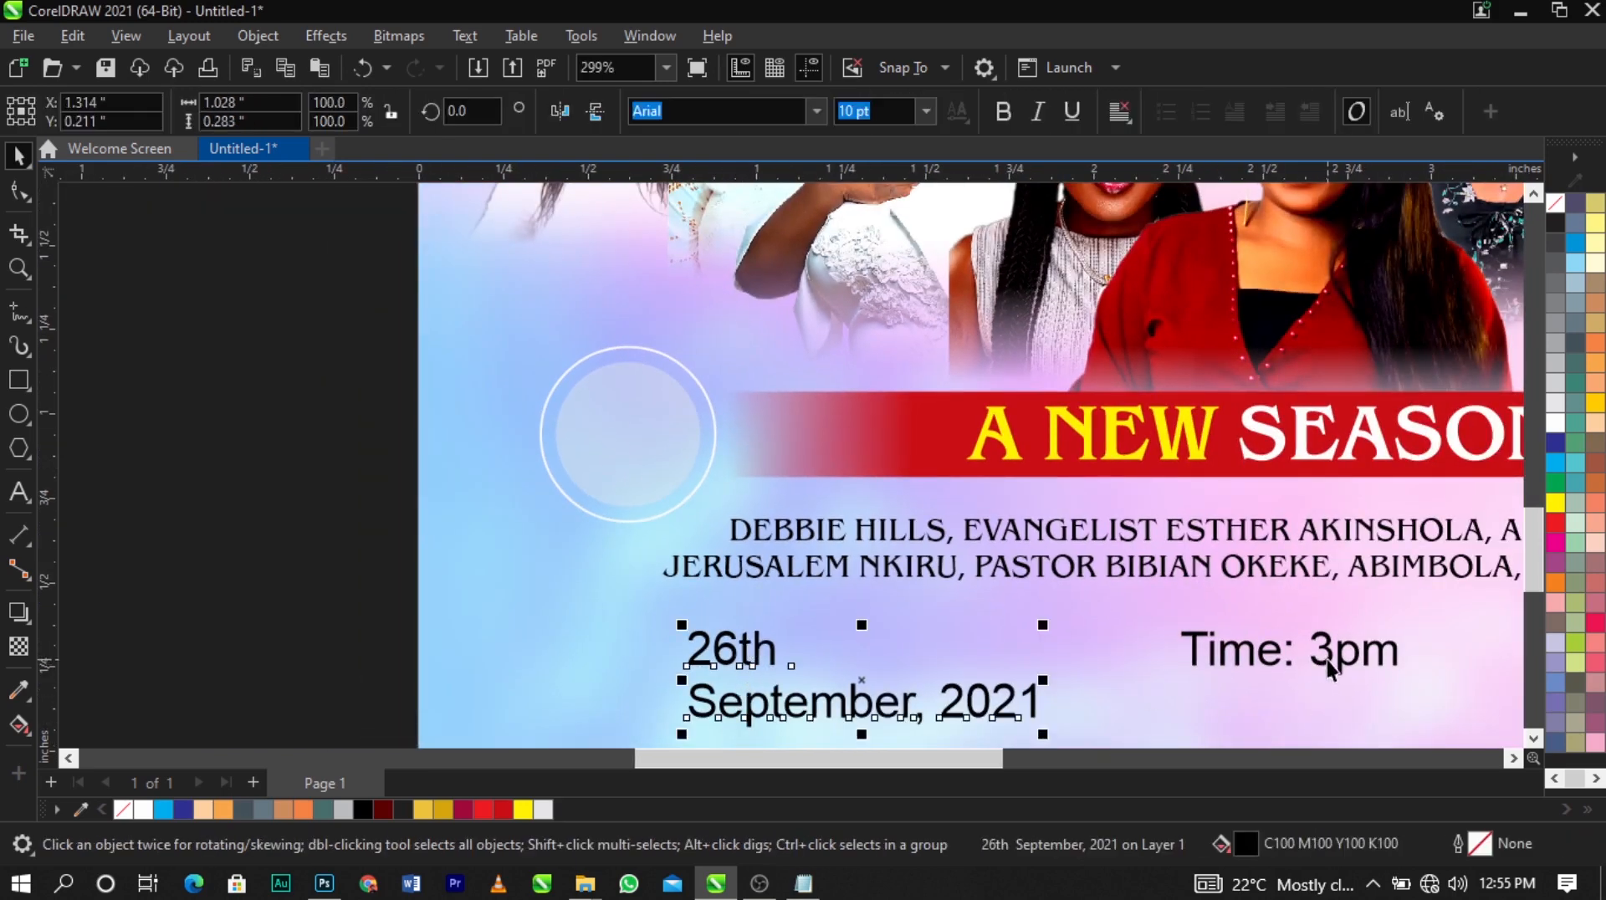
pyautogui.moveTo(1328, 669); pyautogui.dragTo(30, 597)
pyautogui.doubleClick(520, 591)
pyautogui.press('BackSpace')
pyautogui.hotkey('ctrl', 'space')
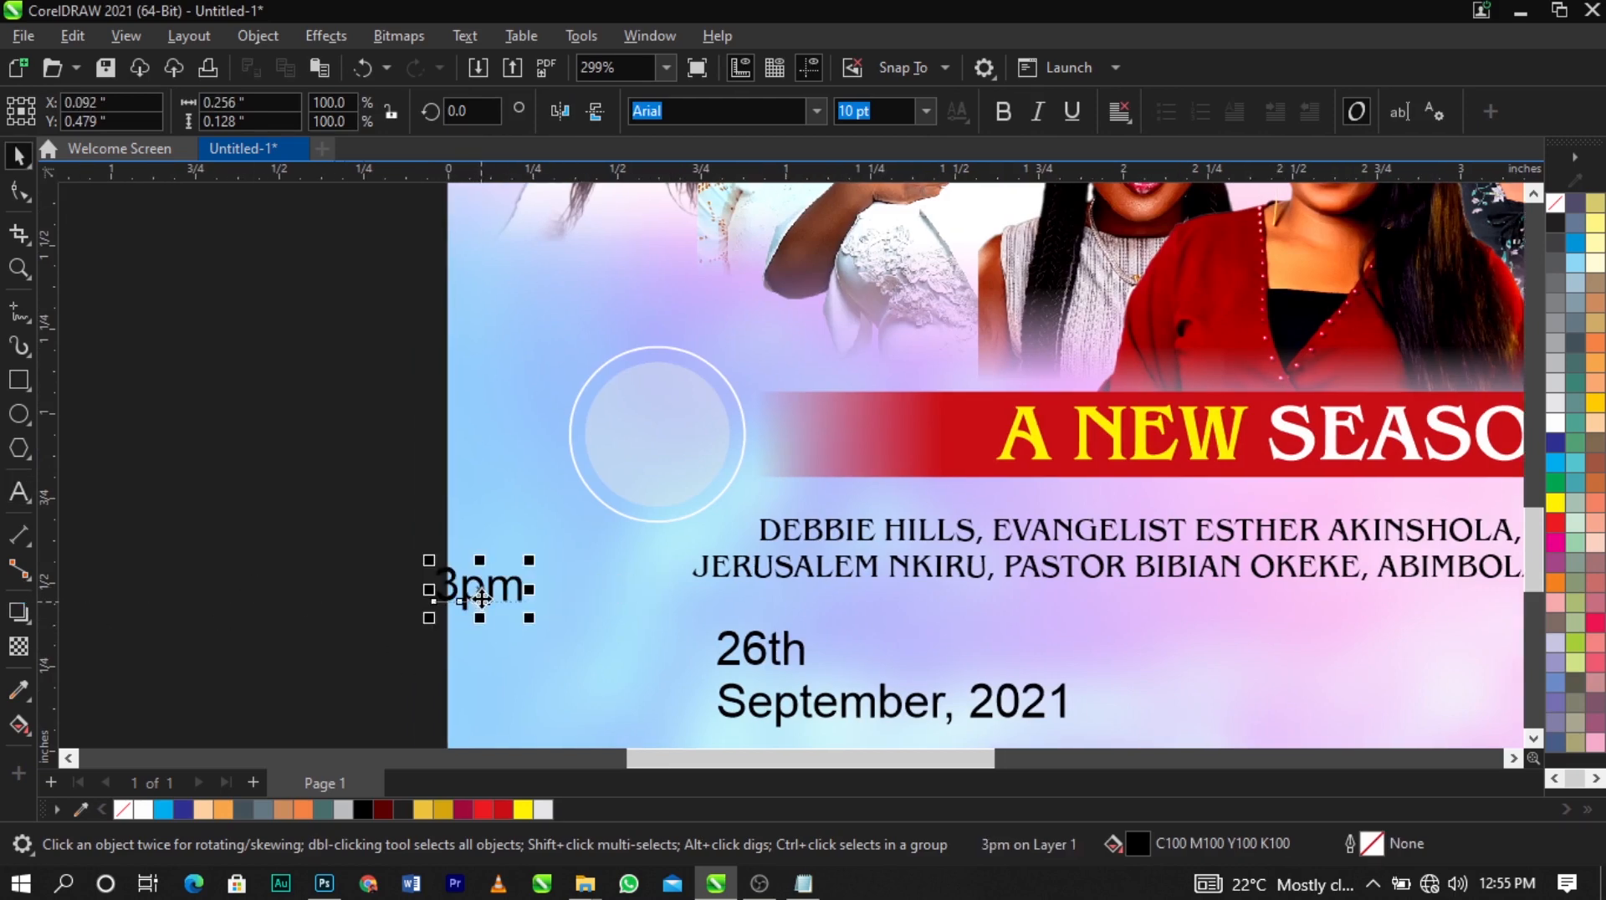
pyautogui.moveTo(482, 597); pyautogui.dragTo(553, 547)
# Split the 3pm text into two separate text objects, 3 and pm
pyautogui.scroll(2, 566, 558)
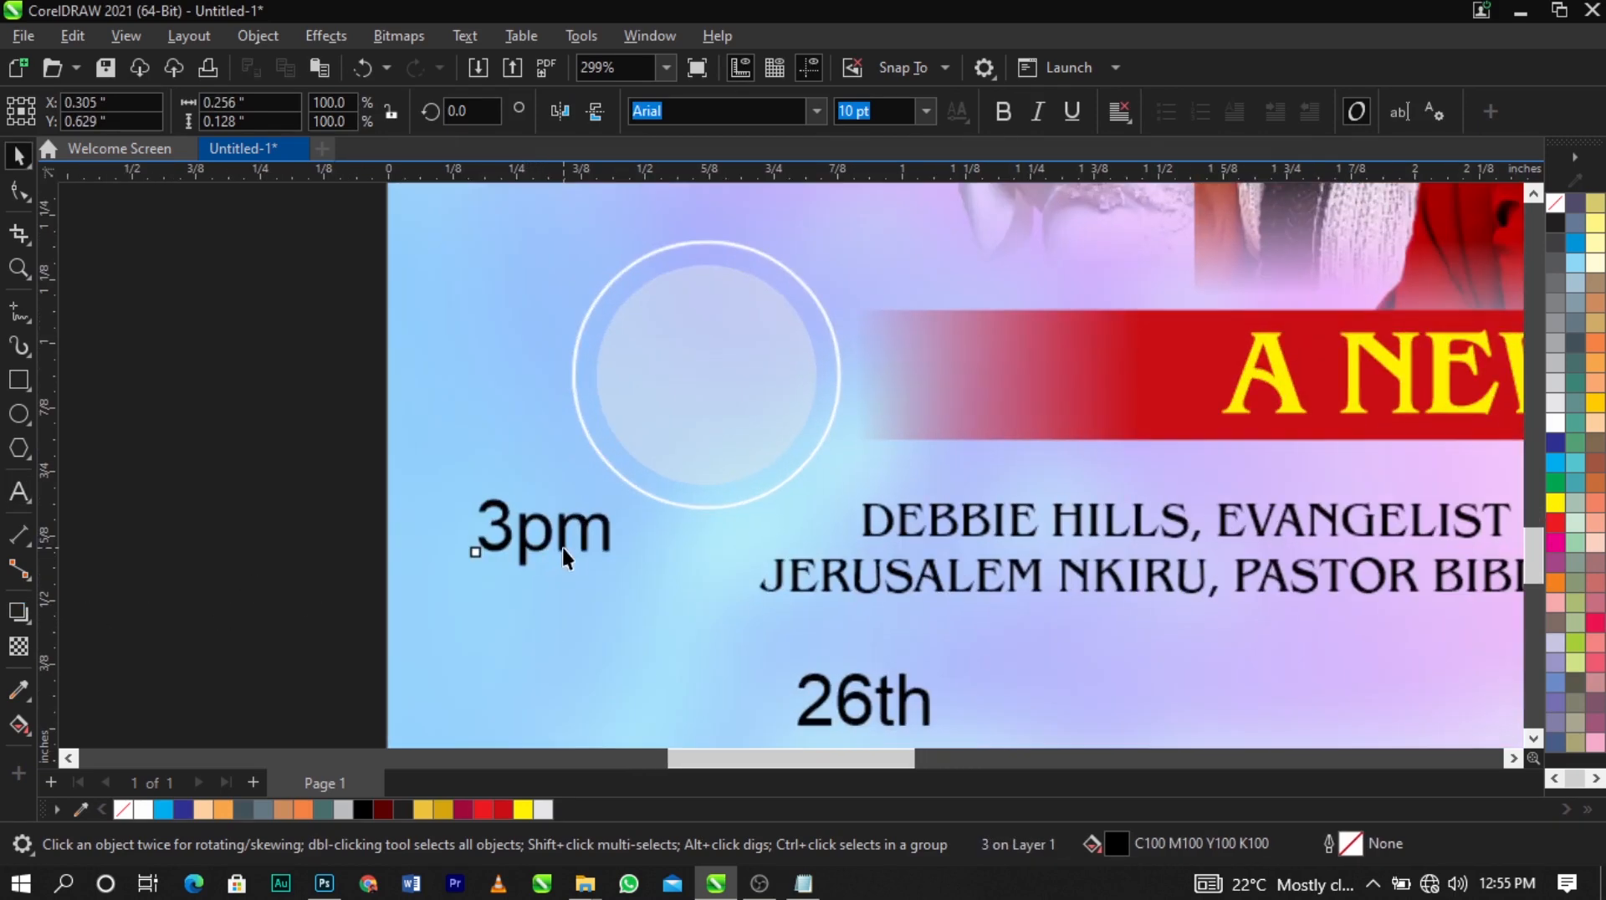
pyautogui.click(563, 552)
pyautogui.press('Delete')
pyautogui.doubleClick(548, 531)
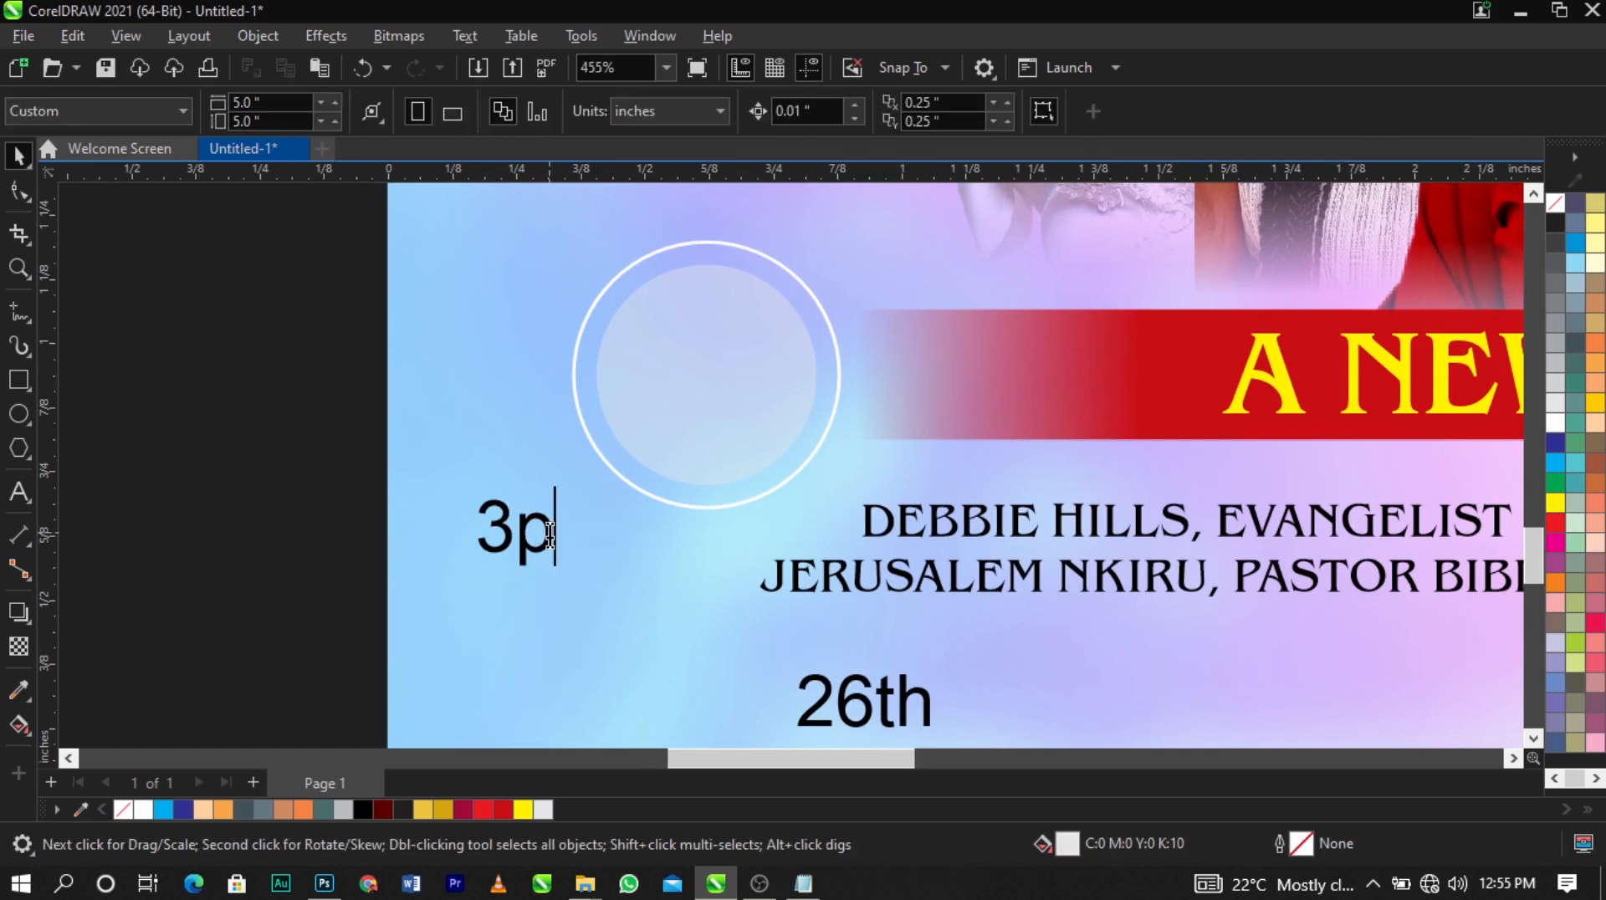
pyautogui.write('m')
pyautogui.hotkey('ctrl', 'space')
# Move the 3 into the circle and set its font to Benjamin
pyautogui.moveTo(495, 526); pyautogui.dragTo(750, 372)
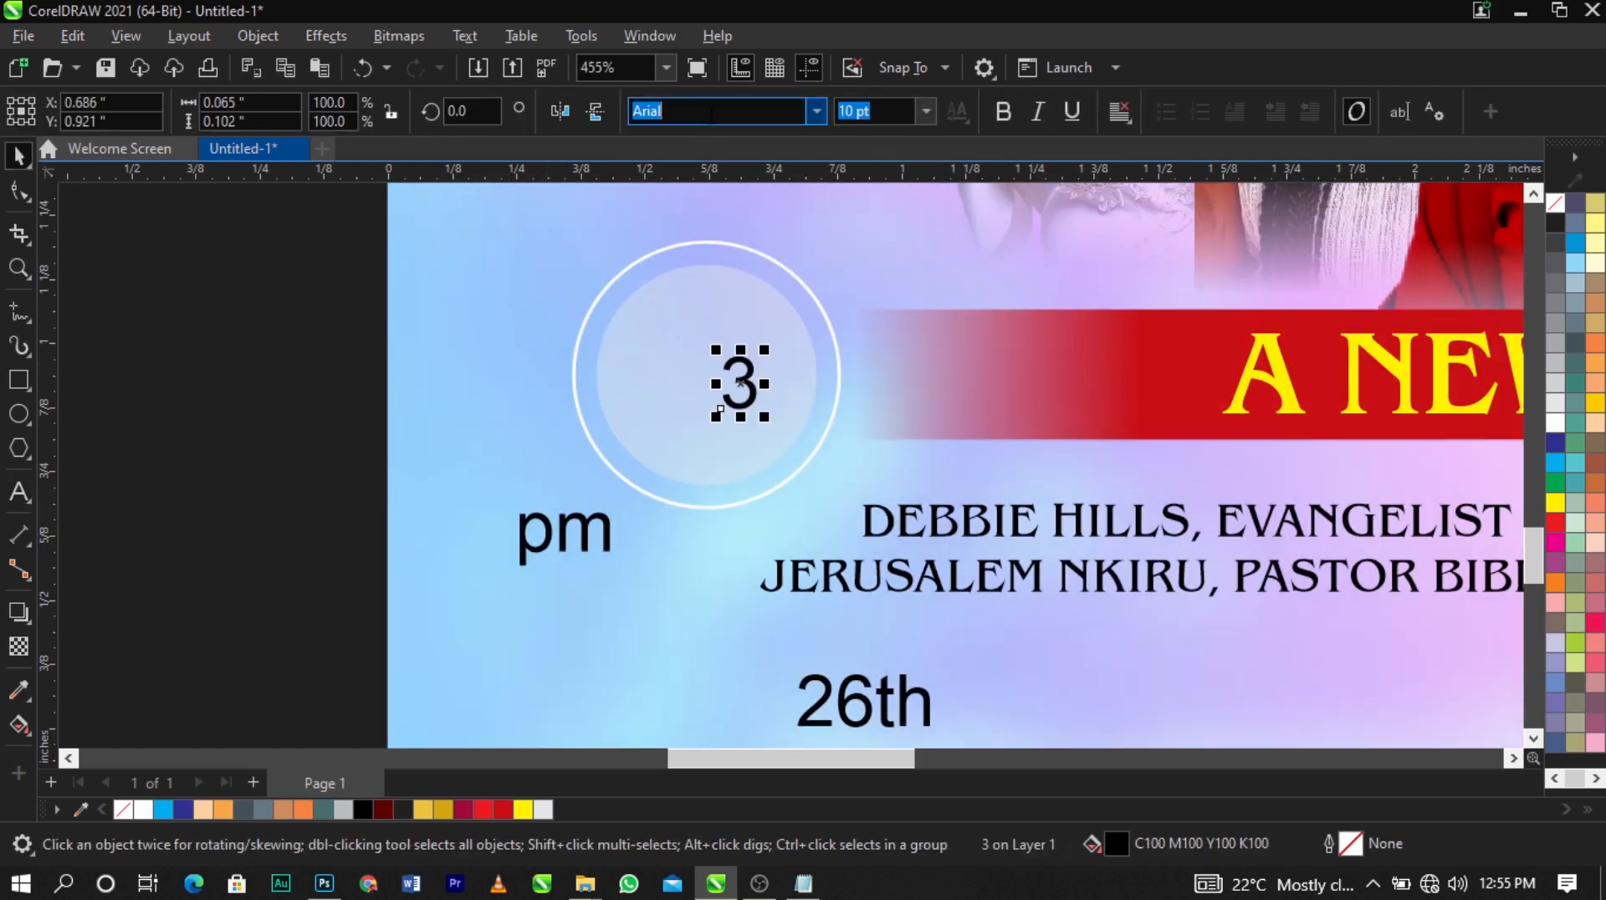
pyautogui.write('Benjamin')
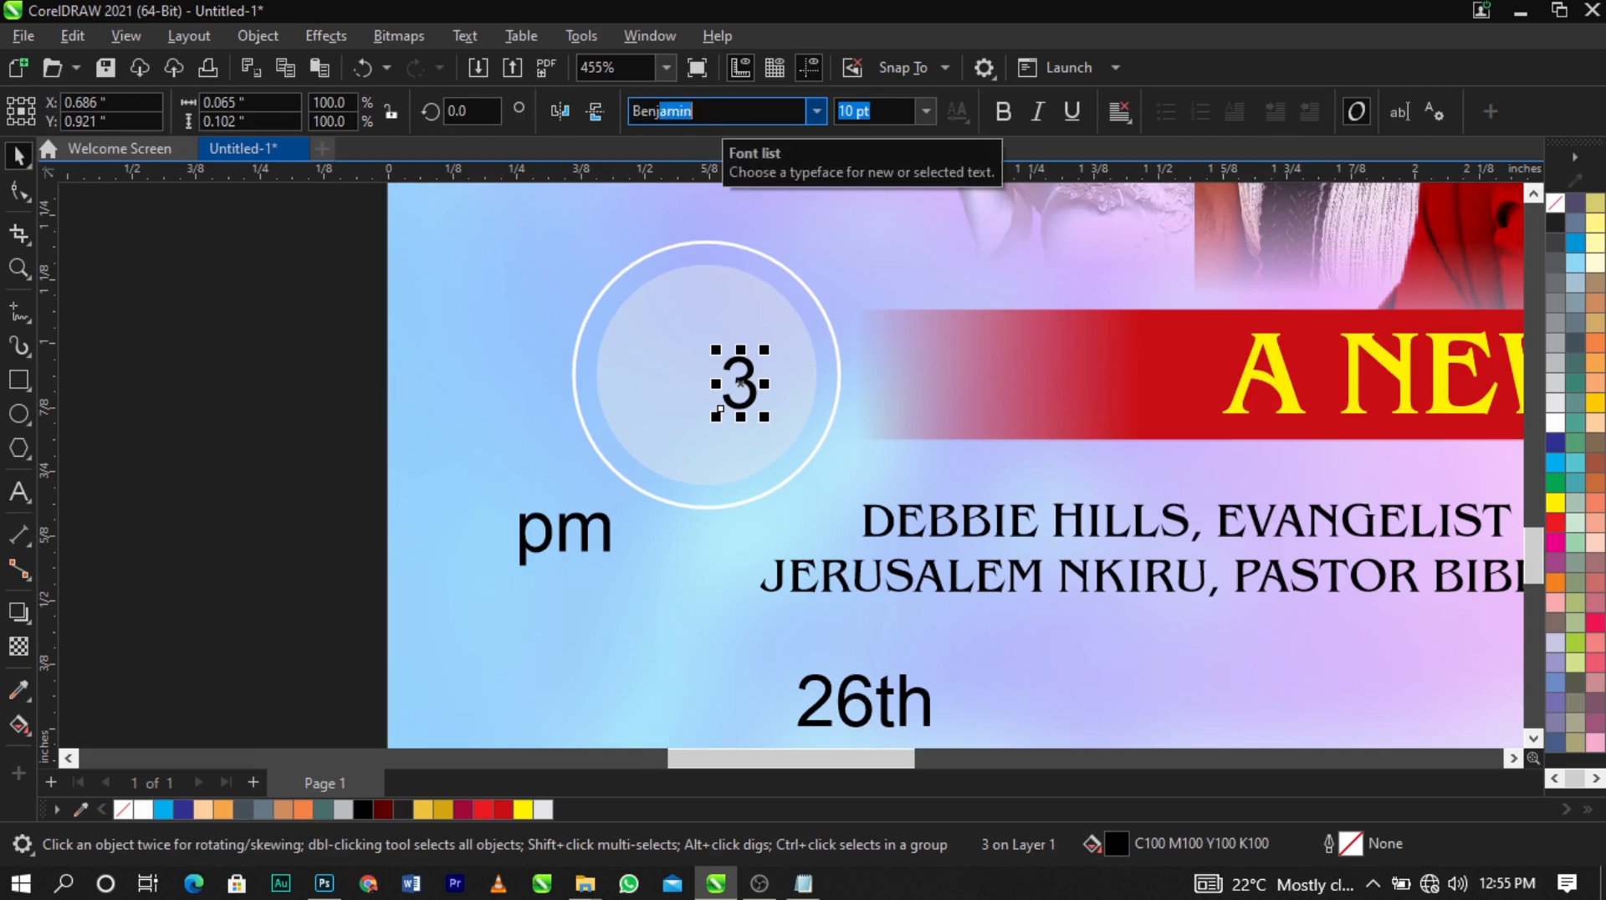
pyautogui.press('Return')
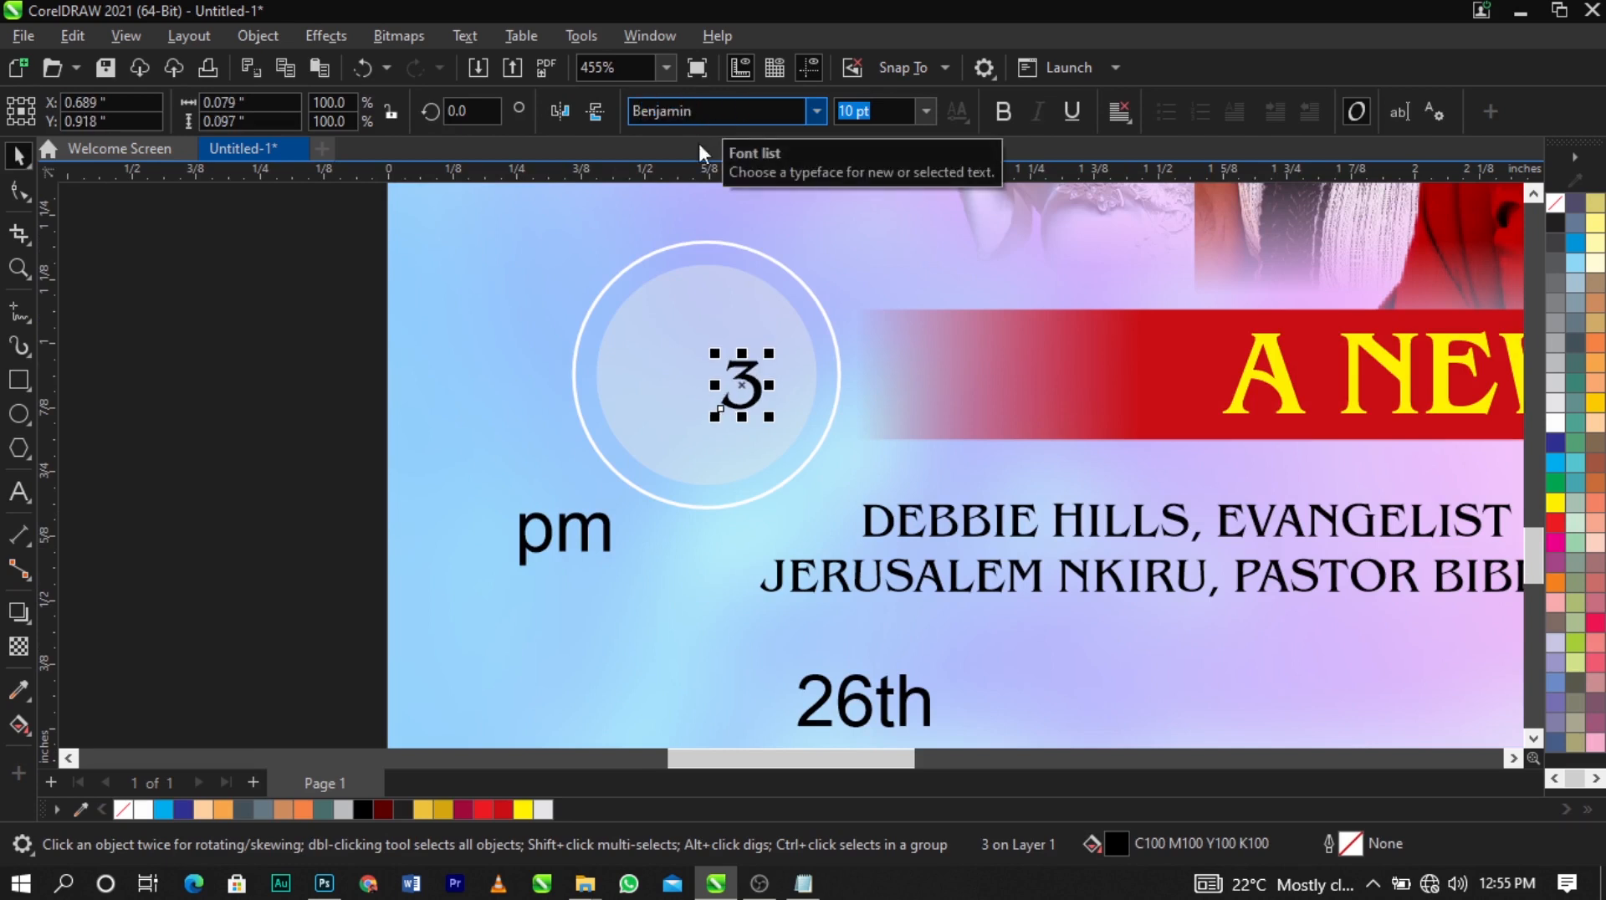
# Enlarge the 3 to about 26.5 pt and position it near the middle of the inner circle
pyautogui.click(721, 366)
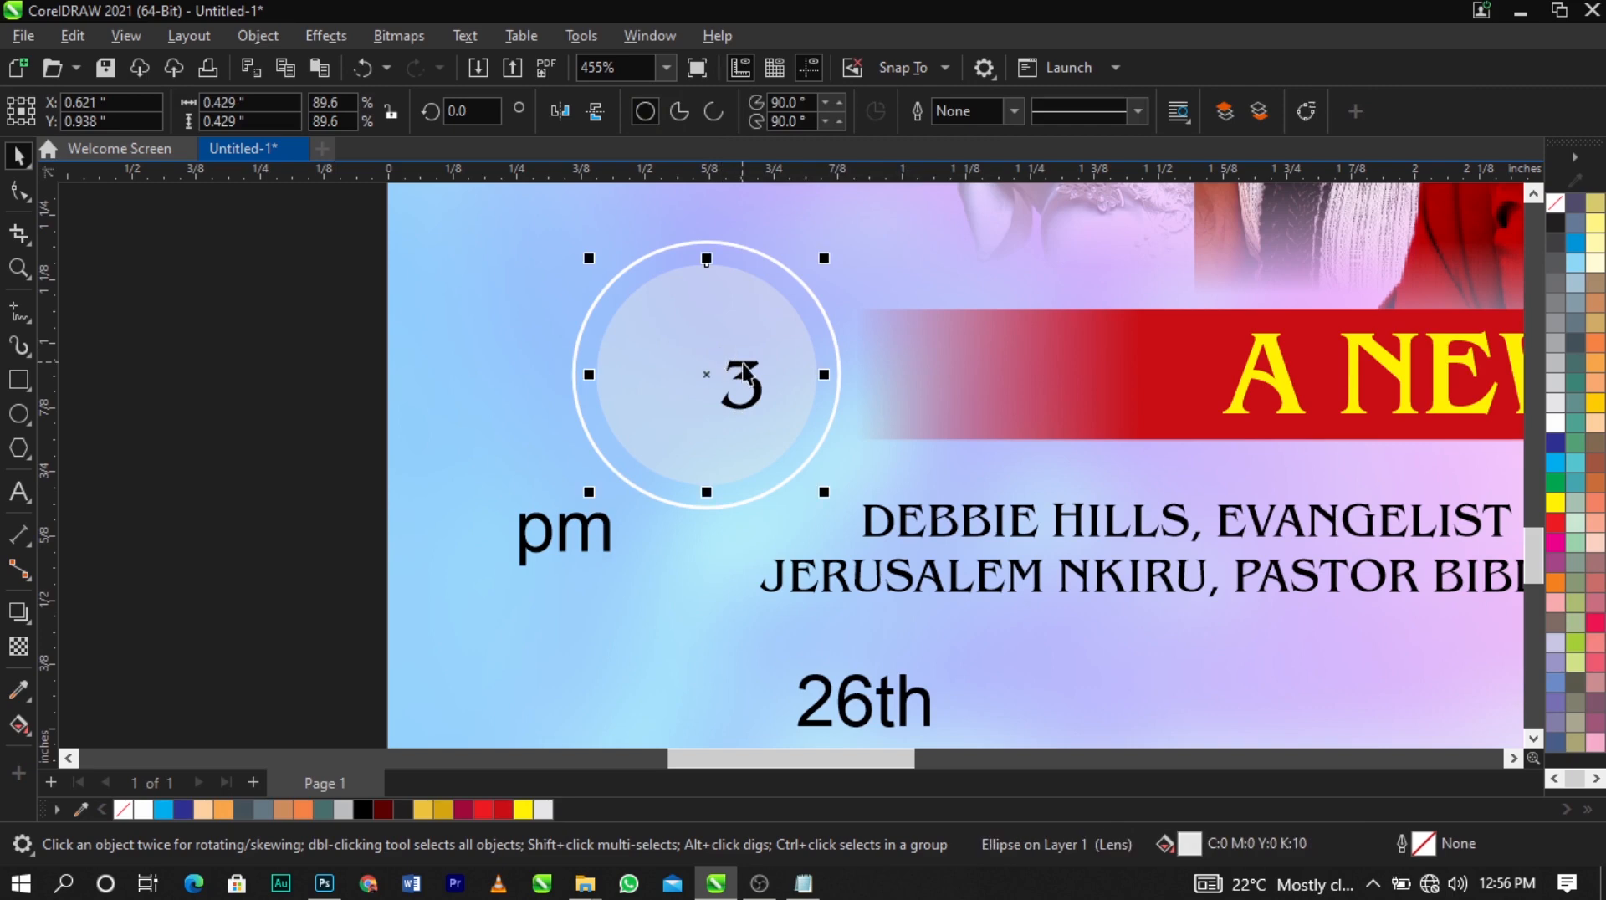
pyautogui.moveTo(744, 372); pyautogui.dragTo(689, 339)
pyautogui.moveTo(719, 398); pyautogui.dragTo(801, 466)
pyautogui.scroll(1, 744, 391)
pyautogui.moveTo(744, 391); pyautogui.dragTo(724, 360)
pyautogui.moveTo(766, 454); pyautogui.dragTo(776, 468)
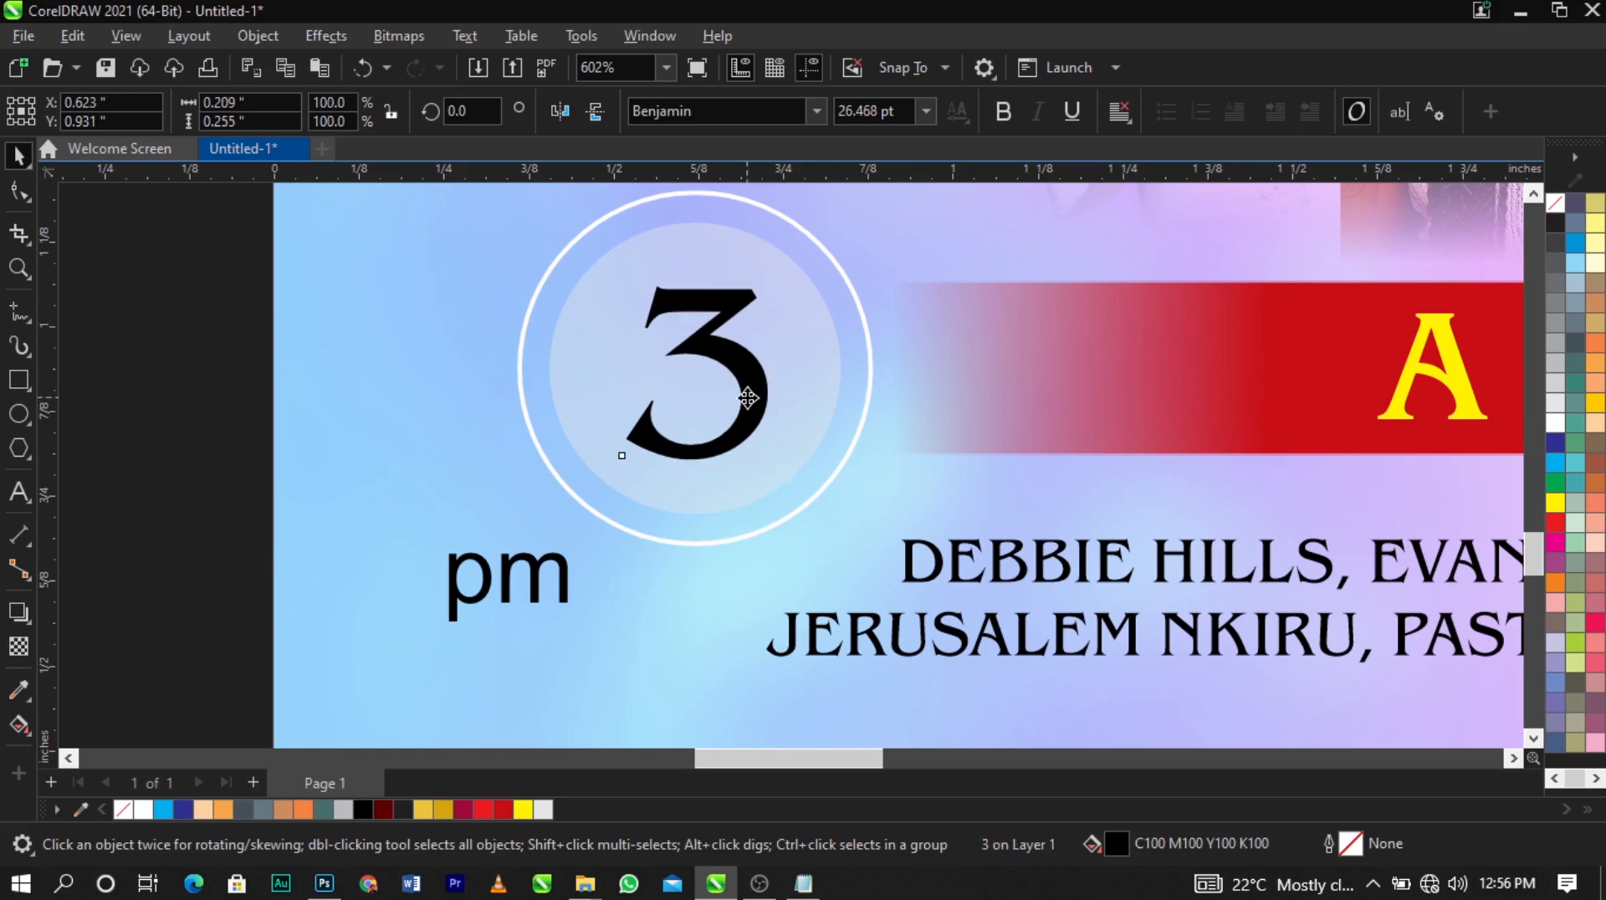
pyautogui.moveTo(747, 399); pyautogui.dragTo(737, 403)
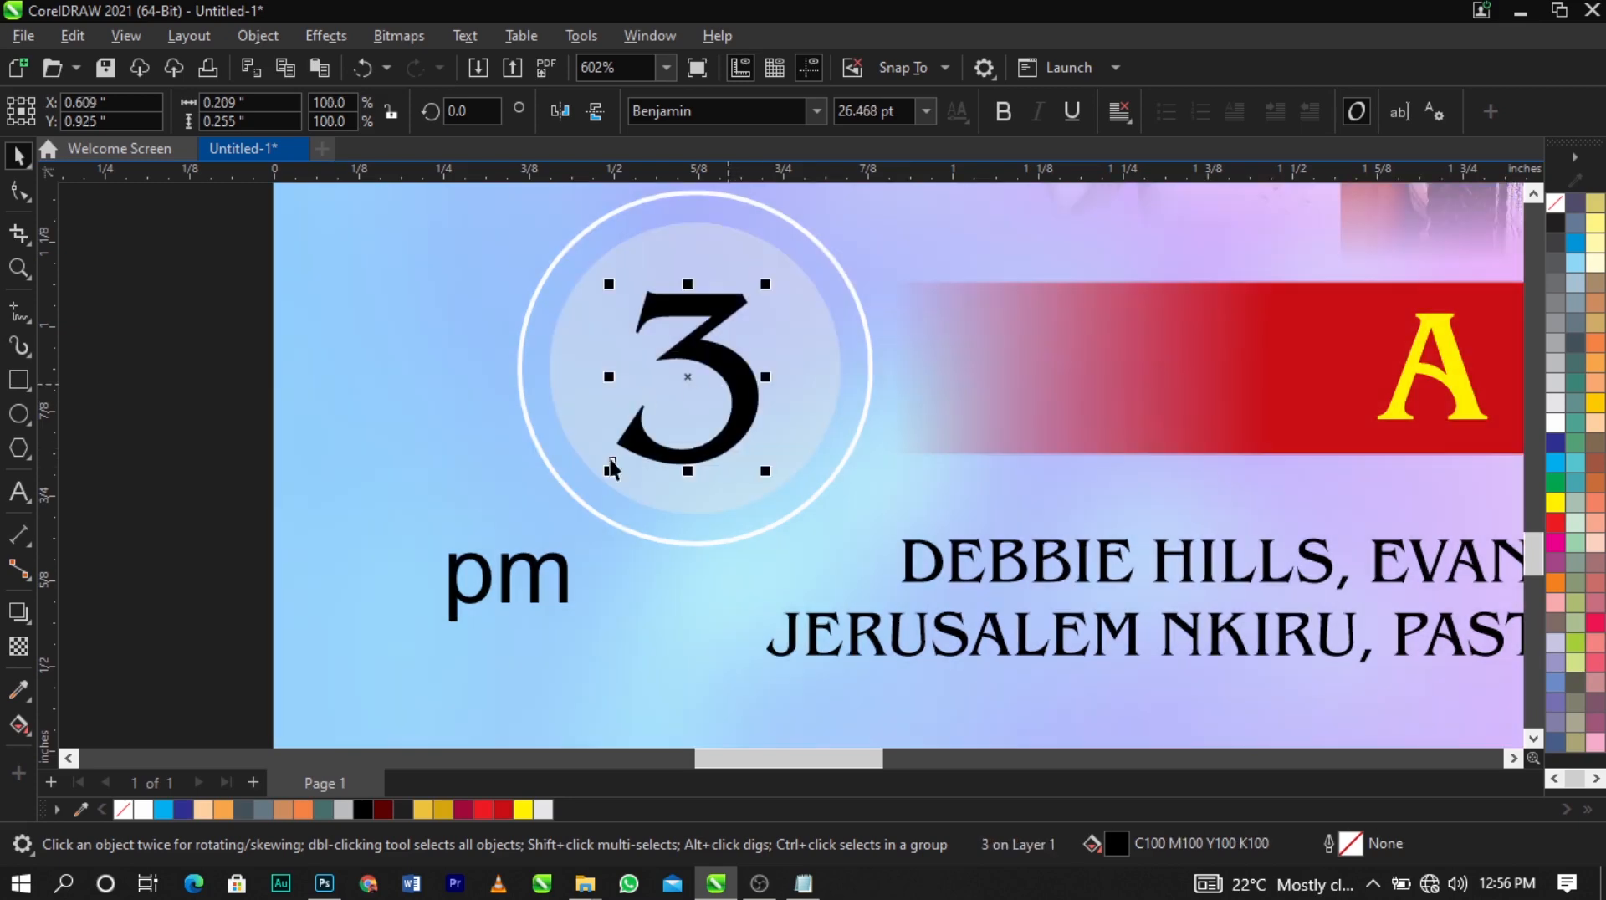
# Set the pm text's font to Benjamin and change it to uppercase
pyautogui.click(545, 586)
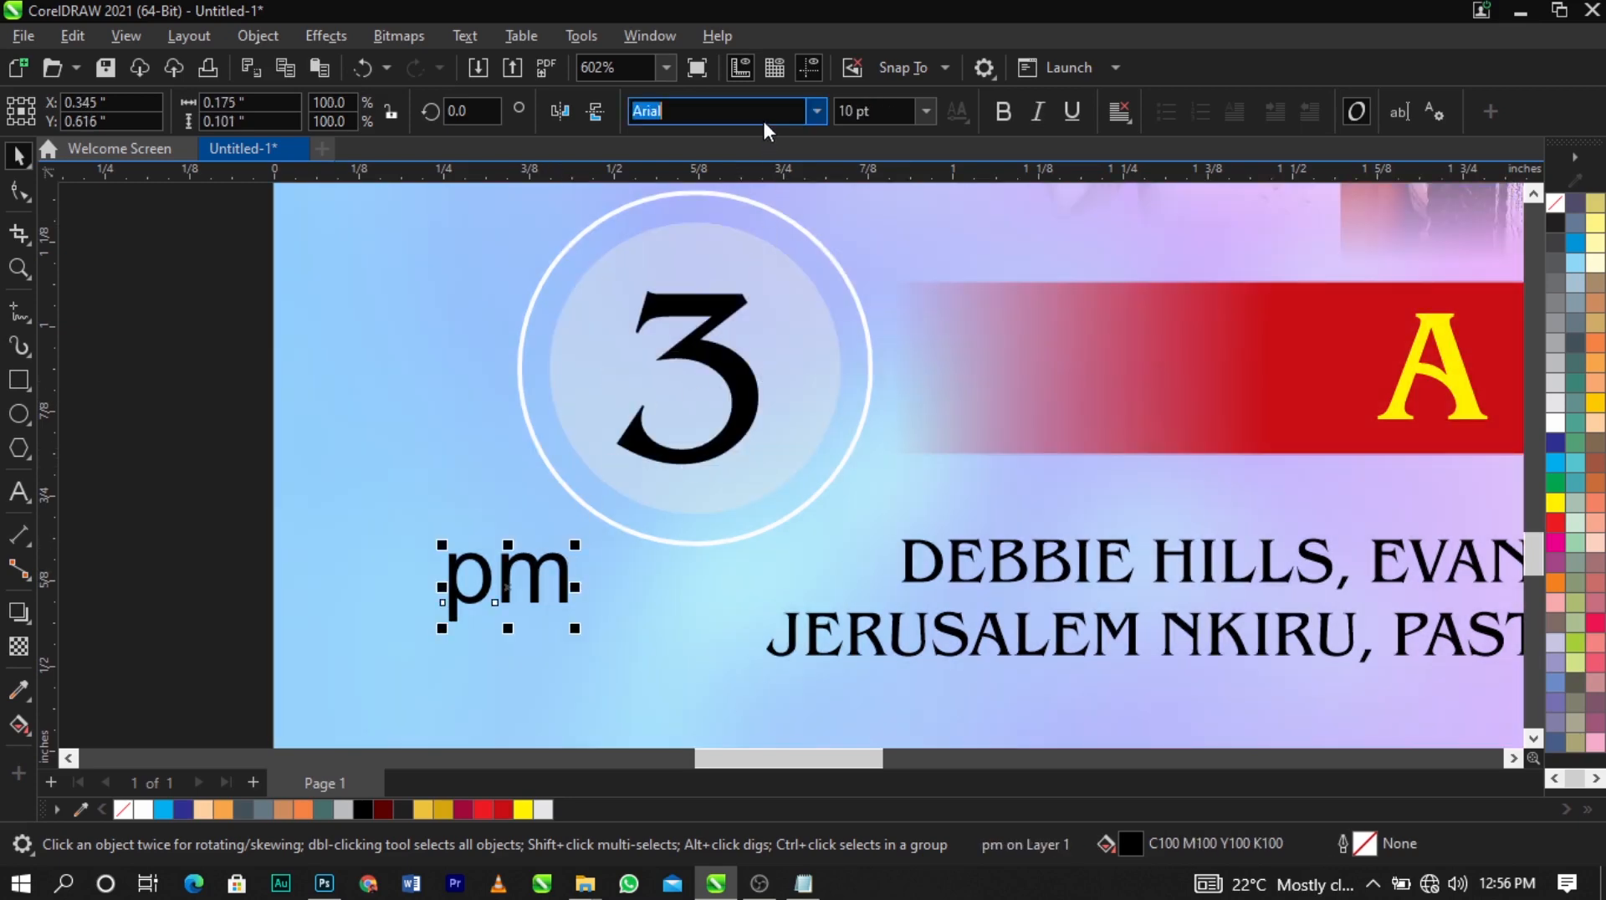
pyautogui.write('Benjamin')
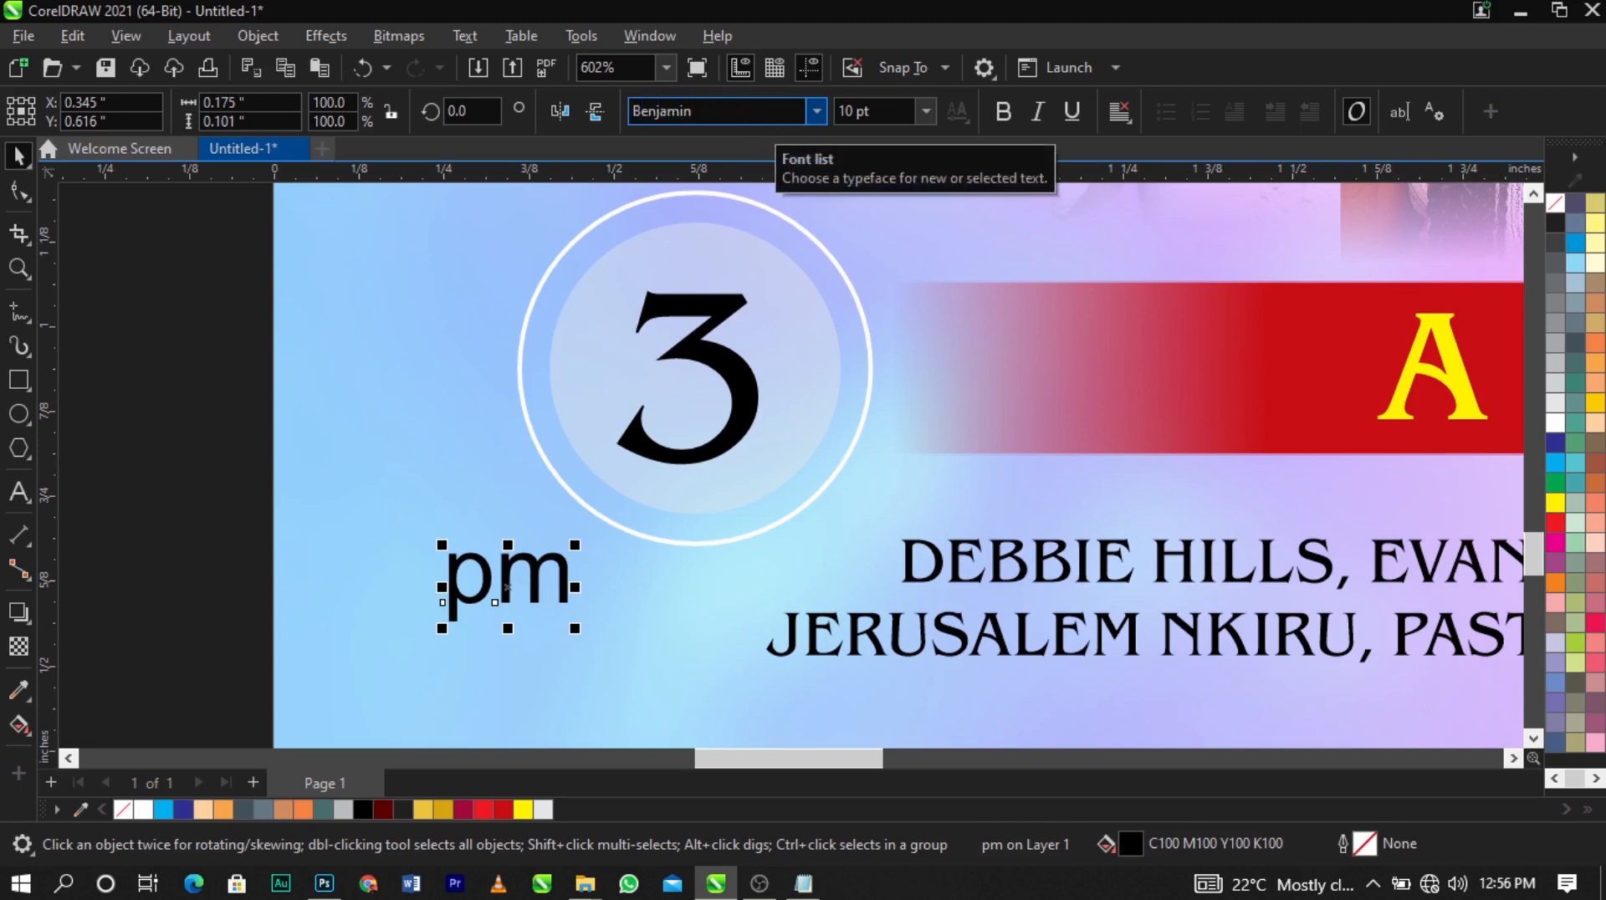
pyautogui.press('Return')
pyautogui.doubleClick(520, 577)
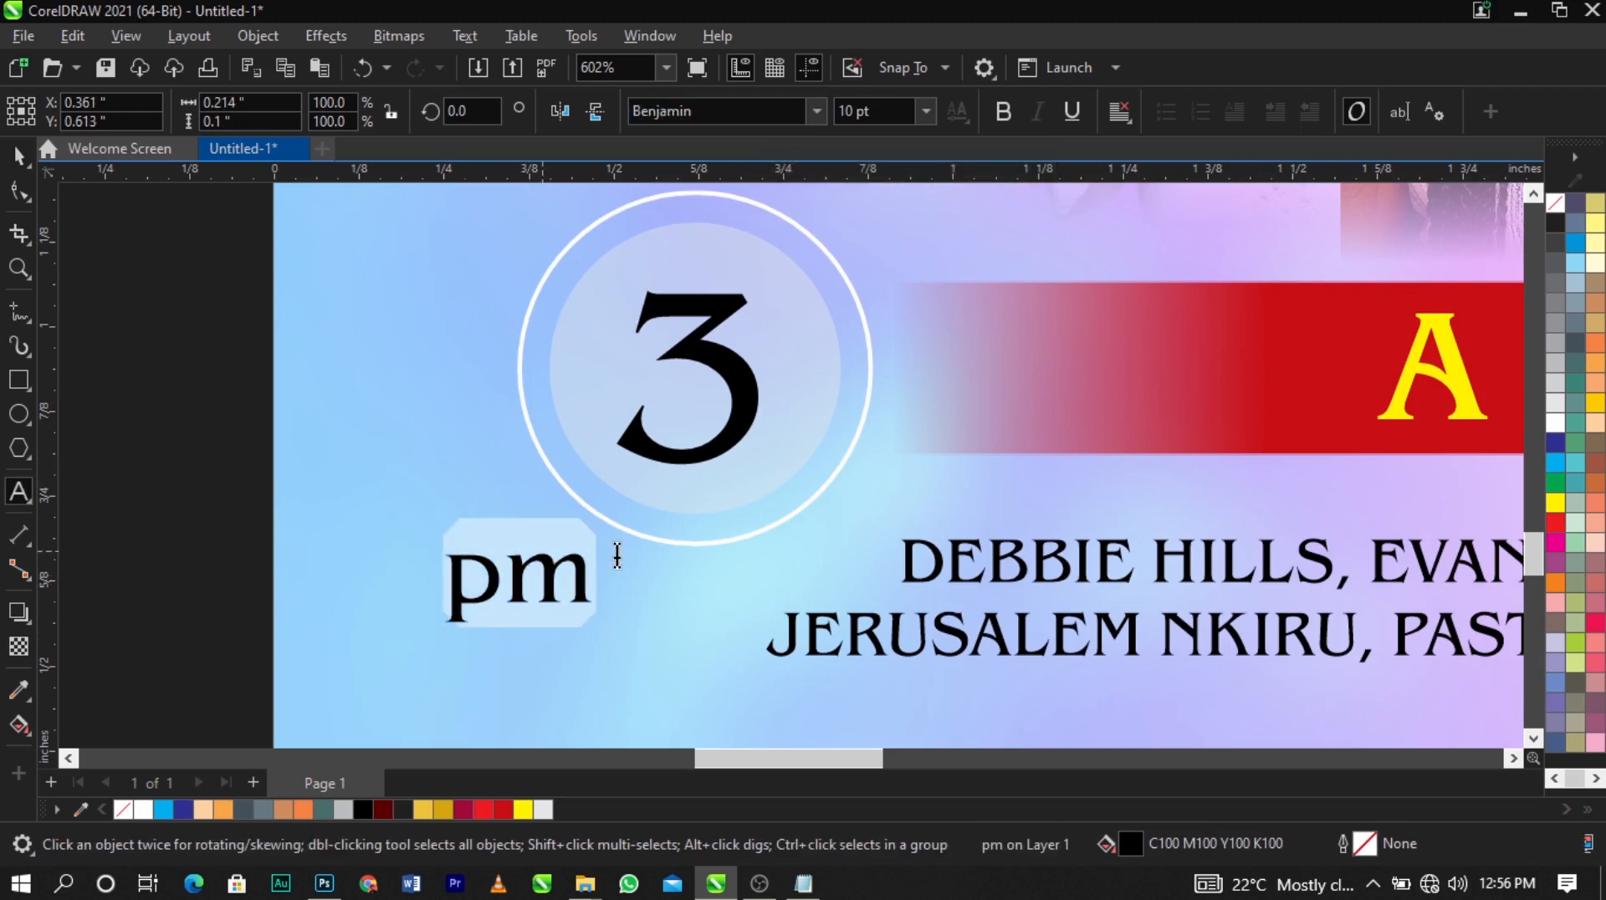
pyautogui.hotkey('shift', 'F3')
pyautogui.click(779, 514)
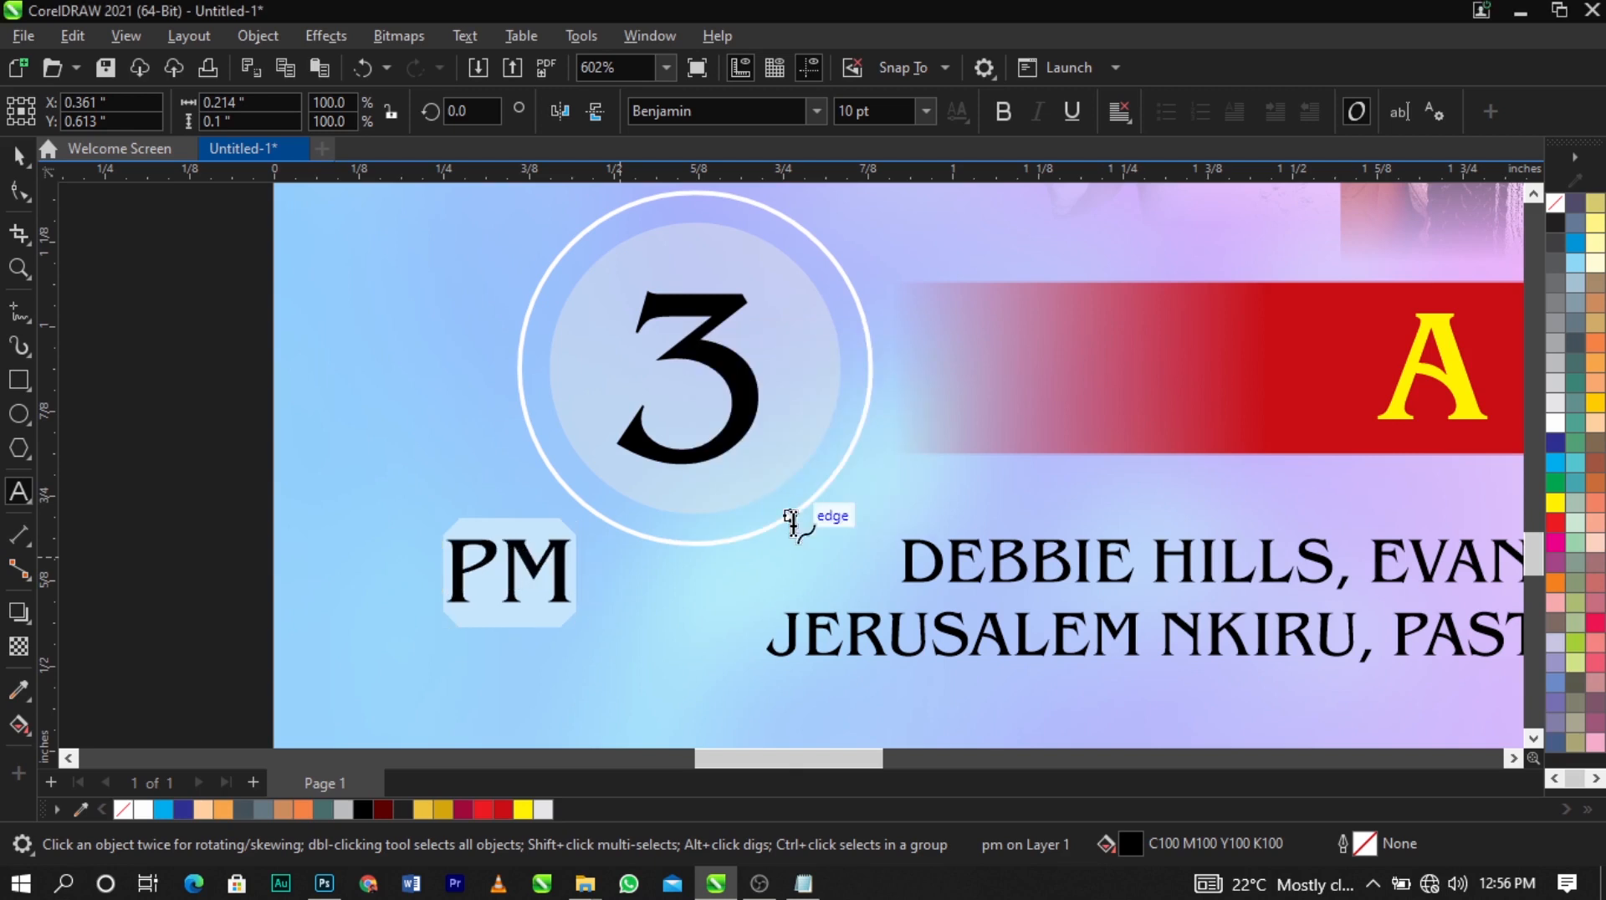
# Shrink PM to about 5 pt and place it inside the circle beside the upper right of the 3
pyautogui.hotkey('ctrl', 'space')
pyautogui.moveTo(581, 612); pyautogui.dragTo(792, 332)
pyautogui.scroll(1, 627, 335)
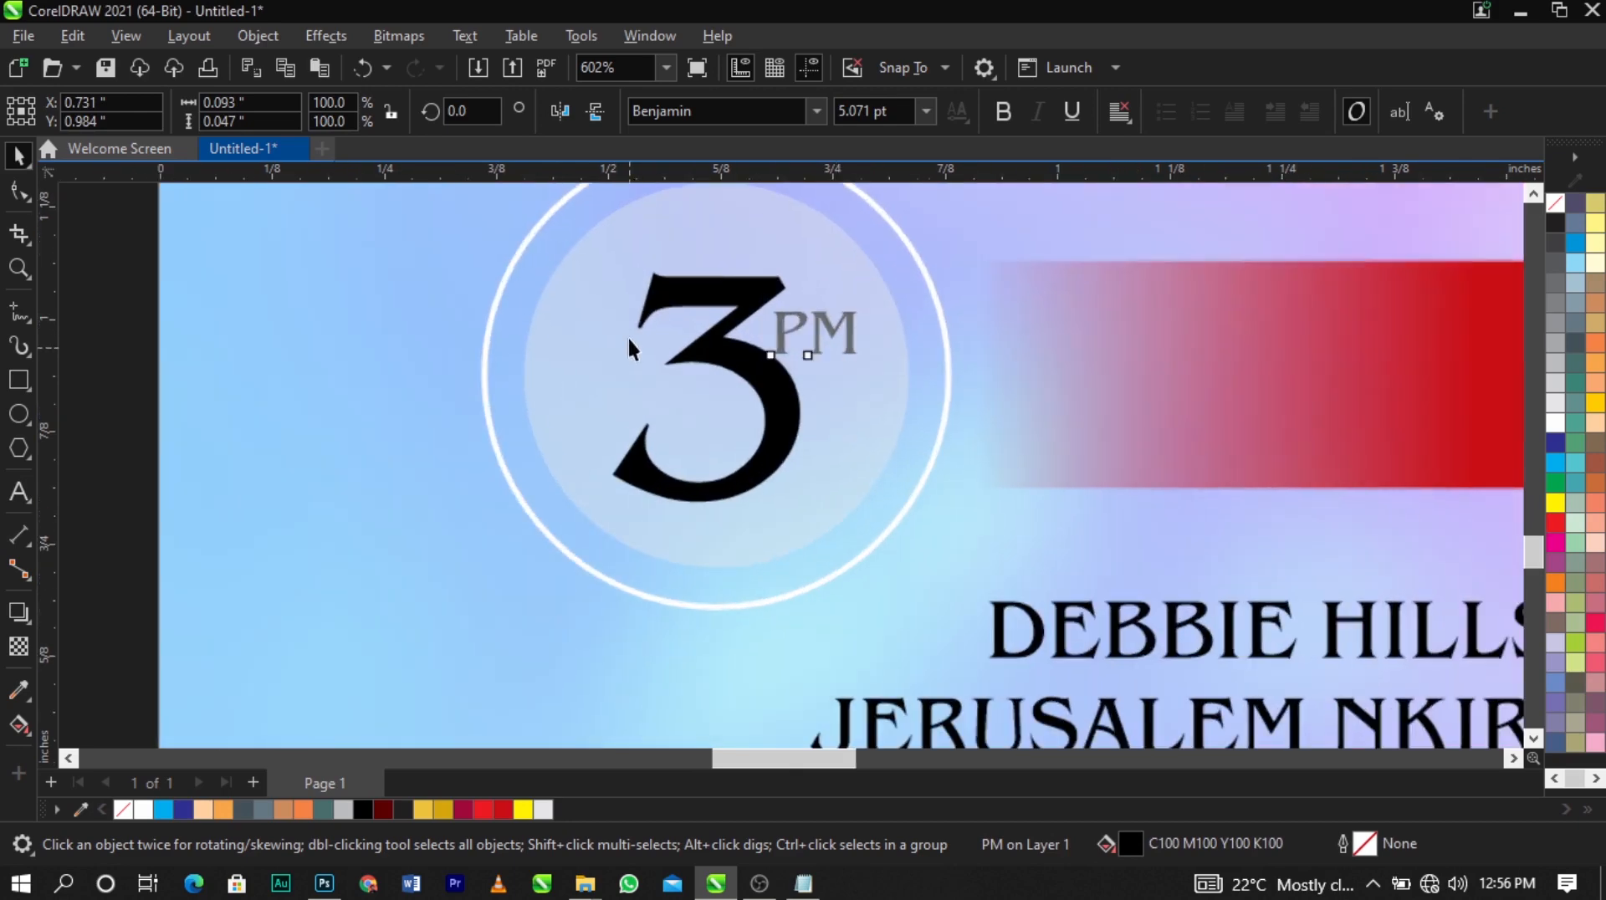
# Draw a circle about 0.162 in across over the left edge of the time badge's ring, level with the badge's centre
pyautogui.click(579, 328)
pyautogui.click(17, 416)
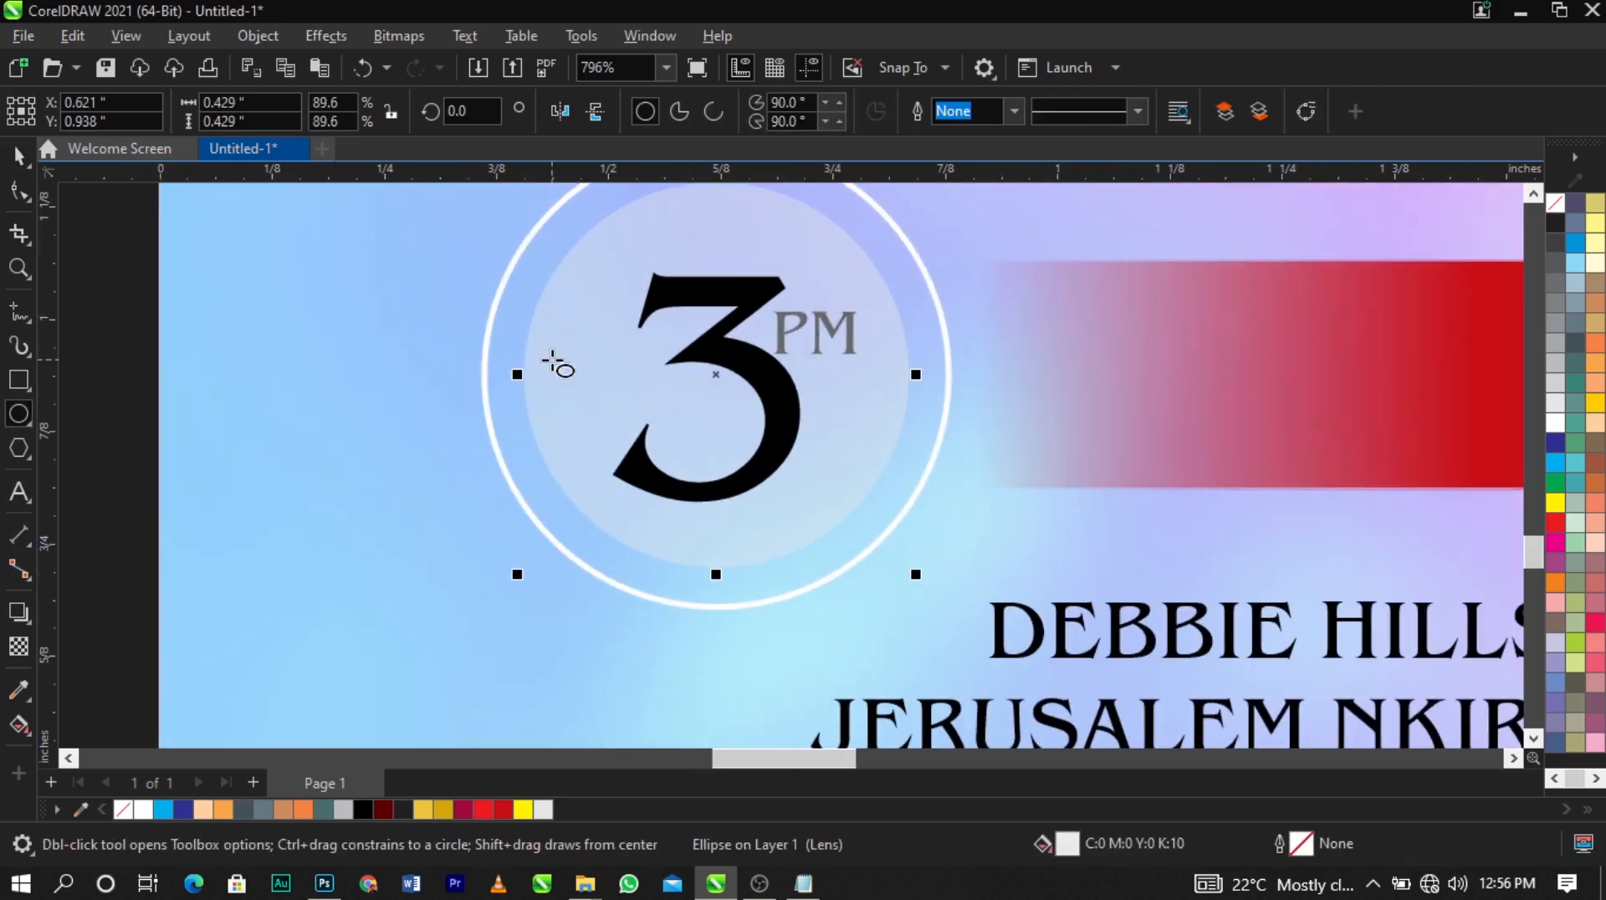
pyautogui.moveTo(444, 291); pyautogui.dragTo(555, 424)
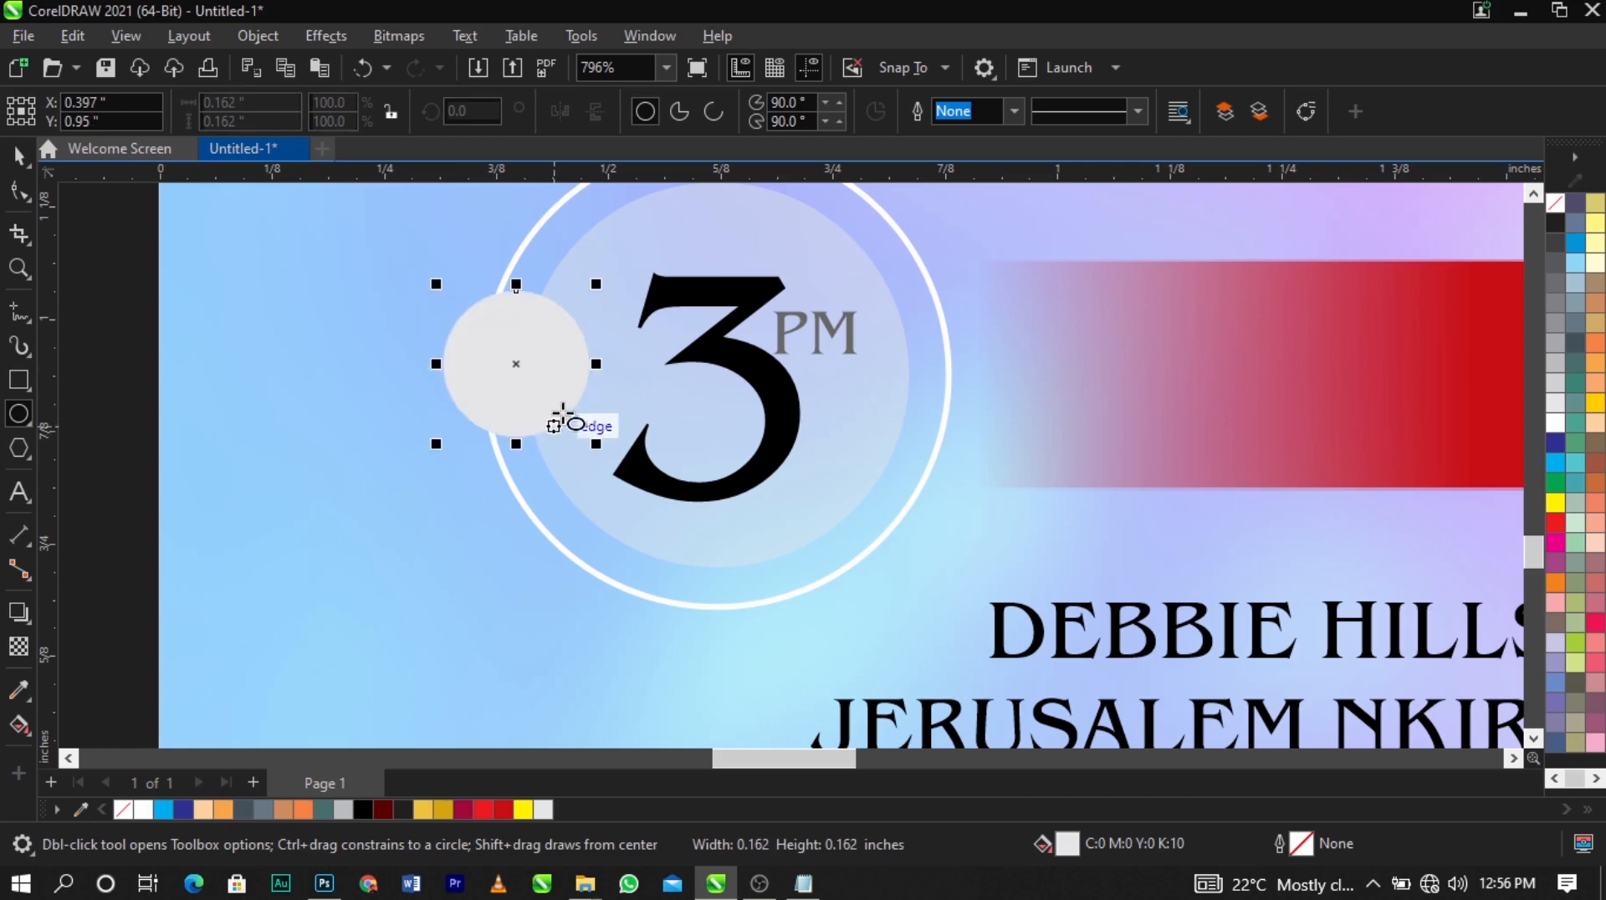
pyautogui.press('space')
pyautogui.click(499, 383)
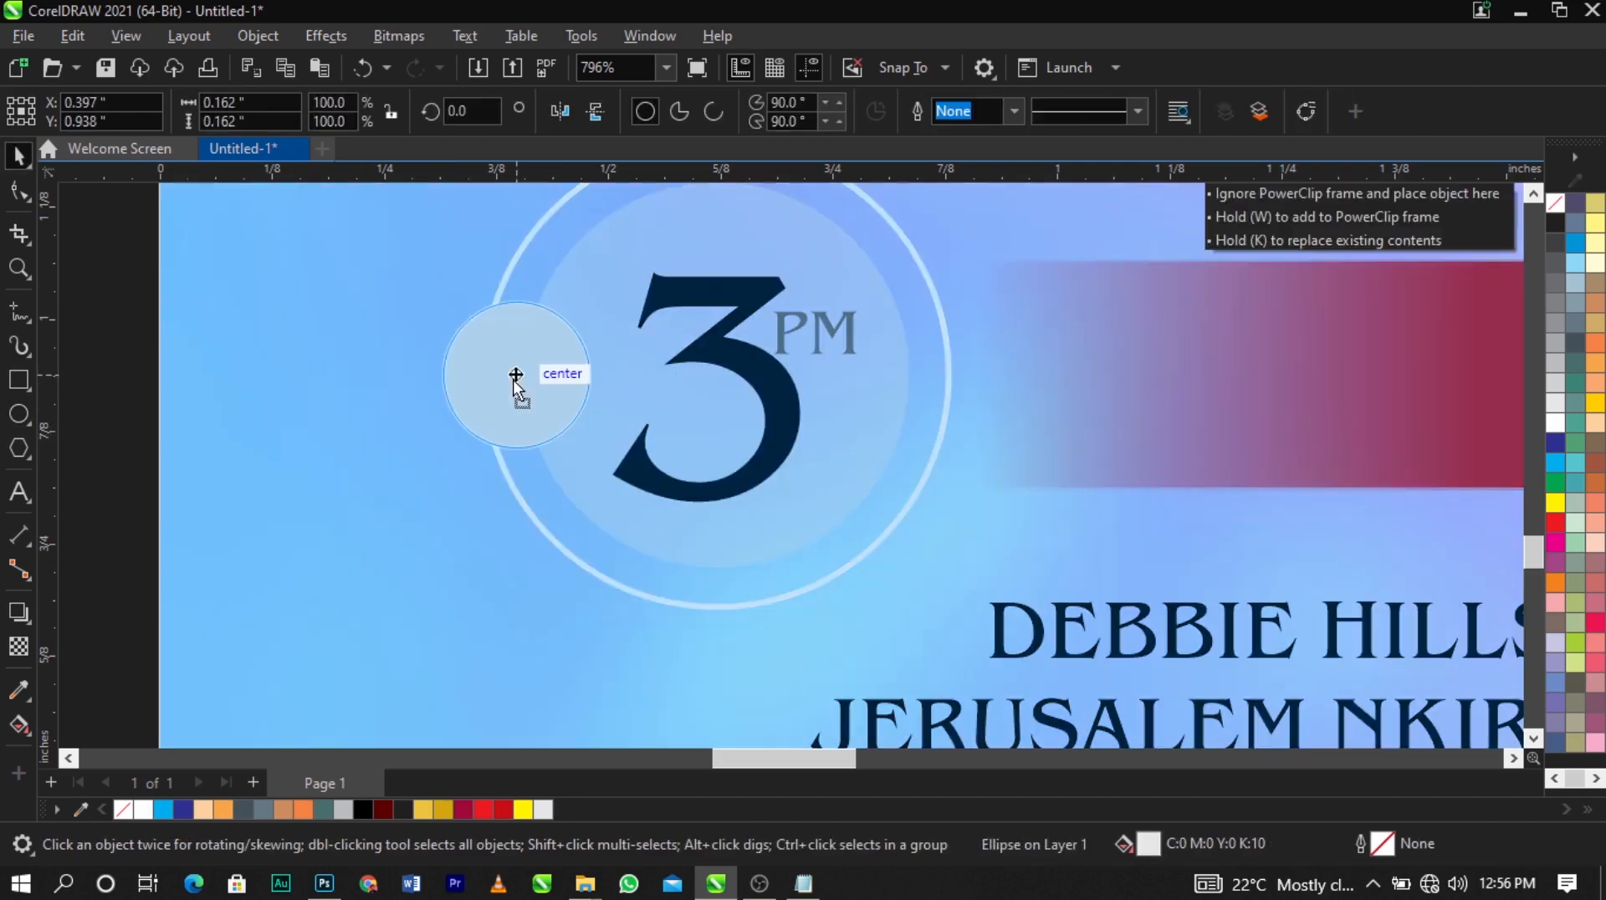
# Fill the small circle with red R201 G14 B20, remove its outline and shift it slightly outward on the ring
pyautogui.click(544, 810)
pyautogui.click(502, 807)
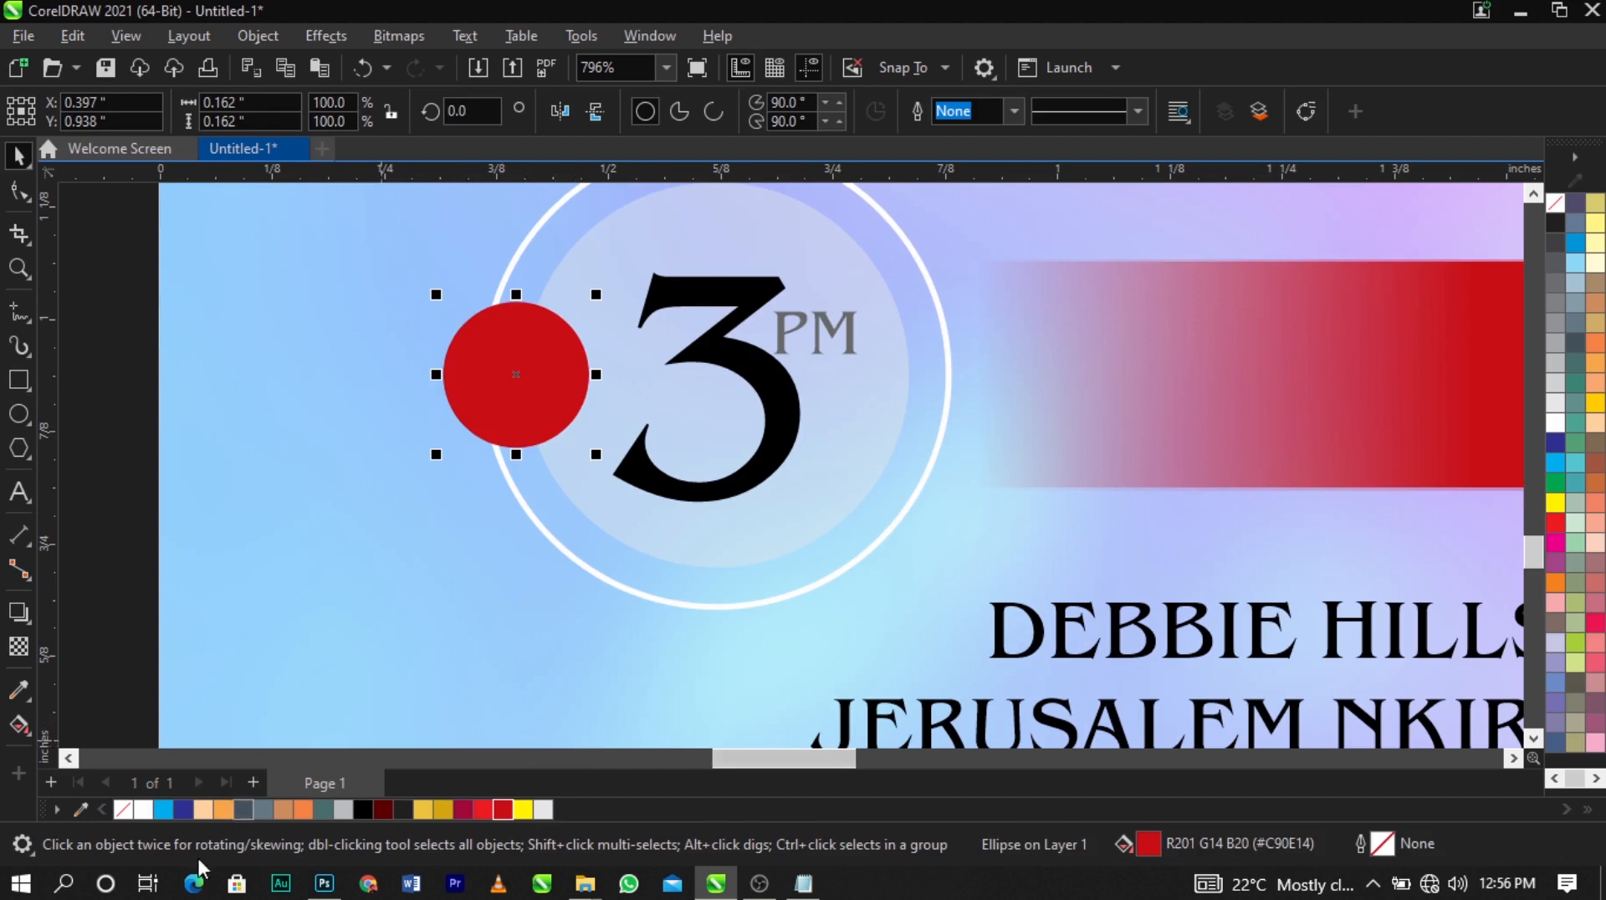
pyautogui.rightClick(120, 816)
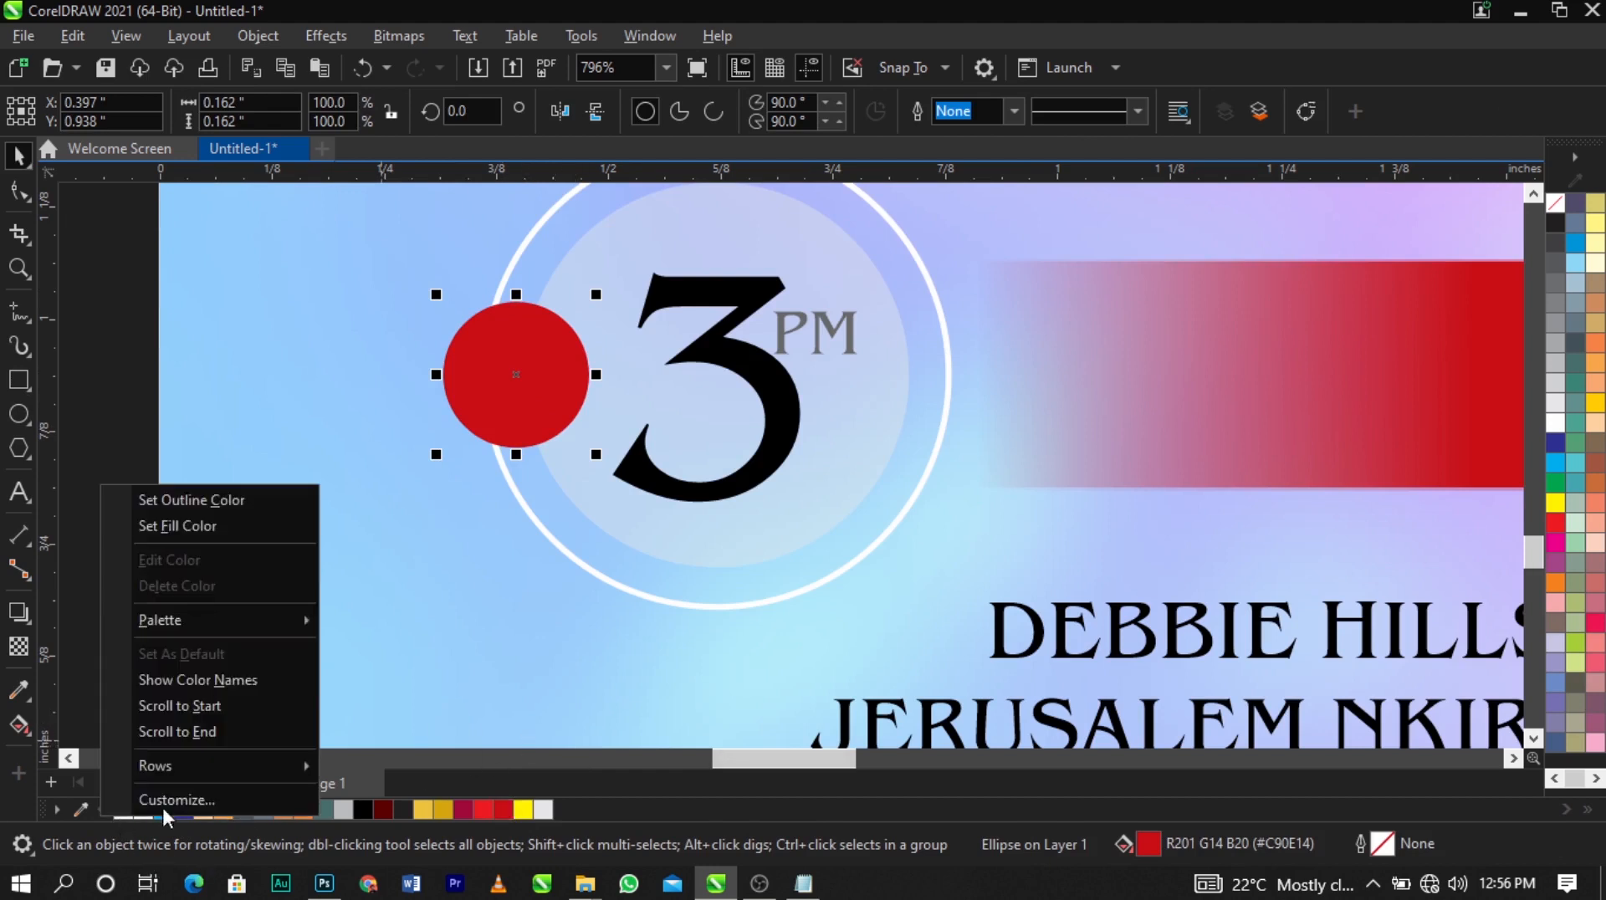
pyautogui.click(226, 505)
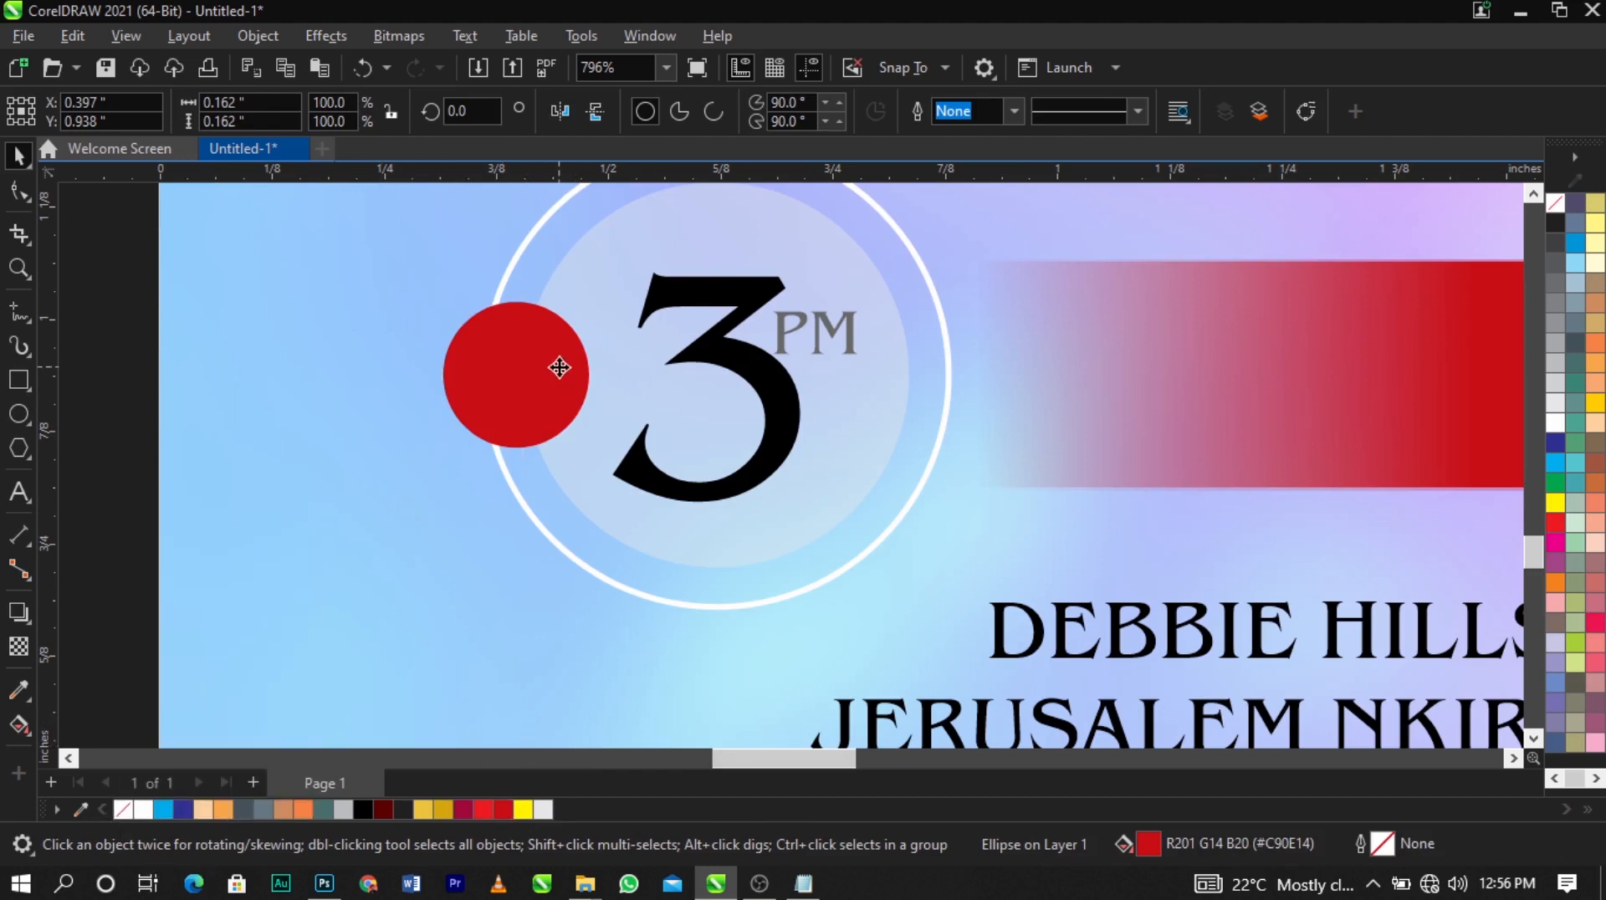
pyautogui.moveTo(560, 368); pyautogui.dragTo(550, 366)
# Trim the white ring and pale inner circle with the red circle, and shrink the red circle to about 0.132 in
pyautogui.keyDown('shift'); pyautogui.click(599, 354); pyautogui.keyUp('shift')
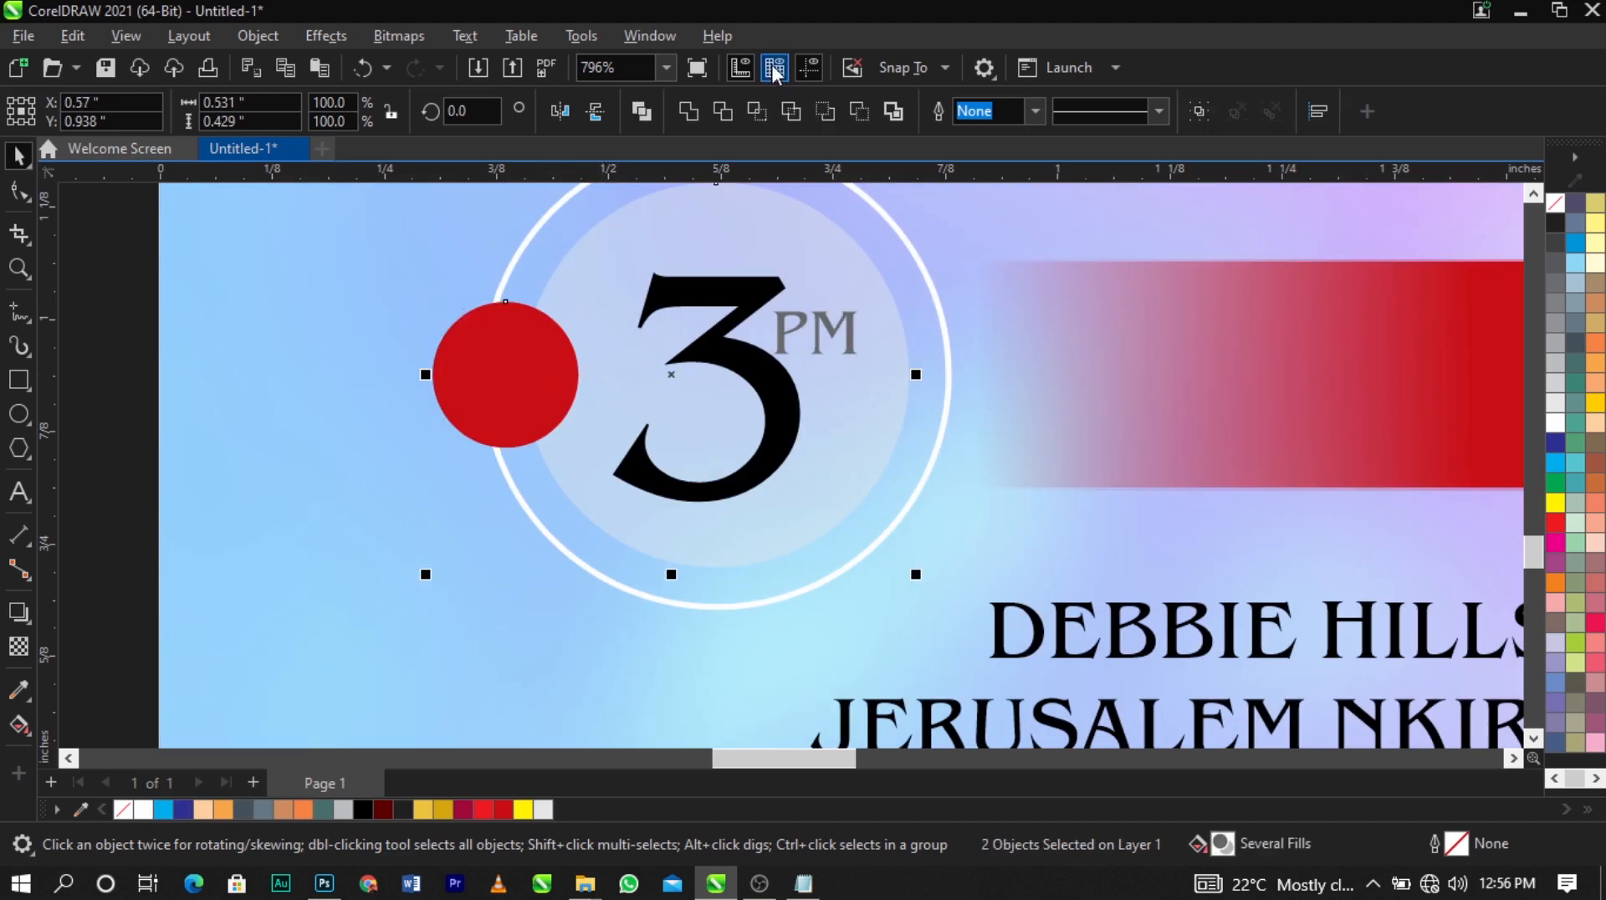
pyautogui.click(723, 111)
pyautogui.click(484, 371)
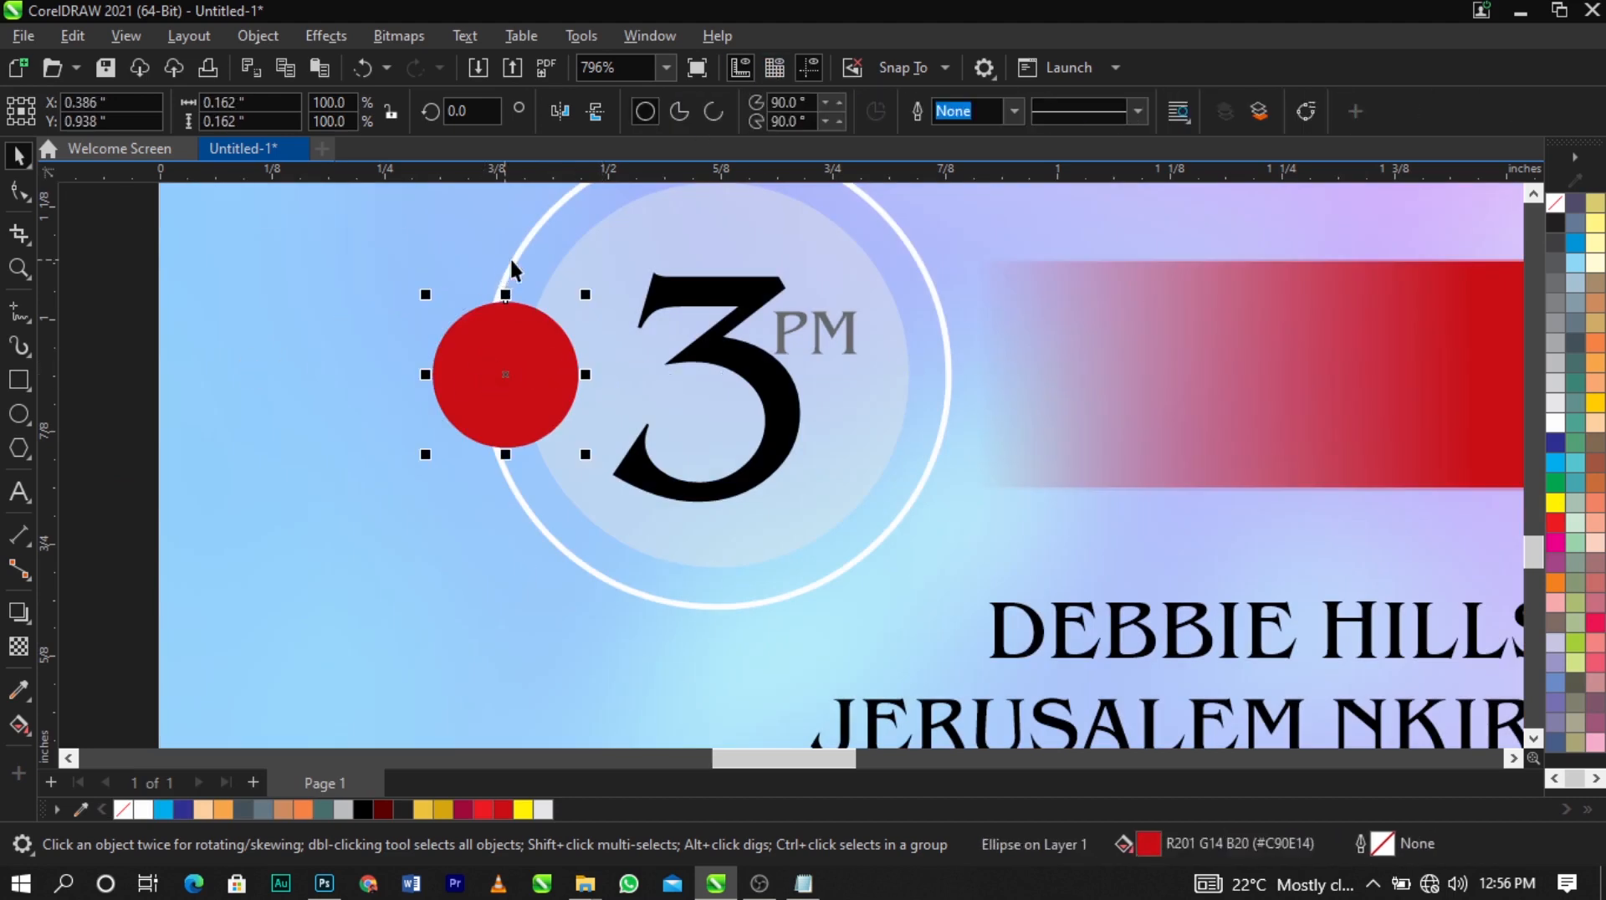
pyautogui.keyDown('shift'); pyautogui.click(512, 258); pyautogui.keyUp('shift')
pyautogui.click(469, 333)
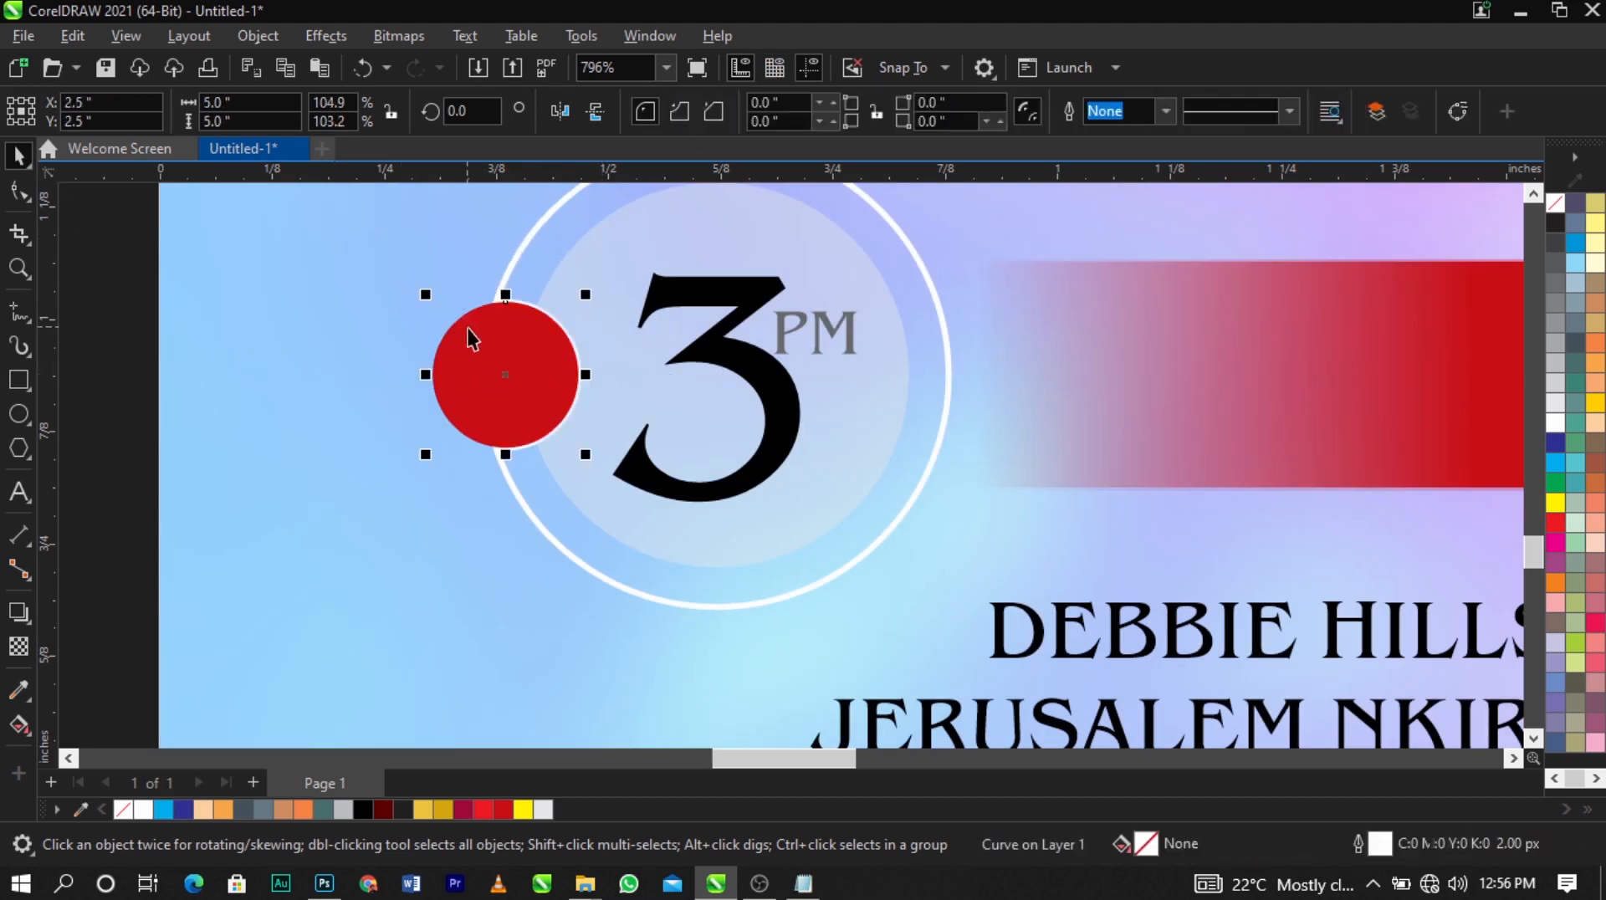
pyautogui.moveTo(593, 299); pyautogui.dragTo(581, 311)
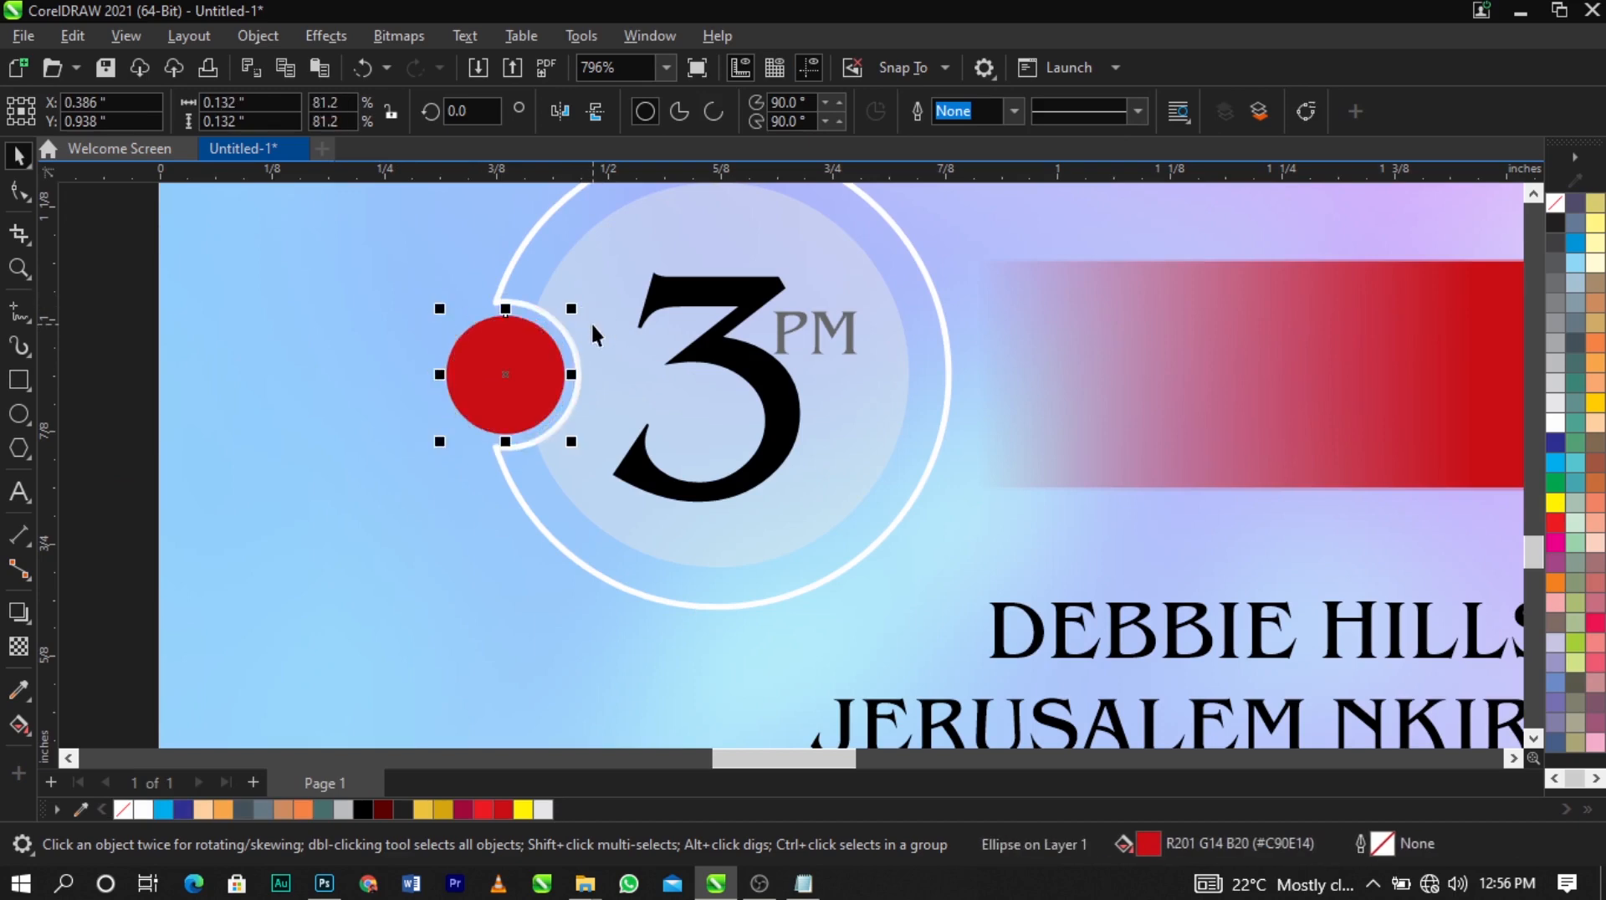
pyautogui.click(413, 376)
# Move the alarm clock image beside the flyer and convert it to a 300 dpi RGB bitmap with a transparent background
pyautogui.scroll(-2, 637, 398)
pyautogui.click(409, 410)
pyautogui.scroll(-1, 1046, 490)
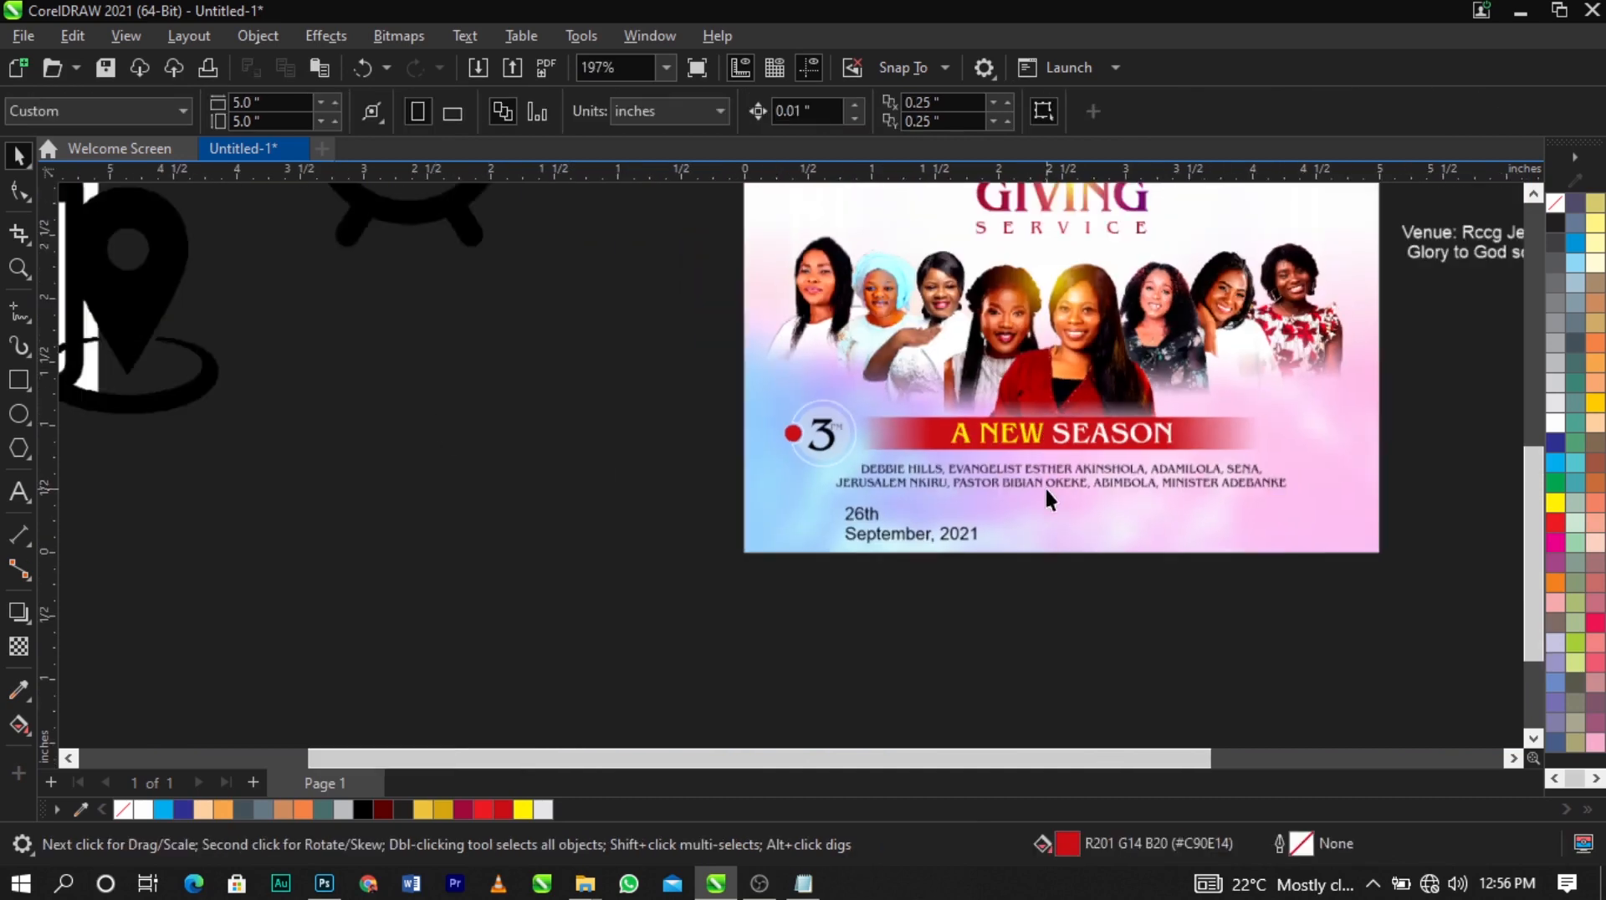
pyautogui.click(172, 282)
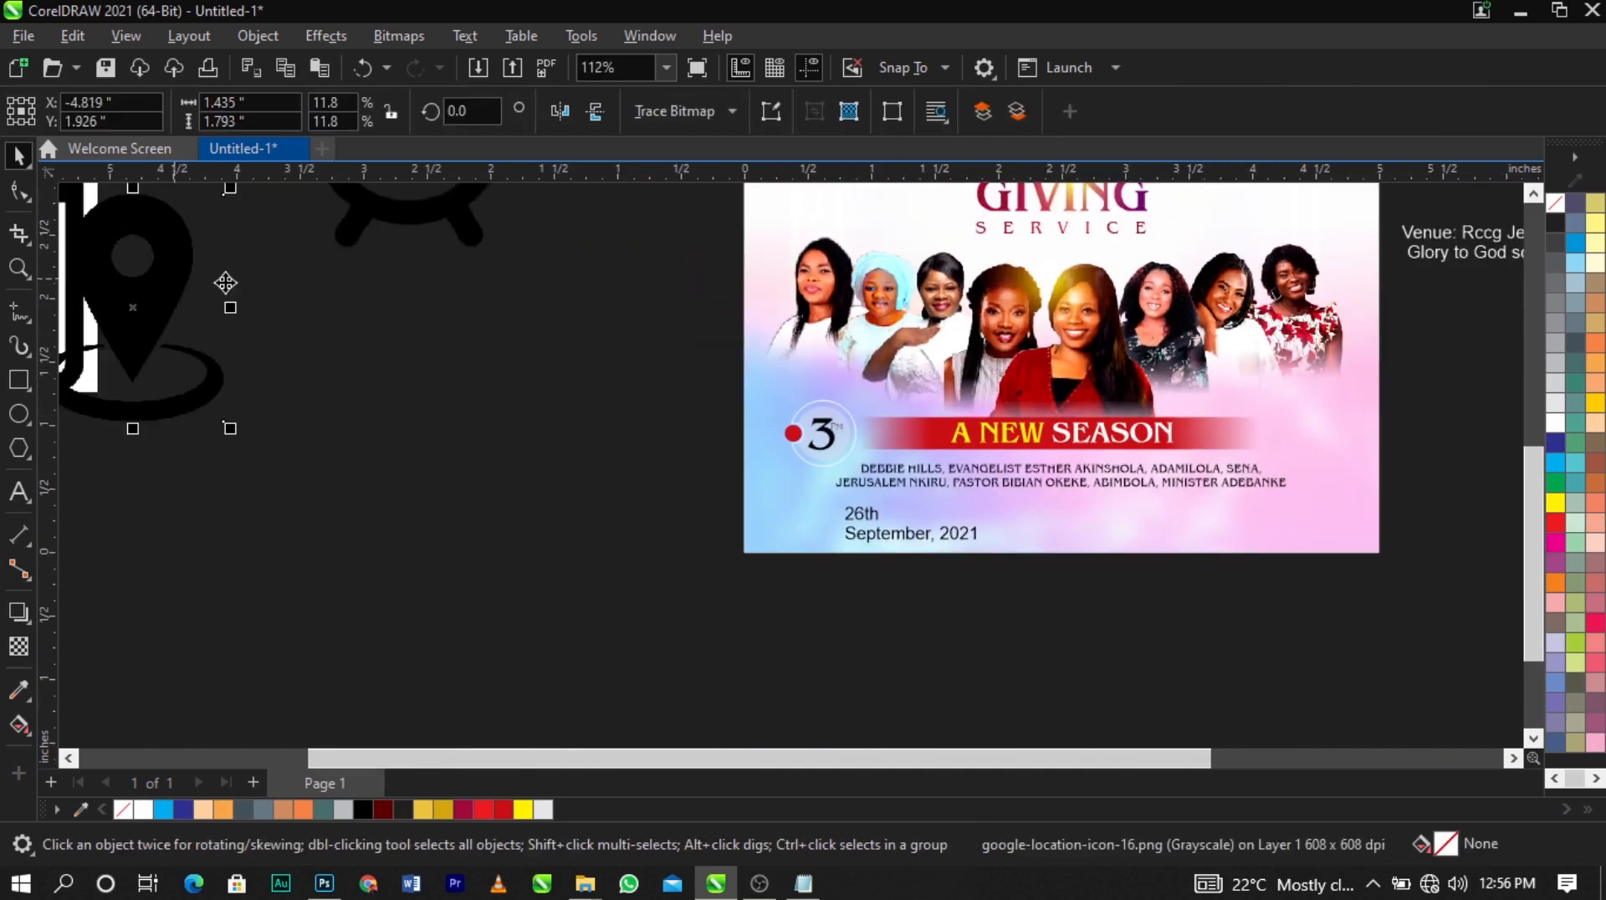
pyautogui.moveTo(393, 217); pyautogui.dragTo(639, 451)
pyautogui.click(640, 452)
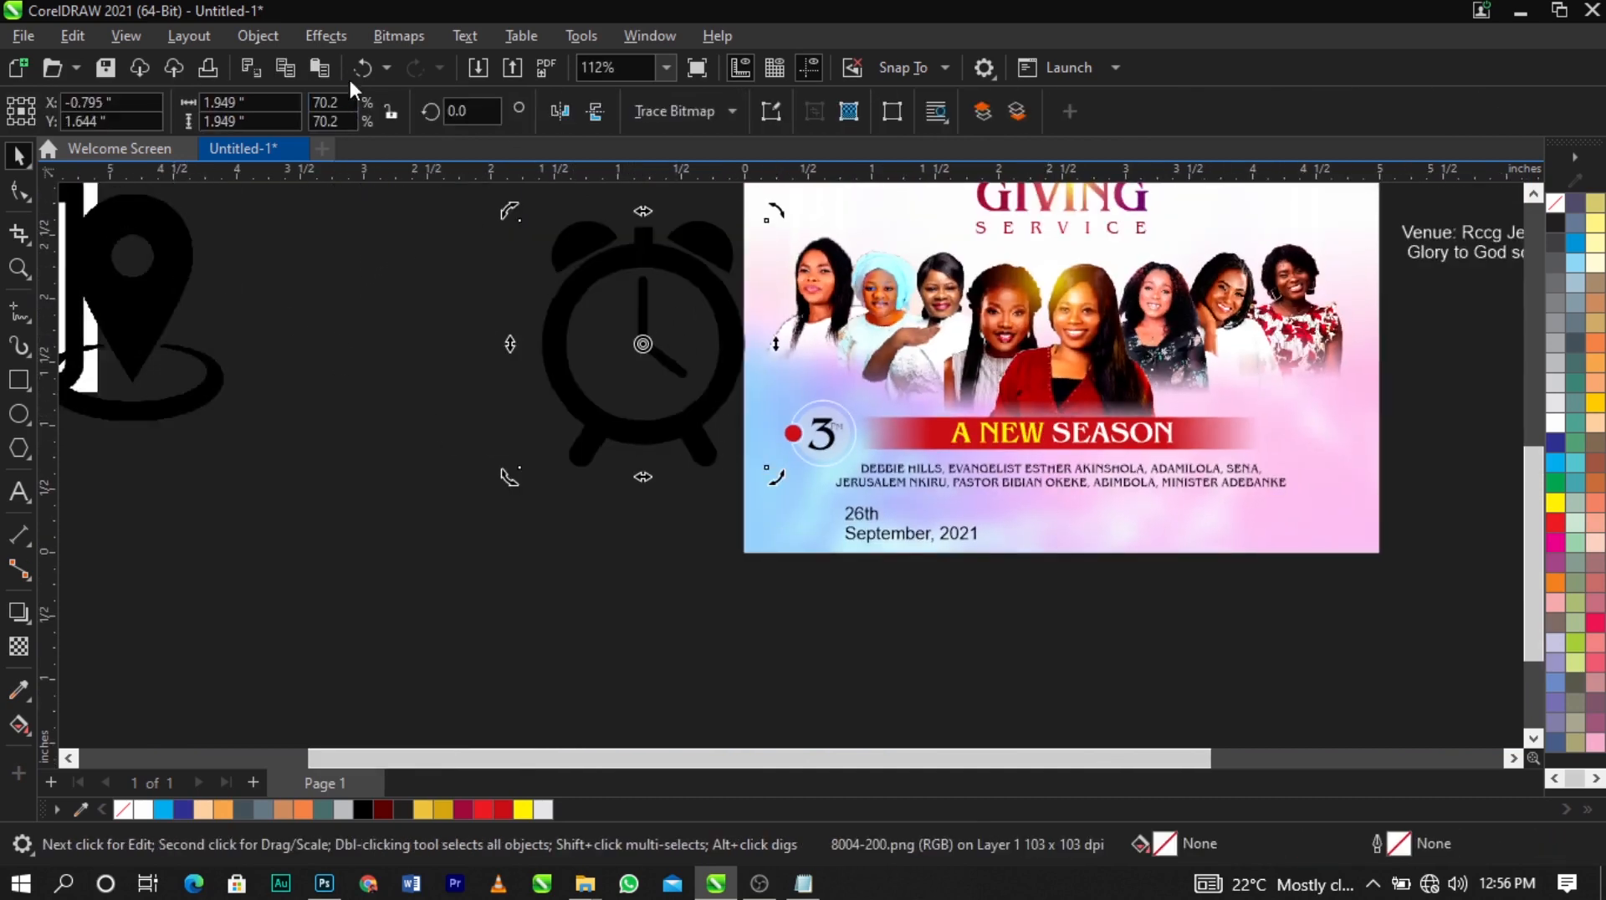
pyautogui.click(398, 35)
pyautogui.click(414, 65)
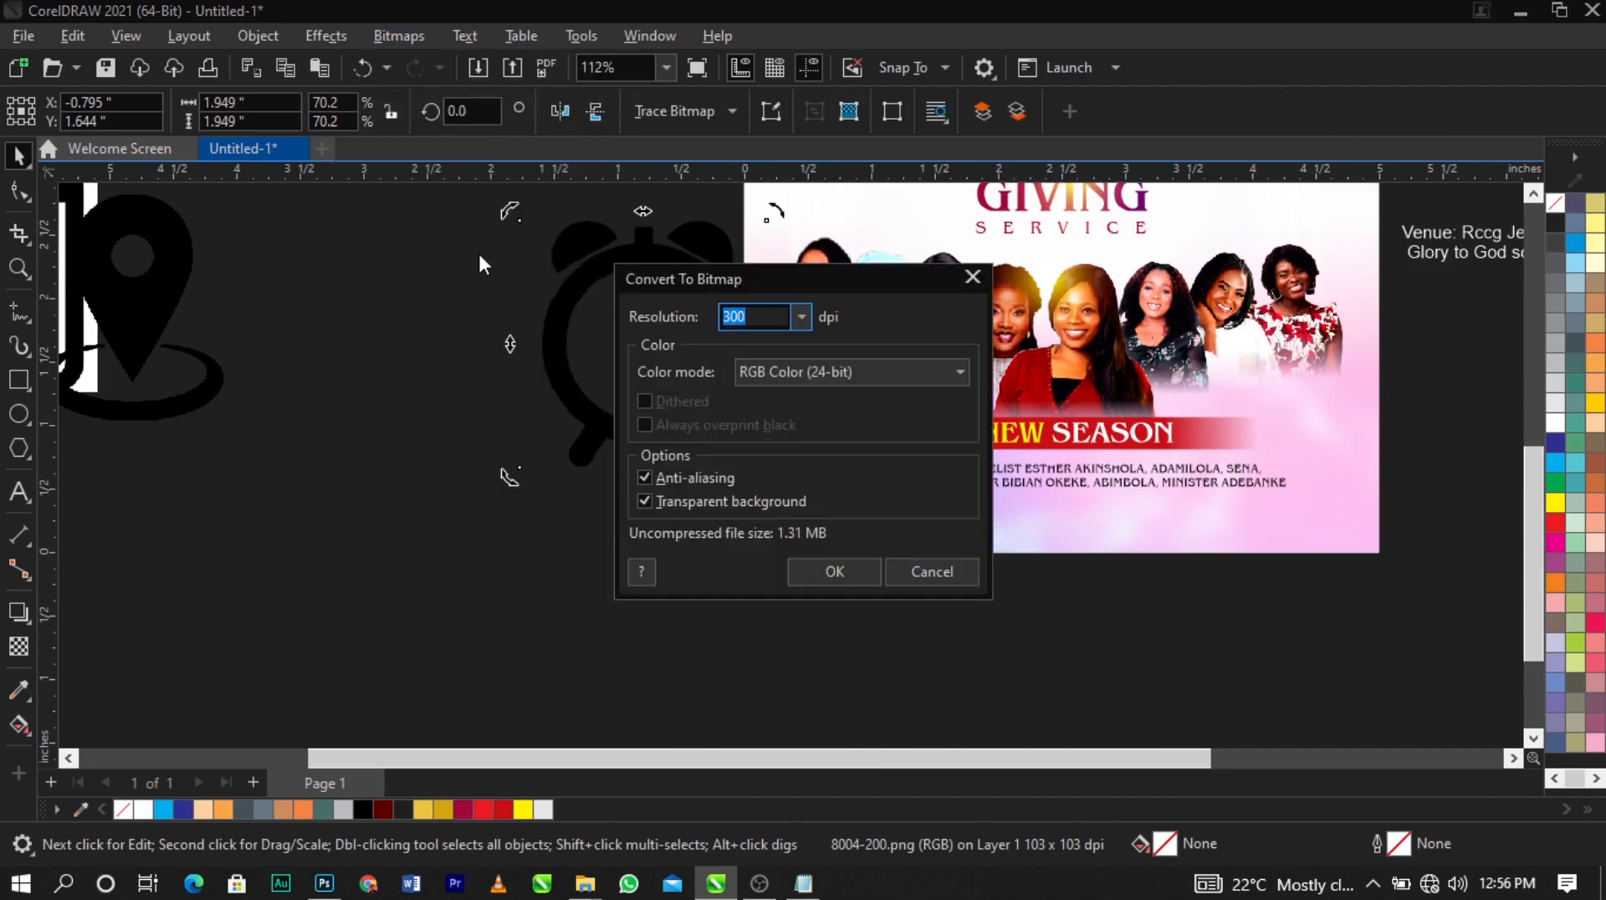
pyautogui.click(853, 579)
# Convert the clock bitmap to 1-bit black and white using Line Art with a threshold of 157
pyautogui.click(425, 36)
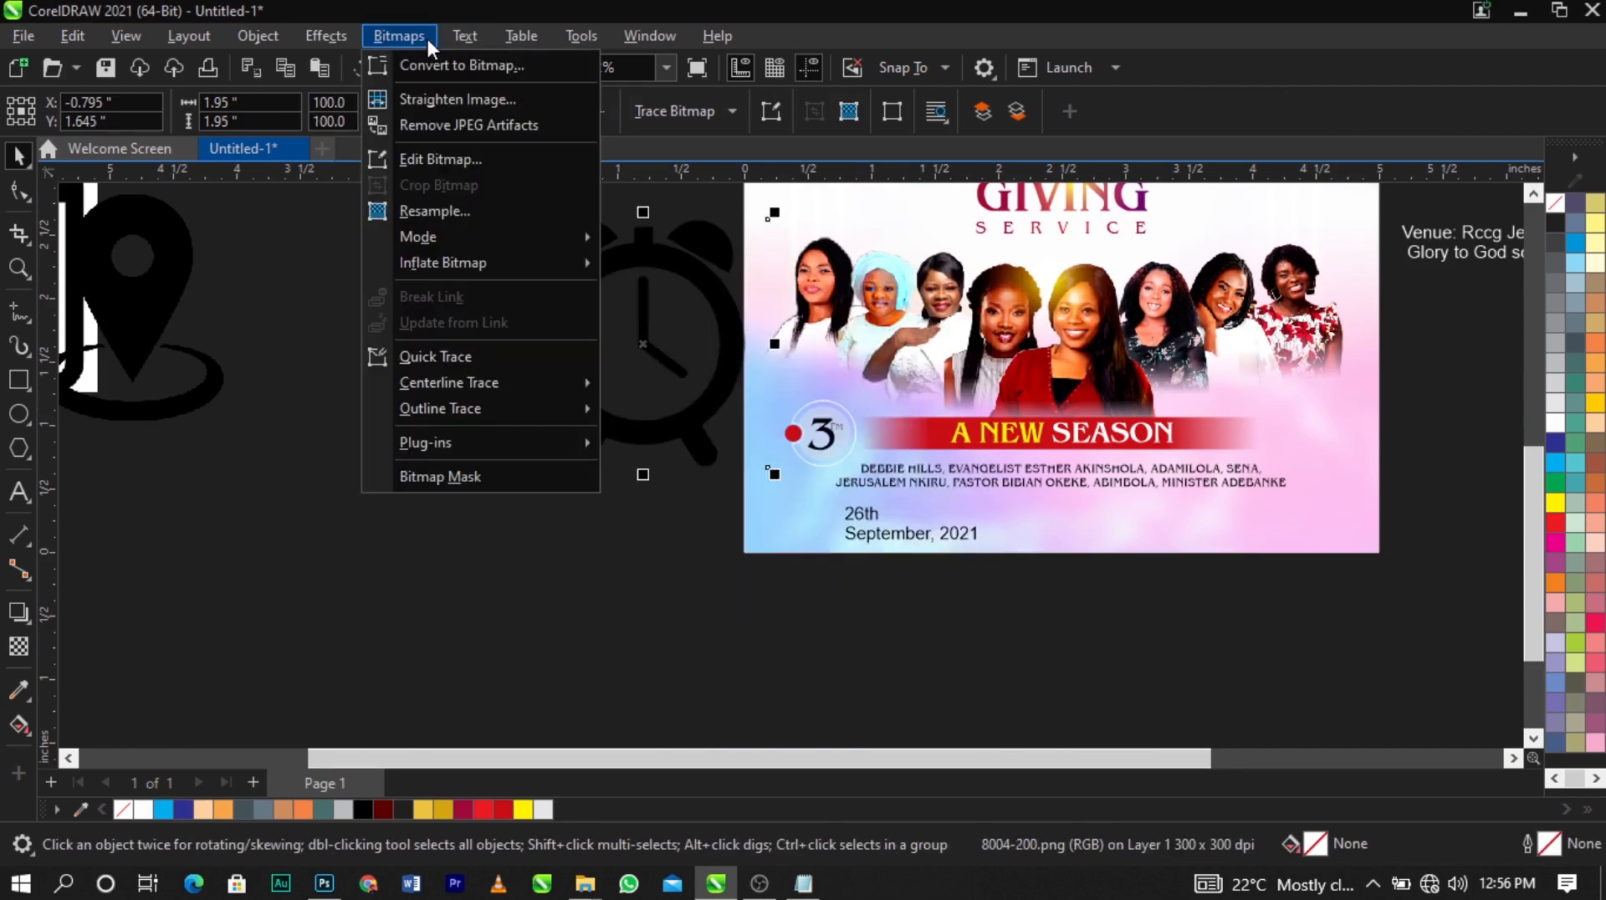
pyautogui.moveTo(467, 241)
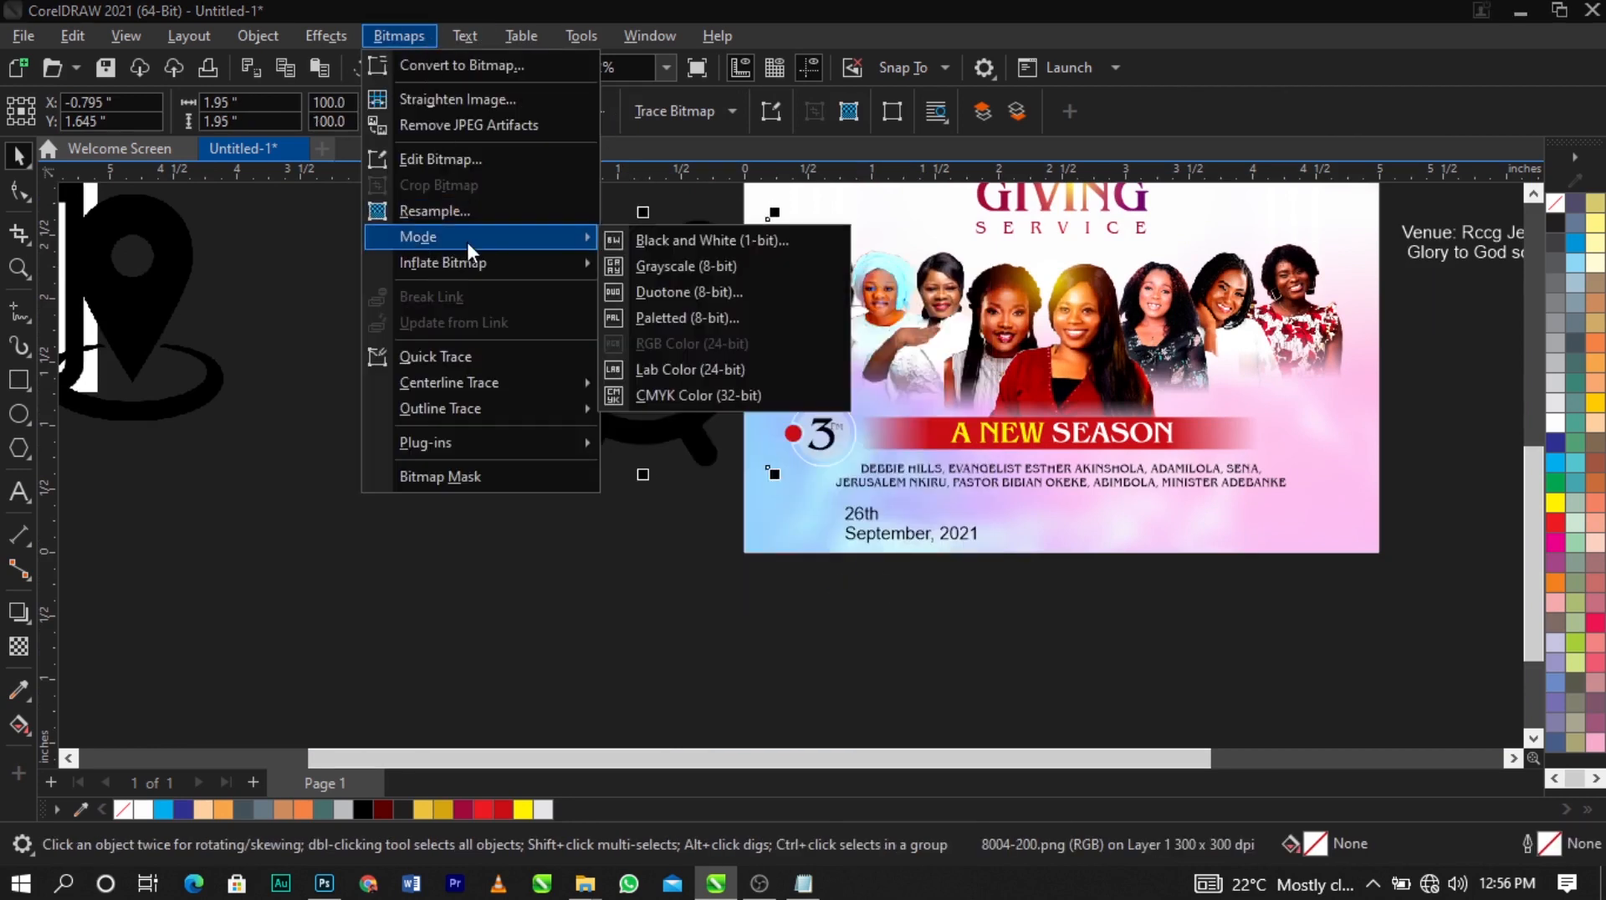
pyautogui.click(622, 245)
pyautogui.click(979, 705)
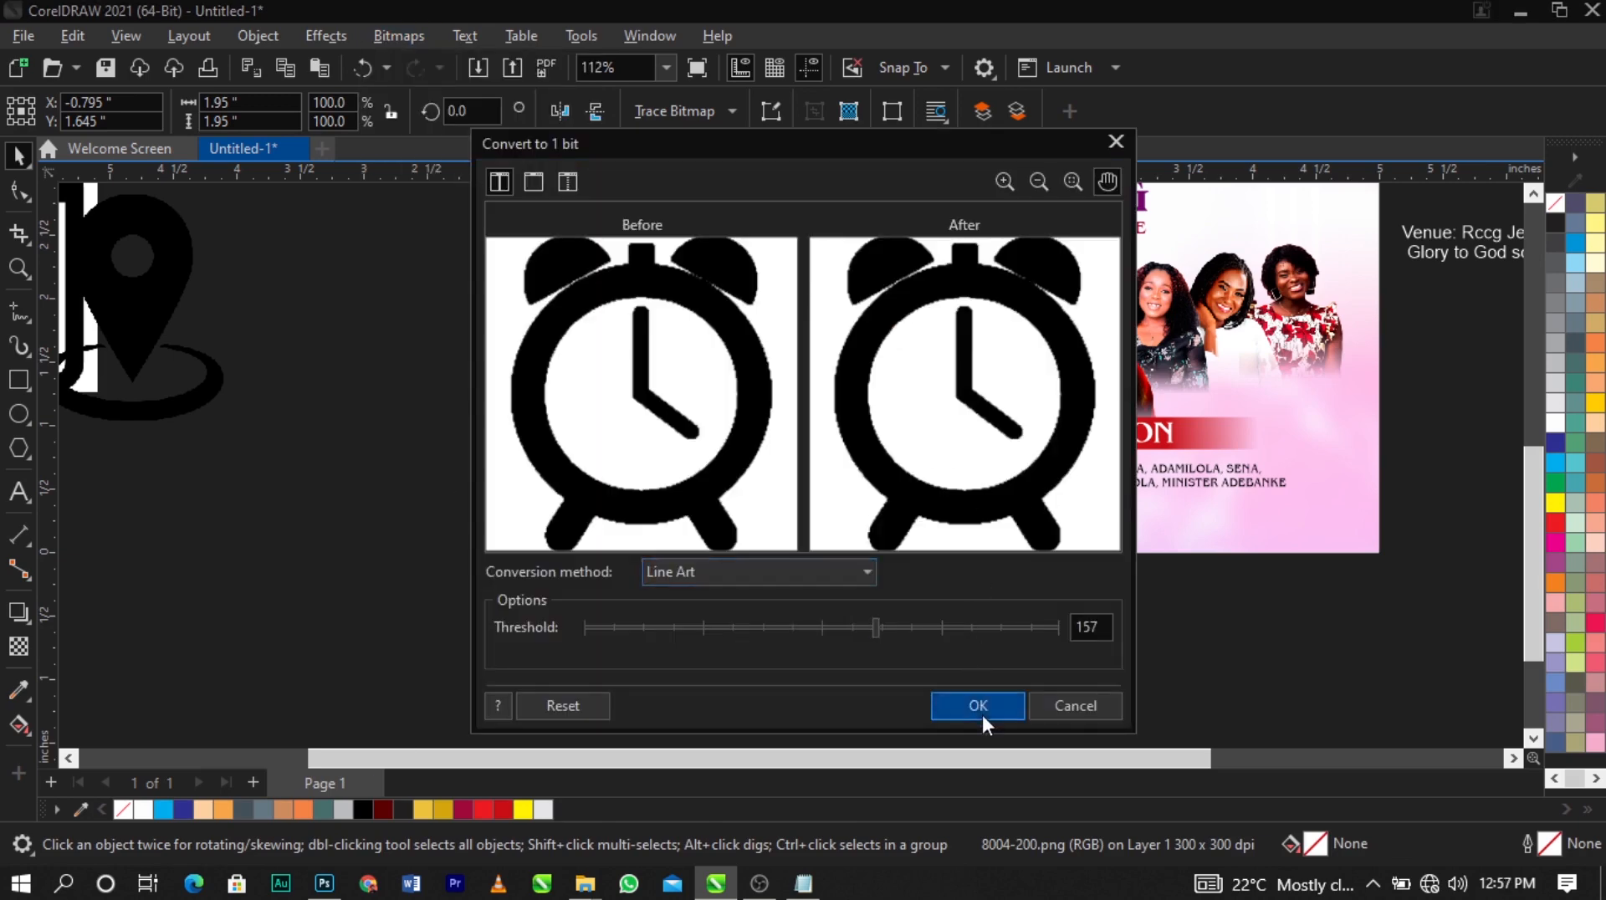
# Outline-trace the clock bitmap as line art and delete the white-backed clock, keeping the vector version
pyautogui.click(673, 112)
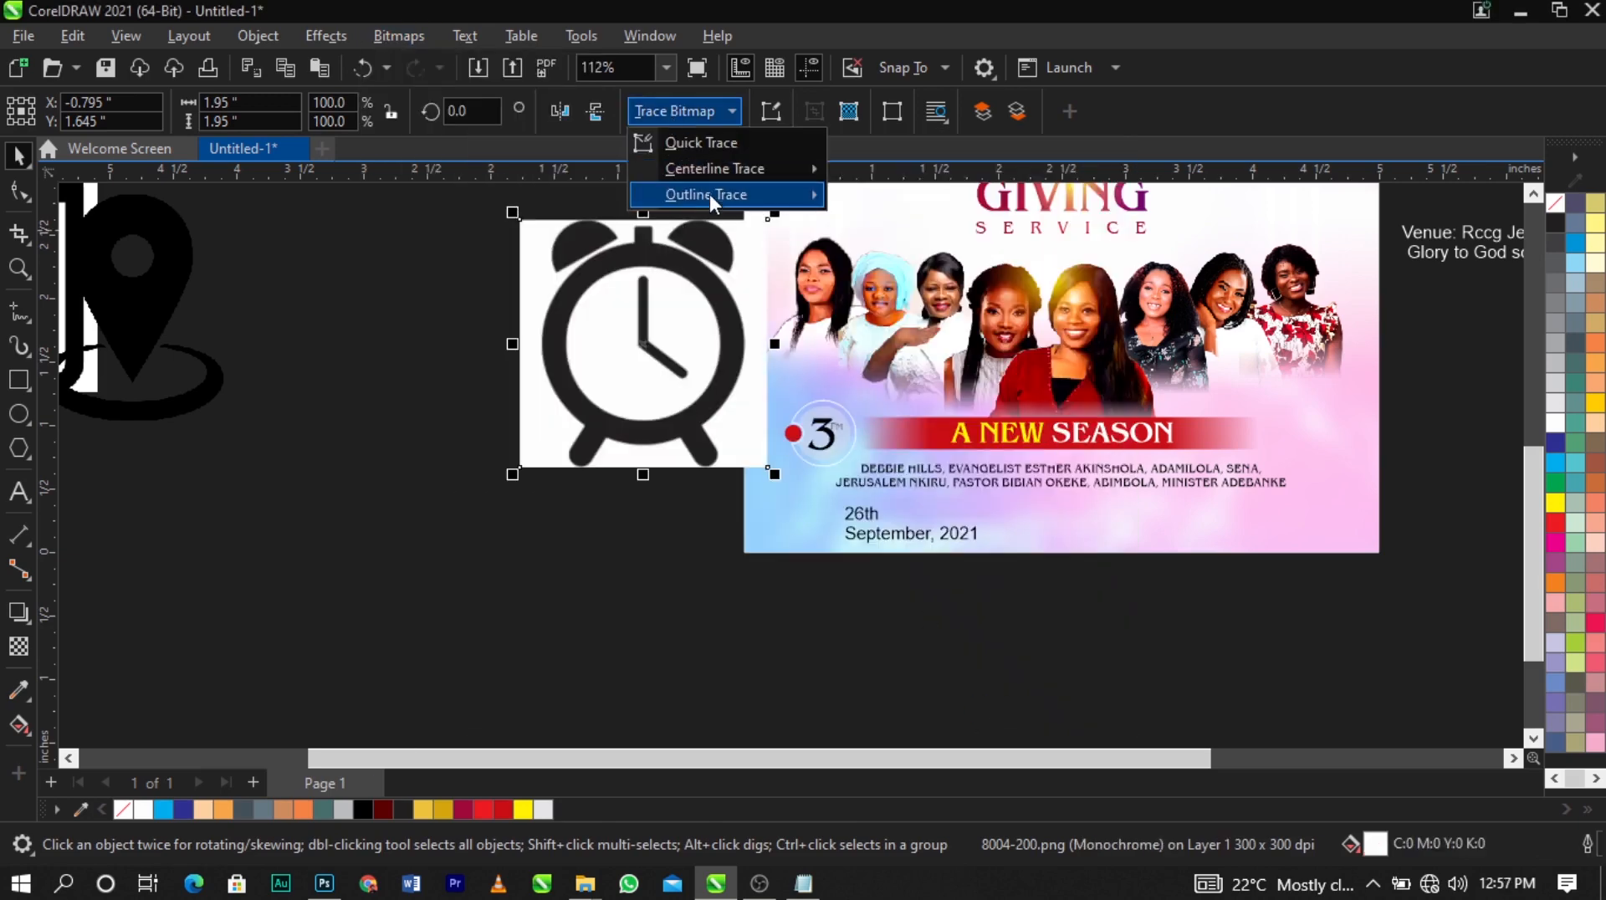
pyautogui.moveTo(709, 194)
pyautogui.click(940, 194)
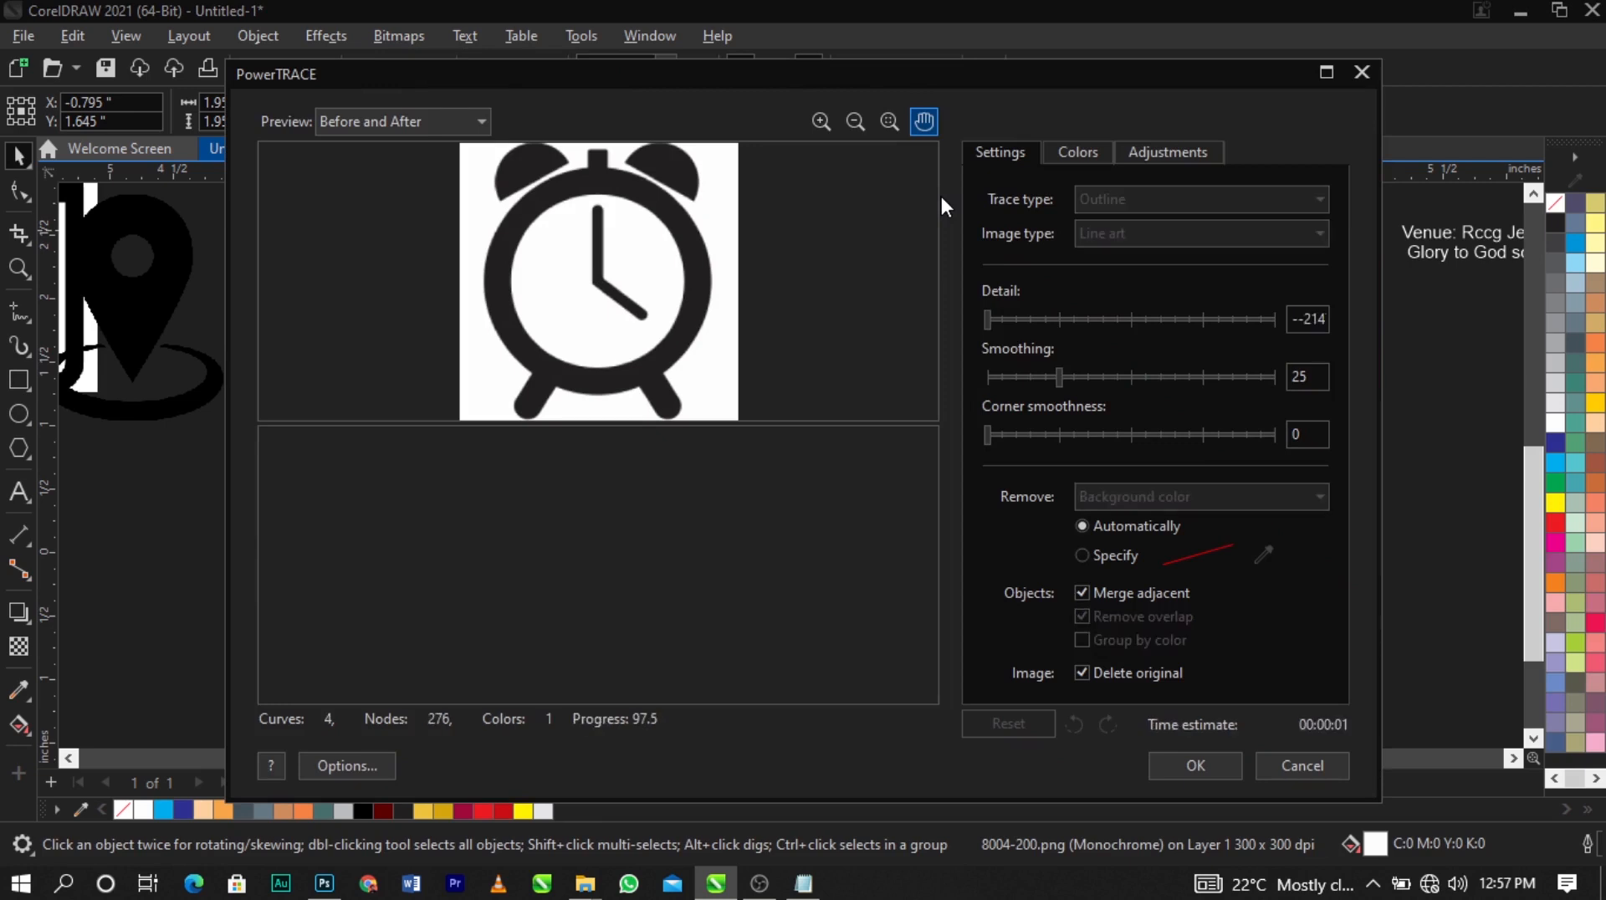
pyautogui.click(1196, 765)
pyautogui.moveTo(608, 342); pyautogui.dragTo(430, 376)
pyautogui.click(674, 394)
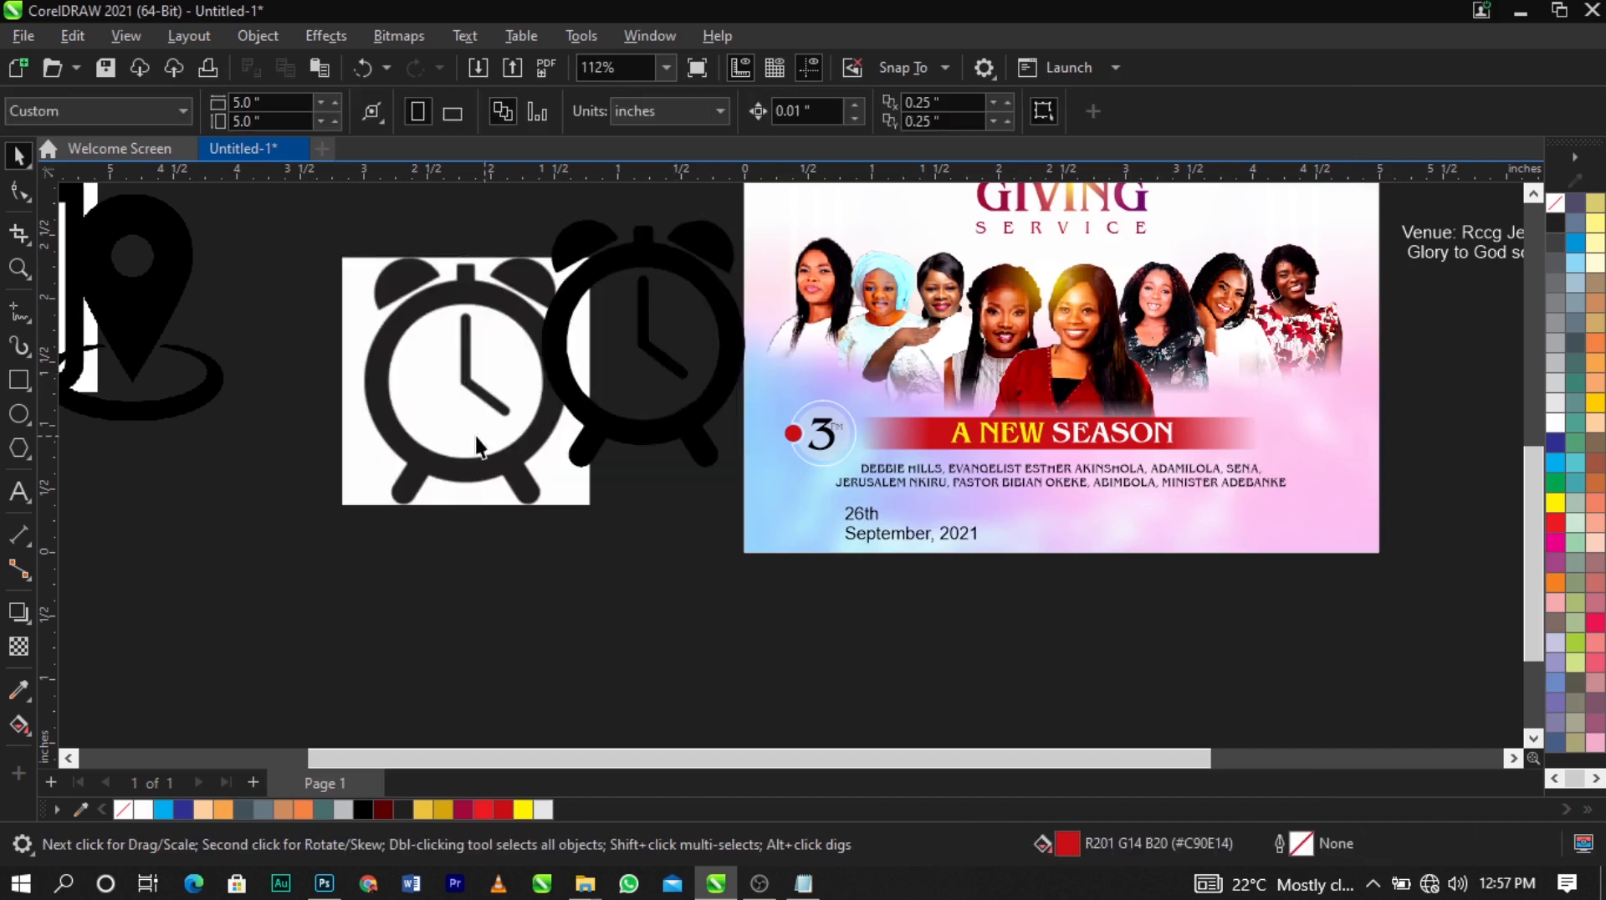
pyautogui.click(476, 438)
pyautogui.press('Delete')
# Shrink the vector clock to about 0.092 by 0.112 in and place it over the small red circle
pyautogui.click(644, 462)
pyautogui.moveTo(747, 474)
pyautogui.mouseDown()
pyautogui.moveTo(585, 389)
pyautogui.moveTo(576, 251)
pyautogui.moveTo(655, 362)
pyautogui.moveTo(774, 425)
pyautogui.mouseUp()
pyautogui.scroll(4, 846, 452)
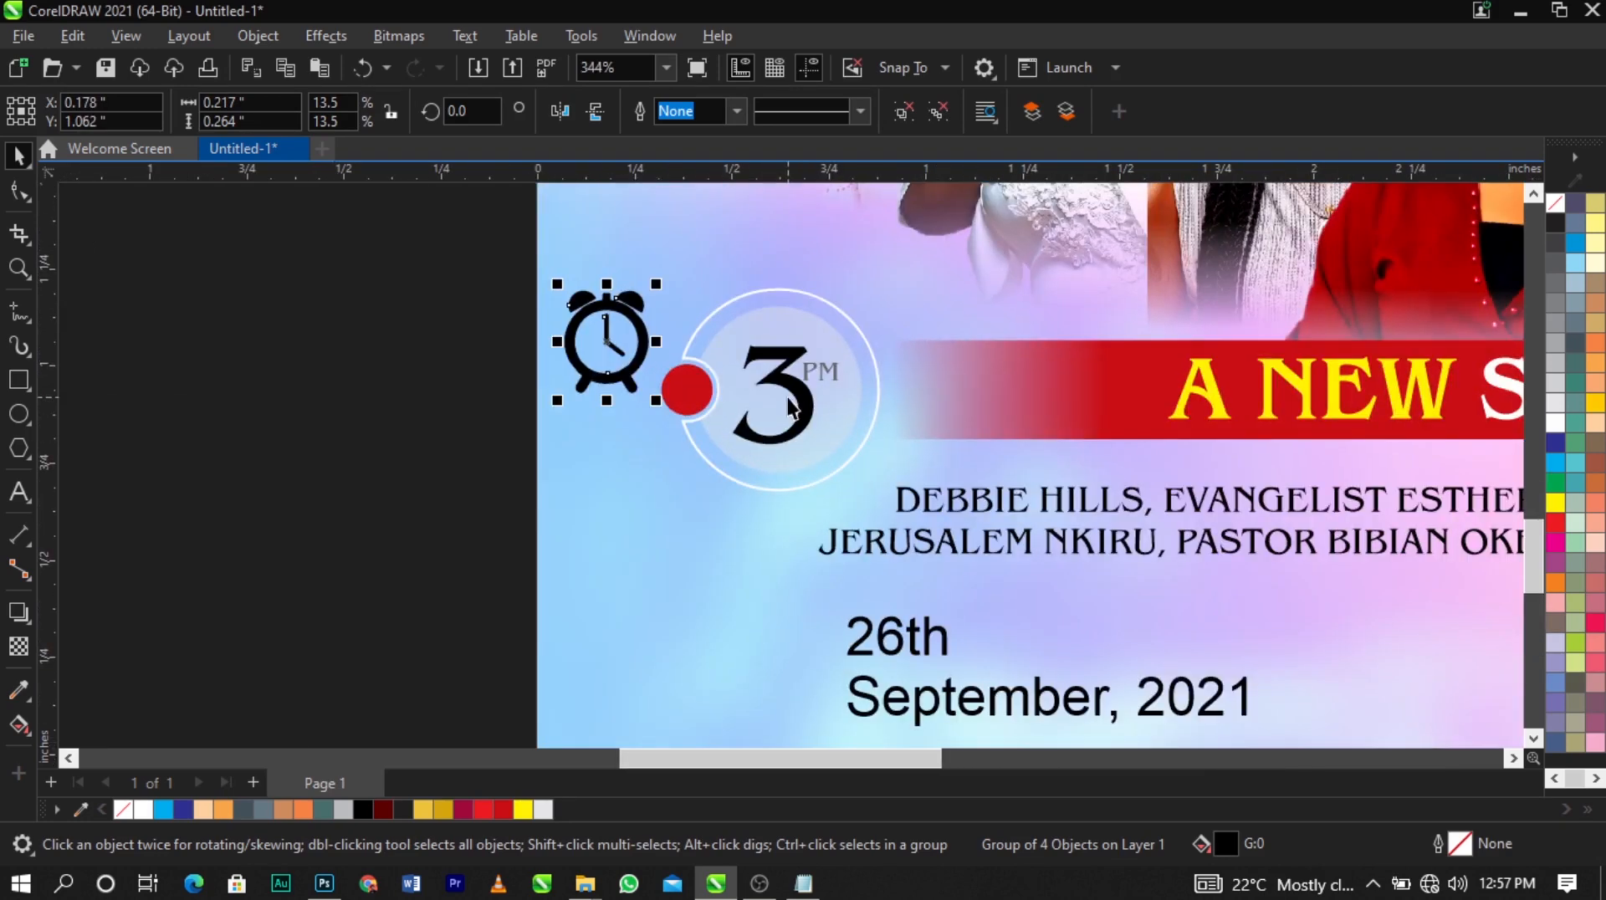
pyautogui.scroll(1, 786, 405)
pyautogui.moveTo(597, 395); pyautogui.dragTo(538, 311)
pyautogui.moveTo(520, 289); pyautogui.dragTo(666, 397)
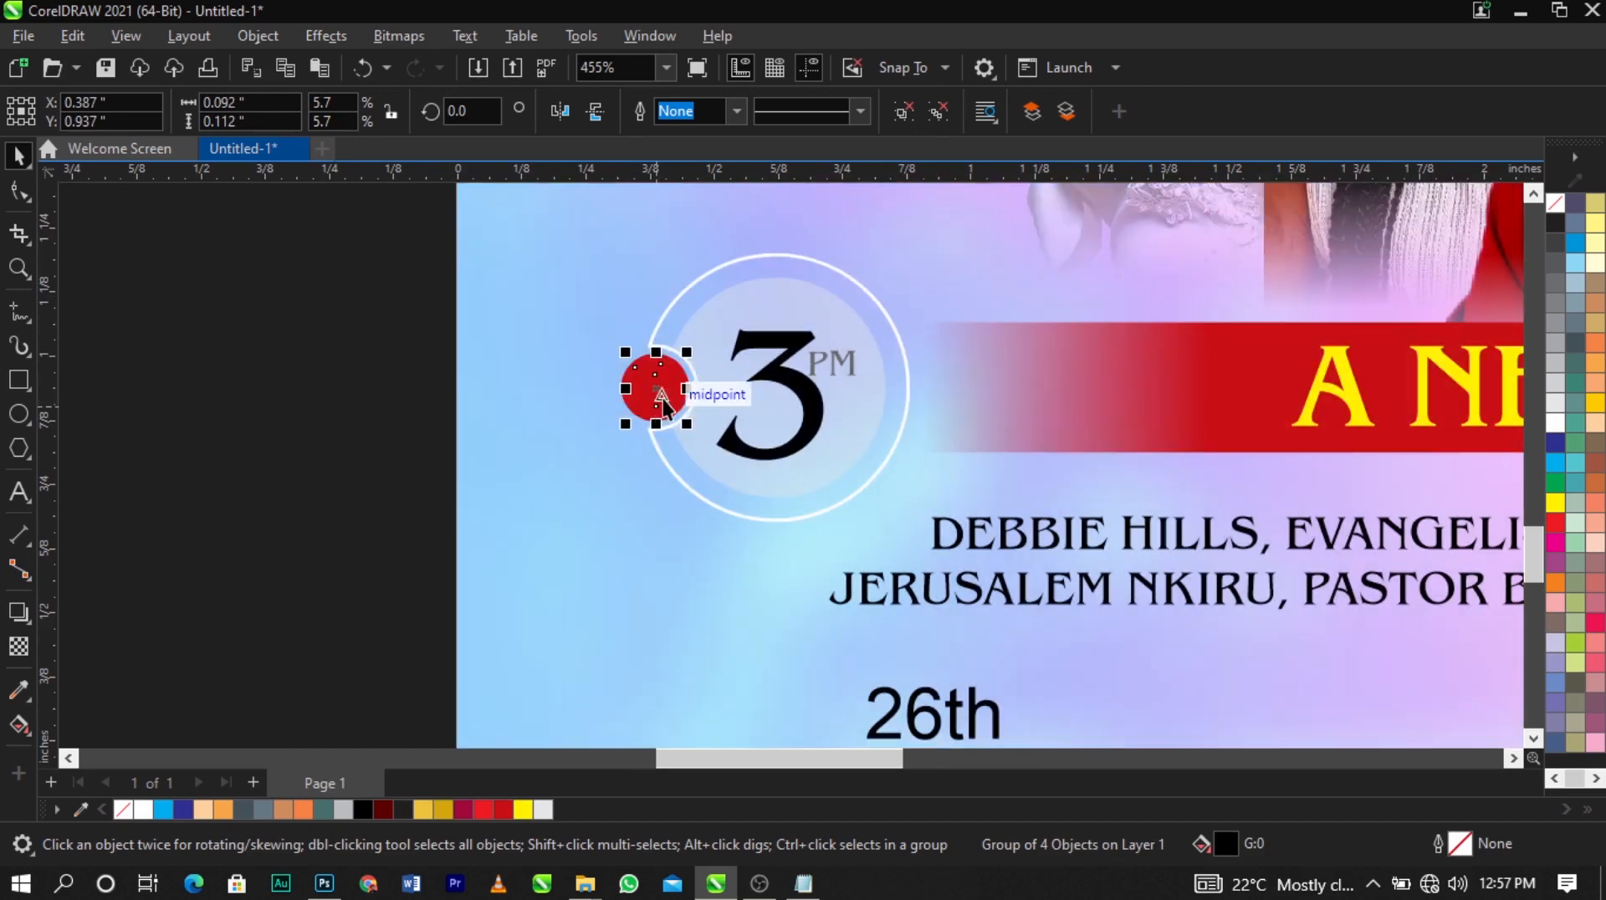
# Fill the clock icon with white and shrink it to about 0.077 by 0.093 in inside the red circle
pyautogui.scroll(1, 682, 393)
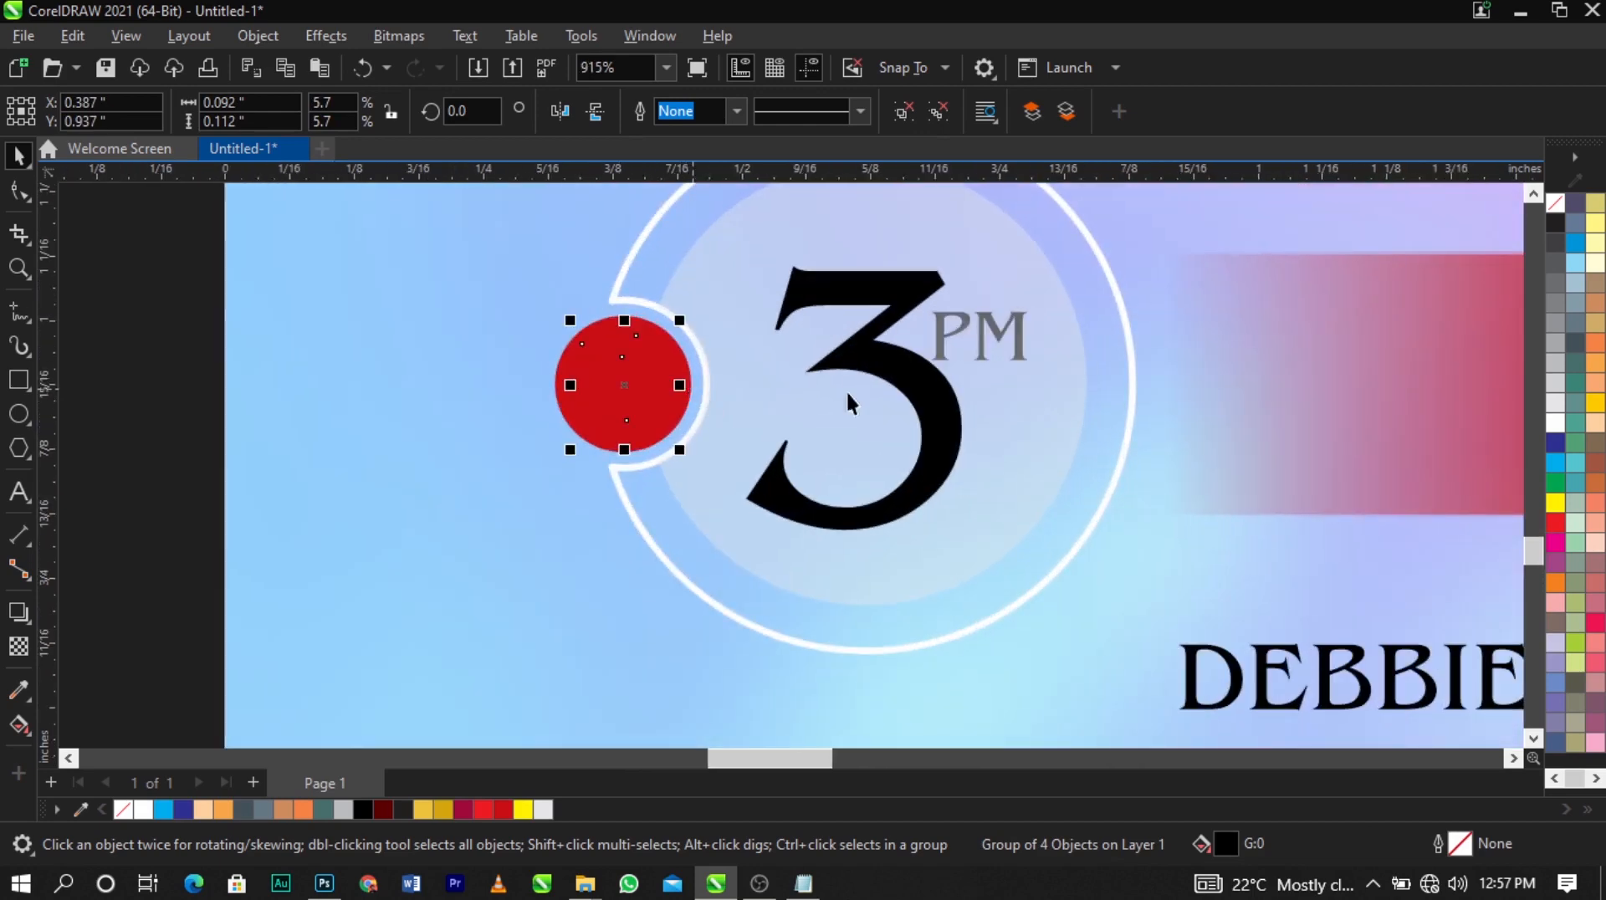
pyautogui.click(1554, 424)
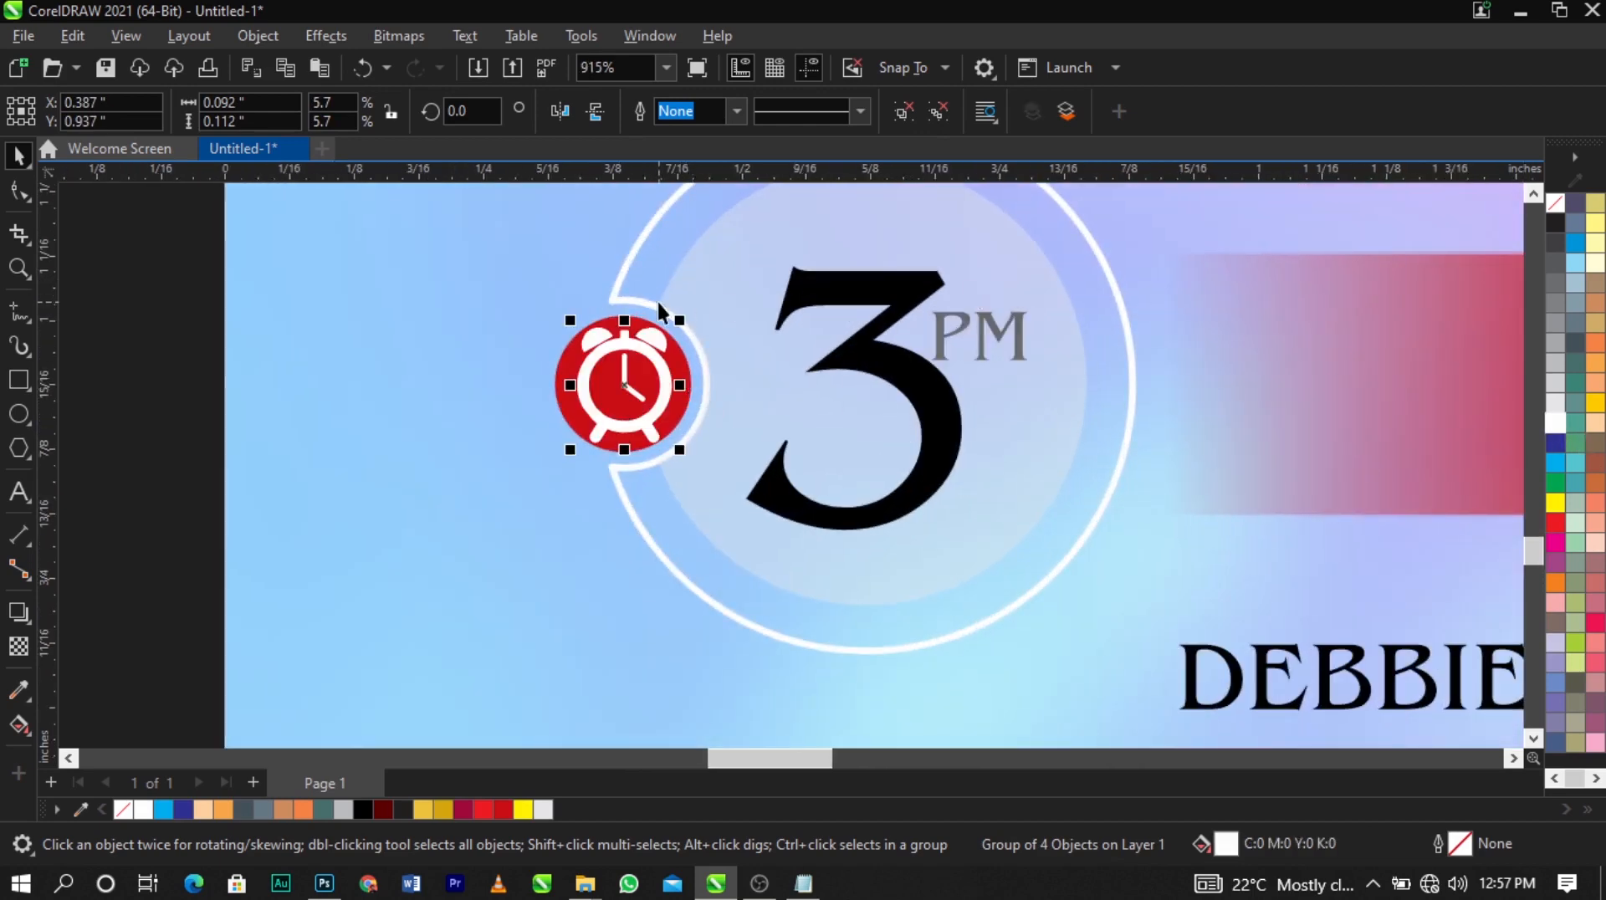
pyautogui.scroll(1, 656, 298)
pyautogui.moveTo(687, 331); pyautogui.dragTo(640, 403)
pyautogui.scroll(1, 640, 398)
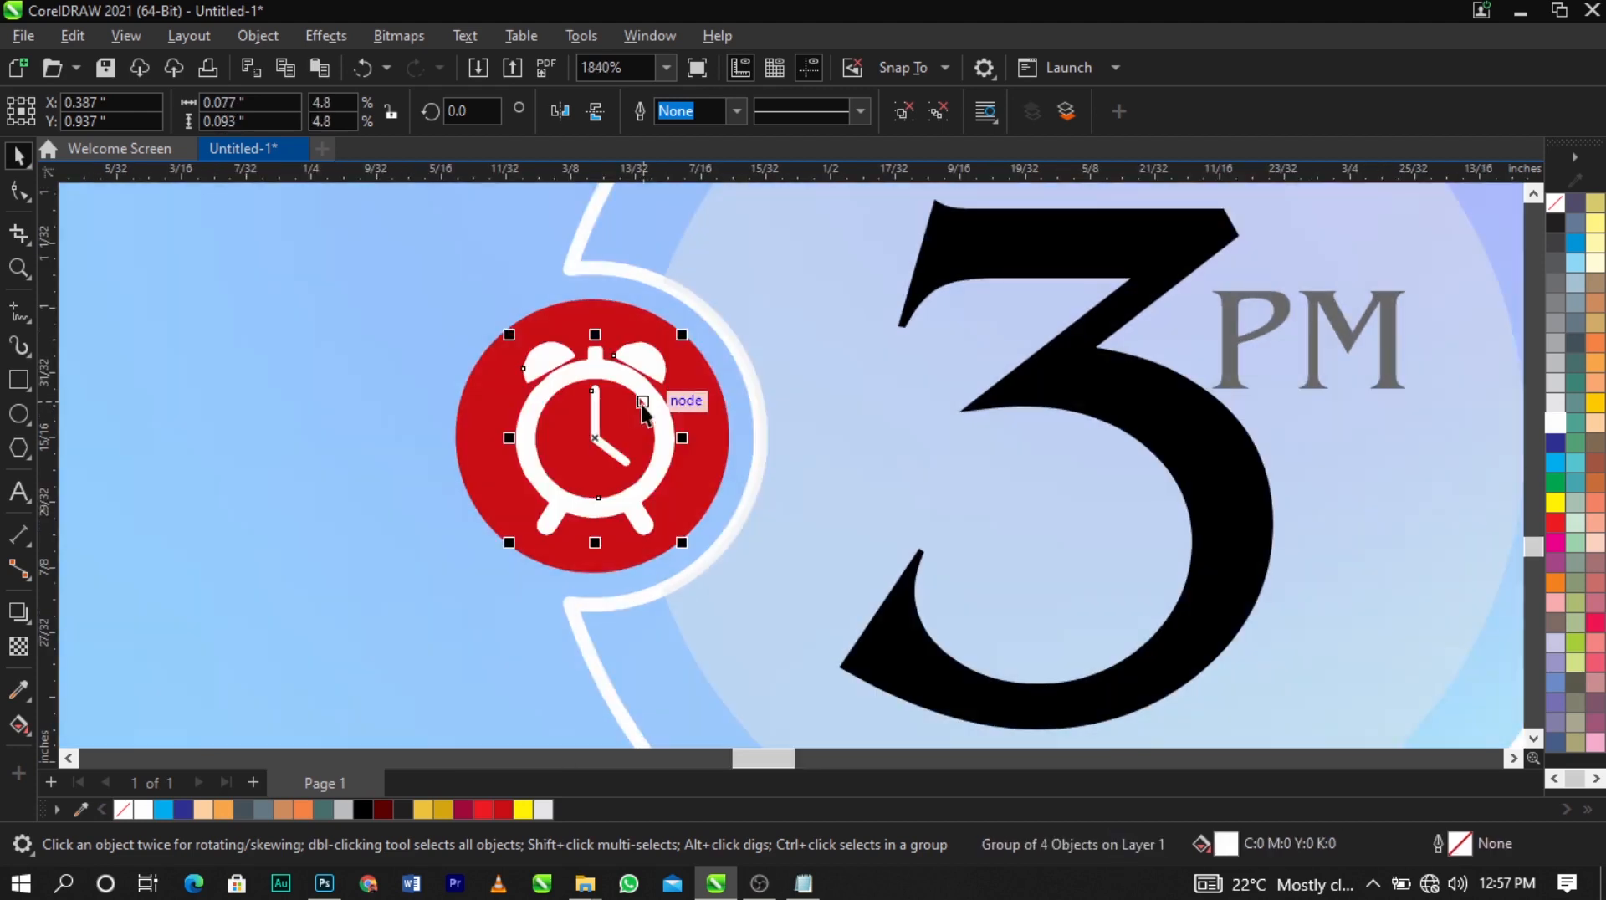
pyautogui.scroll(-15, 641, 403)
pyautogui.click(505, 353)
# Duplicate the whole 3PM badge and place the copy at the right end of the A NEW SEASON bar
pyautogui.scroll(-4, 487, 338)
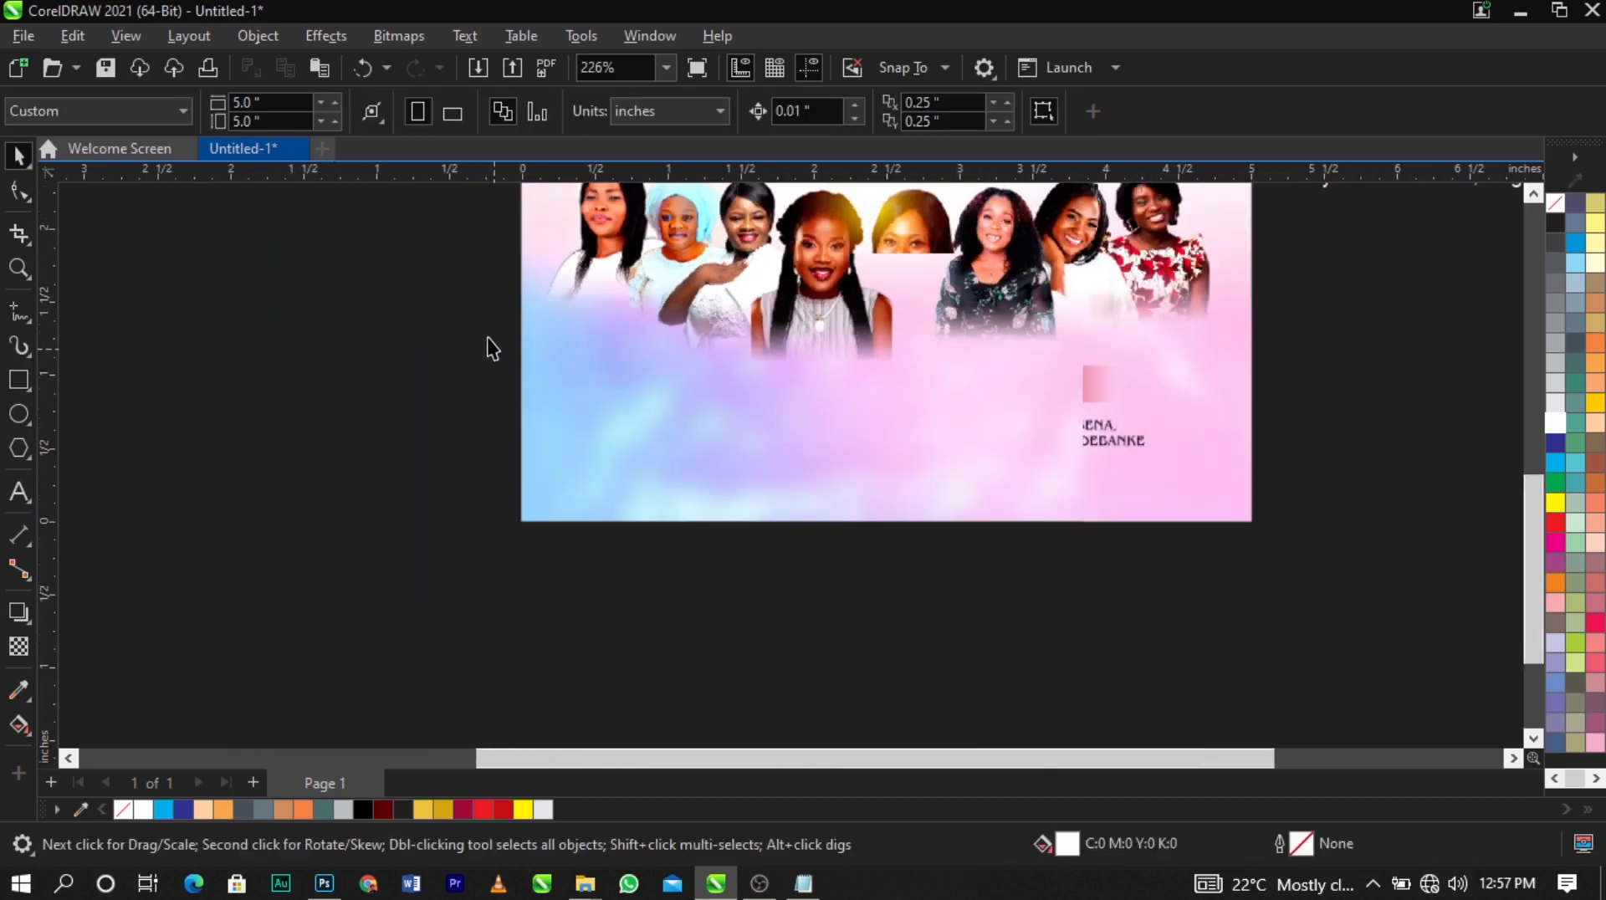
pyautogui.moveTo(656, 433); pyautogui.dragTo(1066, 427)
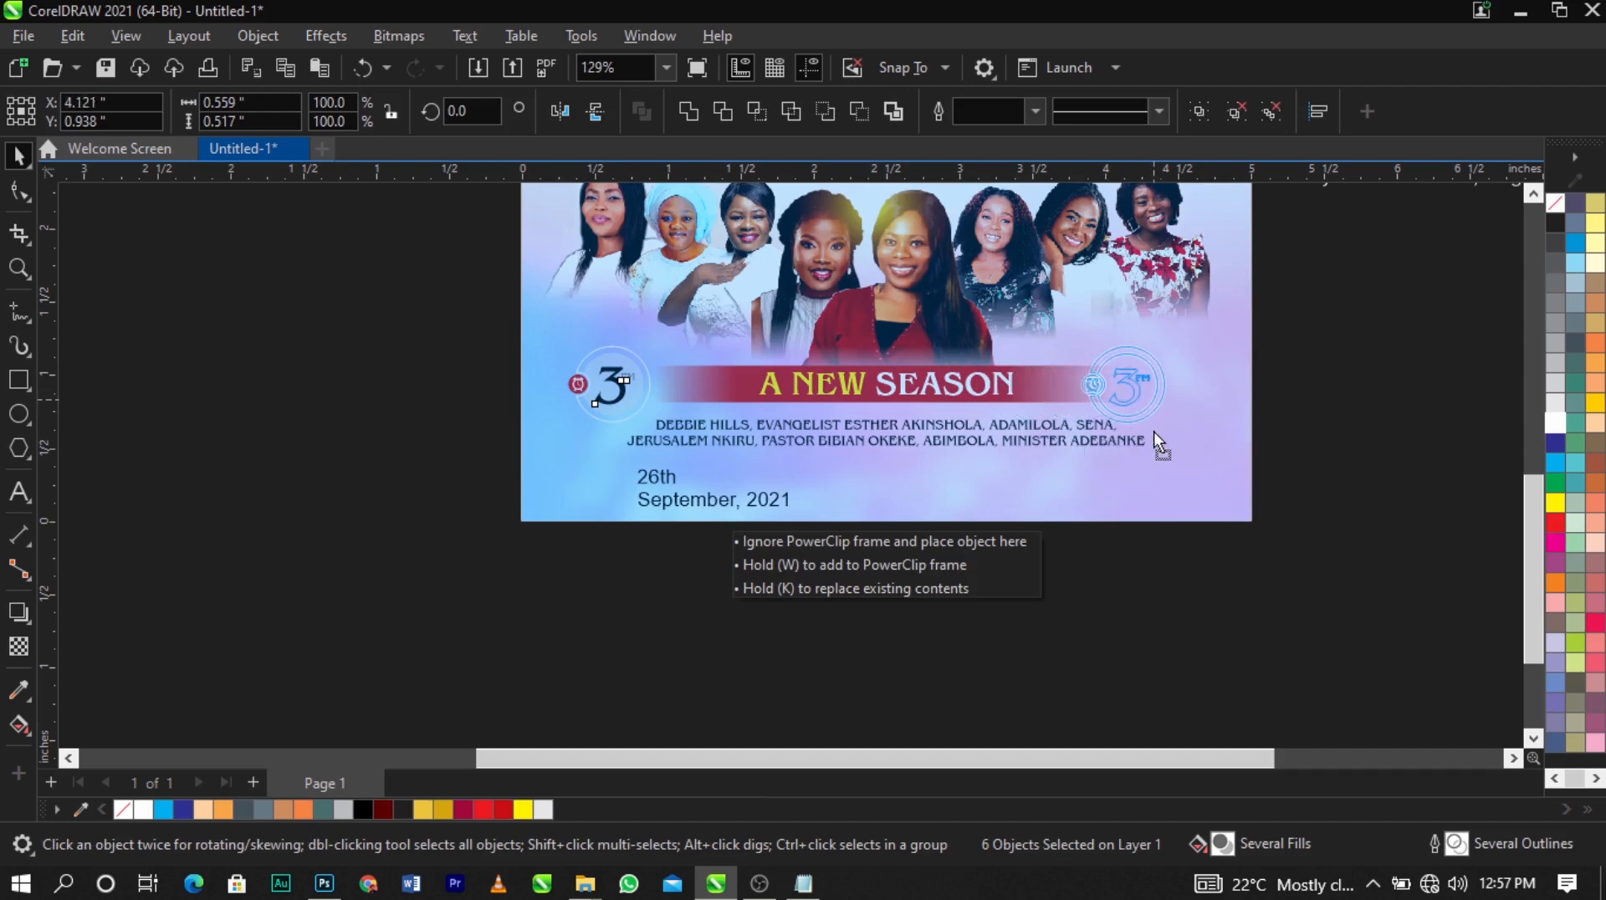
pyautogui.moveTo(1180, 435); pyautogui.dragTo(1181, 435)
pyautogui.press('z')
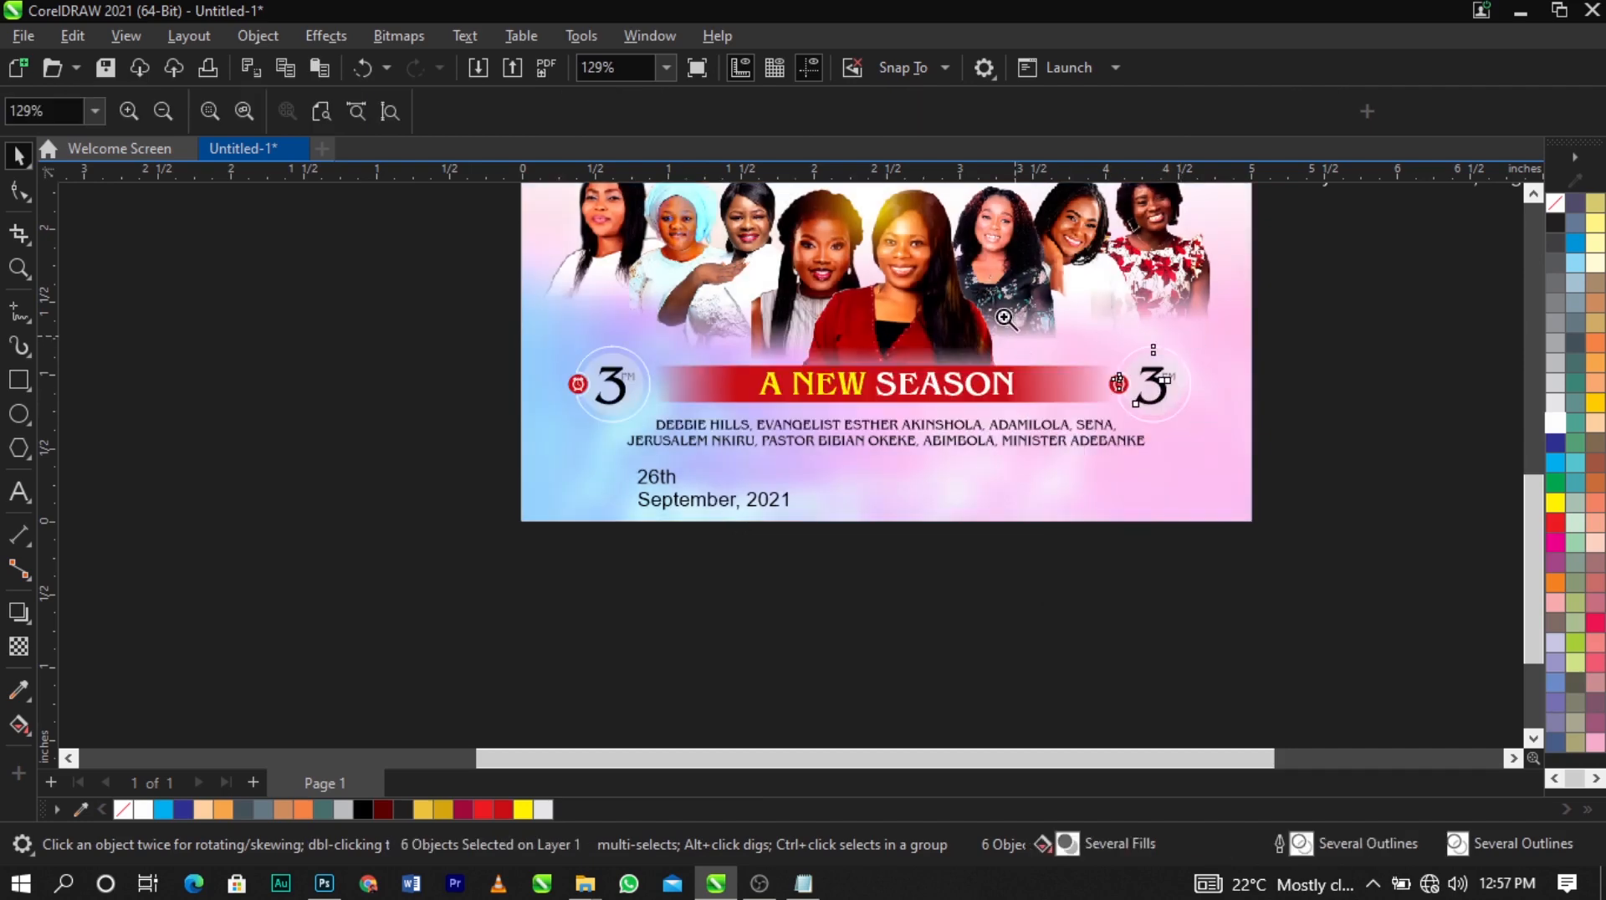
pyautogui.moveTo(1000, 315); pyautogui.dragTo(1313, 462)
pyautogui.press('space')
pyautogui.scroll(1, 824, 456)
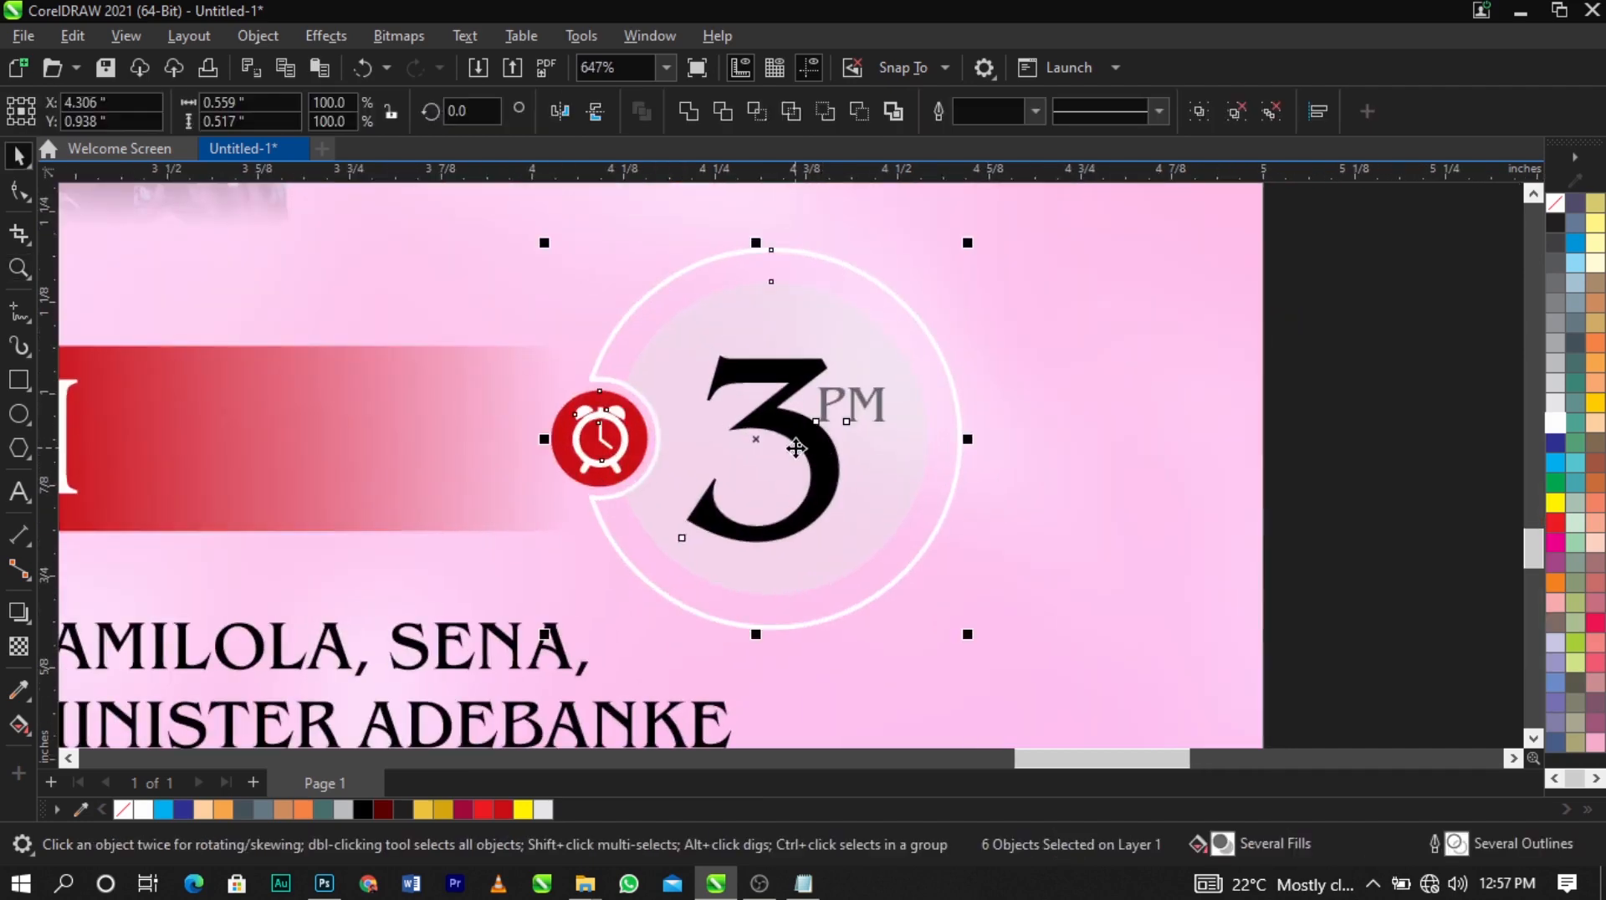
pyautogui.moveTo(798, 448); pyautogui.dragTo(803, 455)
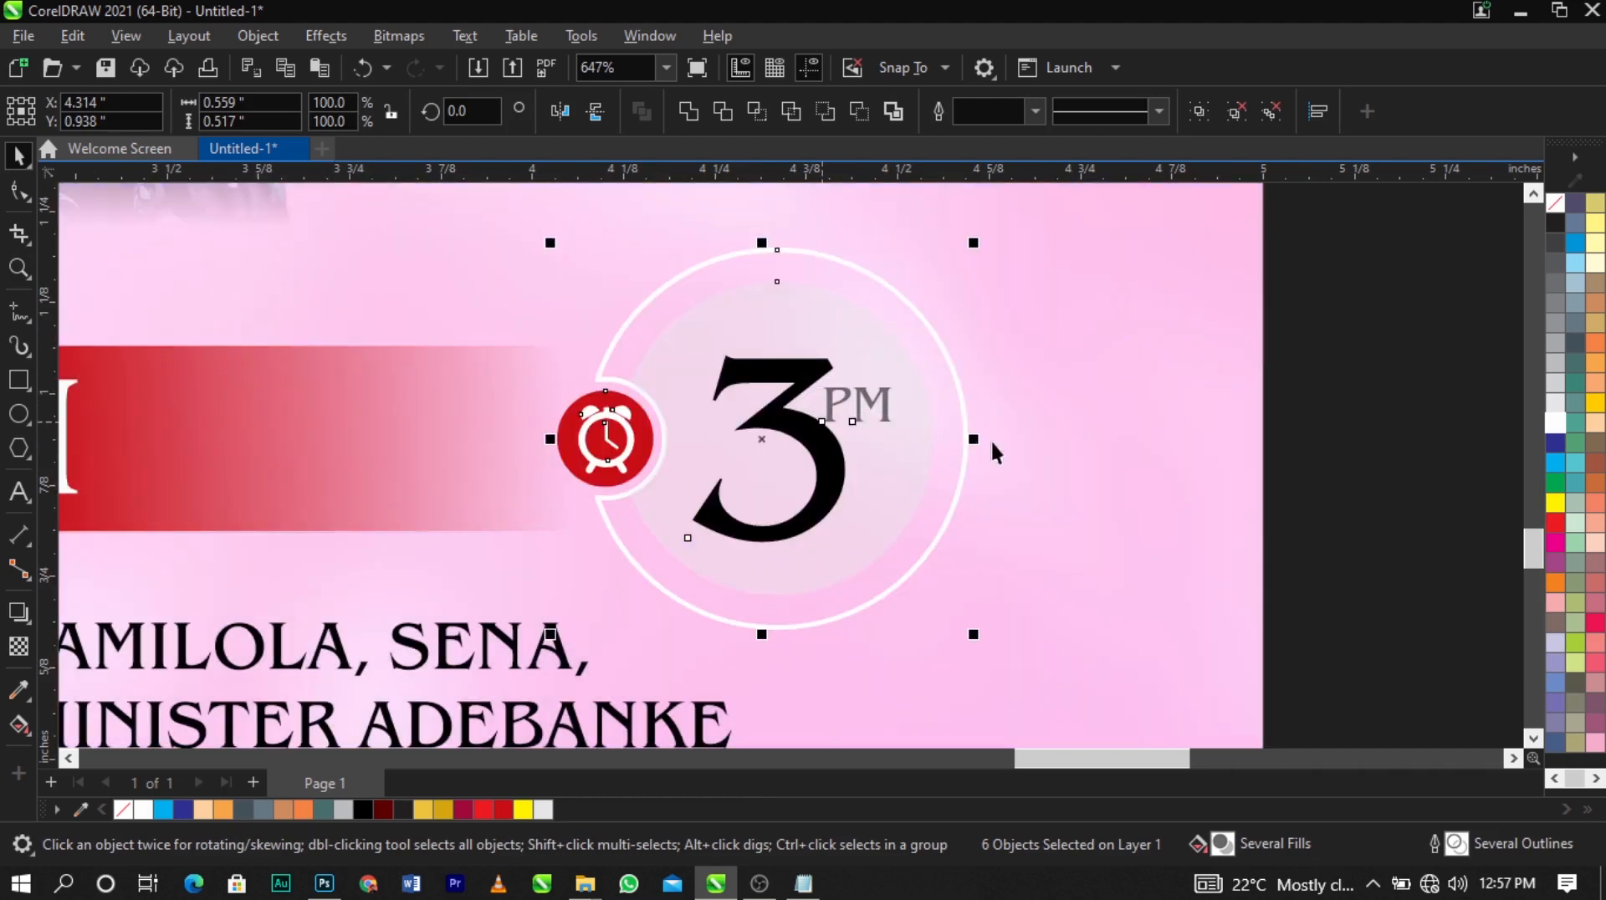
# Mirror the duplicate badge horizontally and delete its reversed 3 and PM text
pyautogui.click(562, 112)
pyautogui.press('Escape')
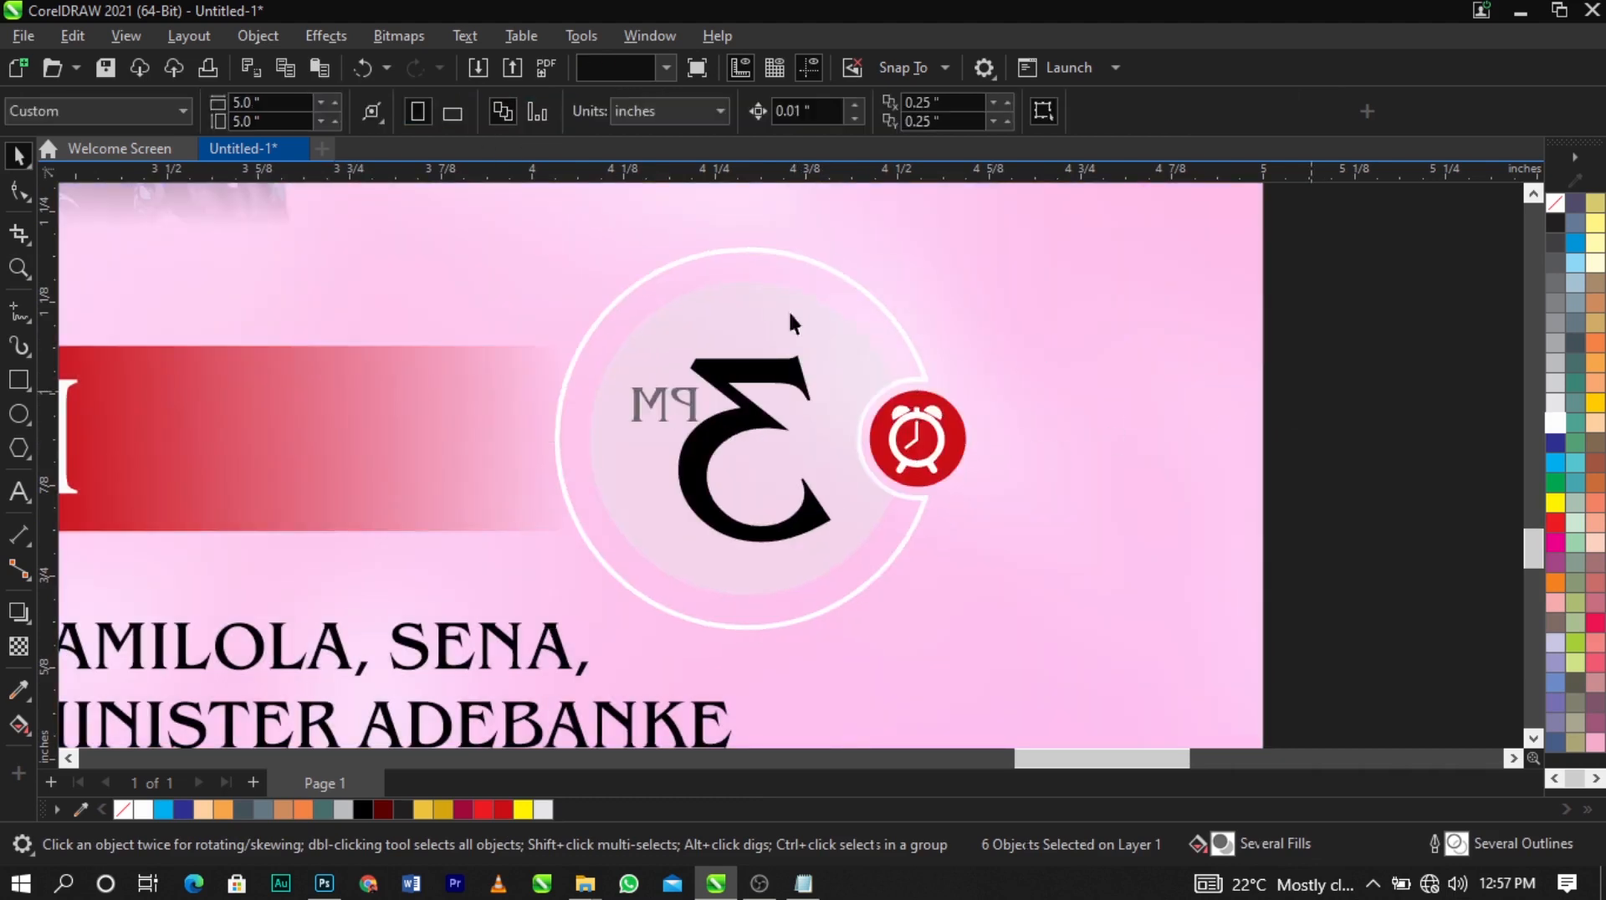
pyautogui.moveTo(578, 304); pyautogui.dragTo(855, 576)
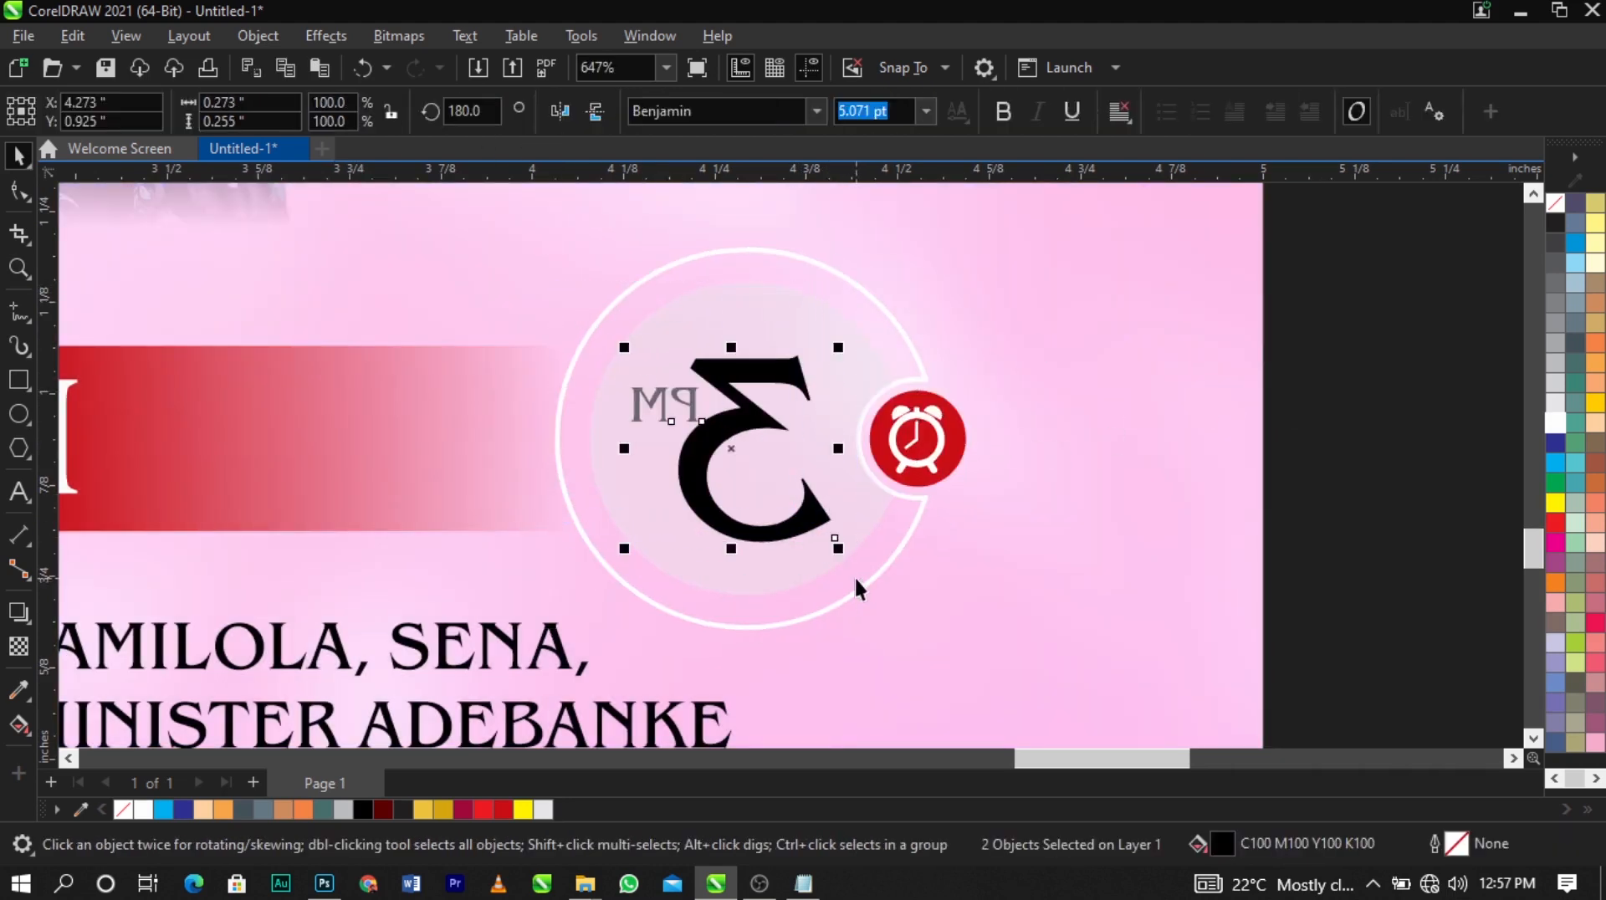
pyautogui.press('Escape')
# Move the 26th September, 2021 text next to the mirrored badge at the flyer's right edge
pyautogui.scroll(-3, 1012, 452)
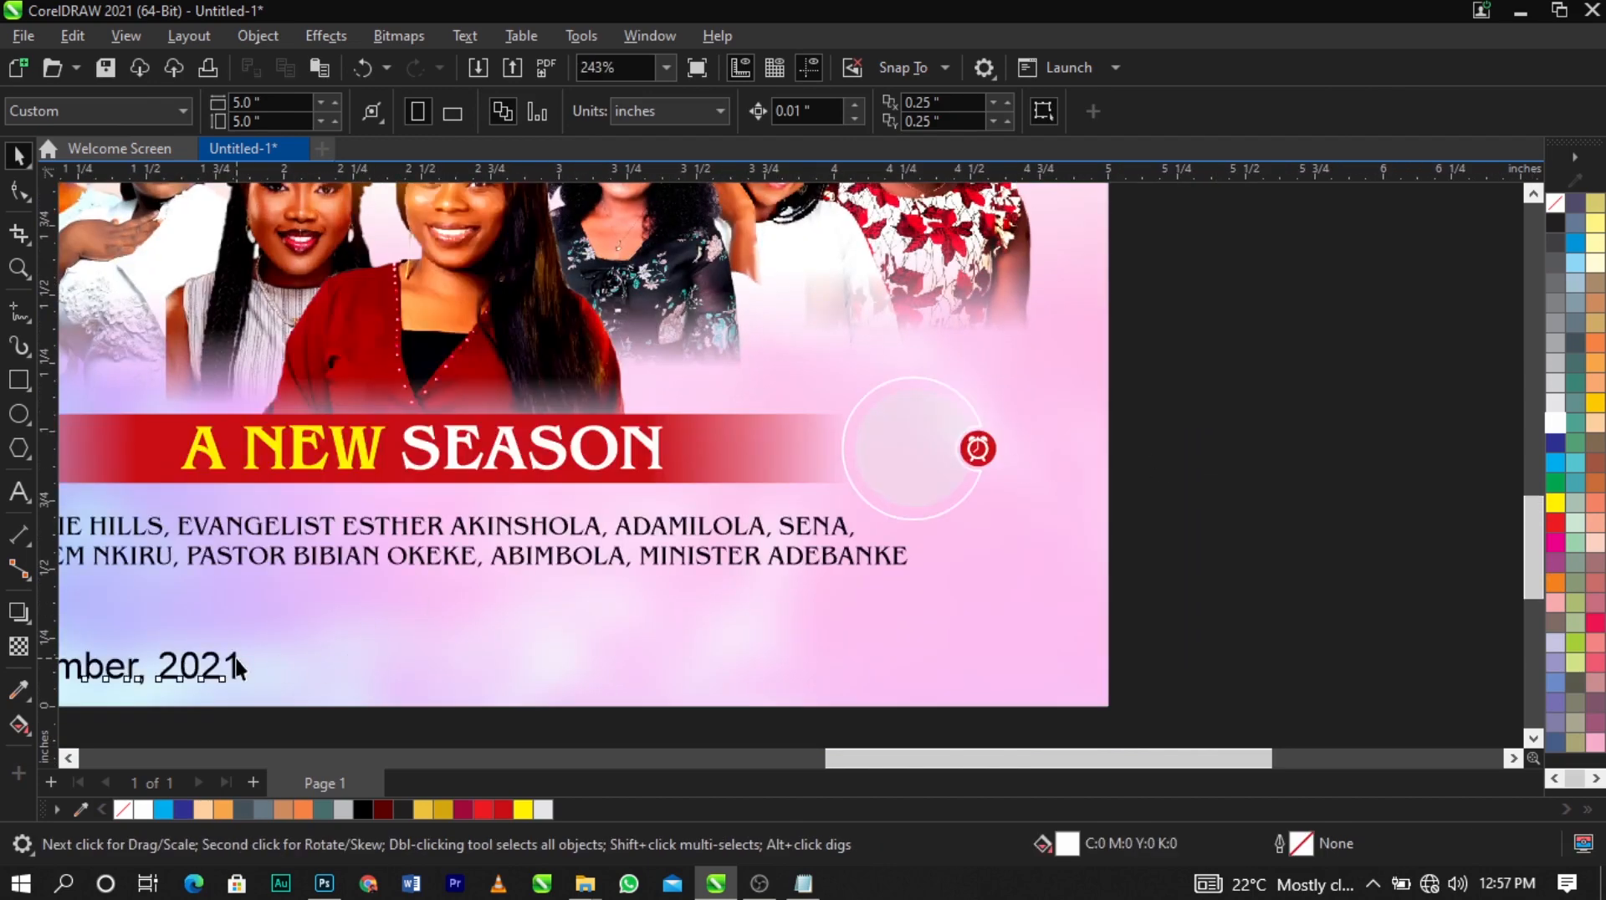
pyautogui.scroll(-2, 237, 667)
pyautogui.moveTo(236, 665); pyautogui.dragTo(807, 587)
pyautogui.scroll(6, 679, 553)
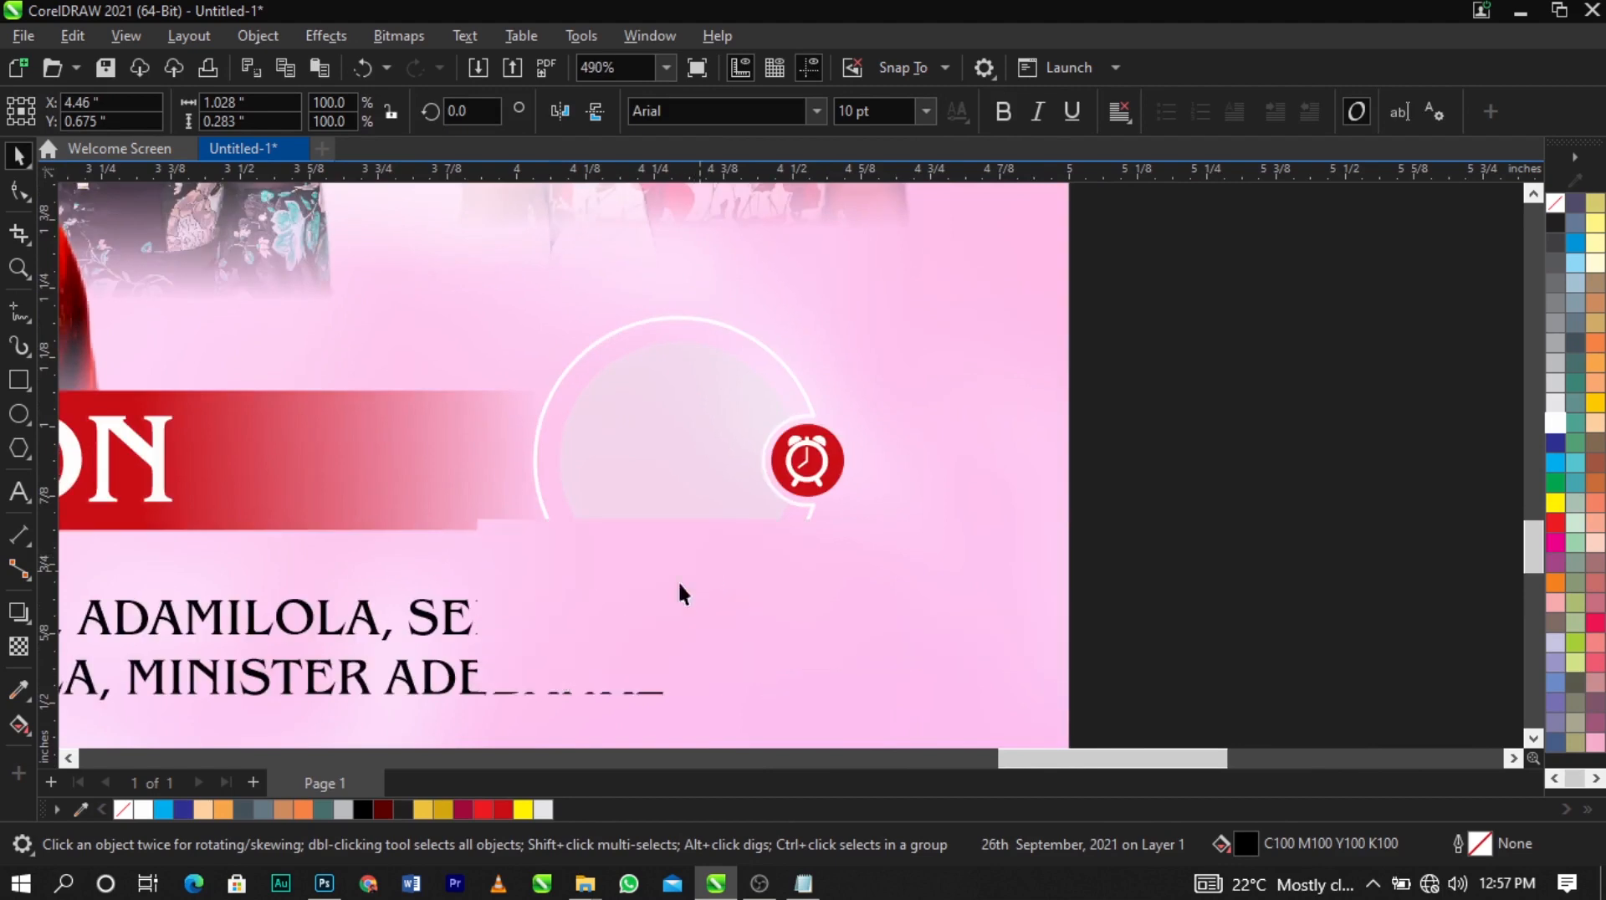
pyautogui.moveTo(615, 567); pyautogui.dragTo(1037, 348)
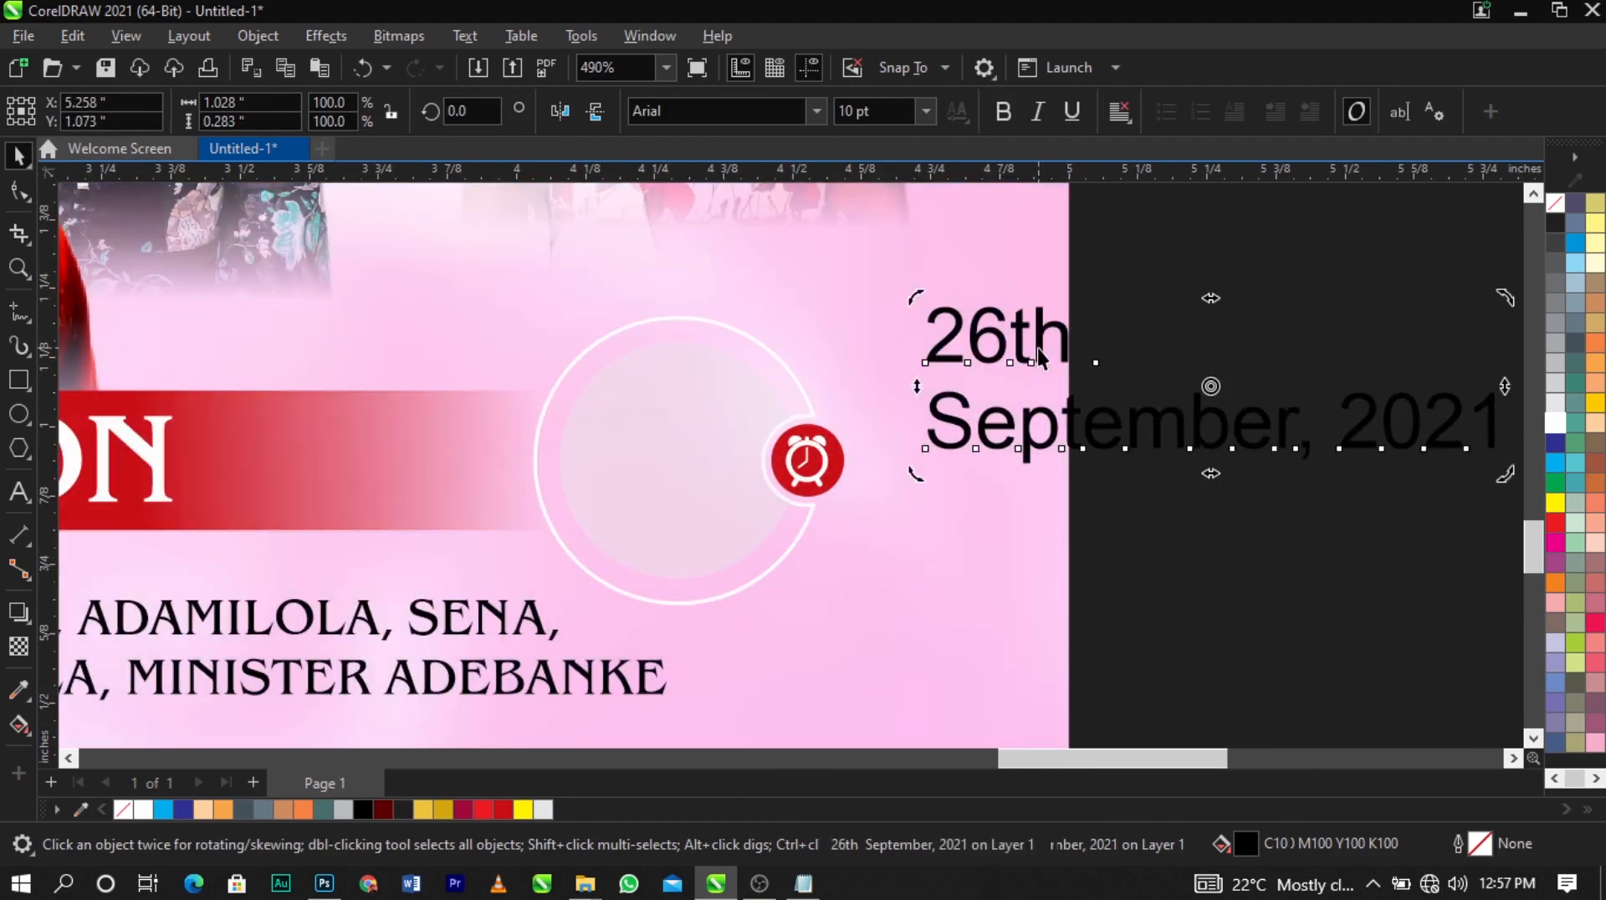
# Copy the 3 from the left badge into the badge at the bar's right end and replace its text with 26
pyautogui.doubleClick(1066, 349)
pyautogui.hotkey('ctrl', 'space')
pyautogui.scroll(-9, 1186, 436)
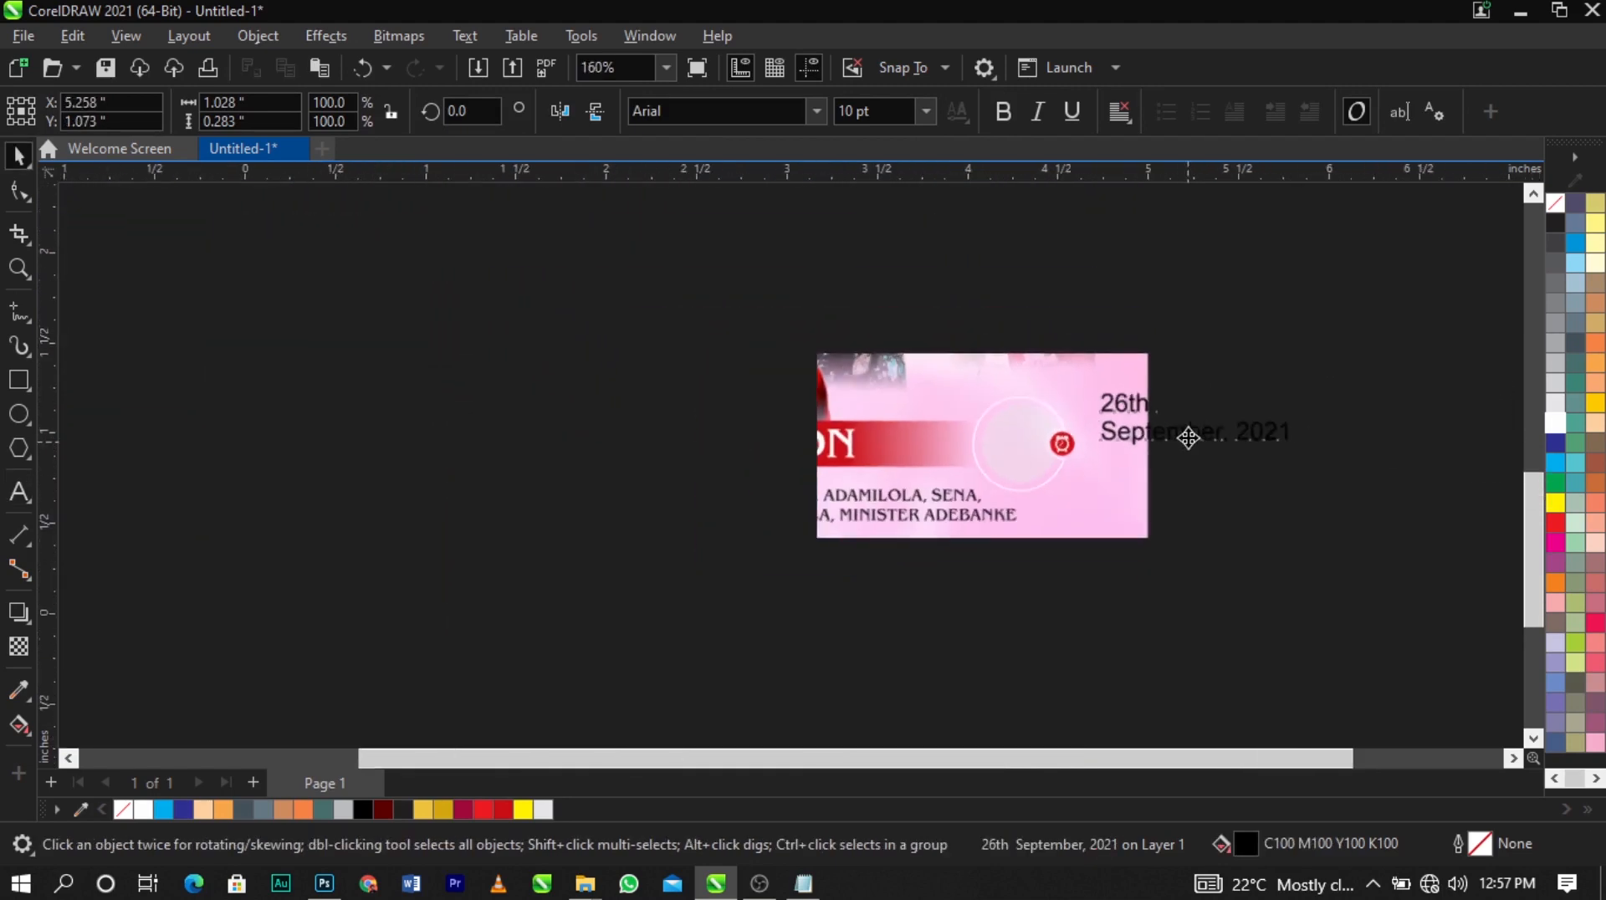
pyautogui.click(458, 448)
pyautogui.moveTo(458, 448); pyautogui.dragTo(1046, 453)
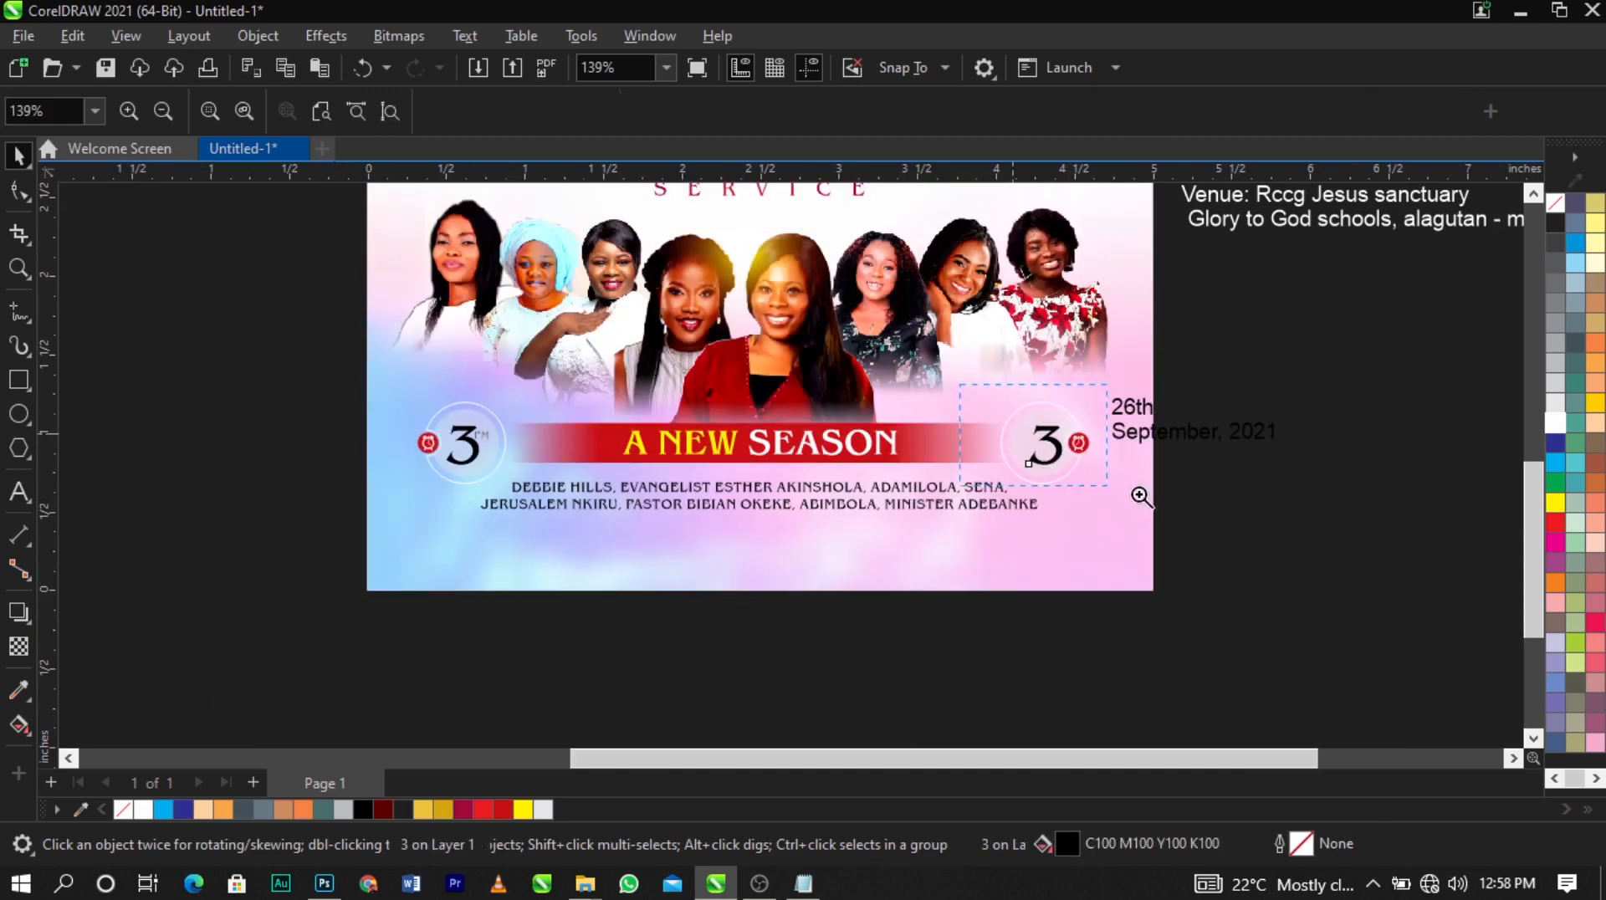
pyautogui.scroll(10, 1171, 451)
pyautogui.doubleClick(695, 460)
pyautogui.press('BackSpace')
pyautogui.write('26')
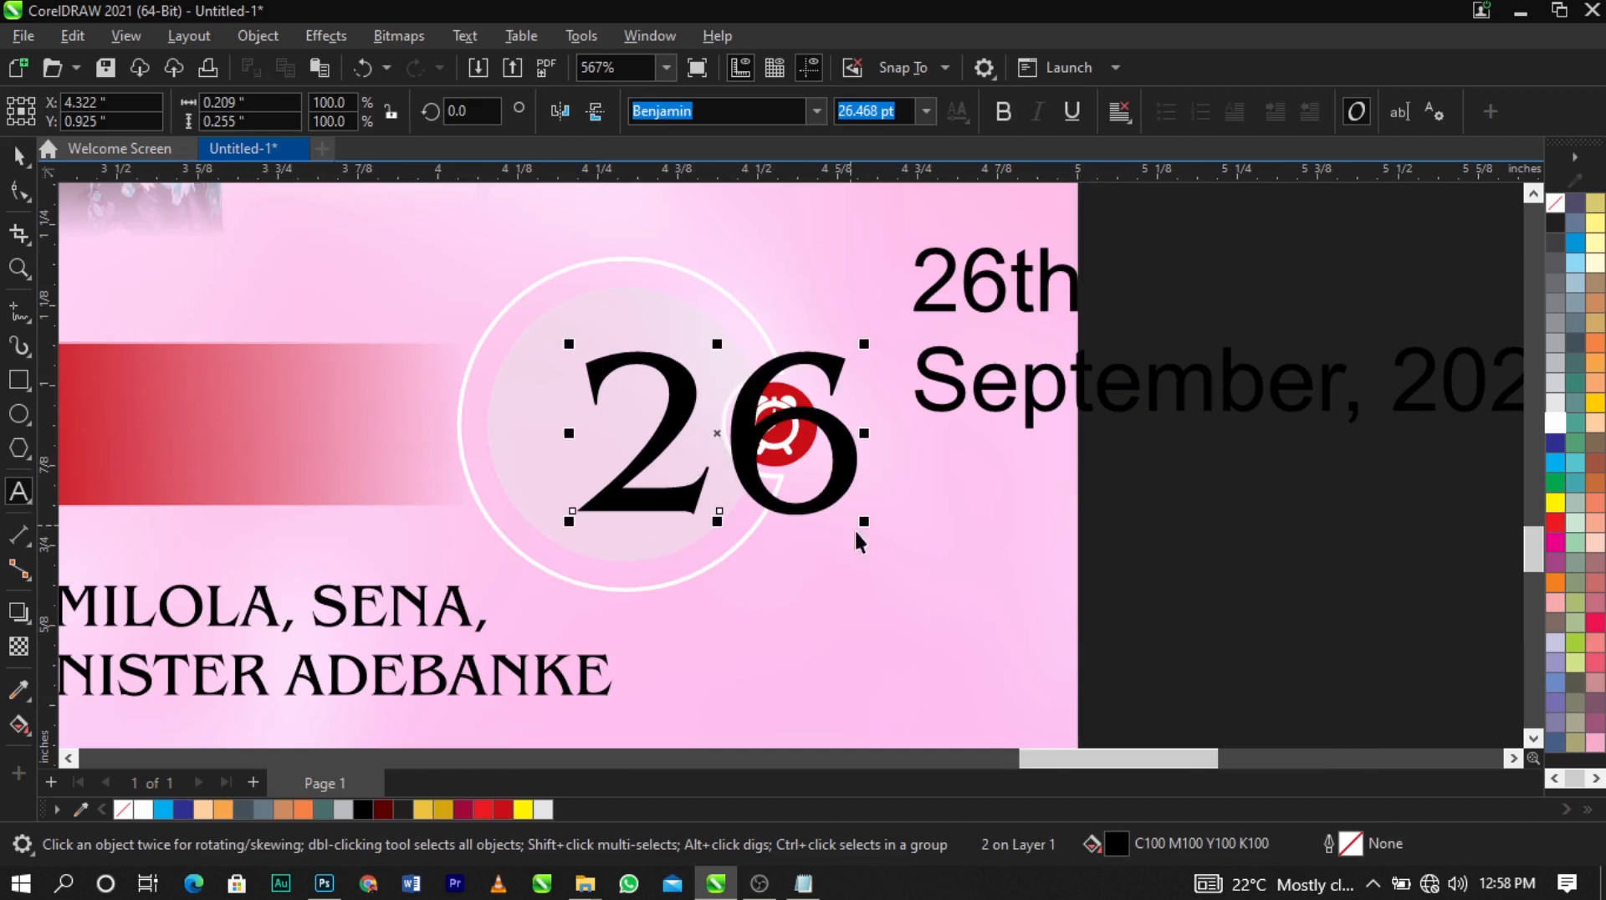
pyautogui.hotkey('ctrl', 'space')
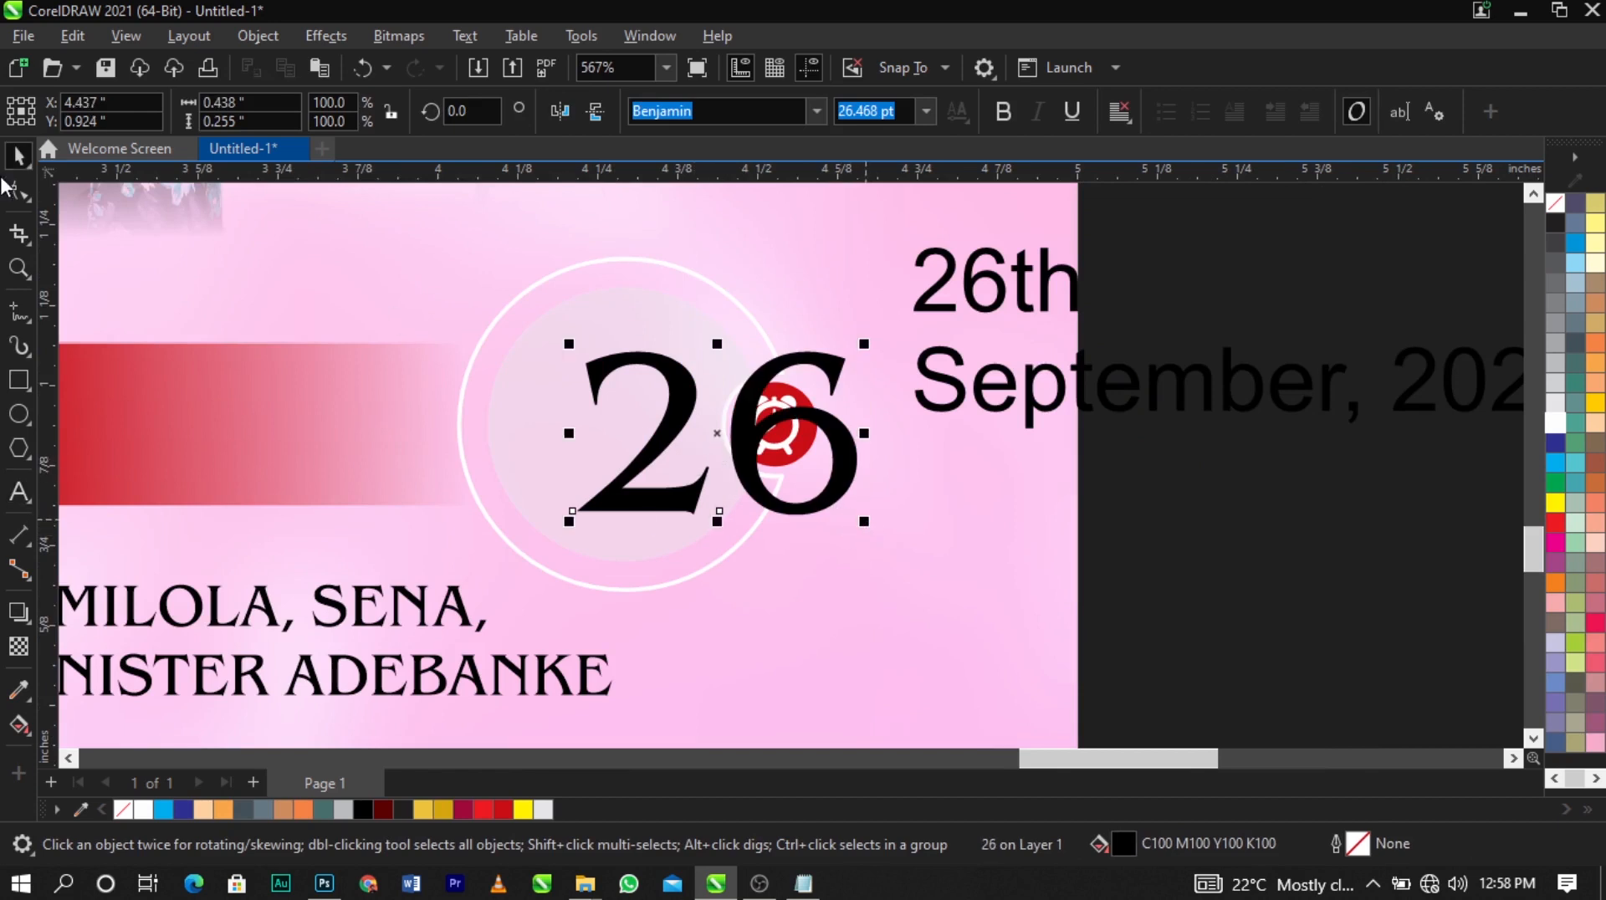
# Tighten the 26's character spacing, then shrink it to about 0.296 by 0.193 in inside the upper part of the badge circle
pyautogui.click(20, 193)
pyautogui.moveTo(871, 530); pyautogui.dragTo(828, 537)
pyautogui.press('space')
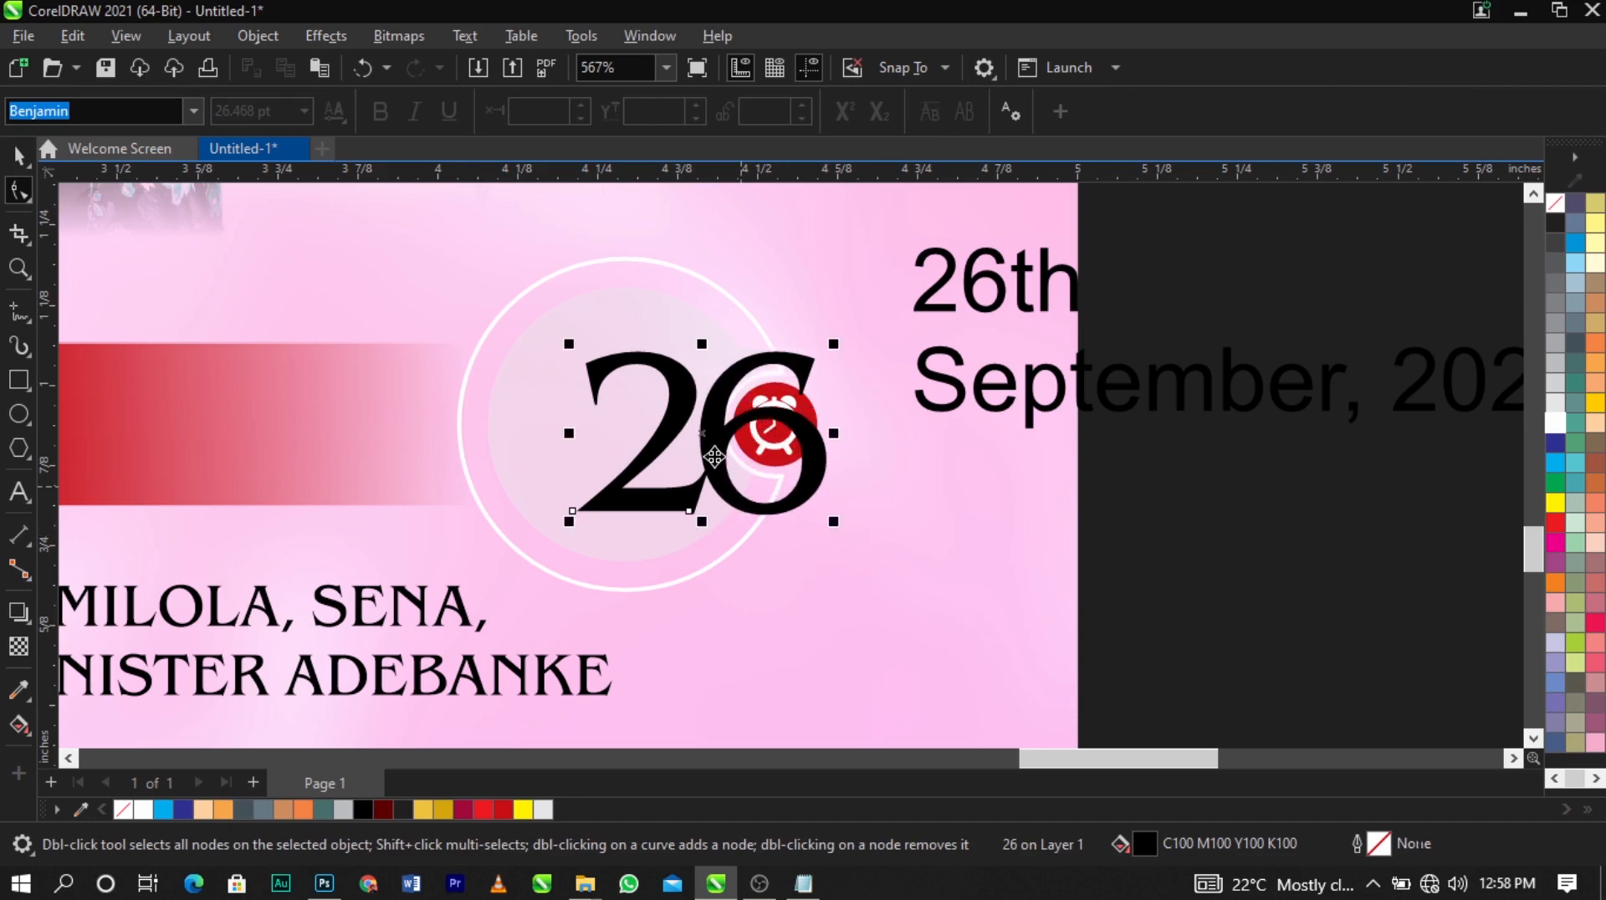
pyautogui.moveTo(714, 459); pyautogui.dragTo(639, 443)
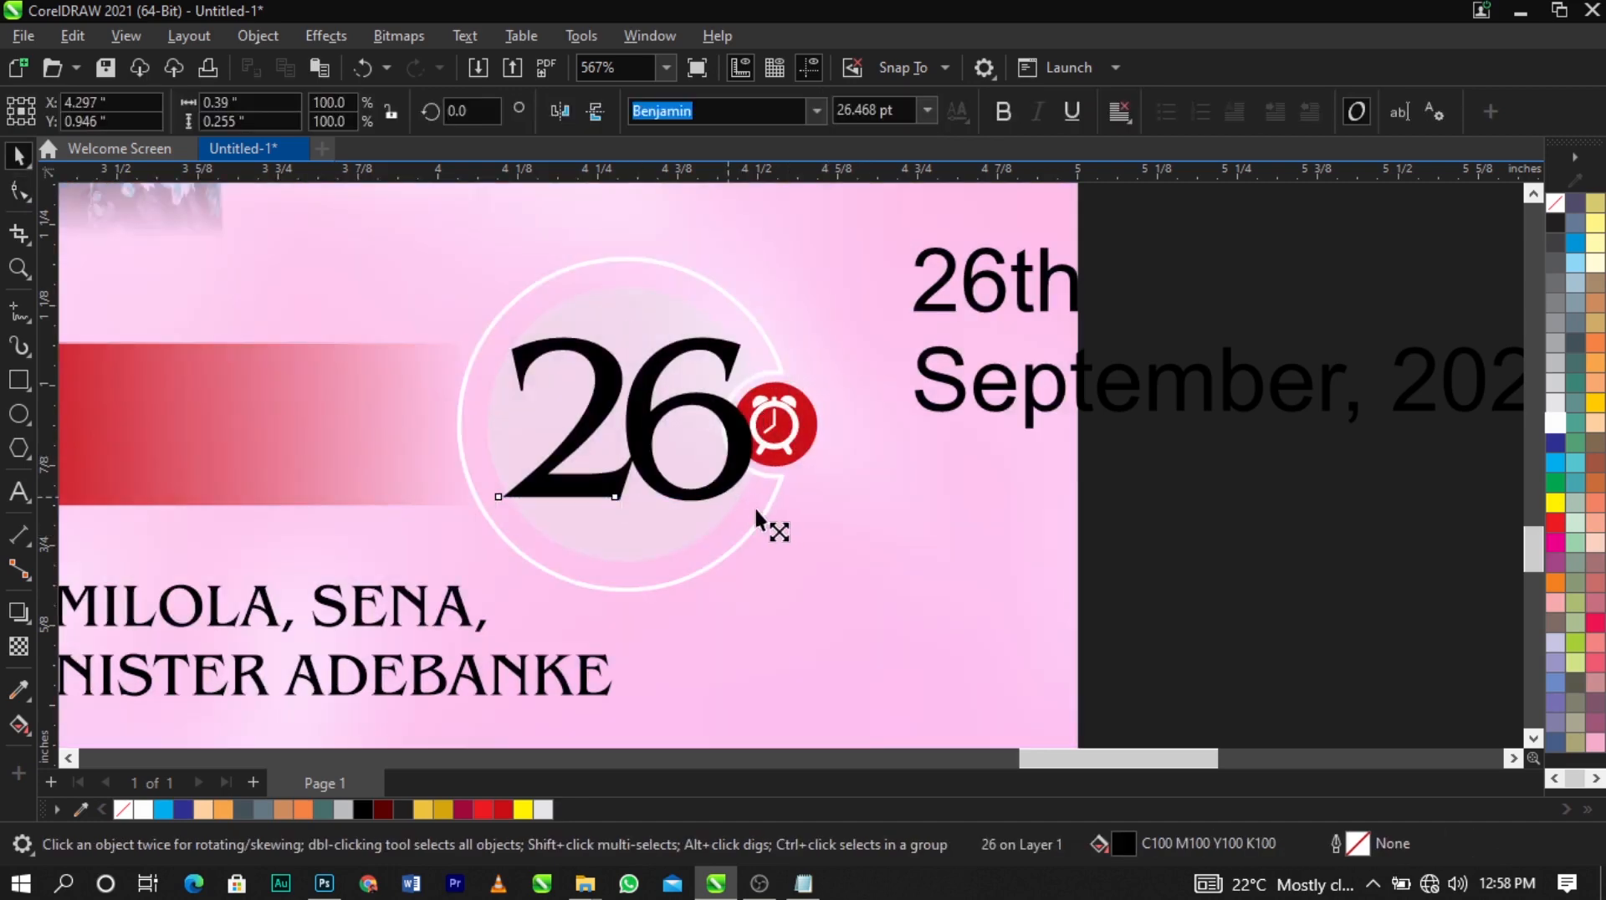
pyautogui.moveTo(755, 509); pyautogui.dragTo(704, 440)
# Duplicate the 26, change the copy's text to TH, and shrink it into a superscript at the number's upper right
pyautogui.click(1088, 391)
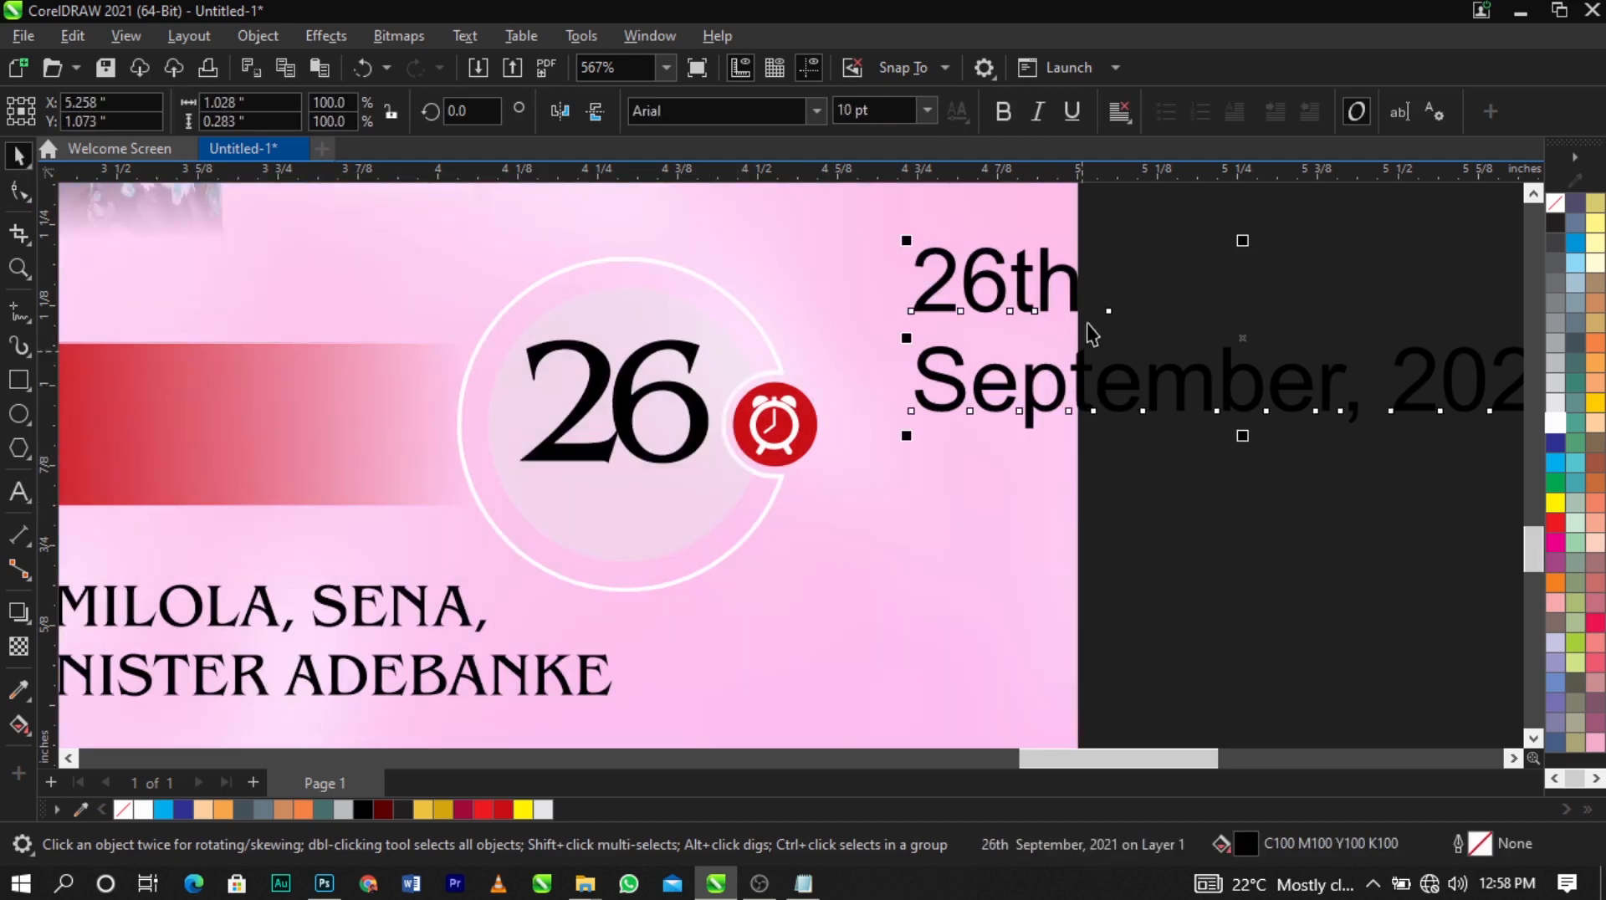
pyautogui.doubleClick(1076, 285)
pyautogui.moveTo(1079, 286); pyautogui.dragTo(1025, 279)
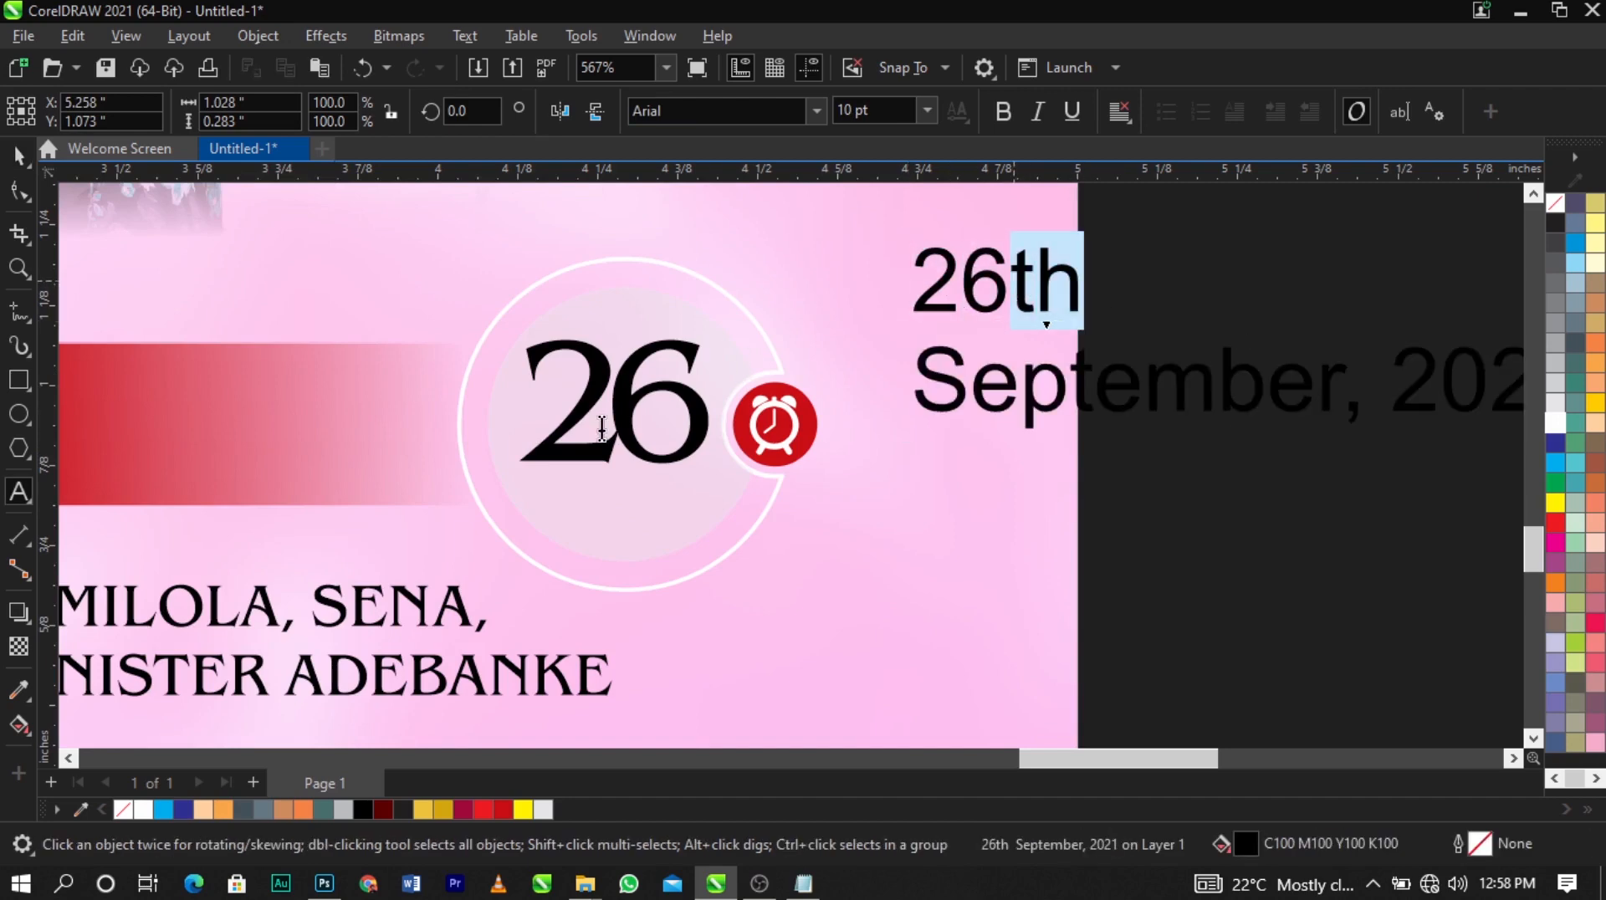
pyautogui.hotkey('ctrl', 'space')
pyautogui.moveTo(621, 392); pyautogui.dragTo(616, 502)
pyautogui.rightClick(616, 502)
pyautogui.doubleClick(617, 503)
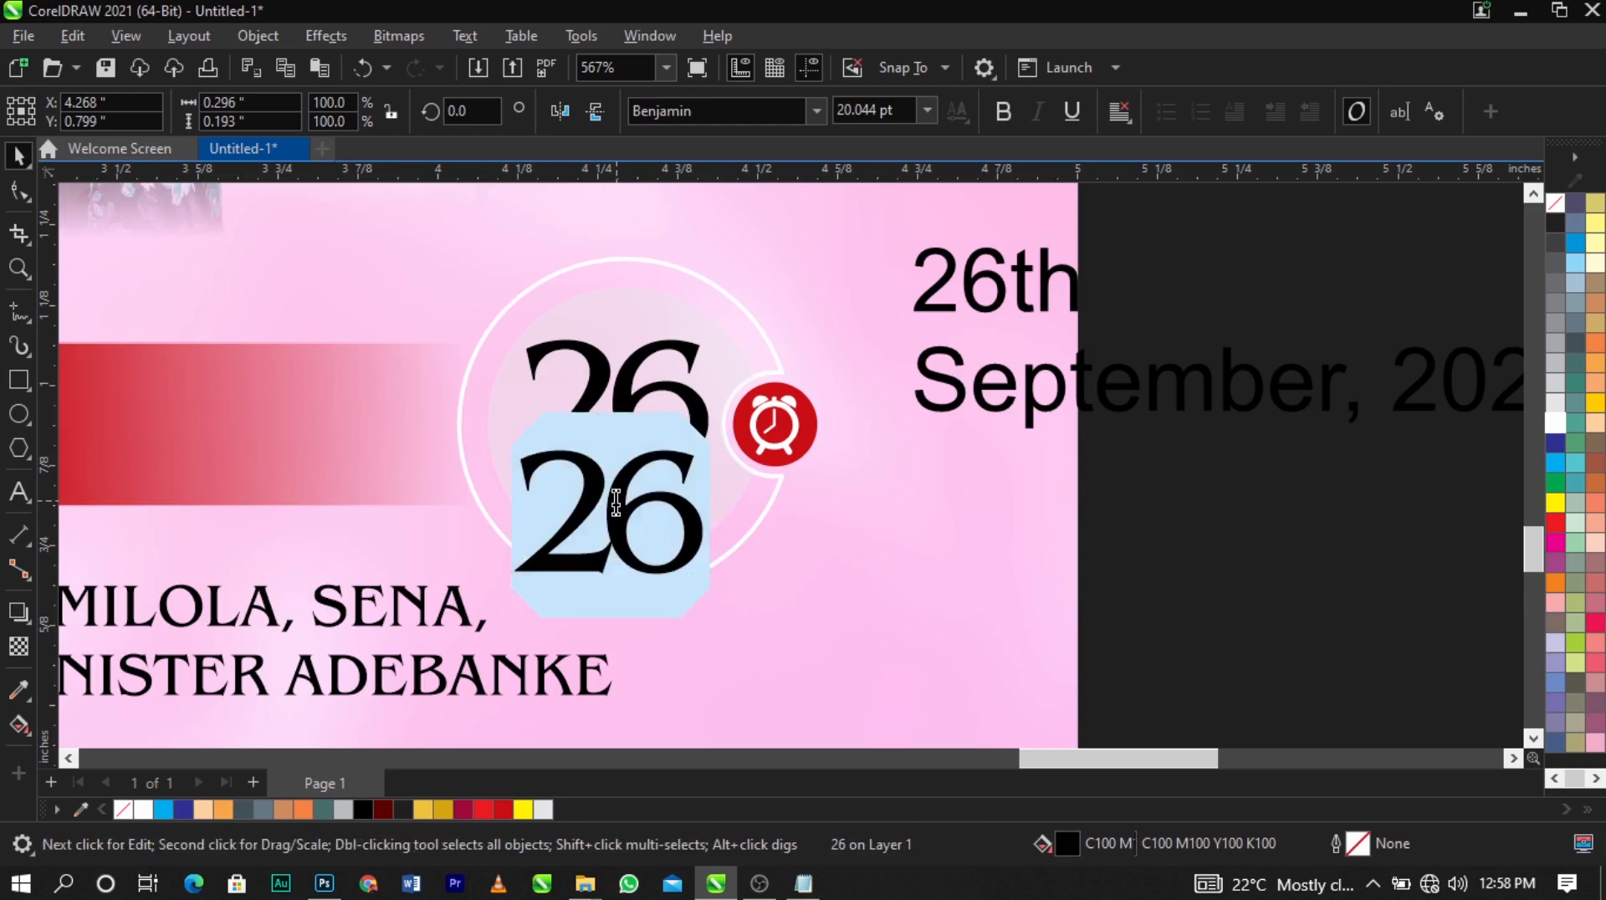
pyautogui.write('TH')
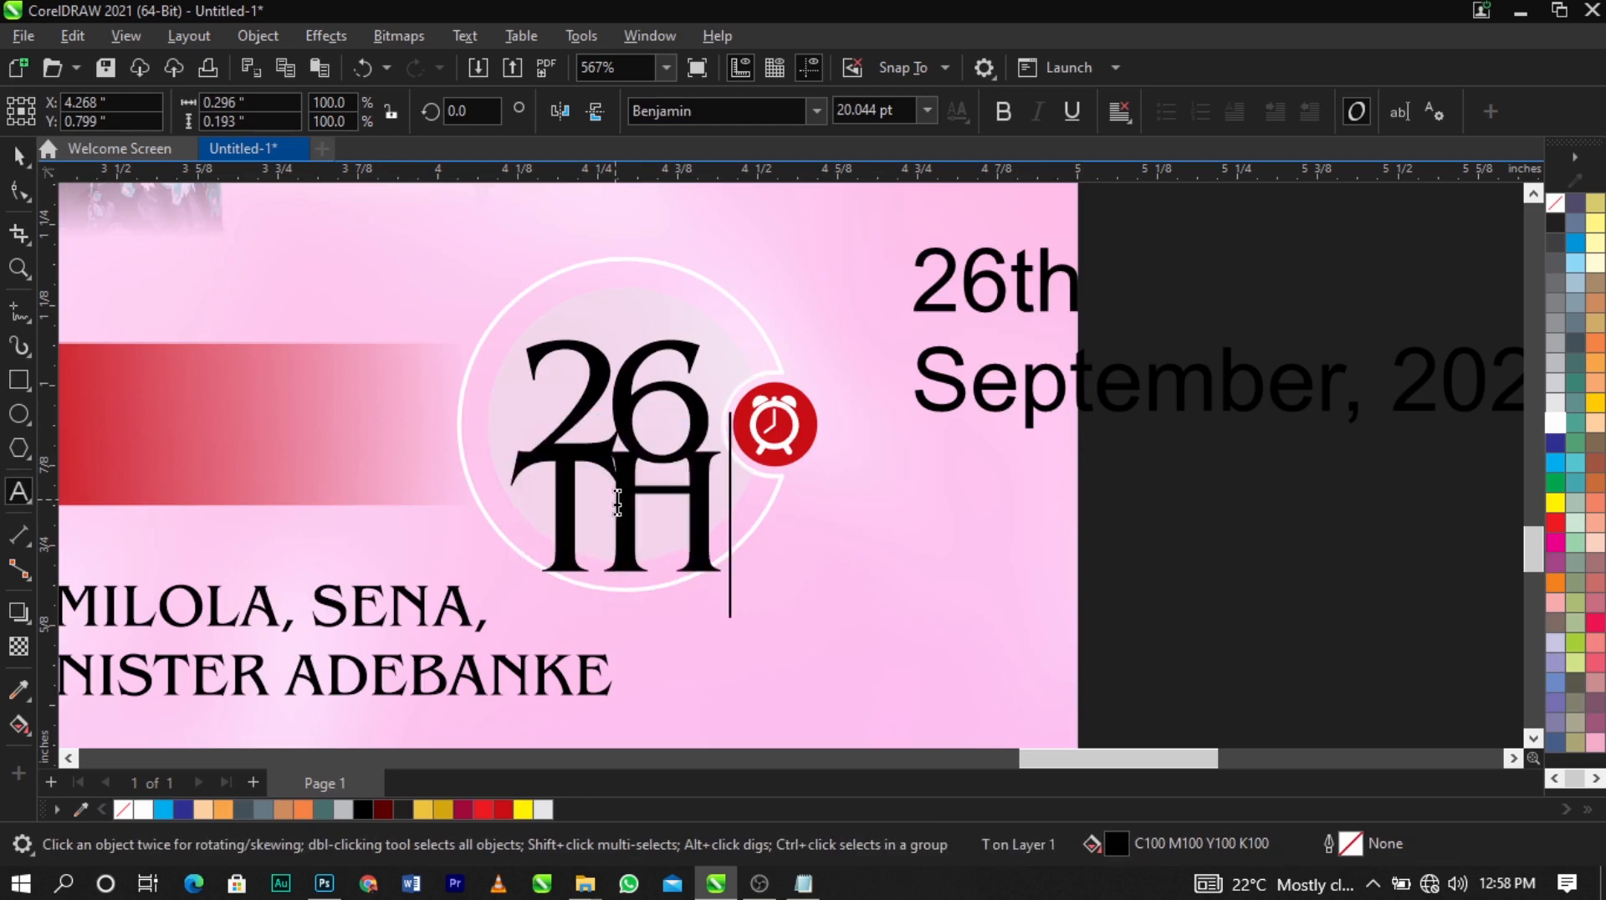
pyautogui.moveTo(728, 578); pyautogui.dragTo(551, 485)
pyautogui.moveTo(711, 418); pyautogui.dragTo(699, 364)
pyautogui.scroll(2, 752, 387)
pyautogui.scroll(-3, 699, 364)
pyautogui.scroll(2, 1057, 284)
# Delete the 26th line from the date text, then place September, 2021 under the 26 and shrink it to about 4.3 pt
pyautogui.click(1057, 284)
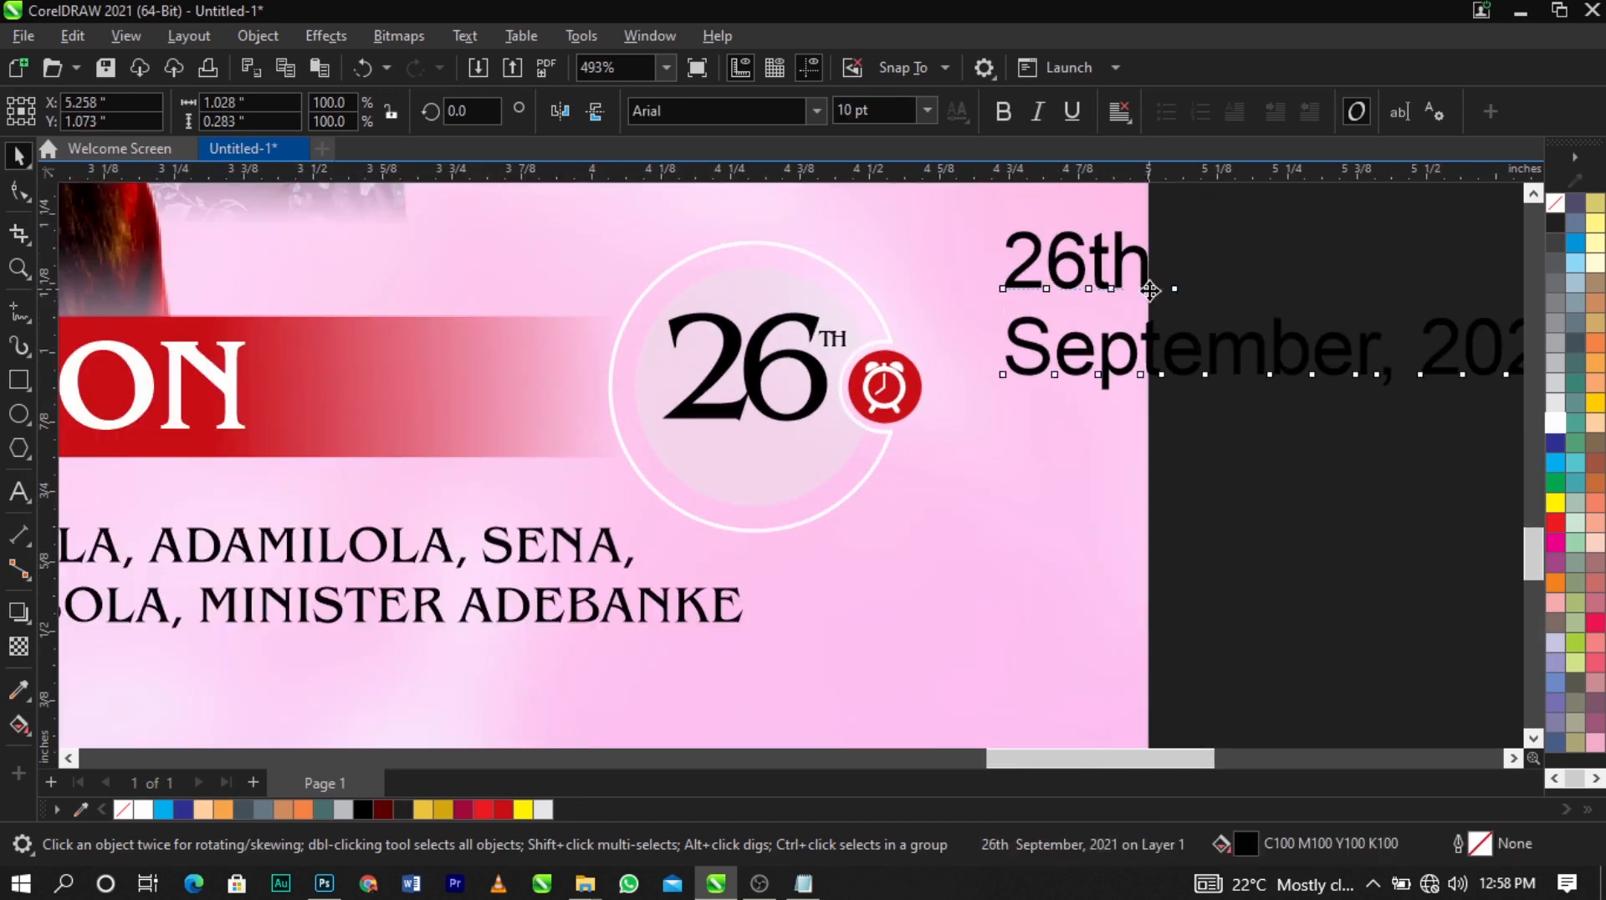
pyautogui.doubleClick(1150, 290)
pyautogui.moveTo(1150, 291); pyautogui.dragTo(994, 273)
pyautogui.press('Delete')
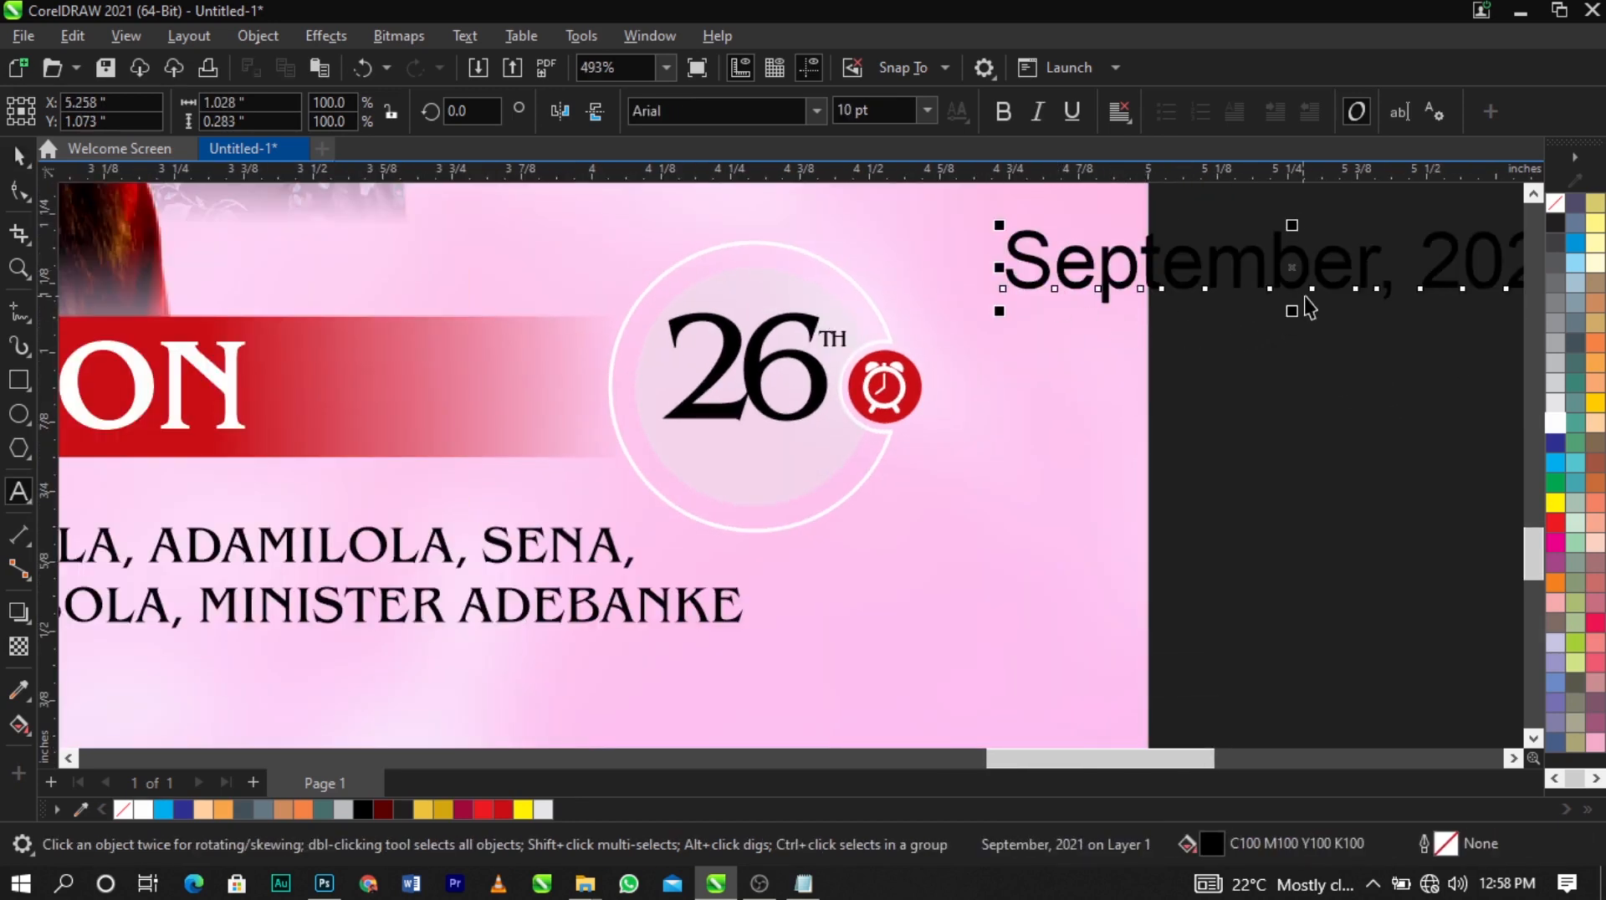
pyautogui.hotkey('ctrl', 'space')
pyautogui.moveTo(1307, 287); pyautogui.dragTo(655, 521)
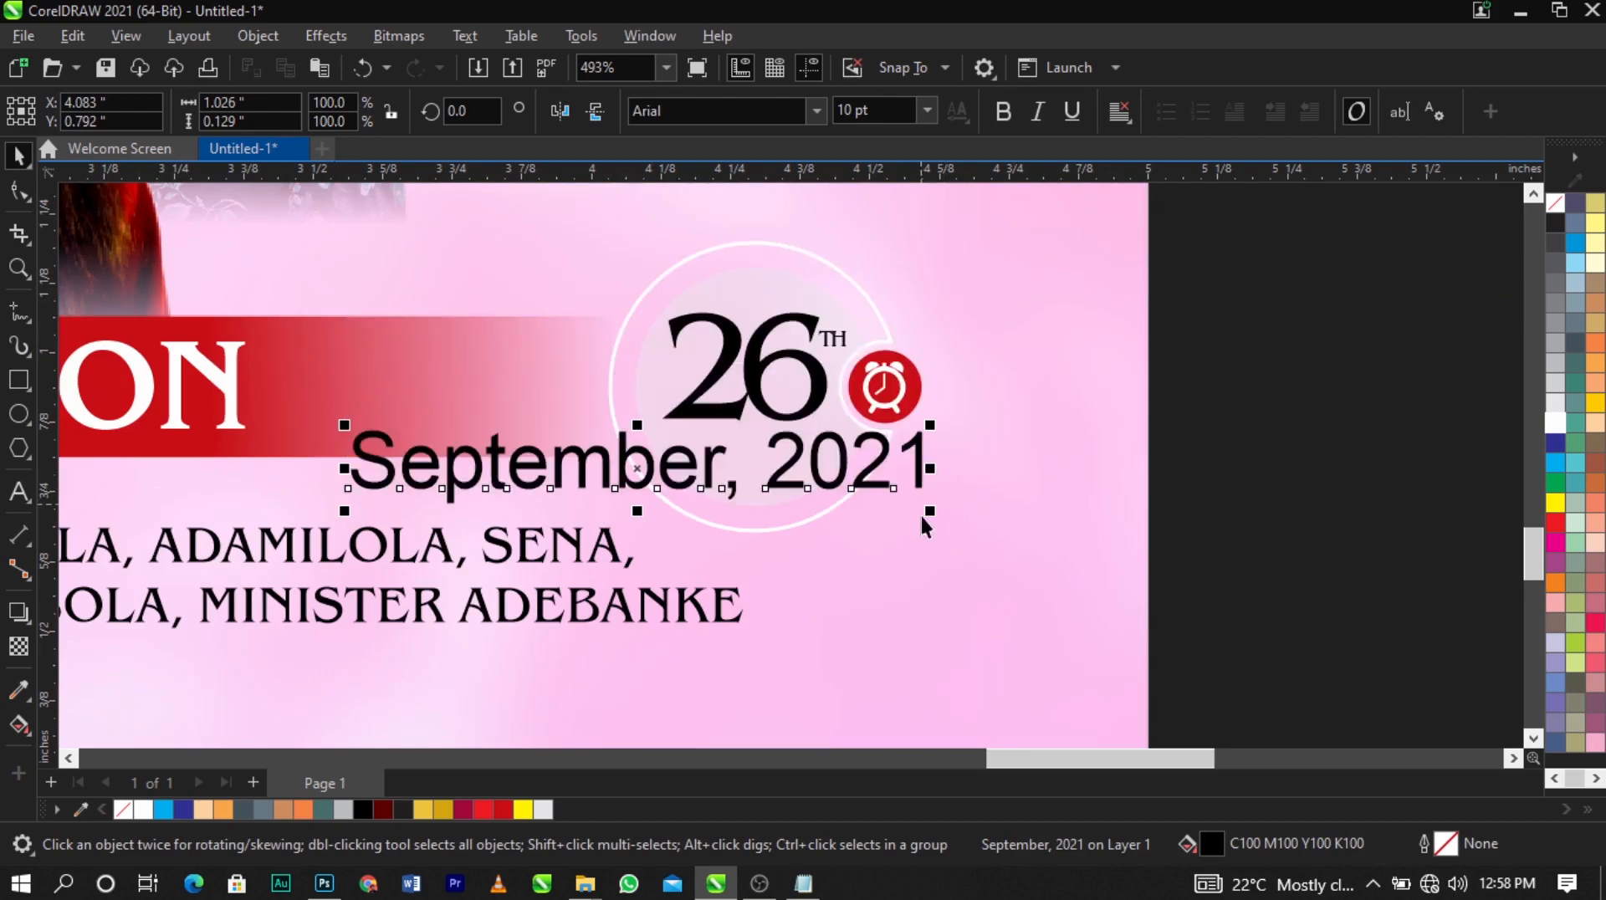
pyautogui.moveTo(923, 519); pyautogui.dragTo(832, 457)
pyautogui.scroll(2, 832, 458)
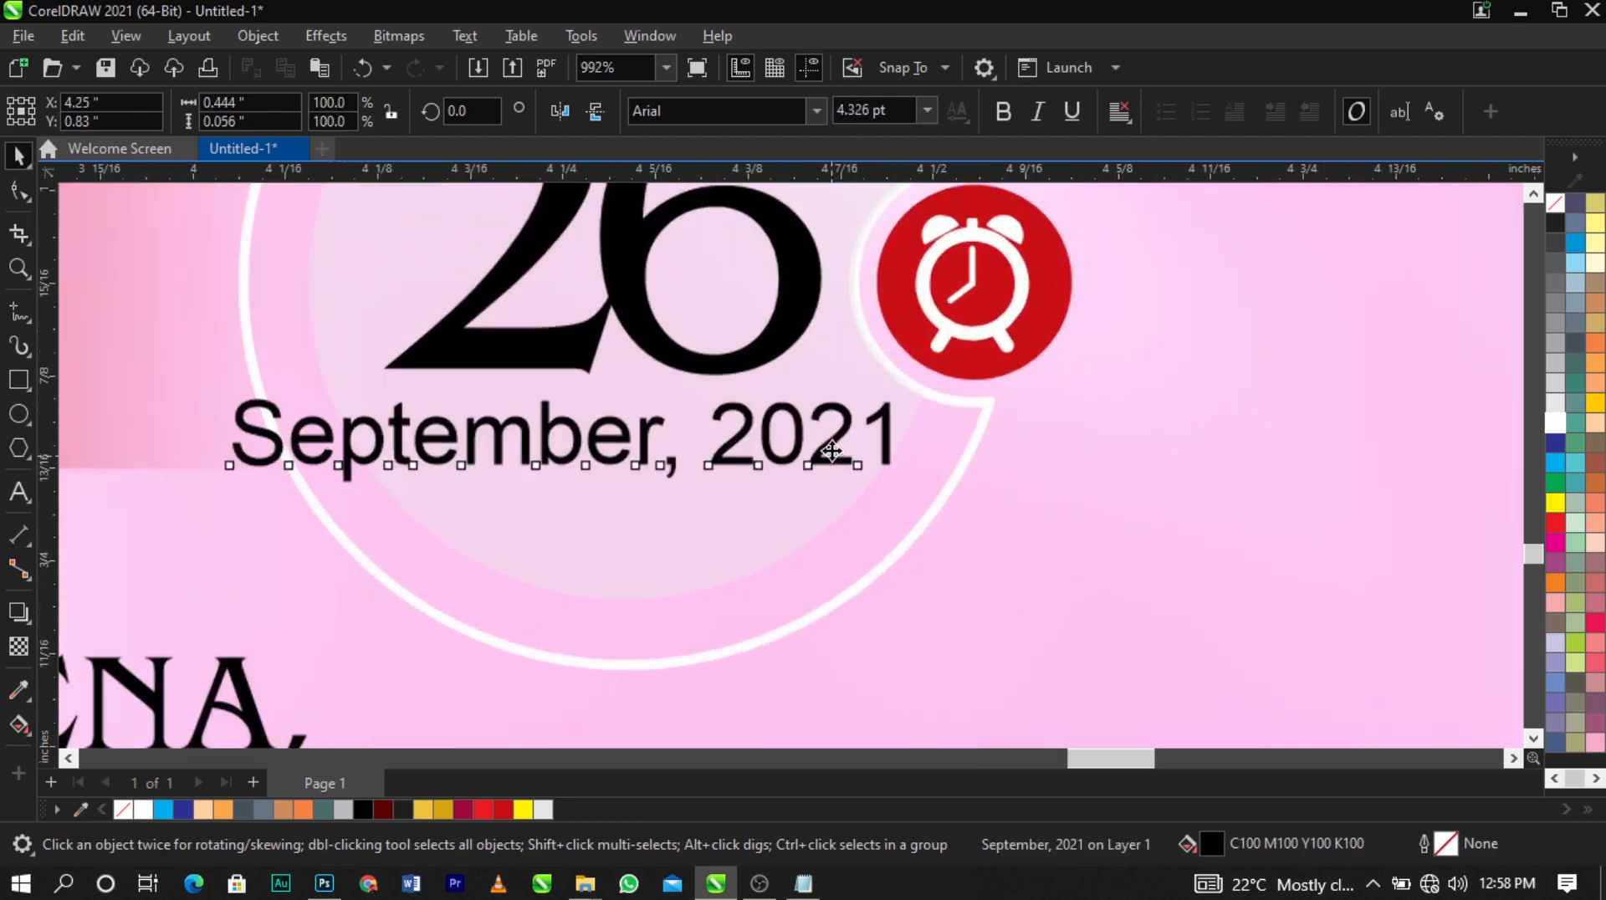
# Set the September, 2021 text in the Benjamin font and shrink it to fit beneath the 26 inside the badge
pyautogui.click(815, 111)
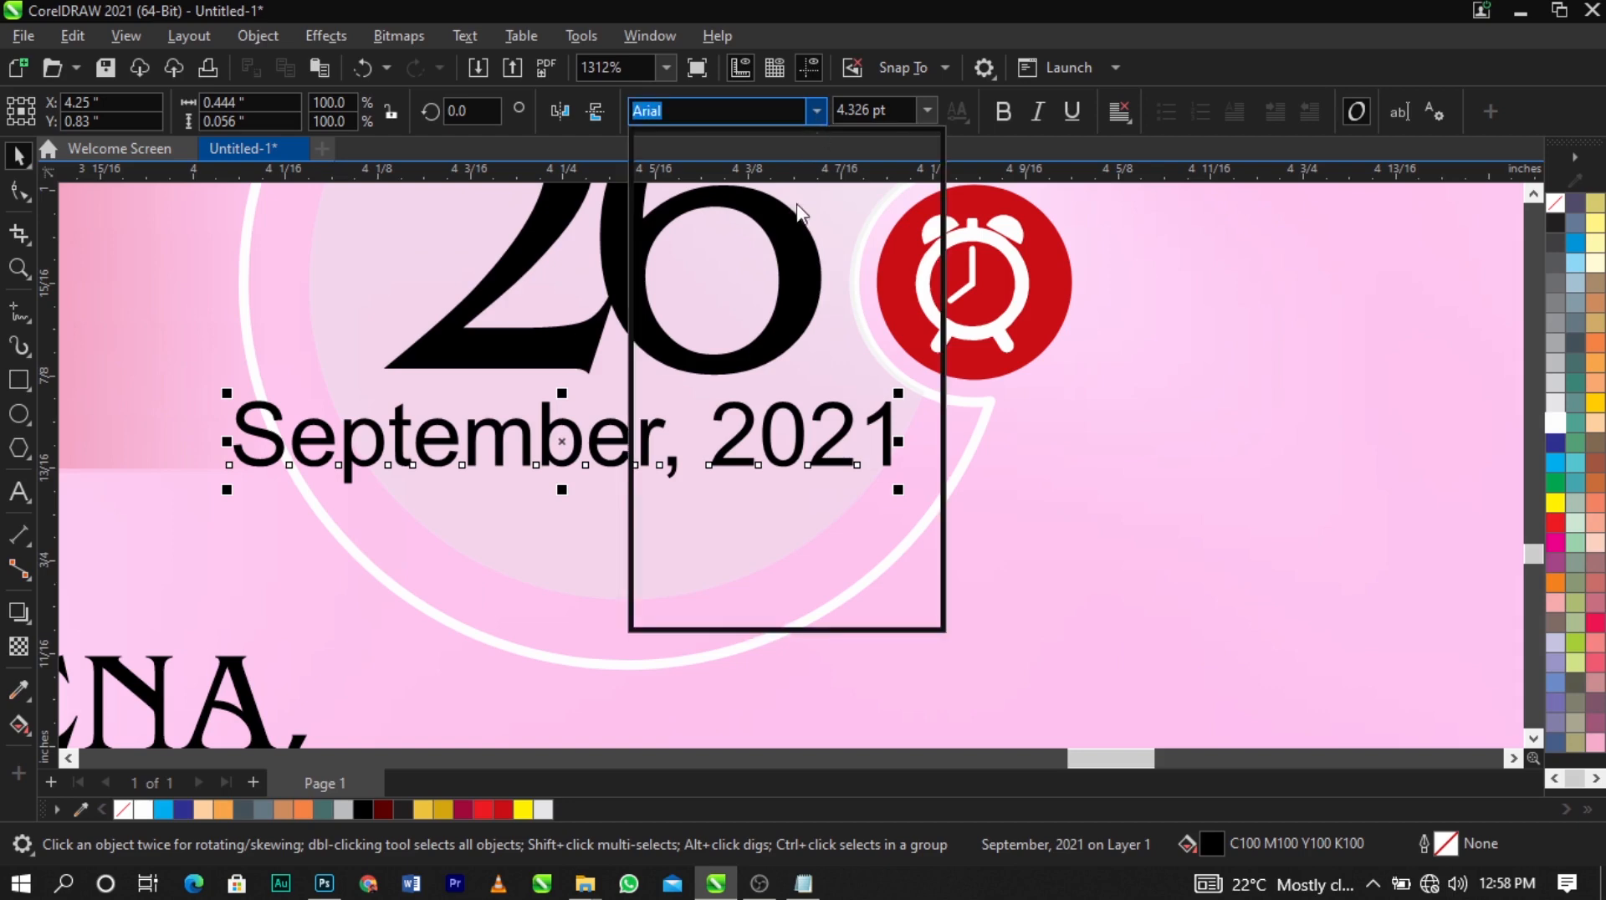
pyautogui.press('Escape')
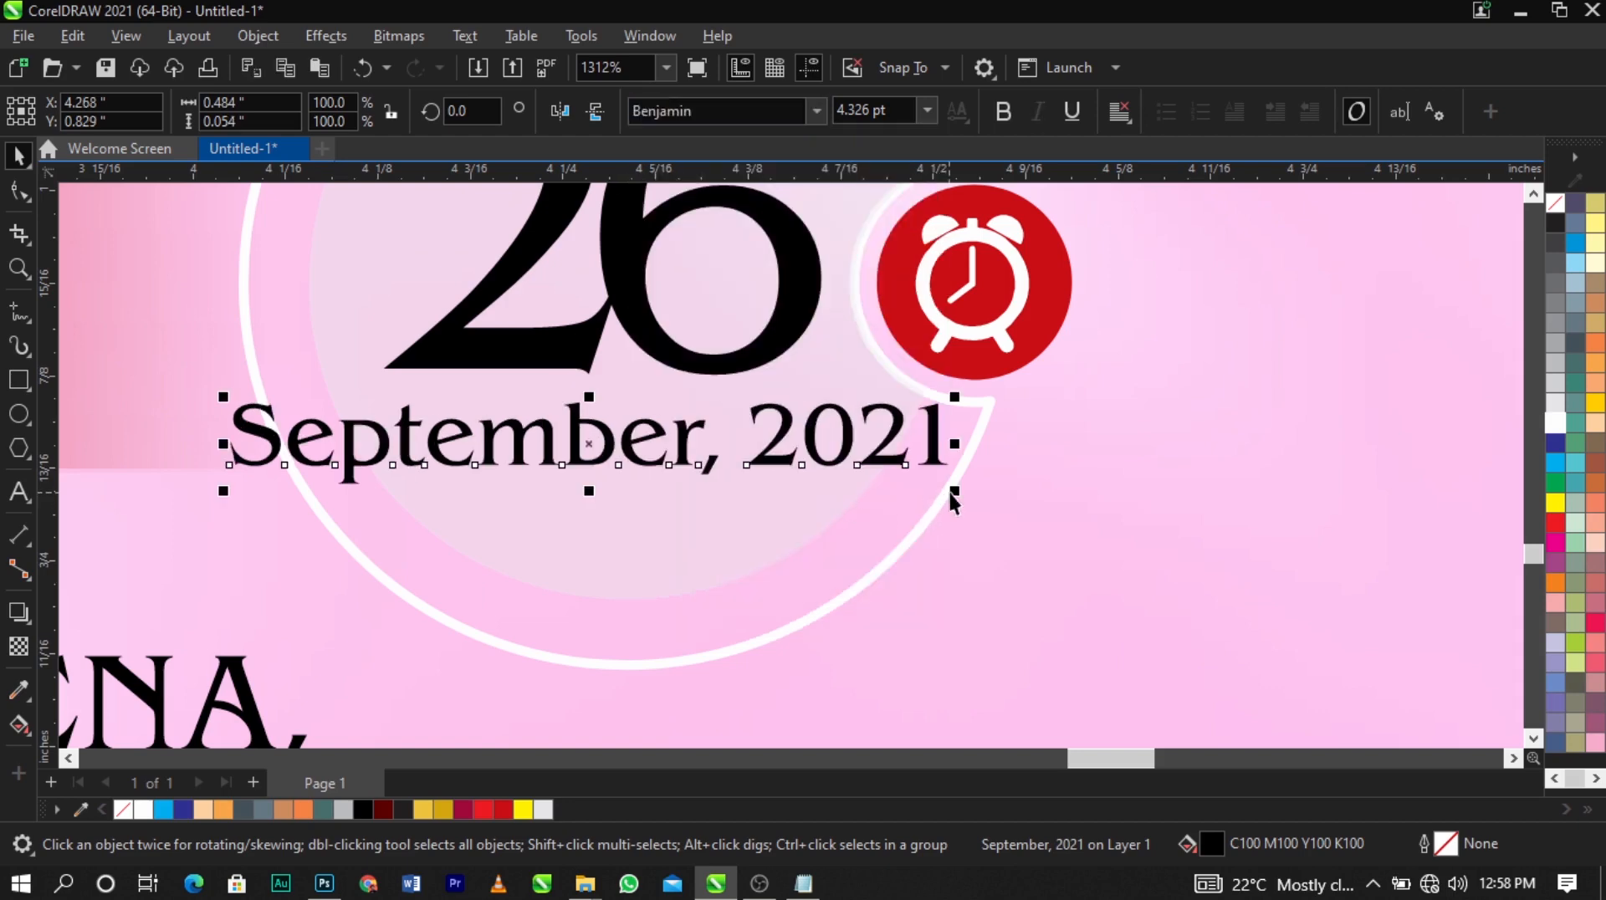
pyautogui.moveTo(940, 493); pyautogui.dragTo(831, 438)
pyautogui.keyDown('shift'); pyautogui.click(790, 347); pyautogui.keyUp('shift')
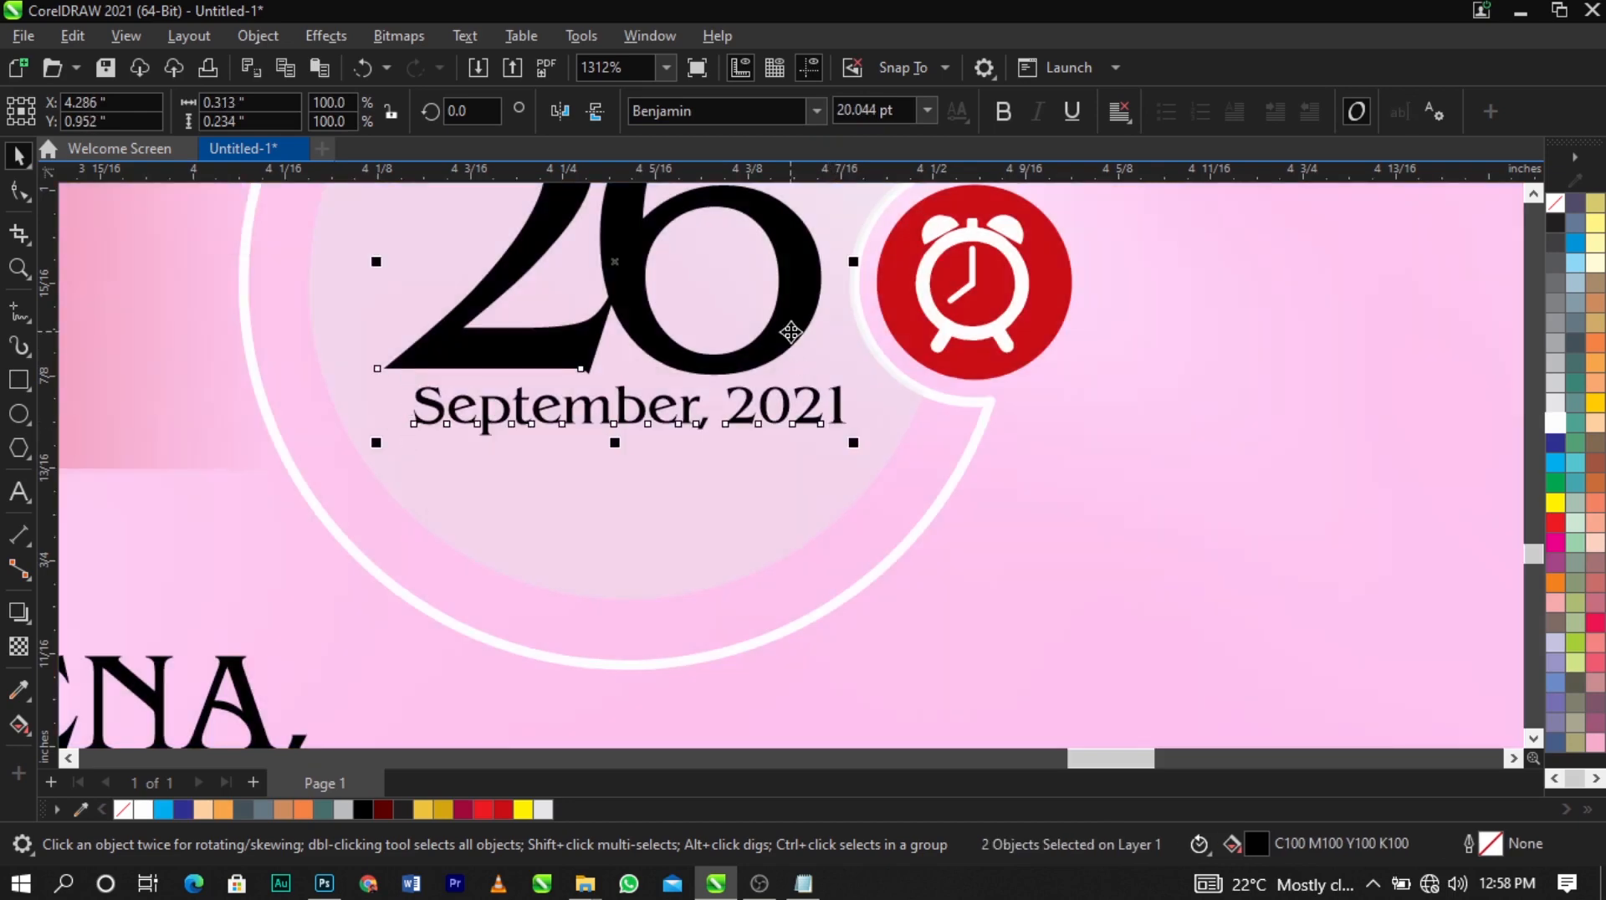
pyautogui.click(791, 346)
# Move the venue text from beside the flyer onto the flyer's bottom edge
pyautogui.scroll(-3, 1013, 463)
pyautogui.press('F4')
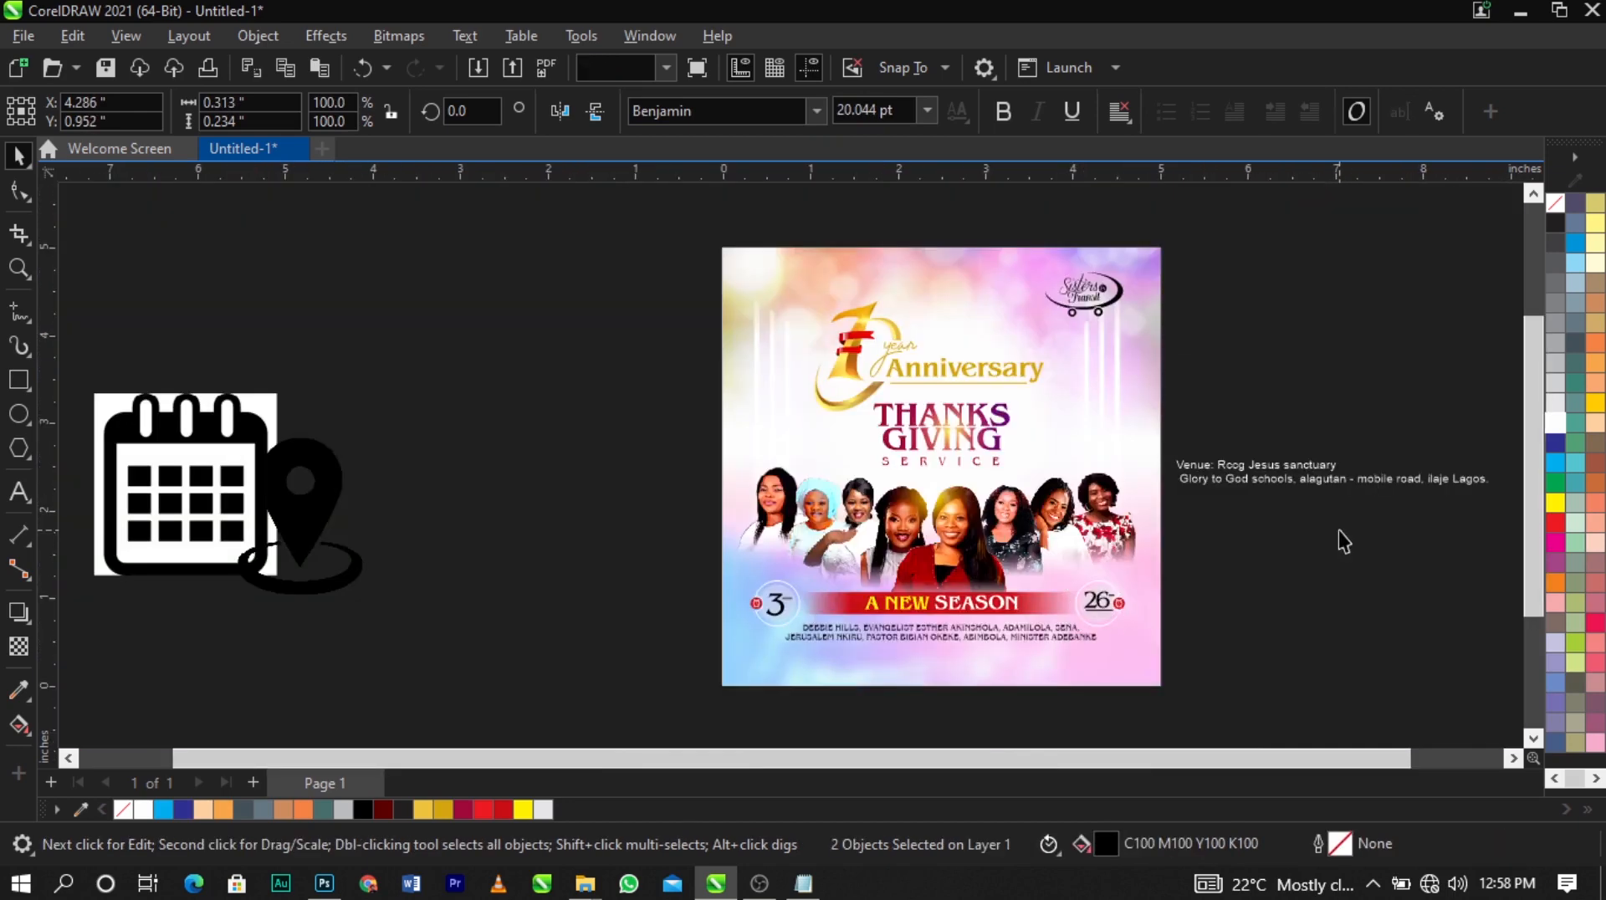
pyautogui.press('Escape')
pyautogui.scroll(1, 1088, 711)
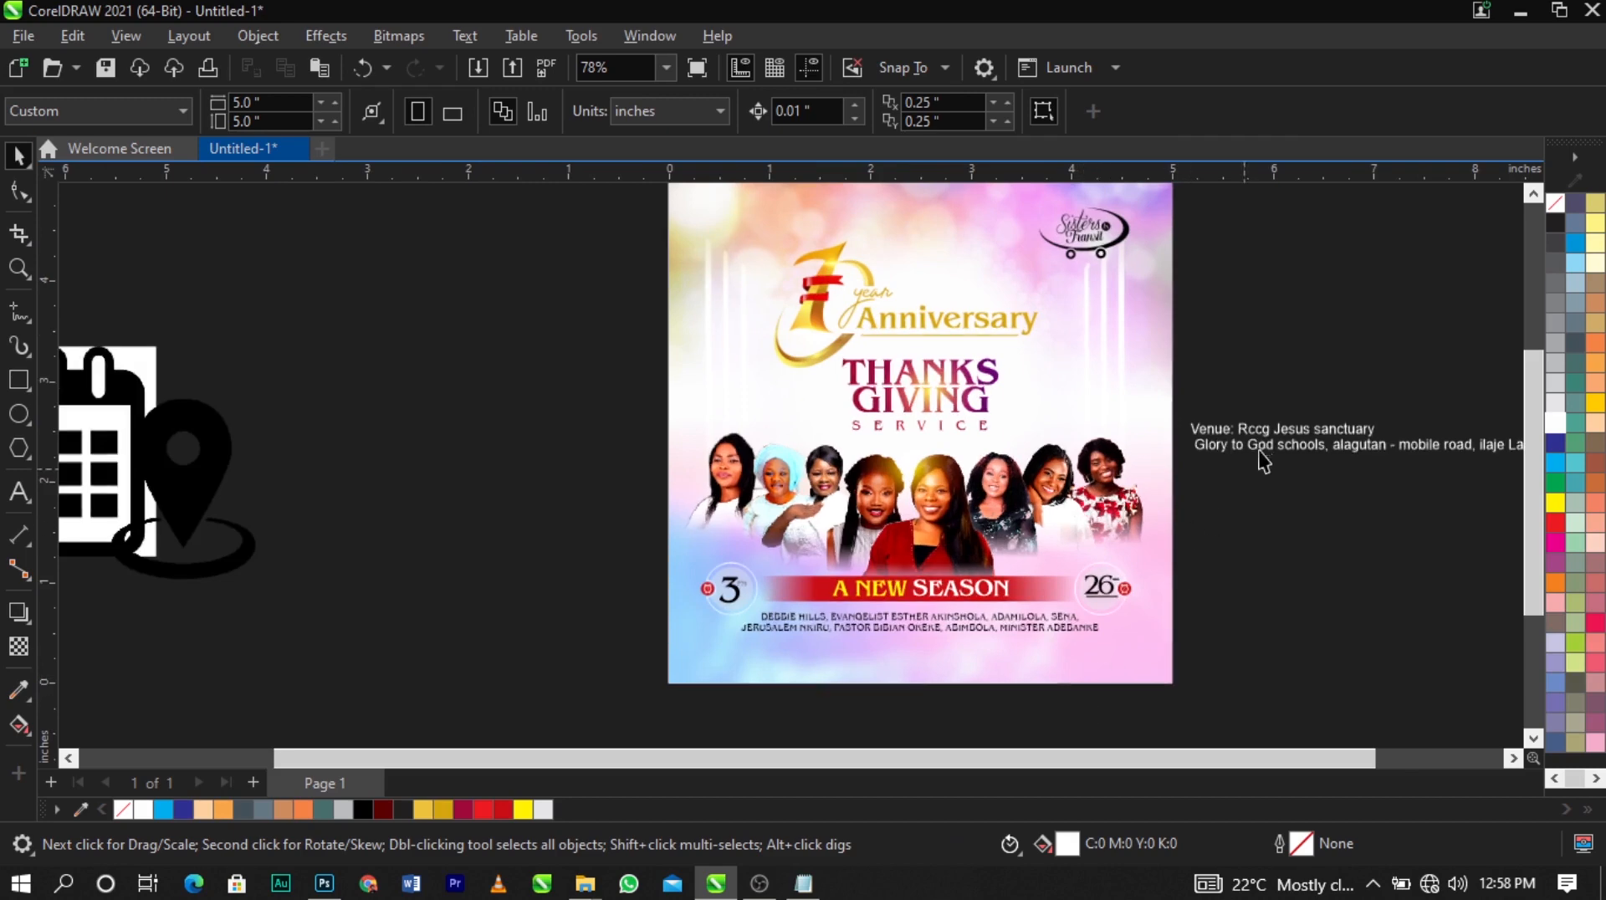
pyautogui.press('Tab')
pyautogui.moveTo(830, 738); pyautogui.dragTo(813, 671)
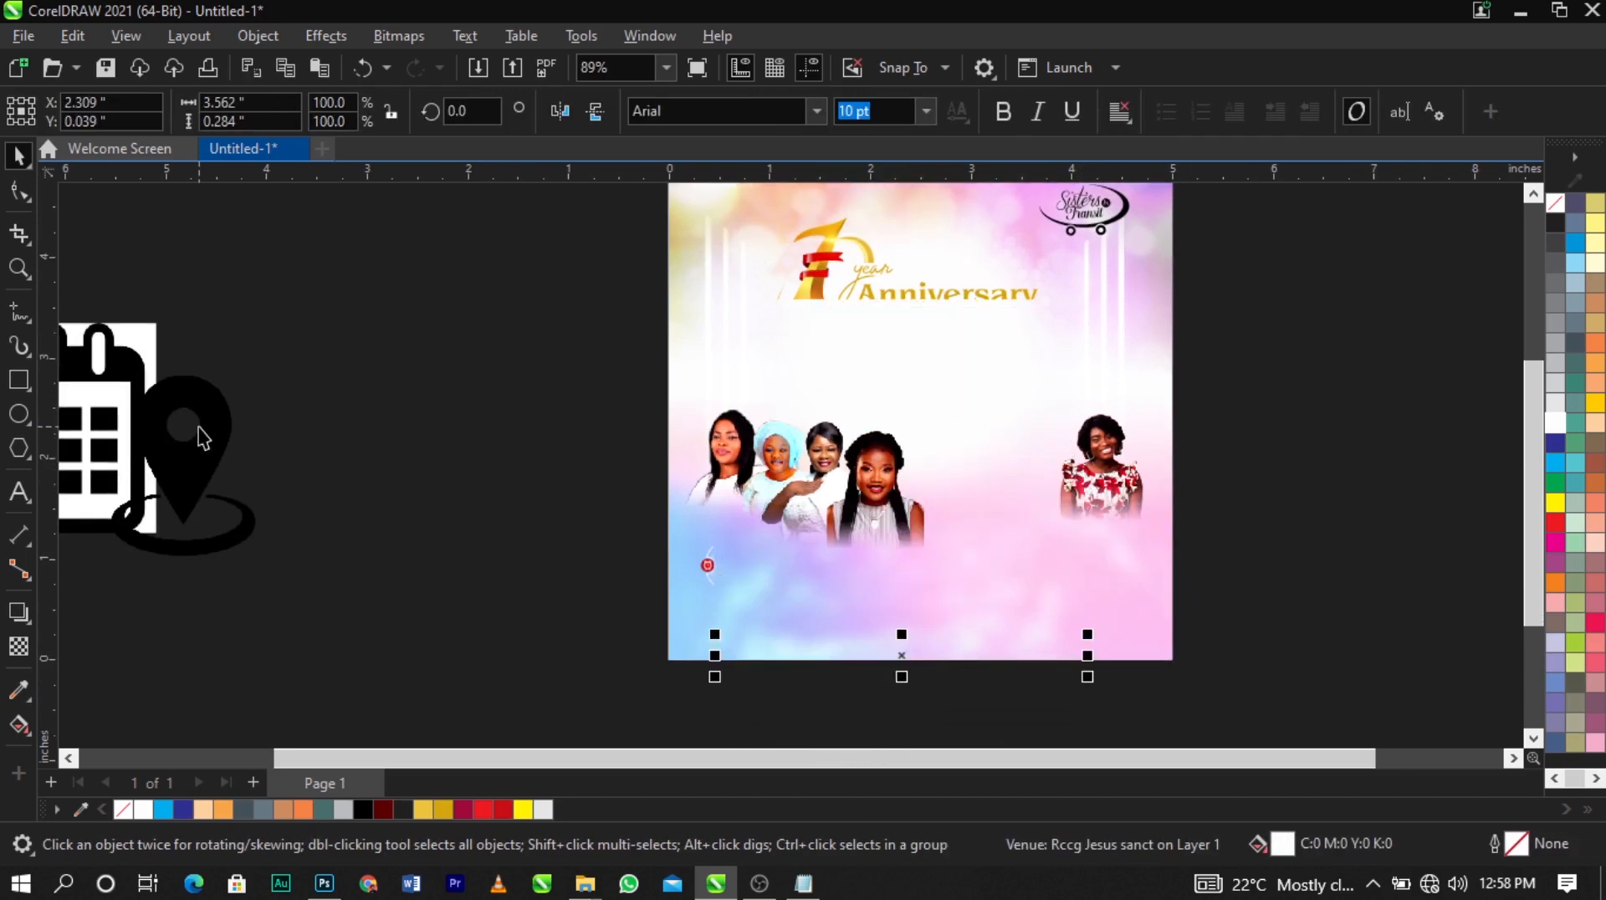
# Bring the calendar image next to the date badge, shrink it to about 0.579 by 0.579 in and place it beside the flyer's right edge
pyautogui.click(439, 535)
pyautogui.moveTo(438, 526); pyautogui.dragTo(436, 517)
pyautogui.moveTo(129, 400); pyautogui.dragTo(1262, 542)
pyautogui.scroll(1, 1265, 537)
pyautogui.scroll(1, 1338, 372)
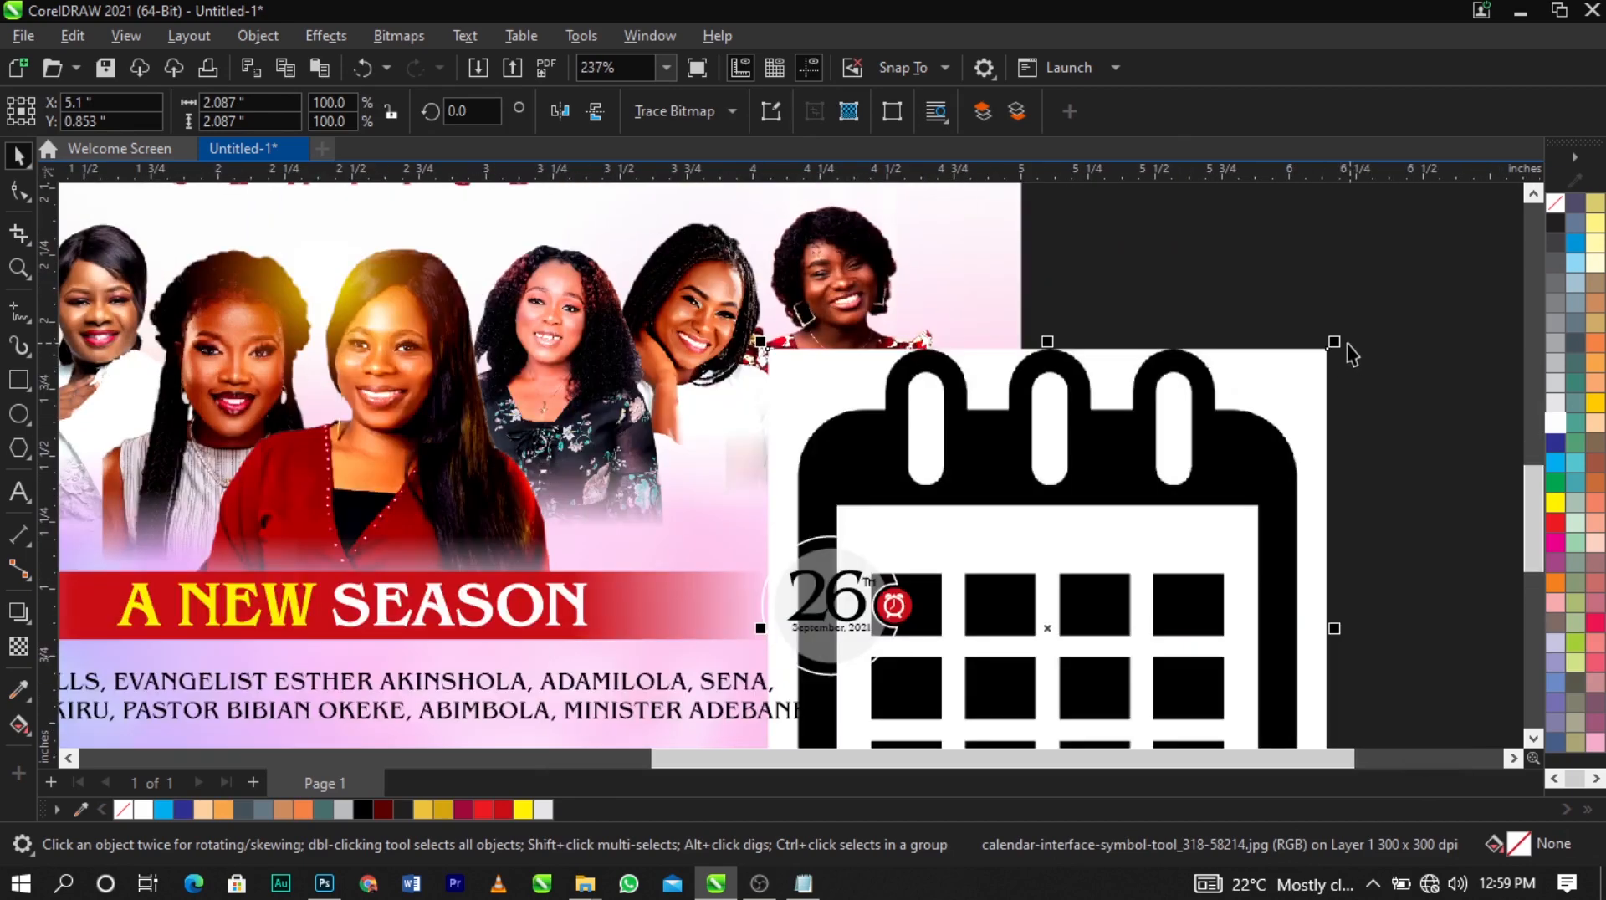
pyautogui.moveTo(1333, 343); pyautogui.dragTo(1308, 552)
pyautogui.moveTo(1095, 615); pyautogui.dragTo(1168, 583)
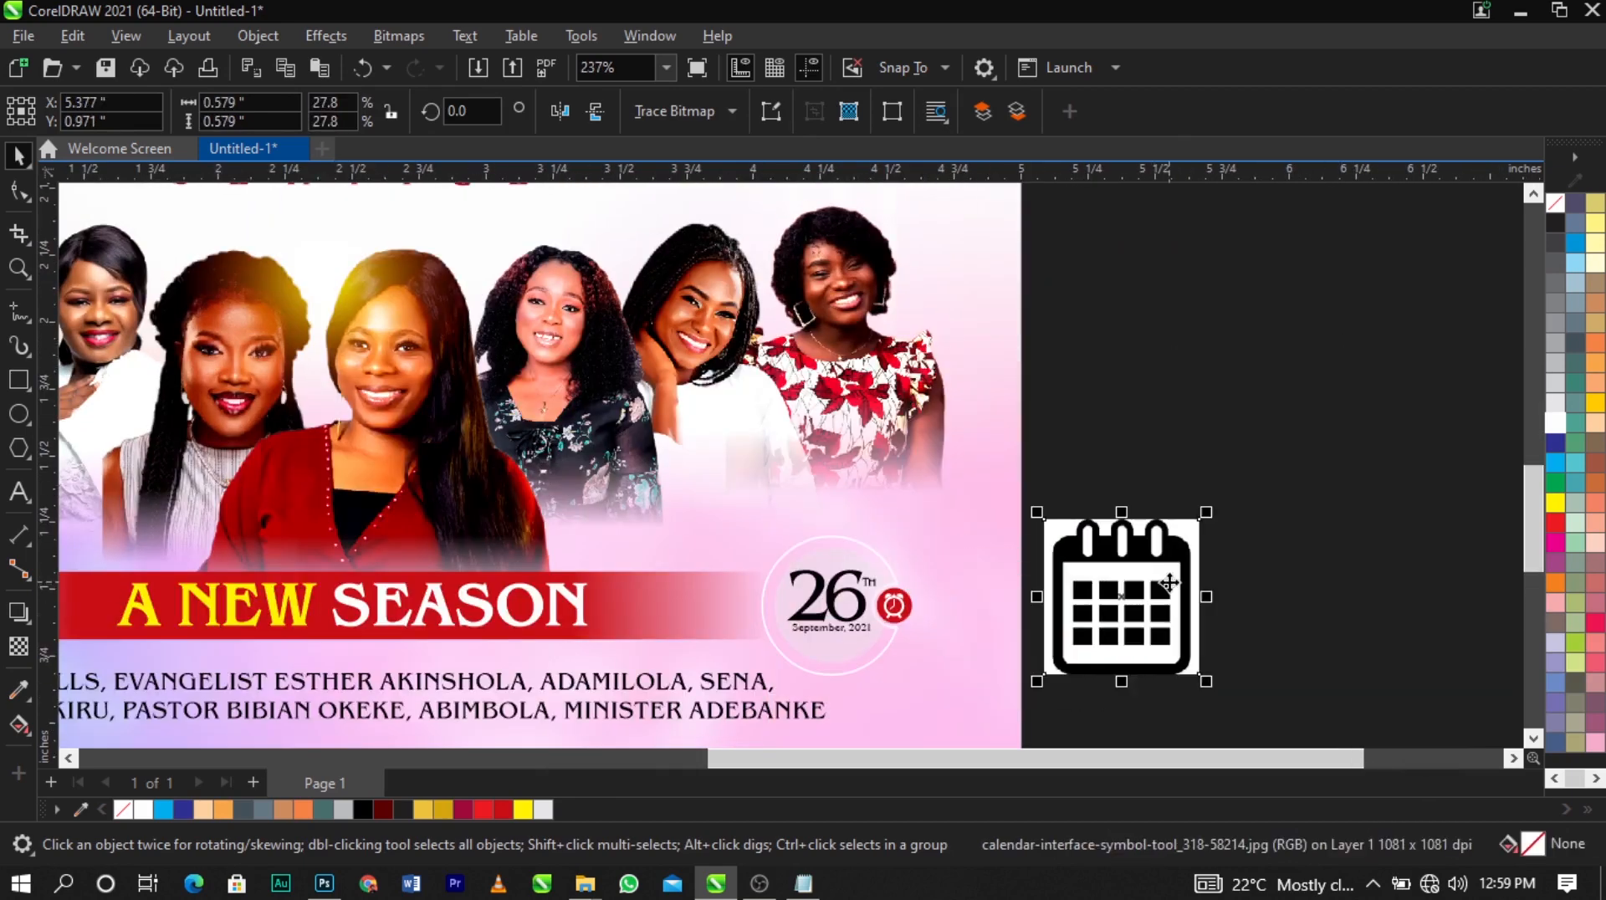
# Convert the calendar image to a 1-bit black and white bitmap with the Line Art method
pyautogui.click(385, 32)
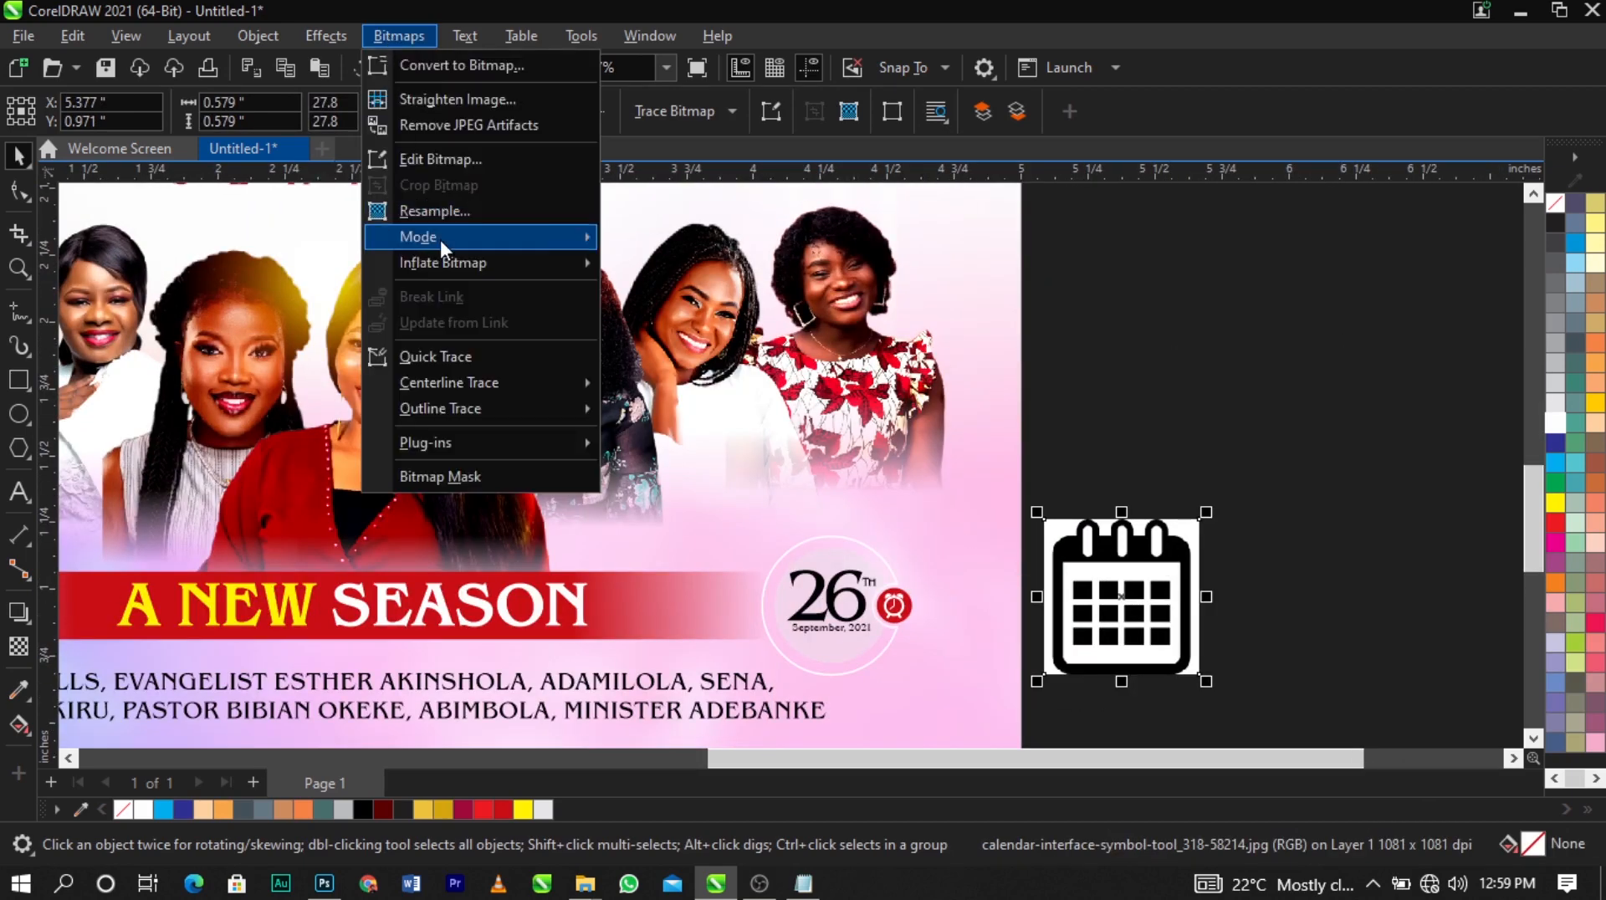
pyautogui.moveTo(440, 239)
pyautogui.click(732, 242)
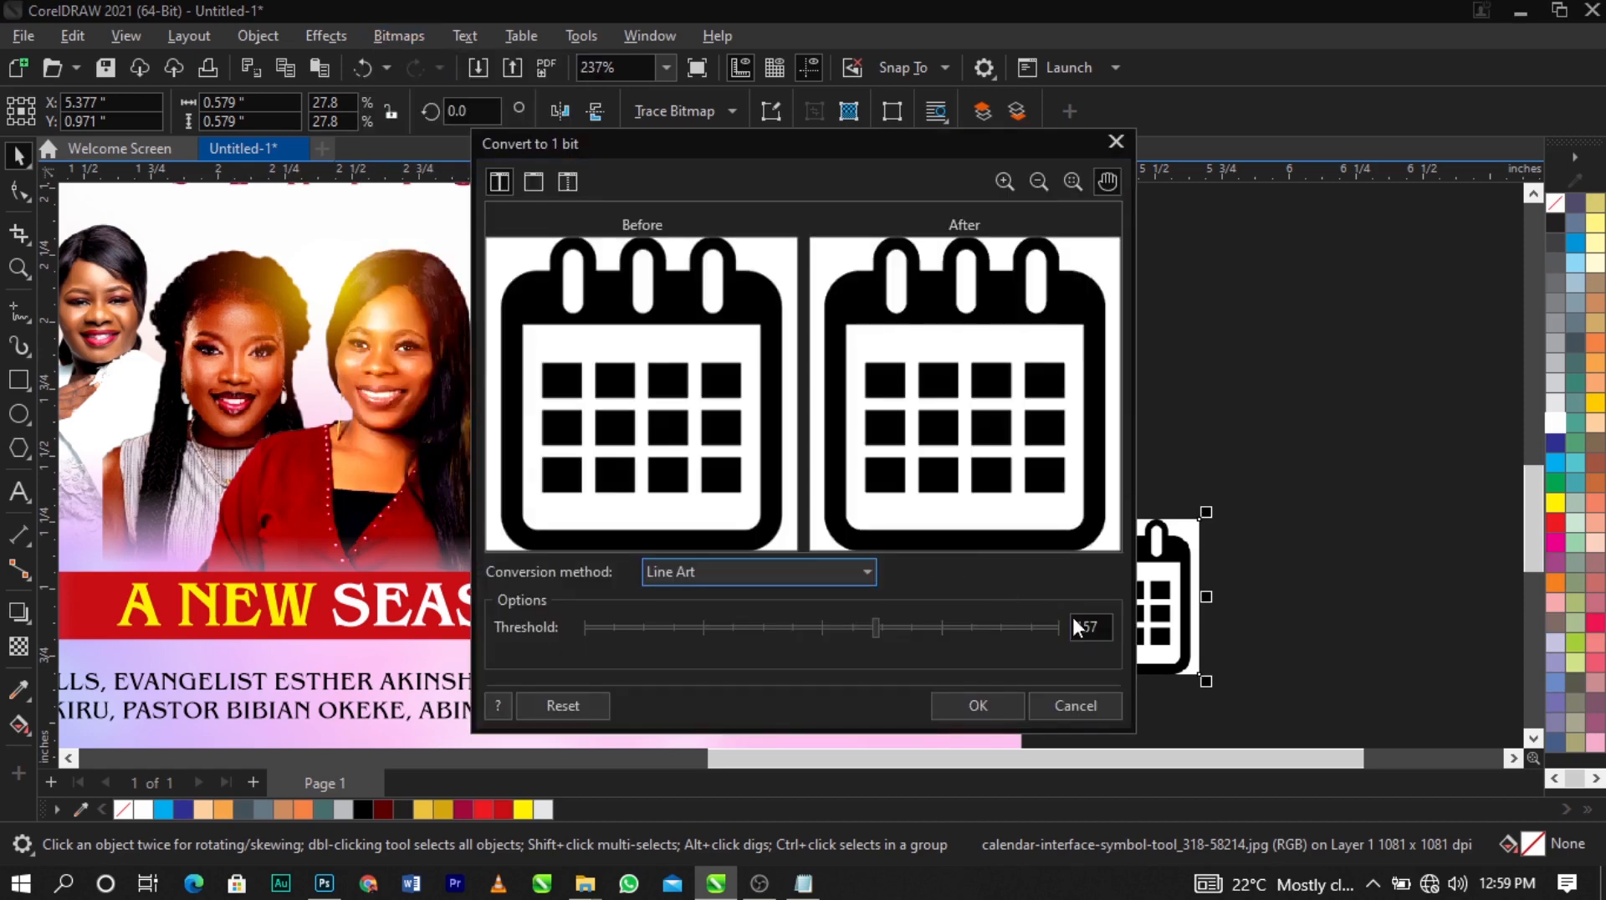
pyautogui.click(977, 707)
# Outline-trace the calendar bitmap as line art with a specified background color, move the tracing clear and delete the original bitmap
pyautogui.click(690, 112)
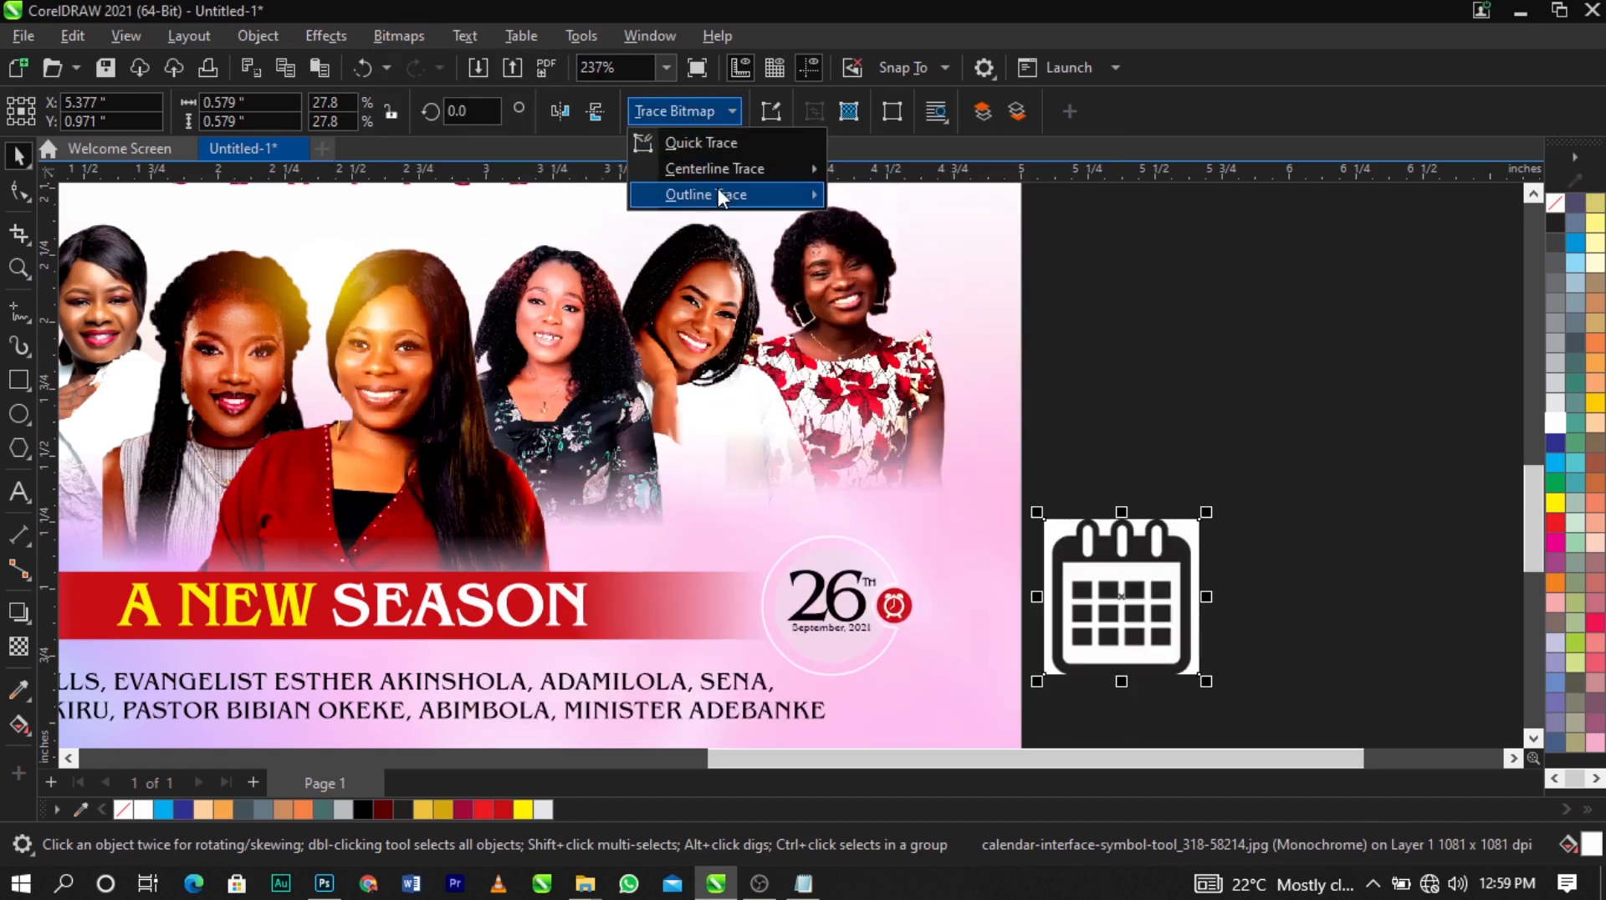
pyautogui.moveTo(717, 189)
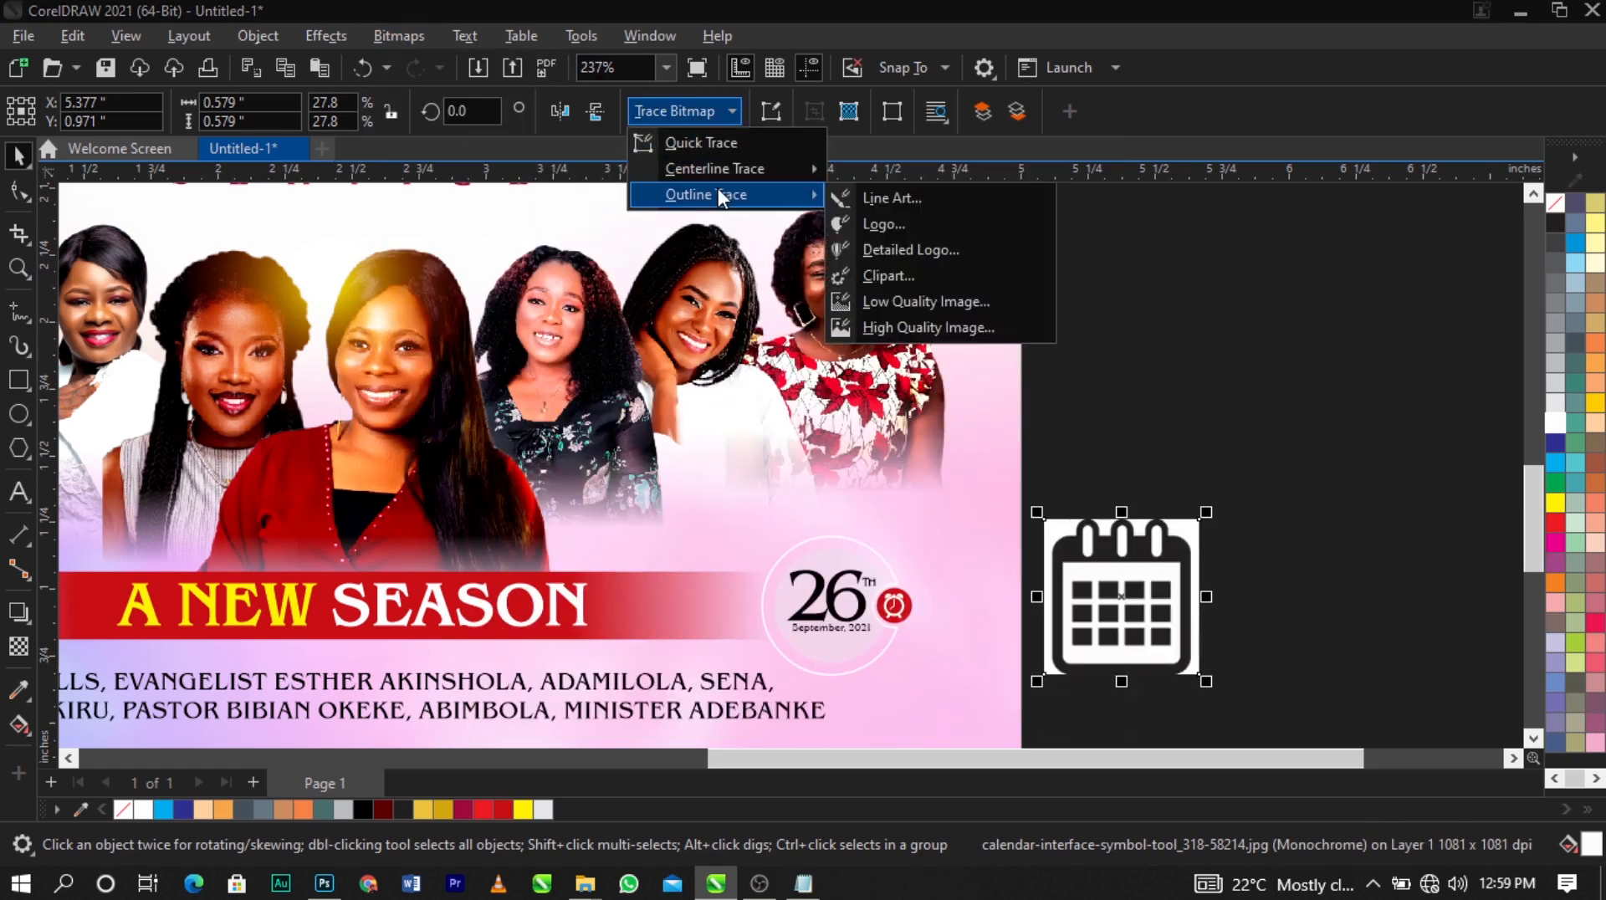
pyautogui.click(976, 204)
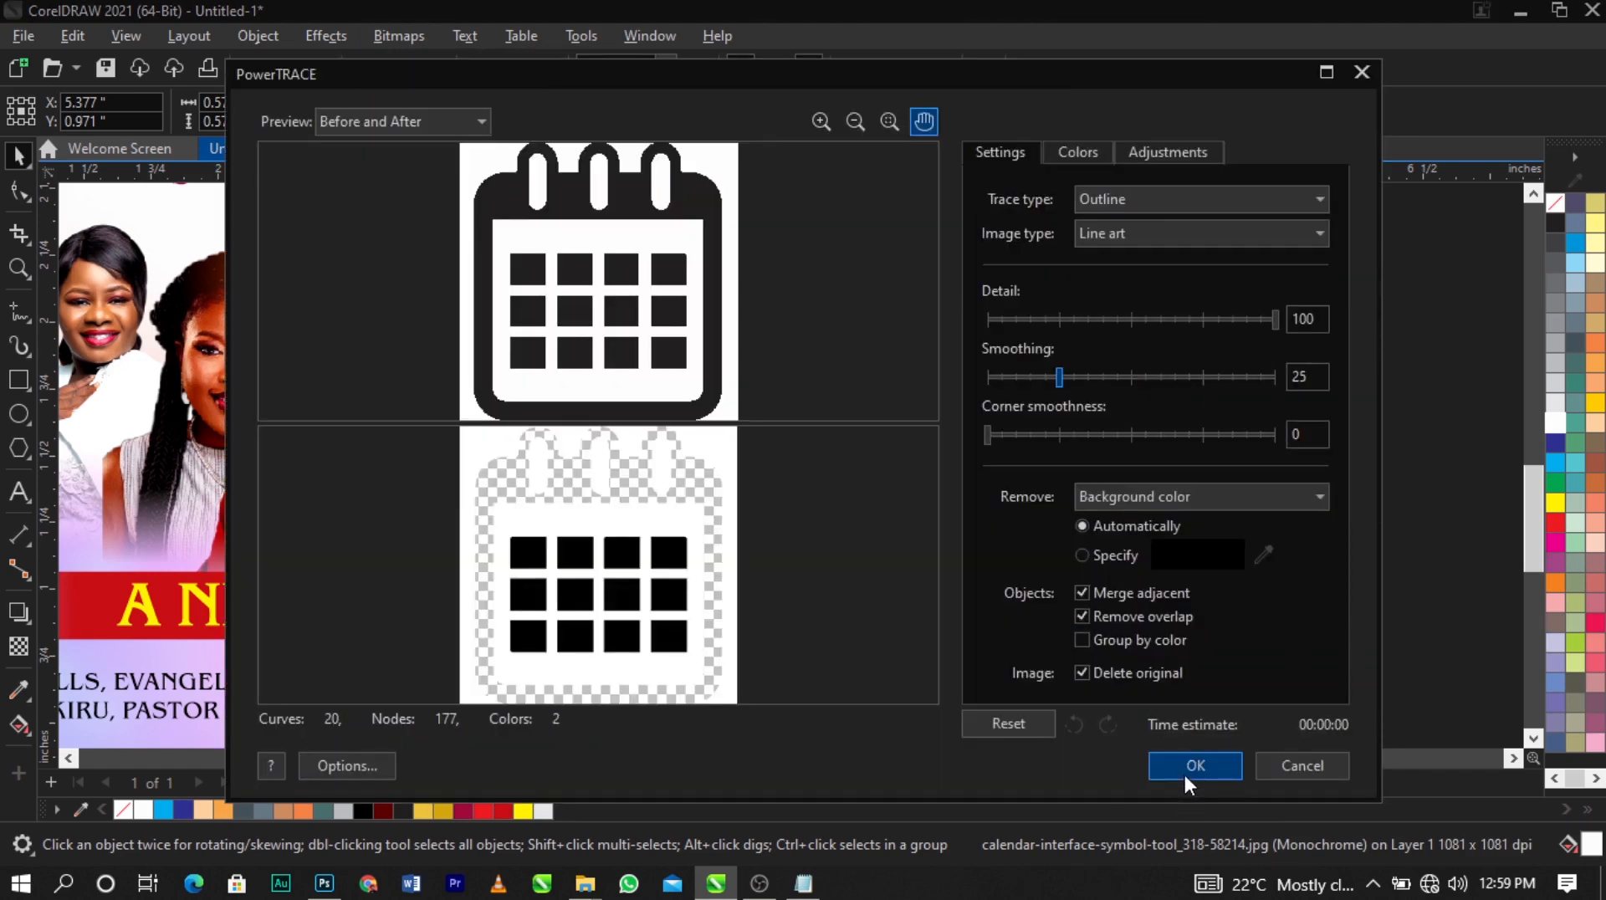
pyautogui.click(1079, 553)
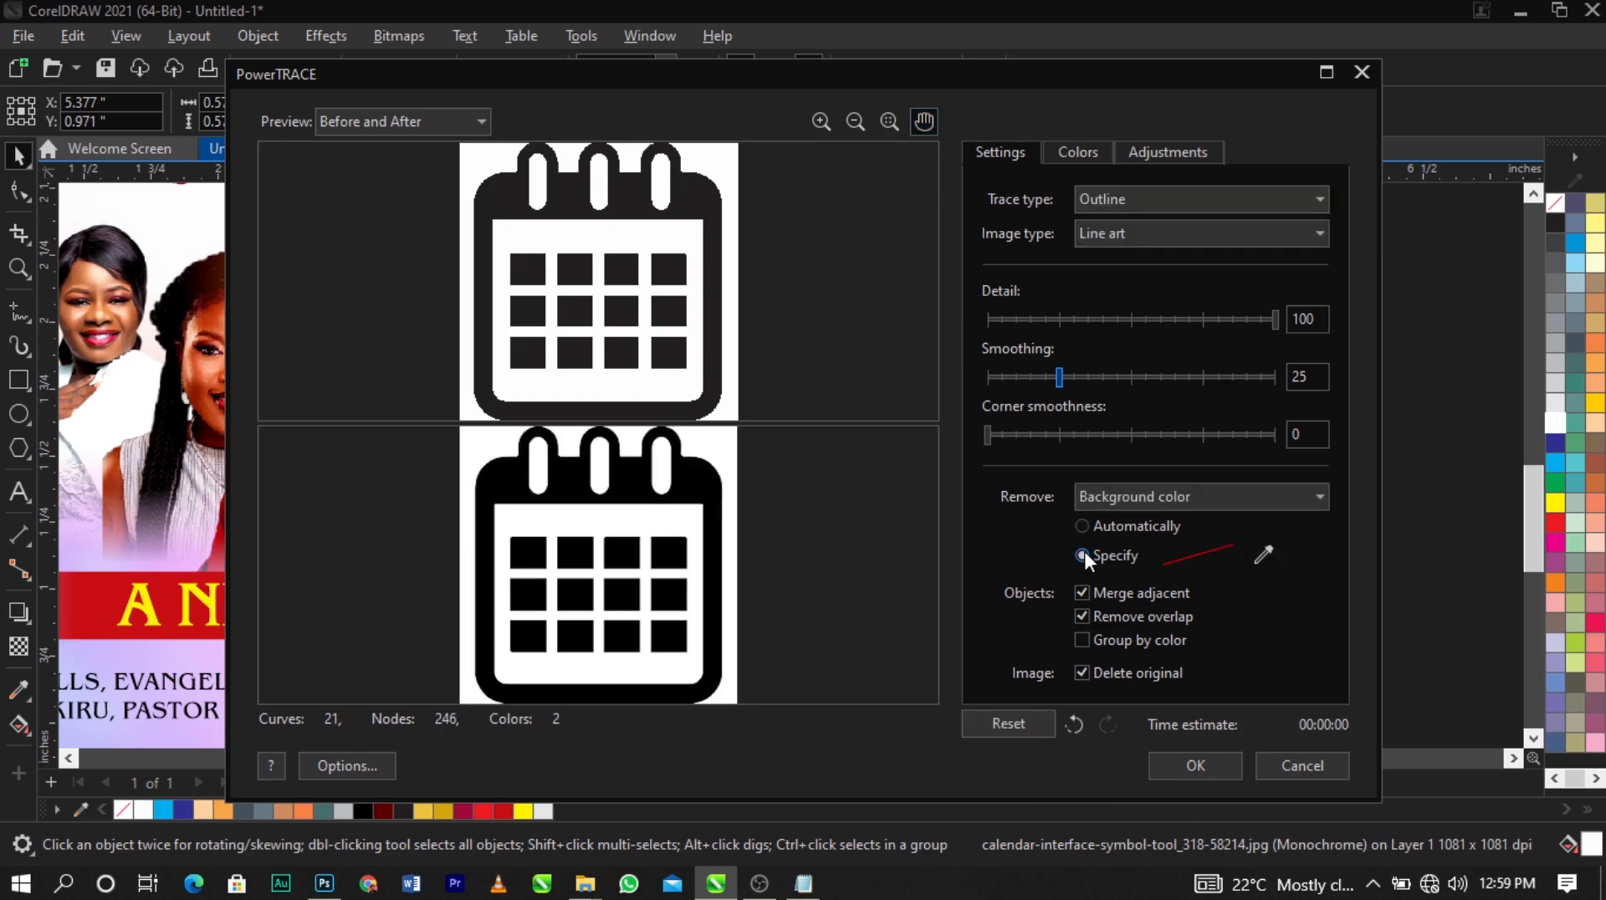
pyautogui.click(1172, 763)
pyautogui.moveTo(1155, 598); pyautogui.dragTo(1212, 527)
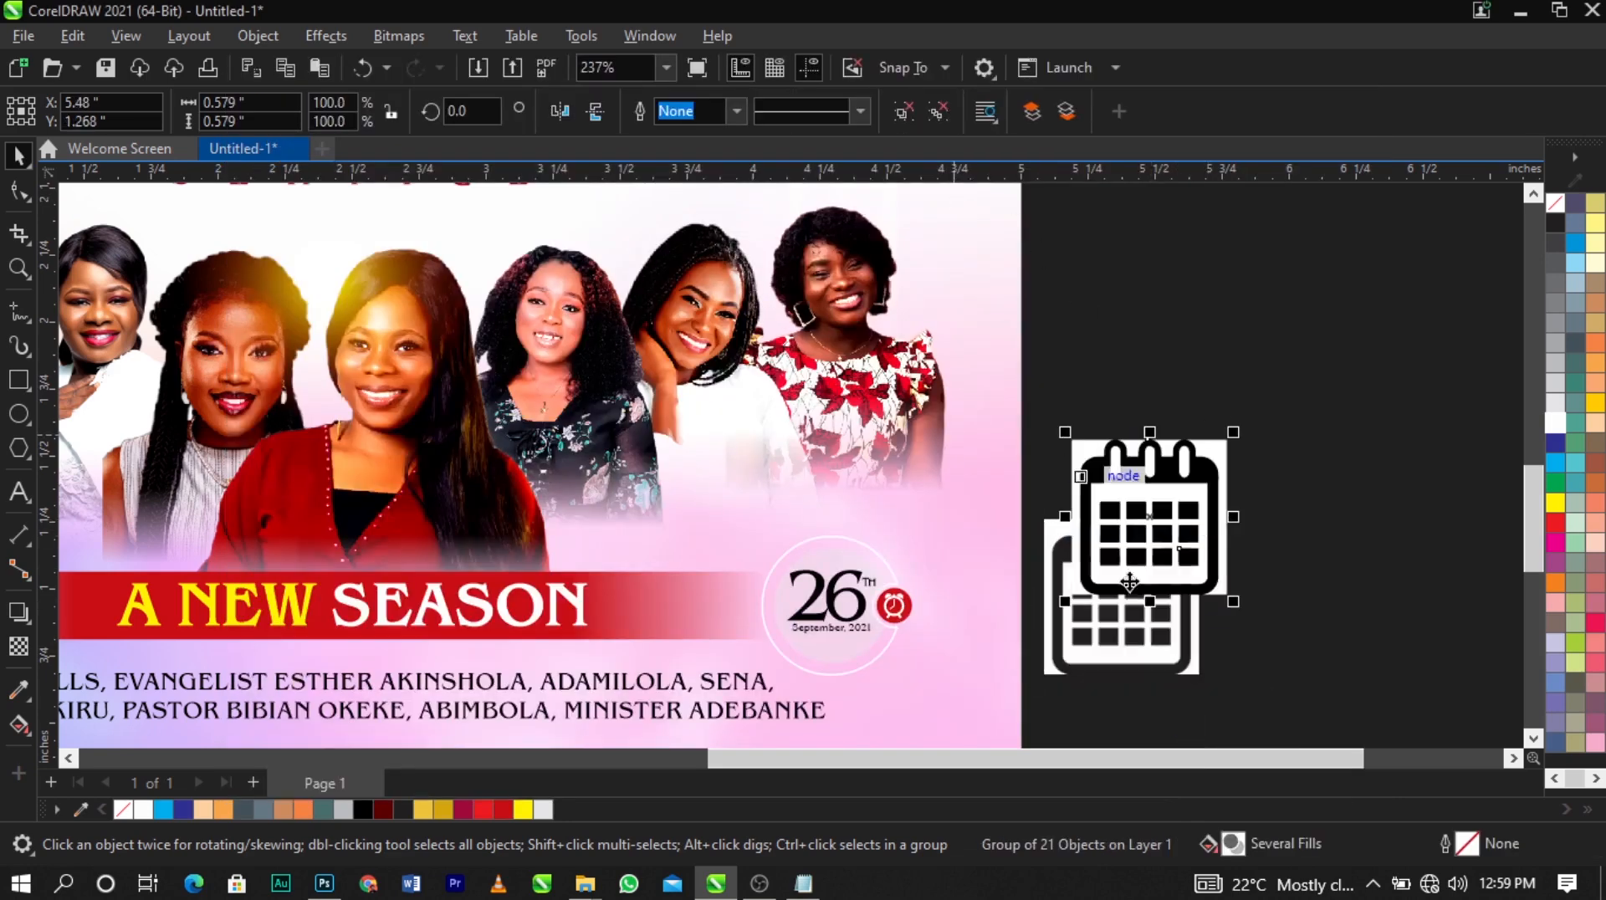
pyautogui.click(1165, 673)
pyautogui.press('Delete')
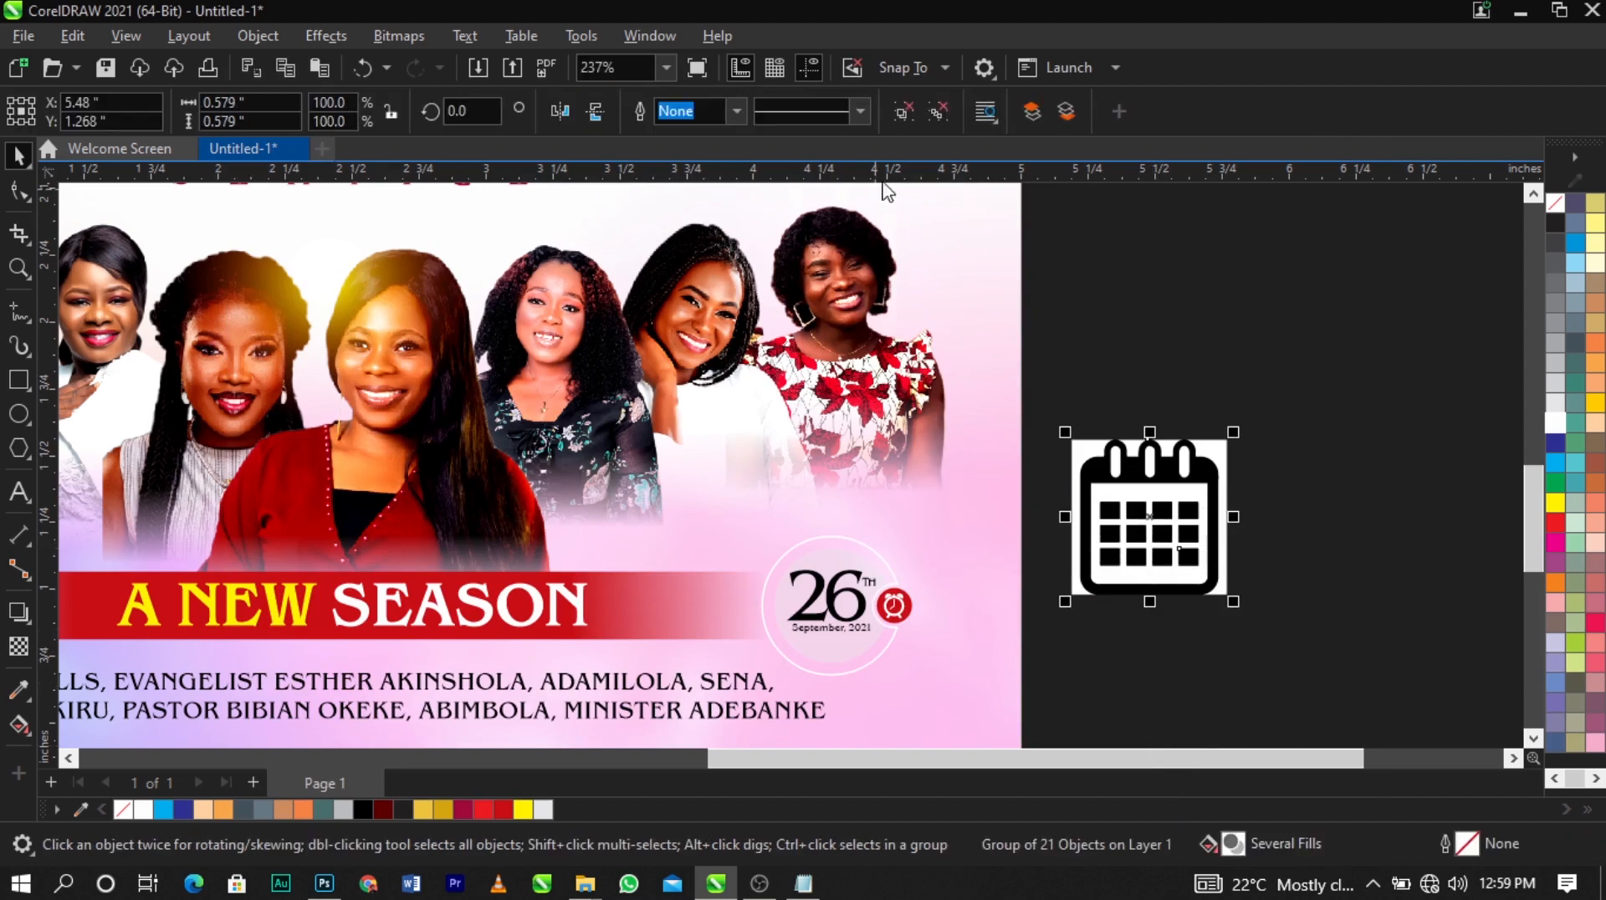
# Ungroup the traced calendar, delete its white background pieces and group the remaining black shapes
pyautogui.click(1147, 414)
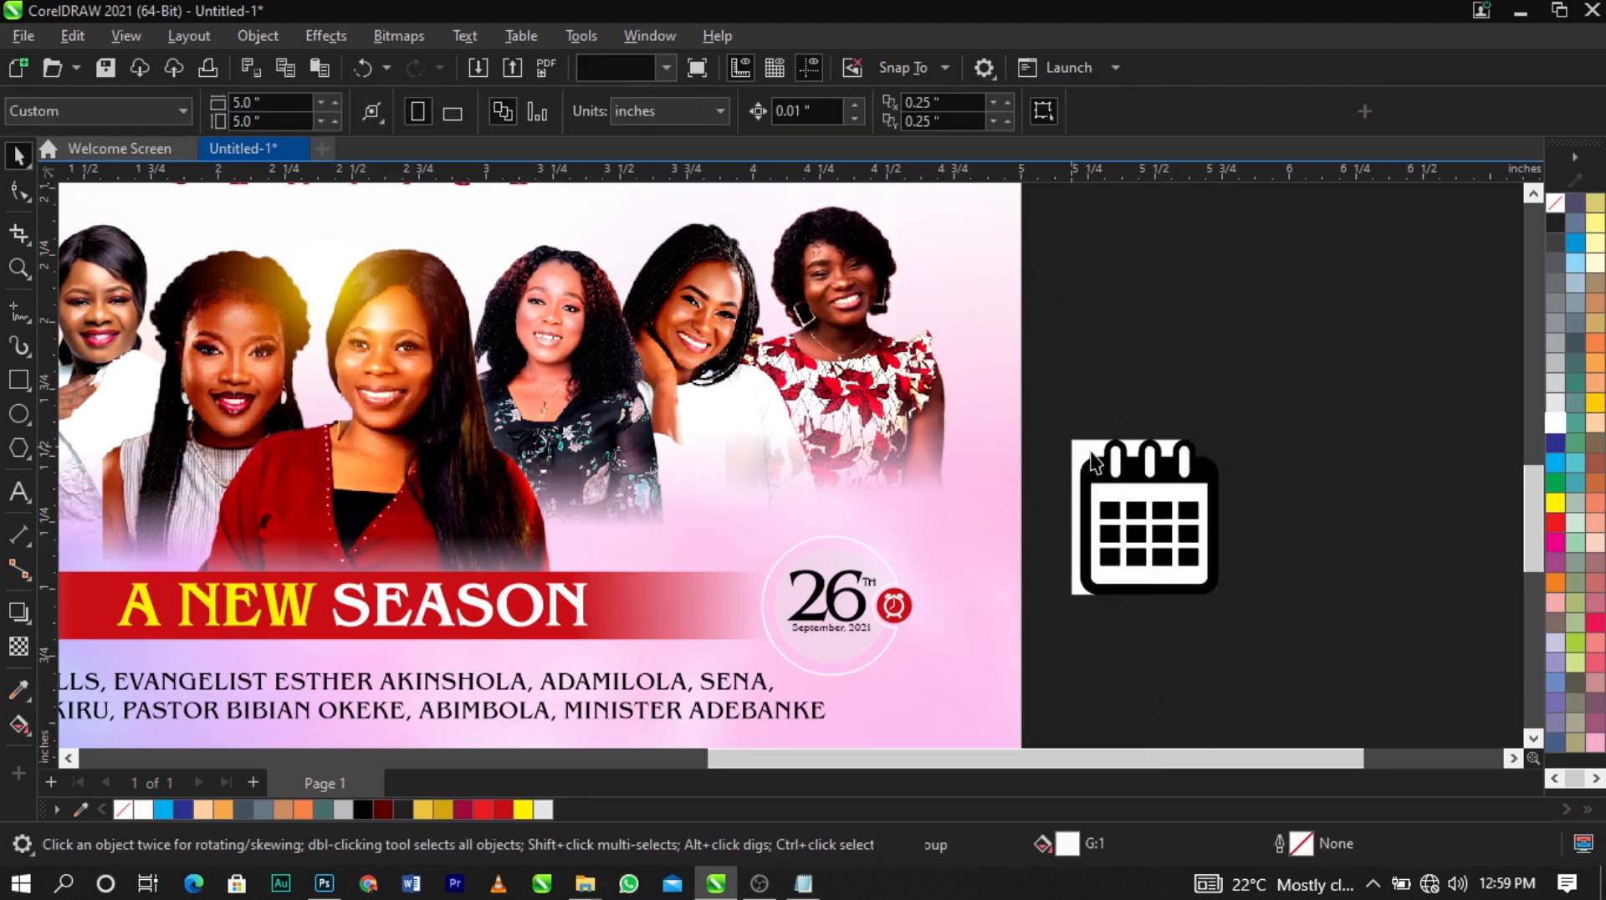
pyautogui.click(1213, 501)
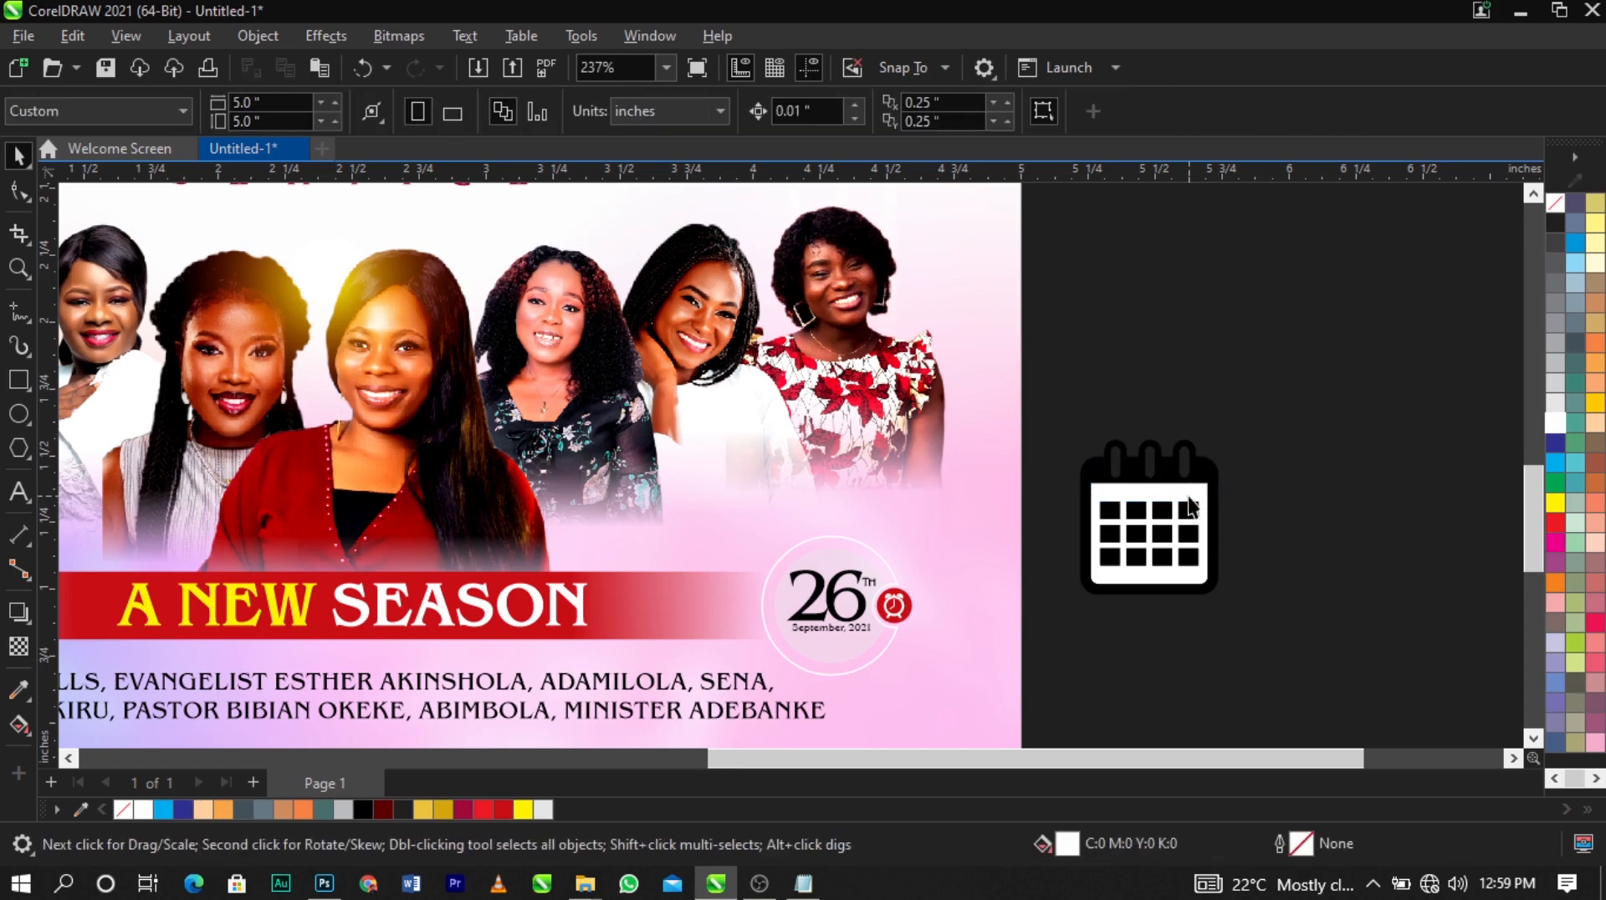
pyautogui.press('Delete')
pyautogui.moveTo(1292, 415); pyautogui.dragTo(1060, 609)
pyautogui.hotkey('ctrl', 'g')
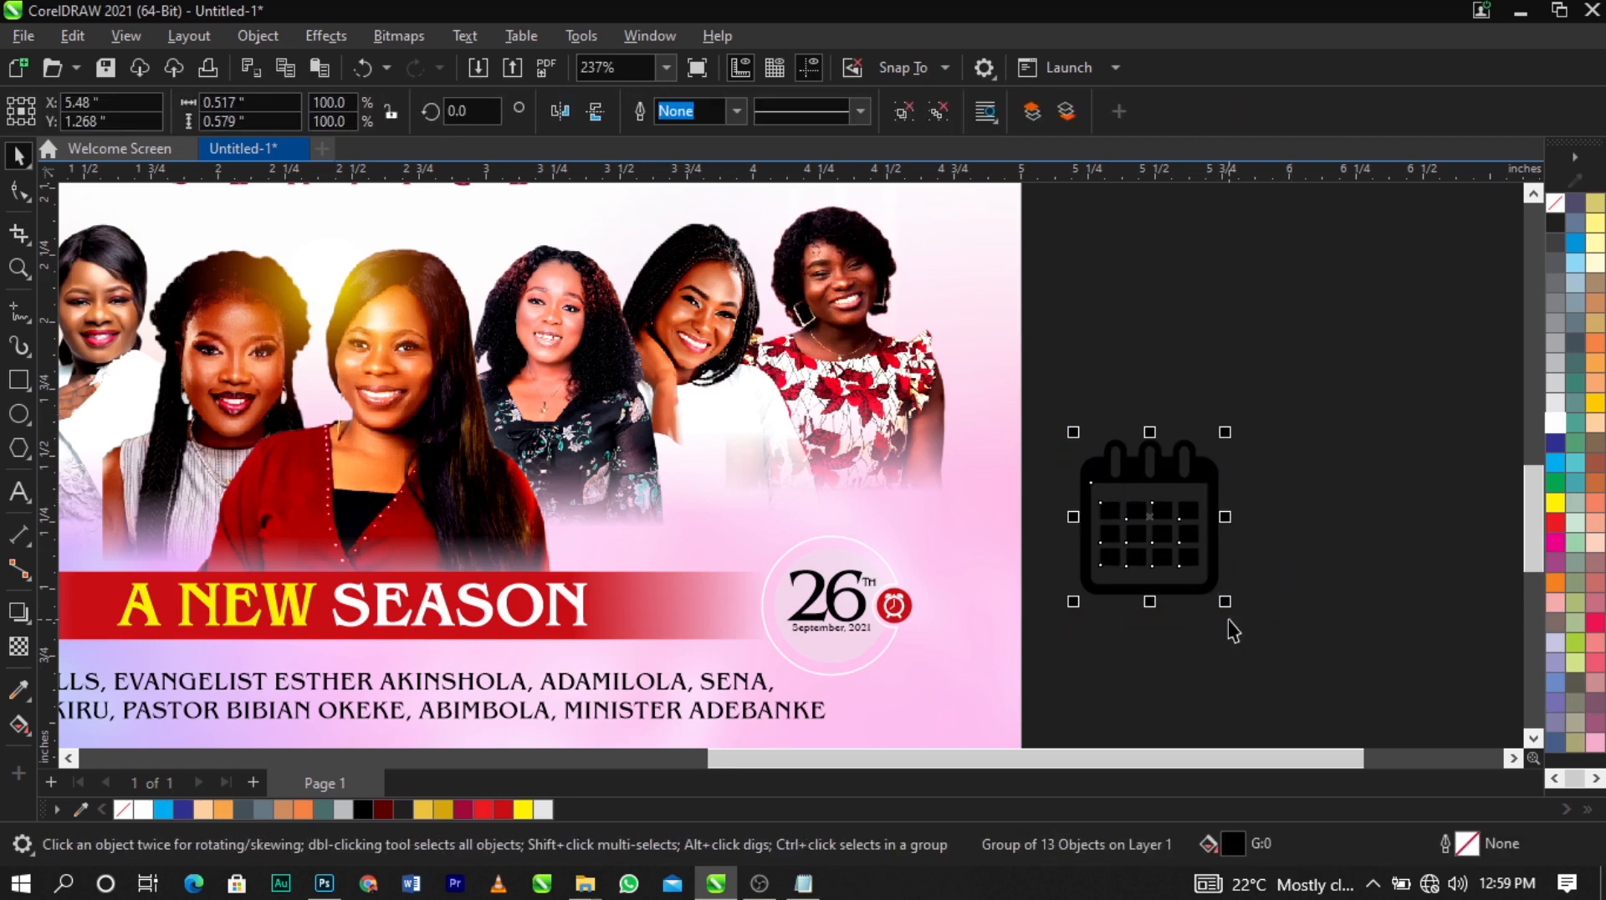
# Shrink the calendar icon next to the date badge's red circle and delete the clock icon from that circle
pyautogui.moveTo(1228, 615); pyautogui.dragTo(937, 631)
pyautogui.scroll(5, 946, 637)
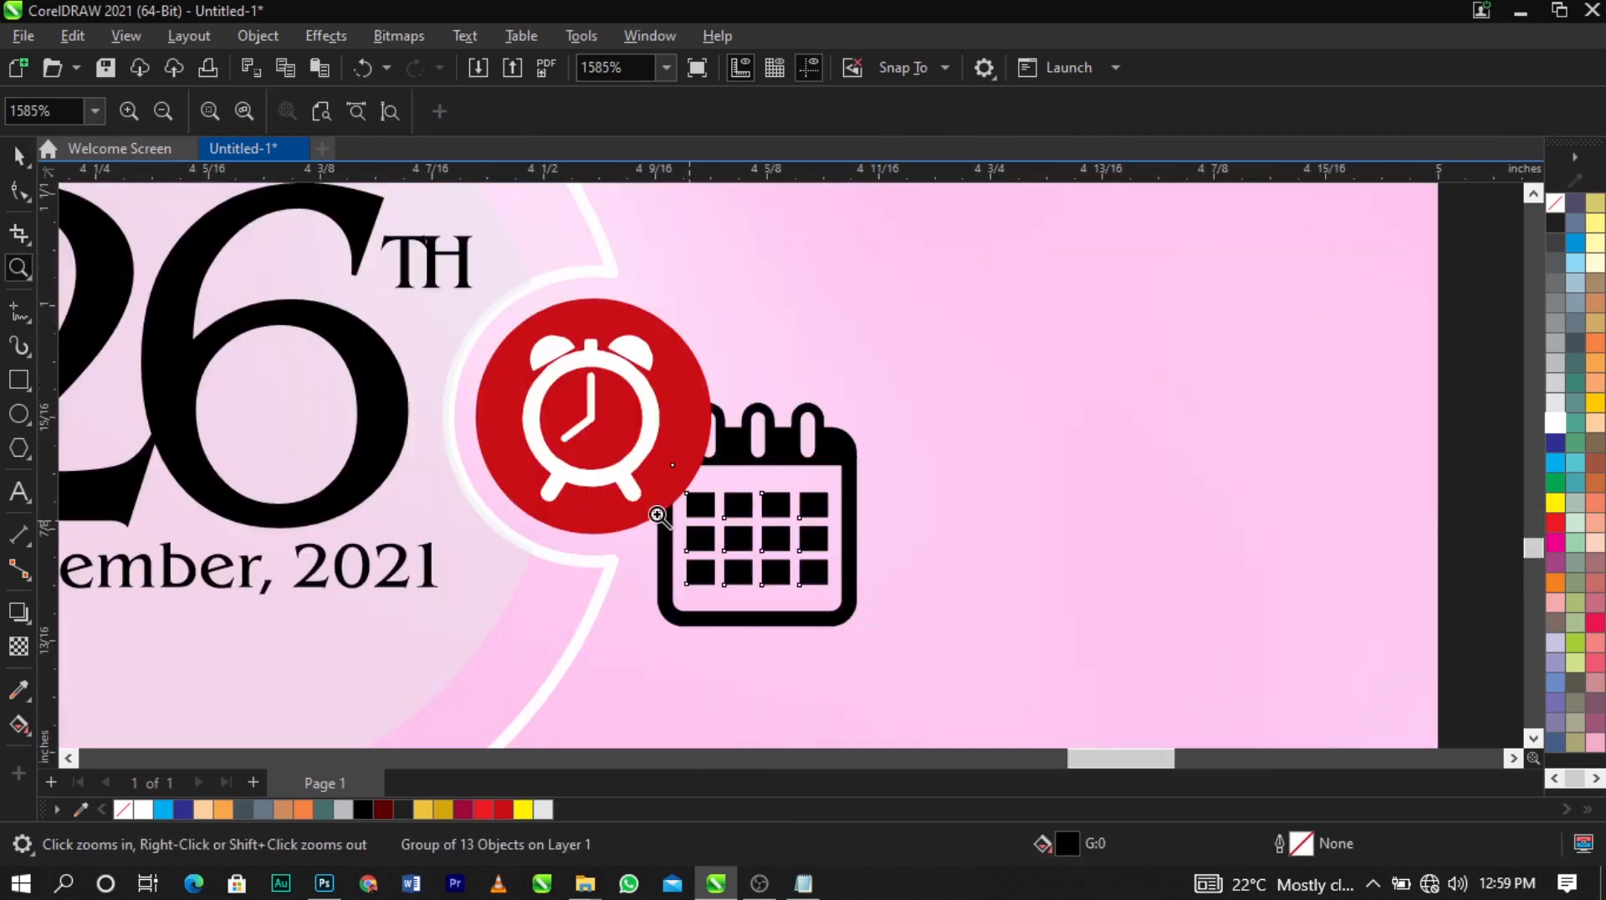
pyautogui.click(633, 485)
pyautogui.press('Delete')
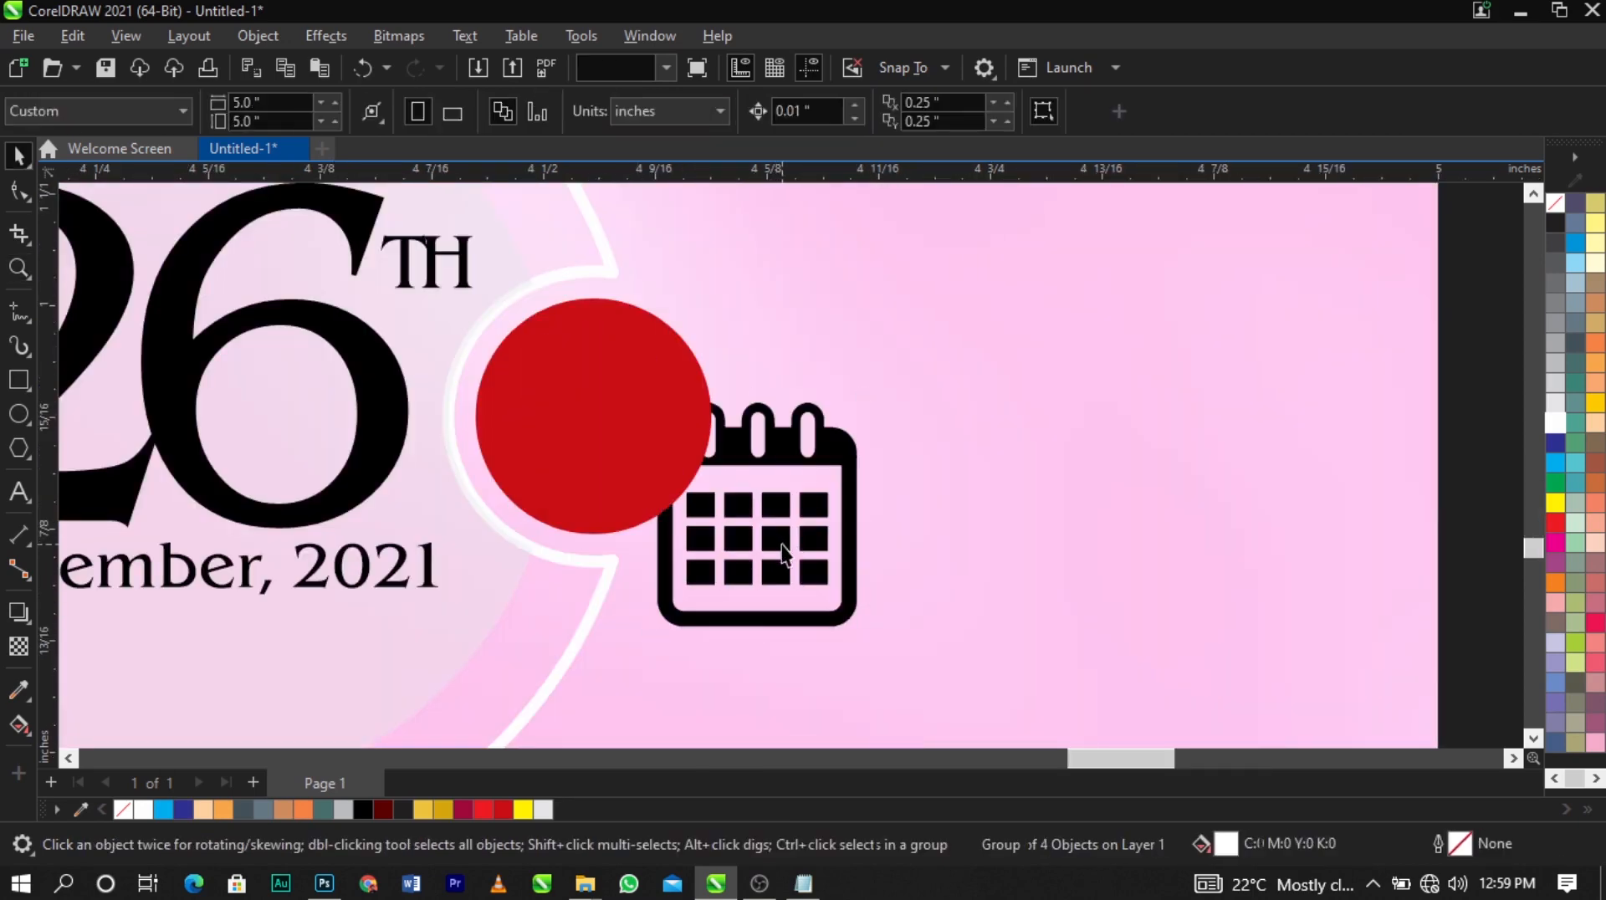
# Scale the calendar icon to about 0.073 by 0.082 in, centered in the date badge's red circle, and fill it white
pyautogui.moveTo(777, 548); pyautogui.dragTo(624, 441)
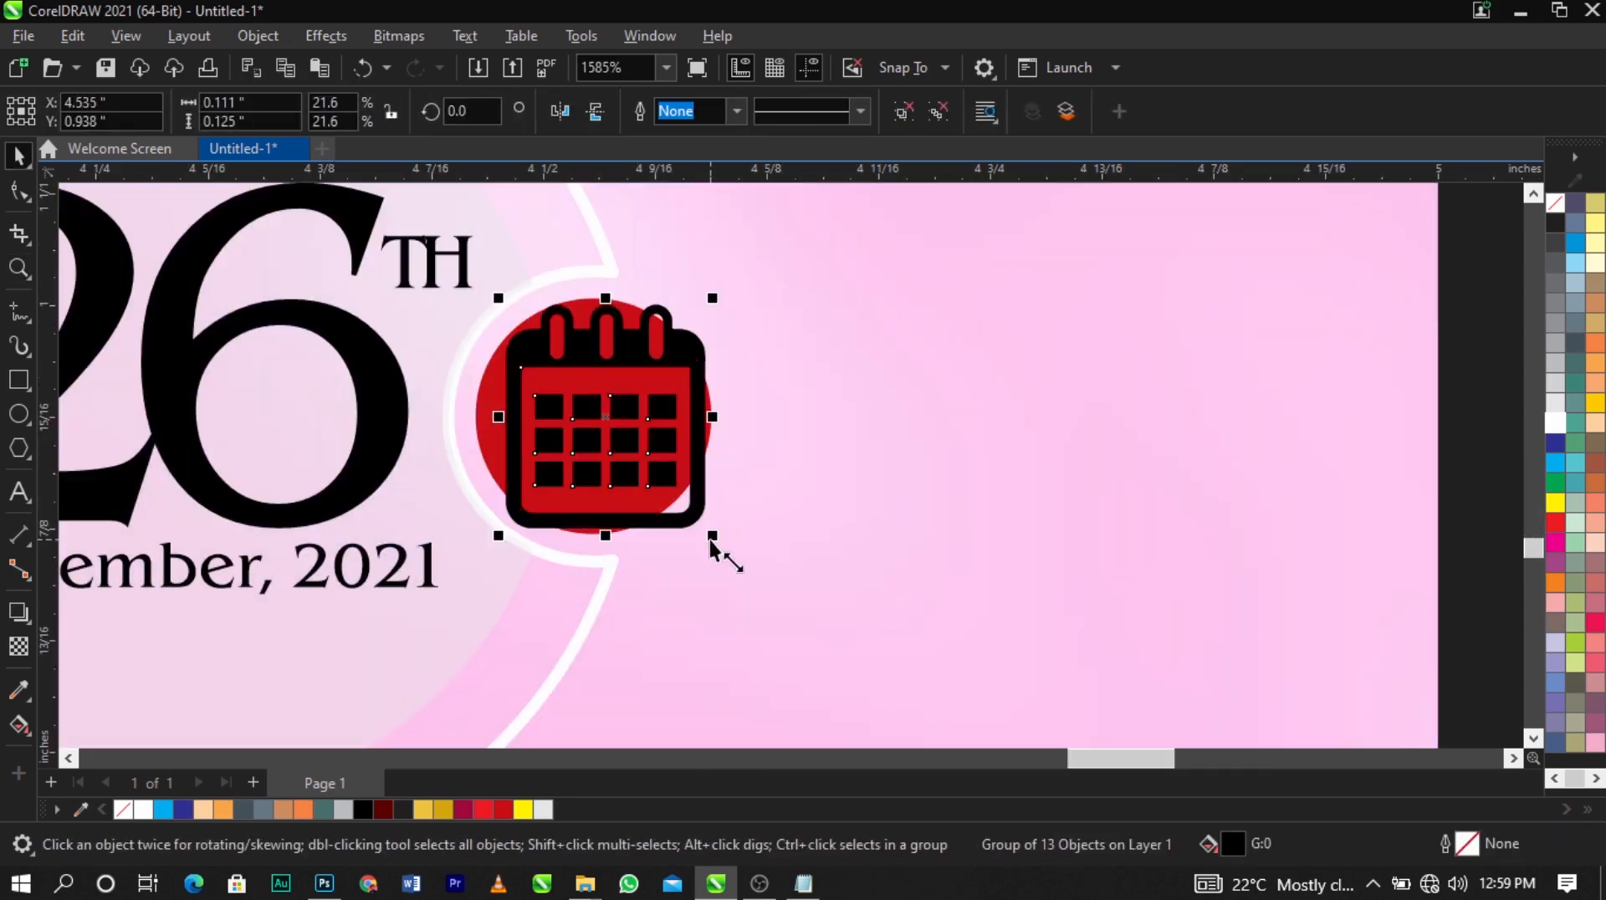
pyautogui.moveTo(712, 535); pyautogui.dragTo(669, 535)
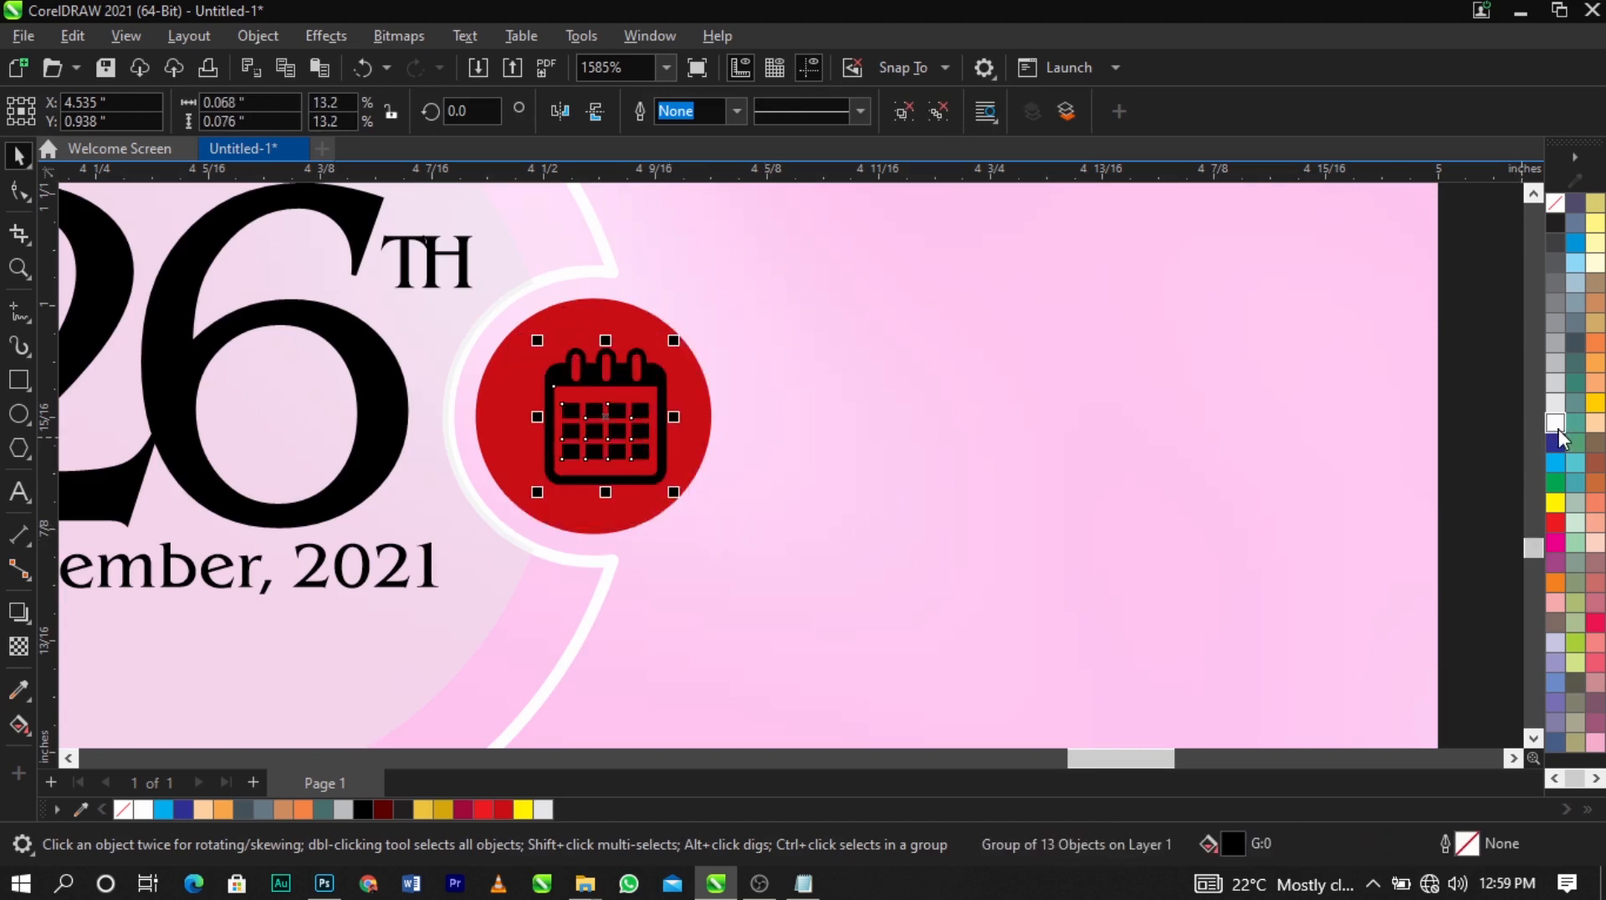
pyautogui.click(1555, 424)
pyautogui.click(655, 456)
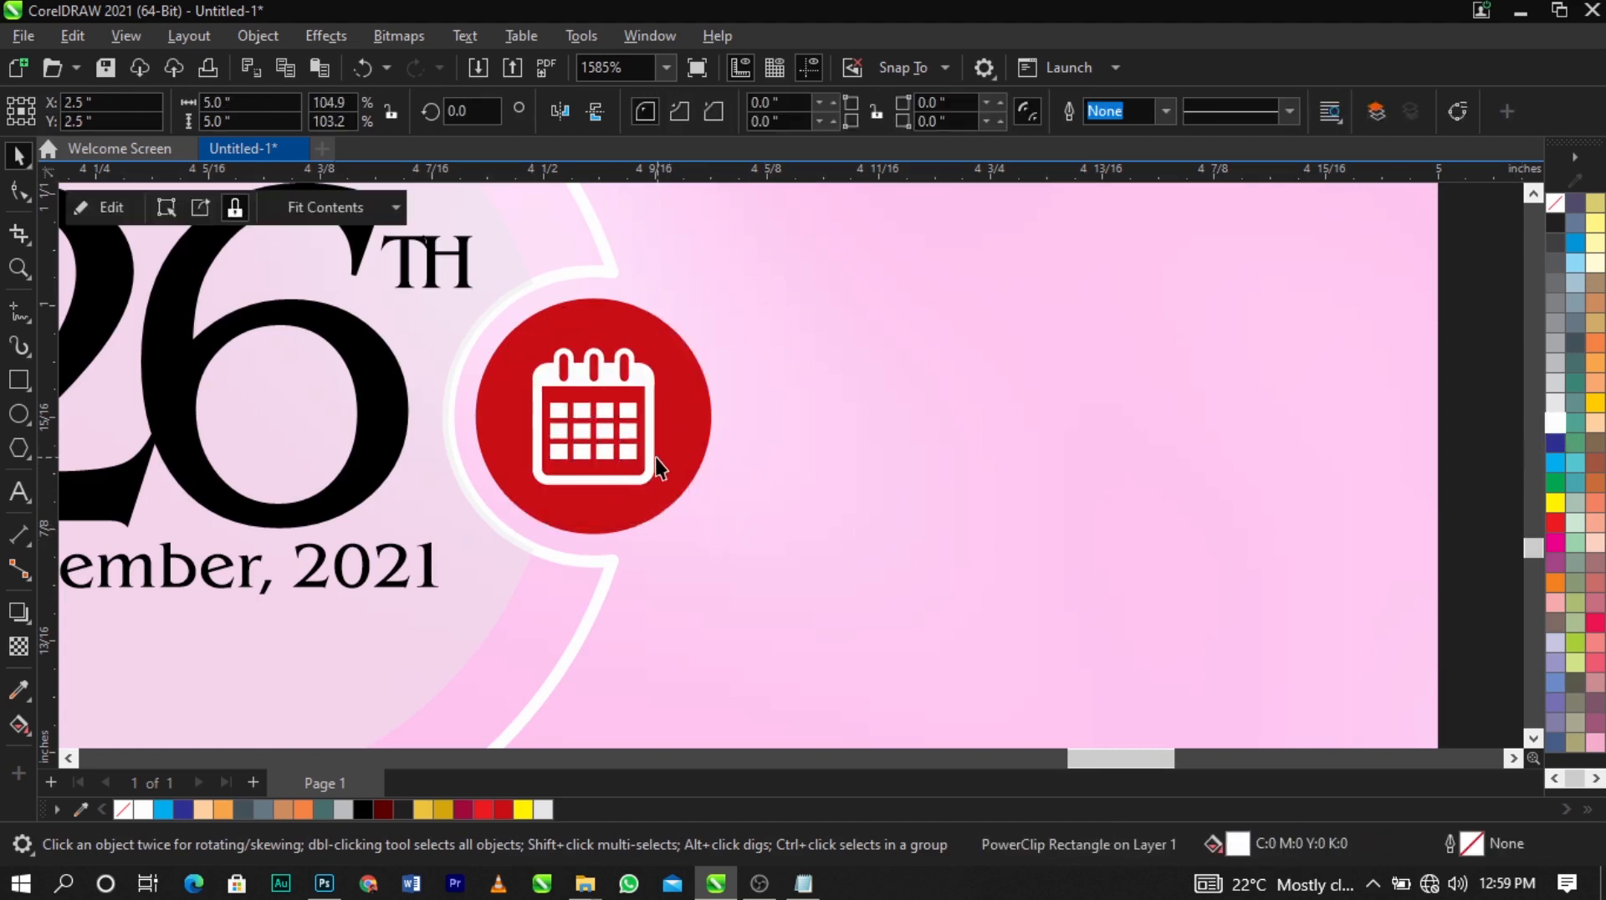
pyautogui.click(655, 469)
pyautogui.scroll(2, 661, 493)
pyautogui.moveTo(663, 494); pyautogui.dragTo(669, 501)
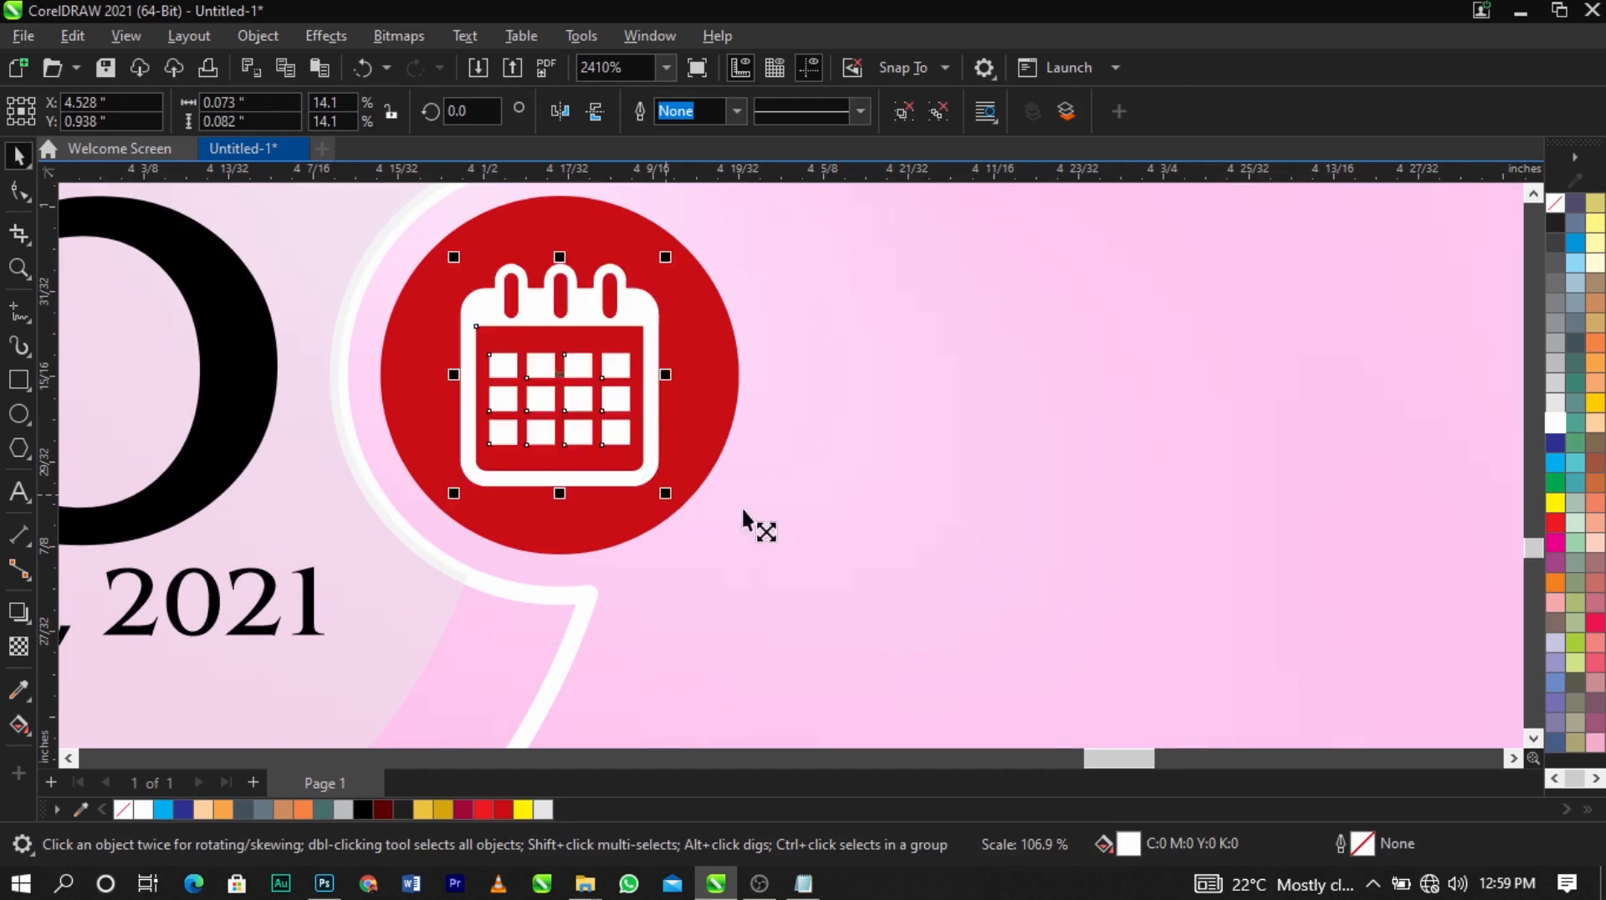
pyautogui.press('F4')
pyautogui.click(1386, 520)
# Remove the "Venue:" prefix from the venue text and join its two lines into one
pyautogui.scroll(-1, 954, 661)
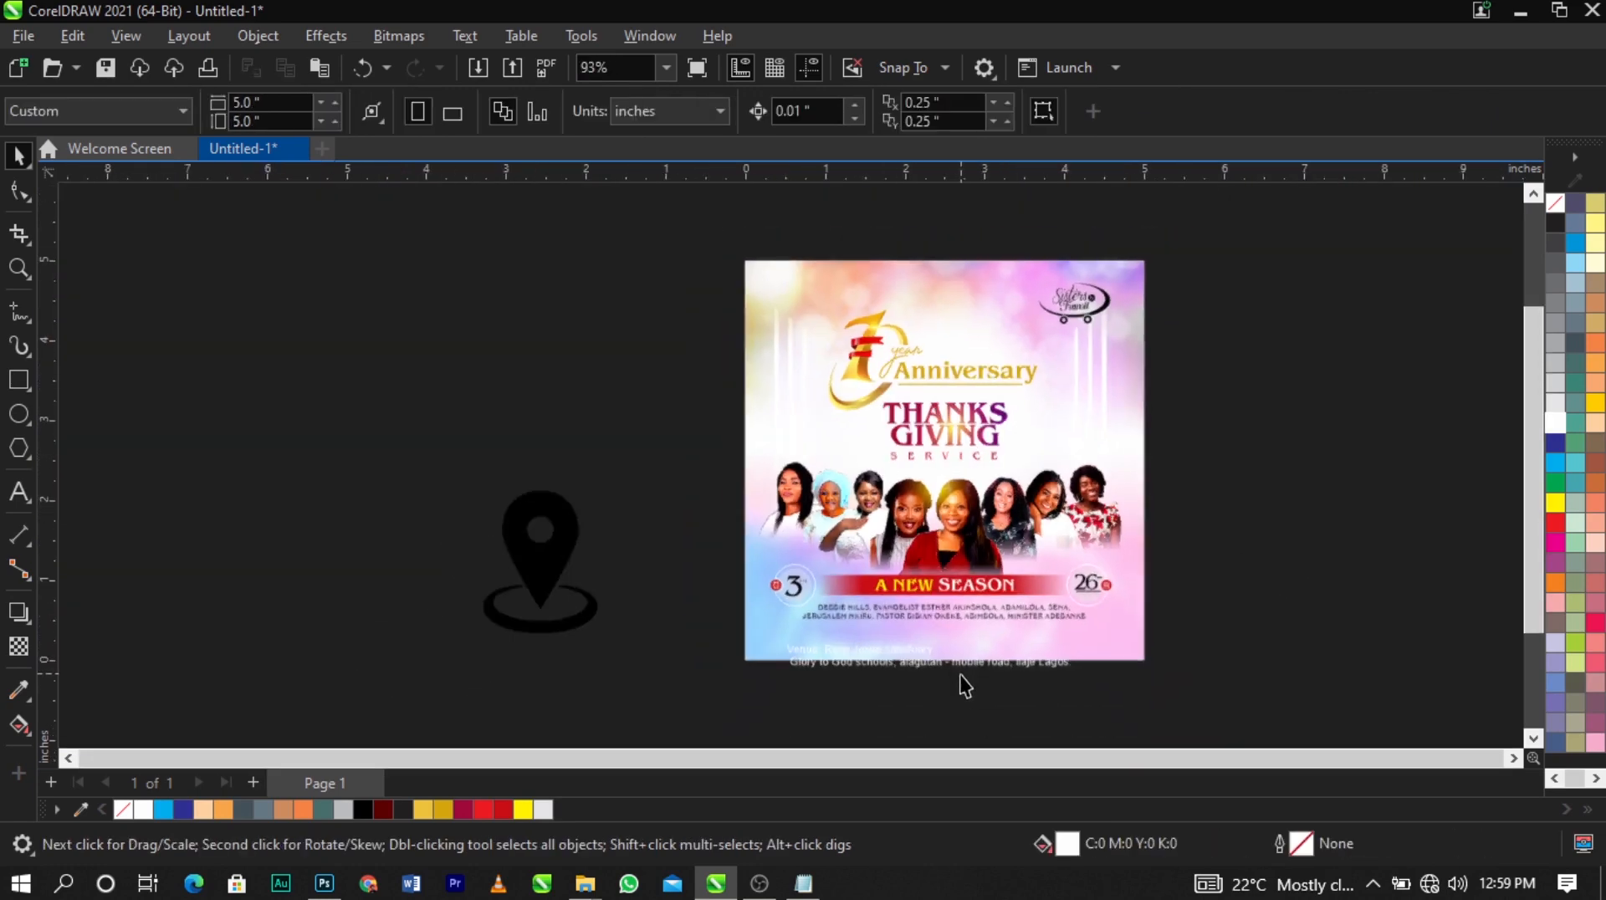
pyautogui.scroll(3, 965, 636)
pyautogui.doubleClick(978, 657)
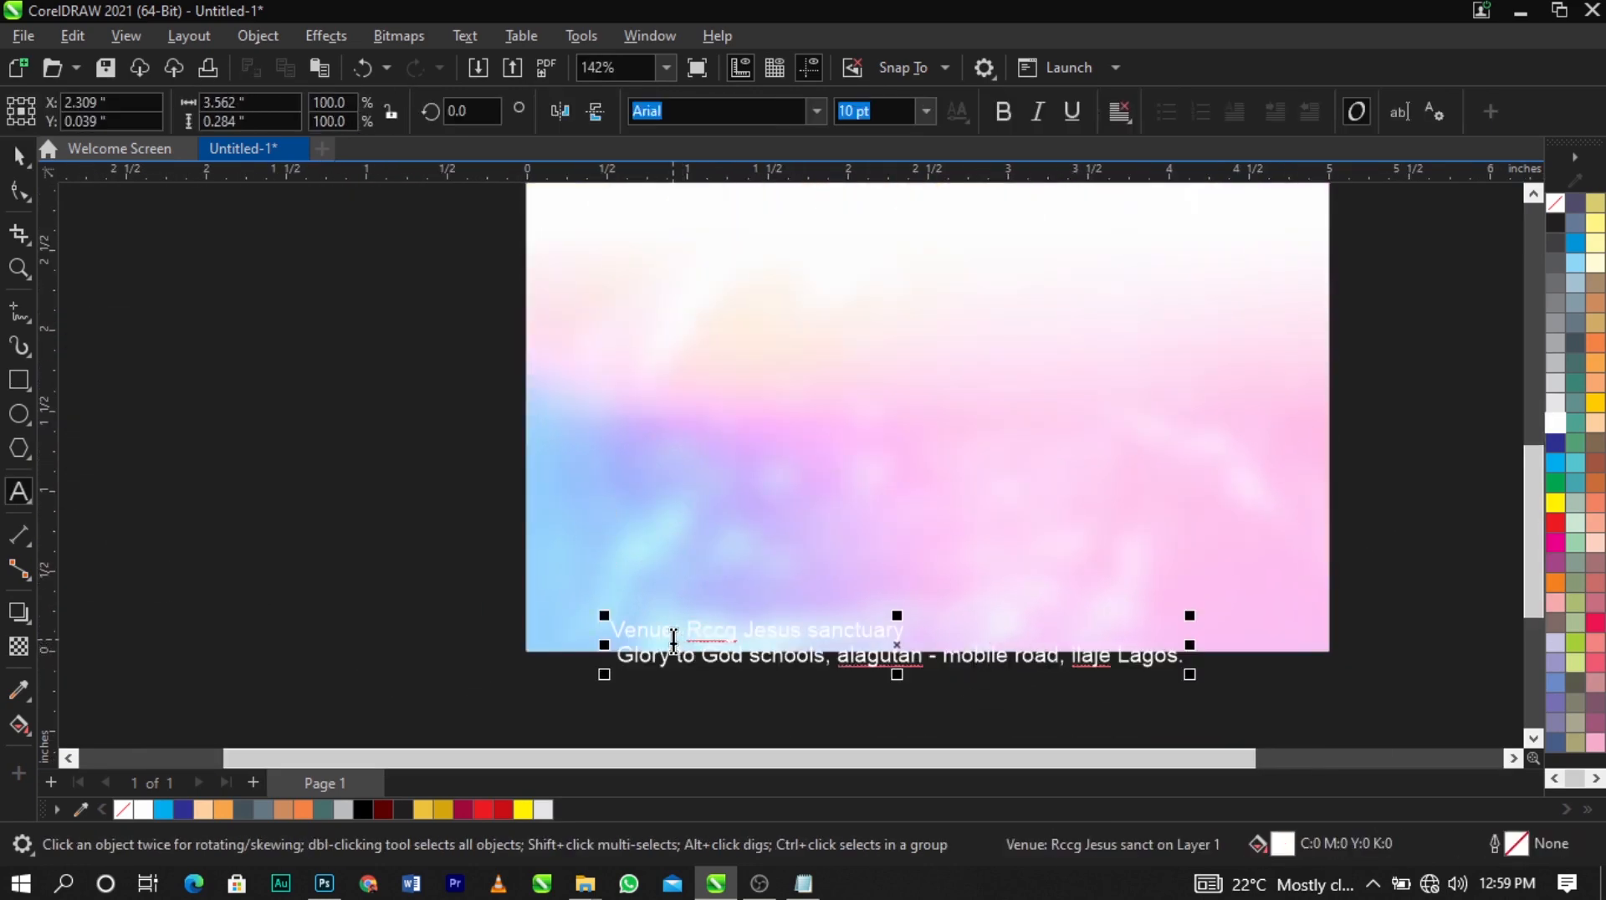
pyautogui.press('BackSpace')
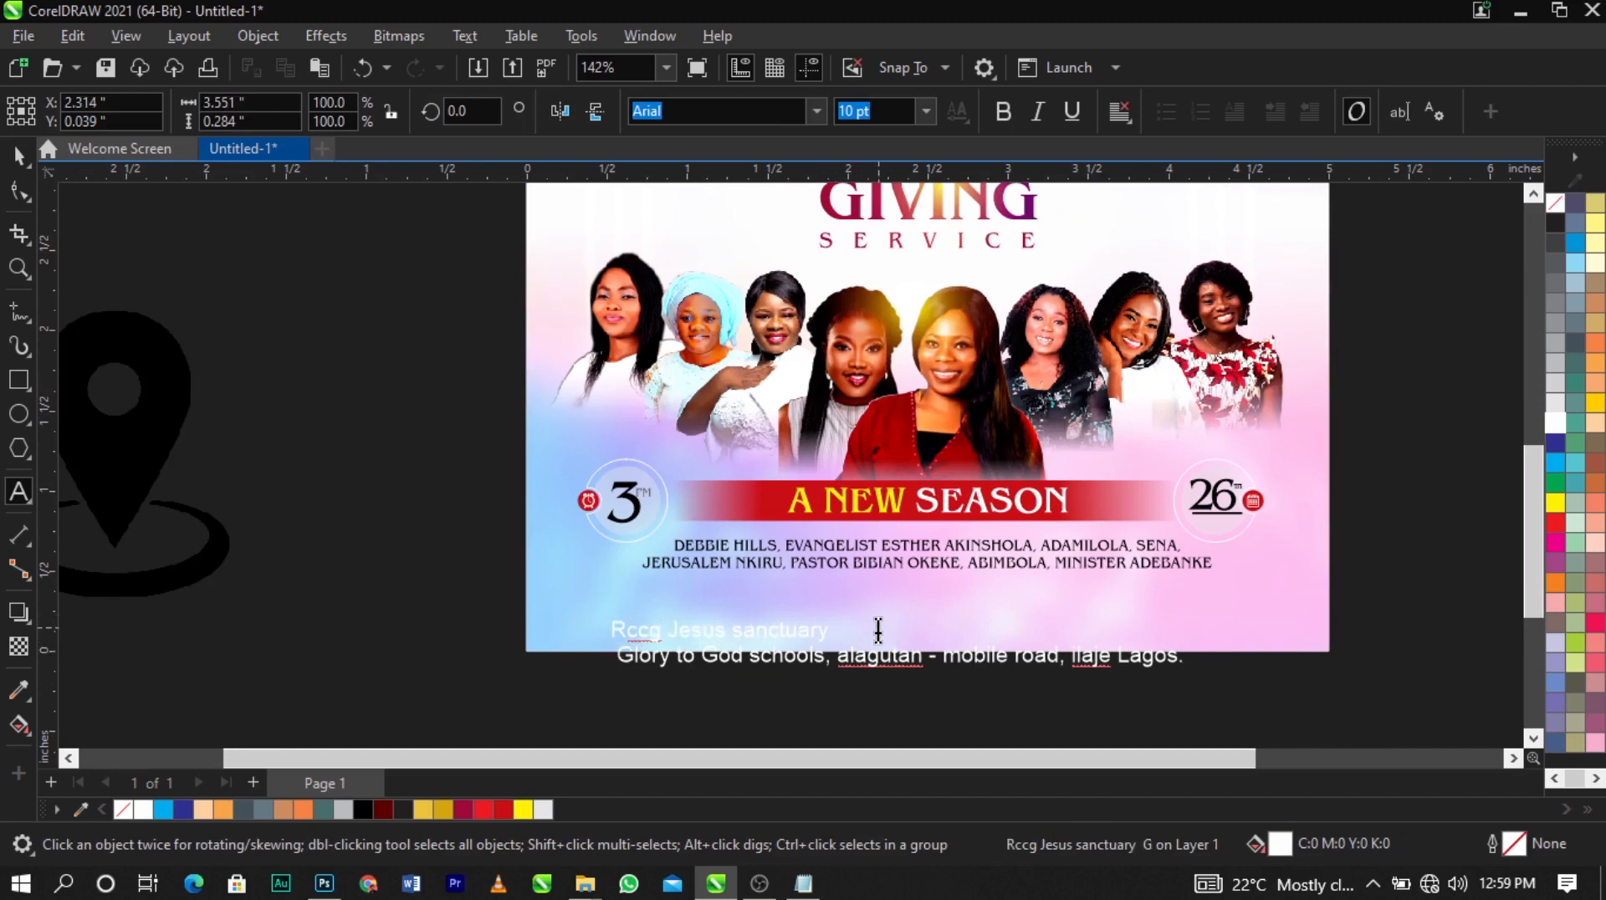
pyautogui.press('Delete')
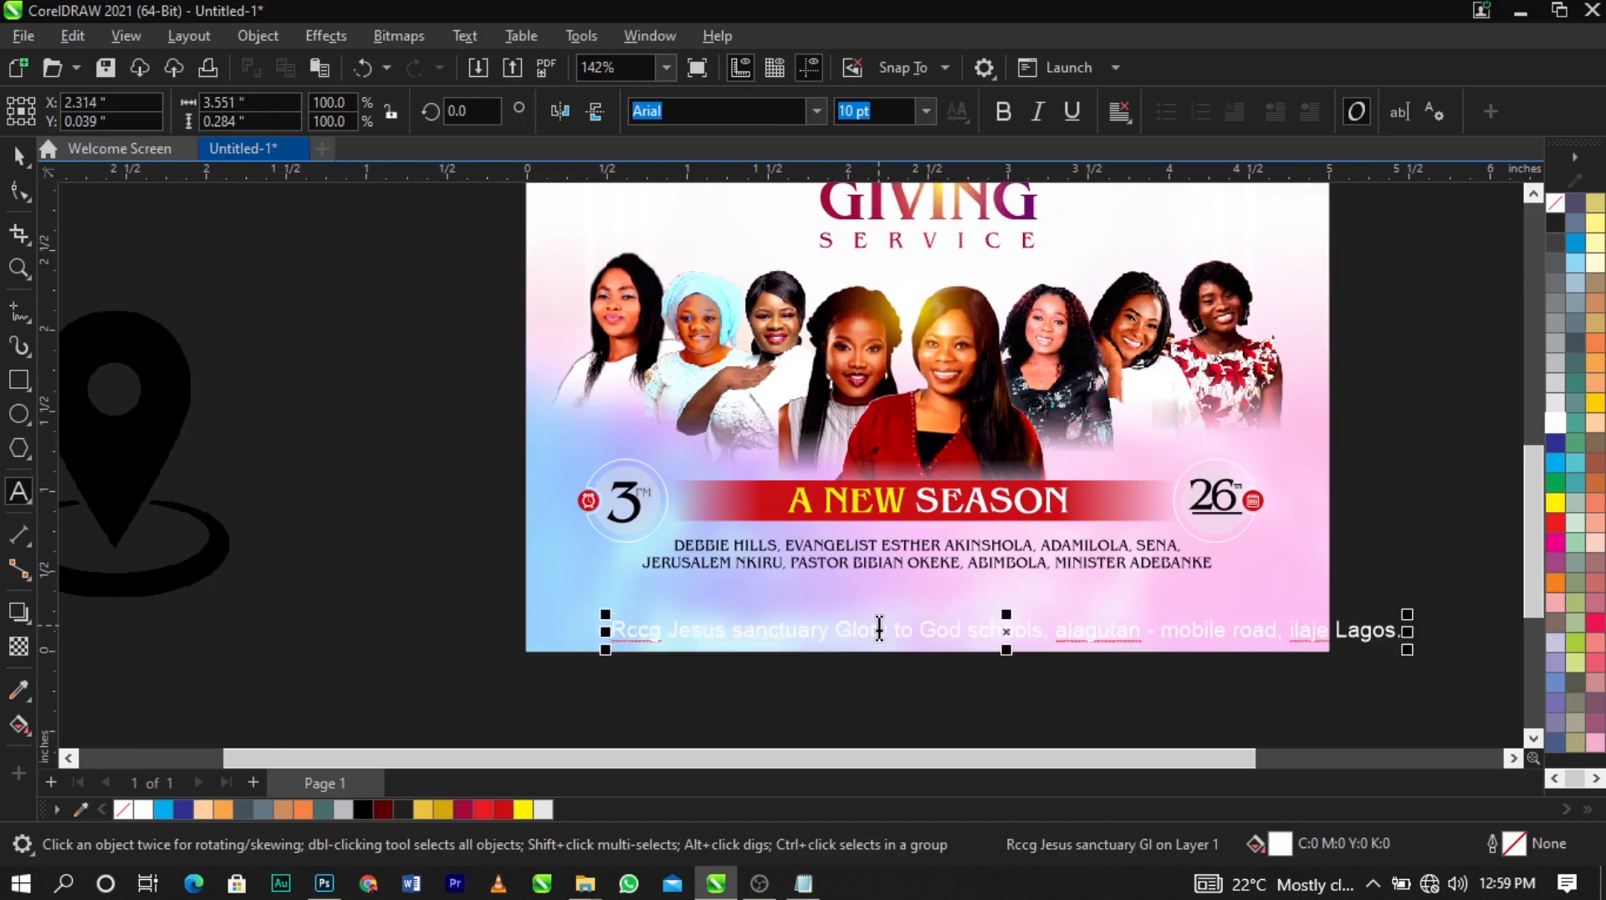
# Fill the venue line black and place it below the guest names on the flyer
pyautogui.hotkey('ctrl', 'space')
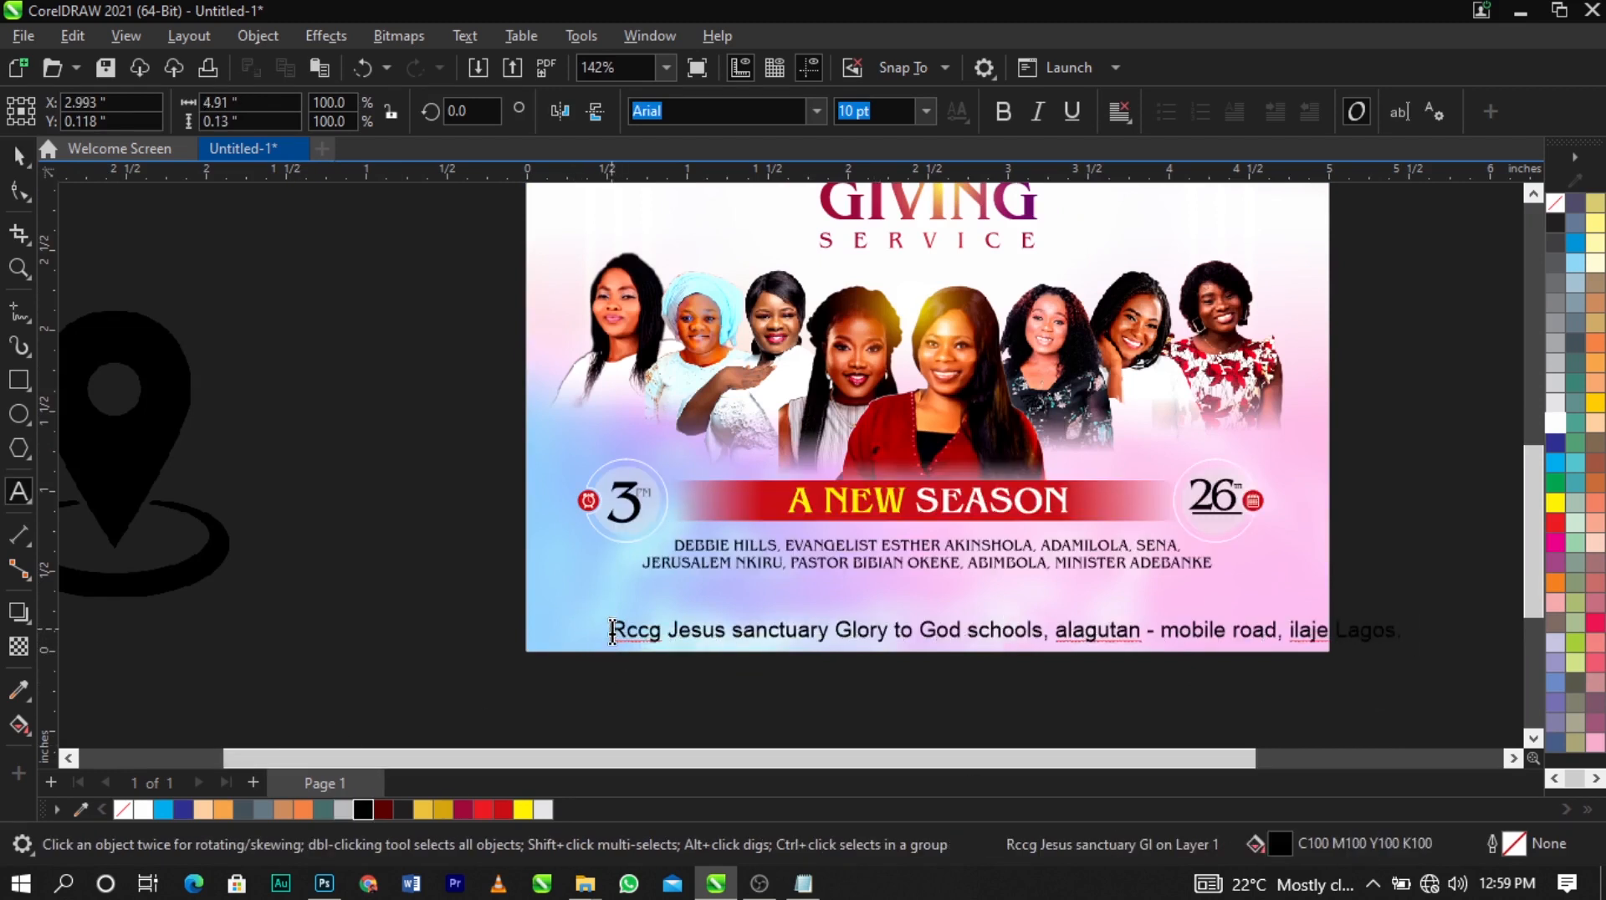
pyautogui.moveTo(619, 633); pyautogui.dragTo(619, 485)
pyautogui.press('F8')
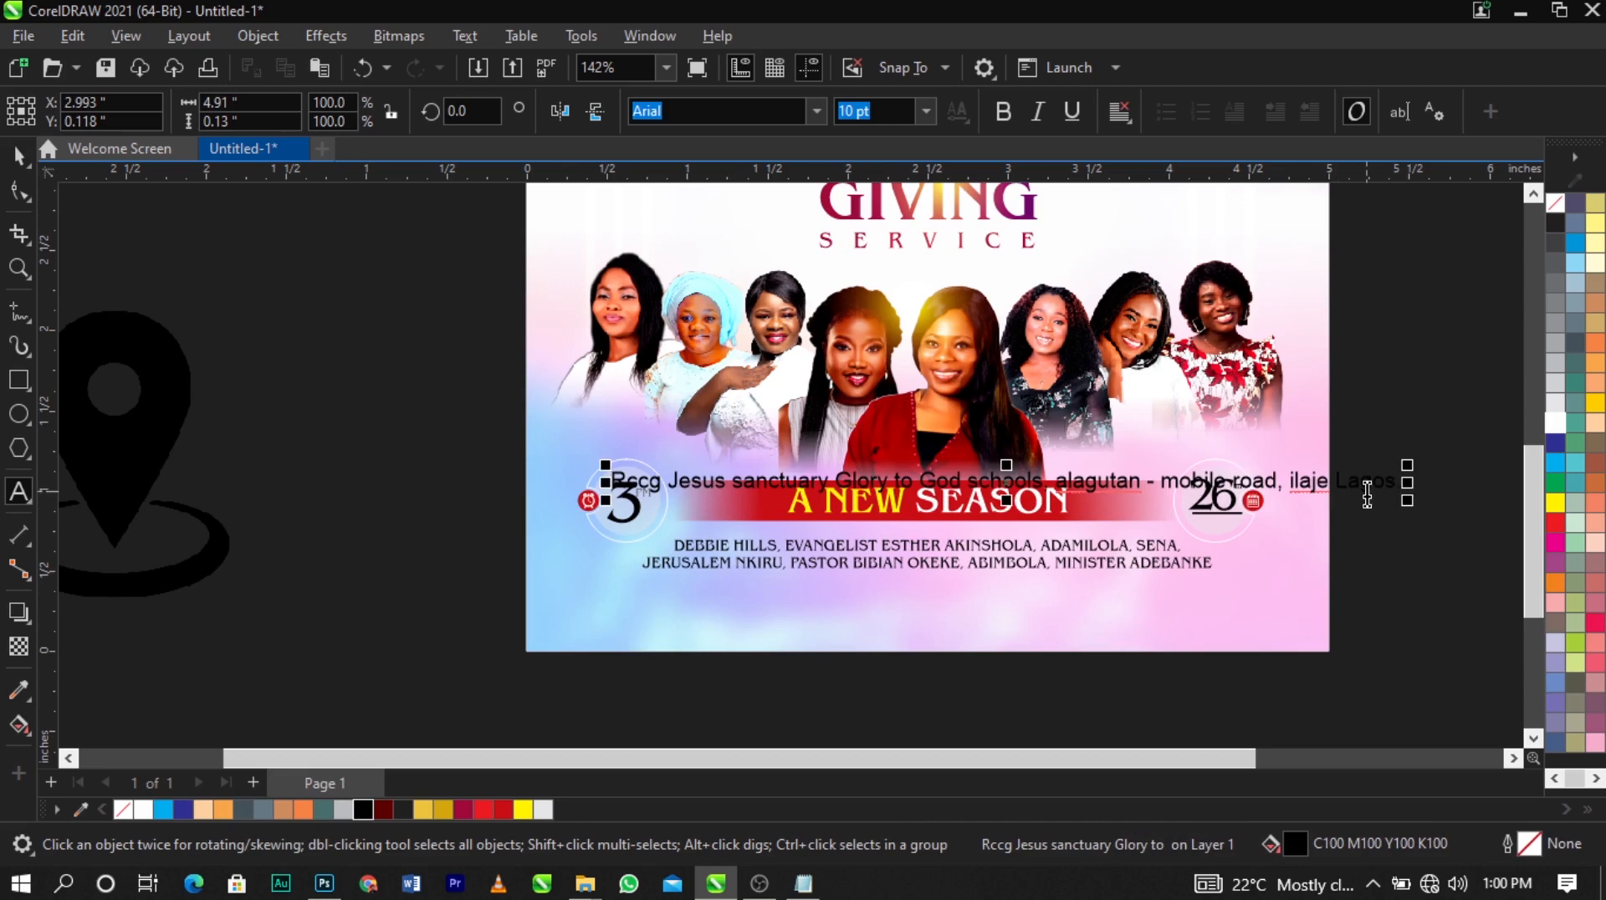
pyautogui.hotkey('ctrl', 'space')
pyautogui.moveTo(1260, 592); pyautogui.dragTo(1266, 605)
# Change all the text of the venue line to Title Case
pyautogui.doubleClick(1267, 605)
pyautogui.hotkey('ctrl', 'a')
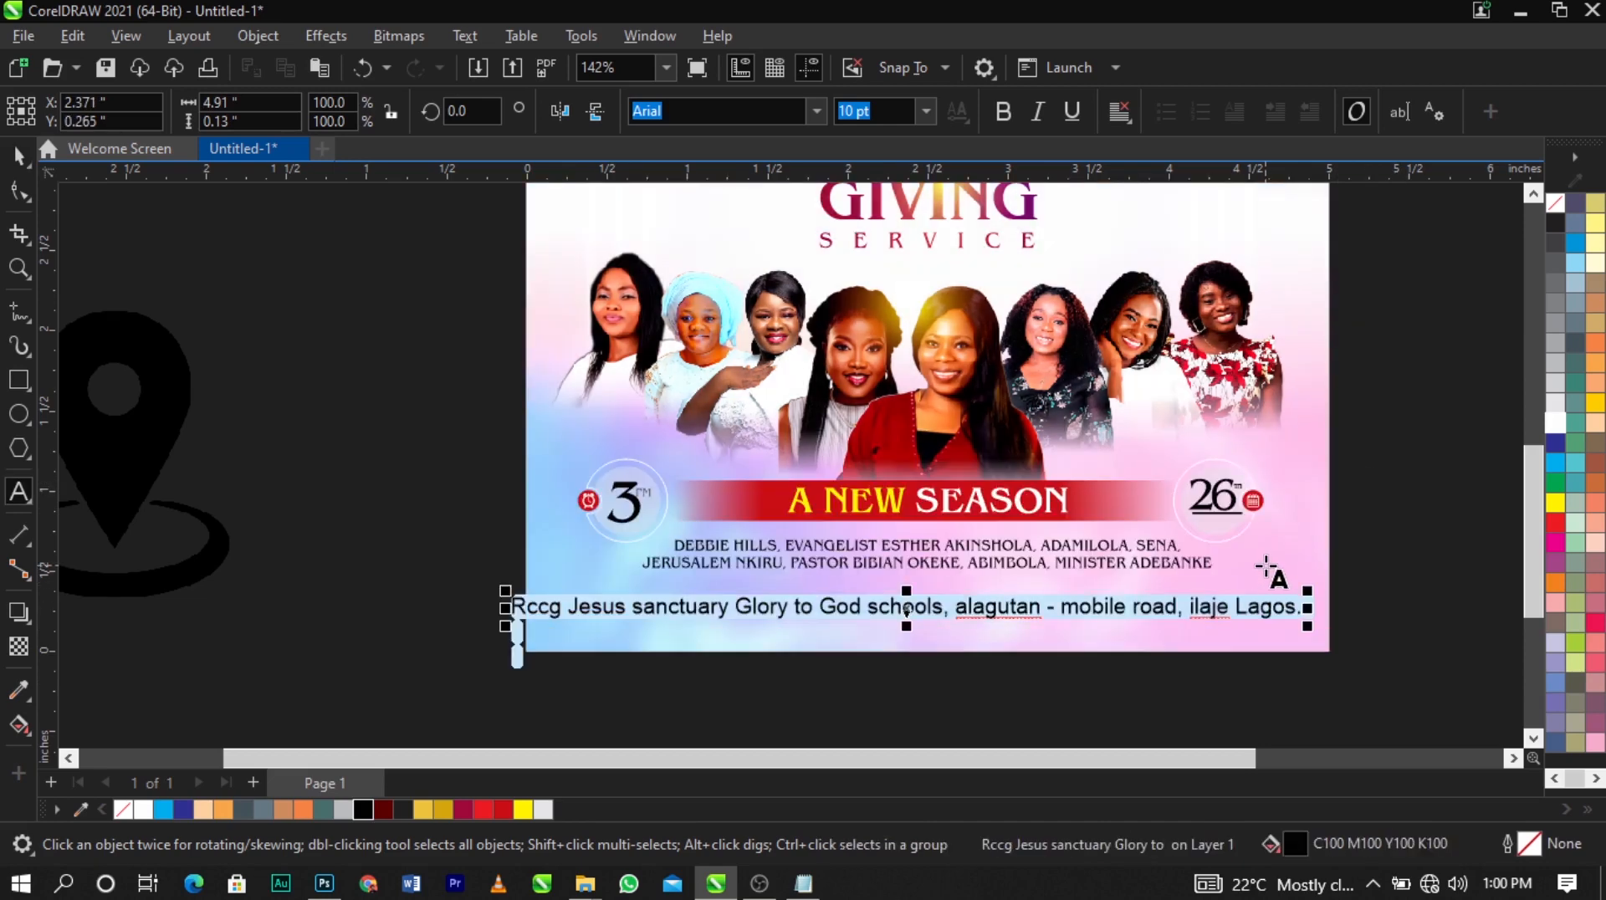
pyautogui.hotkey('shift', 'F3')
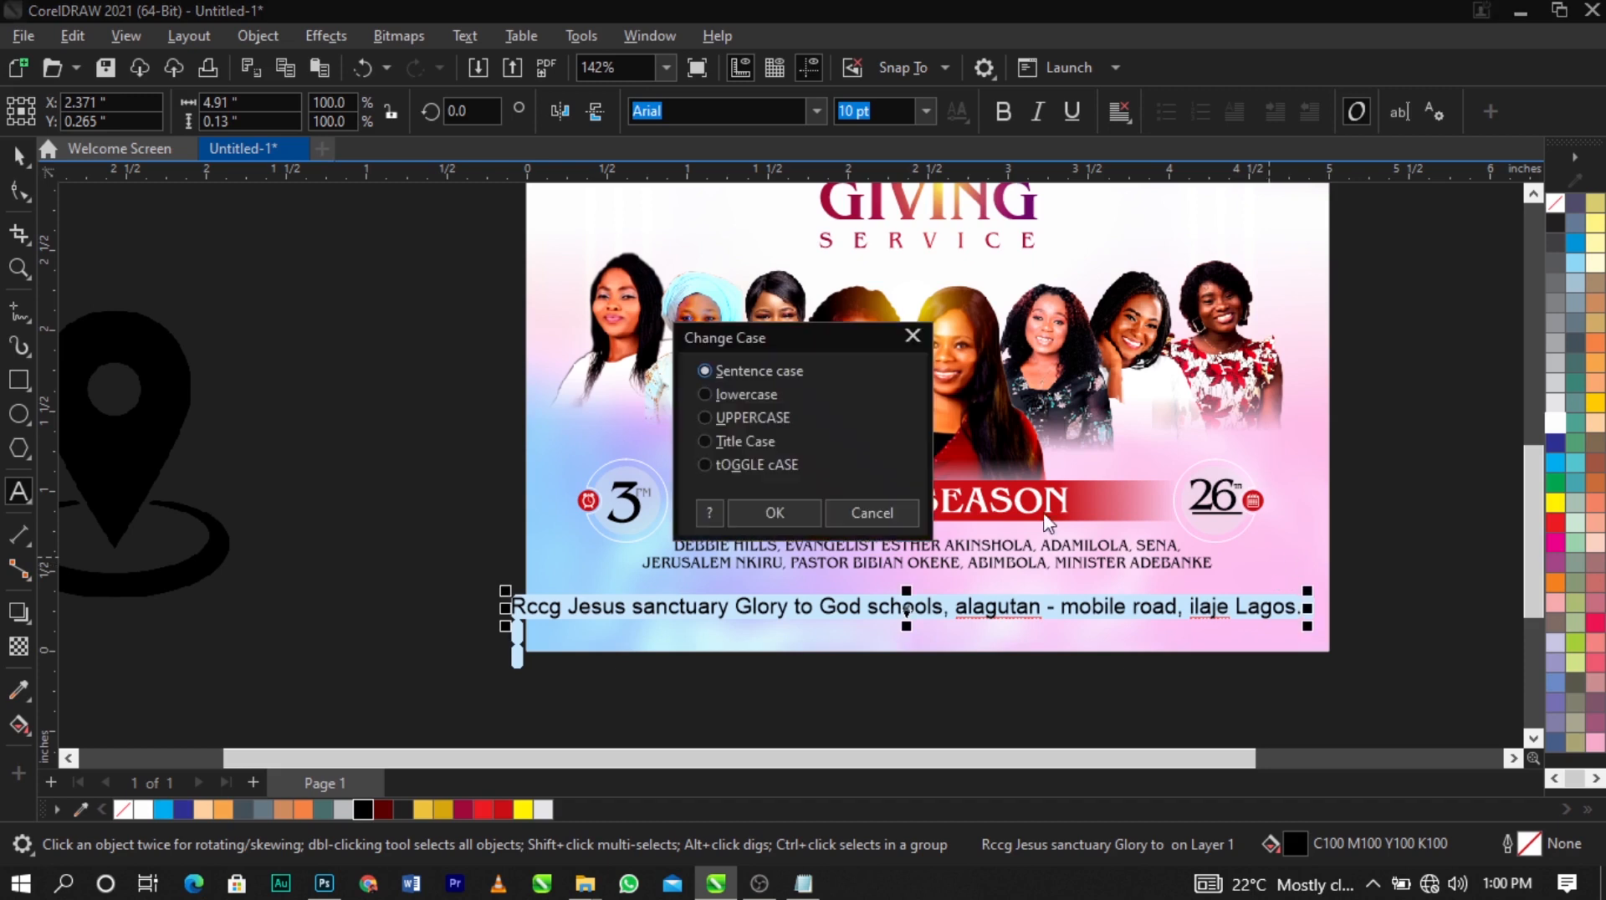
pyautogui.click(704, 441)
pyautogui.click(774, 513)
pyautogui.hotkey('ctrl', 'space')
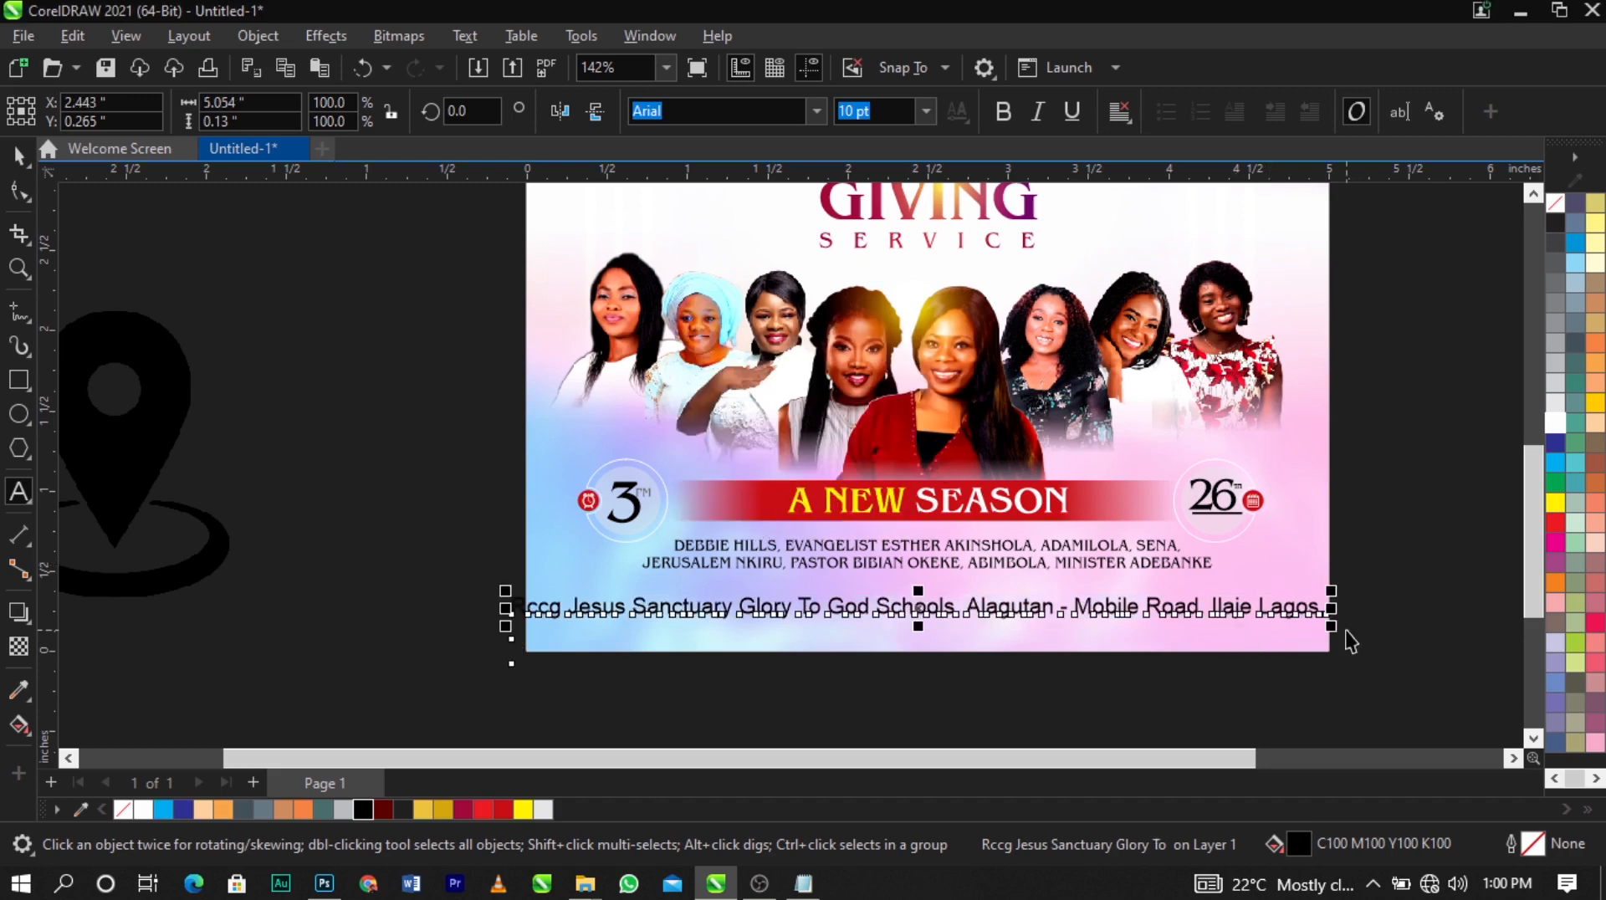
# Scale the venue line down to about 4 in wide and center it horizontally on the page
pyautogui.moveTo(1333, 633); pyautogui.dragTo(1252, 652)
pyautogui.click(1398, 634)
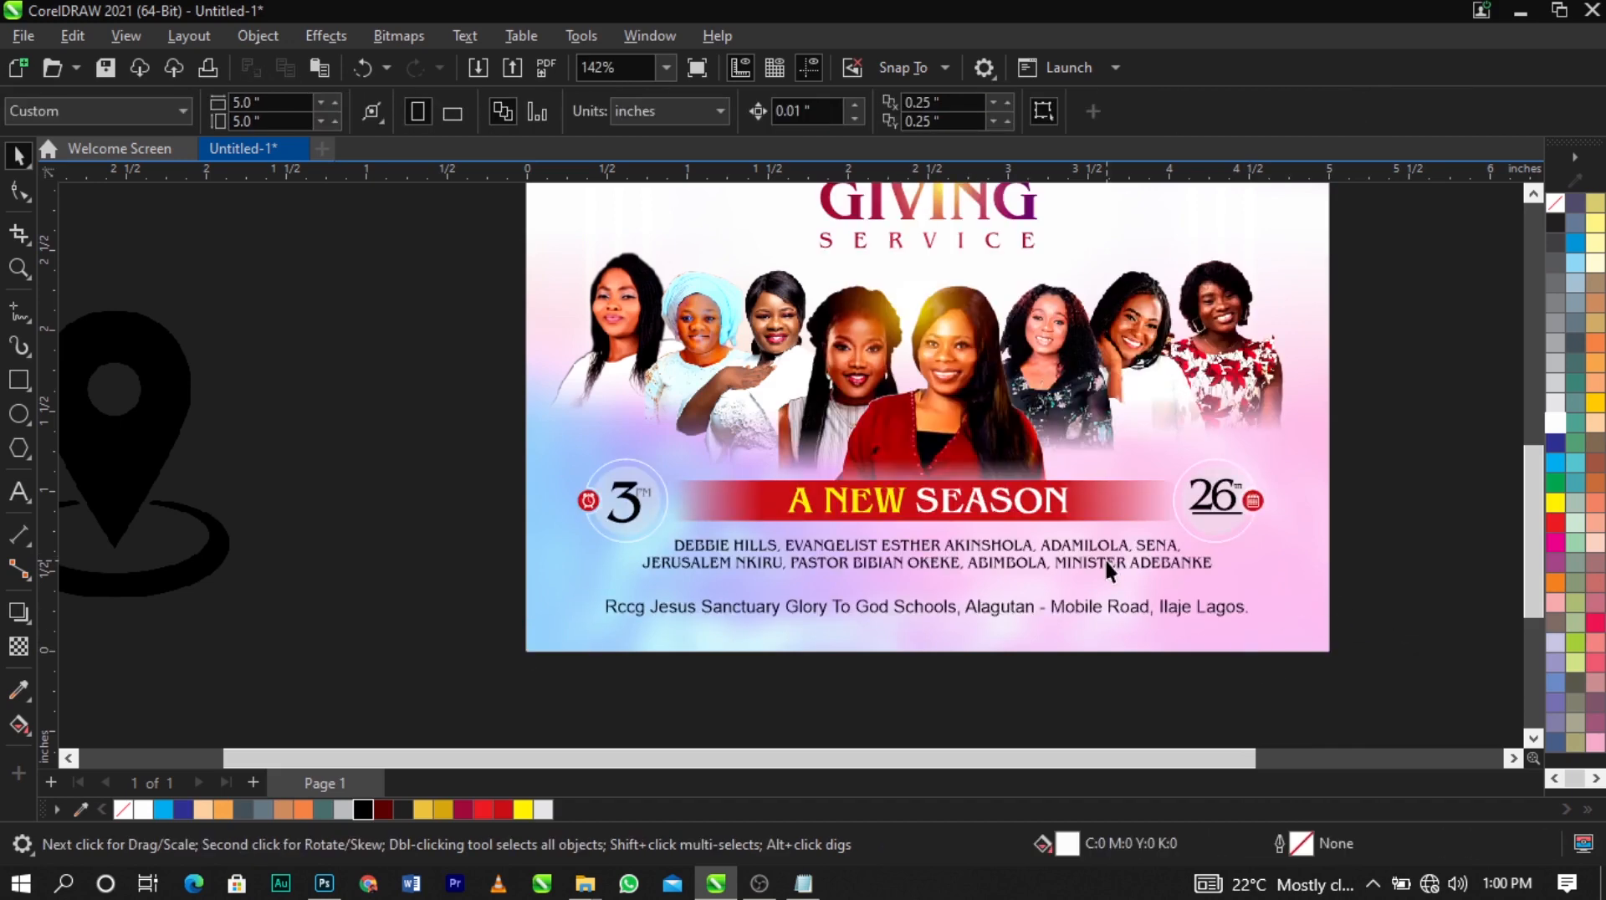
pyautogui.click(1104, 558)
pyautogui.click(1133, 675)
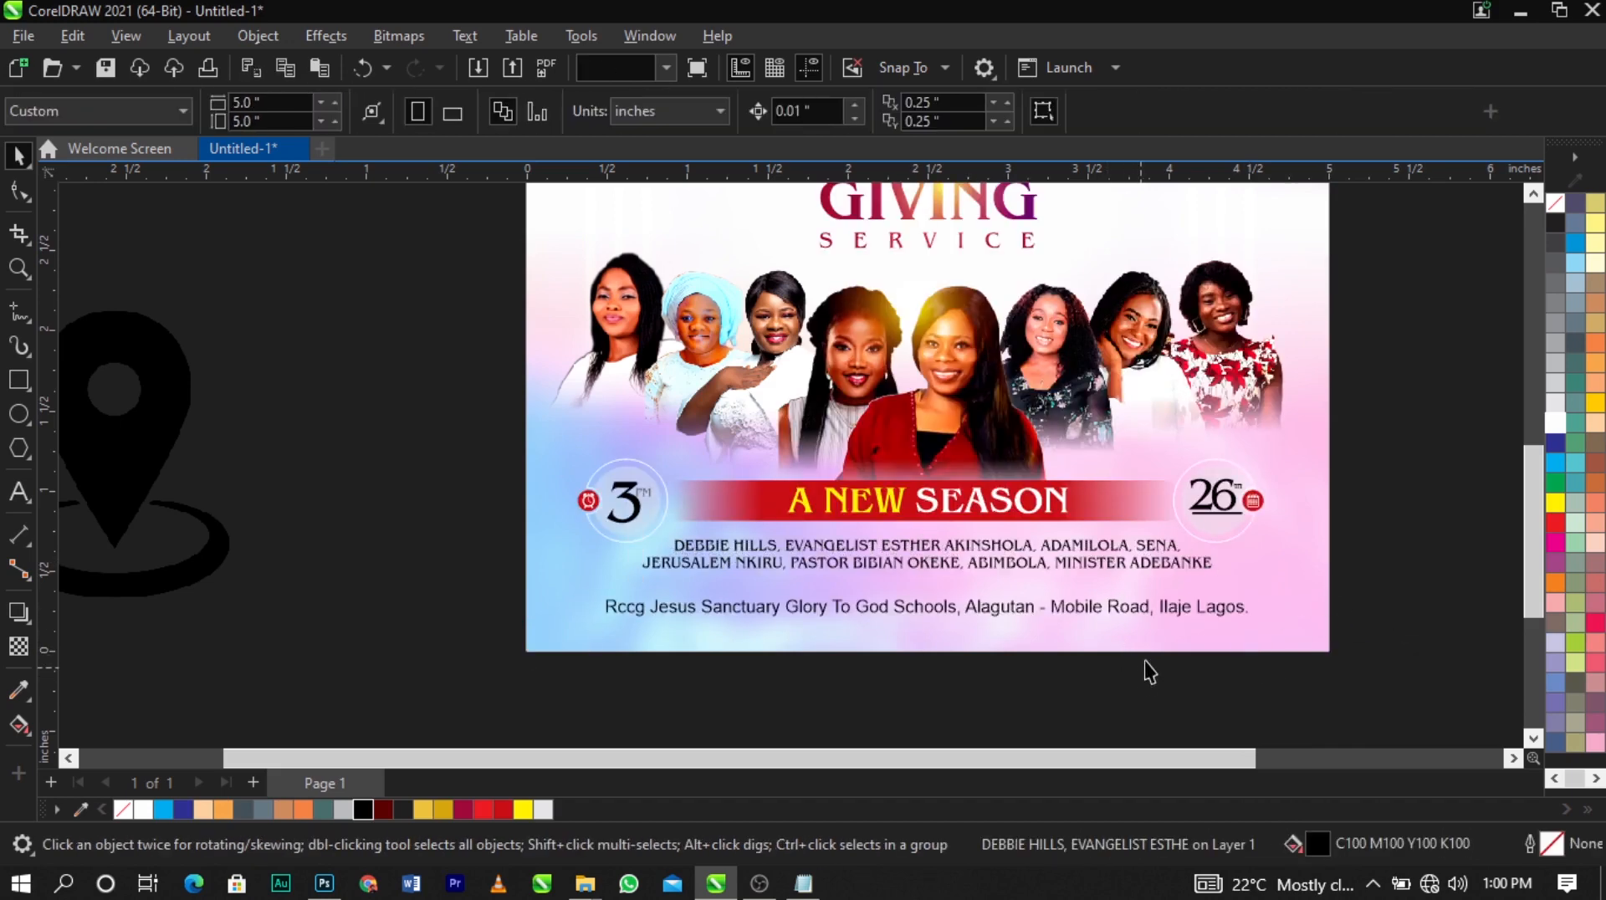
# Move the location pin image closer to the flyer and convert it to a 1-bit bitmap with the Line Art method
pyautogui.moveTo(135, 463); pyautogui.dragTo(360, 479)
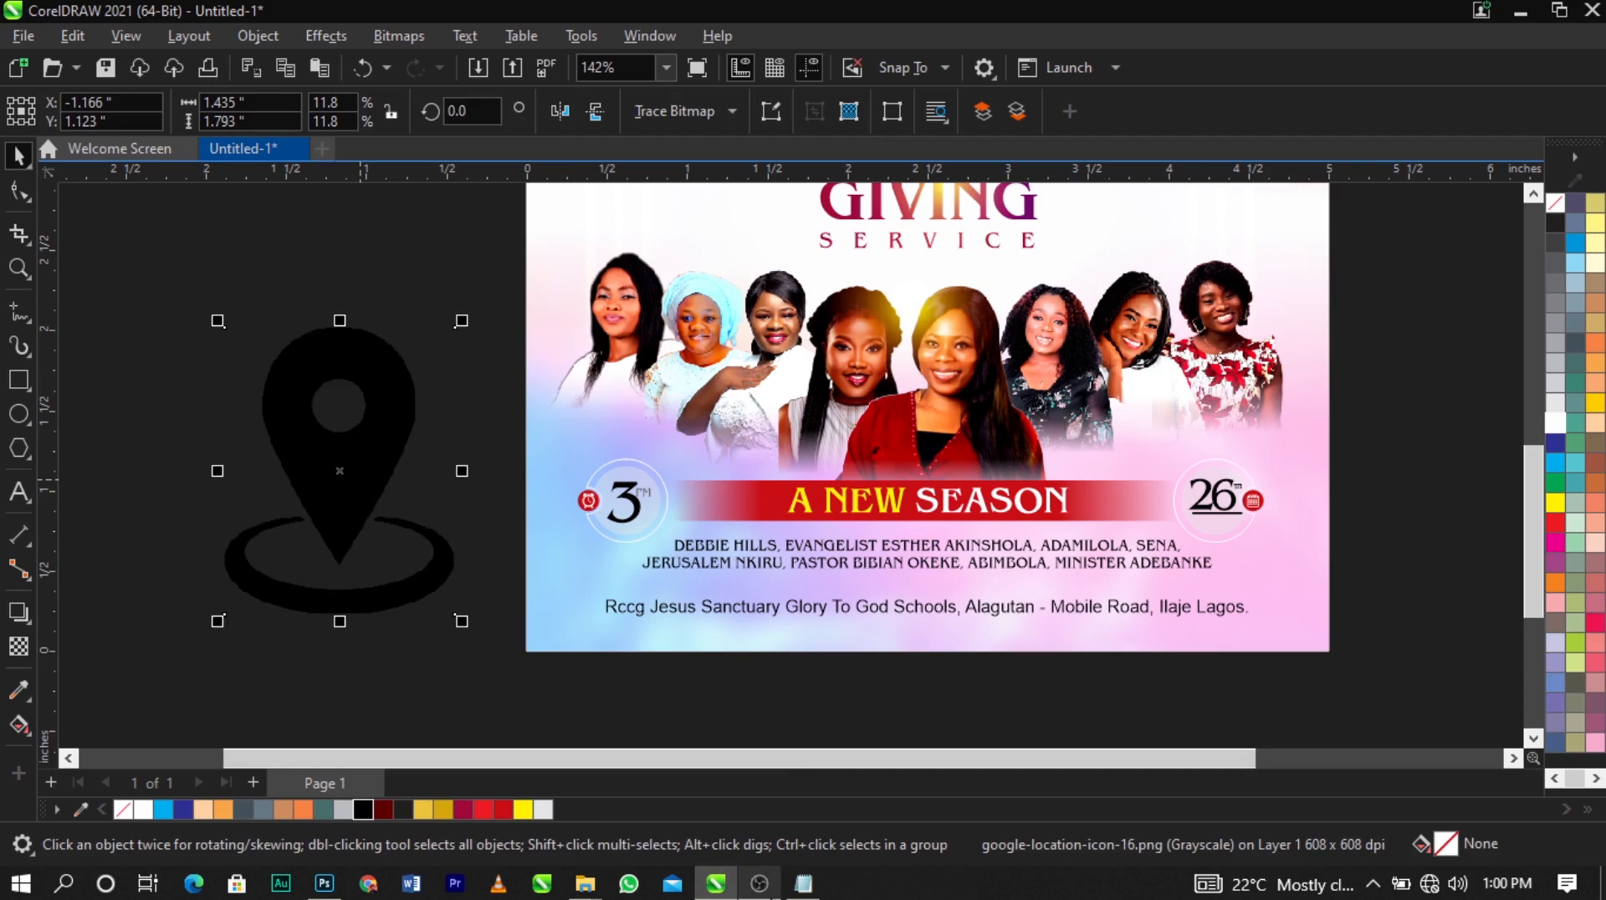
pyautogui.click(801, 883)
pyautogui.click(802, 883)
pyautogui.scroll(-2, 765, 616)
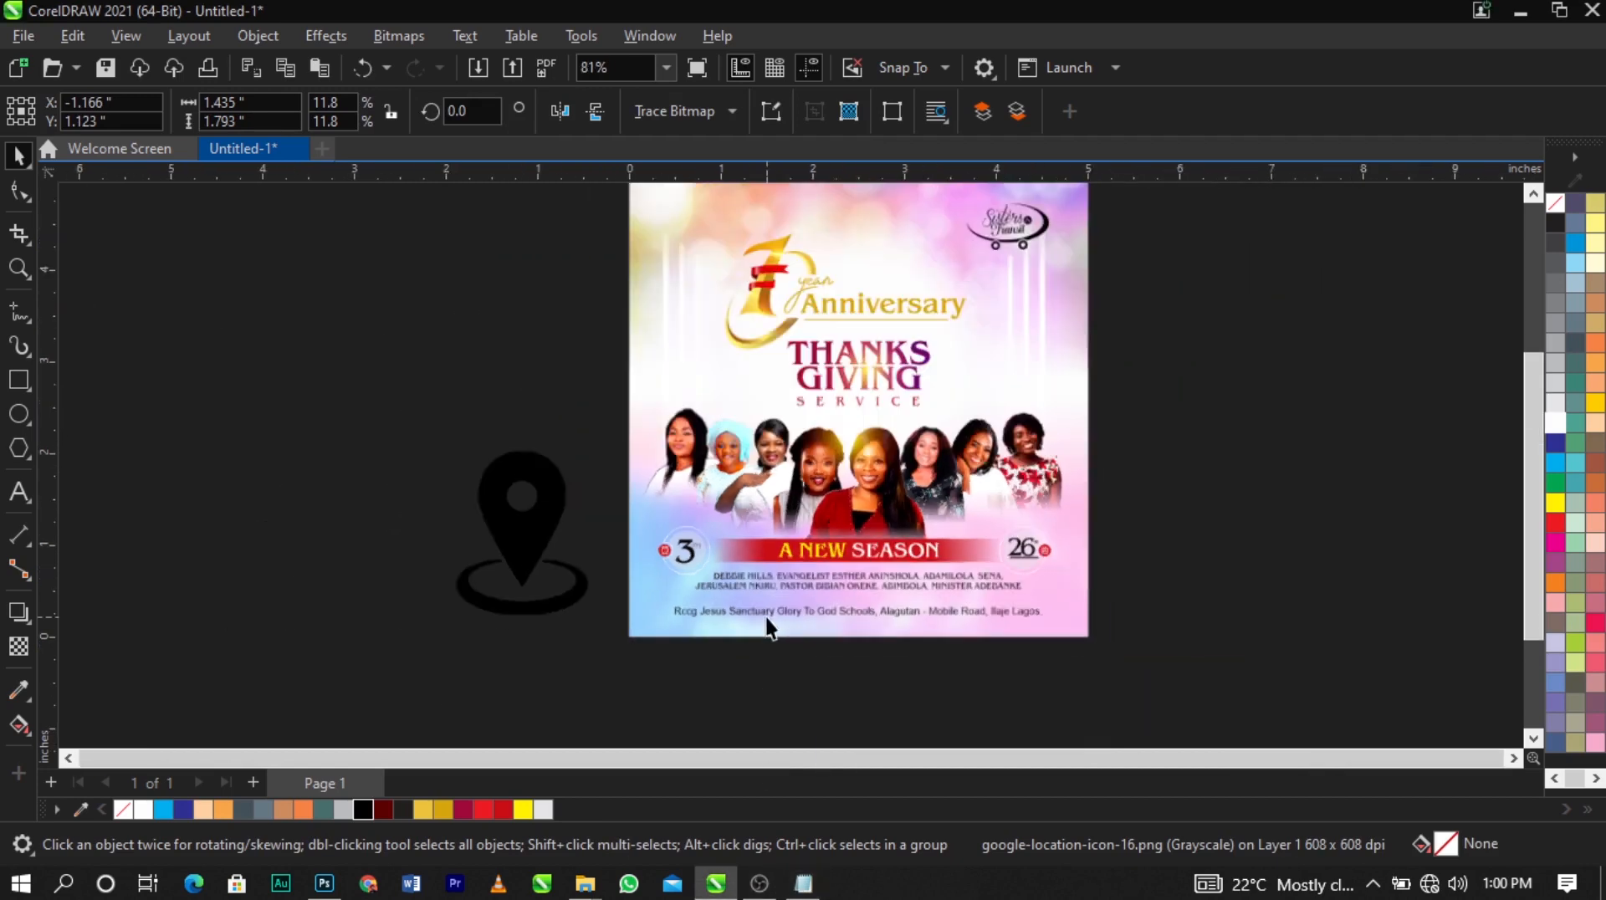
pyautogui.scroll(3, 837, 602)
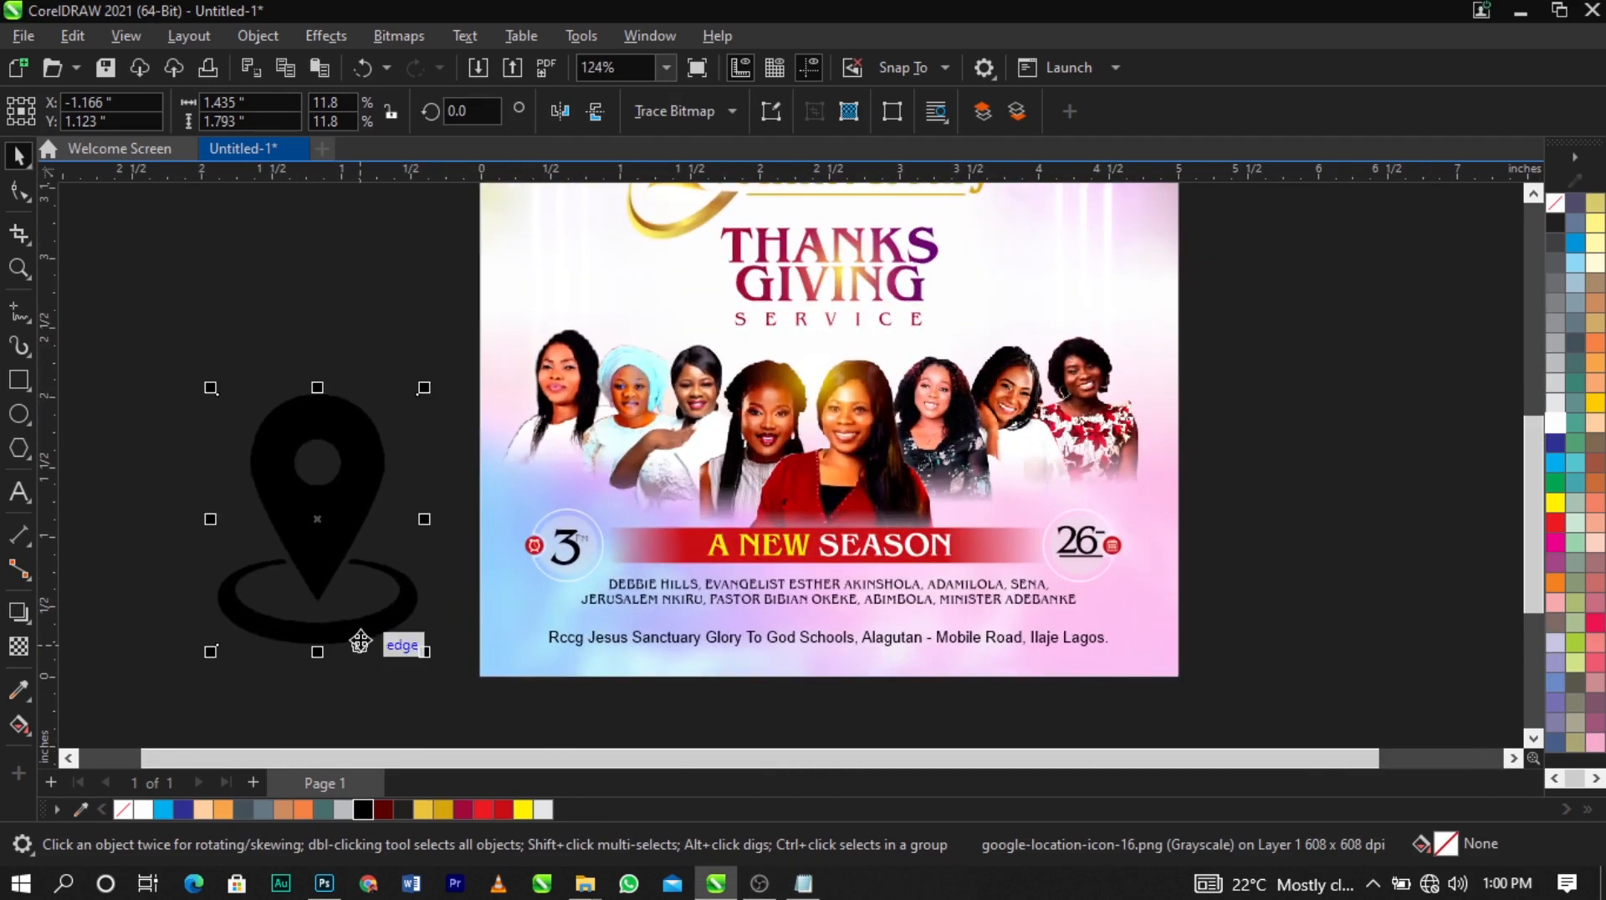
pyautogui.click(359, 636)
pyautogui.click(398, 36)
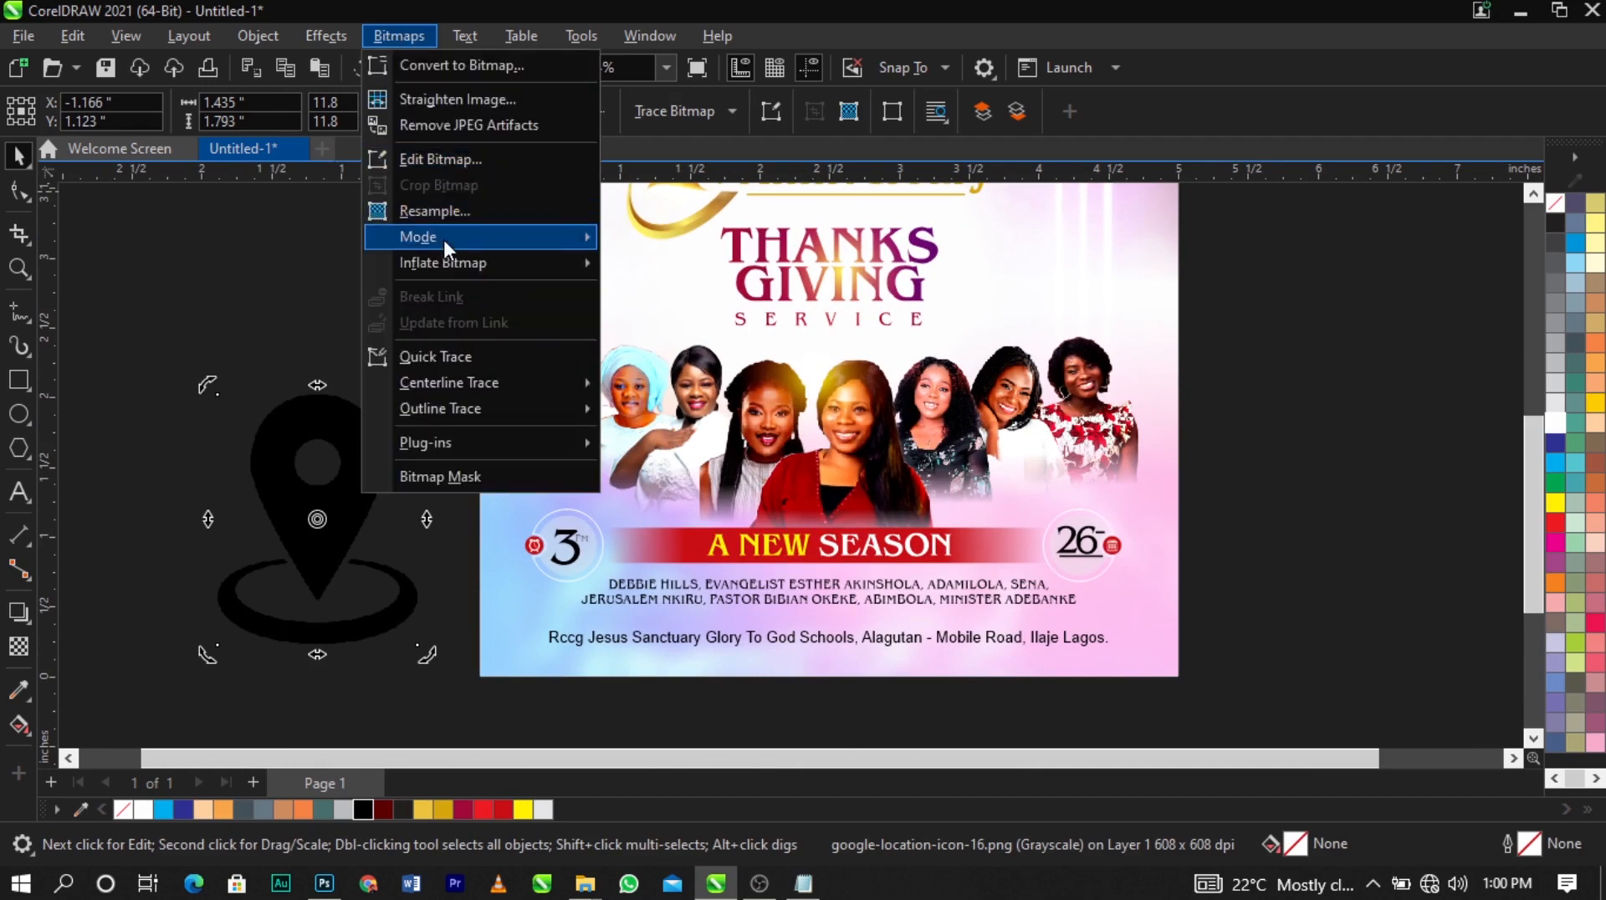
pyautogui.moveTo(444, 239)
pyautogui.click(715, 262)
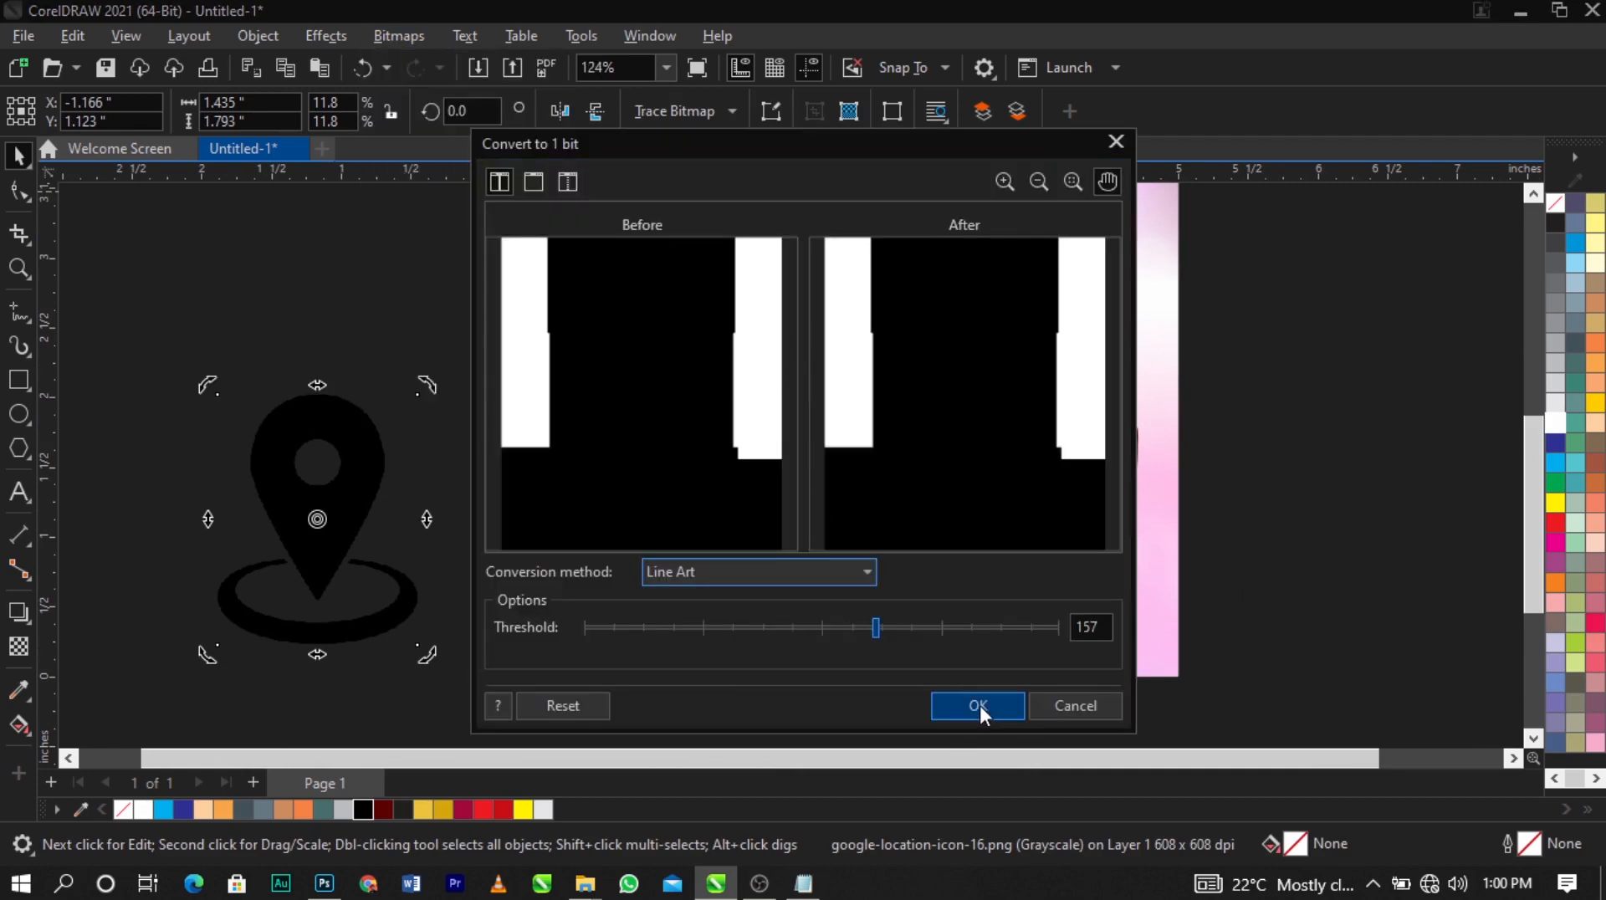
pyautogui.click(980, 705)
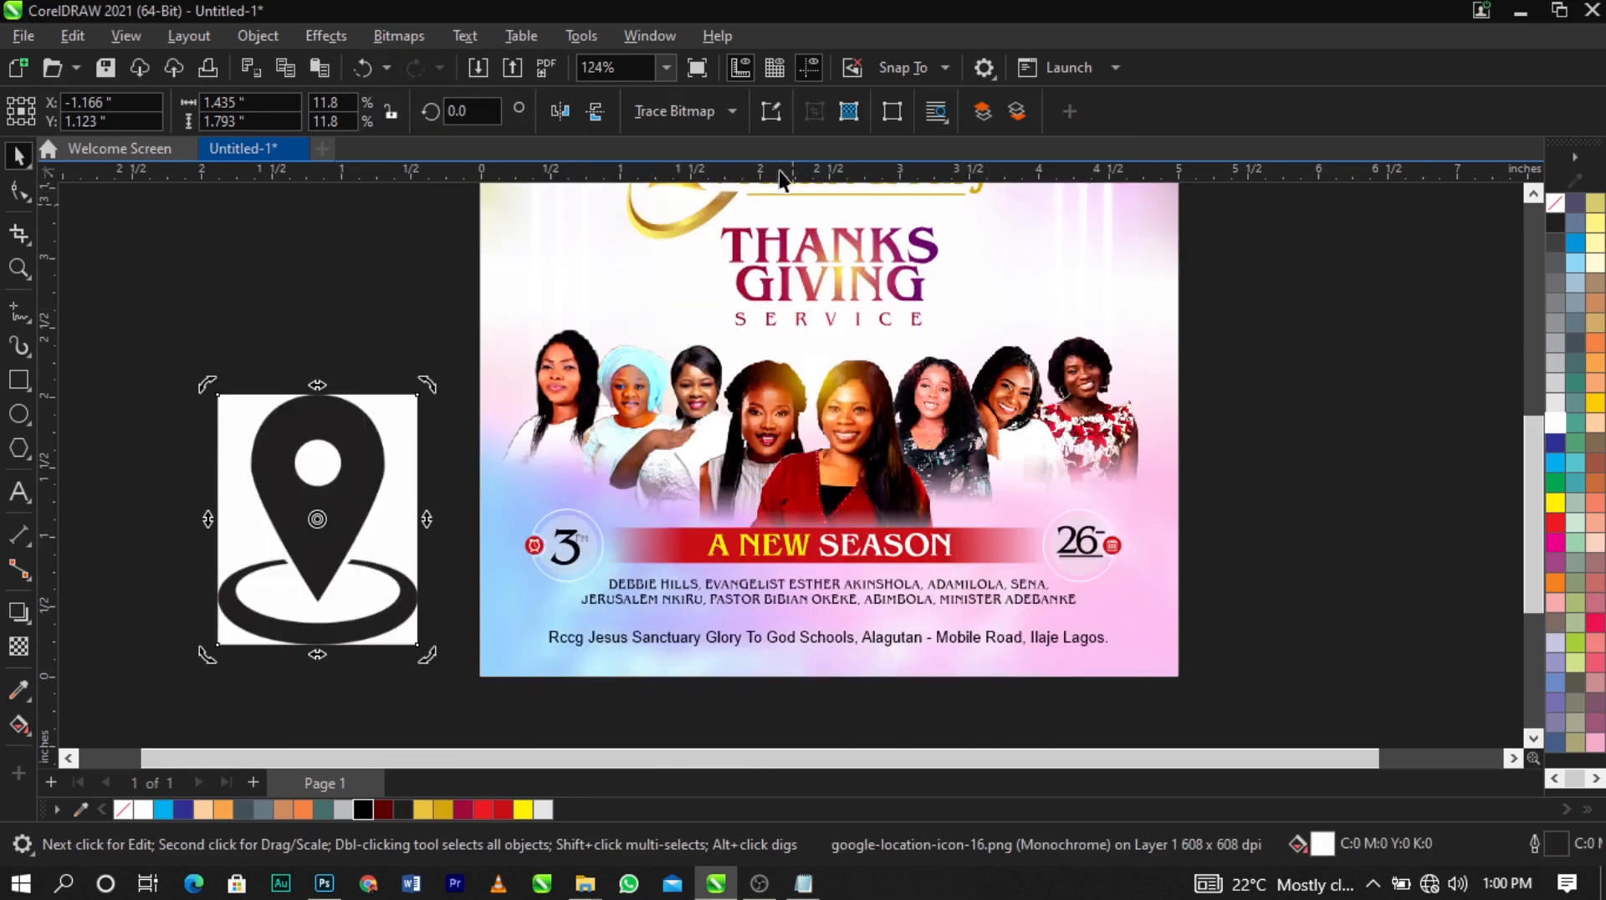
# Outline-trace the location pin bitmap as line art, removing the background color automatically and deleting the original
pyautogui.click(710, 113)
pyautogui.moveTo(724, 198)
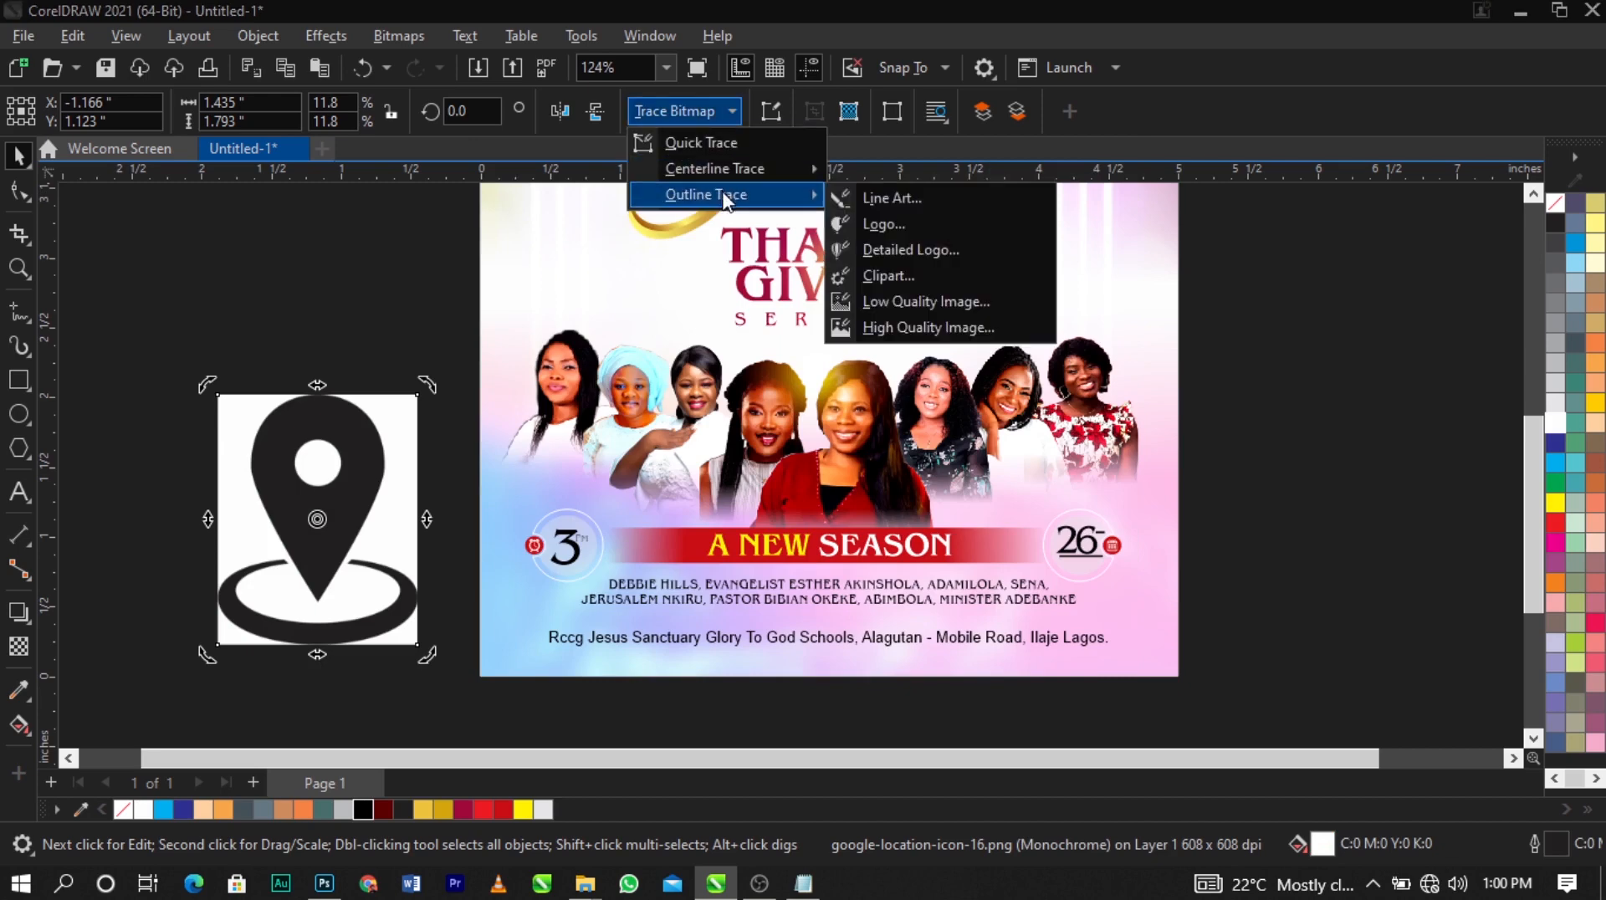
pyautogui.click(967, 199)
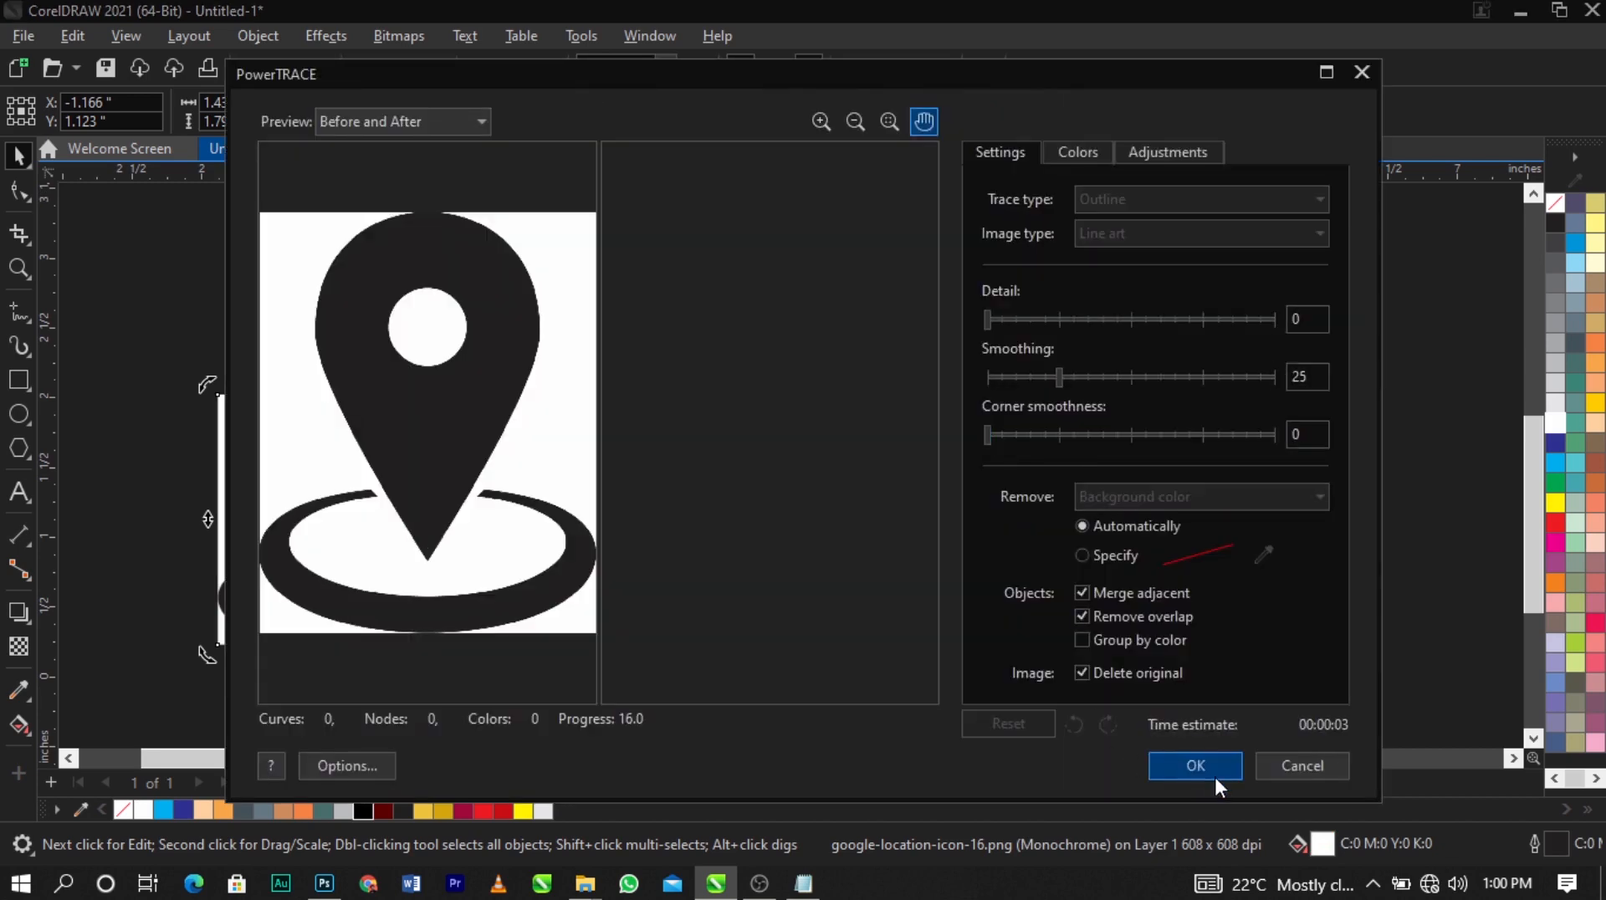
pyautogui.click(1213, 774)
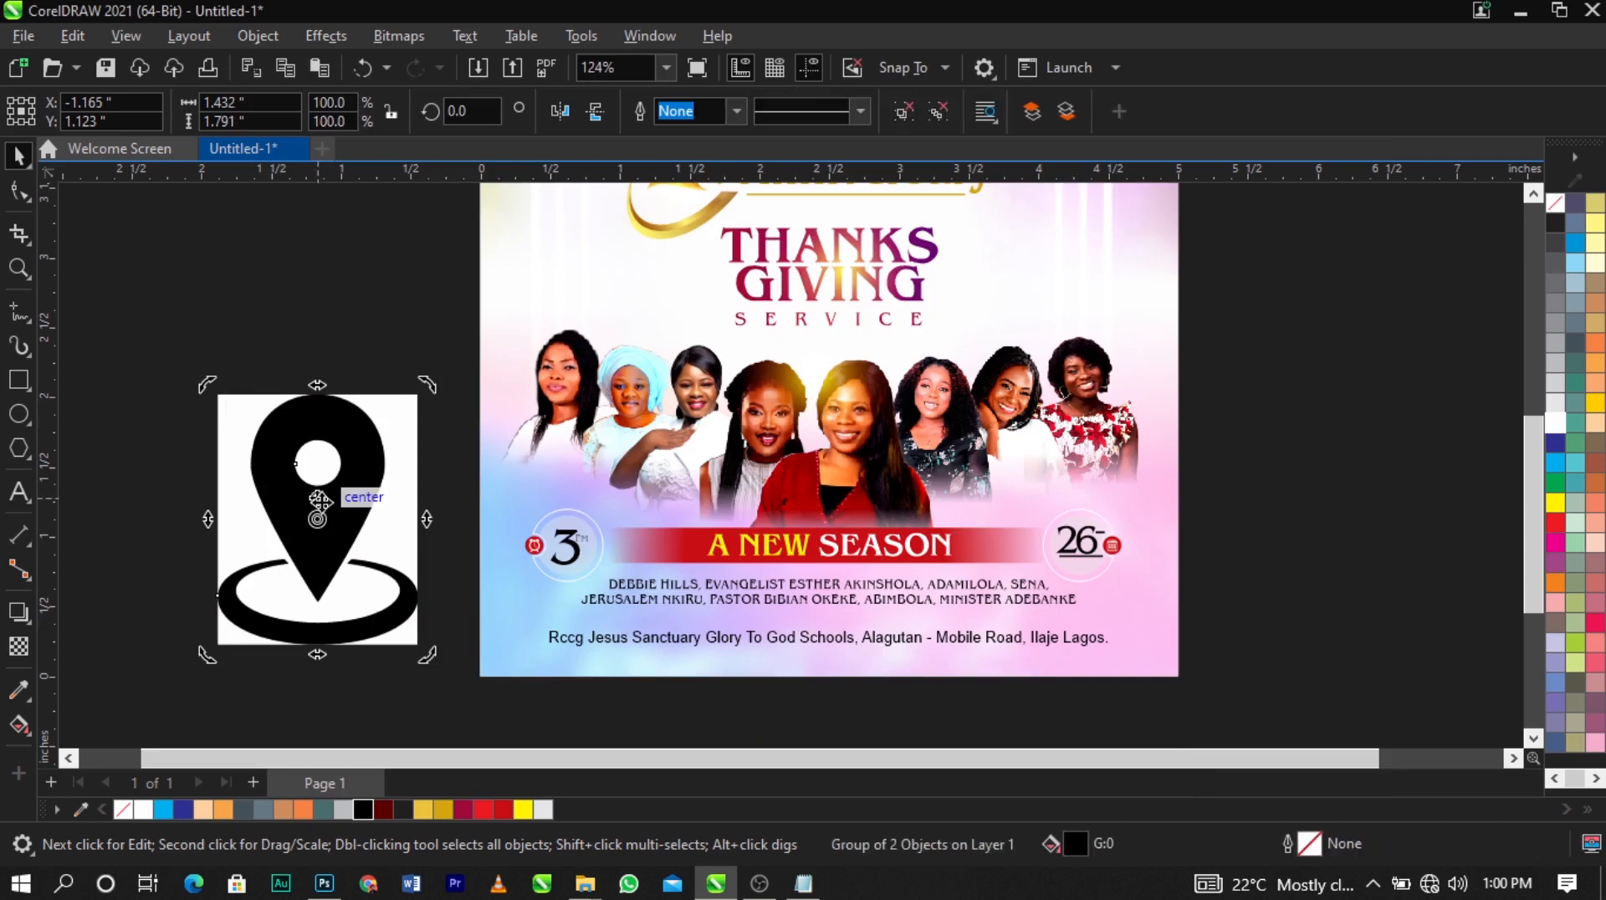
# Delete the white background and the ring beneath the pin from the traced location icon
pyautogui.moveTo(427, 385); pyautogui.dragTo(377, 358)
pyautogui.hotkey('ctrl', 'z')
pyautogui.click(373, 301)
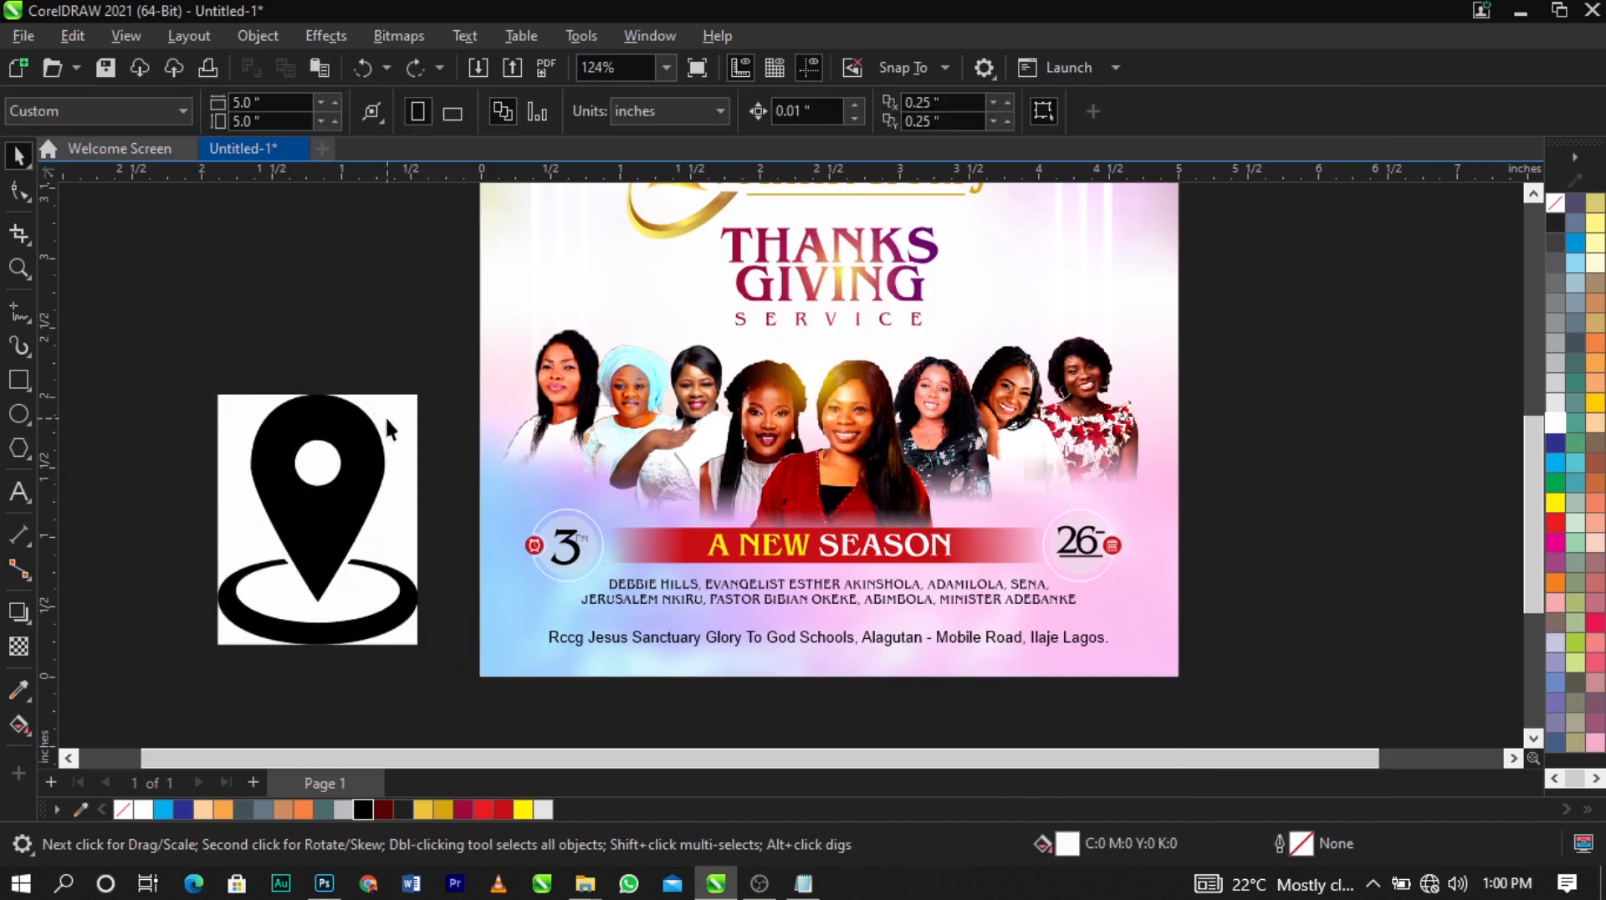
pyautogui.click(387, 427)
pyautogui.press('Delete')
pyautogui.click(349, 608)
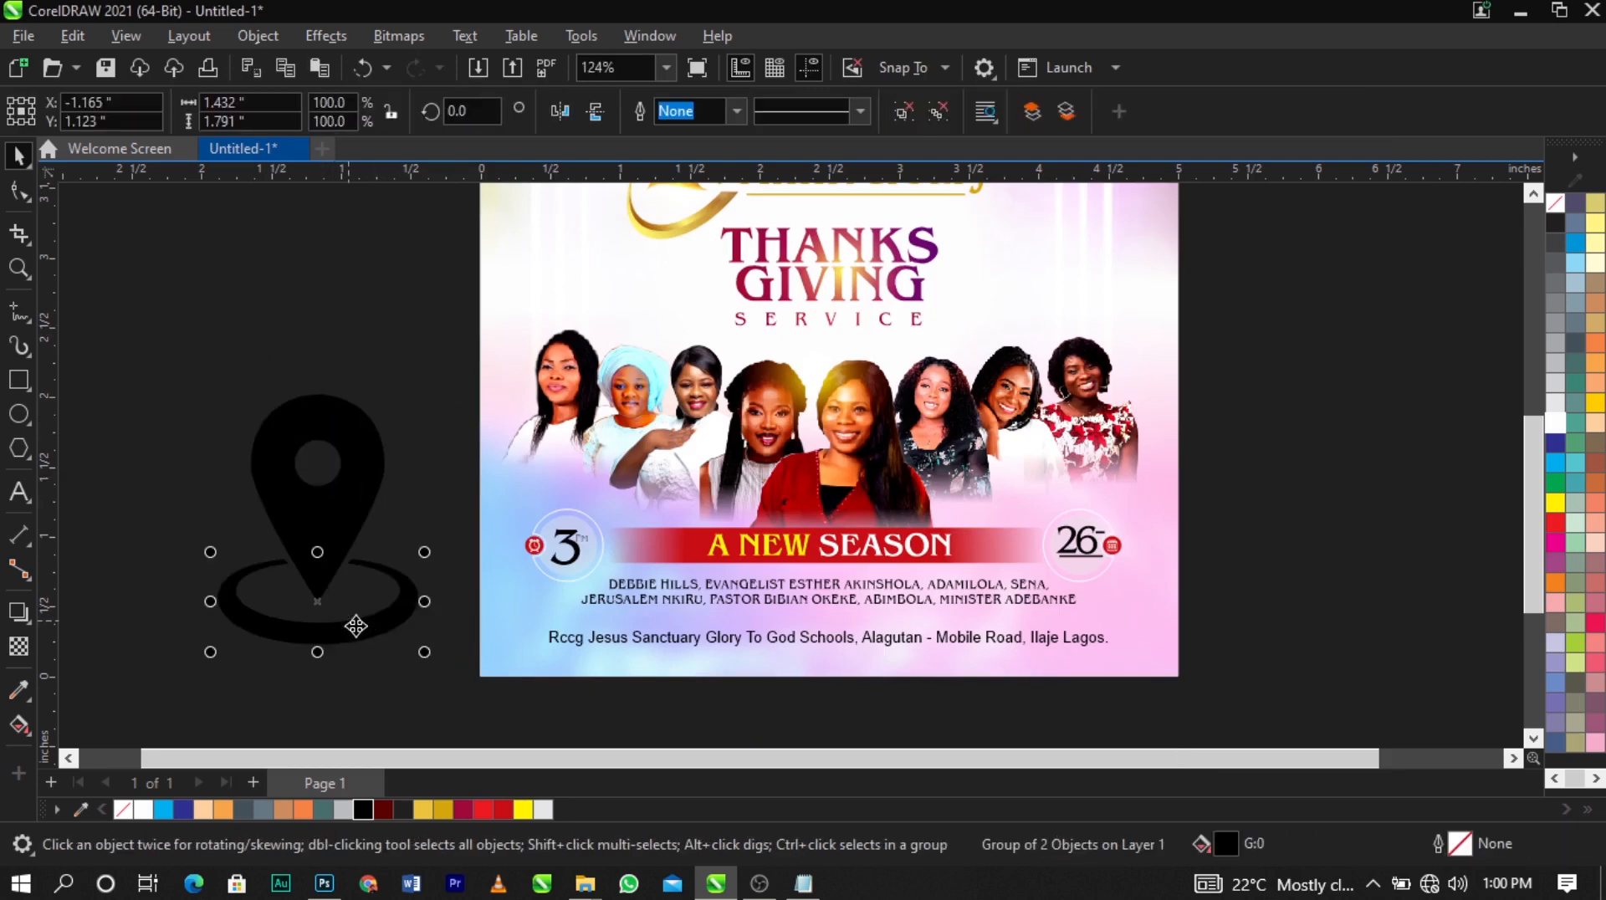
pyautogui.keyDown('ctrl'); pyautogui.click(356, 625); pyautogui.keyUp('ctrl')
pyautogui.press('Delete')
# Shrink the location pin to about 0.102 by 0.158 in and place it just before the start of the venue line
pyautogui.click(333, 545)
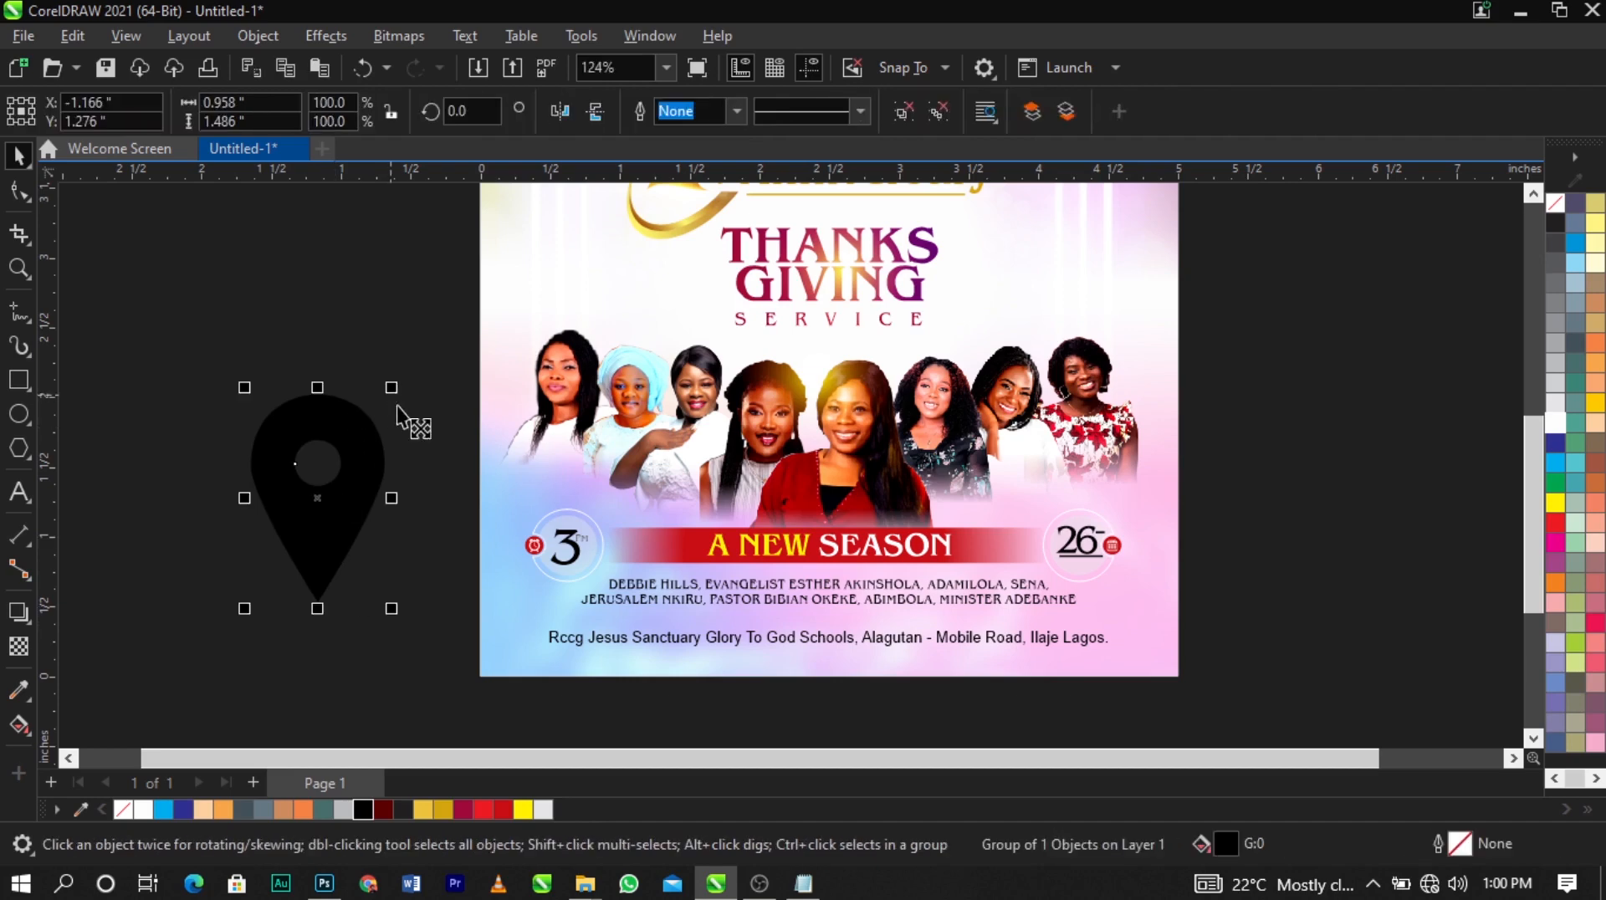
pyautogui.moveTo(392, 388); pyautogui.dragTo(380, 566)
pyautogui.moveTo(262, 590); pyautogui.dragTo(557, 657)
pyautogui.scroll(5, 539, 635)
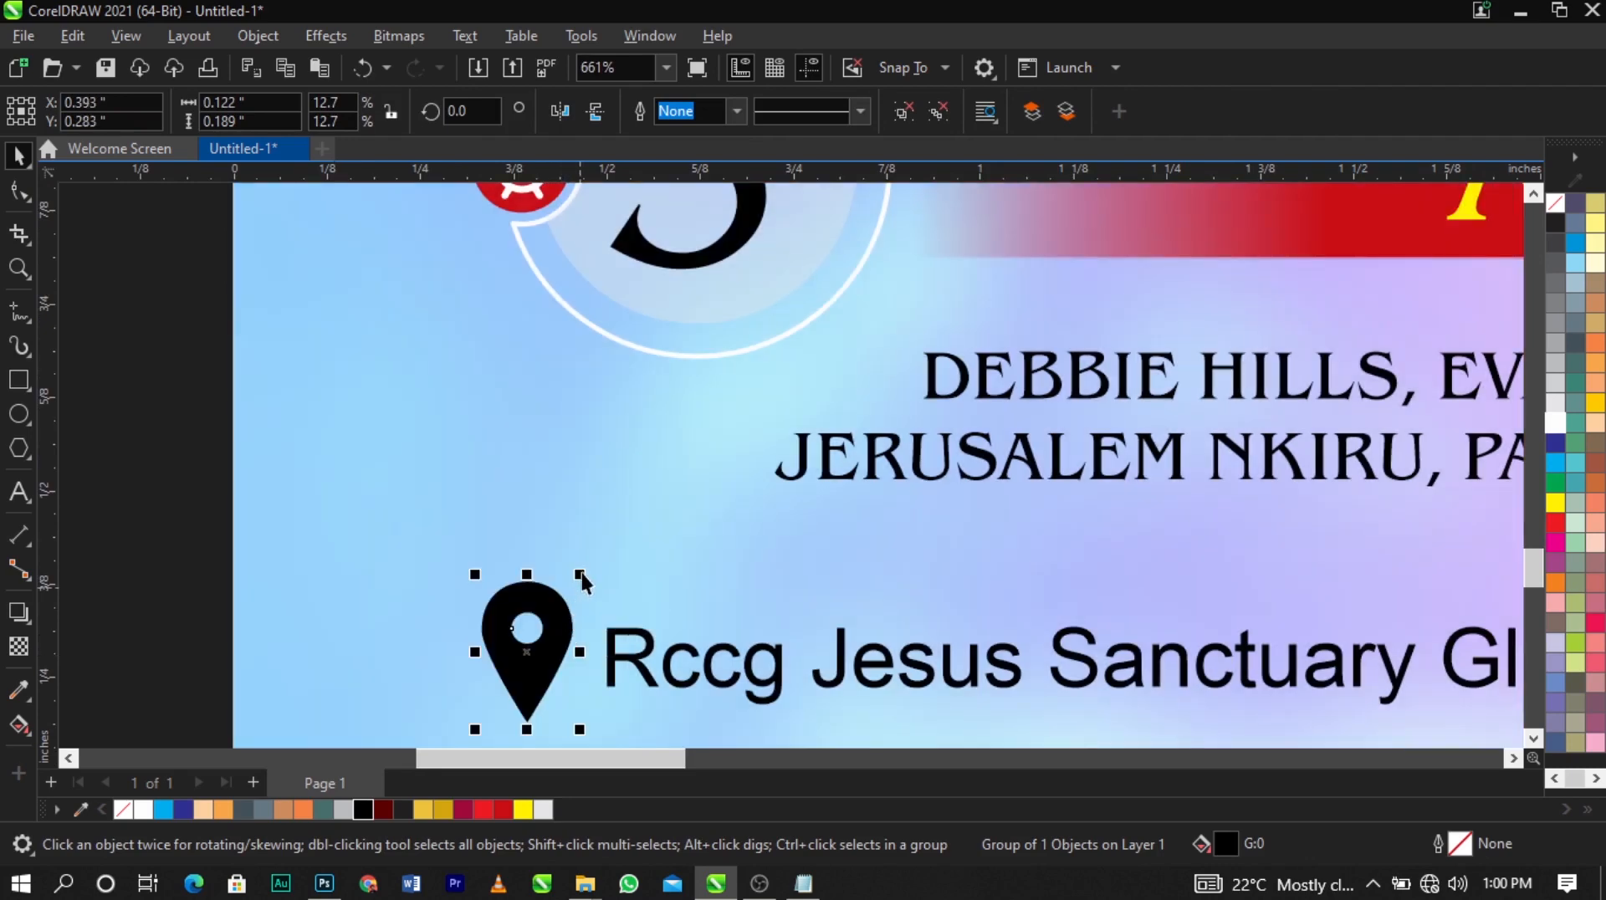
pyautogui.moveTo(581, 575); pyautogui.dragTo(582, 587)
pyautogui.moveTo(560, 645); pyautogui.dragTo(574, 653)
pyautogui.scroll(-2, 559, 596)
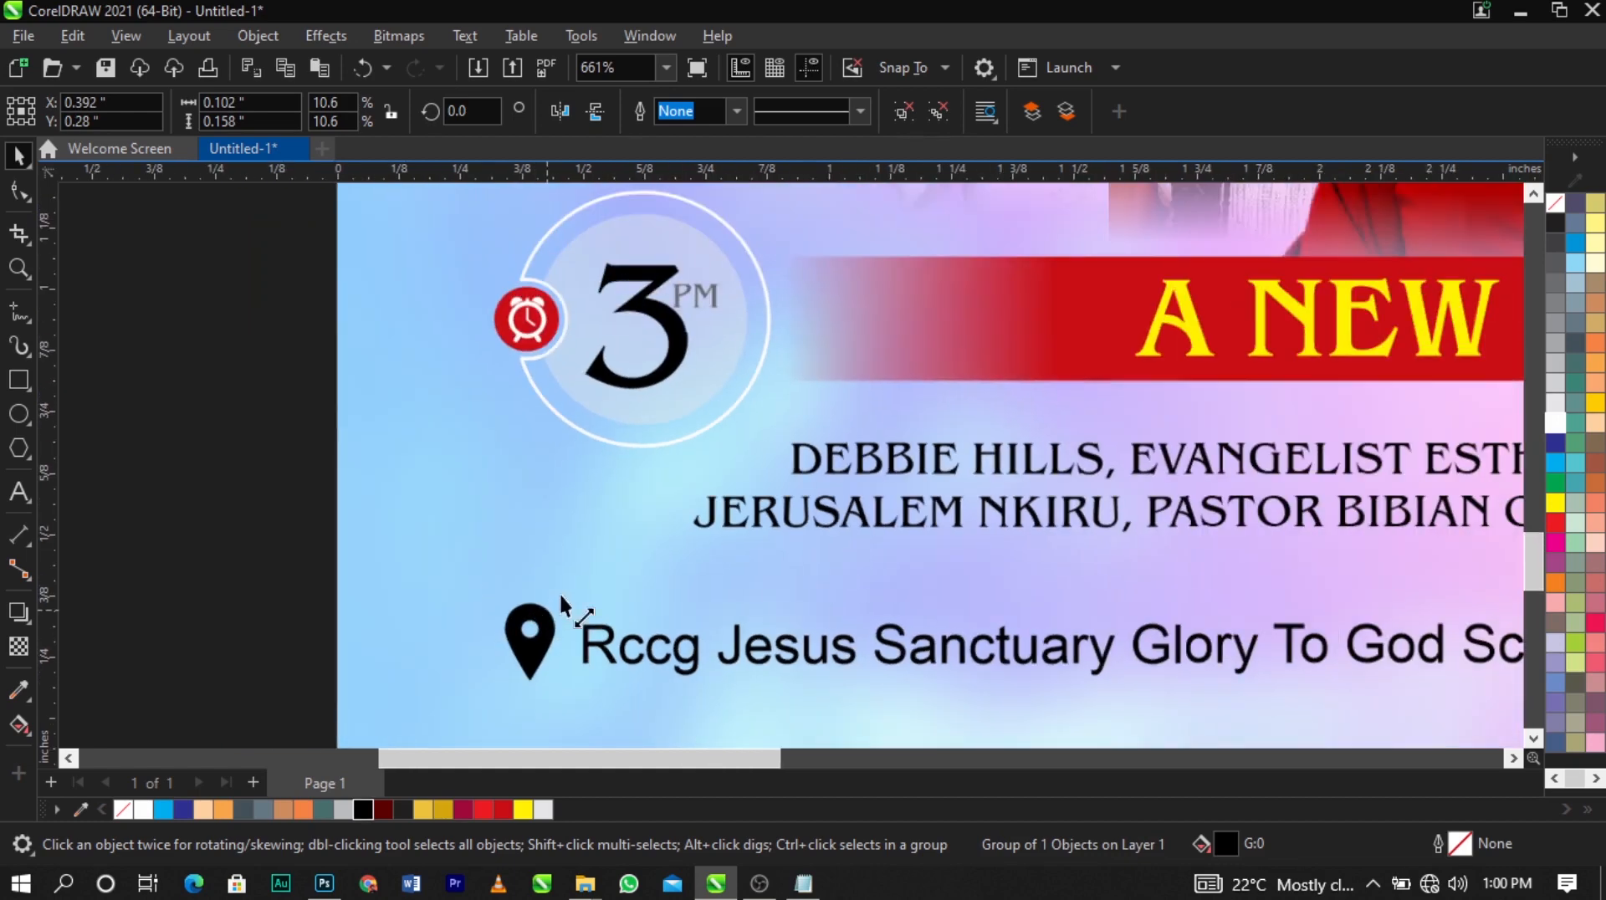
# Group the location pin with the venue line and nudge the group down by 0.04 in
pyautogui.keyDown('shift'); pyautogui.click(1062, 646); pyautogui.keyUp('shift')
pyautogui.scroll(-5, 955, 606)
pyautogui.press('z')
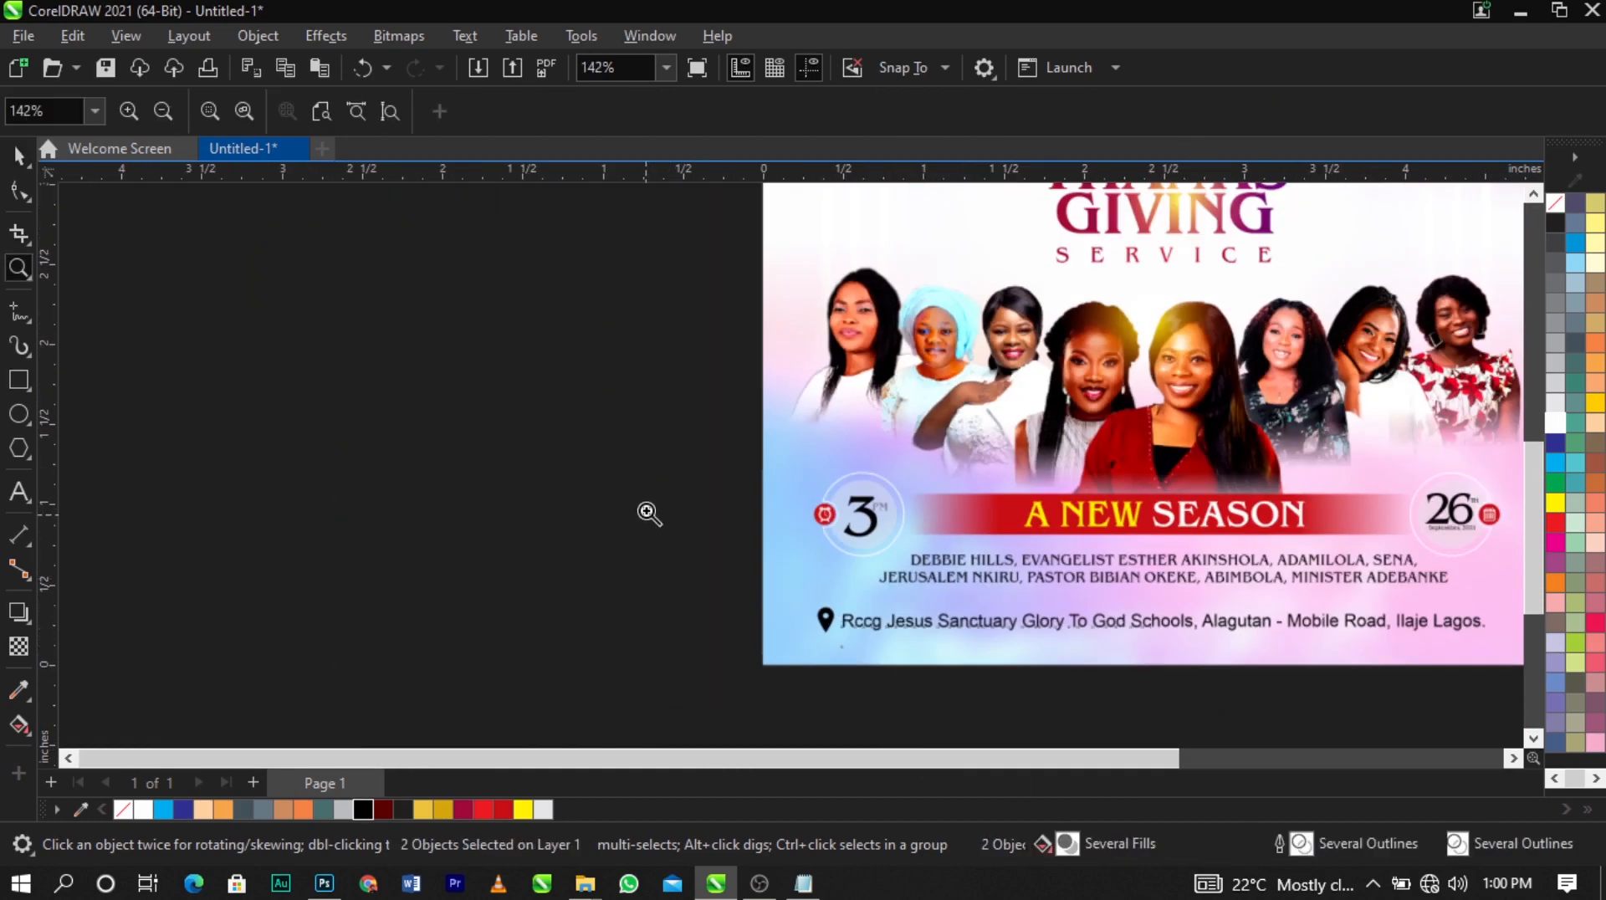
pyautogui.moveTo(1534, 716); pyautogui.dragTo(1605, 695)
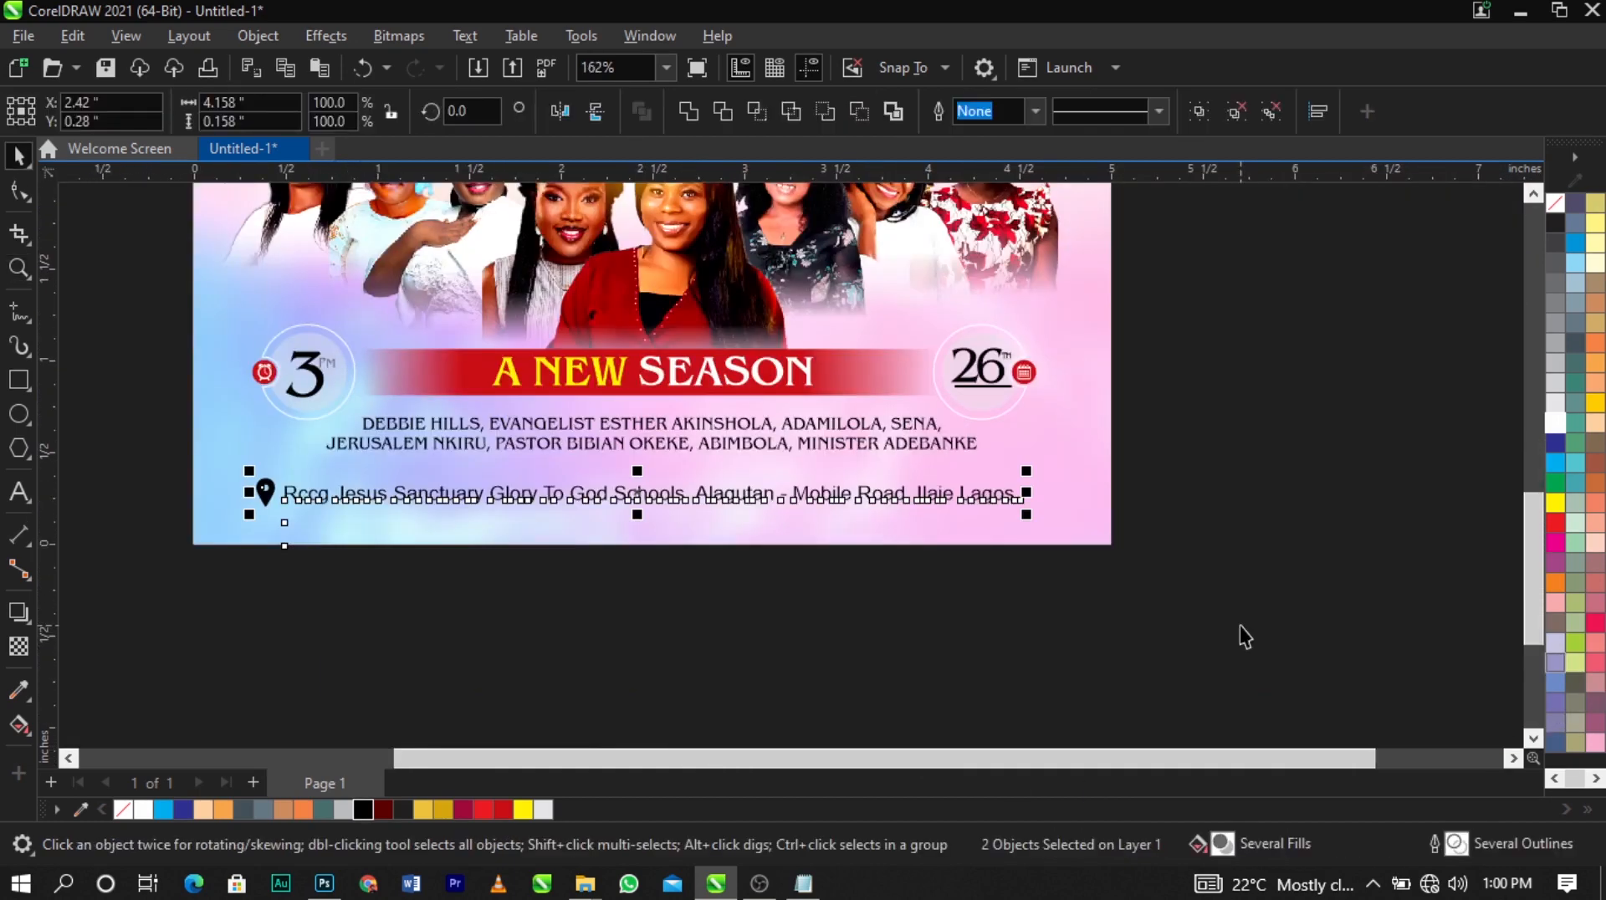
pyautogui.hotkey('ctrl', 'g')
pyautogui.press('Down')
pyautogui.press('Down')
pyautogui.press('Down')
pyautogui.press('Down')
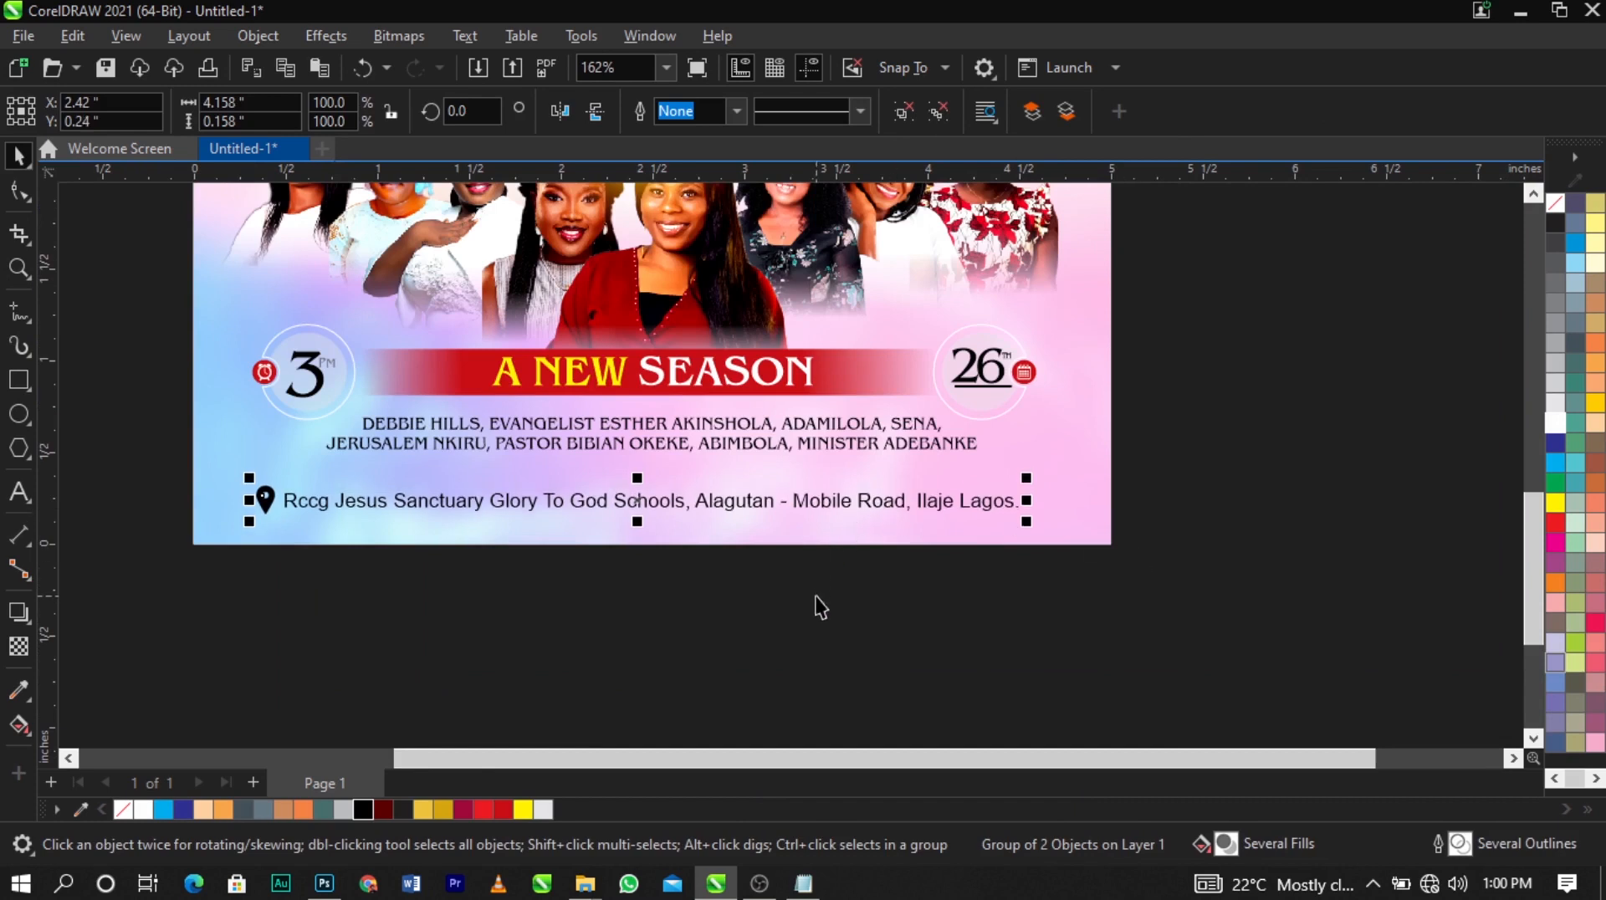
# Ungroup the location pin and venue line, and select the venue text on its own
pyautogui.click(814, 597)
pyautogui.click(766, 501)
pyautogui.click(908, 113)
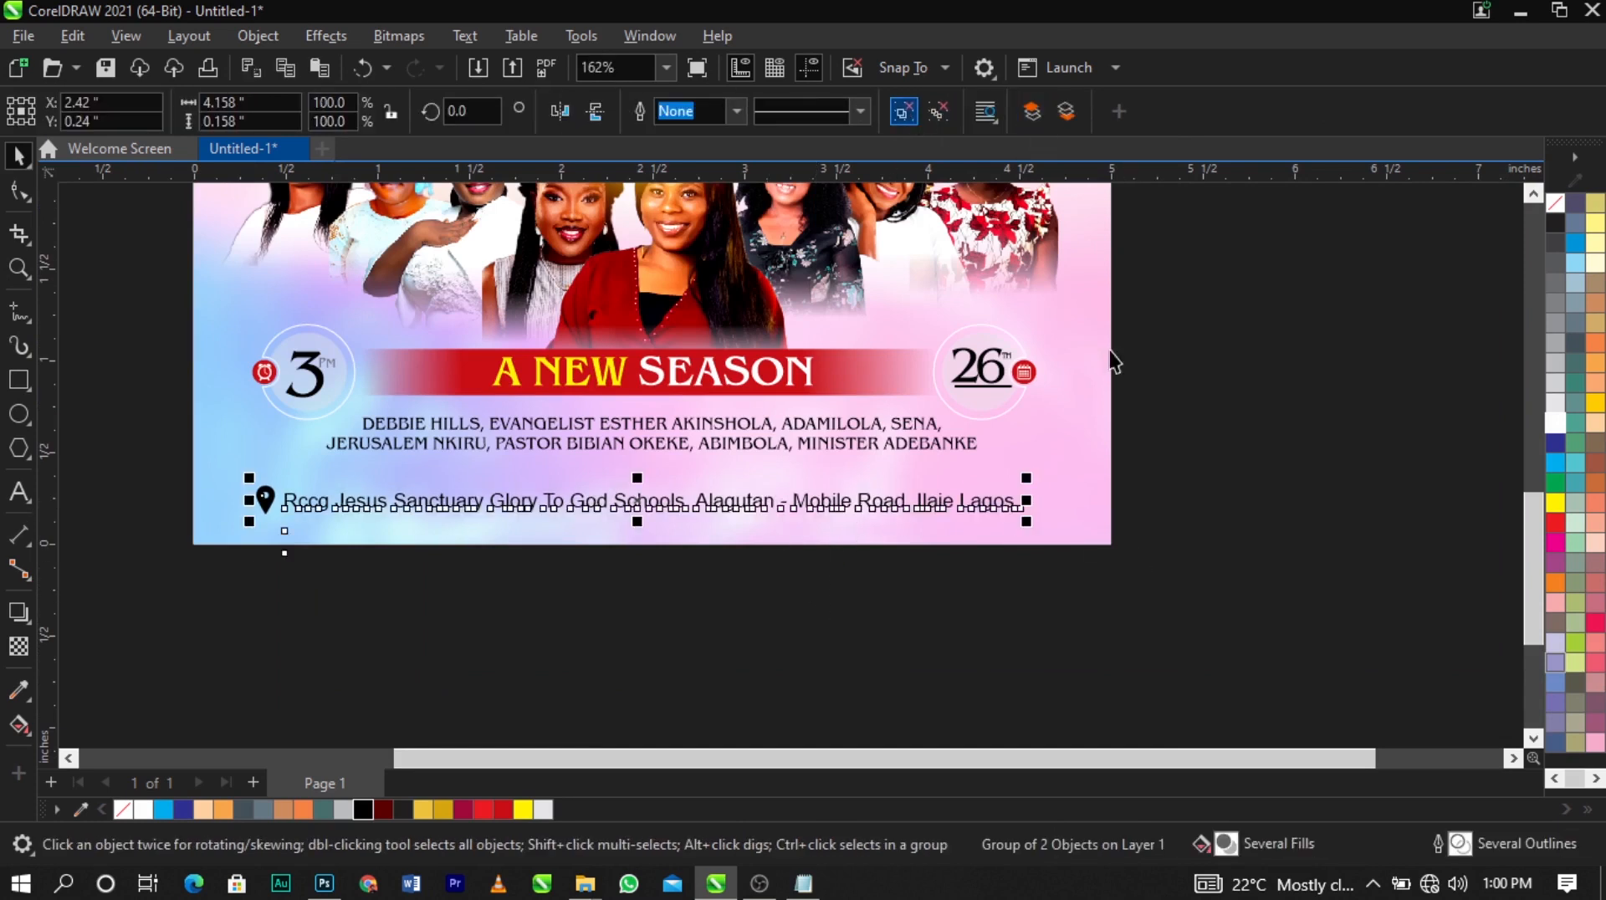
pyautogui.click(1171, 409)
pyautogui.click(986, 505)
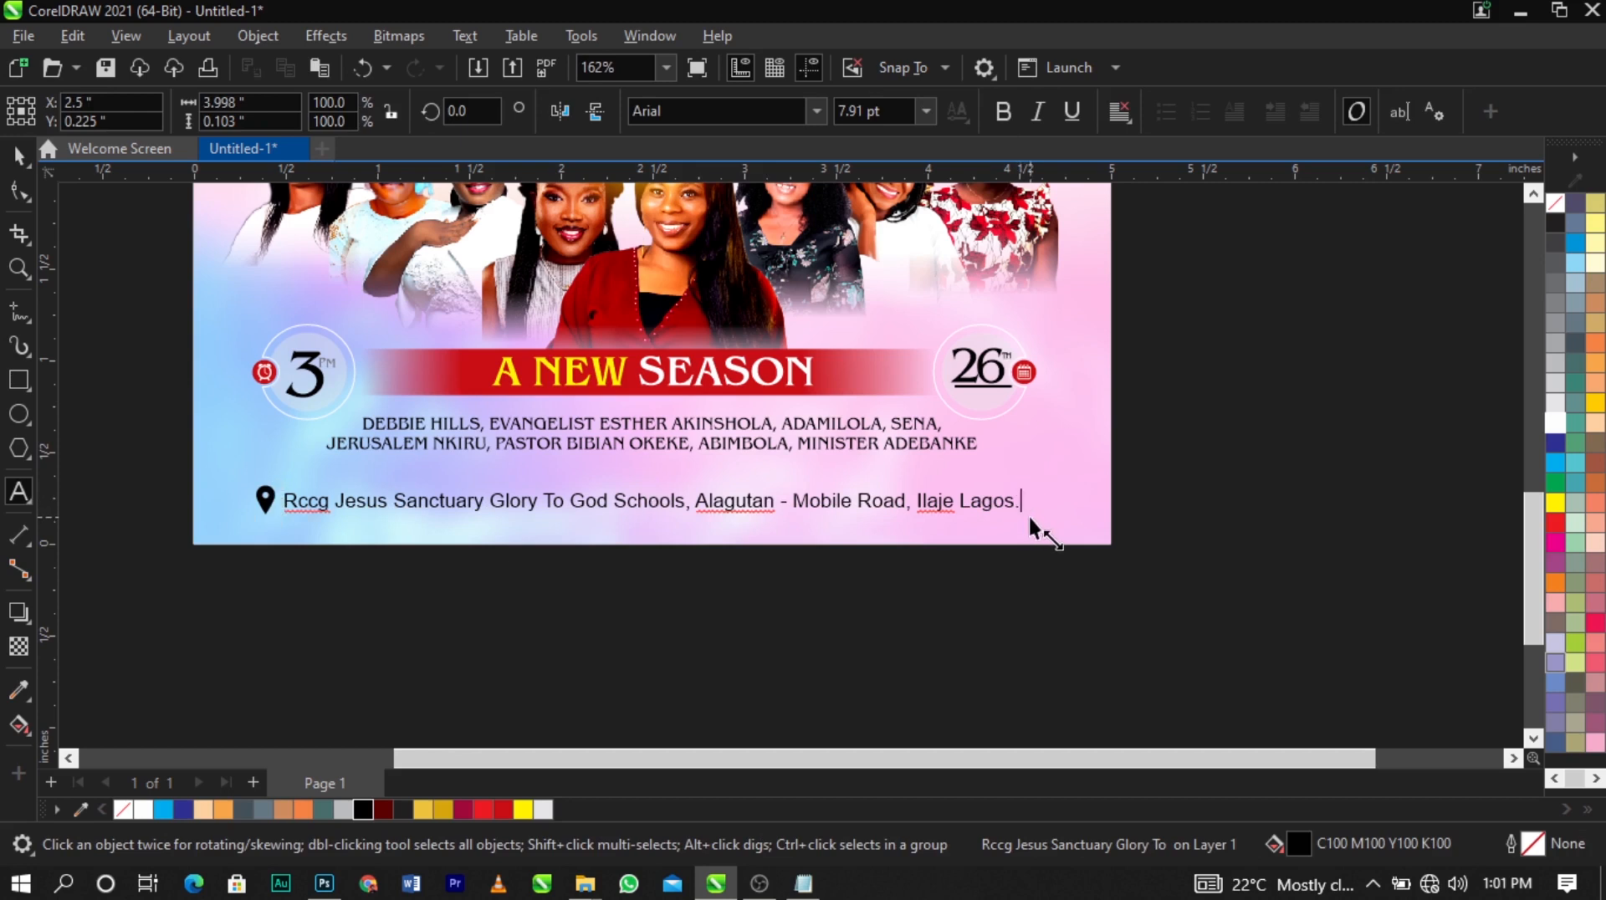
pyautogui.press('F10')
pyautogui.press('space')
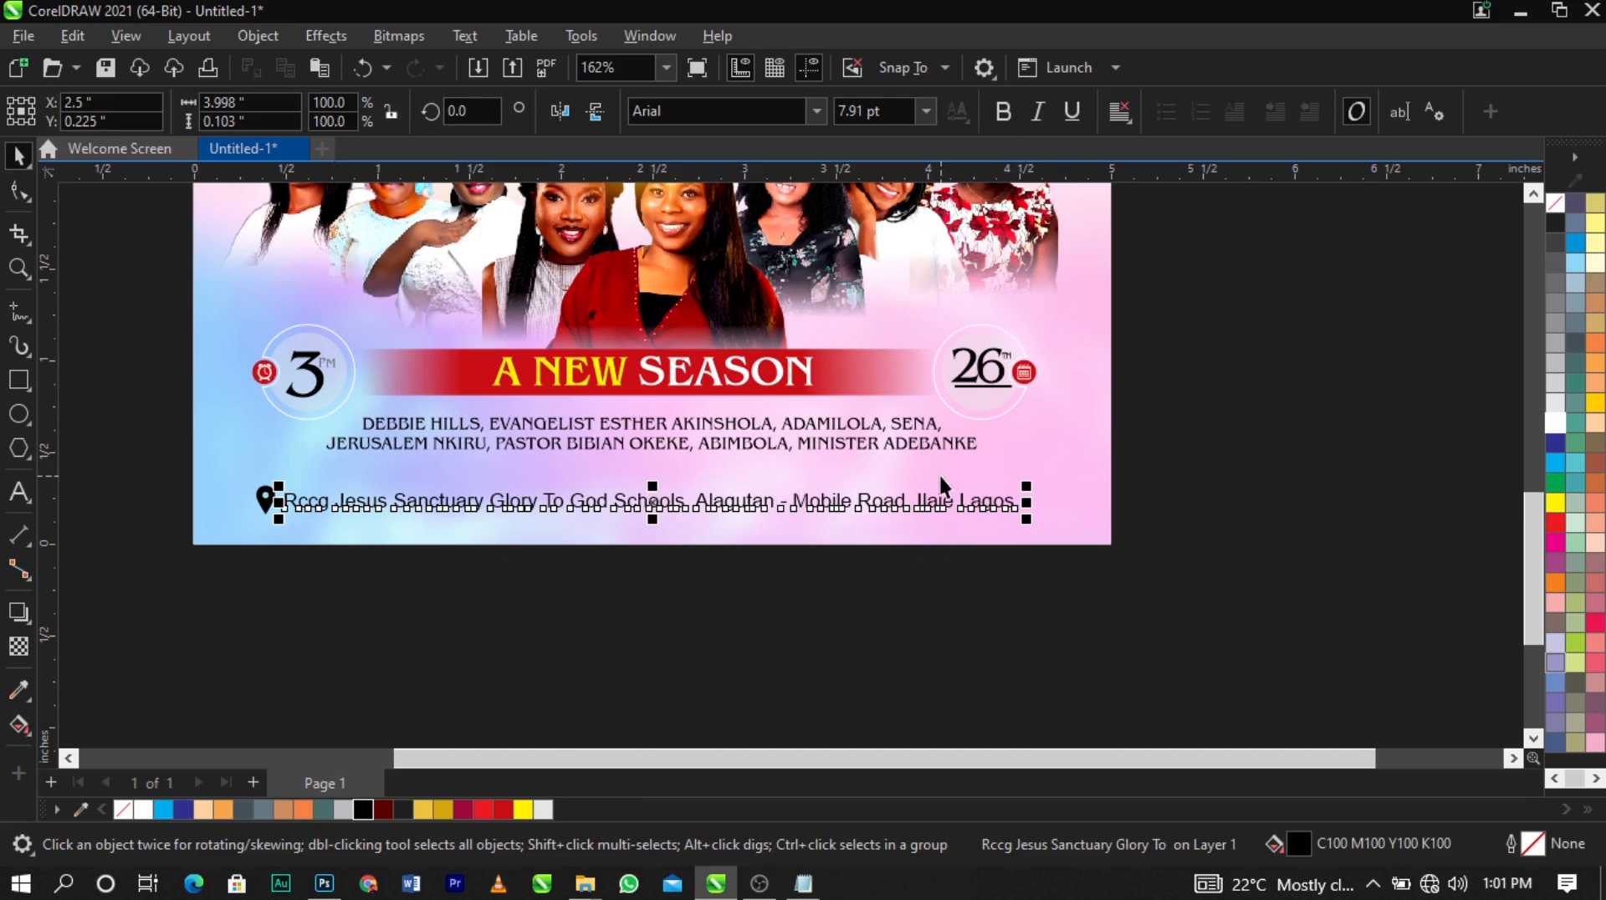
# Duplicate the venue line just above itself and clear the copy's text
pyautogui.moveTo(729, 503); pyautogui.dragTo(734, 478)
pyautogui.rightClick(733, 479)
pyautogui.doubleClick(736, 477)
pyautogui.hotkey('ctrl', 'a')
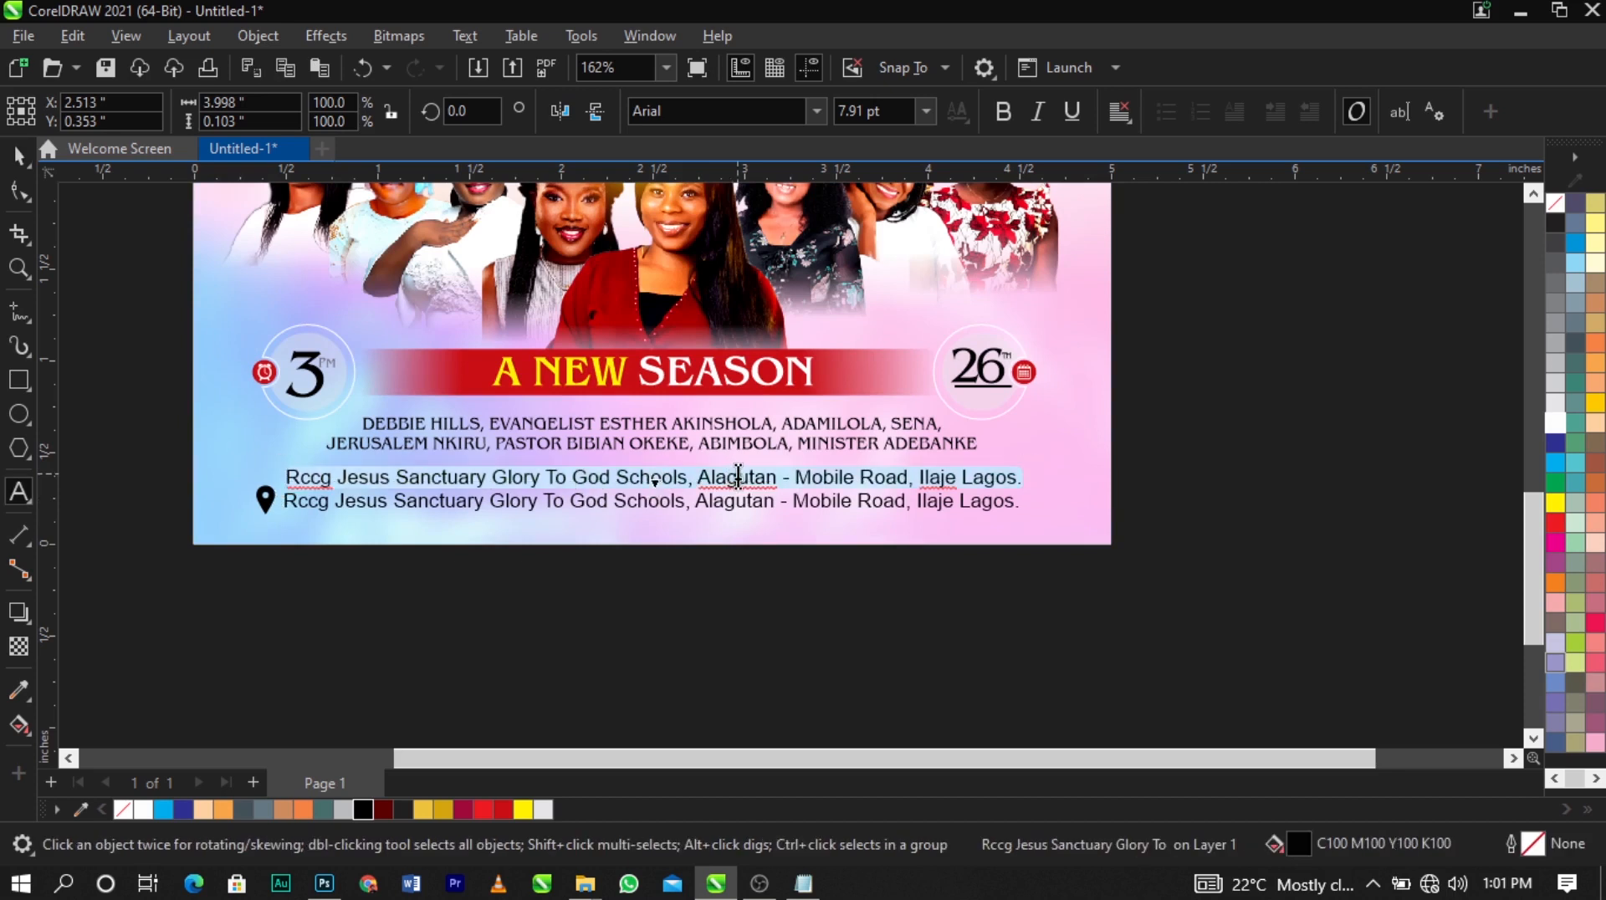
pyautogui.write('vISIO')
pyautogui.press('BackSpace')
pyautogui.press('BackSpace')
pyautogui.press('BackSpace')
pyautogui.press('BackSpace')
pyautogui.press('BackSpace')
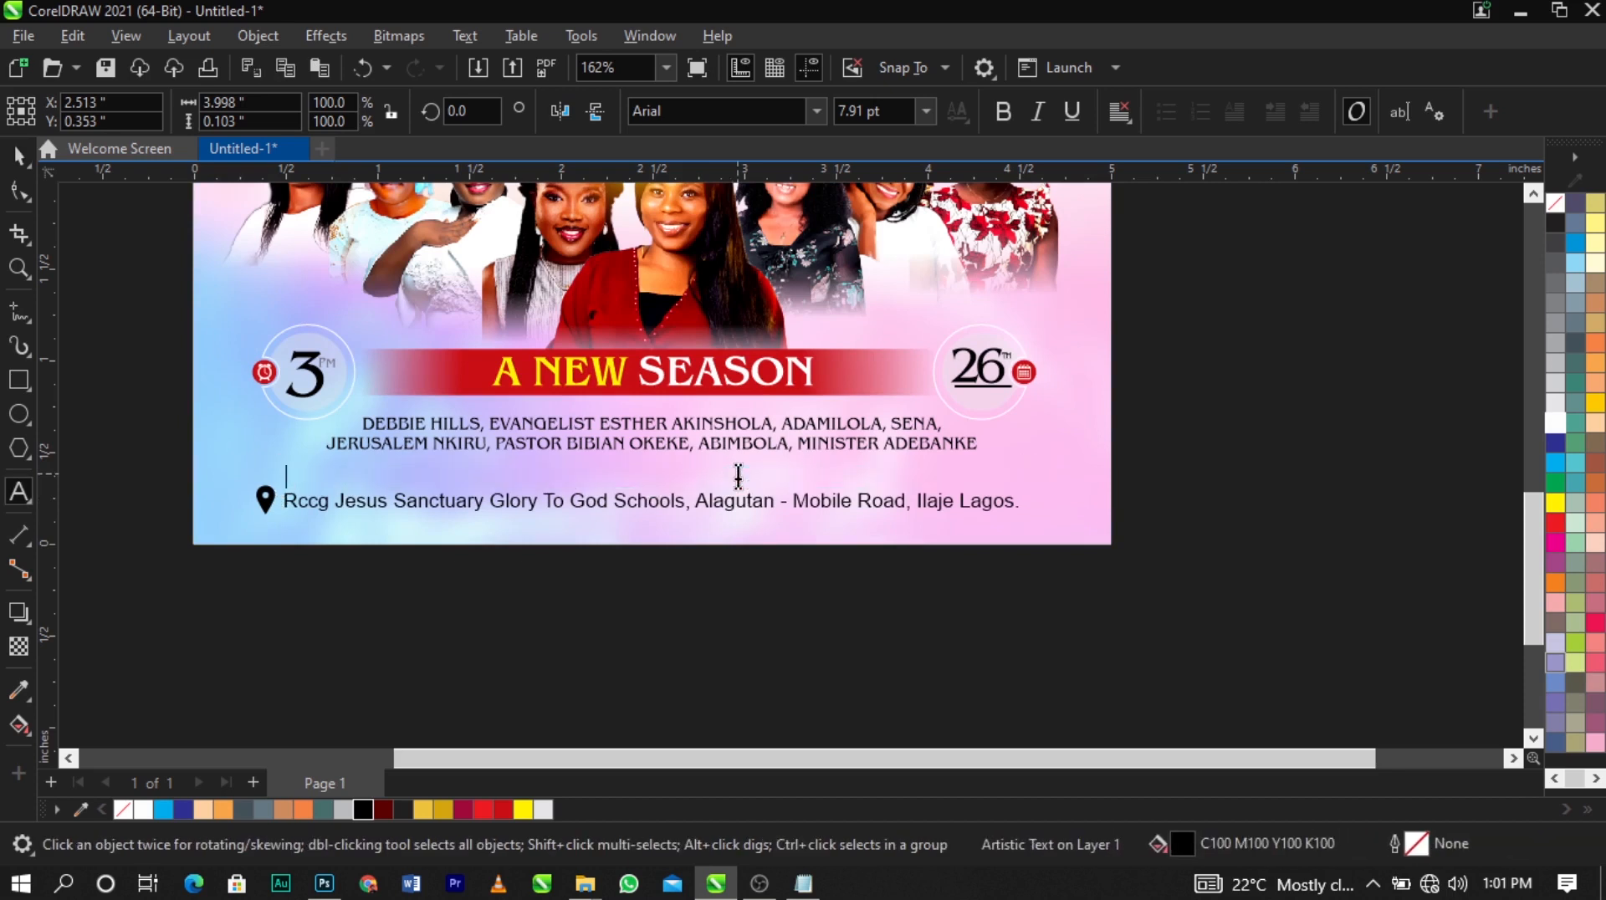
# Write "Vision: Taking the female gender on a journey of self discovery self worth and fulfilment" in the emptied line above the venue
pyautogui.write('Vision')
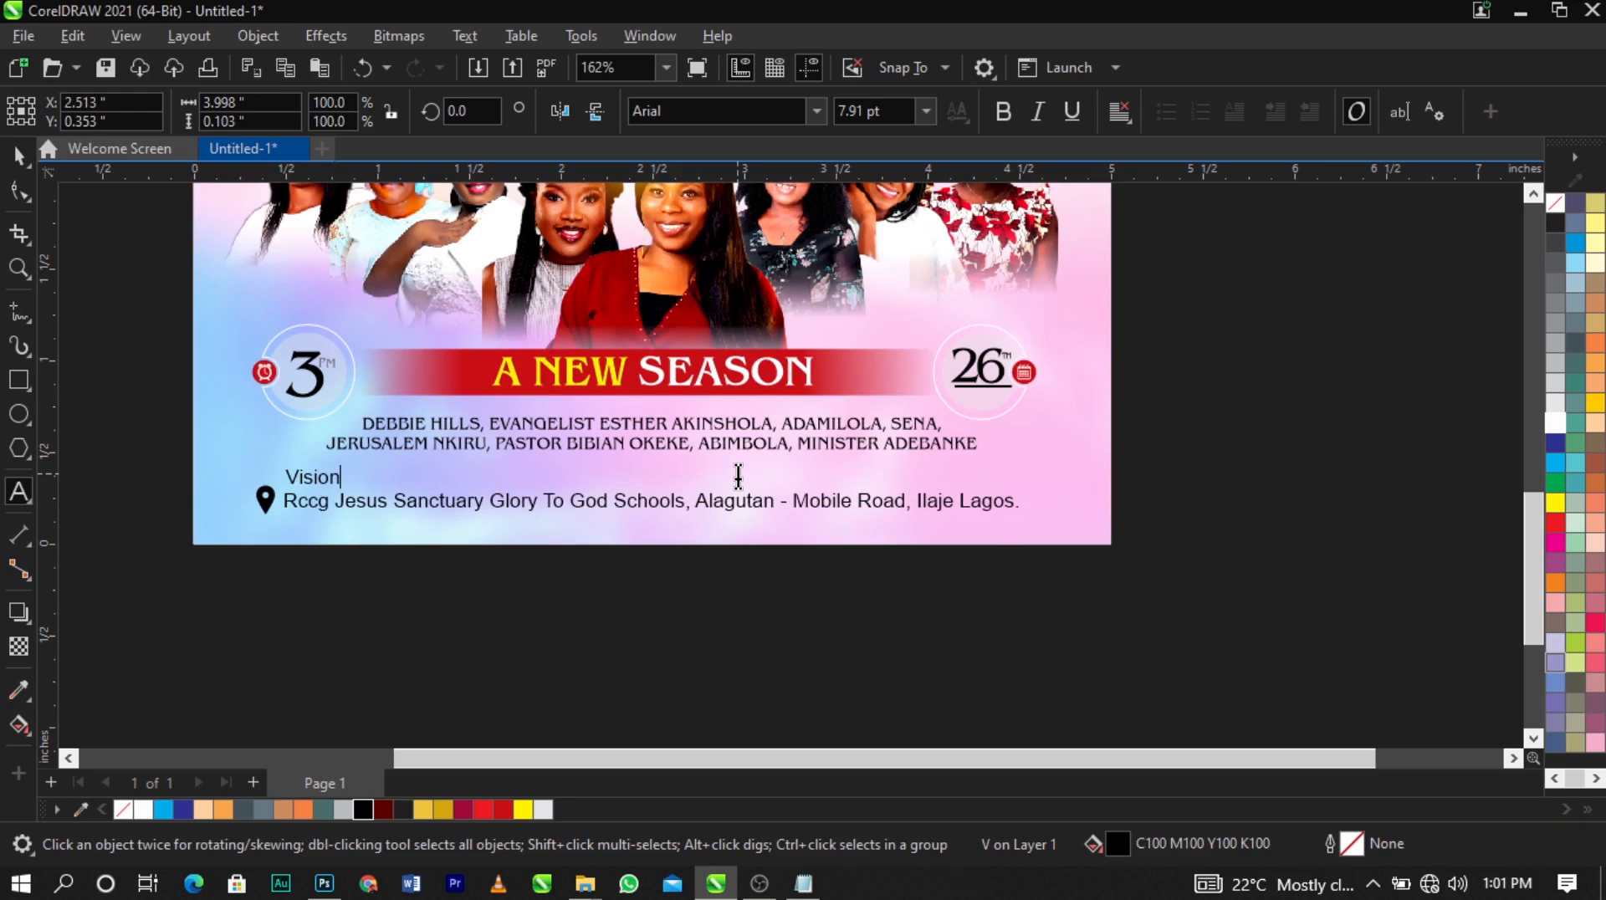
pyautogui.write(': ')
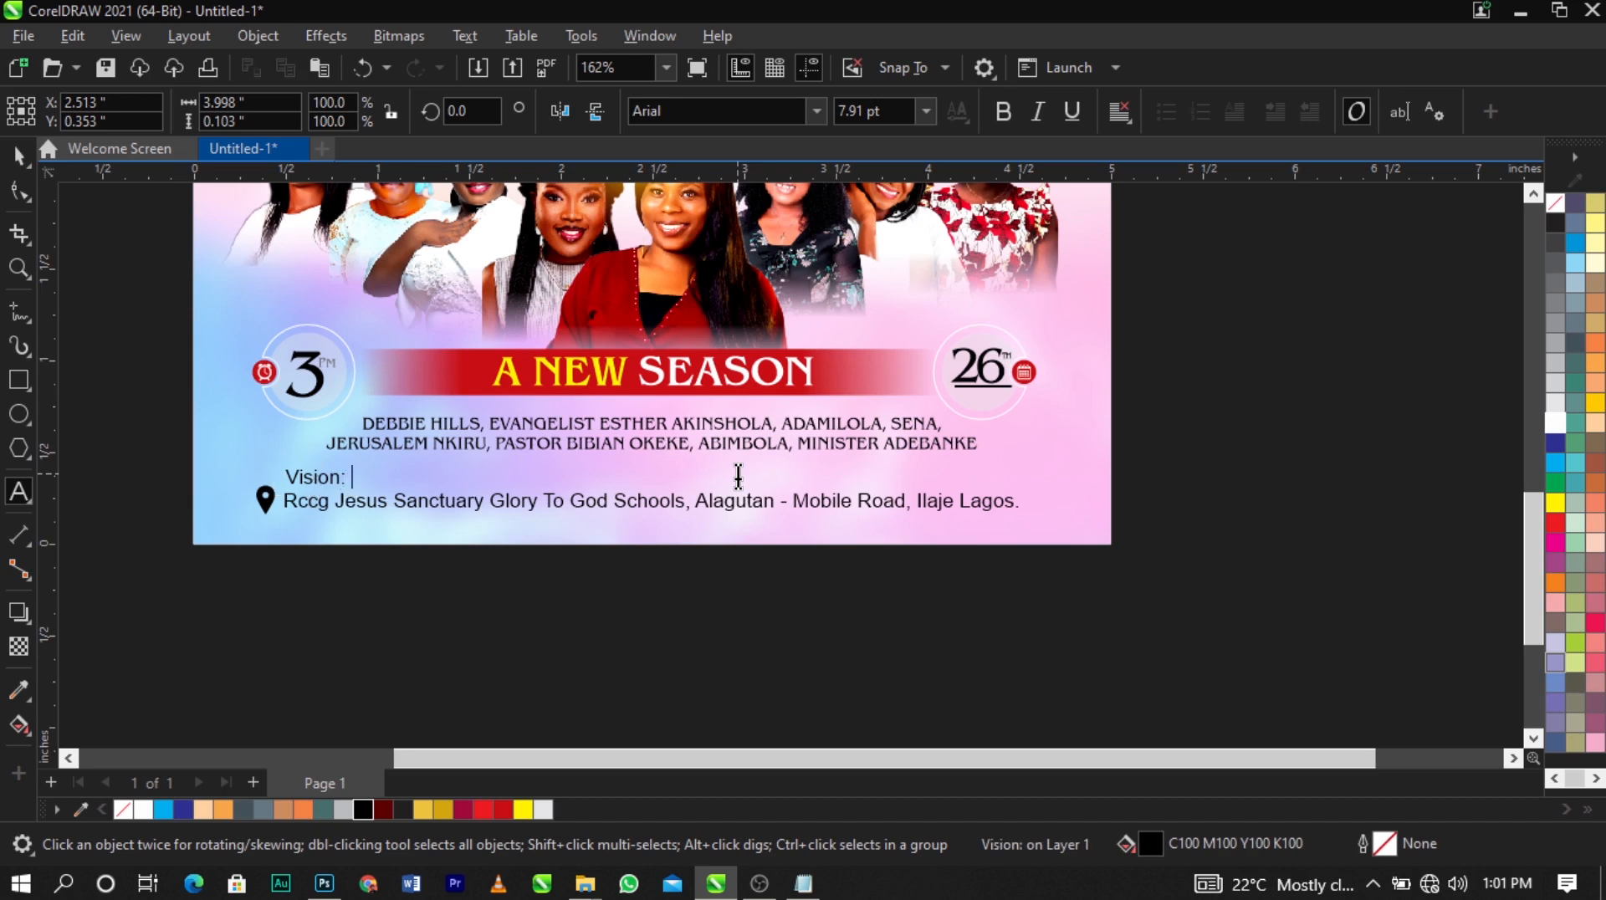
pyautogui.write('Takin')
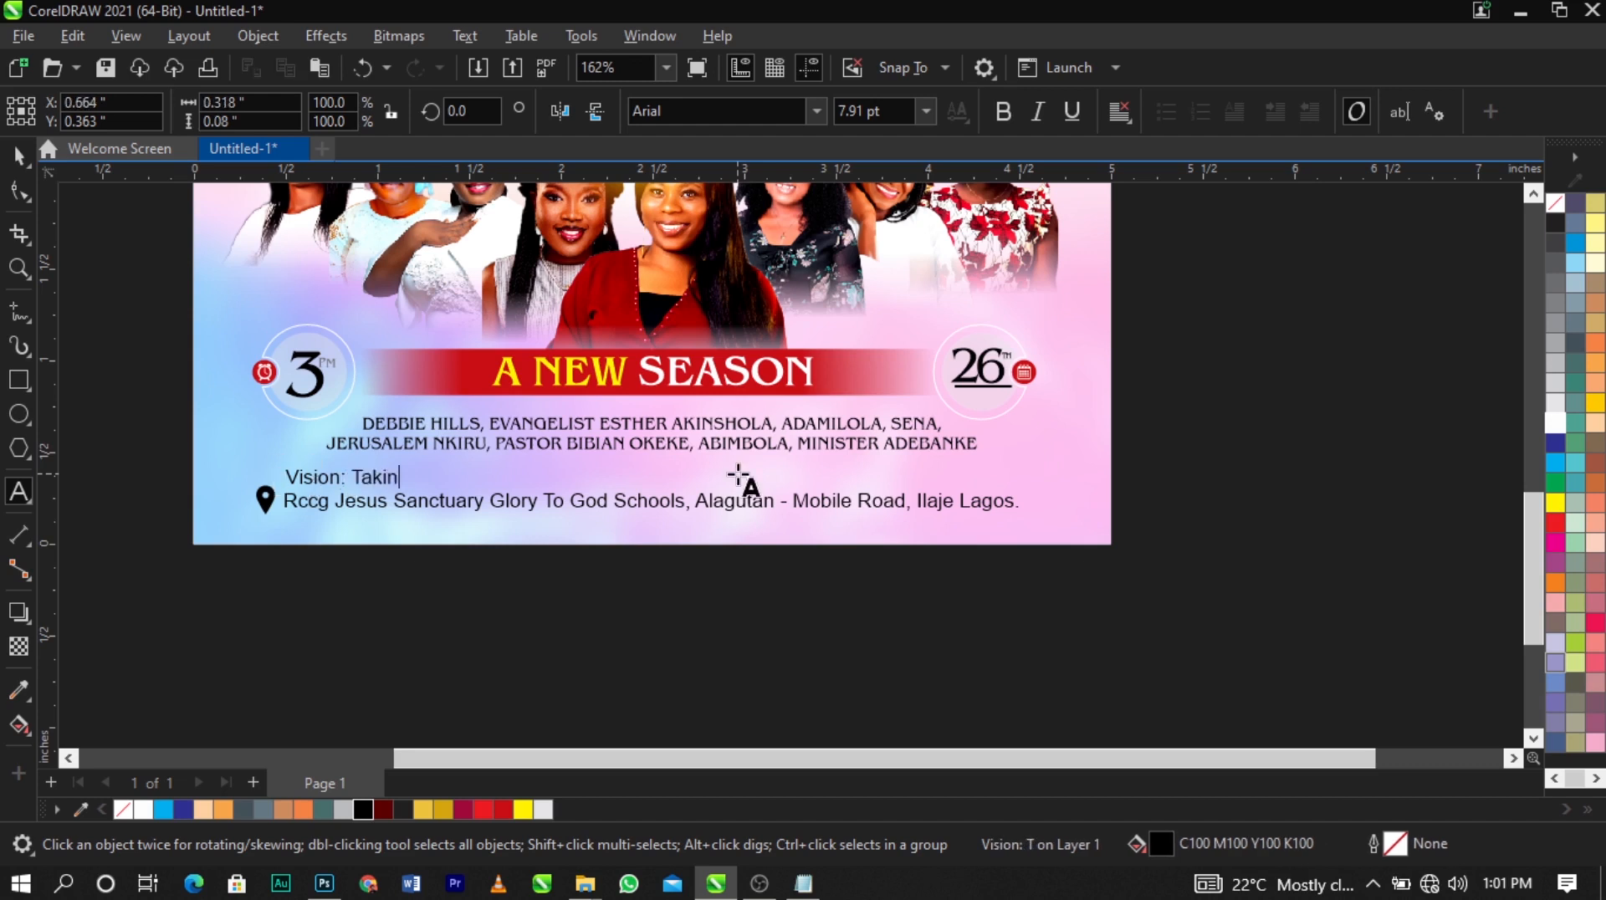
pyautogui.write('g th')
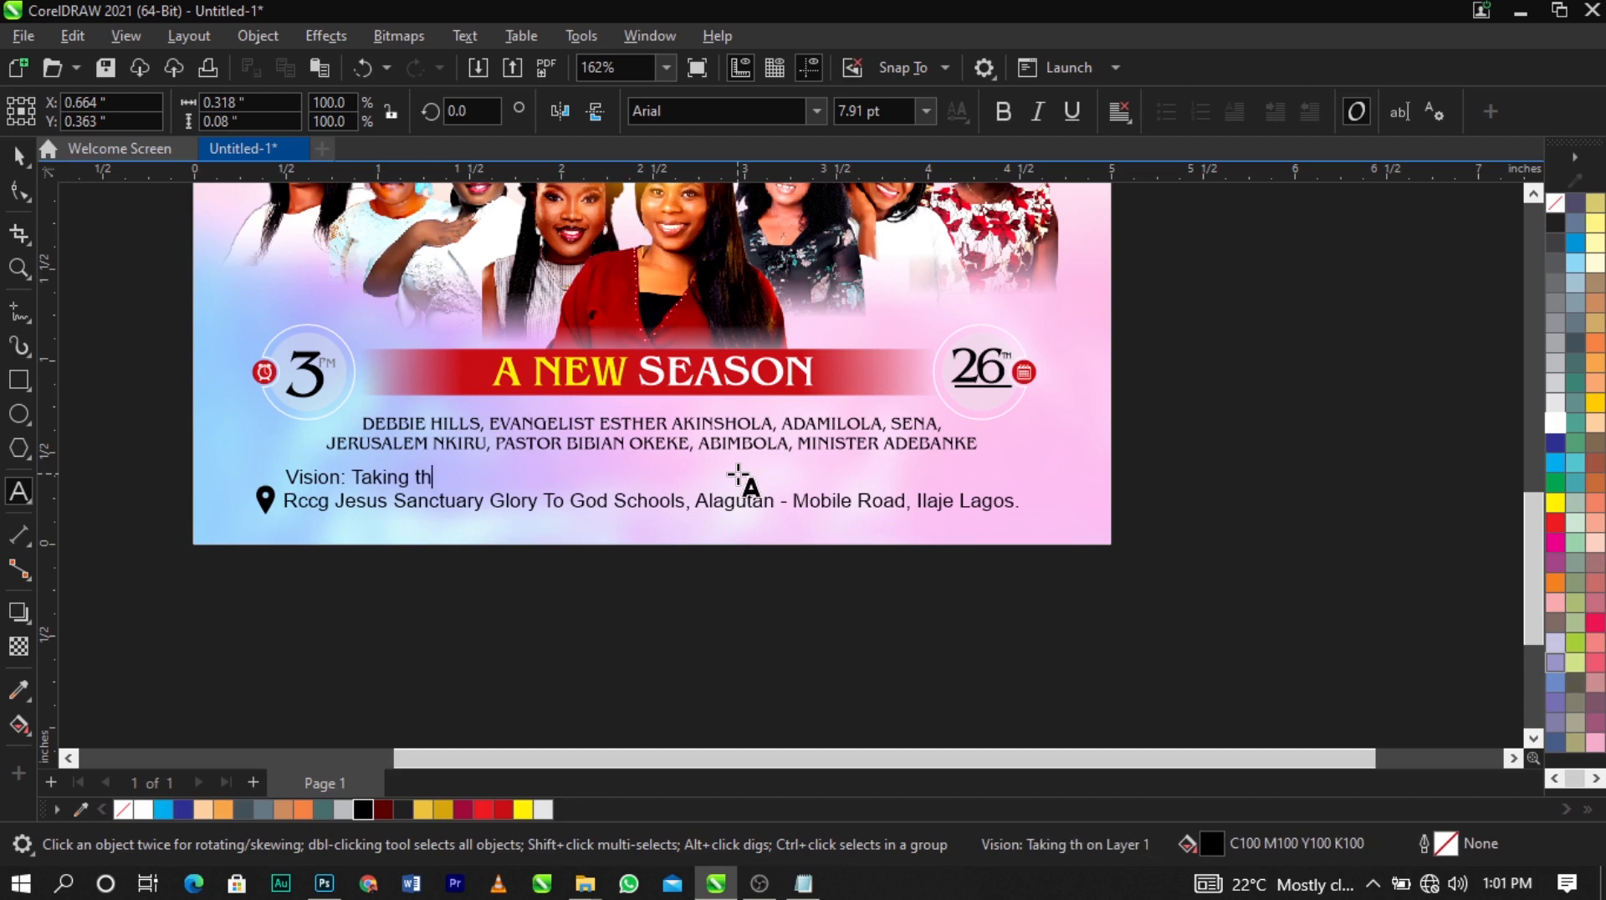
pyautogui.write('e female gend')
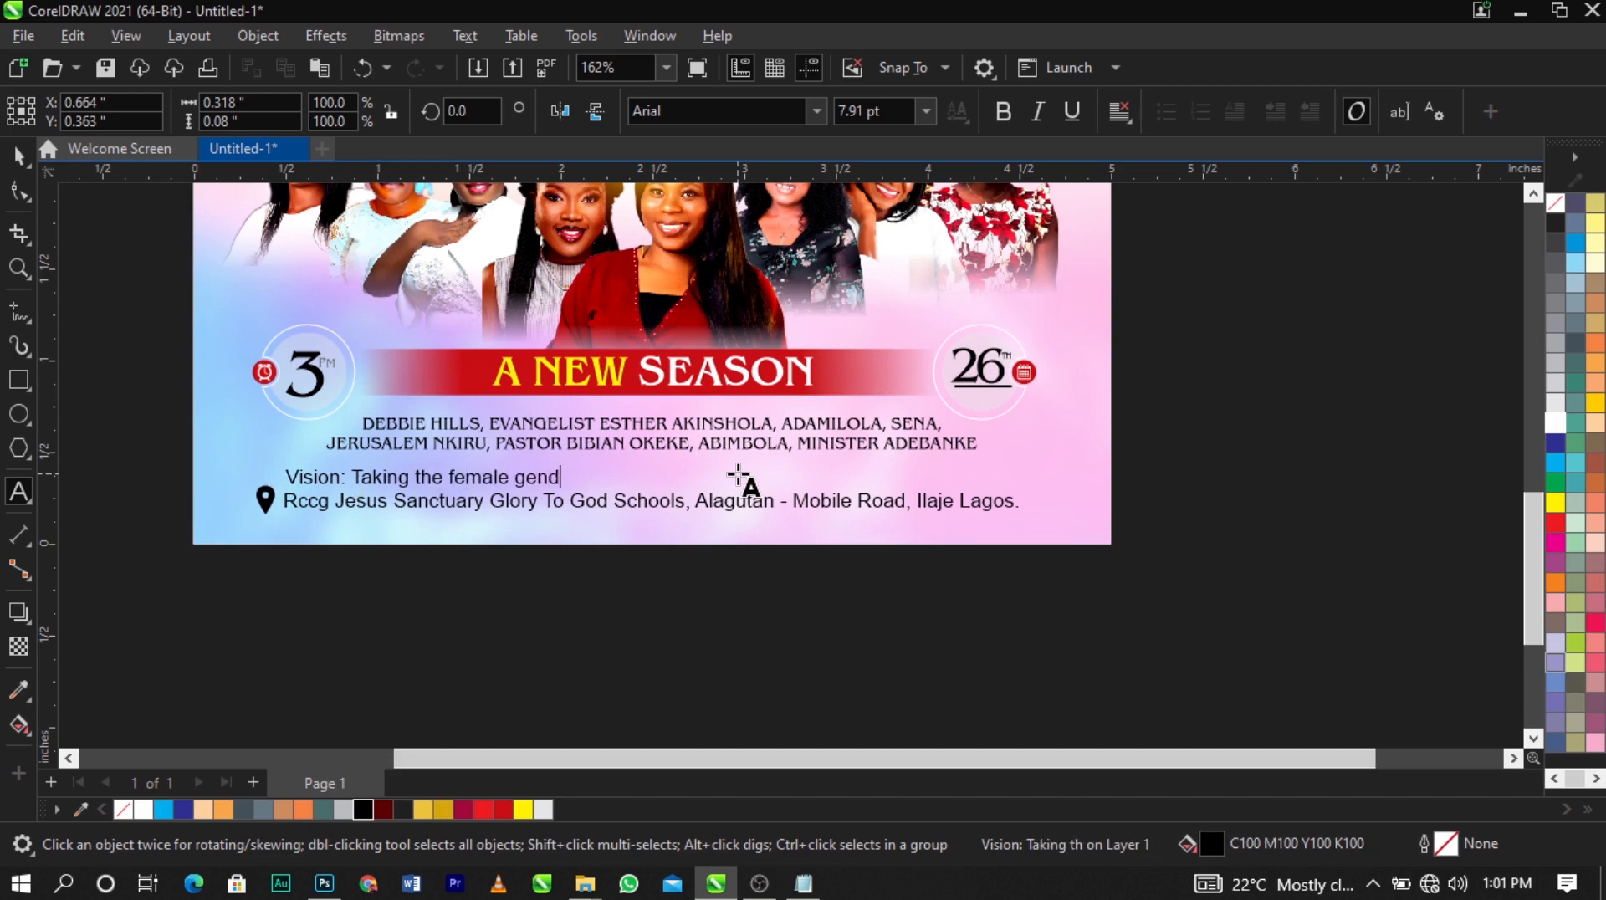
pyautogui.write('er p')
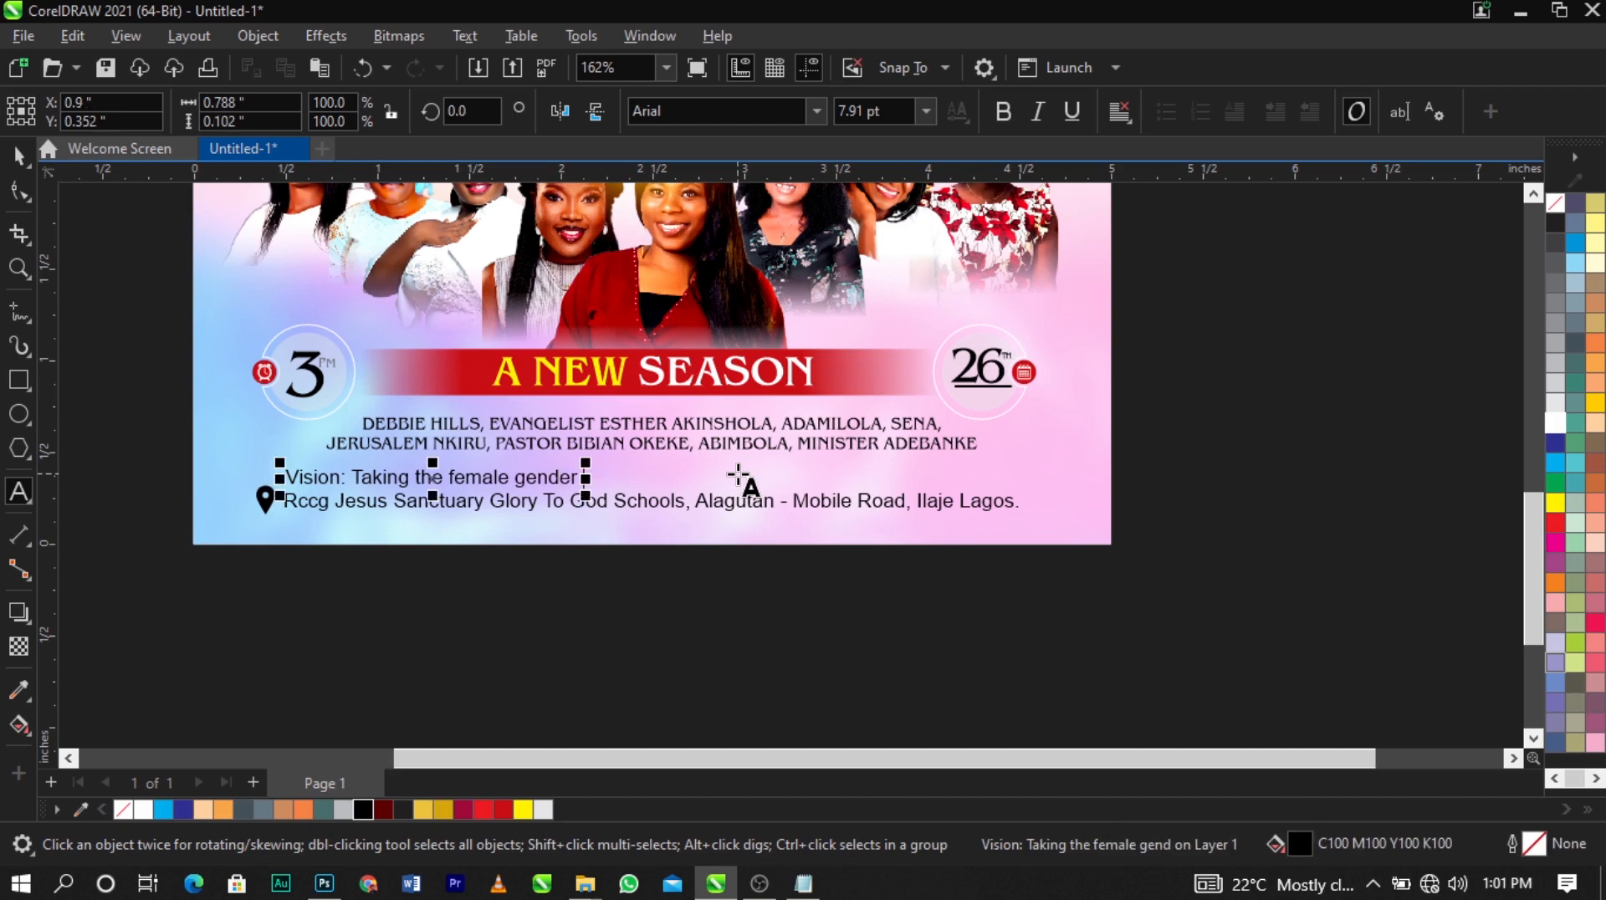
pyautogui.press('BackSpace')
pyautogui.write('on a journey of self discovery')
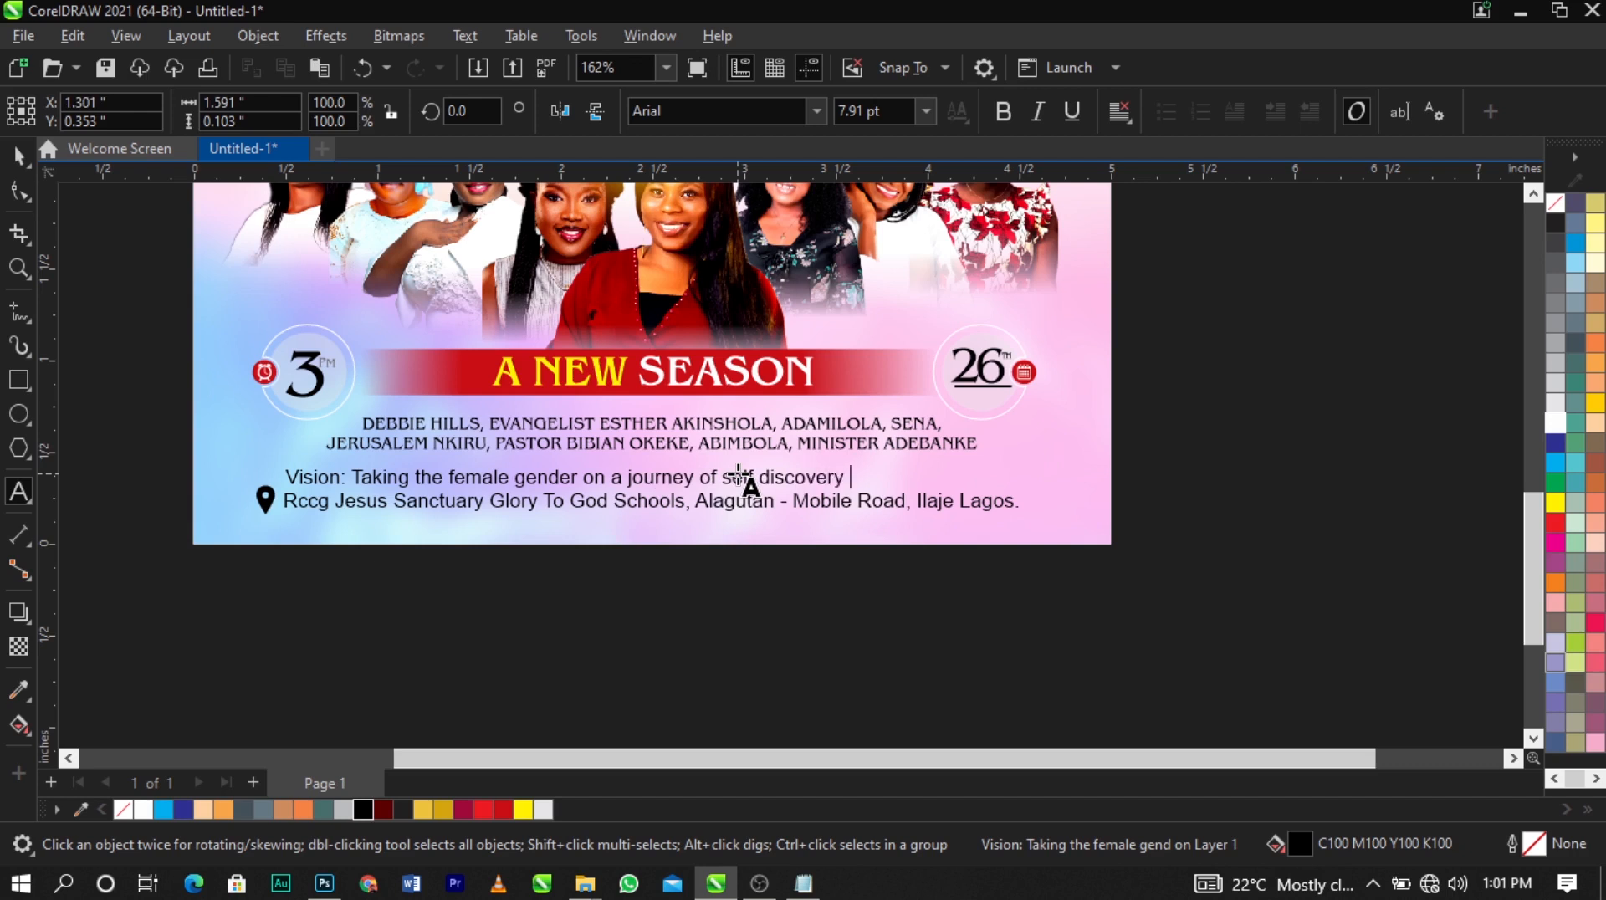
pyautogui.write('work')
pyautogui.write(' and fulfilmnent')
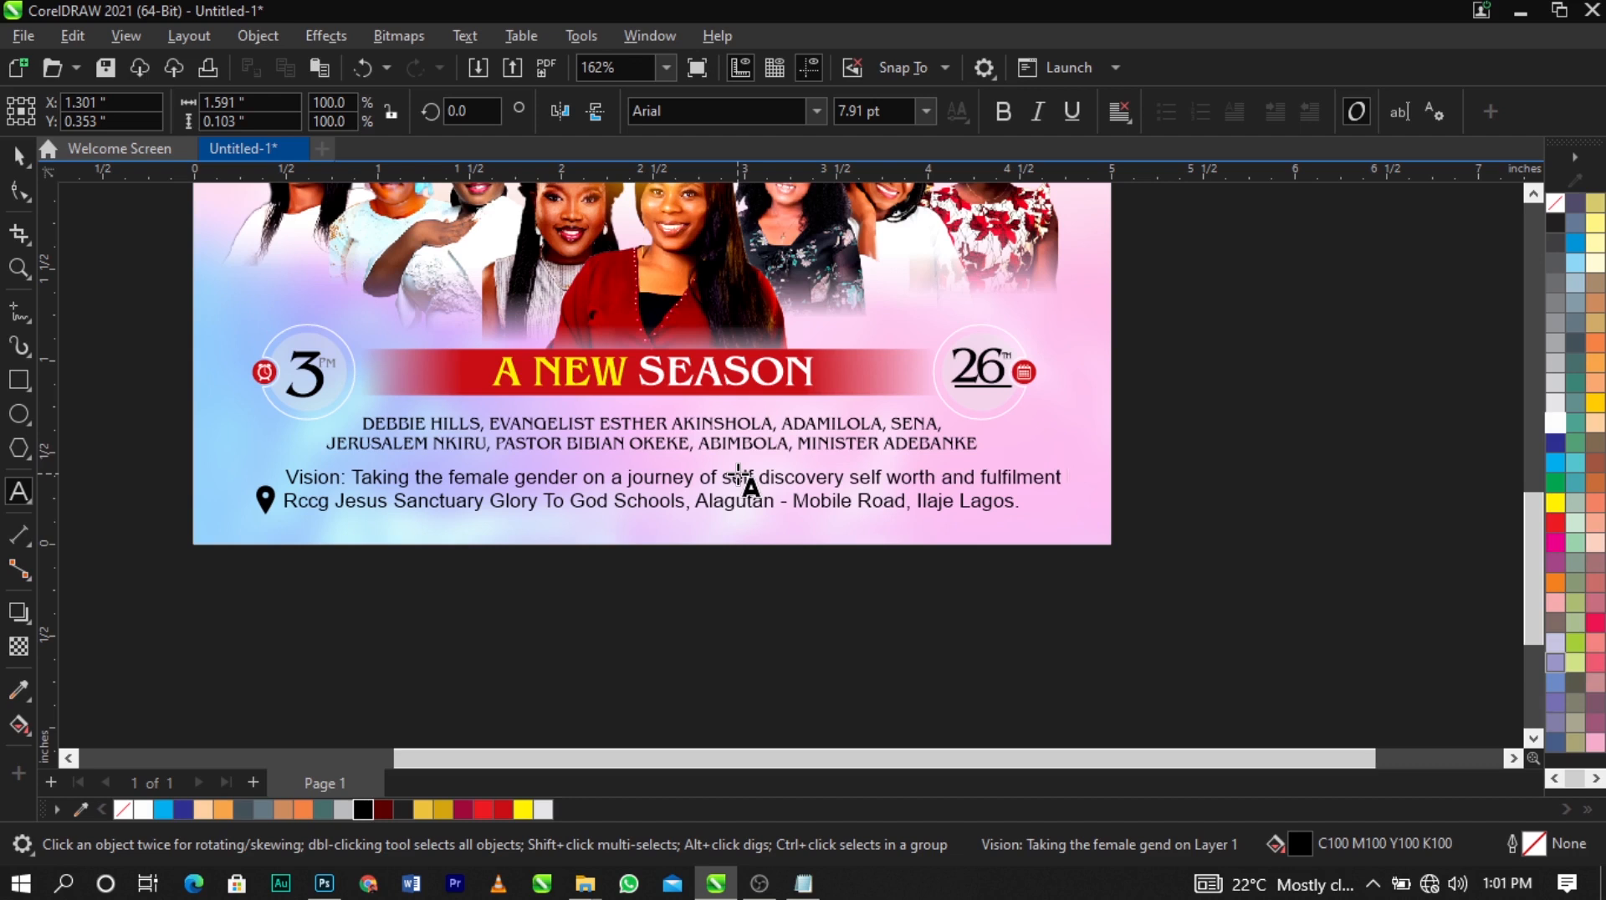
# Colour the vision line red (R201 G14 B20) and set it in italics
pyautogui.hotkey('ctrl', 'space')
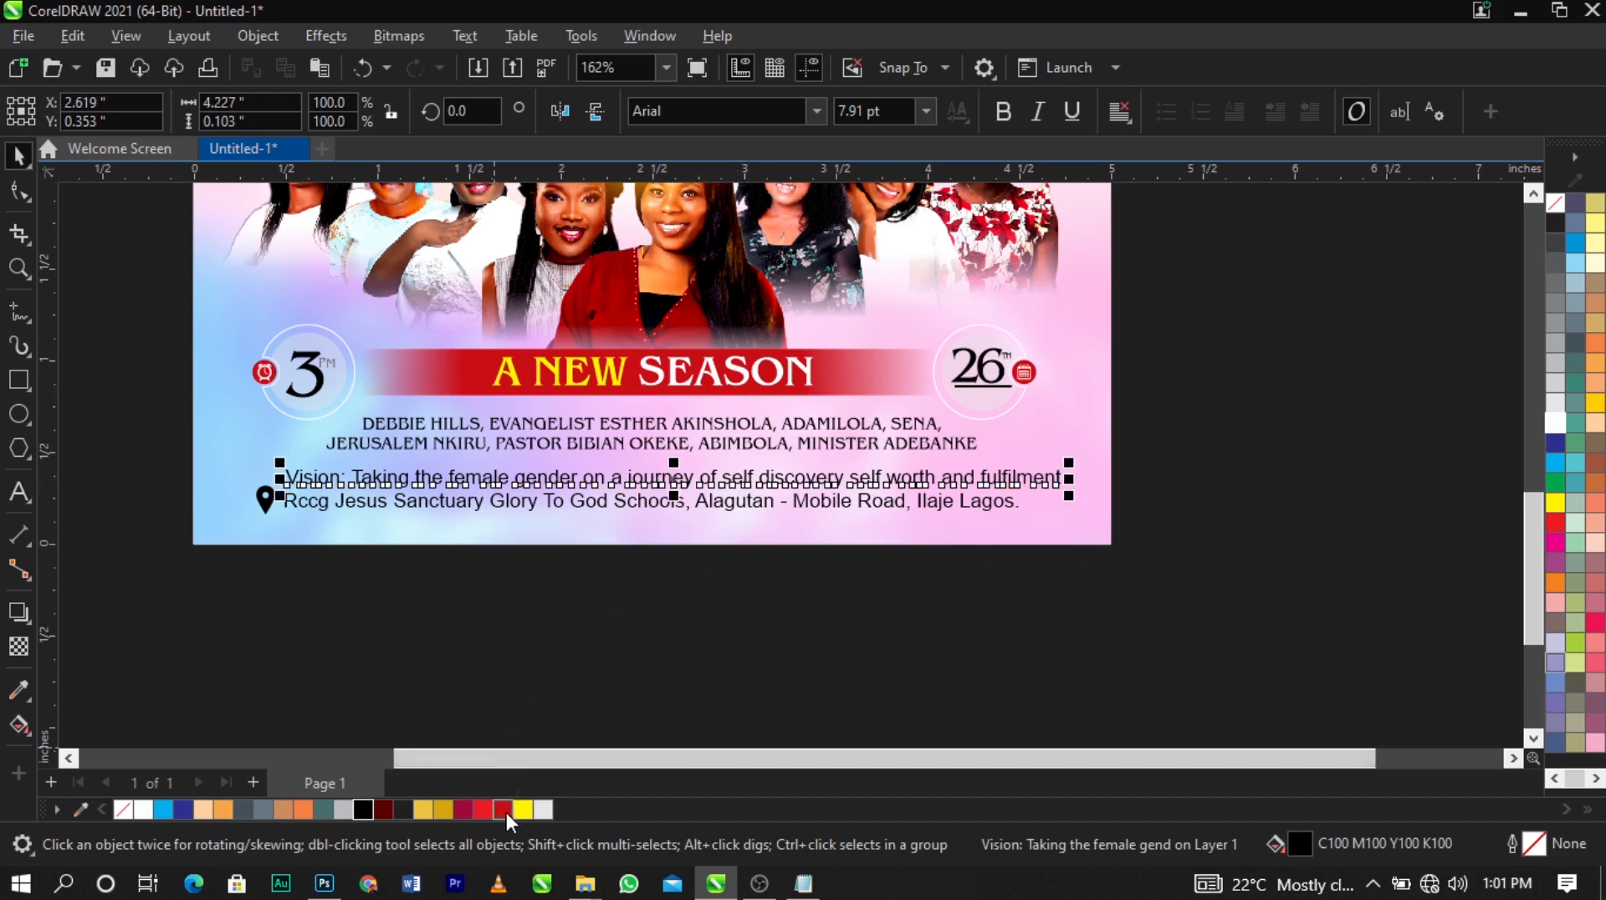
pyautogui.click(504, 809)
pyautogui.click(1003, 113)
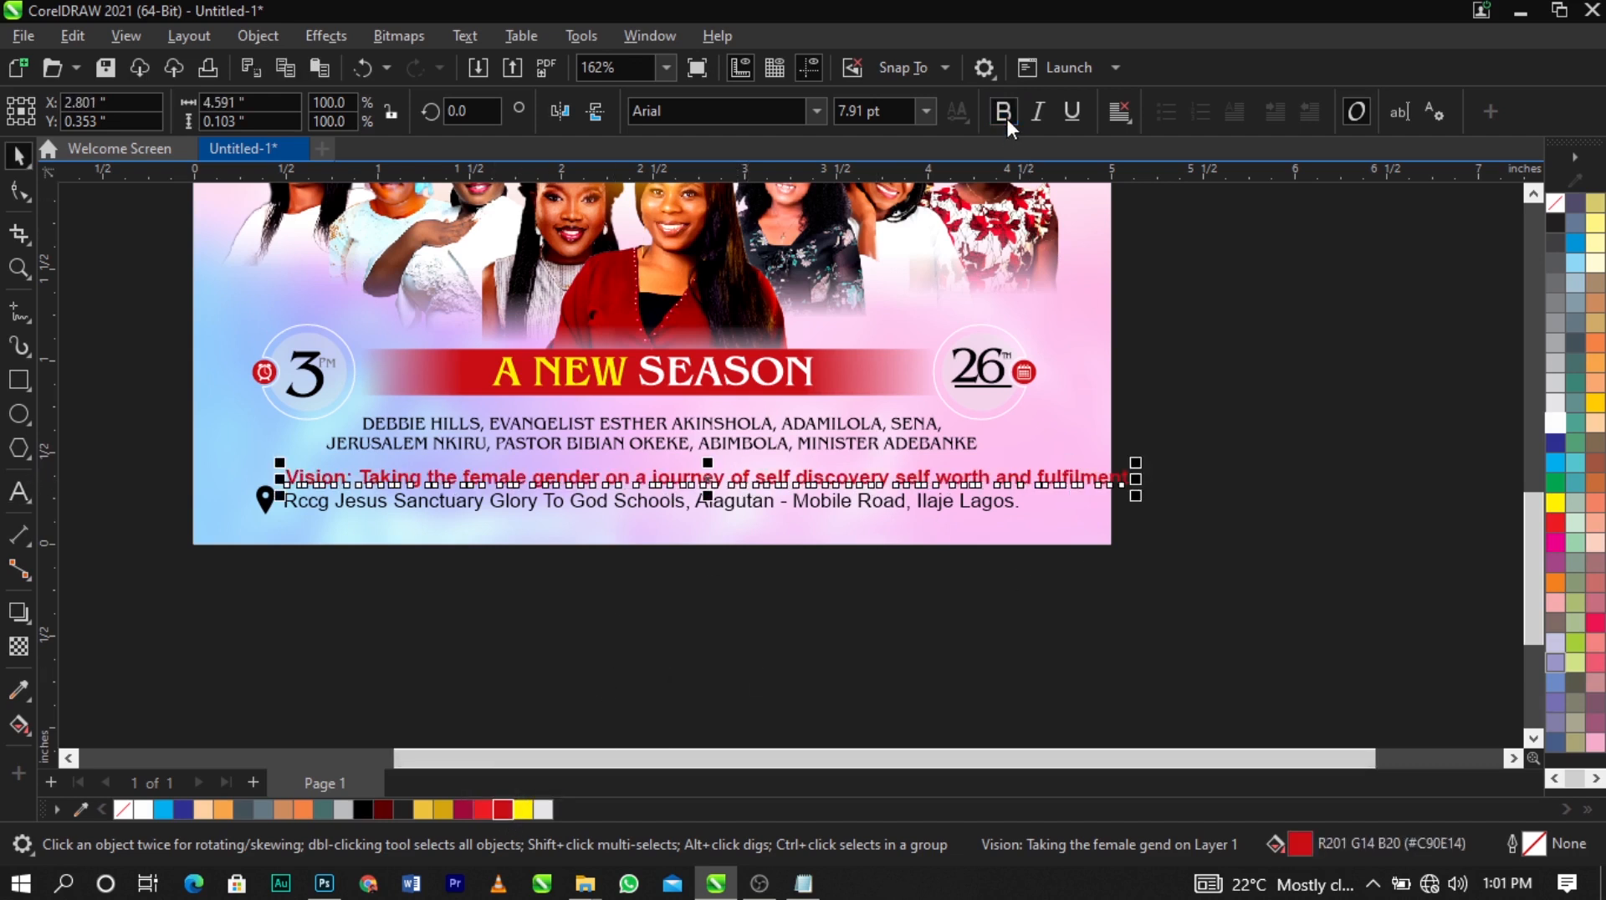
pyautogui.click(1006, 115)
pyautogui.click(1035, 112)
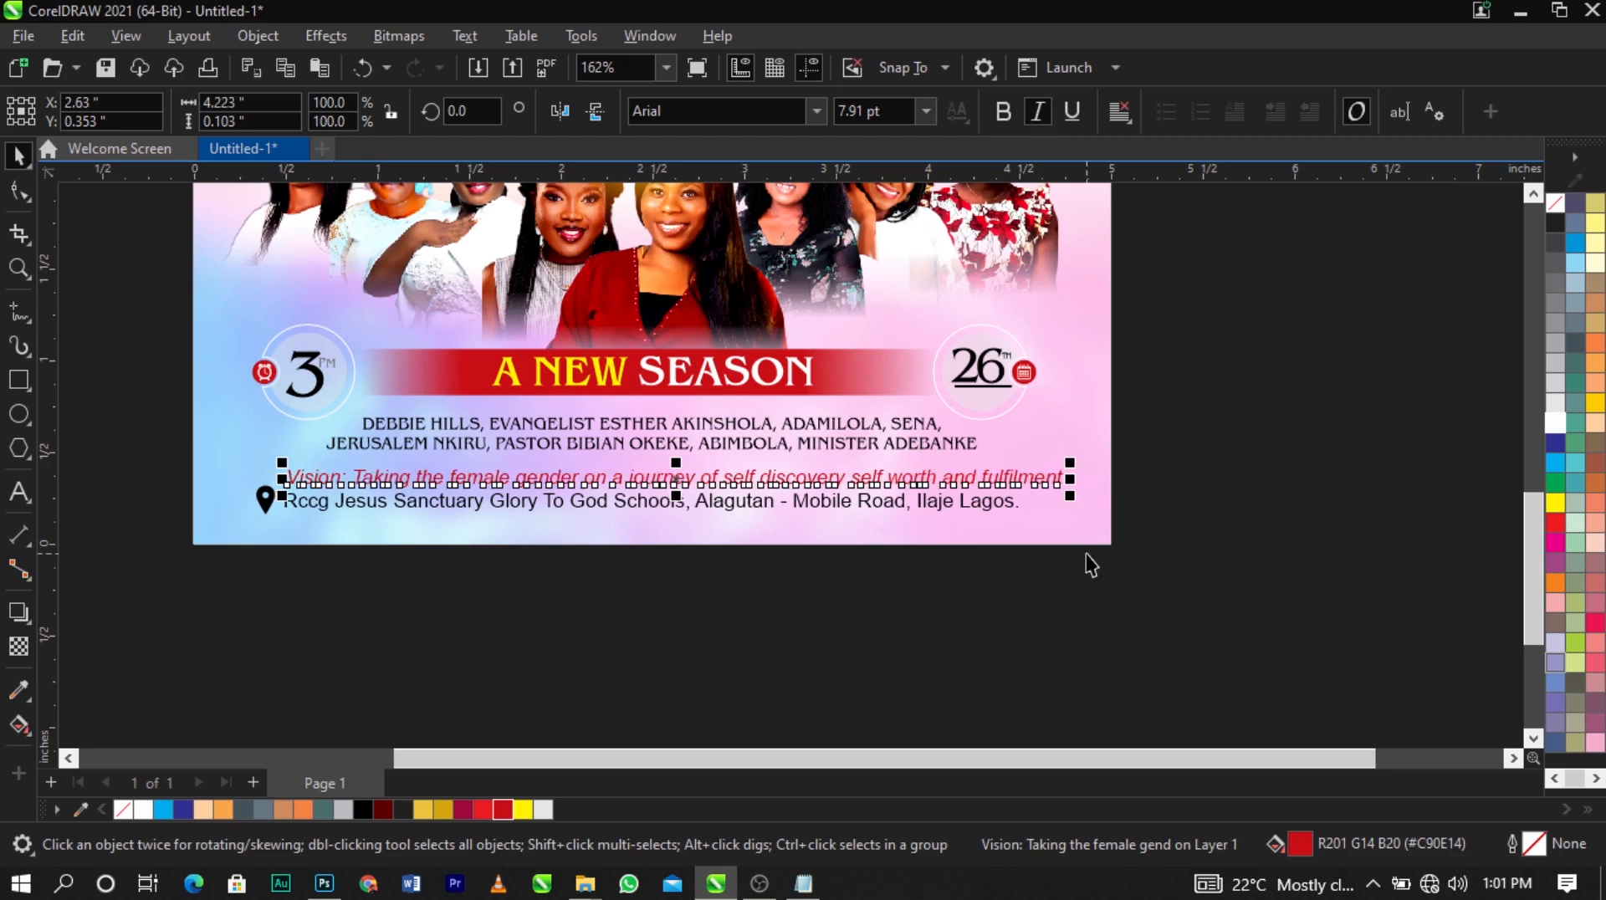
# Shrink the vision line to 5.479 pt, shift it towards the middle of the flyer and make it bold
pyautogui.moveTo(1069, 499); pyautogui.dragTo(831, 515)
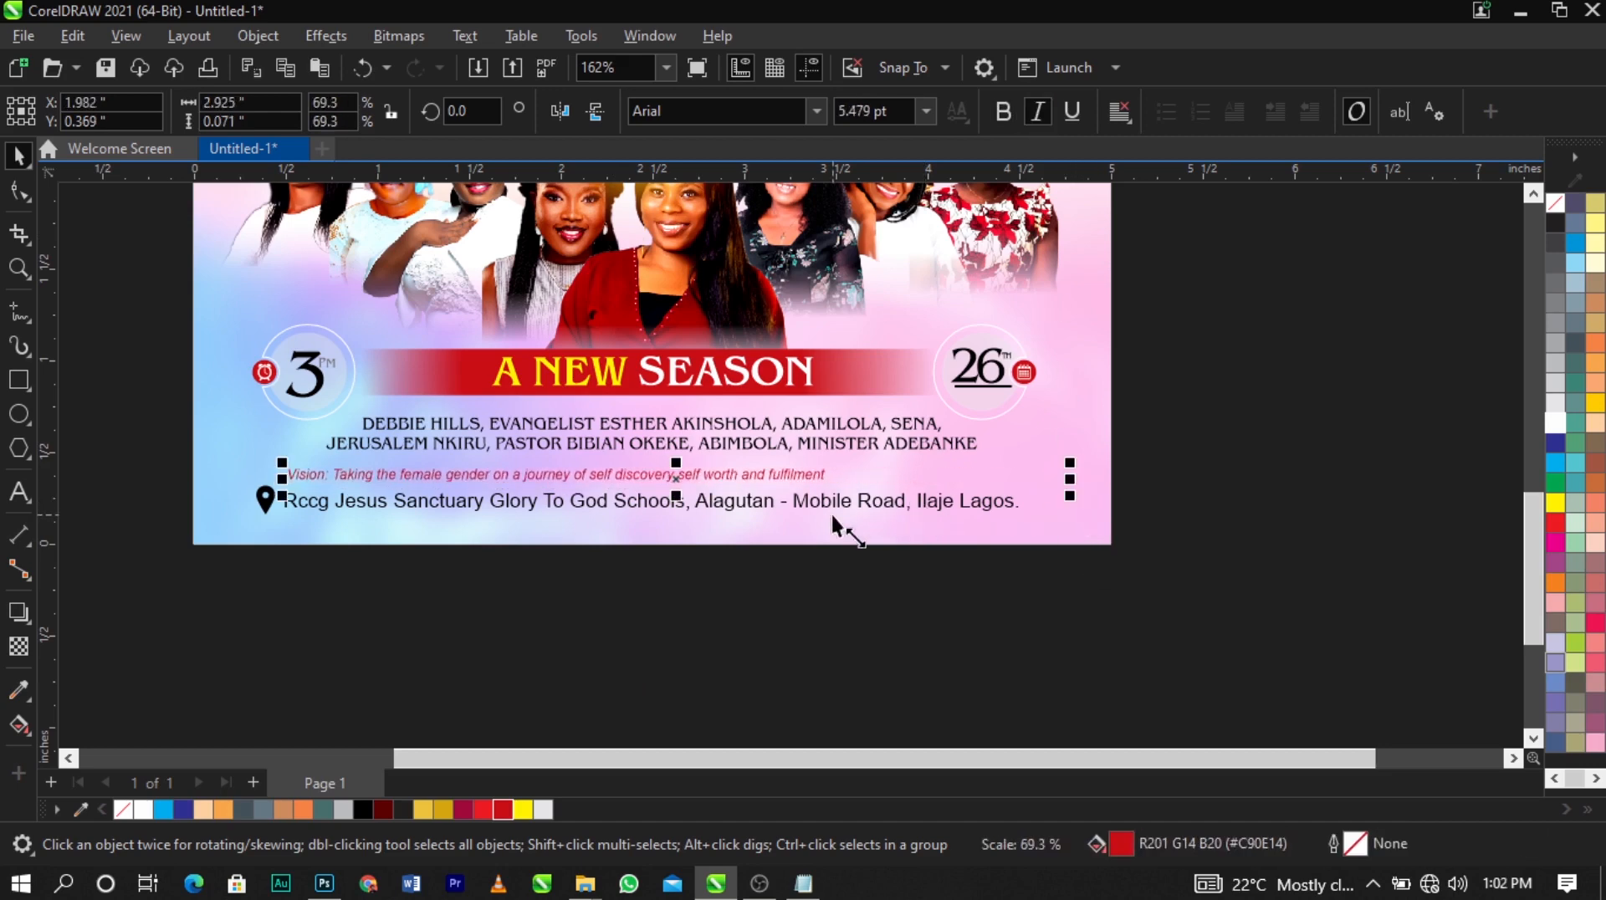
pyautogui.moveTo(760, 471); pyautogui.dragTo(837, 473)
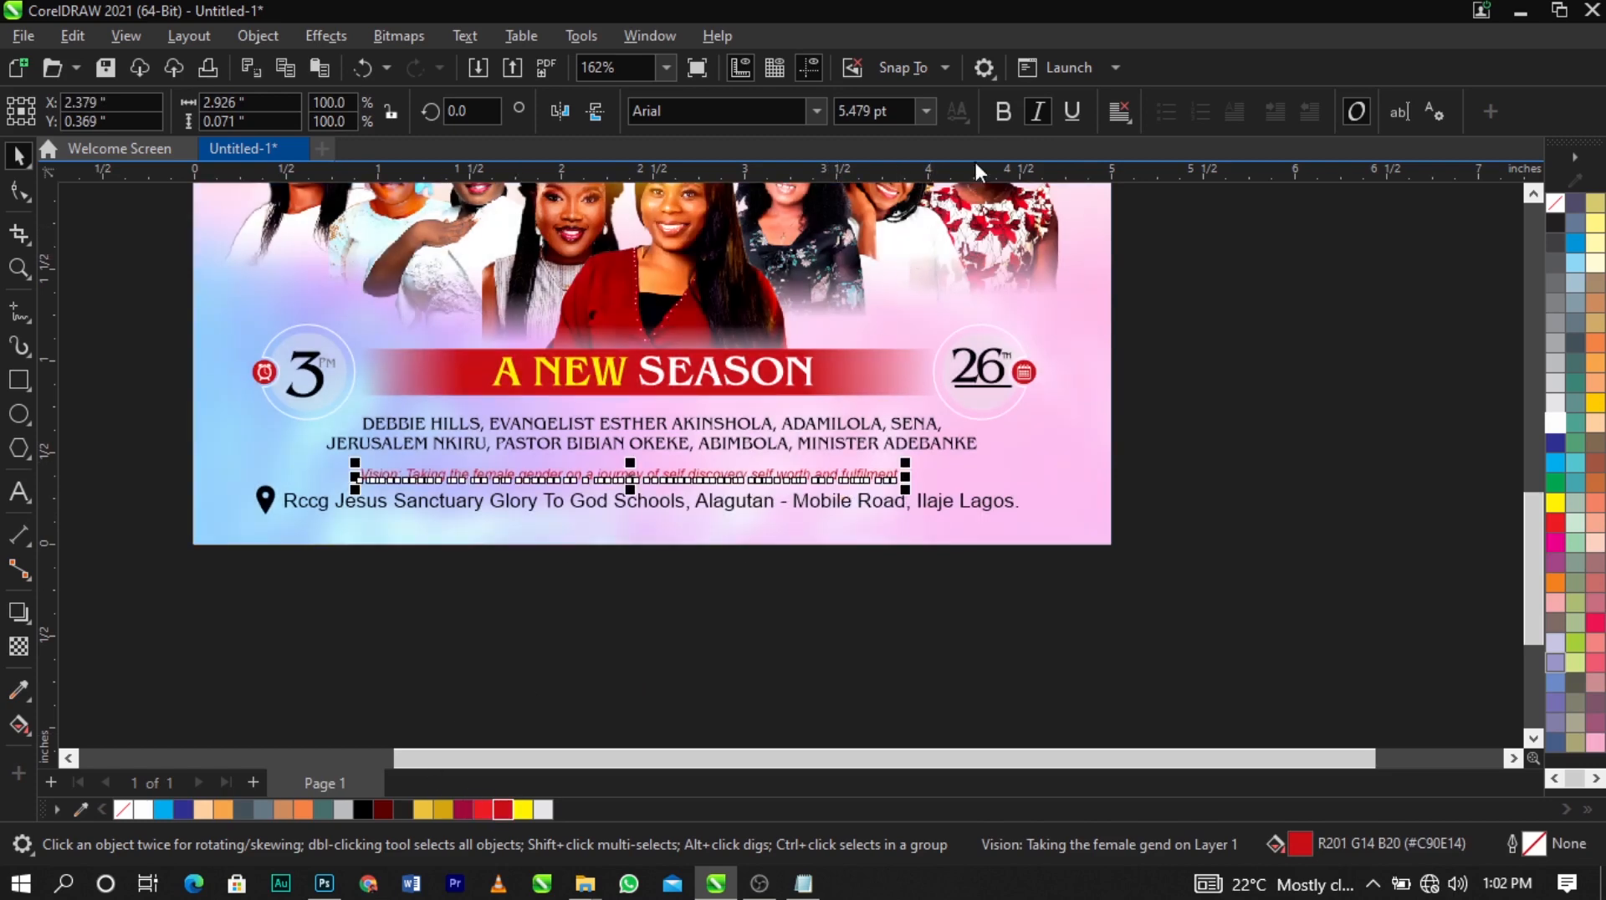
pyautogui.click(1005, 115)
# Raise the vision line slightly between the guest names and the venue, and centre it horizontally on the venue line
pyautogui.press('z')
pyautogui.moveTo(268, 430); pyautogui.dragTo(984, 531)
pyautogui.press('space')
pyautogui.moveTo(1102, 488); pyautogui.dragTo(1071, 456)
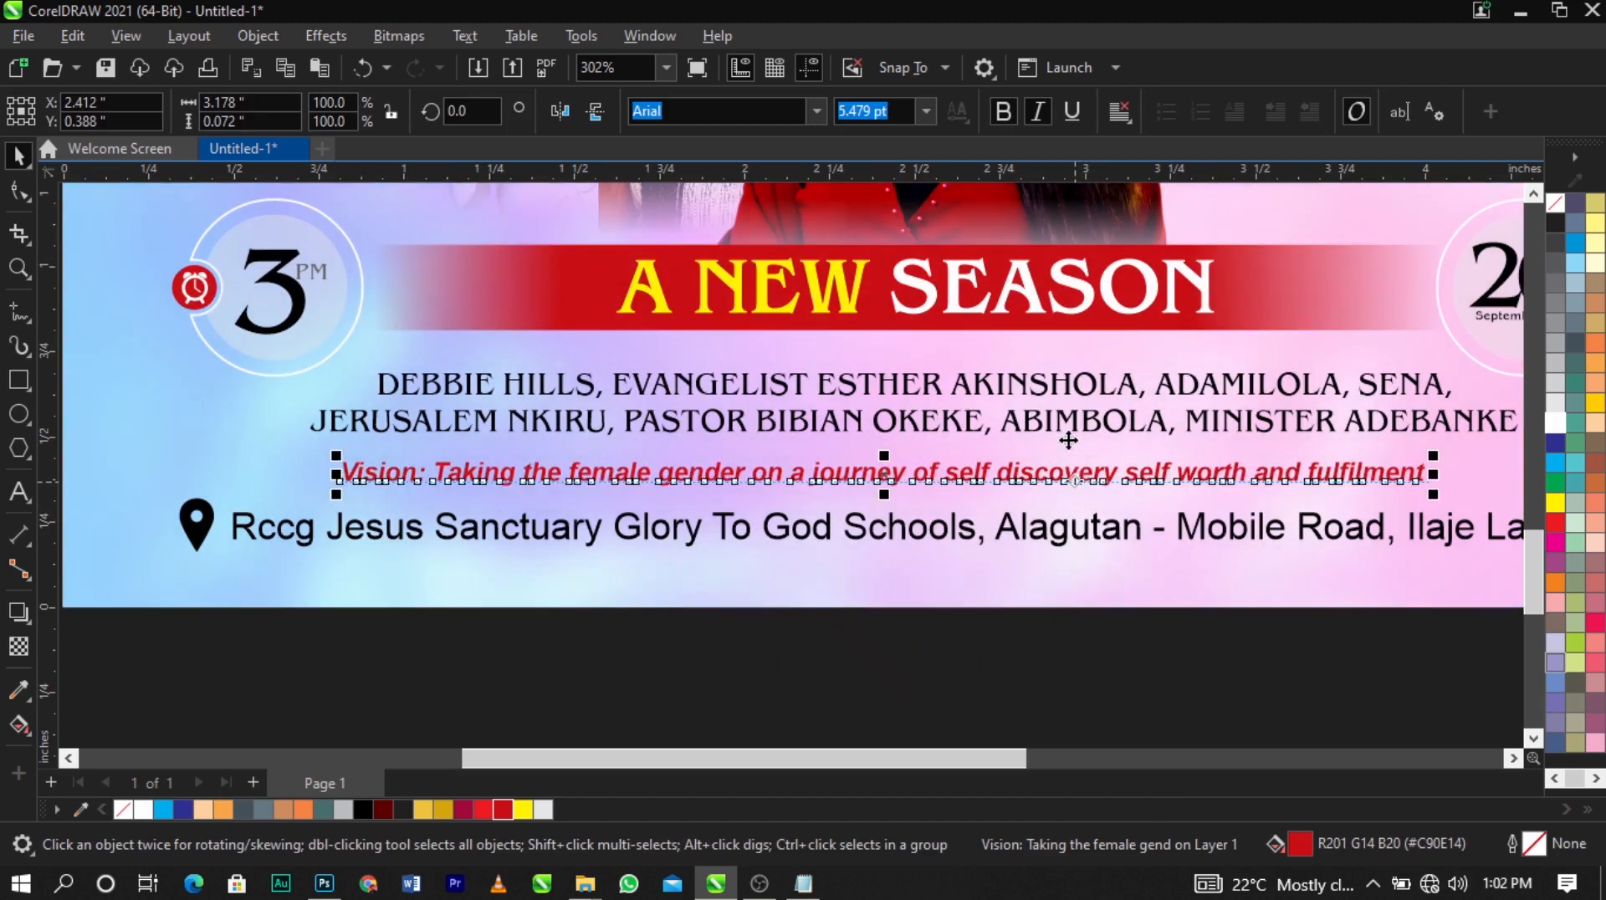
pyautogui.keyDown('shift'); pyautogui.click(1067, 535); pyautogui.keyUp('shift')
pyautogui.press('c')
pyautogui.click(1032, 638)
# Shrink the location pin to about 0.077 by 0.12 in and move it closer to the start of the venue text
pyautogui.keyDown('ctrl'); pyautogui.click(186, 531); pyautogui.keyUp('ctrl')
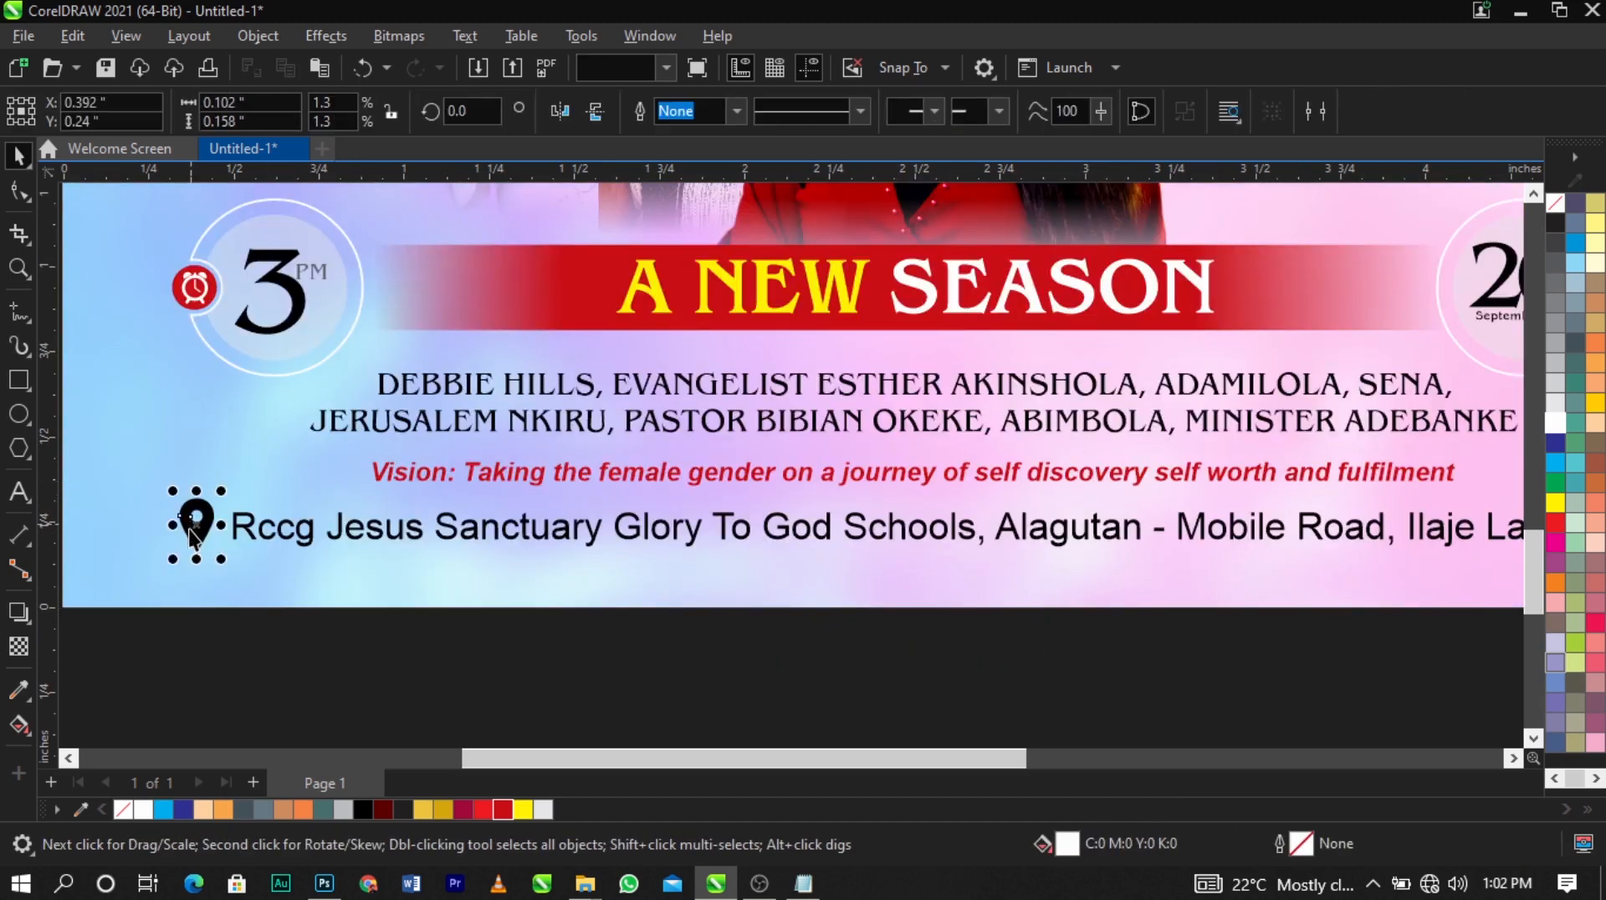
pyautogui.scroll(1, 193, 527)
pyautogui.hotkey('ctrl', 'z')
pyautogui.keyDown('ctrl'); pyautogui.click(214, 514); pyautogui.keyUp('ctrl')
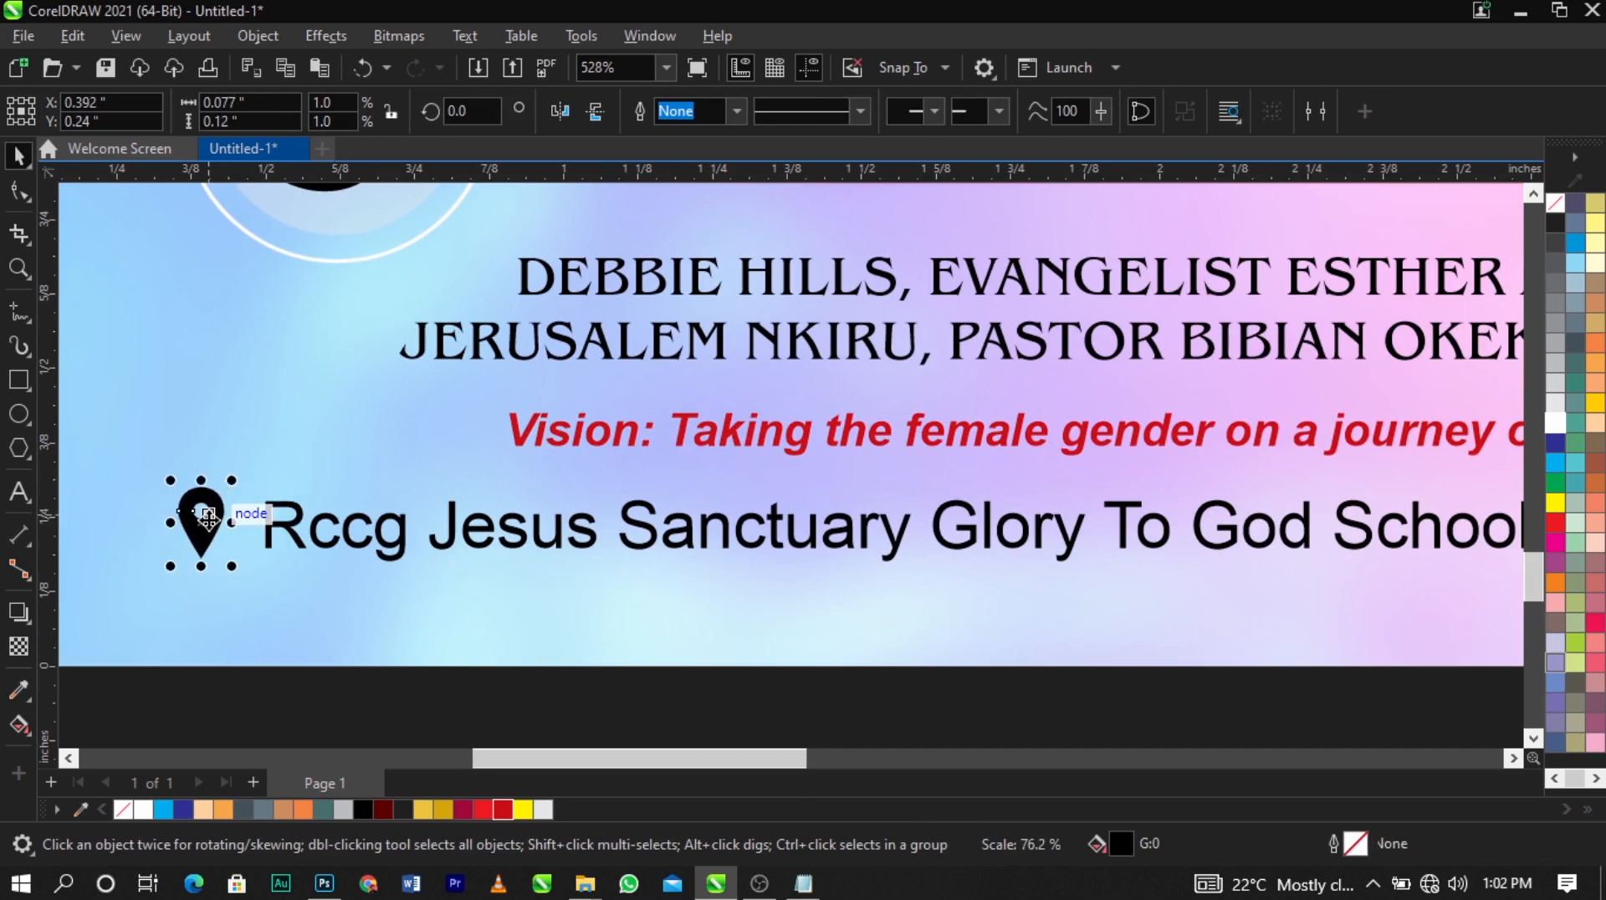
pyautogui.moveTo(213, 515); pyautogui.dragTo(231, 531)
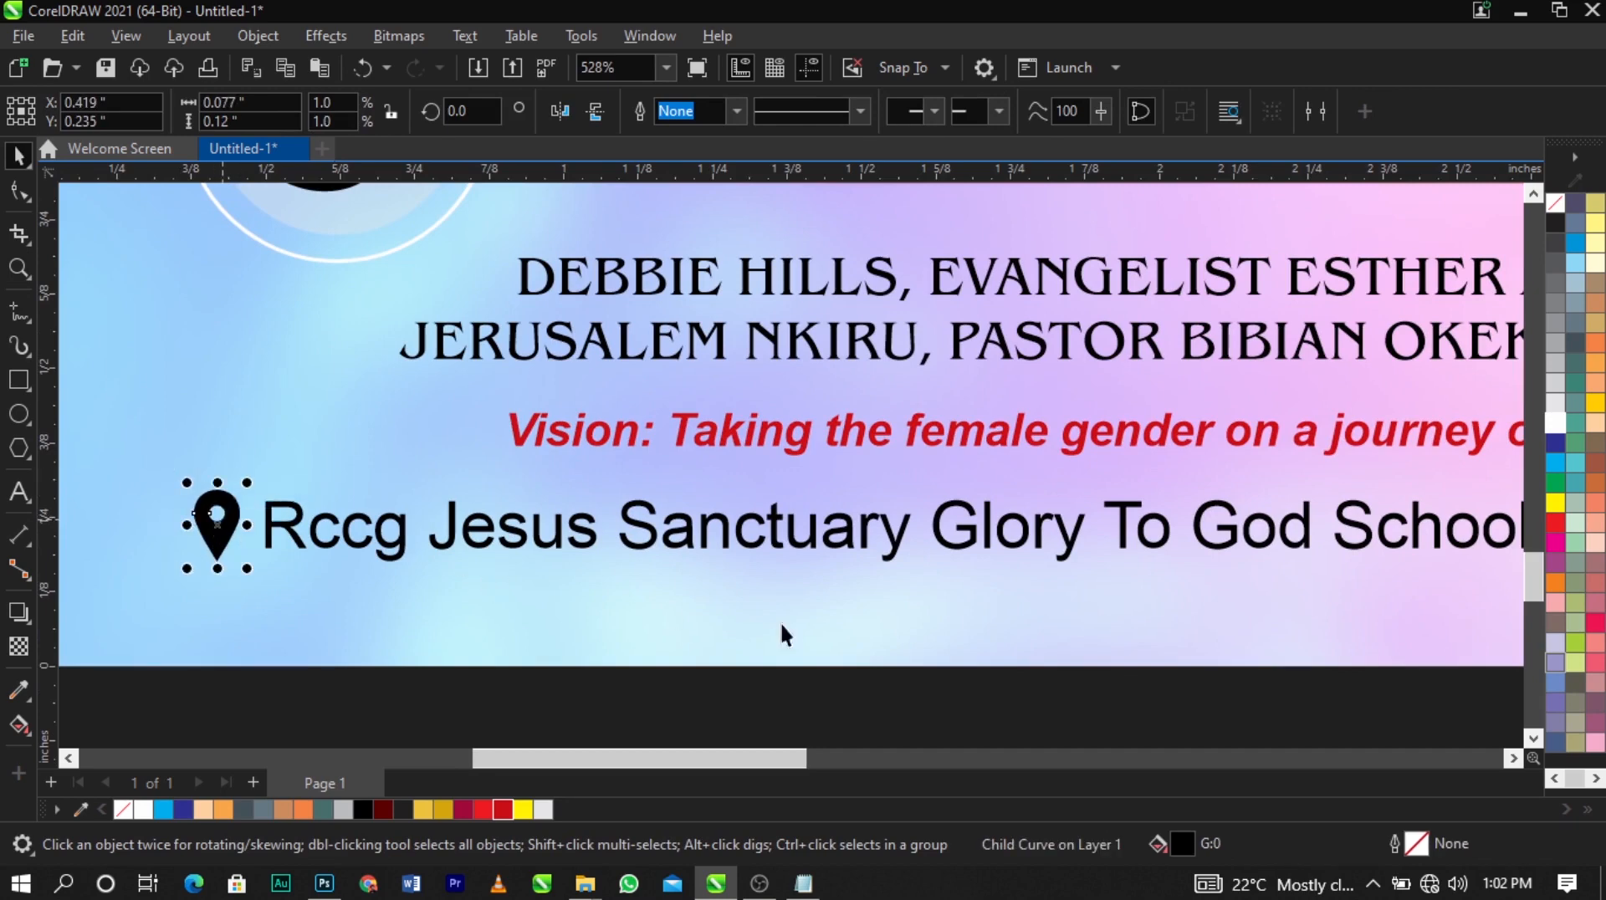
# Copy the lens flare from the anniversary numeral onto the upper edge of the A NEW SEASON bar
pyautogui.hotkey('shift', 'F4')
pyautogui.press('Escape')
pyautogui.click(687, 366)
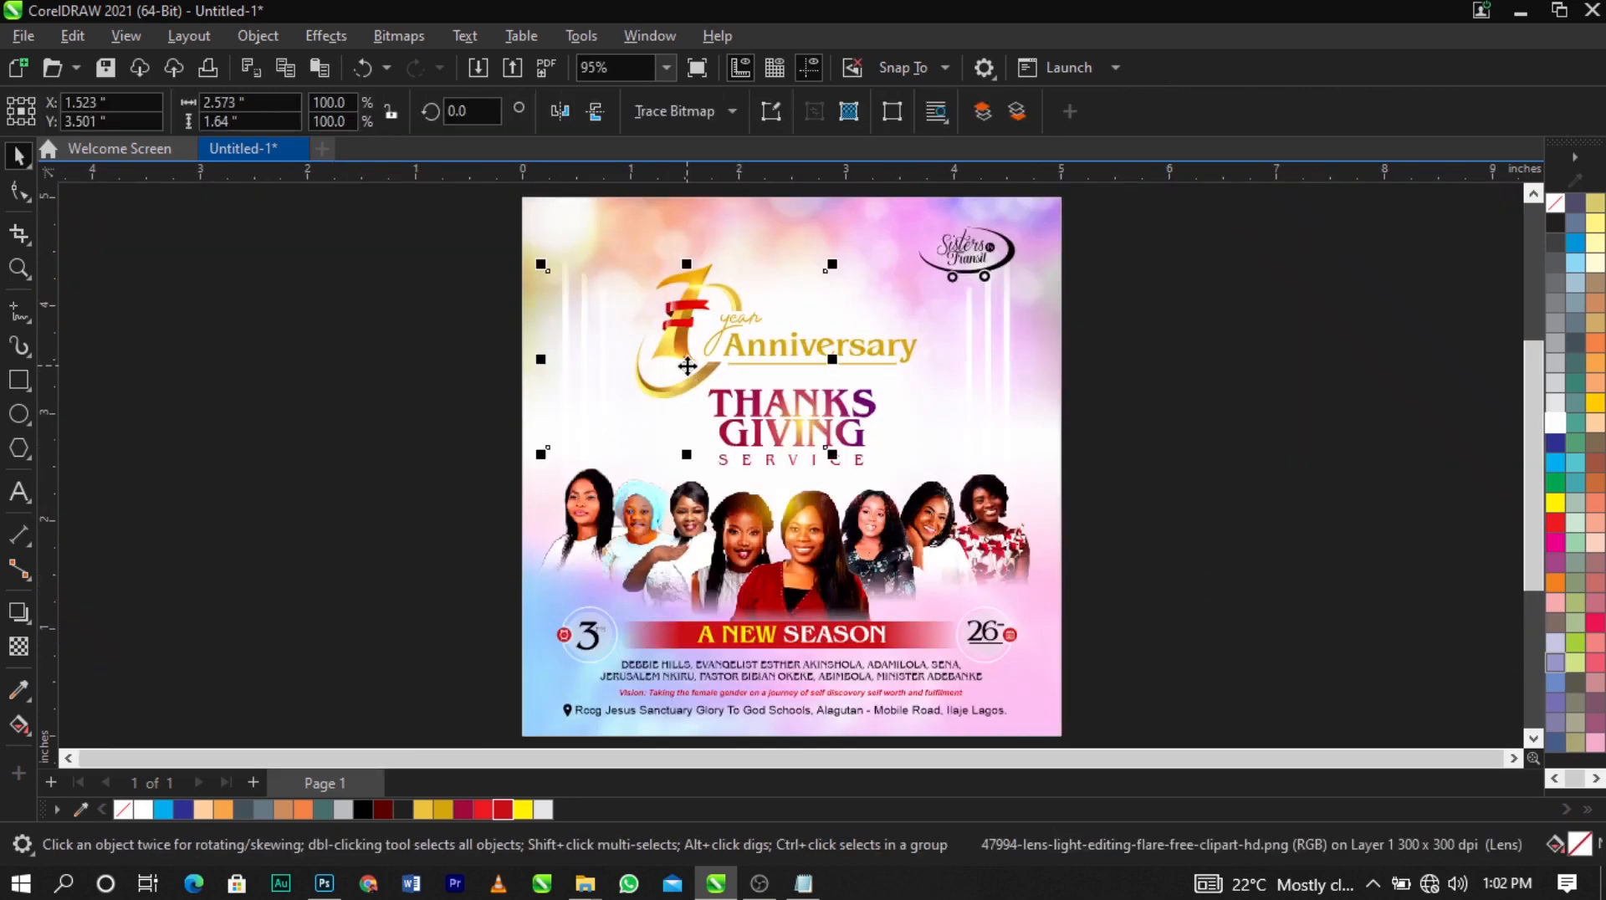
pyautogui.moveTo(686, 366); pyautogui.dragTo(839, 633)
pyautogui.press('F2')
pyautogui.moveTo(568, 546); pyautogui.dragTo(1092, 692)
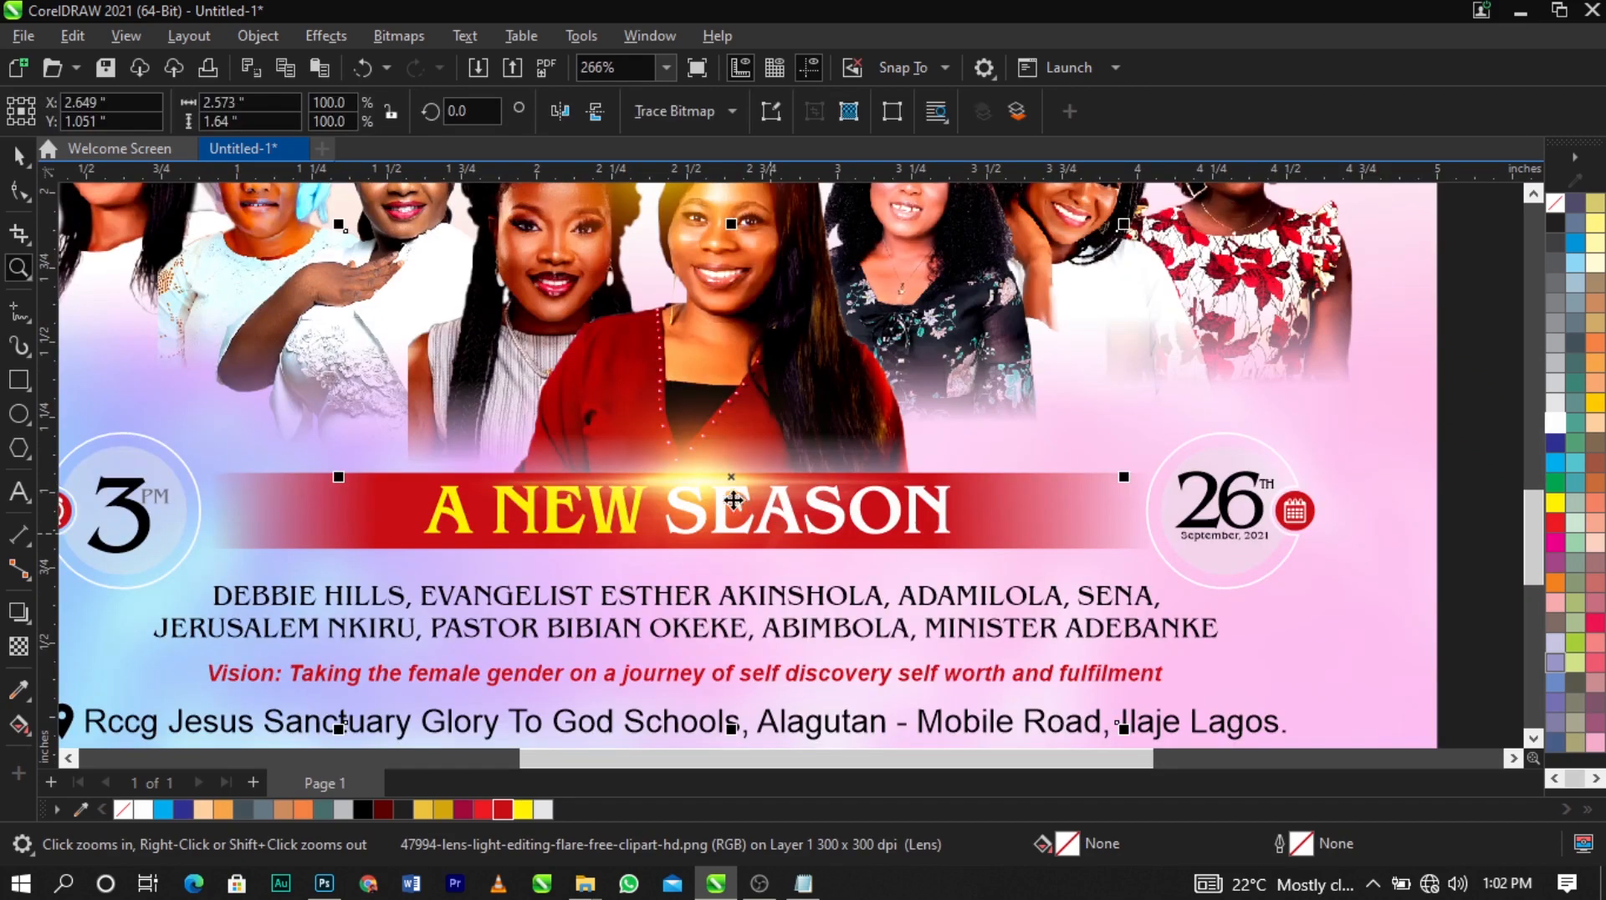
pyautogui.moveTo(731, 479); pyautogui.dragTo(732, 465)
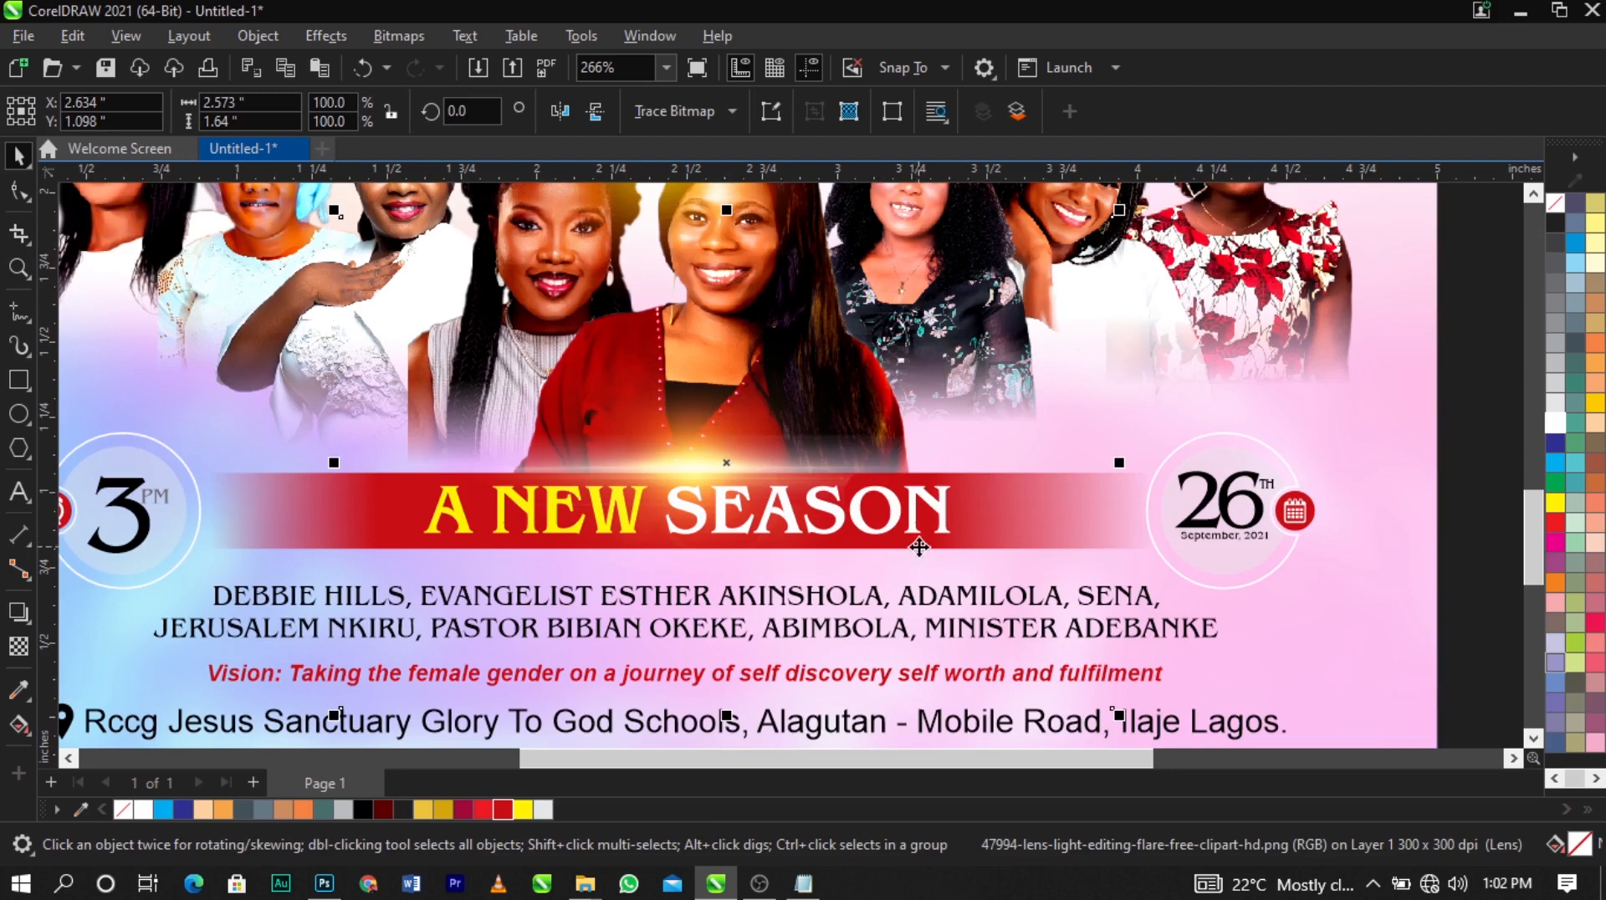
# Stretch the copied flare to about 3.377 by 0.987 in and reposition it along the upper edge of the red bar
pyautogui.moveTo(1122, 465); pyautogui.dragTo(1246, 481)
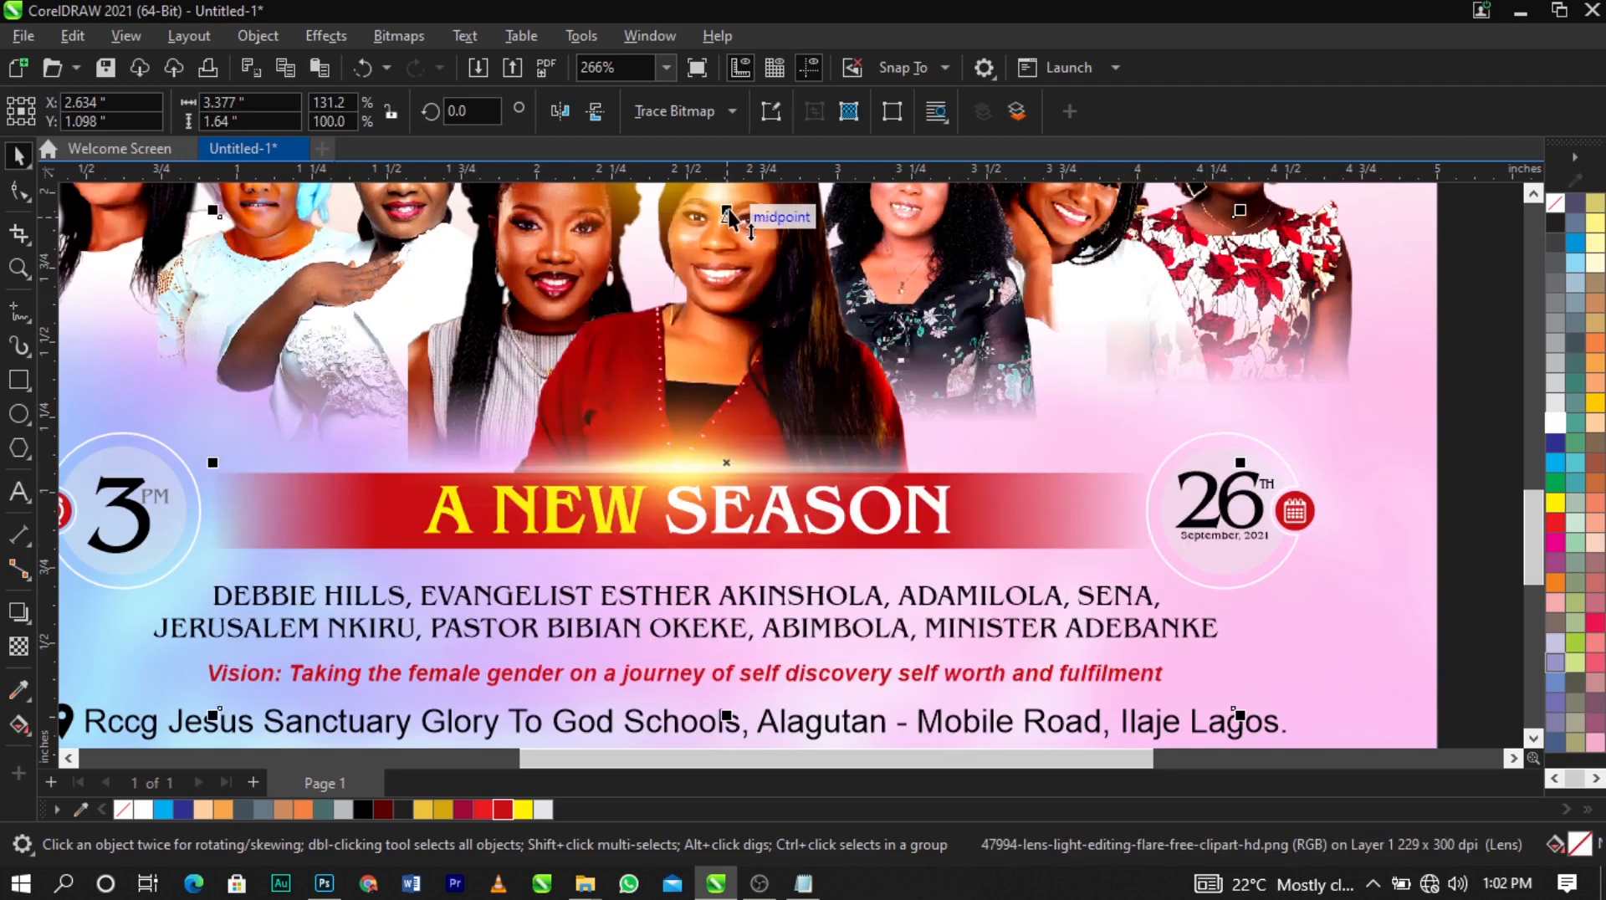
pyautogui.moveTo(727, 217); pyautogui.dragTo(728, 310)
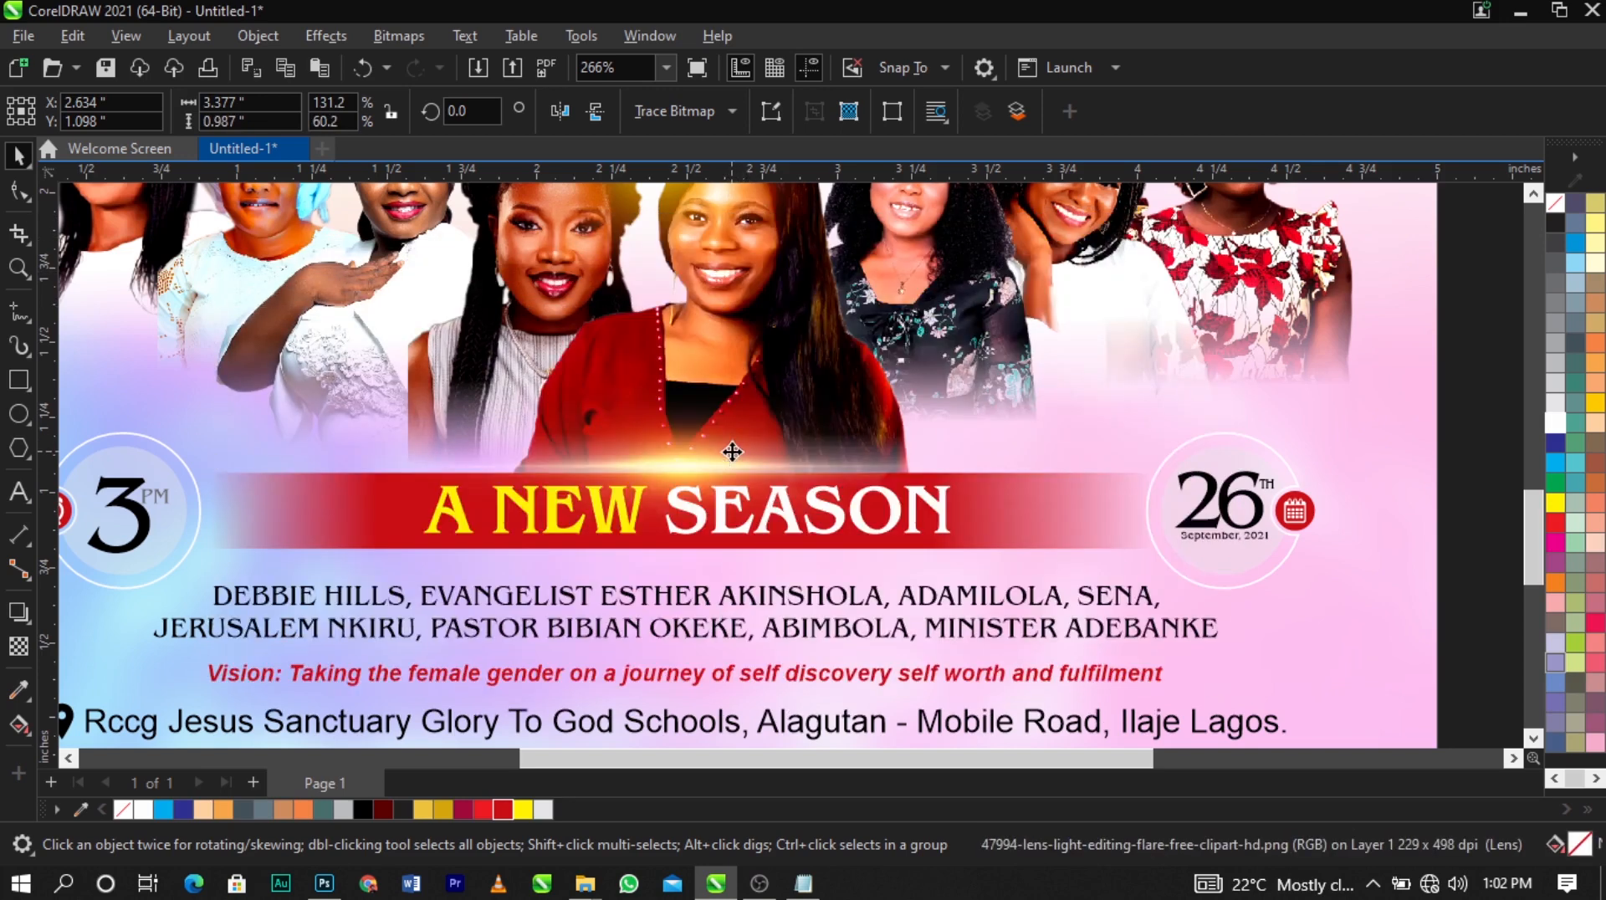
pyautogui.moveTo(732, 451); pyautogui.dragTo(746, 458)
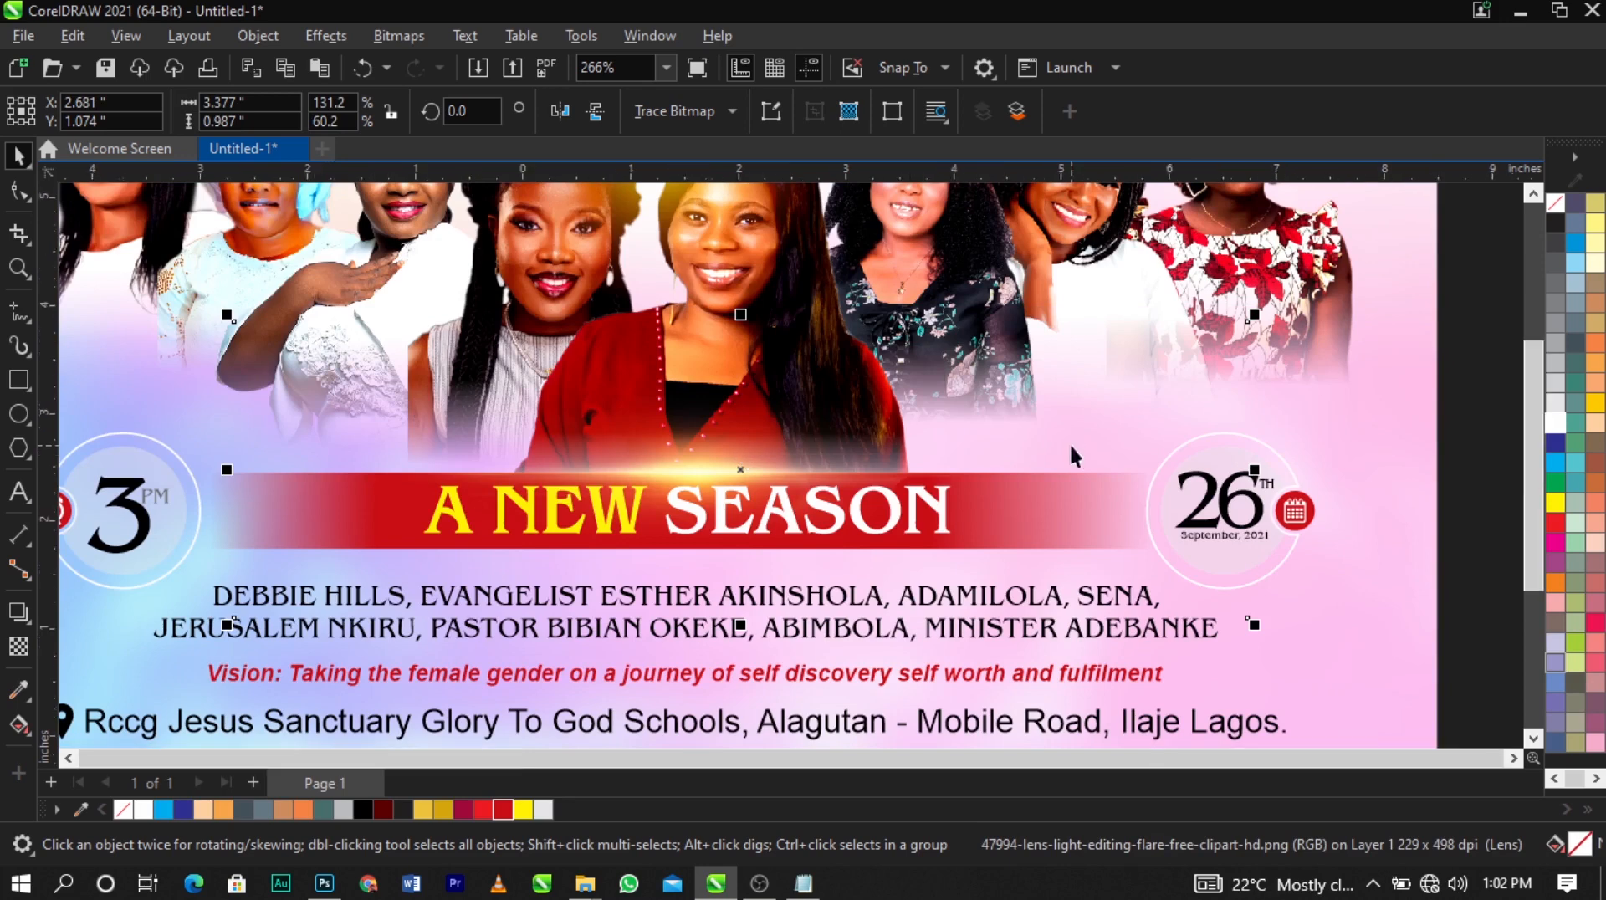
pyautogui.hotkey('shift', 'F4')
pyautogui.click(1366, 469)
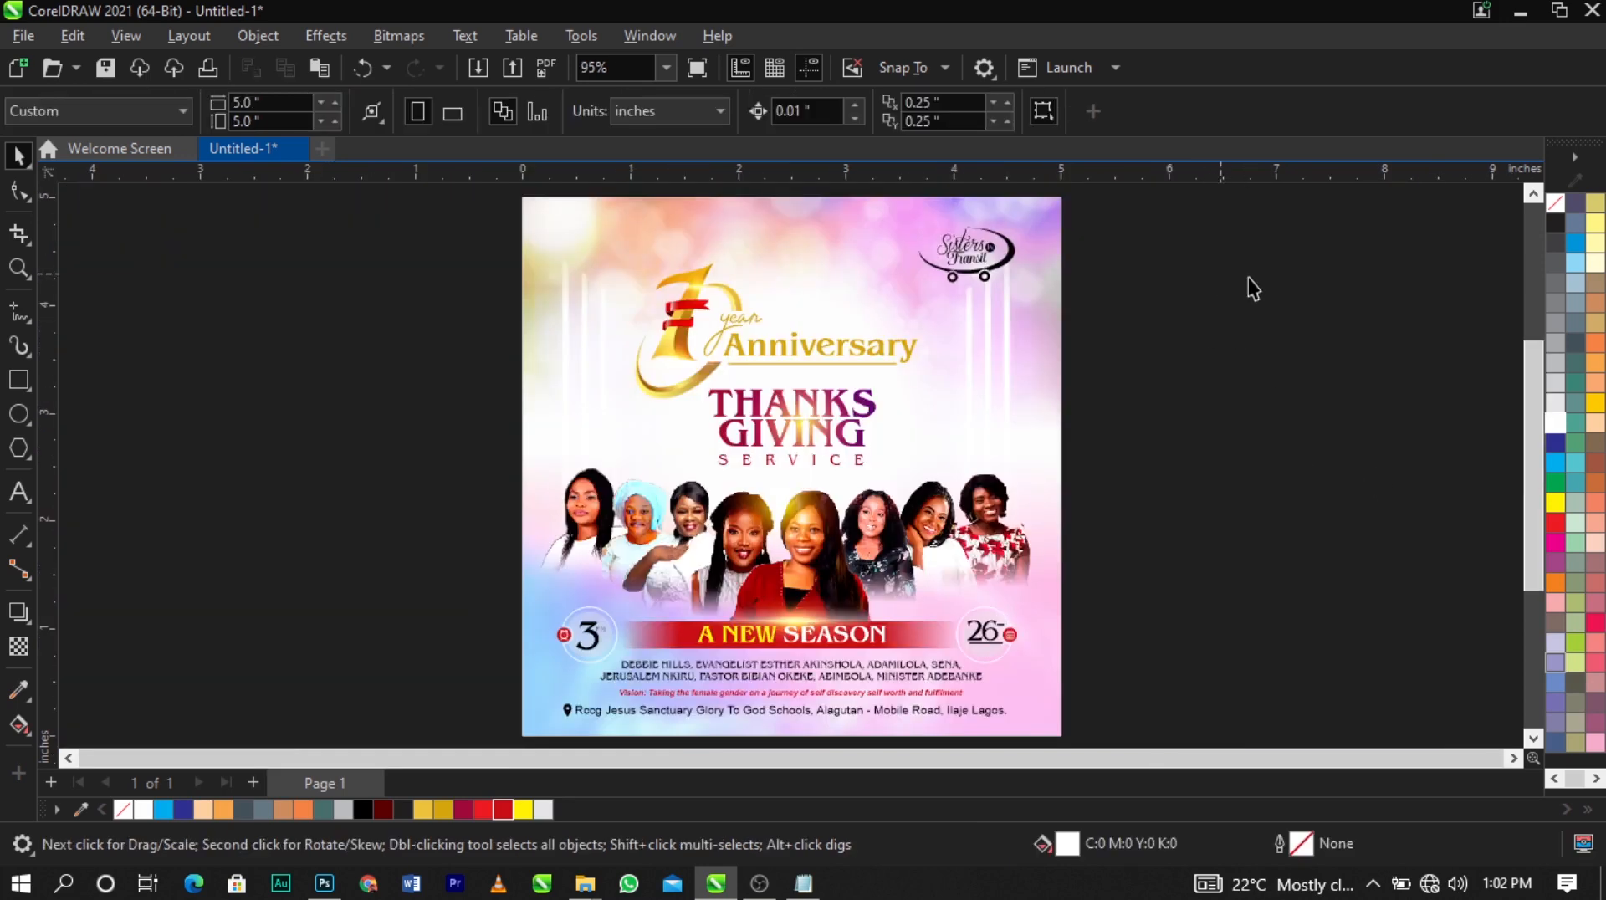
# Select the anniversary artwork together with the THANKS GIVING SERVICE title and move them slightly up the flyer
pyautogui.moveTo(409, 224); pyautogui.dragTo(980, 507)
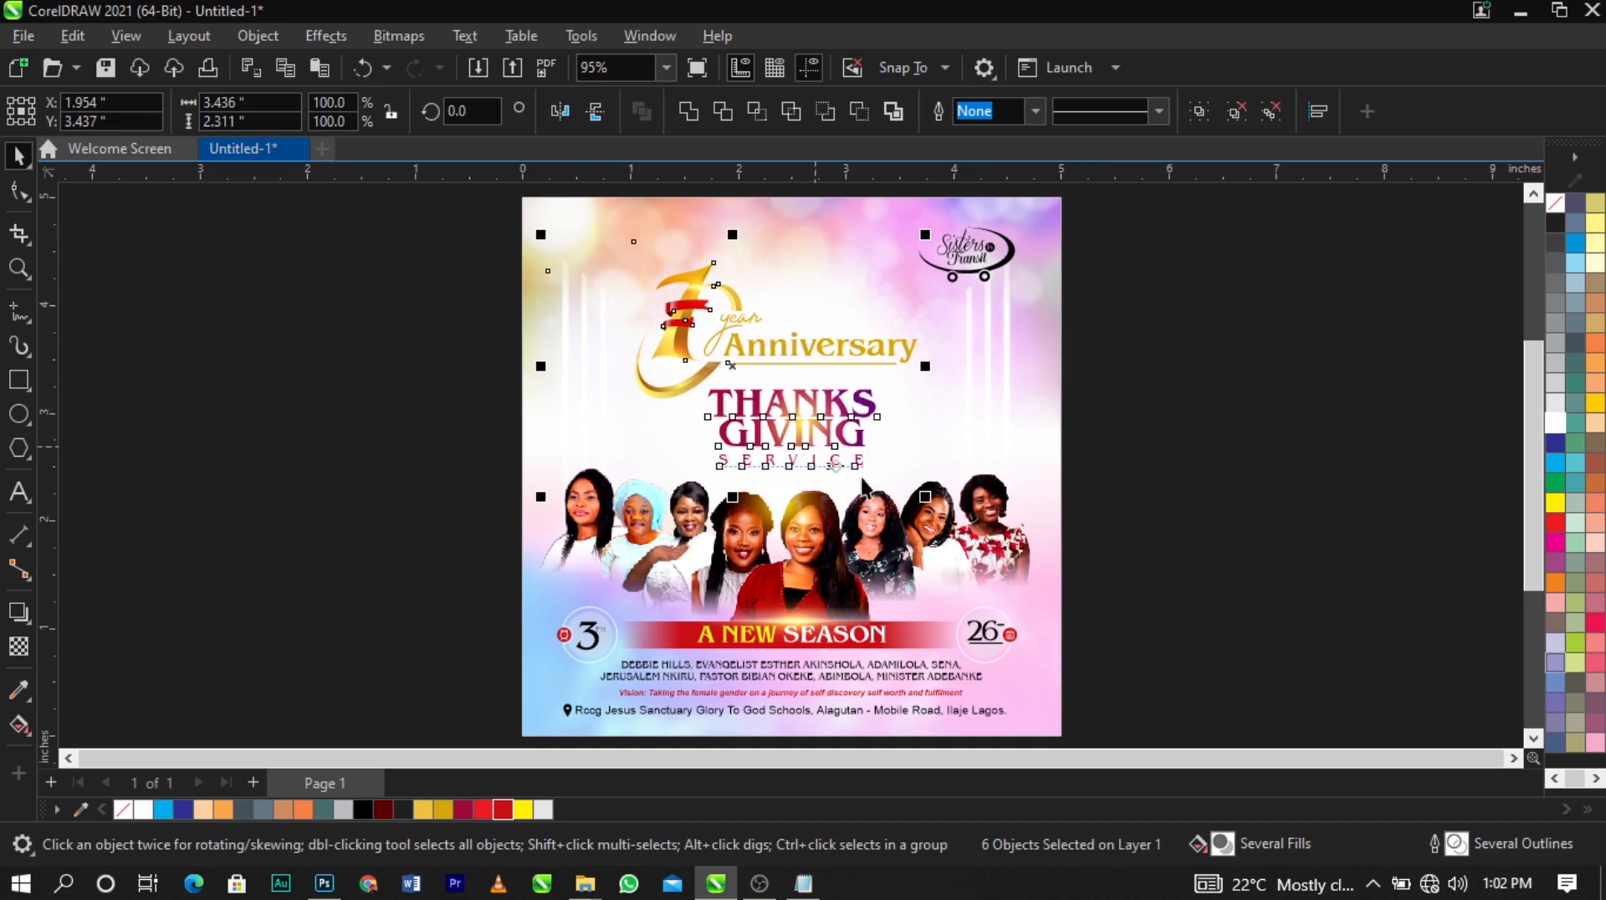
pyautogui.keyDown('shift'); pyautogui.click(883, 462); pyautogui.keyUp('shift')
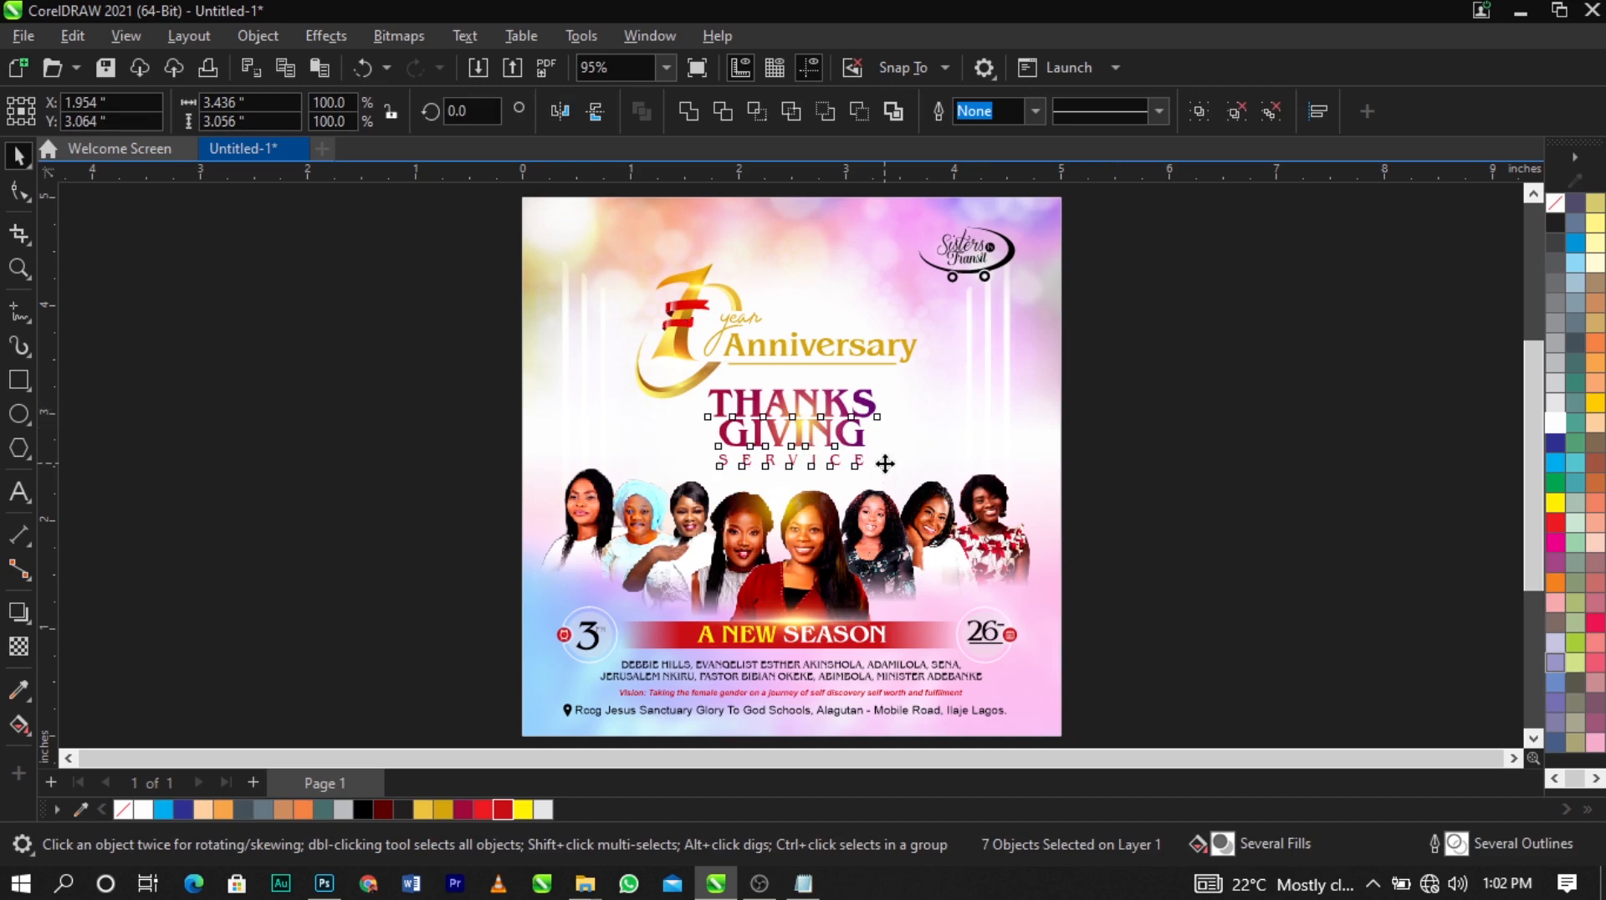
pyautogui.moveTo(885, 463); pyautogui.dragTo(885, 462)
pyautogui.click(1135, 484)
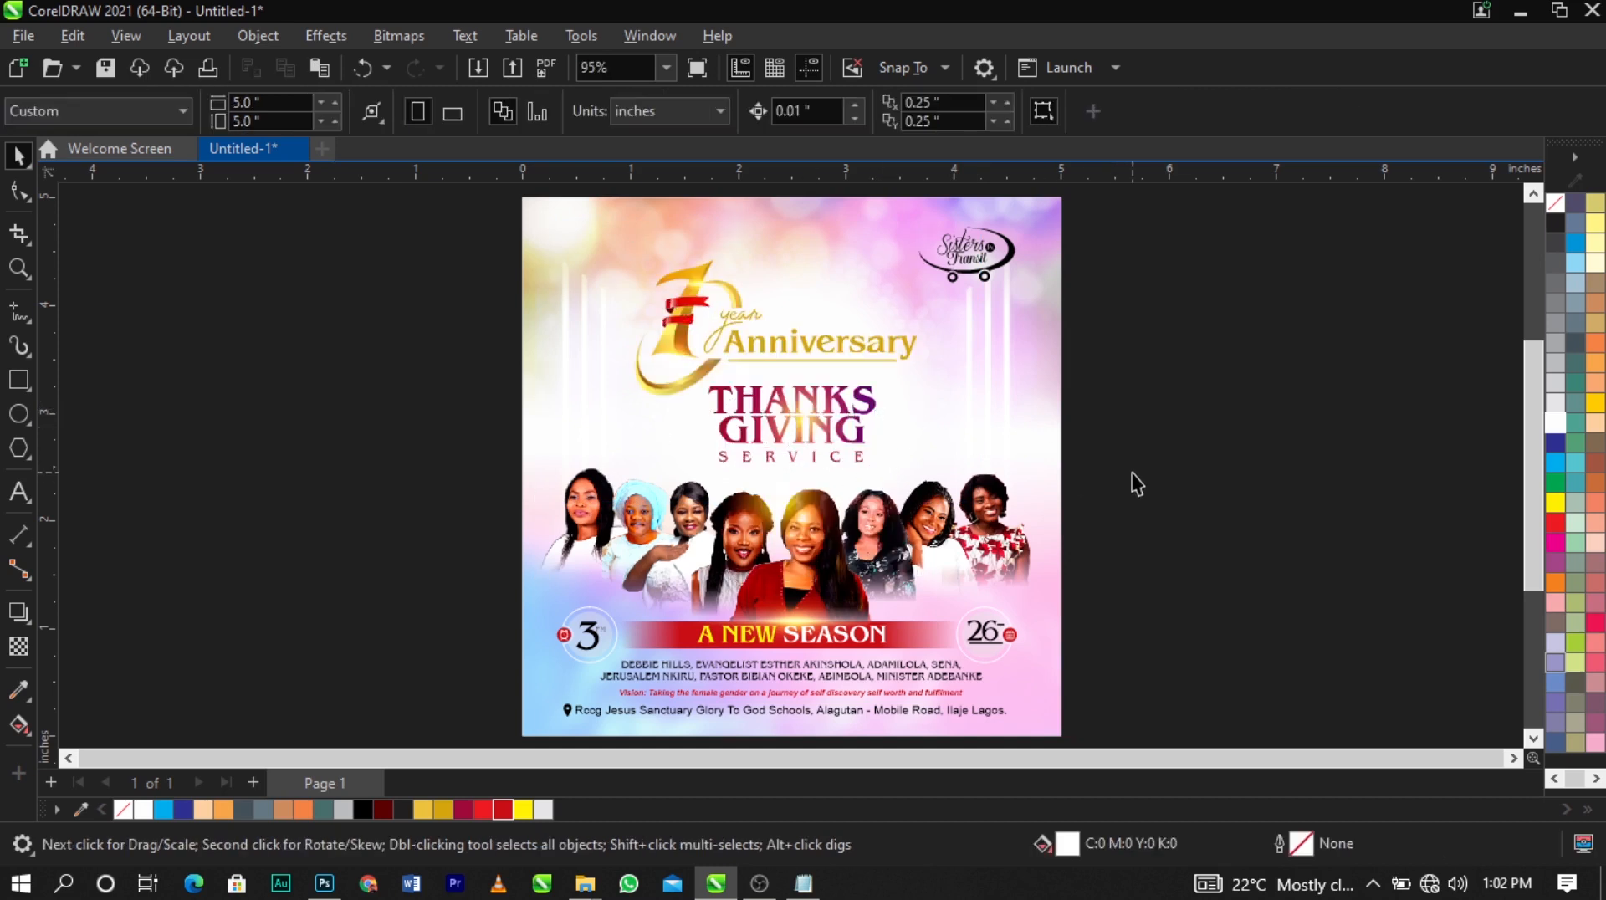
pyautogui.press('F9')
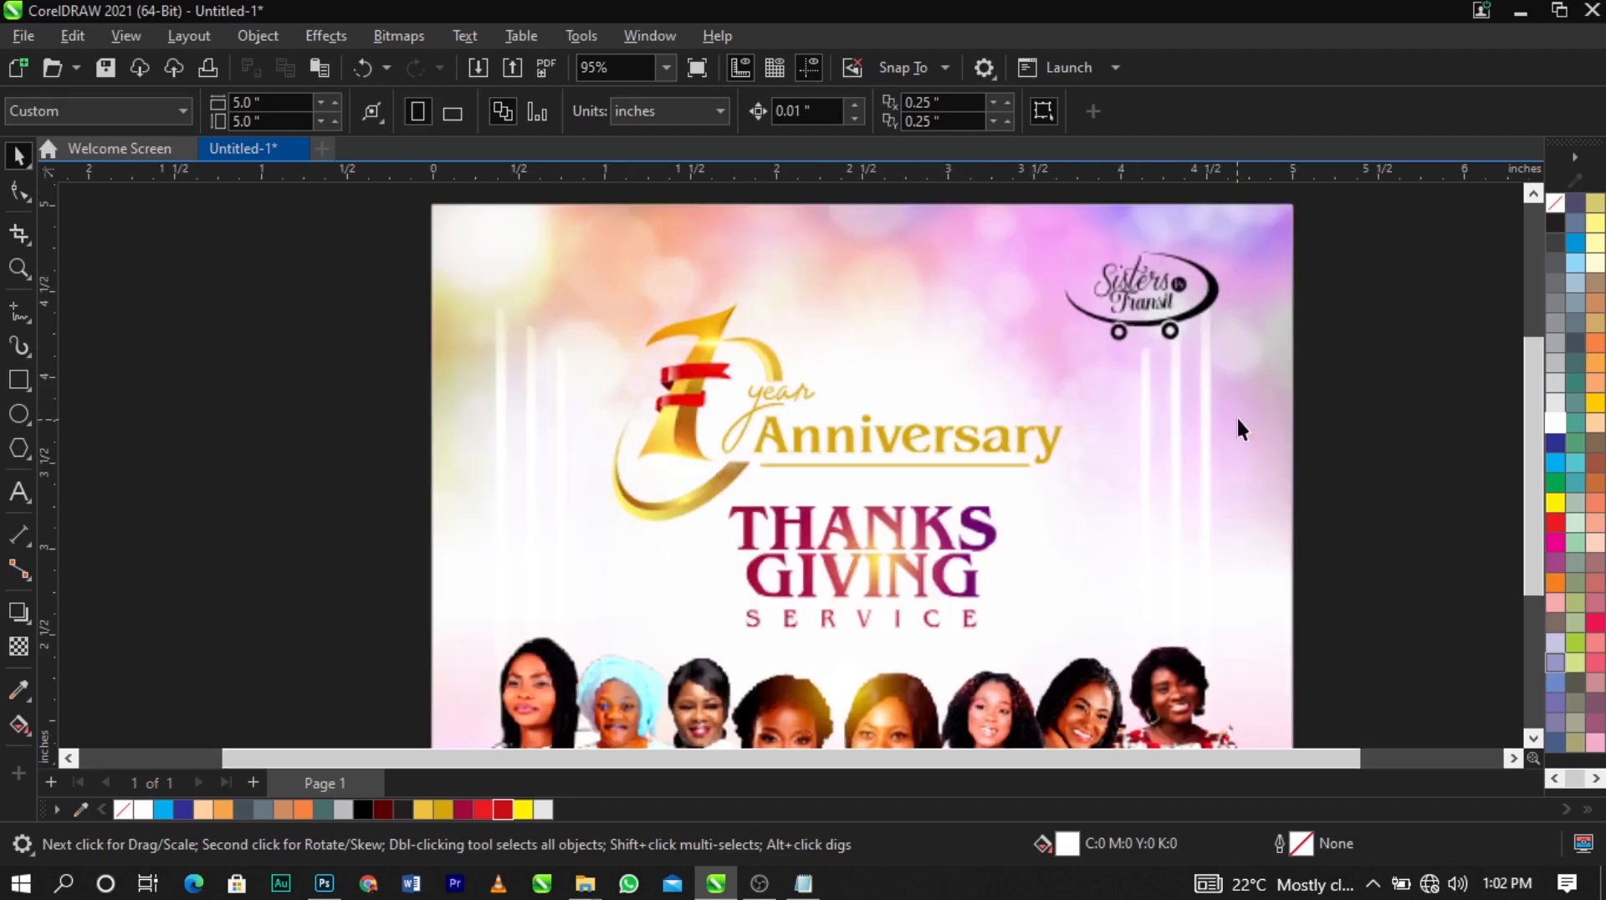